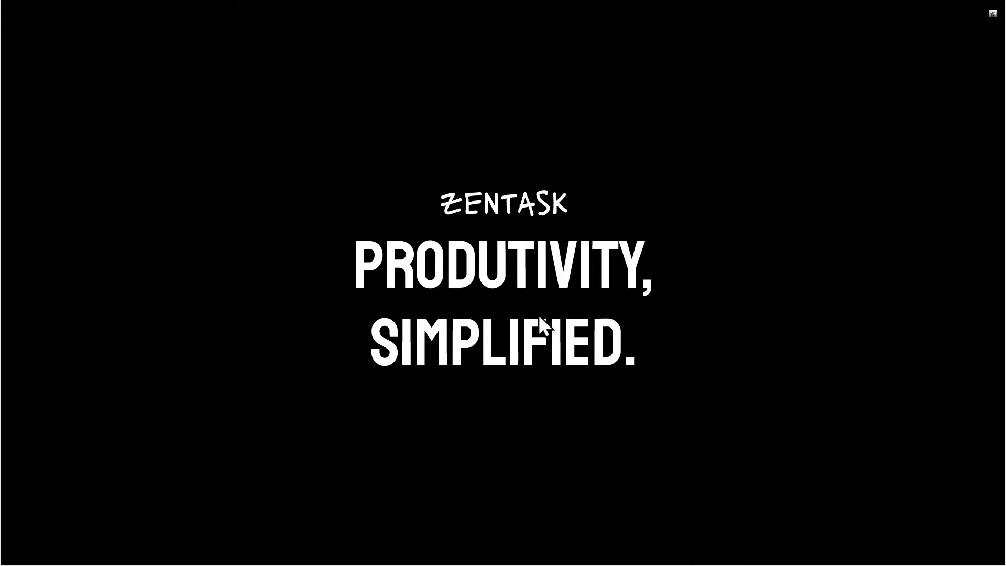
Step: Play the Zentask prototype from the splash screen through the landing page and Explore to the dashboard, ending outside full-screen view
{"action": "left_click", "coordinate": [523, 312]}
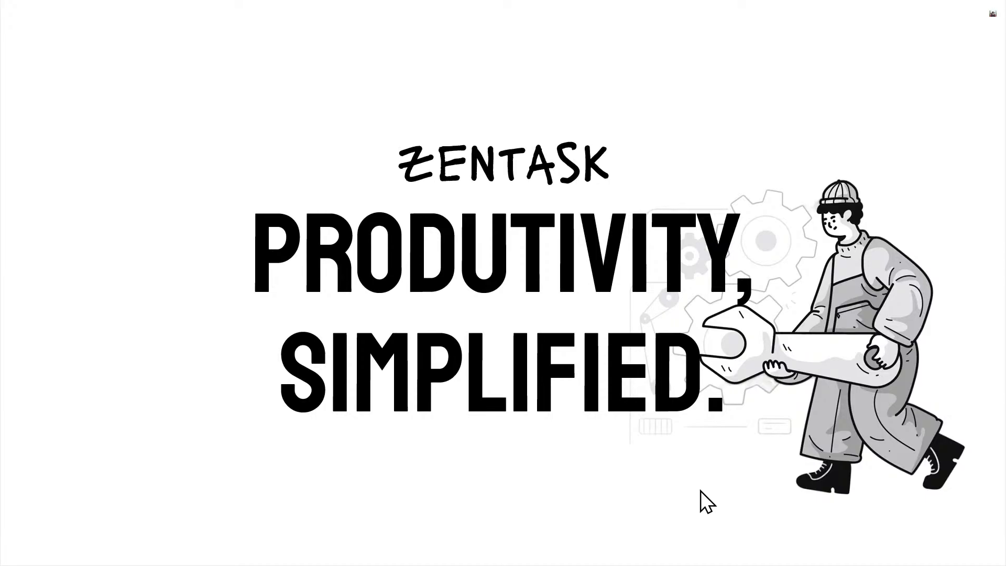
{"action": "scroll", "coordinate": [699, 496], "scroll_direction": "down", "scroll_amount": 6}
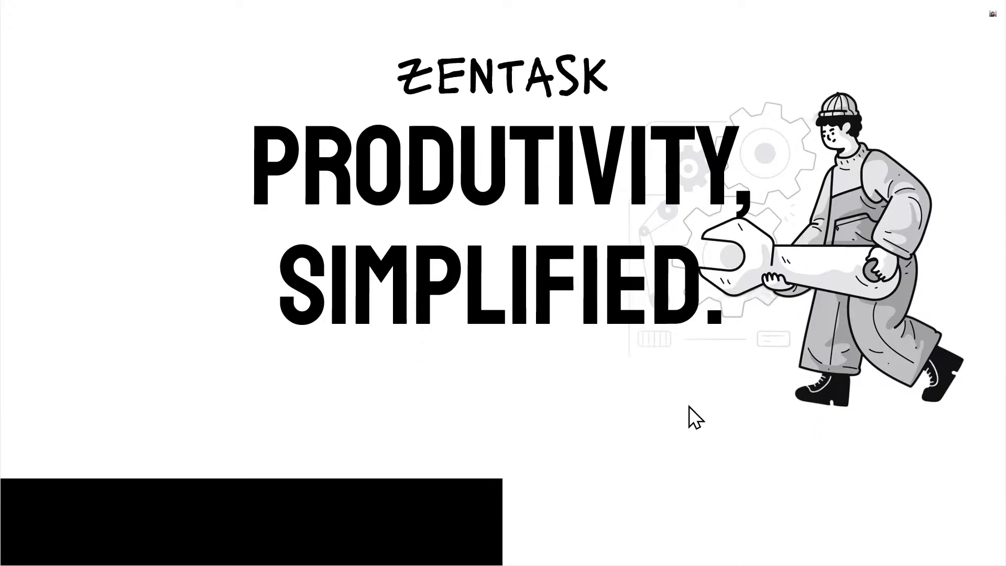
{"action": "scroll", "coordinate": [685, 366], "scroll_direction": "down", "scroll_amount": 5}
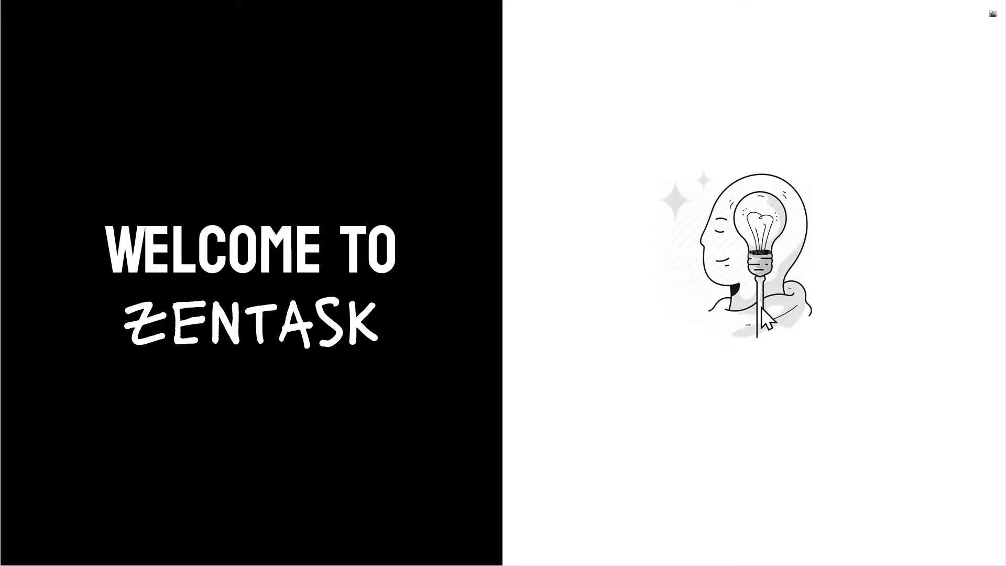
{"action": "scroll", "coordinate": [762, 369], "scroll_direction": "down", "scroll_amount": 9}
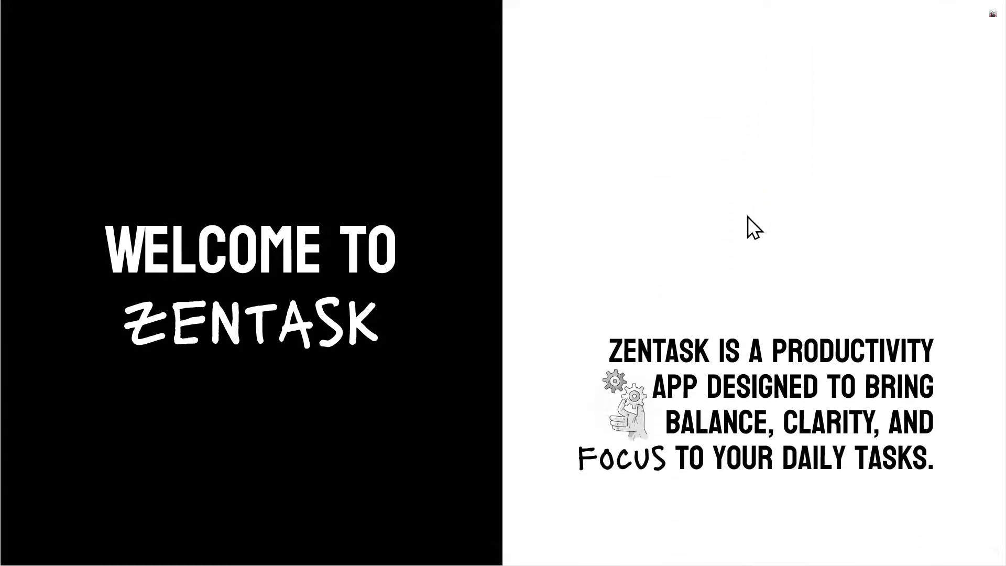
{"action": "scroll", "coordinate": [761, 347], "scroll_direction": "down", "scroll_amount": 3}
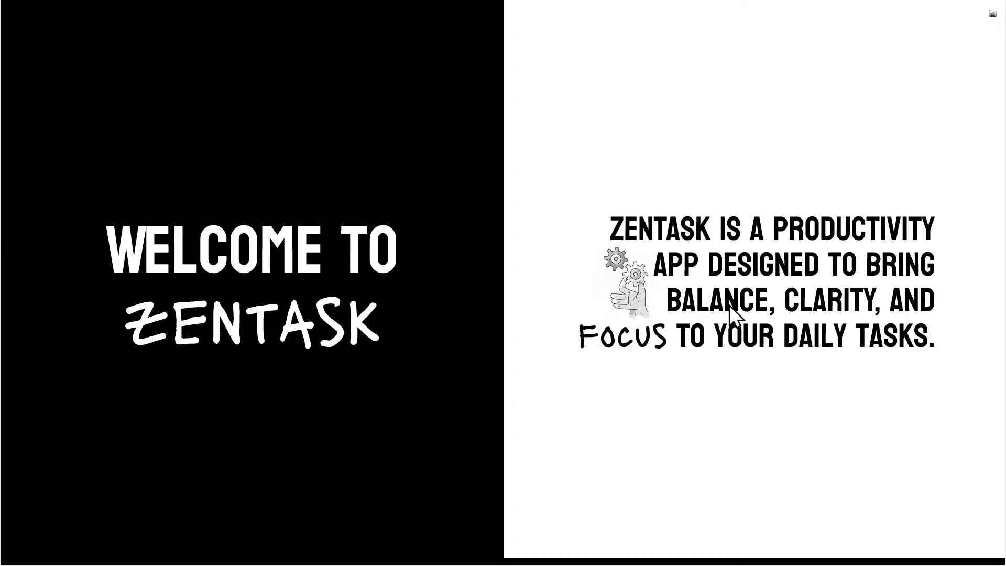
{"action": "scroll", "coordinate": [721, 283], "scroll_direction": "down", "scroll_amount": 5}
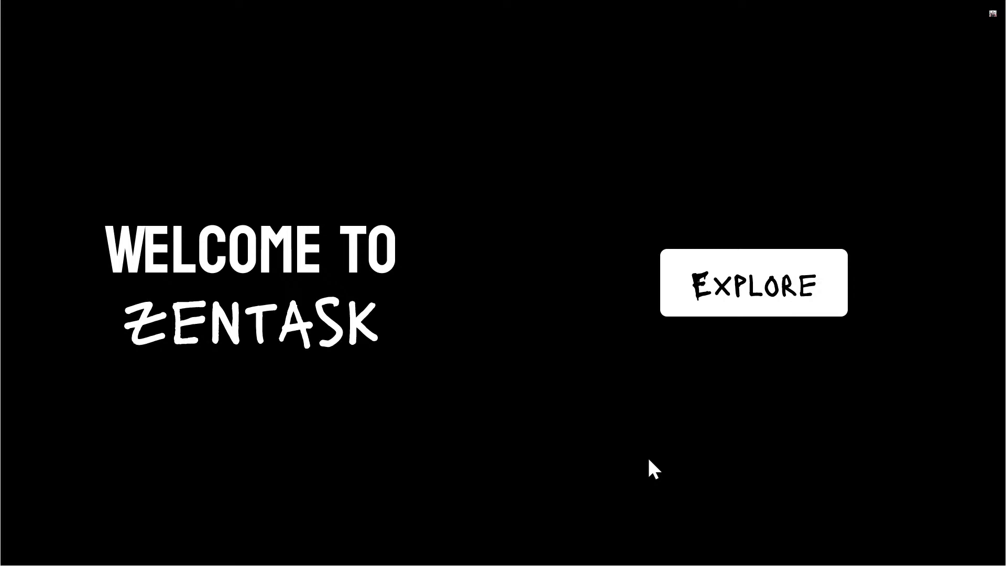
{"action": "left_click", "coordinate": [721, 301]}
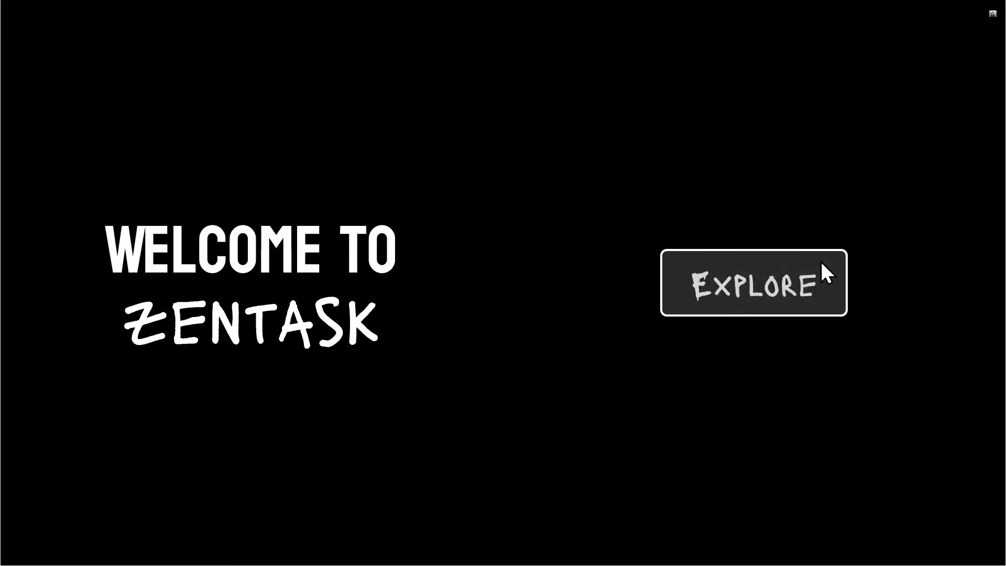
{"action": "left_click", "coordinate": [773, 311]}
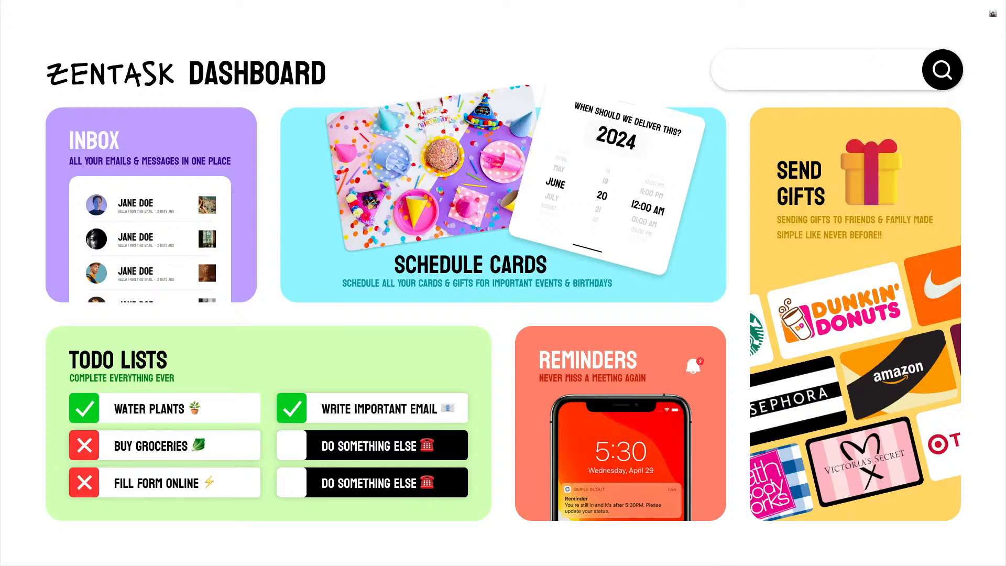
{"action": "left_click", "coordinate": [993, 14]}
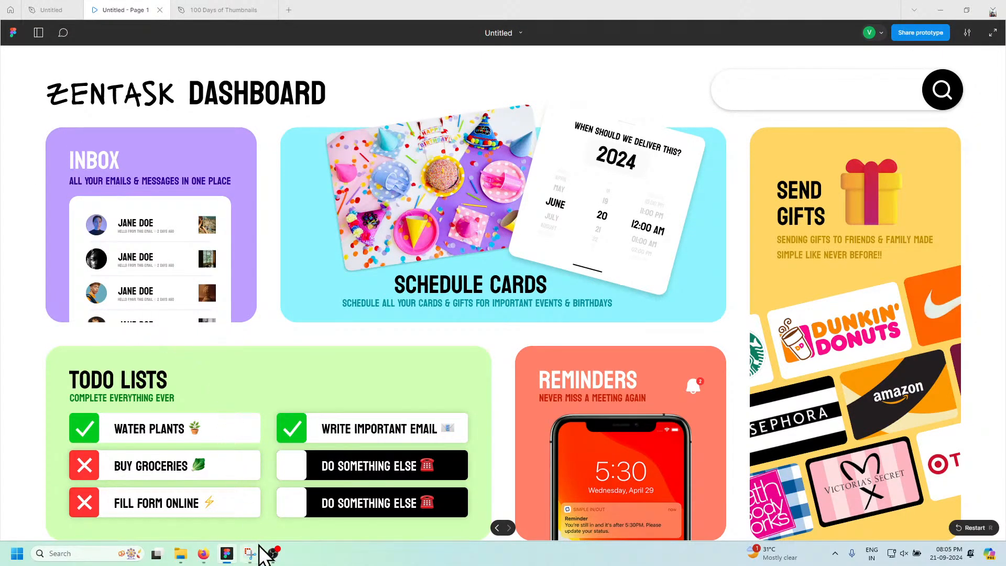
Step: Switch to Firefox, search for "figma downloads", and review the desktop app options on Figma's downloads page
{"action": "left_click", "coordinate": [203, 553]}
{"action": "left_click", "coordinate": [598, 6]}
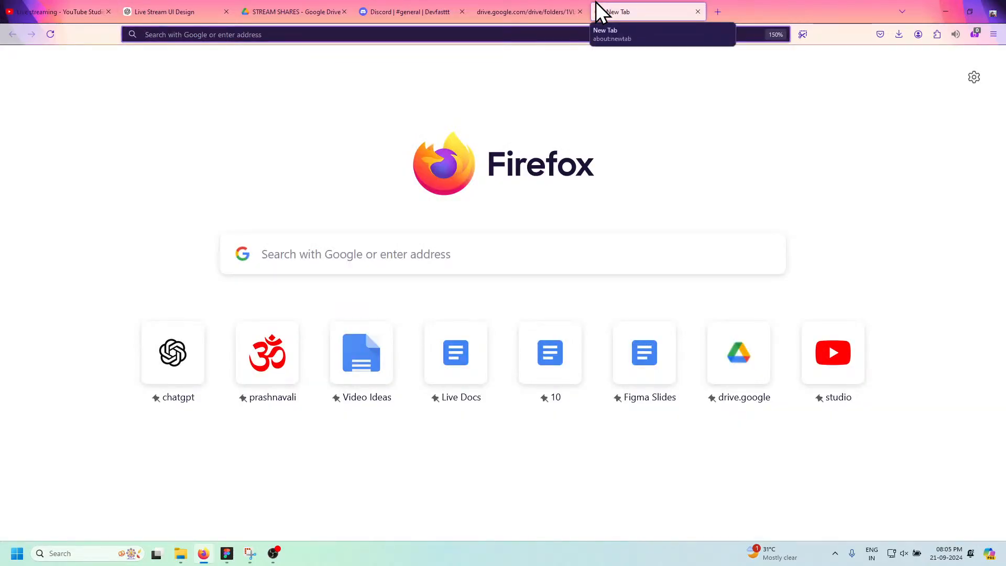
{"action": "key", "text": "ctrl+b"}
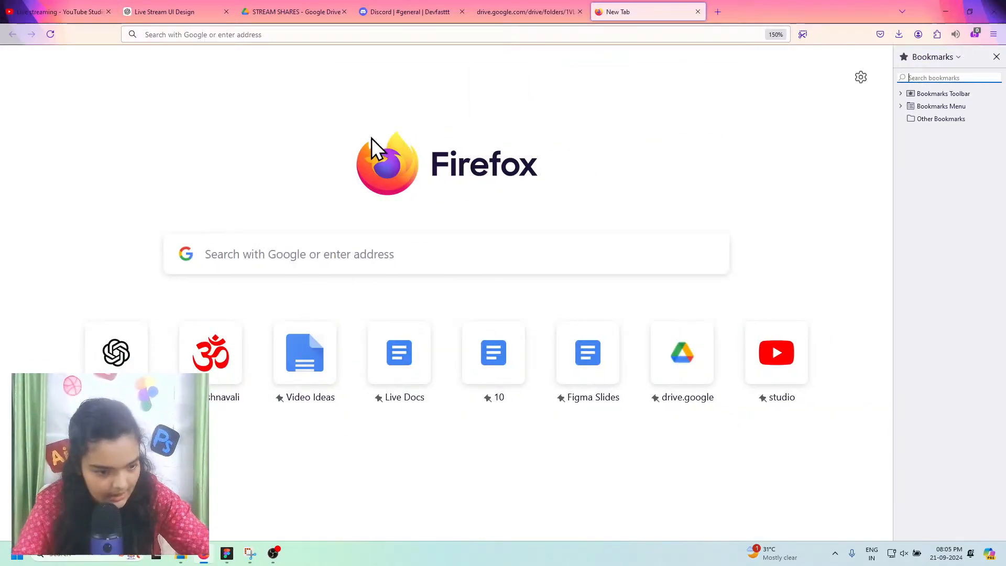
{"action": "left_click", "coordinate": [996, 57]}
{"action": "left_click", "coordinate": [350, 33]}
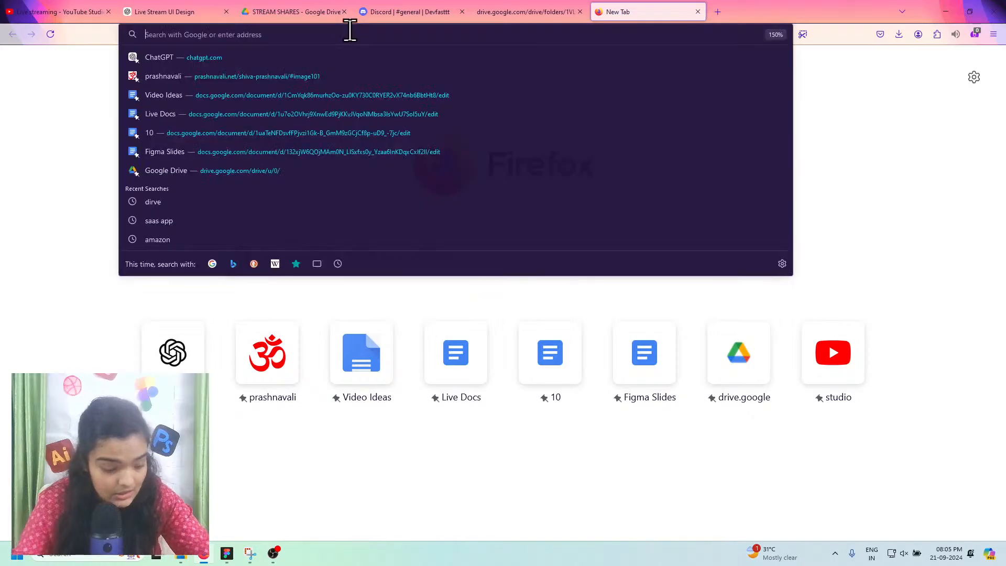
{"action": "type", "text": "figma dow"}
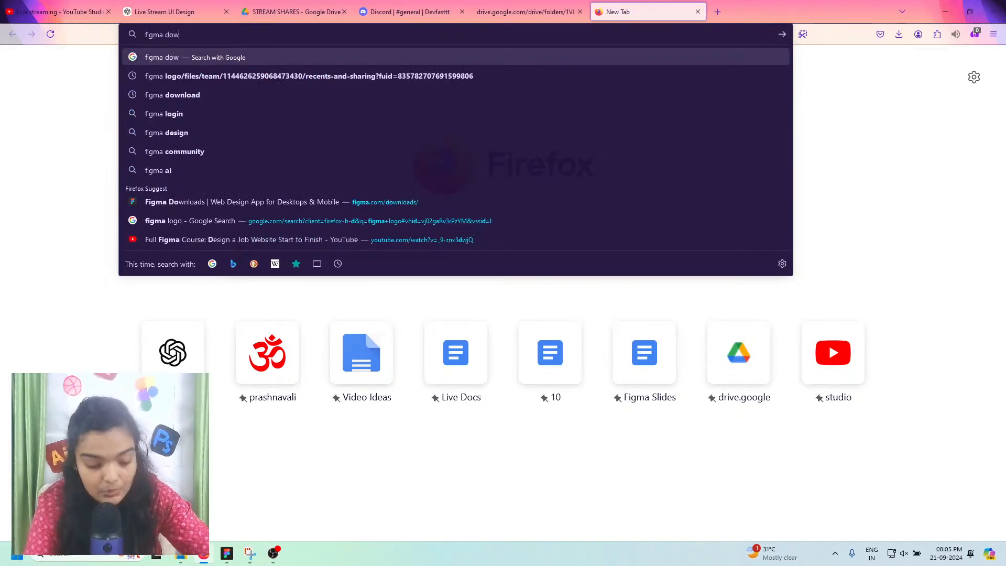
{"action": "type", "text": "nloads"}
{"action": "key", "text": "Return"}
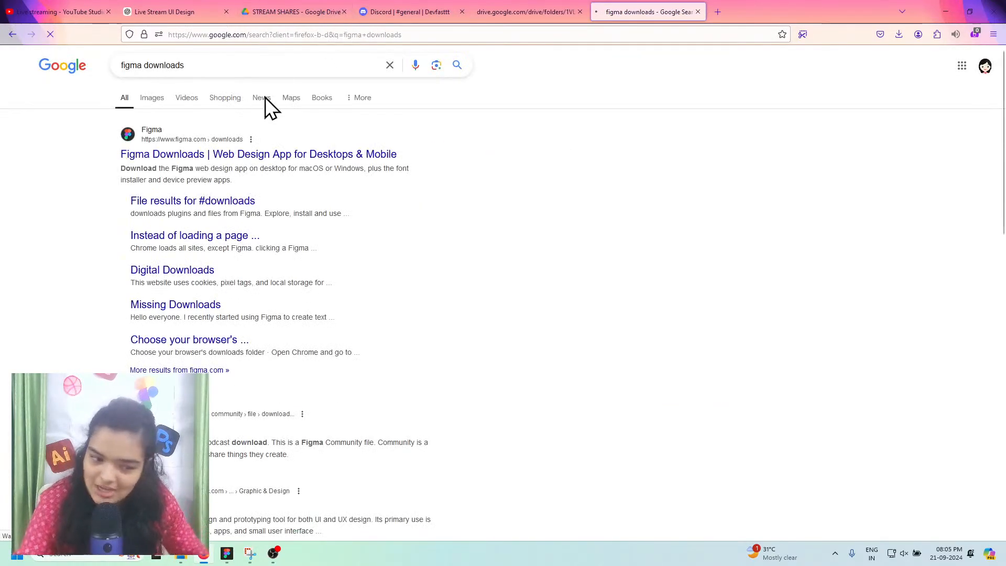
{"action": "left_click", "coordinate": [215, 154]}
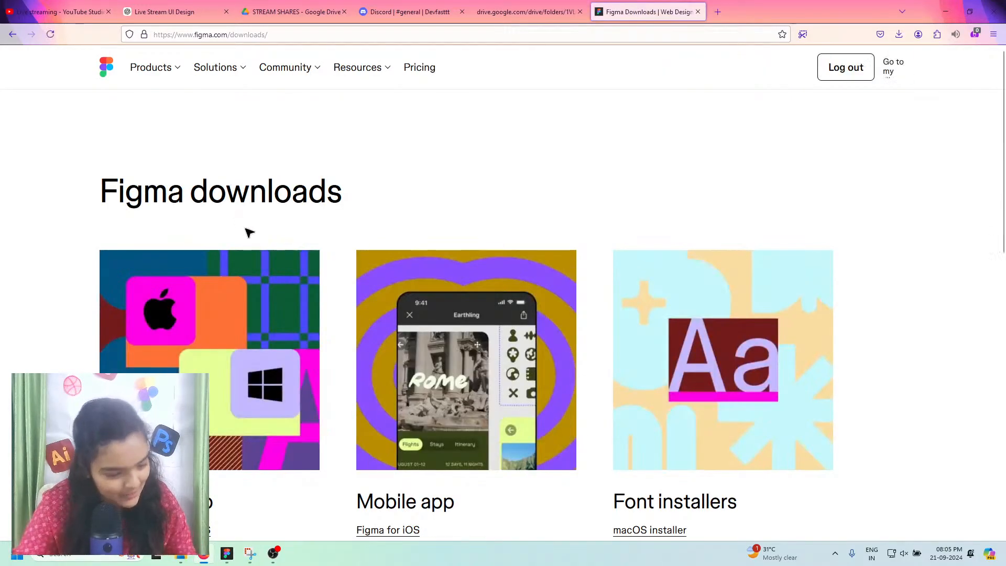
{"action": "scroll", "coordinate": [259, 262], "scroll_direction": "down", "scroll_amount": 5}
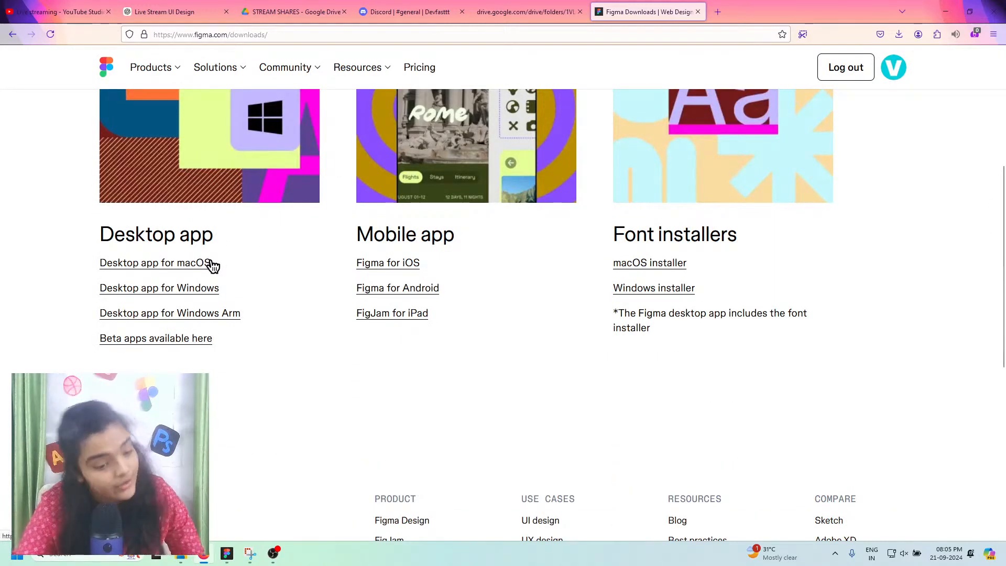
{"action": "left_click", "coordinate": [697, 11]}
Step: Open the Days 27 SaaS app build assets folder linked in the Devfasttt Discord server's 100-days-of-ui-assets channel
{"action": "left_click", "coordinate": [404, 11]}
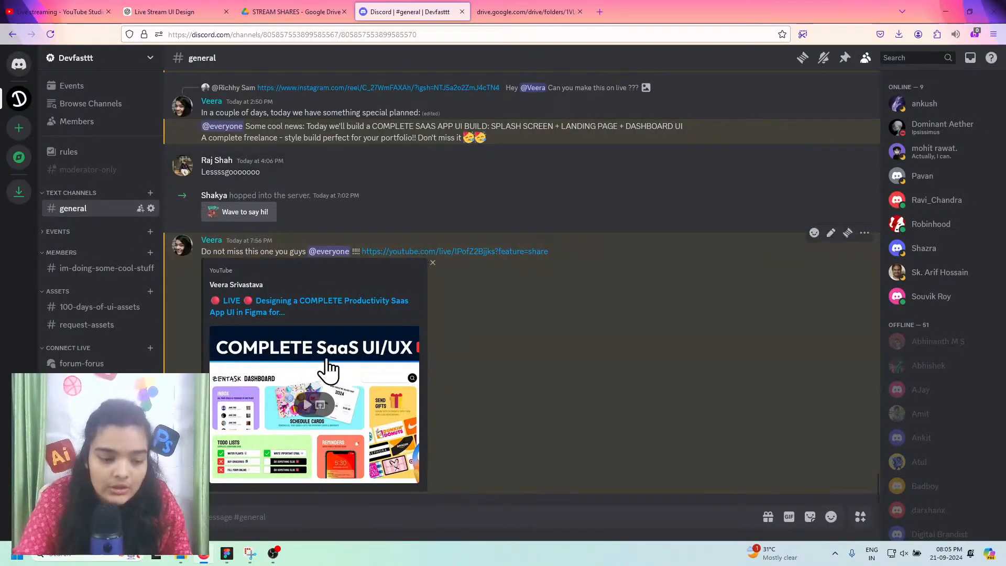
{"action": "left_click", "coordinate": [90, 310]}
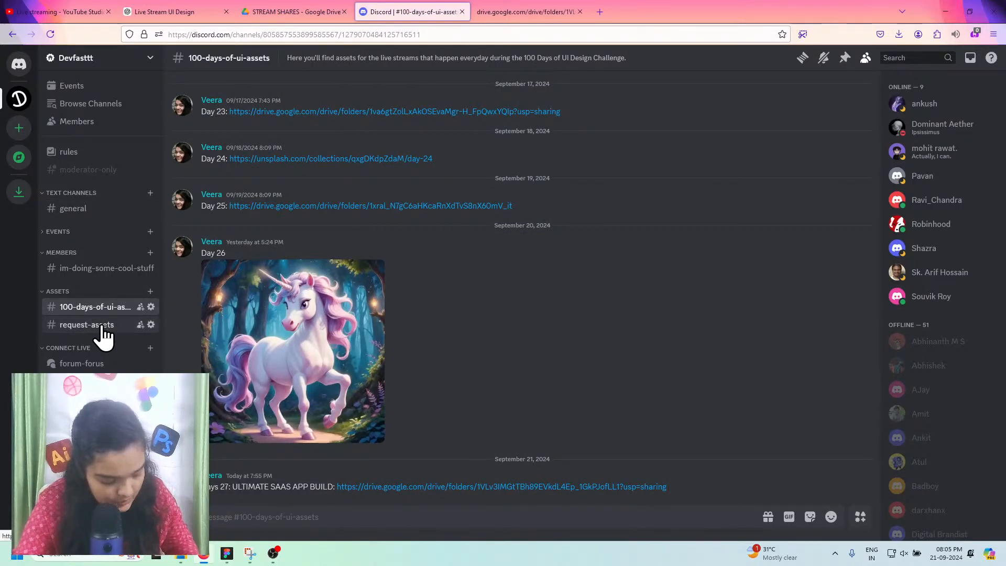
{"action": "left_click", "coordinate": [356, 489]}
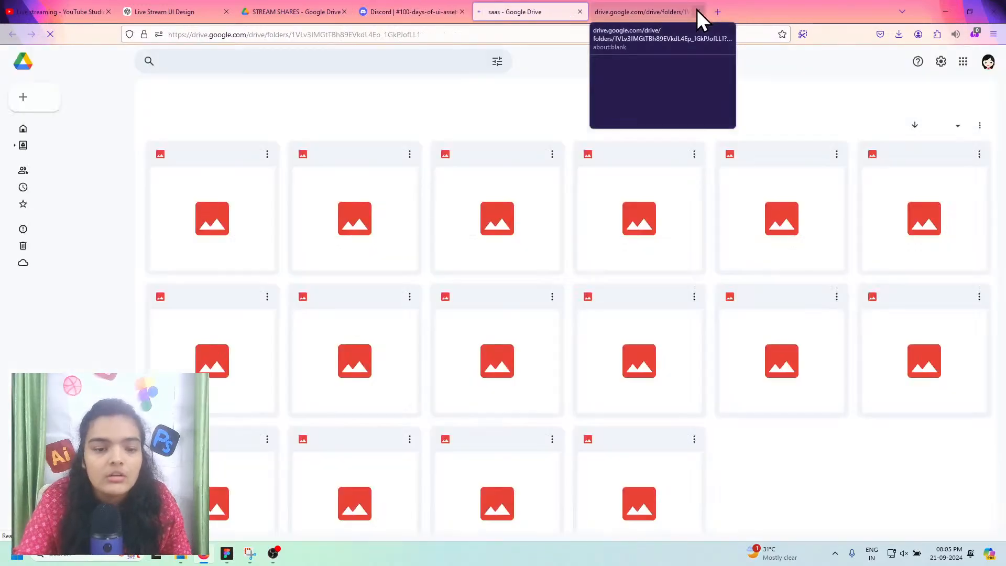
{"action": "left_click", "coordinate": [697, 11]}
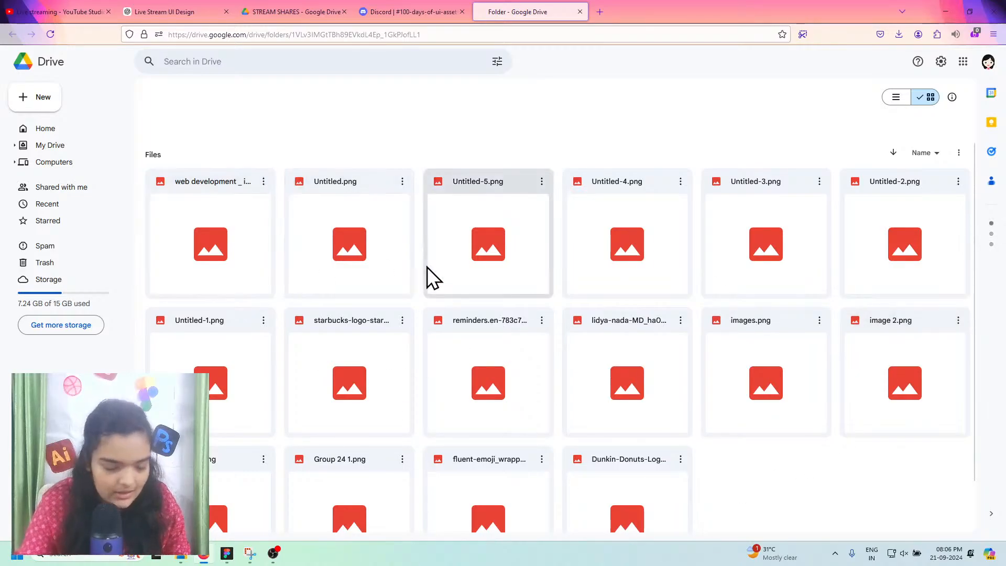
{"action": "left_click", "coordinate": [422, 10]}
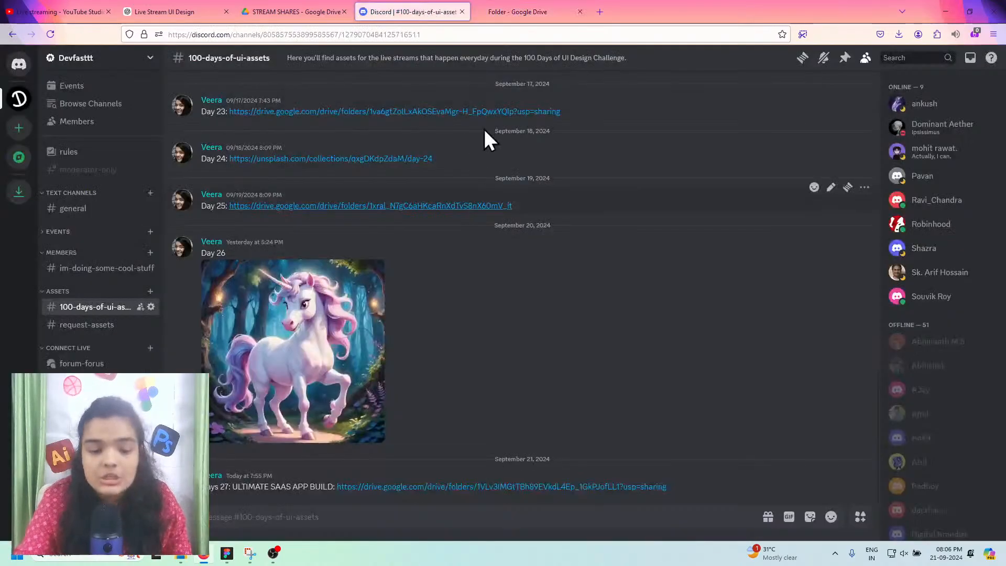
{"action": "left_click", "coordinate": [478, 11]}
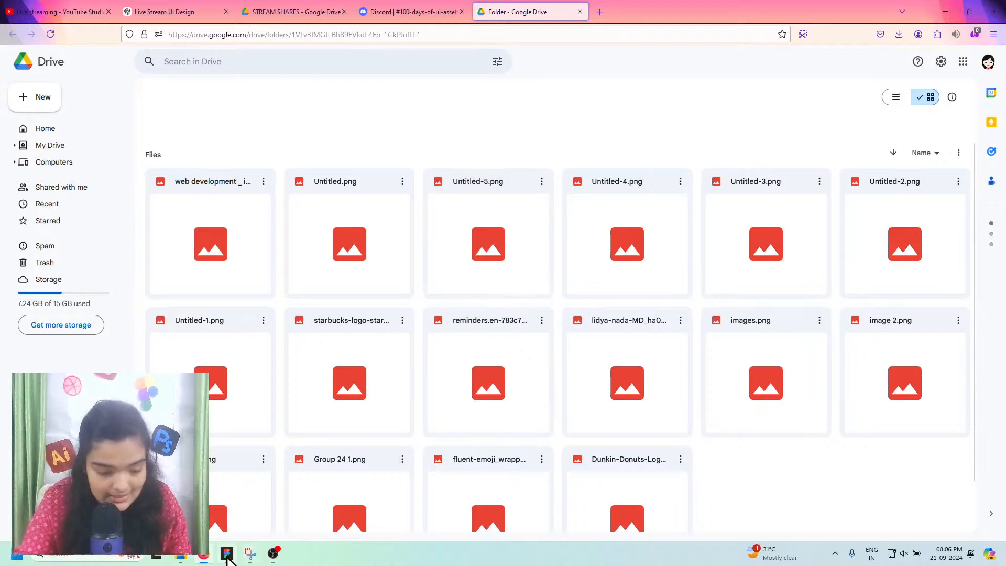
Step: Switch back to Figma, close the 100 Days of Thumbnails file, and create a new design file
{"action": "left_click", "coordinate": [227, 552]}
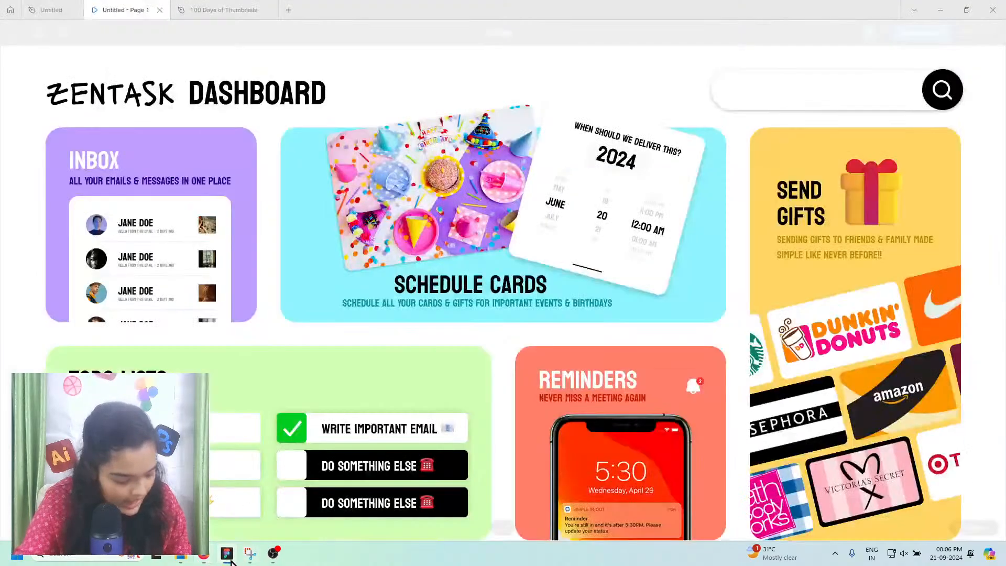
{"action": "left_click", "coordinate": [11, 10]}
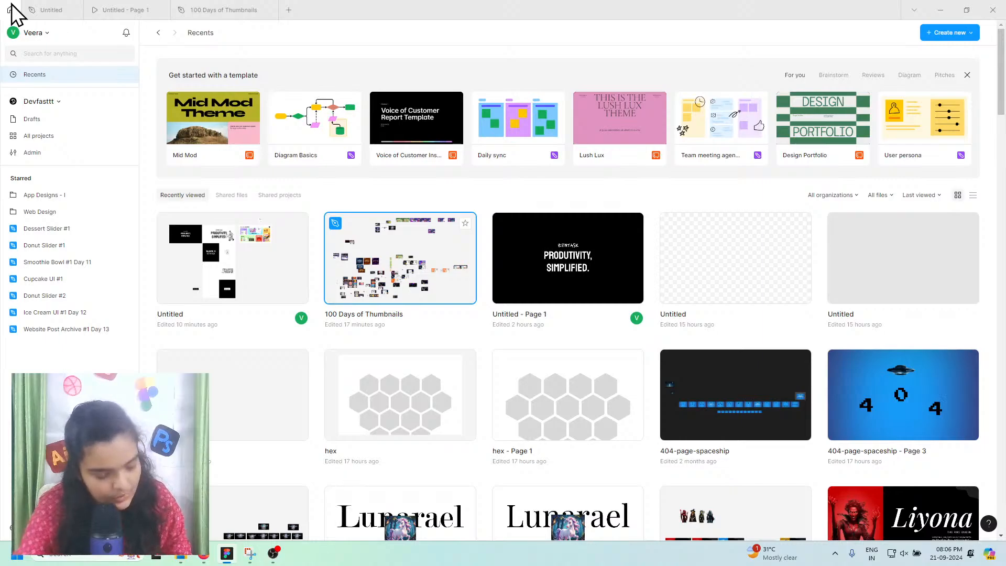
{"action": "left_click", "coordinate": [267, 9]}
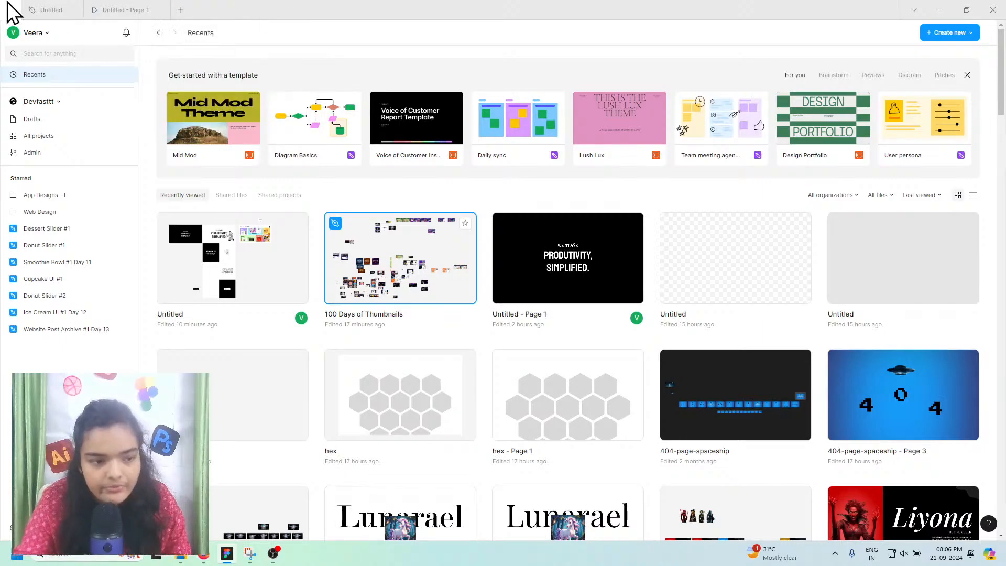
{"action": "left_click", "coordinate": [181, 11]}
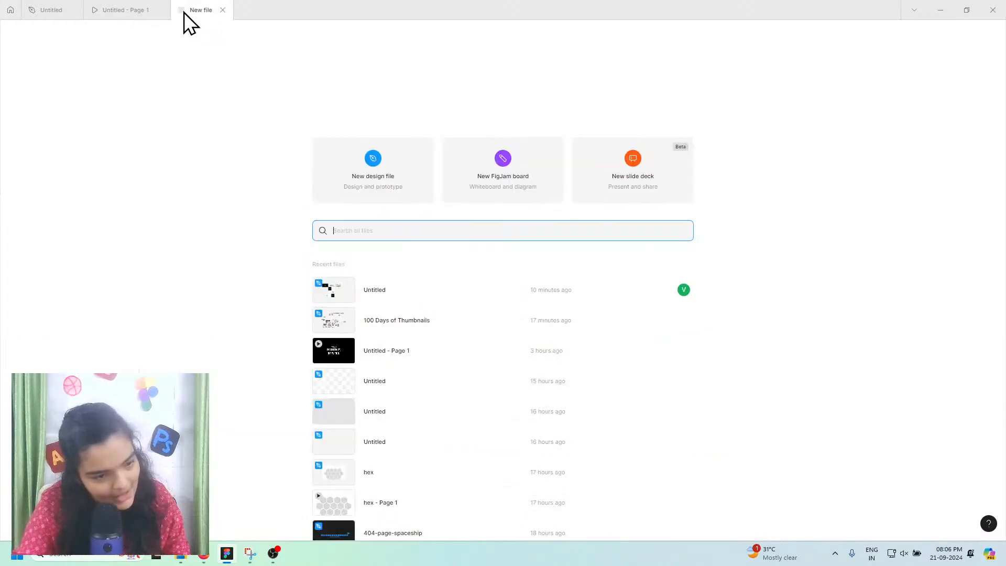
{"action": "left_click", "coordinate": [397, 181]}
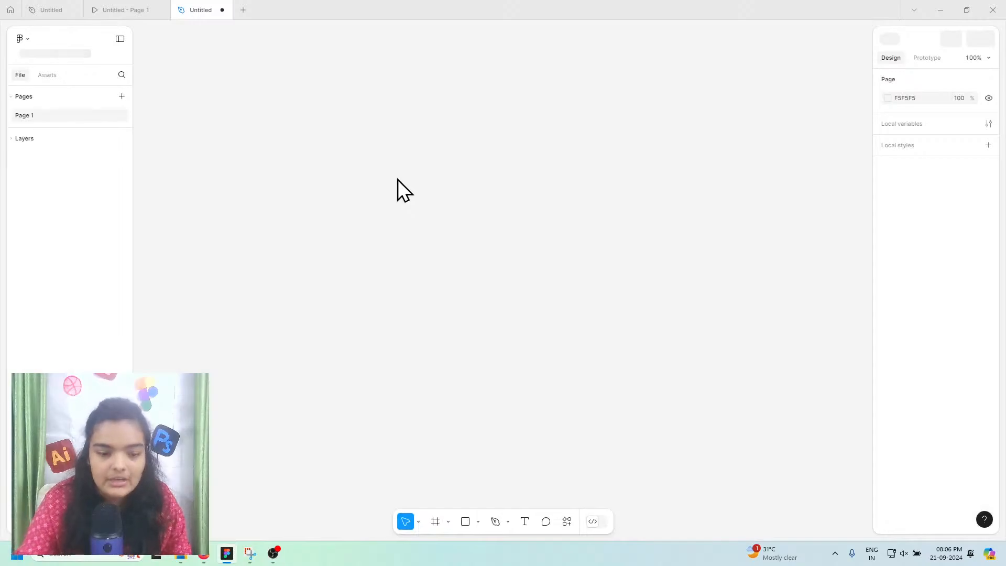
Step: Restart the Zentask prototype and examine its splash screen in full-screen view
{"action": "left_click", "coordinate": [157, 5]}
{"action": "key", "text": "r"}
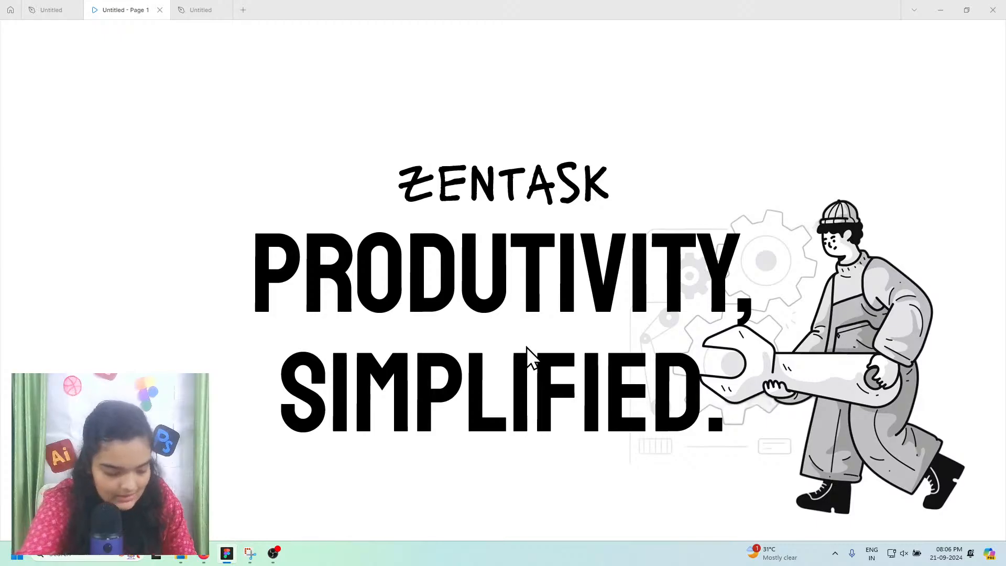
{"action": "key", "text": "r"}
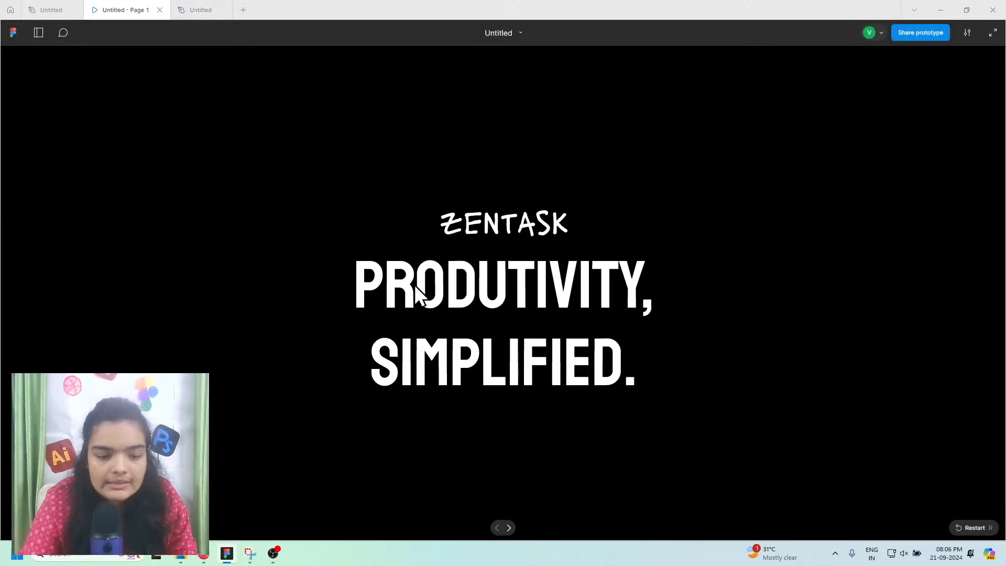
{"action": "key", "text": "f"}
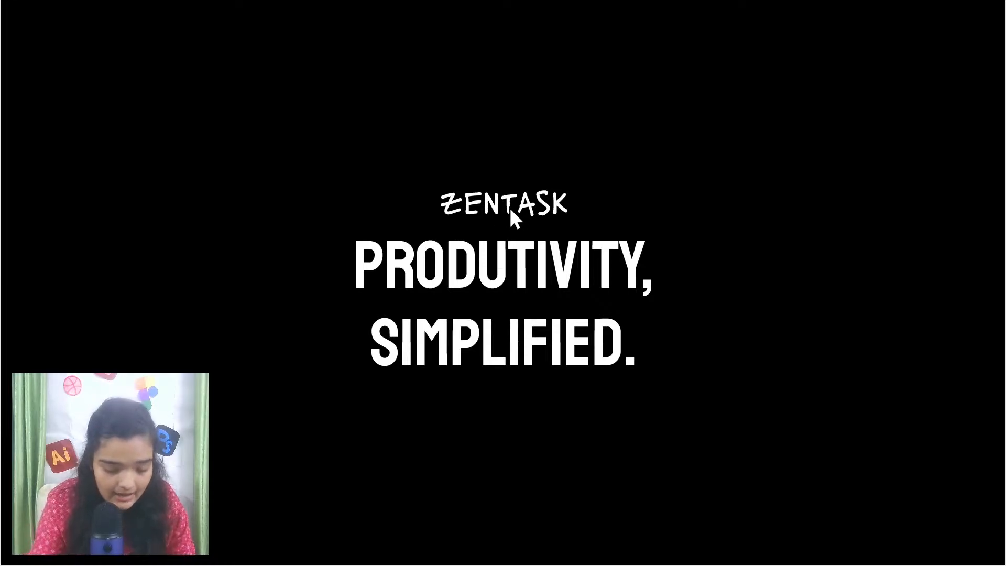
{"action": "key", "text": "Escape"}
Step: In the new blank design file, draw a frame about 652 high and set its width to 1920
{"action": "left_click", "coordinate": [205, 4]}
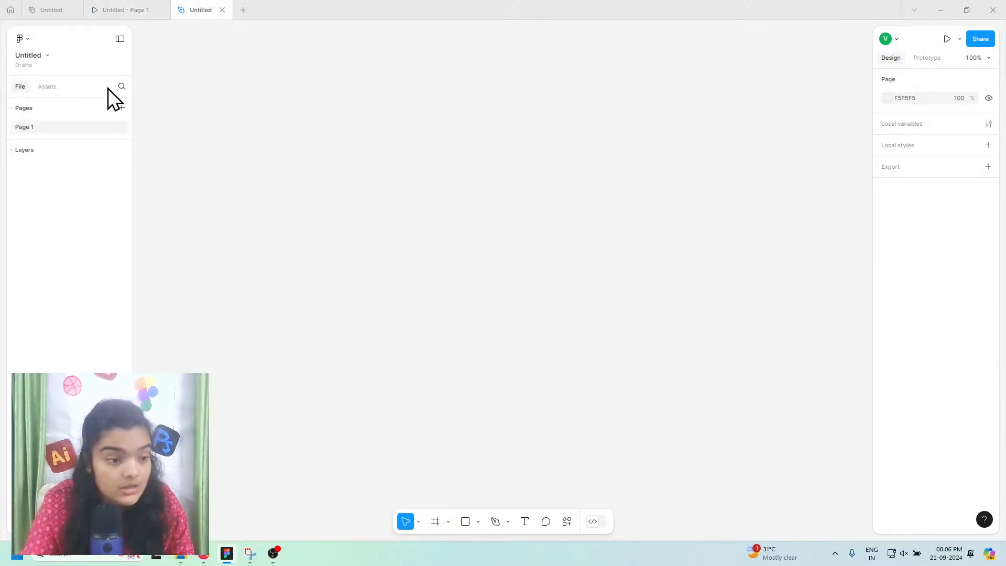
{"action": "left_click", "coordinate": [435, 521]}
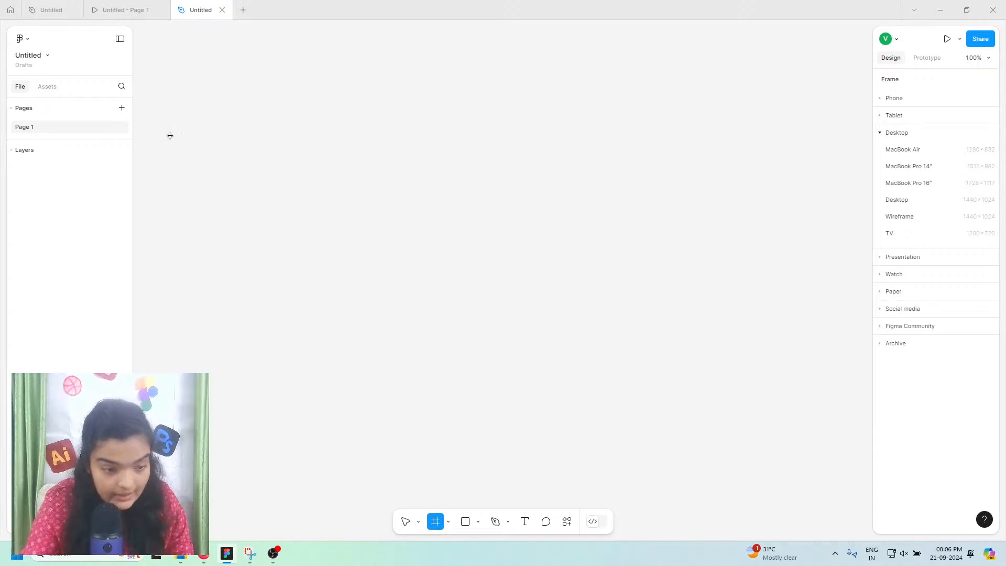
{"action": "left_click_drag", "start_coordinate": [168, 122], "coordinate": [858, 463]}
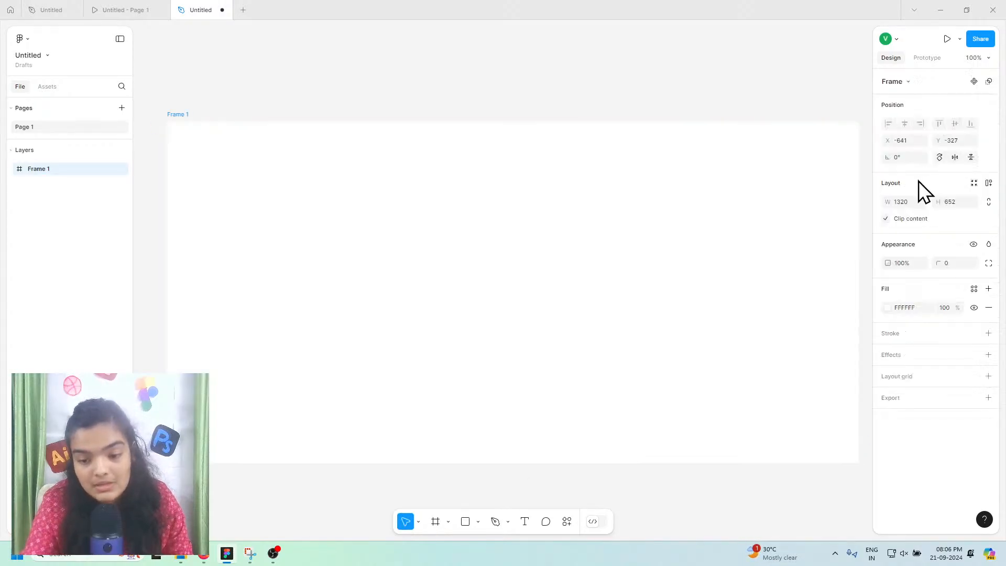
{"action": "left_click", "coordinate": [908, 205]}
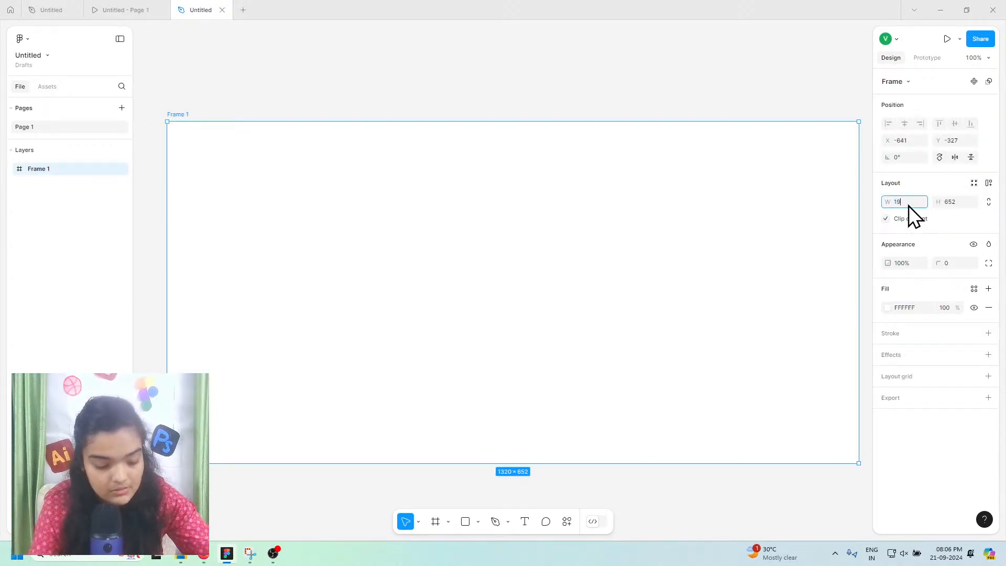
{"action": "type", "text": "1920"}
{"action": "key", "text": "Return"}
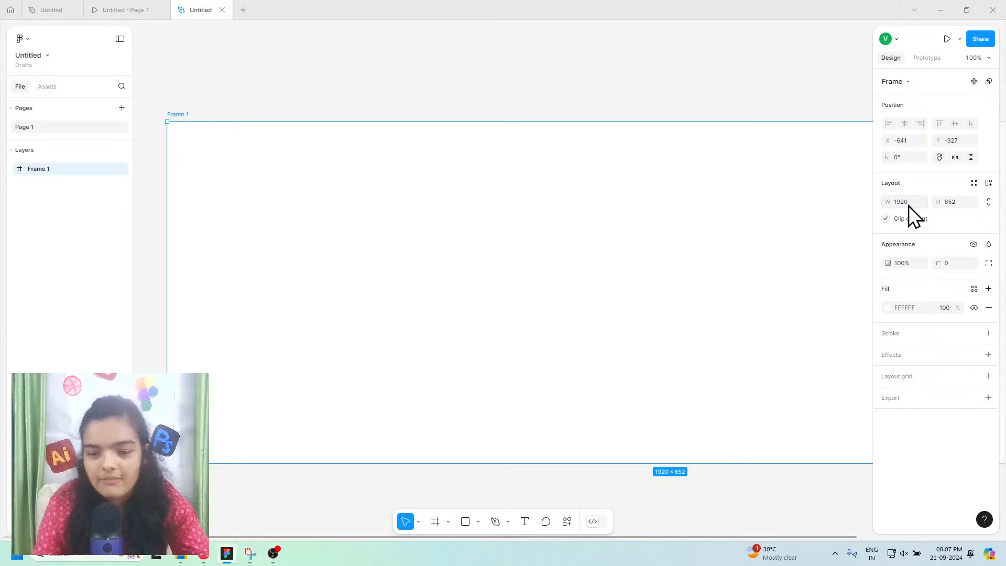
Step: Set the selected frame's height to 1080
{"action": "left_click", "coordinate": [949, 206]}
{"action": "type", "text": "1"}
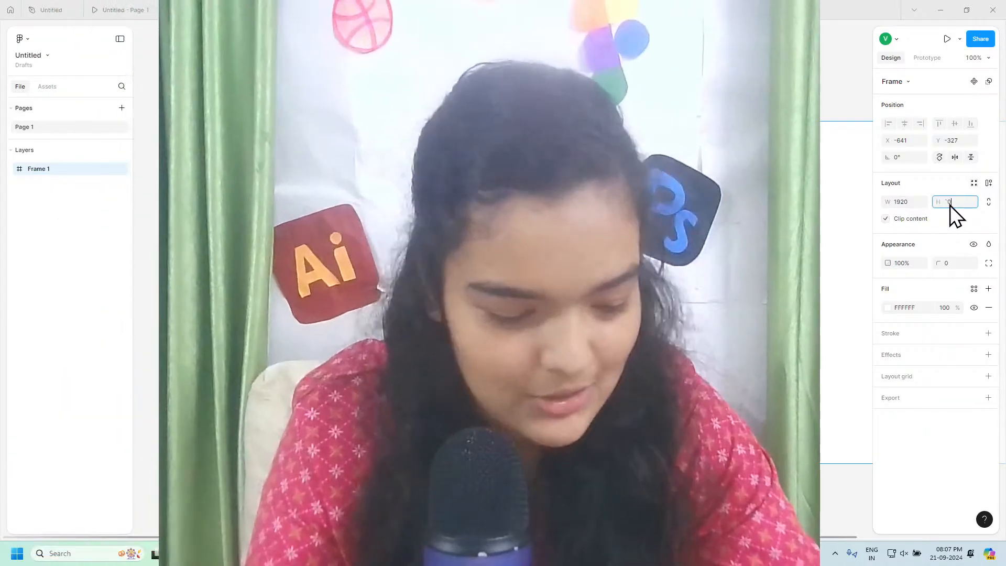
{"action": "type", "text": "080"}
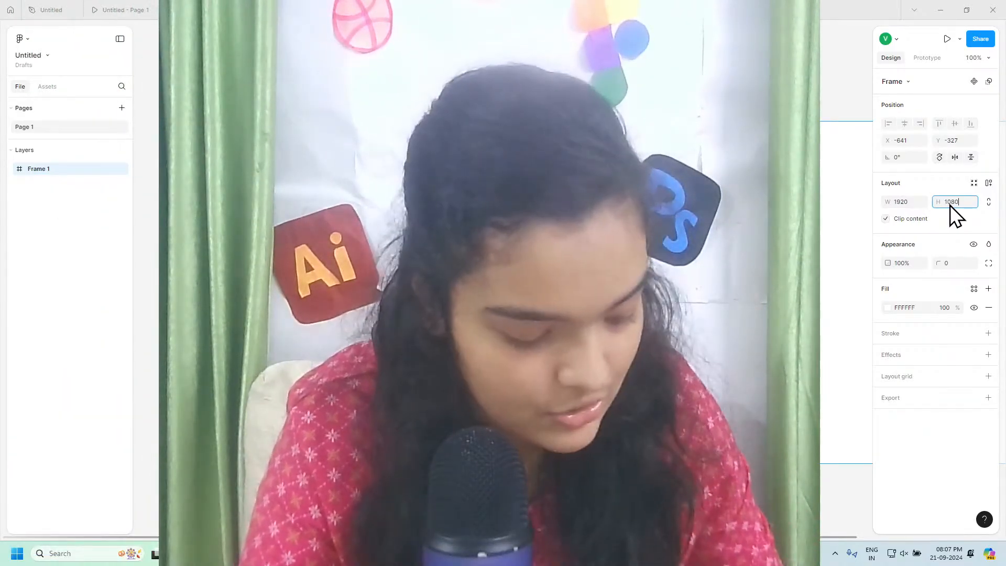
{"action": "key", "text": "Return"}
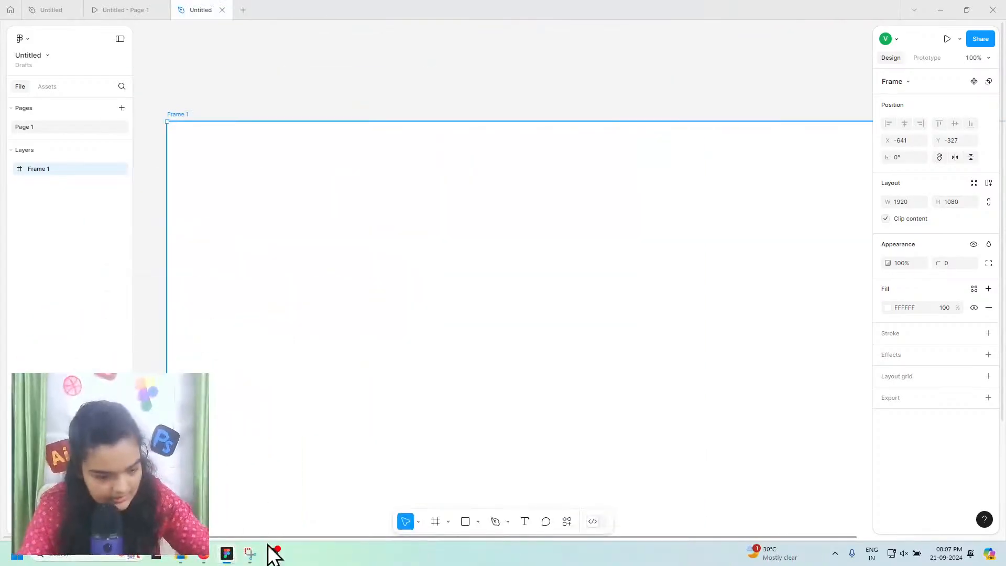
{"action": "left_click", "coordinate": [272, 553]}
{"action": "left_click", "coordinate": [945, 5]}
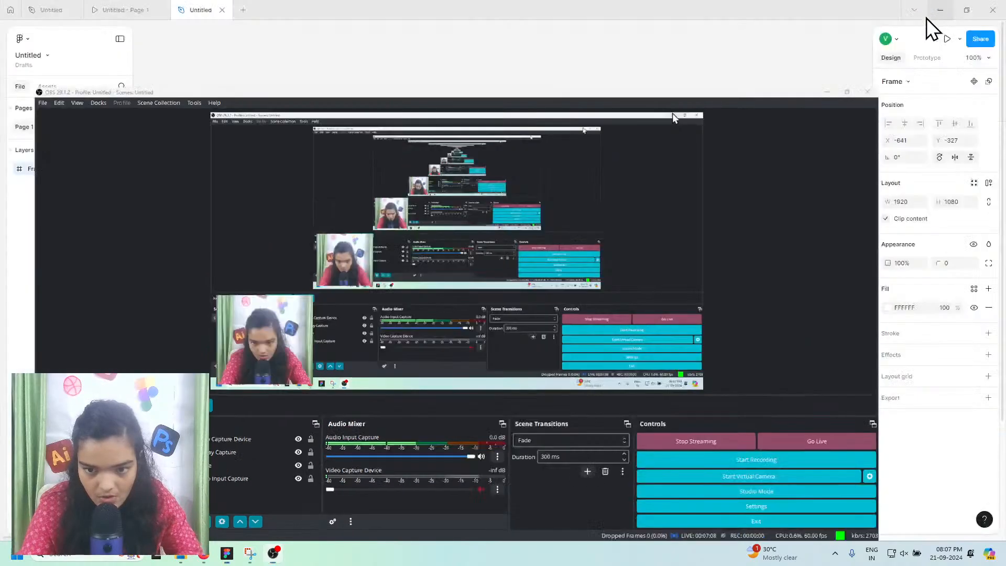
{"action": "scroll", "coordinate": [497, 268], "scroll_direction": "right", "scroll_amount": 2}
{"action": "scroll", "coordinate": [498, 268], "scroll_direction": "down", "scroll_amount": 1}
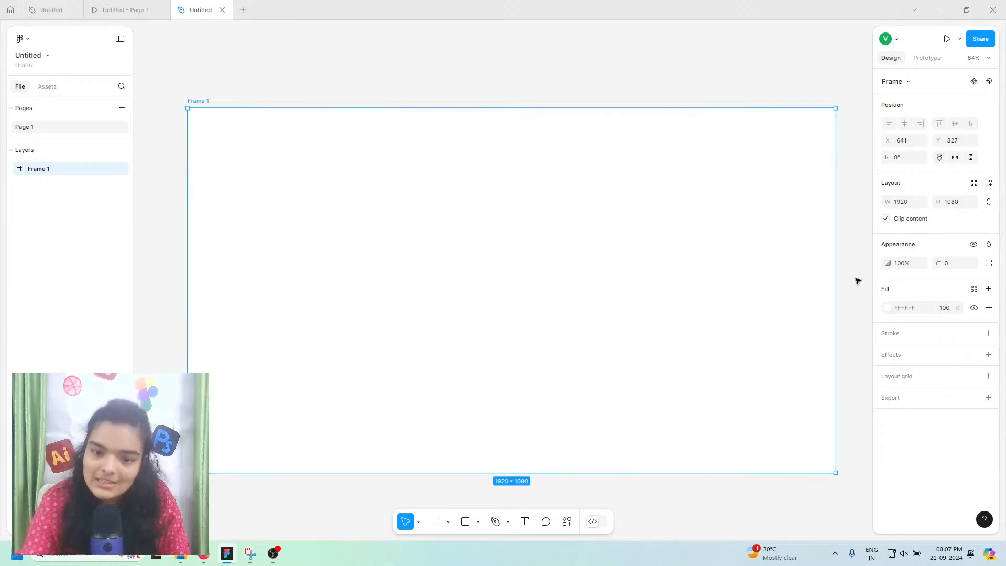
Step: Step through the Zentask prototype and examine its splash screen, landing page with the Explore button, and dashboard
{"action": "left_click", "coordinate": [146, 6]}
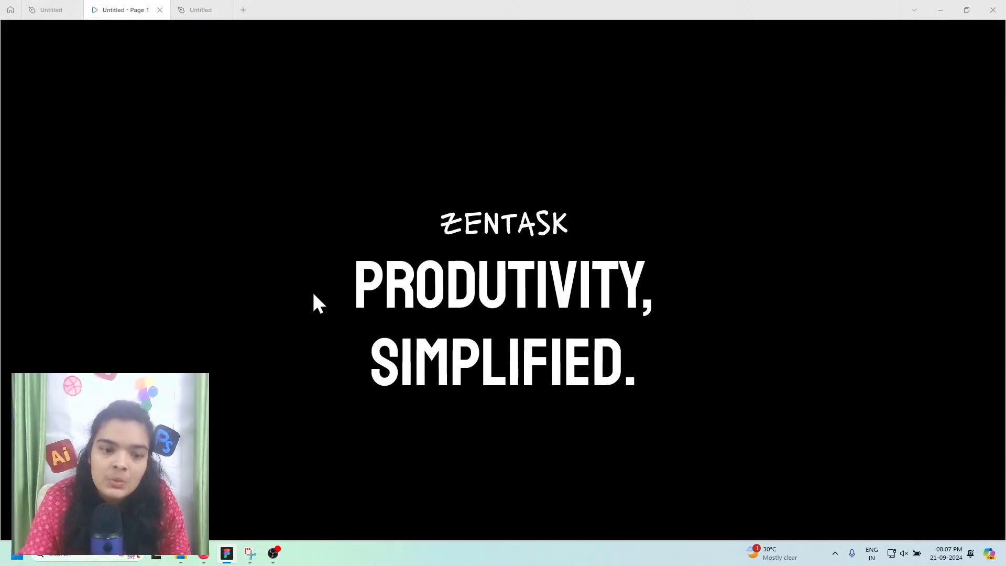
{"action": "left_click", "coordinate": [460, 330]}
{"action": "scroll", "coordinate": [483, 369], "scroll_direction": "down", "scroll_amount": 5}
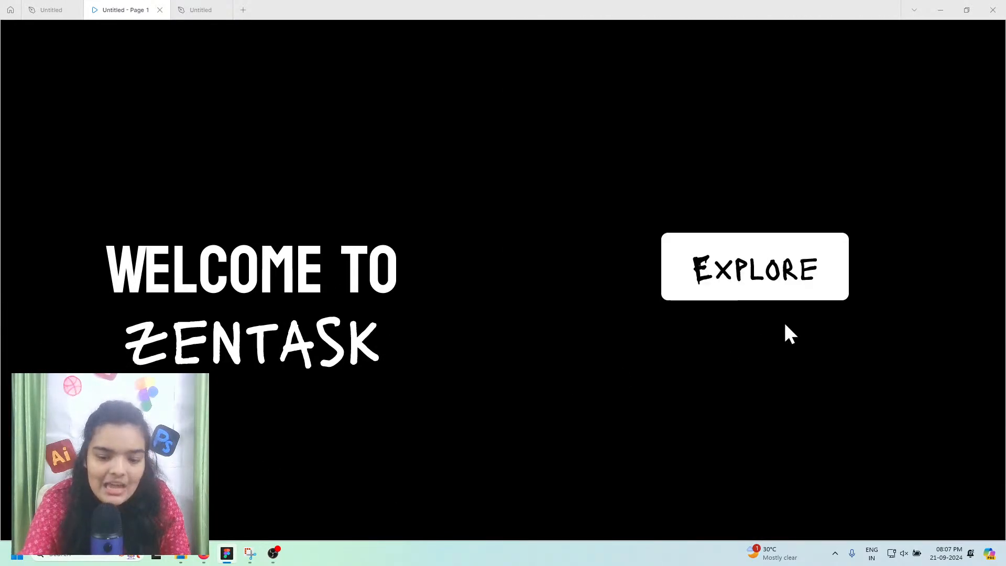
{"action": "left_click", "coordinate": [762, 272]}
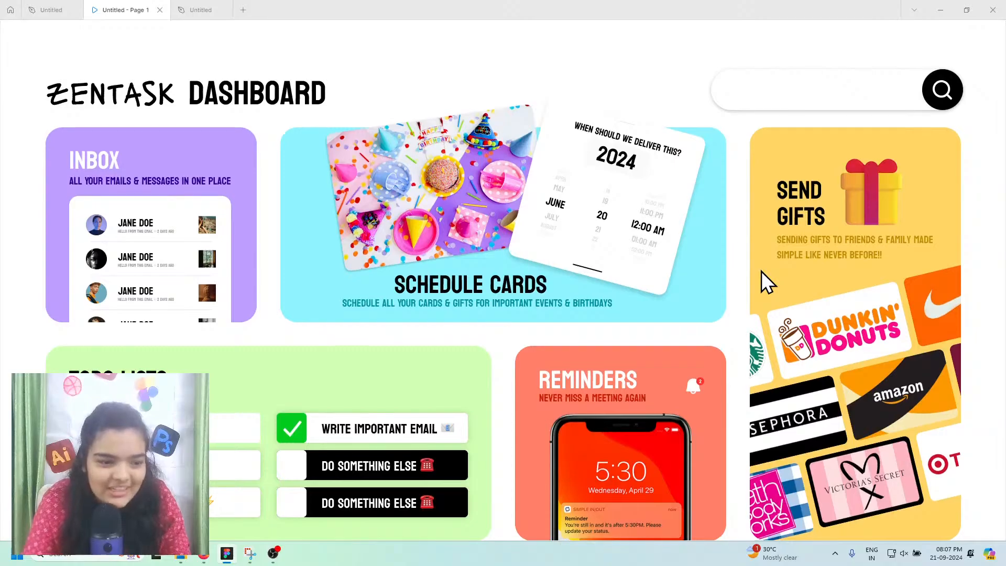
{"action": "left_click", "coordinate": [407, 259]}
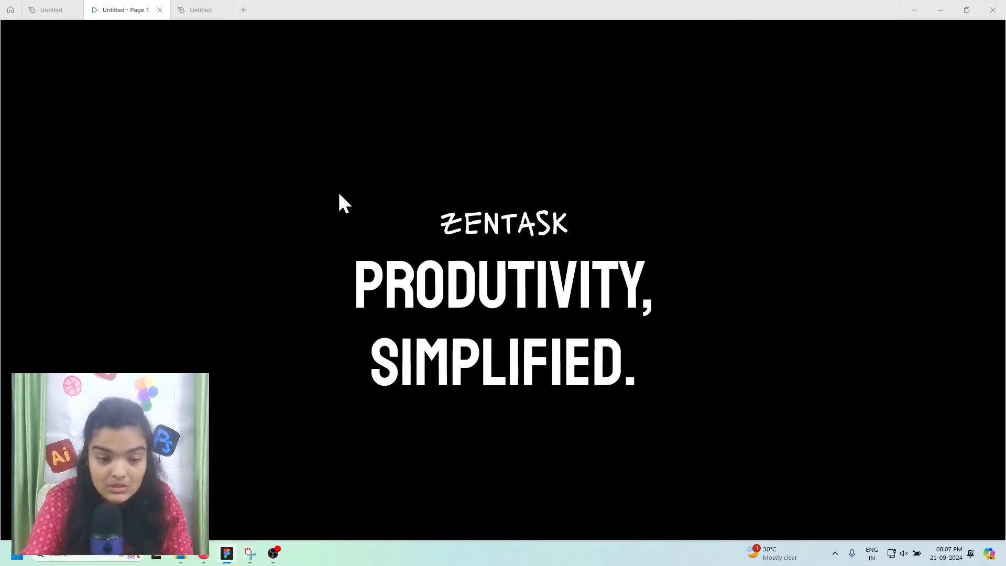
Step: Return to the new design file and set the 1920 by 1080 frame's fill to black, 000000
{"action": "left_click", "coordinate": [201, 10]}
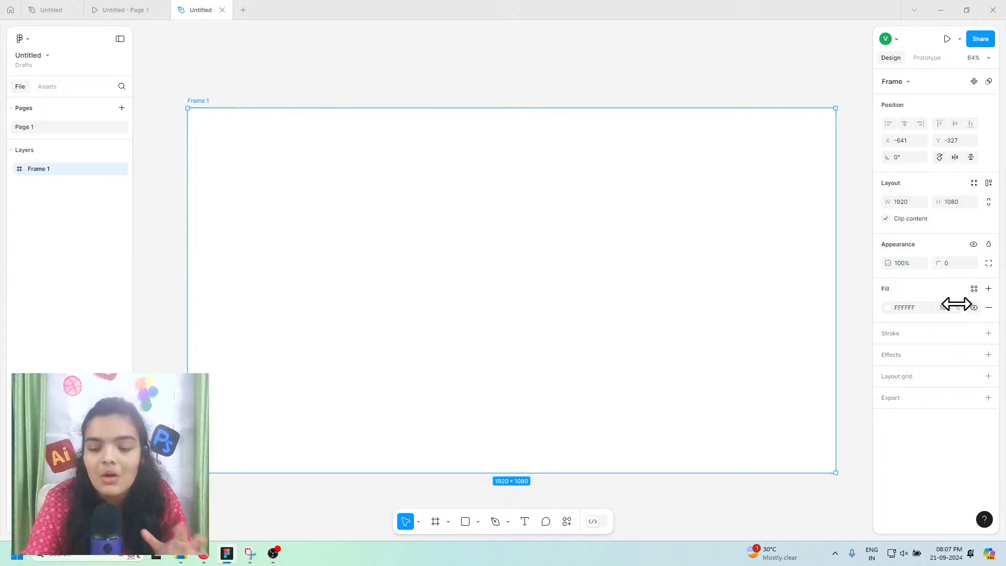
{"action": "left_click", "coordinate": [887, 309]}
{"action": "left_click_drag", "start_coordinate": [837, 328], "coordinate": [850, 442]}
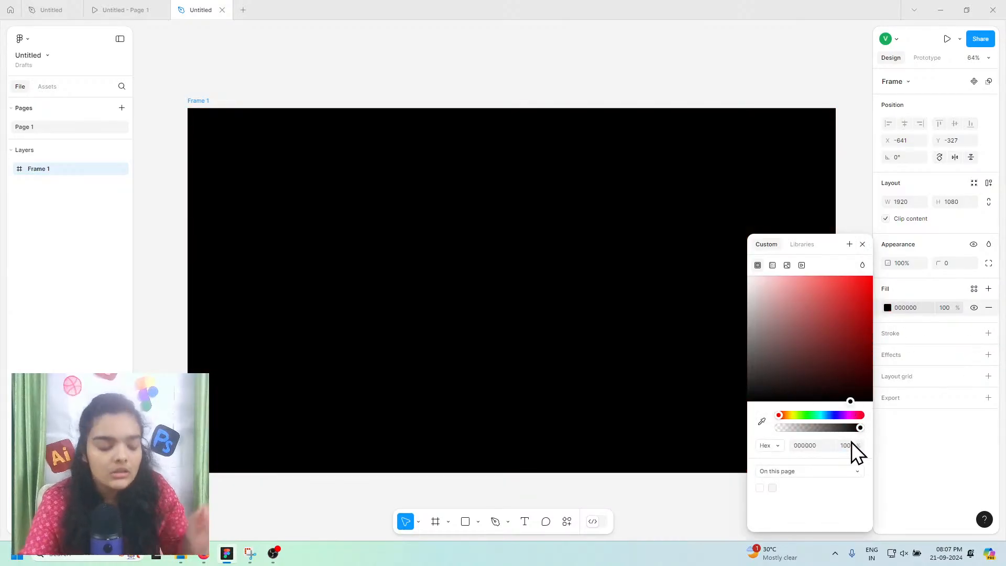
Step: Add a text layer reading "Zentask" near the middle of the black frame
{"action": "left_click", "coordinate": [523, 524]}
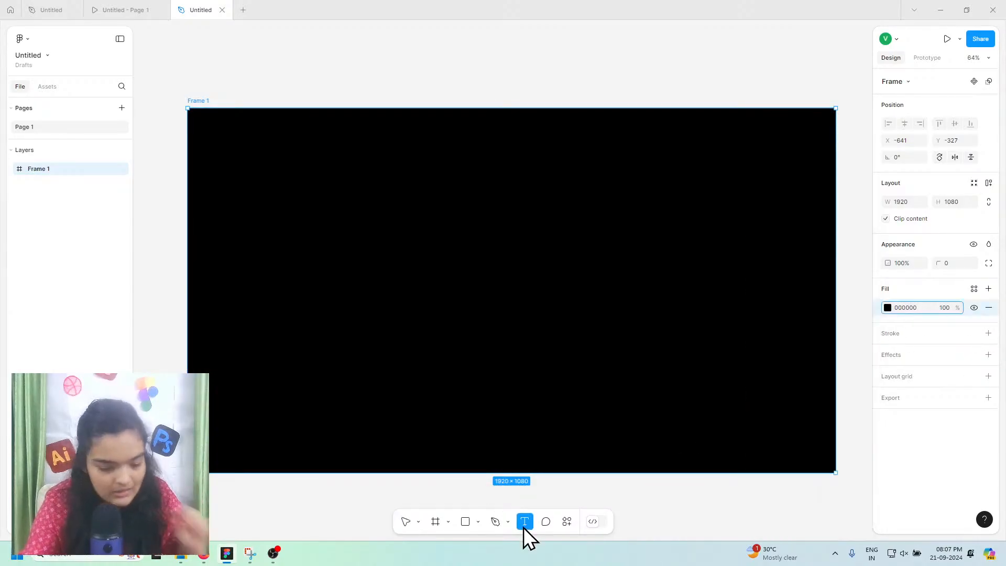
{"action": "left_click", "coordinate": [442, 262]}
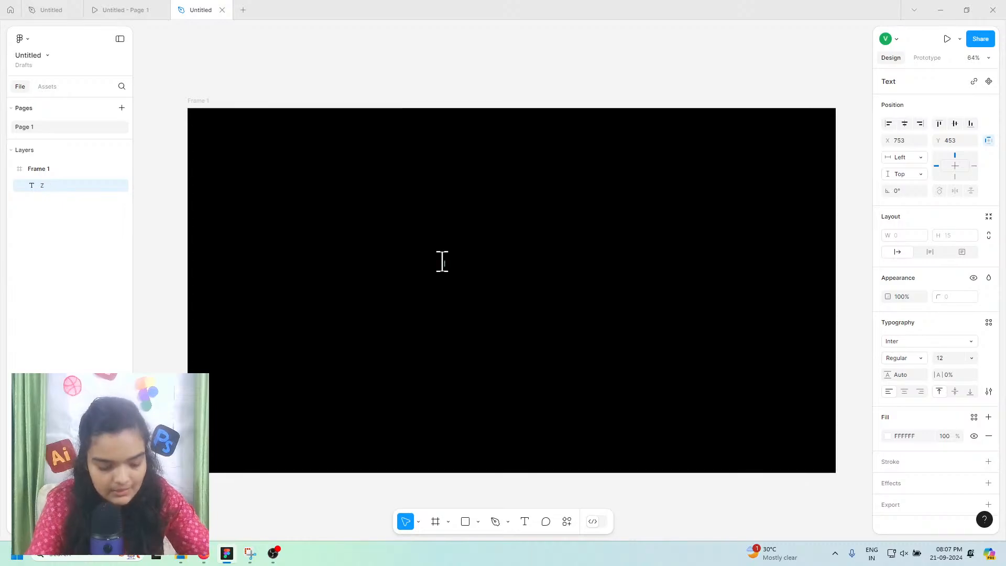
{"action": "type", "text": "Zentask"}
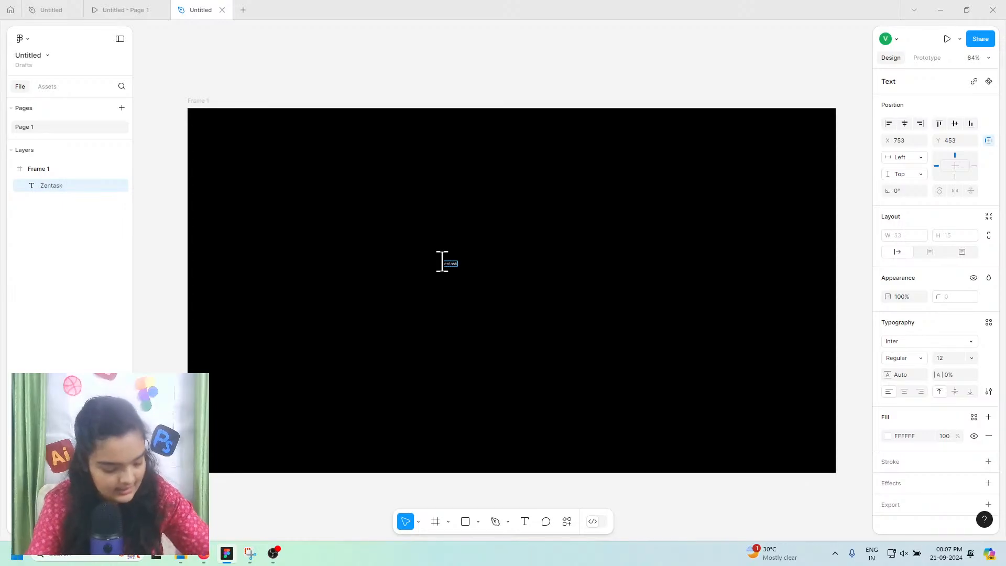
{"action": "key", "text": "Escape"}
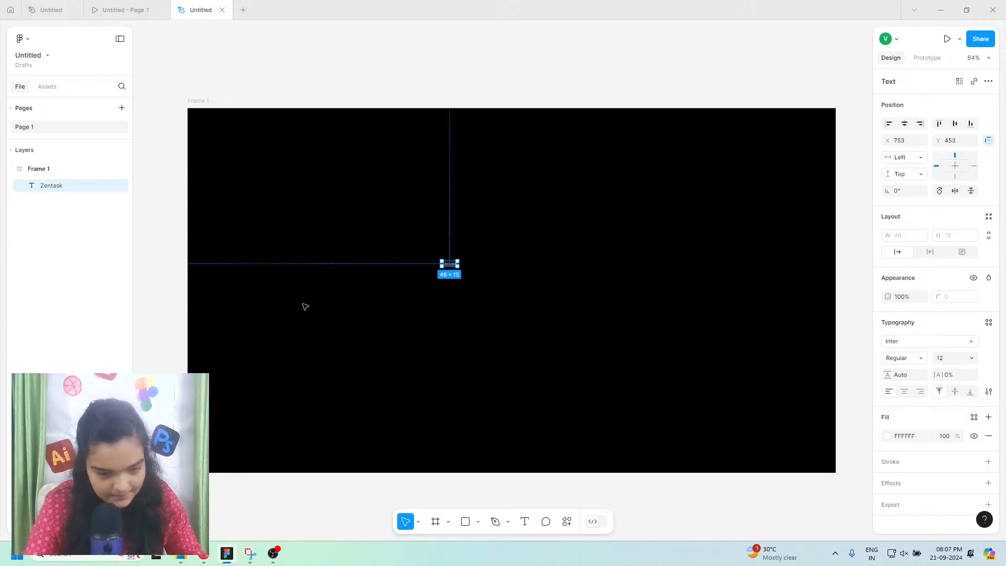
Step: Set the Zentask text's font to Lacquer and its font size to 128
{"action": "left_click", "coordinate": [956, 343]}
{"action": "left_click", "coordinate": [948, 342]}
{"action": "left_click", "coordinate": [899, 337]}
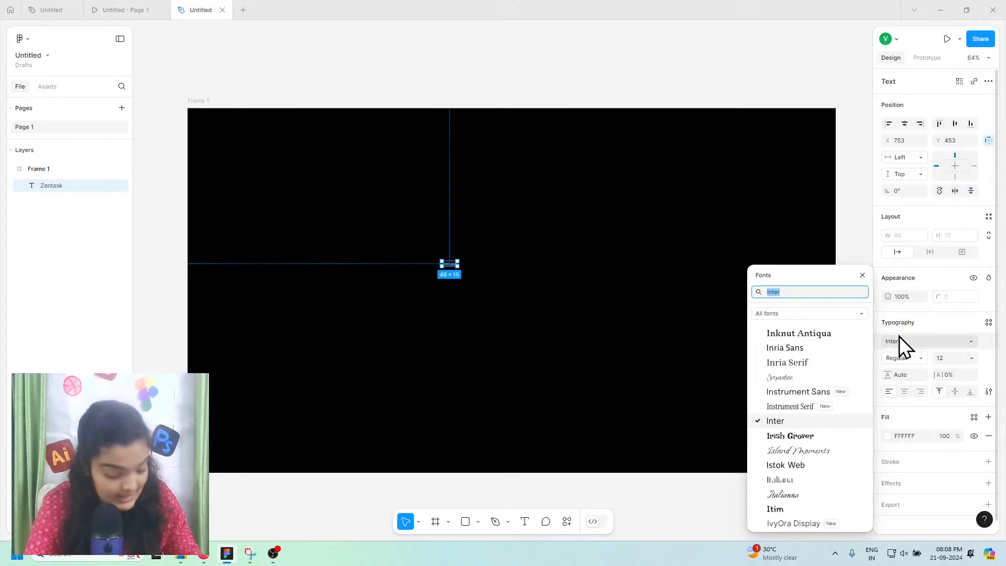
{"action": "left_click", "coordinate": [899, 338]}
{"action": "left_click", "coordinate": [903, 341]}
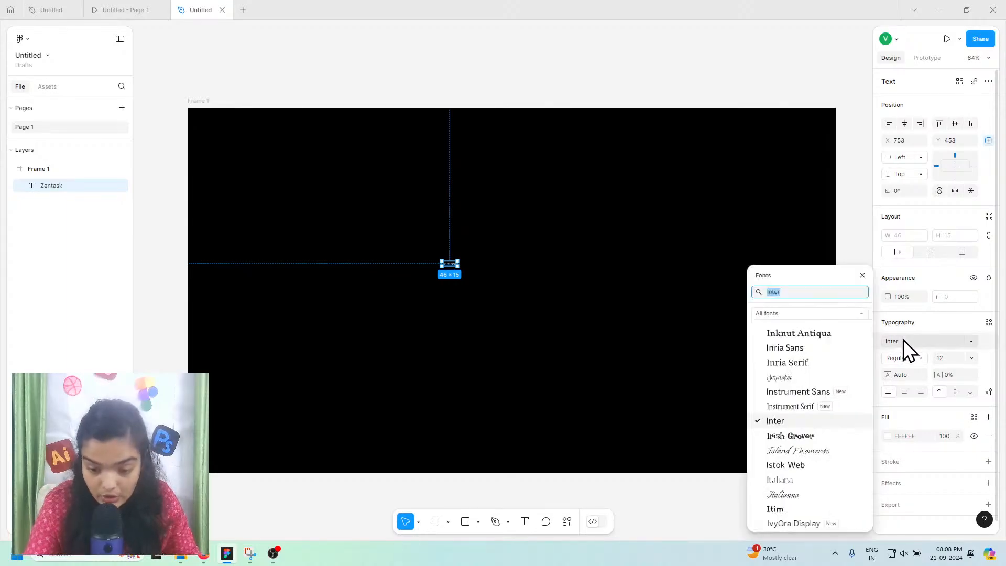
{"action": "left_click", "coordinate": [932, 345]}
{"action": "left_click", "coordinate": [940, 342]}
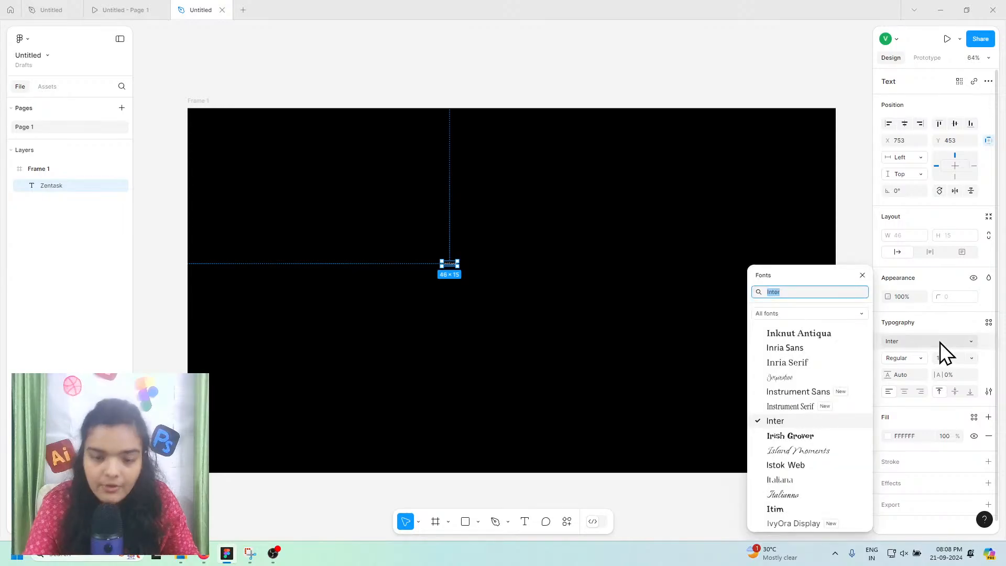
{"action": "type", "text": "l"}
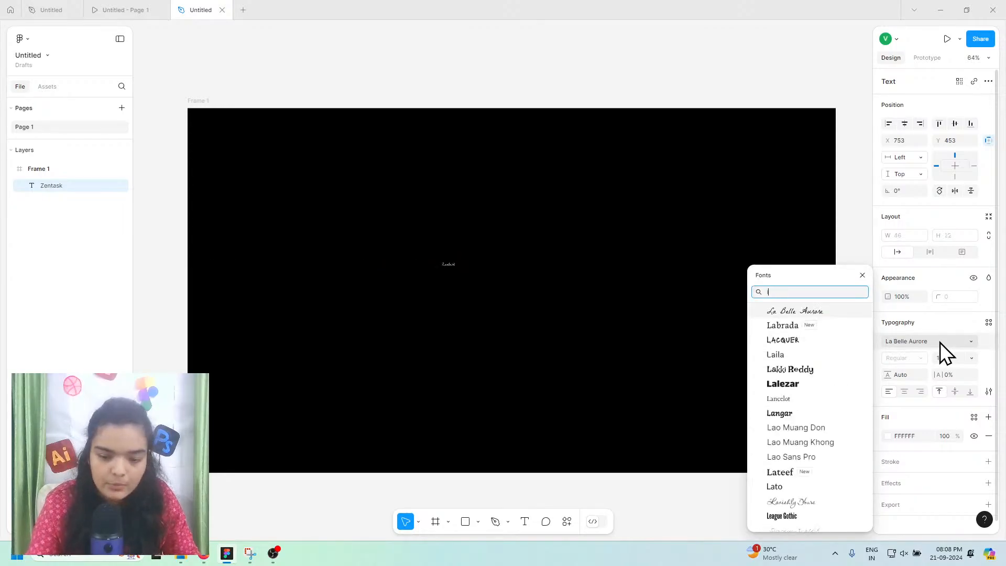
{"action": "scroll", "coordinate": [922, 343], "scroll_direction": "down", "scroll_amount": 1}
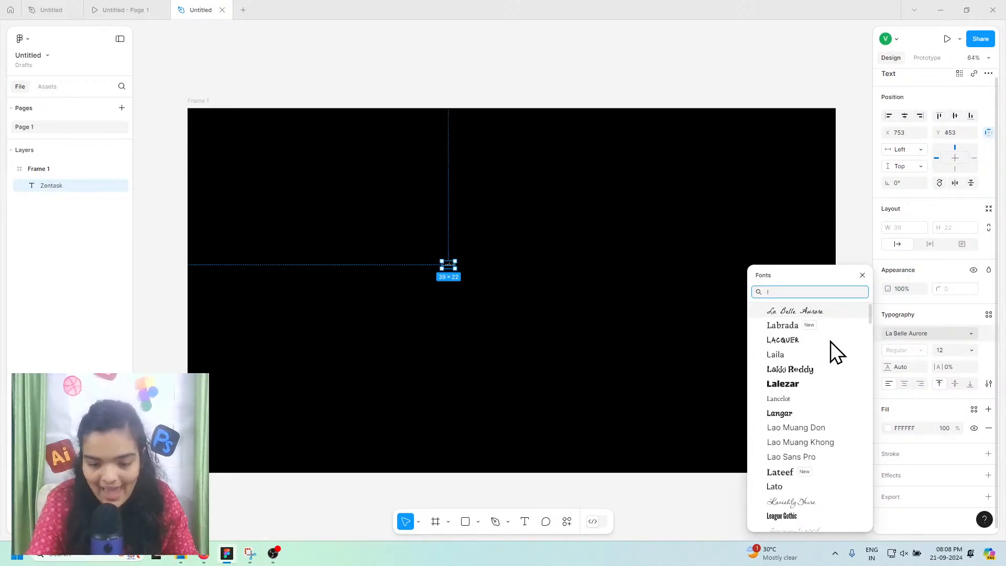
{"action": "left_click", "coordinate": [784, 339]}
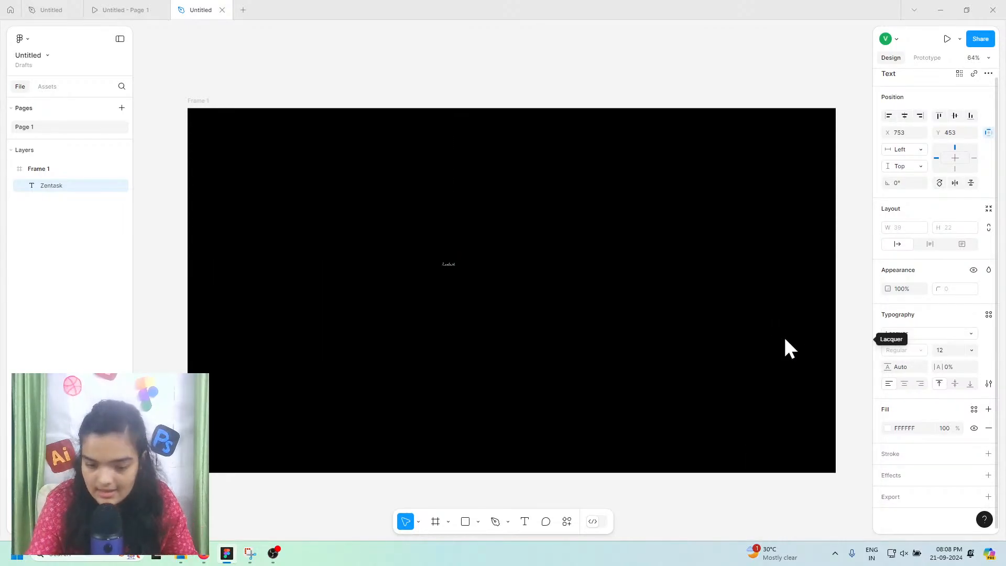
{"action": "left_click", "coordinate": [972, 350]}
{"action": "left_click", "coordinate": [955, 503]}
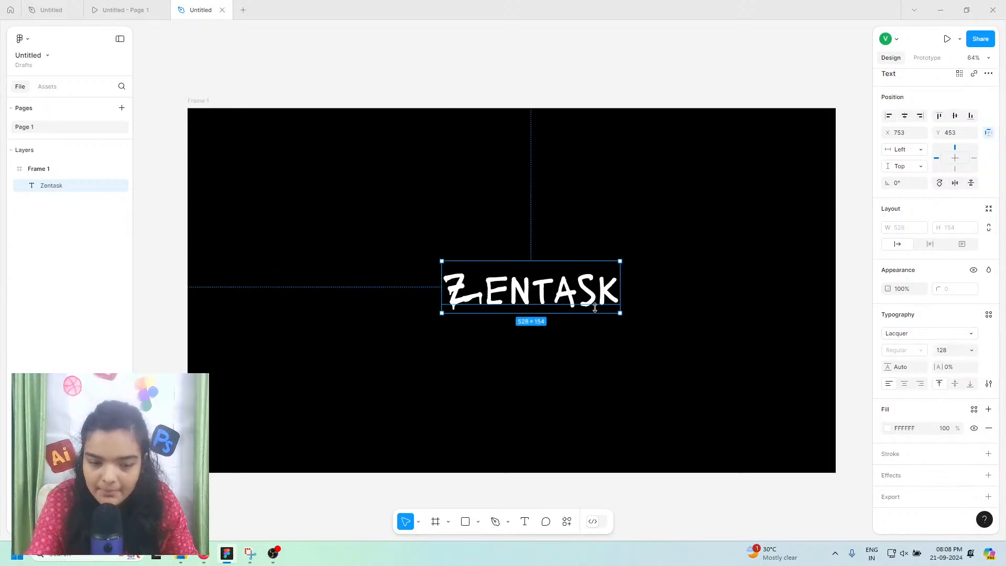
Step: Retype the title text in lowercase as "zentask"
{"action": "double_click", "coordinate": [463, 285]}
{"action": "type", "text": "zen"}
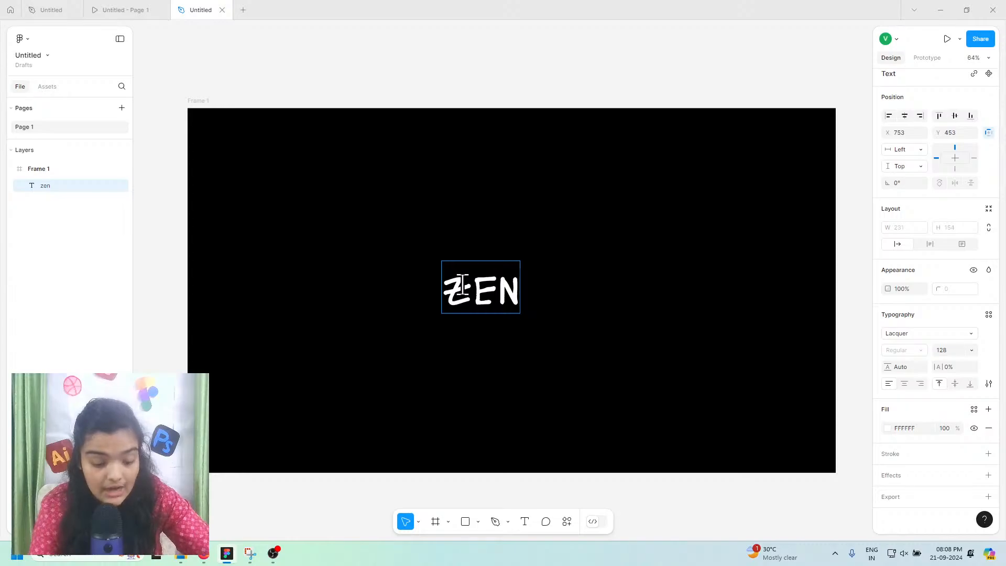
{"action": "type", "text": "task"}
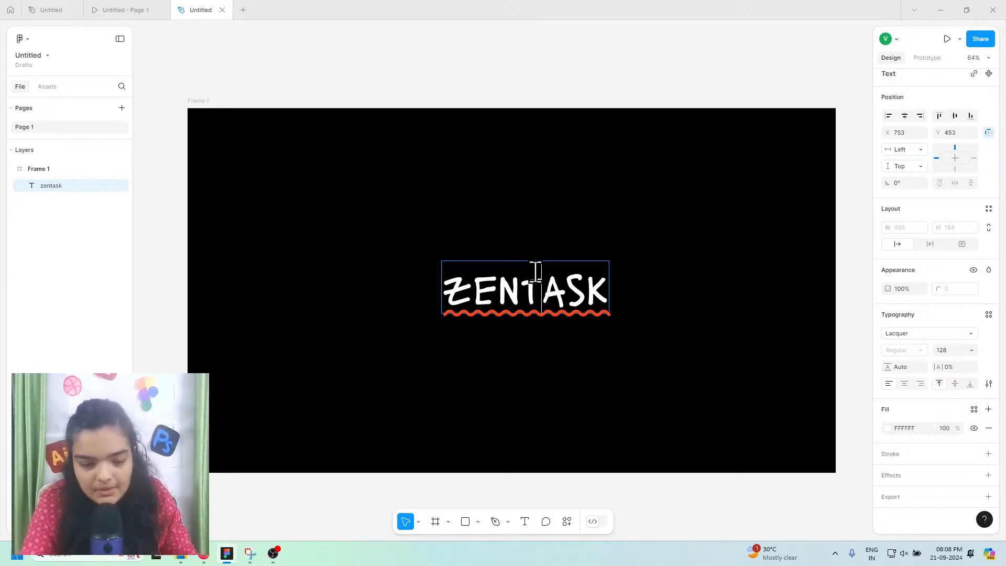
Step: Try the title in capitals as "ZENTASK", and undo back to the lowercase version
{"action": "key", "text": "ctrl+a"}
{"action": "key", "text": "Escape"}
{"action": "double_click", "coordinate": [498, 304]}
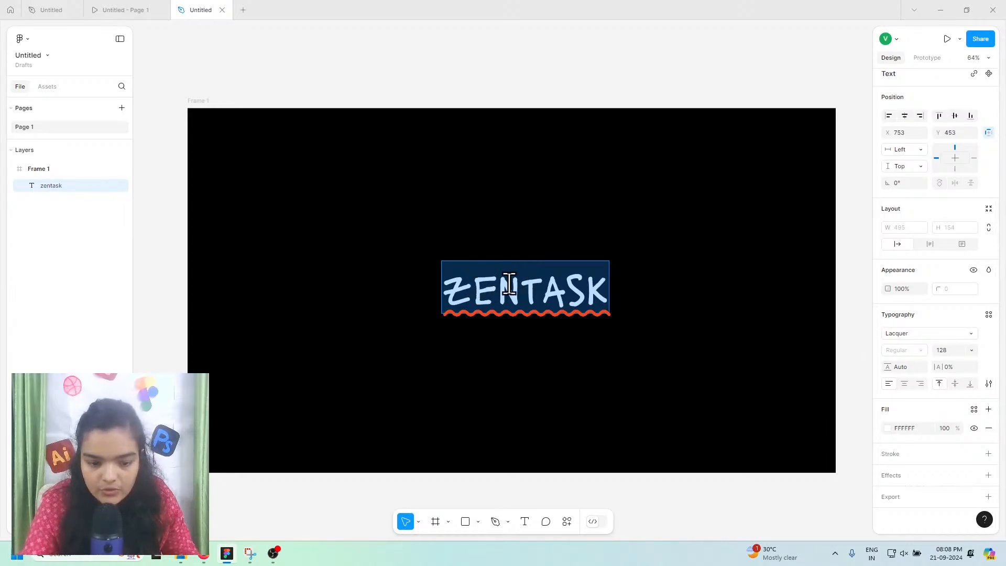
{"action": "type", "text": "ZEN"}
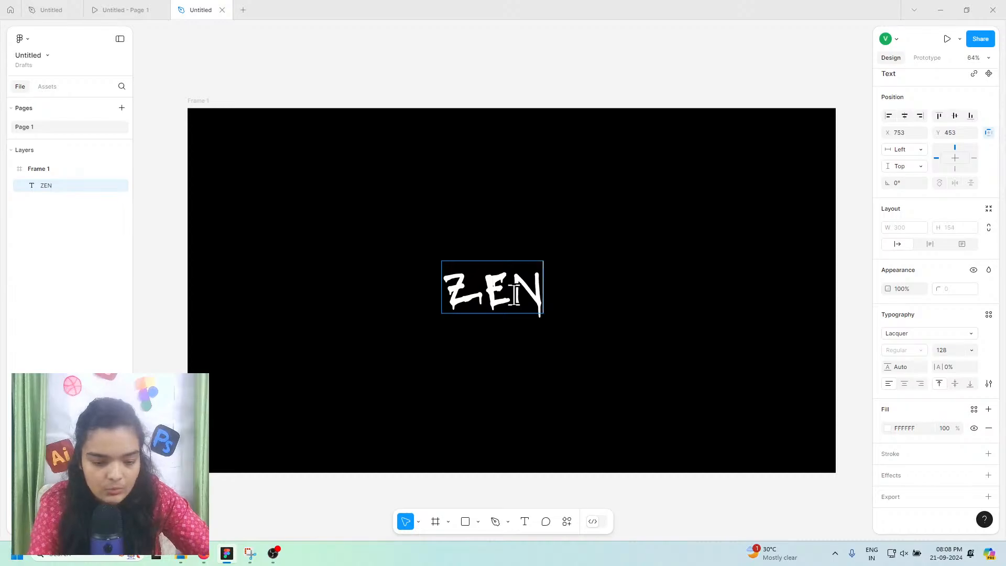
{"action": "type", "text": "TASK"}
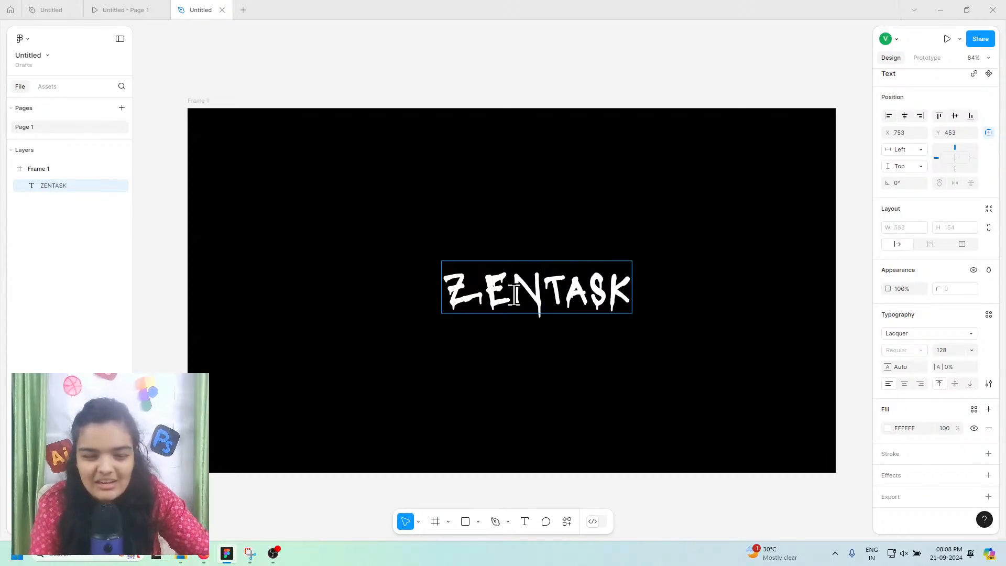
{"action": "key", "text": "ctrl+z"}
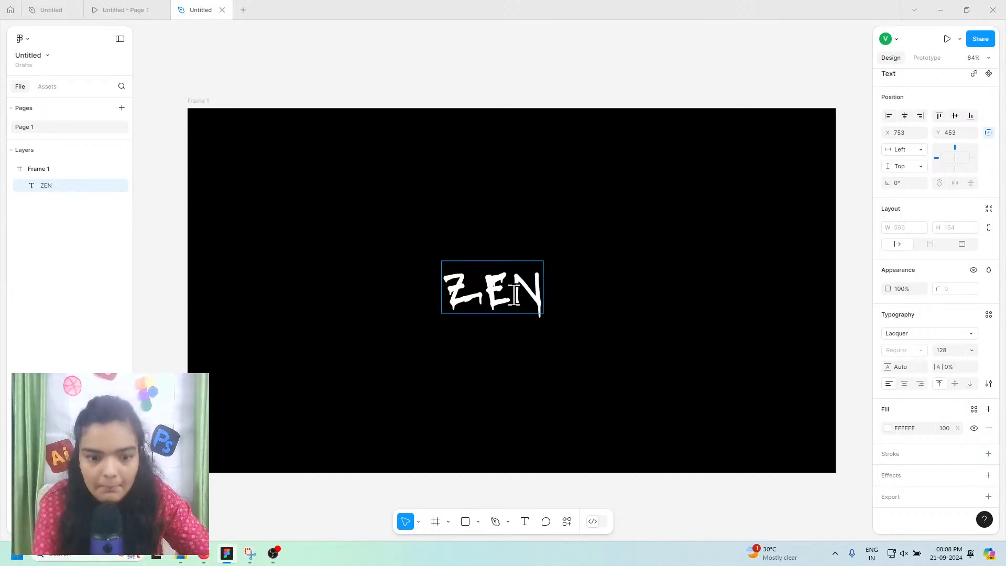
{"action": "key", "text": "ctrl+shift+z"}
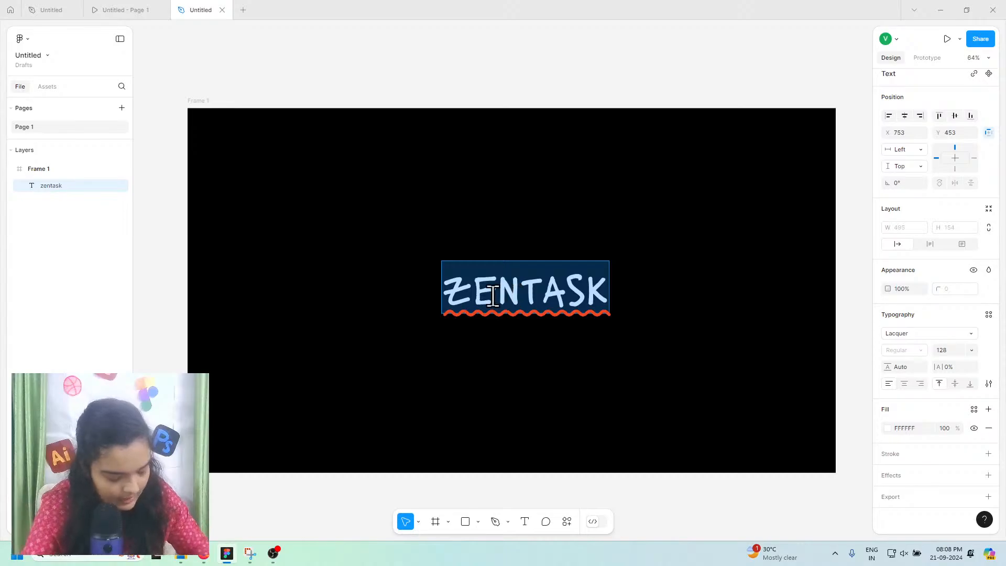
{"action": "key", "text": "Escape"}
Step: Move the zentask text up to about X 712, Y 386, and set its font size to 78
{"action": "left_click_drag", "start_coordinate": [472, 293], "coordinate": [458, 272]}
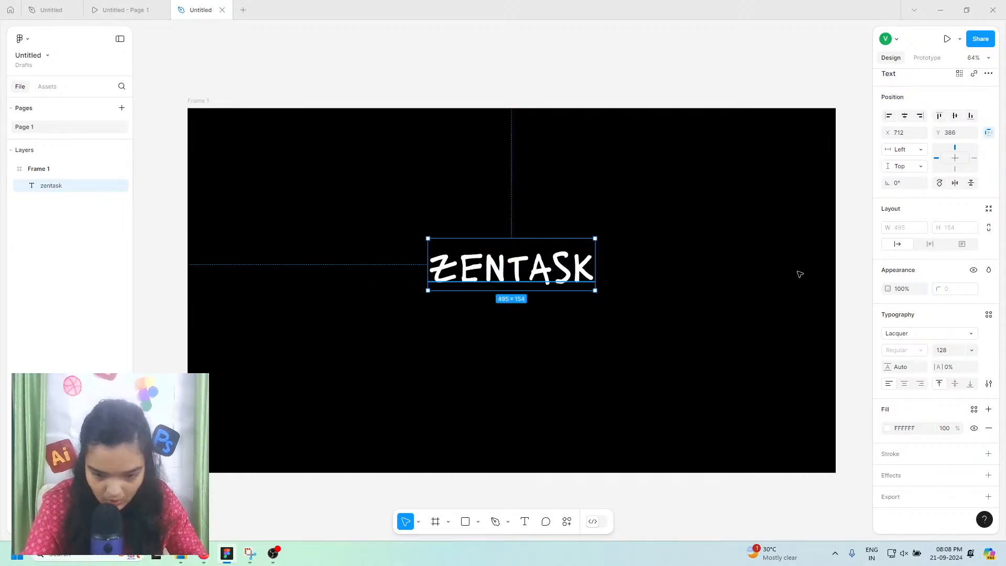
{"action": "left_click", "coordinate": [942, 350]}
{"action": "type", "text": "6"}
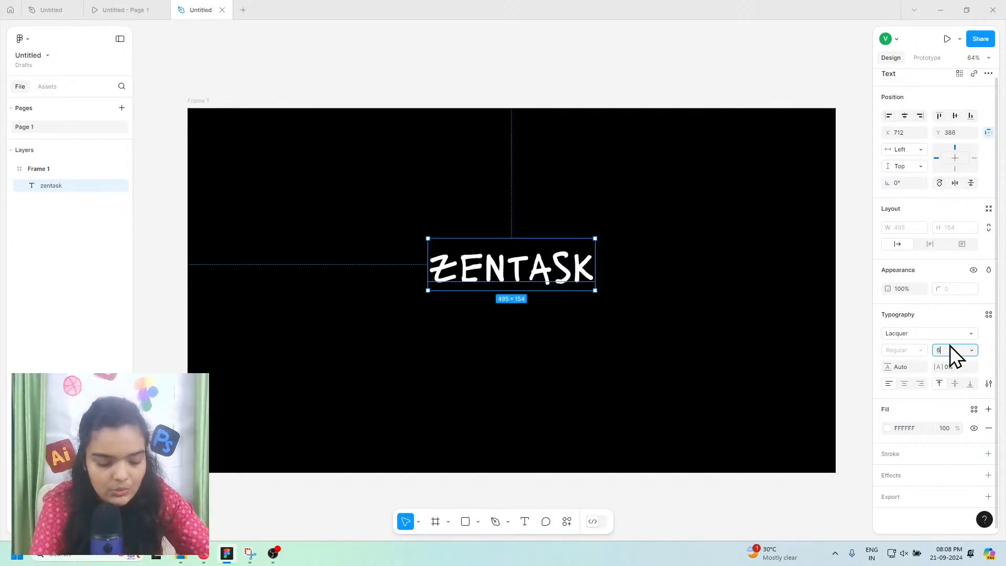
{"action": "type", "text": "4"}
{"action": "key", "text": "Return"}
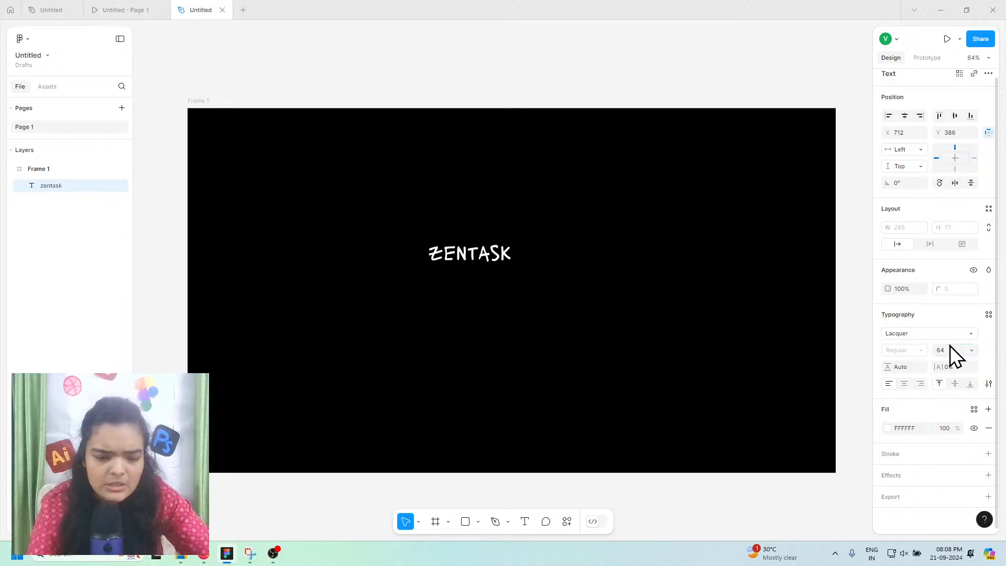
{"action": "left_click", "coordinate": [949, 347]}
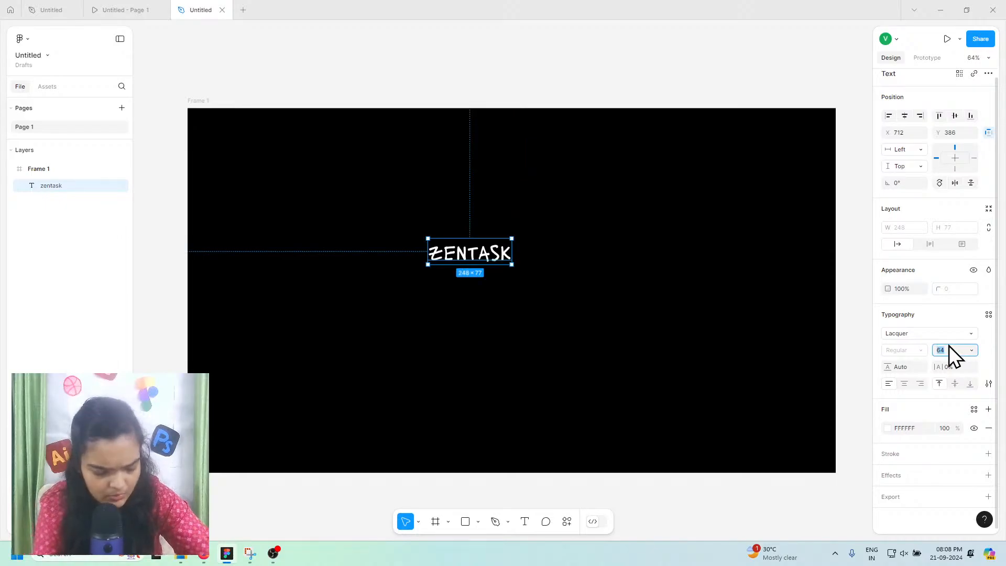
{"action": "type", "text": "78"}
{"action": "key", "text": "Return"}
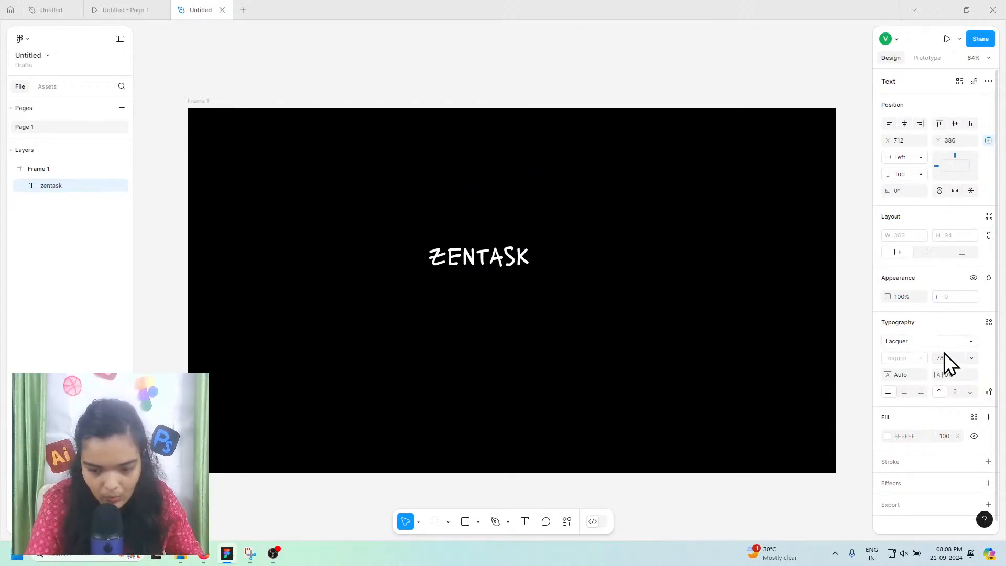
Step: Centre the zentask text horizontally in the frame and duplicate it directly below, at about X 810, Y 517
{"action": "left_click_drag", "start_coordinate": [483, 263], "coordinate": [513, 312]}
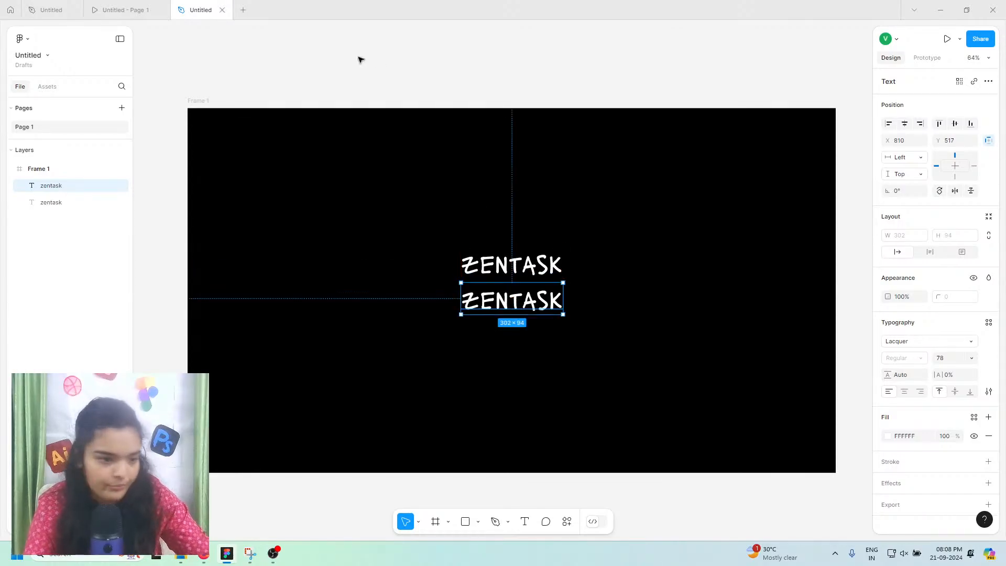
Step: Try the tagline in capitals, starting with "PRODUCTIVI", in place of the lower zentask copy's text, and clear it
{"action": "double_click", "coordinate": [532, 306]}
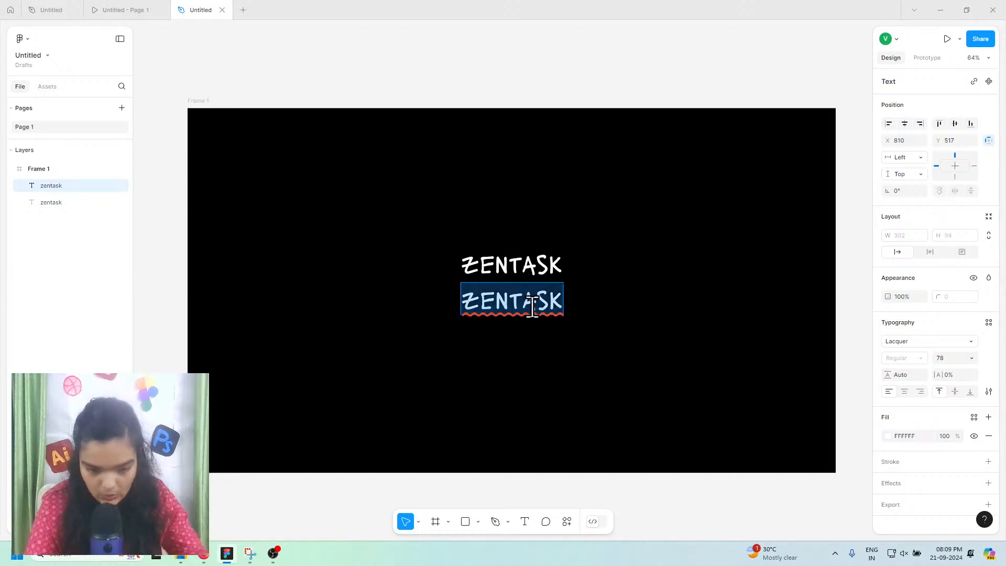
{"action": "type", "text": "PRODUC"}
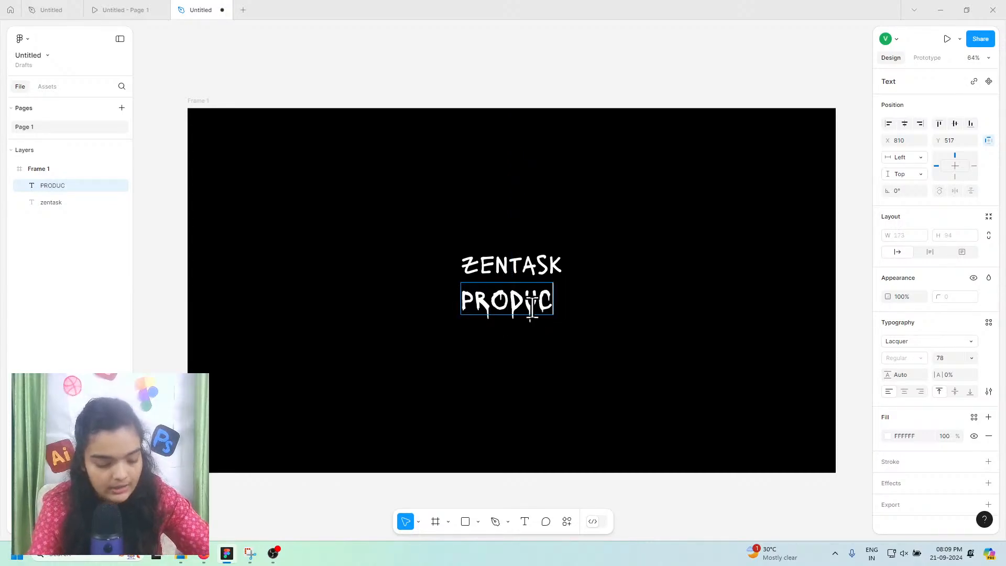
{"action": "type", "text": "TIVIY"}
{"action": "key", "text": "BackSpace"}
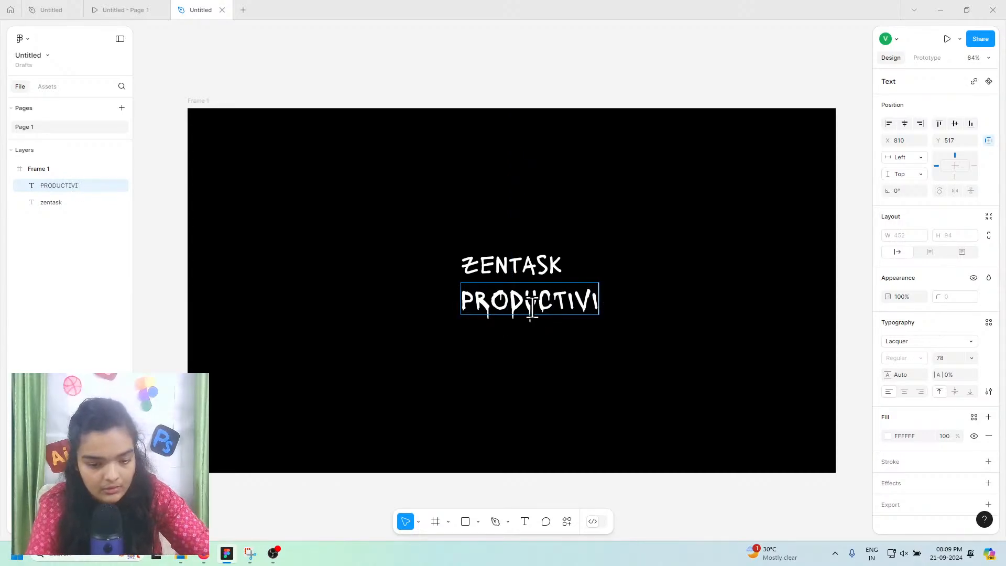
{"action": "key", "text": "BackSpace"}
{"action": "key", "text": "BackSpace"}
{"action": "key", "text": "BackSpace"}
{"action": "key", "text": "BackSpace"}
{"action": "key", "text": "BackSpace"}
{"action": "key", "text": "BackSpace"}
{"action": "key", "text": "BackSpace"}
{"action": "key", "text": "BackSpace"}
{"action": "key", "text": "BackSpace"}
{"action": "key", "text": "BackSpace"}
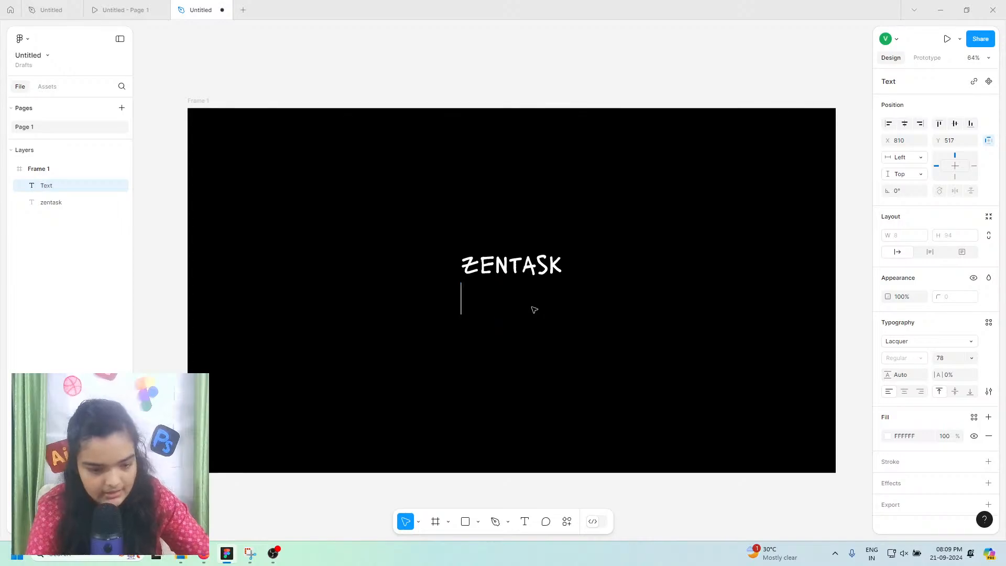
Step: Enter the lower text in lowercase as "productivity, simplied."
{"action": "type", "text": "port"}
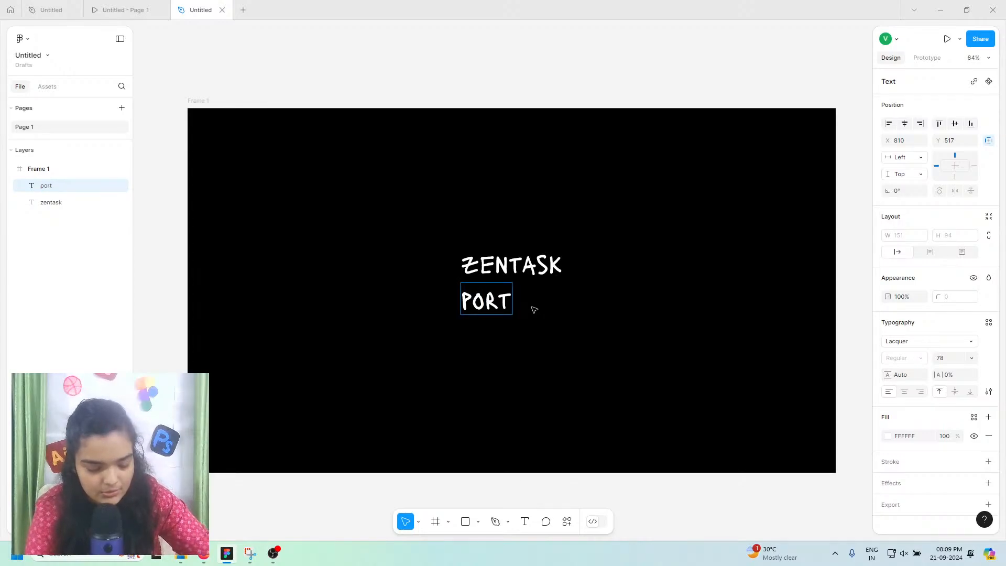
{"action": "key", "text": "BackSpace"}
{"action": "key", "text": "BackSpace"}
{"action": "key", "text": "BackSpace"}
{"action": "type", "text": "roc"}
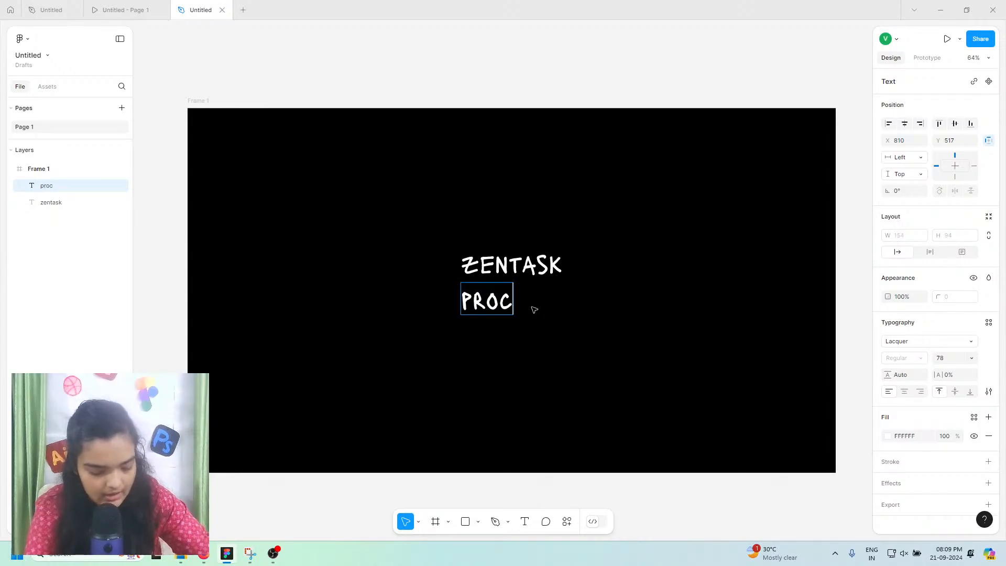
{"action": "key", "text": "BackSpace"}
{"action": "type", "text": "duct"}
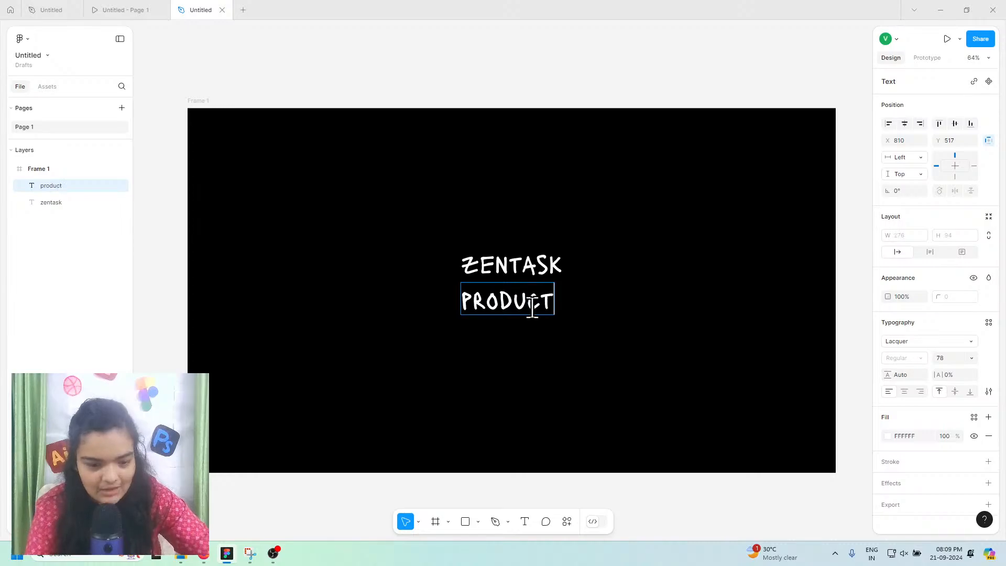
{"action": "type", "text": "ivity, "}
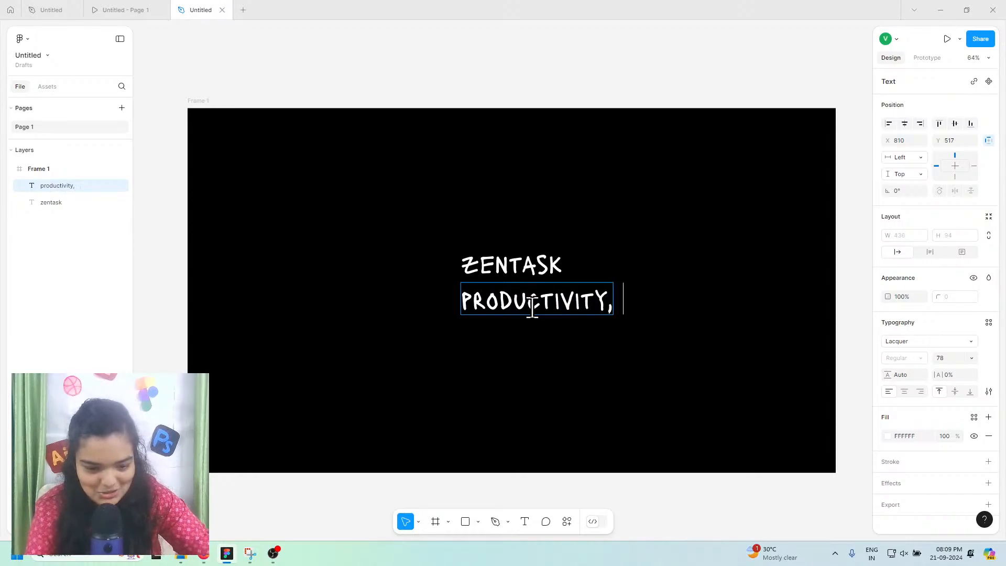
{"action": "type", "text": "simpli"}
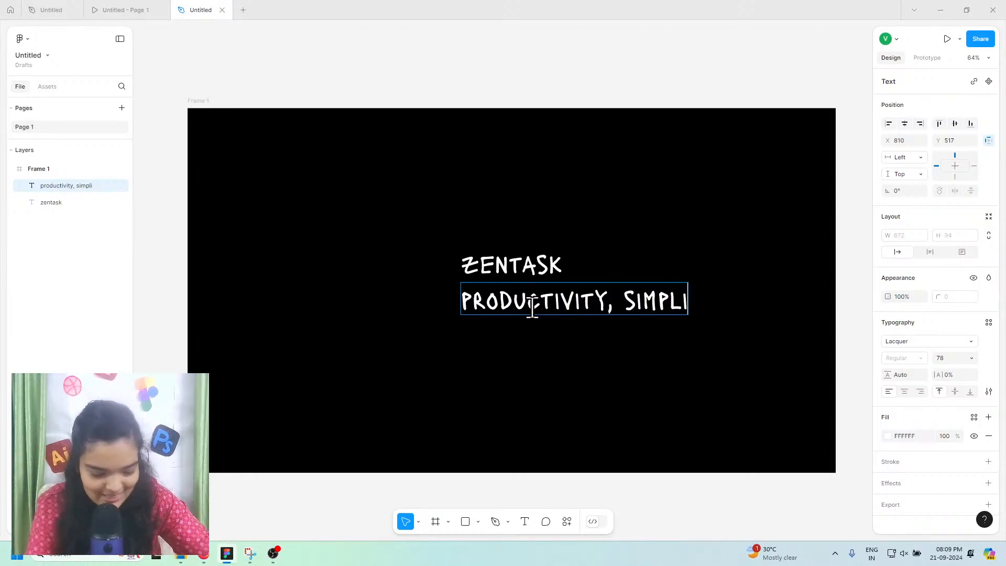
{"action": "type", "text": "ed."}
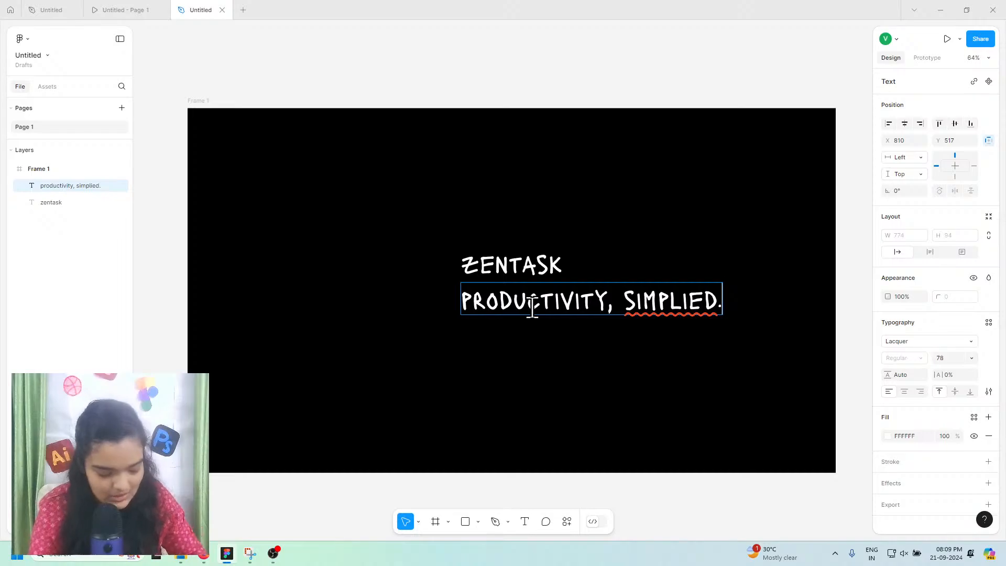
{"action": "key", "text": "Escape"}
{"action": "key", "text": "Escape"}
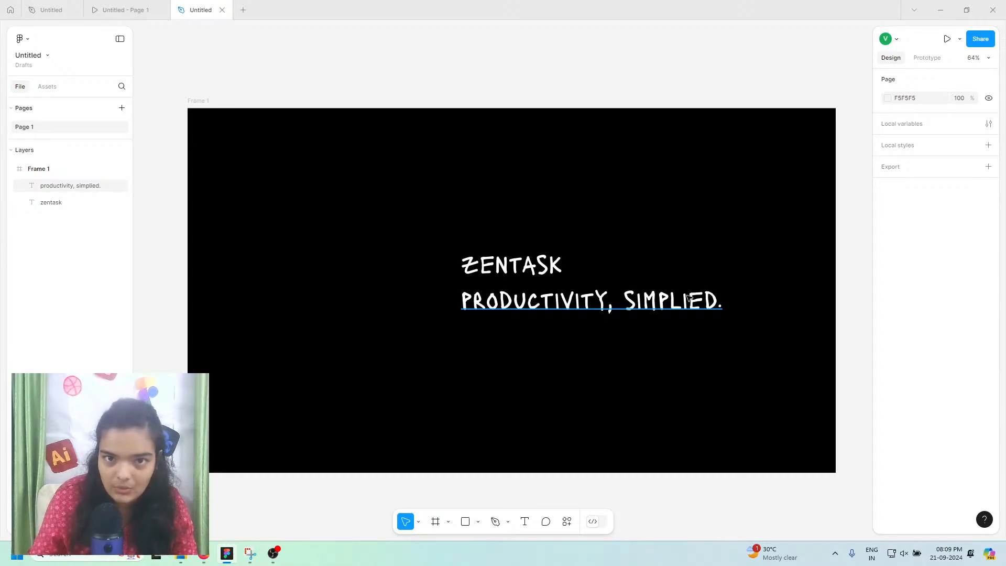
Step: Change the tagline's font to Koulen and its font size to 128
{"action": "left_click", "coordinate": [689, 296]}
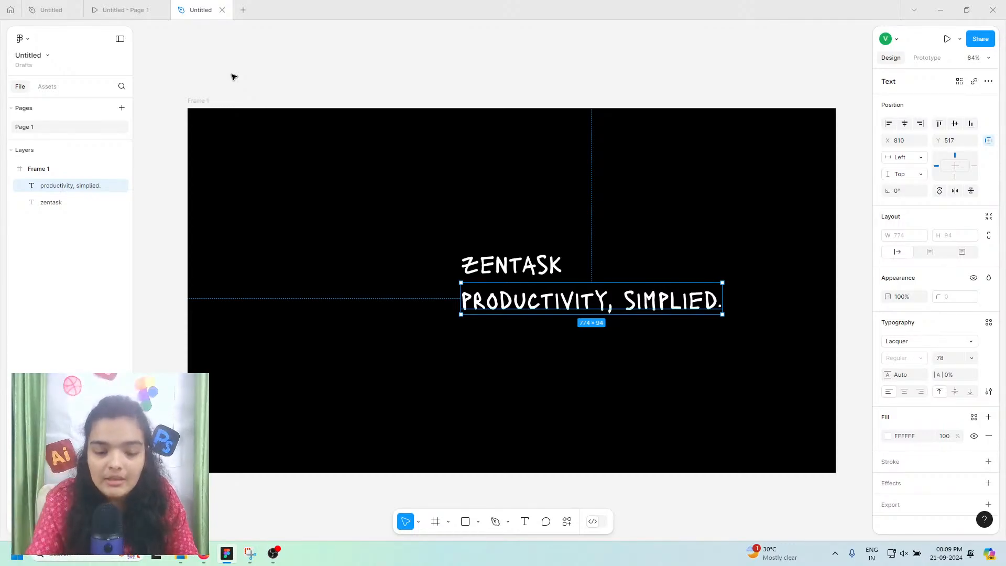
{"action": "left_click", "coordinate": [905, 344]}
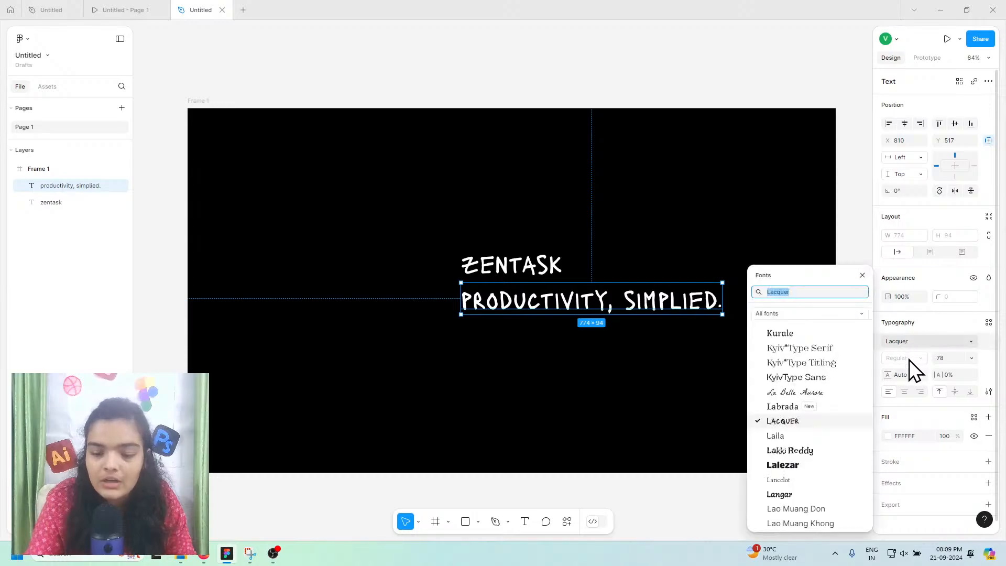
{"action": "type", "text": "koule"}
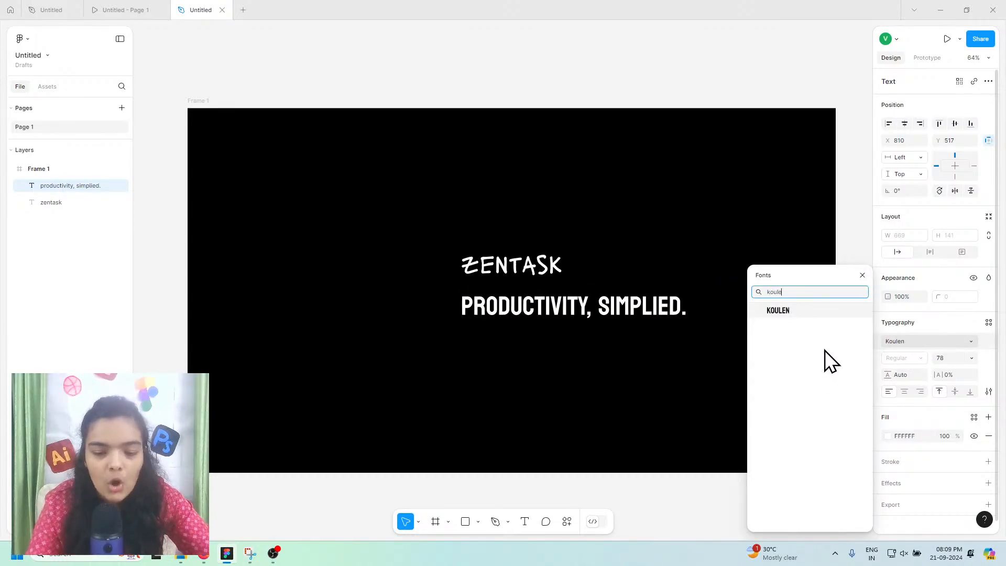
{"action": "left_click", "coordinate": [803, 310]}
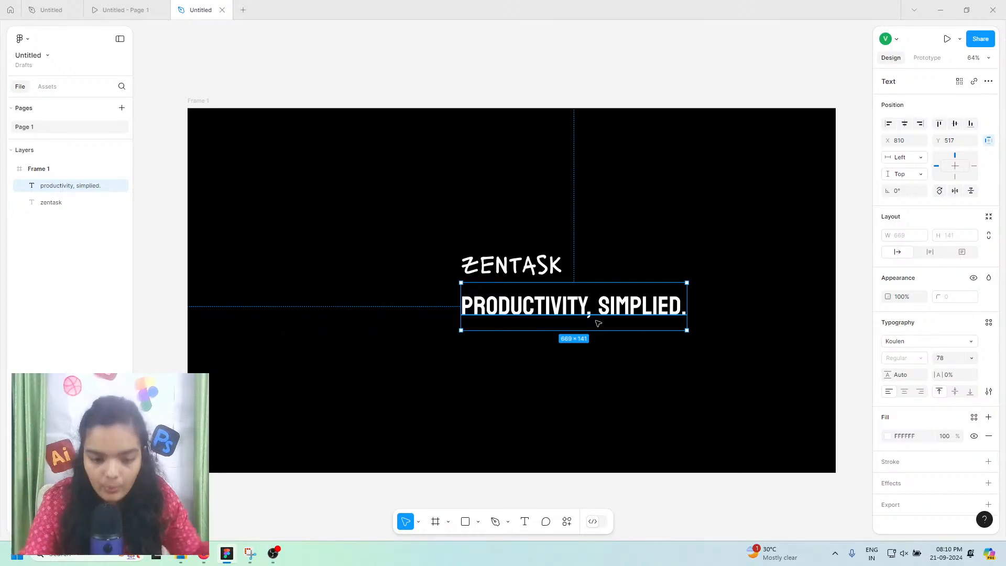
{"action": "left_click", "coordinate": [971, 357]}
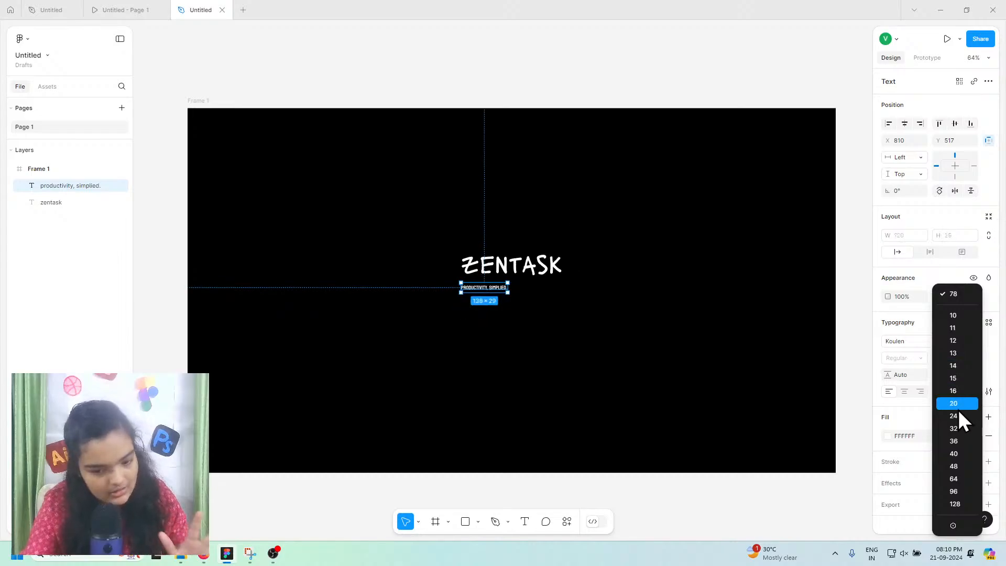
{"action": "left_click", "coordinate": [960, 501]}
Step: Move the tagline to about X 562, Y 458, and centre-align the text in both the tagline and the zentask title
{"action": "left_click_drag", "start_coordinate": [633, 317], "coordinate": [549, 297]}
{"action": "left_click", "coordinate": [904, 392]}
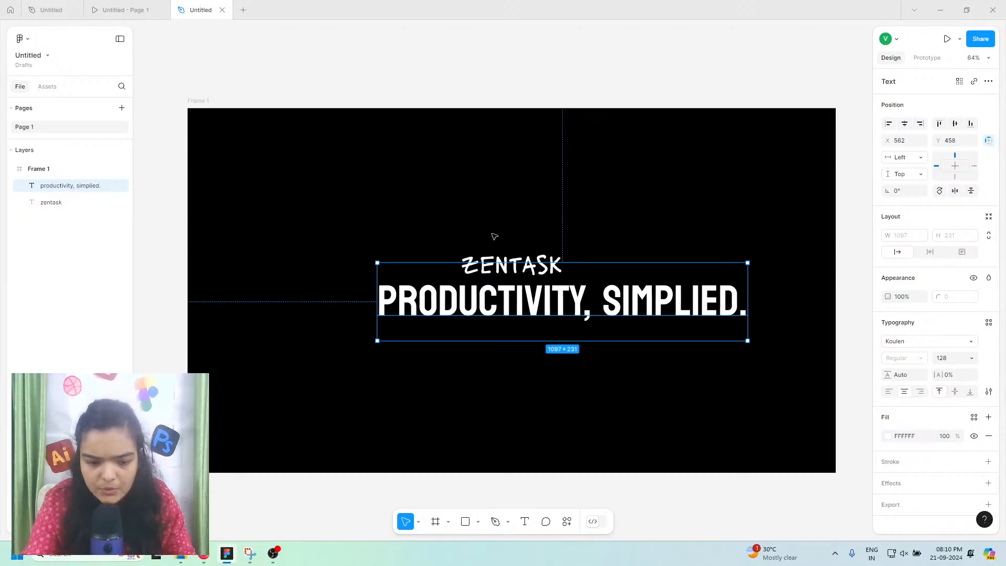
{"action": "left_click", "coordinate": [506, 256]}
{"action": "left_click", "coordinate": [906, 393]}
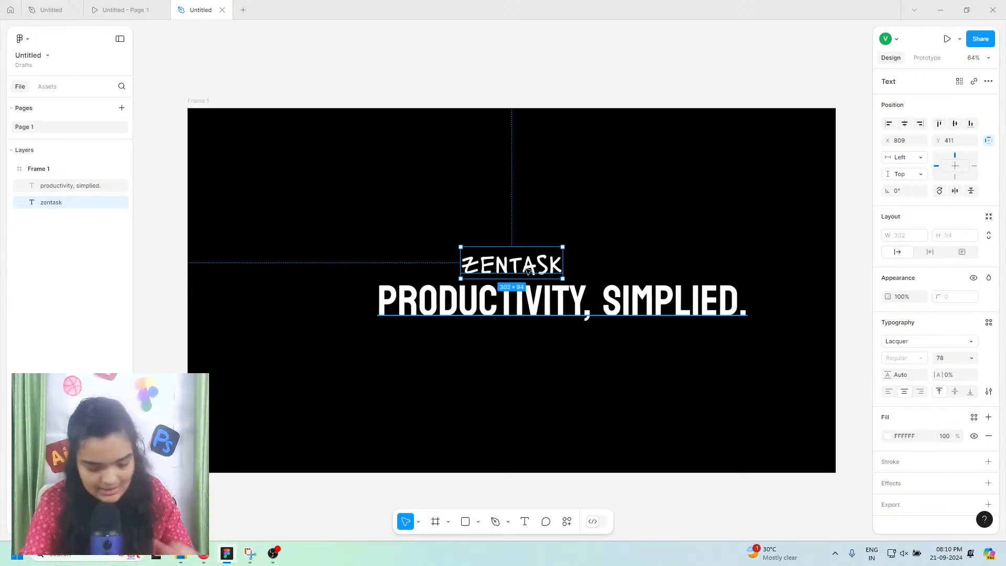
{"action": "left_click_drag", "start_coordinate": [516, 265], "coordinate": [517, 265]}
Step: Narrow the tagline's text box to about 795 wide so it wraps onto two lines, and set its line height to 100%
{"action": "left_click", "coordinate": [621, 323]}
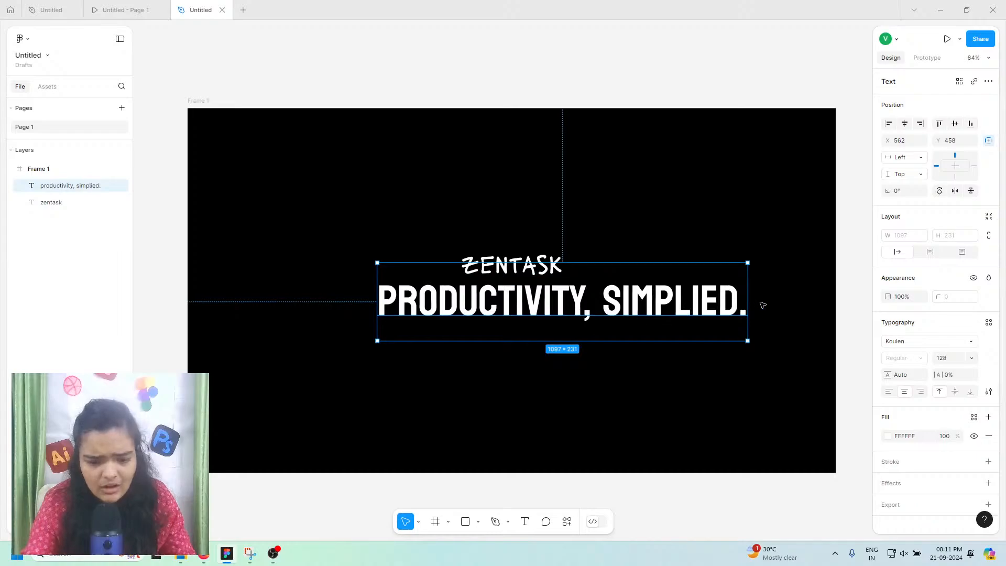
{"action": "left_click_drag", "start_coordinate": [747, 294], "coordinate": [646, 271]}
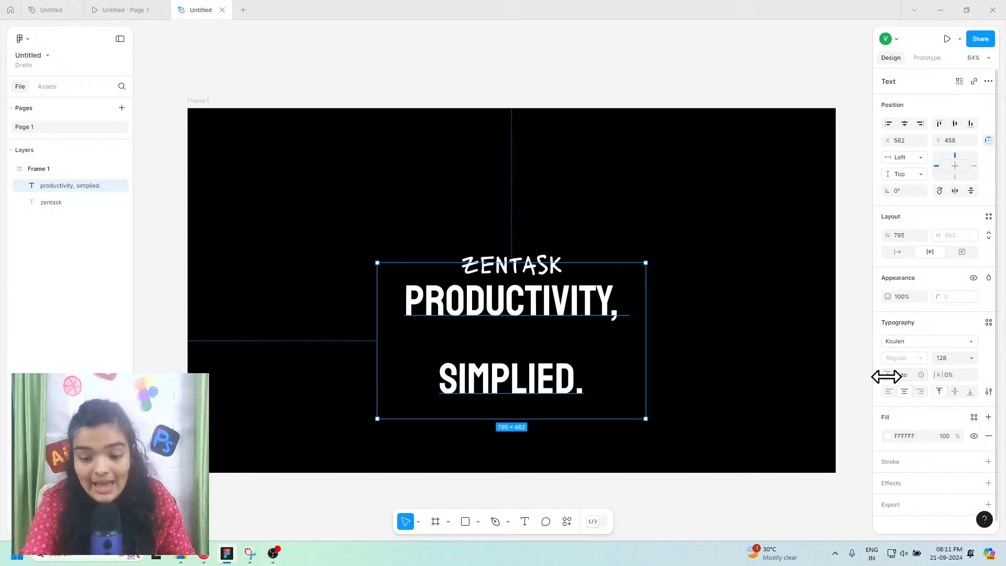
{"action": "left_click_drag", "start_coordinate": [887, 378], "coordinate": [817, 377]}
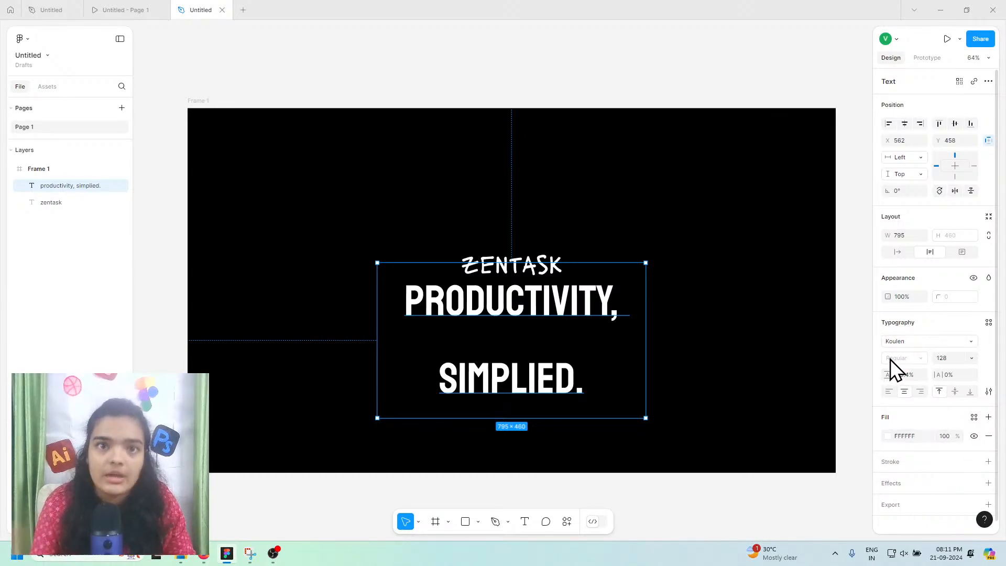
{"action": "left_click_drag", "start_coordinate": [896, 372], "coordinate": [305, 411]}
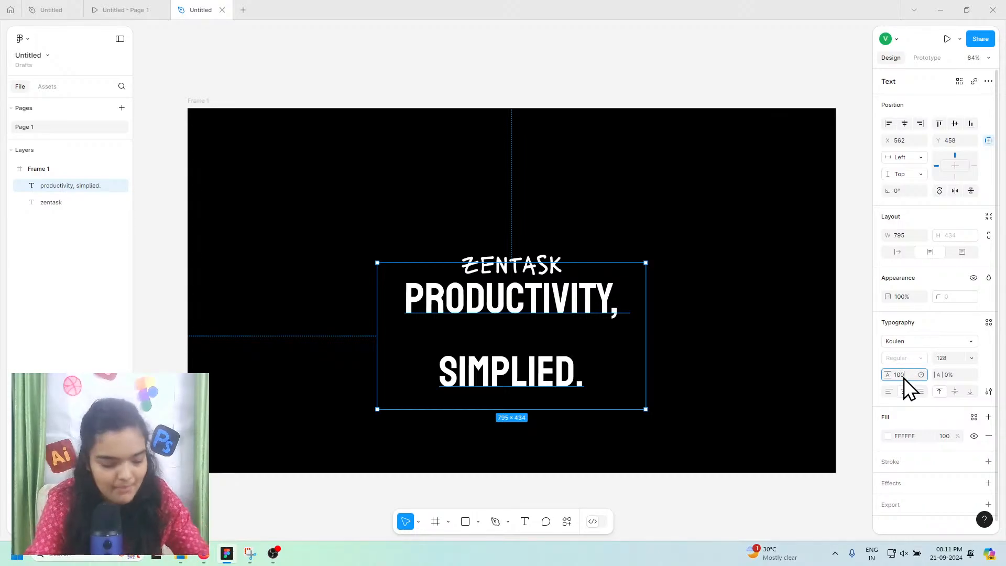
{"action": "key", "text": "Return"}
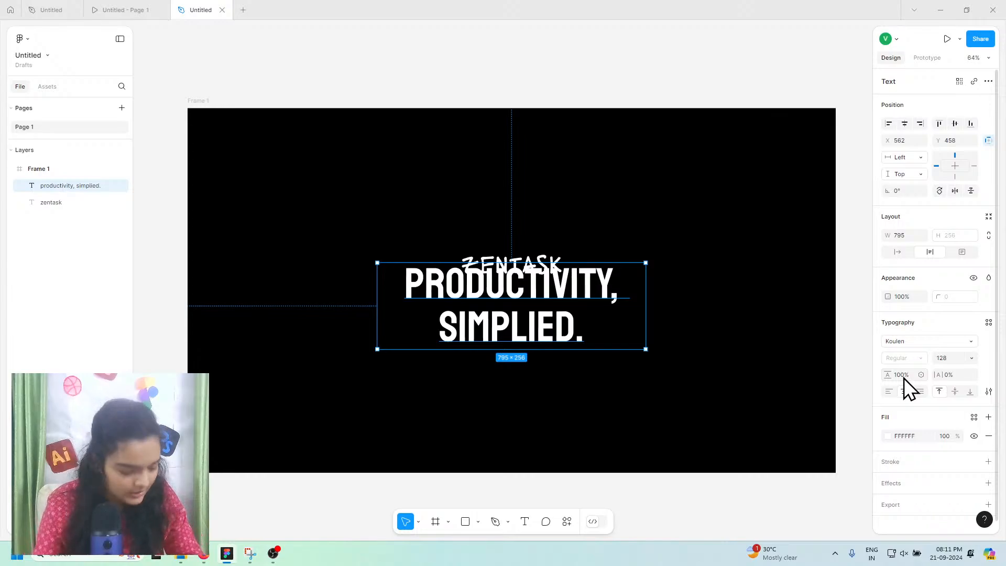
Step: Move the tagline down to about X 573, Y 497, and increase its line height to 115%
{"action": "left_click_drag", "start_coordinate": [455, 317], "coordinate": [459, 331]}
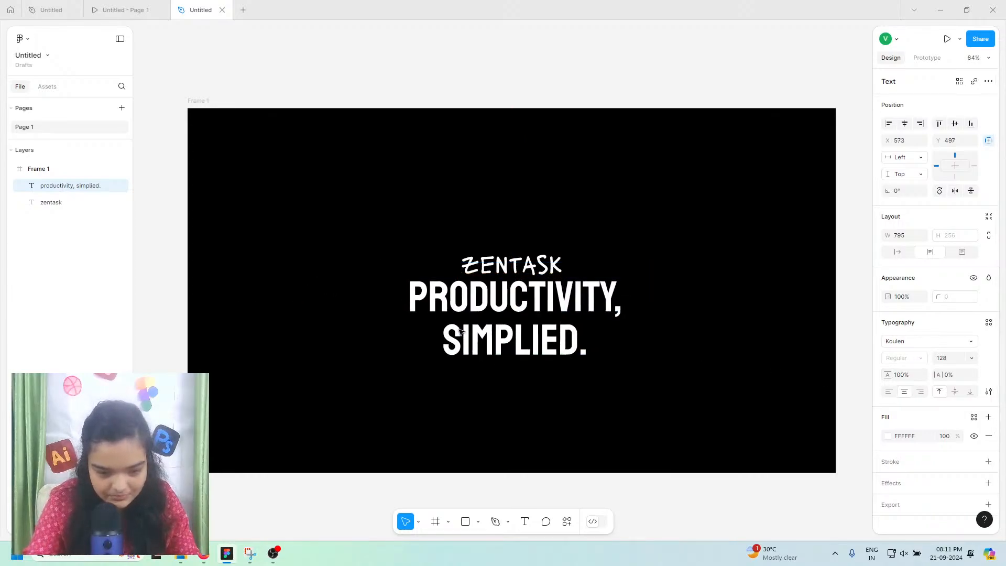
{"action": "left_click_drag", "start_coordinate": [885, 374], "coordinate": [900, 375]}
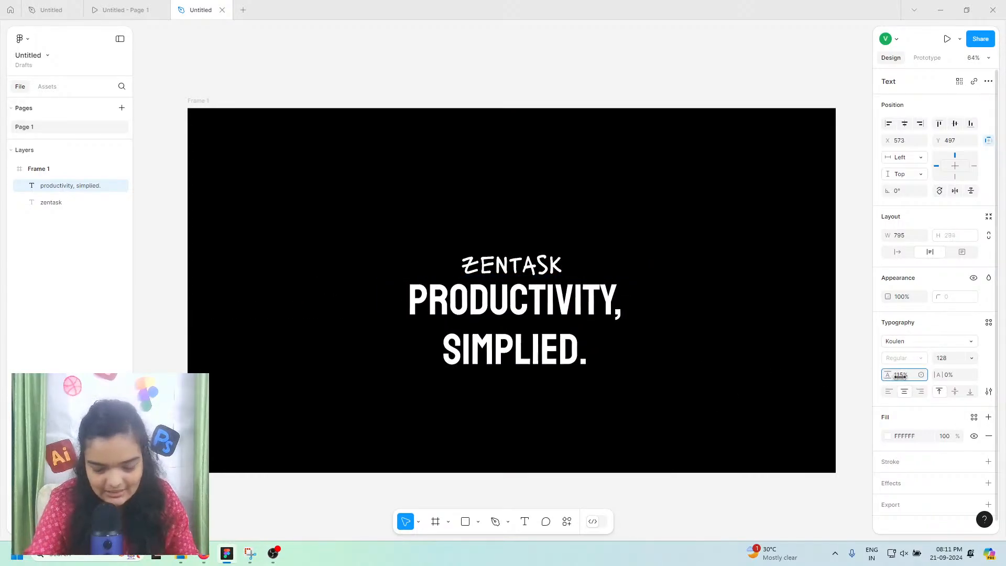
Step: Move the zentask title and tagline up together, and raise the title further above the tagline to about X 832, Y 322
{"action": "left_click", "coordinate": [492, 268]}
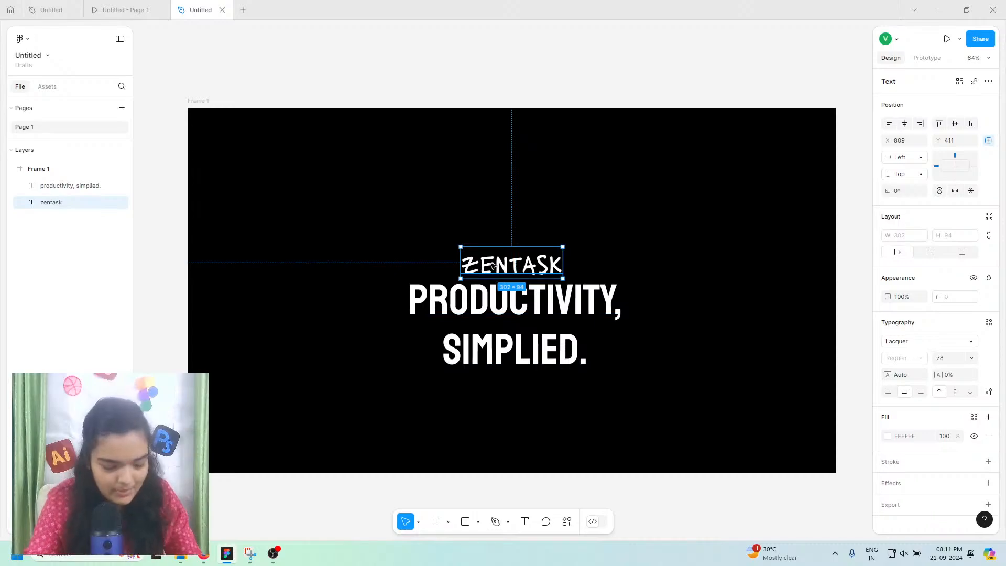
{"action": "left_click", "coordinate": [515, 305], "text": "shift"}
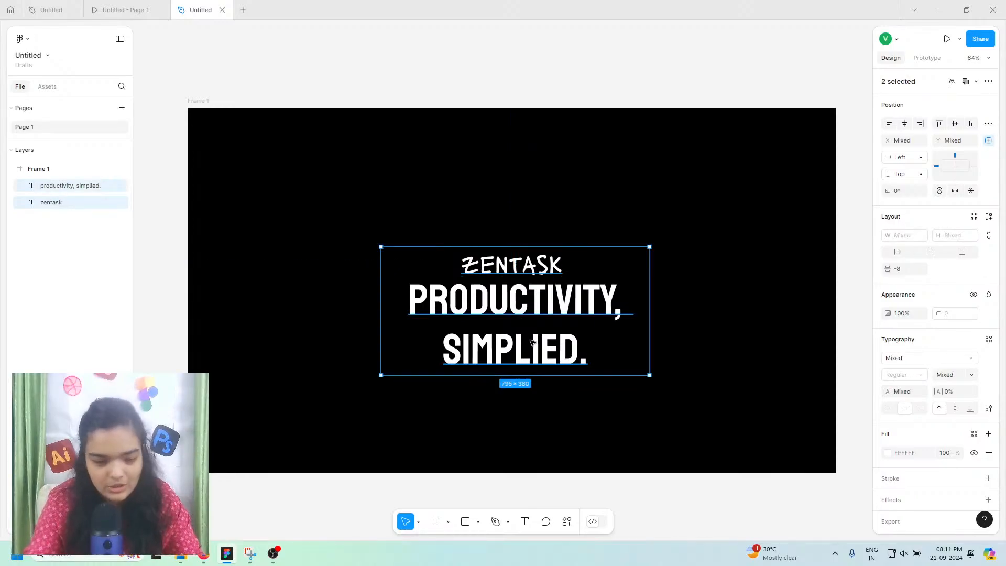
{"action": "left_click_drag", "start_coordinate": [531, 336], "coordinate": [535, 314]}
{"action": "left_click", "coordinate": [514, 242]}
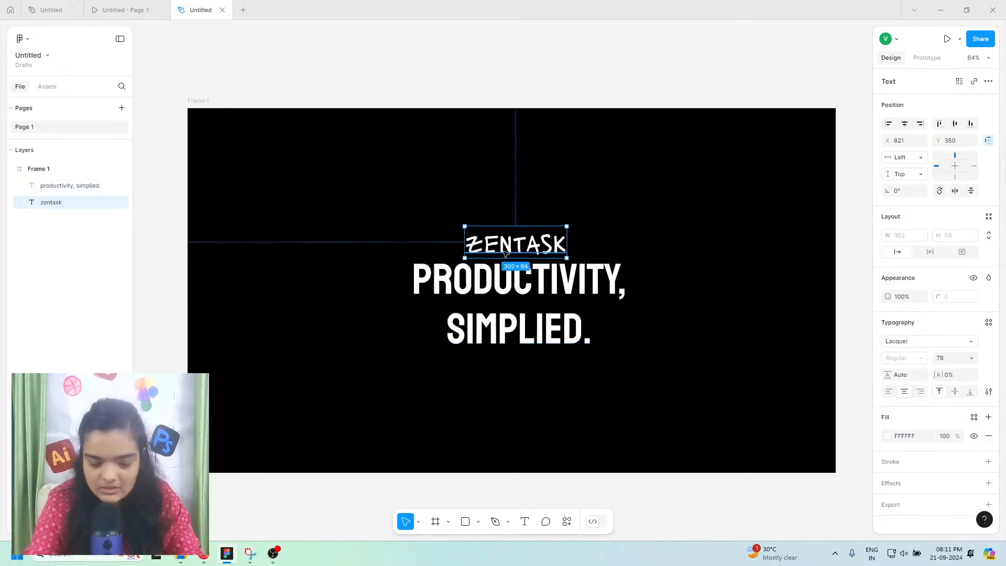
{"action": "mouse_move", "coordinate": [500, 242]}
{"action": "left_mouse_down"}
{"action": "mouse_move", "coordinate": [512, 240]}
{"action": "mouse_move", "coordinate": [504, 232]}
{"action": "left_mouse_up"}
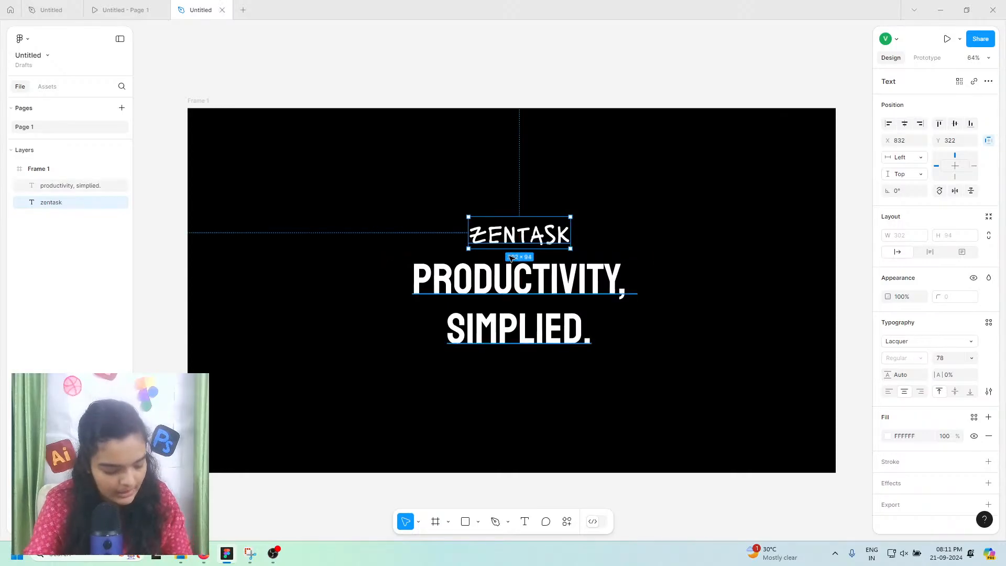
{"action": "scroll", "coordinate": [510, 256], "scroll_direction": "up", "scroll_amount": 5}
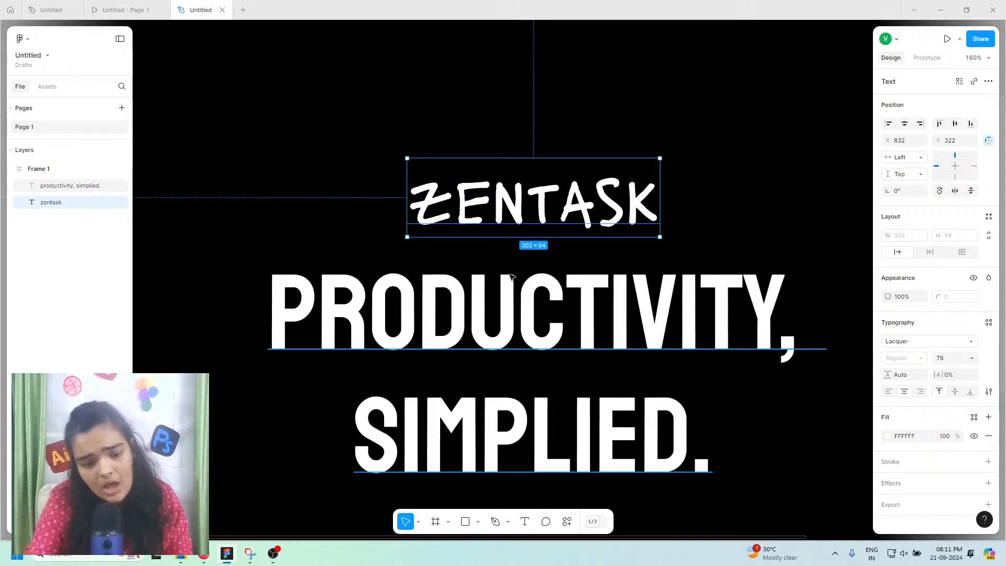
{"action": "left_click_drag", "start_coordinate": [523, 209], "coordinate": [523, 208]}
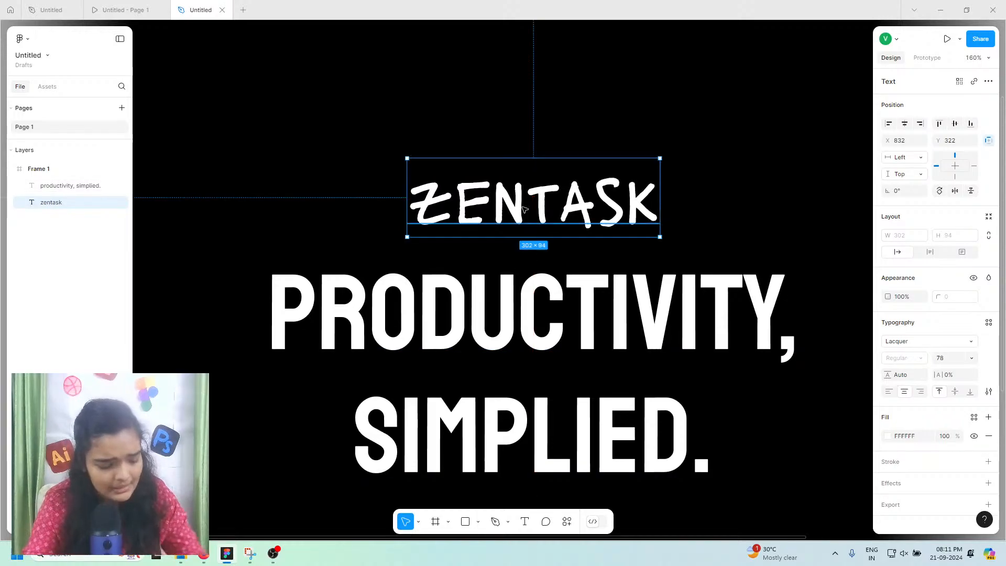
{"action": "left_click", "coordinate": [505, 305], "text": "shift"}
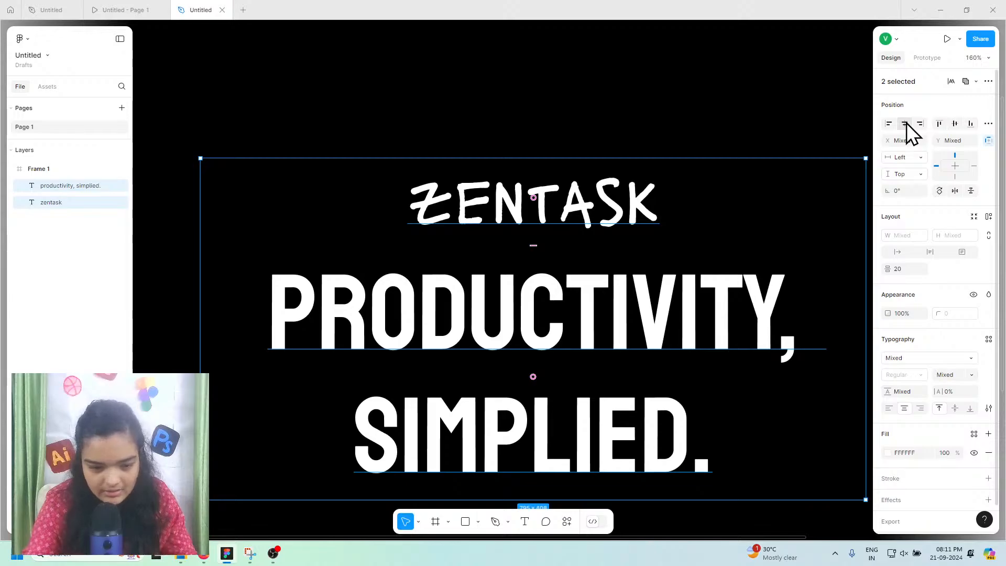
{"action": "key", "text": "ctrl+z"}
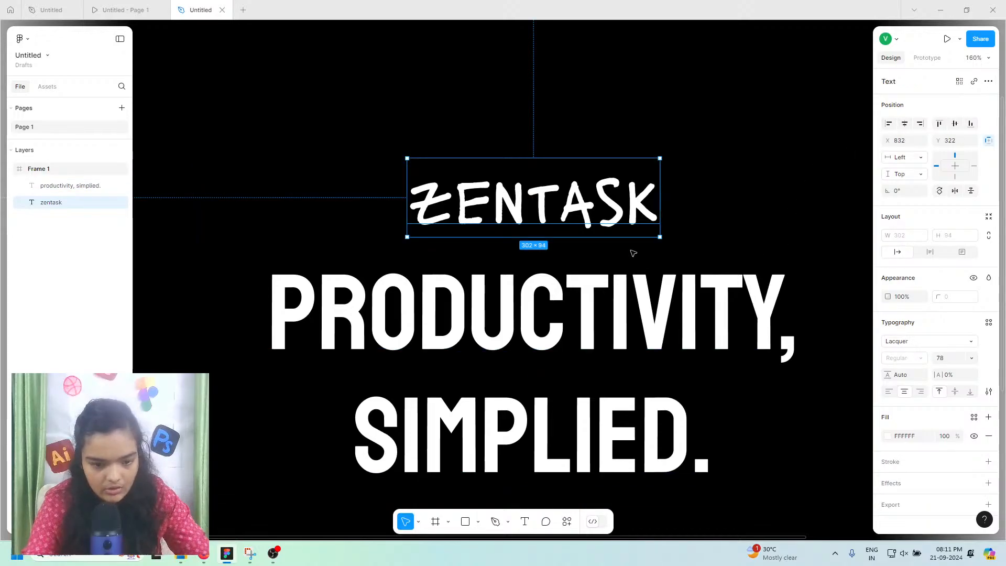
Step: Move the zentask title and tagline together to the centre of the black frame, with the title at about X 809, Y 336
{"action": "left_click", "coordinate": [617, 276], "text": "shift"}
{"action": "scroll", "coordinate": [576, 283], "scroll_direction": "left", "scroll_amount": 1}
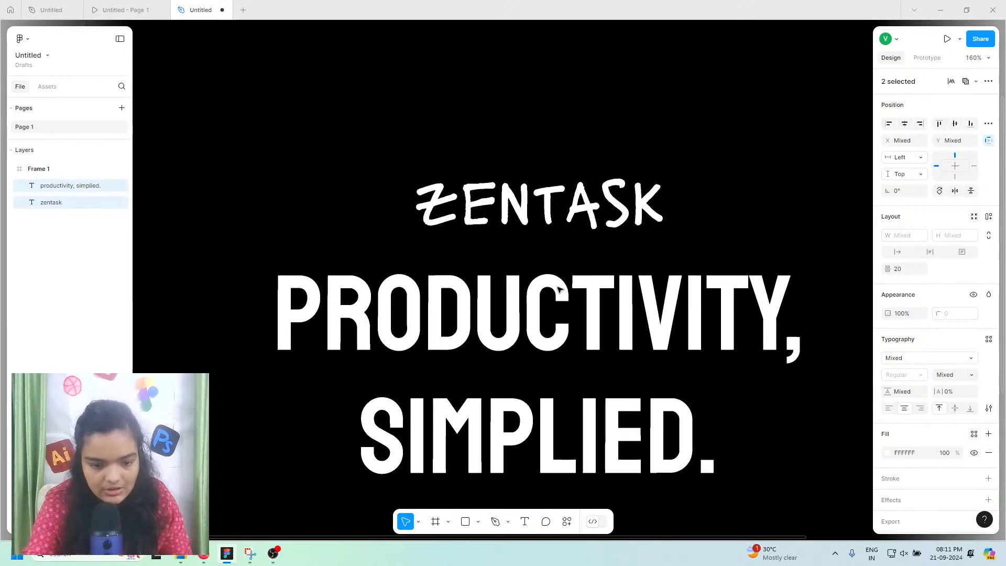
{"action": "scroll", "coordinate": [560, 290], "scroll_direction": "down", "scroll_amount": 5}
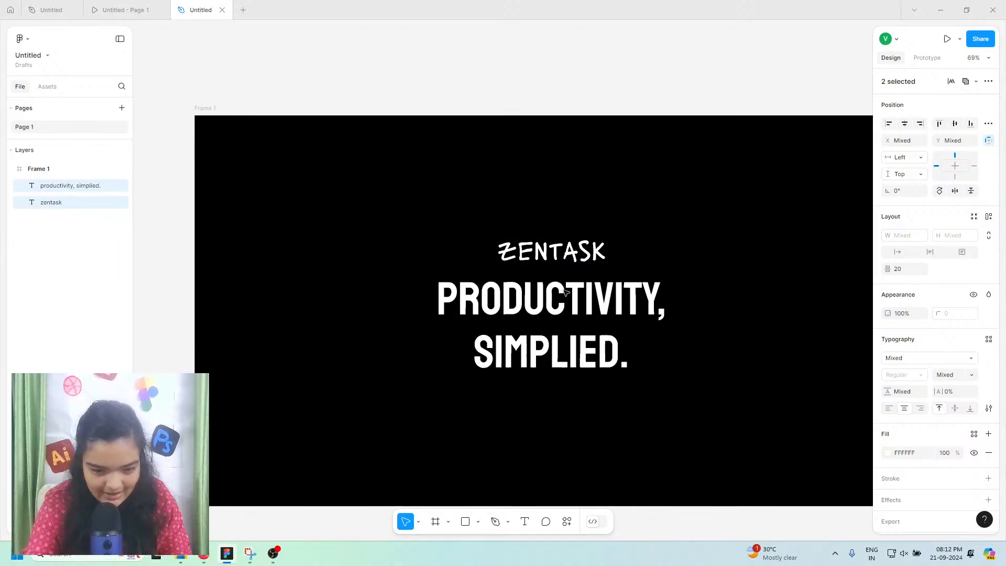
{"action": "mouse_move", "coordinate": [564, 291]}
{"action": "left_mouse_down"}
{"action": "mouse_move", "coordinate": [576, 291]}
{"action": "mouse_move", "coordinate": [550, 293]}
{"action": "left_mouse_up"}
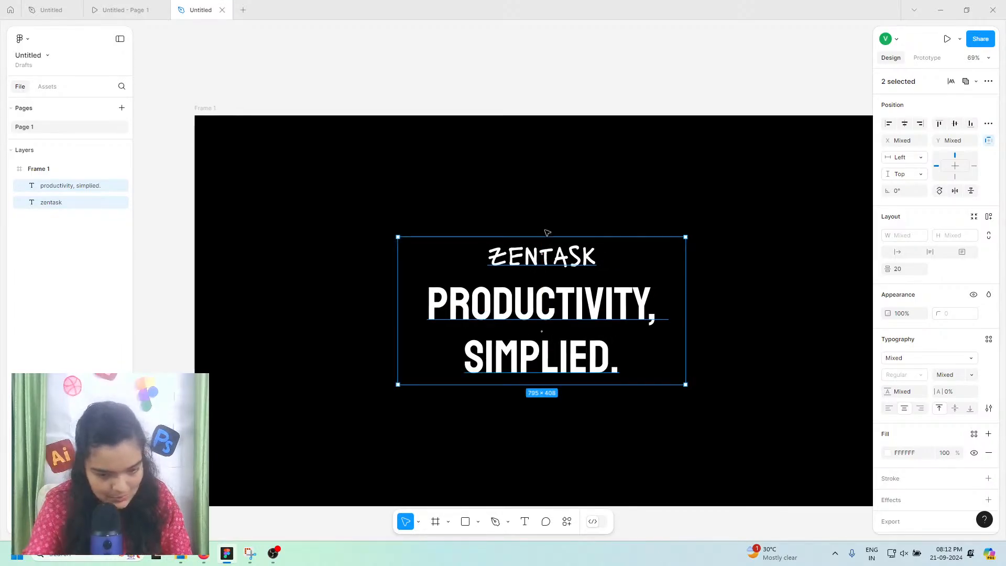
{"action": "scroll", "coordinate": [547, 233], "scroll_direction": "down", "scroll_amount": 3}
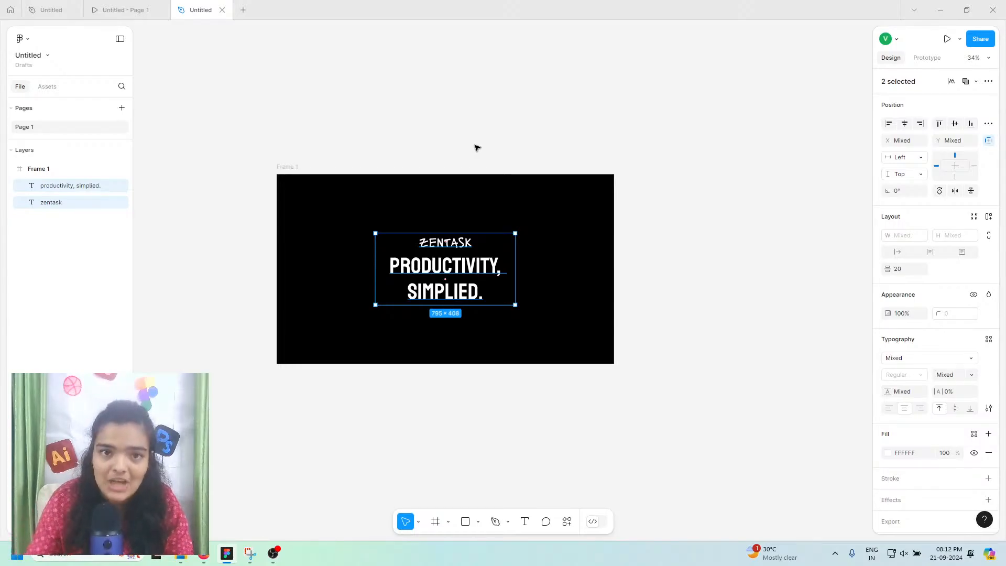
Step: Check the reference landing page prototype, and try to download the illustration of the worker carrying a wrench from the saas Google Drive folder
{"action": "left_click", "coordinate": [127, 8]}
{"action": "left_click", "coordinate": [403, 192]}
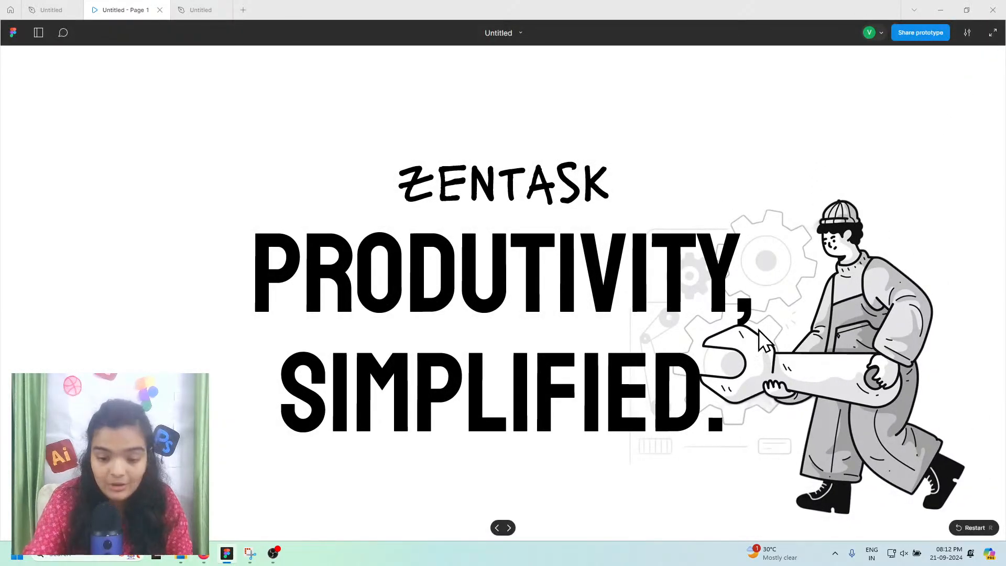
{"action": "left_click", "coordinate": [940, 10]}
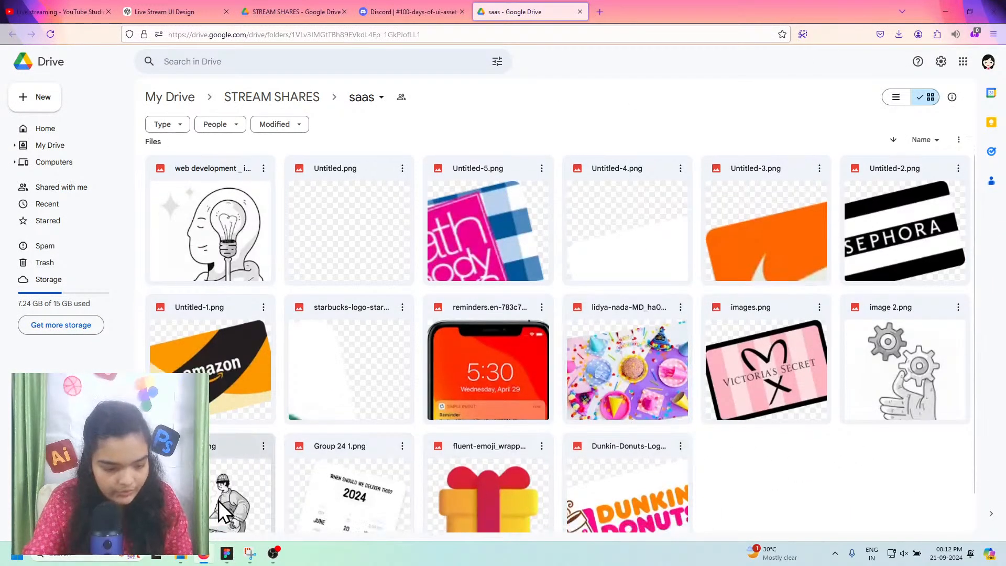
{"action": "scroll", "coordinate": [210, 487], "scroll_direction": "down", "scroll_amount": 1}
{"action": "left_click", "coordinate": [426, 11]}
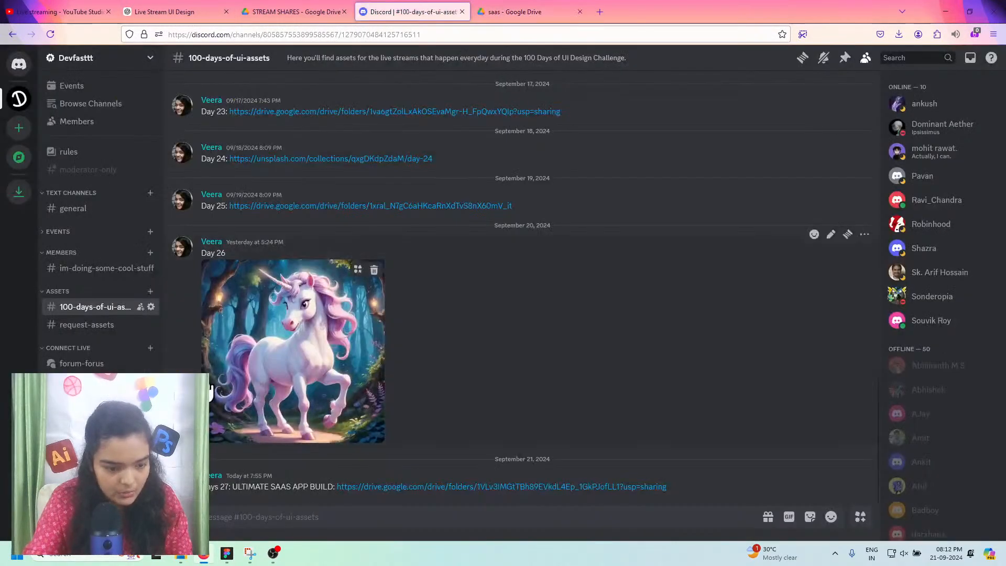
{"action": "left_click", "coordinate": [599, 11]}
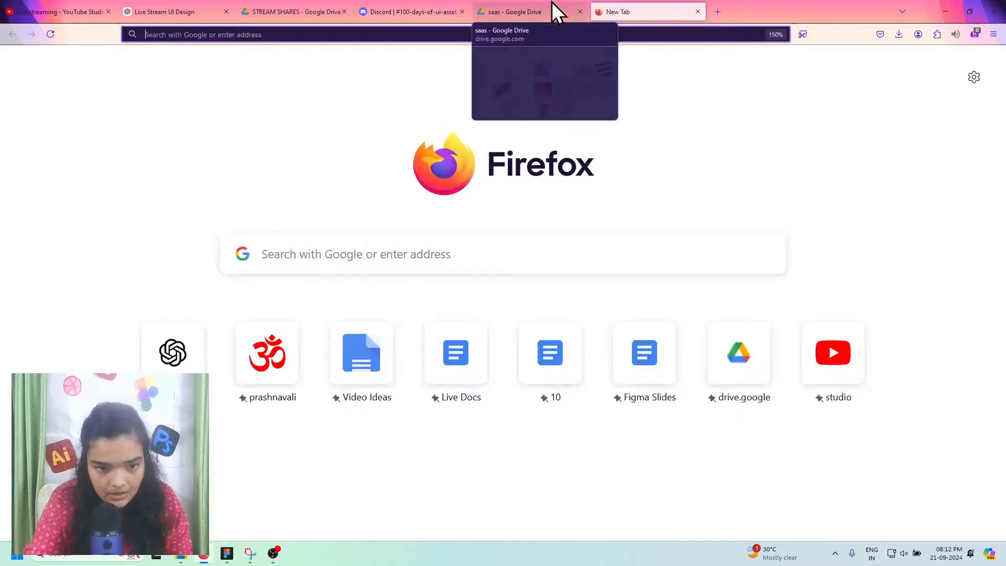
{"action": "left_click", "coordinate": [552, 11]}
{"action": "right_click", "coordinate": [258, 423]}
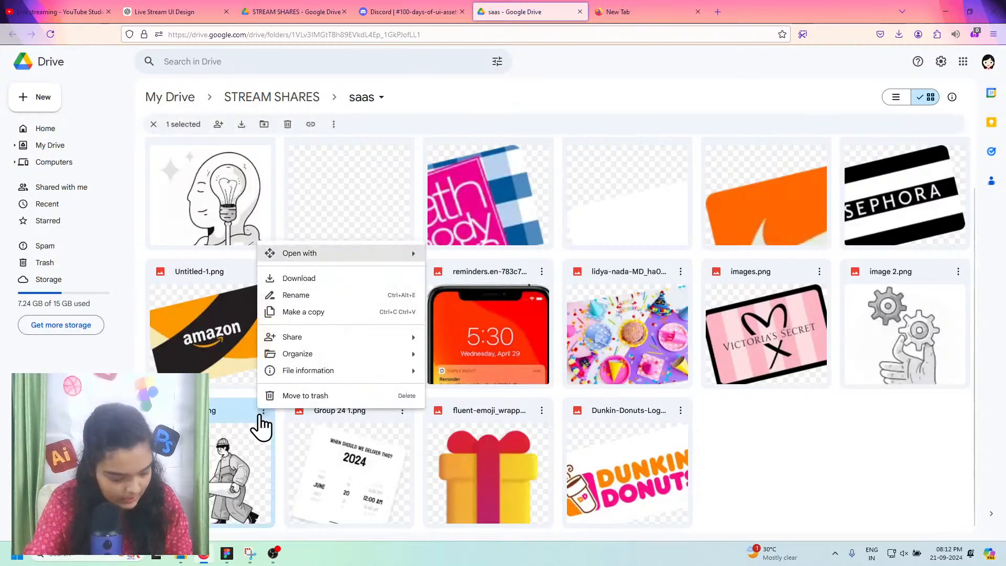
{"action": "left_click", "coordinate": [297, 279]}
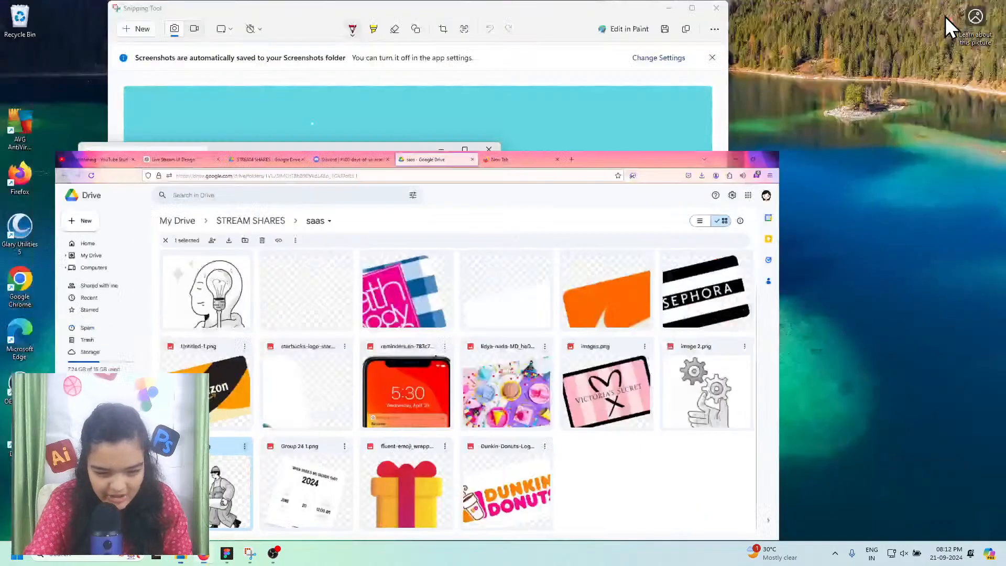
{"action": "left_click", "coordinate": [947, 13]}
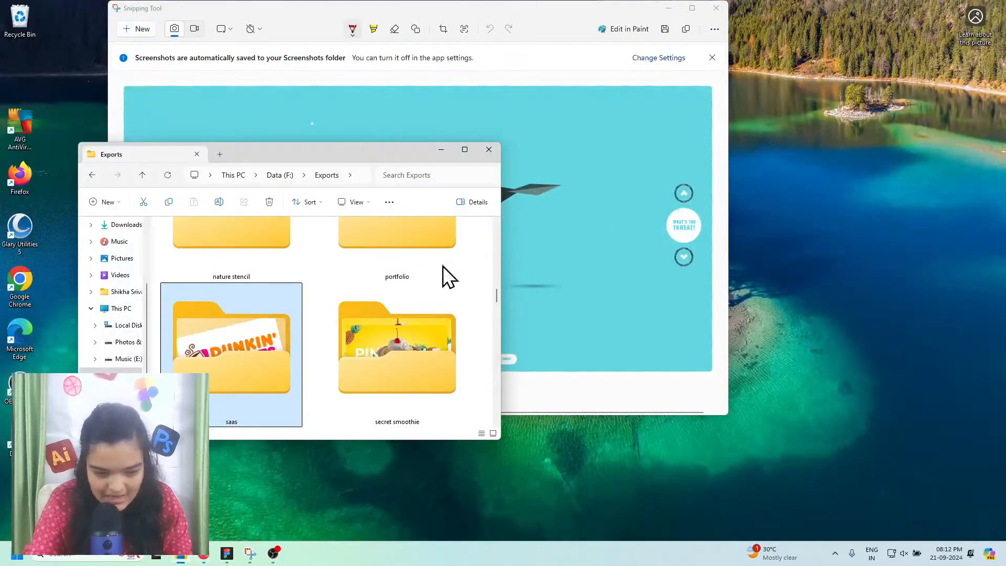
Step: Switch back to the Figma design file and duplicate the black splash frame beside the original
{"action": "left_click", "coordinate": [226, 553]}
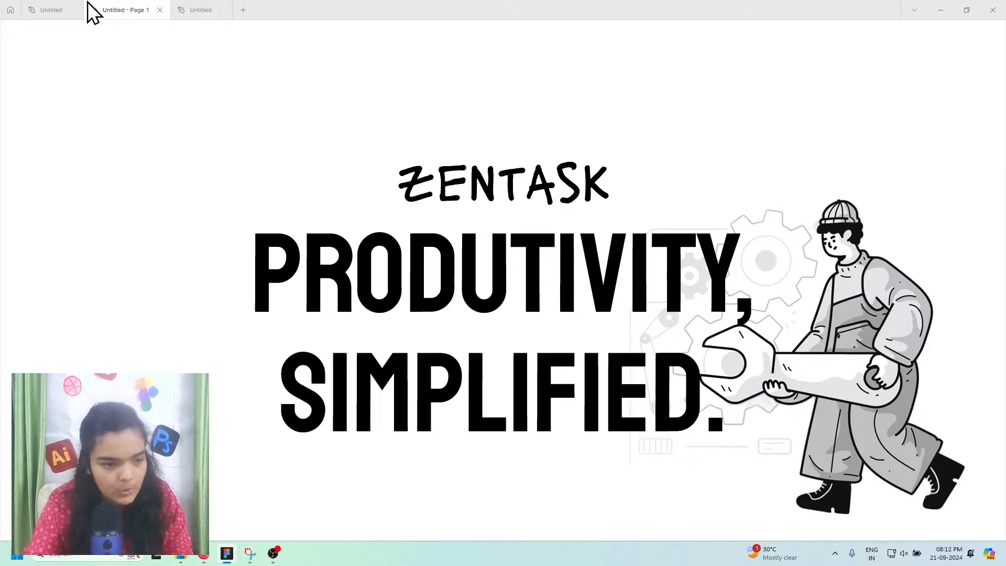
{"action": "left_click", "coordinate": [176, 5]}
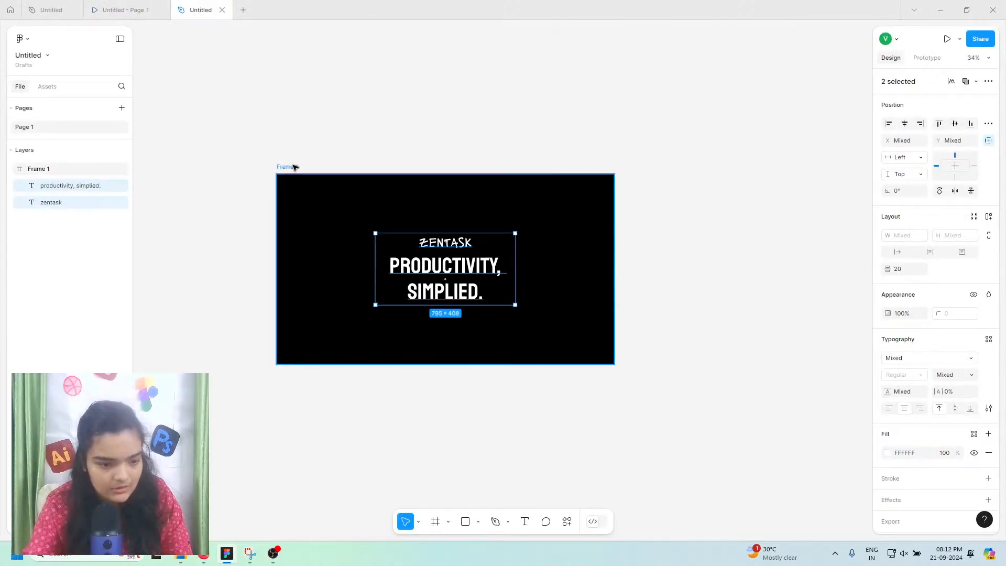
{"action": "left_click", "coordinate": [294, 166]}
{"action": "key", "text": "ctrl+d"}
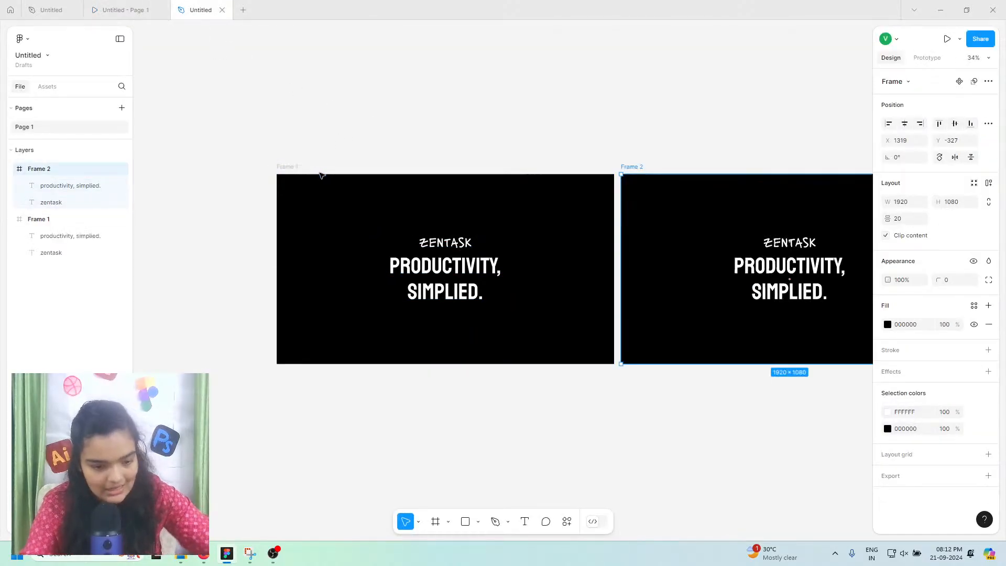
{"action": "scroll", "coordinate": [748, 260], "scroll_direction": "right", "scroll_amount": 5}
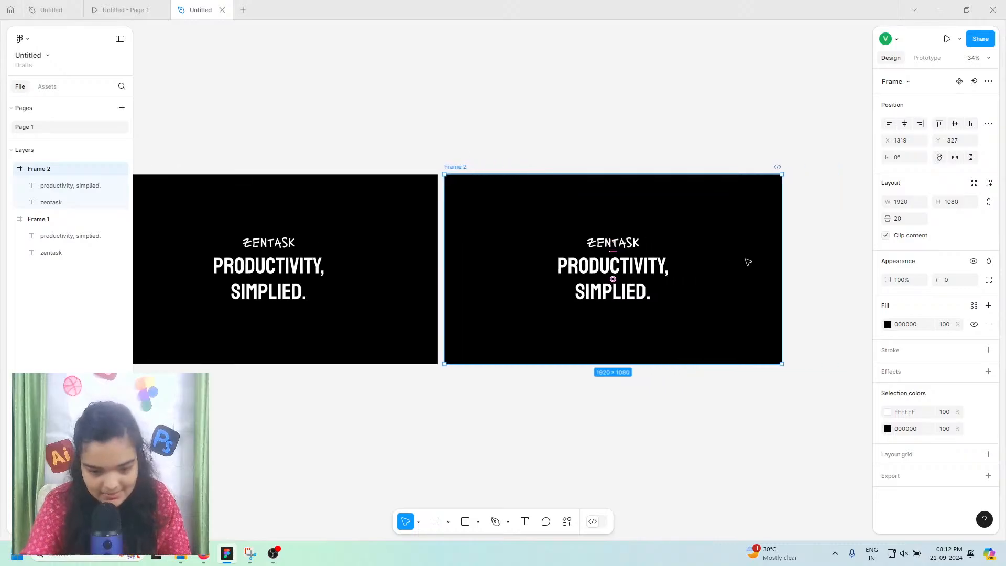
Step: Change the fill of both the zentask title and the tagline in the duplicated frame to black, 000000
{"action": "scroll", "coordinate": [609, 253], "scroll_direction": "up", "scroll_amount": 5}
{"action": "left_click", "coordinate": [609, 253]}
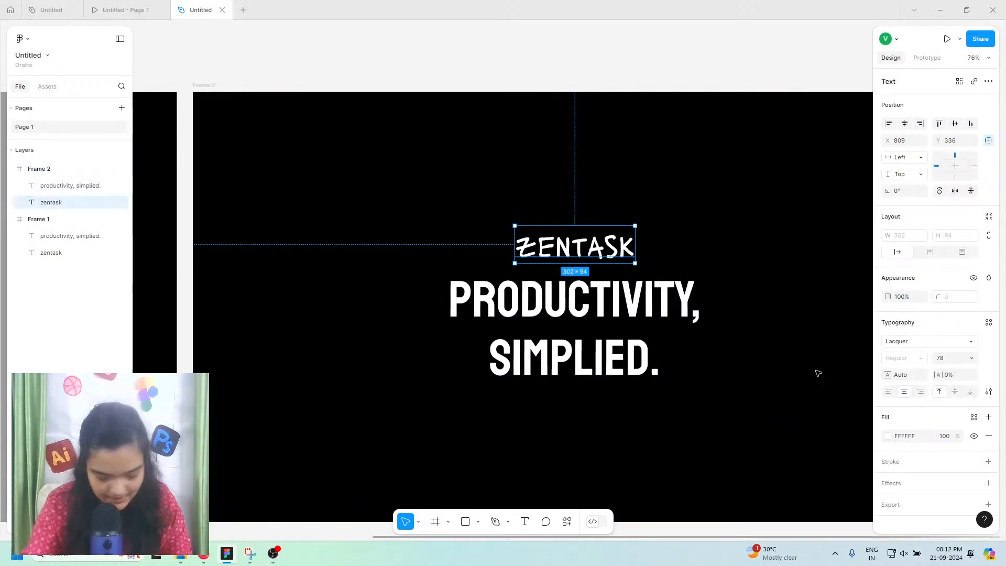
{"action": "left_click", "coordinate": [887, 436]}
{"action": "left_click", "coordinate": [779, 367]}
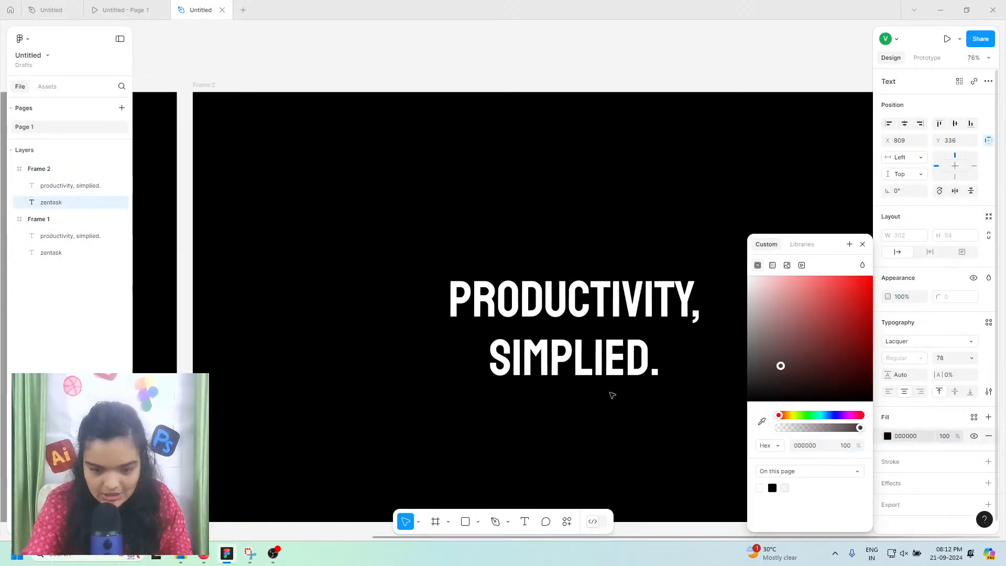
{"action": "left_click", "coordinate": [607, 367]}
{"action": "left_click", "coordinate": [887, 436]}
{"action": "left_click_drag", "start_coordinate": [813, 310], "coordinate": [537, 461]}
Step: Set the duplicated frame's background fill to white, FFFFFF
{"action": "left_click", "coordinate": [209, 84]}
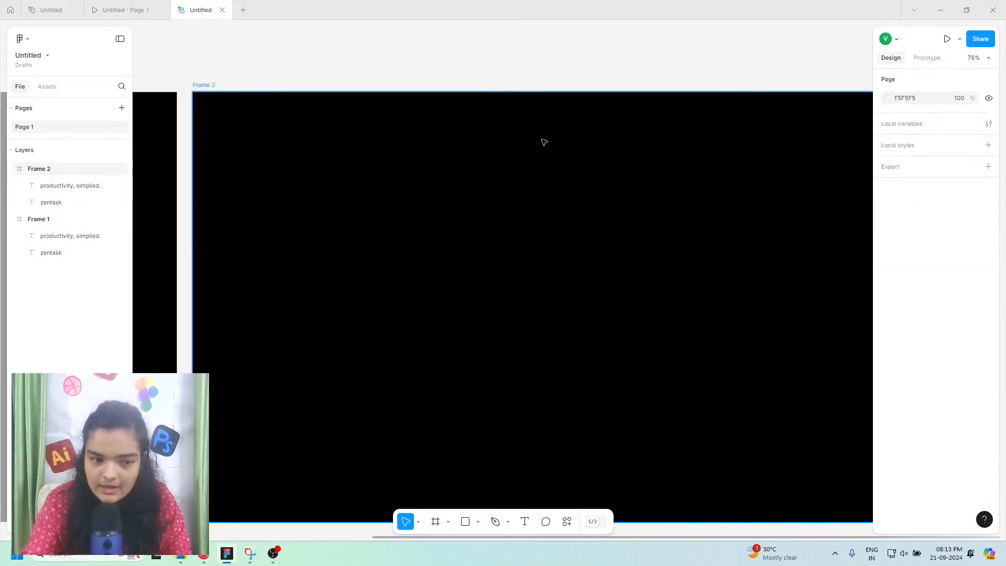
{"action": "left_click", "coordinate": [886, 323]}
{"action": "left_click_drag", "start_coordinate": [819, 309], "coordinate": [597, 177]}
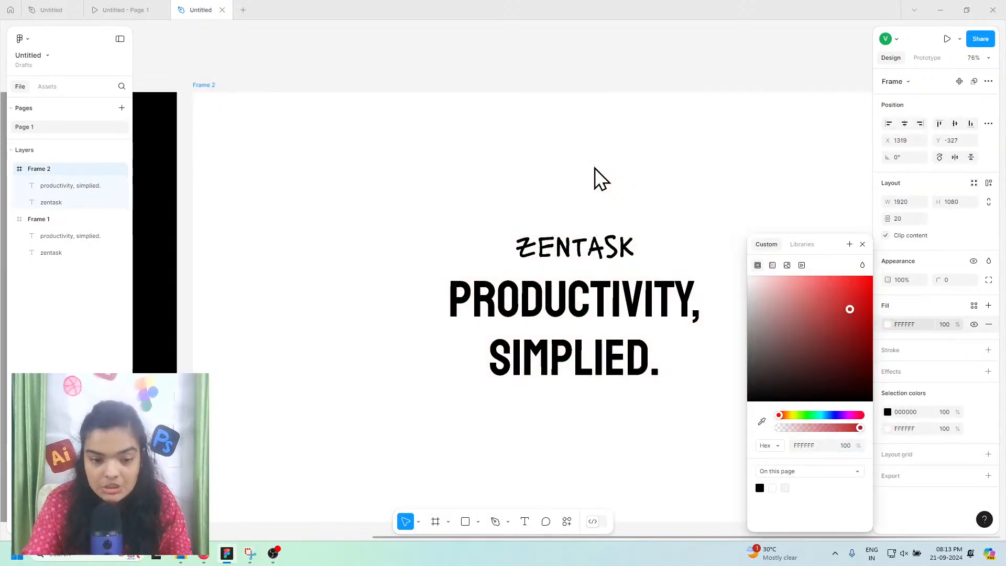
Step: Set the font size of the zentask title on the white frame to 96
{"action": "scroll", "coordinate": [527, 246], "scroll_direction": "right", "scroll_amount": 2}
{"action": "left_click", "coordinate": [526, 246]}
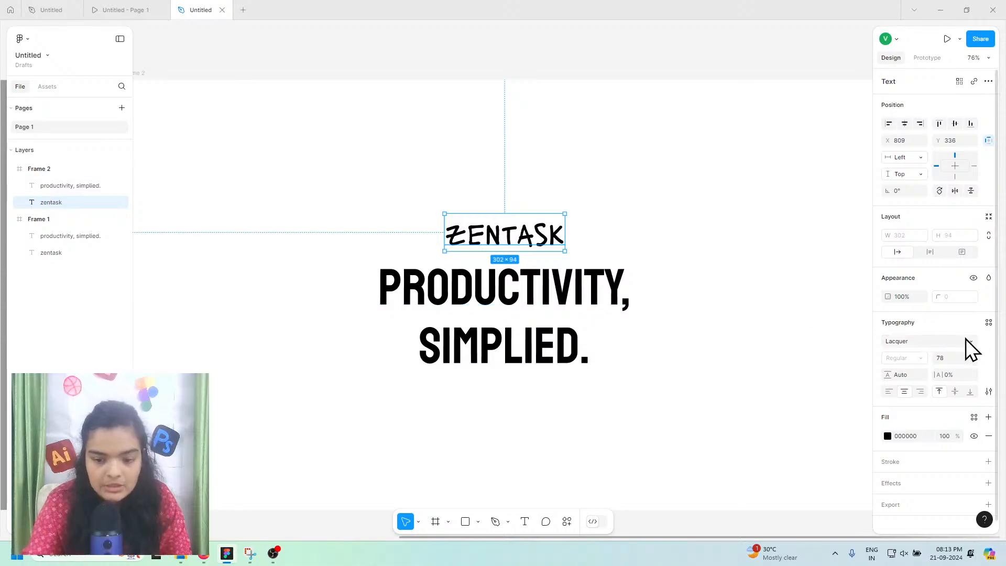
{"action": "left_click", "coordinate": [949, 357]}
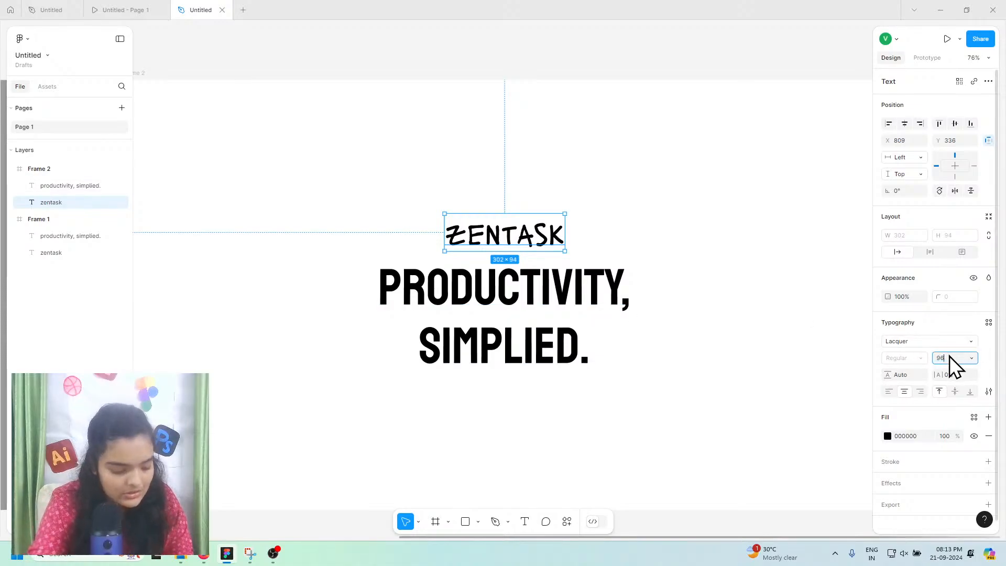
{"action": "type", "text": "96"}
{"action": "key", "text": "Return"}
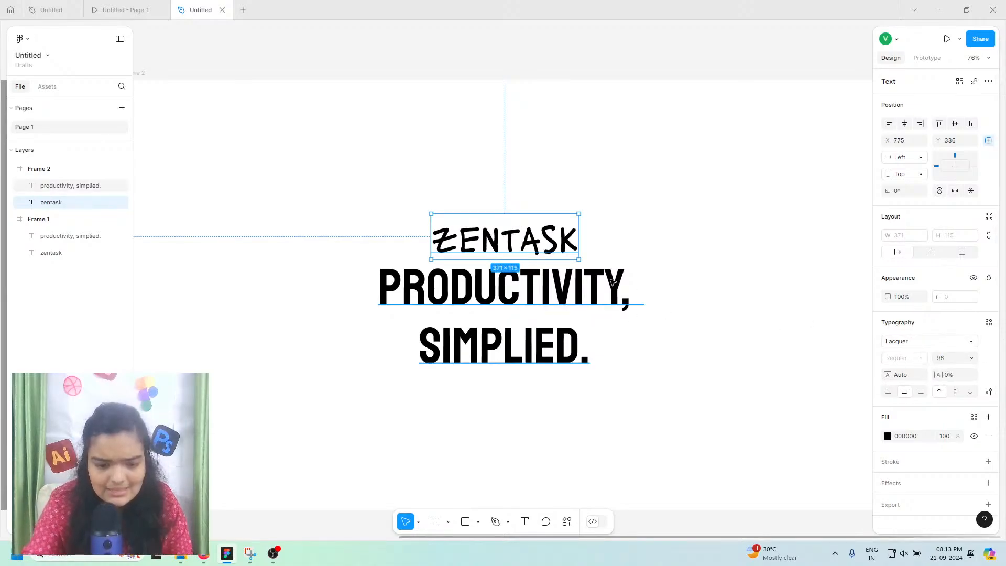
Step: Set the font size of the tagline on the white frame to 155
{"action": "left_click", "coordinate": [540, 305]}
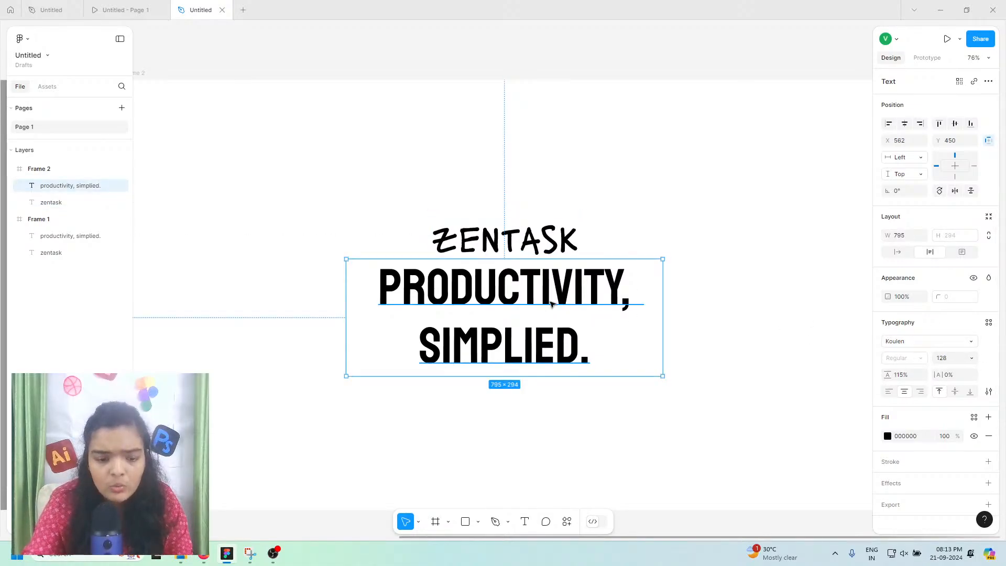
{"action": "left_click", "coordinate": [945, 363]}
{"action": "type", "text": "155"}
{"action": "key", "text": "Return"}
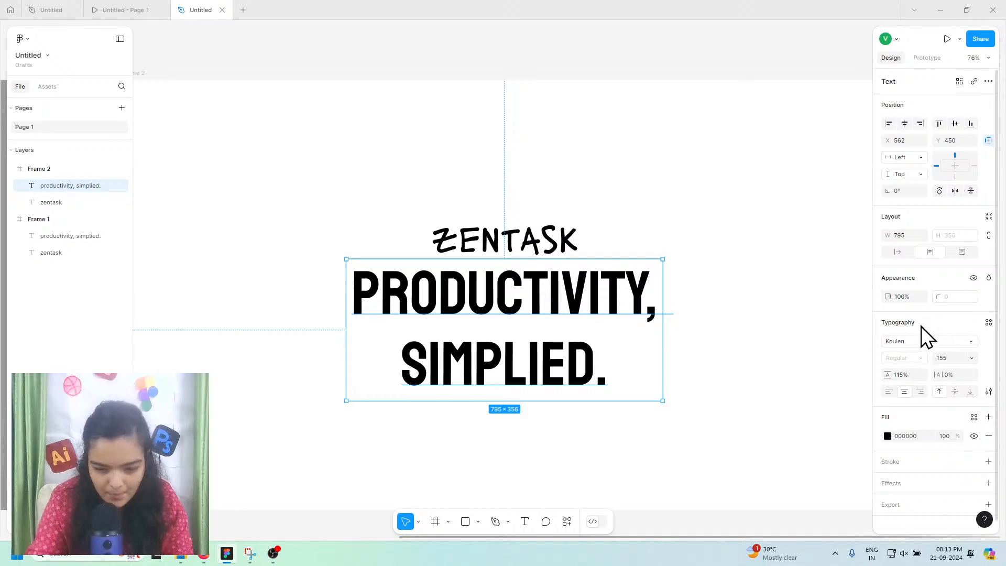
Step: Move the enlarged title and tagline up together on the white frame, to about Y 305 and Y 419
{"action": "left_click", "coordinate": [502, 250]}
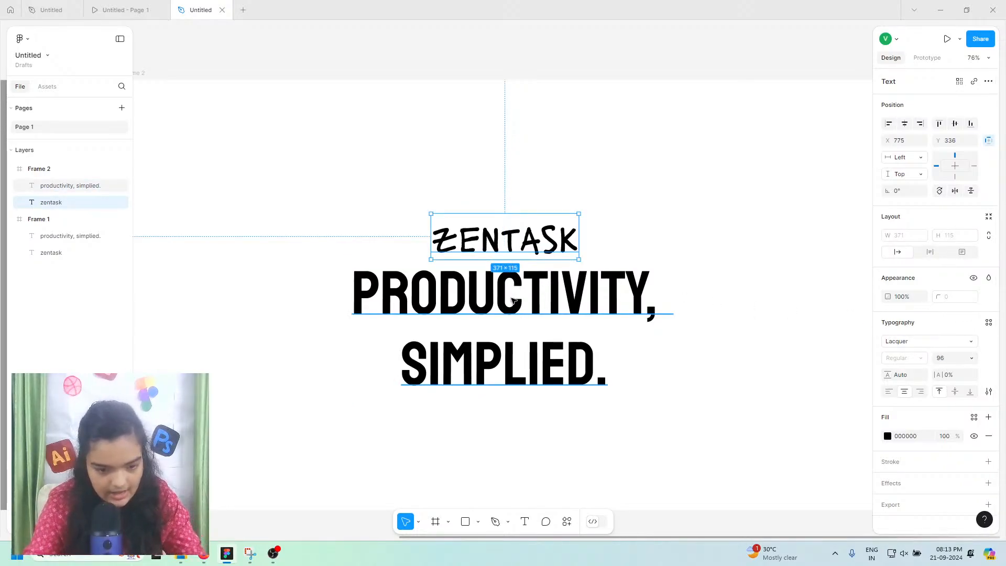
{"action": "left_click", "coordinate": [512, 299], "text": "shift"}
{"action": "left_click_drag", "start_coordinate": [512, 299], "coordinate": [510, 290]}
Step: Nudge the zentask title up to Y 299 for a little more space above the tagline
{"action": "left_click", "coordinate": [516, 229]}
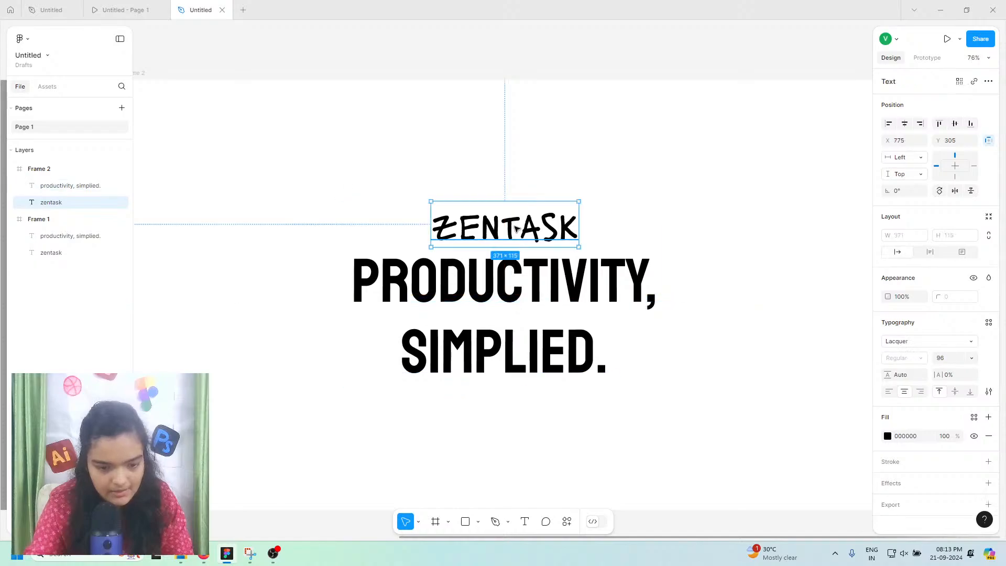
{"action": "key", "text": "Up"}
{"action": "key", "text": "Up"}
{"action": "key", "text": "Up"}
{"action": "key", "text": "Up"}
{"action": "key", "text": "Up"}
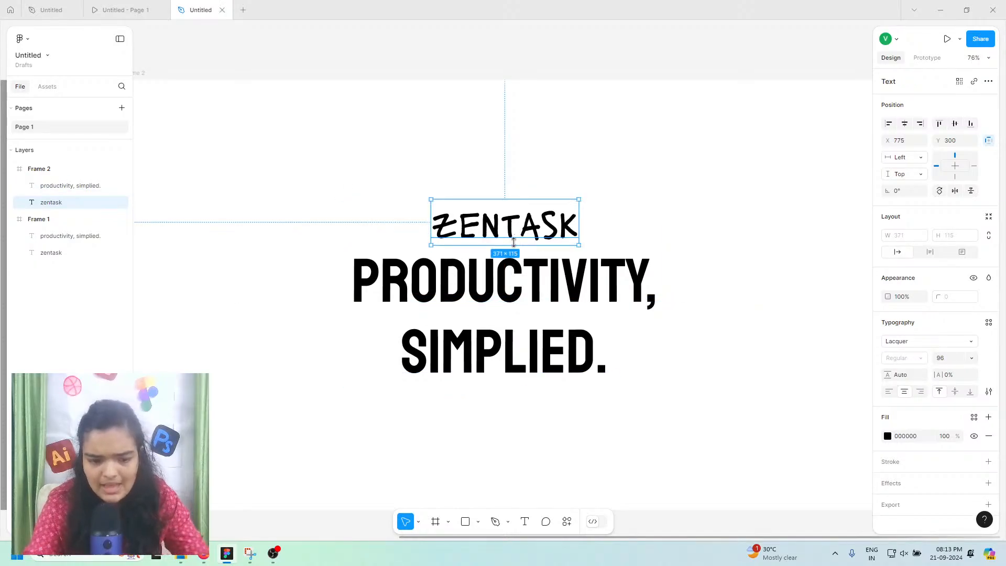
{"action": "key", "text": "Up"}
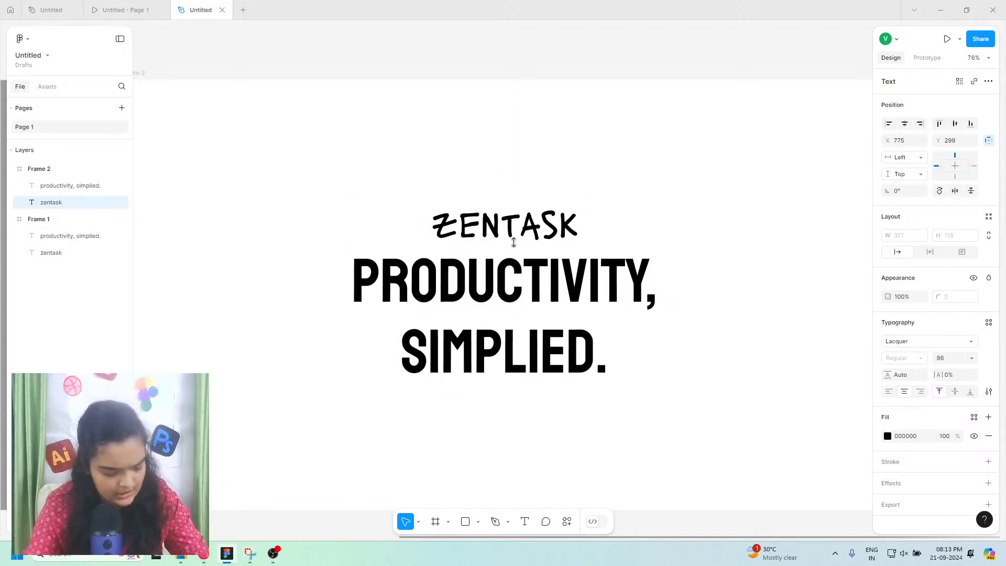
Step: Clear the selection, start placing an image, and look through the Downloads folder for the worker illustration
{"action": "left_click", "coordinate": [521, 270]}
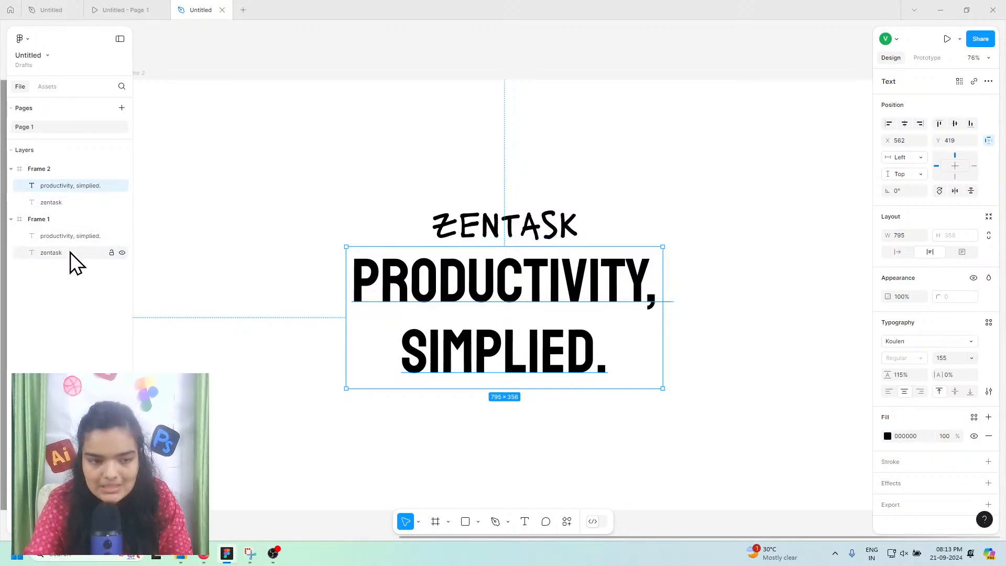
{"action": "left_click", "coordinate": [418, 213]}
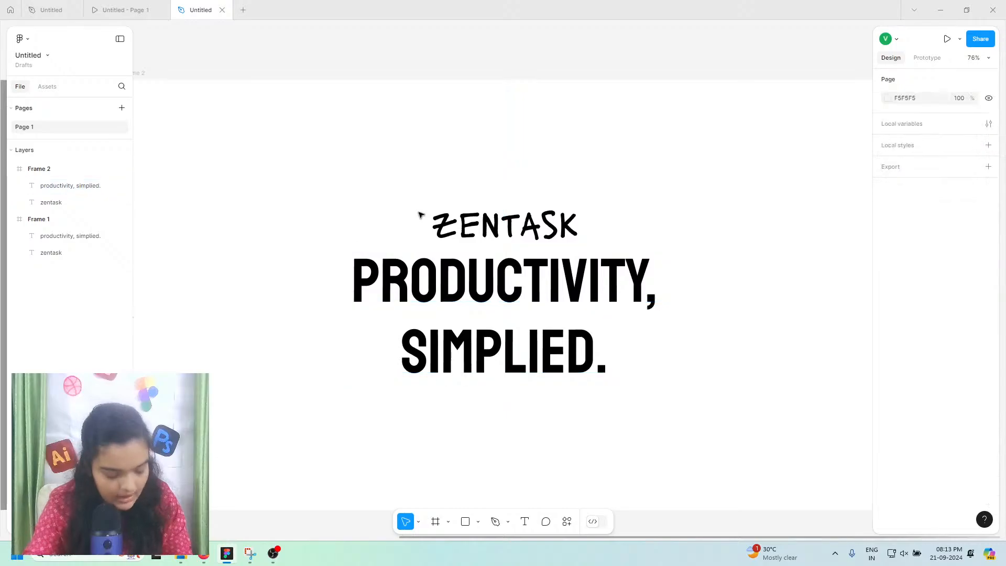
{"action": "key", "text": "ctrl+shift+k"}
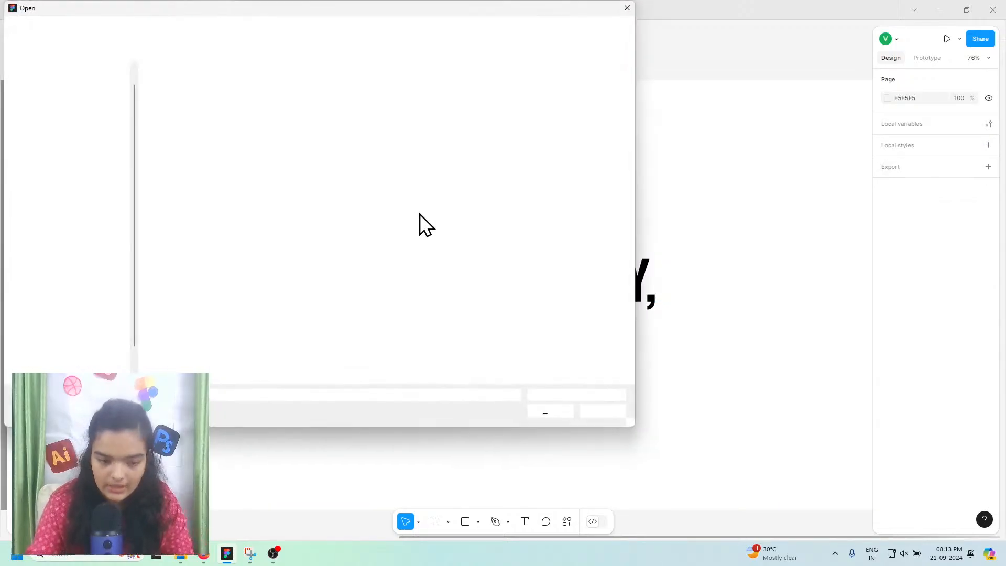
{"action": "left_click", "coordinate": [84, 156]}
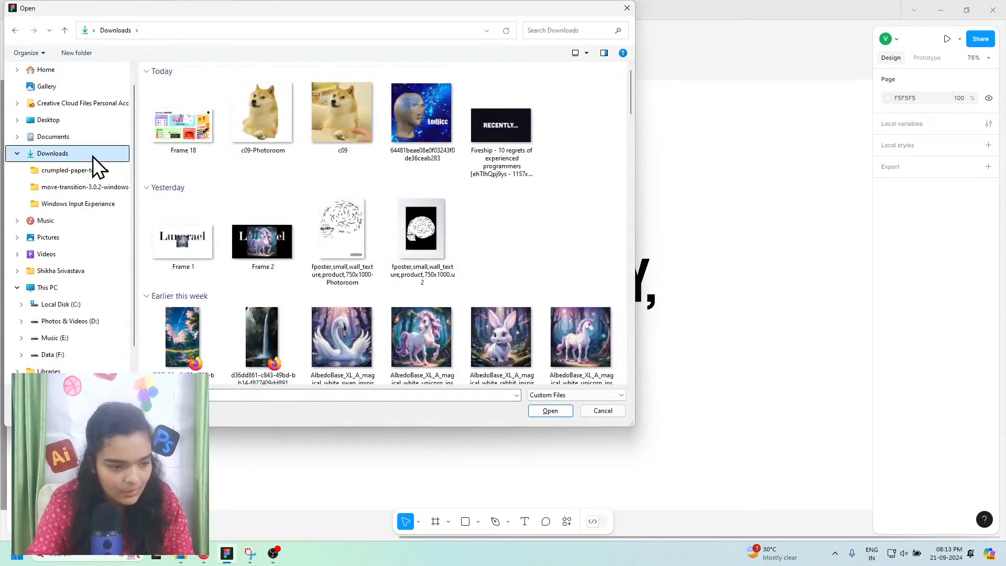
{"action": "left_click", "coordinate": [206, 151]}
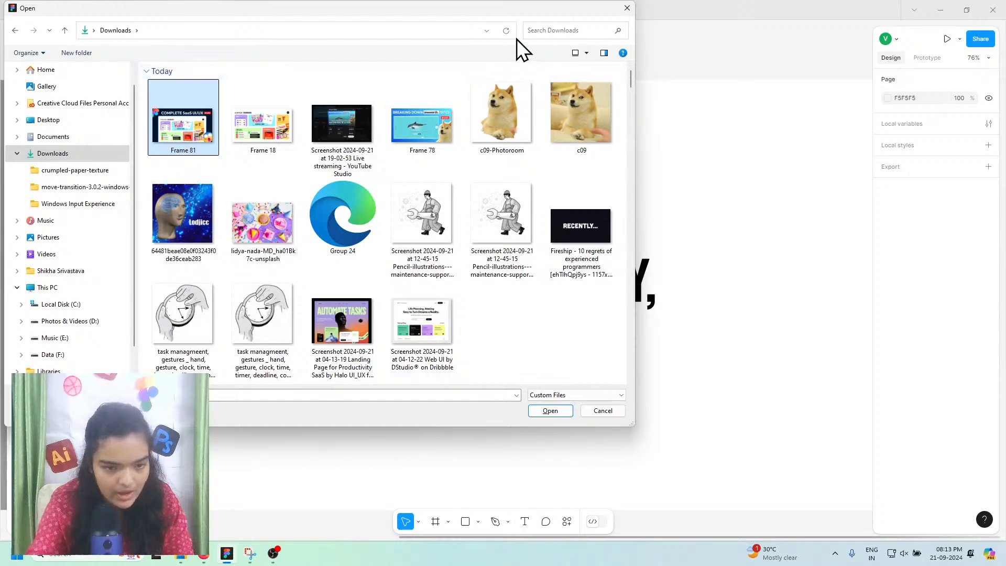
Step: Switch to the saas Google Drive folder in Firefox and download image 1.png, the illustration of the worker carrying a wrench
{"action": "left_click", "coordinate": [204, 554]}
{"action": "left_click", "coordinate": [263, 410]}
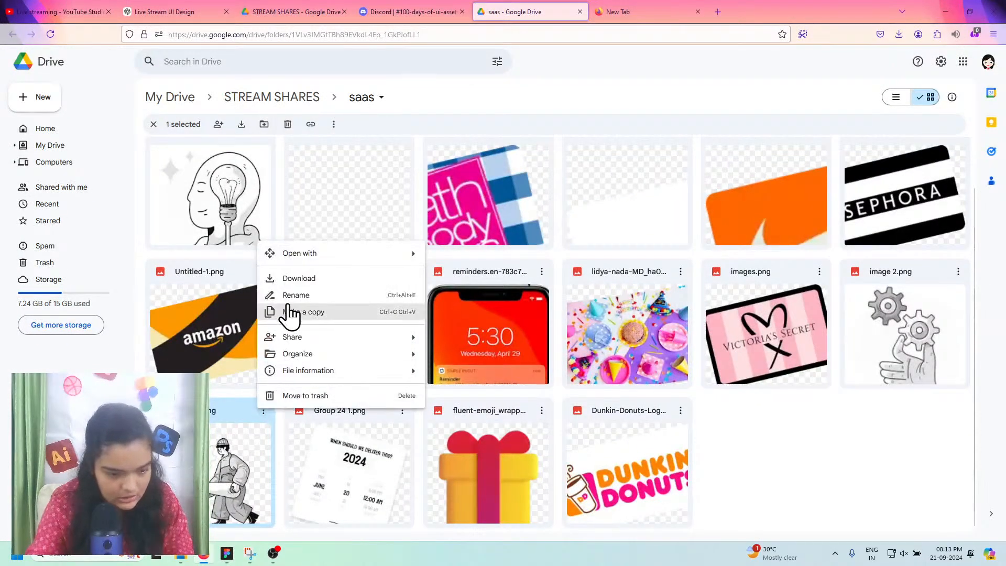
{"action": "left_click", "coordinate": [300, 279]}
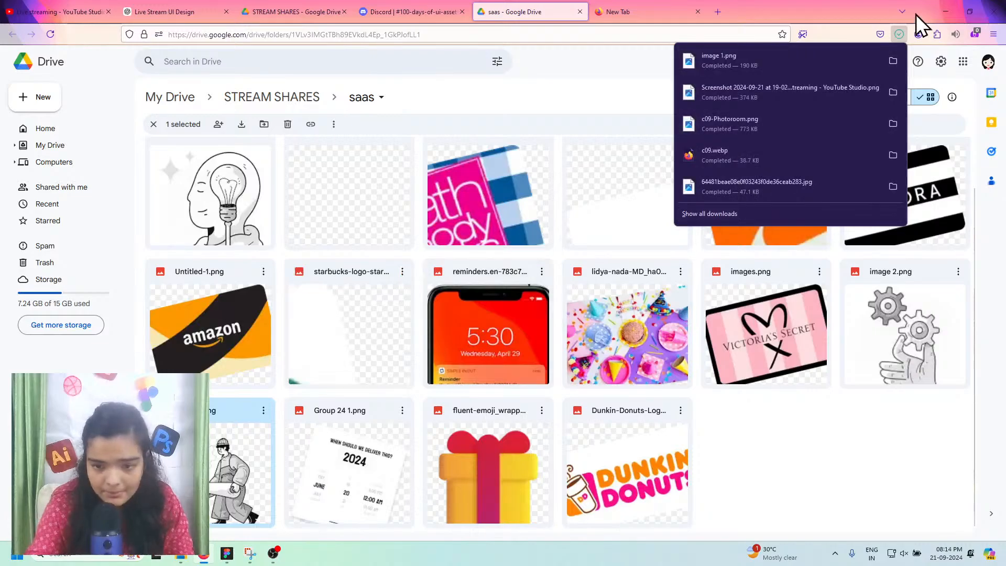
Step: Switch back to Figma and place the image 1 illustration from Downloads over the right part of the white Frame 2
{"action": "left_click", "coordinate": [947, 6]}
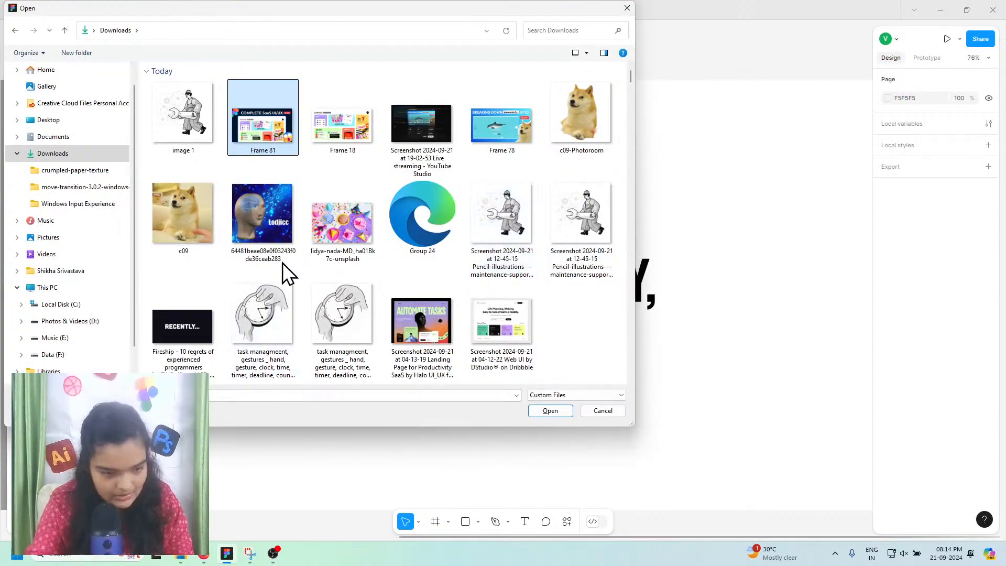
{"action": "left_click", "coordinate": [182, 112]}
{"action": "left_click", "coordinate": [548, 410]}
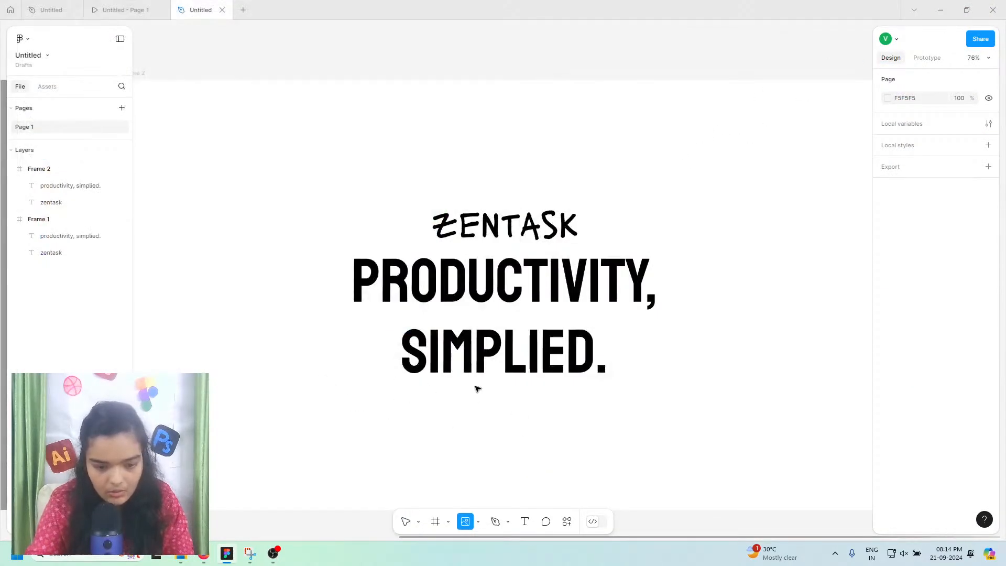
{"action": "left_click", "coordinate": [754, 354]}
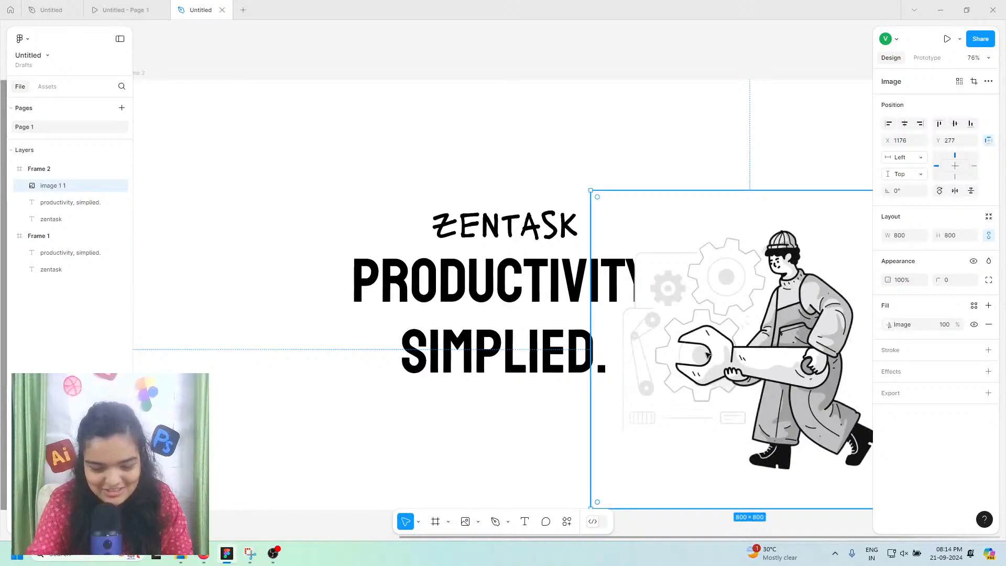
Step: Select the zentask title and the tagline together on the white frame and nudge them slightly down
{"action": "left_click", "coordinate": [452, 211]}
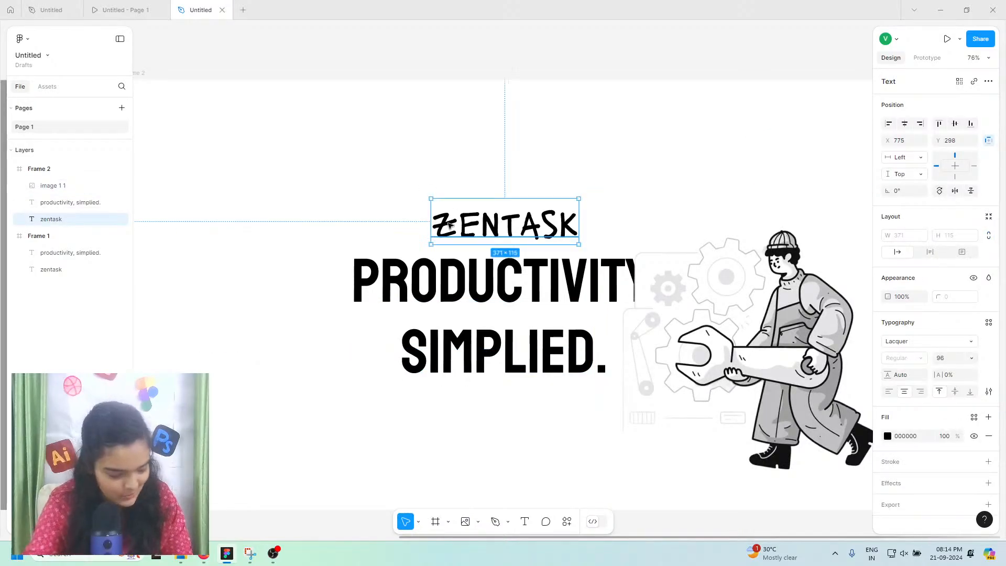
{"action": "left_click", "coordinate": [474, 280]}
{"action": "left_click", "coordinate": [466, 225], "text": "shift"}
{"action": "left_click_drag", "start_coordinate": [476, 252], "coordinate": [483, 265]}
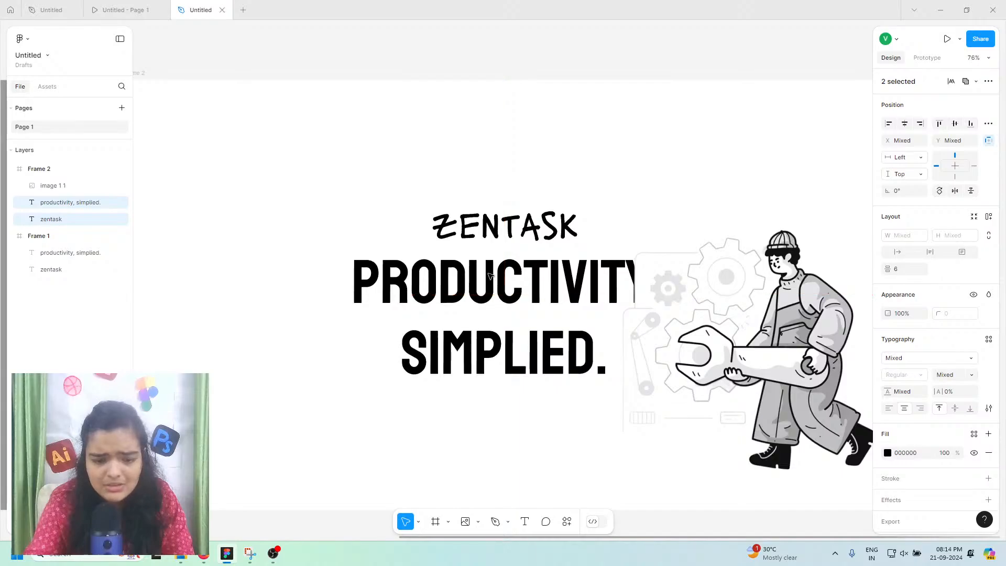
Step: Move the worker illustration to X 1171, Y 252 and send it to the back, behind the title and tagline
{"action": "scroll", "coordinate": [696, 359], "scroll_direction": "right", "scroll_amount": 2}
{"action": "scroll", "coordinate": [696, 359], "scroll_direction": "down", "scroll_amount": 1}
{"action": "left_click", "coordinate": [612, 302]}
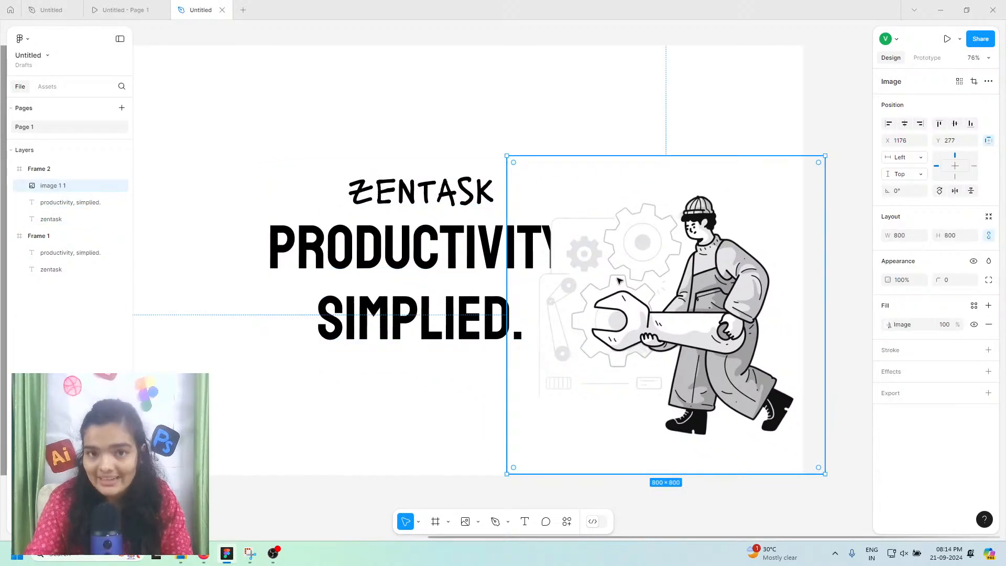
{"action": "mouse_move", "coordinate": [613, 279]}
{"action": "left_mouse_down"}
{"action": "mouse_move", "coordinate": [631, 265]}
{"action": "mouse_move", "coordinate": [604, 270]}
{"action": "left_mouse_up"}
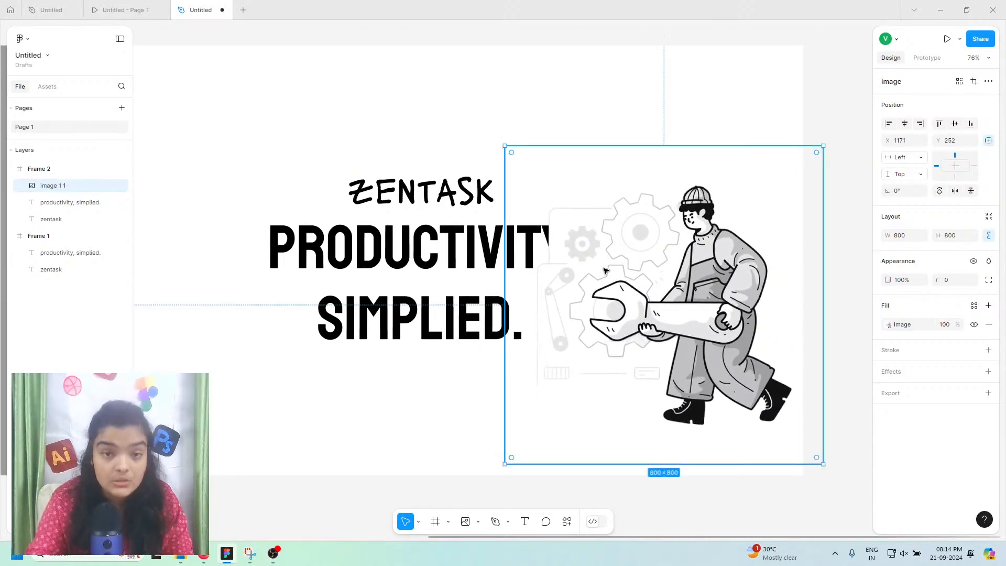
{"action": "right_click", "coordinate": [604, 270]}
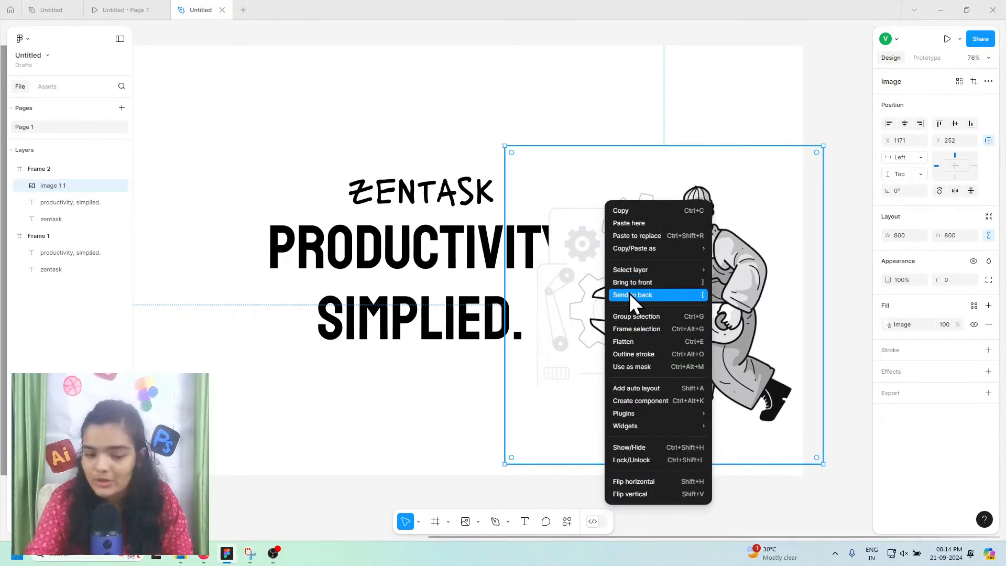
{"action": "left_click", "coordinate": [630, 295]}
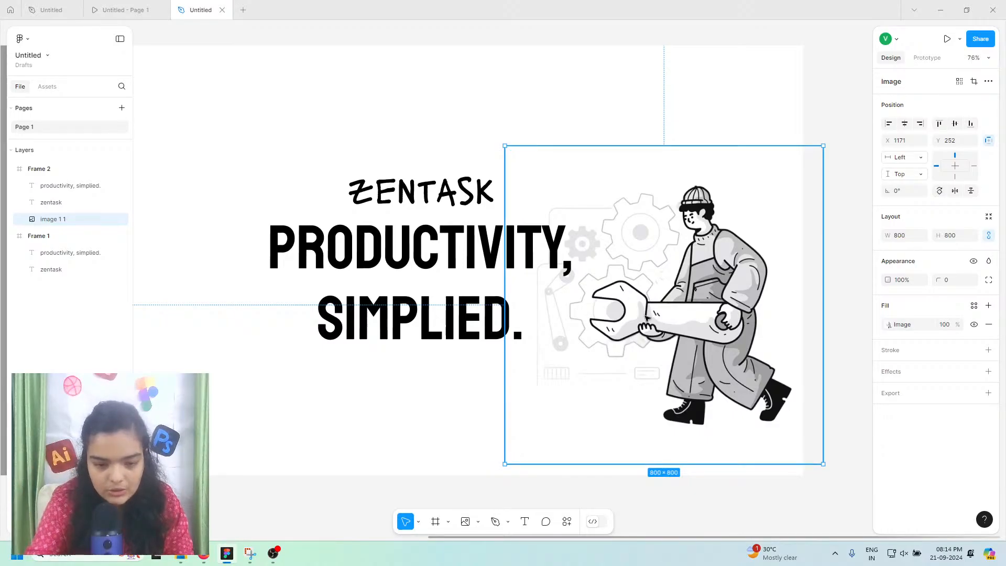
Step: Compare the two frames with the existing prototype by playing its change from the black splash screen to the white landing screen
{"action": "scroll", "coordinate": [648, 407], "scroll_direction": "down", "scroll_amount": 5}
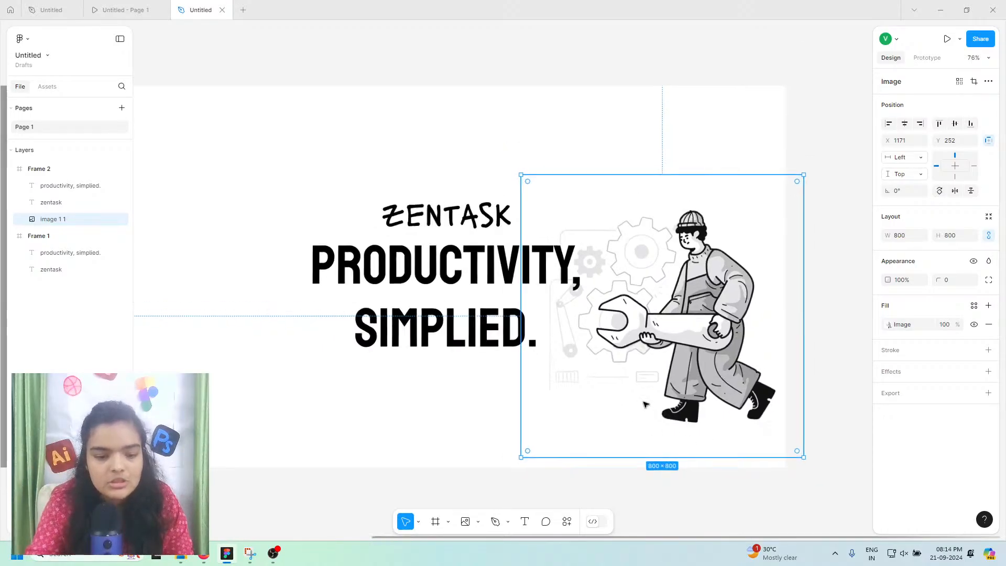
{"action": "scroll", "coordinate": [620, 378], "scroll_direction": "left", "scroll_amount": 3}
{"action": "scroll", "coordinate": [620, 379], "scroll_direction": "left", "scroll_amount": 4}
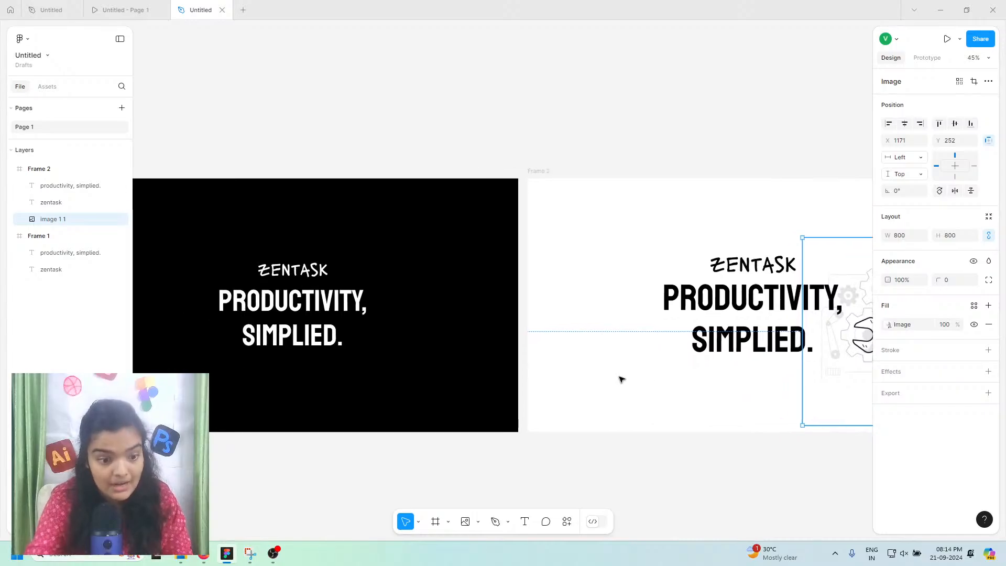
{"action": "scroll", "coordinate": [620, 379], "scroll_direction": "right", "scroll_amount": 4}
{"action": "scroll", "coordinate": [620, 378], "scroll_direction": "left", "scroll_amount": 4}
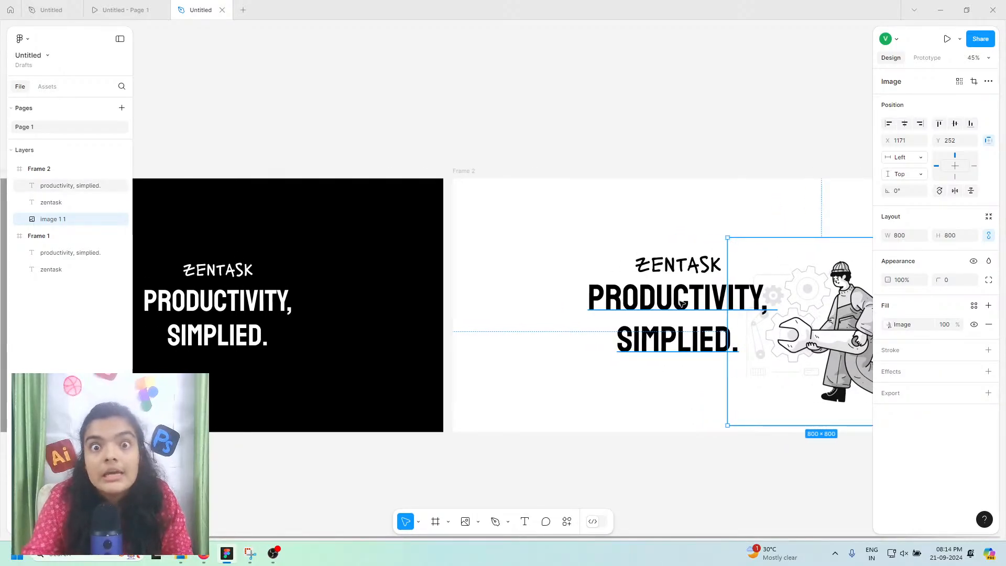
{"action": "left_click", "coordinate": [142, 9]}
{"action": "left_click", "coordinate": [433, 159]}
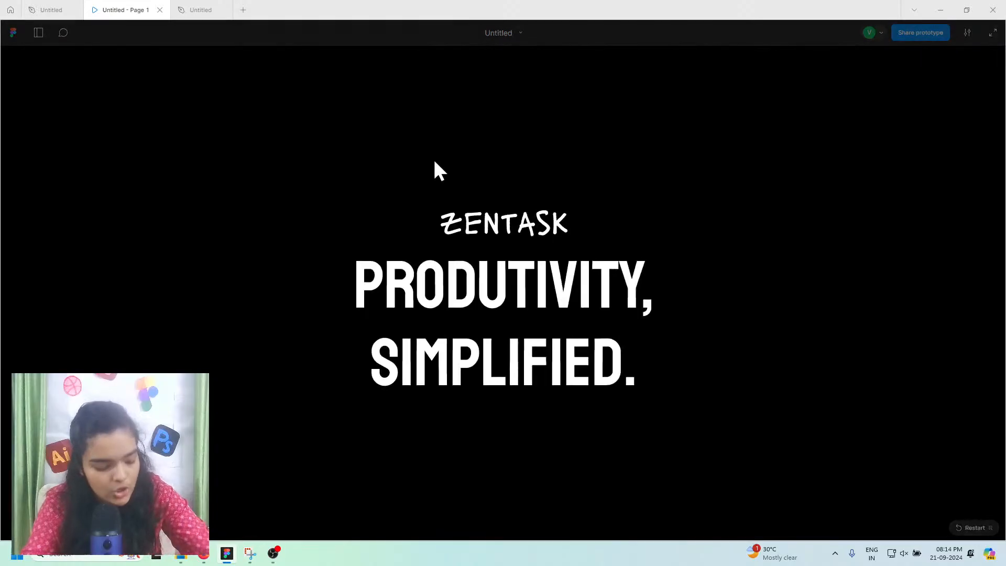
{"action": "left_click", "coordinate": [509, 176]}
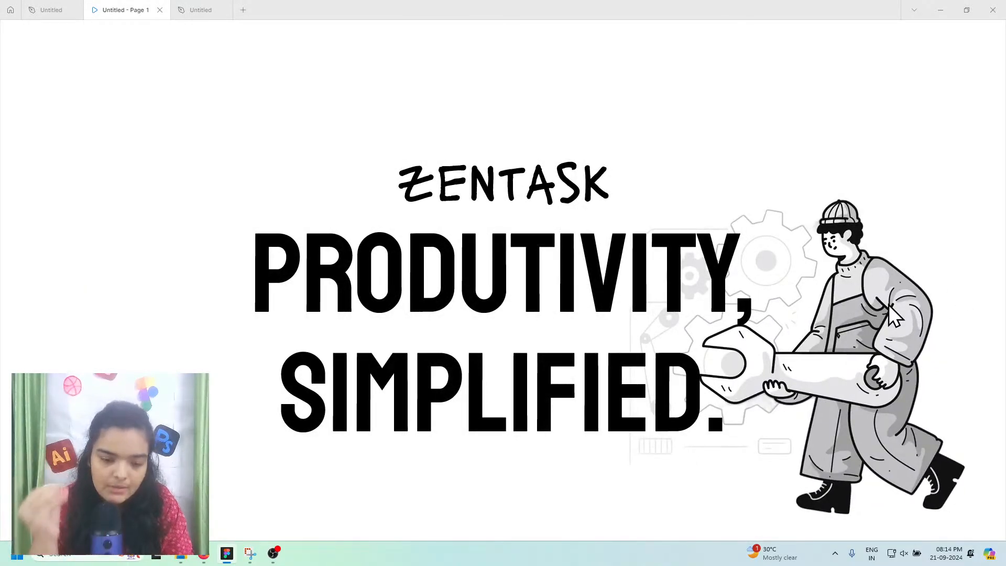
{"action": "left_click", "coordinate": [890, 305]}
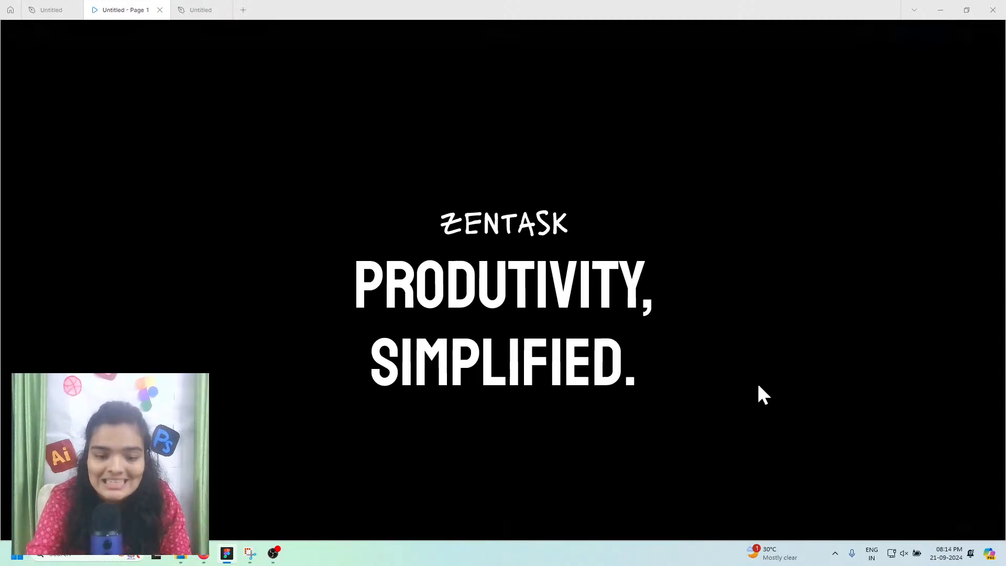
{"action": "left_click", "coordinate": [554, 319]}
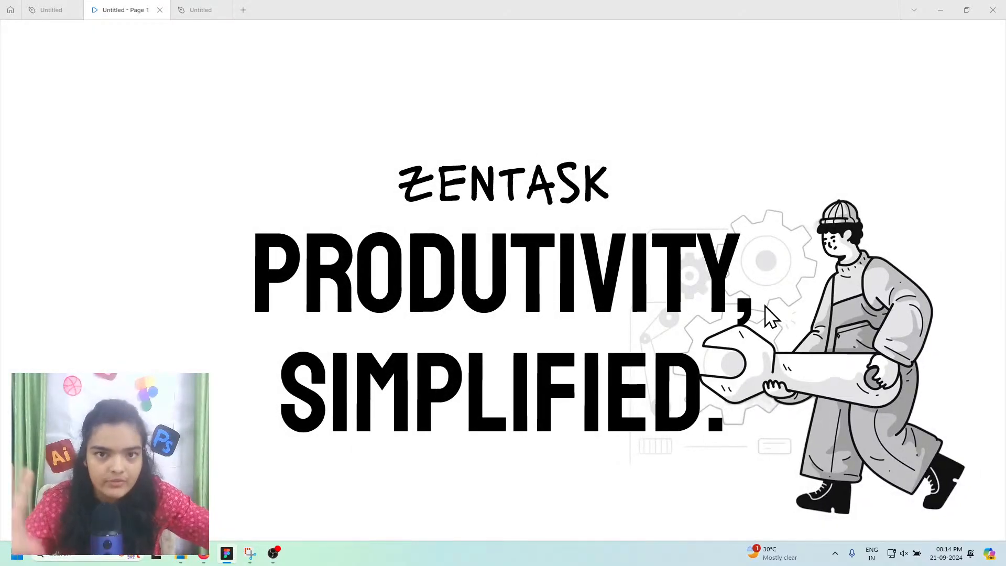
Step: Return to the design file and paste a copy of the worker illustration into the black Frame 1
{"action": "left_click", "coordinate": [191, 10]}
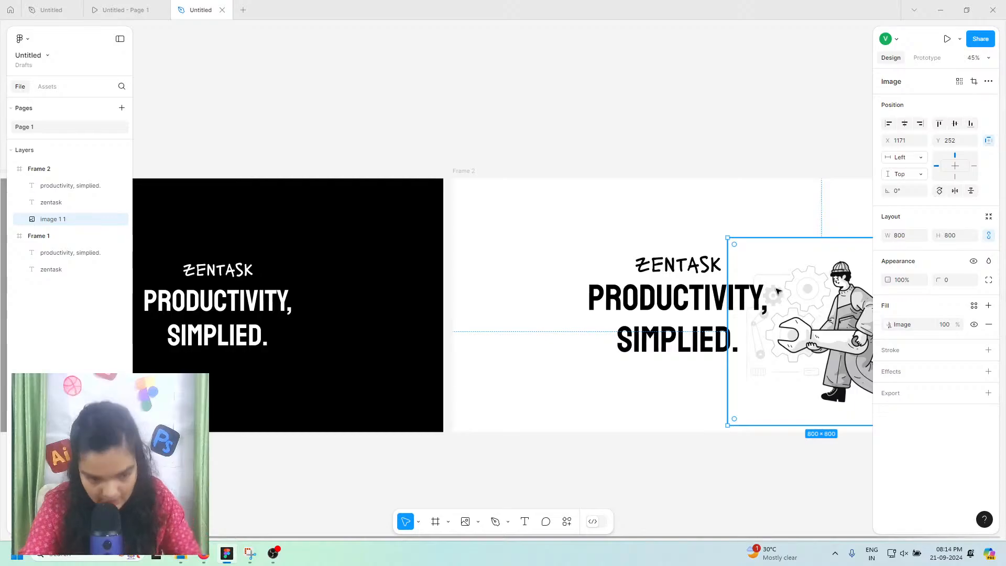
{"action": "scroll", "coordinate": [775, 291], "scroll_direction": "left", "scroll_amount": 5}
{"action": "left_click", "coordinate": [268, 167]}
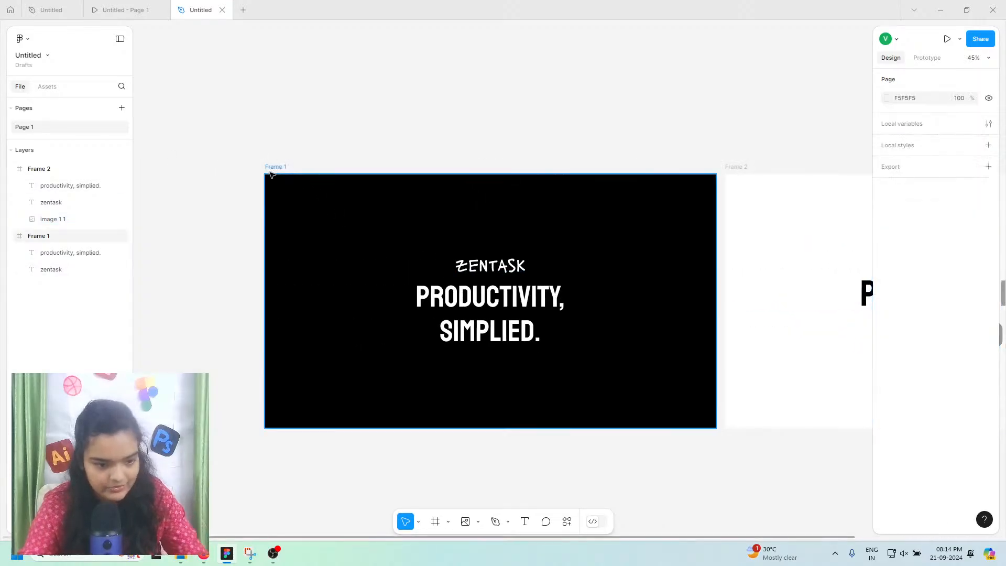
{"action": "key", "text": "ctrl+v"}
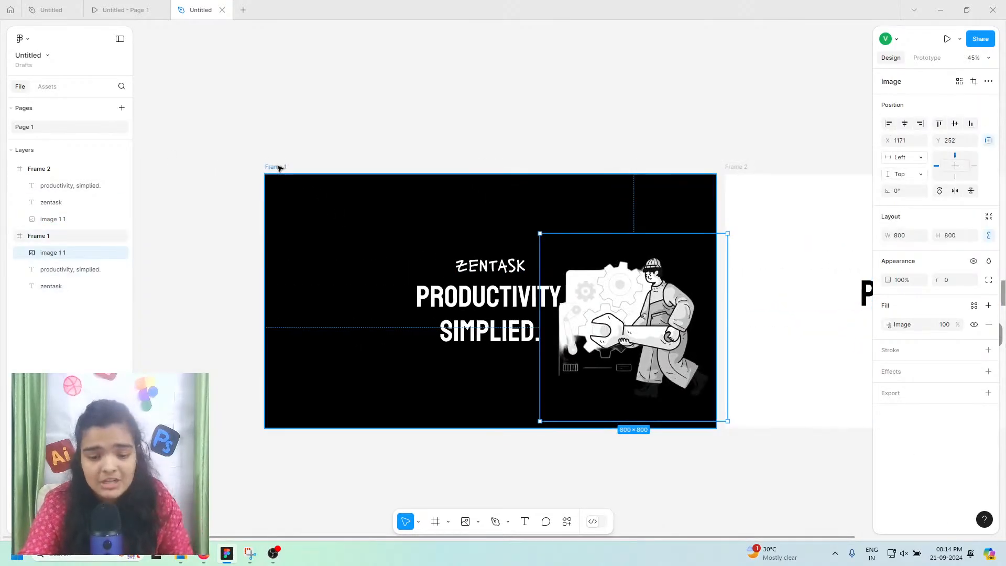
Step: Shift the pasted illustration outside the right edge of the black frame, to X 1941, and clear the selection
{"action": "scroll", "coordinate": [506, 248], "scroll_direction": "right", "scroll_amount": 5}
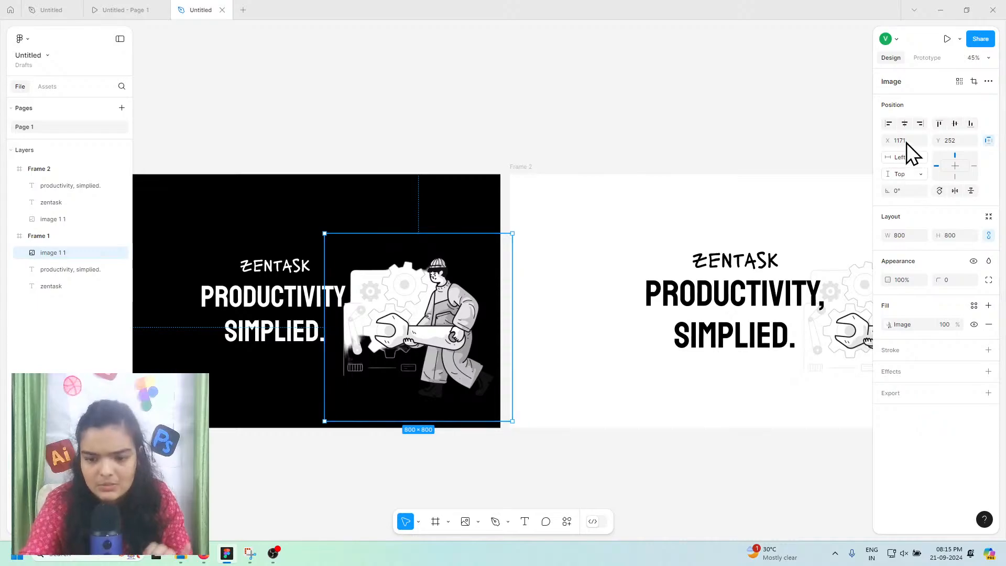
{"action": "left_click_drag", "start_coordinate": [890, 144], "coordinate": [391, 256]}
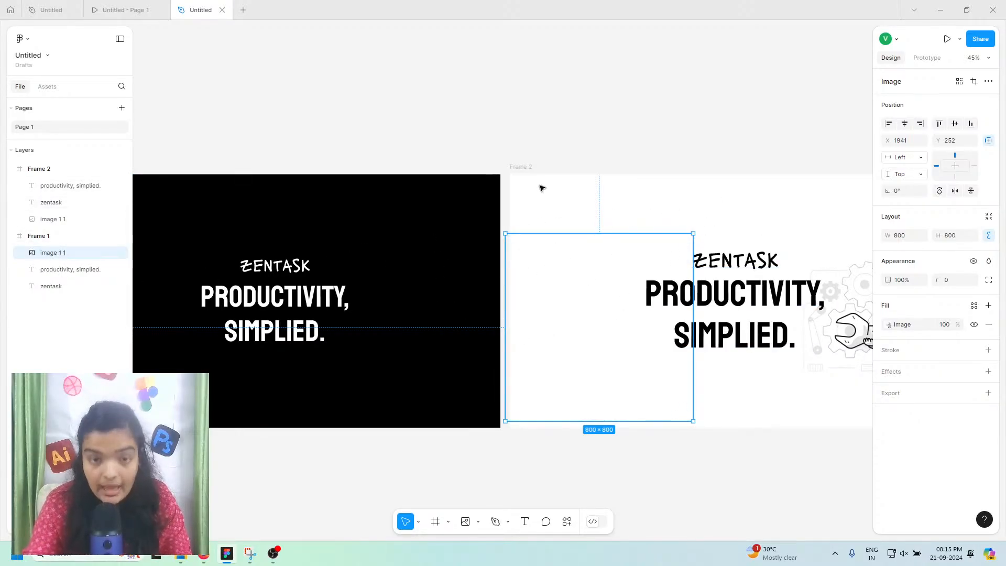
{"action": "scroll", "coordinate": [541, 188], "scroll_direction": "down", "scroll_amount": 5}
{"action": "key", "text": "Escape"}
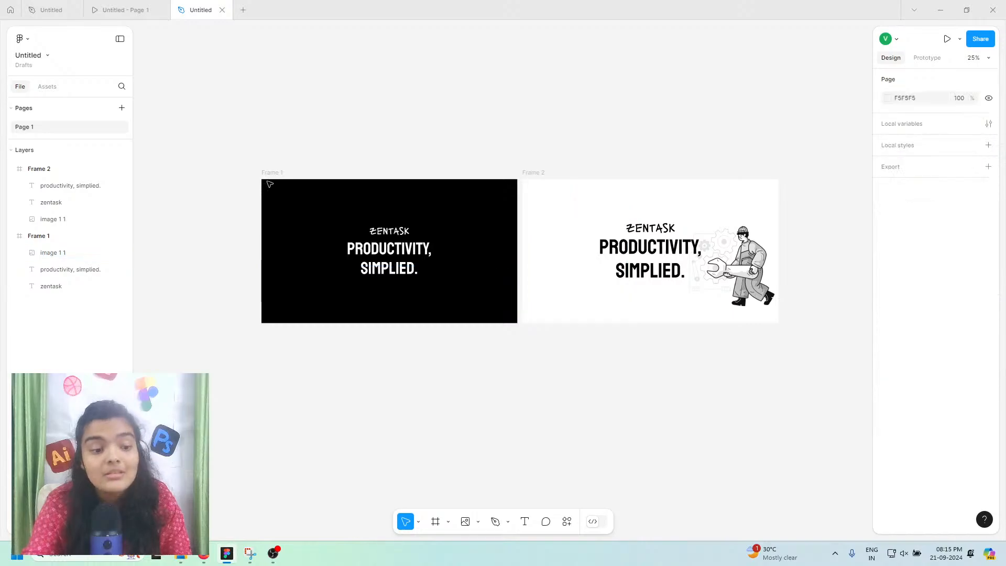
Step: Make the black Frame 1 the prototype's flow starting point and add a new interaction to it
{"action": "left_click", "coordinate": [271, 182]}
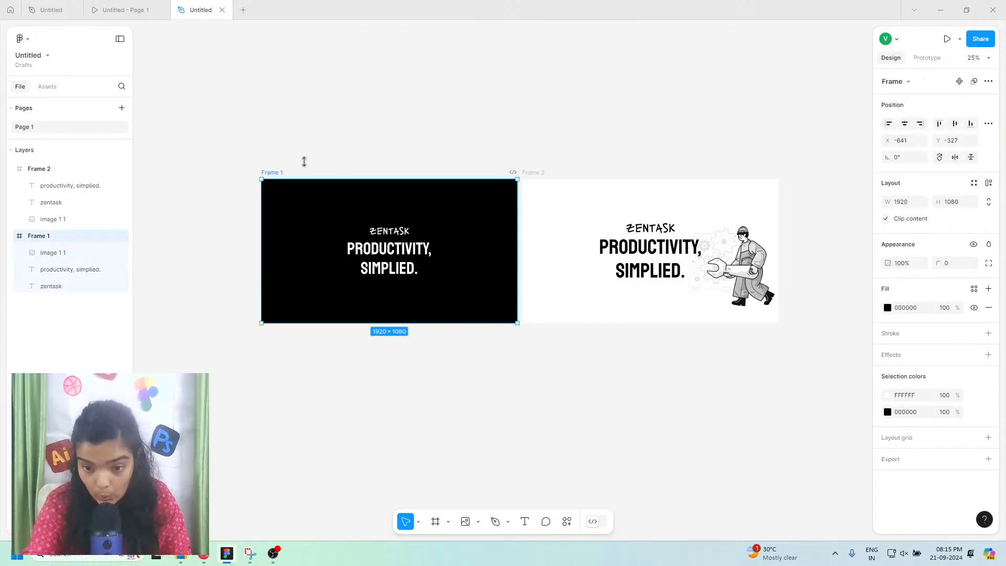
{"action": "left_click", "coordinate": [928, 59]}
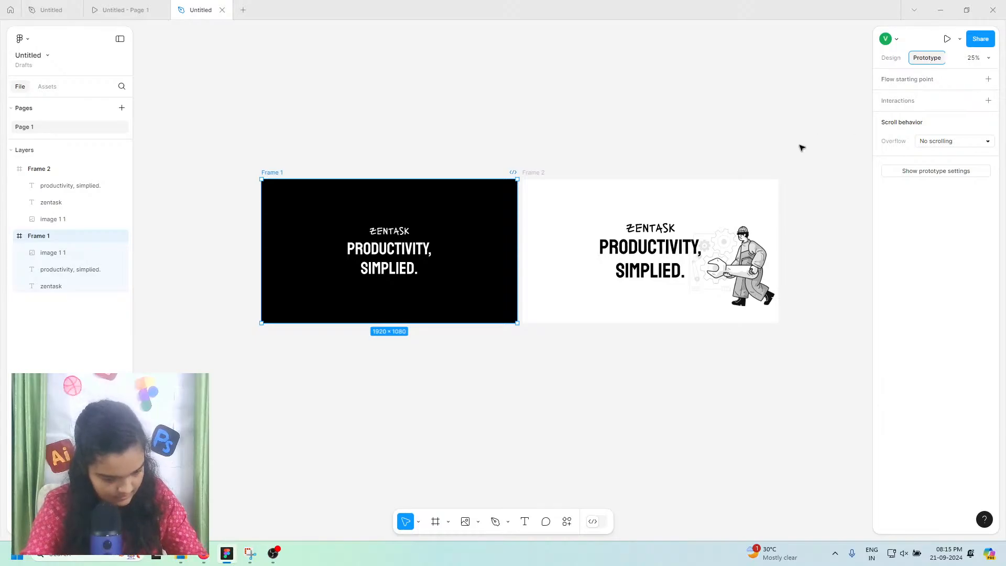
{"action": "left_click", "coordinate": [273, 553]}
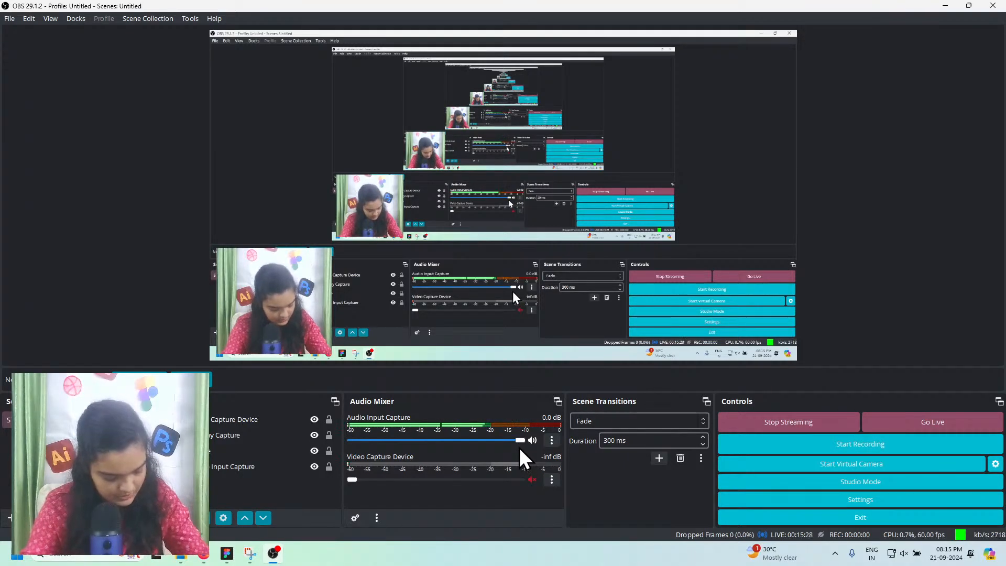
{"action": "left_click", "coordinate": [943, 5]}
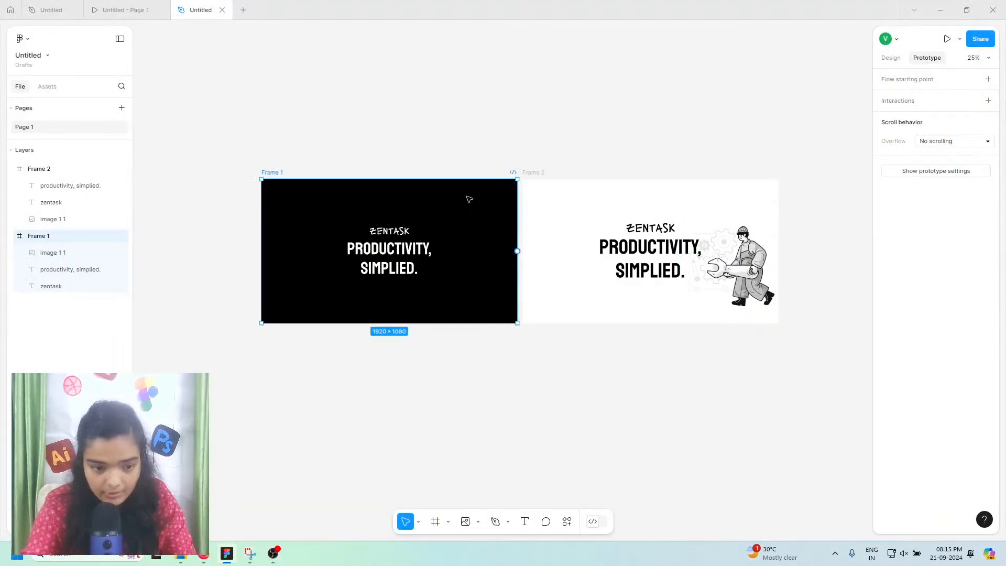
{"action": "left_click", "coordinate": [987, 79]}
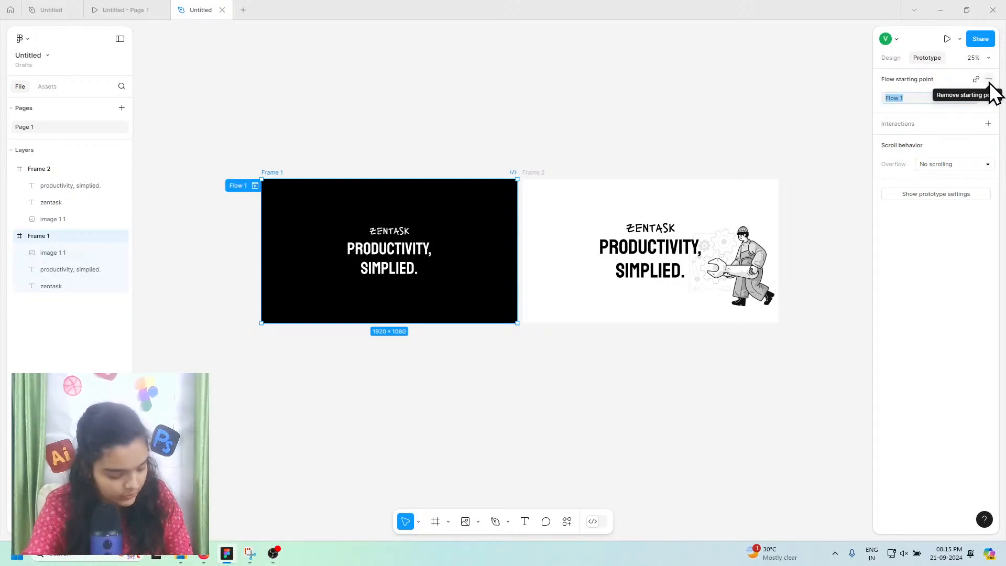
{"action": "left_click", "coordinate": [987, 123]}
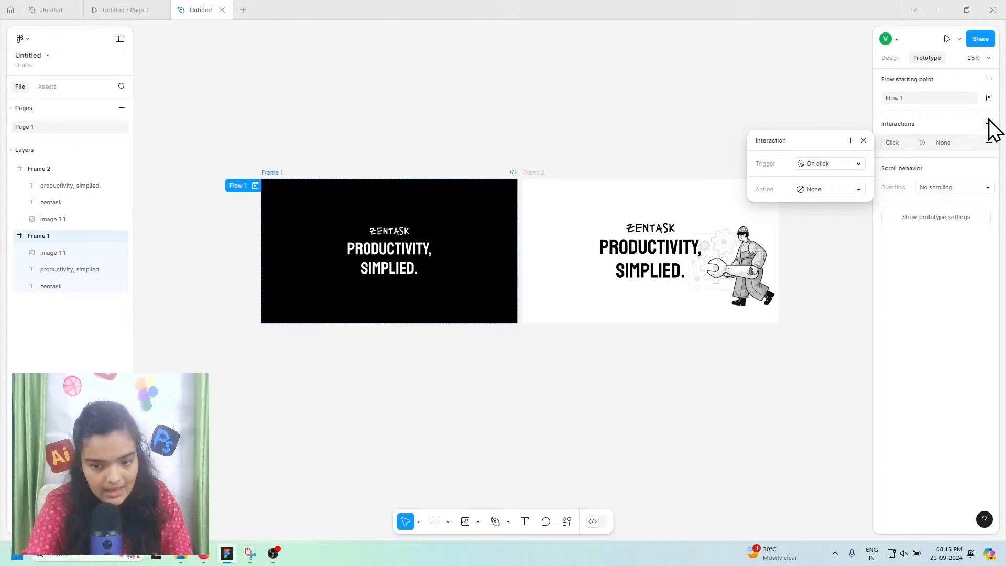
Step: Look through the available triggers and actions for Frame 1's new interaction
{"action": "left_click", "coordinate": [841, 160]}
{"action": "left_click", "coordinate": [840, 162]}
{"action": "left_click", "coordinate": [834, 170]}
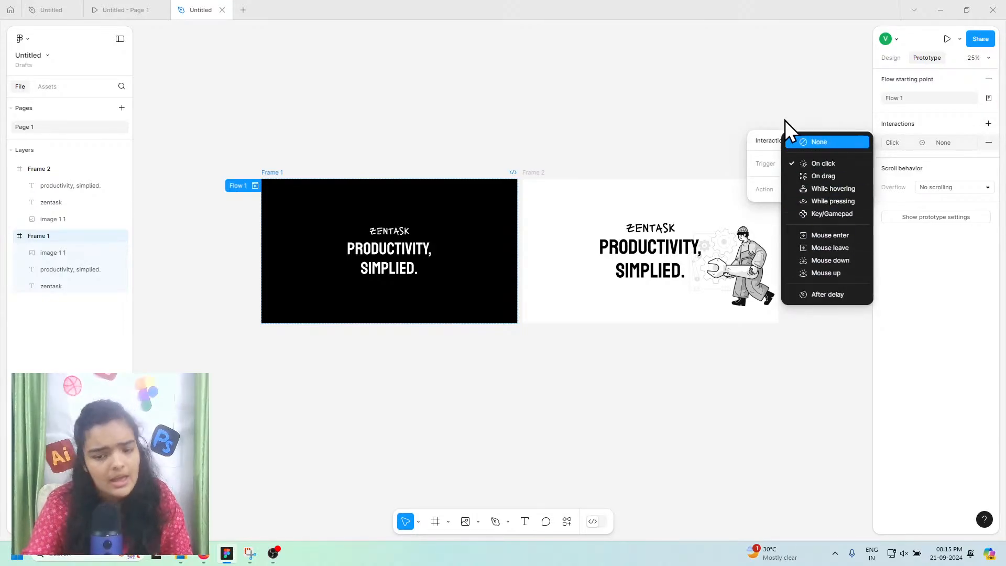
{"action": "left_click", "coordinate": [772, 137]}
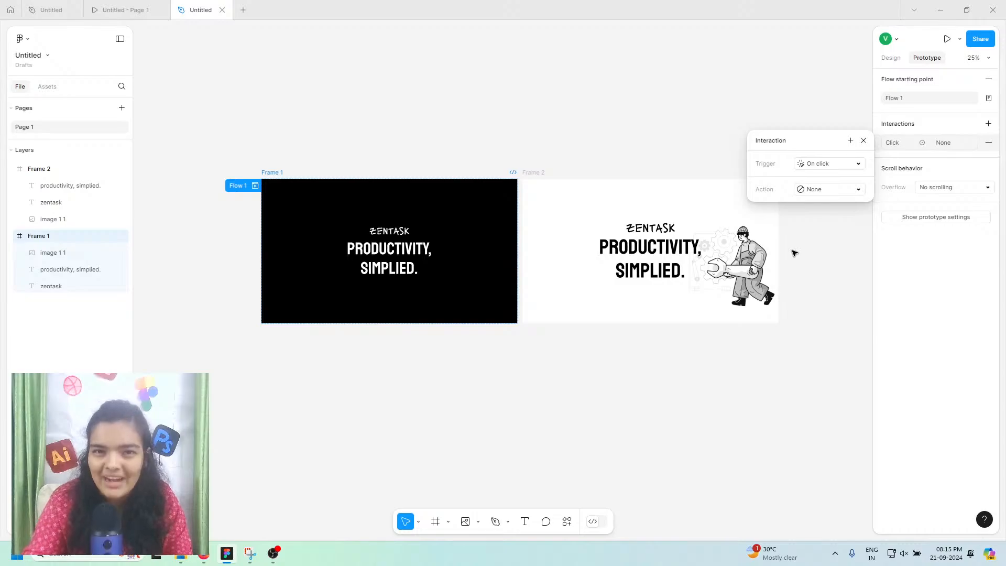
{"action": "left_click", "coordinate": [853, 164]}
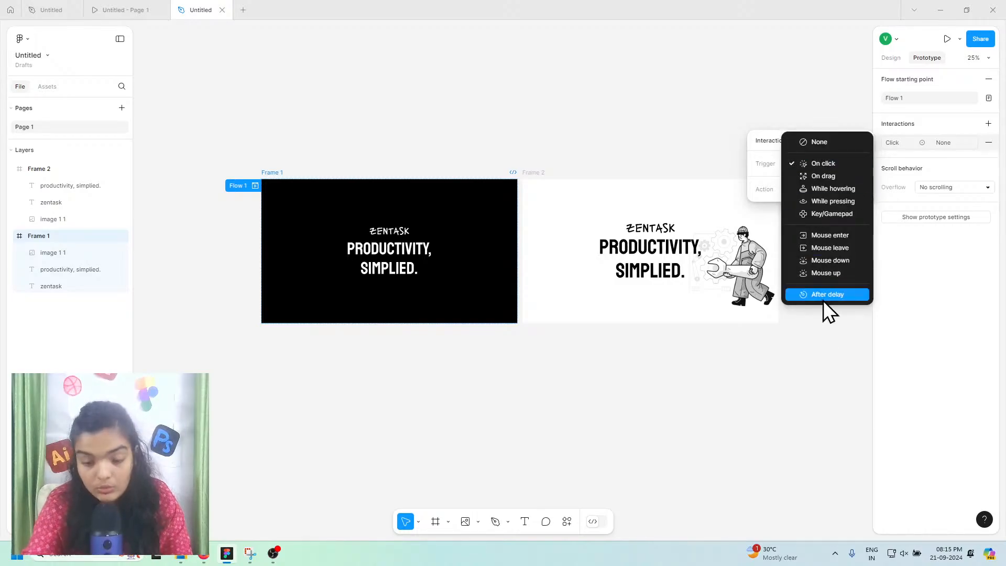
{"action": "left_click", "coordinate": [762, 143]}
{"action": "left_click", "coordinate": [808, 184]}
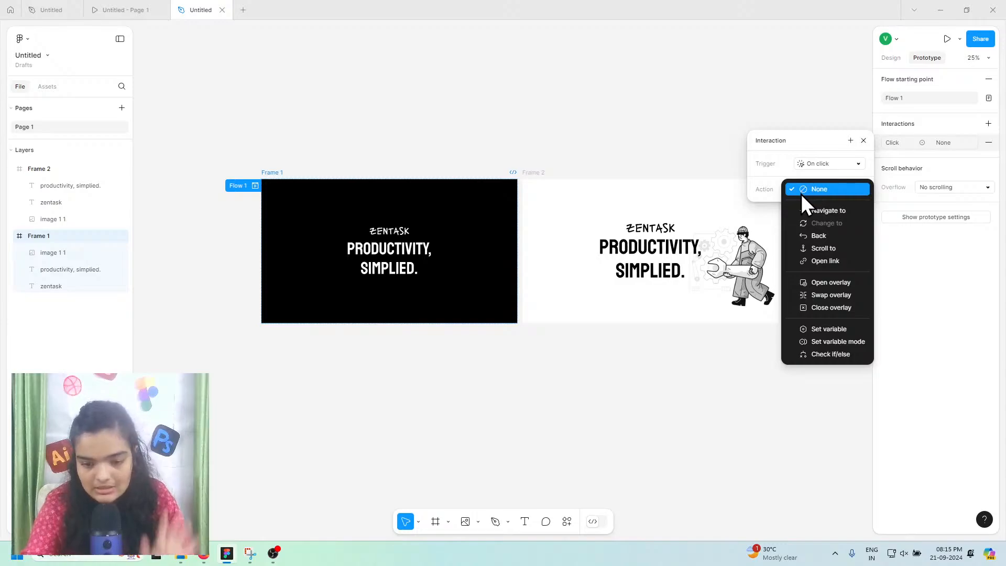
{"action": "left_click", "coordinate": [791, 177]}
{"action": "left_click", "coordinate": [818, 165]}
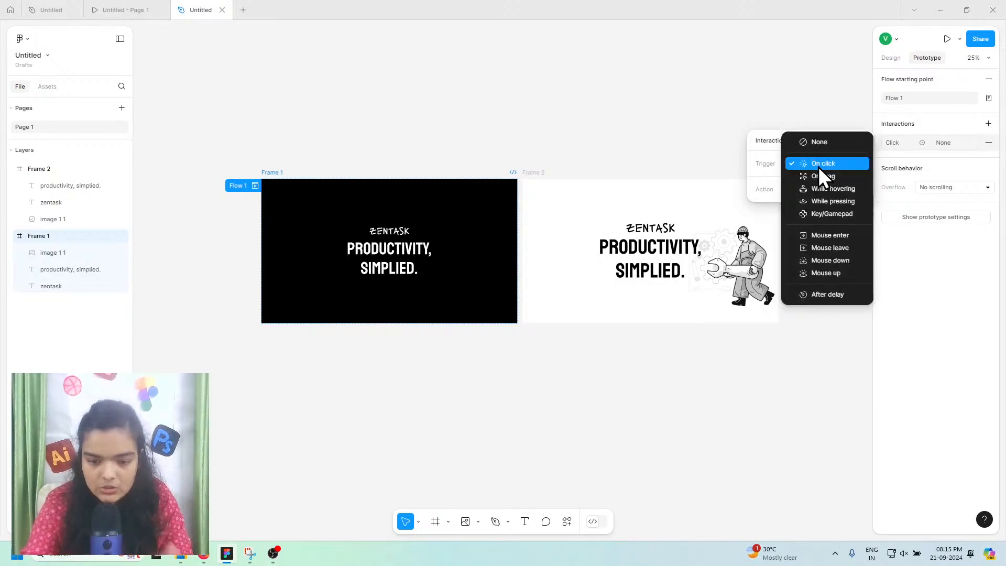
{"action": "left_click", "coordinate": [764, 168]}
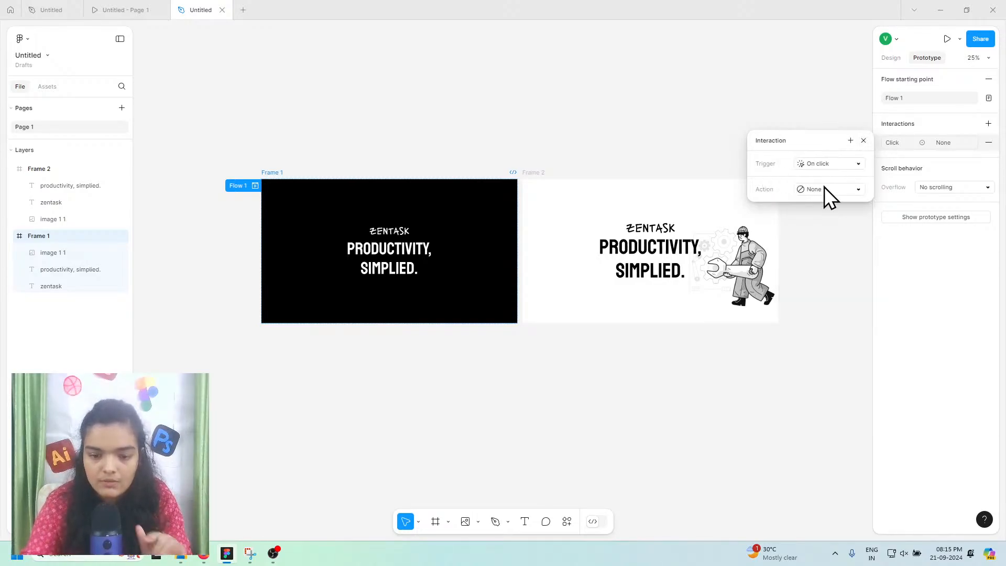
Step: Set Frame 1's on-click interaction to navigate to Frame 2
{"action": "left_click", "coordinate": [825, 189]}
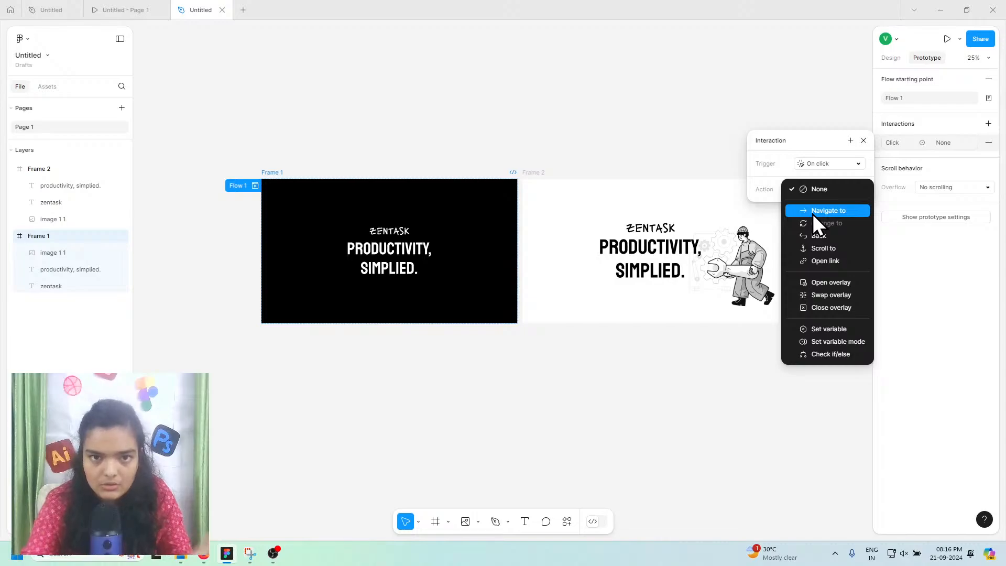
{"action": "left_click", "coordinate": [813, 213]}
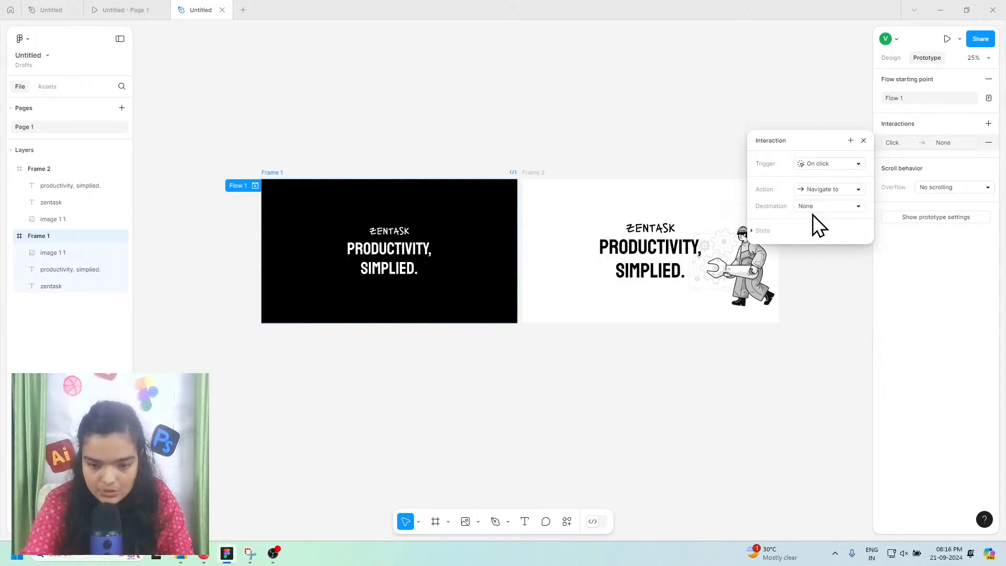
{"action": "left_click", "coordinate": [815, 209]}
{"action": "left_click", "coordinate": [815, 210]}
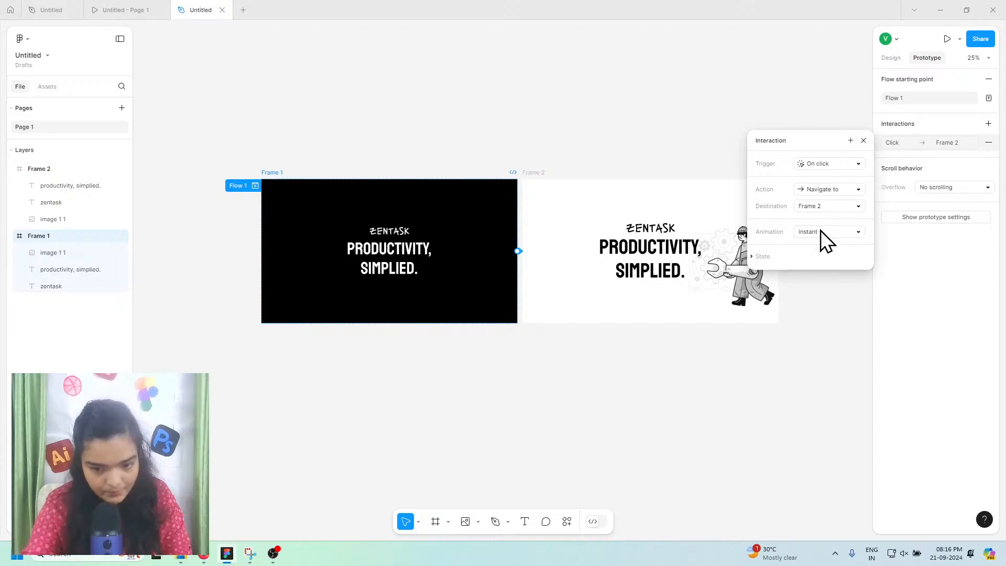
Step: Give the Frame 1 to Frame 2 transition a Smart animate animation with the Gentle curve, and close the interaction settings
{"action": "left_click", "coordinate": [820, 230]}
{"action": "left_click", "coordinate": [814, 257]}
{"action": "left_click", "coordinate": [815, 250]}
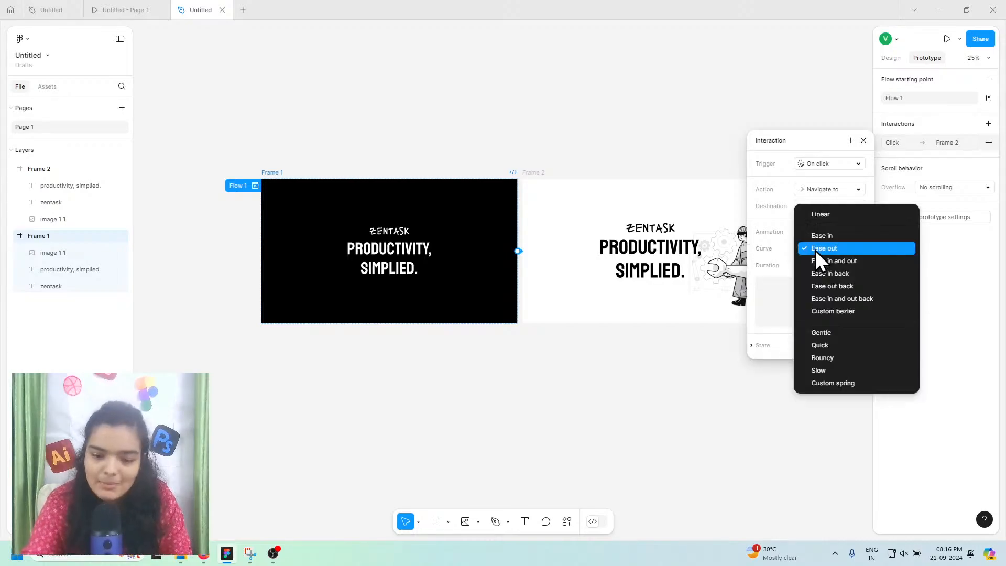
{"action": "left_click", "coordinate": [822, 332]}
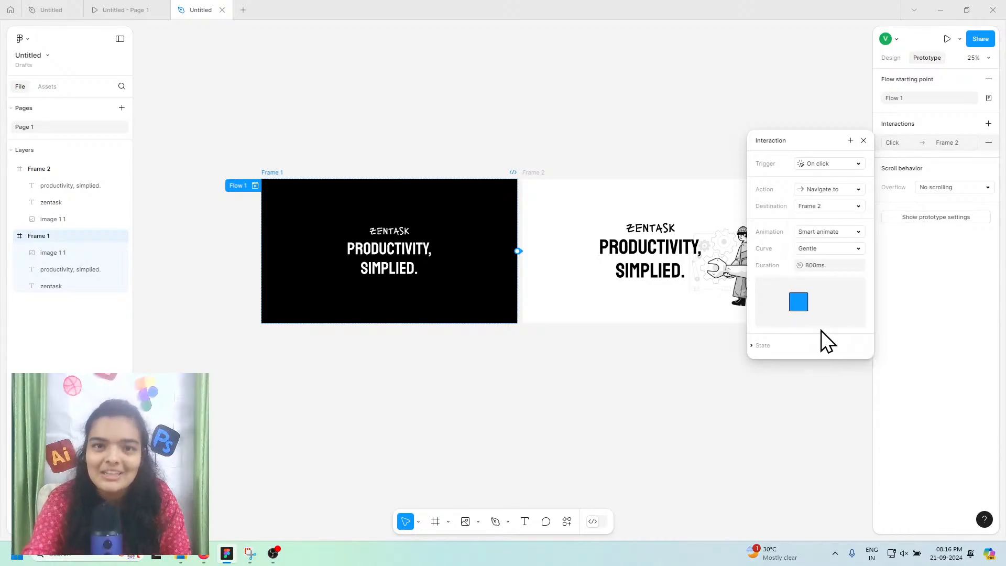
{"action": "left_click", "coordinate": [830, 265]}
{"action": "left_click", "coordinate": [683, 105]}
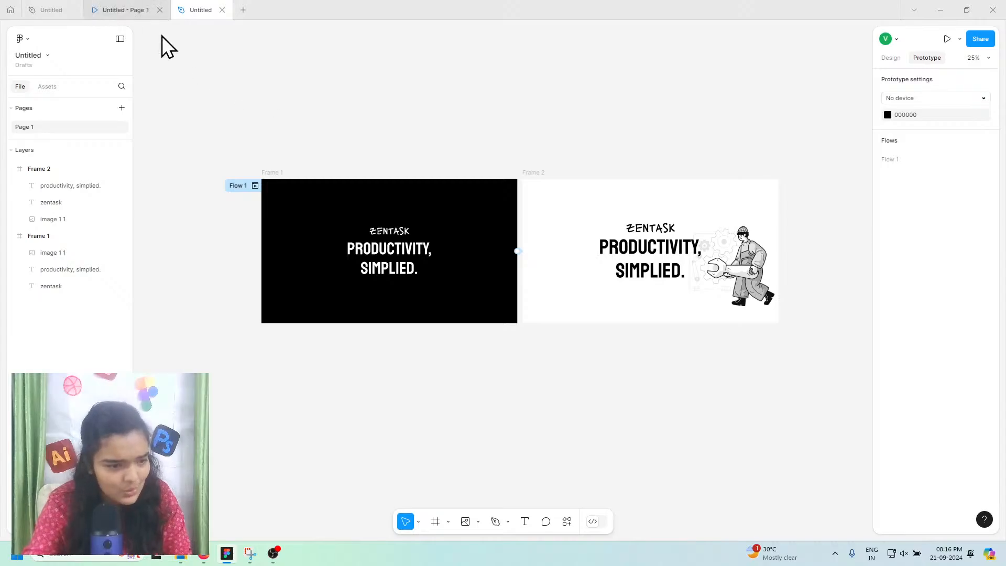
Step: Present the prototype, play the transition from the black frame to the white landing frame, and restart it
{"action": "left_click", "coordinate": [946, 40]}
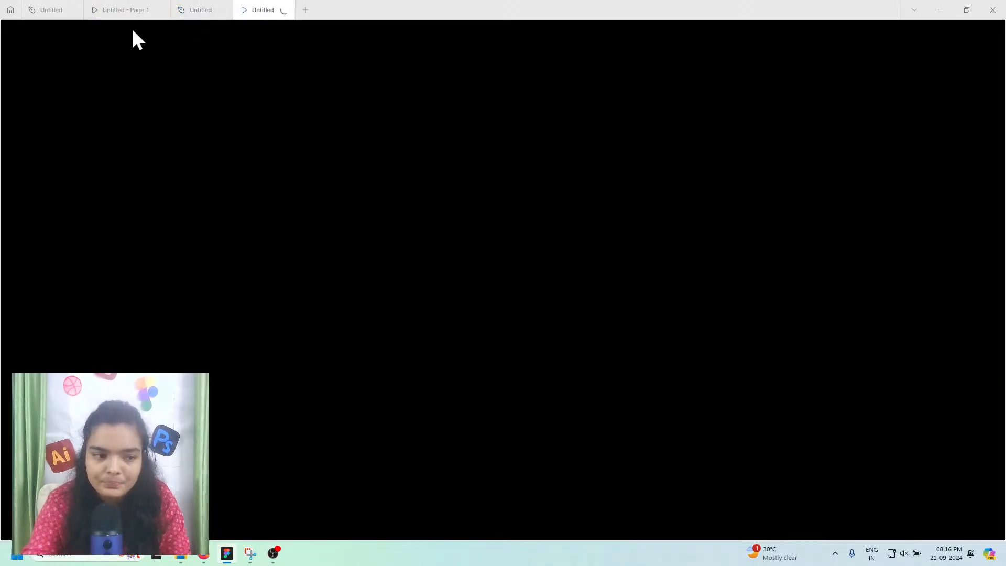
{"action": "left_click", "coordinate": [9, 10]}
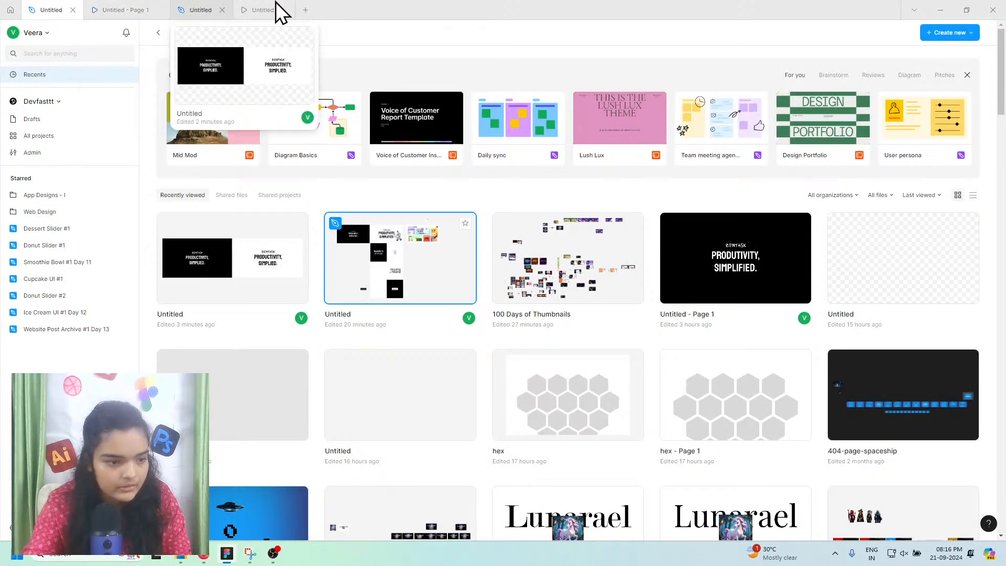
{"action": "left_click", "coordinate": [102, 3]}
{"action": "left_click", "coordinate": [52, 3]}
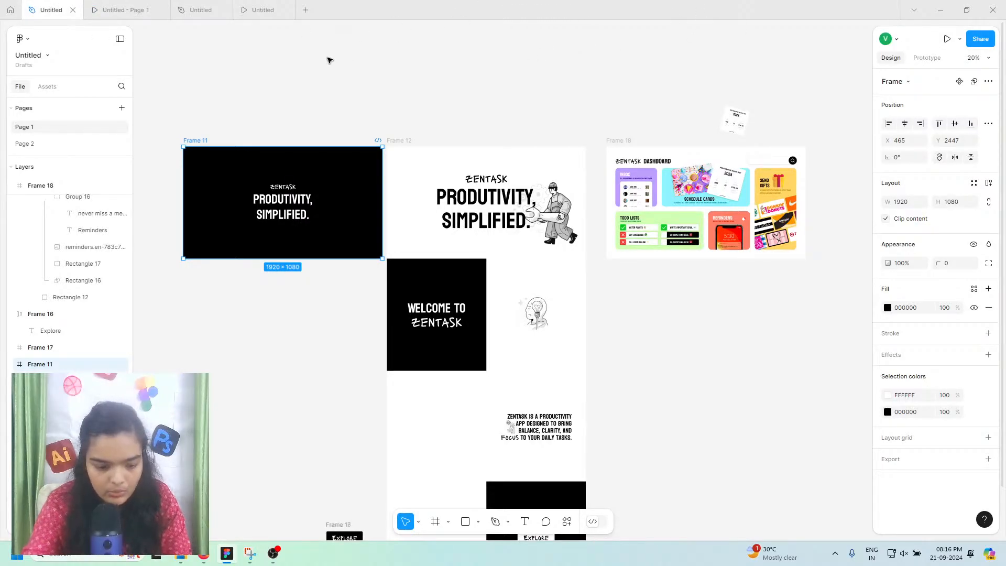
{"action": "left_click", "coordinate": [131, 9]}
{"action": "left_click", "coordinate": [210, 10]}
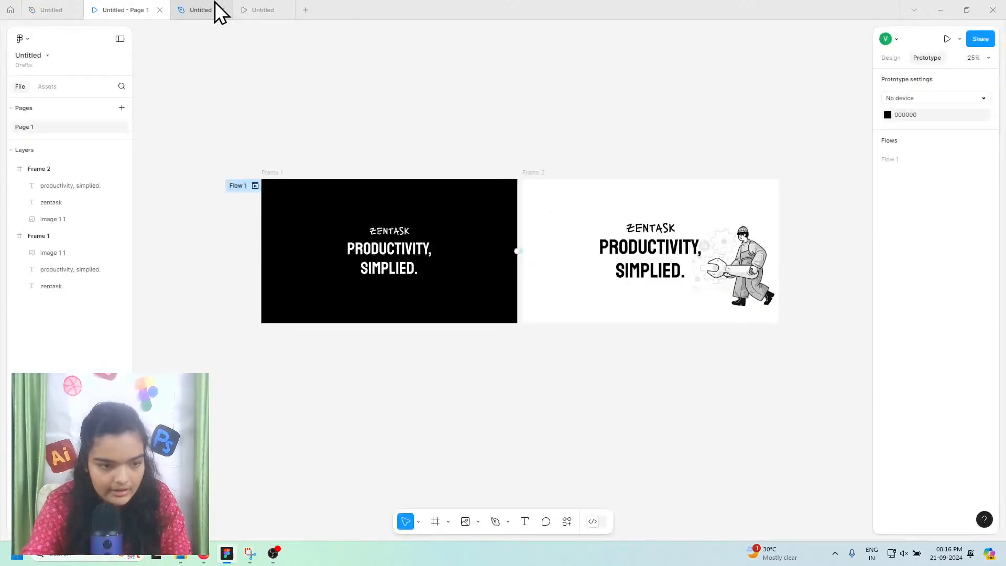
{"action": "left_click", "coordinate": [257, 11]}
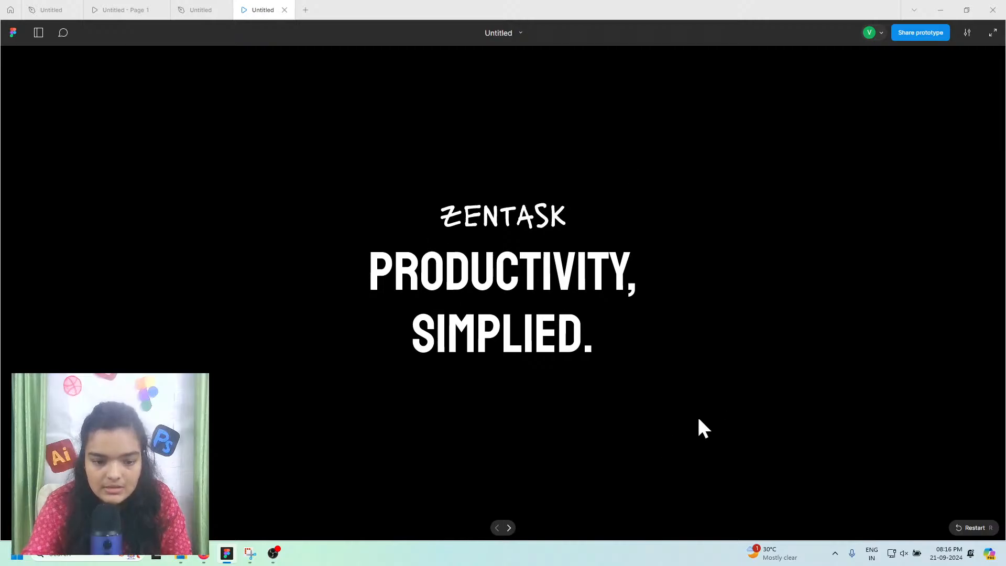
{"action": "left_click", "coordinate": [530, 315]}
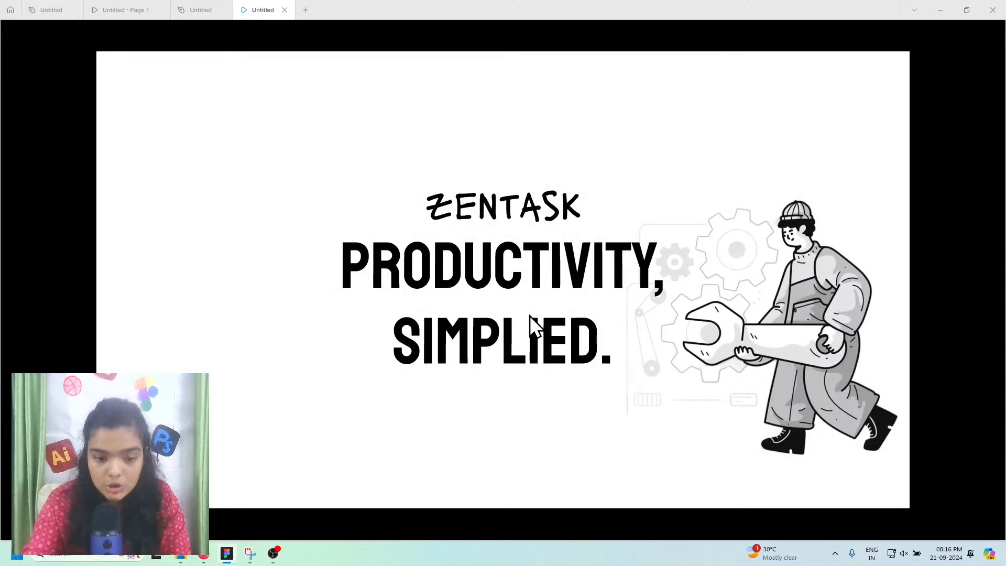
{"action": "key", "text": "r"}
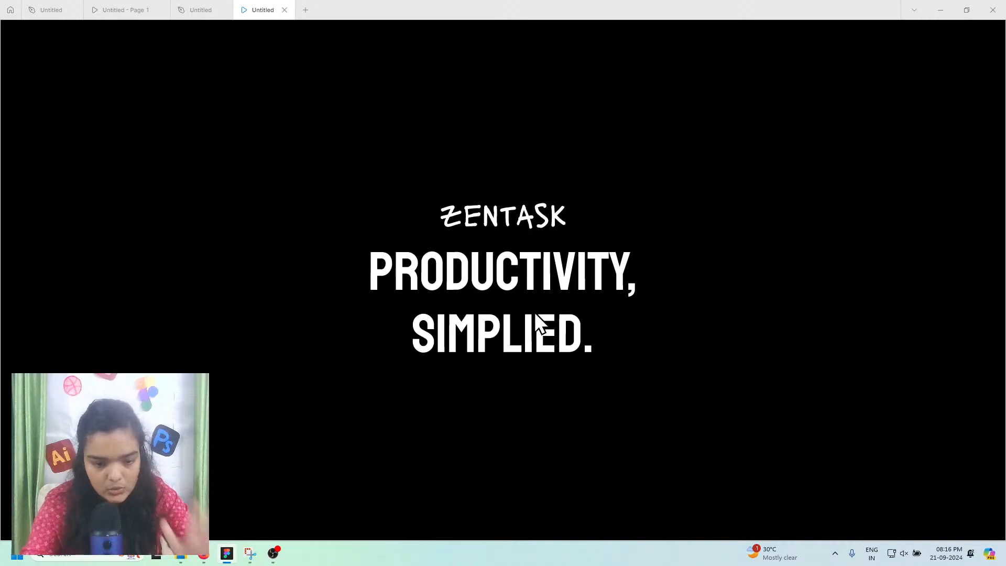
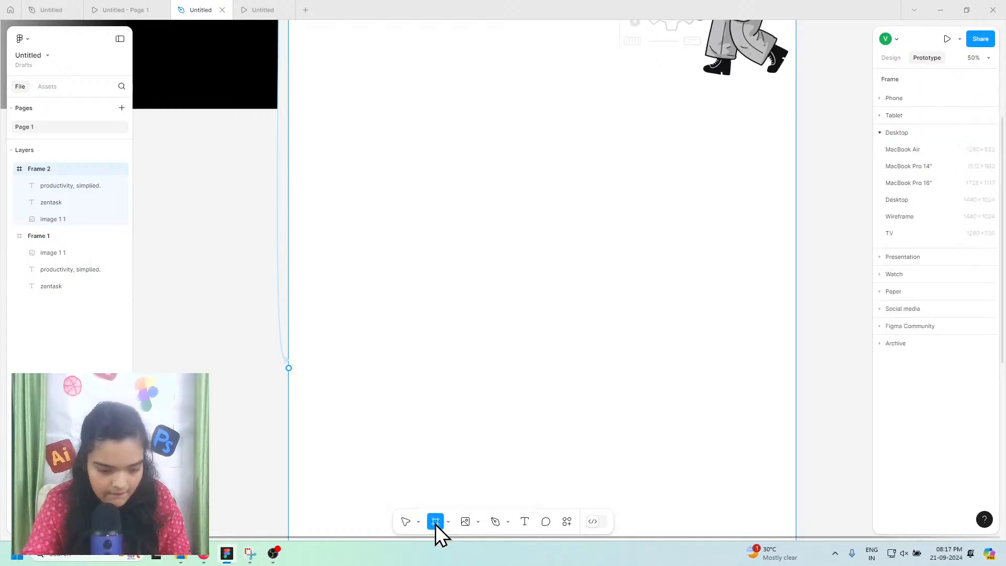
Step: Draw a rectangle about 1171 × 1284 in Frame 2, below the landing section with the worker illustration
{"action": "left_click", "coordinate": [478, 522]}
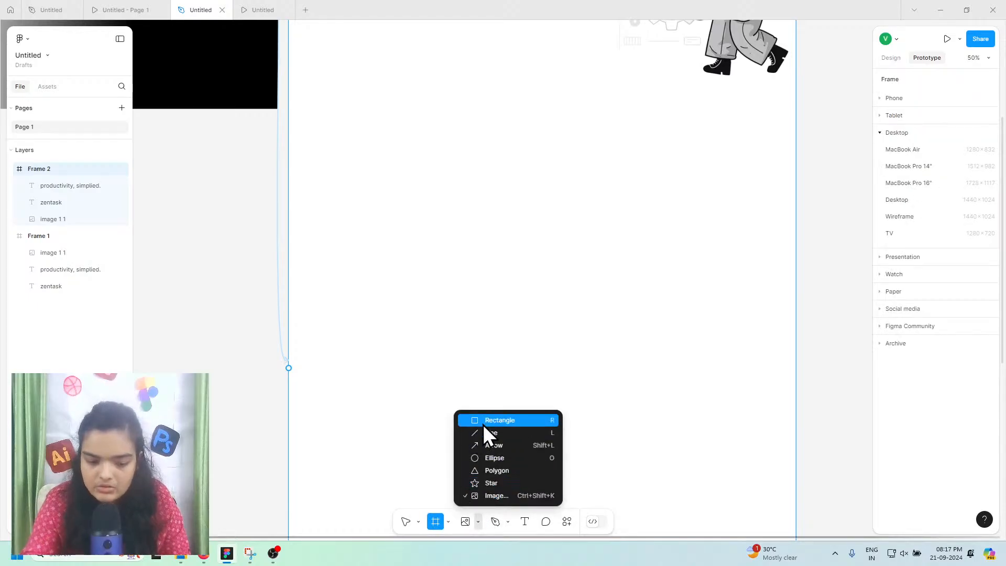
{"action": "left_click", "coordinate": [482, 422]}
{"action": "scroll", "coordinate": [430, 264], "scroll_direction": "up", "scroll_amount": 3}
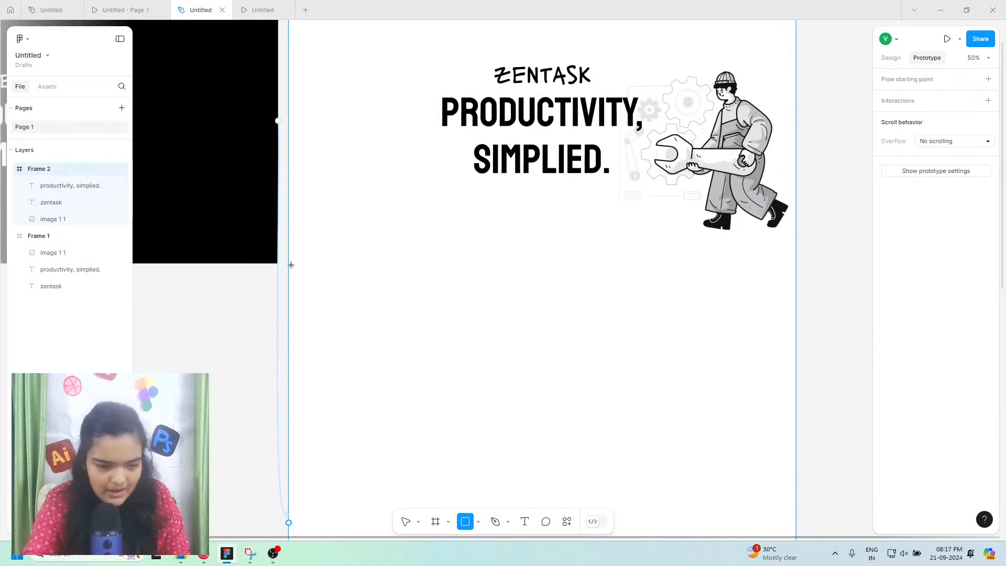
{"action": "left_click_drag", "start_coordinate": [289, 264], "coordinate": [599, 562]}
Step: Move the rectangle against Frame 2's left edge, directly below the landing section, at X 0 and Y 1080
{"action": "mouse_move", "coordinate": [374, 247]}
{"action": "left_mouse_down"}
{"action": "mouse_move", "coordinate": [311, 238]}
{"action": "mouse_move", "coordinate": [311, 247]}
{"action": "mouse_move", "coordinate": [429, 215]}
{"action": "mouse_move", "coordinate": [459, 139]}
{"action": "left_mouse_up"}
{"action": "scroll", "coordinate": [447, 387], "scroll_direction": "up", "scroll_amount": 2}
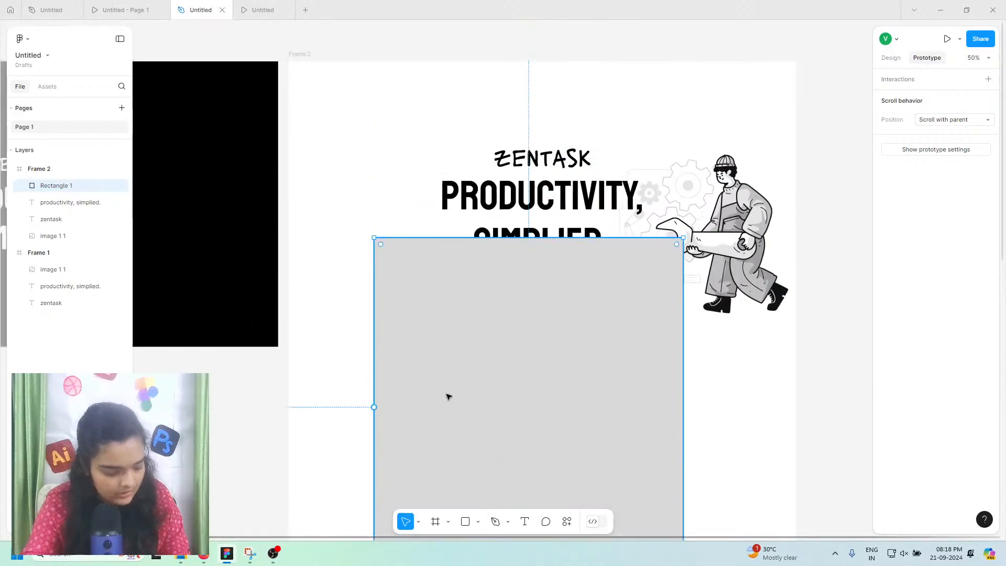
{"action": "left_click_drag", "start_coordinate": [487, 455], "coordinate": [404, 462]}
{"action": "left_click_drag", "start_coordinate": [404, 335], "coordinate": [423, 558]}
{"action": "left_click", "coordinate": [398, 439]}
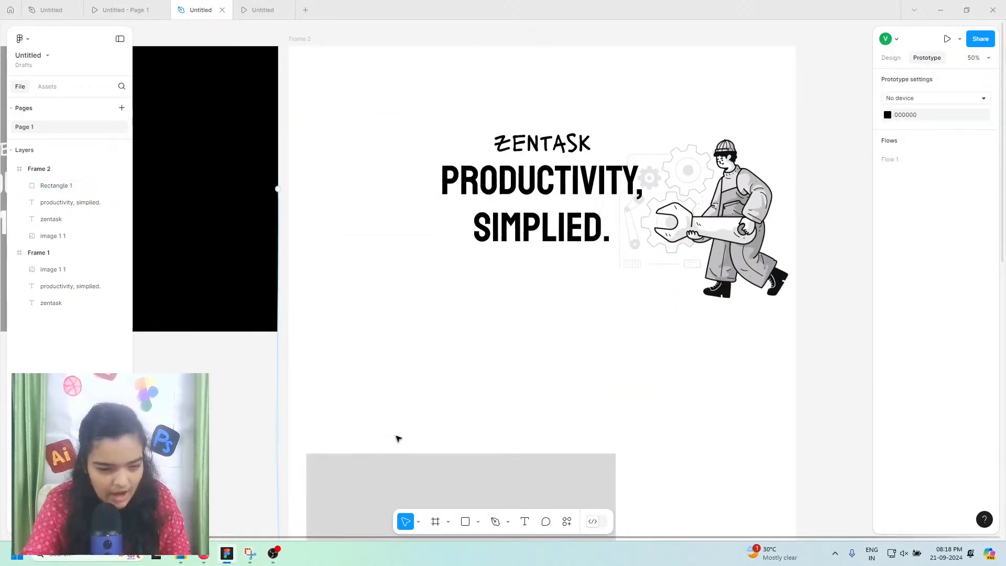
{"action": "left_click_drag", "start_coordinate": [350, 487], "coordinate": [340, 404]}
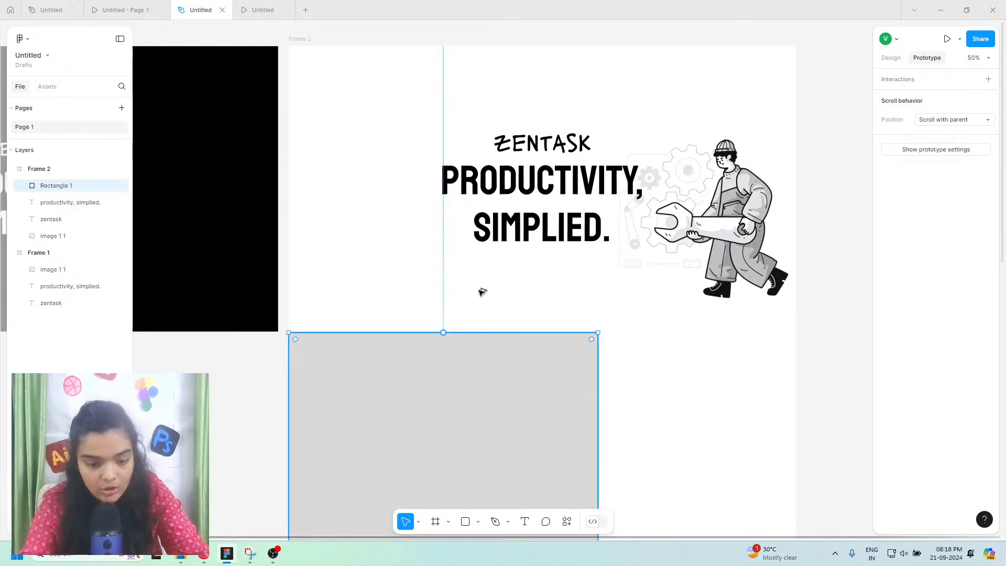
{"action": "key", "text": "alt"}
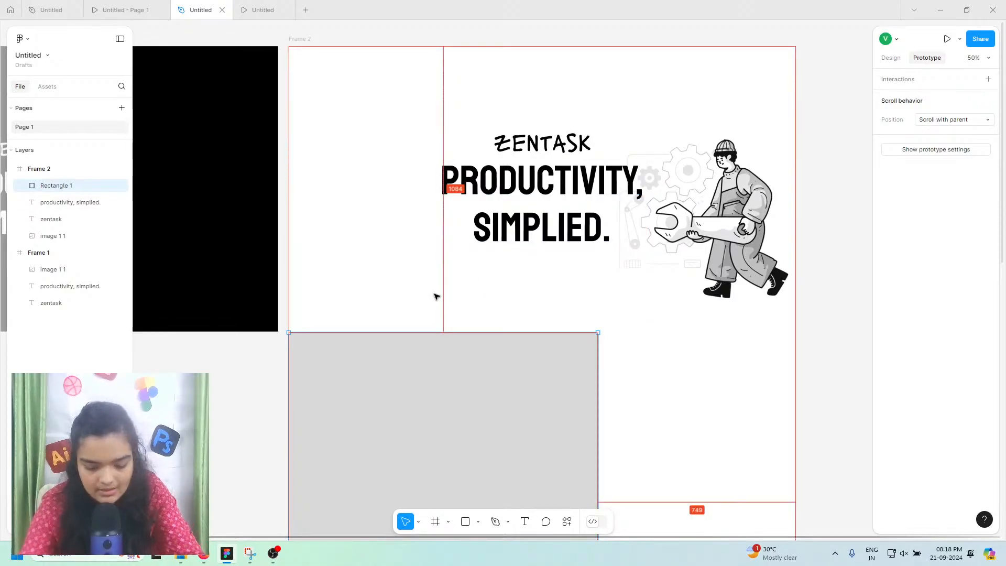
{"action": "key", "text": "alt+Up"}
{"action": "key", "text": "alt+Up"}
{"action": "key", "text": "alt+Up"}
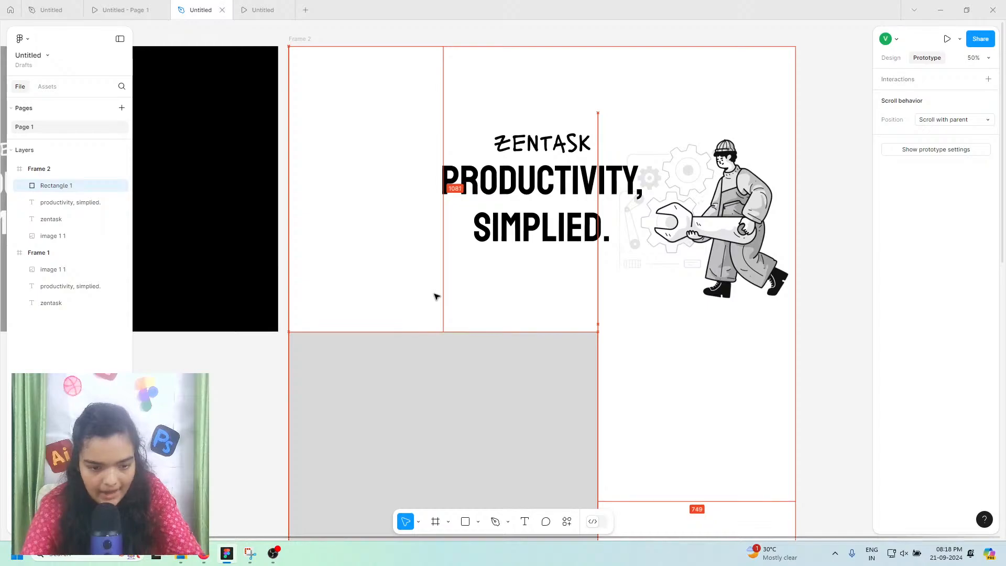
{"action": "key", "text": "alt+Up"}
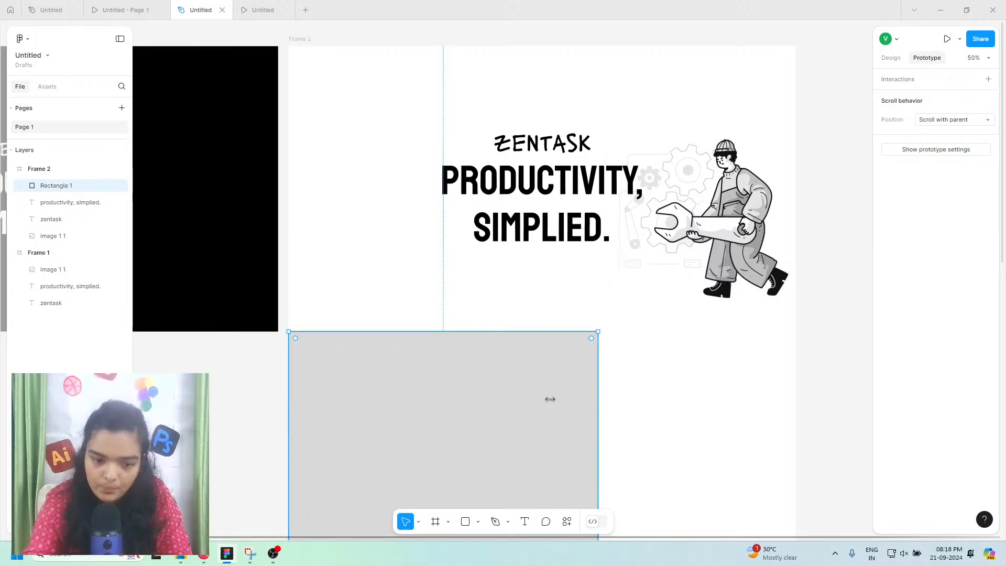
{"action": "left_click", "coordinate": [273, 555]}
{"action": "left_click", "coordinate": [272, 554]}
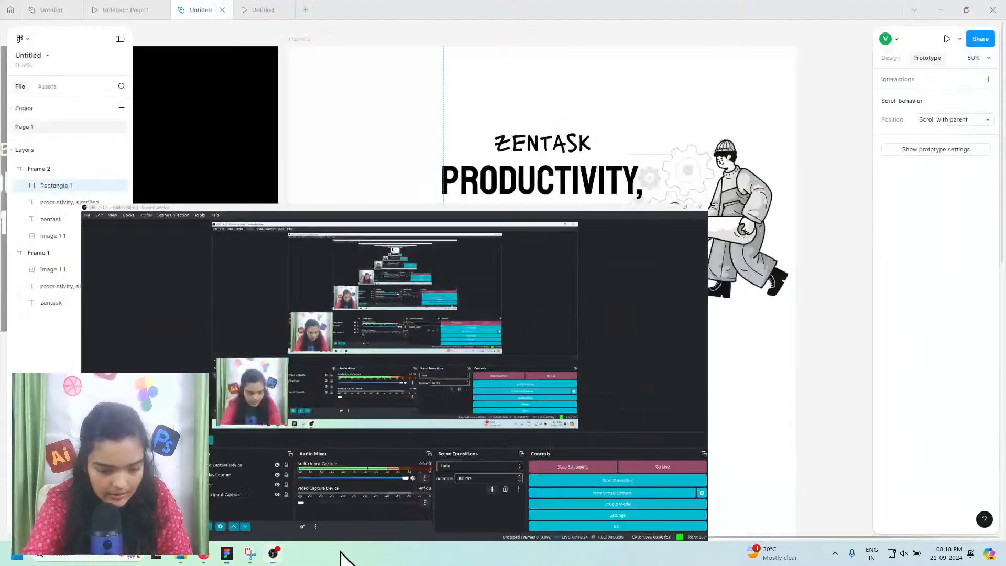
Step: Show the rectangle's design properties and set its width to 960
{"action": "scroll", "coordinate": [440, 384], "scroll_direction": "down", "scroll_amount": 1}
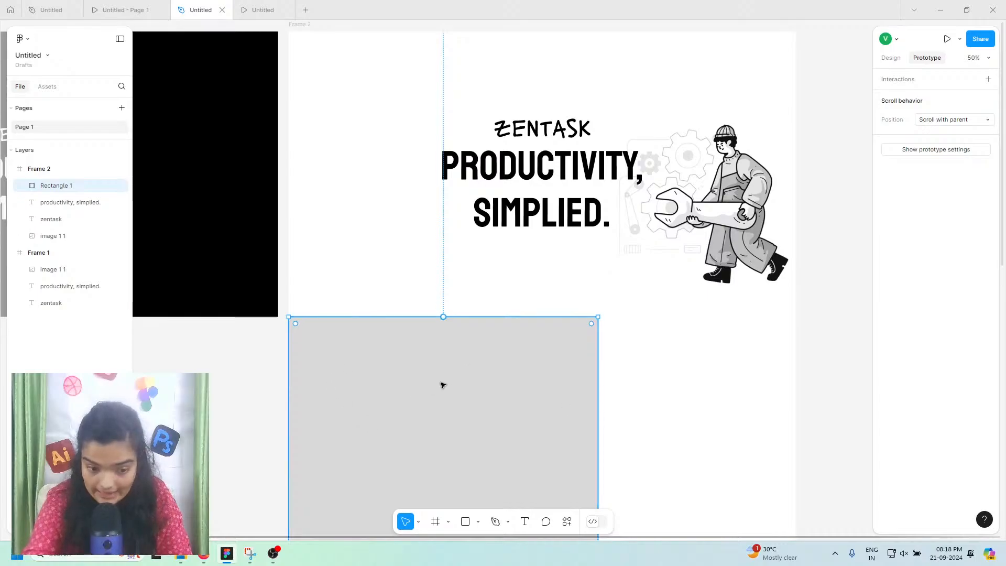
{"action": "left_click", "coordinate": [889, 58]}
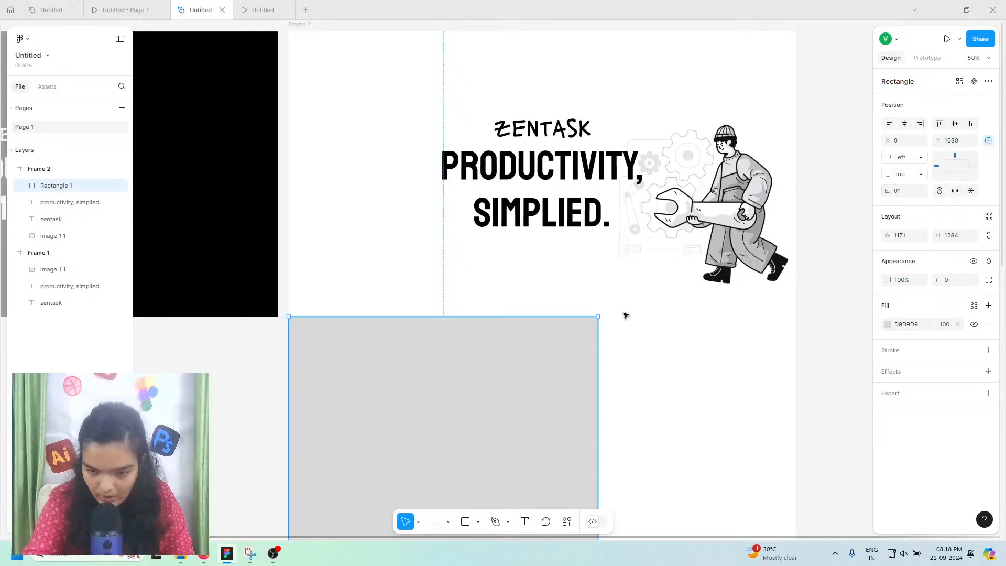
{"action": "double_click", "coordinate": [417, 393]}
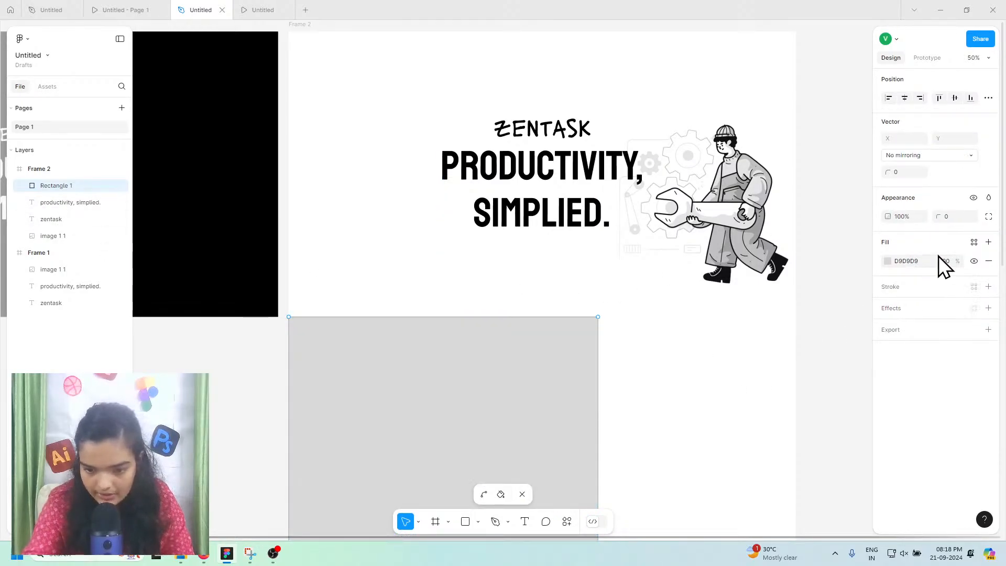
{"action": "key", "text": "Escape"}
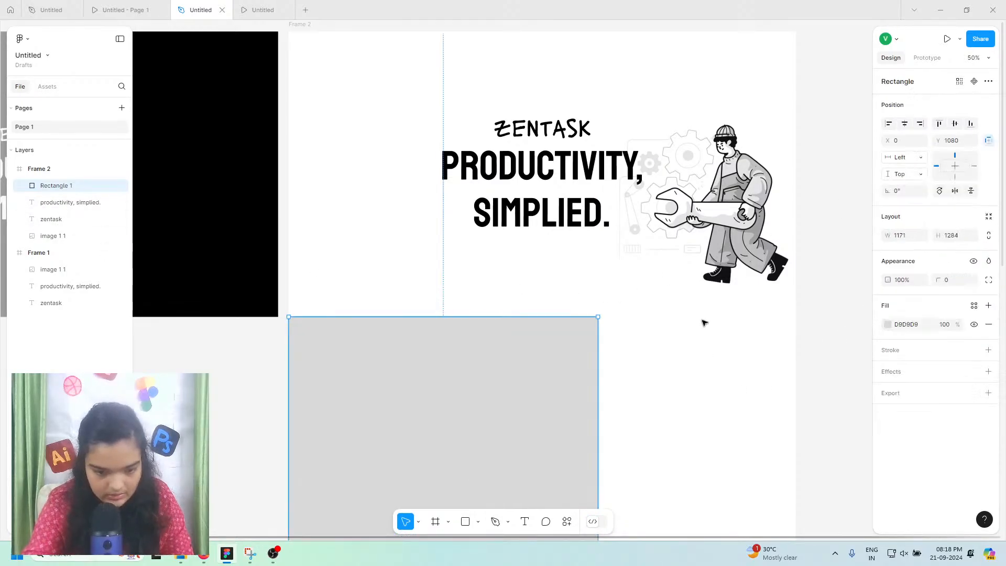
{"action": "scroll", "coordinate": [526, 364], "scroll_direction": "down", "scroll_amount": 1}
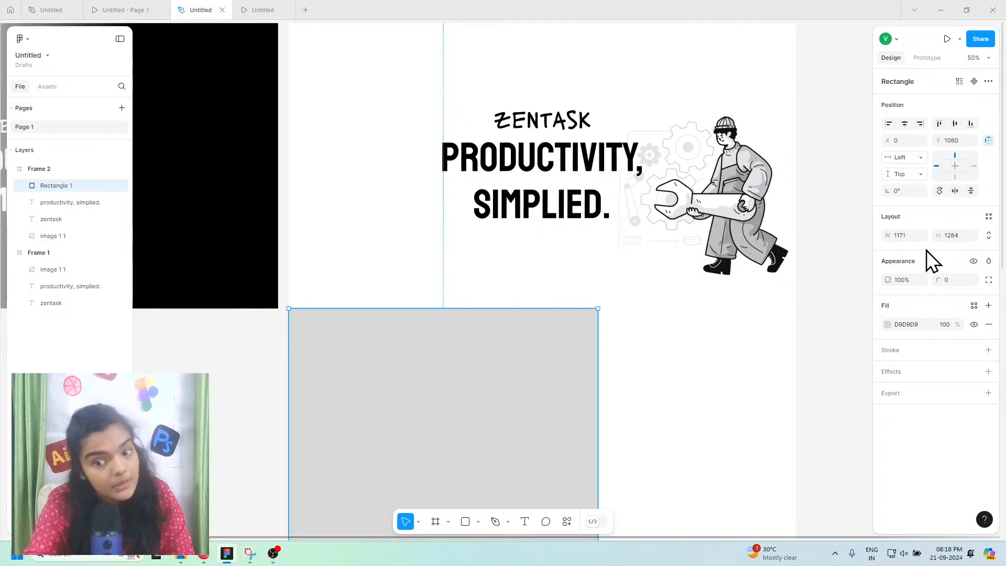
{"action": "left_click", "coordinate": [952, 236]}
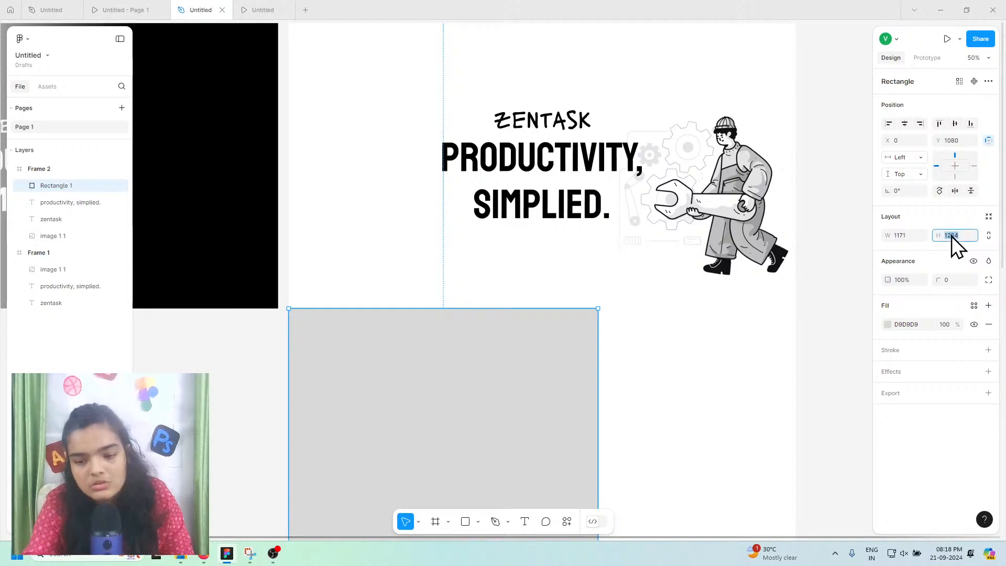
{"action": "left_click", "coordinate": [897, 238]}
{"action": "key", "text": "Return"}
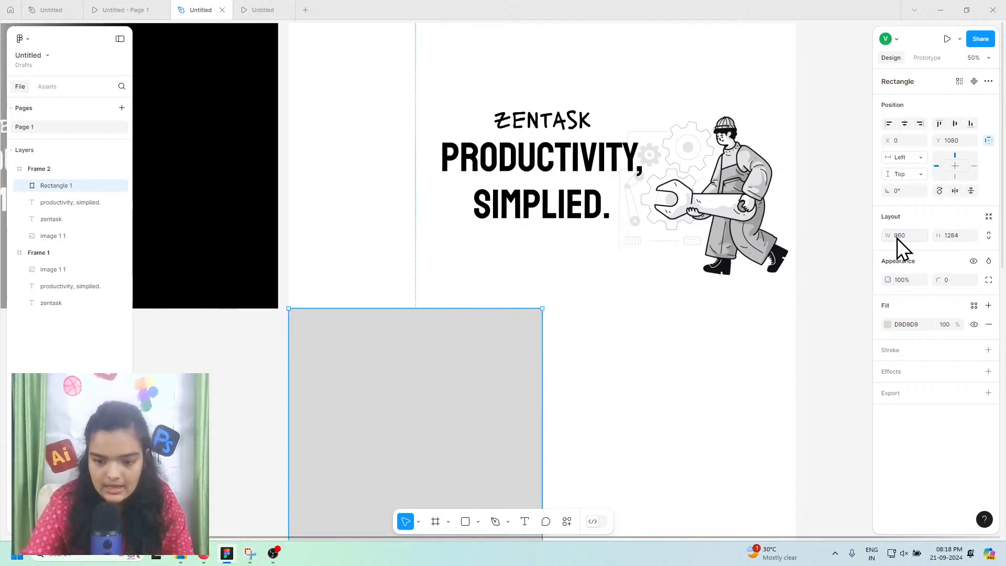
Step: Set the rectangle's height to 1080, checking the earlier prototype preview before entering the value
{"action": "left_click", "coordinate": [949, 236]}
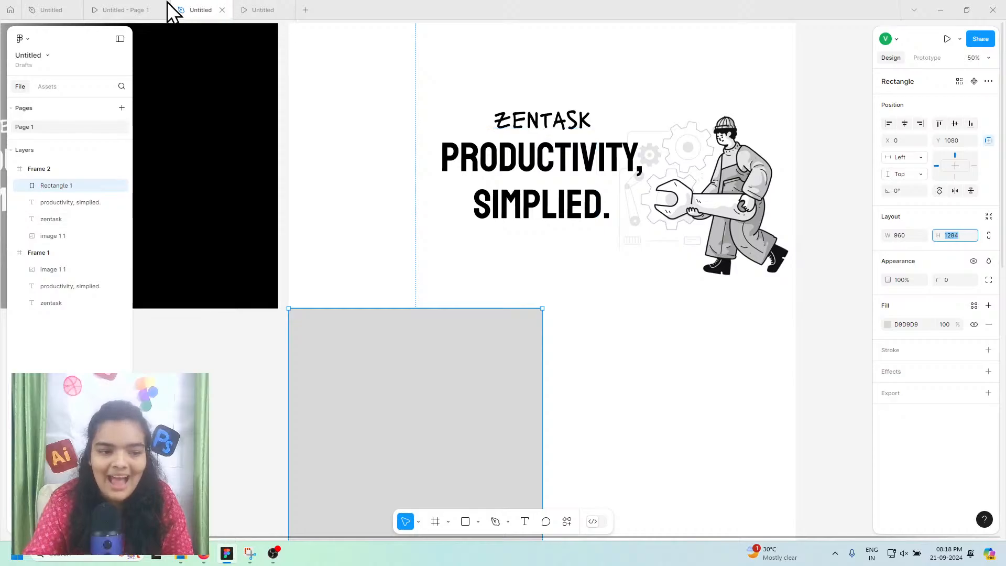
{"action": "left_click", "coordinate": [143, 6]}
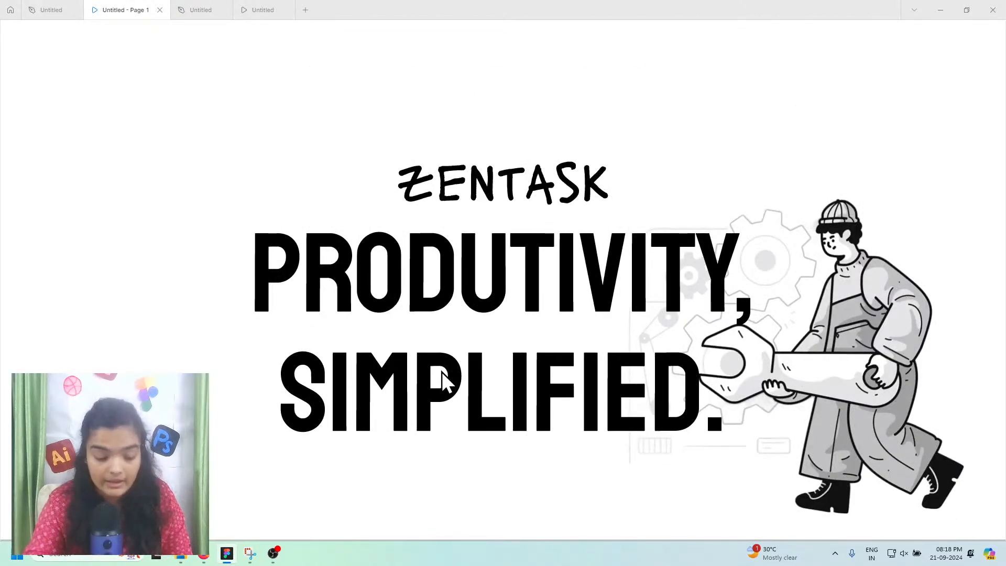
{"action": "left_click", "coordinate": [184, 7]}
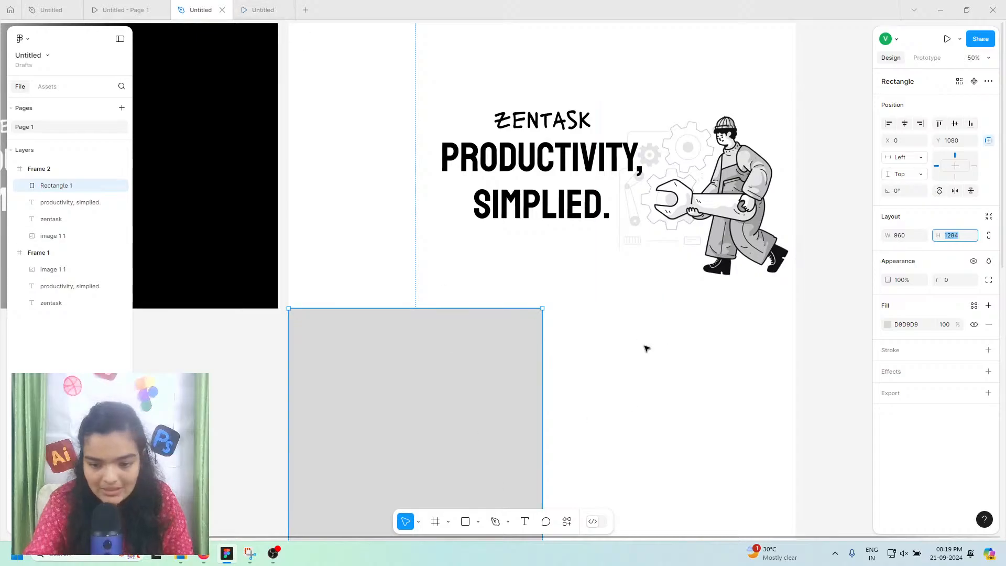
{"action": "type", "text": "1080"}
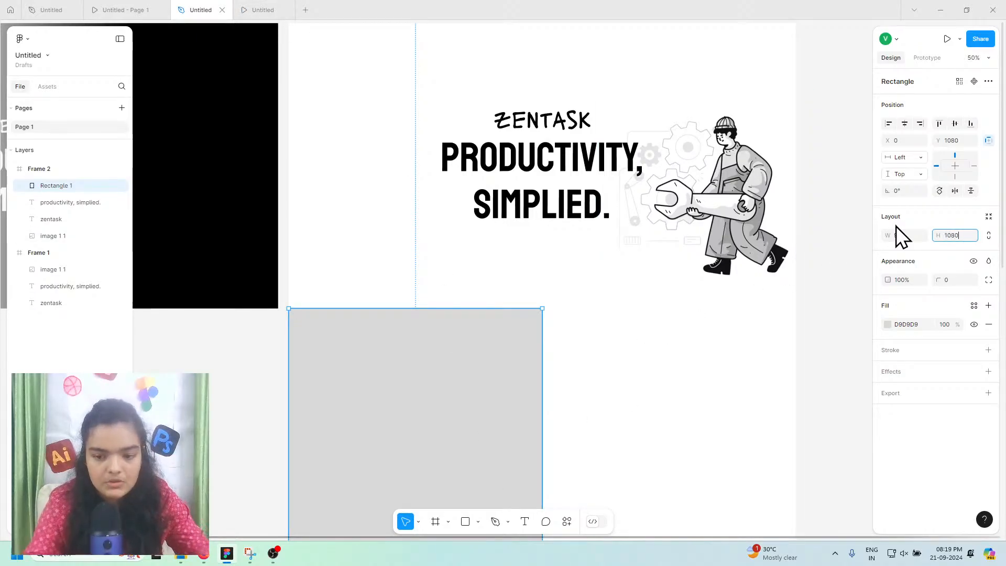
{"action": "key", "text": "Return"}
{"action": "scroll", "coordinate": [415, 395], "scroll_direction": "down", "scroll_amount": 3}
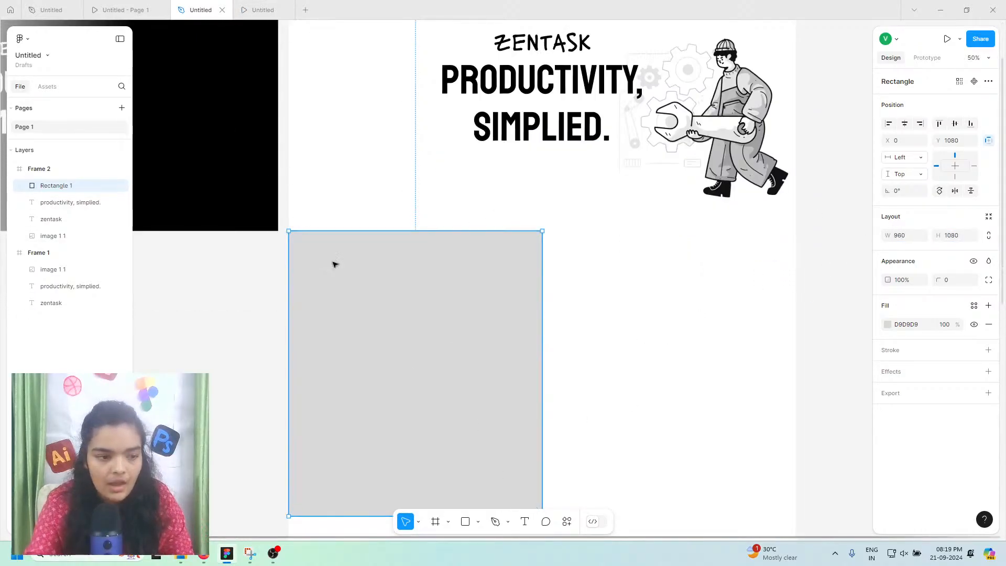
Step: Review the earlier prototype preview full-screen, examining the hero, the black Welcome to Zentask panel beneath it and the scrolling content beside it
{"action": "left_click", "coordinate": [148, 9]}
{"action": "scroll", "coordinate": [389, 290], "scroll_direction": "down", "scroll_amount": 10}
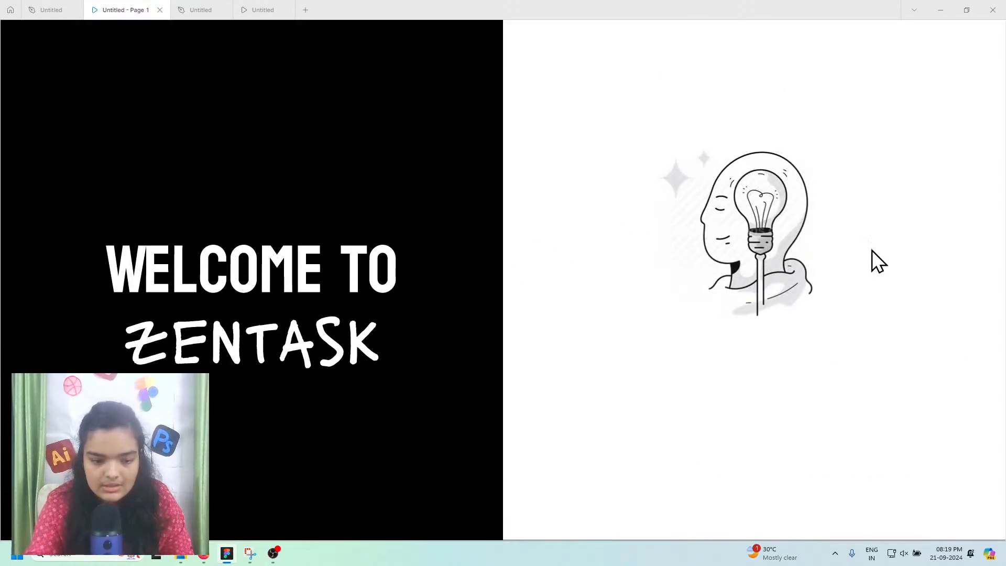
{"action": "key", "text": "f"}
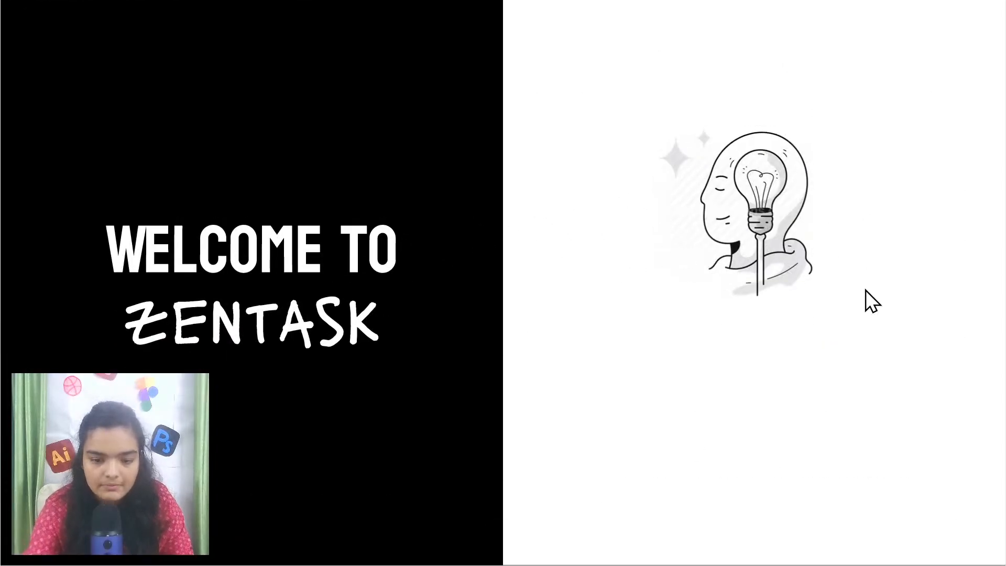
{"action": "scroll", "coordinate": [661, 272], "scroll_direction": "up", "scroll_amount": 10}
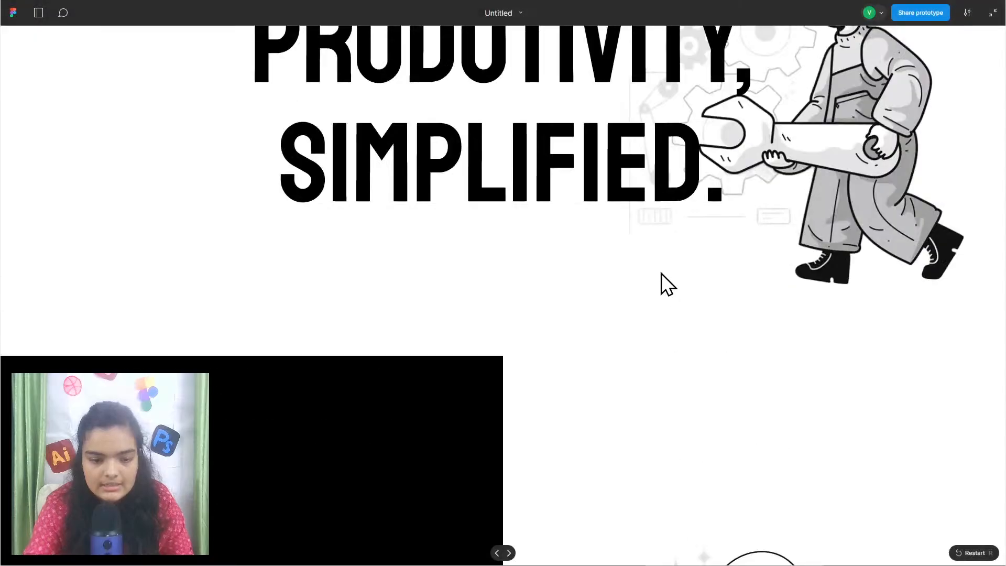
{"action": "scroll", "coordinate": [539, 334], "scroll_direction": "down", "scroll_amount": 5}
{"action": "scroll", "coordinate": [539, 334], "scroll_direction": "down", "scroll_amount": 5}
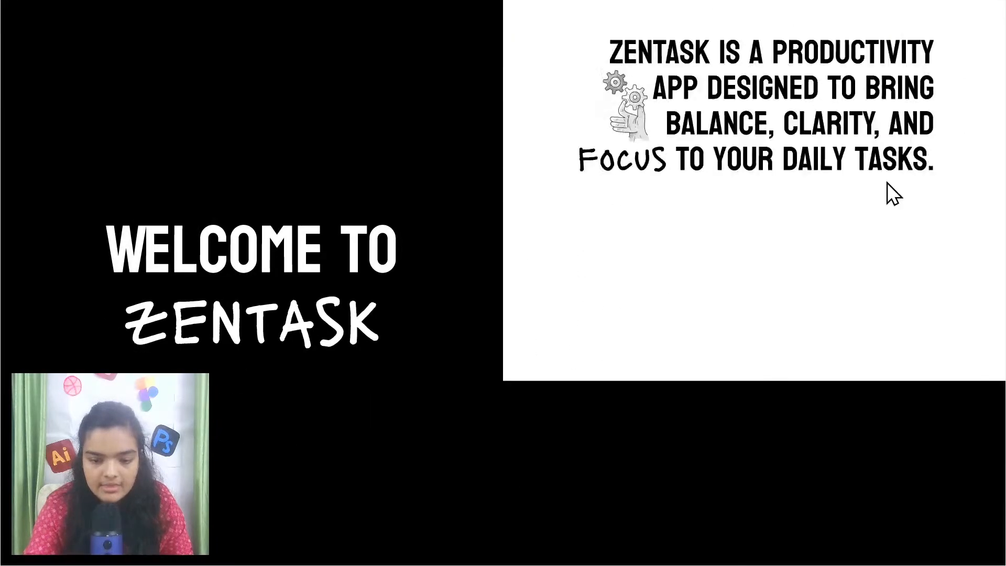
{"action": "scroll", "coordinate": [719, 190], "scroll_direction": "down", "scroll_amount": 10}
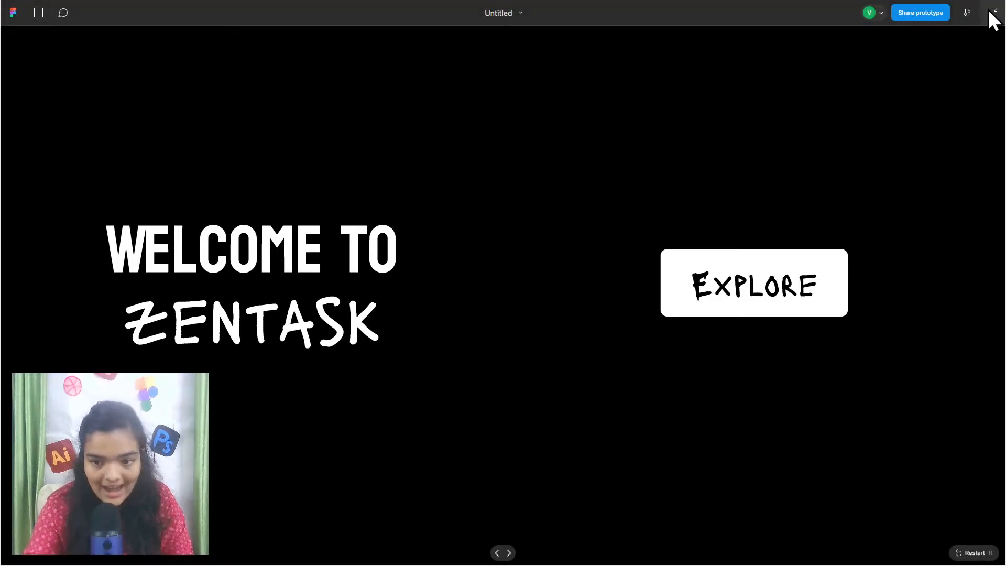
{"action": "left_click", "coordinate": [991, 12]}
Step: Set the current prototype preview's scaling to Fit width, after checking the rectangle in the design file
{"action": "left_click", "coordinate": [188, 10]}
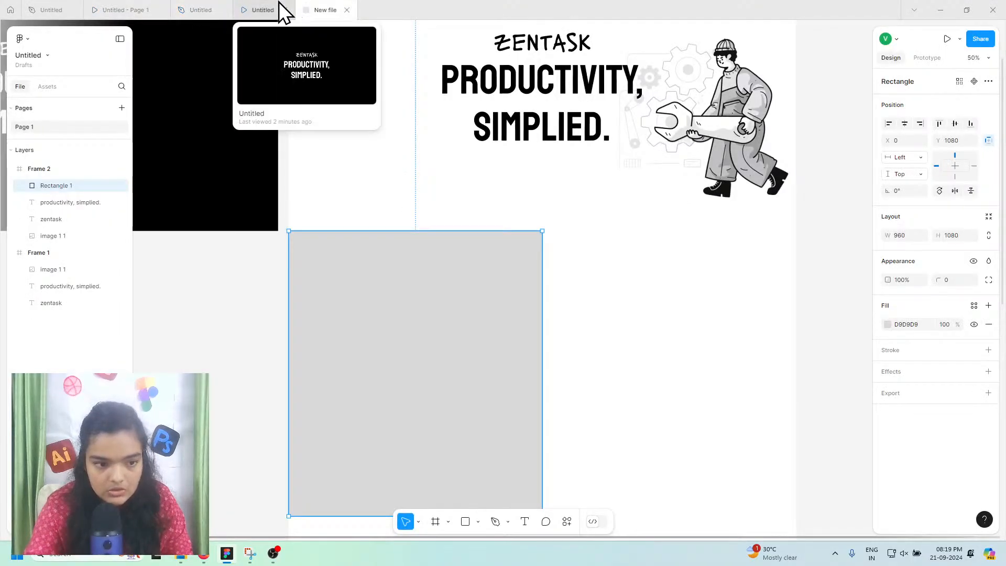
{"action": "left_click", "coordinate": [281, 8]}
{"action": "left_click", "coordinate": [185, 9]}
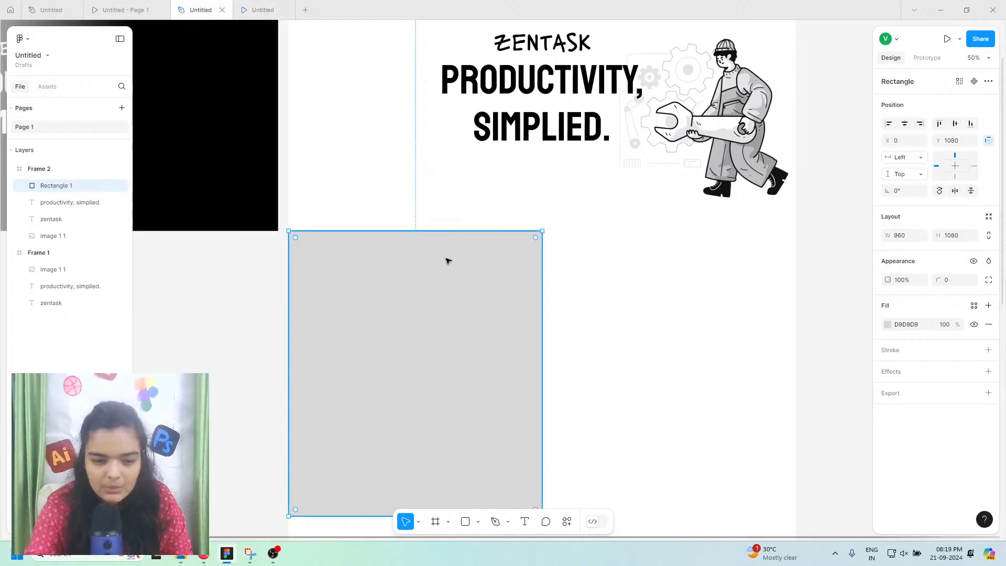
{"action": "left_click", "coordinate": [249, 10]}
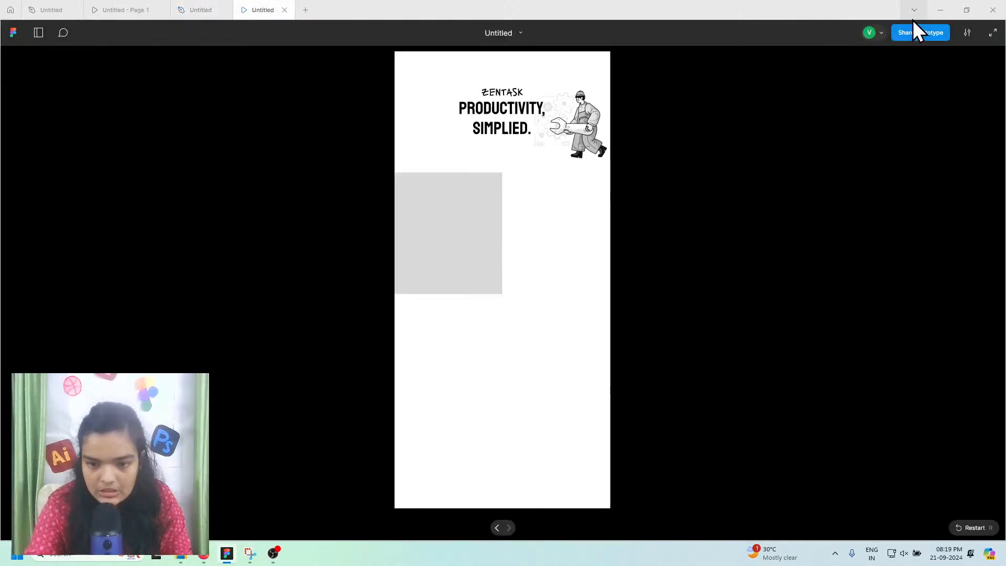
{"action": "left_click", "coordinate": [967, 32]}
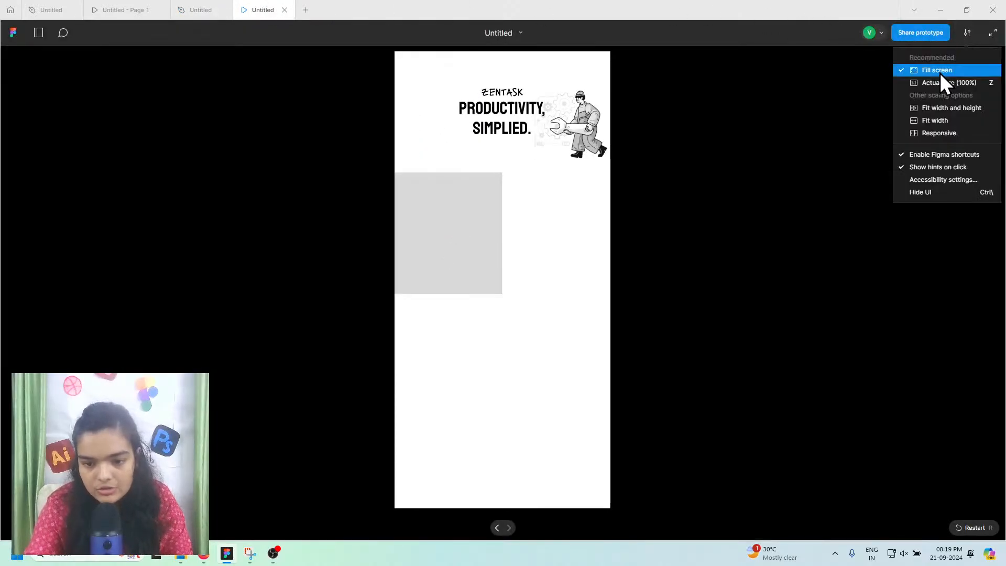
{"action": "left_click", "coordinate": [935, 120]}
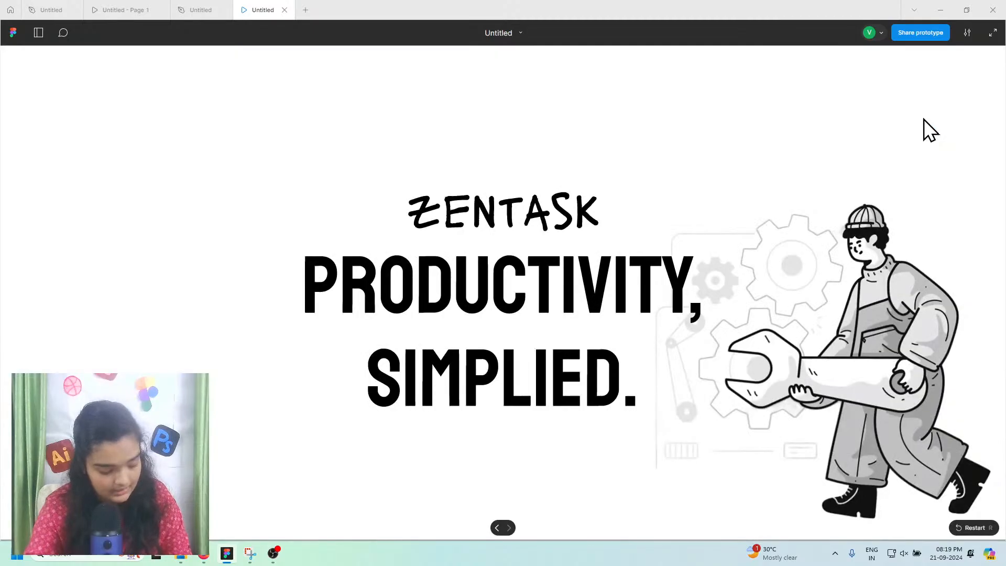
Step: Fill the rectangle below the landing section in Frame 2 with black 000000 in the design file
{"action": "left_click", "coordinate": [181, 8]}
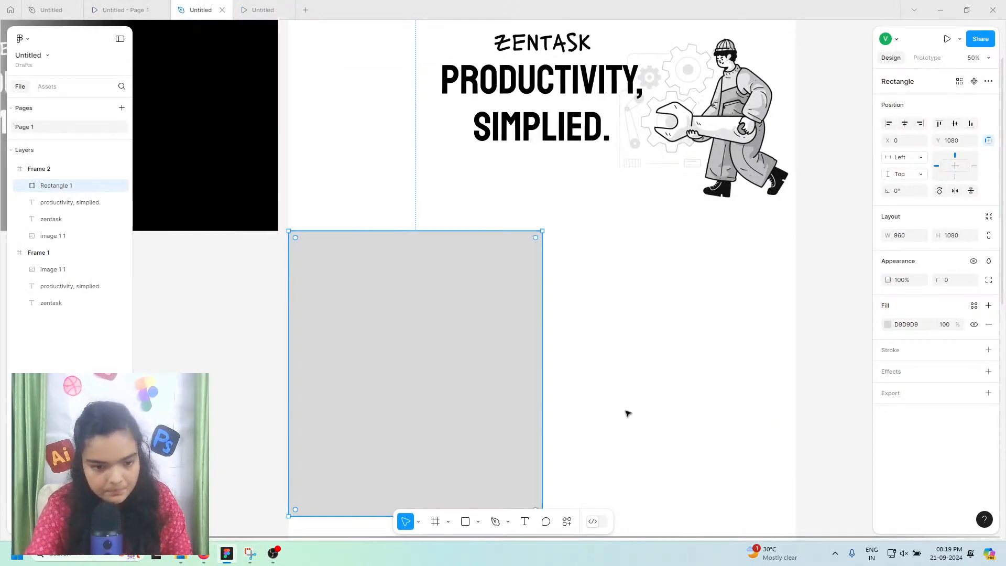
{"action": "left_click", "coordinate": [887, 324]}
{"action": "left_click", "coordinate": [772, 488]}
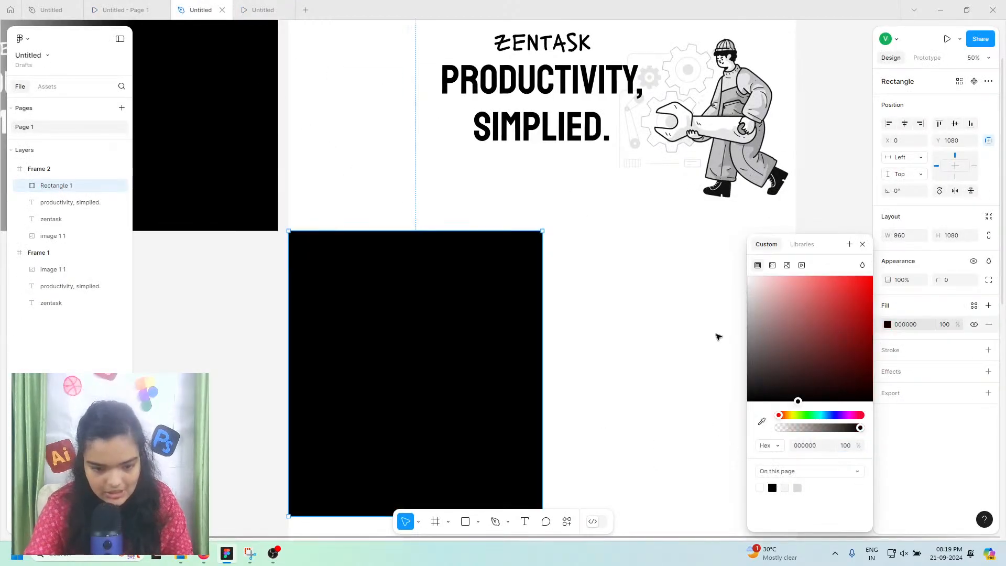
{"action": "left_click", "coordinate": [650, 374]}
{"action": "scroll", "coordinate": [330, 350], "scroll_direction": "left", "scroll_amount": 5}
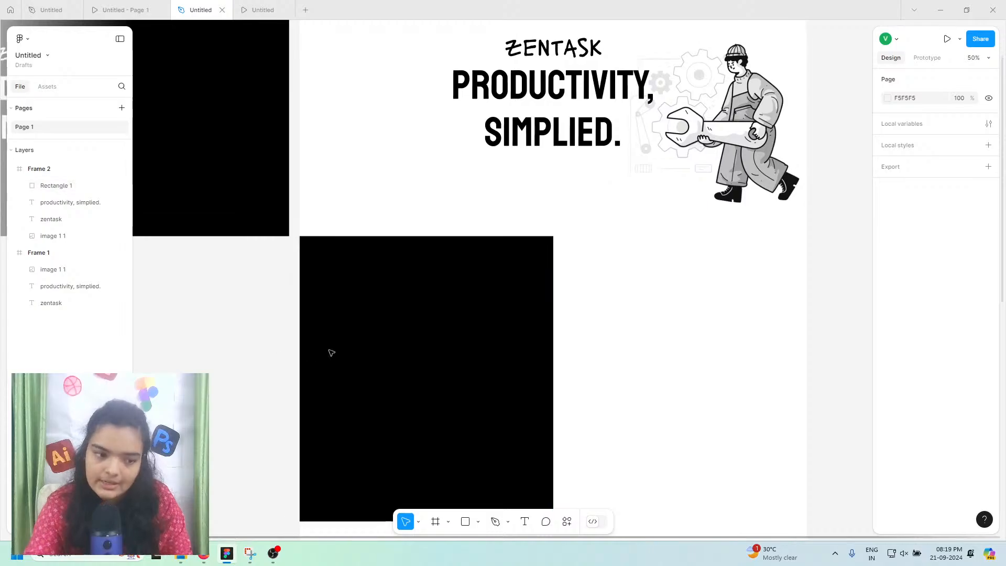
Step: Compare with the earlier prototype, duplicate Frame 2's "productivity, simplied." heading onto the black rectangle at X 233, Y 1346, and bring it to front
{"action": "left_click", "coordinate": [145, 10]}
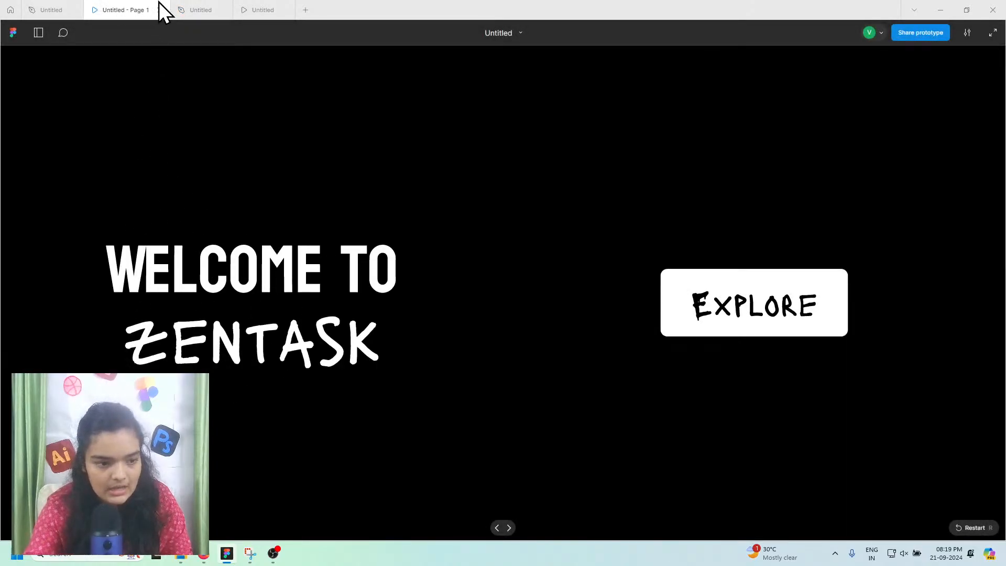
{"action": "left_click", "coordinate": [202, 10]}
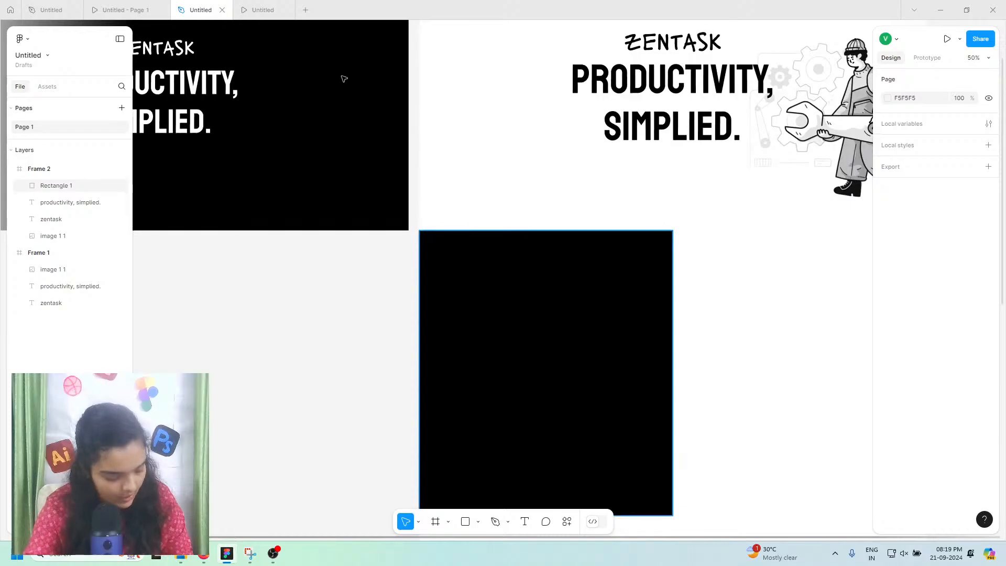
{"action": "left_click", "coordinate": [108, 10]}
{"action": "left_click", "coordinate": [199, 10]}
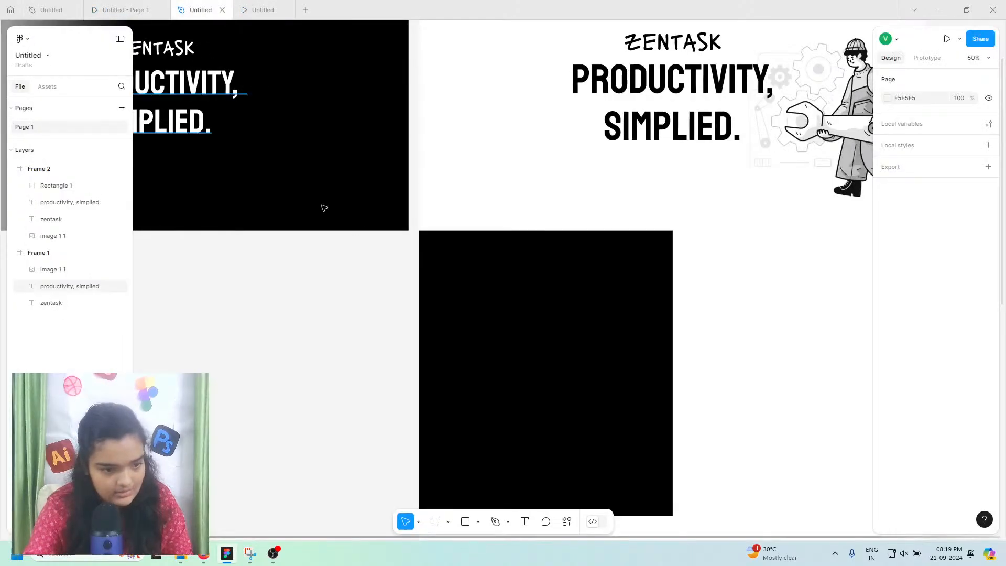
{"action": "left_click", "coordinate": [649, 90]}
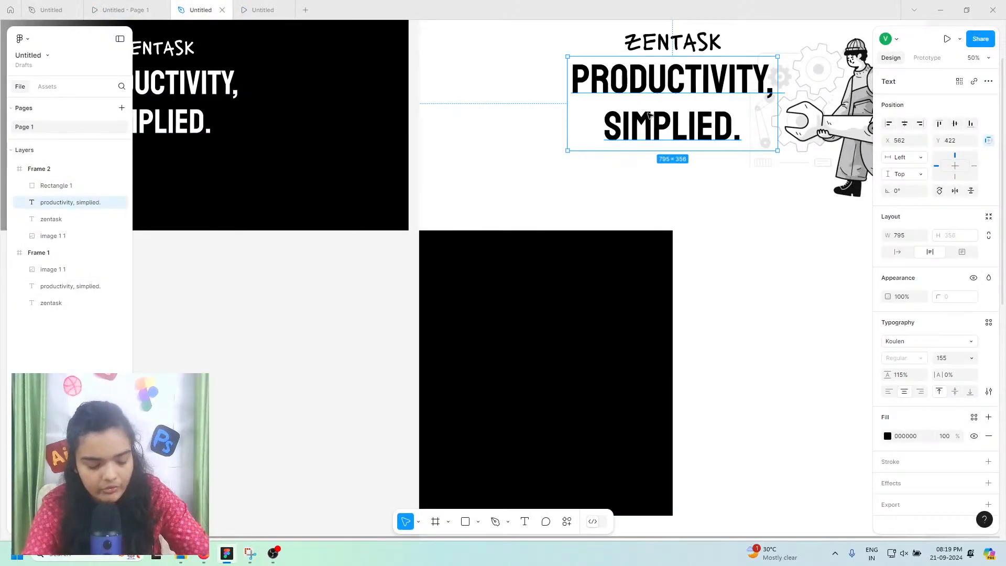
{"action": "key", "text": "ctrl+d"}
{"action": "left_click_drag", "start_coordinate": [651, 112], "coordinate": [572, 352]}
{"action": "right_click", "coordinate": [573, 352]}
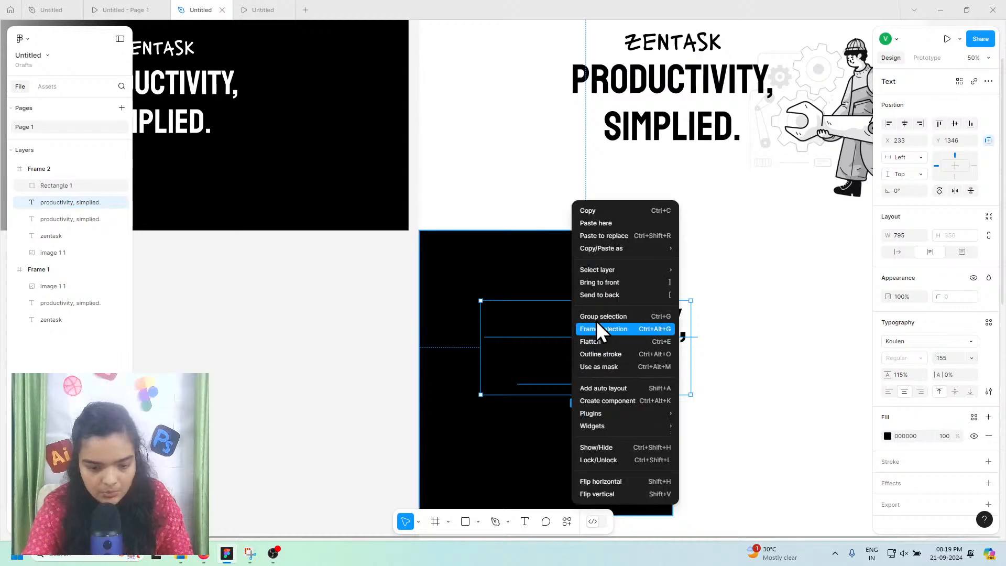
{"action": "left_click", "coordinate": [601, 290]}
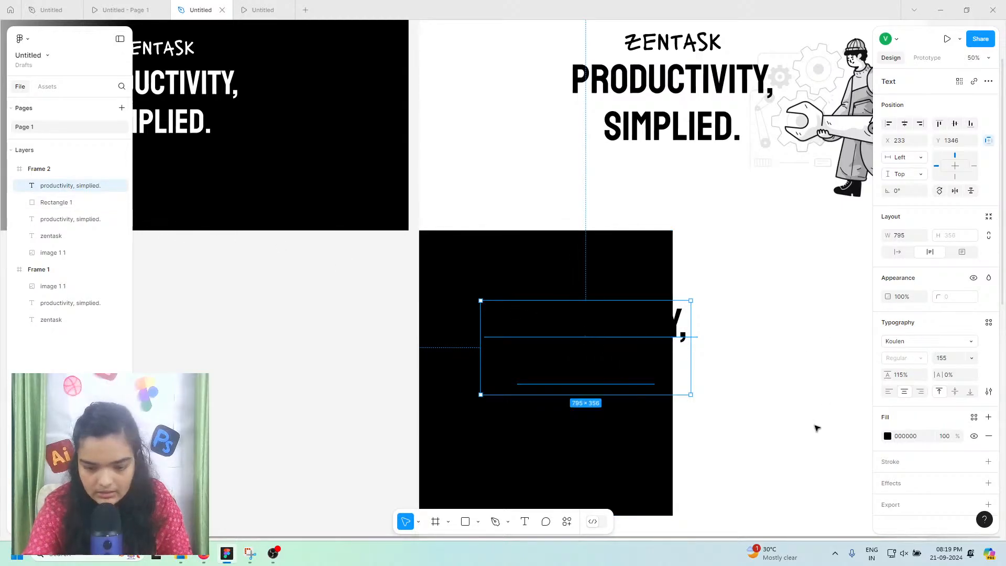
Step: Set the duplicated heading's fill colour to white FFFFFF
{"action": "left_click", "coordinate": [887, 435]}
{"action": "left_click", "coordinate": [809, 349]}
{"action": "left_click_drag", "start_coordinate": [646, 243], "coordinate": [641, 247]}
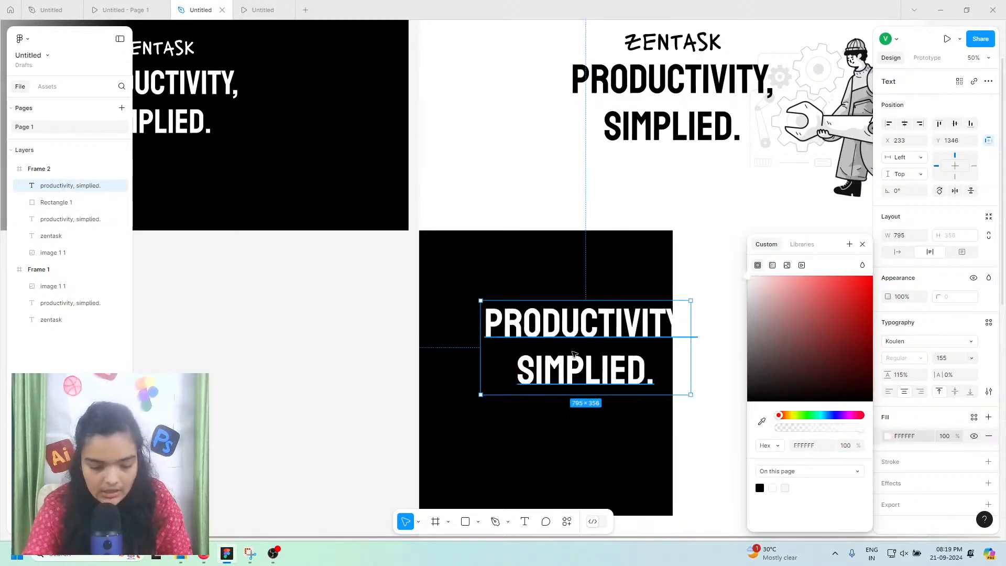
Step: Replace the duplicated heading's text with "Welcome TO"
{"action": "double_click", "coordinate": [572, 352]}
{"action": "type", "text": "Welcomr"}
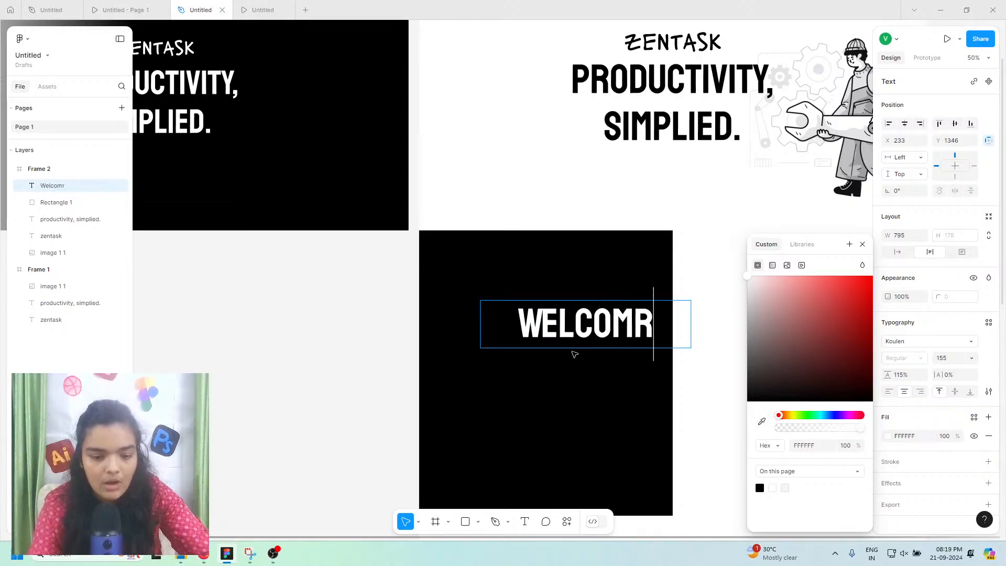
{"action": "key", "text": "BackSpace"}
{"action": "type", "text": "e "}
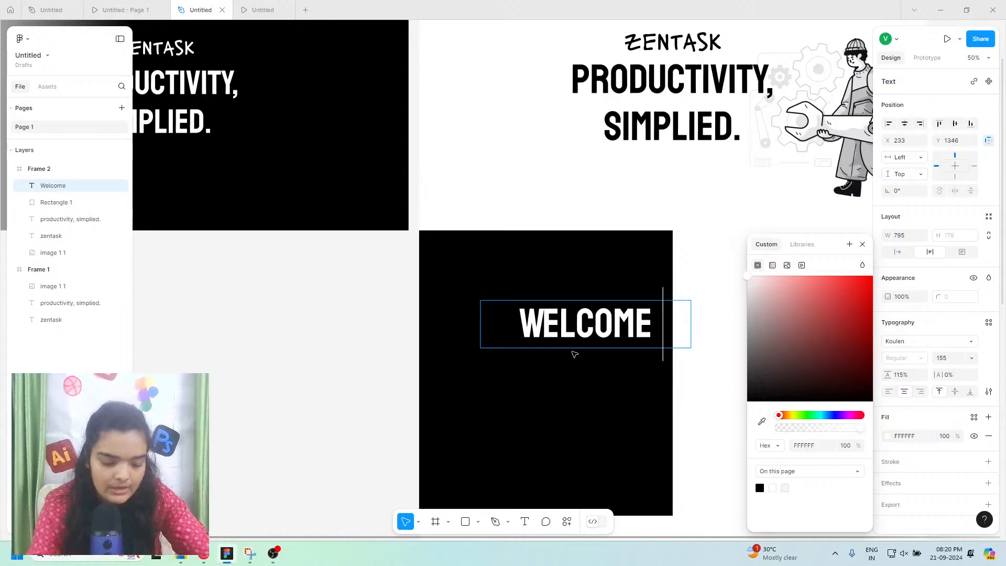
{"action": "type", "text": "TO"}
{"action": "key", "text": "Left"}
{"action": "key", "text": "Left"}
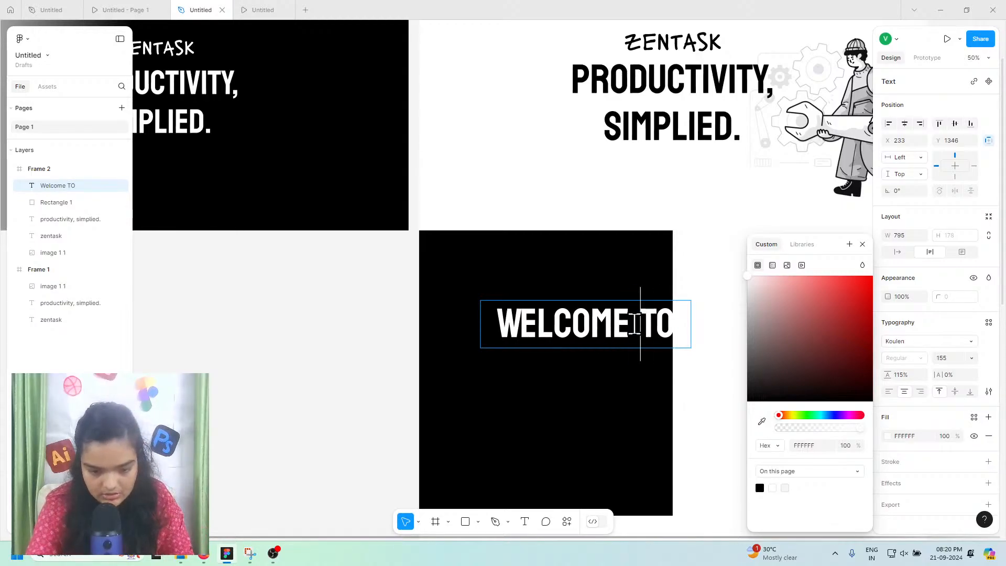
{"action": "key", "text": "Escape"}
Step: Centre the "Welcome TO" text horizontally in the black rectangle and place a duplicate directly below it at X 94, Y 1593
{"action": "left_click_drag", "start_coordinate": [648, 338], "coordinate": [612, 365]}
{"action": "left_click", "coordinate": [642, 391]}
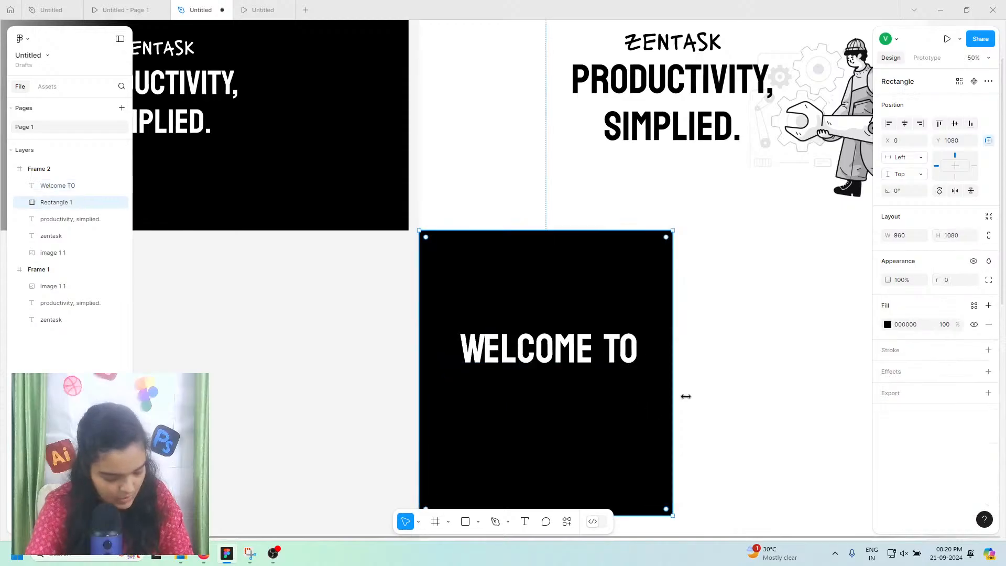
{"action": "left_click", "coordinate": [697, 397]}
{"action": "left_click", "coordinate": [614, 360]}
{"action": "left_click_drag", "start_coordinate": [551, 363], "coordinate": [554, 401]}
Step: Change the font of the lower "Welcome TO" copy to Lacquer
{"action": "double_click", "coordinate": [554, 396]}
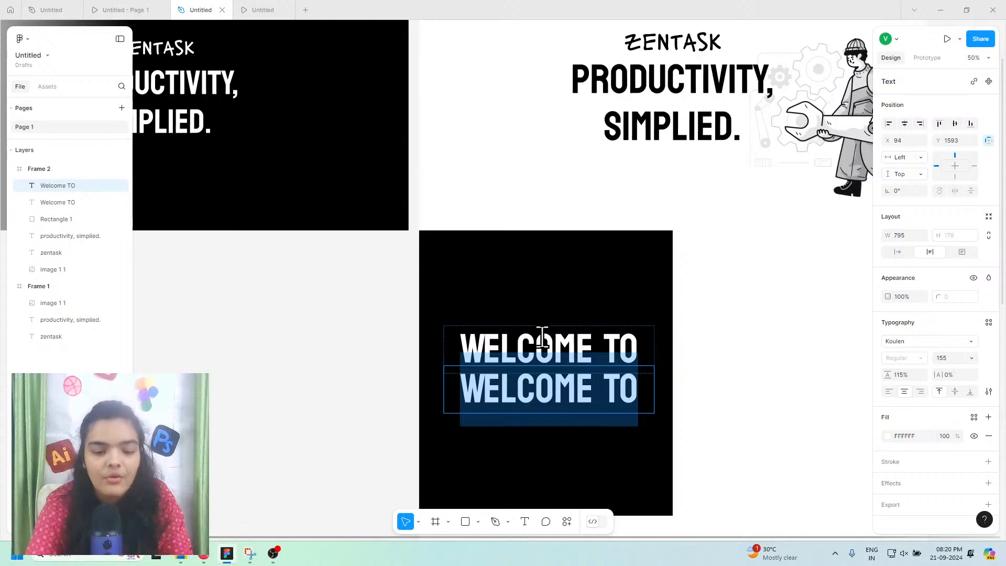
{"action": "left_click", "coordinate": [908, 343]}
{"action": "type", "text": "lk"}
{"action": "key", "text": "BackSpace"}
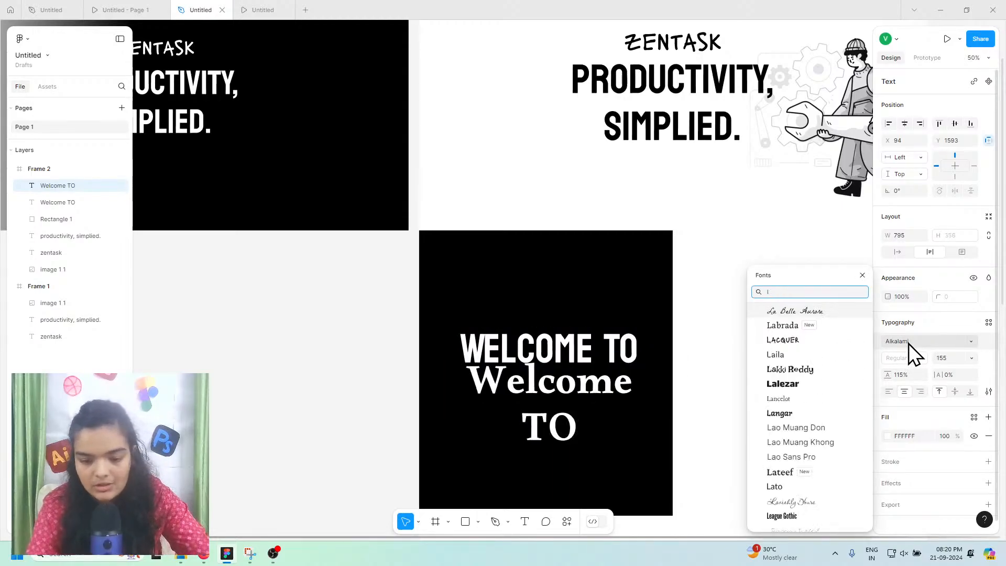
{"action": "type", "text": "l"}
{"action": "key", "text": "BackSpace"}
{"action": "key", "text": "BackSpace"}
{"action": "type", "text": "lacwud"}
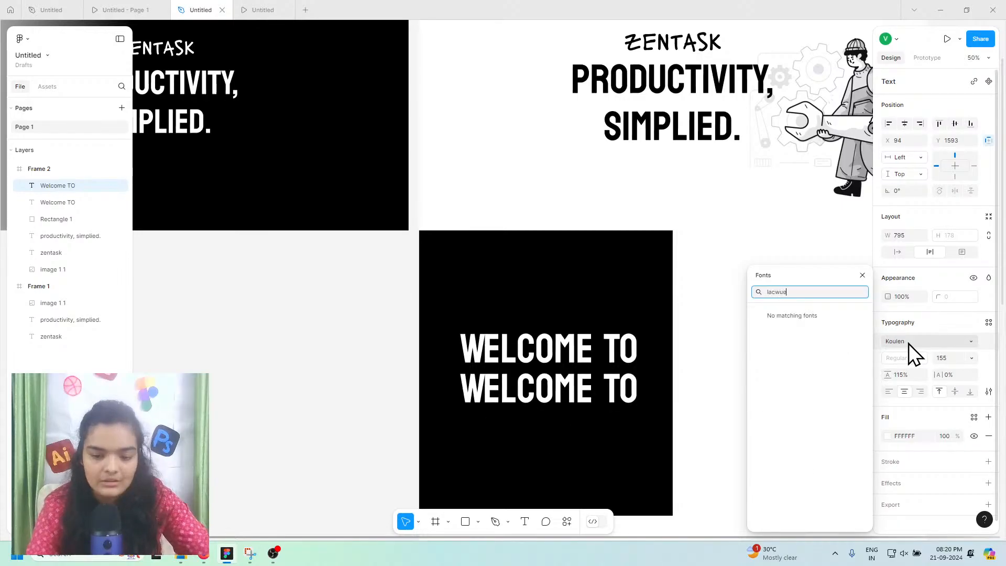
{"action": "key", "text": "BackSpace"}
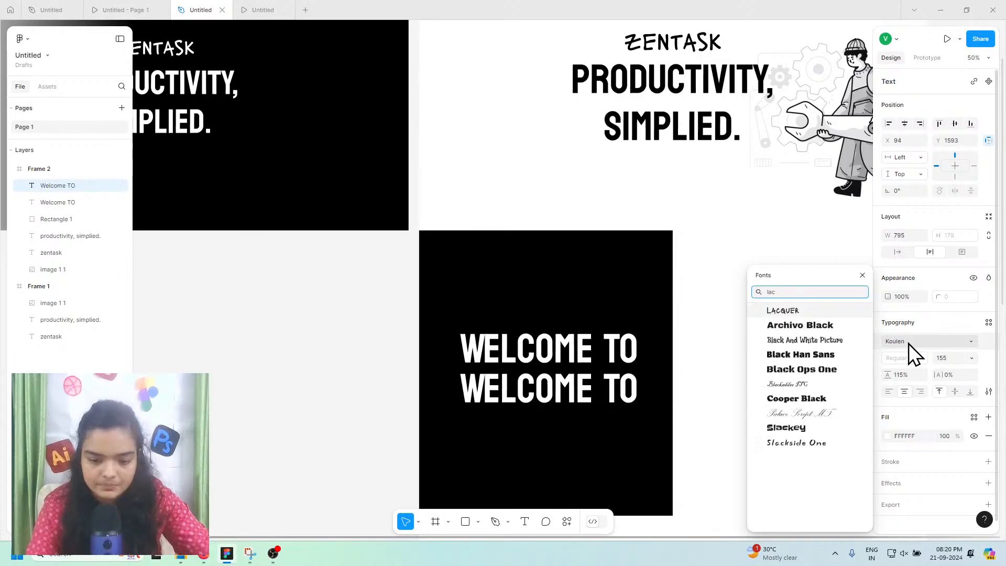
{"action": "key", "text": "Return"}
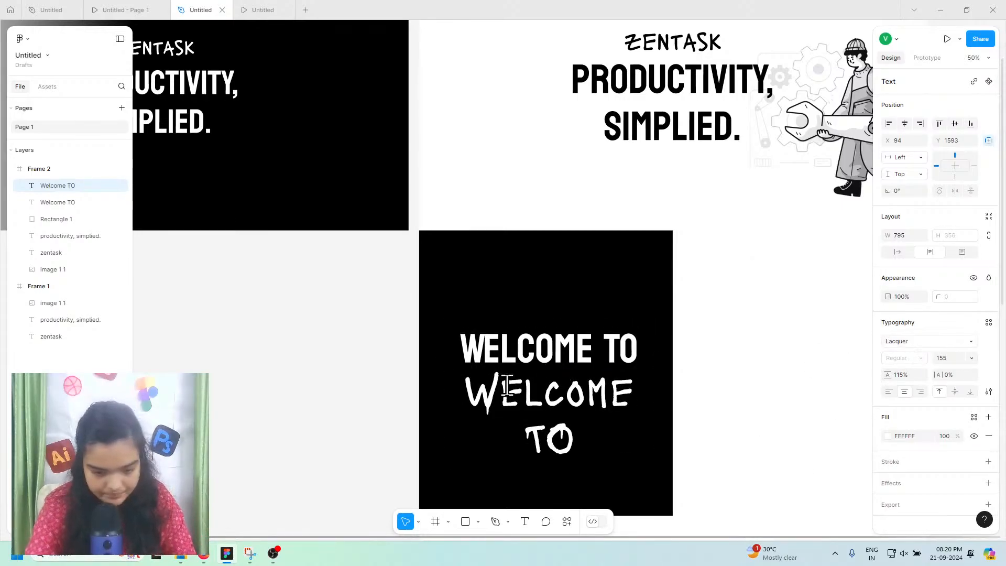
Step: Replace the lower "Welcome TO" copy in the black rectangle with the text "zentask"
{"action": "double_click", "coordinate": [592, 384]}
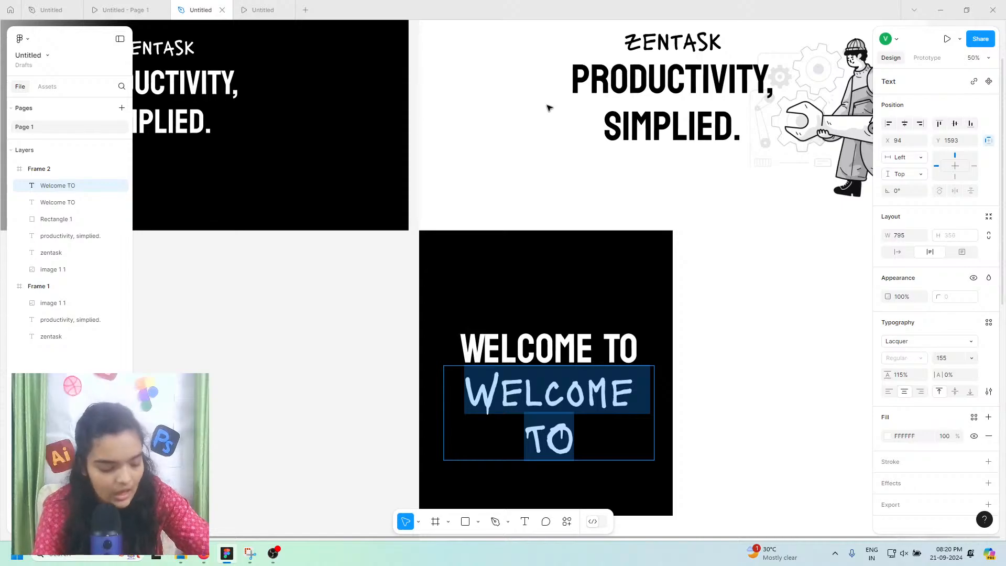
{"action": "type", "text": "xx"}
{"action": "key", "text": "BackSpace"}
{"action": "key", "text": "BackSpace"}
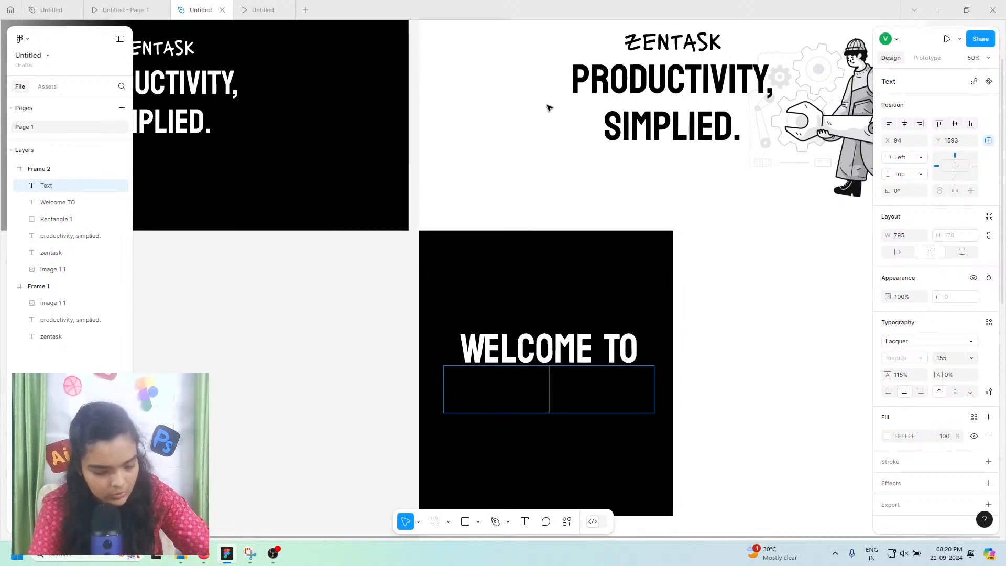
{"action": "type", "text": "ZE"}
{"action": "key", "text": "BackSpace"}
{"action": "key", "text": "BackSpace"}
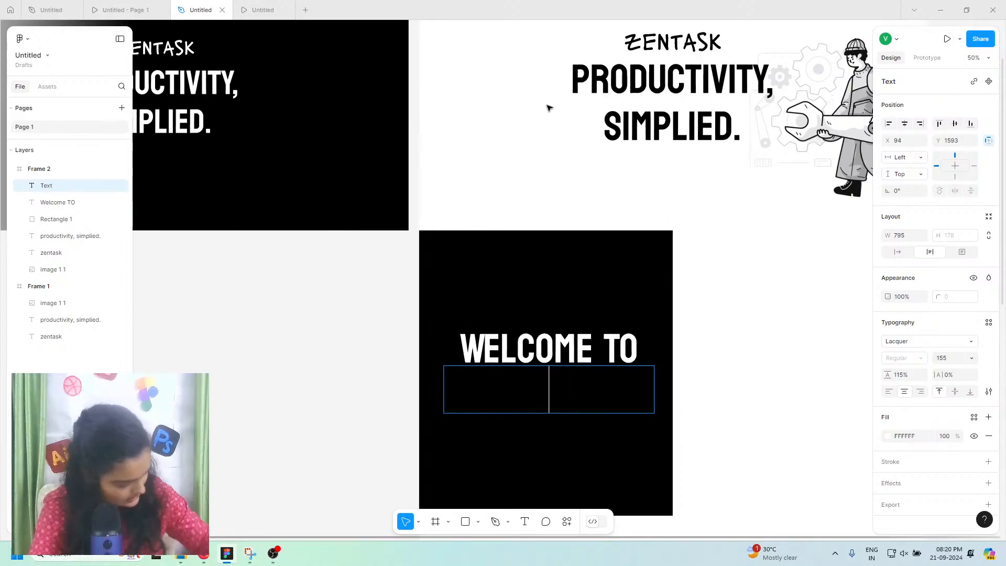
{"action": "type", "text": "e"}
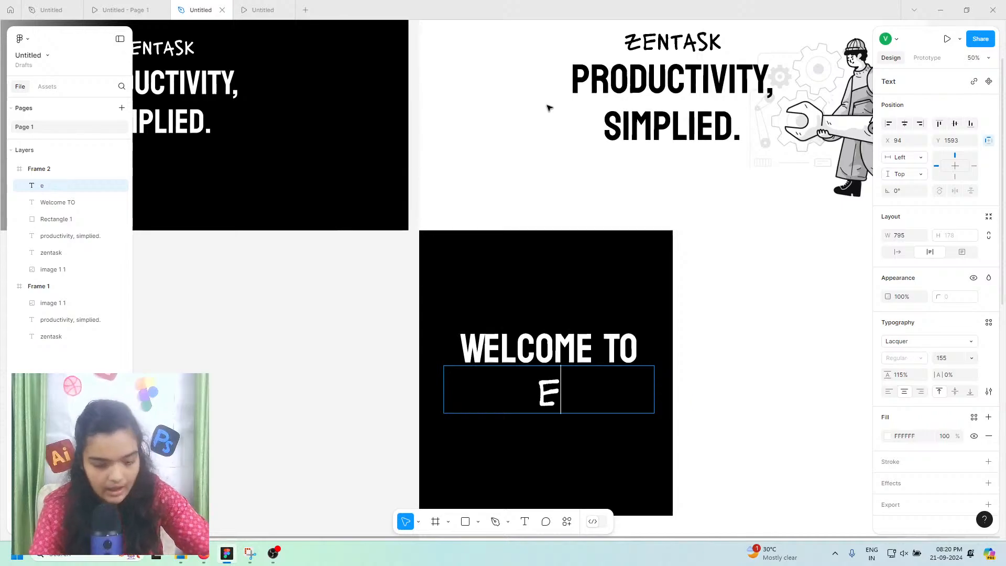
{"action": "key", "text": "BackSpace"}
{"action": "type", "text": "zn"}
{"action": "key", "text": "BackSpace"}
{"action": "key", "text": "BackSpace"}
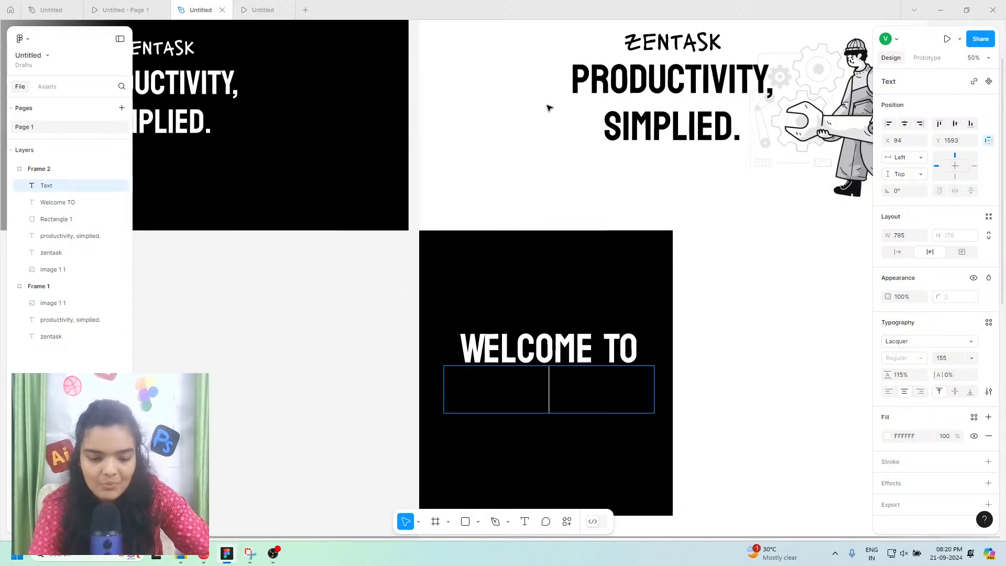
{"action": "type", "text": "zend"}
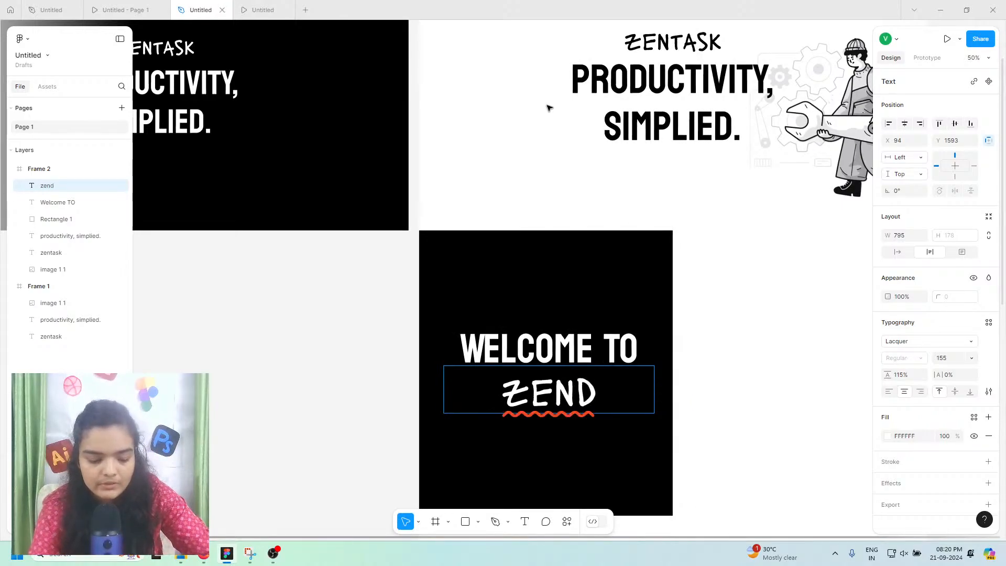
{"action": "key", "text": "BackSpace"}
{"action": "type", "text": "task"}
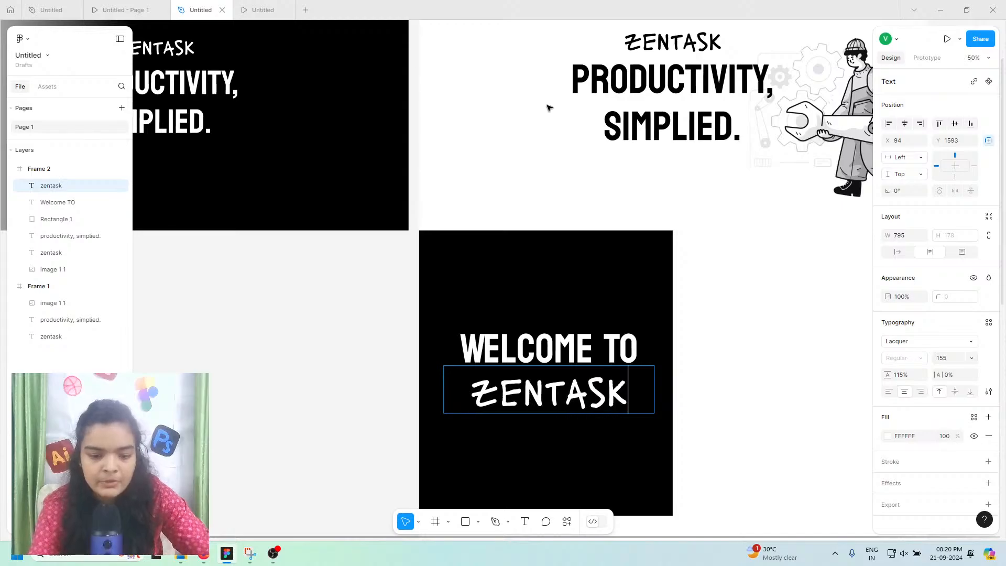
{"action": "key", "text": "Escape"}
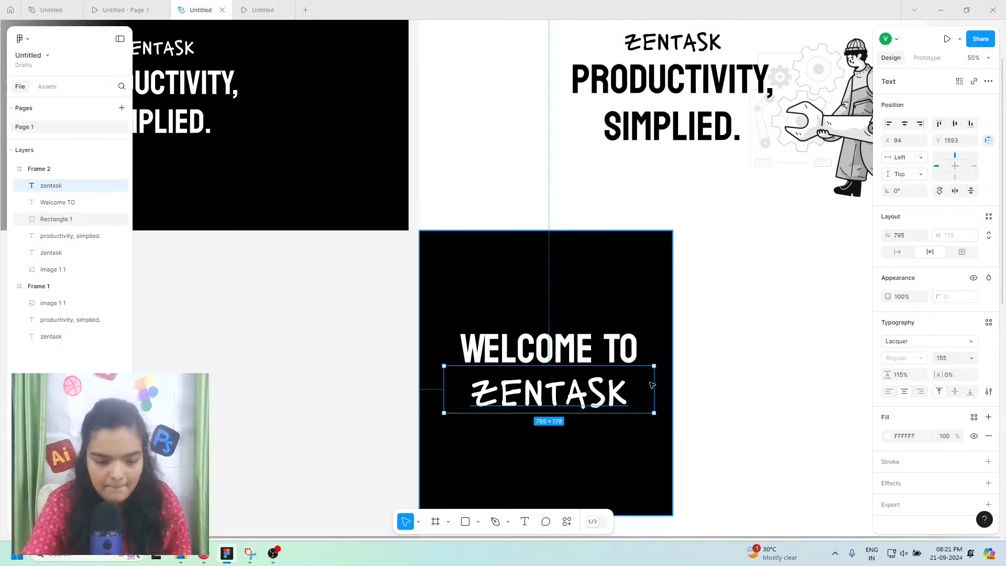
Step: Set the font size of both the "Welcome TO" and "zentask" texts to 120
{"action": "left_click", "coordinate": [600, 360], "text": "shift"}
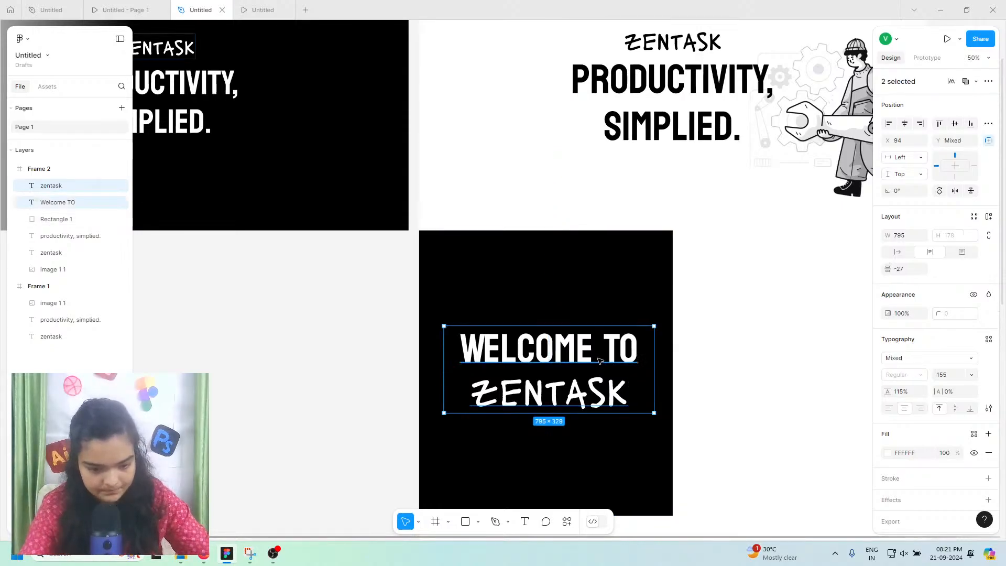
{"action": "left_click", "coordinate": [938, 375]}
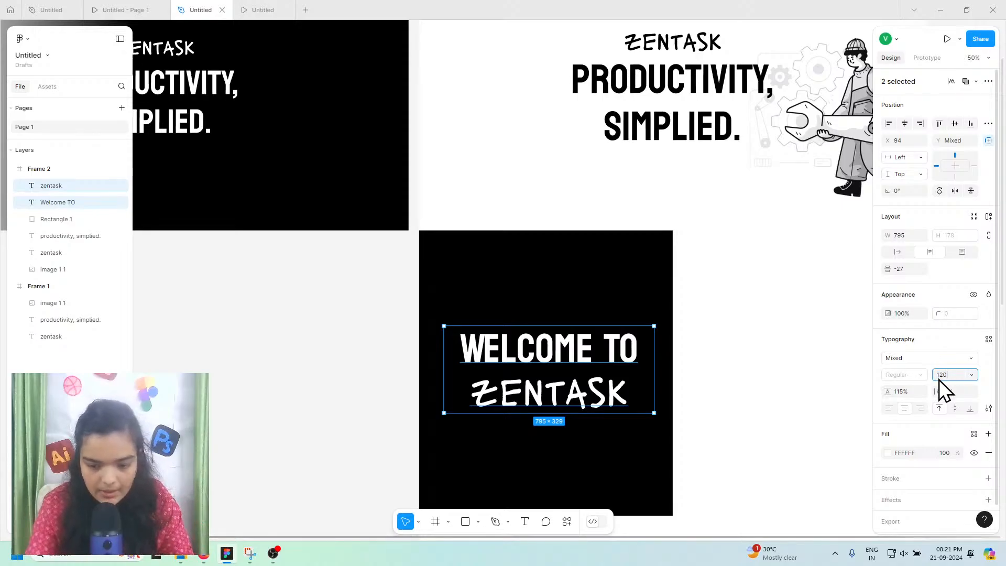
{"action": "key", "text": "Return"}
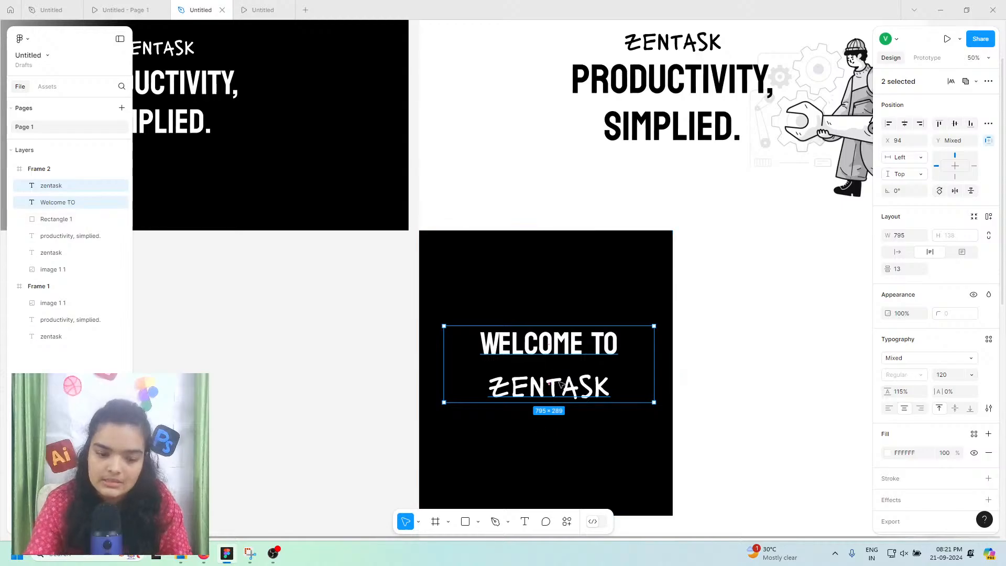
Step: Reduce the vertical spacing between the "Welcome TO" and "zentask" texts to 0
{"action": "scroll", "coordinate": [568, 247], "scroll_direction": "down", "scroll_amount": 5}
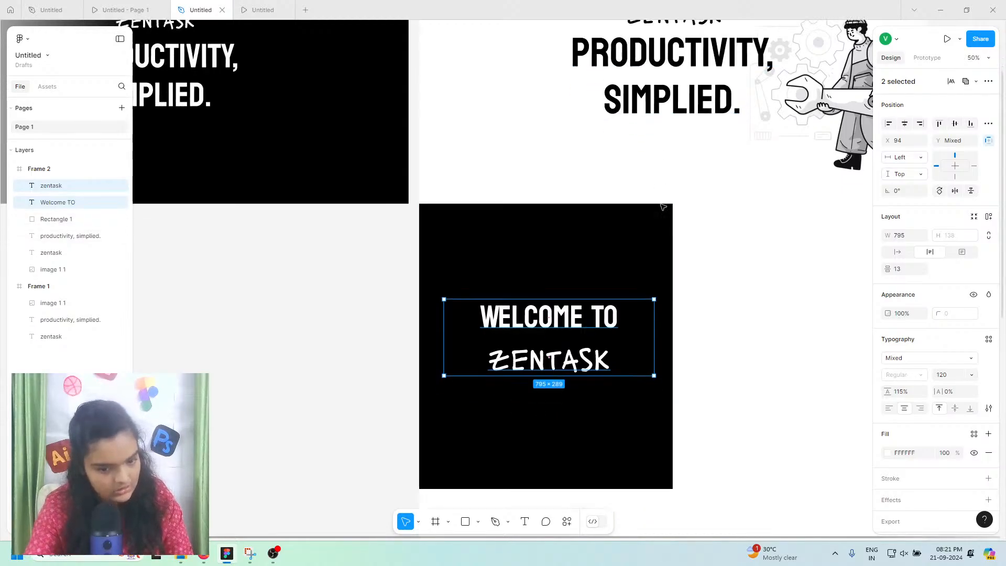
{"action": "scroll", "coordinate": [568, 246], "scroll_direction": "up", "scroll_amount": 5, "text": "ctrl"}
{"action": "scroll", "coordinate": [545, 199], "scroll_direction": "left", "scroll_amount": 3}
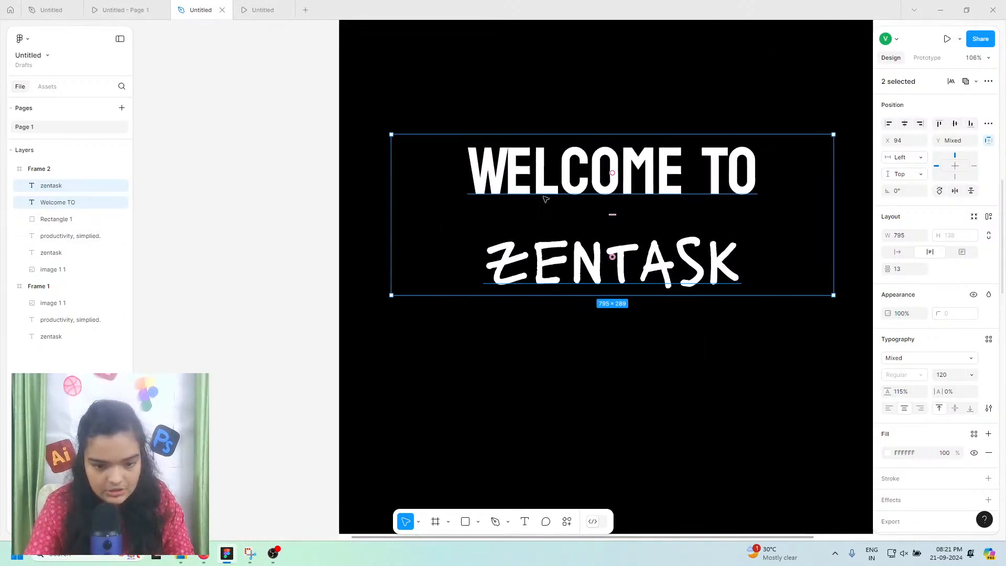
{"action": "left_click", "coordinate": [615, 216]}
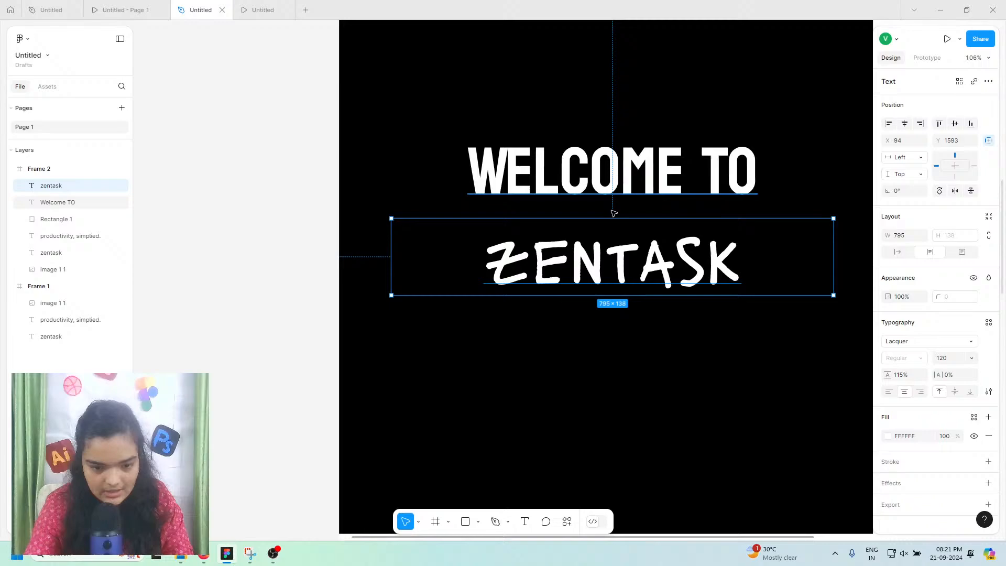
{"action": "left_click", "coordinate": [595, 181]}
{"action": "left_click", "coordinate": [607, 231]}
{"action": "left_click", "coordinate": [605, 163]}
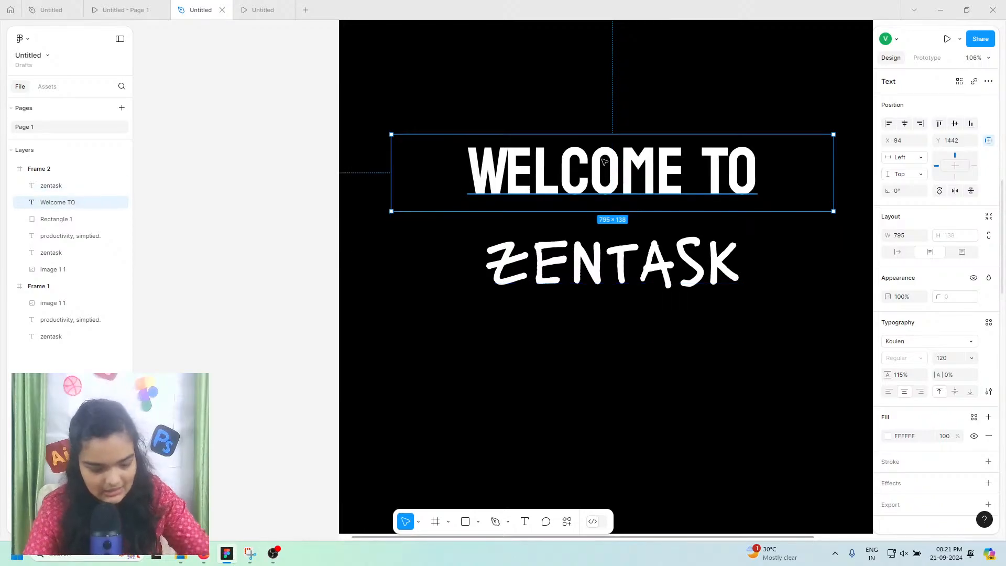
{"action": "left_click", "coordinate": [602, 234], "text": "shift"}
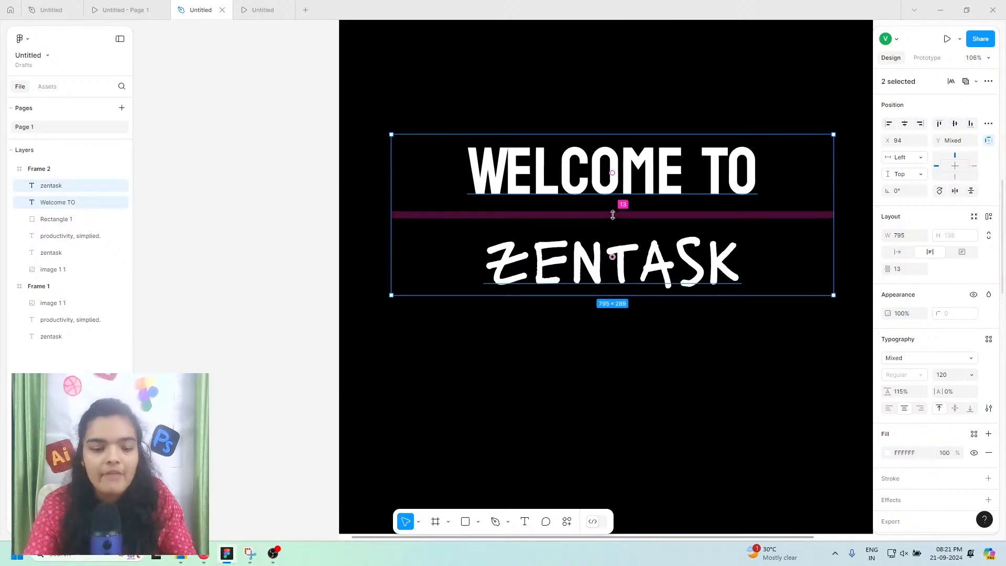
{"action": "mouse_move", "coordinate": [614, 214]}
{"action": "left_mouse_down"}
{"action": "mouse_move", "coordinate": [609, 198]}
{"action": "mouse_move", "coordinate": [611, 211]}
{"action": "left_mouse_up"}
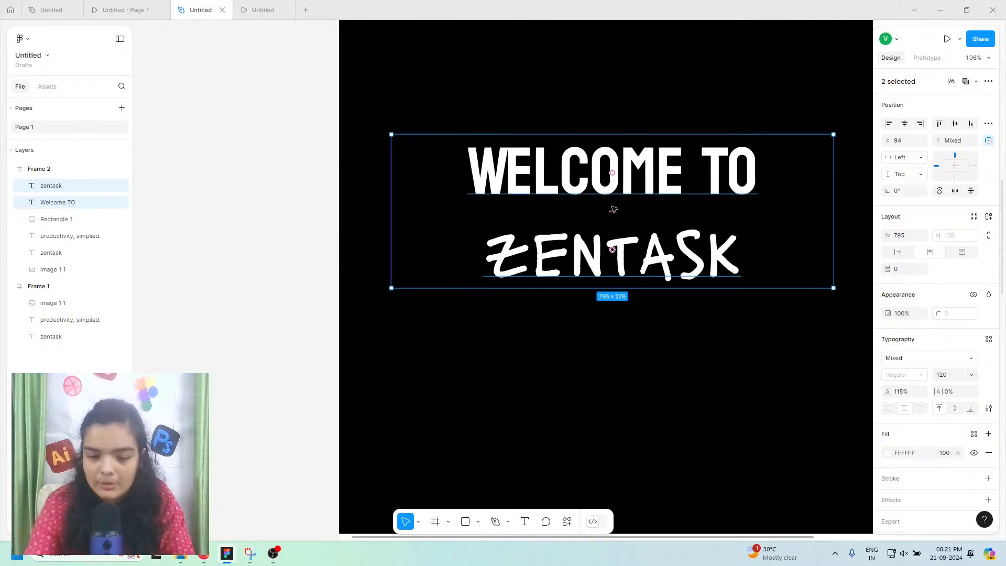
Step: Move the "Welcome TO" and "zentask" texts together to the centre of the black rectangle, at X 82
{"action": "scroll", "coordinate": [613, 209], "scroll_direction": "down", "scroll_amount": 2}
{"action": "scroll", "coordinate": [613, 209], "scroll_direction": "down", "scroll_amount": 3}
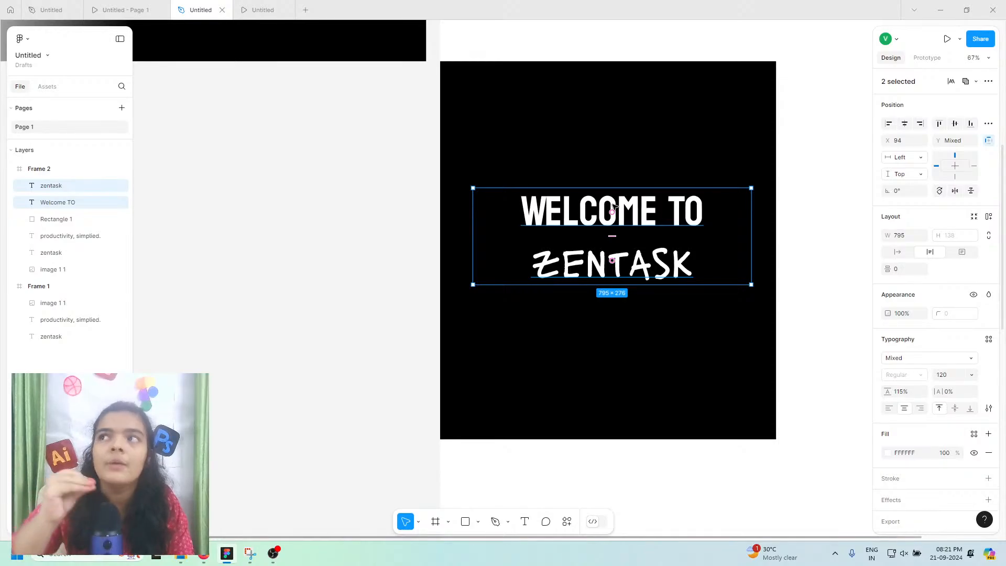
{"action": "scroll", "coordinate": [612, 207], "scroll_direction": "up", "scroll_amount": 3}
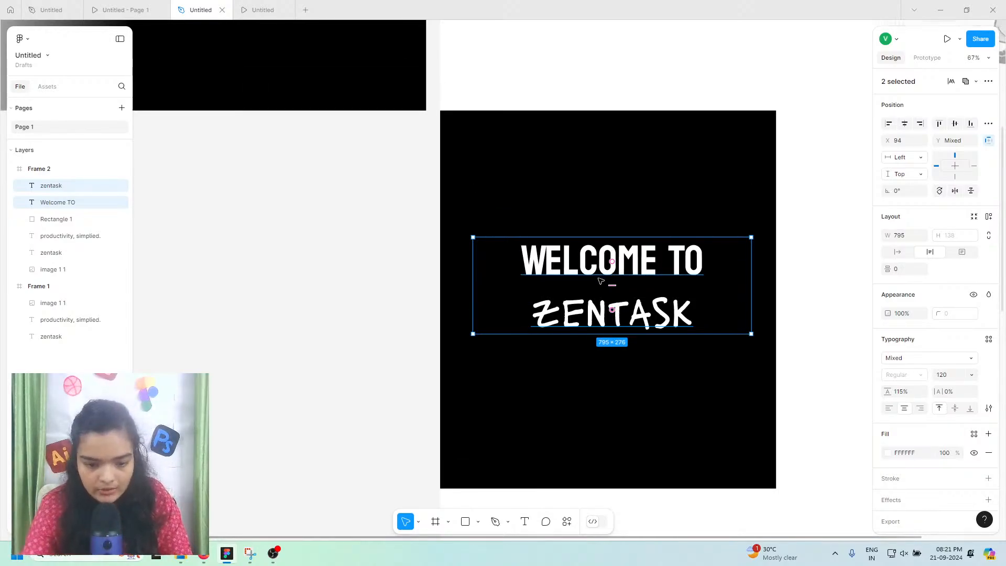
{"action": "mouse_move", "coordinate": [602, 279]}
{"action": "left_mouse_down"}
{"action": "mouse_move", "coordinate": [573, 282]}
{"action": "mouse_move", "coordinate": [571, 295]}
{"action": "mouse_move", "coordinate": [610, 300]}
{"action": "mouse_move", "coordinate": [569, 278]}
{"action": "mouse_move", "coordinate": [600, 282]}
{"action": "left_mouse_up"}
{"action": "scroll", "coordinate": [600, 281], "scroll_direction": "right", "scroll_amount": 6}
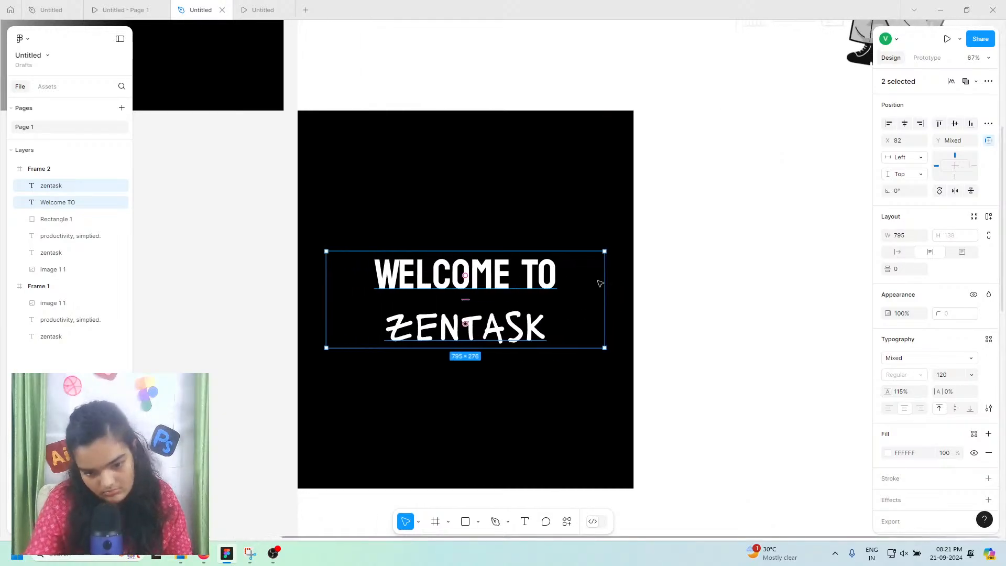
{"action": "left_click", "coordinate": [619, 269]}
{"action": "scroll", "coordinate": [620, 269], "scroll_direction": "down", "scroll_amount": 4}
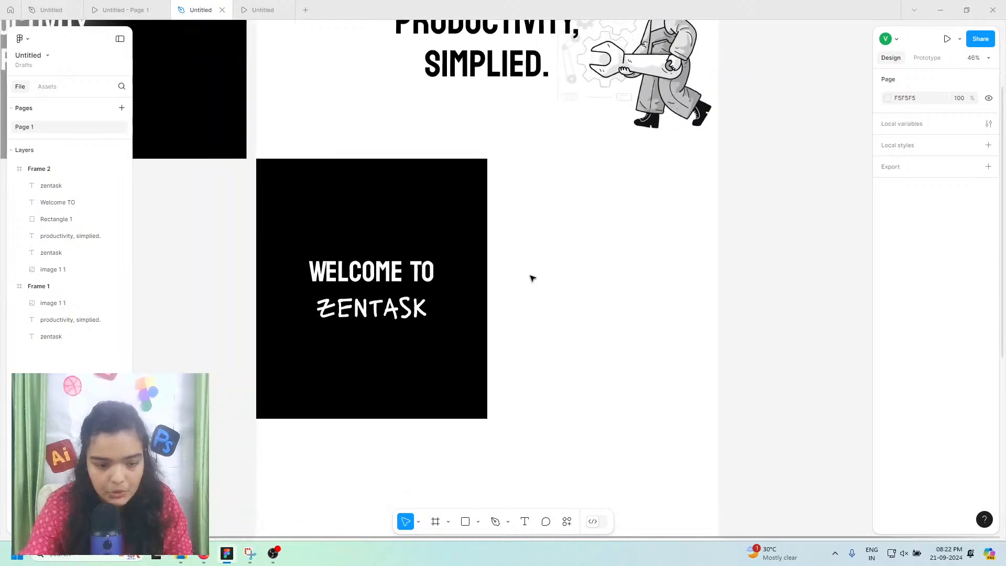
{"action": "scroll", "coordinate": [527, 278], "scroll_direction": "left", "scroll_amount": 1}
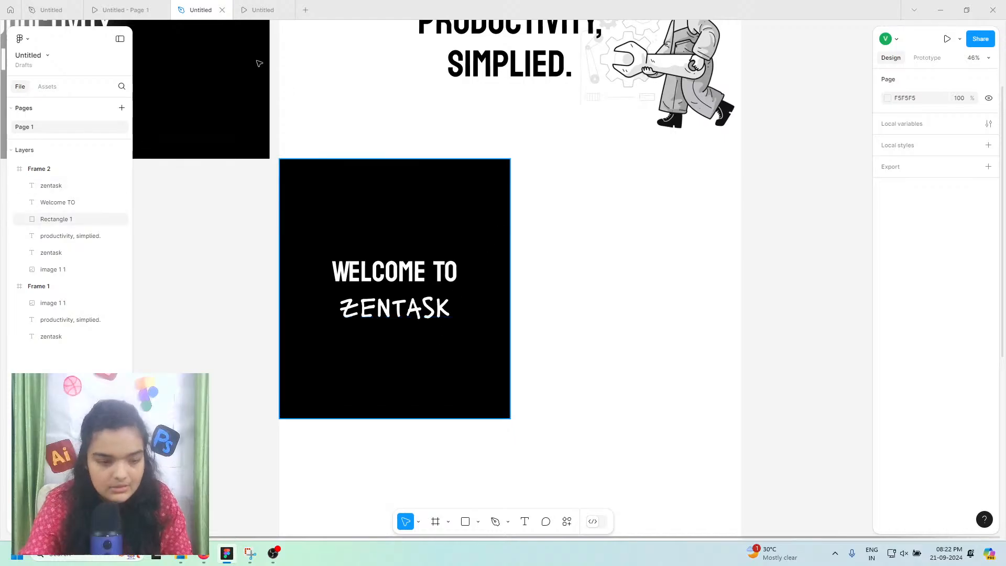
{"action": "left_click", "coordinate": [149, 10]}
{"action": "left_click", "coordinate": [201, 10]}
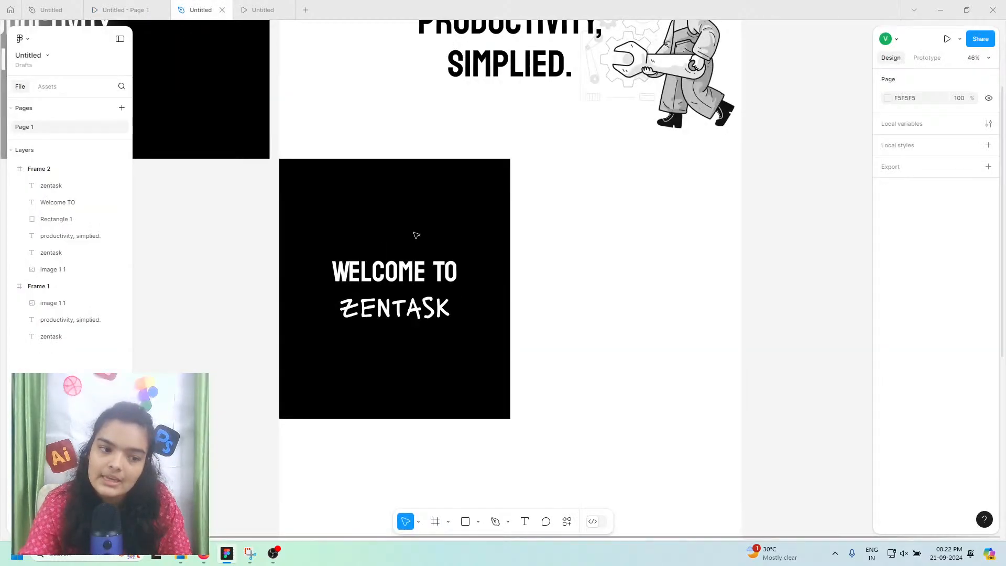
{"action": "left_click", "coordinate": [457, 249]}
{"action": "left_click", "coordinate": [542, 227]}
{"action": "left_click_drag", "start_coordinate": [551, 214], "coordinate": [314, 363]}
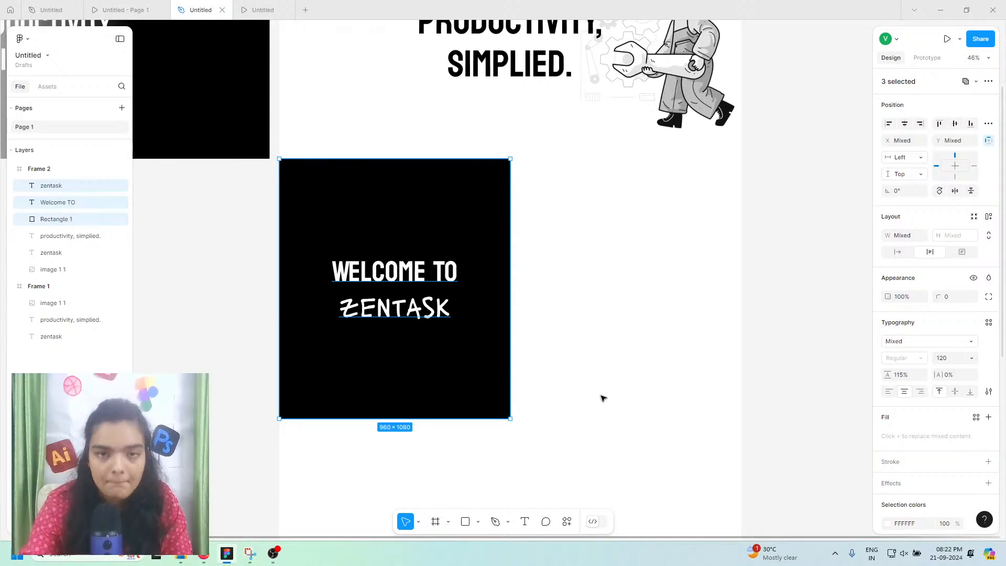
Step: Duplicate the black rectangle, place the copy beside it at X 960, Y 1080, and fill the copy with white FFFFFF
{"action": "left_click", "coordinate": [476, 226]}
{"action": "key", "text": "ctrl+d"}
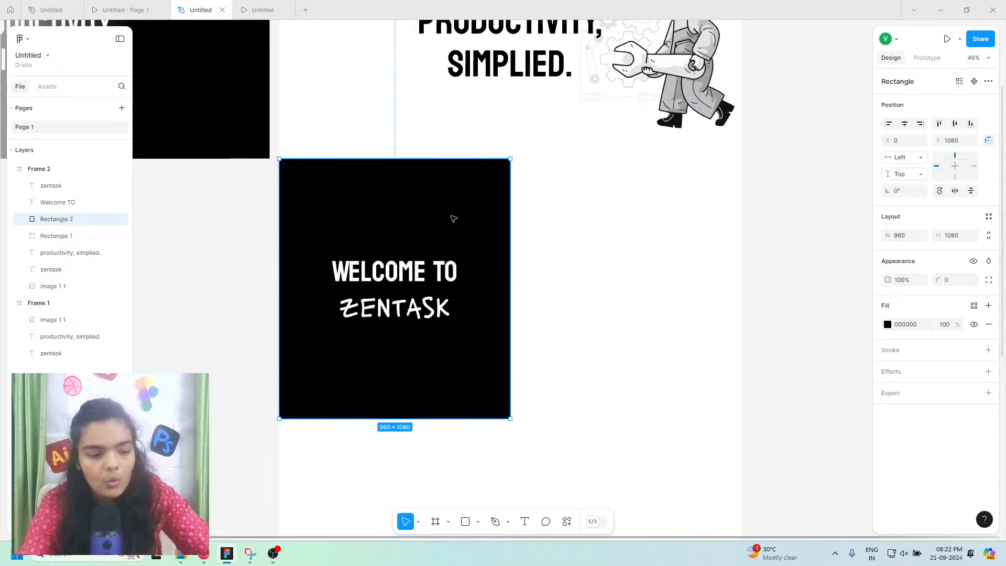
{"action": "left_click_drag", "start_coordinate": [395, 219], "coordinate": [618, 223]}
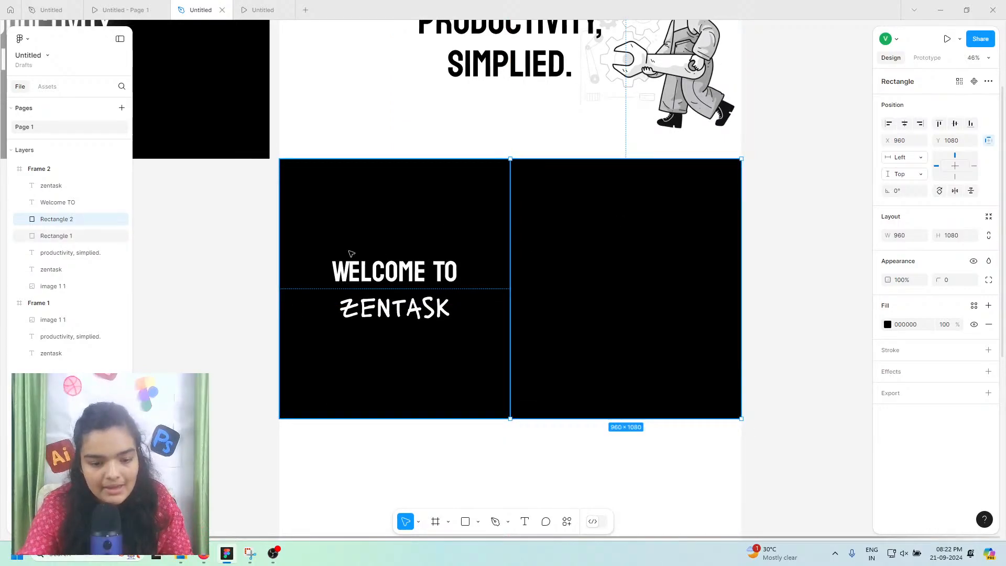
{"action": "left_click", "coordinate": [888, 325]}
{"action": "left_click_drag", "start_coordinate": [829, 315], "coordinate": [606, 269]}
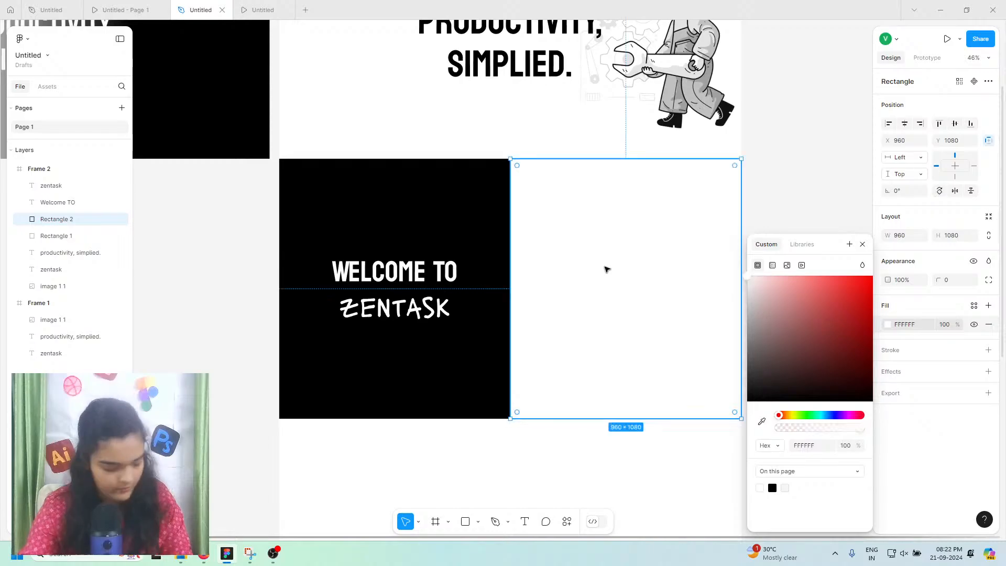
Step: Switch to the saas folder in Google Drive, download the web development illustration of a head with a light bulb, and return to Figma
{"action": "left_click", "coordinate": [208, 556]}
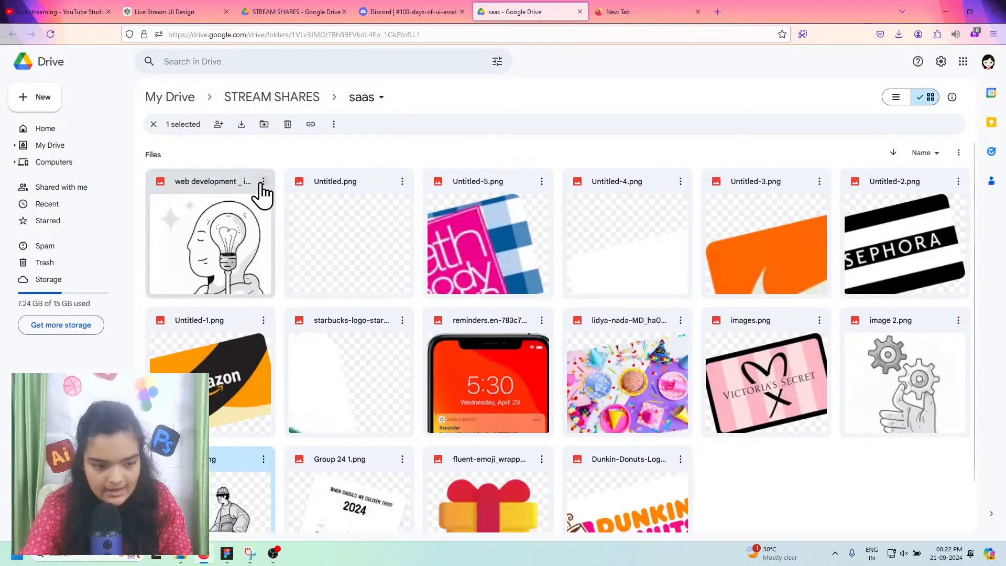
{"action": "left_click", "coordinate": [263, 182]}
{"action": "left_click", "coordinate": [282, 224]}
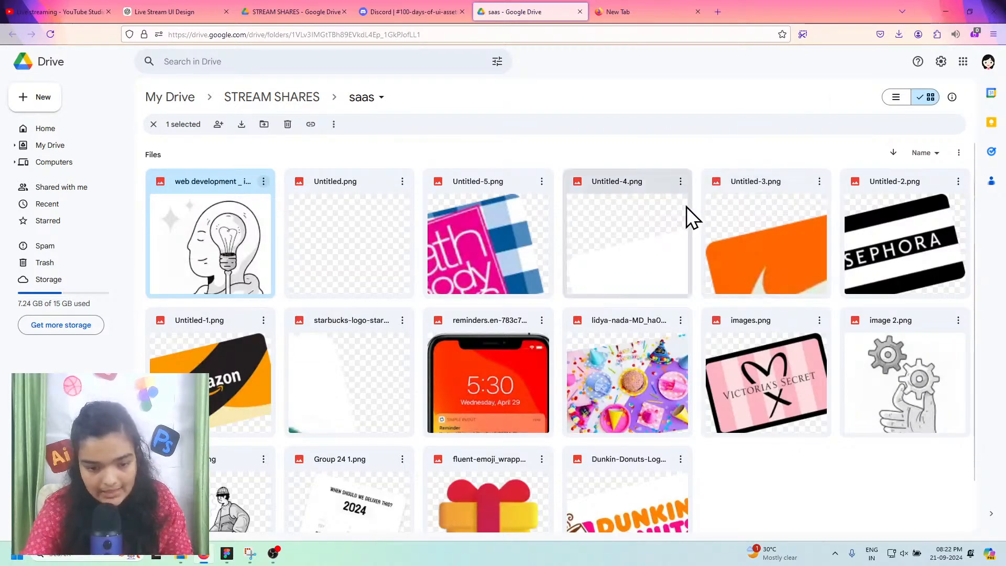
{"action": "left_click", "coordinate": [945, 11]}
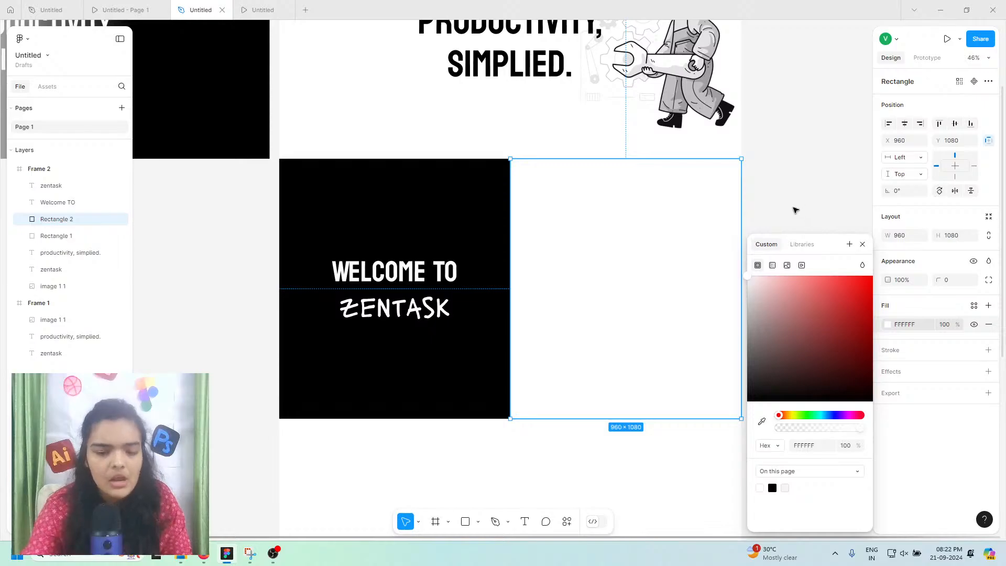
Step: Deselect the white rectangle and open the file picker for placing an image from the Downloads folder
{"action": "left_click", "coordinate": [794, 209]}
{"action": "key", "text": "ctrl+shift+k"}
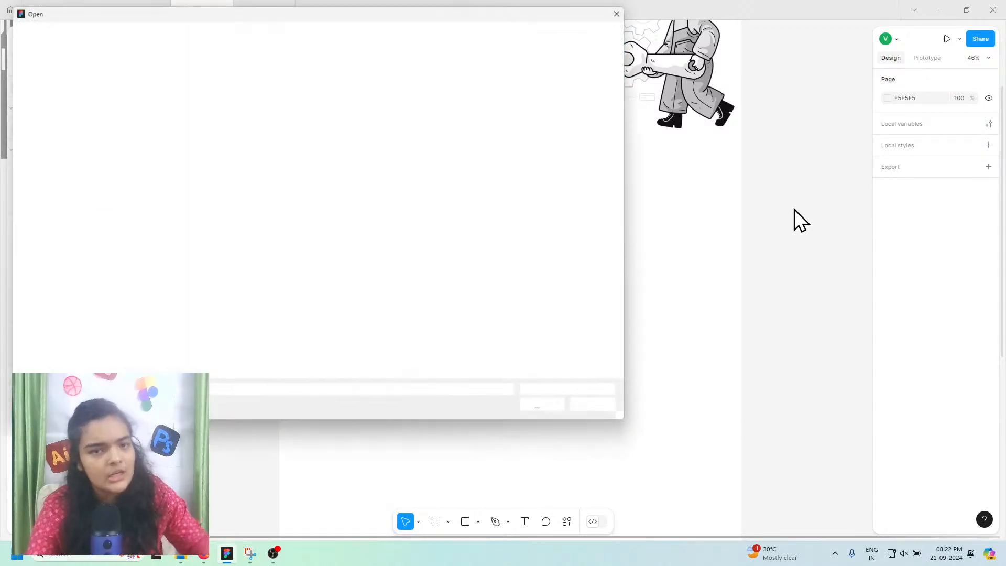
{"action": "left_click", "coordinate": [206, 110]}
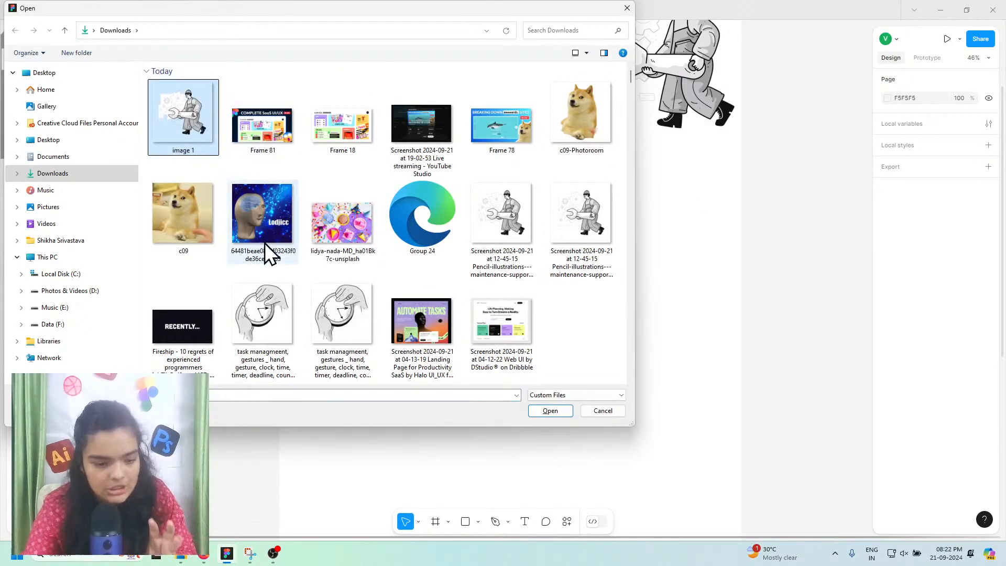
Step: Go back to Google Drive, download the selected web development illustration again, and return to the image file picker in Figma
{"action": "left_click", "coordinate": [204, 553]}
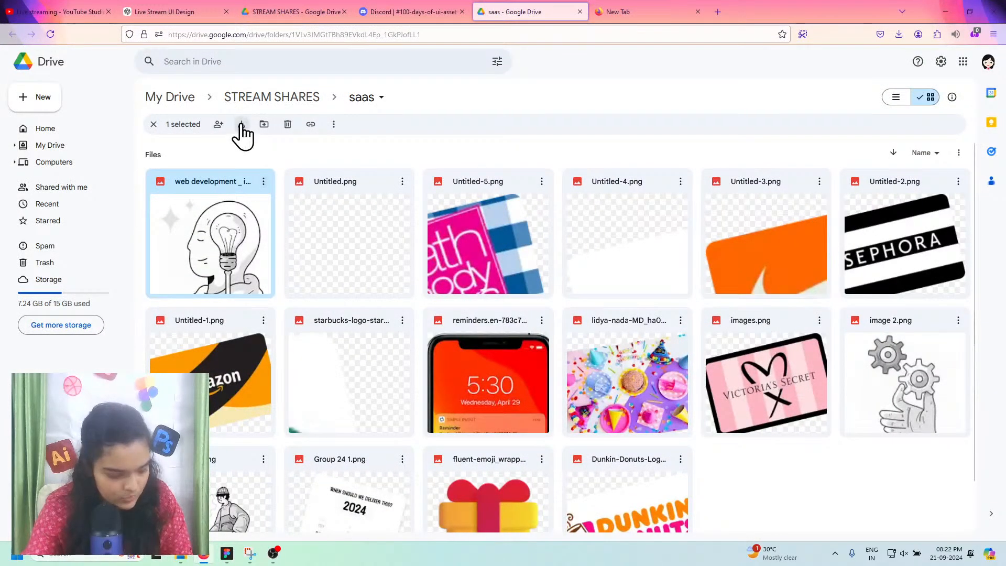
{"action": "left_click", "coordinate": [241, 126]}
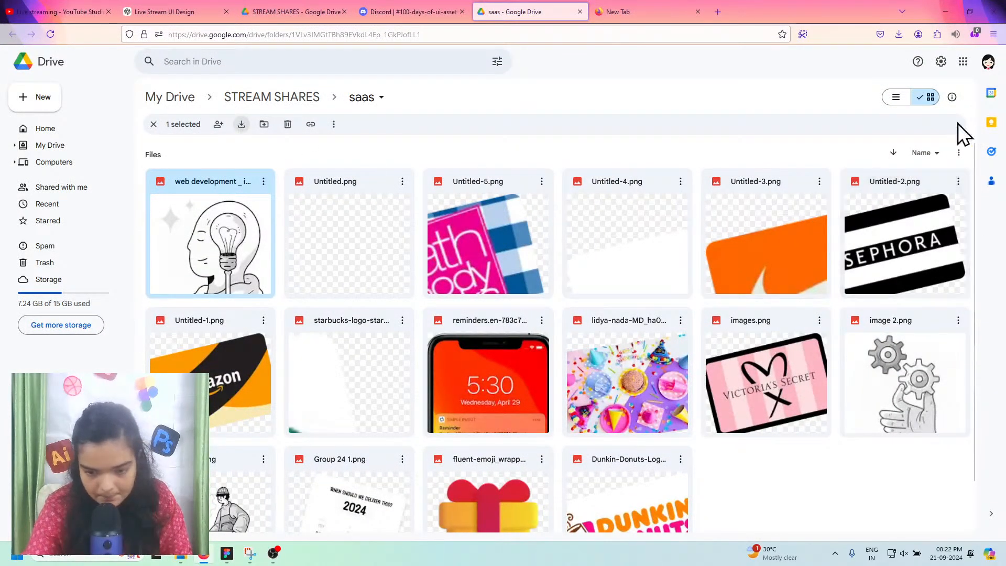
{"action": "left_click", "coordinate": [946, 11]}
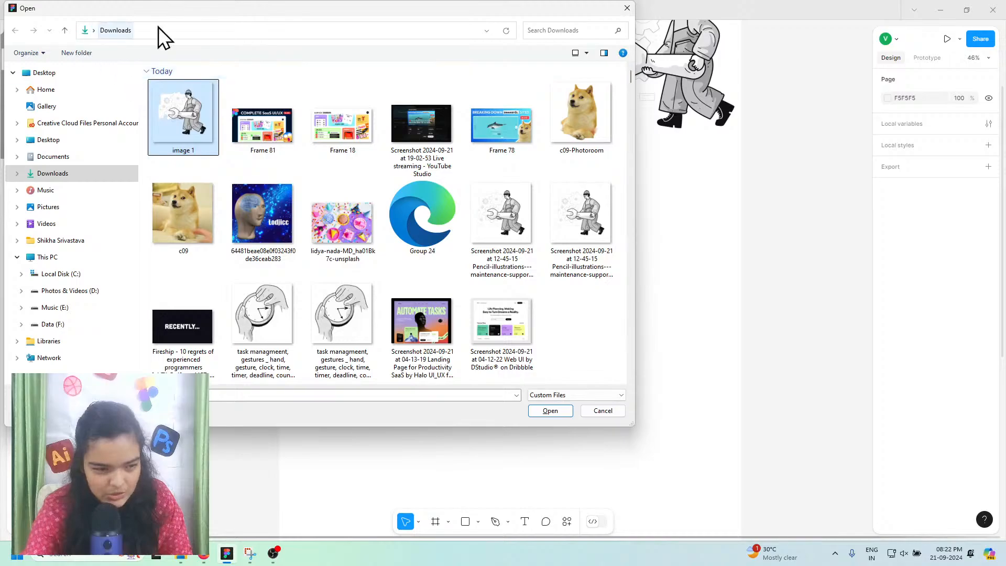
Step: Refresh the Downloads listing, download the web development illustration once more from Google Drive's saas folder, and return to the file picker
{"action": "left_click", "coordinate": [504, 31]}
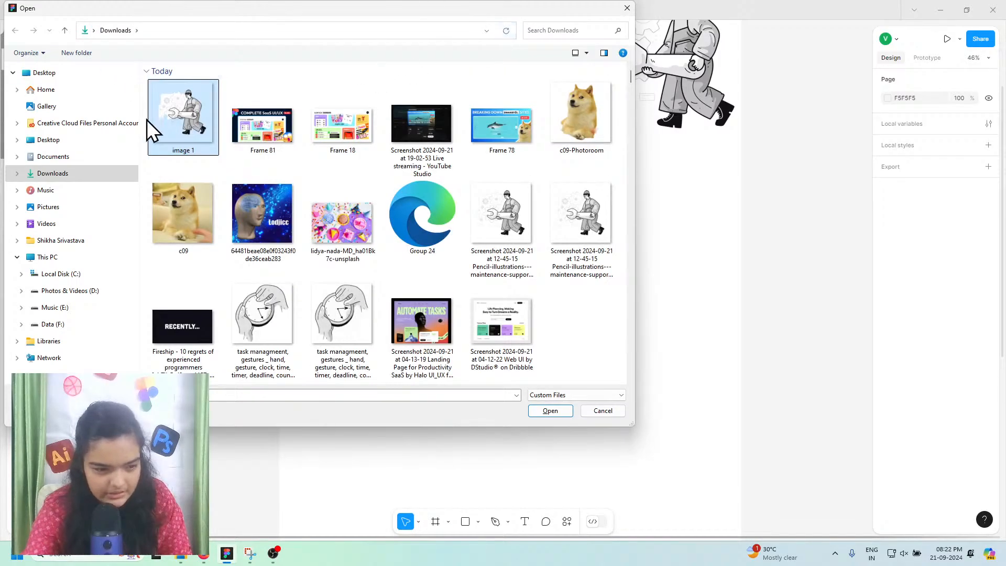
{"action": "left_click", "coordinate": [203, 553]}
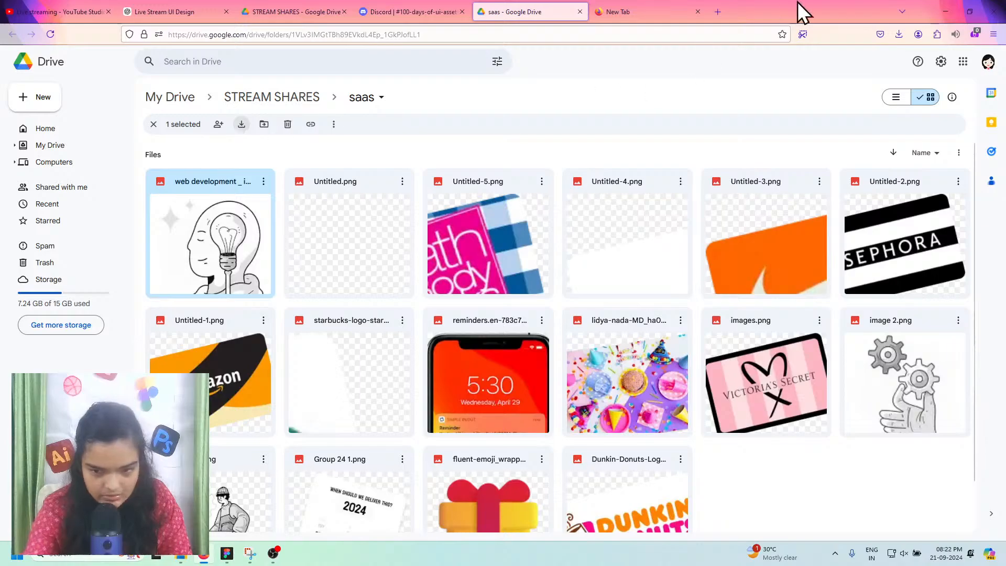
{"action": "left_click", "coordinate": [239, 123]}
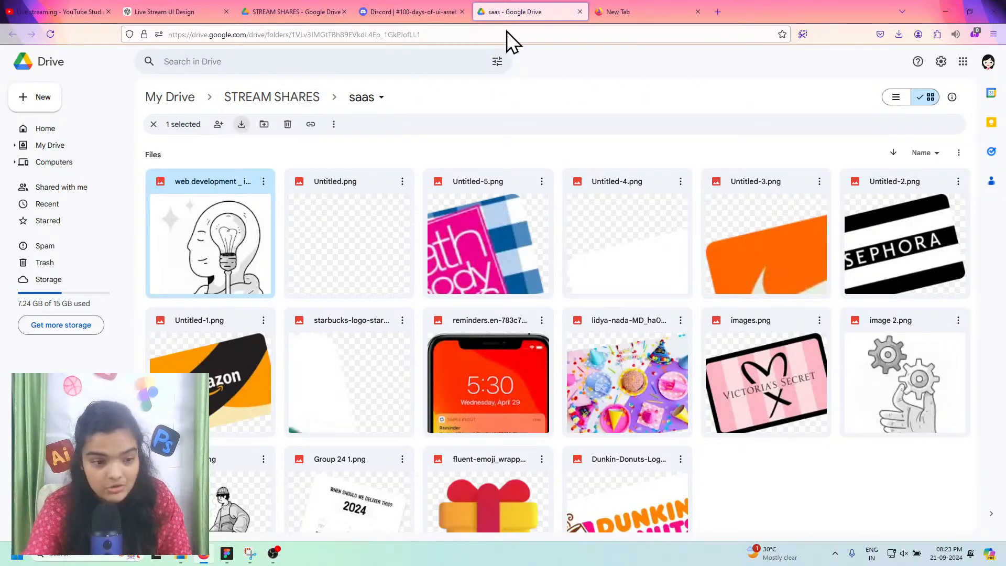
{"action": "left_click", "coordinate": [949, 10]}
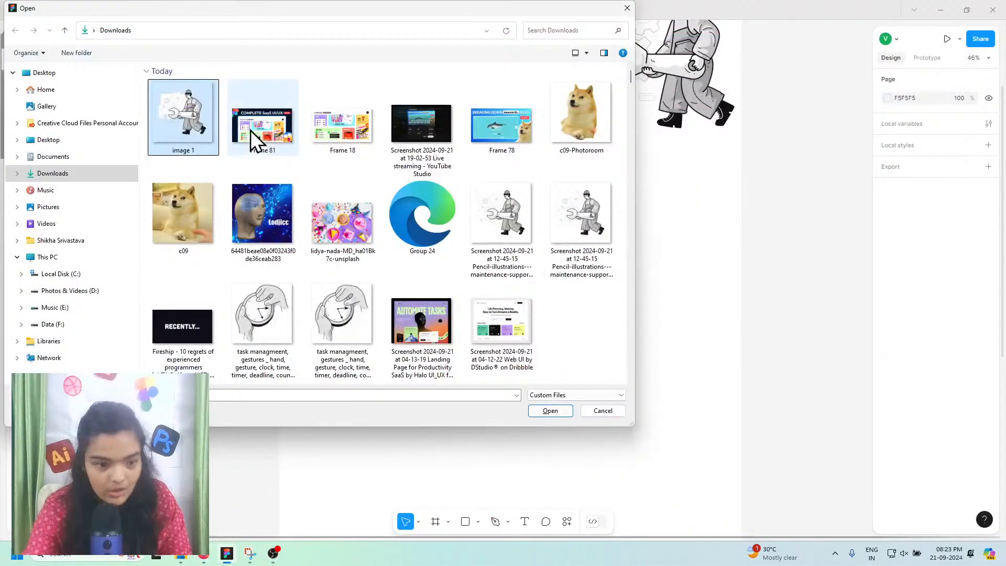
Step: Refresh the Downloads listing in the file picker again and check the browser's downloads for the web development illustration
{"action": "left_click", "coordinate": [507, 29]}
{"action": "left_click", "coordinate": [507, 29]}
{"action": "left_click", "coordinate": [504, 30]}
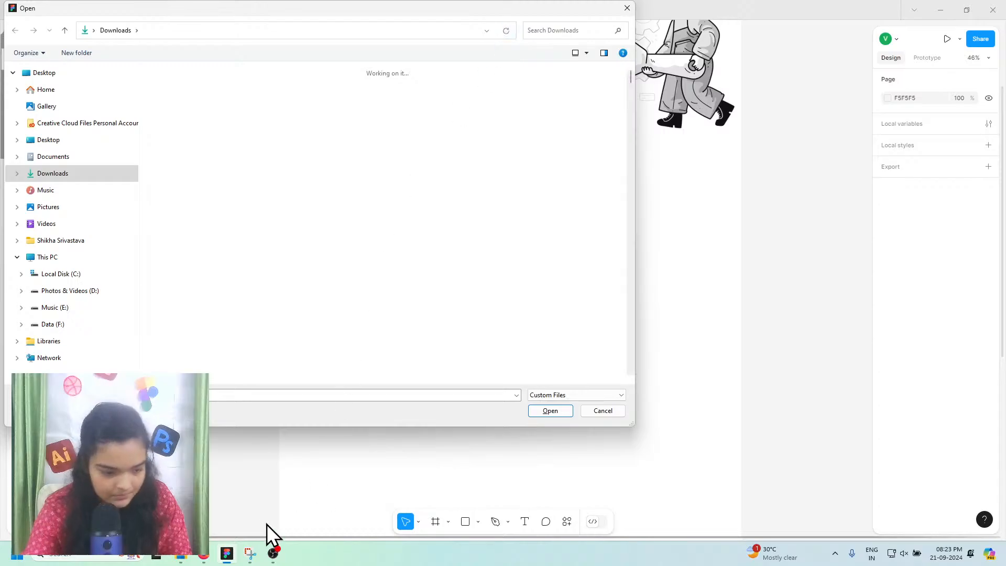
{"action": "left_click", "coordinate": [204, 554]}
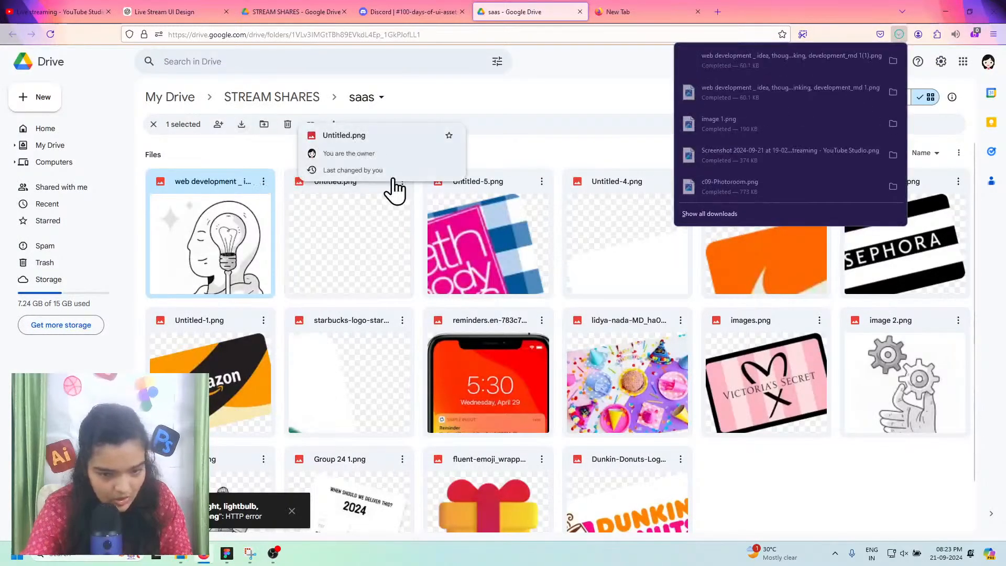
{"action": "left_click", "coordinate": [948, 14]}
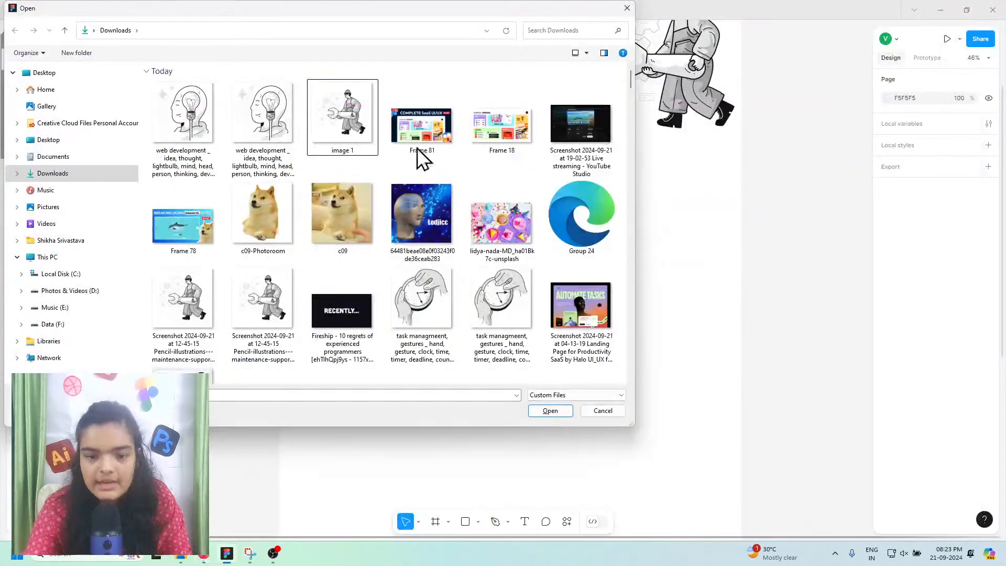
Step: Try to place the downloaded web development illustration directly on the white panel beside the black one
{"action": "left_click", "coordinate": [241, 138]}
{"action": "left_click", "coordinate": [558, 409]}
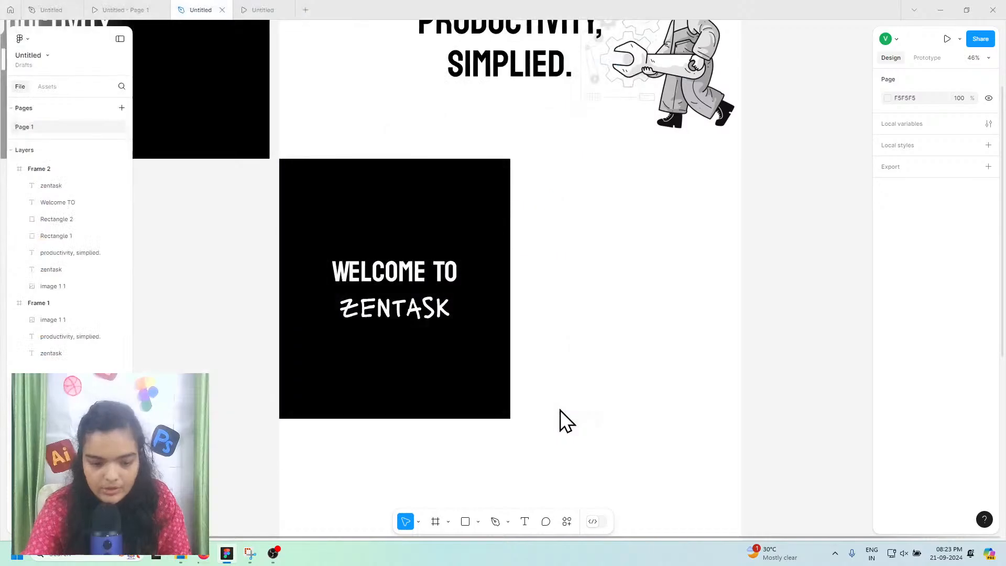
{"action": "left_click", "coordinate": [602, 283]}
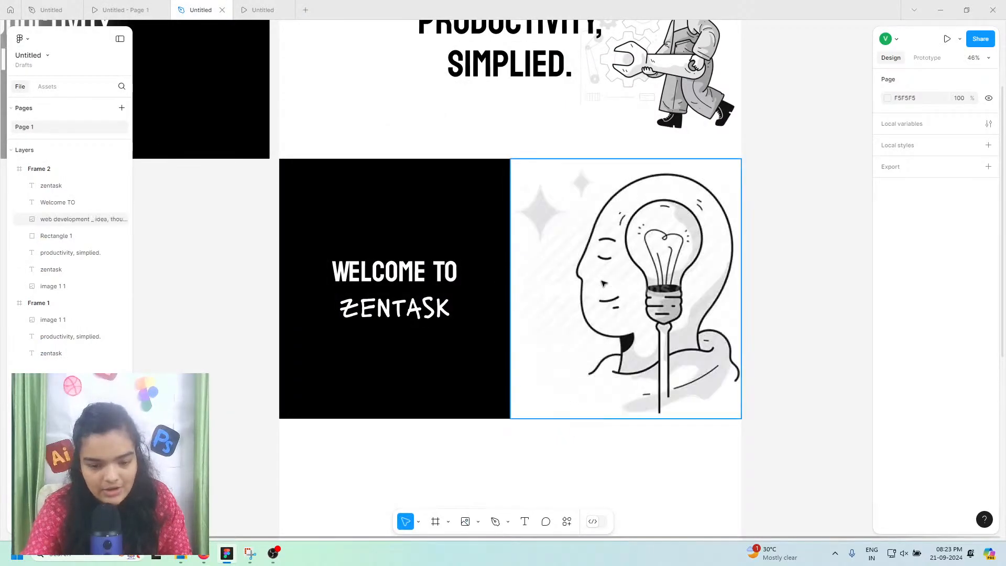
{"action": "key", "text": "ctrl+z"}
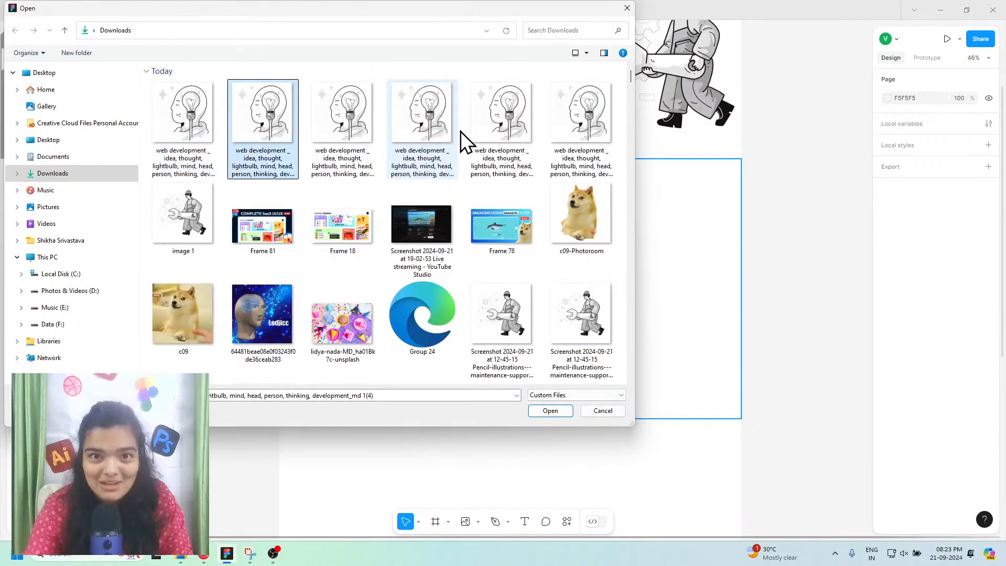
Step: Place the web development illustration outside the frame at 340 × 340 and move it into the white panel at X 1270, Y 1450
{"action": "left_click", "coordinate": [539, 413]}
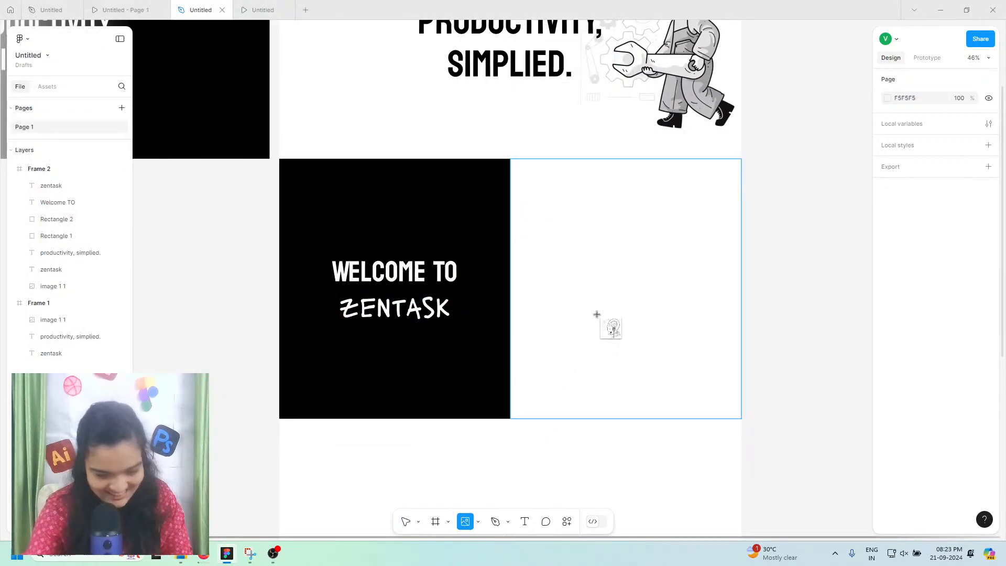
{"action": "left_click", "coordinate": [796, 268]}
{"action": "left_click_drag", "start_coordinate": [784, 283], "coordinate": [648, 305]}
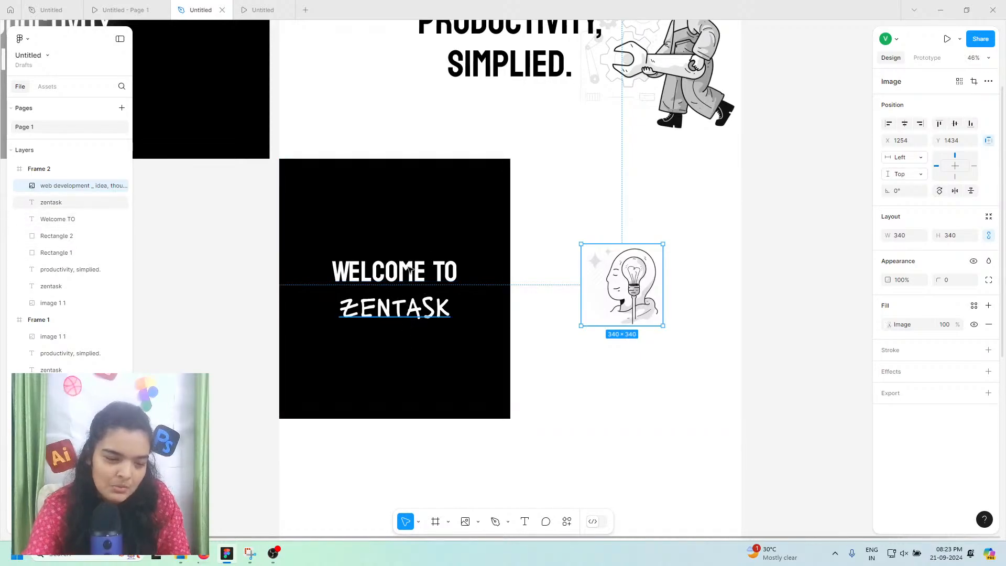
{"action": "left_click_drag", "start_coordinate": [621, 269], "coordinate": [644, 297]}
{"action": "left_click", "coordinate": [634, 228]}
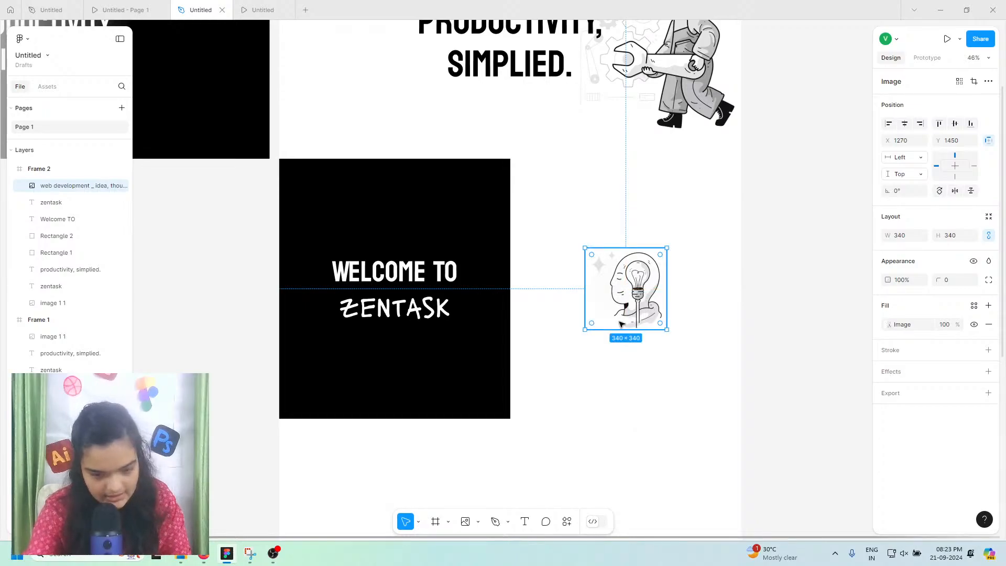
Step: Duplicate the white rectangle and place the copy directly below it at X 960, Y 2160
{"action": "left_click", "coordinate": [564, 322]}
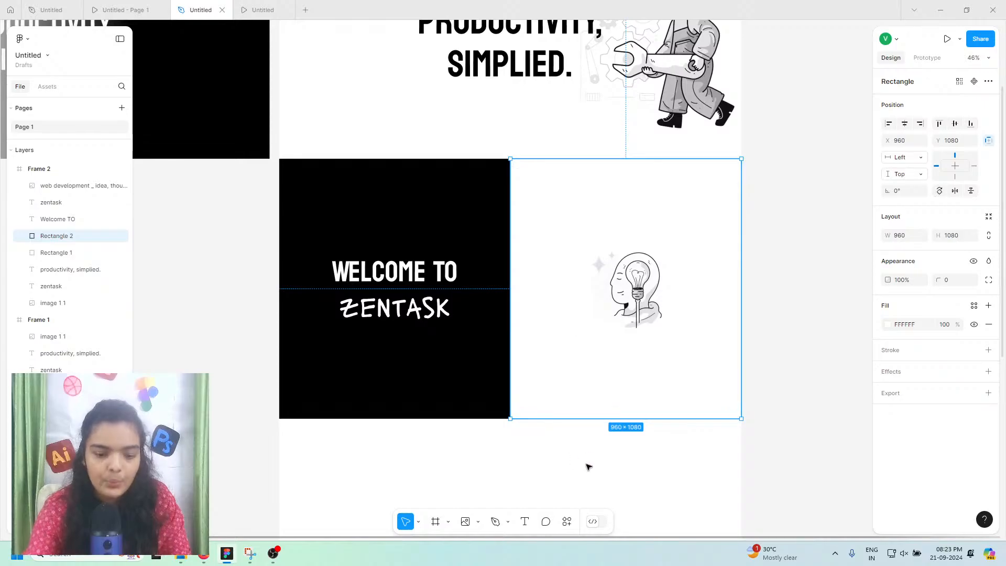
{"action": "scroll", "coordinate": [588, 461], "scroll_direction": "down", "scroll_amount": 3}
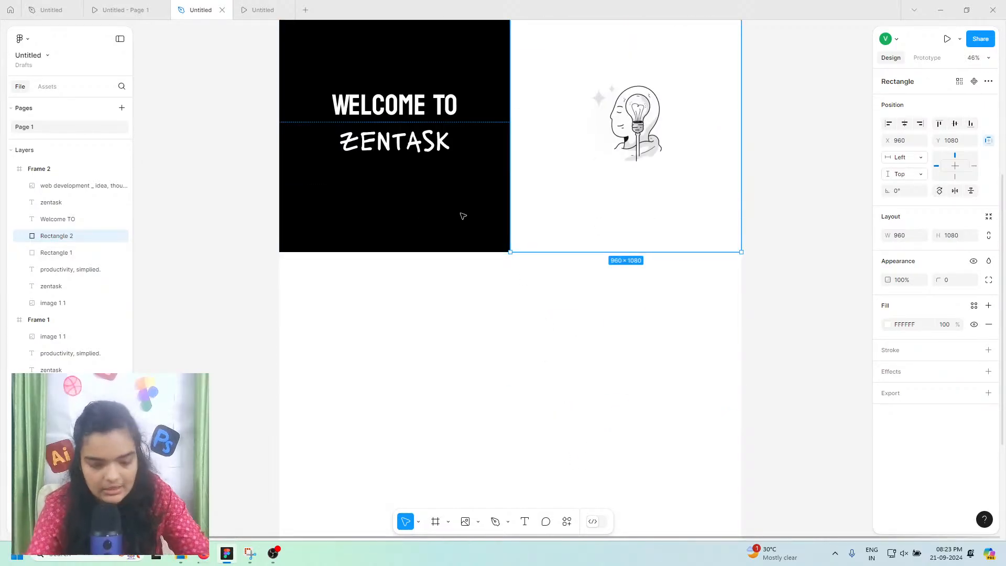
{"action": "key", "text": "ctrl+d"}
{"action": "left_click_drag", "start_coordinate": [566, 243], "coordinate": [571, 425]}
Step: Copy the "ZenTask is a productivity app" paragraph from the reference design file, check its layout in the prototype, and return to the working file
{"action": "left_click", "coordinate": [147, 8]}
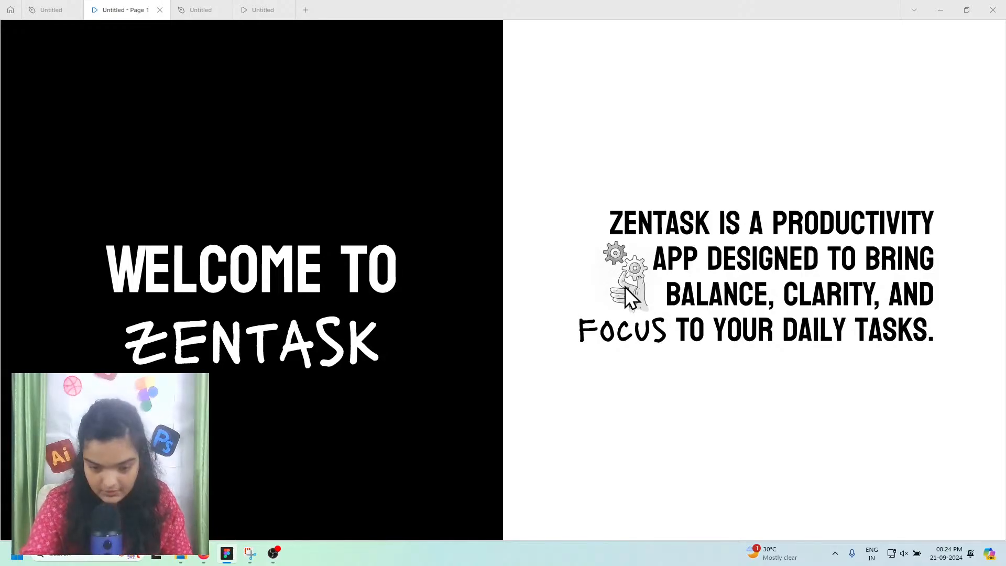
{"action": "left_click", "coordinate": [65, 10]}
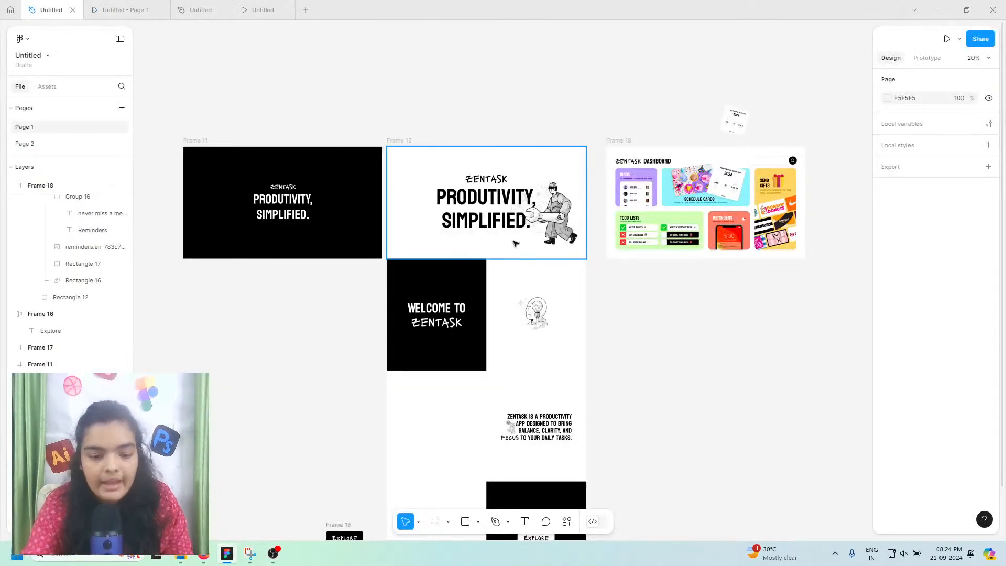
{"action": "left_click", "coordinate": [526, 432]}
{"action": "left_click", "coordinate": [526, 432]}
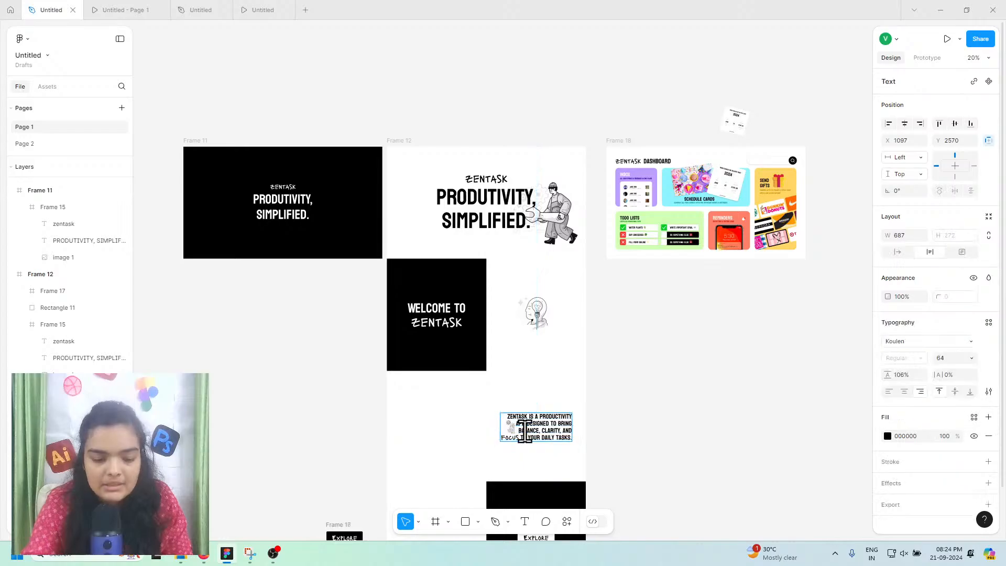
{"action": "double_click", "coordinate": [526, 433]}
{"action": "right_click", "coordinate": [526, 432]}
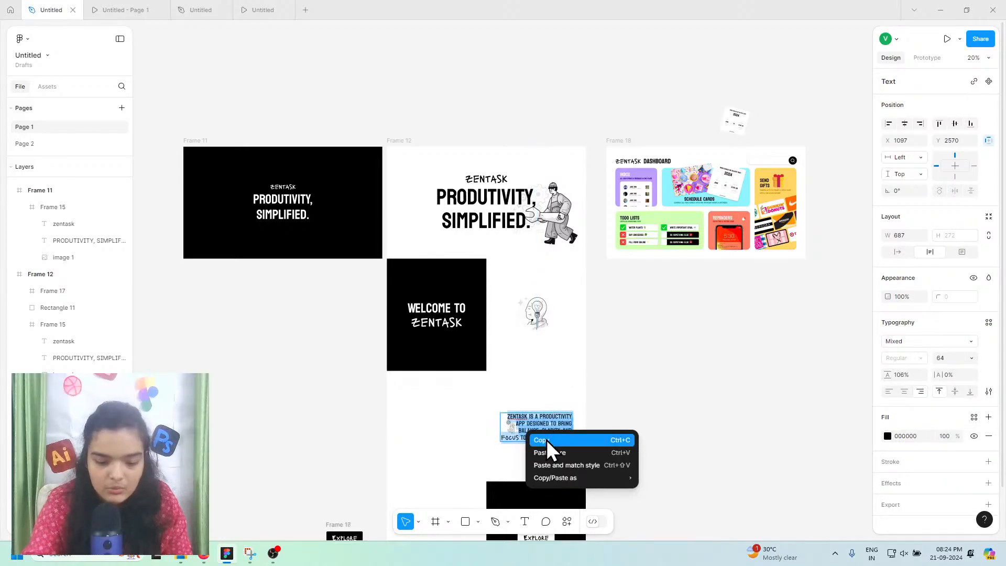
{"action": "left_click", "coordinate": [156, 13]}
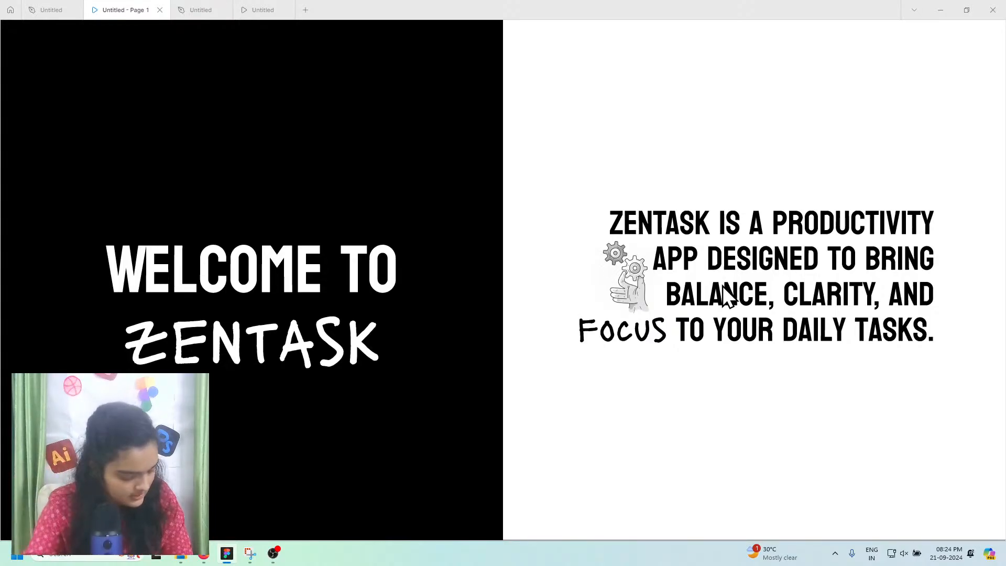
{"action": "left_click", "coordinate": [198, 10]}
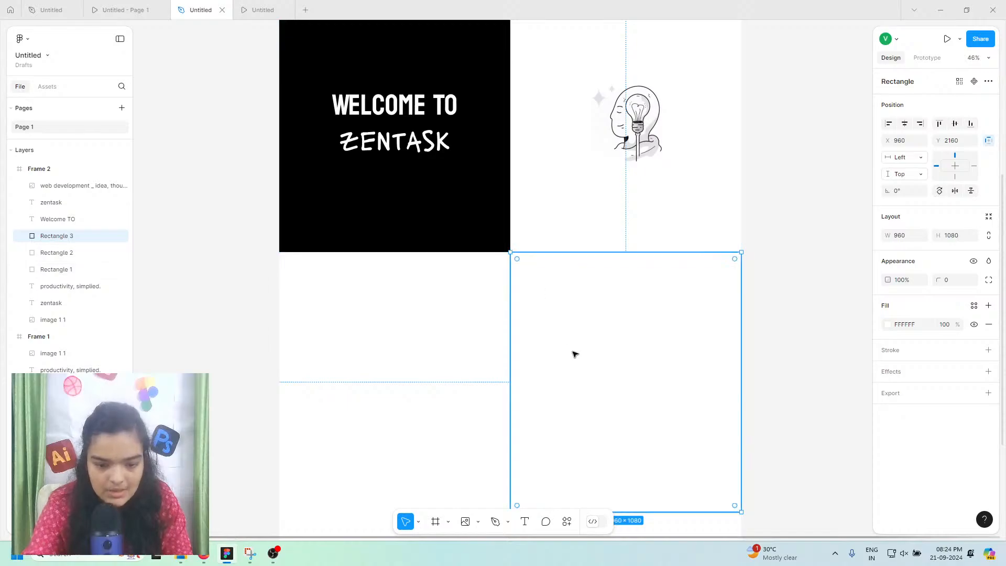
Step: Draw a text box about 588 × 350 in the lower white panel and paste the copied paragraph matching its style
{"action": "left_click", "coordinate": [791, 233]}
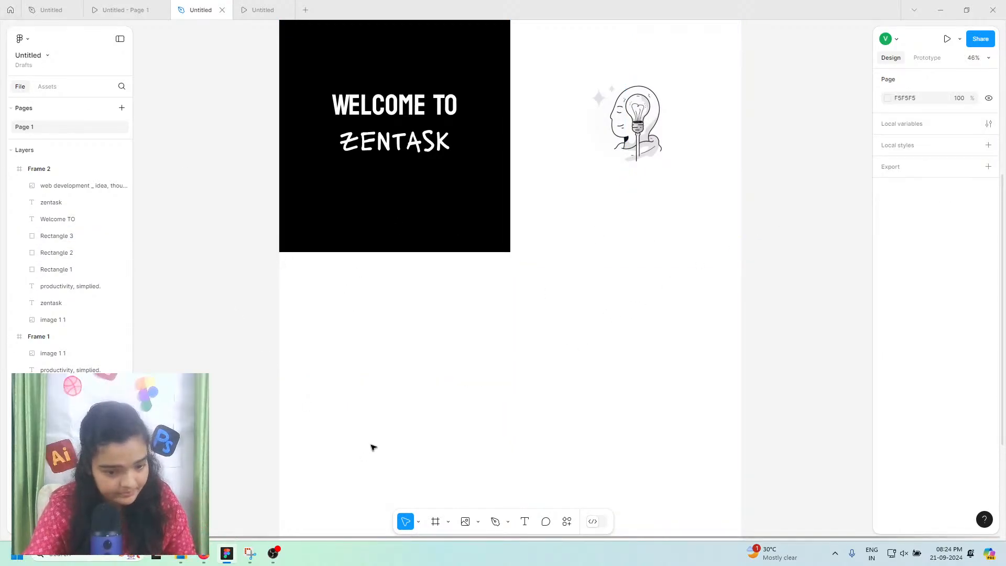
{"action": "left_click", "coordinate": [524, 520]}
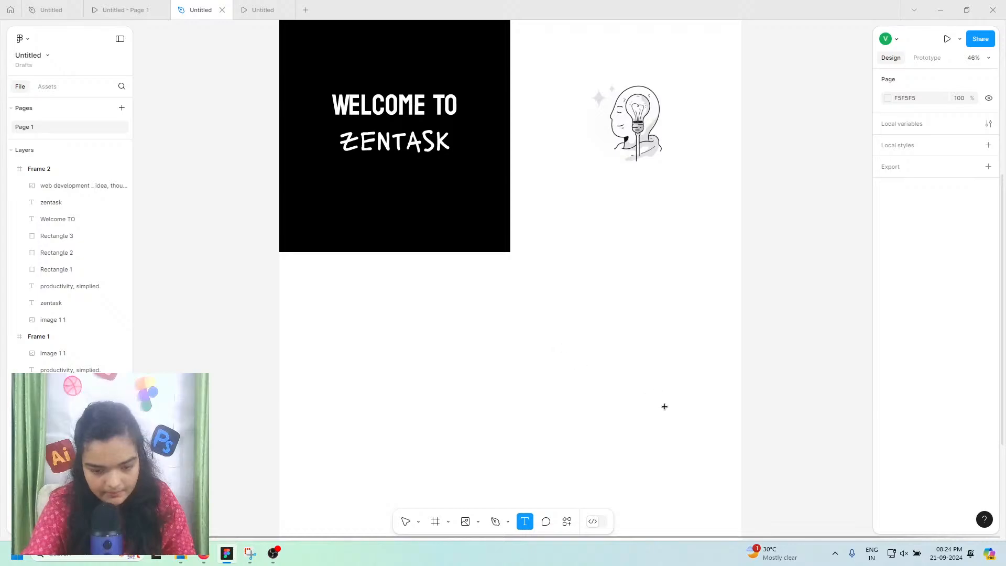
{"action": "left_click_drag", "start_coordinate": [554, 332], "coordinate": [696, 417]}
{"action": "right_click", "coordinate": [624, 358]}
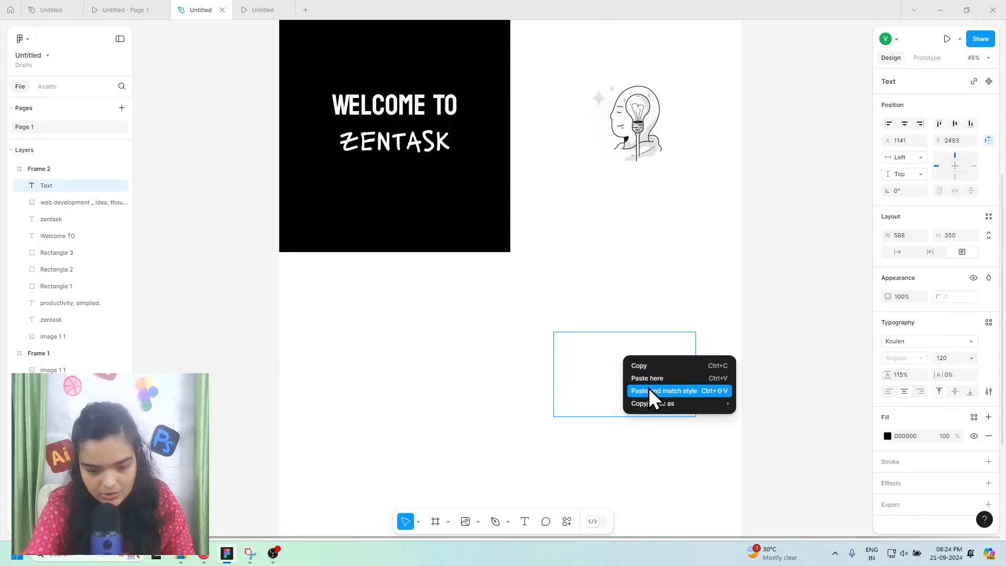
{"action": "left_click", "coordinate": [649, 392]}
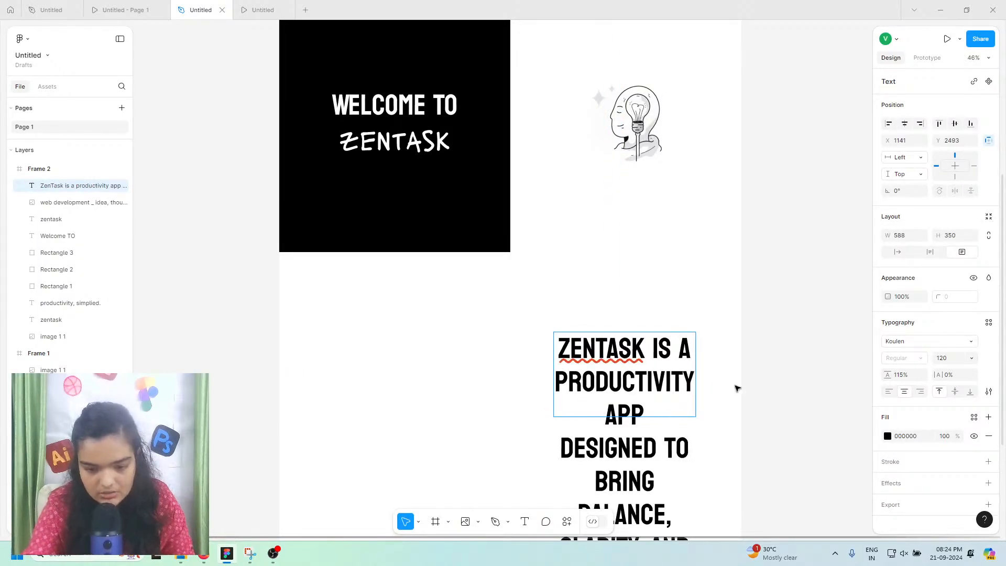
{"action": "key", "text": "Escape"}
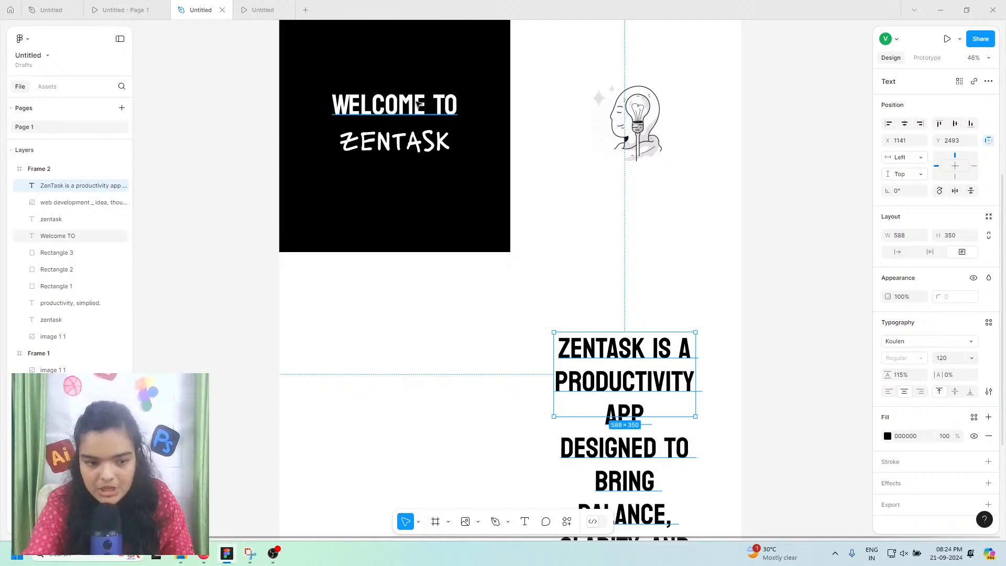
Step: Set the paragraph's font size to 64, move and widen its box to about 682 at X 1058, Y 2421, and right-align the text
{"action": "scroll", "coordinate": [732, 407], "scroll_direction": "down", "scroll_amount": 3}
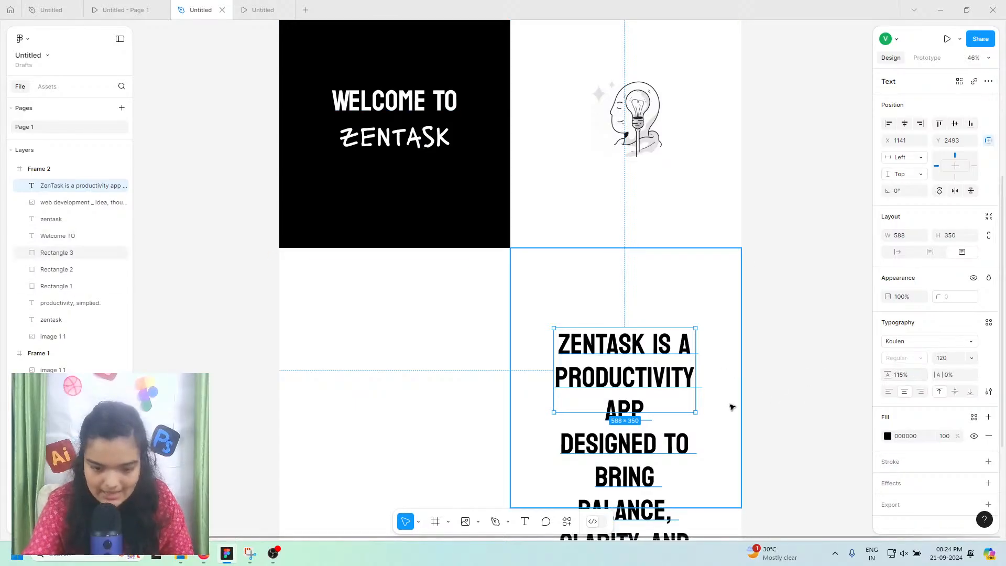
{"action": "scroll", "coordinate": [733, 340], "scroll_direction": "up", "scroll_amount": 3}
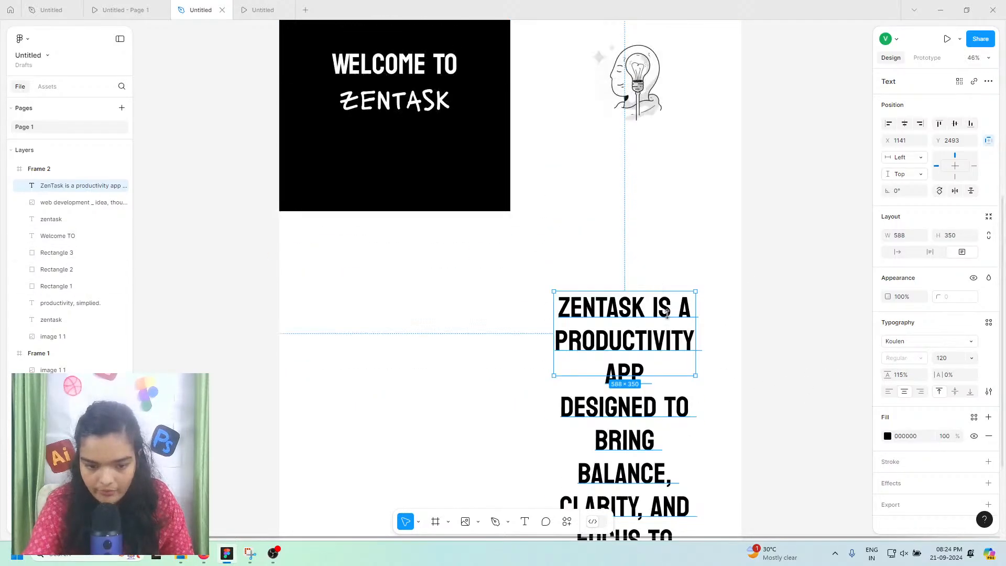
{"action": "left_click", "coordinate": [968, 357]}
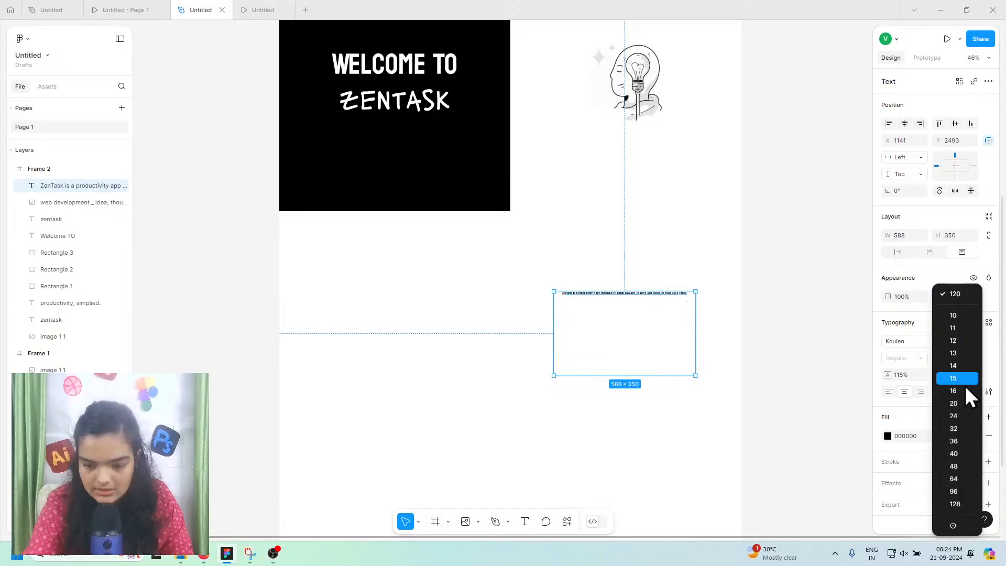
{"action": "left_click", "coordinate": [955, 486]}
{"action": "left_click_drag", "start_coordinate": [573, 326], "coordinate": [538, 298]}
{"action": "left_click", "coordinate": [920, 392]}
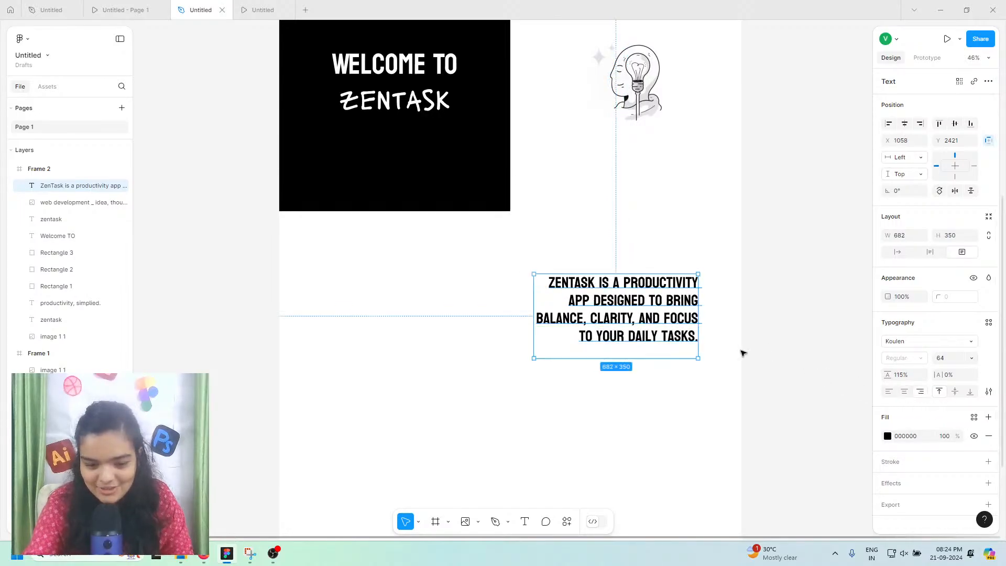
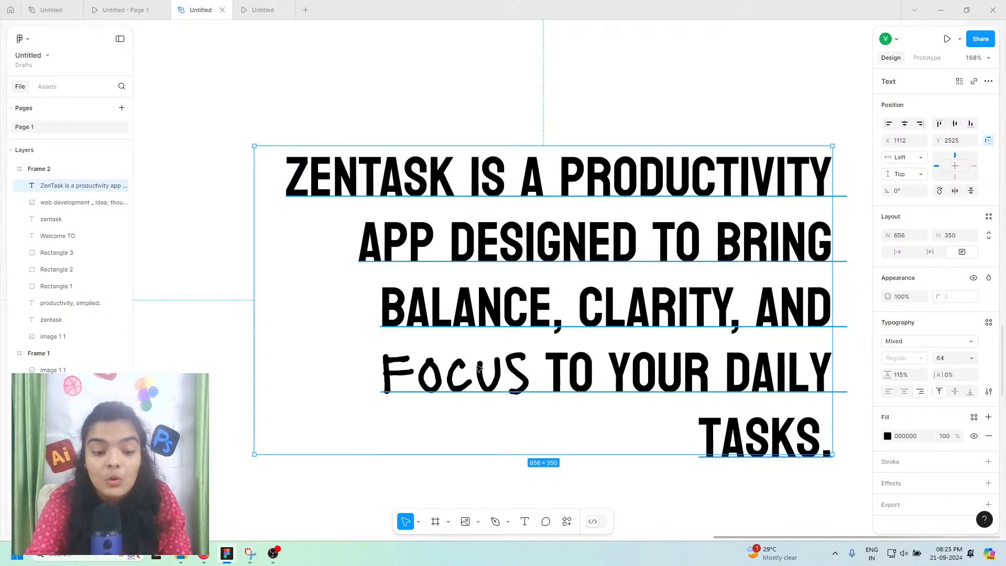
Step: Widen the paragraph's text box to 688 so it wraps onto four lines, and shift it to X 1081
{"action": "left_click_drag", "start_coordinate": [253, 268], "coordinate": [225, 266]}
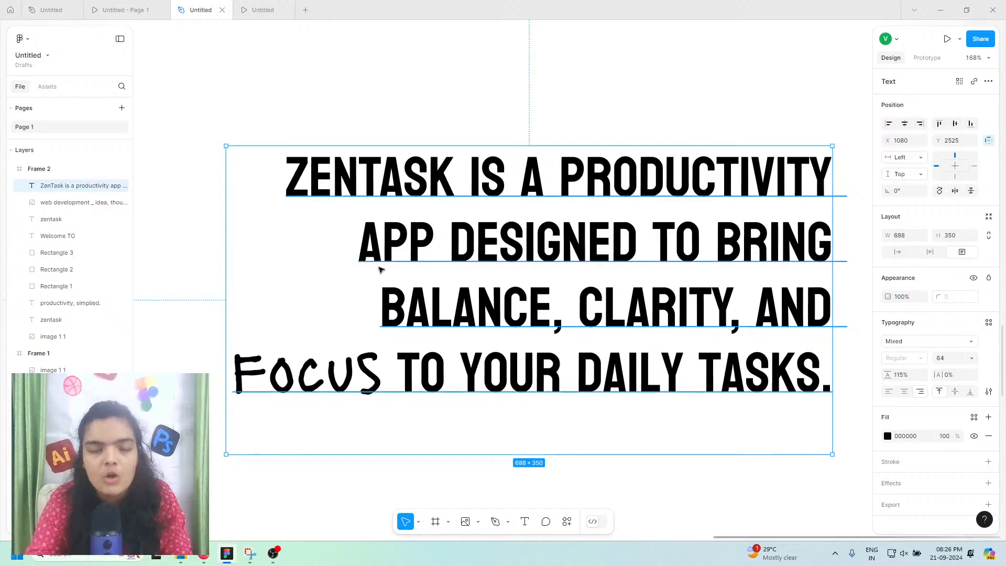
{"action": "scroll", "coordinate": [380, 269], "scroll_direction": "down", "scroll_amount": 5}
{"action": "scroll", "coordinate": [379, 269], "scroll_direction": "left", "scroll_amount": 2}
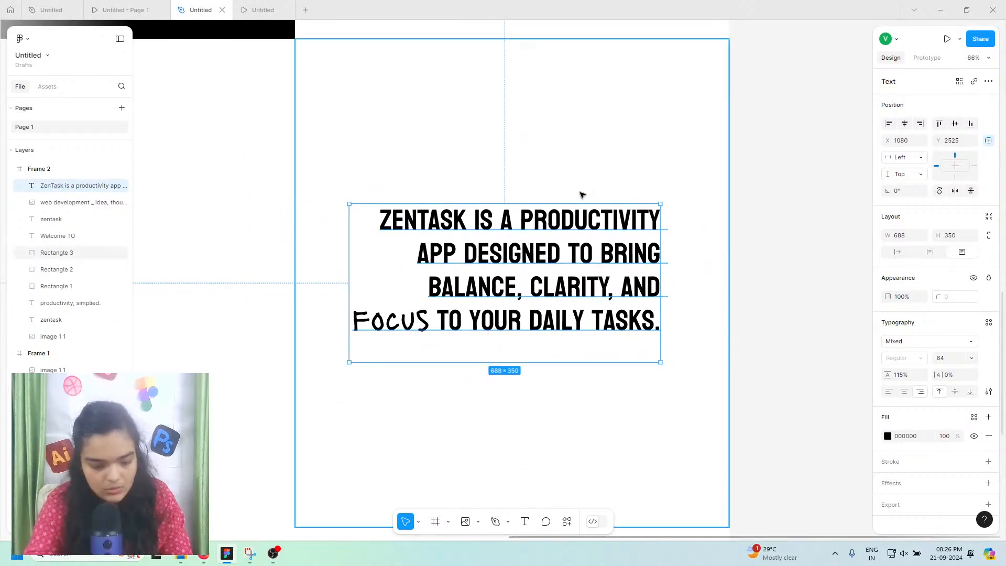
{"action": "key", "text": "alt"}
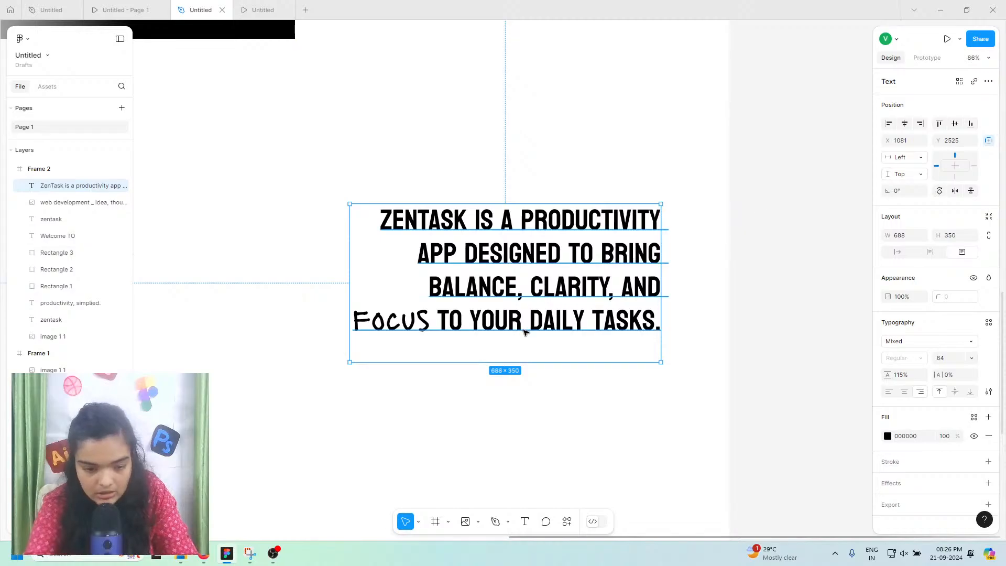
Step: Set the ZenTask paragraph's text box to auto height, keeping its 688 width
{"action": "double_click", "coordinate": [627, 327]}
{"action": "left_click", "coordinate": [657, 326]}
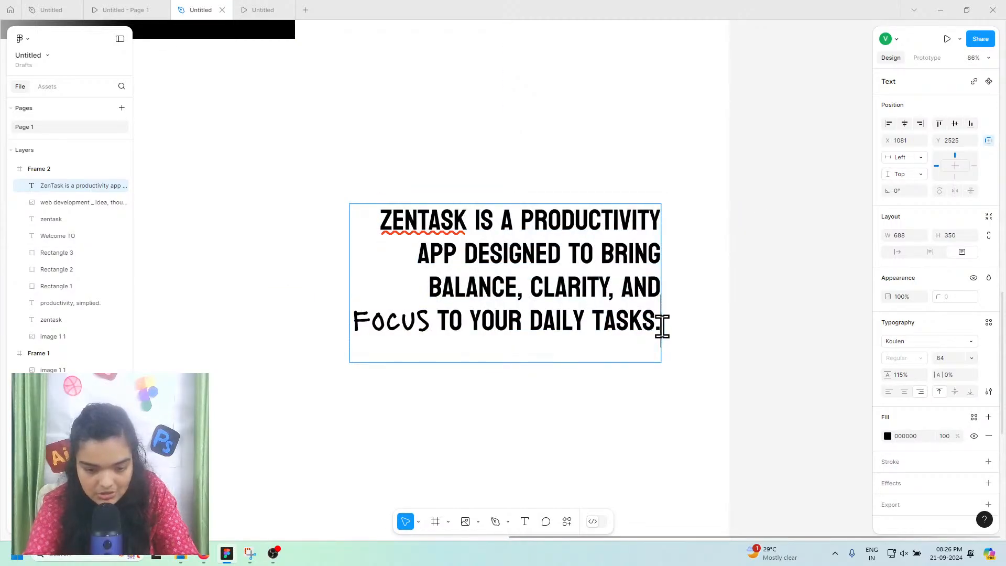
{"action": "key", "text": "Escape"}
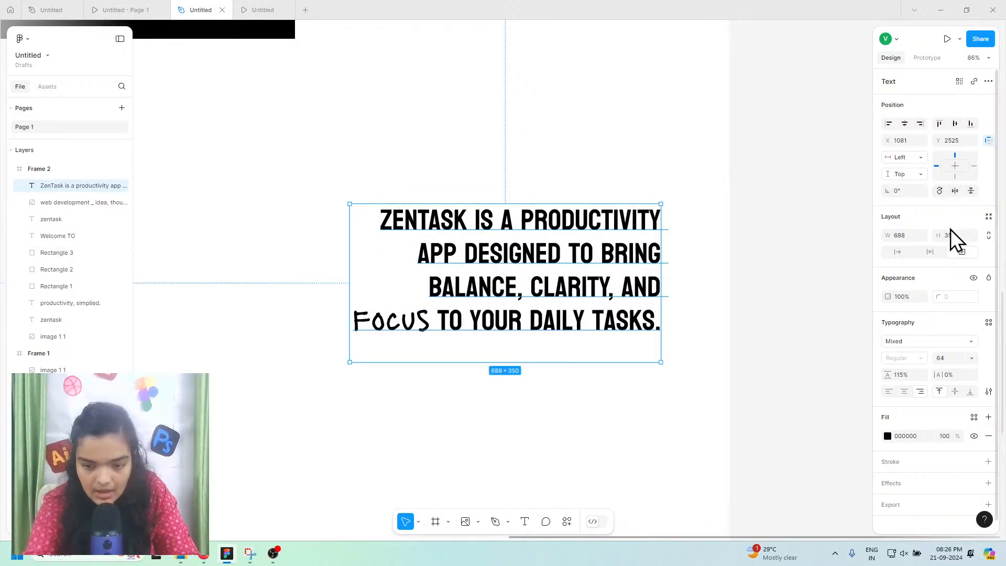
{"action": "left_click", "coordinate": [936, 253]}
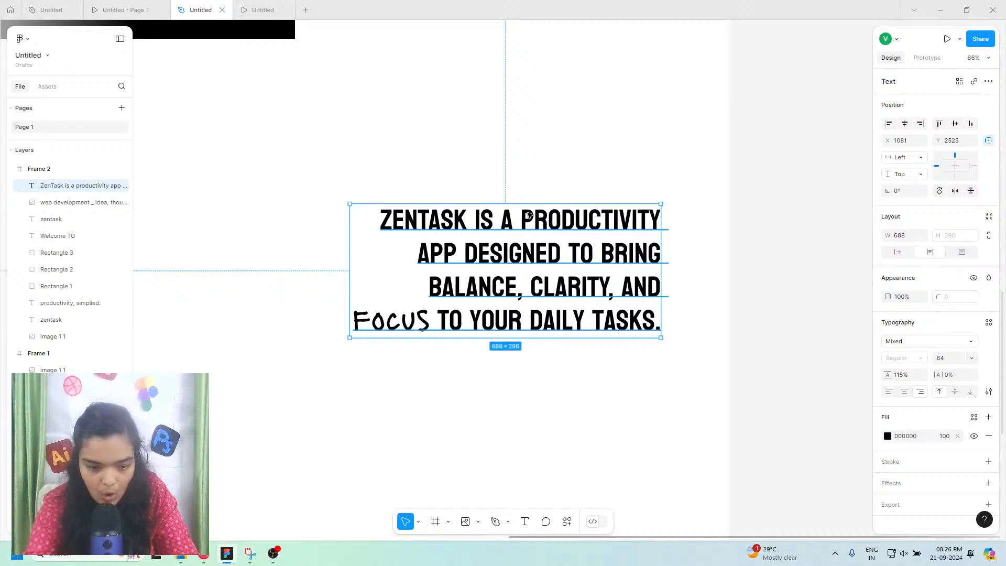
Step: Nudge the paragraph horizontally to X 1096 so its side margins in the white panel are equal at 136
{"action": "key", "text": "Right"}
{"action": "key", "text": "Right"}
{"action": "key", "text": "Right"}
{"action": "key", "text": "Right"}
{"action": "key", "text": "Right"}
{"action": "key", "text": "Right"}
{"action": "key", "text": "Right"}
{"action": "key", "text": "Right"}
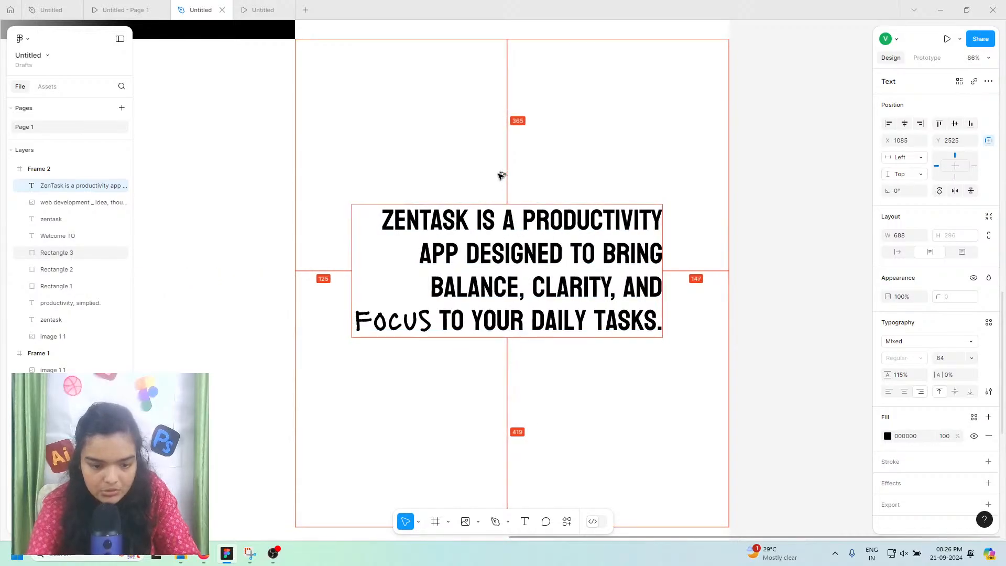
{"action": "key", "text": "Right"}
{"action": "key", "text": "Right"}
{"action": "key", "text": "Right"}
{"action": "key", "text": "Right"}
{"action": "key", "text": "Right"}
{"action": "key", "text": "Right"}
{"action": "key", "text": "Right"}
{"action": "key", "text": "Right"}
{"action": "key", "text": "Right"}
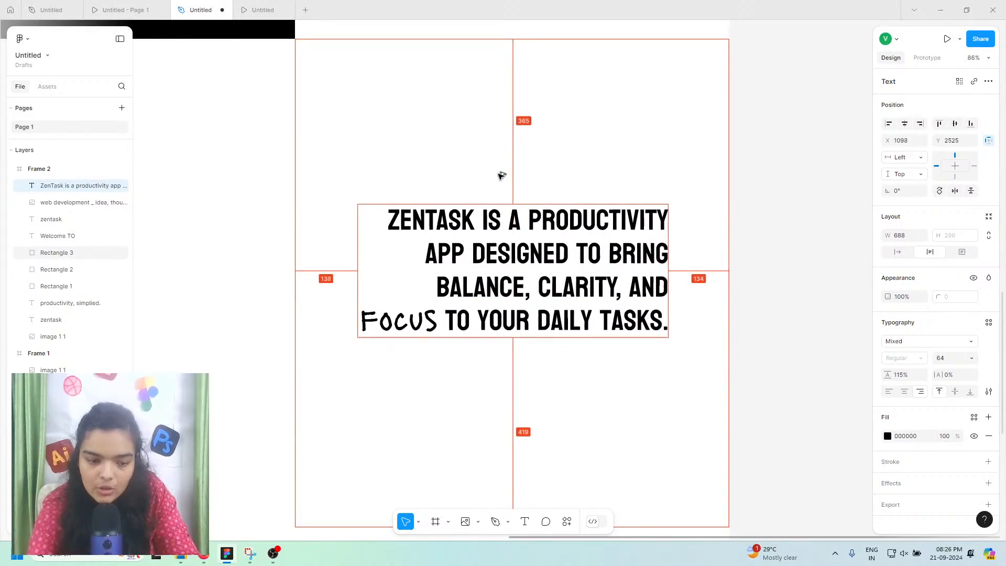
{"action": "key", "text": "Left"}
{"action": "key", "text": "Left"}
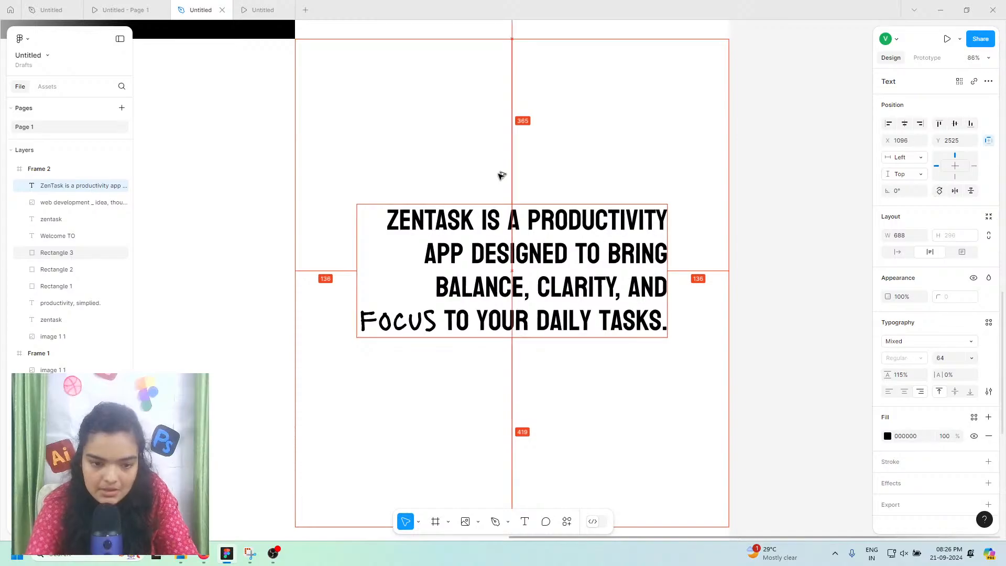
Step: Nudge the paragraph down to Y 2552 so the gaps above and below it in the white panel are equal at 392
{"action": "key", "text": "Down"}
{"action": "key", "text": "Down"}
{"action": "key", "text": "Down"}
{"action": "key", "text": "Down"}
{"action": "key", "text": "Down"}
{"action": "key", "text": "Down"}
{"action": "key", "text": "Down"}
{"action": "key", "text": "Down"}
{"action": "key", "text": "Down"}
{"action": "key", "text": "Down"}
{"action": "key", "text": "Down"}
{"action": "key", "text": "Down"}
{"action": "key", "text": "Down"}
{"action": "key", "text": "Down"}
{"action": "key", "text": "Down"}
{"action": "key", "text": "Down"}
{"action": "key", "text": "Down"}
{"action": "key", "text": "Down"}
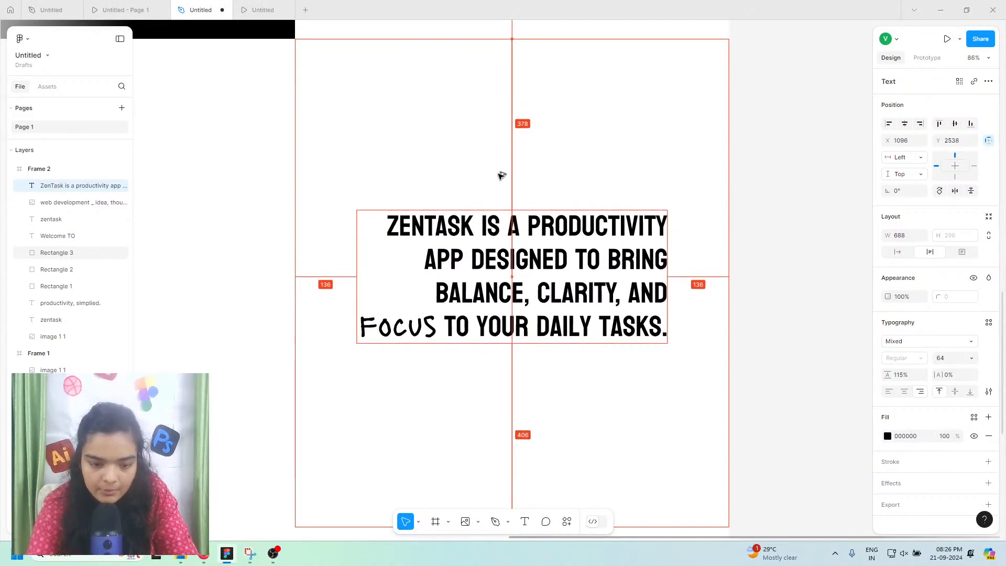
{"action": "key", "text": "Down"}
{"action": "key", "text": "Down"}
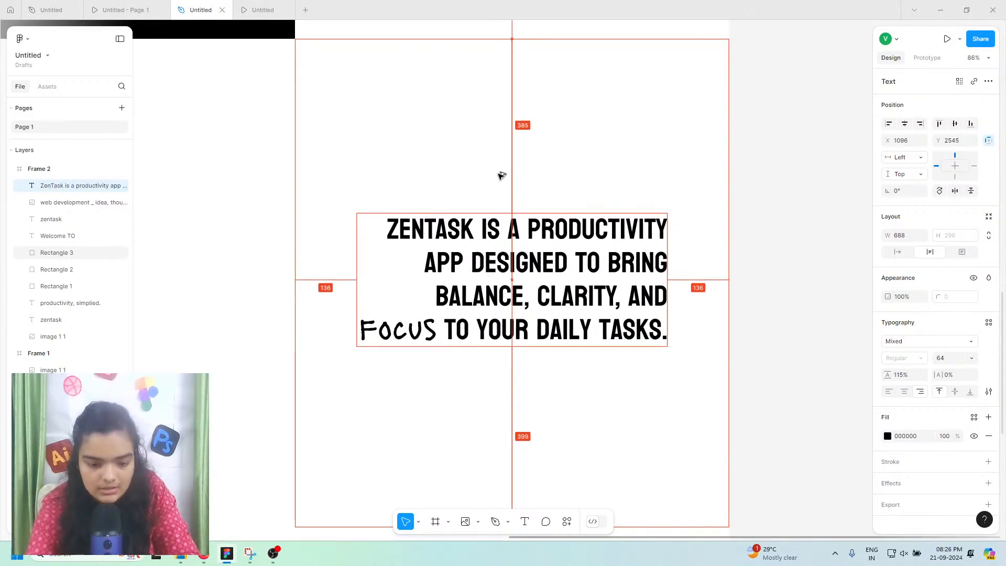
{"action": "key", "text": "Down"}
{"action": "key", "text": "Down"}
{"action": "key", "text": "Down"}
{"action": "key", "text": "Down"}
{"action": "key", "text": "Down"}
{"action": "key", "text": "Down"}
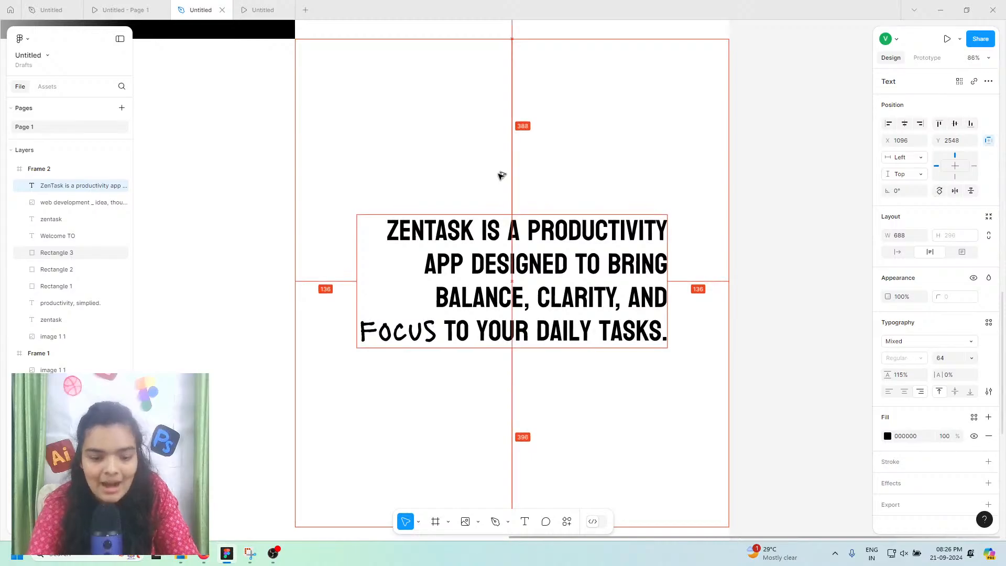
{"action": "key", "text": "Down"}
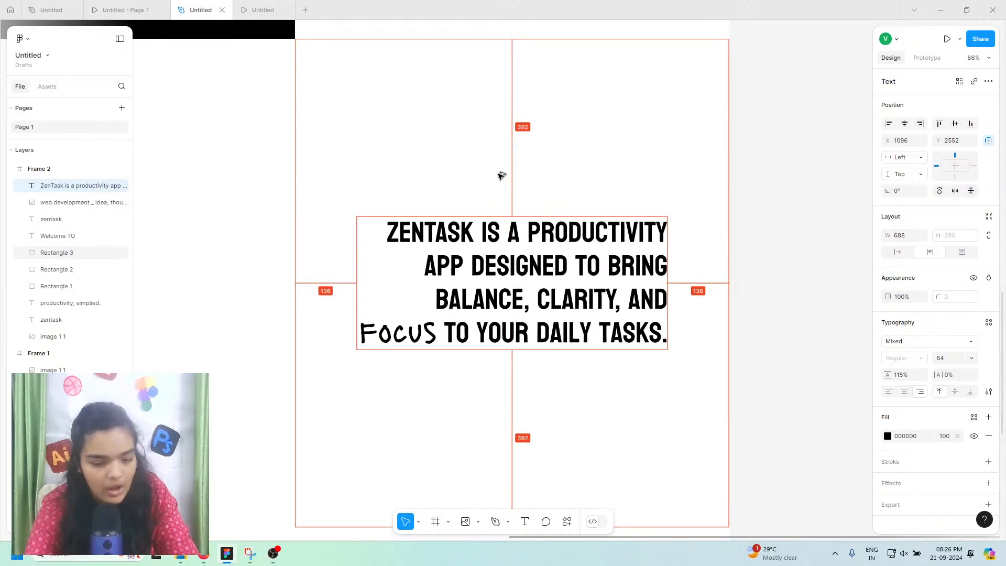
{"action": "scroll", "coordinate": [483, 188], "scroll_direction": "left", "scroll_amount": 2}
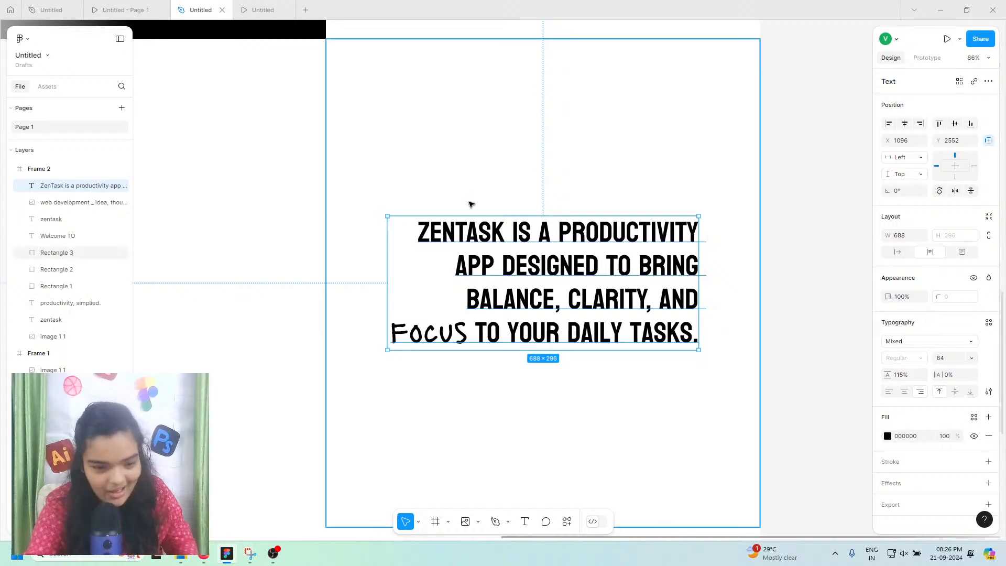
Step: Check the illustration beside the paragraph in the reference prototype and download image 2.png from the saas folder in Google Drive
{"action": "left_click", "coordinate": [161, 7]}
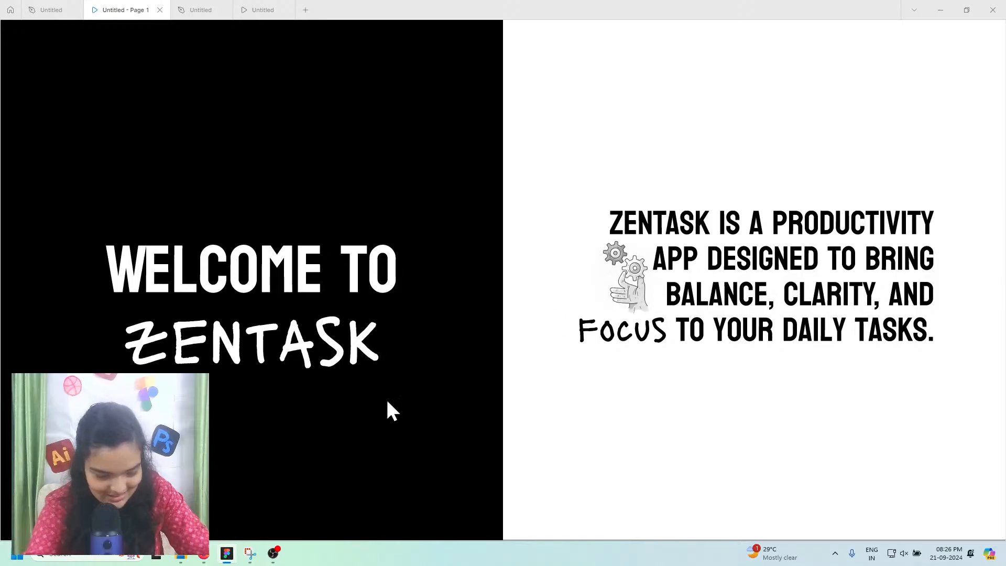
{"action": "key", "text": "alt+Tab"}
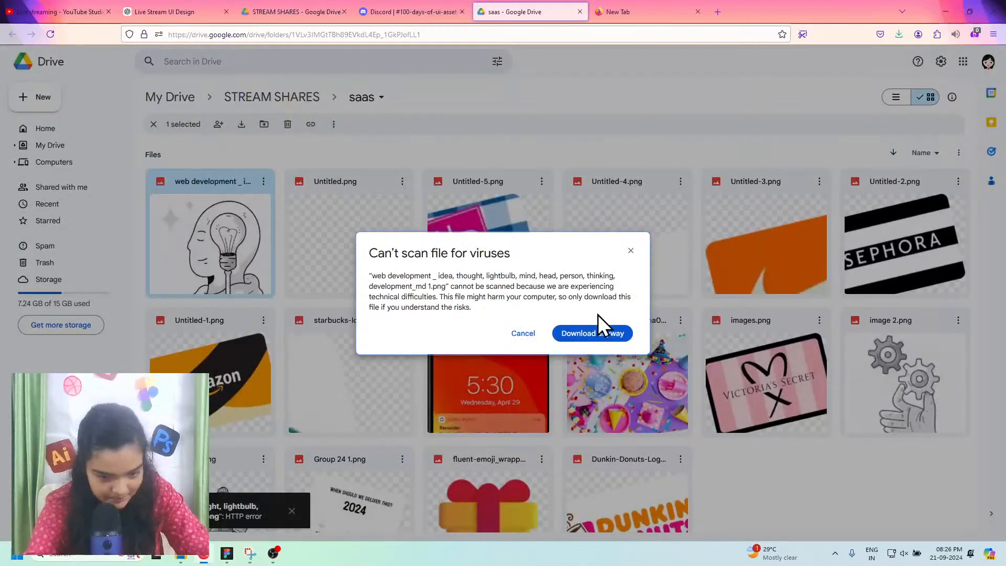
{"action": "left_click", "coordinate": [630, 252]}
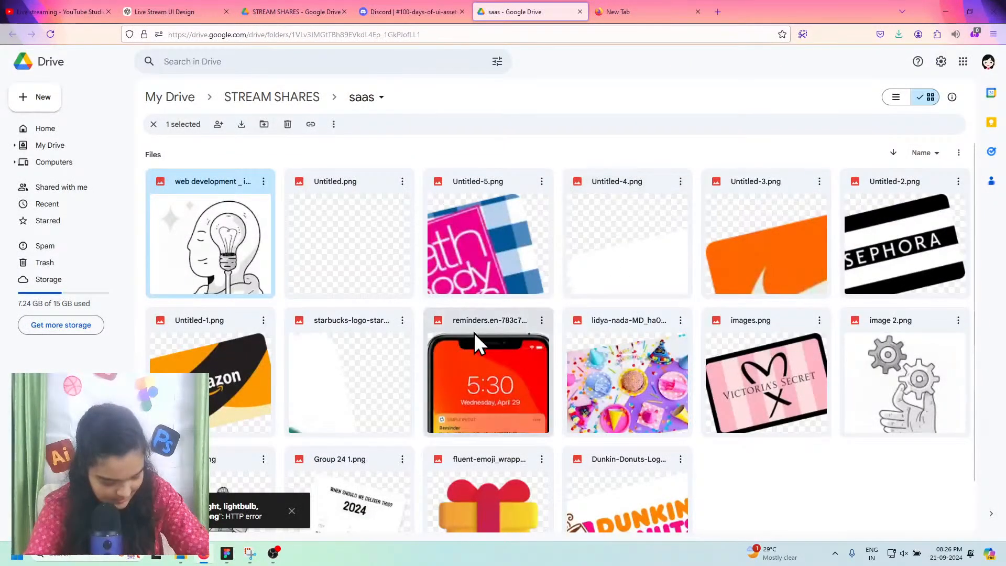
{"action": "left_click", "coordinate": [958, 320]}
{"action": "left_click", "coordinate": [854, 379]}
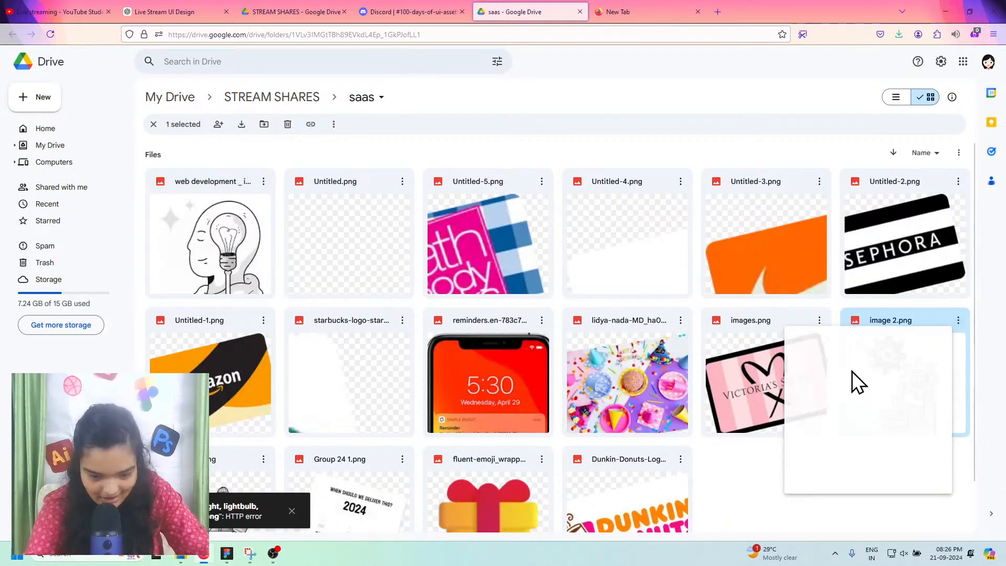
Step: Return to the working Figma file and load image 2 from Downloads for placement
{"action": "left_click", "coordinate": [943, 11]}
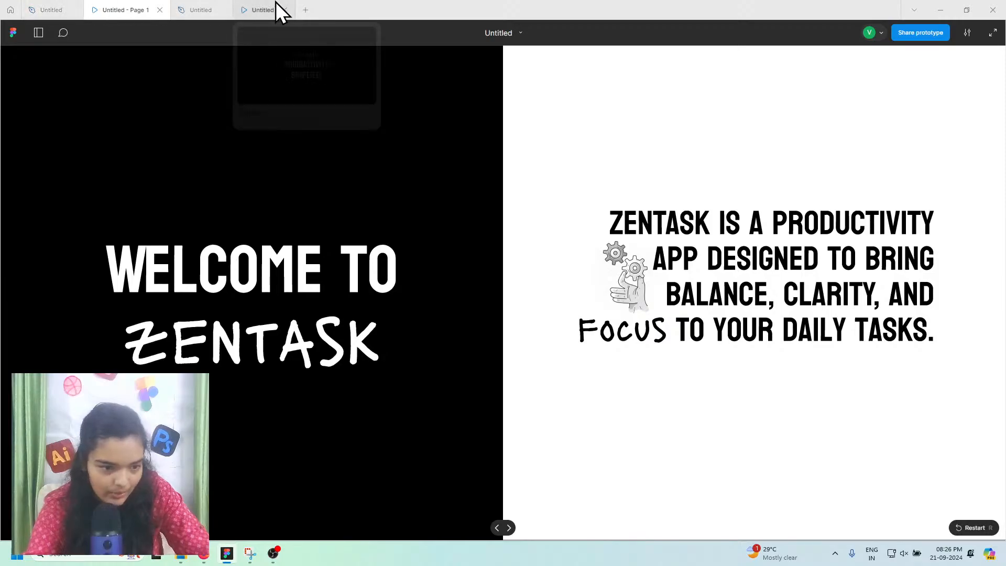
{"action": "left_click", "coordinate": [279, 9]}
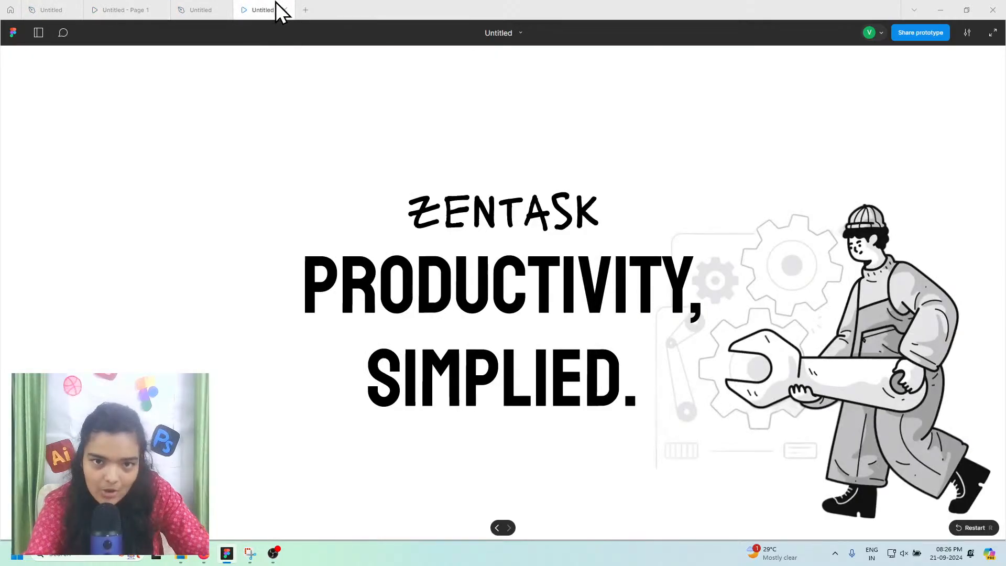
{"action": "left_click", "coordinate": [190, 10]}
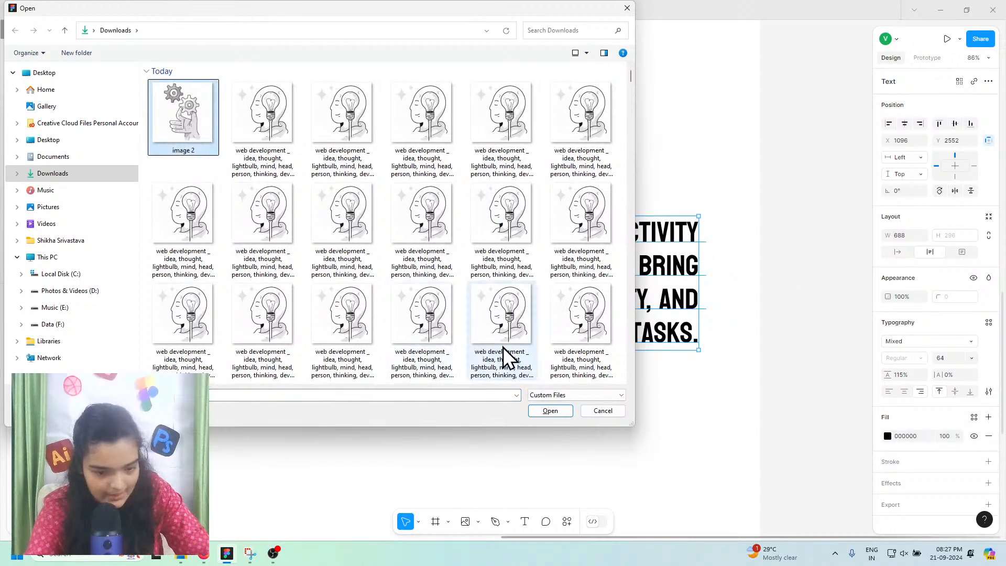
{"action": "left_click", "coordinate": [542, 410]}
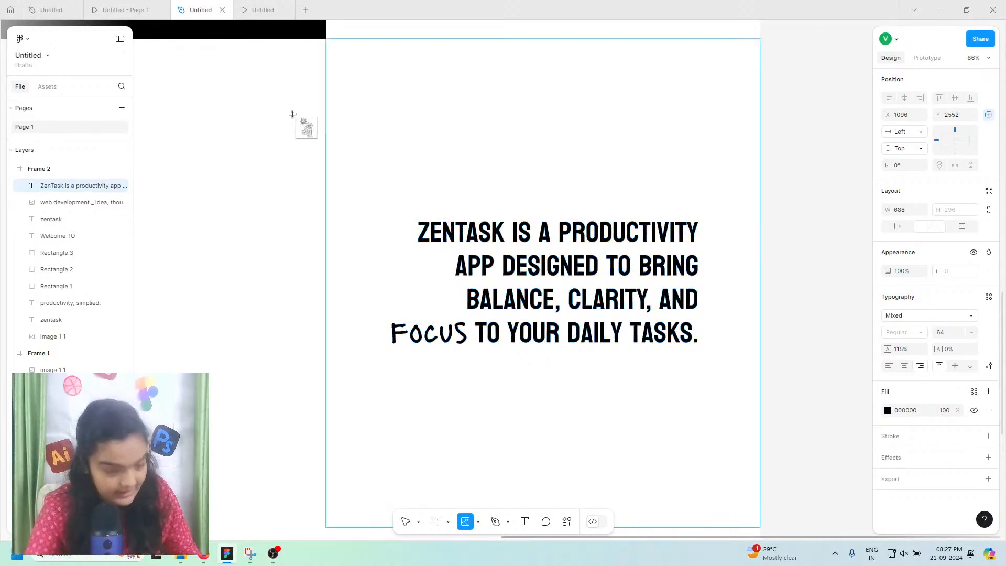
Step: Examine the reference prototype's scrolling sections from the hero down to the Explore button, and return to the working file
{"action": "left_click", "coordinate": [99, 10]}
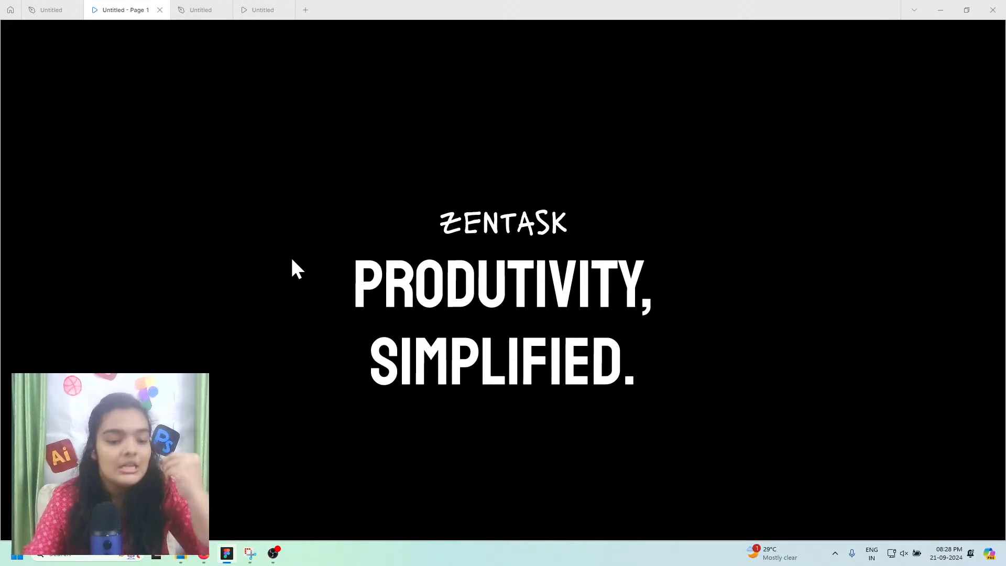
{"action": "scroll", "coordinate": [669, 373], "scroll_direction": "down", "scroll_amount": 4}
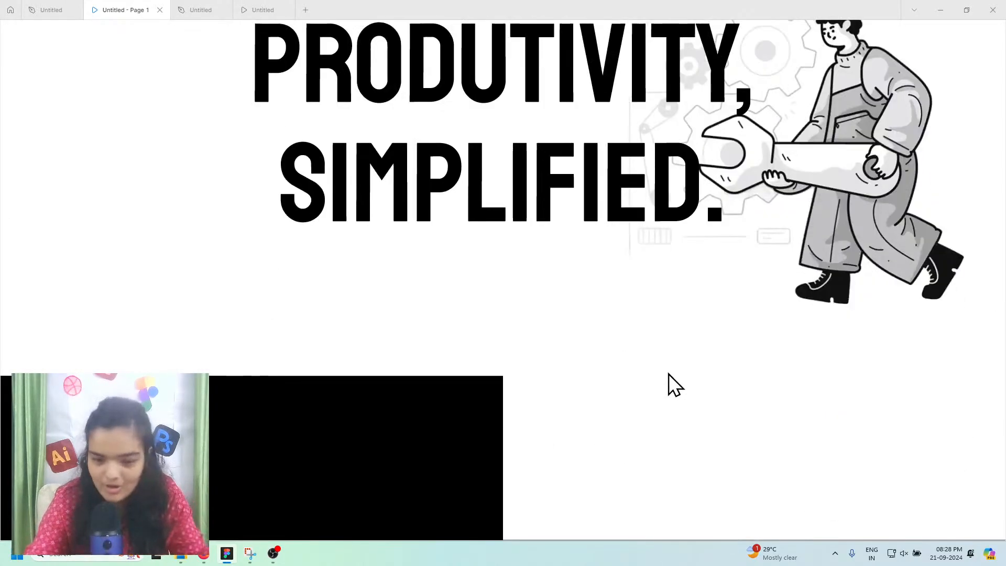
{"action": "scroll", "coordinate": [666, 377], "scroll_direction": "down", "scroll_amount": 7}
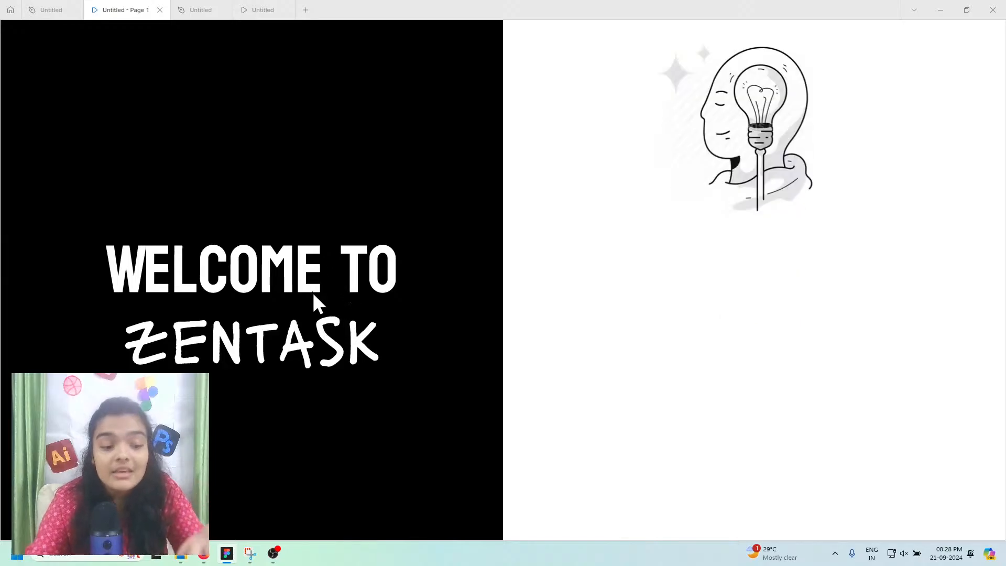
{"action": "scroll", "coordinate": [335, 331], "scroll_direction": "down", "scroll_amount": 12}
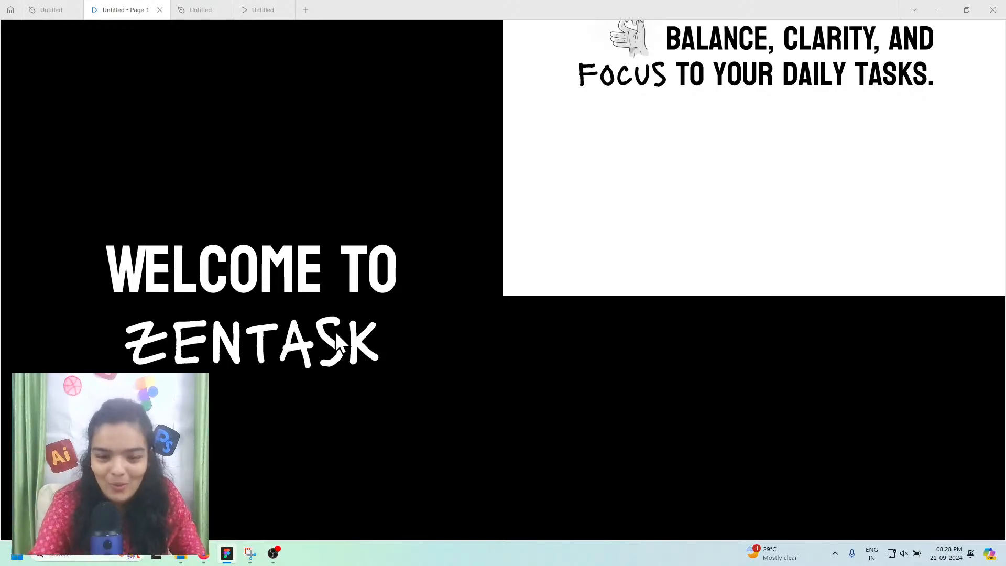
{"action": "scroll", "coordinate": [335, 331], "scroll_direction": "down", "scroll_amount": 8}
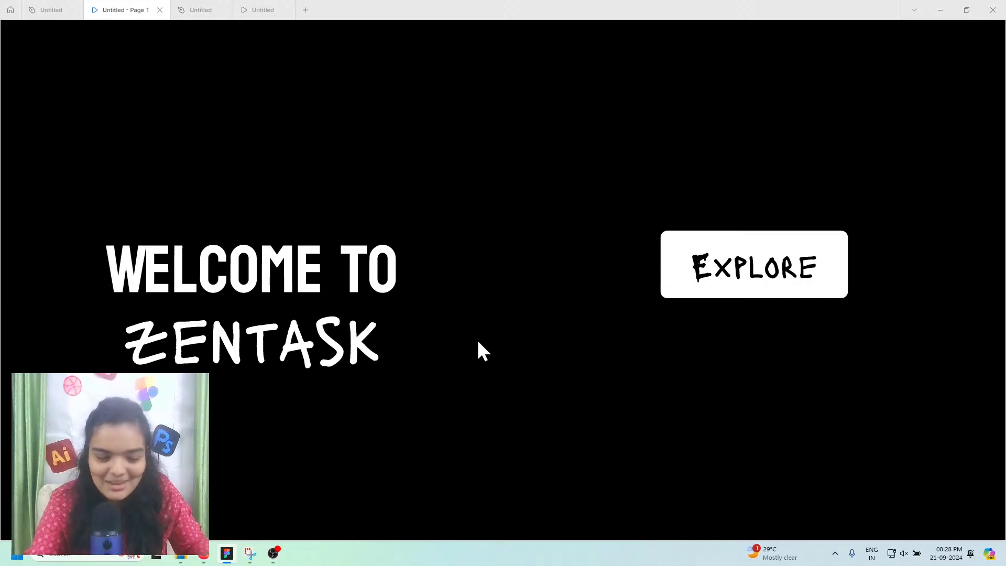
{"action": "scroll", "coordinate": [496, 350], "scroll_direction": "up", "scroll_amount": 5}
{"action": "scroll", "coordinate": [577, 352], "scroll_direction": "down", "scroll_amount": 4}
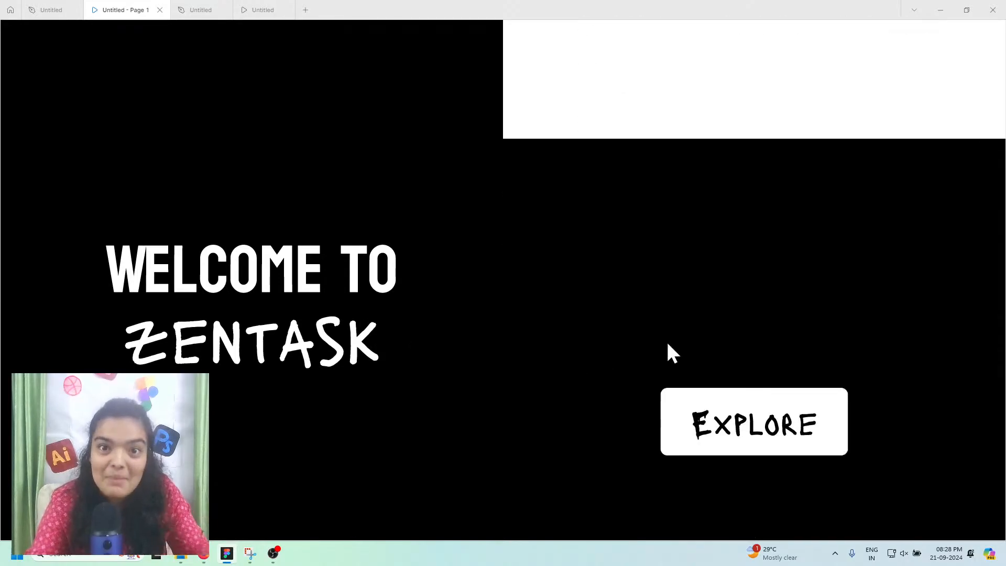
{"action": "scroll", "coordinate": [665, 345], "scroll_direction": "down", "scroll_amount": 1}
{"action": "scroll", "coordinate": [497, 330], "scroll_direction": "down", "scroll_amount": 2}
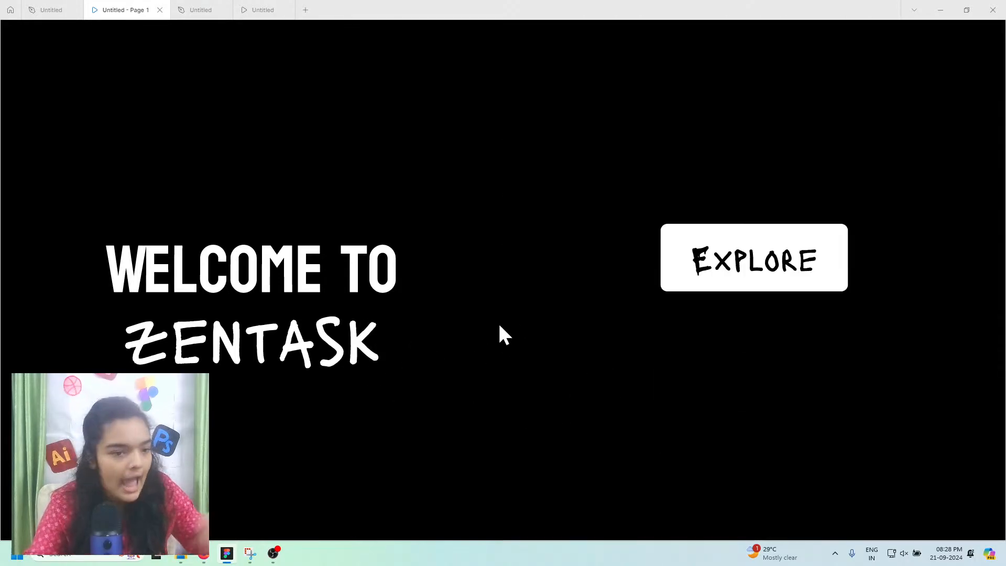
{"action": "left_click", "coordinate": [252, 2]}
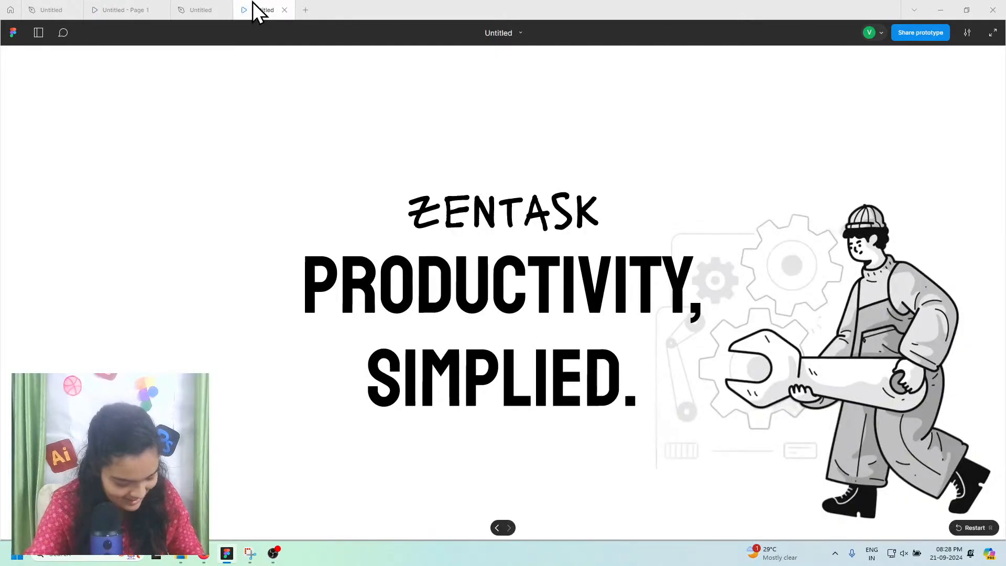
{"action": "left_click", "coordinate": [193, 11]}
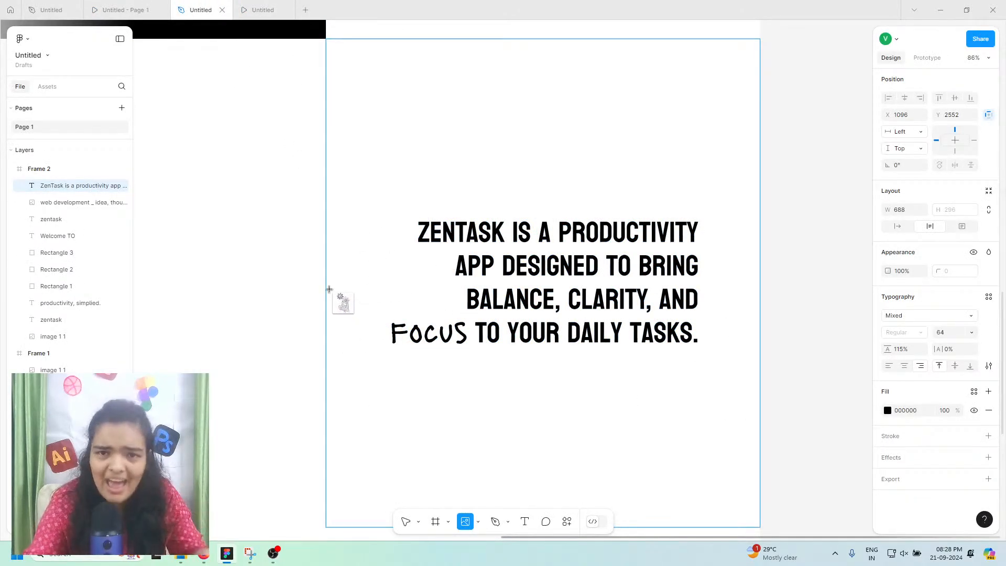
Step: Place the hand-and-gears image at 144 × 144 and move it beside the paragraph's middle lines, at about X 1106, Y 2628
{"action": "left_click", "coordinate": [298, 265]}
{"action": "left_click", "coordinate": [294, 274]}
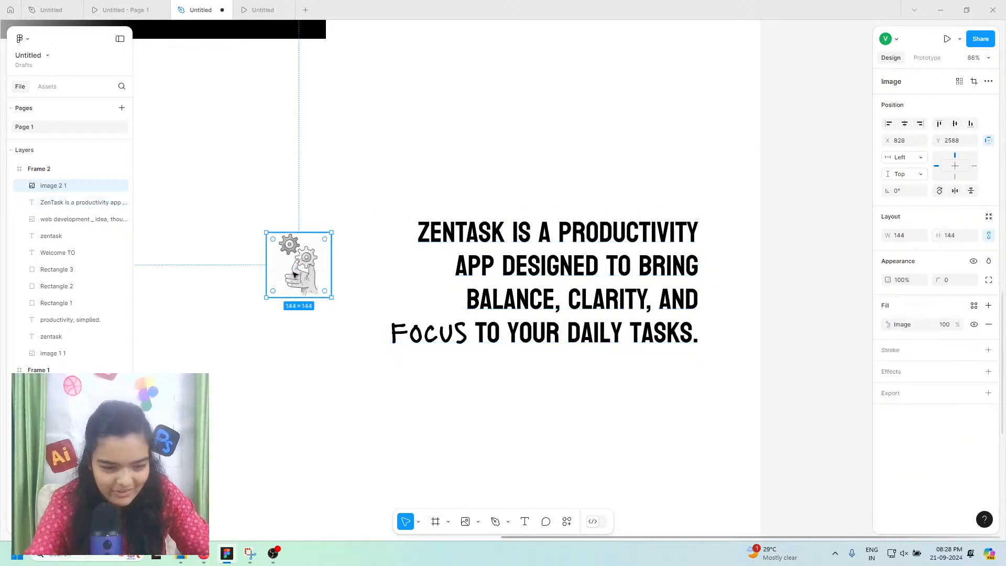
{"action": "left_click_drag", "start_coordinate": [295, 274], "coordinate": [416, 291]}
Step: Try sending the hand-and-gears image behind all other layers, and undo the reordering
{"action": "right_click", "coordinate": [413, 288]}
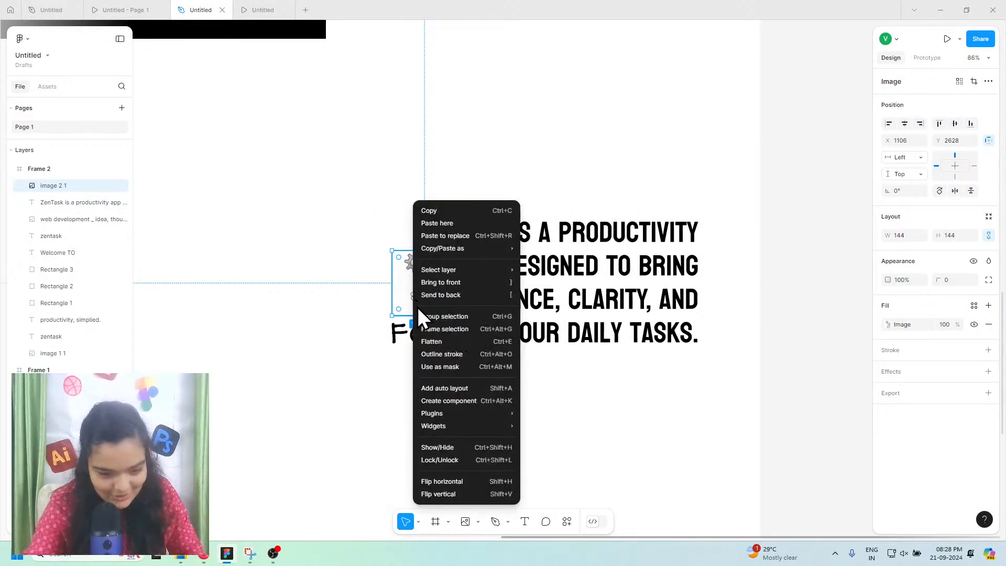
{"action": "left_click", "coordinate": [429, 291]}
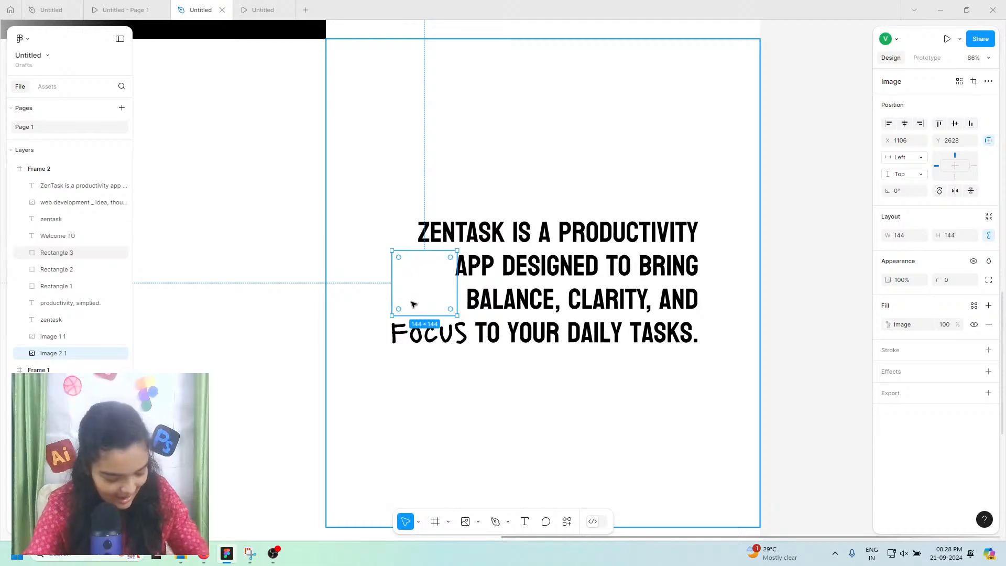
{"action": "key", "text": "ctrl+z"}
Step: Align the hand-and-gears image with the paragraph box's left edge at X 1096, Y 2625, and inspect its fit above "Focus"
{"action": "left_click_drag", "start_coordinate": [417, 297], "coordinate": [411, 297]}
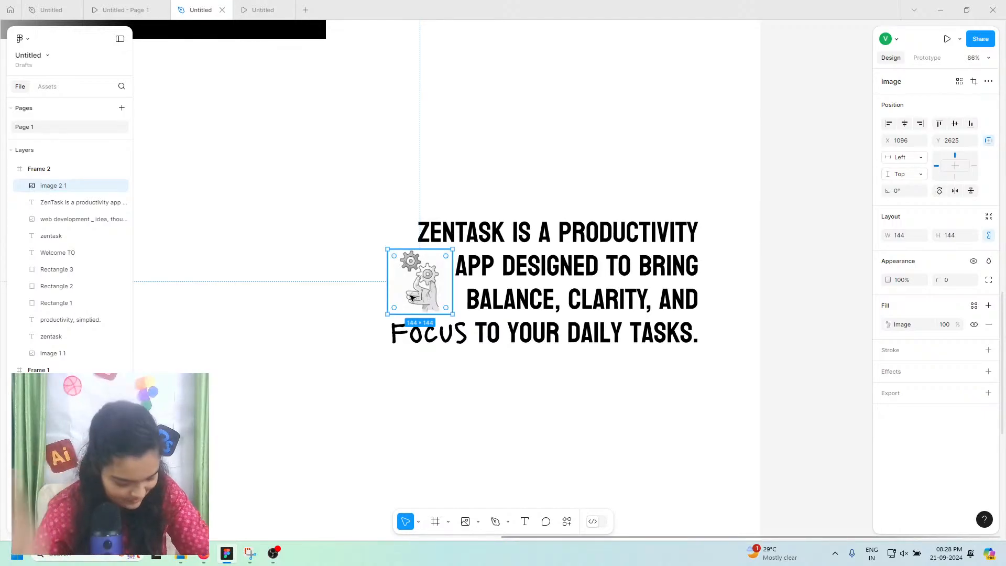
{"action": "scroll", "coordinate": [446, 296], "scroll_direction": "up", "scroll_amount": 1, "text": "ctrl"}
{"action": "scroll", "coordinate": [447, 296], "scroll_direction": "up", "scroll_amount": 2, "text": "ctrl"}
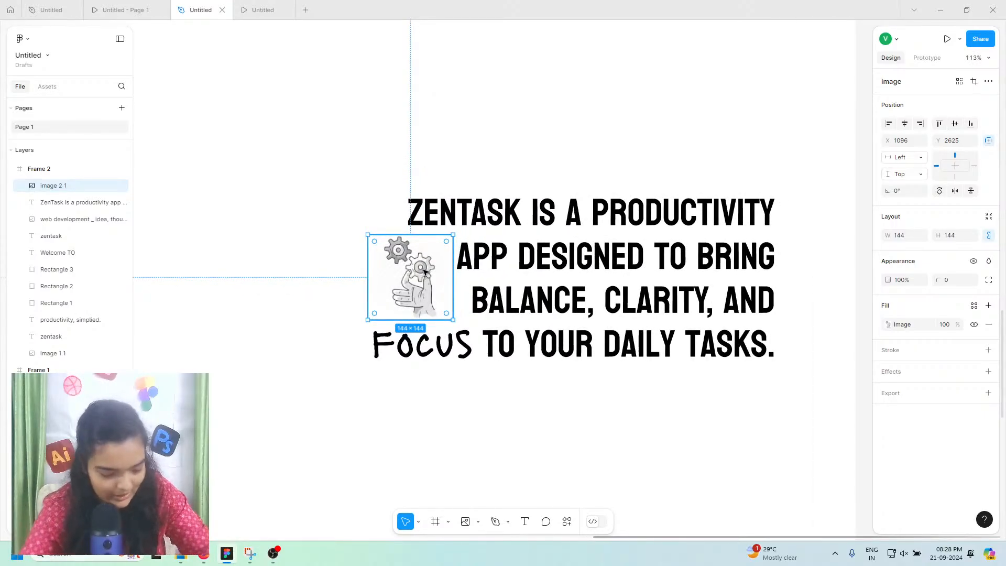
{"action": "scroll", "coordinate": [424, 271], "scroll_direction": "up", "scroll_amount": 5, "text": "ctrl"}
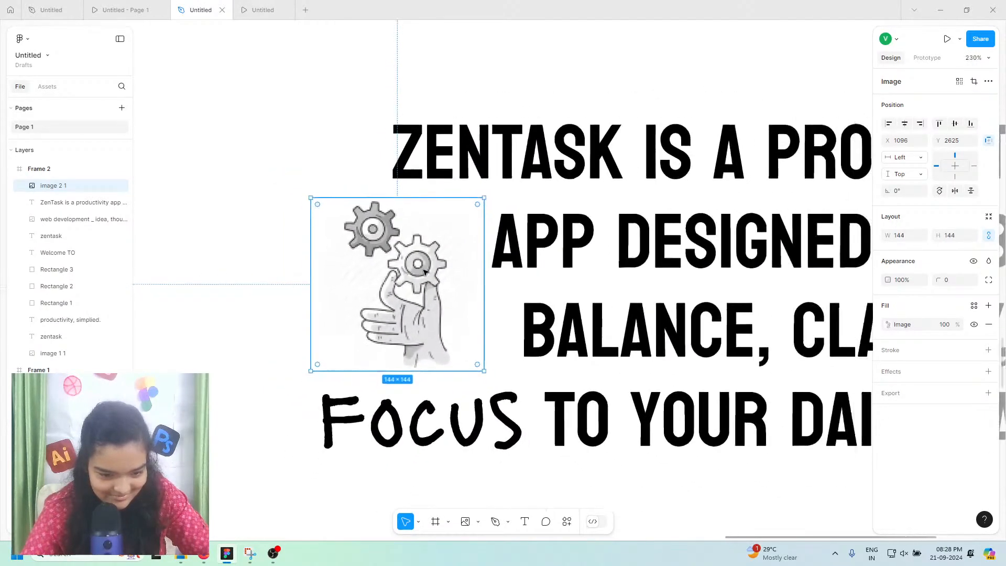
{"action": "scroll", "coordinate": [424, 271], "scroll_direction": "down", "scroll_amount": 5, "text": "ctrl"}
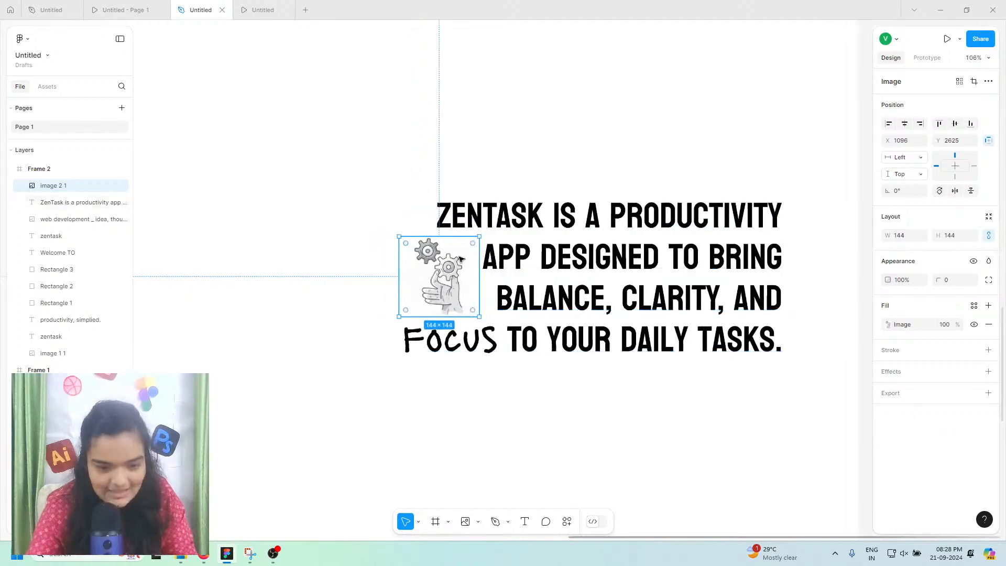
Step: Group the black 960 × 1080 rectangle with its "Welcome to" and "Zentask" texts, and open the group's prototype scroll-behavior settings
{"action": "scroll", "coordinate": [461, 259], "scroll_direction": "down", "scroll_amount": 5, "text": "ctrl"}
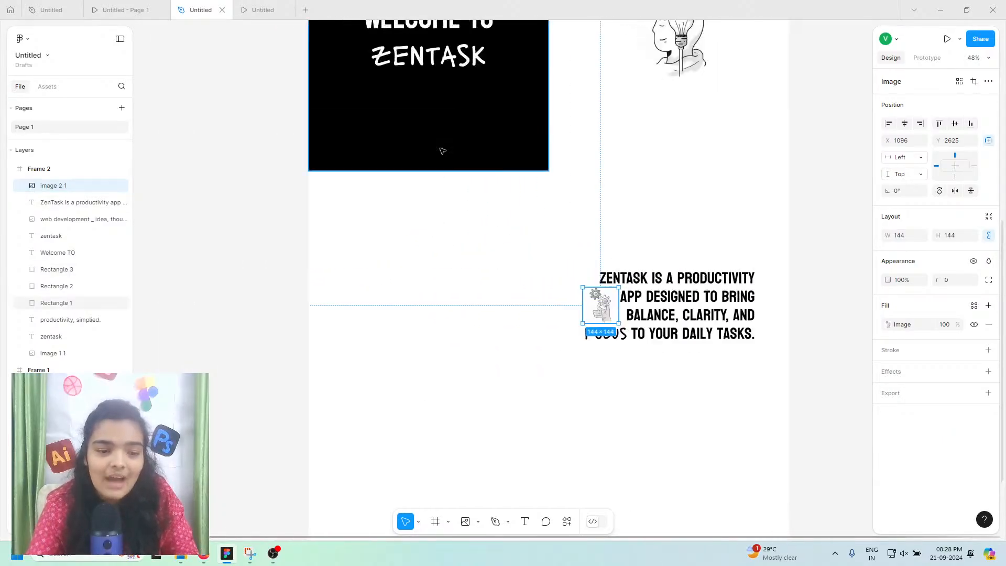
{"action": "scroll", "coordinate": [441, 151], "scroll_direction": "up", "scroll_amount": 2}
{"action": "left_click", "coordinate": [434, 163]}
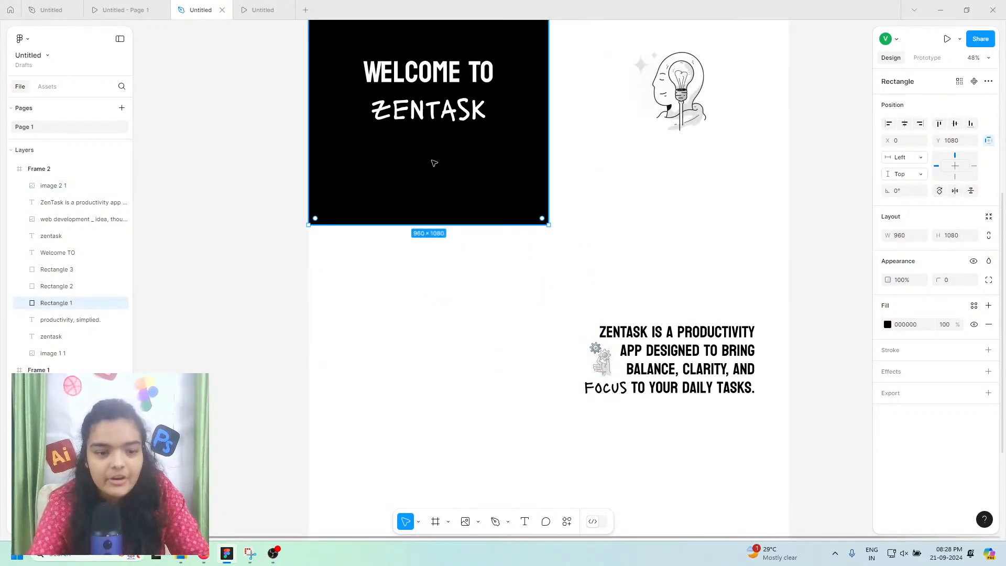
{"action": "scroll", "coordinate": [433, 163], "scroll_direction": "up", "scroll_amount": 2}
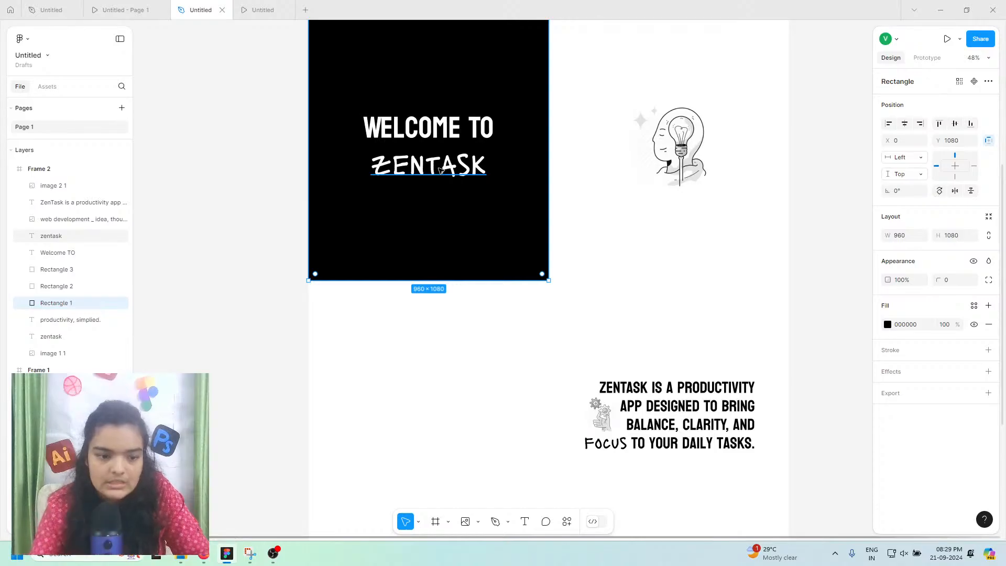
{"action": "left_click", "coordinate": [452, 131], "text": "shift"}
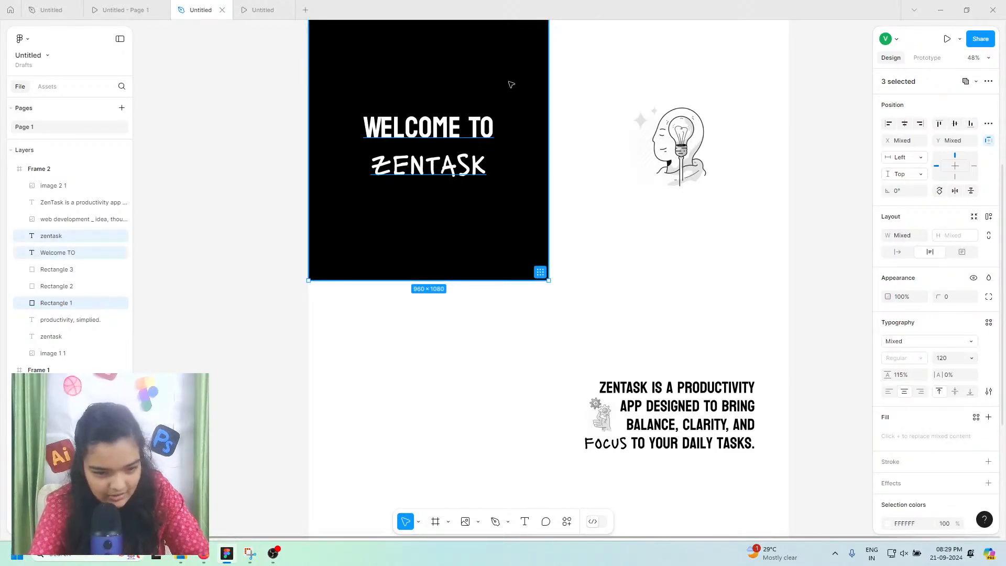
{"action": "left_click", "coordinate": [511, 84], "text": "shift"}
{"action": "left_click", "coordinate": [504, 55], "text": "shift"}
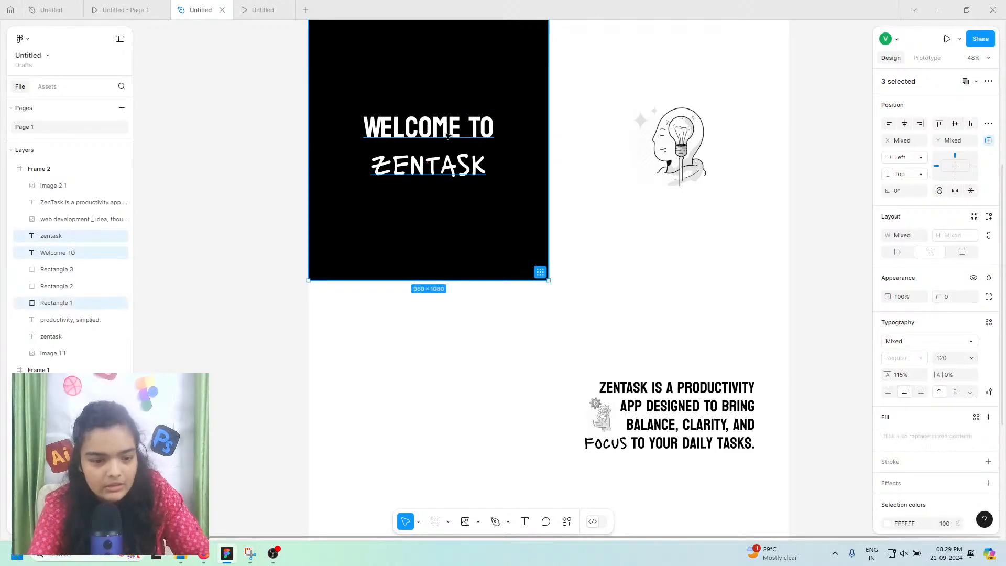
{"action": "key", "text": "ctrl+g"}
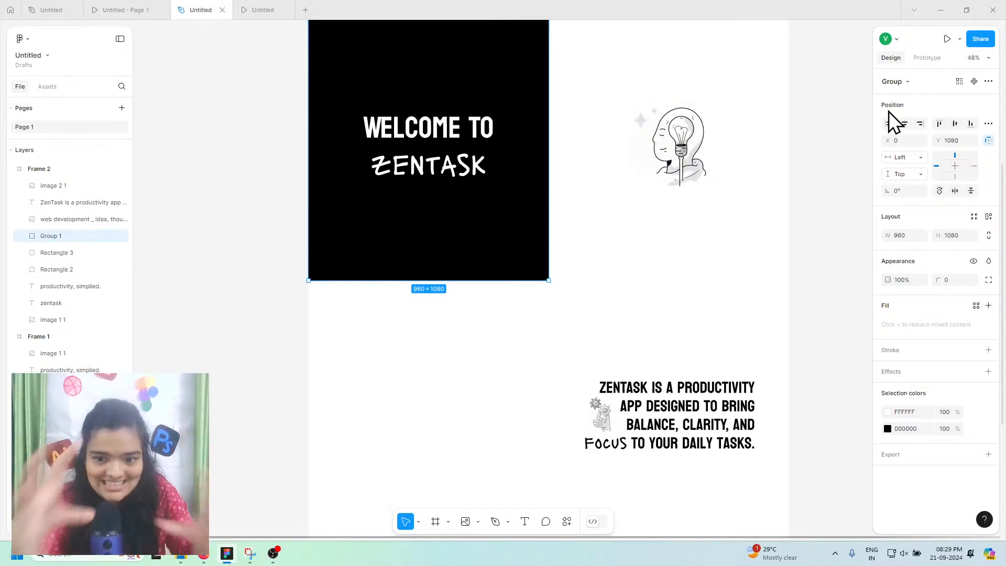
{"action": "left_click", "coordinate": [928, 59]}
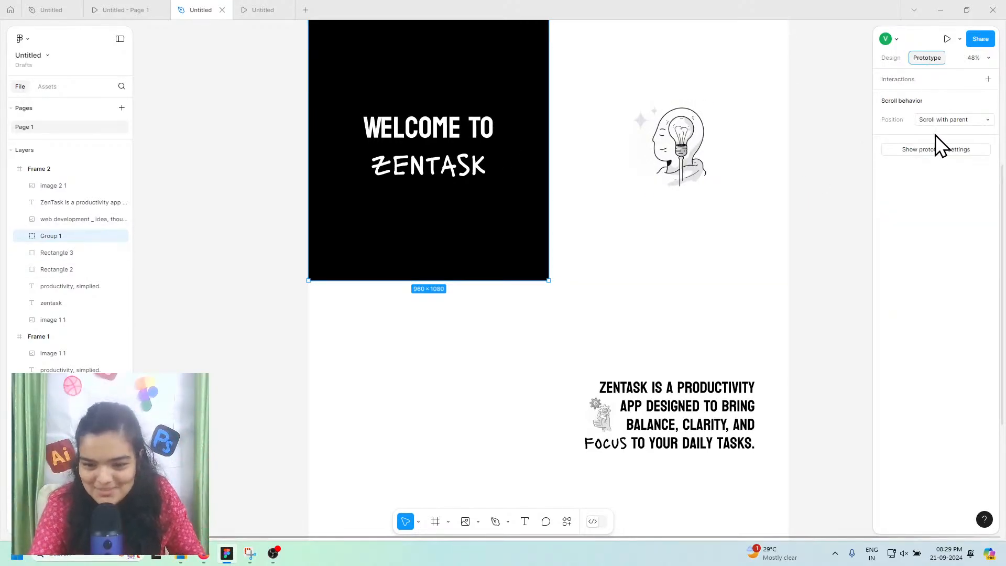
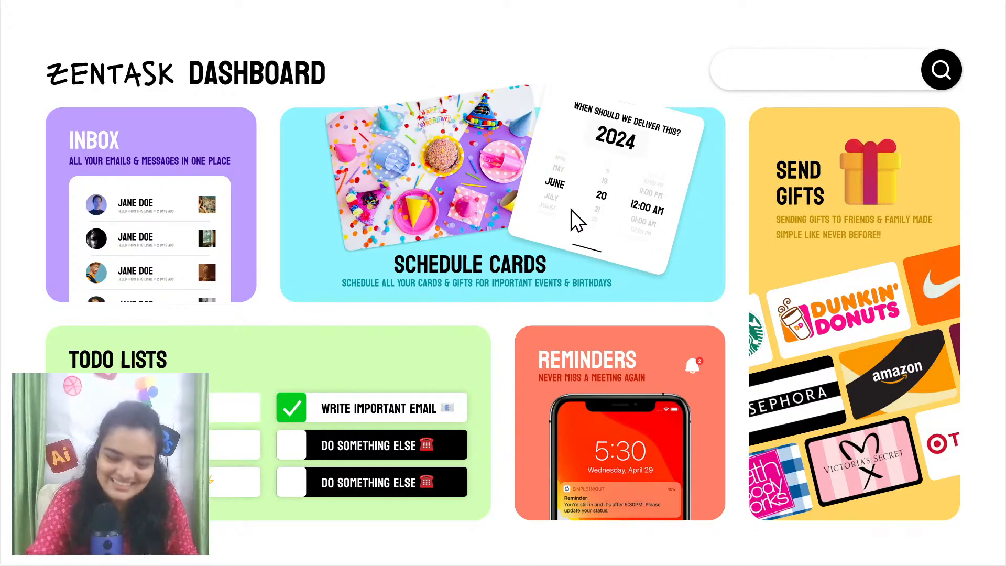
Step: Leave the full-screen reference prototype, examine the white description panel in the working file, and restart the reference prototype for comparison
{"action": "key", "text": "Escape"}
{"action": "left_click", "coordinate": [194, 9]}
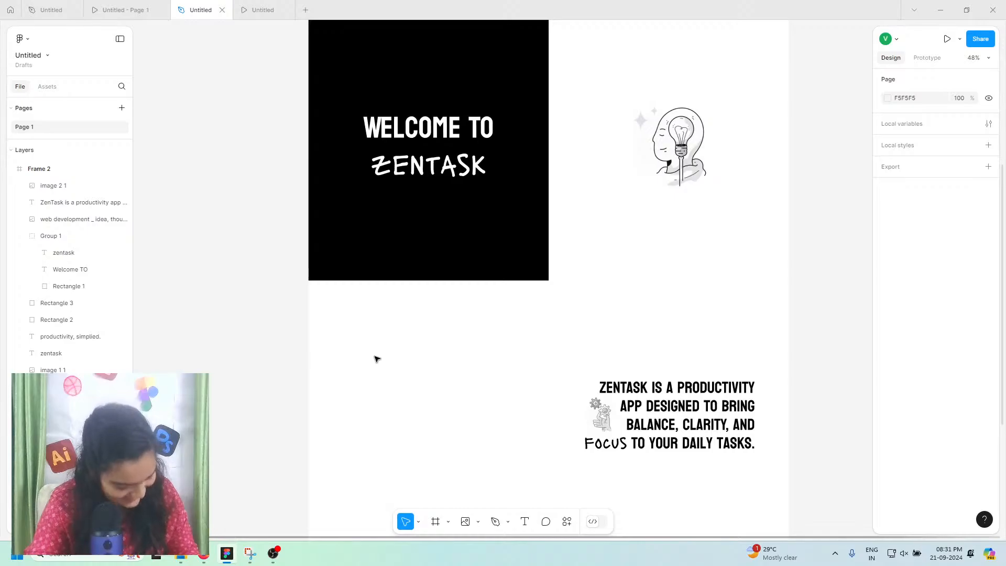
{"action": "scroll", "coordinate": [576, 387], "scroll_direction": "down", "scroll_amount": 1}
{"action": "left_click", "coordinate": [611, 362]}
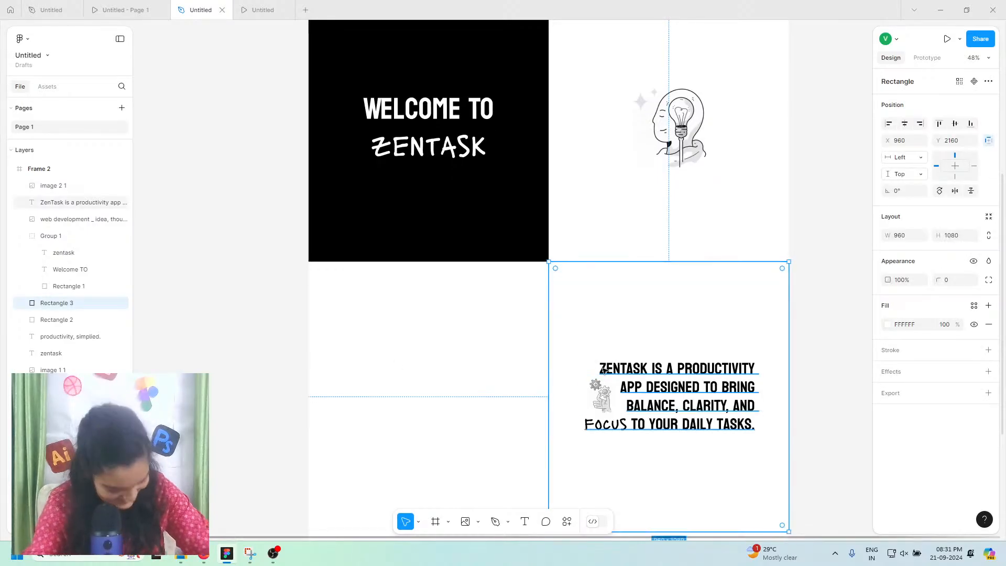
{"action": "scroll", "coordinate": [604, 370], "scroll_direction": "down", "scroll_amount": 1}
{"action": "scroll", "coordinate": [604, 371], "scroll_direction": "down", "scroll_amount": 3}
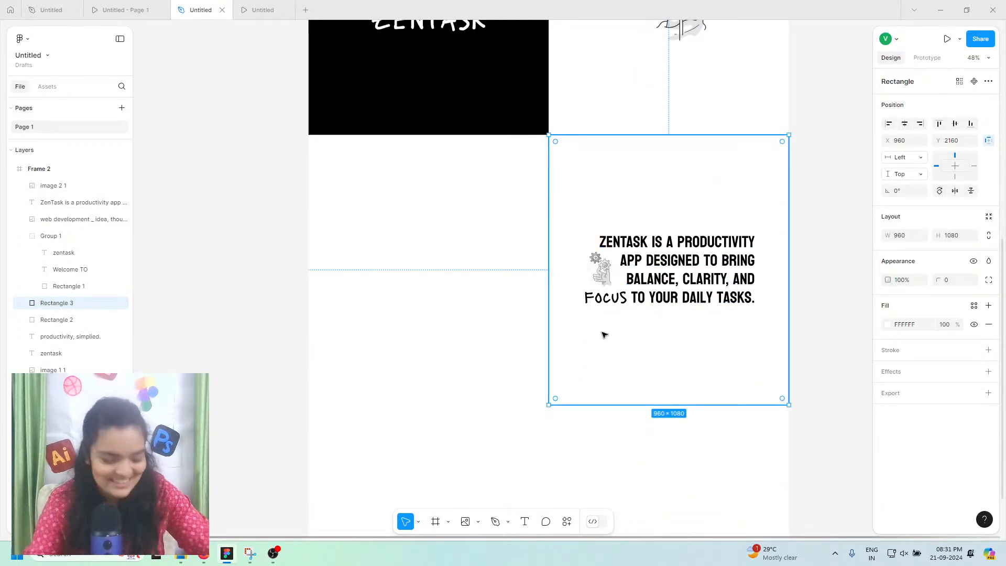
{"action": "left_click", "coordinate": [127, 10]}
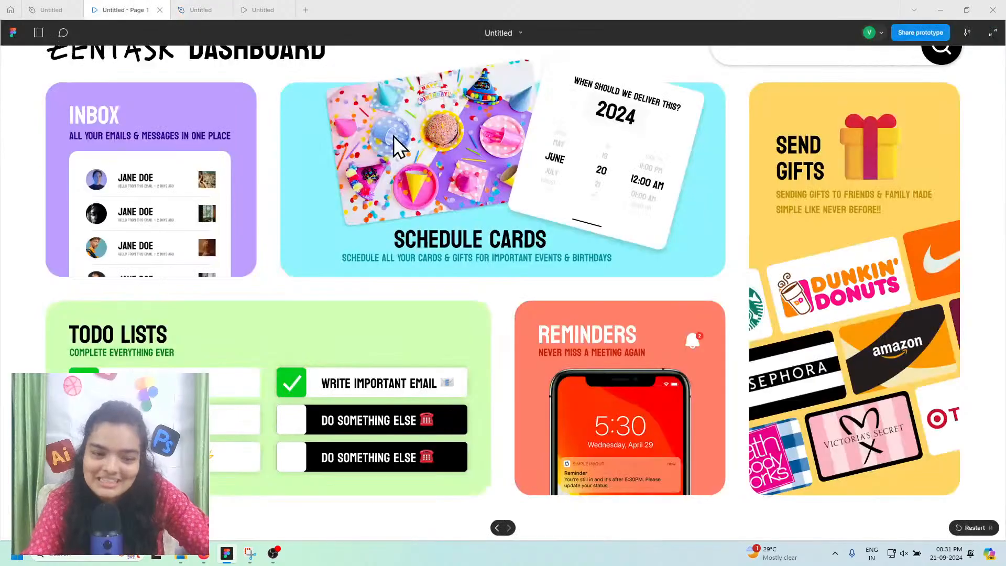
{"action": "key", "text": "r"}
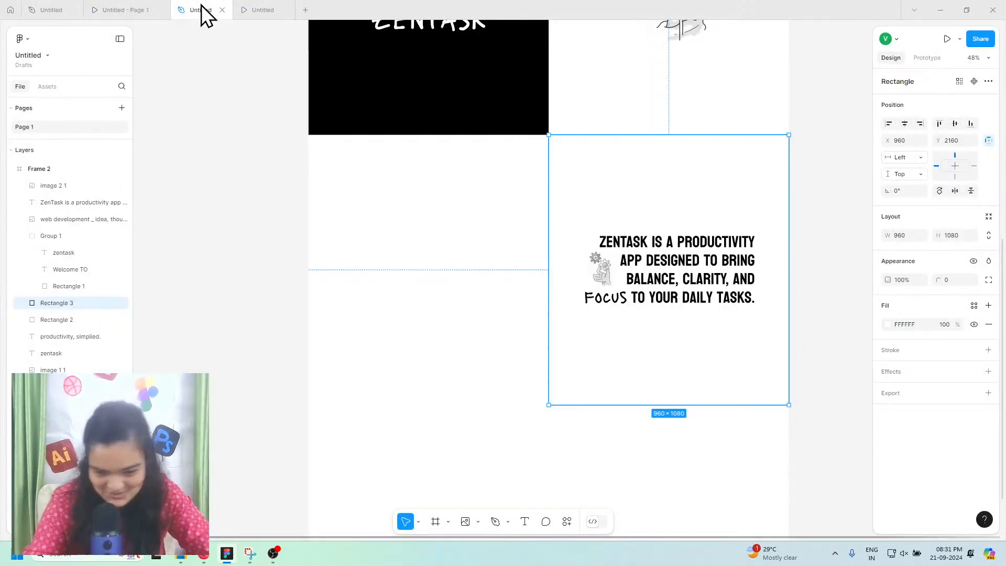
Step: In the design file, duplicate the white 960 × 1080 rectangle behind the ZenTask description and place the copy below it
{"action": "left_click", "coordinate": [202, 4]}
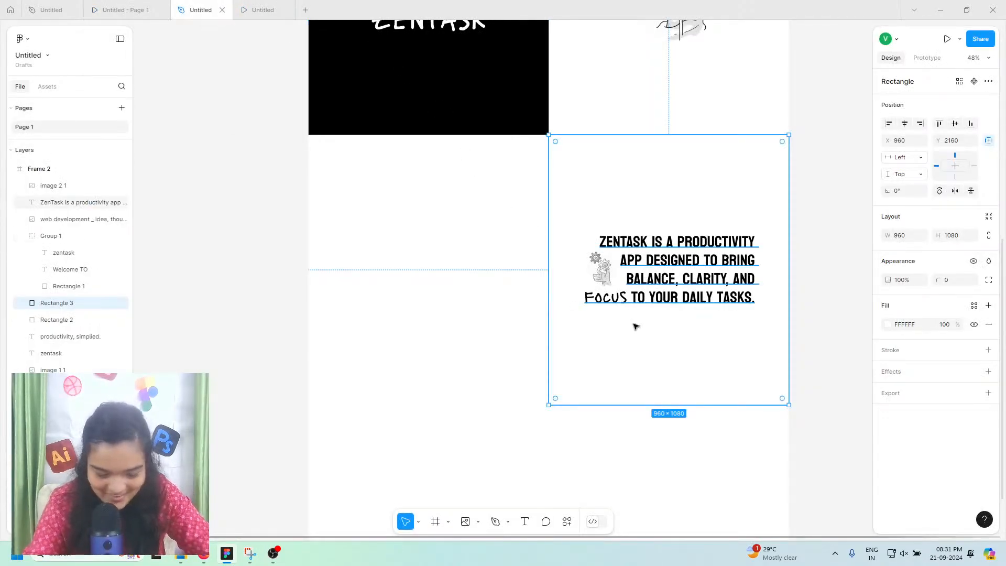
{"action": "scroll", "coordinate": [629, 371], "scroll_direction": "down", "scroll_amount": 1}
{"action": "scroll", "coordinate": [633, 238], "scroll_direction": "up", "scroll_amount": 4}
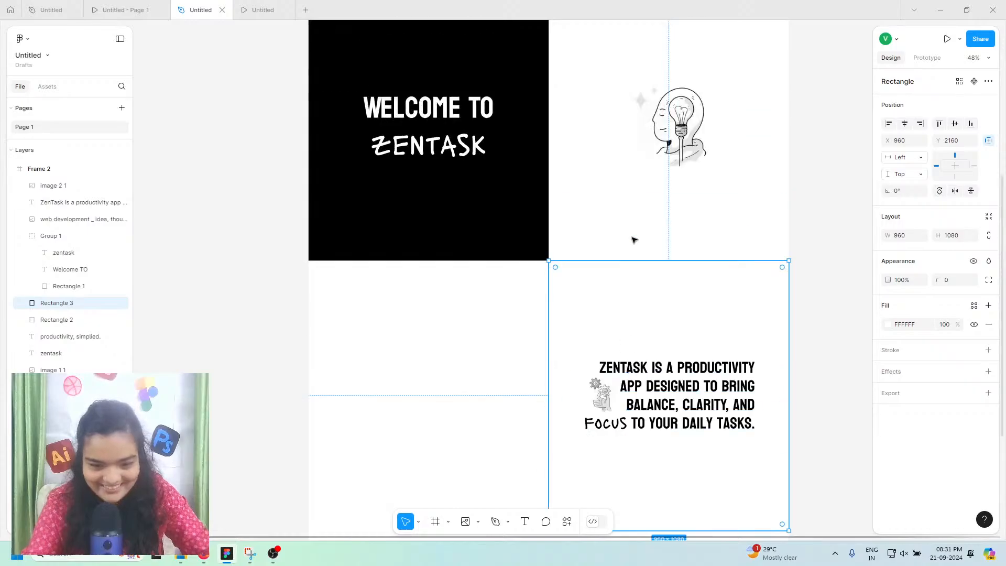
{"action": "left_click", "coordinate": [632, 230]}
{"action": "scroll", "coordinate": [580, 494], "scroll_direction": "down", "scroll_amount": 1}
{"action": "left_click", "coordinate": [579, 482]}
{"action": "scroll", "coordinate": [579, 484], "scroll_direction": "down", "scroll_amount": 3}
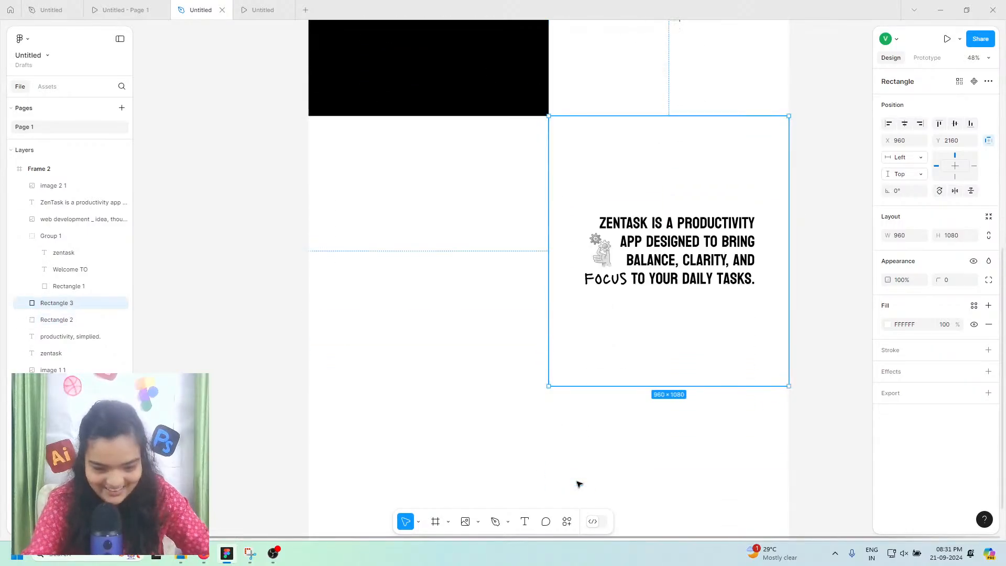
{"action": "left_click_drag", "start_coordinate": [577, 400], "coordinate": [617, 348]}
{"action": "scroll", "coordinate": [540, 362], "scroll_direction": "up", "scroll_amount": 1}
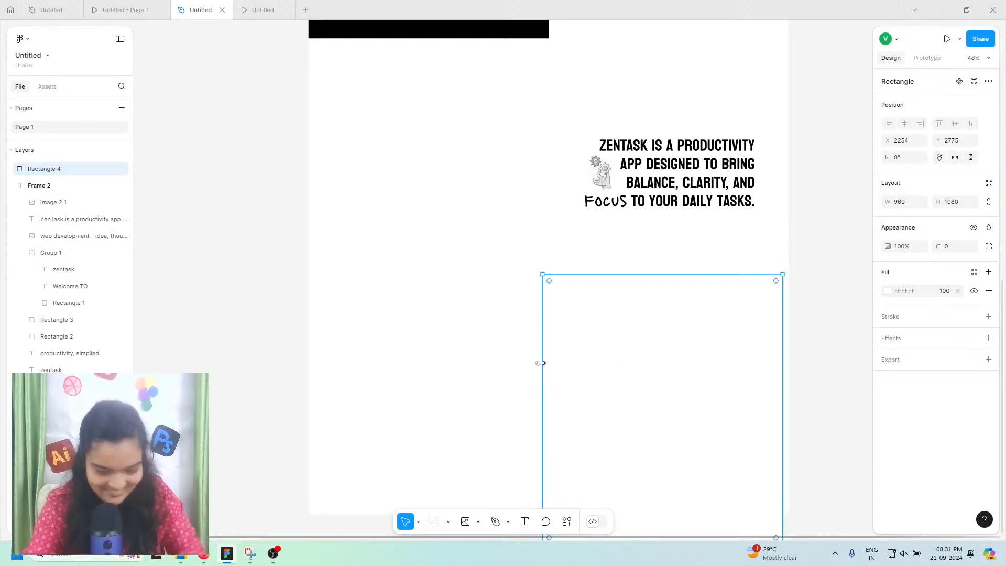
Step: Extend Frame 2 to a height of 4257 and move the copied rectangle down to the frame's bottom edge
{"action": "scroll", "coordinate": [540, 363], "scroll_direction": "down", "scroll_amount": 5}
{"action": "left_click", "coordinate": [475, 72]}
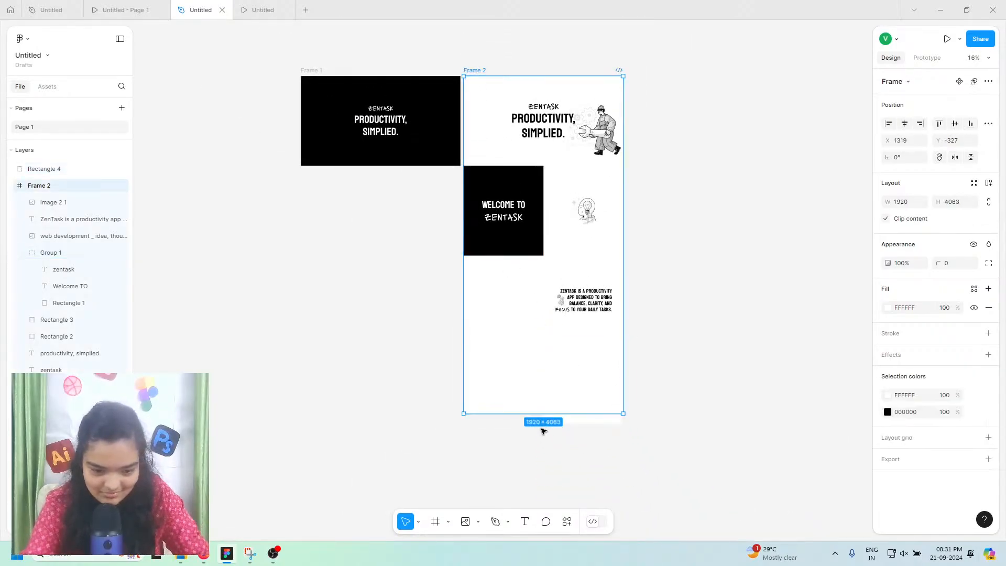
{"action": "left_click_drag", "start_coordinate": [534, 415], "coordinate": [535, 429]}
{"action": "left_click", "coordinate": [580, 366]}
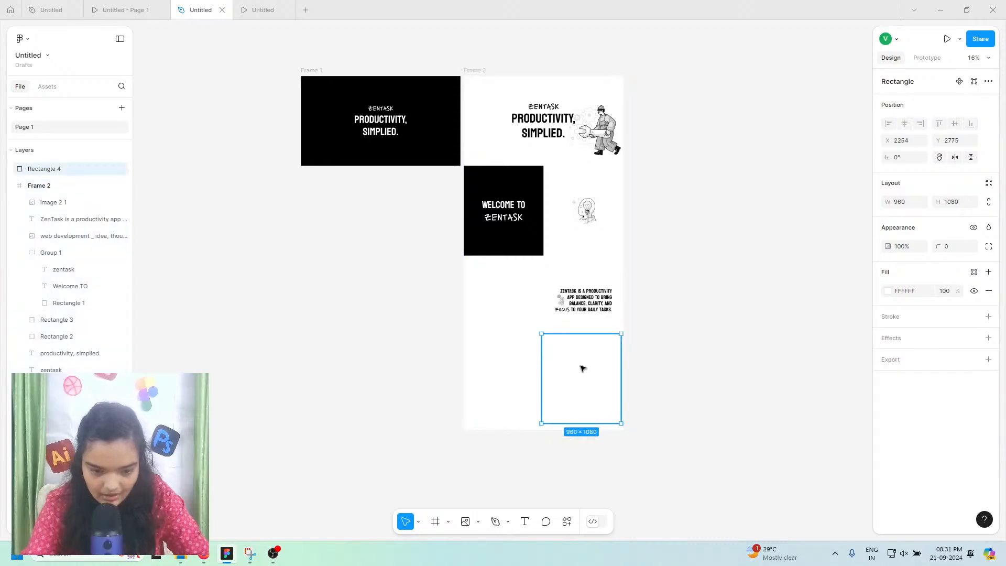
{"action": "left_click_drag", "start_coordinate": [579, 365], "coordinate": [580, 364]}
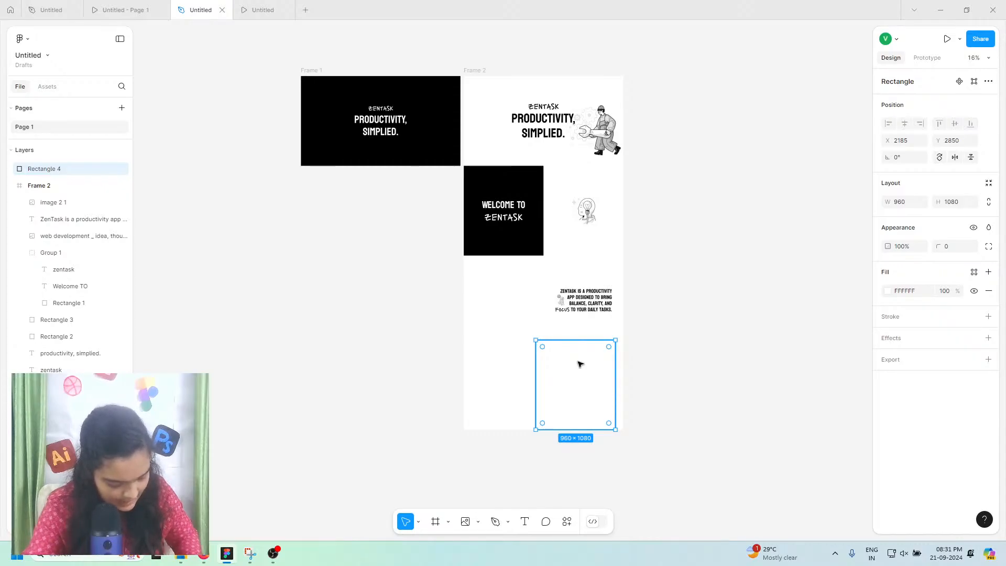
Step: Review the reference prototype from the Explore section to the ZenTask dashboard, including full screen, and compare it with the current prototype
{"action": "left_click", "coordinate": [125, 5]}
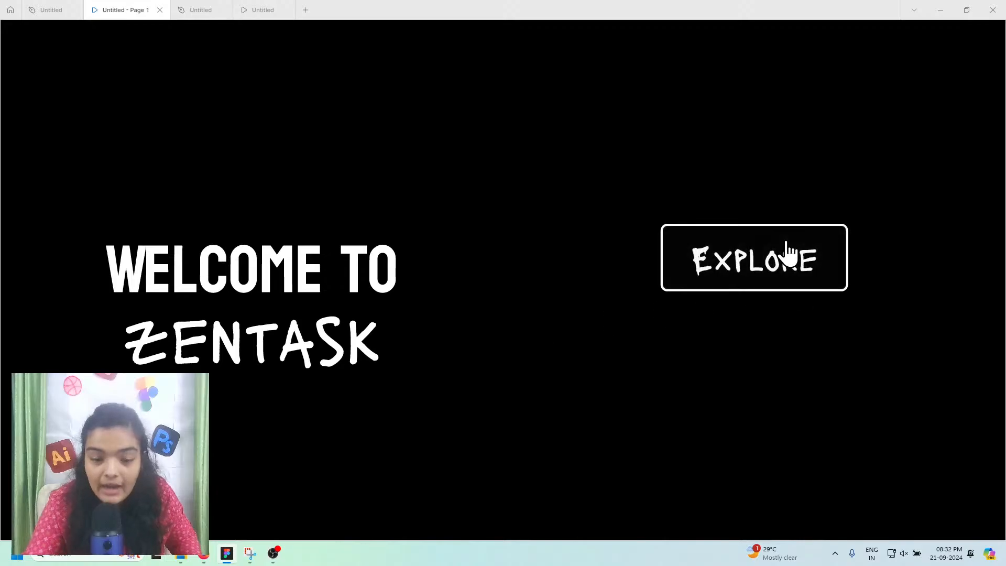
{"action": "left_click", "coordinate": [779, 252]}
{"action": "scroll", "coordinate": [446, 324], "scroll_direction": "down", "scroll_amount": 1}
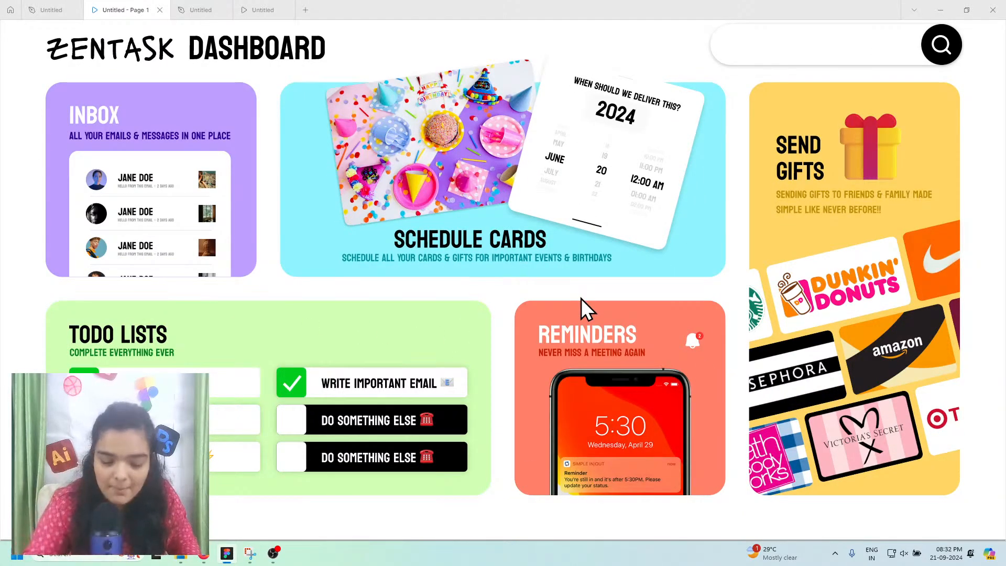
{"action": "key", "text": "f"}
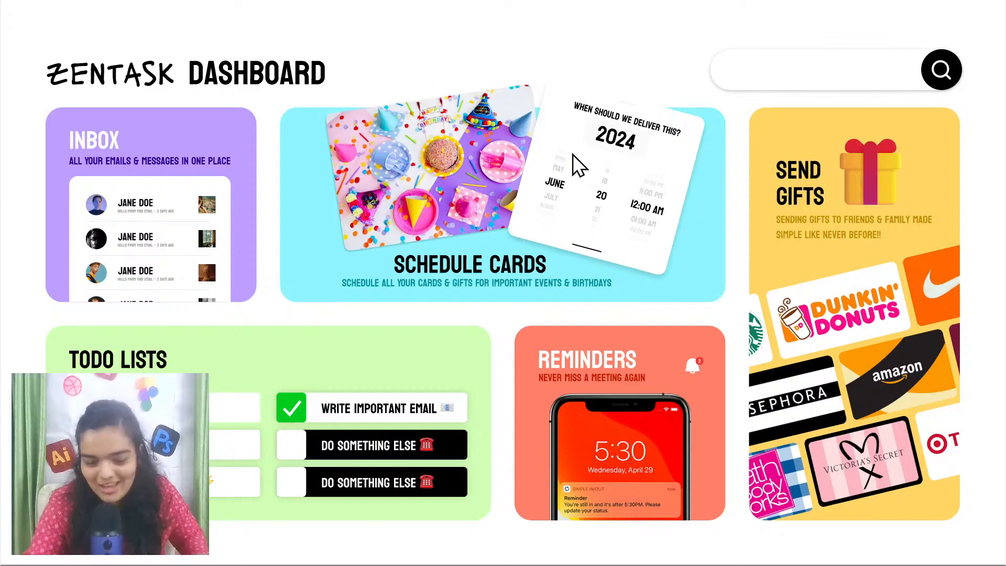
{"action": "key", "text": "Escape"}
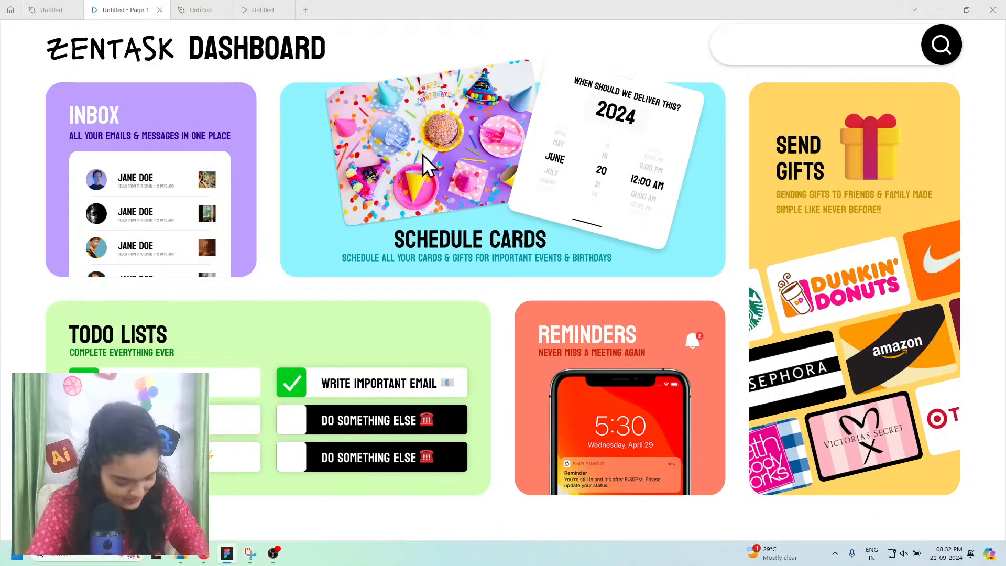
{"action": "left_click", "coordinate": [206, 9]}
{"action": "left_click", "coordinate": [252, 10]}
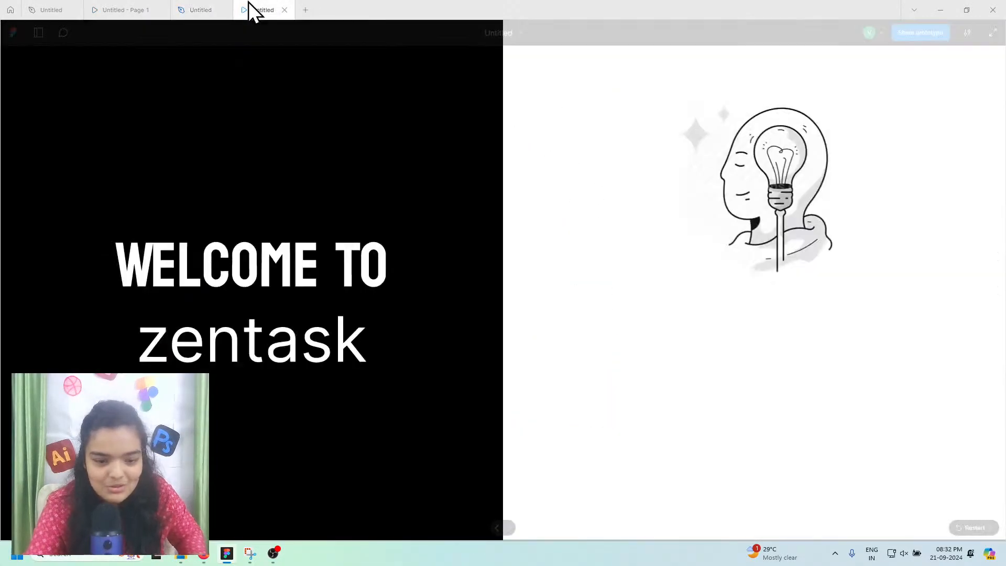
Step: Back in the design file, move the copied rectangle flush with Frame 2's right edge, at X 2279, Y 2930
{"action": "left_click", "coordinate": [214, 10]}
{"action": "mouse_move", "coordinate": [577, 395]}
{"action": "left_mouse_down"}
{"action": "mouse_move", "coordinate": [590, 397]}
{"action": "mouse_move", "coordinate": [583, 386]}
{"action": "mouse_move", "coordinate": [581, 395]}
{"action": "left_mouse_up"}
{"action": "scroll", "coordinate": [583, 394], "scroll_direction": "up", "scroll_amount": 5}
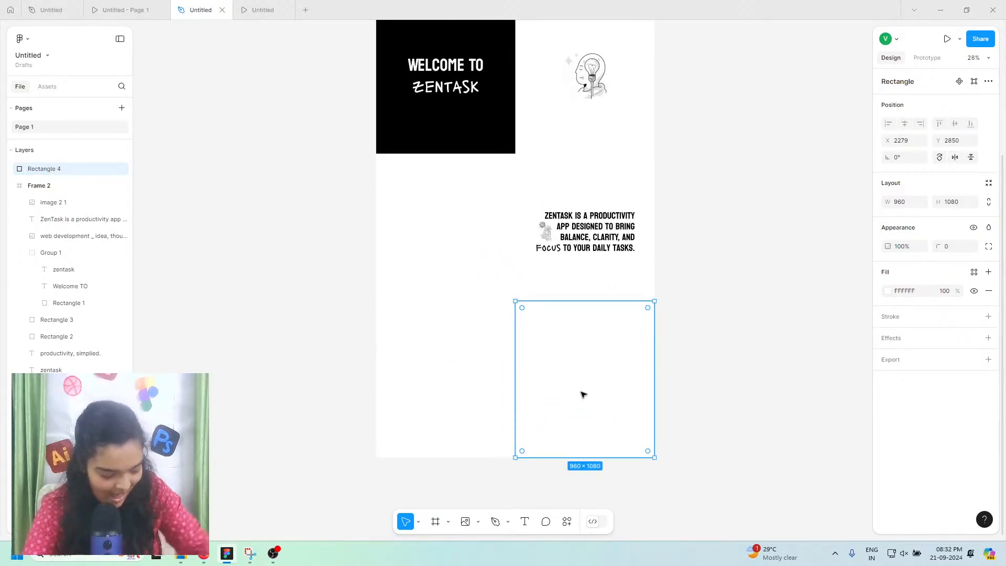
{"action": "scroll", "coordinate": [573, 299], "scroll_direction": "up", "scroll_amount": 4}
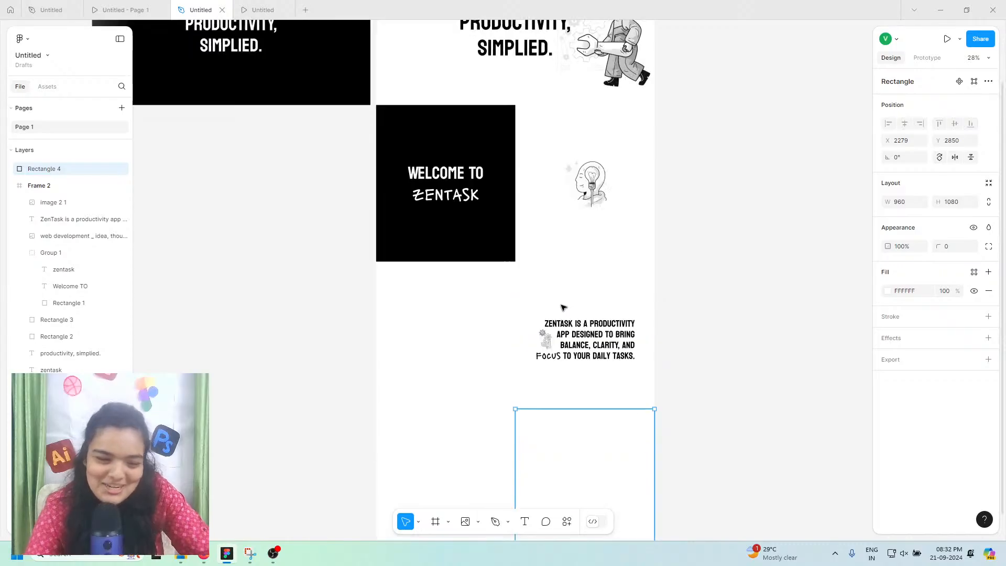
{"action": "left_click", "coordinate": [392, 24]}
{"action": "scroll", "coordinate": [416, 184], "scroll_direction": "down", "scroll_amount": 5}
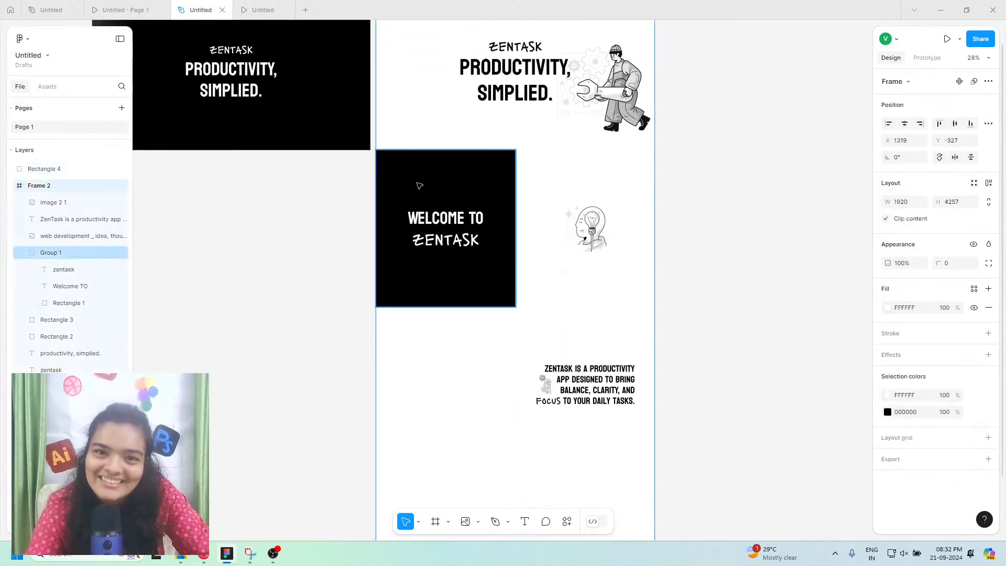
{"action": "left_click", "coordinate": [549, 310]}
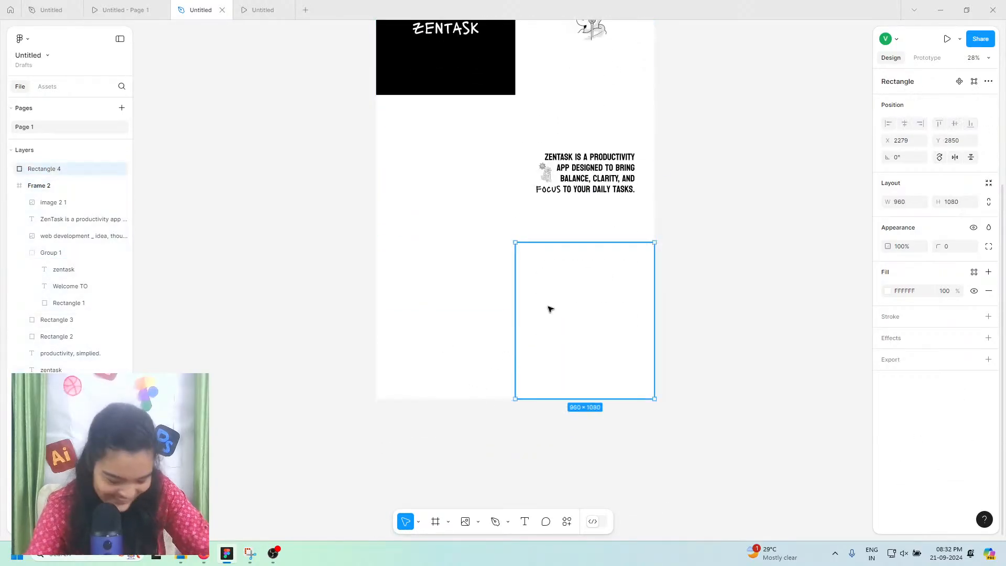
{"action": "left_click_drag", "start_coordinate": [570, 294], "coordinate": [571, 307]}
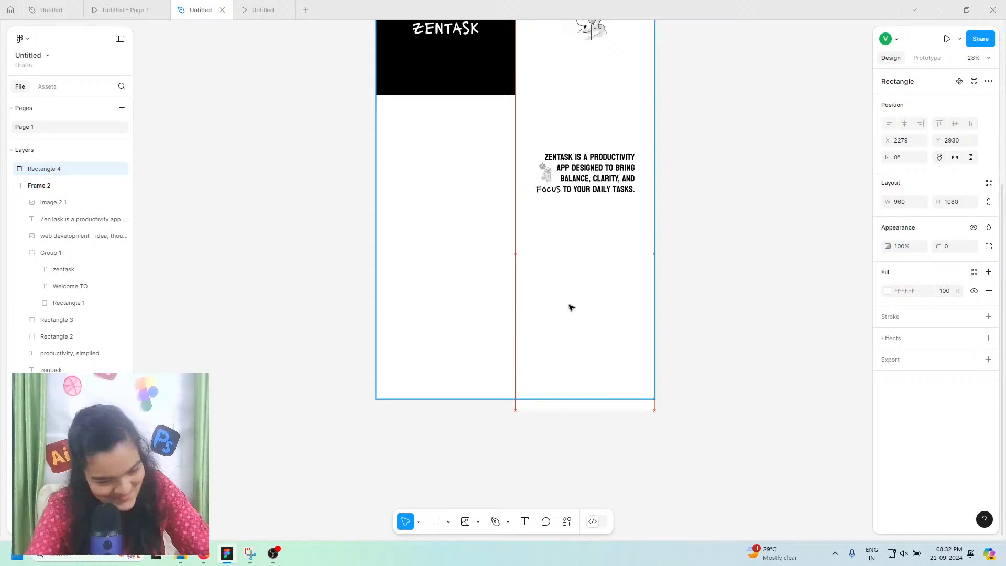
Step: Add a stroke to the description's background rectangle and move the copied rectangle directly beneath it, at X 2279, Y 2908
{"action": "left_click", "coordinate": [599, 183]}
{"action": "left_click", "coordinate": [583, 245]}
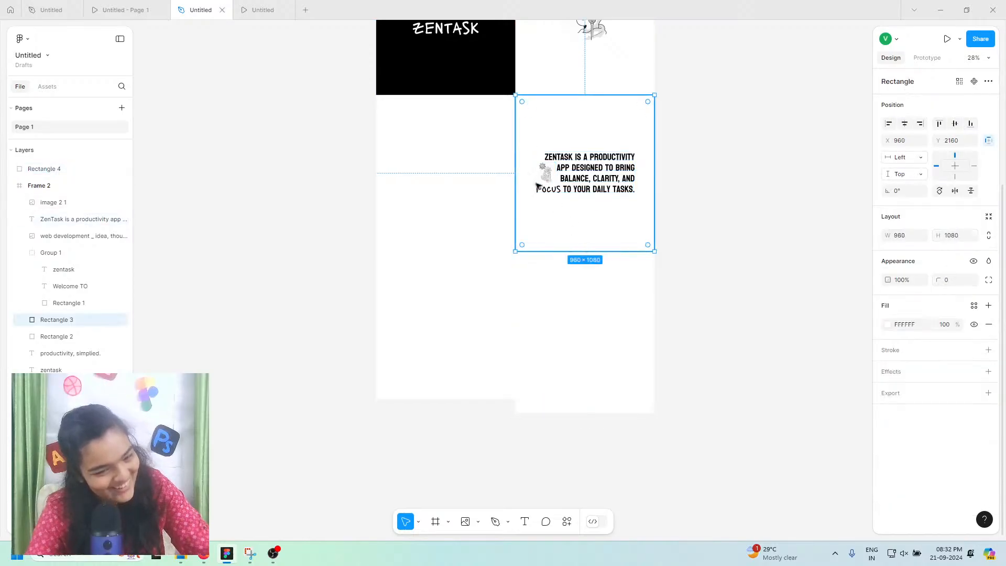
{"action": "left_click", "coordinate": [989, 350]}
{"action": "left_click", "coordinate": [583, 299]}
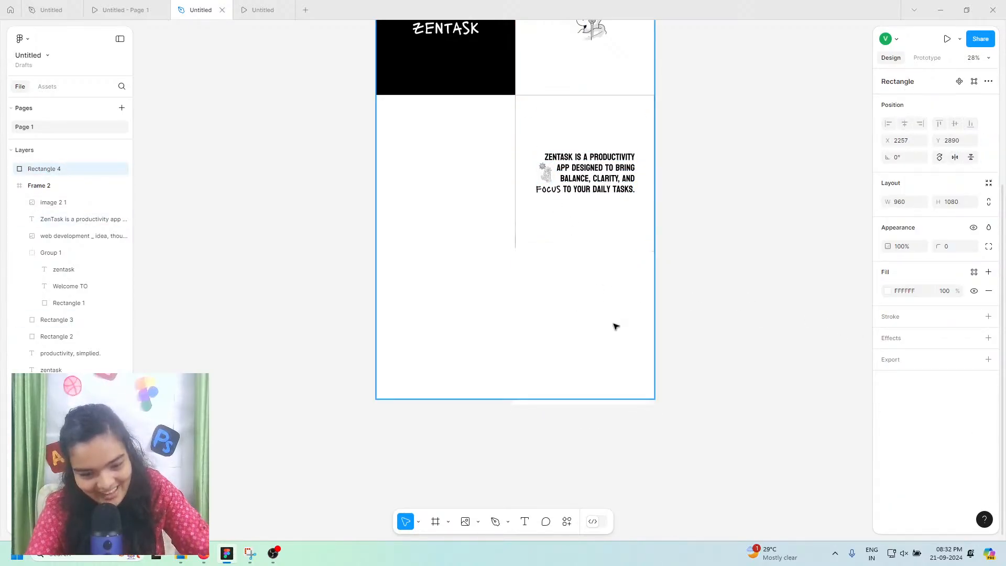
{"action": "left_click_drag", "start_coordinate": [616, 327], "coordinate": [619, 329]}
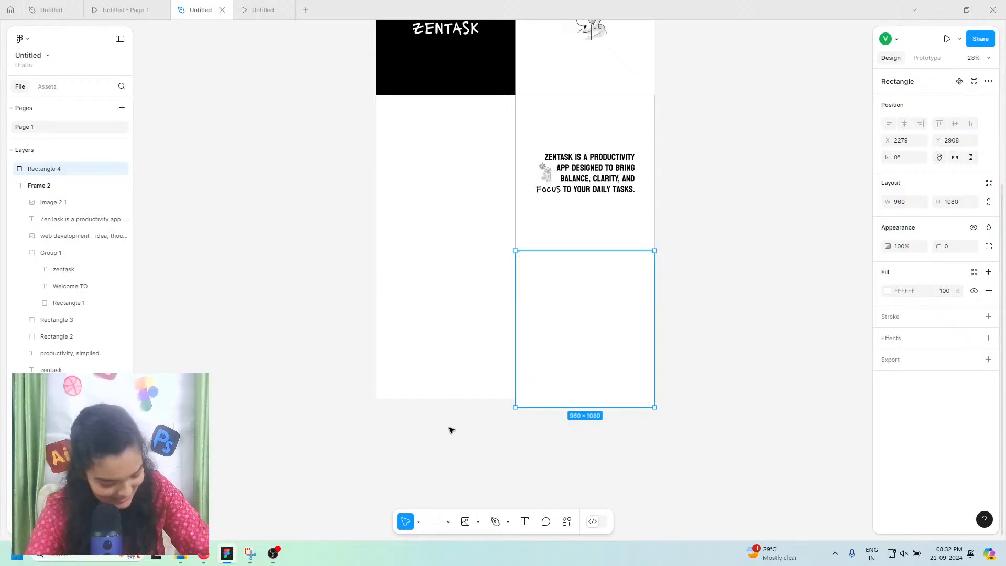
Step: Extend the bottom edge of Frame 2 to meet the lower edge of the copied rectangle
{"action": "key", "text": "Escape"}
{"action": "scroll", "coordinate": [450, 398], "scroll_direction": "up", "scroll_amount": 10}
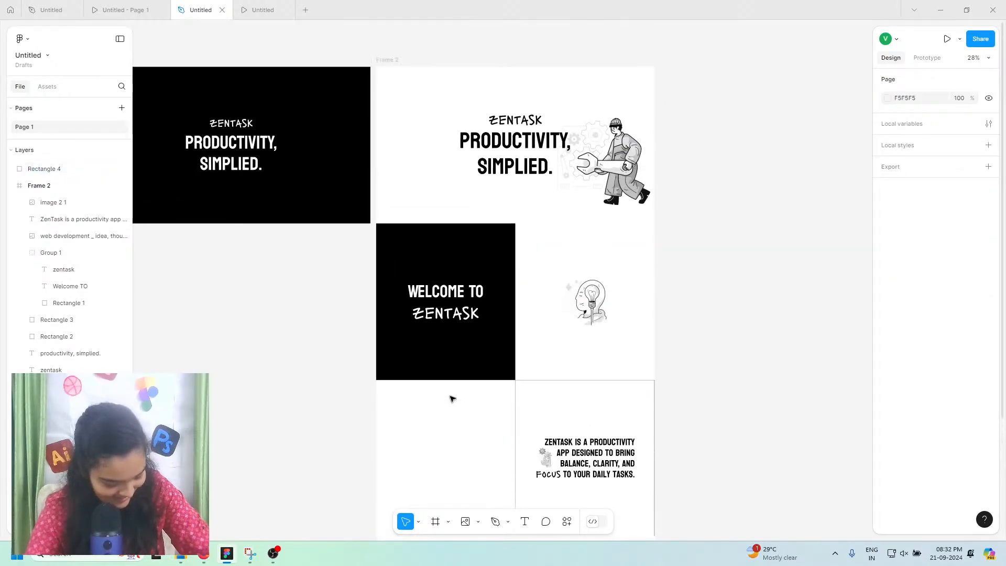
{"action": "left_click", "coordinate": [388, 145]}
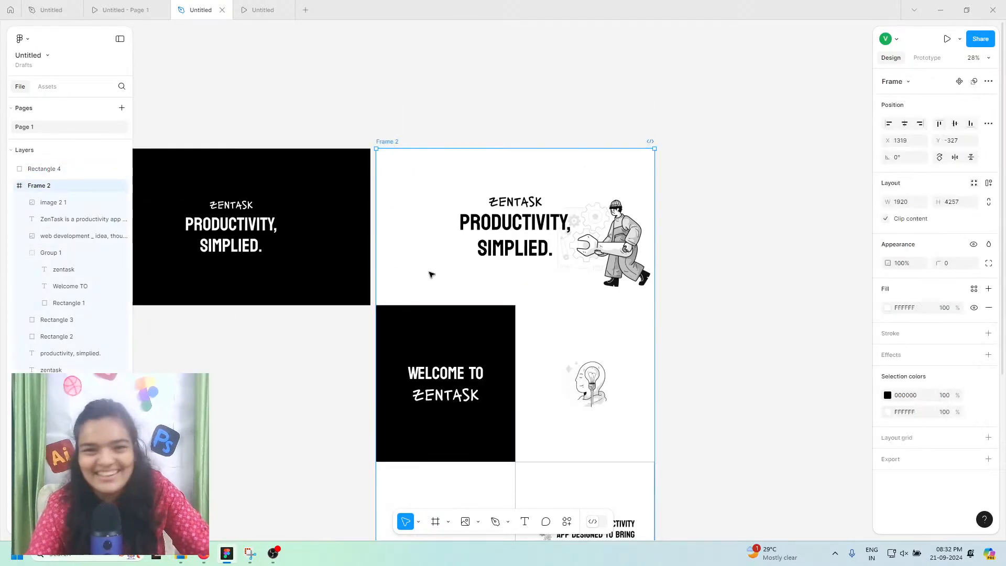
{"action": "scroll", "coordinate": [431, 274], "scroll_direction": "down", "scroll_amount": 10}
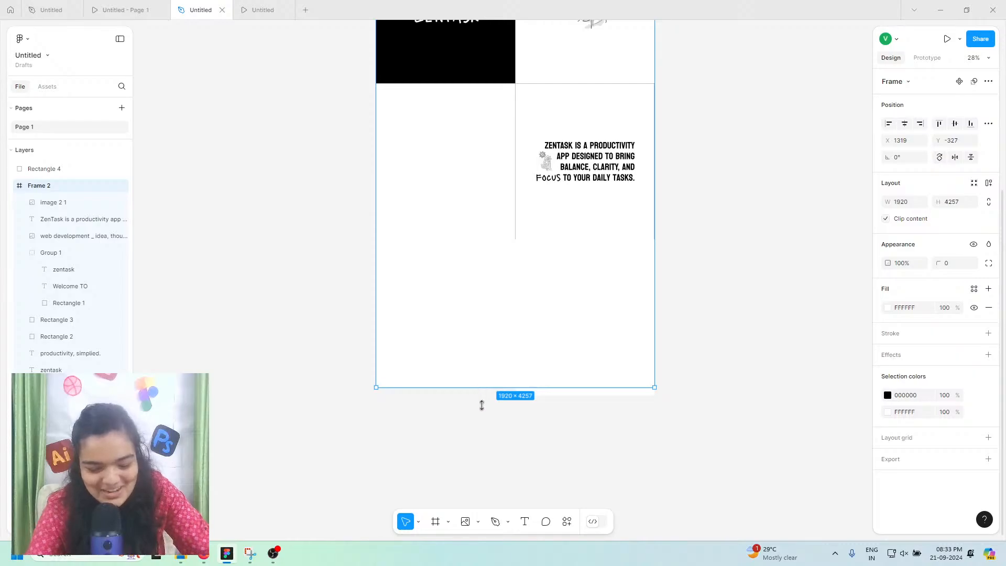
{"action": "left_click_drag", "start_coordinate": [481, 405], "coordinate": [483, 395]}
Step: Remove the stroke from the description's background rectangle and select the copied rectangle beneath it
{"action": "left_click", "coordinate": [528, 312]}
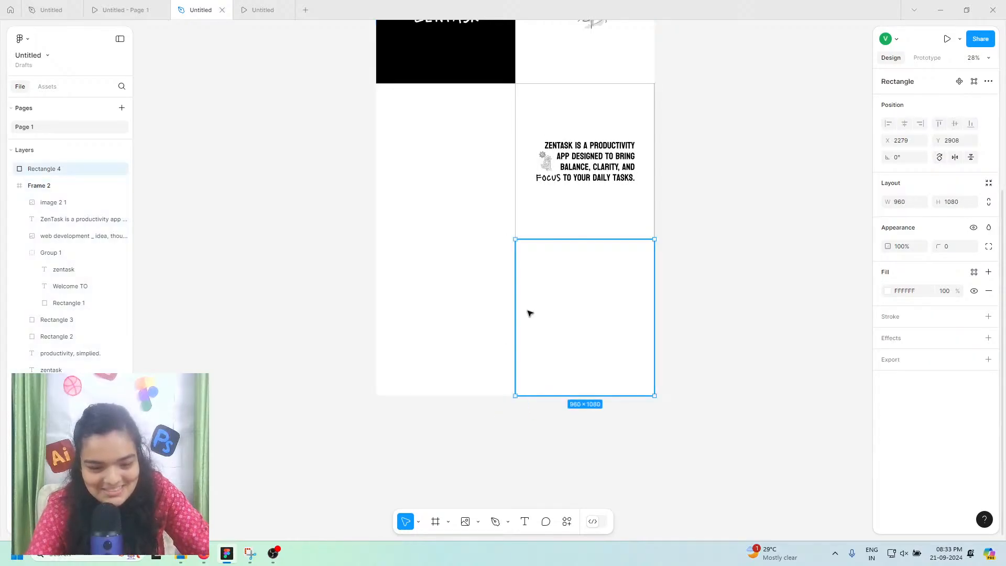
{"action": "left_click", "coordinate": [570, 210]}
{"action": "left_click", "coordinate": [989, 366]}
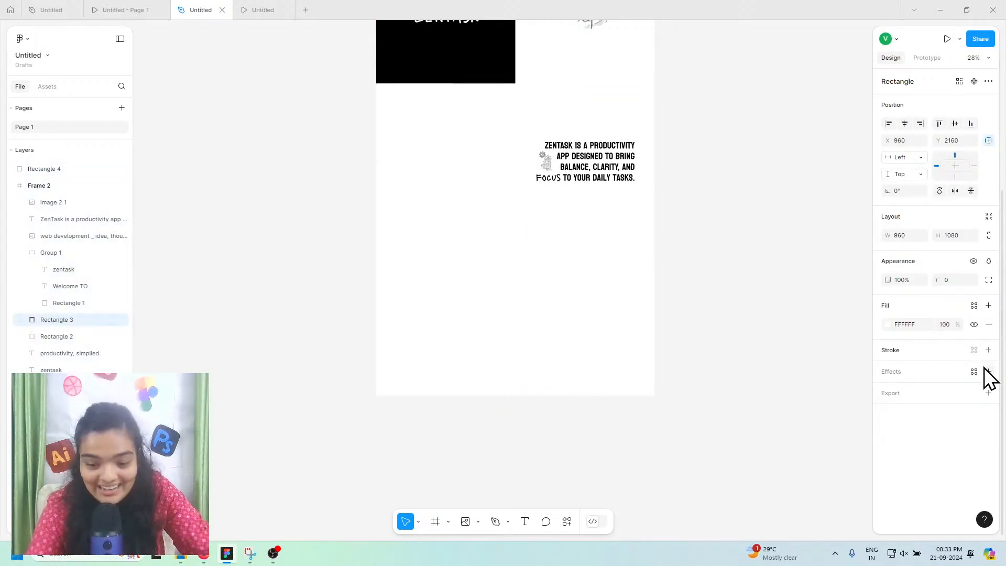
{"action": "left_click", "coordinate": [632, 324]}
Step: Resize the copied rectangle from its top edge to a height of 1075, using a temporary stroke on the description's rectangle as a guide
{"action": "scroll", "coordinate": [587, 318], "scroll_direction": "up", "scroll_amount": 5}
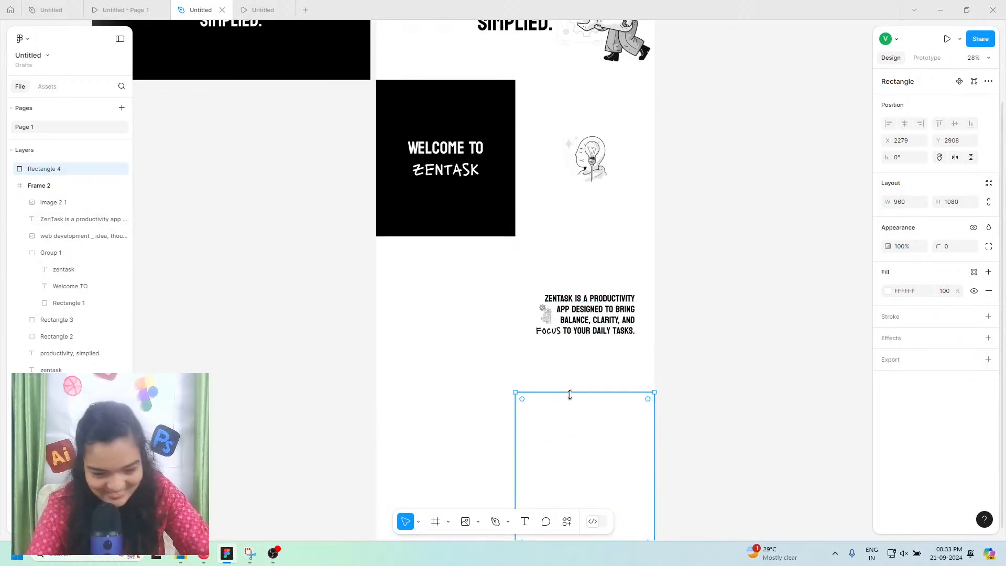
{"action": "mouse_move", "coordinate": [570, 393]}
{"action": "left_mouse_down"}
{"action": "mouse_move", "coordinate": [576, 401]}
{"action": "mouse_move", "coordinate": [578, 392]}
{"action": "left_mouse_up"}
{"action": "left_click", "coordinate": [586, 383]}
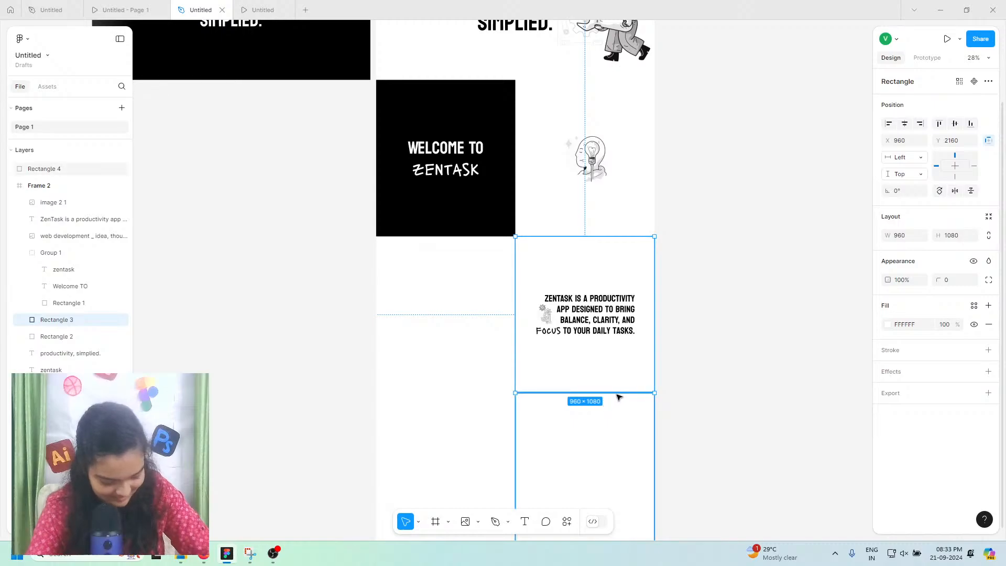
{"action": "left_click", "coordinate": [988, 350]}
{"action": "left_click", "coordinate": [617, 397]}
{"action": "left_click_drag", "start_coordinate": [615, 398], "coordinate": [615, 395]}
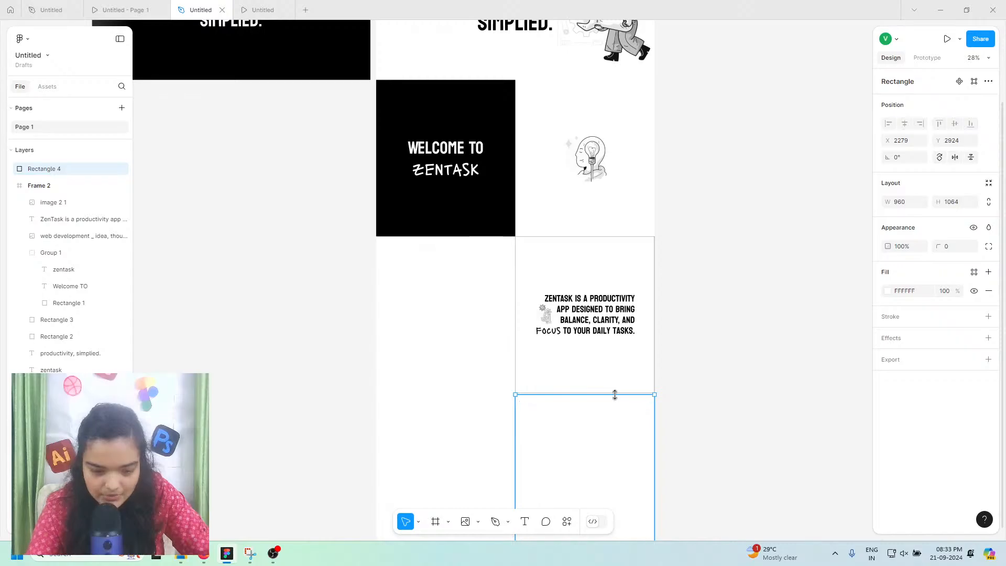
{"action": "scroll", "coordinate": [614, 394], "scroll_direction": "up", "scroll_amount": 5}
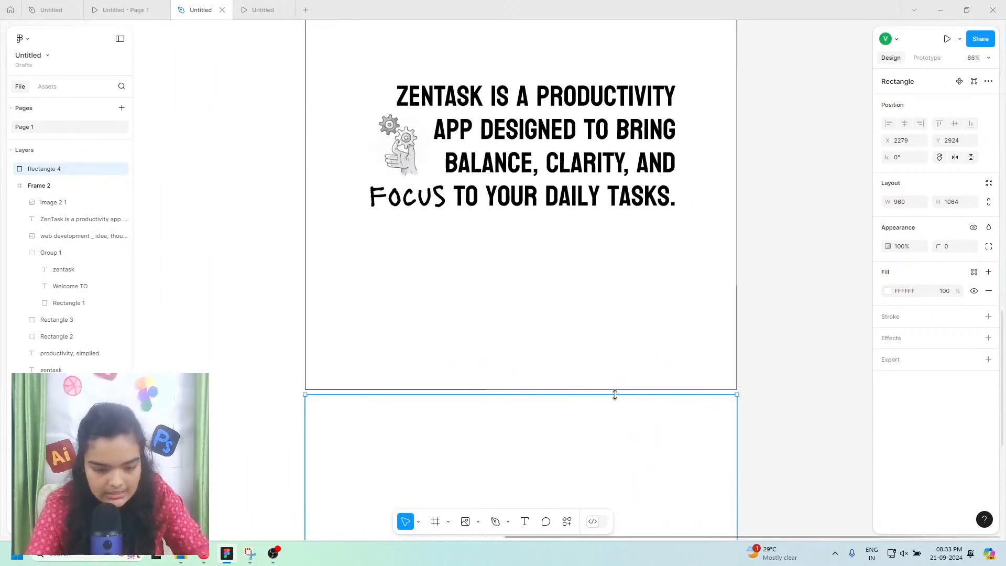
{"action": "left_click_drag", "start_coordinate": [612, 393], "coordinate": [611, 390]}
{"action": "left_click", "coordinate": [621, 376]}
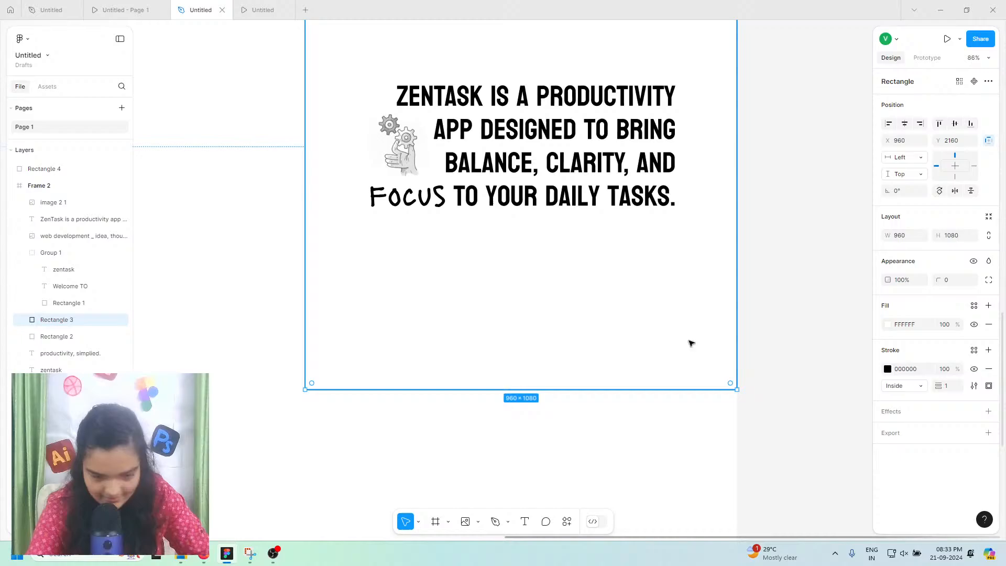
{"action": "left_click", "coordinate": [988, 367]}
Step: Fill the copied rectangle below the description with black (000000)
{"action": "left_click", "coordinate": [639, 423]}
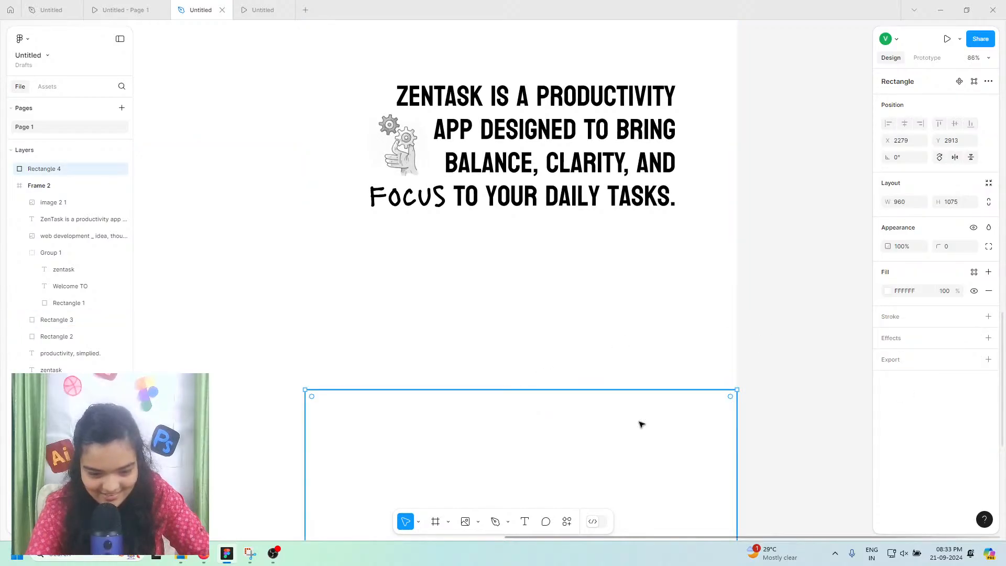
{"action": "left_click", "coordinate": [887, 291]}
{"action": "left_click_drag", "start_coordinate": [804, 330], "coordinate": [722, 541]}
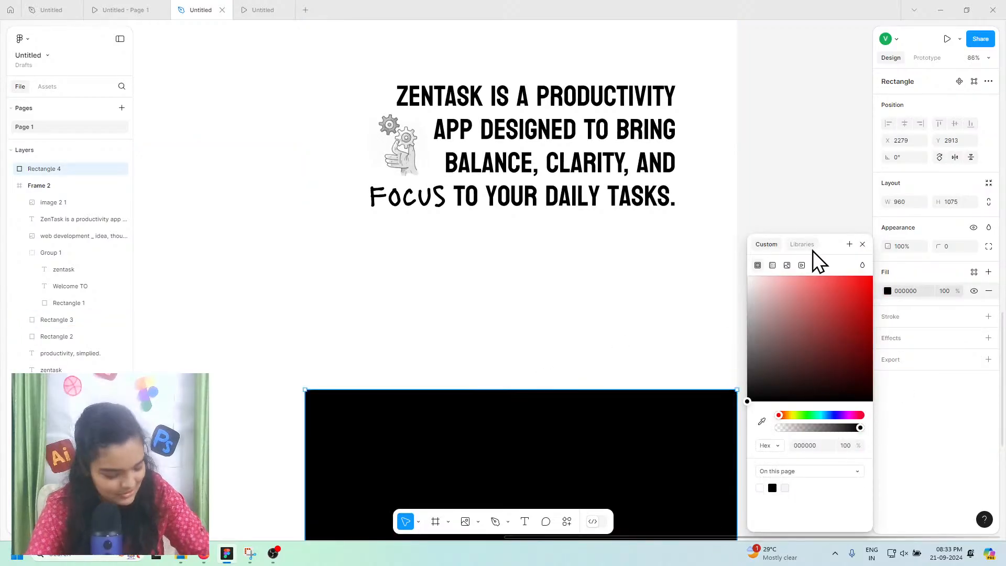
{"action": "left_click", "coordinate": [826, 174]}
{"action": "scroll", "coordinate": [648, 332], "scroll_direction": "down", "scroll_amount": 5}
{"action": "left_click", "coordinate": [665, 335]}
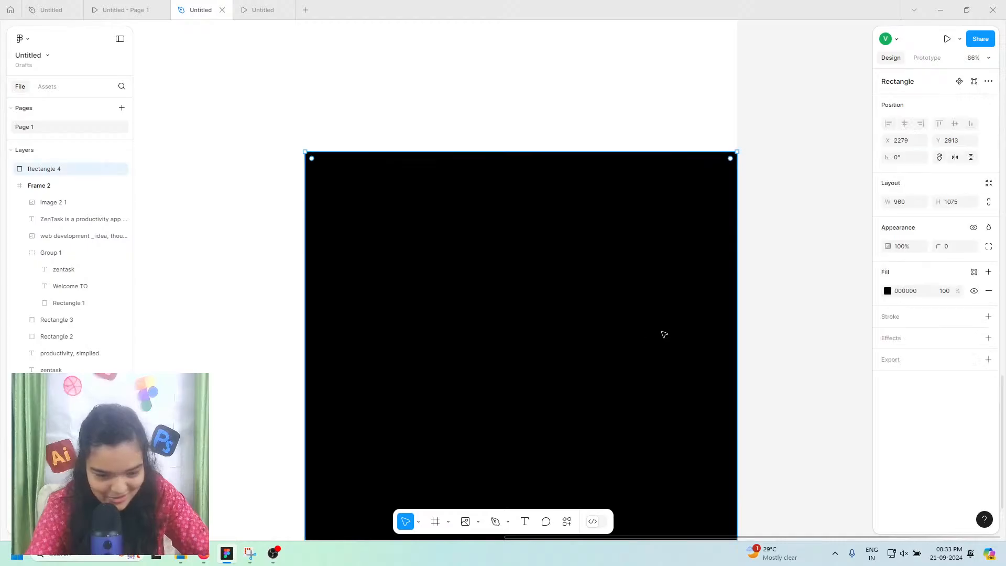
Step: Restart the reference prototype and examine its Explore section
{"action": "scroll", "coordinate": [665, 335], "scroll_direction": "down", "scroll_amount": 3}
{"action": "left_click", "coordinate": [131, 10]}
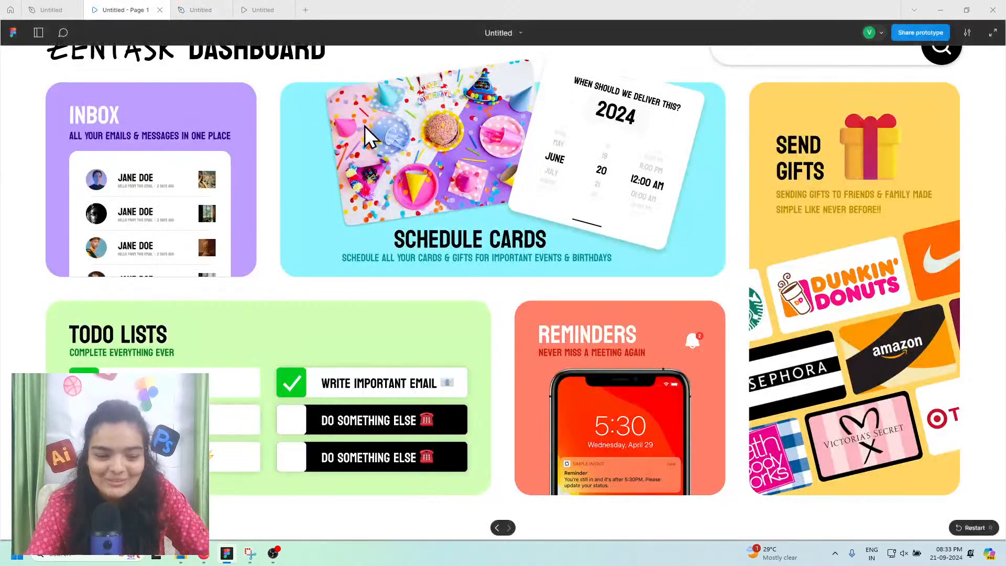
{"action": "key", "text": "r"}
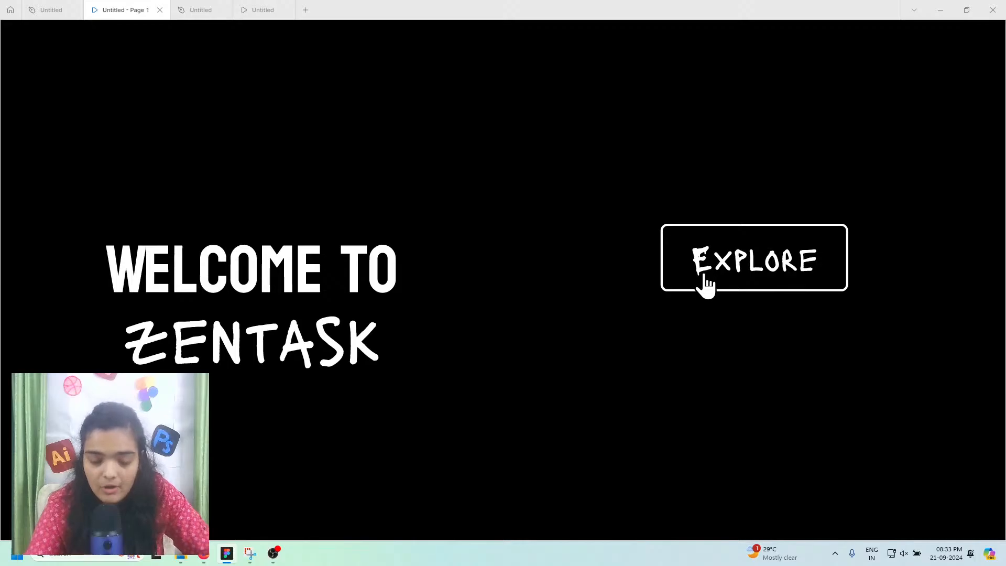
Step: Return to the design file and add the text "Explore" in Lacquer, size 64, on the empty canvas below the black rectangle
{"action": "left_click", "coordinate": [208, 9]}
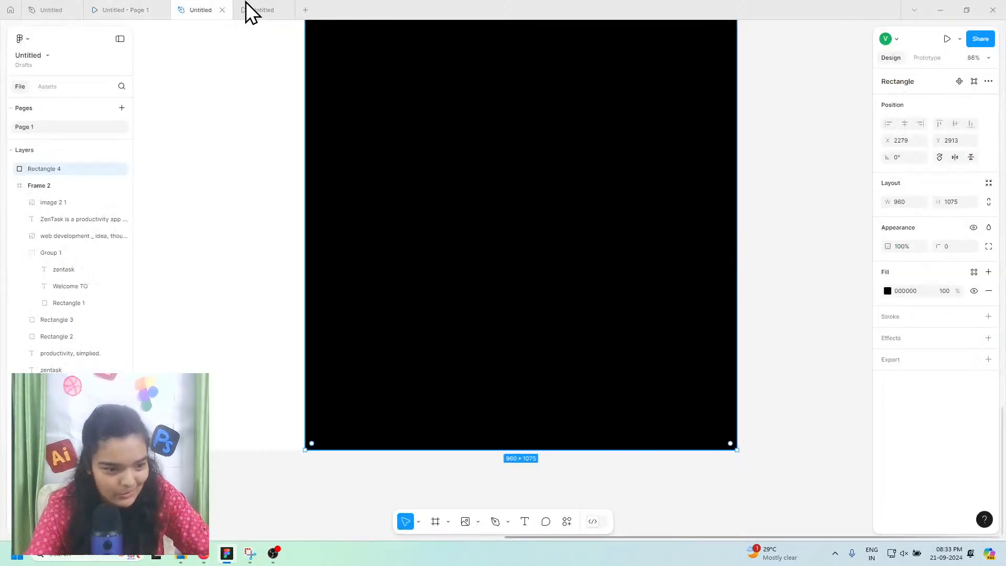
{"action": "scroll", "coordinate": [334, 304], "scroll_direction": "up", "scroll_amount": 3}
{"action": "scroll", "coordinate": [334, 310], "scroll_direction": "down", "scroll_amount": 1}
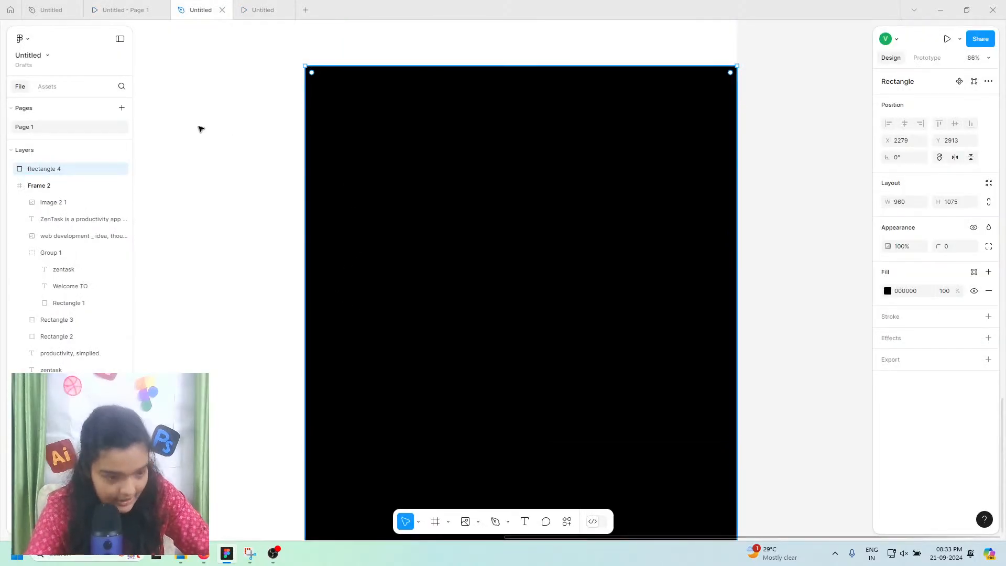
{"action": "scroll", "coordinate": [669, 455], "scroll_direction": "down", "scroll_amount": 1}
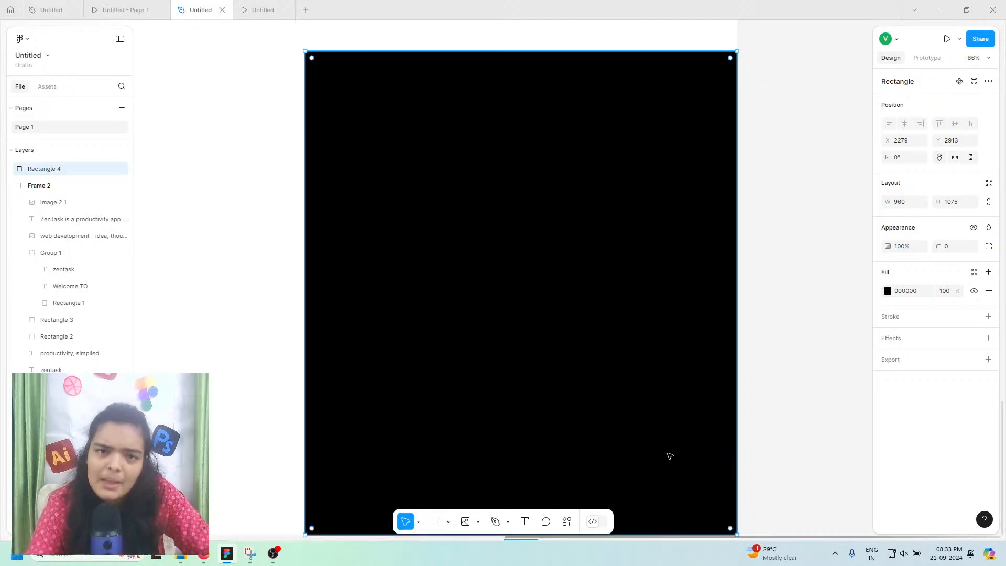
{"action": "left_click", "coordinate": [521, 522]}
{"action": "scroll", "coordinate": [518, 472], "scroll_direction": "down", "scroll_amount": 10}
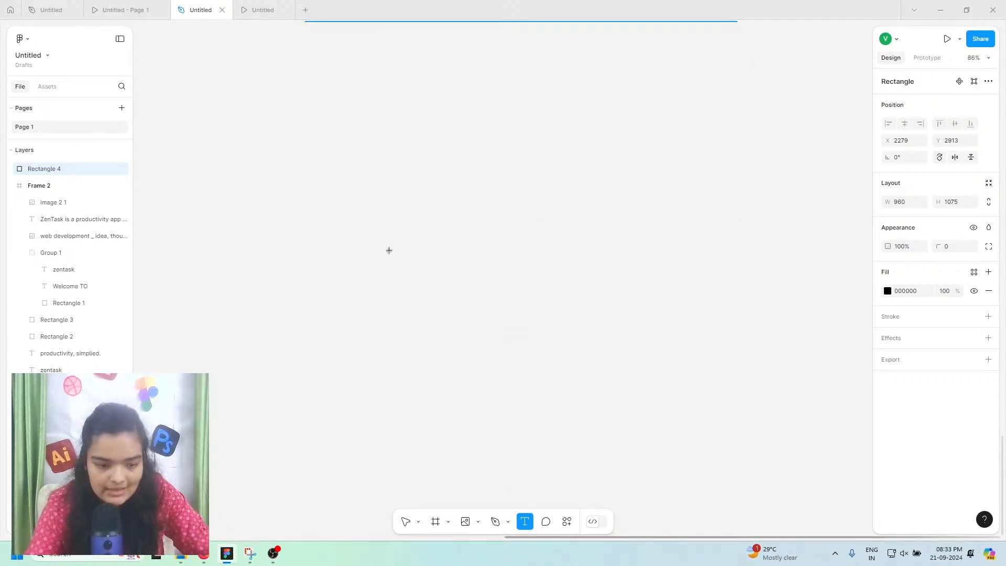
{"action": "left_click", "coordinate": [398, 256]}
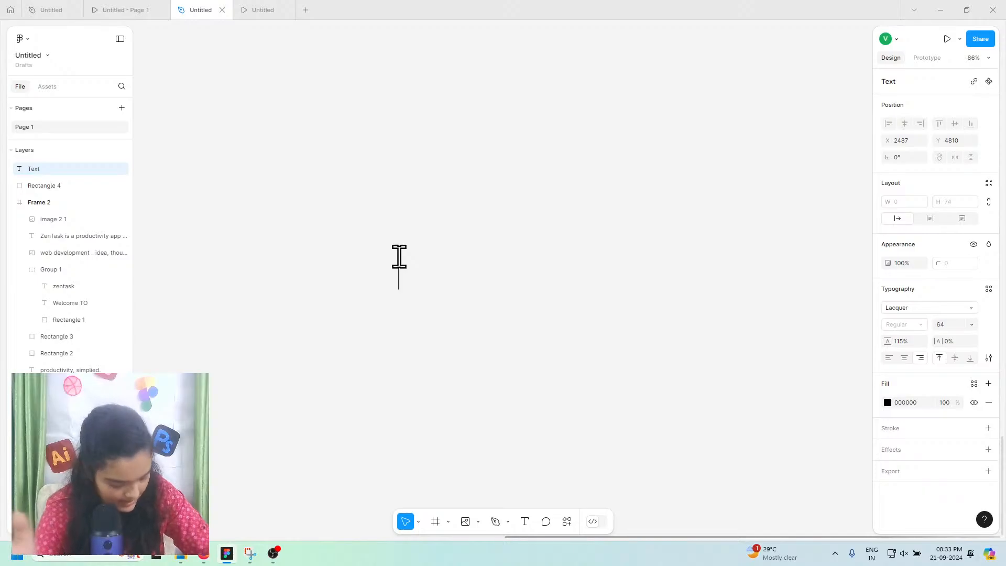
{"action": "type", "text": "EX"}
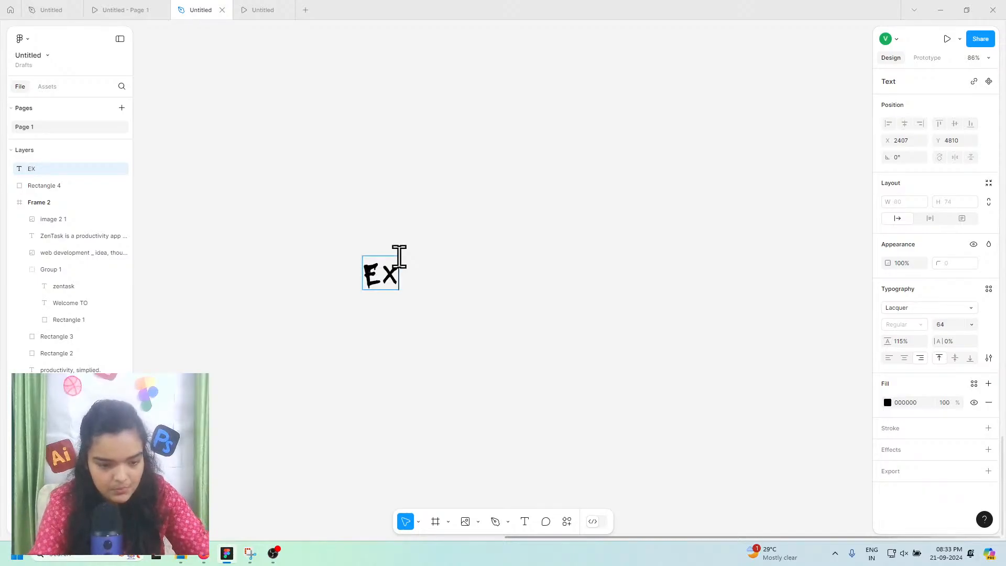
{"action": "key", "text": "BackSpace"}
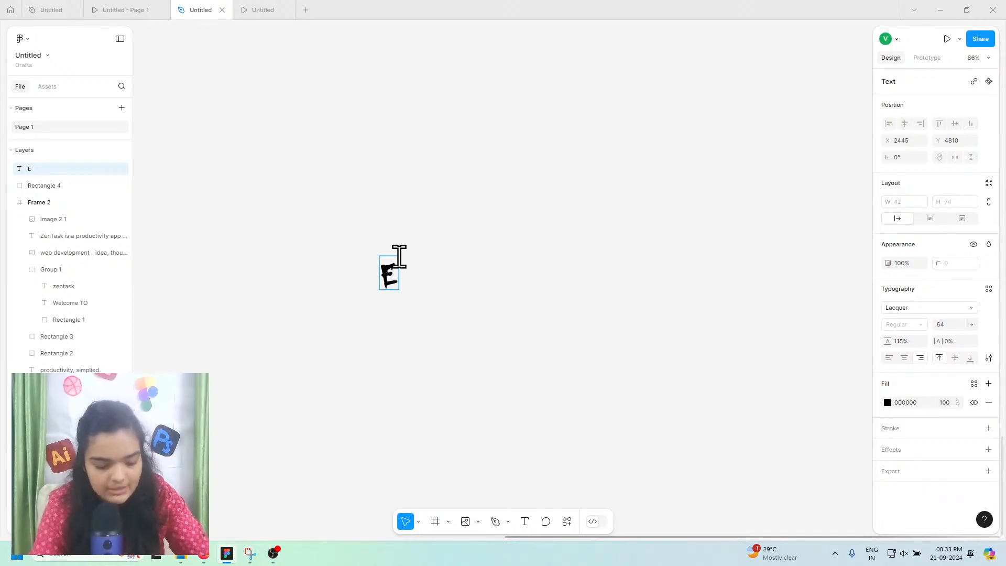
{"action": "type", "text": "xplore"}
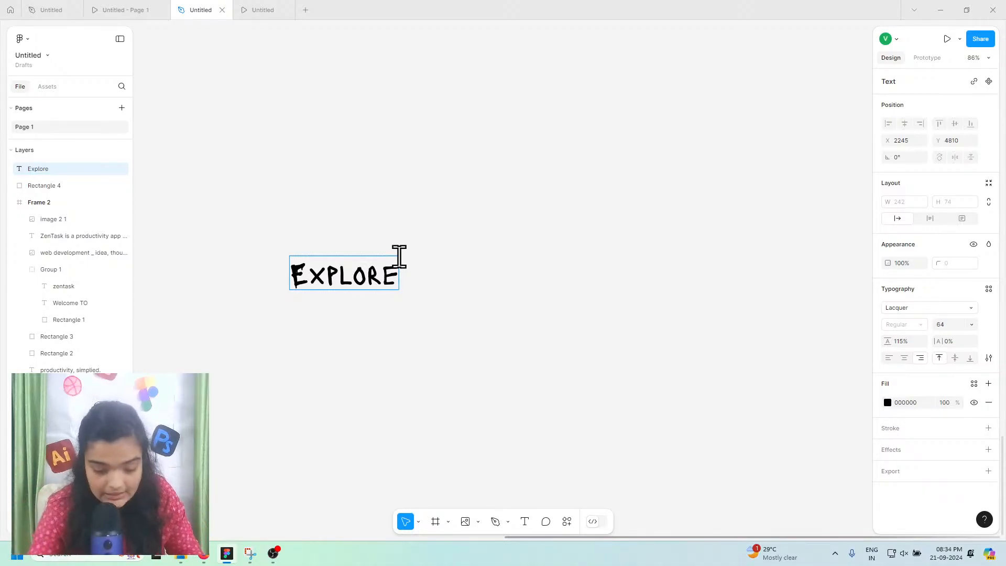
{"action": "key", "text": "Escape"}
{"action": "left_click_drag", "start_coordinate": [344, 281], "coordinate": [490, 275]}
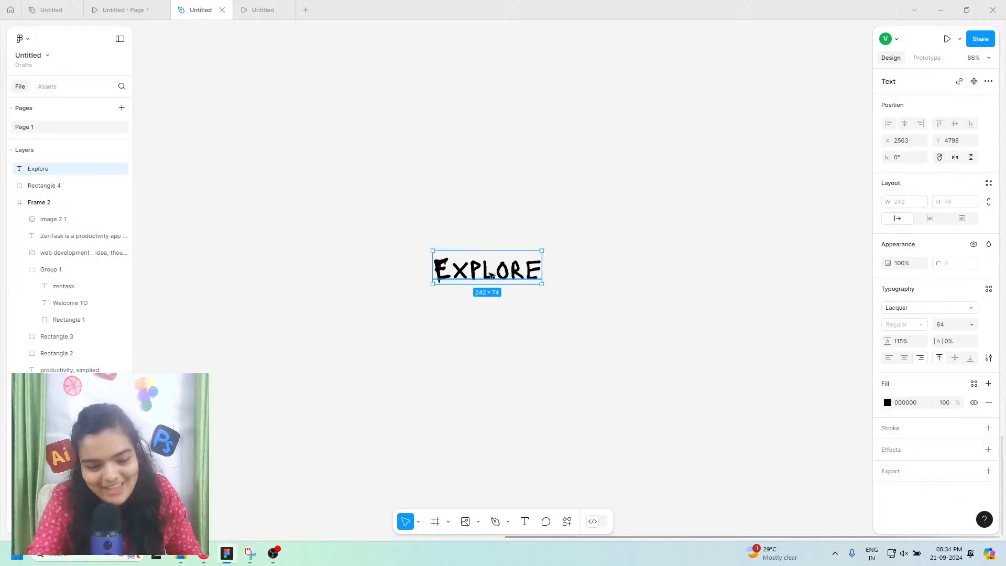
Step: Wrap the Explore text in an auto layout frame with horizontal padding 36 and vertical padding 17
{"action": "right_click", "coordinate": [490, 275]}
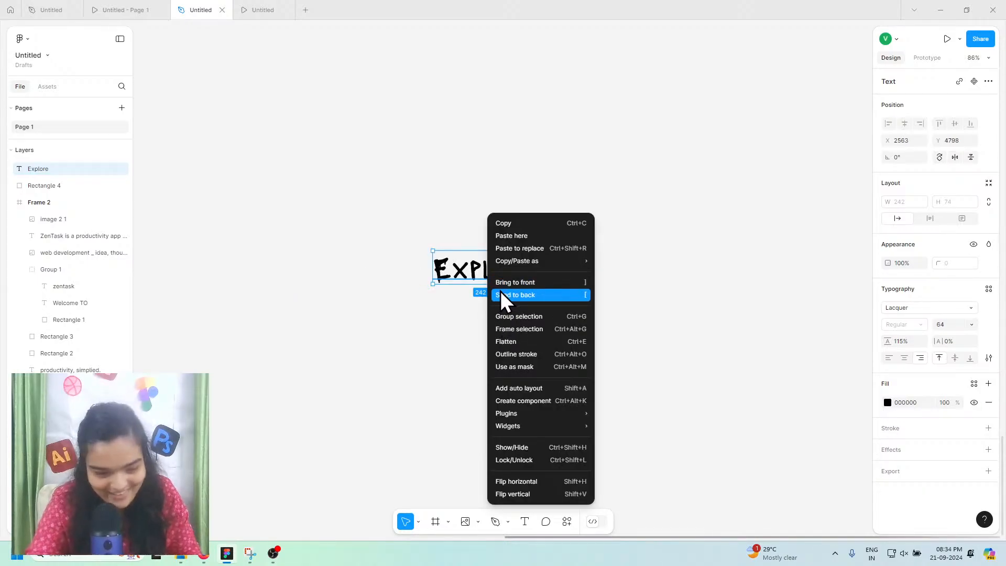
{"action": "left_click", "coordinate": [504, 331]}
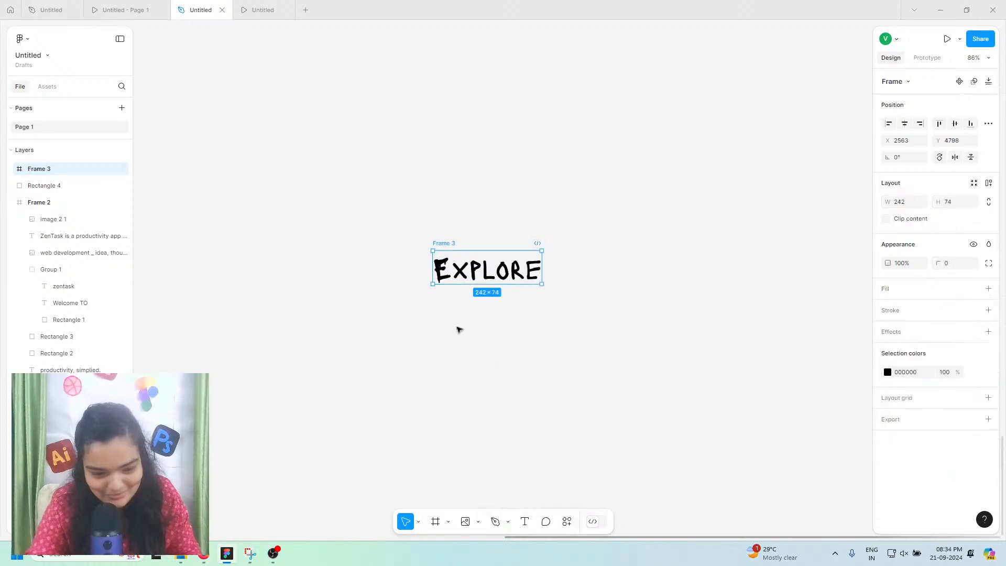
{"action": "left_click", "coordinate": [988, 183]}
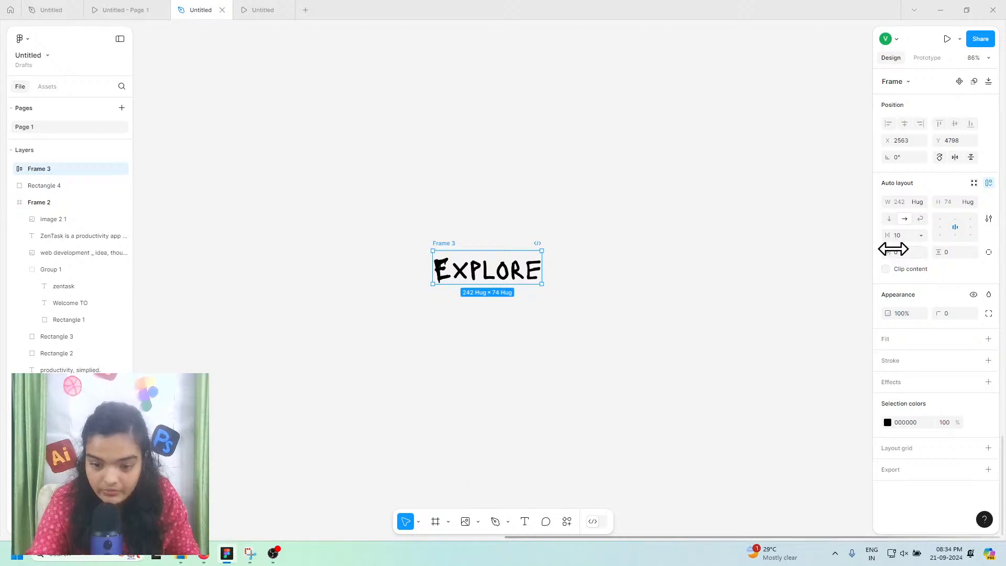
{"action": "mouse_move", "coordinate": [890, 251]}
{"action": "left_mouse_down"}
{"action": "mouse_move", "coordinate": [952, 254]}
{"action": "mouse_move", "coordinate": [906, 258]}
{"action": "left_mouse_up"}
Step: Fill the Explore frame with black (000000) and remove the strokes tried on it
{"action": "left_click", "coordinate": [988, 360]}
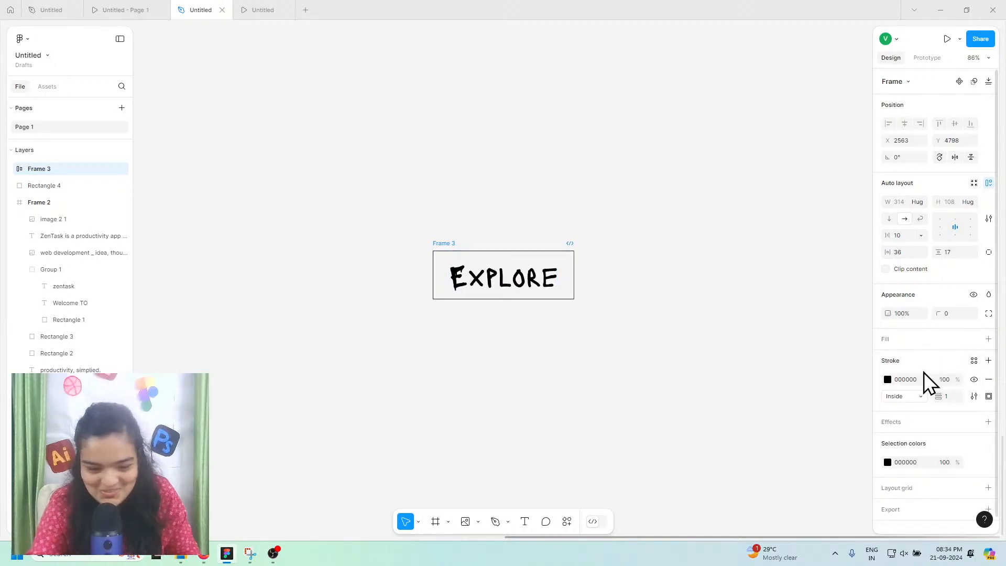
{"action": "left_click", "coordinate": [989, 379]}
{"action": "left_click", "coordinate": [988, 339]}
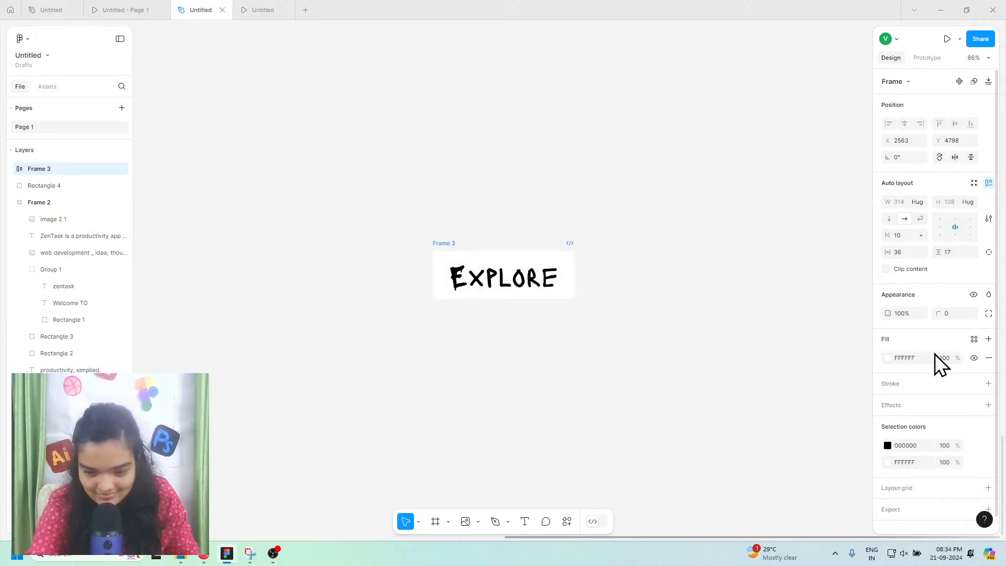
{"action": "left_click", "coordinate": [886, 357]}
{"action": "left_click_drag", "start_coordinate": [809, 346], "coordinate": [581, 503]}
{"action": "left_click", "coordinate": [987, 384]}
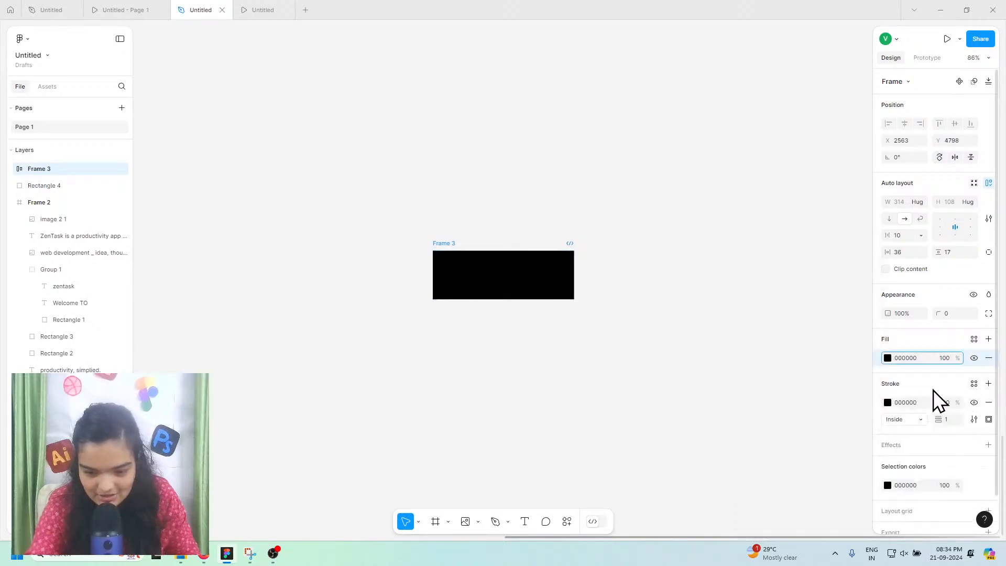
{"action": "left_click", "coordinate": [988, 403]}
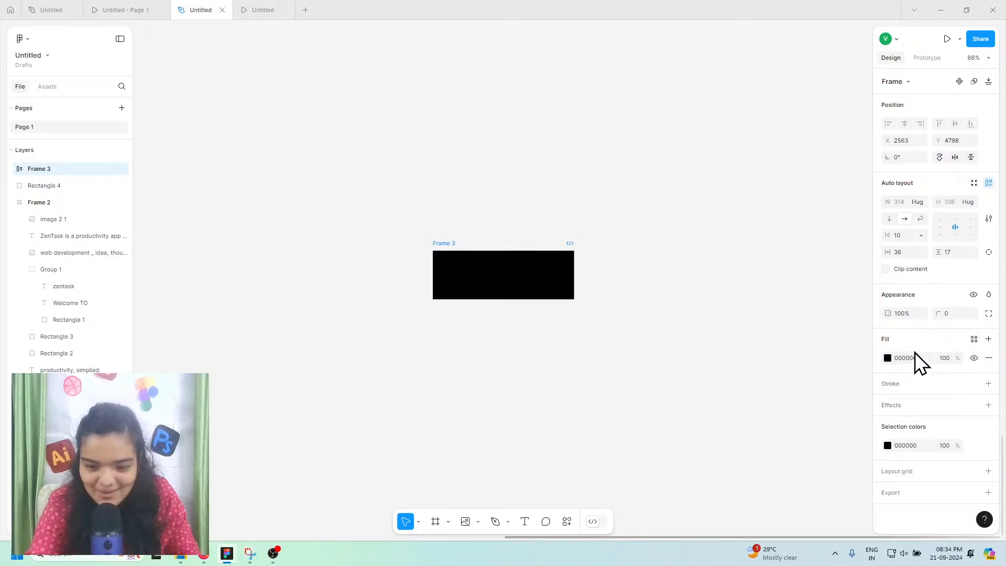
Step: Change the Explore text color to white (FFFFFF)
{"action": "left_click", "coordinate": [473, 282]}
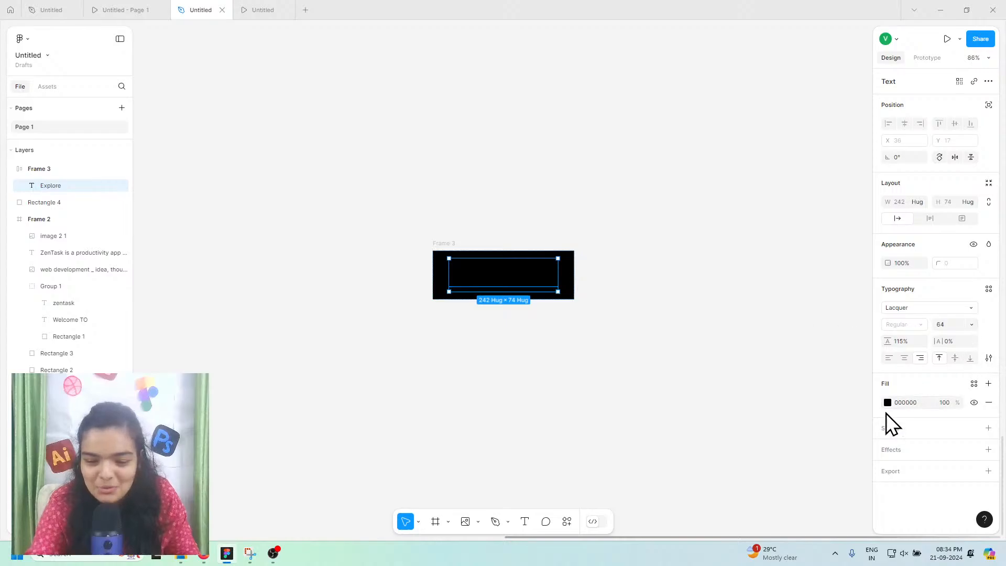
{"action": "left_click", "coordinate": [886, 402]}
{"action": "type", "text": "FFFFFF"}
{"action": "key", "text": "Return"}
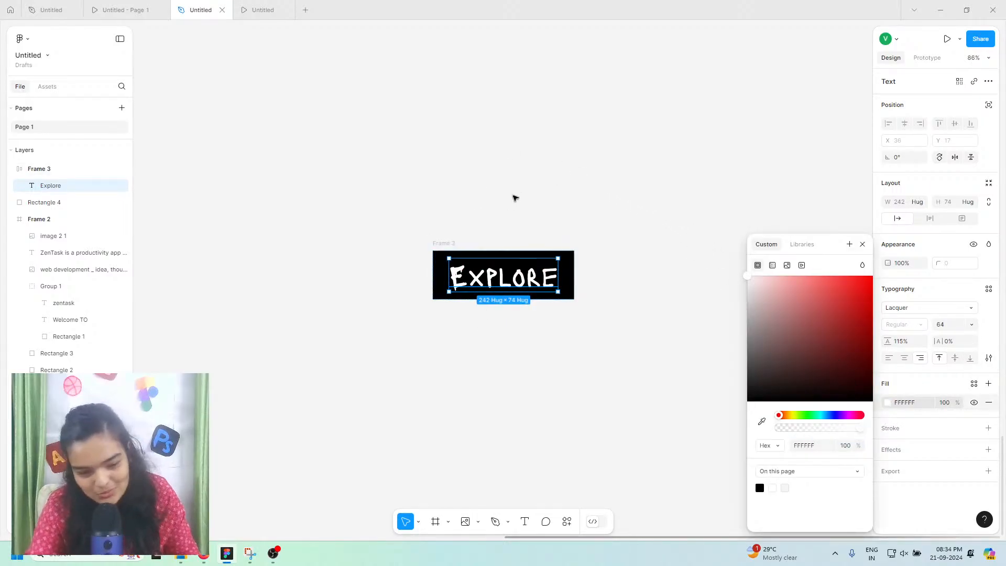
{"action": "left_click", "coordinate": [513, 198]}
Step: Move the Explore frame onto the black rectangle and place that rectangle inside Frame 2, directly beneath the Explore frame
{"action": "left_click", "coordinate": [447, 257]}
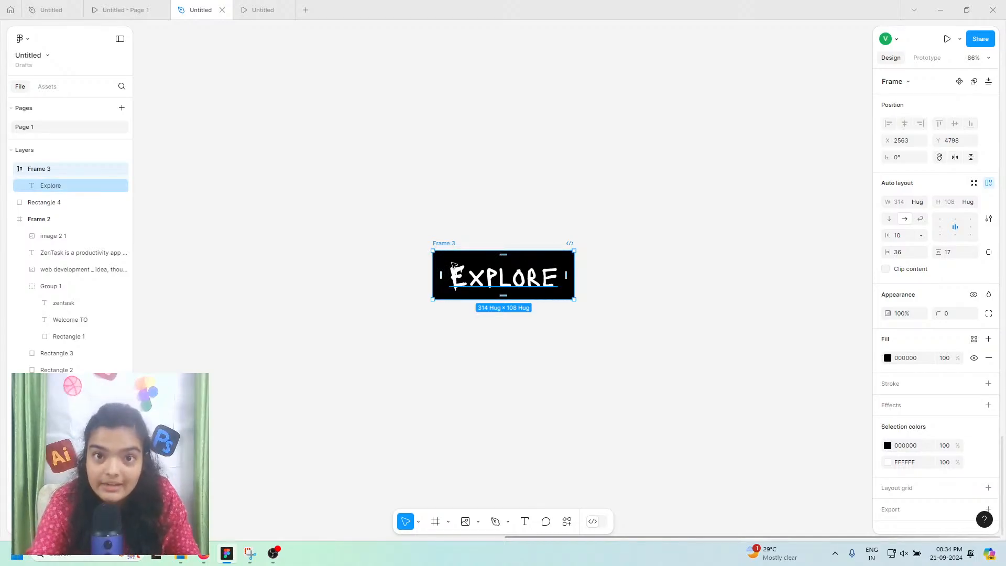
{"action": "scroll", "coordinate": [453, 265], "scroll_direction": "down", "scroll_amount": 3}
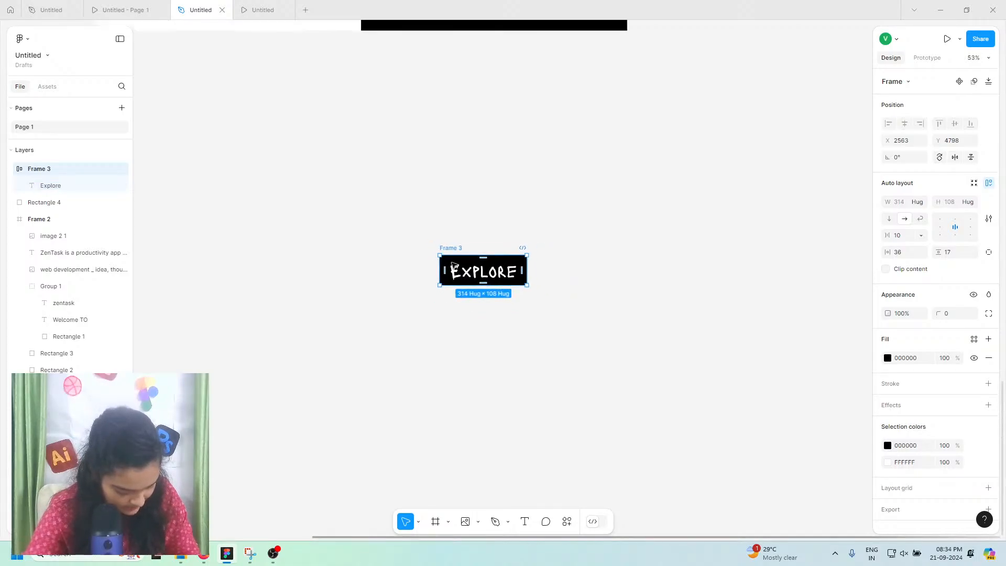
{"action": "scroll", "coordinate": [454, 264], "scroll_direction": "down", "scroll_amount": 2}
{"action": "scroll", "coordinate": [453, 265], "scroll_direction": "down", "scroll_amount": 2}
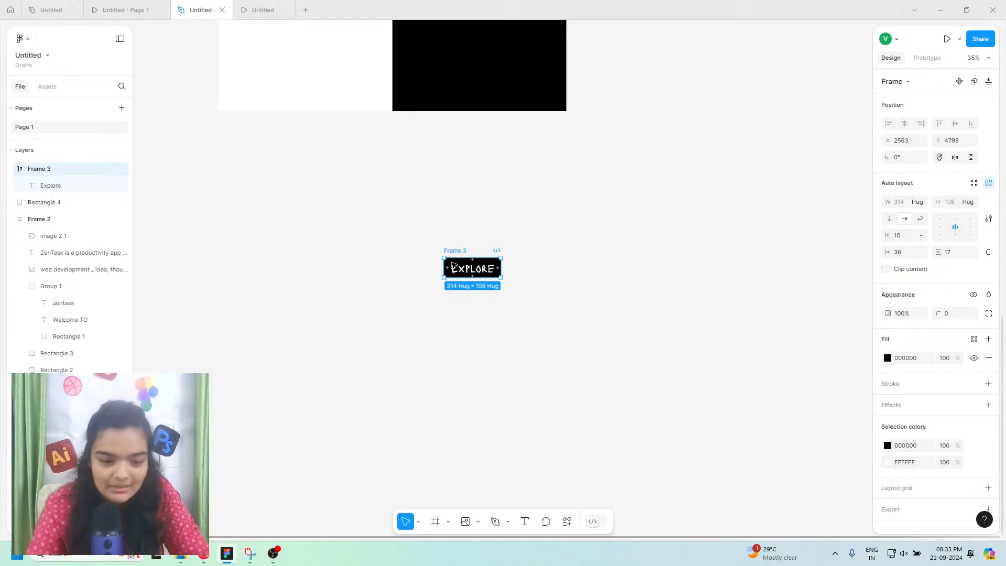
{"action": "scroll", "coordinate": [451, 262], "scroll_direction": "up", "scroll_amount": 3}
{"action": "left_click_drag", "start_coordinate": [468, 350], "coordinate": [479, 96]}
{"action": "scroll", "coordinate": [479, 96], "scroll_direction": "up", "scroll_amount": 2}
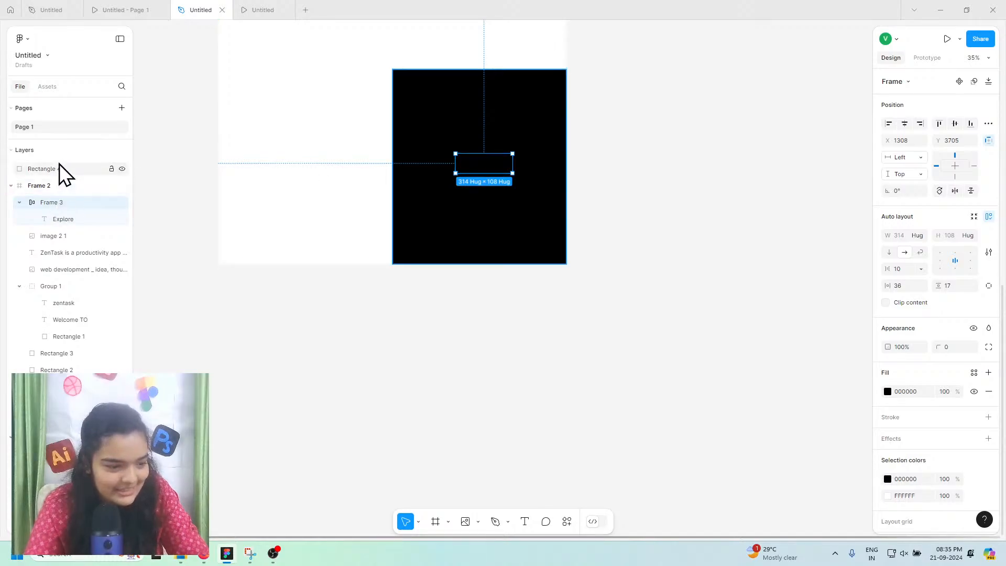
{"action": "left_click_drag", "start_coordinate": [58, 168], "coordinate": [66, 225]}
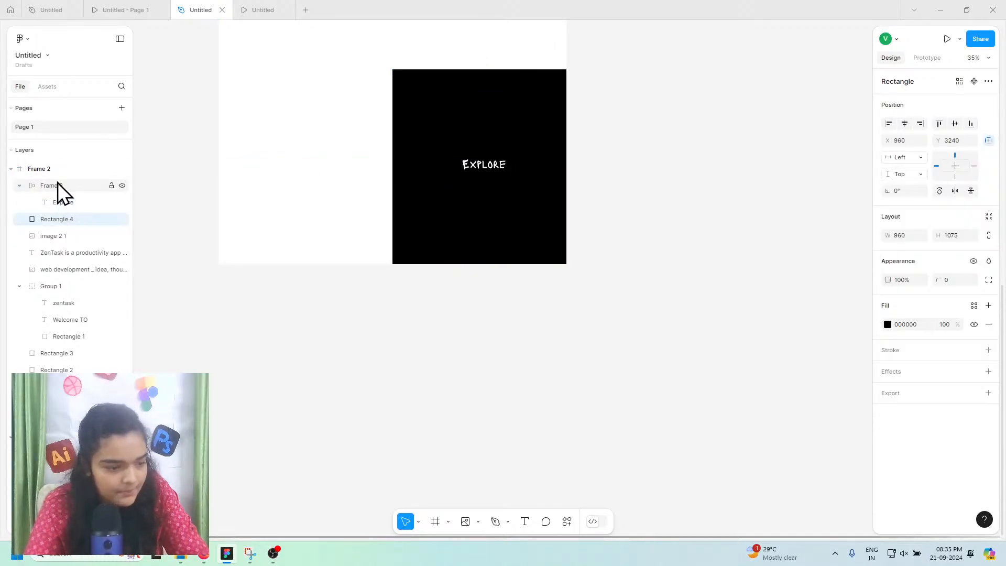
{"action": "left_click", "coordinate": [24, 152]}
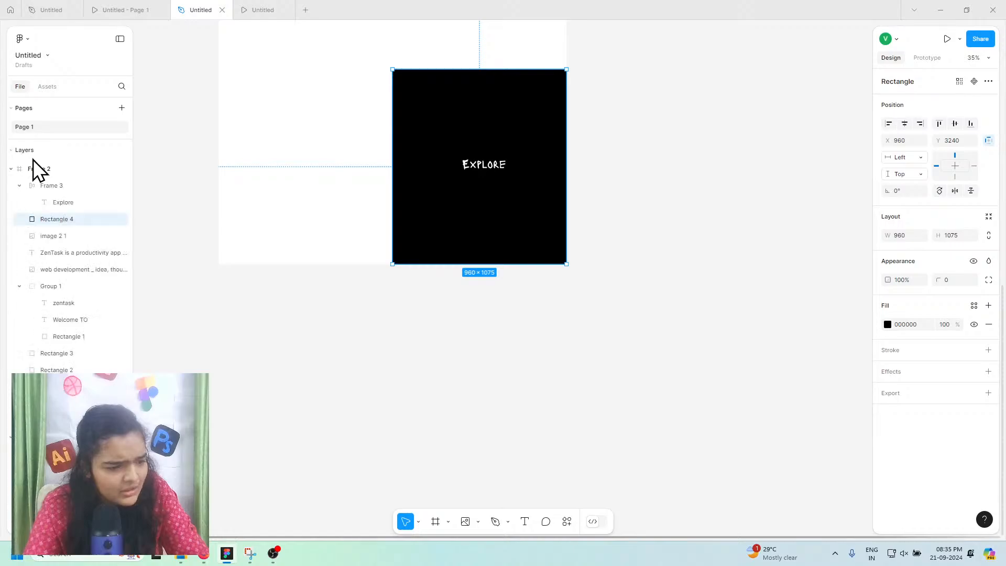
Step: Invert the Explore button's colors to a white (FFFFFF) fill with black (000000) text
{"action": "double_click", "coordinate": [481, 166]}
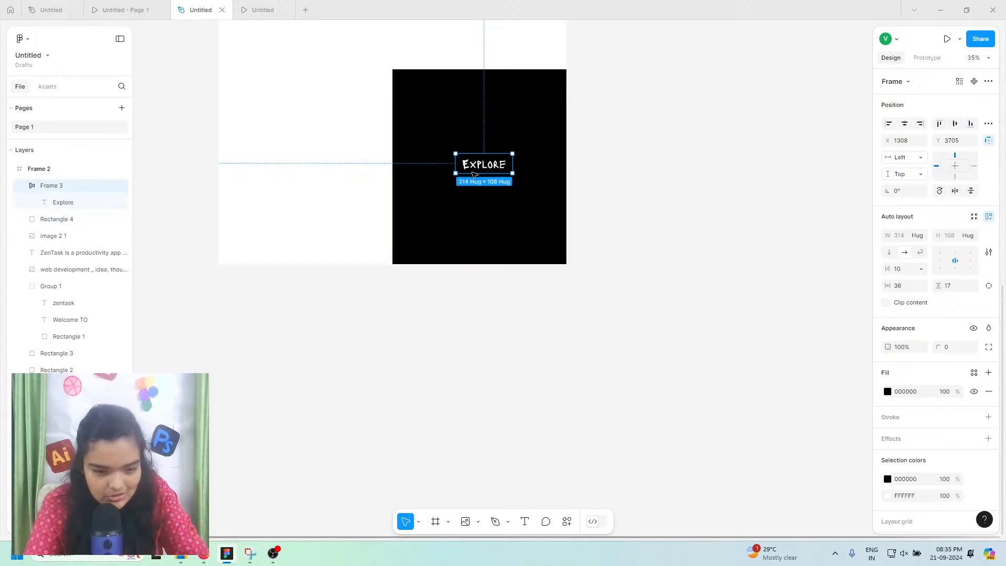
{"action": "left_click", "coordinate": [606, 162]}
{"action": "scroll", "coordinate": [526, 182], "scroll_direction": "up", "scroll_amount": 1}
{"action": "left_click", "coordinate": [463, 179]}
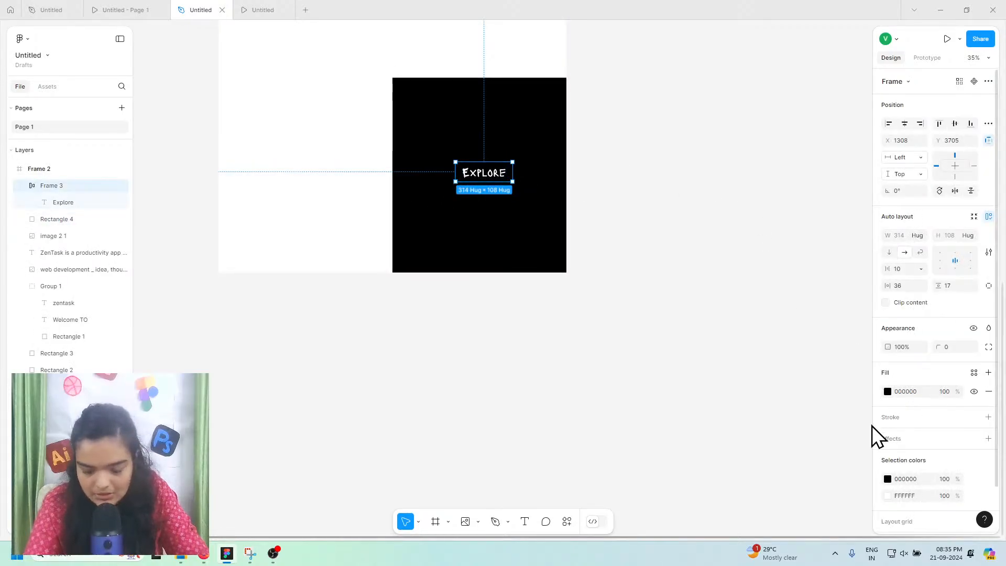
{"action": "left_click", "coordinate": [887, 479]}
{"action": "left_click_drag", "start_coordinate": [776, 393], "coordinate": [619, 175]}
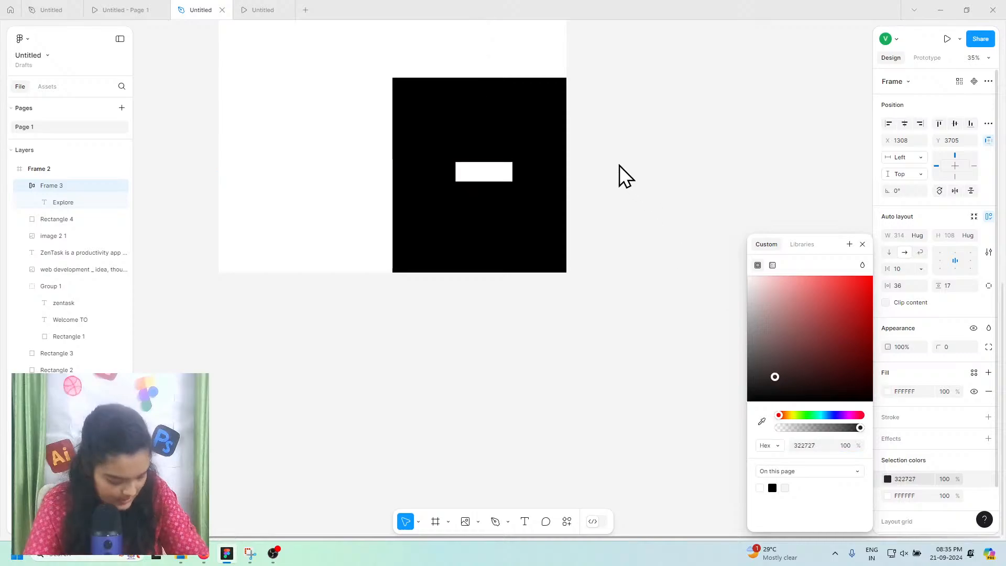
{"action": "left_click", "coordinate": [890, 497]}
{"action": "left_click_drag", "start_coordinate": [811, 358], "coordinate": [640, 464]}
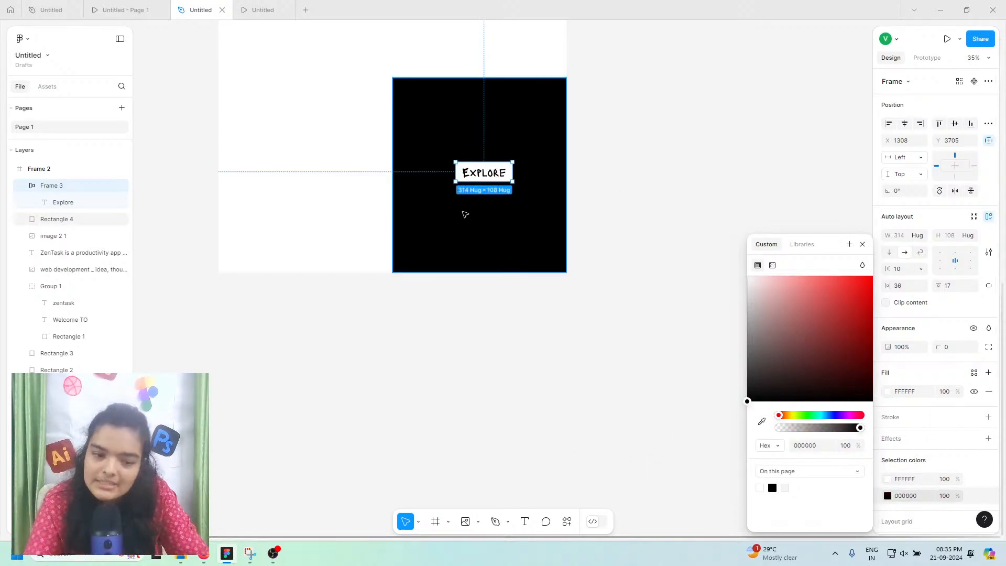
Step: Center the Explore button in the black rectangle at X 1283, Y 3724, and compare it with the reference prototype
{"action": "left_click_drag", "start_coordinate": [489, 175], "coordinate": [488, 176]}
{"action": "scroll", "coordinate": [458, 276], "scroll_direction": "up", "scroll_amount": 4}
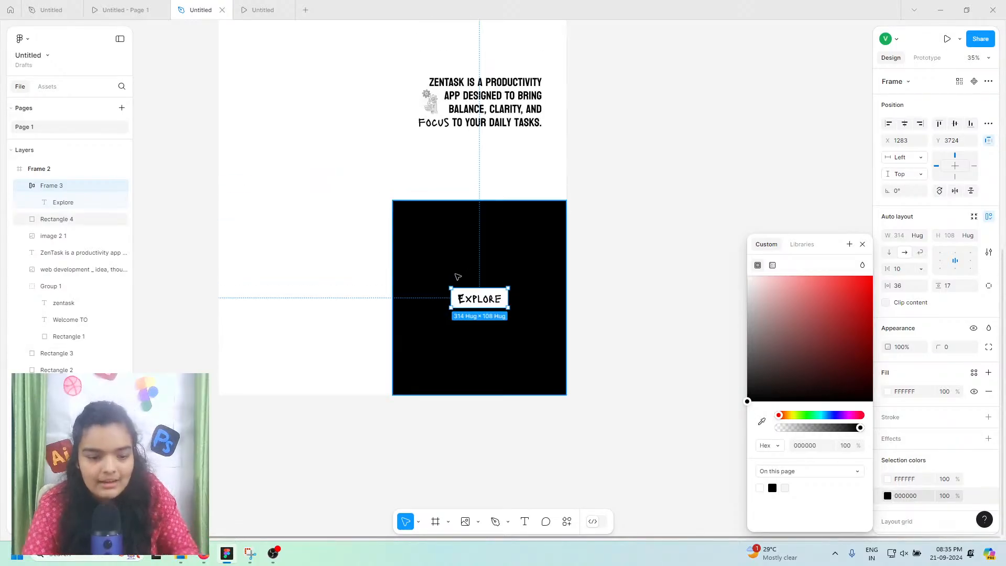
{"action": "left_click", "coordinate": [131, 9]}
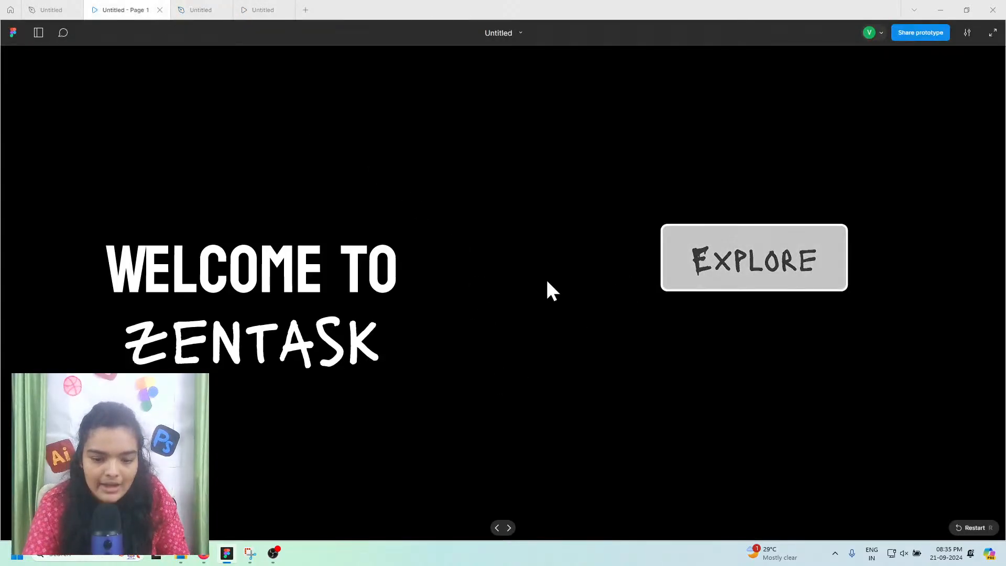
{"action": "left_click", "coordinate": [194, 6]}
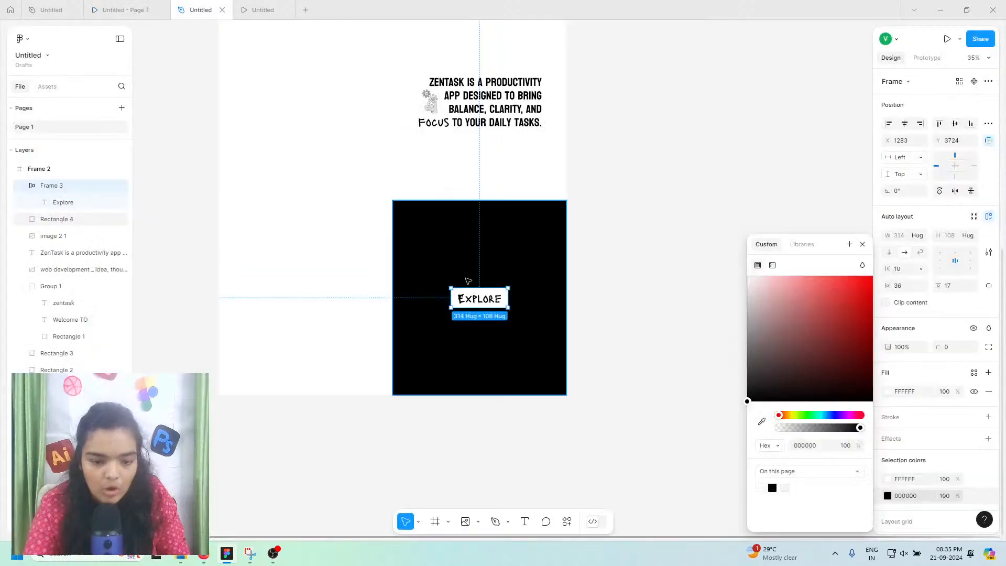
Step: Round the corners of the white Explore button to a radius of 8
{"action": "scroll", "coordinate": [458, 334], "scroll_direction": "up", "scroll_amount": 6}
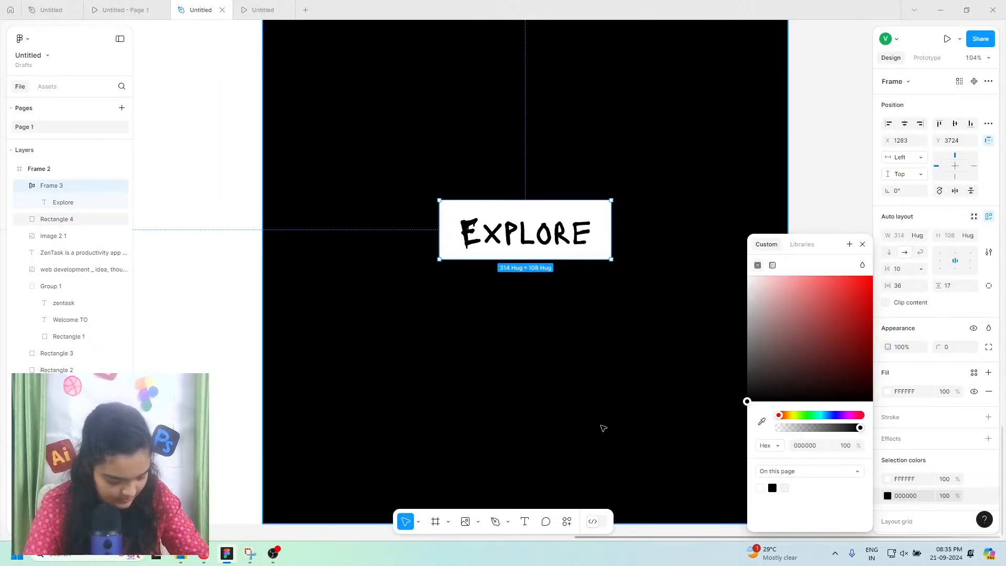
{"action": "left_click", "coordinate": [278, 560]}
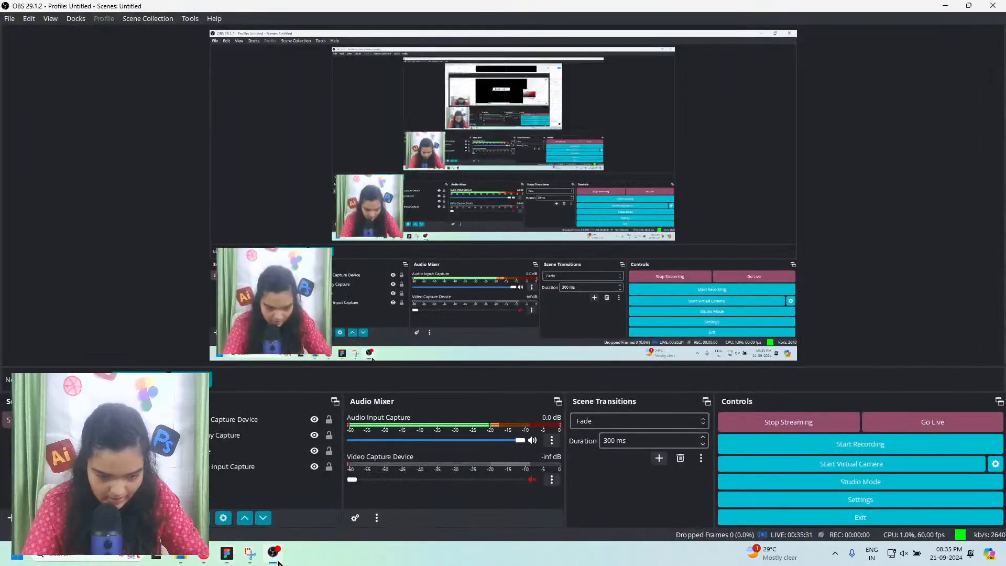
{"action": "left_click", "coordinate": [278, 560]}
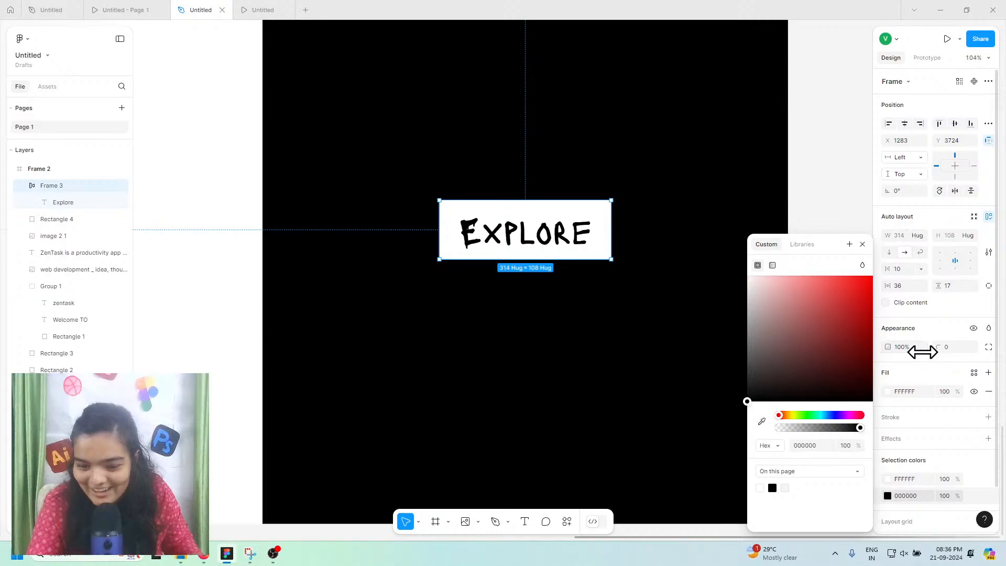
{"action": "left_click_drag", "start_coordinate": [942, 347], "coordinate": [29, 339]}
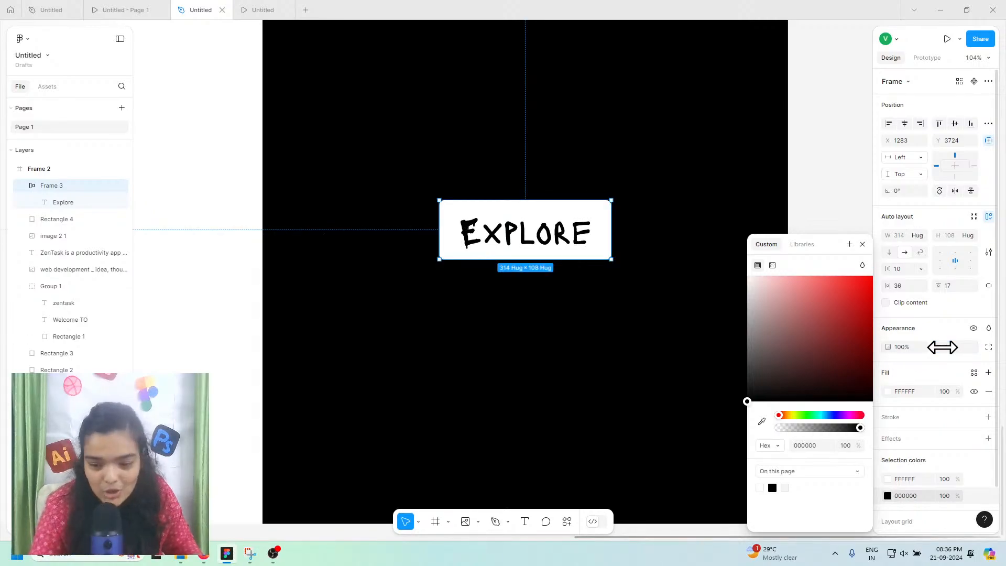
{"action": "mouse_move", "coordinate": [943, 348]}
{"action": "left_mouse_down"}
{"action": "mouse_move", "coordinate": [993, 353]}
{"action": "mouse_move", "coordinate": [922, 353]}
{"action": "mouse_move", "coordinate": [930, 361]}
{"action": "left_mouse_up"}
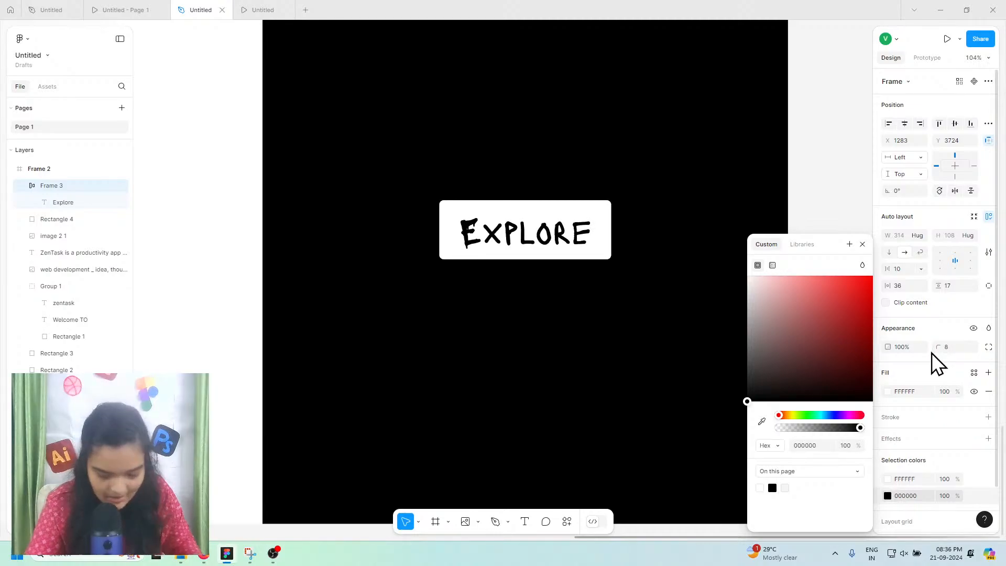
Step: Set the Explore button's corner smoothing to 100%
{"action": "left_click", "coordinate": [988, 348]}
{"action": "left_click_drag", "start_coordinate": [777, 426], "coordinate": [853, 426]}
{"action": "left_click", "coordinate": [825, 262]}
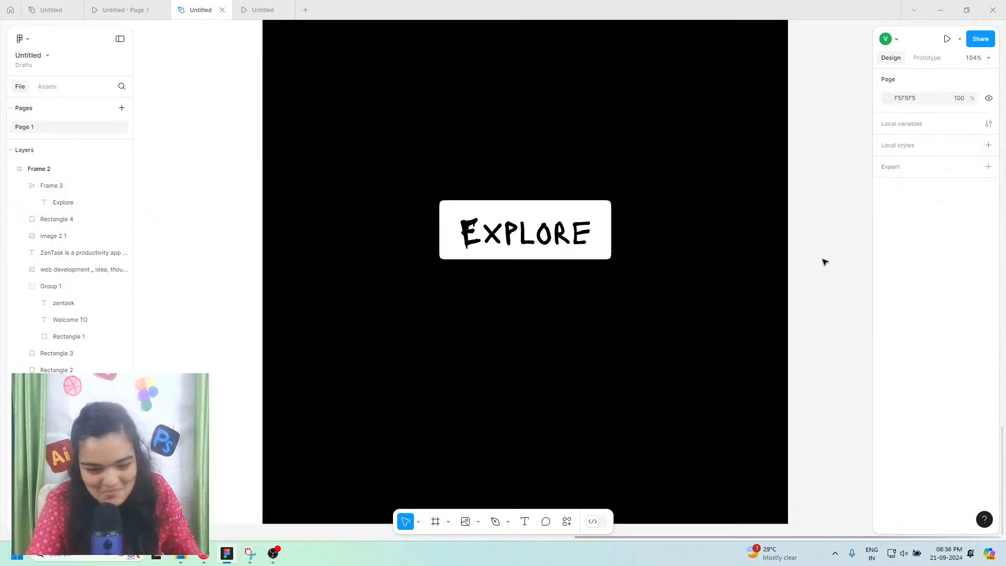
{"action": "left_click", "coordinate": [607, 228]}
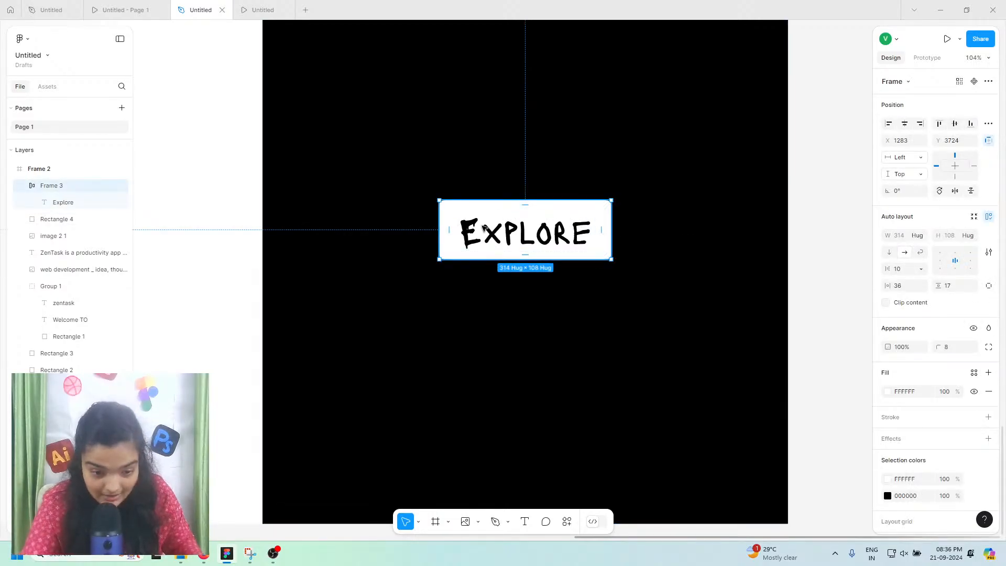
{"action": "left_click", "coordinate": [831, 267]}
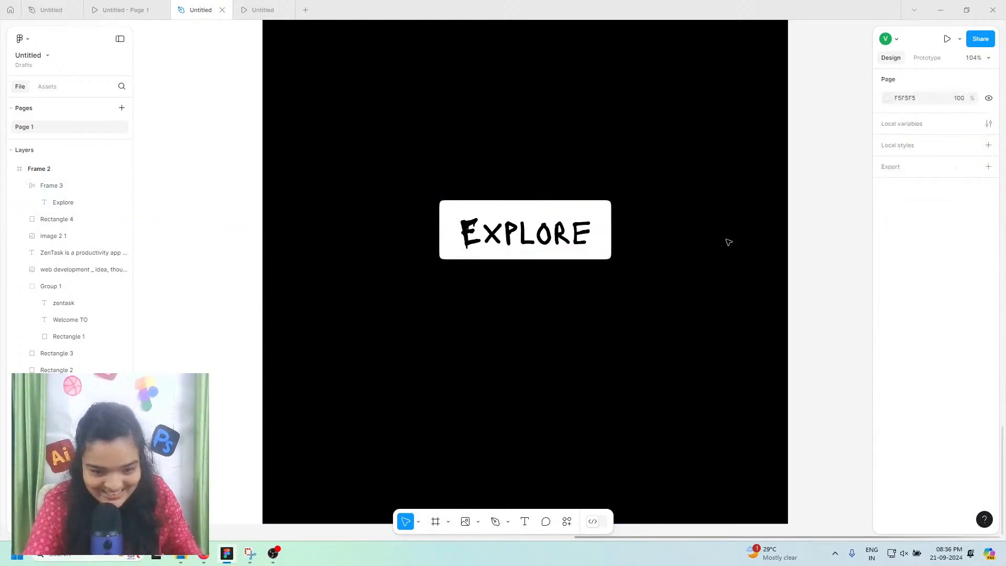
{"action": "left_click", "coordinate": [526, 220]}
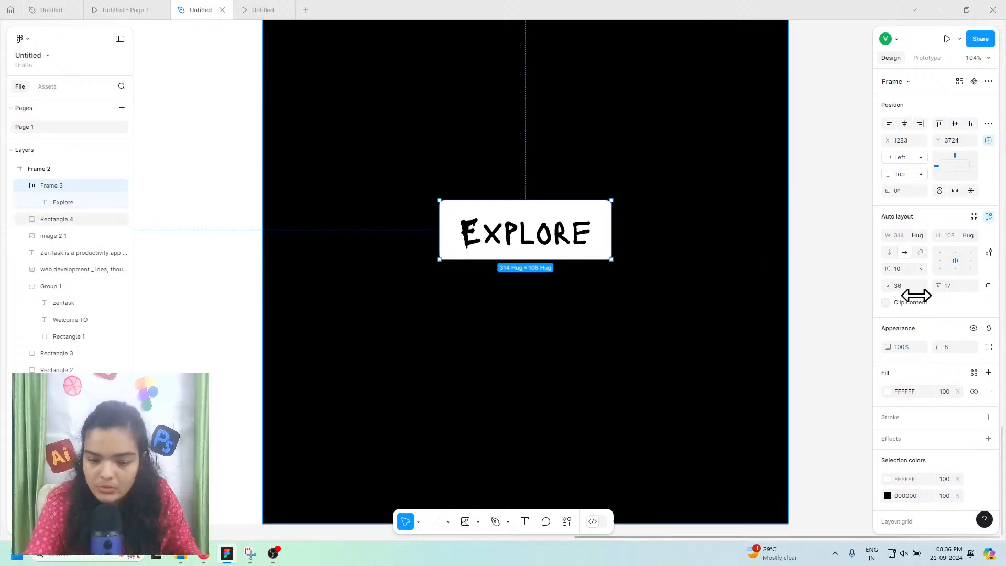
{"action": "left_click", "coordinate": [989, 347]}
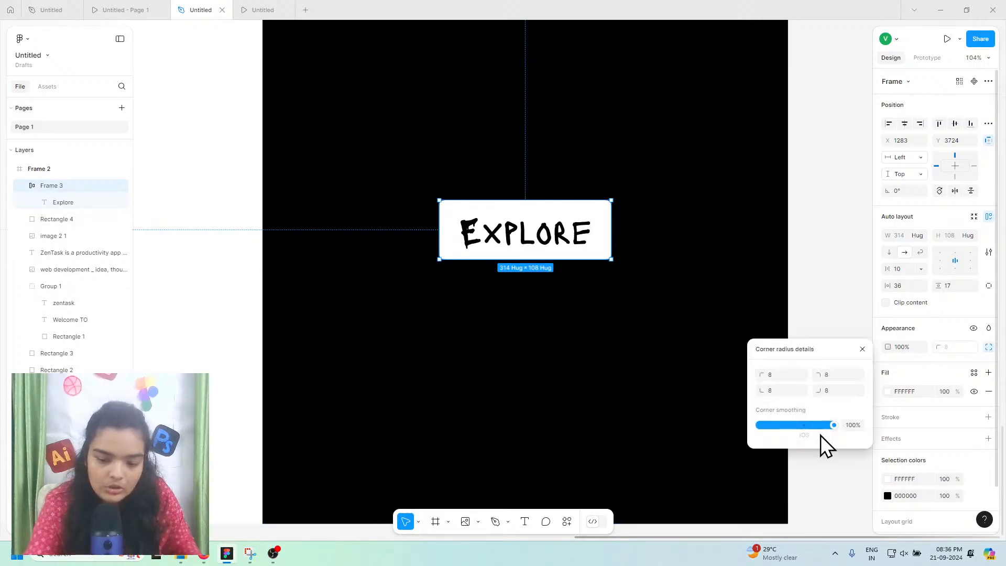
{"action": "left_click_drag", "start_coordinate": [809, 429], "coordinate": [848, 437]}
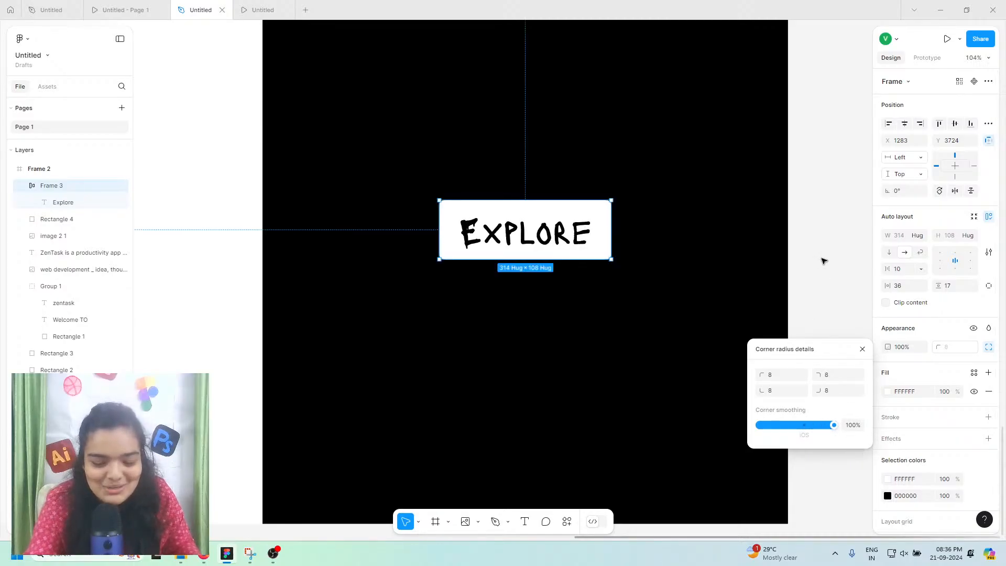
{"action": "left_click", "coordinate": [823, 260]}
{"action": "left_click", "coordinate": [574, 233]}
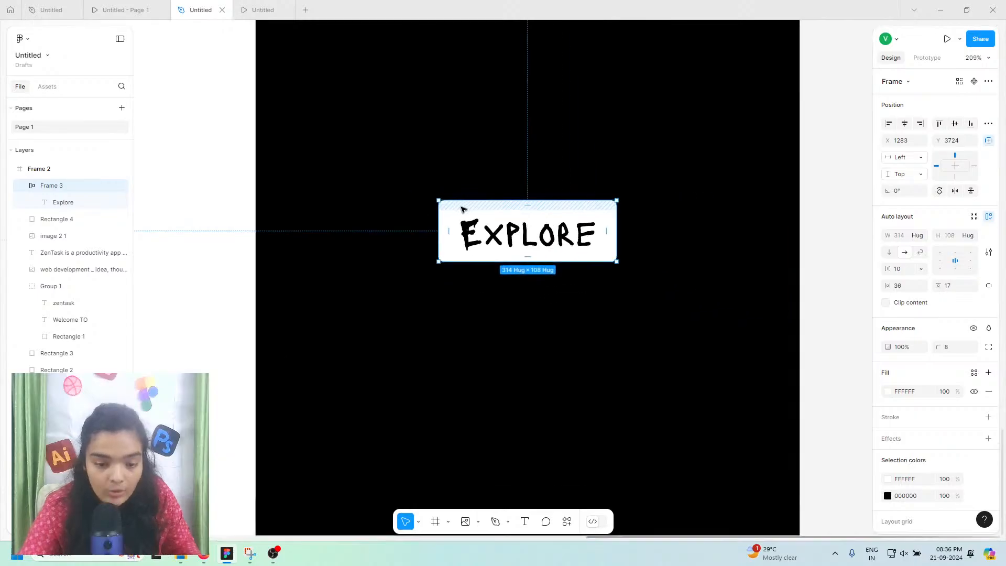
Step: Check the page in the prototype preview and reapply the Lacquer font to the zentask text in the Welcome To group
{"action": "left_click", "coordinate": [166, 7]}
{"action": "left_click", "coordinate": [262, 10]}
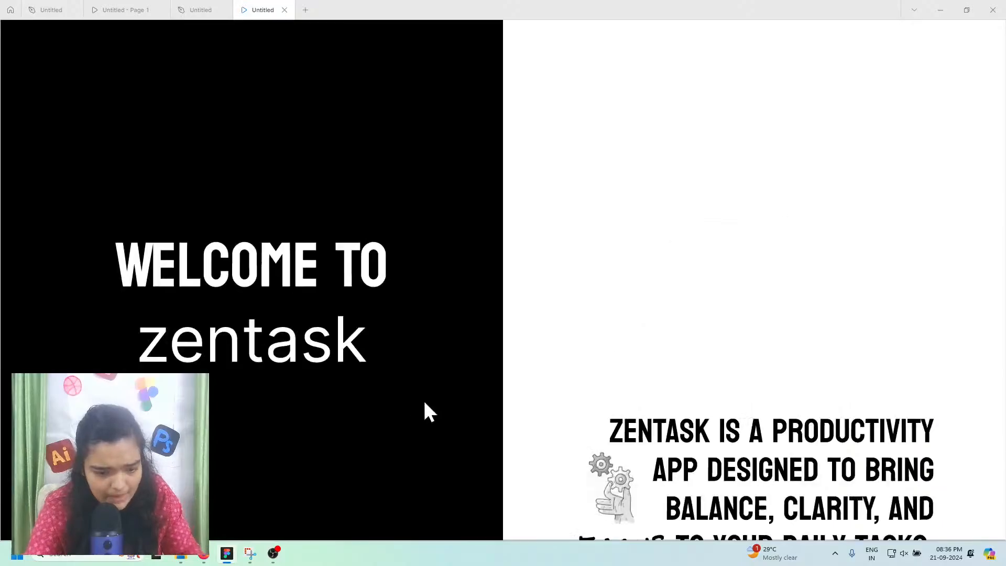
{"action": "left_click", "coordinate": [223, 7]}
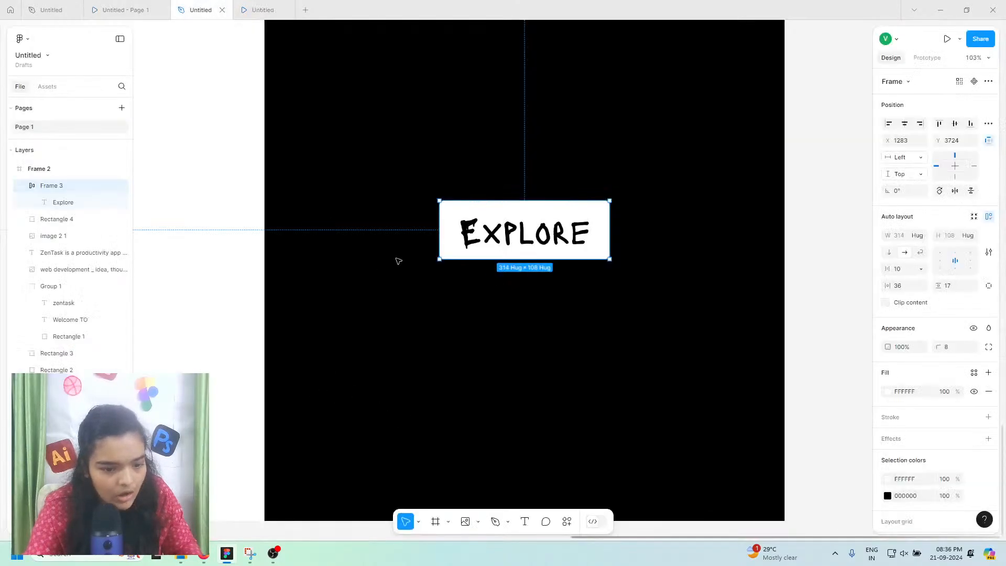
{"action": "scroll", "coordinate": [429, 264], "scroll_direction": "down", "scroll_amount": 5, "text": "ctrl"}
{"action": "scroll", "coordinate": [424, 252], "scroll_direction": "up", "scroll_amount": 8}
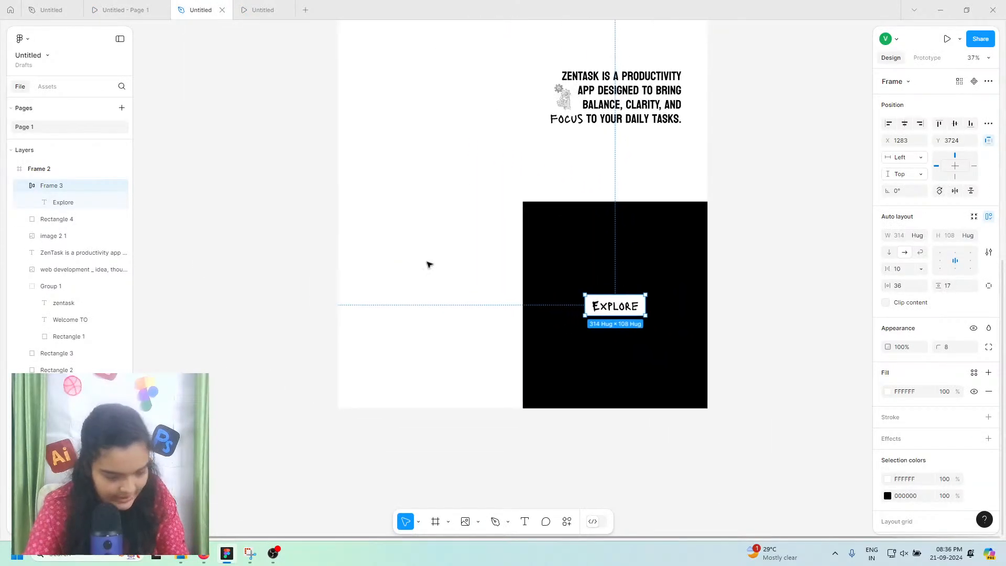
{"action": "scroll", "coordinate": [440, 204], "scroll_direction": "up", "scroll_amount": 1}
{"action": "double_click", "coordinate": [446, 190]}
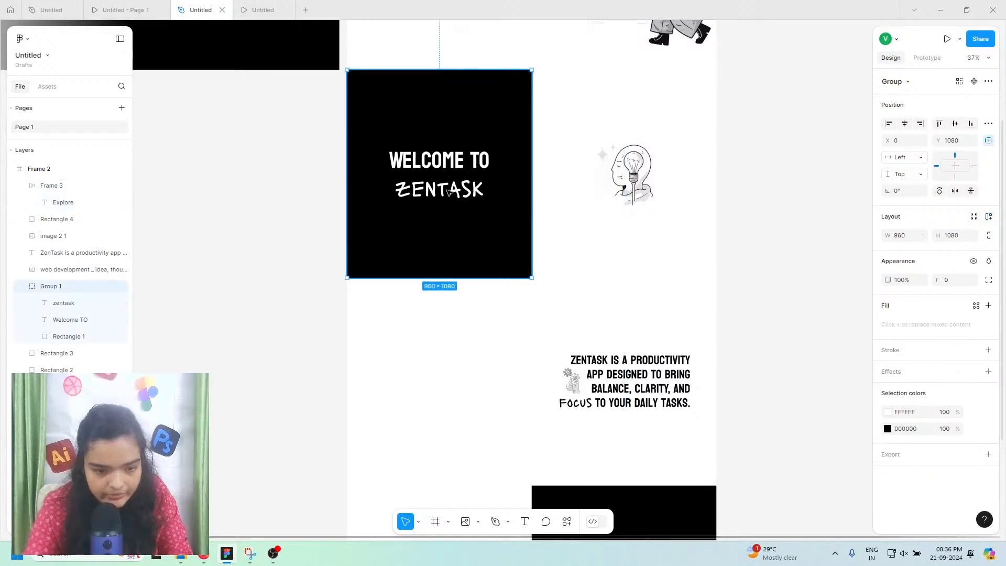
{"action": "left_click", "coordinate": [907, 341]}
{"action": "type", "text": "la"}
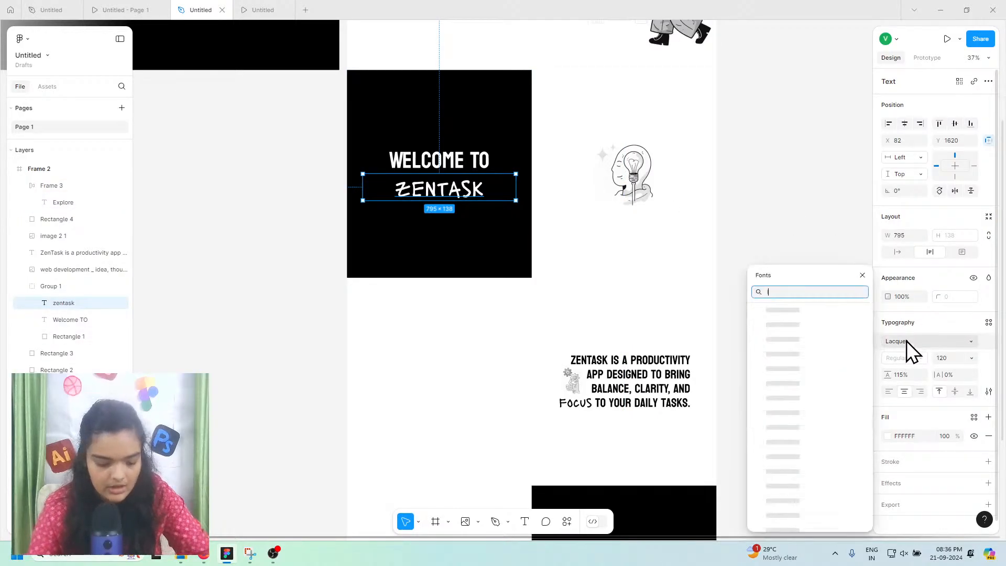
{"action": "key", "text": "BackSpace"}
{"action": "key", "text": "BackSpace"}
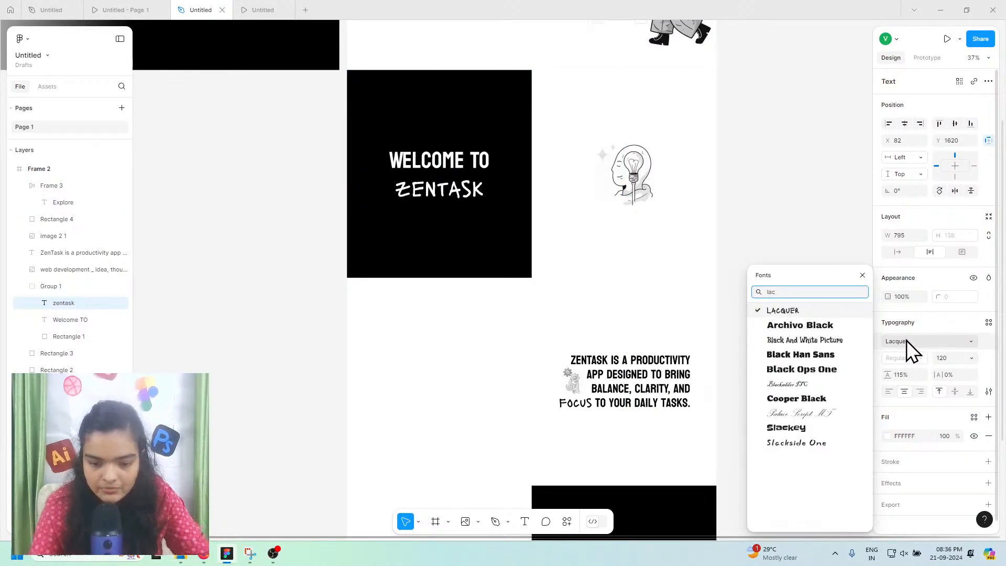
{"action": "left_click", "coordinate": [785, 313]}
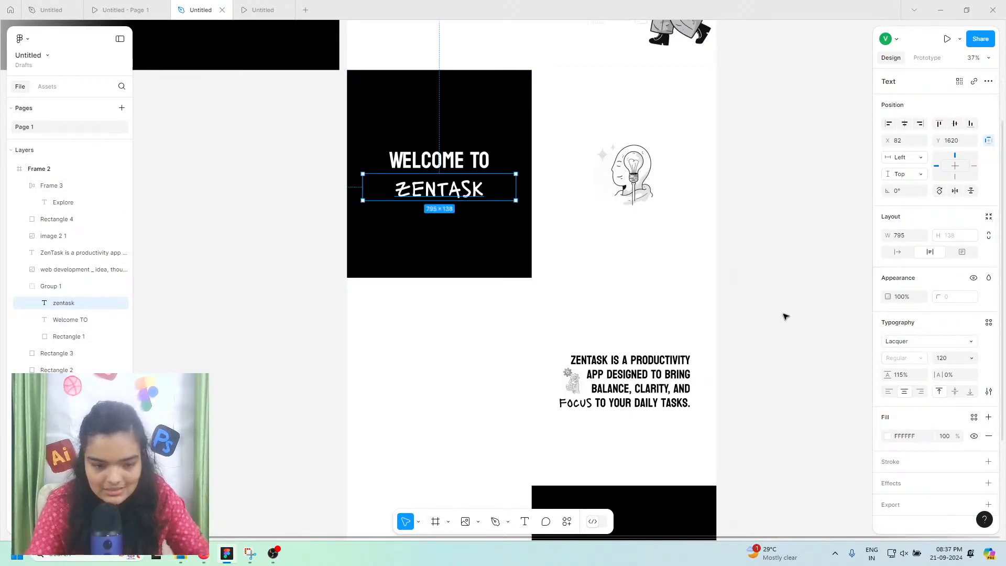
Step: Compare the Explore button in the page preview with the interactive Explore button in the reference prototype
{"action": "left_click", "coordinate": [246, 10]}
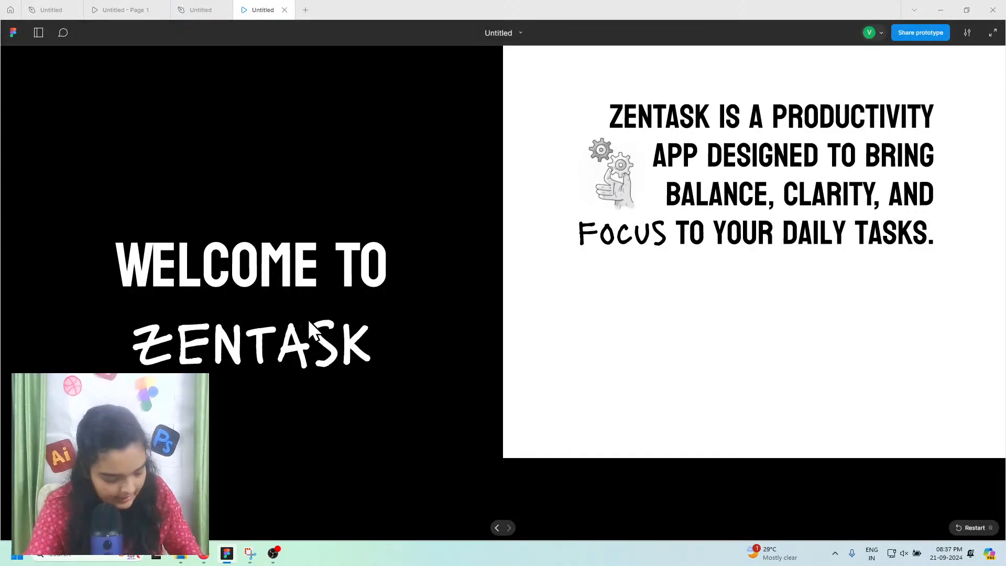
{"action": "scroll", "coordinate": [619, 387], "scroll_direction": "down", "scroll_amount": 9}
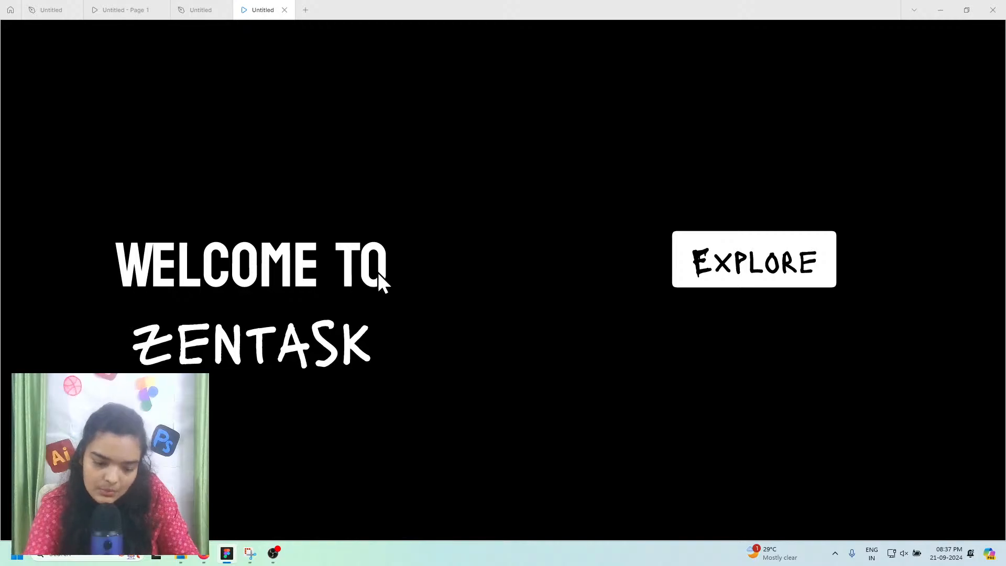
{"action": "left_click", "coordinate": [104, 9]}
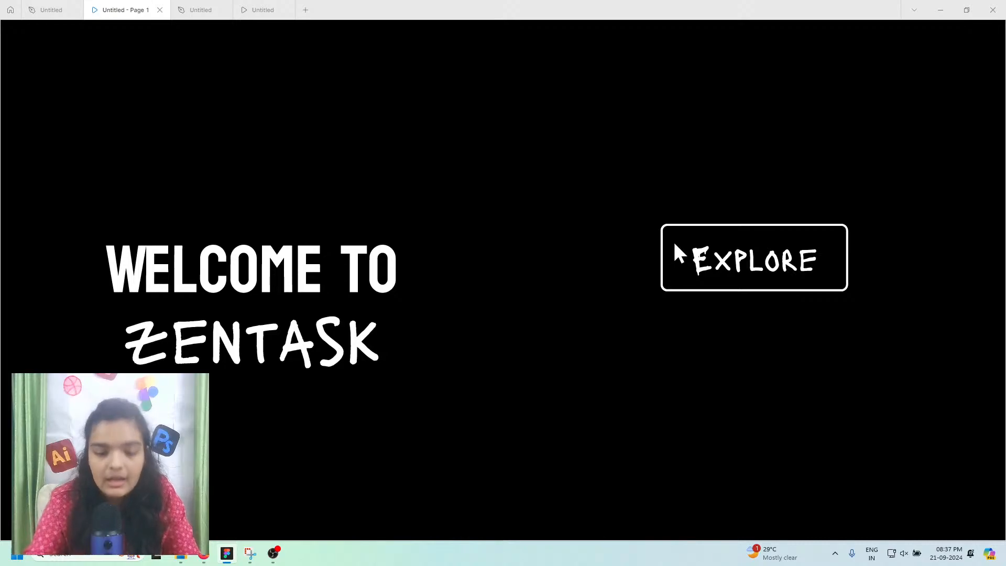
{"action": "left_click", "coordinate": [705, 261]}
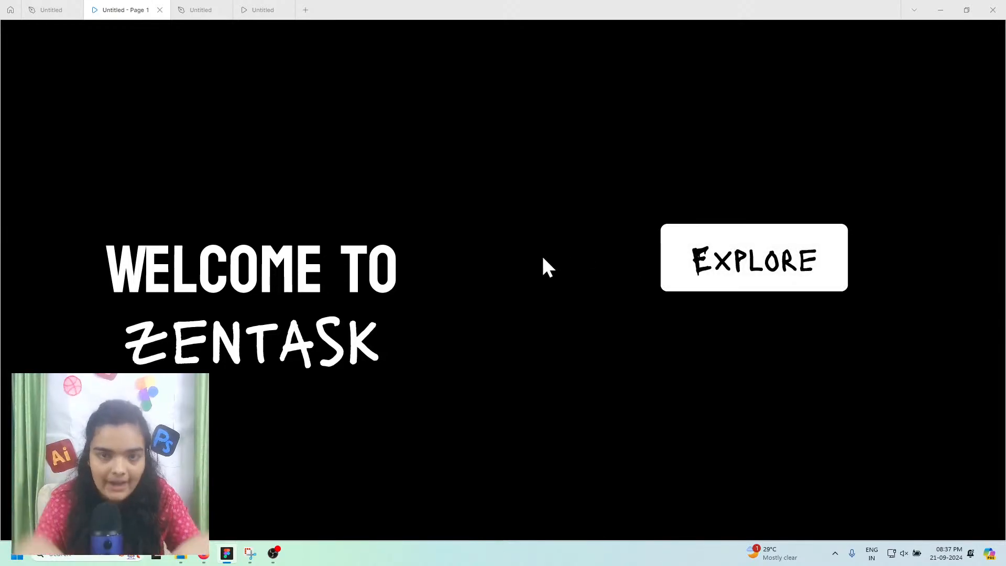
{"action": "left_click", "coordinate": [272, 10]}
Step: Duplicate the Explore button frame and place the copy on the empty canvas outside Frame 2, level with the original button
{"action": "left_click", "coordinate": [220, 10]}
{"action": "scroll", "coordinate": [685, 346], "scroll_direction": "down", "scroll_amount": 5}
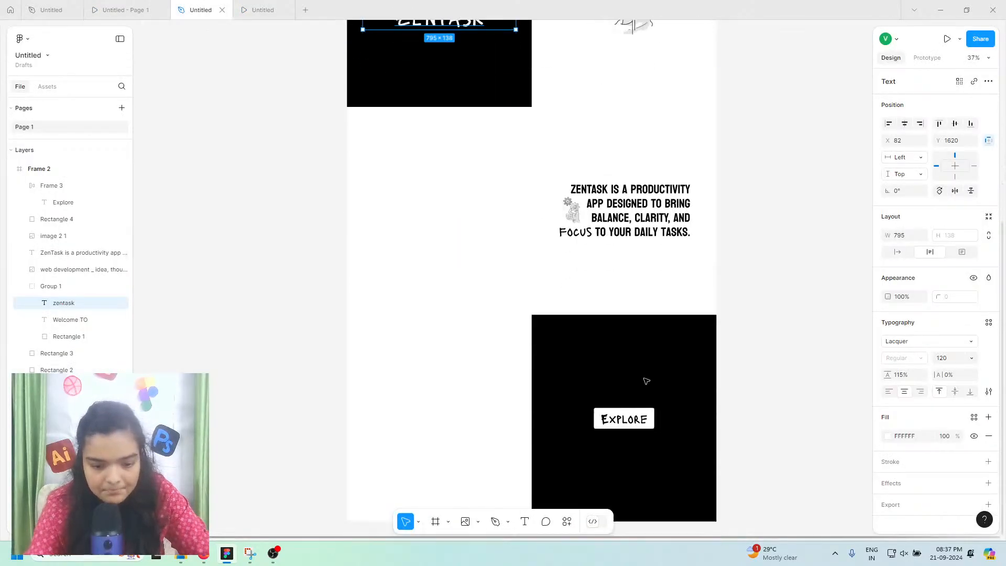
{"action": "left_click", "coordinate": [621, 290]}
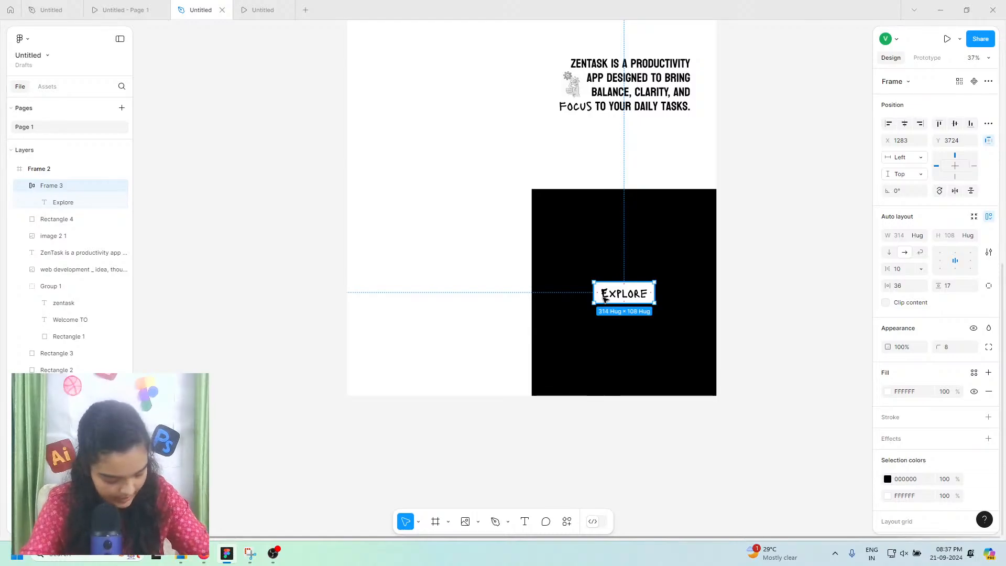
{"action": "key", "text": "ctrl+d"}
{"action": "left_click_drag", "start_coordinate": [622, 299], "coordinate": [240, 292]}
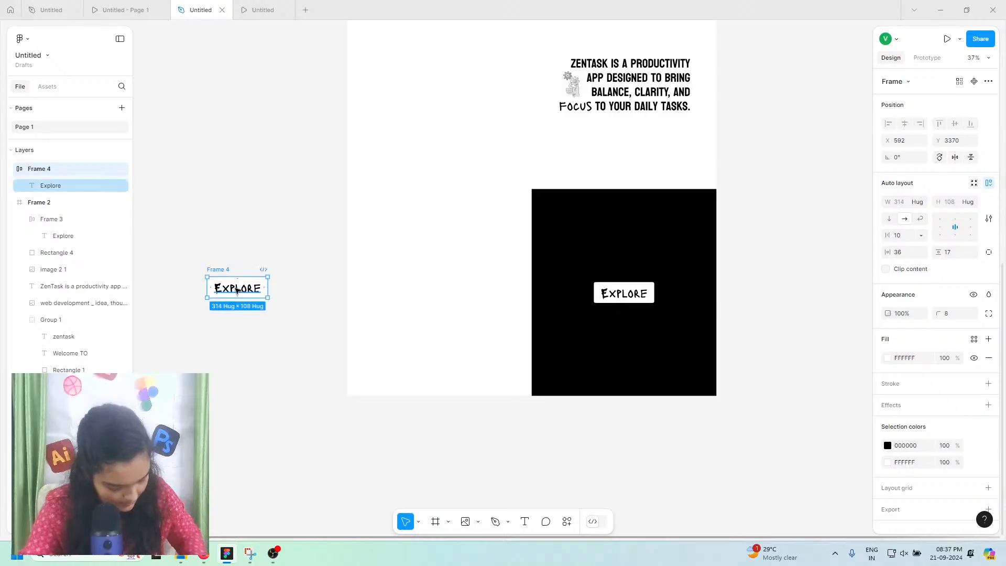
Step: Check the page in full-screen preview, and set the height of the black rectangle behind the Explore button to 1080
{"action": "left_click", "coordinate": [250, 2]}
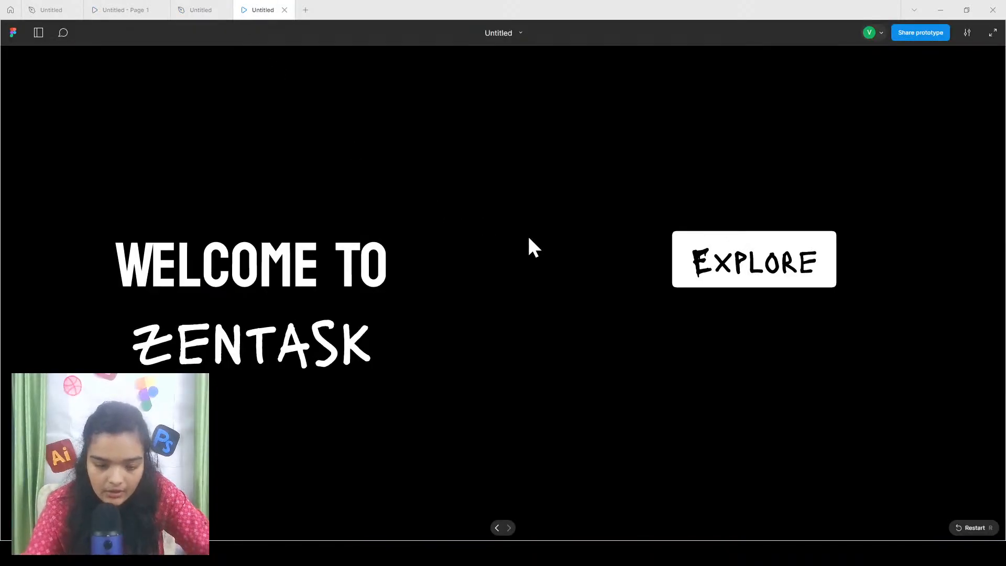
{"action": "key", "text": "f"}
{"action": "key", "text": "r"}
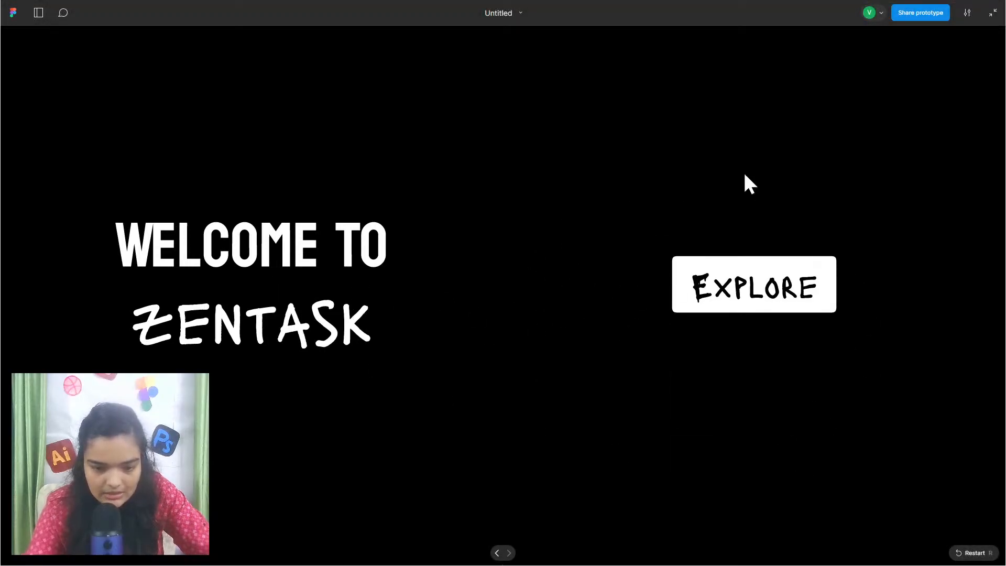
{"action": "left_click", "coordinate": [992, 14]}
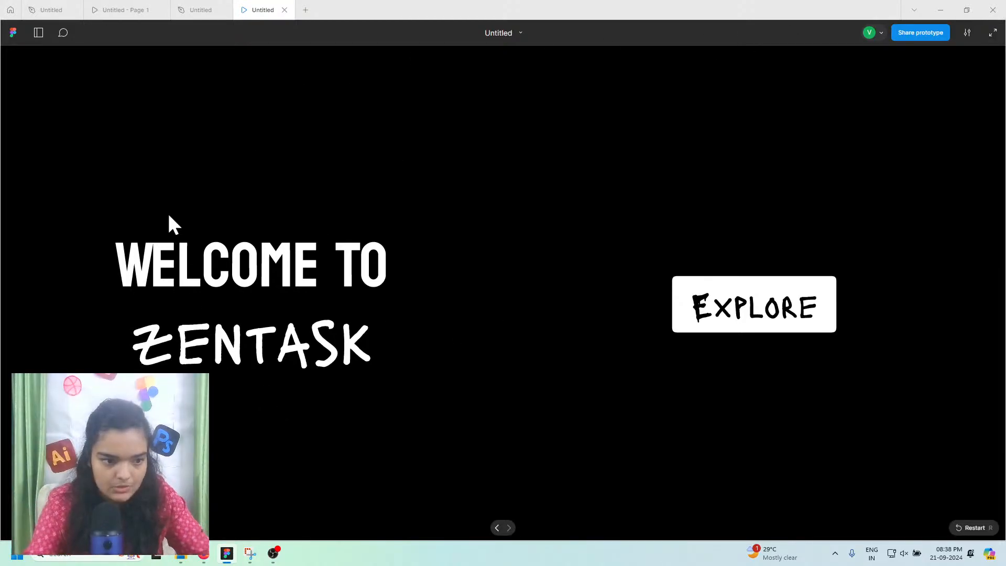
{"action": "left_click", "coordinate": [194, 10]}
{"action": "left_click", "coordinate": [663, 167]}
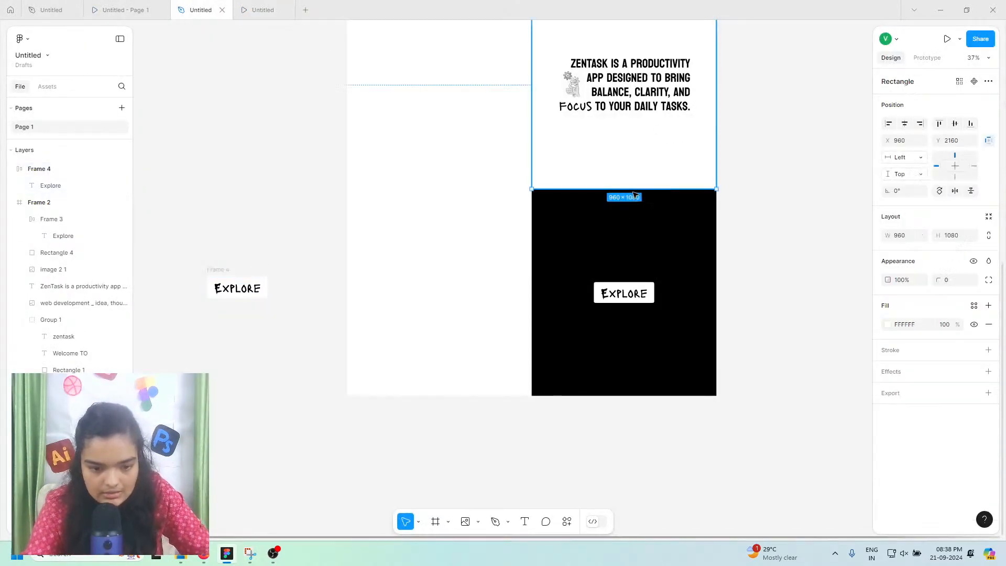
{"action": "left_click", "coordinate": [653, 253]}
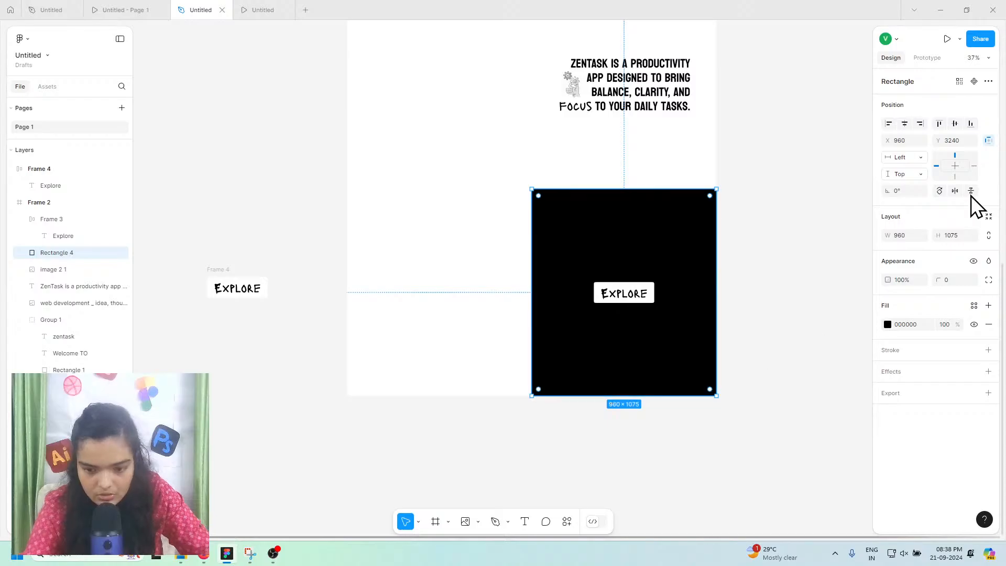
{"action": "left_click", "coordinate": [958, 235]}
{"action": "type", "text": "1"}
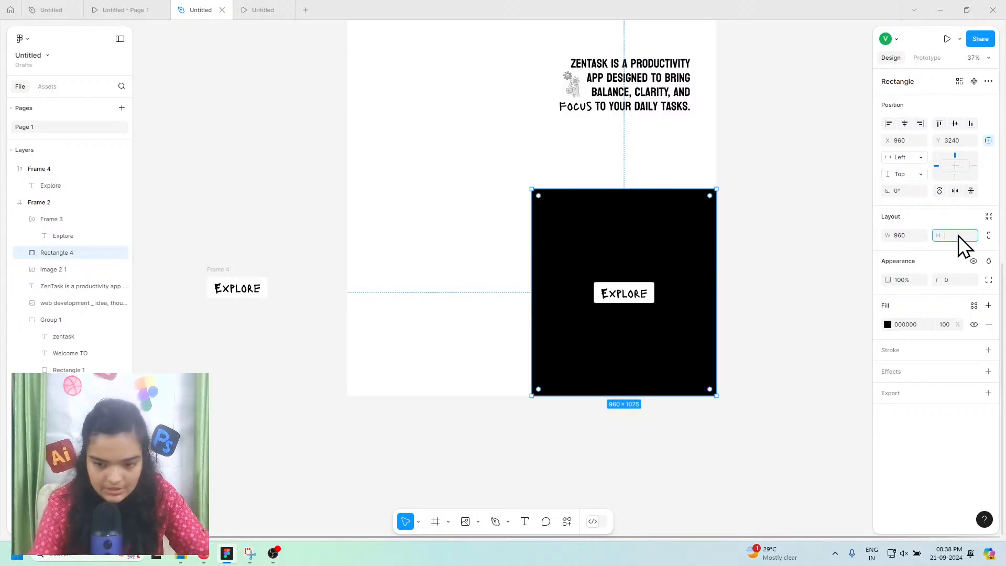
{"action": "type", "text": "080"}
{"action": "key", "text": "Return"}
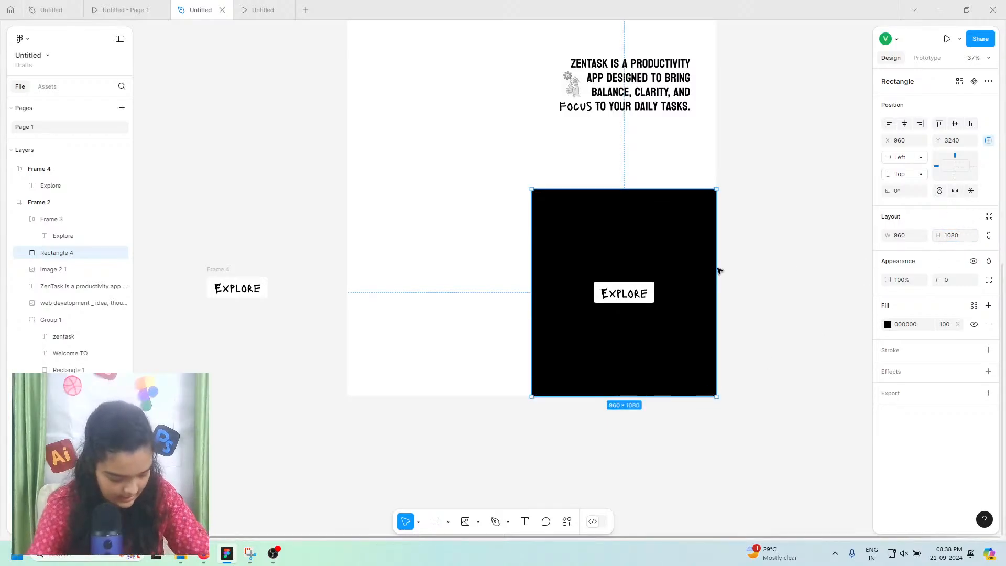
Step: Extend Frame 2 to a height of 4320 so it ends level with the black Explore rectangle
{"action": "scroll", "coordinate": [620, 256], "scroll_direction": "up", "scroll_amount": 2}
{"action": "scroll", "coordinate": [620, 255], "scroll_direction": "up", "scroll_amount": 4}
{"action": "scroll", "coordinate": [529, 173], "scroll_direction": "down", "scroll_amount": 3}
{"action": "scroll", "coordinate": [526, 147], "scroll_direction": "up", "scroll_amount": 1}
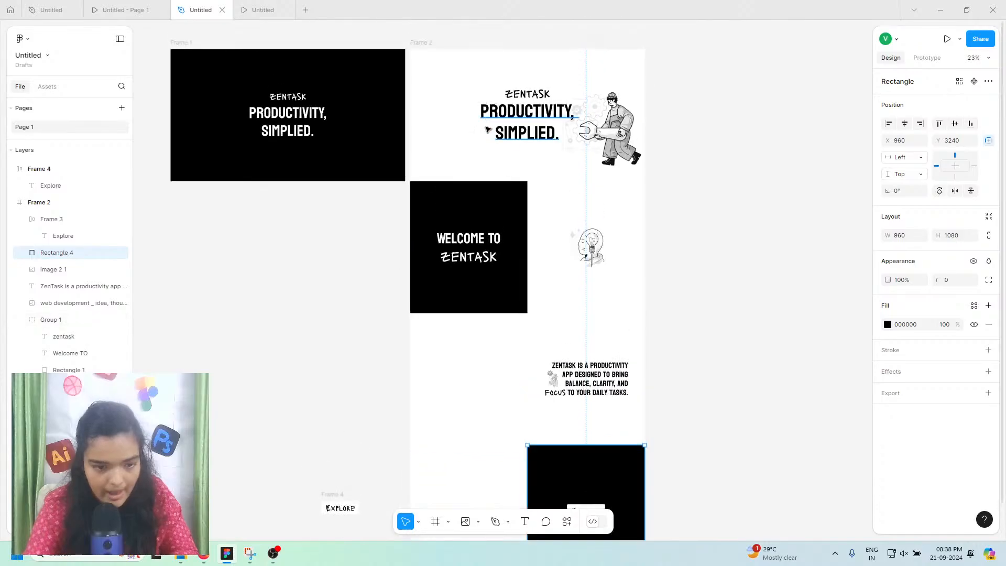
{"action": "left_click", "coordinate": [430, 43]}
{"action": "scroll", "coordinate": [508, 283], "scroll_direction": "down", "scroll_amount": 6}
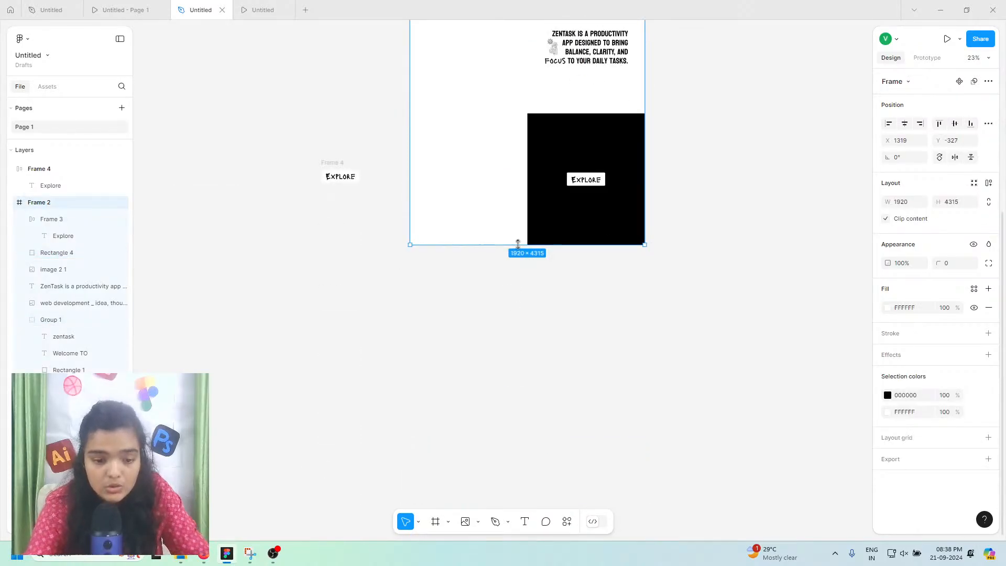
{"action": "left_click_drag", "start_coordinate": [520, 255], "coordinate": [516, 244]}
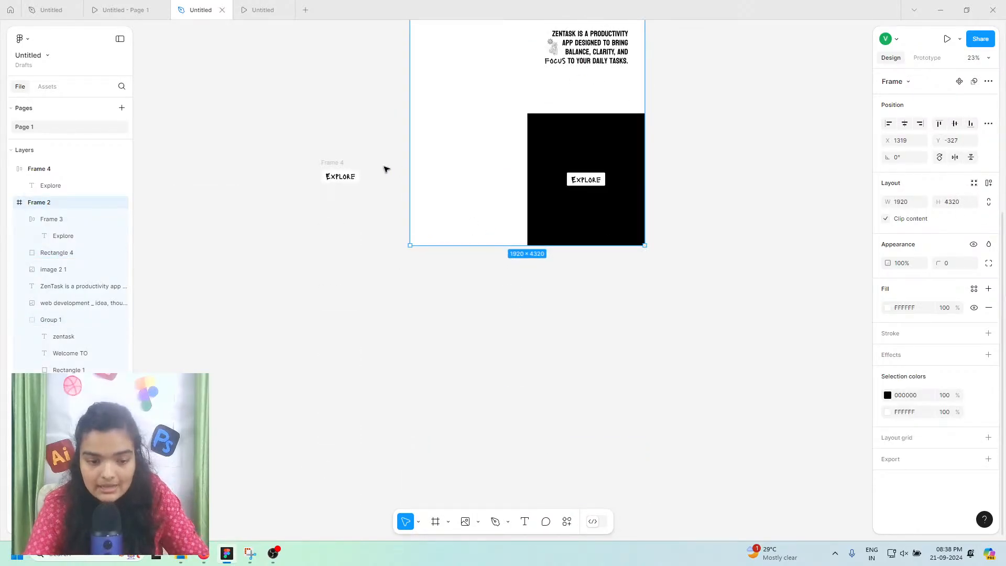
Step: Add a stroke to the Explore button copy, positioned outside with a weight of 4
{"action": "scroll", "coordinate": [301, 182], "scroll_direction": "up", "scroll_amount": 5}
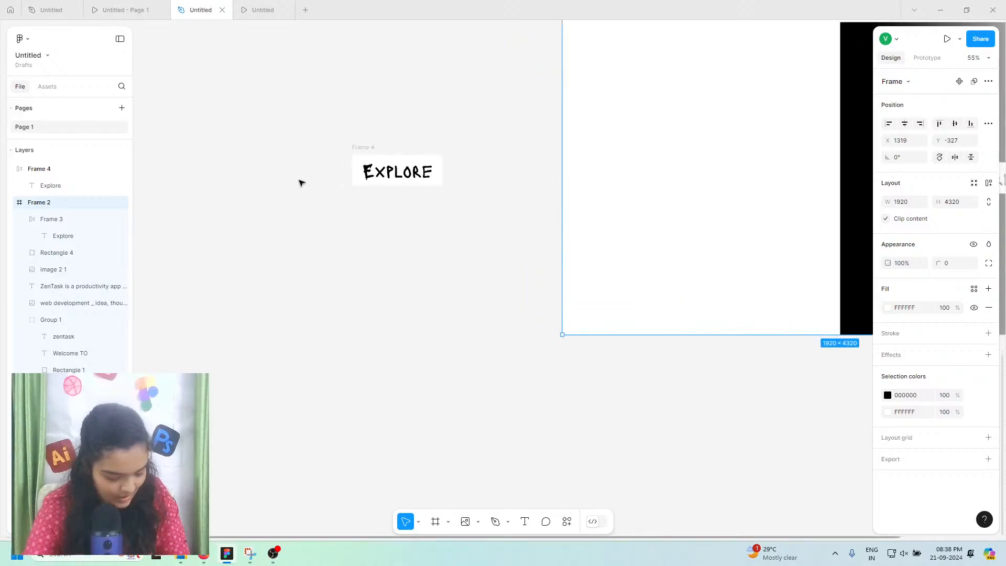
{"action": "scroll", "coordinate": [337, 186], "scroll_direction": "up", "scroll_amount": 2}
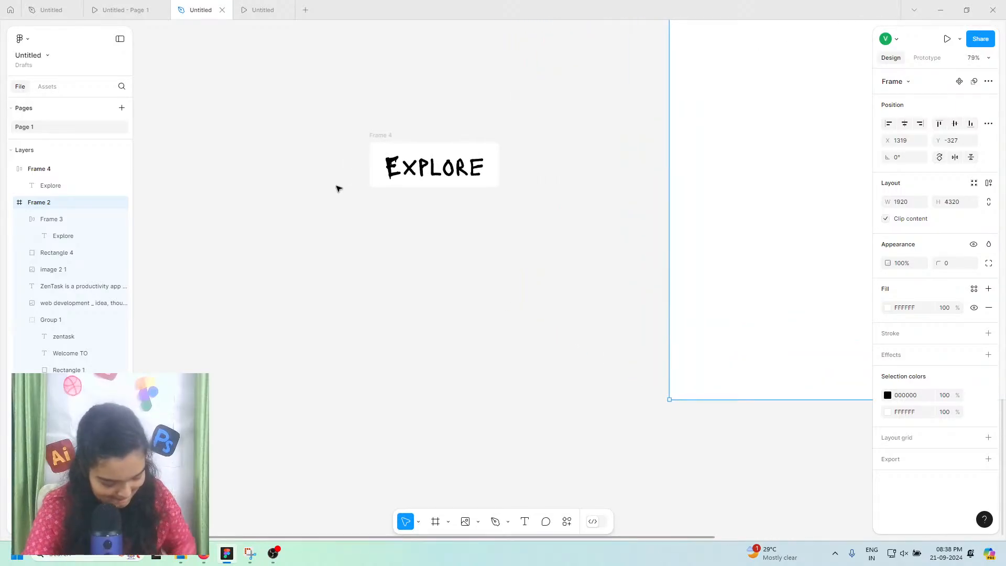
{"action": "left_click", "coordinate": [406, 178]}
{"action": "scroll", "coordinate": [404, 162], "scroll_direction": "up", "scroll_amount": 4}
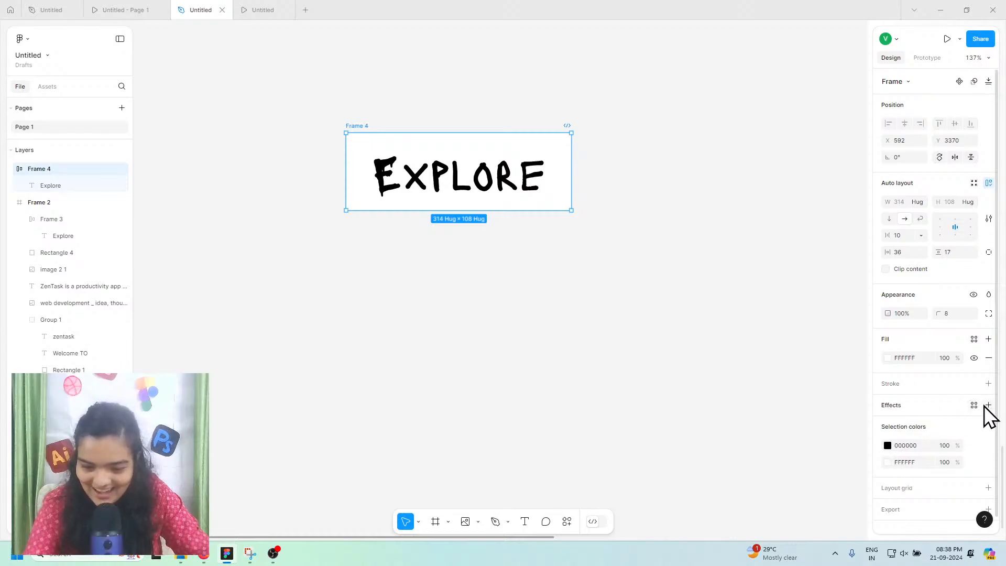
{"action": "left_click", "coordinate": [988, 383]}
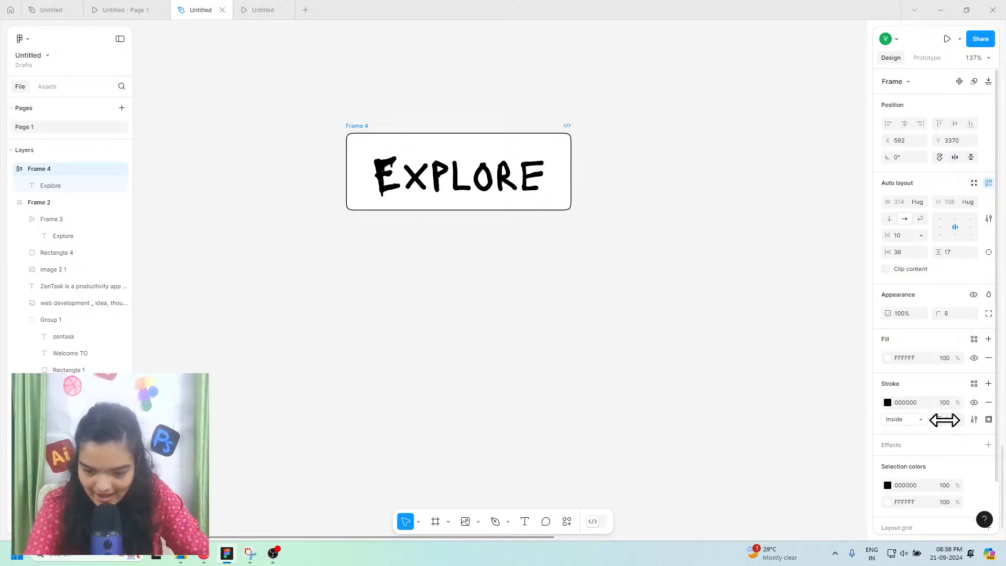
{"action": "mouse_move", "coordinate": [944, 419]}
{"action": "left_mouse_down"}
{"action": "mouse_move", "coordinate": [964, 419]}
{"action": "mouse_move", "coordinate": [927, 423]}
{"action": "left_mouse_up"}
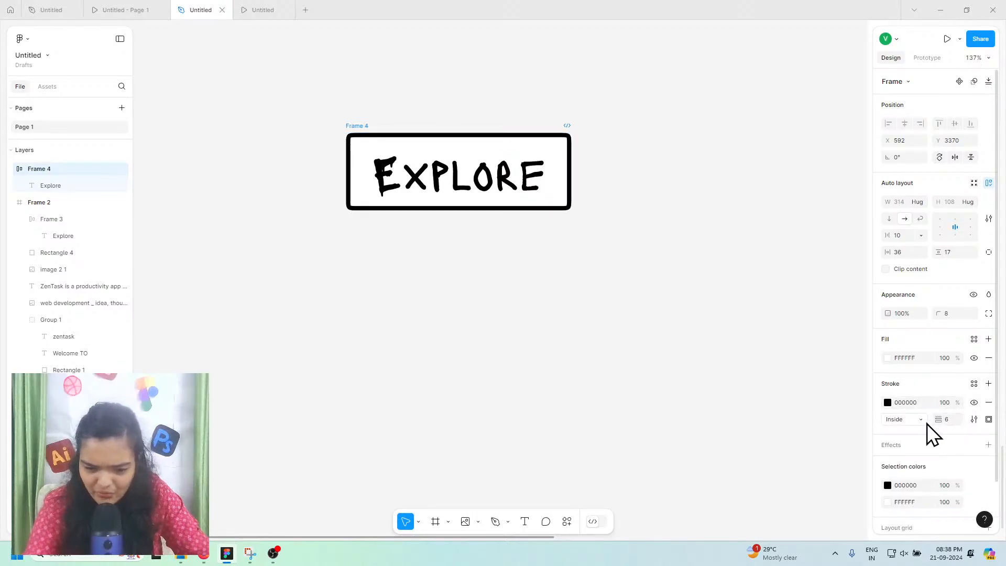
{"action": "left_click", "coordinate": [922, 423]}
{"action": "left_click", "coordinate": [923, 432]}
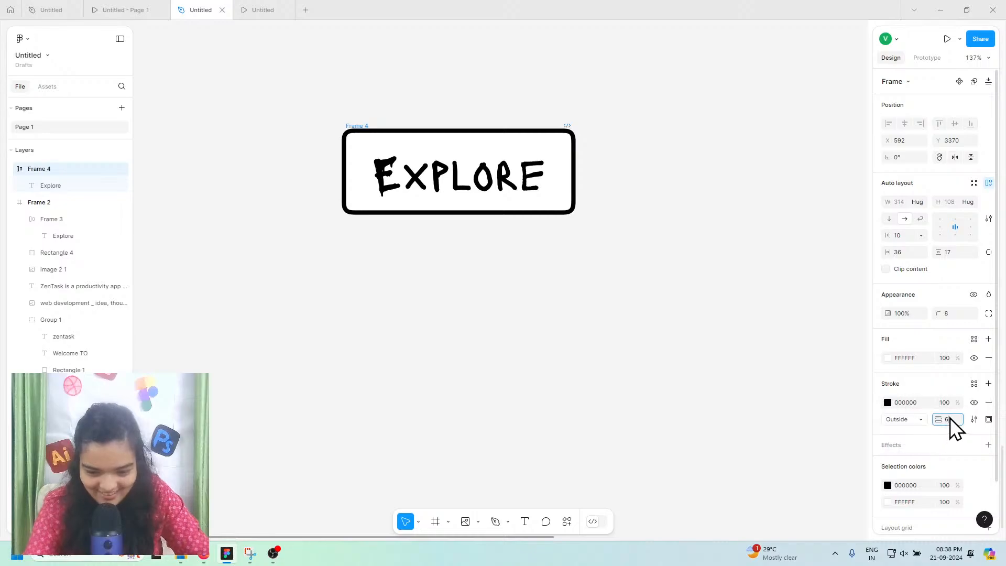
{"action": "type", "text": "4"}
{"action": "key", "text": "Return"}
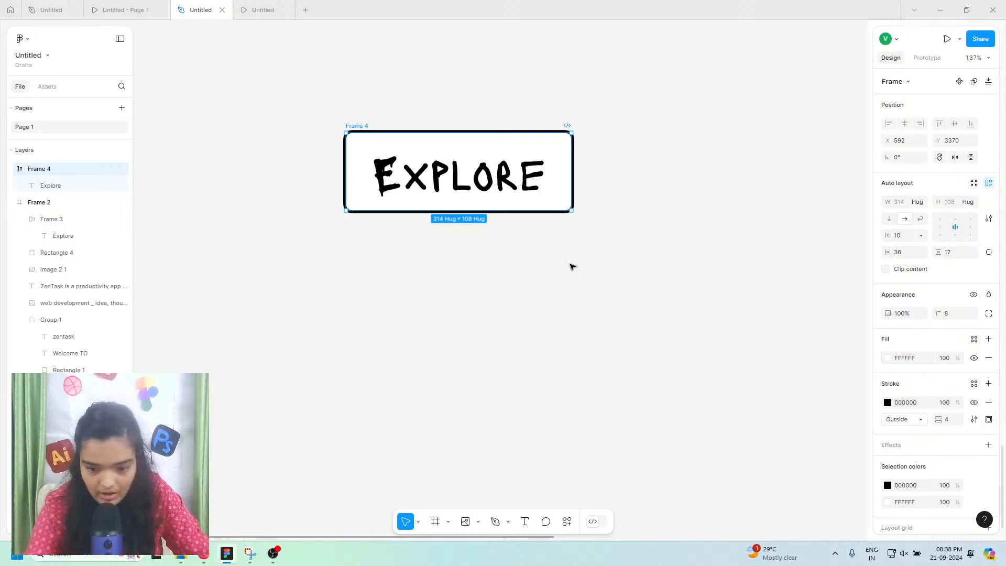
Step: Set the Explore button copy's stroke to white, and recolour its white fill and stroke to black 000000
{"action": "left_click", "coordinate": [887, 403]}
{"action": "left_click_drag", "start_coordinate": [832, 361], "coordinate": [367, 61]}
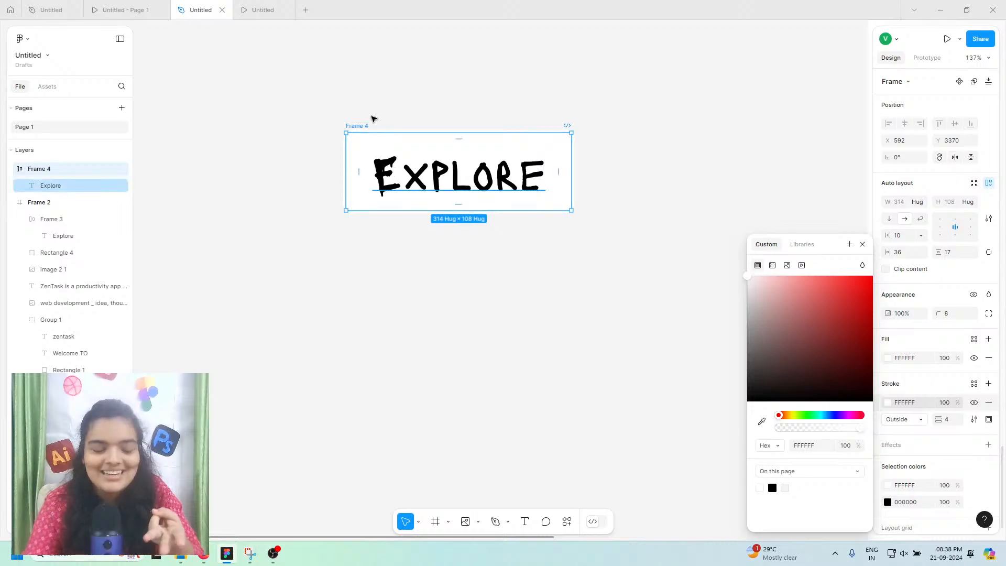
{"action": "left_click", "coordinate": [889, 484]}
{"action": "left_click", "coordinate": [821, 356]}
{"action": "left_click_drag", "start_coordinate": [683, 444], "coordinate": [660, 455]}
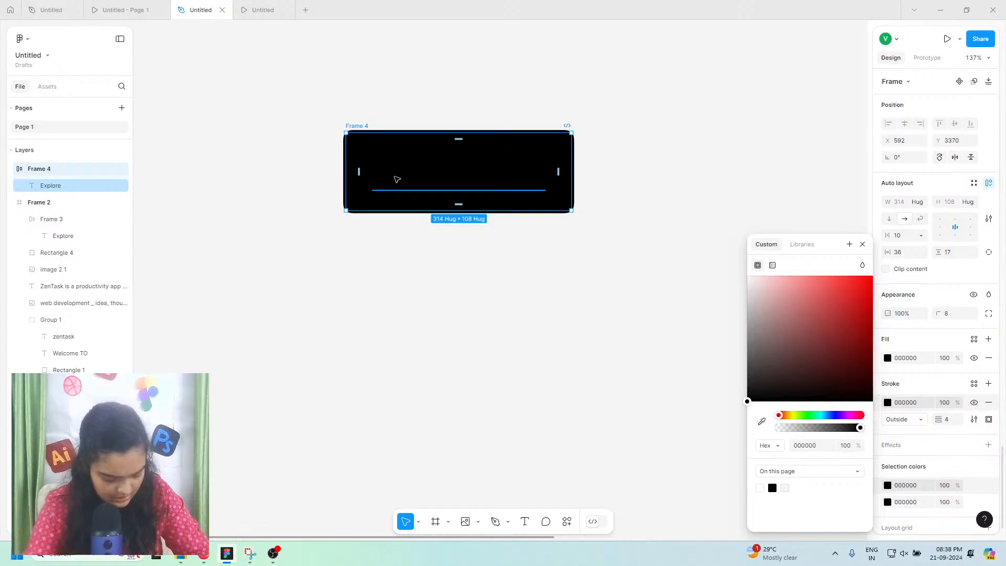
Step: Try a white fill on the Explore button copy and undo it
{"action": "double_click", "coordinate": [398, 176]}
{"action": "key", "text": "Escape"}
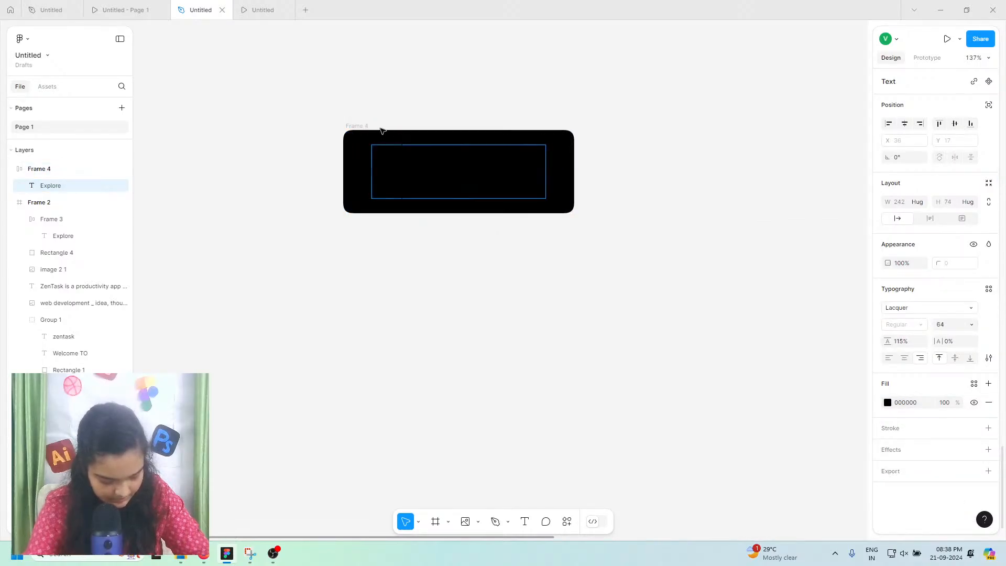
{"action": "left_click", "coordinate": [360, 126]}
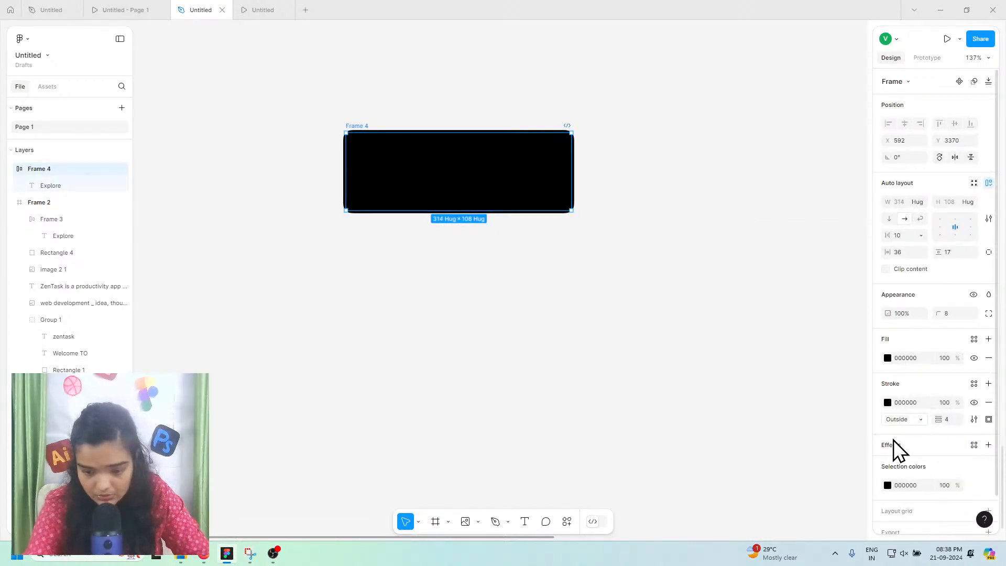
{"action": "left_click", "coordinate": [887, 356]}
{"action": "left_click_drag", "start_coordinate": [764, 359], "coordinate": [539, 157]}
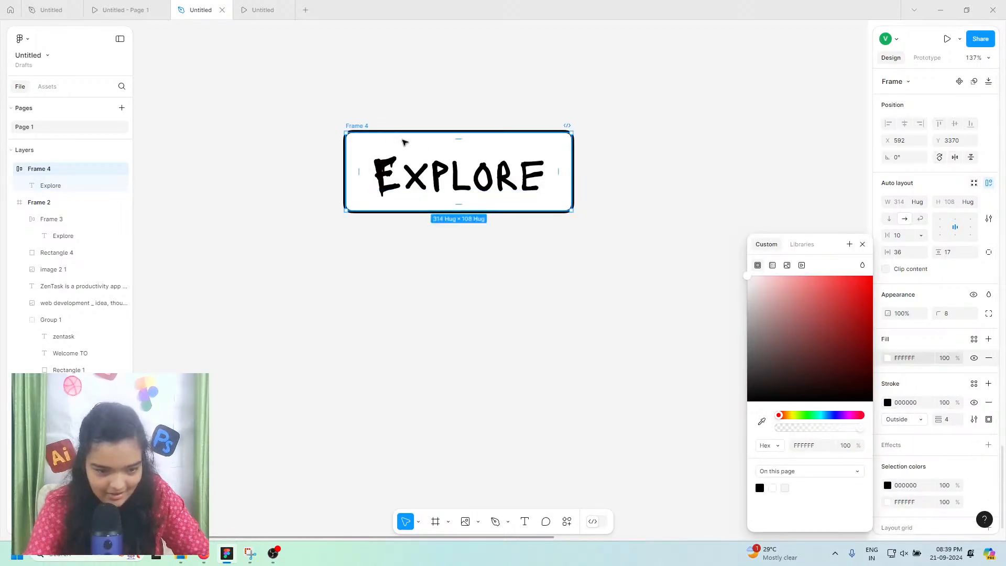
{"action": "key", "text": "ctrl+z"}
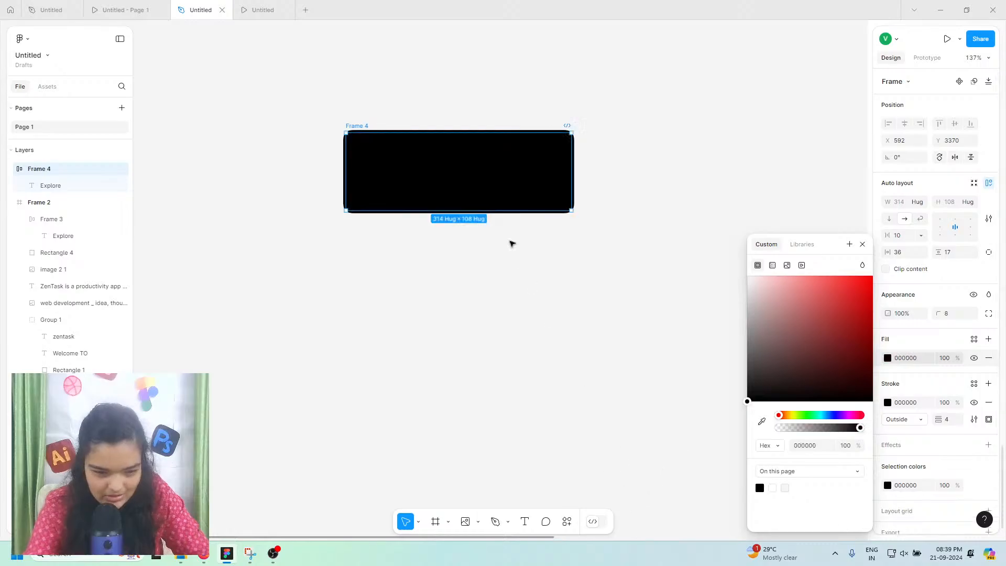
Step: Set the Explore text in the button copy to white
{"action": "left_click", "coordinate": [489, 184]}
{"action": "left_click", "coordinate": [887, 403]}
{"action": "left_click_drag", "start_coordinate": [837, 347], "coordinate": [471, 120]}
Step: Set the Explore button copy's outside stroke to white FFFFFF
{"action": "left_click", "coordinate": [380, 127]}
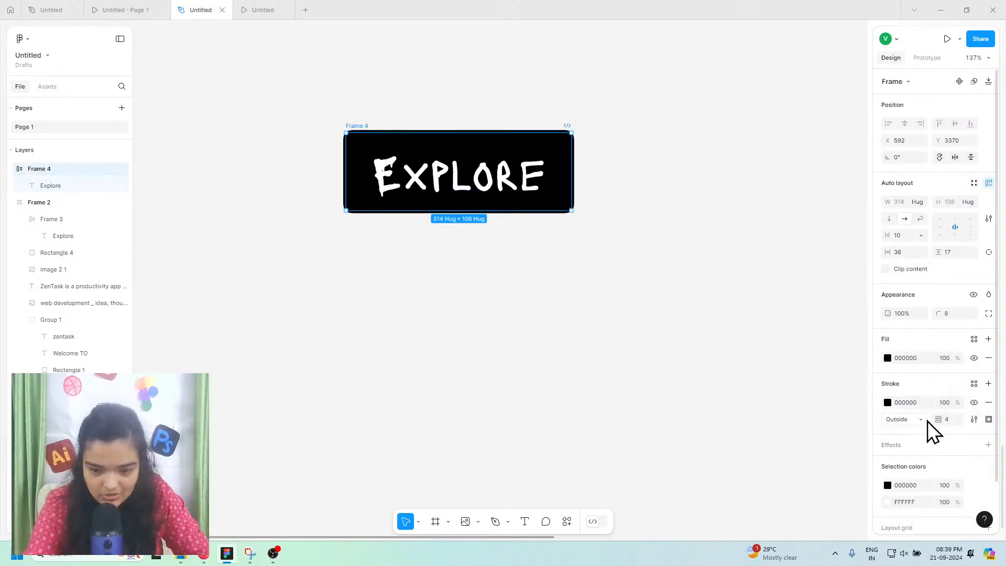
{"action": "left_click", "coordinate": [887, 401]}
{"action": "left_click_drag", "start_coordinate": [842, 366], "coordinate": [628, 190]}
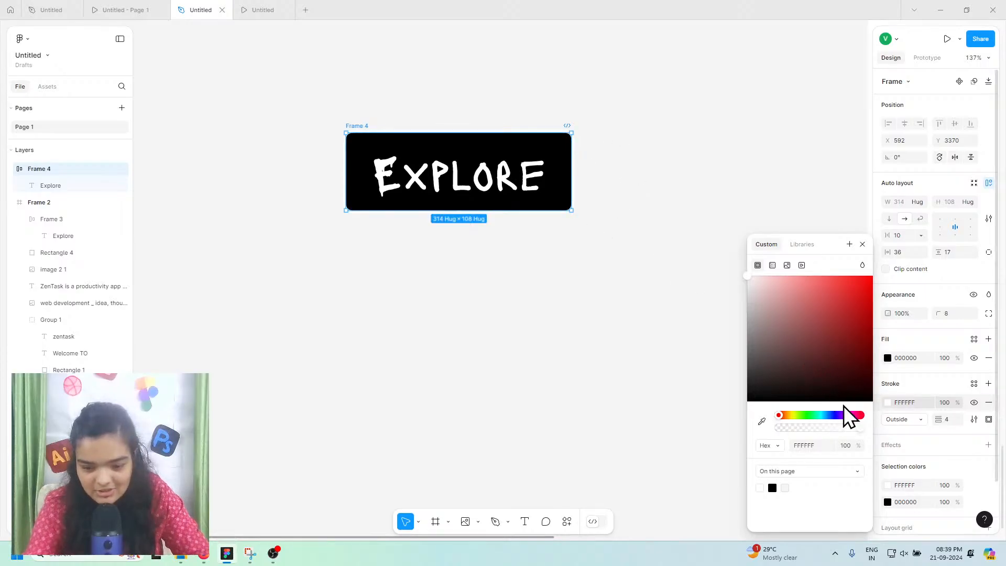
{"action": "left_click", "coordinate": [386, 269]}
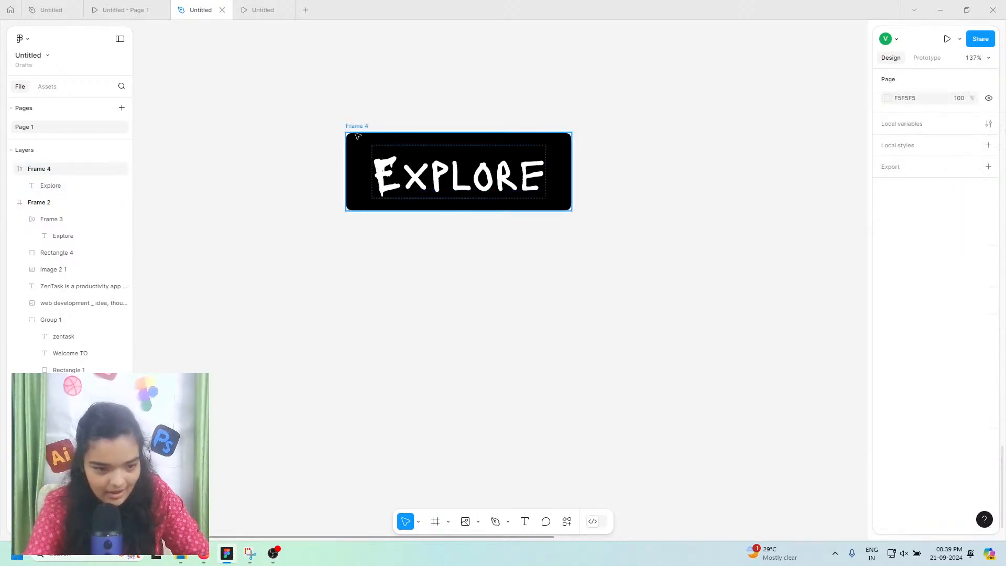
Step: Copy the black Explore button frame to the clipboard
{"action": "left_click", "coordinate": [359, 129]}
{"action": "right_click", "coordinate": [442, 164]}
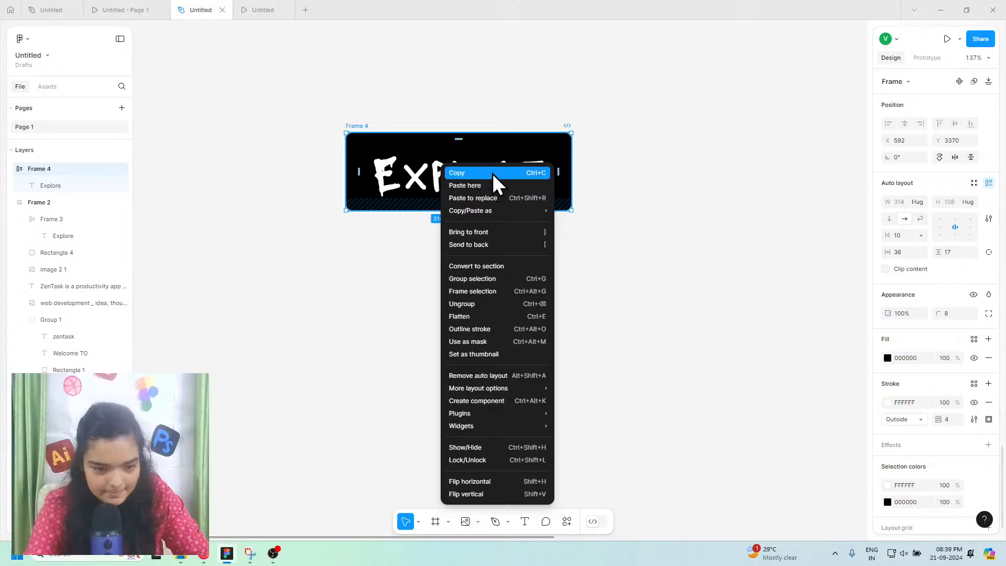
{"action": "left_click", "coordinate": [492, 172]}
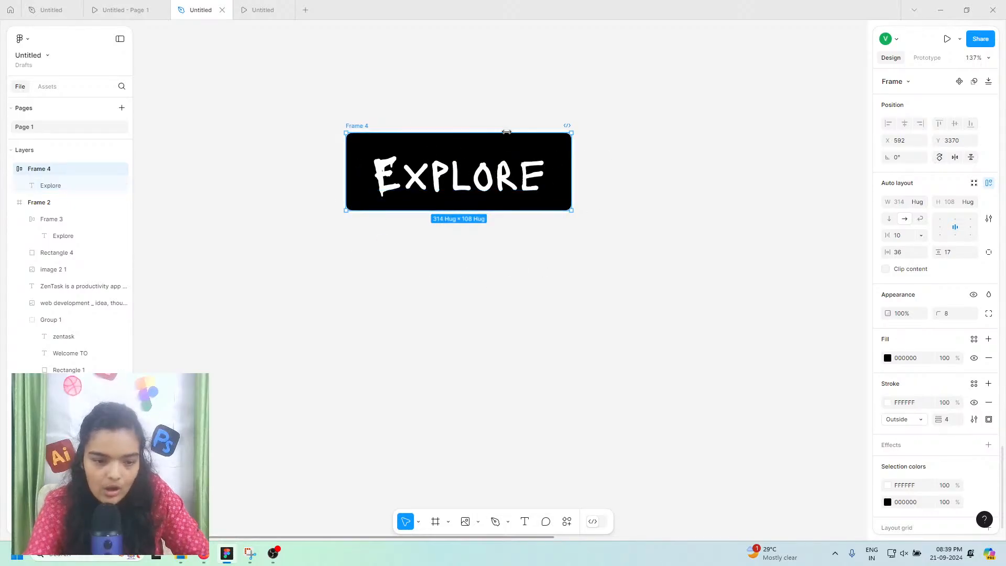
Step: Turn the canvas background black to check the button copy's white outline, and restore the background to F5F5F5
{"action": "left_click", "coordinate": [353, 91]}
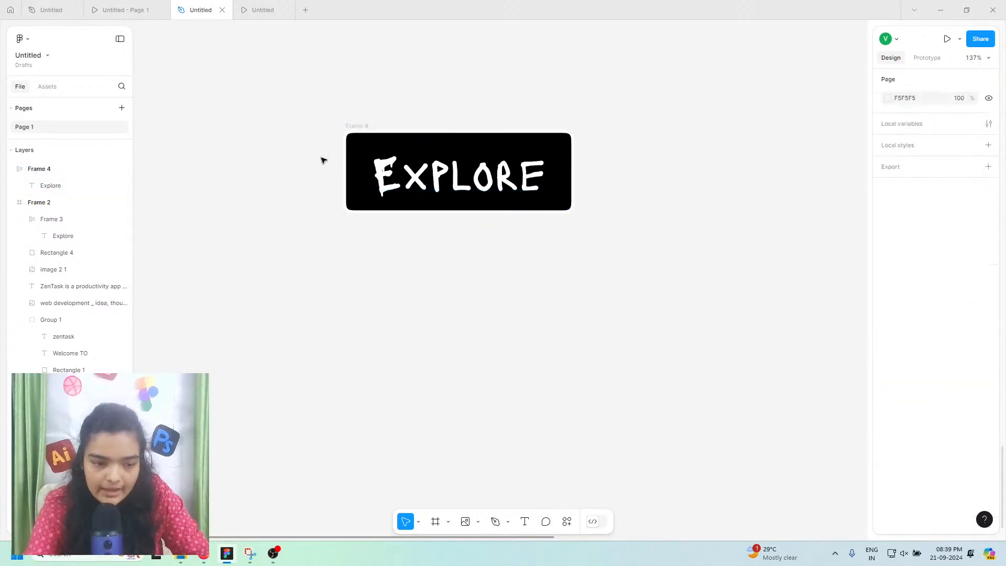
{"action": "left_click", "coordinate": [885, 99]}
{"action": "left_click_drag", "start_coordinate": [849, 206], "coordinate": [843, 246]}
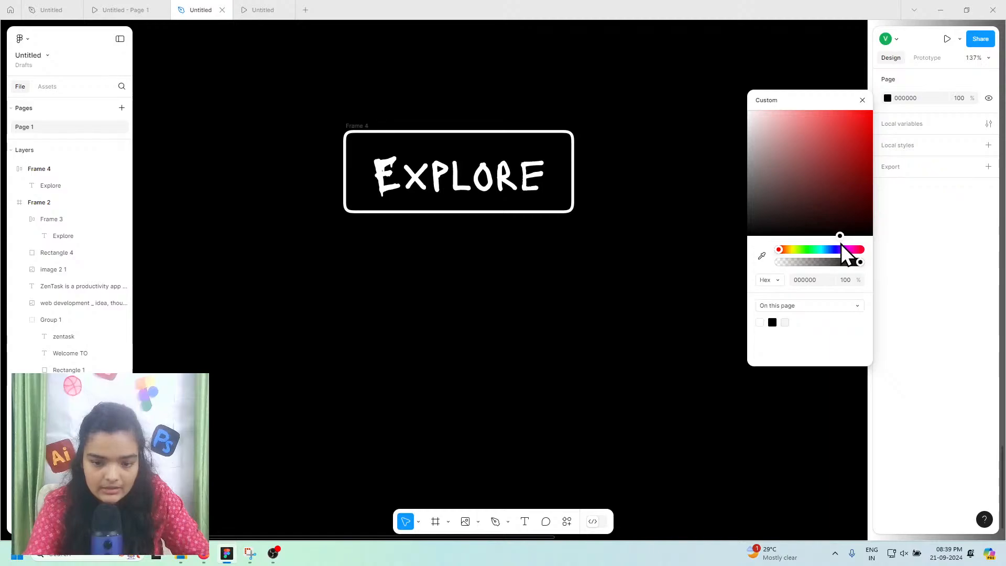
{"action": "left_click", "coordinate": [800, 280]}
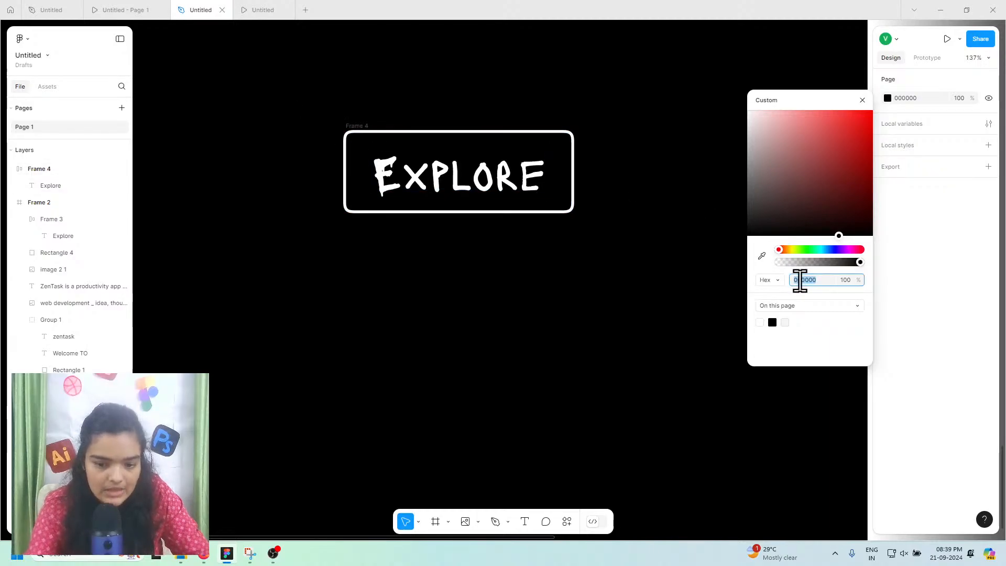
{"action": "type", "text": "f5f5f5"}
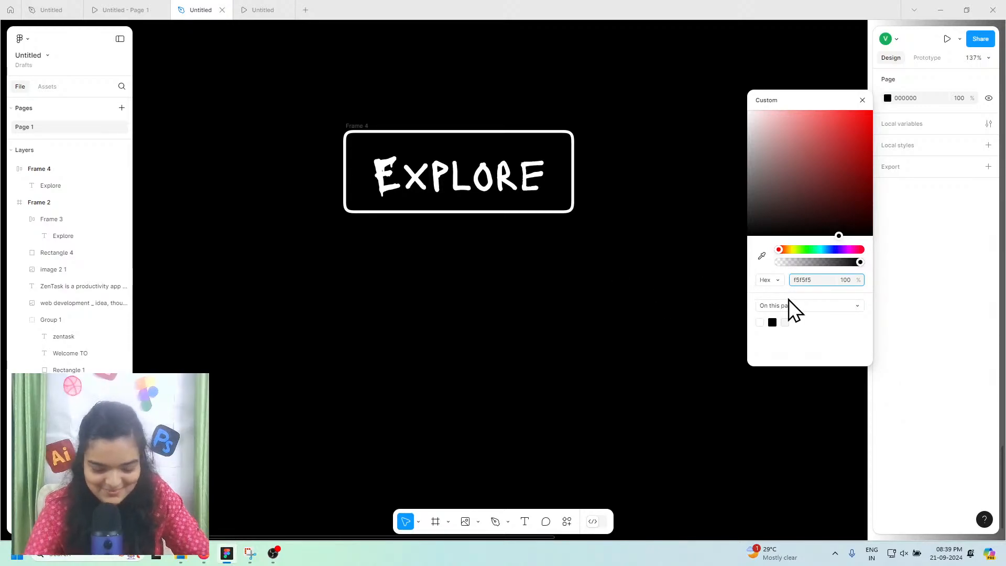
{"action": "key", "text": "Return"}
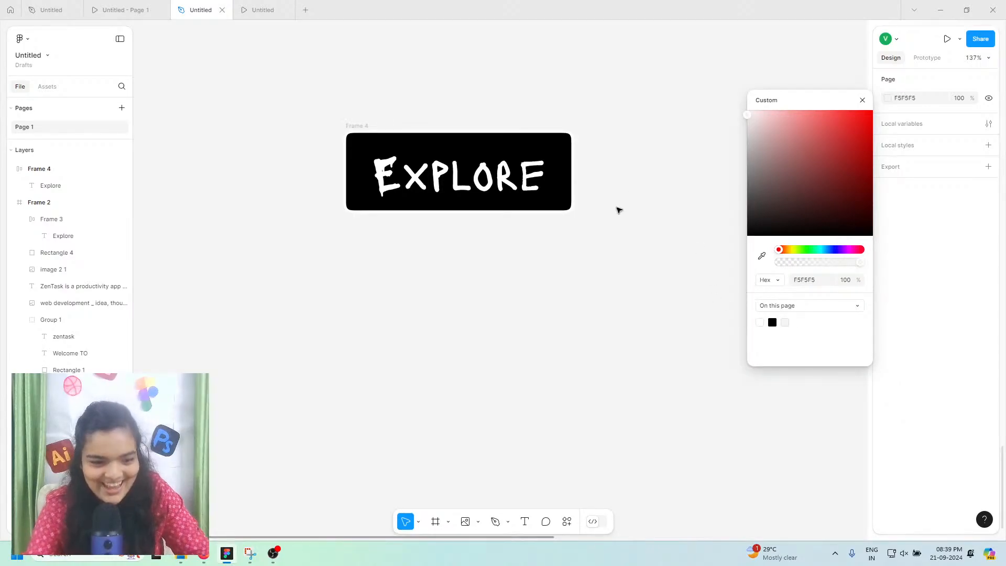
Step: Move the black Explore button copy closer to Frame 2, about level with the original button
{"action": "left_click", "coordinate": [433, 136]}
{"action": "left_click", "coordinate": [402, 129]}
{"action": "scroll", "coordinate": [402, 81], "scroll_direction": "down", "scroll_amount": 10}
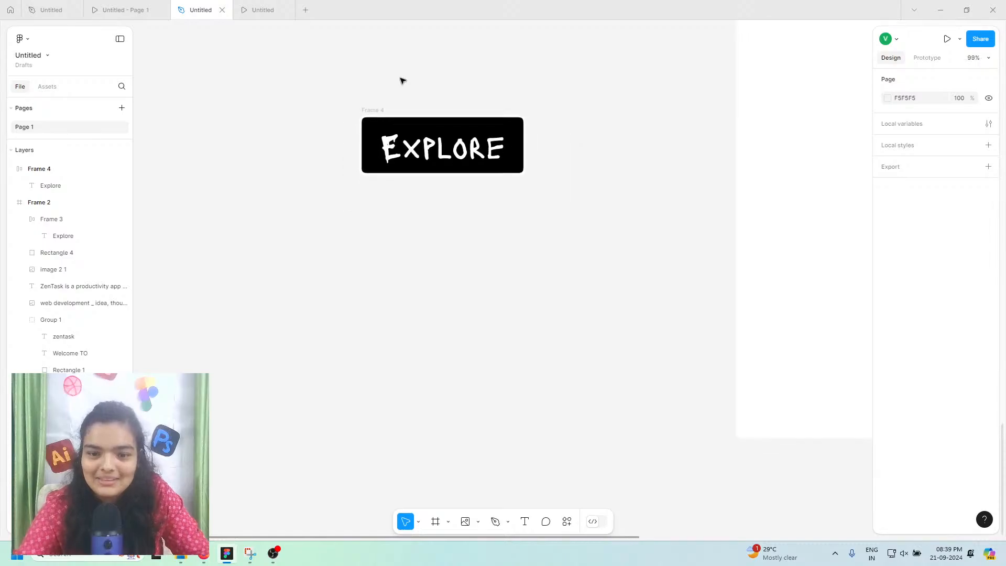
{"action": "scroll", "coordinate": [402, 81], "scroll_direction": "up", "scroll_amount": 5}
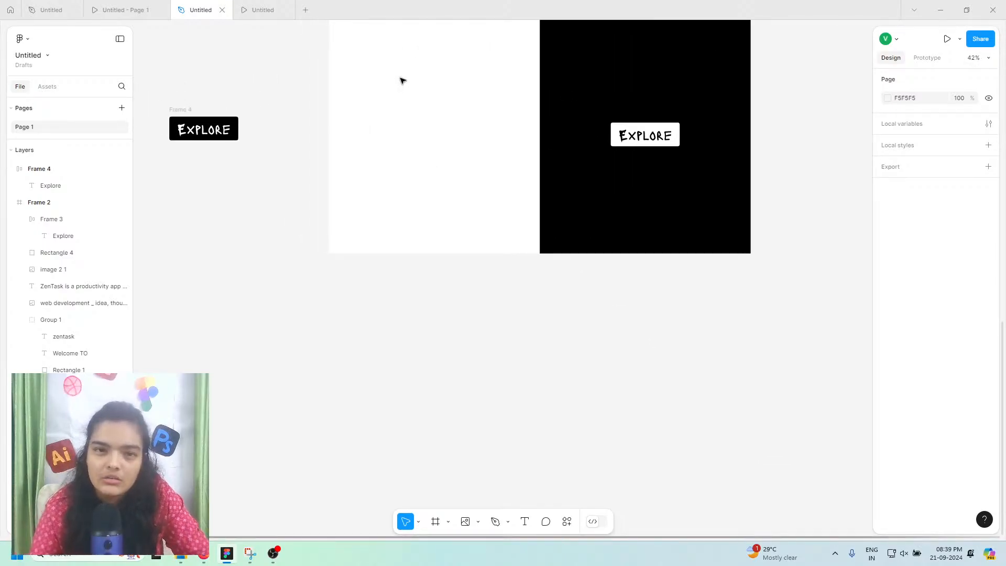
{"action": "left_click", "coordinate": [206, 131]}
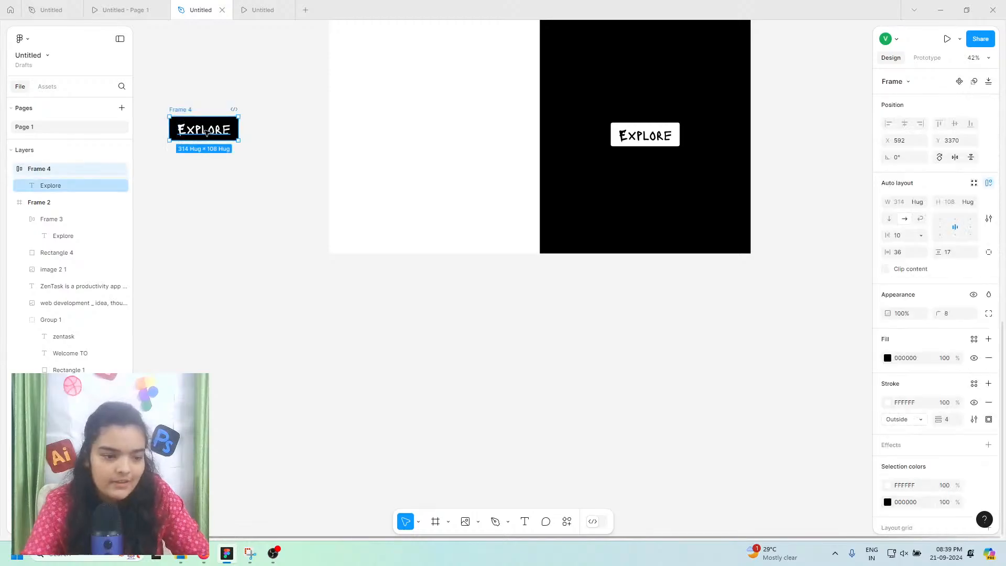
{"action": "left_click_drag", "start_coordinate": [225, 136], "coordinate": [255, 144]}
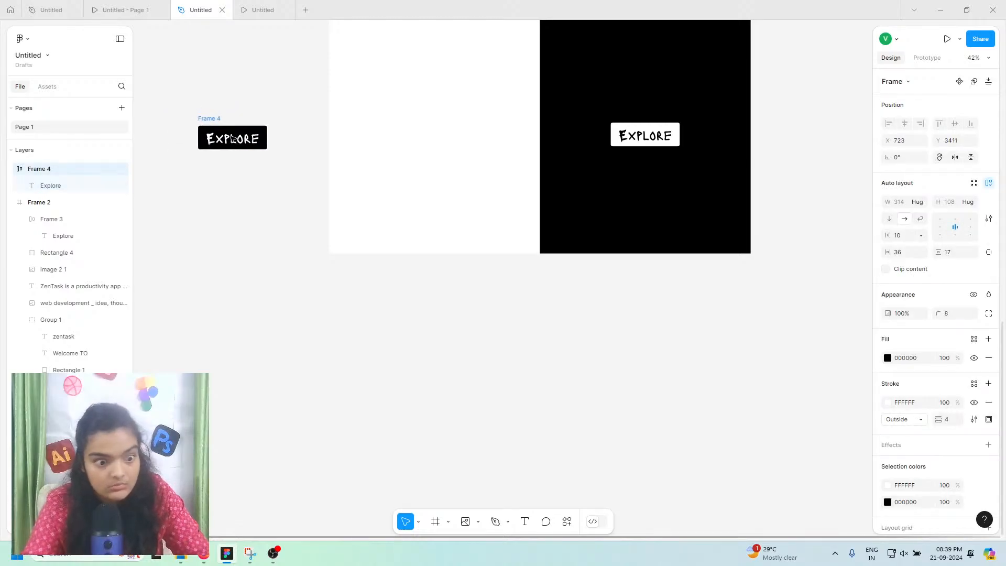
Step: Add a prototype interaction with the While hovering trigger to the original Explore button in Frame 2
{"action": "left_click", "coordinate": [635, 118]}
{"action": "left_click", "coordinate": [933, 60]}
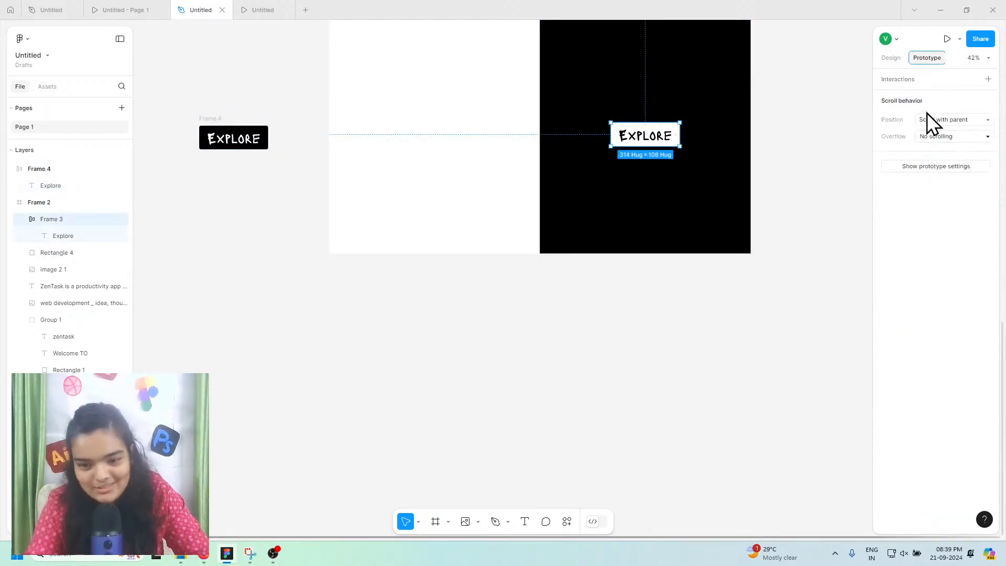
{"action": "left_click", "coordinate": [987, 80]}
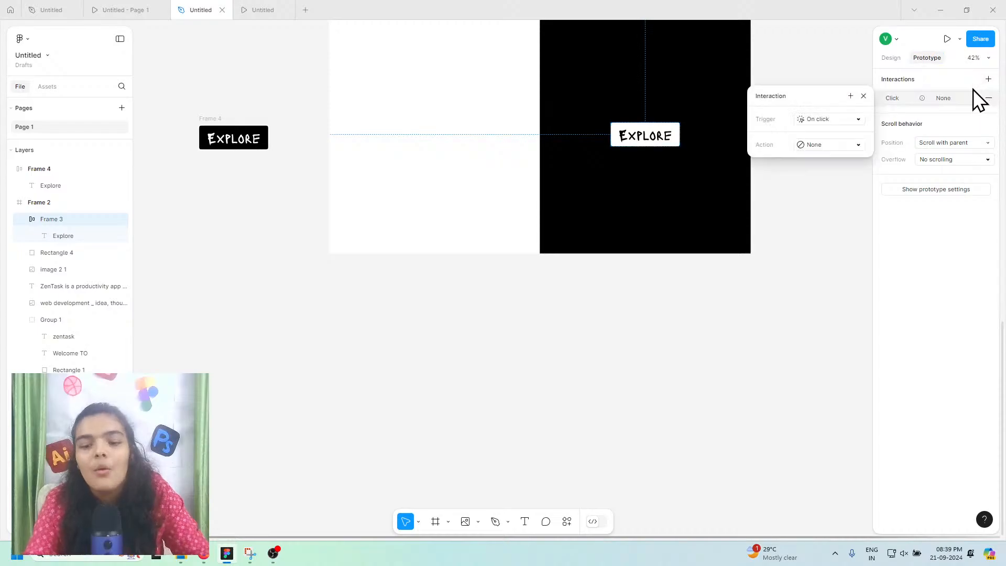
{"action": "left_click", "coordinate": [831, 122]}
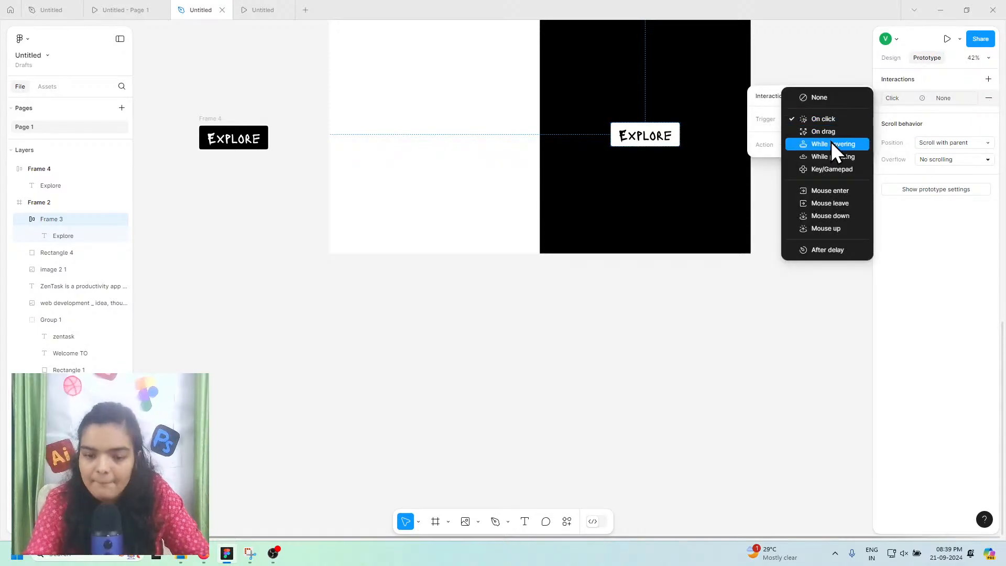
{"action": "left_click", "coordinate": [832, 145]}
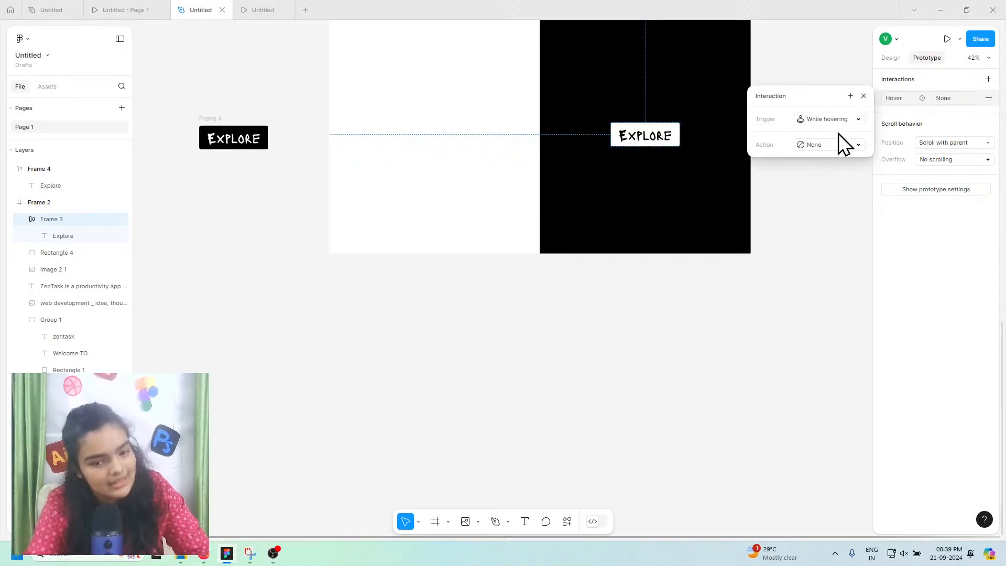
{"action": "left_click", "coordinate": [640, 131]}
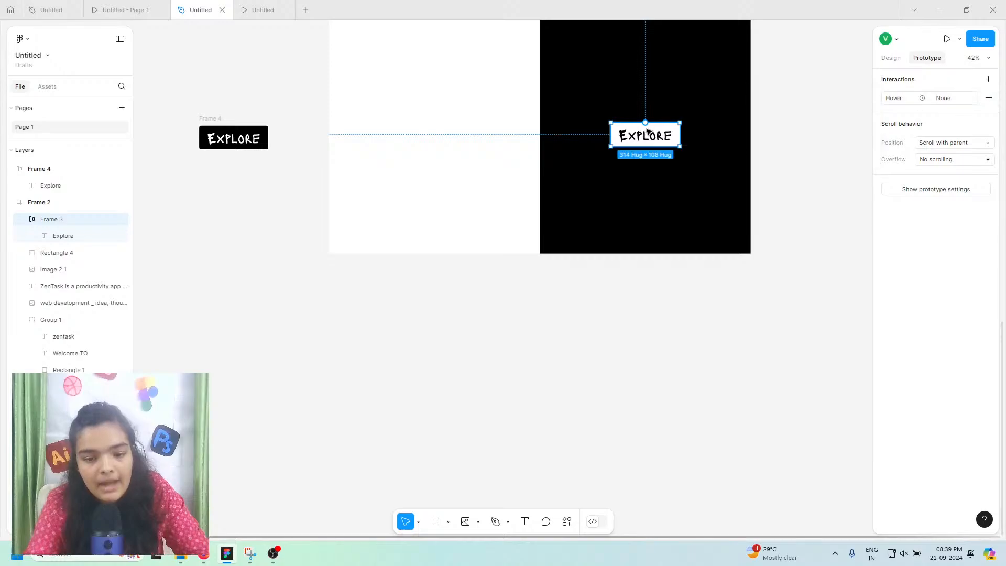
Step: Set the Explore button's hover interaction to open Frame 4 as an overlay with Manual position
{"action": "scroll", "coordinate": [681, 144], "scroll_direction": "up", "scroll_amount": 1}
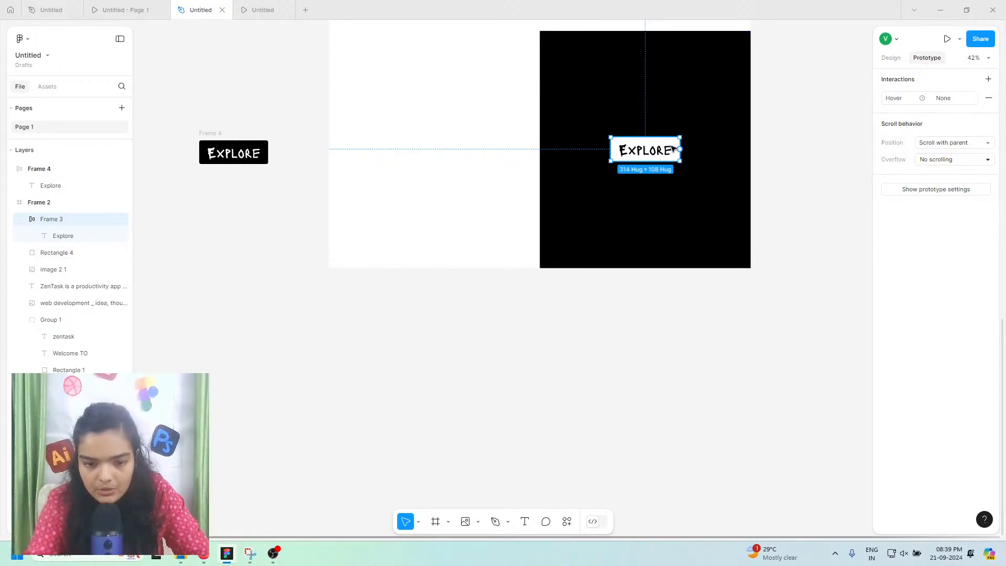
{"action": "left_click", "coordinate": [926, 98]}
{"action": "left_click", "coordinate": [831, 149]}
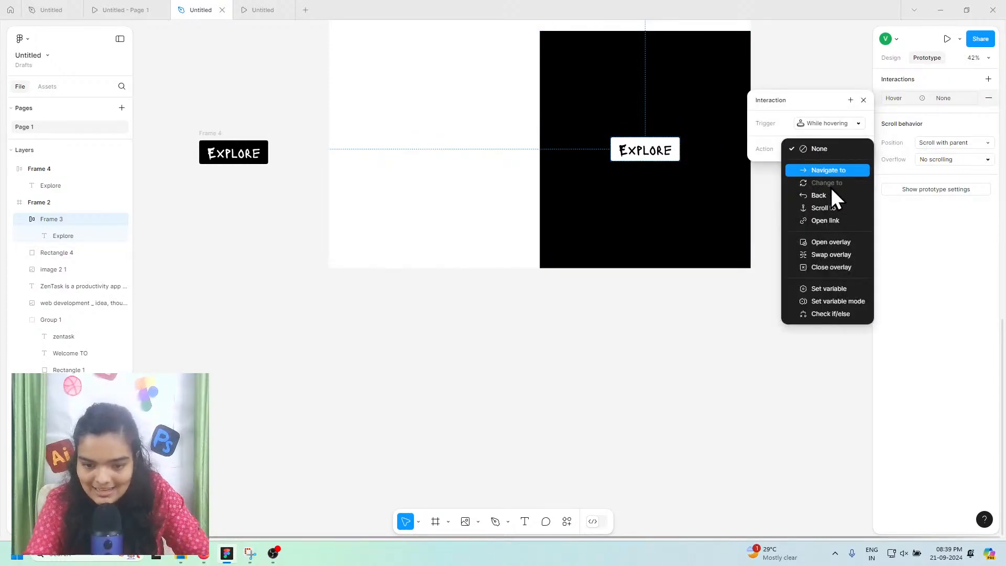
{"action": "left_click", "coordinate": [817, 241]}
{"action": "left_click", "coordinate": [822, 150]}
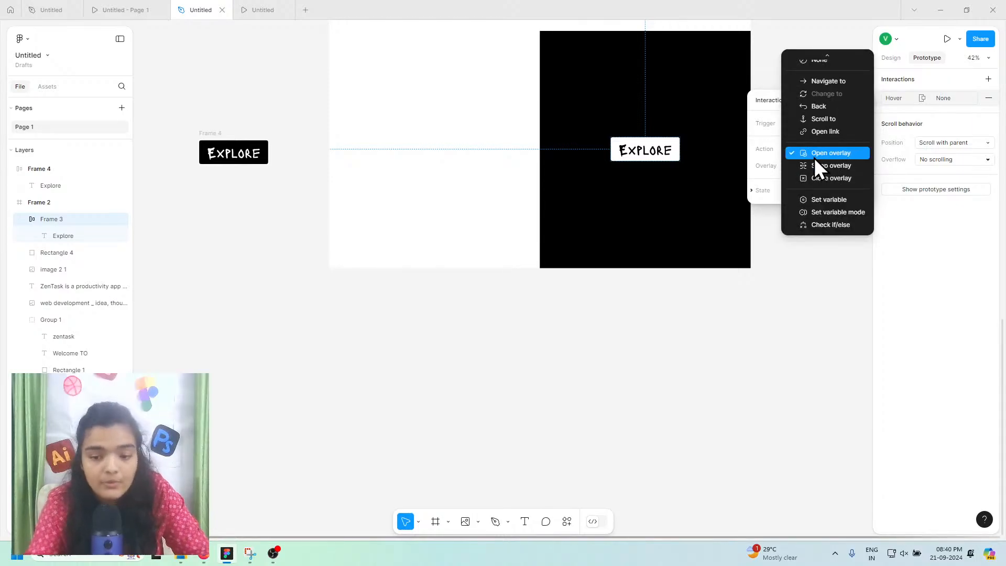
{"action": "left_click", "coordinate": [814, 157]}
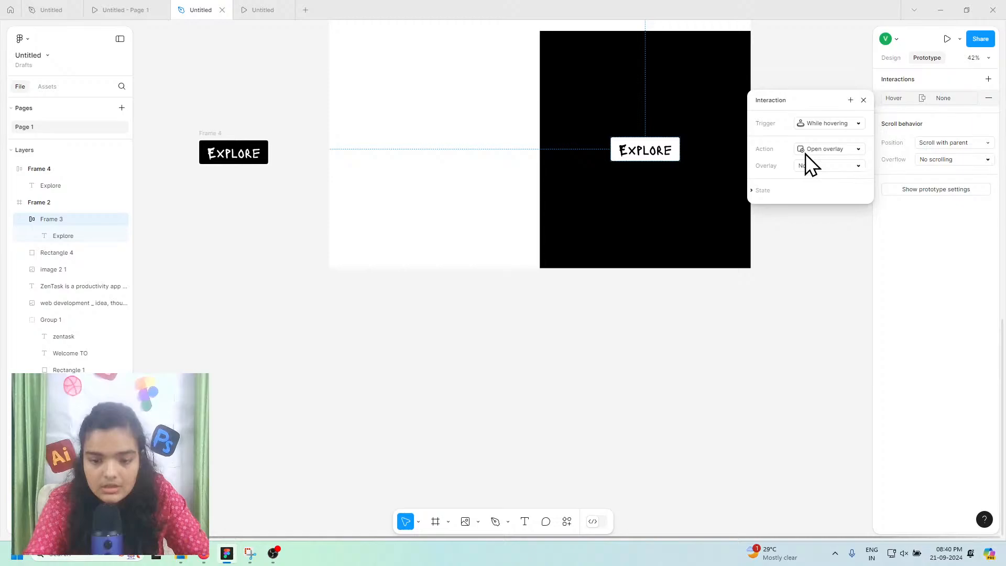
{"action": "left_click", "coordinate": [825, 170]}
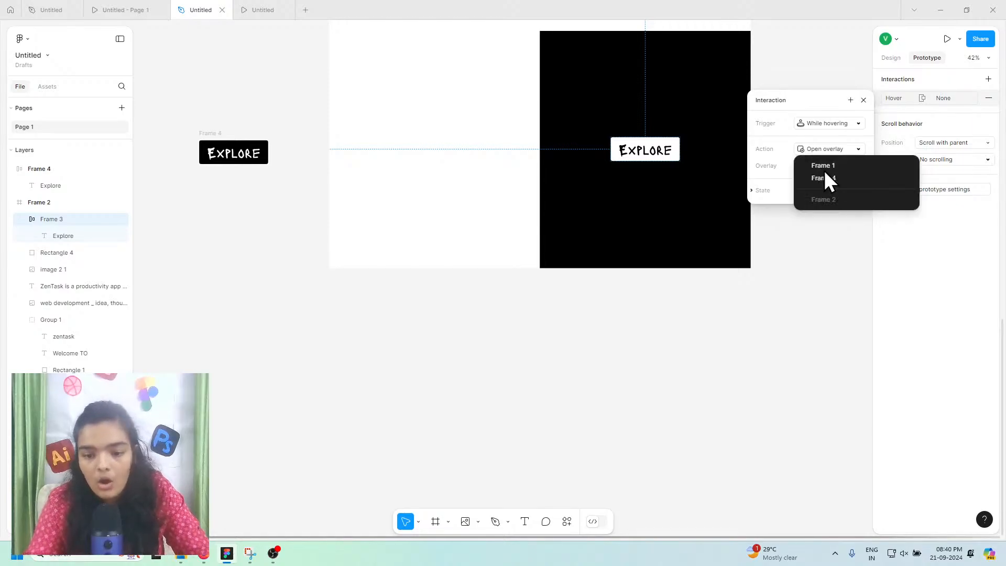
{"action": "left_click", "coordinate": [828, 179]}
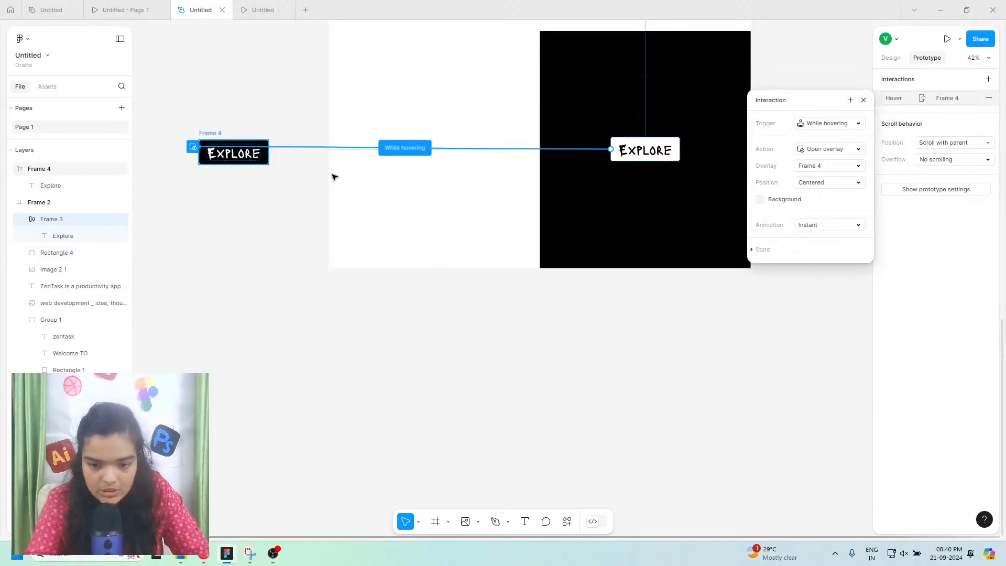
{"action": "left_click", "coordinate": [810, 183]}
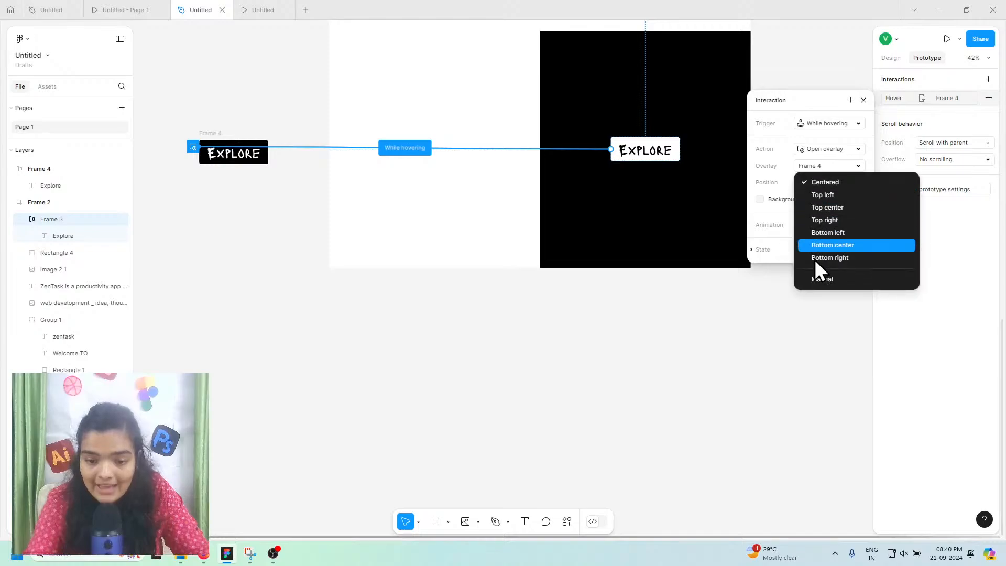
{"action": "left_click", "coordinate": [818, 279]}
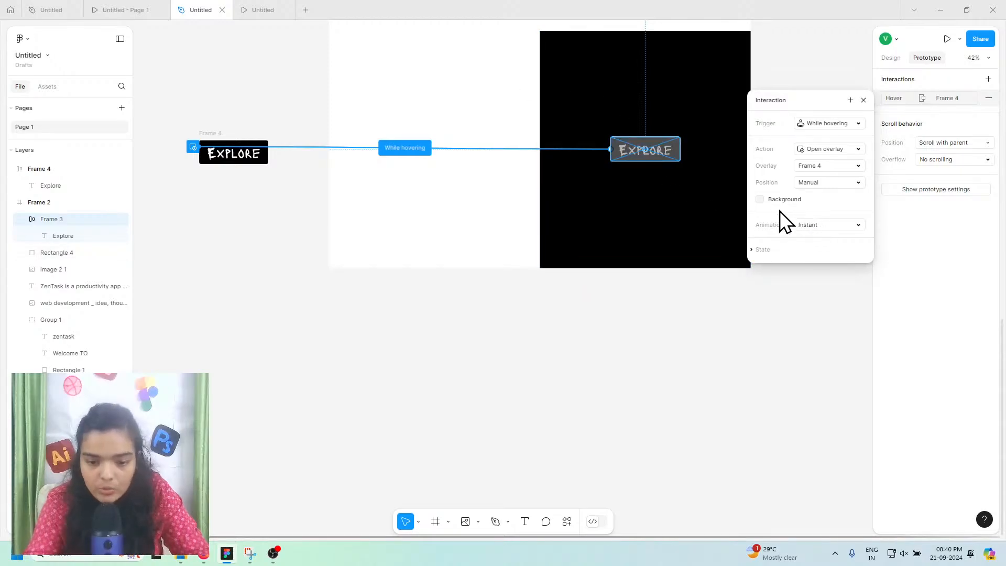
Step: Animate the hover overlay with Dissolve, using the Quick curve
{"action": "left_click", "coordinate": [818, 226]}
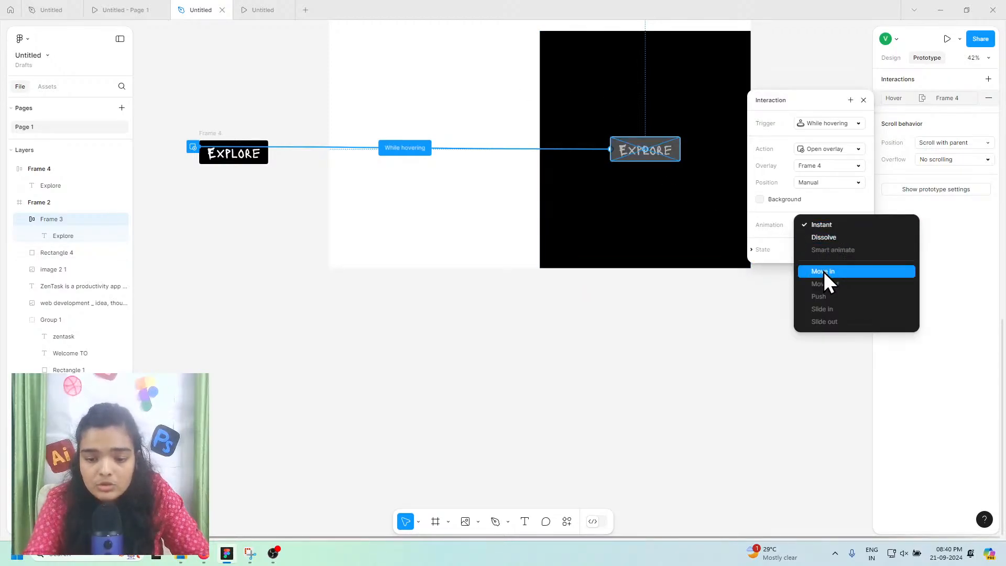
{"action": "left_click", "coordinate": [825, 238]}
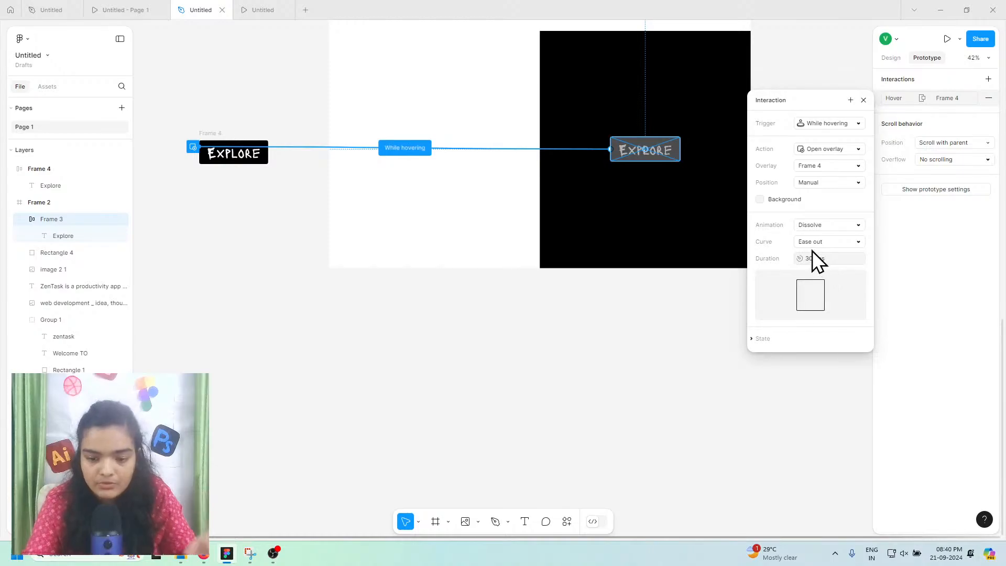
{"action": "left_click", "coordinate": [814, 245]}
{"action": "left_click", "coordinate": [824, 338]}
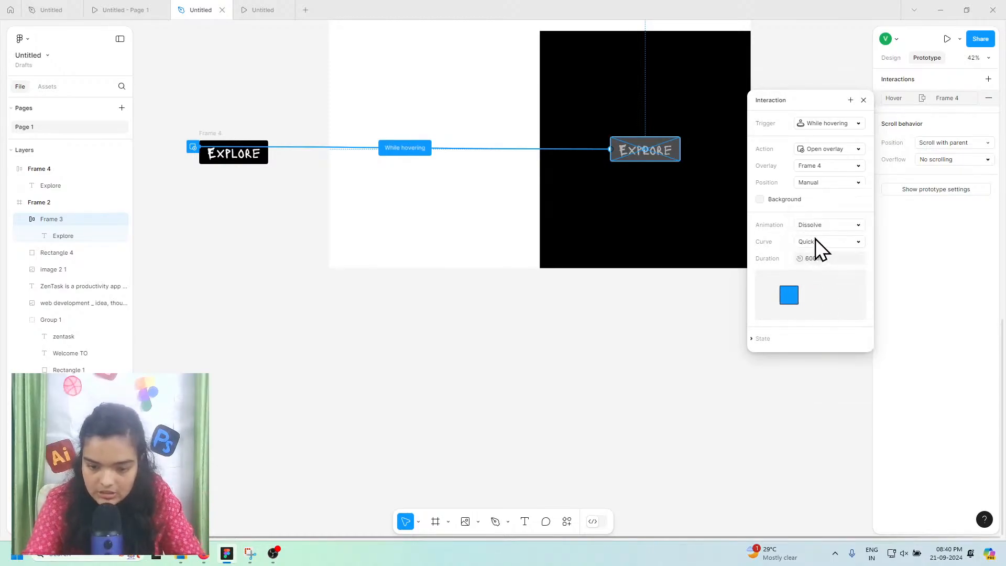
{"action": "left_click", "coordinate": [817, 242]}
{"action": "left_click", "coordinate": [825, 232]}
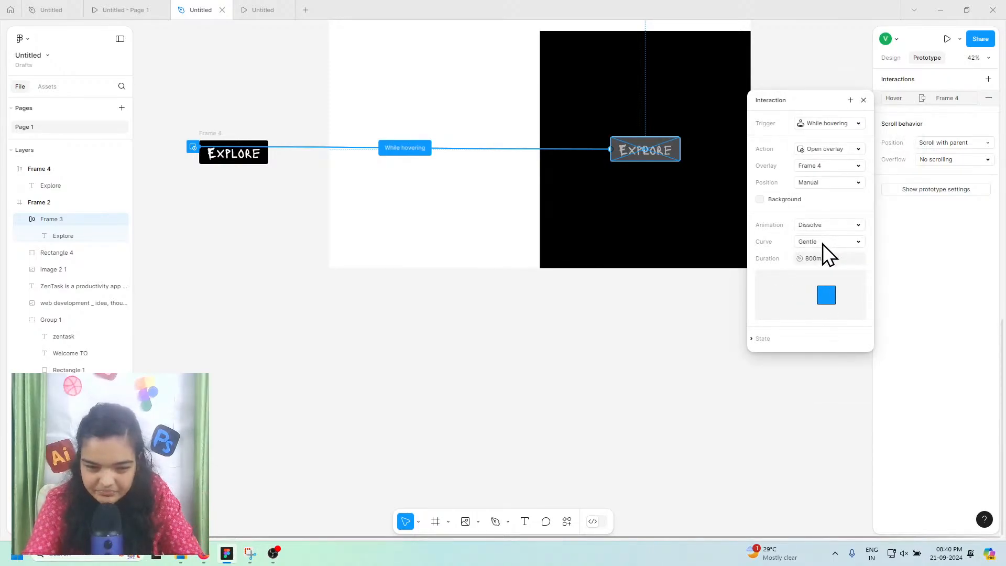
{"action": "left_click", "coordinate": [822, 243]}
{"action": "left_click", "coordinate": [819, 254]}
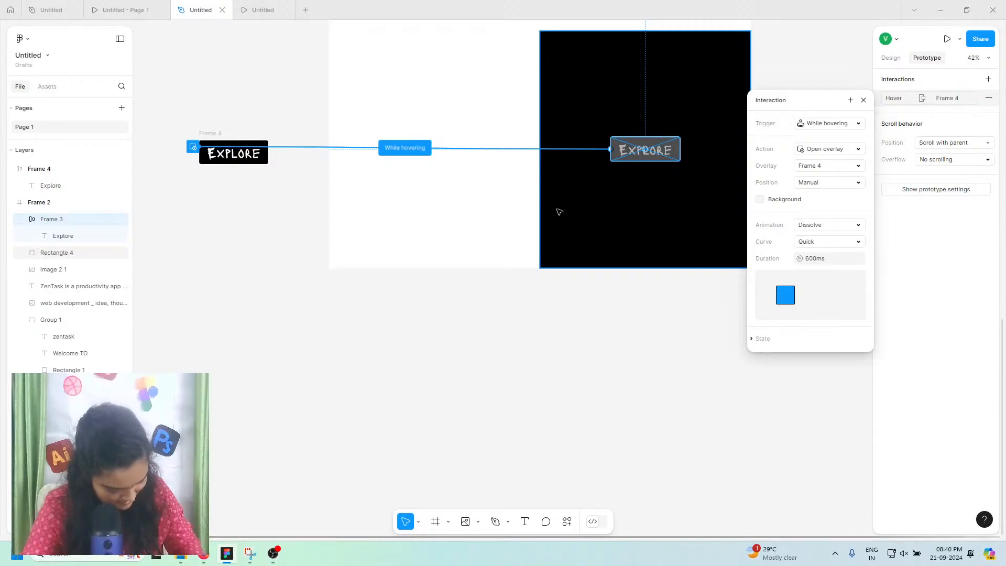
Step: Preview the prototype full screen, restart it, and test the hover effect on the Explore button
{"action": "left_click", "coordinate": [503, 240]}
{"action": "left_click", "coordinate": [247, 10]}
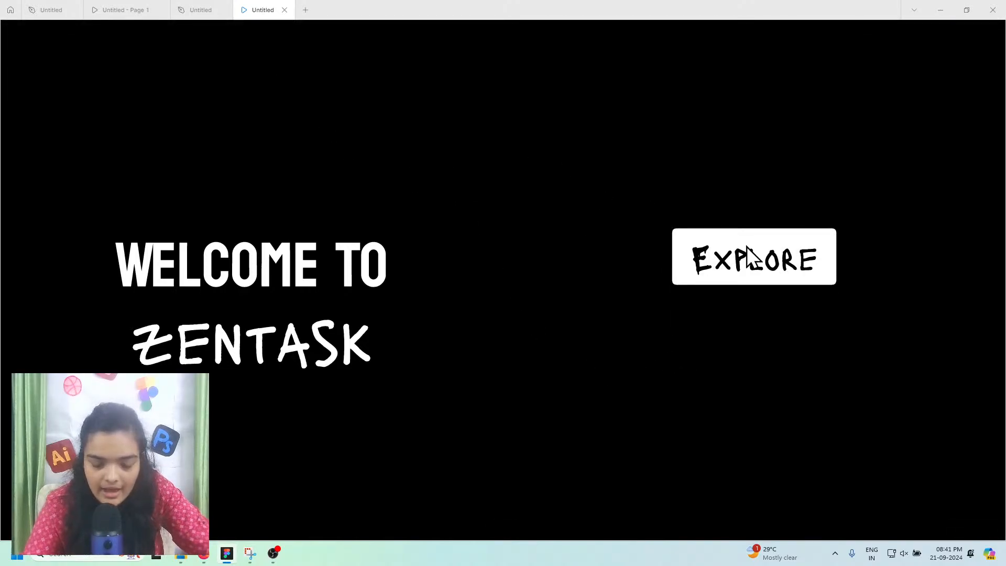
{"action": "key", "text": "f"}
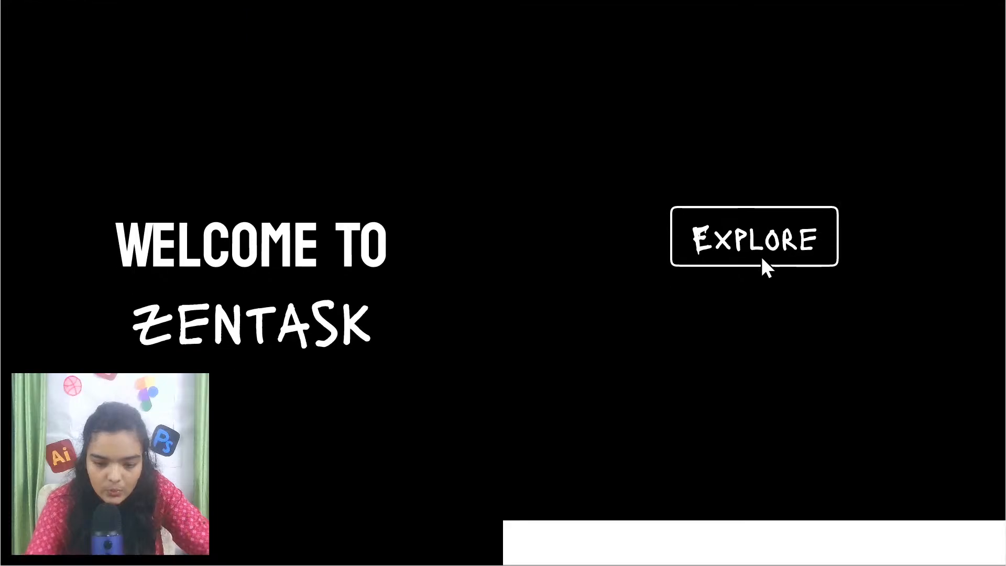
{"action": "key", "text": "r"}
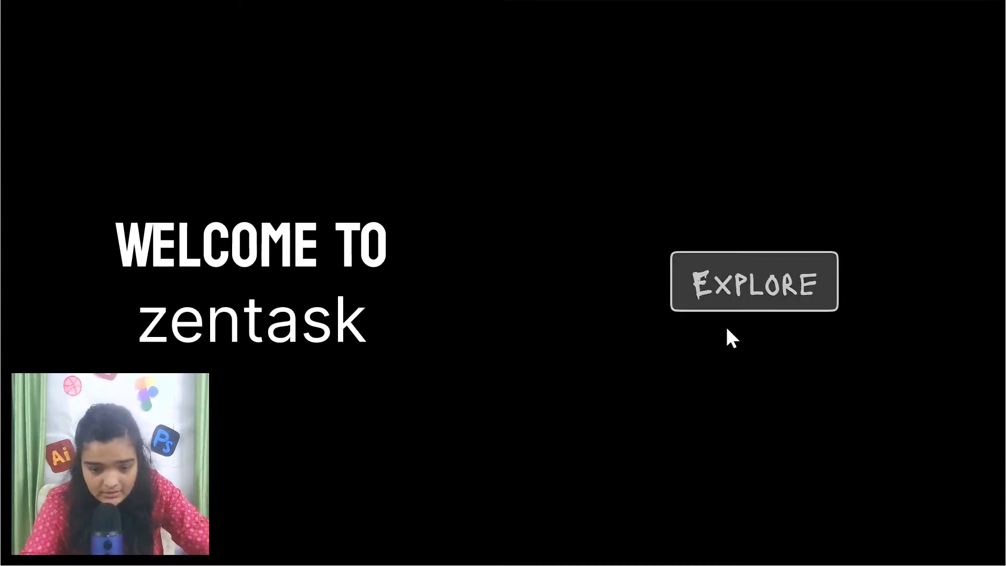
{"action": "left_click", "coordinate": [741, 276]}
{"action": "left_click", "coordinate": [748, 285]}
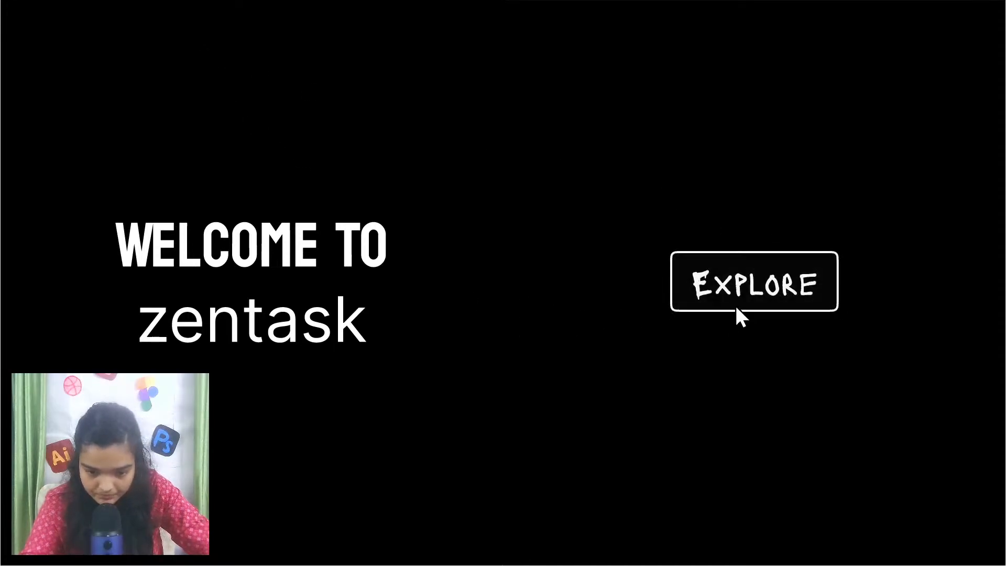
{"action": "left_click", "coordinate": [992, 15]}
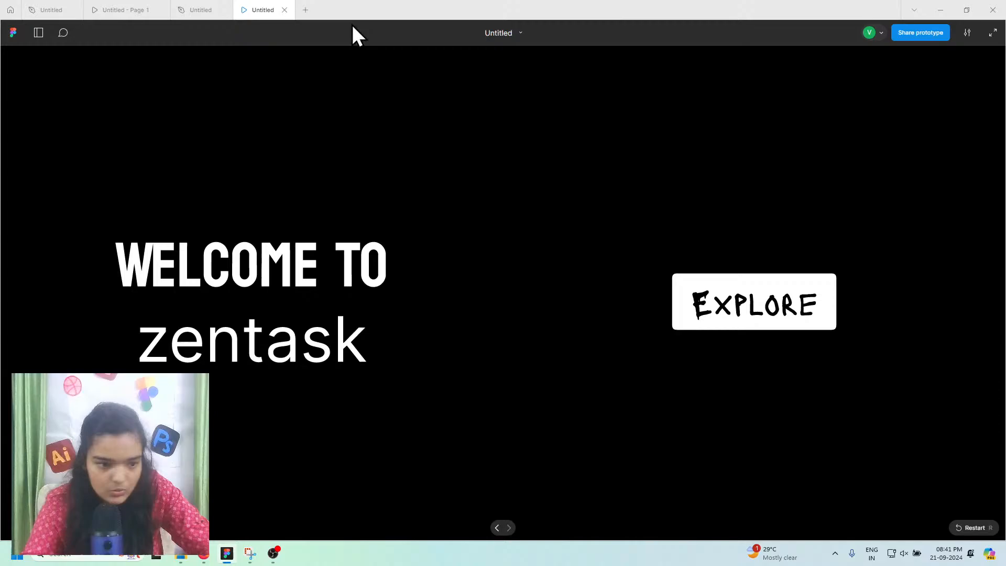
Step: Return to the design file and draw a new frame about 1753 × 1145 on the empty canvas to the right of Frame 2
{"action": "left_click", "coordinate": [225, 6]}
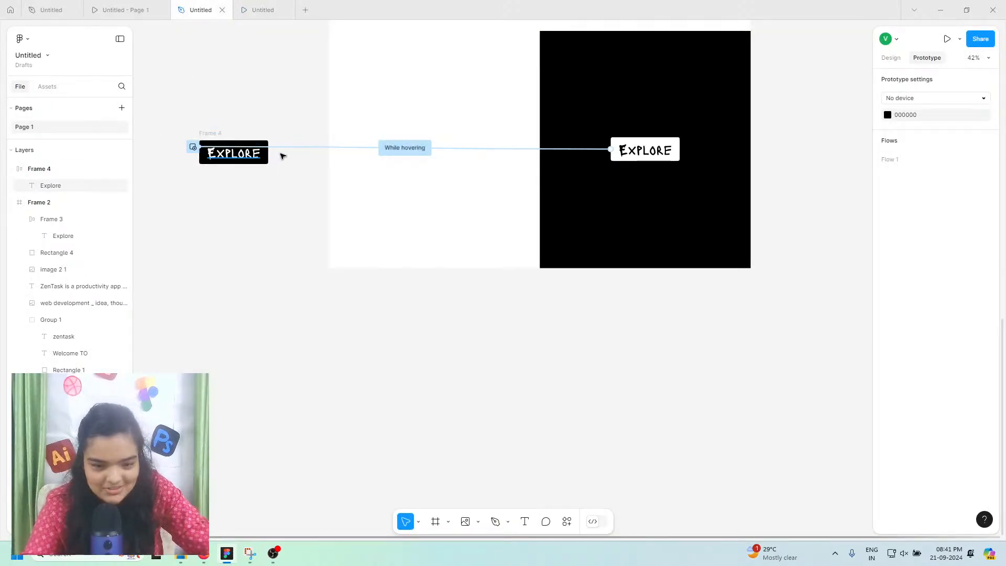
{"action": "scroll", "coordinate": [259, 222], "scroll_direction": "up", "scroll_amount": 3}
{"action": "scroll", "coordinate": [259, 186], "scroll_direction": "up", "scroll_amount": 10}
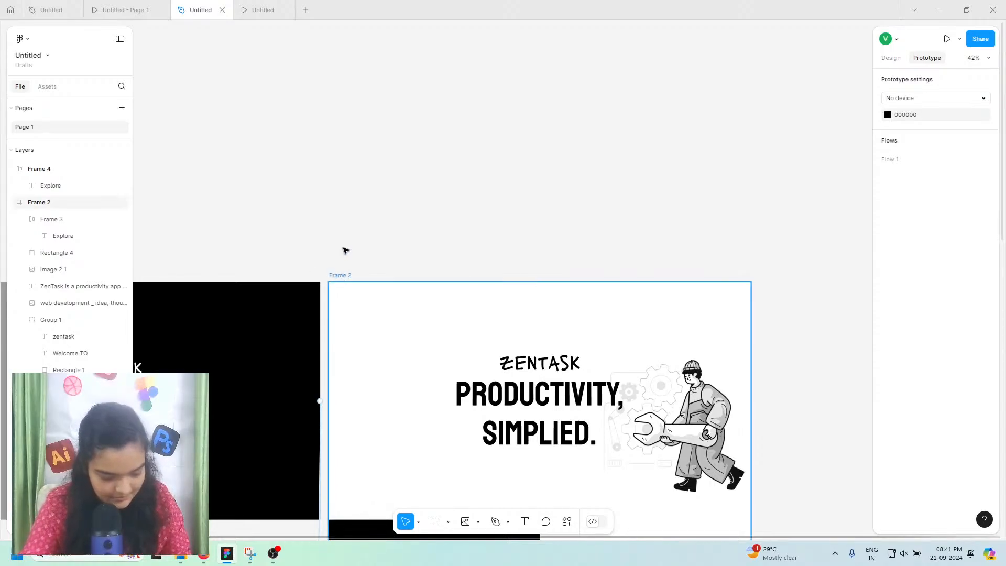
{"action": "scroll", "coordinate": [344, 272], "scroll_direction": "right", "scroll_amount": 5}
{"action": "left_click", "coordinate": [216, 276]}
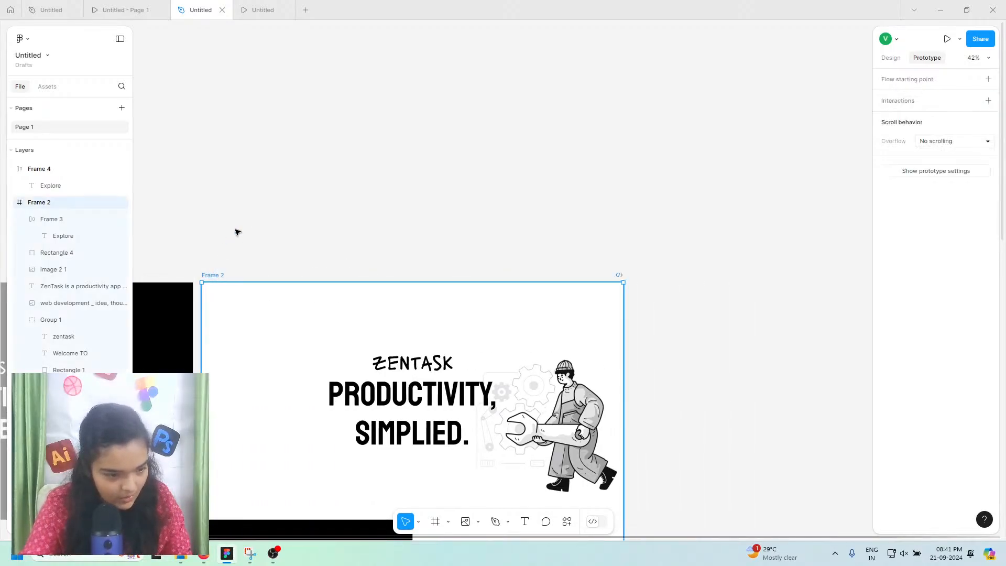
{"action": "left_click", "coordinate": [237, 229]}
{"action": "scroll", "coordinate": [335, 254], "scroll_direction": "down", "scroll_amount": 7}
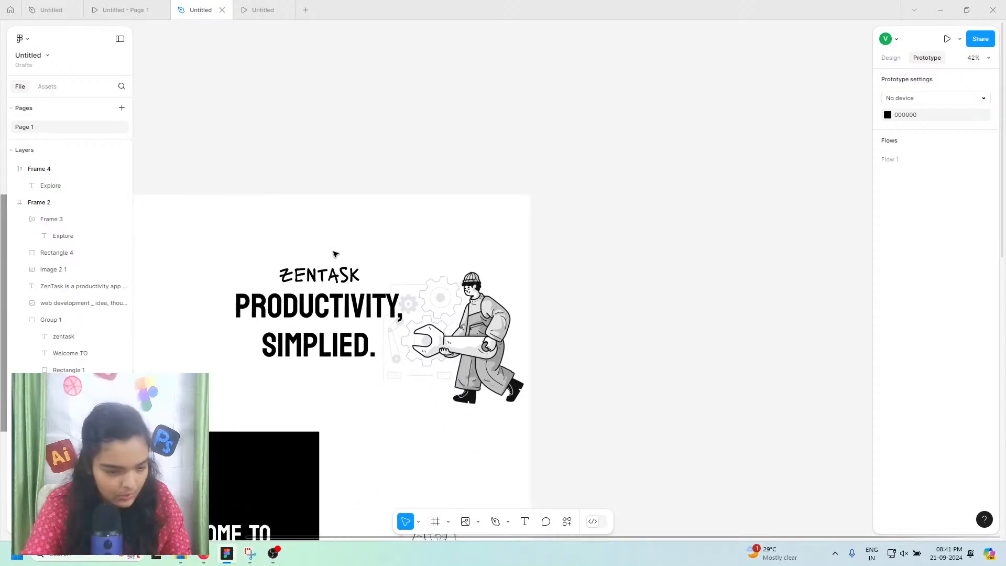
{"action": "scroll", "coordinate": [350, 251], "scroll_direction": "down", "scroll_amount": 6}
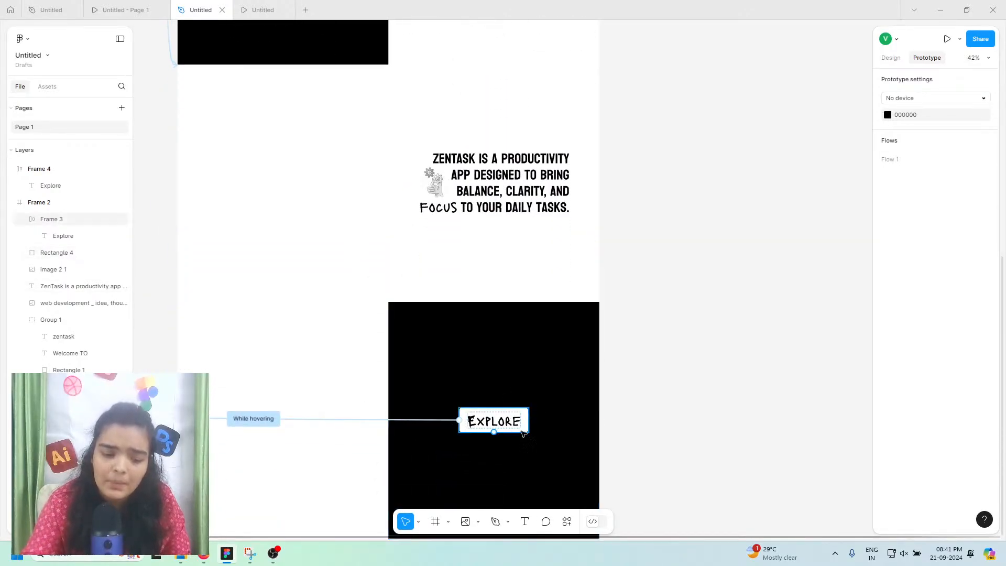
{"action": "scroll", "coordinate": [731, 354], "scroll_direction": "up", "scroll_amount": 2}
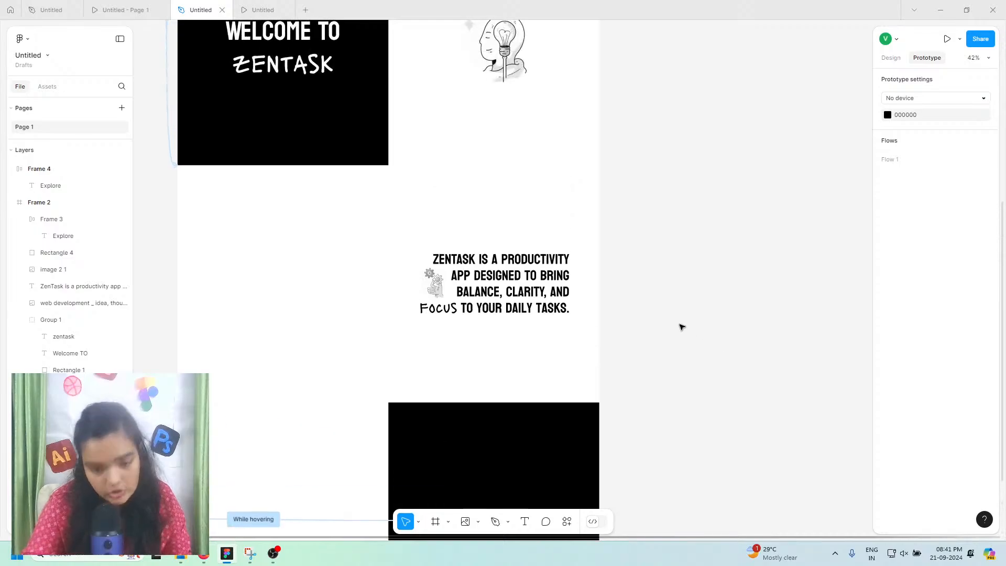
{"action": "scroll", "coordinate": [471, 366], "scroll_direction": "right", "scroll_amount": 2}
{"action": "scroll", "coordinate": [406, 394], "scroll_direction": "down", "scroll_amount": 2}
{"action": "scroll", "coordinate": [406, 394], "scroll_direction": "right", "scroll_amount": 1}
{"action": "left_click", "coordinate": [436, 522]}
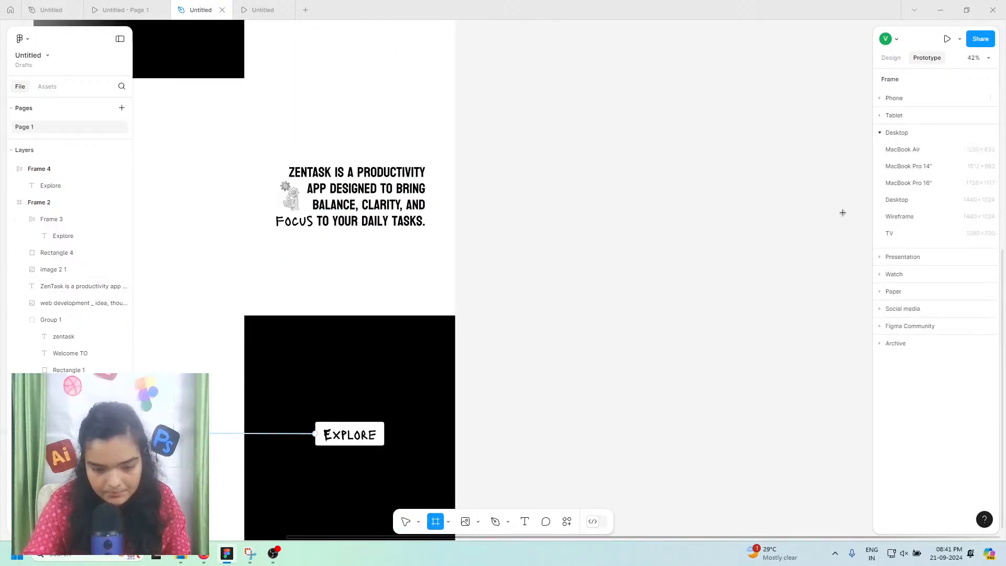
{"action": "mouse_move", "coordinate": [491, 135]}
{"action": "left_mouse_down"}
{"action": "mouse_move", "coordinate": [862, 404]}
{"action": "mouse_move", "coordinate": [882, 400]}
{"action": "mouse_move", "coordinate": [877, 387]}
{"action": "left_mouse_up"}
{"action": "scroll", "coordinate": [828, 234], "scroll_direction": "up", "scroll_amount": 1}
Step: Resize the new frame beside Frame 2 to 1920 × 1080 and name it Frame
{"action": "left_click", "coordinate": [892, 57]}
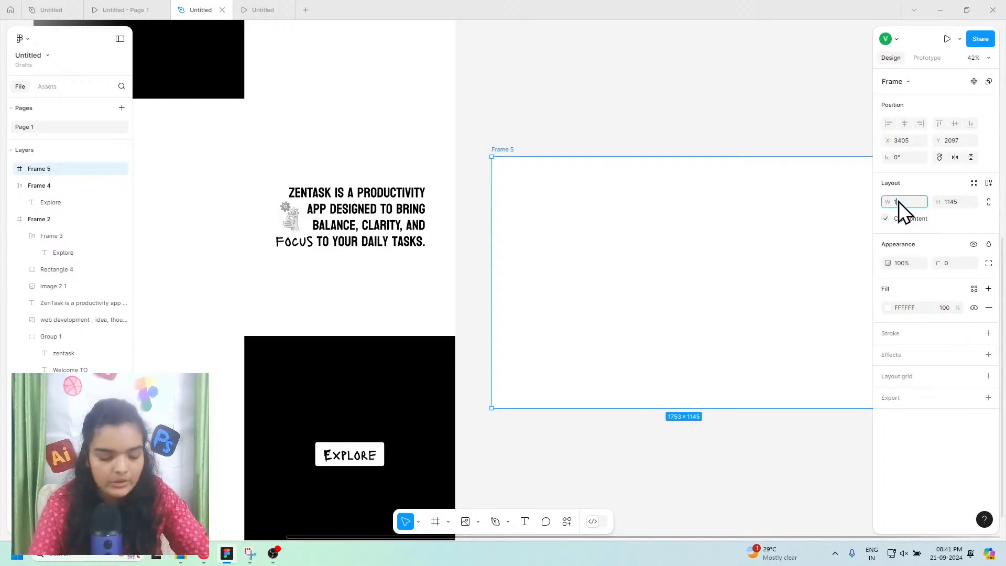
{"action": "left_click", "coordinate": [950, 203]}
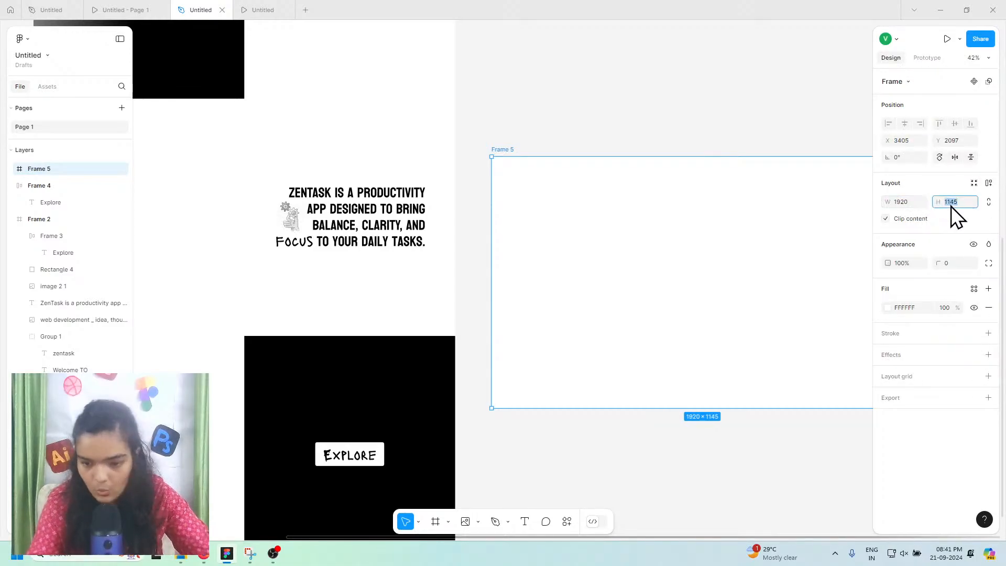
{"action": "type", "text": "1080"}
{"action": "key", "text": "Return"}
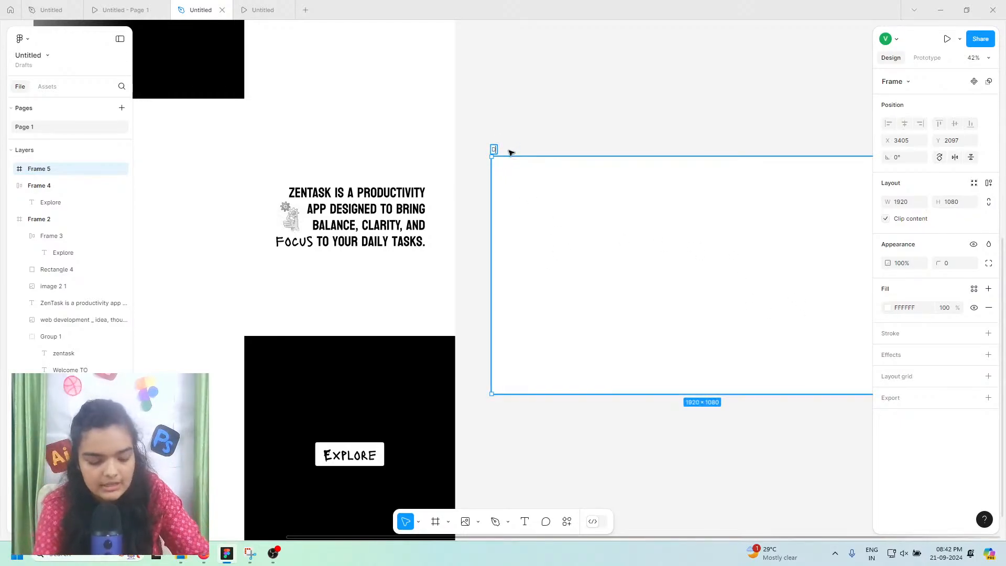
{"action": "left_click", "coordinate": [552, 120]}
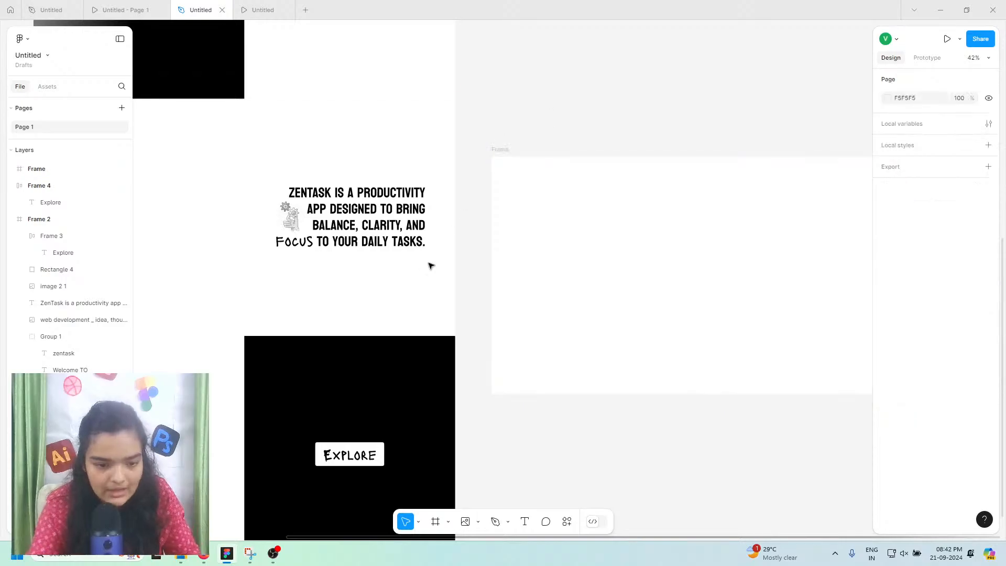
Step: Link the original Explore button to the new 1920 × 1080 frame with an On click, Navigate to interaction
{"action": "left_click", "coordinate": [385, 460]}
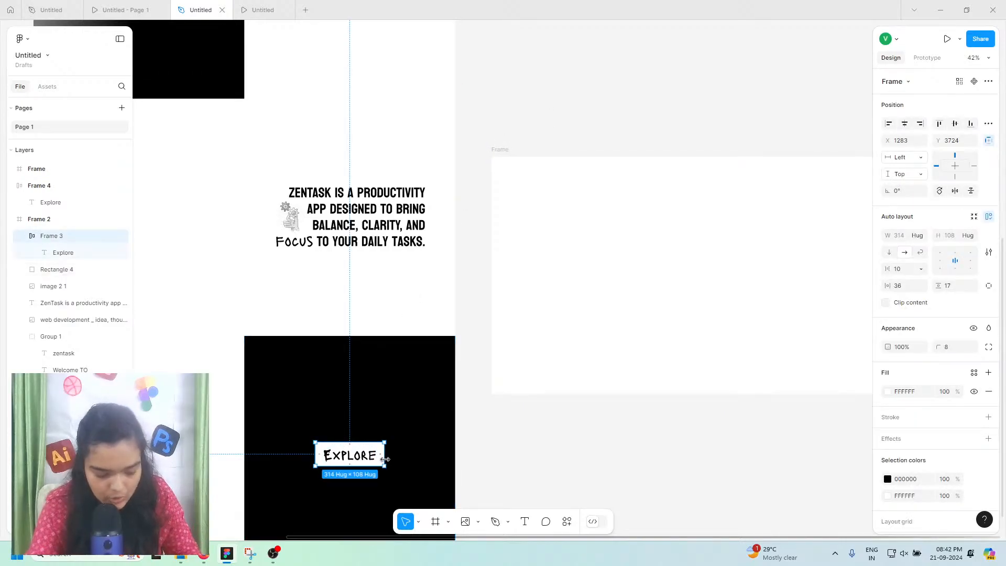
{"action": "left_click", "coordinate": [926, 58]}
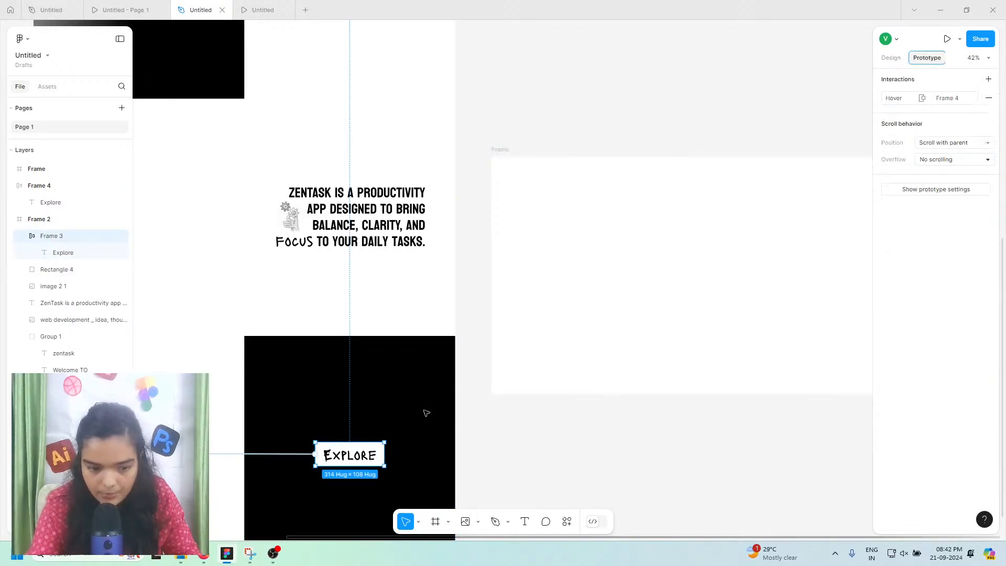
{"action": "left_click_drag", "start_coordinate": [384, 455], "coordinate": [512, 290]}
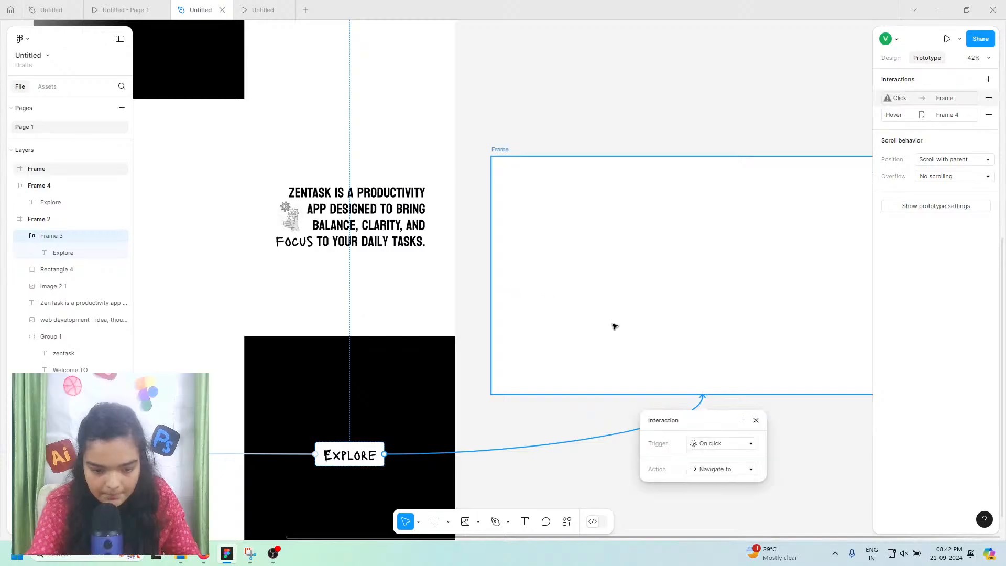
Step: Follow the Explore button to the dashboard in the Untitled - Page 1 prototype, and return to the working file's prototype preview
{"action": "left_click", "coordinate": [137, 10]}
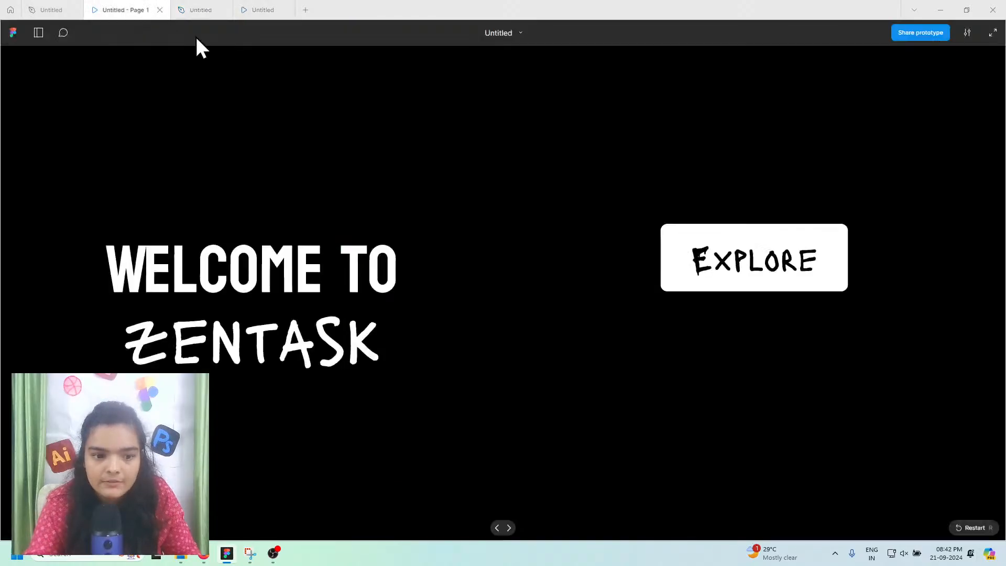
{"action": "left_click", "coordinate": [702, 268]}
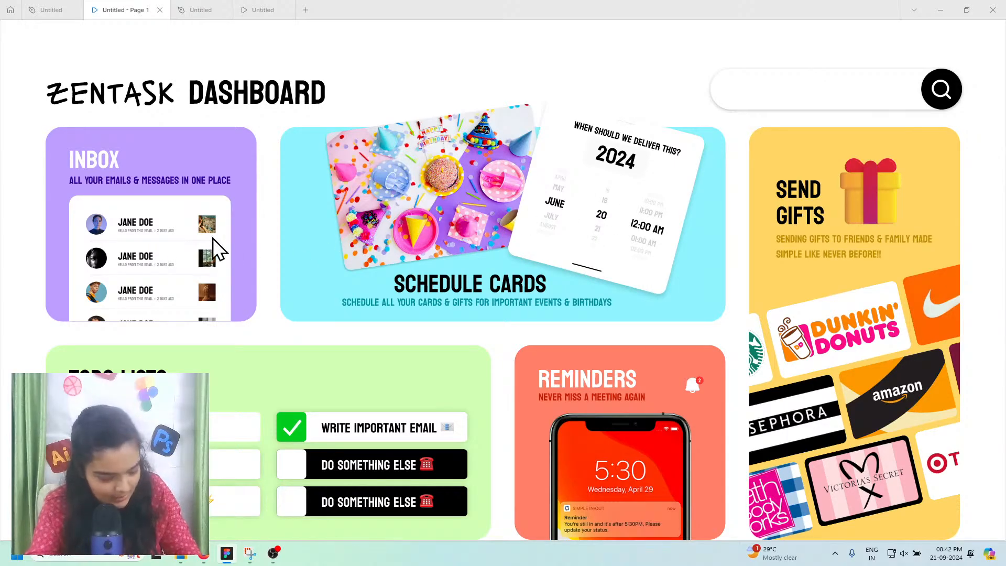
{"action": "left_click", "coordinate": [278, 9]}
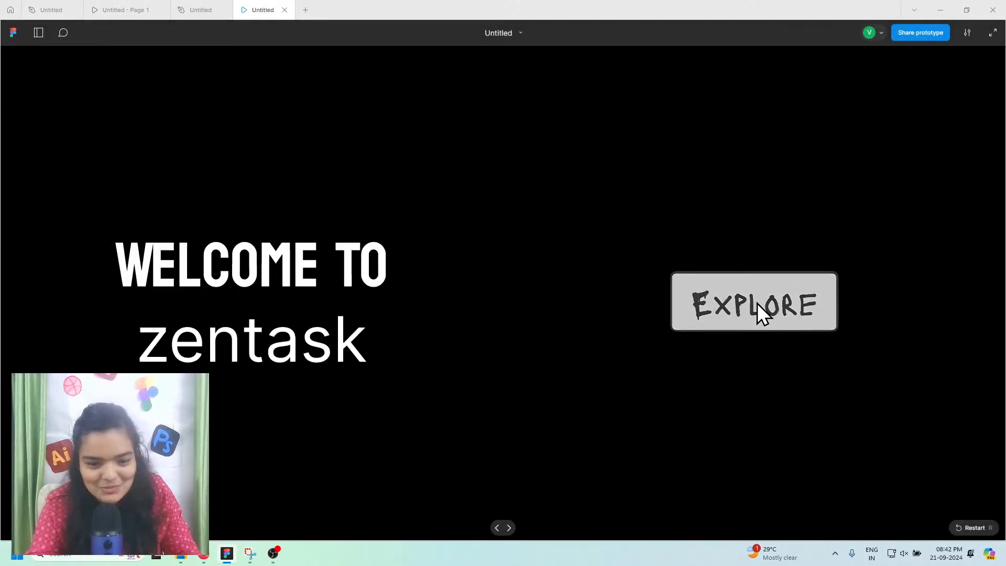
Step: Return to the design file and change the animation of the original Explore button's click interaction to Move in
{"action": "left_click", "coordinate": [201, 10]}
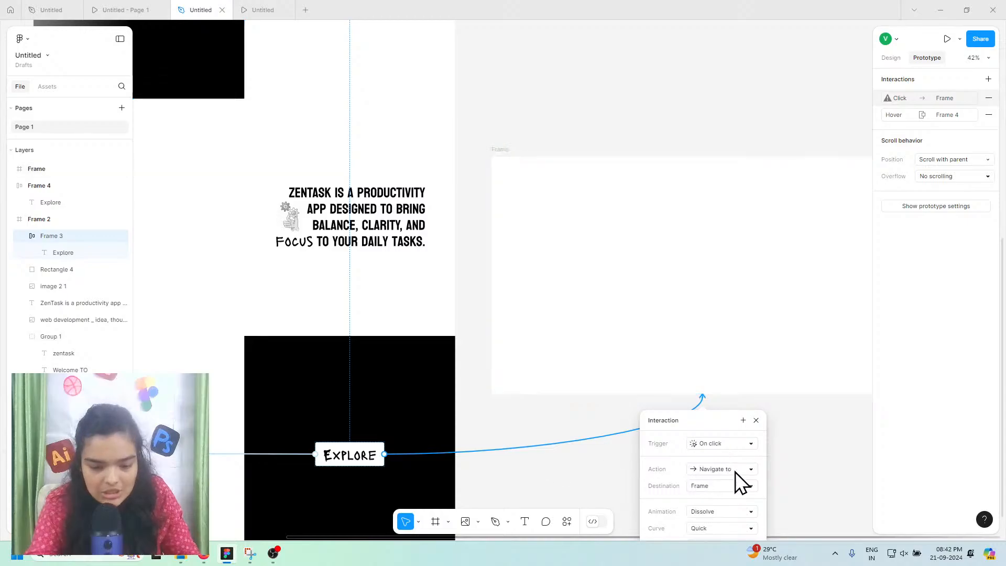
{"action": "scroll", "coordinate": [775, 473], "scroll_direction": "down", "scroll_amount": 2}
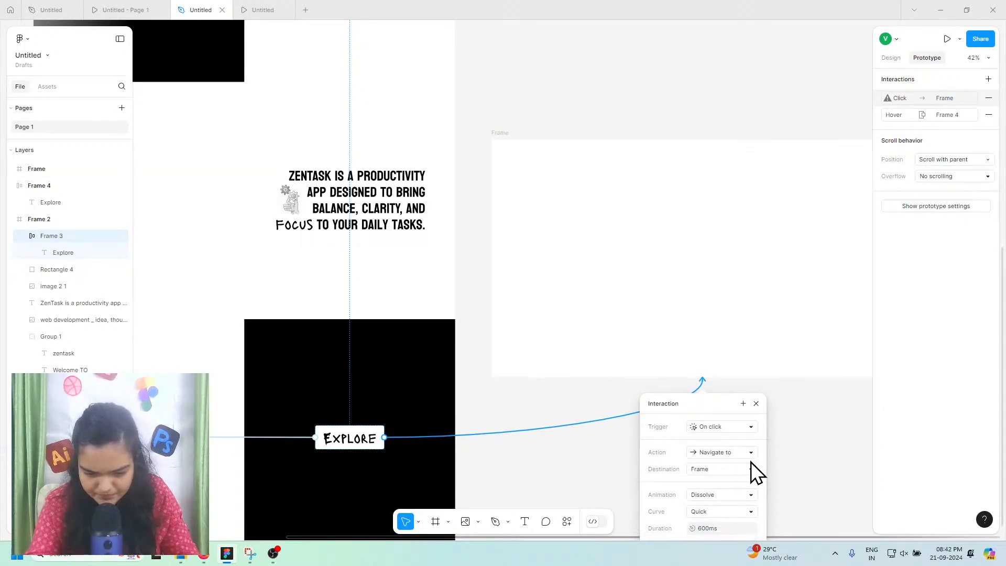
{"action": "left_click", "coordinate": [739, 480]}
{"action": "left_click", "coordinate": [738, 470]}
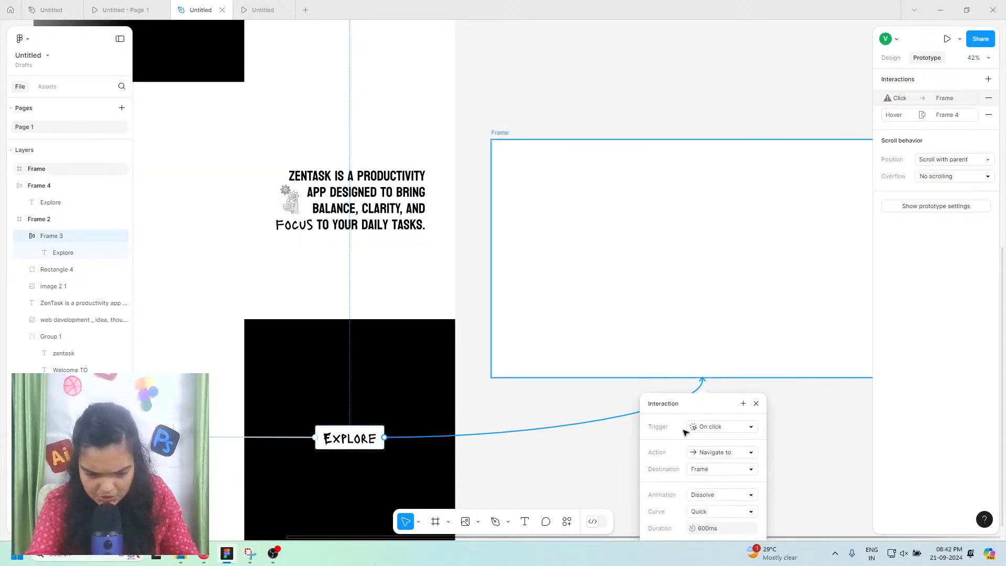
{"action": "scroll", "coordinate": [630, 466], "scroll_direction": "down", "scroll_amount": 3}
{"action": "left_click", "coordinate": [702, 395]}
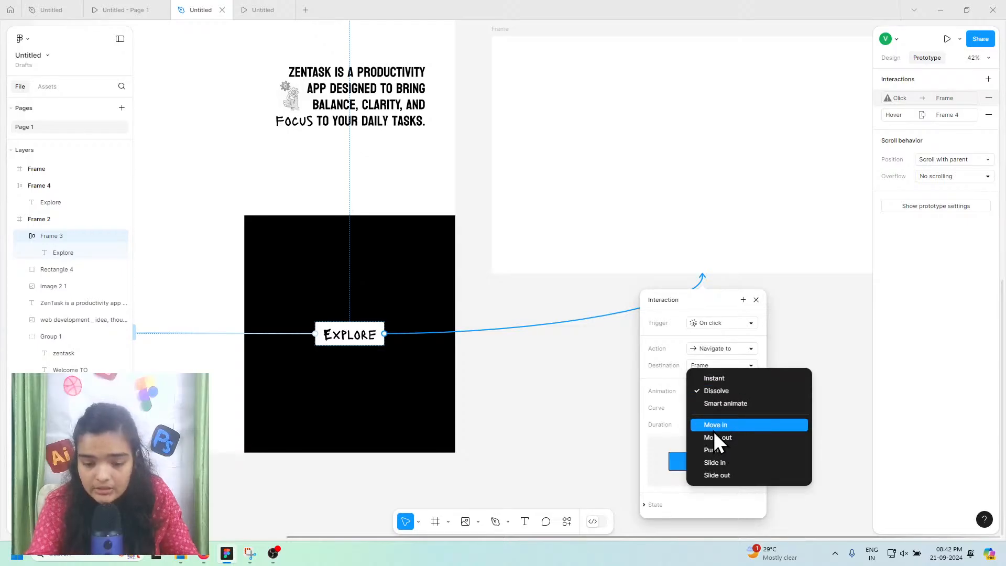
{"action": "left_click", "coordinate": [714, 426]}
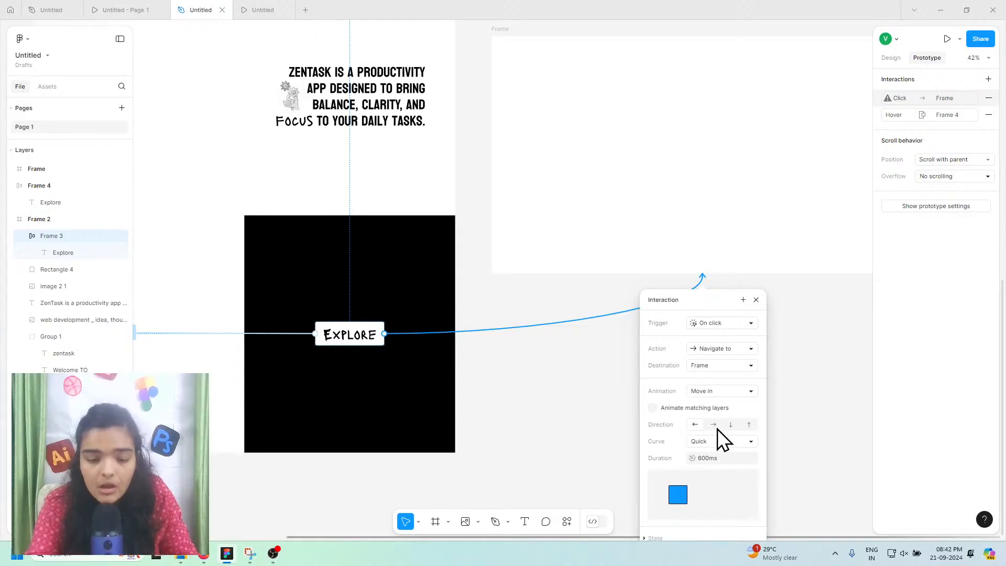
Step: Follow the Explore button in the Untitled - Page 1 prototype, and check the button in the working file's preview for comparison
{"action": "left_click", "coordinate": [135, 10]}
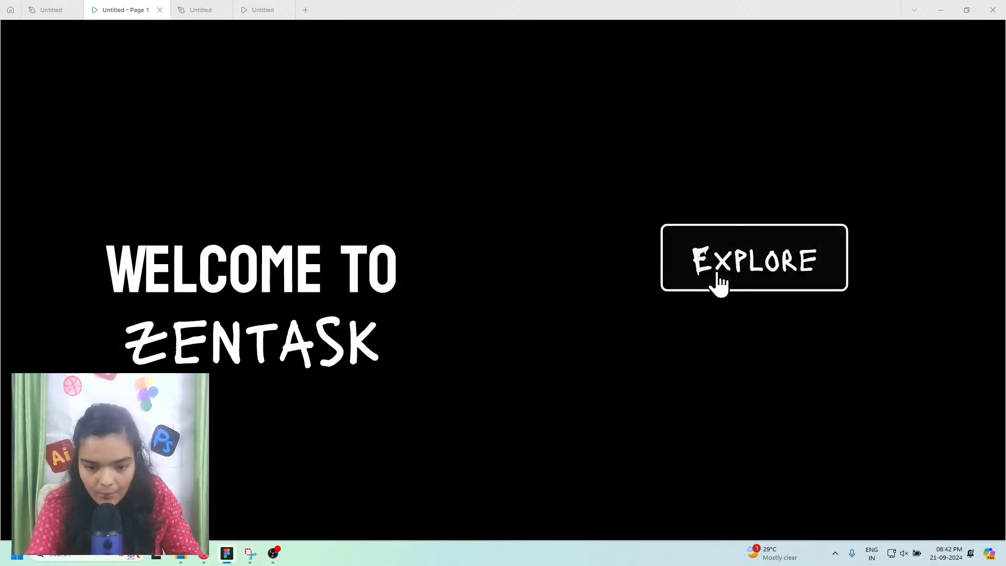
{"action": "left_click", "coordinate": [715, 282]}
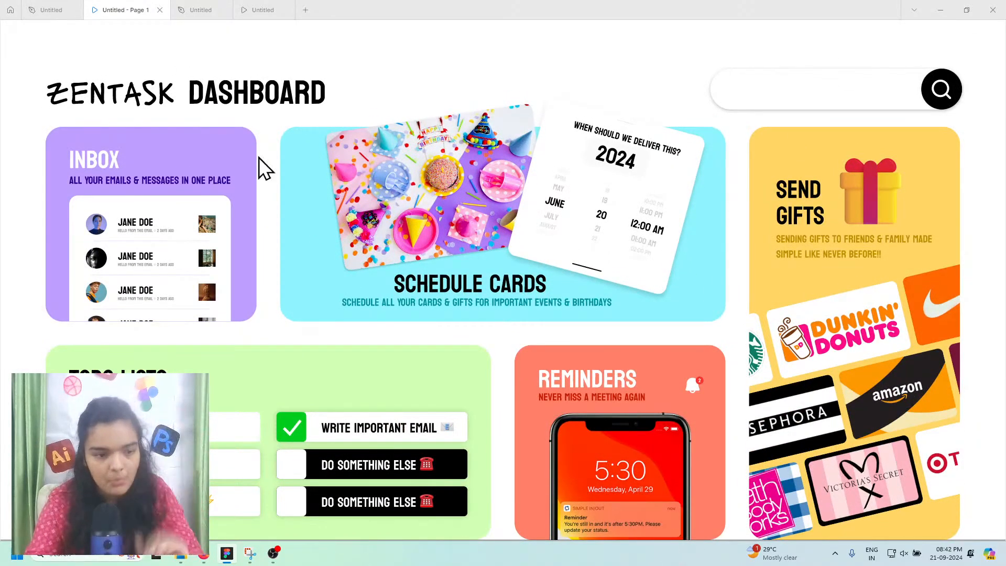
{"action": "left_click", "coordinate": [248, 8]}
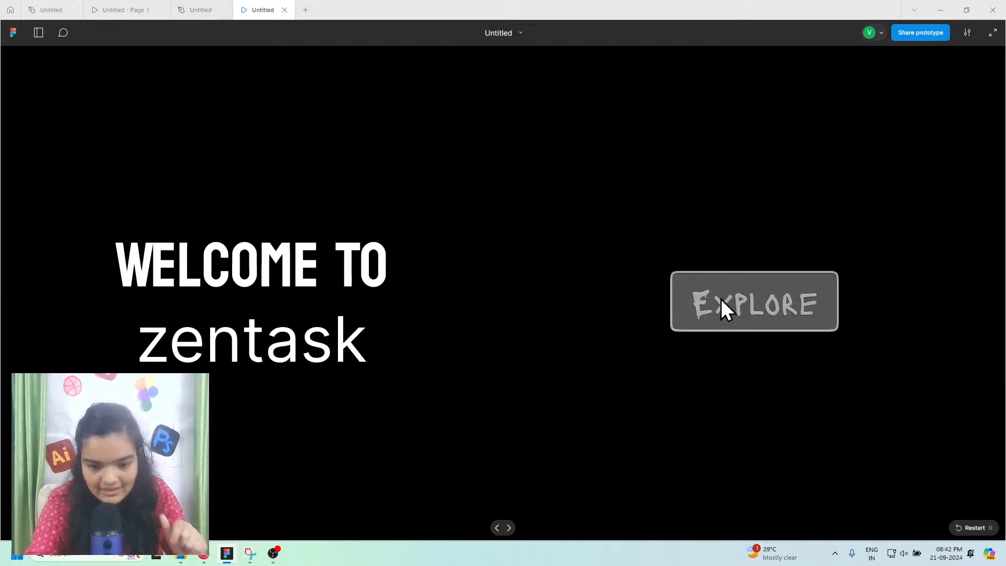
Step: Set the curve of the Explore button's Move in animation to Gentle in the working design file
{"action": "left_click", "coordinate": [205, 4]}
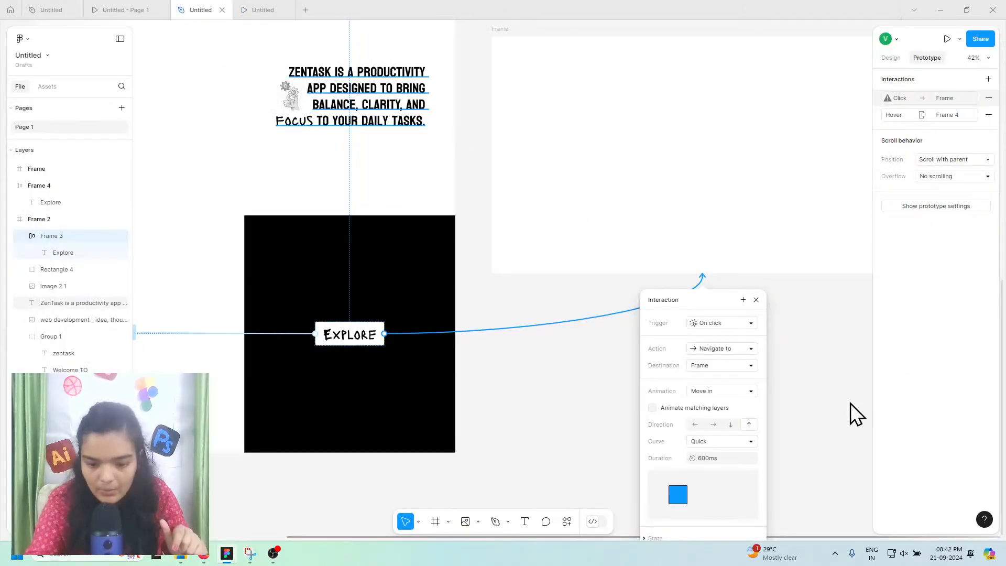
{"action": "left_click", "coordinate": [717, 440]}
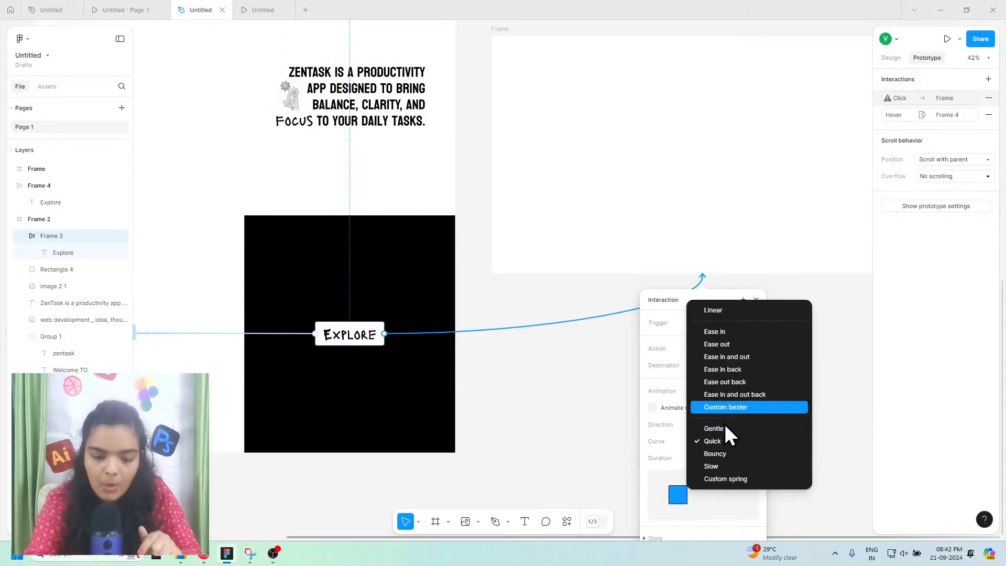
{"action": "left_click", "coordinate": [722, 428]}
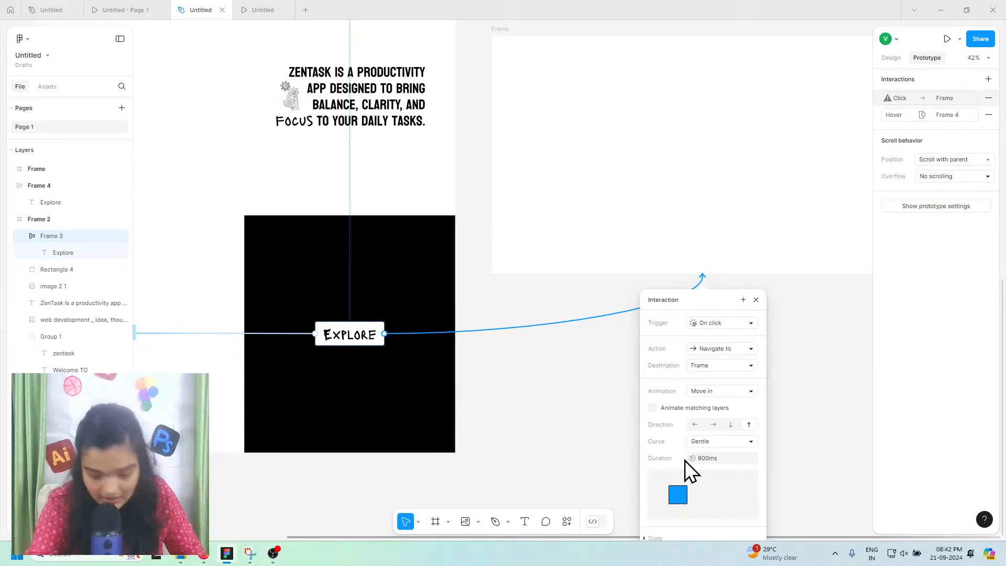
{"action": "left_click", "coordinate": [790, 429]}
Step: Test the Explore button in the working file's prototype preview, and return to the design file
{"action": "left_click", "coordinate": [239, 9]}
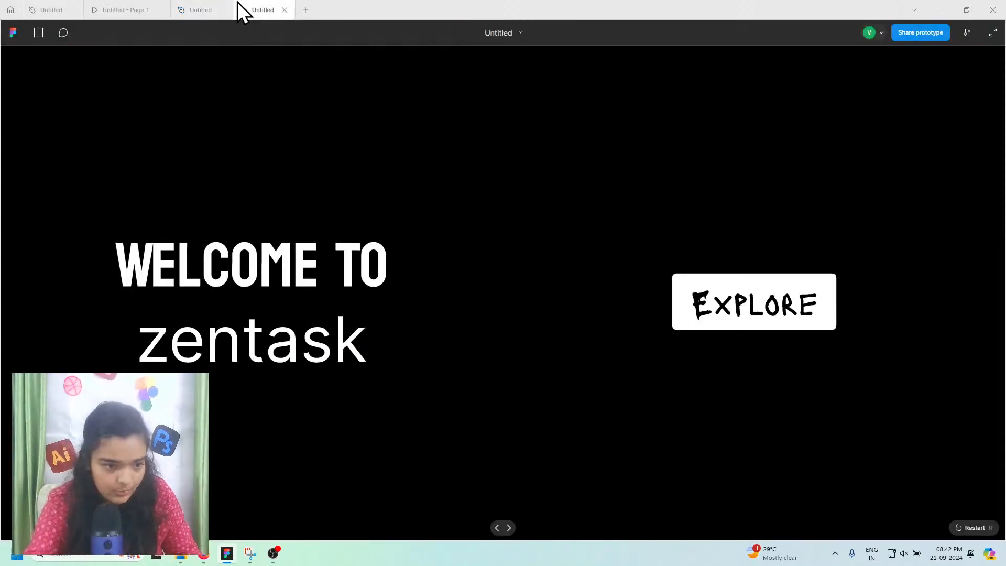
{"action": "left_click", "coordinate": [759, 307]}
{"action": "left_click", "coordinate": [231, 7]}
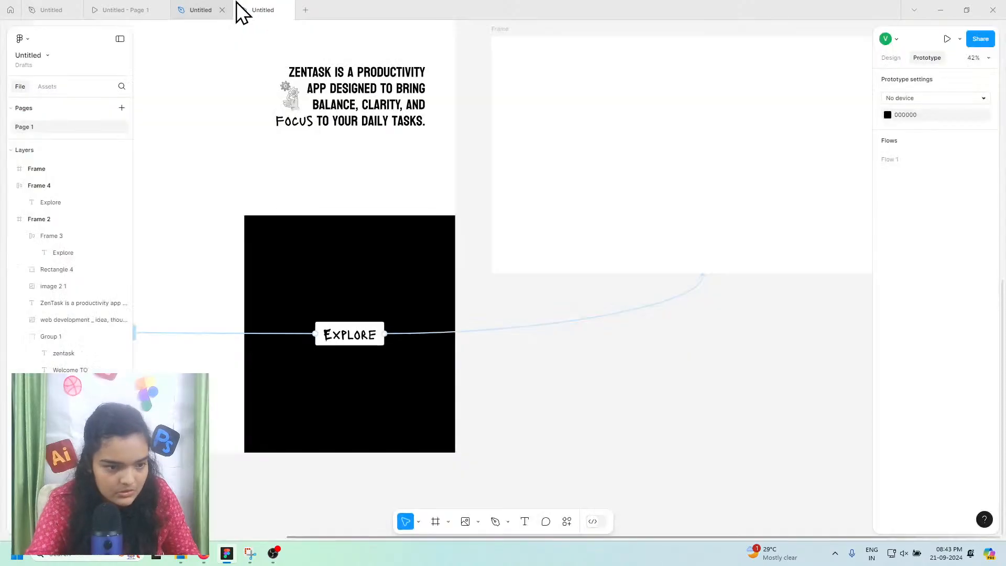
Step: Enable Animate matching layers for the connection from the Explore button to the blank frame, and close its interaction settings
{"action": "left_click", "coordinate": [542, 331]}
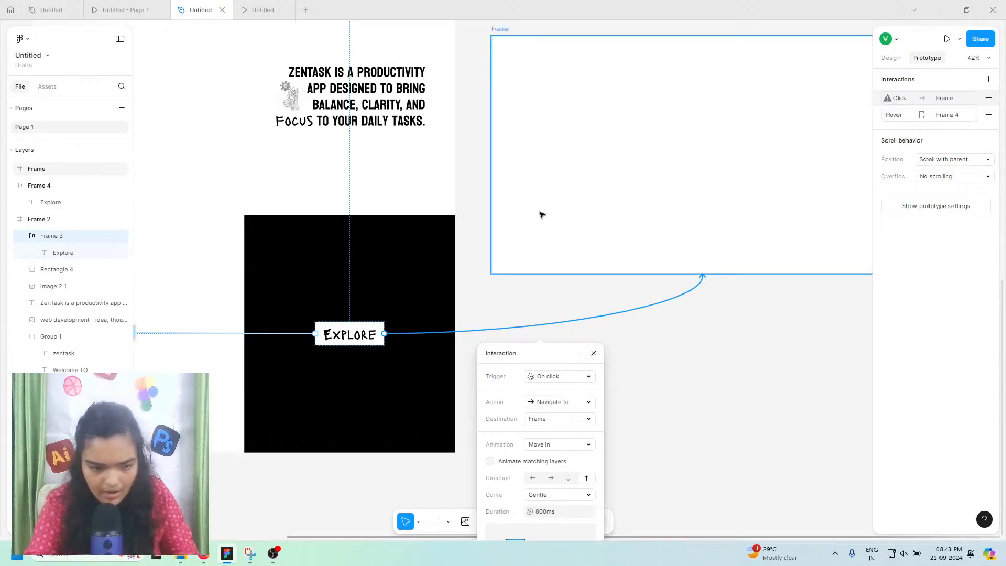
{"action": "scroll", "coordinate": [467, 238], "scroll_direction": "left", "scroll_amount": 2}
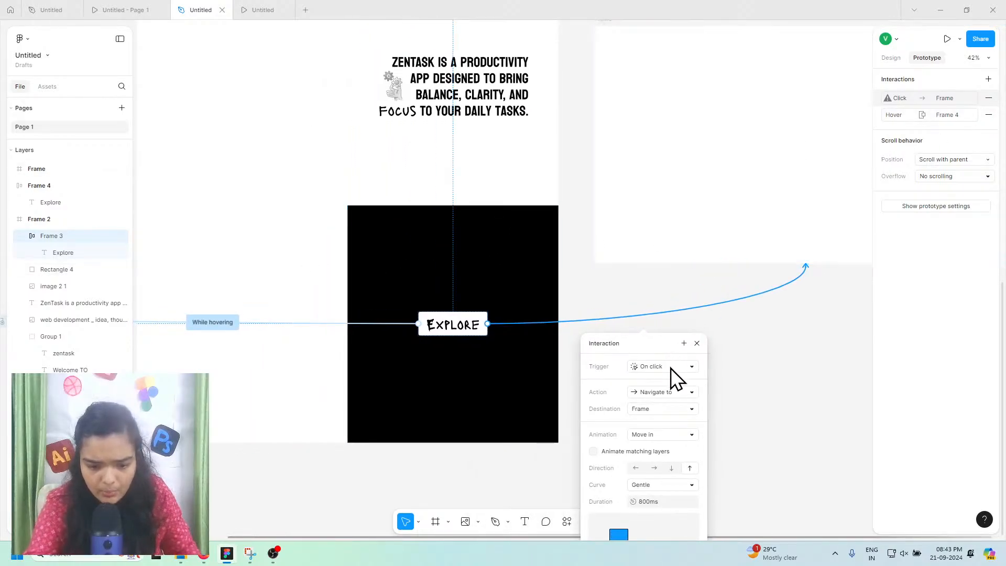
{"action": "left_click", "coordinate": [643, 451]}
{"action": "left_click_drag", "start_coordinate": [643, 342], "coordinate": [672, 225]}
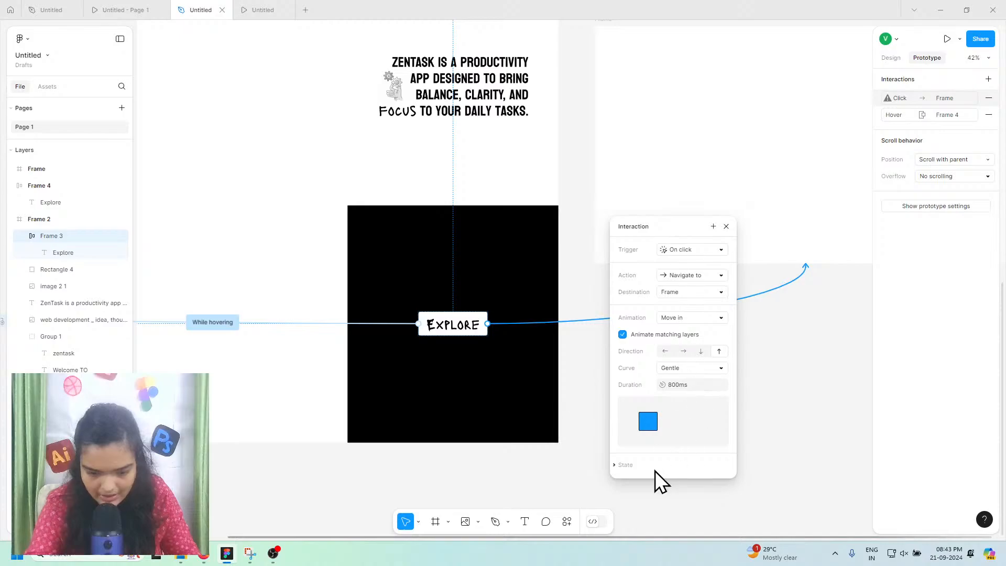
{"action": "left_click", "coordinate": [726, 226]}
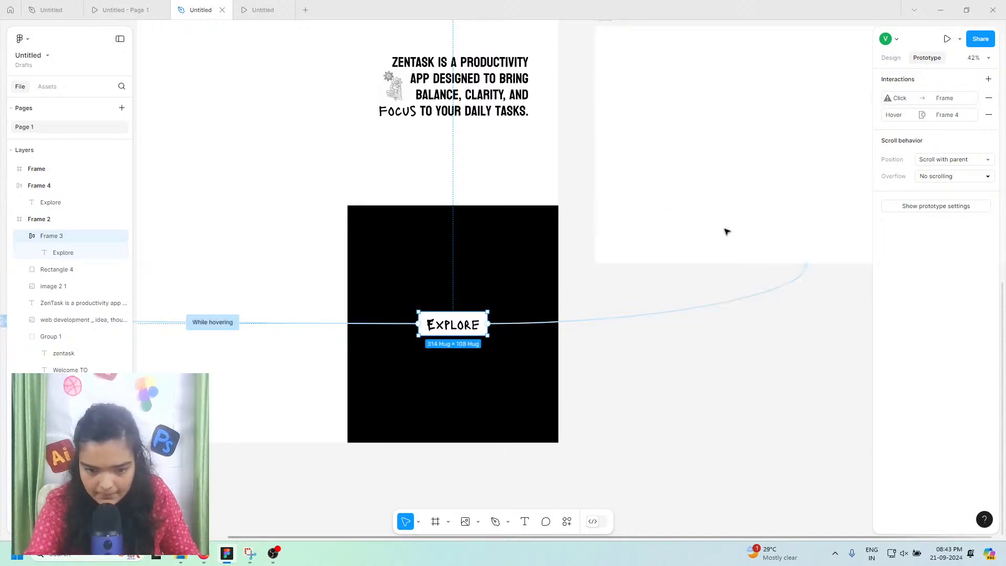
Step: Clear the Explore button's click interaction by setting its trigger to None, and rebuild it as On click, Navigate to, with Frame as destination
{"action": "left_click", "coordinate": [907, 101]}
{"action": "left_click", "coordinate": [821, 122]}
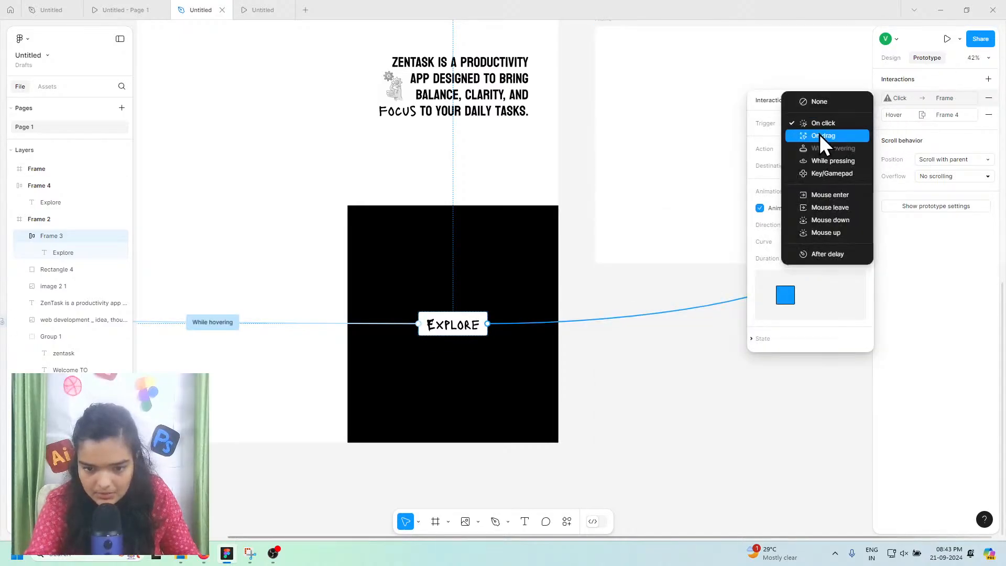
{"action": "left_click", "coordinate": [830, 101]}
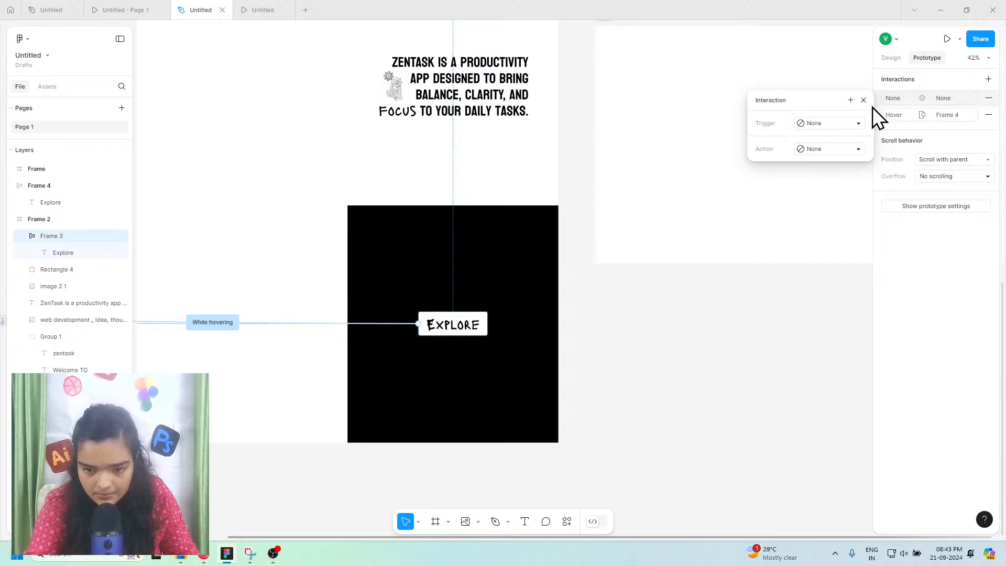
{"action": "left_click", "coordinate": [846, 125]}
{"action": "left_click", "coordinate": [834, 146]}
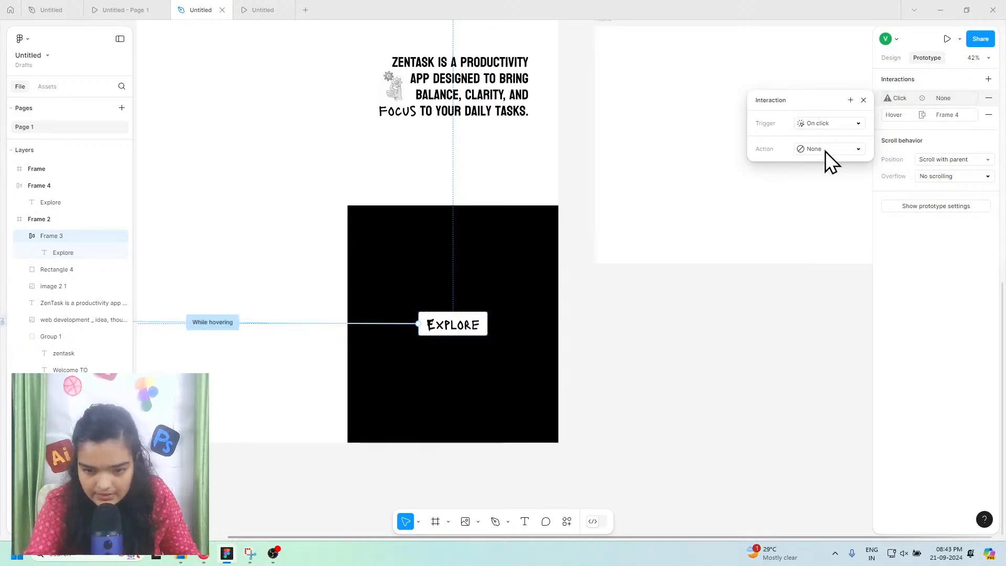
{"action": "left_click", "coordinate": [826, 150]}
{"action": "left_click", "coordinate": [837, 169]}
{"action": "left_click", "coordinate": [841, 169]}
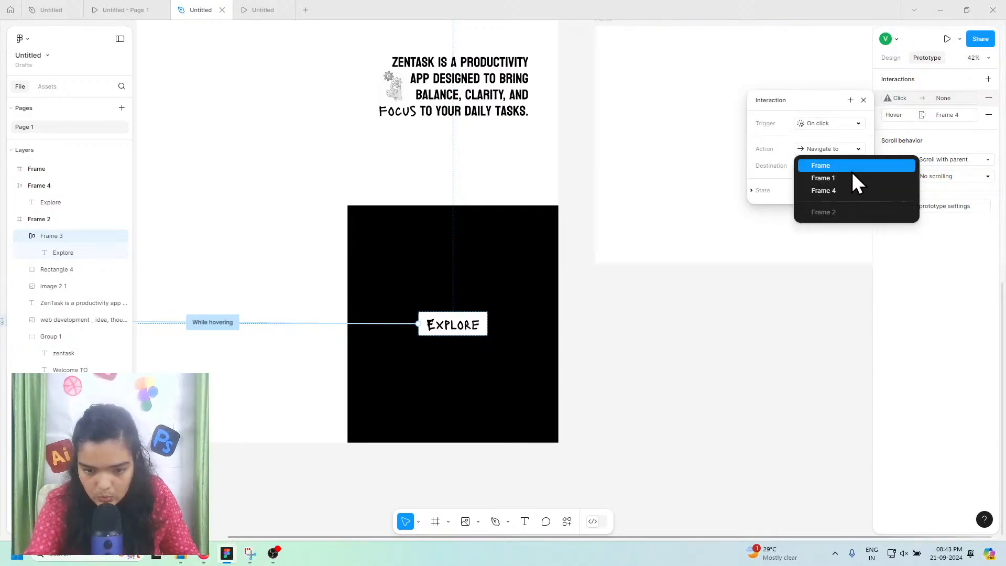
{"action": "left_click", "coordinate": [847, 171]}
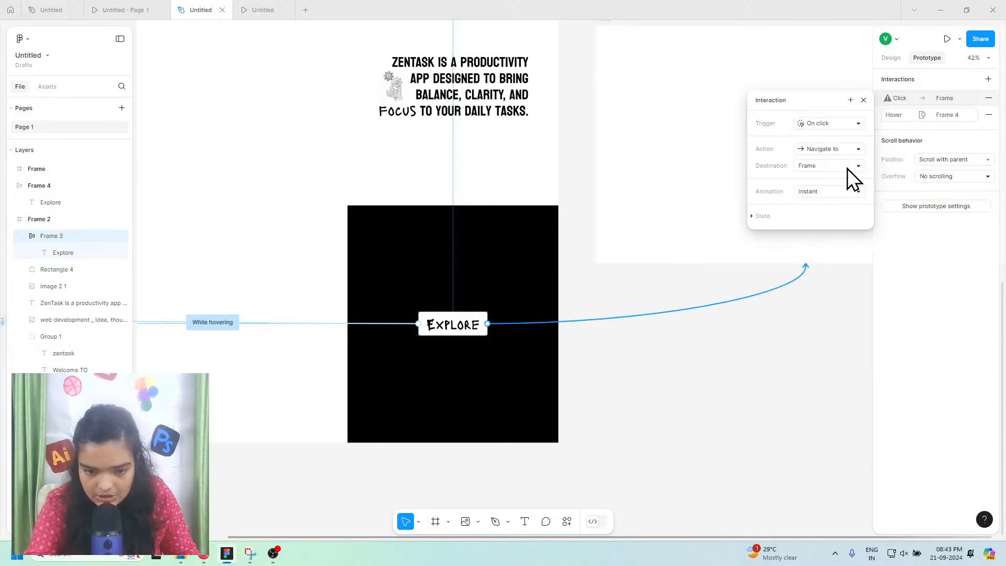
Step: Give the Explore button's rebuilt click interaction a Smart animate transition with a Gentle curve
{"action": "left_click", "coordinate": [831, 191]}
{"action": "left_click", "coordinate": [831, 213]}
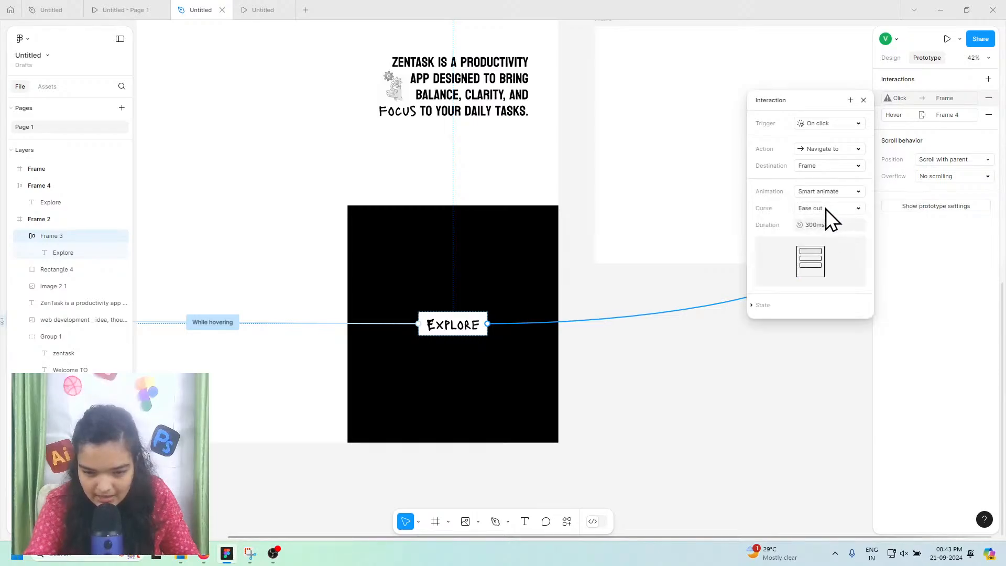
{"action": "left_click", "coordinate": [825, 209]}
{"action": "left_click", "coordinate": [810, 293]}
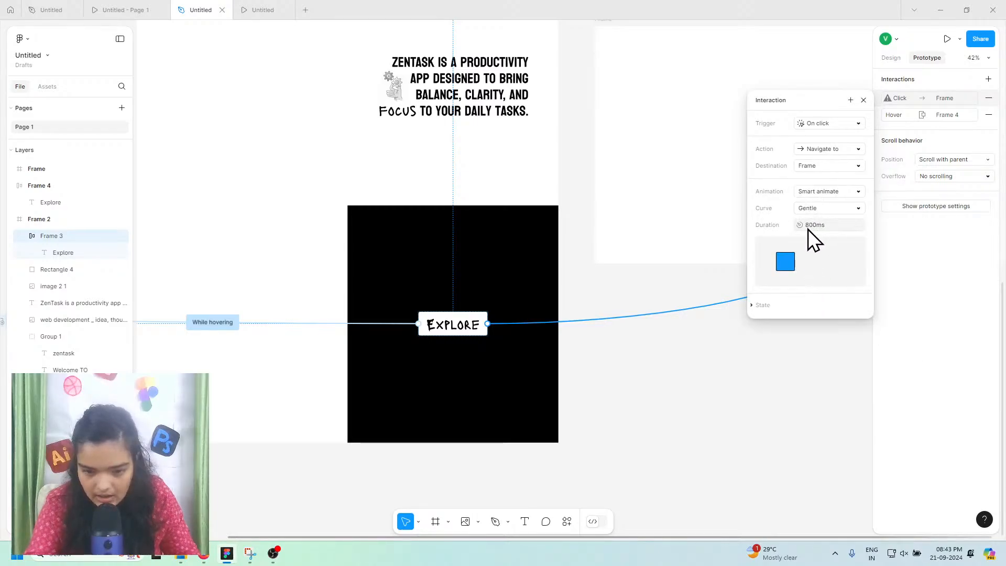
Step: Change the Explore button's click transition to Move in with the upward direction
{"action": "left_click", "coordinate": [809, 191]}
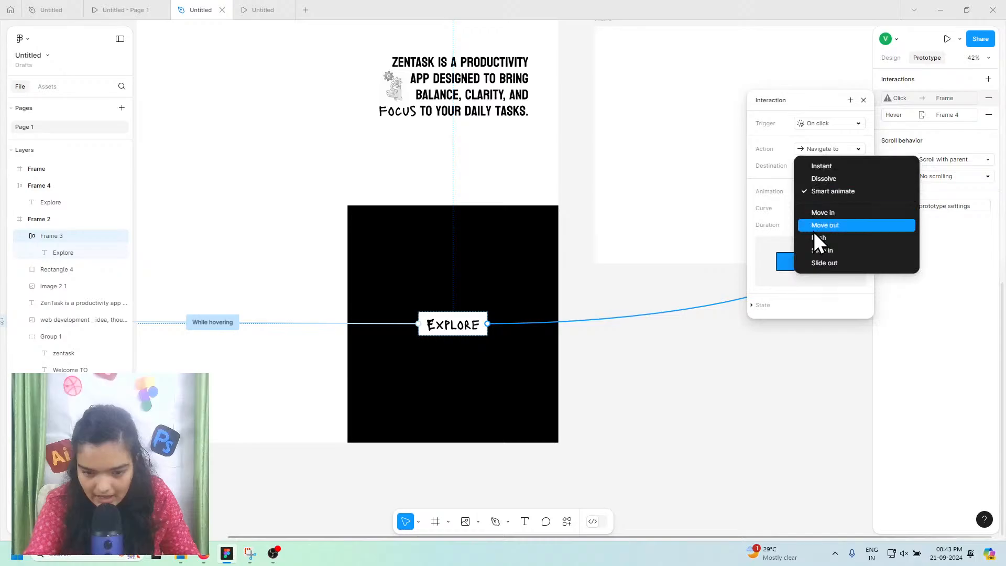
{"action": "left_click", "coordinate": [818, 214]}
{"action": "left_click", "coordinate": [854, 226]}
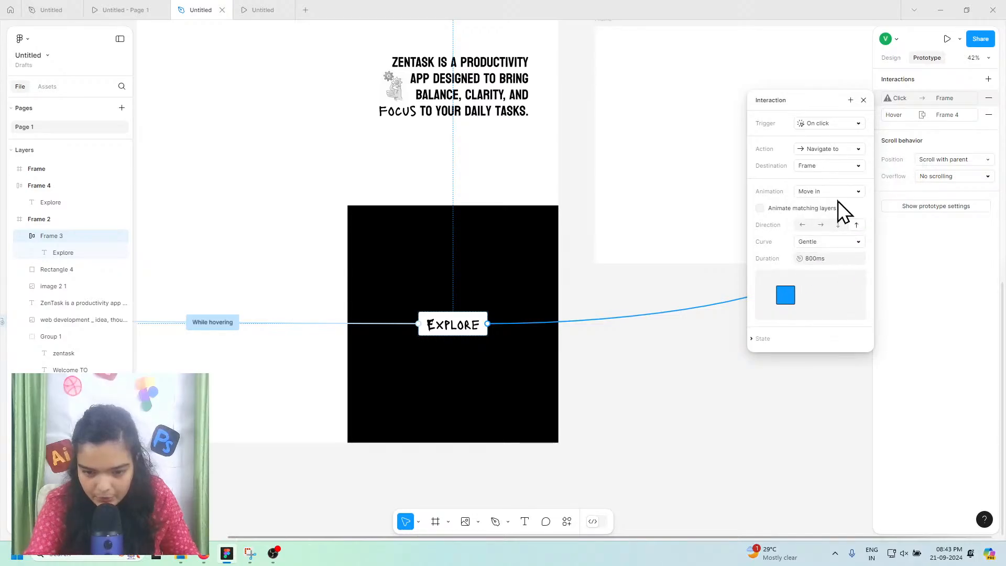
Step: Check the Explore button in the working file's preview, and inspect its hover and click connections in the design
{"action": "left_click", "coordinate": [253, 9]}
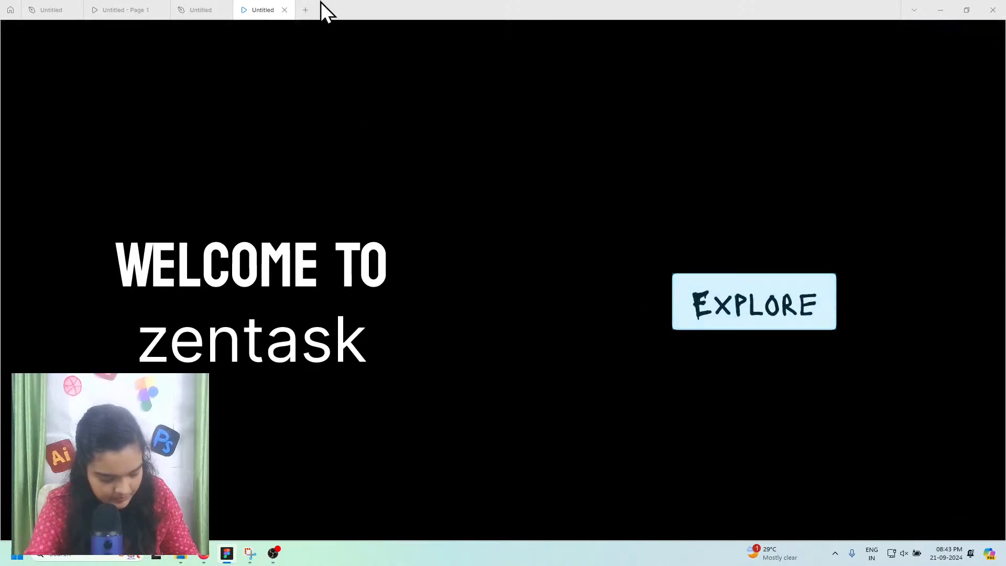
{"action": "left_click", "coordinate": [199, 10]}
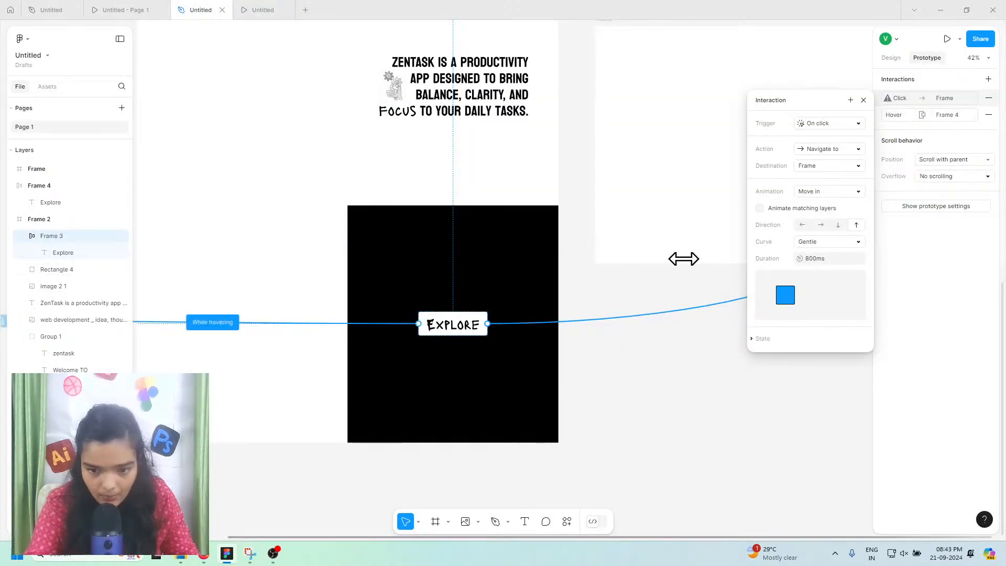
{"action": "scroll", "coordinate": [464, 315], "scroll_direction": "left", "scroll_amount": 3}
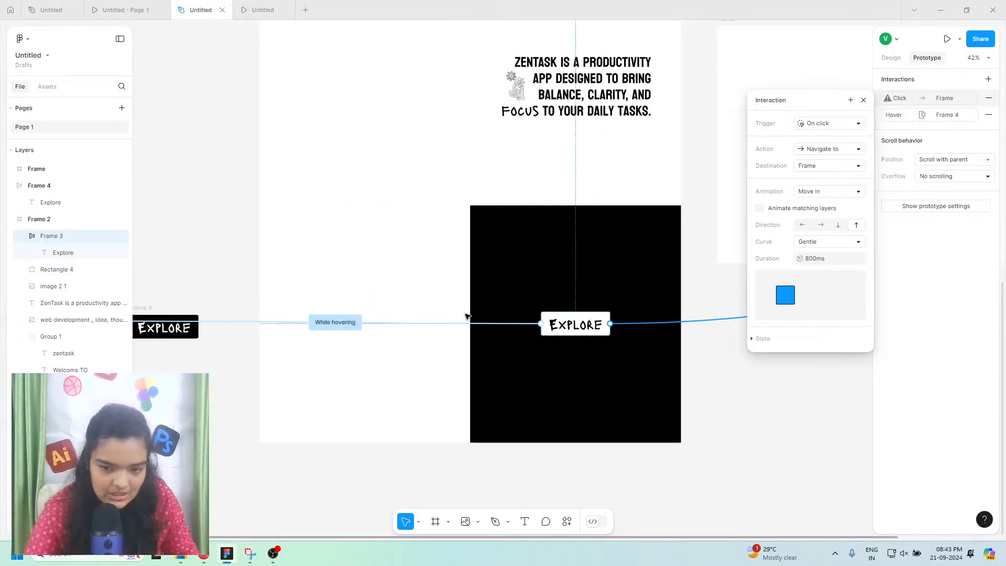
{"action": "left_click", "coordinate": [267, 328]}
{"action": "left_click", "coordinate": [574, 333]}
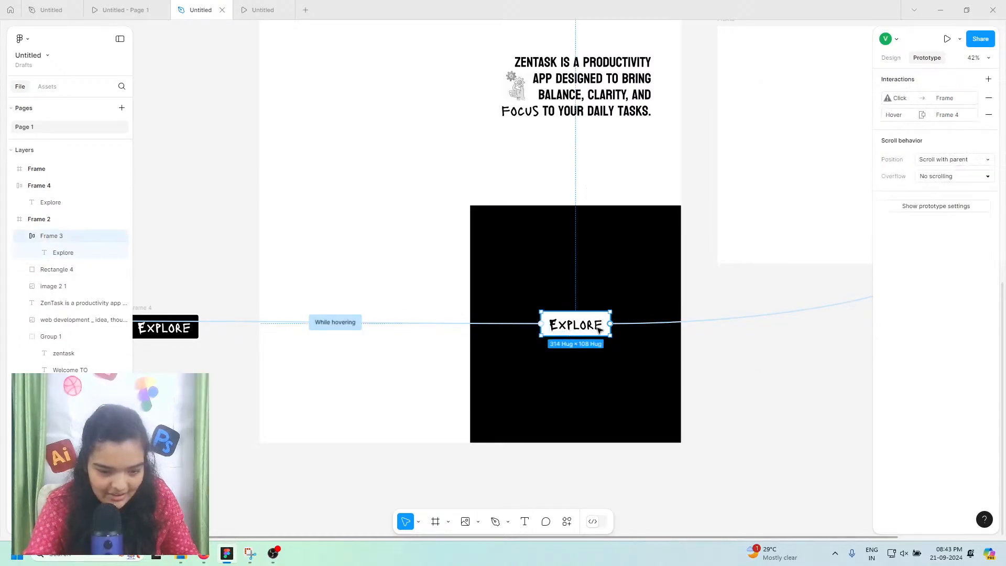
{"action": "left_click", "coordinate": [628, 329]}
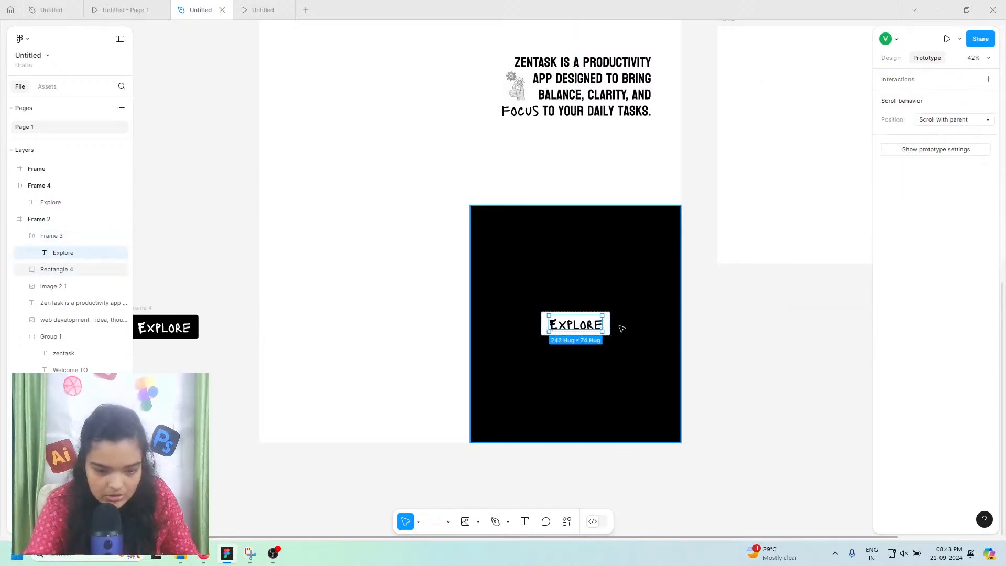
Step: Recheck the working file's preview and the Explore button's interactions, and switch to the Untitled - Page 1 prototype for comparison
{"action": "left_click", "coordinate": [274, 10]}
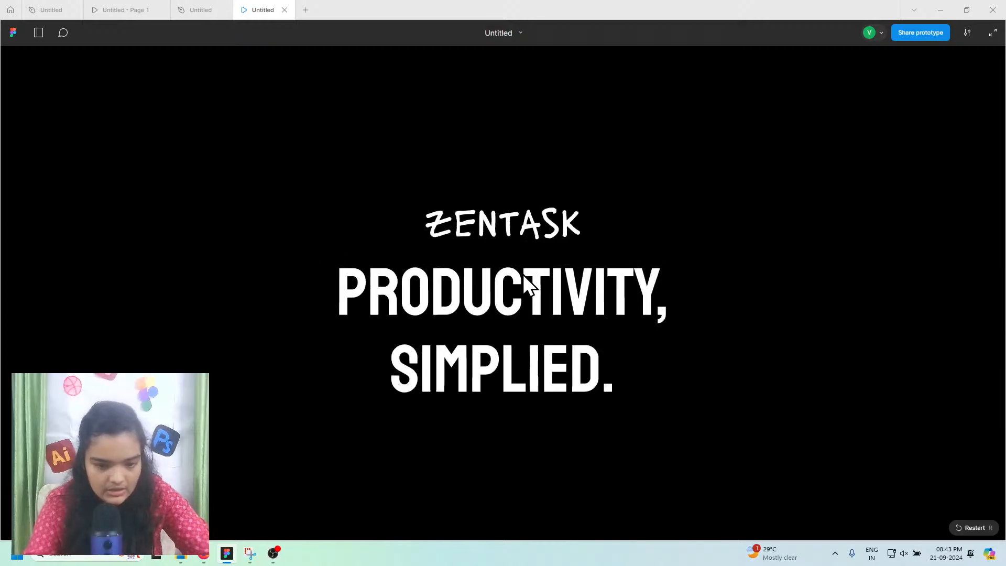
{"action": "left_click", "coordinate": [190, 10]}
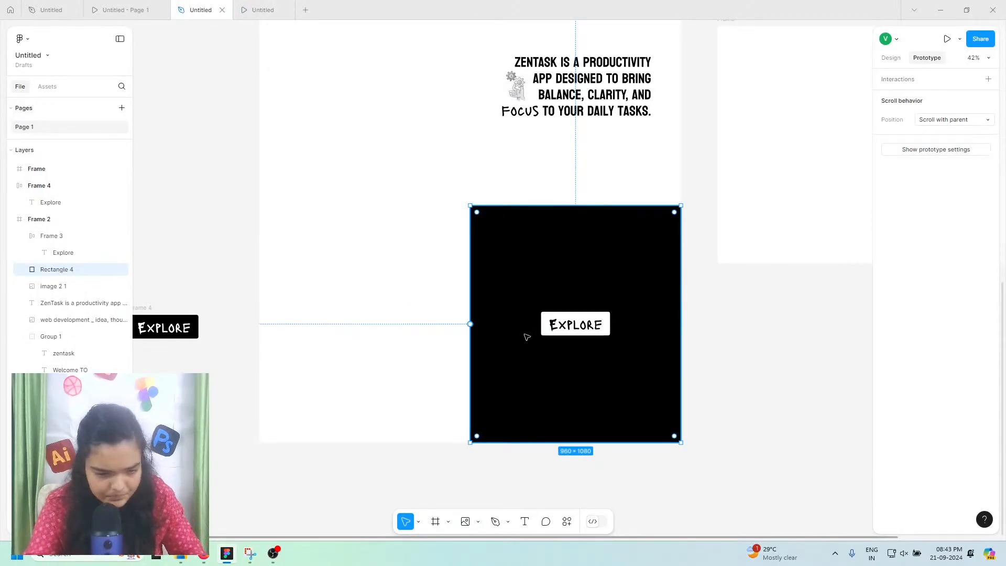
{"action": "left_click", "coordinate": [547, 328]}
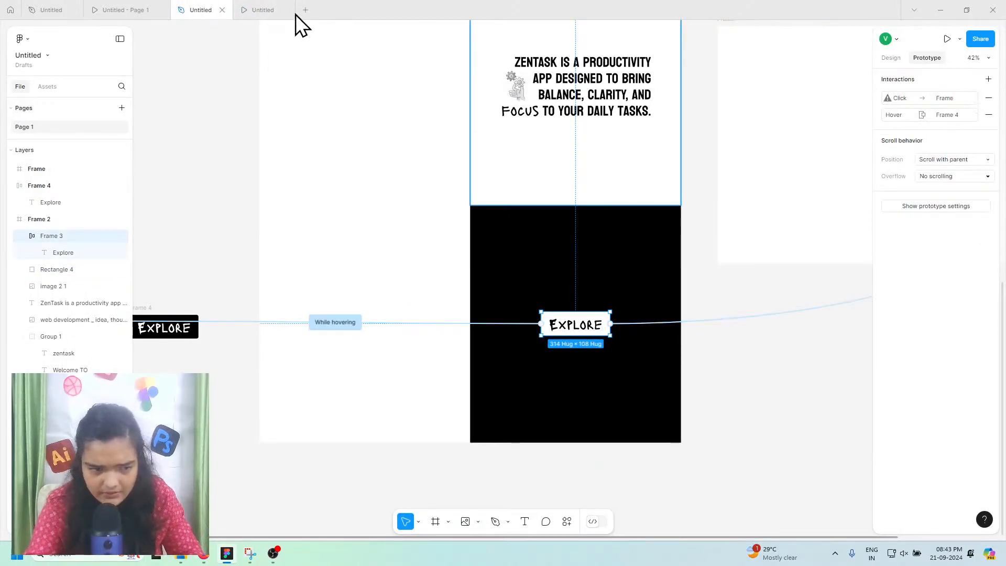
{"action": "left_click", "coordinate": [109, 9]}
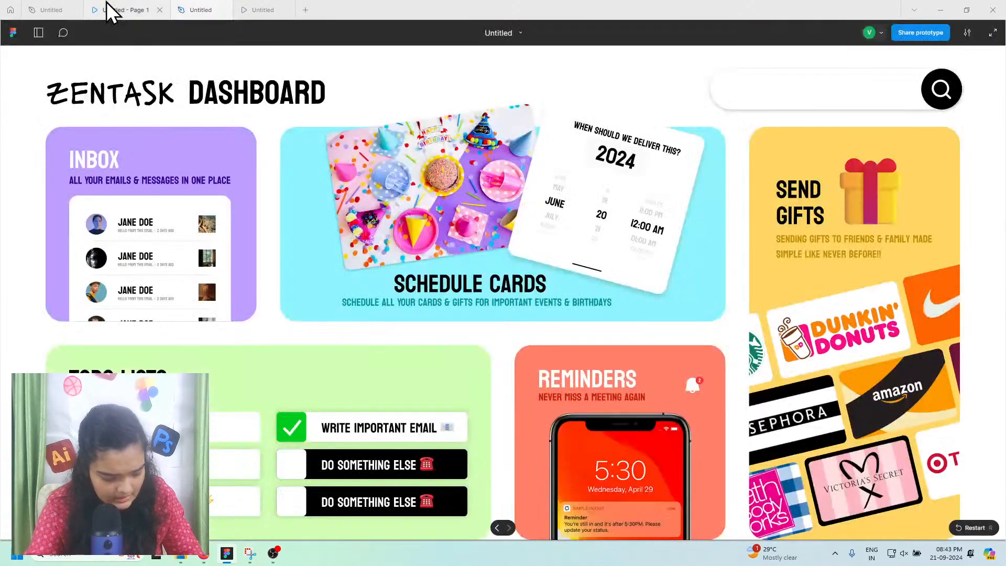
Step: Inspect the Explore button's prototype interactions in the reference file, and switch to the working file's preview
{"action": "left_click", "coordinate": [32, 10]}
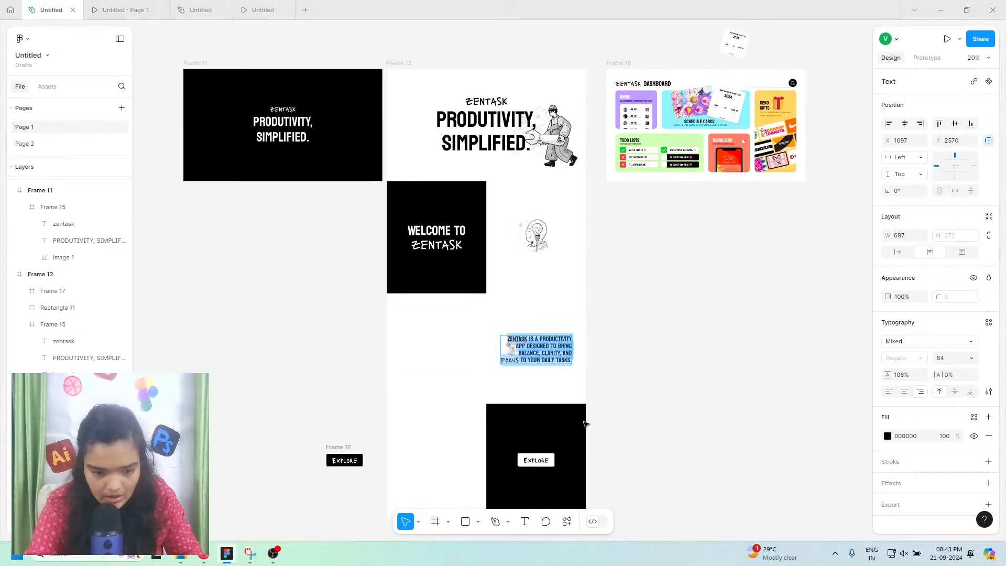
{"action": "scroll", "coordinate": [566, 398], "scroll_direction": "down", "scroll_amount": 3}
{"action": "left_click", "coordinate": [538, 295]}
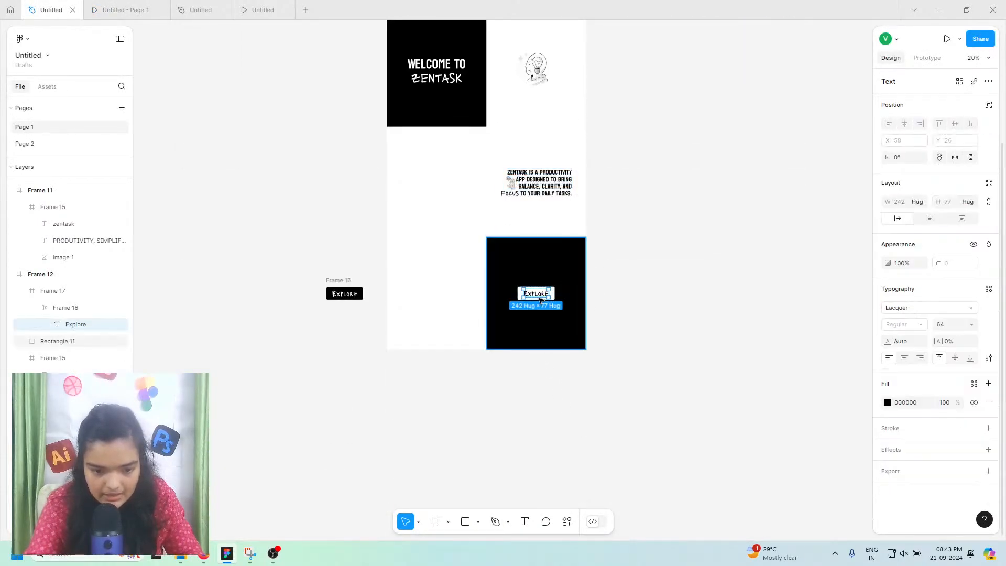
{"action": "left_click", "coordinate": [927, 57]}
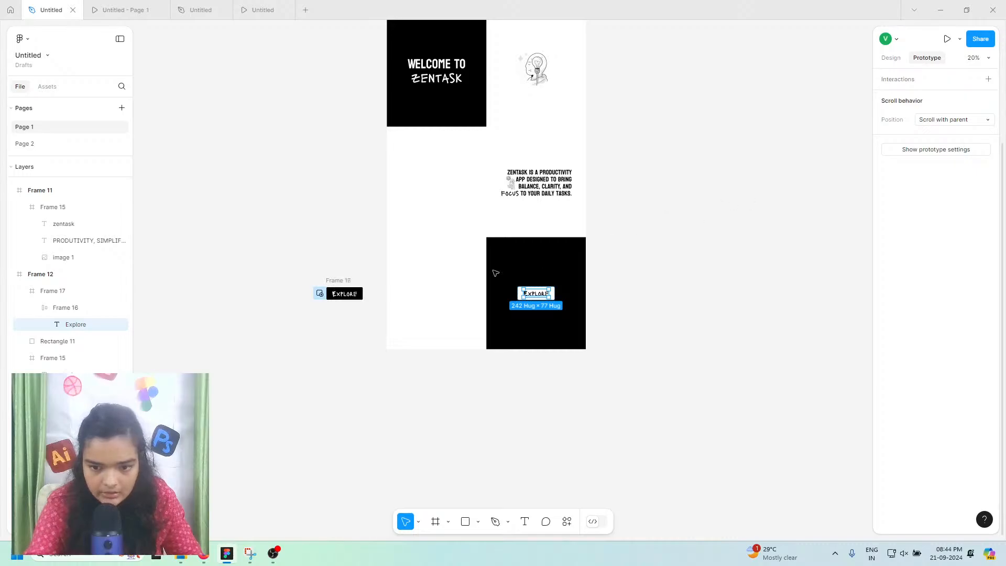
{"action": "left_click", "coordinate": [42, 309]}
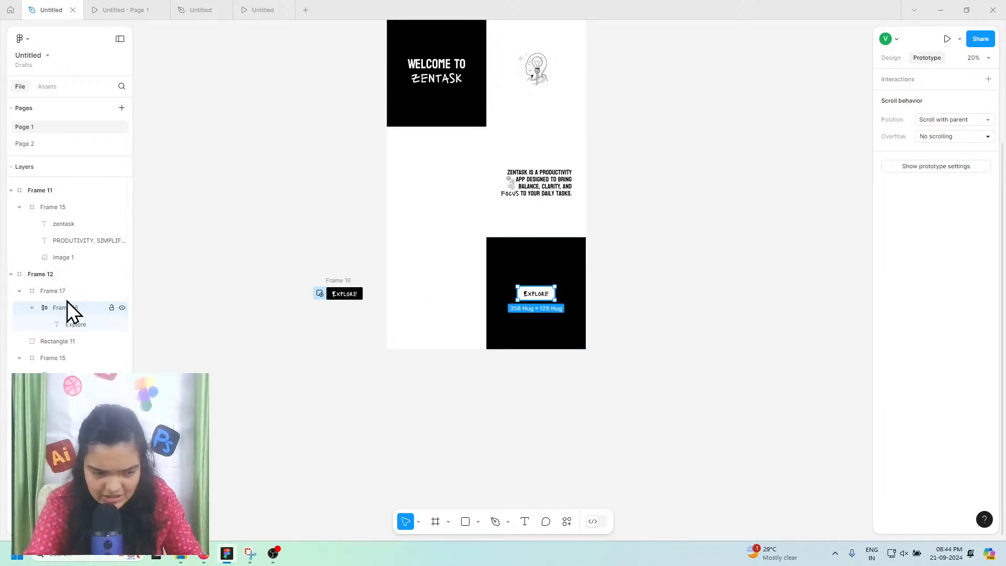
{"action": "left_click", "coordinate": [255, 10]}
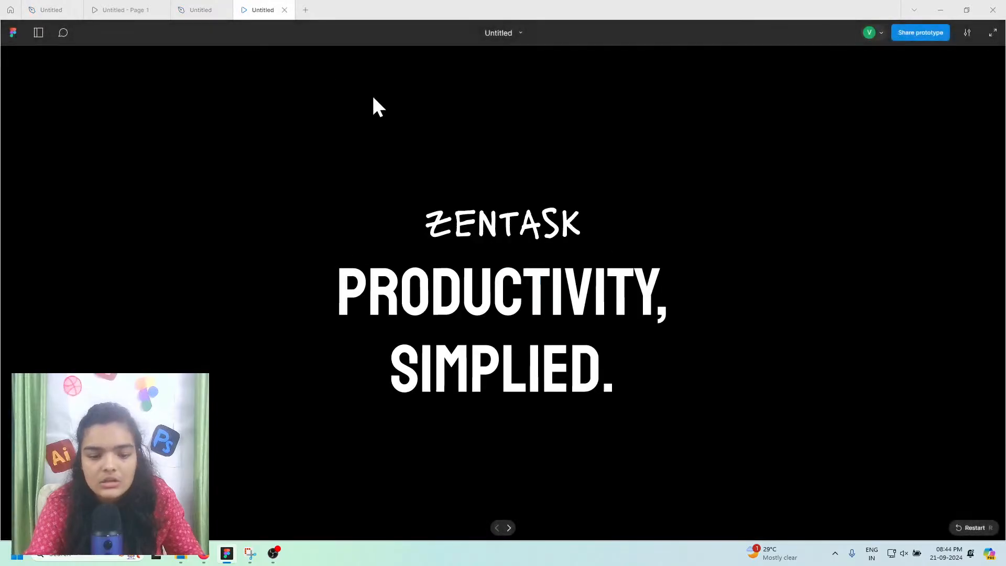
Step: Remove the click interaction from the white Explore button in the working file, keeping its hover interaction
{"action": "left_click", "coordinate": [201, 10]}
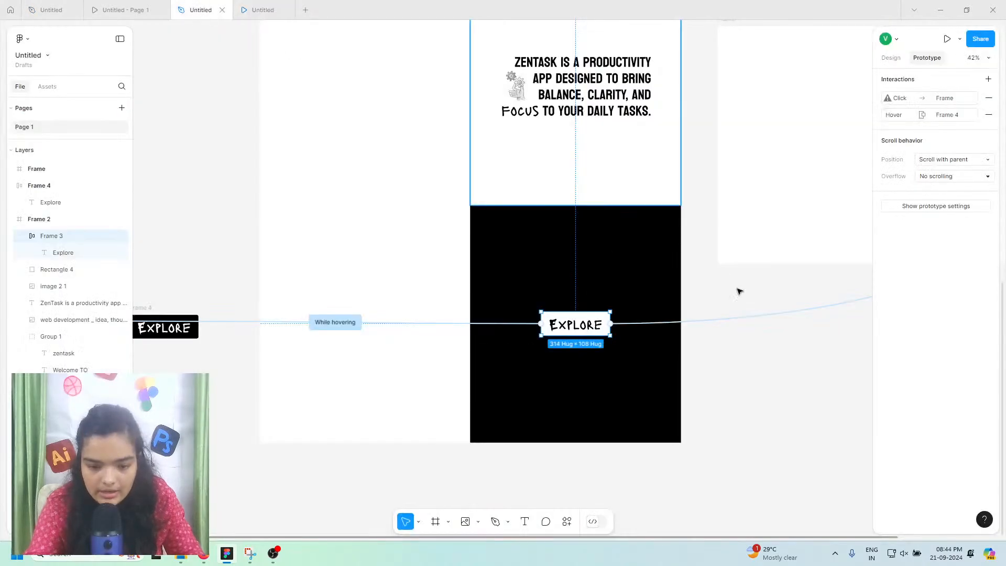
{"action": "left_click", "coordinate": [987, 98]}
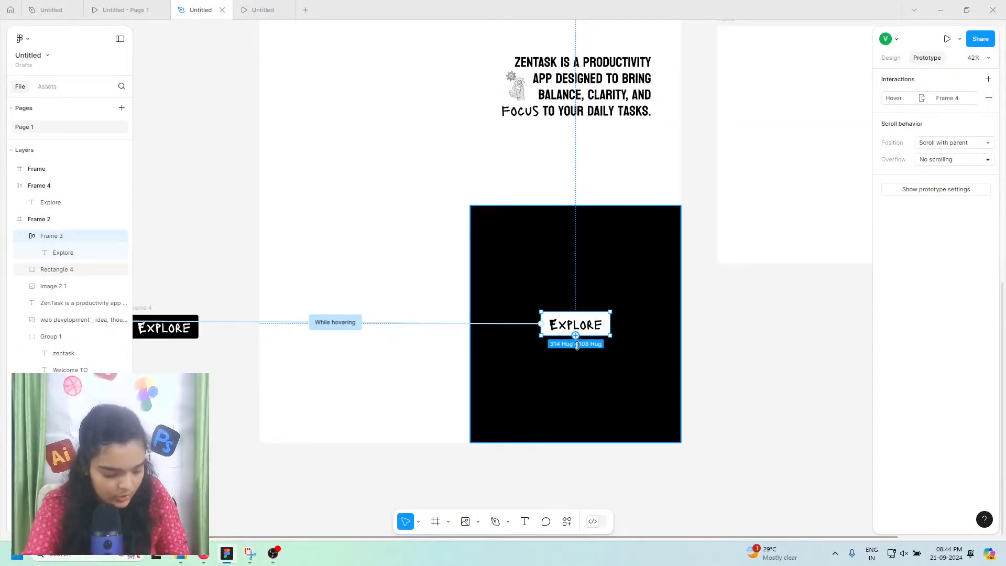
{"action": "scroll", "coordinate": [574, 342], "scroll_direction": "left", "scroll_amount": 5}
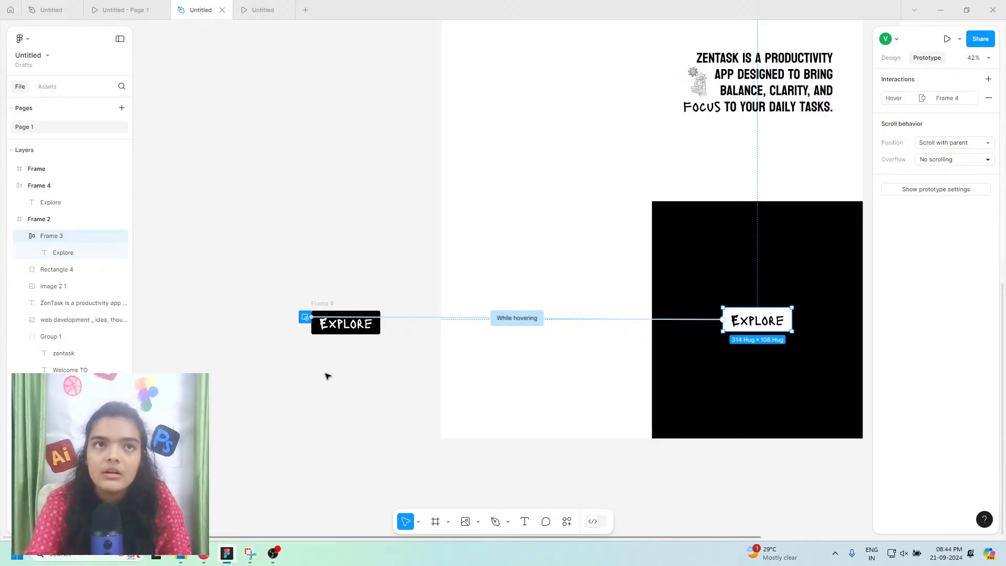
{"action": "left_click", "coordinate": [263, 10]}
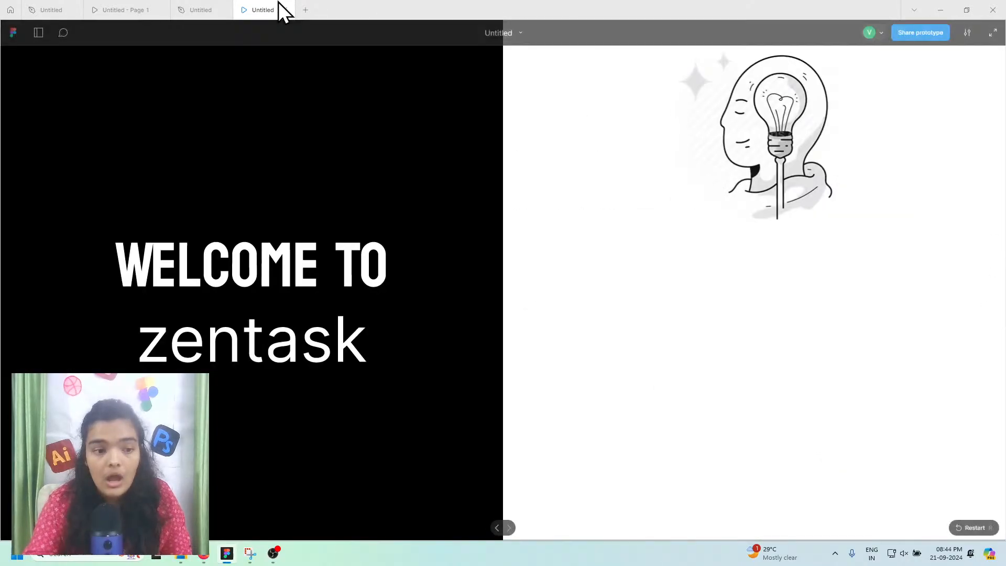
{"action": "left_click", "coordinate": [228, 11]}
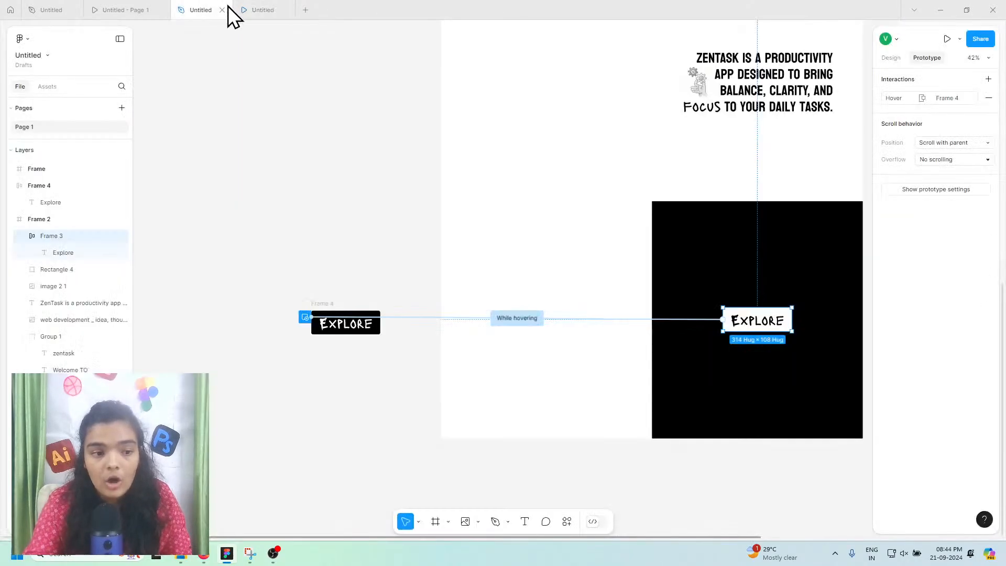
Step: Link the black hover-state Explore frame to the empty dashboard frame with an on-click Move in interaction
{"action": "left_click", "coordinate": [328, 319]}
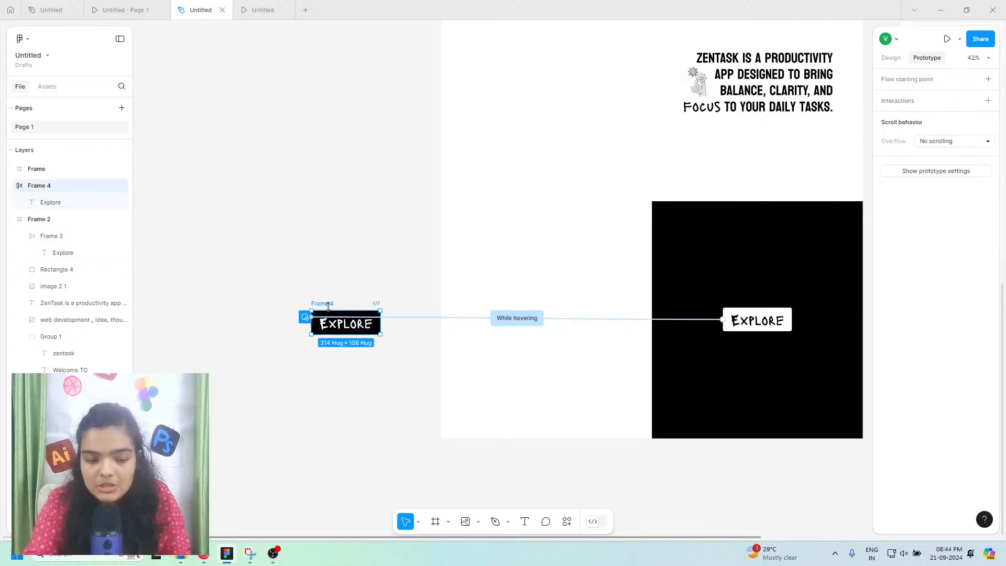
{"action": "scroll", "coordinate": [329, 314], "scroll_direction": "down", "scroll_amount": 3}
{"action": "scroll", "coordinate": [378, 305], "scroll_direction": "right", "scroll_amount": 1}
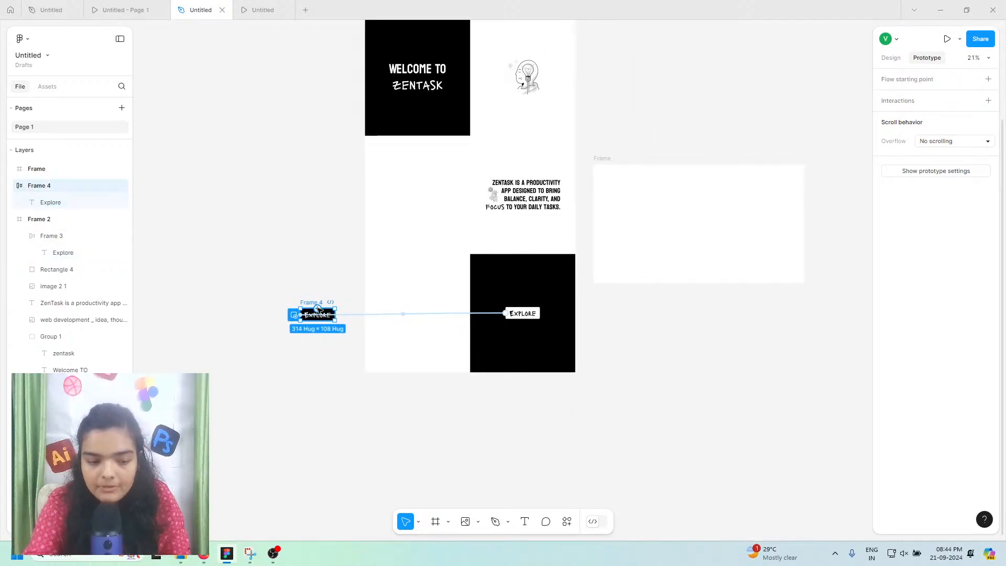
{"action": "left_click_drag", "start_coordinate": [334, 314], "coordinate": [676, 270]}
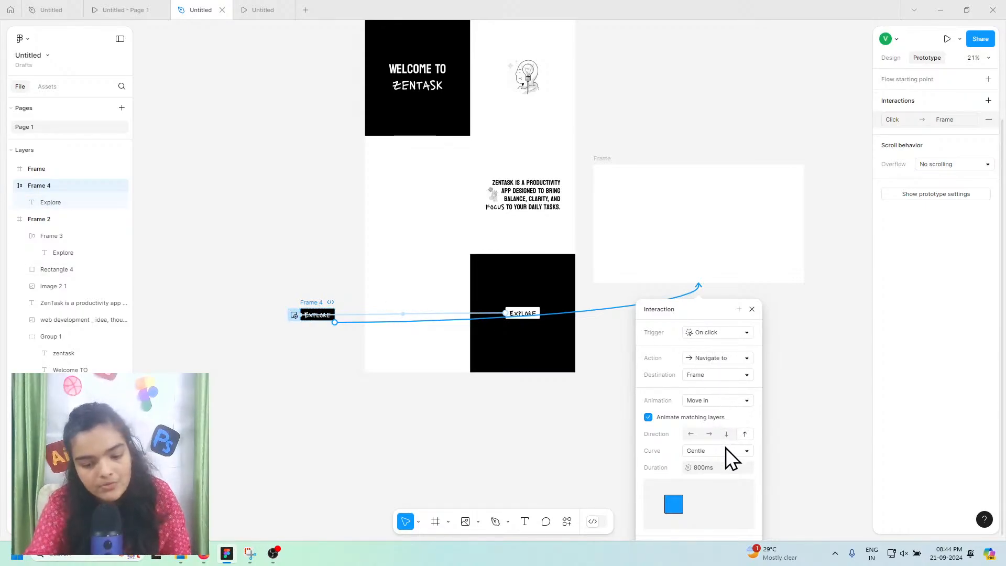
{"action": "left_click", "coordinate": [752, 309]}
Step: Test the Explore button's hover and click behaviour in the working file's preview
{"action": "left_click", "coordinate": [248, 9]}
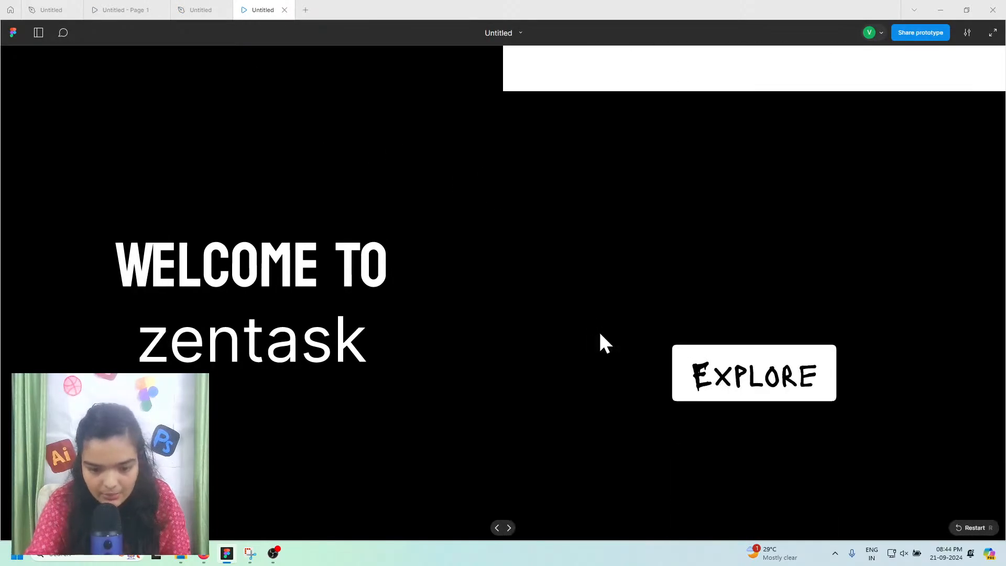
{"action": "left_click", "coordinate": [721, 263]}
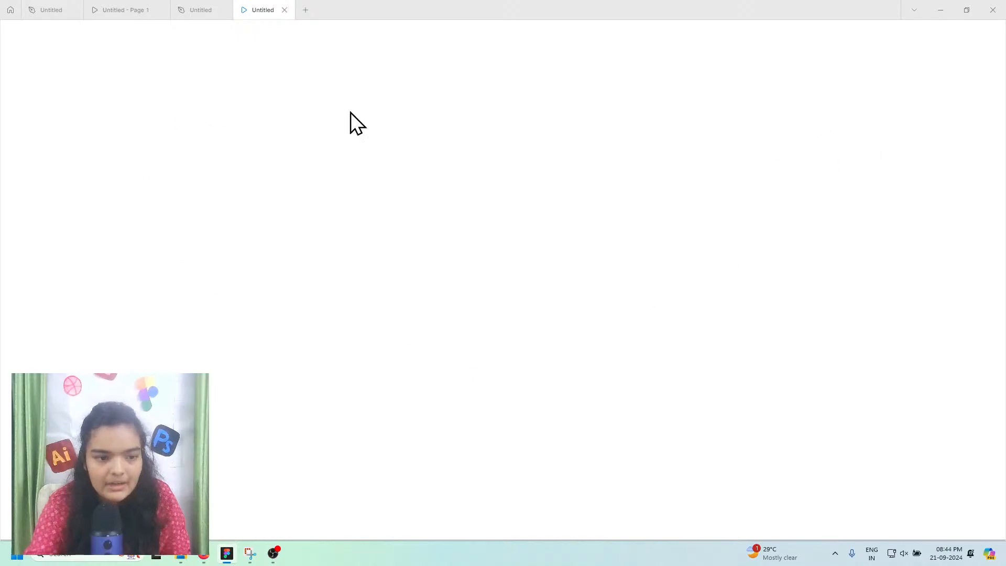
{"action": "left_click", "coordinate": [216, 10]}
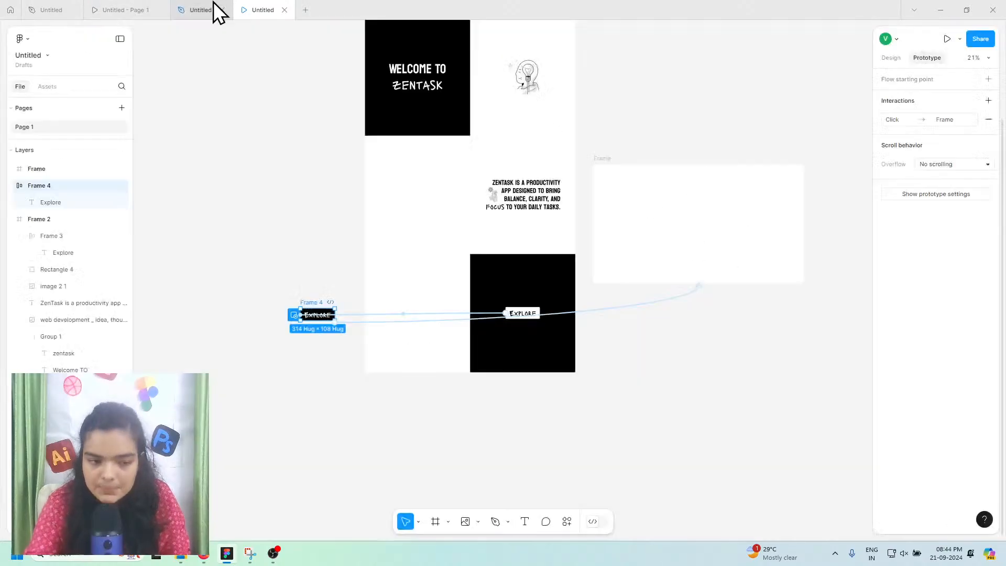
Step: Move the empty 1920 × 1080 dashboard frame up and farther to the right of the landing page frame
{"action": "left_click", "coordinate": [659, 224]}
{"action": "left_click_drag", "start_coordinate": [659, 224], "coordinate": [742, 77]}
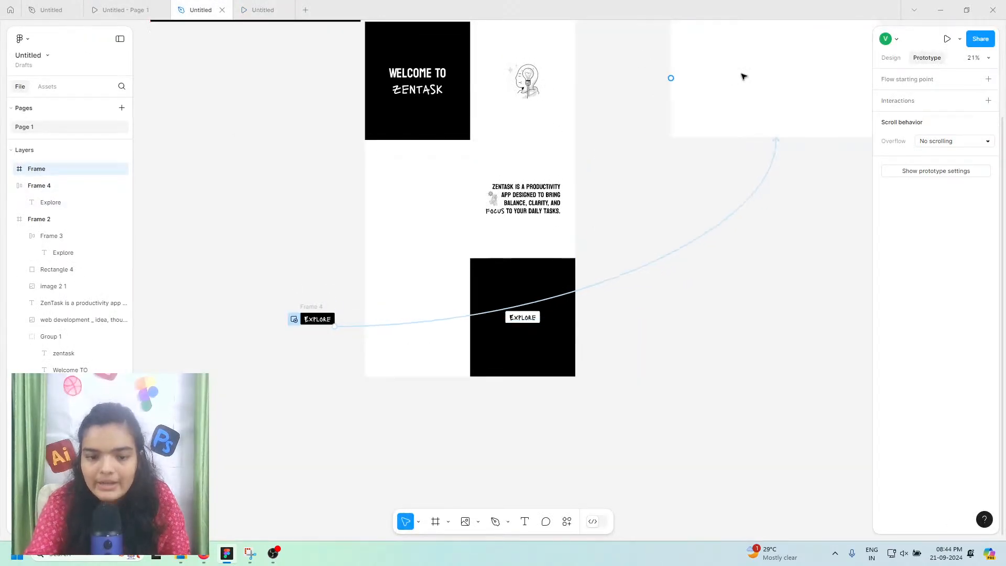
{"action": "scroll", "coordinate": [743, 81], "scroll_direction": "right", "scroll_amount": 4}
{"action": "scroll", "coordinate": [734, 92], "scroll_direction": "up", "scroll_amount": 3}
{"action": "scroll", "coordinate": [611, 155], "scroll_direction": "up", "scroll_amount": 1}
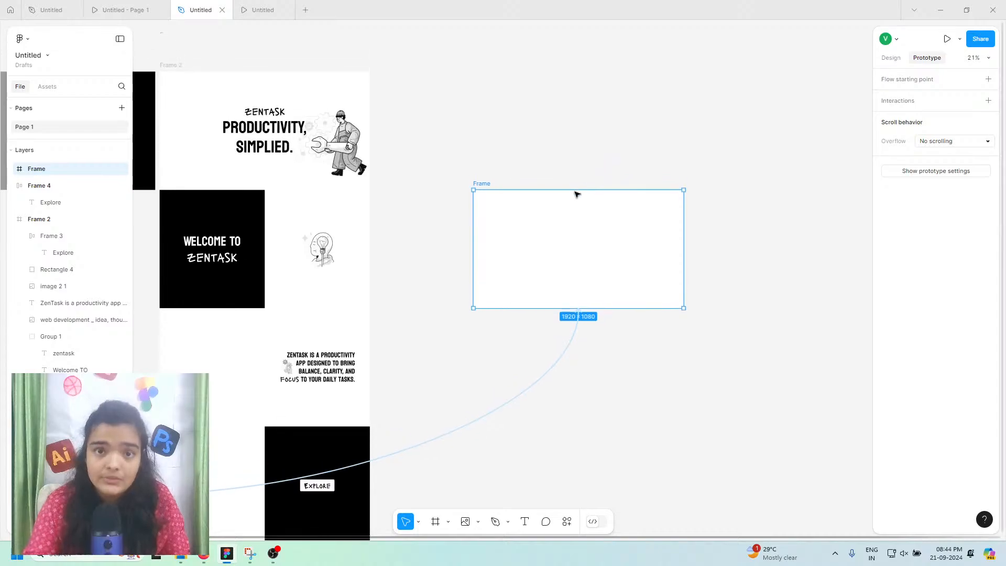
{"action": "left_click_drag", "start_coordinate": [517, 226], "coordinate": [612, 163]}
{"action": "scroll", "coordinate": [605, 178], "scroll_direction": "right", "scroll_amount": 3}
{"action": "scroll", "coordinate": [576, 181], "scroll_direction": "right", "scroll_amount": 3}
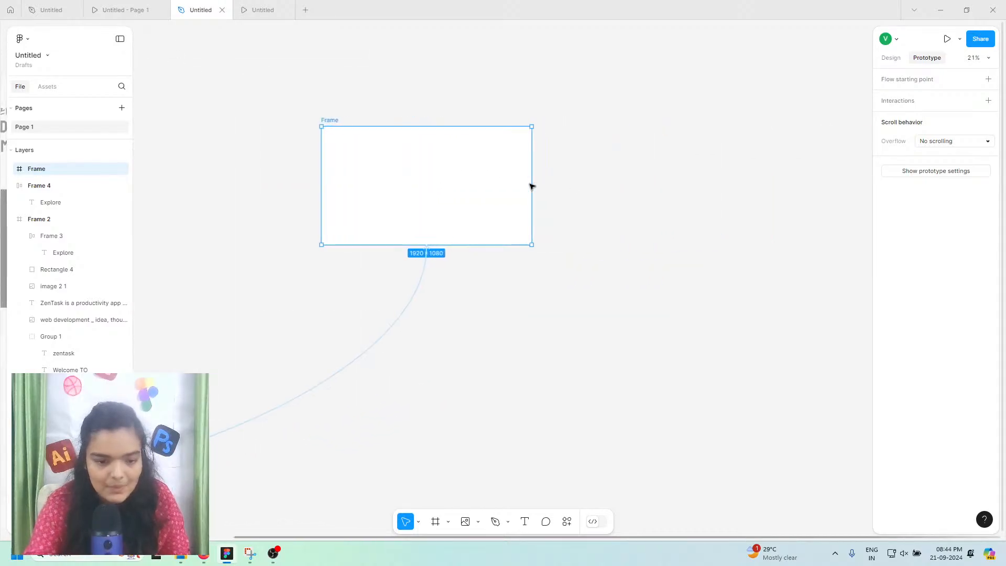
{"action": "scroll", "coordinate": [526, 166], "scroll_direction": "left", "scroll_amount": 2}
{"action": "scroll", "coordinate": [528, 168], "scroll_direction": "up", "scroll_amount": 5}
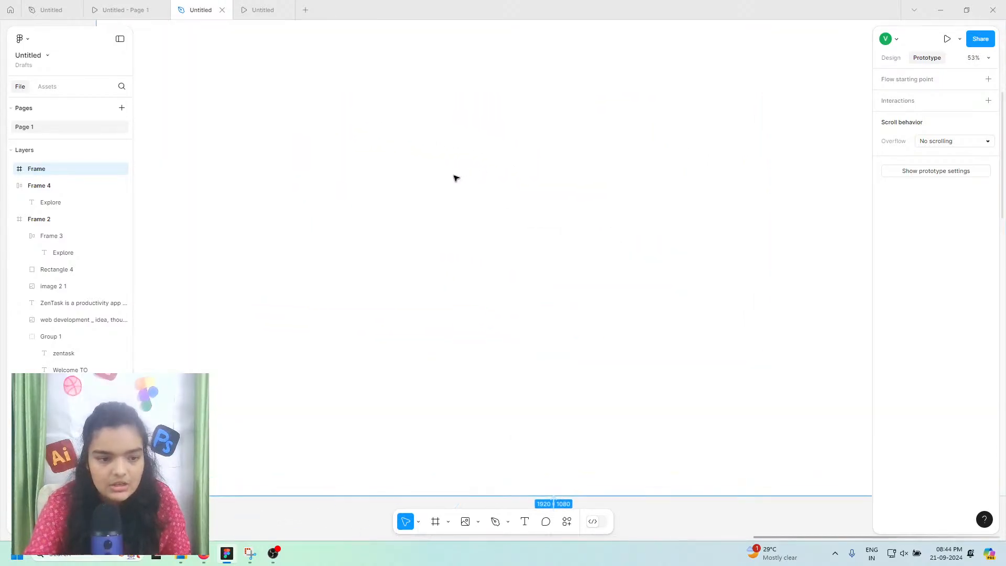
{"action": "scroll", "coordinate": [456, 177], "scroll_direction": "up", "scroll_amount": 2}
Step: Examine the finished dashboard's layout in the Untitled - Page 1 prototype and compare it with the empty frame in the working file
{"action": "left_click", "coordinate": [155, 7]}
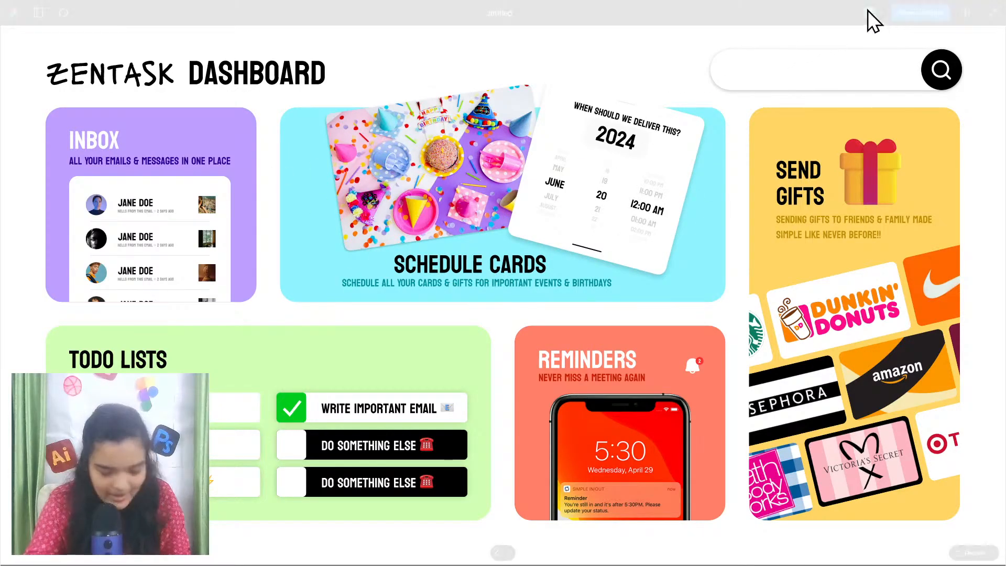
{"action": "left_click", "coordinate": [990, 12]}
{"action": "left_click", "coordinate": [255, 10]}
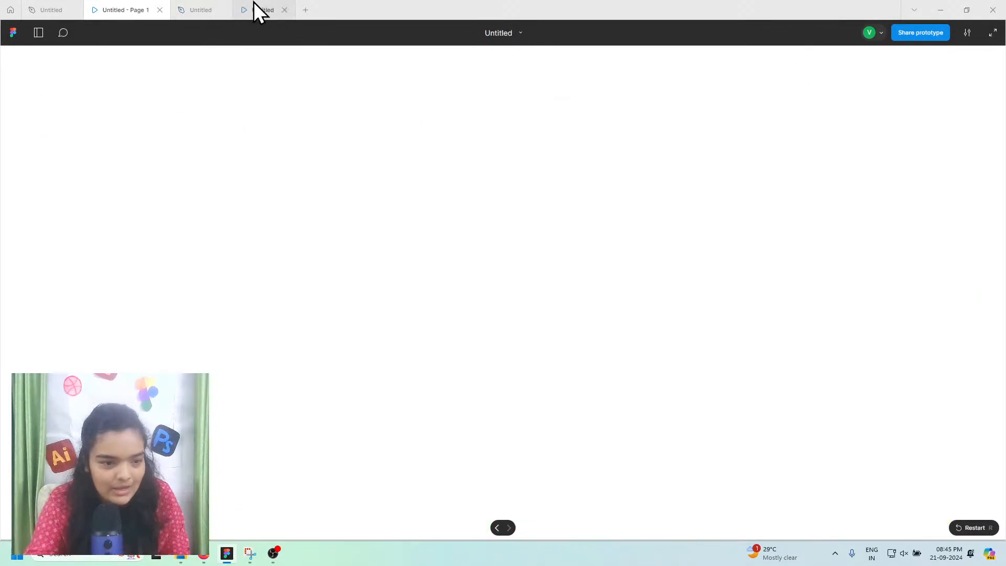
{"action": "left_click", "coordinate": [216, 10]}
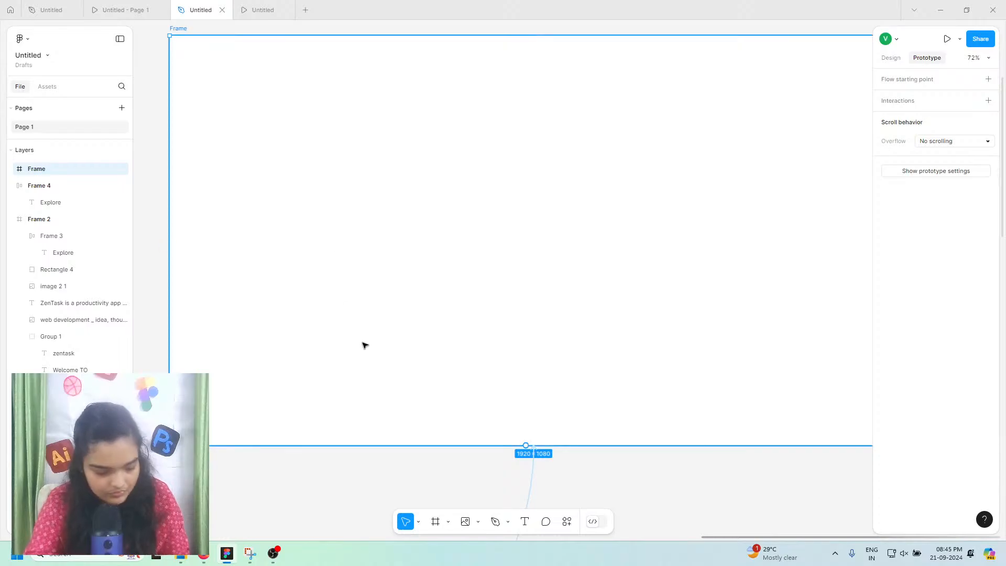
{"action": "scroll", "coordinate": [367, 346], "scroll_direction": "right", "scroll_amount": 1}
{"action": "scroll", "coordinate": [395, 356], "scroll_direction": "down", "scroll_amount": 1}
{"action": "scroll", "coordinate": [395, 355], "scroll_direction": "left", "scroll_amount": 2}
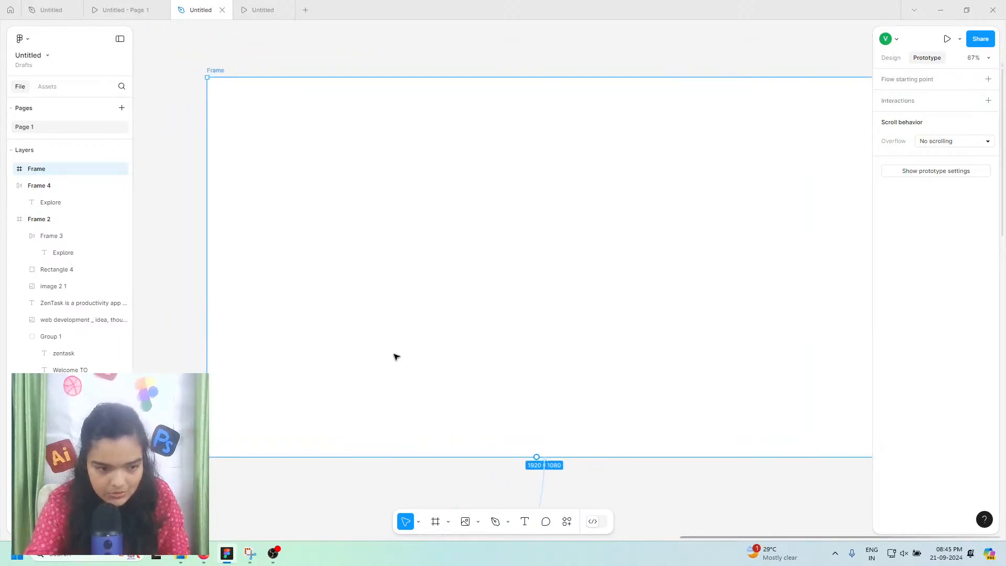
{"action": "scroll", "coordinate": [363, 321], "scroll_direction": "right", "scroll_amount": 1}
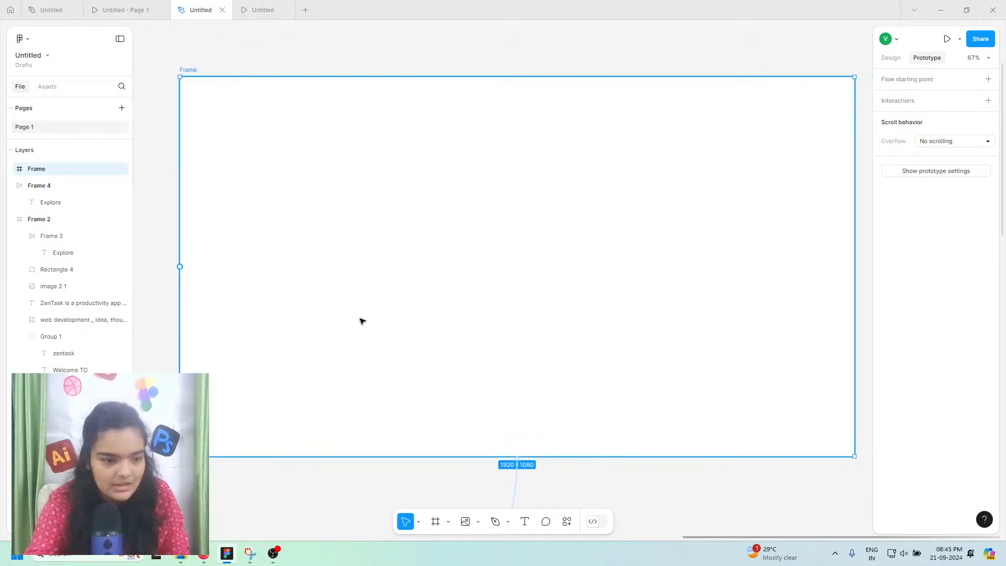
{"action": "left_click", "coordinate": [122, 9]}
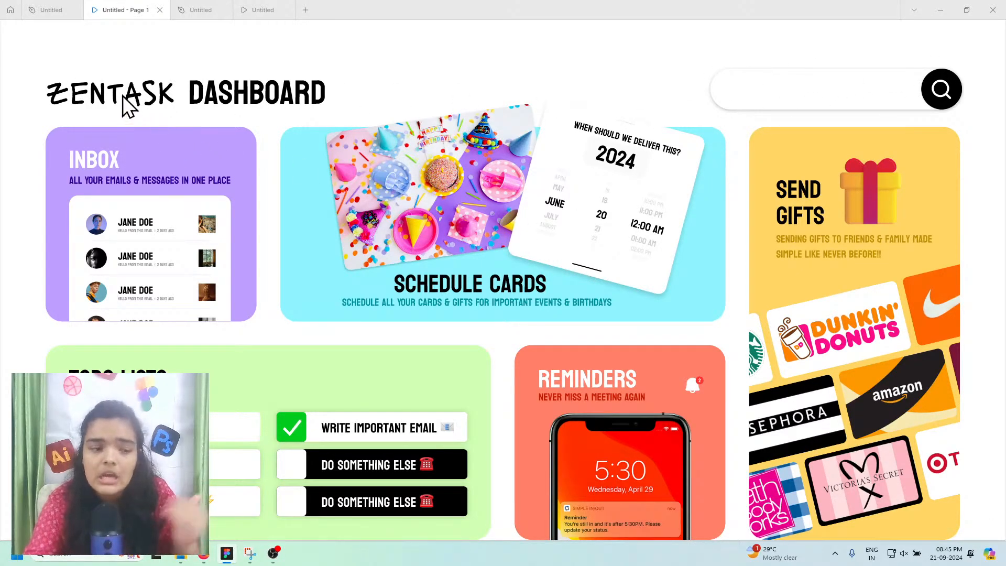
Step: Add the heading text "zentask dashboard" to the empty dashboard frame in the working file and place it at about X 88, Y 46
{"action": "left_click", "coordinate": [197, 10]}
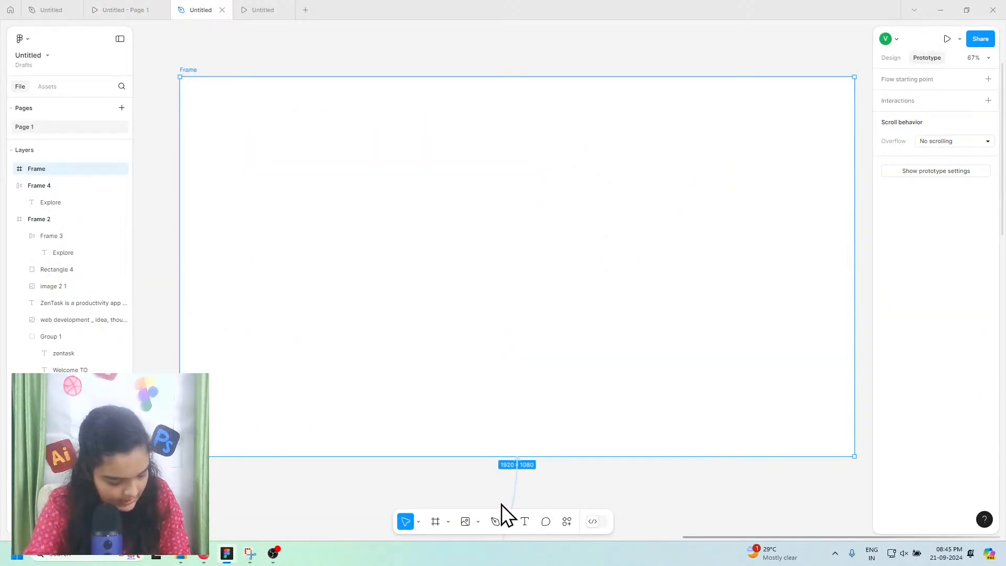
{"action": "scroll", "coordinate": [290, 251], "scroll_direction": "left", "scroll_amount": 1}
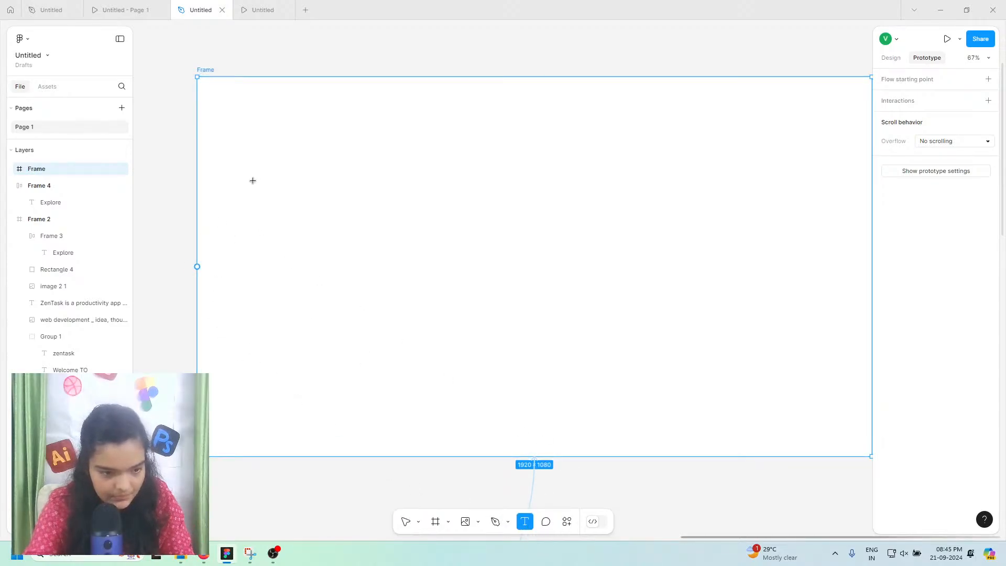
{"action": "left_click", "coordinate": [239, 120]}
{"action": "type", "text": "ZEN"}
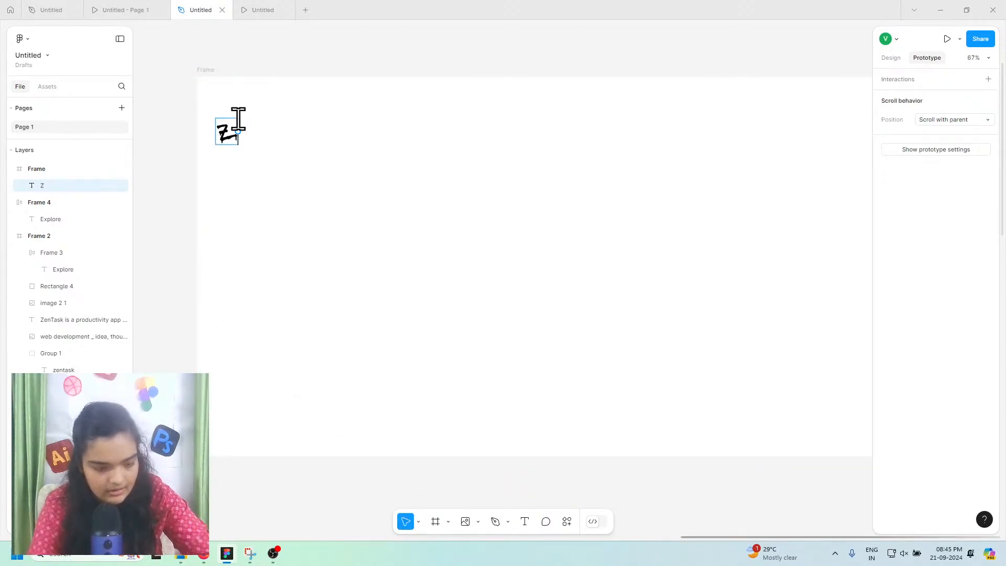
{"action": "key", "text": "BackSpace"}
{"action": "key", "text": "BackSpace"}
{"action": "key", "text": "BackSpace"}
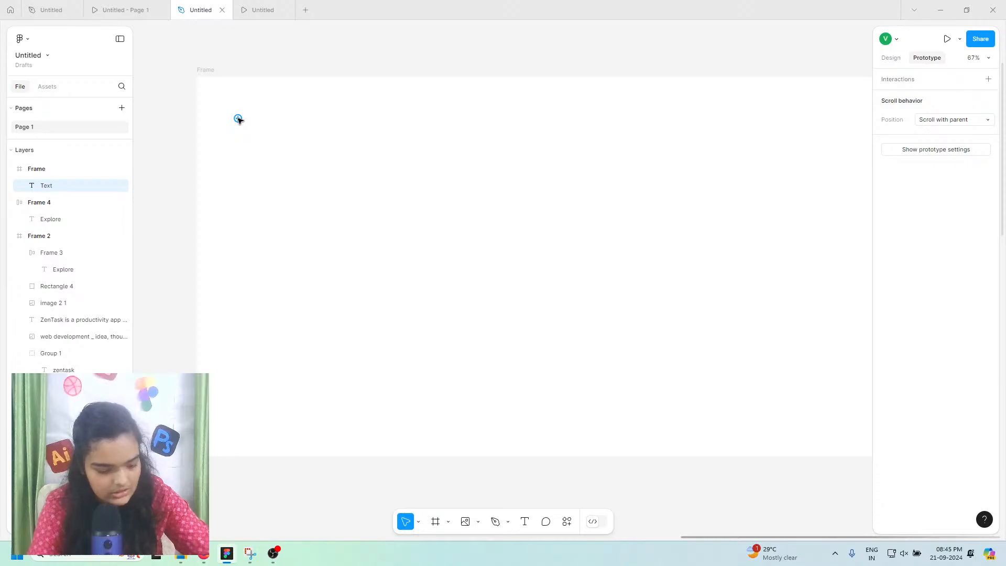
{"action": "type", "text": "zen"}
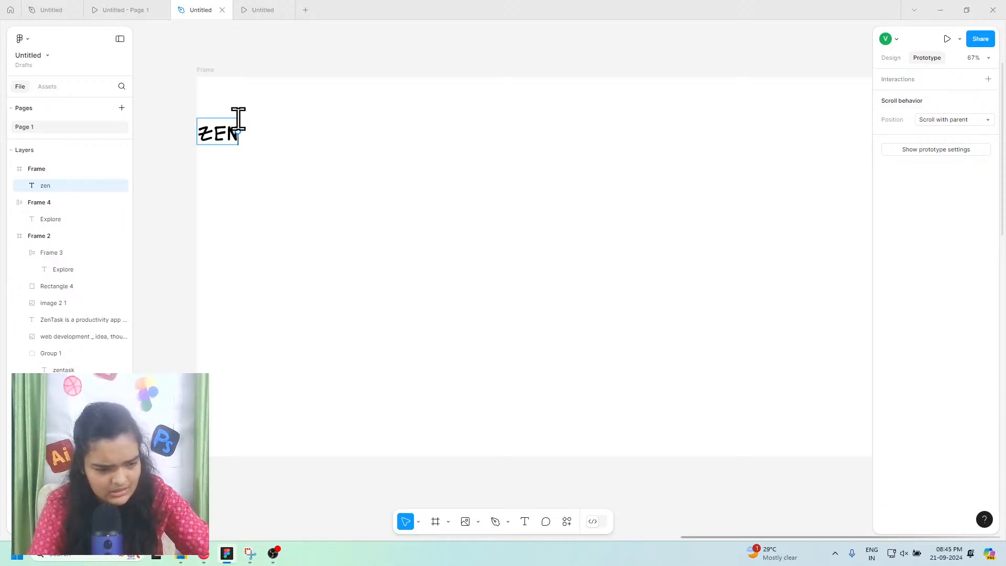
{"action": "key", "text": "BackSpace"}
{"action": "type", "text": "t"}
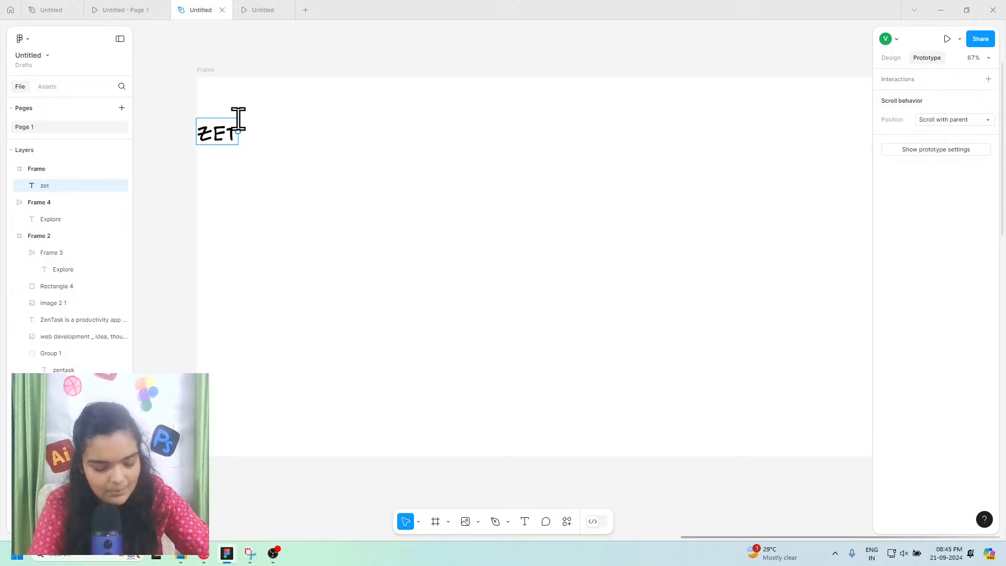
{"action": "key", "text": "BackSpace"}
{"action": "type", "text": "ntask"}
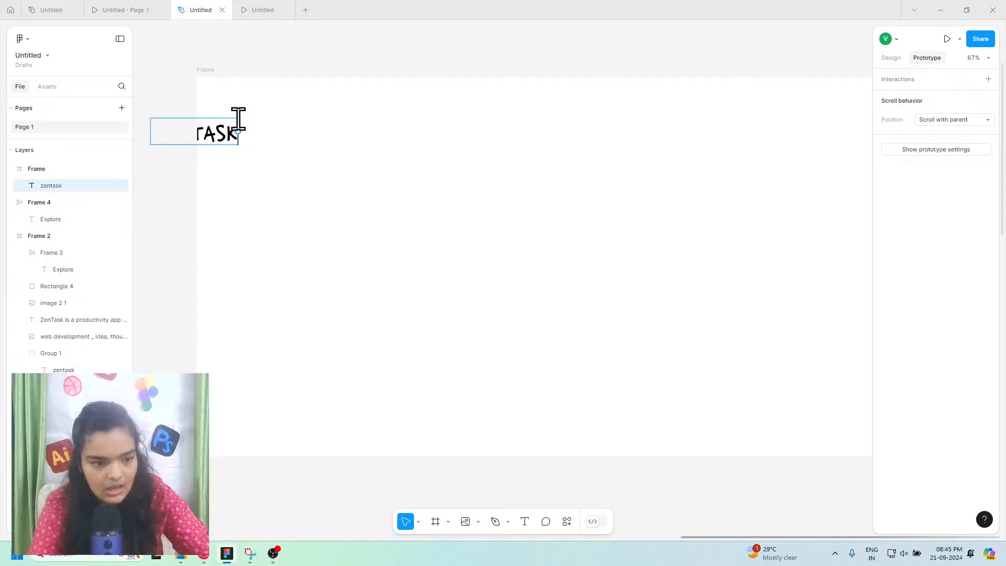
{"action": "type", "text": "s"}
{"action": "key", "text": "BackSpace"}
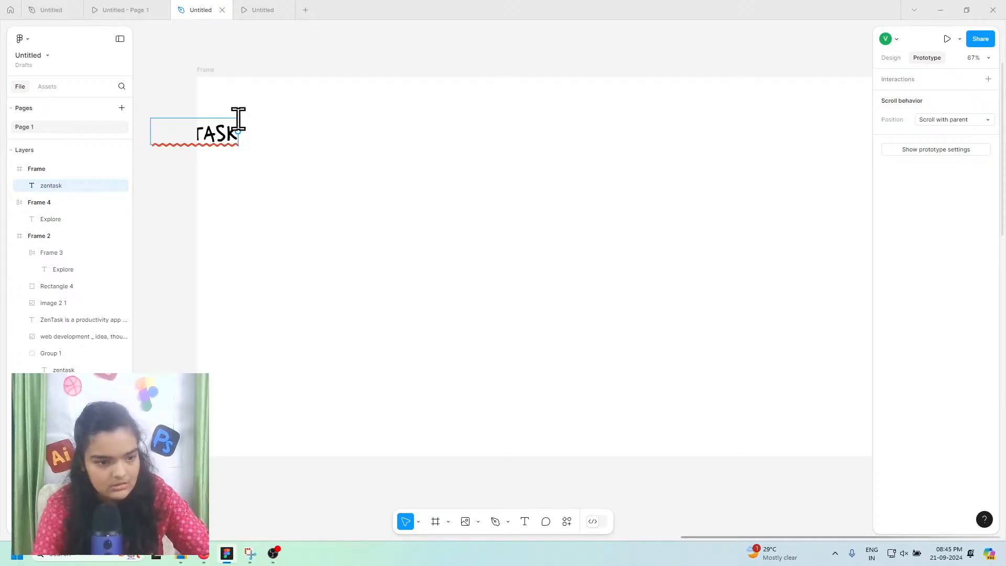
{"action": "type", "text": "dash"}
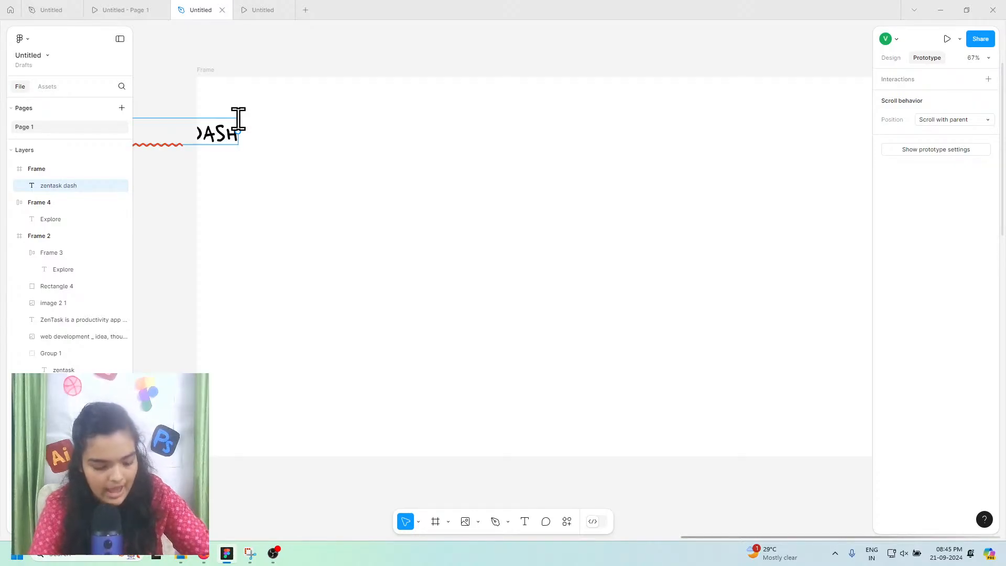
{"action": "type", "text": "board"}
{"action": "key", "text": "Escape"}
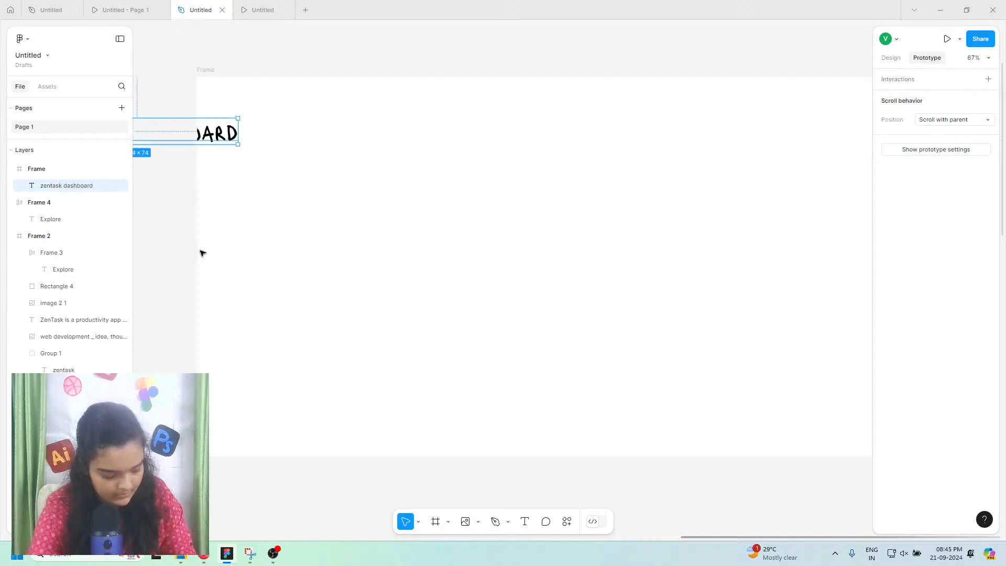
{"action": "left_click_drag", "start_coordinate": [183, 132], "coordinate": [381, 108]}
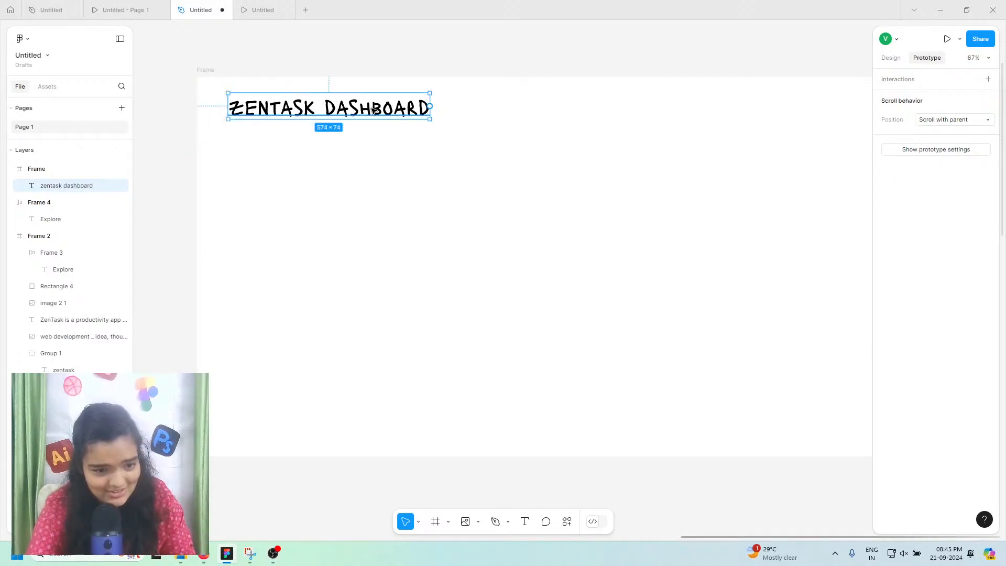
Step: Set the word "dashboard" in the heading to the Koulen font and move the heading to about X 111, Y 82
{"action": "double_click", "coordinate": [377, 108]}
{"action": "double_click", "coordinate": [378, 108]}
{"action": "left_click", "coordinate": [900, 59]}
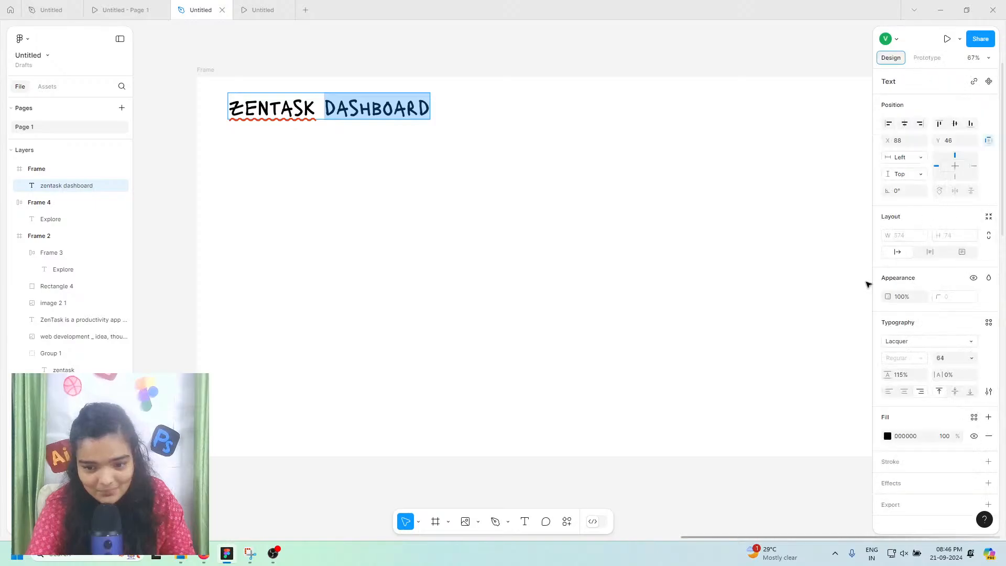
{"action": "left_click", "coordinate": [916, 341]}
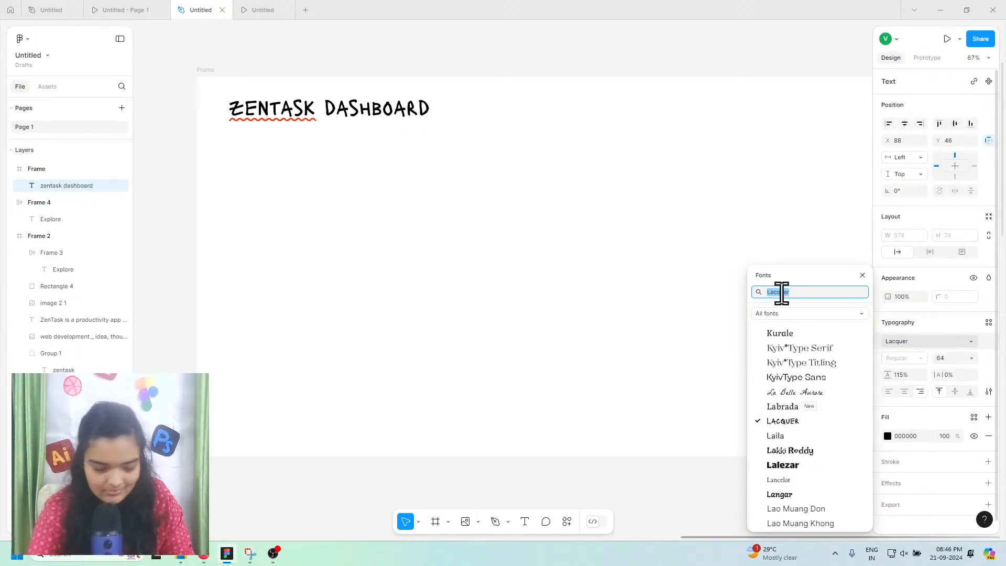
{"action": "type", "text": "koul"}
{"action": "key", "text": "Return"}
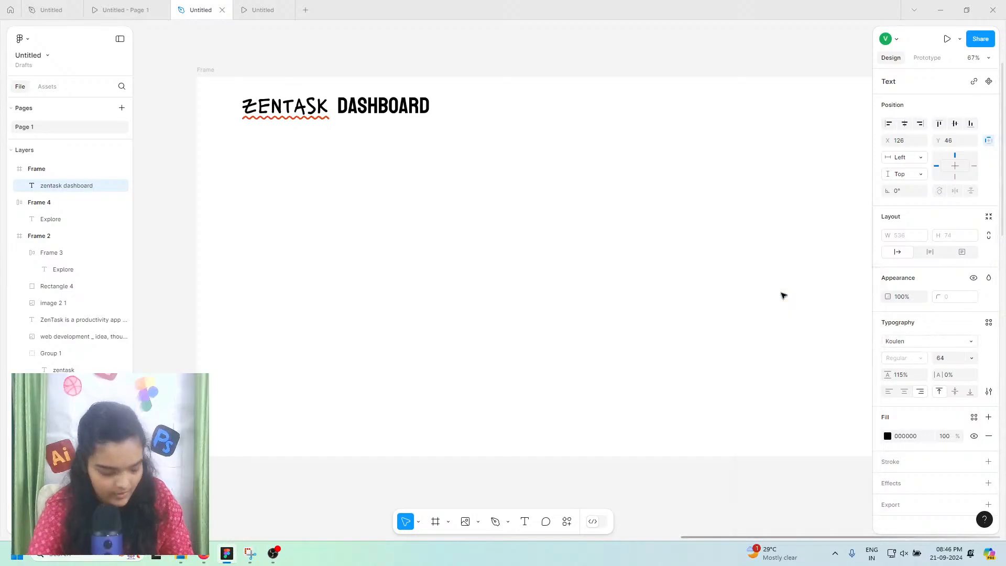
{"action": "key", "text": "Escape"}
{"action": "mouse_move", "coordinate": [337, 112]}
{"action": "left_mouse_down"}
{"action": "mouse_move", "coordinate": [329, 132]}
{"action": "mouse_move", "coordinate": [333, 124]}
{"action": "left_mouse_up"}
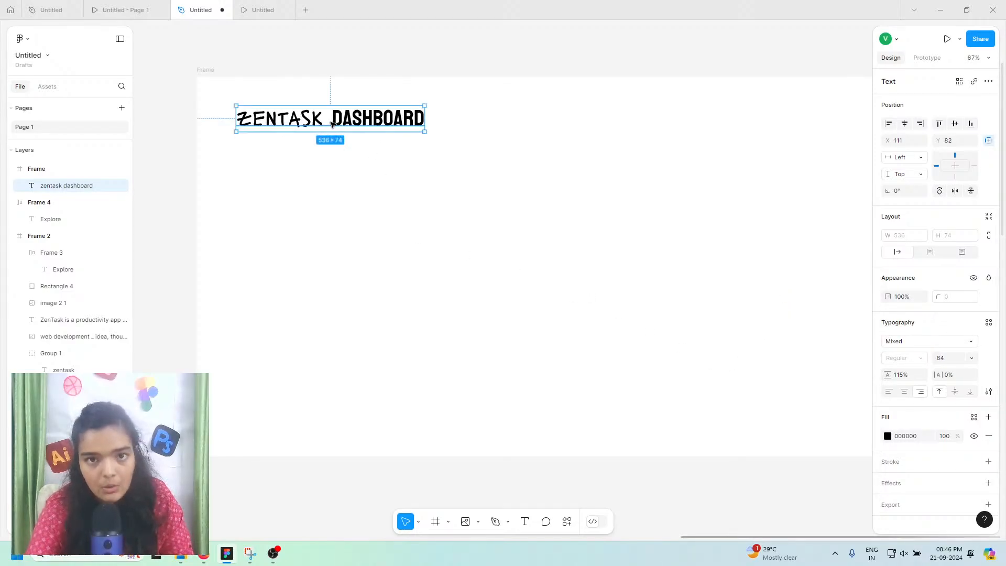
Step: Draw a search bar rectangle of about 623 × 173 near the dashboard frame's upper-right corner, checking the finished prototype for reference
{"action": "scroll", "coordinate": [332, 123], "scroll_direction": "right", "scroll_amount": 3}
{"action": "scroll", "coordinate": [332, 124], "scroll_direction": "right", "scroll_amount": 3}
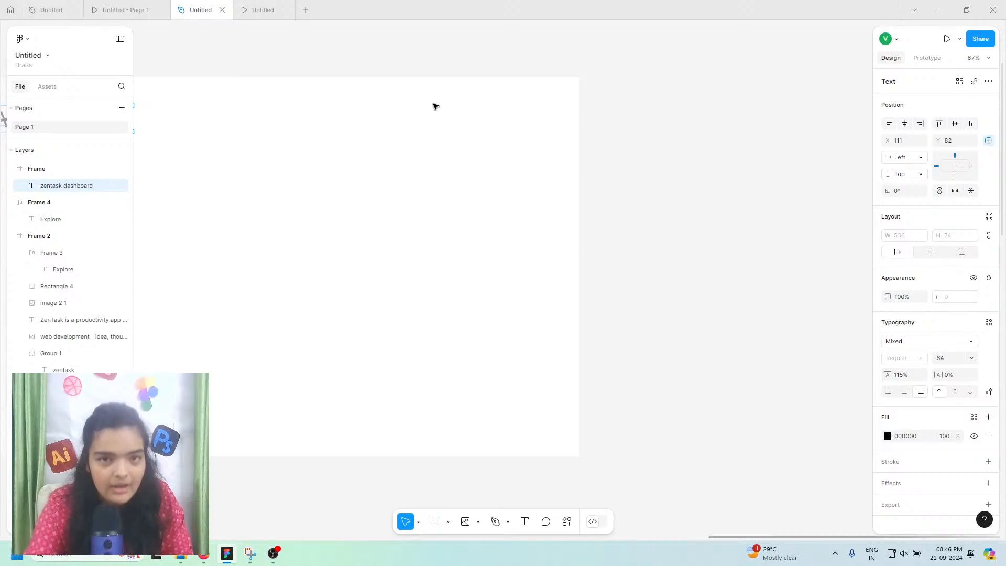
{"action": "left_click", "coordinate": [478, 521]}
{"action": "left_click", "coordinate": [485, 459]}
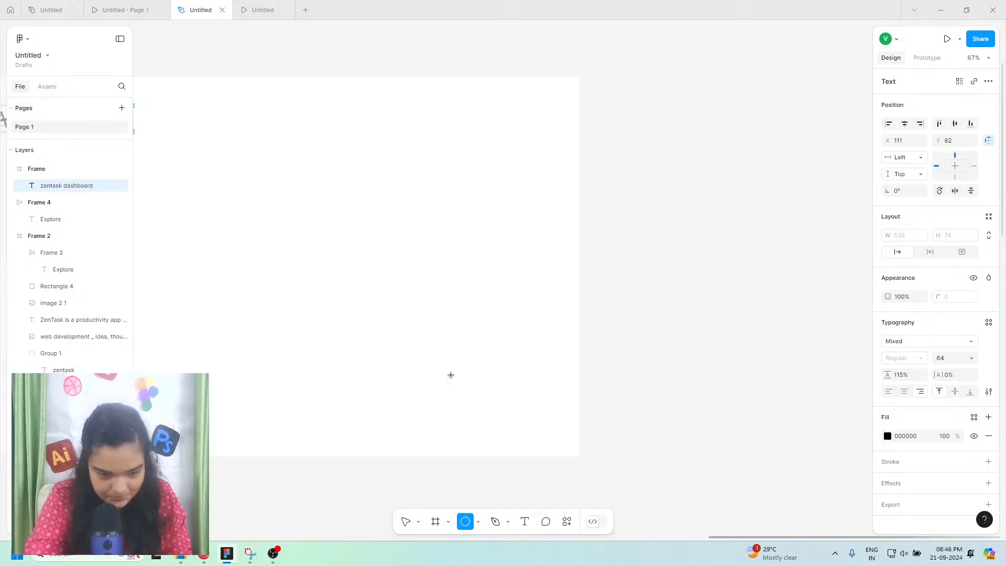
{"action": "left_click", "coordinate": [479, 521]}
{"action": "left_click", "coordinate": [484, 419]}
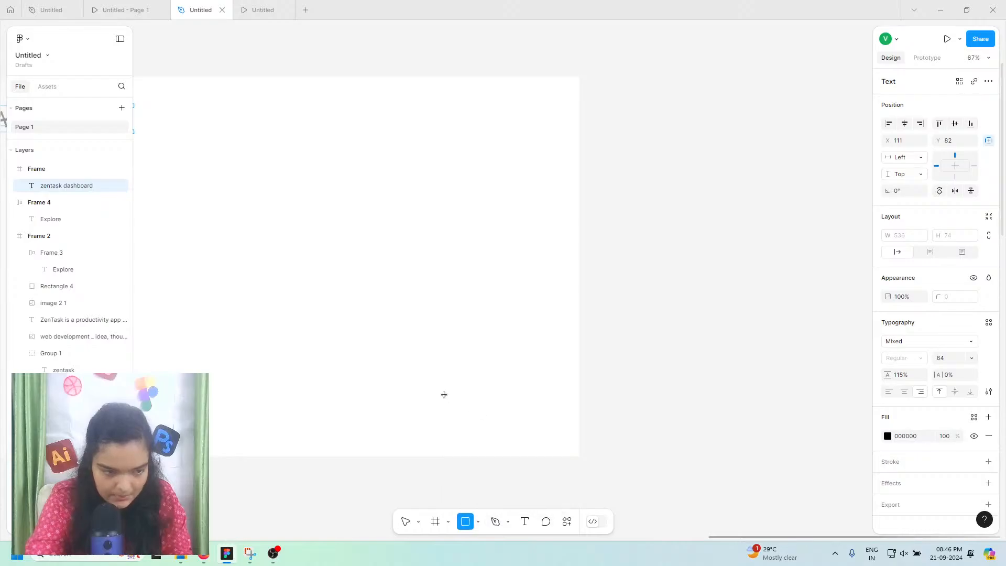
{"action": "left_click", "coordinate": [120, 9]}
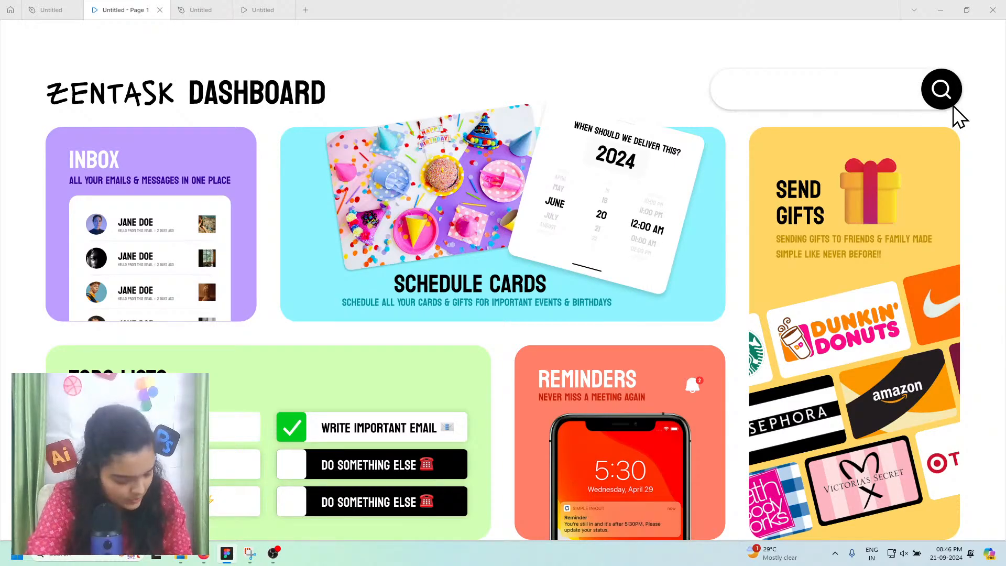
{"action": "left_click", "coordinate": [210, 9]}
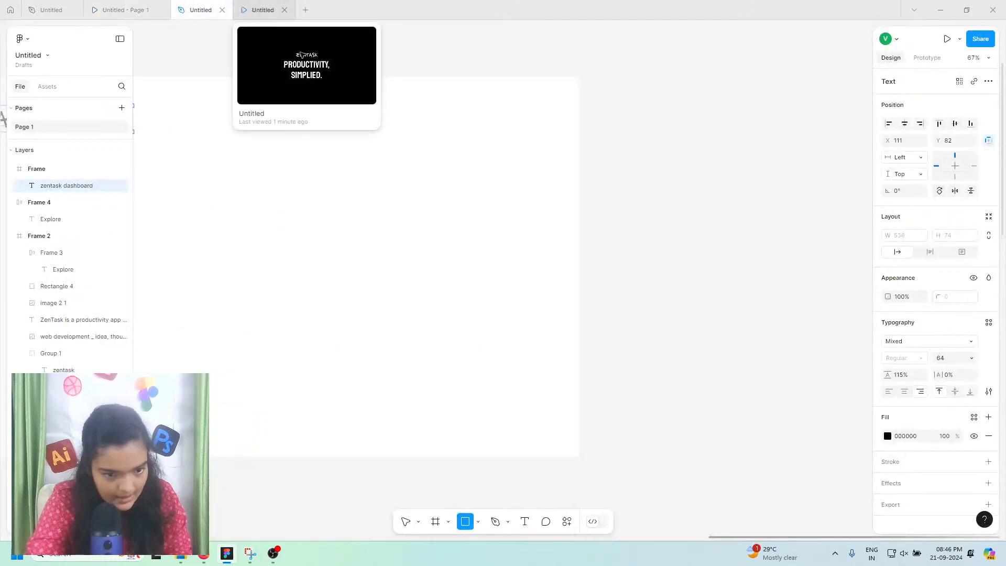
{"action": "scroll", "coordinate": [377, 163], "scroll_direction": "up", "scroll_amount": 5}
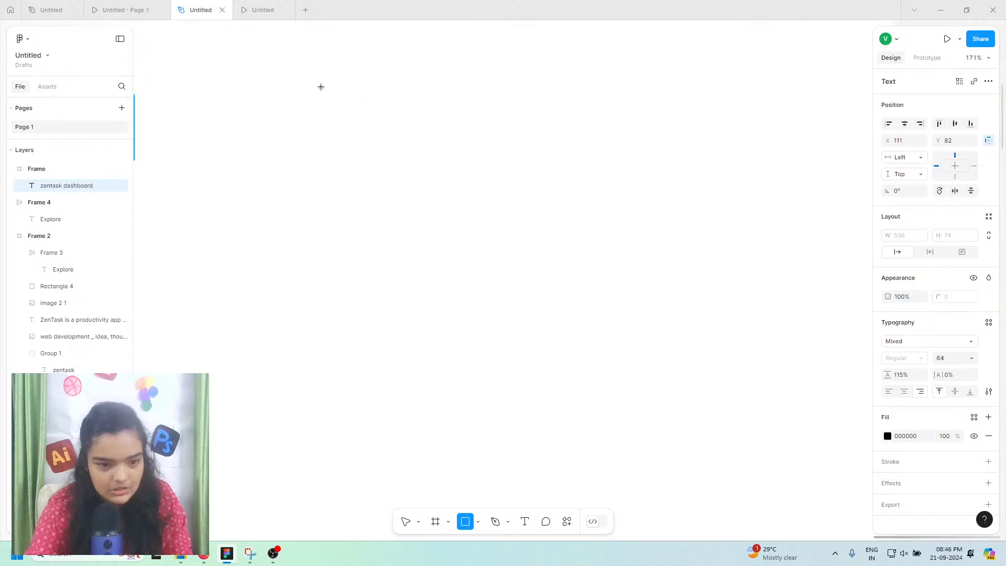
{"action": "left_click_drag", "start_coordinate": [316, 68], "coordinate": [873, 222]}
{"action": "scroll", "coordinate": [763, 198], "scroll_direction": "right", "scroll_amount": 1}
{"action": "scroll", "coordinate": [763, 198], "scroll_direction": "up", "scroll_amount": 1}
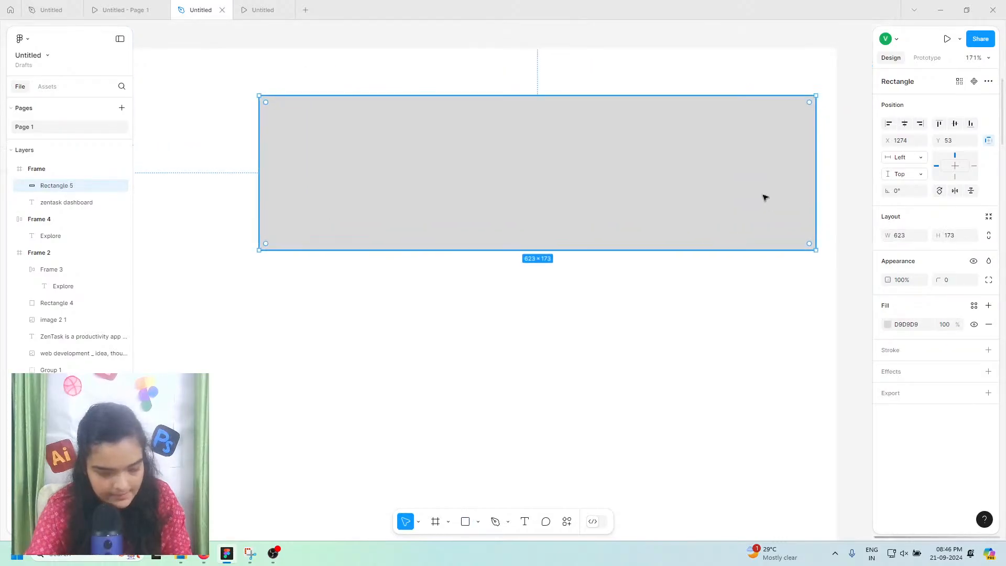
Step: Fully round the search bar rectangle's corners into a pill shape and reduce it to about 496 × 103
{"action": "left_click_drag", "start_coordinate": [811, 131], "coordinate": [376, 201]}
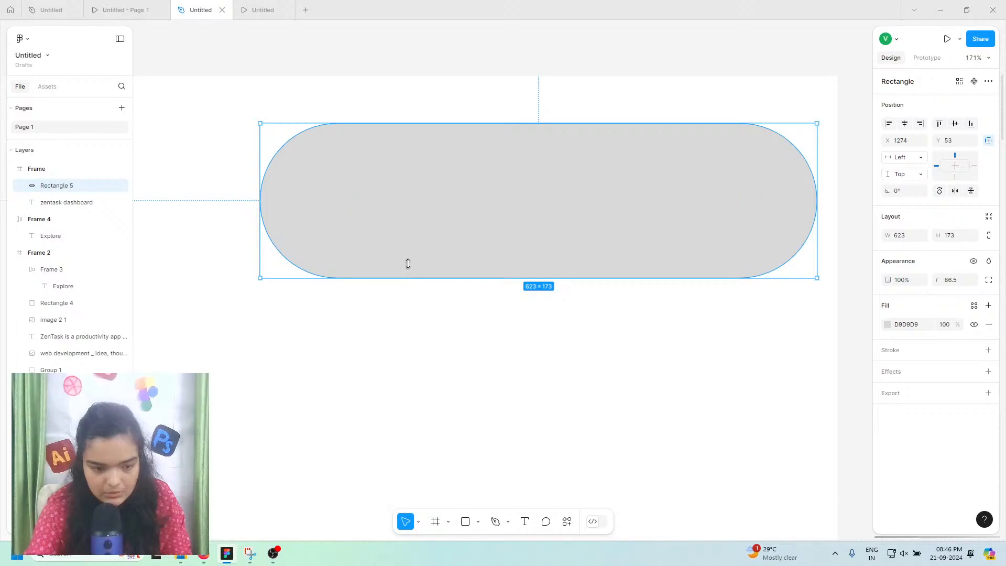
{"action": "left_click_drag", "start_coordinate": [408, 264], "coordinate": [408, 255]}
{"action": "scroll", "coordinate": [410, 255], "scroll_direction": "down", "scroll_amount": 2, "text": "ctrl"}
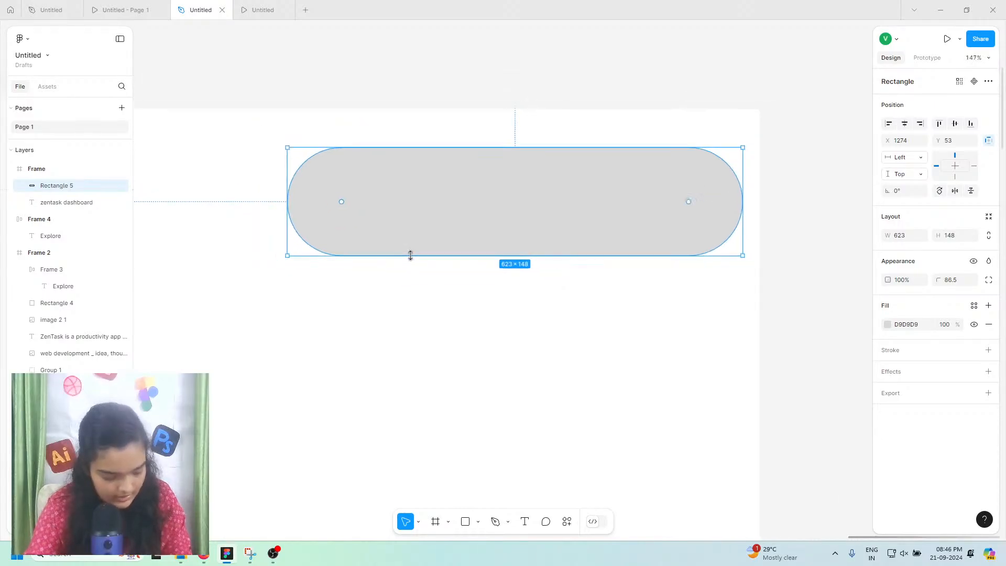
{"action": "scroll", "coordinate": [410, 255], "scroll_direction": "down", "scroll_amount": 8, "text": "ctrl"}
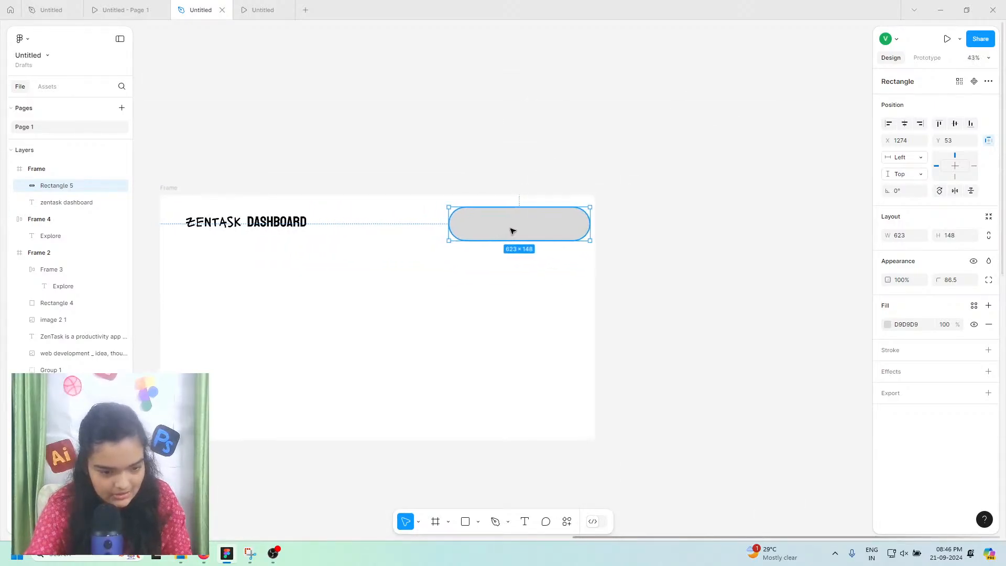
{"action": "scroll", "coordinate": [512, 231], "scroll_direction": "up", "scroll_amount": 4, "text": "ctrl"}
{"action": "left_click_drag", "start_coordinate": [425, 253], "coordinate": [480, 236]}
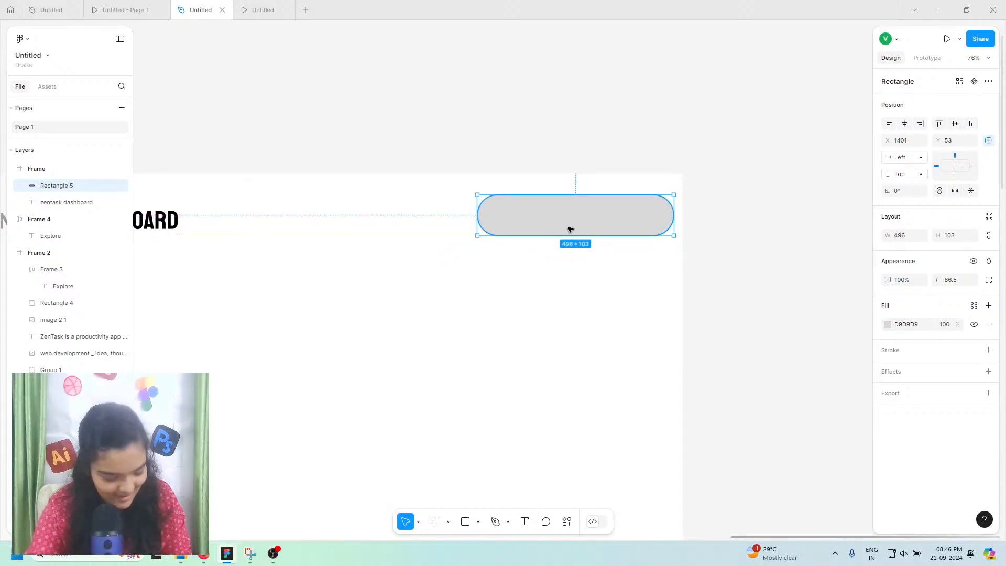
Step: Move the search bar pill to about X 1355, Y 80, in line with the dashboard heading
{"action": "scroll", "coordinate": [540, 231], "scroll_direction": "up", "scroll_amount": 1, "text": "ctrl"}
{"action": "mouse_move", "coordinate": [568, 229]}
{"action": "left_mouse_down"}
{"action": "mouse_move", "coordinate": [541, 231]}
{"action": "mouse_move", "coordinate": [559, 244]}
{"action": "left_mouse_up"}
{"action": "scroll", "coordinate": [607, 239], "scroll_direction": "up", "scroll_amount": 5, "text": "ctrl"}
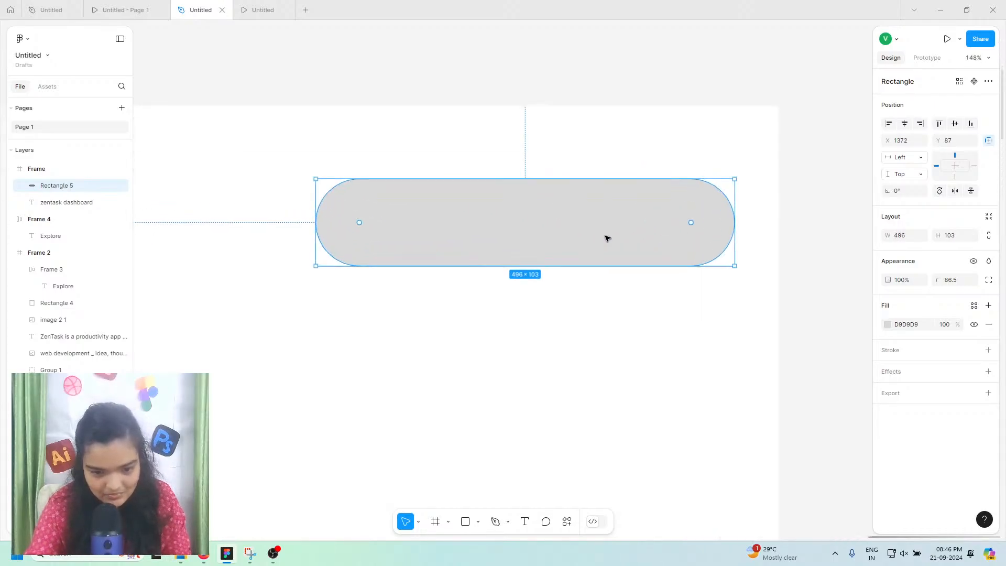
{"action": "left_click_drag", "start_coordinate": [692, 236], "coordinate": [674, 231]}
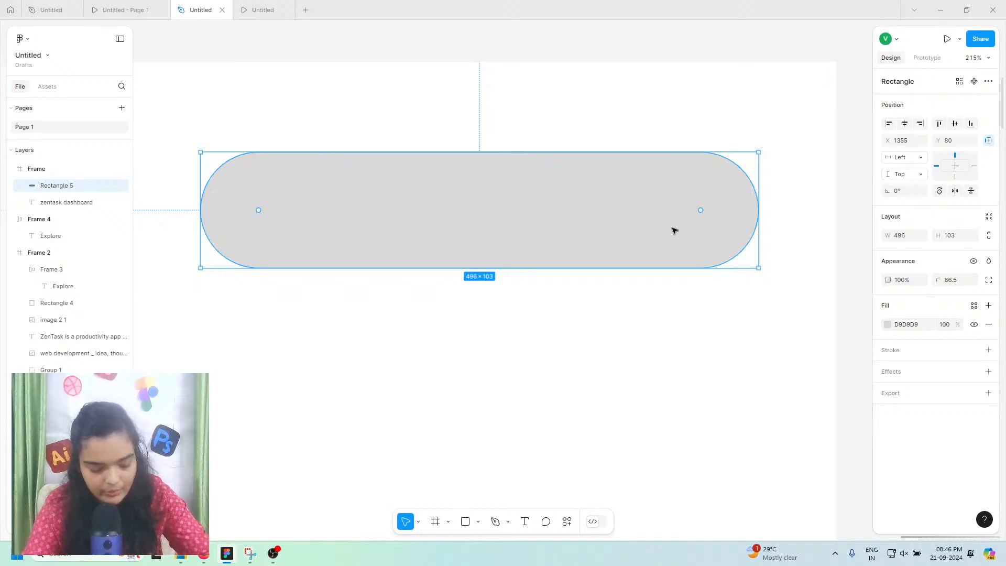
Step: Duplicate the search bar pill in place and shrink the copy to a 103 × 103 circle at the pill's right end
{"action": "key", "text": "ctrl+d"}
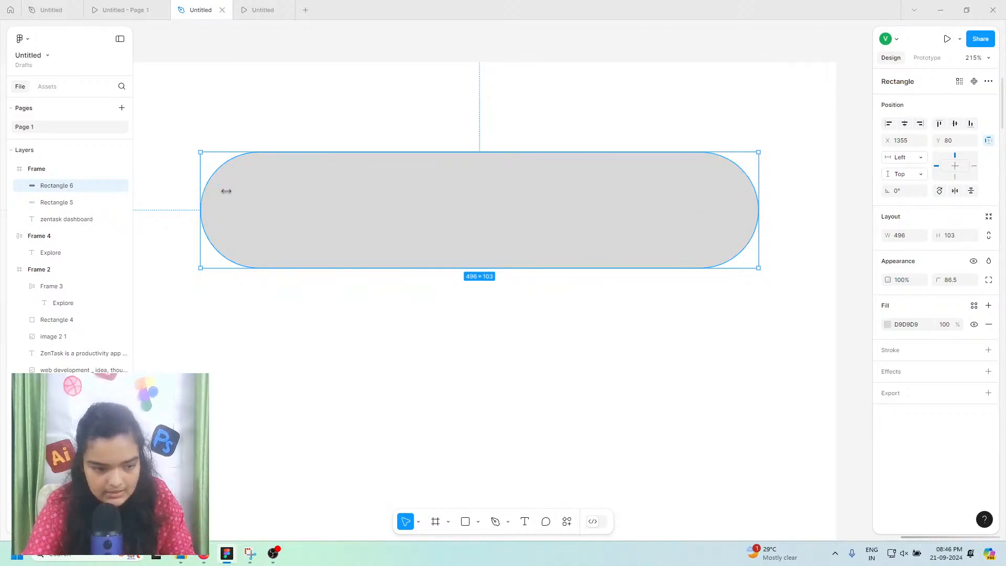
{"action": "left_click_drag", "start_coordinate": [202, 192], "coordinate": [647, 201]}
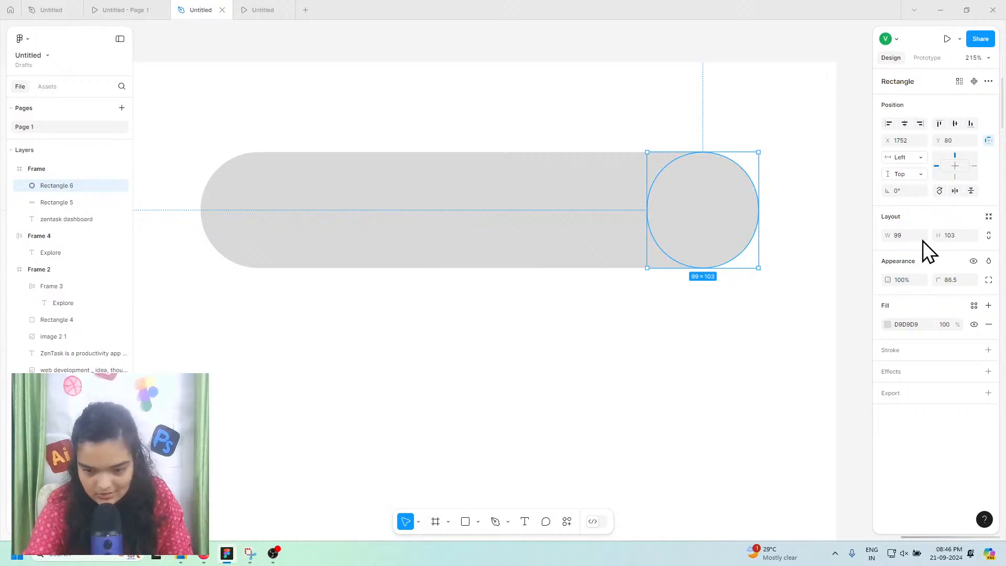
{"action": "left_click_drag", "start_coordinate": [961, 240], "coordinate": [930, 237]}
{"action": "type", "text": "10"}
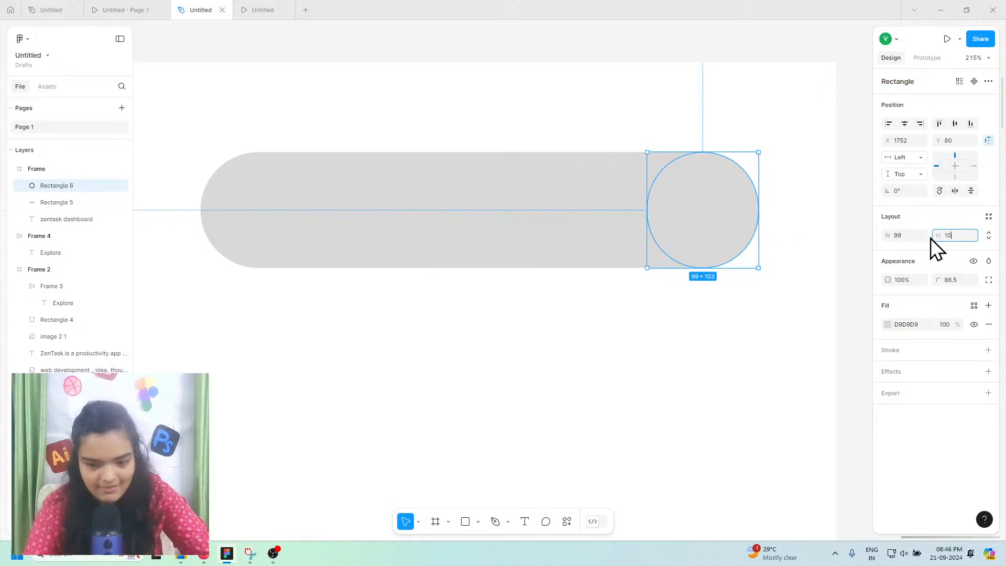
{"action": "type", "text": "3"}
{"action": "key", "text": "Return"}
{"action": "left_click", "coordinate": [916, 236]}
{"action": "type", "text": "10"}
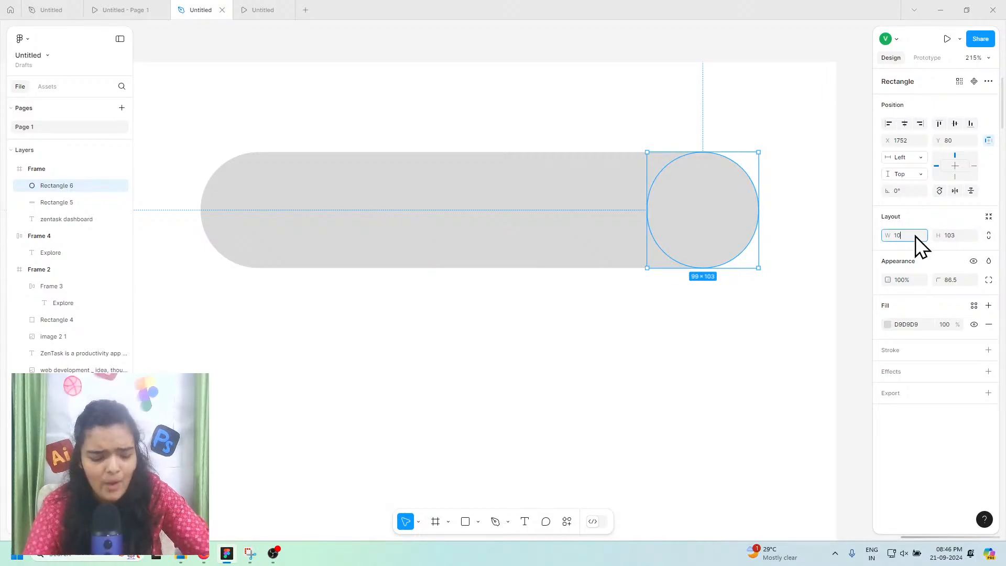
{"action": "type", "text": "3"}
{"action": "key", "text": "Return"}
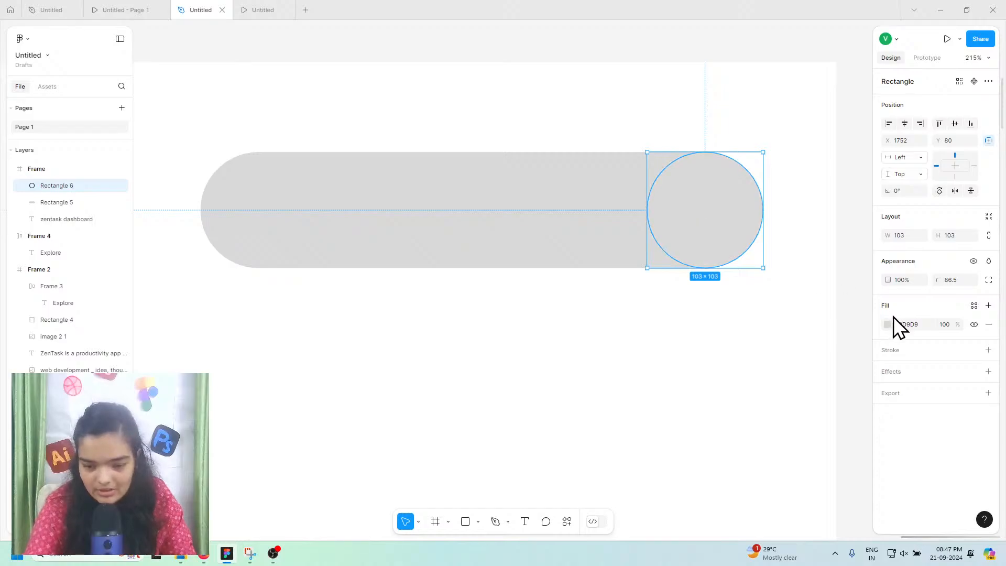
Step: Fill the circle at the search bar's right end with black (000000)
{"action": "left_click", "coordinate": [888, 323]}
{"action": "left_click_drag", "start_coordinate": [849, 317], "coordinate": [738, 461]}
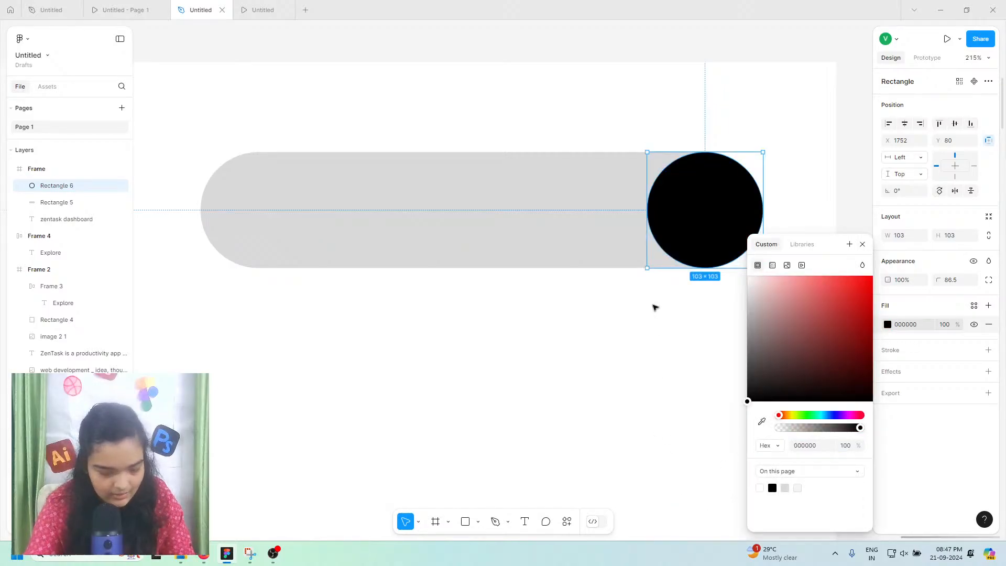
{"action": "left_click", "coordinate": [601, 359]}
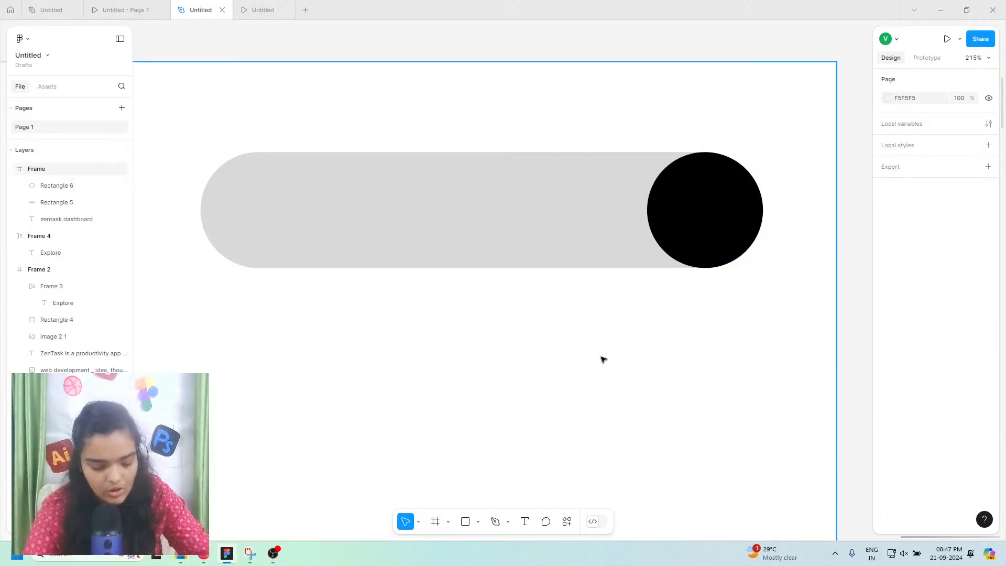
Step: Launch the Iconify plugin and place its window where the whole icon search is accessible
{"action": "left_click", "coordinate": [568, 520]}
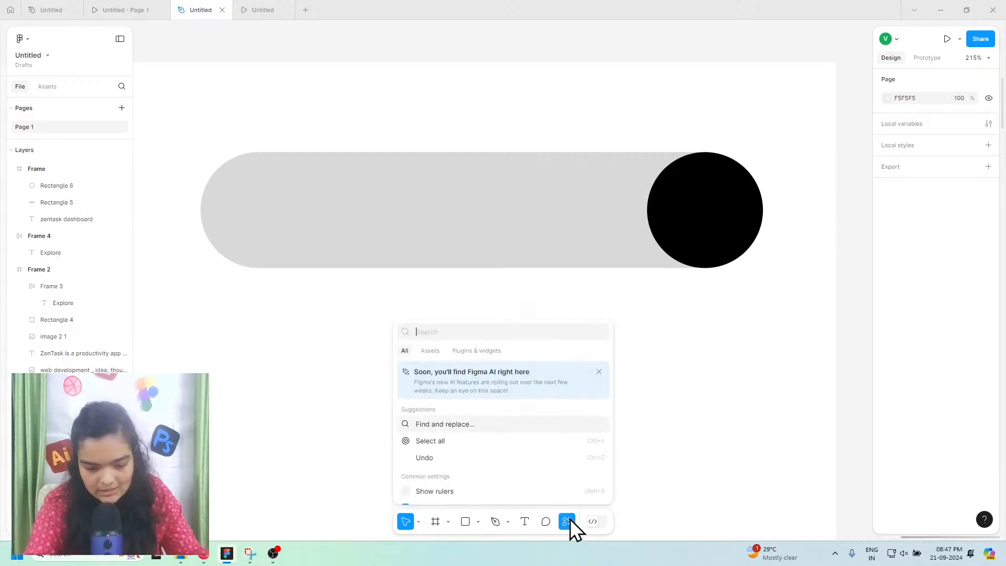
{"action": "left_click", "coordinate": [470, 351]}
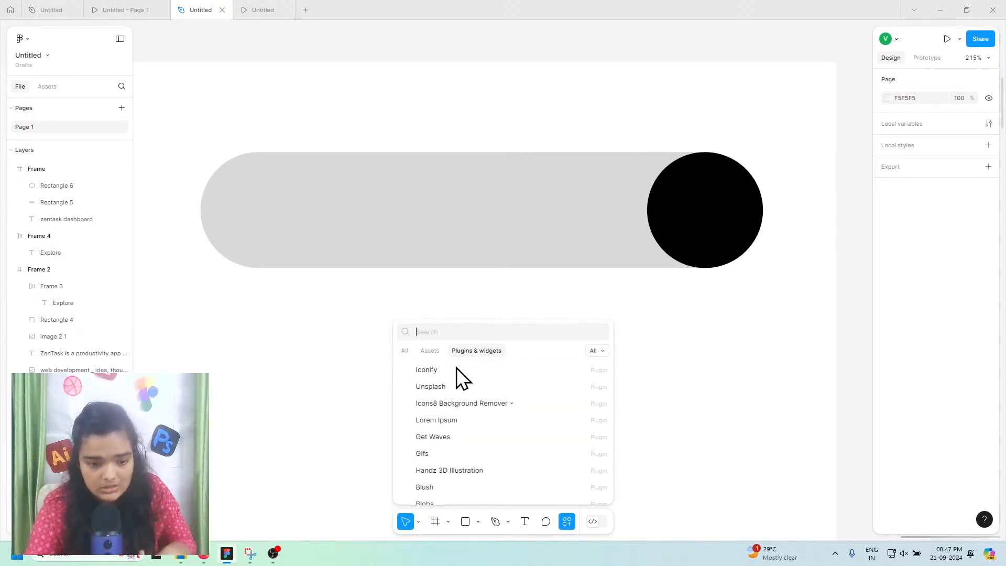
{"action": "left_click", "coordinate": [431, 370]}
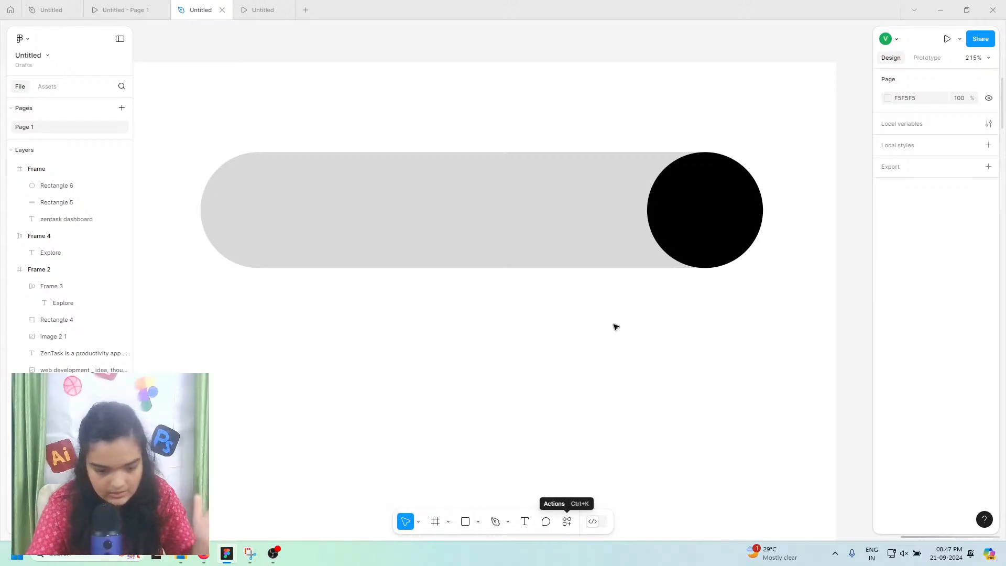
{"action": "left_click", "coordinate": [579, 209]}
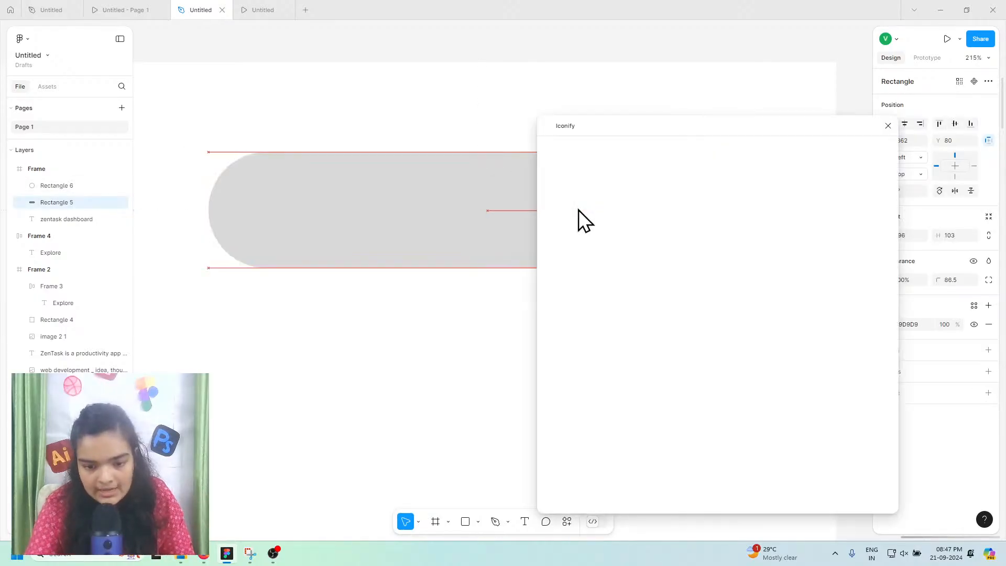
{"action": "left_click_drag", "start_coordinate": [642, 126], "coordinate": [486, 274]}
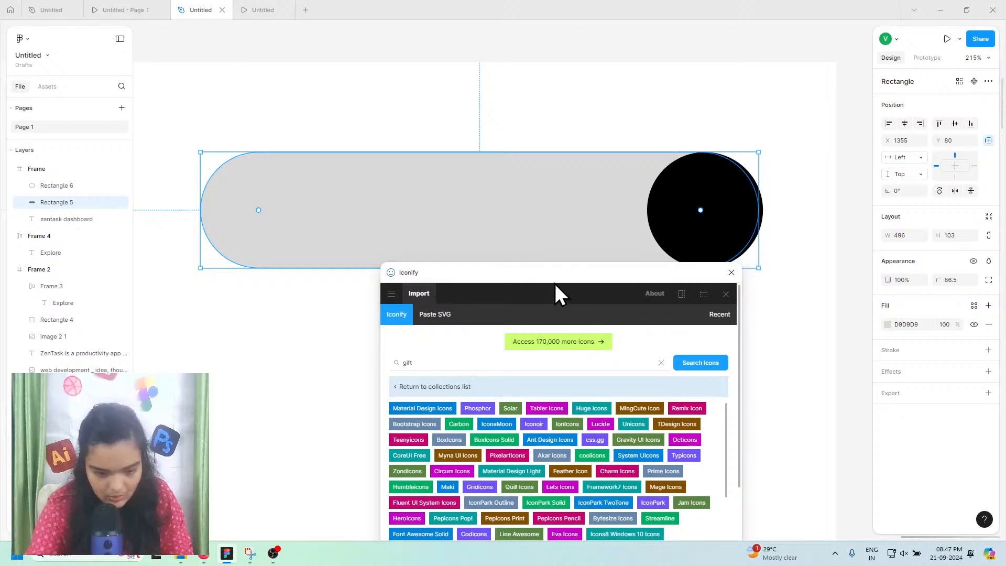
{"action": "left_click_drag", "start_coordinate": [555, 284], "coordinate": [643, 110]}
Step: Search Iconify for "search", import the lucide:search icon just below the search bar pill and close the plugin
{"action": "left_click", "coordinate": [750, 187]}
{"action": "left_click", "coordinate": [712, 187]}
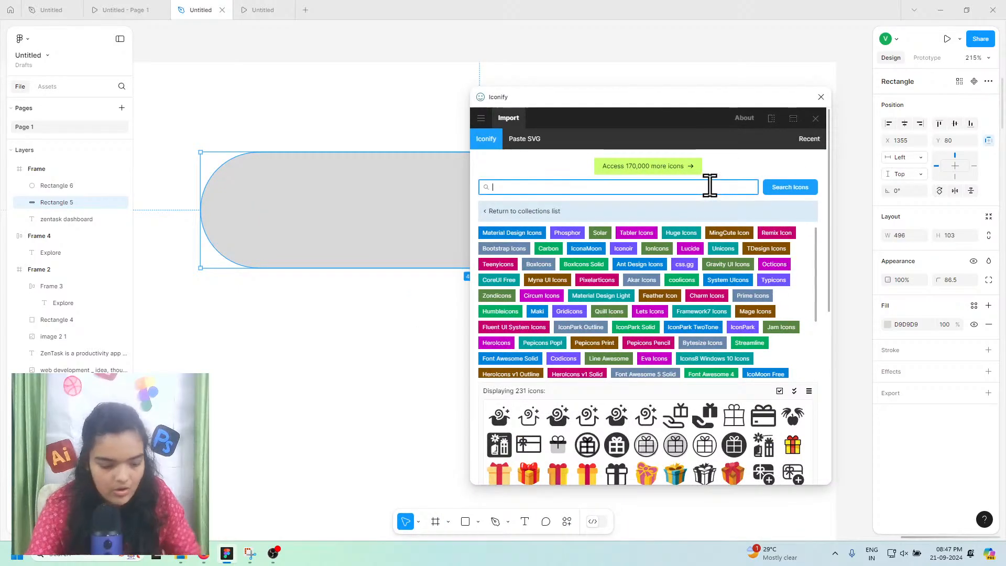
{"action": "type", "text": "search"}
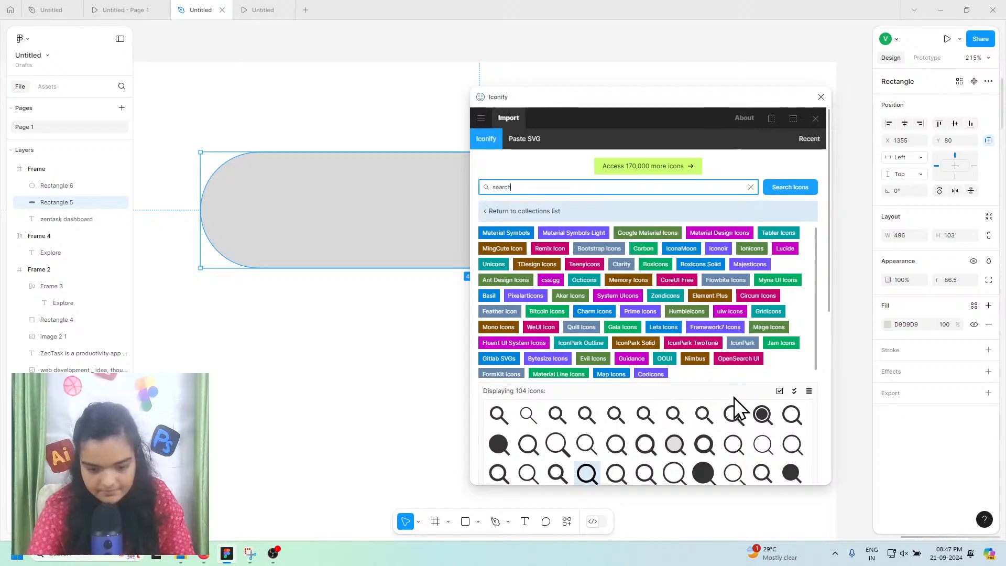
{"action": "scroll", "coordinate": [733, 398], "scroll_direction": "down", "scroll_amount": 3}
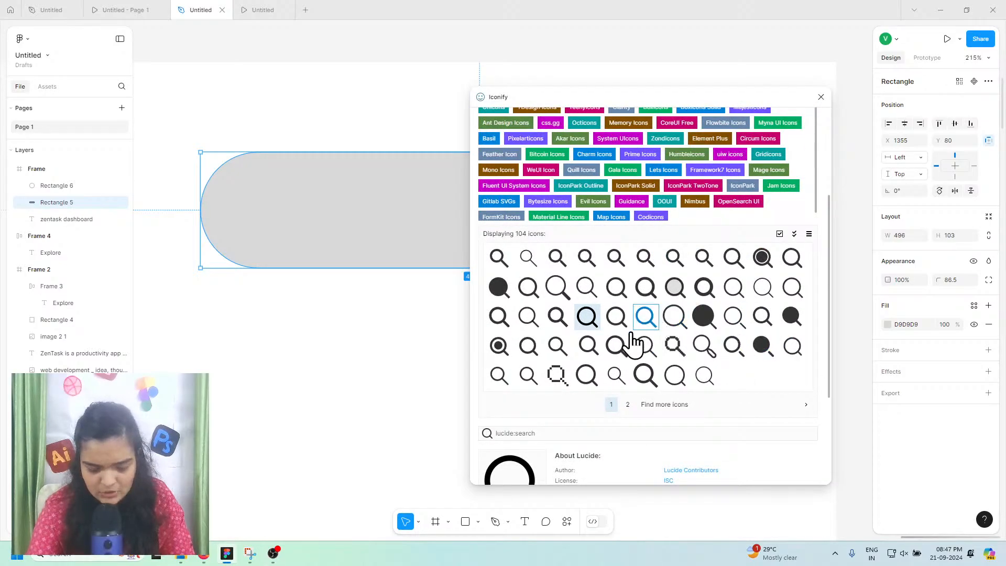
{"action": "left_click_drag", "start_coordinate": [596, 329], "coordinate": [587, 320]}
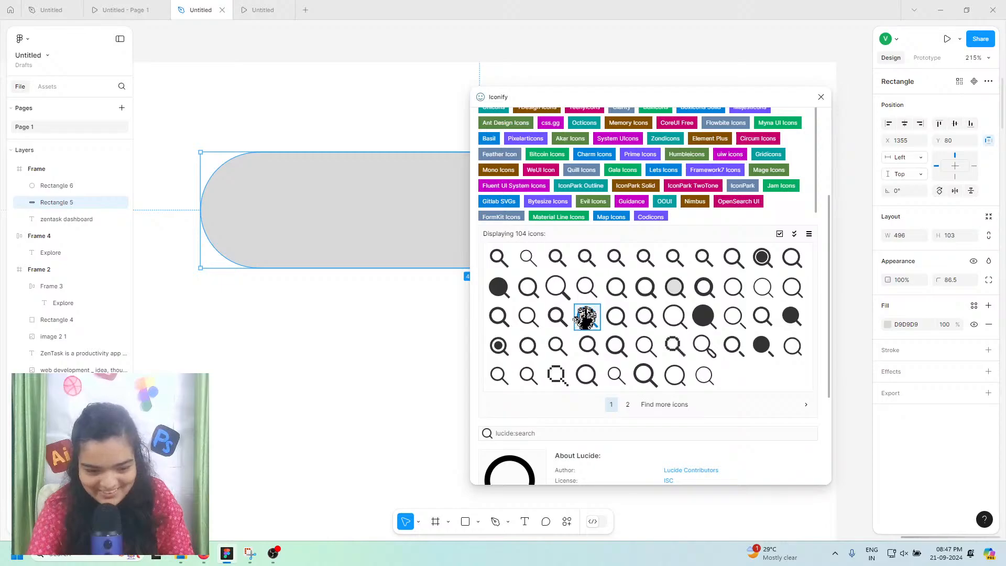
{"action": "left_click_drag", "start_coordinate": [586, 316], "coordinate": [424, 325]}
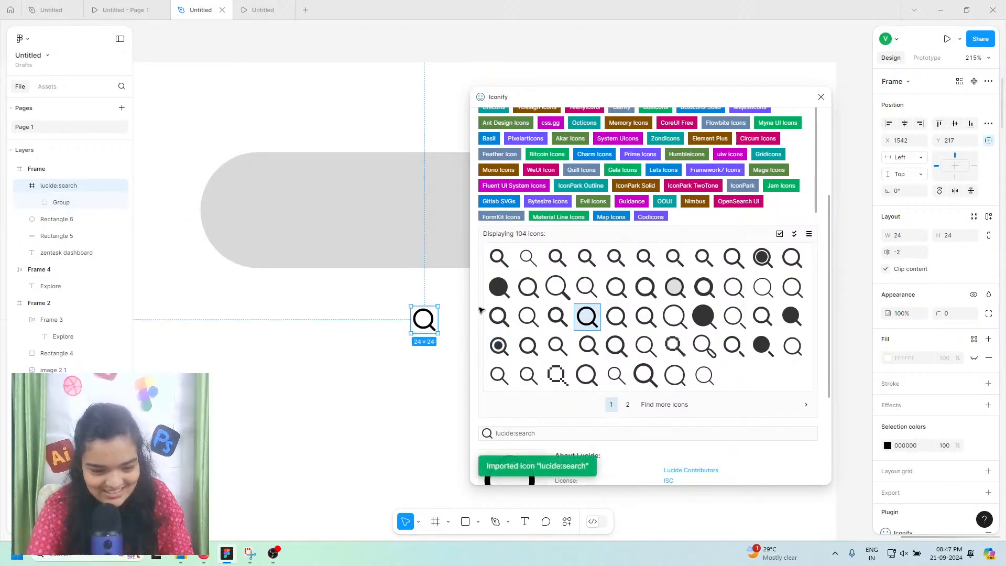
{"action": "left_click", "coordinate": [821, 97]}
Step: Move the search icon onto the black circle at about X 1786, Y 120, and colour it white (FFFFFF)
{"action": "left_click_drag", "start_coordinate": [422, 324], "coordinate": [703, 229]}
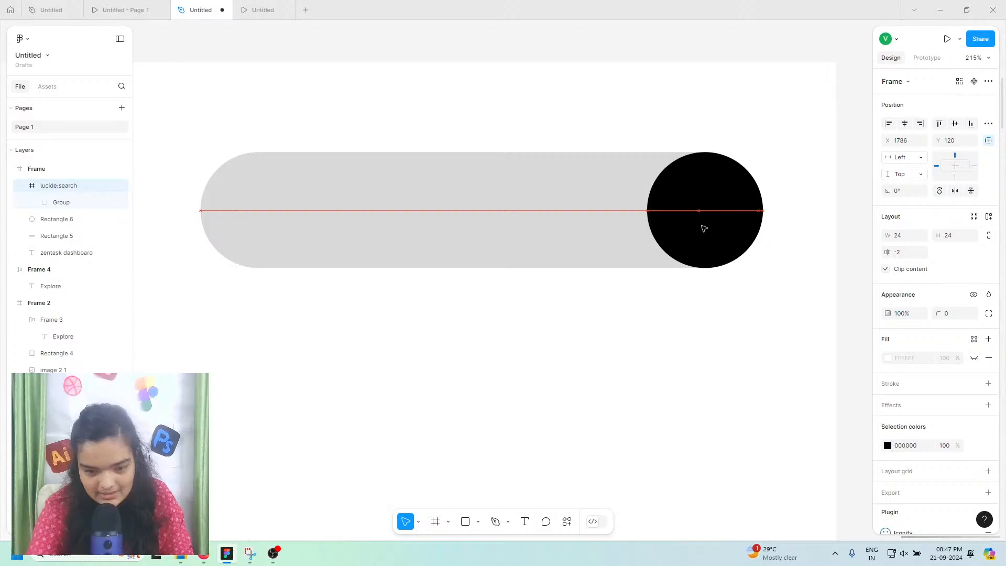
{"action": "left_click", "coordinate": [886, 445]}
{"action": "left_click_drag", "start_coordinate": [832, 374], "coordinate": [579, 157]}
{"action": "scroll", "coordinate": [731, 247], "scroll_direction": "up", "scroll_amount": 5}
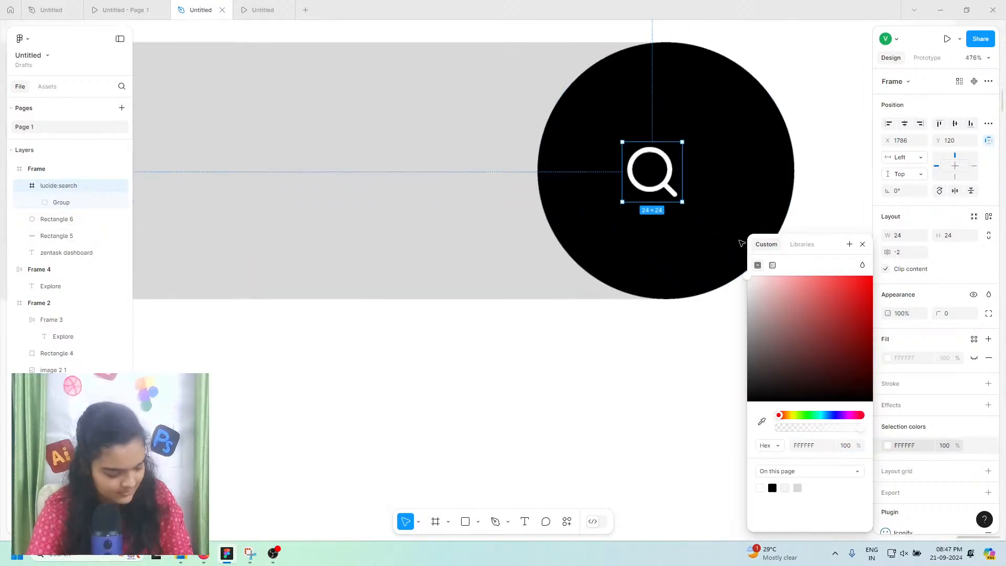
{"action": "scroll", "coordinate": [643, 144], "scroll_direction": "right", "scroll_amount": 3}
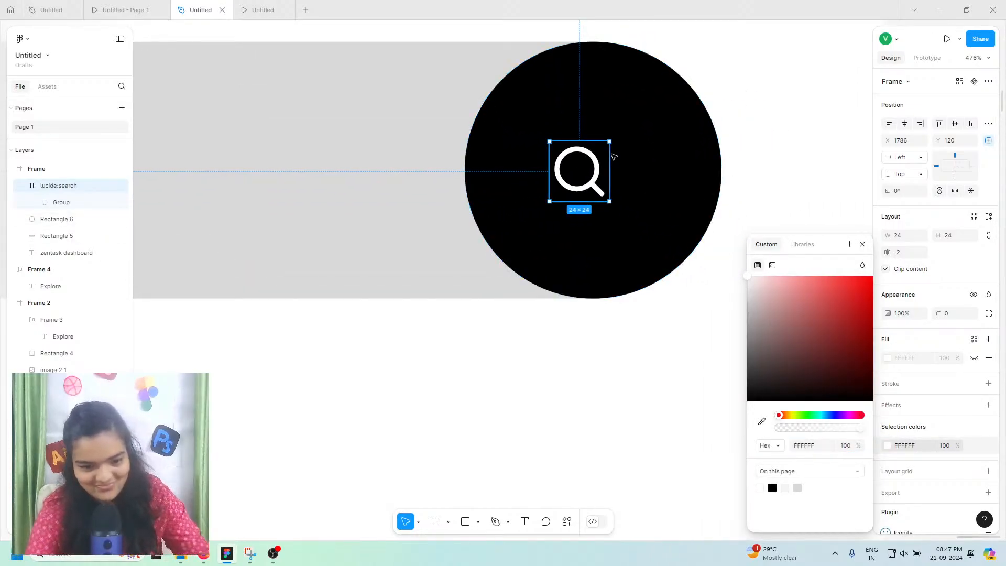
Step: Enlarge the search icon to 50 × 50 and set its ring's stroke weight to 3
{"action": "left_click_drag", "start_coordinate": [610, 153], "coordinate": [675, 159]}
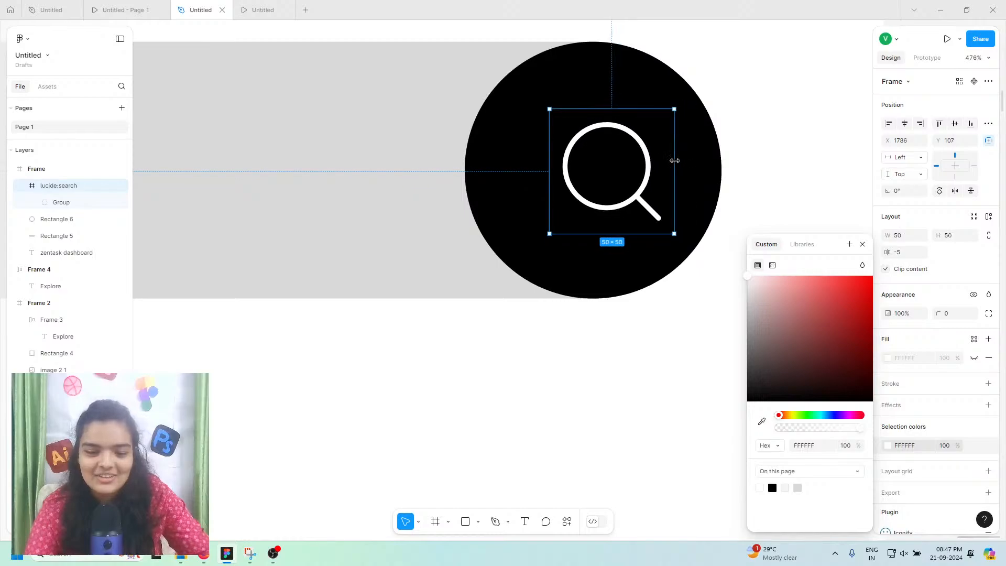
{"action": "left_click", "coordinate": [643, 159], "text": "ctrl"}
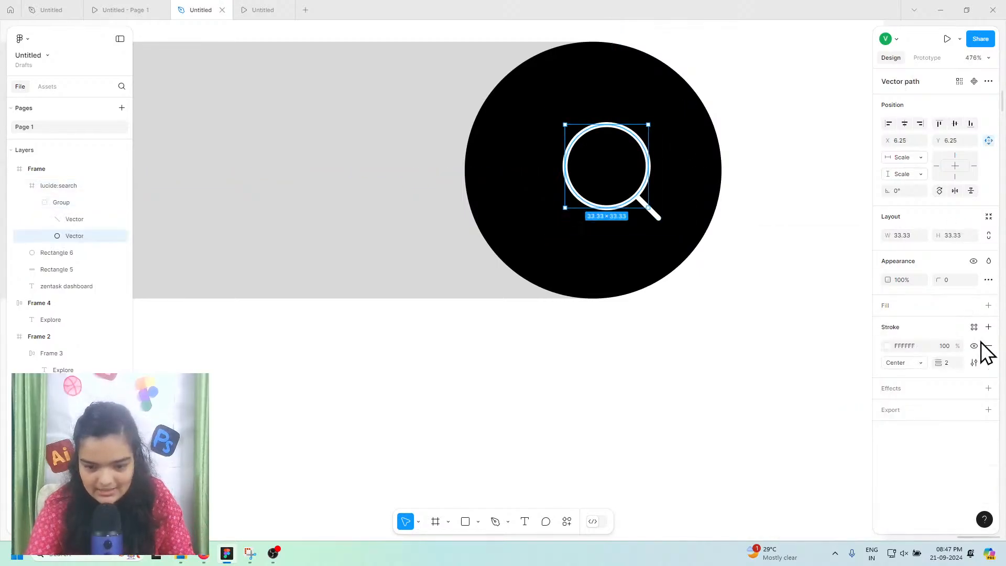
{"action": "left_click_drag", "start_coordinate": [938, 363], "coordinate": [943, 362]}
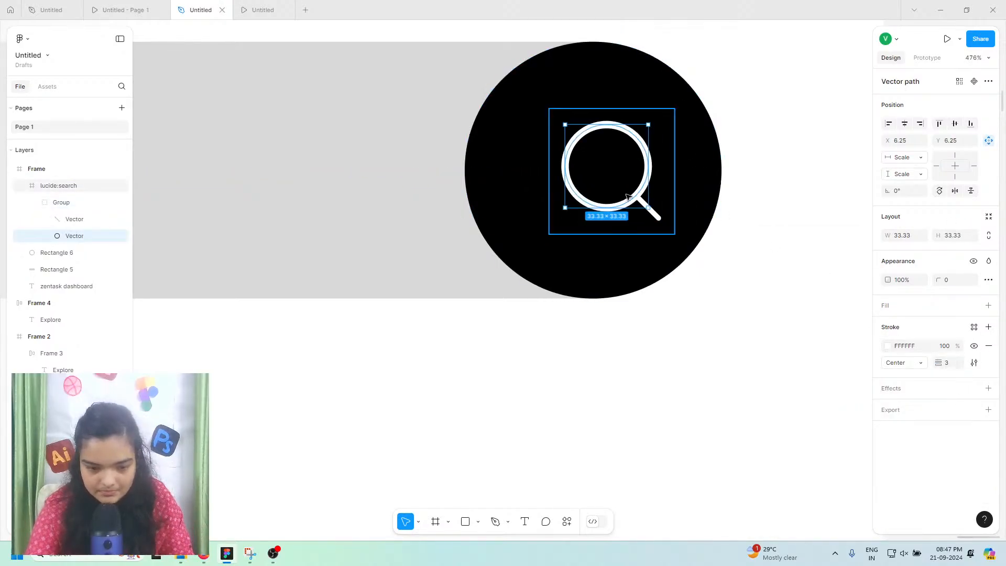
Step: Centre the search icon in the black circle at about X 1779, Y 107
{"action": "left_click", "coordinate": [58, 202]}
{"action": "left_click_drag", "start_coordinate": [621, 171], "coordinate": [609, 153]}
{"action": "left_click", "coordinate": [613, 149]}
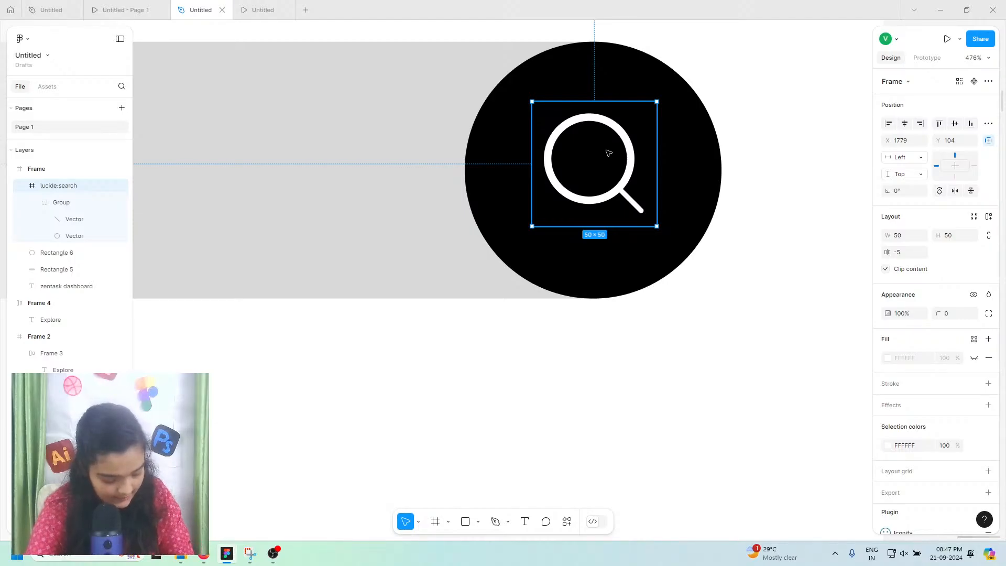
{"action": "scroll", "coordinate": [609, 153], "scroll_direction": "up", "scroll_amount": 5}
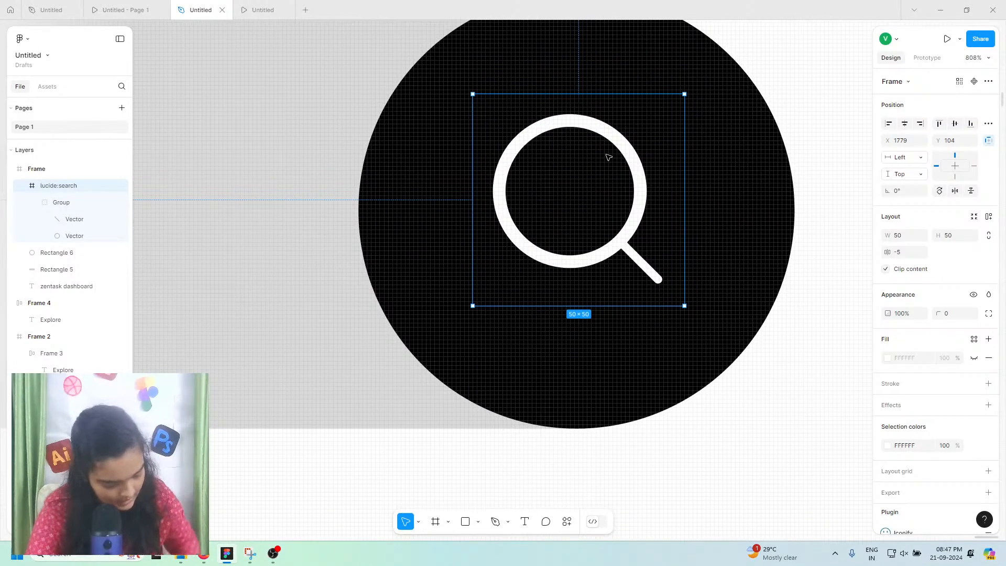
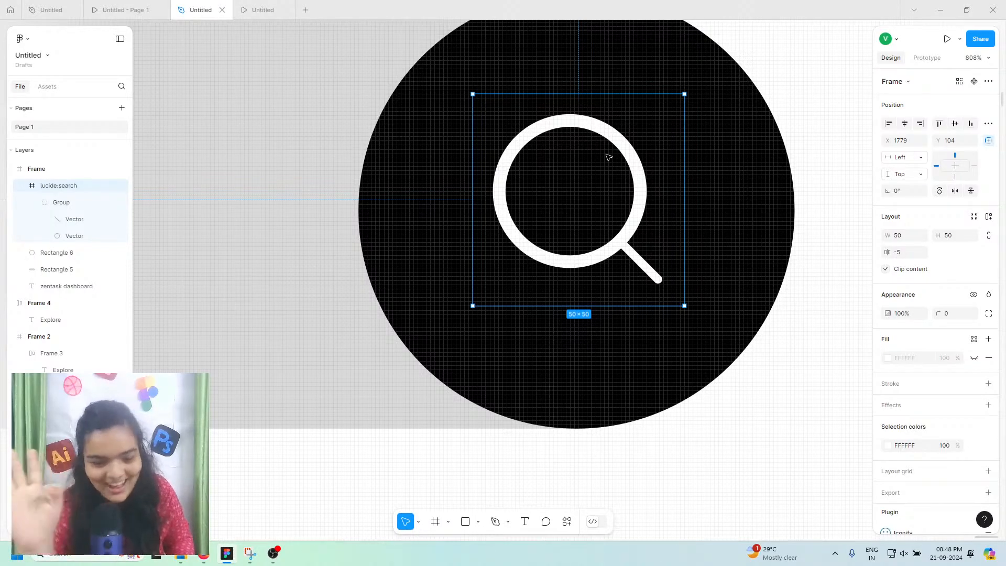
{"action": "mouse_move", "coordinate": [575, 112]}
{"action": "left_mouse_down"}
{"action": "mouse_move", "coordinate": [583, 125]}
{"action": "mouse_move", "coordinate": [571, 126]}
{"action": "left_mouse_up"}
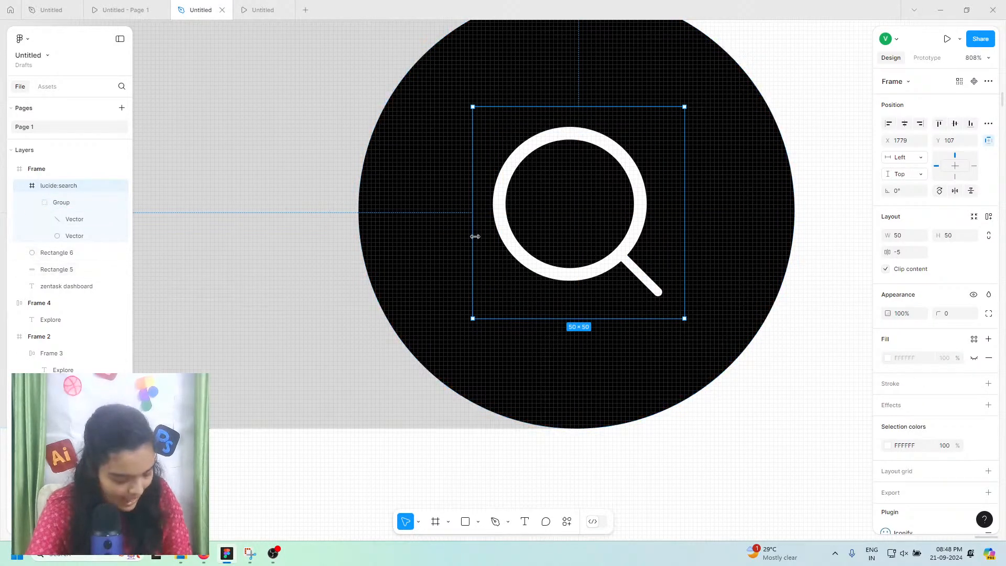
{"action": "scroll", "coordinate": [570, 240], "scroll_direction": "up", "scroll_amount": 3}
{"action": "scroll", "coordinate": [621, 241], "scroll_direction": "down", "scroll_amount": 4}
{"action": "scroll", "coordinate": [620, 241], "scroll_direction": "down", "scroll_amount": 3}
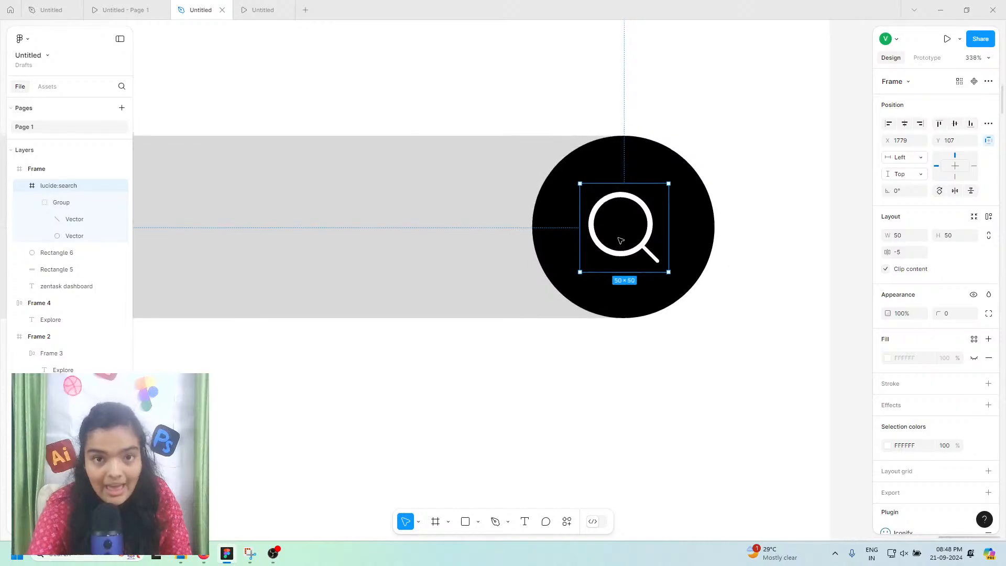
Step: Shift the search bar pill to X 1359 so its end matches the black circle, and fill it white (FFFFFF)
{"action": "left_click", "coordinate": [561, 267]}
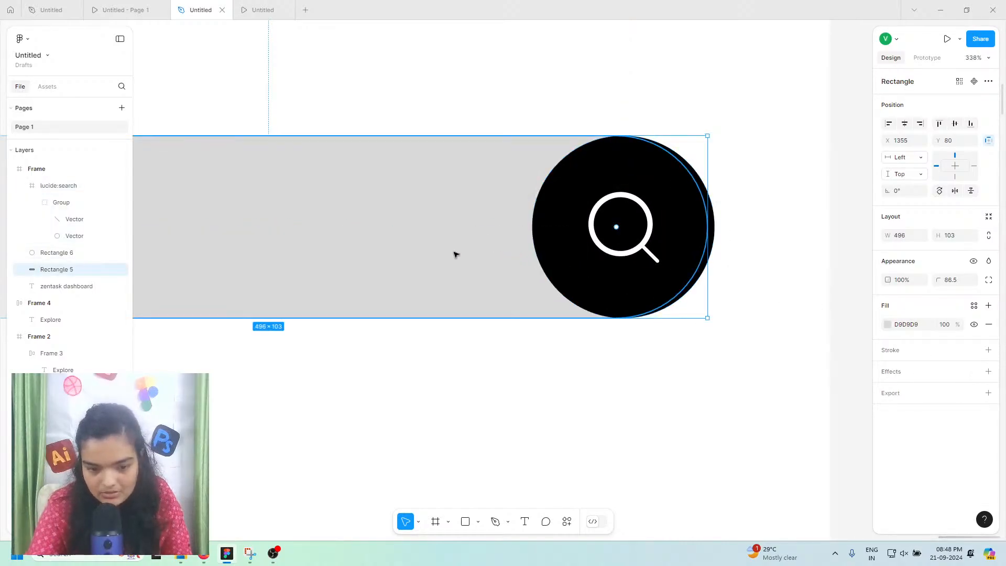
{"action": "left_click_drag", "start_coordinate": [453, 253], "coordinate": [463, 254]}
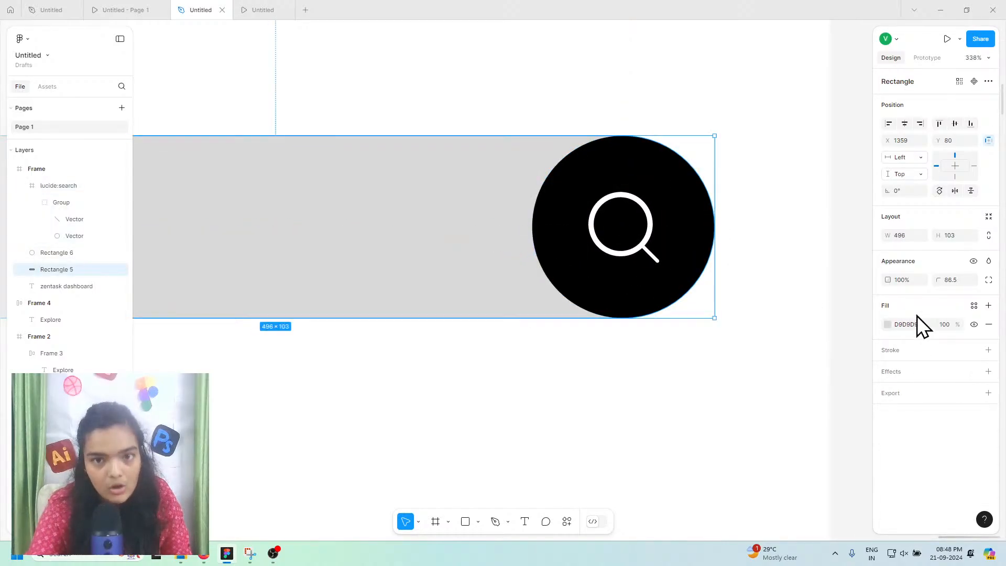
{"action": "left_click", "coordinate": [888, 324]}
{"action": "left_click_drag", "start_coordinate": [831, 307], "coordinate": [541, 131]}
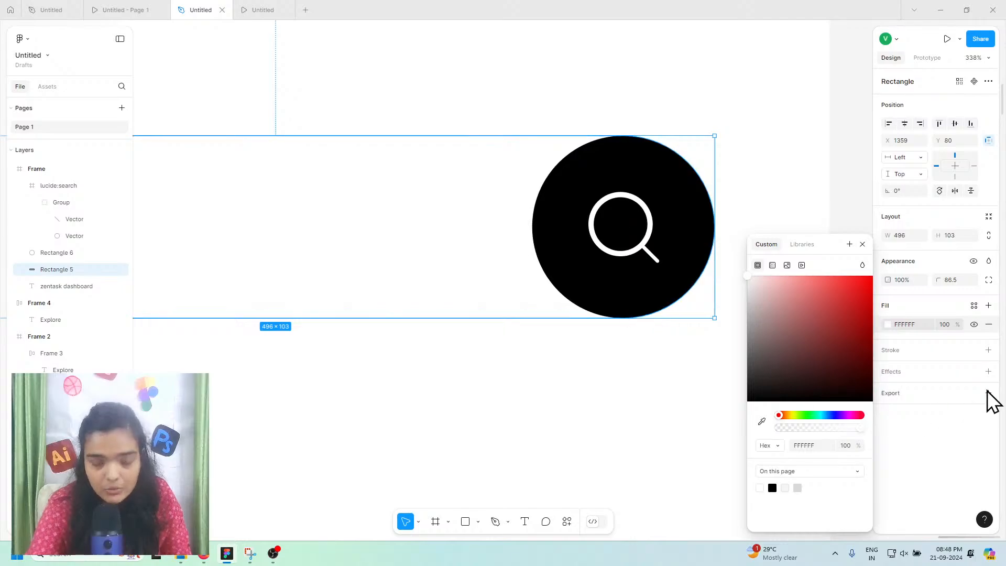
Step: Add a drop shadow to the search bar pill and set its spread to -12
{"action": "left_click", "coordinate": [987, 371]}
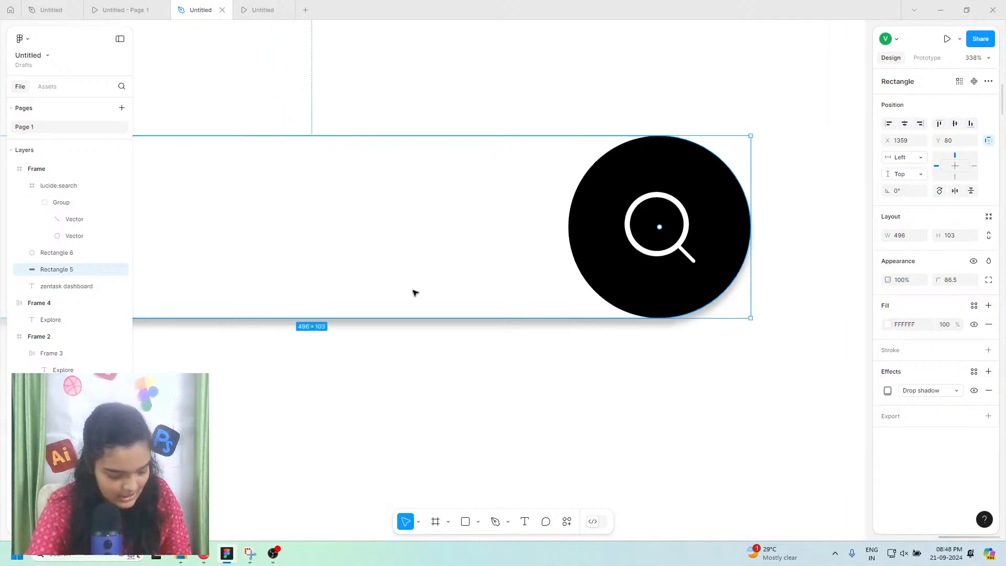
{"action": "scroll", "coordinate": [414, 292], "scroll_direction": "down", "scroll_amount": 3}
{"action": "scroll", "coordinate": [414, 292], "scroll_direction": "left", "scroll_amount": 3}
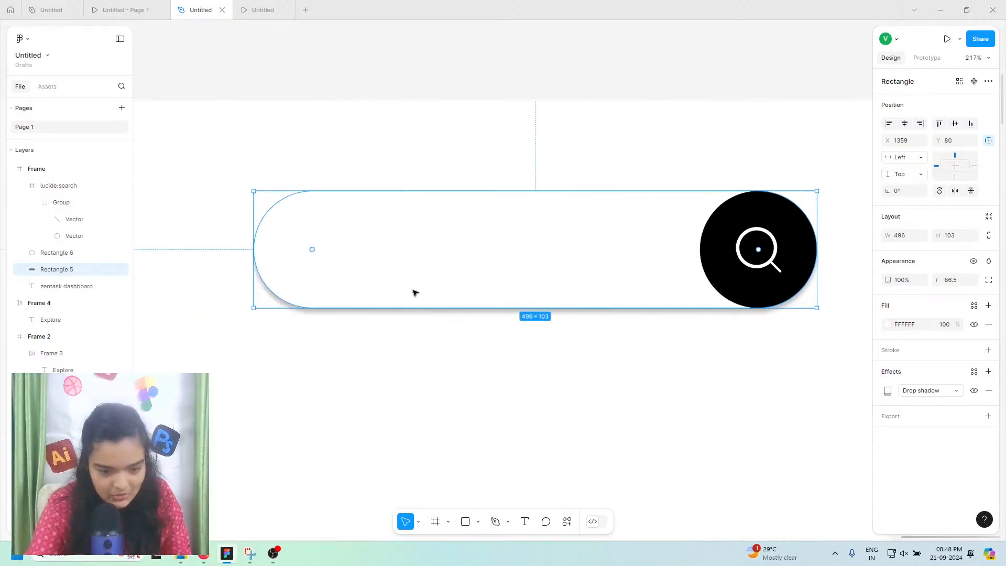
{"action": "left_click", "coordinate": [887, 391]}
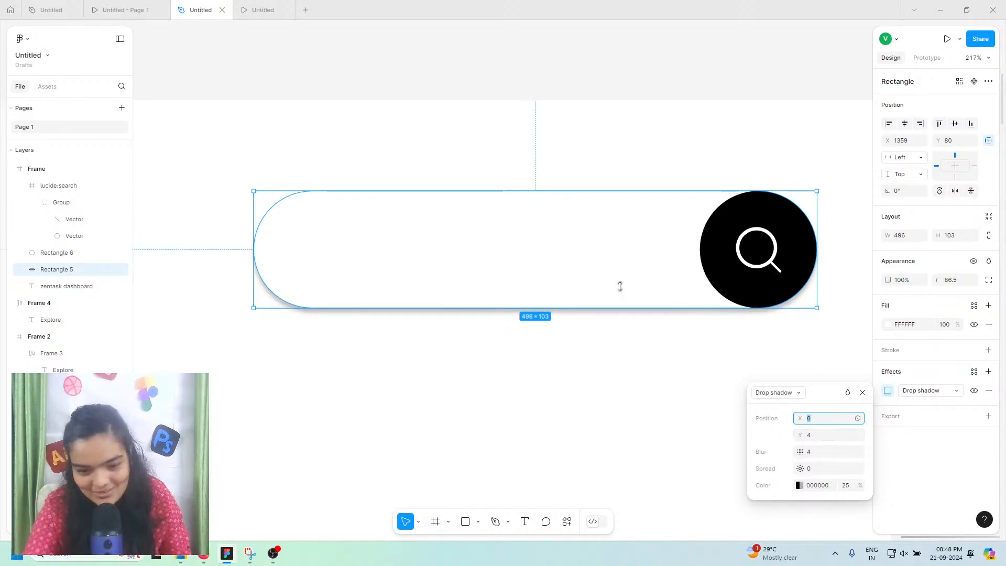
{"action": "mouse_move", "coordinate": [797, 469]}
{"action": "left_mouse_down"}
{"action": "mouse_move", "coordinate": [783, 463]}
{"action": "mouse_move", "coordinate": [800, 467]}
{"action": "left_mouse_up"}
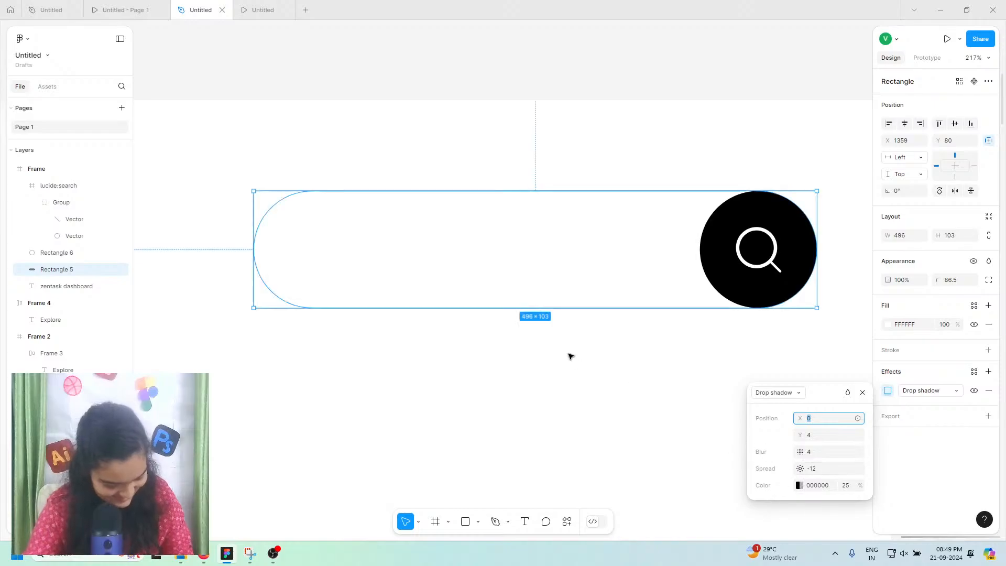
{"action": "scroll", "coordinate": [570, 346], "scroll_direction": "up", "scroll_amount": 3}
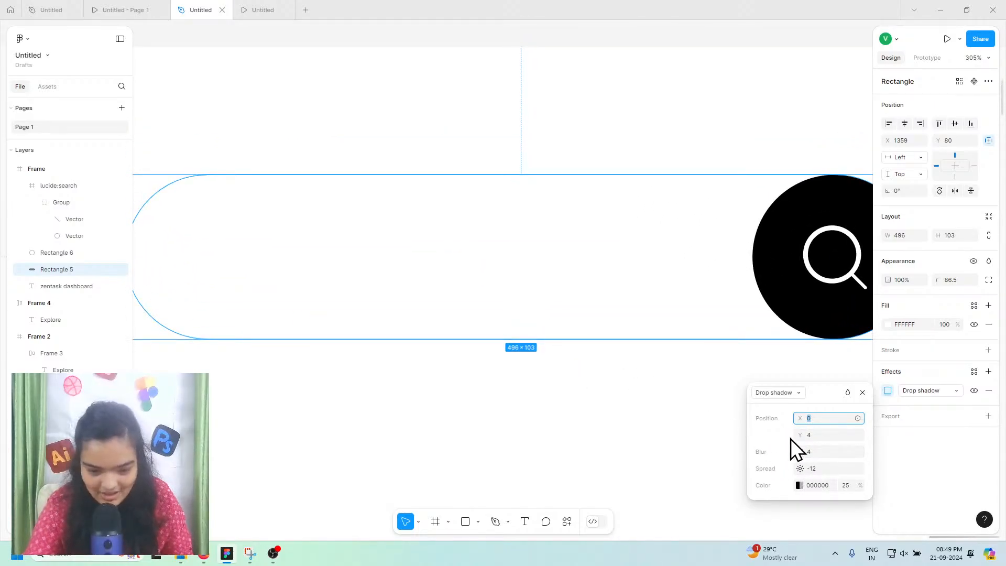
Step: Set the pill's drop shadow Y offset to 27
{"action": "left_click_drag", "start_coordinate": [800, 451], "coordinate": [817, 451]}
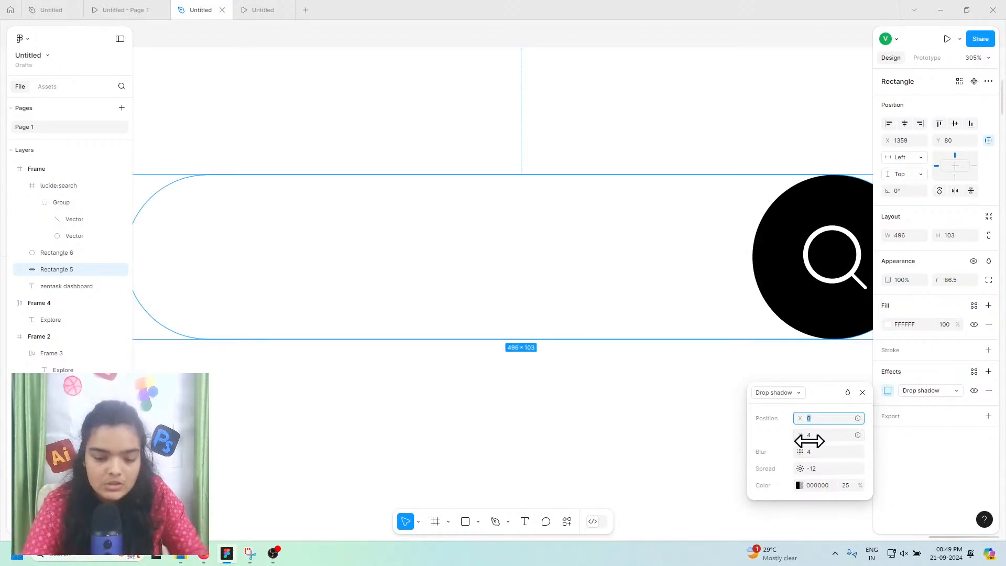
{"action": "mouse_move", "coordinate": [806, 436]}
{"action": "left_mouse_down"}
{"action": "mouse_move", "coordinate": [837, 437]}
{"action": "mouse_move", "coordinate": [803, 436]}
{"action": "left_mouse_up"}
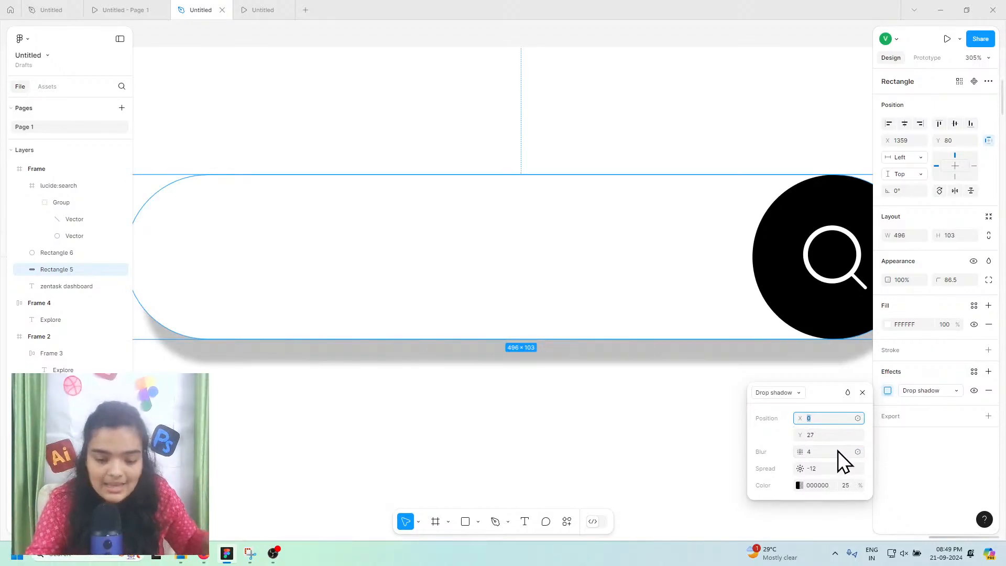
{"action": "left_click", "coordinate": [745, 458]}
{"action": "left_click", "coordinate": [693, 330]}
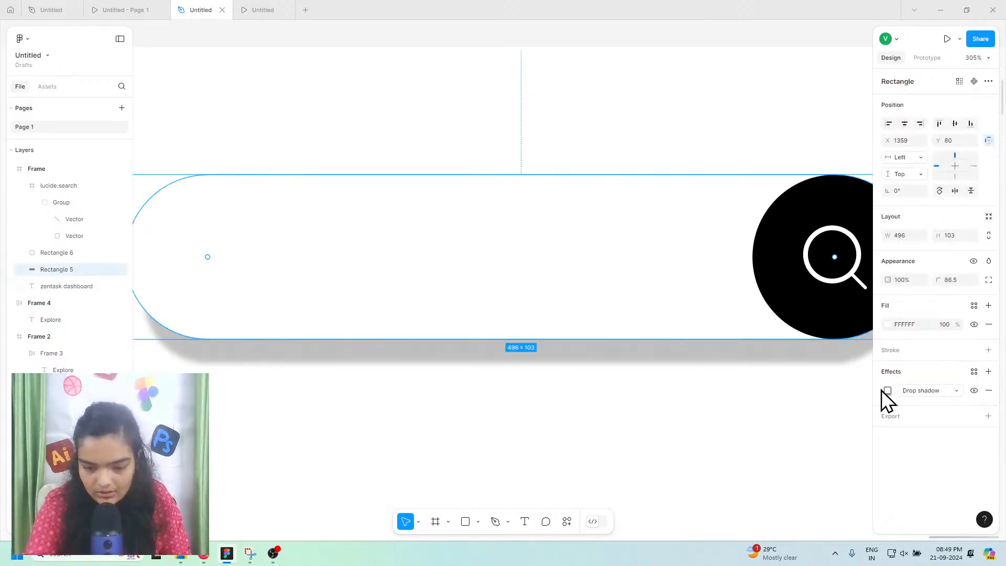
Step: Set the search bar pill's drop shadow to a Y offset of 14 and a spread of 0
{"action": "left_click", "coordinate": [887, 390]}
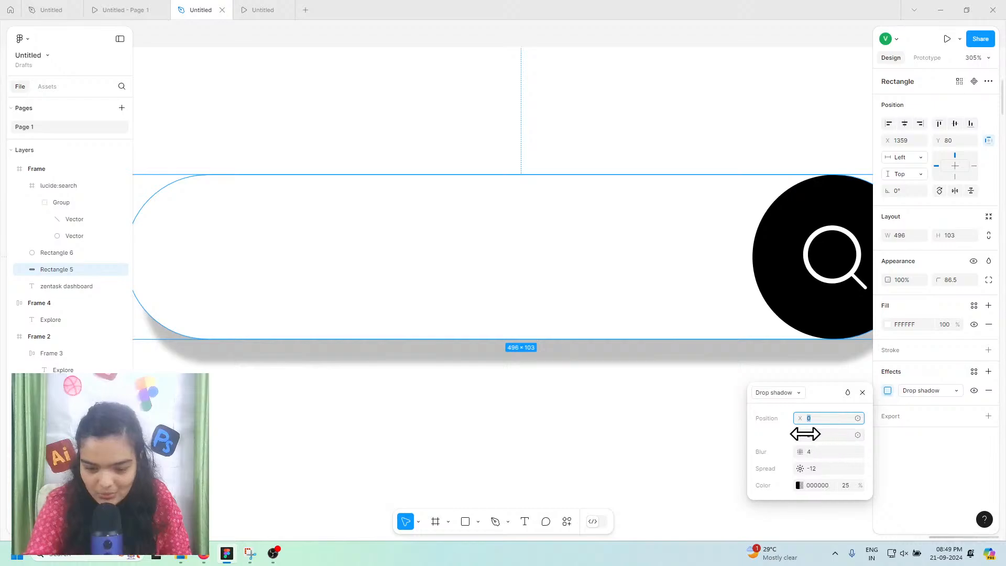
{"action": "left_click_drag", "start_coordinate": [805, 433], "coordinate": [787, 429]}
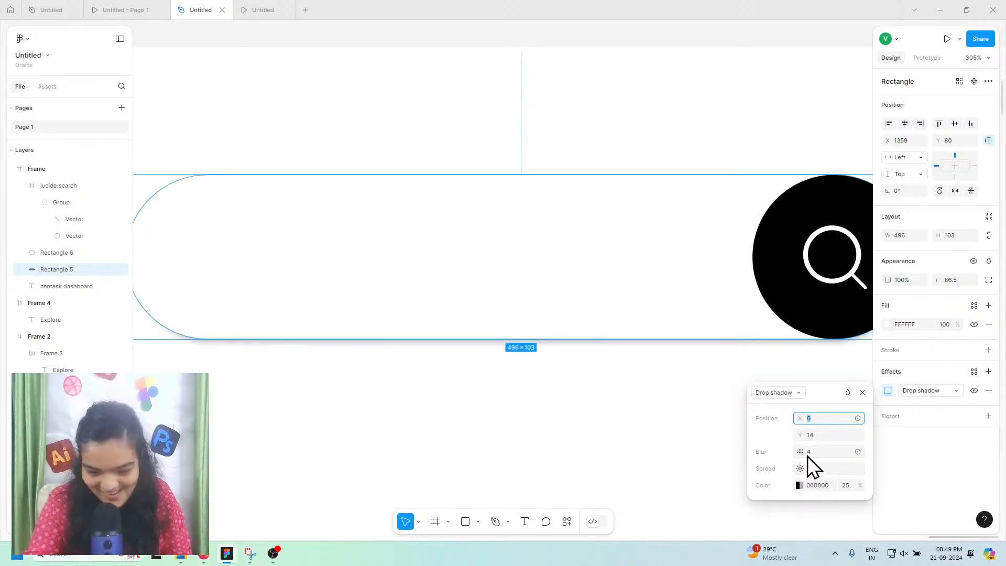
{"action": "left_click", "coordinate": [822, 468]}
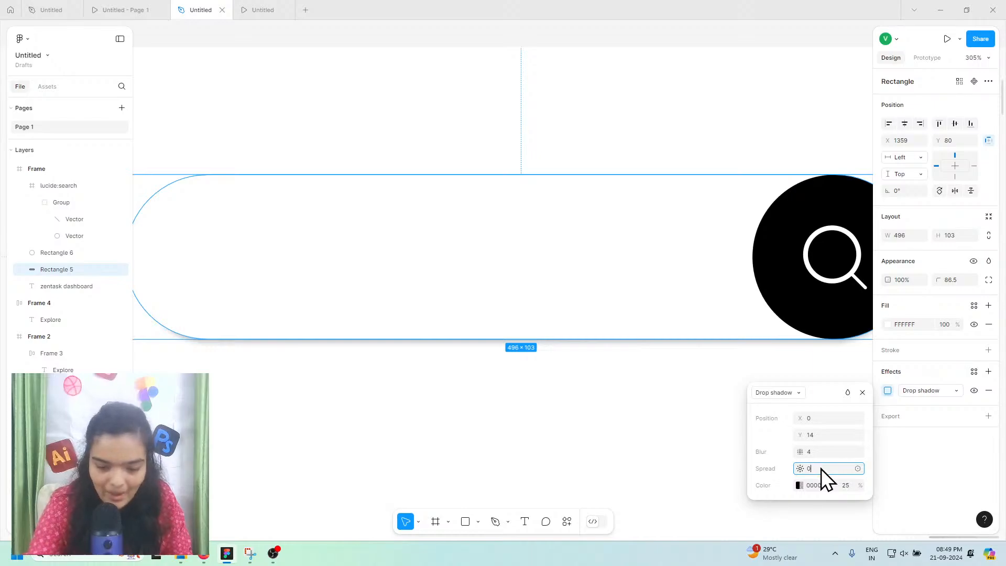
{"action": "key", "text": "Return"}
{"action": "scroll", "coordinate": [470, 430], "scroll_direction": "left", "scroll_amount": 1}
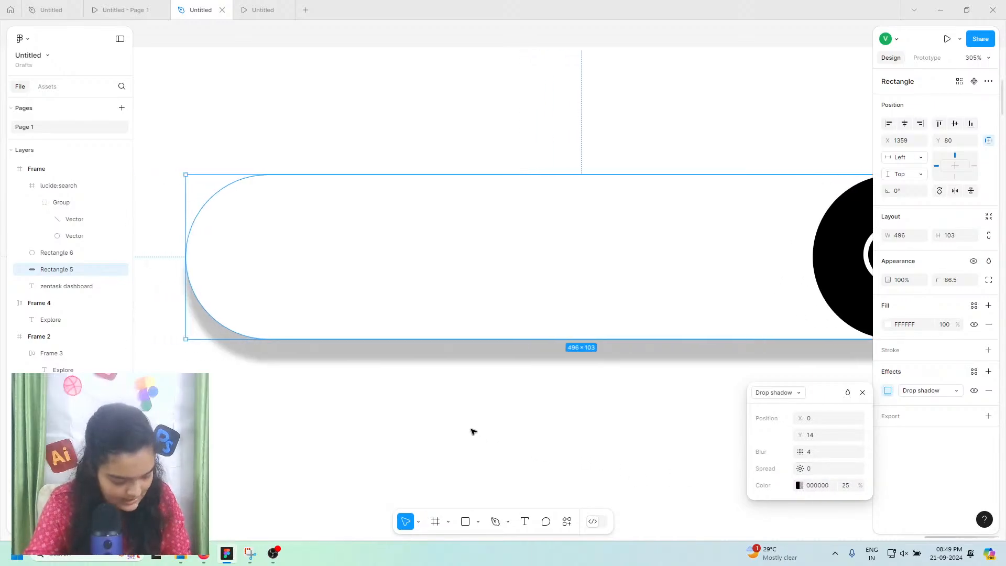
{"action": "scroll", "coordinate": [582, 393], "scroll_direction": "down", "scroll_amount": 3}
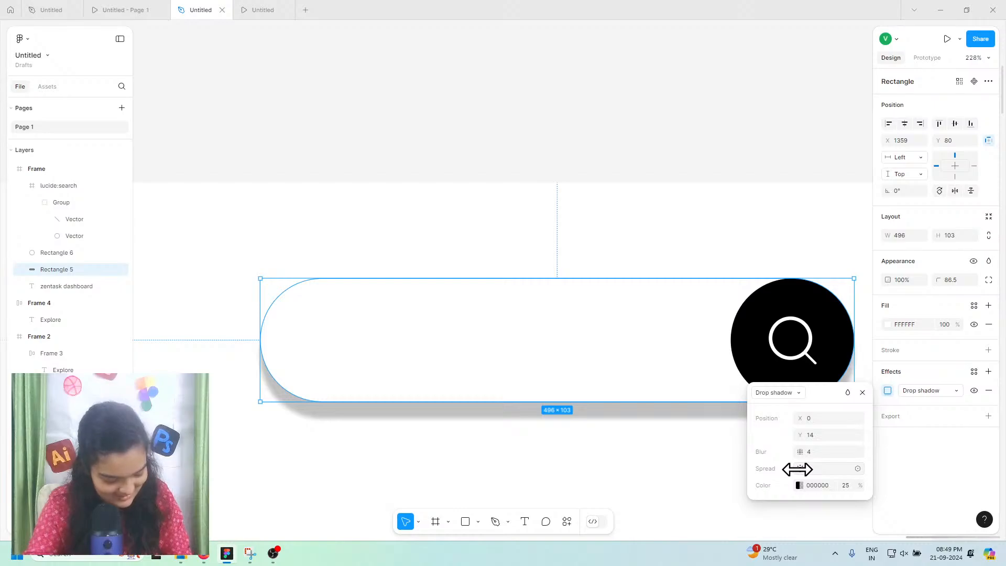
Step: Lower the opacity of the pill's drop shadow colour to 7%
{"action": "left_click", "coordinate": [799, 485]}
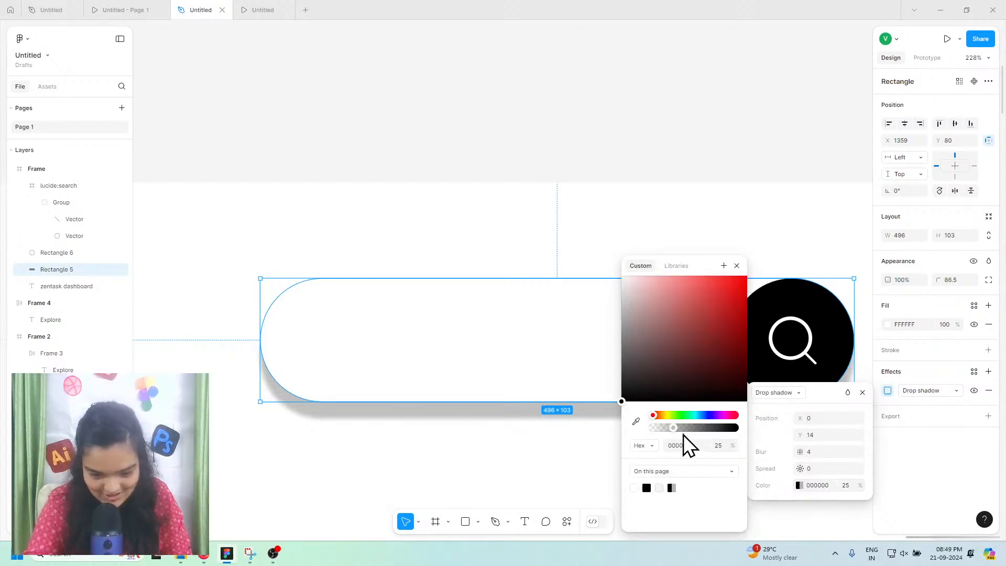
{"action": "left_click_drag", "start_coordinate": [683, 434], "coordinate": [664, 434]}
{"action": "scroll", "coordinate": [553, 408], "scroll_direction": "up", "scroll_amount": 2}
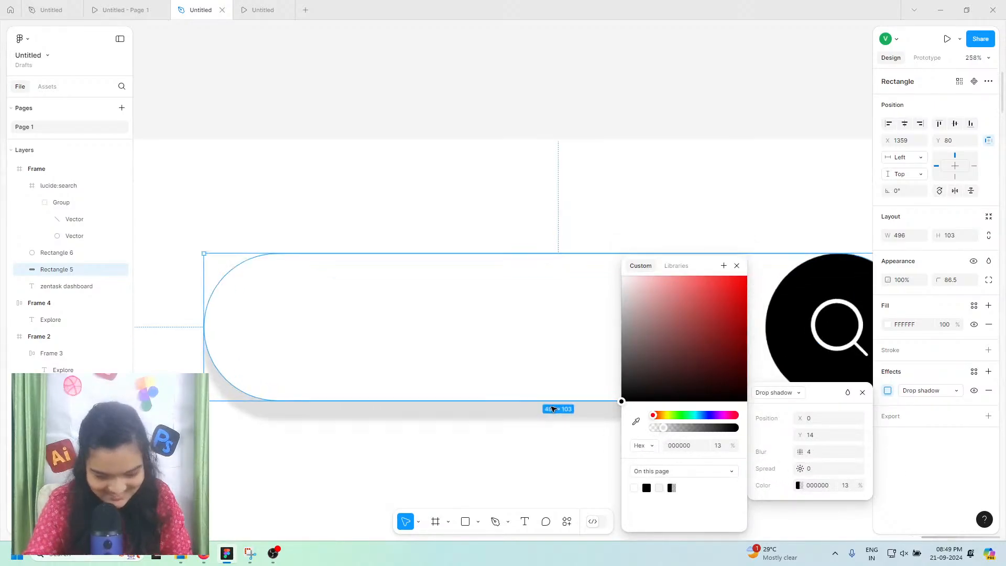
{"action": "scroll", "coordinate": [552, 409], "scroll_direction": "up", "scroll_amount": 3}
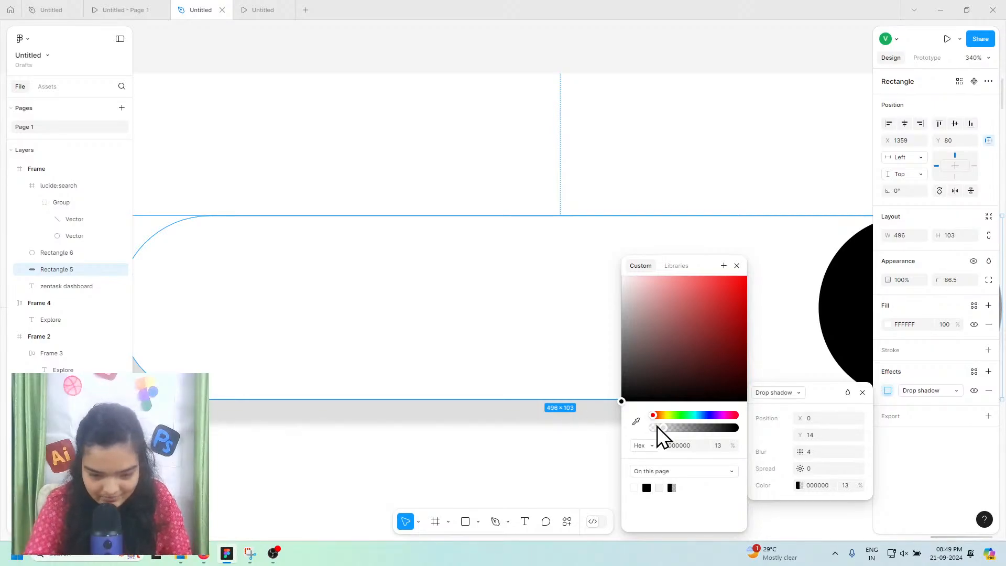
{"action": "left_click_drag", "start_coordinate": [665, 426], "coordinate": [658, 426]}
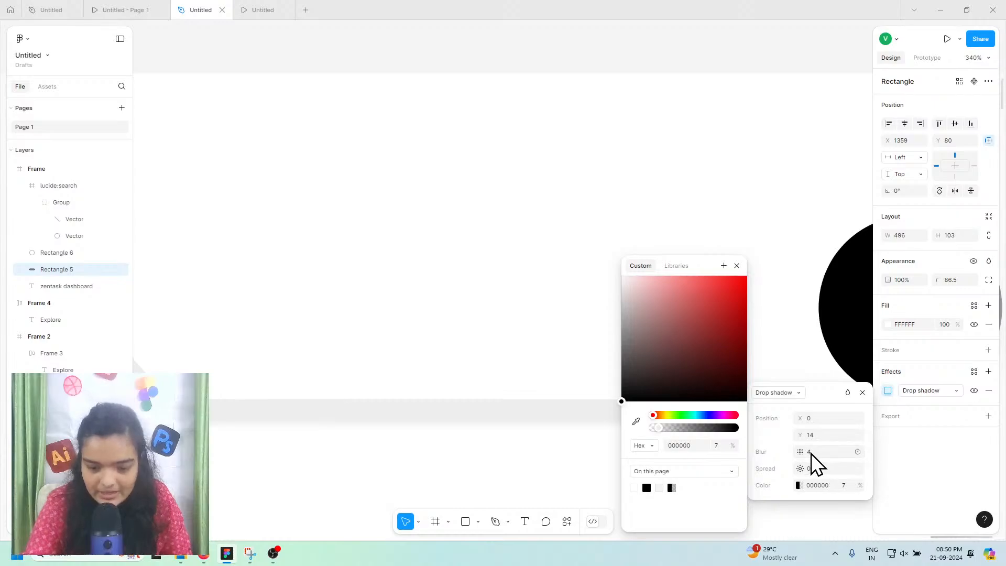
Step: Set the pill's drop shadow Y offset to 10 and its colour opacity to 6%
{"action": "left_click_drag", "start_coordinate": [803, 436], "coordinate": [800, 436]}
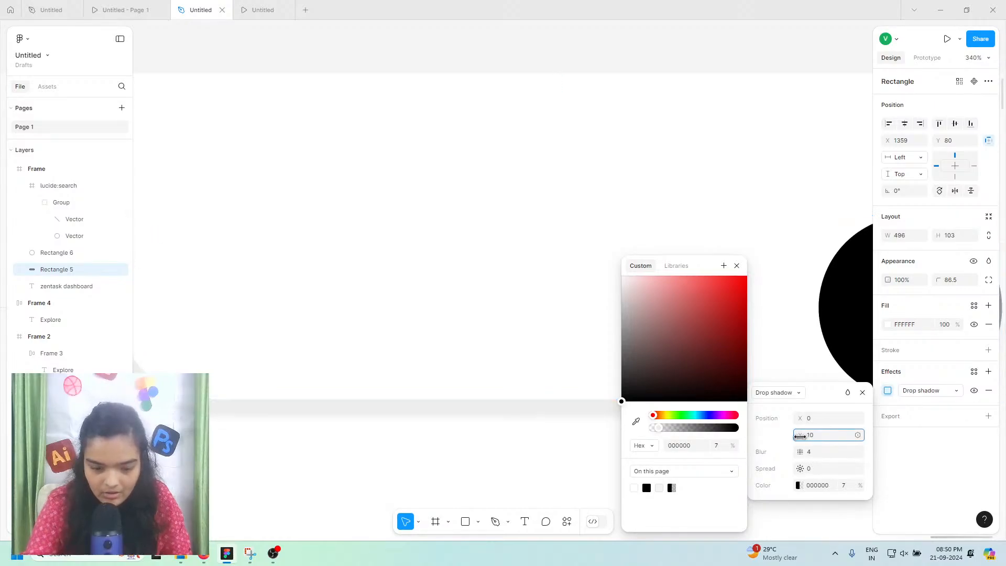
{"action": "scroll", "coordinate": [473, 379], "scroll_direction": "down", "scroll_amount": 5}
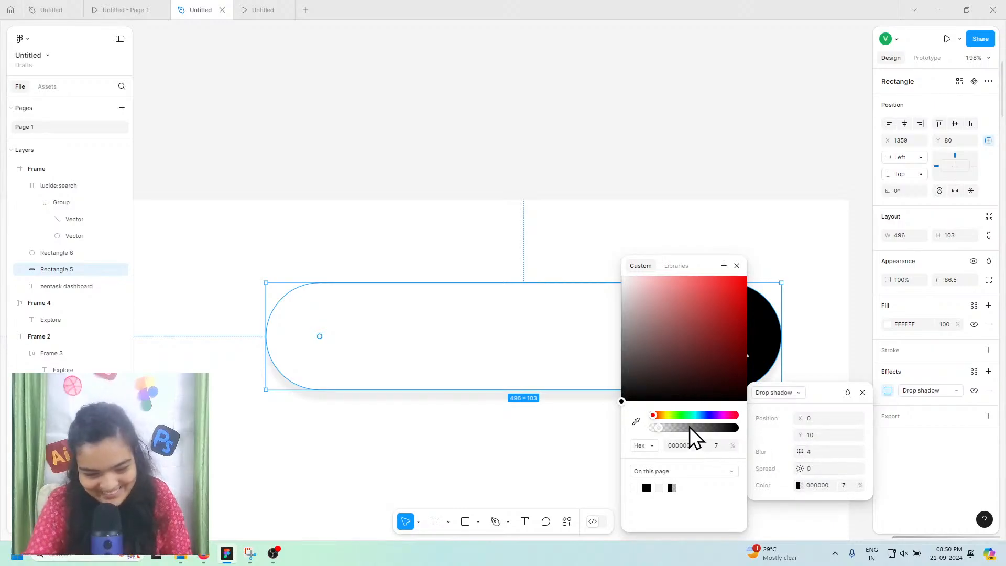
{"action": "left_click_drag", "start_coordinate": [662, 426], "coordinate": [656, 426]}
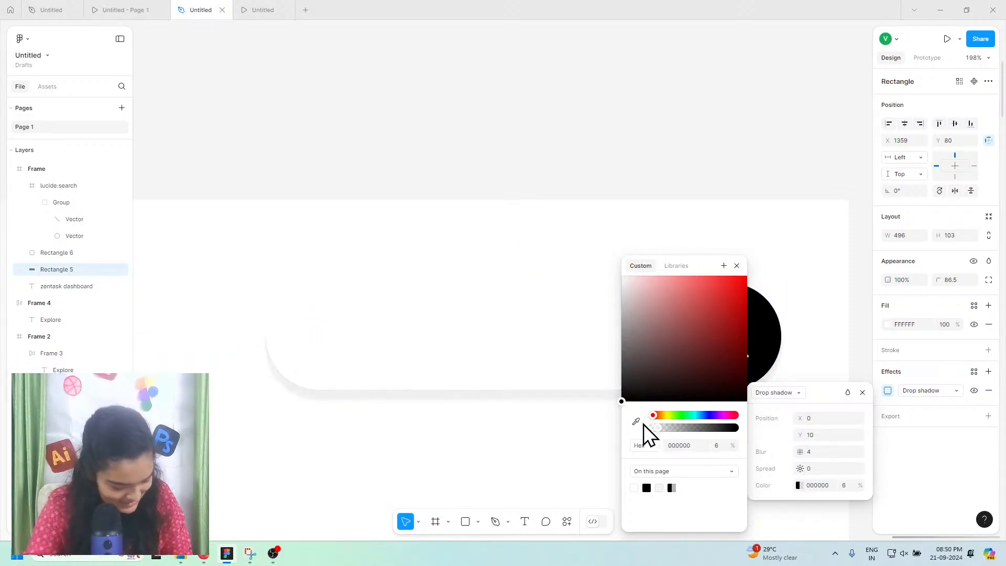
{"action": "scroll", "coordinate": [532, 387], "scroll_direction": "left", "scroll_amount": 1}
{"action": "scroll", "coordinate": [534, 388], "scroll_direction": "down", "scroll_amount": 1}
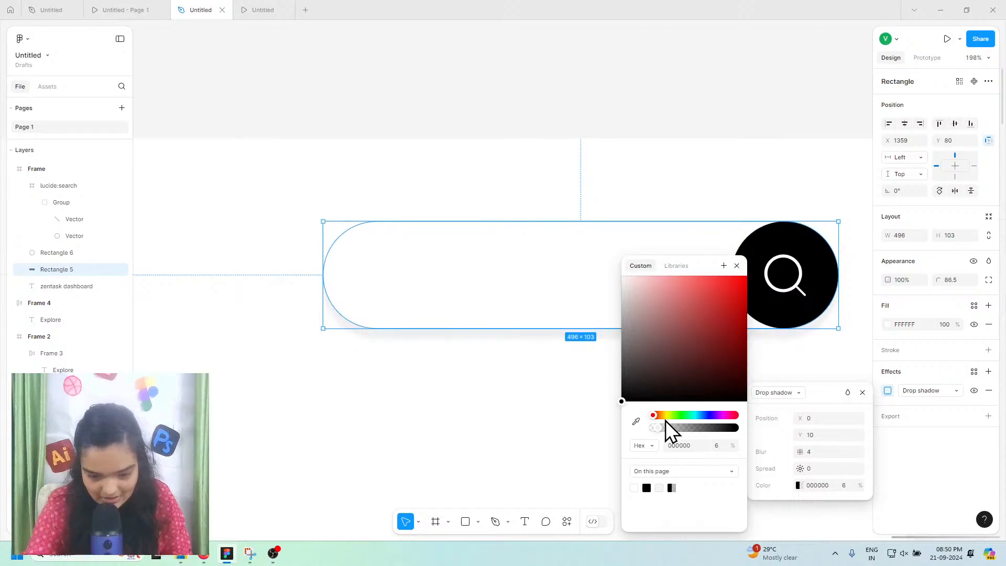
{"action": "mouse_move", "coordinate": [668, 429]}
{"action": "left_mouse_down"}
{"action": "mouse_move", "coordinate": [659, 428]}
{"action": "mouse_move", "coordinate": [683, 429]}
{"action": "mouse_move", "coordinate": [658, 428]}
{"action": "left_mouse_up"}
Step: Set the pill's drop shadow Y offset to 6 and raise its colour opacity to 15%
{"action": "left_click", "coordinate": [810, 434]}
{"action": "type", "text": "6"}
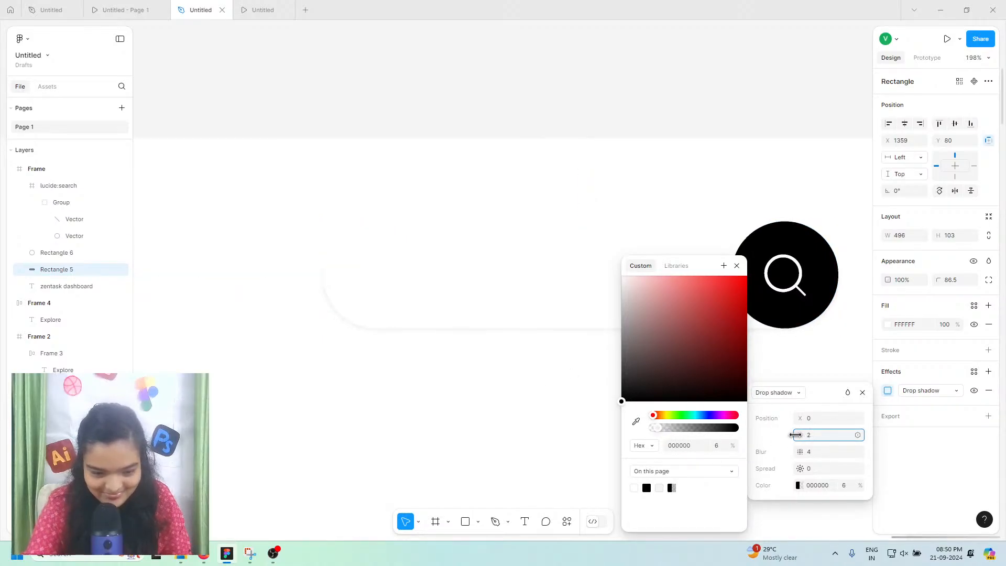
{"action": "key", "text": "Return"}
{"action": "scroll", "coordinate": [530, 382], "scroll_direction": "left", "scroll_amount": 2}
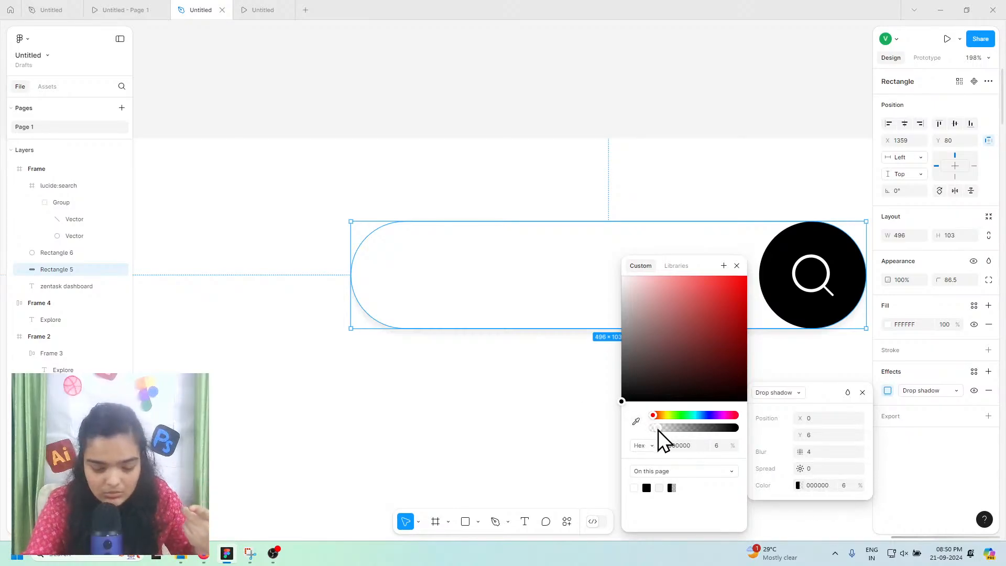
{"action": "left_click_drag", "start_coordinate": [658, 429], "coordinate": [664, 432]}
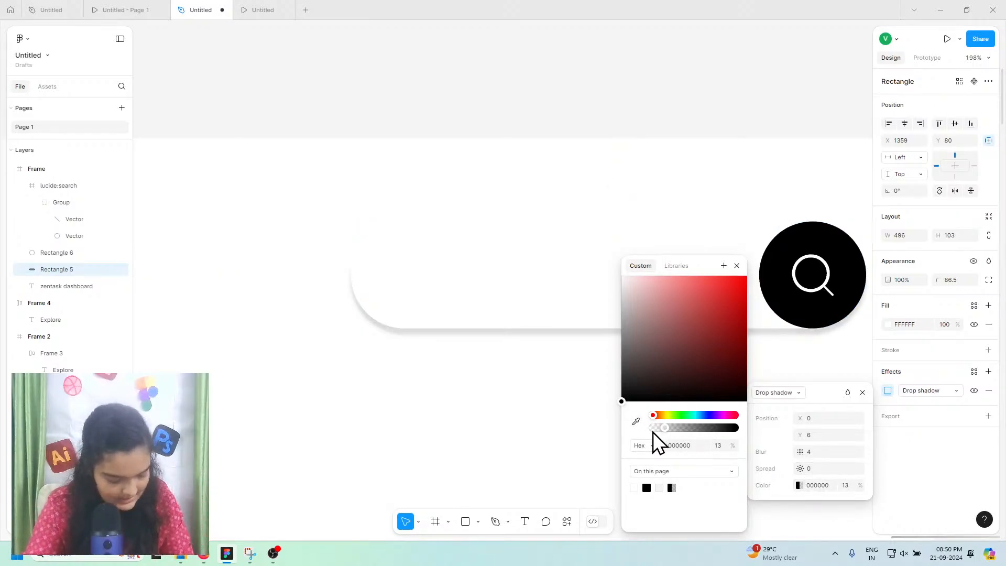
{"action": "scroll", "coordinate": [521, 398], "scroll_direction": "down", "scroll_amount": 5}
Step: Compare the search bar's shadow in the reference dashboard prototype with the one in the new dashboard's preview
{"action": "left_click", "coordinate": [527, 260]}
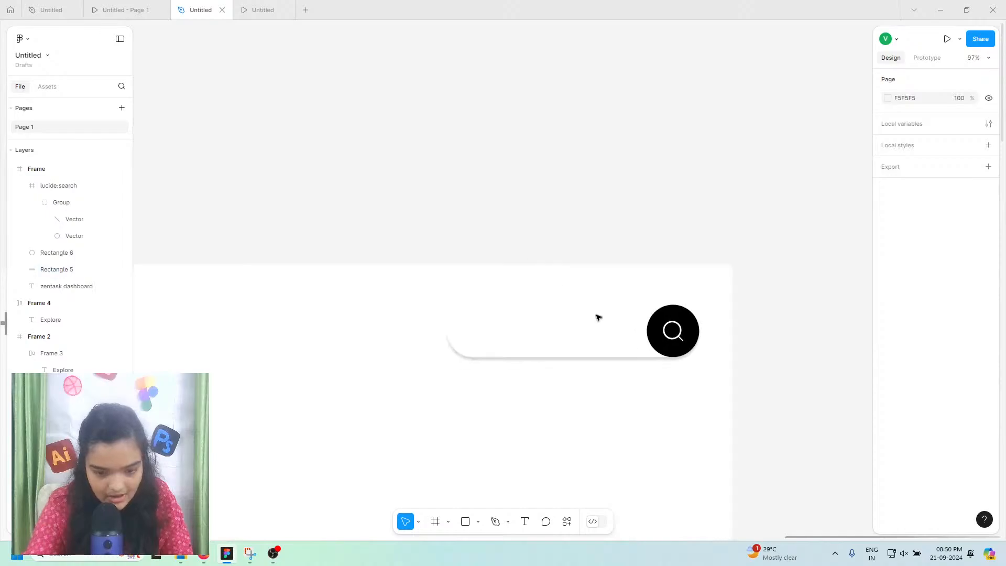
{"action": "scroll", "coordinate": [598, 317], "scroll_direction": "left", "scroll_amount": 1}
{"action": "left_click", "coordinate": [630, 336]}
{"action": "left_click", "coordinate": [699, 343]}
{"action": "left_click", "coordinate": [827, 369]}
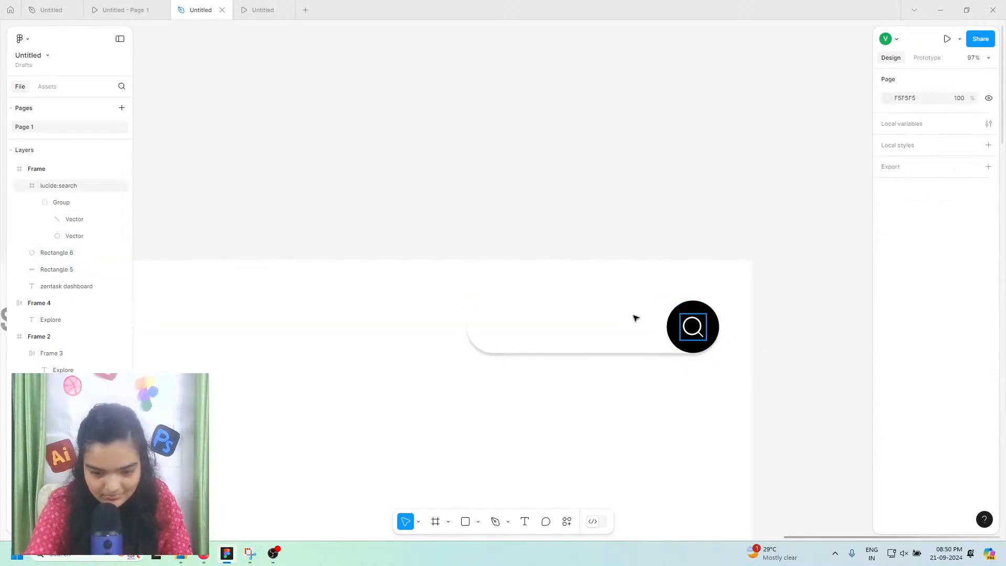
{"action": "left_click", "coordinate": [635, 318]}
{"action": "left_click", "coordinate": [67, 9]}
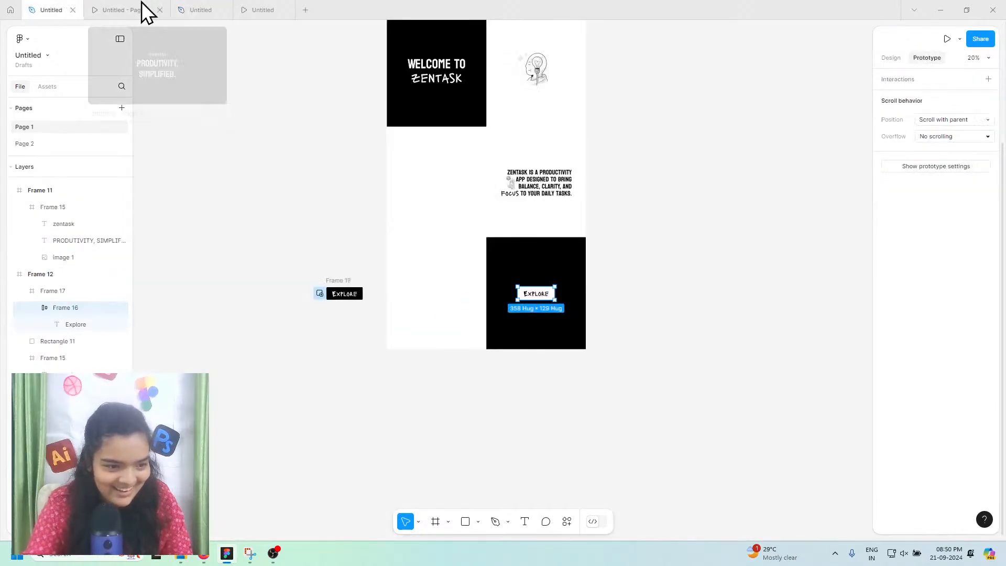
{"action": "left_click", "coordinate": [142, 2]}
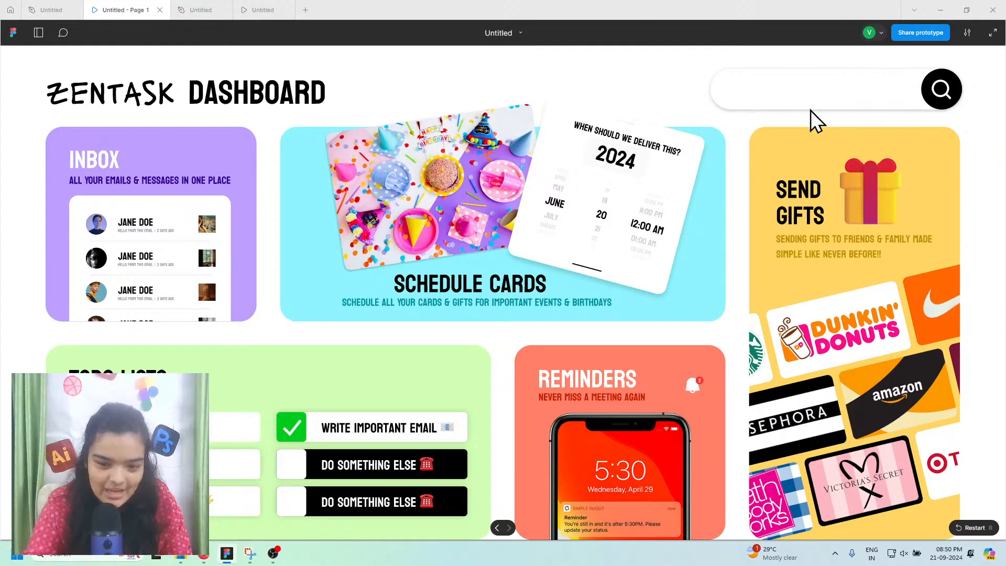
{"action": "left_click", "coordinate": [265, 9]}
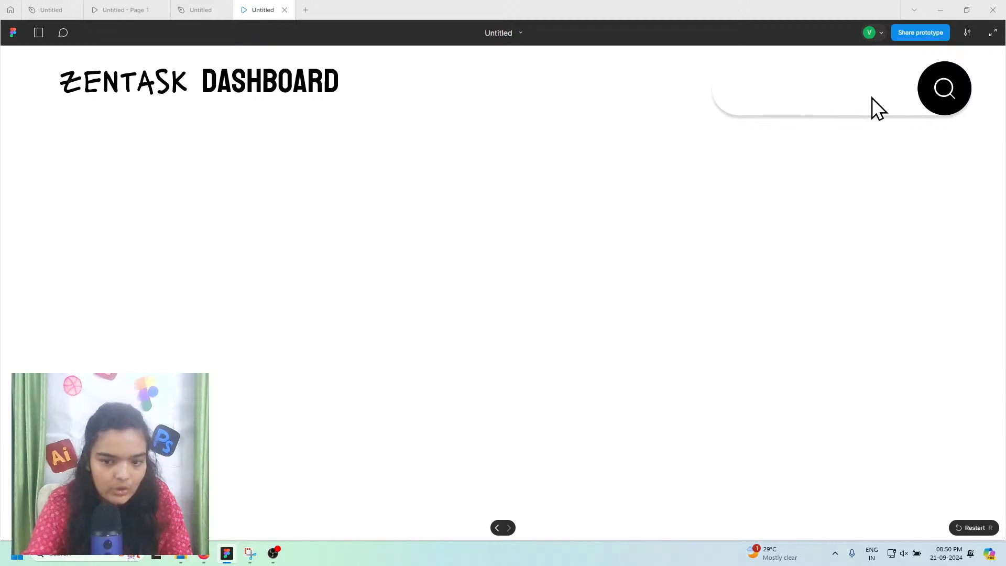
{"action": "left_click", "coordinate": [157, 3]}
{"action": "left_click", "coordinate": [262, 10]}
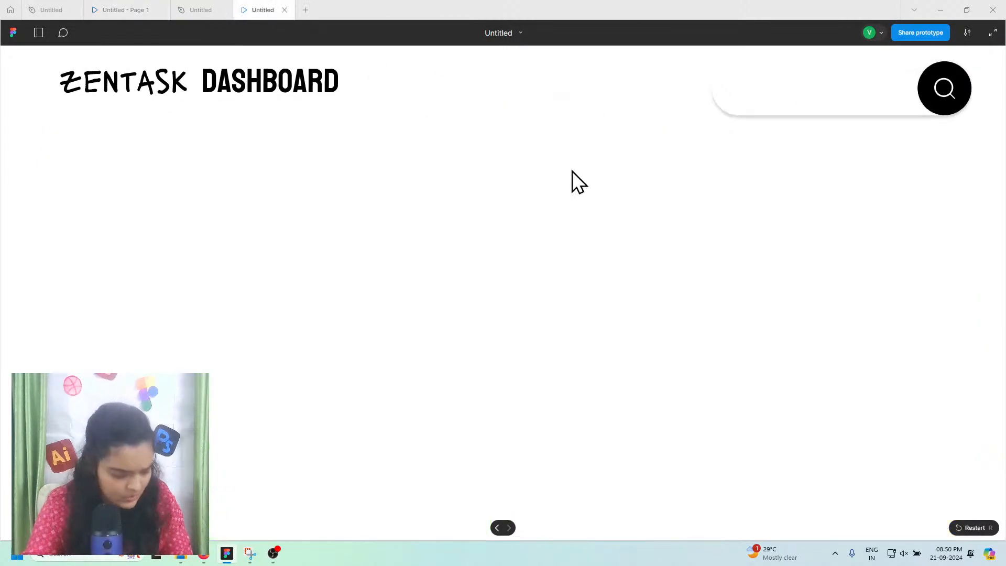
Step: Back in the design file, set the pill's drop shadow blur to 5.7 and its spread to 4
{"action": "left_click", "coordinate": [198, 9]}
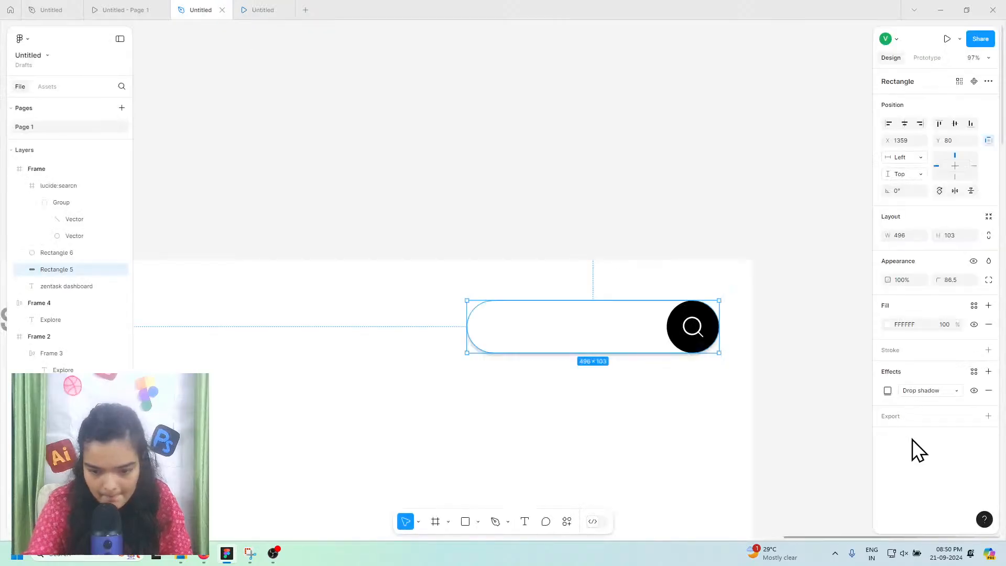
{"action": "left_click", "coordinate": [888, 391]}
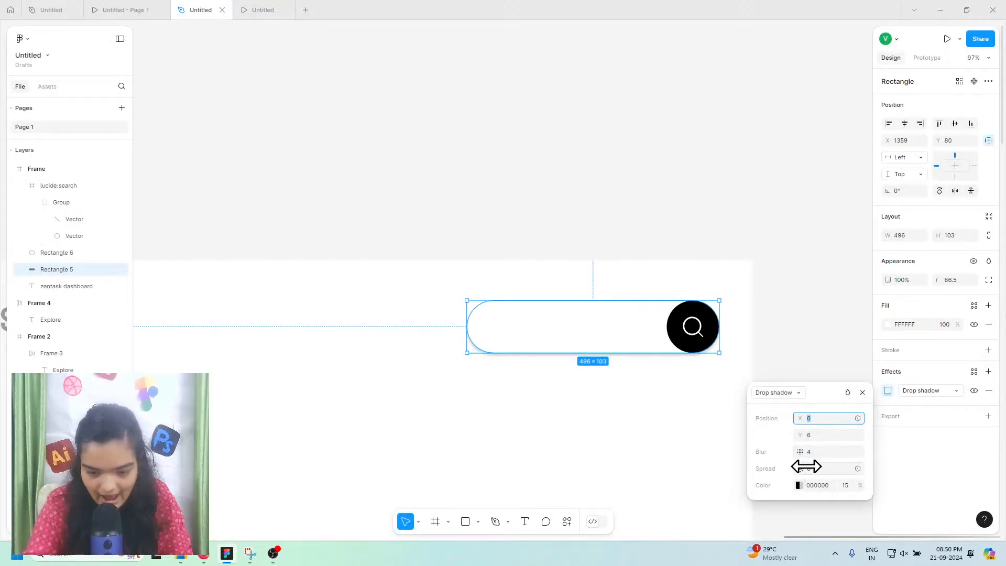
{"action": "left_click_drag", "start_coordinate": [806, 467], "coordinate": [812, 467]}
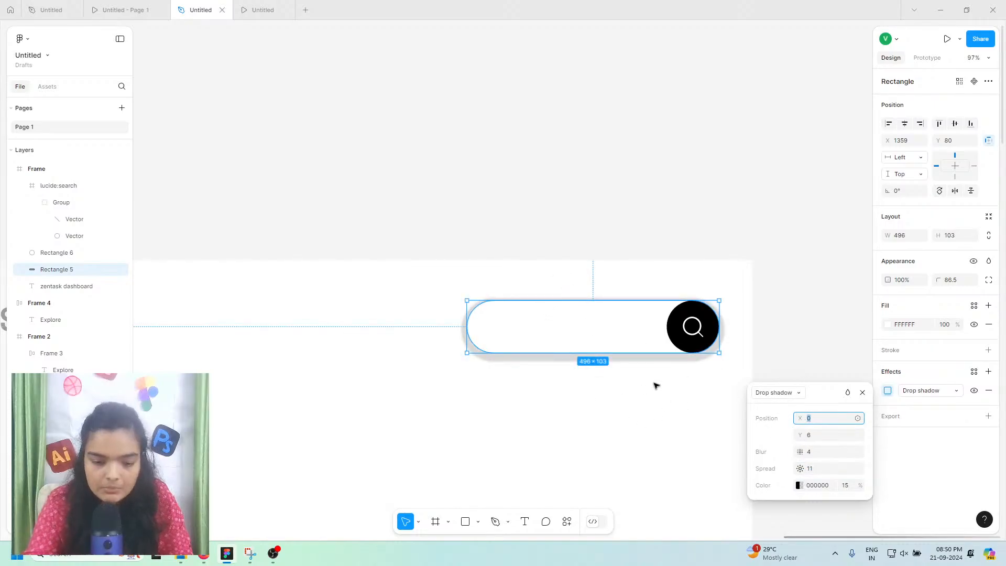
{"action": "scroll", "coordinate": [610, 370], "scroll_direction": "up", "scroll_amount": 5}
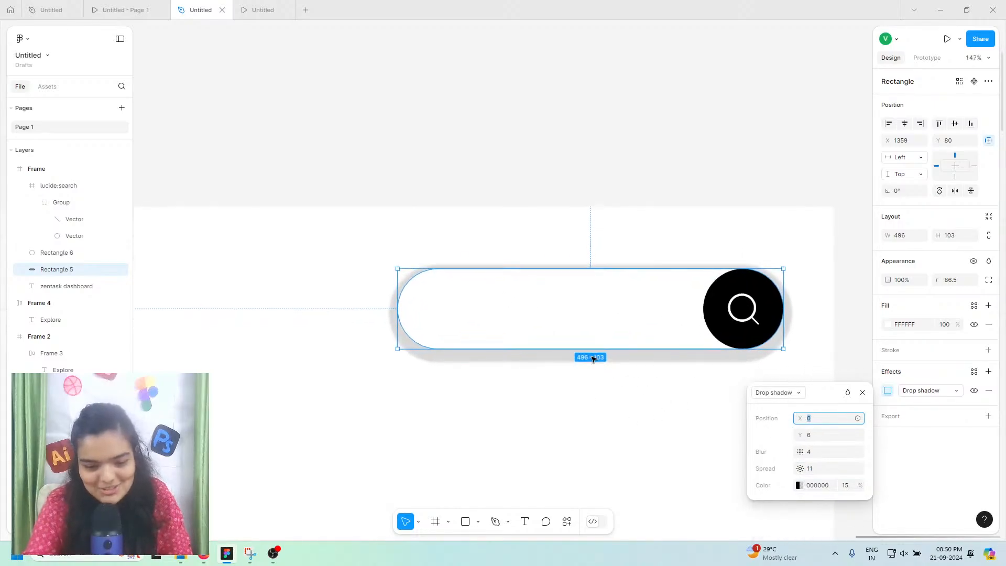
{"action": "mouse_move", "coordinate": [804, 449]}
{"action": "left_mouse_down"}
{"action": "mouse_move", "coordinate": [817, 451]}
{"action": "mouse_move", "coordinate": [787, 468]}
{"action": "mouse_move", "coordinate": [809, 467]}
{"action": "left_mouse_up"}
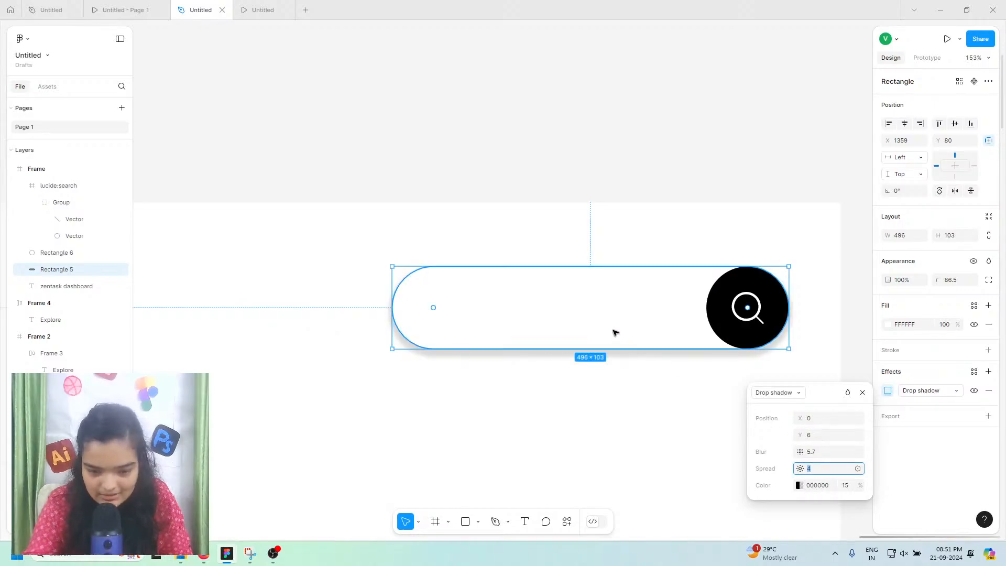
{"action": "scroll", "coordinate": [615, 333], "scroll_direction": "up", "scroll_amount": 3}
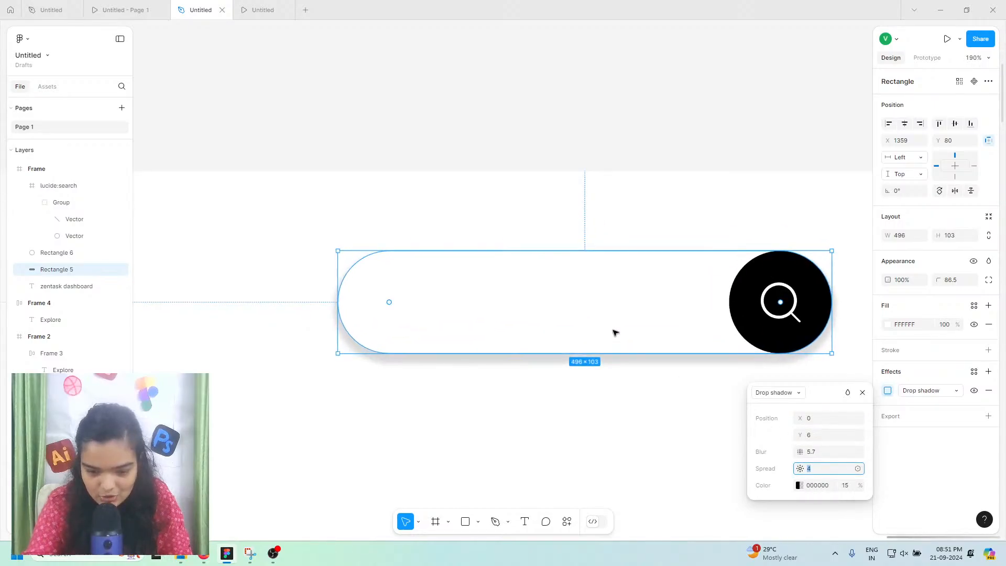
Step: Set the pill's drop shadow to 14% opacity, 4.5 blur and a spread of 5, then deselect it
{"action": "left_click", "coordinate": [799, 485]}
{"action": "left_click", "coordinate": [661, 431]}
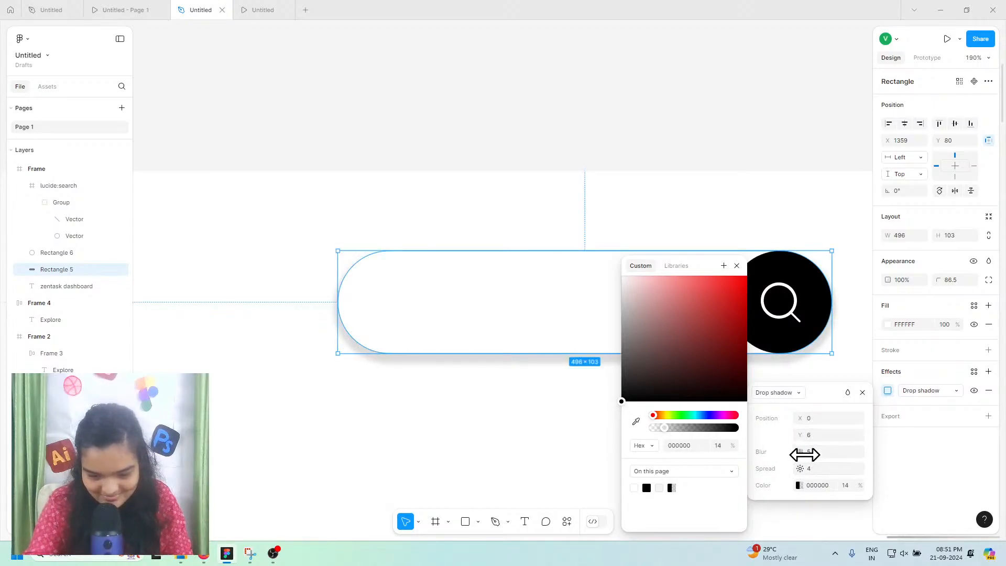
{"action": "left_click_drag", "start_coordinate": [805, 466], "coordinate": [799, 449]}
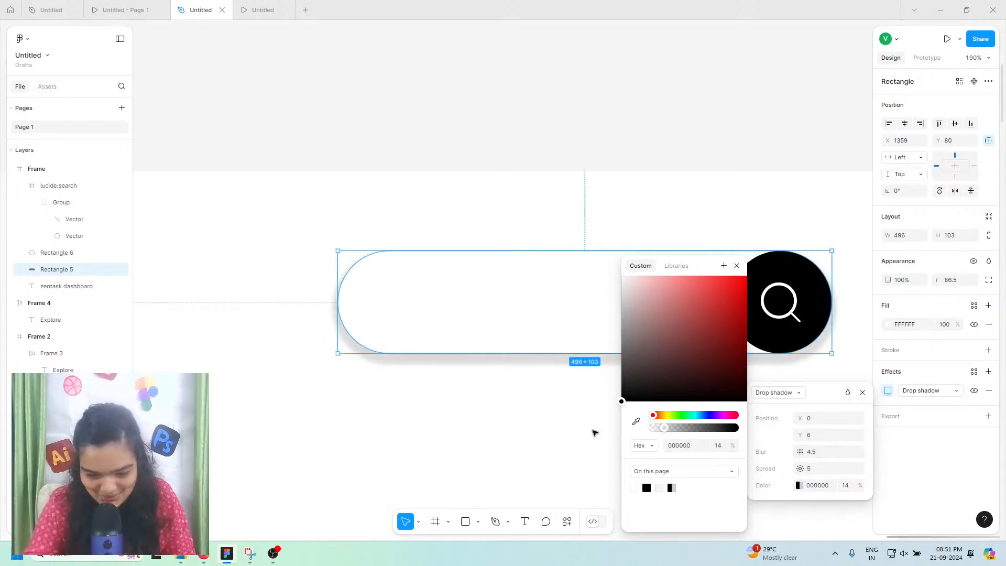
{"action": "left_click", "coordinate": [534, 169]}
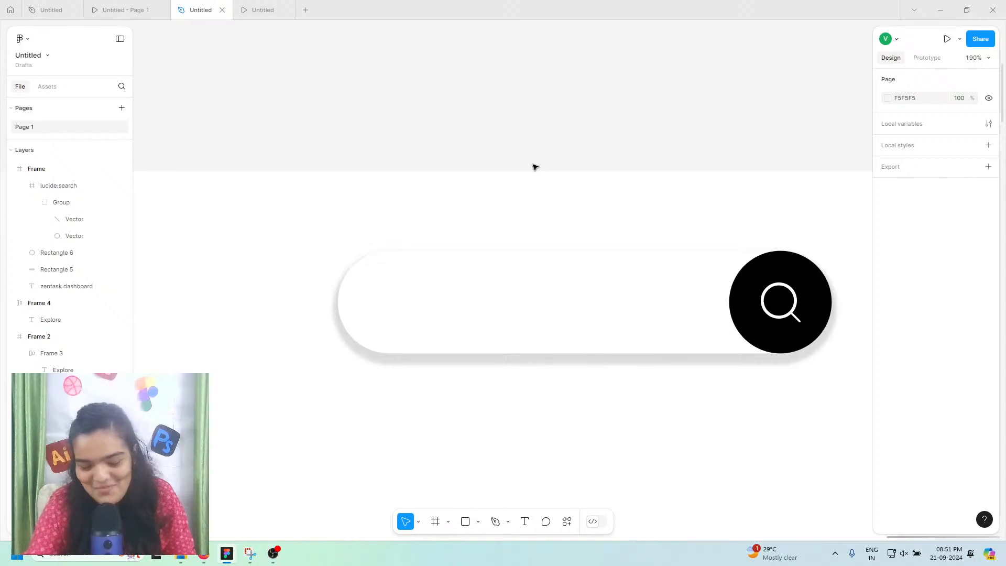
{"action": "scroll", "coordinate": [534, 167], "scroll_direction": "down", "scroll_amount": 3}
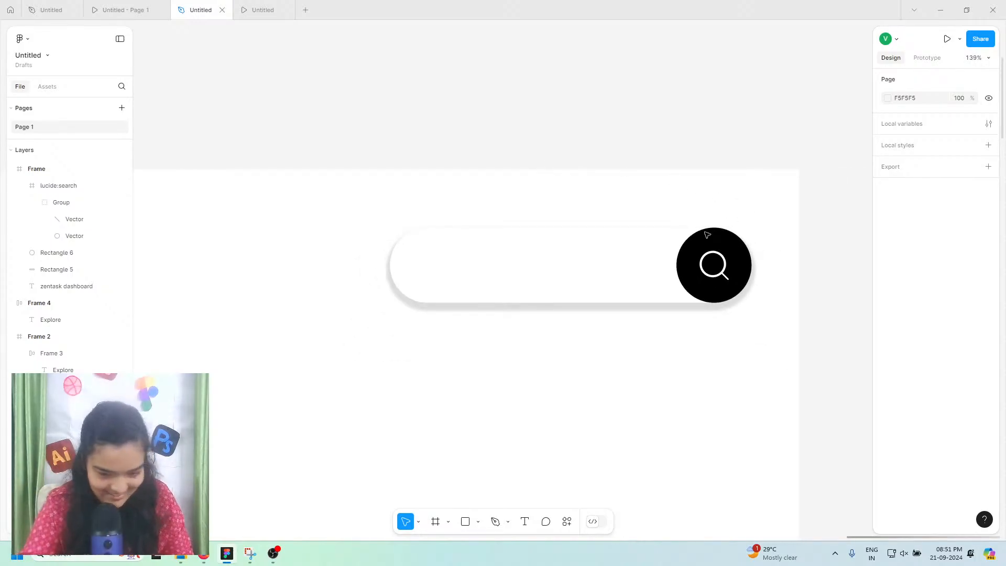
{"action": "scroll", "coordinate": [629, 278], "scroll_direction": "down", "scroll_amount": 4}
Step: Reduce the blur of the search bar pill's drop shadow to 4.3
{"action": "left_click", "coordinate": [620, 277]}
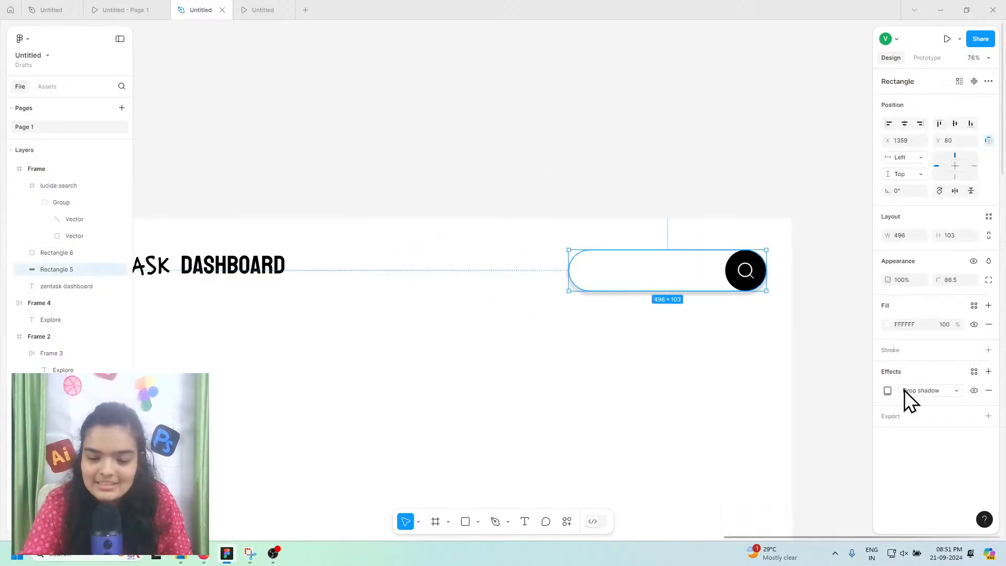
{"action": "left_click", "coordinate": [887, 391]}
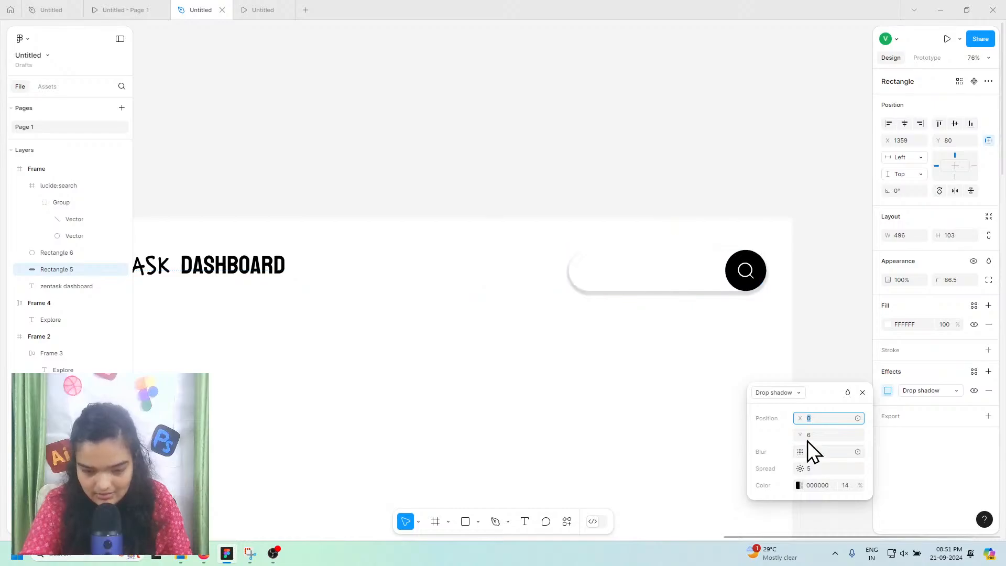
{"action": "left_click_drag", "start_coordinate": [801, 434], "coordinate": [806, 435]}
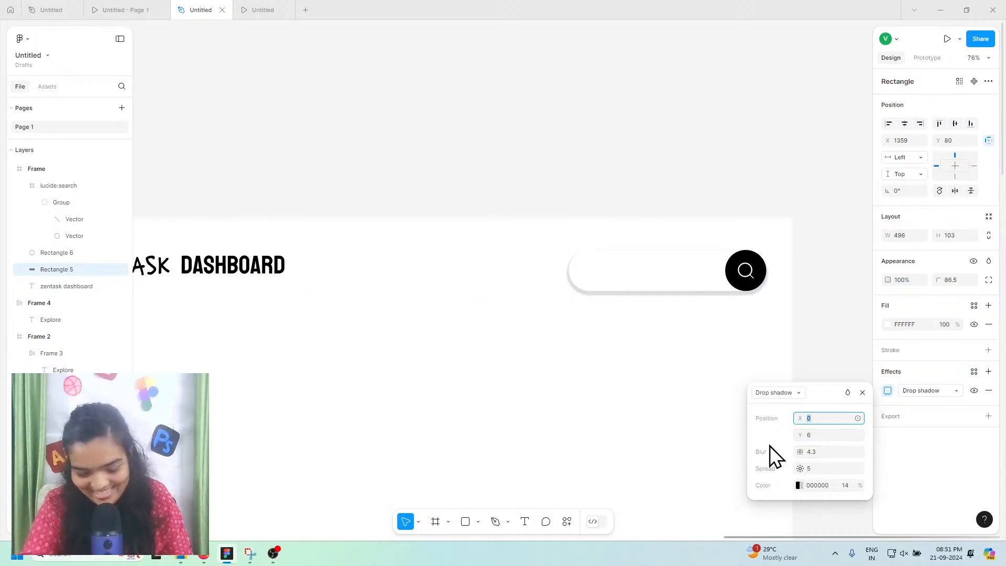
Step: Deselect the search bar pill and inspect its adjusted shadow on the dashboard frame
{"action": "left_click", "coordinate": [678, 388]}
{"action": "scroll", "coordinate": [552, 280], "scroll_direction": "left", "scroll_amount": 3}
{"action": "scroll", "coordinate": [535, 253], "scroll_direction": "right", "scroll_amount": 2}
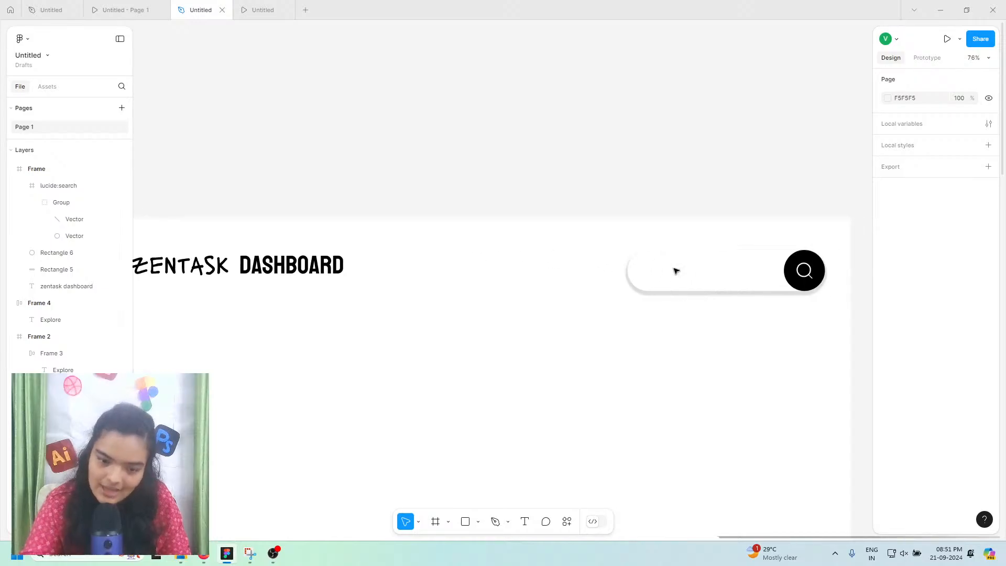
{"action": "scroll", "coordinate": [676, 270], "scroll_direction": "left", "scroll_amount": 1}
{"action": "scroll", "coordinate": [673, 270], "scroll_direction": "down", "scroll_amount": 2}
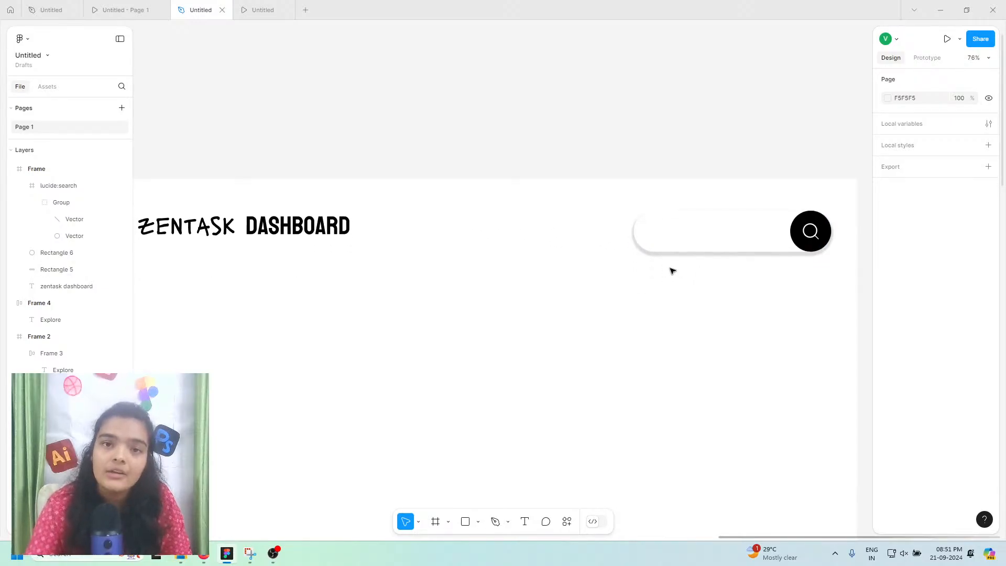
{"action": "scroll", "coordinate": [672, 270], "scroll_direction": "left", "scroll_amount": 1}
{"action": "scroll", "coordinate": [673, 270], "scroll_direction": "down", "scroll_amount": 1}
{"action": "scroll", "coordinate": [670, 270], "scroll_direction": "down", "scroll_amount": 2}
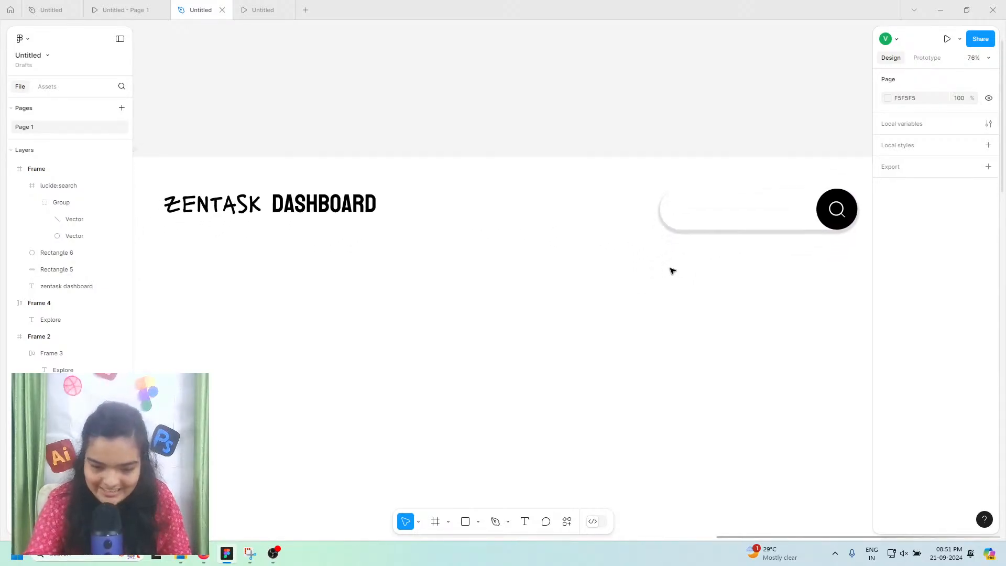
{"action": "scroll", "coordinate": [702, 218], "scroll_direction": "left", "scroll_amount": 2}
Step: Study the sizes and arrangement of the dashboard cards in the reference prototype
{"action": "left_click", "coordinate": [138, 11]}
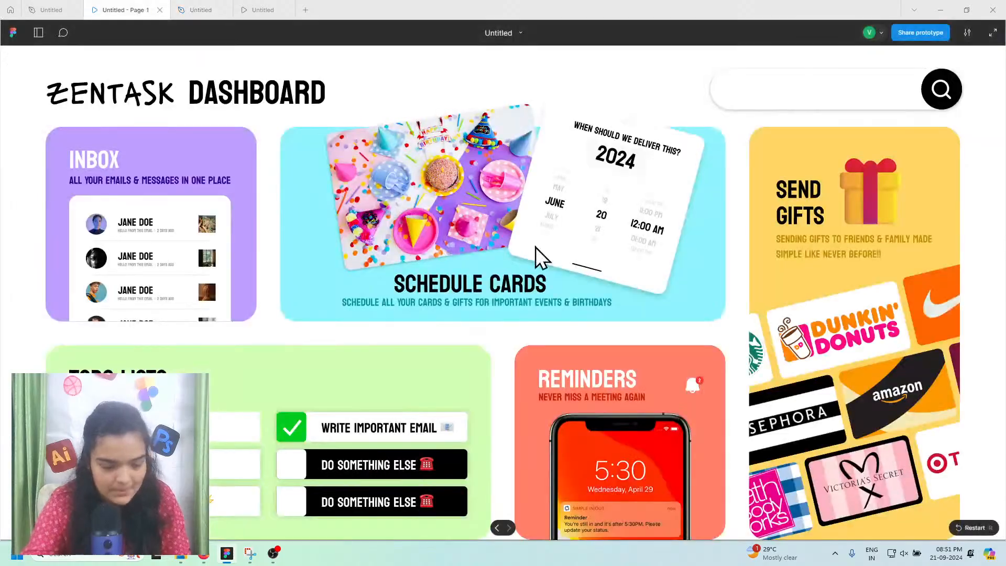
{"action": "scroll", "coordinate": [247, 225], "scroll_direction": "down", "scroll_amount": 1}
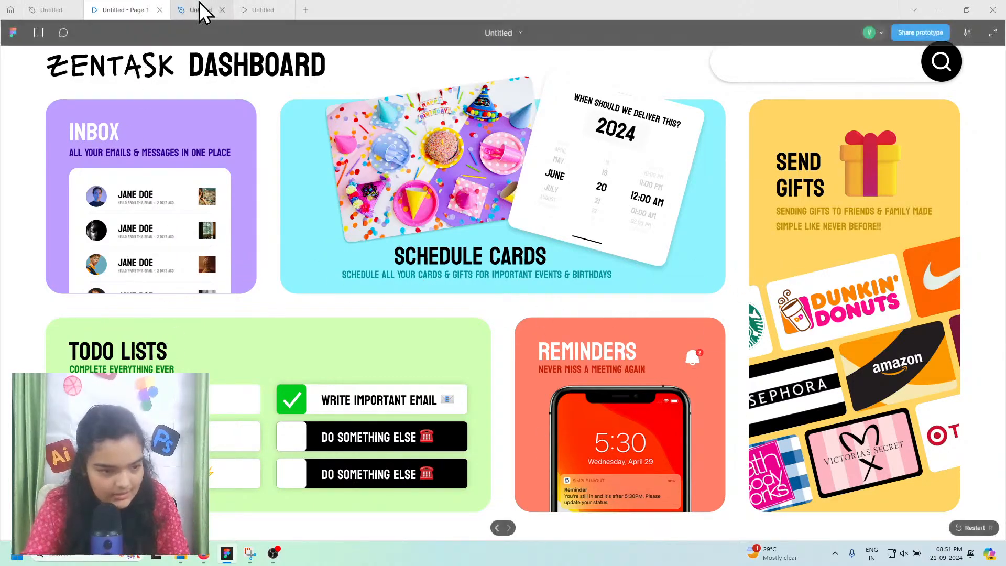
{"action": "left_click", "coordinate": [244, 10]}
{"action": "left_click", "coordinate": [151, 2]}
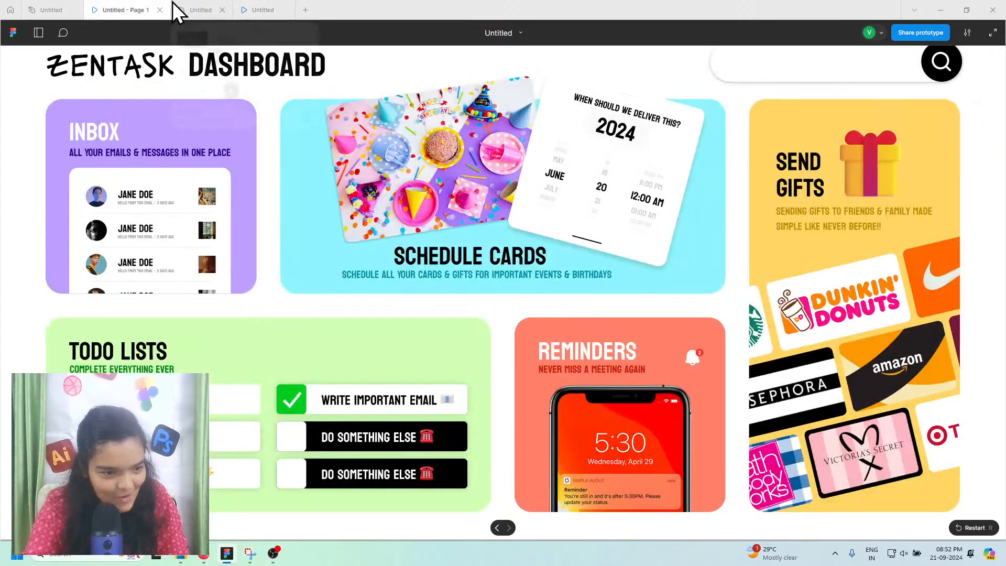
{"action": "left_click", "coordinate": [174, 9]}
{"action": "left_click", "coordinate": [162, 3]}
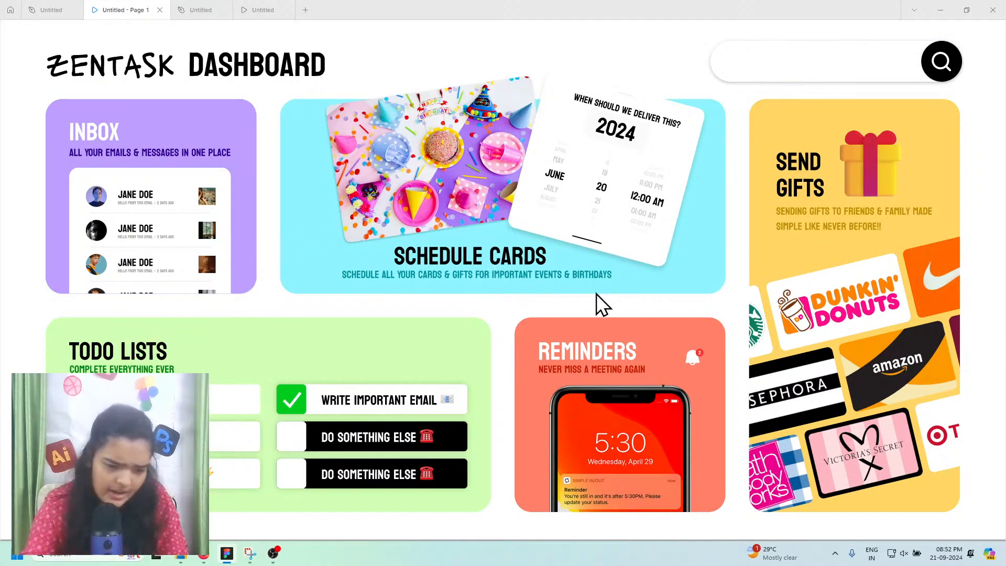
Step: Back in the design file, draw a rectangle below the dashboard heading and shorten it to about 498 × 444
{"action": "left_click", "coordinate": [212, 9]}
{"action": "scroll", "coordinate": [337, 395], "scroll_direction": "down", "scroll_amount": 2}
{"action": "left_click", "coordinate": [465, 521]}
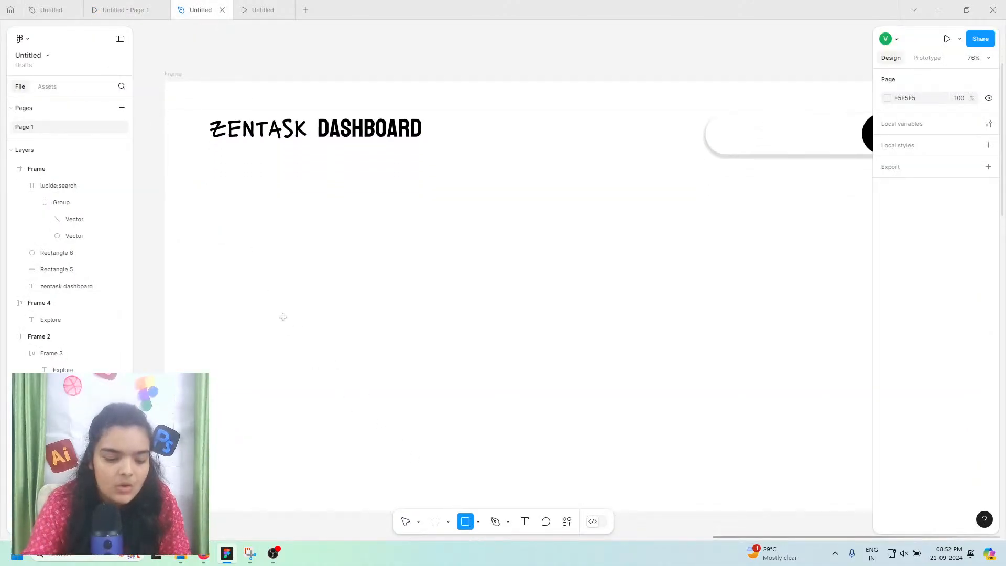
{"action": "left_click_drag", "start_coordinate": [217, 180], "coordinate": [415, 376]}
{"action": "left_click_drag", "start_coordinate": [370, 318], "coordinate": [379, 316]}
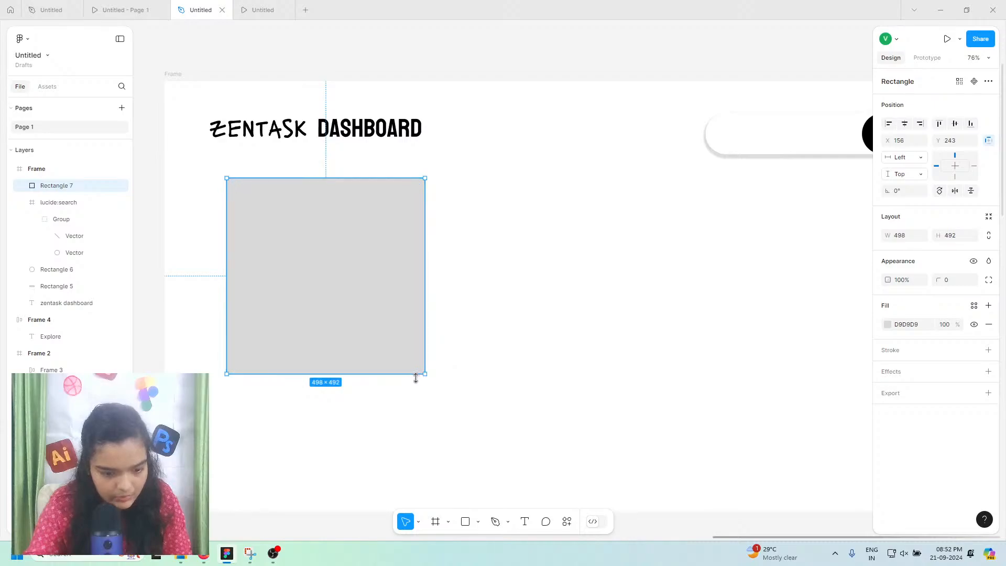
{"action": "left_click_drag", "start_coordinate": [416, 373], "coordinate": [409, 355]}
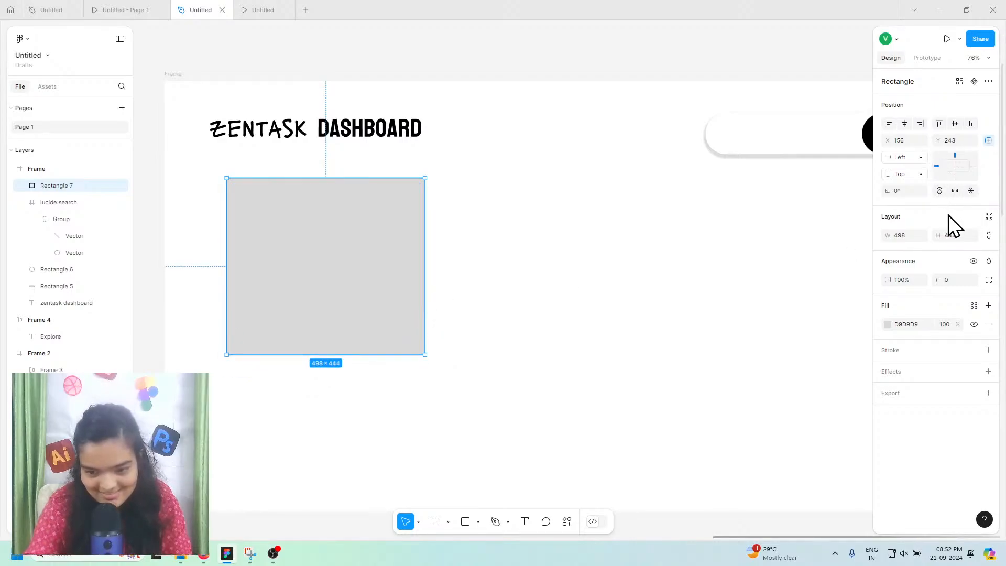
Step: Set the rectangle's width to 444, round its corners to about 44, and move it to about X 111, Y 213
{"action": "left_click", "coordinate": [900, 241]}
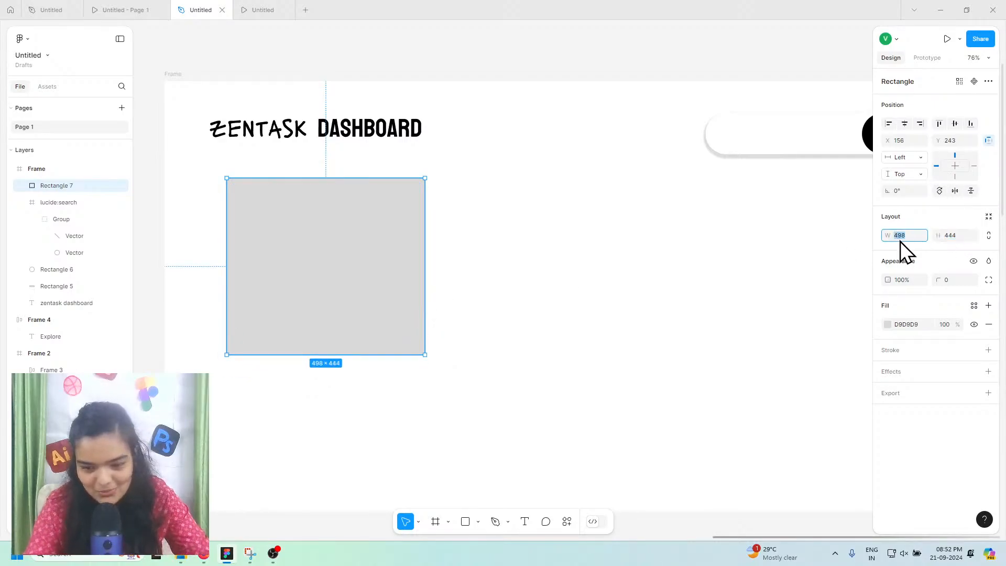
{"action": "type", "text": "444"}
{"action": "left_click", "coordinate": [483, 248]}
{"action": "left_click", "coordinate": [366, 297]}
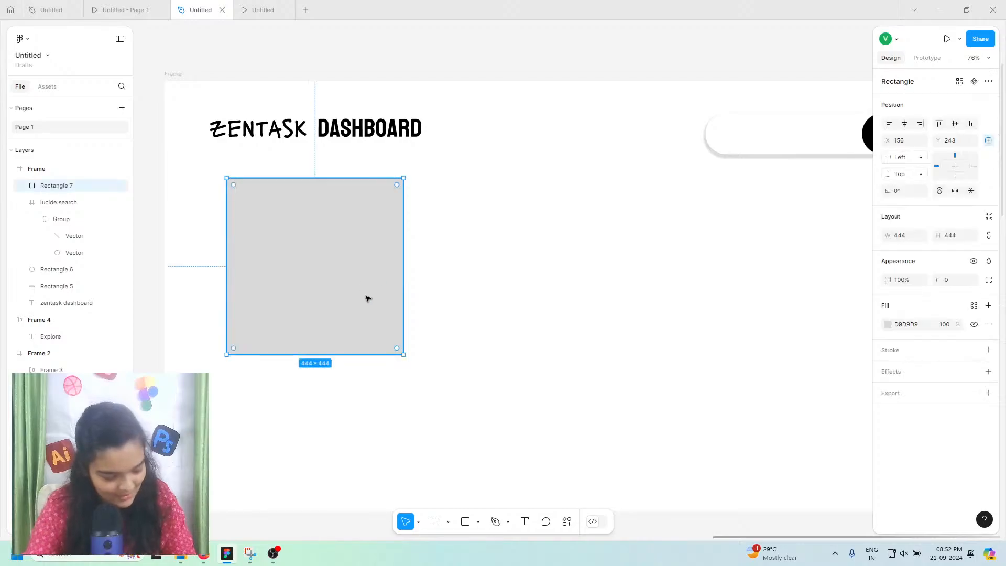
{"action": "mouse_move", "coordinate": [397, 349]}
{"action": "left_mouse_down"}
{"action": "mouse_move", "coordinate": [375, 331]}
{"action": "mouse_move", "coordinate": [385, 339]}
{"action": "left_mouse_up"}
{"action": "left_click_drag", "start_coordinate": [347, 285], "coordinate": [331, 271]}
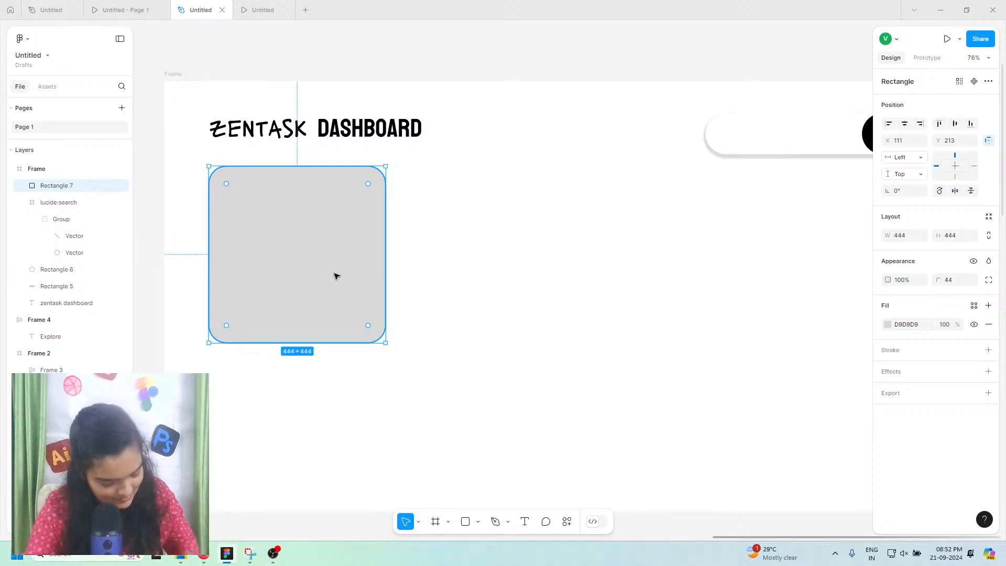
Step: Duplicate the rounded card and place the copy directly below it with a gap of about 23
{"action": "key", "text": "ctrl+d"}
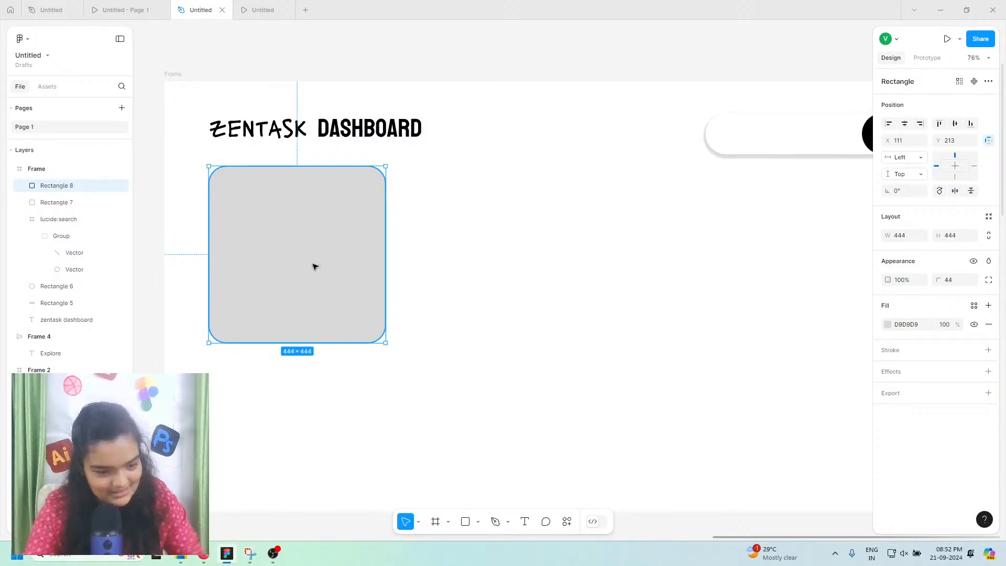
{"action": "left_click_drag", "start_coordinate": [314, 265], "coordinate": [322, 407]}
{"action": "left_click", "coordinate": [327, 346]}
Step: Shrink both cards together to about 384 × 383 and realign them with the heading at about X 111
{"action": "left_click", "coordinate": [327, 335]}
{"action": "left_click", "coordinate": [321, 370], "text": "shift"}
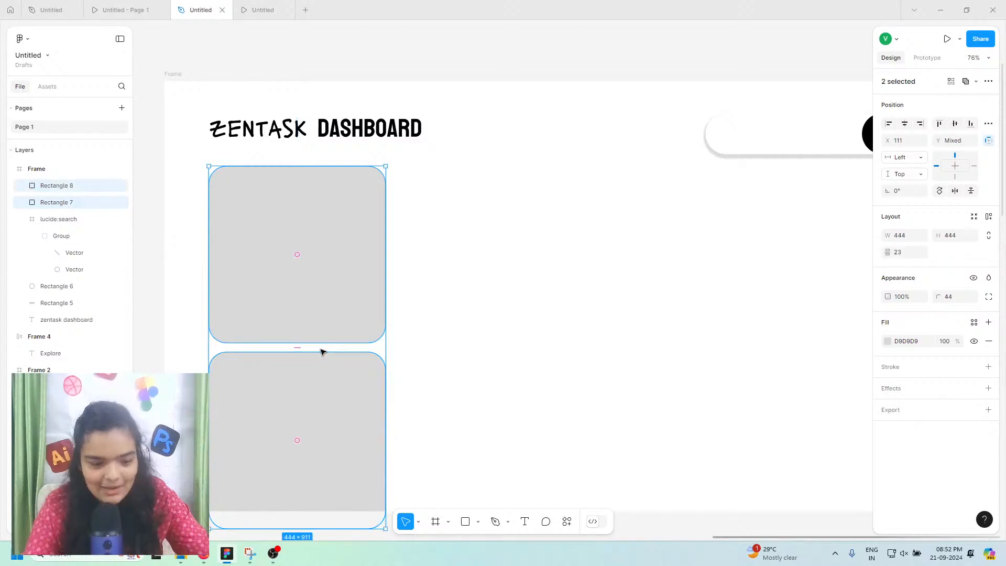
{"action": "left_click_drag", "start_coordinate": [304, 500], "coordinate": [302, 479]}
{"action": "left_click", "coordinate": [327, 297]}
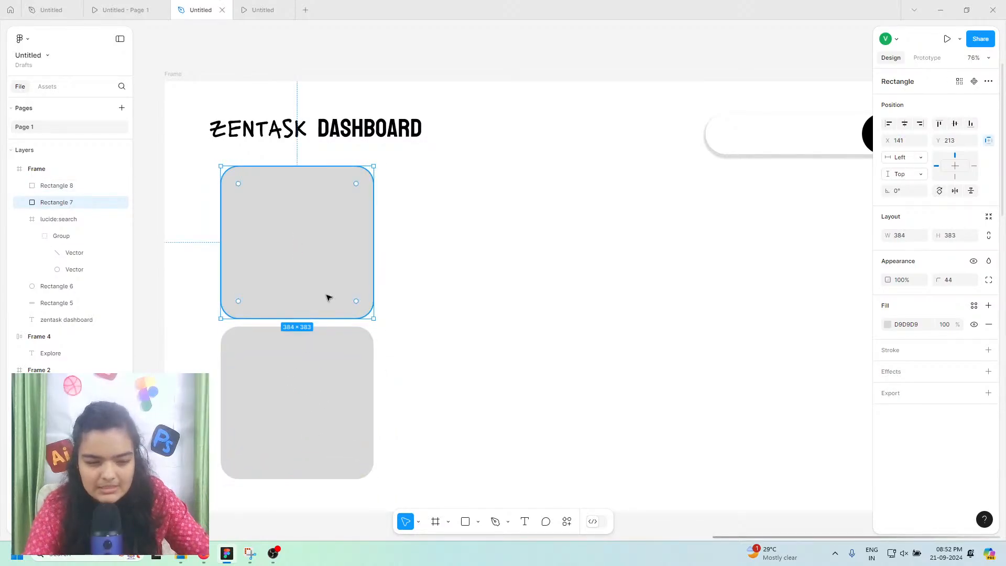
{"action": "left_click", "coordinate": [298, 373]}
{"action": "left_click", "coordinate": [296, 296], "text": "shift"}
{"action": "left_click_drag", "start_coordinate": [321, 305], "coordinate": [307, 303]}
Step: Duplicate the stacked pair of cards and place the copies to their right at about X 1082
{"action": "scroll", "coordinate": [308, 279], "scroll_direction": "up", "scroll_amount": 5}
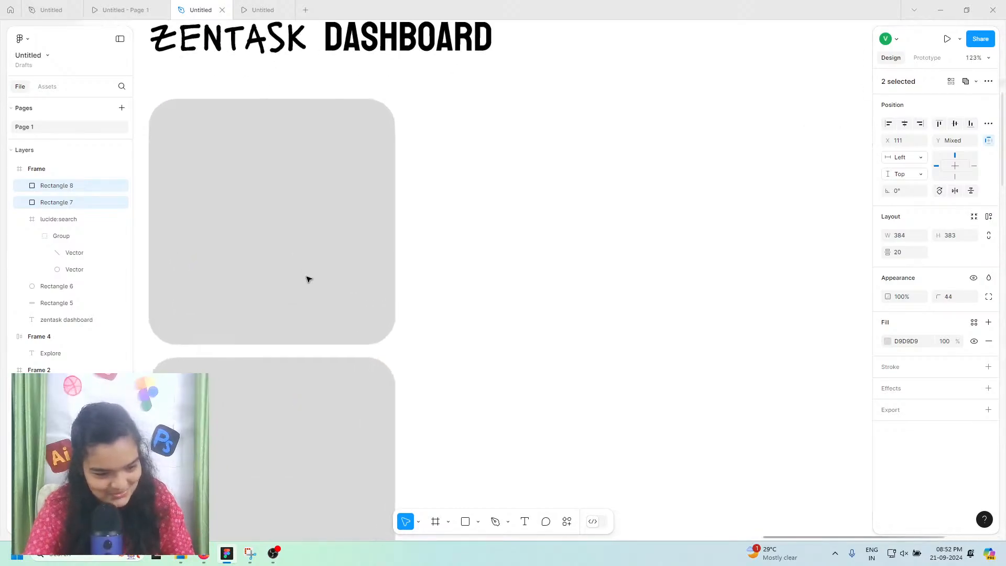
{"action": "scroll", "coordinate": [308, 279], "scroll_direction": "down", "scroll_amount": 3}
{"action": "left_click_drag", "start_coordinate": [308, 279], "coordinate": [307, 278]}
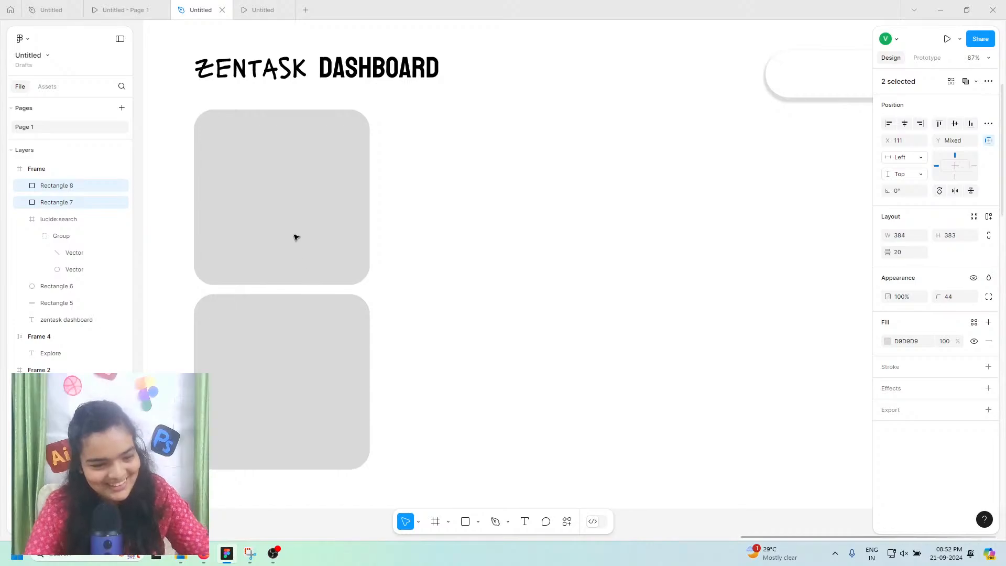
{"action": "left_click_drag", "start_coordinate": [296, 238], "coordinate": [728, 231]}
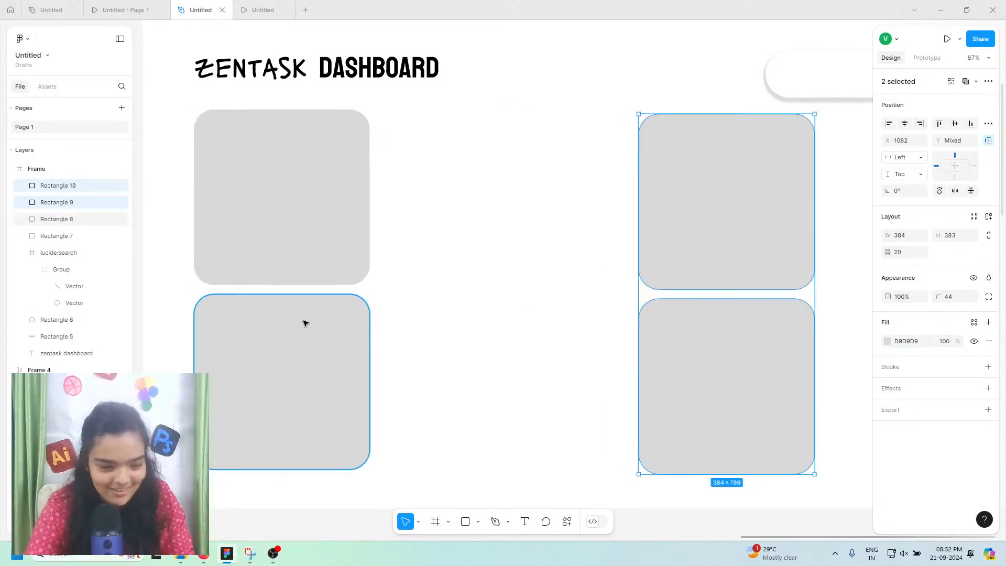
Step: Widen the lower-left card and move the lower copied card beside it to about X 659, Y 621
{"action": "left_click", "coordinate": [306, 323]}
{"action": "left_click_drag", "start_coordinate": [370, 334], "coordinate": [516, 334]}
{"action": "left_click_drag", "start_coordinate": [710, 330], "coordinate": [600, 354]}
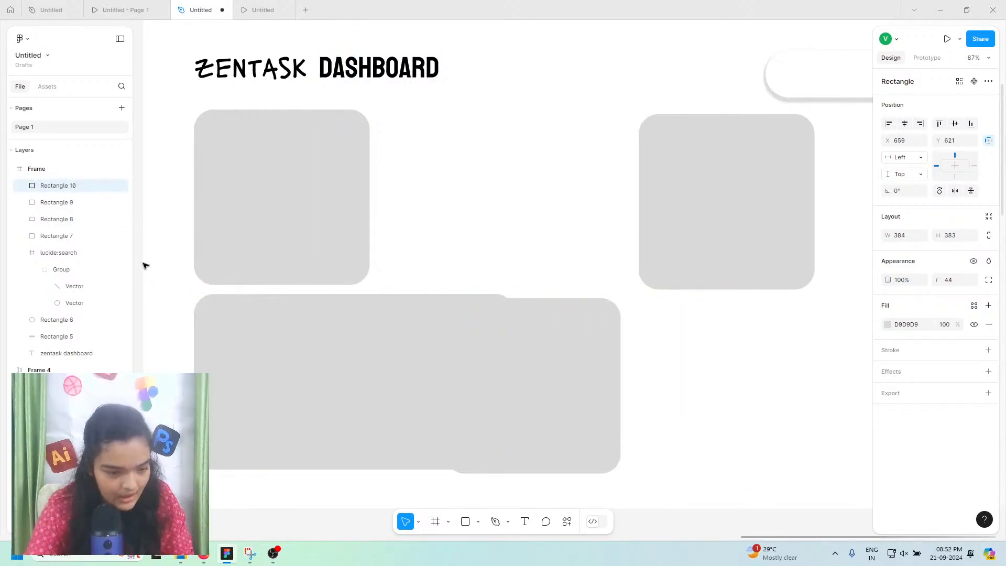
Step: Move the overlapping square card from the lower row up beside the top-left card, aligned with its top edge
{"action": "left_click", "coordinate": [256, 281]}
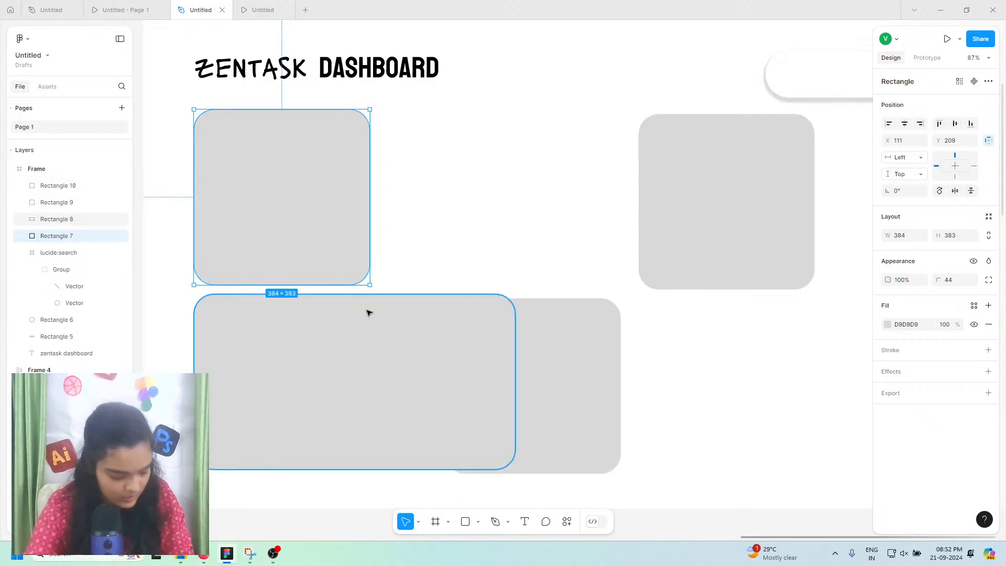
{"action": "scroll", "coordinate": [141, 265], "scroll_direction": "up", "scroll_amount": 2}
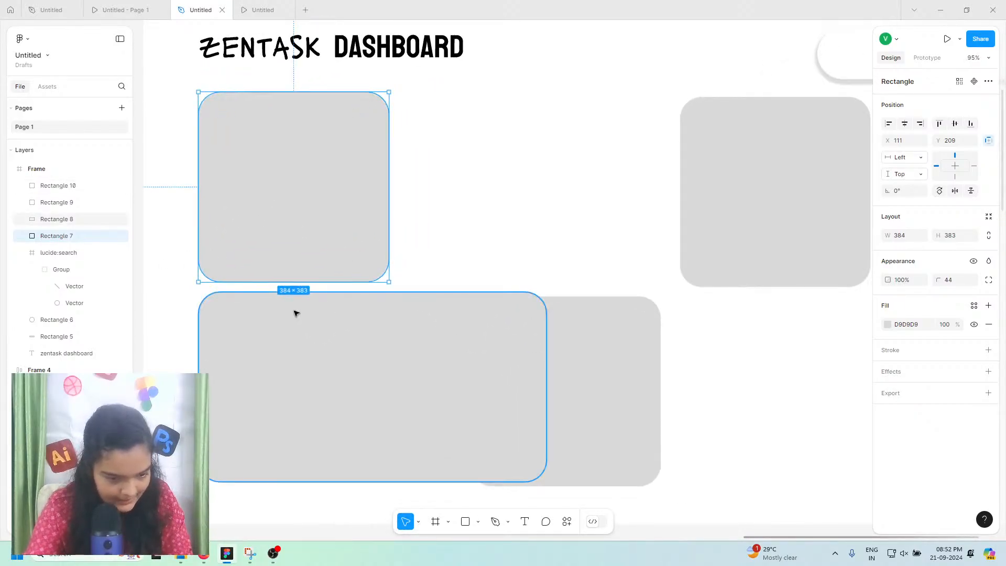
{"action": "scroll", "coordinate": [315, 351], "scroll_direction": "left", "scroll_amount": 2}
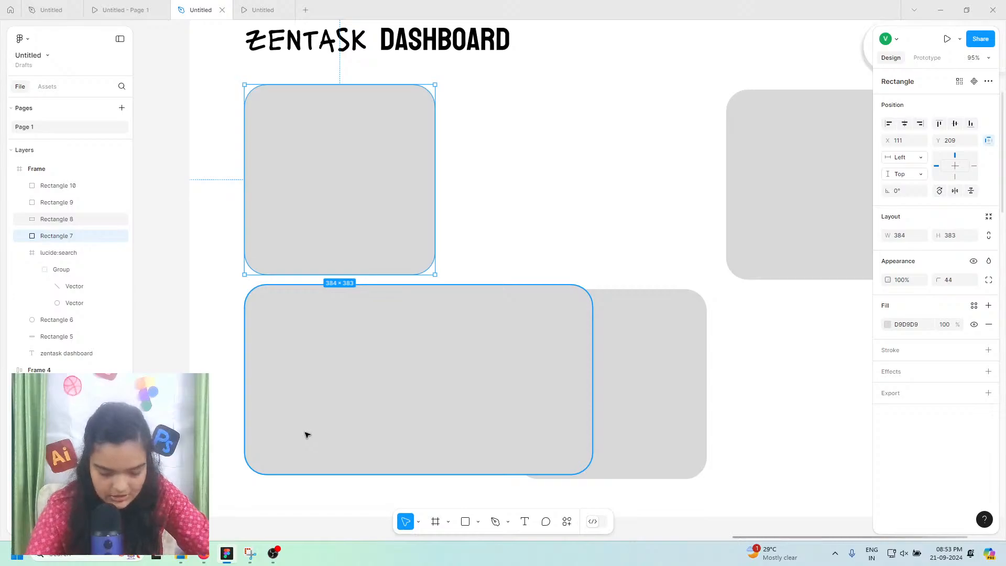
{"action": "key", "text": "alt"}
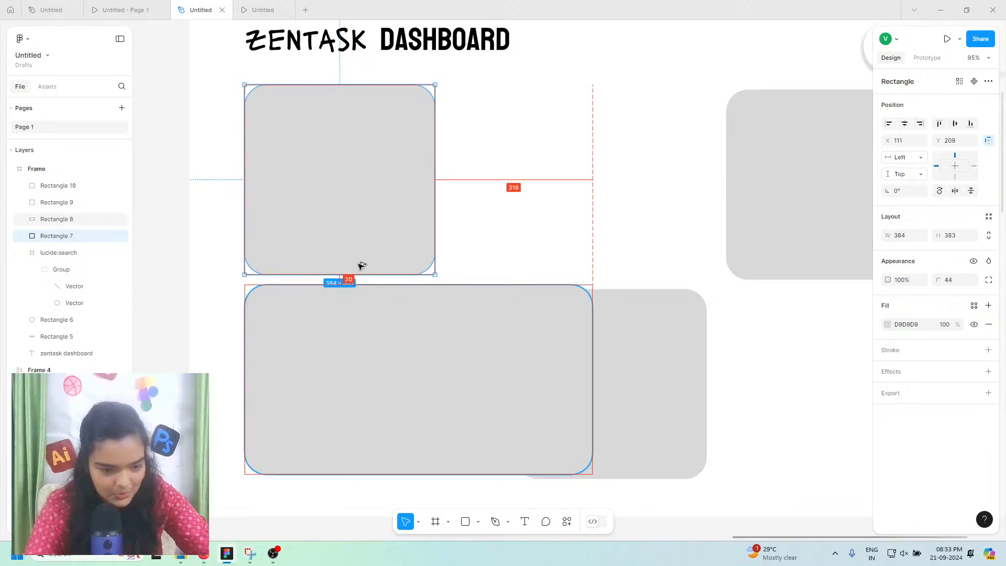
{"action": "left_click", "coordinate": [547, 340]}
{"action": "left_click_drag", "start_coordinate": [600, 361], "coordinate": [533, 156]}
{"action": "key", "text": "alt"}
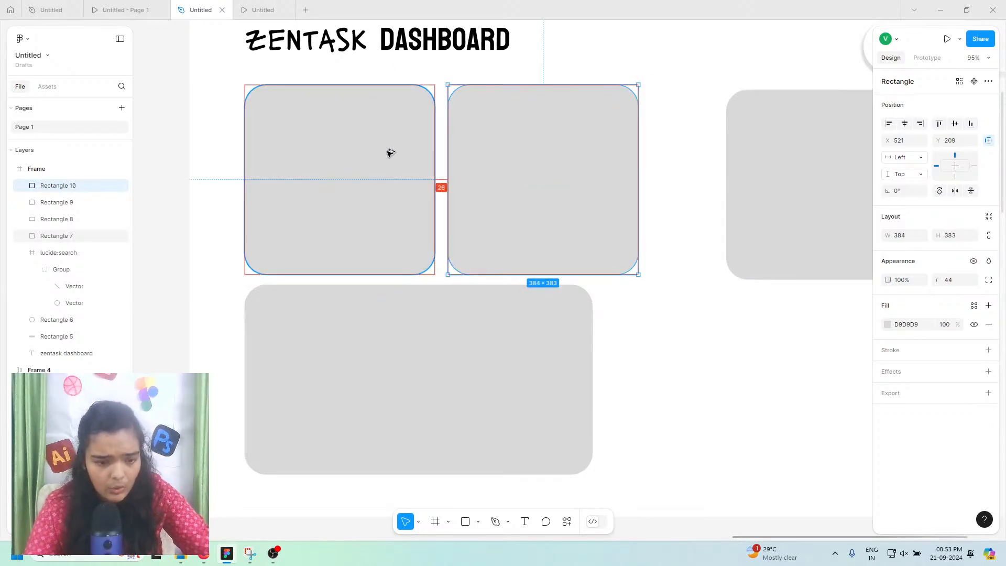
Step: Nudge the moved square card left to leave a 20 px gap from the top-left card
{"action": "key", "text": "Left"}
{"action": "key", "text": "Left"}
{"action": "key", "text": "Left"}
{"action": "key", "text": "Left"}
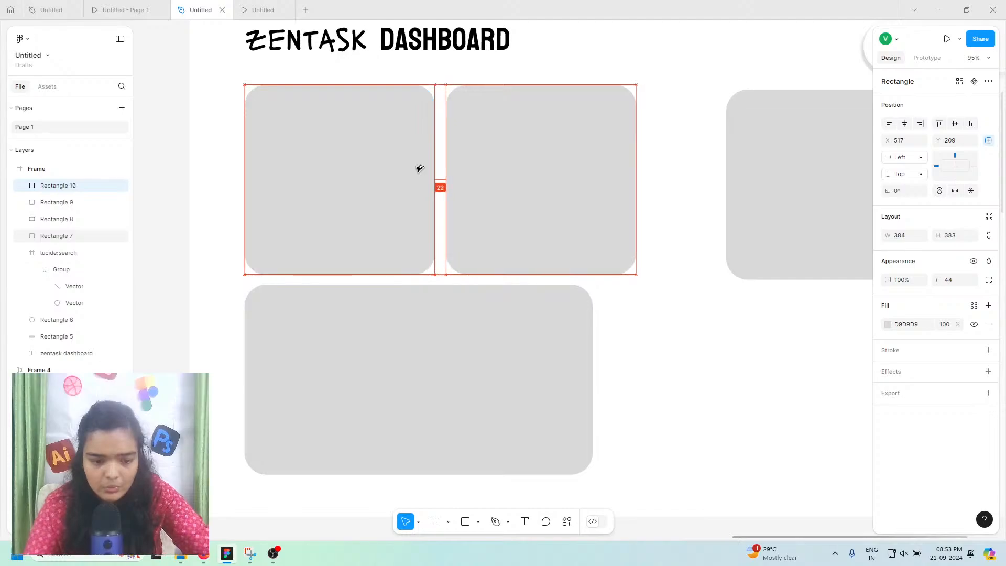
{"action": "key", "text": "Left"}
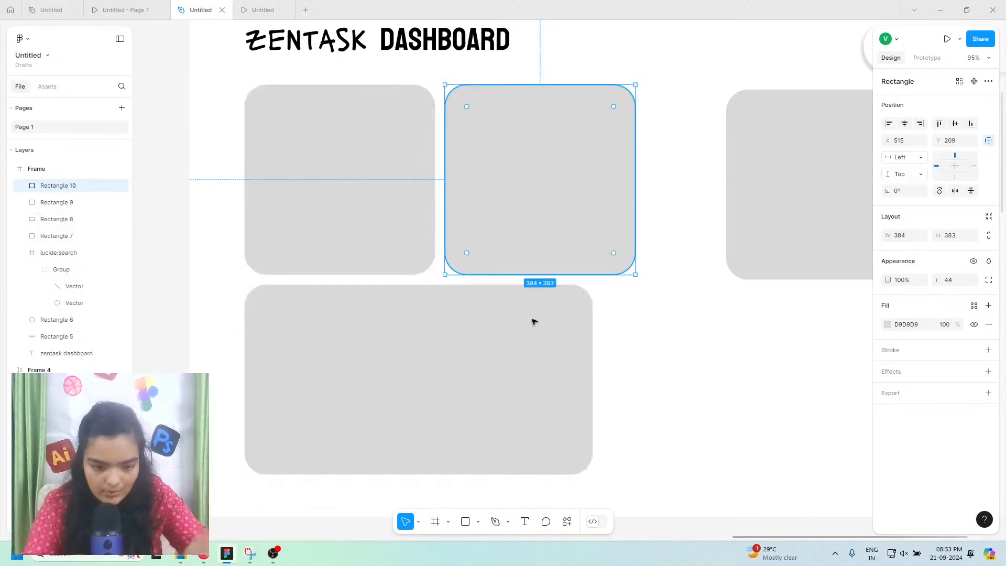
Step: Widen the lower card to 788 px, matching the upper row's right edge, and move the upper square card to its right in the lower row
{"action": "left_click", "coordinate": [586, 320]}
{"action": "left_click_drag", "start_coordinate": [592, 323], "coordinate": [635, 332]}
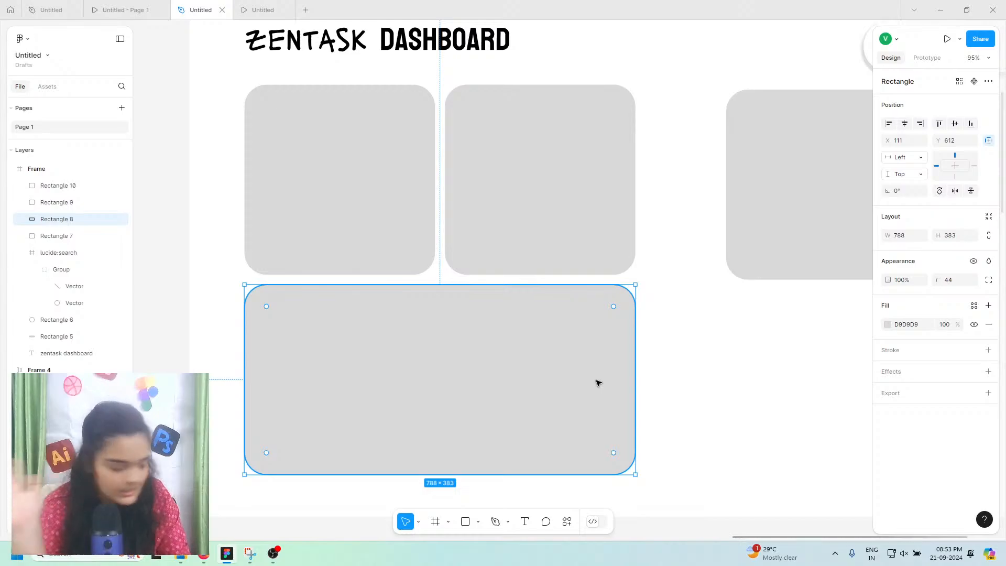
{"action": "left_click_drag", "start_coordinate": [546, 193], "coordinate": [572, 375]}
{"action": "left_click", "coordinate": [556, 365]}
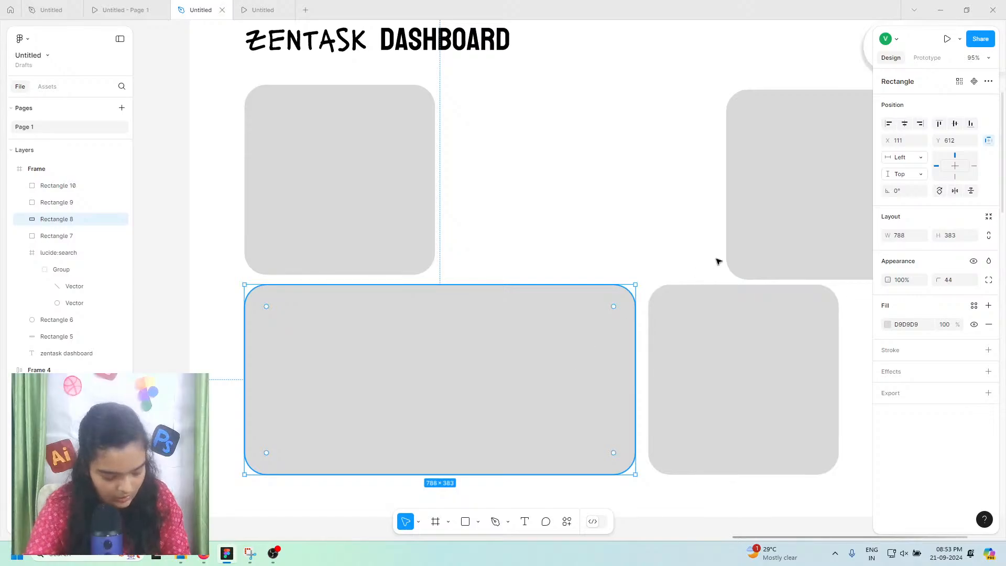
Step: Shift the far-right card farther right and place a duplicate of the wide card in the upper row beside the top-left card
{"action": "scroll", "coordinate": [717, 261], "scroll_direction": "right", "scroll_amount": 5}
{"action": "left_click_drag", "start_coordinate": [591, 184], "coordinate": [698, 215]}
{"action": "scroll", "coordinate": [274, 325], "scroll_direction": "left", "scroll_amount": 2}
{"action": "left_click", "coordinate": [273, 326]}
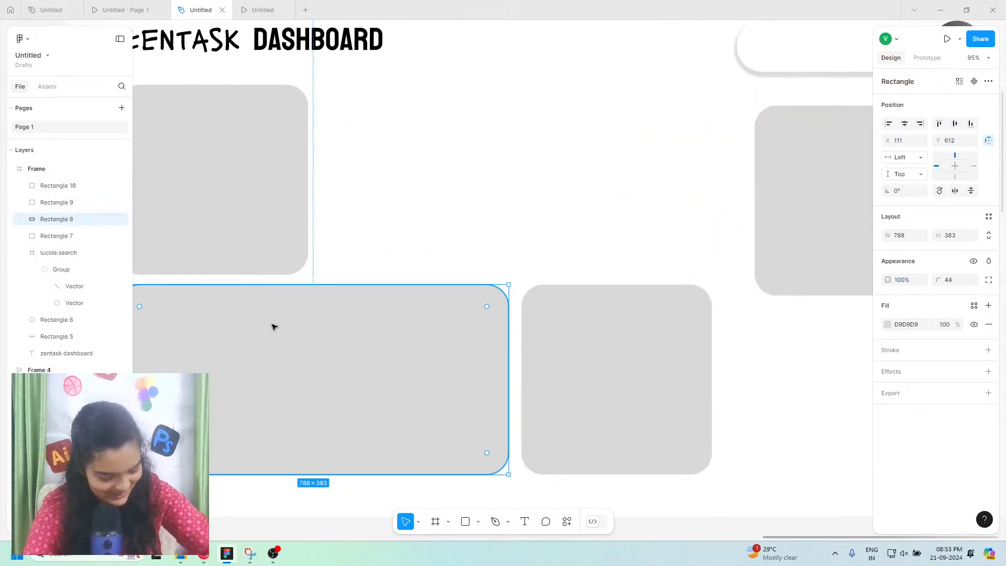
{"action": "key", "text": "ctrl+d"}
{"action": "left_click_drag", "start_coordinate": [230, 303], "coordinate": [434, 101]}
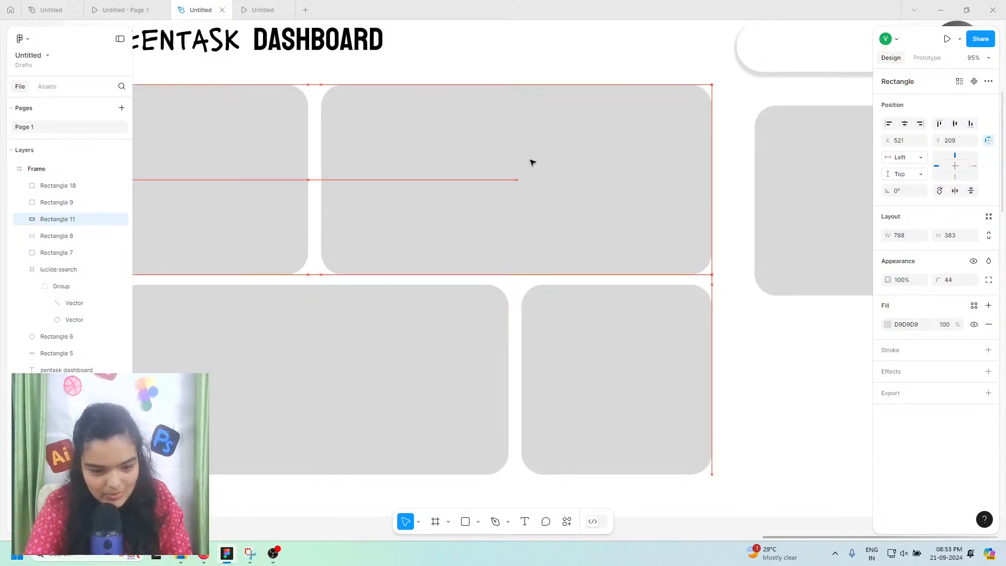
{"action": "left_click_drag", "start_coordinate": [532, 163], "coordinate": [531, 163]}
Step: Move the far-right square card next to the upper wide card, aligned with the upper row at X 1335, Y 209
{"action": "scroll", "coordinate": [525, 234], "scroll_direction": "right", "scroll_amount": 5}
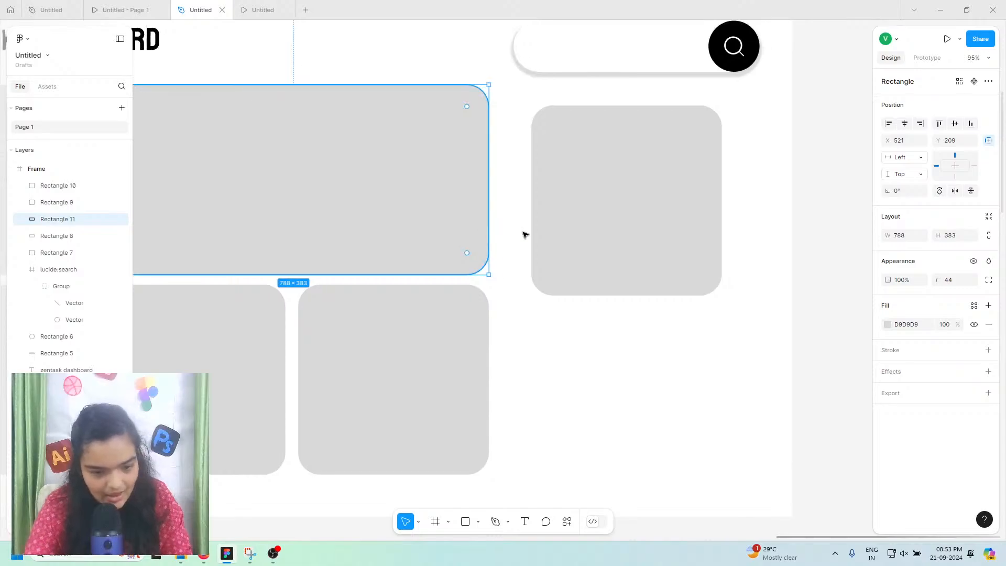
{"action": "scroll", "coordinate": [525, 234], "scroll_direction": "down", "scroll_amount": 5}
{"action": "left_click_drag", "start_coordinate": [559, 227], "coordinate": [545, 218]}
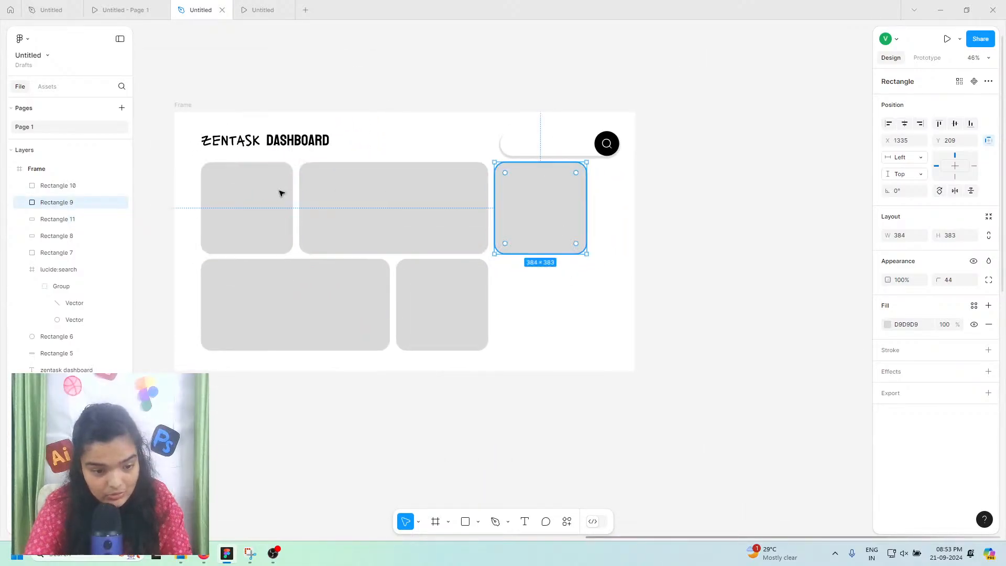
Step: Reposition the upper wide card at X 515, leaving a 20 px gap from the top-left card
{"action": "left_click", "coordinate": [281, 193]}
{"action": "left_click", "coordinate": [305, 199]}
{"action": "scroll", "coordinate": [285, 209], "scroll_direction": "up", "scroll_amount": 5}
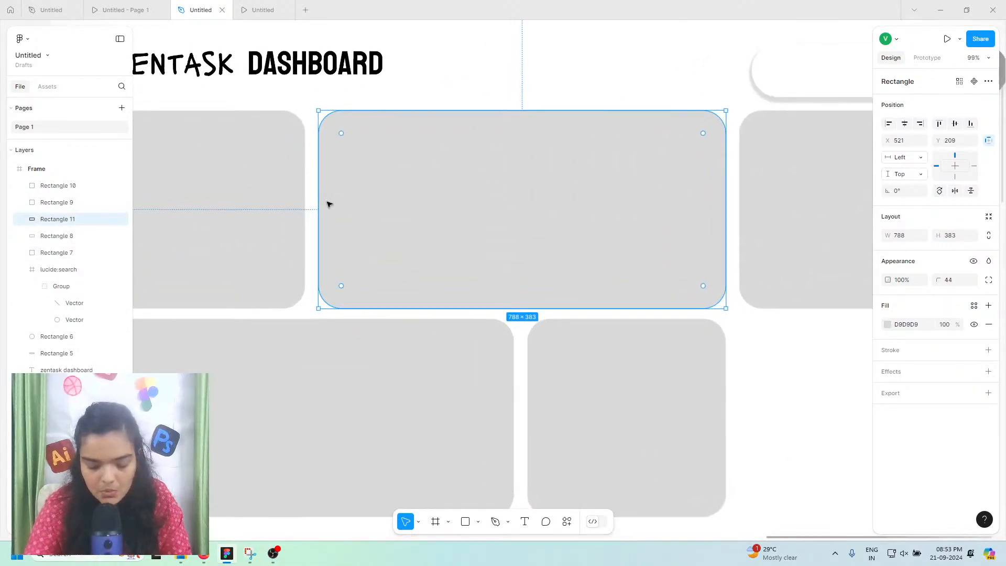
{"action": "left_click_drag", "start_coordinate": [328, 203], "coordinate": [328, 205]}
{"action": "key", "text": "alt"}
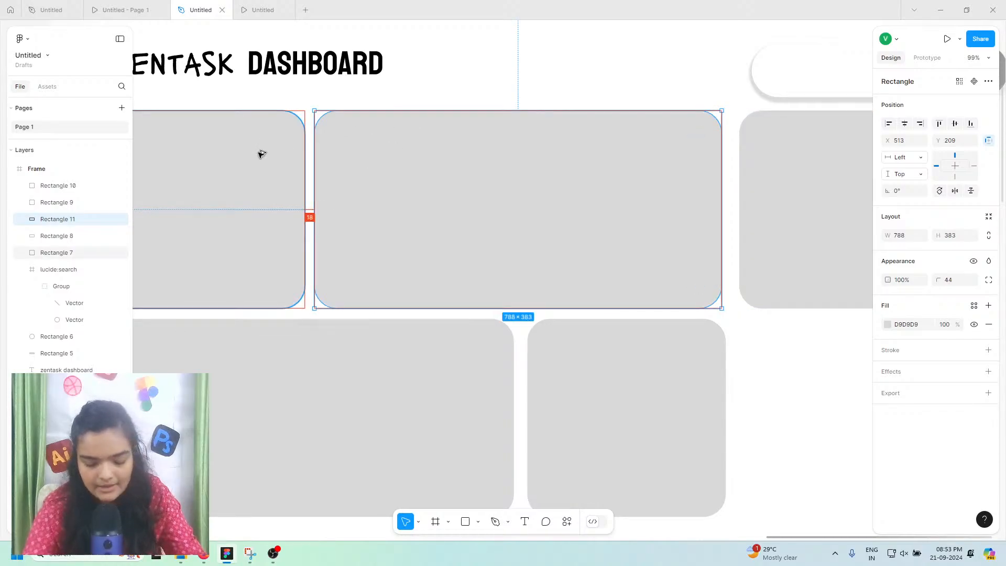
{"action": "key", "text": "Right"}
{"action": "key", "text": "Right"}
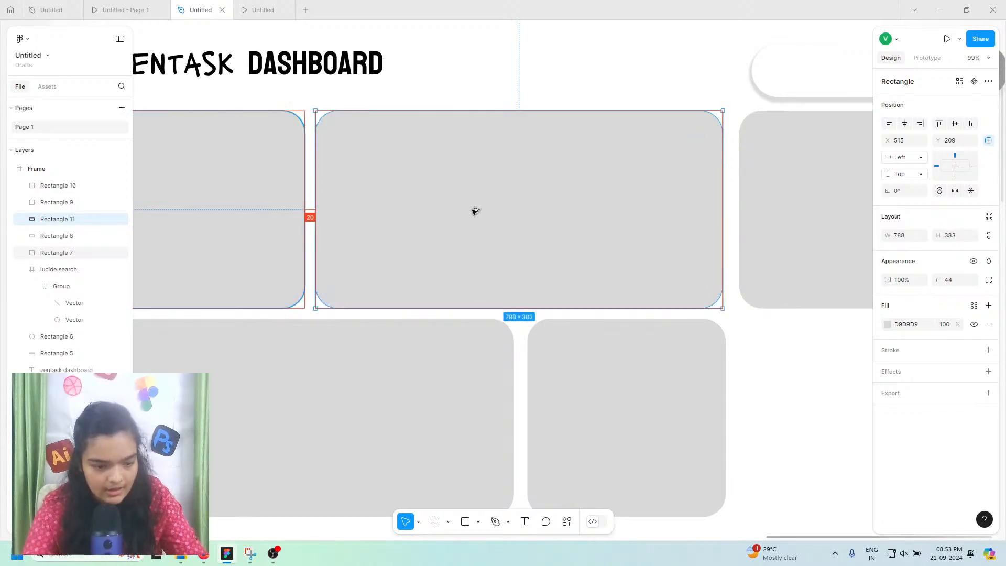
Step: Nudge the lower square card left to X 919 for a 20 px gap from the lower wide card
{"action": "left_click", "coordinate": [594, 339]}
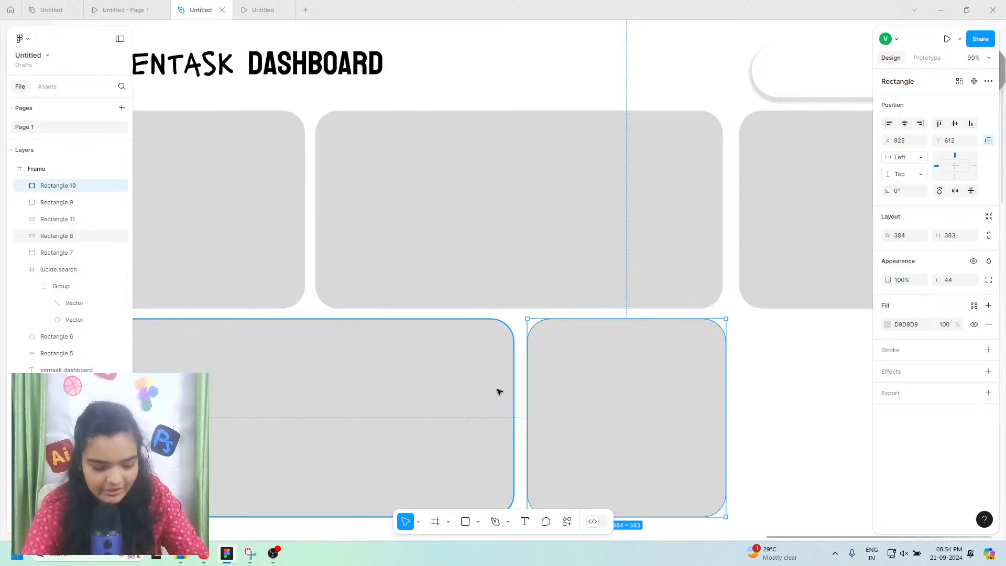
{"action": "key", "text": "alt"}
{"action": "key", "text": "Left"}
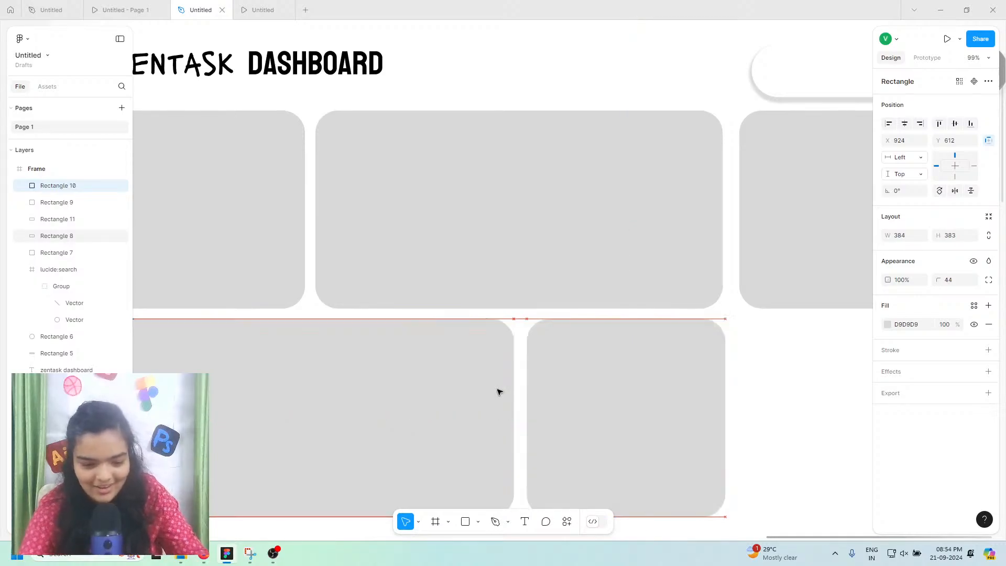
{"action": "key", "text": "Left"}
{"action": "key", "text": "Left"}
{"action": "key", "text": "Left"}
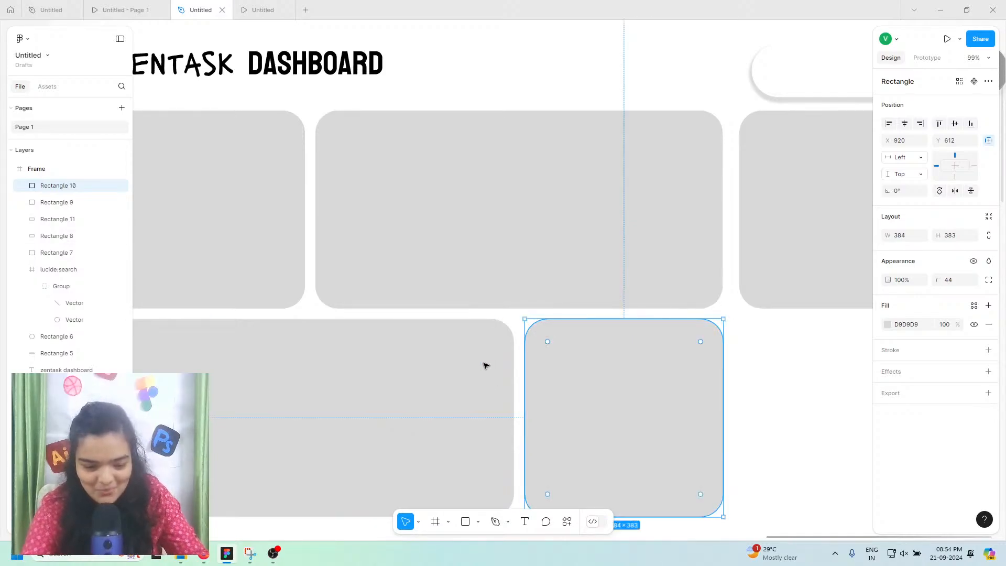
{"action": "key", "text": "Left"}
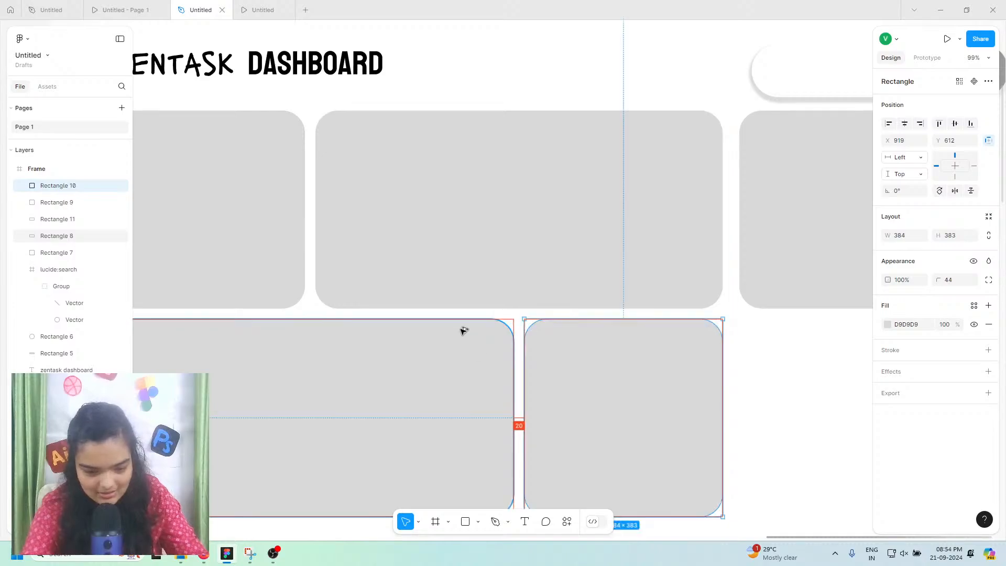
Step: Move the far-right card to X 1323 and stretch it down to 786 px high so it spans both rows
{"action": "scroll", "coordinate": [705, 265], "scroll_direction": "right", "scroll_amount": 3}
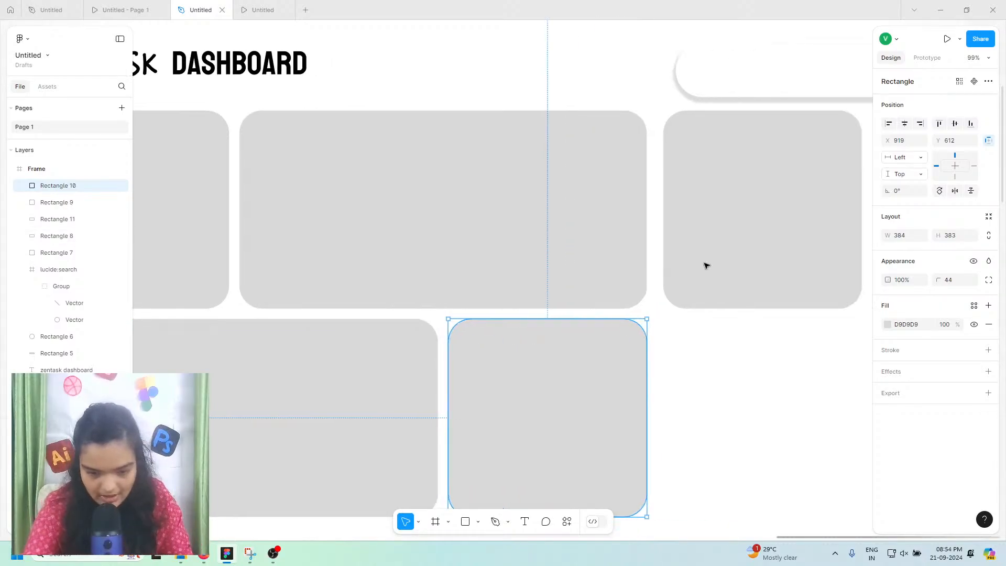
{"action": "left_click", "coordinate": [736, 263]}
{"action": "left_click_drag", "start_coordinate": [736, 263], "coordinate": [732, 260]}
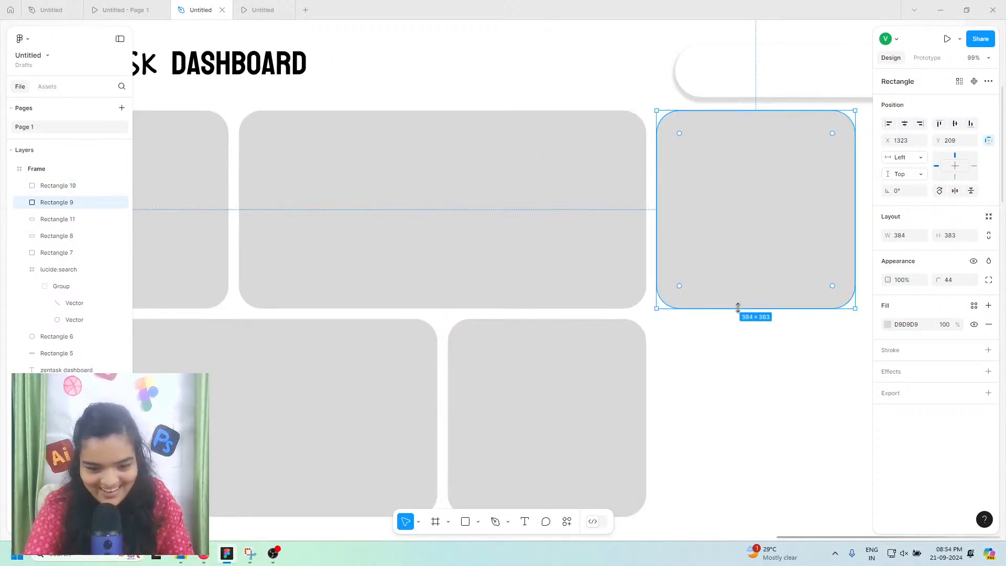
{"action": "left_click_drag", "start_coordinate": [736, 307], "coordinate": [723, 520]}
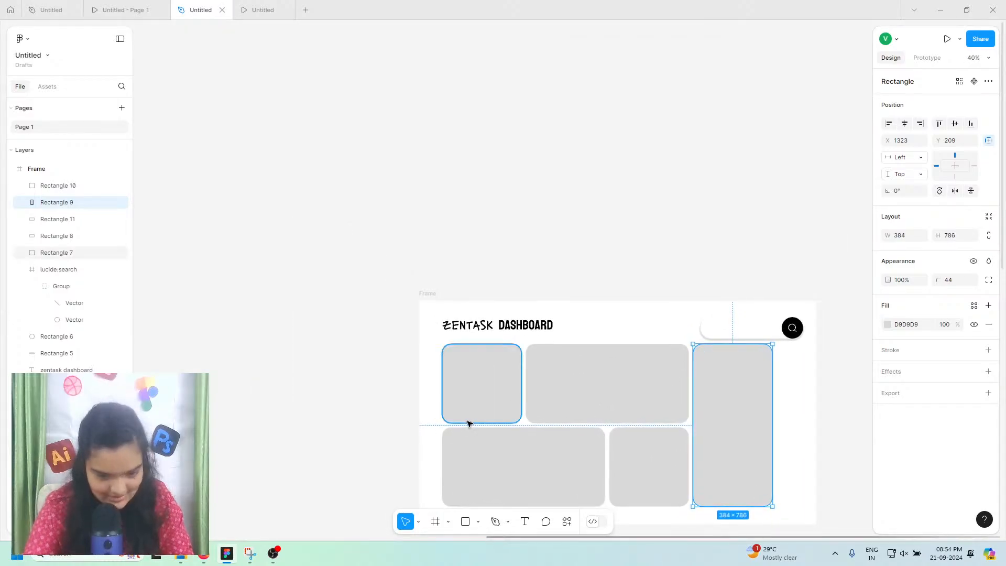
{"action": "scroll", "coordinate": [418, 375], "scroll_direction": "down", "scroll_amount": 3}
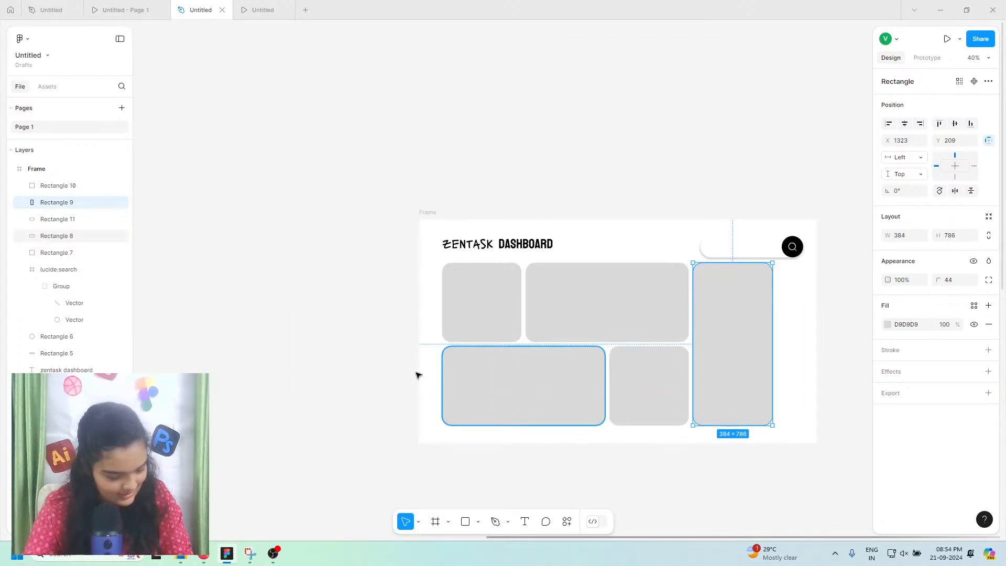
{"action": "left_click", "coordinate": [396, 313]}
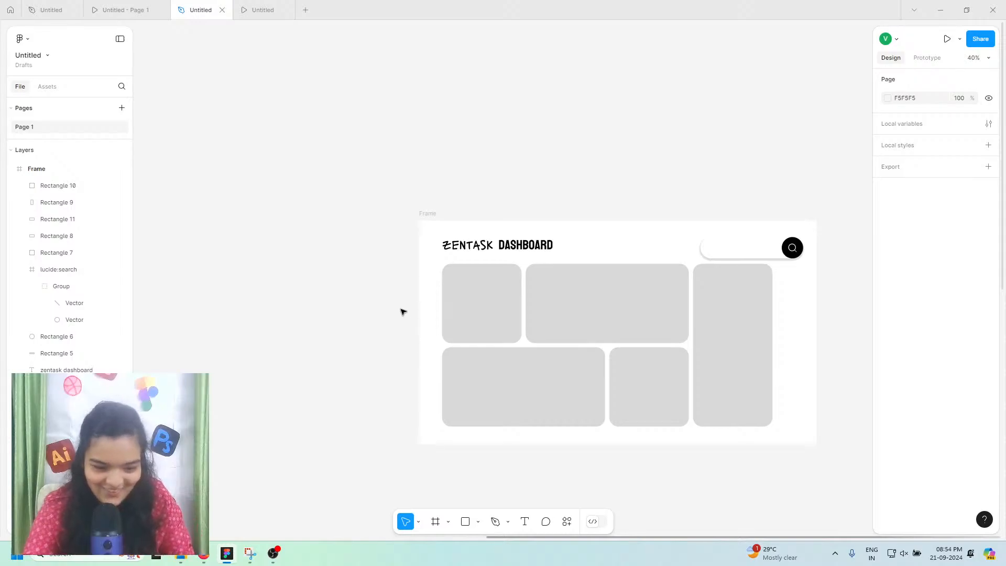
Step: Stretch all five cards together to a total width of 1744 px, spanning from the title's left edge to the search bar's right edge
{"action": "left_click_drag", "start_coordinate": [401, 311], "coordinate": [694, 369]}
{"action": "mouse_move", "coordinate": [615, 367]}
{"action": "left_mouse_down"}
{"action": "mouse_move", "coordinate": [625, 365]}
{"action": "mouse_move", "coordinate": [616, 365]}
{"action": "left_mouse_up"}
{"action": "scroll", "coordinate": [634, 350], "scroll_direction": "up", "scroll_amount": 5}
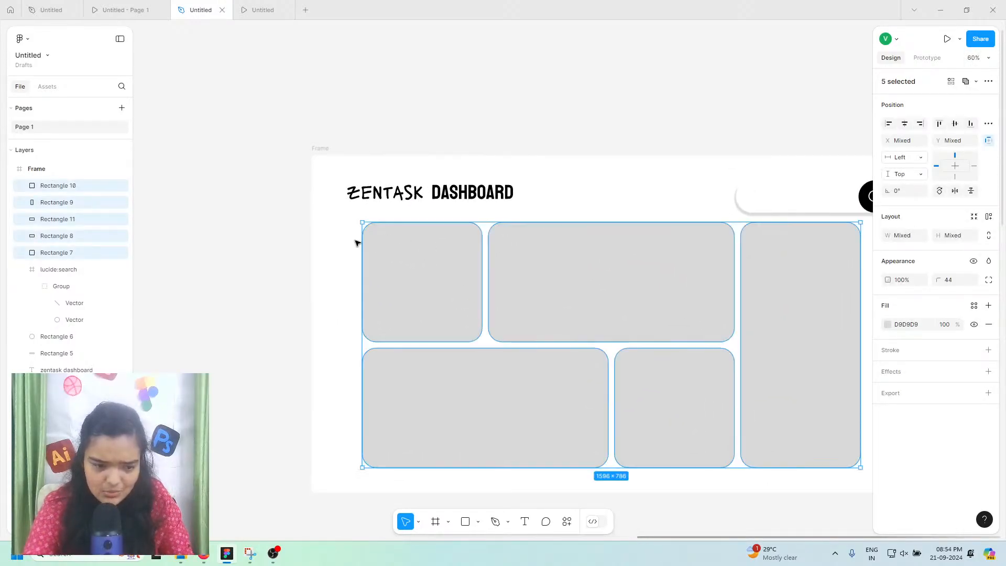
{"action": "left_click_drag", "start_coordinate": [360, 244], "coordinate": [346, 242]}
{"action": "scroll", "coordinate": [613, 297], "scroll_direction": "right", "scroll_amount": 3}
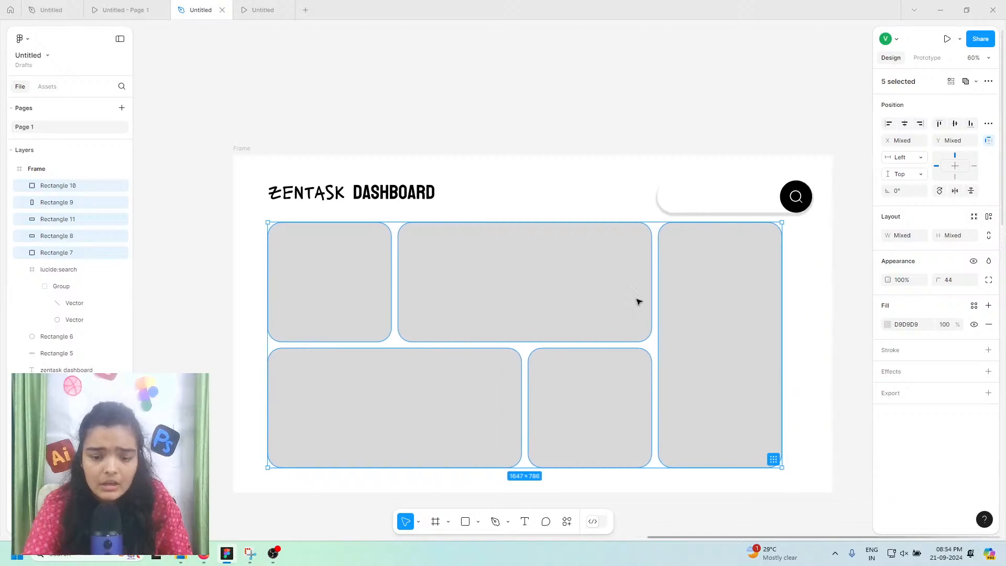
{"action": "left_click_drag", "start_coordinate": [788, 304], "coordinate": [810, 304]}
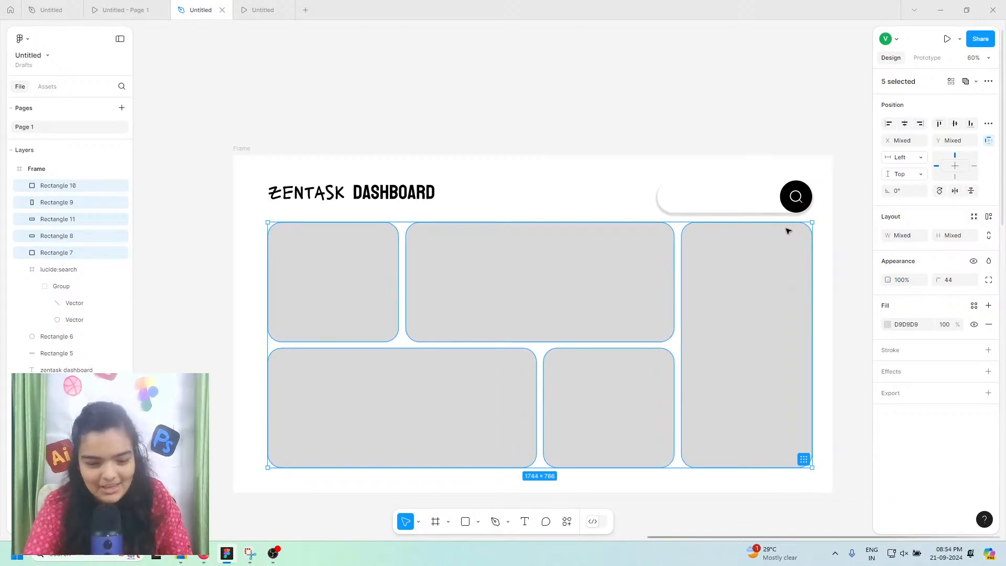
Step: Increase the blur of the search bar's drop shadow for a softer edge
{"action": "left_click", "coordinate": [678, 172]}
{"action": "left_click_drag", "start_coordinate": [678, 172], "coordinate": [791, 203]}
{"action": "left_click", "coordinate": [794, 200]}
{"action": "left_click", "coordinate": [725, 195]}
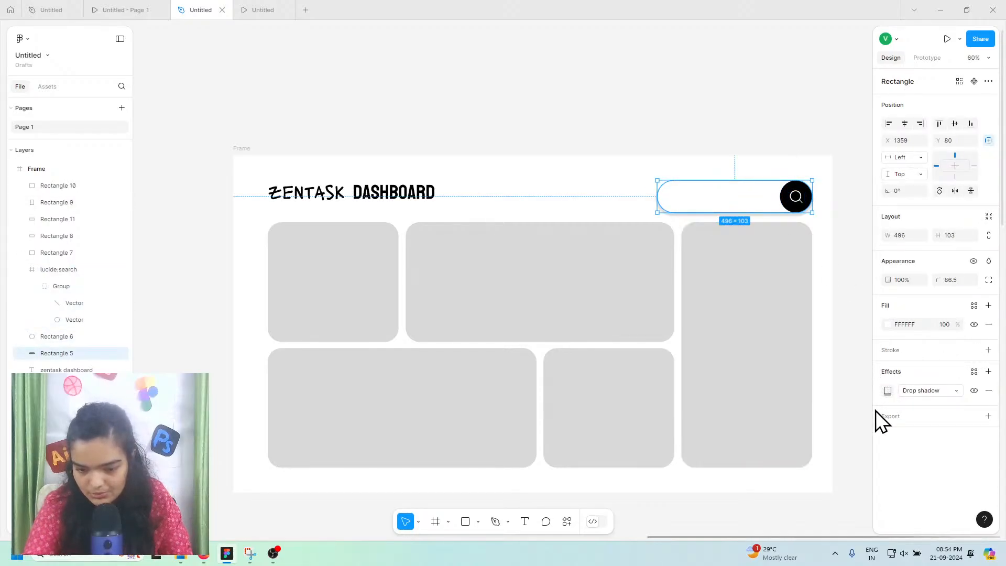
{"action": "left_click", "coordinate": [887, 390]}
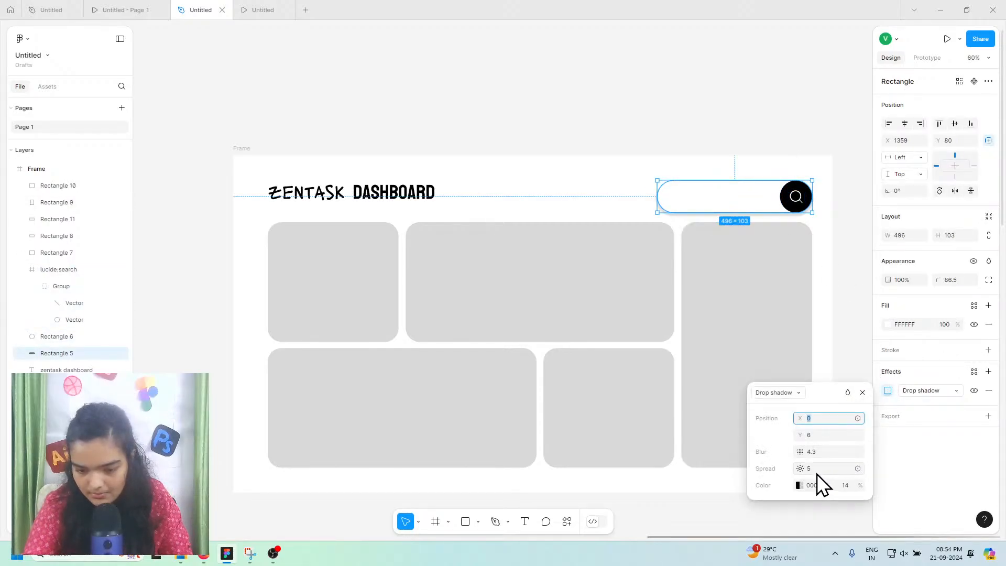
{"action": "left_click", "coordinate": [801, 452]}
{"action": "left_click_drag", "start_coordinate": [800, 451], "coordinate": [979, 419]}
{"action": "left_click", "coordinate": [576, 203]}
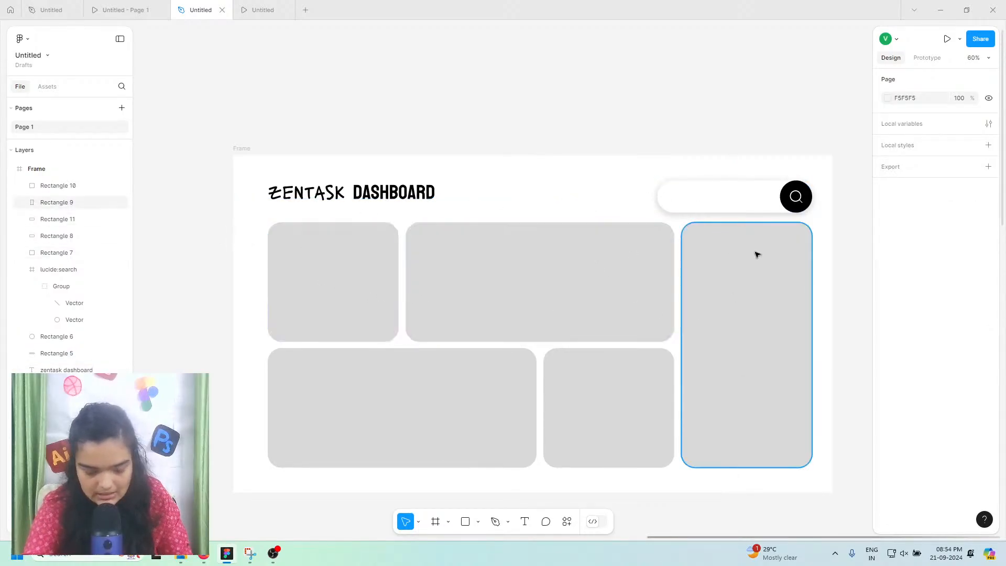
Step: Draw a 111 × 450 px rectangle in the frame's left margin and move it to the frame's right edge as a margin guide
{"action": "scroll", "coordinate": [309, 414], "scroll_direction": "left", "scroll_amount": 2}
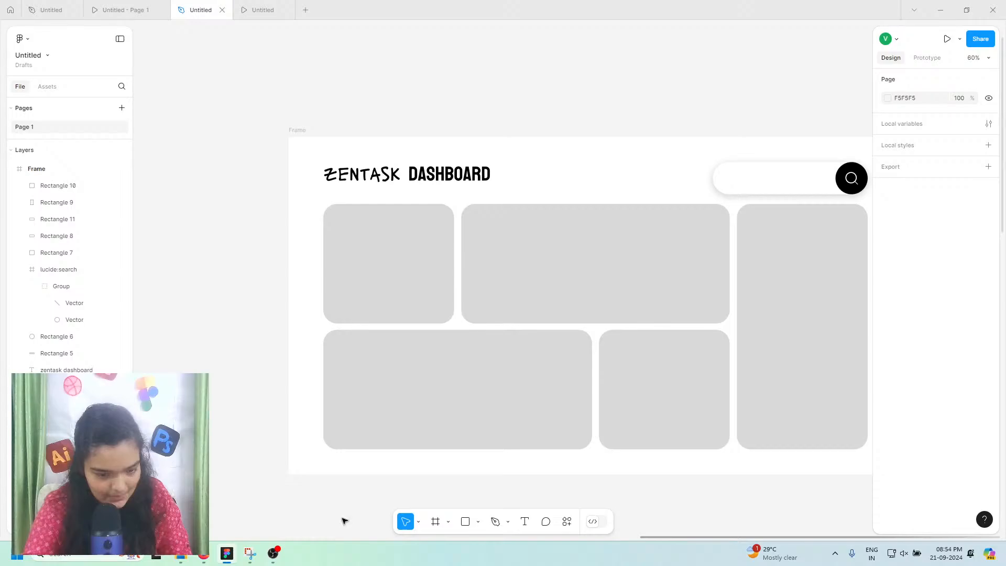
{"action": "left_click", "coordinate": [465, 521]}
{"action": "left_click_drag", "start_coordinate": [289, 147], "coordinate": [323, 287]}
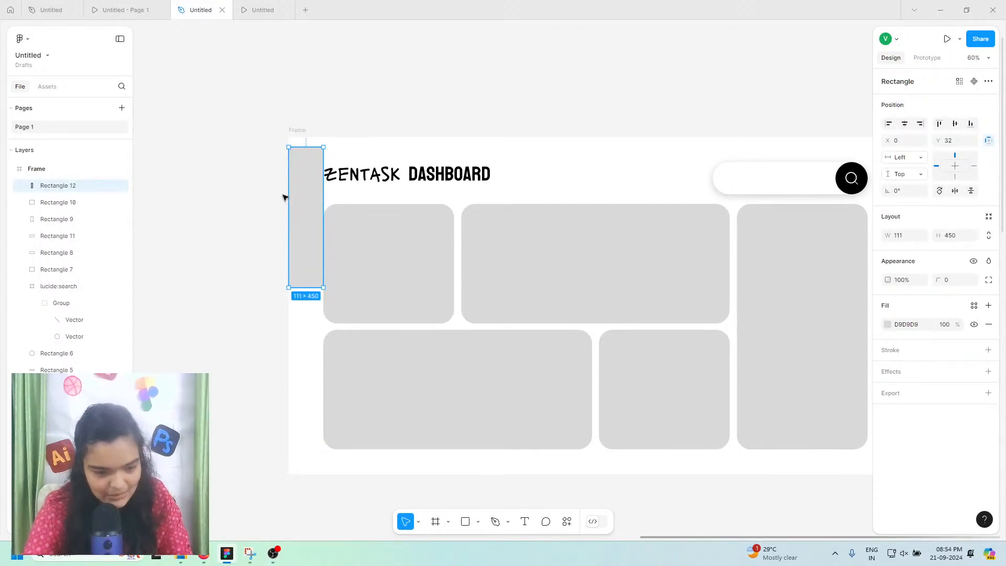
{"action": "left_click_drag", "start_coordinate": [299, 205], "coordinate": [826, 222]}
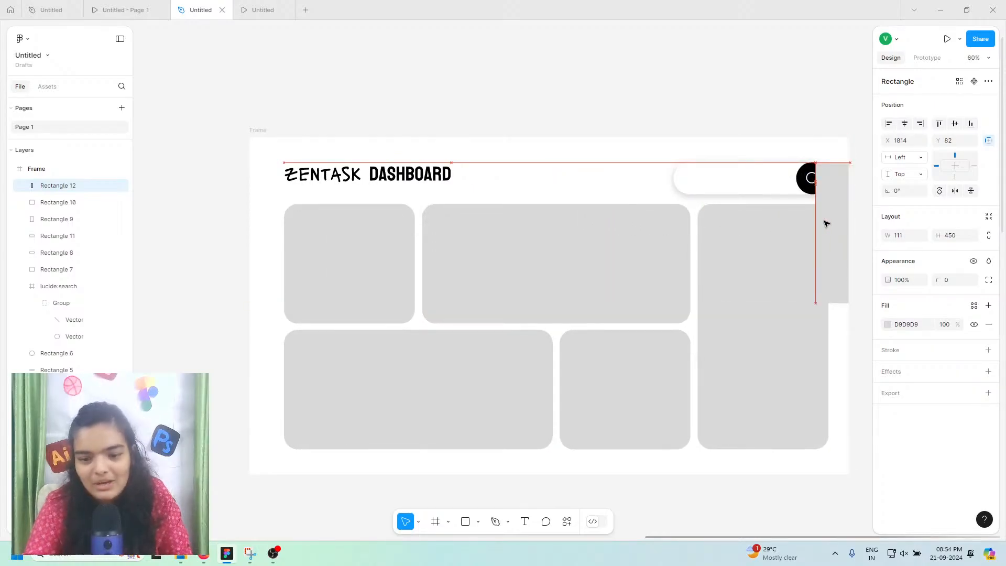
Step: Group the search bar with its magnifier icon and place it at X 1313, Y 82 against the margin guide
{"action": "left_click", "coordinate": [779, 178]}
{"action": "left_click_drag", "start_coordinate": [778, 155], "coordinate": [797, 181]}
{"action": "key", "text": "ctrl+g"}
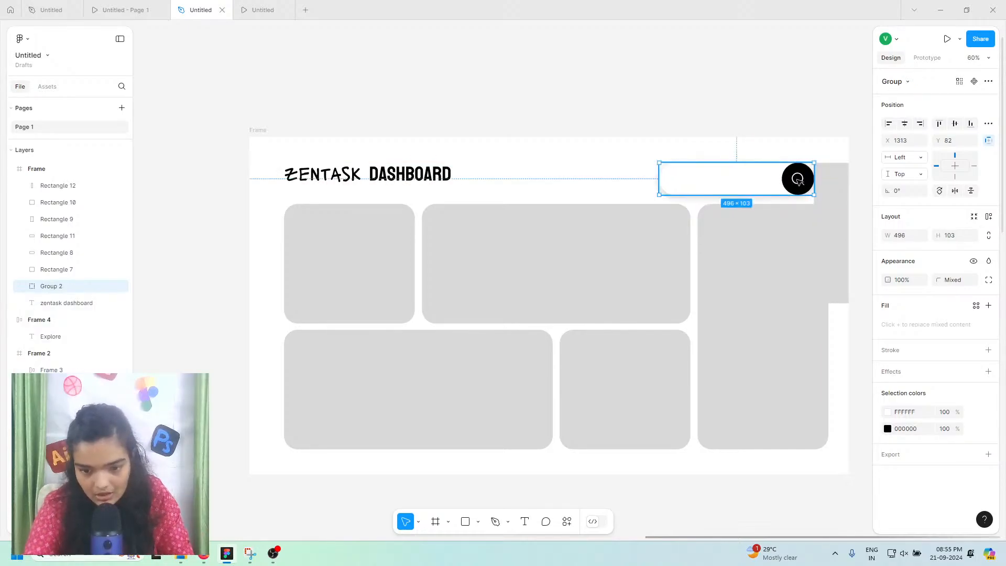
Step: Delete the margin guide rectangle at the frame's right edge and lower the Zentask Dashboard title to Y 101
{"action": "left_click", "coordinate": [836, 190]}
{"action": "key", "text": "Delete"}
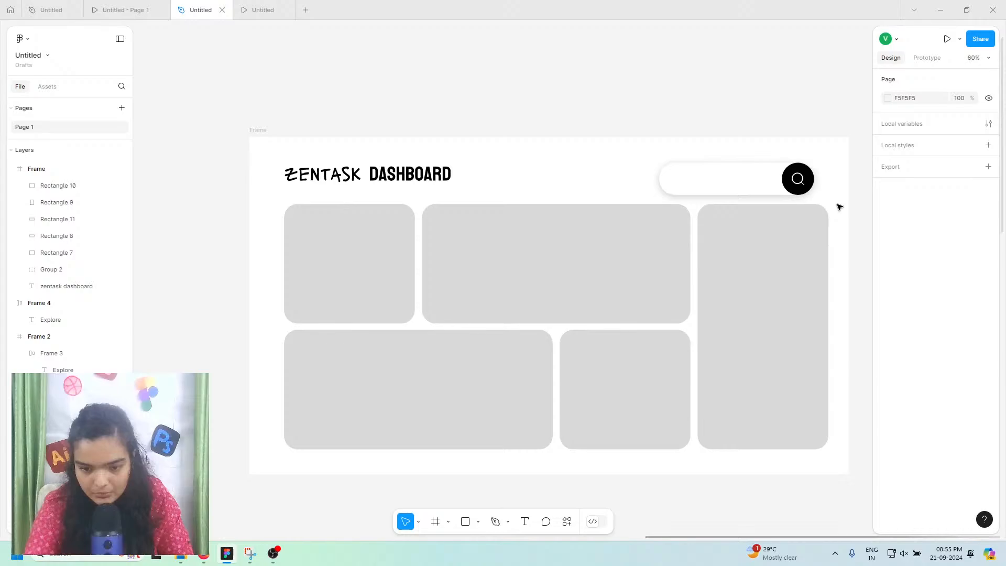
{"action": "left_click", "coordinate": [786, 289]}
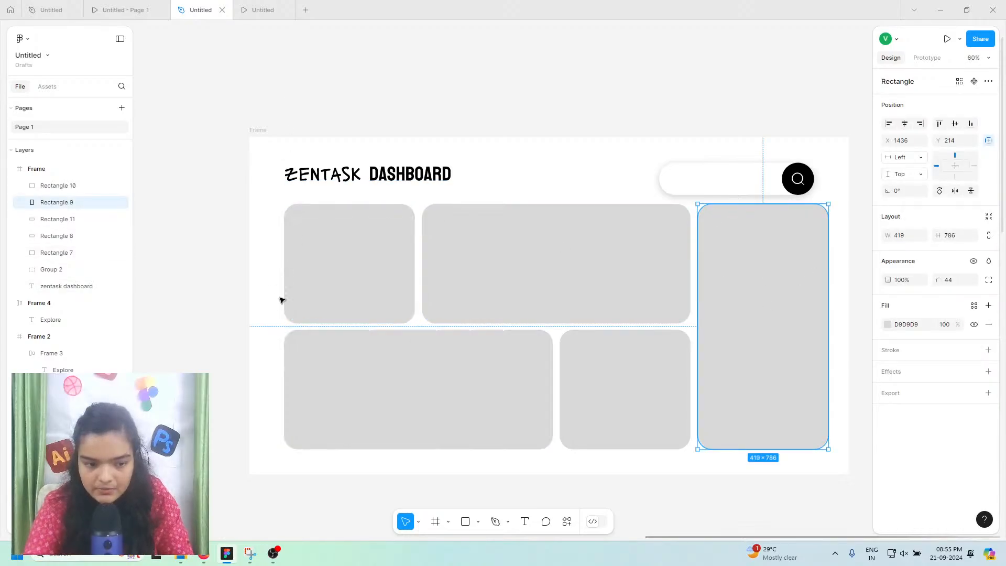
{"action": "left_click", "coordinate": [324, 174]}
{"action": "left_click_drag", "start_coordinate": [325, 174], "coordinate": [325, 176]}
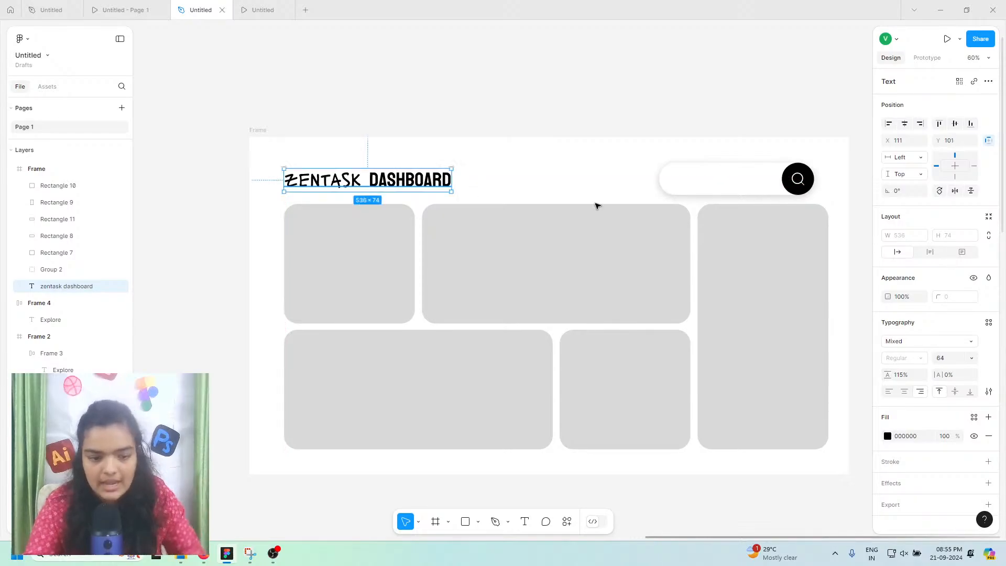
{"action": "left_click", "coordinate": [950, 362]}
{"action": "type", "text": "72"}
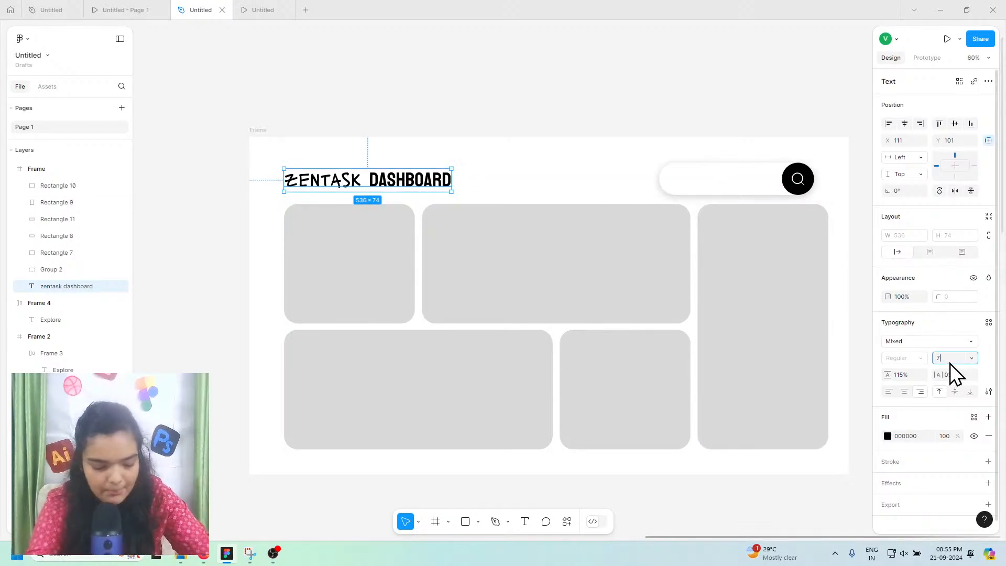
{"action": "key", "text": "Return"}
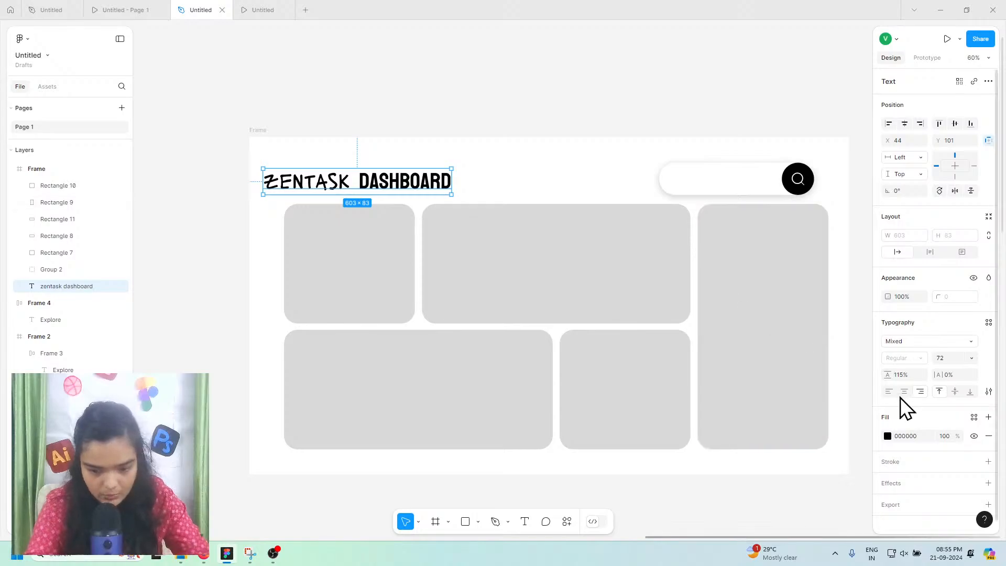
{"action": "key", "text": "ctrl+z"}
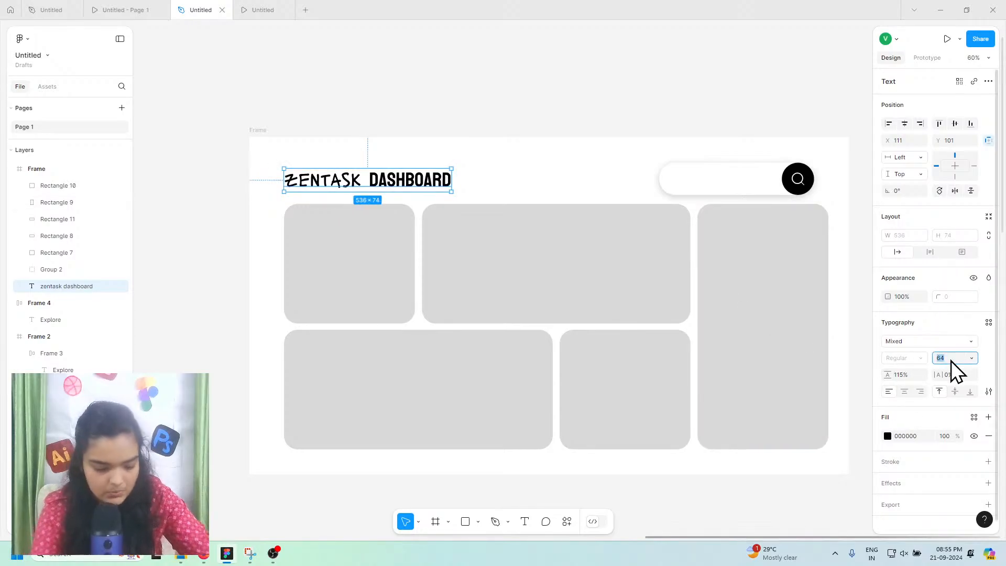
Step: Left-align the Zentask Dashboard title and set its font size to 72
{"action": "key", "text": "Return"}
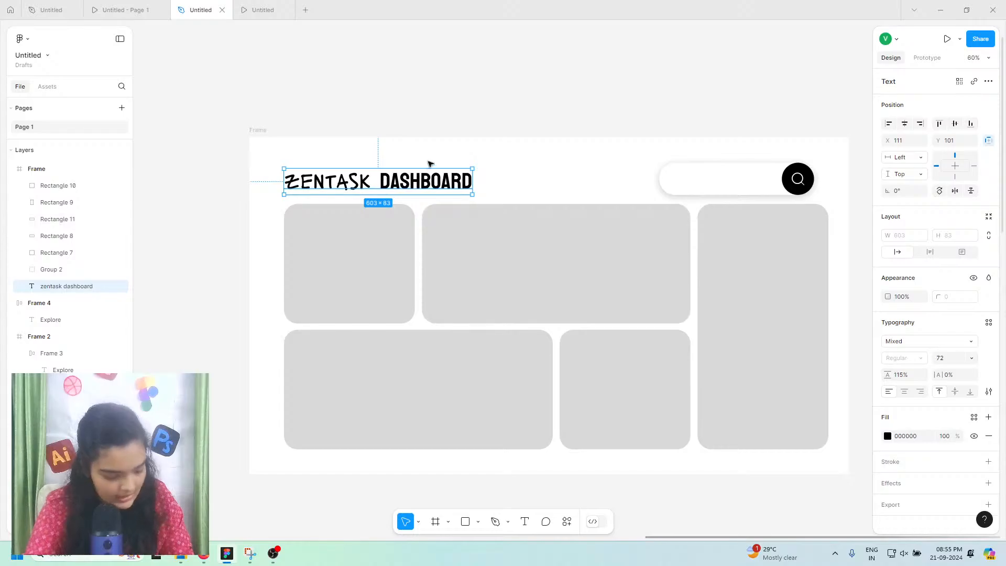
{"action": "left_click", "coordinate": [428, 166]}
Step: Group the five cards and narrow the group to 1698 px at X 111, ending flush with the search bar's right edge
{"action": "scroll", "coordinate": [428, 166], "scroll_direction": "down", "scroll_amount": 1}
{"action": "left_click_drag", "start_coordinate": [256, 209], "coordinate": [707, 317]}
{"action": "right_click", "coordinate": [707, 317]}
{"action": "left_click", "coordinate": [743, 312]}
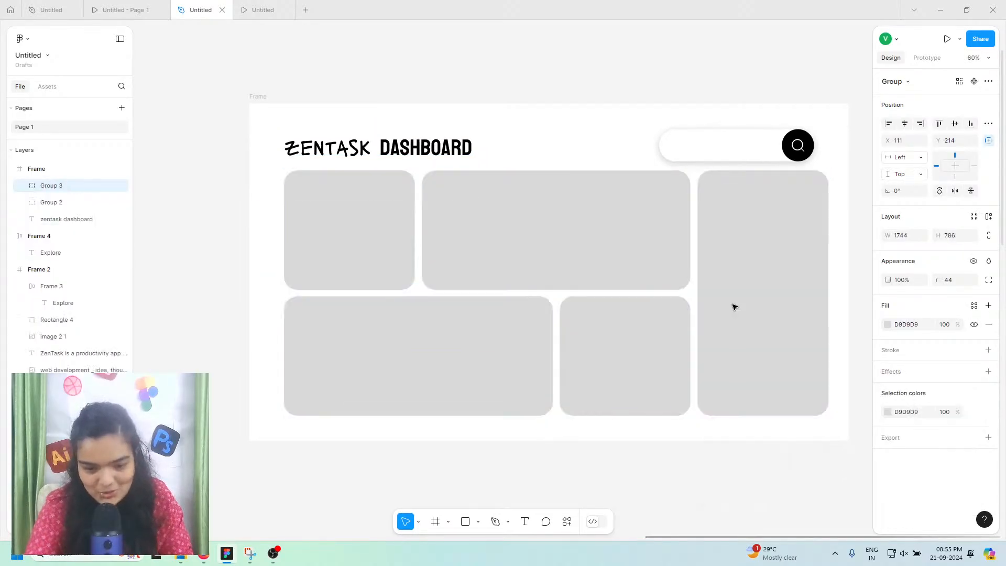
{"action": "left_click_drag", "start_coordinate": [801, 251], "coordinate": [787, 252]}
{"action": "left_click_drag", "start_coordinate": [269, 256], "coordinate": [287, 260]}
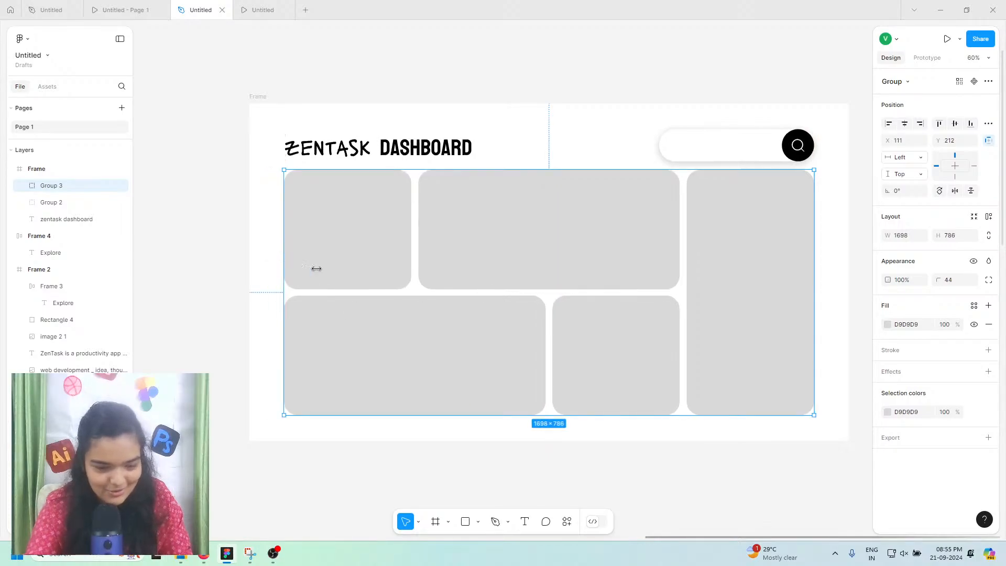
Step: Move the card group up slightly to Y 211, keeping it at X 111
{"action": "left_click", "coordinate": [724, 135]}
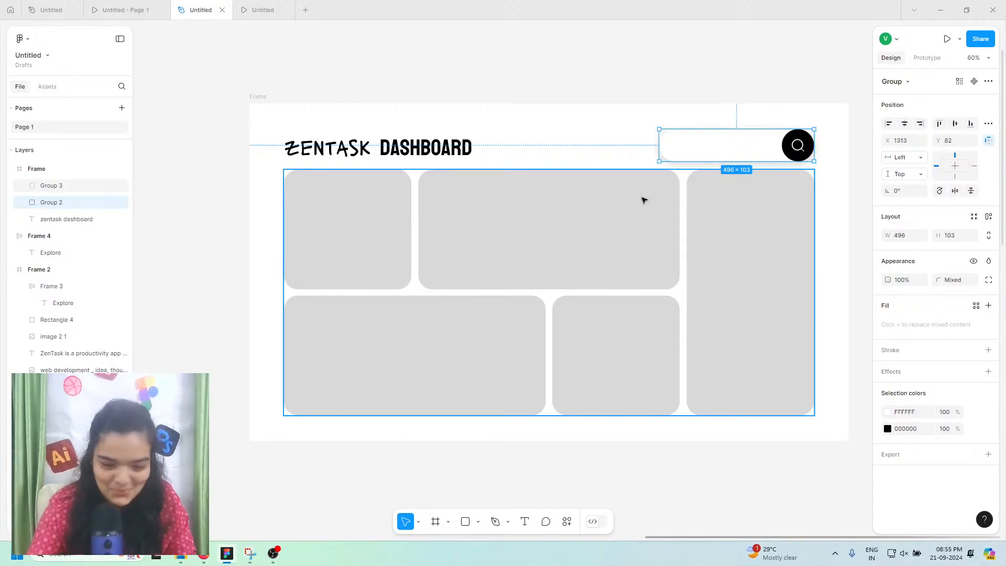
{"action": "left_click", "coordinate": [255, 95]}
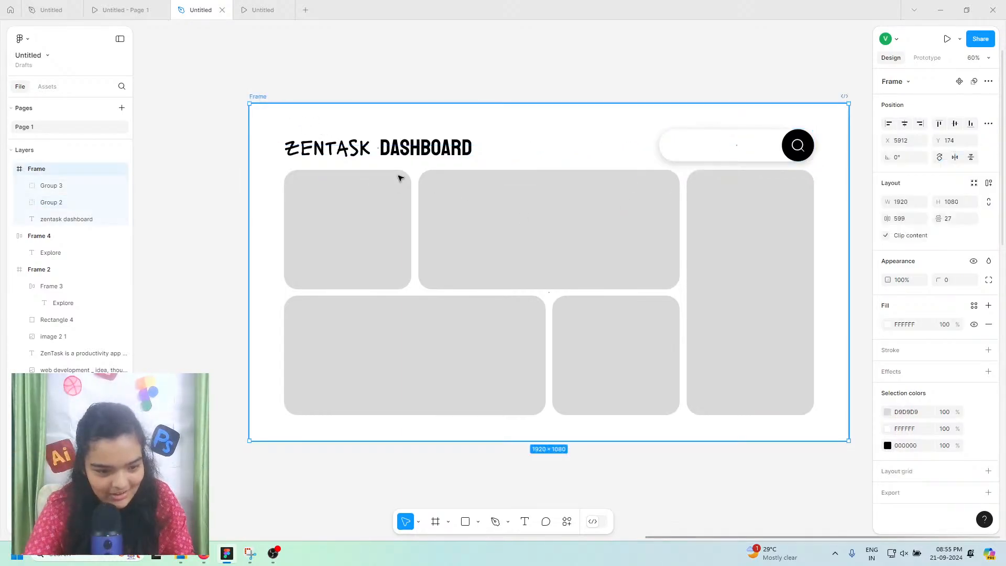
{"action": "left_click", "coordinate": [482, 237]}
{"action": "left_click_drag", "start_coordinate": [483, 236], "coordinate": [483, 236]}
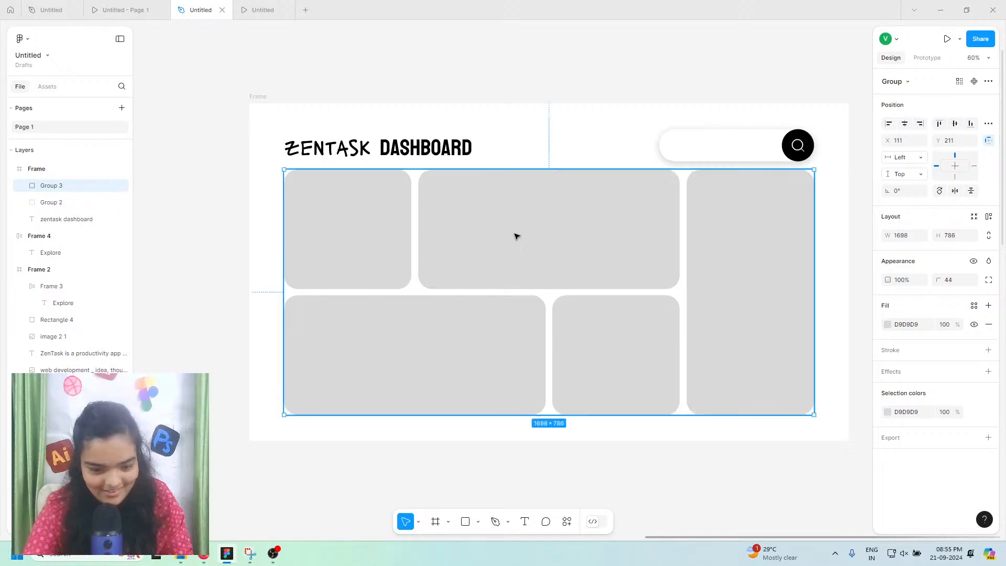
{"action": "left_click", "coordinate": [440, 153]}
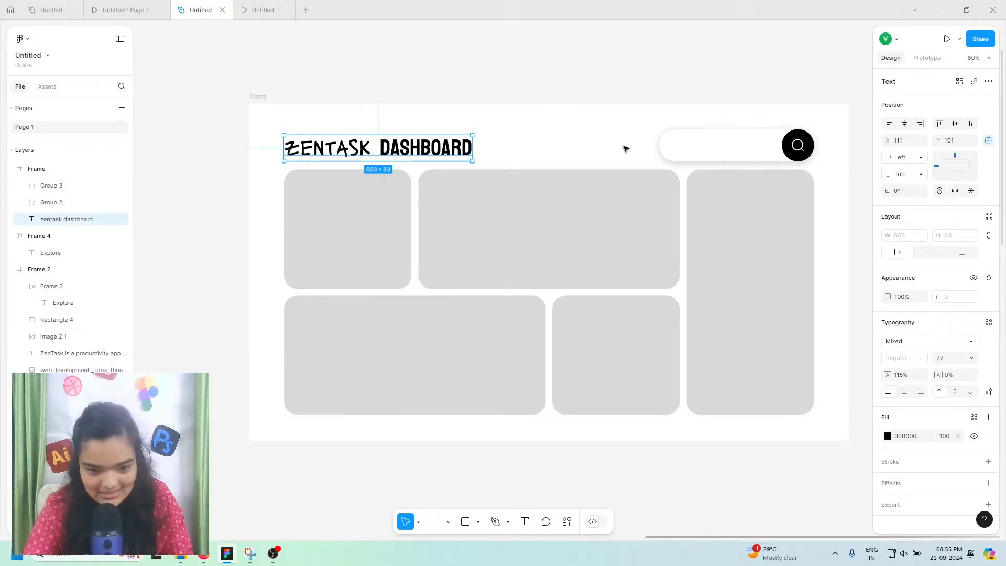
{"action": "left_click", "coordinate": [447, 229]}
{"action": "left_click", "coordinate": [259, 96]}
{"action": "left_click", "coordinate": [348, 123]}
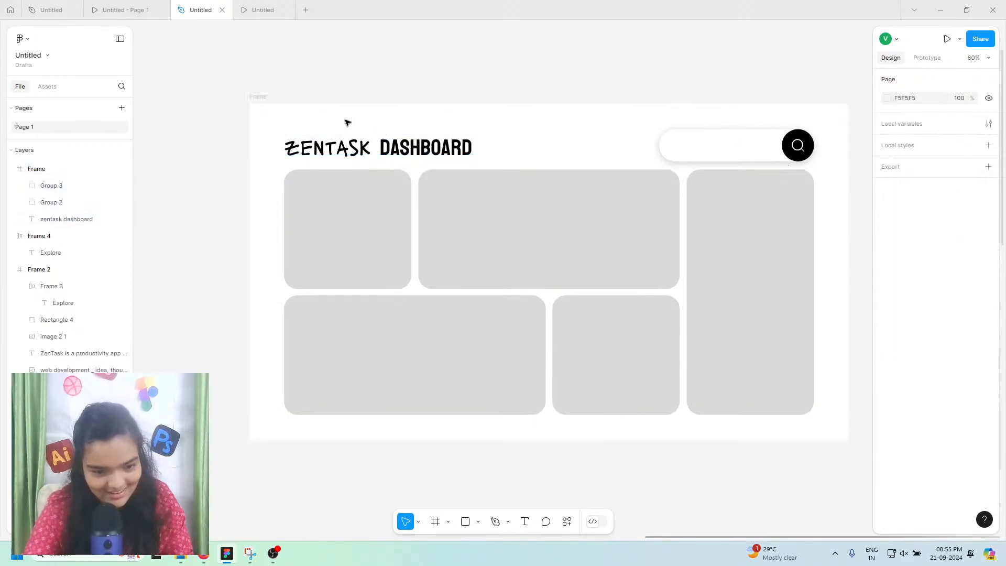
Step: Nudge the title and the search bar together upward by about 4 px
{"action": "left_click_drag", "start_coordinate": [678, 156], "coordinate": [737, 148]}
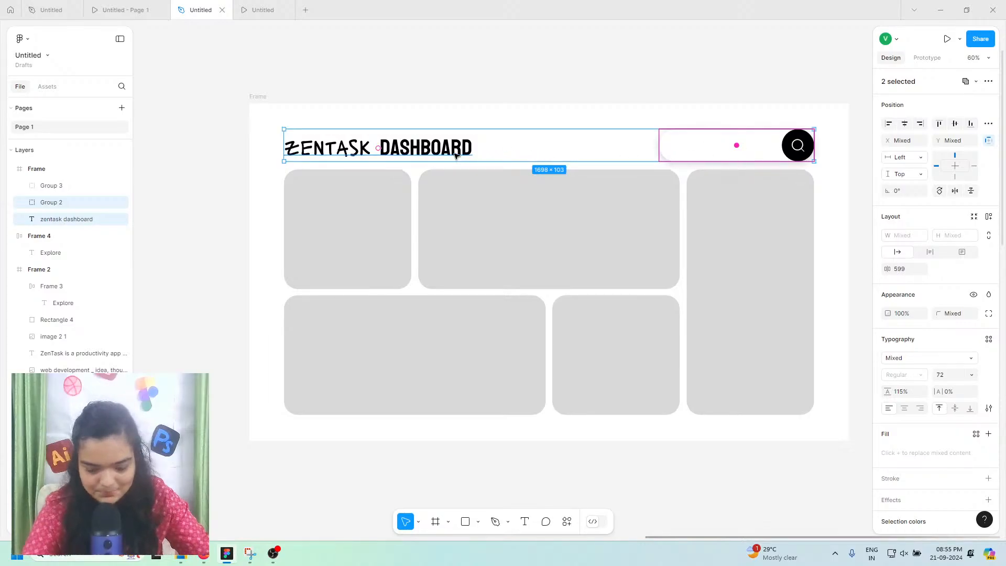
{"action": "key", "text": "Up"}
{"action": "key", "text": "Up"}
{"action": "key", "text": "Up"}
{"action": "key", "text": "Up"}
{"action": "key", "text": "Up"}
{"action": "key", "text": "Up"}
{"action": "key", "text": "Up"}
{"action": "key", "text": "Up"}
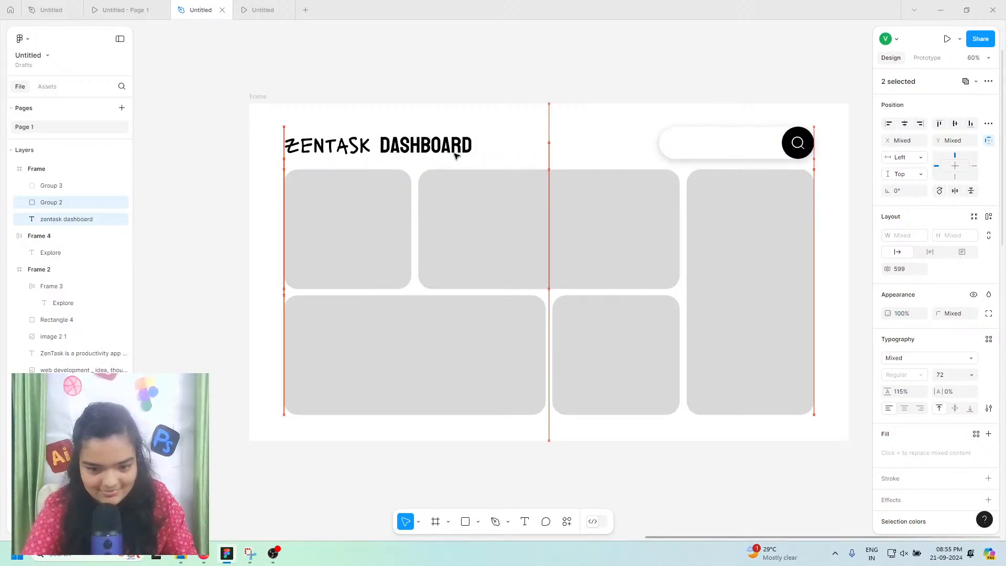
{"action": "key", "text": "Down"}
{"action": "key", "text": "Down"}
{"action": "key", "text": "Down"}
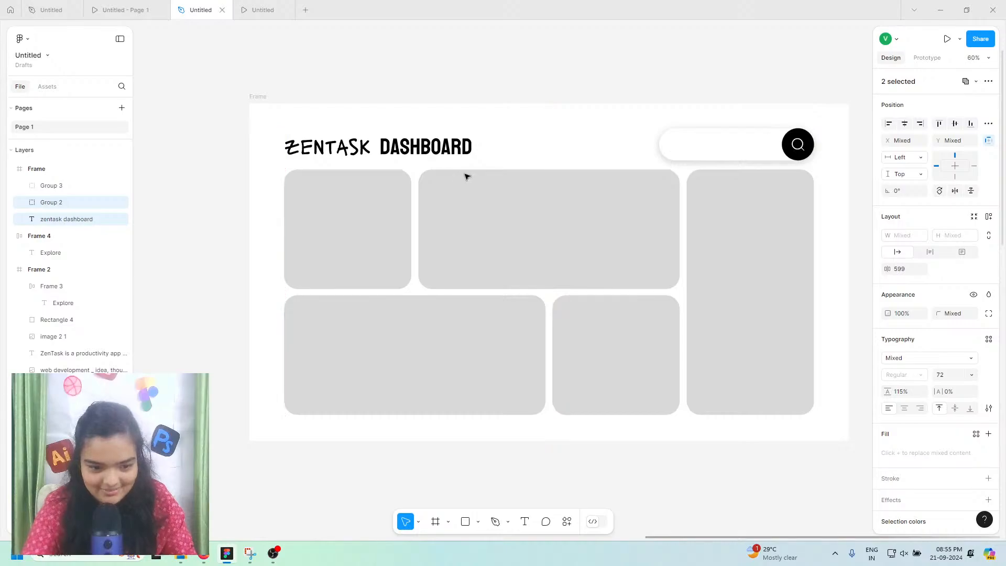
Step: Move the card group down to Y 217 and wrap it in another group
{"action": "left_click", "coordinate": [490, 195]}
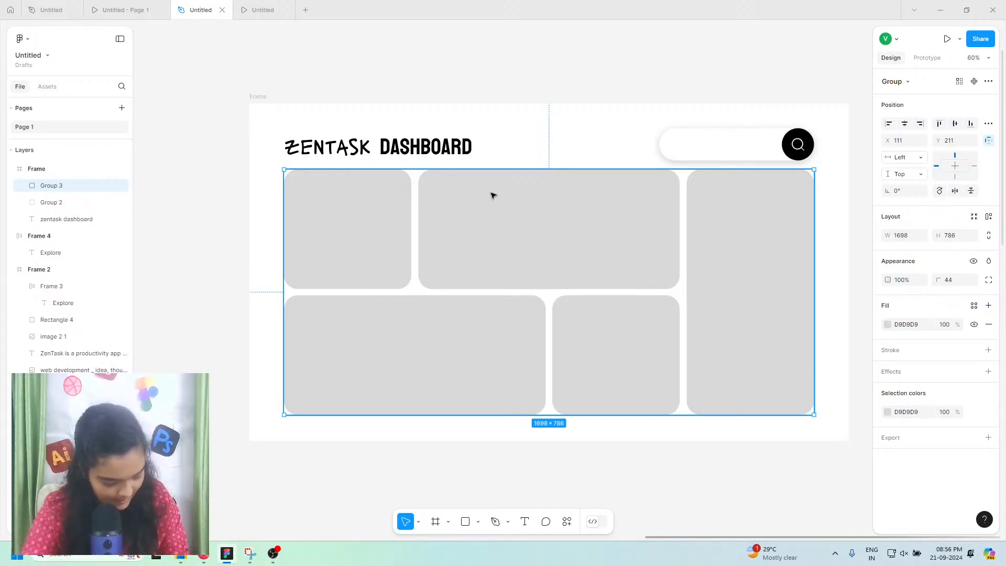
{"action": "scroll", "coordinate": [490, 205], "scroll_direction": "down", "scroll_amount": 1}
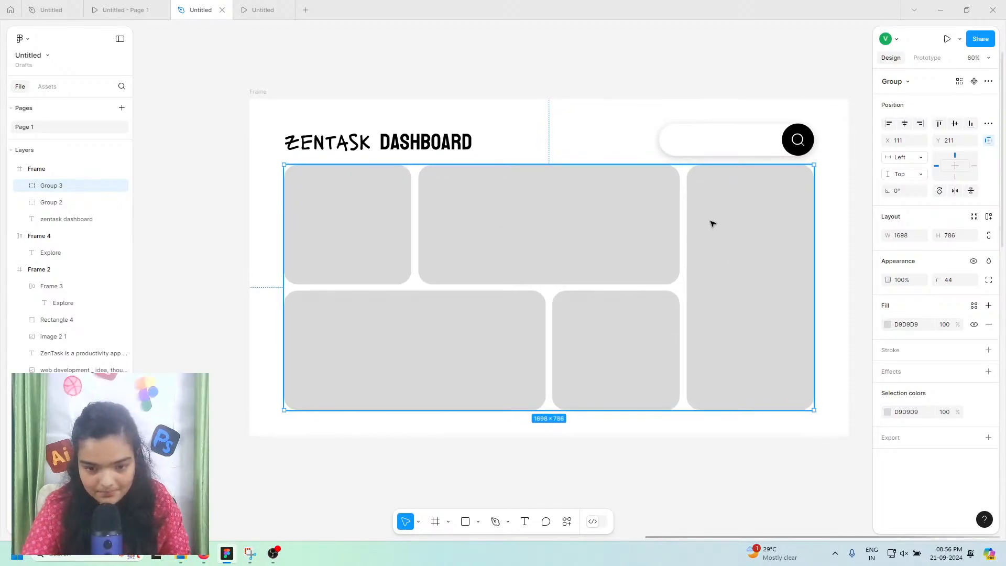
{"action": "left_click_drag", "start_coordinate": [711, 223], "coordinate": [746, 224]}
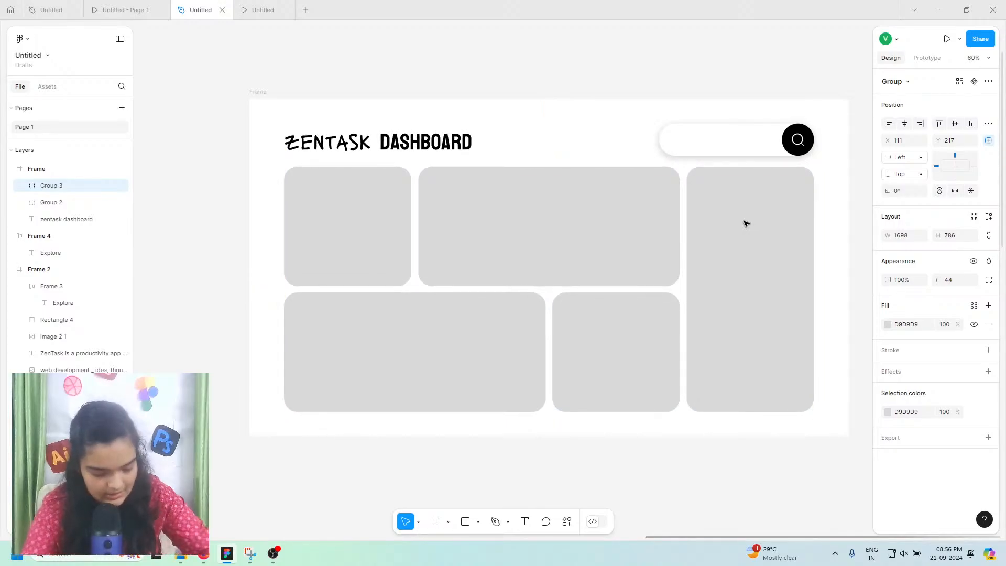
{"action": "key", "text": "ctrl+g"}
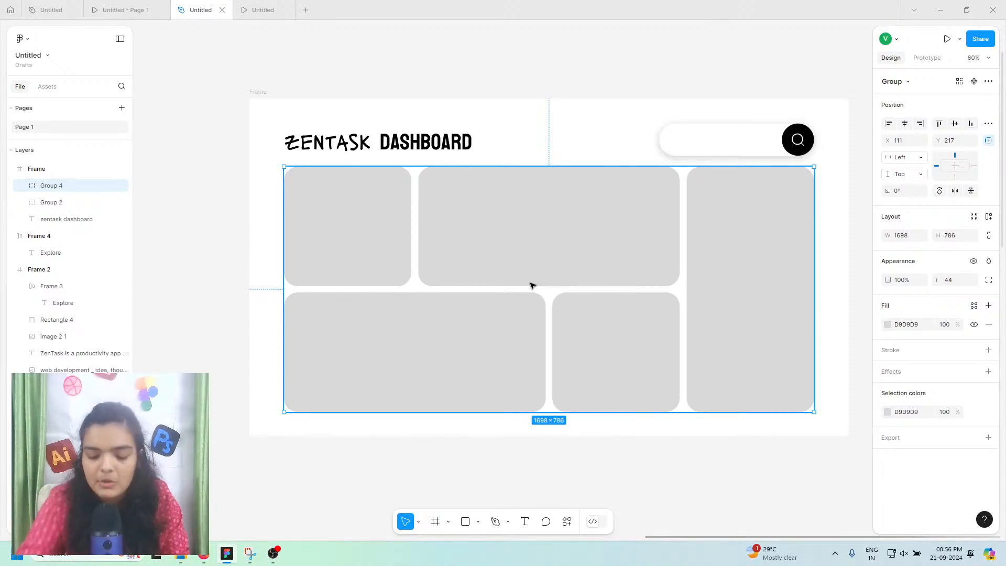
{"action": "left_click_drag", "start_coordinate": [531, 285], "coordinate": [531, 285]}
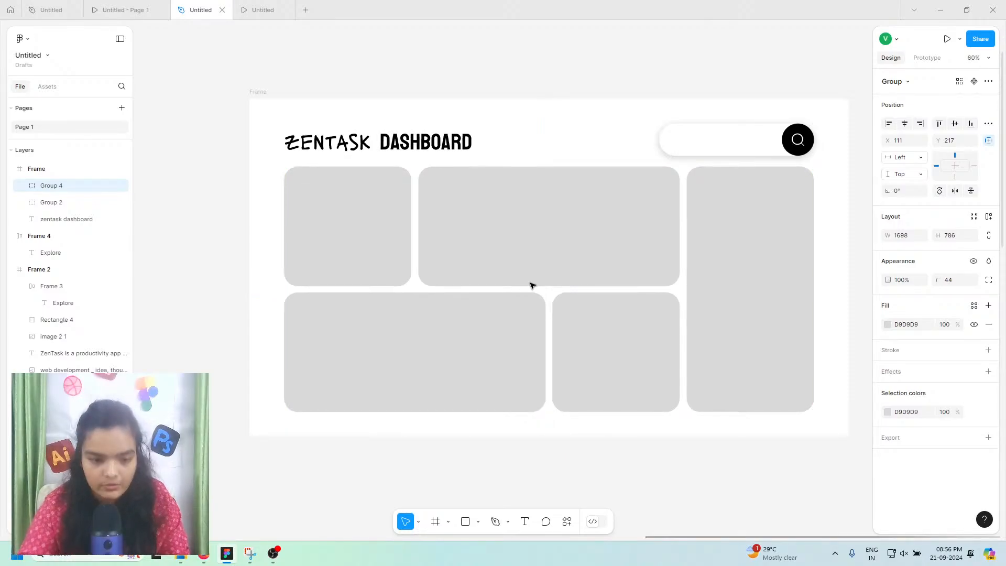
Step: Examine the finished dashboard in the reference prototype for its layout and card colours, and return to the design file
{"action": "left_click_drag", "start_coordinate": [406, 129], "coordinate": [406, 128]}
{"action": "left_click", "coordinate": [104, 10]}
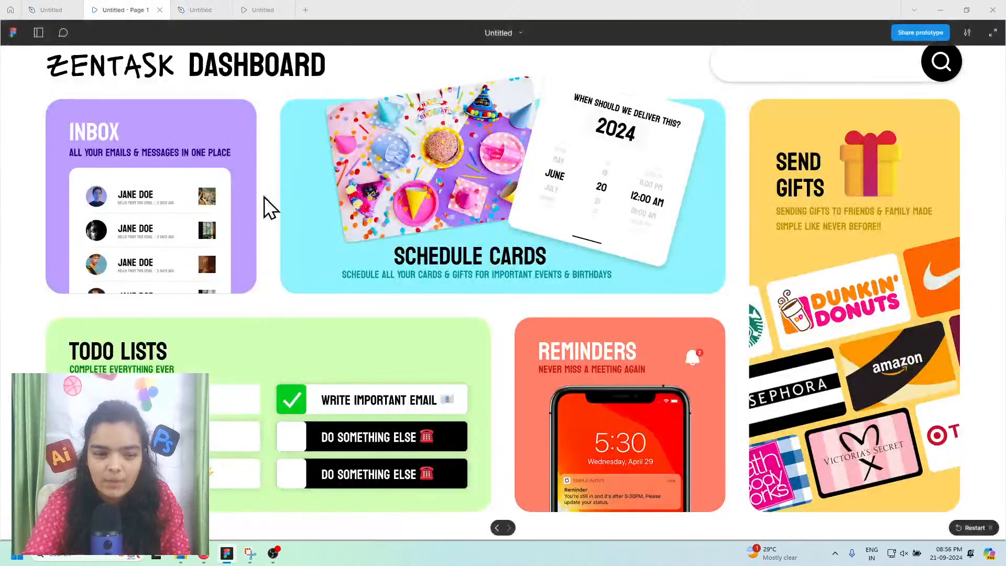
{"action": "left_click", "coordinate": [189, 10]}
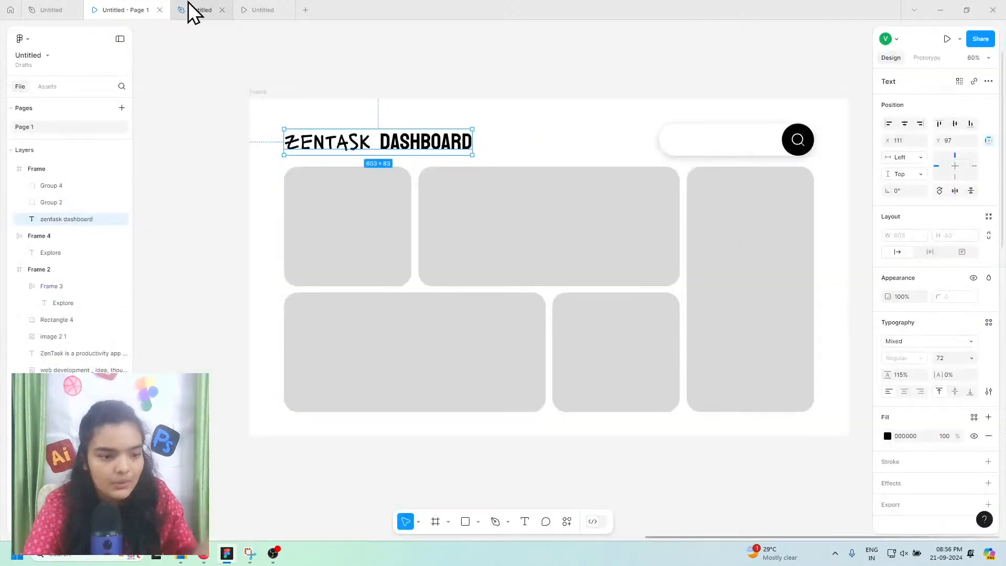
Step: Fill the small card directly beneath the title, inside the nested card group, with purple B285FF
{"action": "left_click", "coordinate": [320, 238]}
{"action": "left_click", "coordinate": [326, 243]}
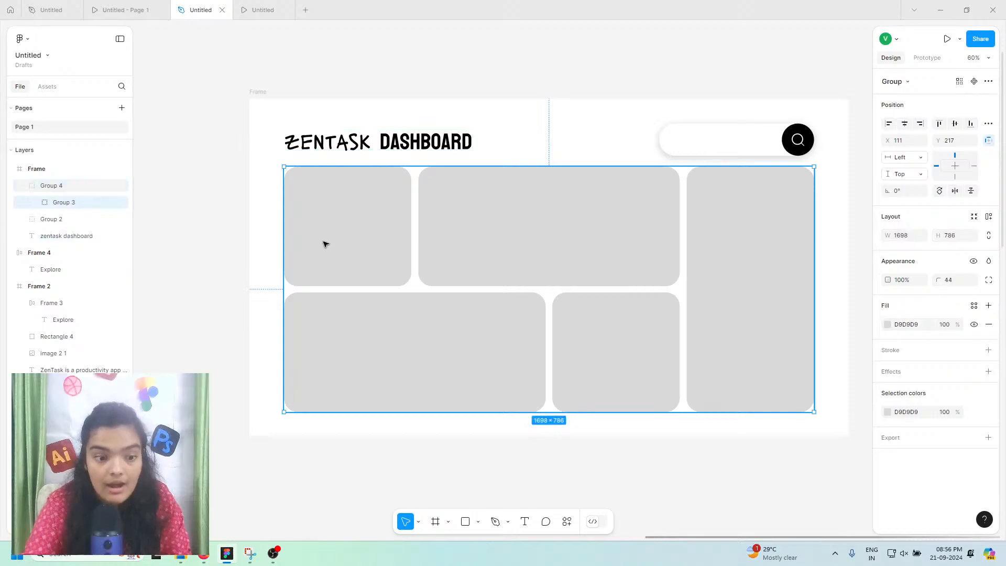
{"action": "left_click", "coordinate": [378, 236]}
{"action": "scroll", "coordinate": [384, 231], "scroll_direction": "left", "scroll_amount": 2}
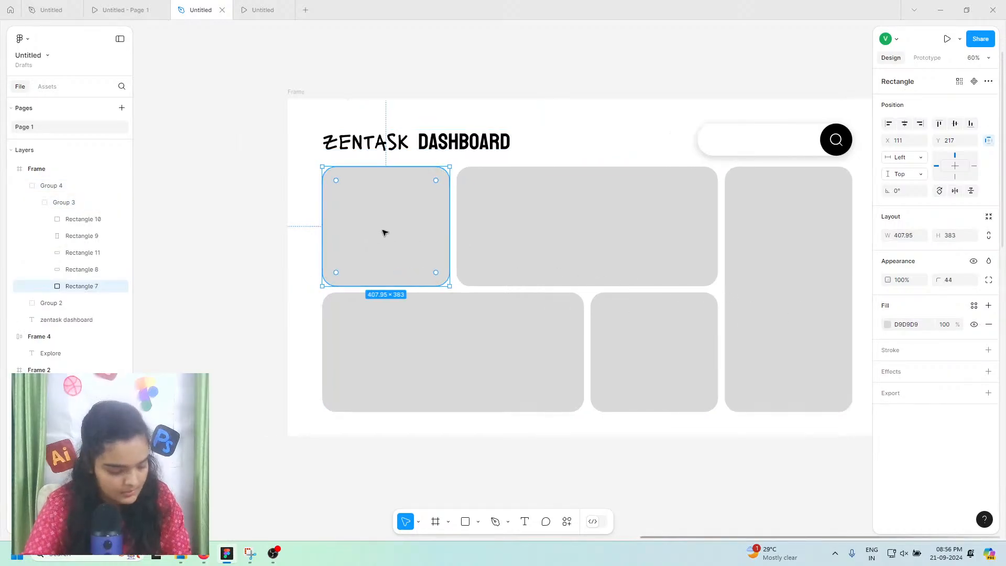
{"action": "scroll", "coordinate": [384, 231], "scroll_direction": "up", "scroll_amount": 5}
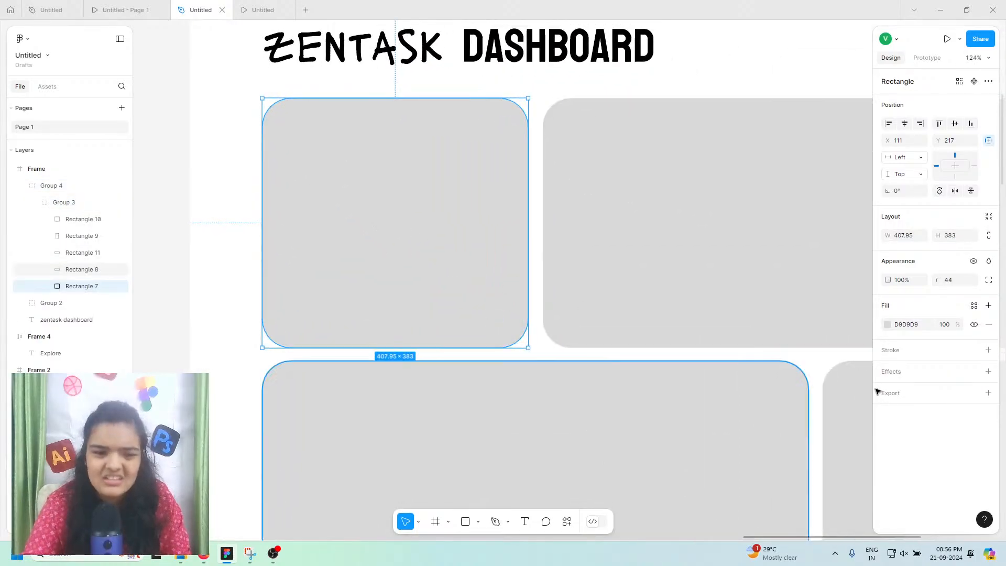
{"action": "left_click", "coordinate": [887, 325]}
{"action": "left_click_drag", "start_coordinate": [796, 415], "coordinate": [817, 415]}
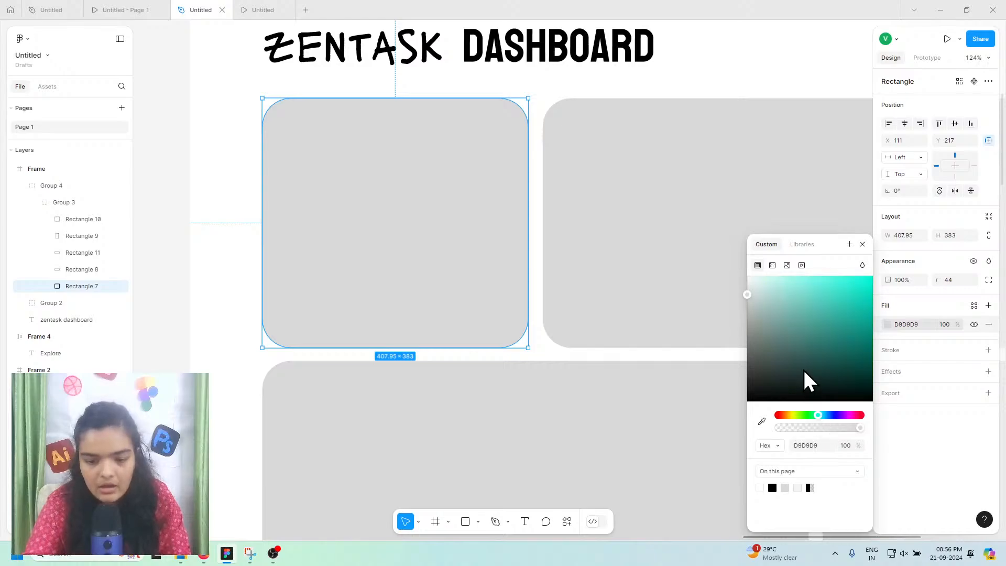
{"action": "left_click_drag", "start_coordinate": [802, 368], "coordinate": [809, 269]}
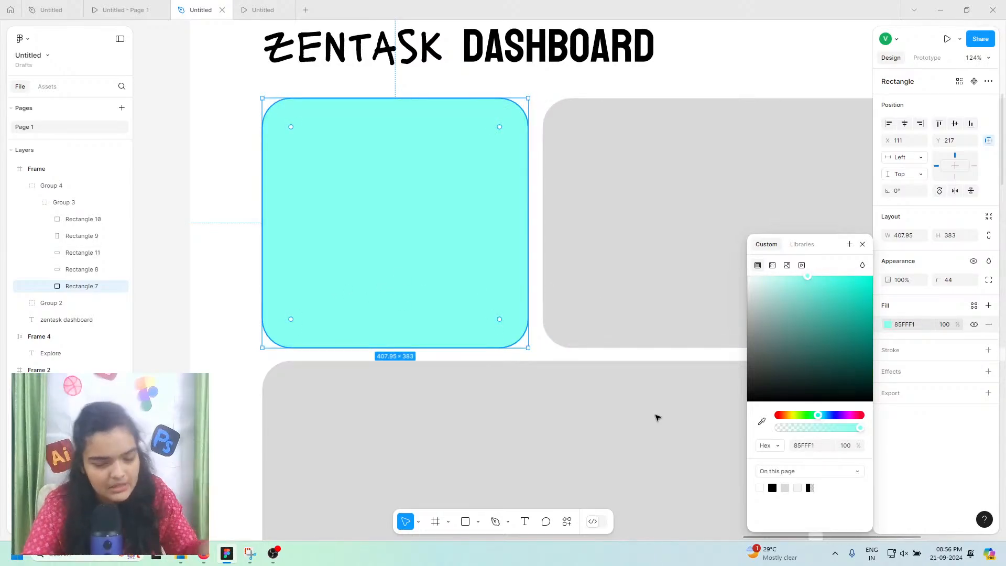
{"action": "left_click_drag", "start_coordinate": [840, 419], "coordinate": [838, 419]}
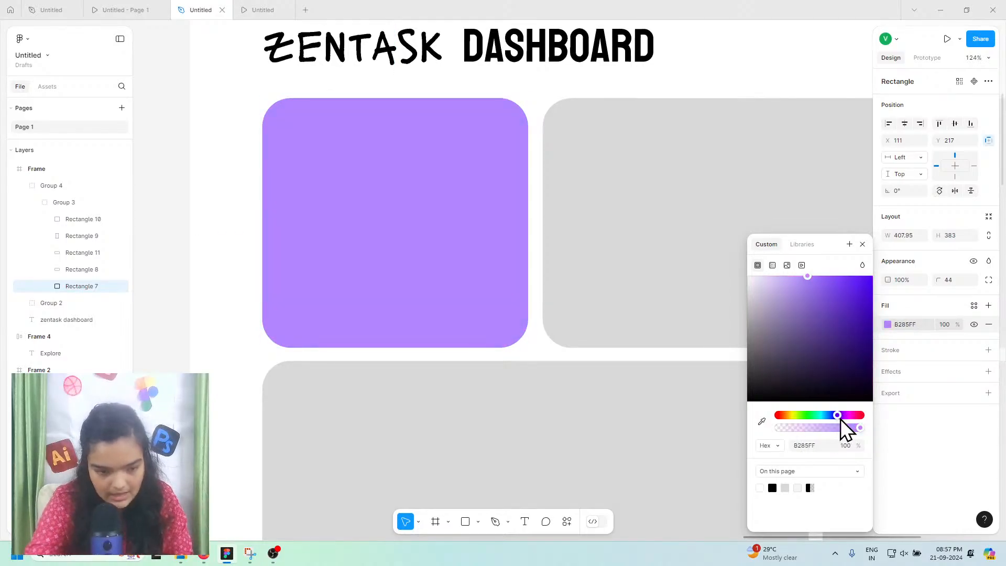
Step: Lighten the first card's purple fill to D5B2FF
{"action": "left_click_drag", "start_coordinate": [791, 292], "coordinate": [786, 240]}
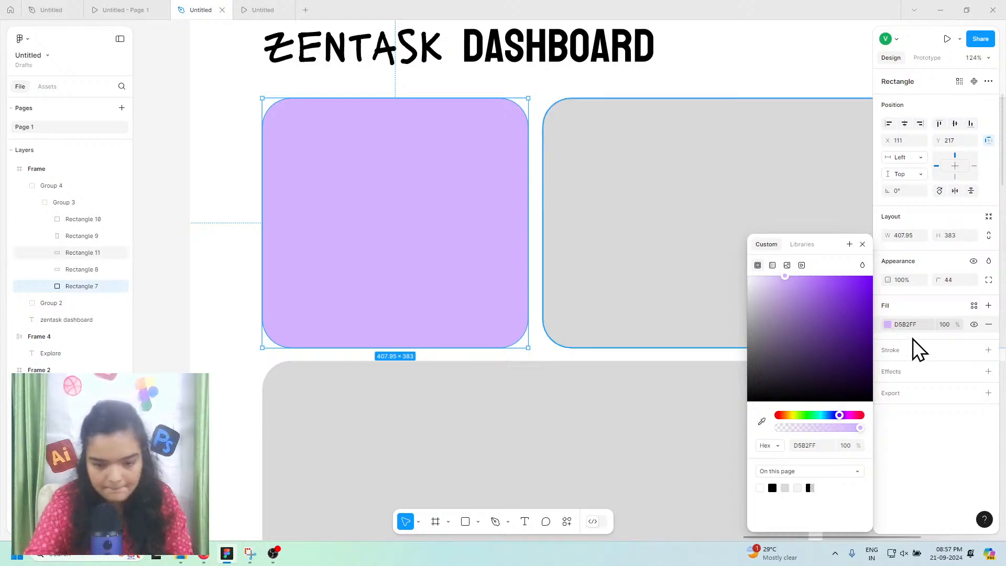
{"action": "left_click_drag", "start_coordinate": [787, 275], "coordinate": [779, 269]}
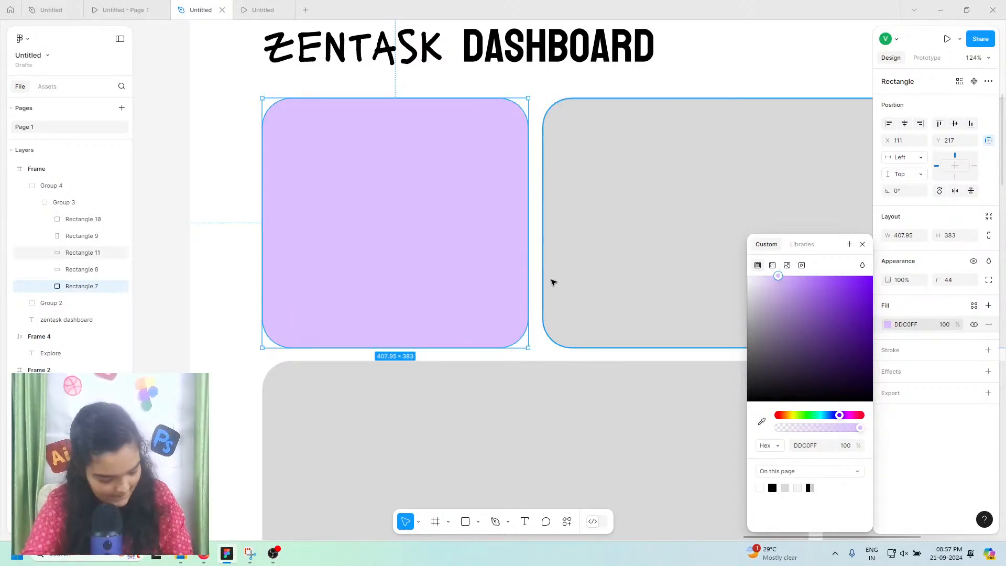
{"action": "scroll", "coordinate": [563, 285], "scroll_direction": "right", "scroll_amount": 2}
{"action": "scroll", "coordinate": [563, 285], "scroll_direction": "down", "scroll_amount": 3}
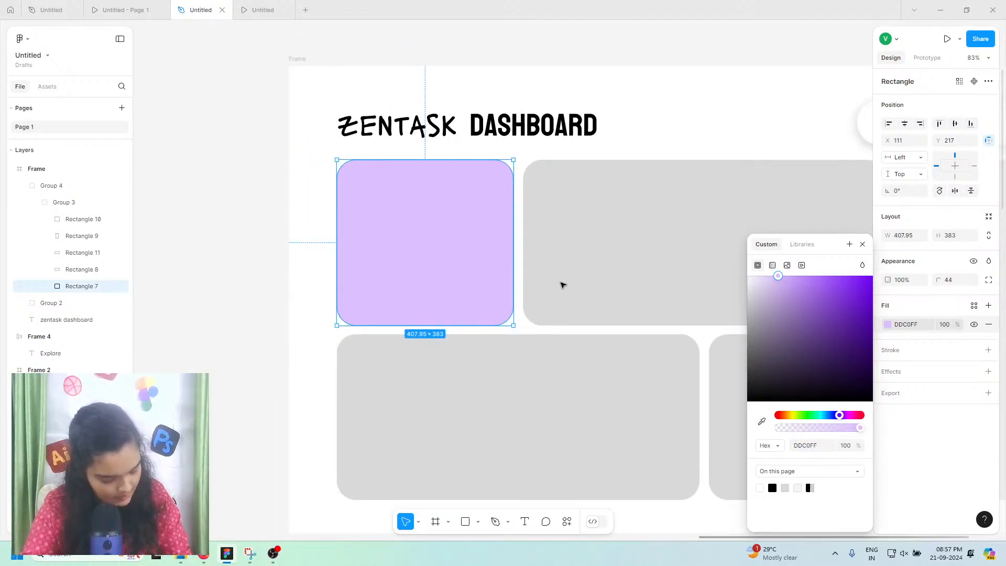
{"action": "scroll", "coordinate": [562, 285], "scroll_direction": "right", "scroll_amount": 3}
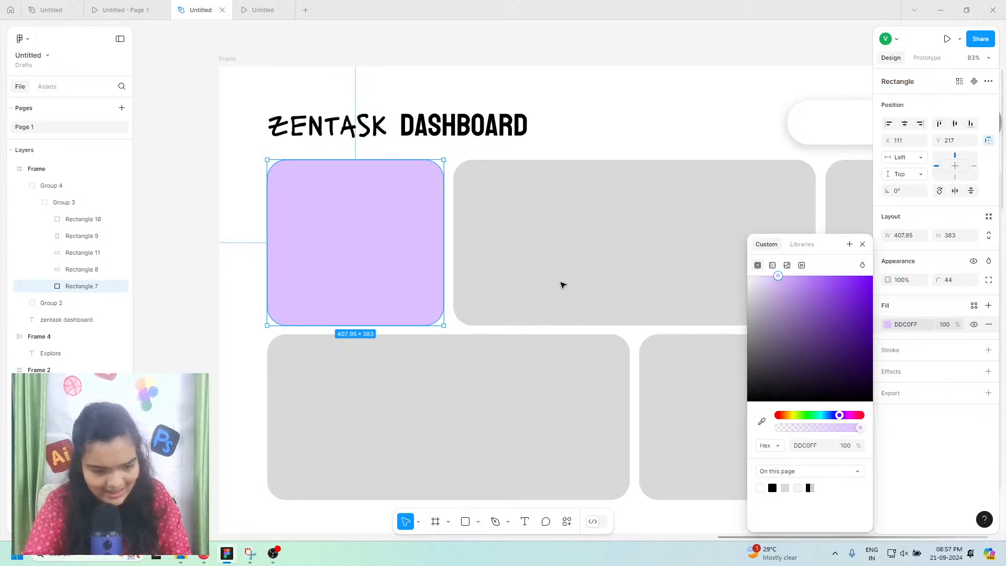
{"action": "scroll", "coordinate": [562, 284], "scroll_direction": "down", "scroll_amount": 2}
{"action": "left_click", "coordinate": [781, 278]}
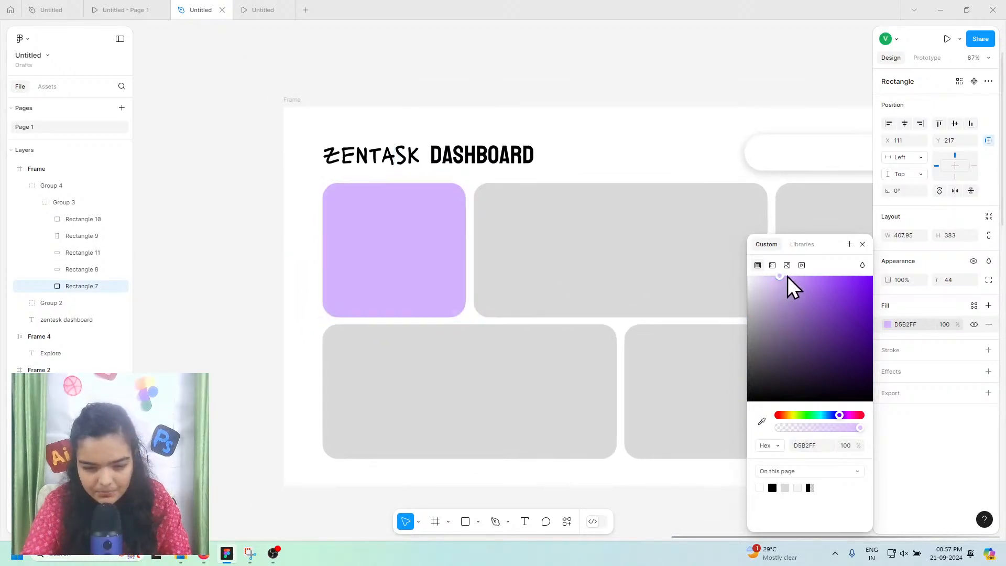
Step: Fill the wide card in the upper row with light cyan AEF0FF
{"action": "left_click", "coordinate": [527, 220]}
{"action": "left_click", "coordinate": [890, 324]}
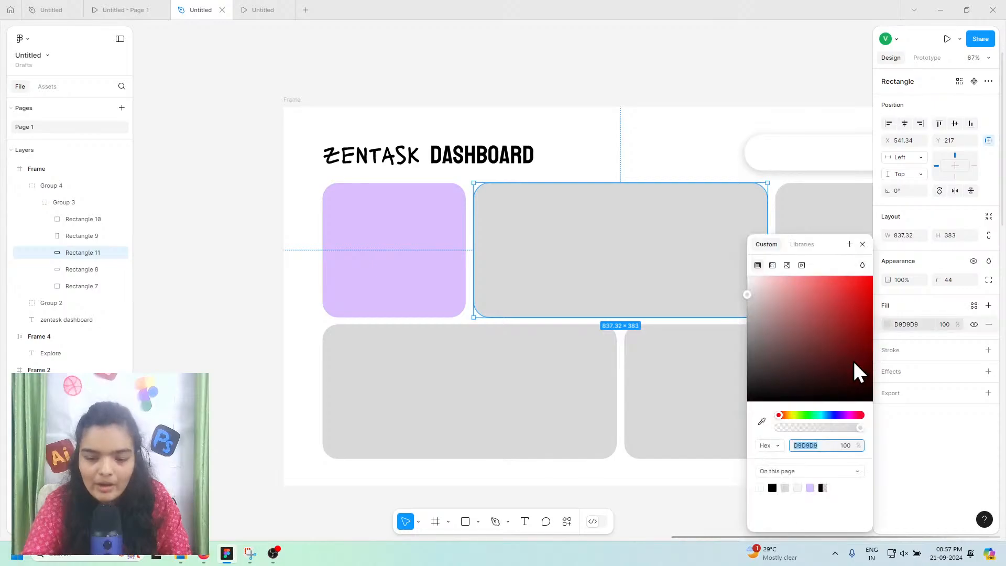
{"action": "left_click", "coordinate": [825, 415]}
{"action": "left_click_drag", "start_coordinate": [811, 353], "coordinate": [790, 275]}
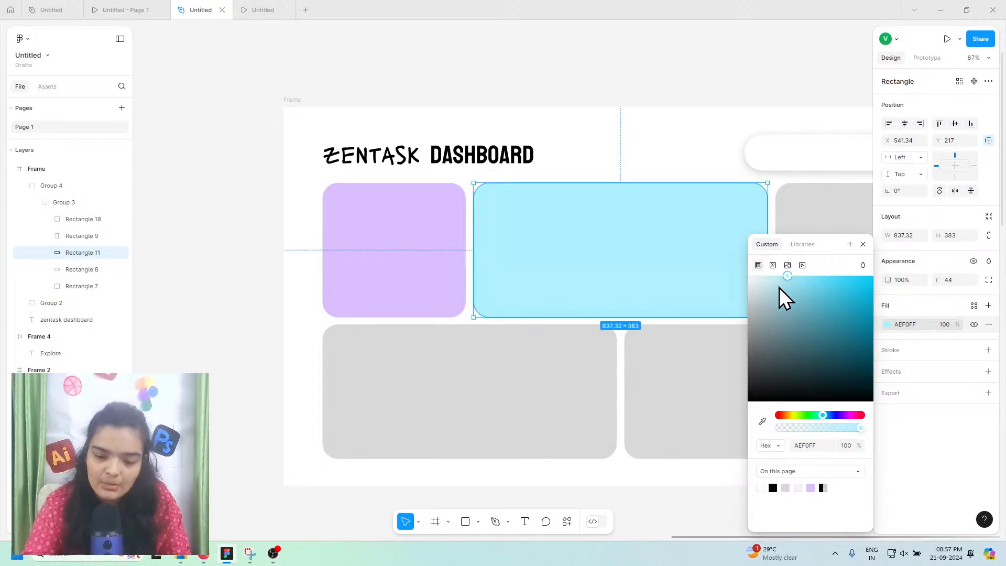
Step: Fill the tall card beneath the search bar with a warm pale yellow
{"action": "left_click", "coordinate": [620, 360]}
{"action": "left_click", "coordinate": [857, 313]}
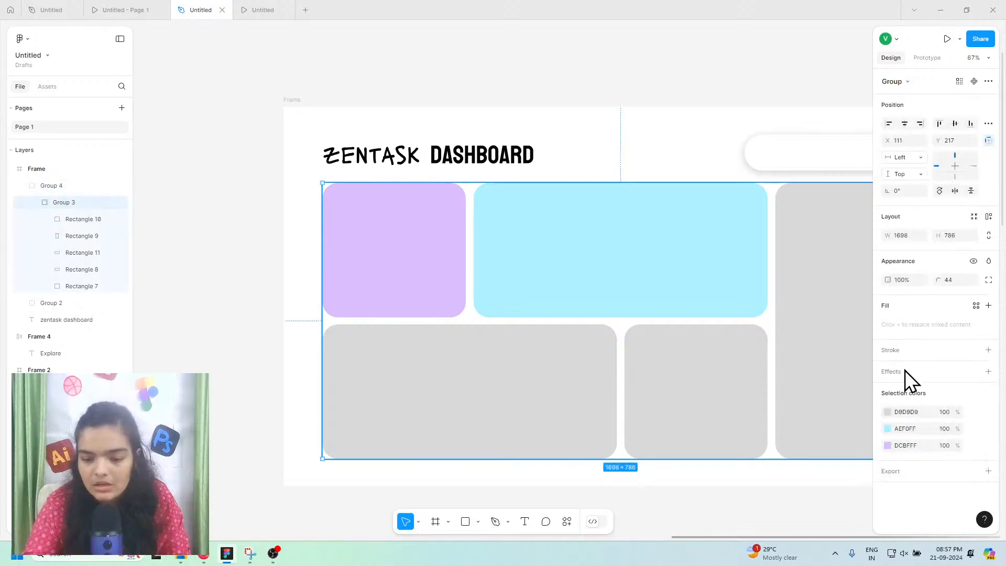
{"action": "left_click", "coordinate": [869, 376]}
{"action": "left_click", "coordinate": [891, 323]}
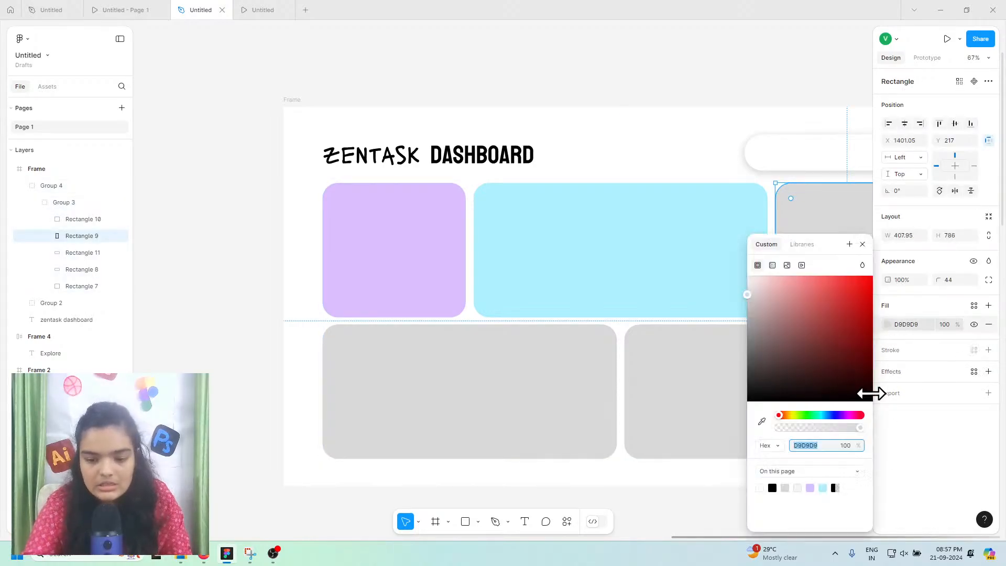
{"action": "left_click_drag", "start_coordinate": [808, 415], "coordinate": [793, 409]}
{"action": "left_click_drag", "start_coordinate": [793, 367], "coordinate": [780, 246]}
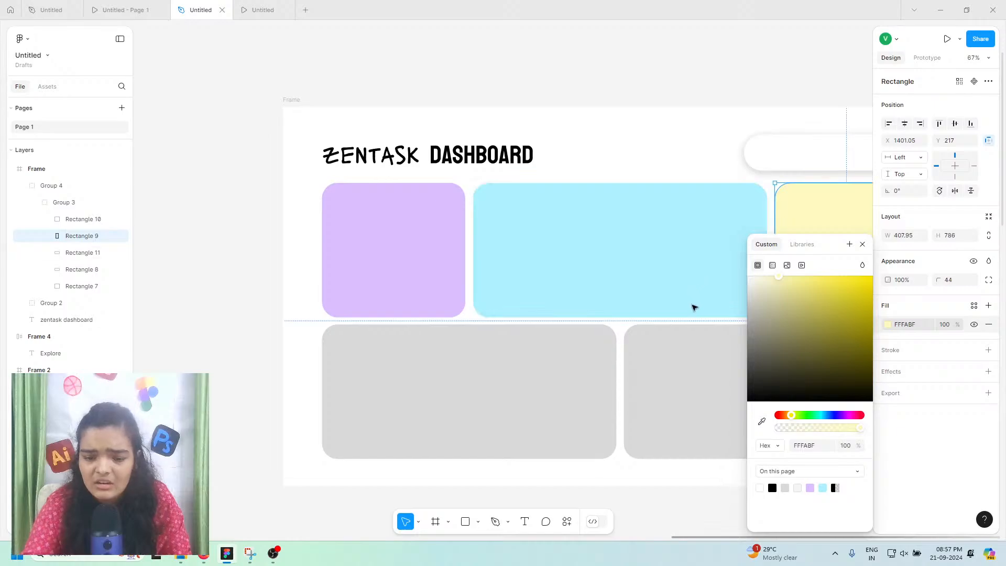
{"action": "scroll", "coordinate": [693, 307], "scroll_direction": "right", "scroll_amount": 3}
{"action": "left_click", "coordinate": [790, 415]}
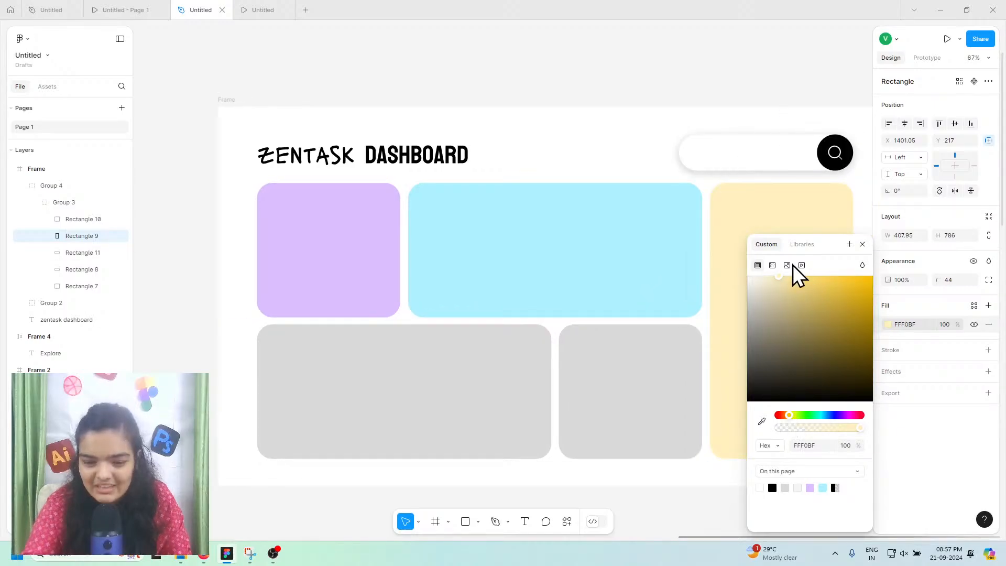
{"action": "left_click_drag", "start_coordinate": [781, 277], "coordinate": [787, 276]}
Step: Fill the small card in the lower row with light green C1FFCD
{"action": "left_click", "coordinate": [593, 352]}
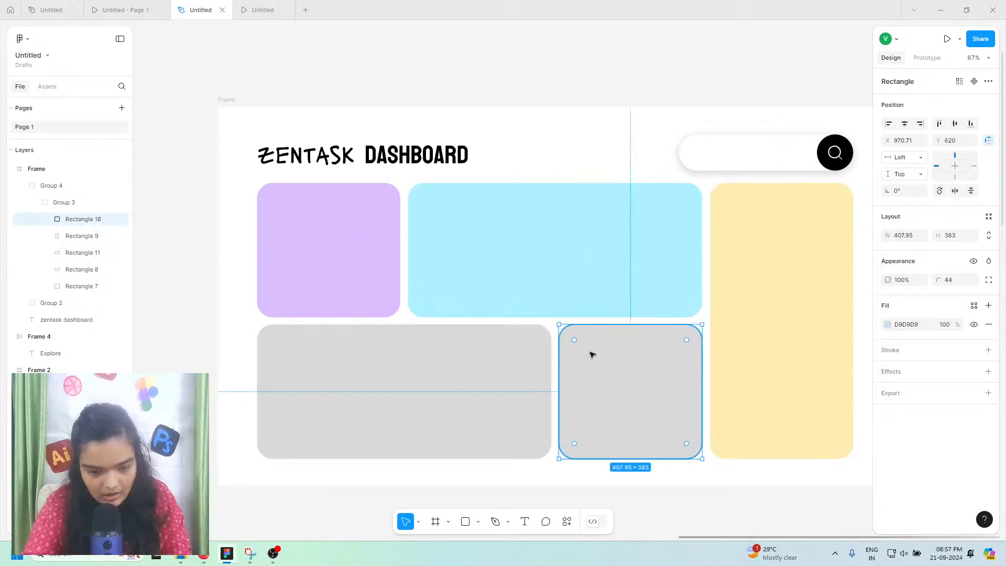
{"action": "left_click", "coordinate": [888, 325]}
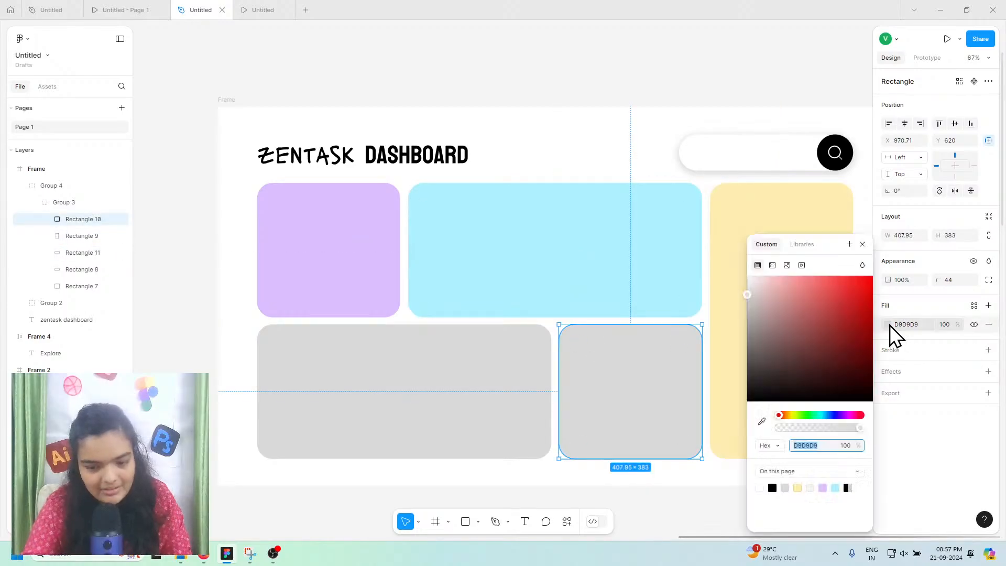
{"action": "left_click", "coordinate": [807, 414]}
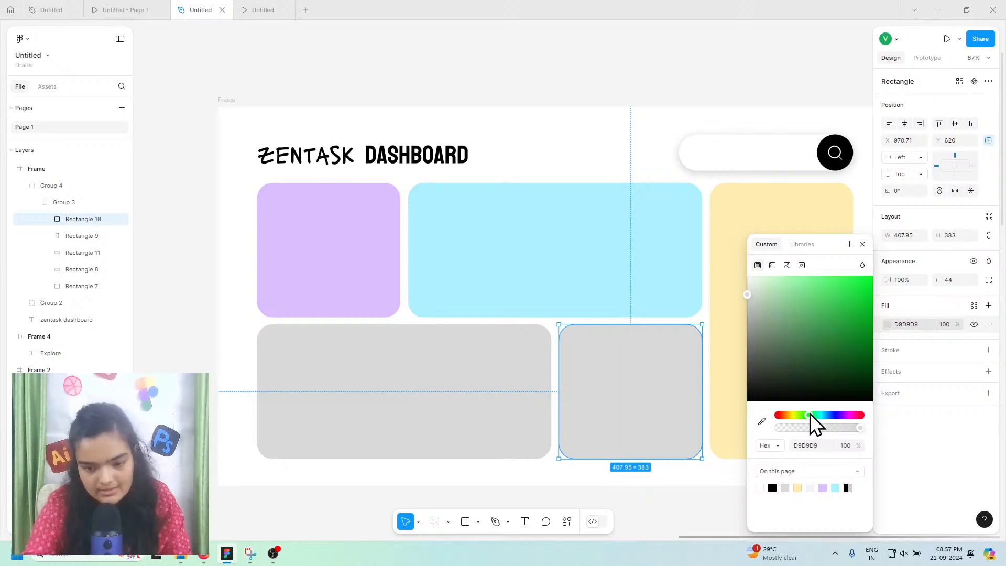
{"action": "left_click_drag", "start_coordinate": [807, 323], "coordinate": [779, 256]}
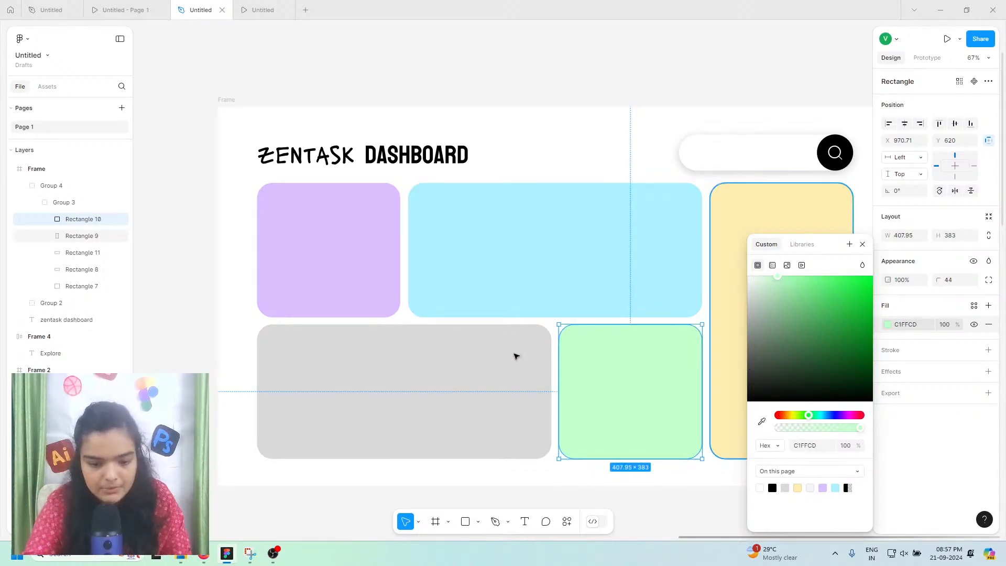
Step: Fill the wide card in the lower row with the page's light green, shifted to the yellower CCFFC1
{"action": "left_click", "coordinate": [455, 371]}
{"action": "left_click", "coordinate": [887, 325]}
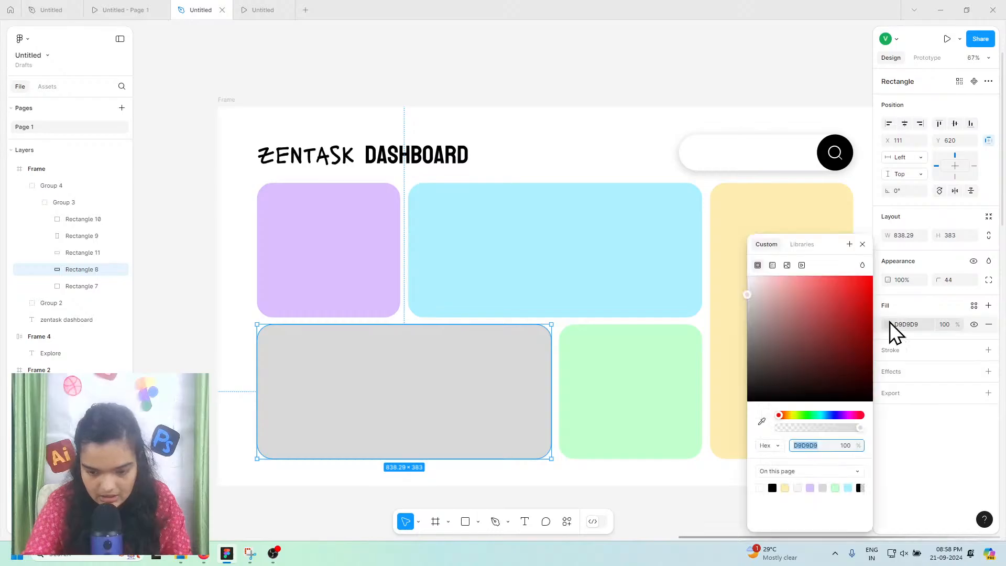
{"action": "left_click", "coordinate": [835, 488]}
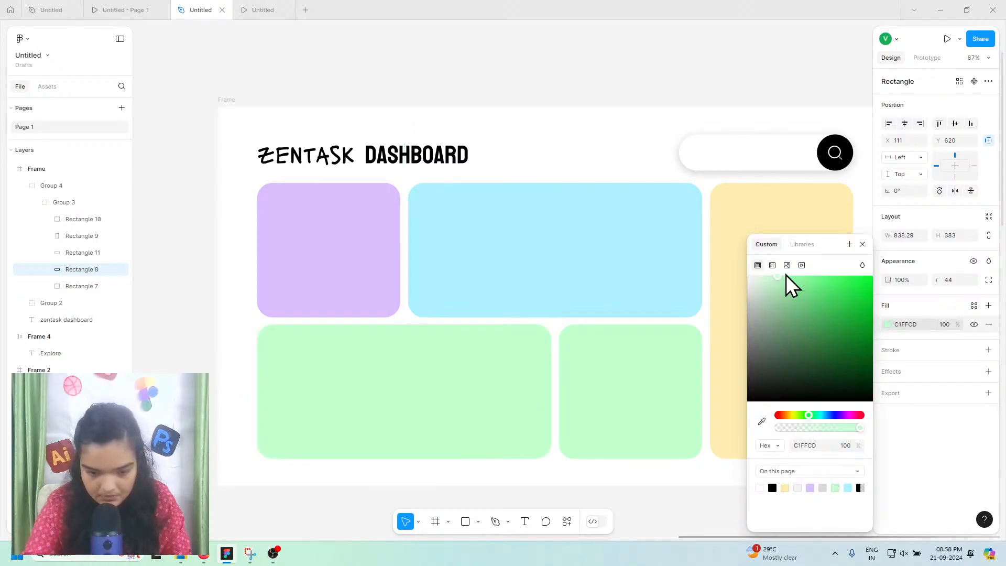
{"action": "left_click", "coordinate": [805, 414]}
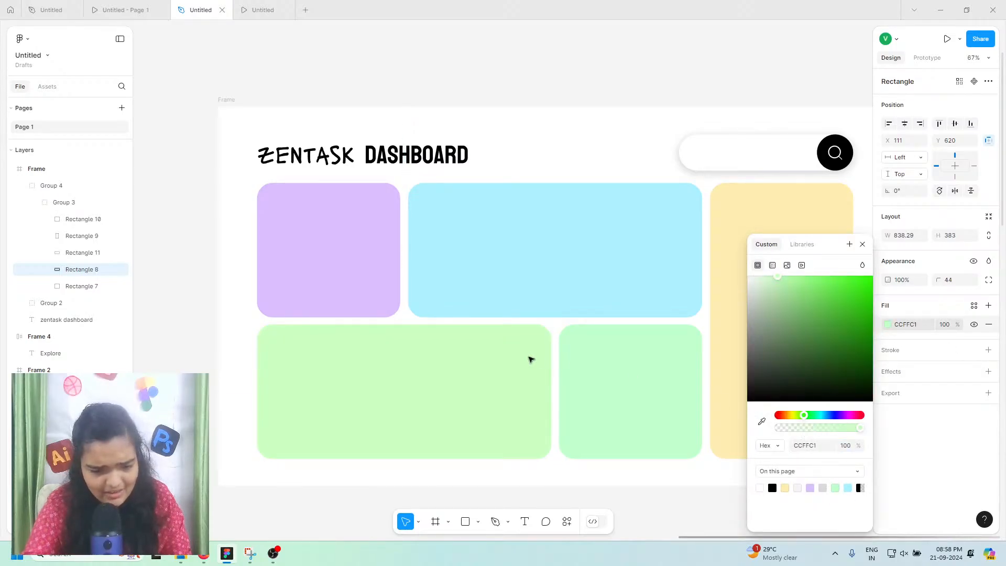
Step: Check the Reminders card's colour in the reference prototype and recolour the small lower card to peach FFCEAB
{"action": "left_click", "coordinate": [607, 358]}
{"action": "left_click", "coordinate": [157, 10]}
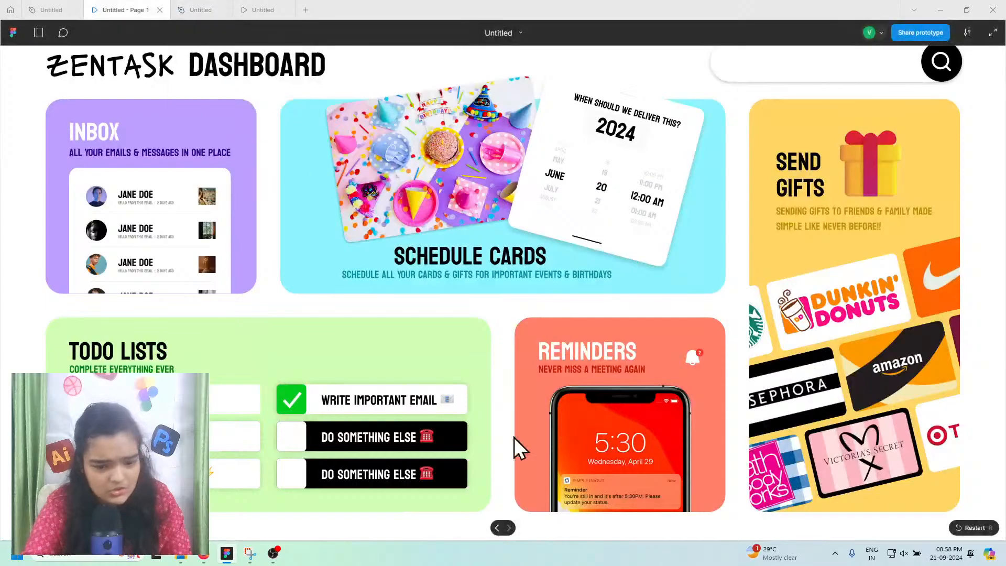
{"action": "left_click", "coordinate": [199, 10]}
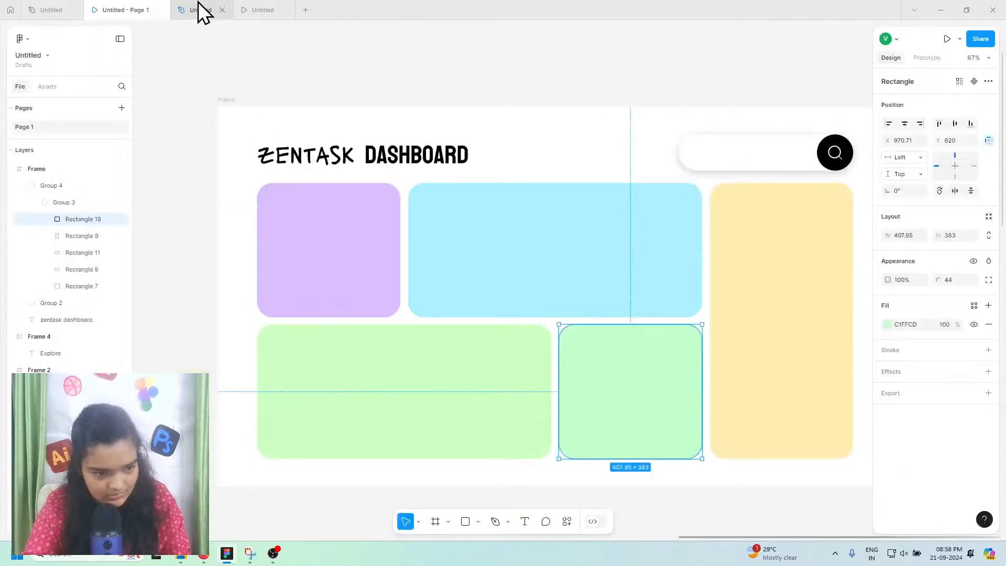
{"action": "left_click", "coordinate": [888, 326]}
{"action": "left_click_drag", "start_coordinate": [792, 415], "coordinate": [746, 417]}
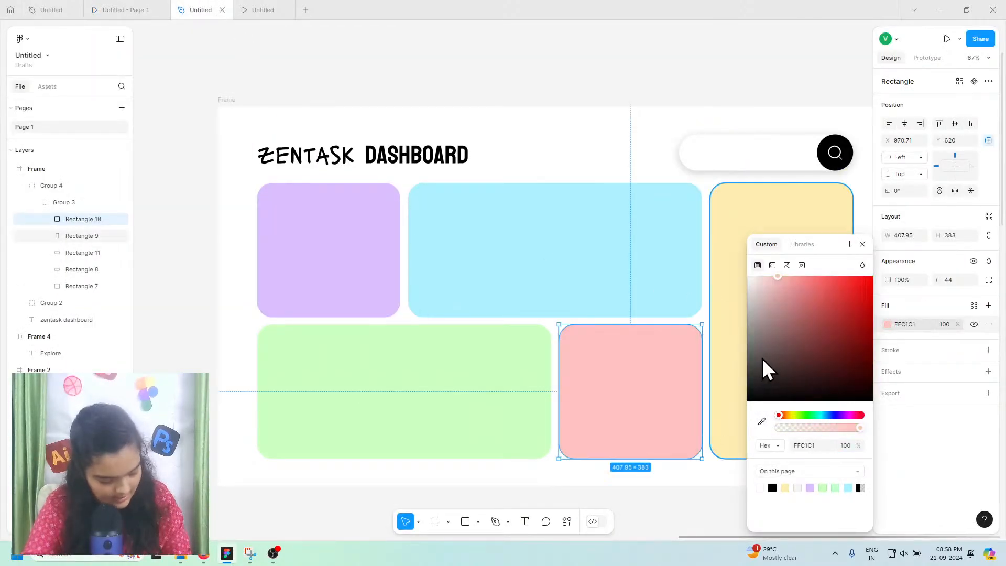
{"action": "left_click_drag", "start_coordinate": [786, 280], "coordinate": [785, 257]}
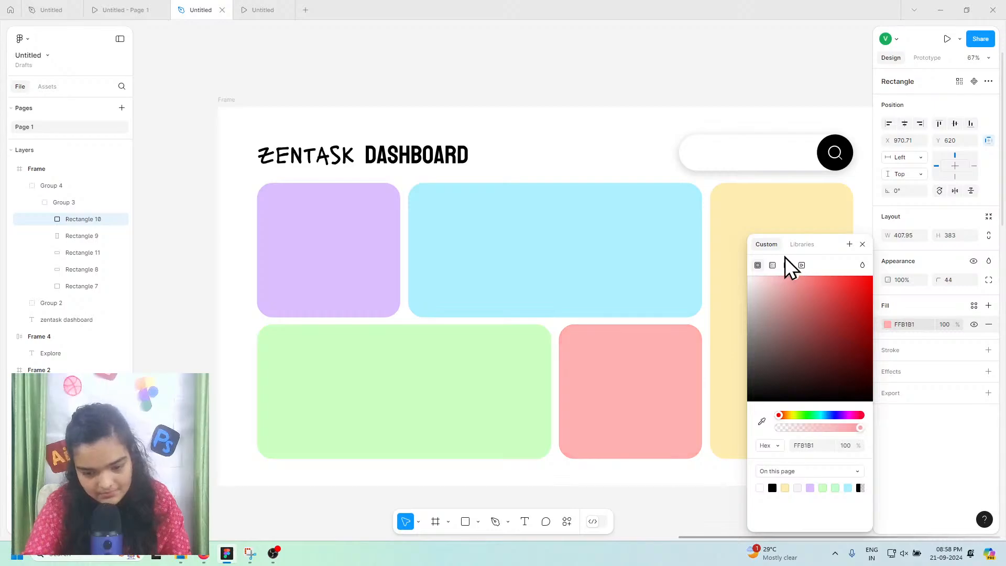
{"action": "left_click", "coordinate": [784, 416]}
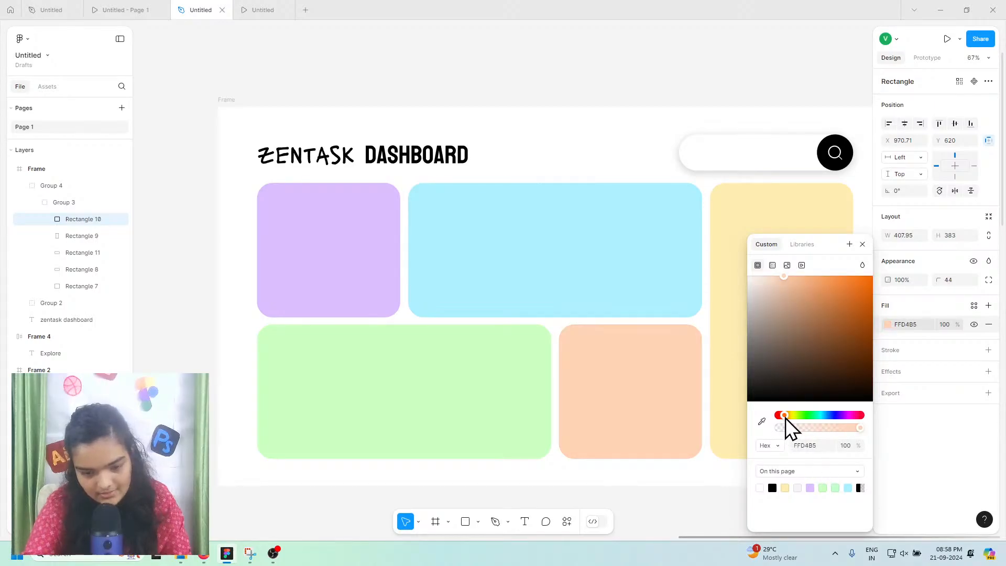
{"action": "mouse_move", "coordinate": [794, 276]}
{"action": "left_mouse_down"}
{"action": "mouse_move", "coordinate": [803, 265]}
{"action": "mouse_move", "coordinate": [790, 258]}
{"action": "left_mouse_up"}
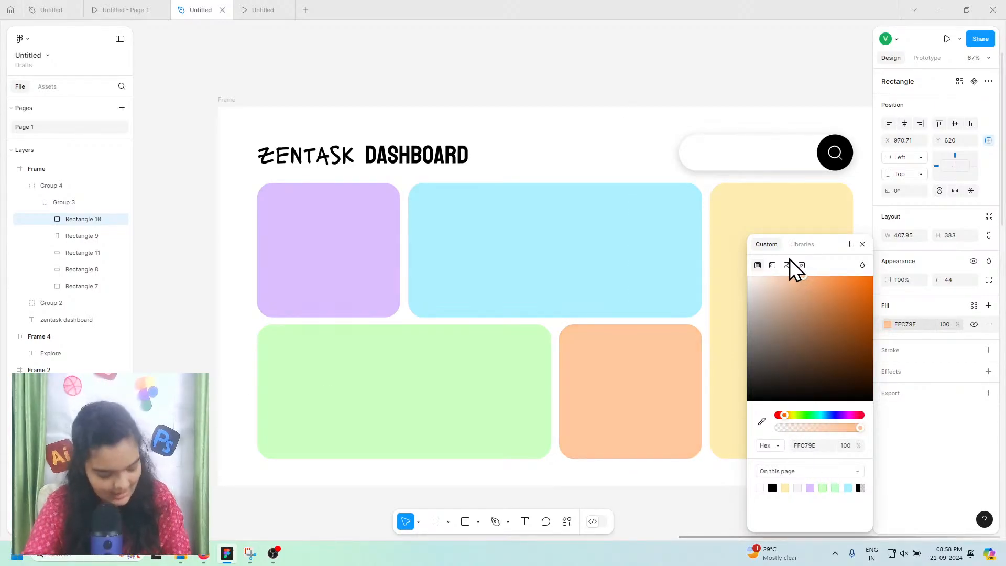
Step: Move the outer card group up to Y 214, slightly closer to the title and search bar
{"action": "left_click", "coordinate": [636, 493]}
{"action": "scroll", "coordinate": [635, 491], "scroll_direction": "down", "scroll_amount": 1}
{"action": "scroll", "coordinate": [636, 491], "scroll_direction": "right", "scroll_amount": 3}
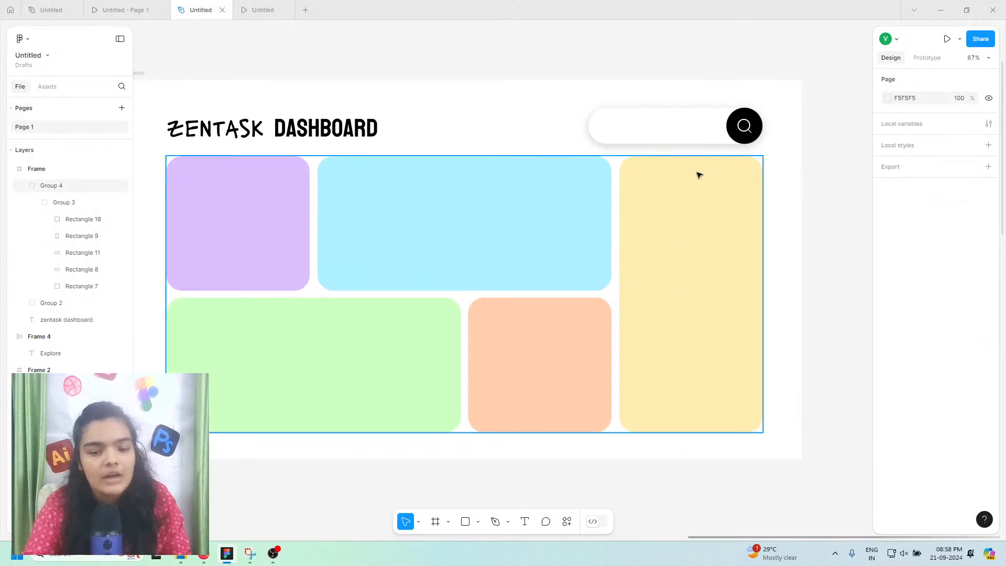
{"action": "left_click", "coordinate": [711, 132]}
{"action": "left_click_drag", "start_coordinate": [593, 142], "coordinate": [587, 142]}
{"action": "scroll", "coordinate": [570, 139], "scroll_direction": "left", "scroll_amount": 4}
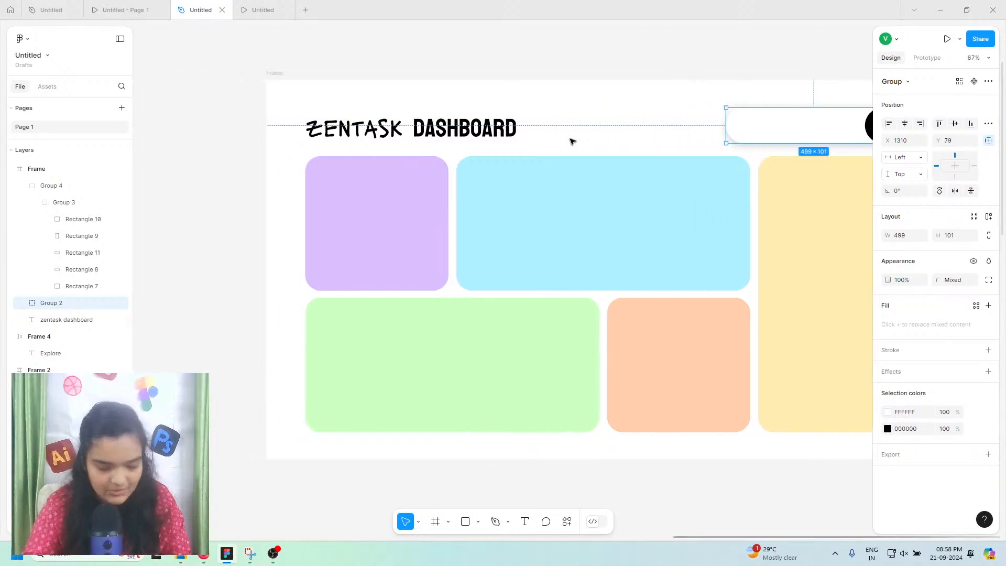
{"action": "scroll", "coordinate": [569, 139], "scroll_direction": "down", "scroll_amount": 3}
{"action": "left_click", "coordinate": [490, 197]}
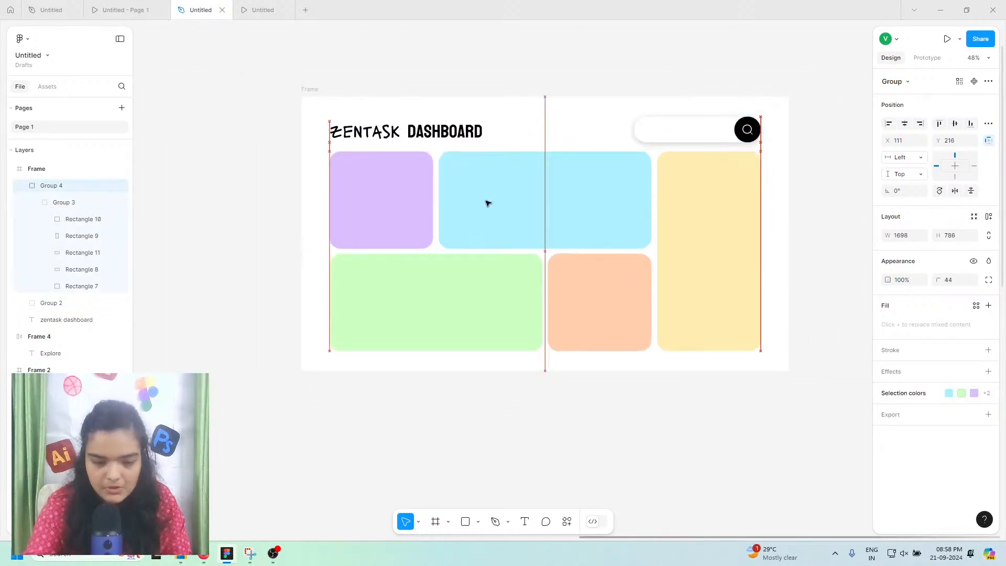
{"action": "key", "text": "shift+0"}
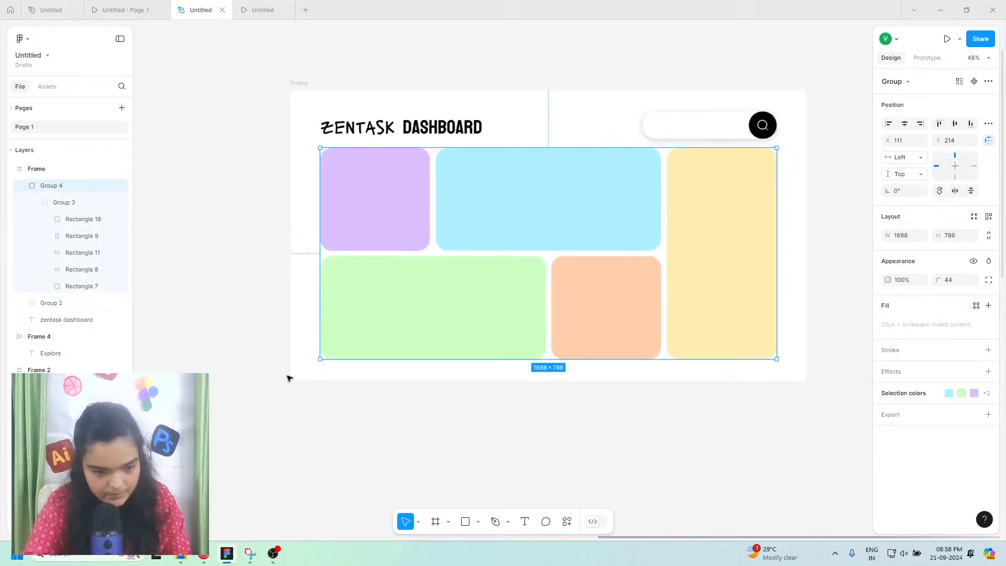
Step: Shift the small lower card's peach fill to the redder salmon FFC4AB
{"action": "scroll", "coordinate": [723, 350], "scroll_direction": "right", "scroll_amount": 3}
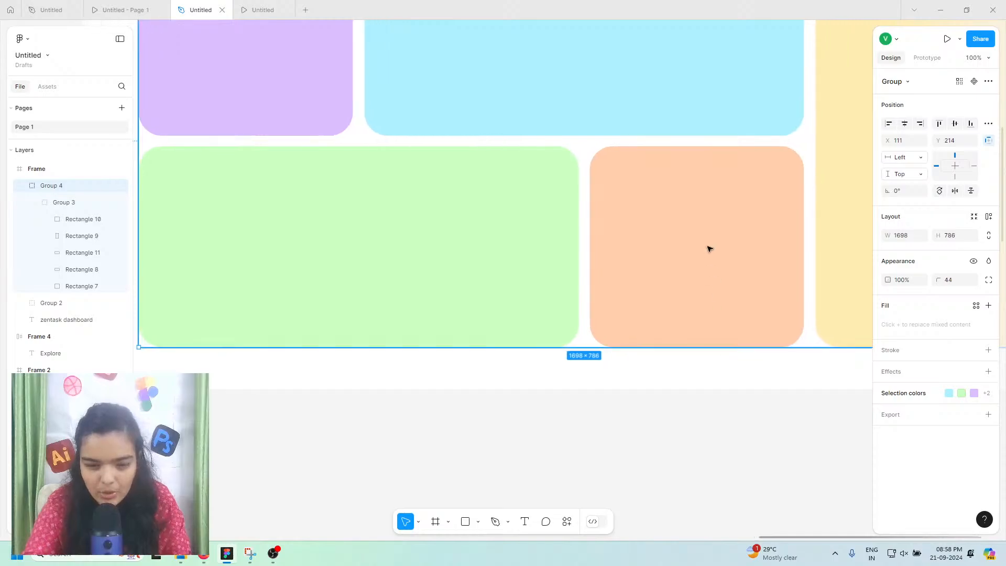
{"action": "scroll", "coordinate": [709, 249], "scroll_direction": "up", "scroll_amount": 5}
{"action": "double_click", "coordinate": [700, 231]}
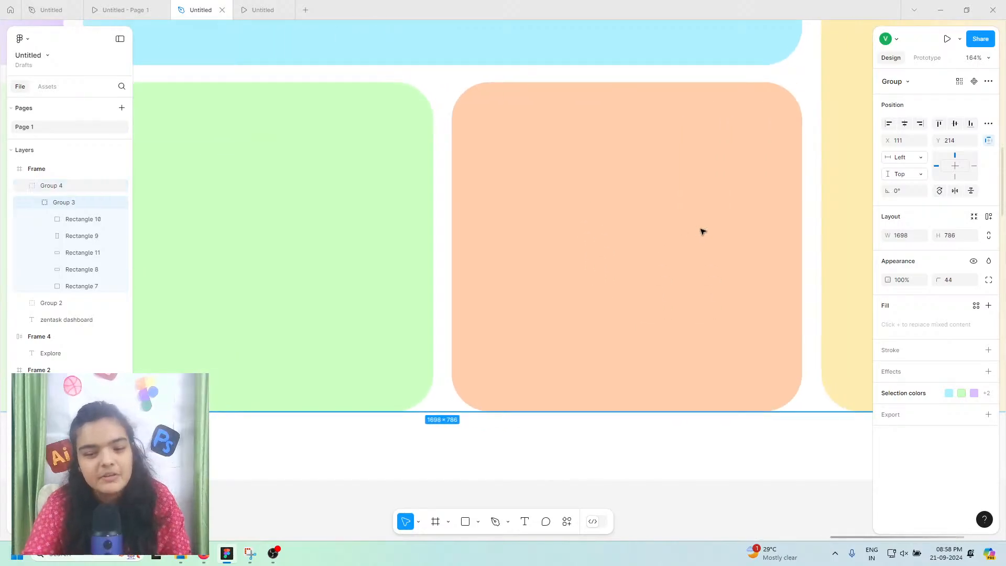
{"action": "double_click", "coordinate": [750, 271]}
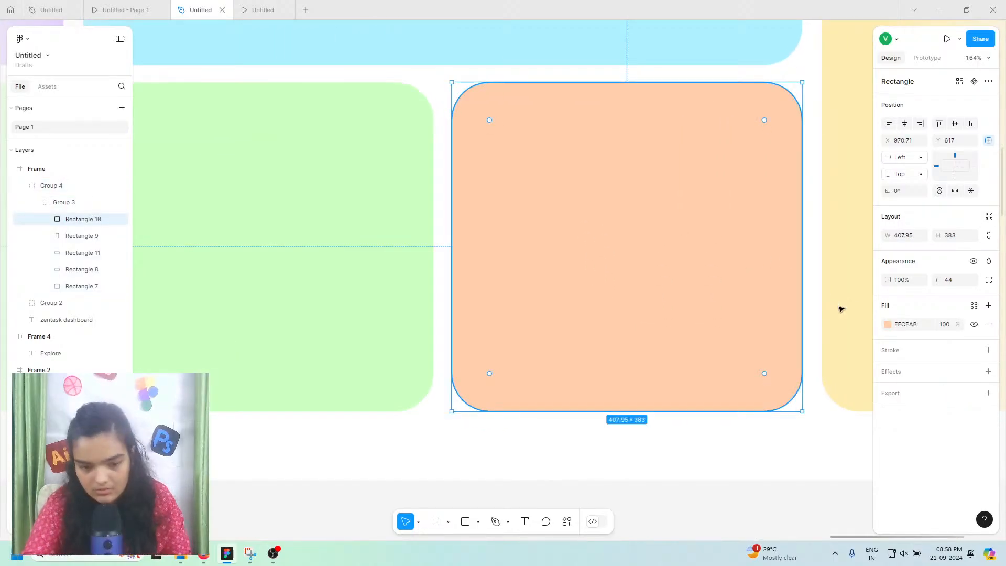
{"action": "left_click", "coordinate": [887, 324]}
{"action": "left_click", "coordinate": [784, 413]}
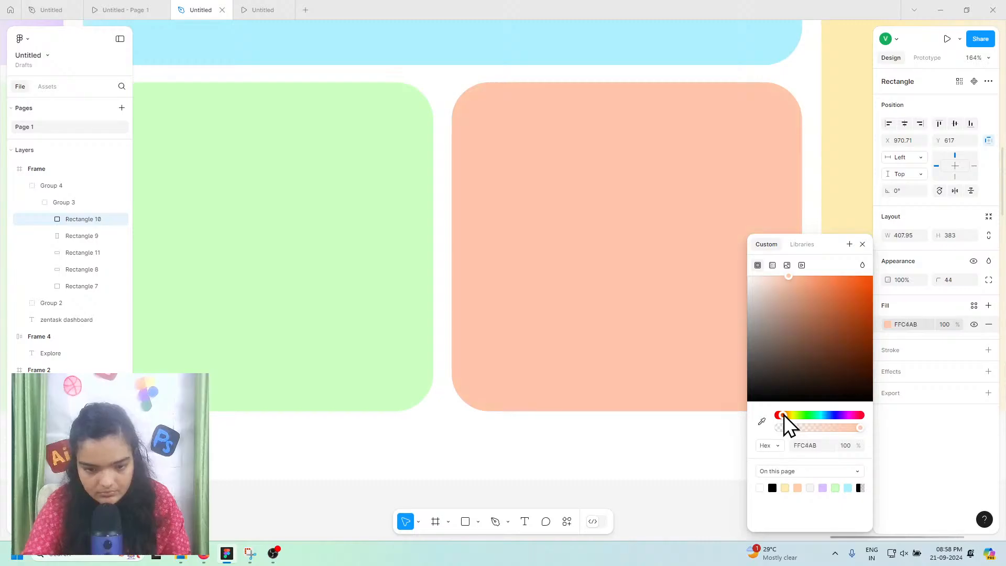
{"action": "left_click", "coordinate": [496, 419]}
{"action": "scroll", "coordinate": [475, 365], "scroll_direction": "left", "scroll_amount": 2}
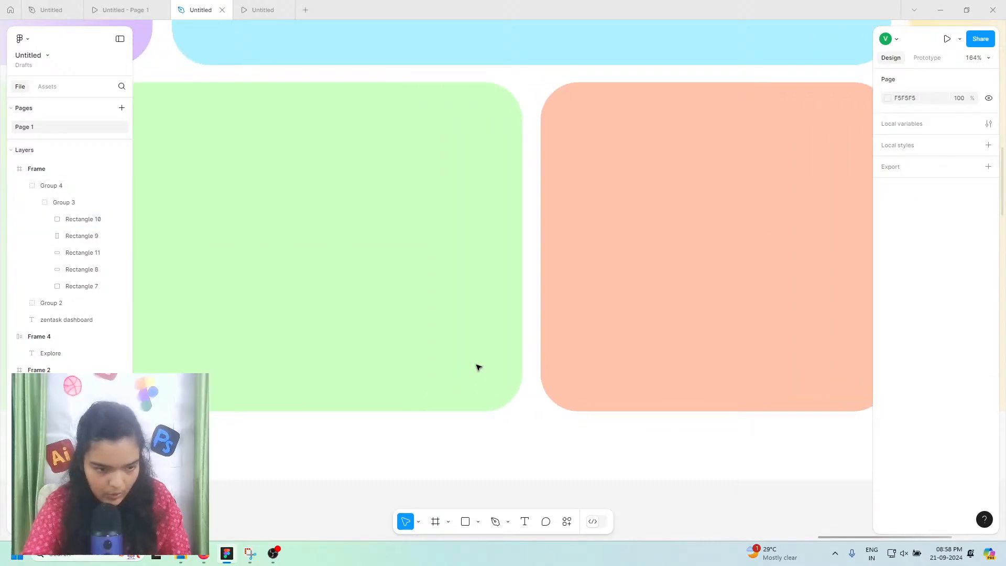
Step: Check the reference prototype, download the reminders phone image from the saas folder in Google Drive, and return to Figma
{"action": "left_click", "coordinate": [149, 11]}
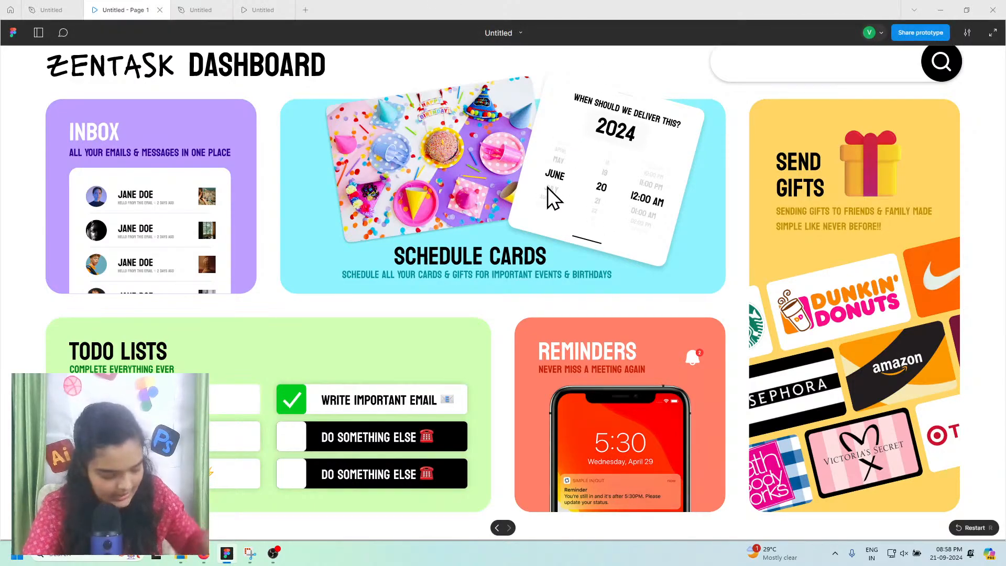
{"action": "left_click", "coordinate": [203, 554]}
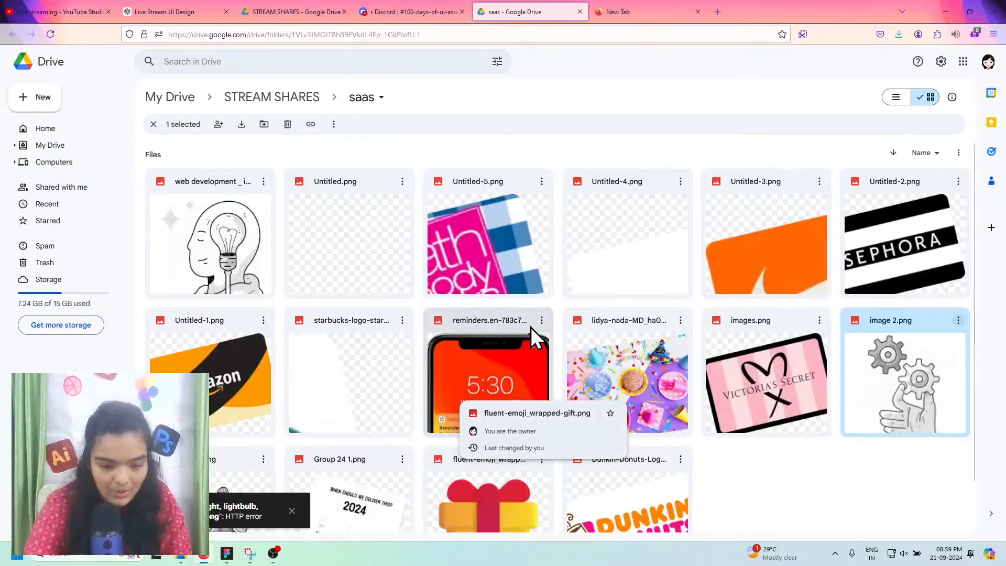
{"action": "left_click", "coordinate": [541, 321]}
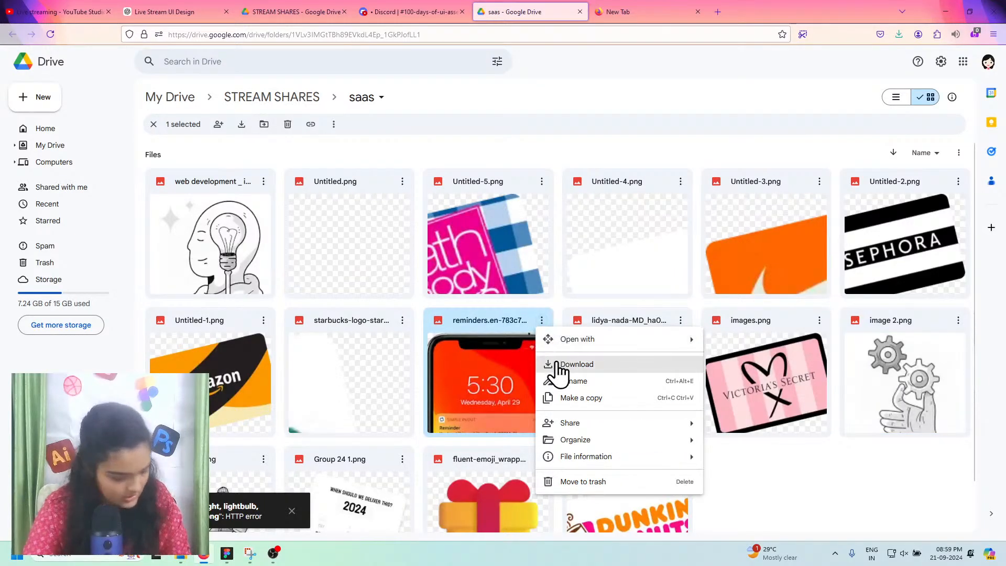
{"action": "left_click", "coordinate": [577, 364]}
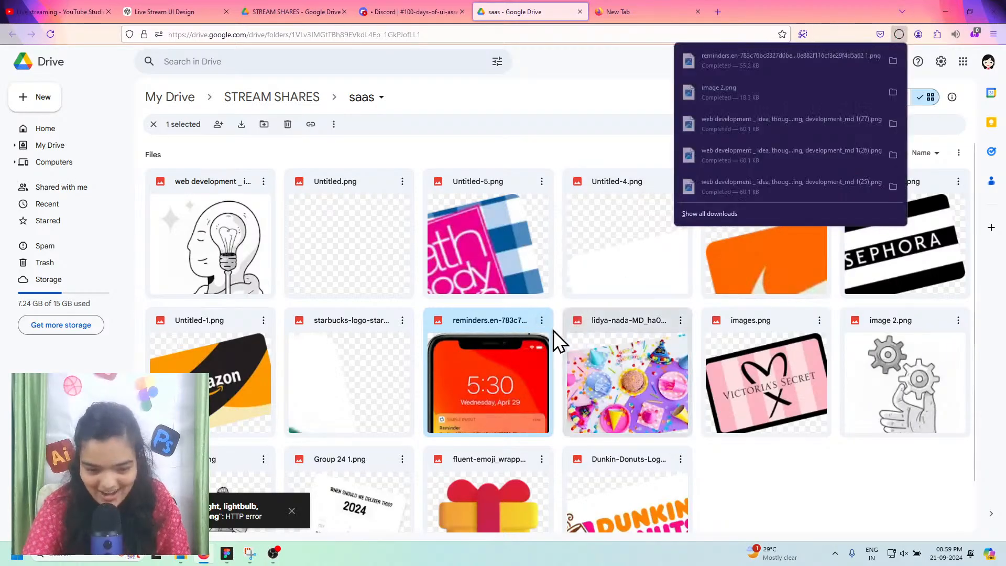
{"action": "left_click", "coordinate": [955, 4]}
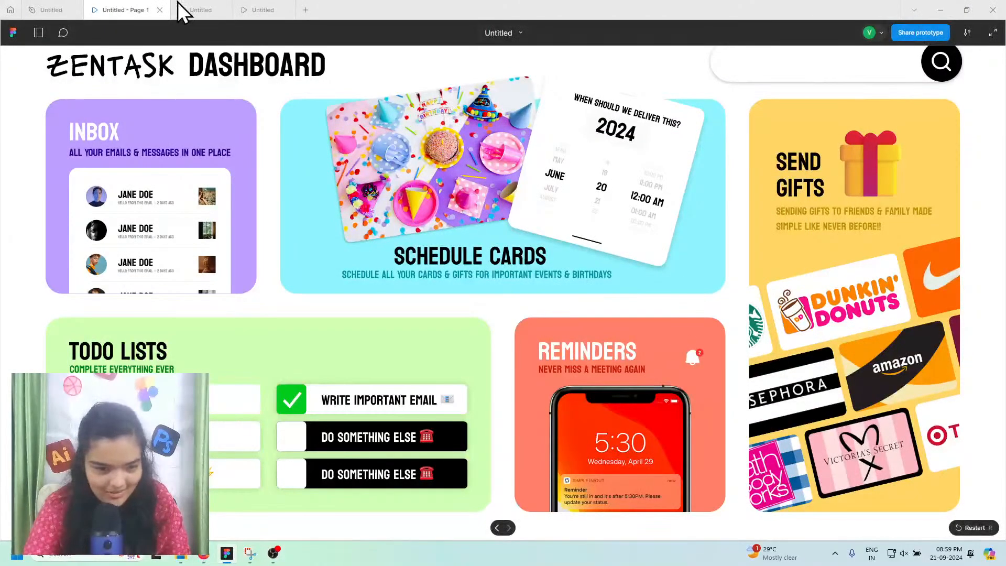
Step: Review the coloured dashboard cards in the design's own prototype preview and return to the design file
{"action": "left_click", "coordinate": [209, 5]}
{"action": "left_click", "coordinate": [254, 7]}
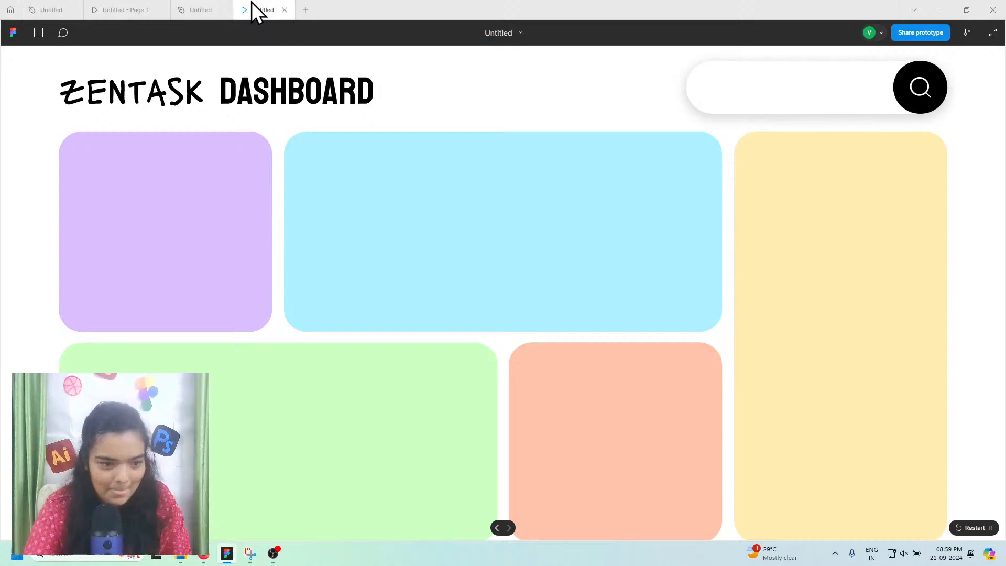
{"action": "left_click", "coordinate": [212, 9]}
{"action": "scroll", "coordinate": [460, 307], "scroll_direction": "down", "scroll_amount": 5}
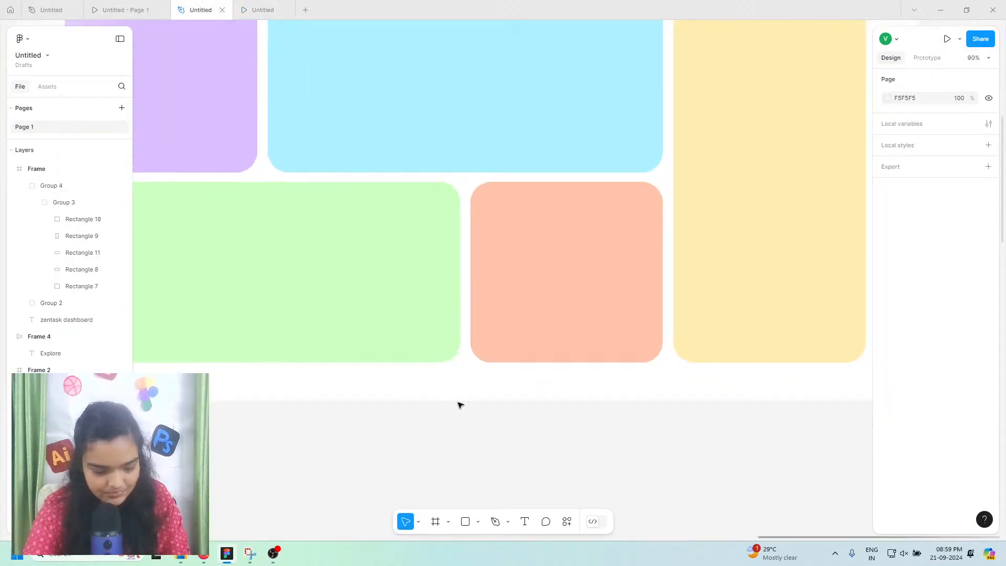
Step: Place the downloaded reminders phone image in the small lower card, centred horizontally and resting on the card's lower edge
{"action": "key", "text": "ctrl+shift+k"}
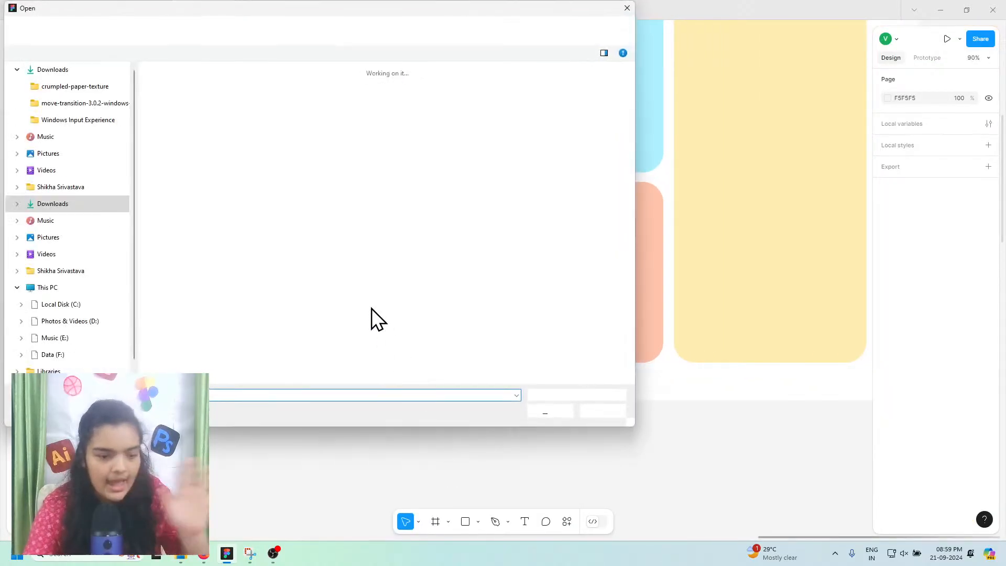
{"action": "left_click", "coordinate": [540, 410]}
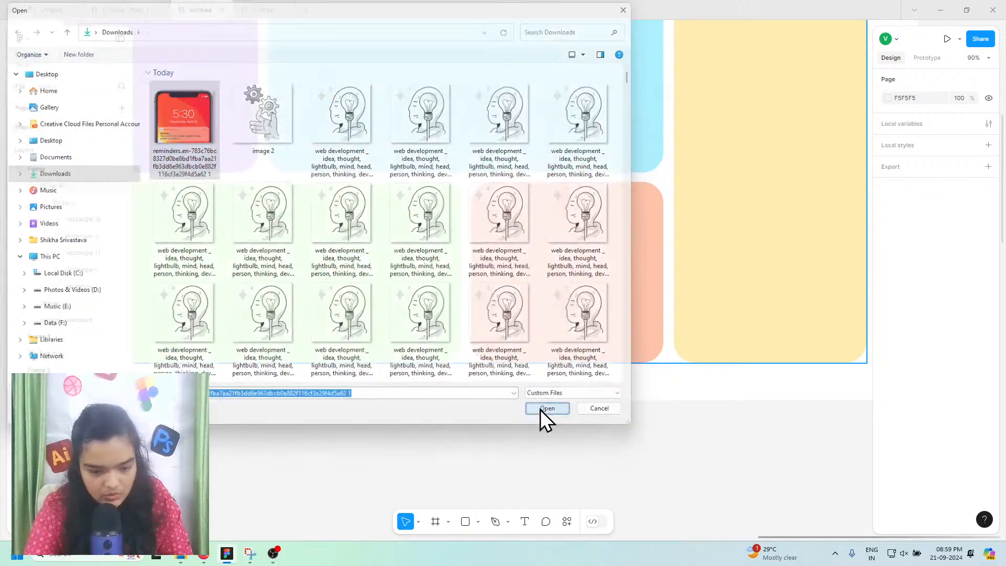
{"action": "left_click", "coordinate": [492, 427]}
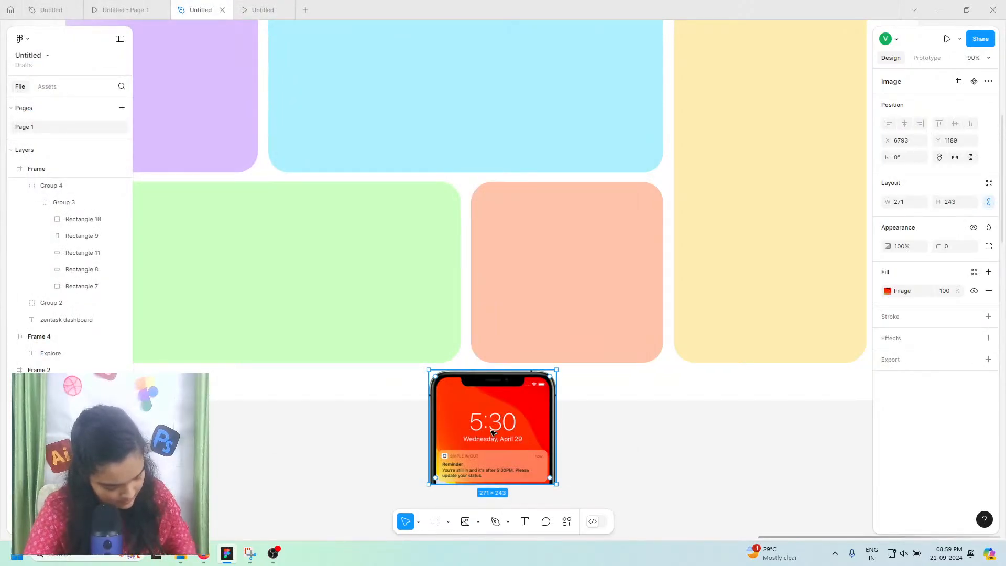
{"action": "left_click_drag", "start_coordinate": [516, 418], "coordinate": [571, 318]}
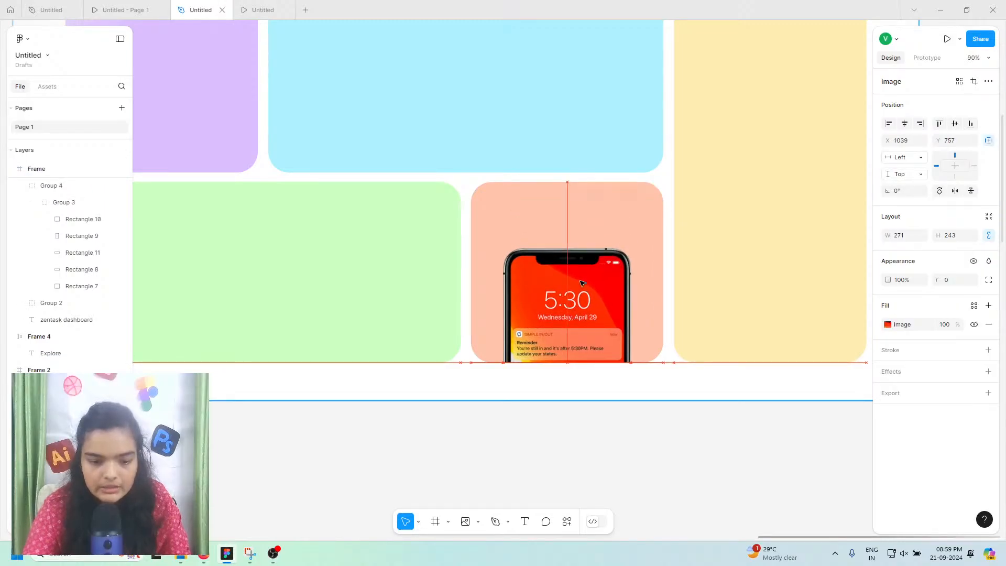
Step: Change the fill of the card behind the phone image to the pinkish coral FFA08F
{"action": "left_click", "coordinate": [604, 237]}
{"action": "double_click", "coordinate": [613, 227]}
{"action": "double_click", "coordinate": [615, 227]}
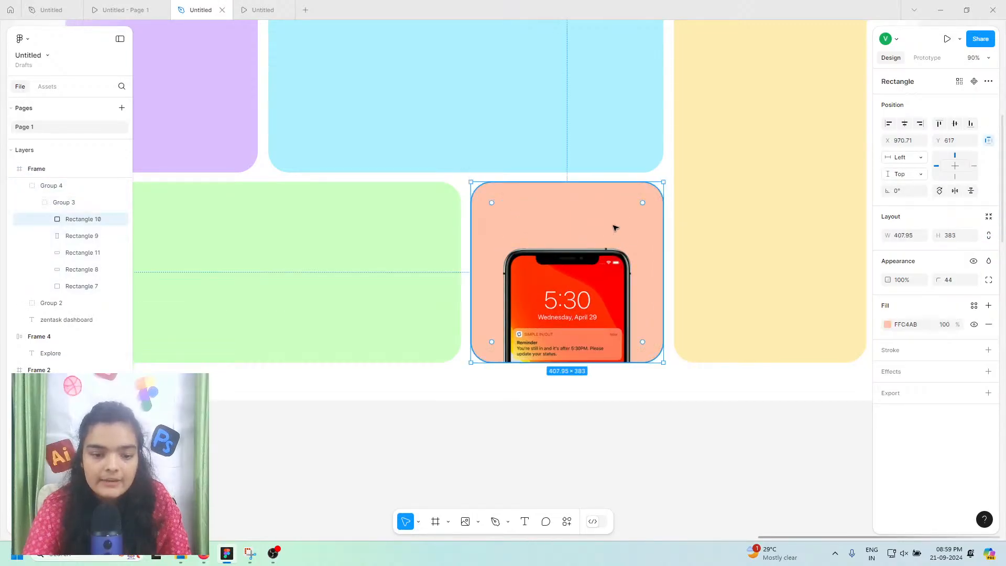
{"action": "left_click", "coordinate": [886, 324]}
{"action": "left_click_drag", "start_coordinate": [826, 293], "coordinate": [816, 268]}
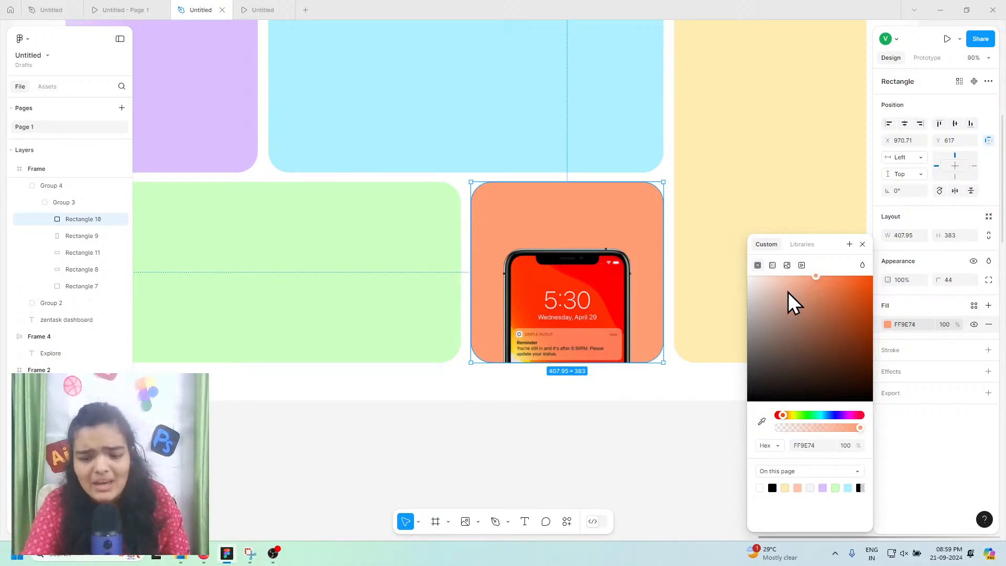
{"action": "left_click_drag", "start_coordinate": [787, 291], "coordinate": [804, 243]}
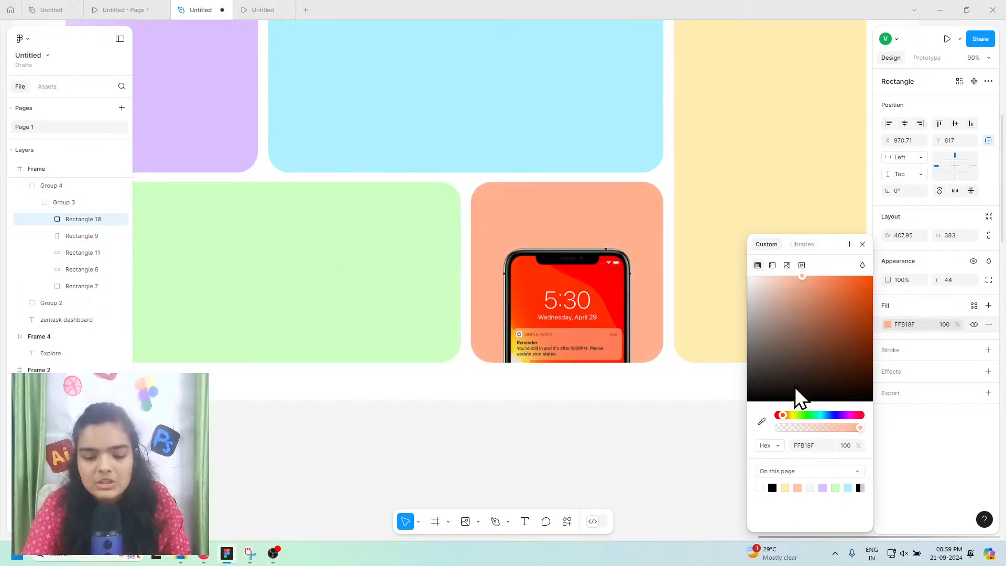
{"action": "left_click_drag", "start_coordinate": [785, 414], "coordinate": [781, 414]}
{"action": "scroll", "coordinate": [590, 226], "scroll_direction": "up", "scroll_amount": 3}
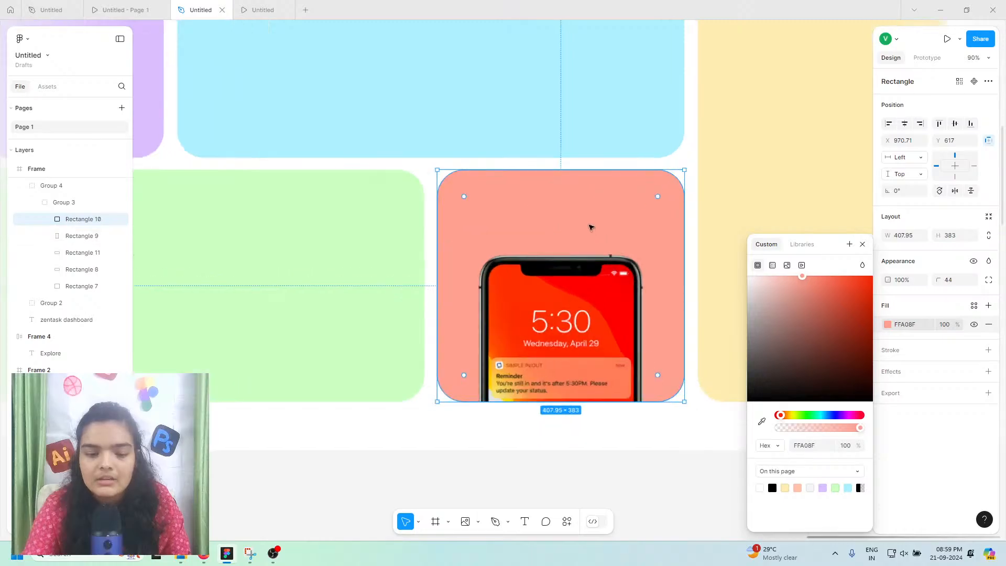
Step: Try sampling a colour from the phone image, and set the small lower card's fill to the orange FF9F6B
{"action": "left_click", "coordinate": [762, 422]}
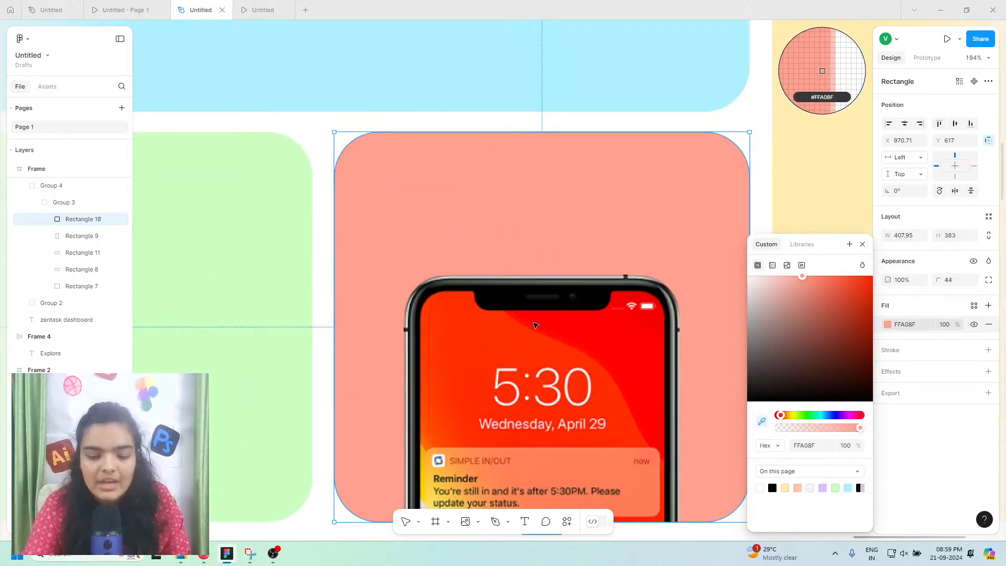
{"action": "left_click", "coordinate": [460, 343]}
{"action": "left_click_drag", "start_coordinate": [797, 294], "coordinate": [788, 257]}
{"action": "left_click", "coordinate": [784, 414]}
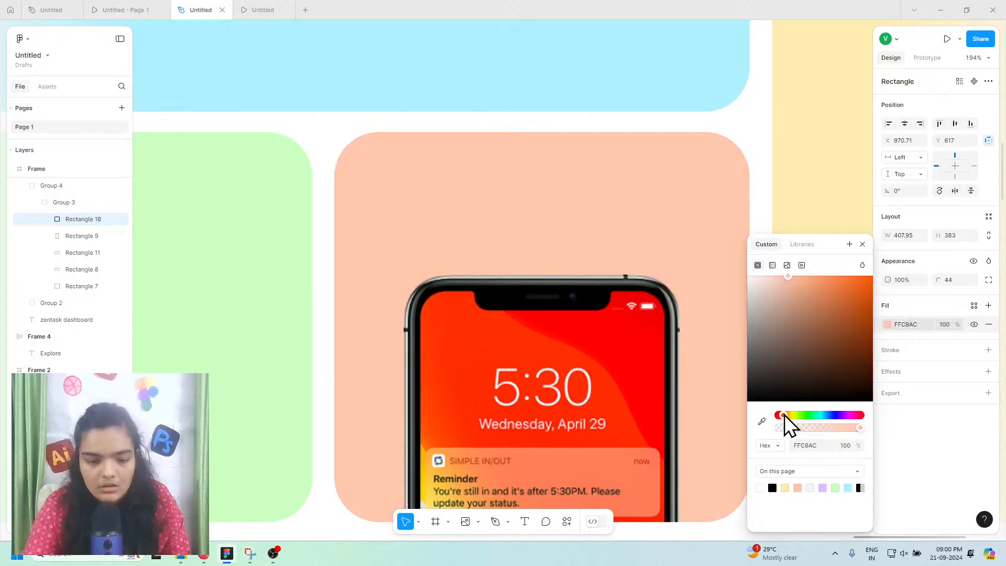
{"action": "left_click", "coordinate": [811, 276]}
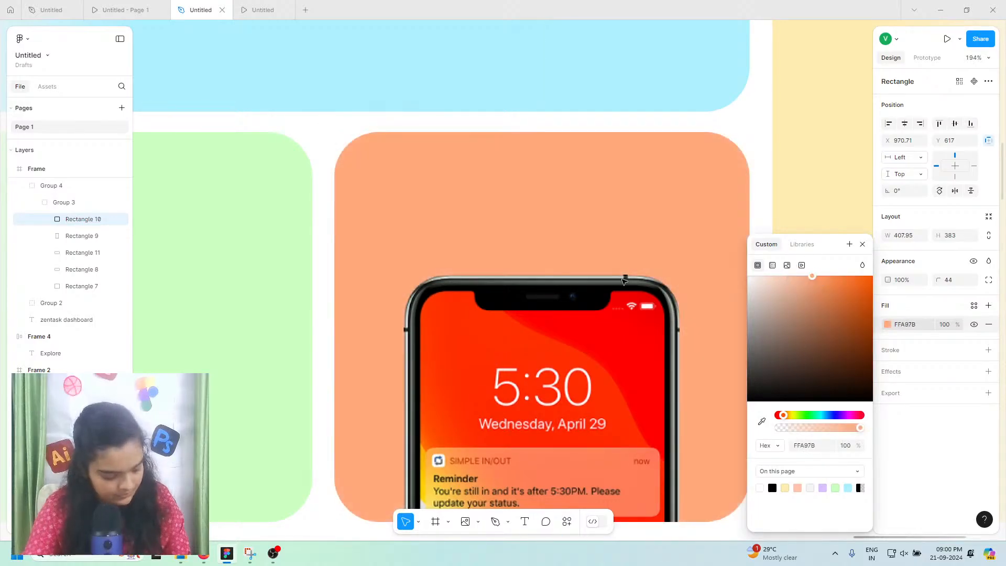
{"action": "scroll", "coordinate": [524, 311], "scroll_direction": "left", "scroll_amount": 1}
{"action": "scroll", "coordinate": [524, 311], "scroll_direction": "down", "scroll_amount": 3}
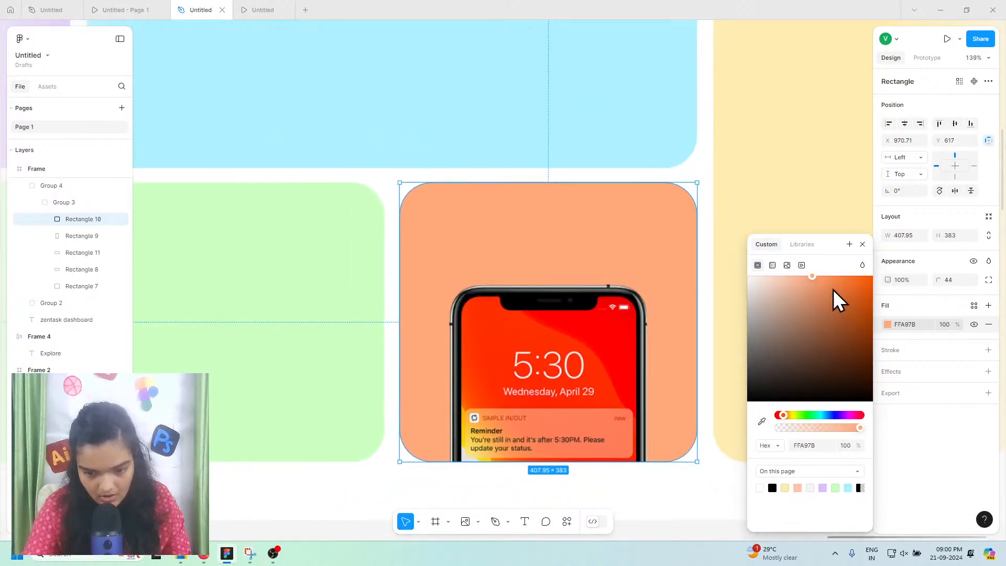
{"action": "left_click_drag", "start_coordinate": [821, 269], "coordinate": [821, 264]}
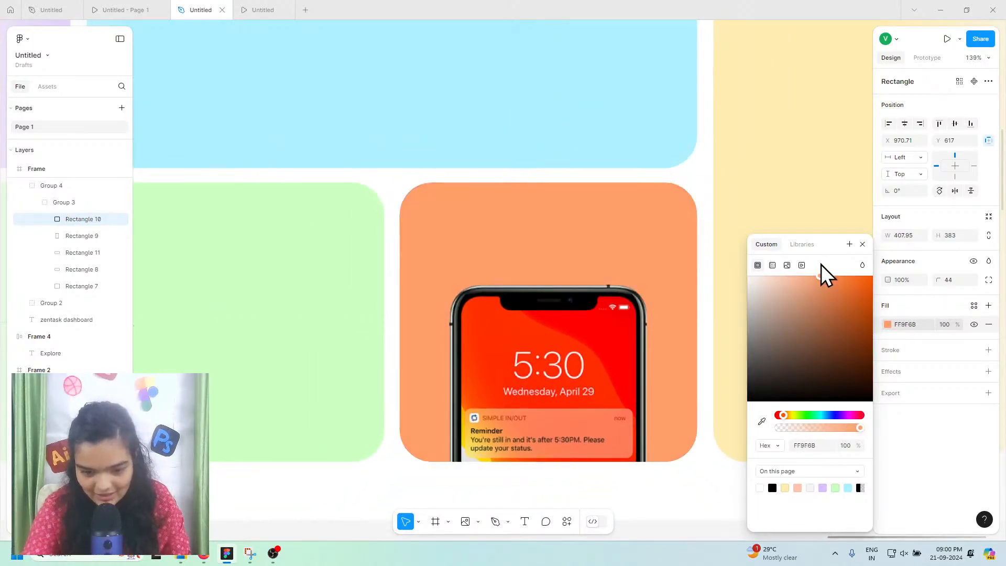
Step: Enlarge the phone image evenly to 285 × 256, keeping it centred on the card's lower edge
{"action": "scroll", "coordinate": [457, 278], "scroll_direction": "up", "scroll_amount": 1}
{"action": "scroll", "coordinate": [457, 280], "scroll_direction": "down", "scroll_amount": 2}
{"action": "left_click", "coordinate": [460, 282]}
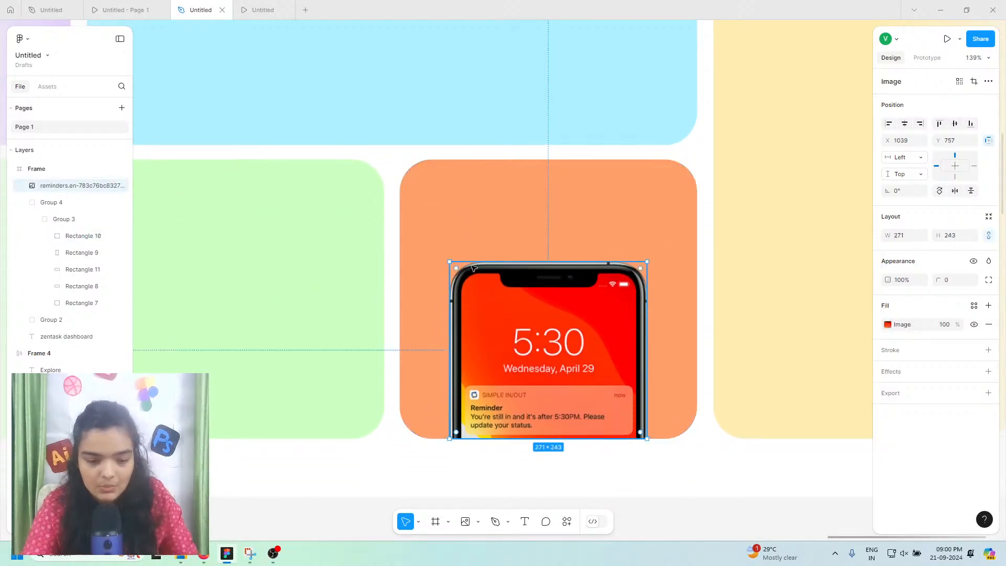
{"action": "left_click_drag", "start_coordinate": [467, 262], "coordinate": [452, 252]}
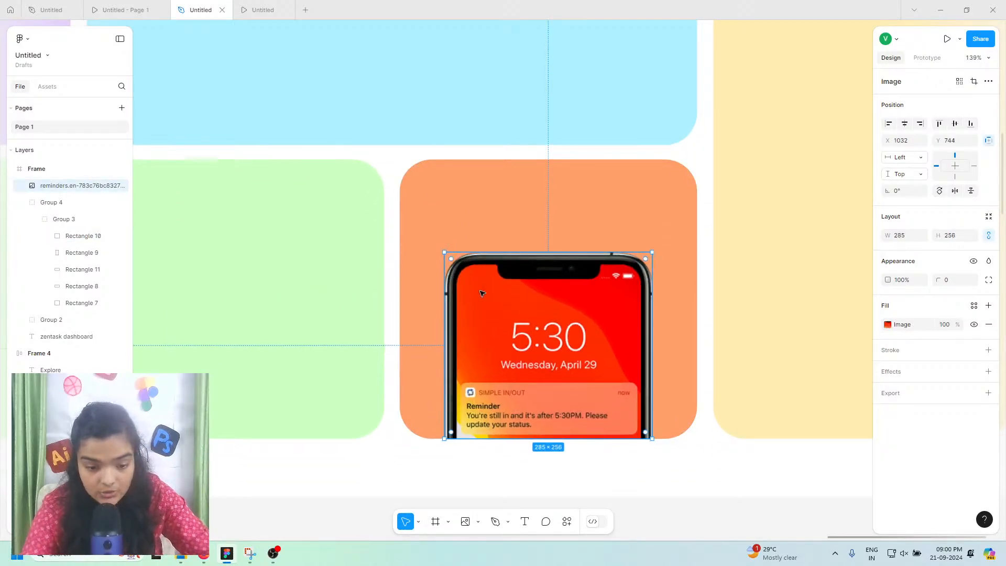
Step: Check the reference prototype's reminders card, and add the heading text "reminders" above the phone image in the orange card
{"action": "left_click", "coordinate": [100, 10]}
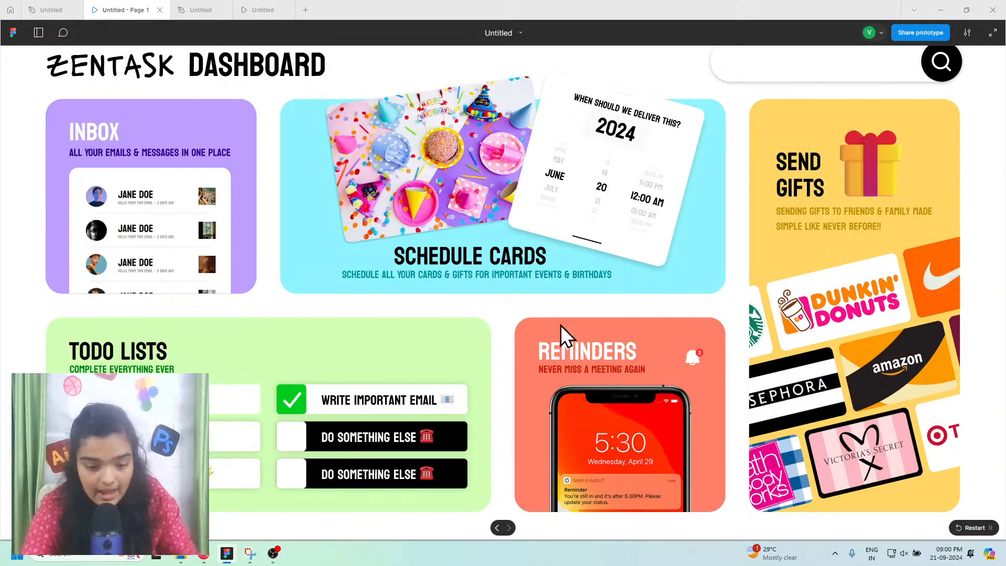
{"action": "left_click", "coordinate": [202, 10]}
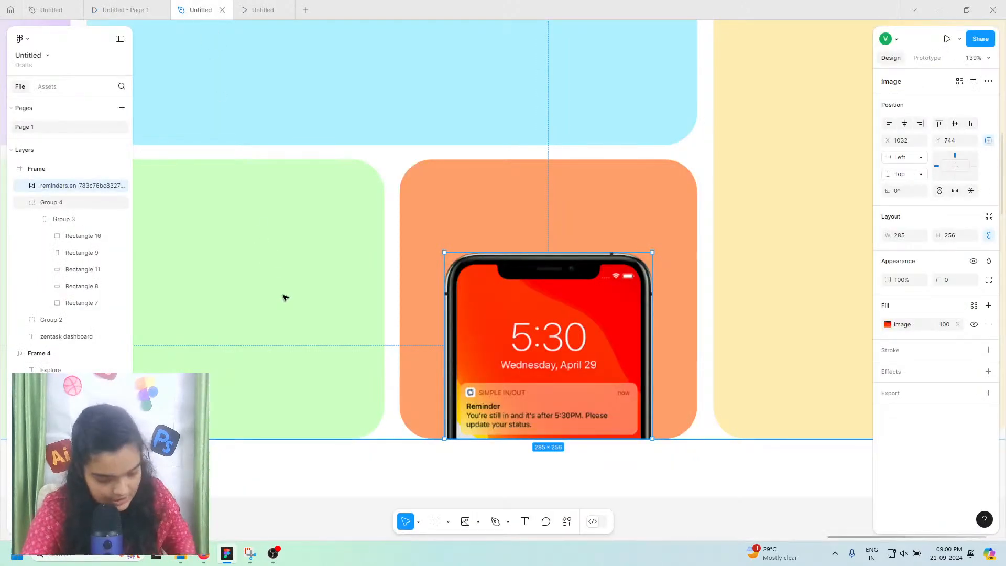
{"action": "left_click", "coordinate": [526, 521]}
{"action": "left_click", "coordinate": [433, 189]}
{"action": "type", "text": "remine"}
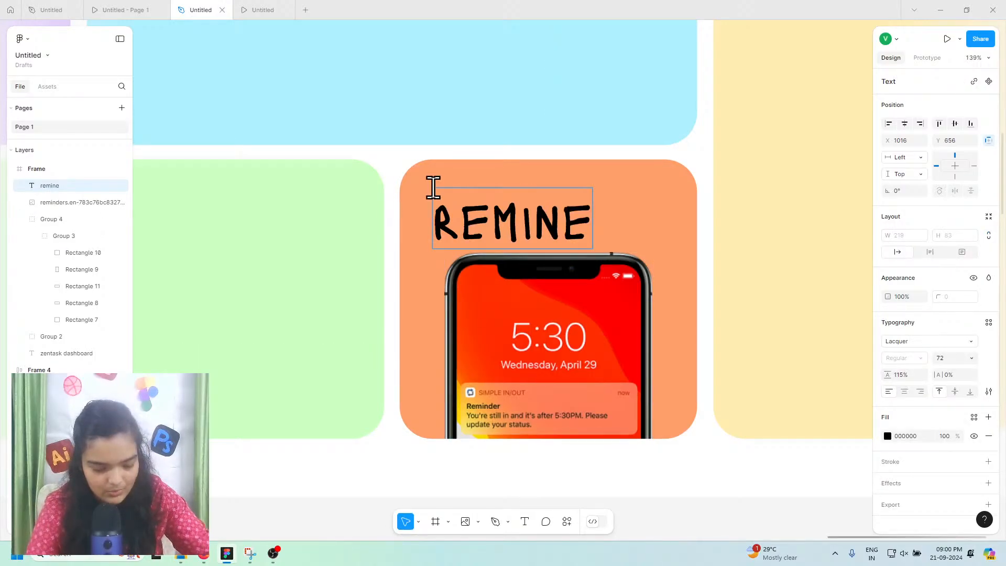
{"action": "key", "text": "BackSpace"}
{"action": "type", "text": "ders"}
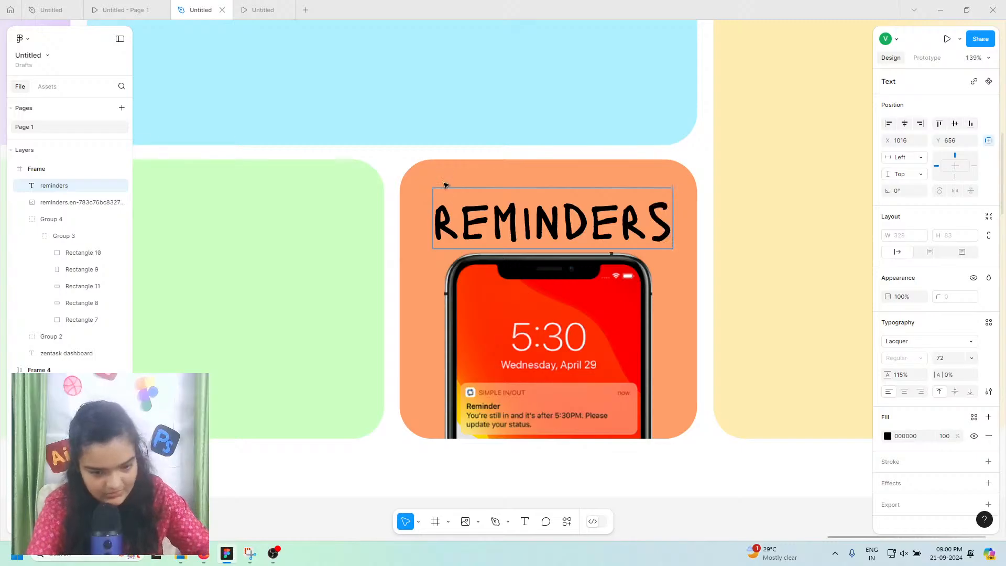
{"action": "key", "text": "Escape"}
Step: Set the reminders heading to the Koulen font at size 48
{"action": "left_click", "coordinate": [947, 341]}
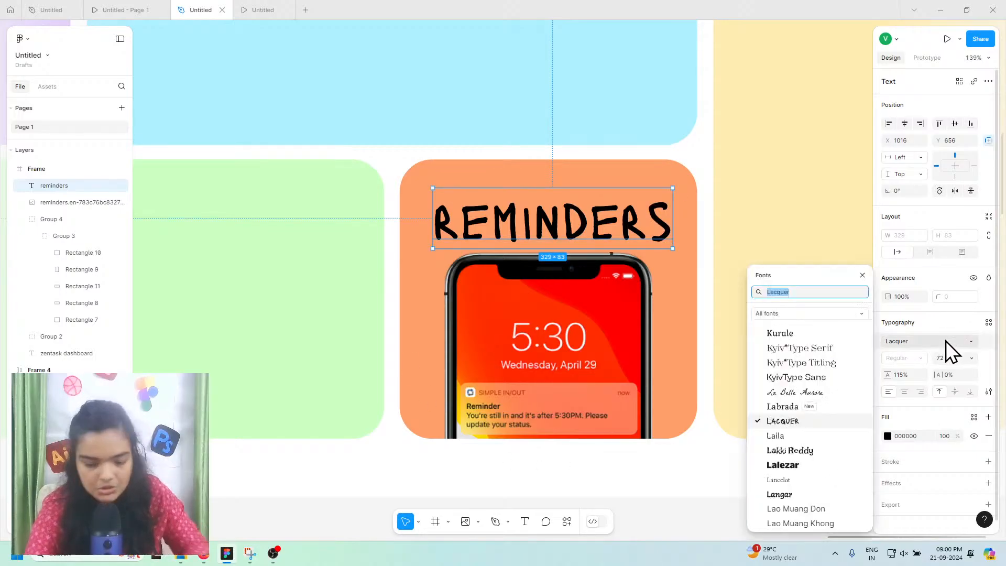
{"action": "type", "text": "koul"}
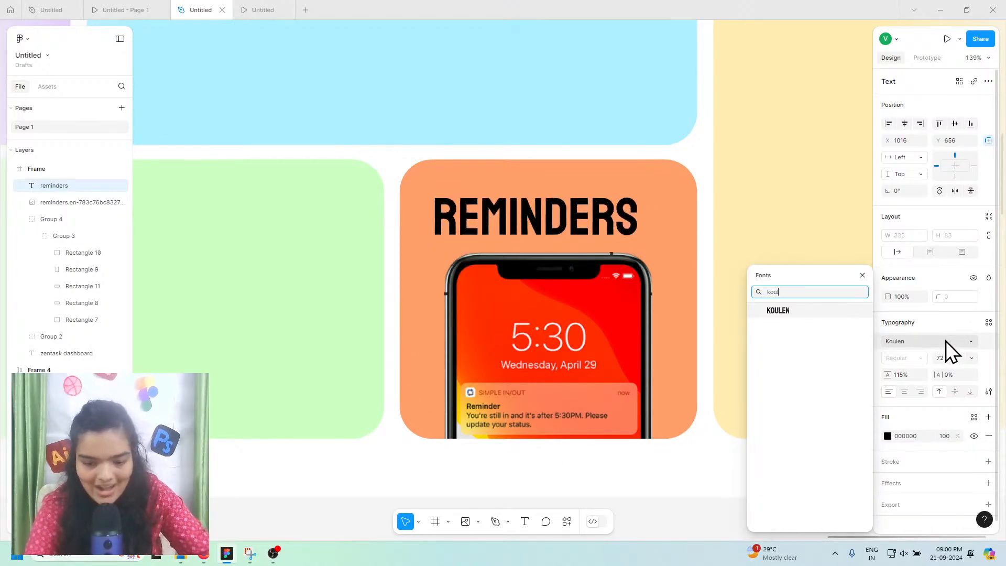
{"action": "key", "text": "BackSpace"}
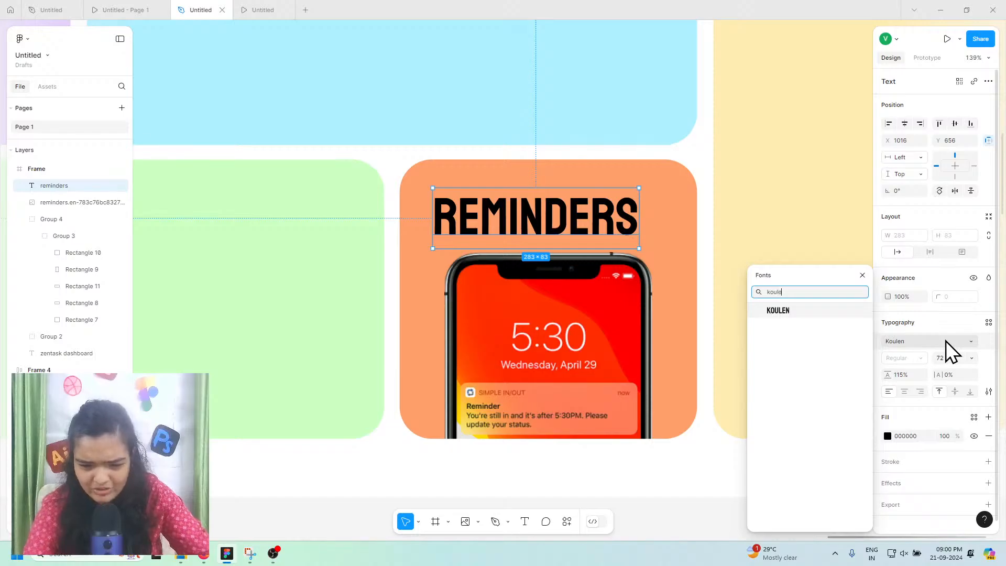
{"action": "left_click", "coordinate": [945, 340]}
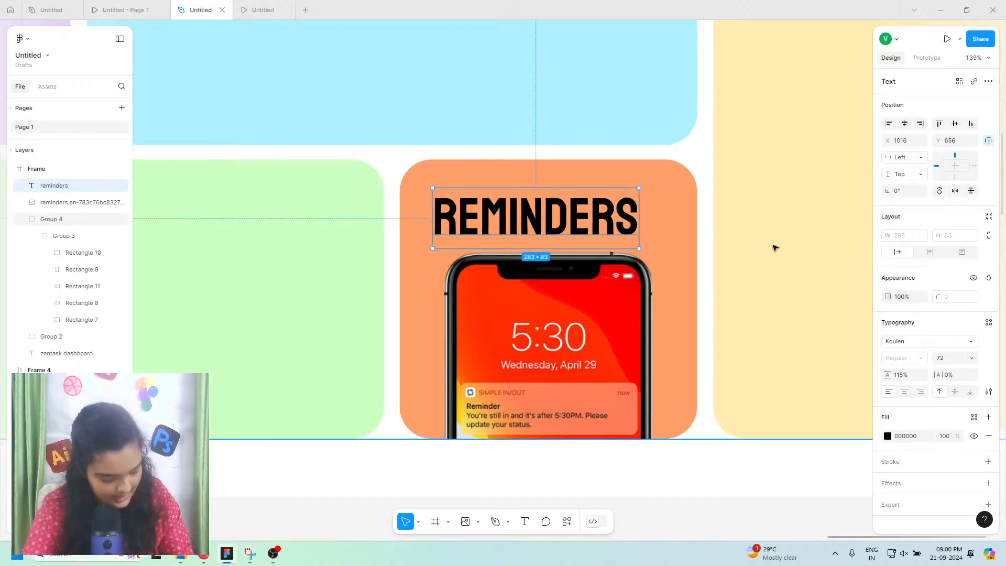
{"action": "left_click", "coordinate": [970, 360]}
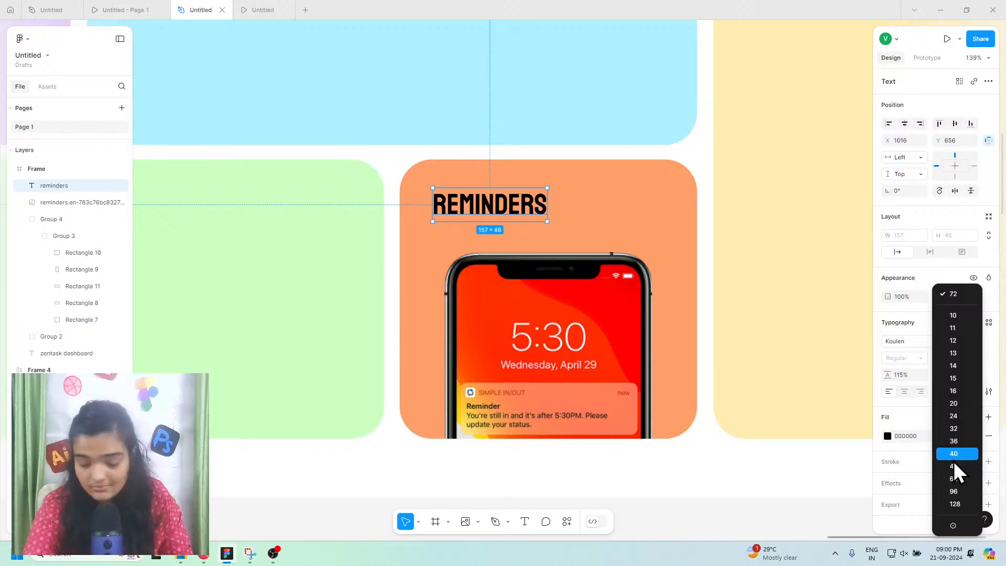
{"action": "left_click", "coordinate": [953, 465]}
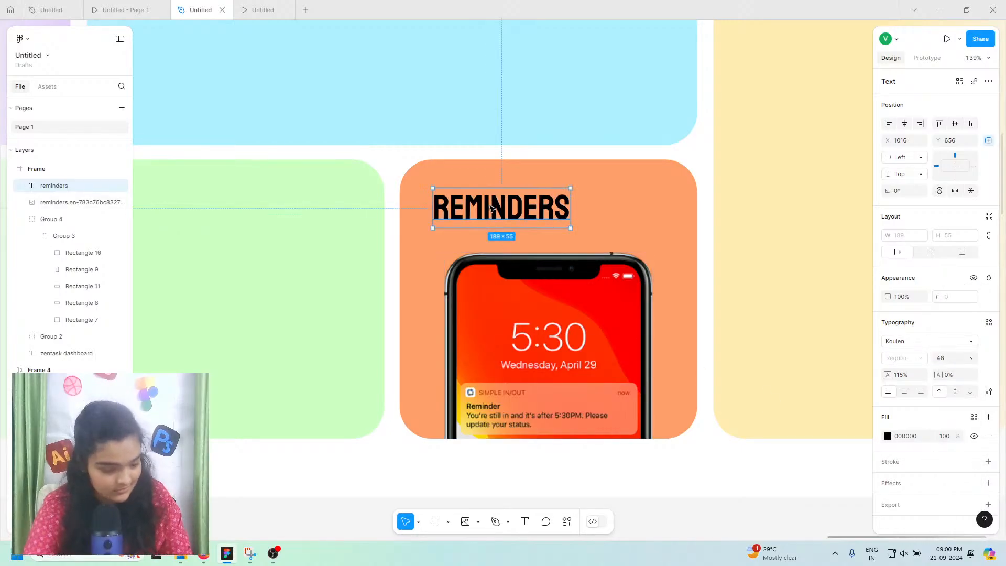
Step: Move the reminders heading to X 1028, Y 655, duplicate it directly below at Y 698, and open the copy's text for editing
{"action": "left_click_drag", "start_coordinate": [491, 209], "coordinate": [500, 208]}
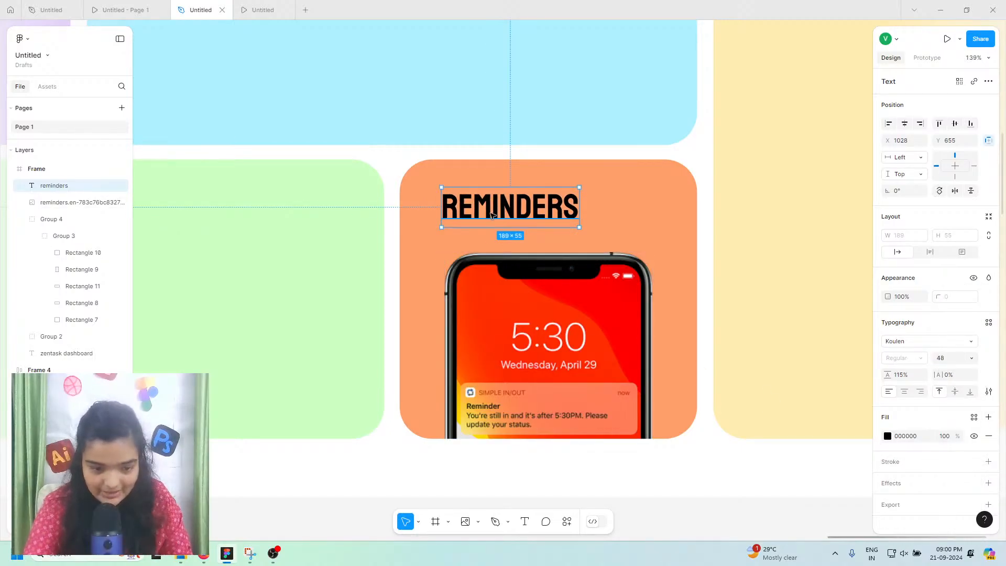
{"action": "left_click_drag", "start_coordinate": [492, 215], "coordinate": [492, 246], "text": "alt"}
{"action": "double_click", "coordinate": [491, 245]}
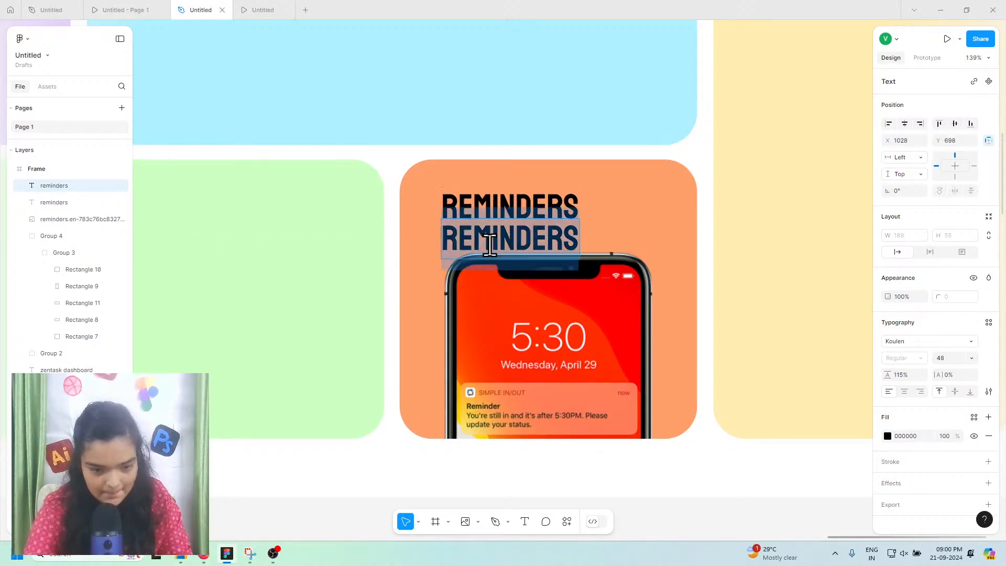
{"action": "mouse_move", "coordinate": [138, 1]}
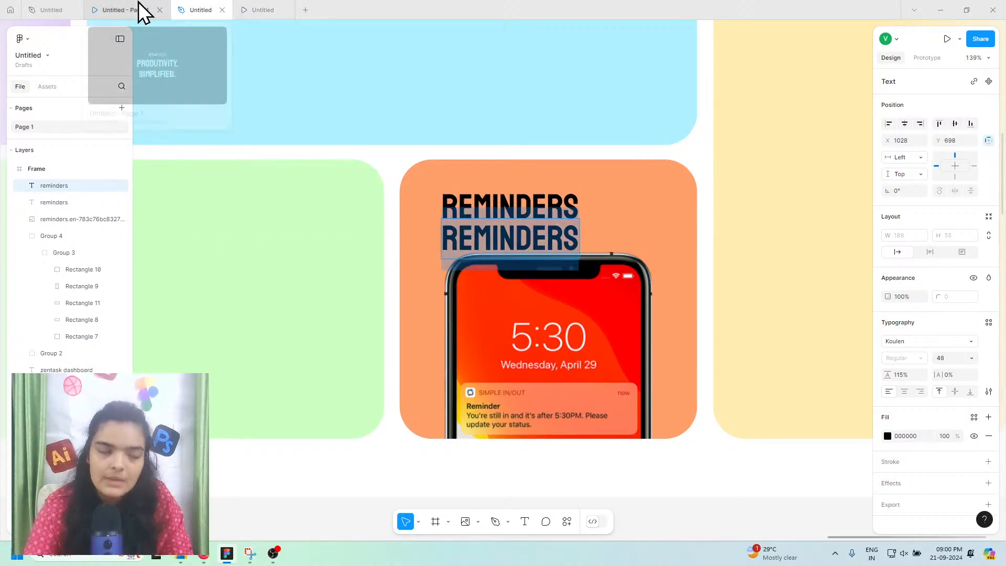
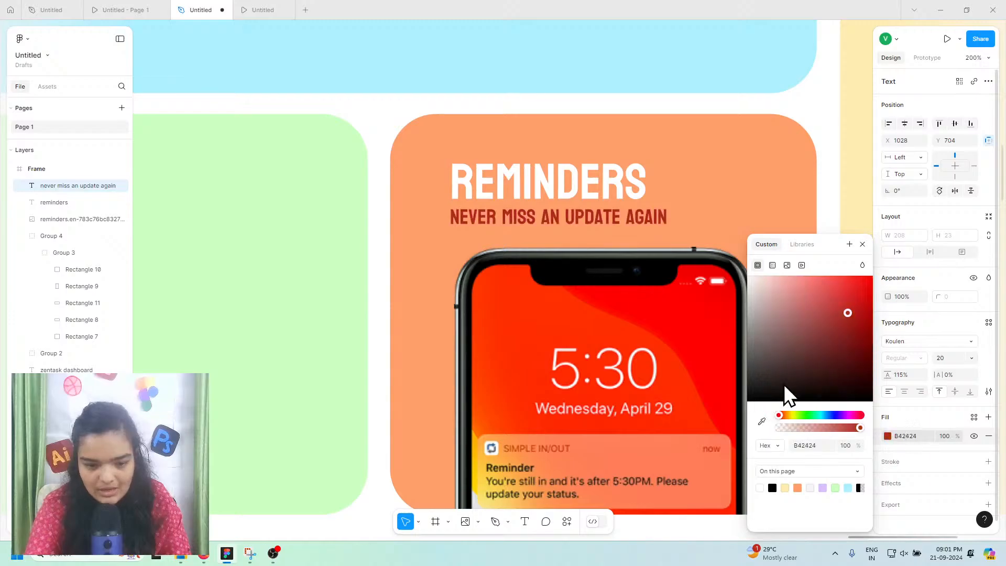
Step: Shift the hue of the orange reminders card's fill to the coral red FF6B6B
{"action": "left_click", "coordinate": [728, 184]}
{"action": "double_click", "coordinate": [728, 185]}
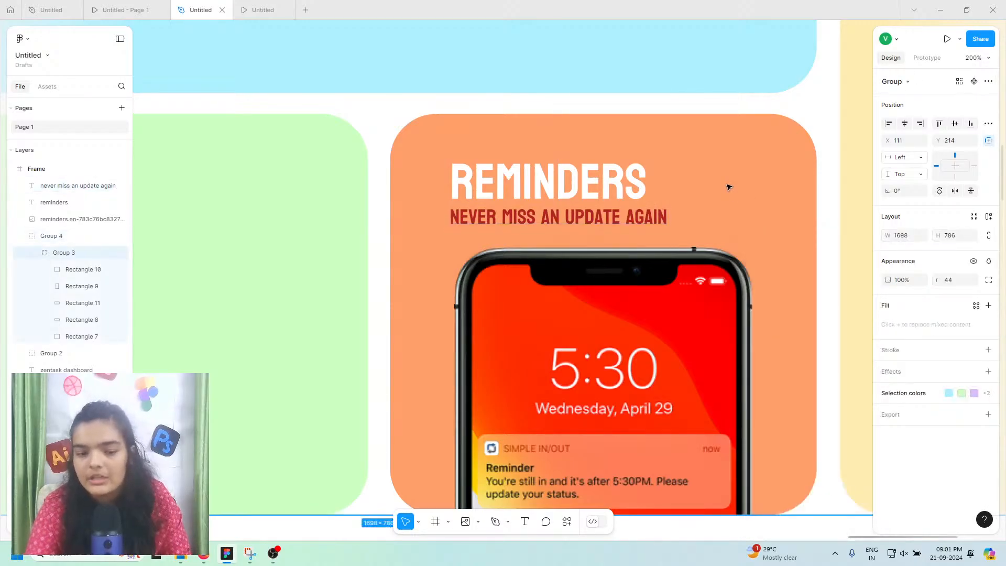
{"action": "double_click", "coordinate": [728, 185]}
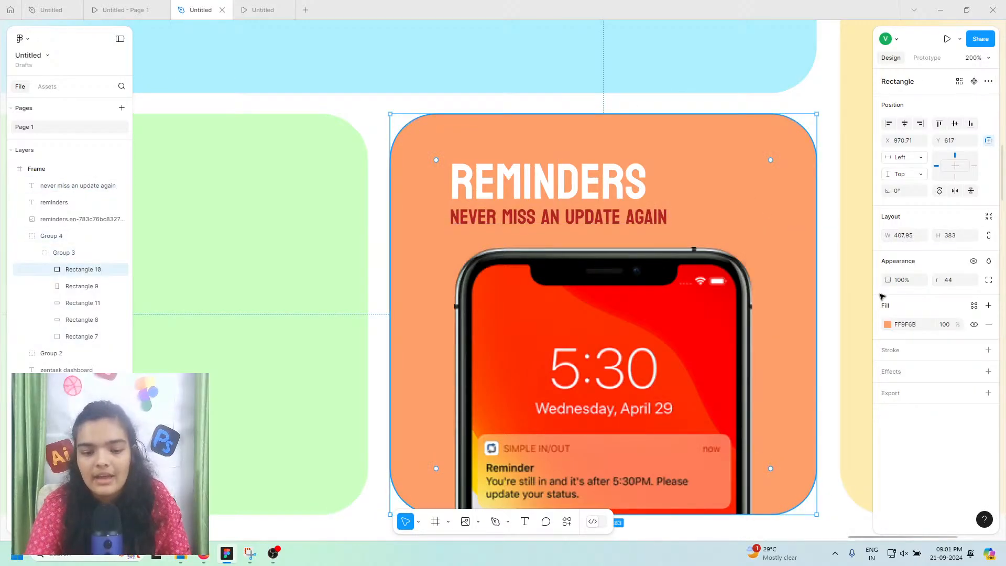
{"action": "left_click", "coordinate": [887, 325]}
{"action": "left_click_drag", "start_coordinate": [780, 416], "coordinate": [763, 414]}
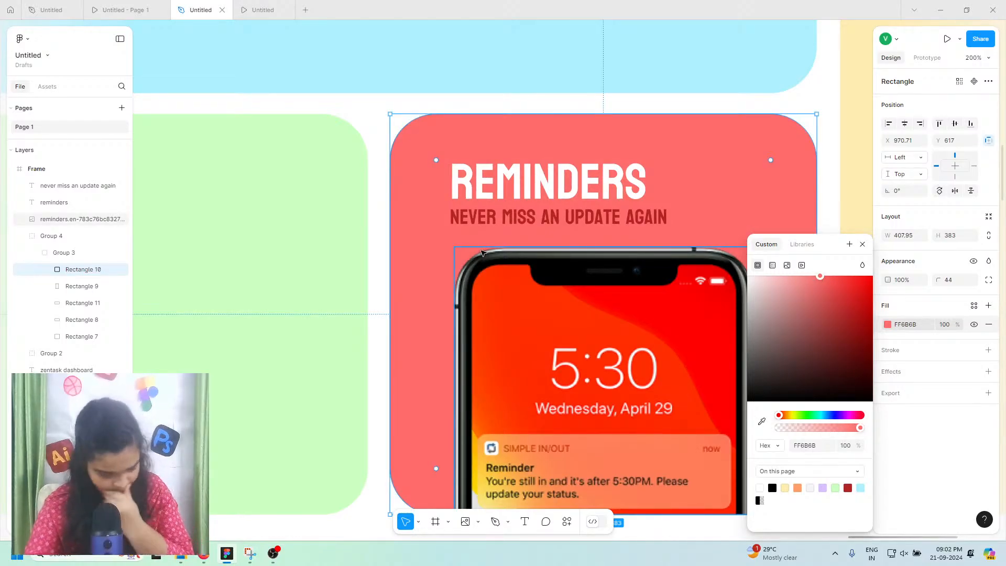
Step: Set the "never miss an update again" subtitle's colour to the dark red AA0000
{"action": "left_click", "coordinate": [501, 226]}
{"action": "left_click", "coordinate": [888, 436]}
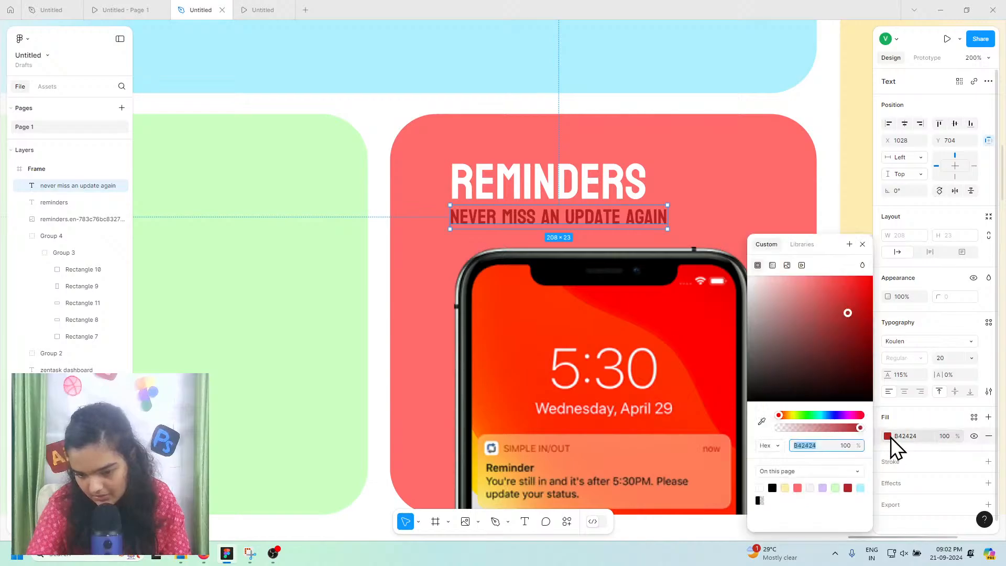
{"action": "left_click", "coordinate": [841, 289]}
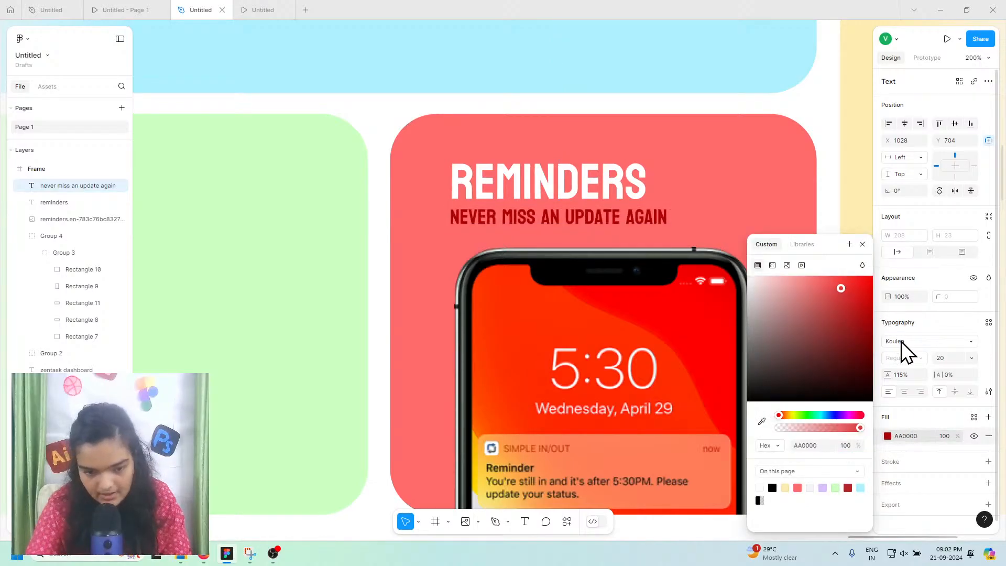
Step: Try lighter coral shades on the reminders card's fill and settle on FF6B6B
{"action": "left_click", "coordinate": [738, 131]}
{"action": "double_click", "coordinate": [739, 131]}
{"action": "double_click", "coordinate": [739, 131]}
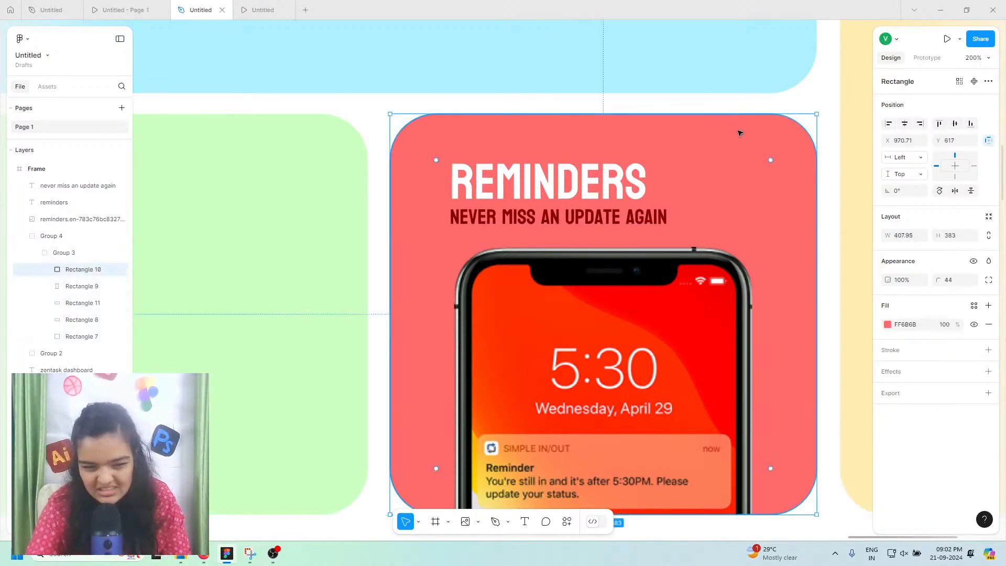
{"action": "left_click", "coordinate": [888, 324]}
{"action": "left_click_drag", "start_coordinate": [825, 286], "coordinate": [822, 263]}
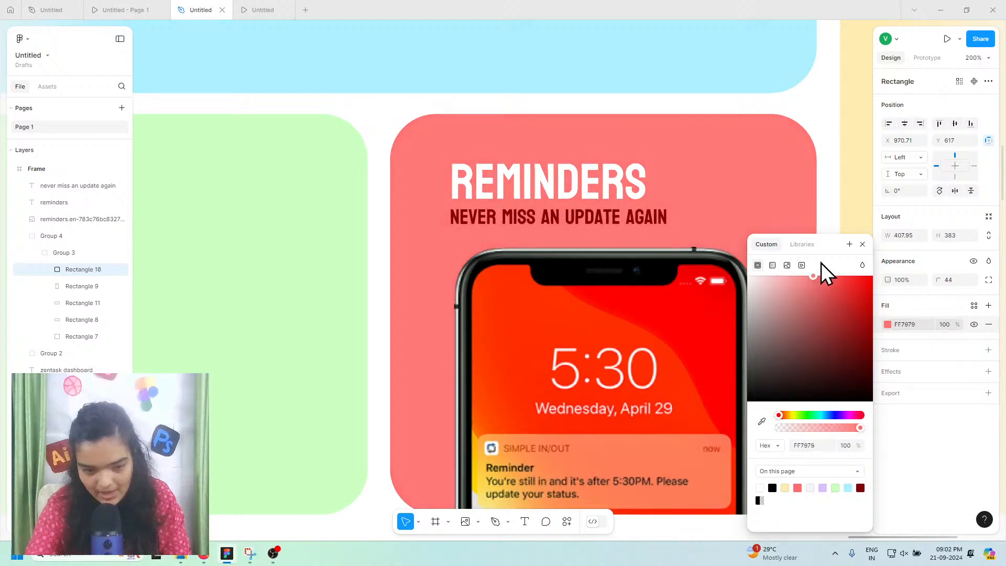
{"action": "scroll", "coordinate": [602, 196], "scroll_direction": "down", "scroll_amount": 4}
{"action": "scroll", "coordinate": [602, 196], "scroll_direction": "down", "scroll_amount": 3}
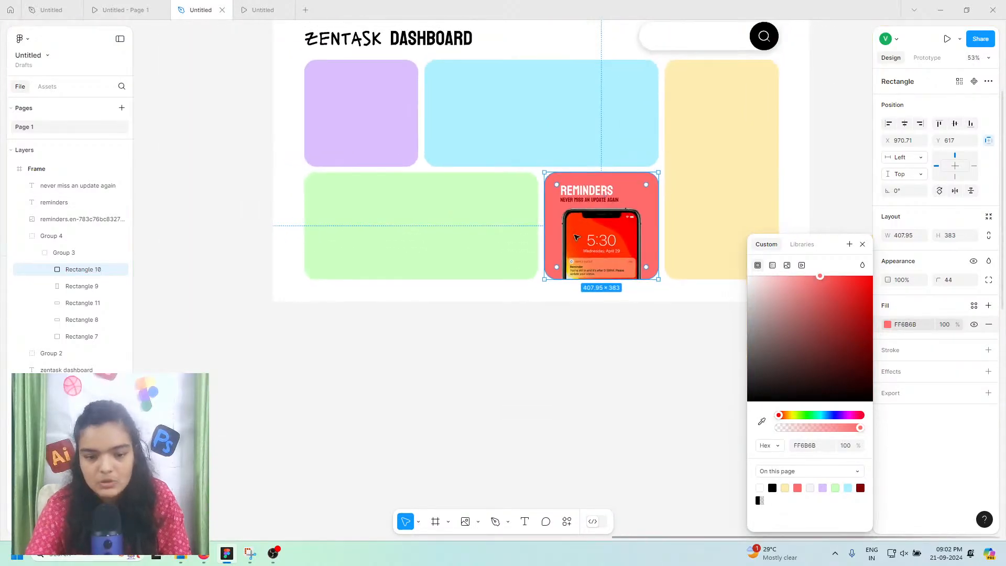
{"action": "left_click", "coordinate": [559, 330]}
Step: Open the Iconify plugin and search its icons for "bell"
{"action": "scroll", "coordinate": [641, 187], "scroll_direction": "up", "scroll_amount": 5}
{"action": "scroll", "coordinate": [641, 187], "scroll_direction": "up", "scroll_amount": 4}
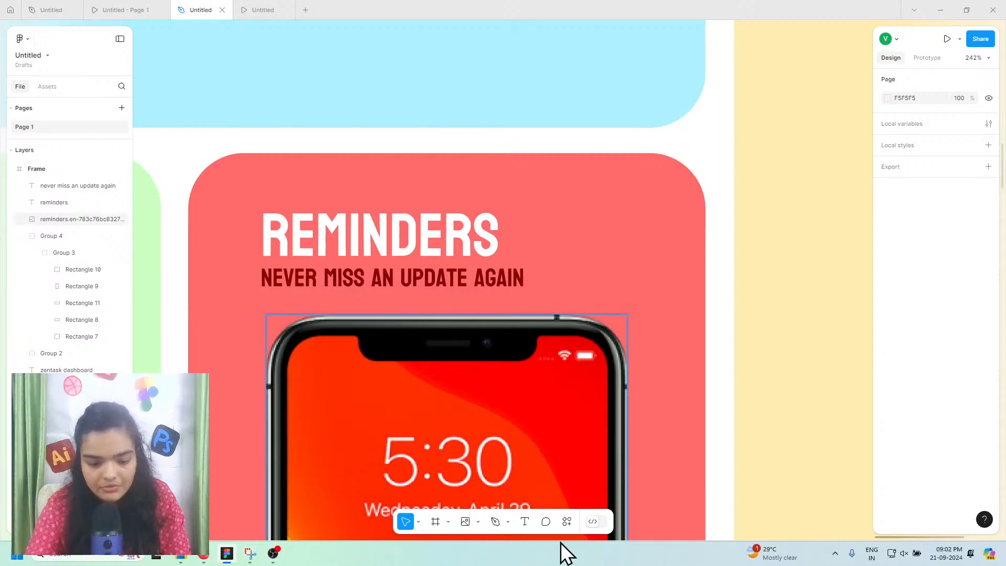
{"action": "left_click", "coordinate": [567, 521]}
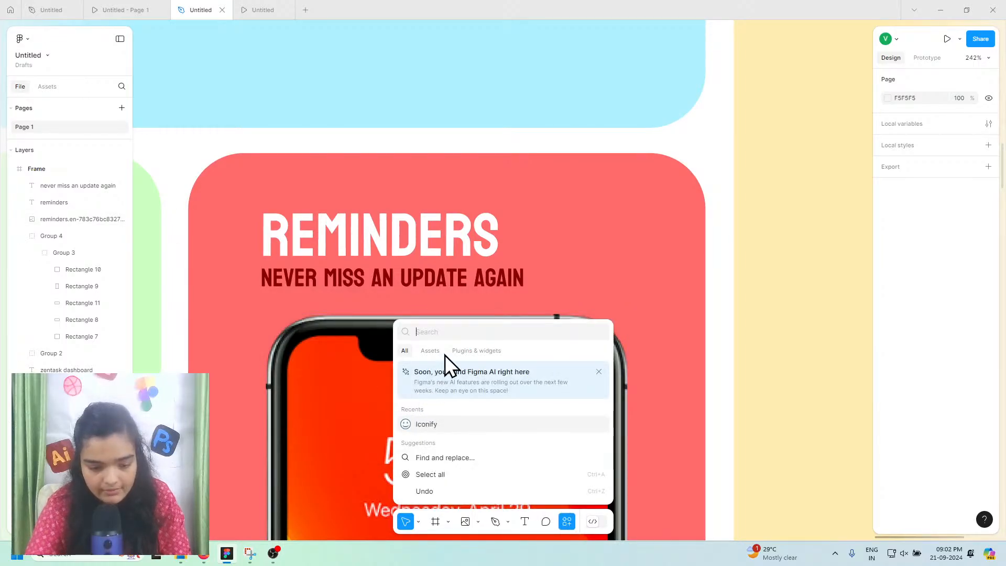
{"action": "left_click", "coordinate": [466, 351]}
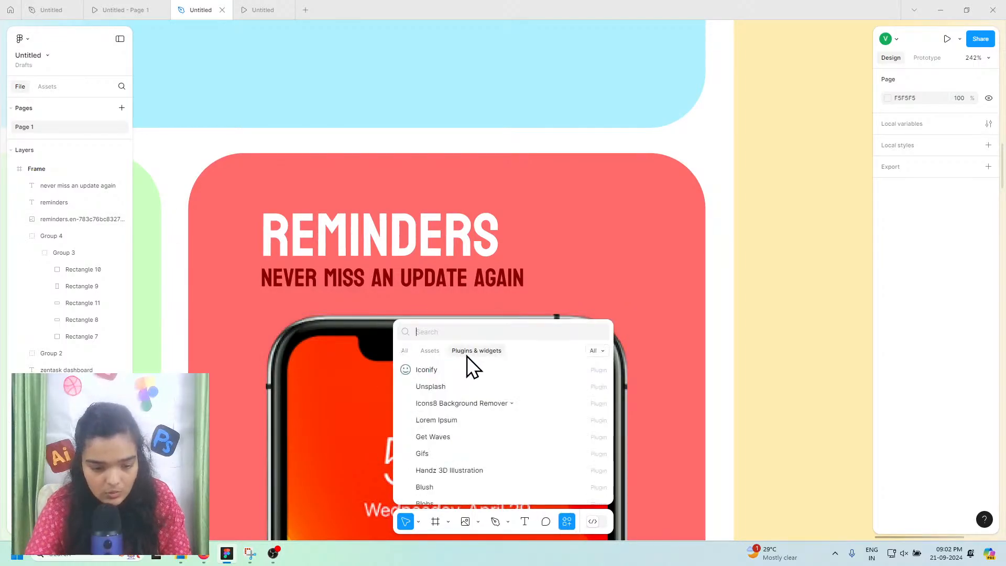
{"action": "left_click", "coordinate": [442, 370]}
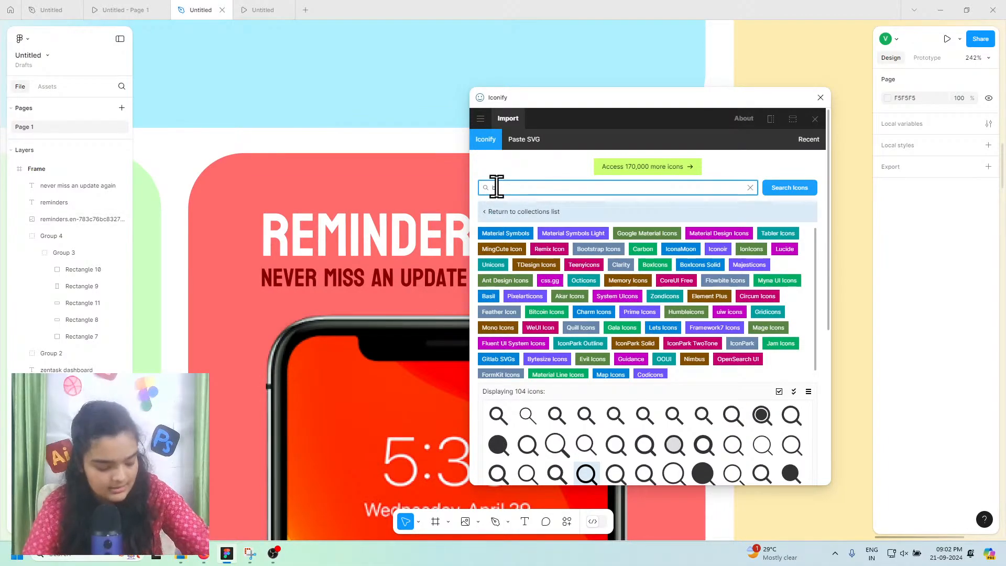
{"action": "type", "text": "bel"}
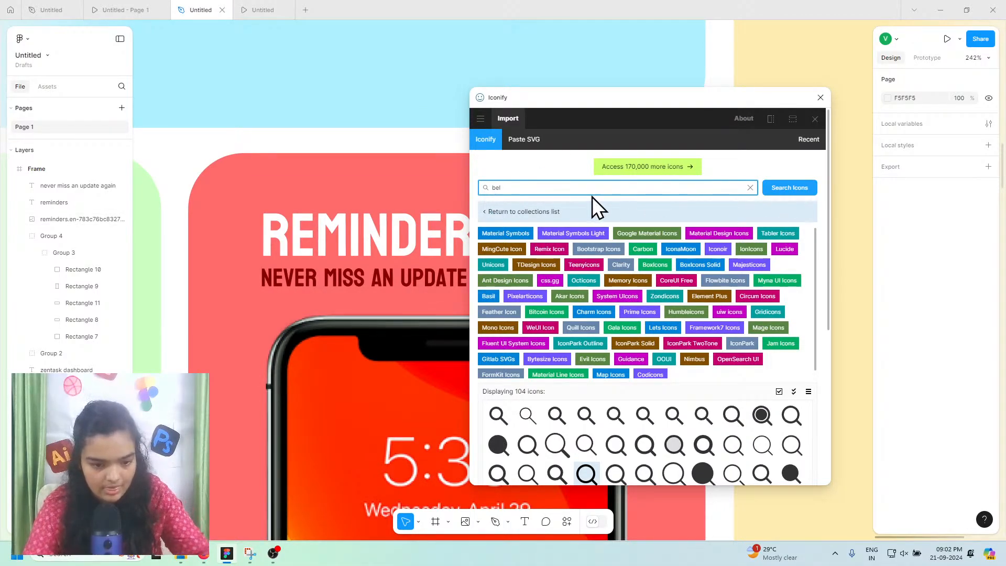
{"action": "type", "text": "l"}
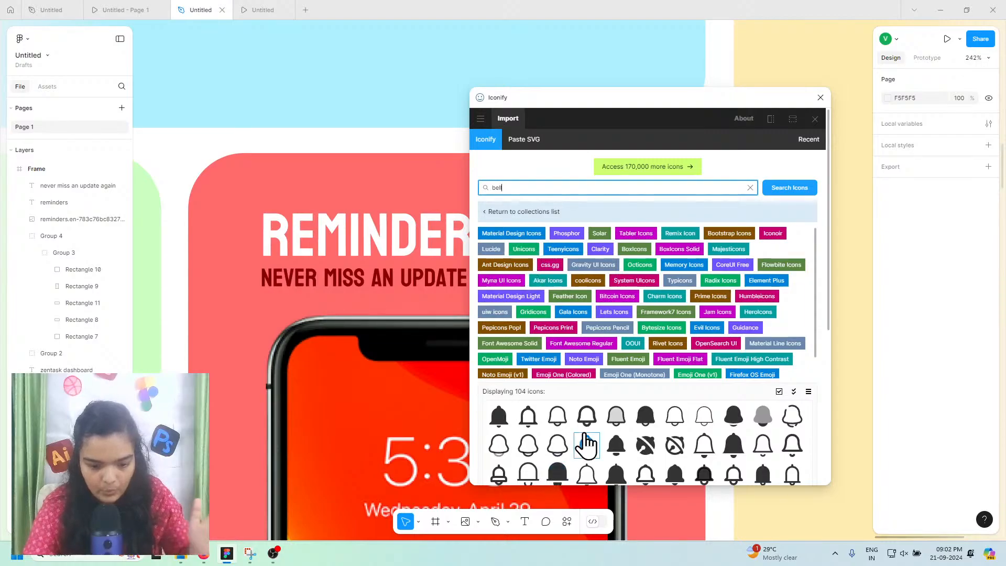
Step: Look through the bell icon results, import the solid Phosphor bell ph:bell-fill, and close the plugin
{"action": "scroll", "coordinate": [645, 435], "scroll_direction": "down", "scroll_amount": 3}
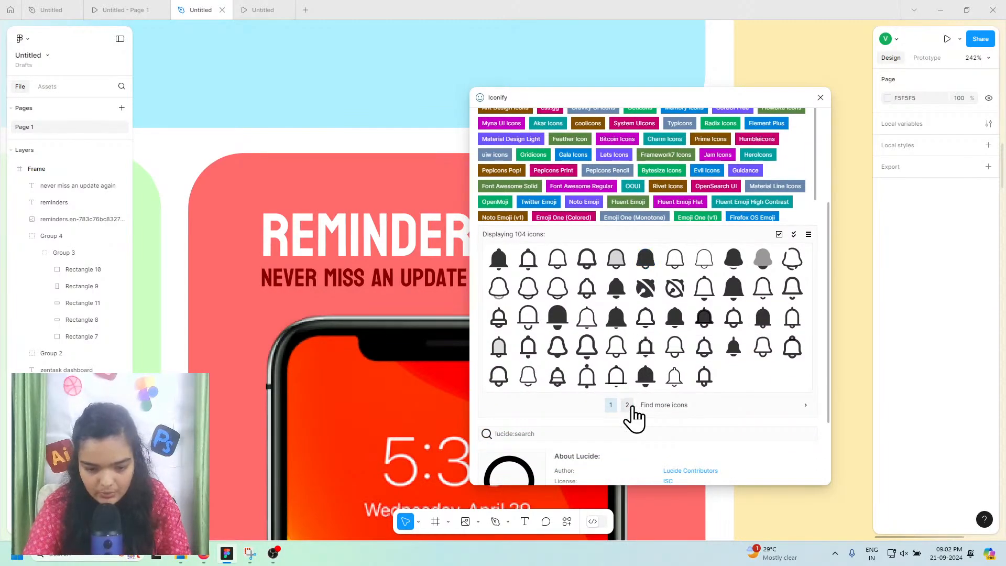
{"action": "left_click", "coordinate": [632, 406]}
{"action": "left_click", "coordinate": [668, 404]}
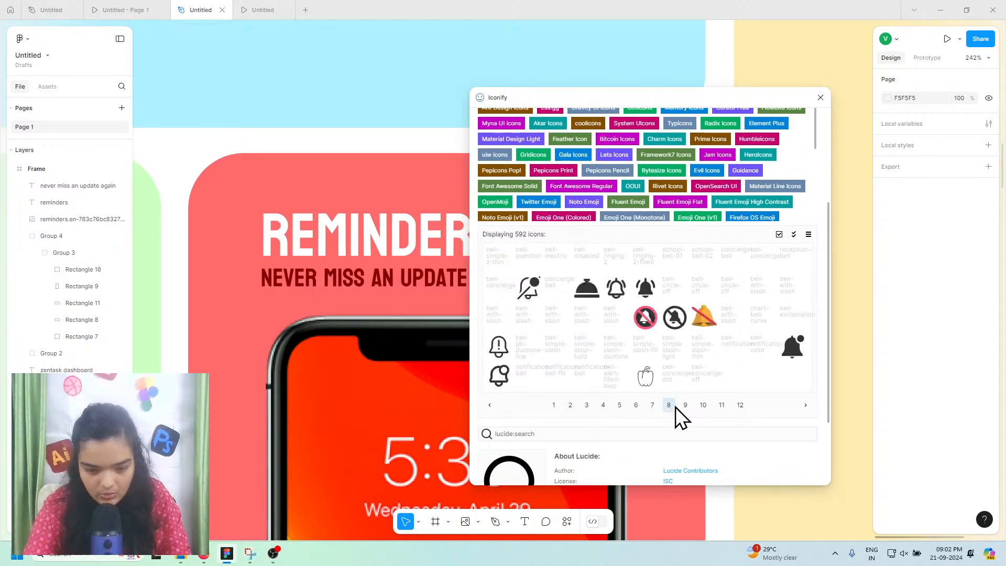
{"action": "left_click", "coordinate": [719, 406]}
{"action": "left_click", "coordinate": [553, 405]}
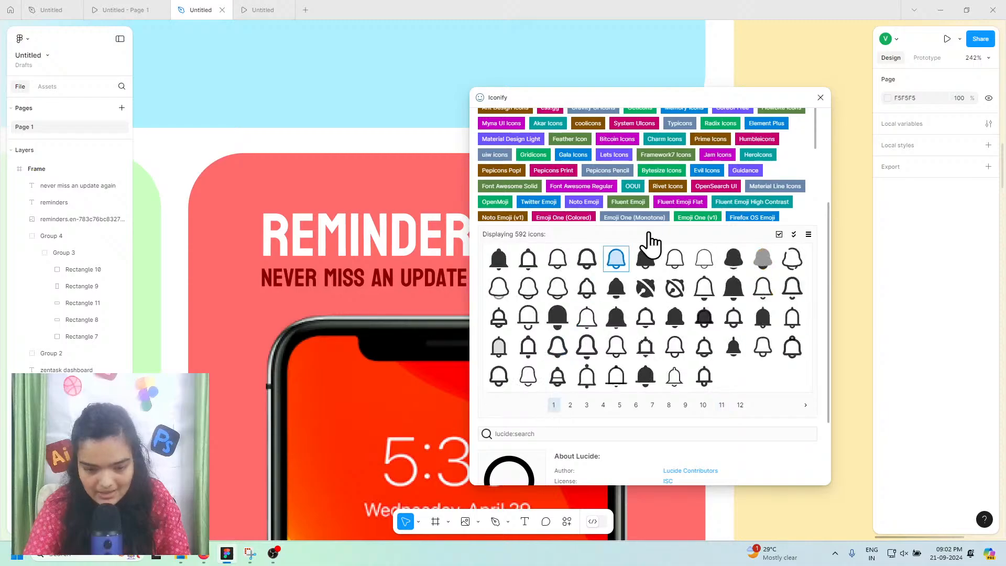
{"action": "left_click", "coordinate": [645, 258]}
{"action": "scroll", "coordinate": [651, 267], "scroll_direction": "down", "scroll_amount": 2}
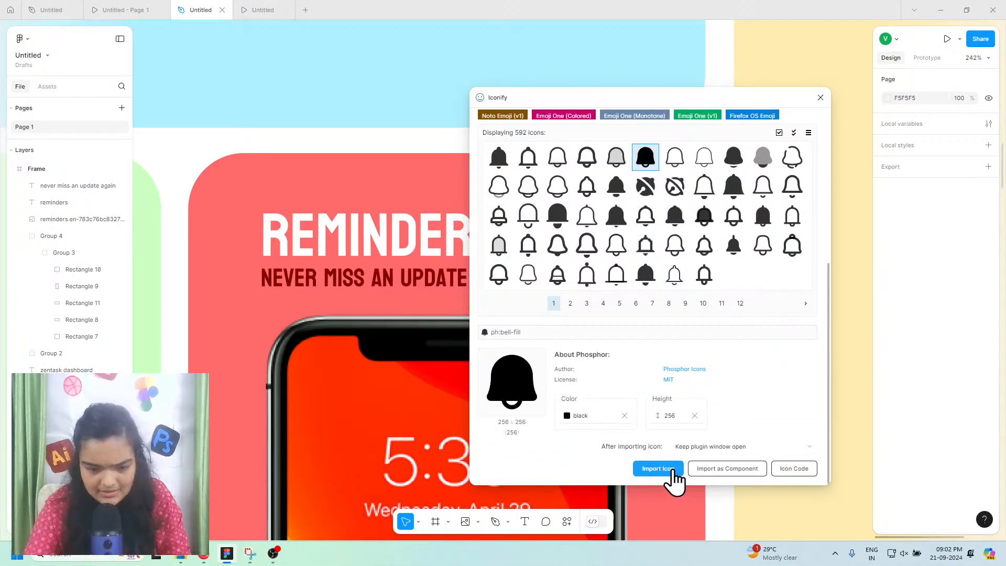
{"action": "left_click", "coordinate": [673, 471]}
{"action": "left_click", "coordinate": [820, 97]}
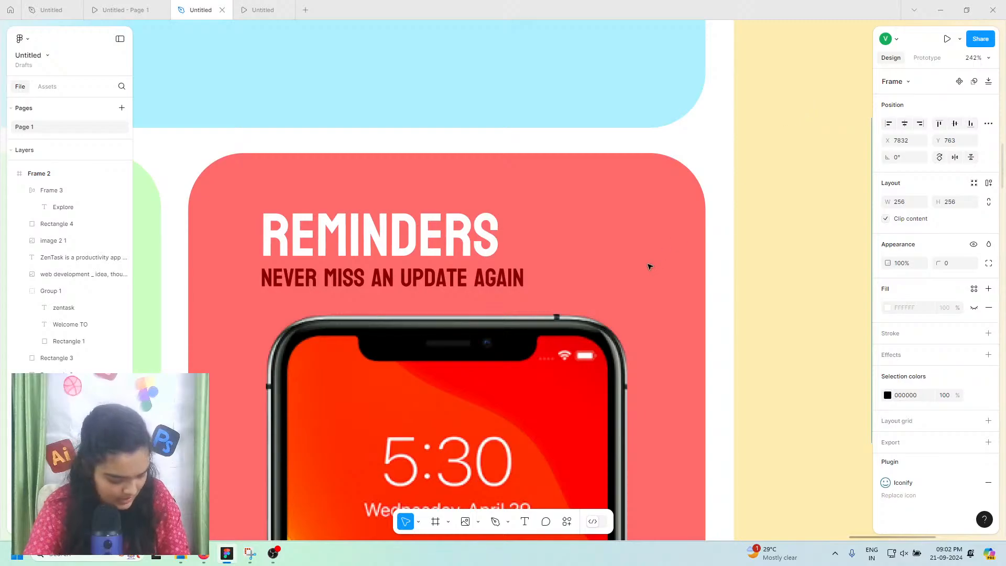
Step: Shrink the imported bell icon to 50 × 50 and place it beside the reminders heading on the coral card
{"action": "scroll", "coordinate": [650, 267], "scroll_direction": "down", "scroll_amount": 10}
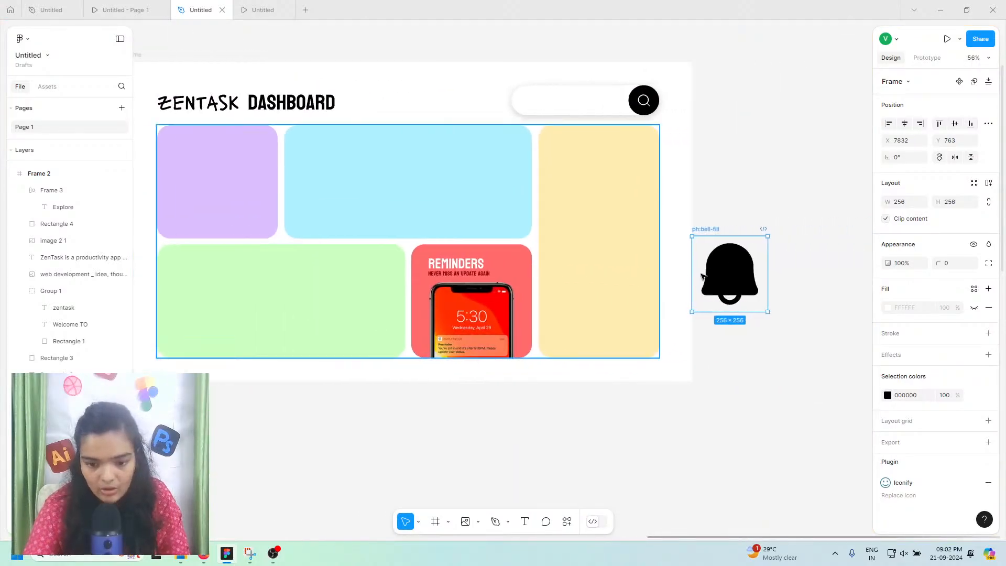
{"action": "scroll", "coordinate": [702, 276], "scroll_direction": "right", "scroll_amount": 2}
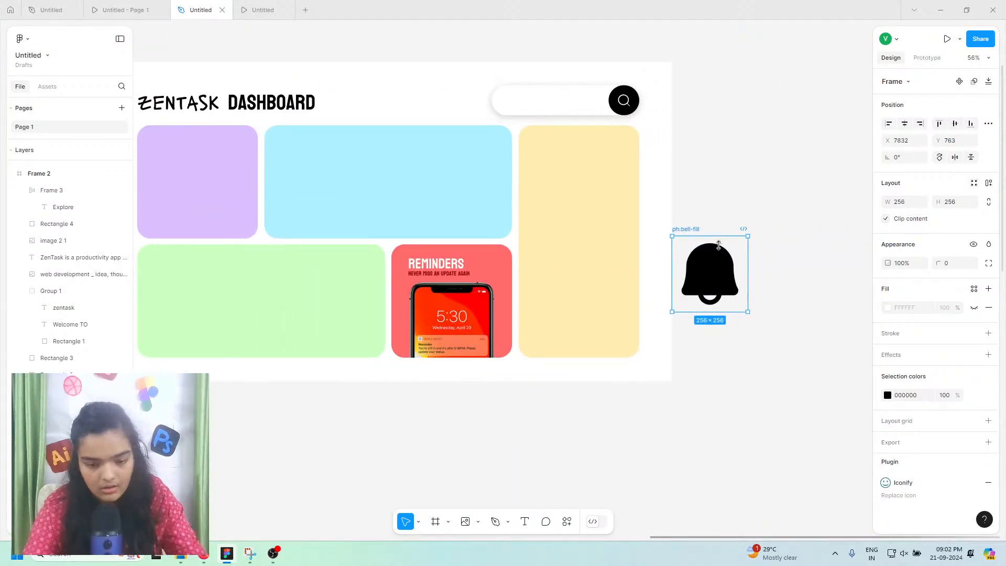
{"action": "left_click_drag", "start_coordinate": [718, 245], "coordinate": [707, 307]}
{"action": "left_click_drag", "start_coordinate": [503, 269], "coordinate": [492, 269]}
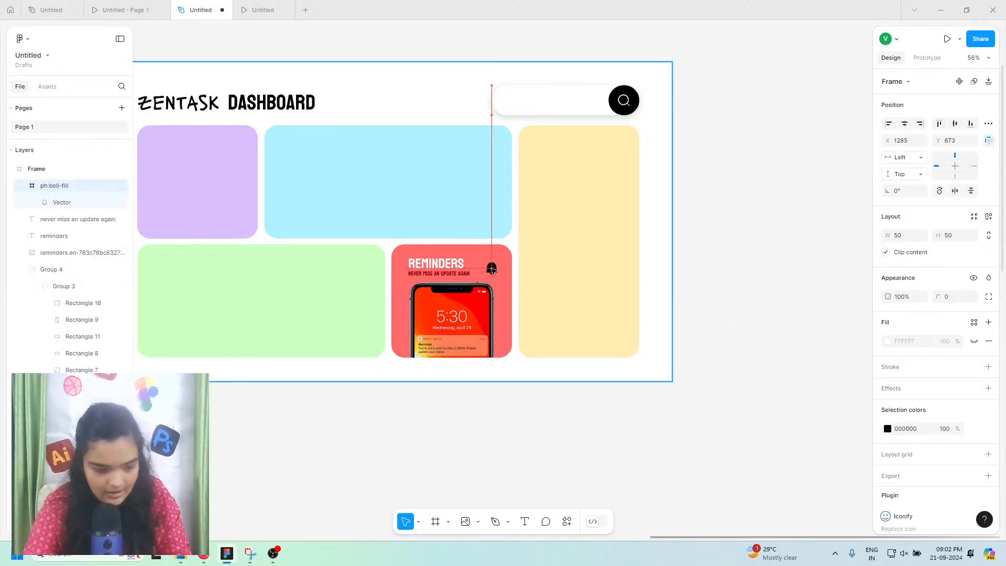
Step: Move the bell icon to X 1287, Y 667, lock its proportions, and set its size to 38 × 38
{"action": "scroll", "coordinate": [492, 269], "scroll_direction": "up", "scroll_amount": 5}
{"action": "scroll", "coordinate": [493, 271], "scroll_direction": "up", "scroll_amount": 4}
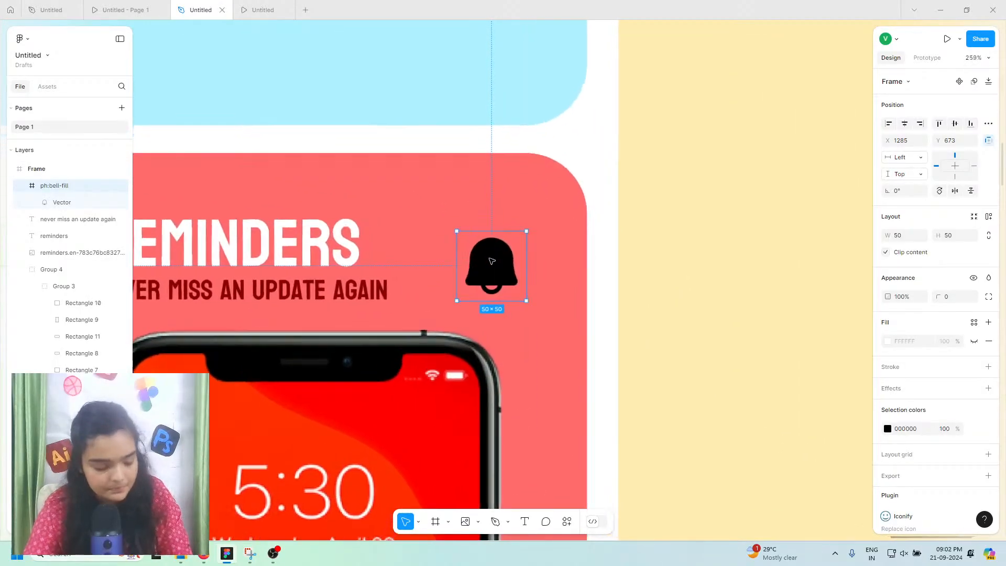
{"action": "scroll", "coordinate": [493, 261], "scroll_direction": "up", "scroll_amount": 5}
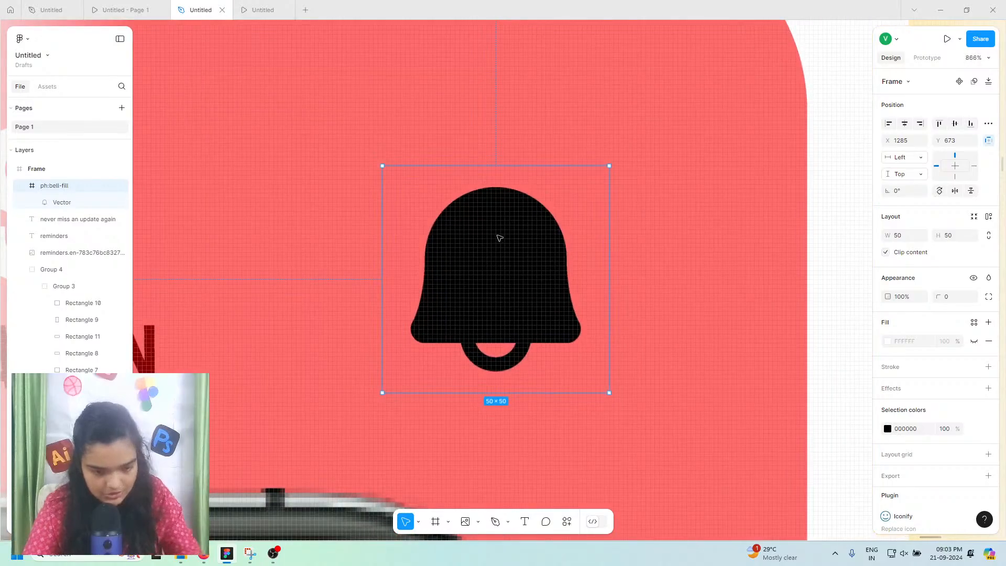
{"action": "left_click_drag", "start_coordinate": [503, 165], "coordinate": [500, 217]}
{"action": "left_click_drag", "start_coordinate": [528, 326], "coordinate": [511, 251]}
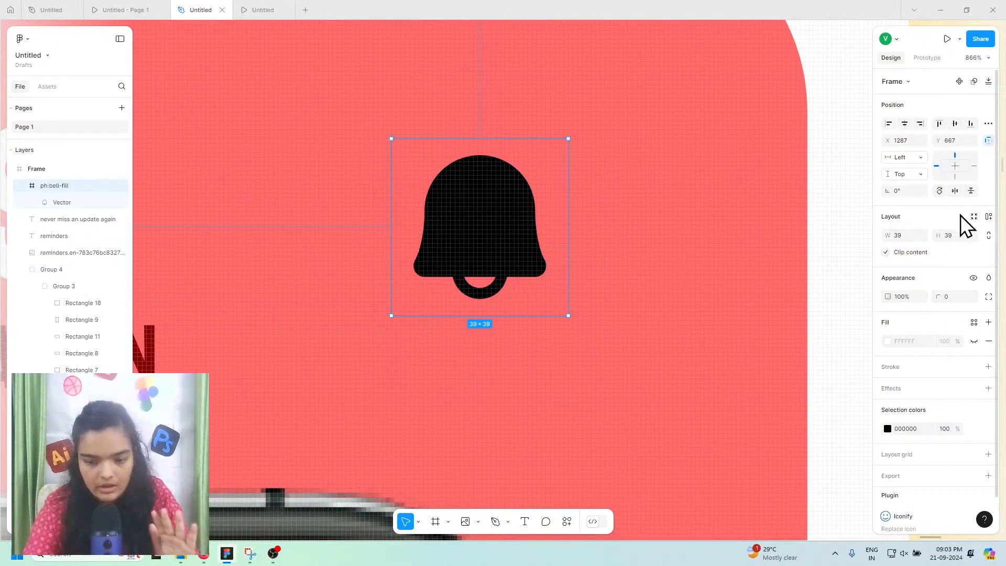
{"action": "left_click", "coordinate": [989, 236]}
{"action": "left_click", "coordinate": [969, 236]}
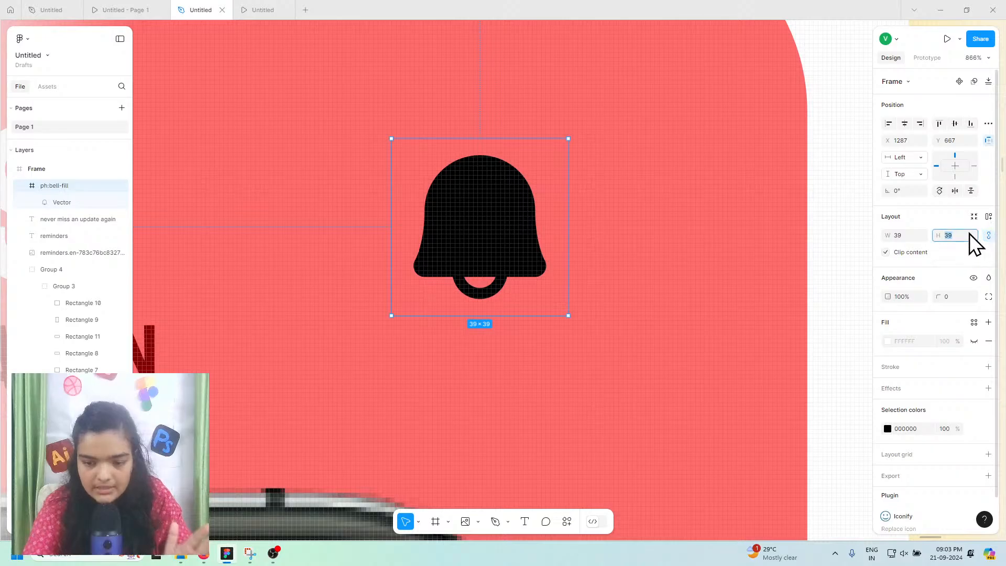
{"action": "key", "text": "Return"}
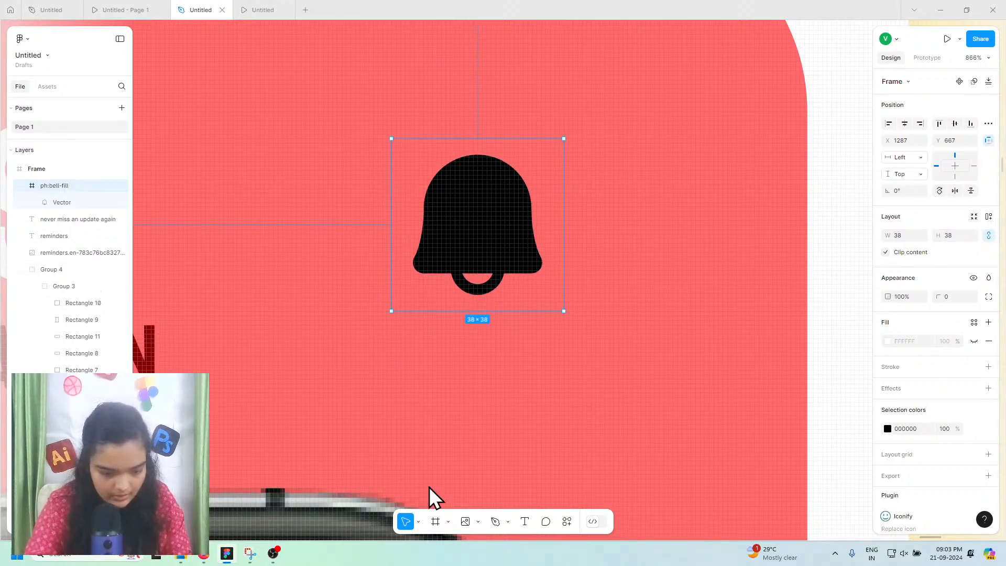
Step: Add a white text reading "2" beside the bell icon
{"action": "left_click", "coordinate": [524, 520]}
{"action": "left_click", "coordinate": [641, 173]}
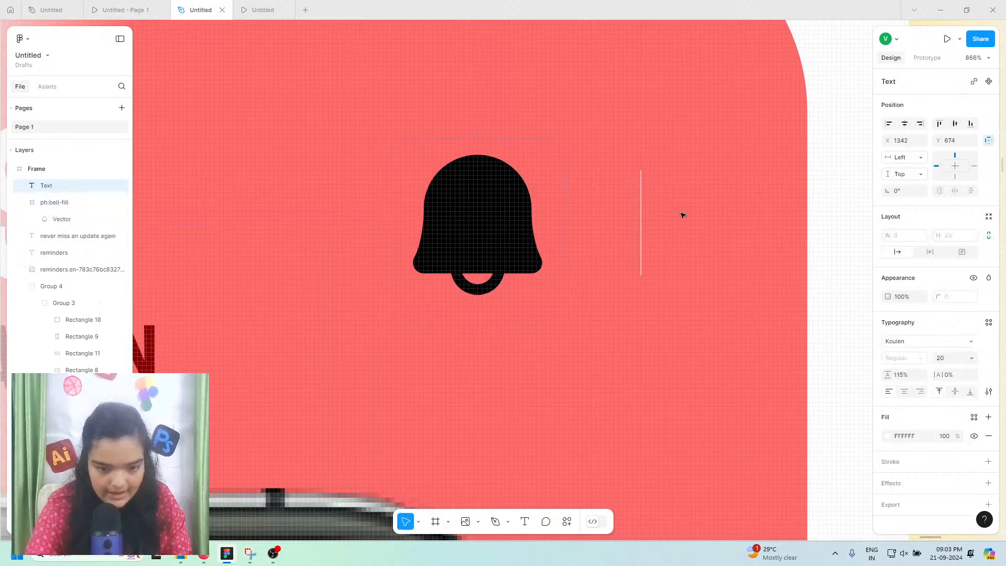
{"action": "type", "text": "1"}
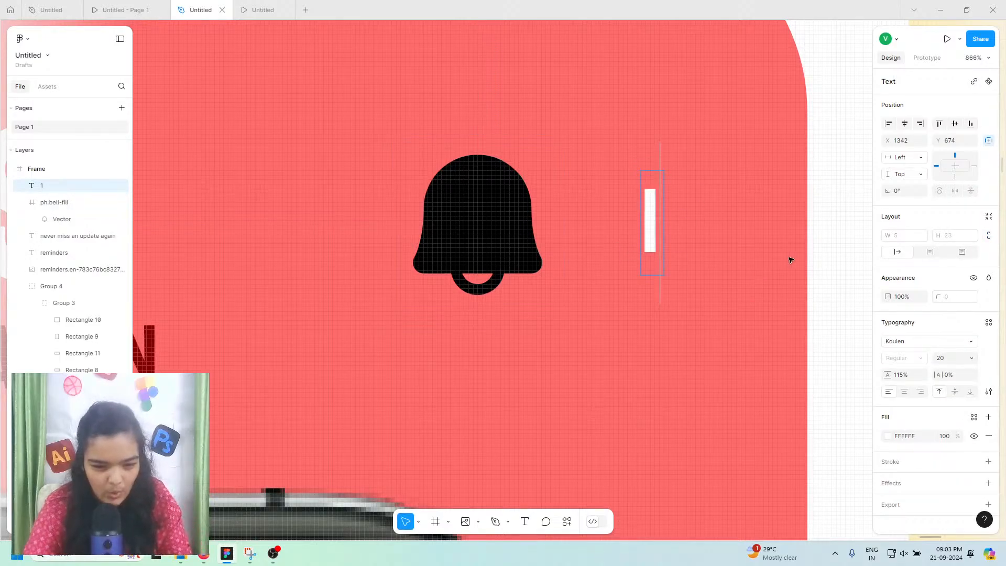
{"action": "key", "text": "BackSpace"}
{"action": "type", "text": "2"}
{"action": "key", "text": "Escape"}
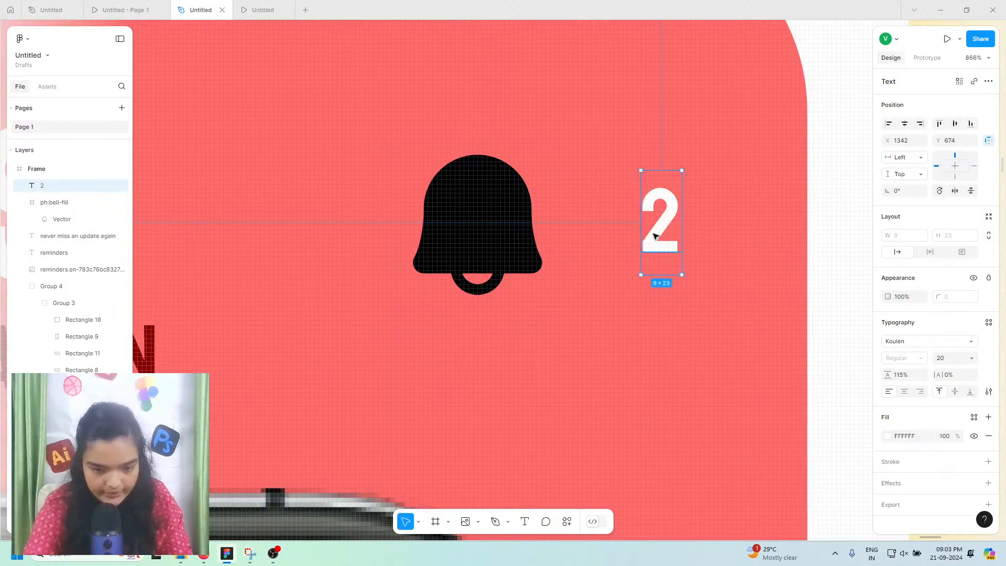
Step: Place the "2" over the bell's upper-right edge at X 1310, Y 662, as a separate layer above the icon's frame
{"action": "left_click_drag", "start_coordinate": [655, 236], "coordinate": [503, 187]}
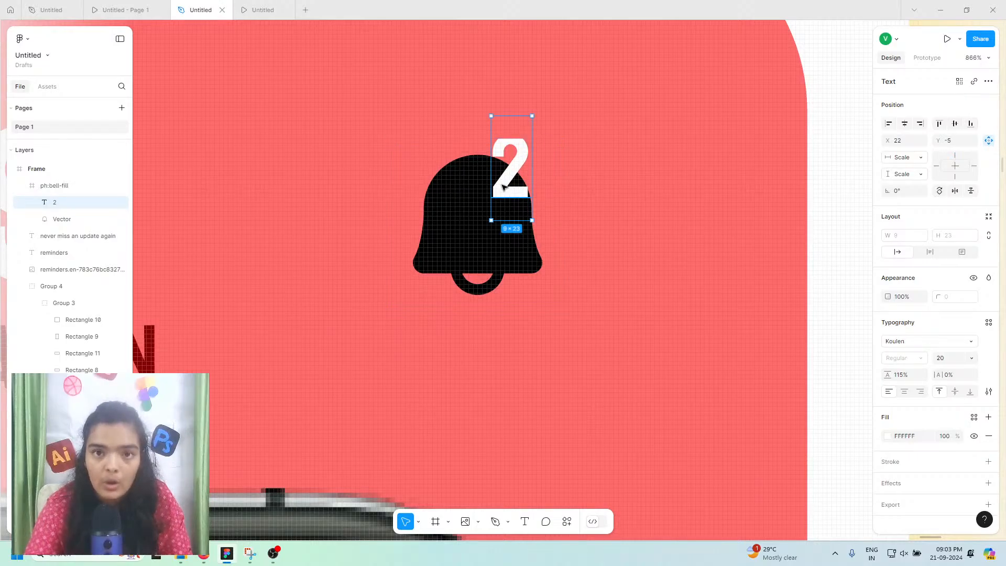
{"action": "left_click_drag", "start_coordinate": [82, 201], "coordinate": [150, 167]}
{"action": "left_click_drag", "start_coordinate": [507, 168], "coordinate": [512, 166]}
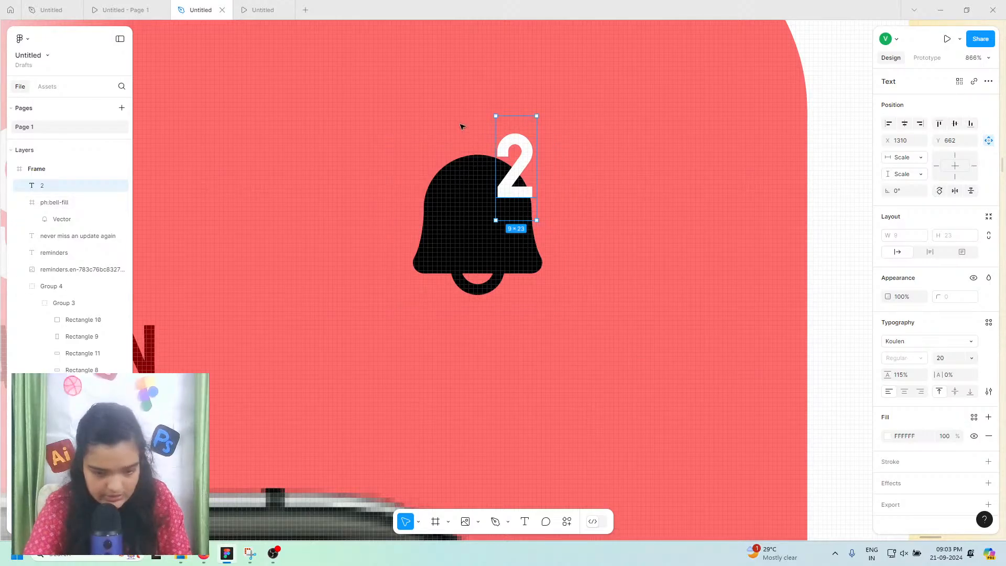
Step: Wrap the "2" in its own frame and add auto layout to that frame
{"action": "right_click", "coordinate": [513, 173]}
{"action": "left_click", "coordinate": [551, 306]}
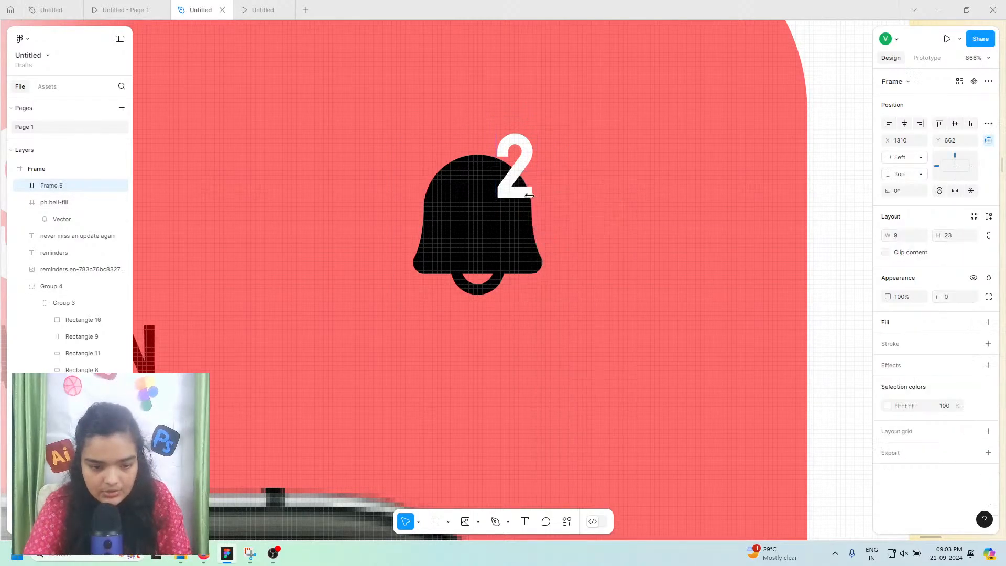
{"action": "scroll", "coordinate": [512, 147], "scroll_direction": "up", "scroll_amount": 5}
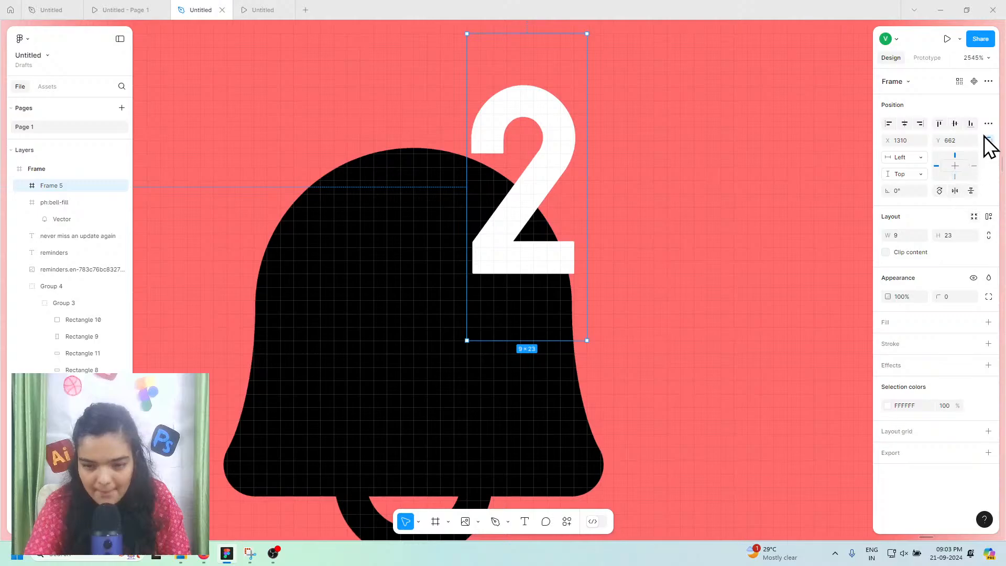
{"action": "left_click", "coordinate": [988, 216]}
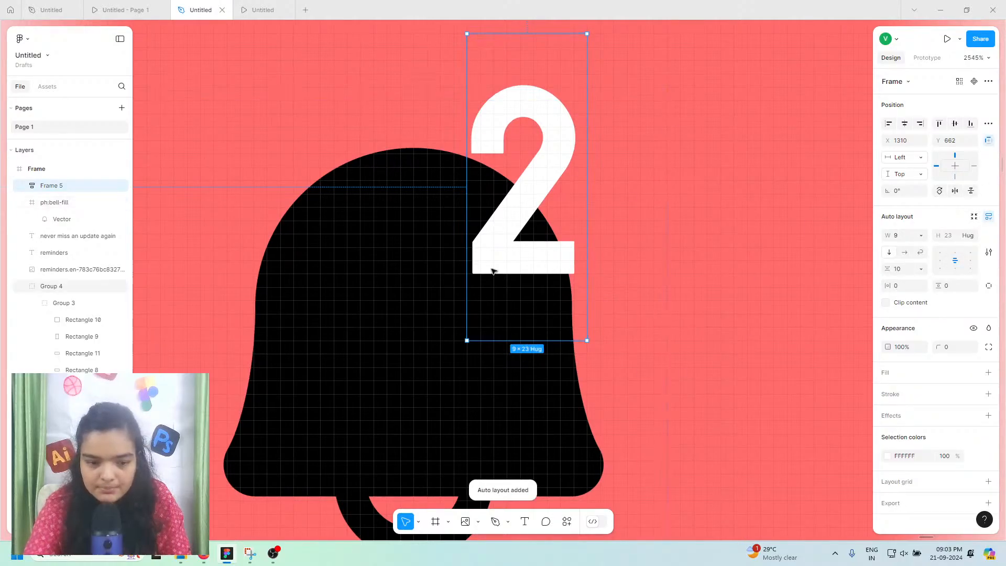
Step: Set the number frame's horizontal padding to 32 and its width to hug contents
{"action": "left_click", "coordinate": [899, 286]}
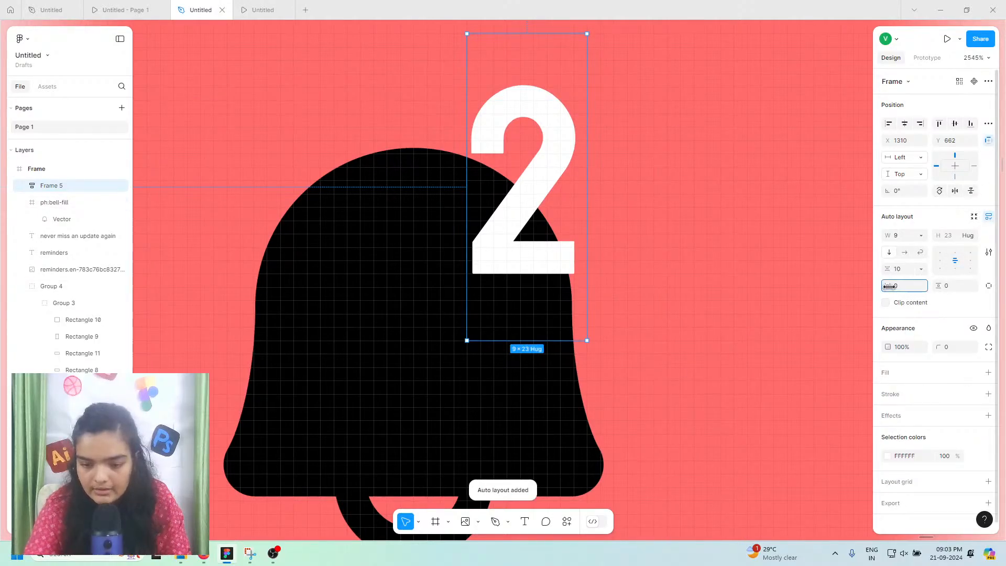
{"action": "type", "text": "15"}
{"action": "key", "text": "Return"}
{"action": "left_click_drag", "start_coordinate": [939, 289], "coordinate": [938, 285]}
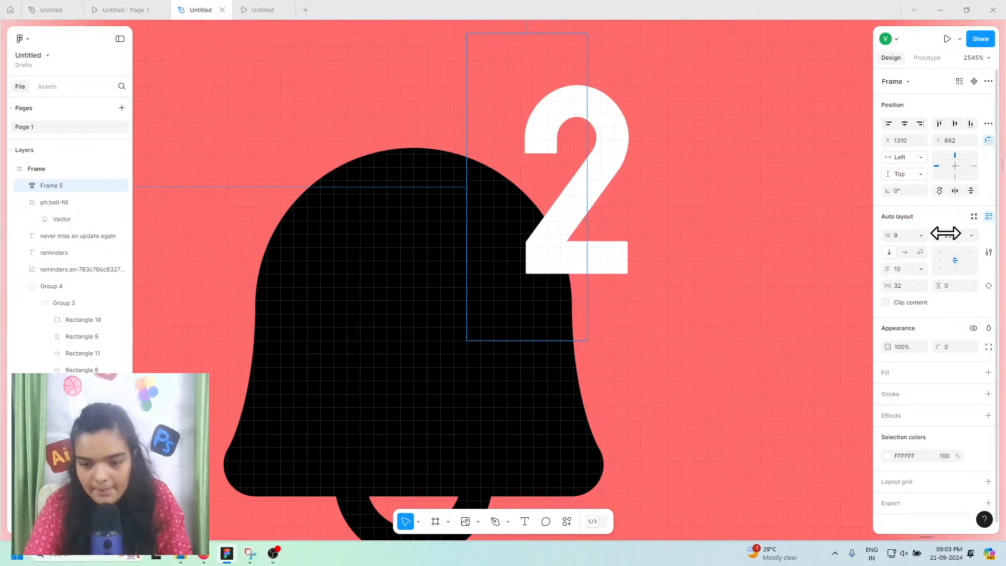
{"action": "left_click", "coordinate": [900, 239]}
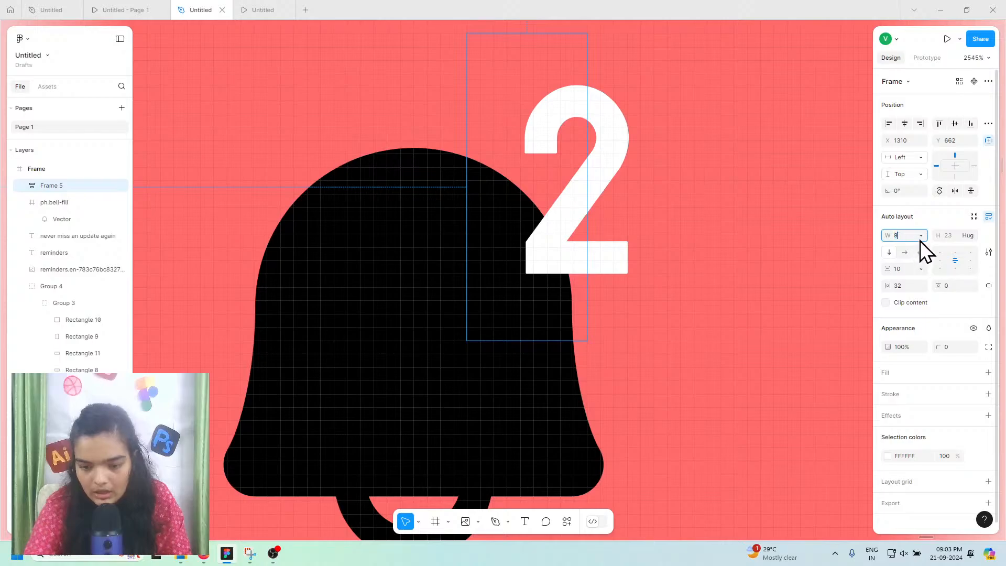
{"action": "left_click", "coordinate": [920, 241]}
{"action": "left_click", "coordinate": [917, 247]}
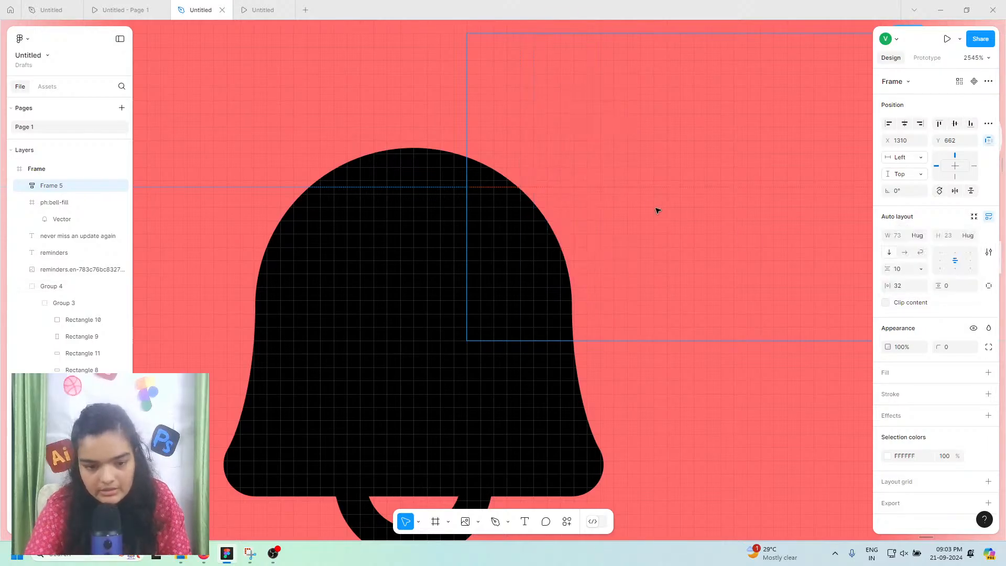
{"action": "scroll", "coordinate": [668, 231], "scroll_direction": "down", "scroll_amount": 4}
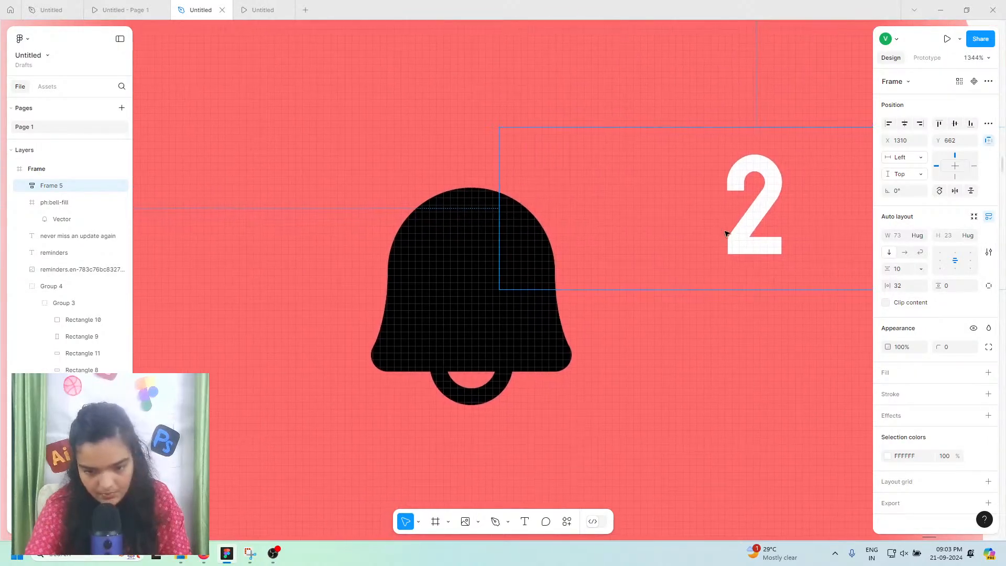
Step: Set the number frame's horizontal padding to 7 and give the frame a pure red FF0000 fill
{"action": "left_click_drag", "start_coordinate": [887, 285], "coordinate": [862, 280]}
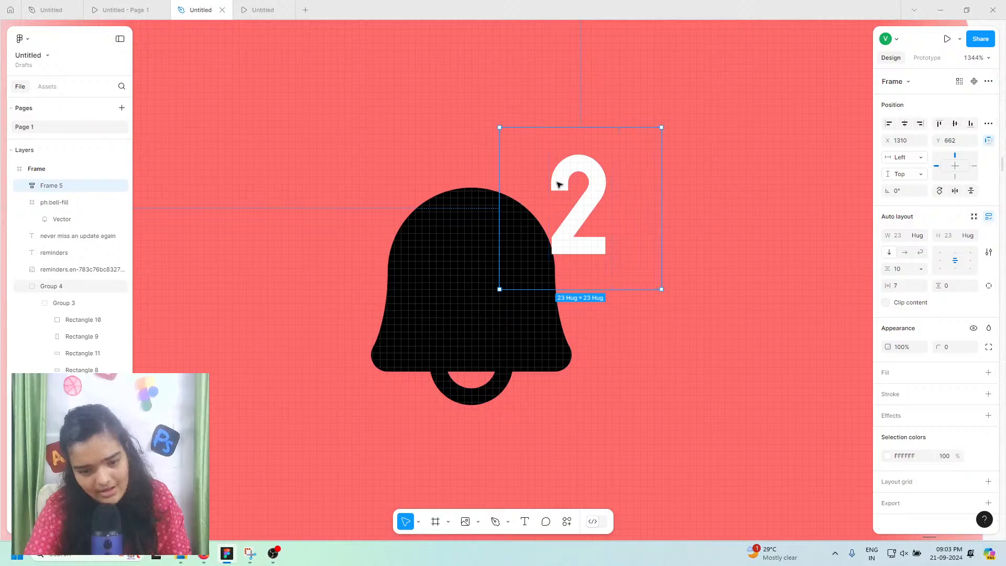
{"action": "left_click", "coordinate": [987, 373]}
{"action": "left_click", "coordinate": [887, 393]}
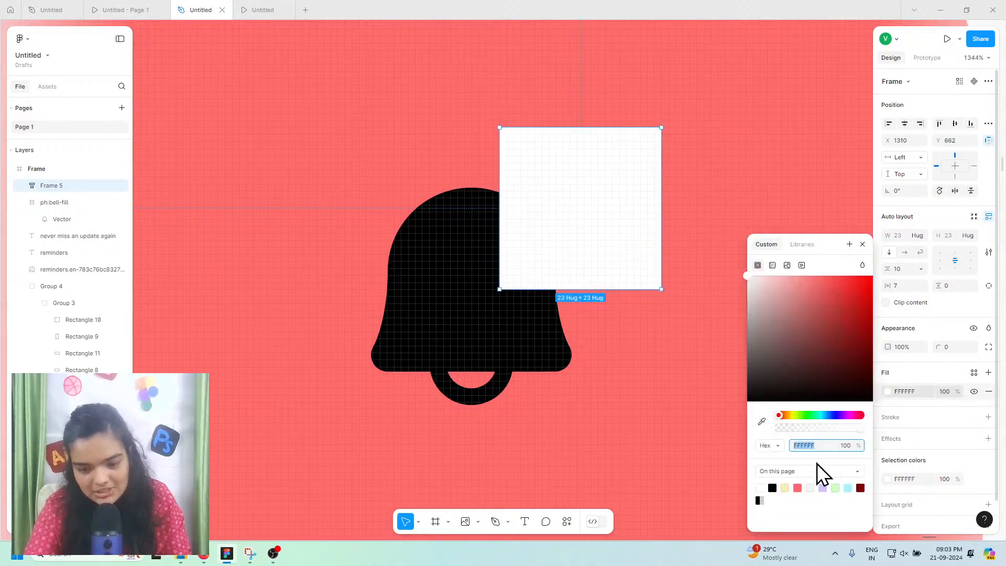
{"action": "left_click", "coordinate": [797, 487]}
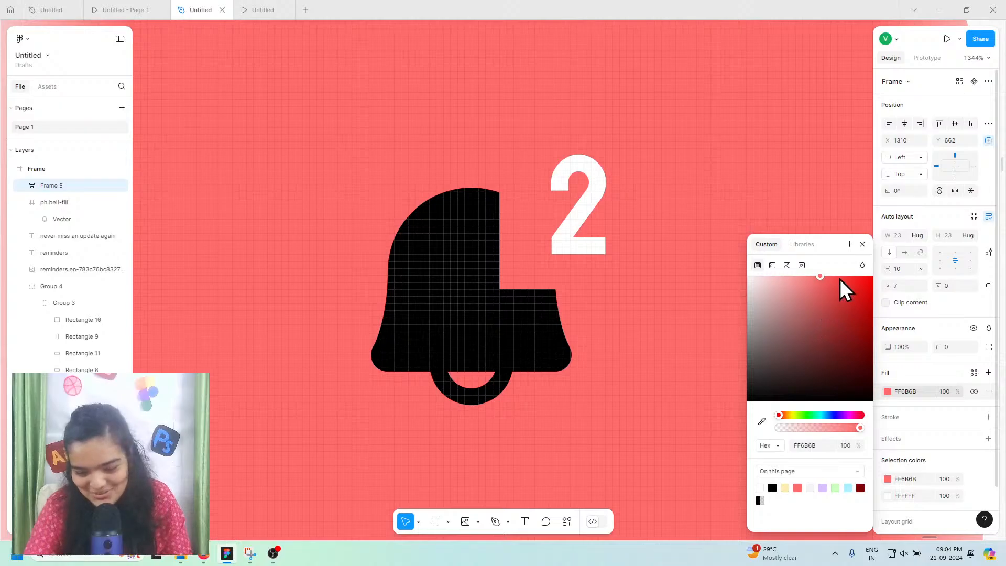
{"action": "left_click_drag", "start_coordinate": [840, 279], "coordinate": [894, 232]}
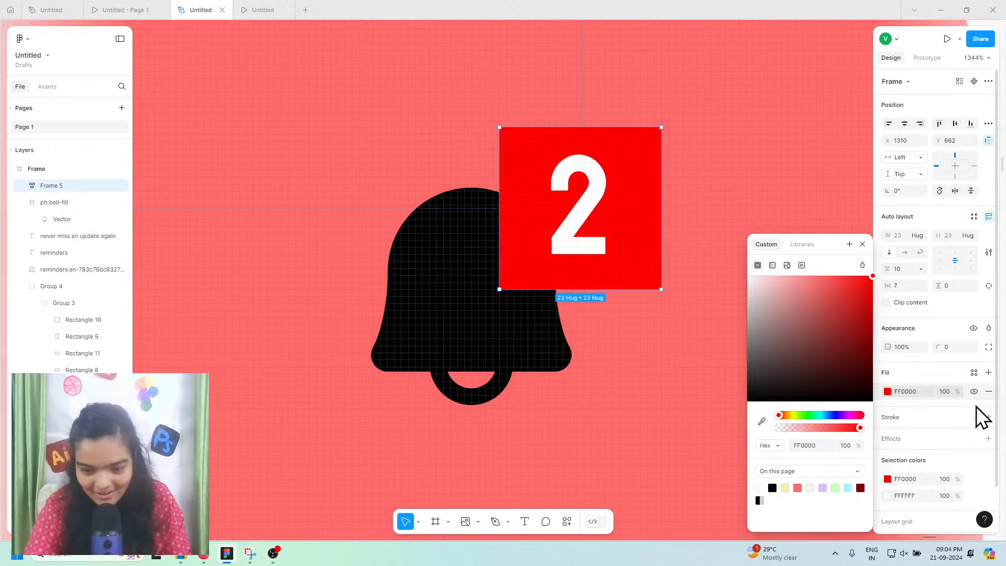
Step: Round the red badge's corners to a radius of 18 and move it over the bell's upper-right edge at X 1304, Y 661
{"action": "left_click_drag", "start_coordinate": [938, 346], "coordinate": [964, 346]}
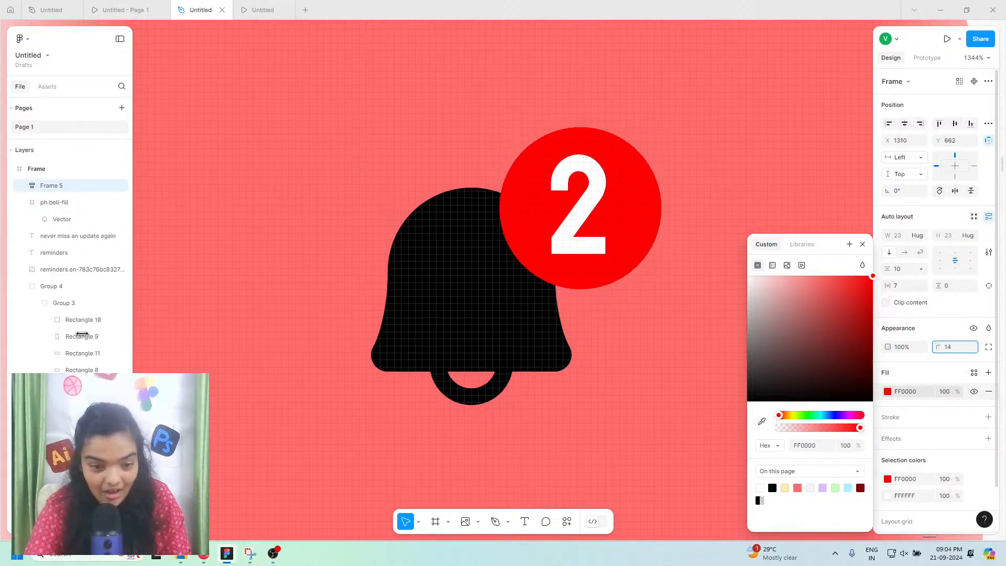
{"action": "left_click_drag", "start_coordinate": [599, 240], "coordinate": [550, 217]}
Step: Try a font size of 16 on the badge's number
{"action": "double_click", "coordinate": [554, 201]}
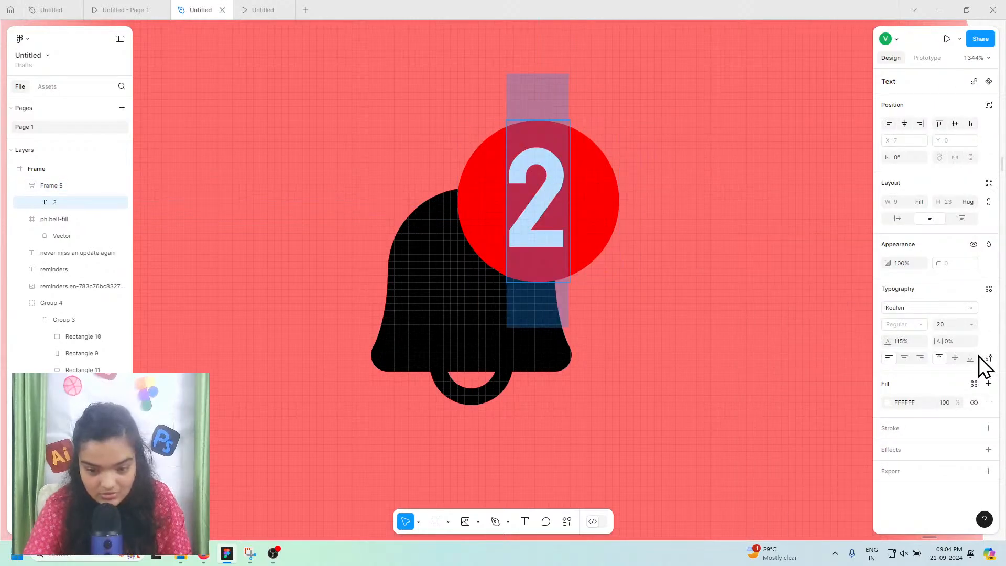
{"action": "left_click", "coordinate": [948, 324]}
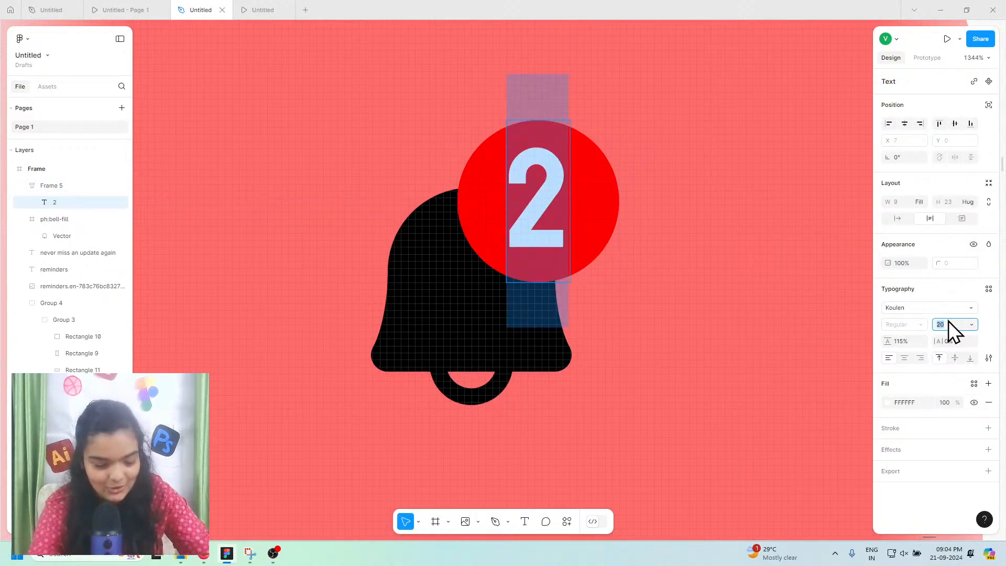
{"action": "type", "text": "16"}
{"action": "key", "text": "Return"}
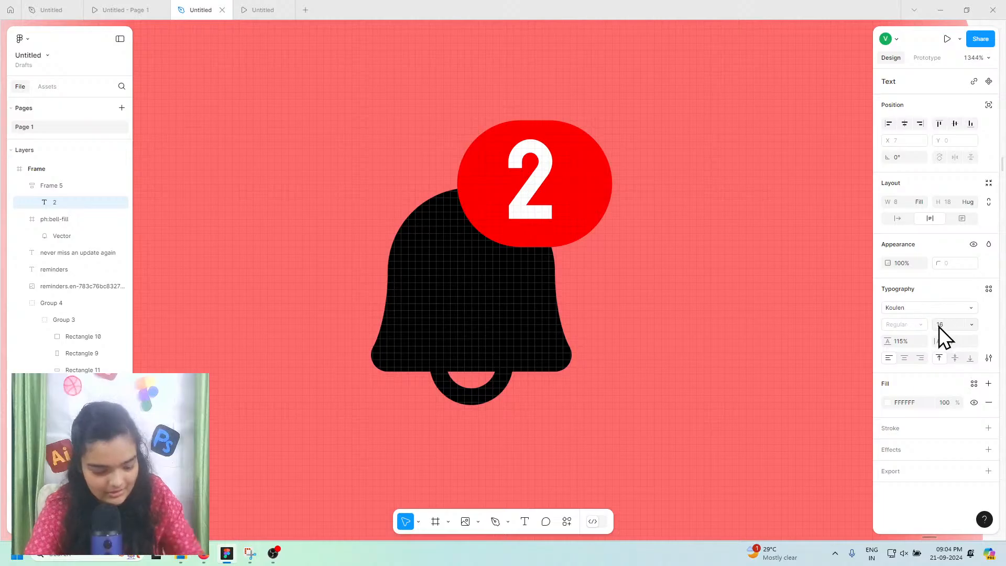
{"action": "key", "text": "ctrl+z"}
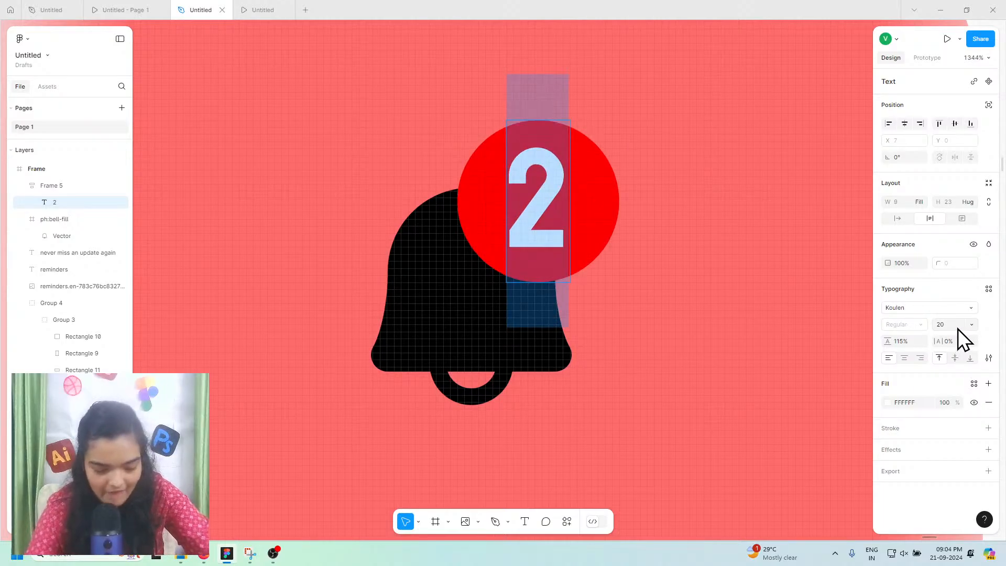
{"action": "type", "text": "12"}
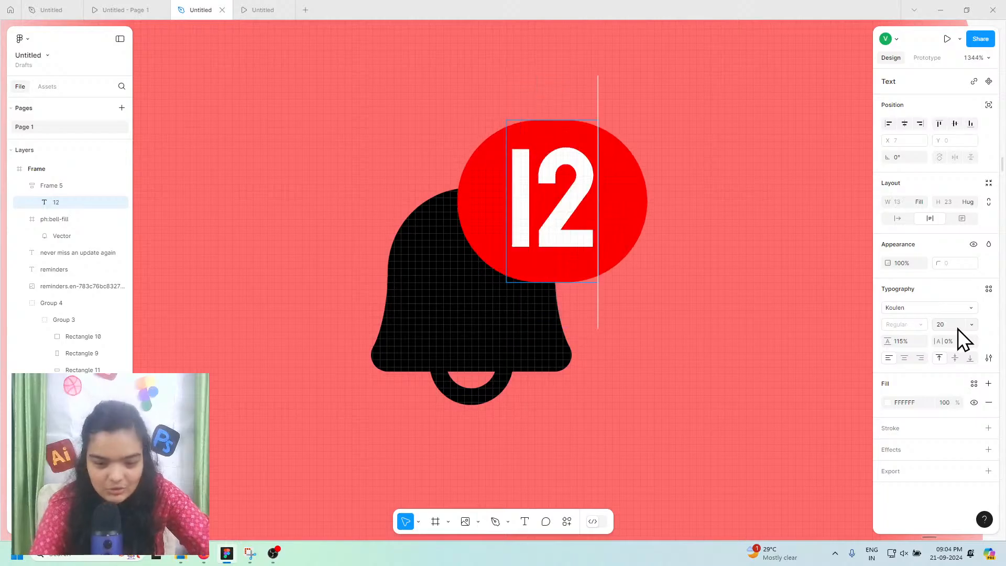
{"action": "key", "text": "ctrl+z"}
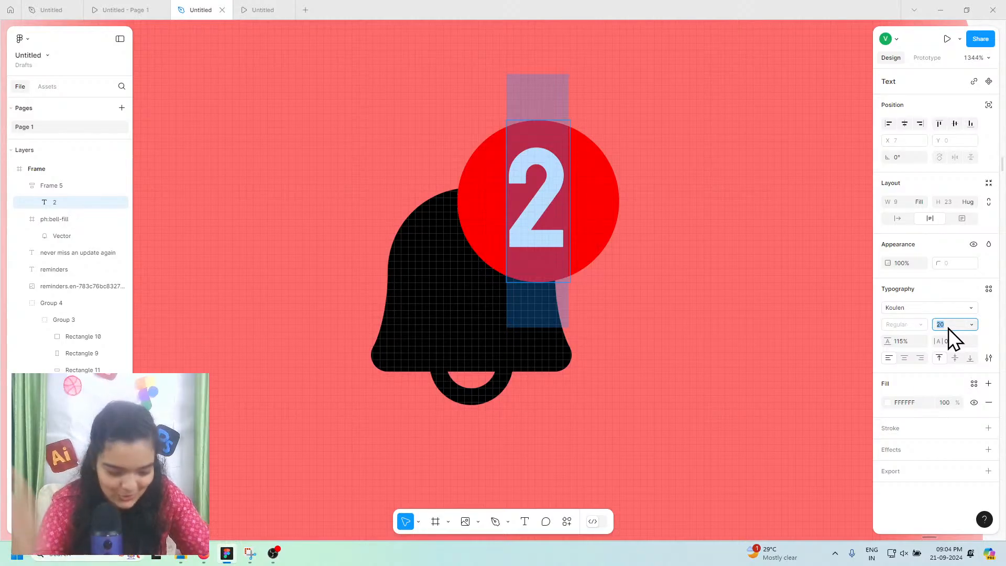
Step: Set the badge number's font size to 18 and the badge frame's vertical padding to 1
{"action": "key", "text": "Return"}
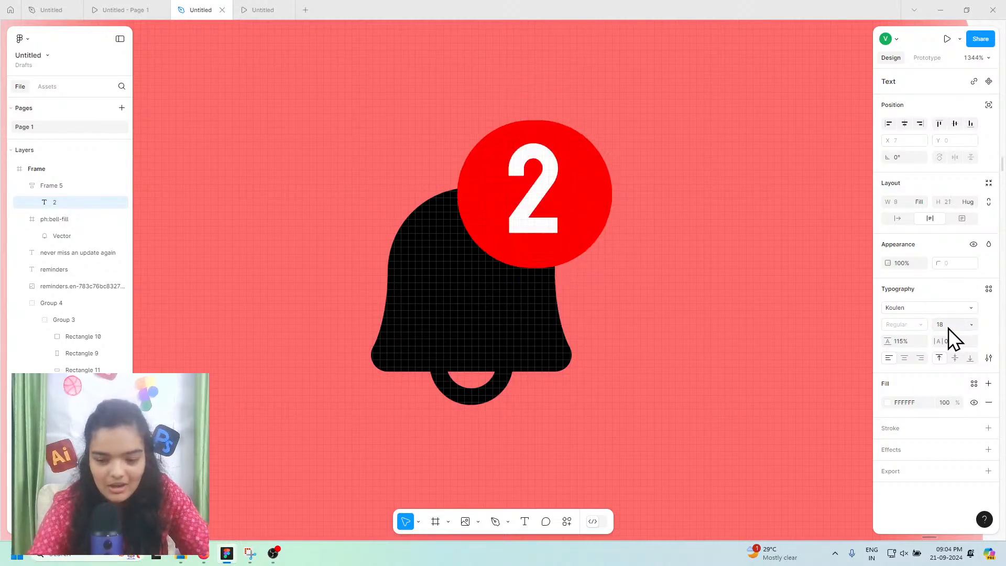
{"action": "left_click", "coordinate": [571, 191]}
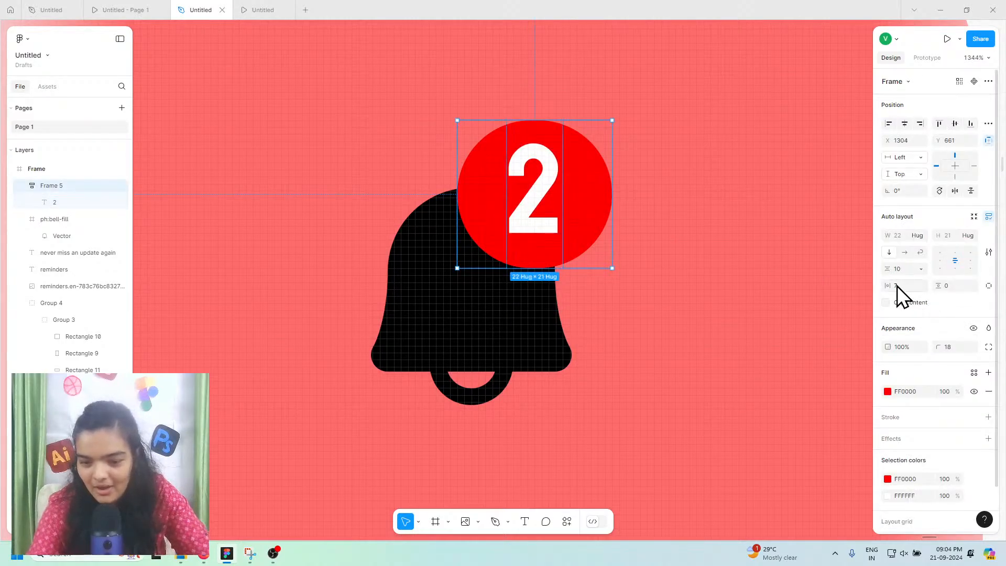
{"action": "left_click_drag", "start_coordinate": [938, 285], "coordinate": [941, 280]}
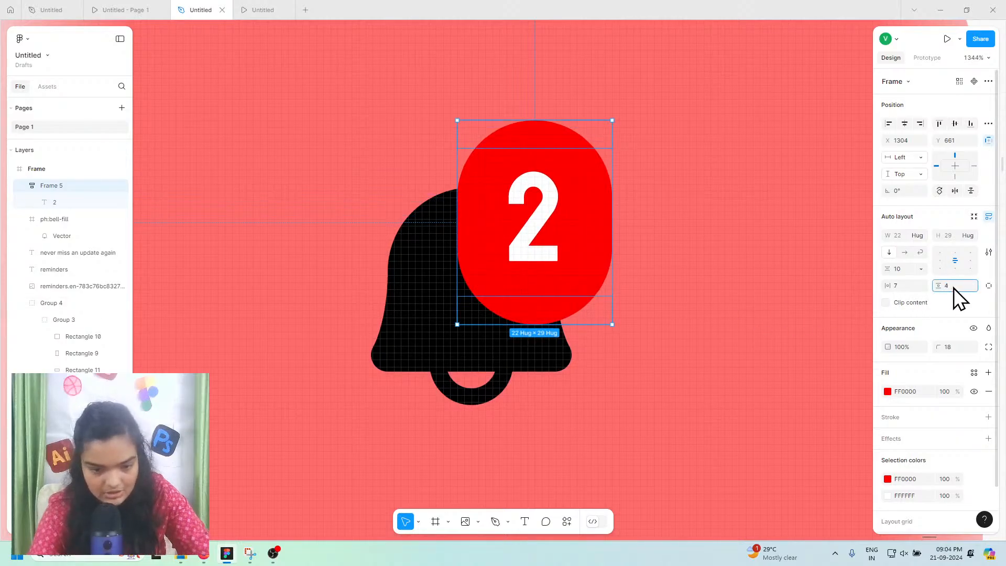
{"action": "type", "text": "6"}
{"action": "key", "text": "Return"}
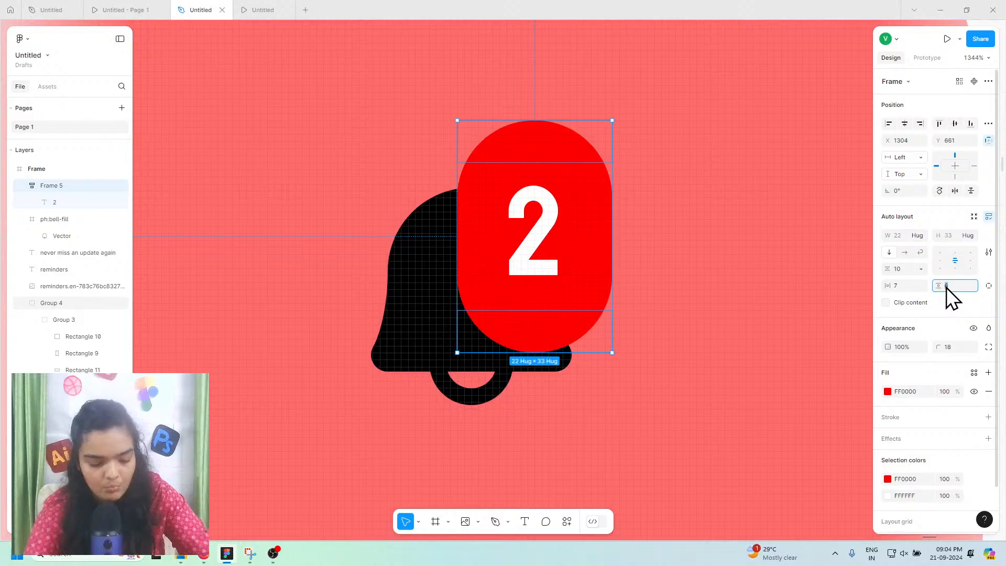
{"action": "type", "text": "1"}
{"action": "key", "text": "Return"}
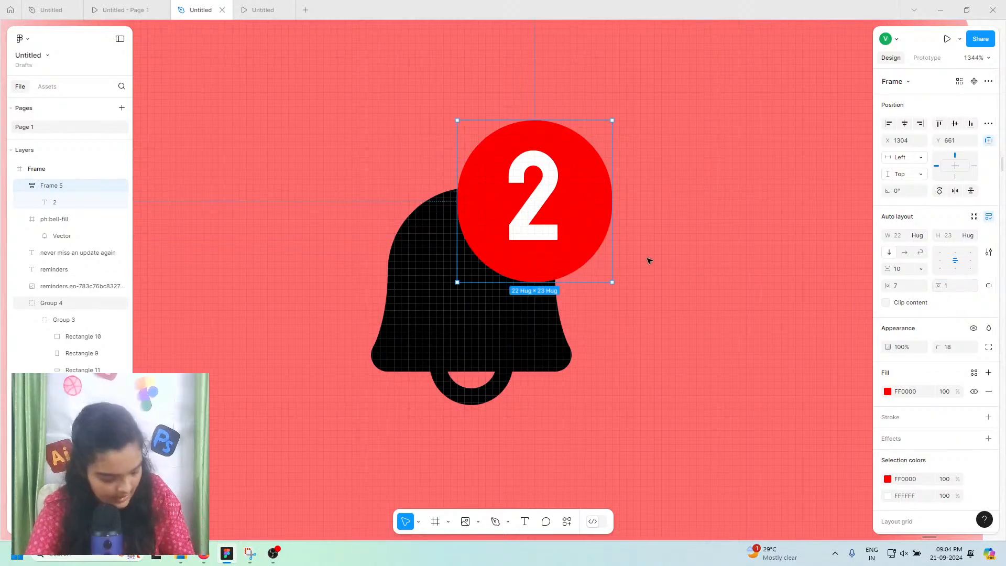
Step: Shift the badge slightly up and right on the bell, to X 1306, Y 658
{"action": "scroll", "coordinate": [644, 260], "scroll_direction": "down", "scroll_amount": 10}
{"action": "scroll", "coordinate": [615, 244], "scroll_direction": "up", "scroll_amount": 10}
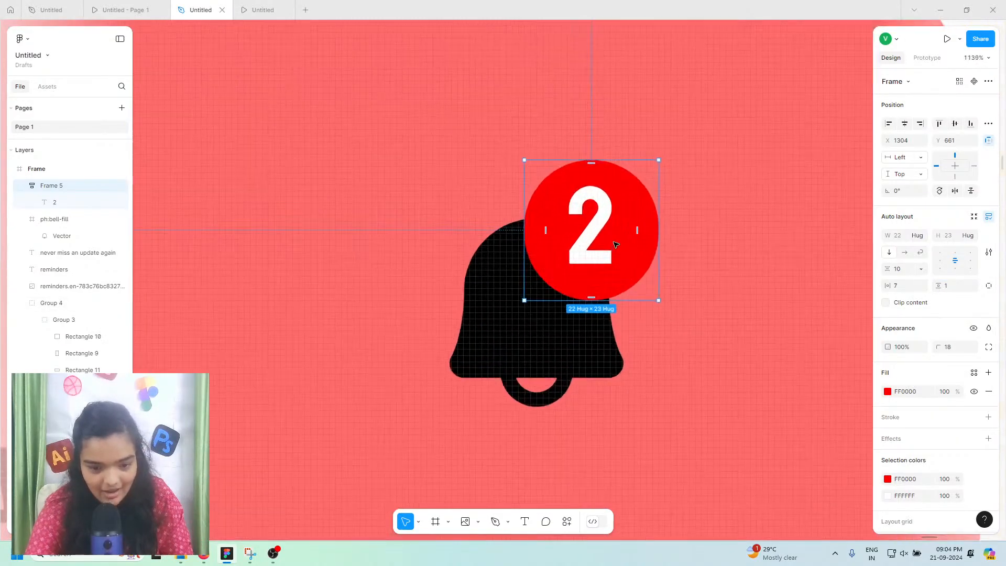
{"action": "scroll", "coordinate": [615, 245], "scroll_direction": "down", "scroll_amount": 3}
{"action": "double_click", "coordinate": [606, 227]}
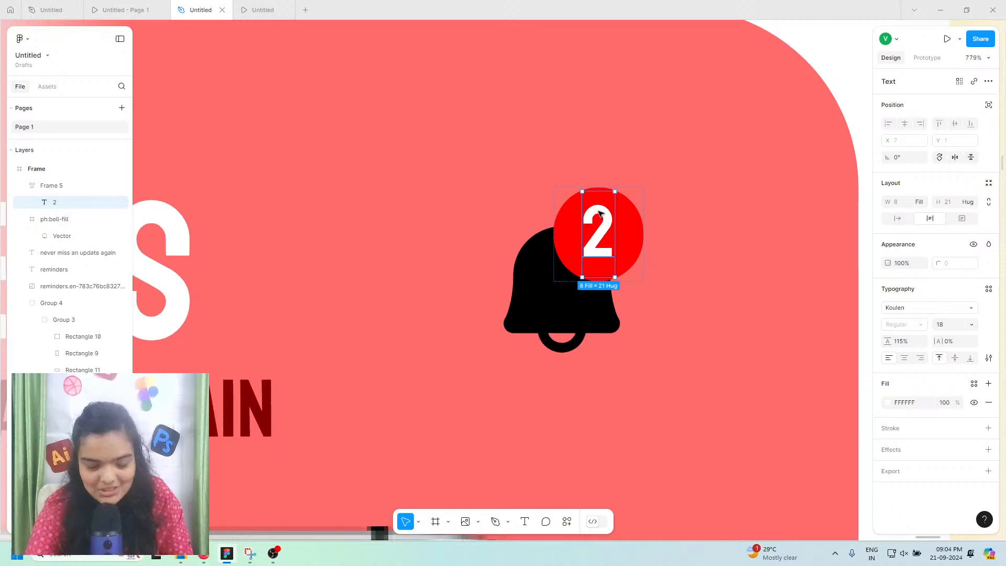
{"action": "left_click", "coordinate": [572, 225]}
{"action": "left_click_drag", "start_coordinate": [594, 254], "coordinate": [602, 241]}
{"action": "scroll", "coordinate": [601, 242], "scroll_direction": "down", "scroll_amount": 5}
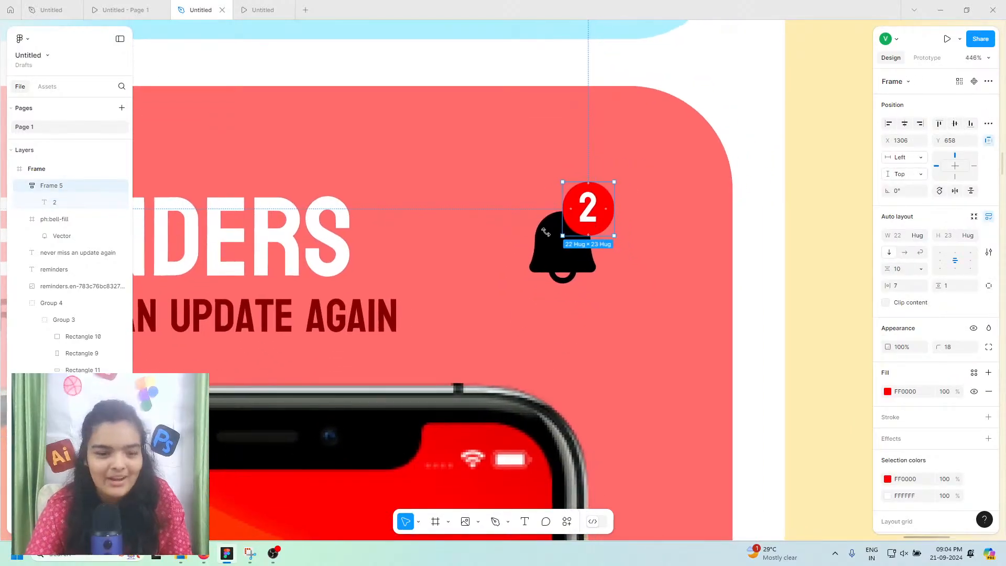
Step: Try adjusting the red fill of the notification badge
{"action": "scroll", "coordinate": [550, 236], "scroll_direction": "down", "scroll_amount": 4}
{"action": "scroll", "coordinate": [553, 230], "scroll_direction": "down", "scroll_amount": 3}
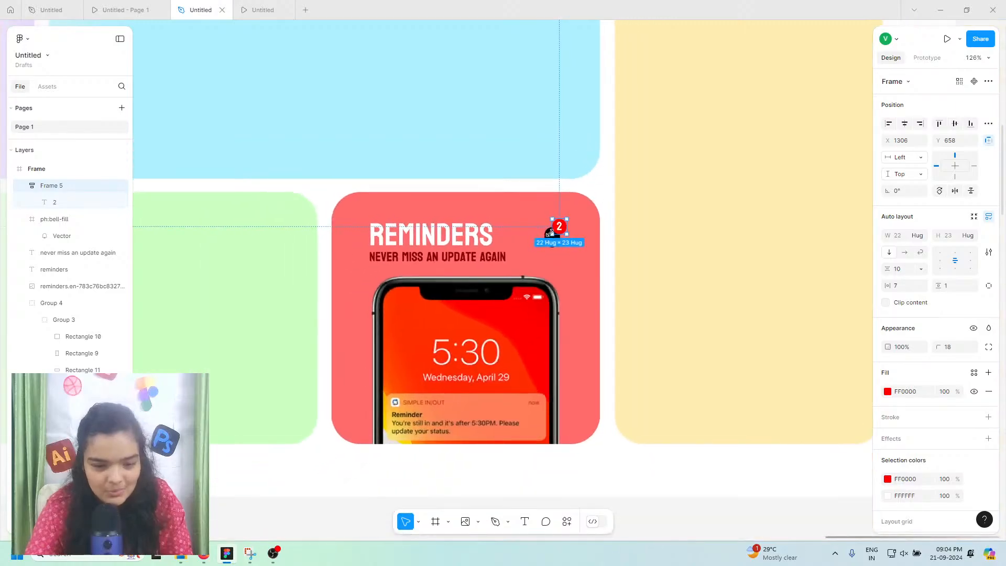
{"action": "scroll", "coordinate": [552, 228], "scroll_direction": "up", "scroll_amount": 3}
{"action": "scroll", "coordinate": [552, 228], "scroll_direction": "down", "scroll_amount": 5}
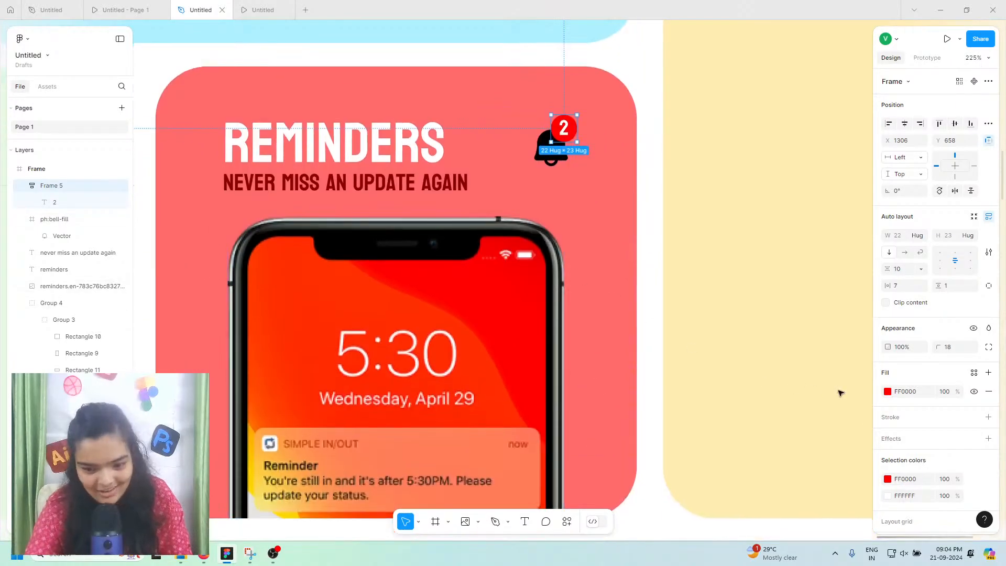
{"action": "left_click", "coordinate": [887, 393]}
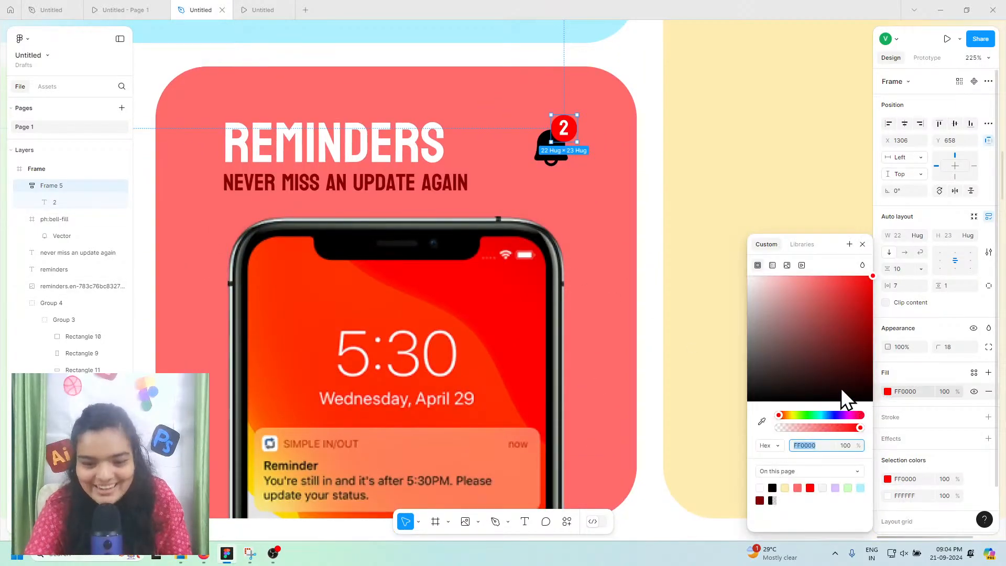
{"action": "type", "text": "EF0000"}
{"action": "key", "text": "Return"}
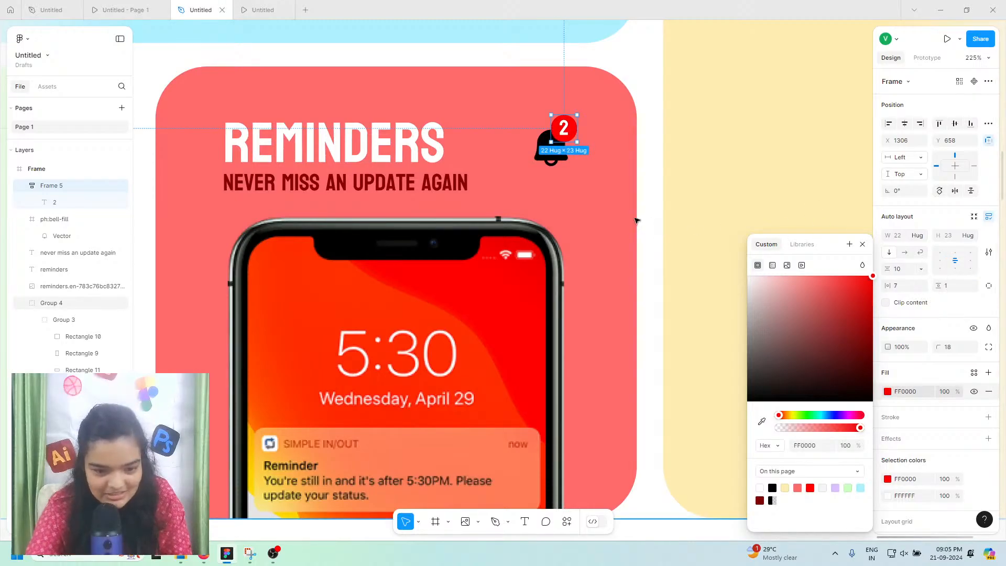
Step: Recolour the bell icon from the reminders card to white FFFFFF
{"action": "scroll", "coordinate": [635, 220], "scroll_direction": "down", "scroll_amount": 5}
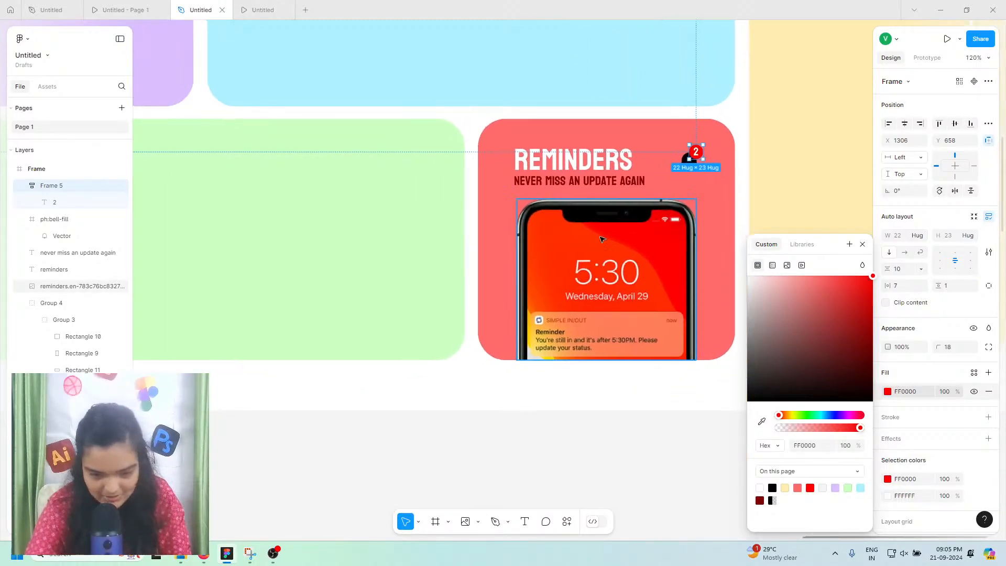
{"action": "left_click", "coordinate": [575, 476]}
{"action": "scroll", "coordinate": [674, 151], "scroll_direction": "right", "scroll_amount": 1}
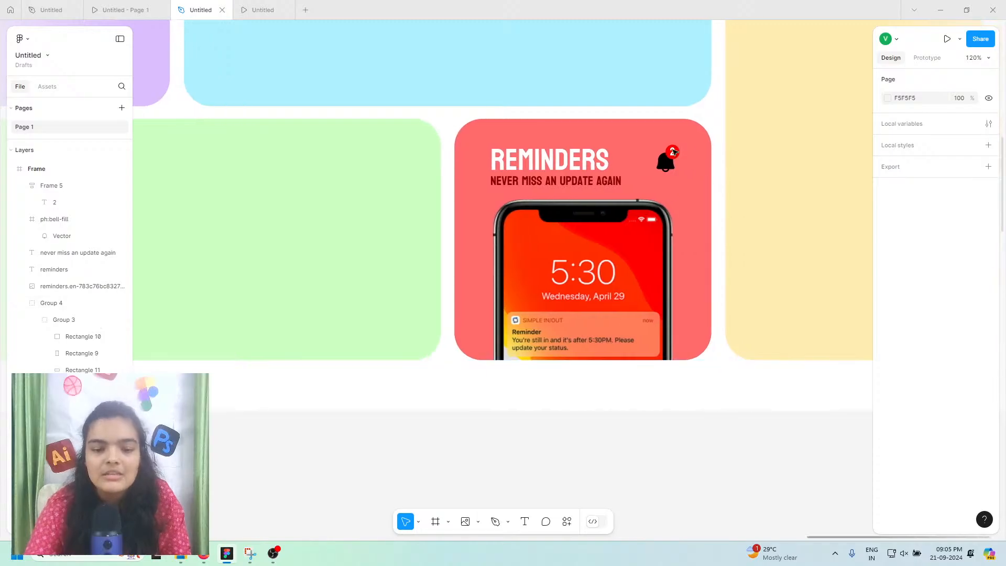
{"action": "double_click", "coordinate": [667, 159]}
{"action": "left_click", "coordinate": [888, 429]}
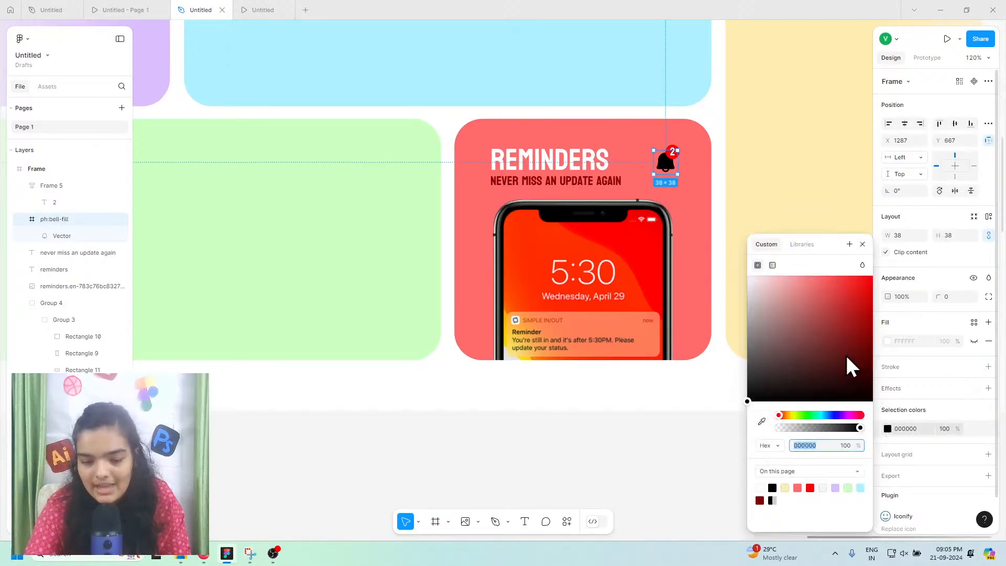
{"action": "left_click_drag", "start_coordinate": [847, 358], "coordinate": [623, 175]}
{"action": "left_click", "coordinate": [649, 504]}
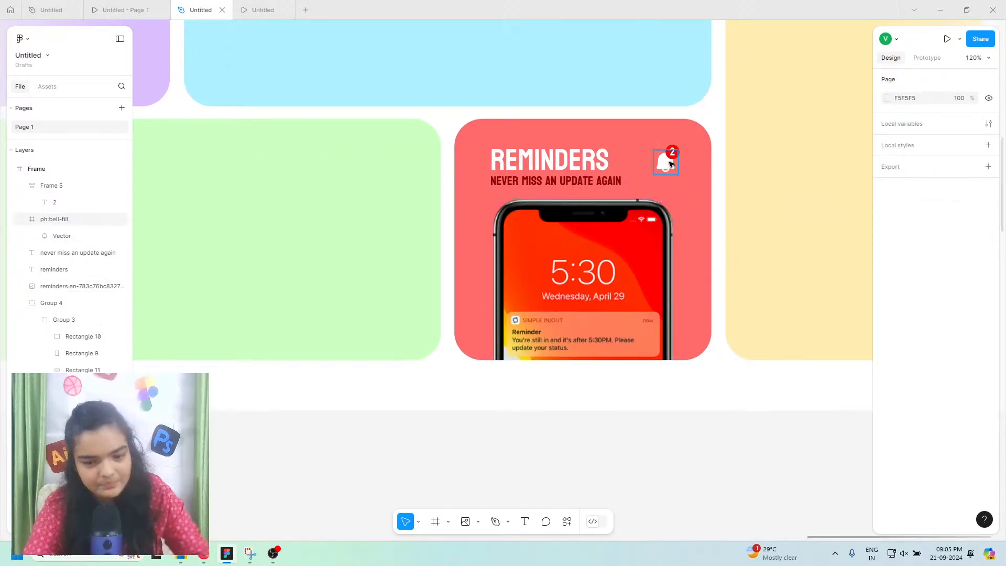
Step: Nudge the bell icon and its badge together slightly downward beside the REMINDERS heading
{"action": "left_click", "coordinate": [672, 156]}
{"action": "left_click", "coordinate": [665, 169], "text": "shift"}
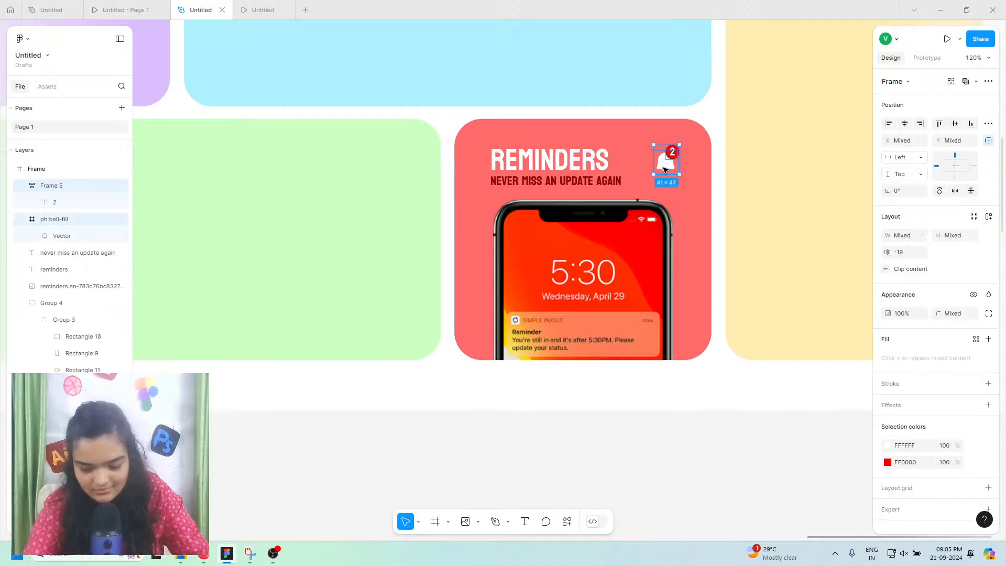
{"action": "key", "text": "Up"}
{"action": "key", "text": "Up"}
{"action": "key", "text": "Up"}
{"action": "key", "text": "Up"}
{"action": "key", "text": "Up"}
{"action": "key", "text": "Up"}
{"action": "key", "text": "Up"}
{"action": "key", "text": "Up"}
{"action": "key", "text": "Up"}
{"action": "key", "text": "Up"}
{"action": "key", "text": "Up"}
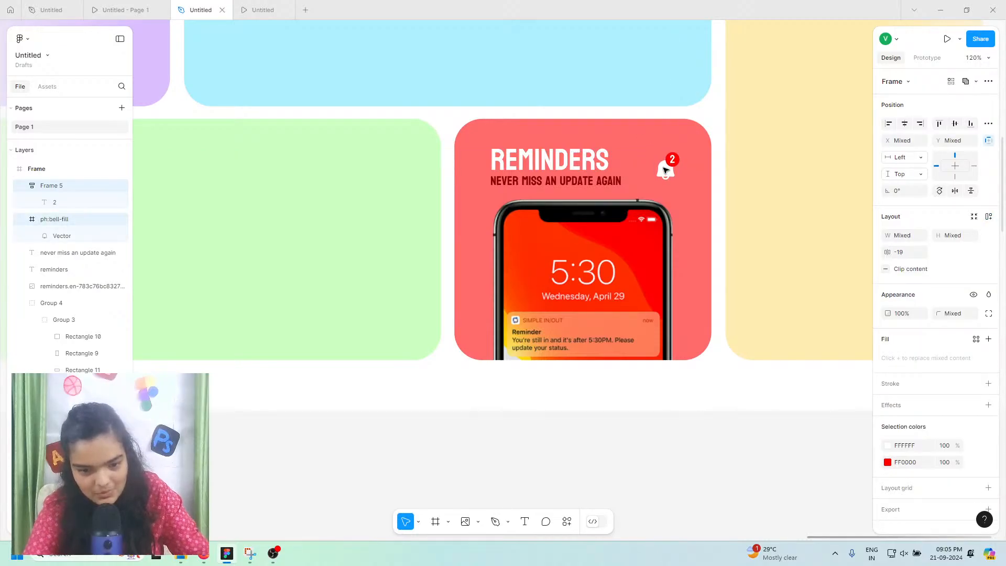
{"action": "key", "text": "Up"}
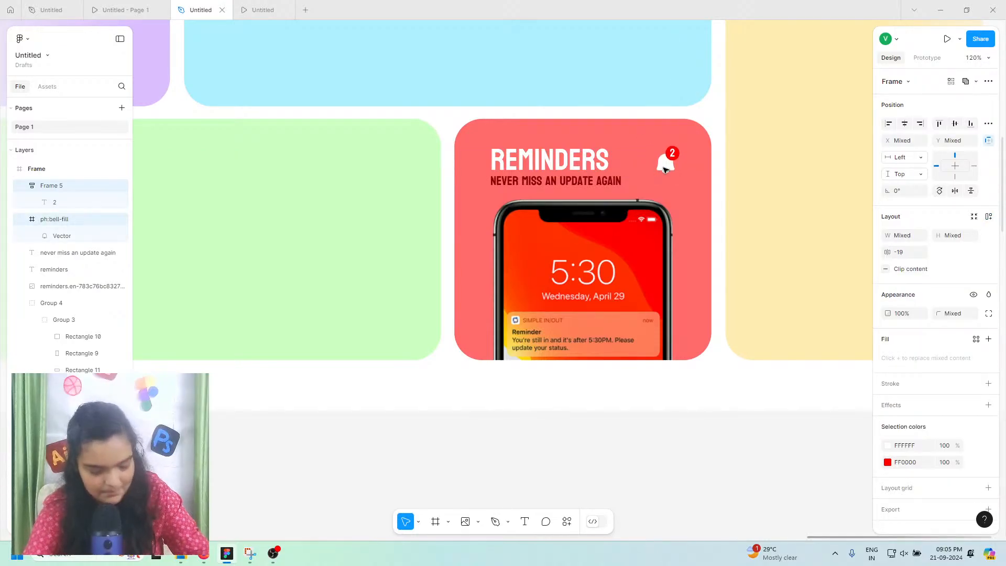
{"action": "key", "text": "Down"}
{"action": "key", "text": "Down"}
{"action": "key", "text": "Down"}
{"action": "key", "text": "Down"}
{"action": "key", "text": "Down"}
{"action": "key", "text": "Down"}
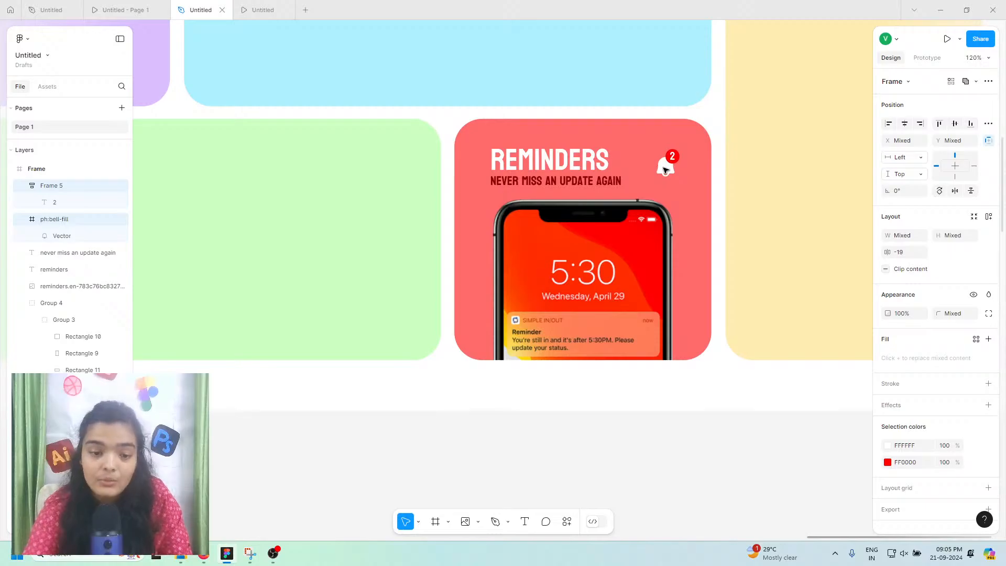
Step: Change the reminders card rectangle's fill to the orange-red FF553F
{"action": "left_click", "coordinate": [460, 215]}
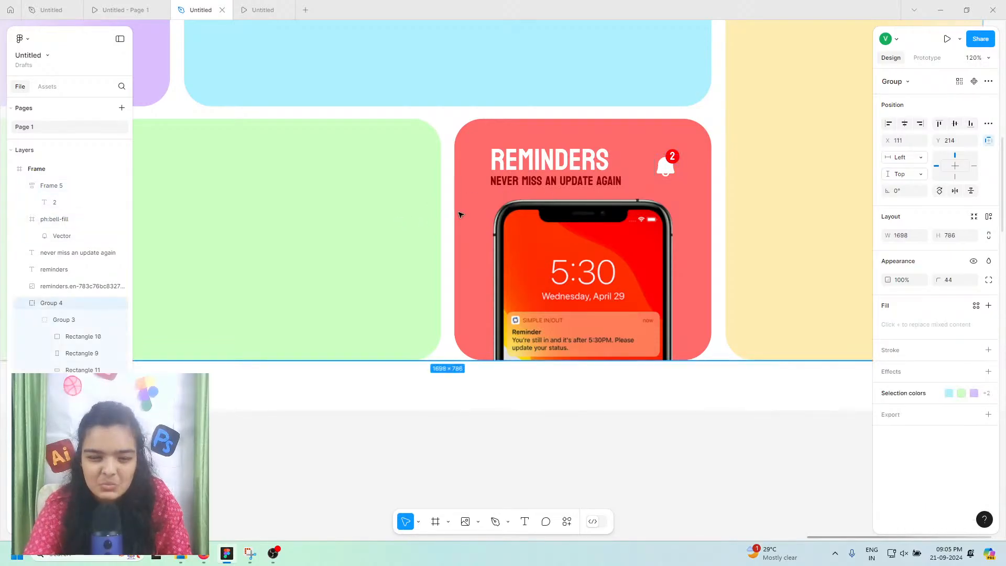
{"action": "triple_click", "coordinate": [460, 215]}
{"action": "left_click", "coordinate": [888, 261]}
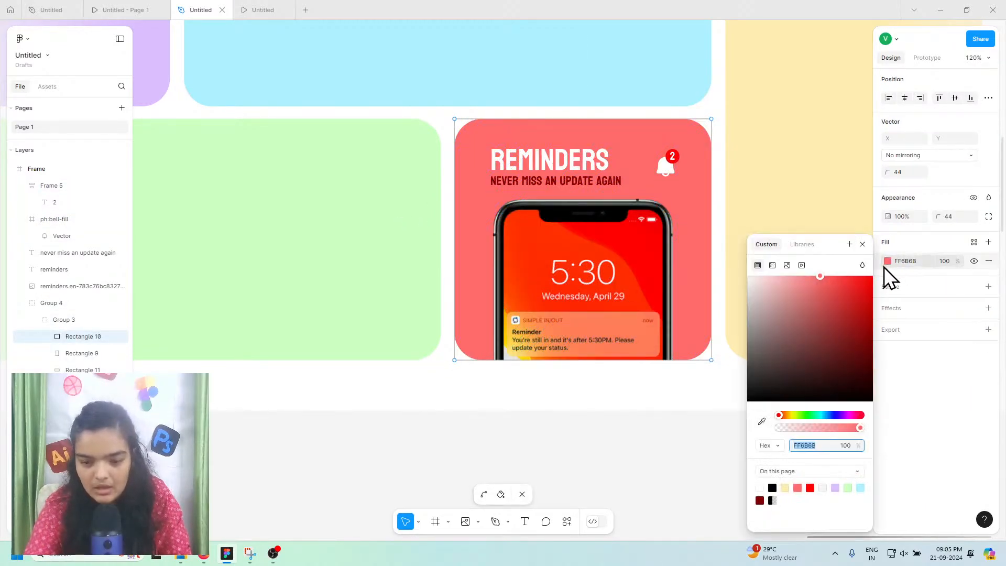
{"action": "mouse_move", "coordinate": [844, 270]}
{"action": "left_mouse_down"}
{"action": "mouse_move", "coordinate": [835, 271]}
{"action": "mouse_move", "coordinate": [842, 264]}
{"action": "left_mouse_up"}
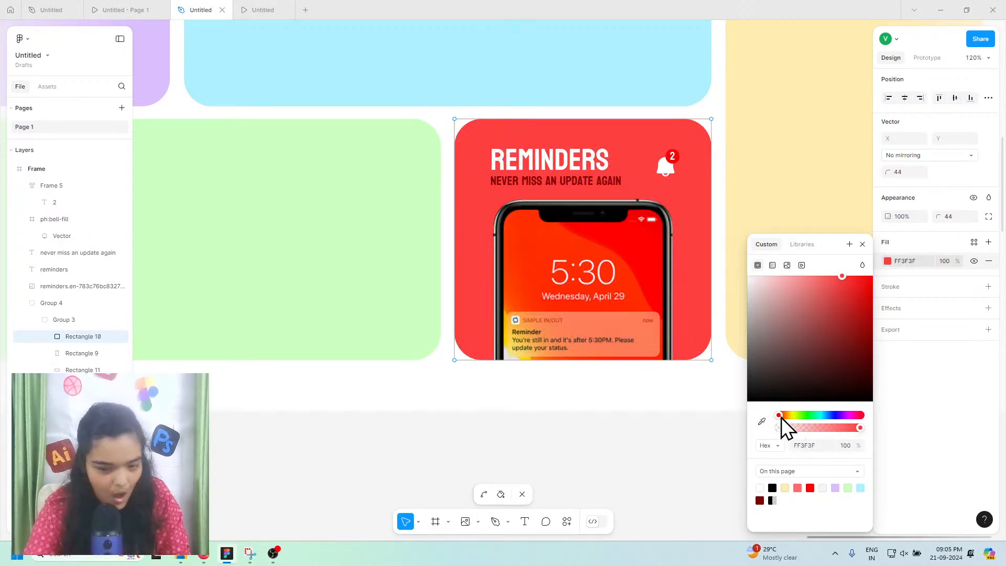
{"action": "left_click_drag", "start_coordinate": [781, 417], "coordinate": [780, 416]}
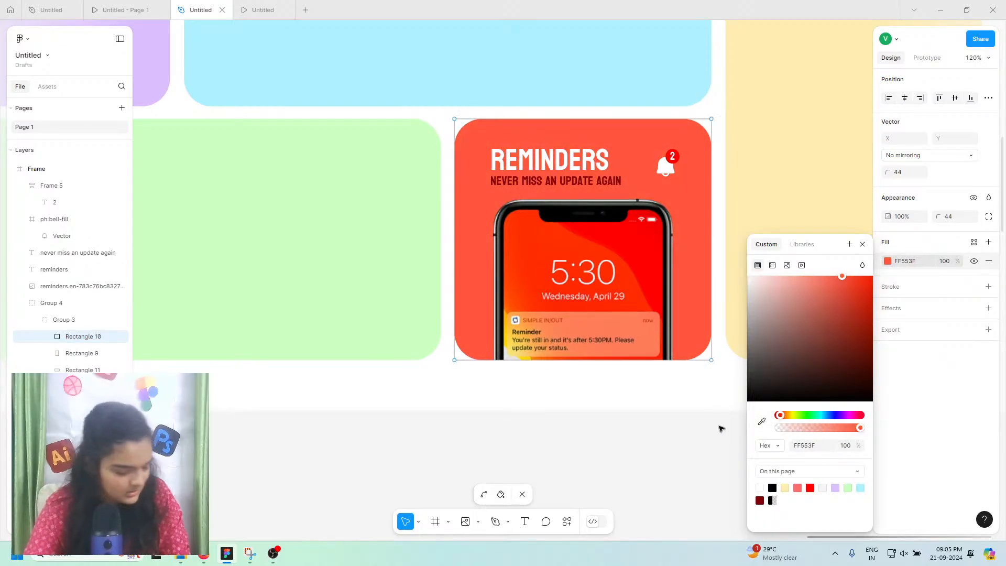
Step: Compare the reference prototype with the current dashboard preview, checking the inbox card's heading and layout
{"action": "left_click", "coordinate": [719, 425]}
{"action": "scroll", "coordinate": [676, 417], "scroll_direction": "left", "scroll_amount": 2}
{"action": "scroll", "coordinate": [675, 417], "scroll_direction": "left", "scroll_amount": 4}
{"action": "scroll", "coordinate": [649, 407], "scroll_direction": "up", "scroll_amount": 3}
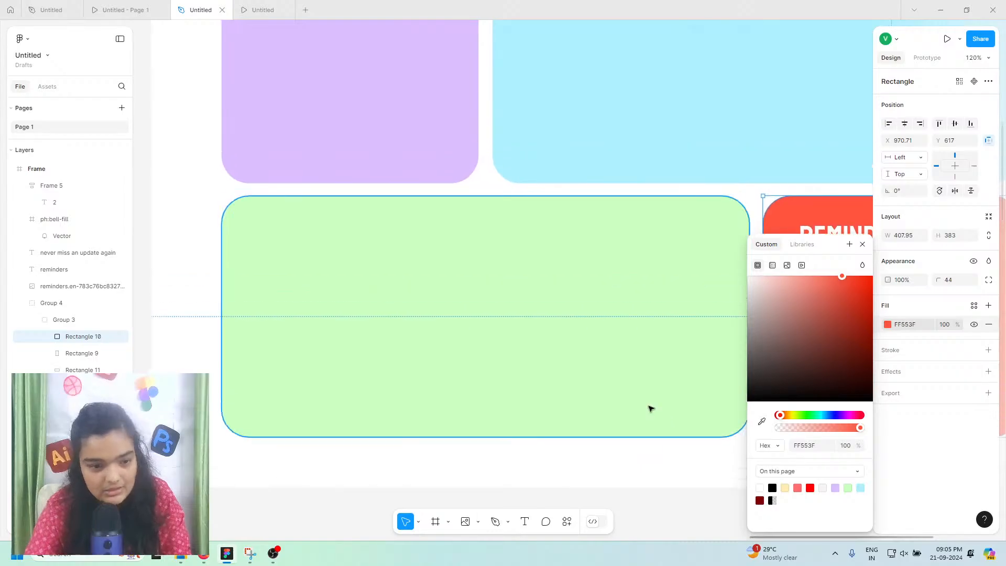
{"action": "scroll", "coordinate": [425, 299], "scroll_direction": "up", "scroll_amount": 5}
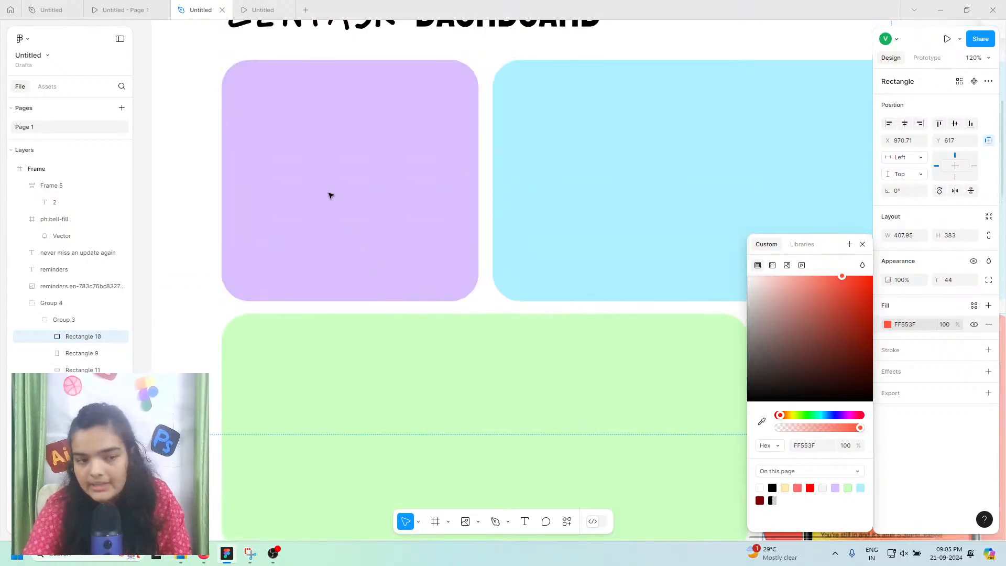
{"action": "left_click", "coordinate": [121, 10]}
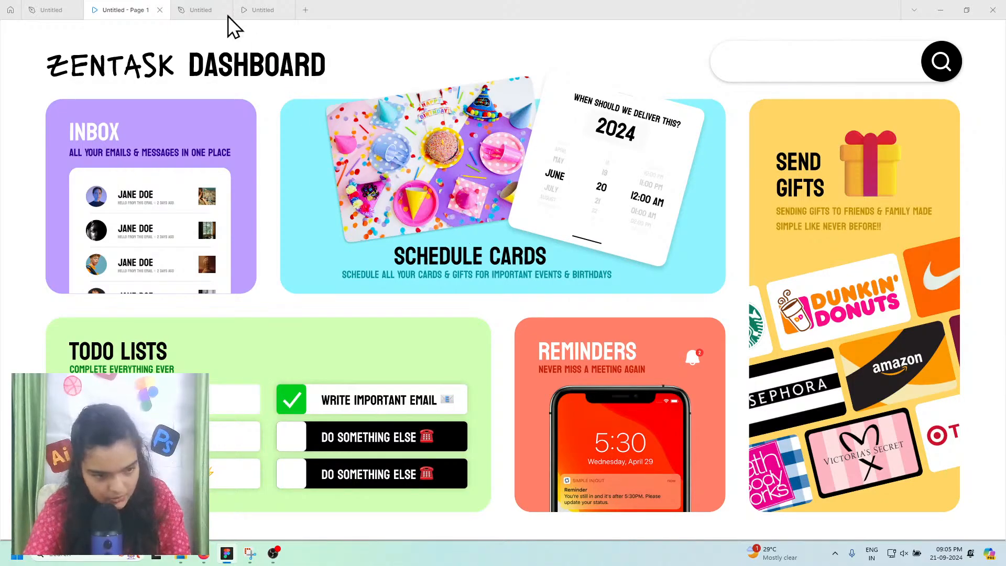
{"action": "left_click", "coordinate": [243, 9]}
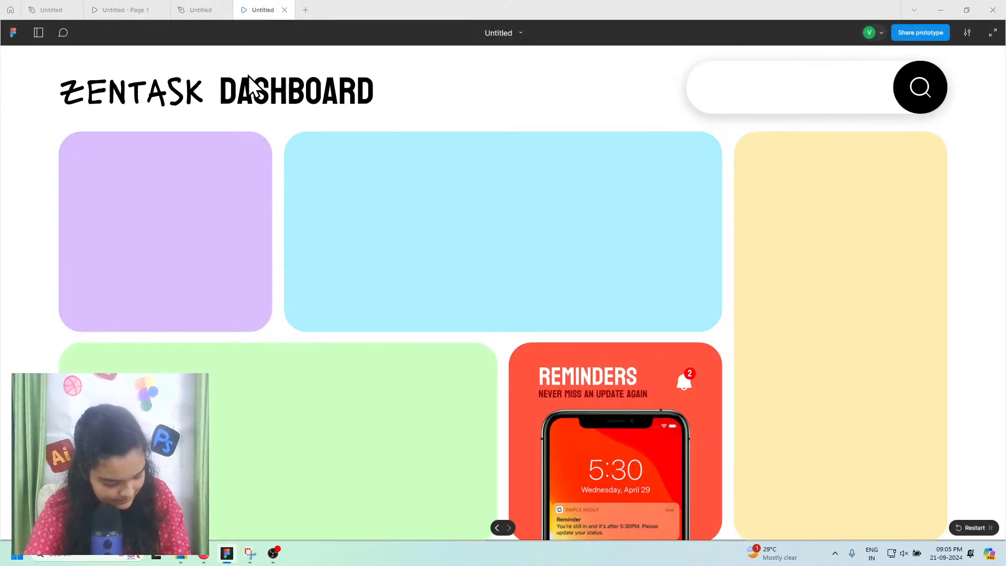
{"action": "left_click", "coordinate": [152, 11]}
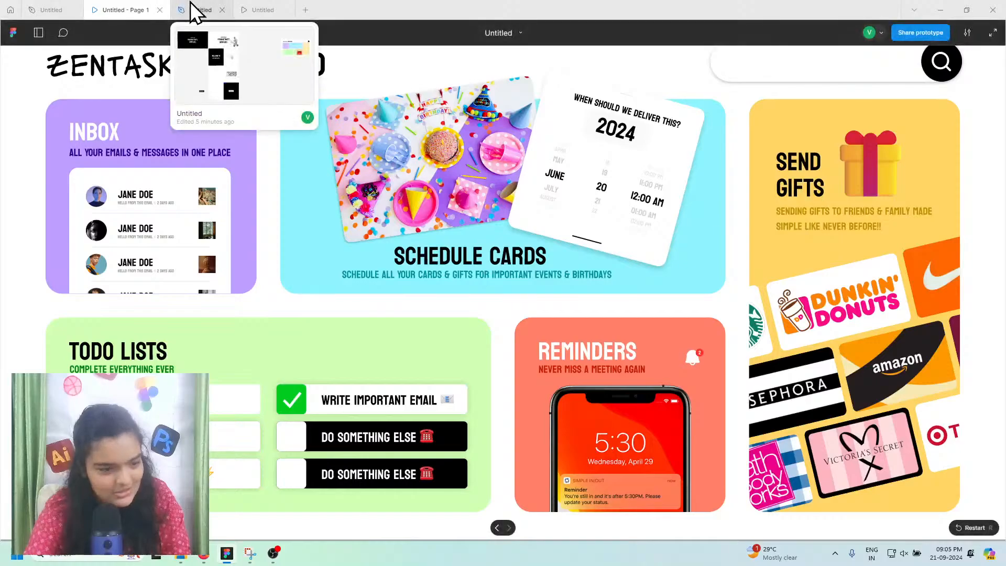
{"action": "left_click", "coordinate": [193, 10]}
Step: Add the text INBOX near the upper-left corner of the purple card
{"action": "scroll", "coordinate": [231, 75], "scroll_direction": "up", "scroll_amount": 6}
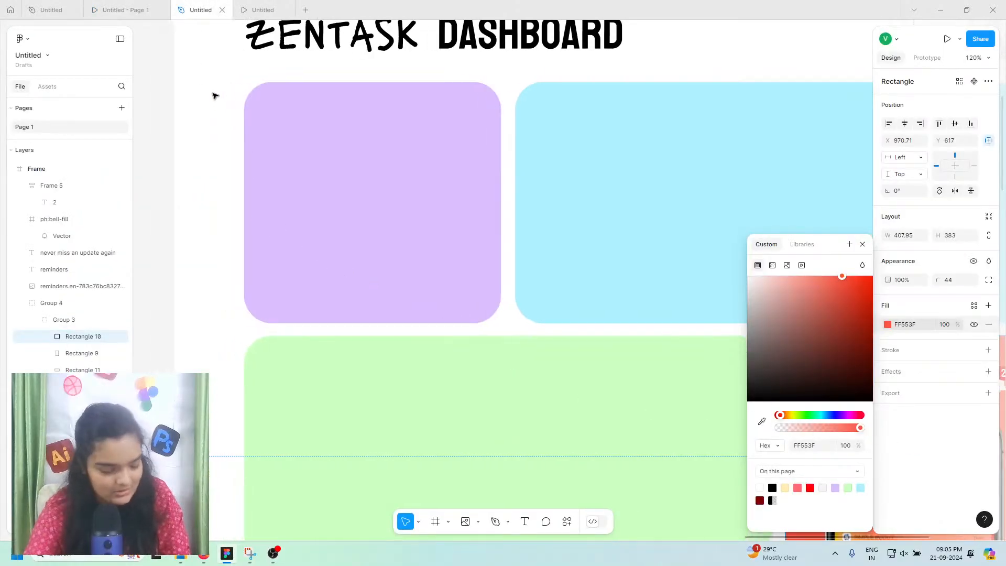
{"action": "scroll", "coordinate": [256, 171], "scroll_direction": "up", "scroll_amount": 2}
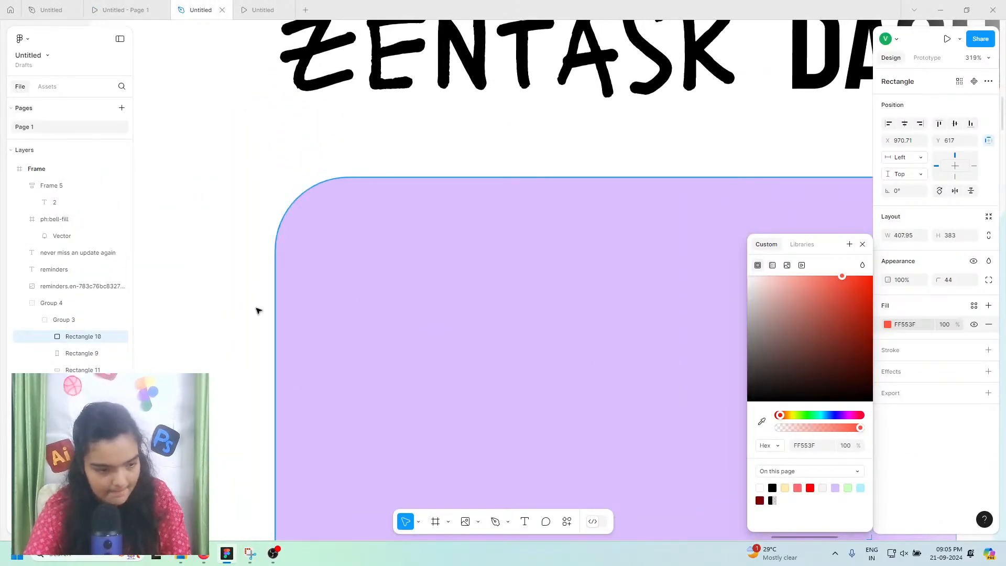
{"action": "scroll", "coordinate": [256, 310], "scroll_direction": "down", "scroll_amount": 3}
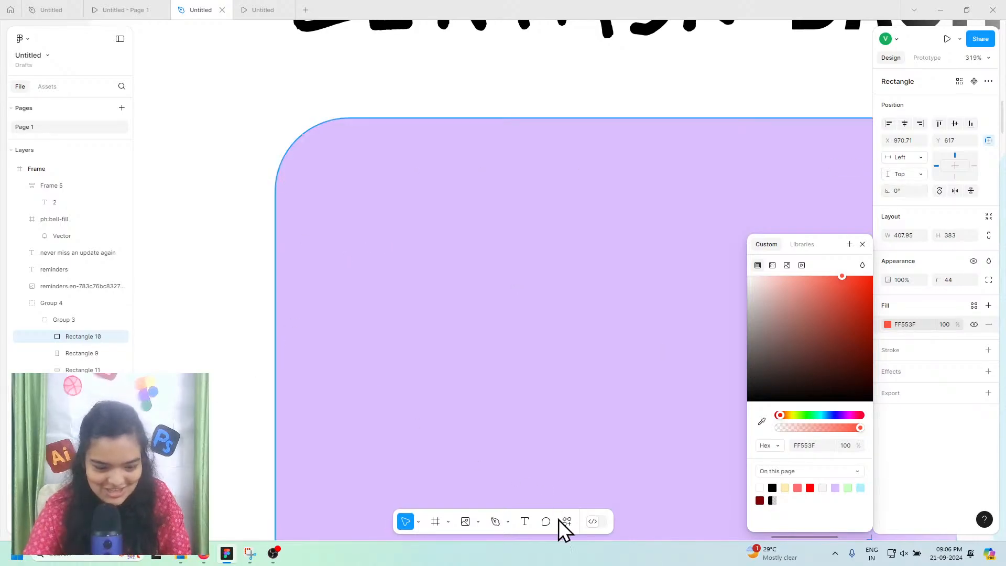
{"action": "left_click", "coordinate": [524, 521]}
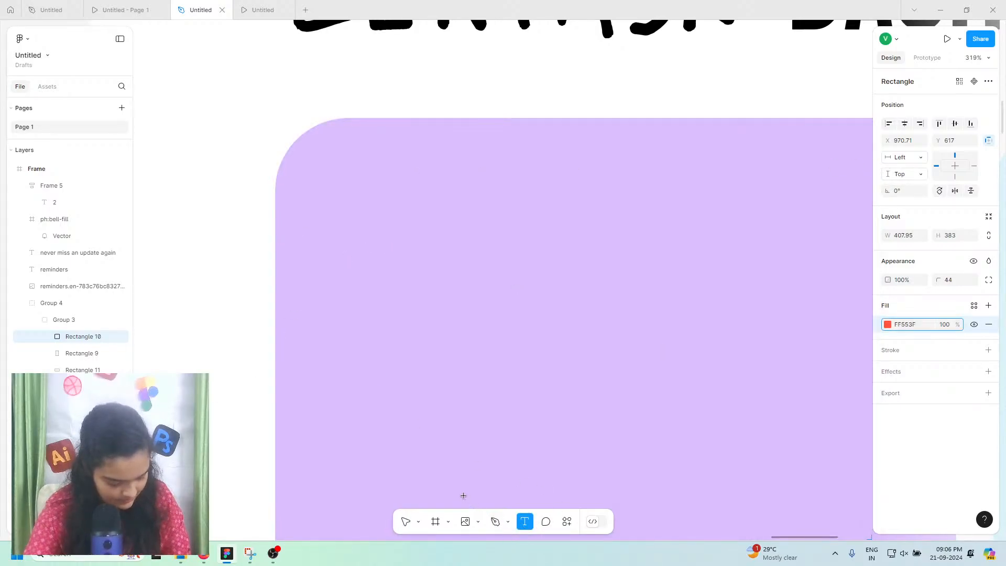
{"action": "left_click", "coordinate": [378, 193]}
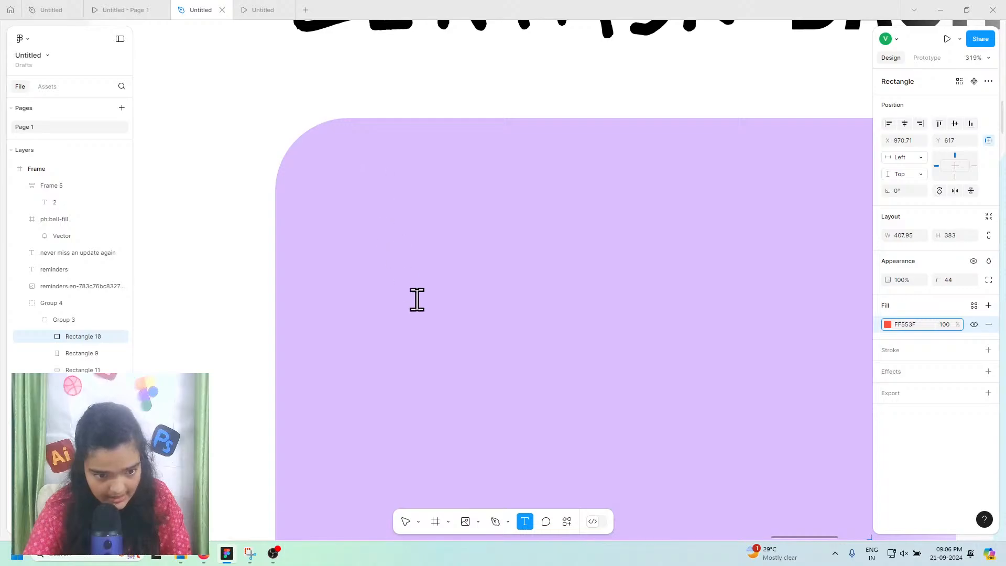
{"action": "type", "text": "IN"}
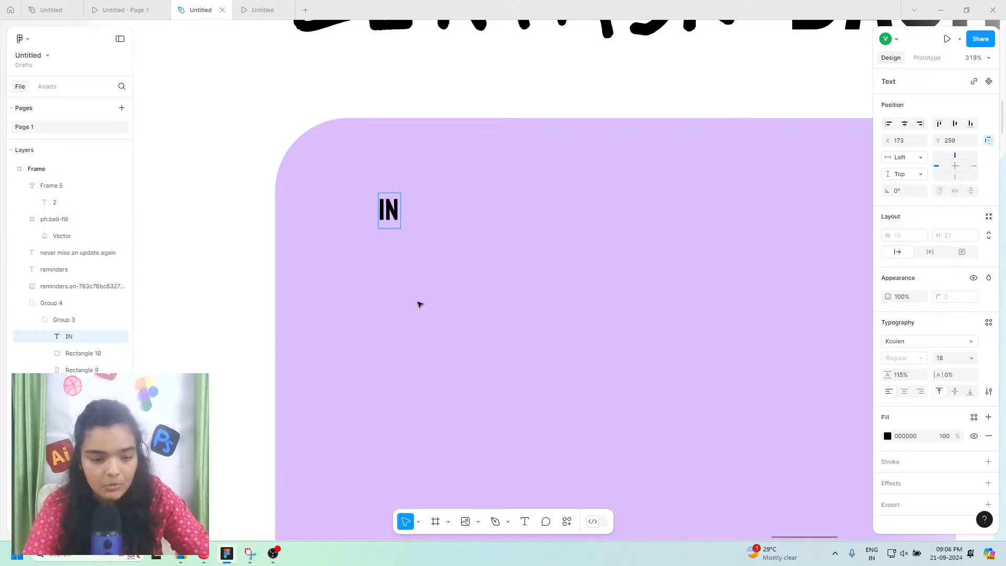
{"action": "type", "text": "BO"}
{"action": "key", "text": "BackSpace"}
{"action": "type", "text": "BOX"}
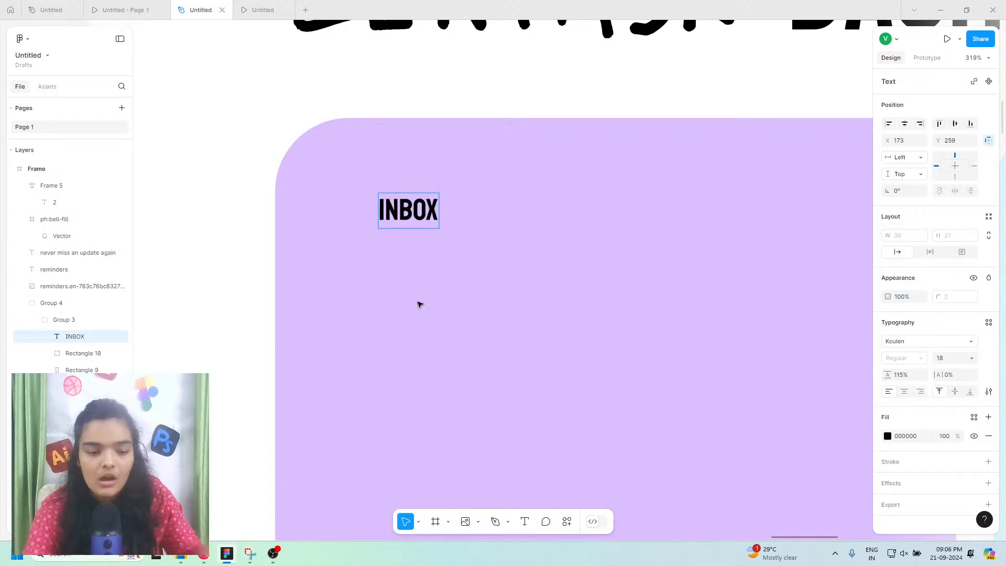
{"action": "left_click", "coordinate": [121, 253]}
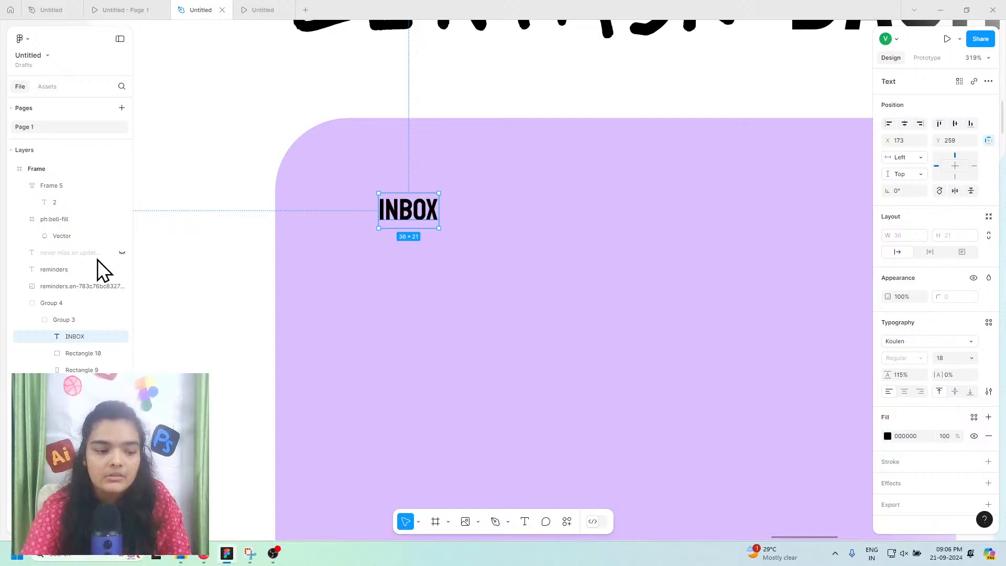
{"action": "left_click", "coordinate": [180, 232]}
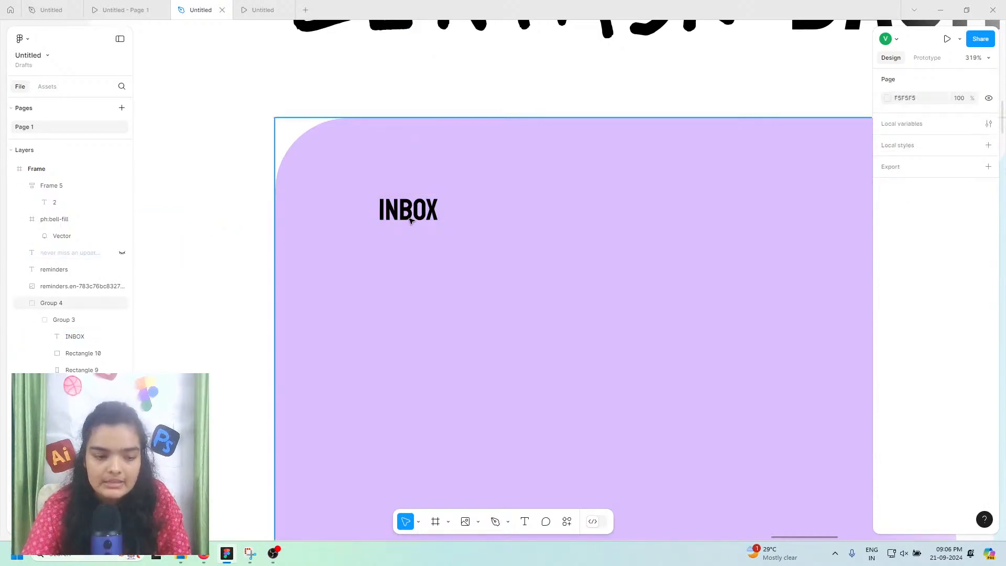
{"action": "left_click", "coordinate": [410, 220]}
{"action": "left_click", "coordinate": [122, 252]}
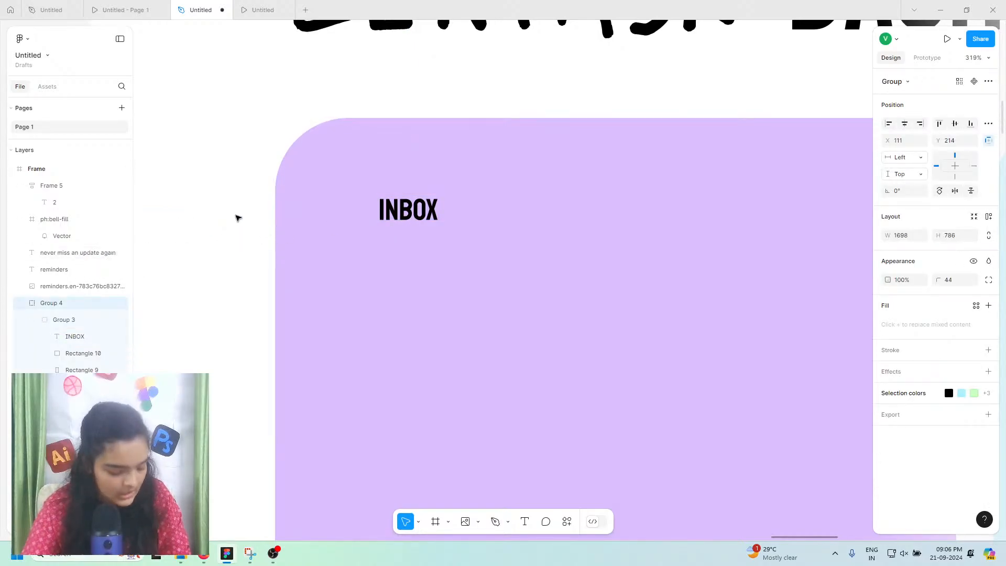
Step: Set the font size of the INBOX text in the purple card to 48
{"action": "left_click", "coordinate": [237, 218]}
{"action": "left_click", "coordinate": [413, 215]}
{"action": "double_click", "coordinate": [413, 215]}
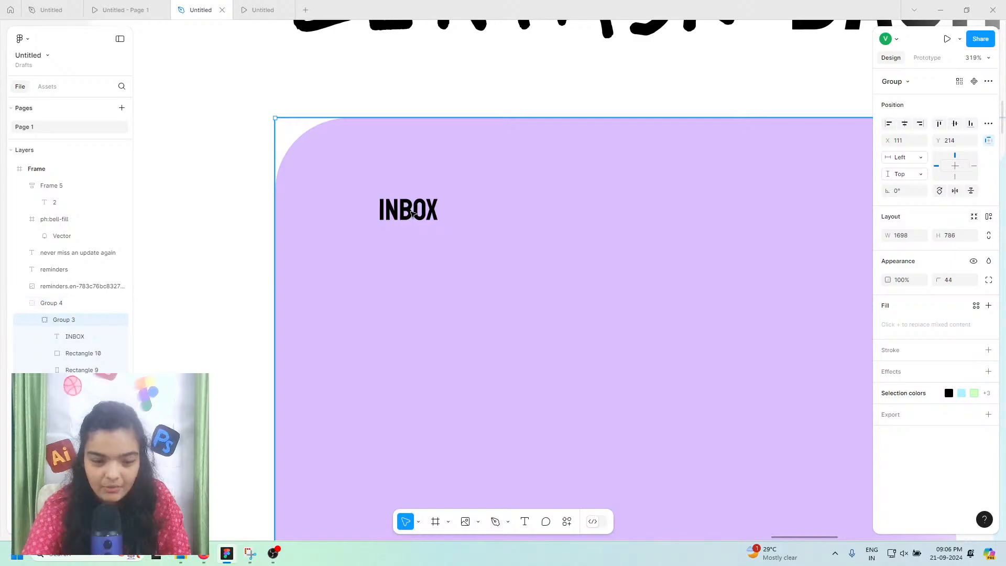
{"action": "double_click", "coordinate": [413, 214]}
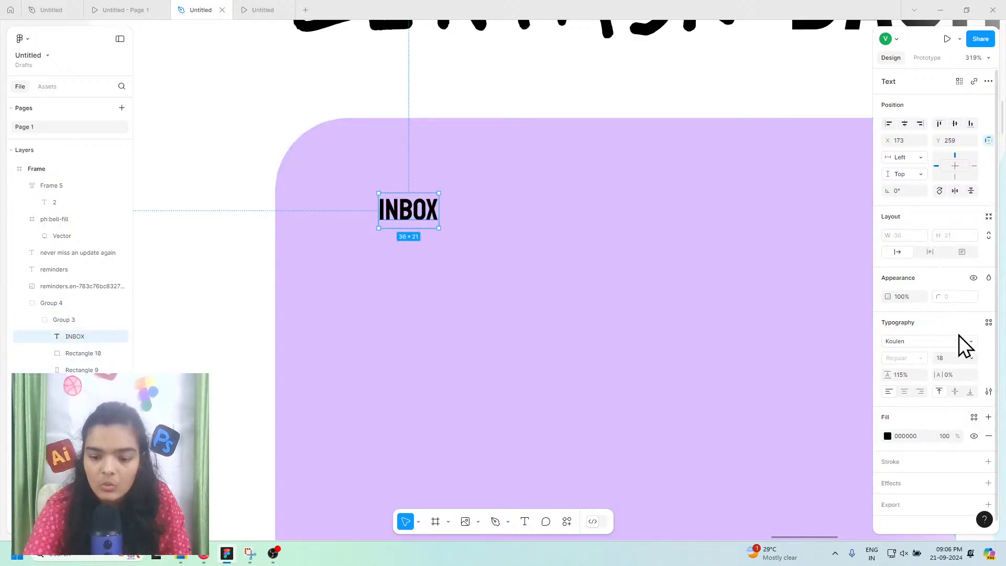
{"action": "left_click", "coordinate": [970, 357]}
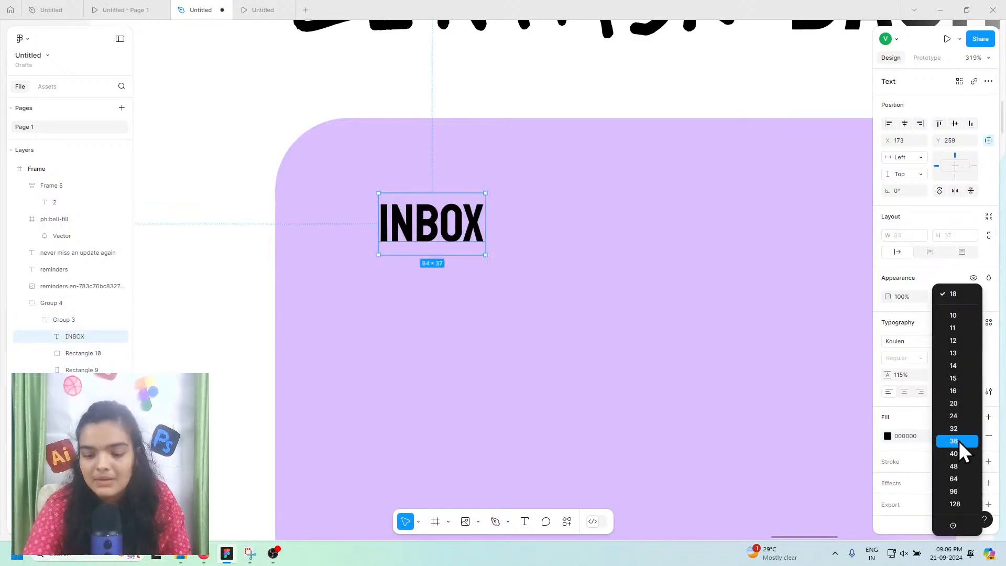
{"action": "left_click", "coordinate": [962, 464]}
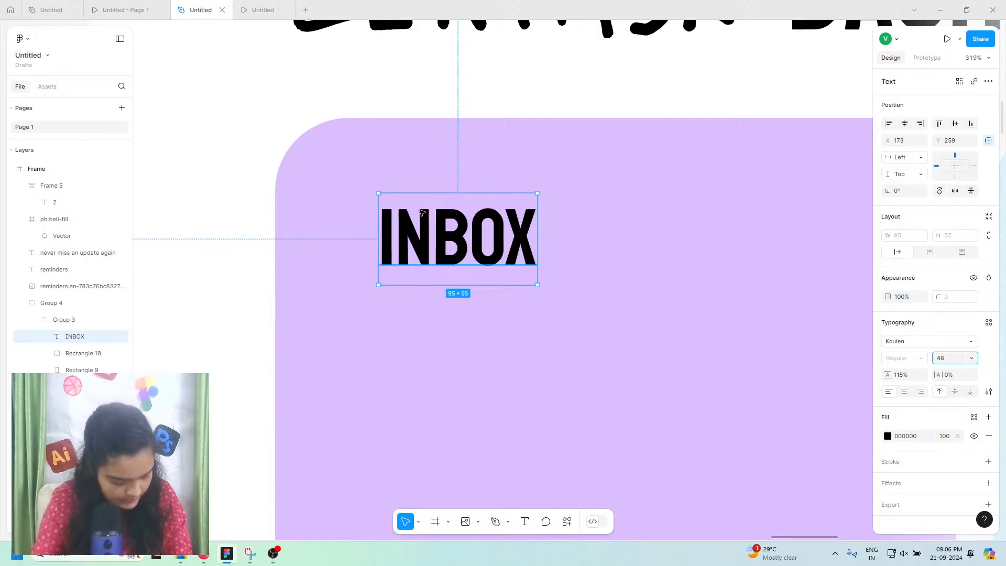
Step: Recolour the INBOX heading to white FFFFFF
{"action": "scroll", "coordinate": [432, 220], "scroll_direction": "down", "scroll_amount": 3}
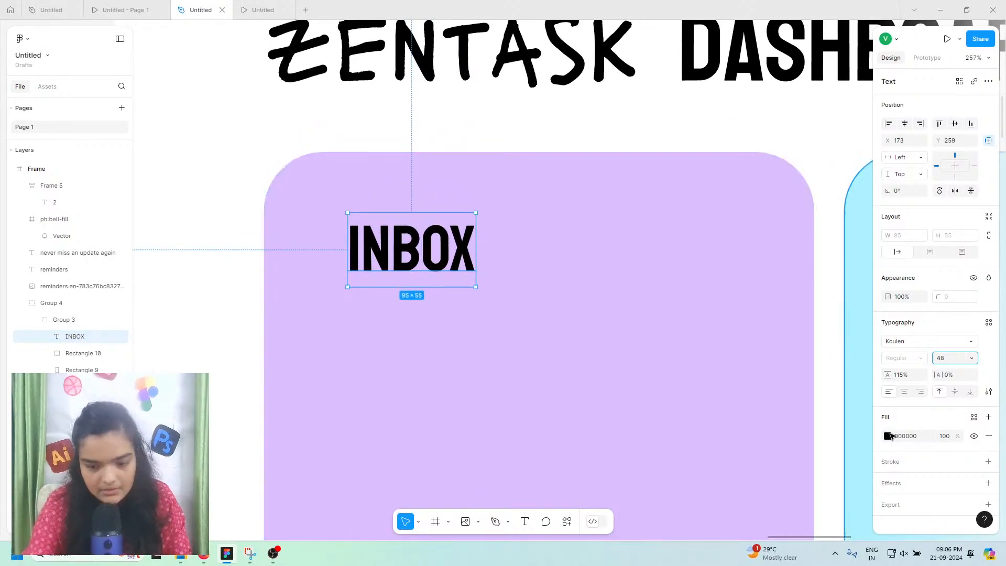
{"action": "left_click", "coordinate": [887, 436]}
{"action": "left_click_drag", "start_coordinate": [842, 321], "coordinate": [286, 242]}
Step: Change the inbox card rectangle's fill to the bluish lavender C9B3FF, using the reference prototype's inbox card as a guide
{"action": "left_click", "coordinate": [500, 202]}
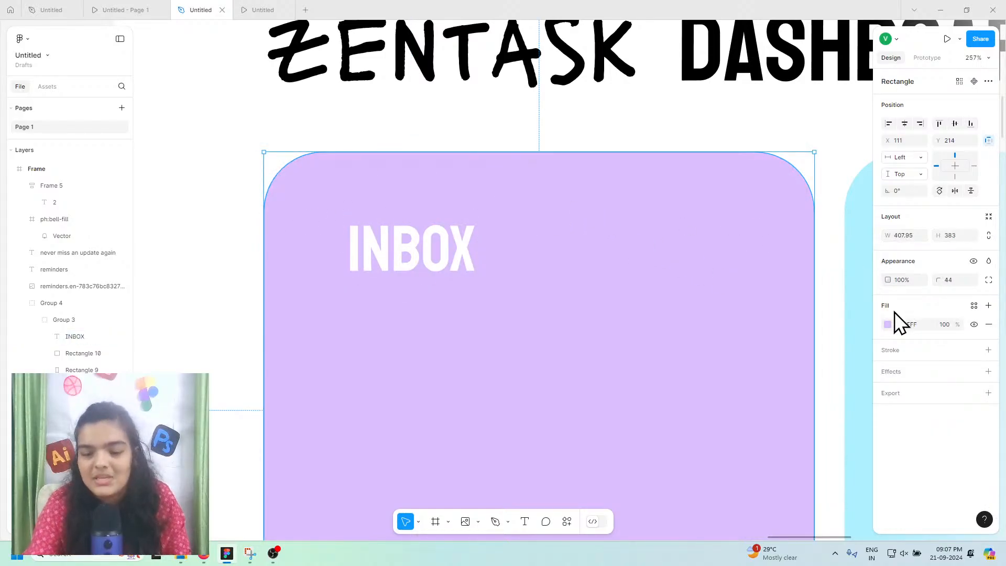
{"action": "left_click", "coordinate": [887, 324]}
{"action": "left_click_drag", "start_coordinate": [812, 288], "coordinate": [779, 268]}
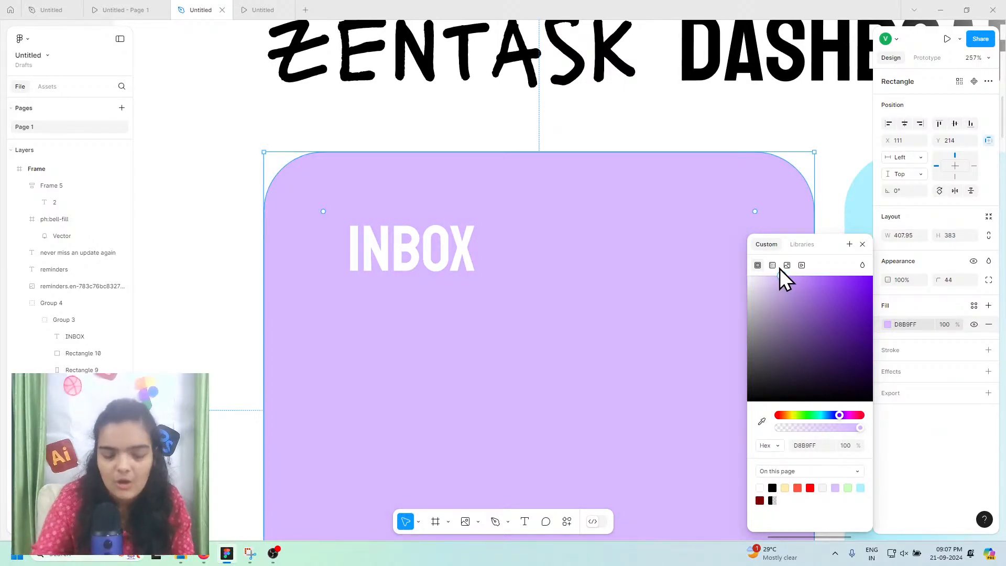
{"action": "left_click", "coordinate": [167, 8]}
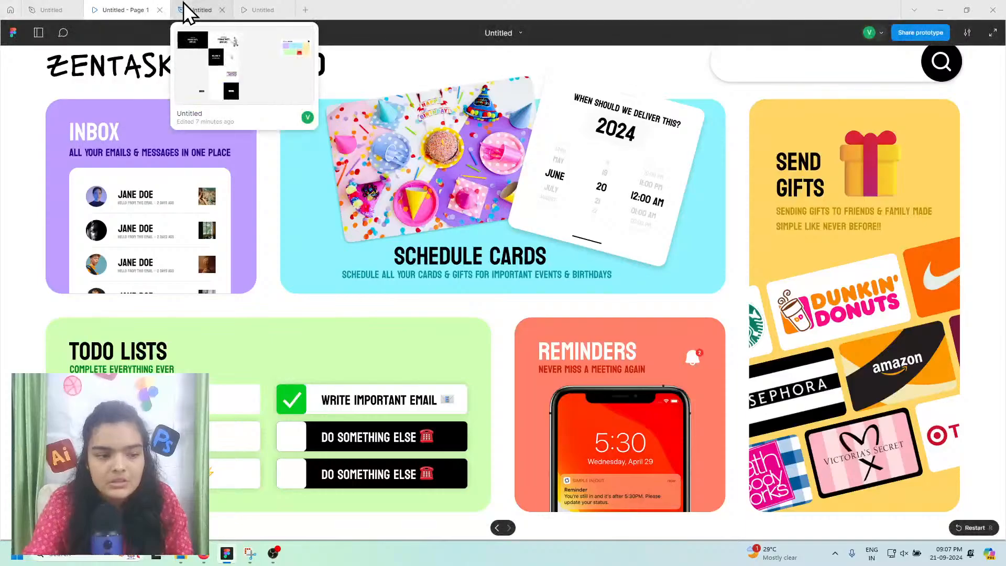
{"action": "left_click", "coordinate": [189, 12]}
{"action": "left_click_drag", "start_coordinate": [778, 285], "coordinate": [790, 271]}
{"action": "left_click_drag", "start_coordinate": [839, 415], "coordinate": [838, 414]}
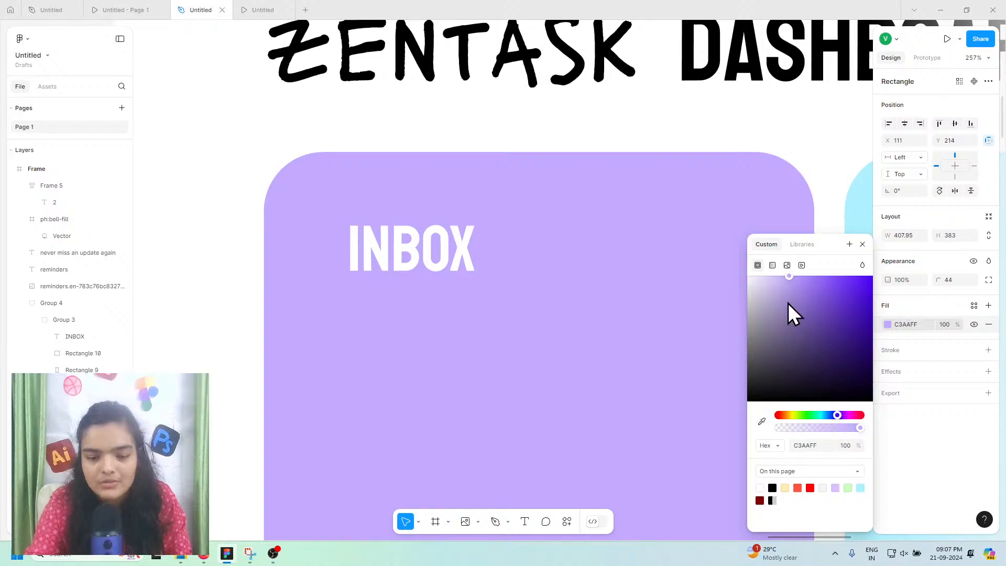
{"action": "left_click_drag", "start_coordinate": [786, 275], "coordinate": [779, 273]}
Step: Duplicate the INBOX heading directly below itself and check the subtitle wording in the reference prototype
{"action": "scroll", "coordinate": [448, 285], "scroll_direction": "down", "scroll_amount": 5}
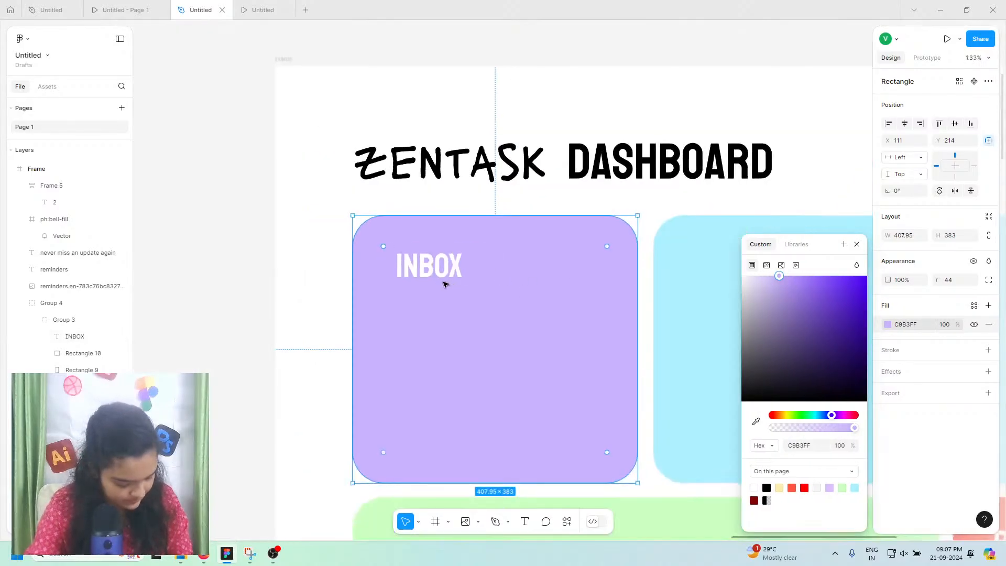
{"action": "left_click", "coordinate": [432, 273]}
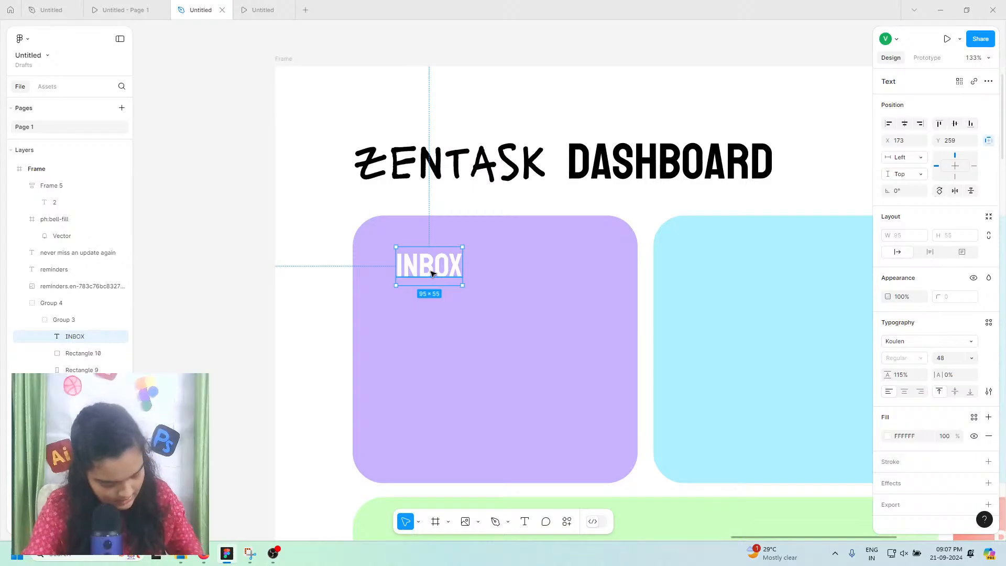
{"action": "left_click_drag", "start_coordinate": [431, 265], "coordinate": [431, 295], "text": "alt"}
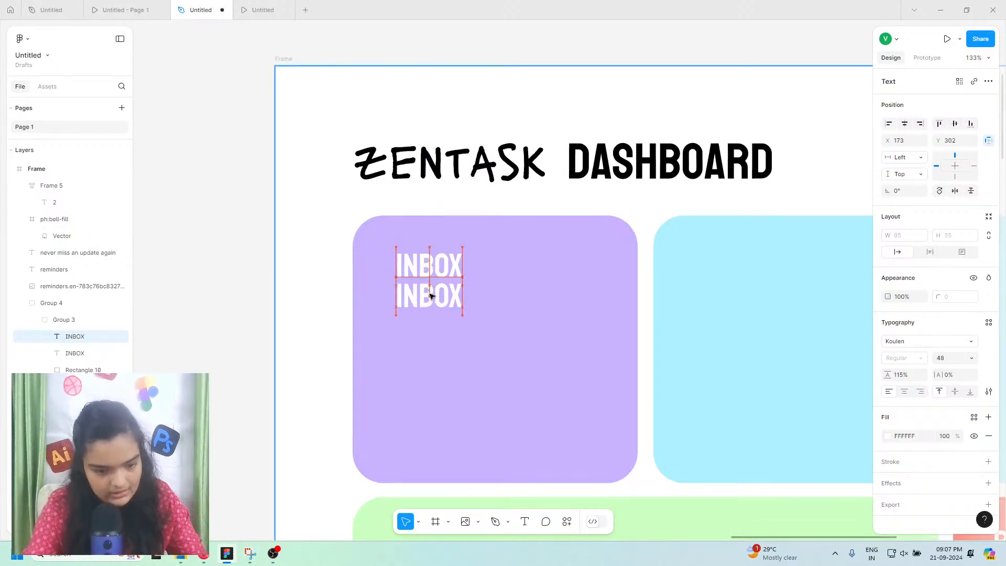
{"action": "left_click", "coordinate": [167, 3]}
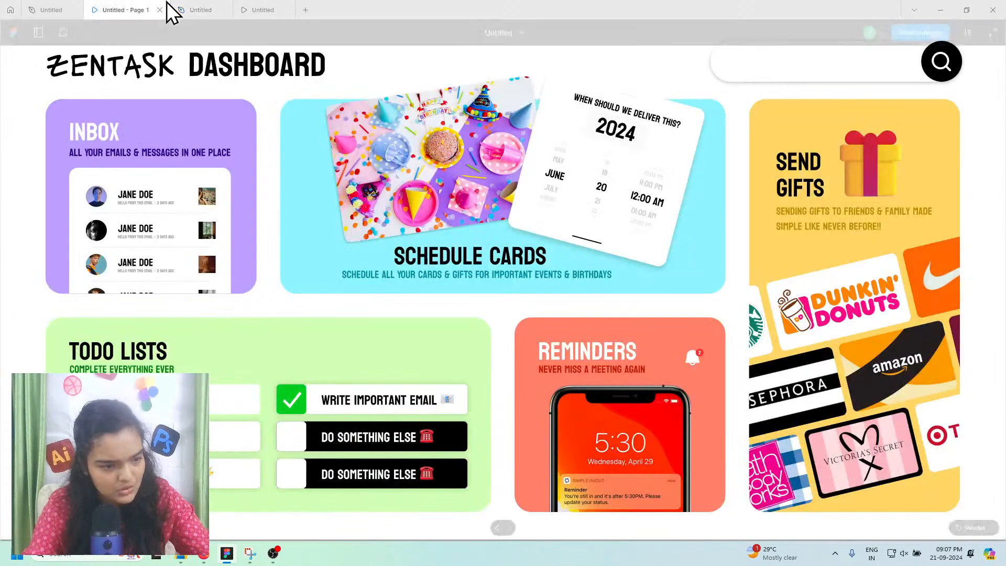
{"action": "left_click", "coordinate": [229, 10]}
Step: Replace the duplicated heading's text with the subtitle "ALL YOUR EMAILS AND MESSAGES IN ONE PLACE"
{"action": "double_click", "coordinate": [444, 303]}
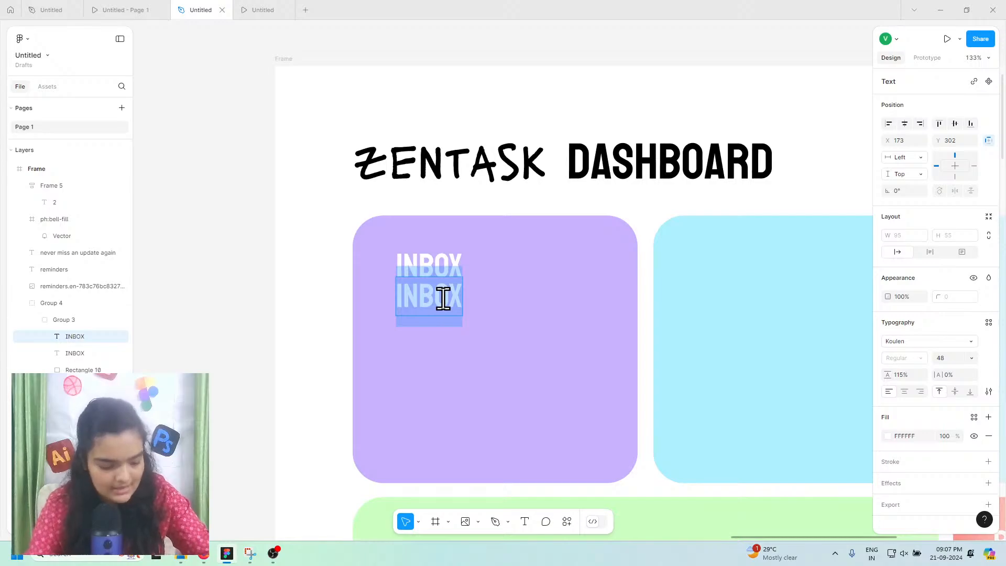
{"action": "type", "text": "ALL YO"}
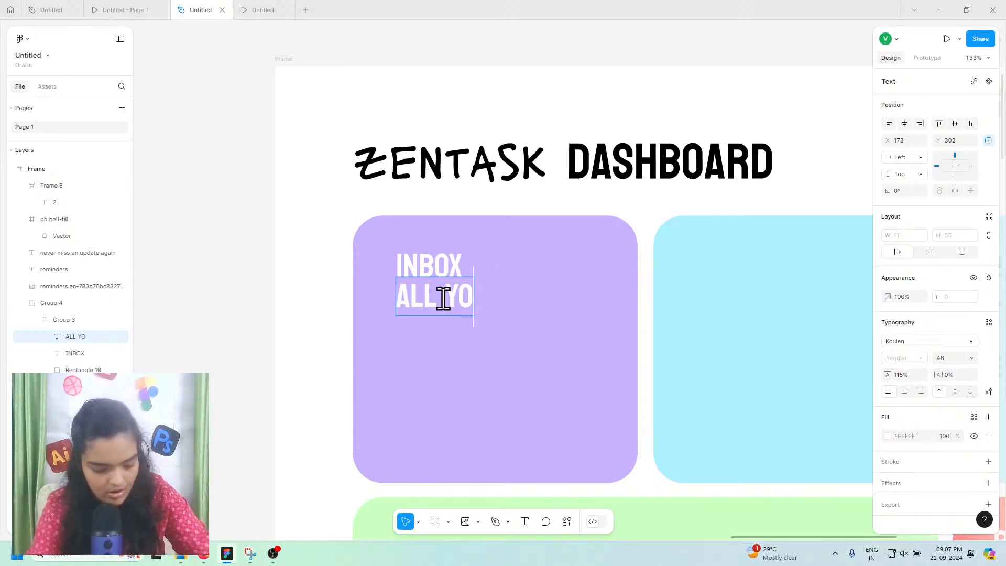
{"action": "type", "text": "UR EMAILS"}
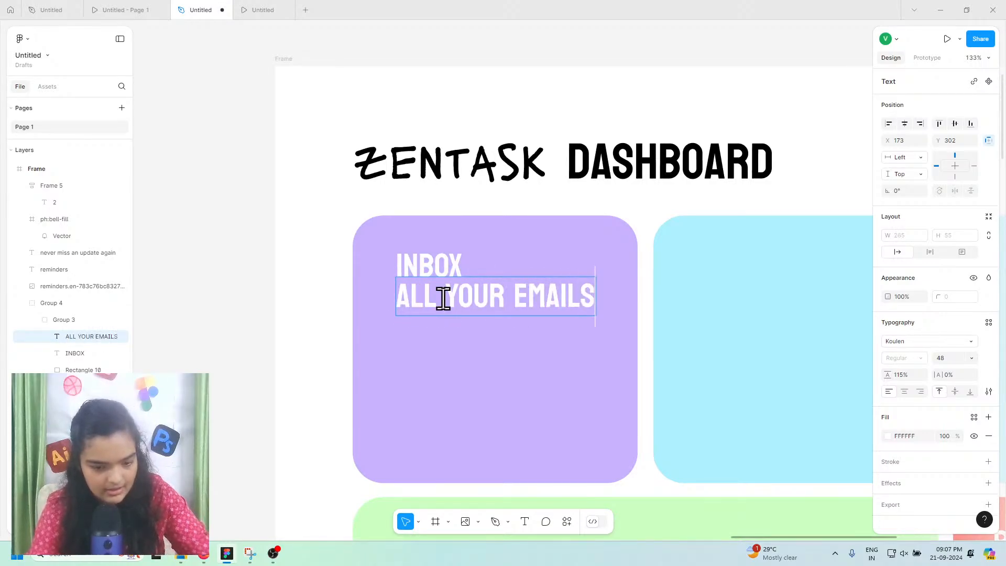
{"action": "type", "text": " AND MESS"}
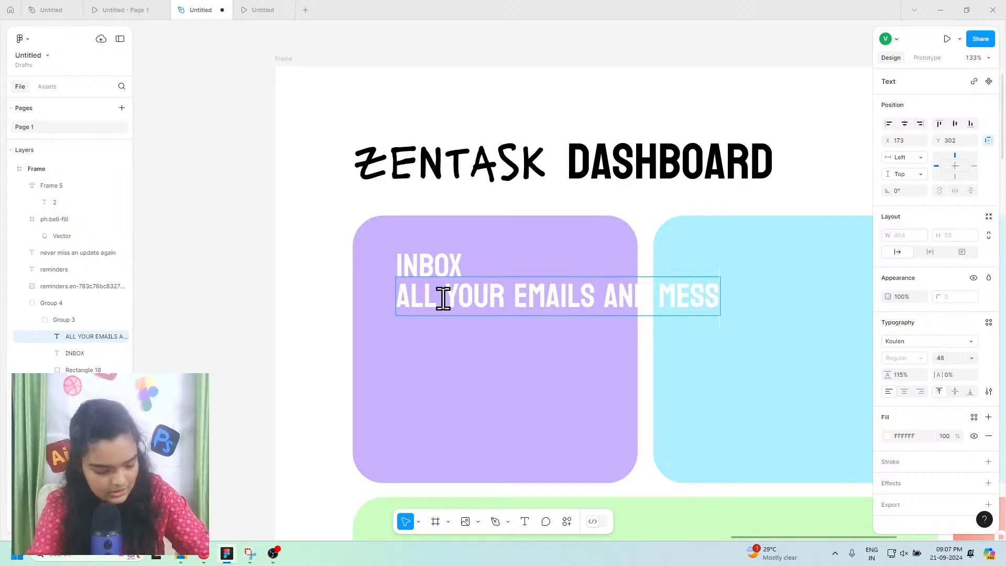
{"action": "type", "text": "A"}
{"action": "type", "text": "G"}
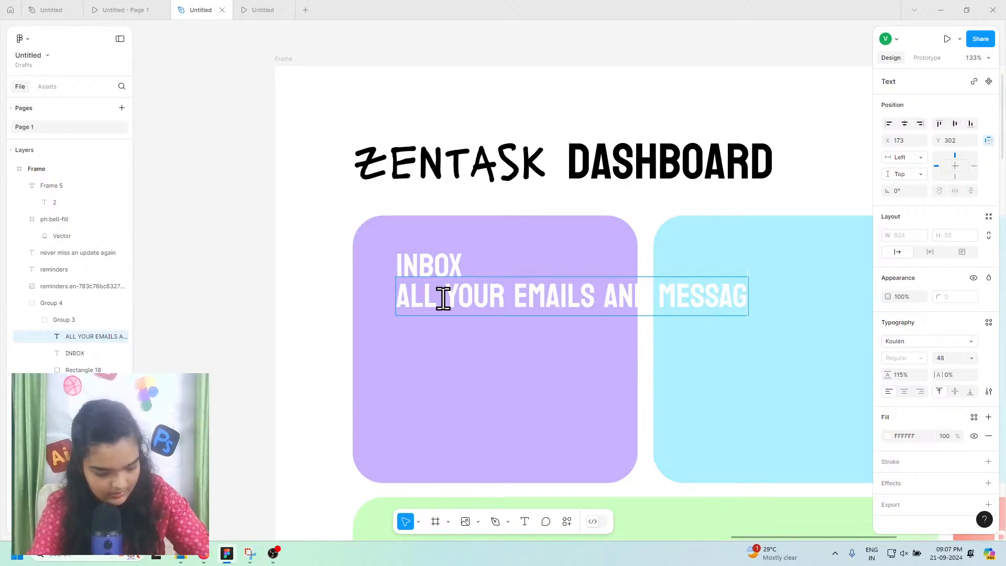
{"action": "type", "text": "ES IN OU"}
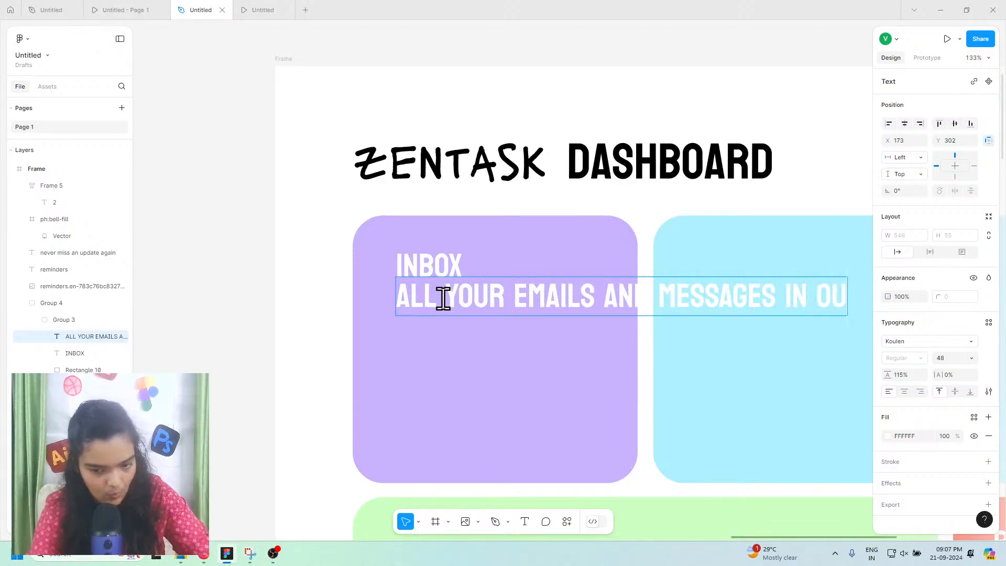
{"action": "key", "text": "BackSpace"}
{"action": "key", "text": "BackSpace"}
{"action": "key", "text": "BackSpace"}
{"action": "key", "text": "BackSpace"}
{"action": "key", "text": "BackSpace"}
{"action": "key", "text": "BackSpace"}
{"action": "type", "text": "IN"}
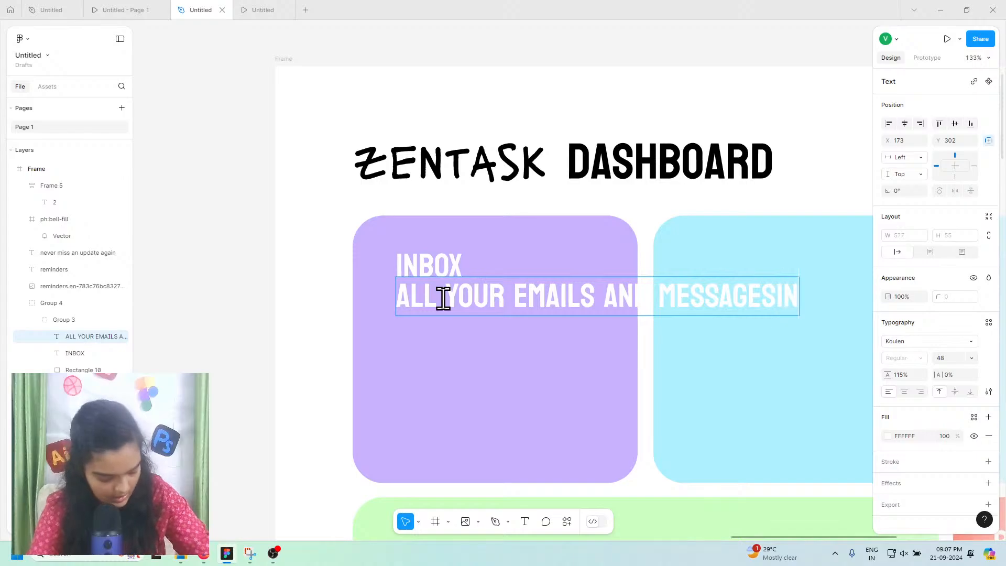
{"action": "key", "text": "BackSpace"}
{"action": "key", "text": "BackSpace"}
{"action": "type", "text": "IN"}
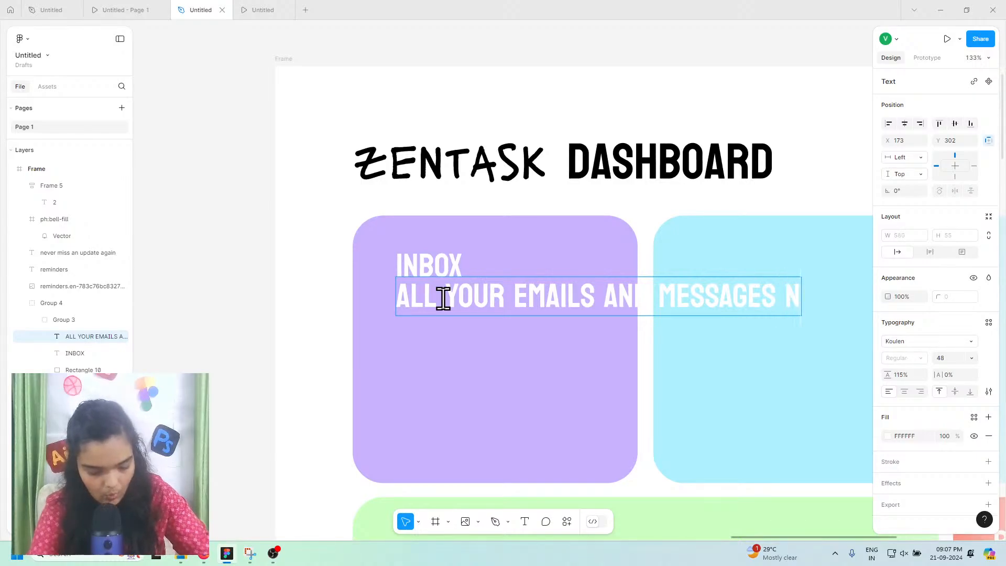
{"action": "key", "text": "BackSpace"}
{"action": "key", "text": "BackSpace"}
{"action": "type", "text": "IN"}
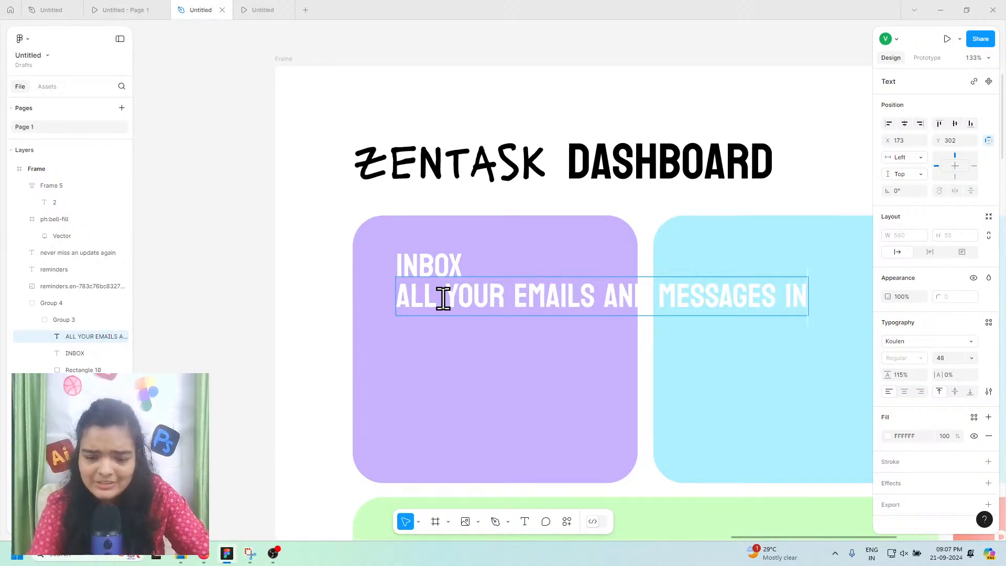
{"action": "type", "text": " ONE PLA"}
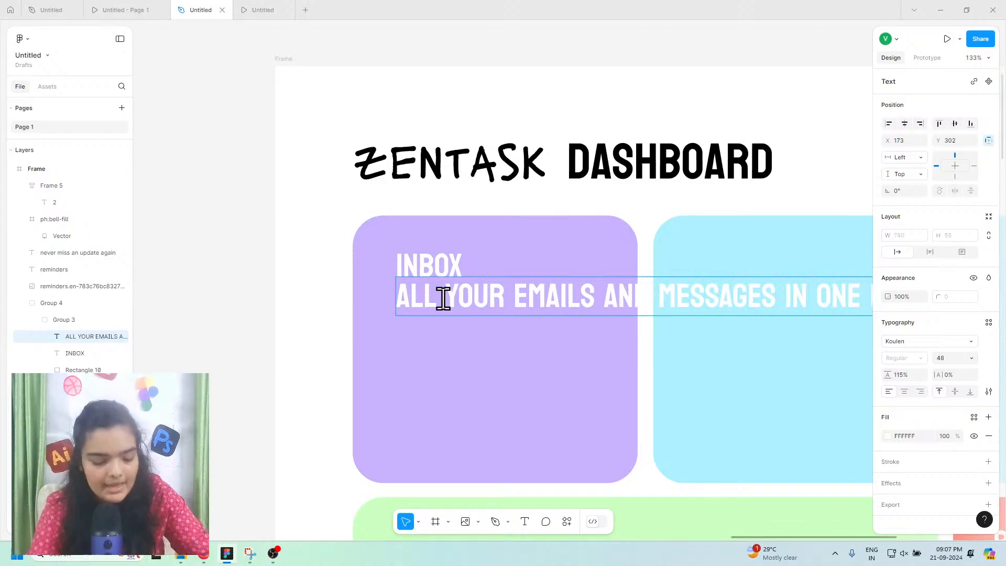
{"action": "key", "text": "Escape"}
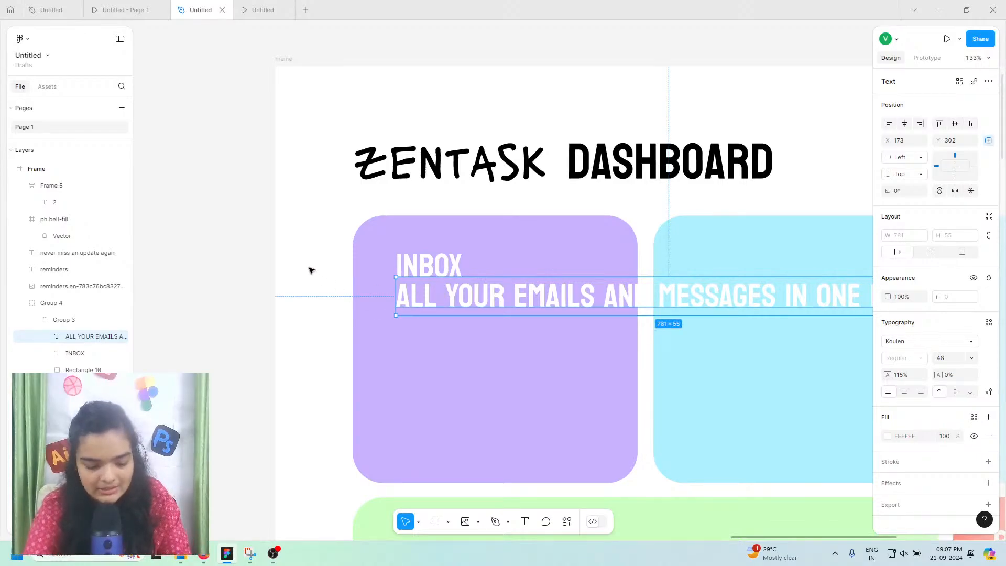
Step: Set the inbox subtitle's font size to 20
{"action": "scroll", "coordinate": [296, 272], "scroll_direction": "right", "scroll_amount": 3}
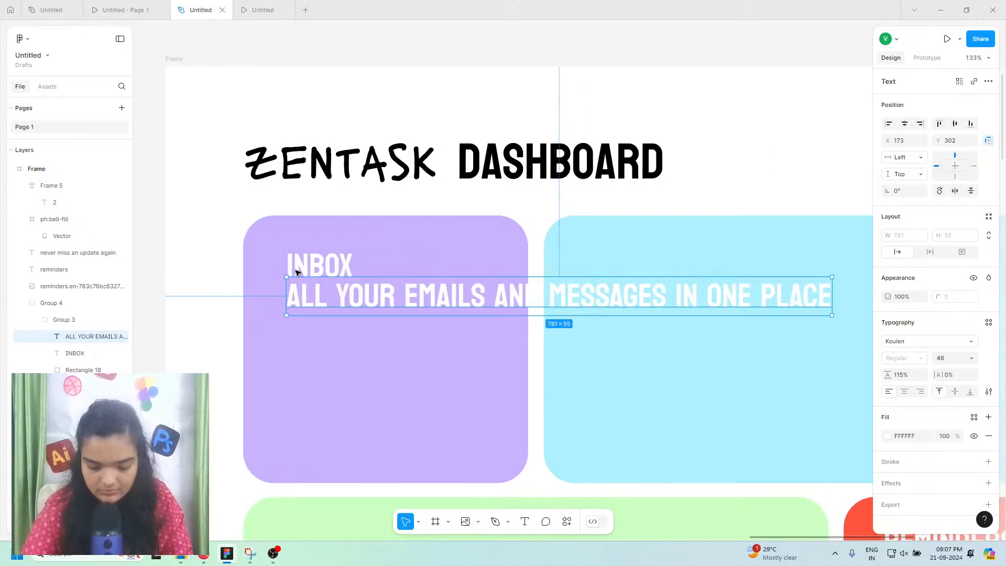
{"action": "key", "text": "XF86MonBrightnessDown"}
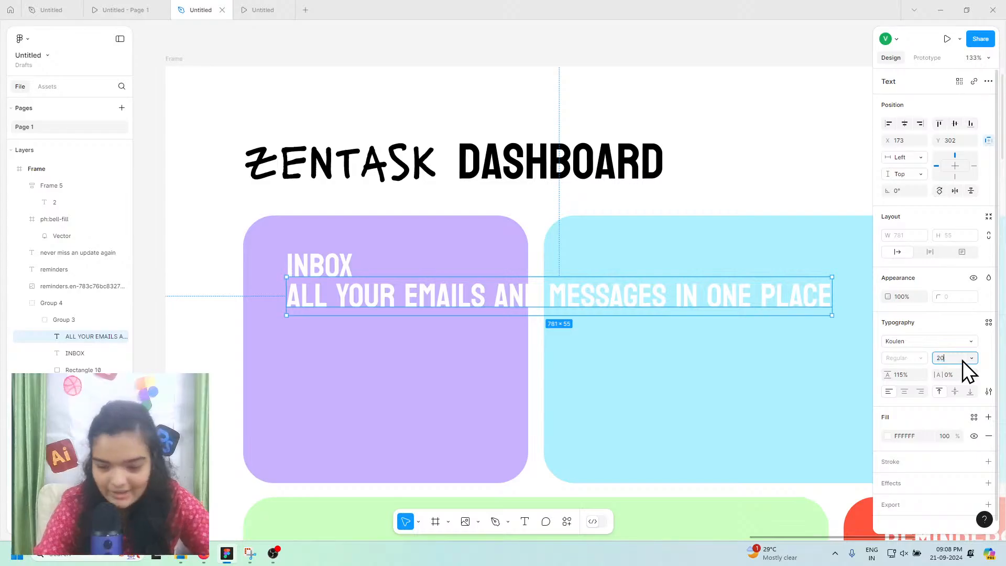
{"action": "key", "text": "Return"}
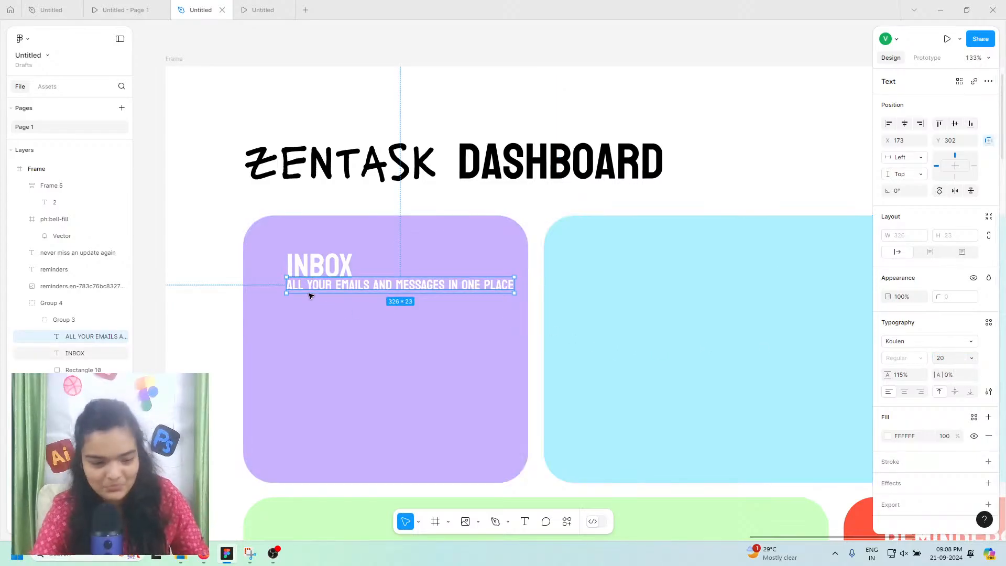
Step: Nudge the subtitle down to Y 308 to leave a gap beneath the INBOX heading
{"action": "scroll", "coordinate": [309, 292], "scroll_direction": "up", "scroll_amount": 5}
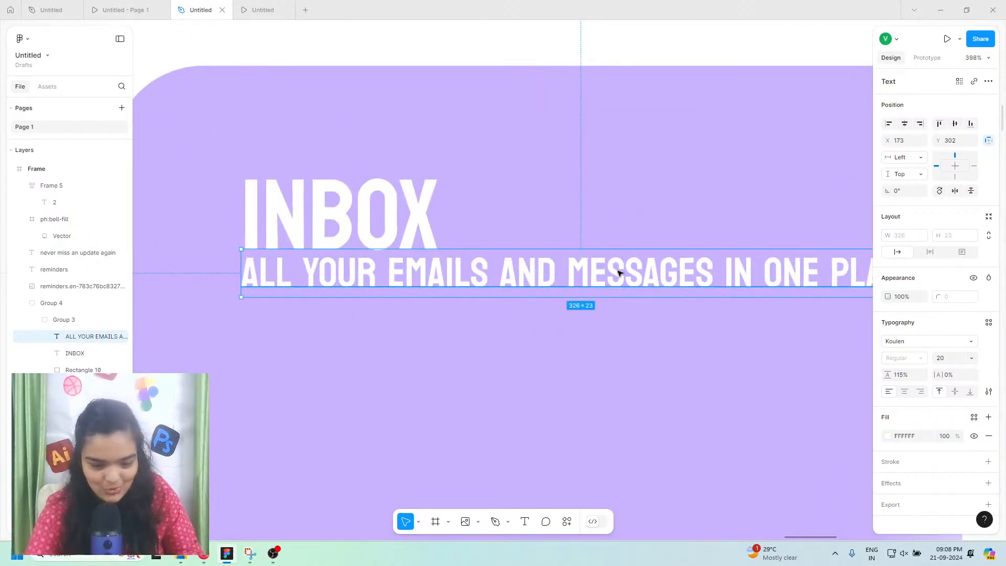
{"action": "key", "text": "Down"}
{"action": "key", "text": "Down"}
{"action": "key", "text": "Down"}
{"action": "key", "text": "Down"}
{"action": "key", "text": "Down"}
{"action": "key", "text": "Down"}
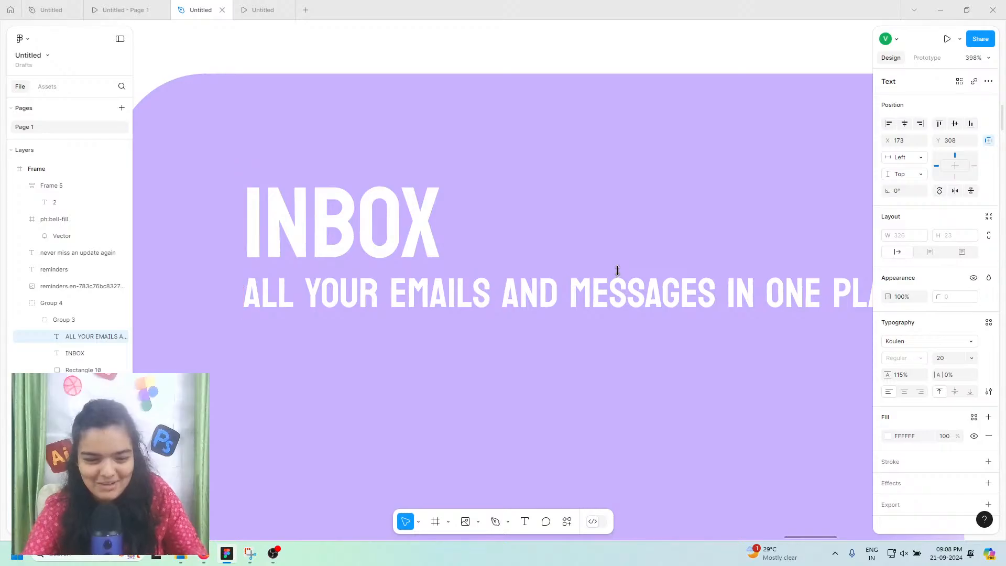
Step: Try wrapping the subtitle in a box 200 wide, check the reference prototype, and restore the automatic width
{"action": "scroll", "coordinate": [618, 270], "scroll_direction": "down", "scroll_amount": 3}
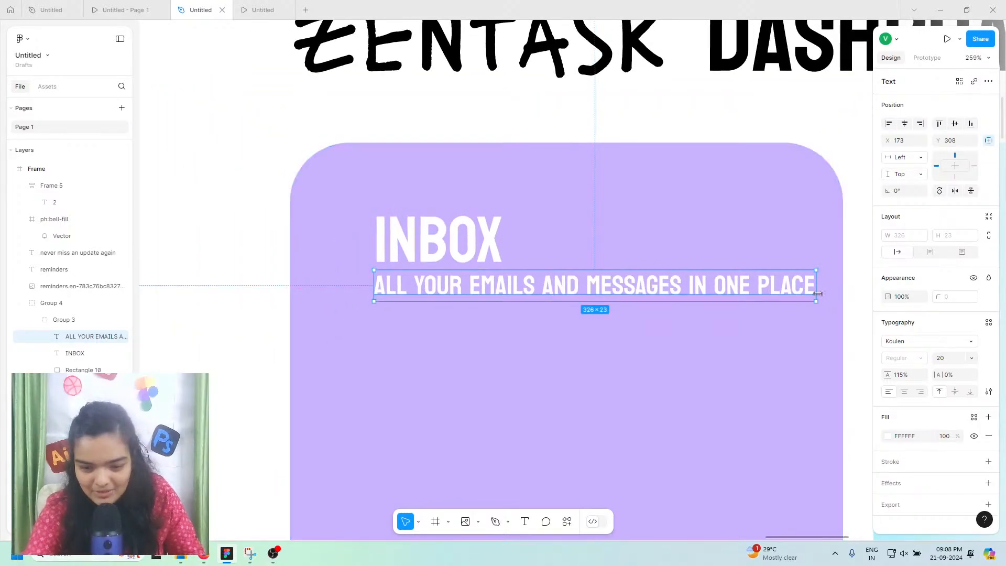
{"action": "left_click_drag", "start_coordinate": [766, 289], "coordinate": [644, 281]}
{"action": "left_click", "coordinate": [140, 10]}
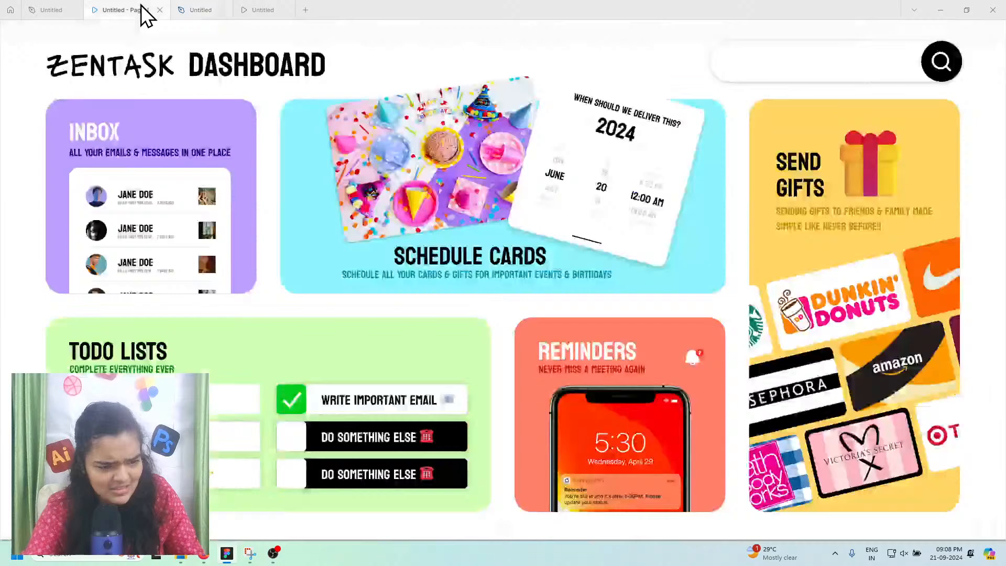
{"action": "left_click", "coordinate": [190, 10]}
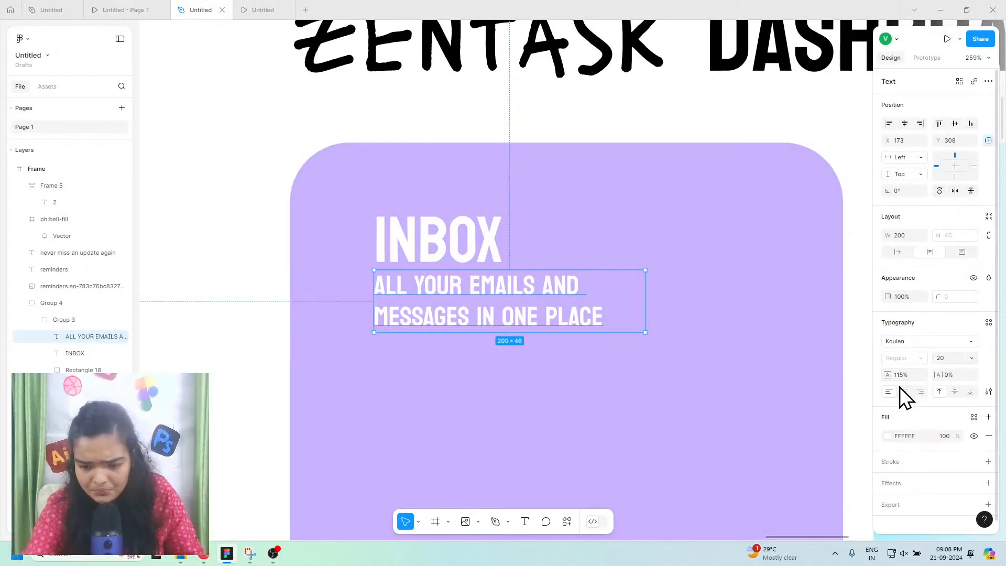
{"action": "left_click", "coordinate": [900, 252]}
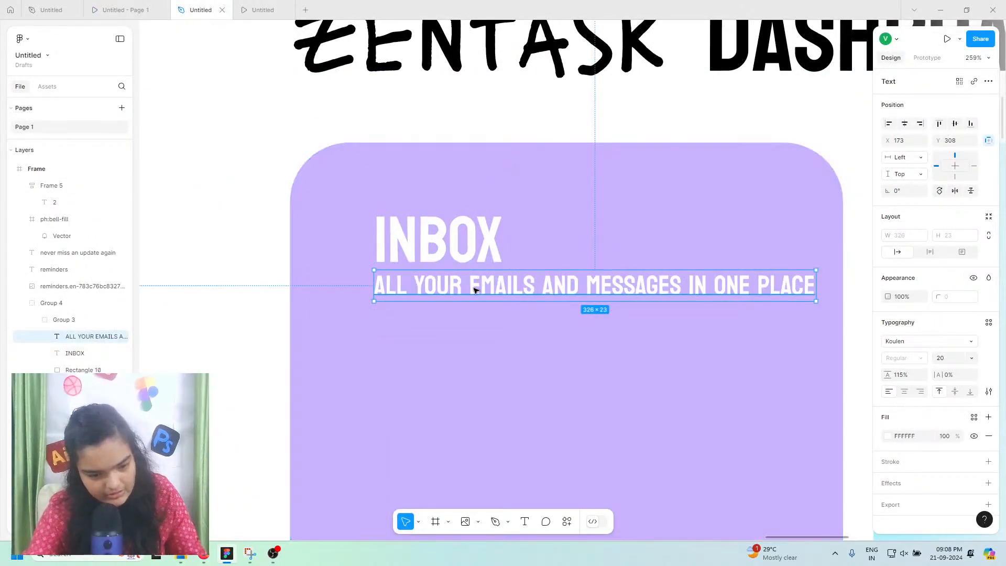
Step: Centre the subtitle horizontally in the purple card at X 152, Y 304, and move the INBOX heading above its start at X 150, Y 256
{"action": "left_click_drag", "start_coordinate": [473, 287], "coordinate": [452, 282]}
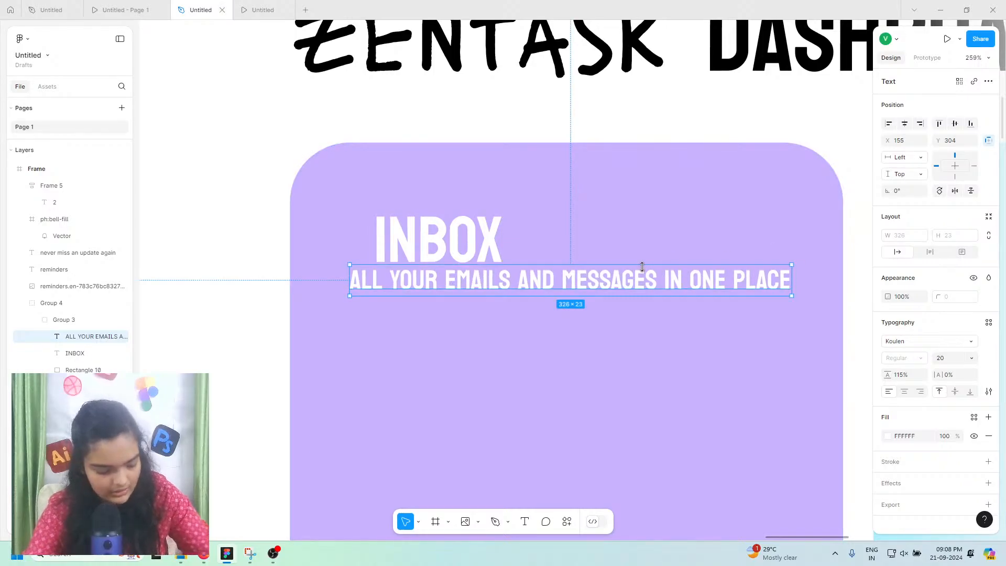
{"action": "key", "text": "alt"}
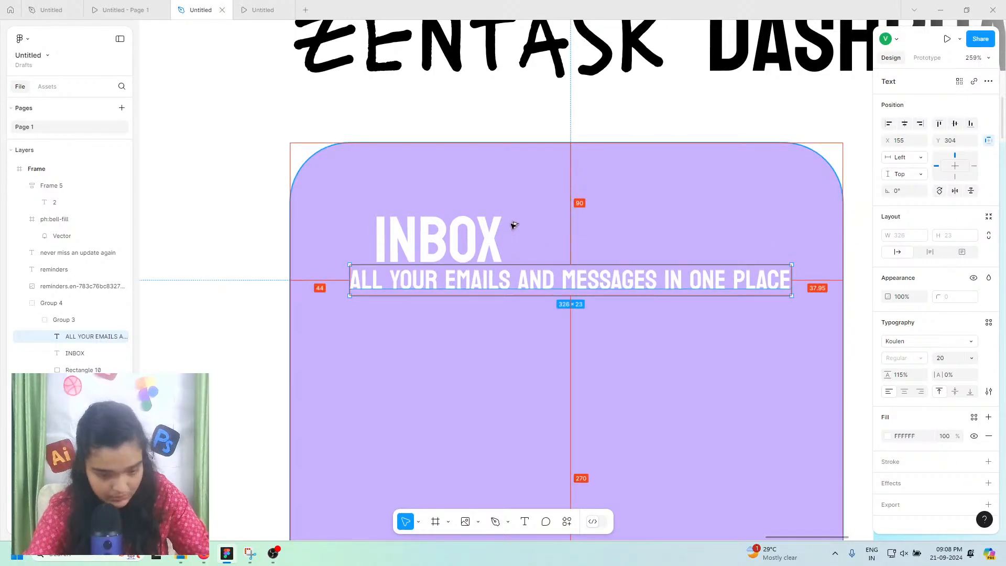
{"action": "key", "text": "Left"}
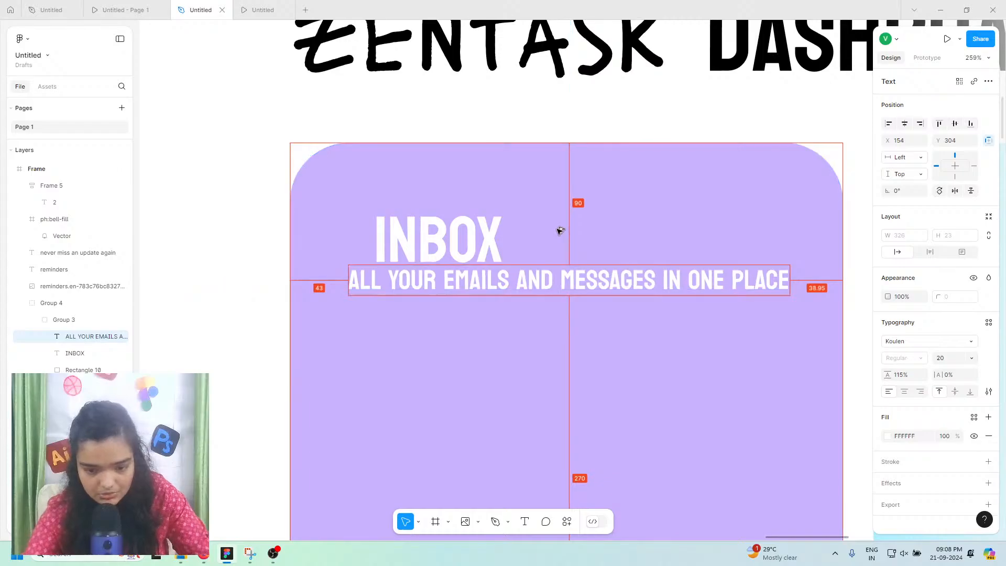
{"action": "key", "text": "Left"}
{"action": "key", "text": "Left"}
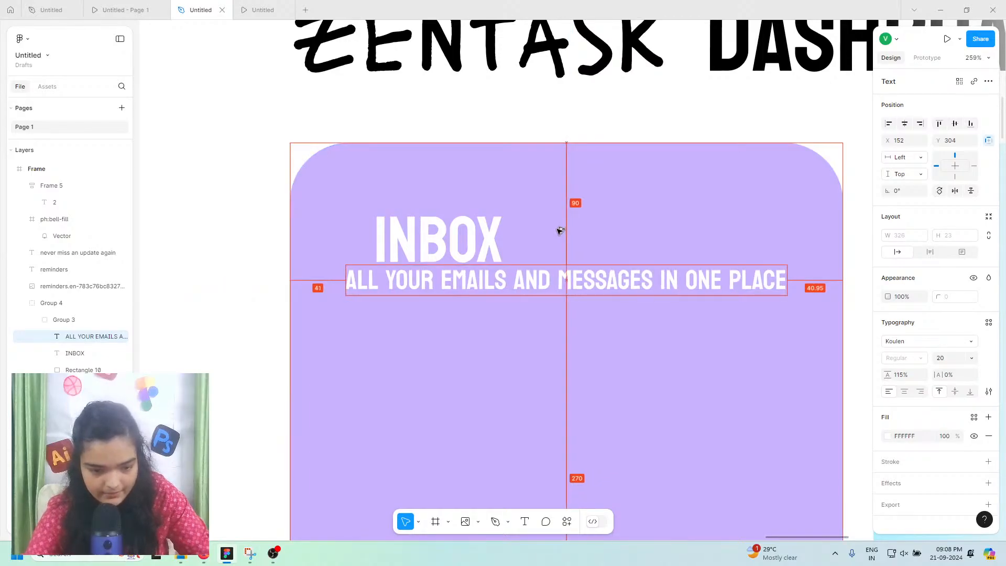
{"action": "left_click", "coordinate": [433, 252]}
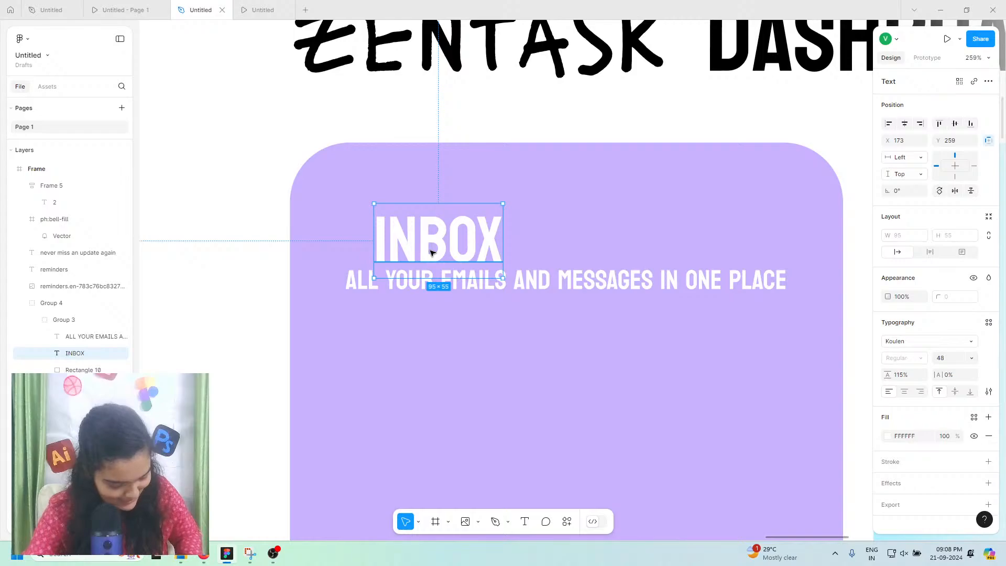
{"action": "left_click_drag", "start_coordinate": [432, 252], "coordinate": [397, 243]}
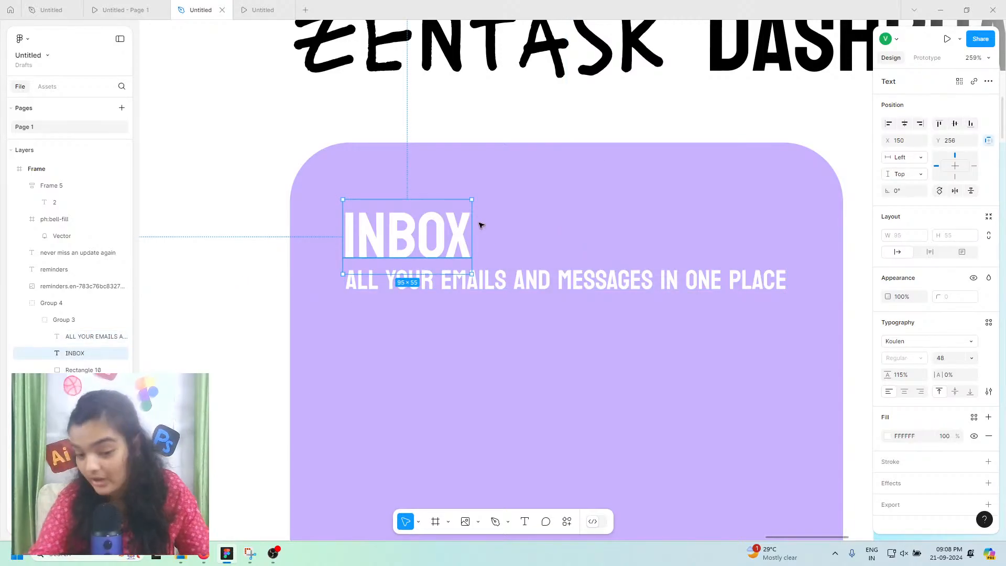
Step: Move the INBOX heading and its subtitle together slightly lower in the purple card
{"action": "left_click", "coordinate": [527, 273], "text": "shift"}
{"action": "key", "text": "shift+Down"}
{"action": "key", "text": "shift+Down"}
{"action": "key", "text": "shift+Down"}
{"action": "key", "text": "shift+Down"}
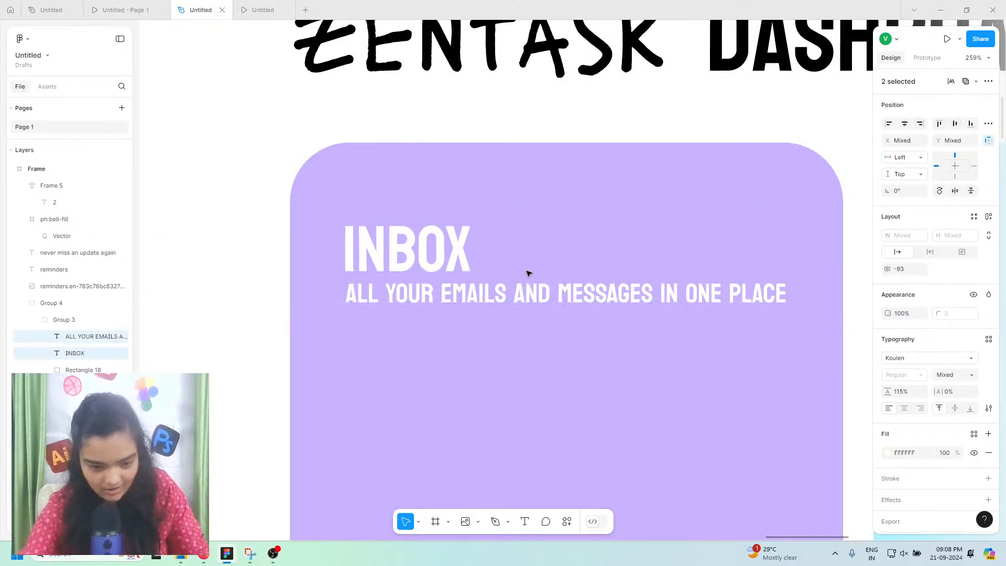
{"action": "key", "text": "shift+Up"}
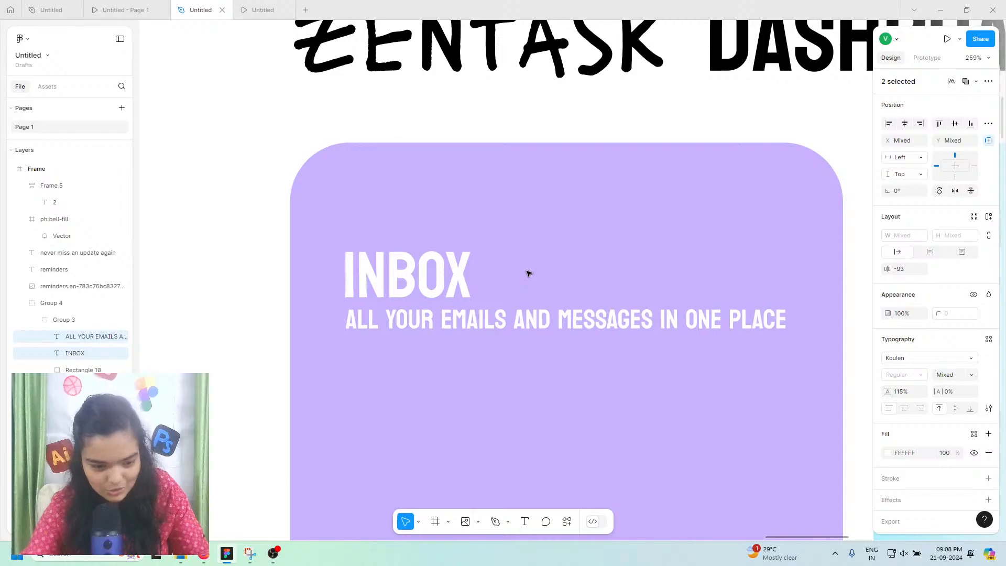
{"action": "key", "text": "shift+Up"}
{"action": "key", "text": "shift+Up"}
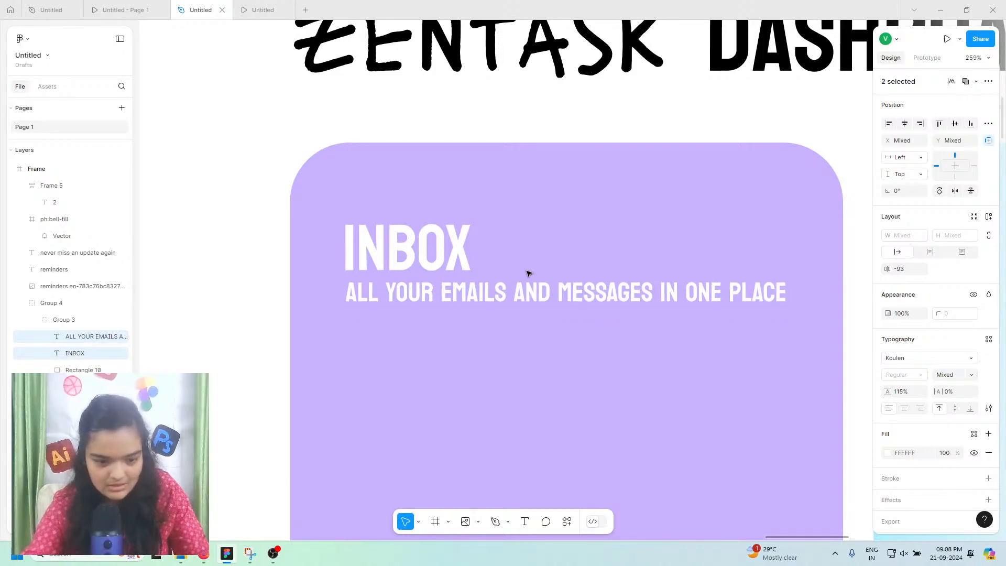
{"action": "key", "text": "shift+Up"}
{"action": "key", "text": "shift+Down"}
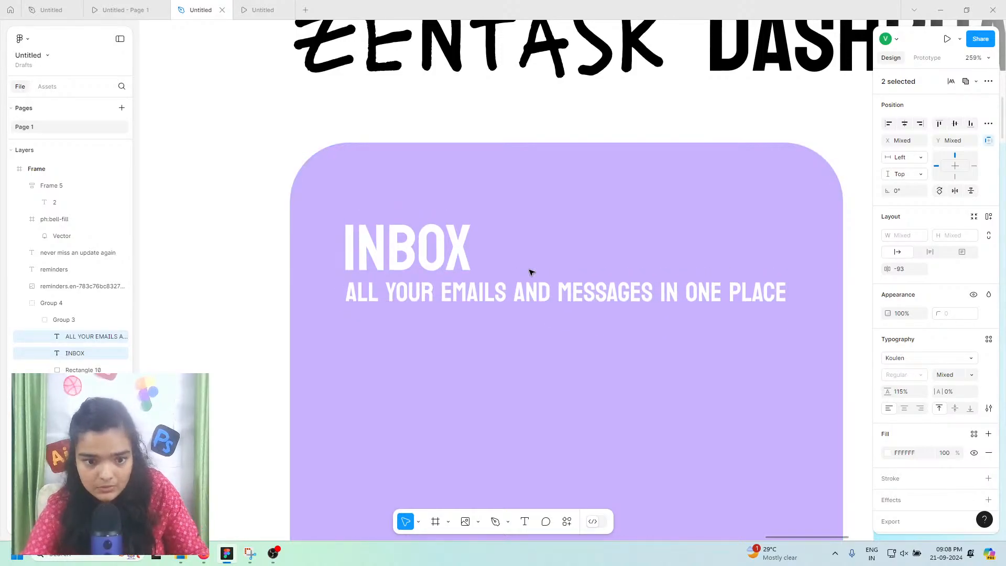
Step: Widen the gap between the inbox texts by nudging the subtitle to Y 314 and the INBOX heading to Y 263
{"action": "left_click", "coordinate": [513, 298]}
{"action": "key", "text": "Down"}
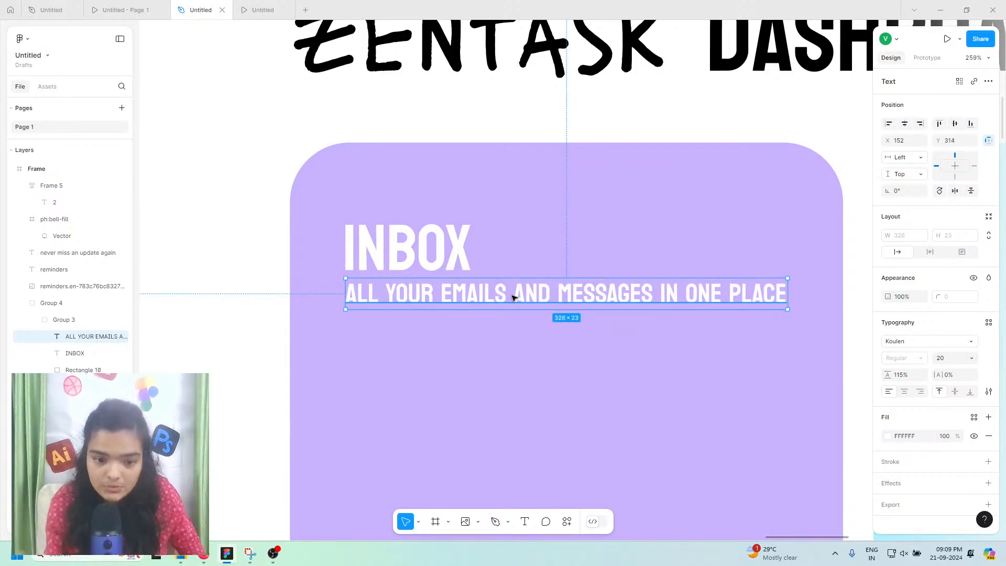
{"action": "left_click", "coordinate": [450, 268]}
{"action": "key", "text": "Up"}
{"action": "key", "text": "Up"}
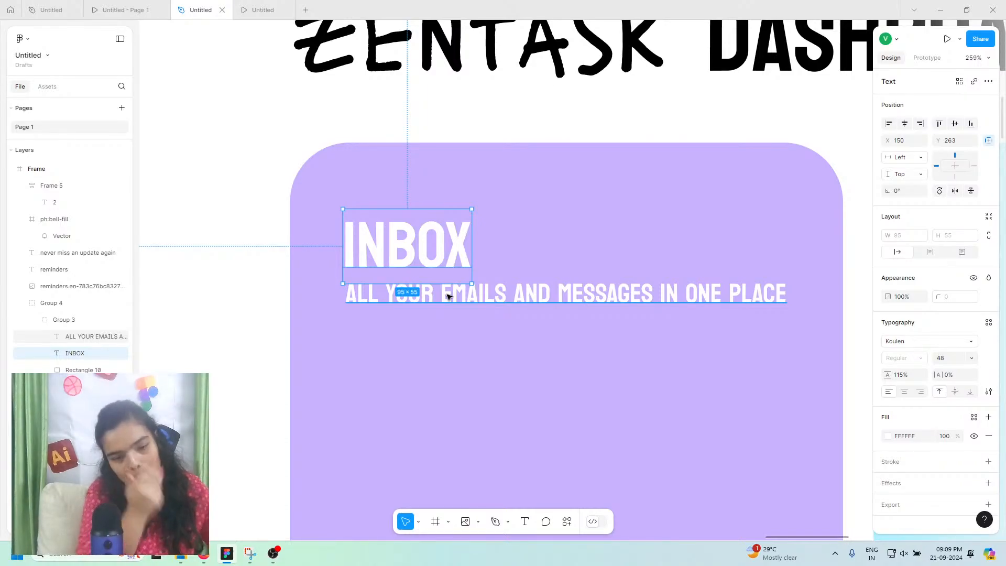
{"action": "left_click", "coordinate": [446, 297], "text": "shift"}
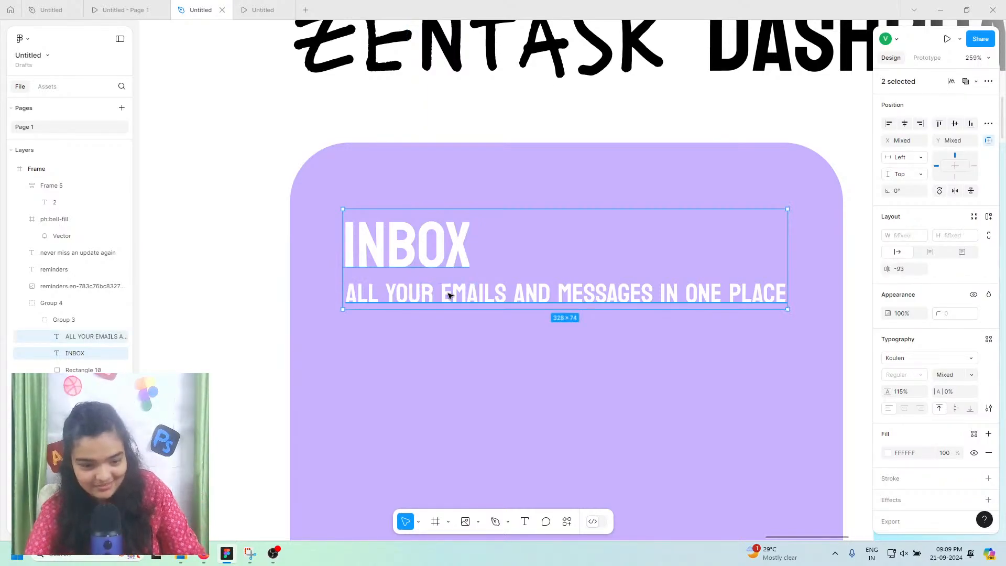
{"action": "left_click", "coordinate": [427, 267]}
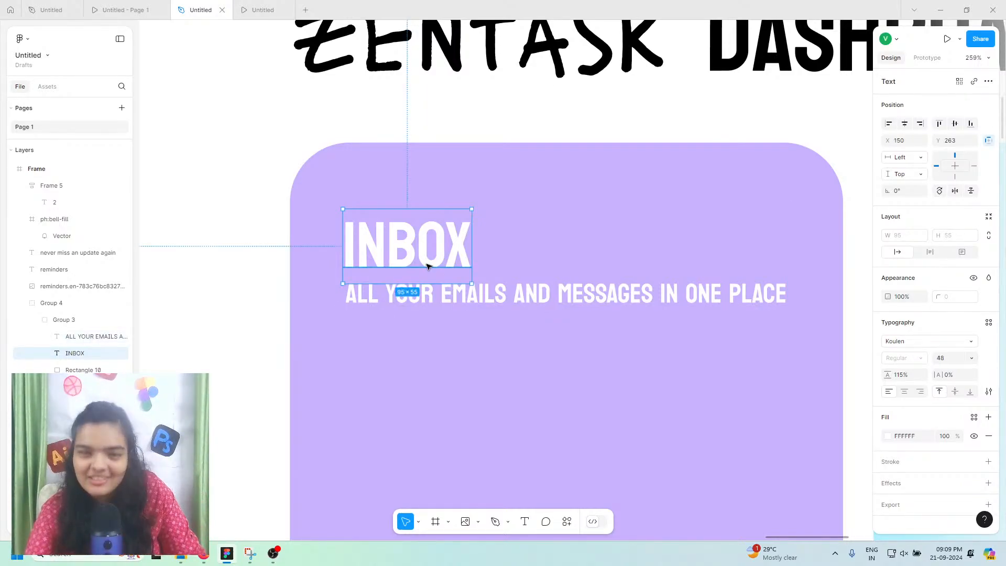
{"action": "left_click", "coordinate": [887, 436]}
{"action": "left_click", "coordinate": [848, 486]}
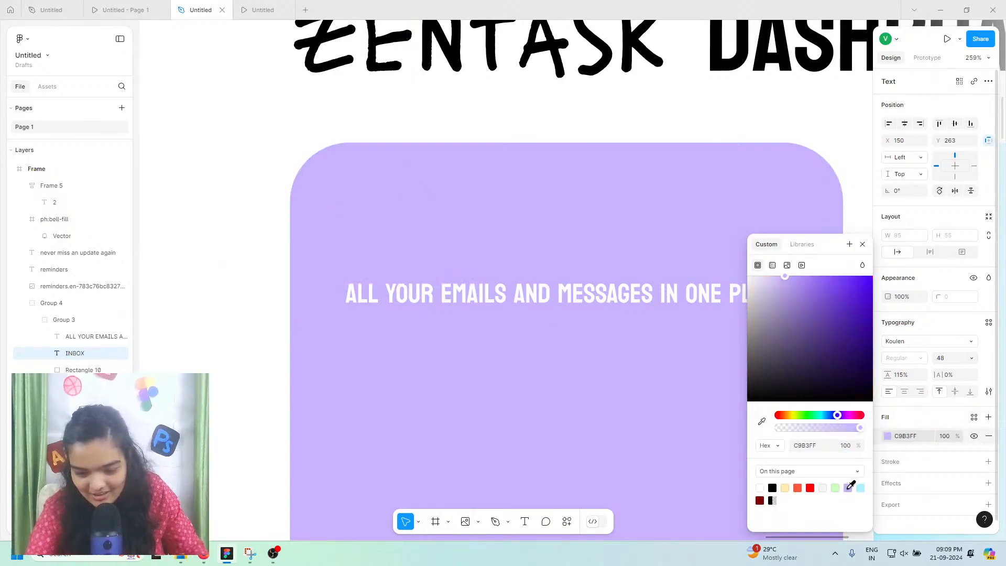
{"action": "key", "text": "ctrl+z"}
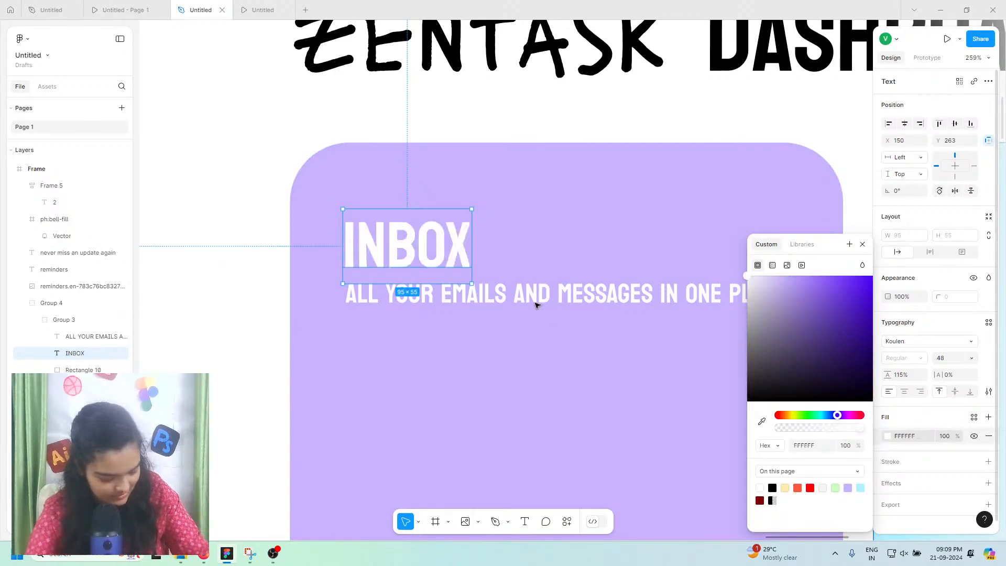
Step: Recolour the inbox subtitle to dark purple 3200A6, starting from the page's light purple swatch
{"action": "left_click", "coordinate": [551, 289]}
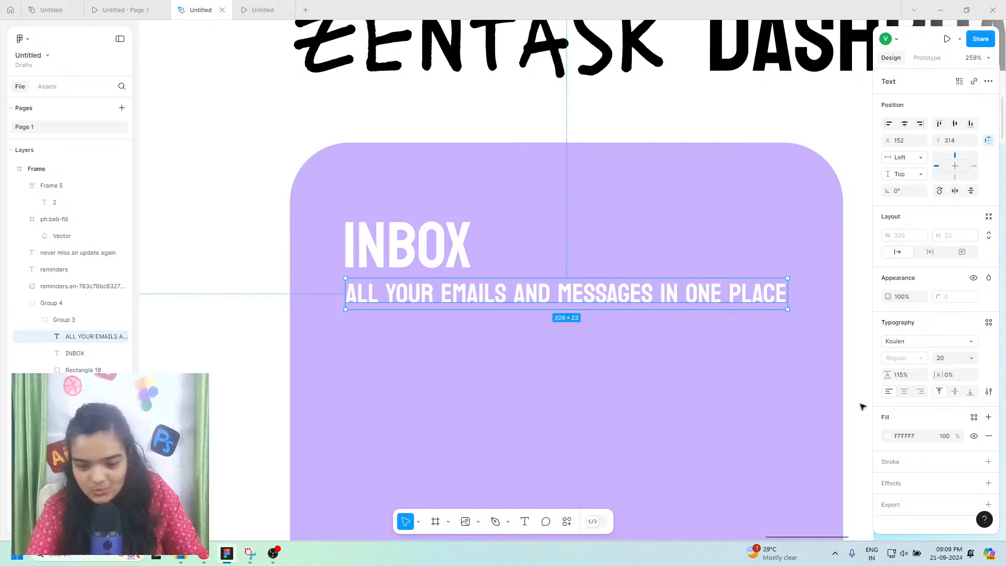
{"action": "left_click", "coordinate": [887, 438]}
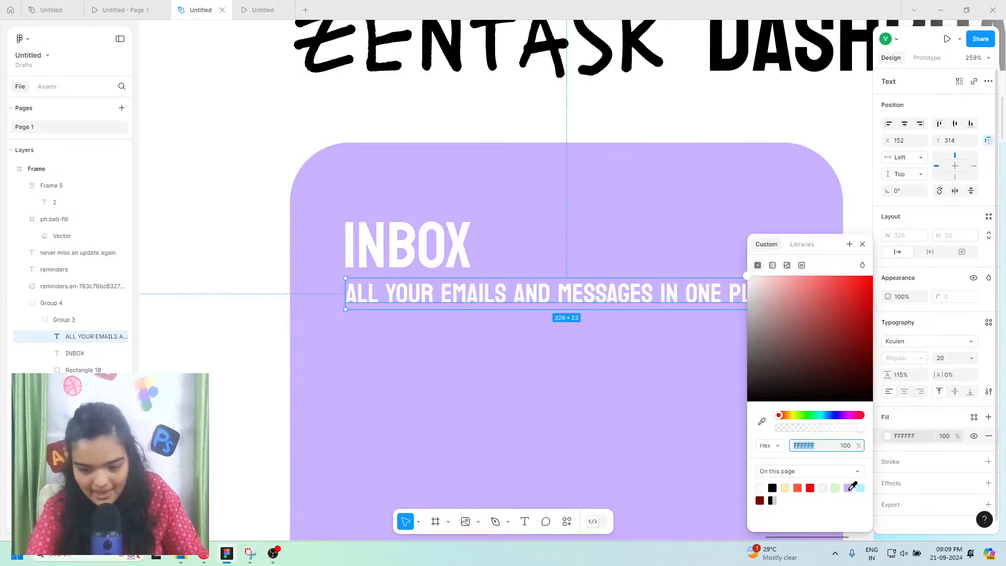
{"action": "left_click", "coordinate": [849, 488]}
{"action": "left_click_drag", "start_coordinate": [847, 355], "coordinate": [911, 325]}
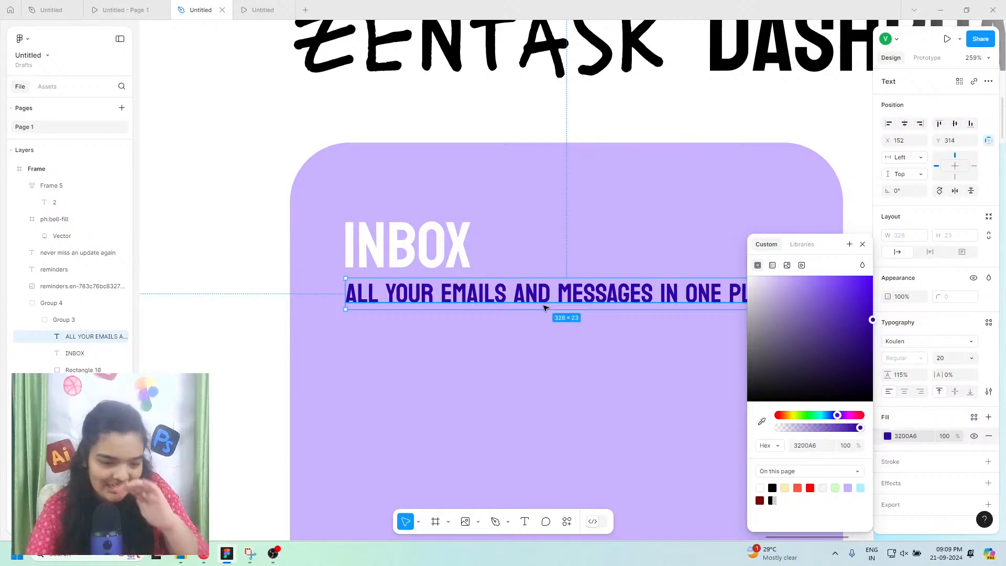
Step: Compare the inbox subtitle's colour and layout with the subtitle in the red reminders card
{"action": "scroll", "coordinate": [540, 311], "scroll_direction": "down", "scroll_amount": 6}
{"action": "scroll", "coordinate": [540, 311], "scroll_direction": "right", "scroll_amount": 4}
{"action": "scroll", "coordinate": [539, 311], "scroll_direction": "down", "scroll_amount": 2}
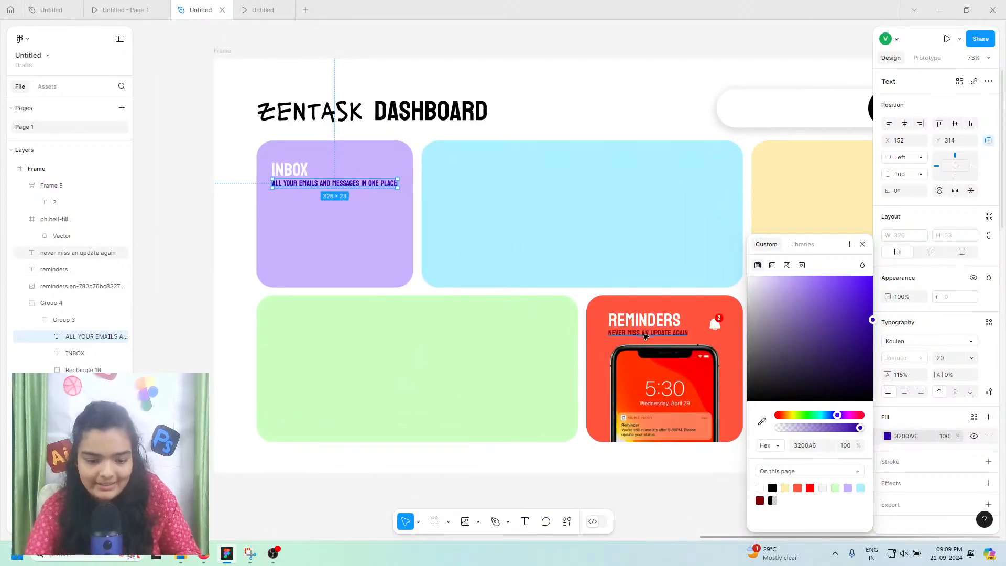
{"action": "scroll", "coordinate": [645, 336], "scroll_direction": "up", "scroll_amount": 5}
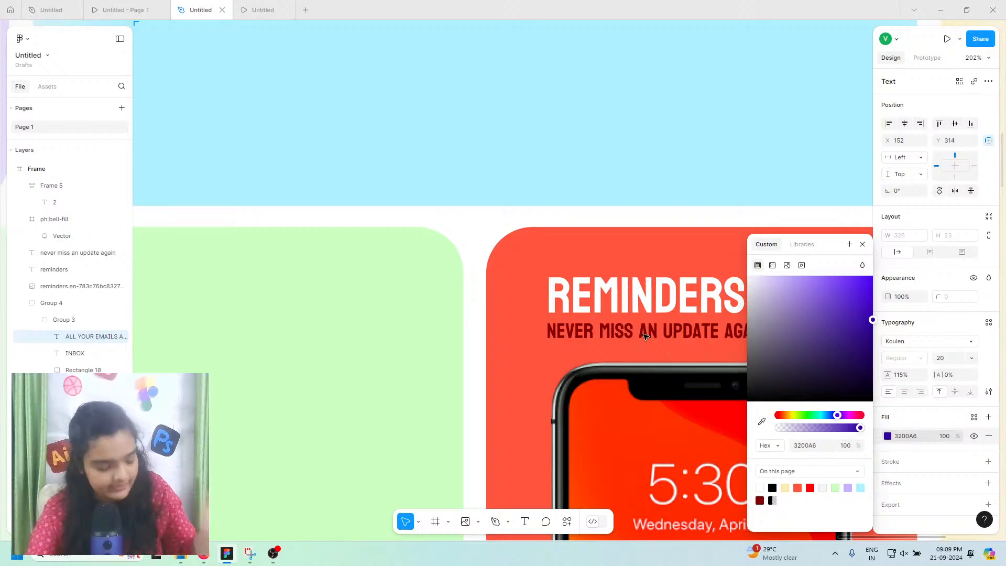
{"action": "left_click", "coordinate": [631, 338]}
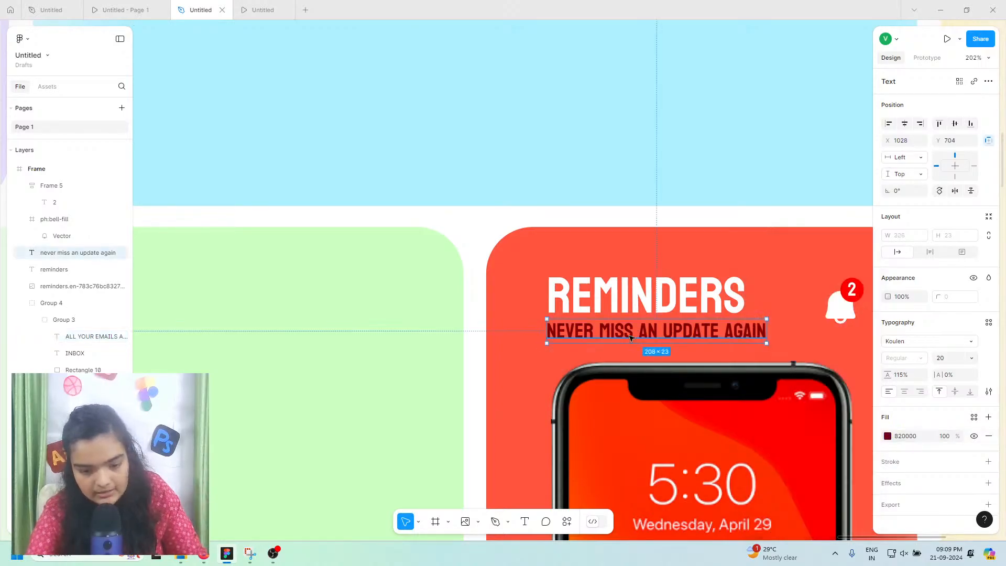
{"action": "left_click", "coordinate": [535, 277]}
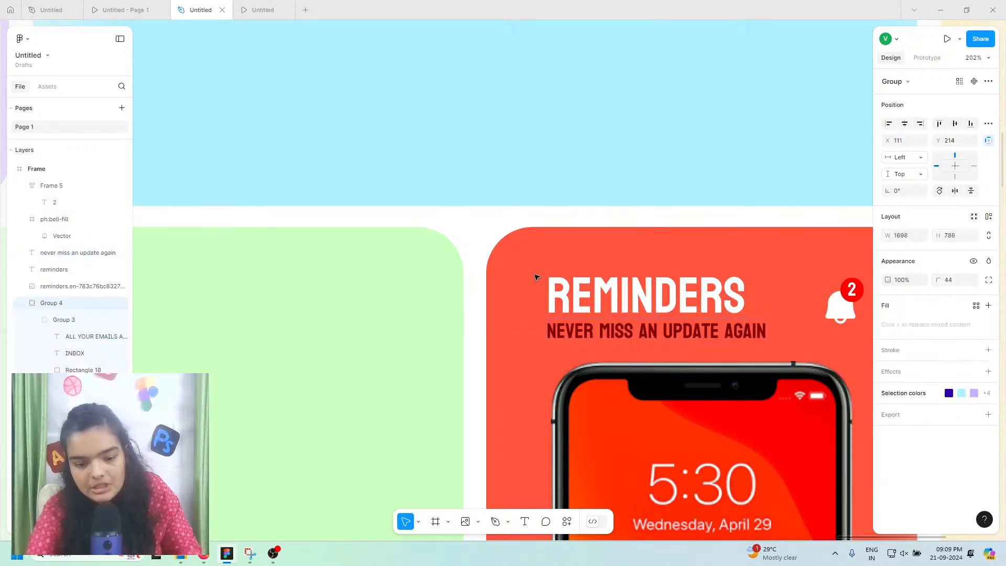
{"action": "scroll", "coordinate": [539, 272], "scroll_direction": "down", "scroll_amount": 5}
{"action": "scroll", "coordinate": [435, 124], "scroll_direction": "left", "scroll_amount": 2}
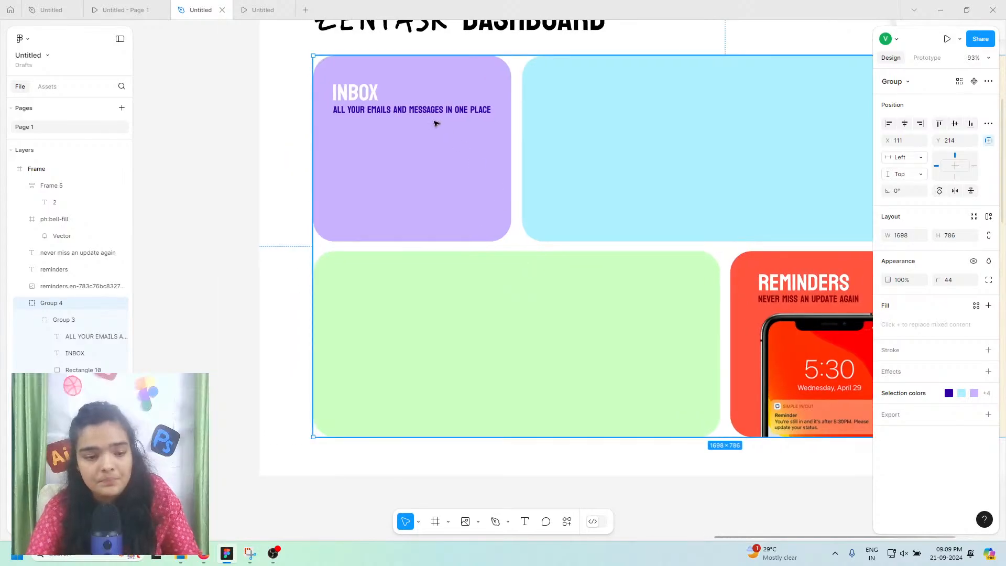
Step: Draw a circle about 49 px in diameter below the subtitle in the purple inbox card
{"action": "scroll", "coordinate": [401, 110], "scroll_direction": "up", "scroll_amount": 5}
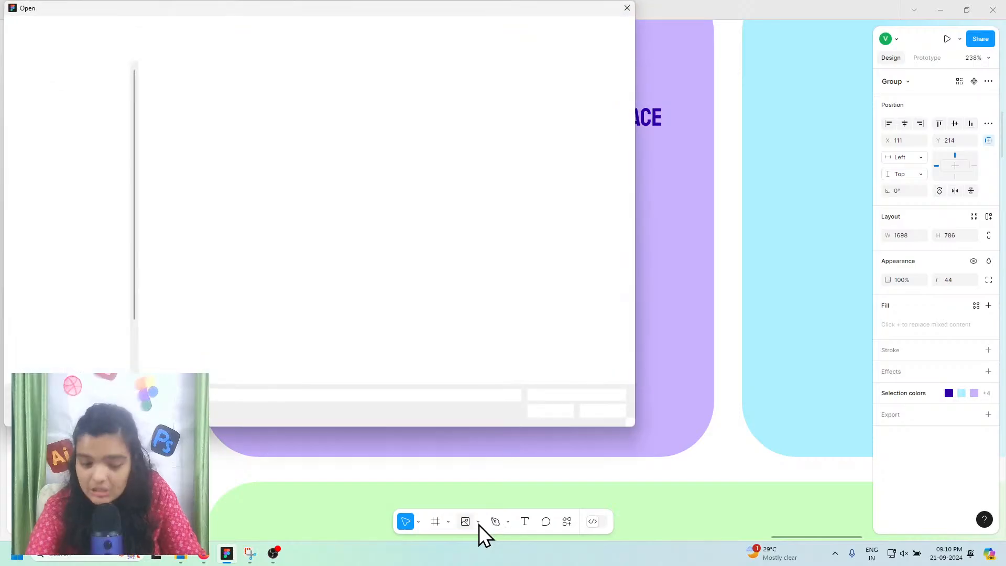
{"action": "left_click", "coordinate": [616, 409]}
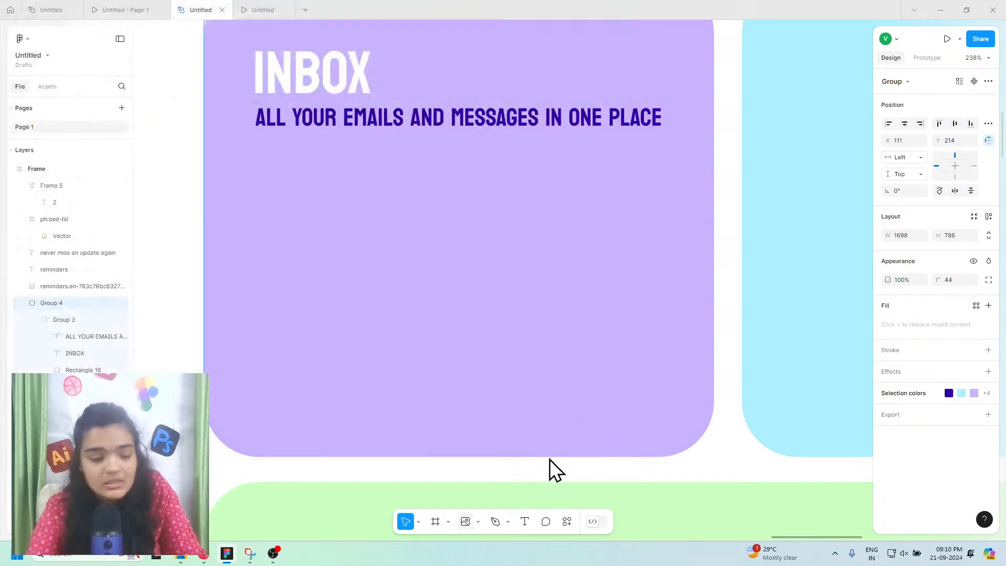
{"action": "left_click", "coordinate": [477, 521]}
{"action": "left_click", "coordinate": [494, 463]}
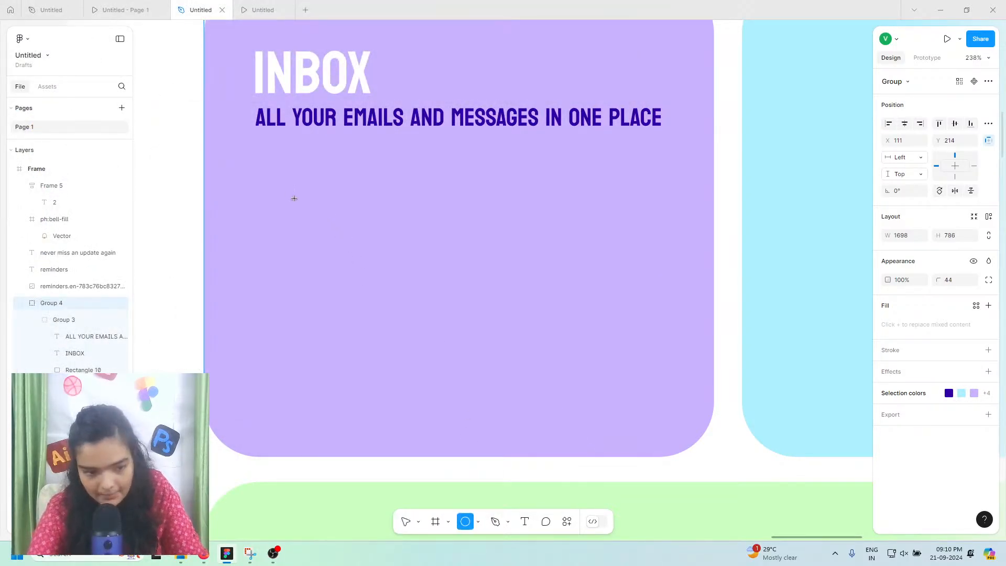
{"action": "left_click_drag", "start_coordinate": [270, 167], "coordinate": [331, 203]}
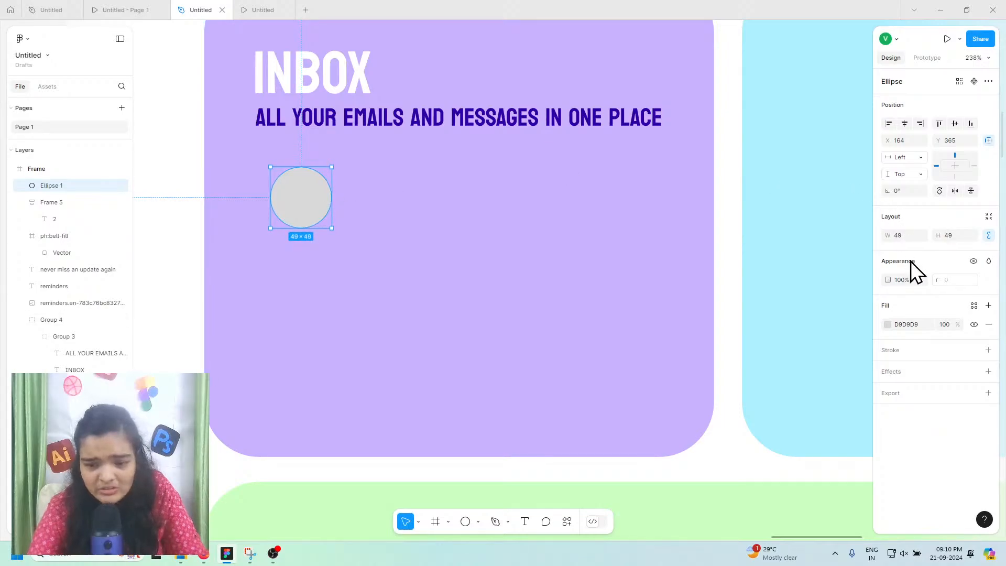
Step: Set the circle's size to 50 × 50 and align it with the subtitle's start at X 152, Y 356
{"action": "left_click", "coordinate": [912, 234]}
{"action": "type", "text": "50"}
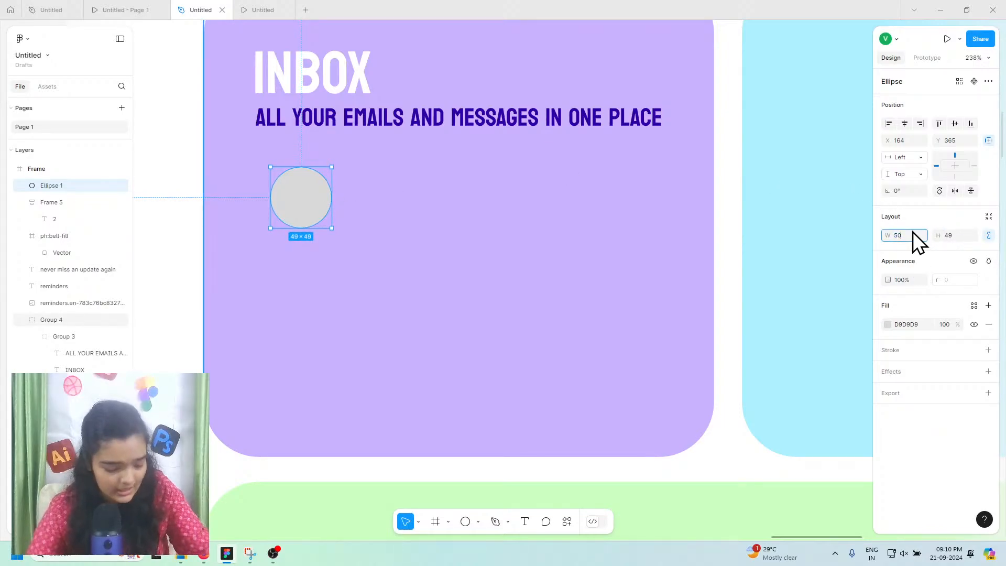
{"action": "key", "text": "Return"}
{"action": "mouse_move", "coordinate": [277, 191]}
{"action": "left_mouse_down"}
{"action": "mouse_move", "coordinate": [271, 172]}
{"action": "mouse_move", "coordinate": [267, 181]}
{"action": "left_mouse_up"}
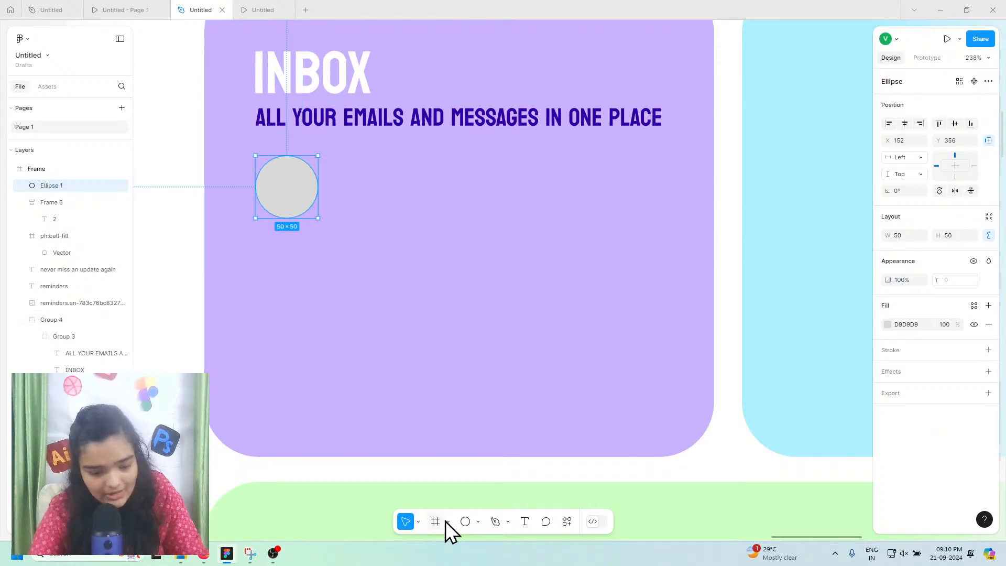
Step: Draw a rectangle about 65 × 39 near the purple card's right edge, level with the circle, at X 420, Y 361
{"action": "left_click", "coordinate": [474, 522]}
{"action": "left_click", "coordinate": [490, 421]}
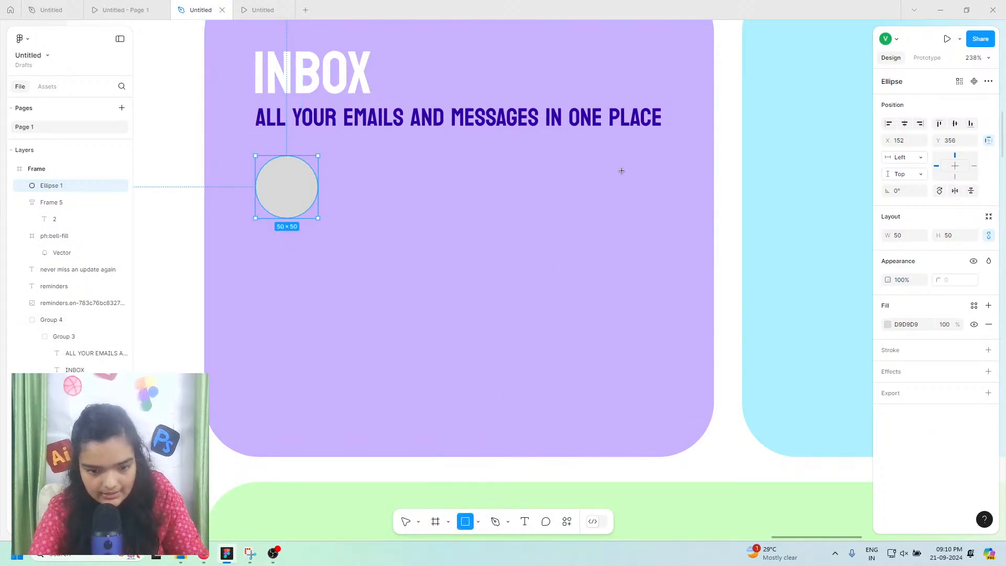
{"action": "mouse_move", "coordinate": [601, 168]}
{"action": "left_mouse_down"}
{"action": "mouse_move", "coordinate": [687, 218]}
{"action": "mouse_move", "coordinate": [650, 190]}
{"action": "left_mouse_up"}
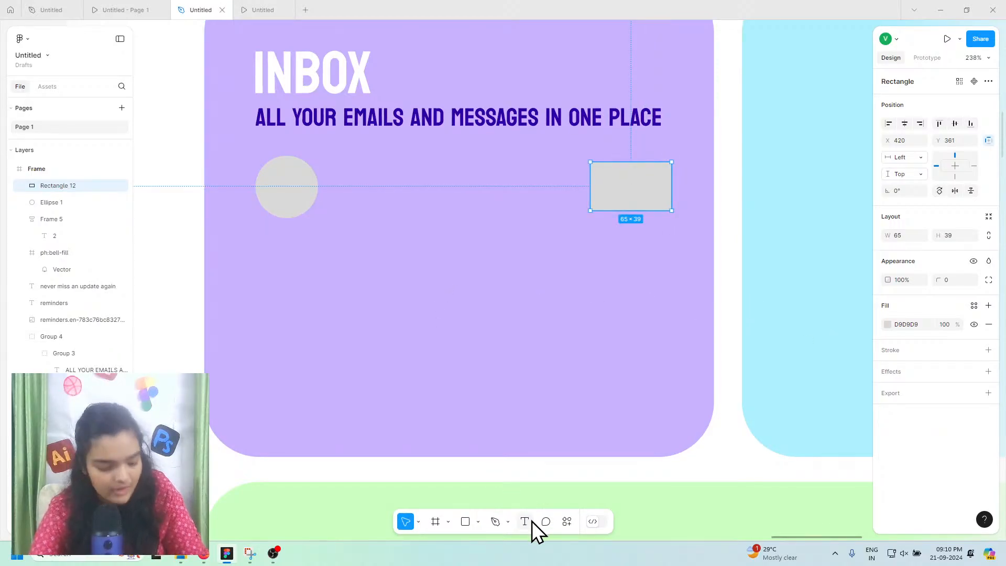
{"action": "left_click", "coordinate": [561, 526]}
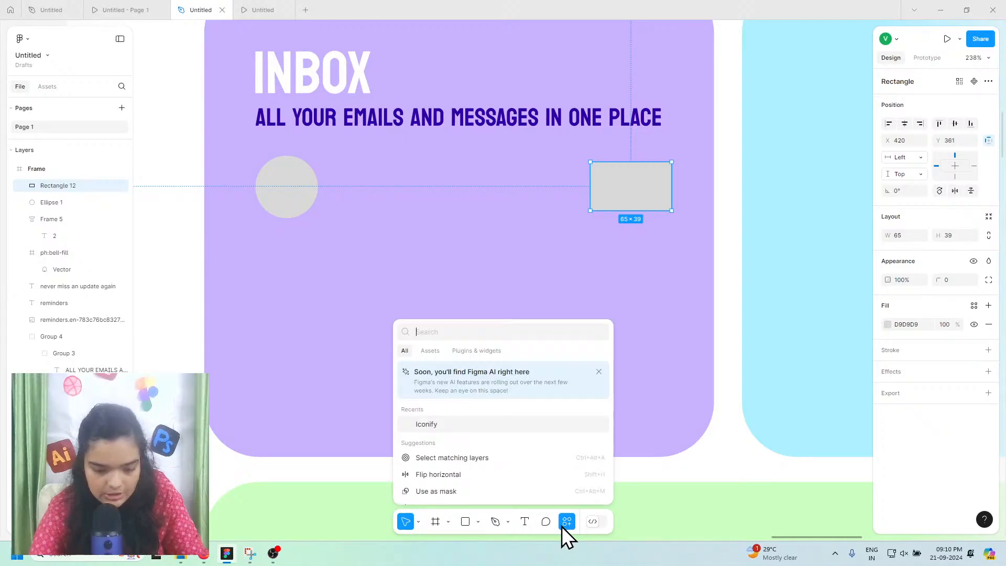
{"action": "left_click", "coordinate": [478, 351]}
{"action": "left_click", "coordinate": [435, 388]}
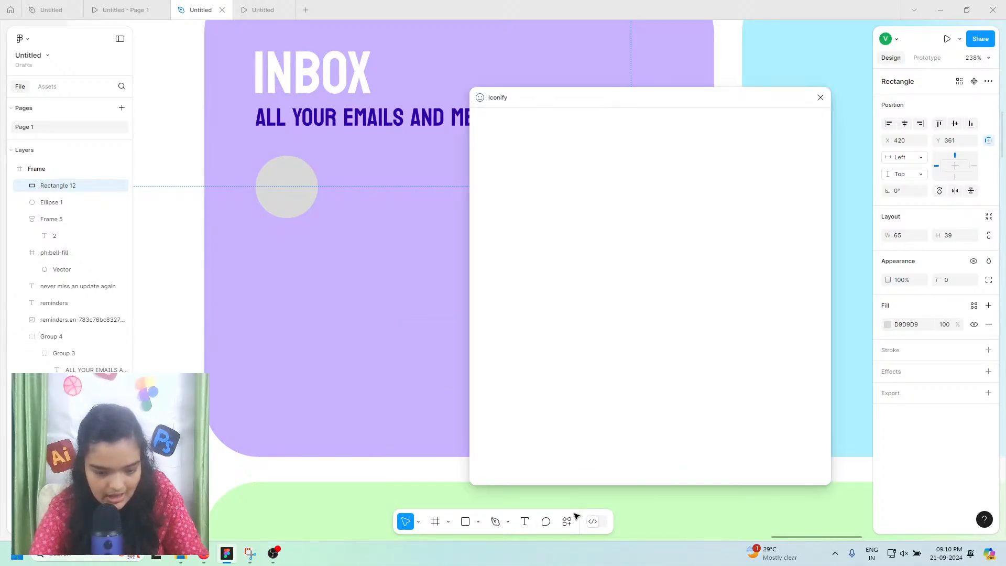
{"action": "left_click", "coordinate": [816, 96]}
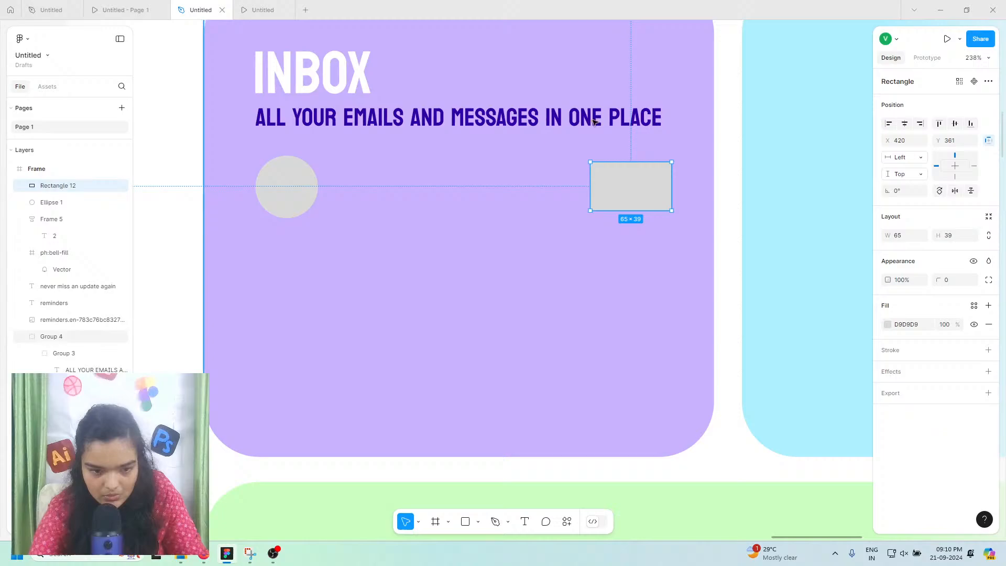
Step: Fill the circle with an Unsplash portrait of the dark-haired woman in a black top against a blue-purple background
{"action": "left_click", "coordinate": [262, 186]}
{"action": "left_click", "coordinate": [567, 521]}
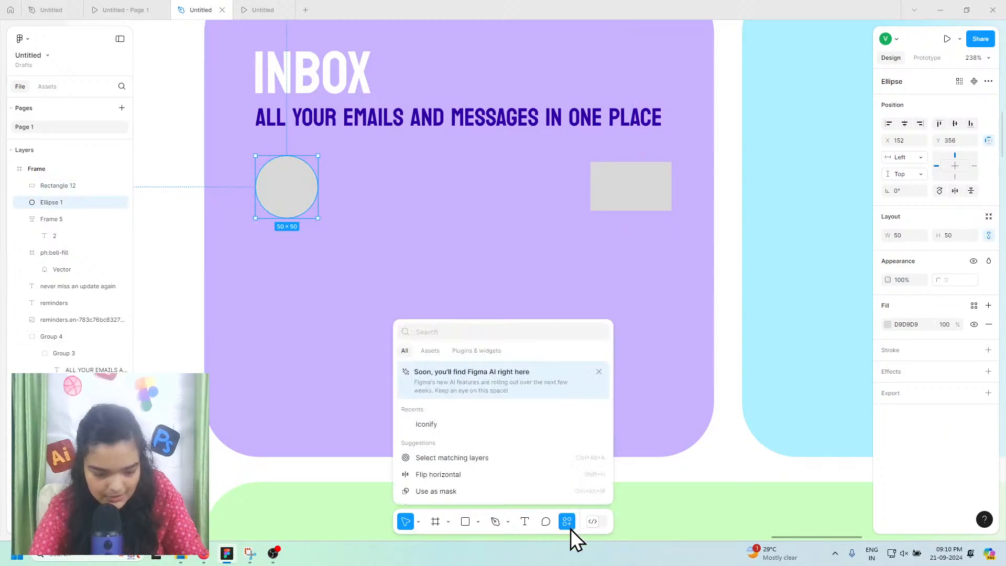
{"action": "left_click", "coordinate": [475, 350]}
{"action": "left_click", "coordinate": [453, 395]}
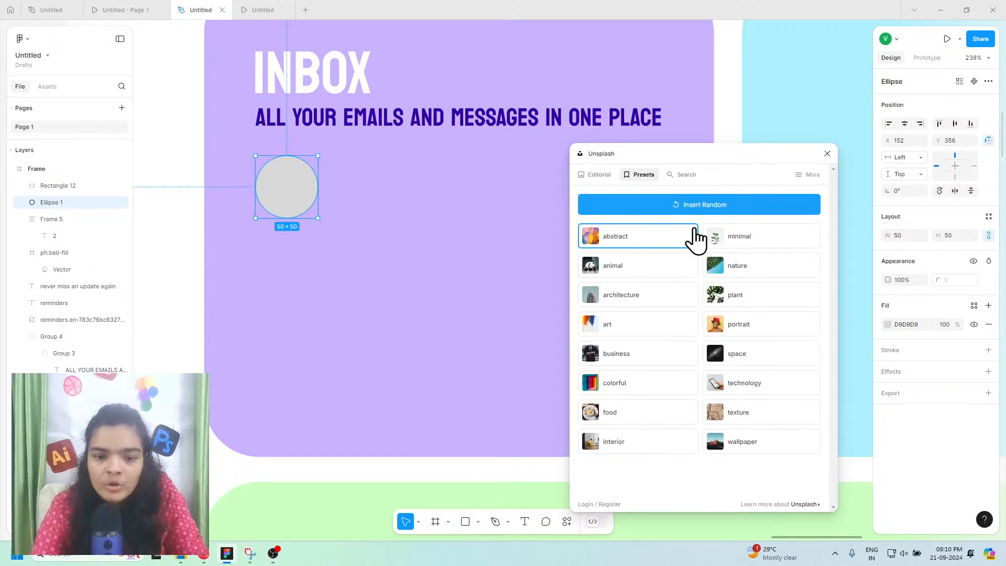
{"action": "left_click", "coordinate": [682, 176]}
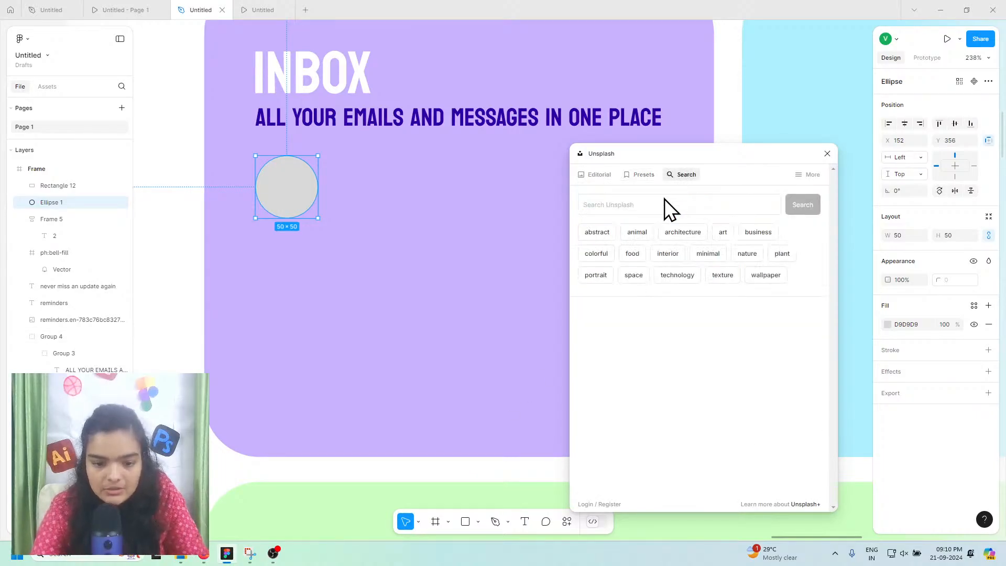
{"action": "left_click", "coordinate": [601, 275]}
{"action": "scroll", "coordinate": [627, 307], "scroll_direction": "down", "scroll_amount": 4}
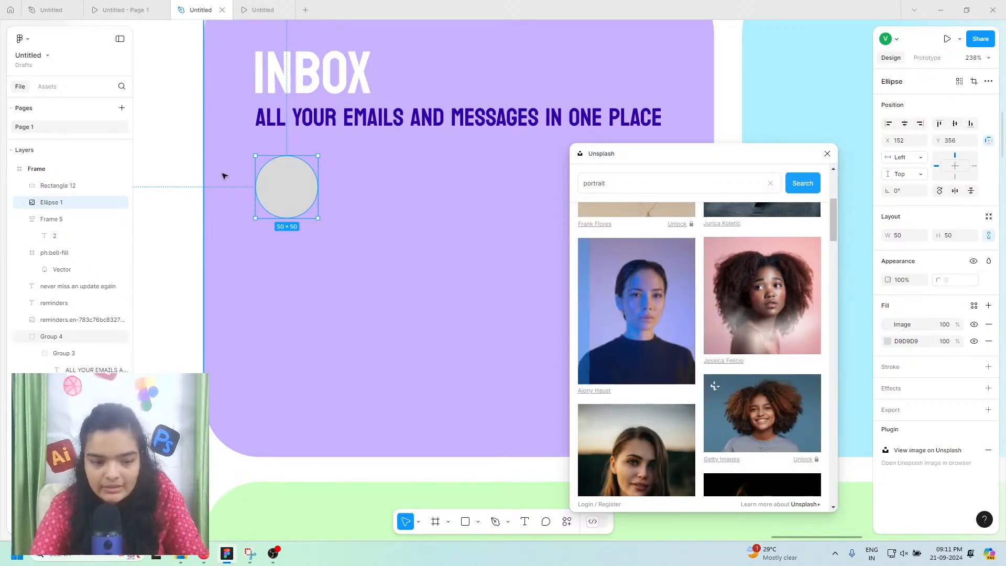
{"action": "left_click", "coordinate": [628, 336]}
Step: Fill the rectangle with random Unsplash images, settling on one from the business preset, and close the plugin
{"action": "scroll", "coordinate": [640, 316], "scroll_direction": "up", "scroll_amount": 4}
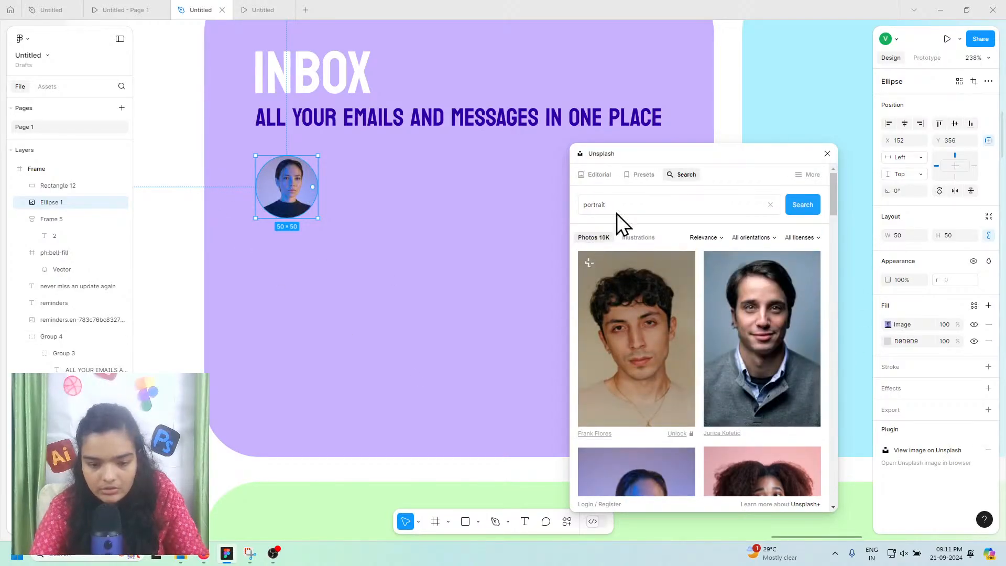
{"action": "left_click", "coordinate": [640, 174]}
{"action": "left_click_drag", "start_coordinate": [671, 149], "coordinate": [372, 144]}
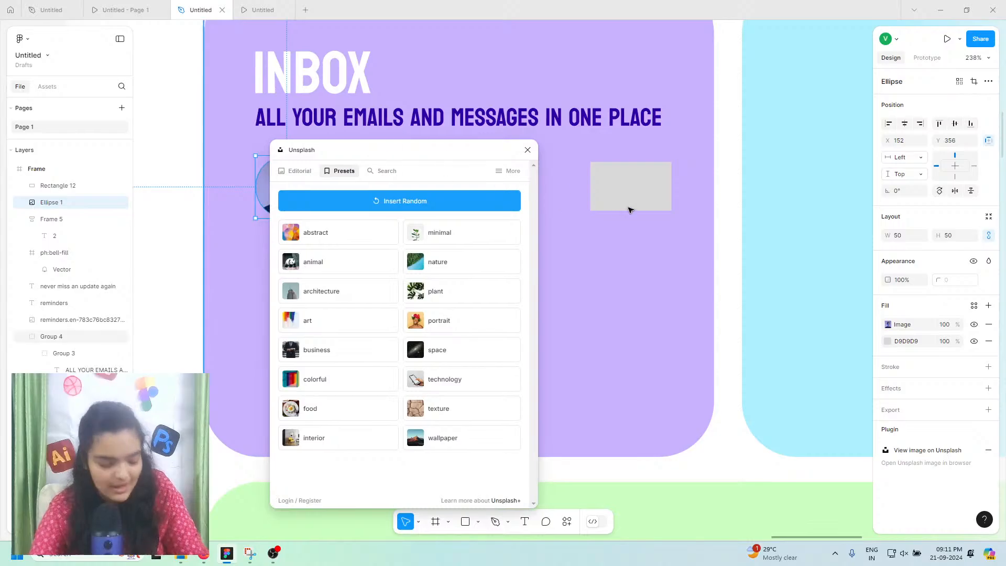
{"action": "left_click", "coordinate": [641, 207]}
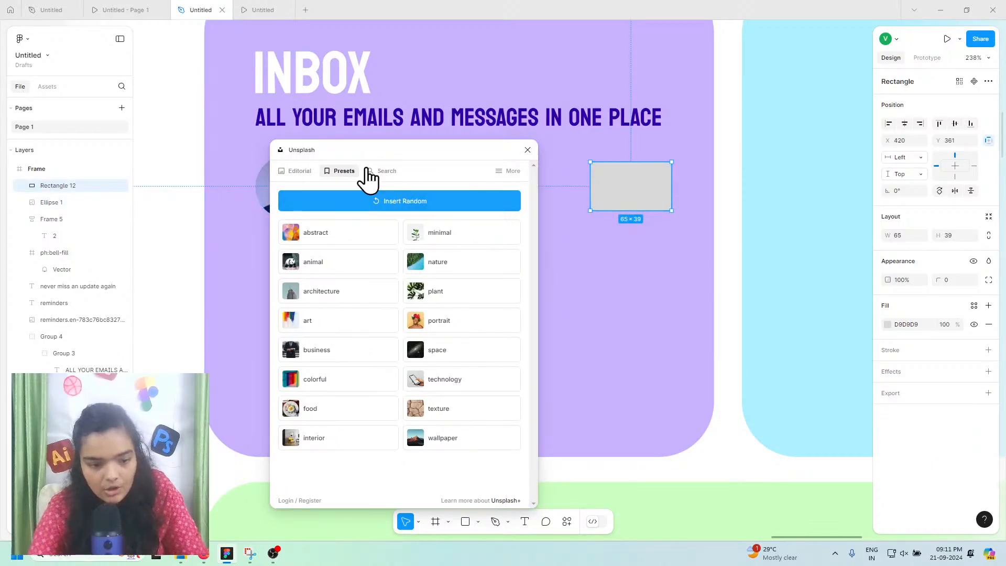
{"action": "left_click", "coordinate": [378, 201]}
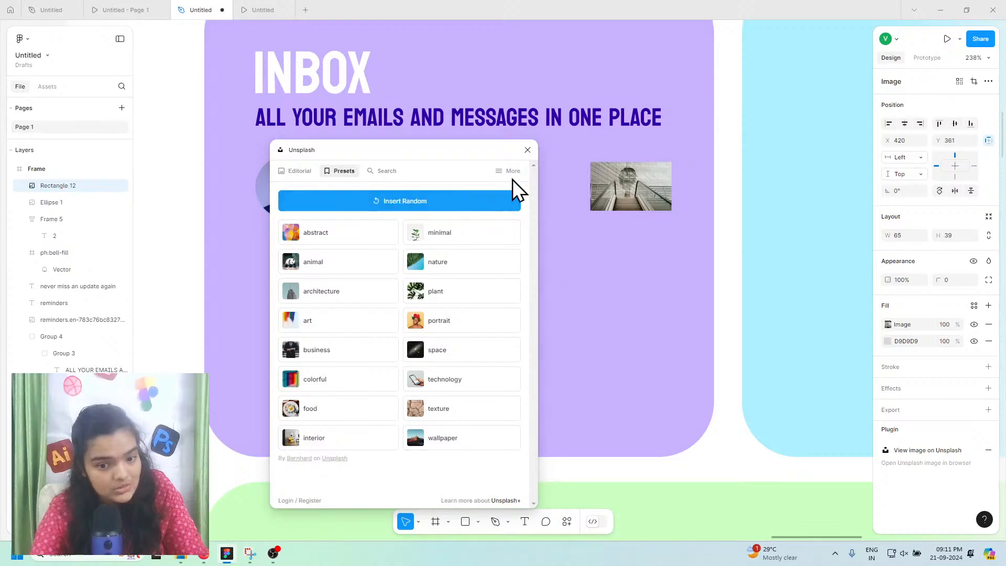
{"action": "left_click", "coordinate": [445, 211]}
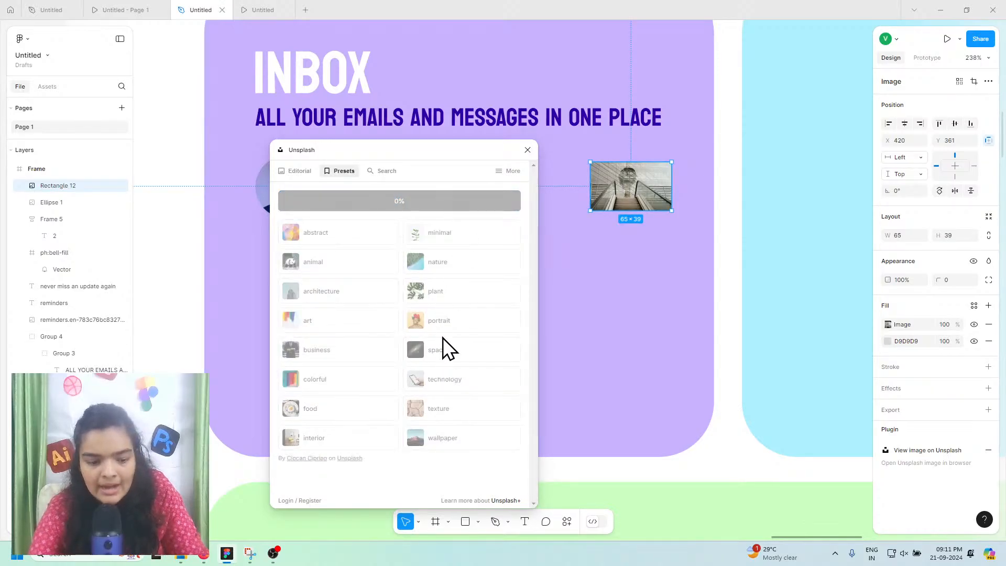
{"action": "left_click", "coordinate": [345, 353]}
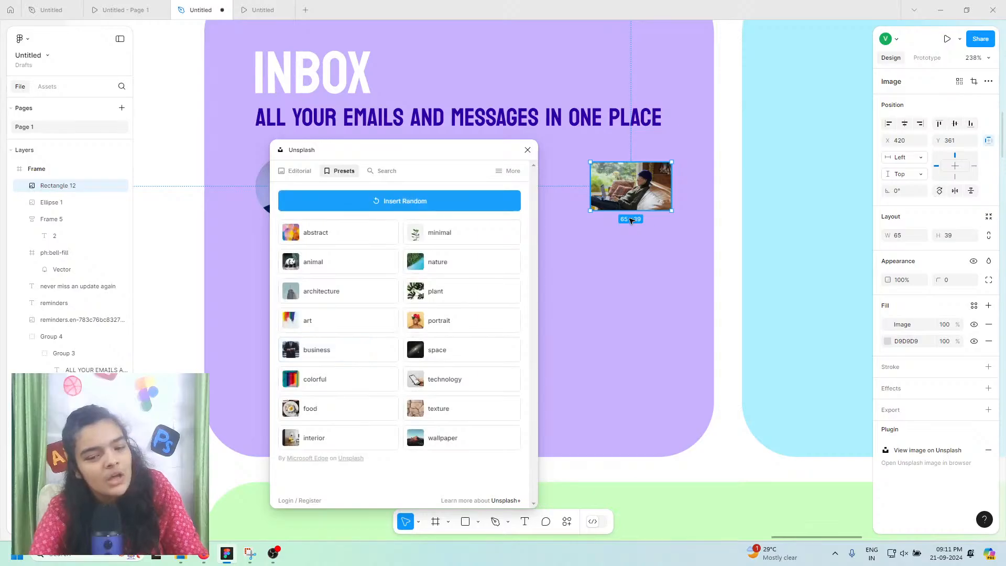
{"action": "left_click", "coordinate": [373, 349]}
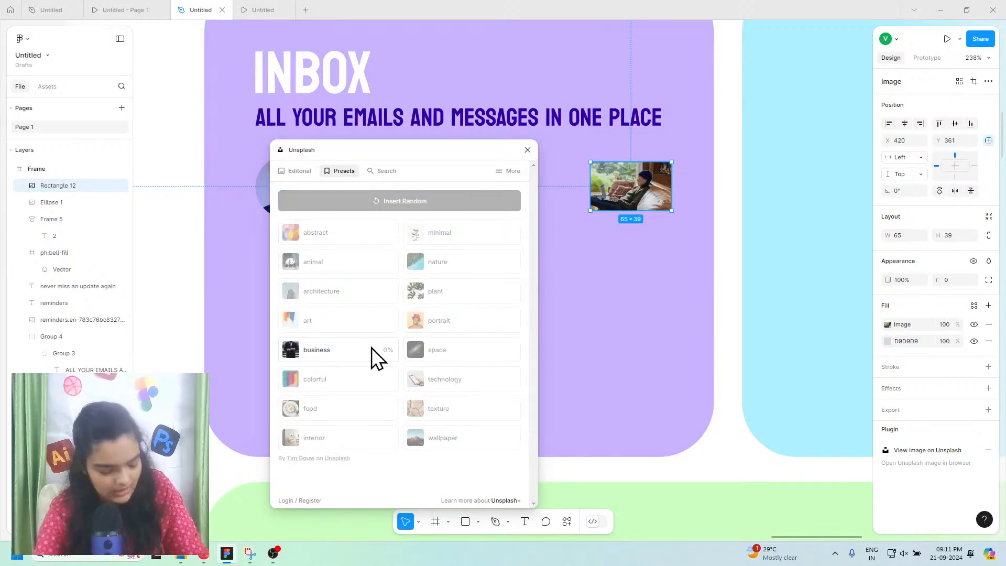
{"action": "left_click", "coordinate": [528, 150]}
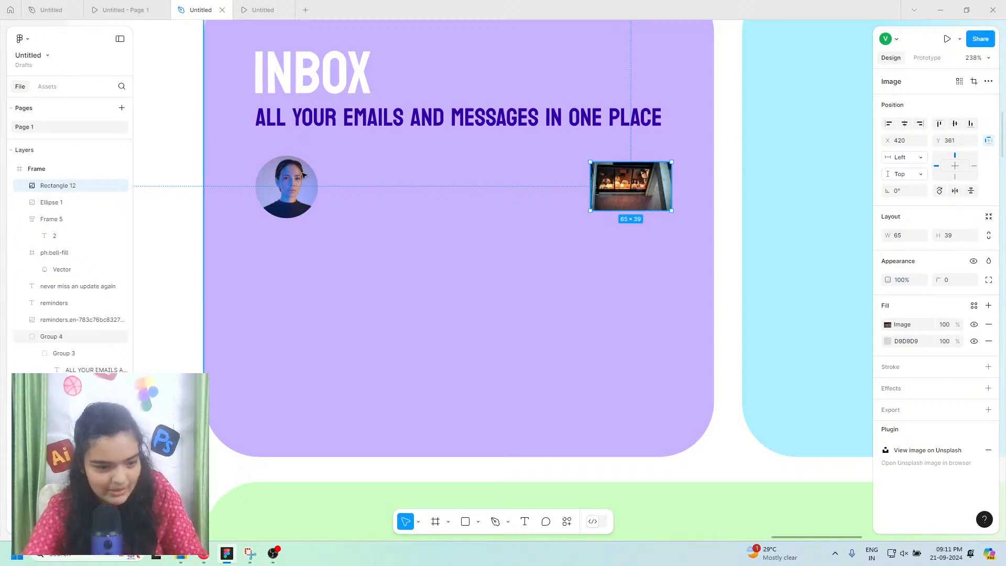
Step: Add a text with the placeholder sender name beside the circular portrait in the inbox card
{"action": "scroll", "coordinate": [519, 446], "scroll_direction": "up", "scroll_amount": 1}
{"action": "left_click", "coordinate": [524, 521]}
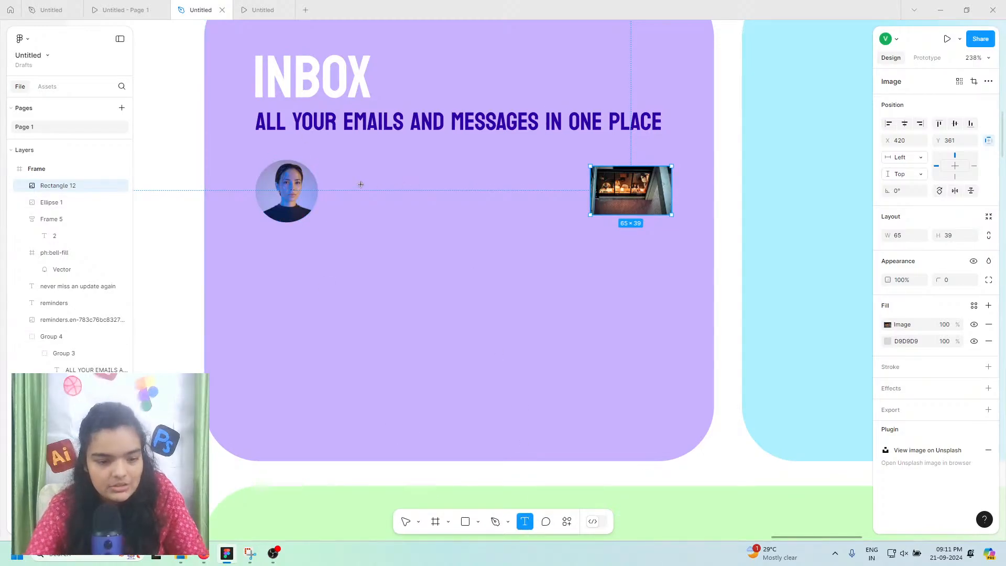
{"action": "left_click", "coordinate": [341, 177]}
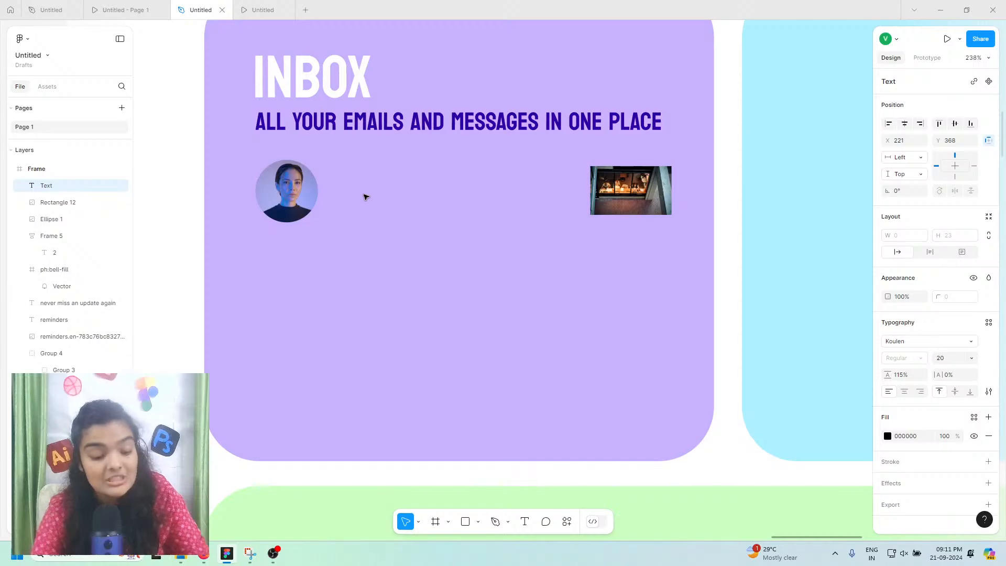
{"action": "type", "text": "Jane"}
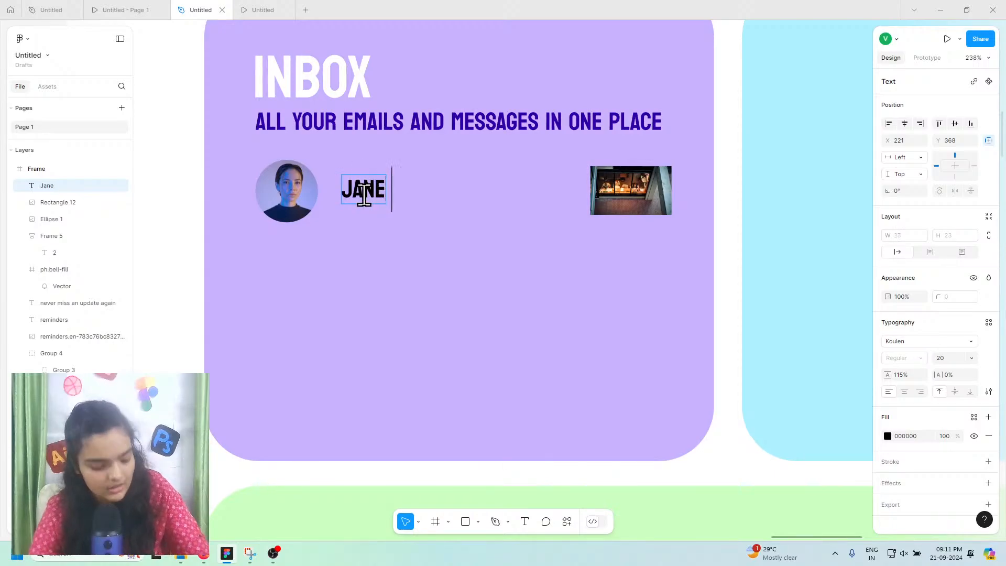
{"action": "type", "text": " does"}
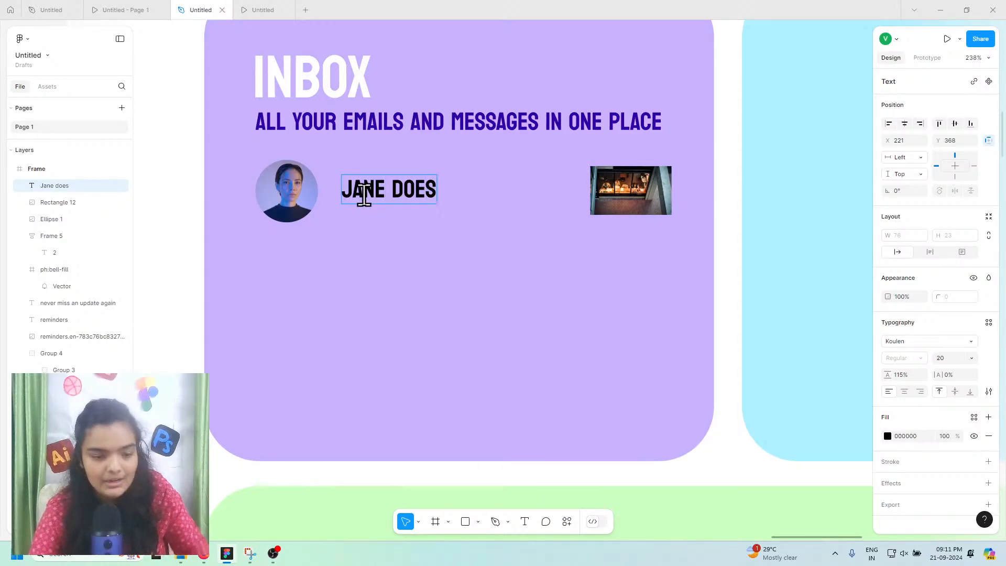
{"action": "key", "text": "BackSpace"}
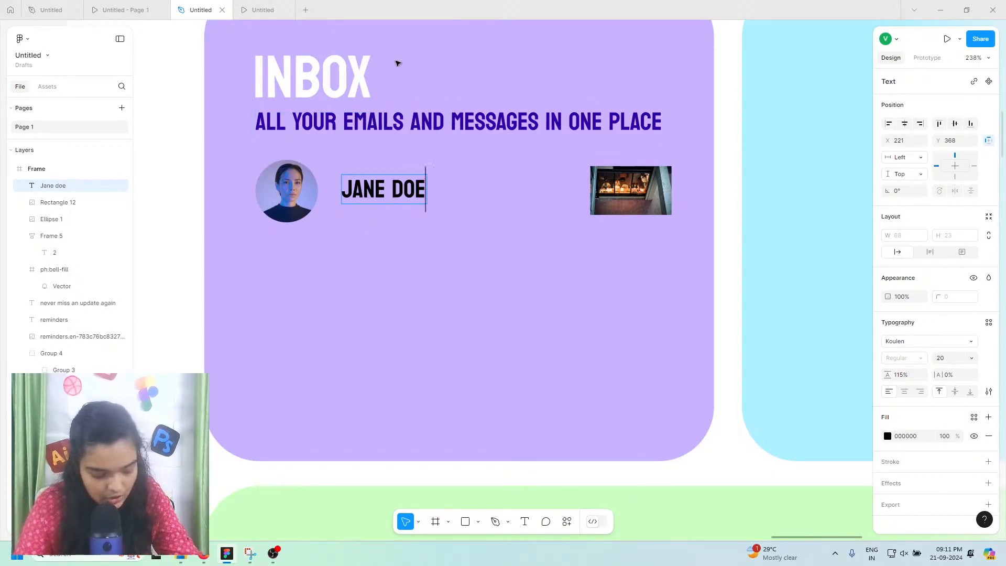
{"action": "key", "text": "Escape"}
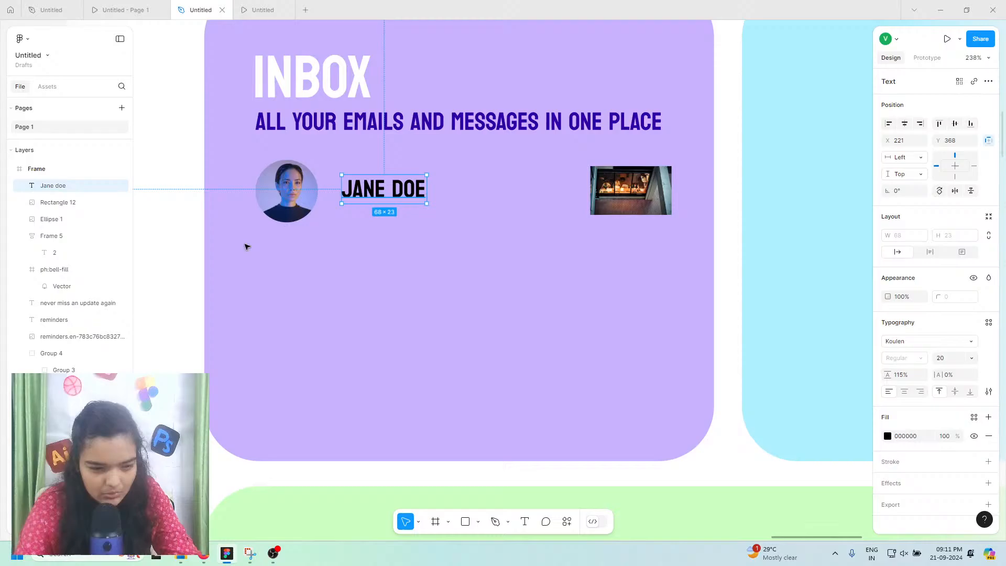
Step: Nudge the sender name text up to Y 367, keeping it beside the portrait
{"action": "left_click", "coordinate": [199, 234]}
{"action": "scroll", "coordinate": [319, 147], "scroll_direction": "up", "scroll_amount": 5}
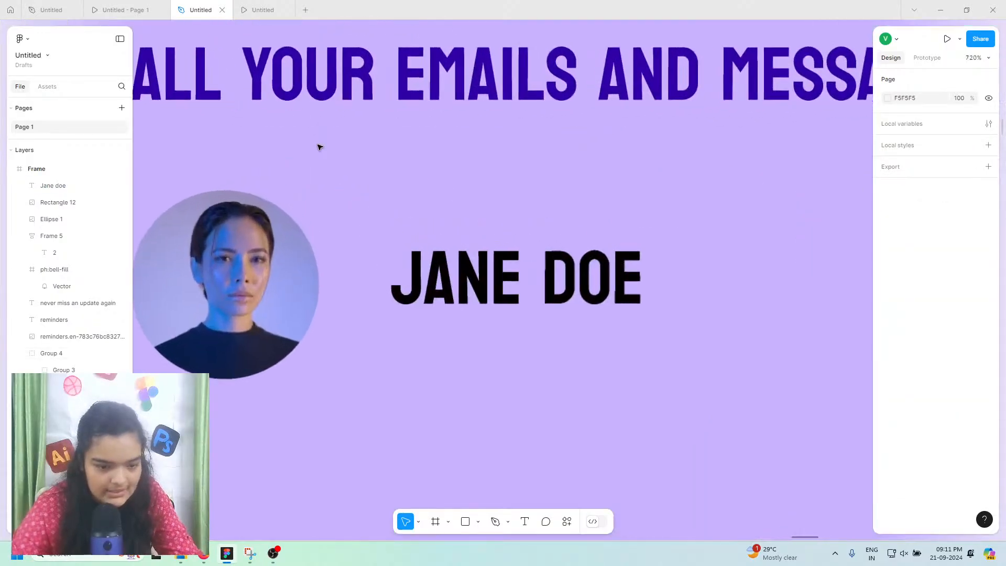
{"action": "left_click", "coordinate": [498, 292]}
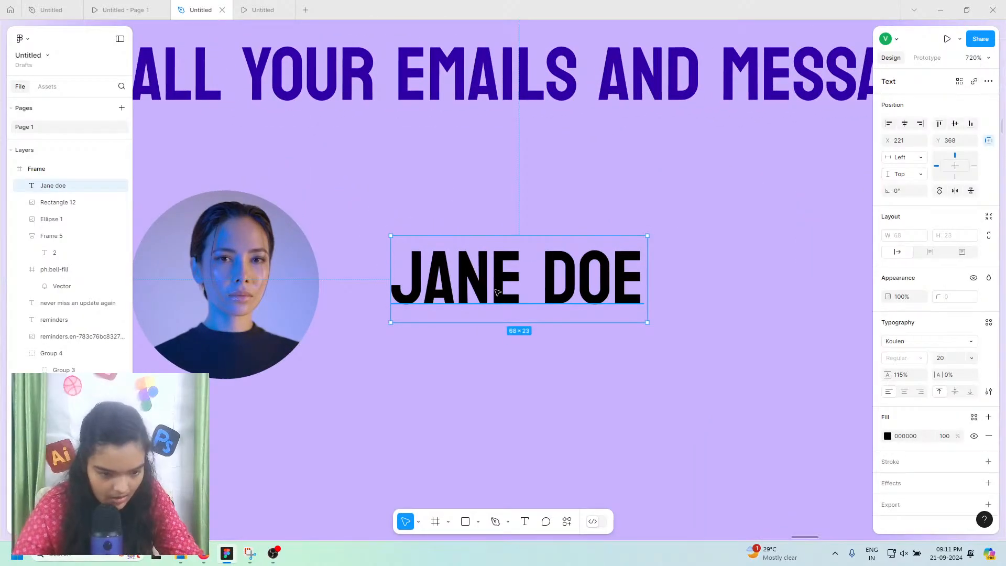
{"action": "double_click", "coordinate": [497, 292]}
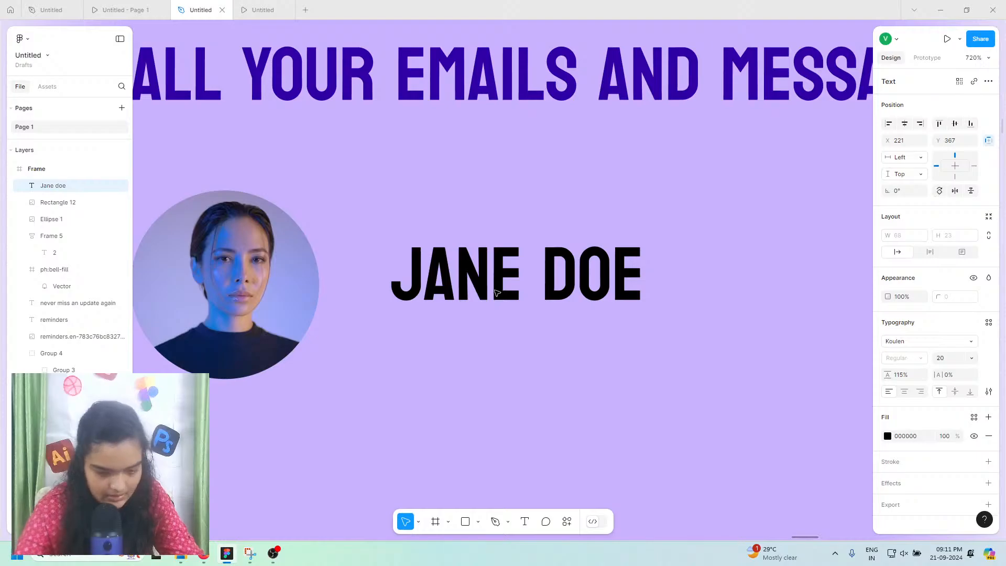
Step: Examine the message list layout inside the inbox card of the reference prototype, and return to the design file
{"action": "left_click", "coordinate": [124, 10]}
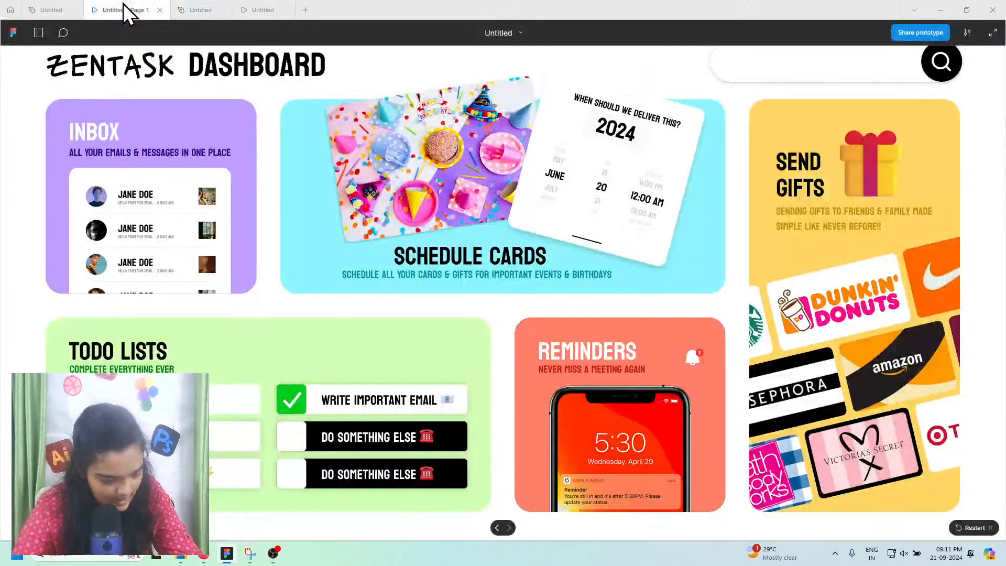
{"action": "left_click", "coordinate": [187, 10]}
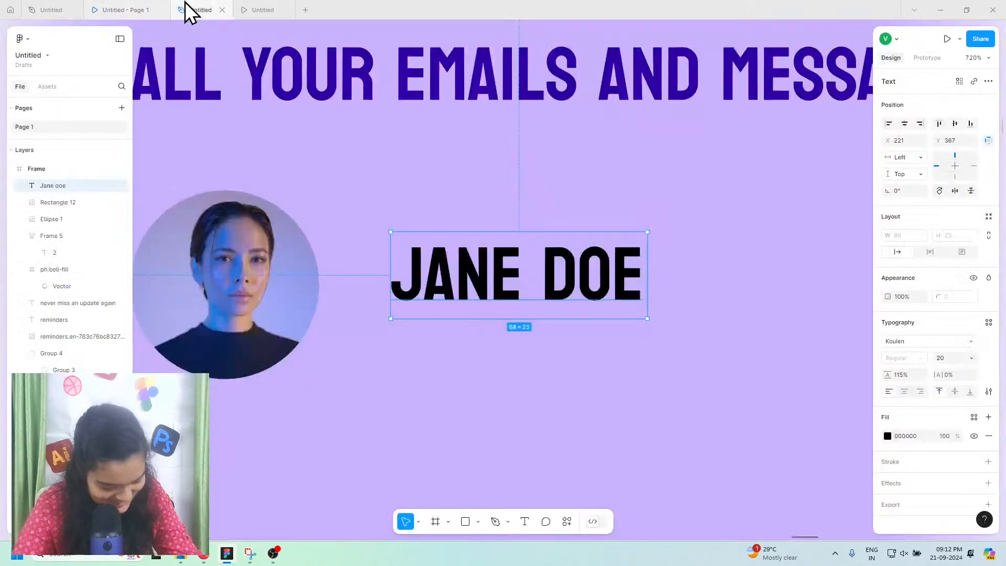
{"action": "left_click", "coordinate": [140, 2]}
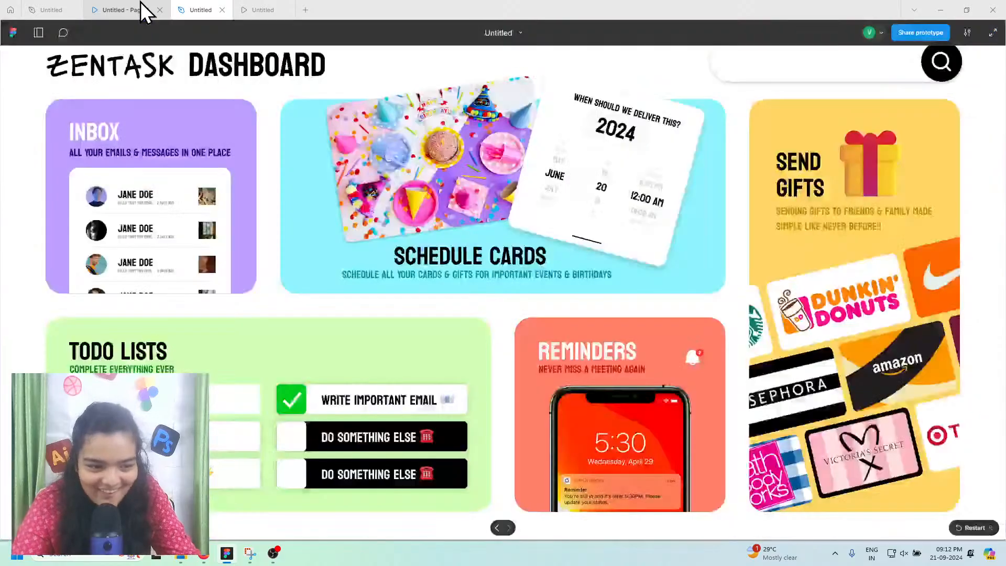
{"action": "mouse_move", "coordinate": [178, 11]}
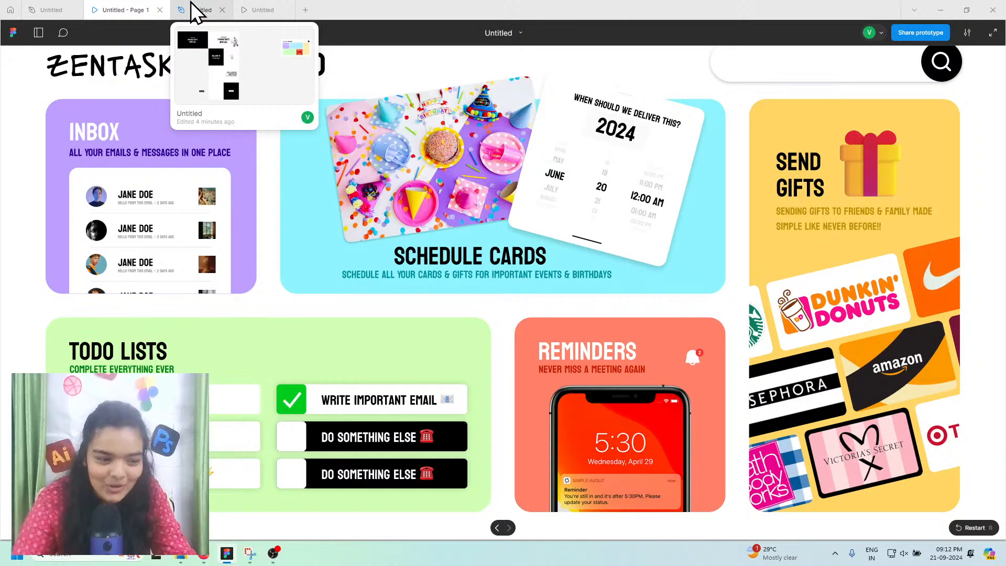
{"action": "left_click", "coordinate": [191, 3]}
{"action": "left_click", "coordinate": [140, 3]}
{"action": "left_click", "coordinate": [189, 2]}
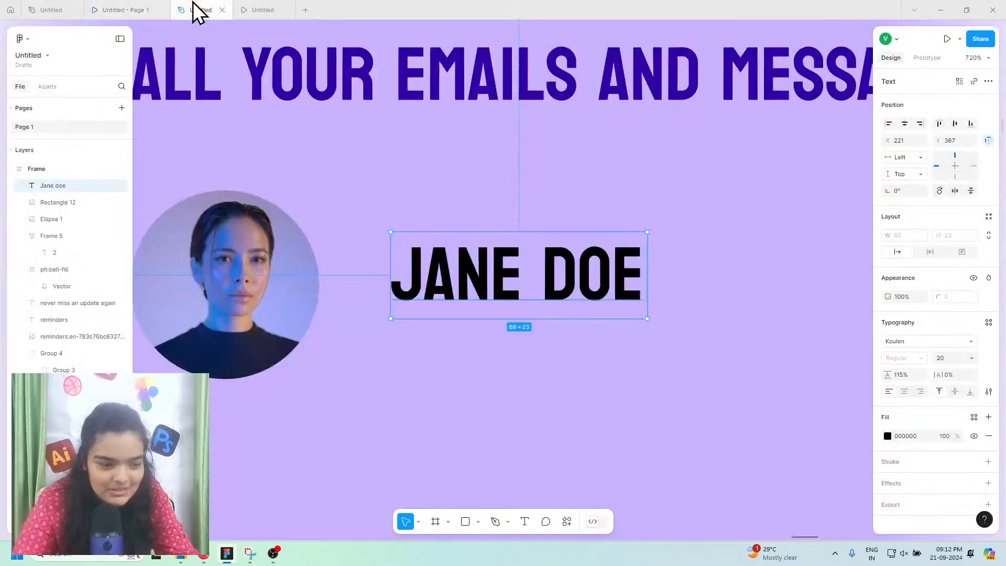
Step: Draw a rectangle over the message row down to the purple card's lower edge and narrow it to about 305 × 253 at X 168, Y 344
{"action": "scroll", "coordinate": [287, 229], "scroll_direction": "down", "scroll_amount": 10, "text": "ctrl"}
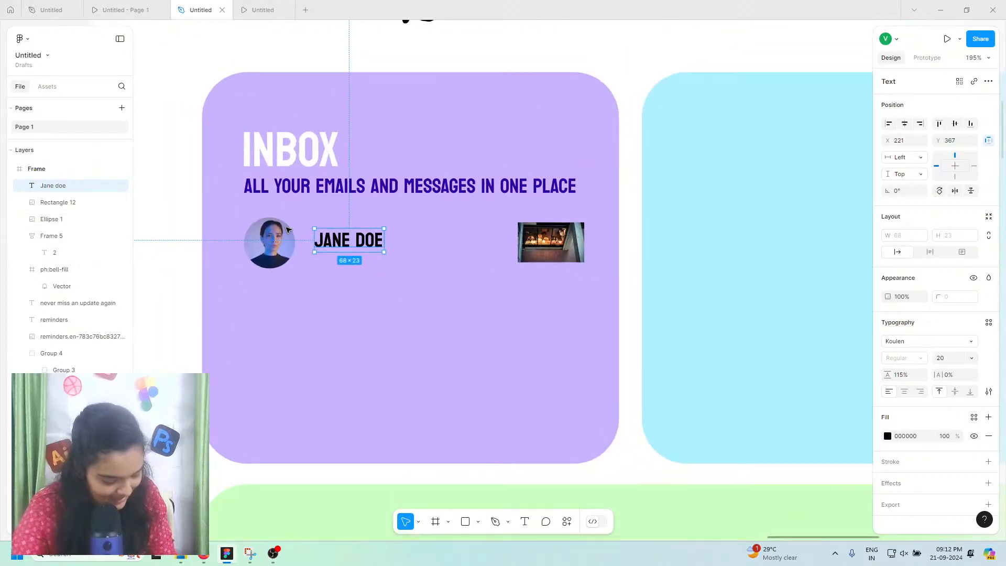
{"action": "scroll", "coordinate": [287, 229], "scroll_direction": "left", "scroll_amount": 1}
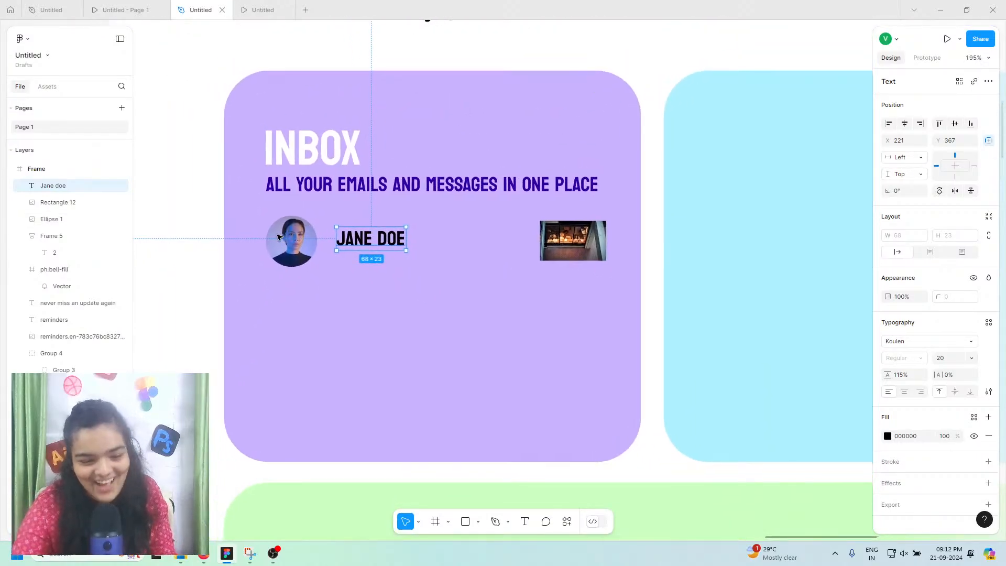
{"action": "left_click", "coordinate": [463, 521]}
{"action": "mouse_move", "coordinate": [261, 203]}
{"action": "left_mouse_down"}
{"action": "mouse_move", "coordinate": [508, 351]}
{"action": "mouse_move", "coordinate": [600, 426]}
{"action": "mouse_move", "coordinate": [605, 461]}
{"action": "left_mouse_up"}
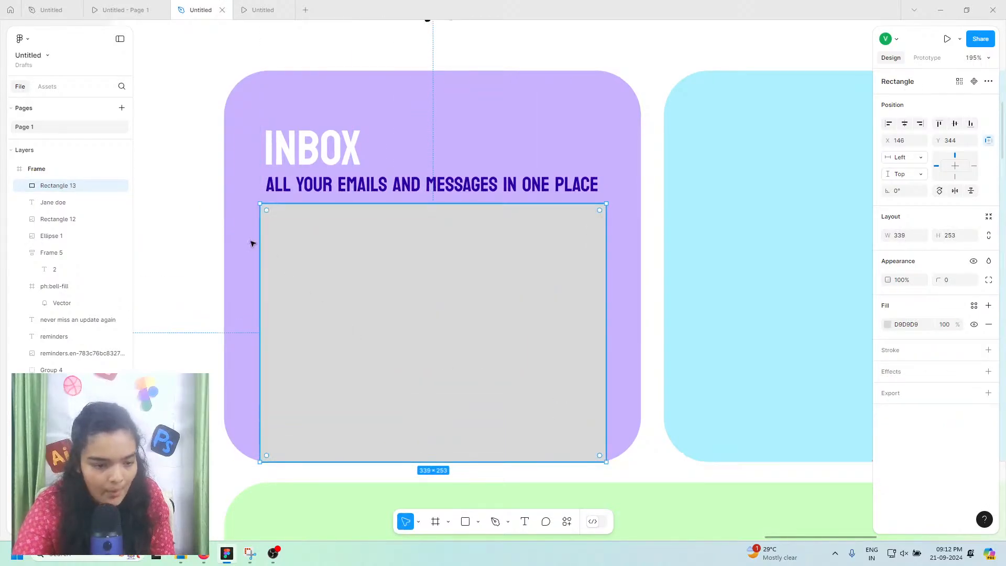
{"action": "mouse_move", "coordinate": [261, 241]}
{"action": "left_mouse_down"}
{"action": "mouse_move", "coordinate": [298, 248]}
{"action": "mouse_move", "coordinate": [282, 252]}
{"action": "left_mouse_up"}
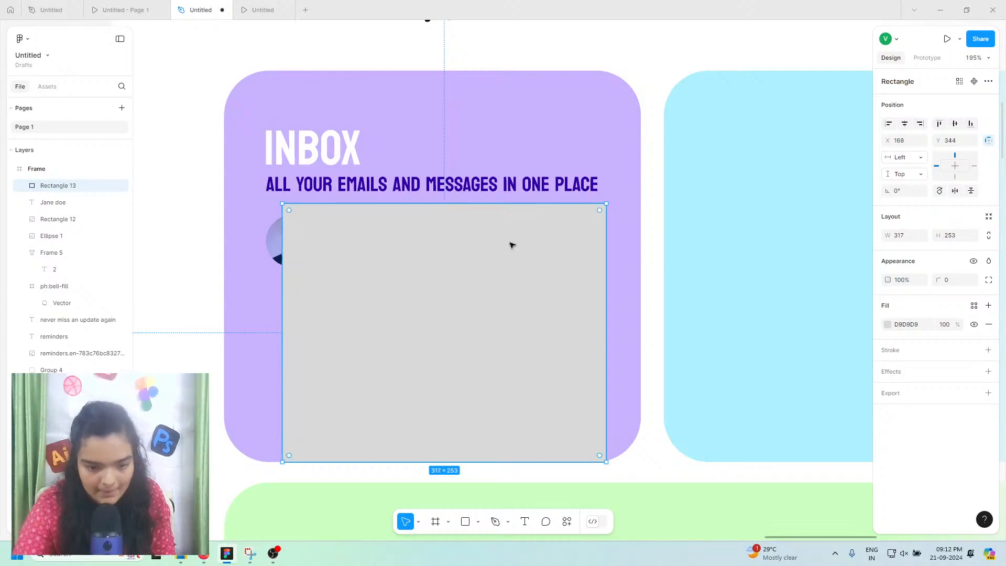
{"action": "mouse_move", "coordinate": [602, 239]}
{"action": "left_mouse_down"}
{"action": "mouse_move", "coordinate": [577, 231]}
{"action": "mouse_move", "coordinate": [594, 228]}
{"action": "left_mouse_up"}
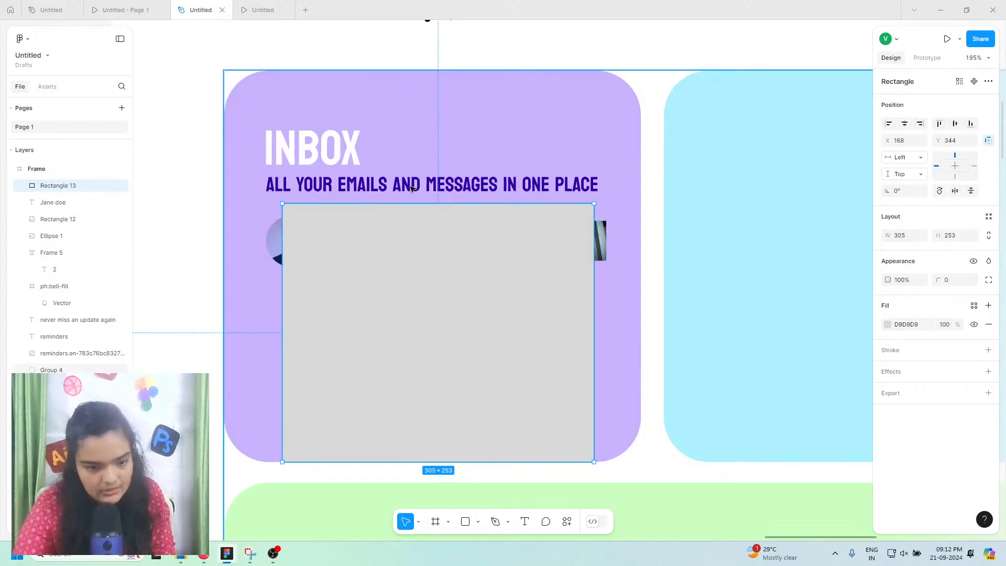
Step: Replace "and" with "&" in the inbox card's subtitle
{"action": "double_click", "coordinate": [410, 187]}
{"action": "double_click", "coordinate": [411, 185]}
{"action": "double_click", "coordinate": [412, 185]}
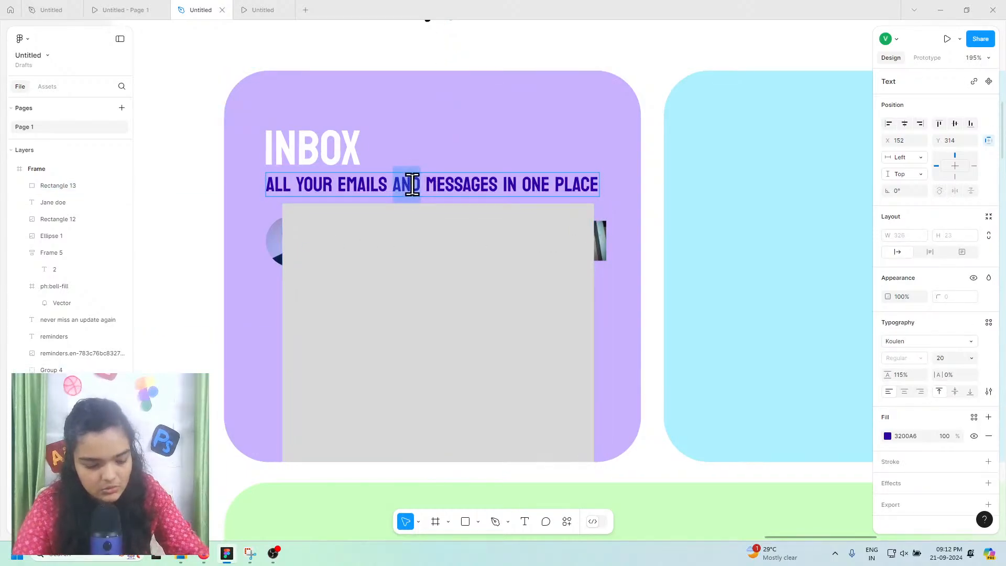
{"action": "type", "text": "&"}
{"action": "key", "text": "Escape"}
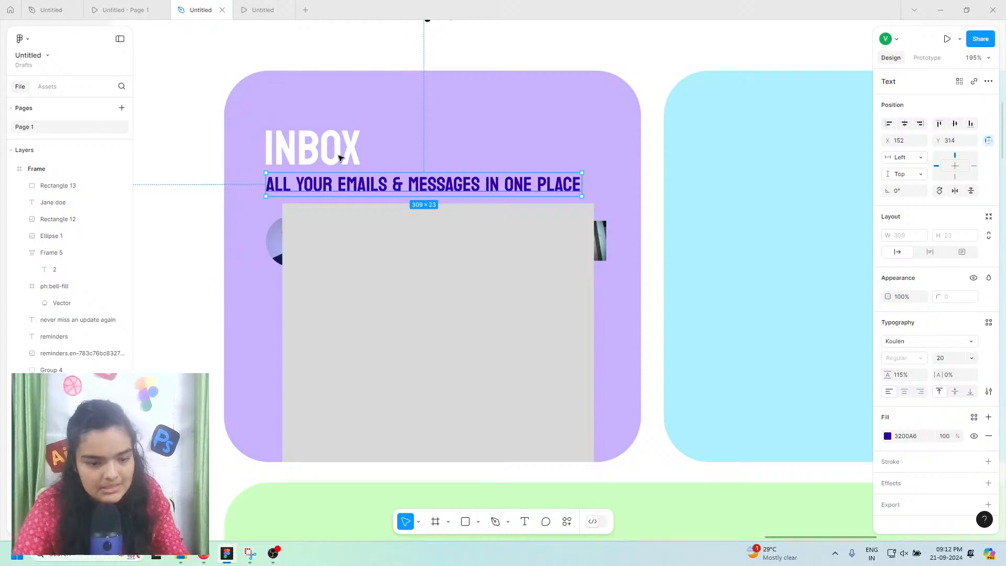
Step: Shift the INBOX heading and subtitle together to the right until their side margins in the purple card are nearly equal, about 50
{"action": "left_click", "coordinate": [338, 153], "text": "shift"}
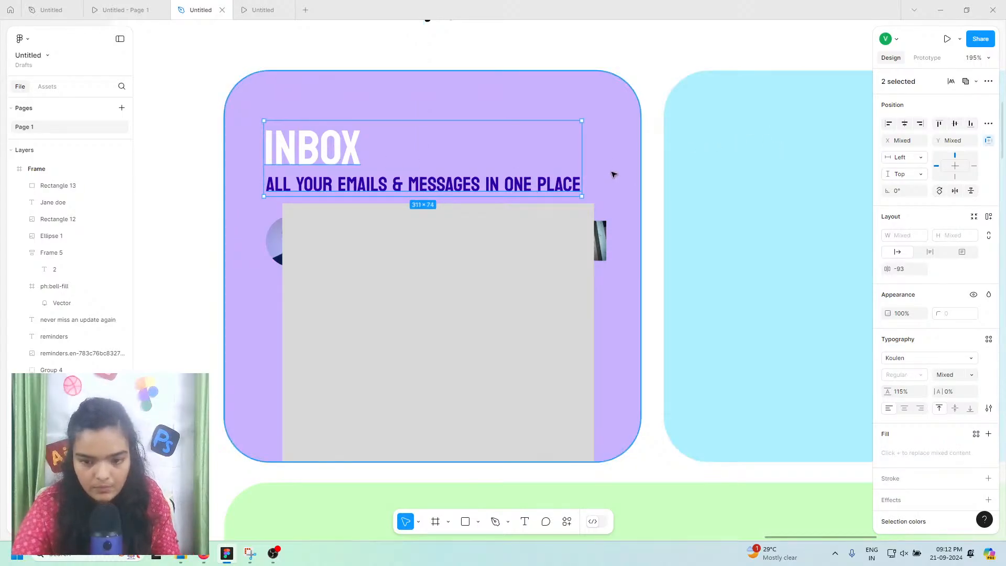
{"action": "left_click", "coordinate": [905, 124]}
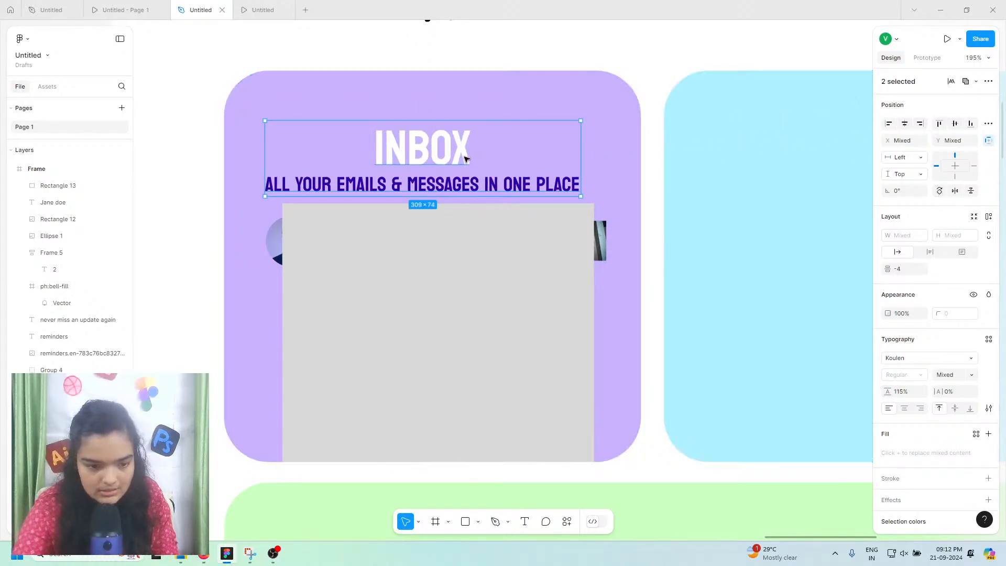
{"action": "key", "text": "ctrl+z"}
{"action": "key", "text": "Right"}
{"action": "key", "text": "Right"}
{"action": "key", "text": "Right"}
{"action": "key", "text": "Right"}
{"action": "key", "text": "Right"}
{"action": "key", "text": "Right"}
{"action": "key", "text": "Right"}
{"action": "key", "text": "Right"}
{"action": "key", "text": "Right"}
{"action": "key", "text": "Right"}
{"action": "key", "text": "Right"}
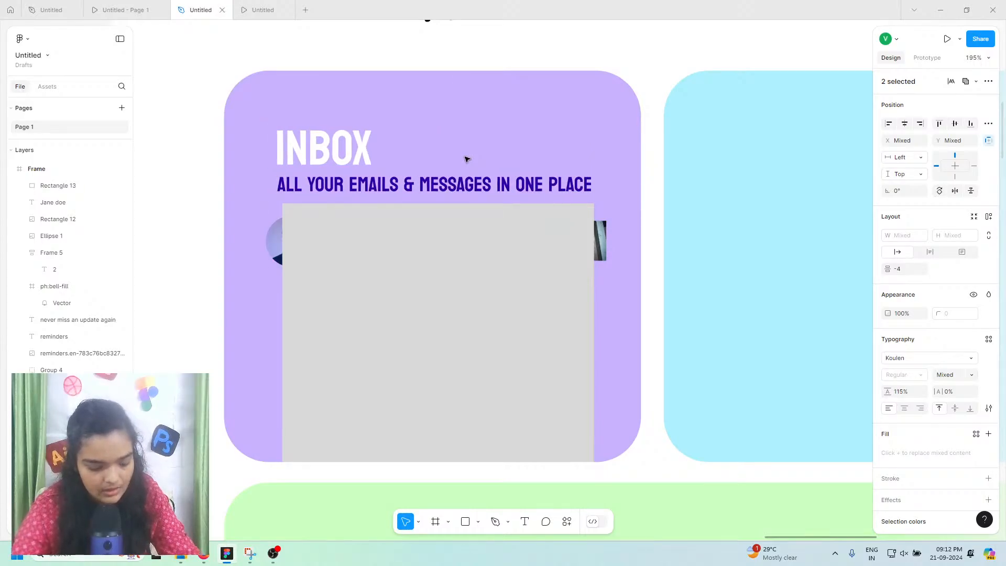
{"action": "key", "text": "alt"}
{"action": "key", "text": "alt+Right"}
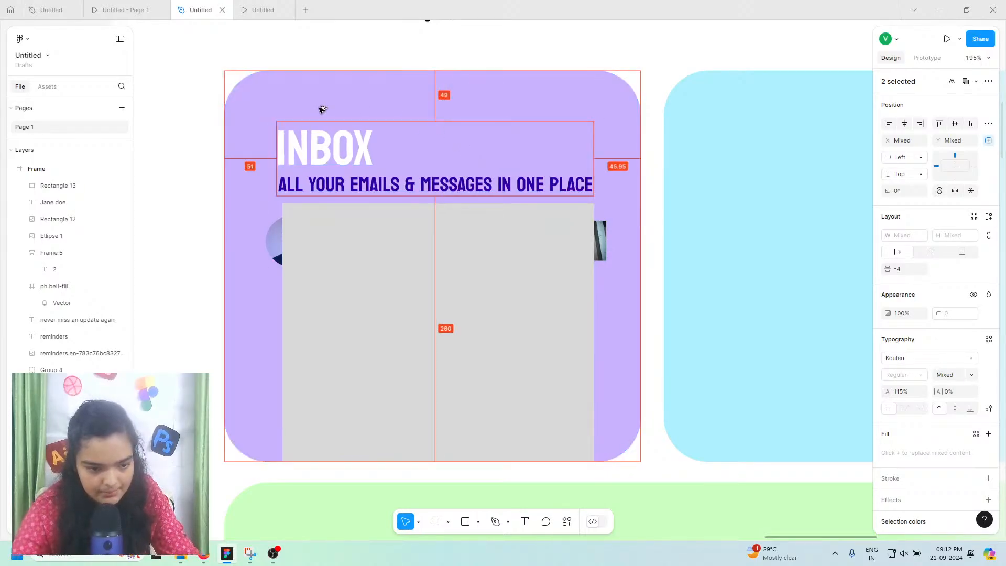
{"action": "key", "text": "alt+Left"}
{"action": "key", "text": "alt+Left"}
{"action": "key", "text": "alt+Left"}
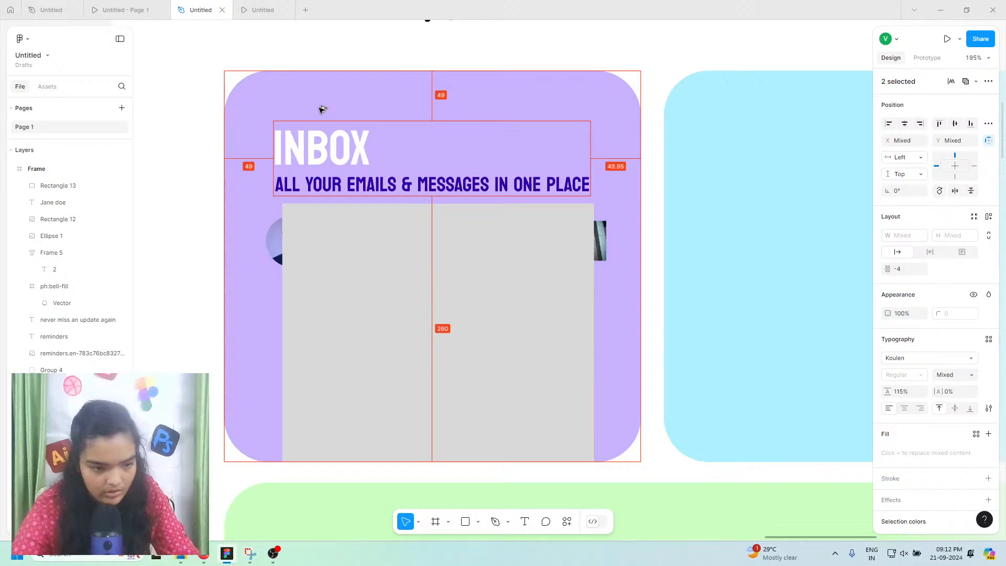
{"action": "key", "text": "Right"}
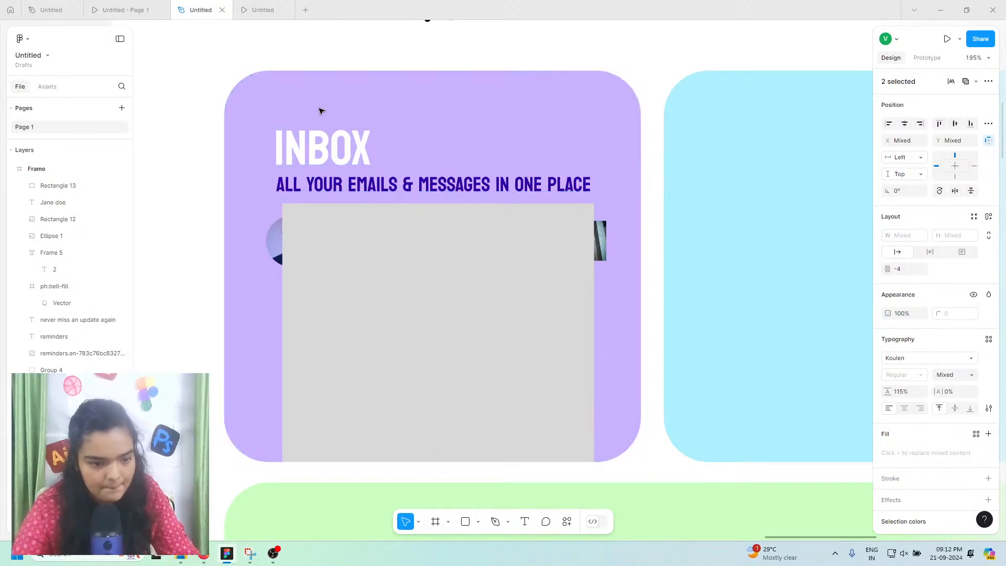
Step: Try sending the grey rectangle behind all other layers of the frame, and undo it
{"action": "left_click", "coordinate": [374, 233]}
{"action": "right_click", "coordinate": [367, 239]}
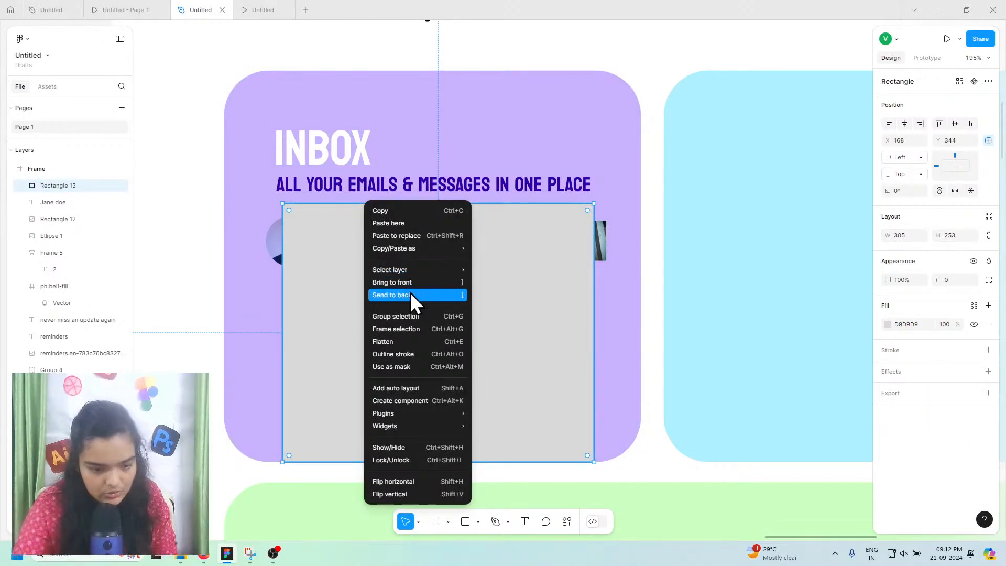
{"action": "left_click", "coordinate": [411, 293]}
{"action": "right_click", "coordinate": [265, 278]}
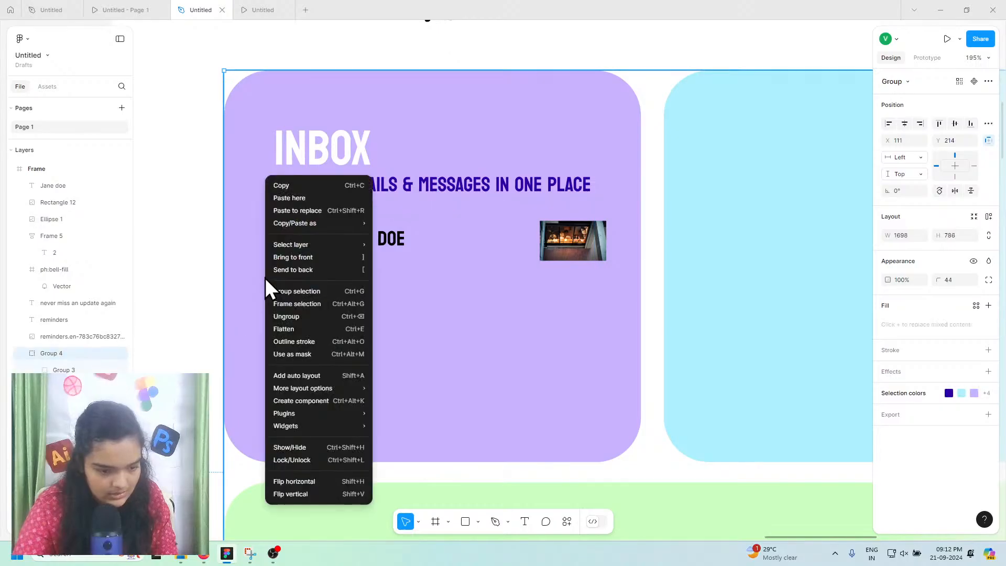
{"action": "double_click", "coordinate": [263, 277]}
{"action": "scroll", "coordinate": [106, 361], "scroll_direction": "down", "scroll_amount": 10}
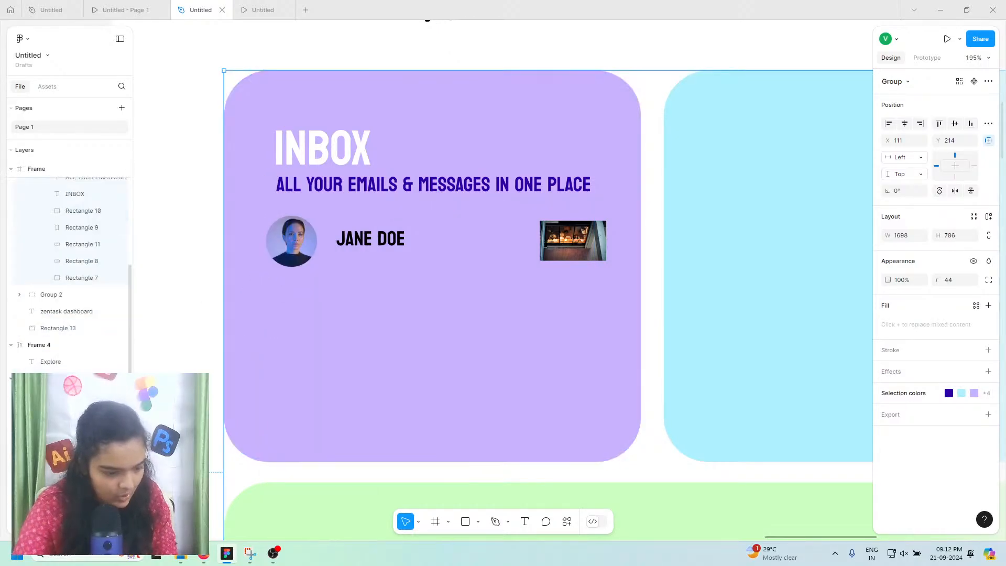
{"action": "scroll", "coordinate": [105, 371], "scroll_direction": "up", "scroll_amount": 4}
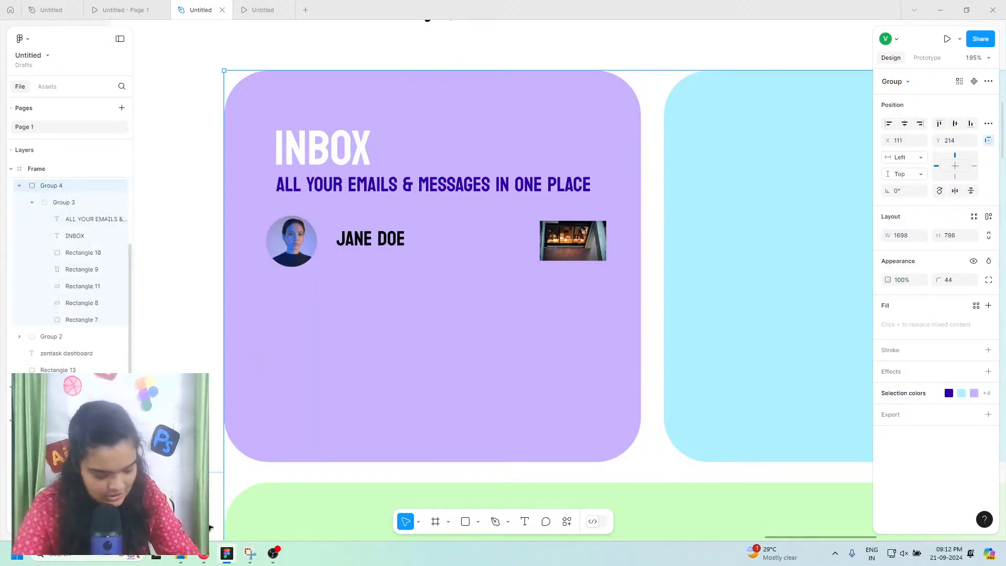
{"action": "key", "text": "ctrl+z"}
{"action": "key", "text": "ctrl+z"}
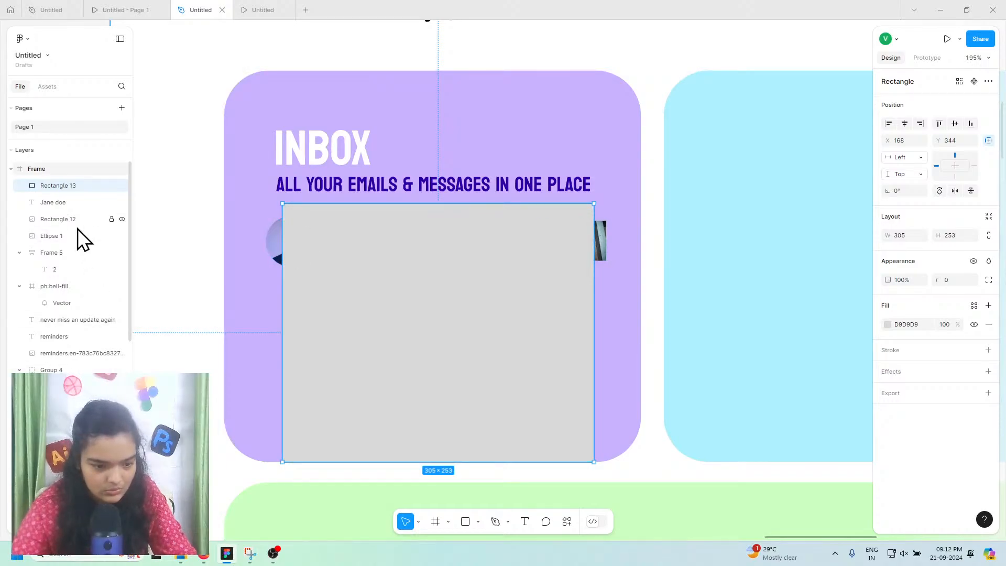
Step: Send the grey rectangle to the back, and move its layer into Group 3 directly above Rectangle 7
{"action": "key", "text": "["}
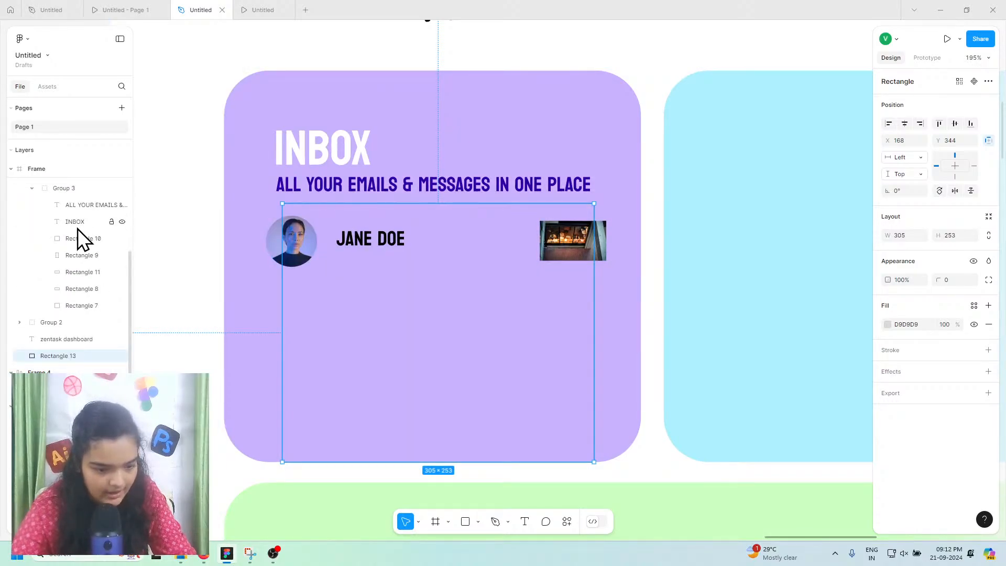
{"action": "left_click", "coordinate": [250, 274]}
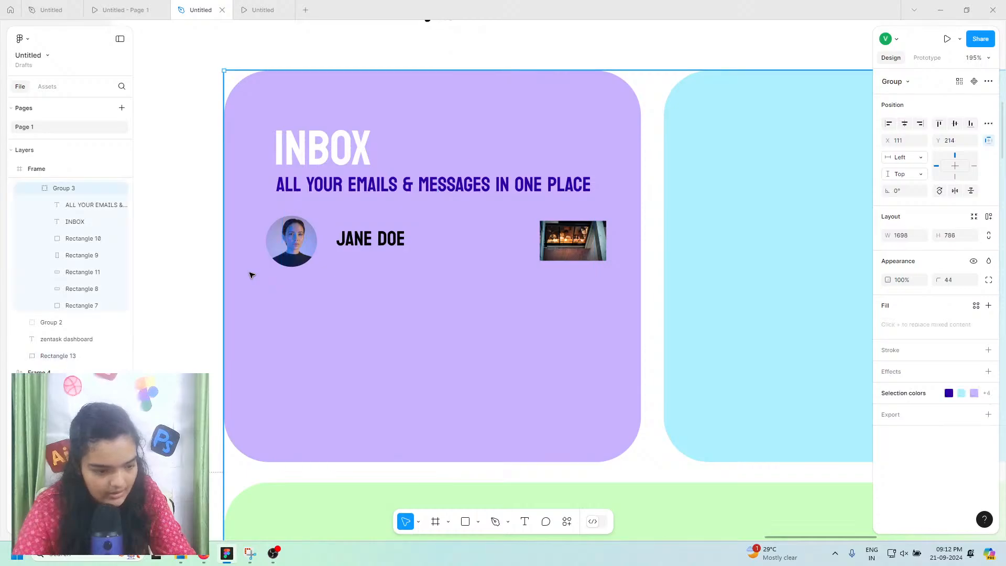
{"action": "left_click_drag", "start_coordinate": [51, 355], "coordinate": [80, 297]}
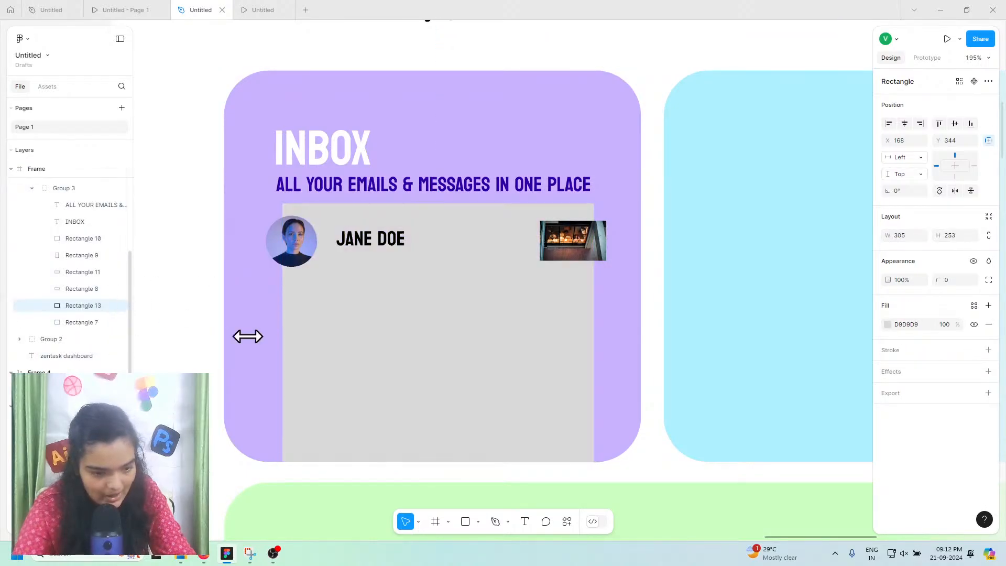
Step: Fill the grey rectangle with white (FFFFFF) and fit it under the subtitle within the purple card, about 309 × 250
{"action": "left_click", "coordinate": [888, 326]}
{"action": "left_click_drag", "start_coordinate": [811, 369], "coordinate": [524, 140]}
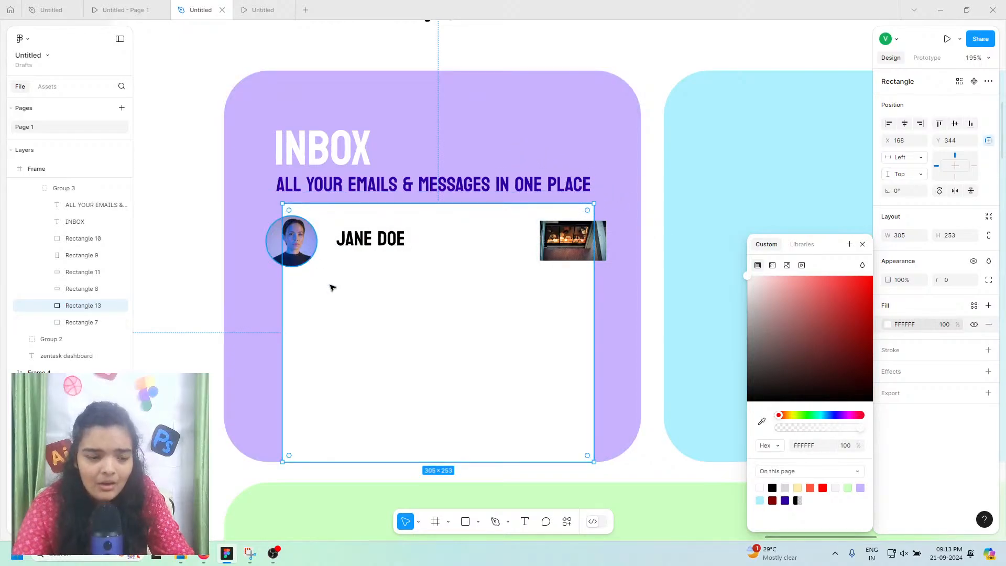
{"action": "left_click_drag", "start_coordinate": [332, 288], "coordinate": [328, 294]}
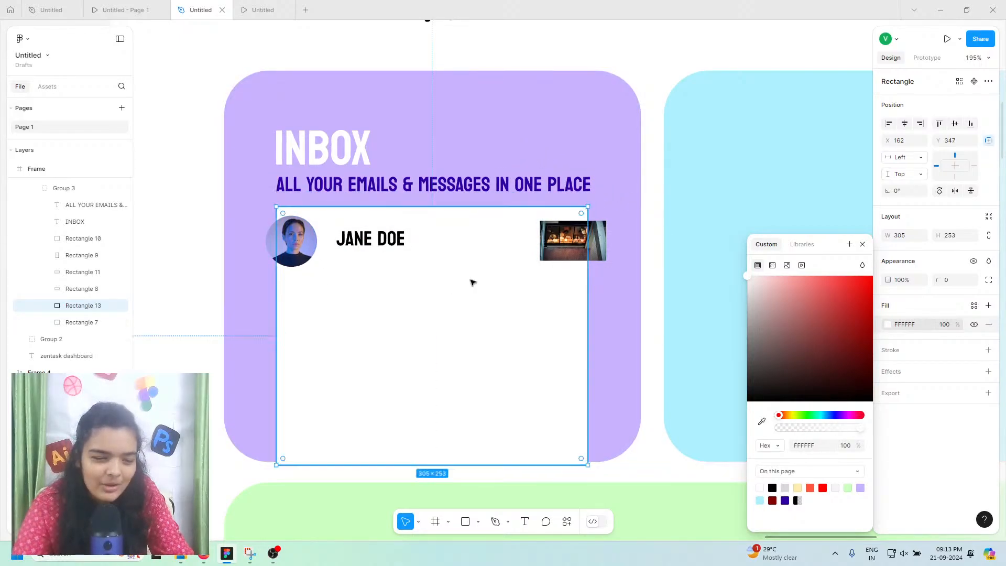
{"action": "left_click_drag", "start_coordinate": [588, 285], "coordinate": [592, 285]}
{"action": "left_click_drag", "start_coordinate": [432, 464], "coordinate": [441, 461]}
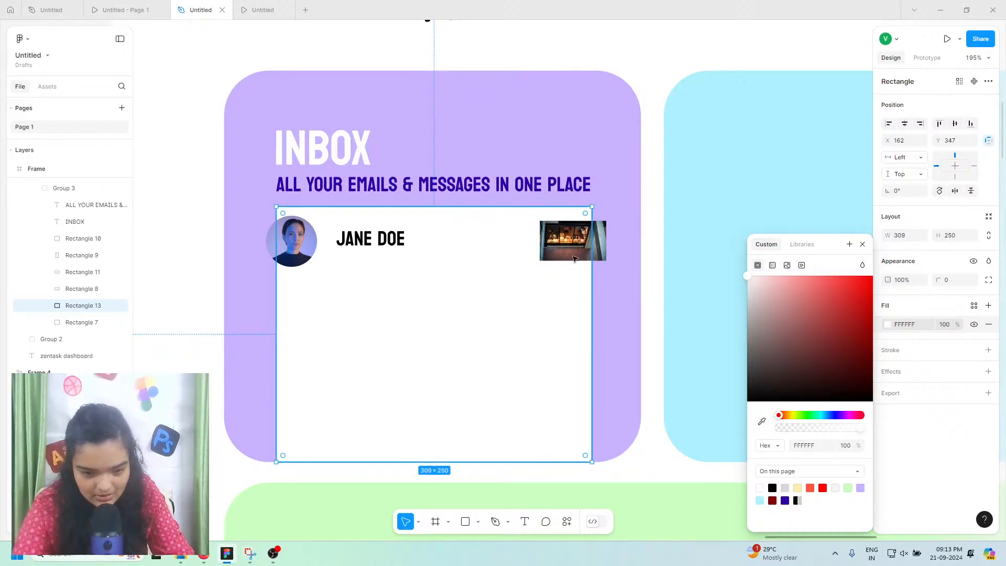
Step: Round only the two upper corners of the white rectangle, keeping its lower corners square
{"action": "double_click", "coordinate": [355, 253]}
{"action": "left_click_drag", "start_coordinate": [268, 192], "coordinate": [661, 261]}
{"action": "left_click_drag", "start_coordinate": [937, 219], "coordinate": [278, 216]}
{"action": "double_click", "coordinate": [329, 254]}
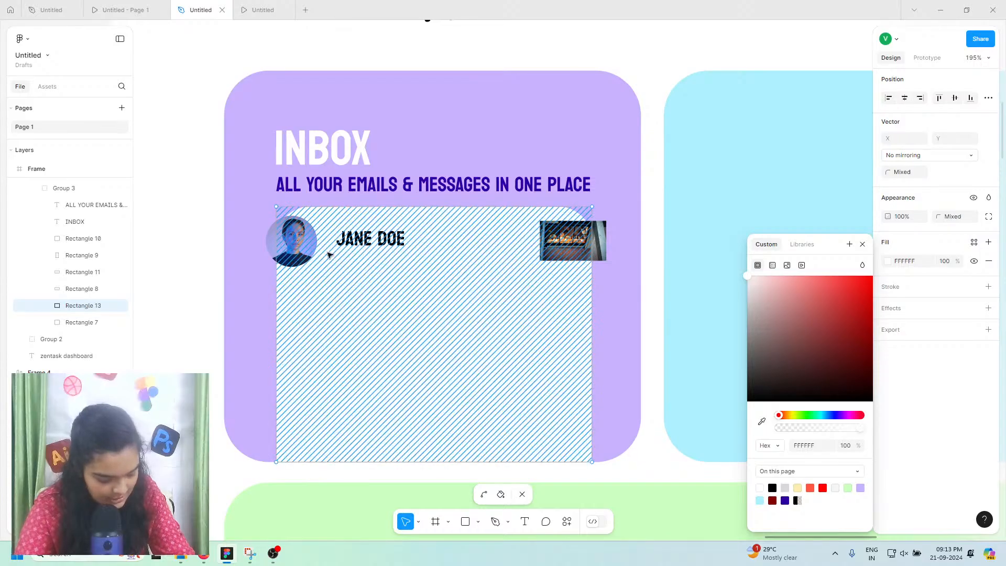
{"action": "left_click", "coordinate": [272, 252]}
Step: Shift the avatar, sender name and thumbnail photo together left and slightly down until the thumbnail sits inside the white panel
{"action": "left_click", "coordinate": [327, 245]}
{"action": "left_click", "coordinate": [350, 250]}
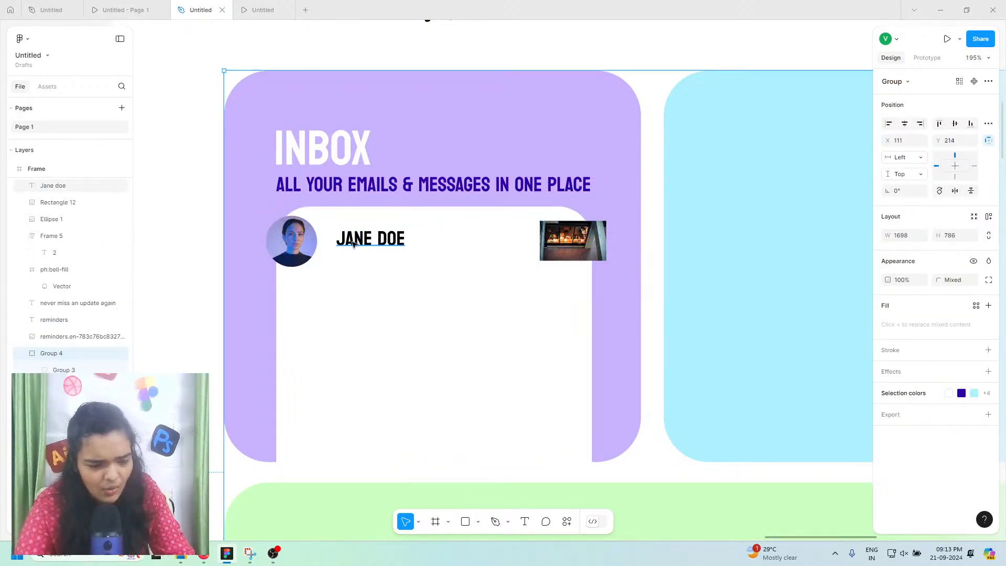
{"action": "left_click", "coordinate": [303, 246]}
{"action": "left_click", "coordinate": [361, 242], "text": "shift"}
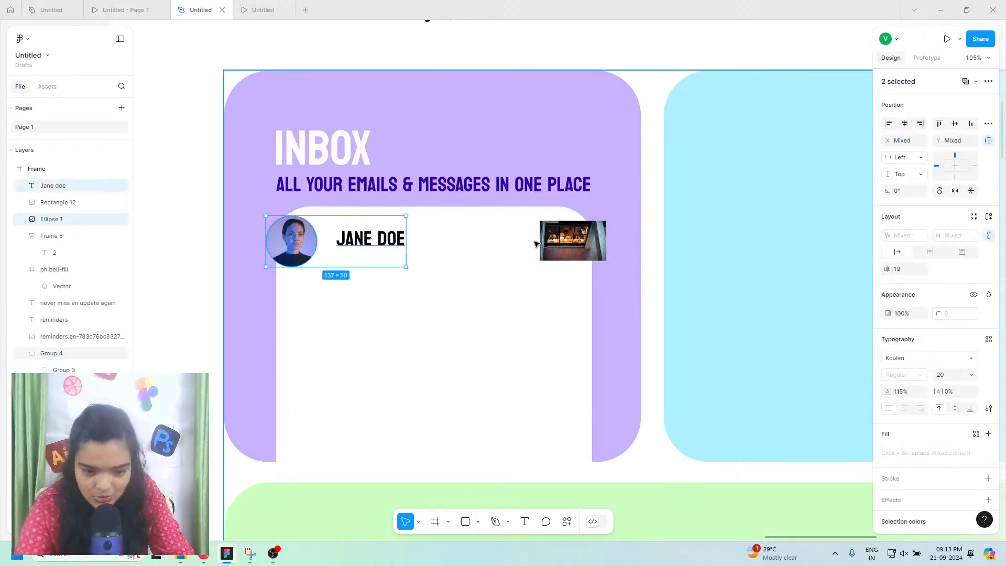
{"action": "left_click", "coordinate": [594, 247], "text": "shift"}
{"action": "left_click_drag", "start_coordinate": [593, 247], "coordinate": [559, 261]}
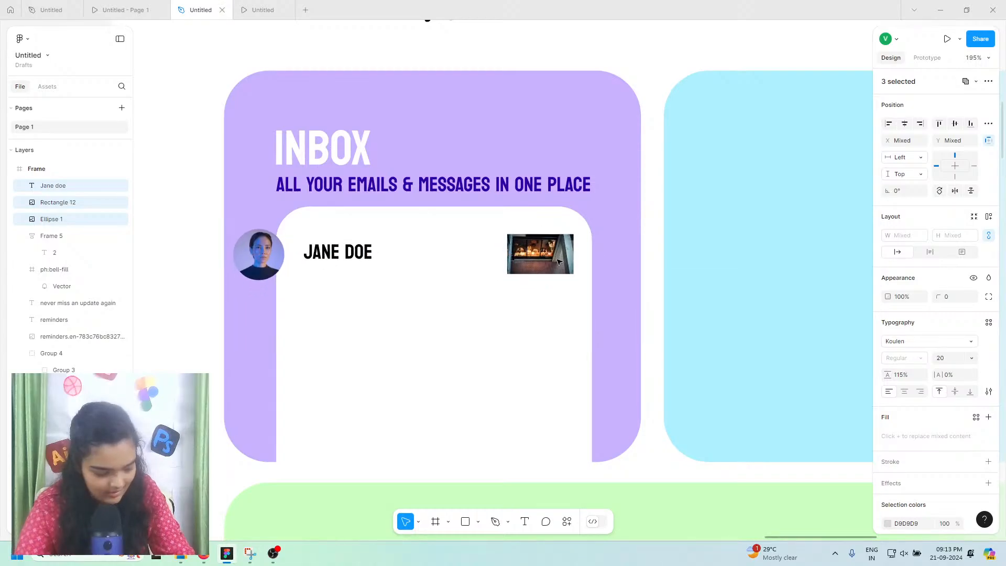
Step: Move the sender name and the avatar right so both sit inside the white panel, with the avatar at about X 178, Y 366
{"action": "left_click", "coordinate": [358, 257]}
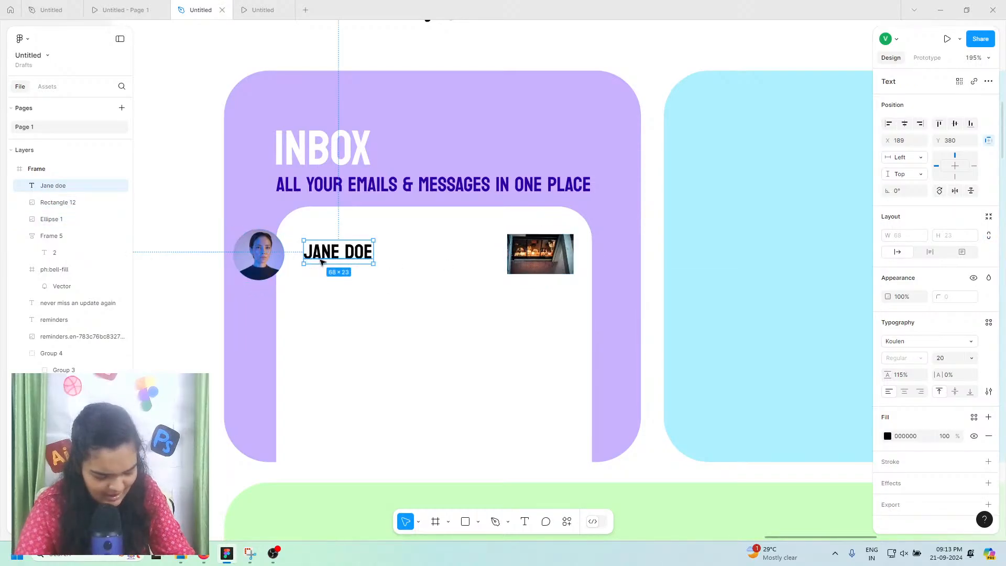
{"action": "left_click_drag", "start_coordinate": [331, 251], "coordinate": [389, 256]}
{"action": "left_click", "coordinate": [271, 245]}
{"action": "left_click_drag", "start_coordinate": [272, 245], "coordinate": [332, 242]}
Step: Set the white panel's corner smoothing to 100%
{"action": "left_click", "coordinate": [379, 225]}
{"action": "double_click", "coordinate": [379, 225]}
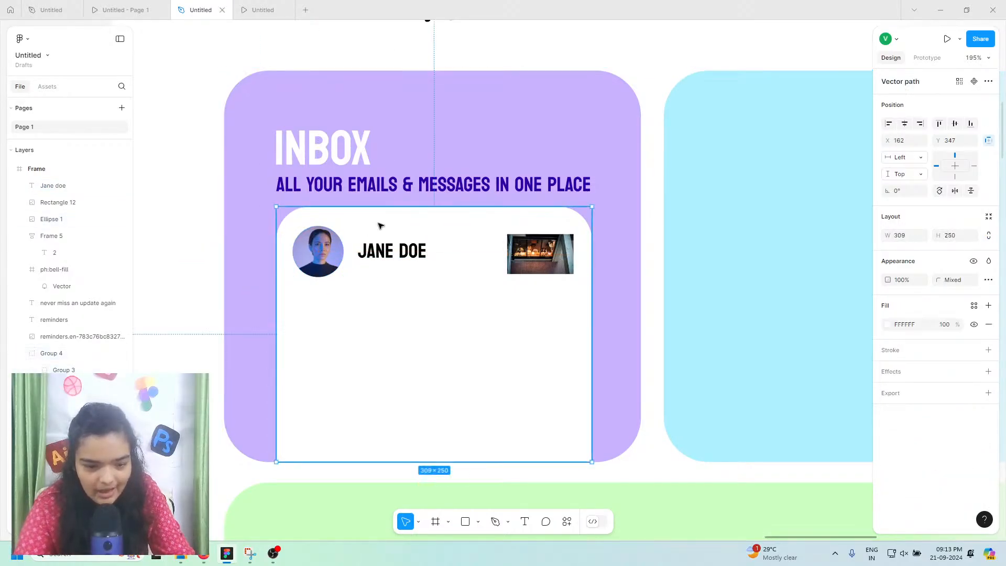
{"action": "double_click", "coordinate": [379, 225]}
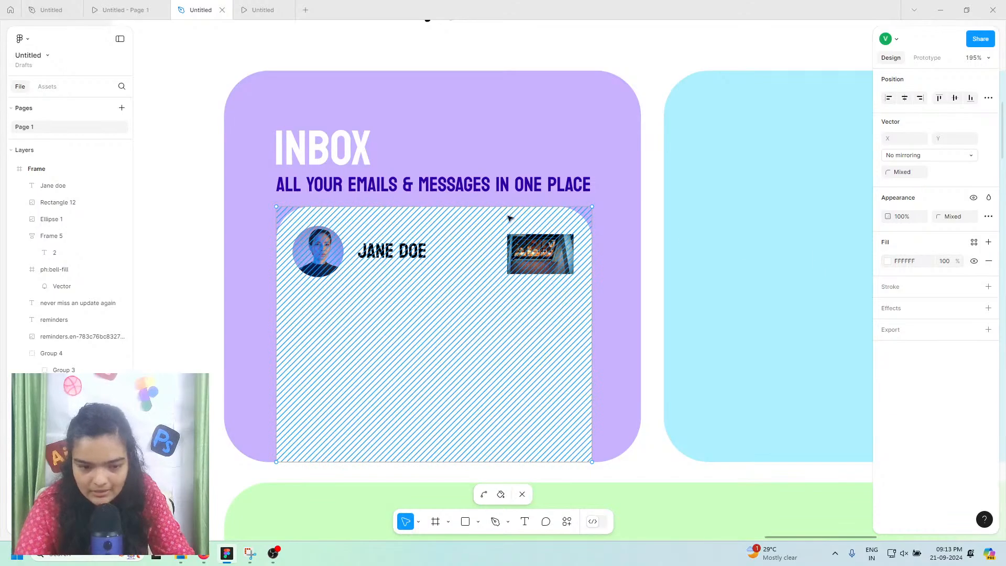
{"action": "key", "text": "Escape"}
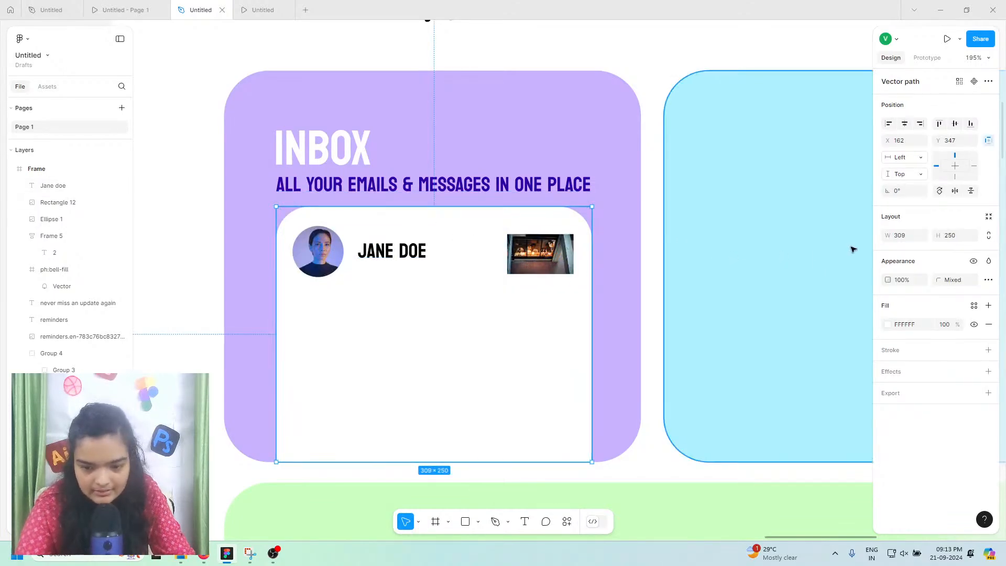
{"action": "left_click", "coordinate": [988, 279]}
{"action": "left_click_drag", "start_coordinate": [792, 313], "coordinate": [990, 314]}
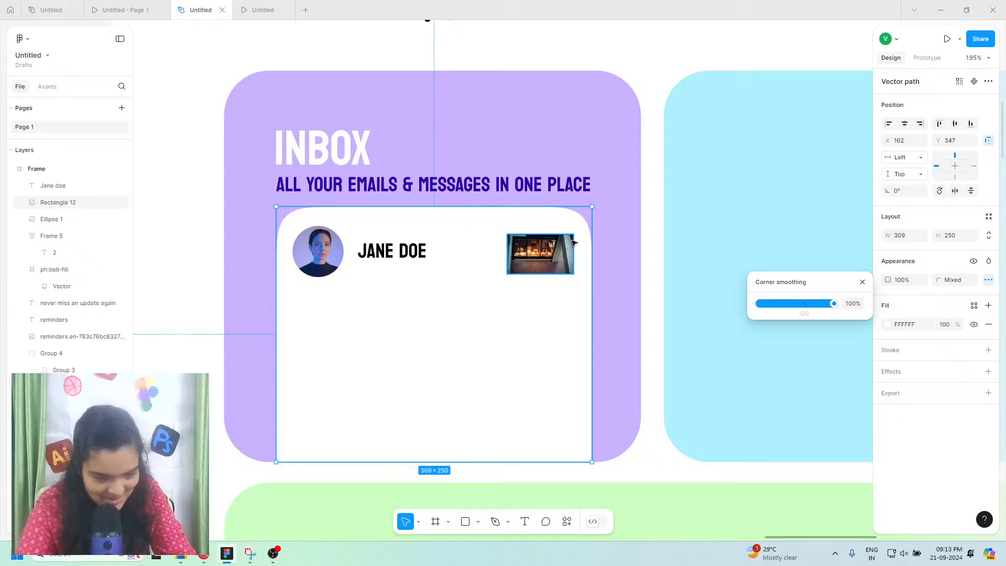
{"action": "double_click", "coordinate": [325, 230]}
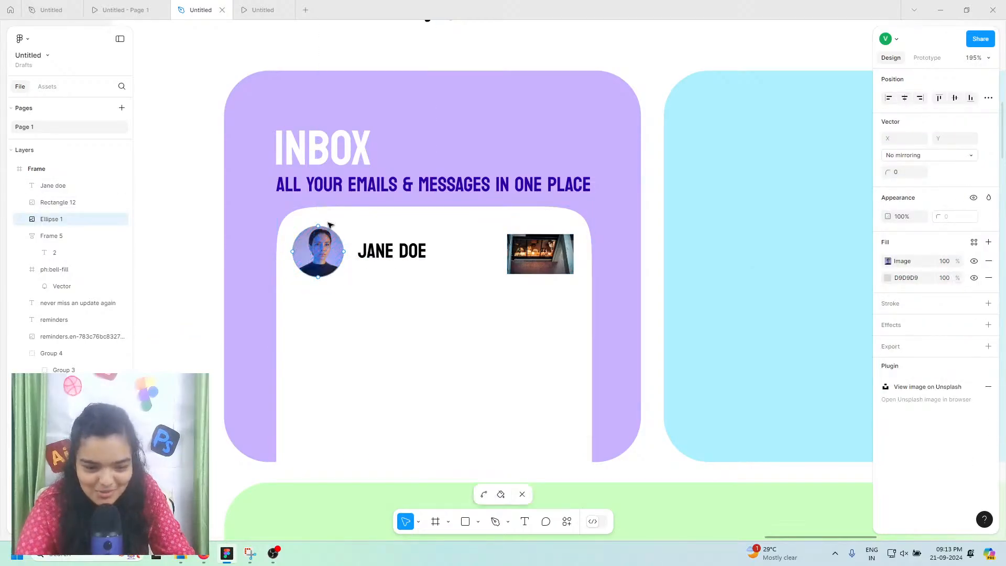
{"action": "key", "text": "Escape"}
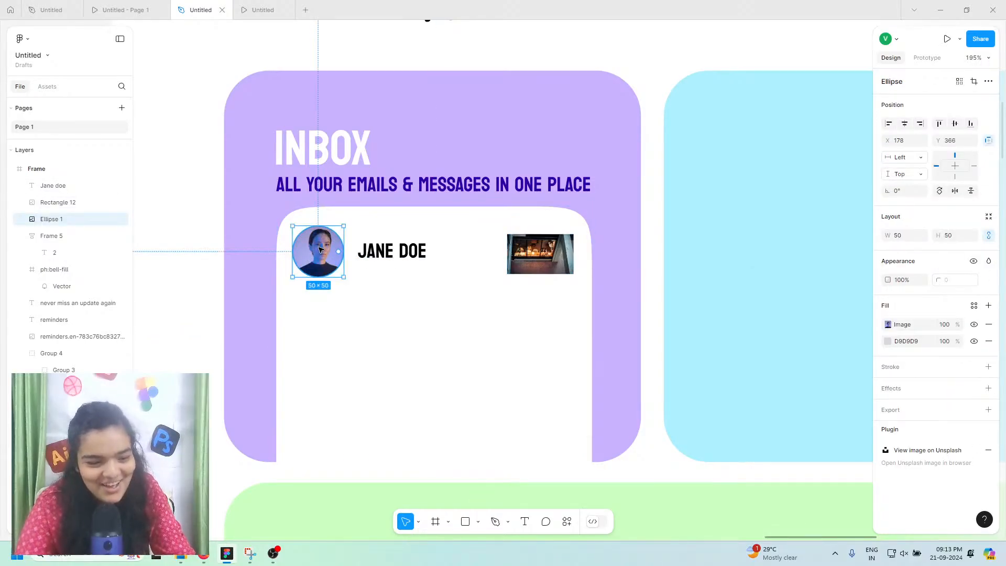
Step: Shift the round profile picture to X 183 and the name text beside it to X 249 inside the inbox panel
{"action": "left_click_drag", "start_coordinate": [321, 249], "coordinate": [326, 248]}
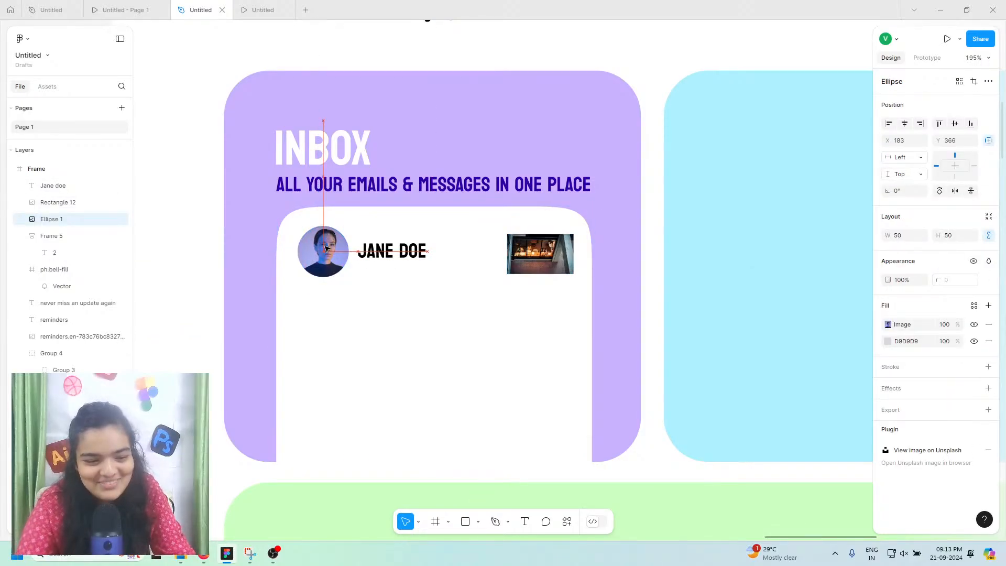
{"action": "left_click", "coordinate": [383, 255]}
{"action": "left_click_drag", "start_coordinate": [388, 252], "coordinate": [388, 260]}
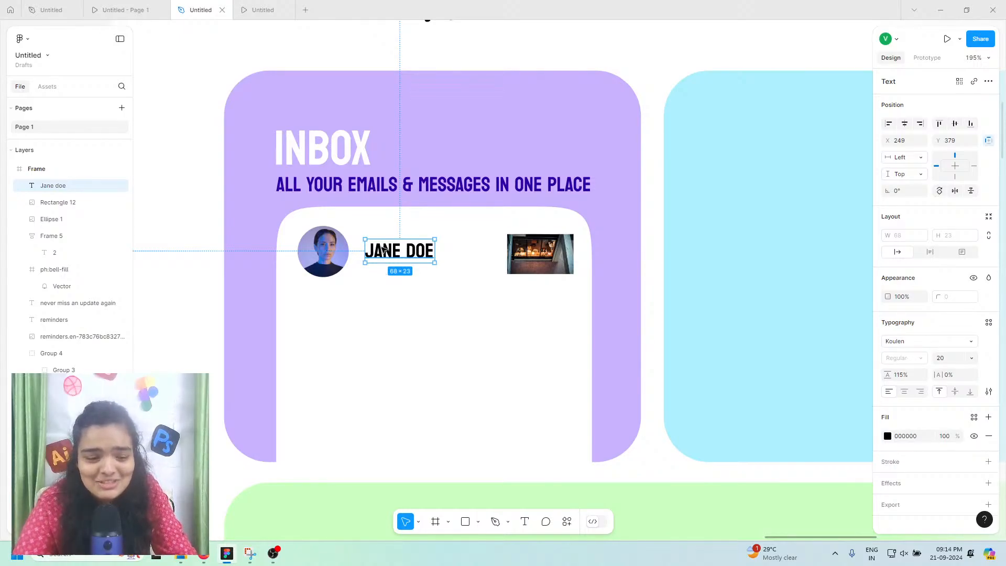
Step: Set the corner radius of the white inbox panel's two upper corner points to 41
{"action": "double_click", "coordinate": [359, 224]}
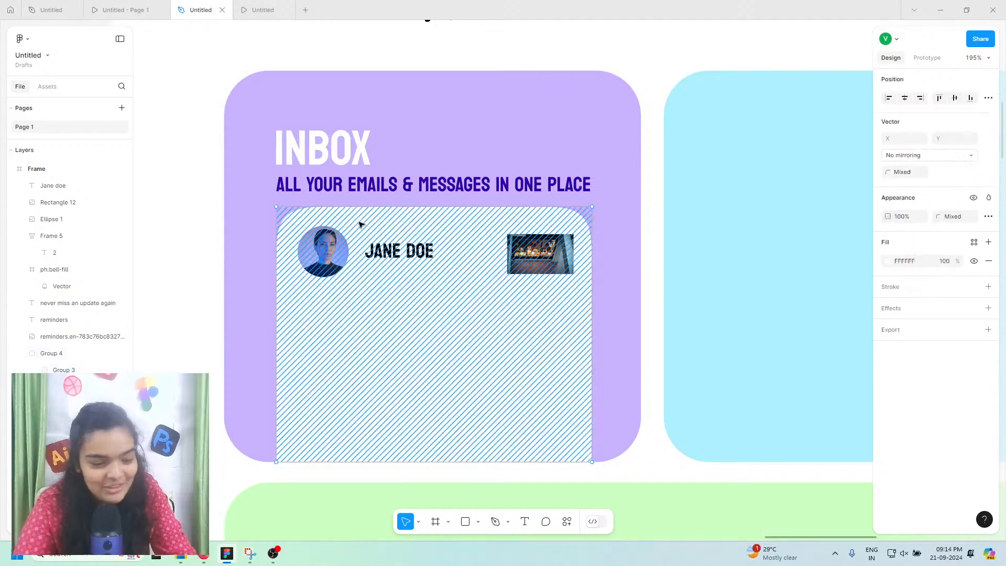
{"action": "double_click", "coordinate": [305, 219]}
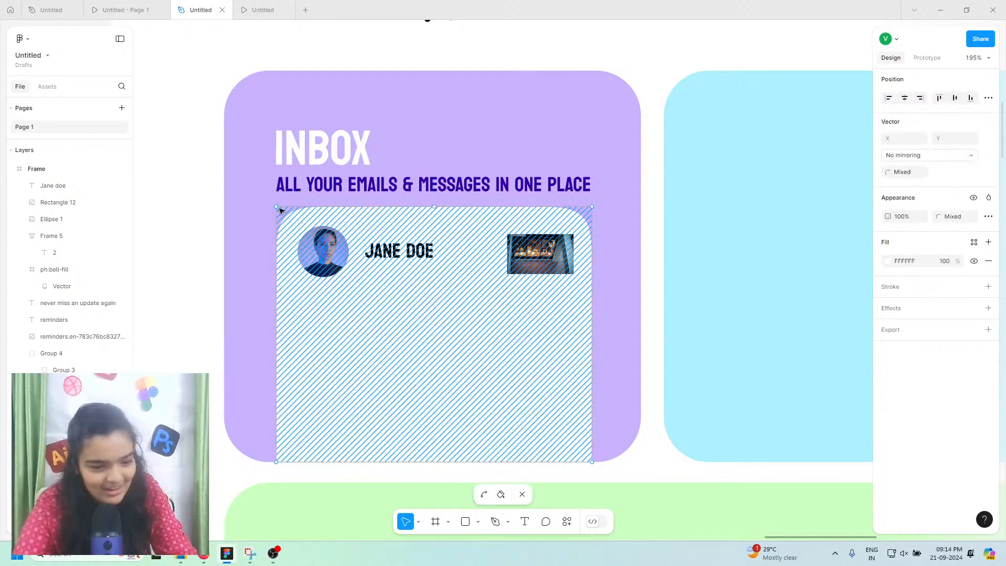
{"action": "left_click_drag", "start_coordinate": [273, 208], "coordinate": [623, 219]}
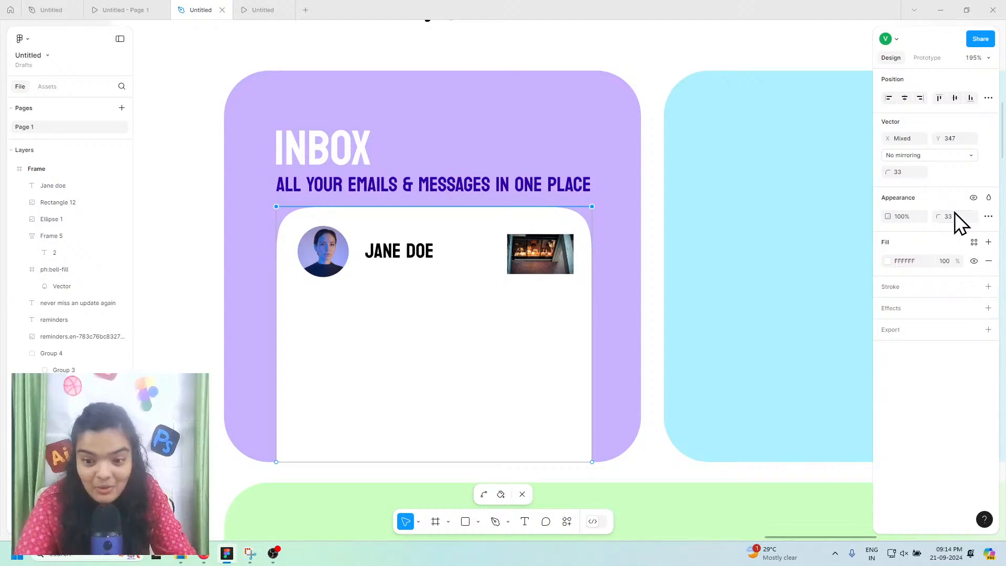
{"action": "left_click_drag", "start_coordinate": [938, 217], "coordinate": [996, 218]}
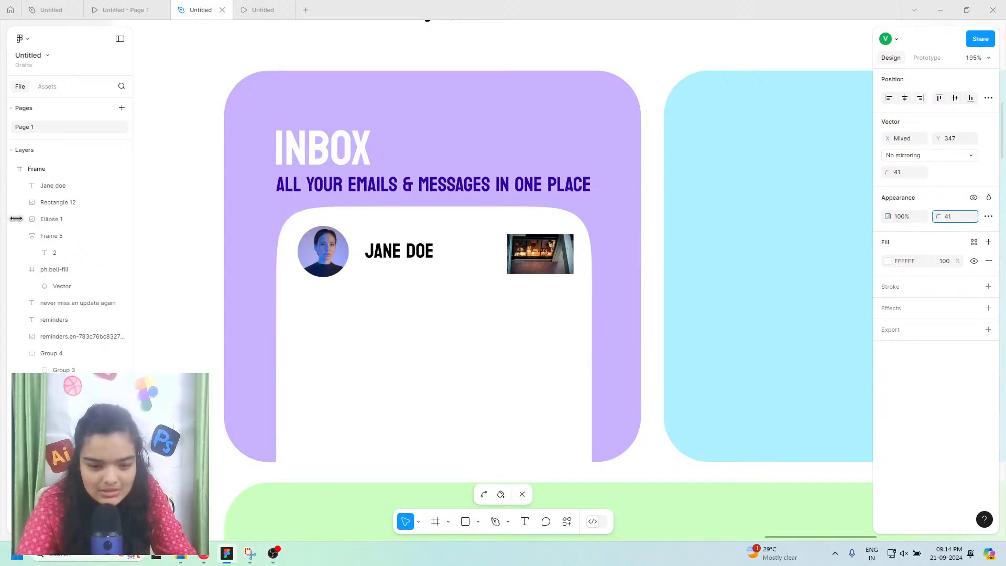
{"action": "left_click_drag", "start_coordinate": [16, 218], "coordinate": [17, 219]}
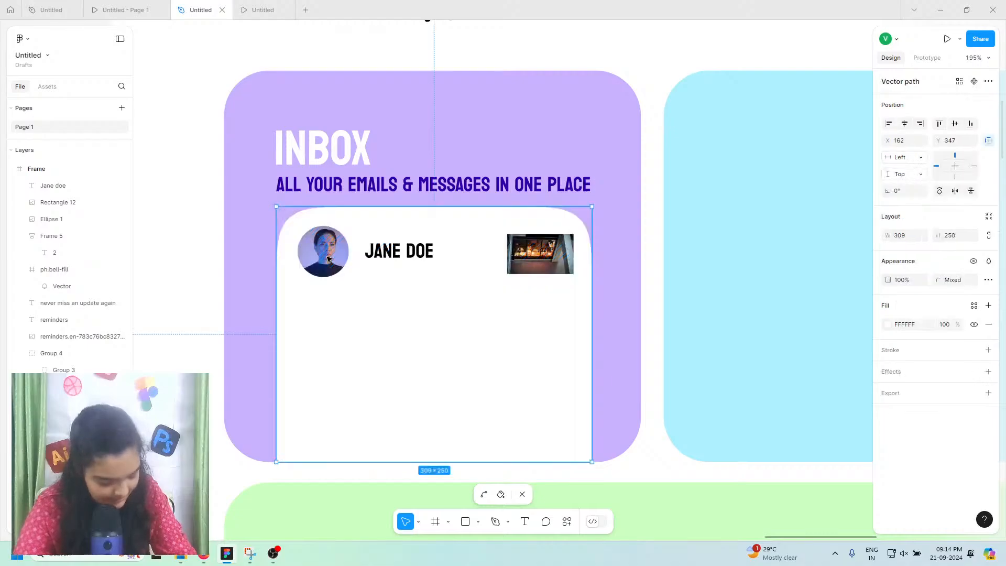
{"action": "left_click", "coordinate": [329, 258]}
{"action": "scroll", "coordinate": [329, 258], "scroll_direction": "up", "scroll_amount": 5}
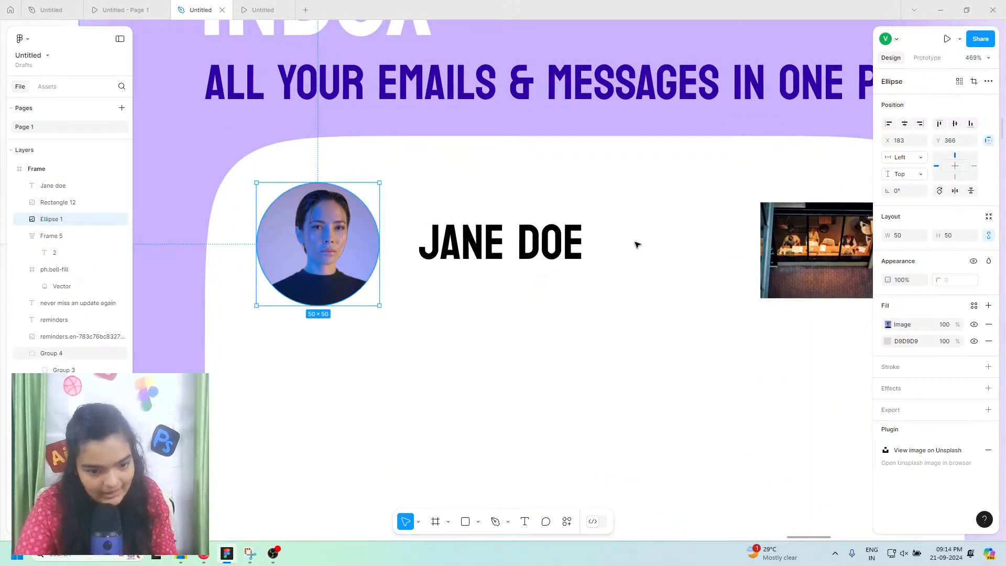
{"action": "scroll", "coordinate": [678, 231], "scroll_direction": "down", "scroll_amount": 2}
{"action": "left_click", "coordinate": [780, 244]}
{"action": "double_click", "coordinate": [780, 244]}
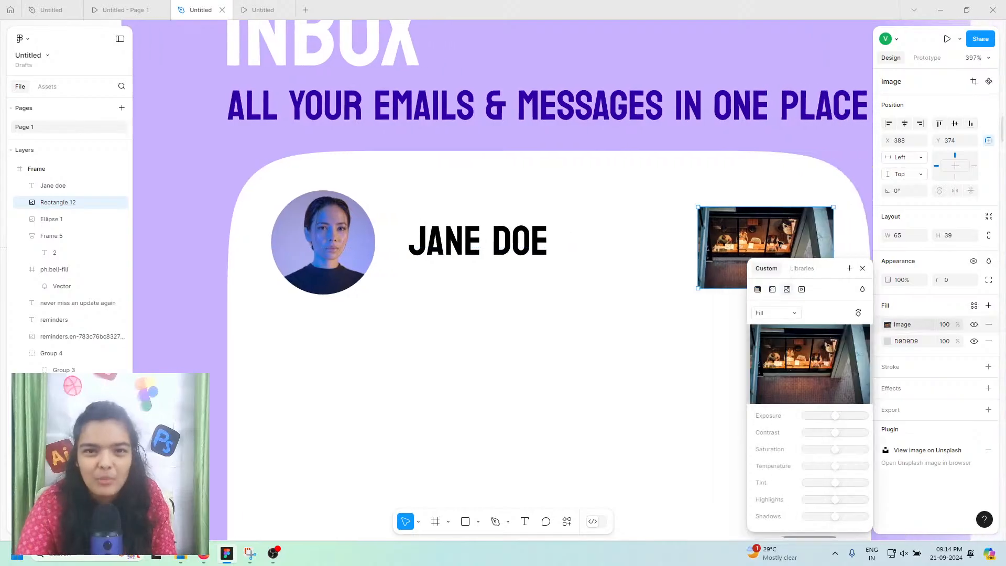
{"action": "left_click", "coordinate": [400, 229]}
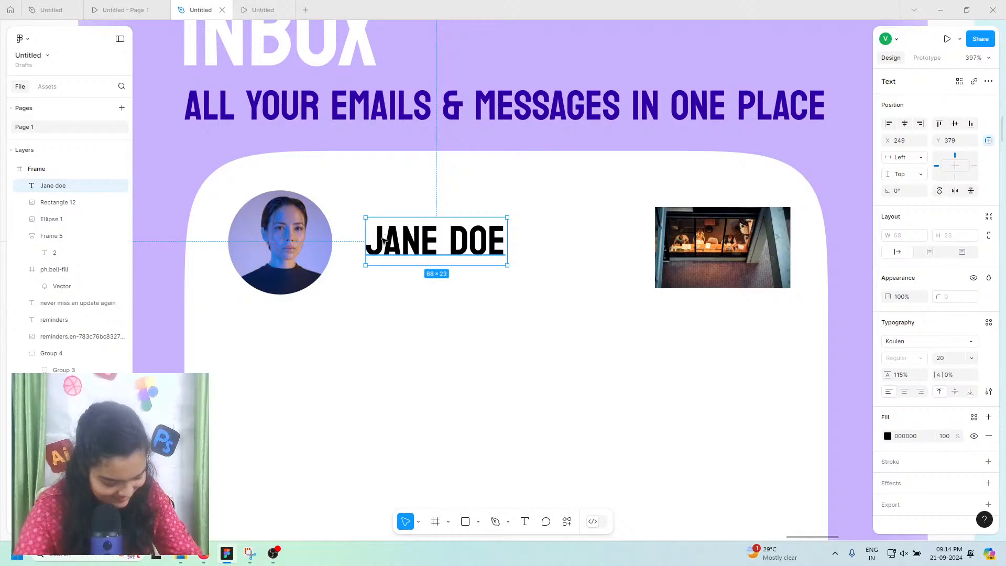
{"action": "left_click", "coordinate": [158, 11]}
{"action": "left_click", "coordinate": [212, 9]}
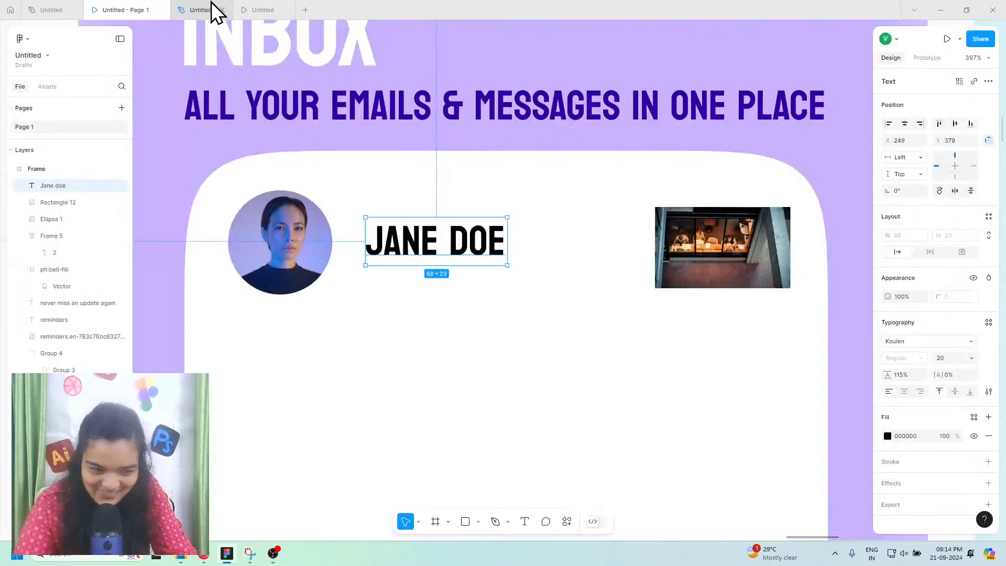
Step: Move the profile picture slightly down and right, and widen the white inbox panel to 311
{"action": "left_click", "coordinate": [309, 254]}
{"action": "left_click_drag", "start_coordinate": [292, 251], "coordinate": [310, 278]}
{"action": "left_click", "coordinate": [214, 237]}
{"action": "double_click", "coordinate": [211, 238]}
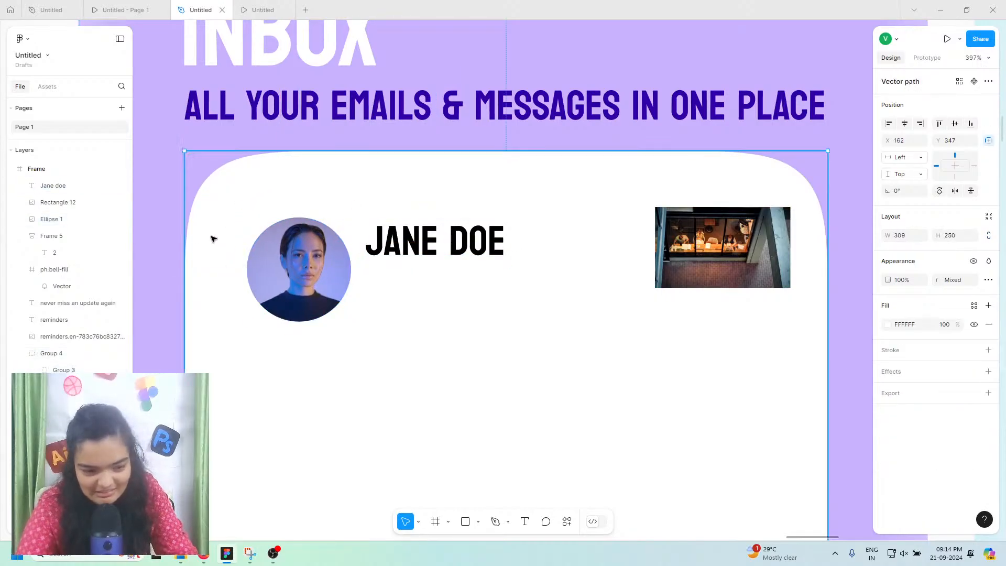
{"action": "left_click_drag", "start_coordinate": [188, 234], "coordinate": [181, 225]}
{"action": "left_click_drag", "start_coordinate": [835, 174], "coordinate": [828, 174]}
Step: Lower the photo, the profile picture and the name text so they sit further down inside the white panel
{"action": "left_click_drag", "start_coordinate": [734, 247], "coordinate": [718, 295]}
{"action": "left_click_drag", "start_coordinate": [305, 259], "coordinate": [297, 273]}
{"action": "left_click_drag", "start_coordinate": [487, 242], "coordinate": [485, 271]}
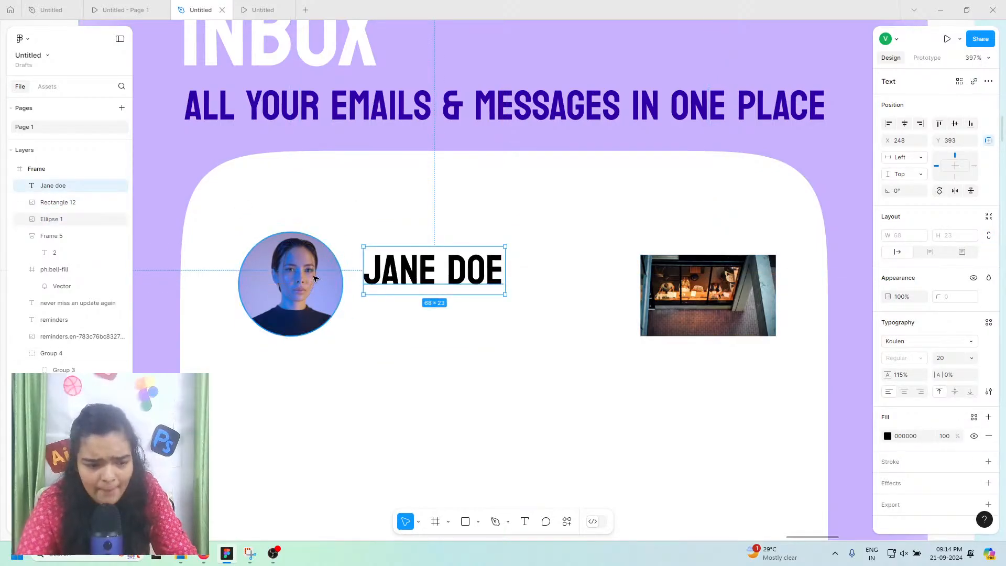
{"action": "left_click_drag", "start_coordinate": [338, 283], "coordinate": [338, 266]}
{"action": "left_click", "coordinate": [418, 255]}
{"action": "left_click", "coordinate": [422, 223]}
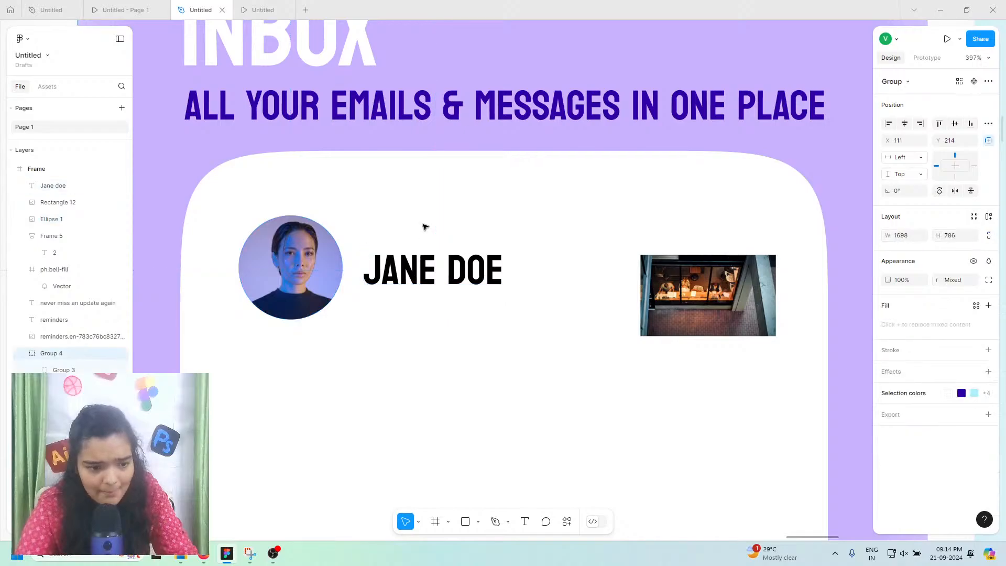
{"action": "double_click", "coordinate": [427, 221]}
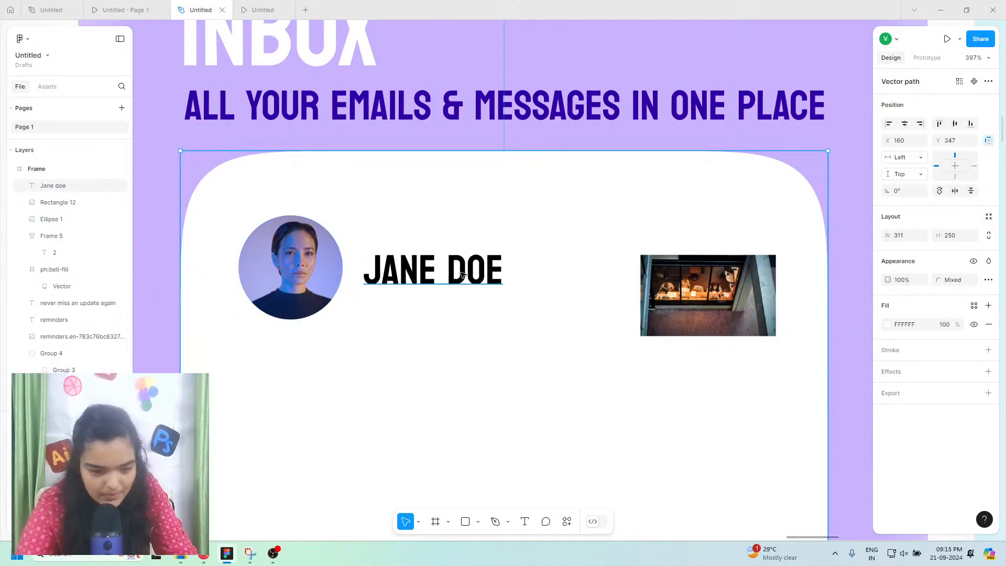
Step: Place the photo at X 374, Y 386 and move the name text to X 255, level with the photo's upper edge
{"action": "left_click", "coordinate": [435, 270]}
{"action": "left_click", "coordinate": [690, 319]}
{"action": "left_click_drag", "start_coordinate": [690, 319], "coordinate": [667, 300]}
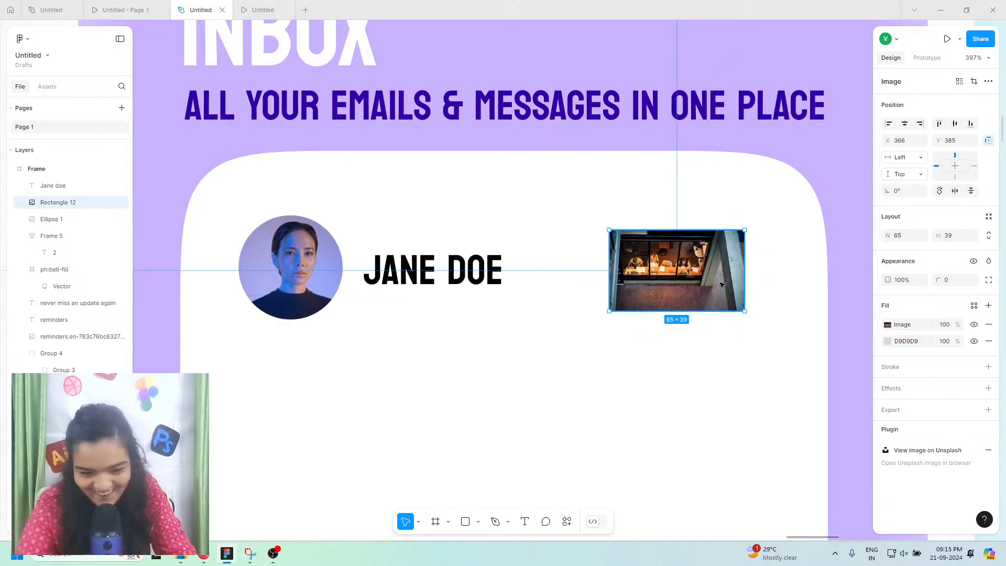
{"action": "left_click_drag", "start_coordinate": [720, 283], "coordinate": [736, 285]}
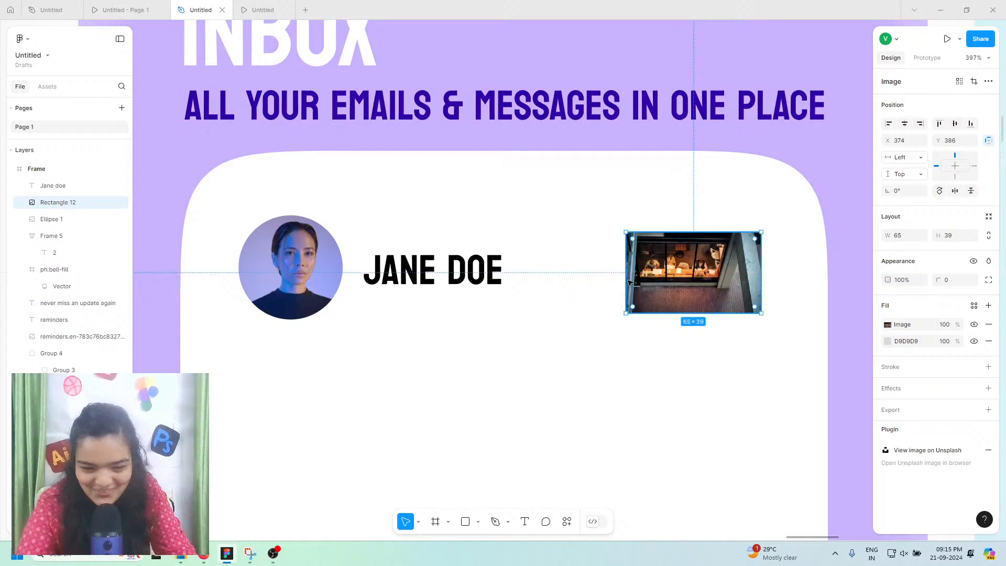
{"action": "left_click", "coordinate": [288, 267], "text": "shift"}
{"action": "left_click_drag", "start_coordinate": [418, 278], "coordinate": [436, 262]}
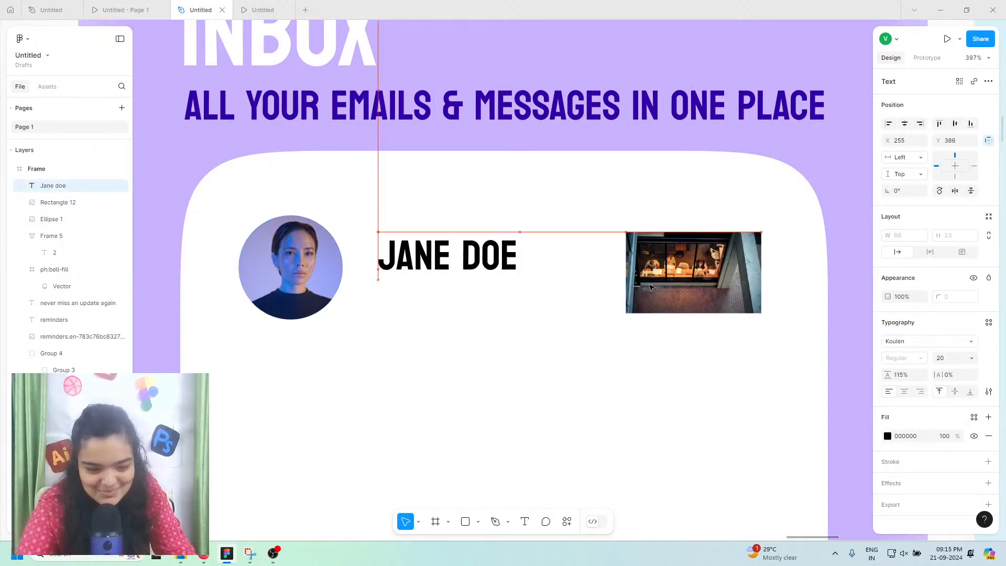
Step: Shrink the profile picture to 39 × 39 to match the photo's height and place it at X 185, Y 386 before the name
{"action": "left_click", "coordinate": [330, 272]}
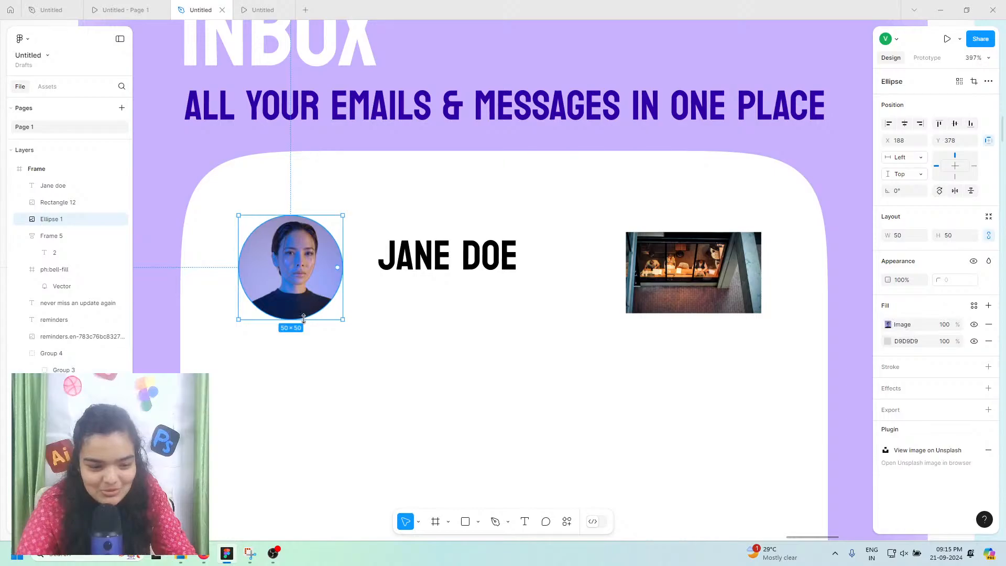
{"action": "left_click_drag", "start_coordinate": [300, 314], "coordinate": [303, 321]}
{"action": "left_click_drag", "start_coordinate": [300, 320], "coordinate": [300, 318]}
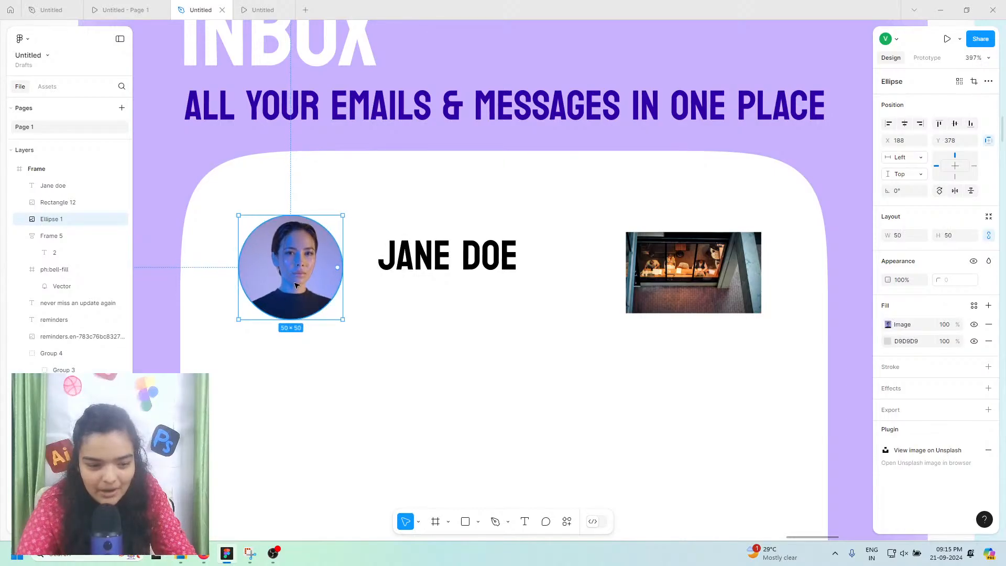
{"action": "left_click_drag", "start_coordinate": [295, 282], "coordinate": [295, 285]}
{"action": "left_click_drag", "start_coordinate": [289, 321], "coordinate": [559, 312]}
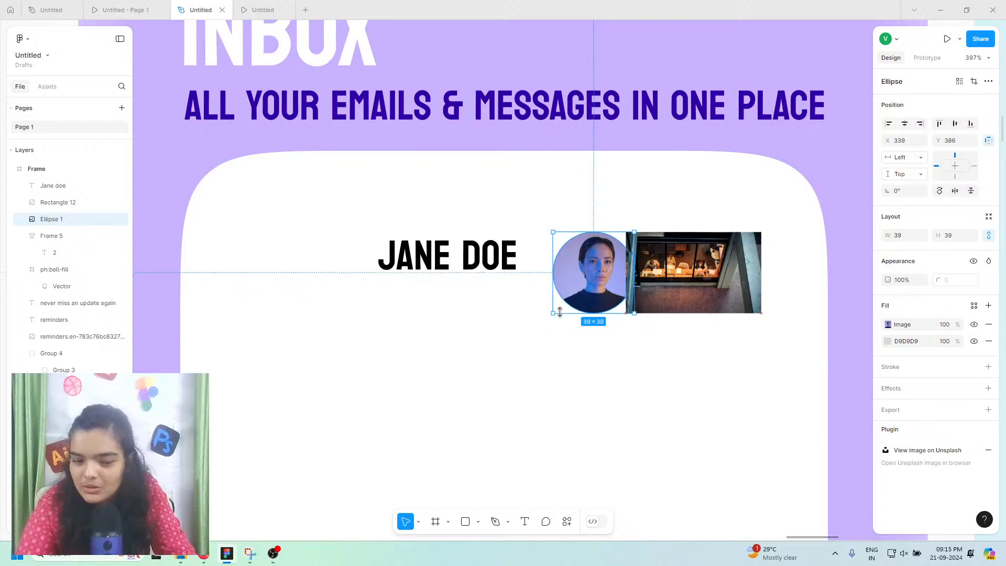
{"action": "left_click_drag", "start_coordinate": [592, 283], "coordinate": [271, 283]}
Step: Bring the name text closer to the profile picture near its vertical middle, and shift the photo slightly right
{"action": "left_click", "coordinate": [455, 264]}
{"action": "left_click_drag", "start_coordinate": [480, 259], "coordinate": [450, 264]}
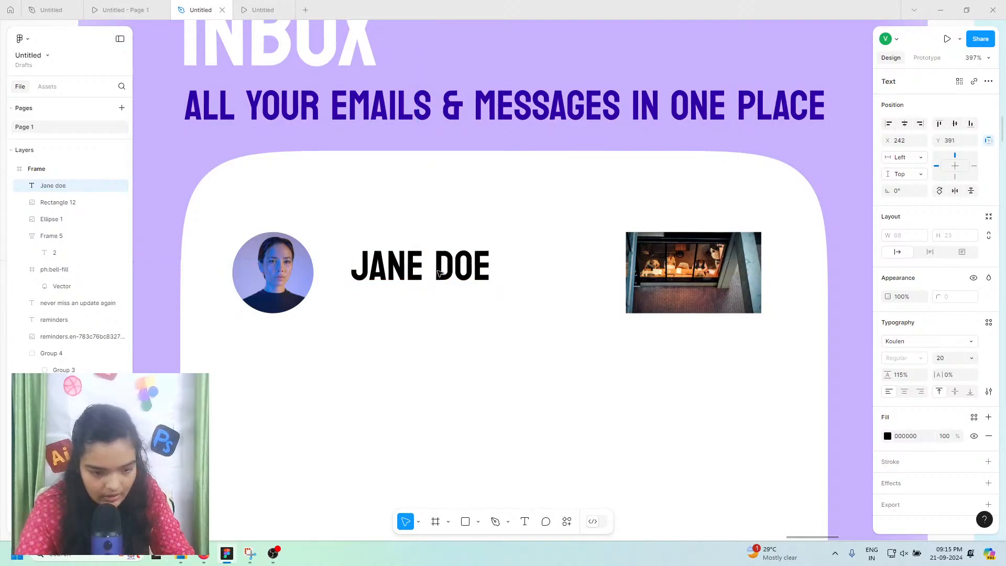
{"action": "key", "text": "Down"}
{"action": "key", "text": "Down"}
{"action": "left_click_drag", "start_coordinate": [693, 274], "coordinate": [720, 283]}
Step: Line the photo up with the profile picture, and shift the profile picture, name and photo together to fit evenly in the panel
{"action": "left_click", "coordinate": [311, 271]}
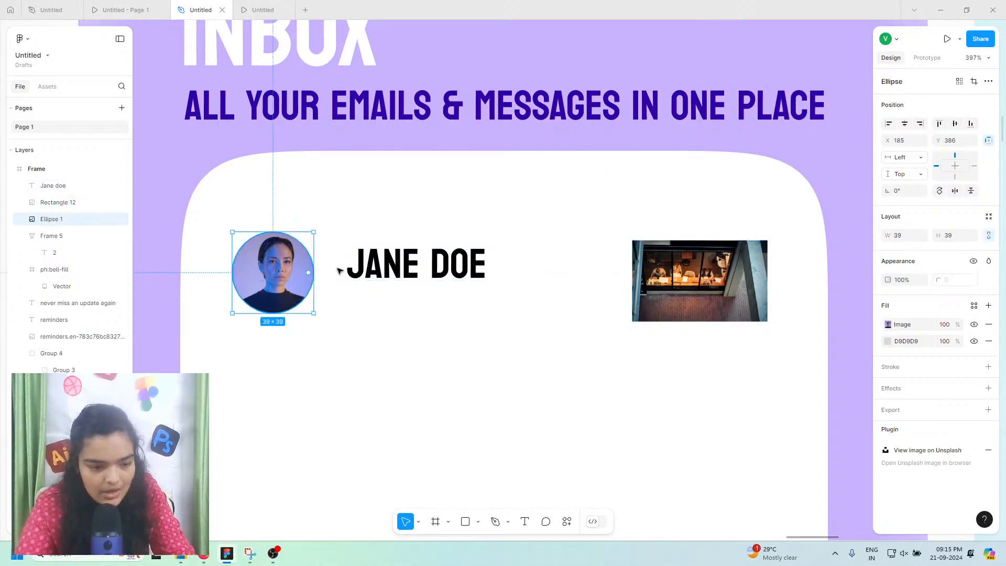
{"action": "left_click", "coordinate": [390, 258], "text": "shift"}
{"action": "left_click", "coordinate": [653, 260], "text": "shift"}
{"action": "left_click_drag", "start_coordinate": [678, 266], "coordinate": [712, 262]}
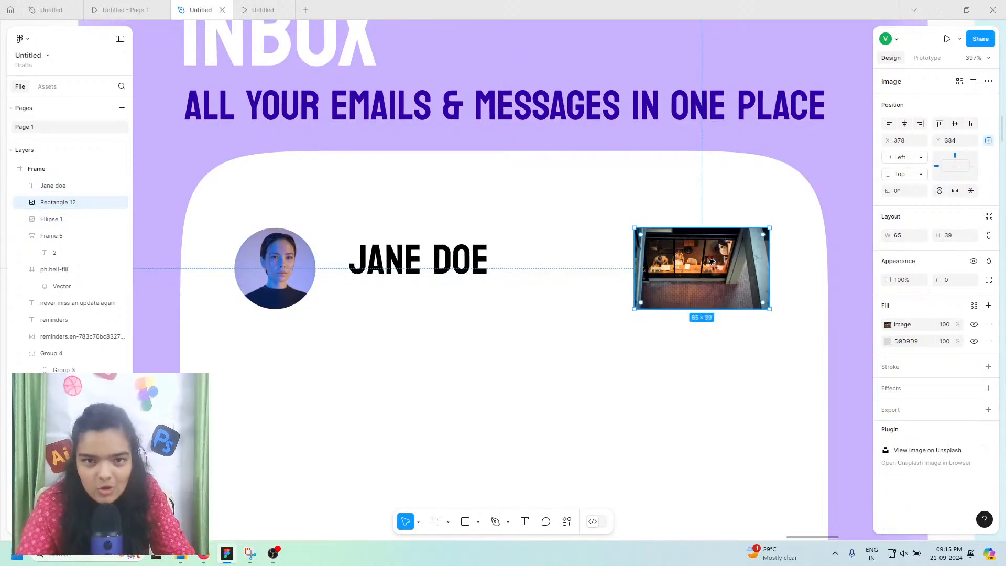
{"action": "left_click", "coordinate": [385, 262], "text": "shift"}
{"action": "left_click", "coordinate": [278, 277], "text": "shift"}
{"action": "left_click_drag", "start_coordinate": [467, 281], "coordinate": [472, 279]}
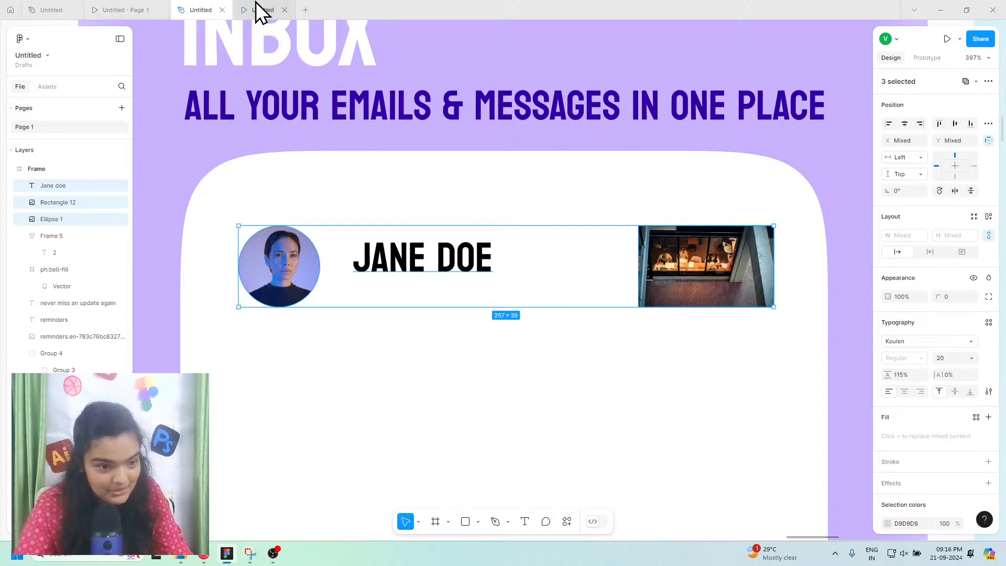
Step: Add the text "NEW EMAIL" directly below the name in the inbox row
{"action": "left_click", "coordinate": [156, 9]}
{"action": "left_click", "coordinate": [190, 10]}
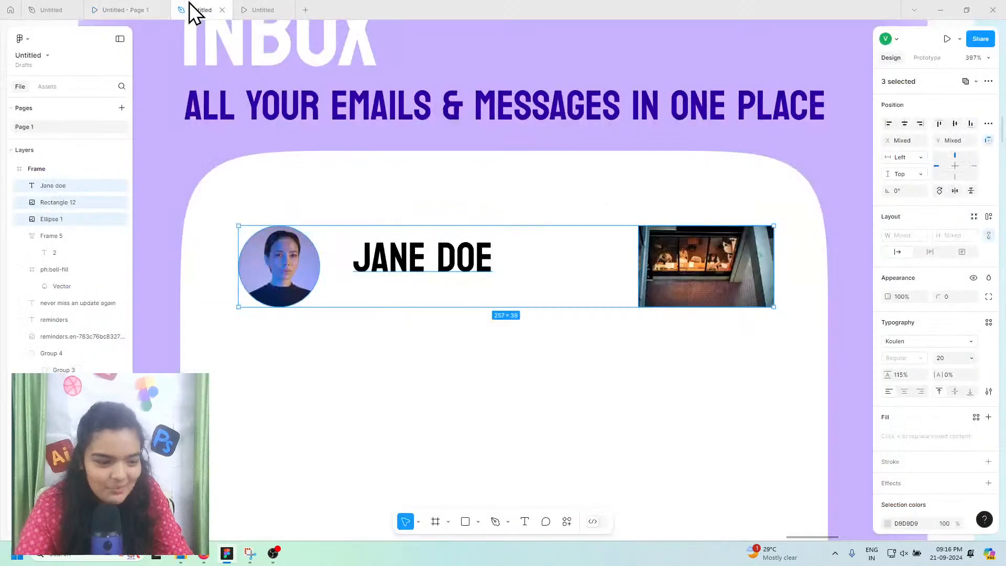
{"action": "left_click", "coordinate": [524, 522]}
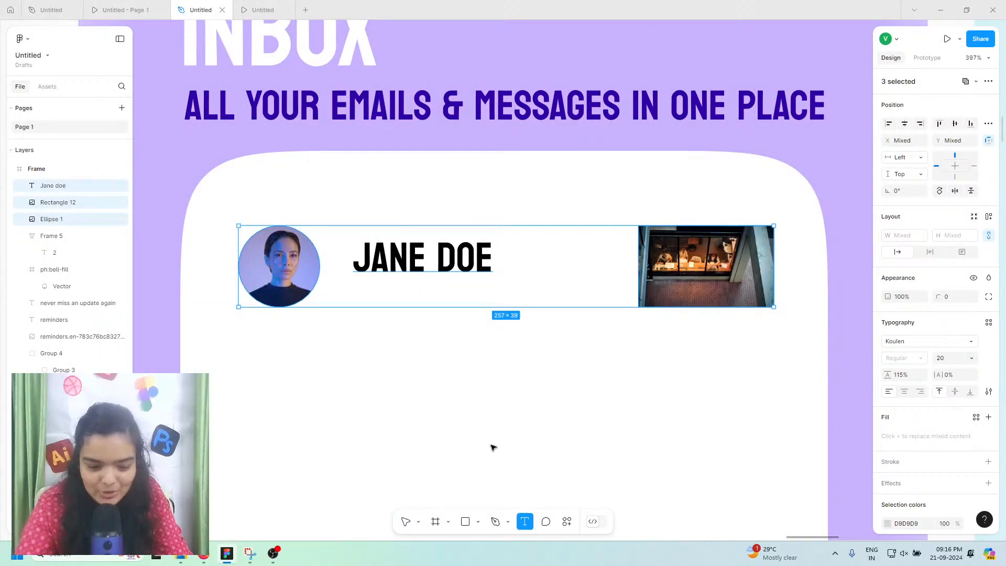
{"action": "left_click", "coordinate": [363, 284]}
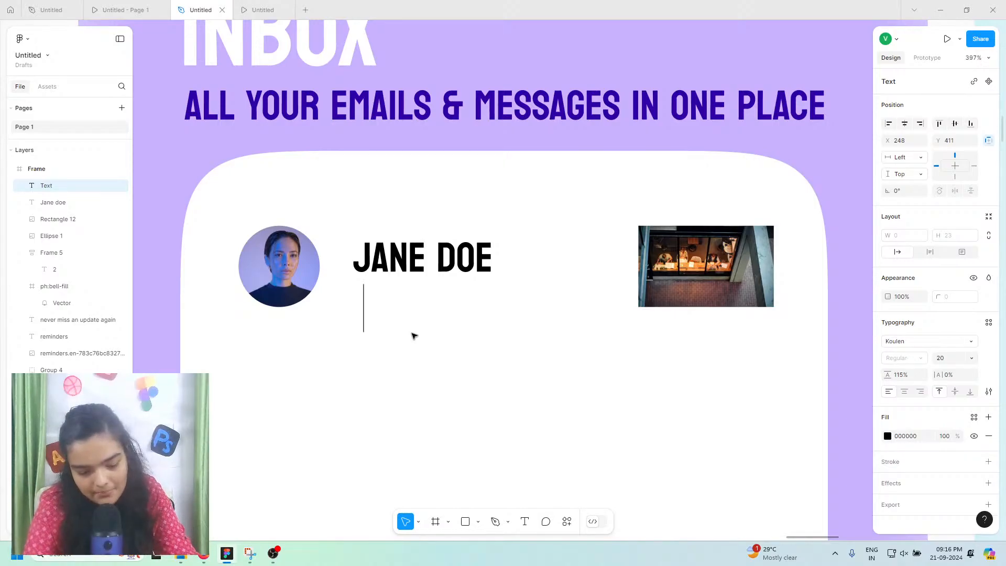
{"action": "type", "text": "NEW"}
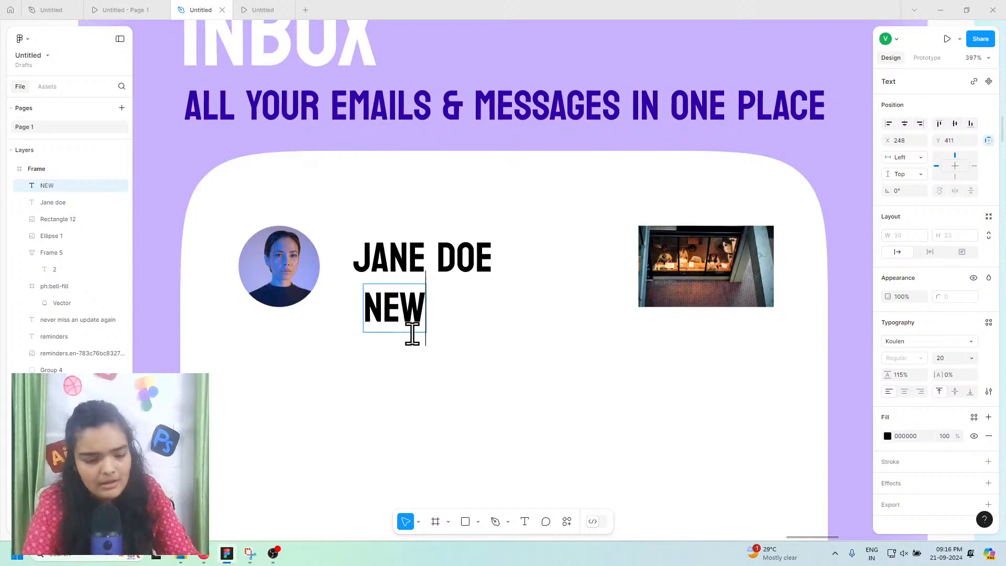
{"action": "type", "text": " EMAIL"}
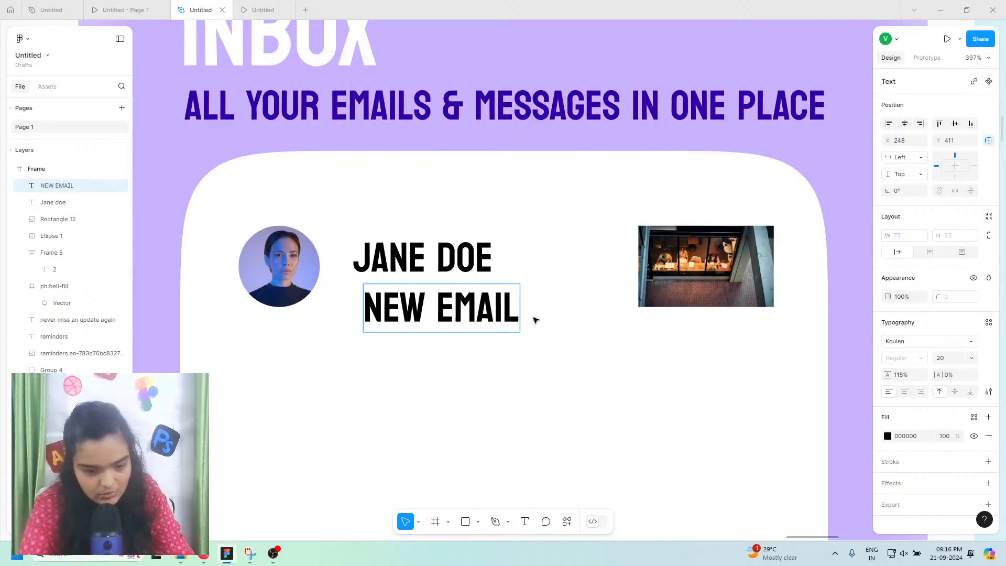
Step: Switch to Firefox and search Google for "ascii tet circle" in the empty tab
{"action": "left_click", "coordinate": [203, 554]}
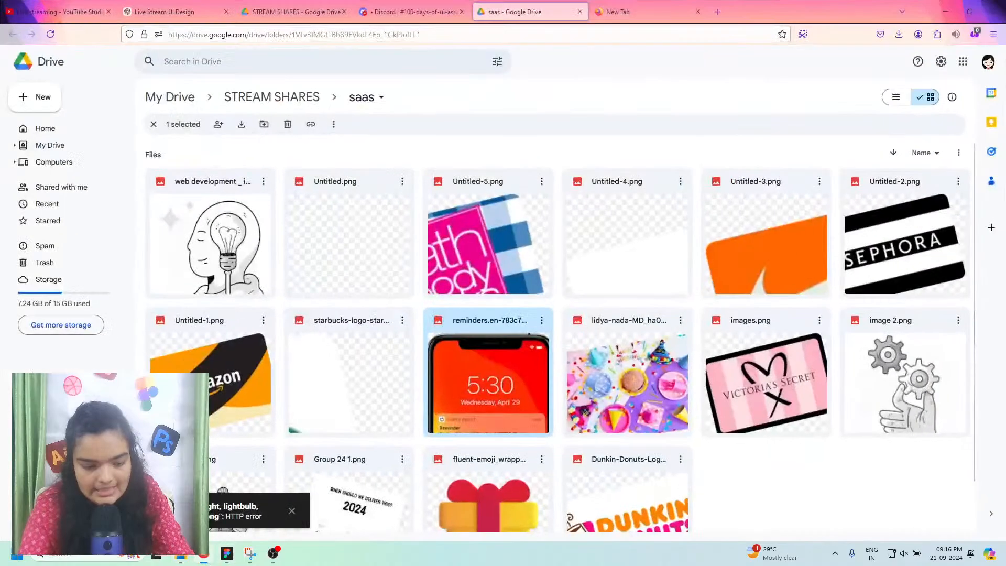
{"action": "left_click", "coordinate": [634, 6]}
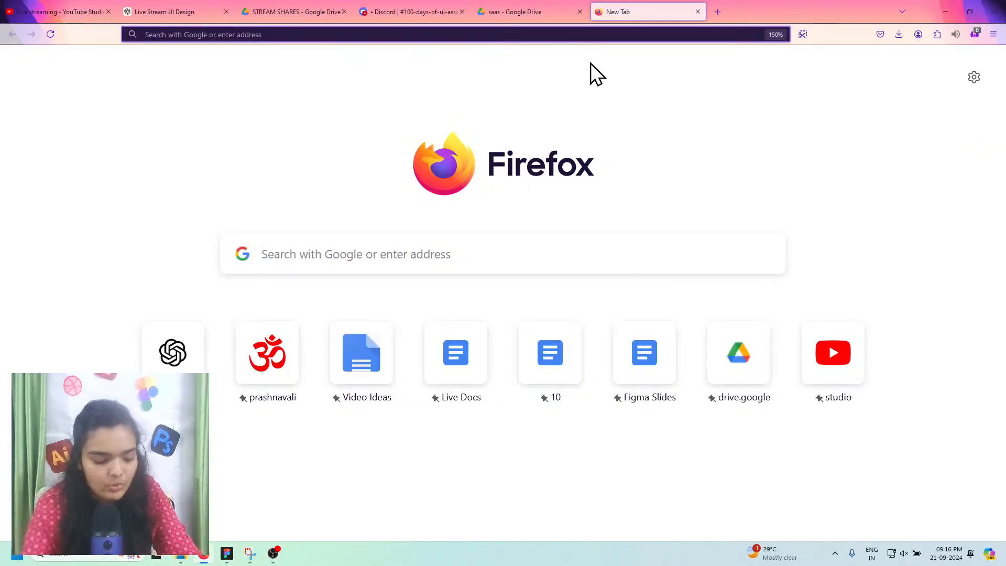
{"action": "type", "text": "ascii"}
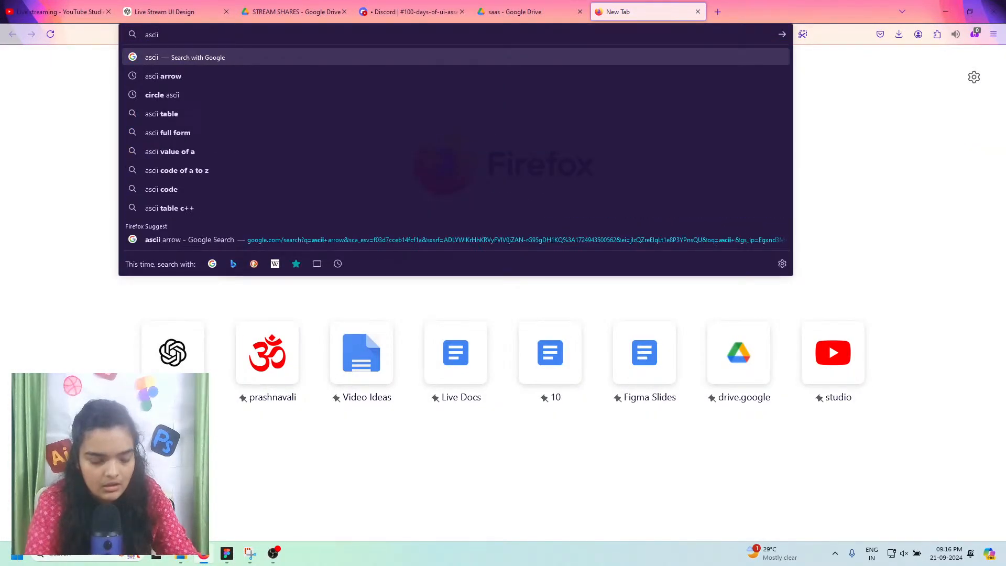
{"action": "type", "text": " tet cir"}
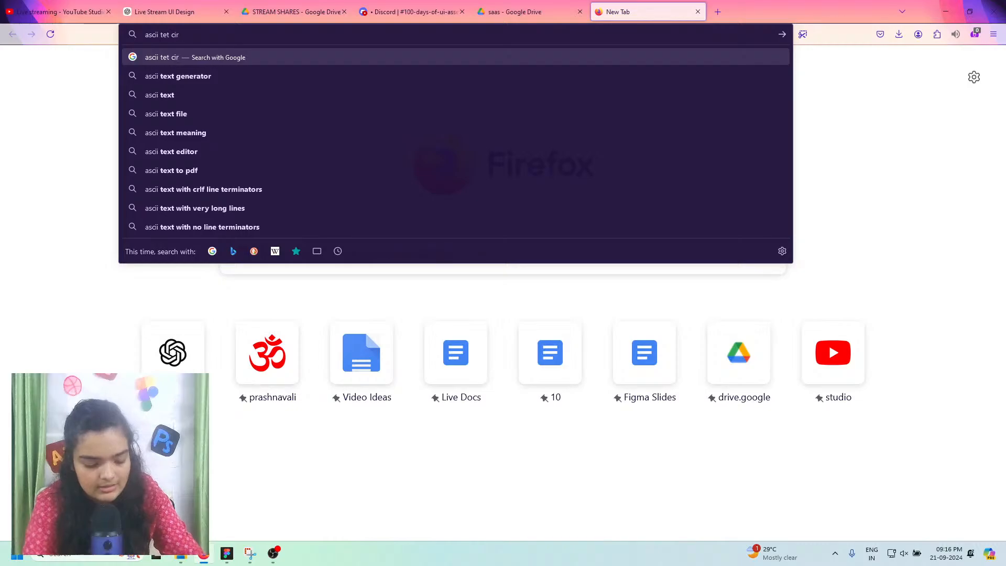
{"action": "type", "text": "cle"}
{"action": "key", "text": "Return"}
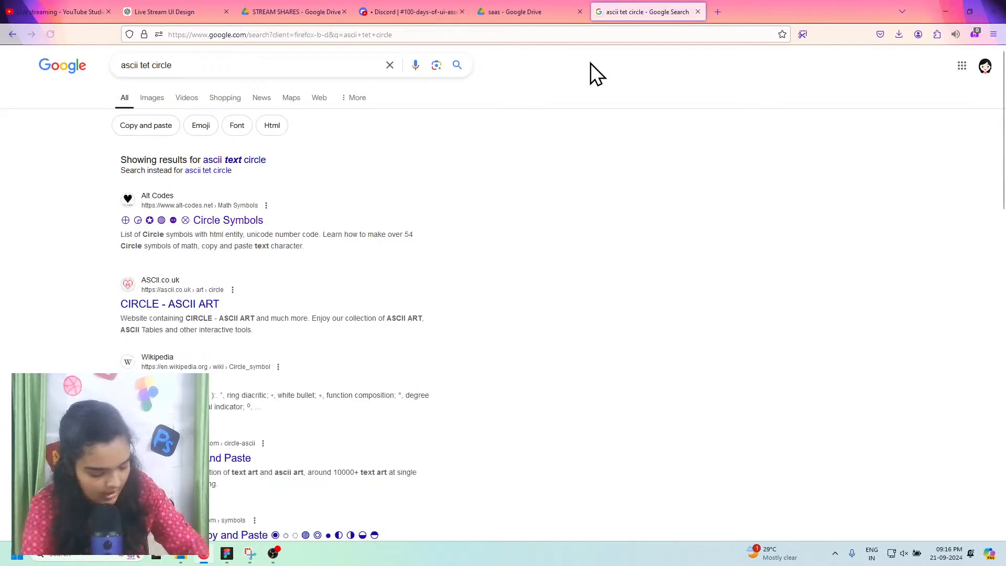
Step: Open the Alt-Codes Circle Symbols page, copy the Medium Small White Circle symbol, and switch back to Figma
{"action": "left_click", "coordinate": [226, 221]}
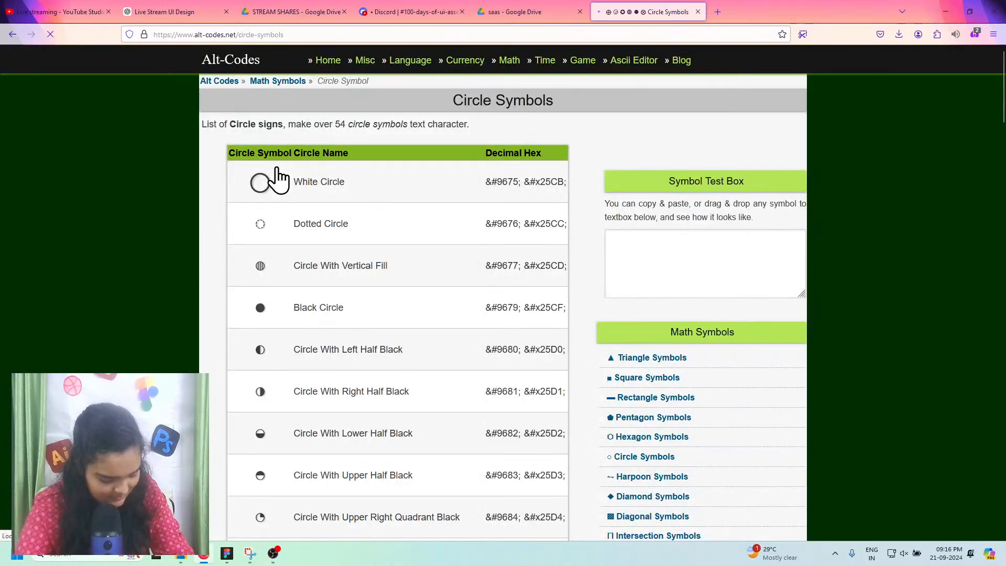
{"action": "scroll", "coordinate": [290, 293], "scroll_direction": "down", "scroll_amount": 8}
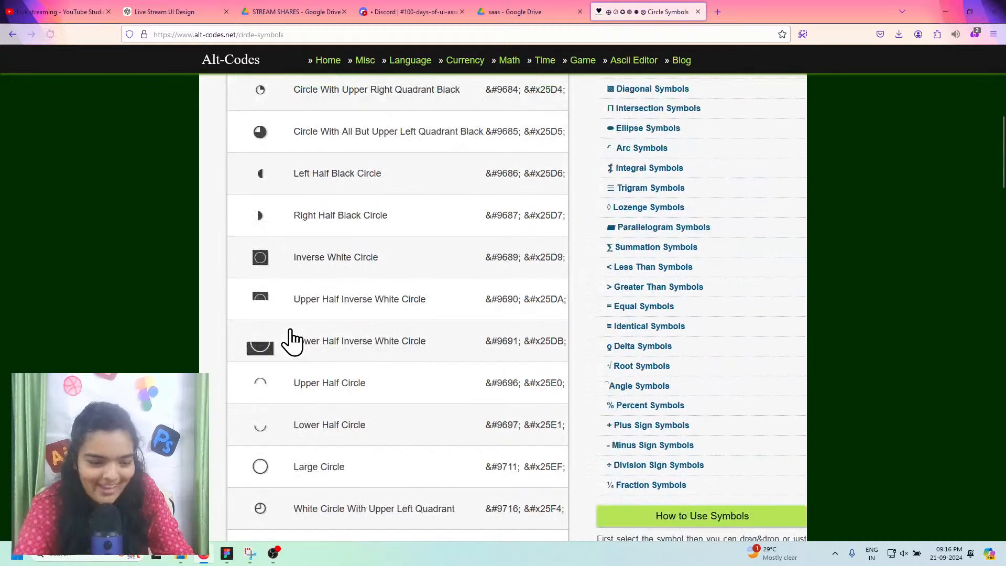
{"action": "scroll", "coordinate": [292, 340], "scroll_direction": "down", "scroll_amount": 15}
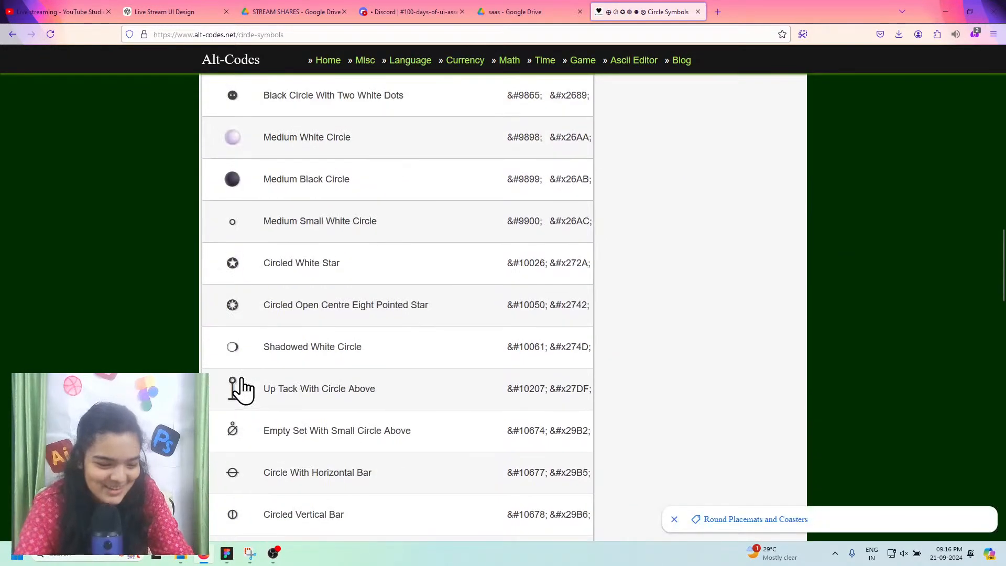
{"action": "left_click", "coordinate": [232, 223]}
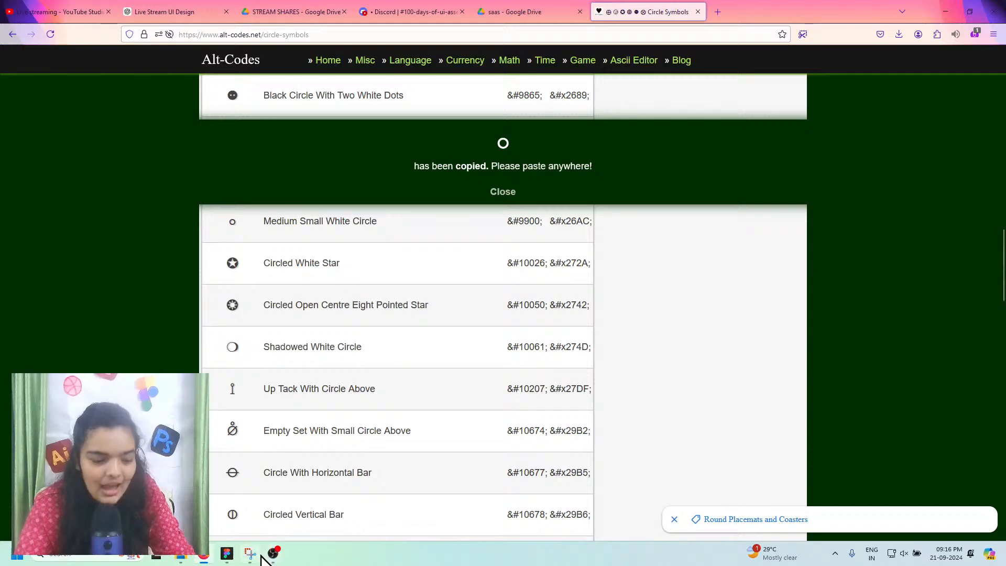
{"action": "left_click", "coordinate": [227, 553]}
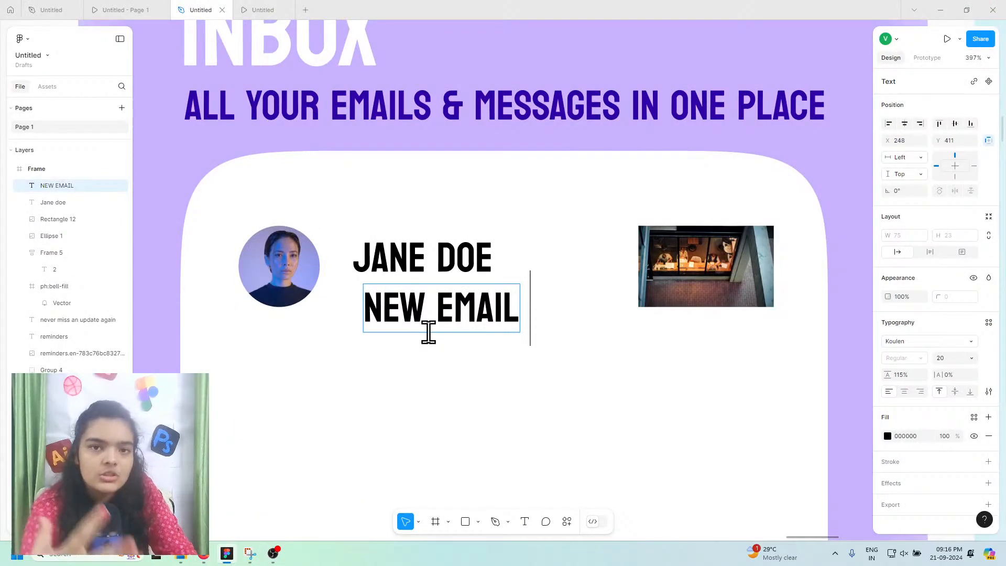
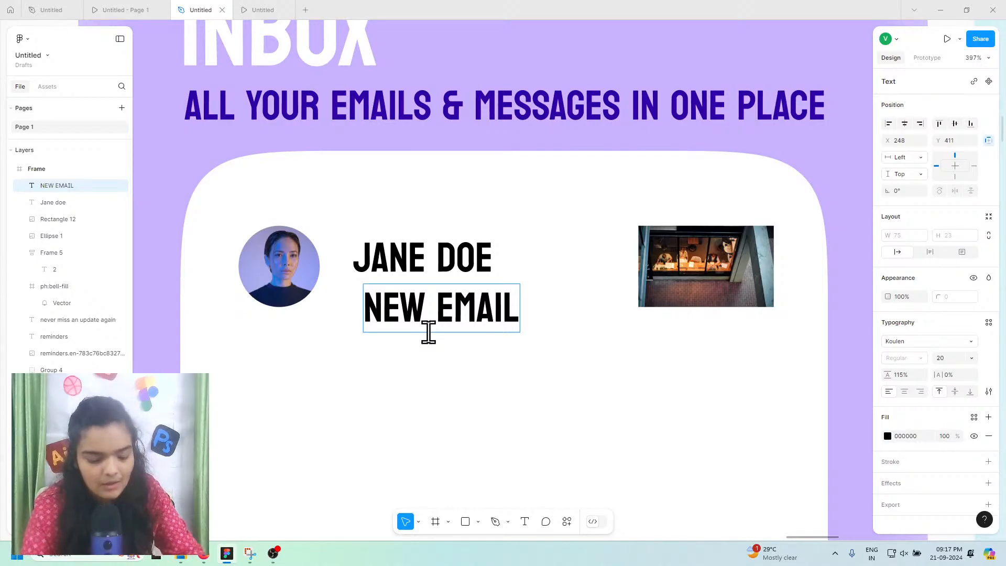
Step: Extend the "NEW EMAIL" label with the circle symbol and "2 days" so it reads "NEW EMAIL ○ 2 days"
{"action": "type", "text": "○"}
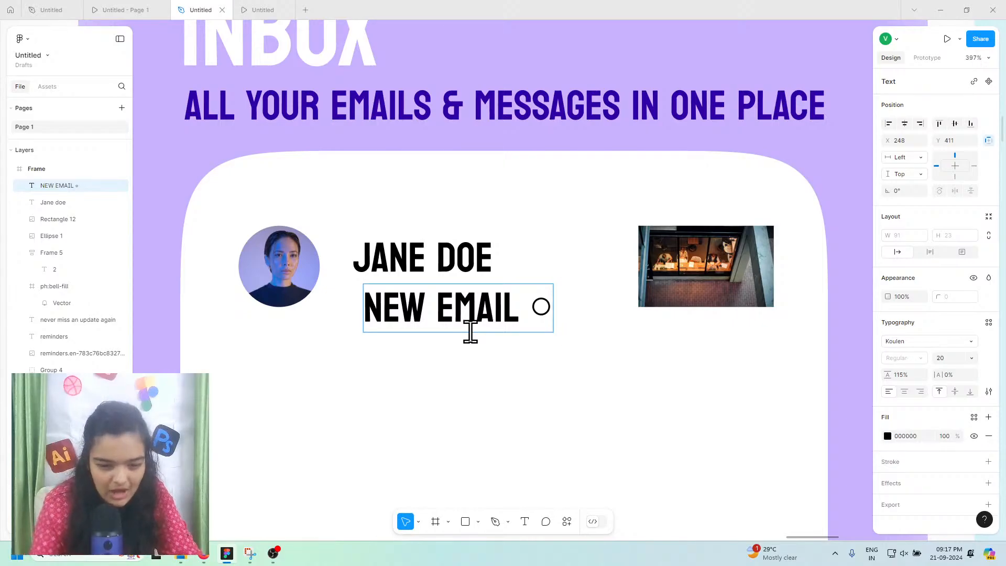
{"action": "type", "text": " 2"}
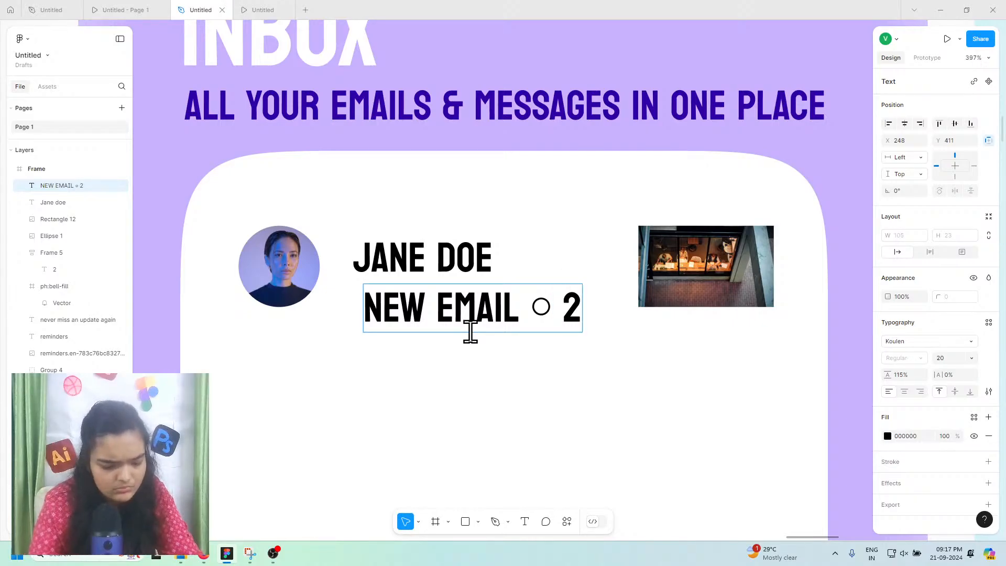
{"action": "type", "text": " day"}
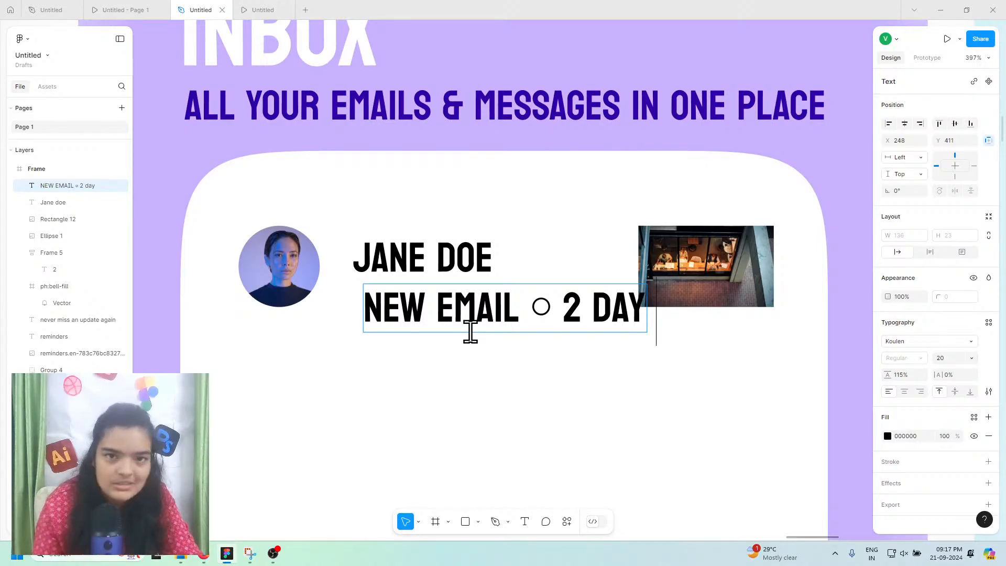
{"action": "type", "text": "em"}
{"action": "key", "text": "BackSpace"}
{"action": "key", "text": "BackSpace"}
{"action": "key", "text": "BackSpace"}
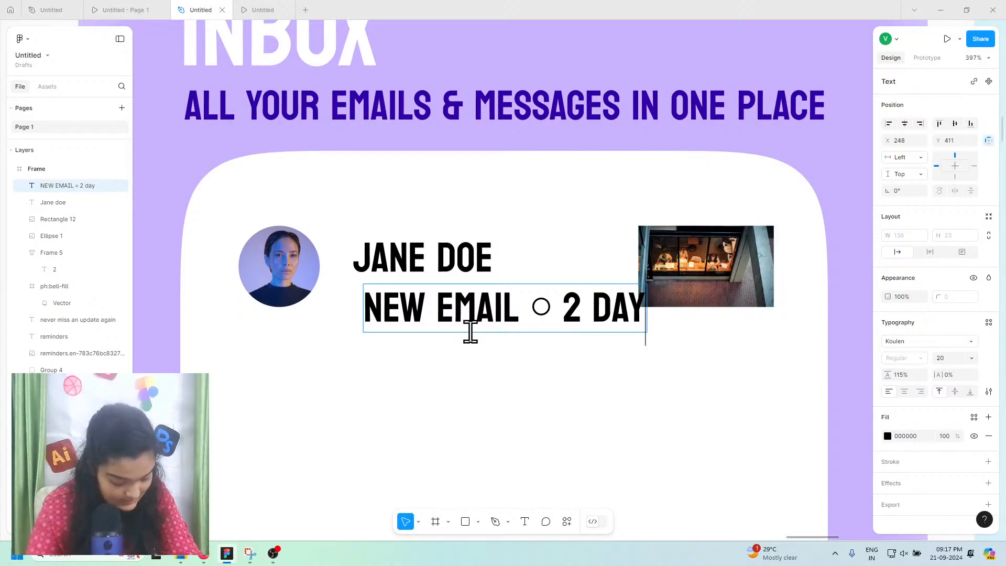
{"action": "key", "text": "Escape"}
{"action": "scroll", "coordinate": [395, 370], "scroll_direction": "up", "scroll_amount": 1}
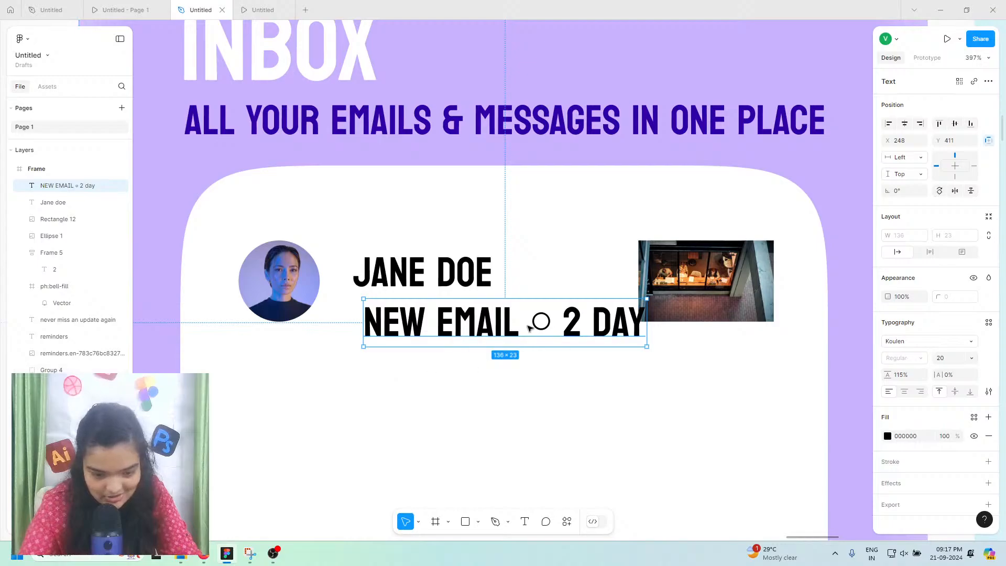
{"action": "double_click", "coordinate": [643, 318]}
{"action": "left_click", "coordinate": [643, 321]}
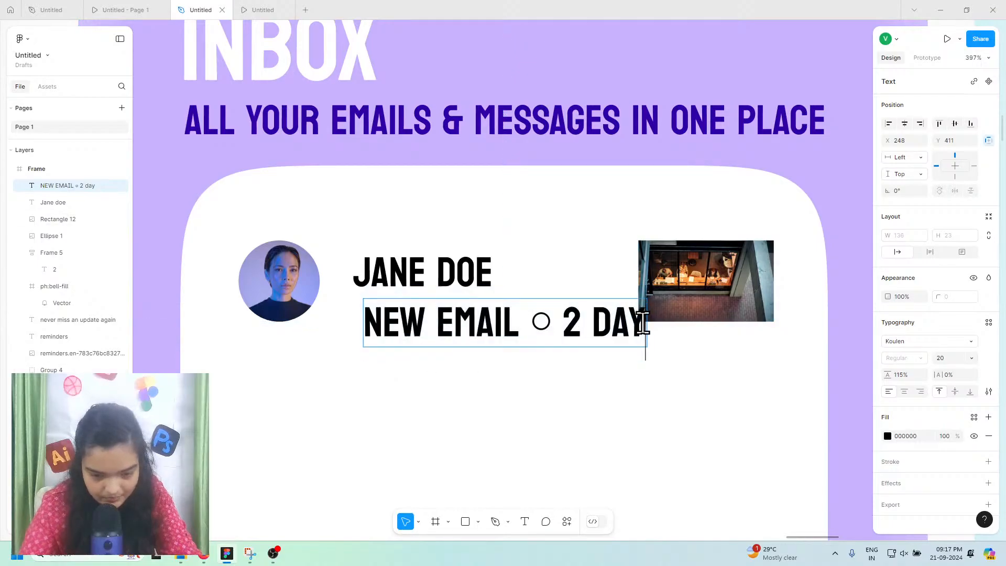
{"action": "type", "text": "s"}
{"action": "key", "text": "Escape"}
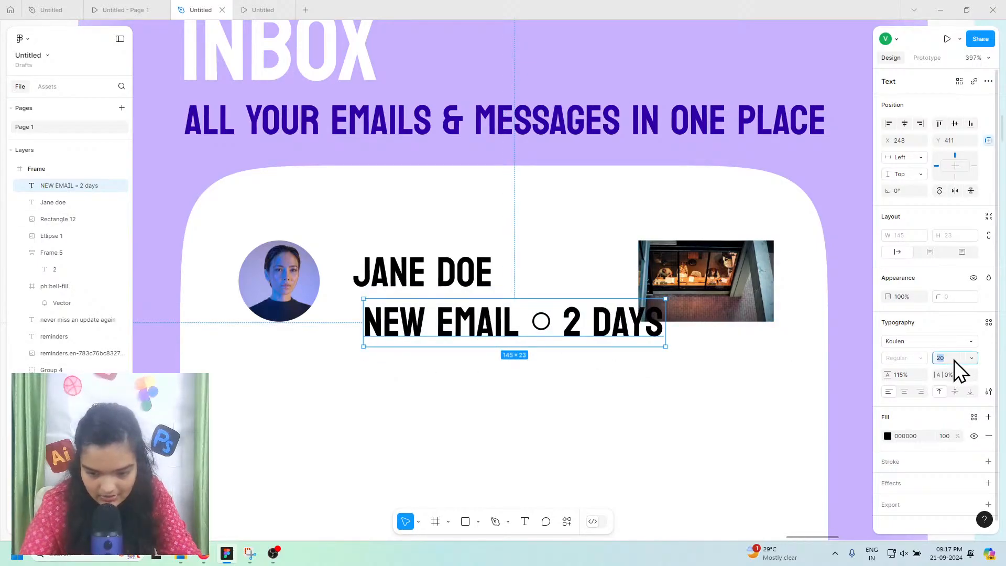
Step: Set the new email label's font size to 10 and align it directly under the start of the sender name
{"action": "left_click", "coordinate": [971, 359]}
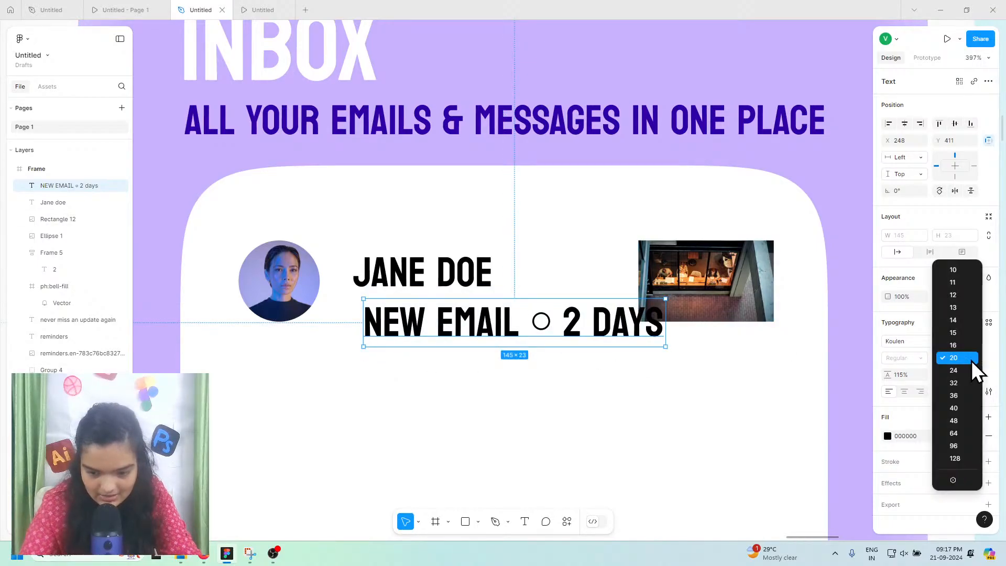
{"action": "left_click", "coordinate": [960, 270]}
{"action": "left_click_drag", "start_coordinate": [405, 310], "coordinate": [395, 304]}
Step: Nudge the sender name up to Y 385 to open a small gap above the label
{"action": "left_click", "coordinate": [399, 279]}
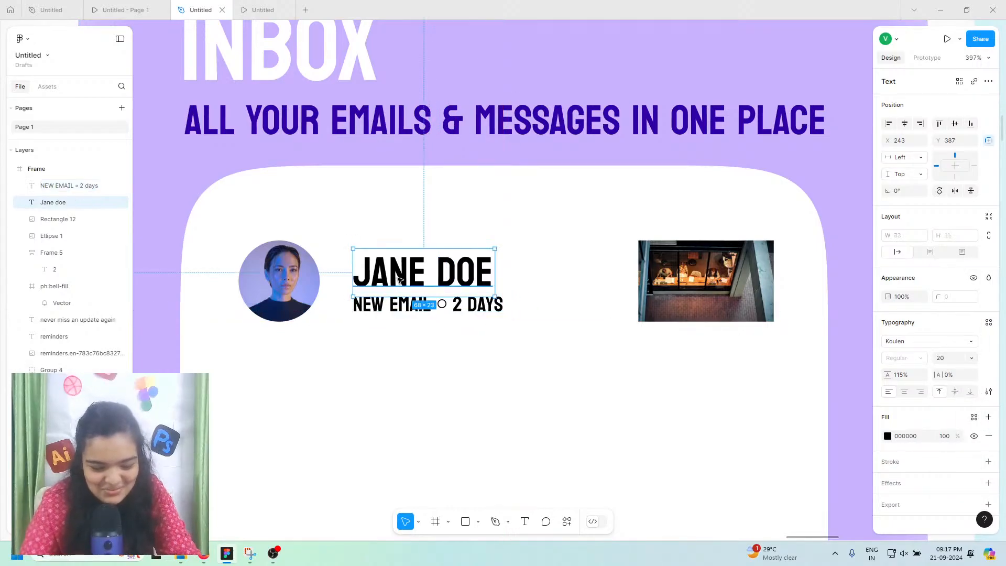
{"action": "key", "text": "Up"}
{"action": "key", "text": "Up"}
{"action": "key", "text": "Up"}
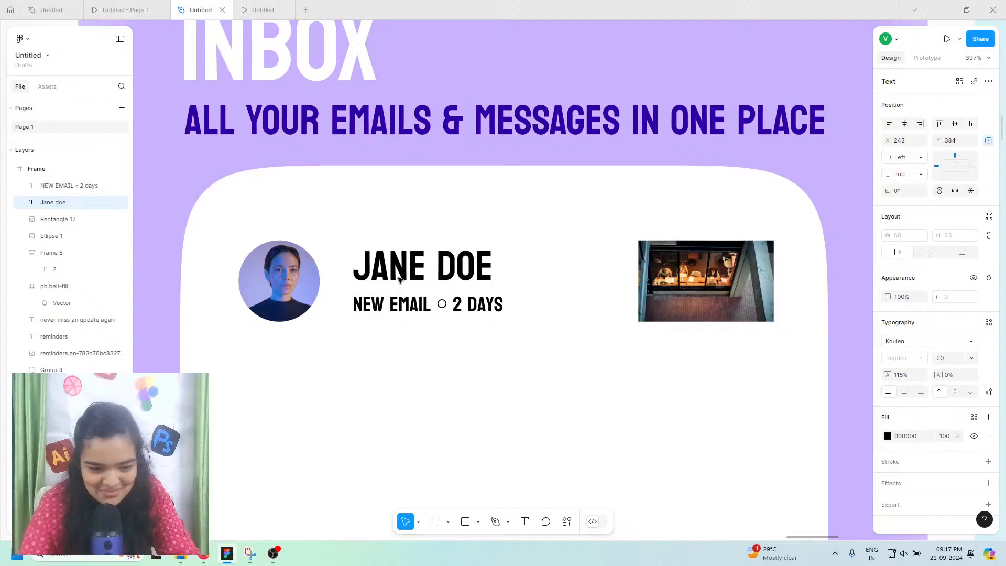
{"action": "key", "text": "Down"}
Step: Change the new email label's fill to the grey ADADAD
{"action": "left_click", "coordinate": [413, 303]}
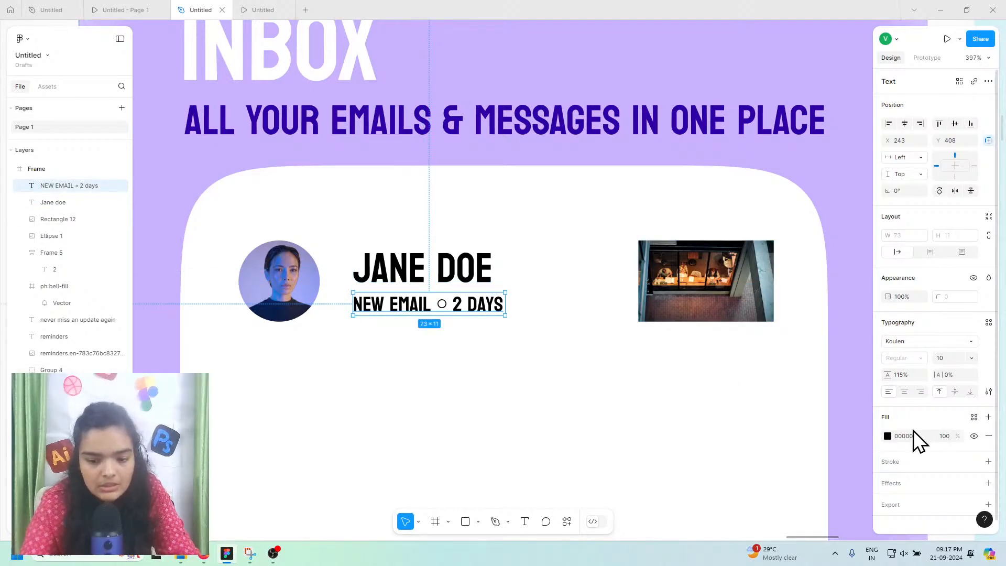
{"action": "left_click", "coordinate": [888, 435]}
{"action": "left_click", "coordinate": [823, 344]}
{"action": "left_click_drag", "start_coordinate": [756, 278], "coordinate": [700, 322]}
Step: Shift the sender name down to Y 388 and set the new email label's font size to 9
{"action": "left_click", "coordinate": [492, 280]}
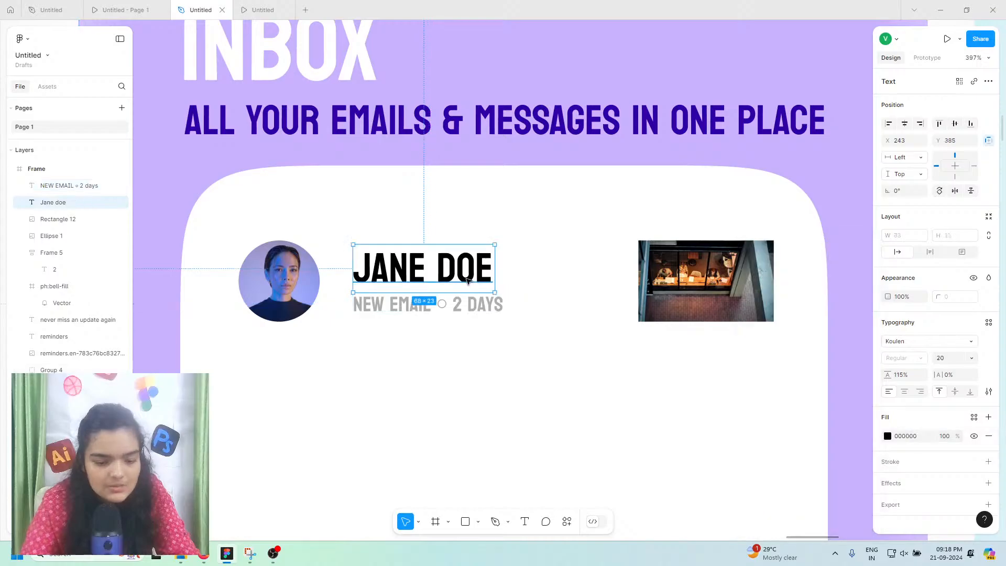
{"action": "key", "text": "Up"}
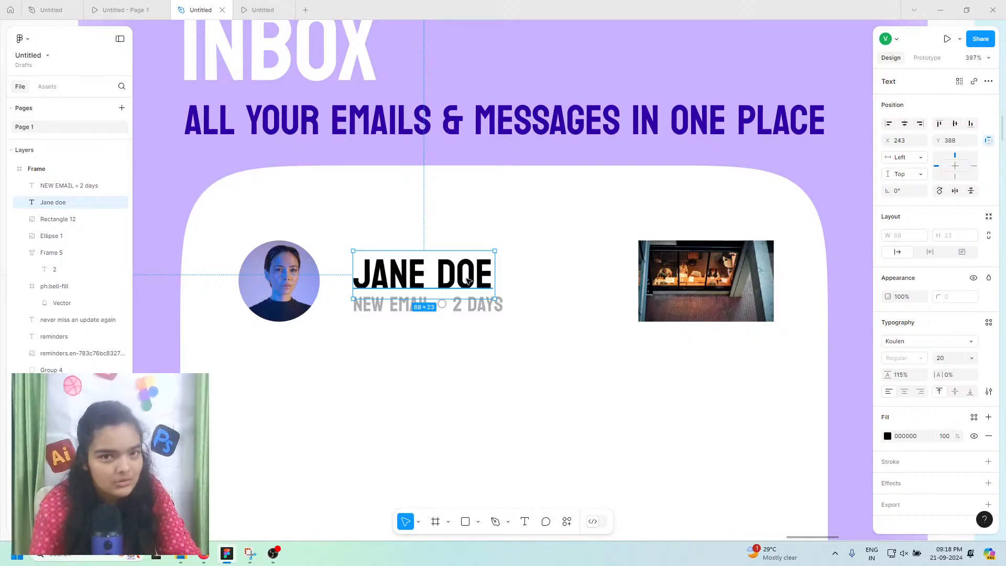
{"action": "left_click", "coordinate": [451, 307]}
{"action": "left_click", "coordinate": [891, 436]}
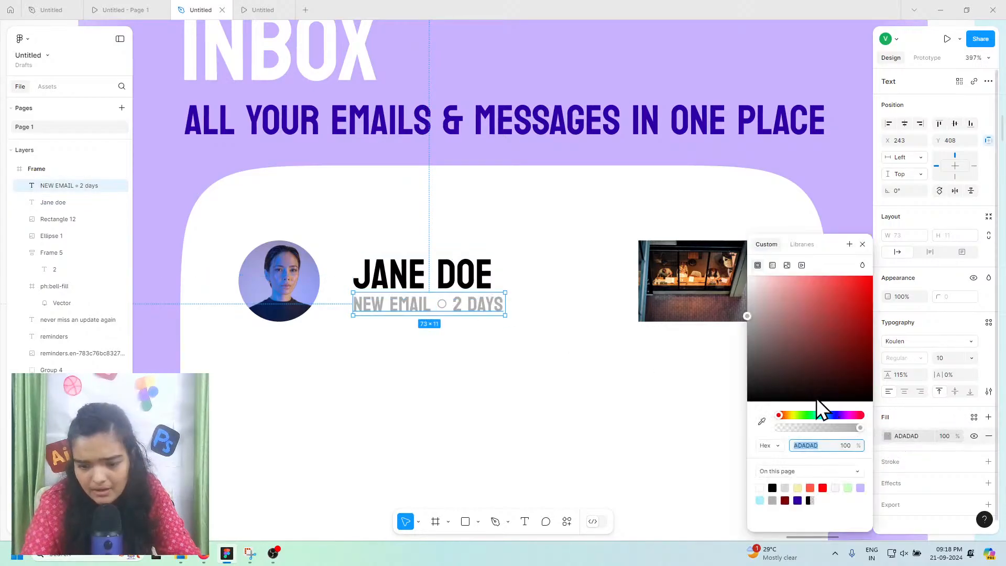
{"action": "left_click", "coordinate": [957, 359]}
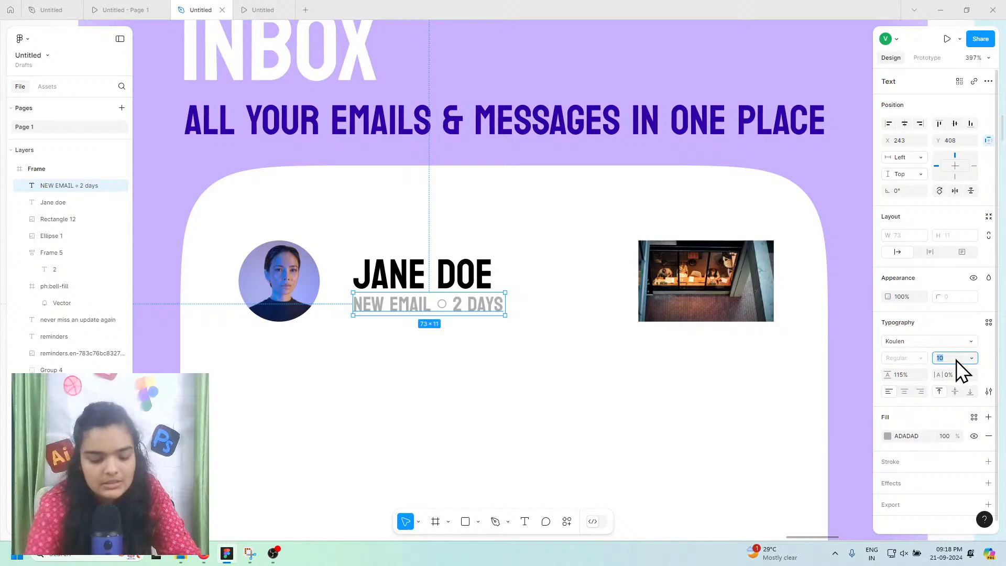
{"action": "type", "text": "9"}
{"action": "key", "text": "Return"}
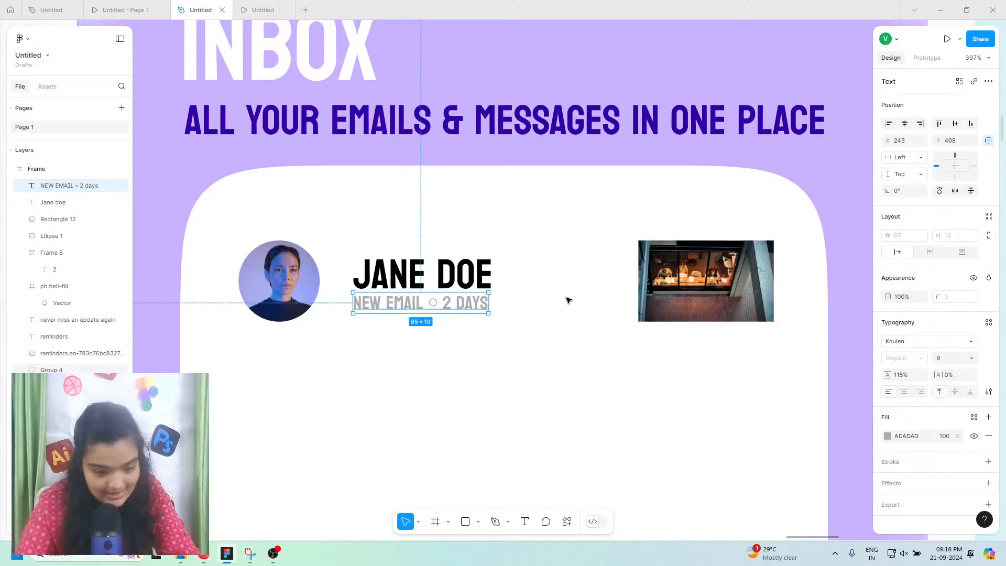
Step: Fine-tune the spacing by placing the sender name at Y 387 and the new email label at Y 410
{"action": "left_click", "coordinate": [428, 285]}
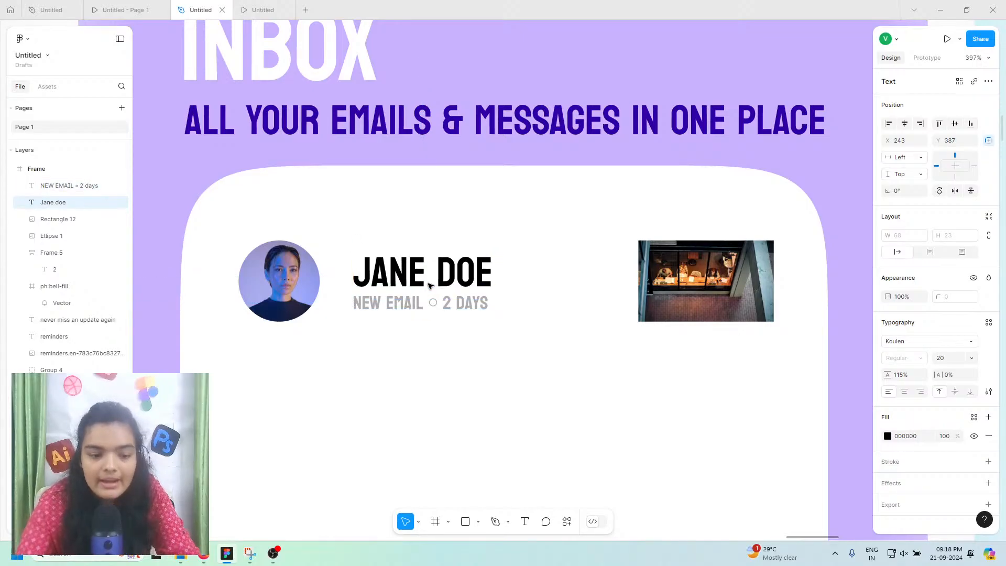
{"action": "left_click", "coordinate": [429, 309]}
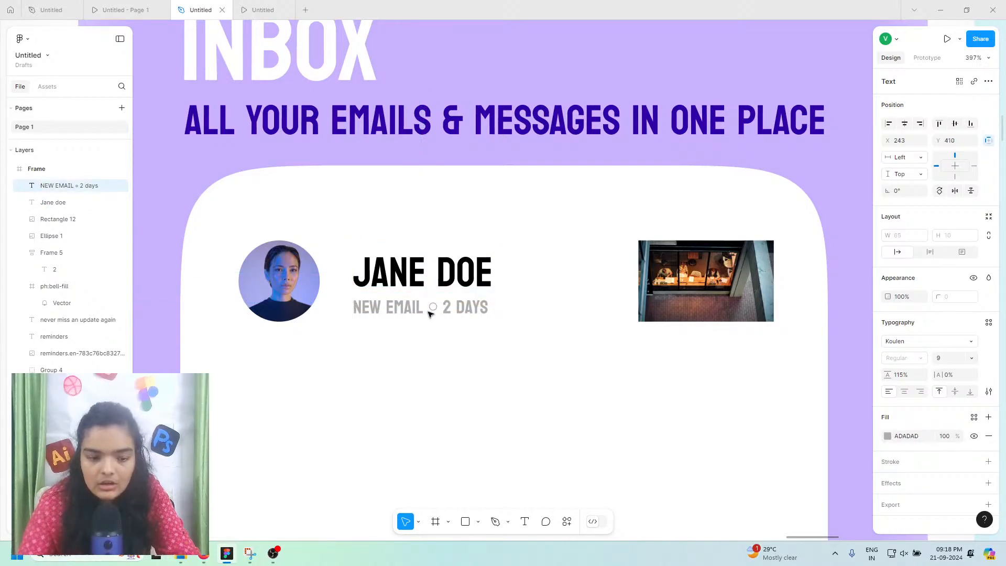
{"action": "left_click", "coordinate": [429, 314]}
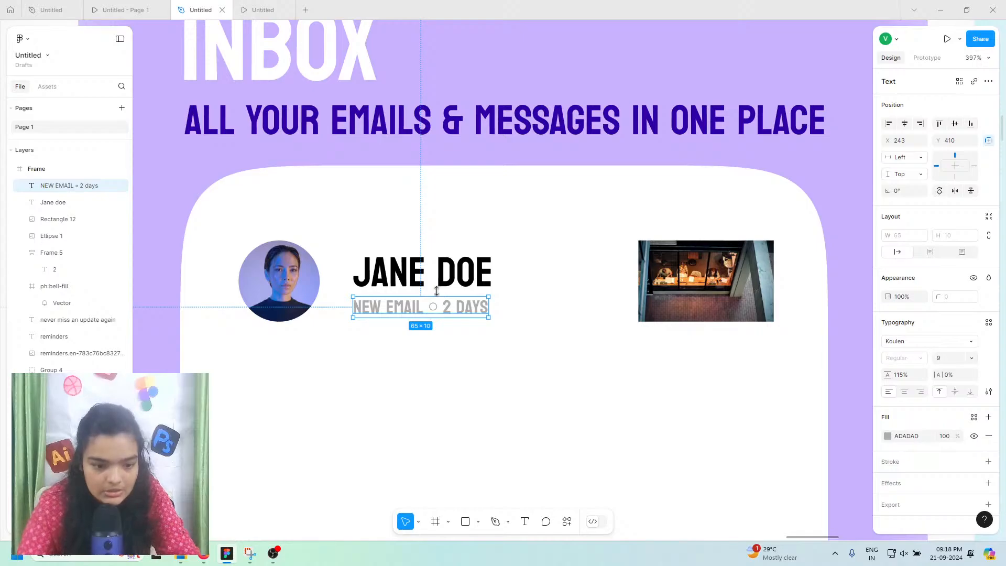
Step: Lighten the new email label's fill to the grey CECECE
{"action": "double_click", "coordinate": [474, 275]}
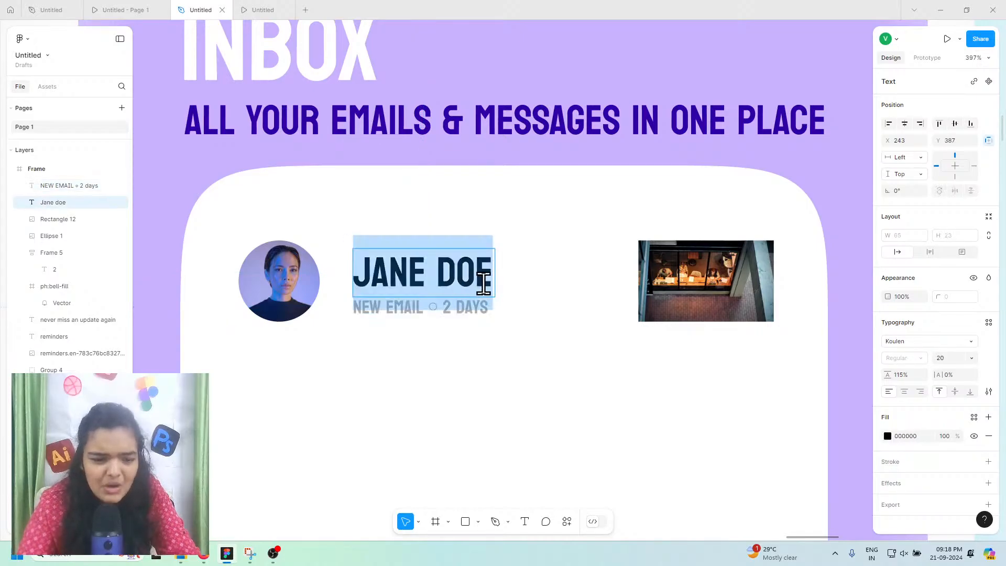
{"action": "left_click", "coordinate": [466, 314]}
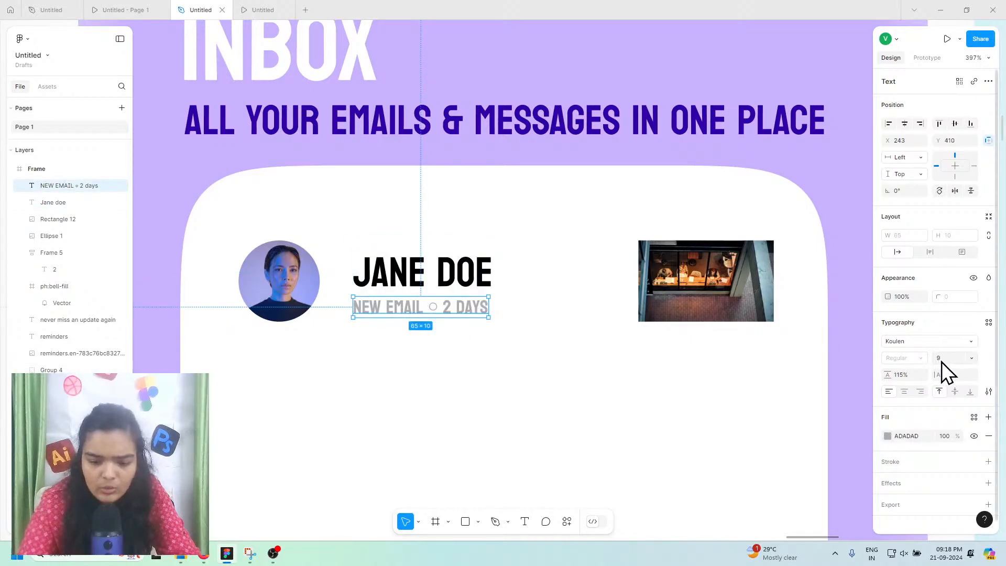
{"action": "left_click", "coordinate": [888, 436]}
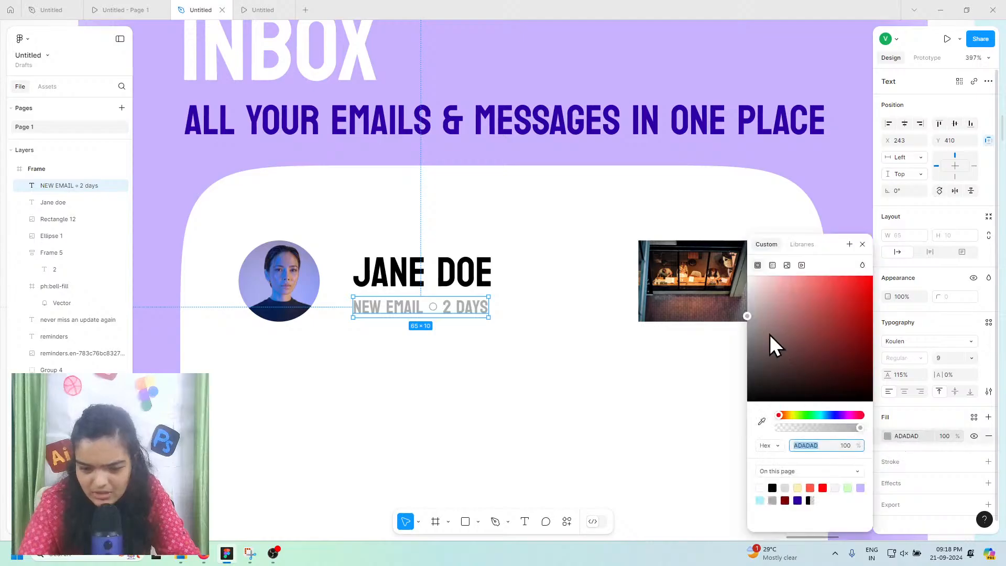
{"action": "left_click_drag", "start_coordinate": [769, 335], "coordinate": [740, 301]}
{"action": "left_click", "coordinate": [487, 273]}
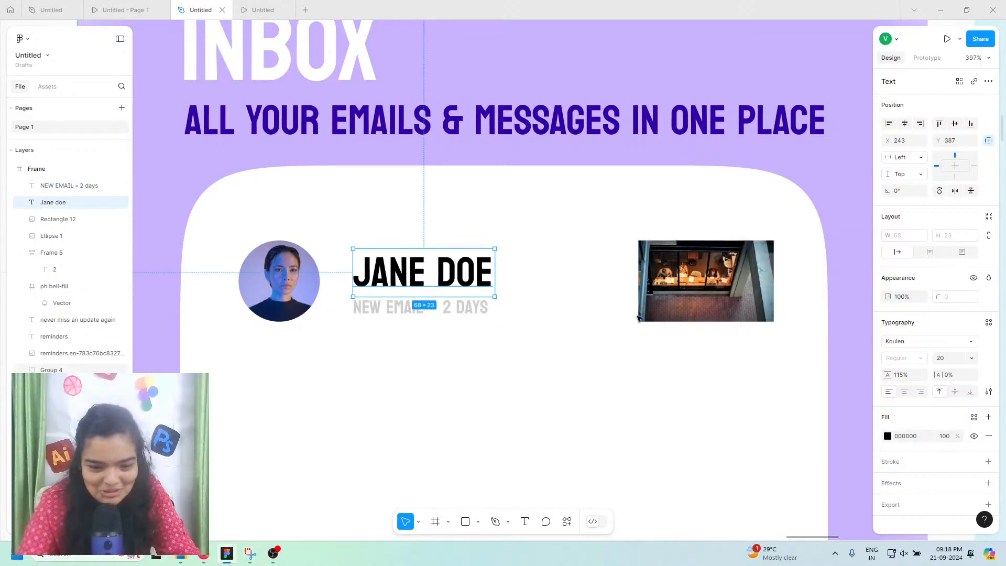
Step: Resize the row's photo to 67 × 39 at X 376, Y 383, level with the profile picture
{"action": "left_click", "coordinate": [679, 309]}
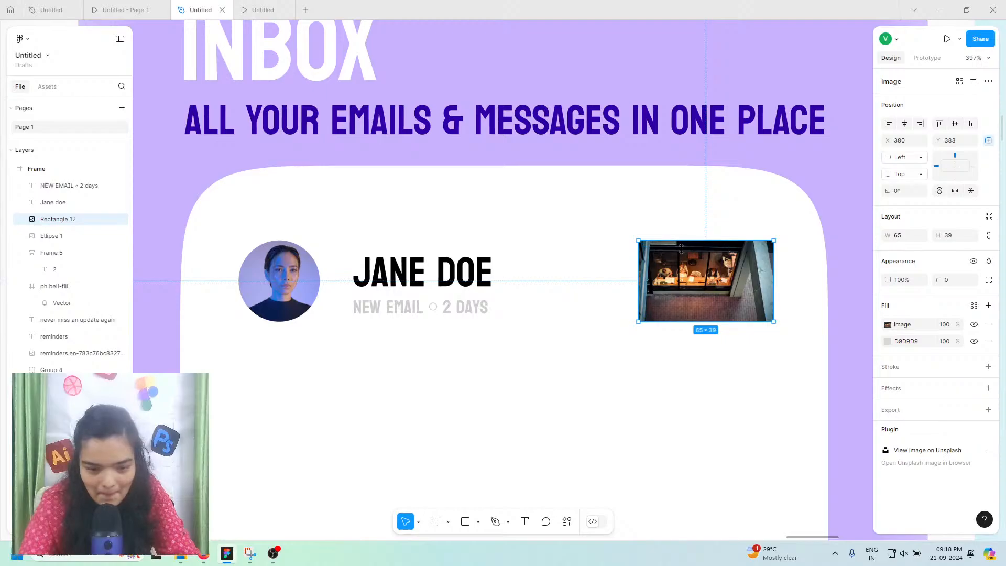
{"action": "left_click_drag", "start_coordinate": [681, 241], "coordinate": [681, 249]}
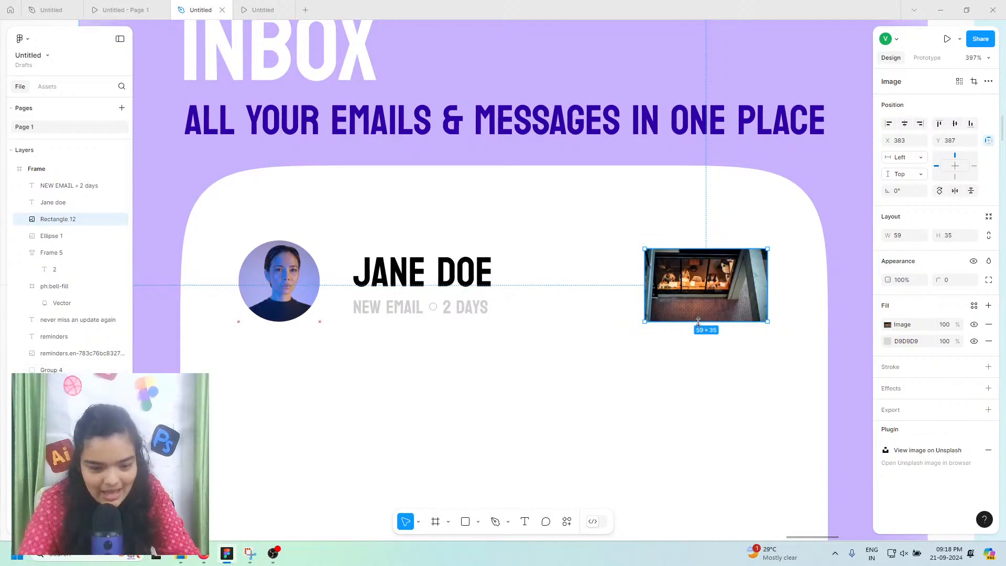
{"action": "left_click_drag", "start_coordinate": [701, 321], "coordinate": [707, 285]}
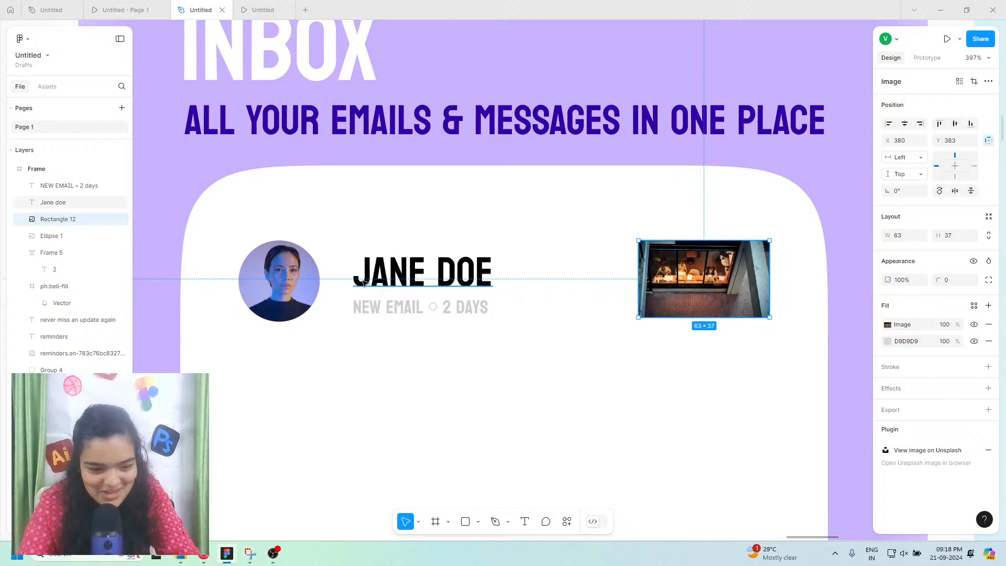
{"action": "left_click_drag", "start_coordinate": [694, 320], "coordinate": [705, 297]}
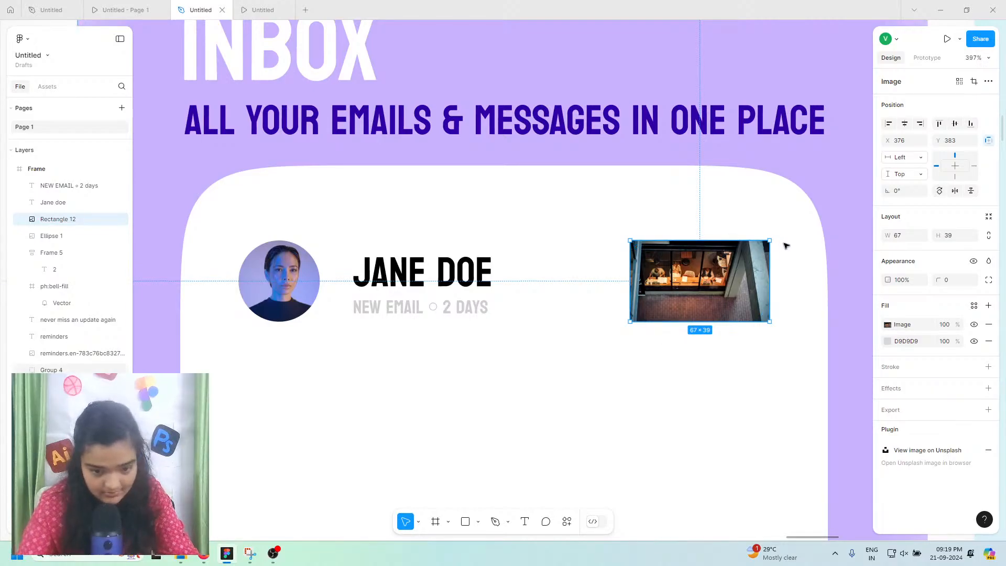
Step: Group the photo, sender name, new email label and profile picture into one email row
{"action": "left_click_drag", "start_coordinate": [757, 280], "coordinate": [714, 291]}
{"action": "left_click", "coordinate": [421, 287], "text": "shift"}
{"action": "left_click", "coordinate": [406, 316], "text": "shift"}
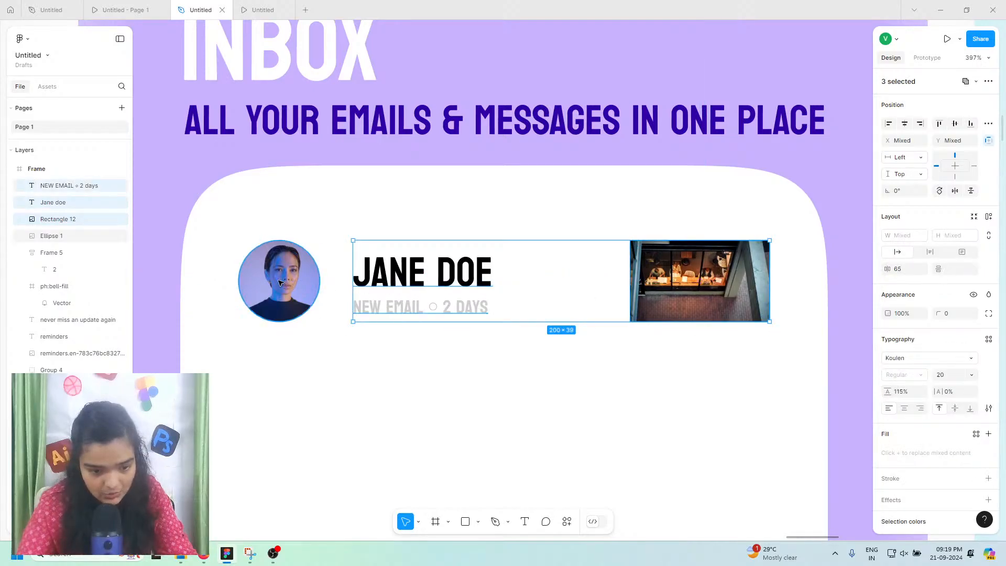
{"action": "left_click", "coordinate": [278, 282], "text": "shift"}
{"action": "key", "text": "ctrl+g"}
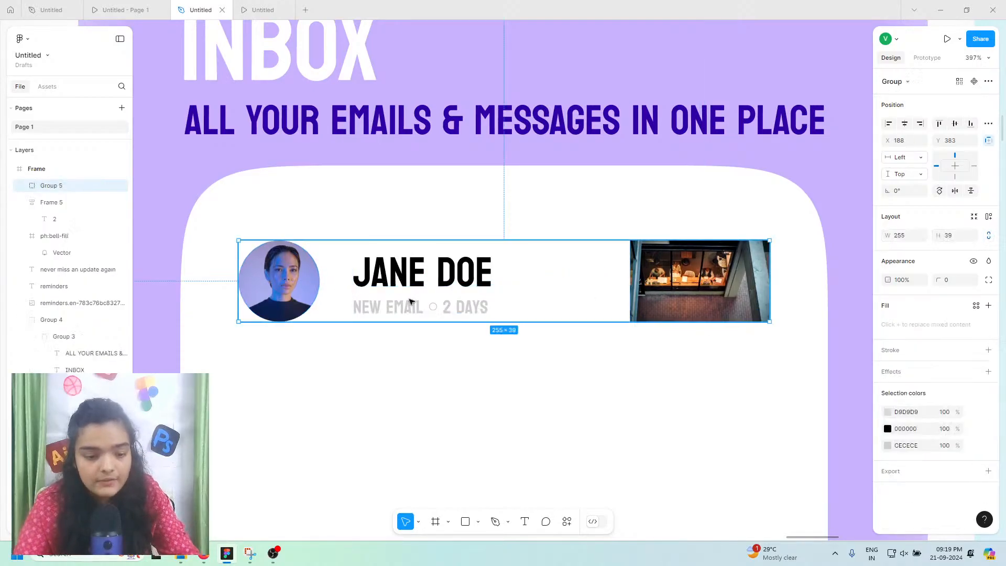
Step: Draw a straight horizontal divider line below the email row with the Pen tool, from X 198.5 to X 426.5 at Y 432.5
{"action": "left_click", "coordinate": [495, 521]}
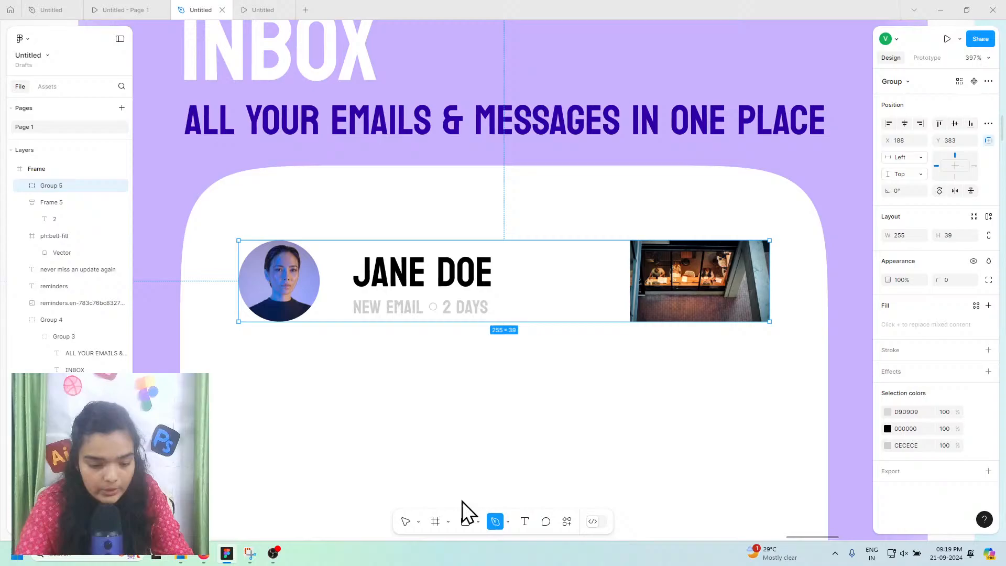
{"action": "left_click", "coordinate": [260, 343]}
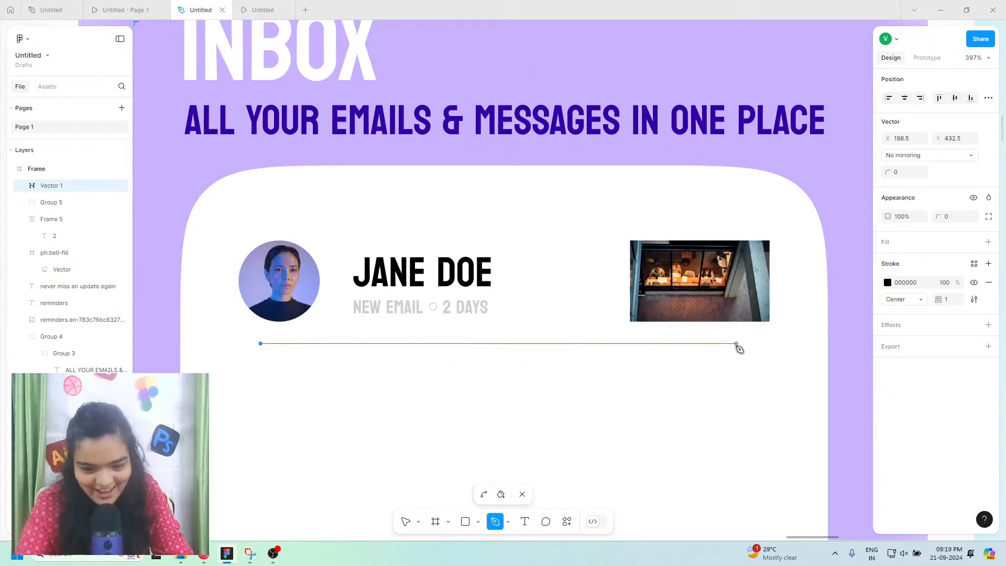
{"action": "left_click", "coordinate": [736, 344]}
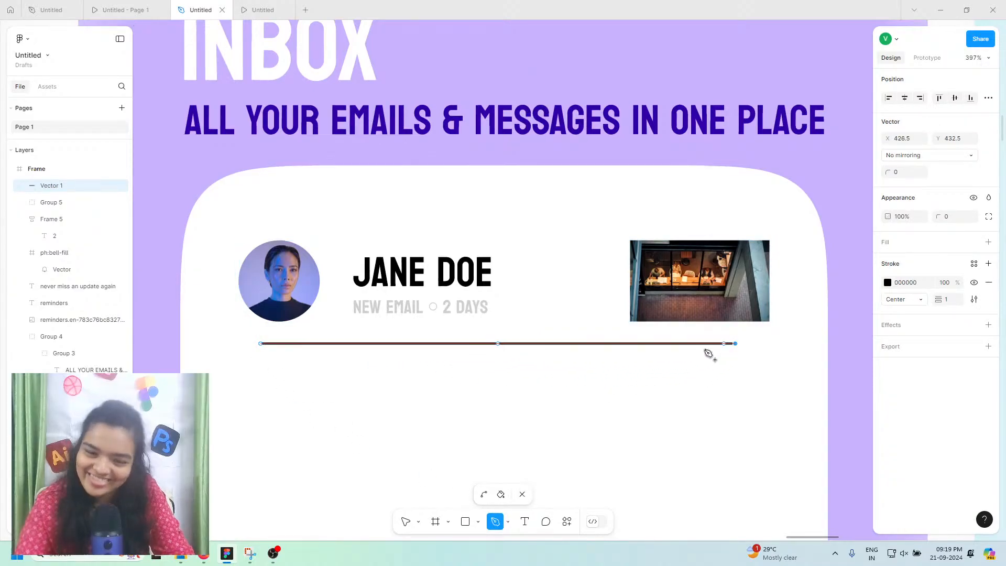
{"action": "left_click", "coordinate": [406, 525]}
Step: Style the divider line with a 0.5 stroke in light purple C9B3FF at 37% opacity
{"action": "left_click", "coordinate": [886, 282]}
{"action": "mouse_move", "coordinate": [811, 298]}
{"action": "left_mouse_down"}
{"action": "mouse_move", "coordinate": [687, 347]}
{"action": "mouse_move", "coordinate": [658, 312]}
{"action": "mouse_move", "coordinate": [627, 453]}
{"action": "left_mouse_up"}
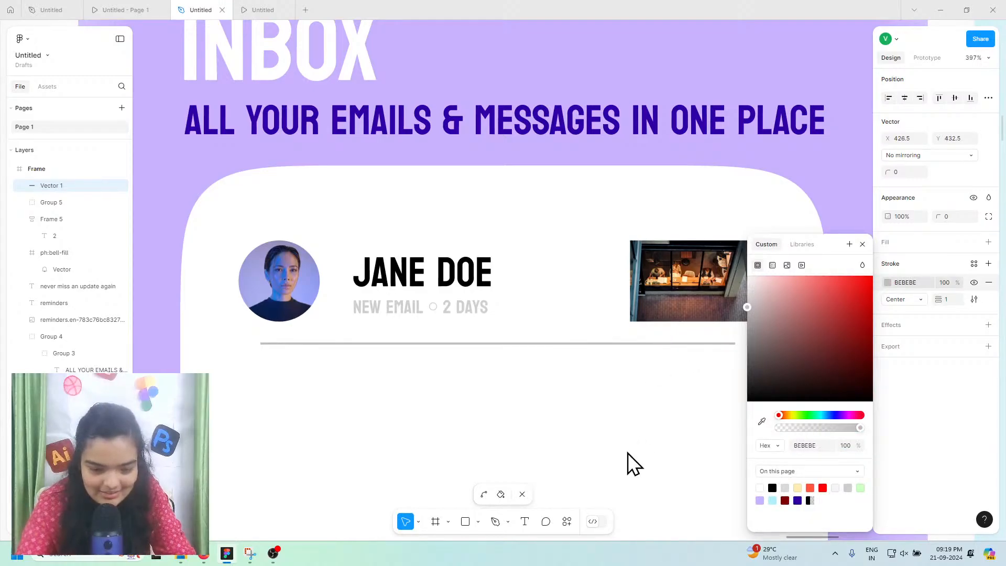
{"action": "left_click", "coordinate": [943, 298]}
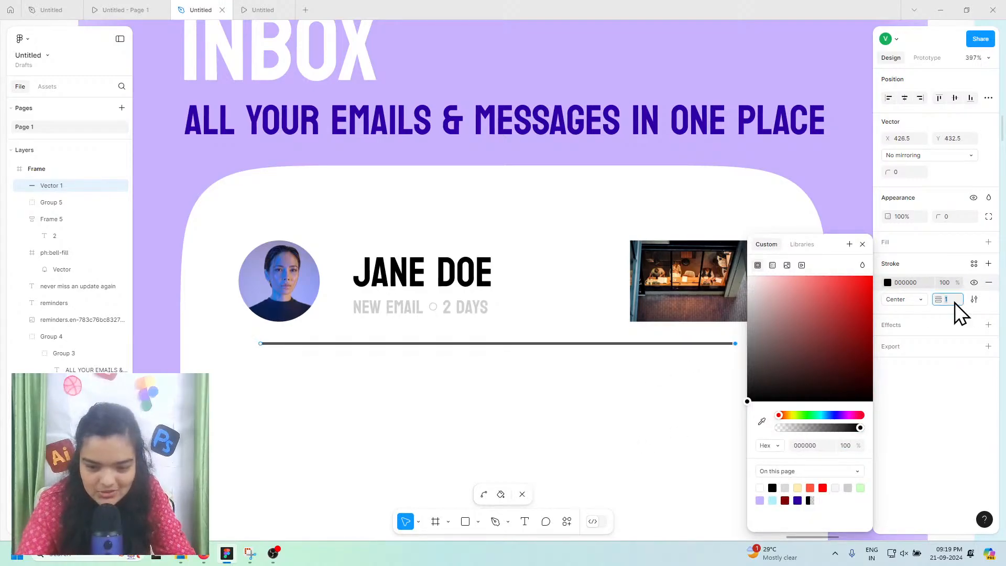
{"action": "type", "text": "0.5"}
{"action": "key", "text": "Return"}
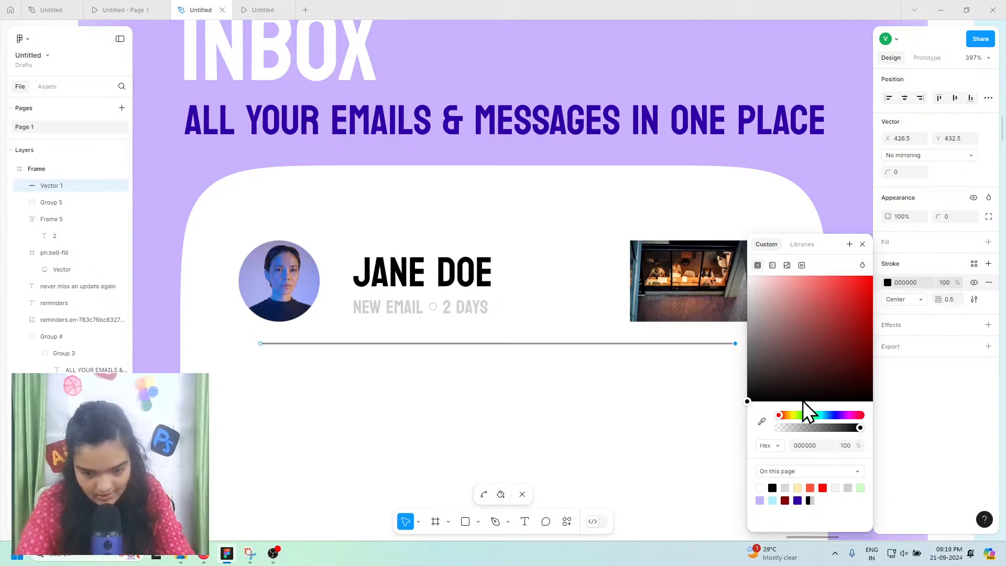
{"action": "left_click_drag", "start_coordinate": [791, 427], "coordinate": [811, 433]}
{"action": "left_click", "coordinate": [759, 500]}
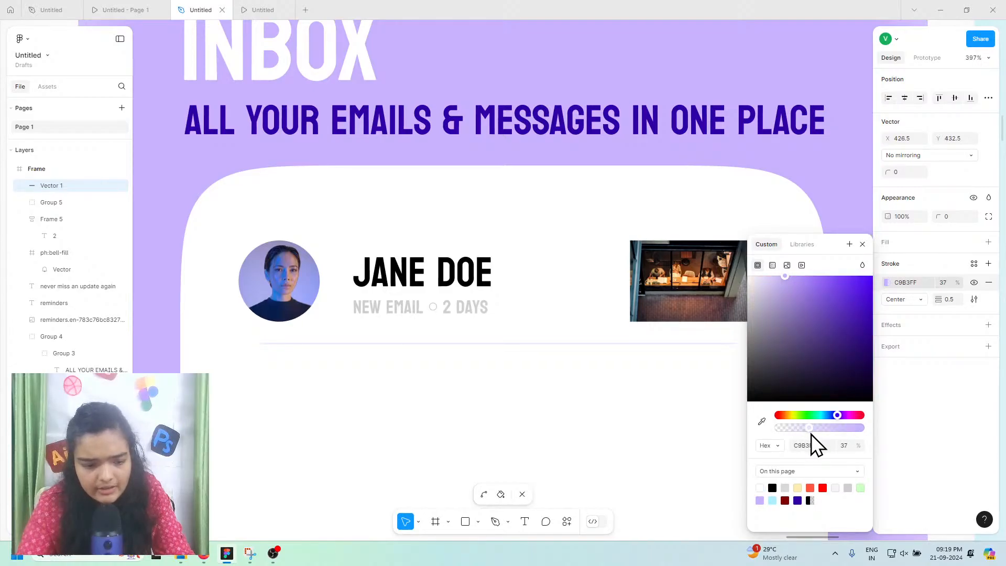
Step: Darken the new email label's fill to the grey B5B5B5
{"action": "double_click", "coordinate": [462, 309]}
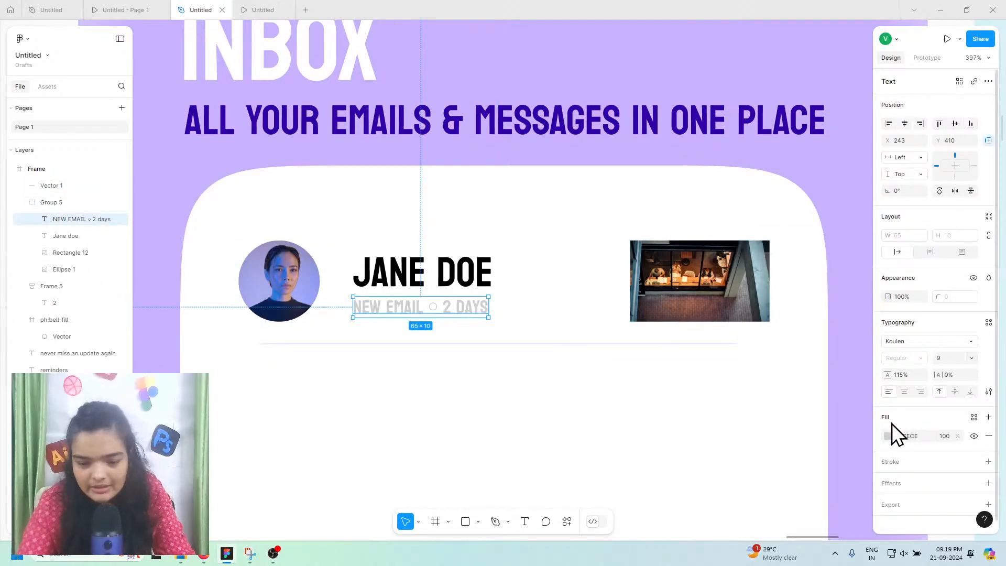
{"action": "left_click", "coordinate": [885, 435]}
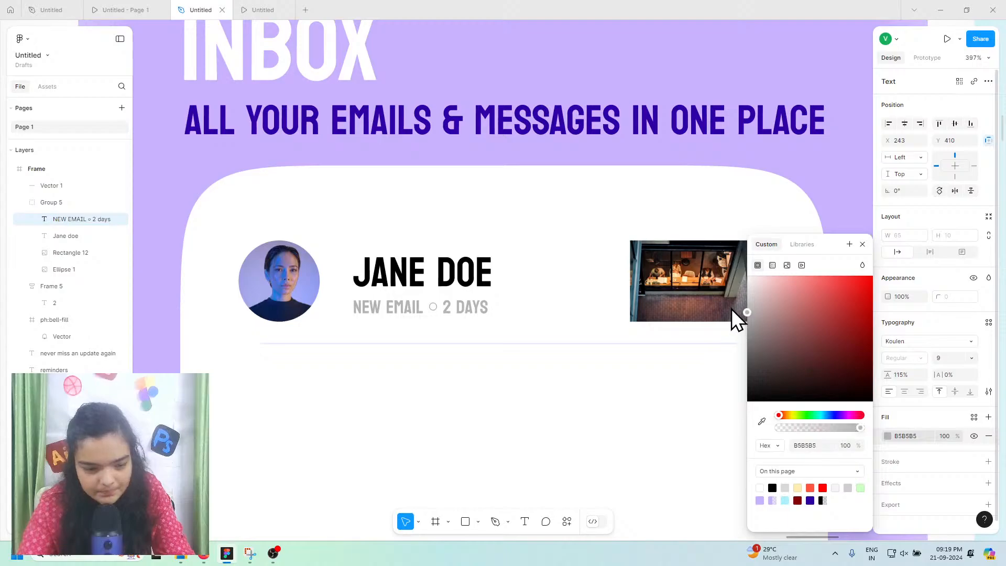
{"action": "left_click_drag", "start_coordinate": [747, 302], "coordinate": [716, 323]}
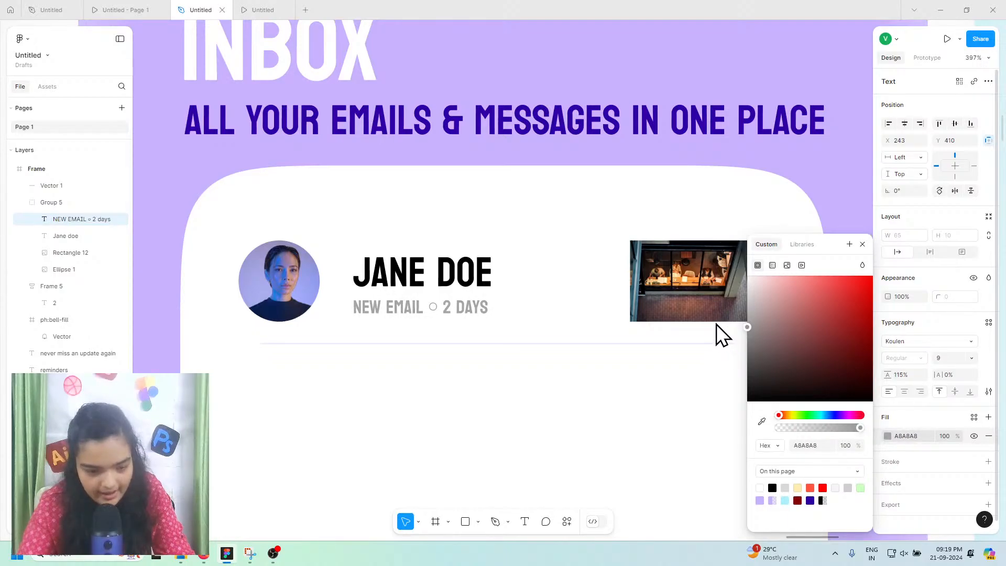
{"action": "left_click", "coordinate": [656, 350]}
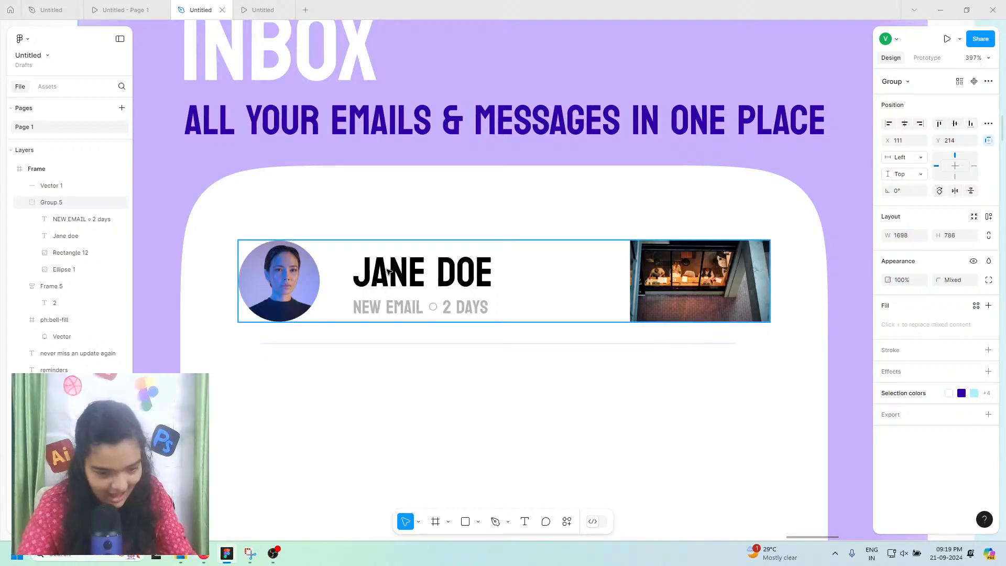
Step: Group the Inbox card, email row and divider line together
{"action": "left_click", "coordinate": [383, 344], "text": "shift"}
{"action": "left_click", "coordinate": [402, 300], "text": "shift"}
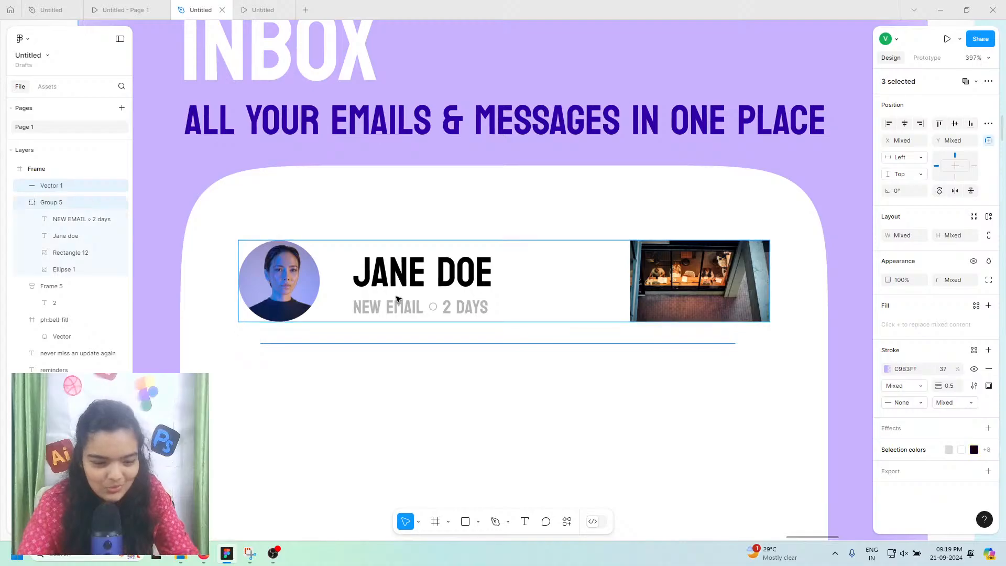
{"action": "key", "text": "ctrl+g"}
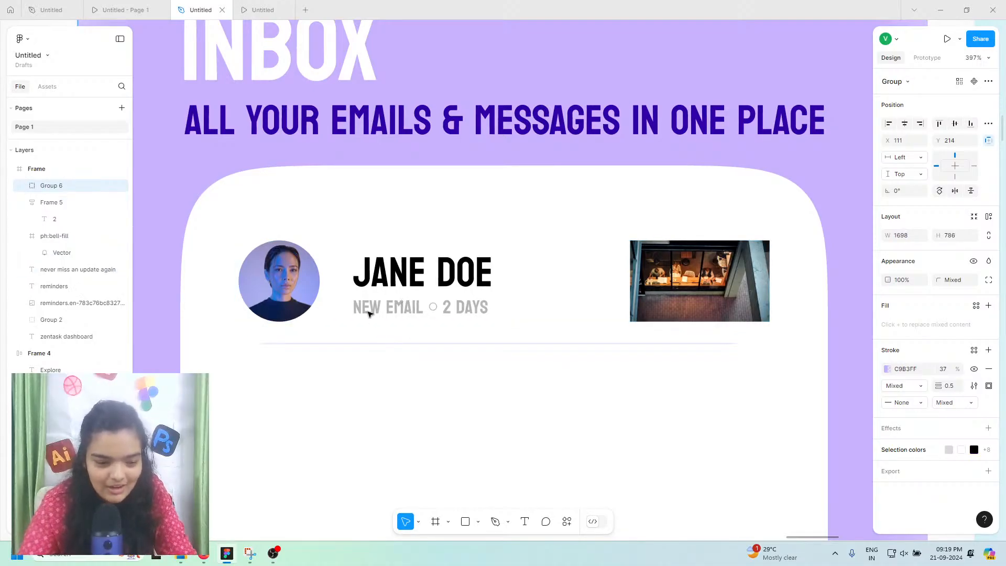
Step: Group the email row and its divider line separately inside the Inbox card group
{"action": "double_click", "coordinate": [380, 282]}
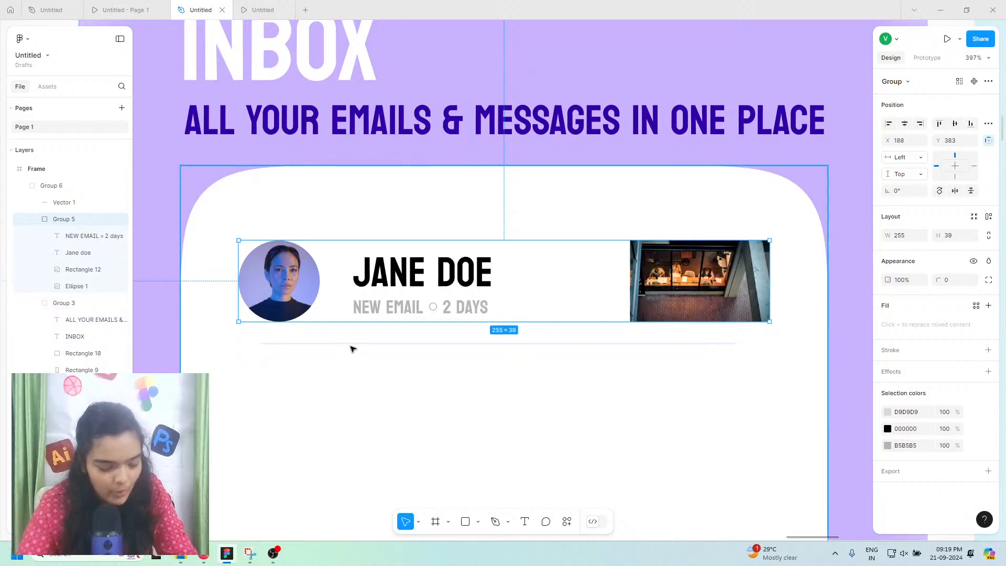
{"action": "key", "text": "Escape"}
{"action": "left_click", "coordinate": [311, 298]}
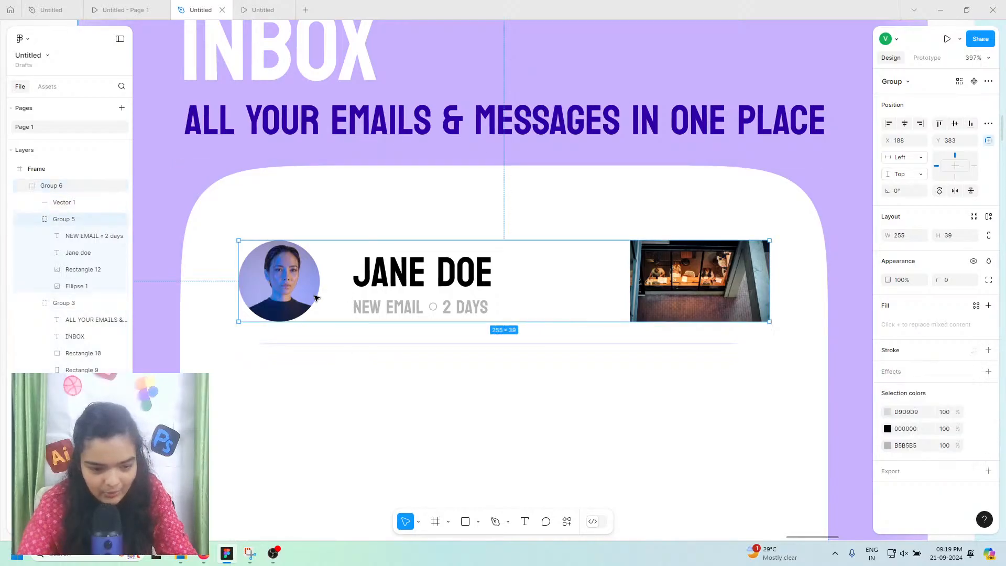
{"action": "left_click", "coordinate": [405, 343], "text": "shift"}
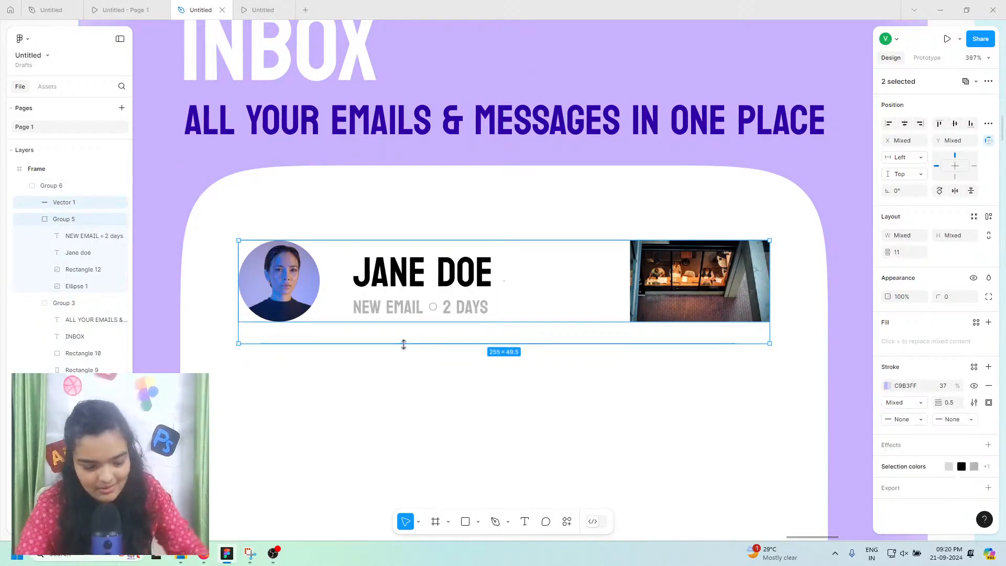
{"action": "key", "text": "ctrl+g"}
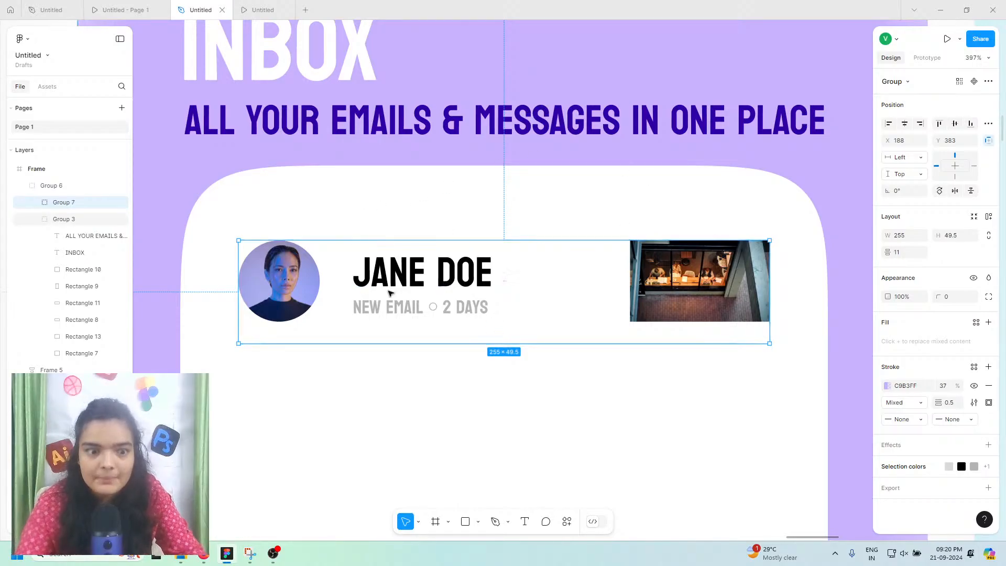
Step: Turn the grouped email row and divider into a component and check the file's local assets and available libraries
{"action": "left_click", "coordinate": [47, 87]}
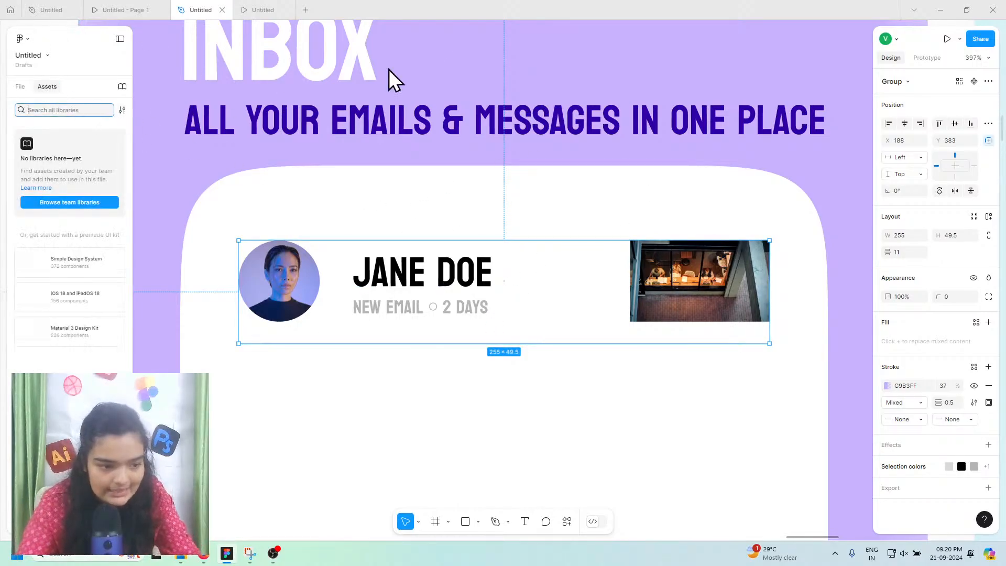
{"action": "left_click", "coordinate": [974, 81]}
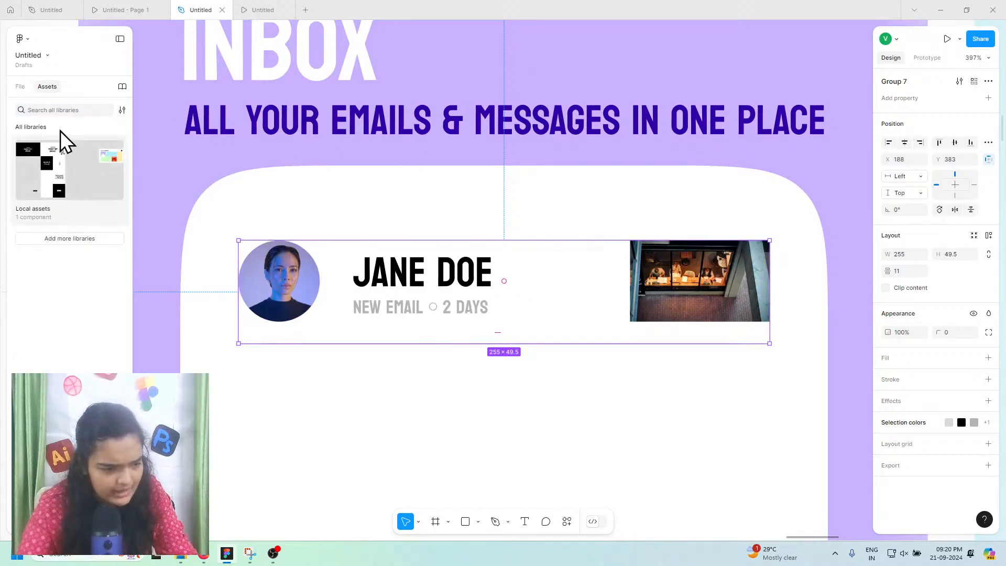
{"action": "left_click", "coordinate": [77, 240]}
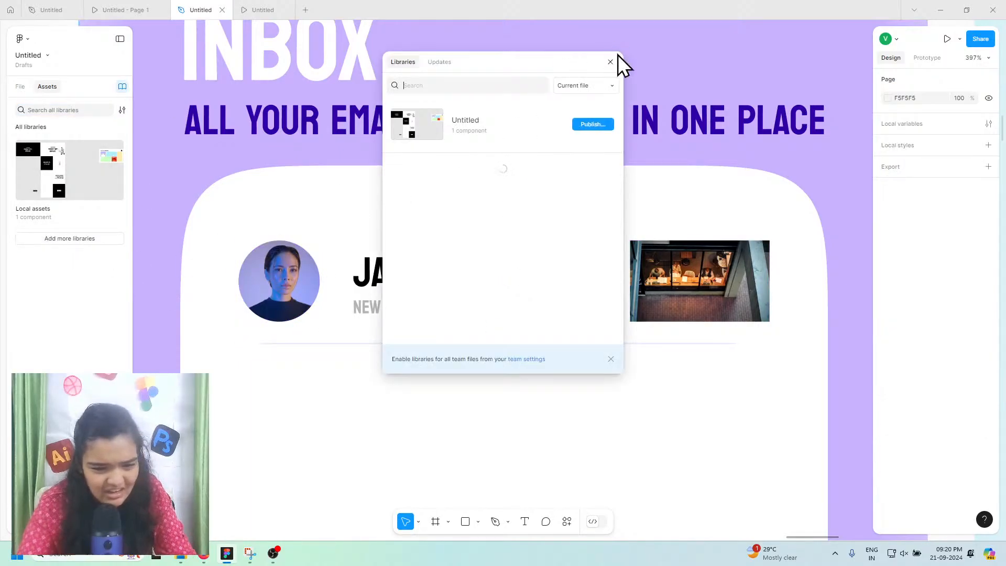
{"action": "left_click", "coordinate": [610, 62]}
Step: Stack three copies of the email row component beneath the original, at Y 447, Y 512 and a last one about 20 px below
{"action": "left_click", "coordinate": [419, 286]}
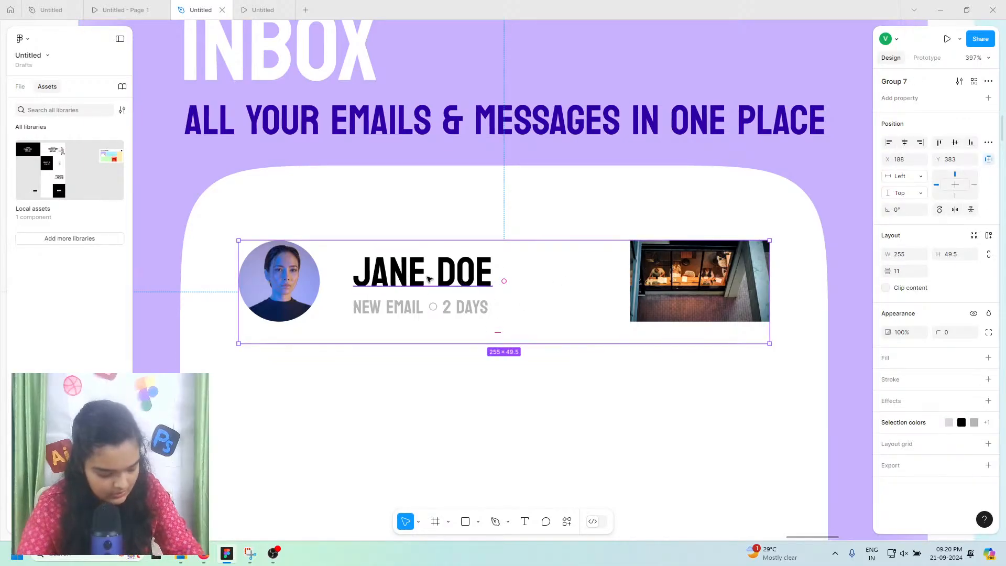
{"action": "left_click_drag", "start_coordinate": [348, 273], "coordinate": [350, 415]}
{"action": "scroll", "coordinate": [350, 415], "scroll_direction": "down", "scroll_amount": 5}
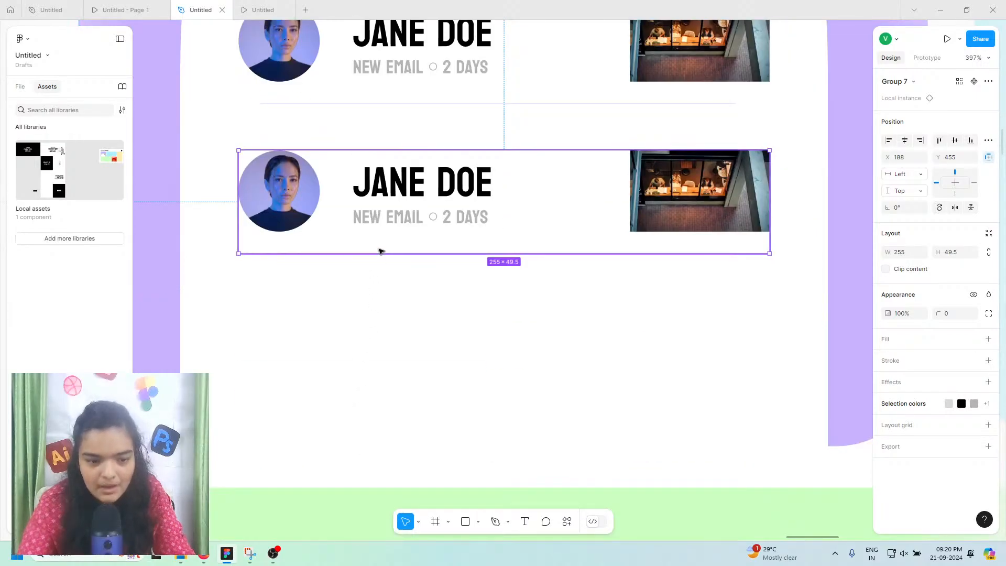
{"action": "left_click_drag", "start_coordinate": [389, 221], "coordinate": [409, 329]}
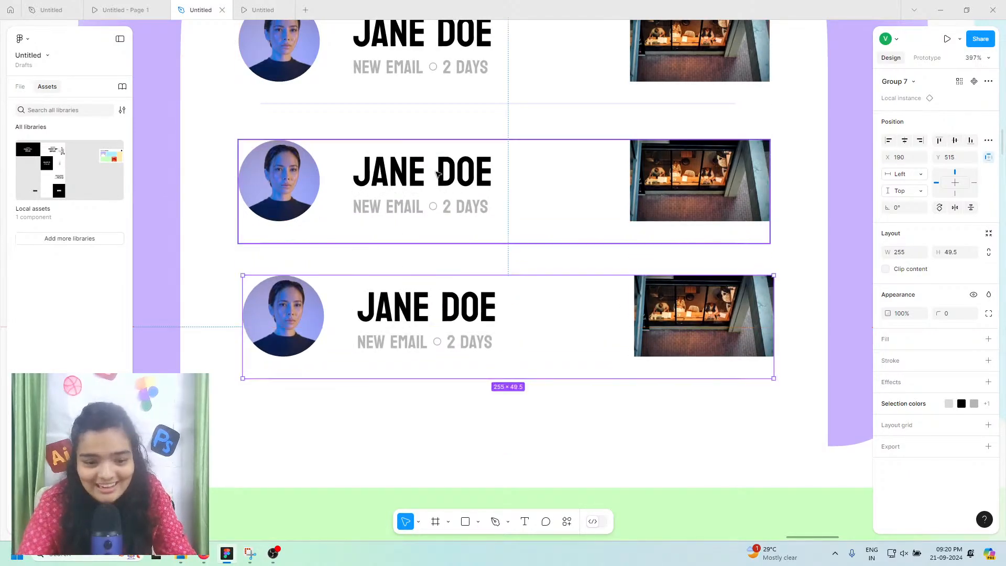
{"action": "left_click_drag", "start_coordinate": [453, 182], "coordinate": [454, 176]}
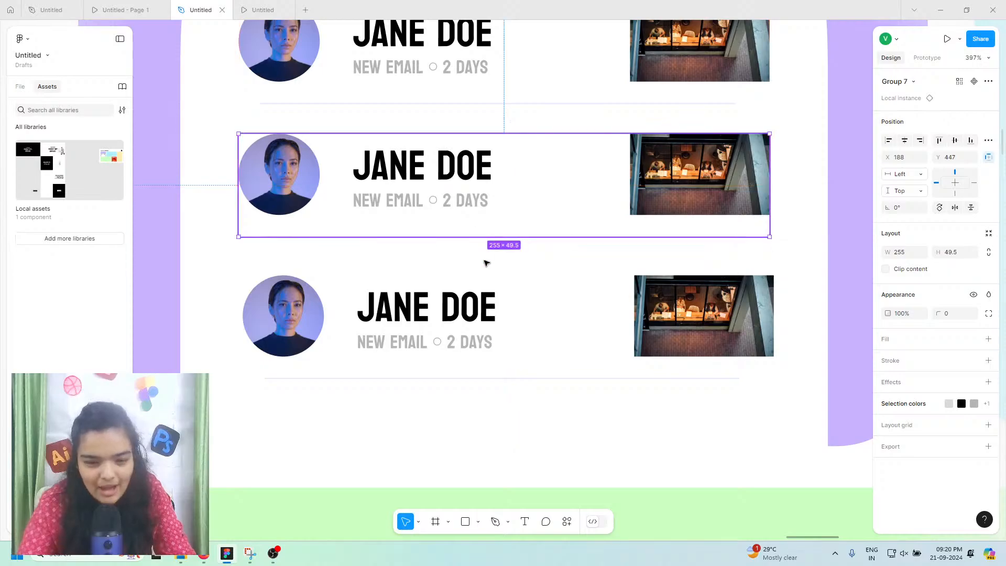
{"action": "left_click_drag", "start_coordinate": [452, 325], "coordinate": [451, 318]}
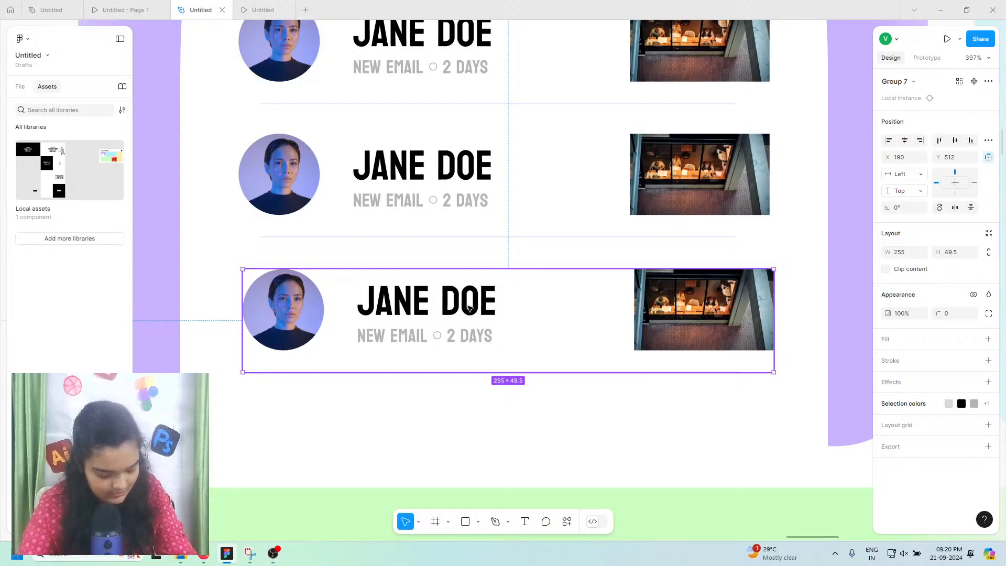
{"action": "left_click_drag", "start_coordinate": [478, 310], "coordinate": [484, 459]}
Step: Group the original email row and its three copies into one list
{"action": "left_click", "coordinate": [442, 284]}
{"action": "left_click", "coordinate": [454, 474], "text": "shift"}
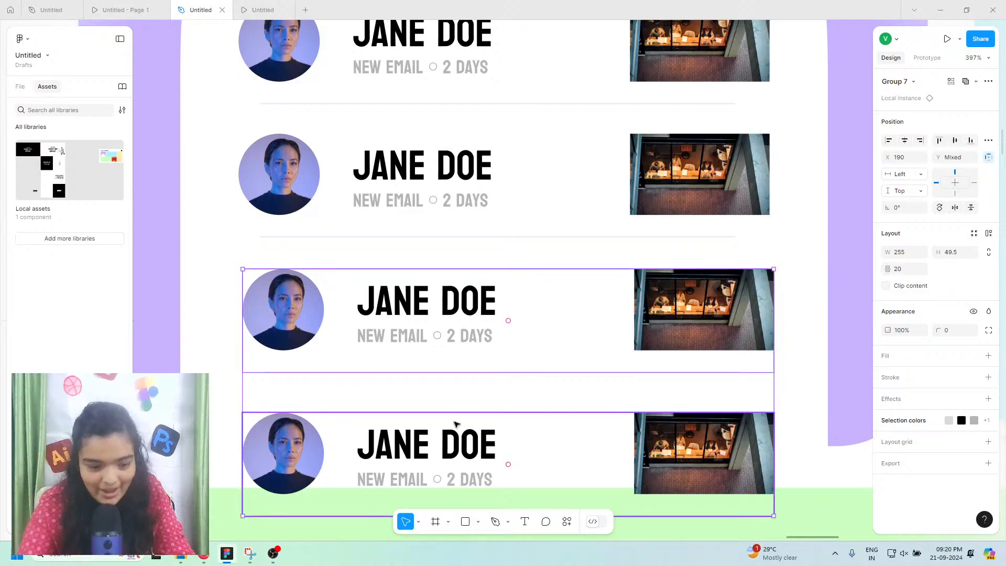
{"action": "left_click", "coordinate": [448, 183], "text": "shift"}
{"action": "left_click", "coordinate": [447, 72], "text": "shift"}
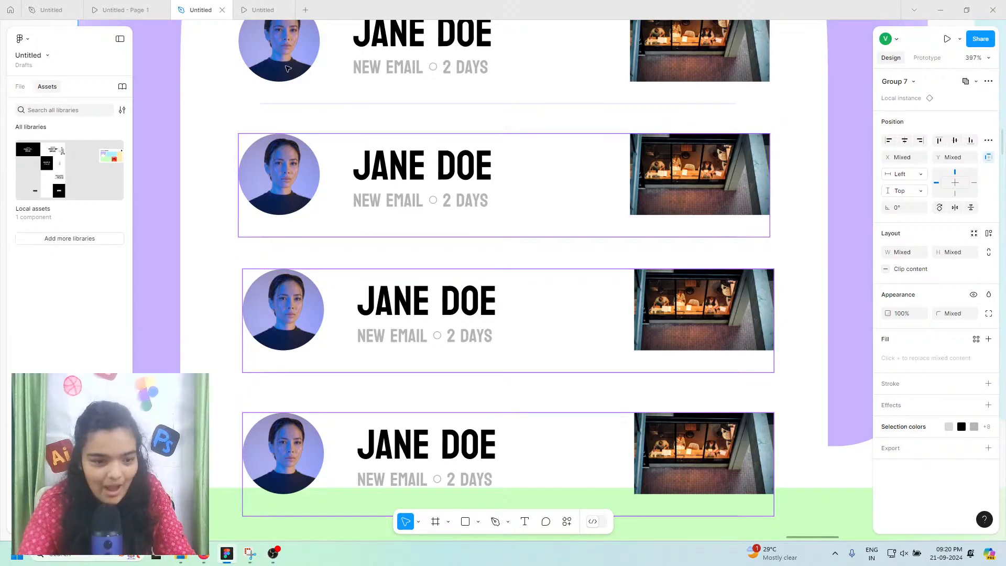
{"action": "scroll", "coordinate": [300, 103], "scroll_direction": "up", "scroll_amount": 2}
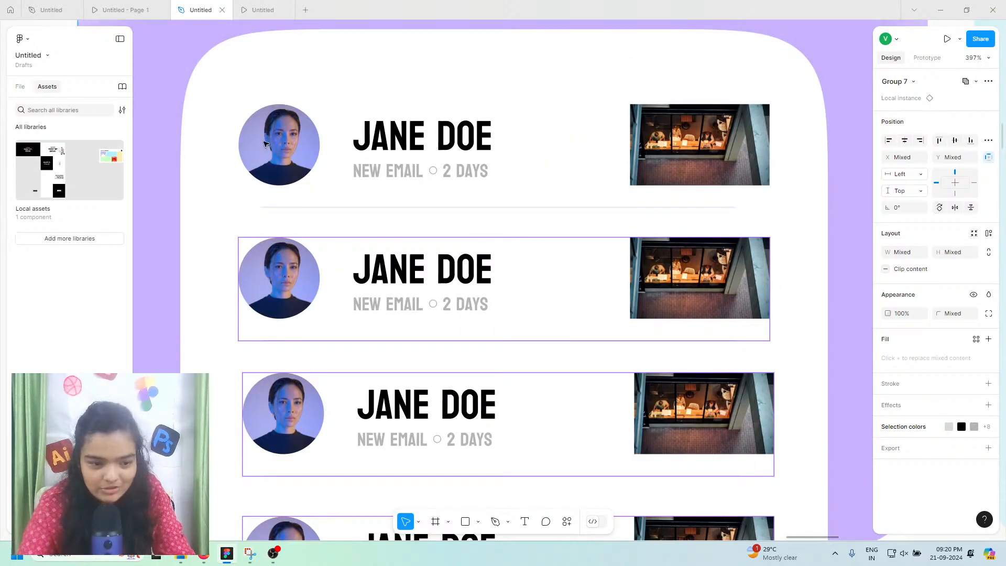
{"action": "left_click", "coordinate": [264, 144], "text": "shift"}
{"action": "scroll", "coordinate": [414, 327], "scroll_direction": "down", "scroll_amount": 2}
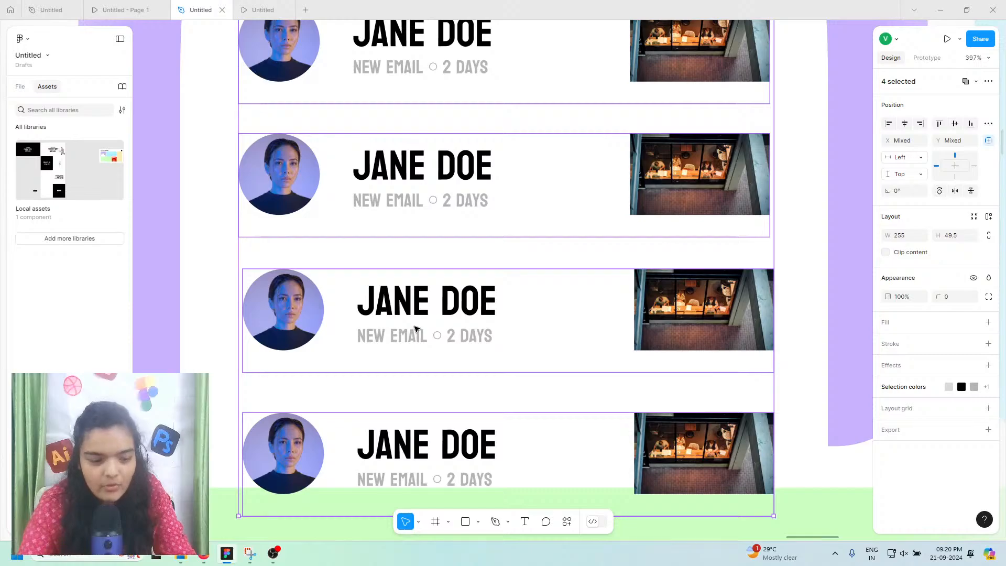
{"action": "key", "text": "ctrl+g"}
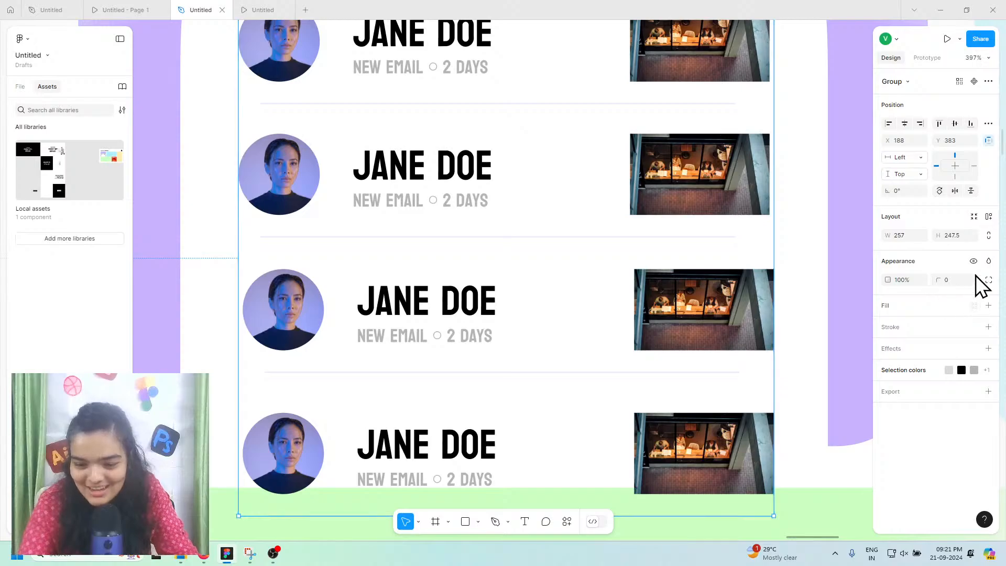
{"action": "right_click", "coordinate": [610, 185]}
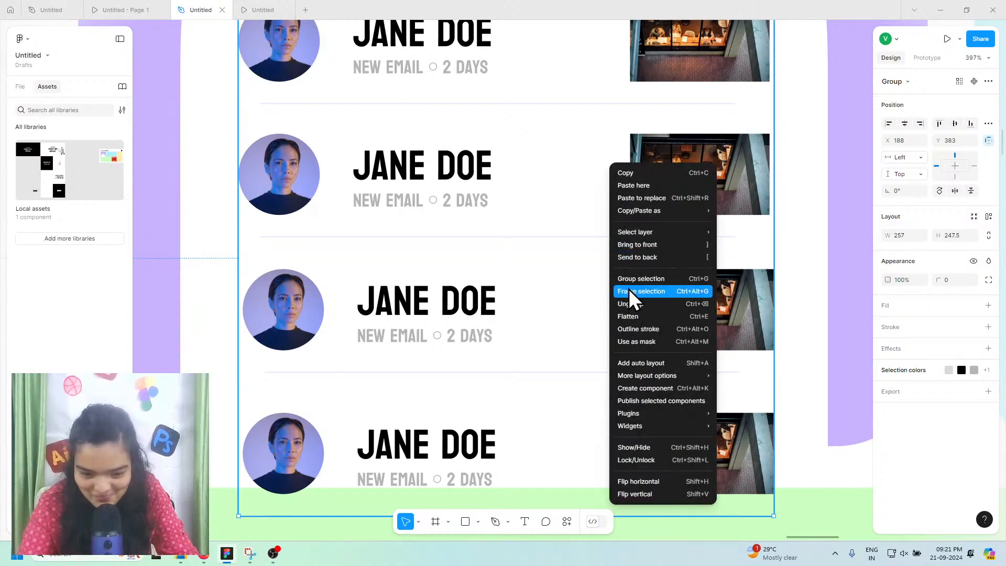
{"action": "mouse_move", "coordinate": [642, 375]}
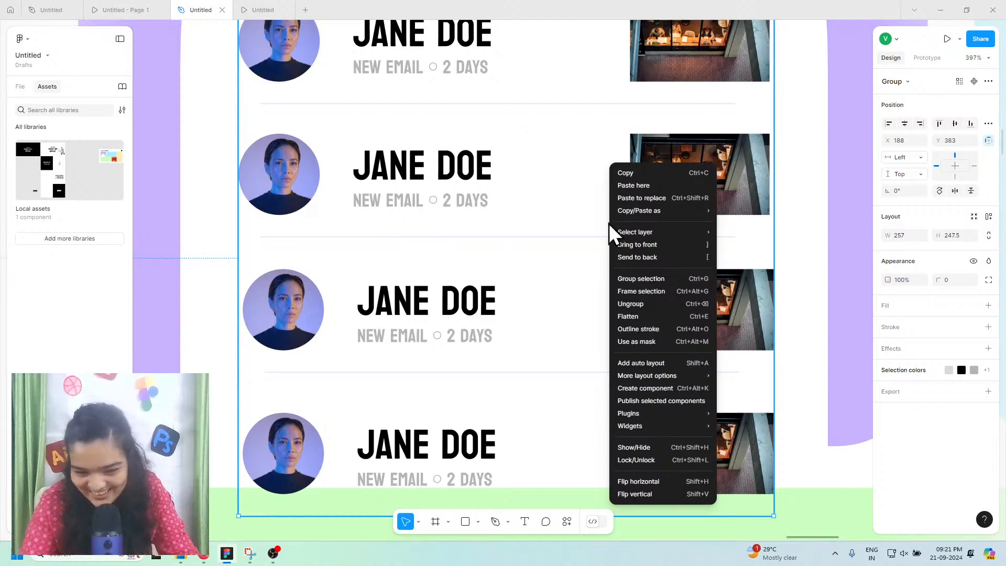
{"action": "mouse_move", "coordinate": [655, 232]}
{"action": "key", "text": "Escape"}
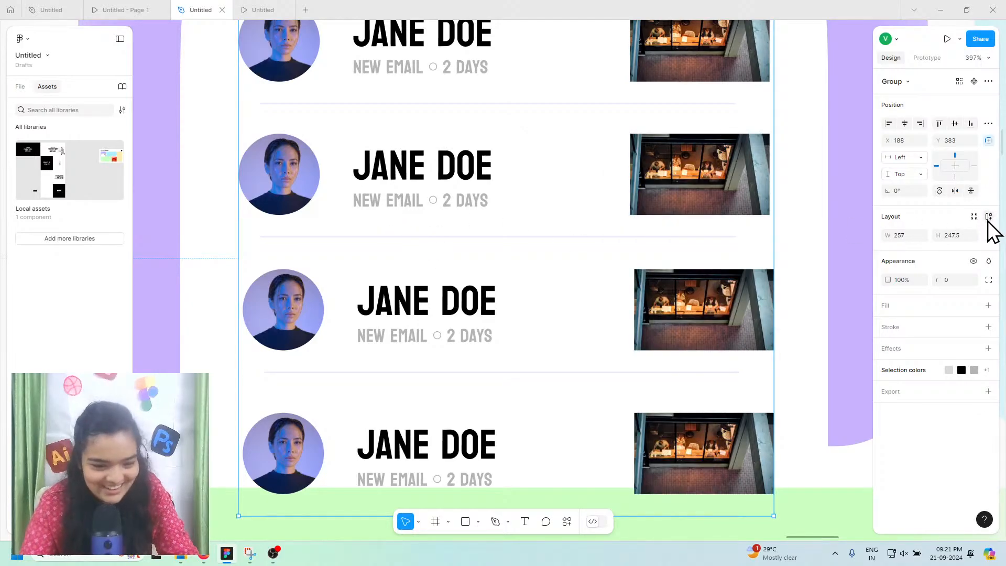
Step: Apply vertical auto layout to the group of four email rows to align and space them evenly
{"action": "left_click", "coordinate": [988, 218]}
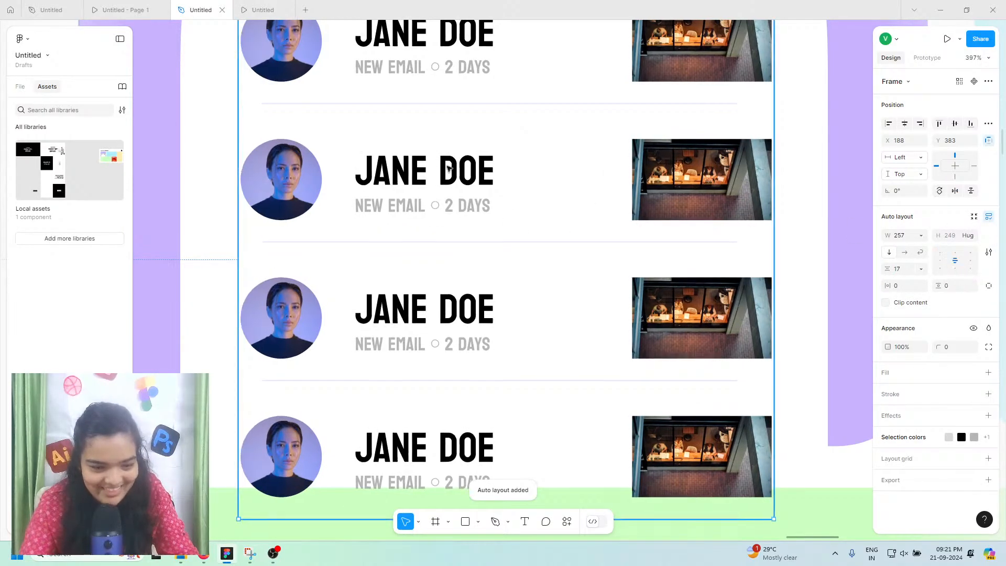
{"action": "scroll", "coordinate": [426, 164], "scroll_direction": "up", "scroll_amount": 3}
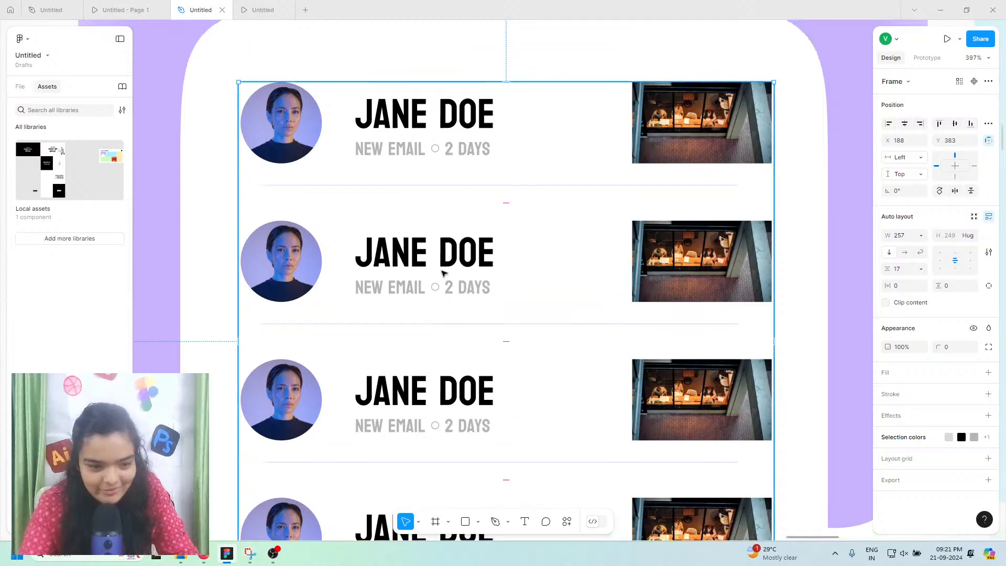
Step: Show the file's layers and nudge the auto layout email list up to Y 378 within the white panel
{"action": "scroll", "coordinate": [438, 204], "scroll_direction": "down", "scroll_amount": 1}
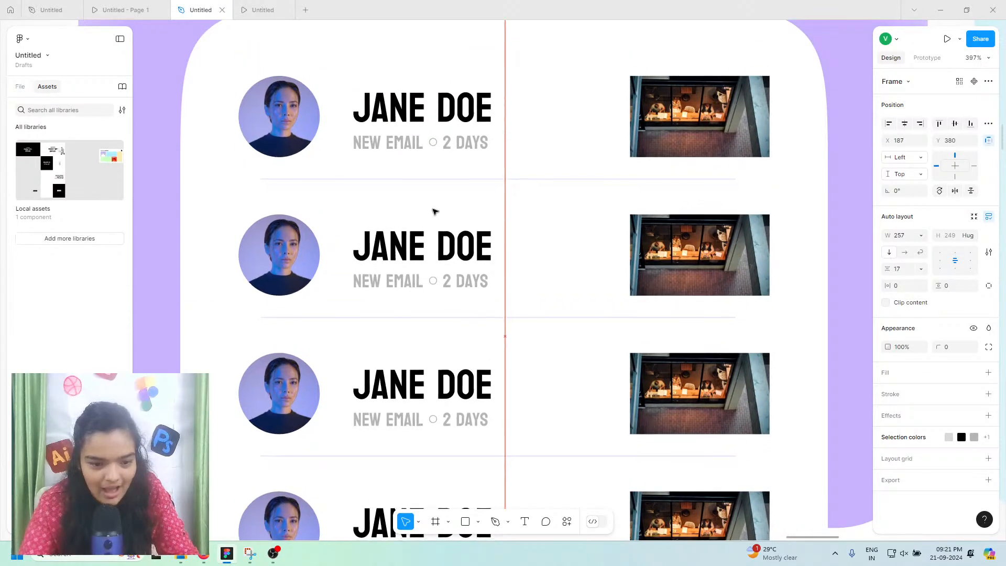
{"action": "scroll", "coordinate": [434, 209], "scroll_direction": "up", "scroll_amount": 4}
{"action": "left_click", "coordinate": [402, 168]}
{"action": "left_click", "coordinate": [382, 197]}
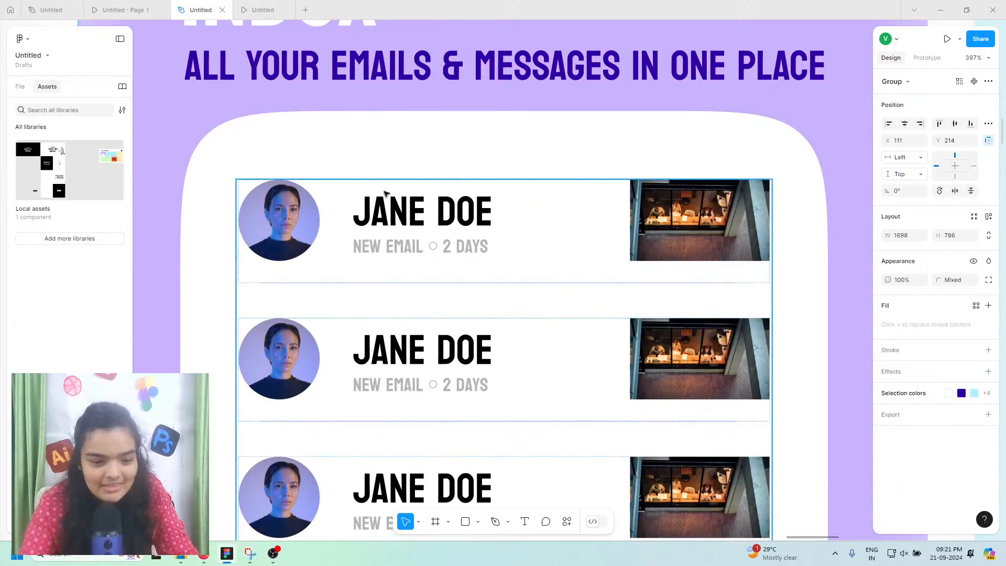
{"action": "left_click", "coordinate": [390, 164]}
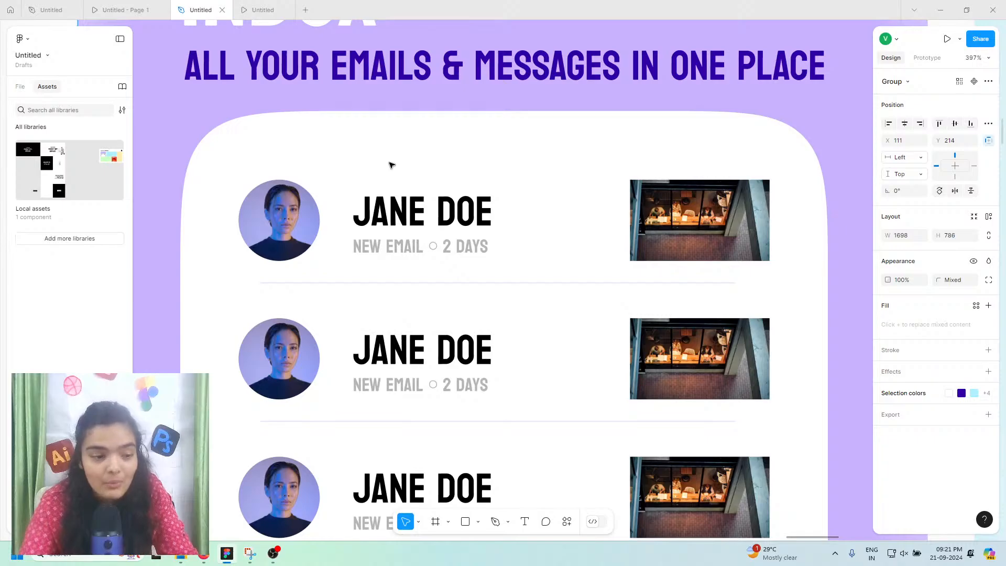
{"action": "left_click", "coordinate": [21, 85]}
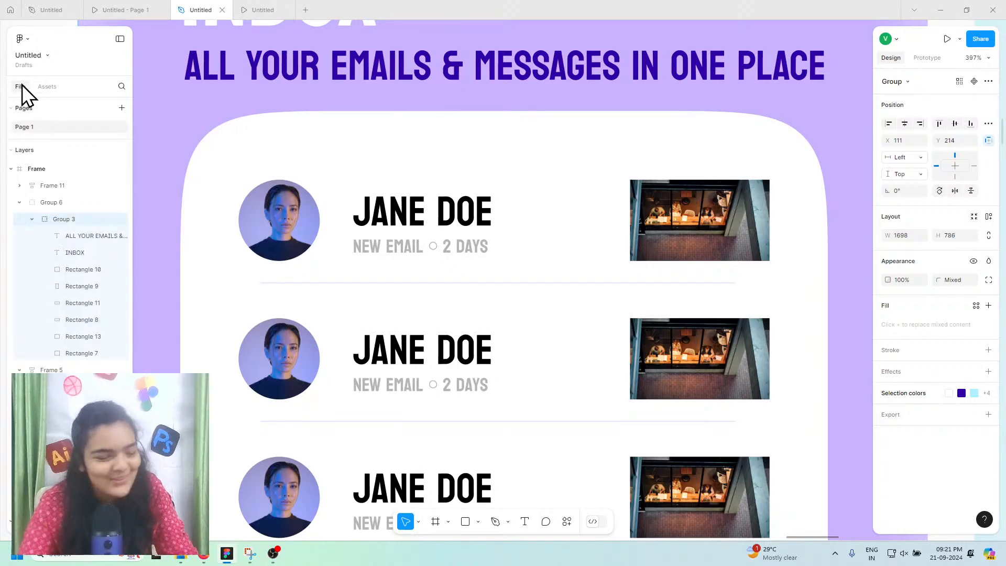
{"action": "left_click", "coordinate": [355, 218]}
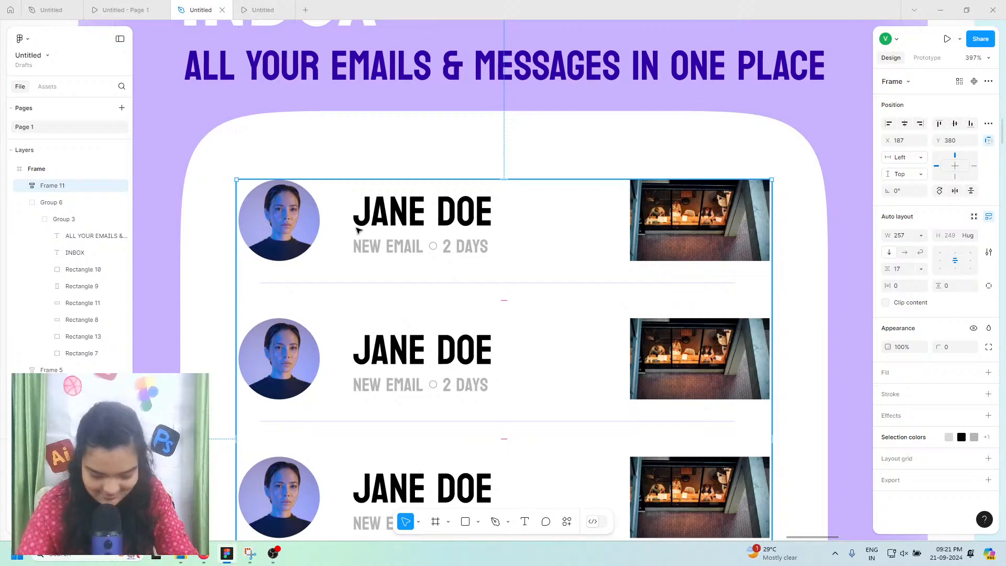
{"action": "key", "text": "Up"}
{"action": "key", "text": "Up"}
{"action": "key", "text": "Up"}
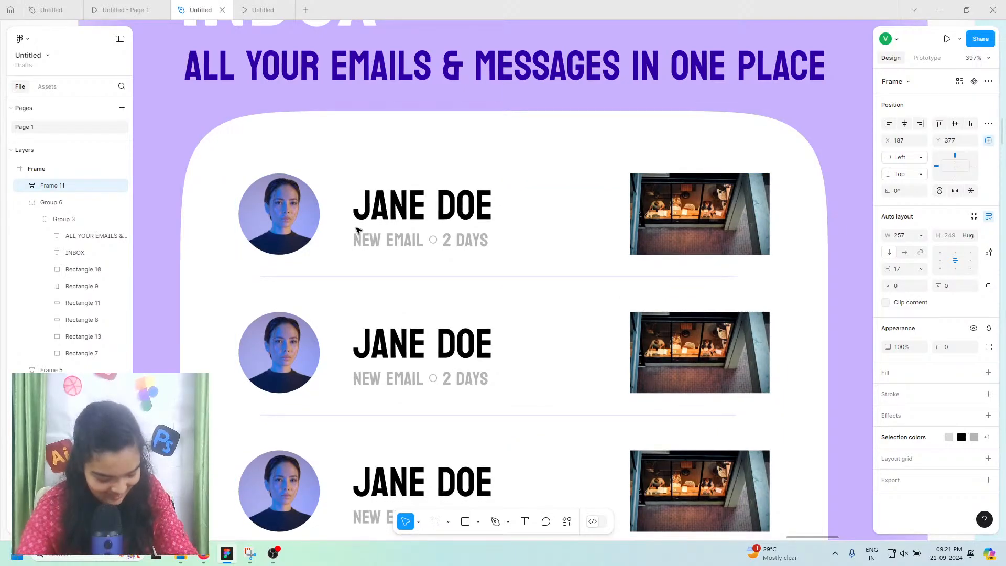
{"action": "key", "text": "Down"}
{"action": "left_click", "coordinate": [307, 165], "text": "shift"}
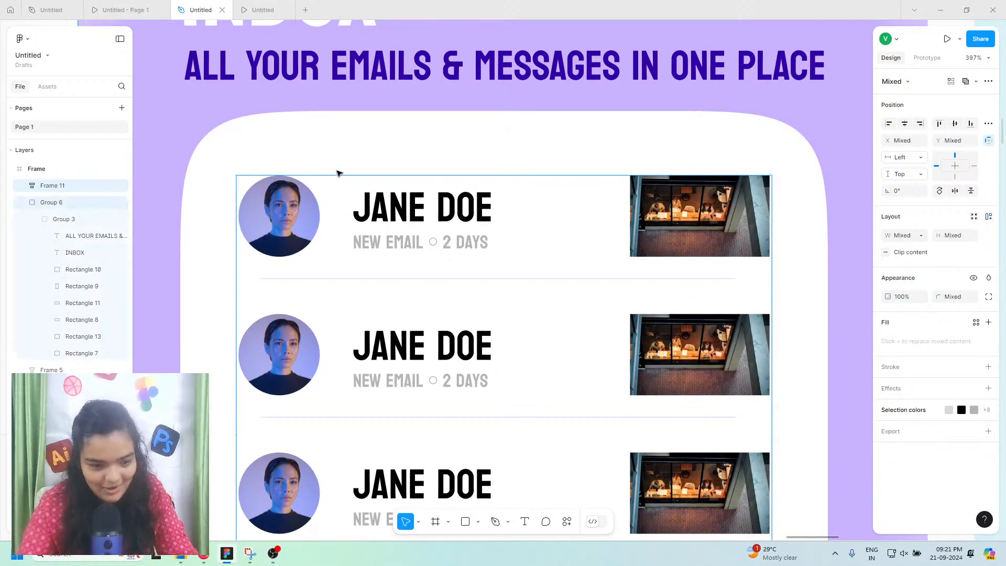
{"action": "double_click", "coordinate": [358, 162]}
{"action": "left_click", "coordinate": [91, 187]}
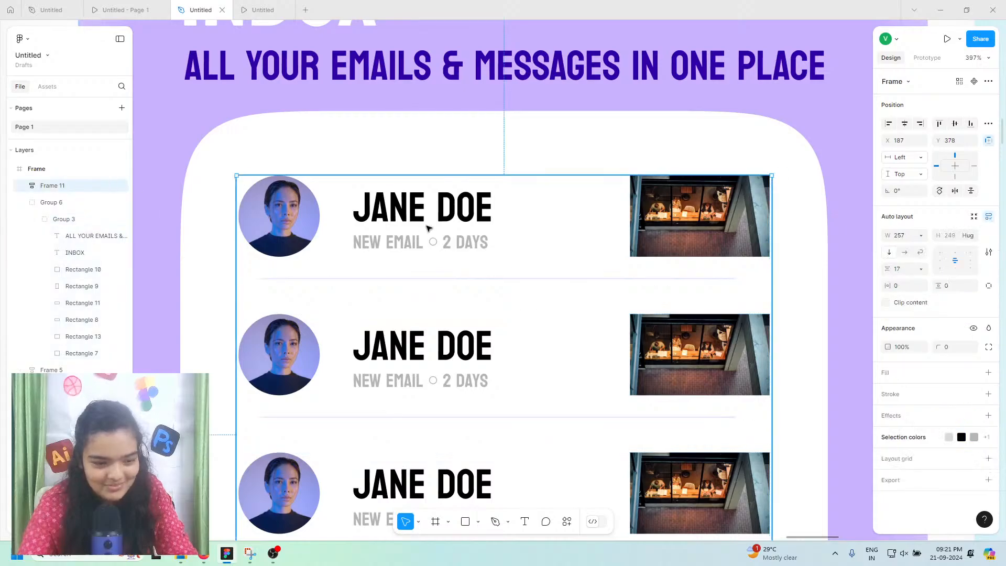
Step: Compare the email list with the white panel behind it and nudge the list up to Y 377
{"action": "scroll", "coordinate": [425, 228], "scroll_direction": "down", "scroll_amount": 1}
{"action": "scroll", "coordinate": [341, 231], "scroll_direction": "down", "scroll_amount": 5}
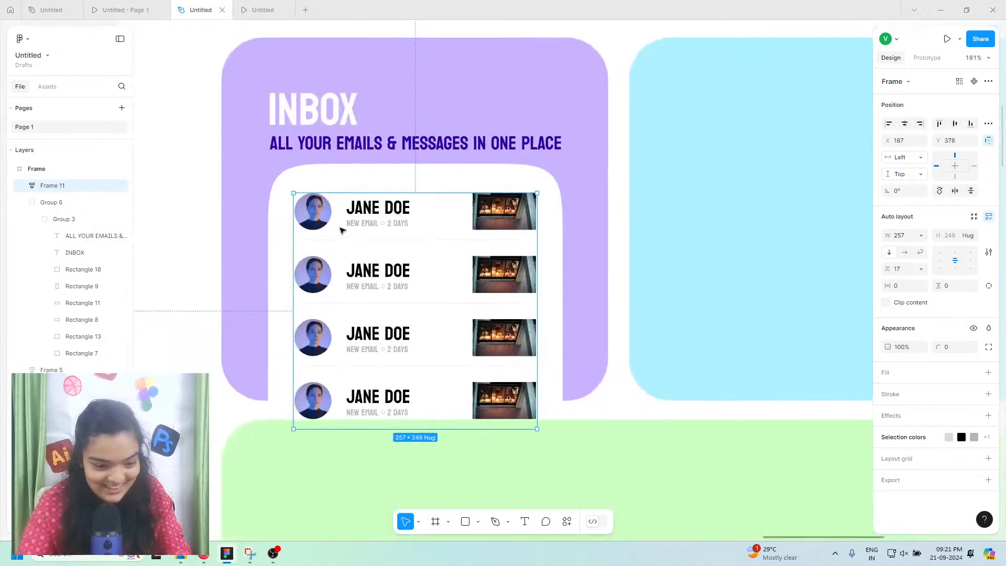
{"action": "left_click", "coordinate": [281, 225]}
{"action": "double_click", "coordinate": [282, 225]}
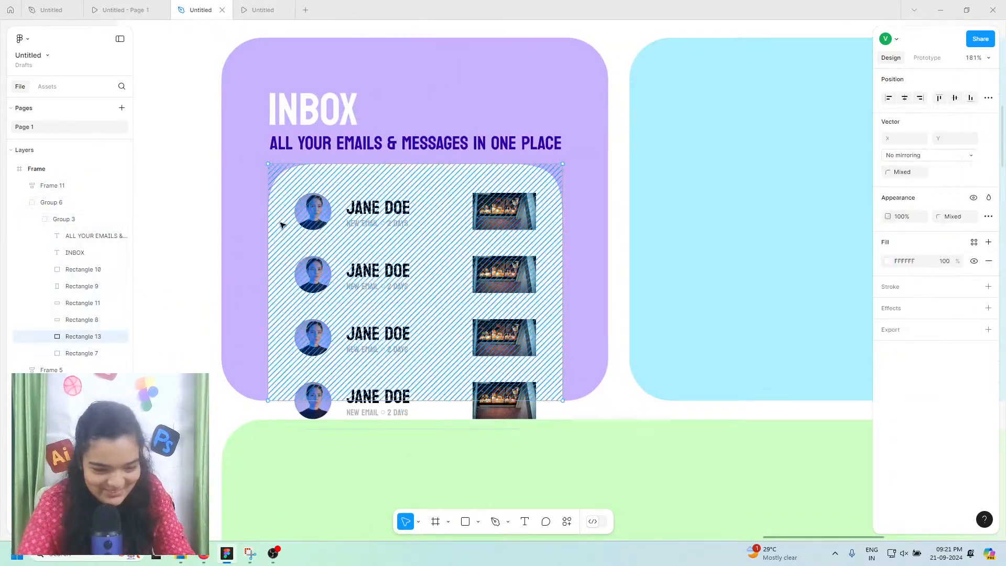
{"action": "key", "text": "Escape"}
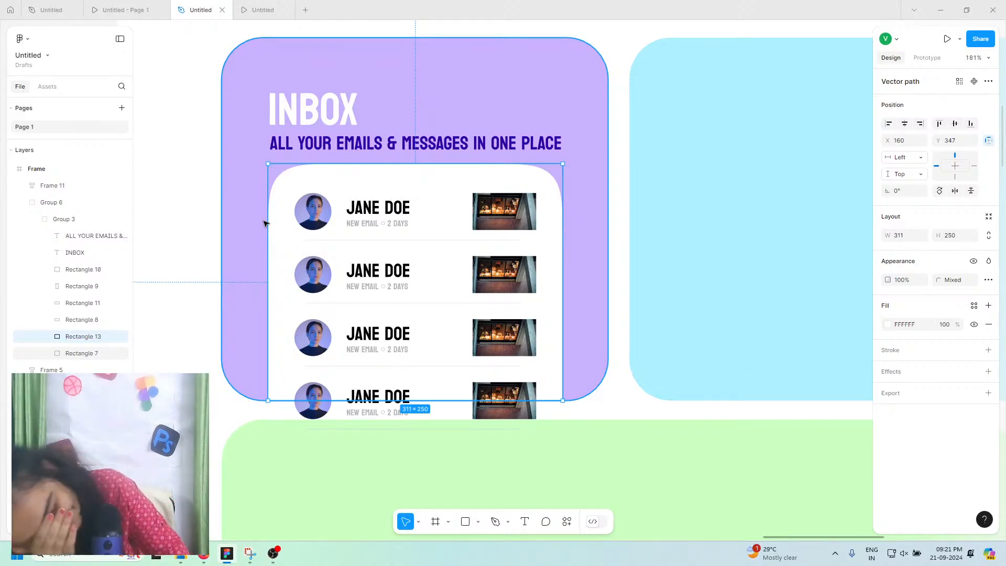
{"action": "left_click", "coordinate": [337, 198]}
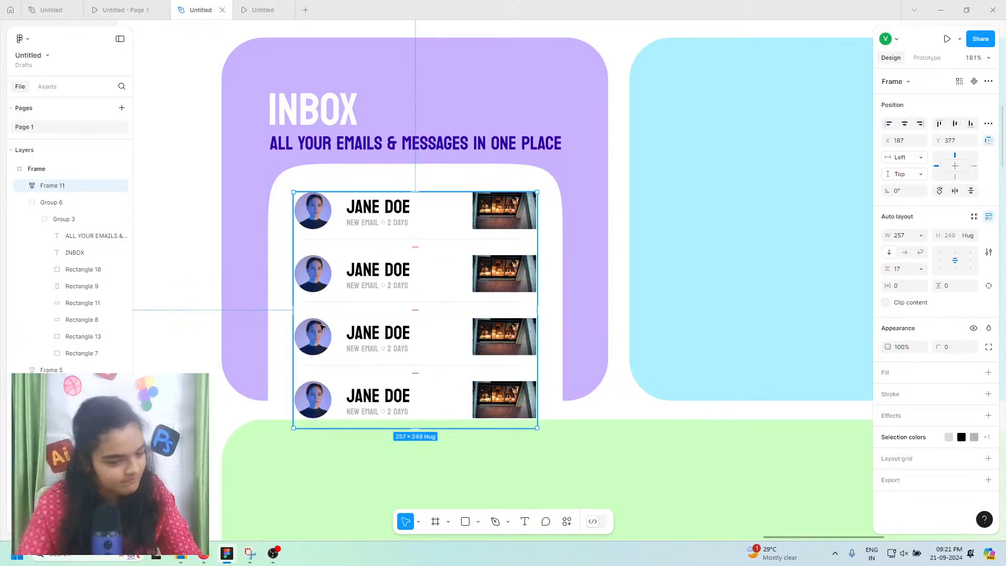
Step: Move the email list's layer into the Inbox card's group, directly above the white panel Rectangle 13
{"action": "double_click", "coordinate": [283, 347]}
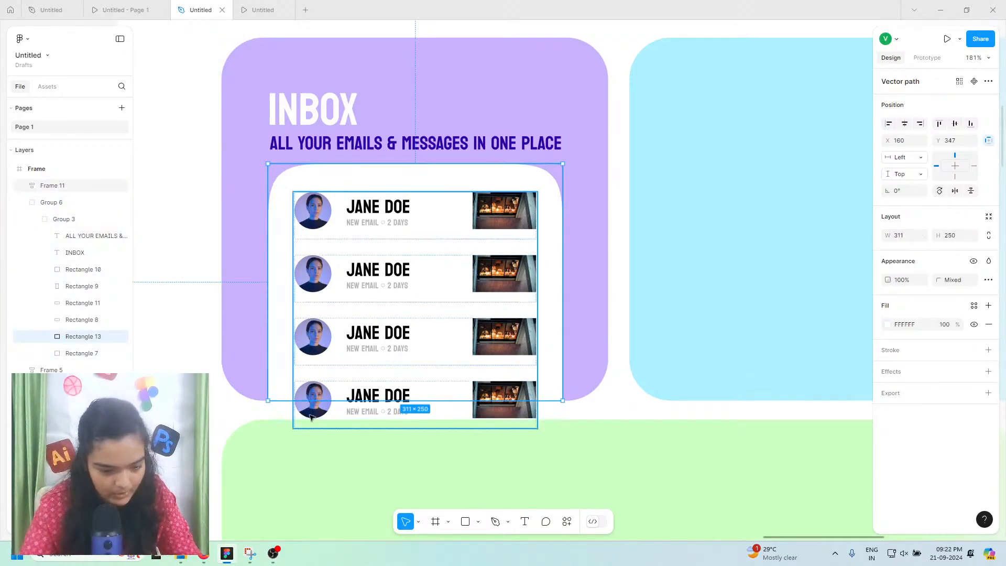
{"action": "left_click", "coordinate": [322, 312], "text": "shift"}
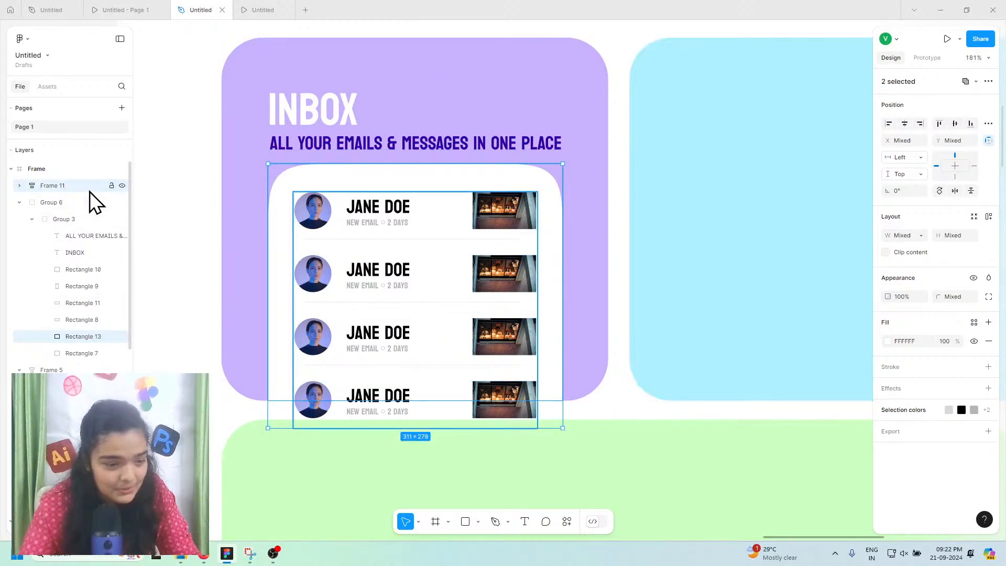
{"action": "left_click_drag", "start_coordinate": [90, 191], "coordinate": [93, 328]}
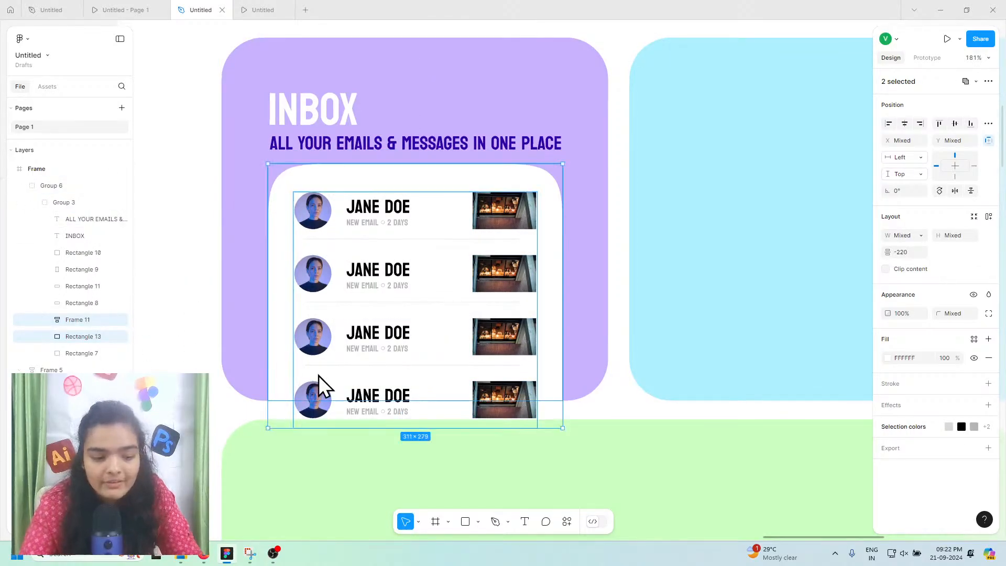
Step: Duplicate the white panel in place and group both panels with the email list
{"action": "left_click", "coordinate": [275, 359]}
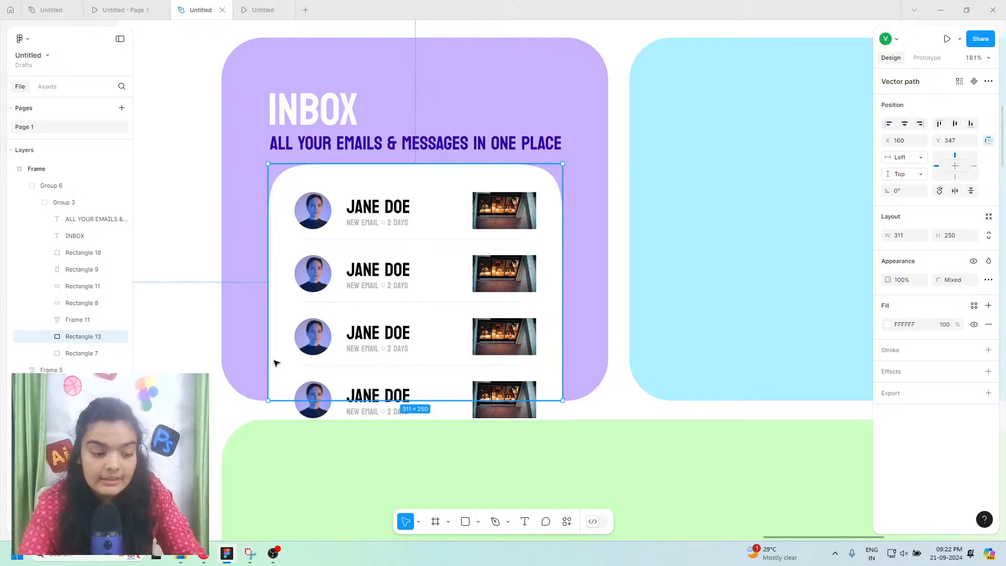
{"action": "key", "text": "ctrl+d"}
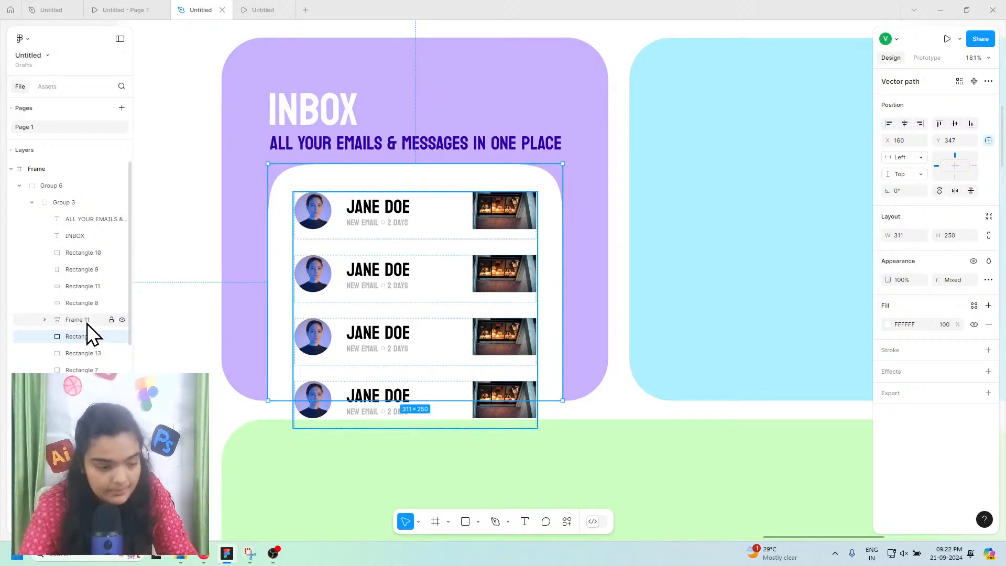
{"action": "left_click", "coordinate": [75, 352], "text": "shift"}
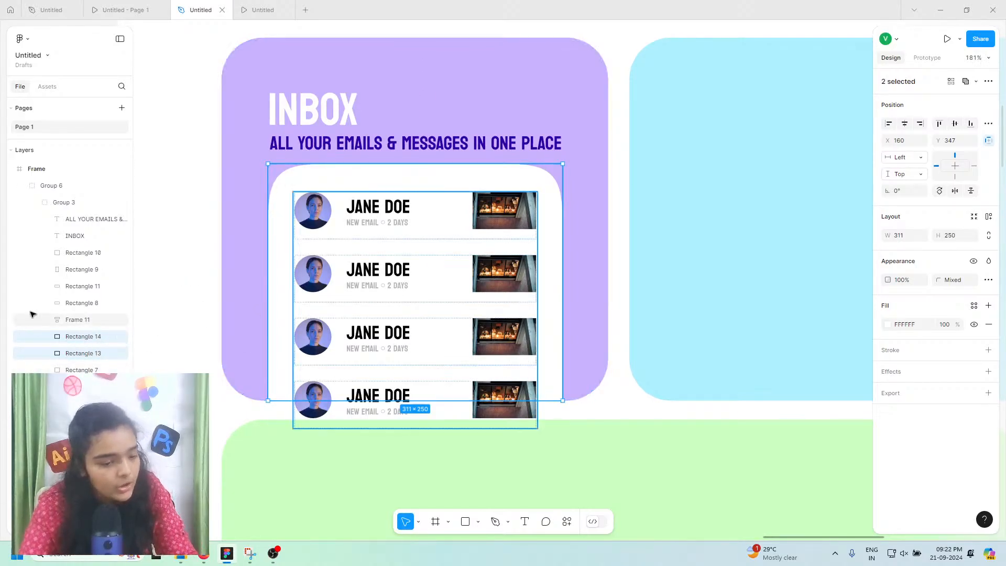
{"action": "left_click", "coordinate": [52, 318]}
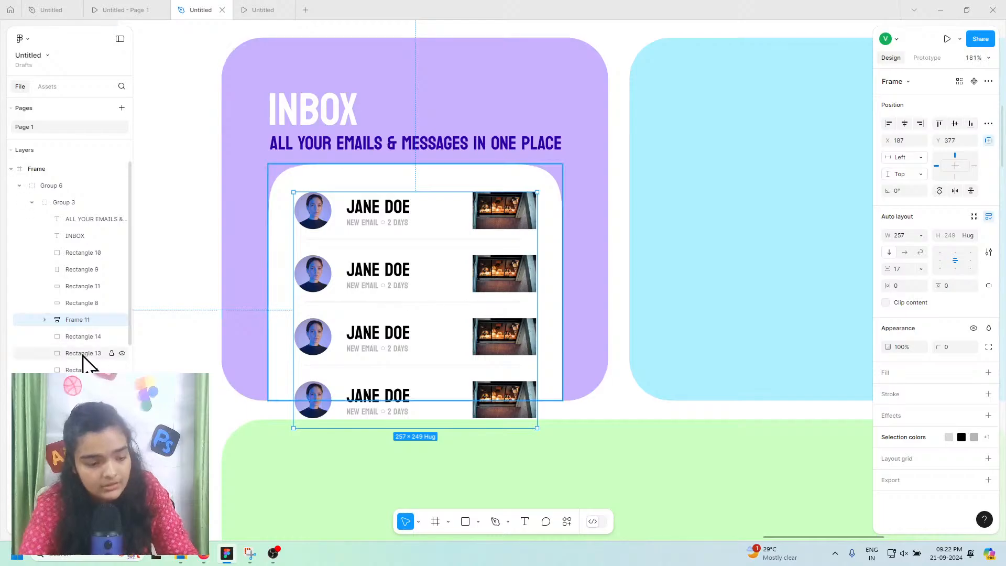
{"action": "left_click", "coordinate": [81, 336], "text": "shift"}
{"action": "left_click", "coordinate": [120, 352], "text": "shift"}
{"action": "key", "text": "ctrl+g"}
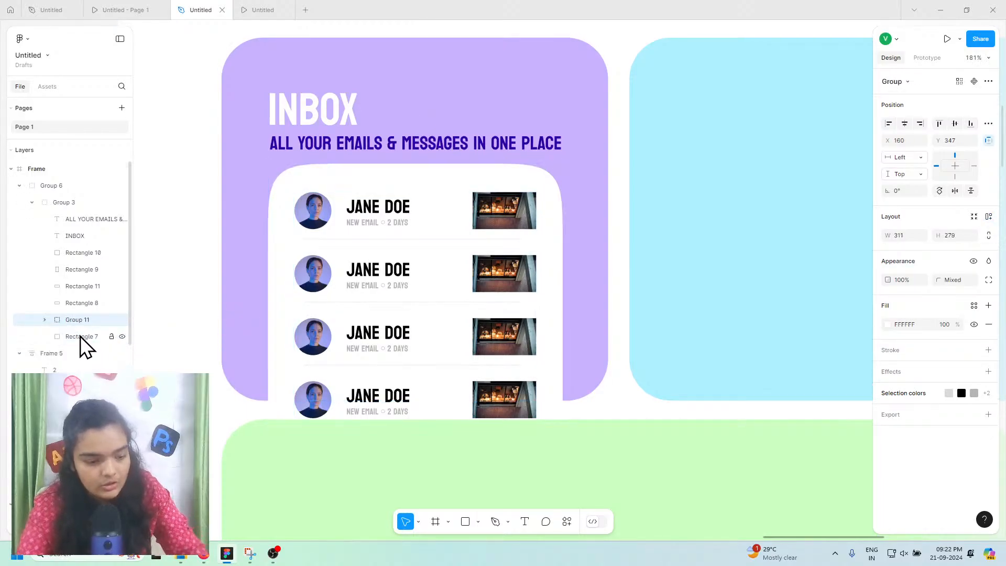
Step: Use the lower white panel, Rectangle 13, as a mask that clips the email list inside the new group
{"action": "left_click", "coordinate": [45, 319]}
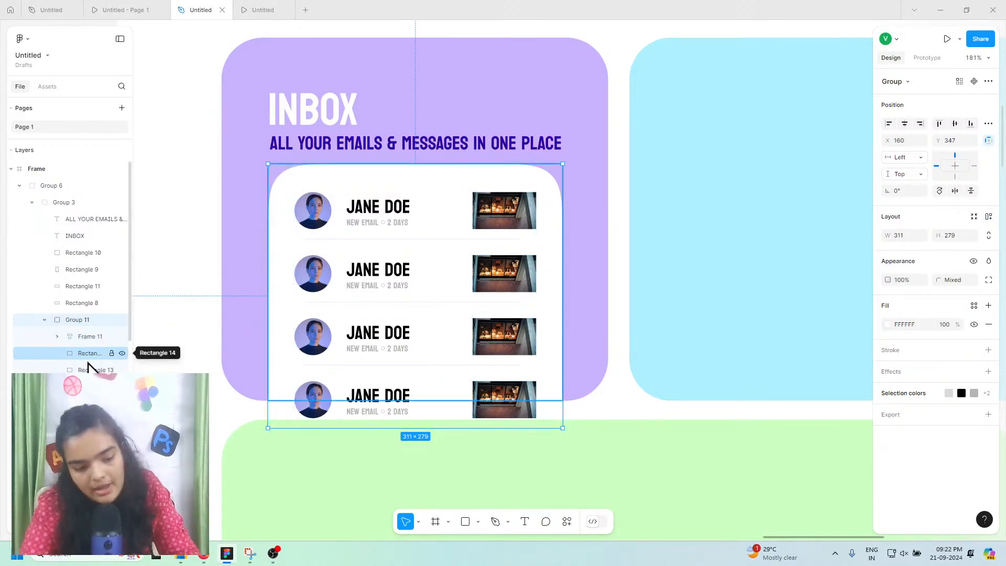
{"action": "left_click", "coordinate": [111, 367]}
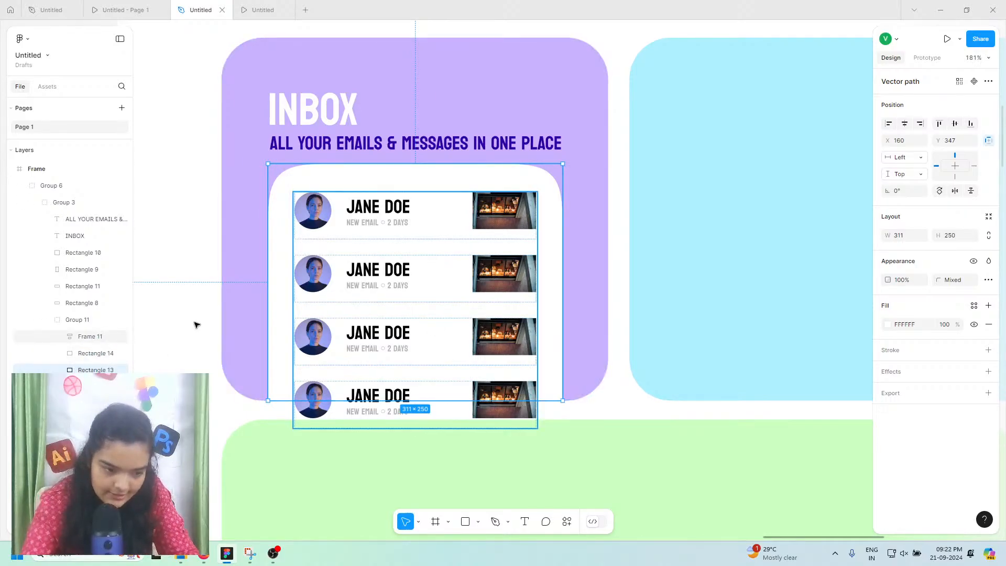
{"action": "left_click", "coordinate": [988, 81]}
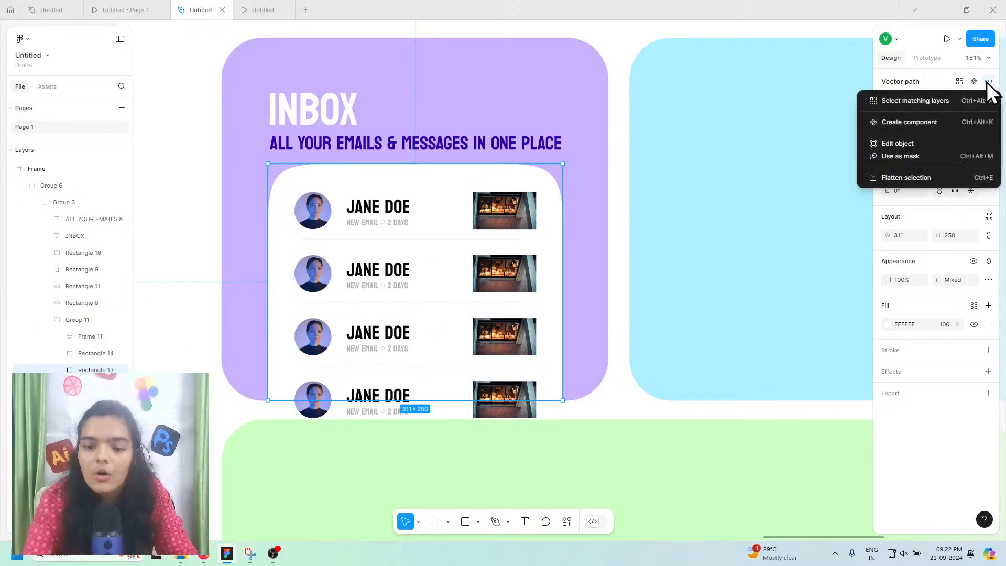
{"action": "left_click", "coordinate": [907, 156]}
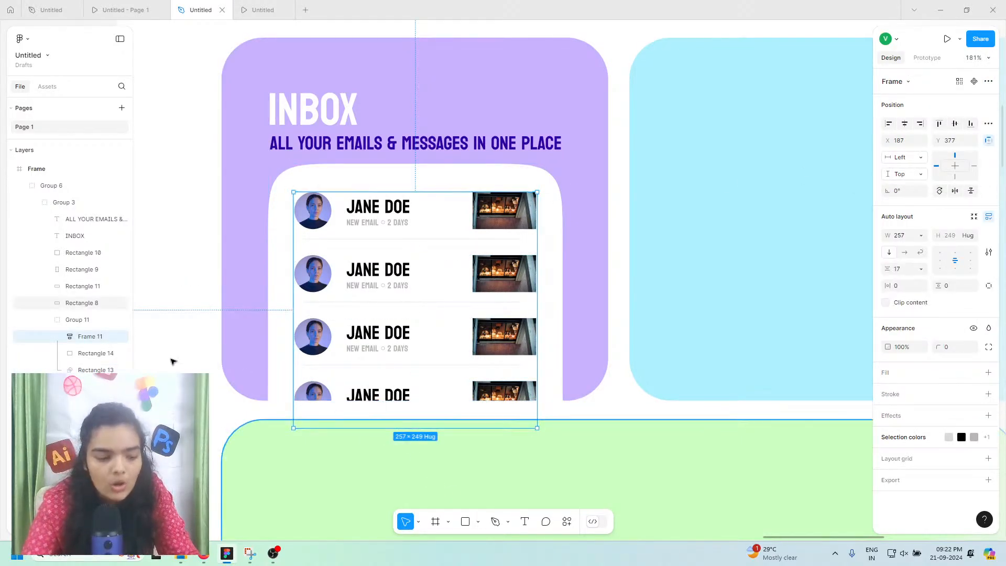
Step: Increase the vertical gap between the rows of the masked email list to 18
{"action": "left_click", "coordinate": [84, 355]}
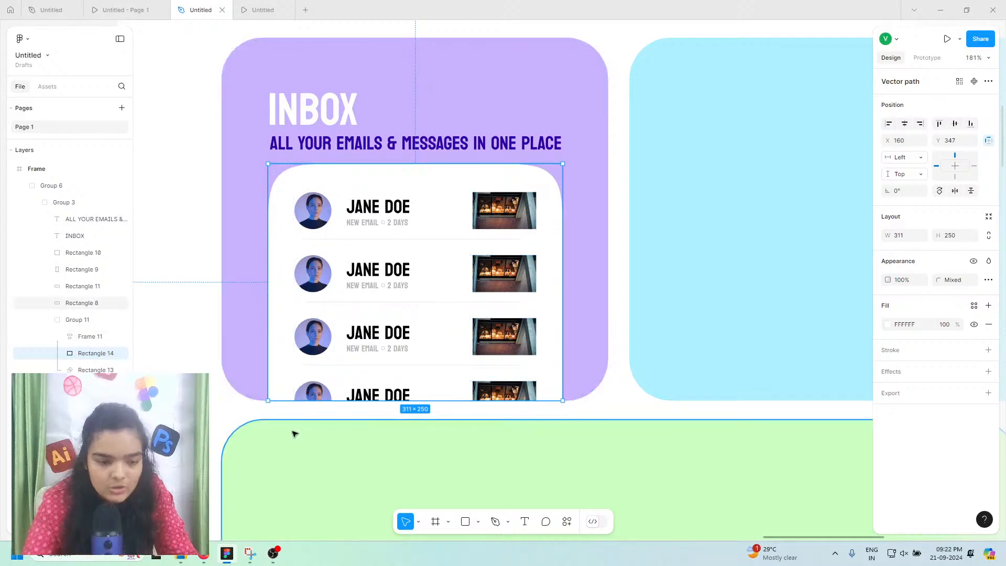
{"action": "left_click", "coordinate": [371, 394]}
{"action": "mouse_move", "coordinate": [414, 373]}
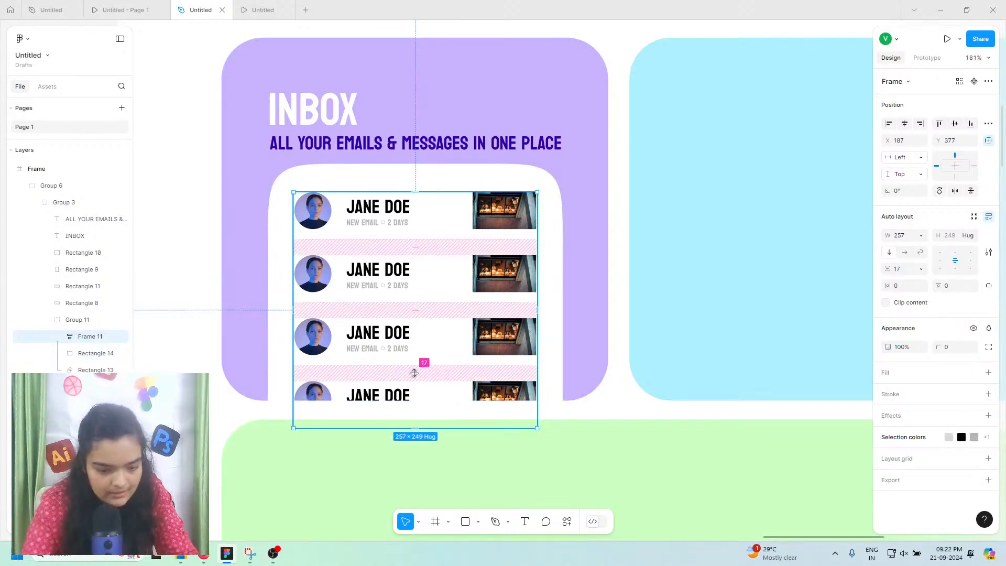
{"action": "left_click_drag", "start_coordinate": [420, 373], "coordinate": [423, 376]}
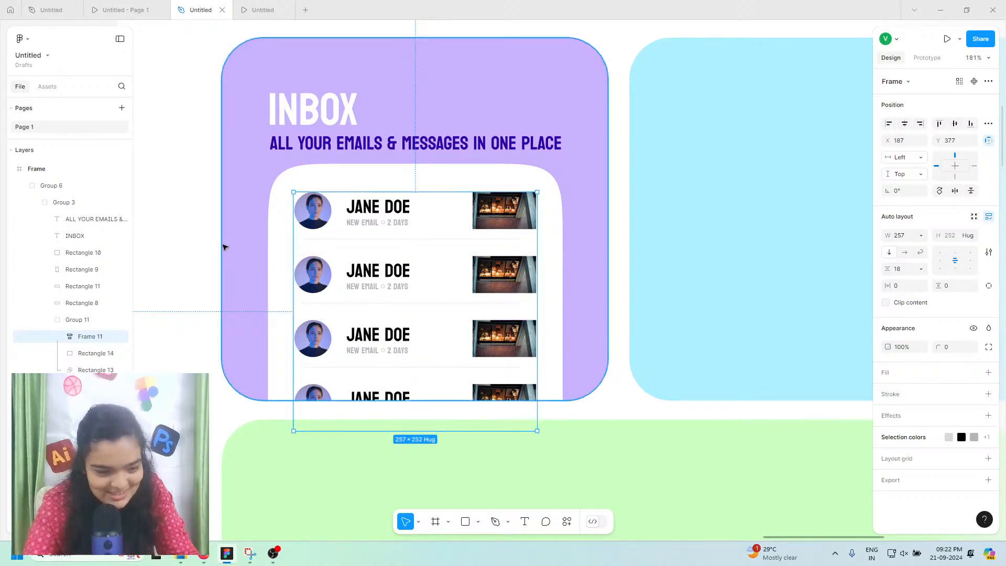
{"action": "left_click", "coordinate": [206, 232]}
{"action": "left_click", "coordinate": [234, 223]}
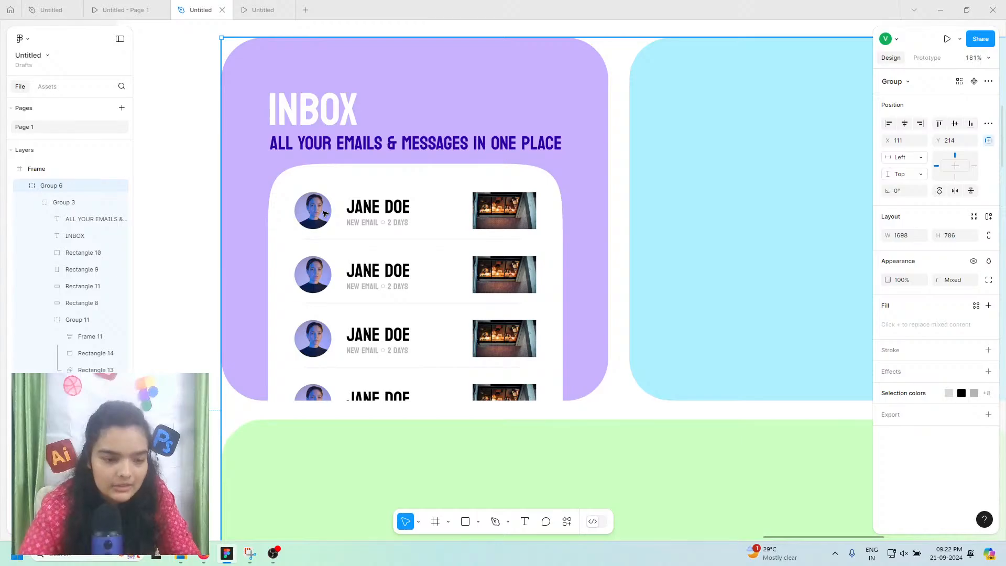
Step: Examine the Zentask Dashboard heading and the typography of its first word
{"action": "scroll", "coordinate": [324, 213], "scroll_direction": "down", "scroll_amount": 3}
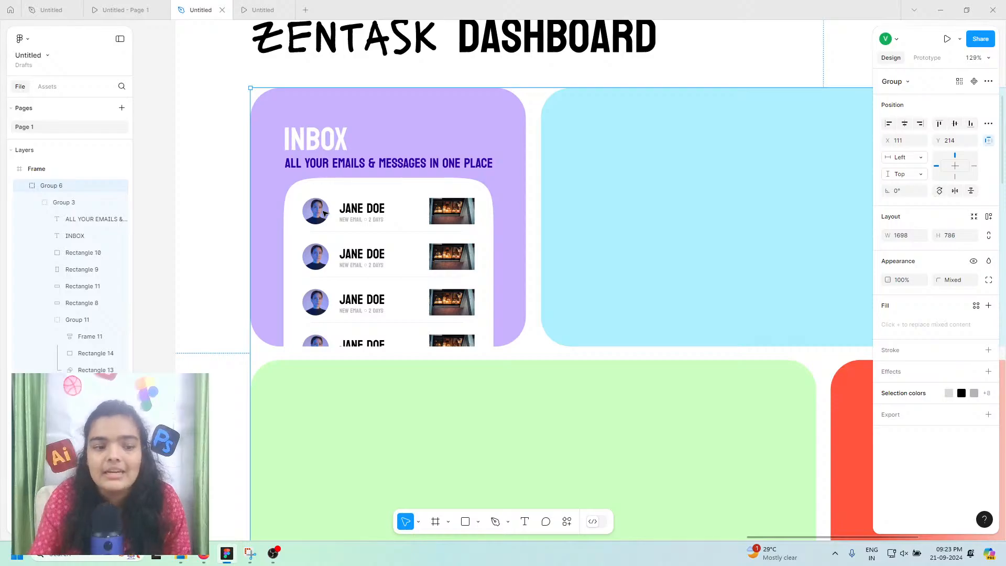
{"action": "scroll", "coordinate": [324, 214], "scroll_direction": "up", "scroll_amount": 3}
{"action": "left_click", "coordinate": [296, 194]}
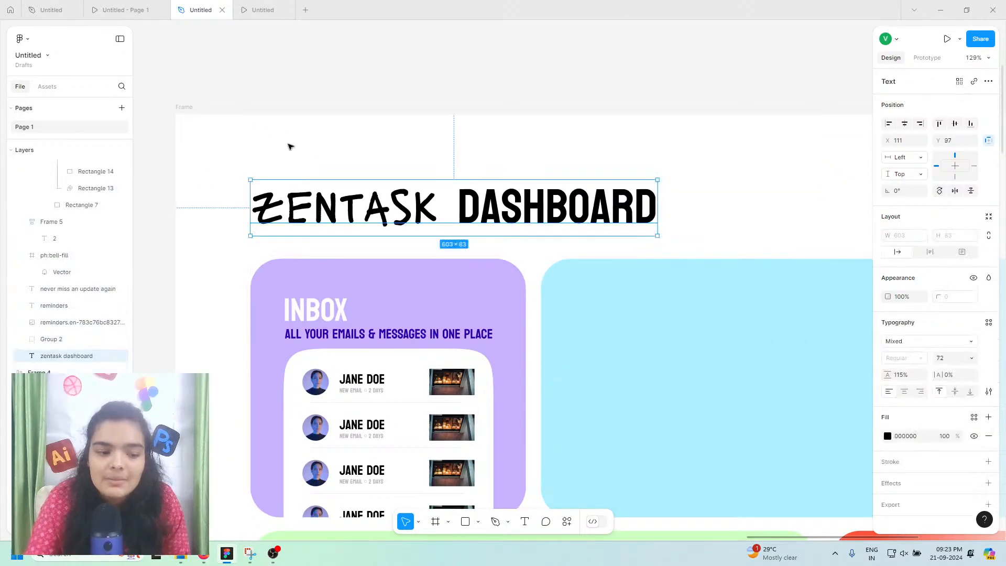
{"action": "double_click", "coordinate": [379, 208]}
{"action": "left_click", "coordinate": [443, 204]}
{"action": "left_click", "coordinate": [422, 216]}
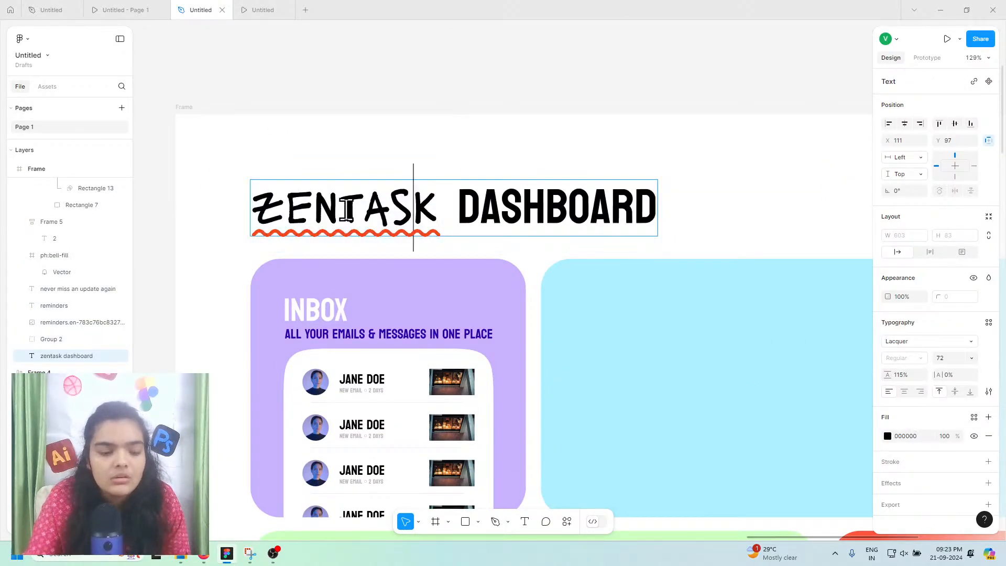
{"action": "left_click_drag", "start_coordinate": [346, 208], "coordinate": [316, 209]}
{"action": "double_click", "coordinate": [325, 212]}
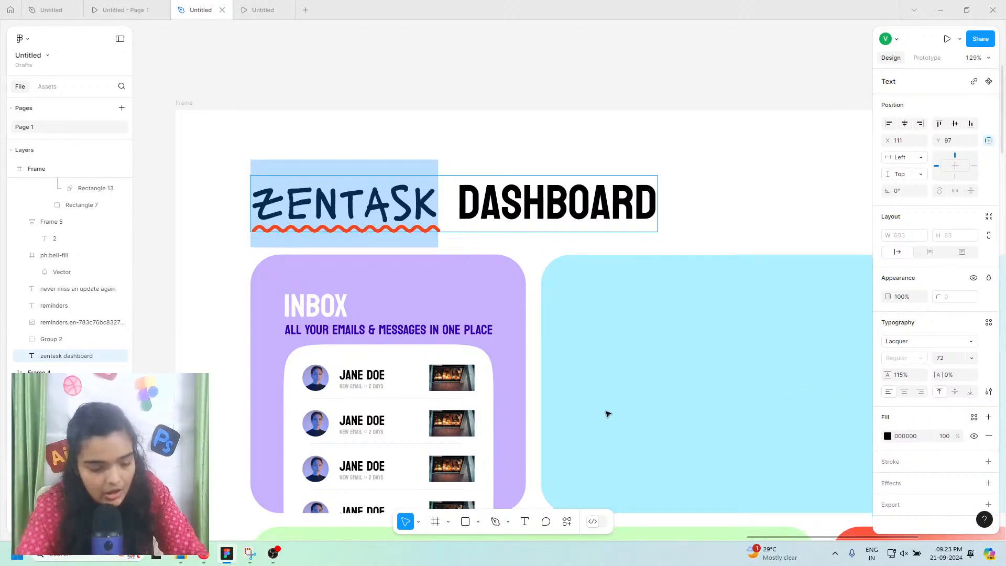
{"action": "scroll", "coordinate": [606, 410], "scroll_direction": "down", "scroll_amount": 3}
{"action": "left_click", "coordinate": [222, 391]}
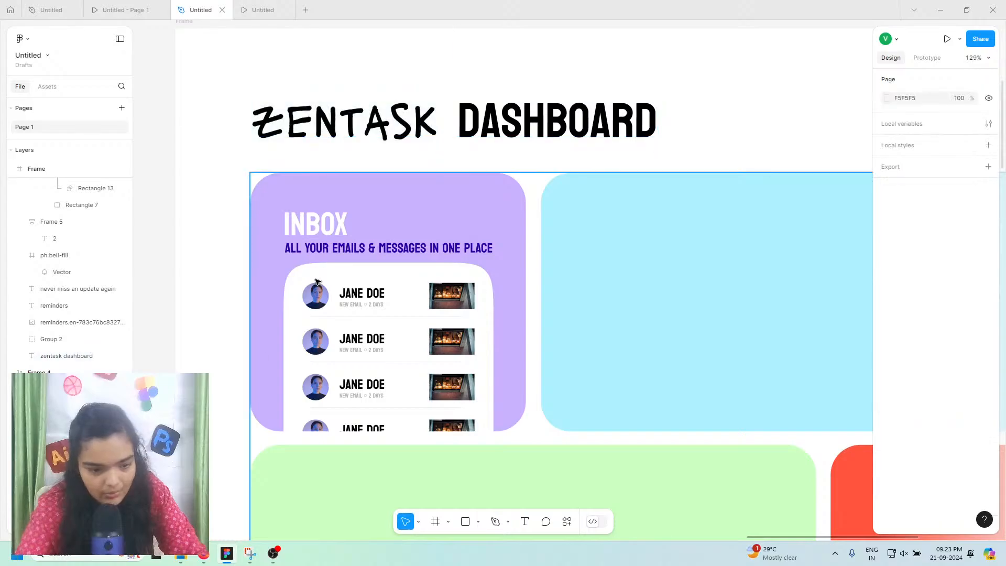
Step: Change the fill of the Inbox card's background rectangle to a slightly deeper purple
{"action": "left_click", "coordinate": [312, 223]}
{"action": "left_click", "coordinate": [408, 191]}
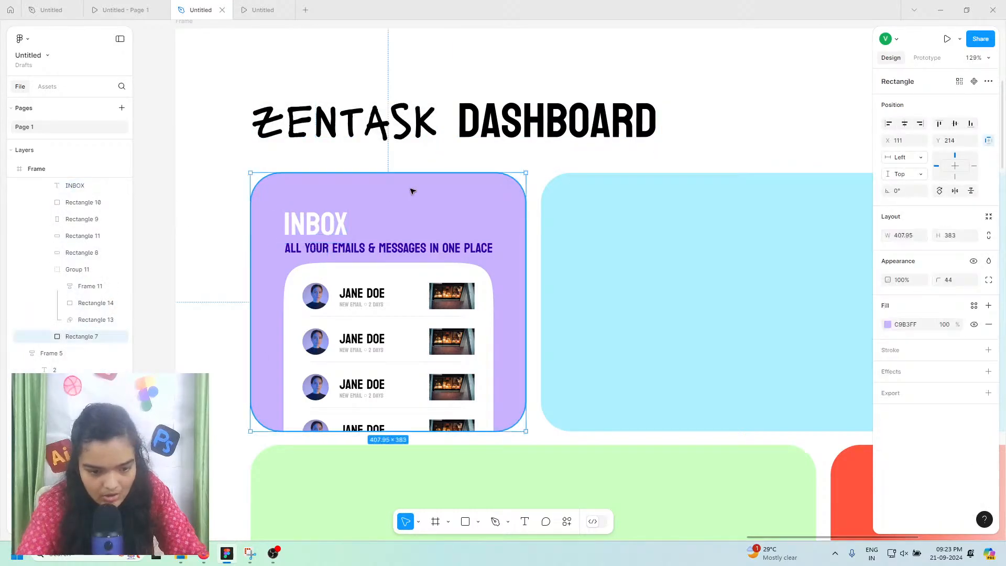
{"action": "left_click", "coordinate": [886, 324]}
{"action": "left_click_drag", "start_coordinate": [819, 288], "coordinate": [793, 257]}
{"action": "left_click", "coordinate": [750, 124]}
{"action": "scroll", "coordinate": [722, 250], "scroll_direction": "down", "scroll_amount": 5}
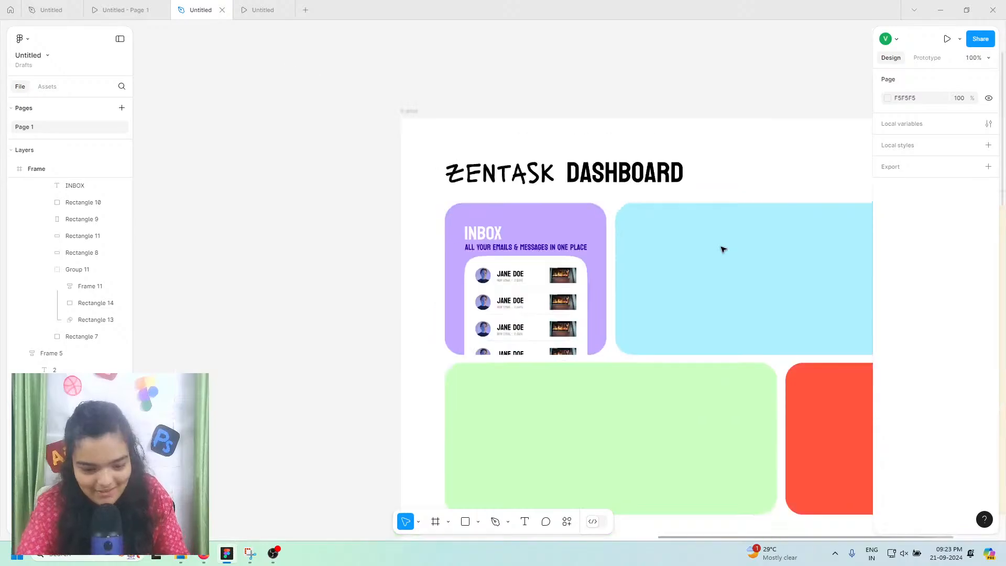
Step: Send the red card's background rectangle to the back of its group on the dashboard
{"action": "scroll", "coordinate": [725, 253], "scroll_direction": "down", "scroll_amount": 3}
{"action": "scroll", "coordinate": [726, 253], "scroll_direction": "right", "scroll_amount": 4}
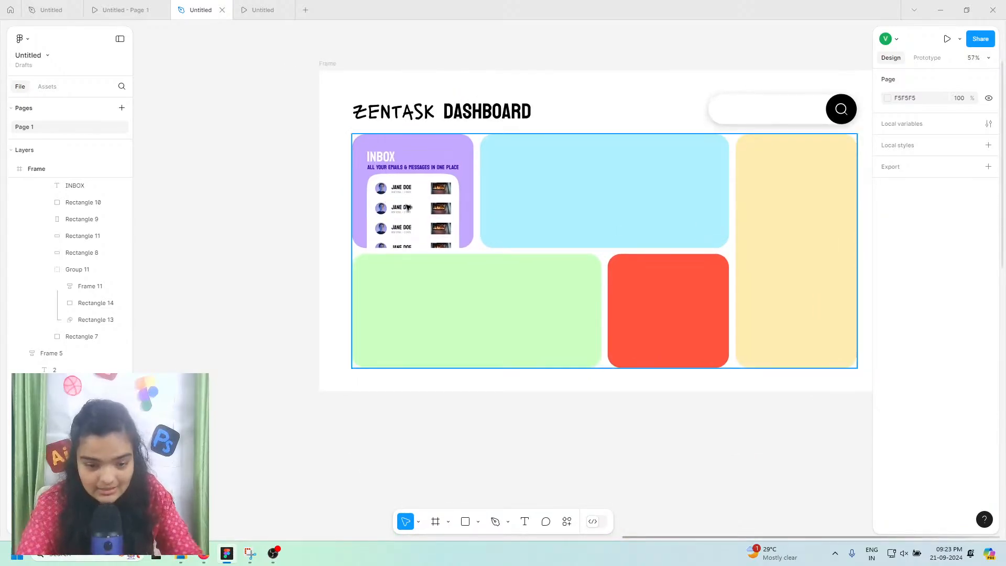
{"action": "left_click", "coordinate": [520, 278]}
{"action": "double_click", "coordinate": [616, 288]}
{"action": "right_click", "coordinate": [641, 293]}
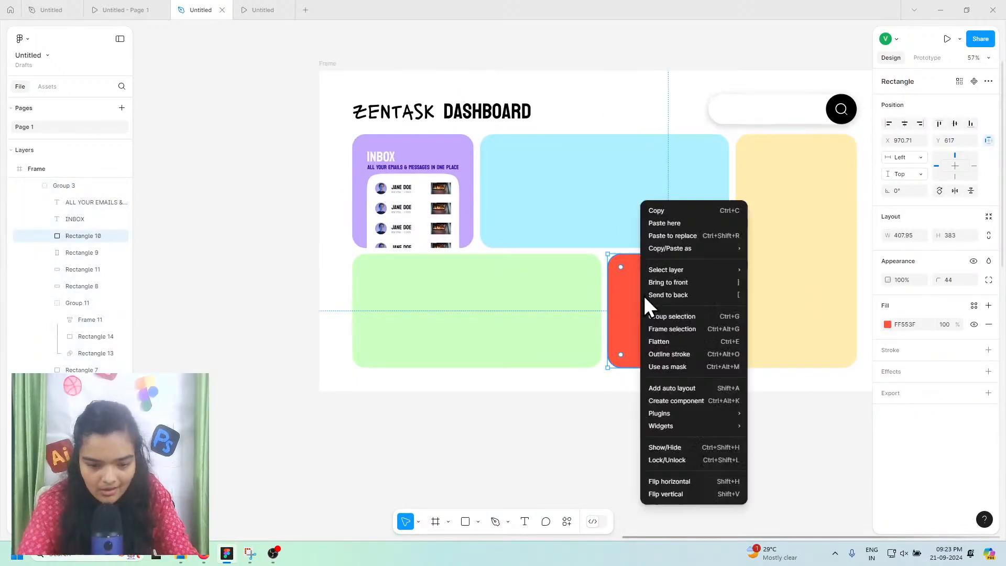
{"action": "left_click", "coordinate": [657, 295]}
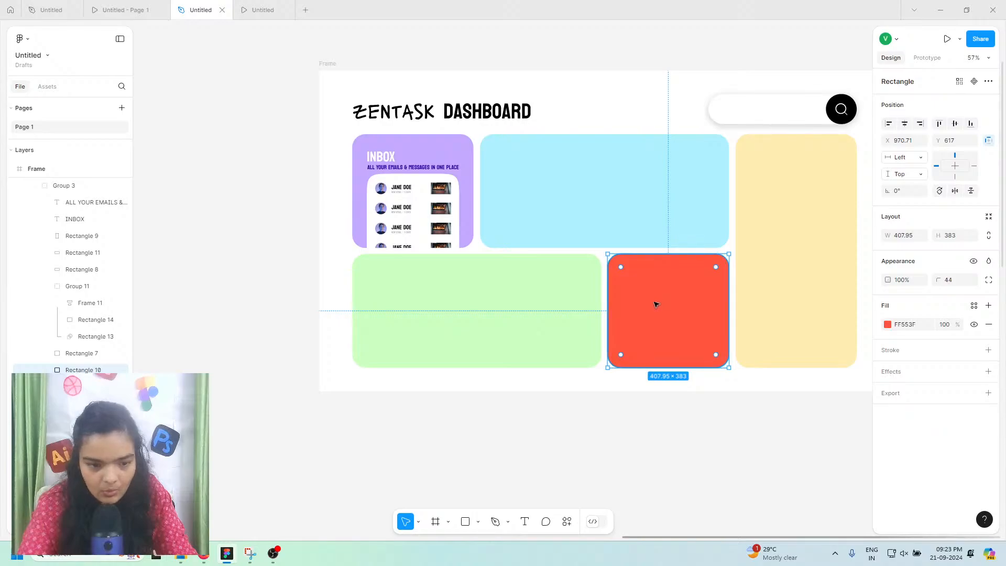
Step: Bring the bell icon and its notification badge above the red rectangle by moving their layers into Group 3
{"action": "scroll", "coordinate": [656, 305], "scroll_direction": "down", "scroll_amount": 5}
{"action": "scroll", "coordinate": [417, 326], "scroll_direction": "right", "scroll_amount": 2}
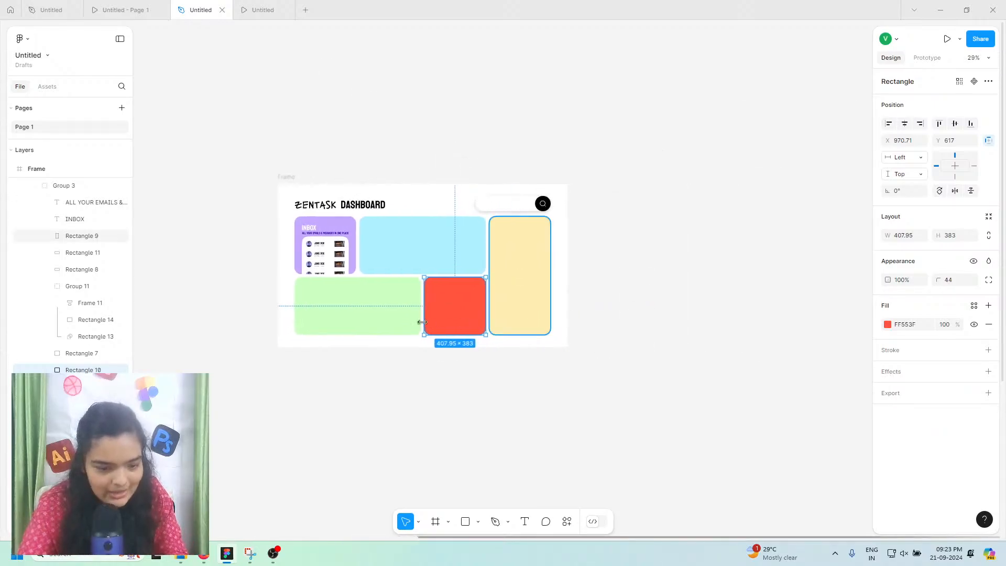
{"action": "scroll", "coordinate": [424, 323], "scroll_direction": "left", "scroll_amount": 2}
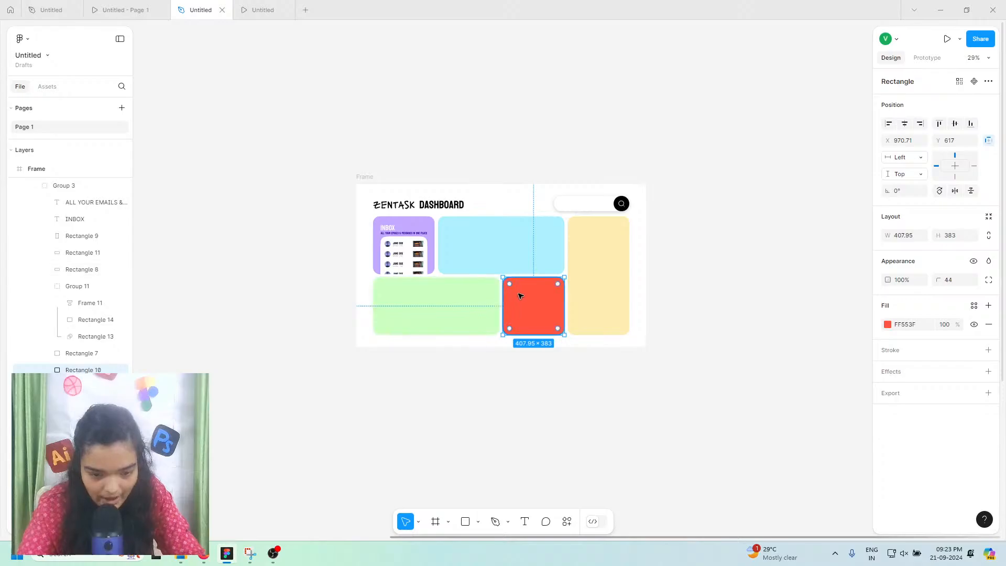
{"action": "scroll", "coordinate": [520, 296], "scroll_direction": "up", "scroll_amount": 10}
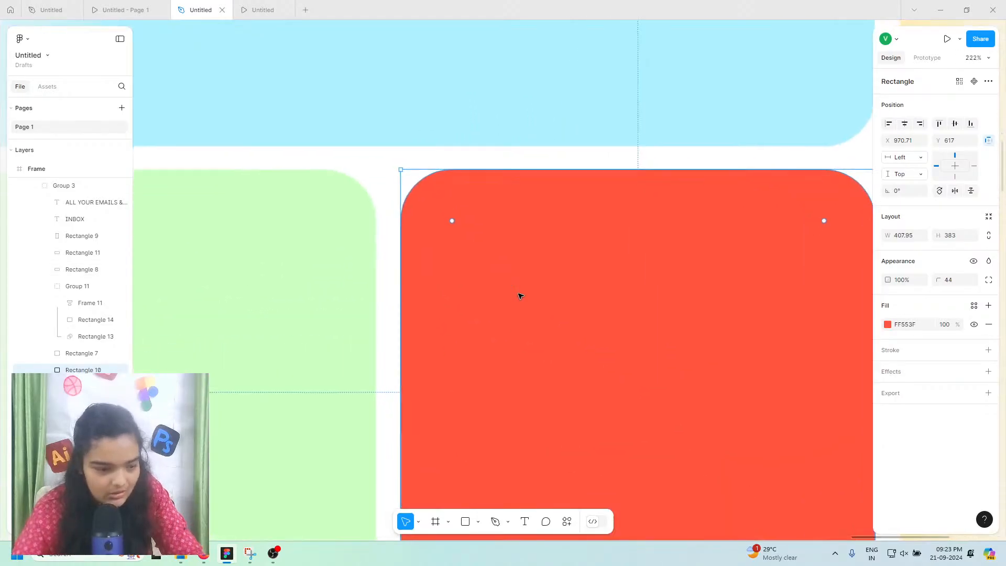
{"action": "scroll", "coordinate": [520, 297], "scroll_direction": "down", "scroll_amount": 3}
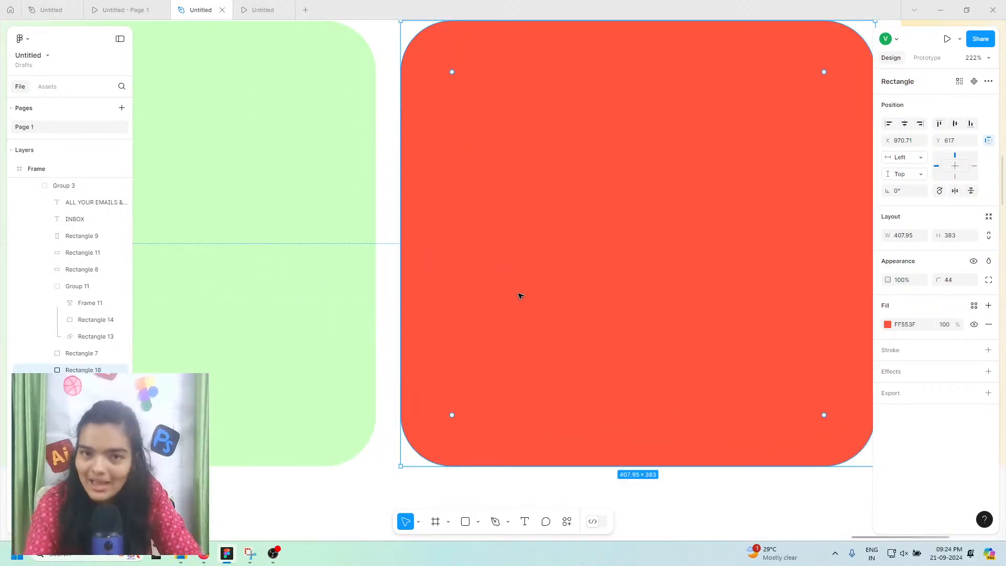
{"action": "scroll", "coordinate": [520, 296], "scroll_direction": "down", "scroll_amount": 6}
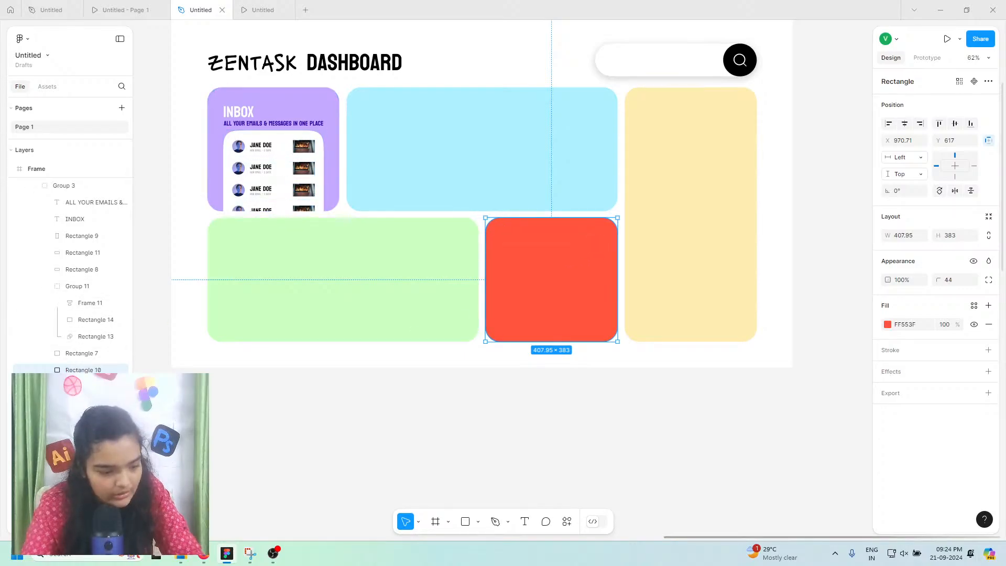
{"action": "left_click", "coordinate": [593, 242]}
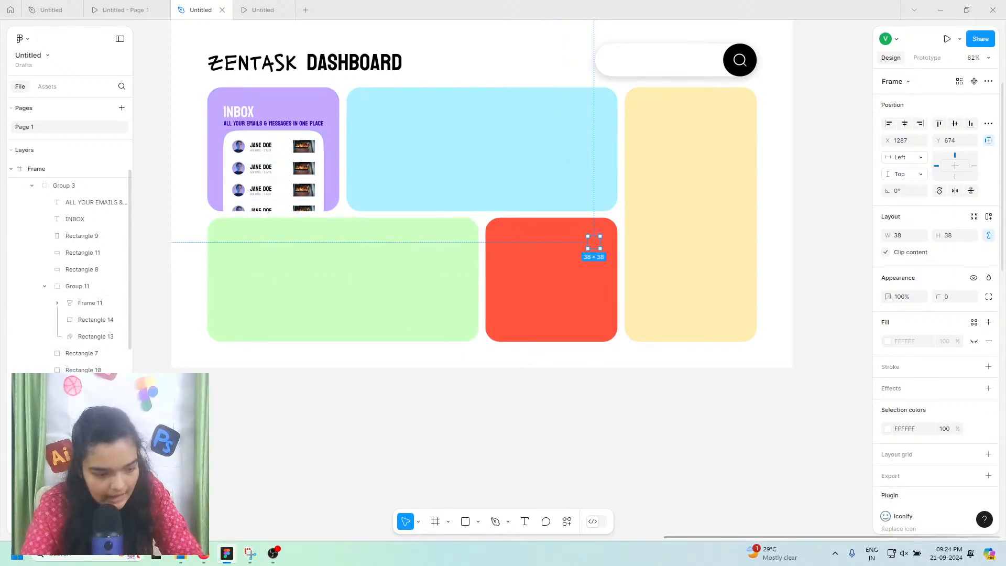
{"action": "left_click", "coordinate": [598, 238], "text": "shift"}
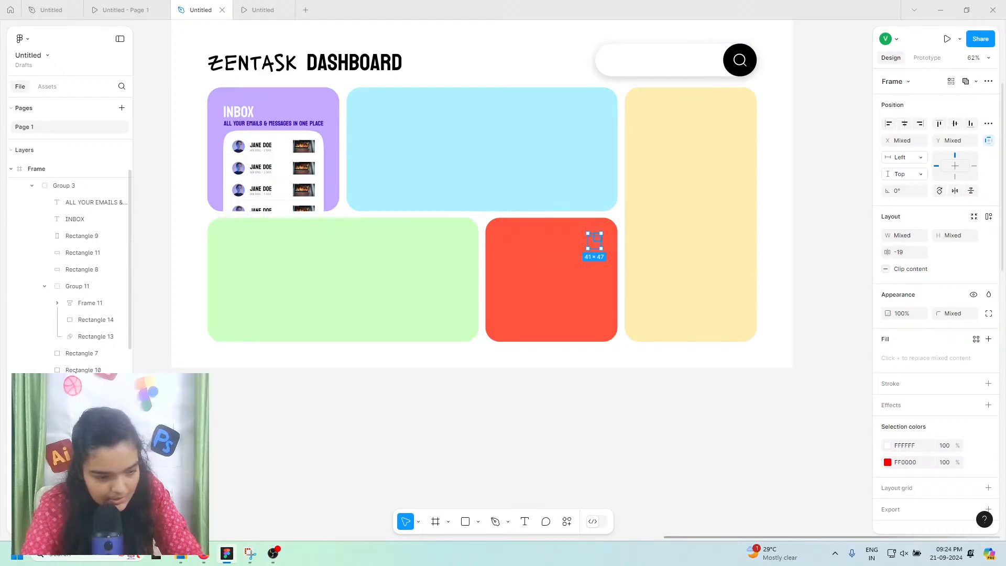
{"action": "left_click_drag", "start_coordinate": [76, 372], "coordinate": [86, 349]}
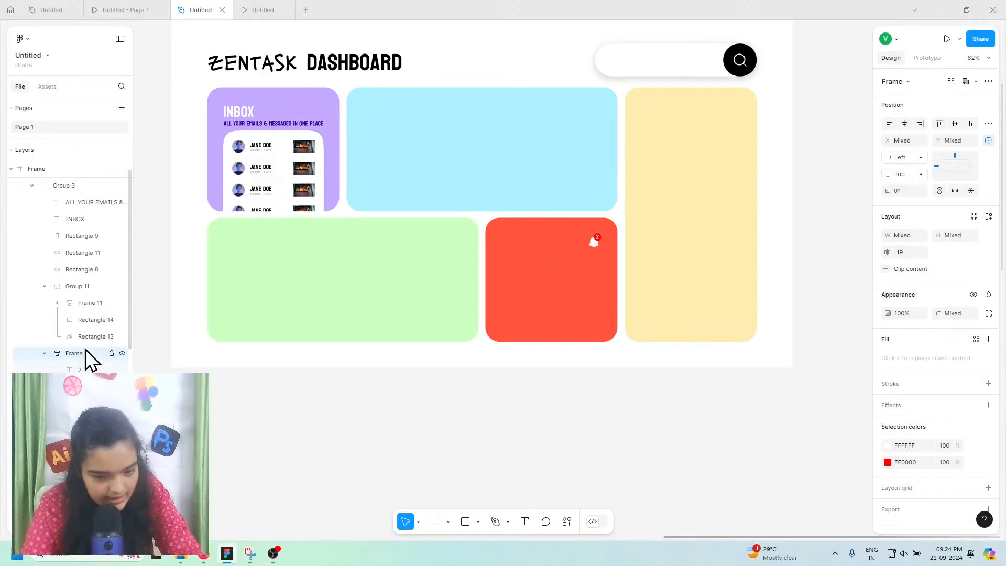
Step: Hide the red card's rectangle and move the phone image behind it into Group 3
{"action": "double_click", "coordinate": [588, 239]}
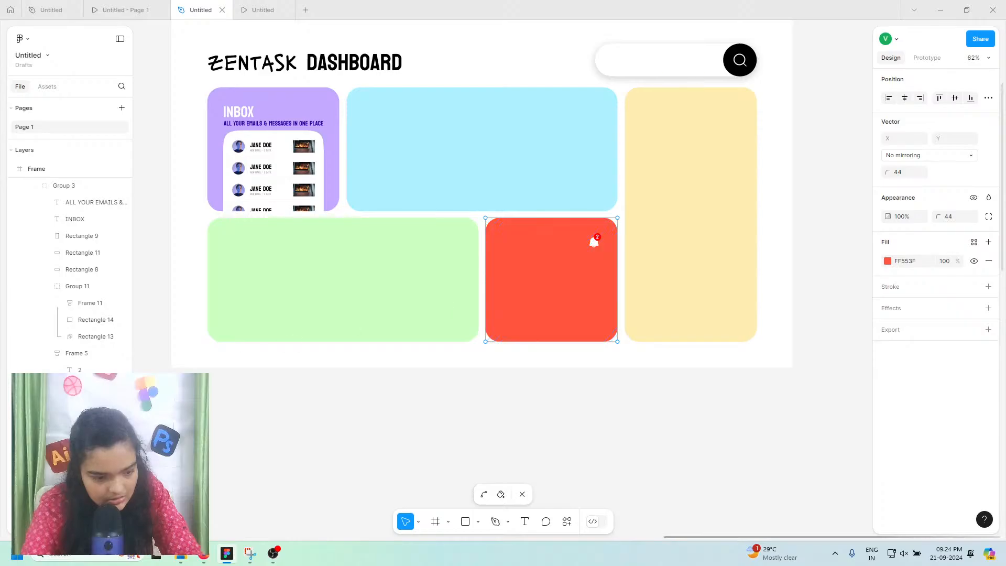
{"action": "left_click", "coordinate": [973, 198]}
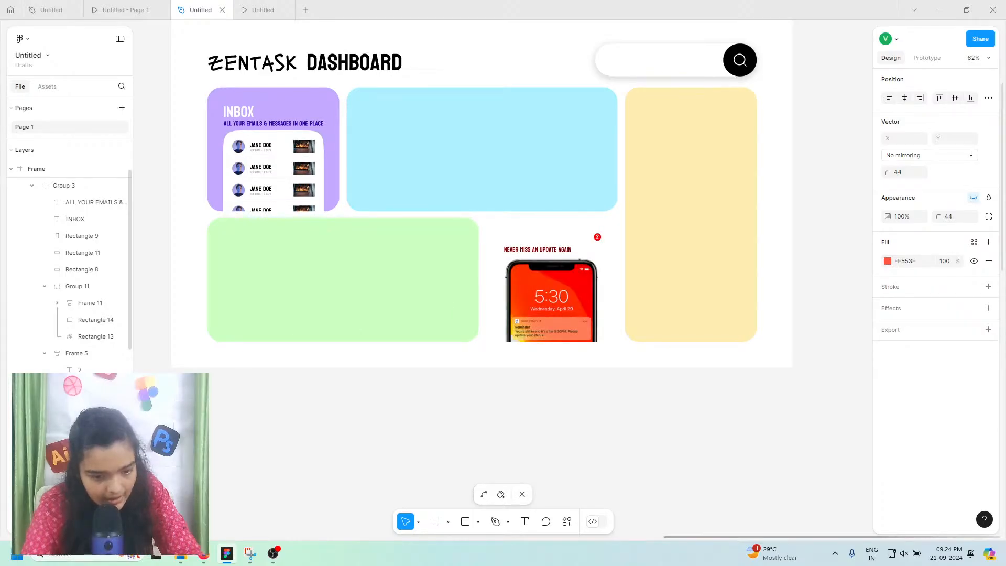
{"action": "double_click", "coordinate": [550, 299]}
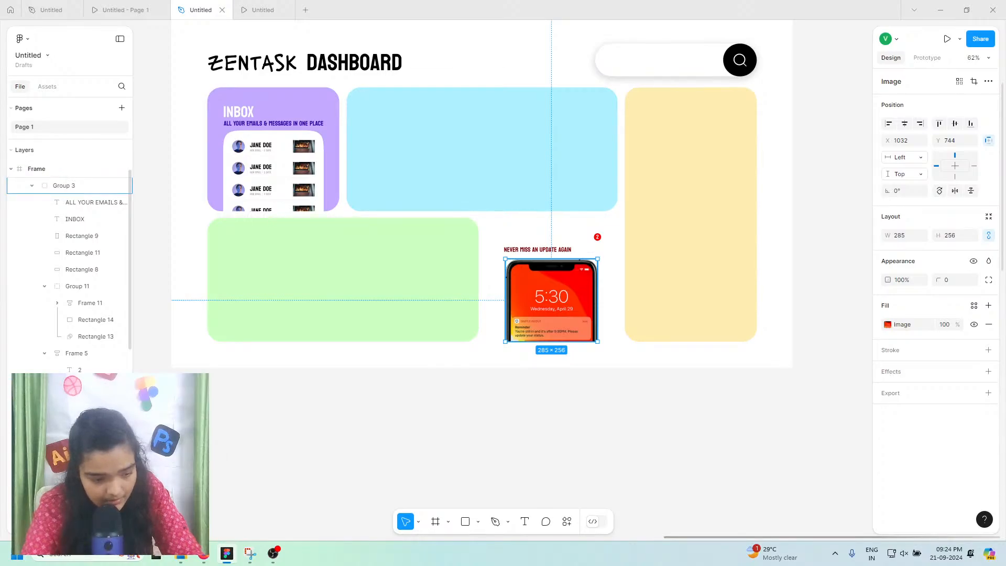
{"action": "key", "text": "Return"}
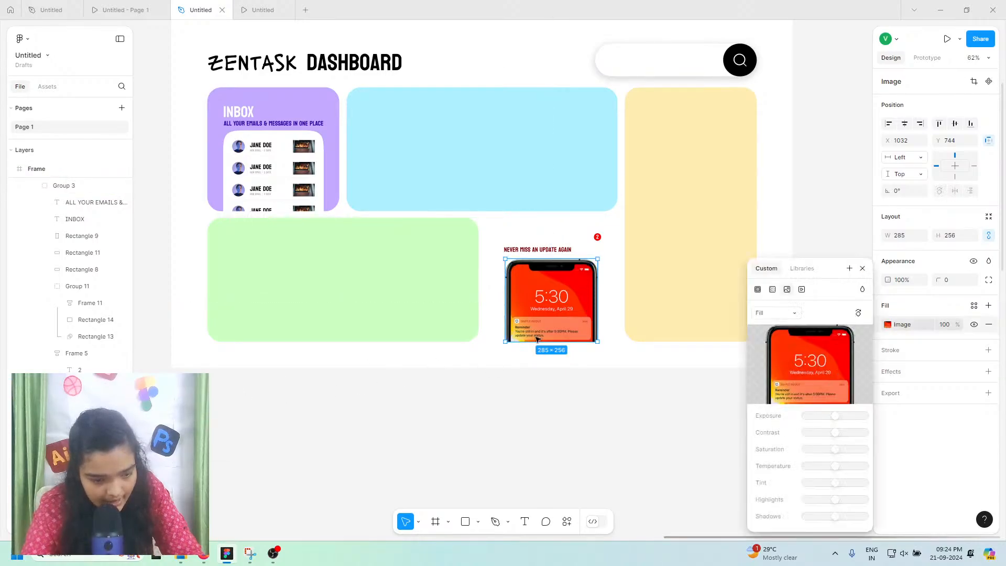
Step: Move the "Never miss an update again" tagline and the Reminders heading into Group 3, above the hidden rectangle
{"action": "left_click", "coordinate": [537, 249]}
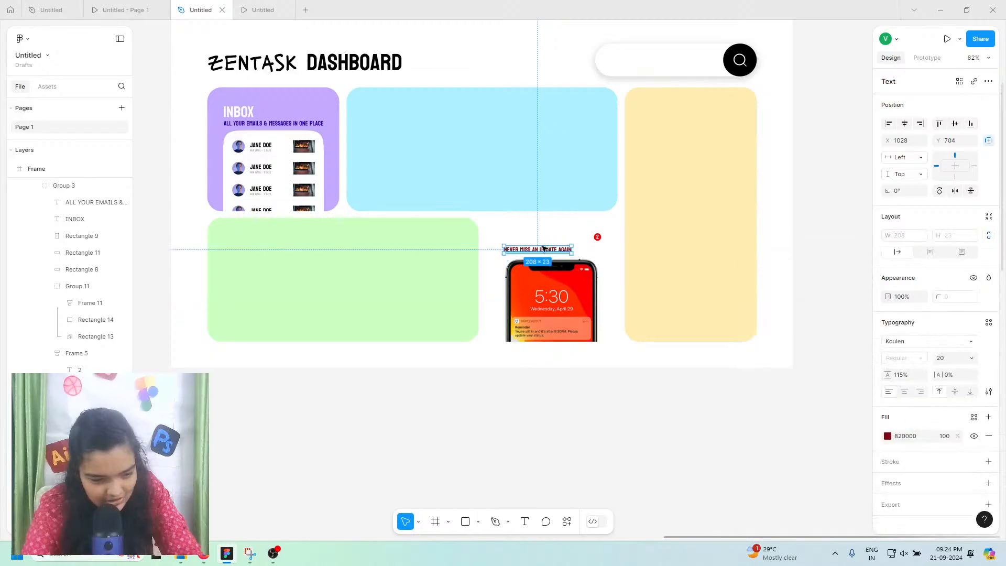
{"action": "left_click", "coordinate": [79, 487]}
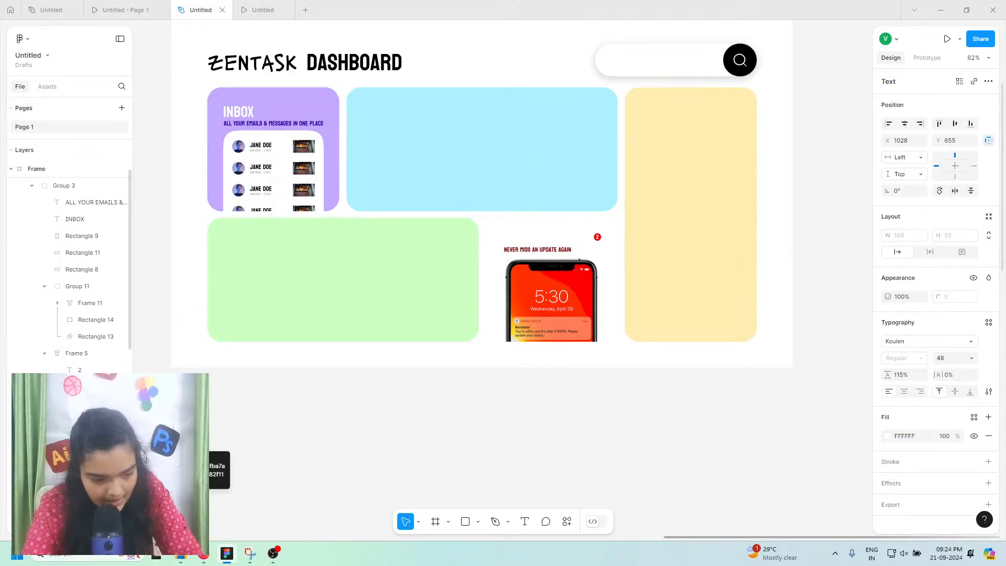
{"action": "left_click", "coordinate": [122, 487]}
{"action": "left_click", "coordinate": [121, 487]}
{"action": "scroll", "coordinate": [121, 487], "scroll_direction": "down", "scroll_amount": 10}
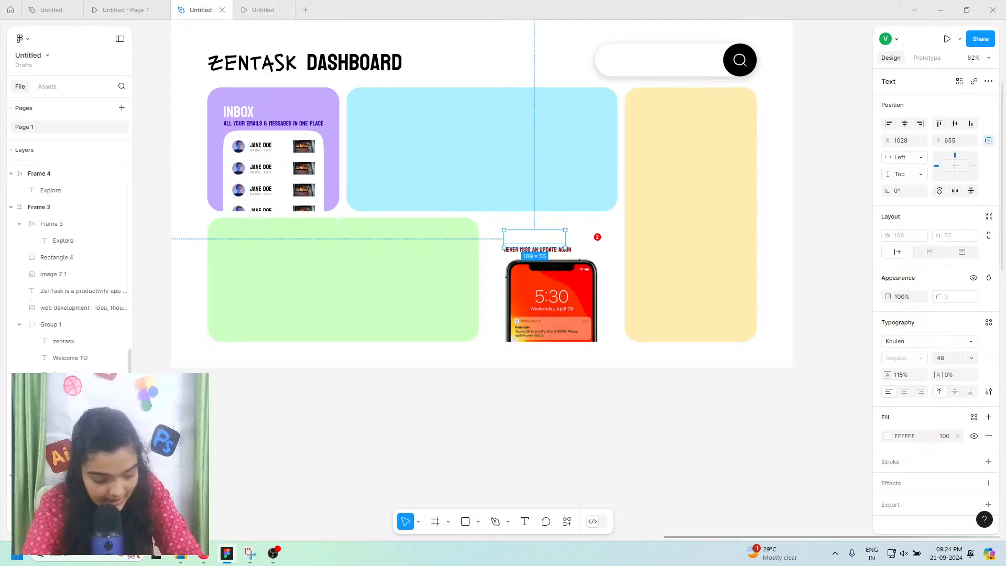
Step: Locate the Reminders heading's layer and make the hidden red rectangle, Rectangle 10, visible again
{"action": "left_click", "coordinate": [365, 480]}
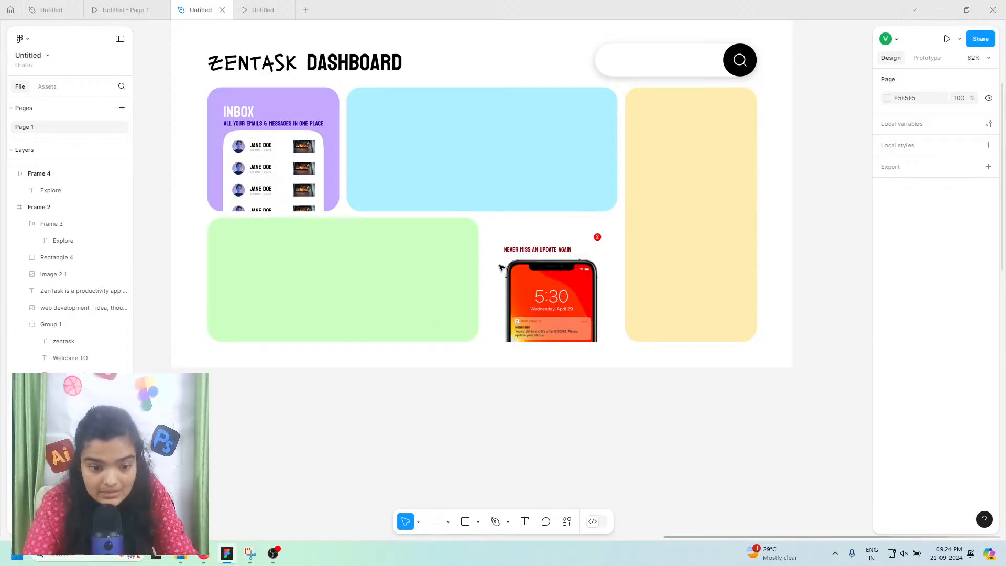
{"action": "double_click", "coordinate": [519, 244]}
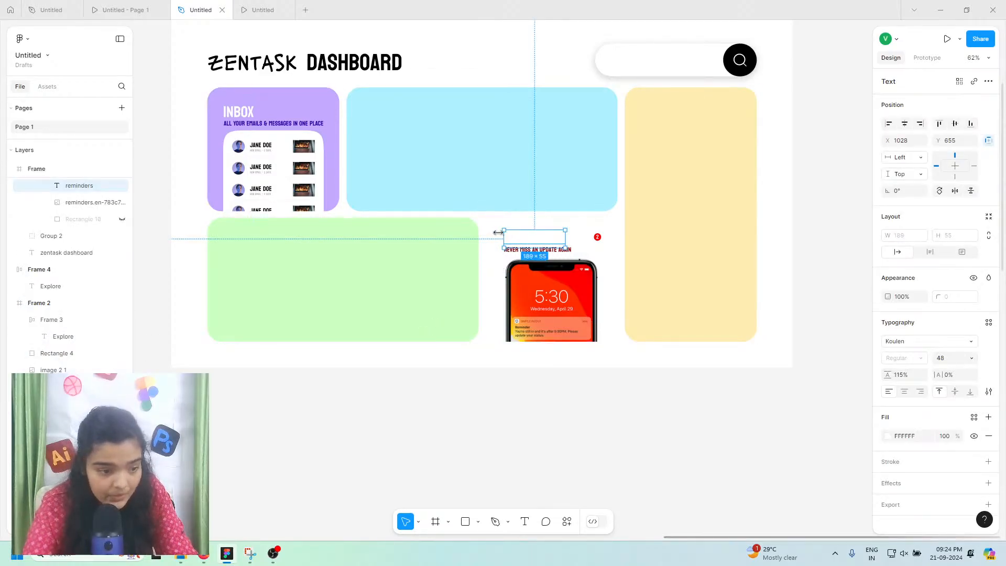
{"action": "left_click", "coordinate": [495, 231]}
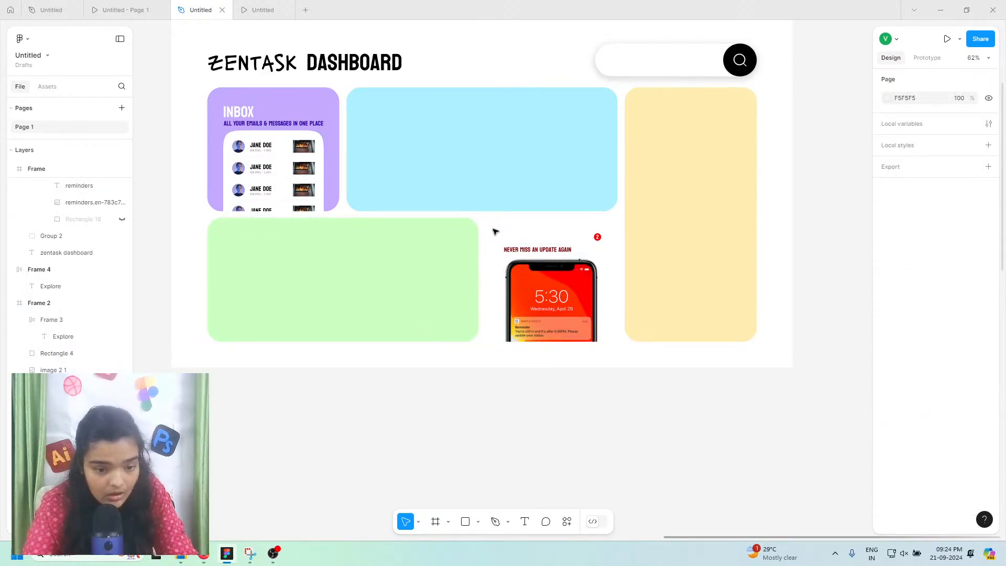
{"action": "left_click", "coordinate": [118, 221]}
{"action": "left_click", "coordinate": [123, 219]}
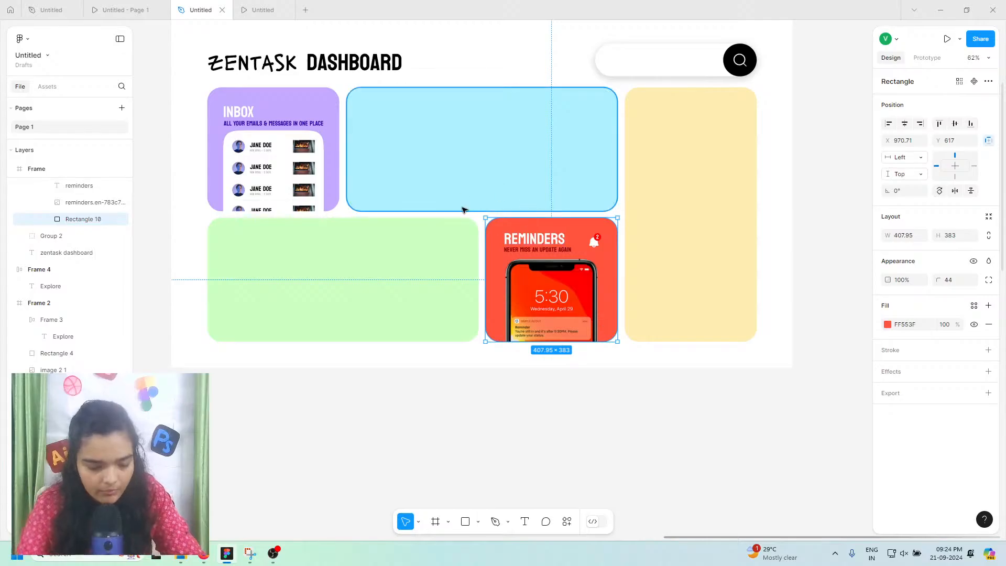
Step: Compare with the finished dashboard prototype and change the blue card's fill to 9EEDFF
{"action": "left_click", "coordinate": [152, 11]}
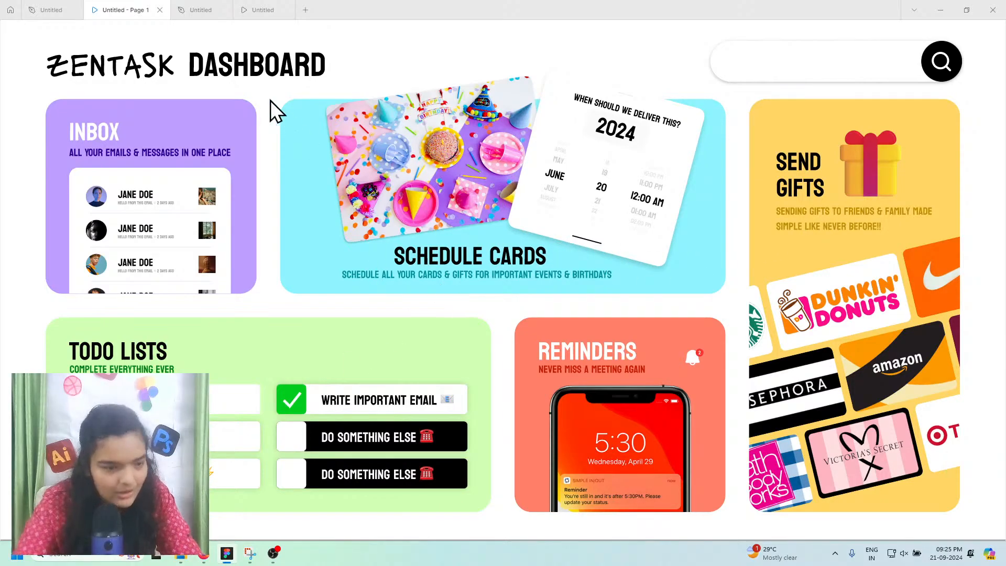
{"action": "left_click", "coordinate": [215, 9]}
{"action": "left_click", "coordinate": [410, 141]}
{"action": "double_click", "coordinate": [410, 141]}
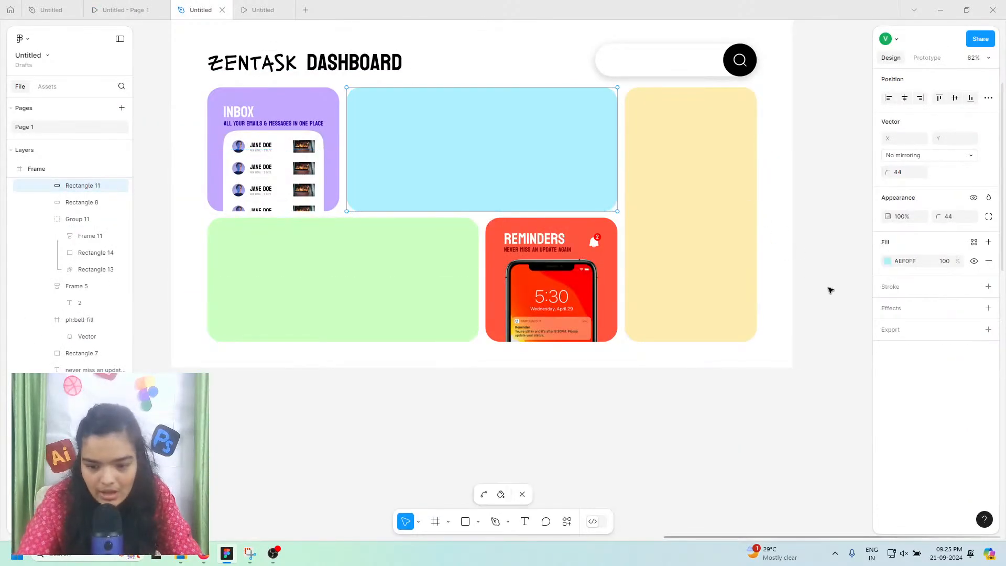
{"action": "left_click", "coordinate": [890, 262]}
{"action": "left_click_drag", "start_coordinate": [813, 278], "coordinate": [796, 250]}
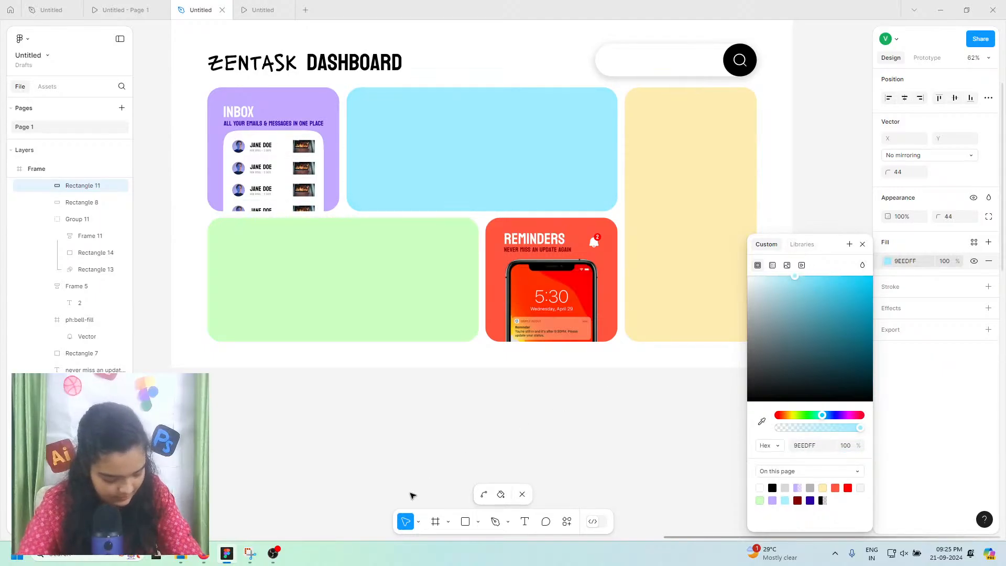
{"action": "key", "text": "Escape"}
{"action": "key", "text": "Escape"}
{"action": "scroll", "coordinate": [426, 468], "scroll_direction": "up", "scroll_amount": 4}
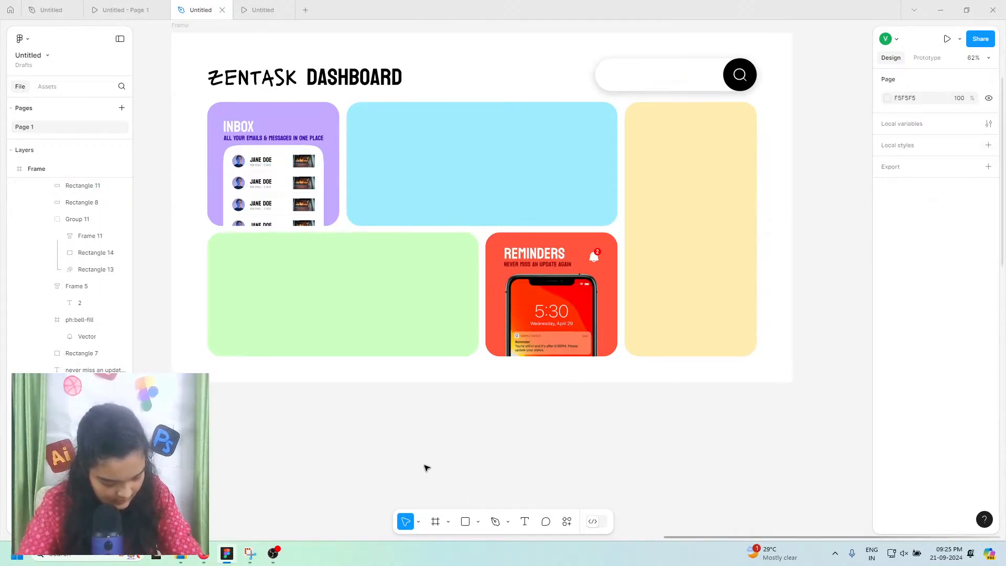
Step: Lighten the blue card's fill to AAEFFF
{"action": "left_click", "coordinate": [423, 255]}
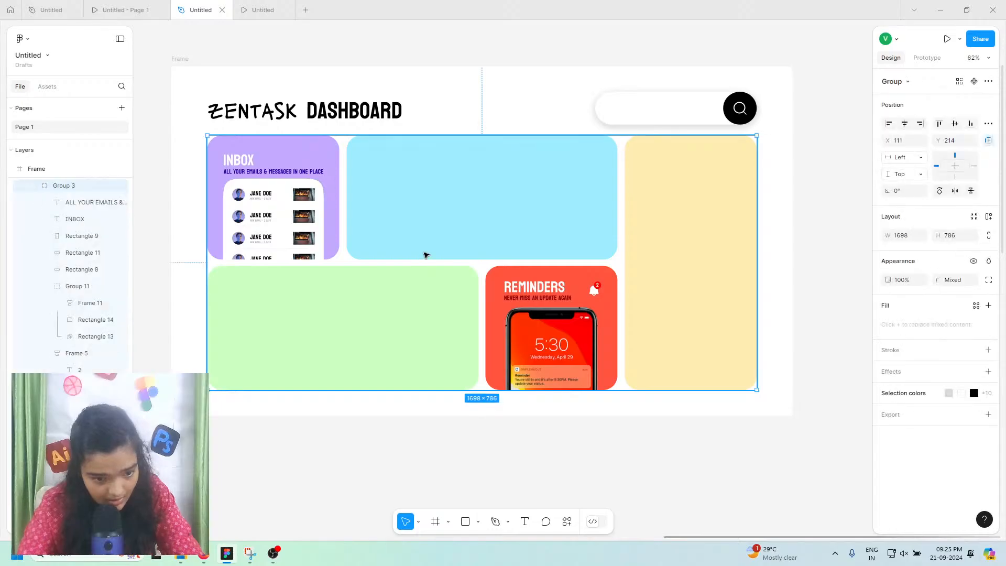
{"action": "left_click", "coordinate": [418, 257]}
{"action": "left_click", "coordinate": [887, 324]}
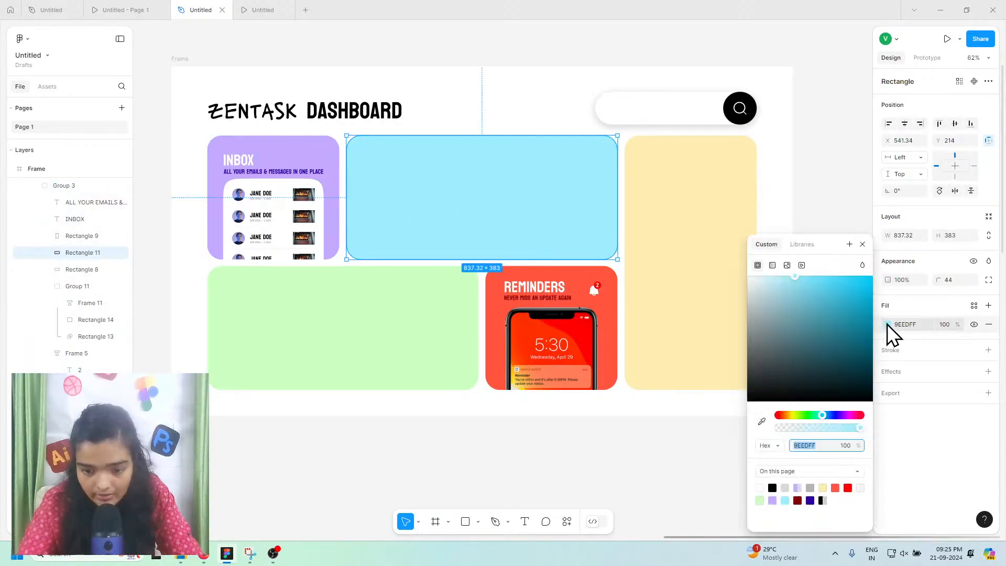
{"action": "mouse_move", "coordinate": [788, 277]}
{"action": "left_mouse_down"}
{"action": "mouse_move", "coordinate": [781, 266]}
{"action": "mouse_move", "coordinate": [790, 268]}
{"action": "left_mouse_up"}
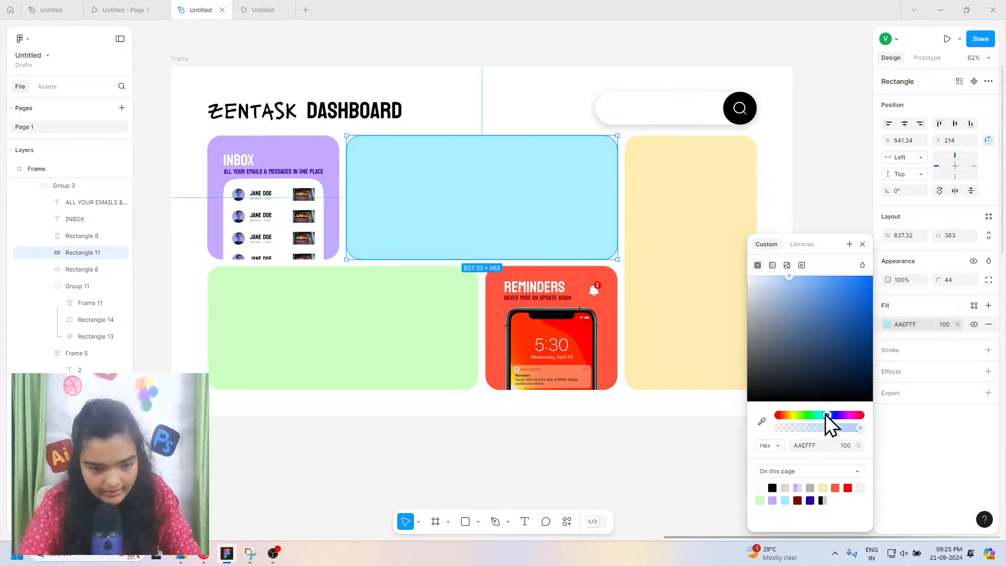
{"action": "left_click", "coordinate": [517, 453]}
Step: Check the blue card's colour in the finished dashboard prototype and set the matching rectangle's fill to 98F8FF
{"action": "left_click", "coordinate": [157, 10]}
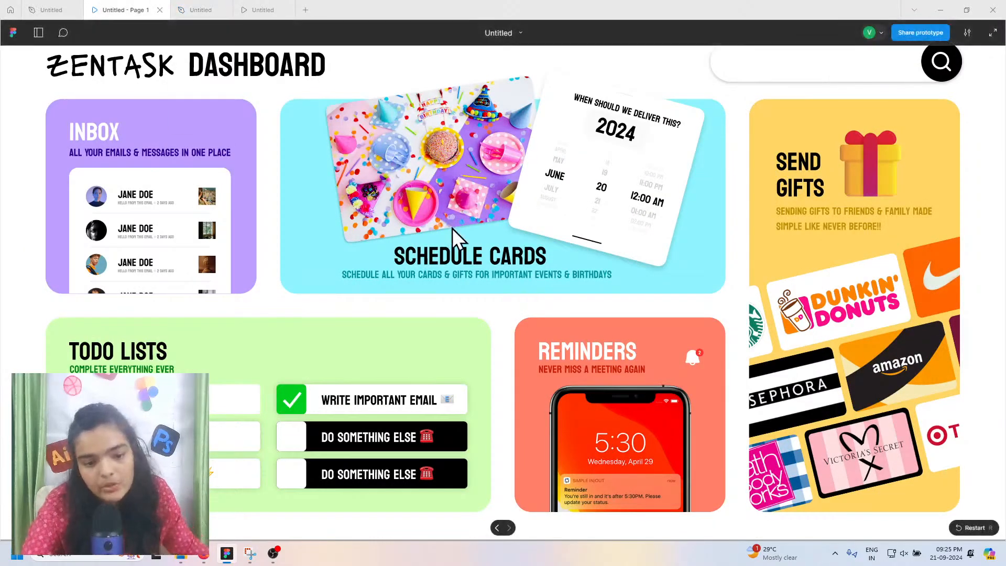
{"action": "left_click", "coordinate": [188, 10]}
{"action": "left_click", "coordinate": [425, 215]}
{"action": "double_click", "coordinate": [544, 234]}
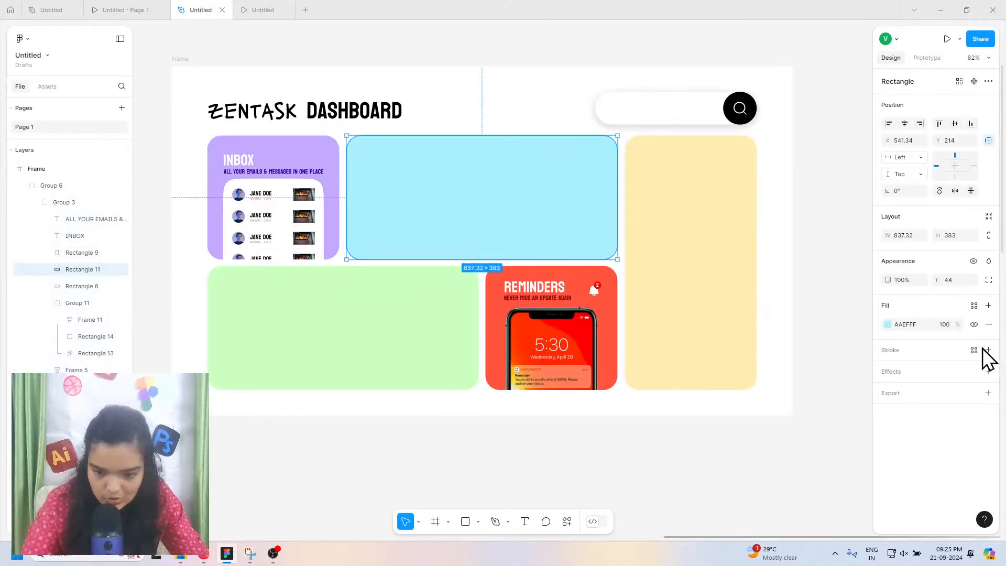
{"action": "left_click", "coordinate": [888, 324]}
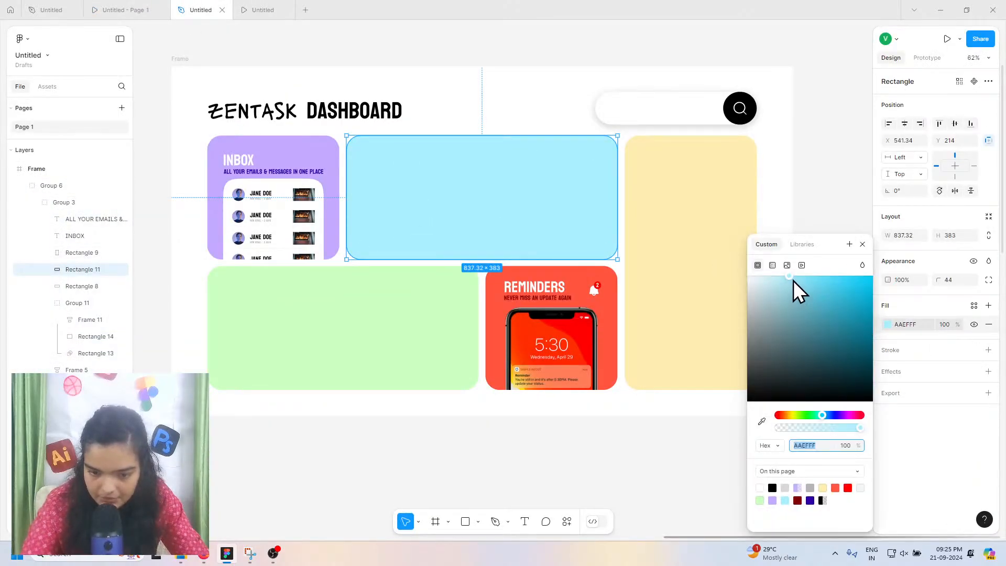
{"action": "left_click", "coordinate": [798, 276]}
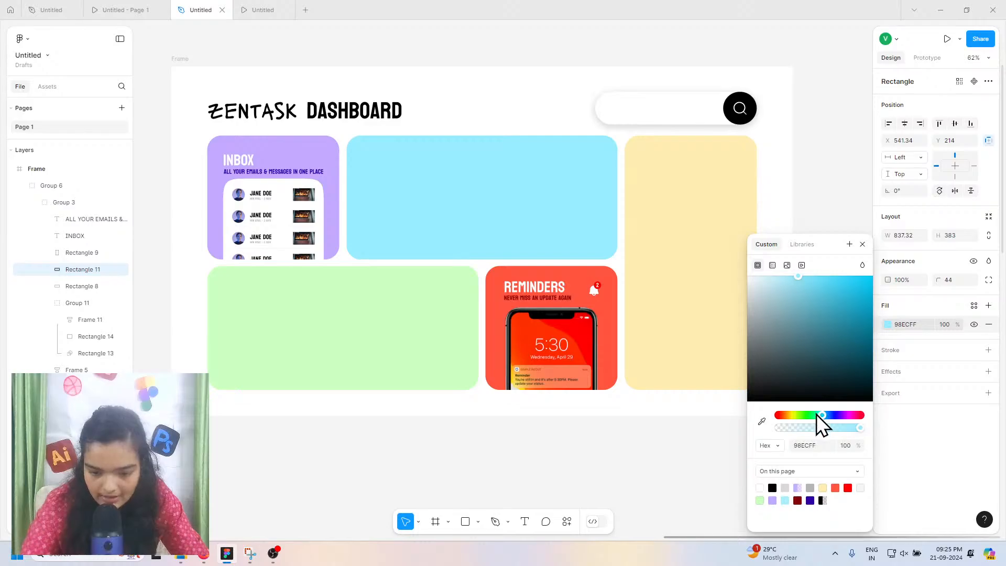
{"action": "left_click_drag", "start_coordinate": [816, 414], "coordinate": [821, 416]}
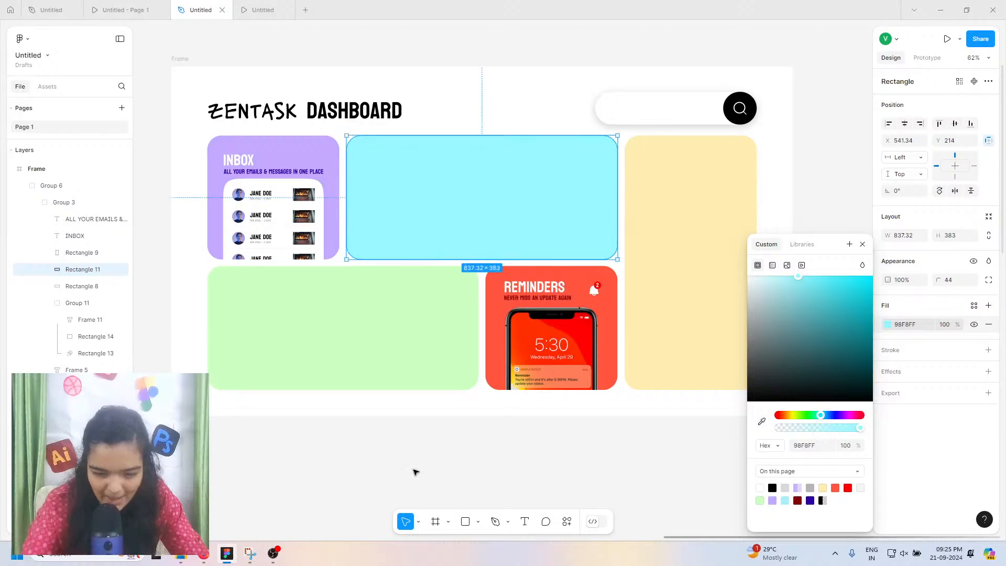
{"action": "left_click", "coordinate": [451, 459]}
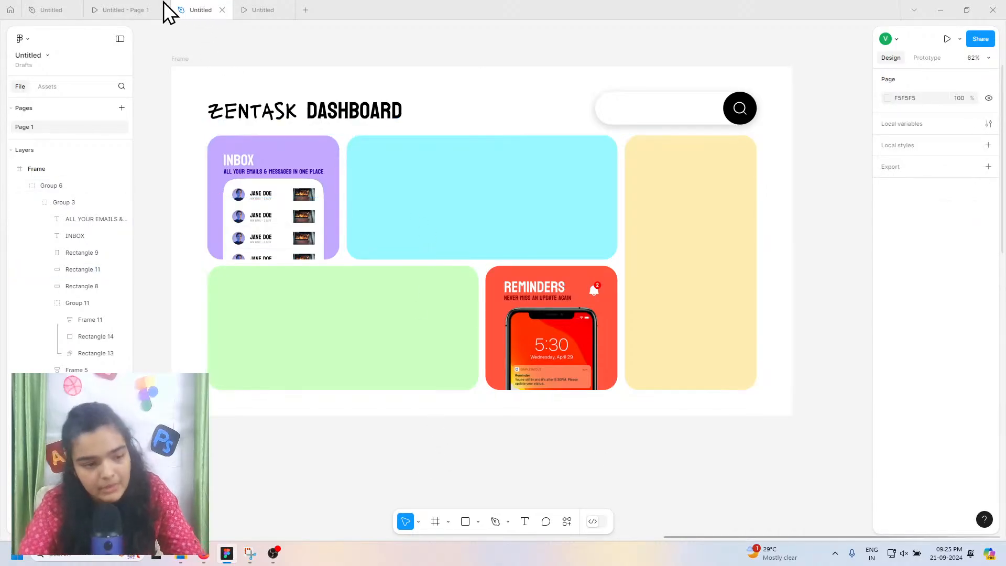
Step: Check the Schedule Cards card in the finished prototype, switch to Google Drive in the browser and download the birthday party image from the saas folder
{"action": "left_click", "coordinate": [150, 7]}
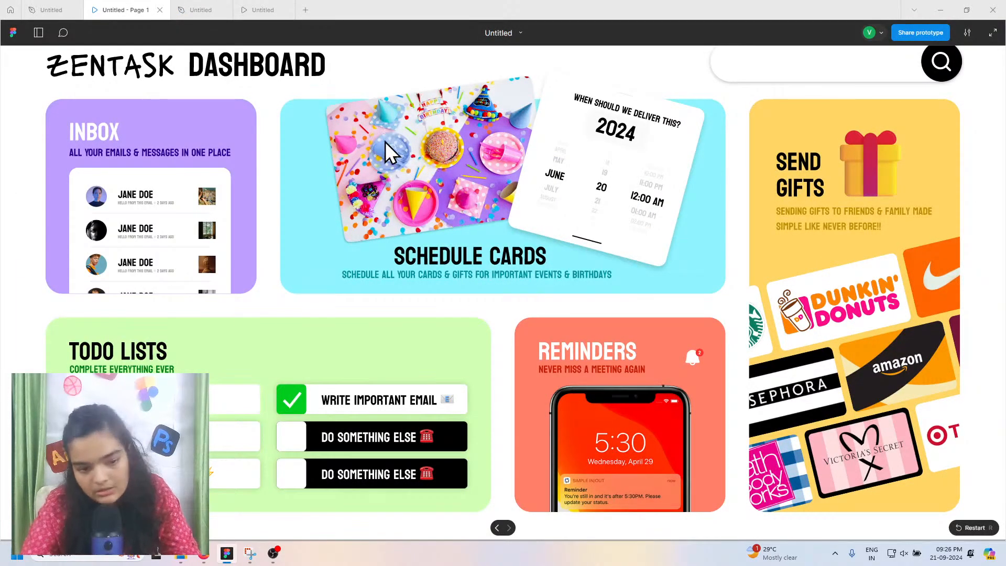
{"action": "left_click", "coordinate": [204, 553]}
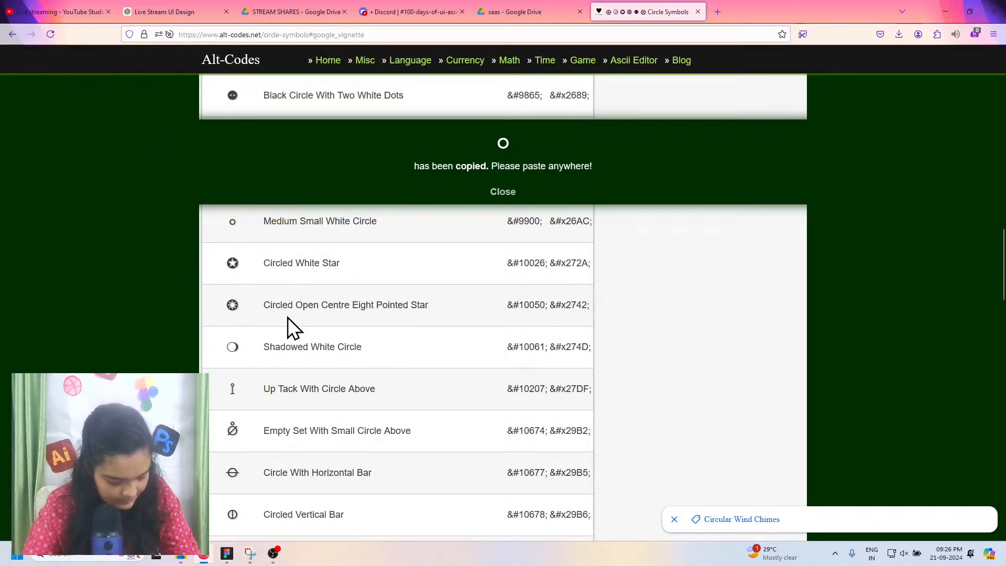
{"action": "left_click", "coordinate": [411, 11]}
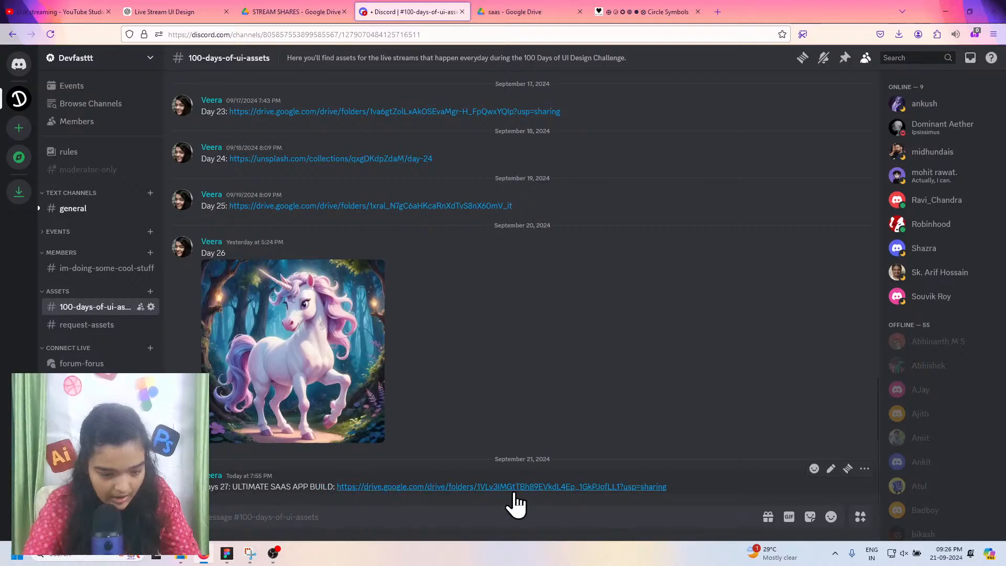
{"action": "left_click", "coordinate": [555, 12]}
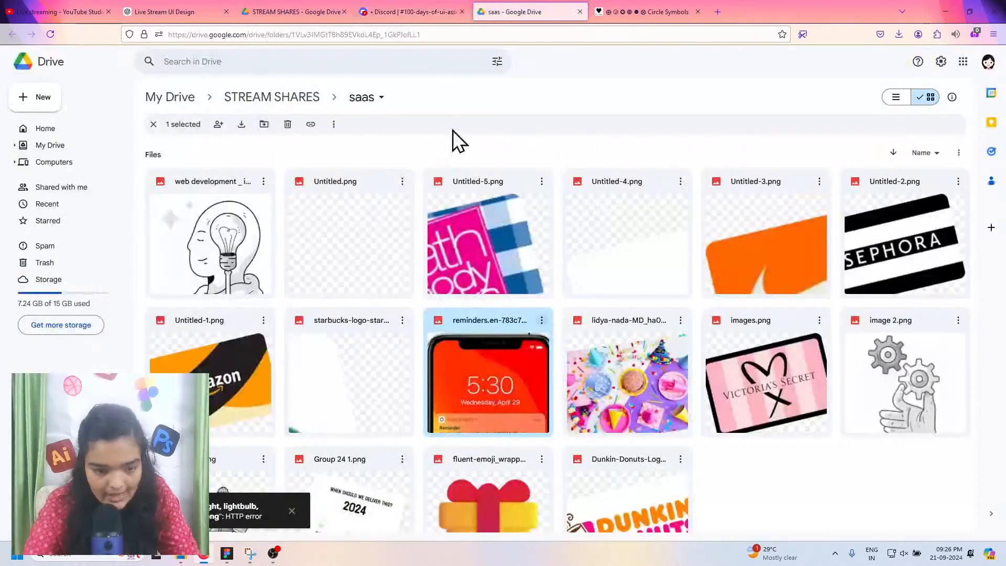
{"action": "scroll", "coordinate": [599, 373], "scroll_direction": "down", "scroll_amount": 1}
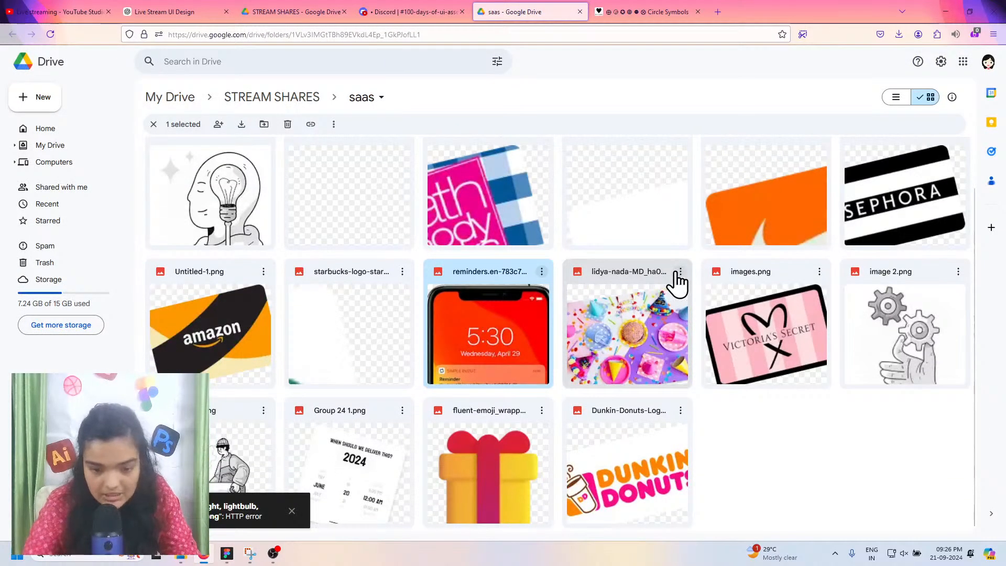
{"action": "right_click", "coordinate": [676, 282]}
{"action": "left_click", "coordinate": [701, 314]}
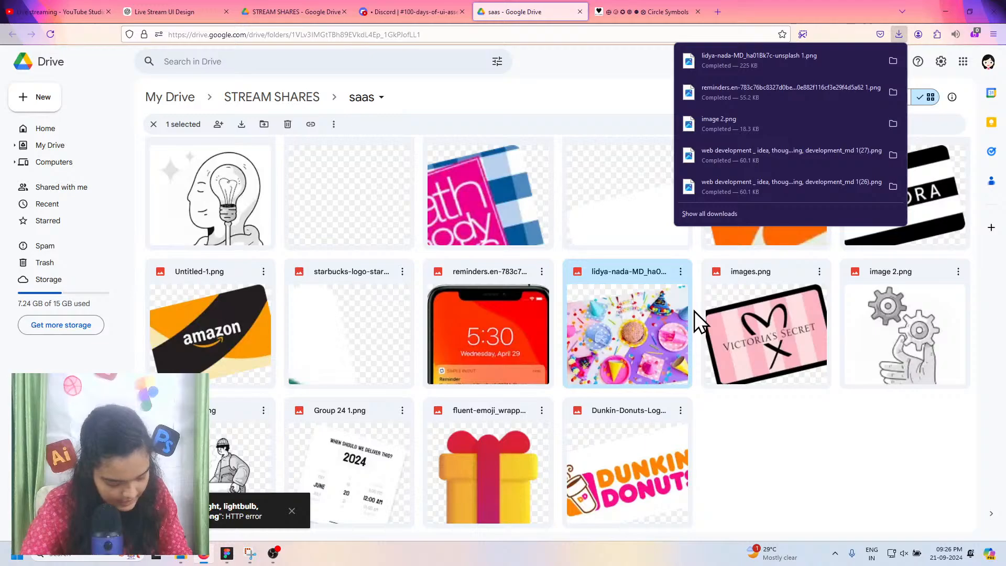
{"action": "left_click", "coordinate": [941, 15]}
{"action": "left_click", "coordinate": [941, 16]}
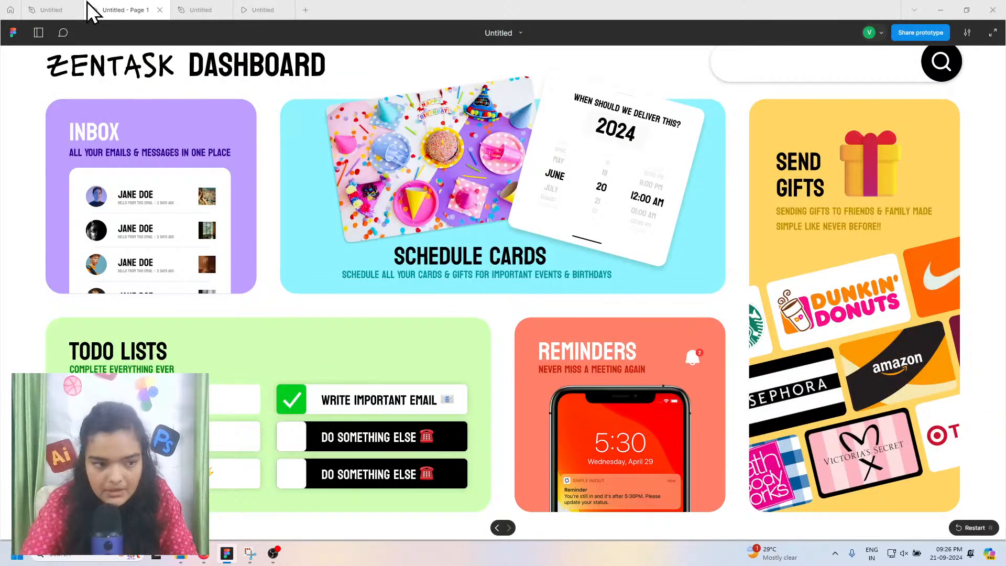
Step: Place the downloaded birthday party image over the blue card's upper-left part at about X 612, Y 174, sized 438 × 326
{"action": "left_click", "coordinate": [55, 11]}
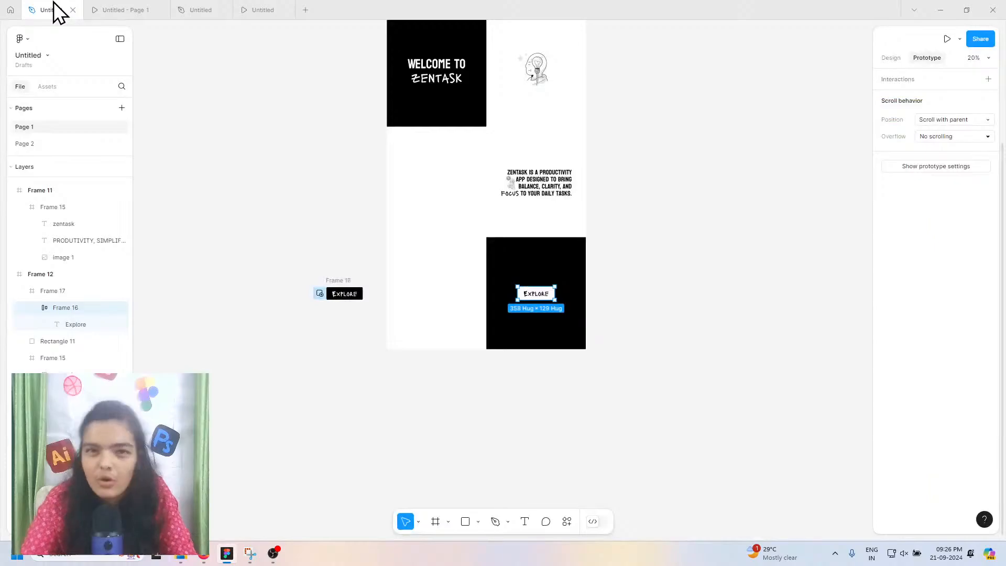
{"action": "left_click", "coordinate": [186, 4]}
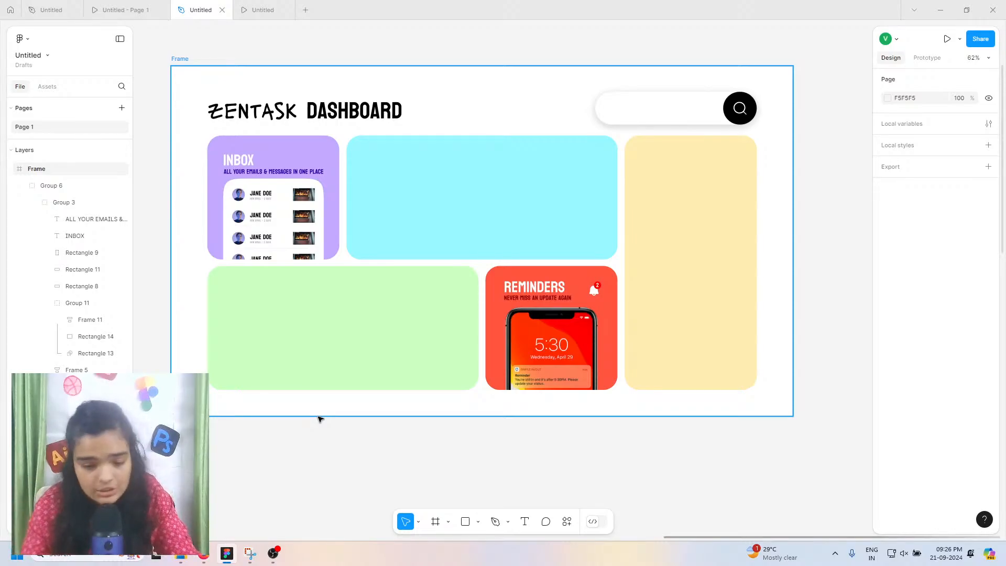
{"action": "key", "text": "ctrl+shift+k"}
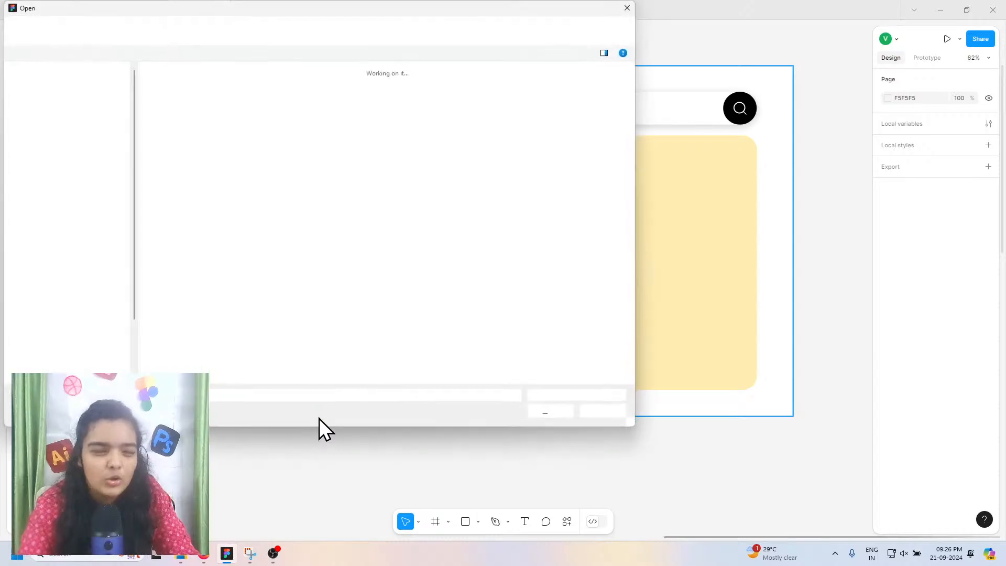
{"action": "left_click", "coordinate": [201, 99]}
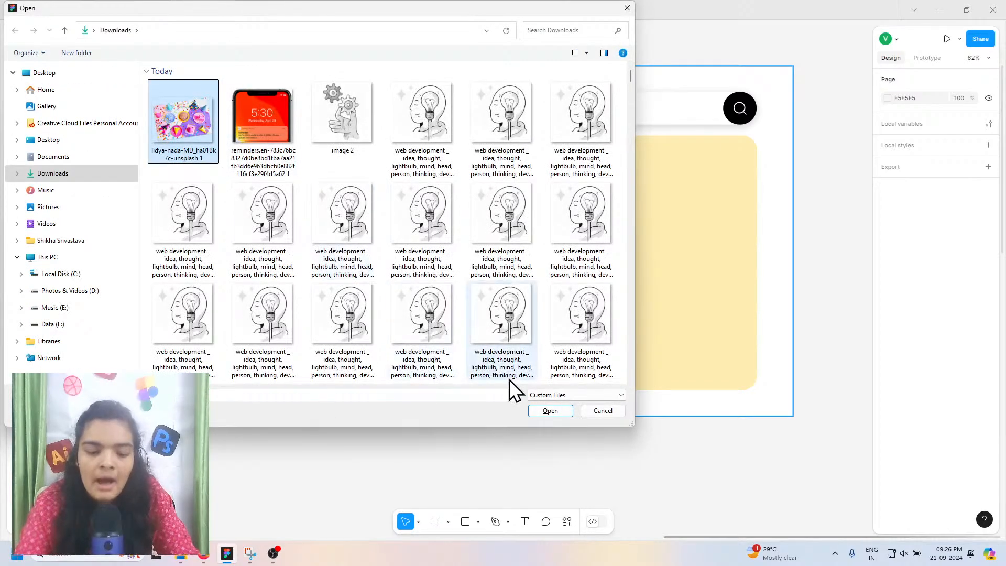
{"action": "left_click", "coordinate": [537, 410]}
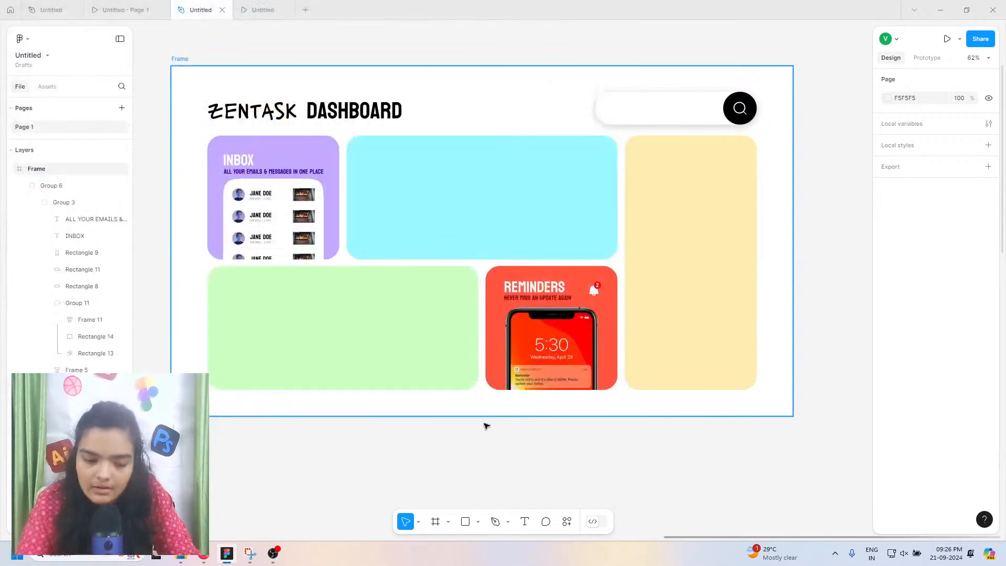
{"action": "left_click", "coordinate": [309, 461]}
{"action": "left_click_drag", "start_coordinate": [335, 458], "coordinate": [450, 207]}
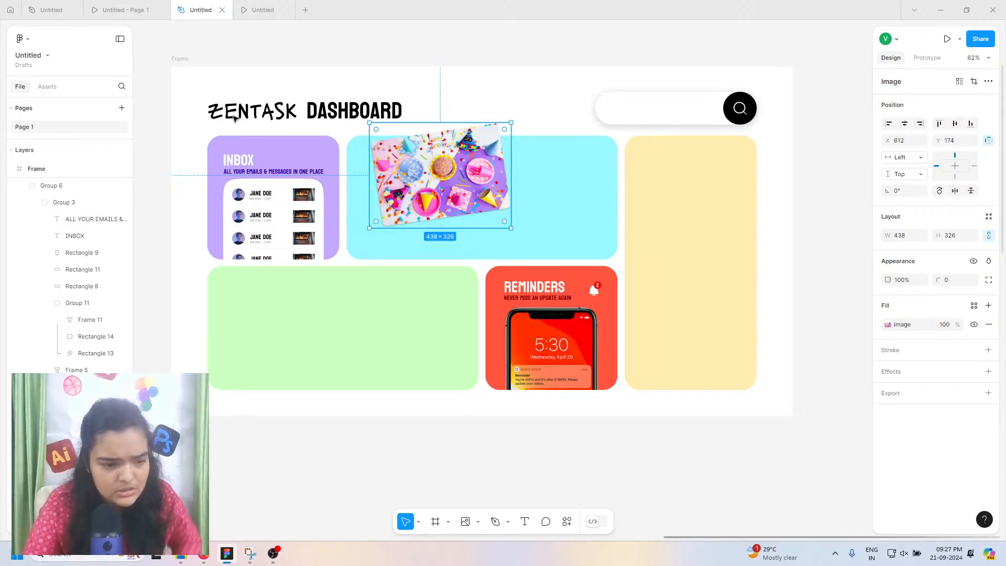
Step: Nudge the INBOX heading and its subtitle slightly upward together on the purple card
{"action": "left_click", "coordinate": [249, 164]}
{"action": "left_click", "coordinate": [249, 164]}
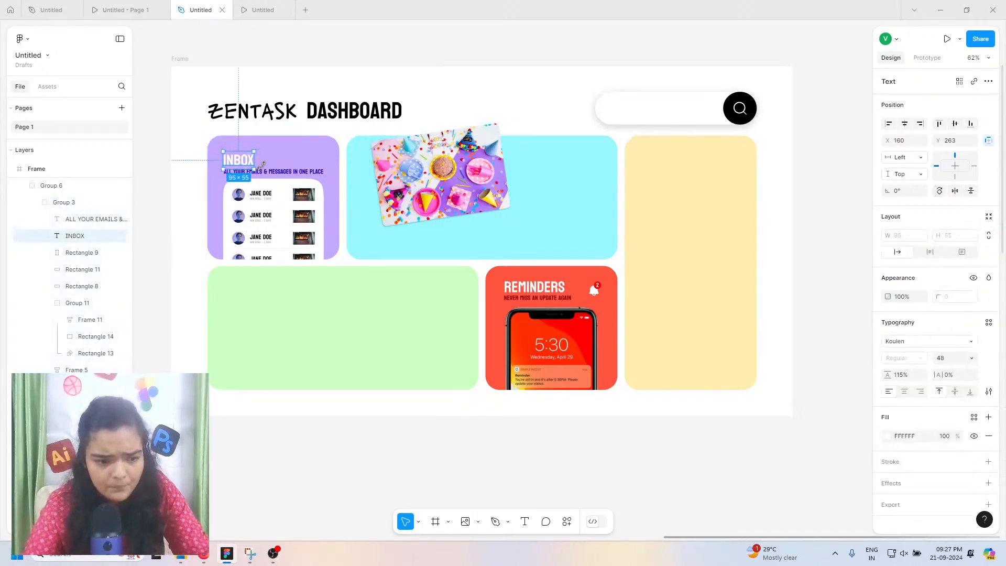
{"action": "left_click", "coordinate": [272, 171], "text": "shift"}
{"action": "left_click_drag", "start_coordinate": [272, 171], "coordinate": [271, 169]}
{"action": "key", "text": "Down"}
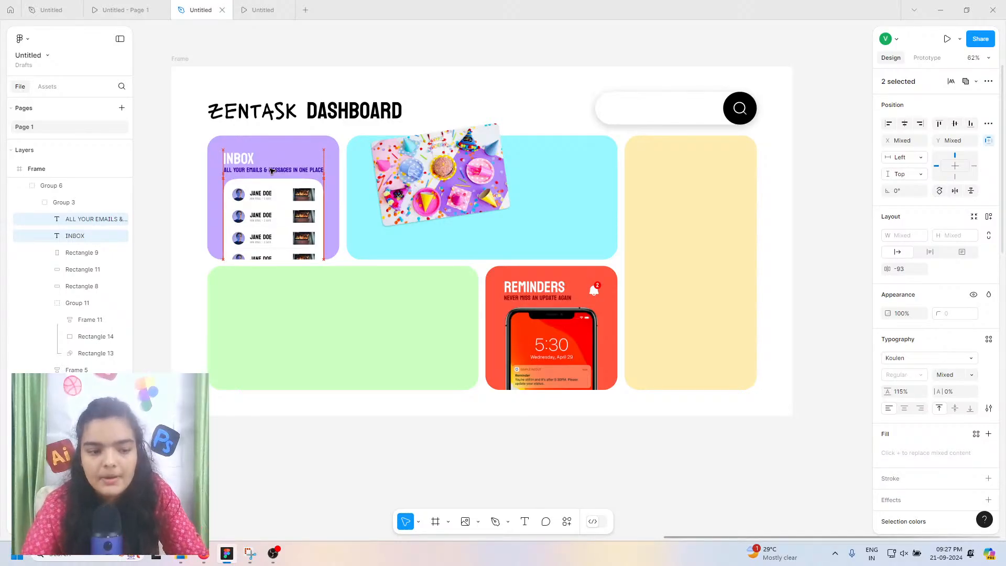
{"action": "key", "text": "Up"}
{"action": "key", "text": "Up"}
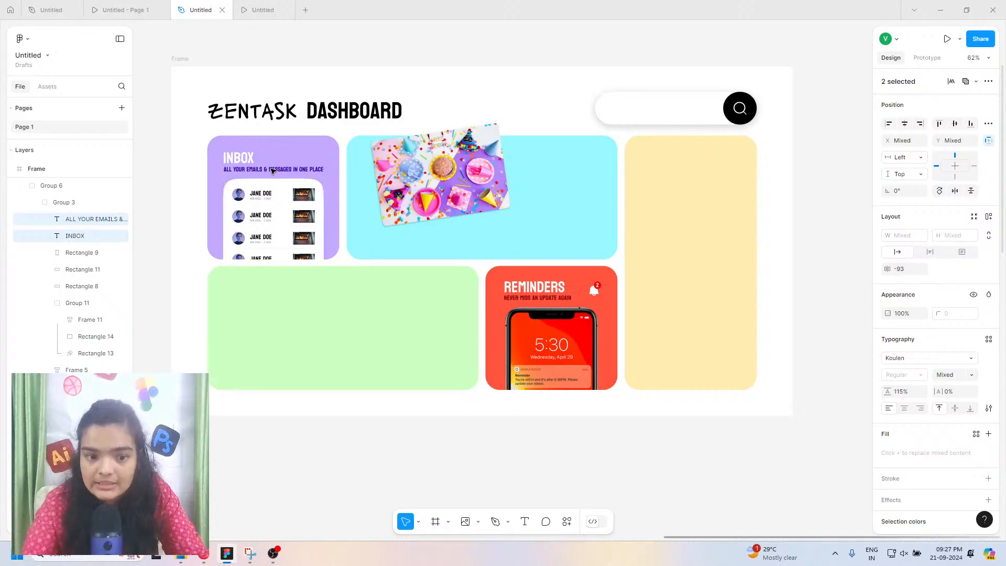
Step: Compare the birthday party image's placement on the blue card with the Schedule Cards card in the finished prototype
{"action": "left_click", "coordinate": [474, 215]}
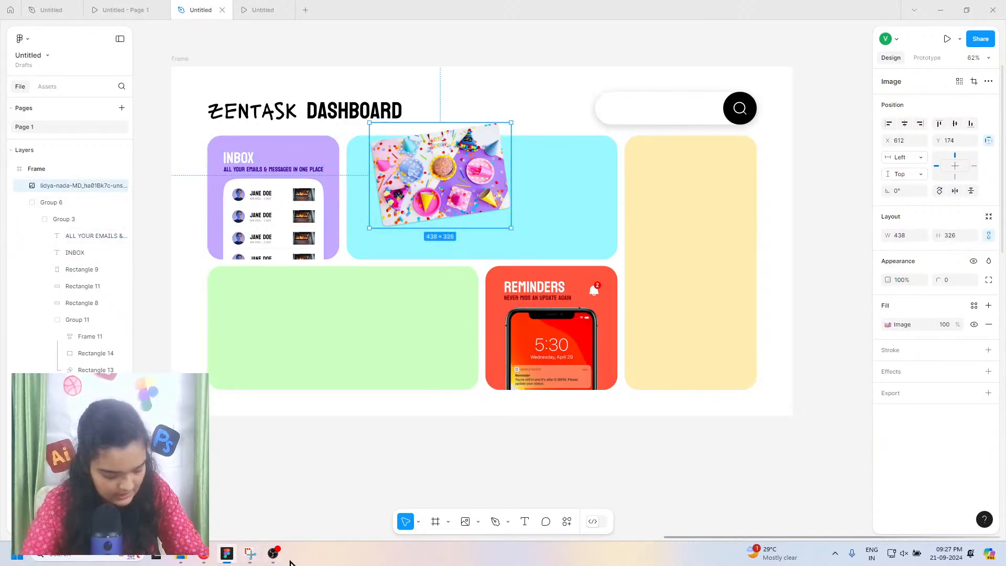
{"action": "left_click", "coordinate": [131, 4]}
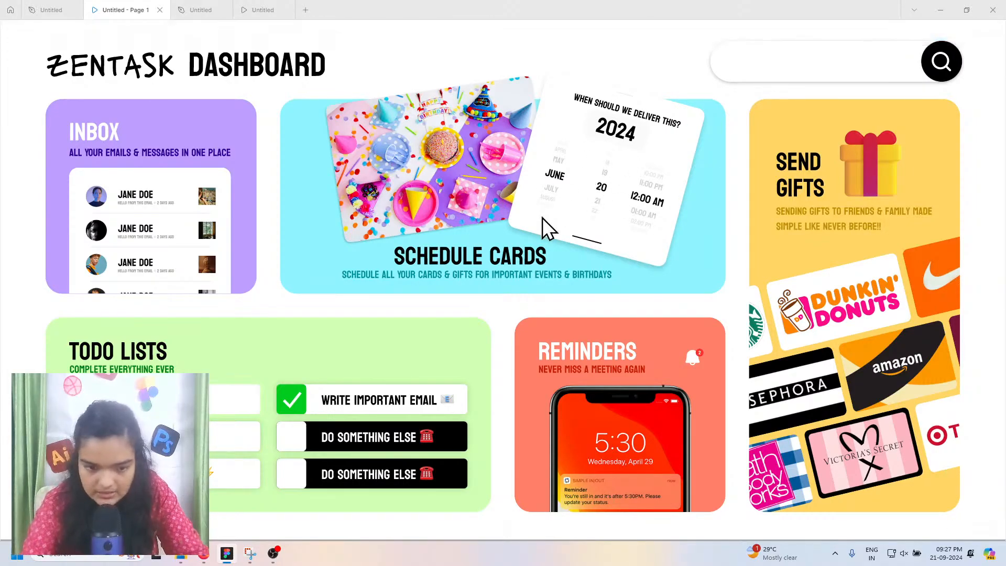
{"action": "left_click", "coordinate": [201, 6]}
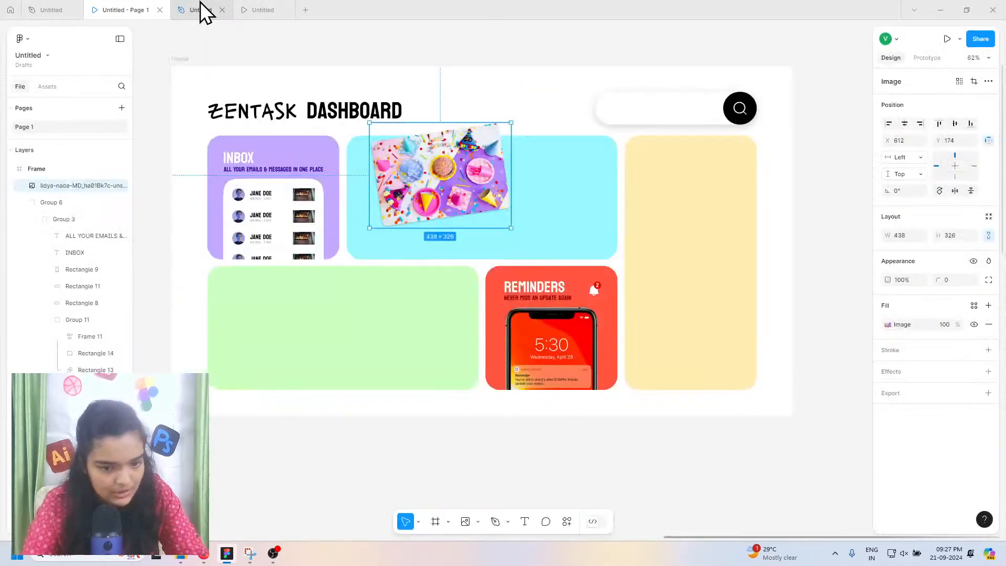
{"action": "left_click", "coordinate": [571, 450]}
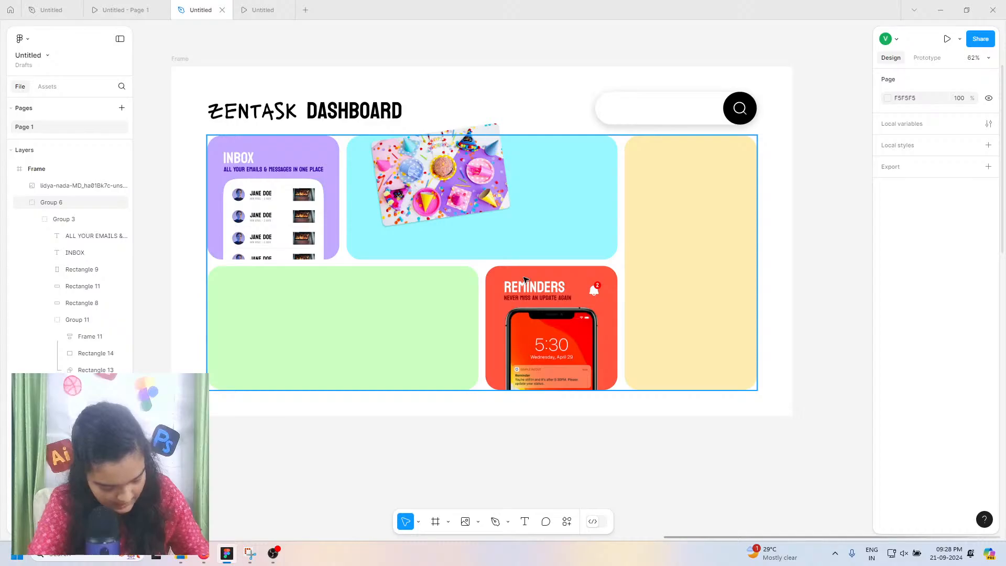
{"action": "scroll", "coordinate": [524, 279], "scroll_direction": "down", "scroll_amount": 1}
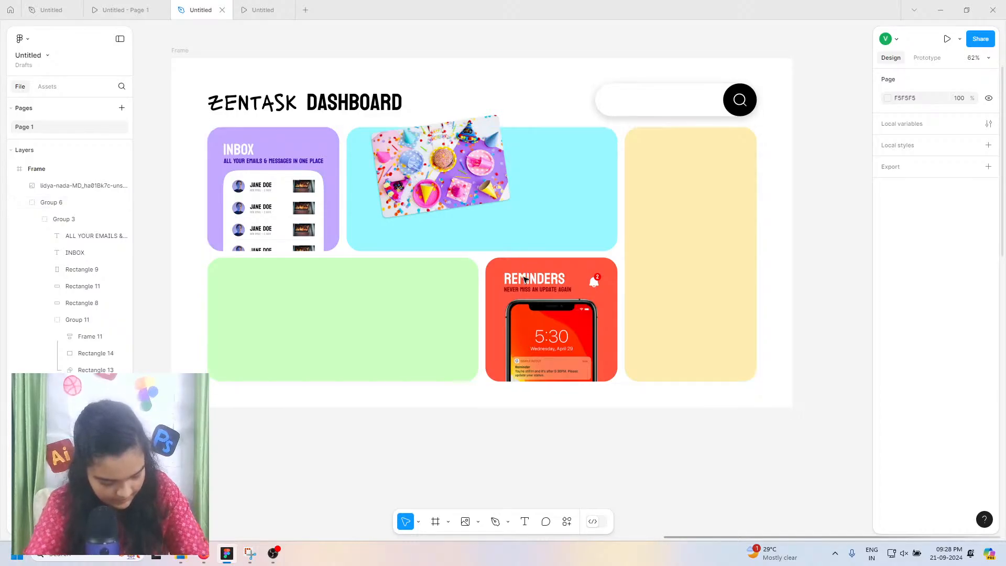
{"action": "scroll", "coordinate": [526, 279], "scroll_direction": "up", "scroll_amount": 2}
{"action": "left_click", "coordinate": [469, 151]}
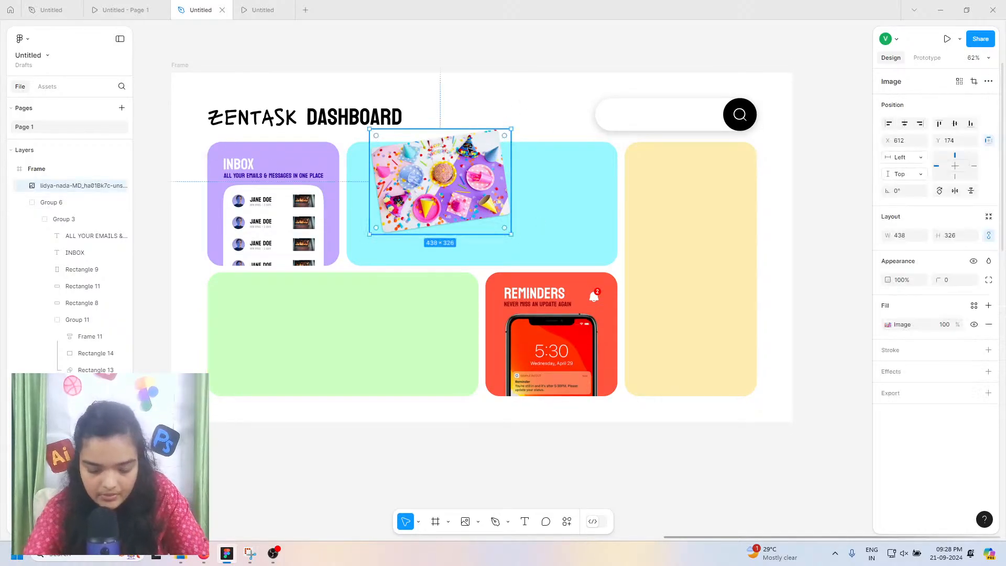
{"action": "left_click_drag", "start_coordinate": [469, 151], "coordinate": [469, 151]}
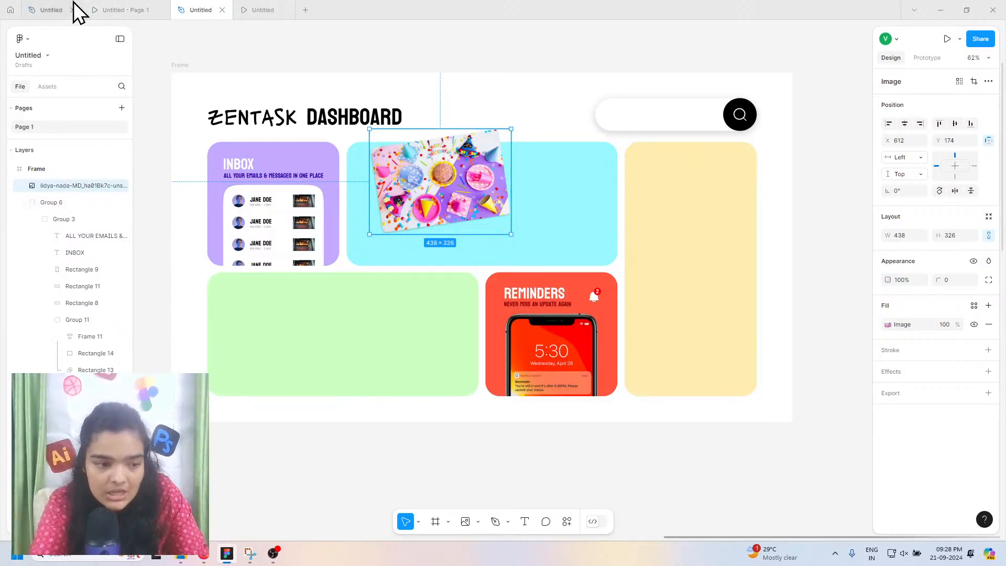
Step: Restart the finished prototype in full screen and review the welcome page down to its Explore button
{"action": "left_click", "coordinate": [103, 9]}
{"action": "key", "text": "r"}
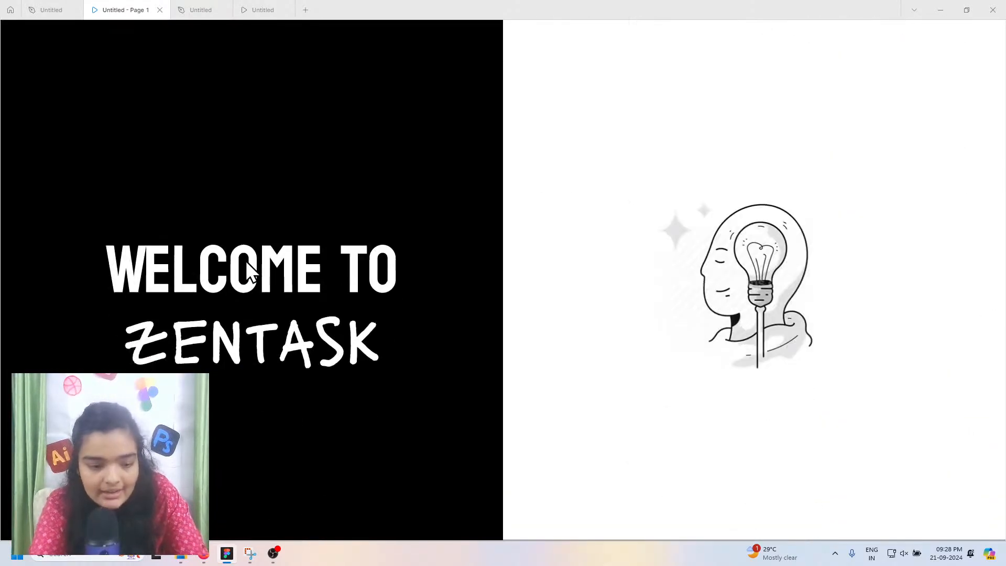
{"action": "key", "text": "F11"}
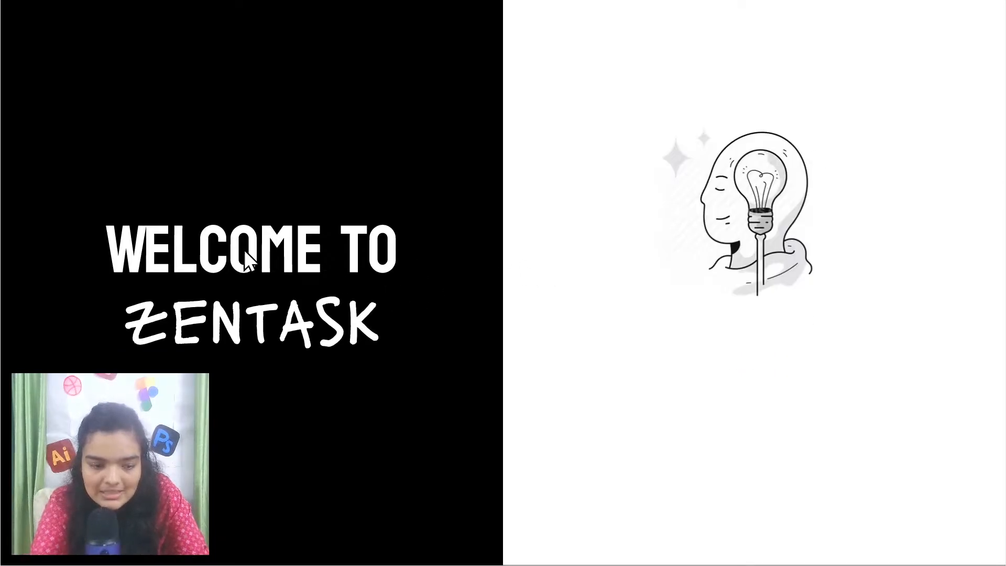
{"action": "scroll", "coordinate": [709, 292], "scroll_direction": "down", "scroll_amount": 15}
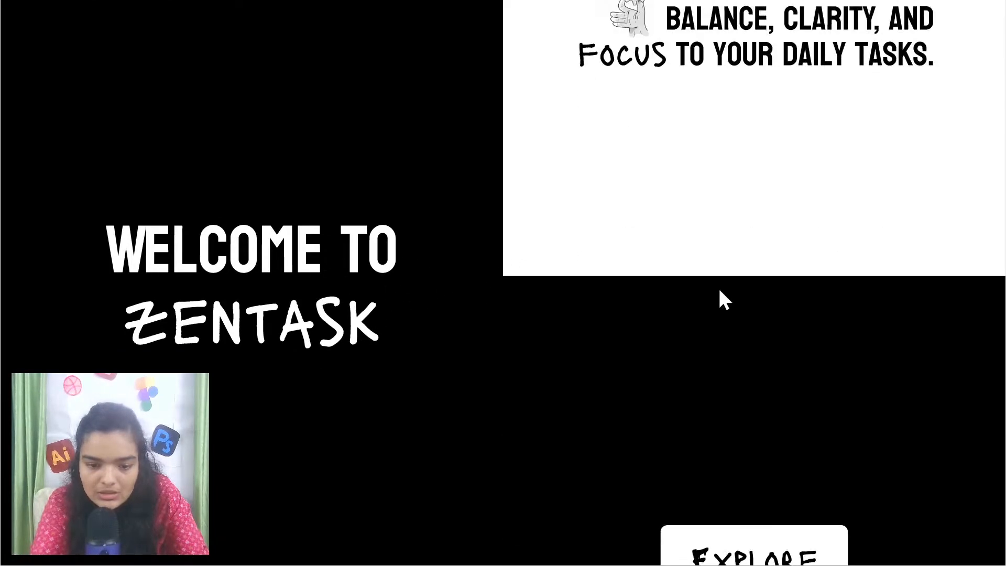
{"action": "scroll", "coordinate": [639, 183], "scroll_direction": "down", "scroll_amount": 1}
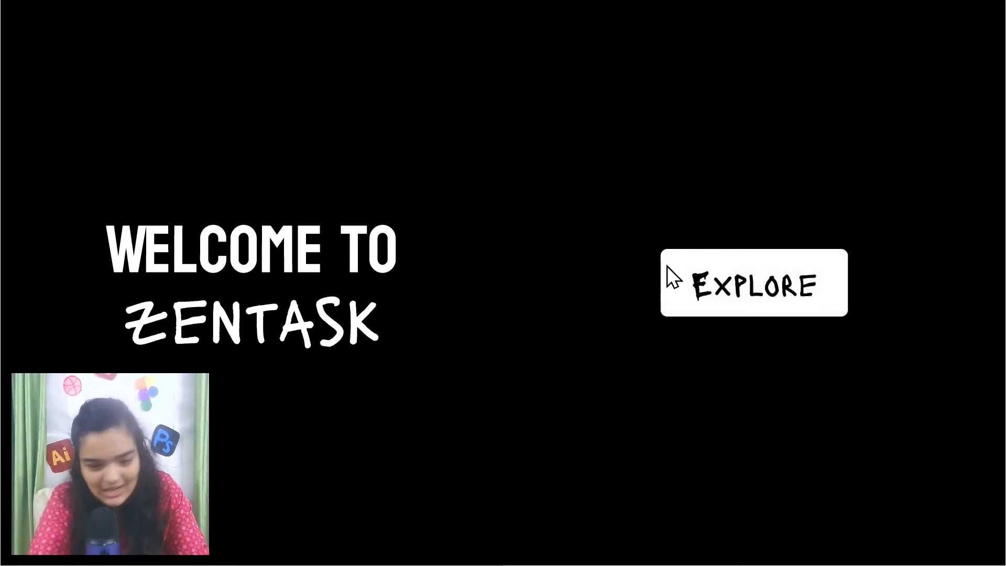
{"action": "key", "text": "Escape"}
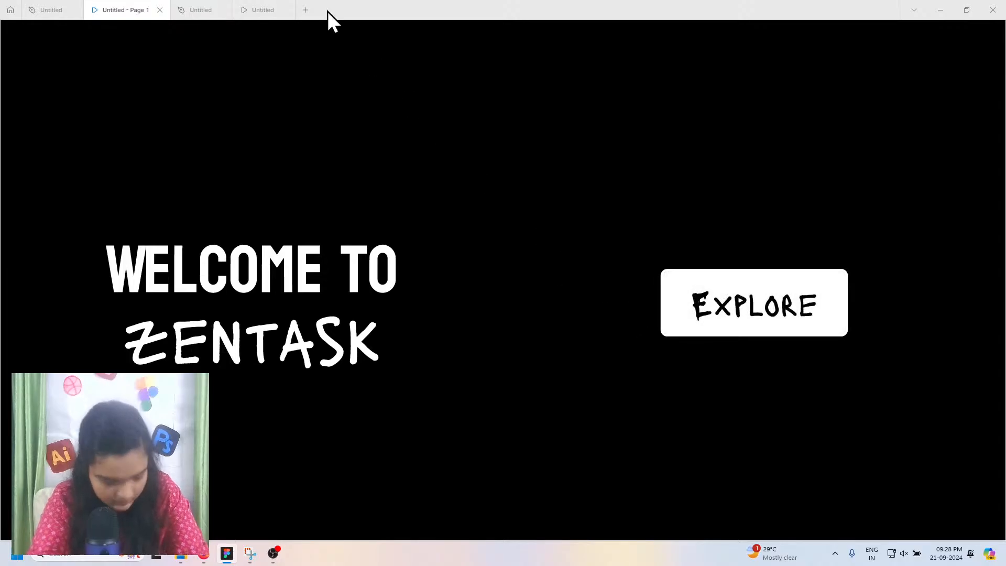
{"action": "left_click", "coordinate": [212, 10]}
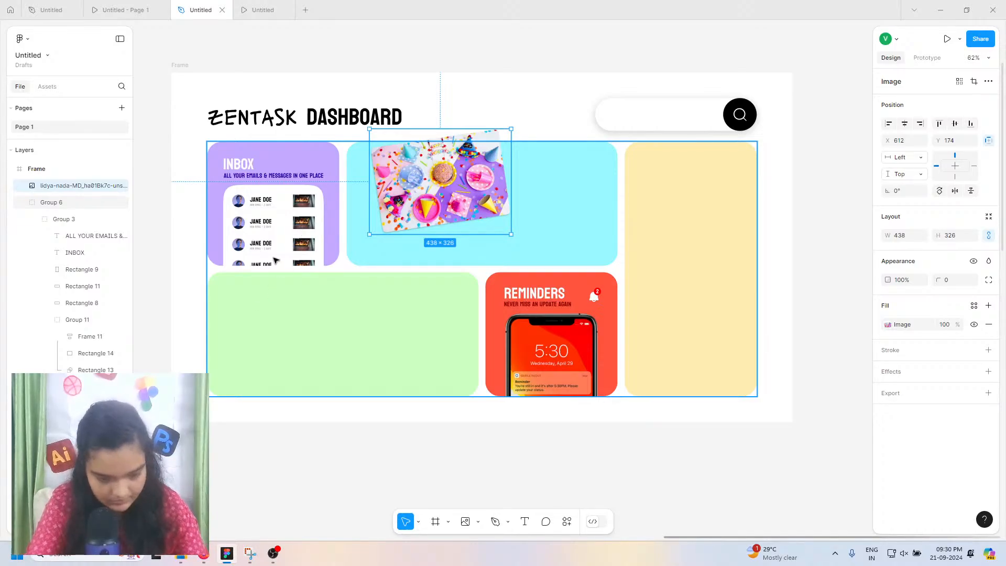
Step: Switch to Google Drive in the browser and download Group 24 1.png from the saas folder
{"action": "left_click", "coordinate": [206, 553]}
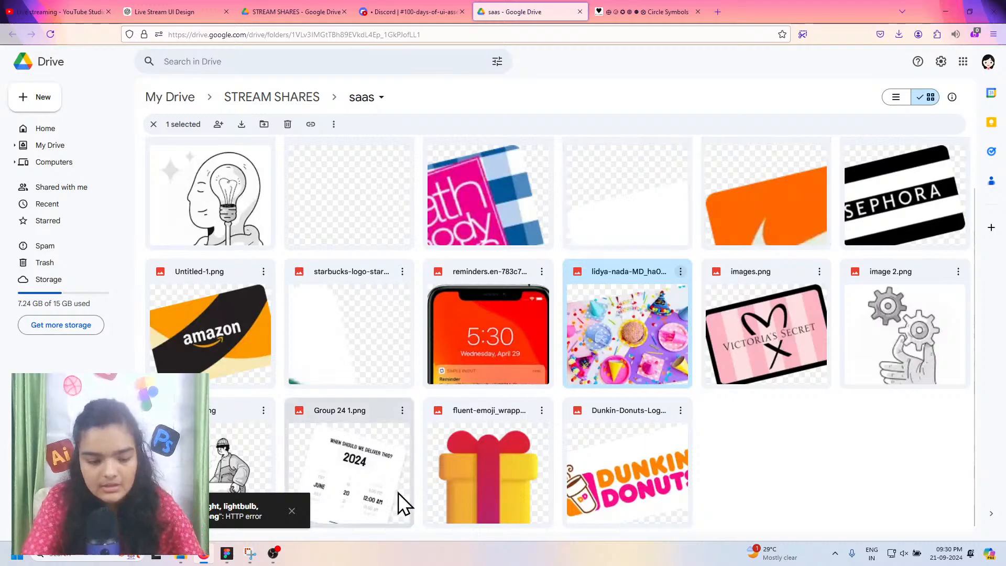
{"action": "right_click", "coordinate": [400, 422]}
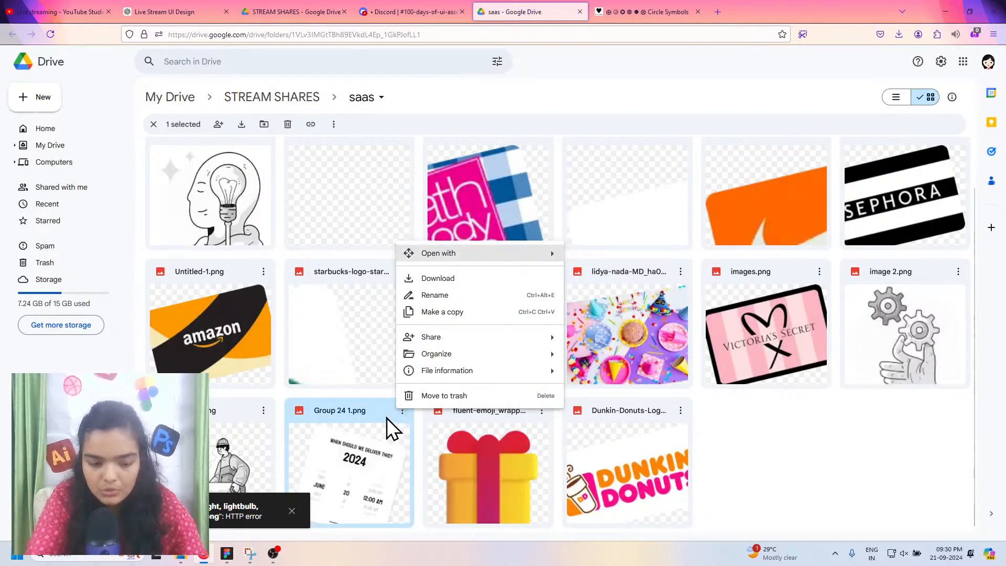
{"action": "left_click", "coordinate": [420, 281]}
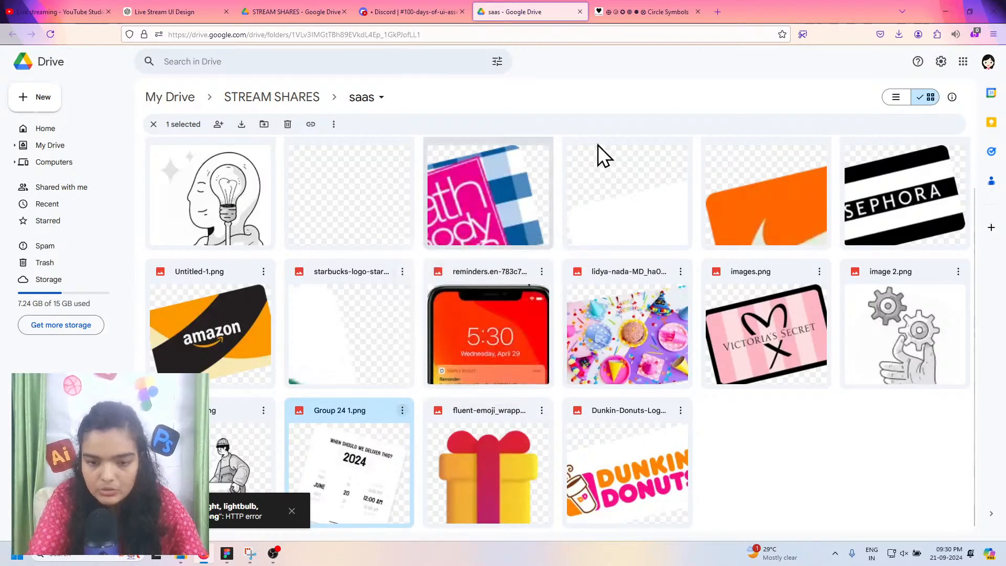
{"action": "left_click", "coordinate": [952, 6]}
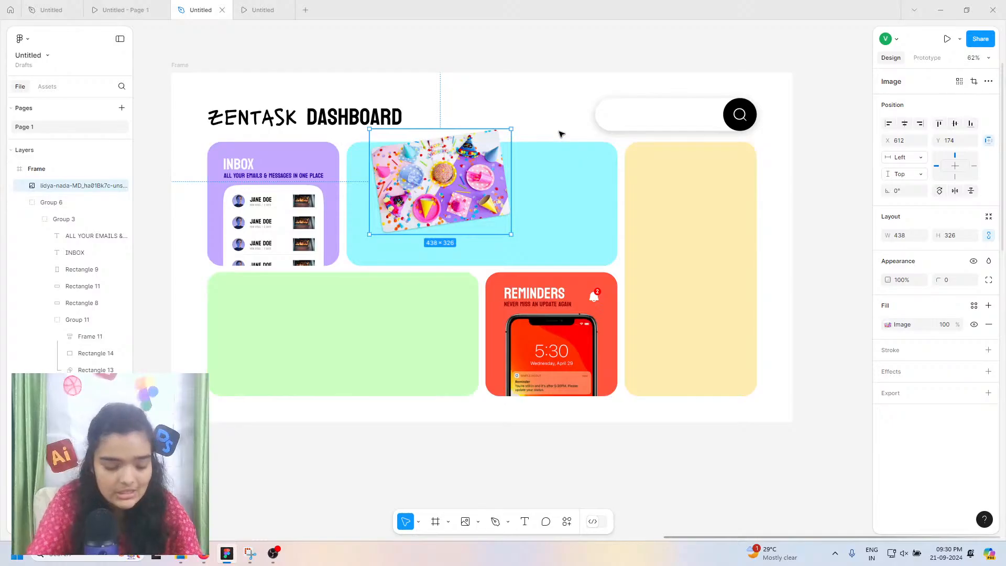
Step: Import the Group 24 1 image from Downloads and place it on the canvas just below the green card
{"action": "key", "text": "ctrl+shift+k"}
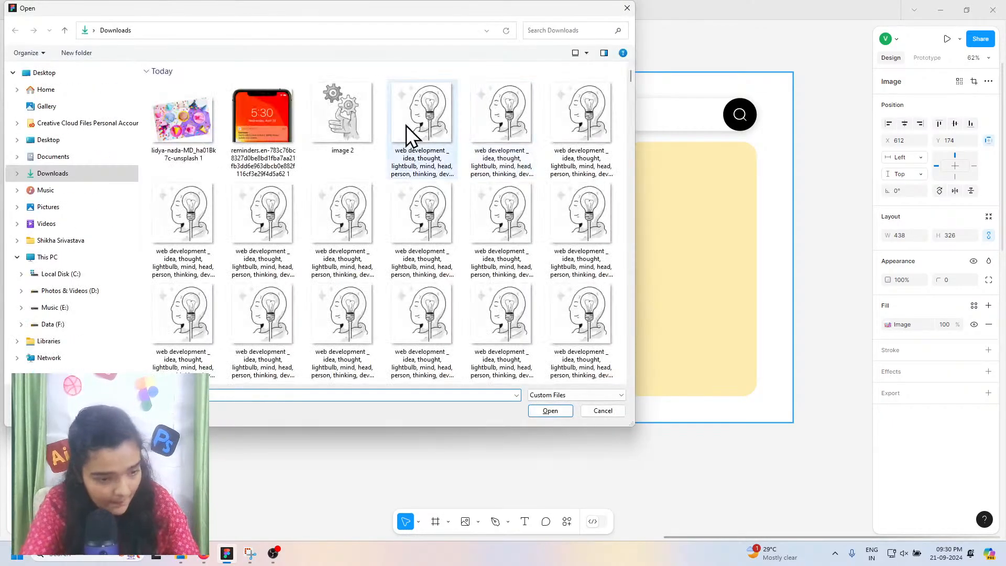
{"action": "left_click", "coordinate": [170, 105]}
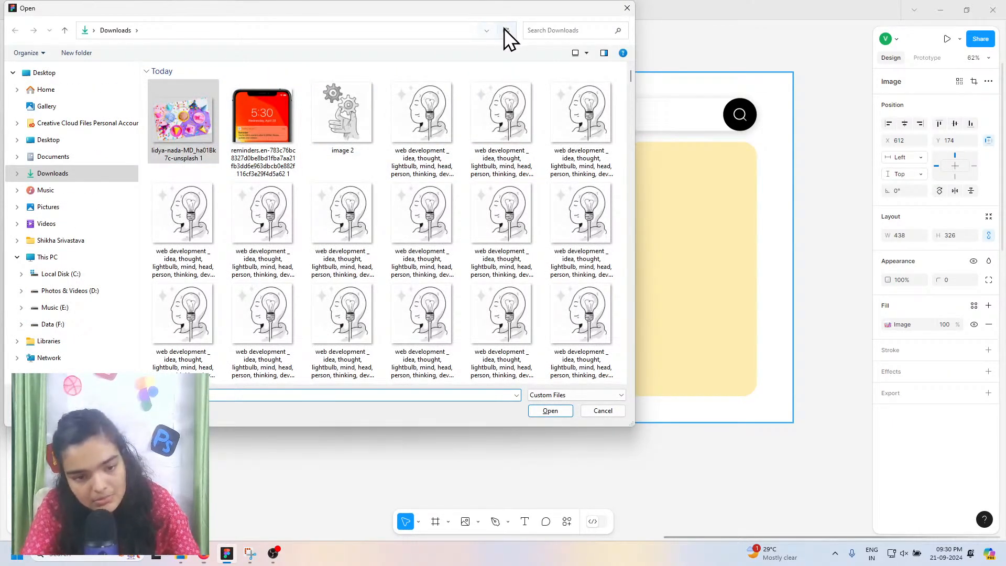
{"action": "left_click", "coordinate": [506, 30]}
{"action": "left_click", "coordinate": [172, 105]}
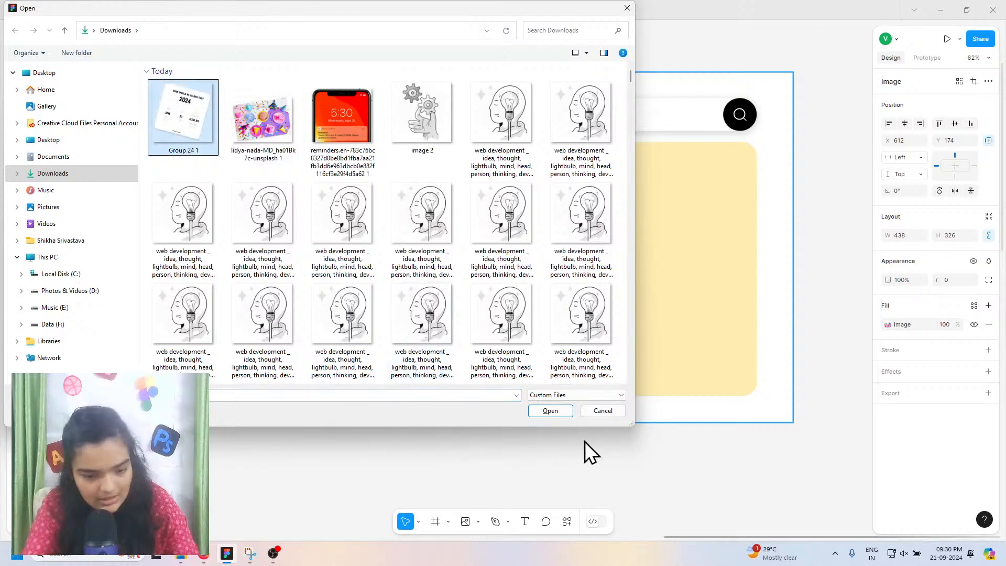
{"action": "left_click", "coordinate": [550, 410]}
{"action": "scroll", "coordinate": [495, 463], "scroll_direction": "down", "scroll_amount": 3}
{"action": "left_click", "coordinate": [460, 388]}
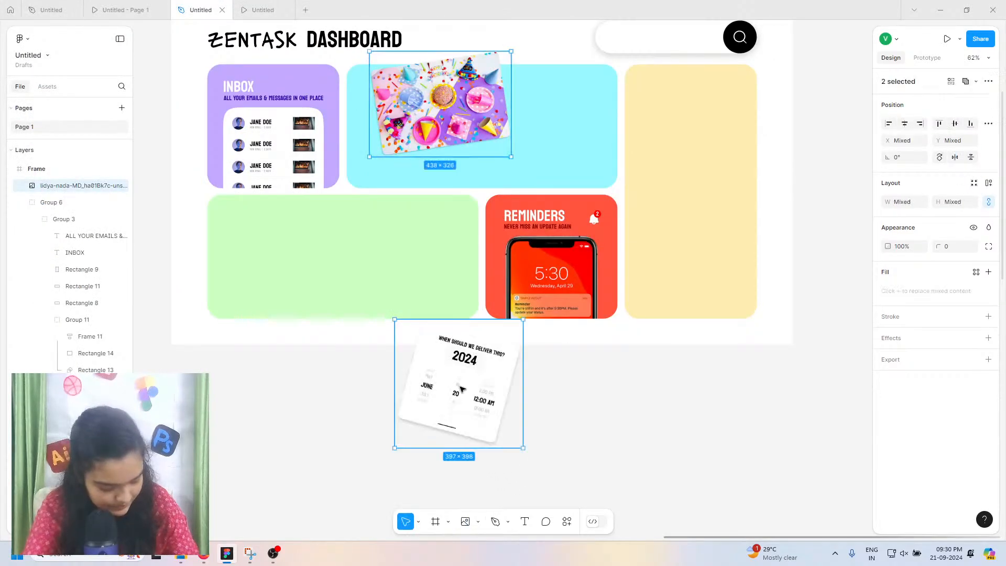
Step: Move the calendar image onto the blue card so it overlaps the birthday party image's right side, at X 923, Y 155
{"action": "left_click_drag", "start_coordinate": [461, 387], "coordinate": [506, 128]}
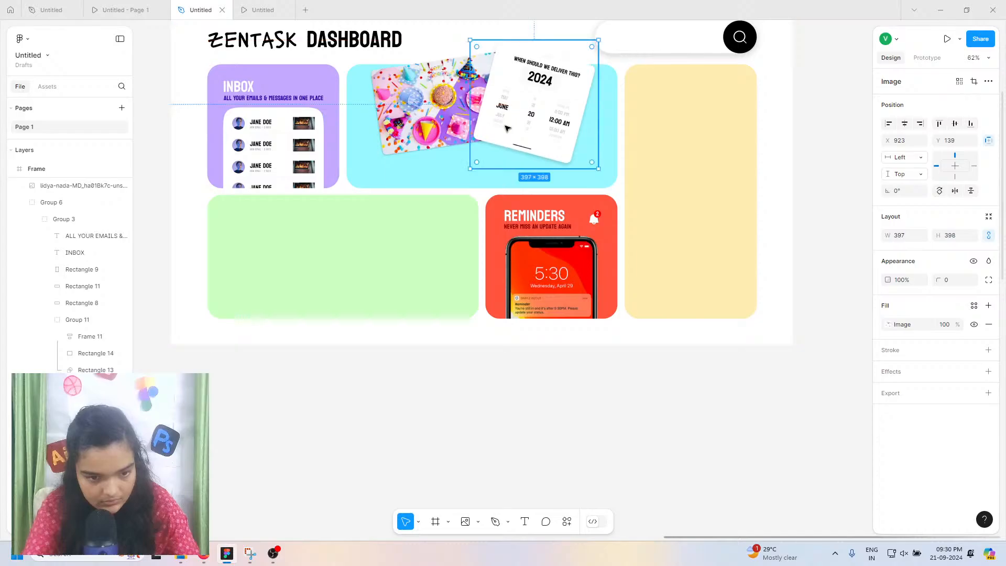
{"action": "scroll", "coordinate": [506, 129], "scroll_direction": "up", "scroll_amount": 1}
{"action": "scroll", "coordinate": [506, 128], "scroll_direction": "up", "scroll_amount": 5, "text": "ctrl"}
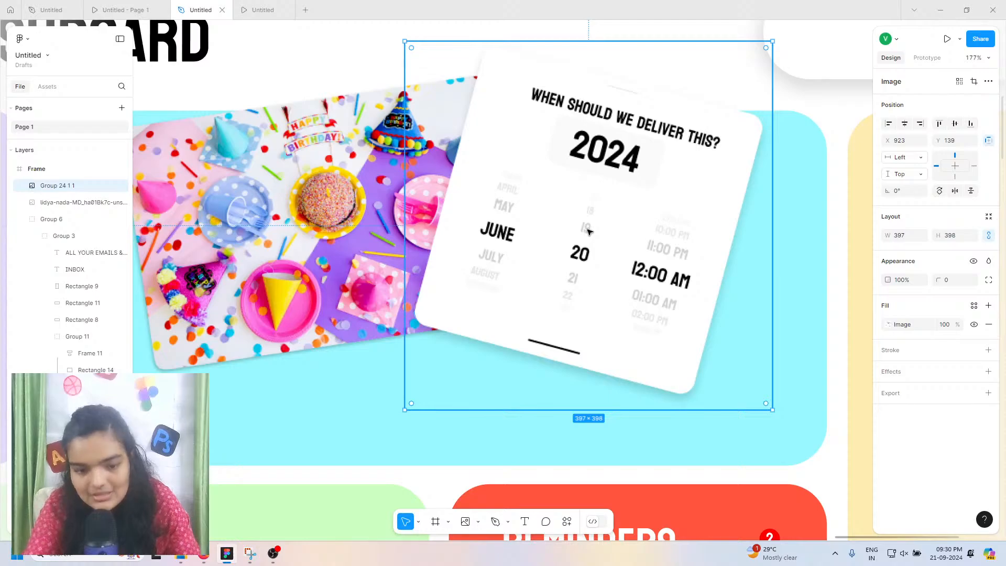
{"action": "scroll", "coordinate": [589, 234], "scroll_direction": "up", "scroll_amount": 1}
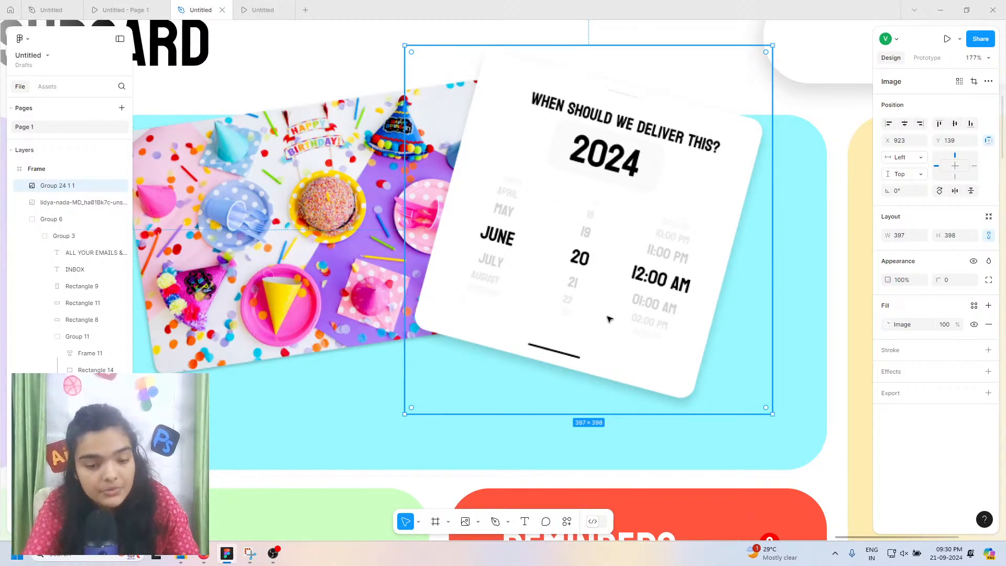
{"action": "left_click_drag", "start_coordinate": [649, 209], "coordinate": [689, 197]}
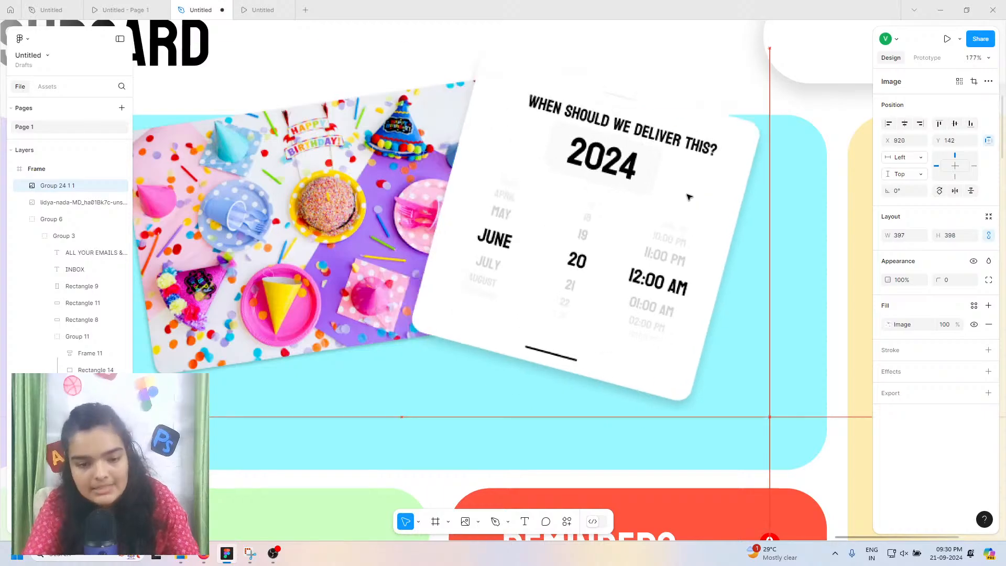
{"action": "scroll", "coordinate": [581, 230], "scroll_direction": "down", "scroll_amount": 5}
{"action": "scroll", "coordinate": [580, 230], "scroll_direction": "right", "scroll_amount": 1}
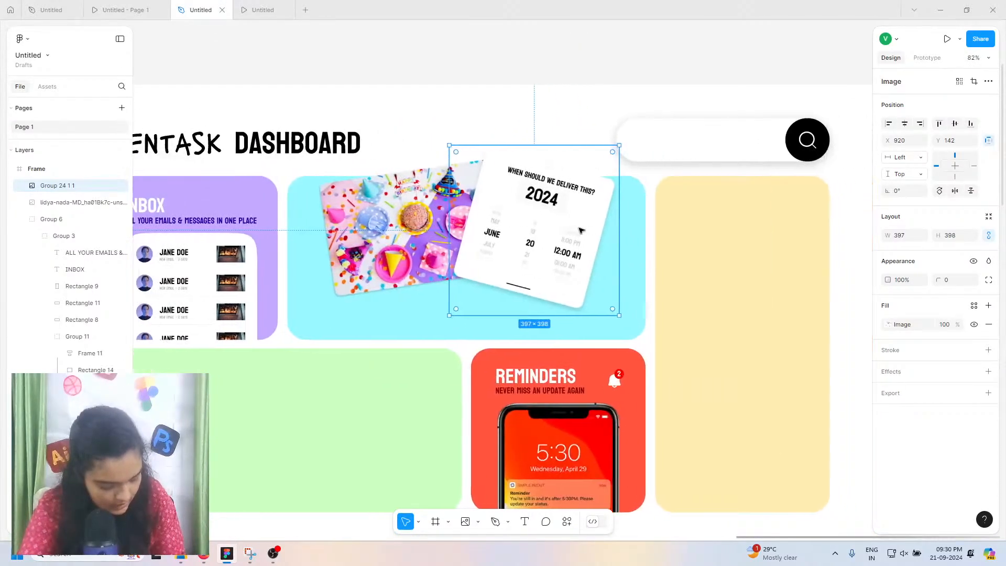
{"action": "scroll", "coordinate": [580, 230], "scroll_direction": "right", "scroll_amount": 3}
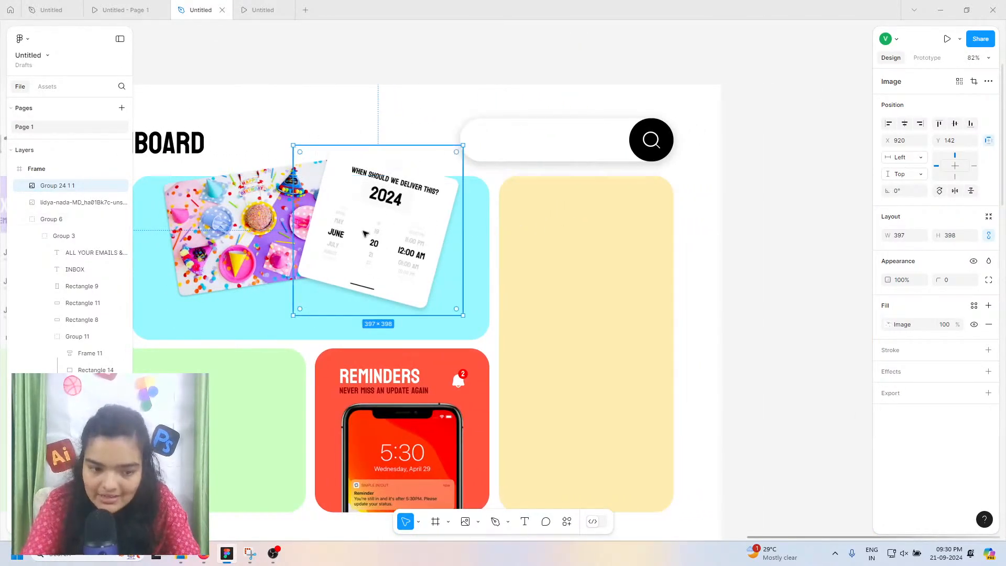
{"action": "left_click_drag", "start_coordinate": [365, 232], "coordinate": [389, 209]}
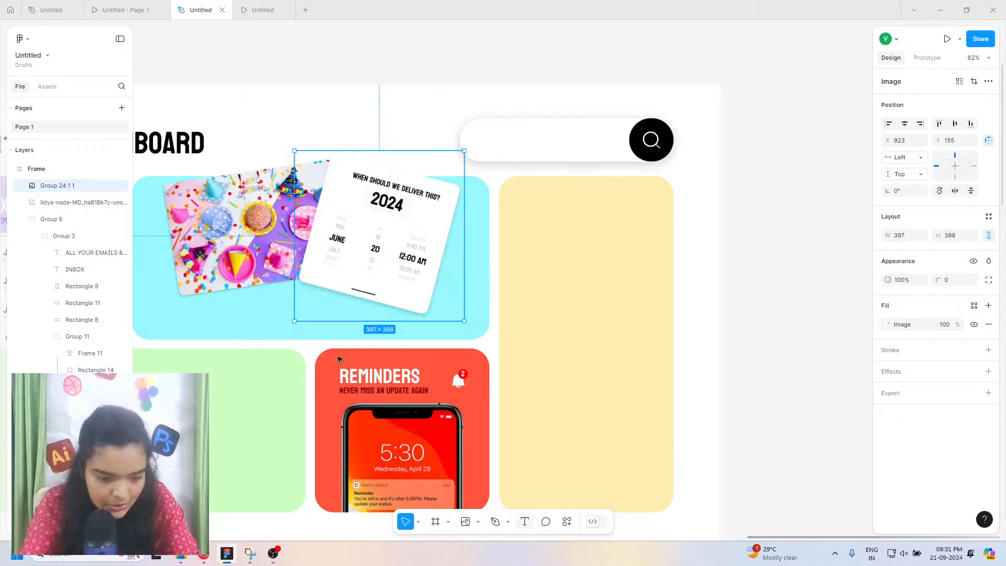
Step: Try to copy the REMINDERS heading and its subtitle from the red card to the blue card below the images
{"action": "double_click", "coordinate": [358, 388]}
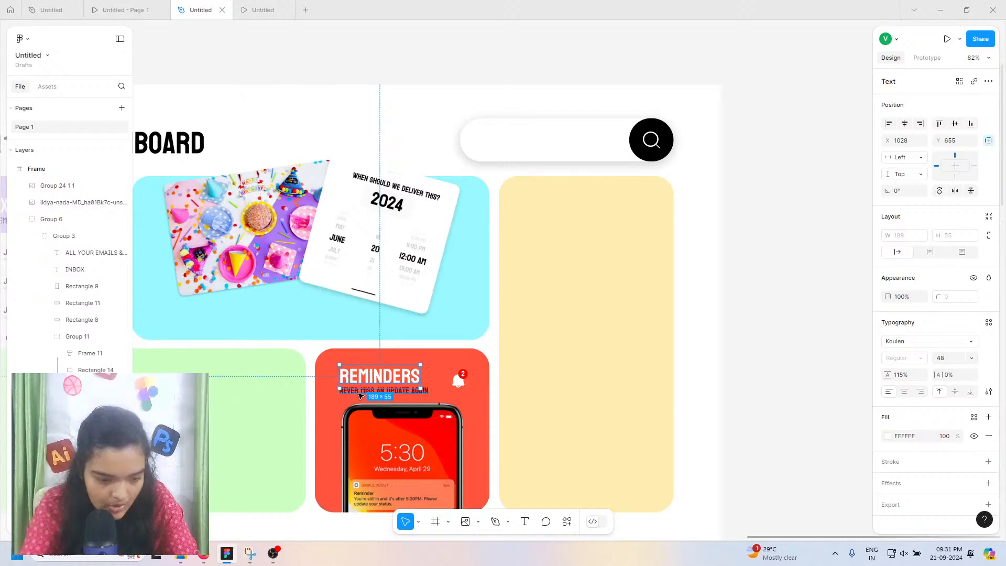
{"action": "left_click", "coordinate": [358, 392], "text": "shift"}
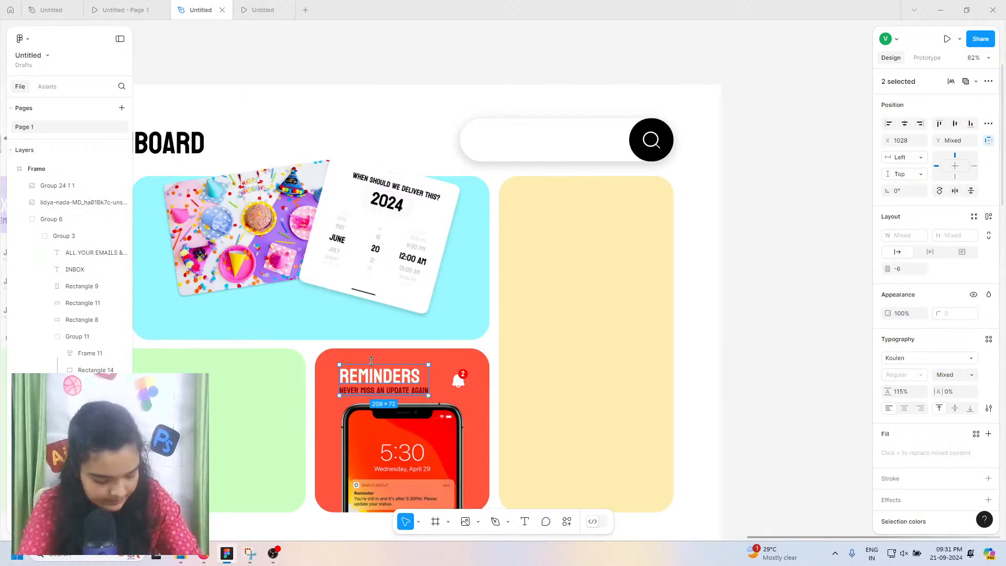
{"action": "left_click_drag", "start_coordinate": [380, 384], "coordinate": [275, 298]}
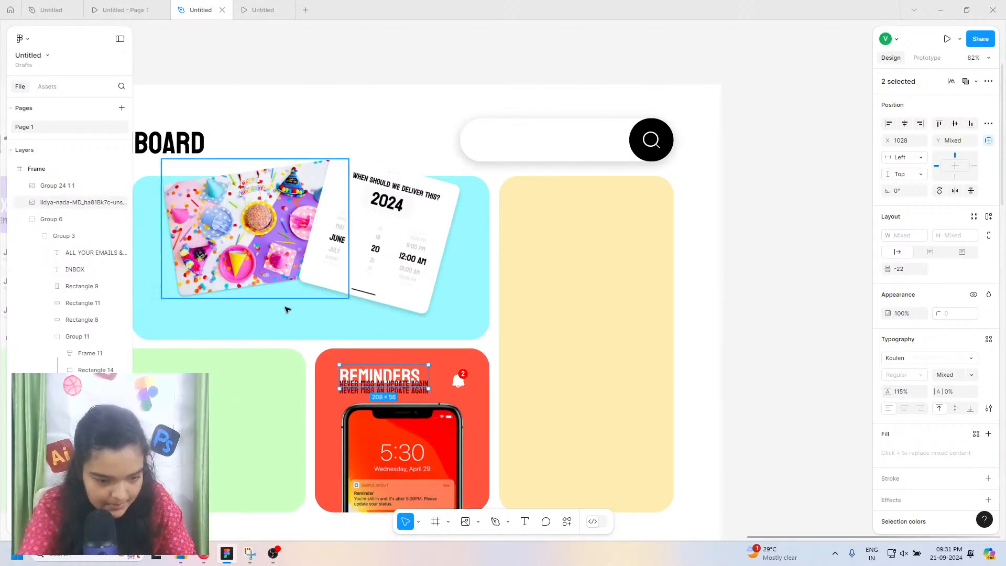
{"action": "key", "text": "ctrl+z"}
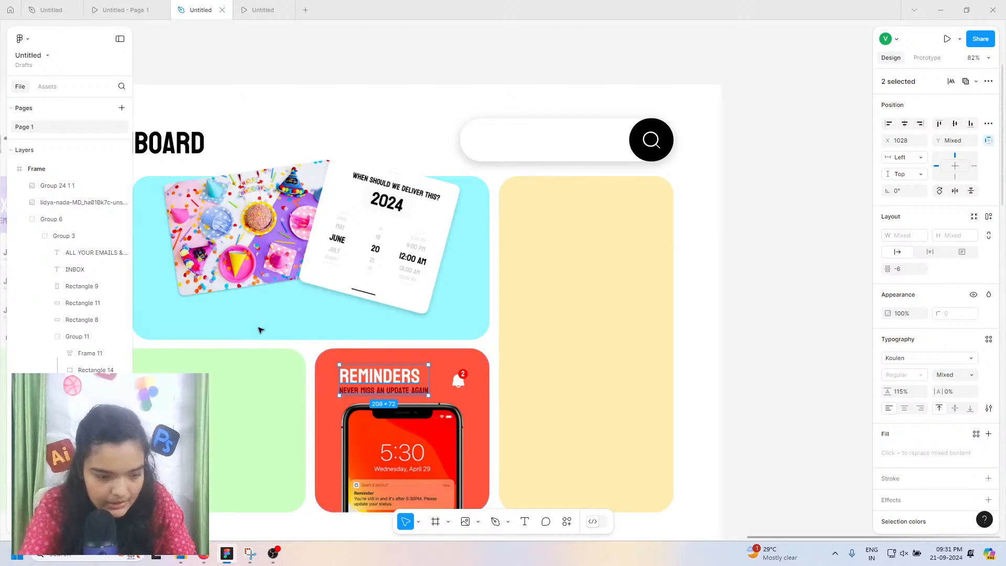
{"action": "right_click", "coordinate": [264, 321]}
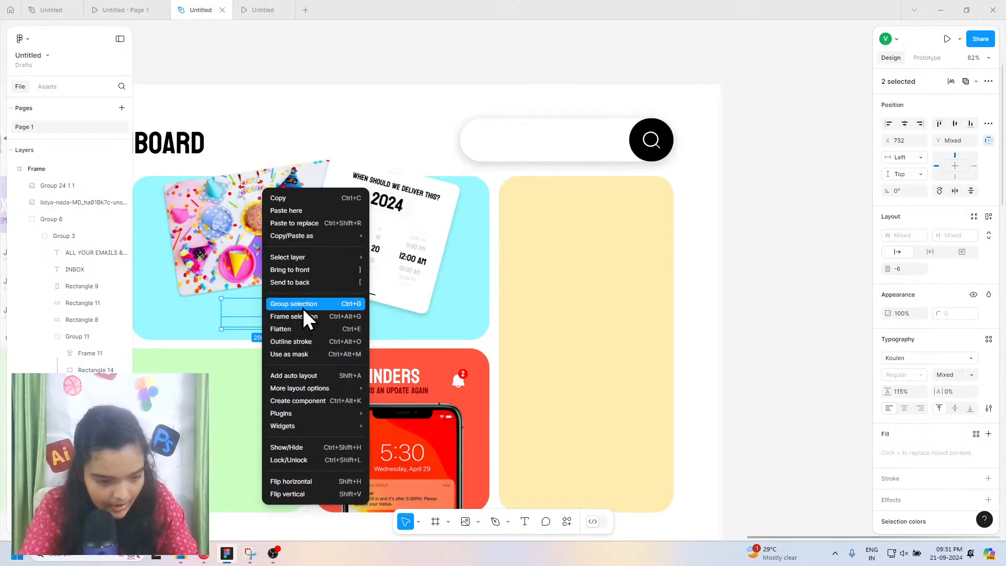
{"action": "left_click", "coordinate": [240, 312]}
{"action": "key", "text": "Escape"}
Step: Move the calendar image out of the frame onto empty canvas and straighten it with a rotation of about 14.49°
{"action": "left_click_drag", "start_coordinate": [340, 243], "coordinate": [813, 238]}
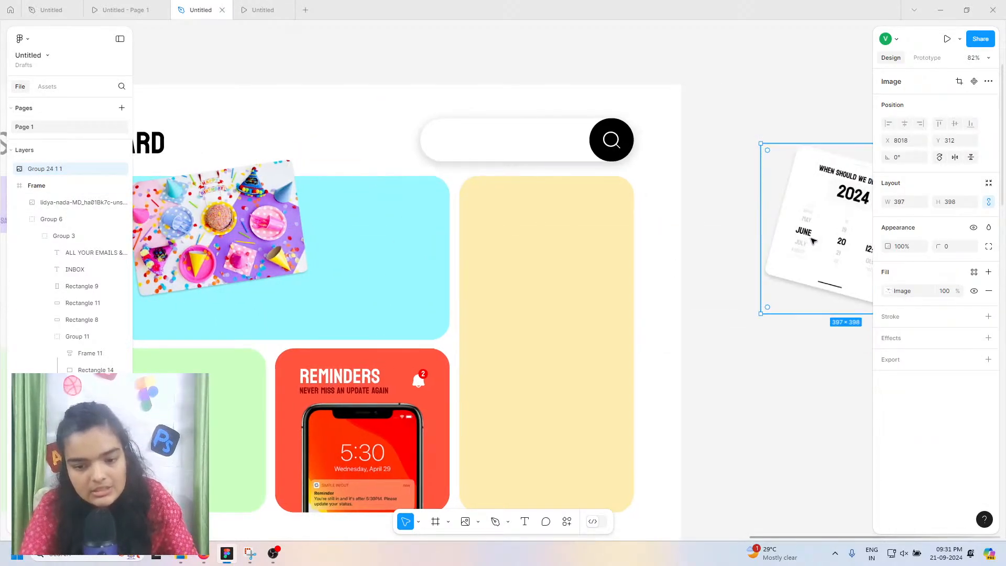
{"action": "scroll", "coordinate": [801, 241], "scroll_direction": "right", "scroll_amount": 10}
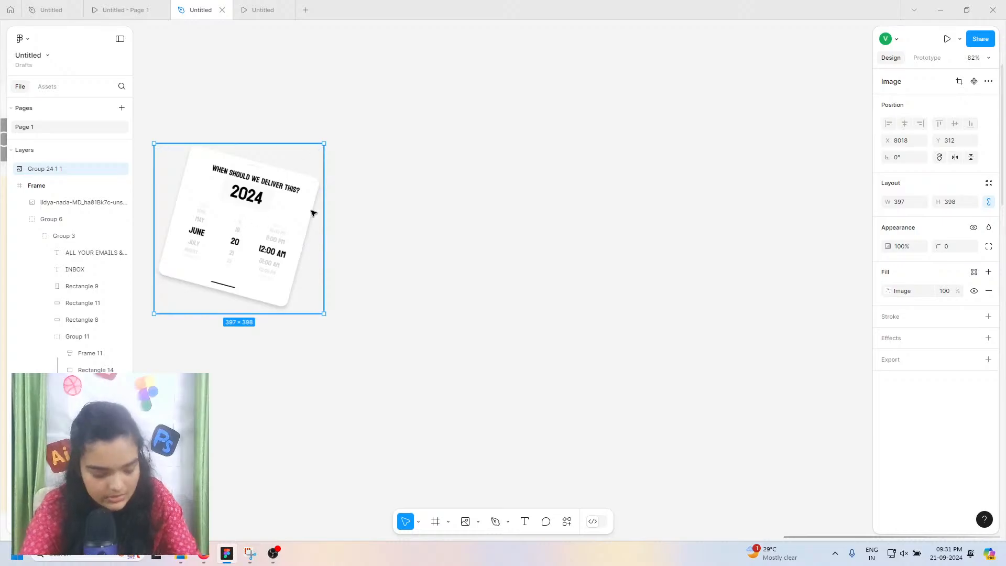
{"action": "left_click_drag", "start_coordinate": [312, 212], "coordinate": [574, 219]}
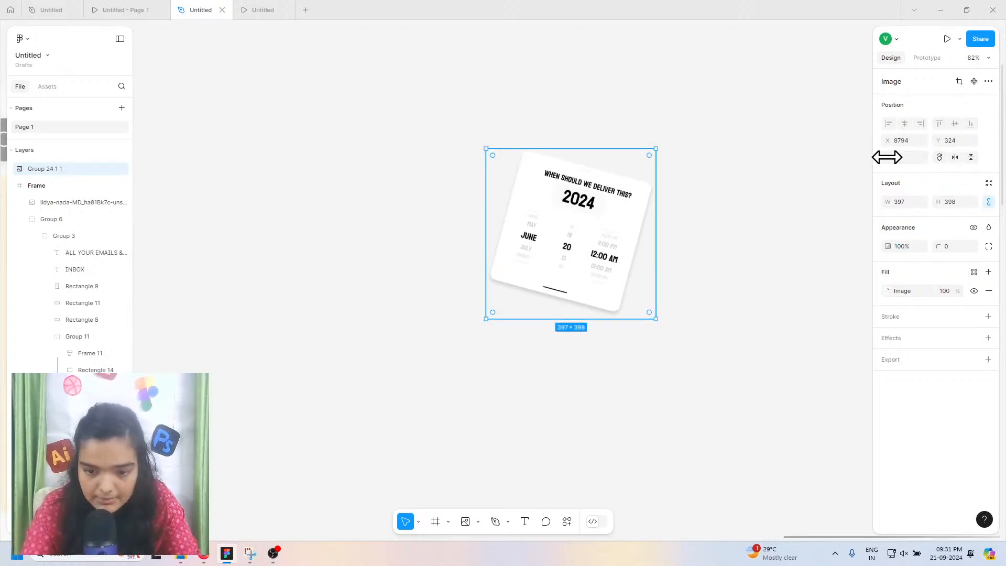
{"action": "mouse_move", "coordinate": [886, 157]}
{"action": "left_mouse_down"}
{"action": "mouse_move", "coordinate": [856, 151]}
{"action": "mouse_move", "coordinate": [869, 155]}
{"action": "left_mouse_up"}
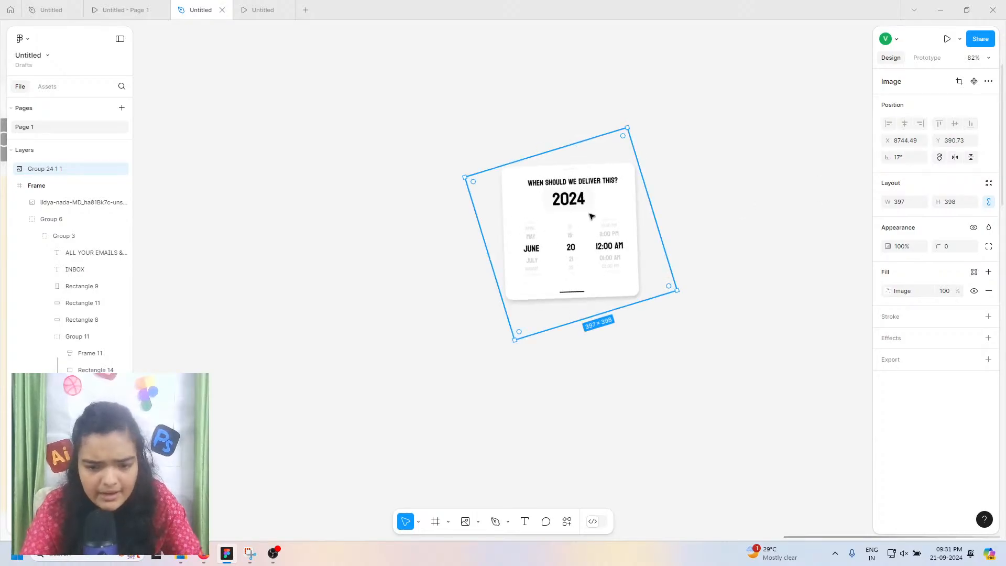
{"action": "scroll", "coordinate": [590, 216], "scroll_direction": "up", "scroll_amount": 5}
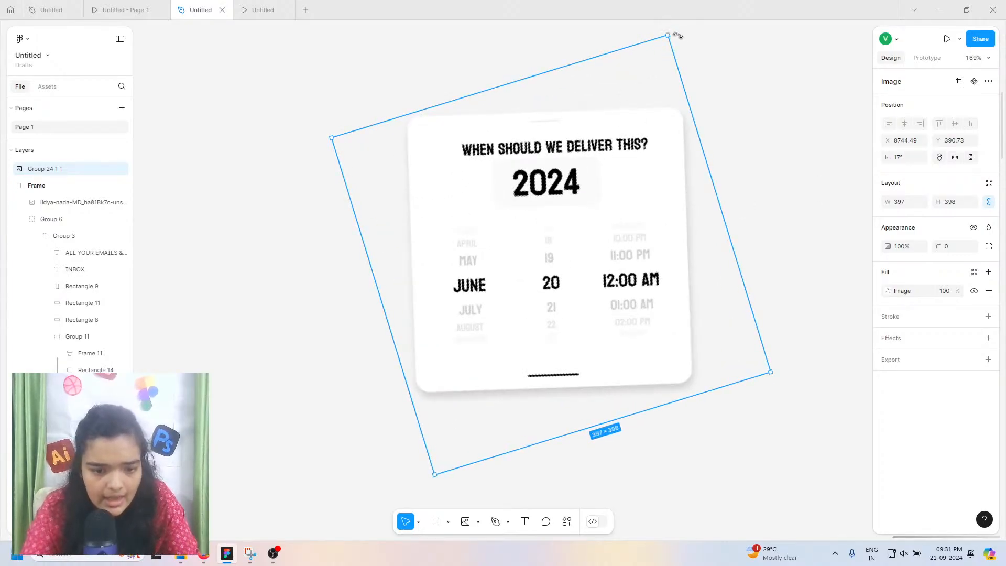
{"action": "left_click_drag", "start_coordinate": [678, 35], "coordinate": [683, 38]}
{"action": "left_click", "coordinate": [352, 356]}
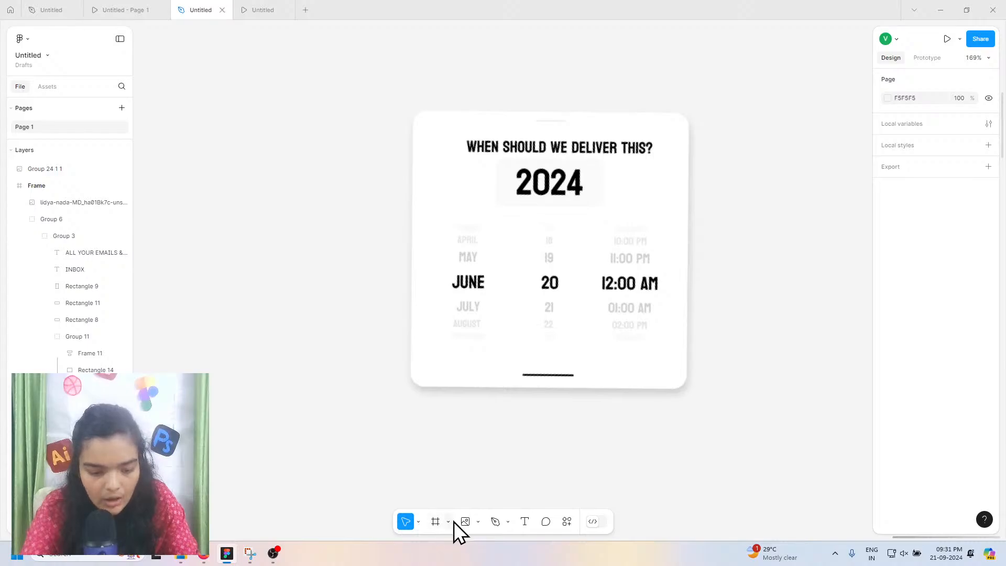
Step: Draw a rectangle of about 328 × 323 over the calendar image and shift it to the image's left
{"action": "left_click", "coordinate": [448, 521]}
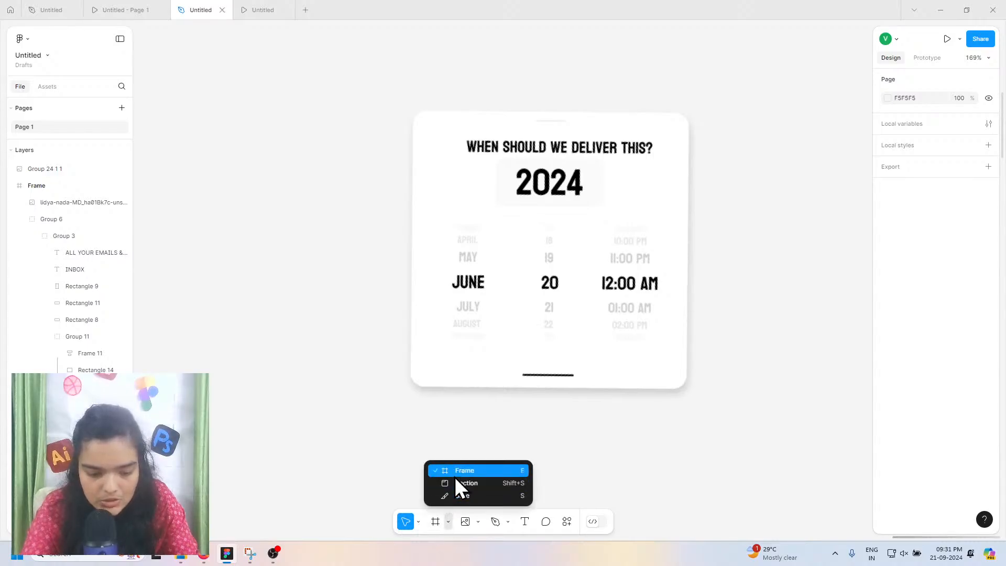
{"action": "left_click", "coordinate": [476, 522]}
{"action": "left_click", "coordinate": [490, 469]}
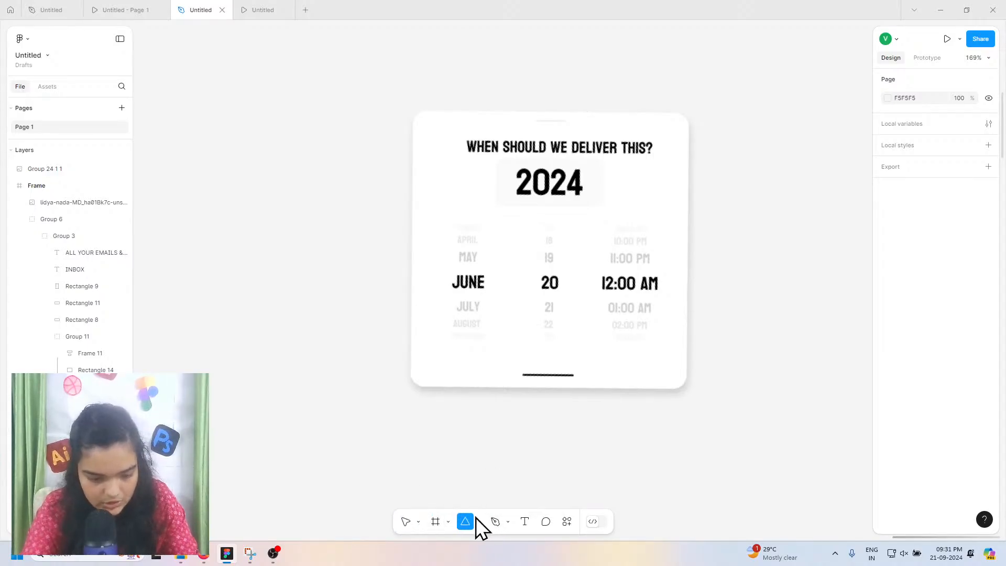
{"action": "left_click", "coordinate": [477, 519]}
{"action": "left_click", "coordinate": [492, 413]}
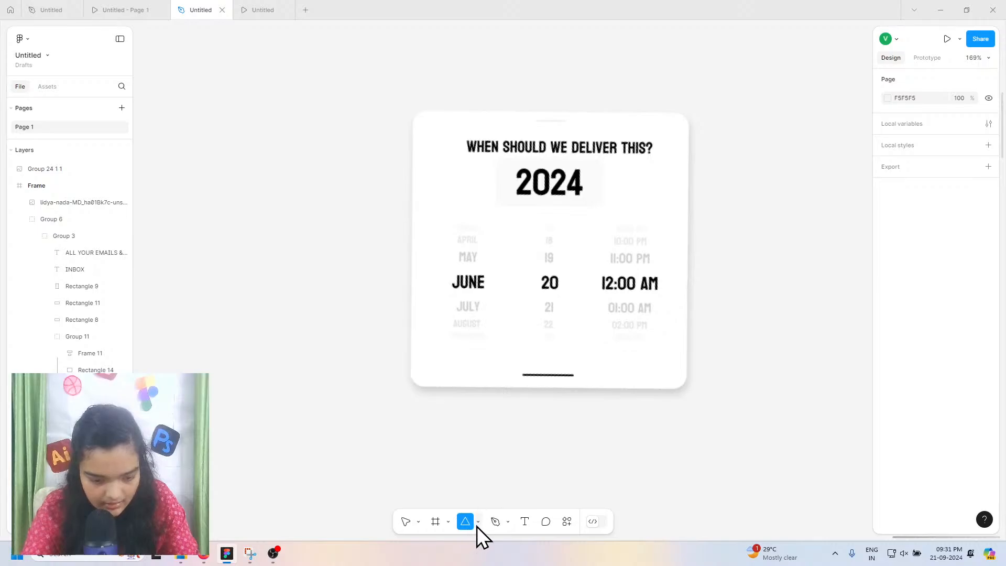
{"action": "left_click", "coordinate": [477, 522]}
{"action": "left_click", "coordinate": [487, 417]}
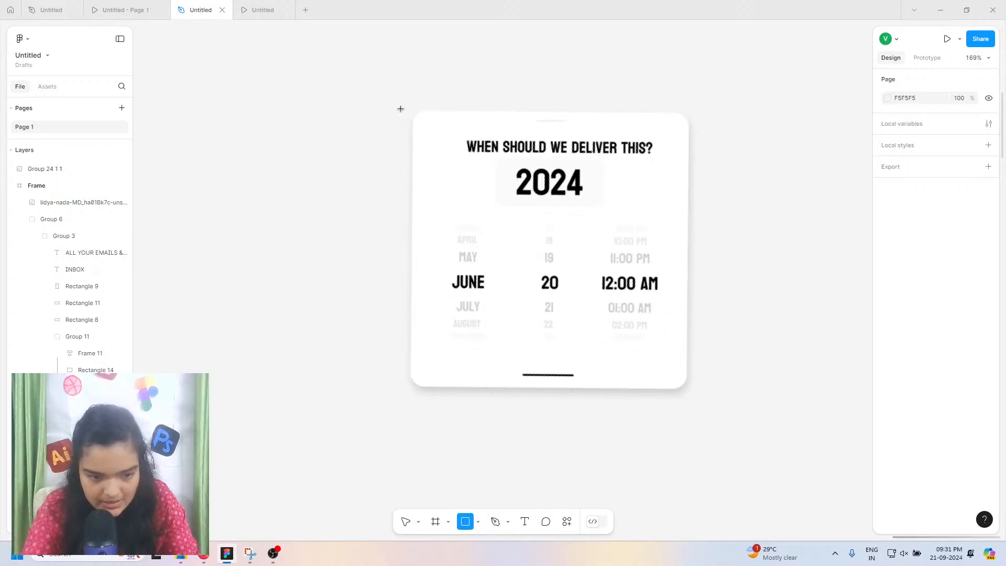
{"action": "mouse_move", "coordinate": [401, 109]}
{"action": "left_mouse_down"}
{"action": "mouse_move", "coordinate": [509, 186]}
{"action": "mouse_move", "coordinate": [692, 394]}
{"action": "left_mouse_up"}
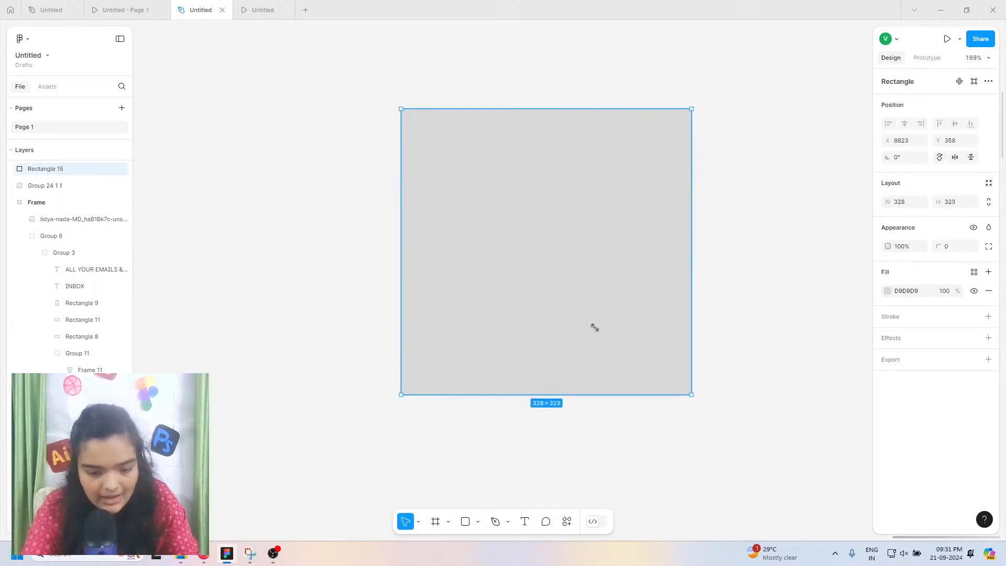
{"action": "left_click_drag", "start_coordinate": [594, 327], "coordinate": [339, 331]}
Step: Move the calendar image clear of the grey rectangle and set its rotation to 15°
{"action": "left_click", "coordinate": [550, 262]}
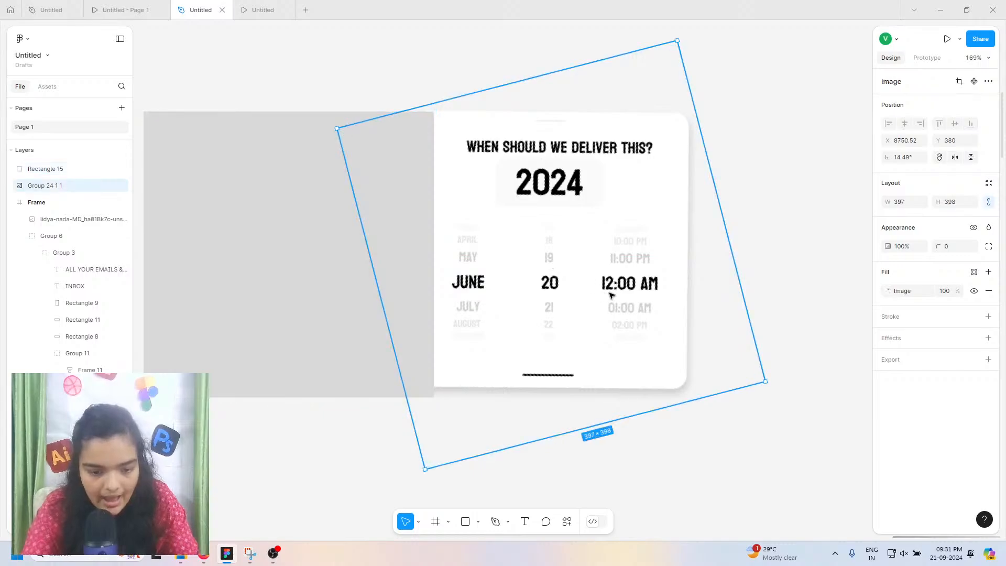
{"action": "left_click_drag", "start_coordinate": [610, 295], "coordinate": [636, 295]}
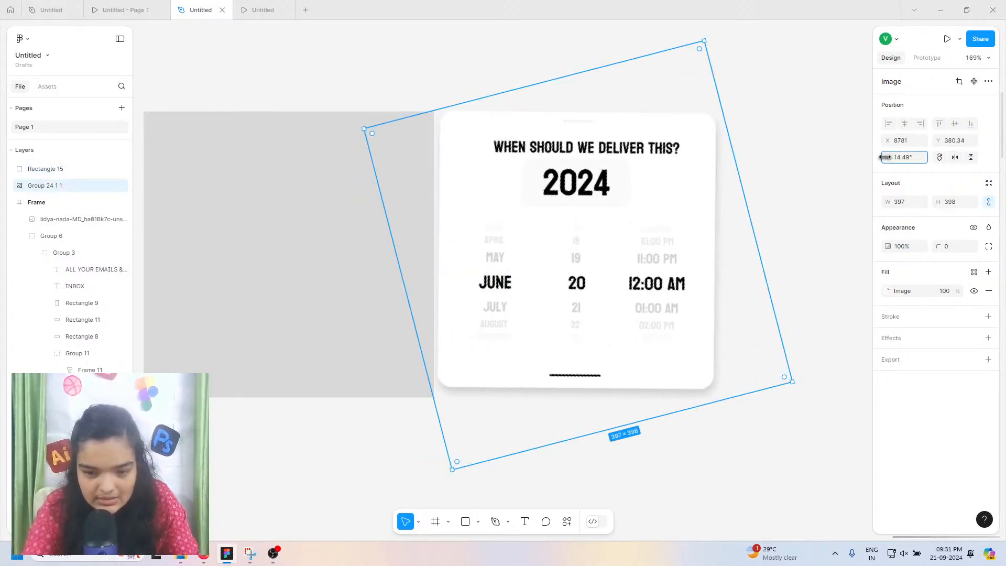
{"action": "left_click_drag", "start_coordinate": [884, 157], "coordinate": [882, 157]}
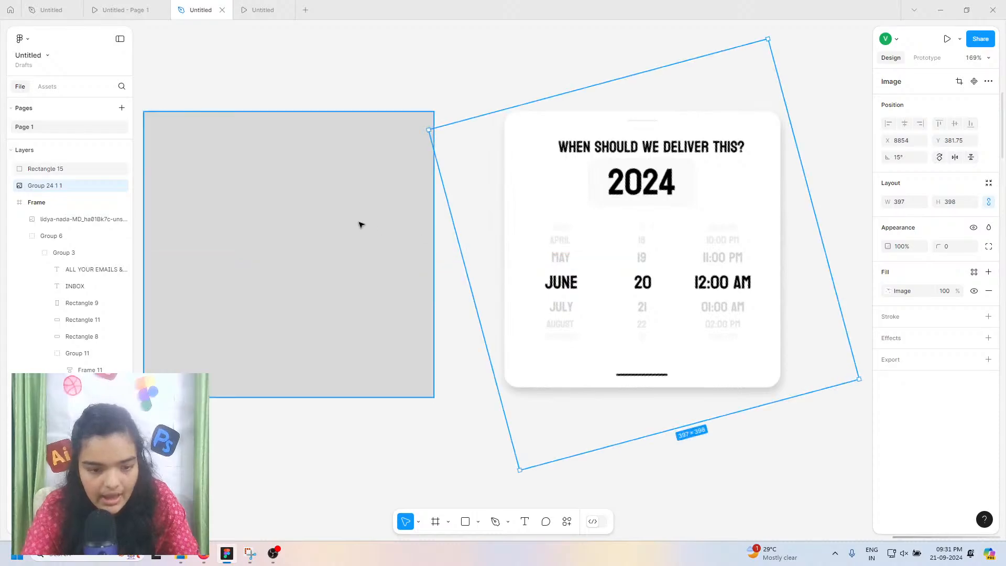
Step: Set the grey rectangle's corner radius to 24 and position it beside the calendar image with a small gap
{"action": "left_click_drag", "start_coordinate": [388, 235], "coordinate": [471, 242]}
{"action": "left_click_drag", "start_coordinate": [517, 135], "coordinate": [504, 137]}
{"action": "key", "text": "ctrl+z"}
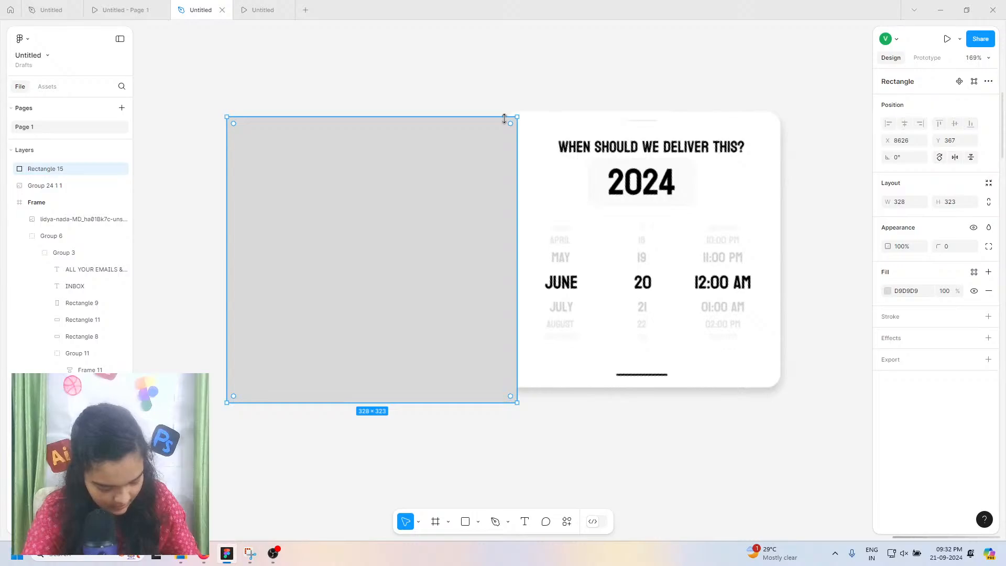
{"action": "left_click_drag", "start_coordinate": [937, 246], "coordinate": [967, 246]}
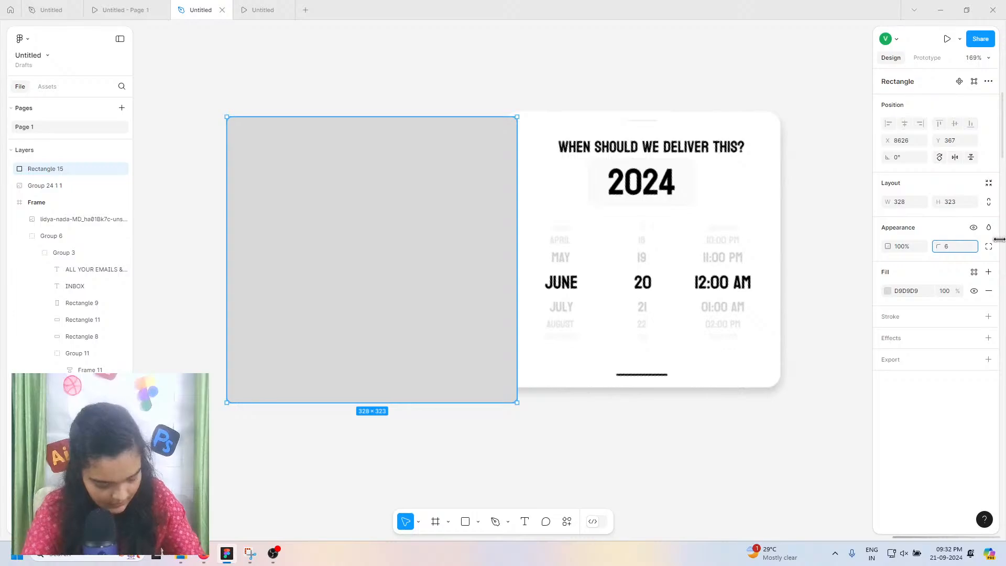
{"action": "left_click_drag", "start_coordinate": [1002, 238], "coordinate": [1005, 239]}
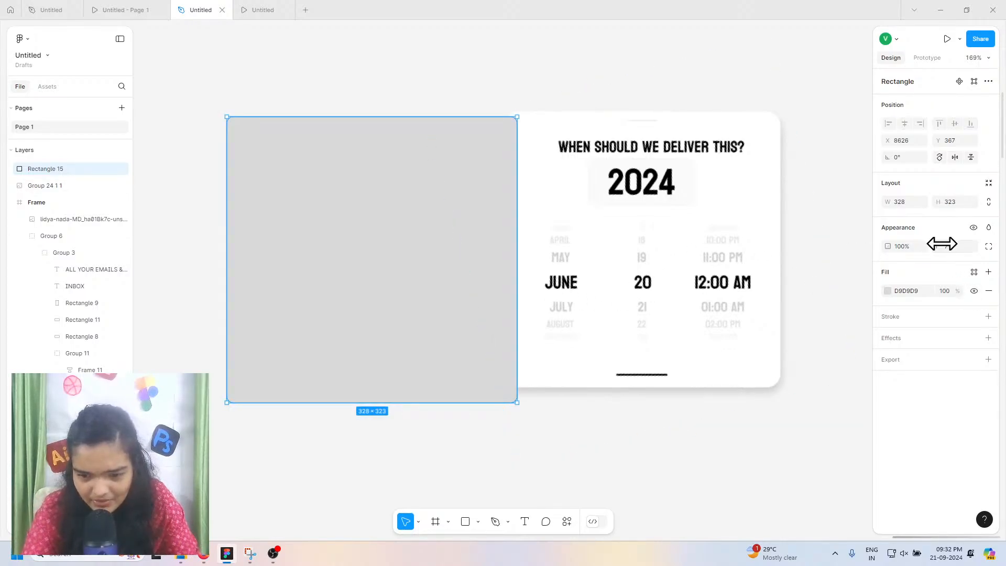
{"action": "left_click_drag", "start_coordinate": [941, 246], "coordinate": [110, 249]}
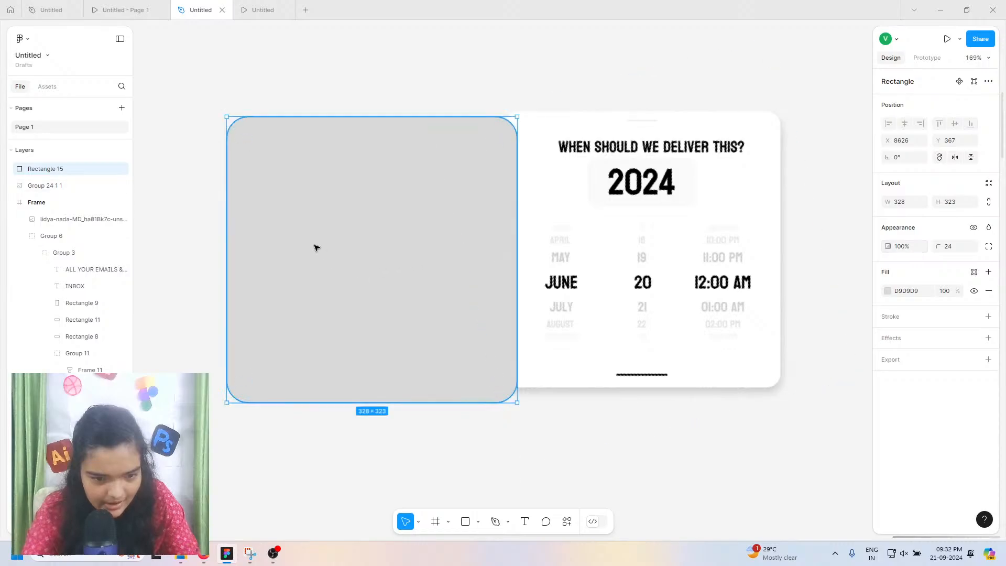
{"action": "left_click_drag", "start_coordinate": [334, 267], "coordinate": [307, 256]}
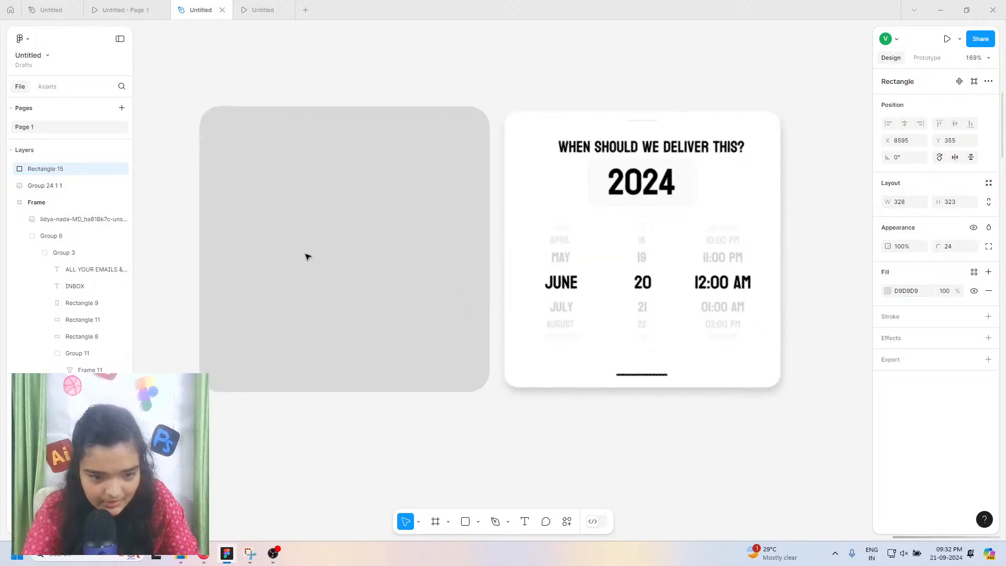
Step: Set the fill of the large grey rounded rectangle beside the calendar image to white, FFFFFF
{"action": "left_click", "coordinate": [888, 292]}
{"action": "left_click_drag", "start_coordinate": [805, 296], "coordinate": [534, 141]}
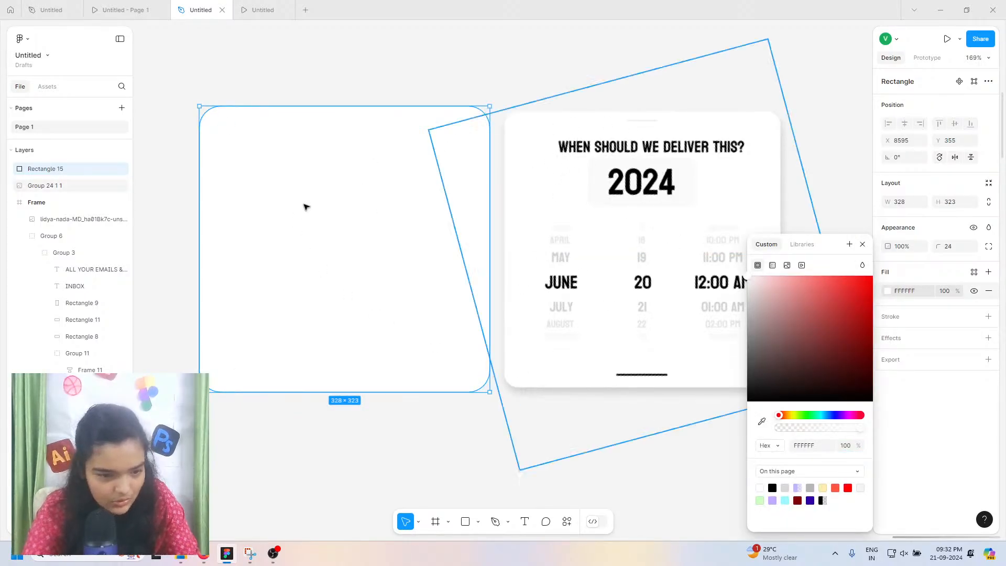
{"action": "scroll", "coordinate": [354, 229], "scroll_direction": "up", "scroll_amount": 5}
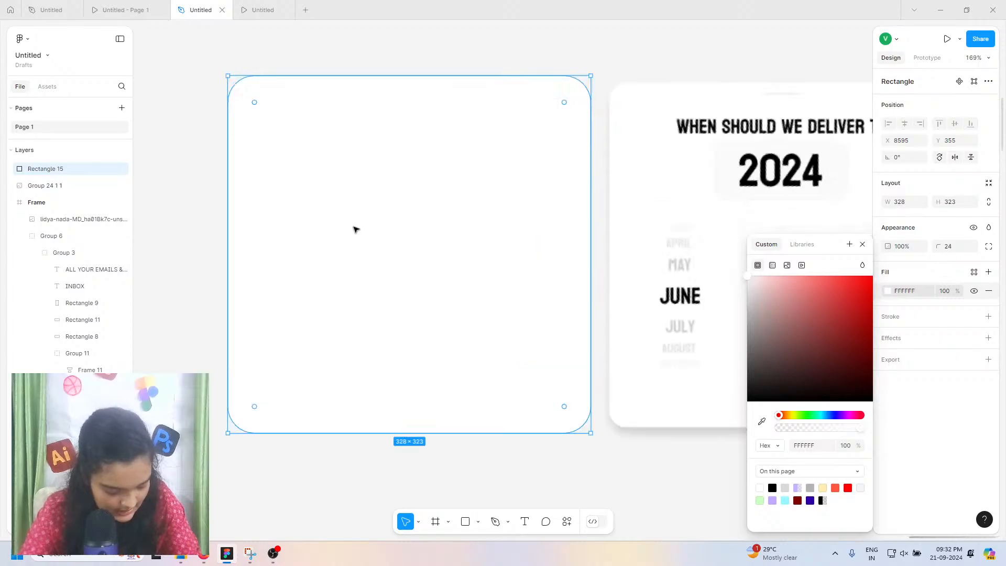
{"action": "scroll", "coordinate": [550, 162], "scroll_direction": "up", "scroll_amount": 1}
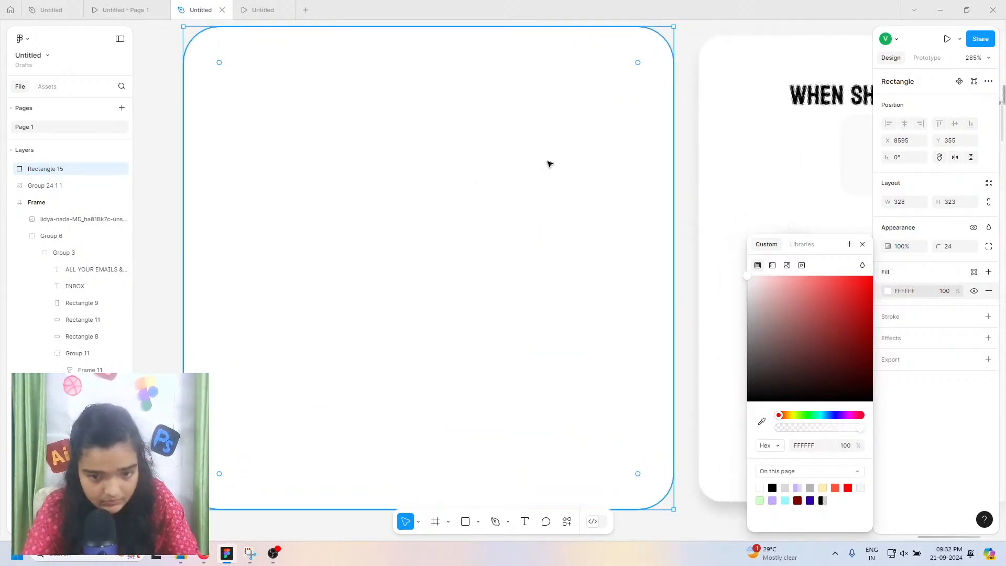
Step: Add a text layer reading "When should we deliver this?" with single spaces between the words
{"action": "scroll", "coordinate": [644, 166], "scroll_direction": "right", "scroll_amount": 1}
{"action": "scroll", "coordinate": [644, 167], "scroll_direction": "right", "scroll_amount": 8}
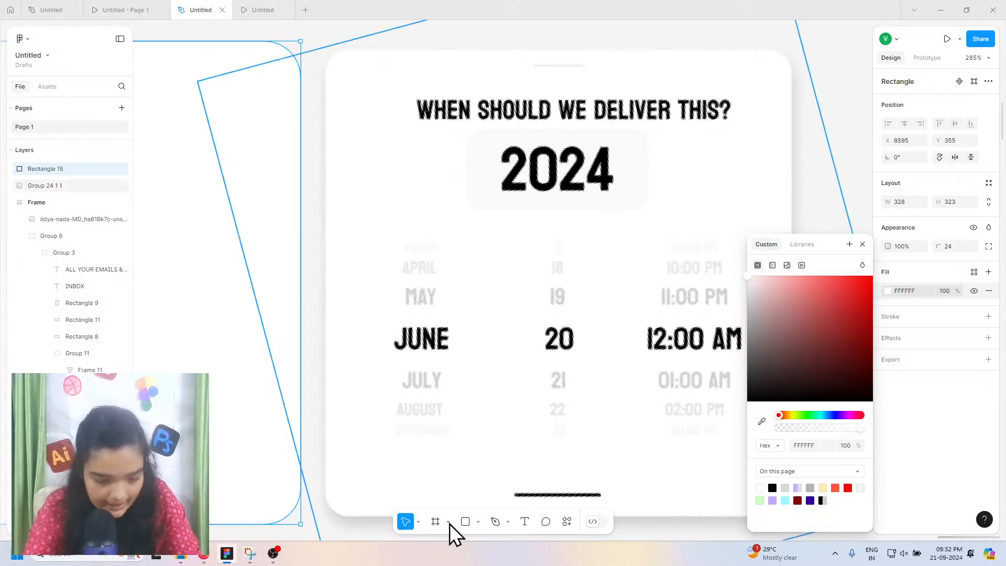
{"action": "left_click", "coordinate": [523, 520]}
{"action": "left_click", "coordinate": [268, 248]}
{"action": "type", "text": "W"}
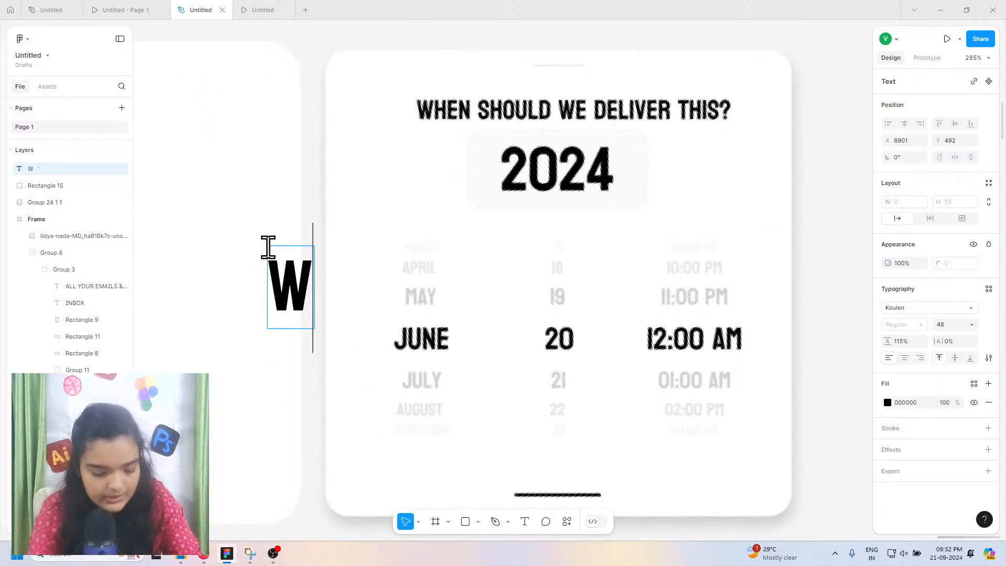
{"action": "type", "text": "hen sho"}
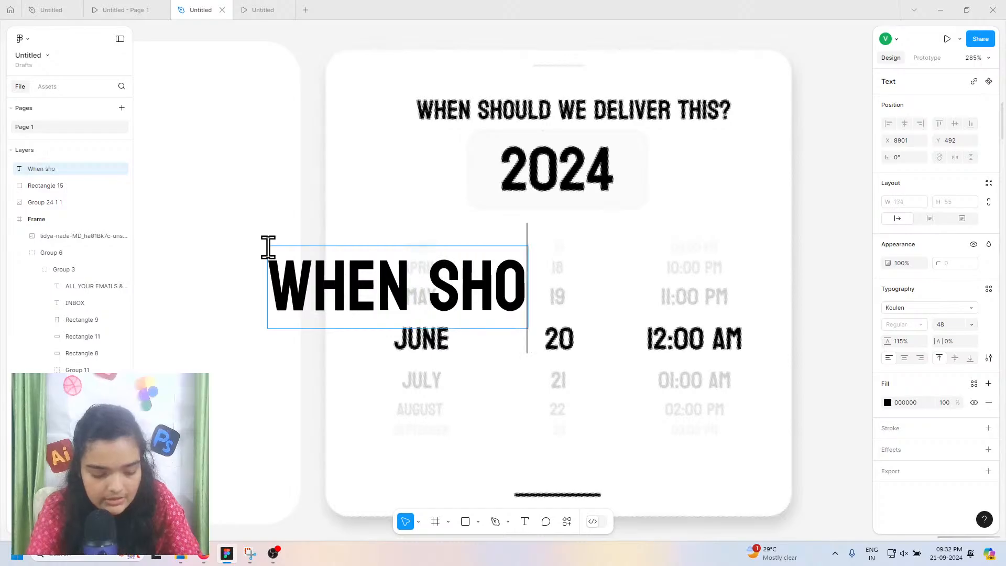
{"action": "type", "text": "uld we de"}
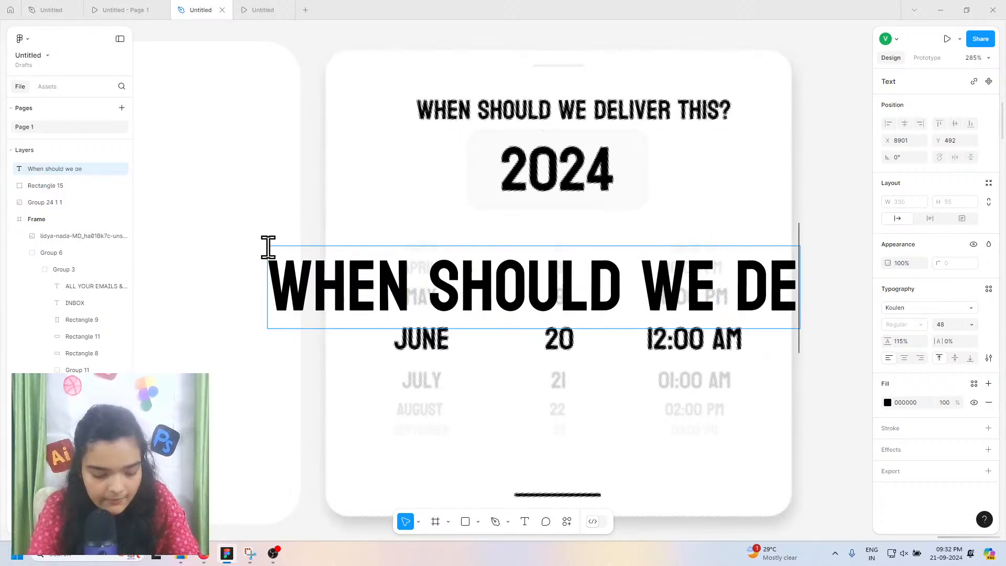
{"action": "type", "text": "liver "}
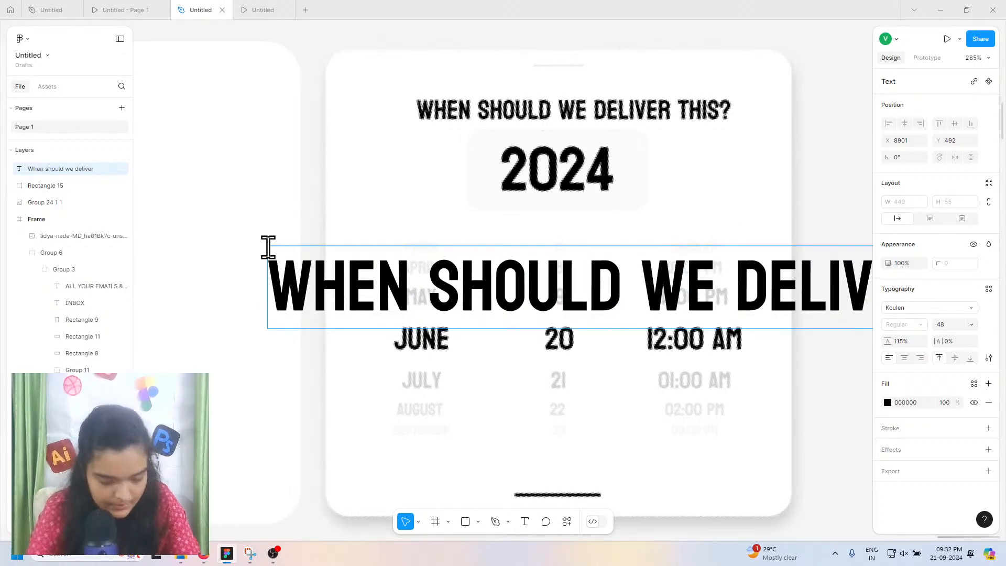
{"action": "type", "text": "this?"}
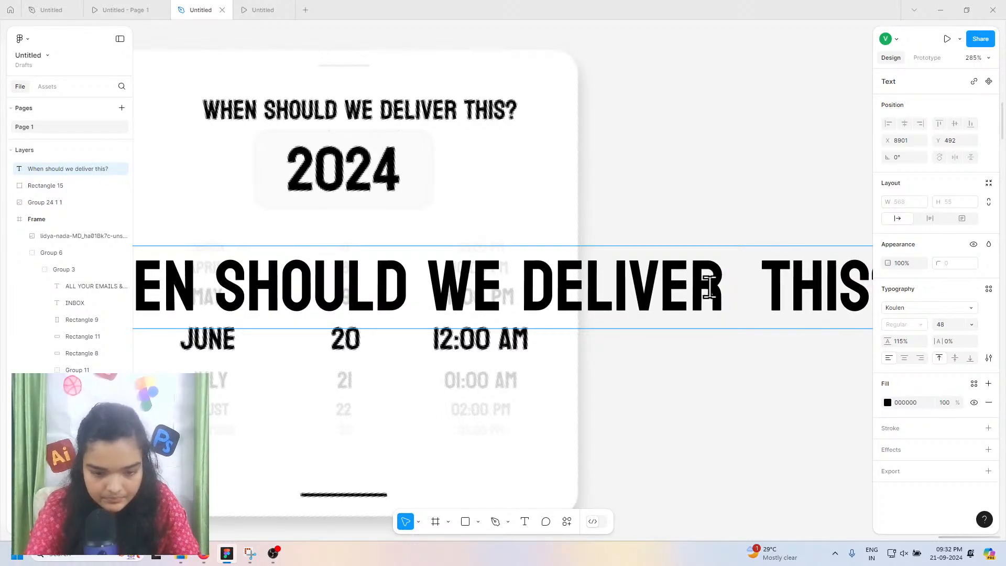
{"action": "left_click", "coordinate": [739, 286]}
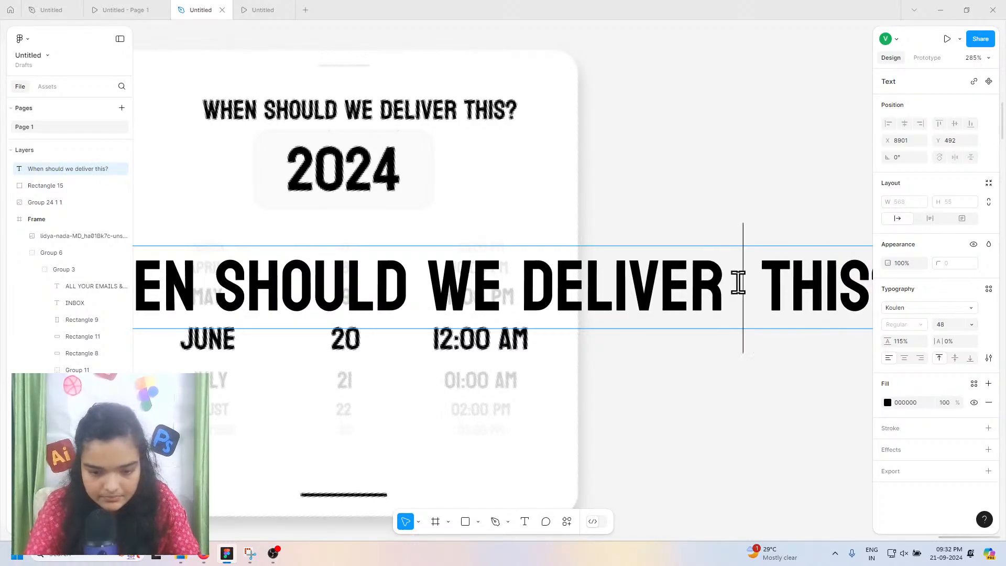
{"action": "key", "text": "BackSpace"}
{"action": "key", "text": "Escape"}
Step: Set the "When should we deliver this?" text's size to 20 and place it centred near the top edge of the white card
{"action": "left_click_drag", "start_coordinate": [628, 365], "coordinate": [469, 318]}
{"action": "scroll", "coordinate": [469, 318], "scroll_direction": "left", "scroll_amount": 1}
{"action": "scroll", "coordinate": [469, 318], "scroll_direction": "down", "scroll_amount": 3}
{"action": "scroll", "coordinate": [469, 319], "scroll_direction": "down", "scroll_amount": 5}
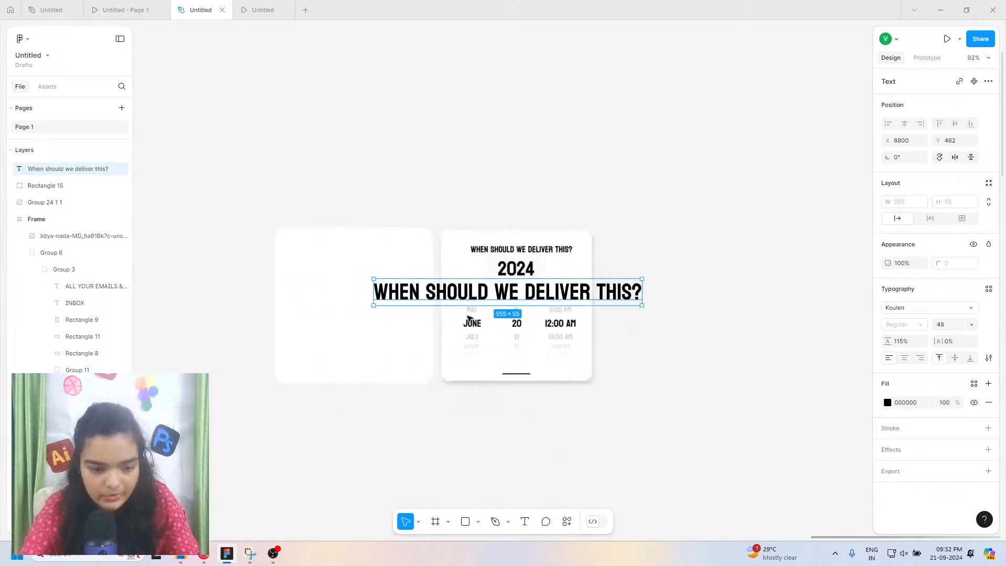
{"action": "left_click_drag", "start_coordinate": [506, 293], "coordinate": [404, 263]}
{"action": "left_click", "coordinate": [945, 326]}
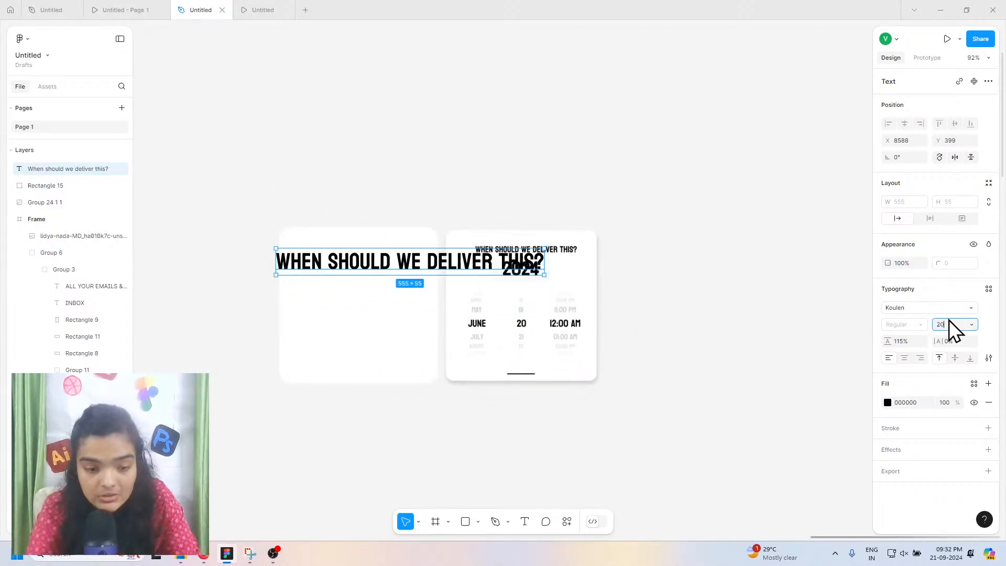
{"action": "type", "text": "20"}
{"action": "key", "text": "Return"}
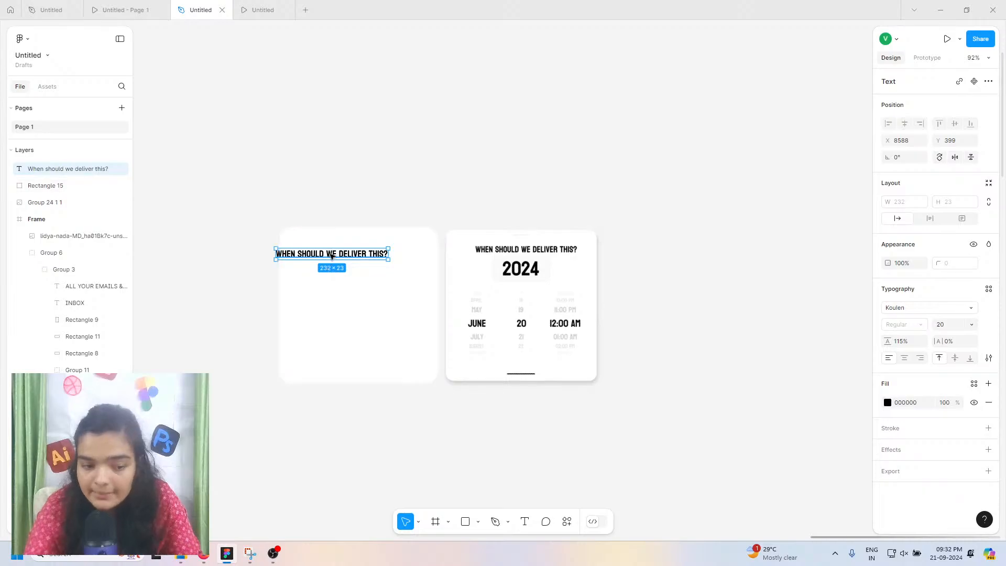
{"action": "left_click_drag", "start_coordinate": [336, 254], "coordinate": [373, 284]}
Step: Duplicate the heading below itself on the white card and change the copy's text to 2024
{"action": "key", "text": "ctrl+d"}
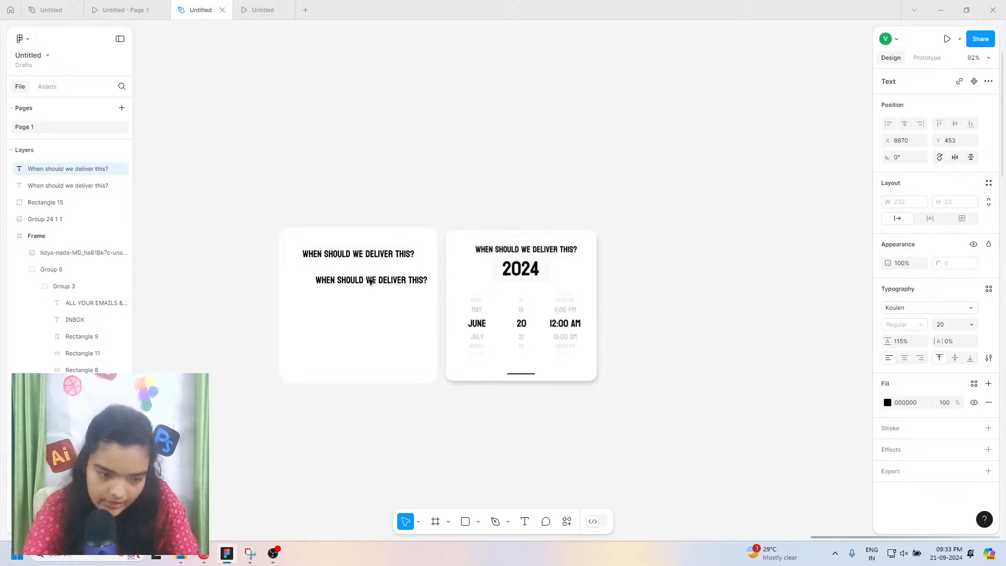
{"action": "double_click", "coordinate": [369, 280]}
{"action": "type", "text": "2024"}
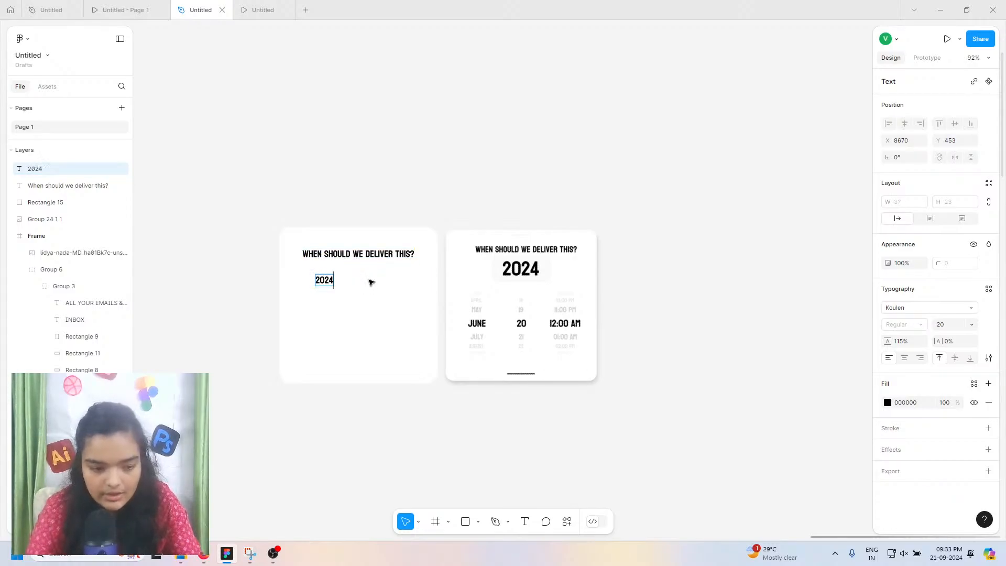
{"action": "key", "text": "Escape"}
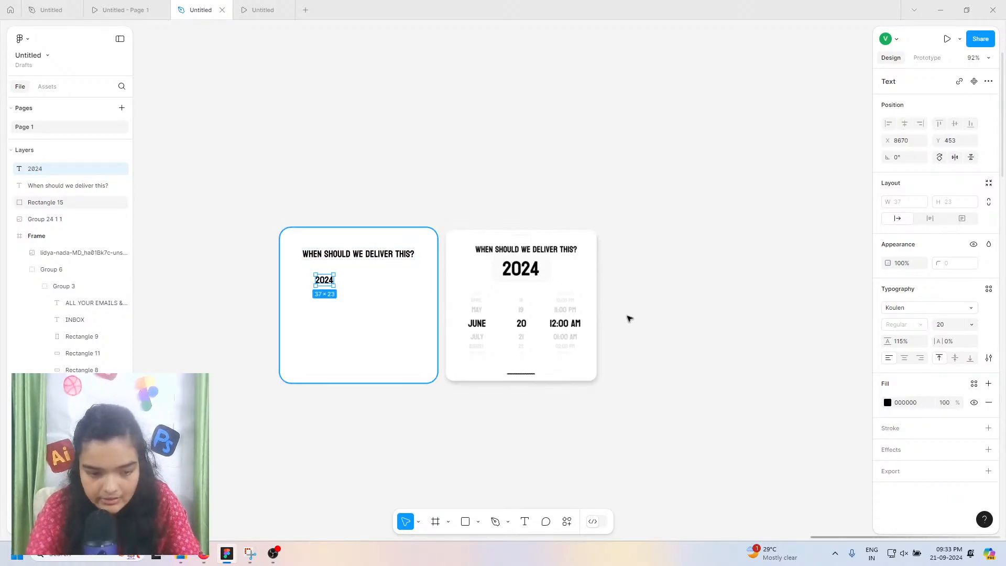
Step: Set the 2024 text's font size to 48 and centre it beneath the card's heading
{"action": "left_click", "coordinate": [971, 324]}
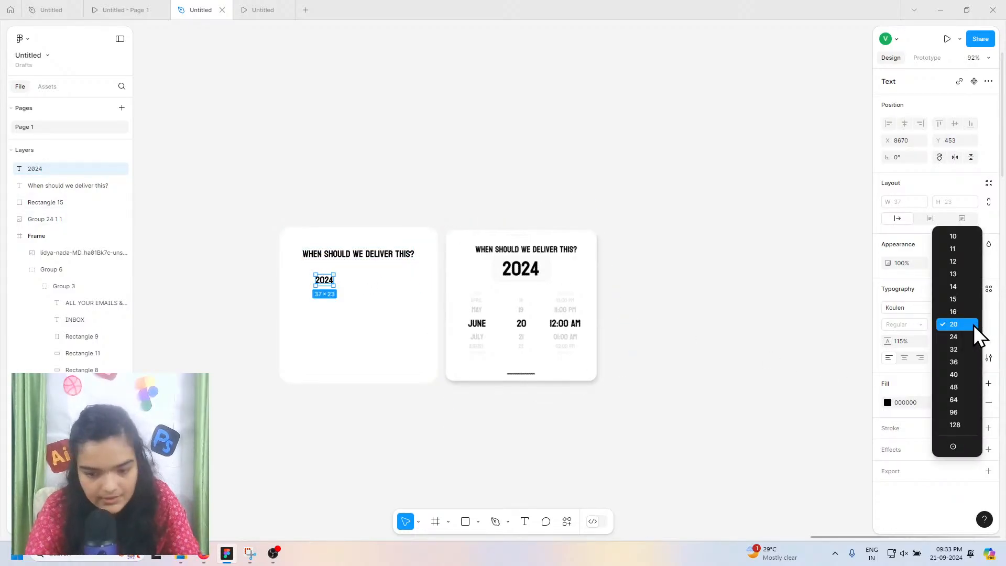
{"action": "left_click", "coordinate": [953, 387]}
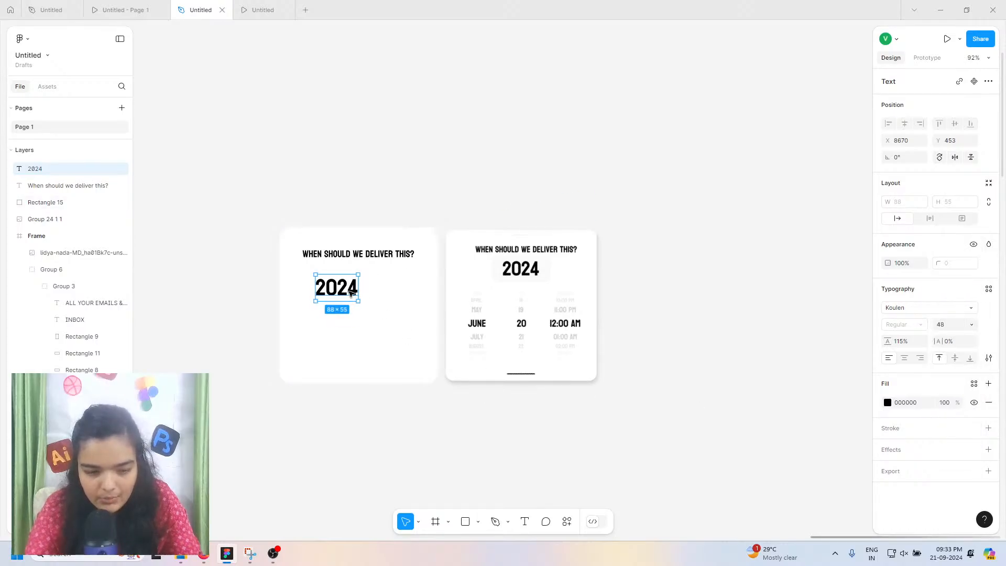
{"action": "mouse_move", "coordinate": [350, 287]}
{"action": "left_mouse_down"}
{"action": "mouse_move", "coordinate": [367, 273]}
{"action": "mouse_move", "coordinate": [364, 283]}
{"action": "left_mouse_up"}
Step: Draw a rectangle of about 121 × 71 over the 2024 text, adjust it to 120 × 67 and centre it there
{"action": "scroll", "coordinate": [347, 280], "scroll_direction": "up", "scroll_amount": 5}
{"action": "left_click", "coordinate": [463, 521]}
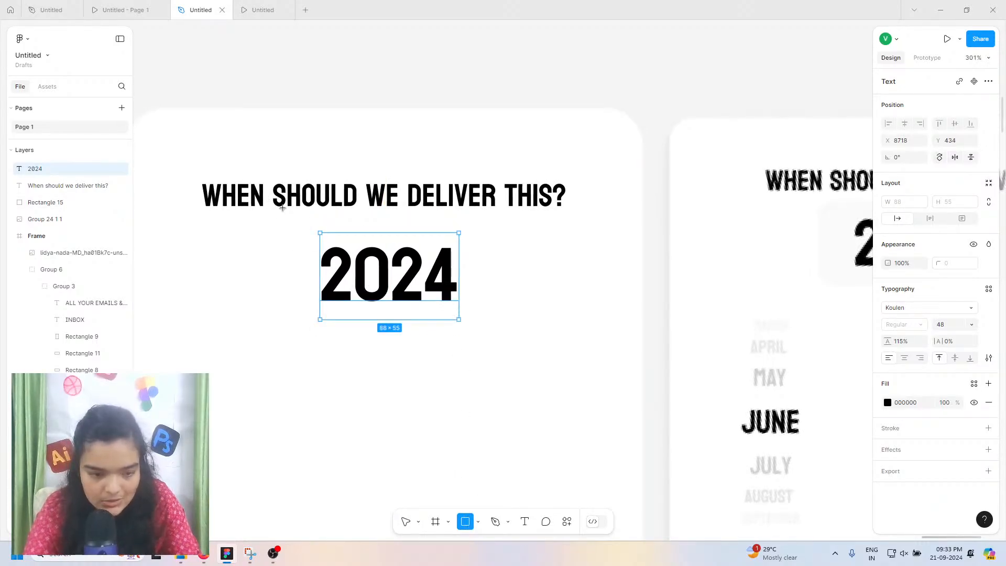
{"action": "mouse_move", "coordinate": [304, 233]}
{"action": "left_mouse_down"}
{"action": "mouse_move", "coordinate": [498, 330]}
{"action": "mouse_move", "coordinate": [495, 344]}
{"action": "left_mouse_up"}
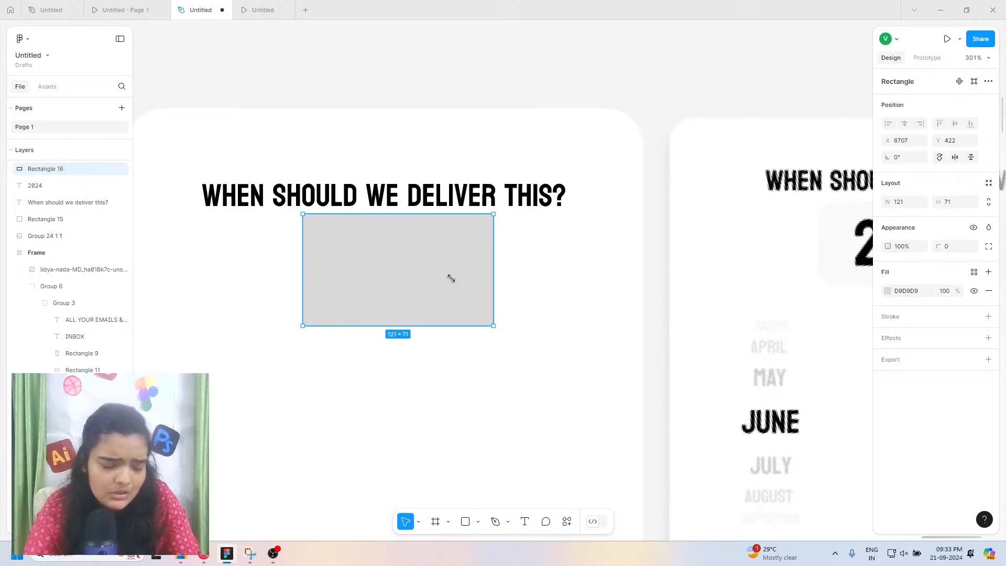
{"action": "left_click_drag", "start_coordinate": [449, 298], "coordinate": [437, 289]}
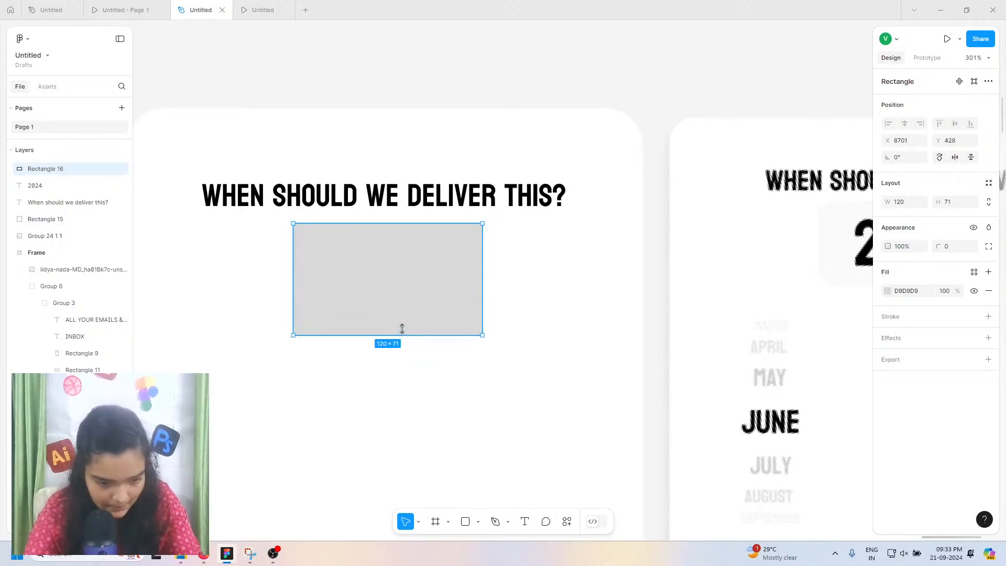
{"action": "left_click_drag", "start_coordinate": [402, 334], "coordinate": [402, 328]}
{"action": "left_click_drag", "start_coordinate": [391, 271], "coordinate": [385, 304]}
Step: Send the small grey rectangle and the white card to the back, leaving the grey rectangle between the card and the 2024 text
{"action": "right_click", "coordinate": [387, 267]}
{"action": "left_click", "coordinate": [421, 296]}
{"action": "right_click", "coordinate": [385, 304]}
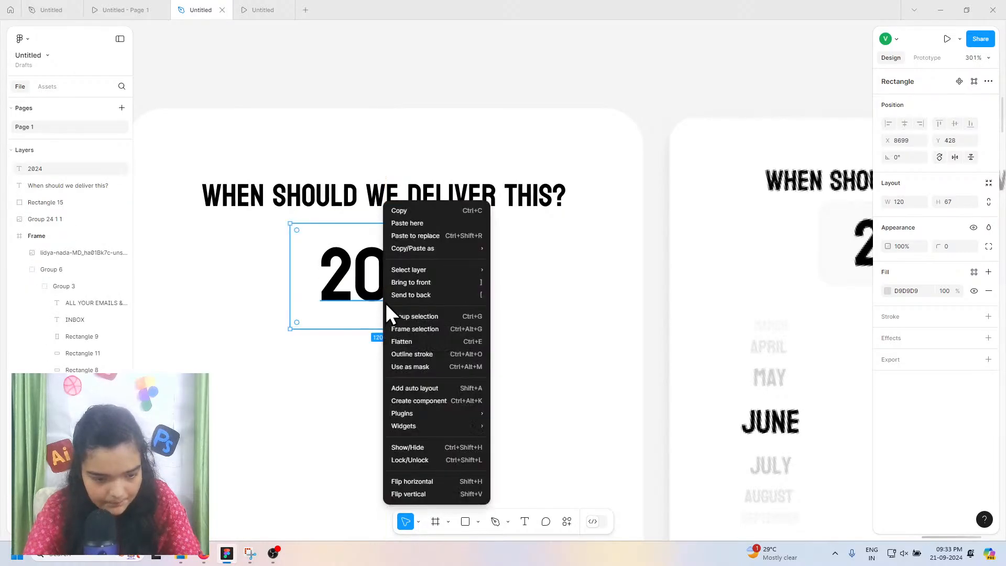
{"action": "left_click", "coordinate": [64, 171]}
{"action": "left_click", "coordinate": [391, 276]}
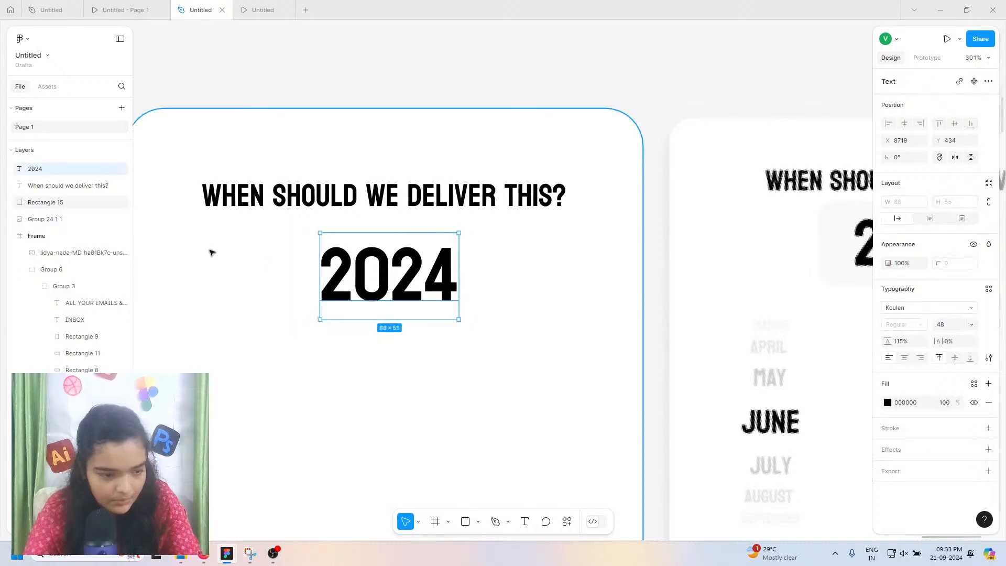
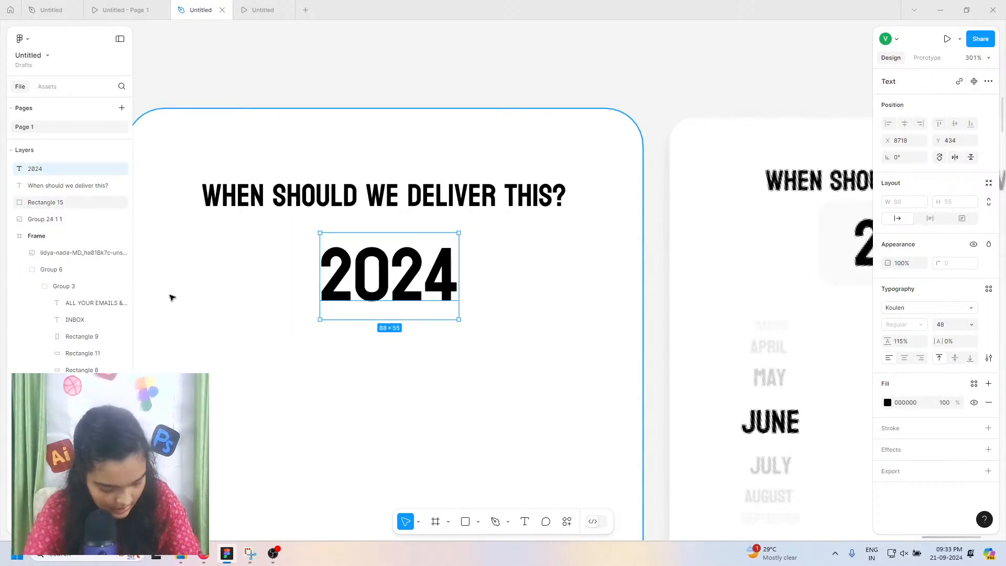
{"action": "left_click", "coordinate": [72, 187]}
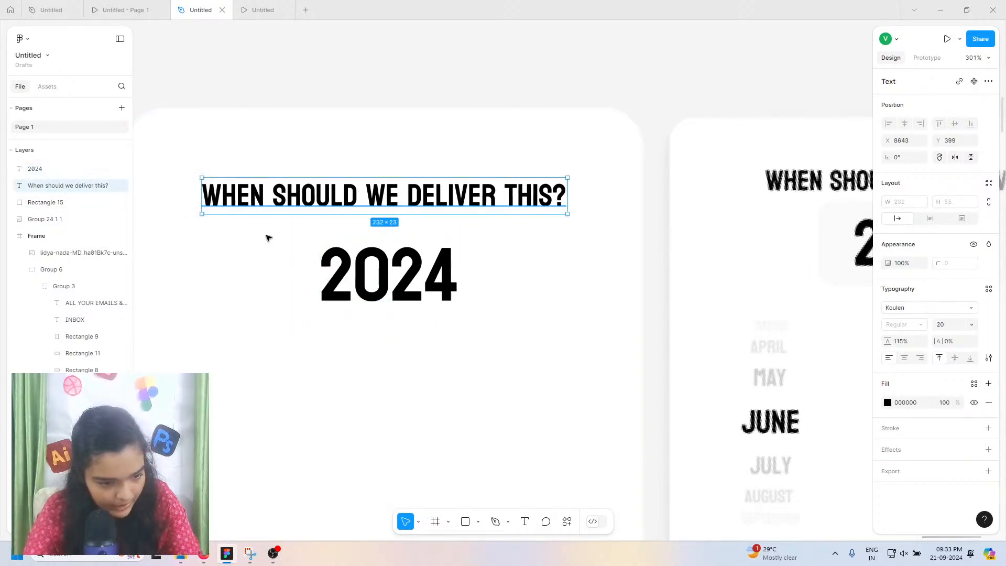
{"action": "left_click", "coordinate": [202, 139]}
{"action": "right_click", "coordinate": [204, 137]}
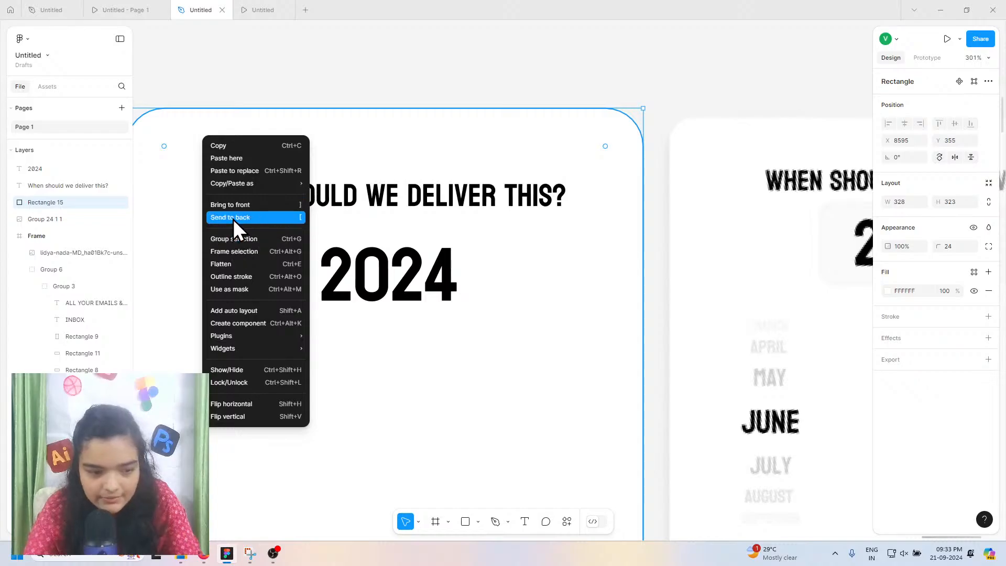
{"action": "left_click", "coordinate": [234, 218]}
Step: Set the 2024 text to centre alignment and nudge it into the middle of the grey rectangle
{"action": "left_click", "coordinate": [367, 282]}
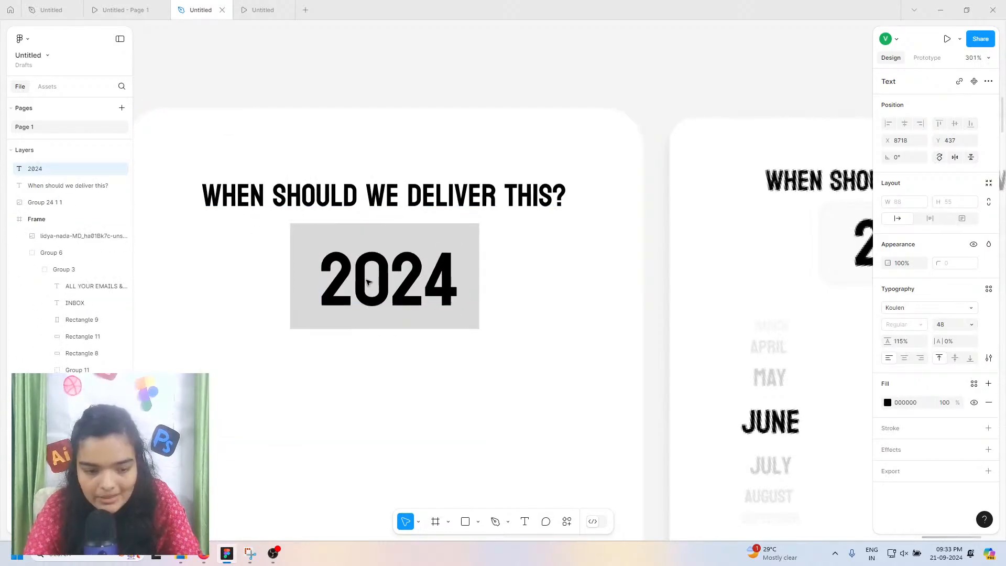
{"action": "left_click_drag", "start_coordinate": [367, 282], "coordinate": [368, 281]}
{"action": "left_click", "coordinate": [904, 358]}
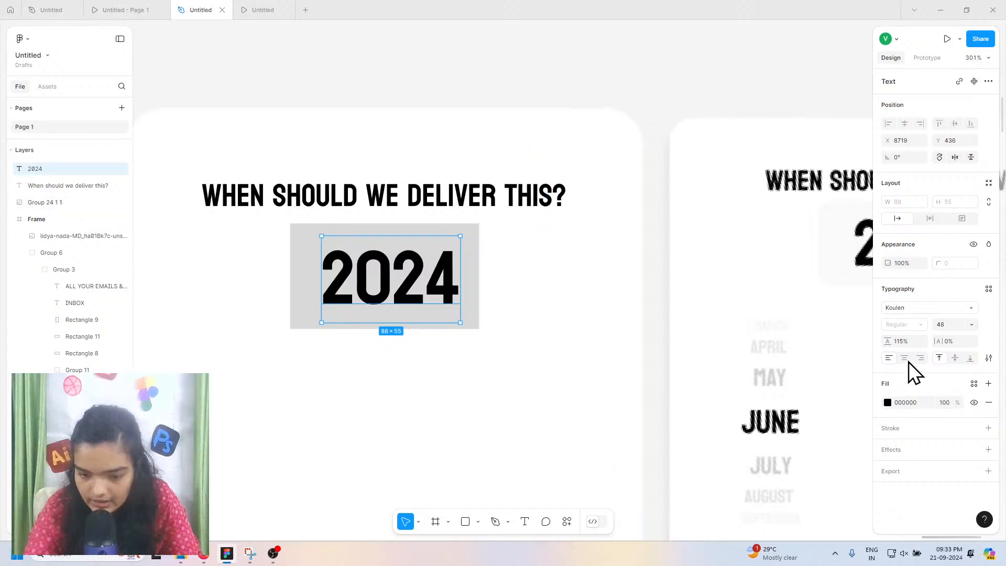
{"action": "left_click_drag", "start_coordinate": [413, 283], "coordinate": [380, 251]}
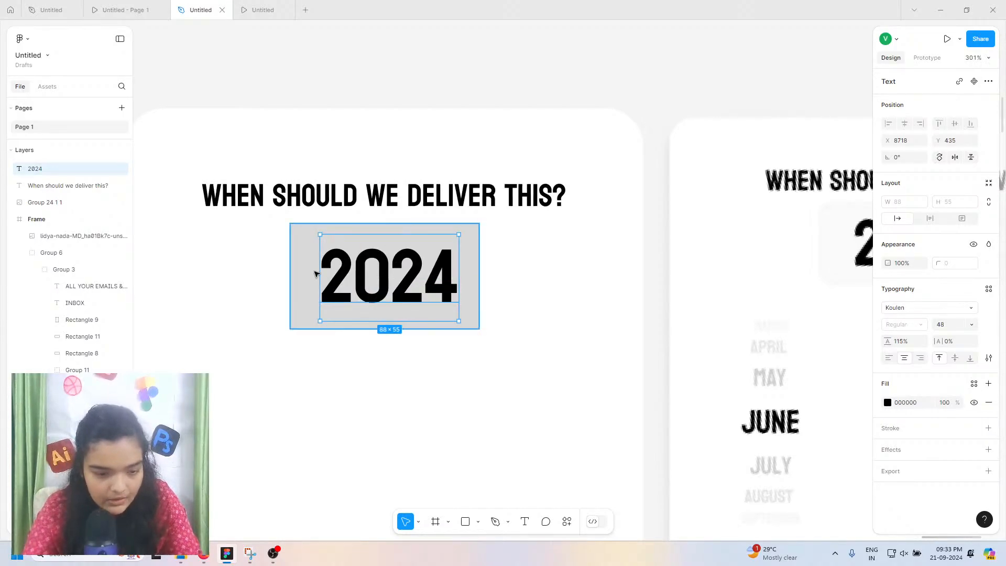
{"action": "key", "text": "Left"}
{"action": "key", "text": "Left"}
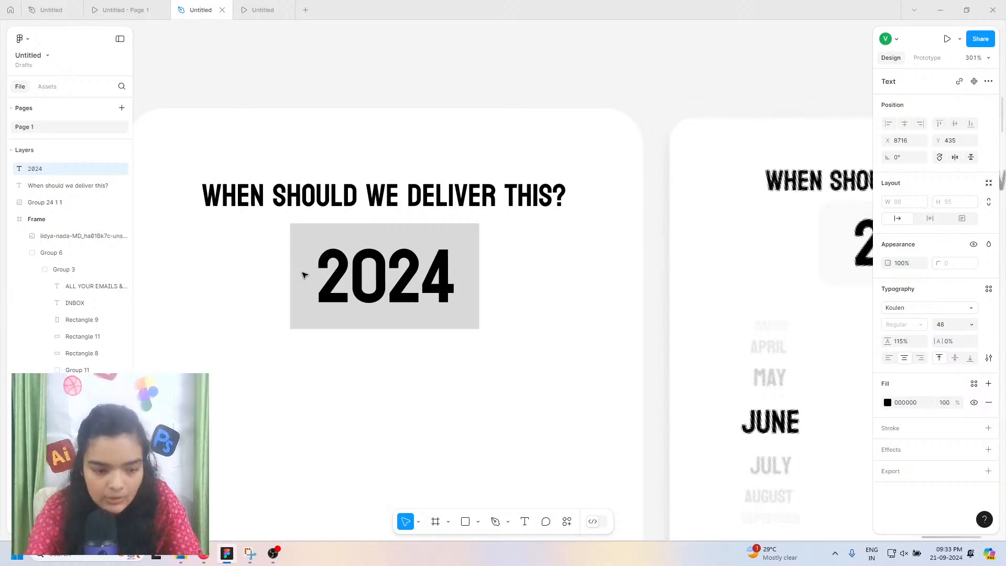
{"action": "key", "text": "Right"}
{"action": "key", "text": "Down"}
Step: Lighten the fill of the rectangle behind the 2024 text to F1F1F1
{"action": "left_click", "coordinate": [307, 269]}
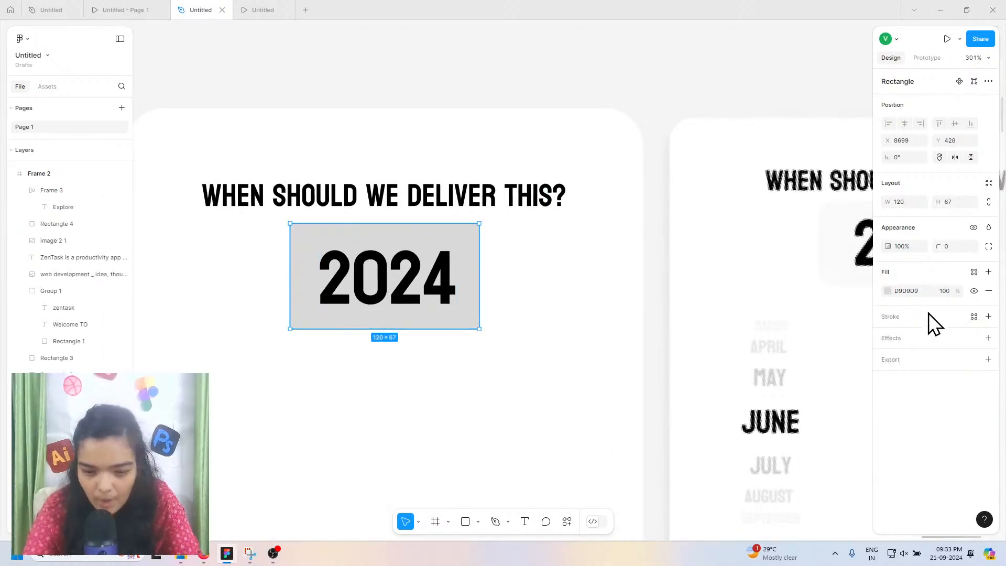
{"action": "left_click", "coordinate": [886, 291]}
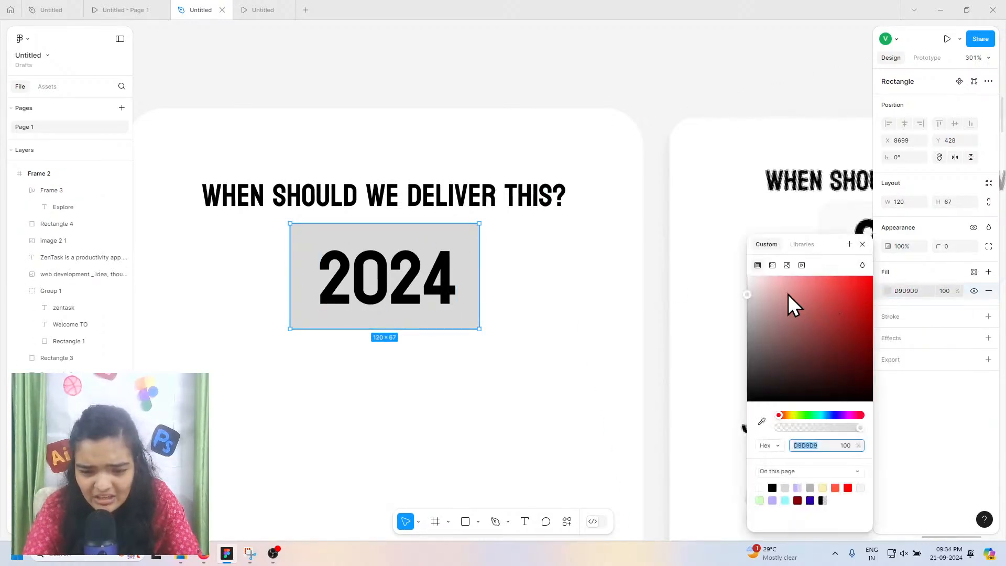
{"action": "mouse_move", "coordinate": [788, 293]}
{"action": "left_mouse_down"}
{"action": "mouse_move", "coordinate": [741, 273]}
{"action": "mouse_move", "coordinate": [731, 288]}
{"action": "left_mouse_up"}
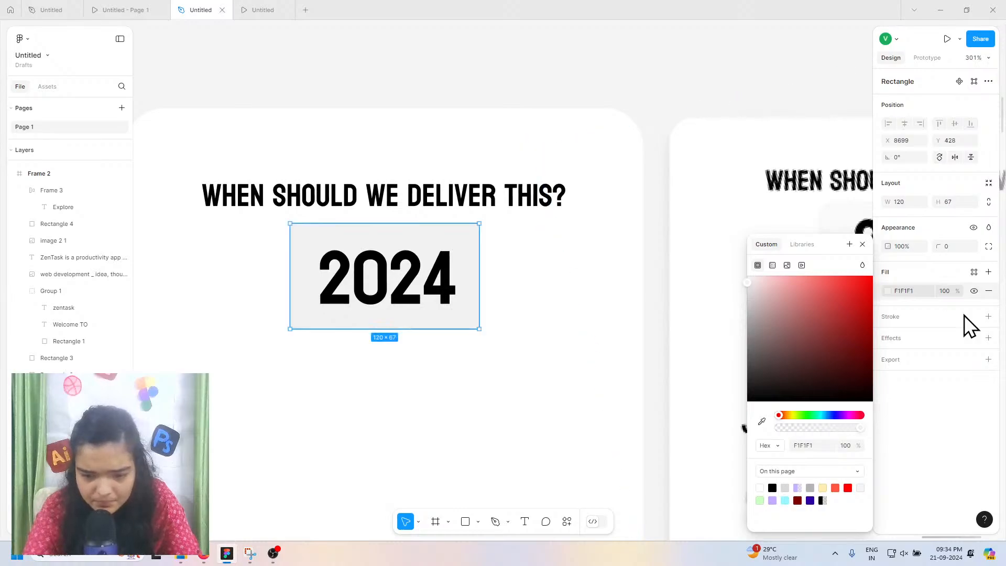
Step: Lighten the fill of the rectangle behind the 2024 text to FAFAFA and give it a 0.1 black inside stroke
{"action": "left_click", "coordinate": [987, 317]}
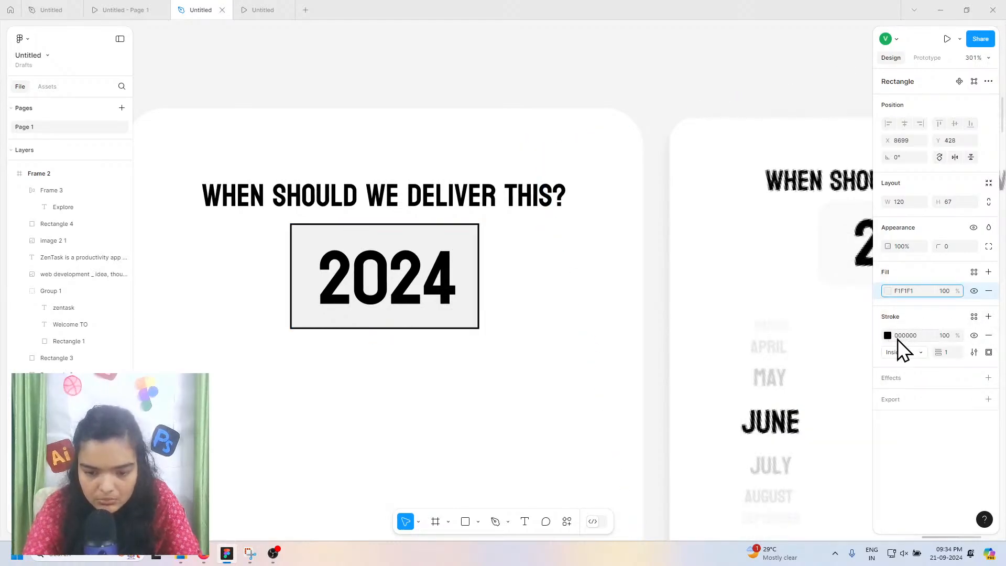
{"action": "left_click", "coordinate": [886, 292]}
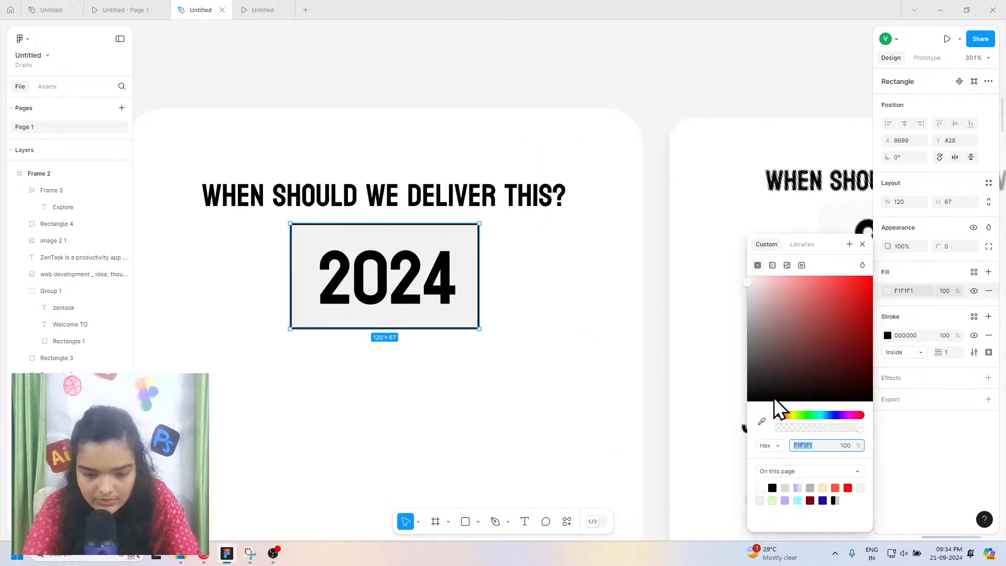
{"action": "mouse_move", "coordinate": [752, 283]}
{"action": "left_mouse_down"}
{"action": "mouse_move", "coordinate": [738, 284]}
{"action": "mouse_move", "coordinate": [747, 279]}
{"action": "left_mouse_up"}
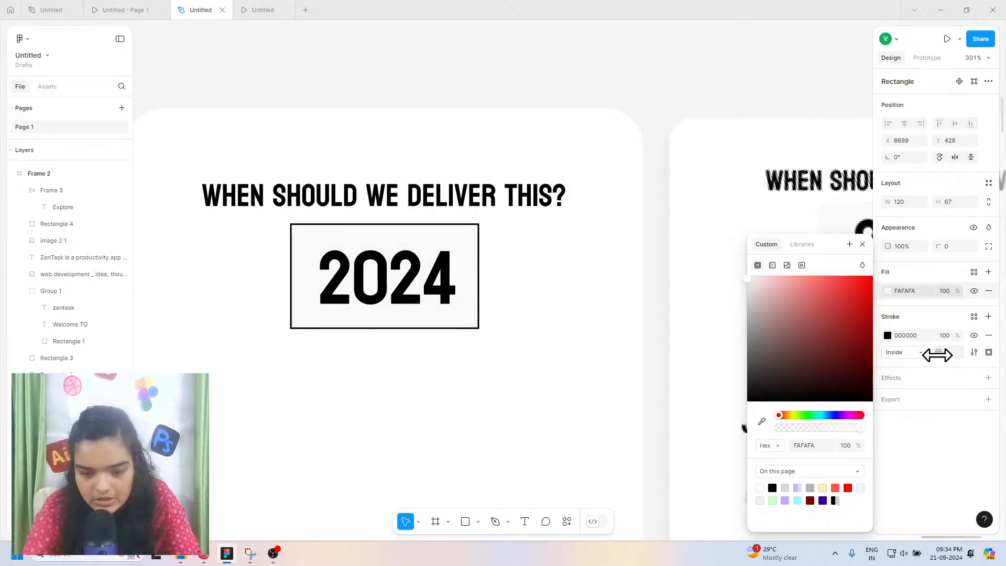
{"action": "left_click_drag", "start_coordinate": [934, 353], "coordinate": [947, 354]}
{"action": "left_click", "coordinate": [949, 355]}
{"action": "type", "text": "0.1"}
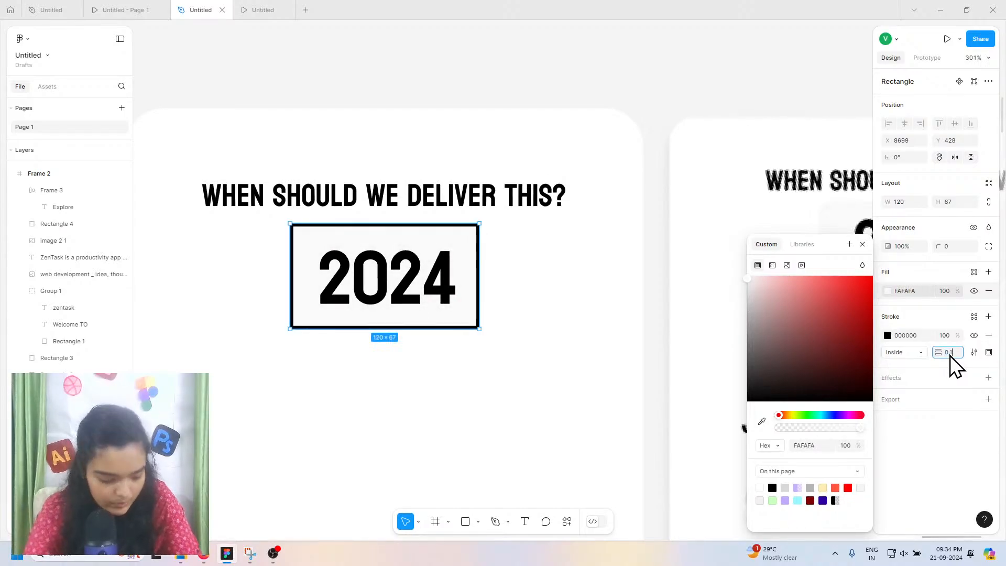
{"action": "key", "text": "Return"}
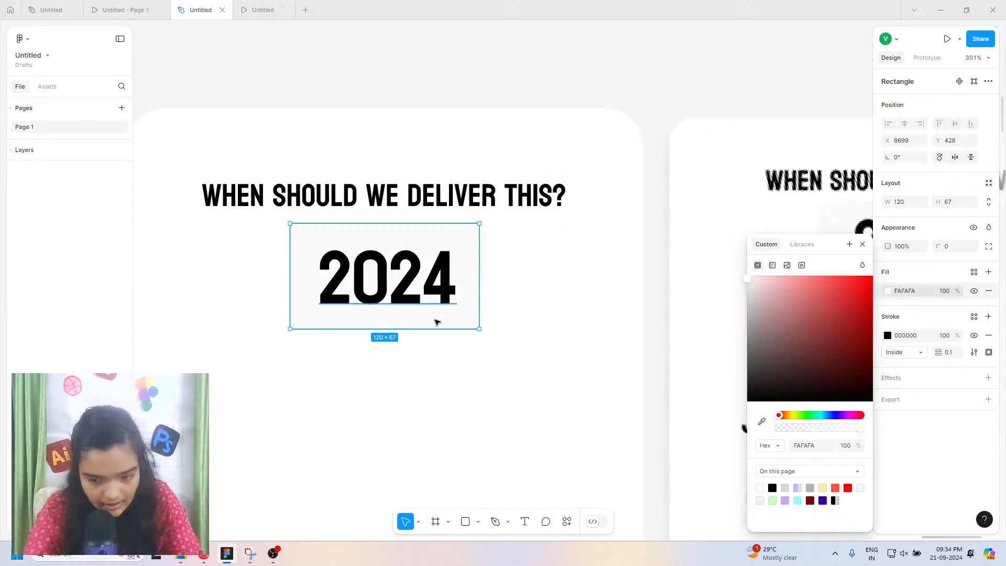
{"action": "left_click", "coordinate": [395, 316]}
{"action": "left_click", "coordinate": [312, 268]}
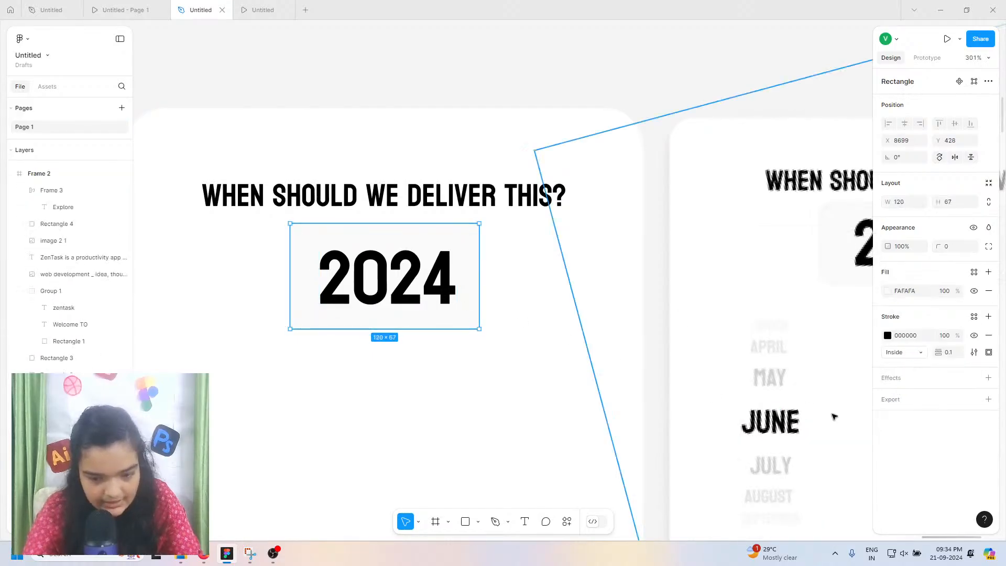
{"action": "left_click_drag", "start_coordinate": [936, 355], "coordinate": [960, 351]}
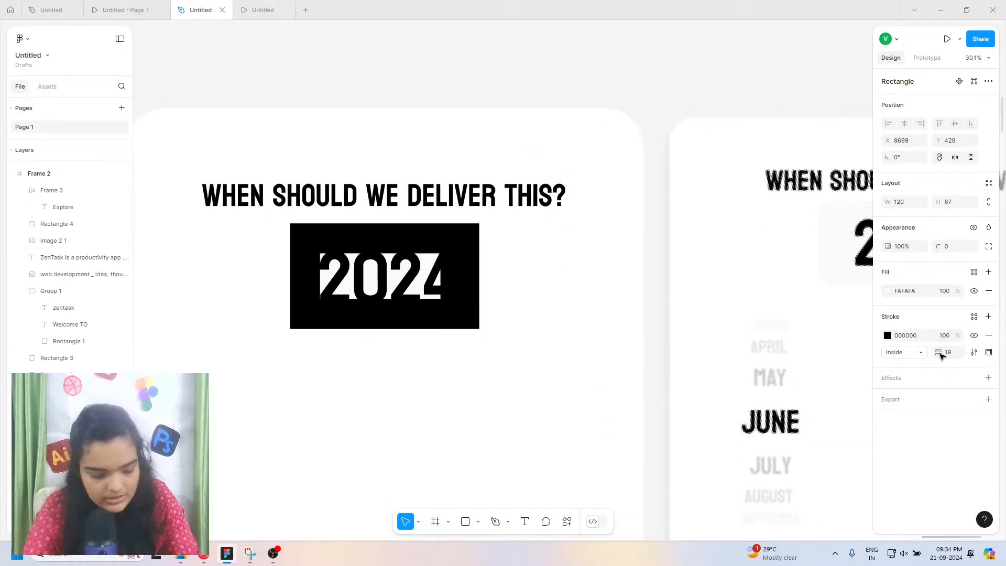
{"action": "key", "text": "ctrl+z"}
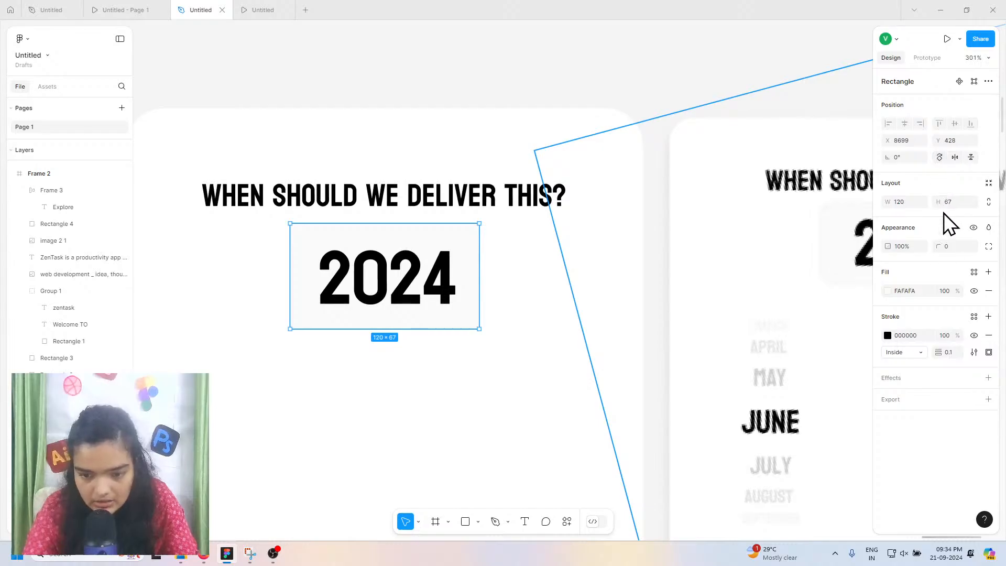
Step: Round the year rectangle's corners to a radius of 13 and adjust their corner smoothing
{"action": "left_click_drag", "start_coordinate": [939, 247], "coordinate": [62, 244]}
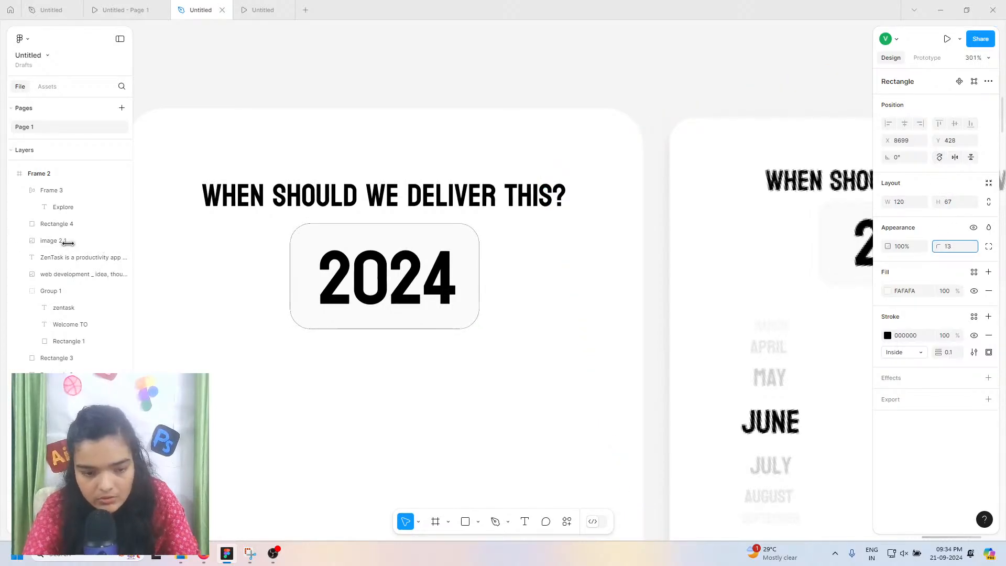
{"action": "left_click", "coordinate": [988, 247]}
{"action": "left_click_drag", "start_coordinate": [800, 322], "coordinate": [869, 318]}
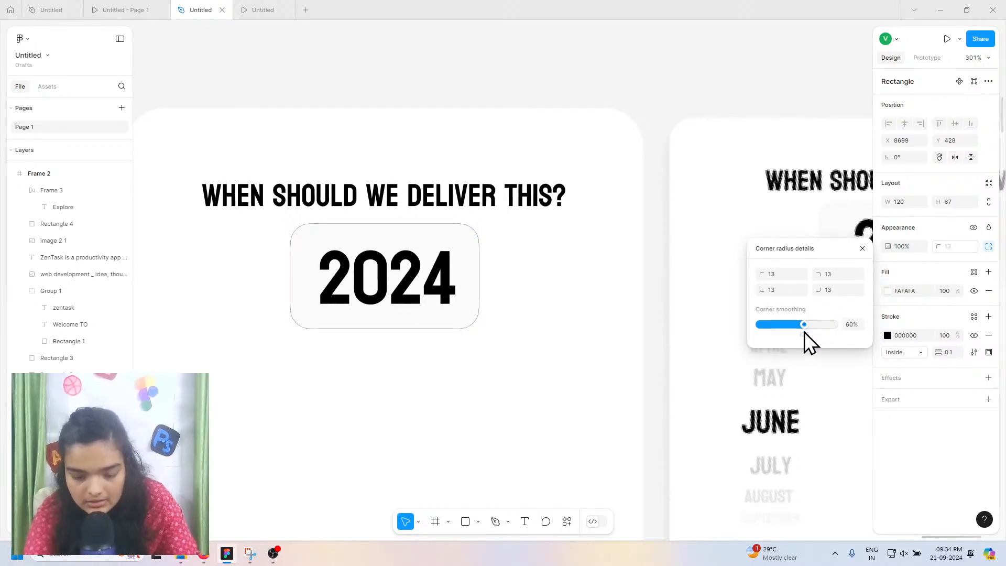
{"action": "left_click_drag", "start_coordinate": [804, 330], "coordinate": [901, 319]}
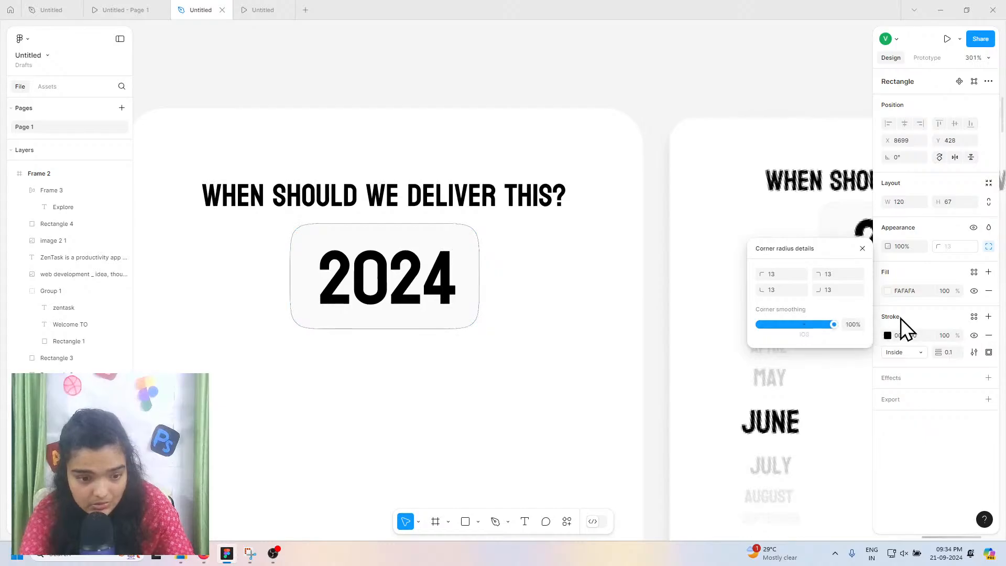
{"action": "left_click_drag", "start_coordinate": [813, 338], "coordinate": [803, 336]}
Step: Group the 2024 text with its rounded rectangle and shift the group slightly down from the heading
{"action": "left_click", "coordinate": [371, 294]}
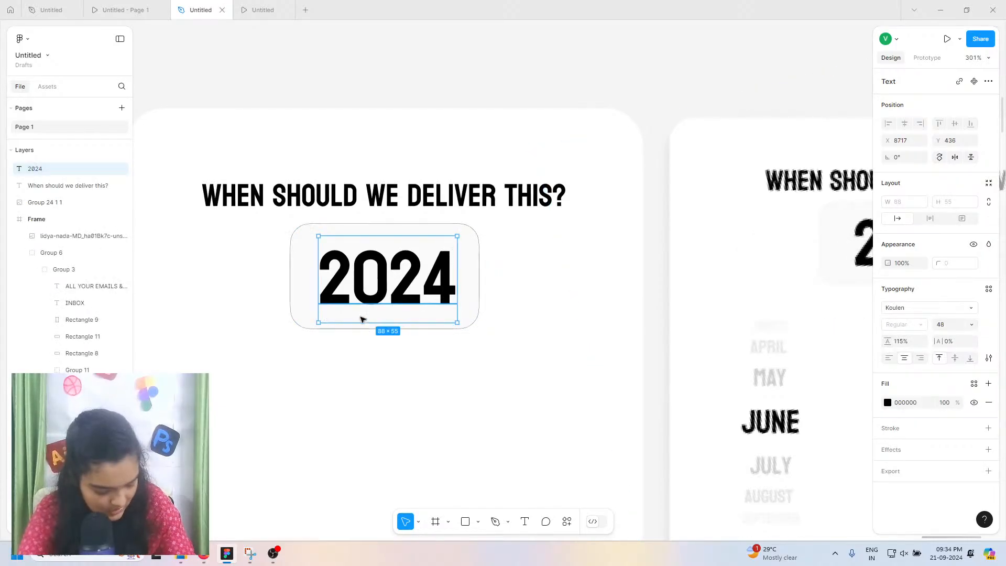
{"action": "left_click", "coordinate": [308, 271], "text": "shift"}
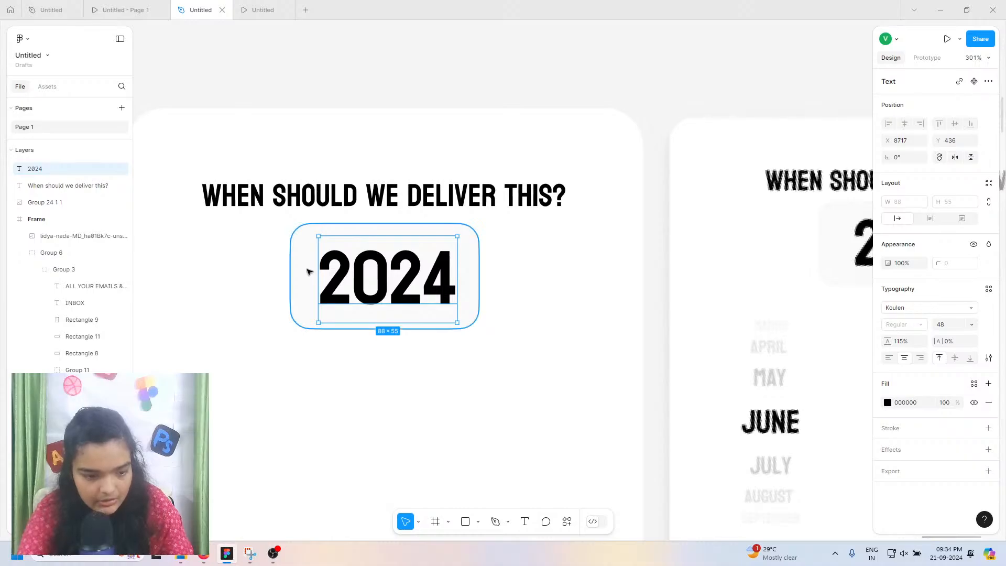
{"action": "key", "text": "ctrl+g"}
{"action": "mouse_move", "coordinate": [340, 280]}
{"action": "left_mouse_down"}
{"action": "mouse_move", "coordinate": [330, 281]}
{"action": "mouse_move", "coordinate": [339, 282]}
{"action": "left_mouse_up"}
Step: Nudge the 2024 text up and back down inside its rounded rectangle
{"action": "double_click", "coordinate": [314, 281]}
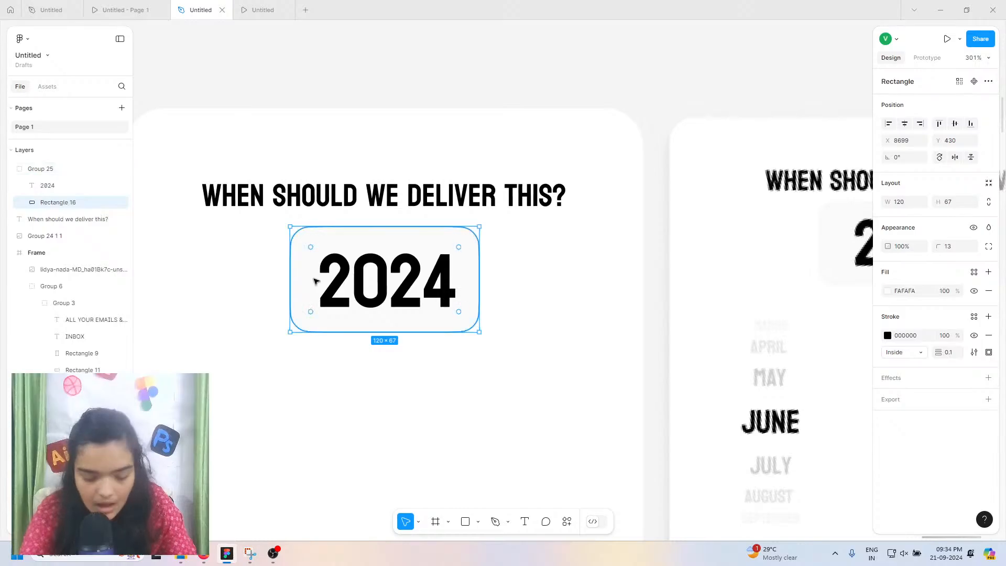
{"action": "left_click", "coordinate": [323, 283]}
{"action": "double_click", "coordinate": [323, 283]}
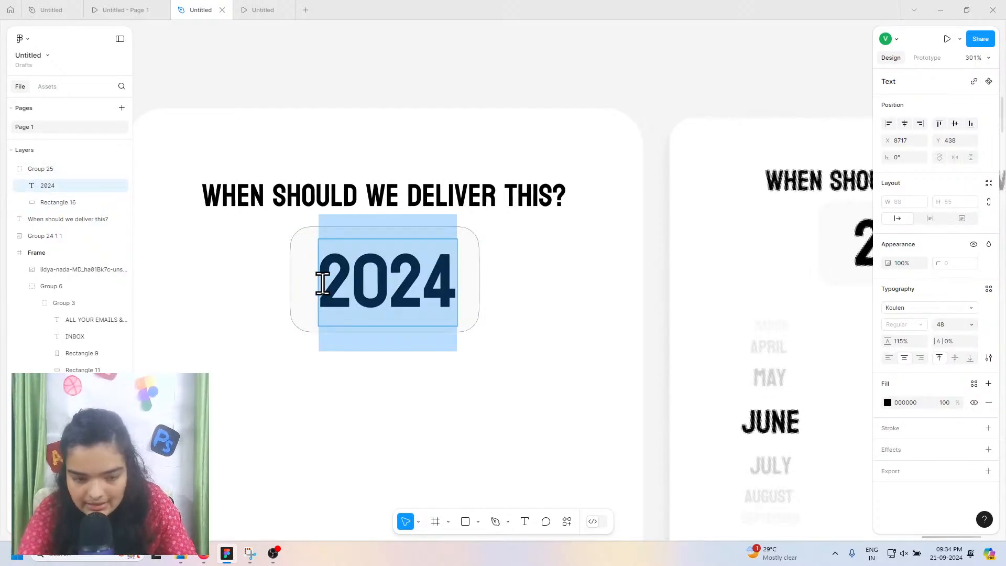
{"action": "key", "text": "Escape"}
{"action": "key", "text": "Up"}
{"action": "key", "text": "Down"}
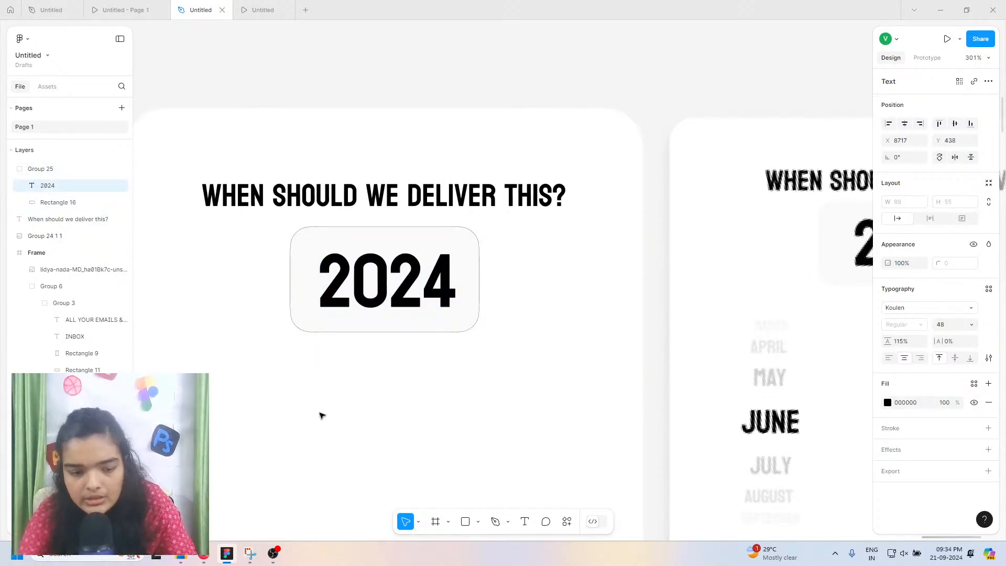
Step: Try a different shade for the year box's fill and undo it
{"action": "key", "text": "shift+0"}
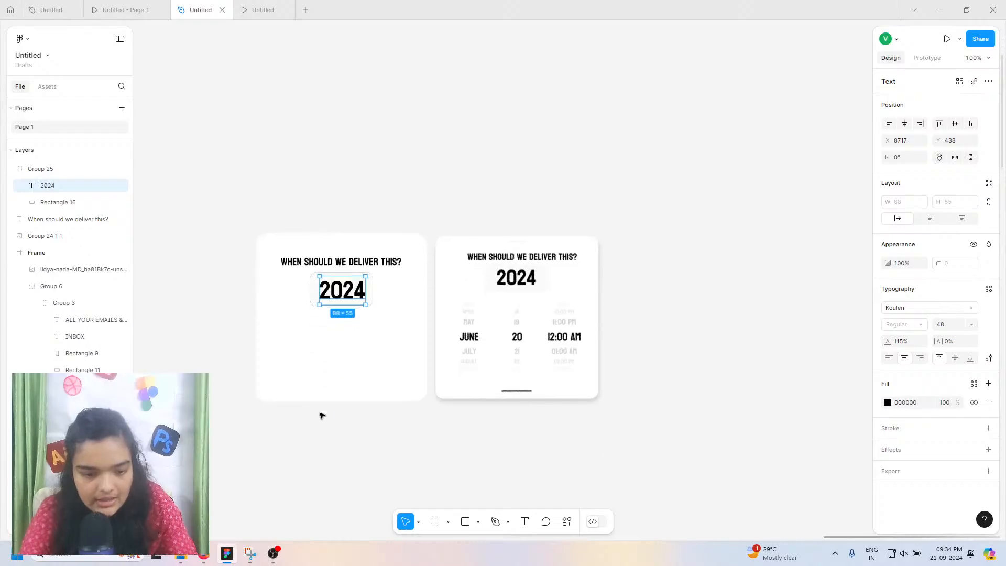
{"action": "left_click", "coordinate": [293, 366]}
{"action": "left_click", "coordinate": [317, 300]}
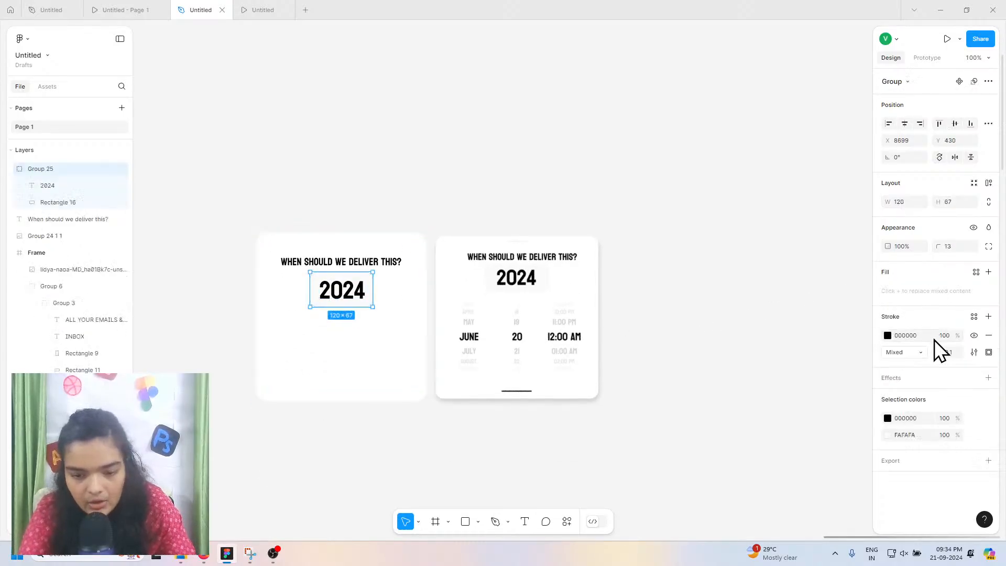
{"action": "left_click", "coordinate": [891, 435]}
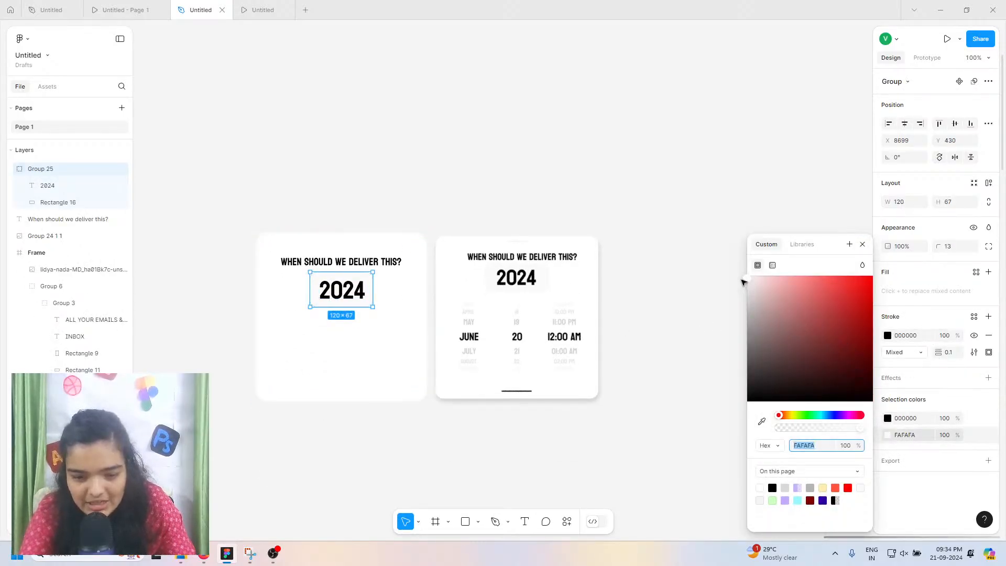
{"action": "left_click", "coordinate": [746, 283]}
{"action": "key", "text": "ctrl+z"}
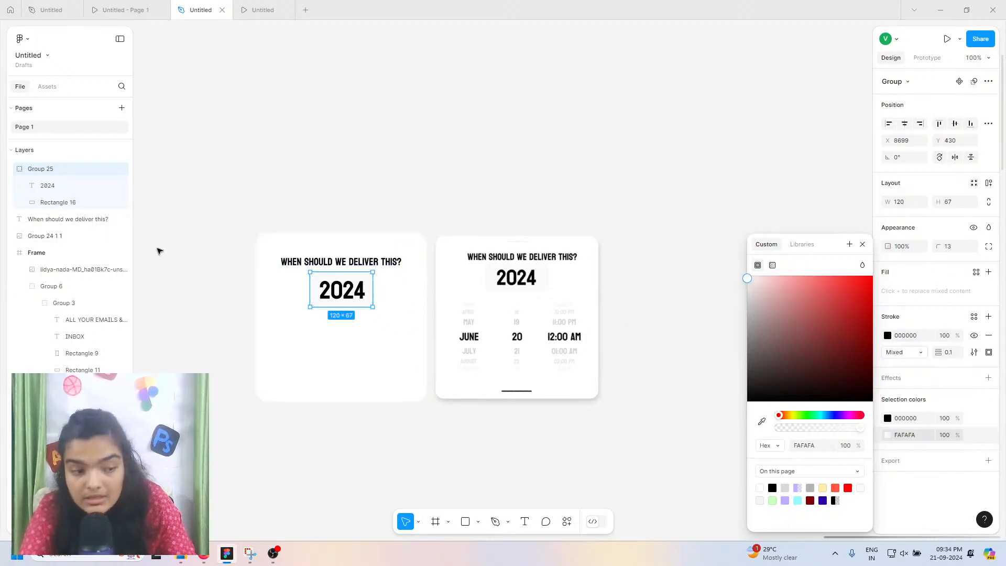
{"action": "left_click", "coordinate": [58, 203]}
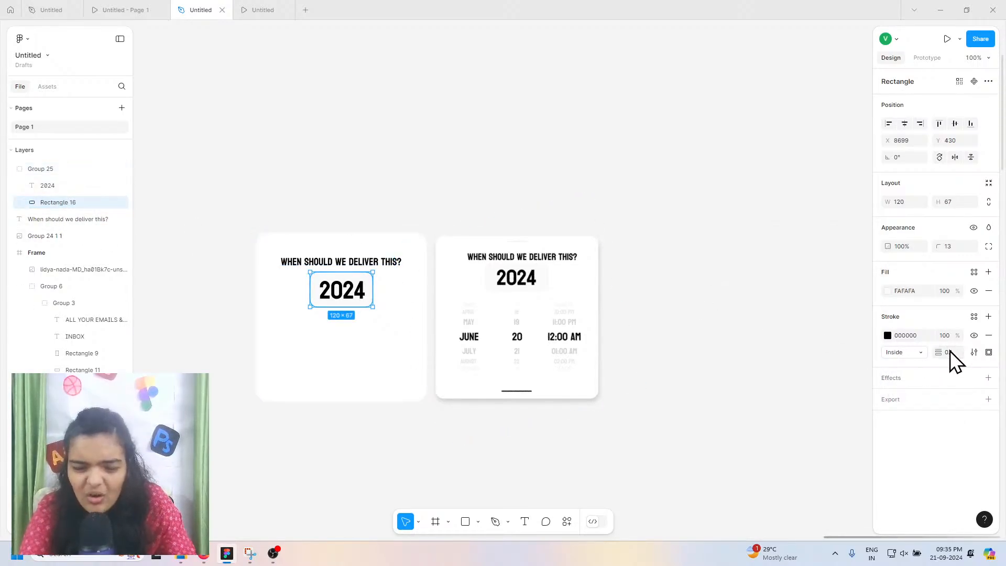
{"action": "scroll", "coordinate": [325, 285], "scroll_direction": "up", "scroll_amount": 4}
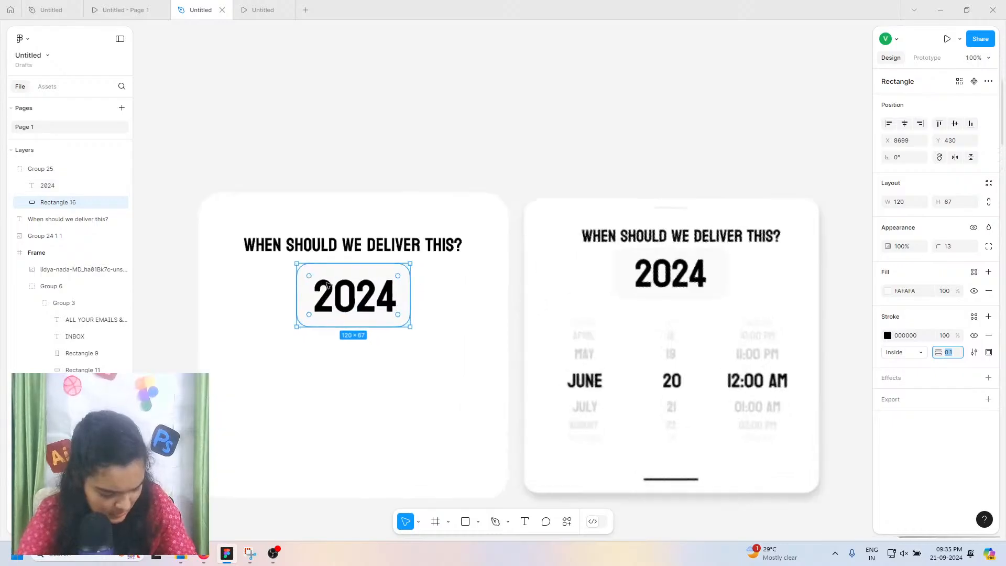
{"action": "scroll", "coordinate": [326, 285], "scroll_direction": "up", "scroll_amount": 5}
{"action": "scroll", "coordinate": [326, 285], "scroll_direction": "right", "scroll_amount": 3}
{"action": "scroll", "coordinate": [326, 285], "scroll_direction": "down", "scroll_amount": 5}
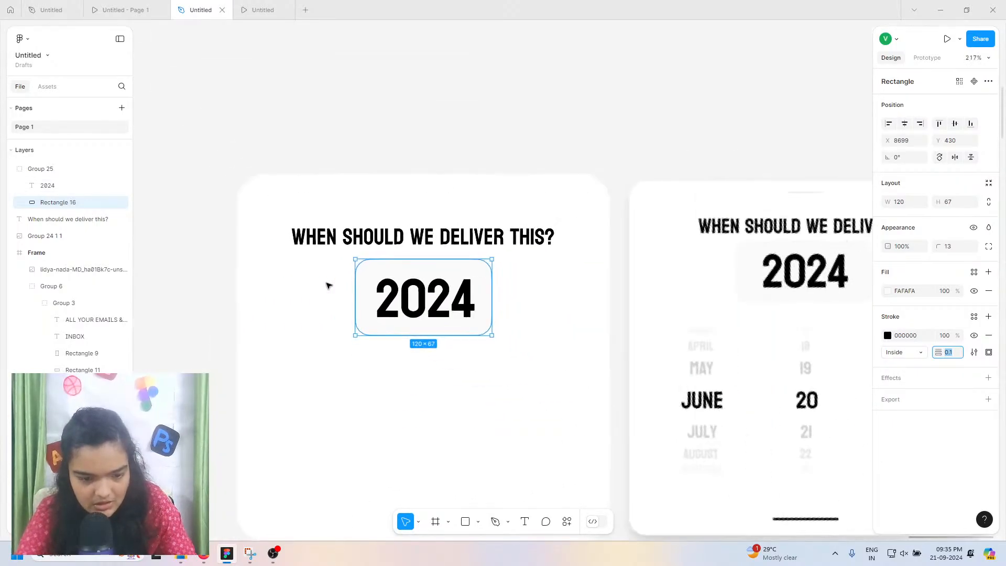
{"action": "left_click", "coordinate": [358, 241]}
Step: Extend the white card downward to a height of 337, keeping its width
{"action": "left_click", "coordinate": [437, 475]}
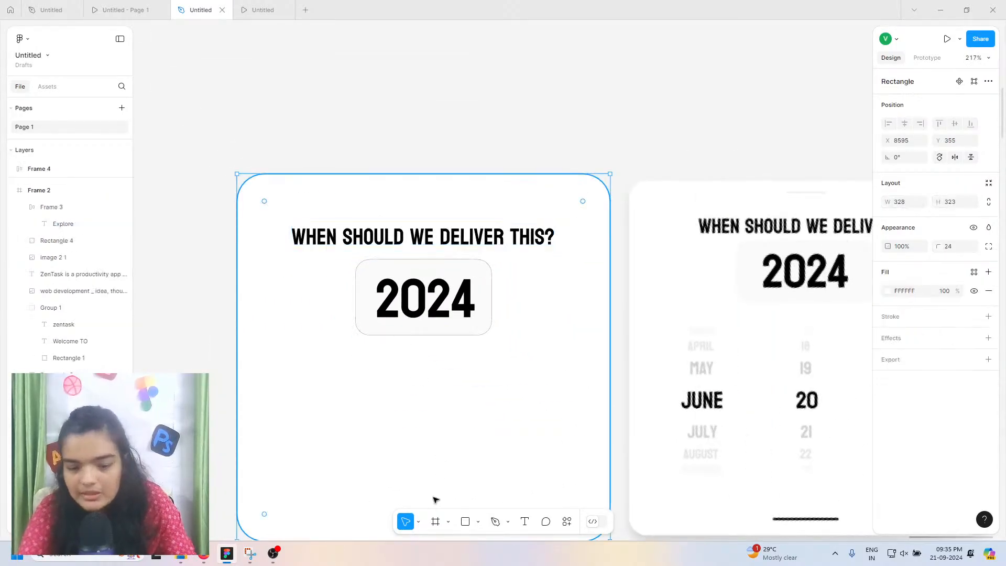
{"action": "scroll", "coordinate": [436, 498], "scroll_direction": "down", "scroll_amount": 1}
{"action": "scroll", "coordinate": [435, 466], "scroll_direction": "down", "scroll_amount": 3}
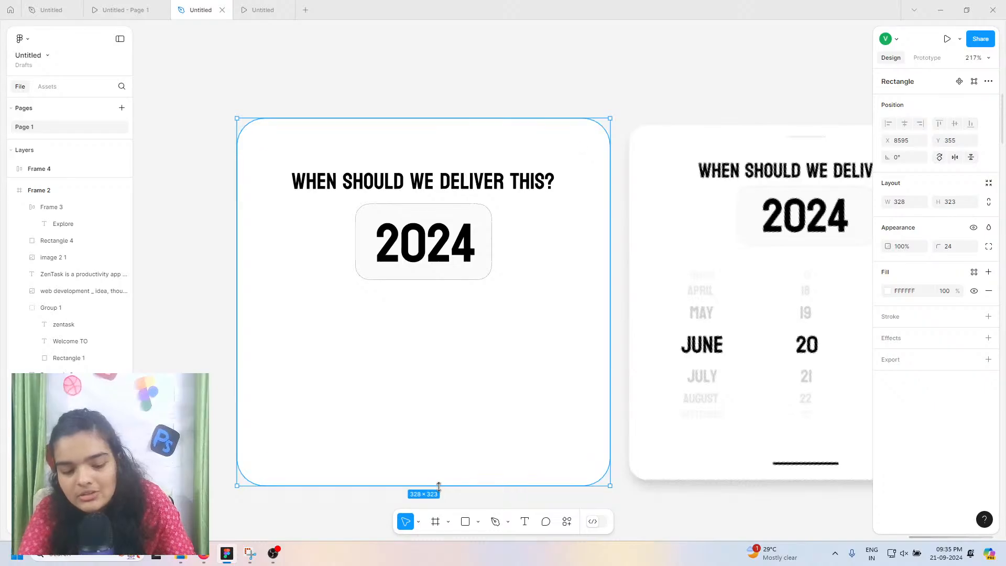
{"action": "left_click_drag", "start_coordinate": [437, 480], "coordinate": [443, 502]}
{"action": "scroll", "coordinate": [443, 502], "scroll_direction": "down", "scroll_amount": 7}
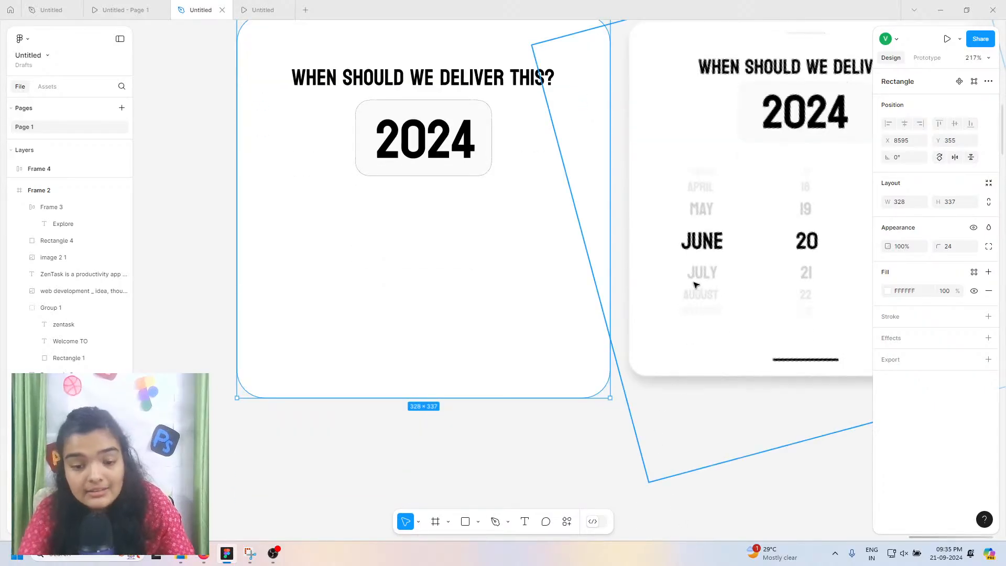
{"action": "scroll", "coordinate": [694, 285], "scroll_direction": "right", "scroll_amount": 3}
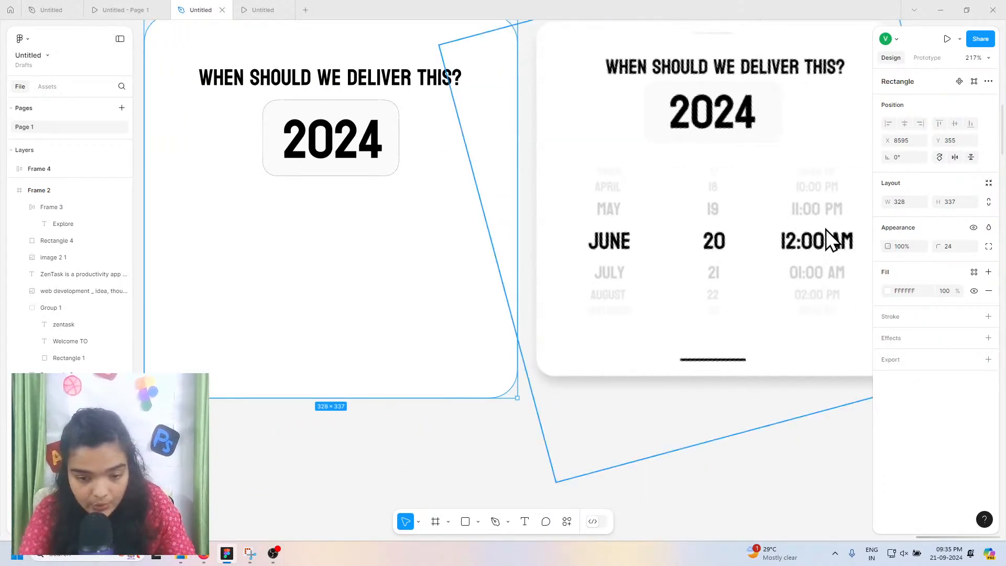
Step: Change the year text in the rounded box to 2008
{"action": "double_click", "coordinate": [339, 134]}
{"action": "left_click", "coordinate": [348, 135]}
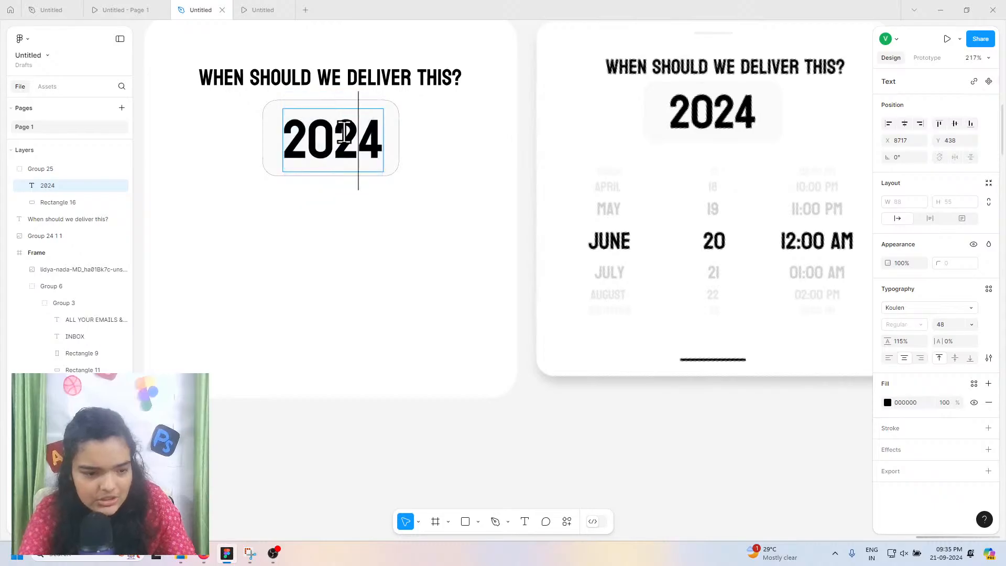
{"action": "left_click_drag", "start_coordinate": [342, 137], "coordinate": [377, 141]}
{"action": "type", "text": "8"}
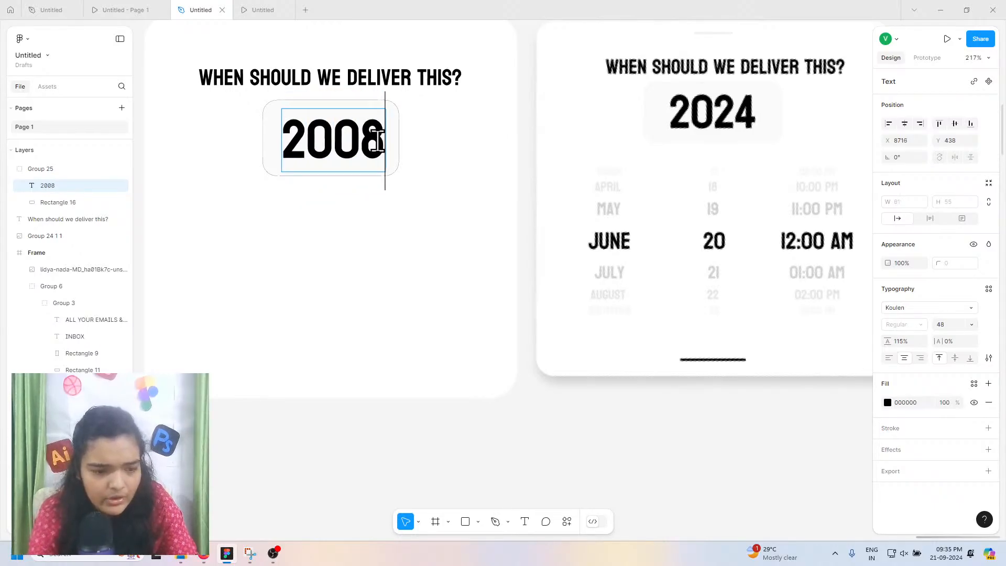
{"action": "key", "text": "Escape"}
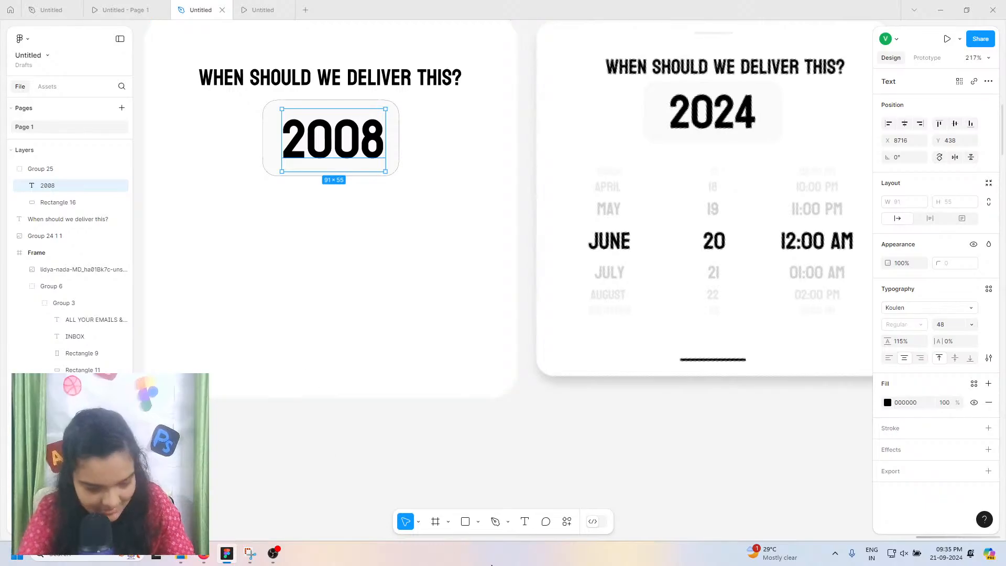
Step: Add a JUNE text in the white card, below and to the left of the year box
{"action": "key", "text": "Return"}
{"action": "left_click", "coordinate": [233, 235]}
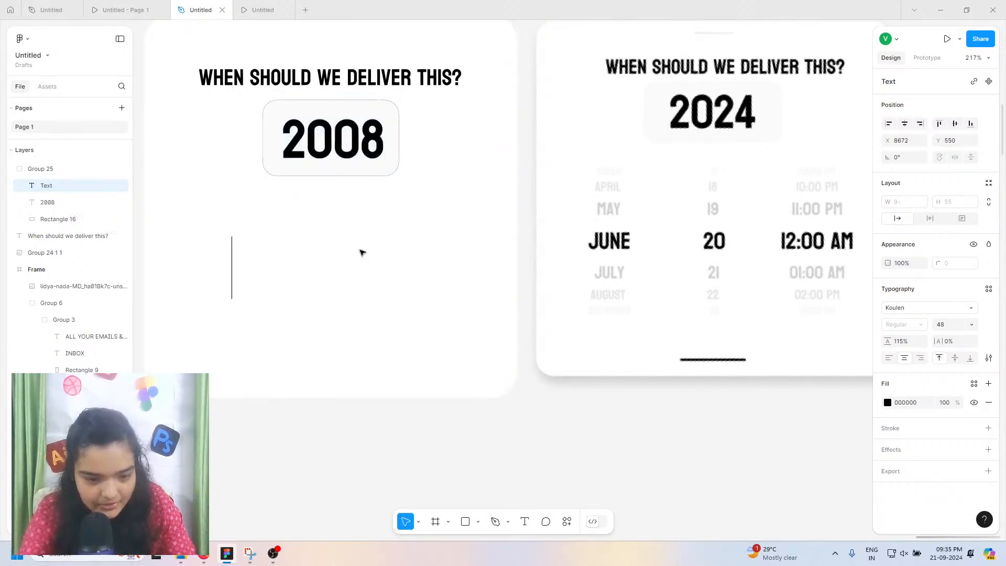
{"action": "type", "text": "H"}
{"action": "key", "text": "BackSpace"}
{"action": "type", "text": "J"}
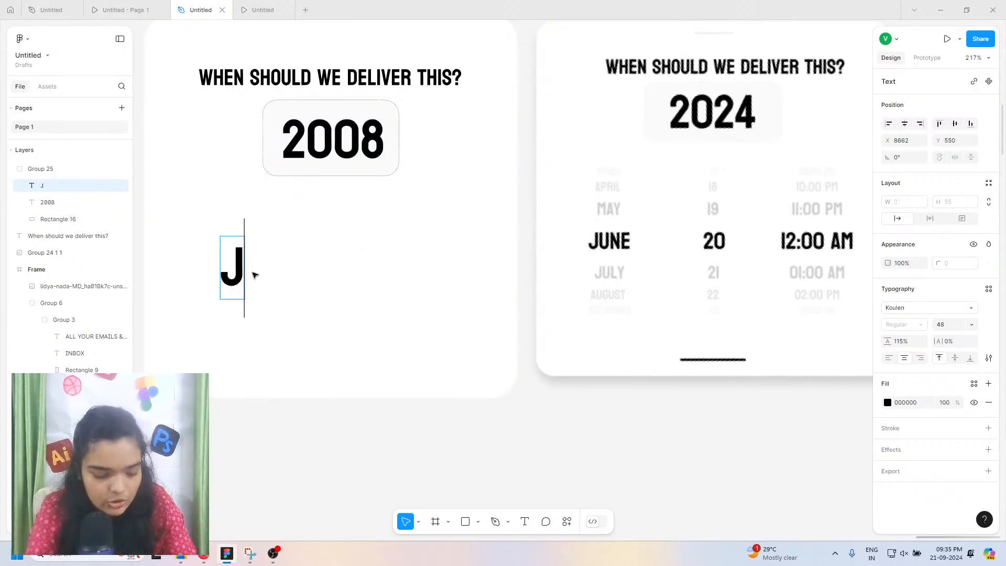
{"action": "type", "text": "UNE"}
{"action": "key", "text": "Escape"}
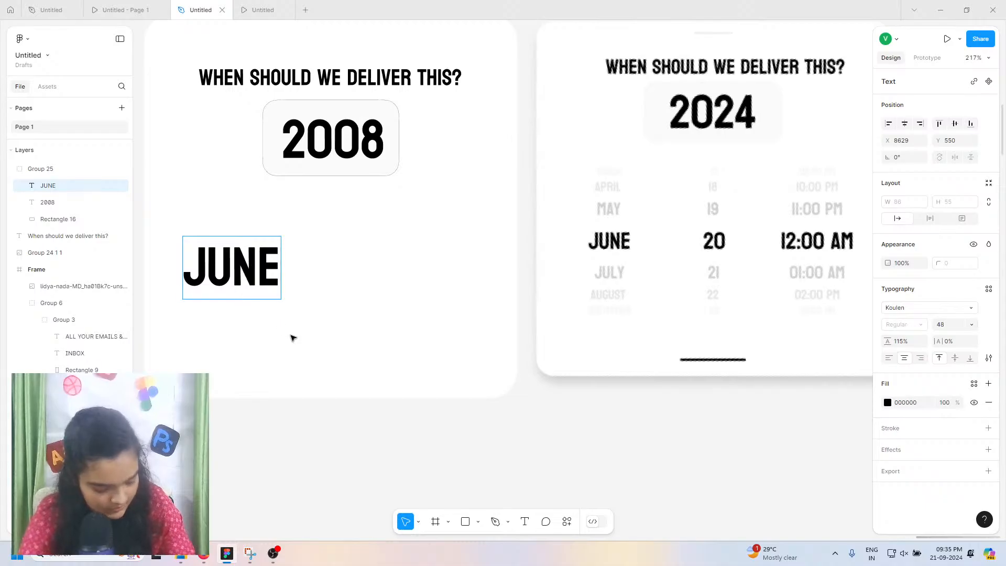
Step: Reposition the JUNE text, duplicate it directly below and change the copy to JULY
{"action": "left_click_drag", "start_coordinate": [235, 275], "coordinate": [267, 304]}
{"action": "double_click", "coordinate": [264, 297]}
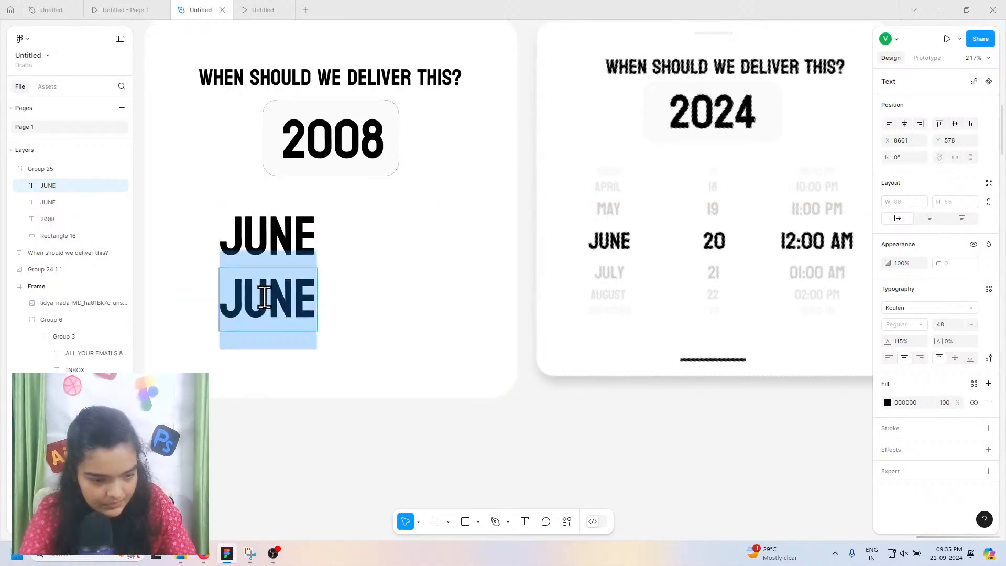
{"action": "type", "text": "JULY"}
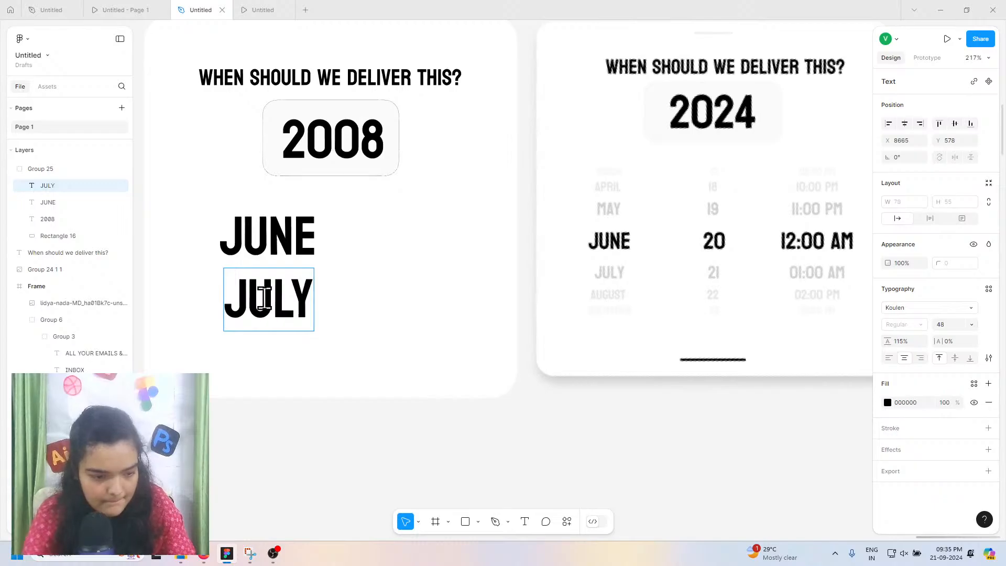
Step: Duplicate the JULY text directly below itself and change the copy to AUGUST
{"action": "key", "text": "Escape"}
{"action": "left_click_drag", "start_coordinate": [230, 322], "coordinate": [237, 369]}
{"action": "double_click", "coordinate": [261, 352]}
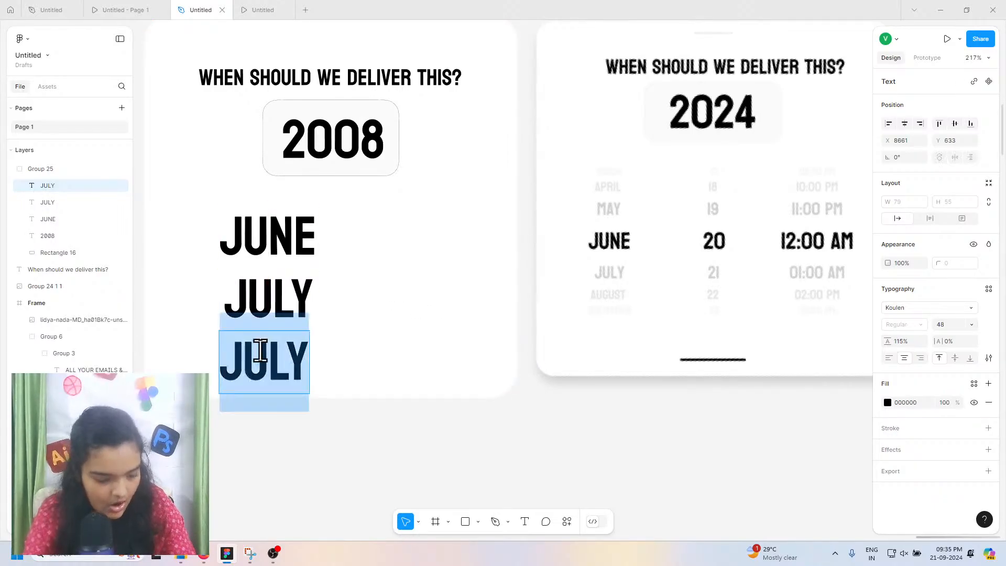
{"action": "type", "text": "AUGUST"}
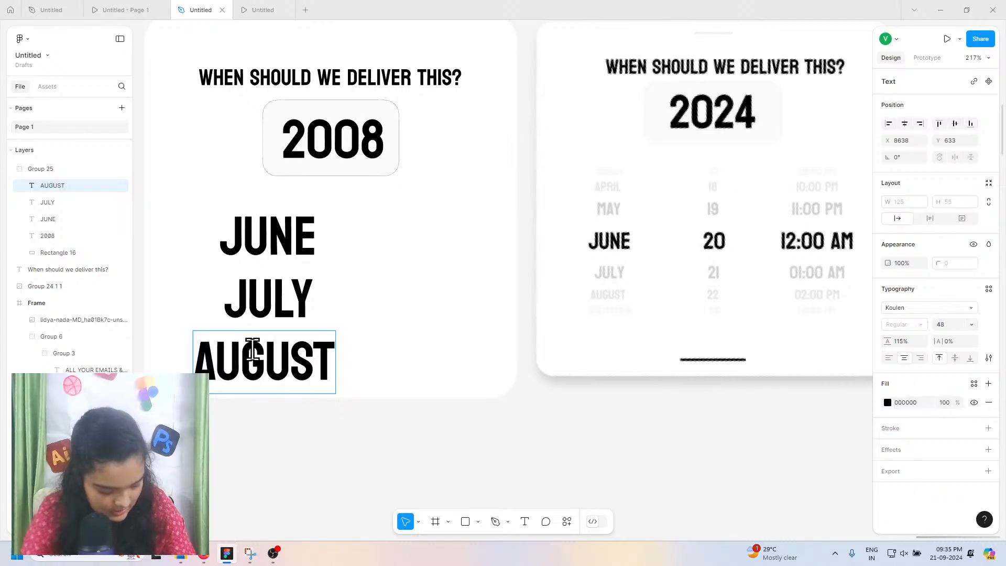
{"action": "key", "text": "Escape"}
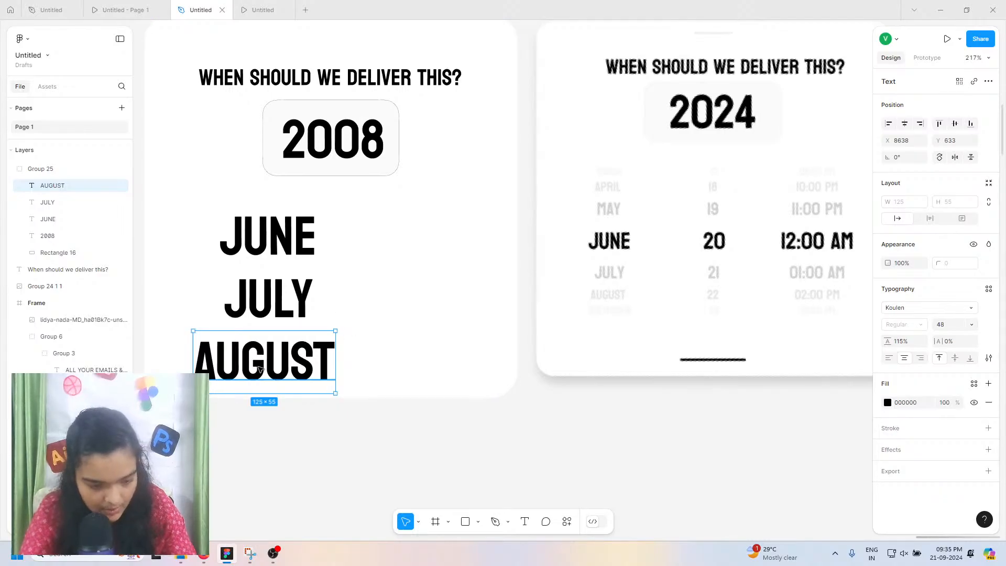
Step: Duplicate the AUGUST text just below itself and change the copy to SEPTEMBER
{"action": "left_click_drag", "start_coordinate": [266, 360], "coordinate": [265, 409]}
{"action": "double_click", "coordinate": [262, 411]}
{"action": "type", "text": "SEP"}
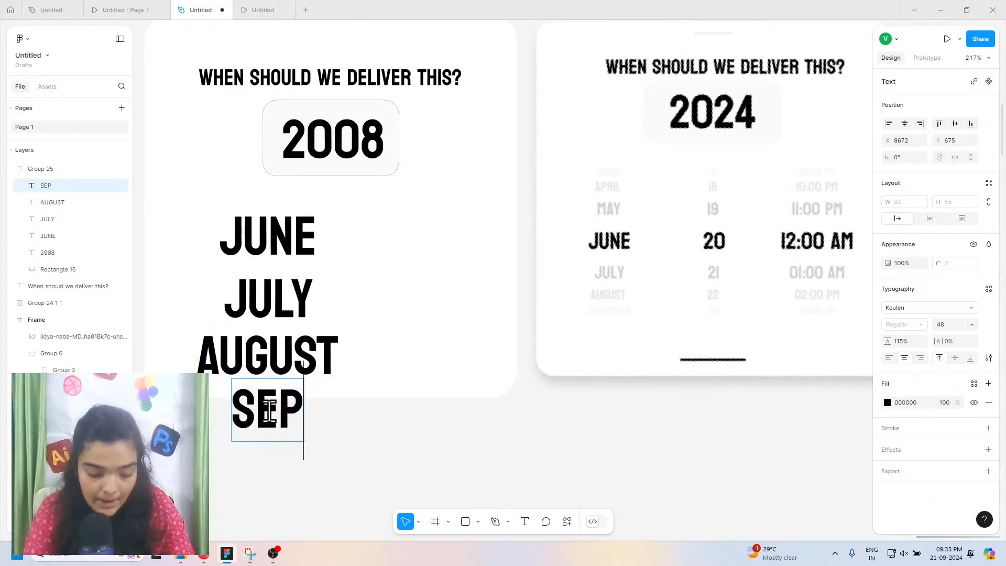
{"action": "type", "text": "TEMBER"}
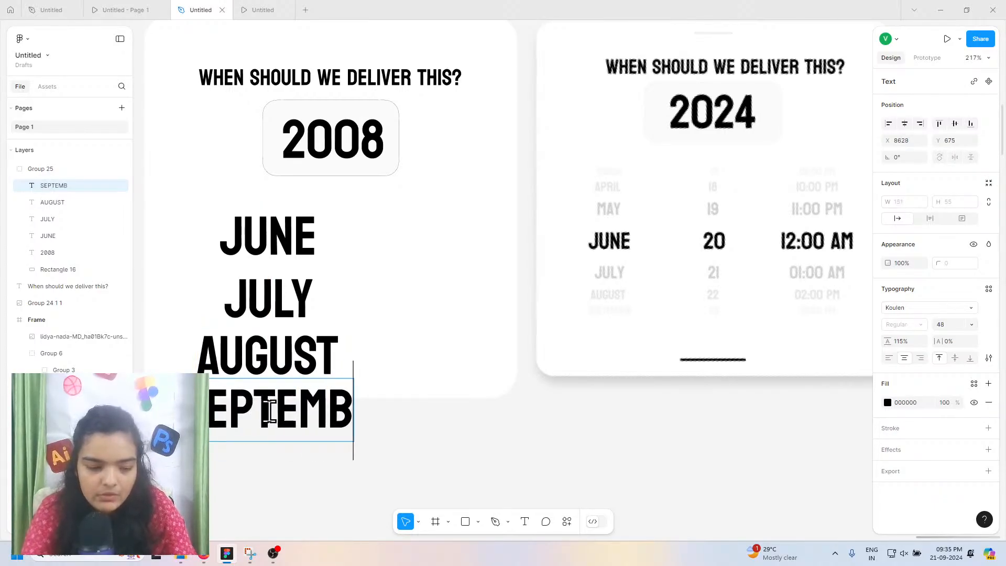
Step: Move the JUNE, JULY, AUGUST and SEPTEMBER texts together to just below the white card, roughly centred under it
{"action": "left_click", "coordinate": [222, 254]}
{"action": "left_click", "coordinate": [231, 287], "text": "shift"}
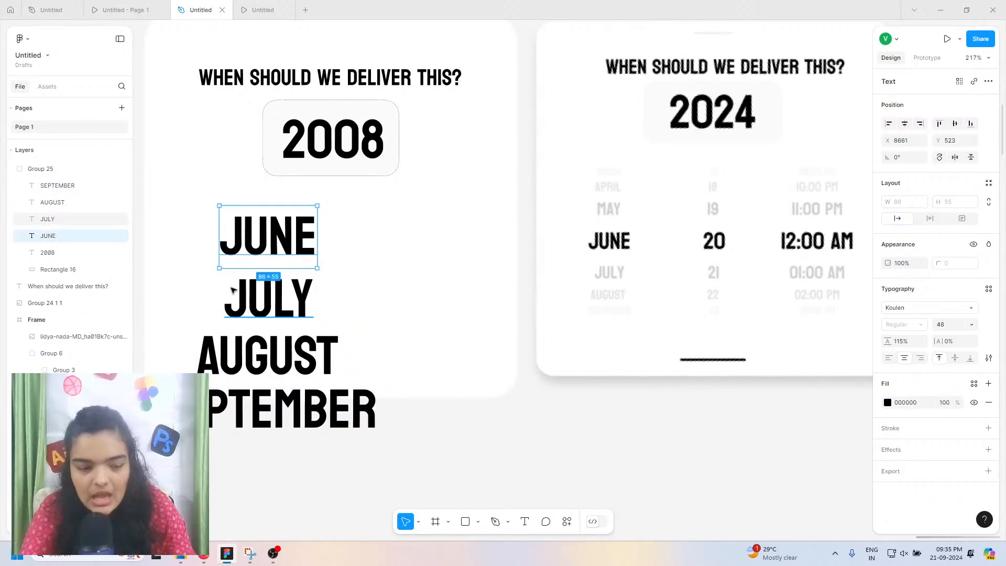
{"action": "left_click", "coordinate": [245, 375], "text": "shift"}
{"action": "left_click", "coordinate": [233, 408], "text": "shift"}
{"action": "left_click_drag", "start_coordinate": [233, 407], "coordinate": [248, 518]}
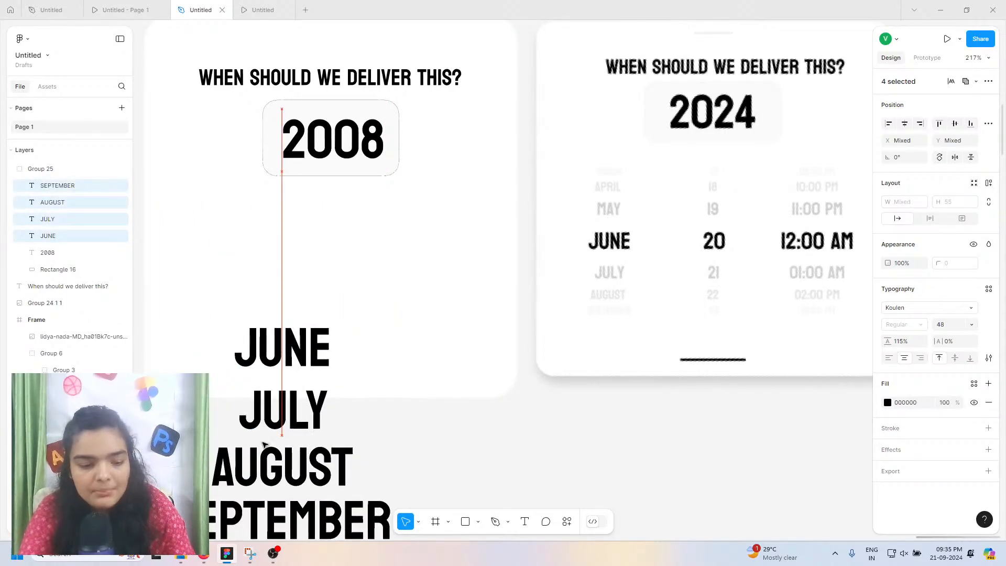
{"action": "scroll", "coordinate": [267, 431], "scroll_direction": "down", "scroll_amount": 5}
{"action": "scroll", "coordinate": [383, 351], "scroll_direction": "up", "scroll_amount": 1}
{"action": "left_click_drag", "start_coordinate": [381, 351], "coordinate": [429, 445]}
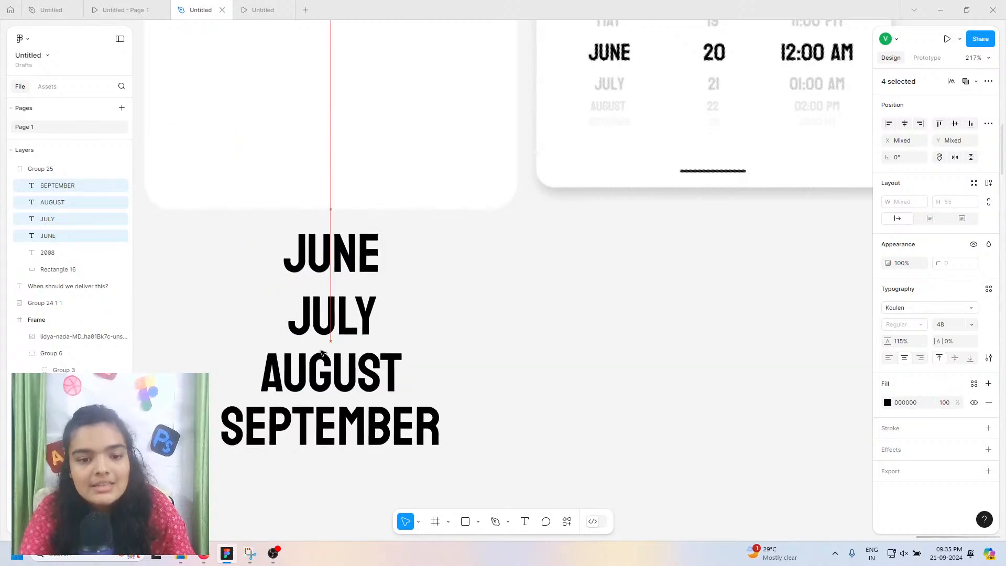
{"action": "scroll", "coordinate": [479, 327], "scroll_direction": "up", "scroll_amount": 1}
{"action": "scroll", "coordinate": [484, 324], "scroll_direction": "up", "scroll_amount": 1}
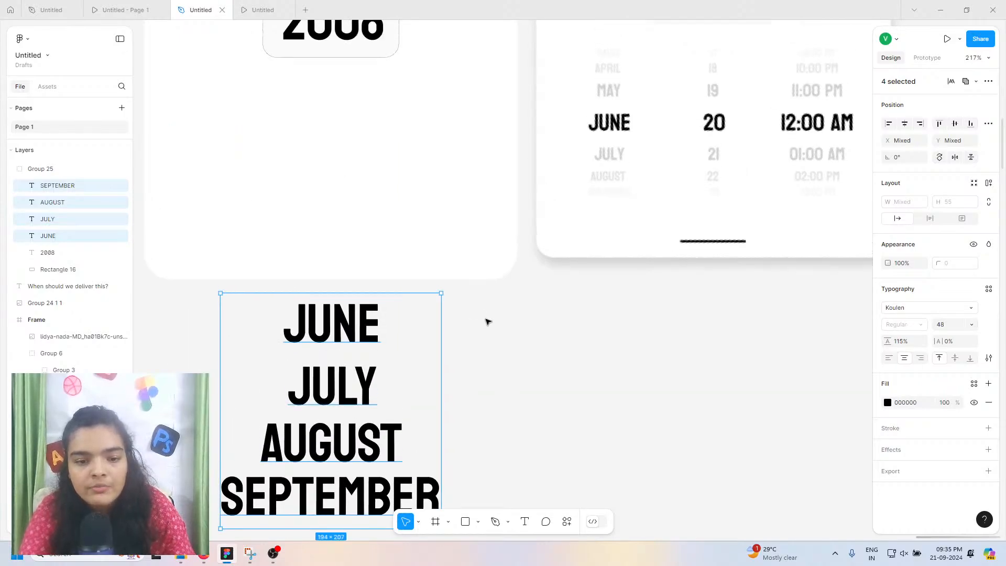
Step: Duplicate the JULY, AUGUST and SEPTEMBER texts and place the copies directly above JUNE
{"action": "left_click", "coordinate": [315, 395]}
{"action": "left_click", "coordinate": [317, 443], "text": "shift"}
{"action": "left_click", "coordinate": [314, 502], "text": "shift"}
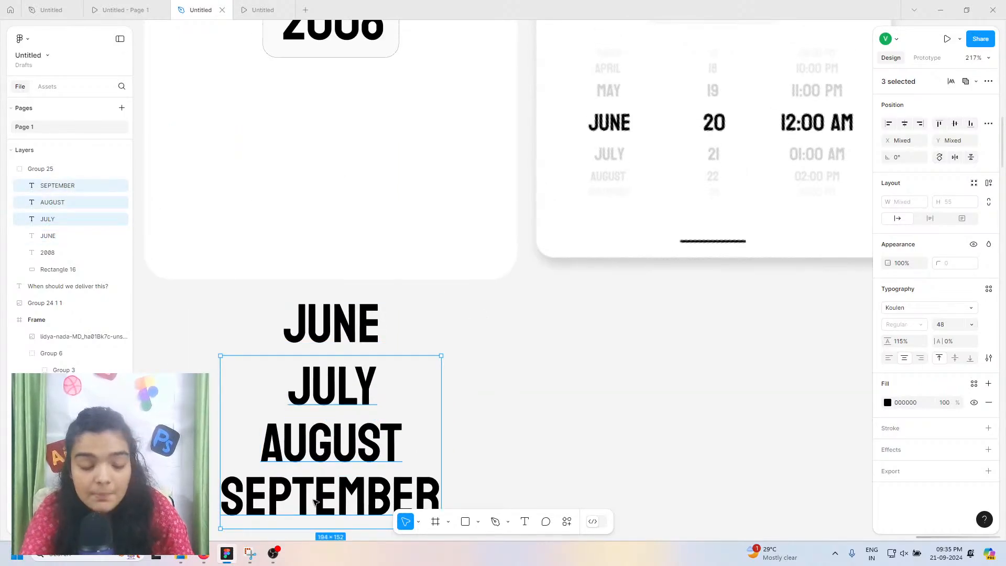
{"action": "key", "text": "ctrl+d"}
{"action": "left_click_drag", "start_coordinate": [309, 445], "coordinate": [312, 244]}
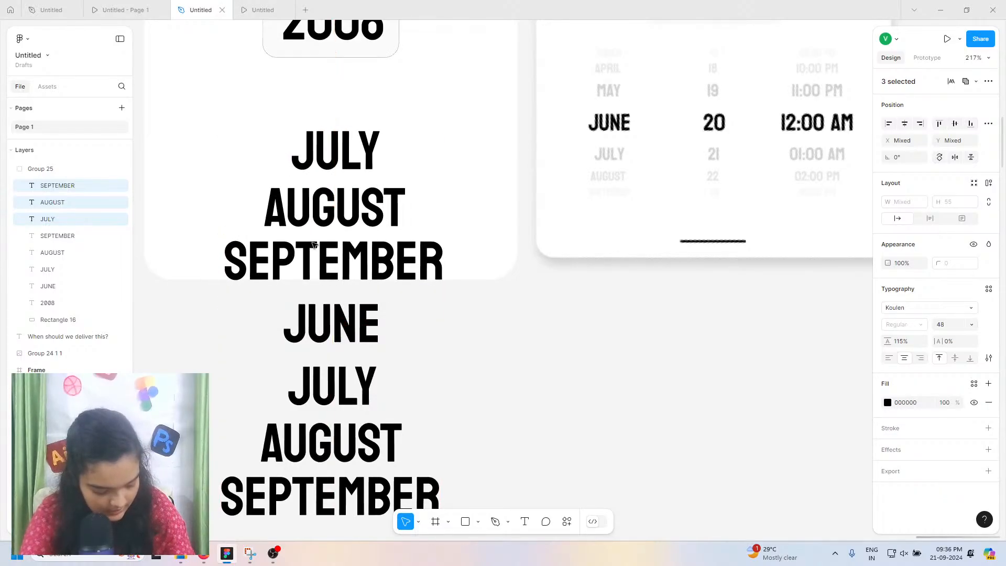
Step: Change the three copied texts above JUNE to MARCH, APRIL and MAY, in order from the uppermost
{"action": "scroll", "coordinate": [311, 245], "scroll_direction": "up", "scroll_amount": 3}
{"action": "double_click", "coordinate": [330, 277]}
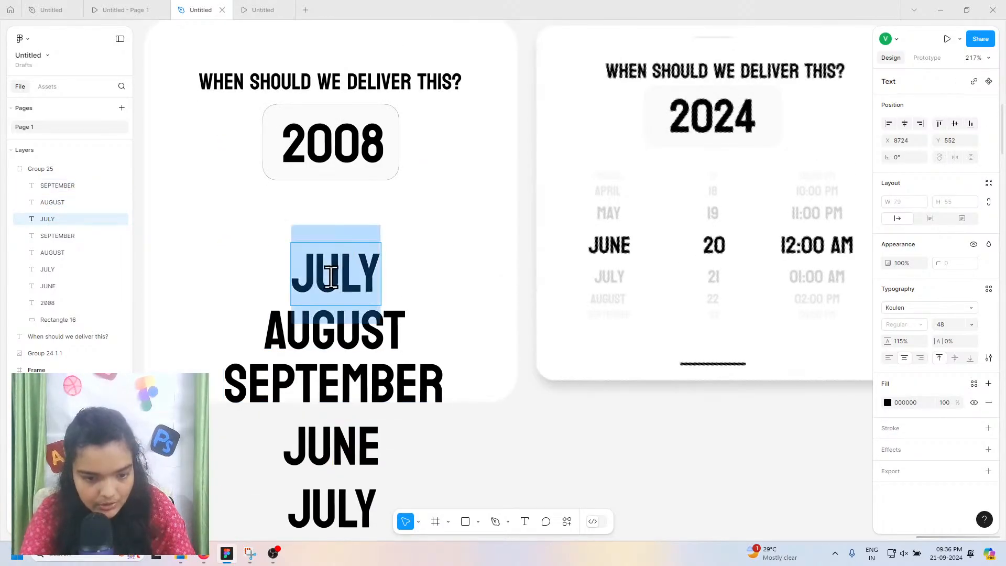
{"action": "type", "text": "MARCH"}
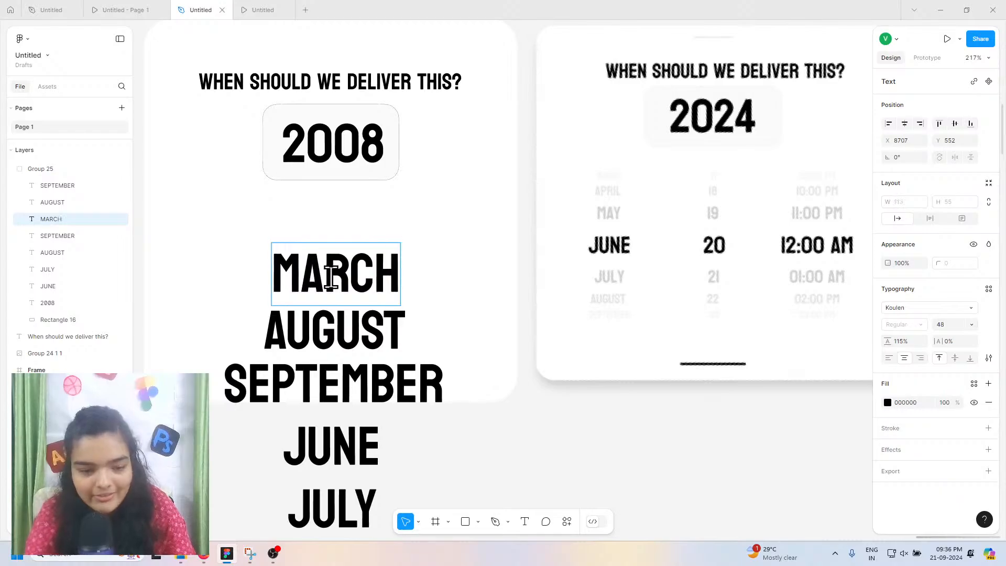
{"action": "double_click", "coordinate": [332, 350]}
{"action": "type", "text": "A"}
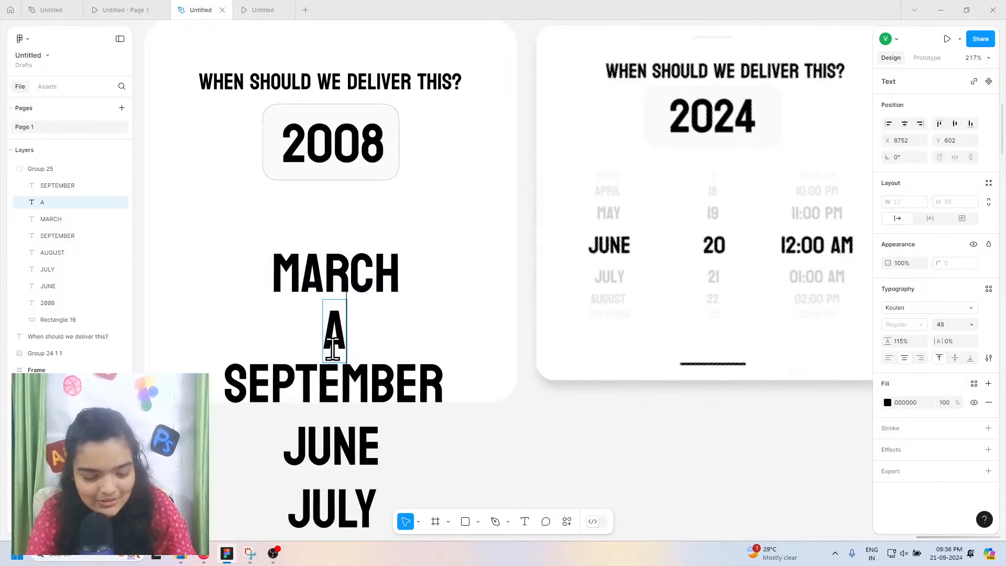
{"action": "type", "text": "PRIL"}
{"action": "double_click", "coordinate": [312, 392]}
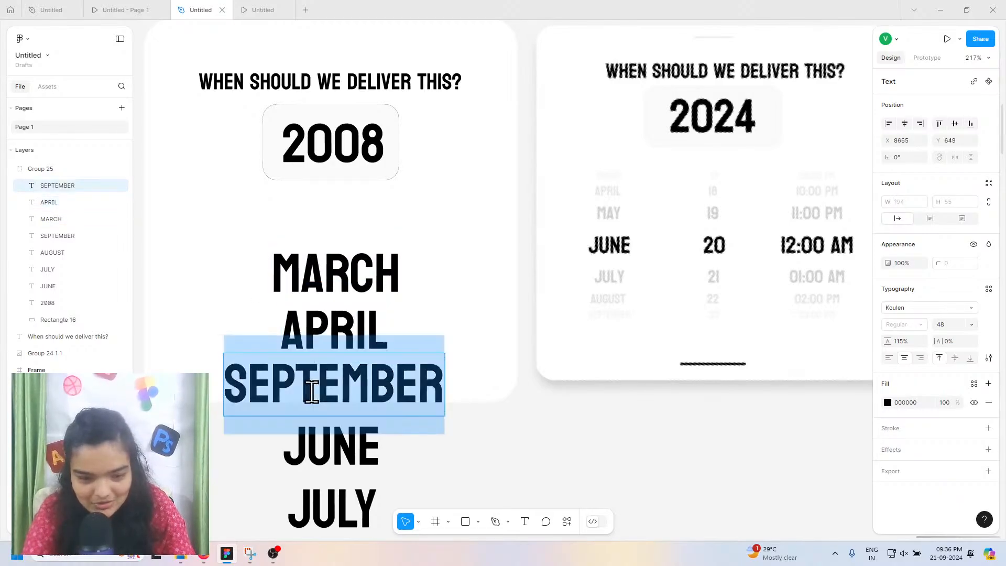
{"action": "type", "text": "MAY"}
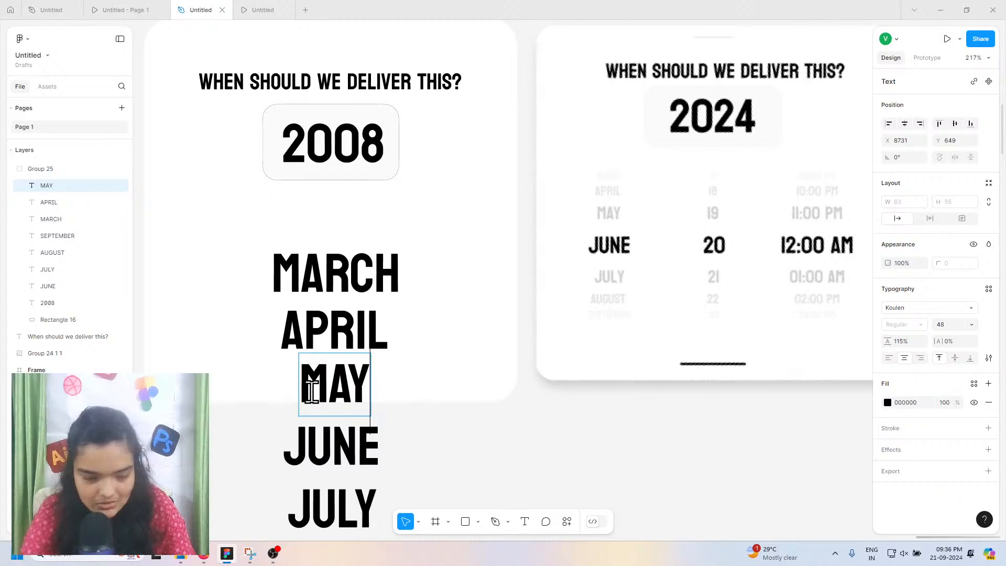
{"action": "left_click", "coordinate": [260, 327]}
Step: Set the font size of the MARCH and SEPTEMBER texts to 10
{"action": "left_click", "coordinate": [305, 280]}
{"action": "scroll", "coordinate": [316, 361], "scroll_direction": "down", "scroll_amount": 1}
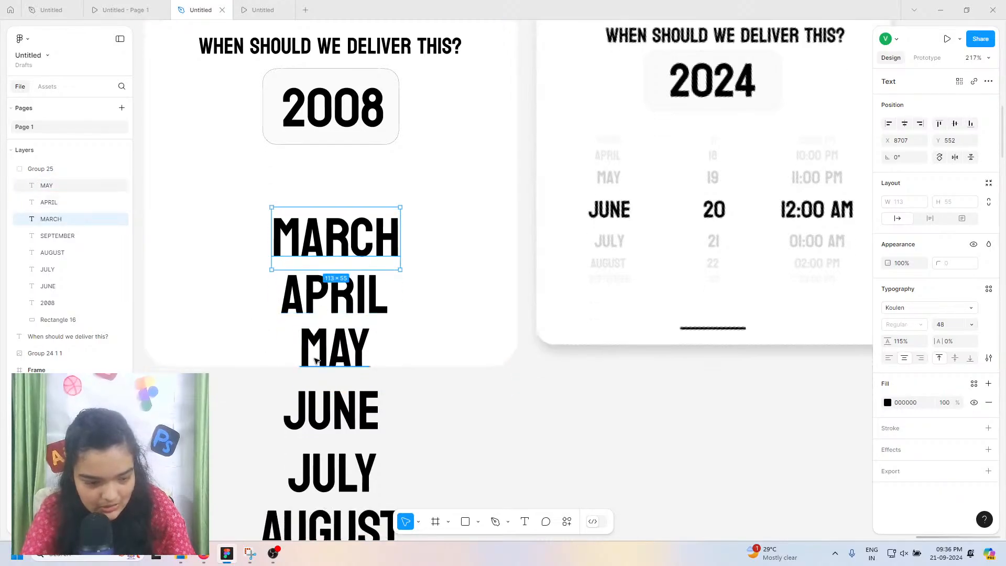
{"action": "scroll", "coordinate": [314, 360], "scroll_direction": "down", "scroll_amount": 3}
{"action": "left_click", "coordinate": [306, 461], "text": "shift"}
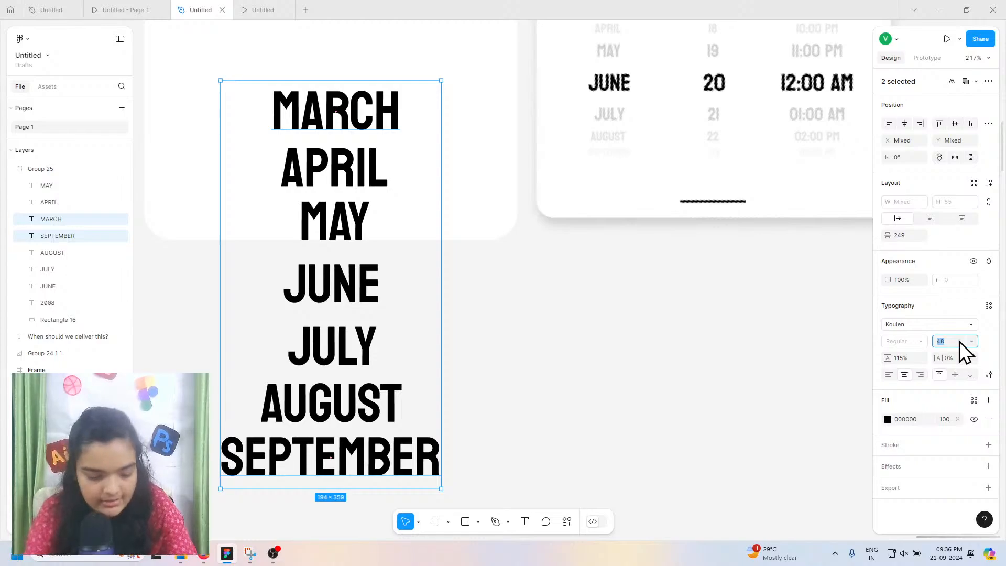
{"action": "key", "text": "Return"}
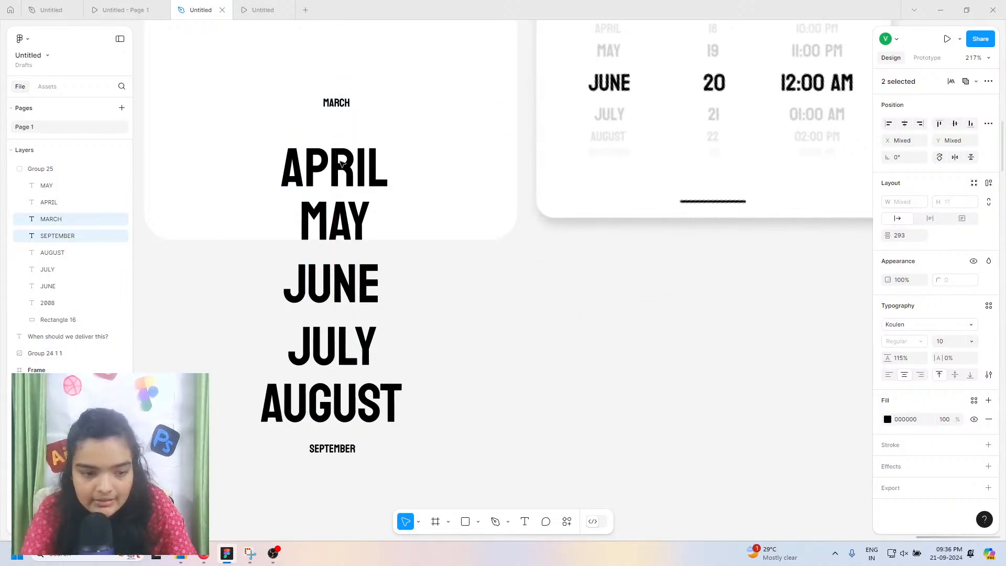
Step: Set the font size of the APRIL and AUGUST texts to 16 and shift both slightly downward
{"action": "left_click", "coordinate": [335, 180]}
{"action": "left_click", "coordinate": [356, 398], "text": "shift"}
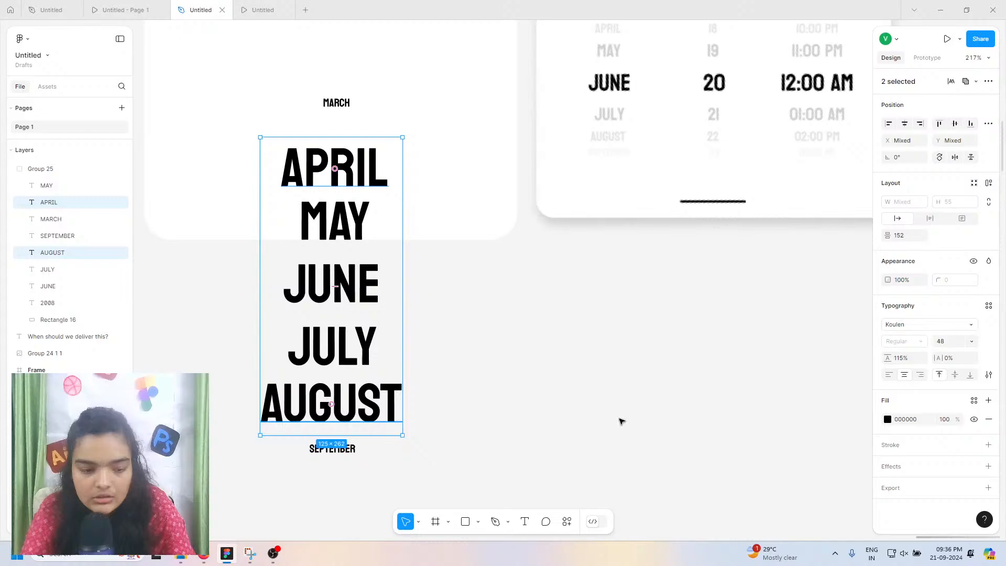
{"action": "left_click", "coordinate": [952, 343]}
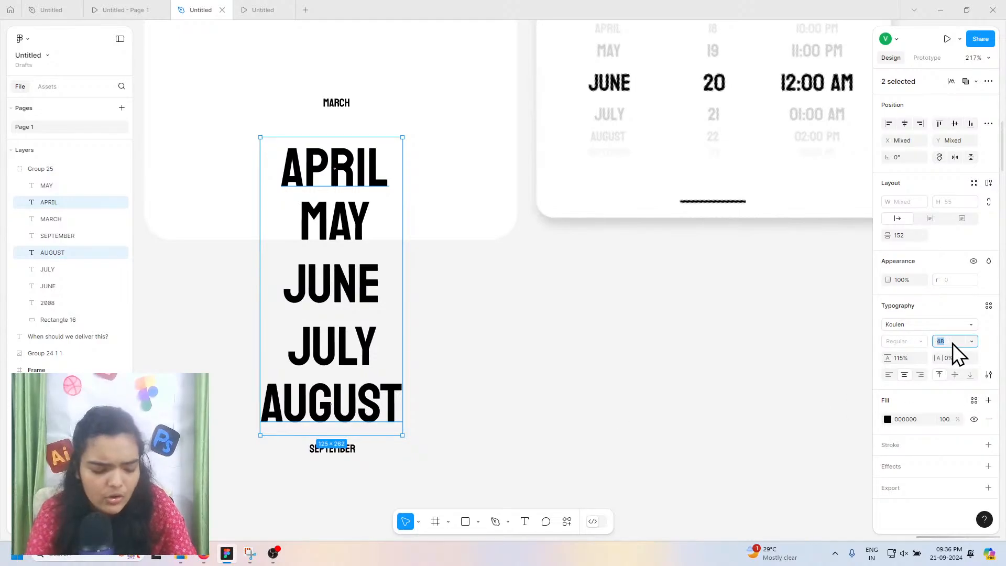
{"action": "type", "text": "114"}
{"action": "key", "text": "Return"}
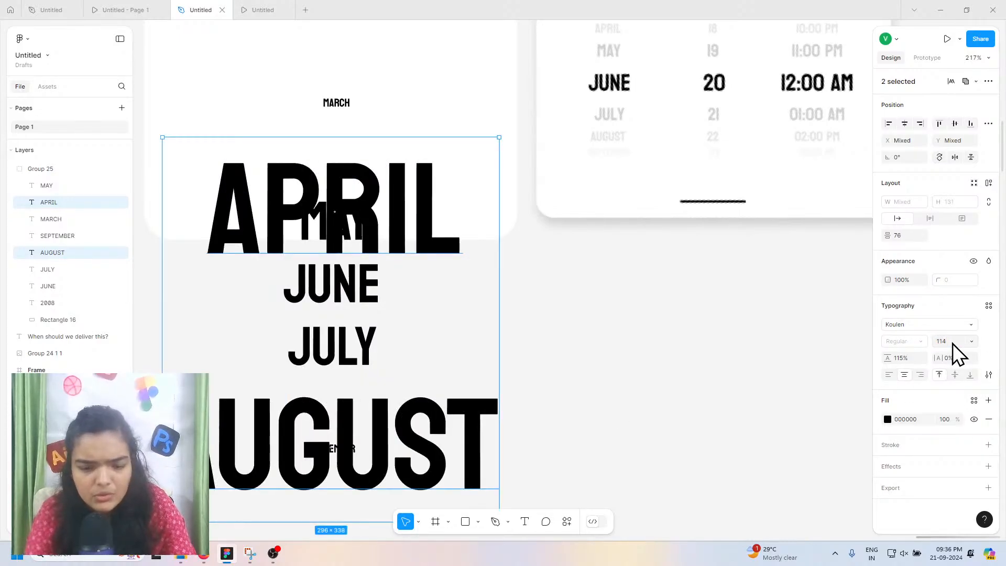
{"action": "type", "text": "14"}
{"action": "key", "text": "Return"}
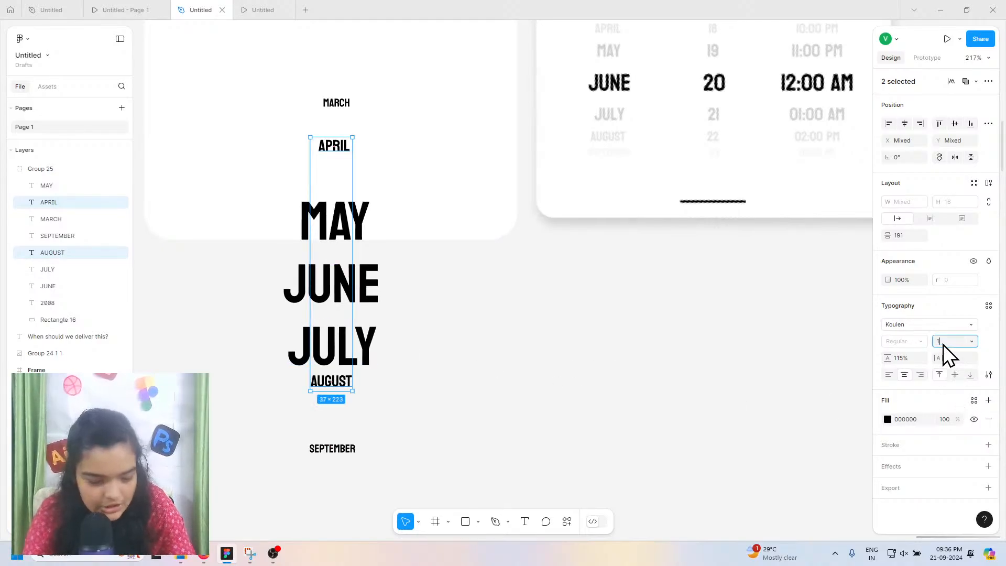
{"action": "type", "text": "16"}
{"action": "key", "text": "Return"}
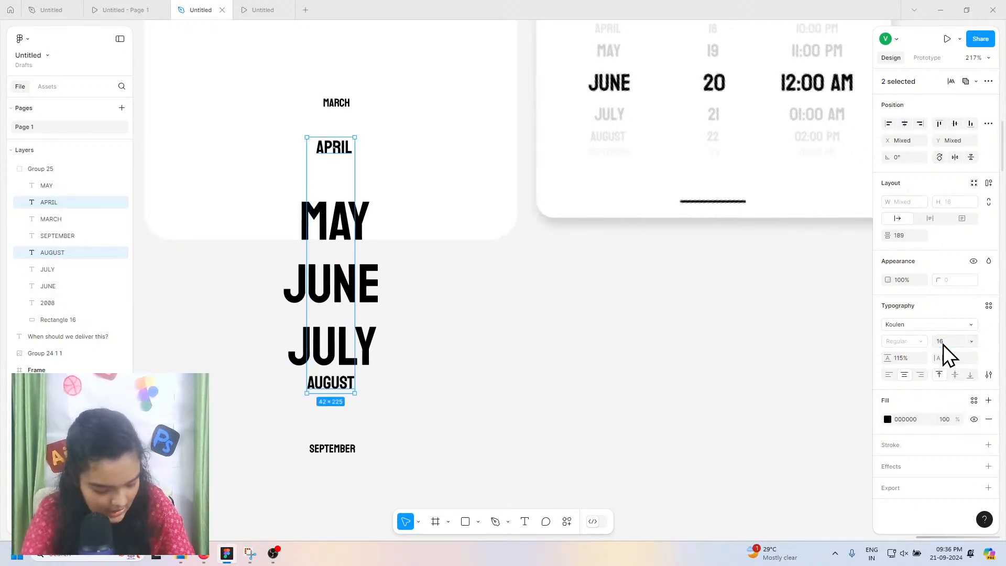
{"action": "left_click_drag", "start_coordinate": [333, 195], "coordinate": [337, 201]}
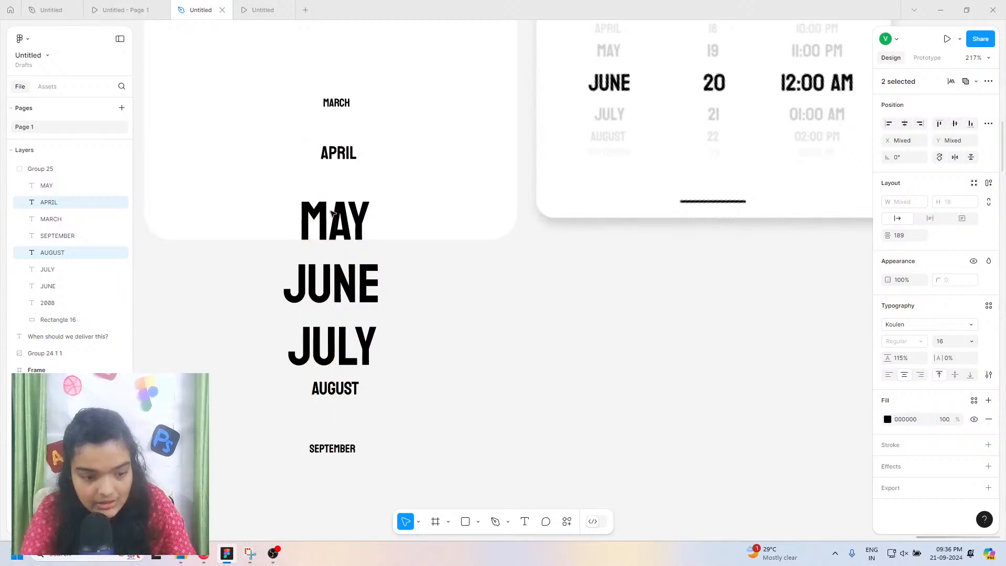
Step: Set the font size of the MAY and JULY texts to 20
{"action": "left_click", "coordinate": [320, 224]}
{"action": "left_click", "coordinate": [300, 359], "text": "shift"}
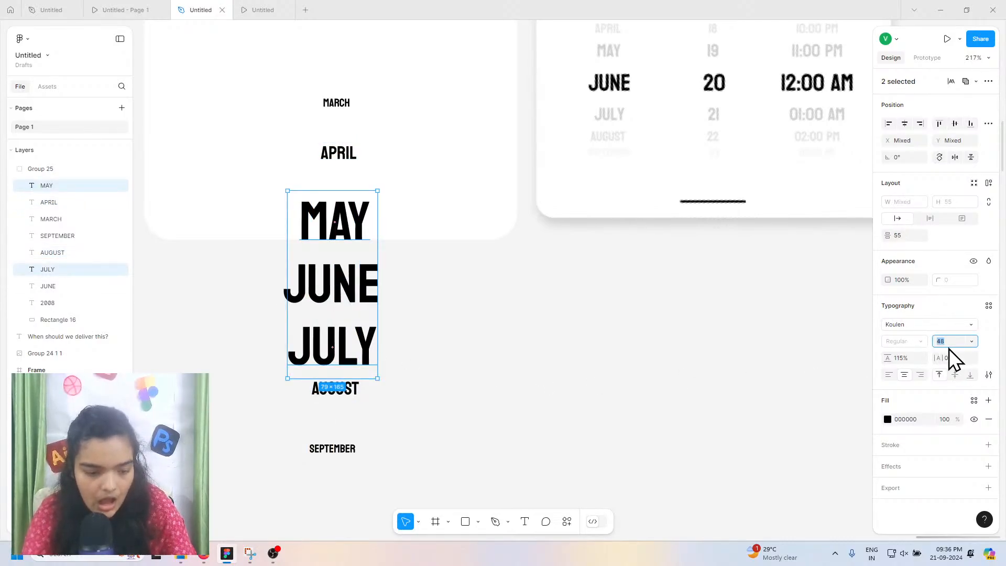
{"action": "left_click", "coordinate": [347, 397]}
{"action": "left_click", "coordinate": [335, 447]}
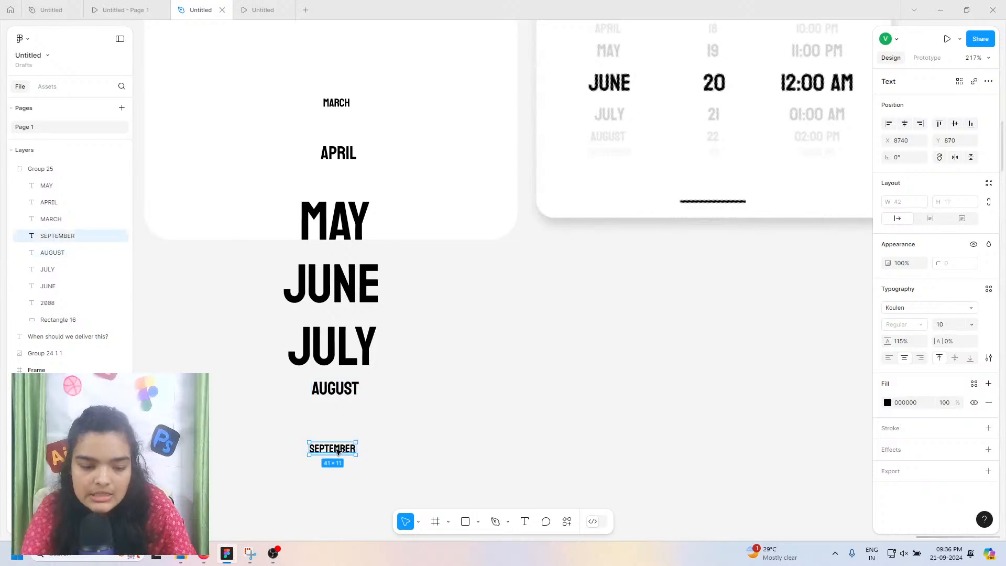
{"action": "left_click", "coordinate": [336, 390]}
{"action": "left_click", "coordinate": [333, 346]}
{"action": "left_click", "coordinate": [335, 220], "text": "shift"}
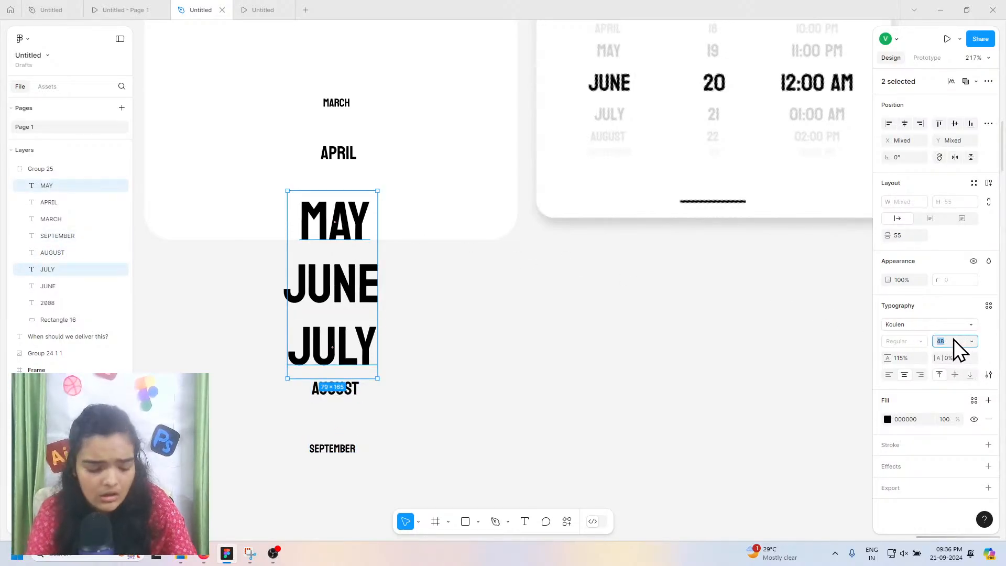
{"action": "left_click", "coordinate": [954, 338]}
{"action": "type", "text": "20"}
{"action": "key", "text": "Return"}
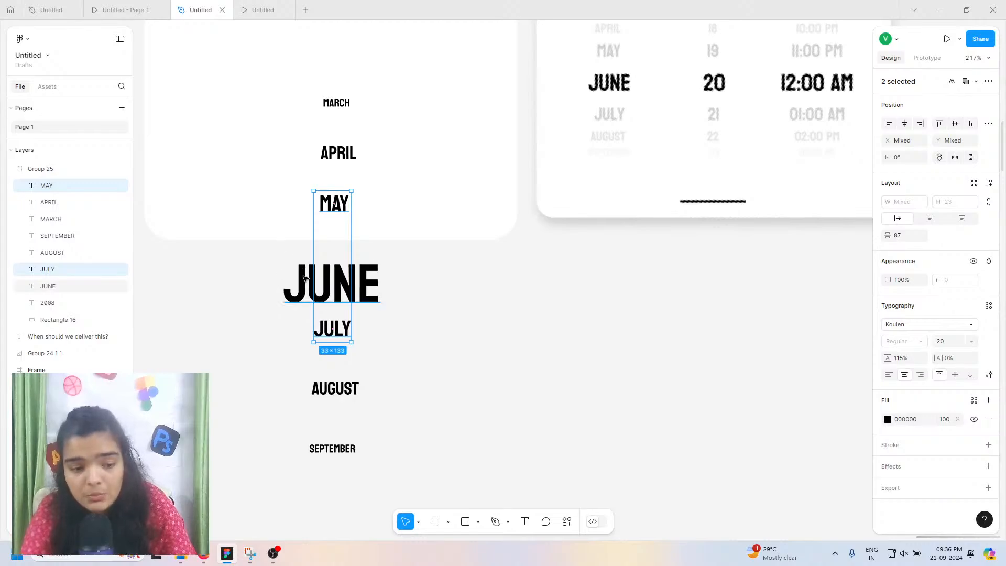
{"action": "left_click", "coordinate": [284, 253]}
Step: Reduce the font size of the APRIL and AUGUST texts to 14
{"action": "left_click", "coordinate": [357, 152]}
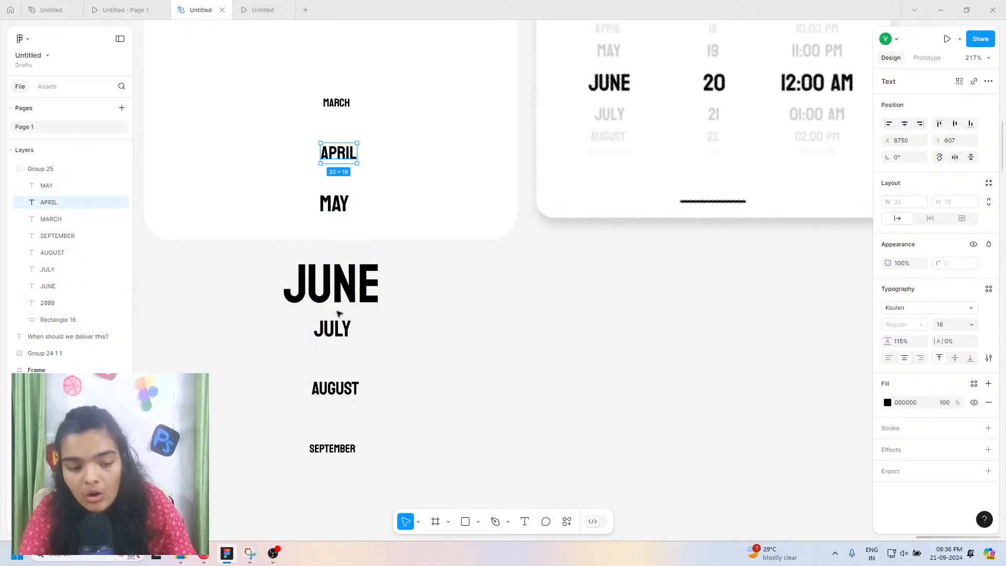
{"action": "left_click", "coordinate": [336, 389], "text": "shift"}
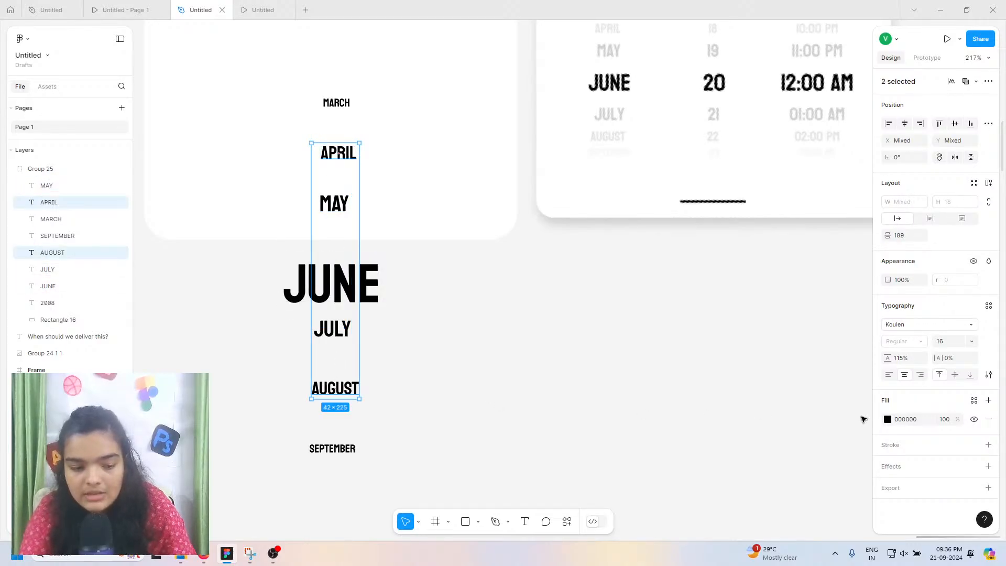
{"action": "left_click", "coordinate": [947, 345]}
{"action": "type", "text": "14"}
{"action": "key", "text": "Return"}
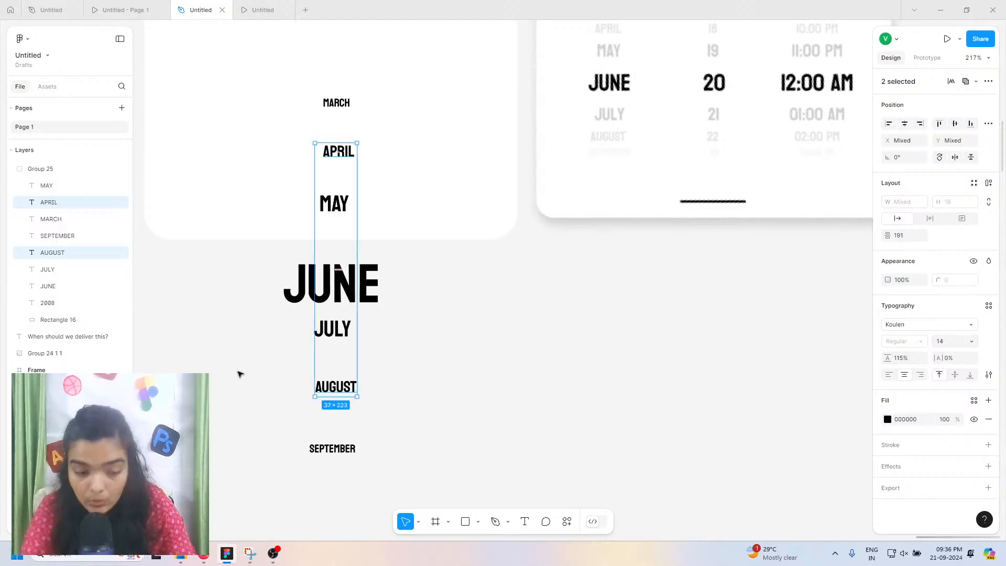
{"action": "left_click", "coordinate": [278, 306]}
Step: Reduce the font size of the JUNE text, trying 20 first and settling on 24
{"action": "left_click", "coordinate": [302, 292]}
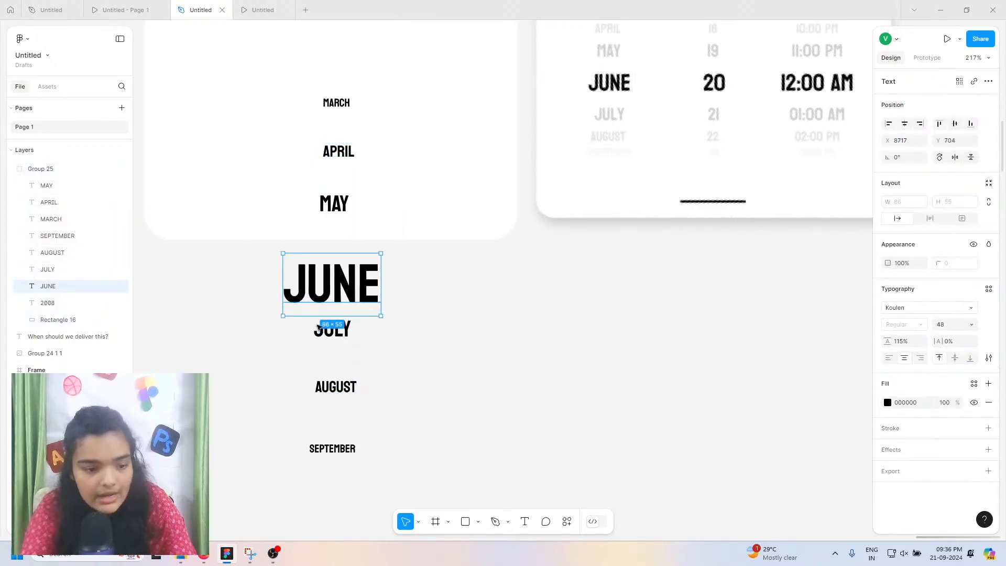
{"action": "left_click", "coordinate": [339, 152]}
{"action": "scroll", "coordinate": [348, 175], "scroll_direction": "up", "scroll_amount": 5}
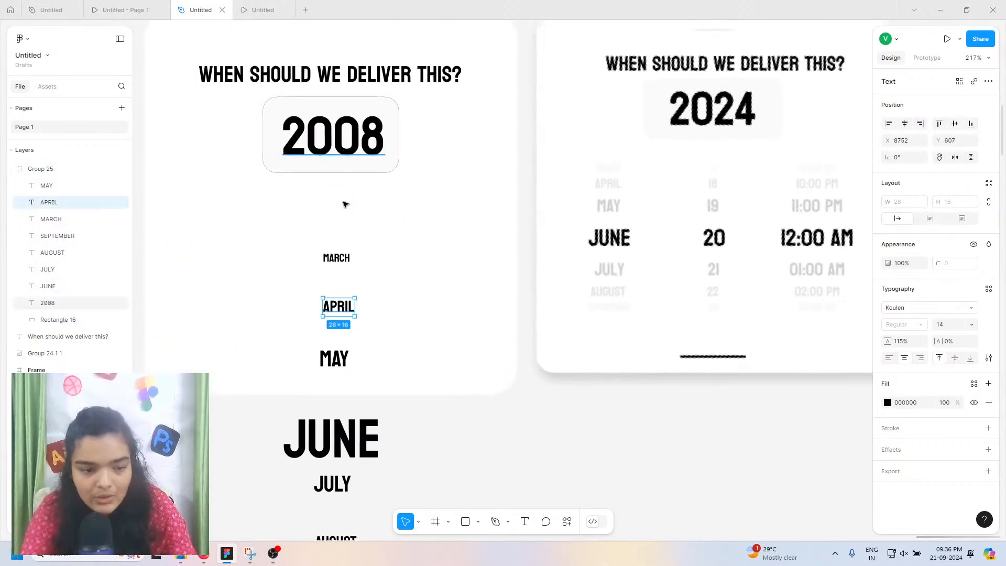
{"action": "left_click", "coordinate": [337, 259]}
{"action": "left_click", "coordinate": [337, 436]}
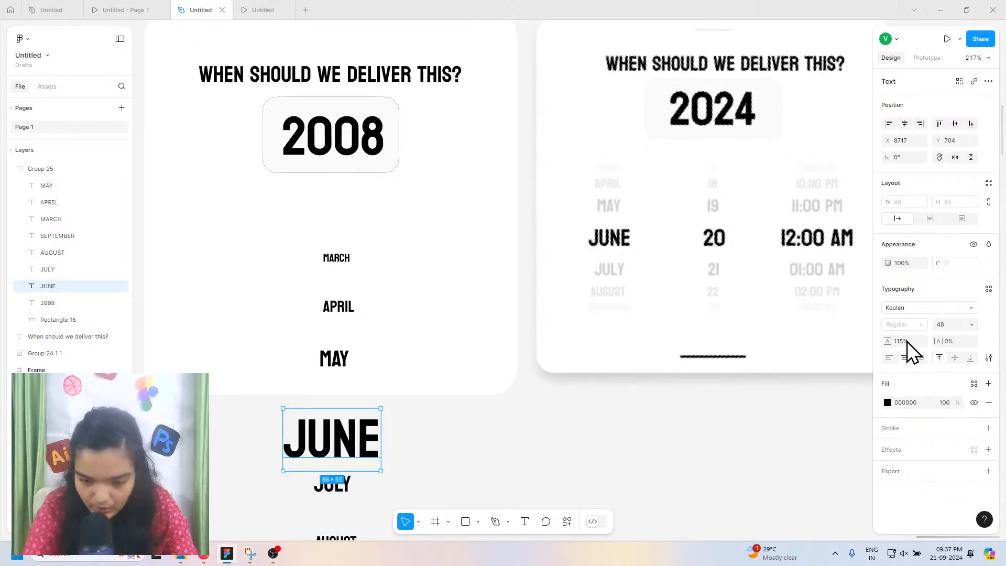
{"action": "left_click", "coordinate": [939, 326]}
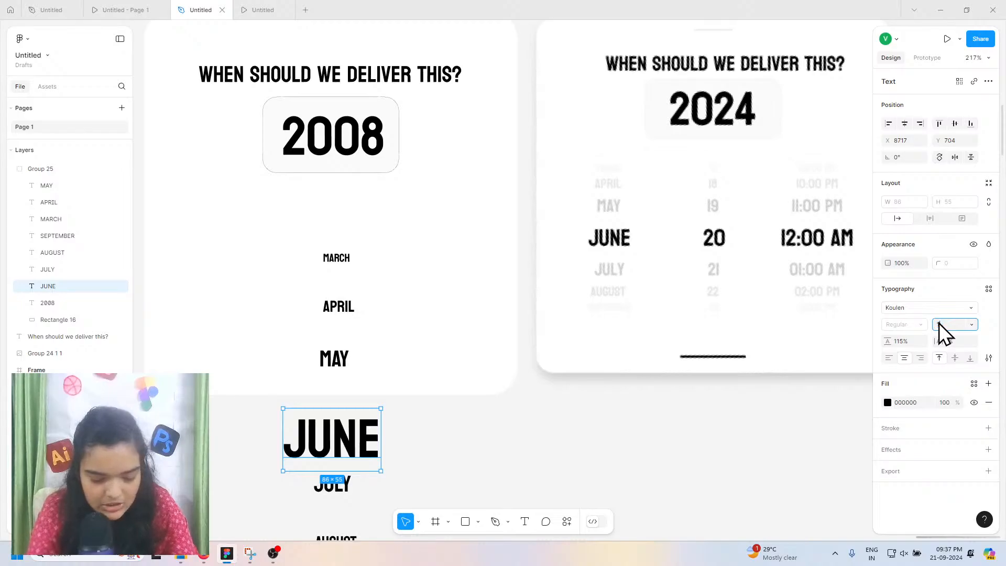
{"action": "type", "text": "20"}
{"action": "key", "text": "Return"}
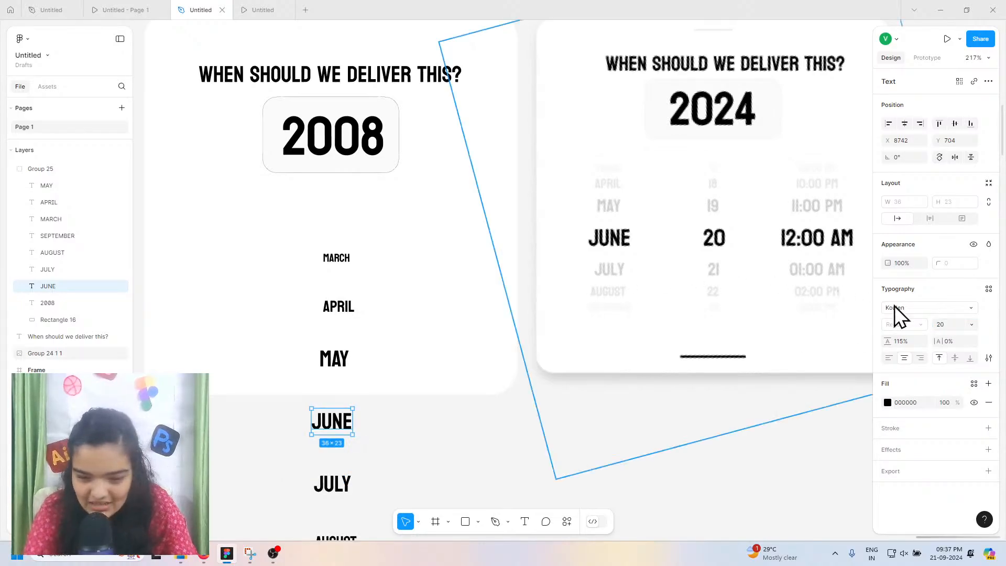
{"action": "left_click", "coordinate": [939, 321]}
{"action": "type", "text": "24"}
{"action": "key", "text": "Return"}
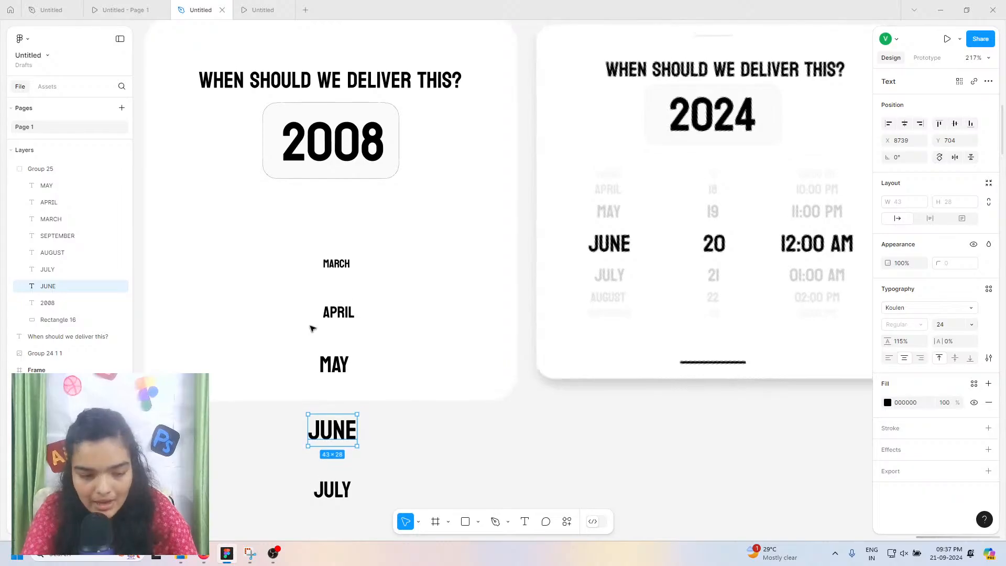
Step: Group the seven month texts from MARCH to SEPTEMBER into a single group
{"action": "scroll", "coordinate": [312, 328], "scroll_direction": "down", "scroll_amount": 3}
{"action": "scroll", "coordinate": [313, 328], "scroll_direction": "down", "scroll_amount": 3}
{"action": "left_click", "coordinate": [332, 342]}
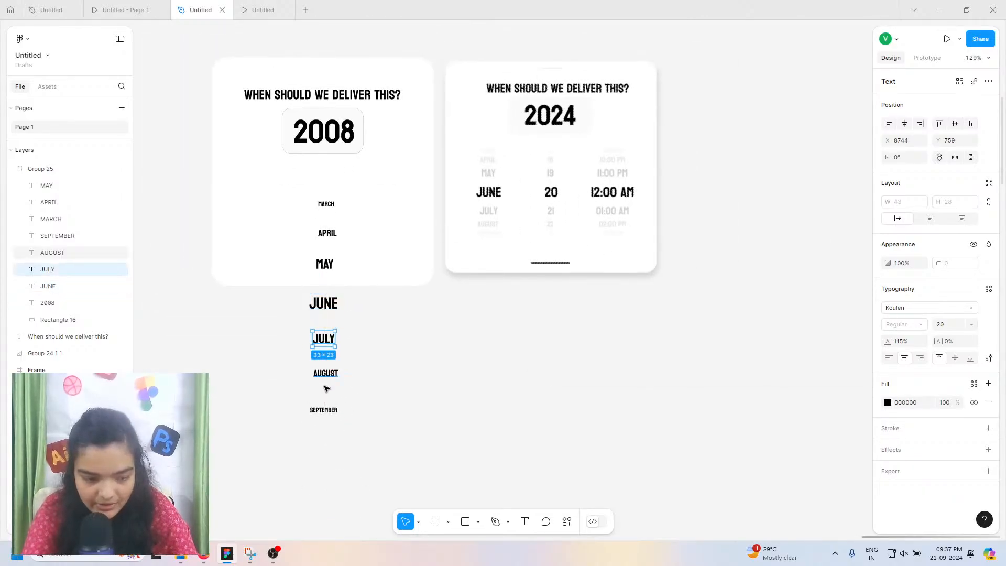
{"action": "left_click", "coordinate": [325, 374], "text": "shift"}
{"action": "left_click", "coordinate": [323, 410], "text": "shift"}
{"action": "left_click", "coordinate": [324, 303], "text": "shift"}
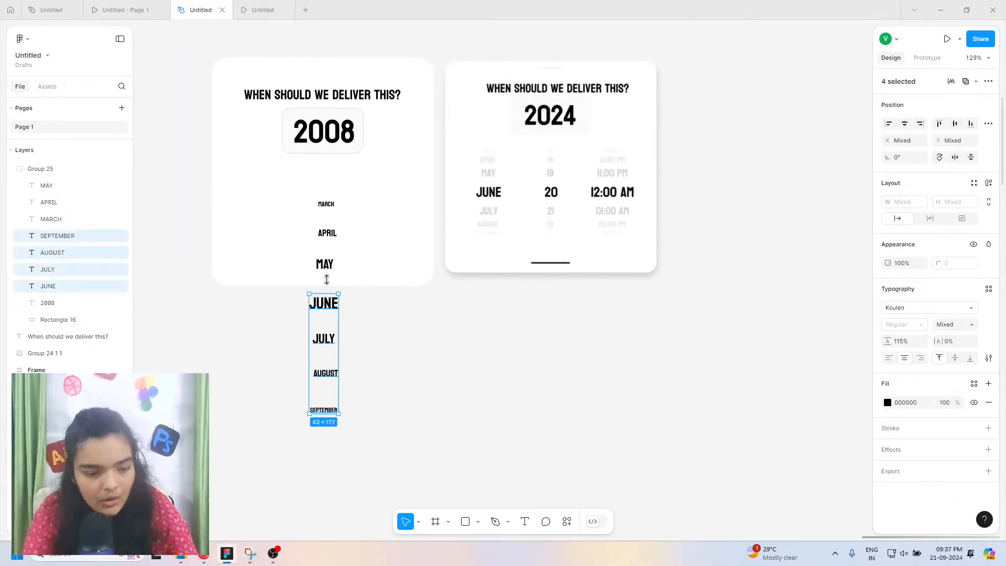
{"action": "left_click", "coordinate": [325, 264], "text": "shift"}
{"action": "left_click", "coordinate": [326, 233], "text": "shift"}
{"action": "left_click", "coordinate": [326, 204], "text": "shift"}
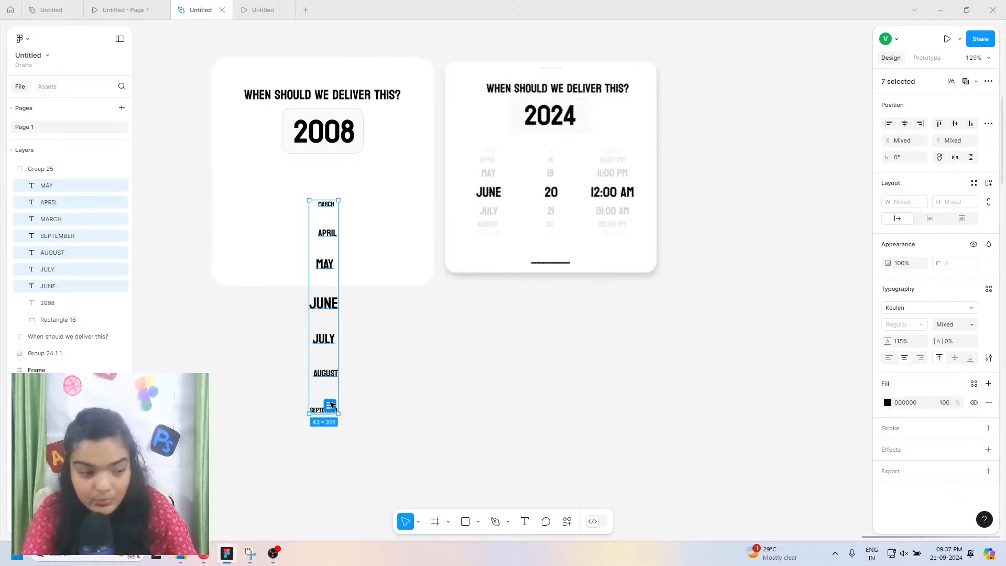
{"action": "key", "text": "ctrl+g"}
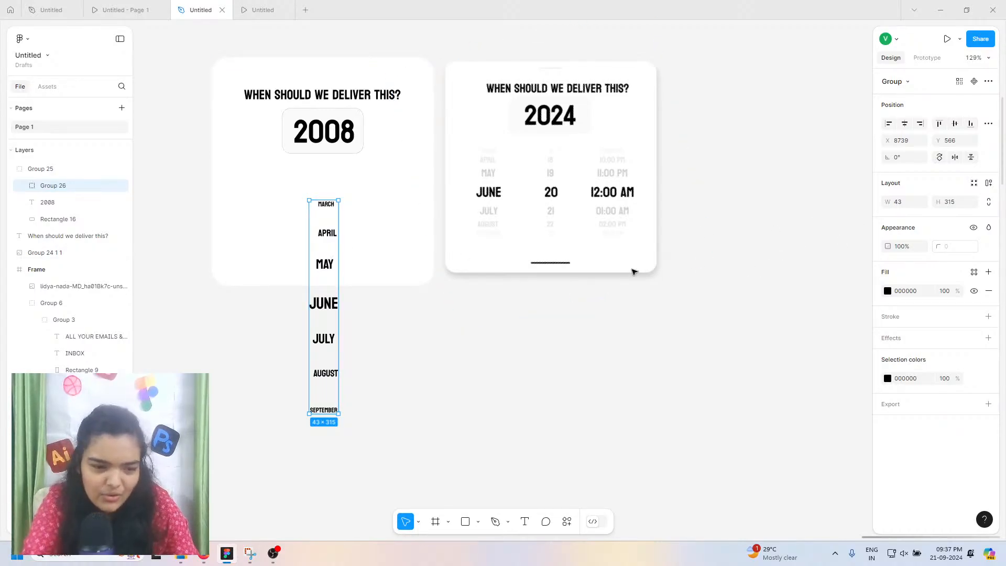
Step: Apply auto layout to the month group with a spacing of 4 and place it on the card's left side below the year box
{"action": "left_click", "coordinate": [323, 236]}
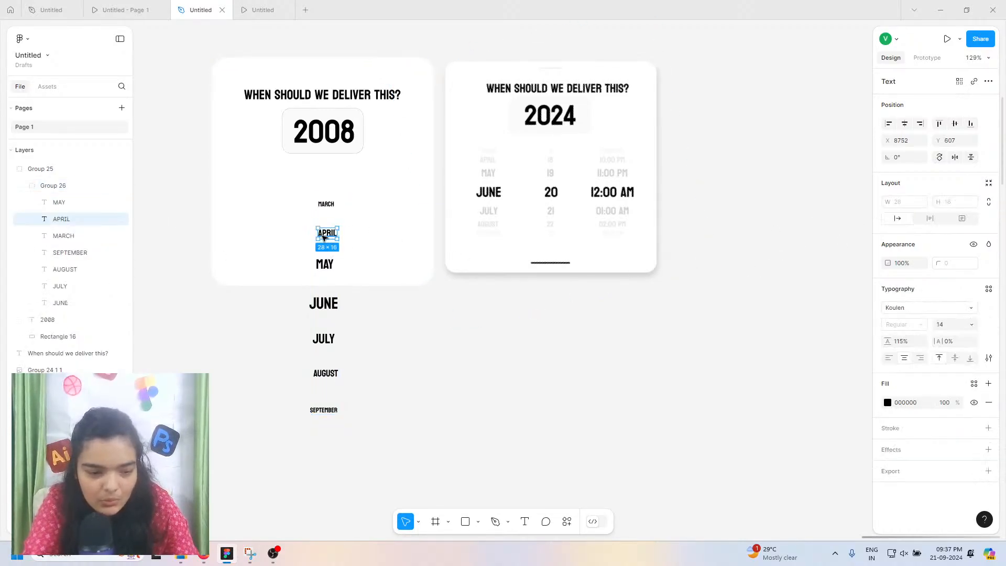
{"action": "left_click", "coordinate": [51, 192]}
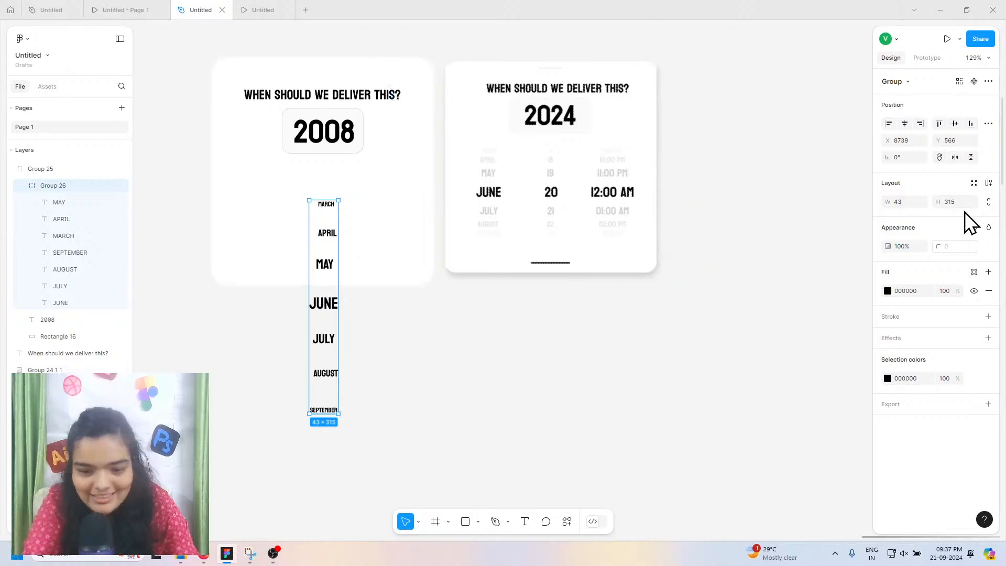
{"action": "left_click", "coordinate": [989, 184]}
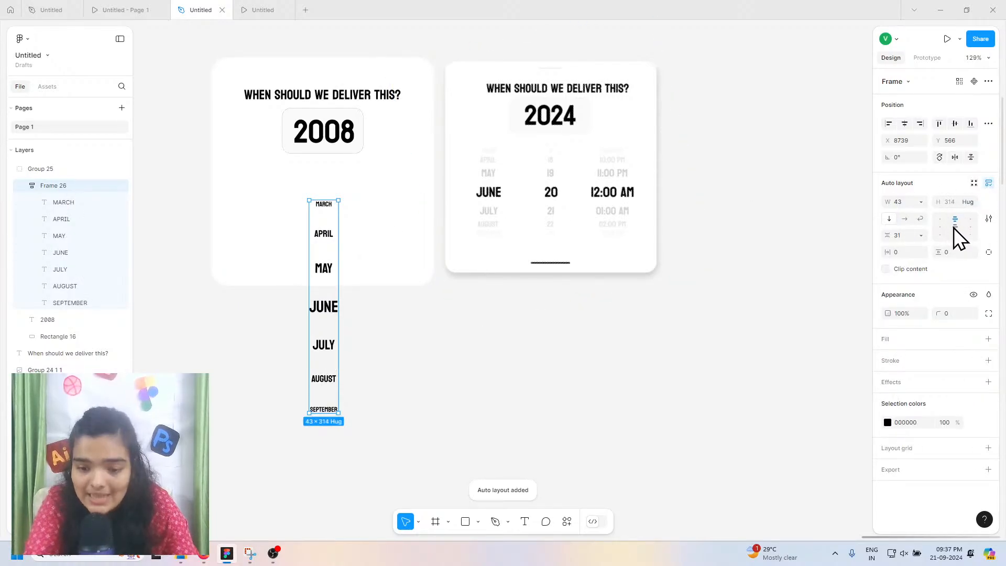
{"action": "left_click_drag", "start_coordinate": [887, 235], "coordinate": [864, 235]}
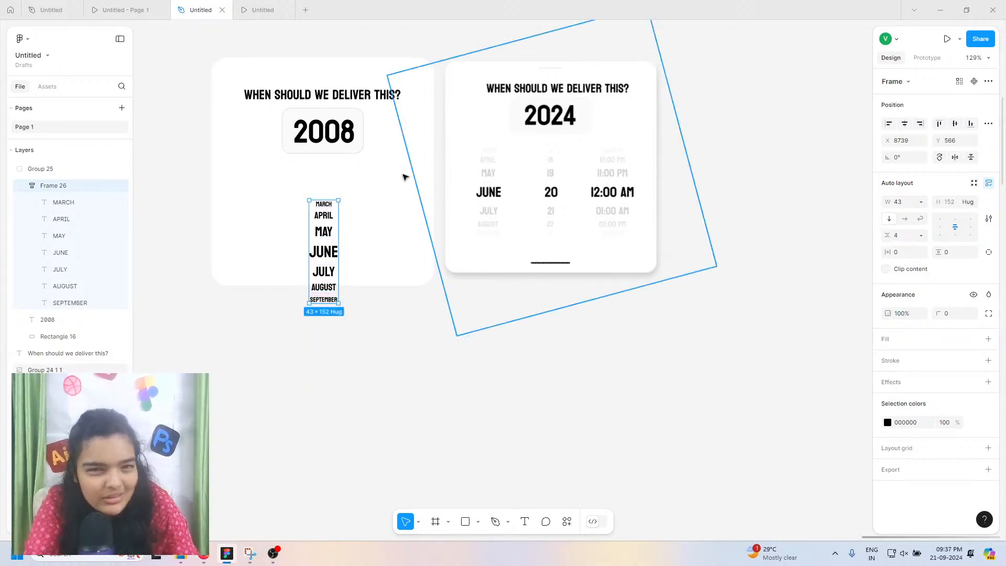
{"action": "left_click_drag", "start_coordinate": [330, 230], "coordinate": [254, 188]}
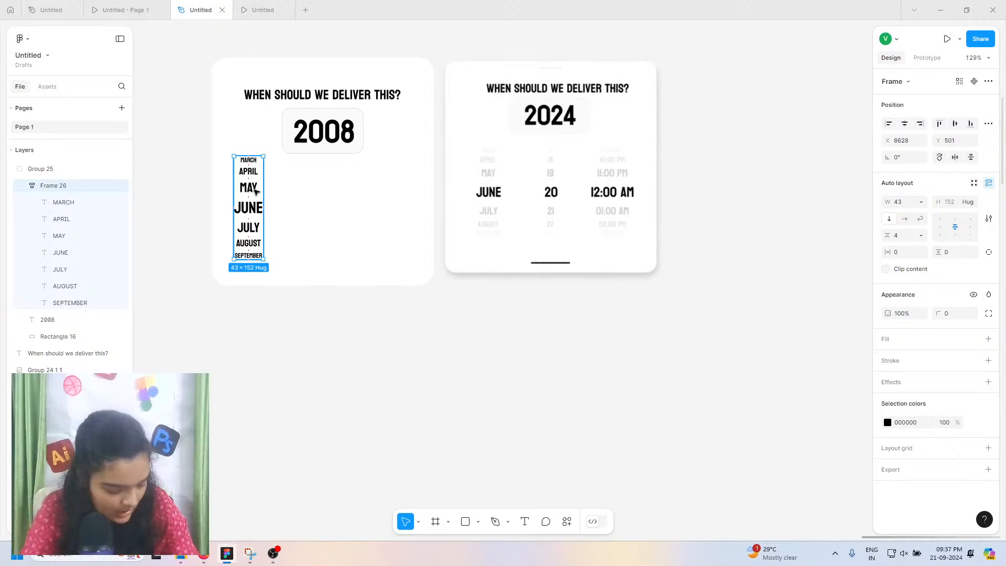
Step: Try a font size of 26 on the JUNE text and undo it
{"action": "scroll", "coordinate": [254, 191], "scroll_direction": "up", "scroll_amount": 6}
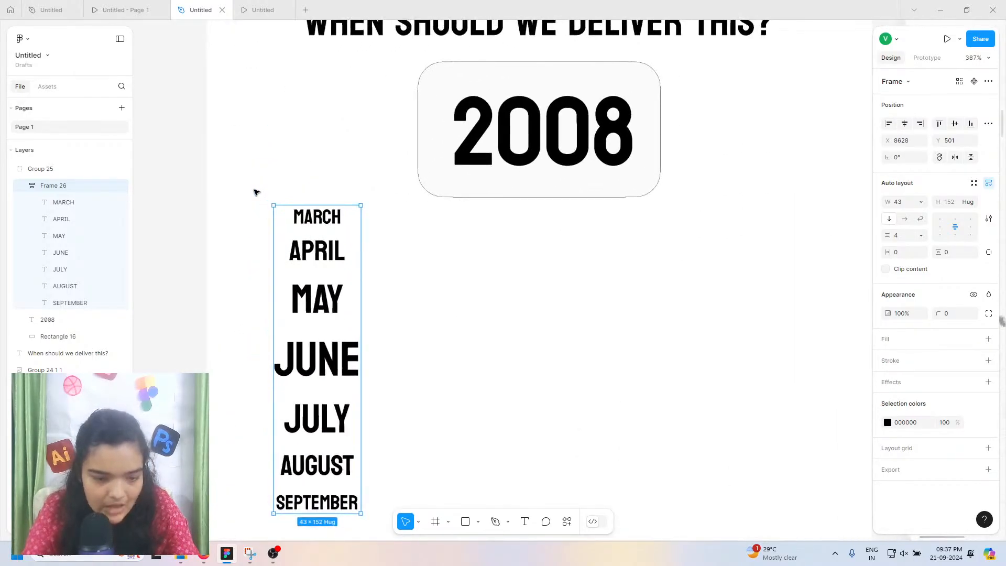
{"action": "scroll", "coordinate": [255, 192], "scroll_direction": "down", "scroll_amount": 2}
{"action": "scroll", "coordinate": [255, 191], "scroll_direction": "down", "scroll_amount": 1}
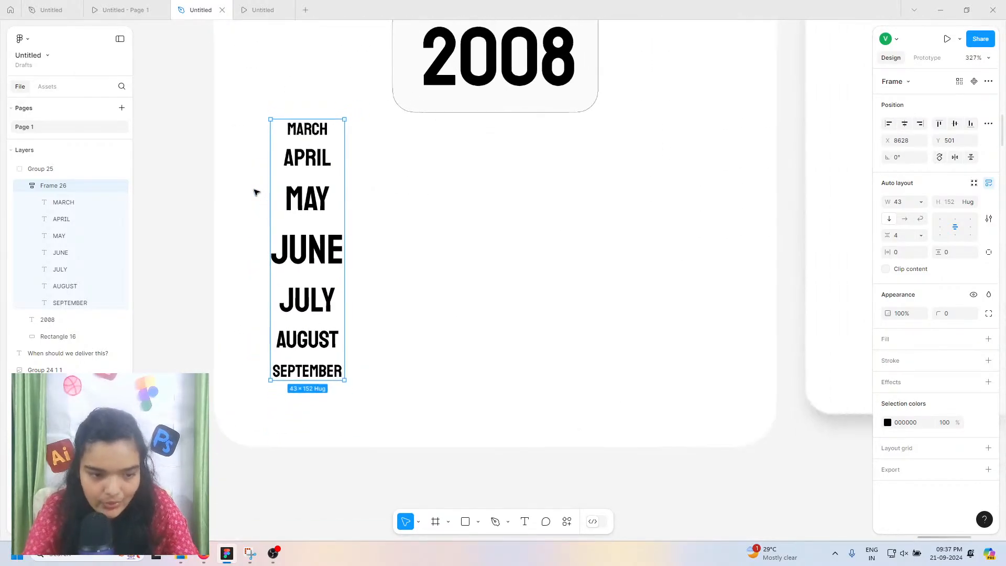
{"action": "left_click", "coordinate": [292, 162]}
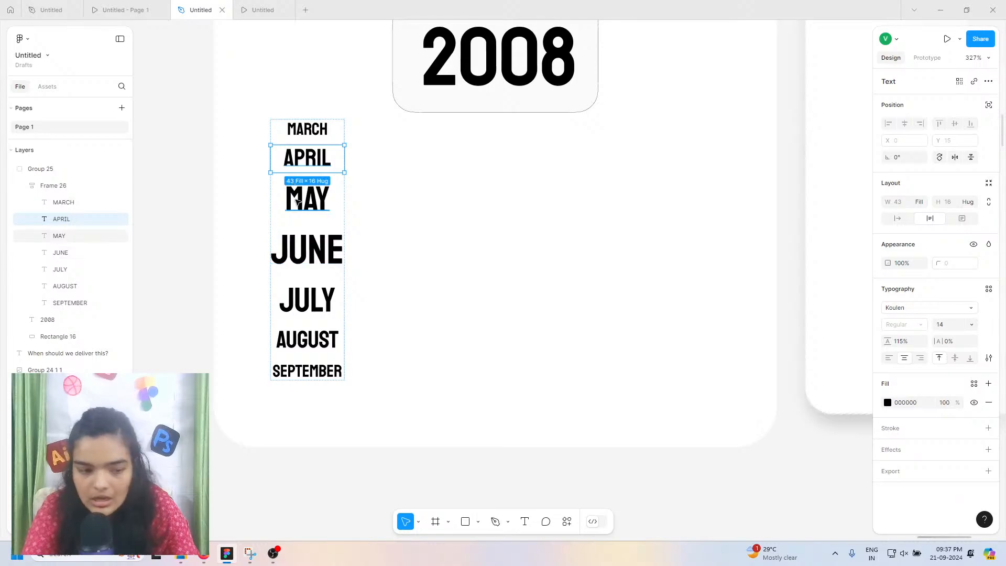
{"action": "left_click", "coordinate": [297, 214]}
{"action": "left_click", "coordinate": [307, 131]}
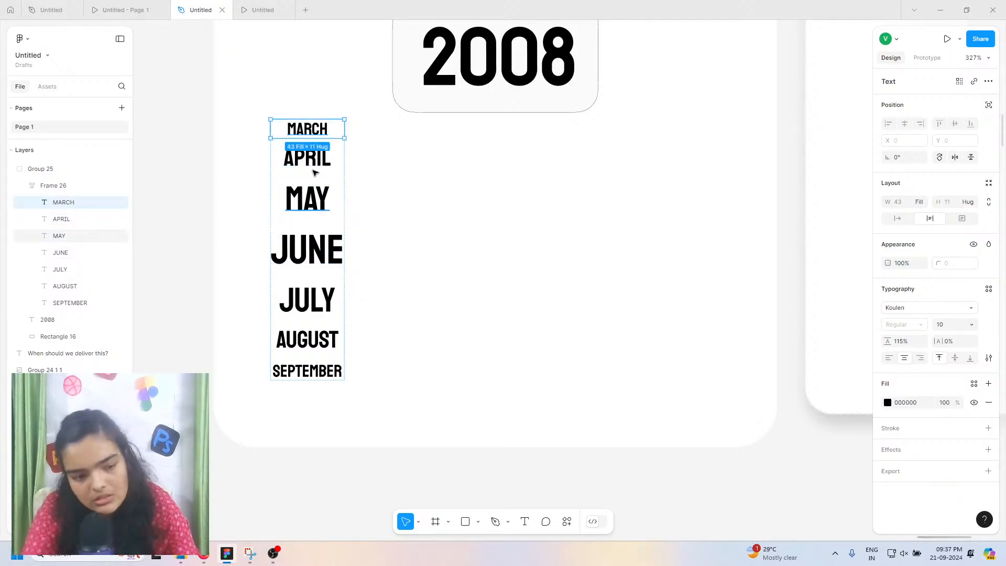
{"action": "left_click", "coordinate": [313, 170]}
{"action": "left_click", "coordinate": [306, 236]}
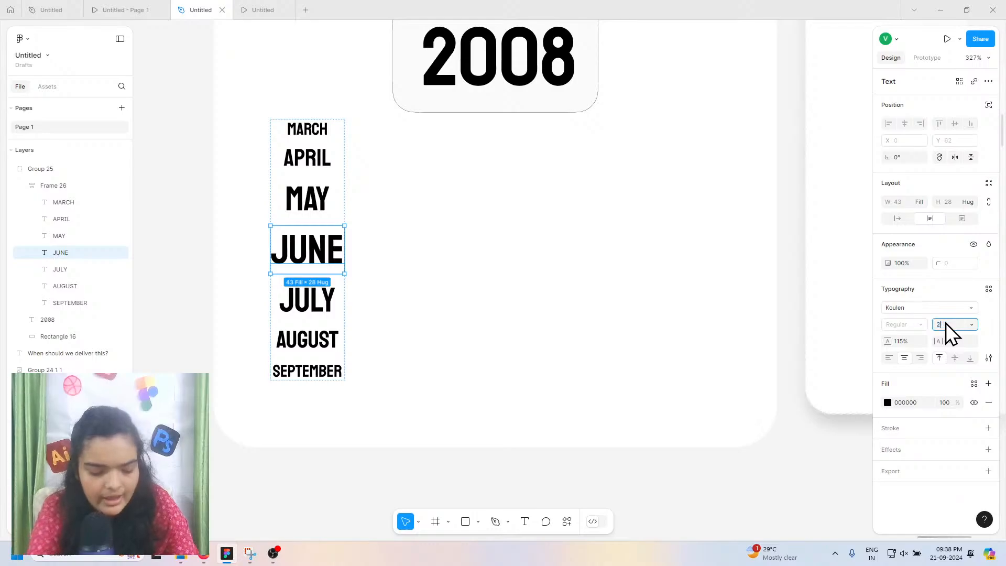
{"action": "key", "text": "Return"}
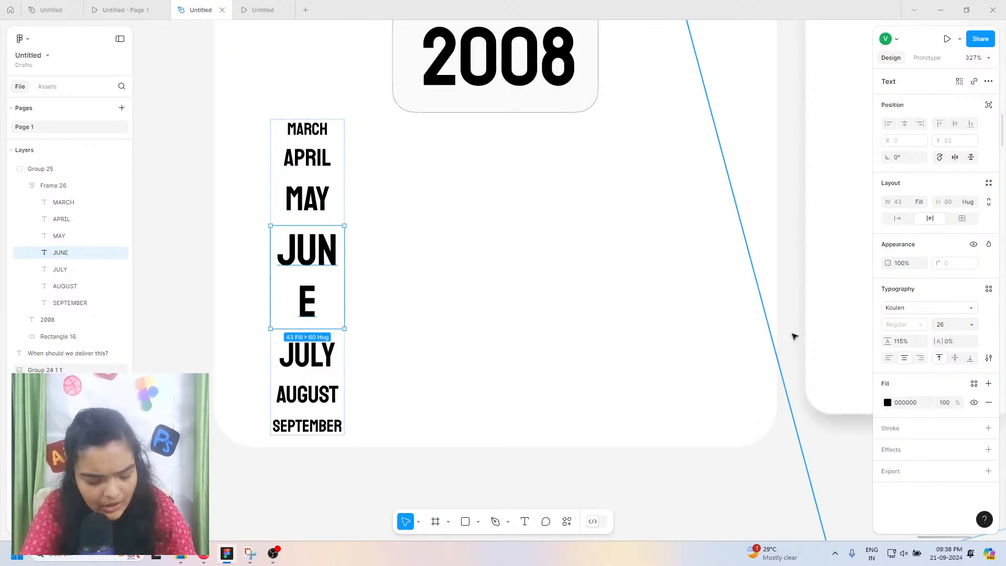
{"action": "key", "text": "ctrl+z"}
Step: Lower the fill opacity of the MAY and JULY texts so they appear medium grey
{"action": "left_click", "coordinate": [344, 199]}
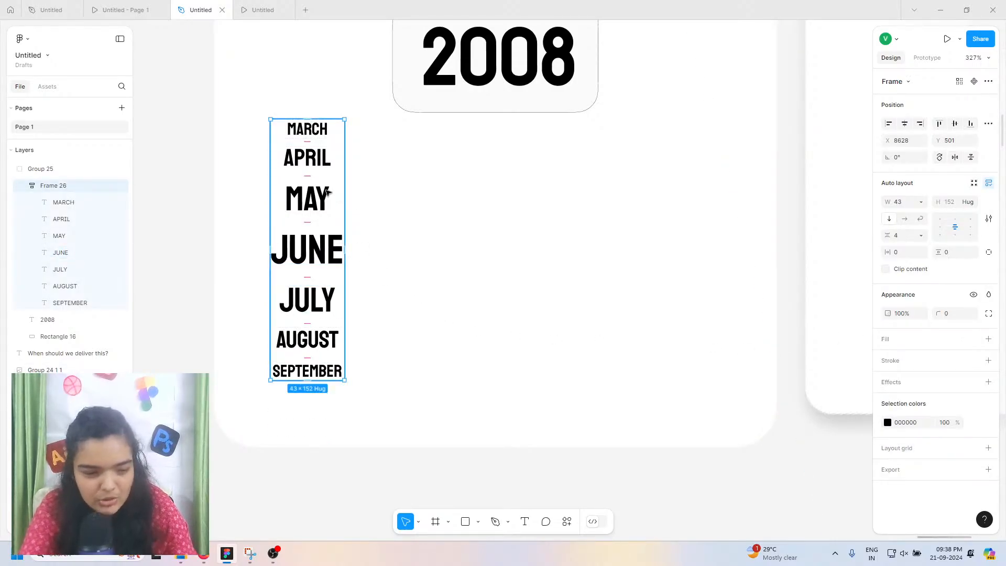
{"action": "left_click", "coordinate": [326, 197]}
{"action": "left_click", "coordinate": [324, 287], "text": "shift"}
{"action": "left_click", "coordinate": [889, 404]}
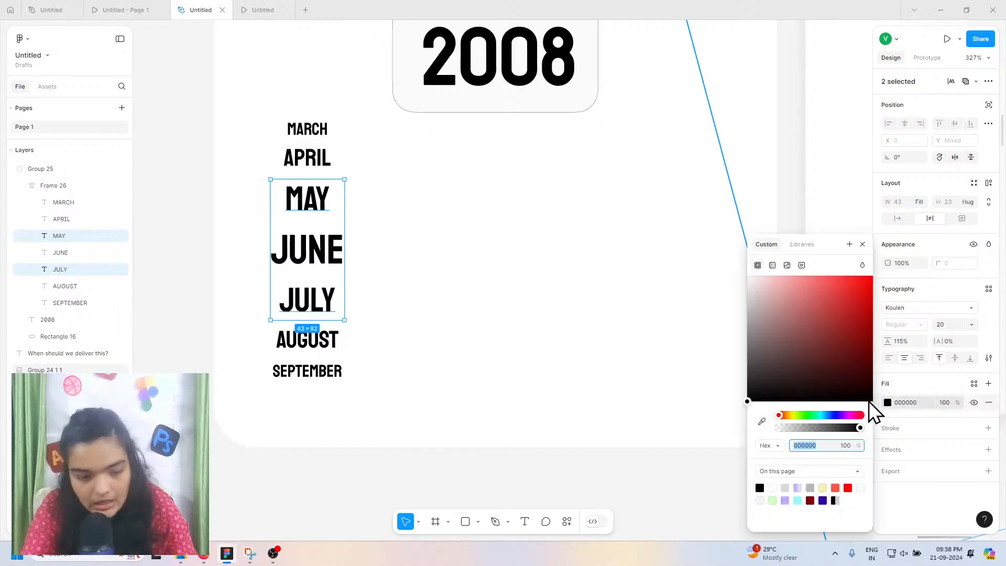
{"action": "left_click_drag", "start_coordinate": [811, 431], "coordinate": [802, 427]}
Step: Set the fill opacity of the APRIL and AUGUST texts to 12%
{"action": "left_click", "coordinate": [320, 162]}
{"action": "left_click", "coordinate": [307, 340], "text": "shift"}
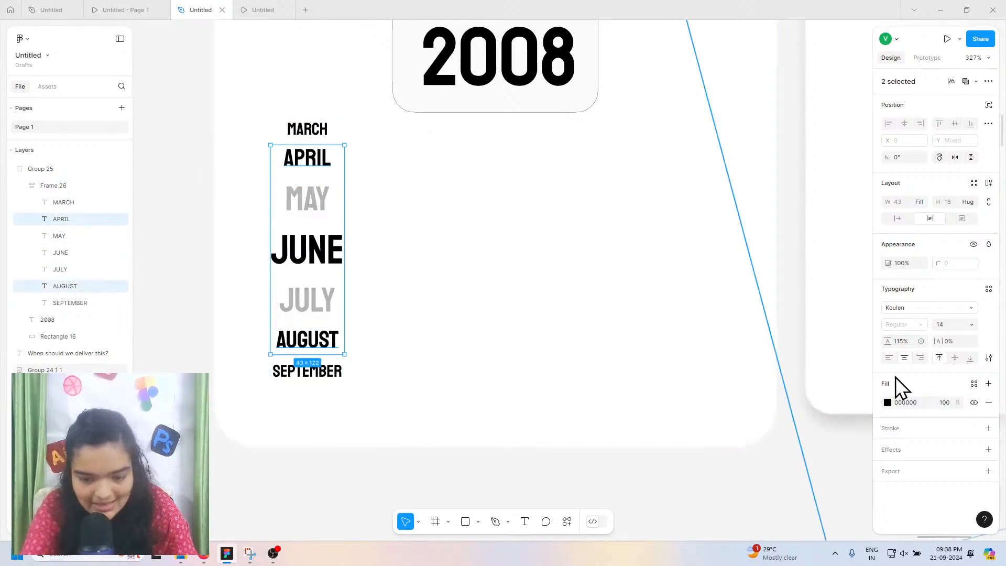
{"action": "left_click", "coordinate": [885, 402]}
{"action": "mouse_move", "coordinate": [792, 427]}
{"action": "left_mouse_down"}
{"action": "mouse_move", "coordinate": [802, 428]}
{"action": "mouse_move", "coordinate": [790, 426]}
{"action": "left_mouse_up"}
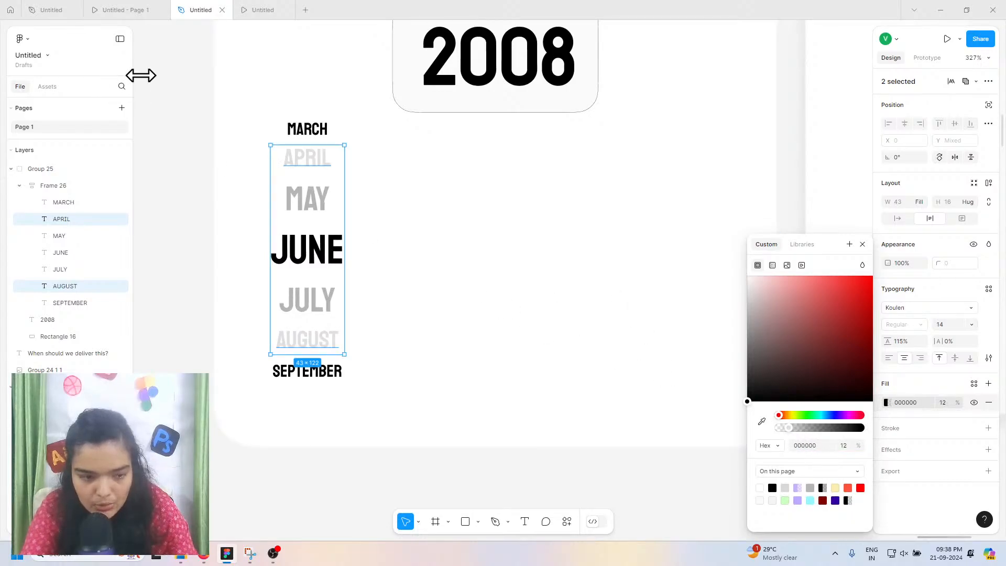
Step: Set the fill opacity of the MARCH and SEPTEMBER texts to 4%
{"action": "left_click", "coordinate": [300, 139]}
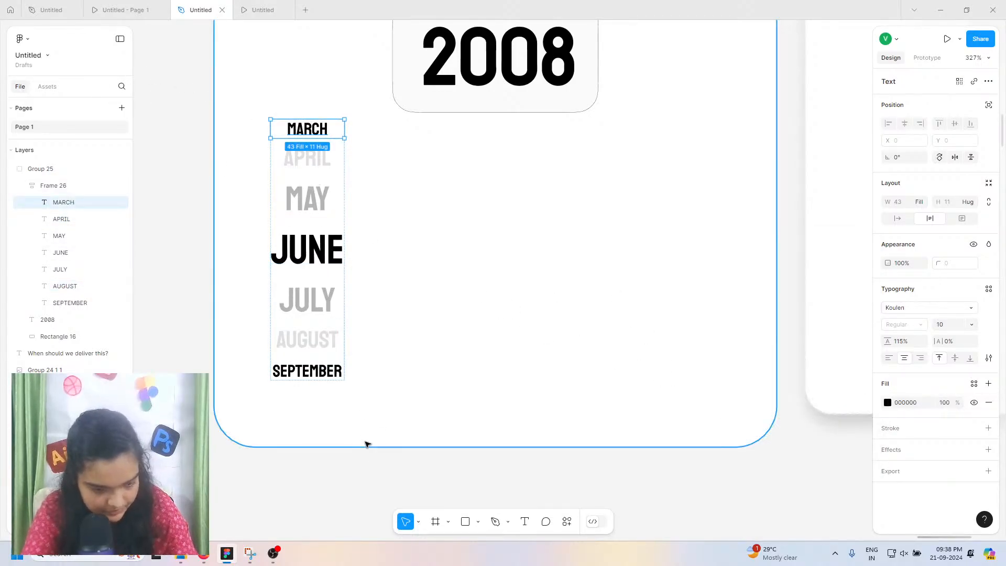
{"action": "left_click", "coordinate": [299, 347], "text": "shift"}
{"action": "left_click", "coordinate": [307, 372], "text": "shift"}
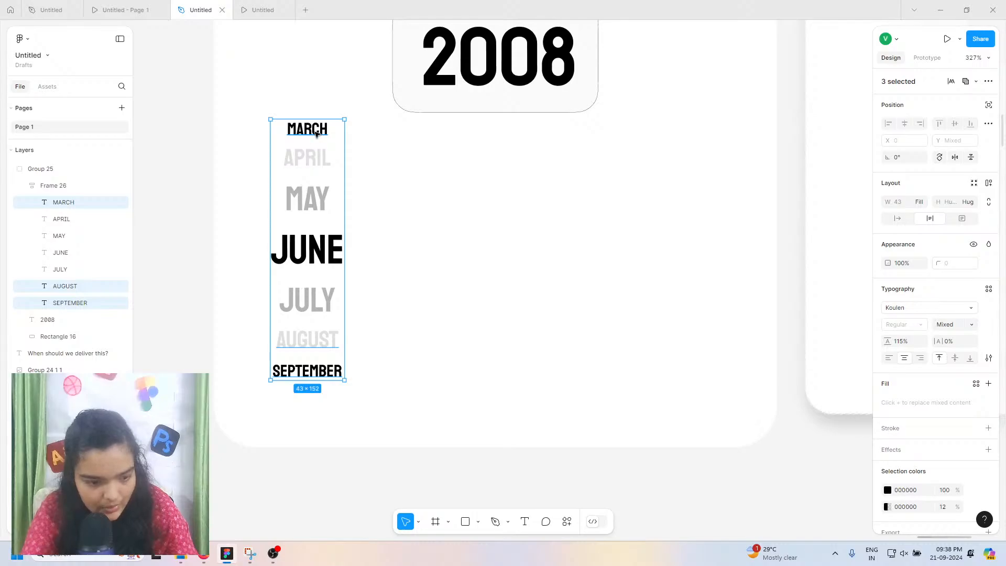
{"action": "left_click", "coordinate": [304, 340], "text": "shift"}
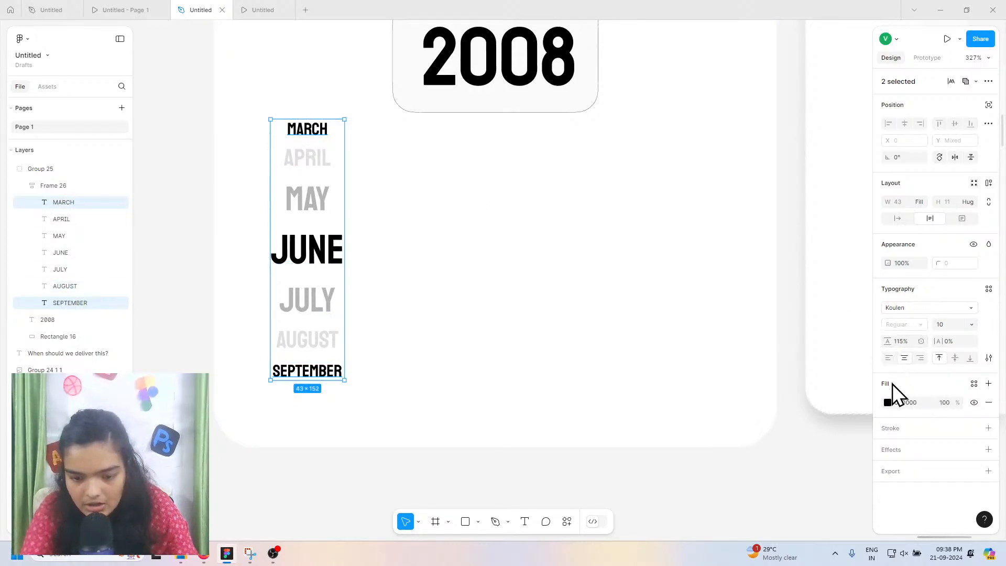
{"action": "left_click", "coordinate": [888, 401]}
{"action": "left_click_drag", "start_coordinate": [793, 426], "coordinate": [783, 426]}
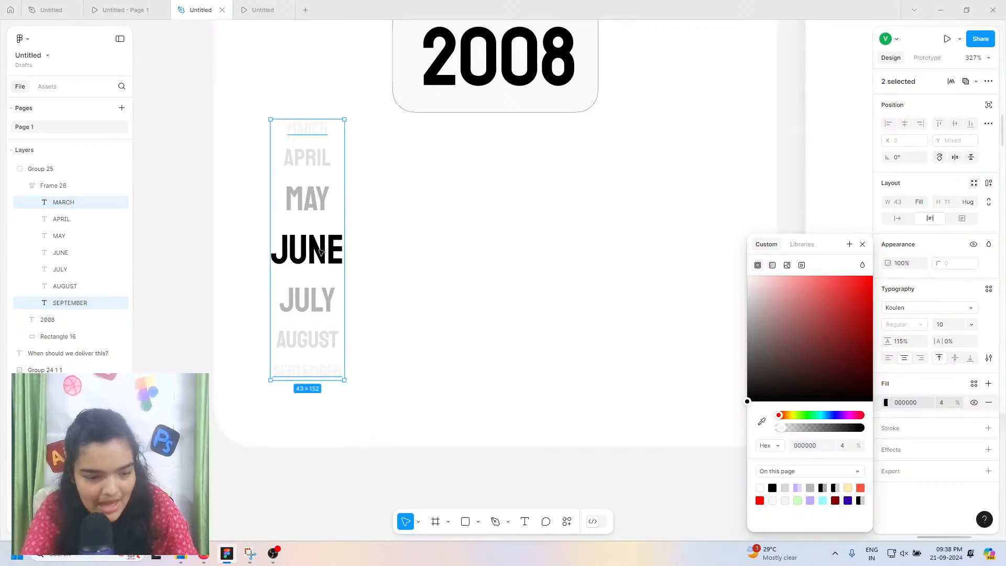
{"action": "left_click", "coordinate": [379, 407]}
Step: Take the 2008 text and its rounded rectangle out of Group 25 so only the month list stays grouped
{"action": "left_click", "coordinate": [309, 264]}
{"action": "double_click", "coordinate": [308, 259]}
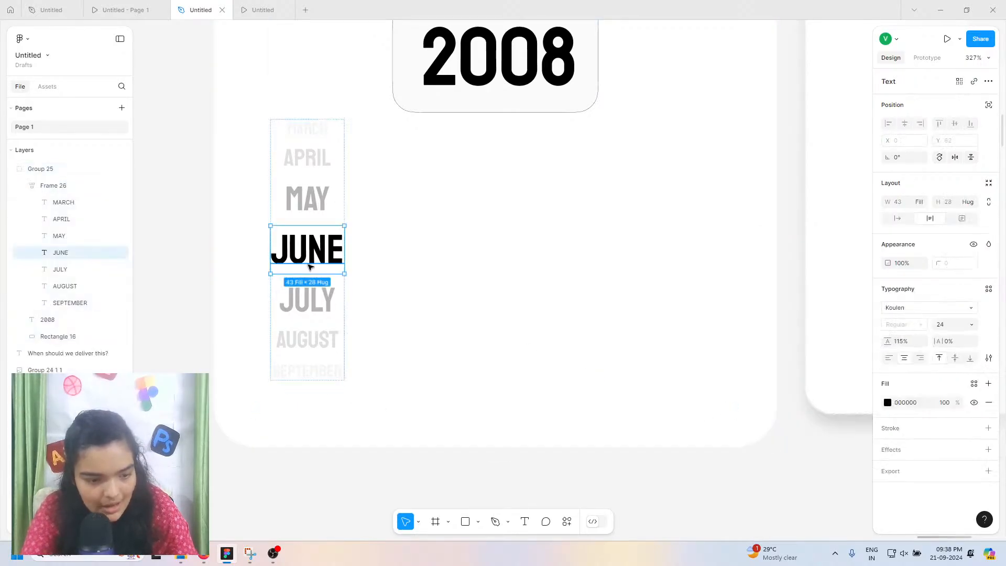
{"action": "scroll", "coordinate": [320, 265], "scroll_direction": "up", "scroll_amount": 3}
{"action": "left_click", "coordinate": [499, 121]}
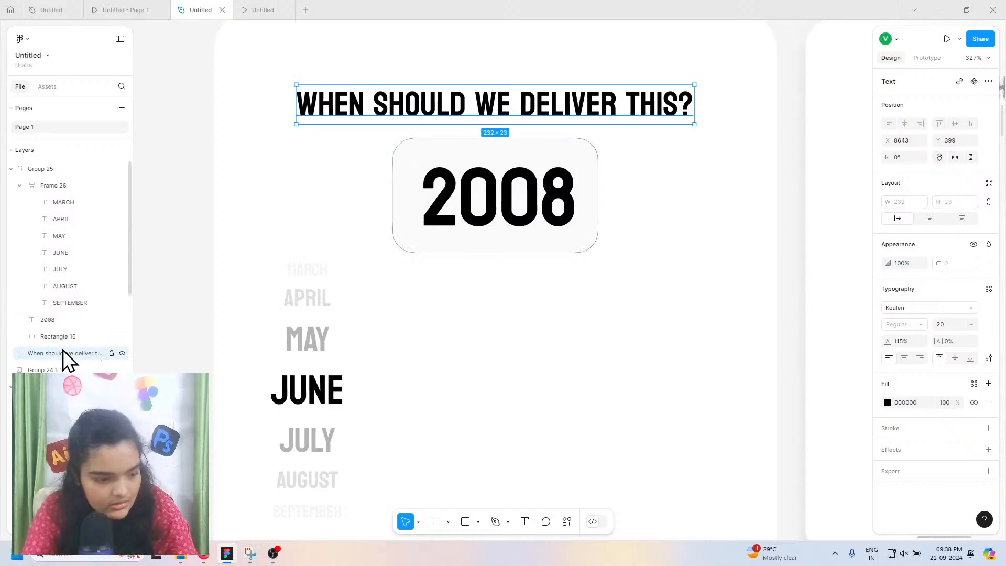
{"action": "left_click", "coordinate": [285, 265]}
{"action": "double_click", "coordinate": [488, 184]}
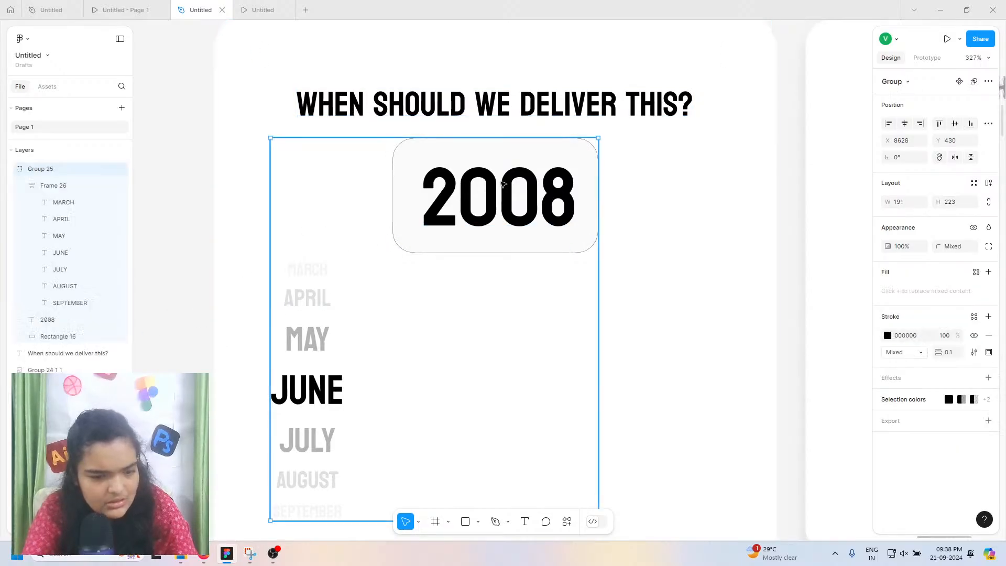
{"action": "left_click", "coordinate": [69, 329], "text": "shift"}
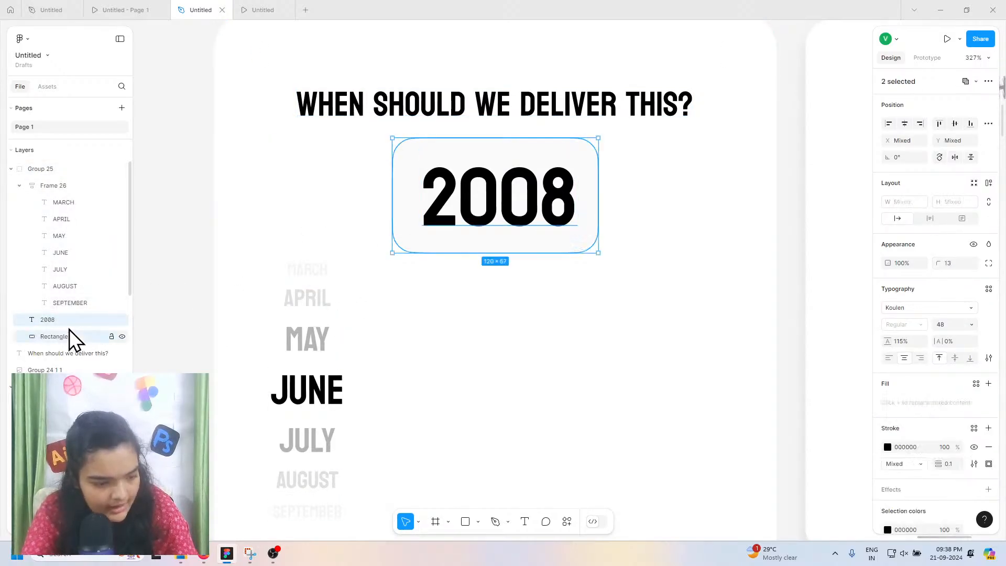
{"action": "mouse_move", "coordinate": [65, 328]}
{"action": "left_mouse_down"}
{"action": "mouse_move", "coordinate": [34, 350]}
{"action": "mouse_move", "coordinate": [62, 343]}
{"action": "left_mouse_up"}
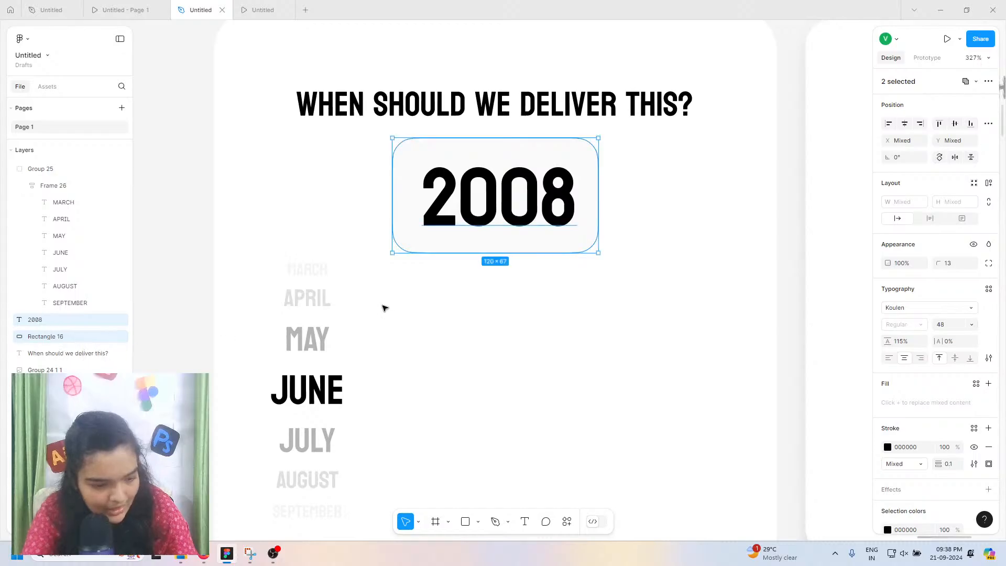
{"action": "left_click", "coordinate": [323, 300]}
{"action": "left_click", "coordinate": [375, 162]}
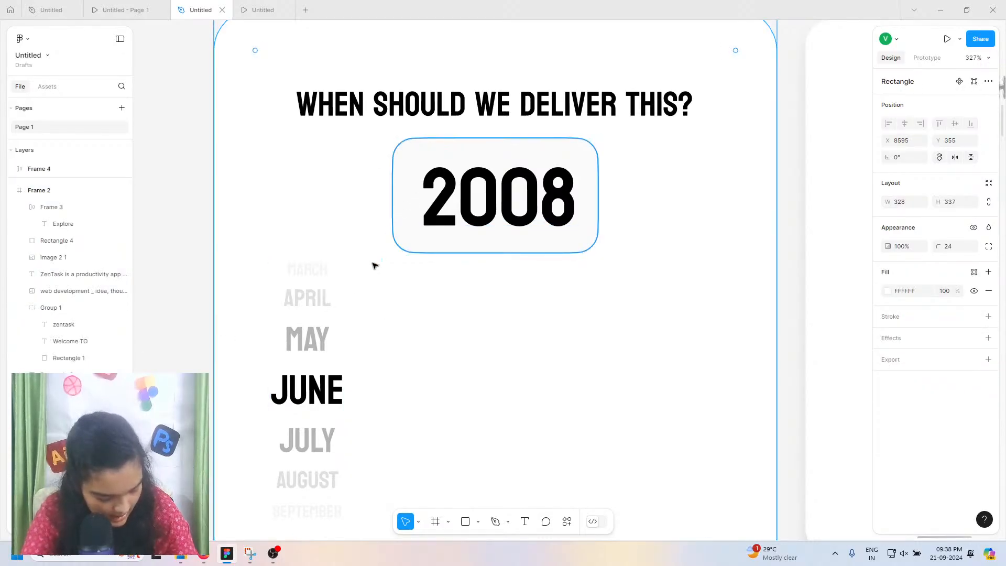
Step: Move the month group so its left edge aligns with the start of the "When should we deliver this?" heading
{"action": "scroll", "coordinate": [336, 346], "scroll_direction": "down", "scroll_amount": 1}
{"action": "scroll", "coordinate": [336, 346], "scroll_direction": "down", "scroll_amount": 3}
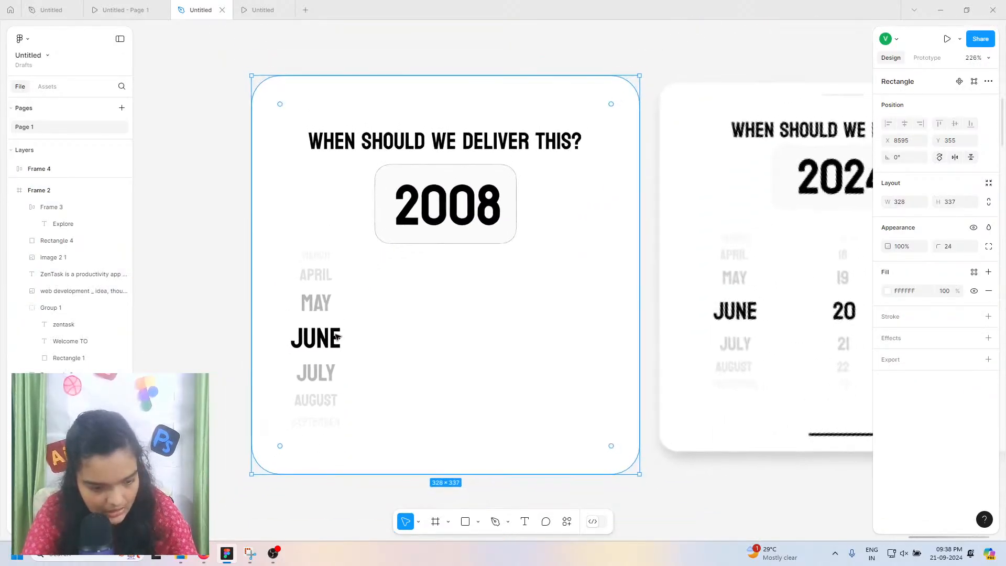
{"action": "left_click", "coordinate": [332, 324]}
{"action": "left_click_drag", "start_coordinate": [332, 324], "coordinate": [341, 324]}
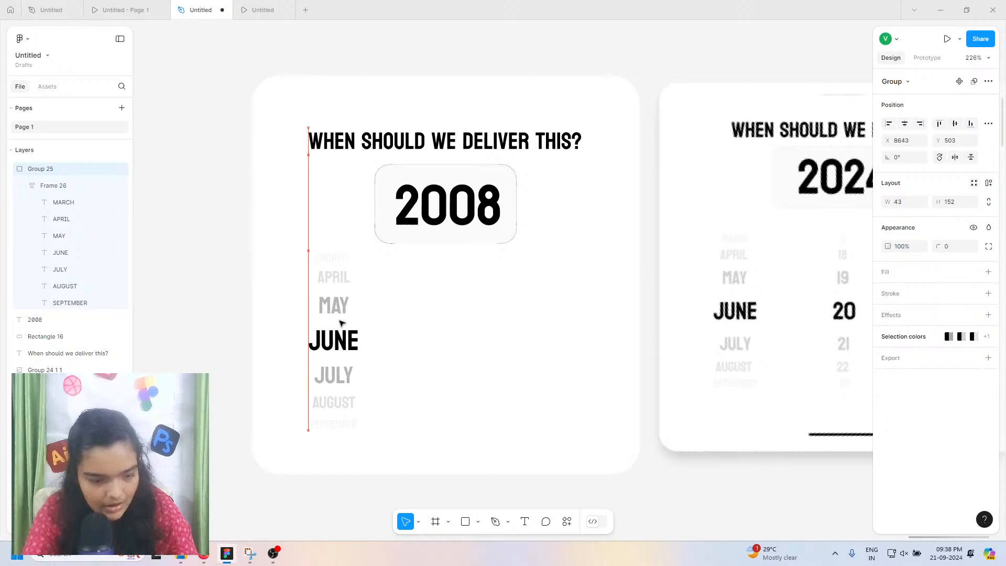
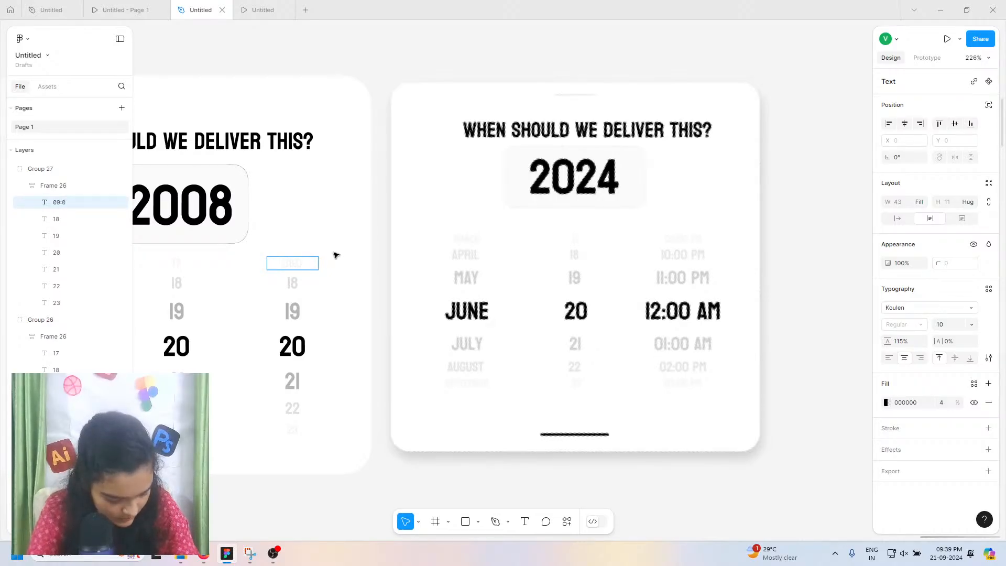
Step: Finish the top entry of the third picker column as 09:00 PM
{"action": "type", "text": "AM"}
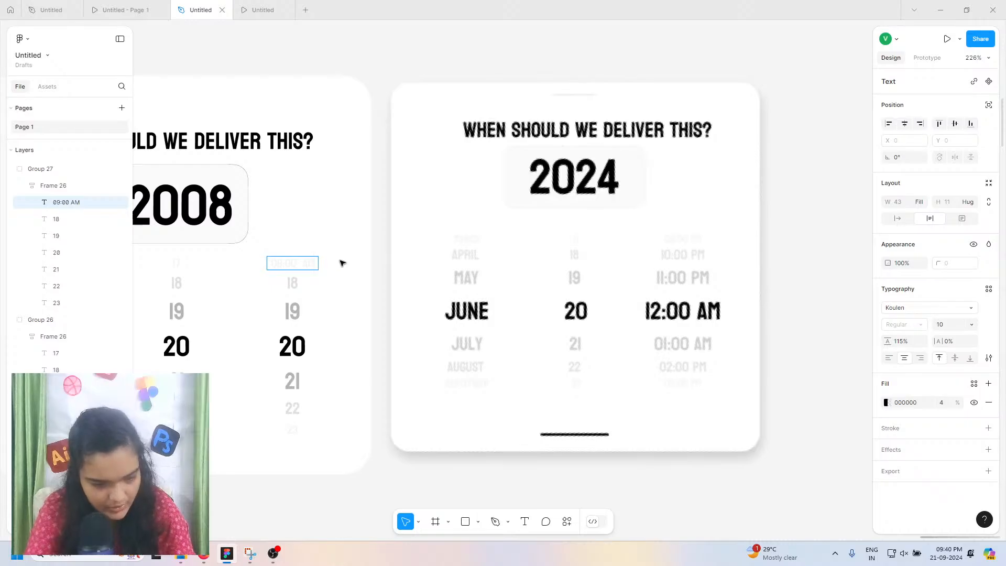
{"action": "double_click", "coordinate": [311, 266]}
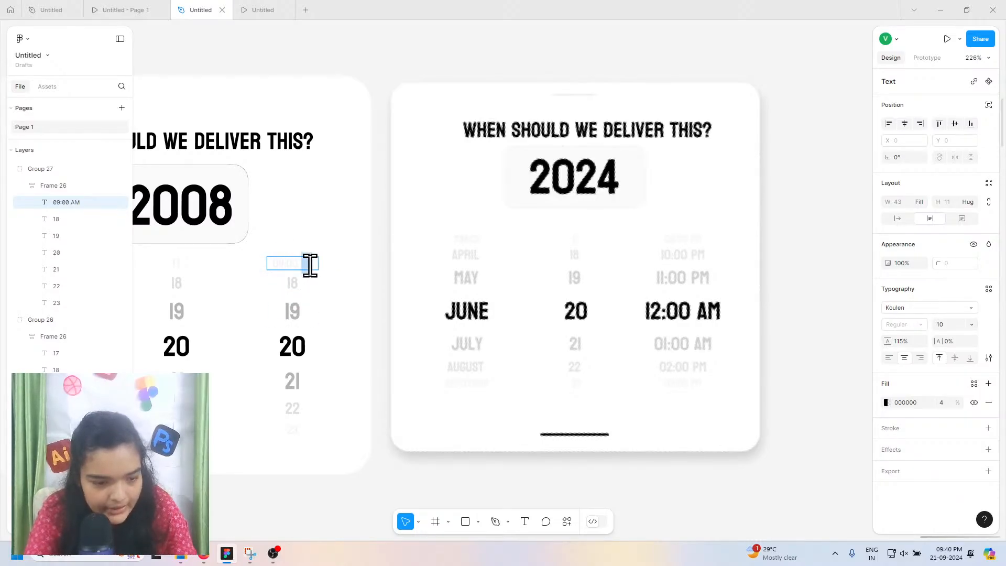
{"action": "left_click_drag", "start_coordinate": [302, 266], "coordinate": [298, 268]}
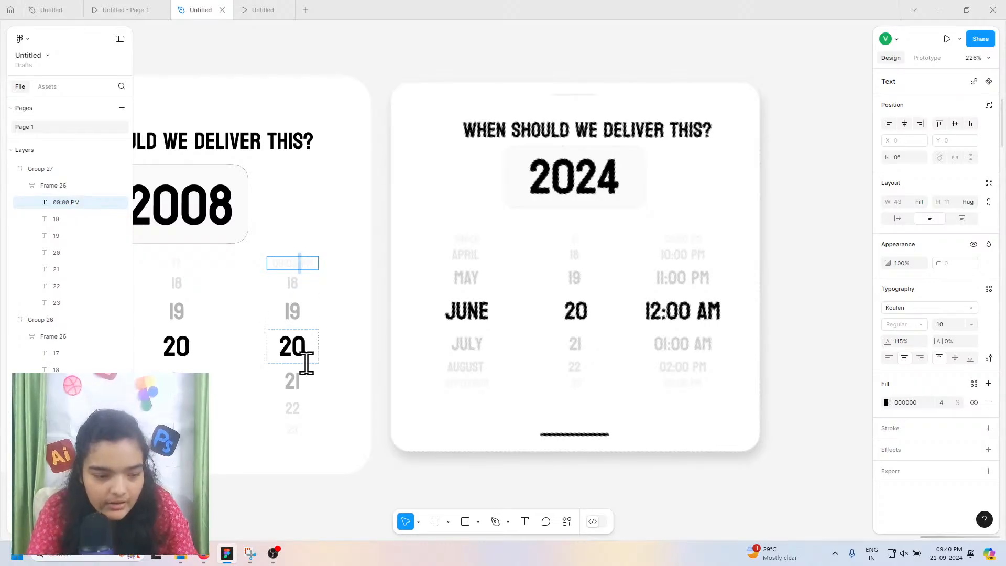
Step: Replace the second entry of the third picker column with 10:00 PM
{"action": "double_click", "coordinate": [289, 280]}
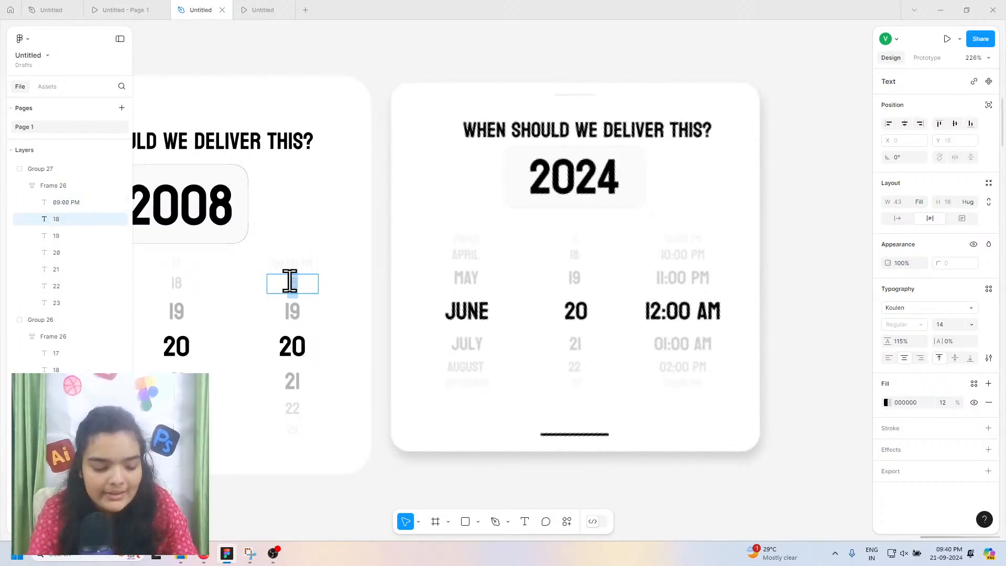
{"action": "type", "text": "10"}
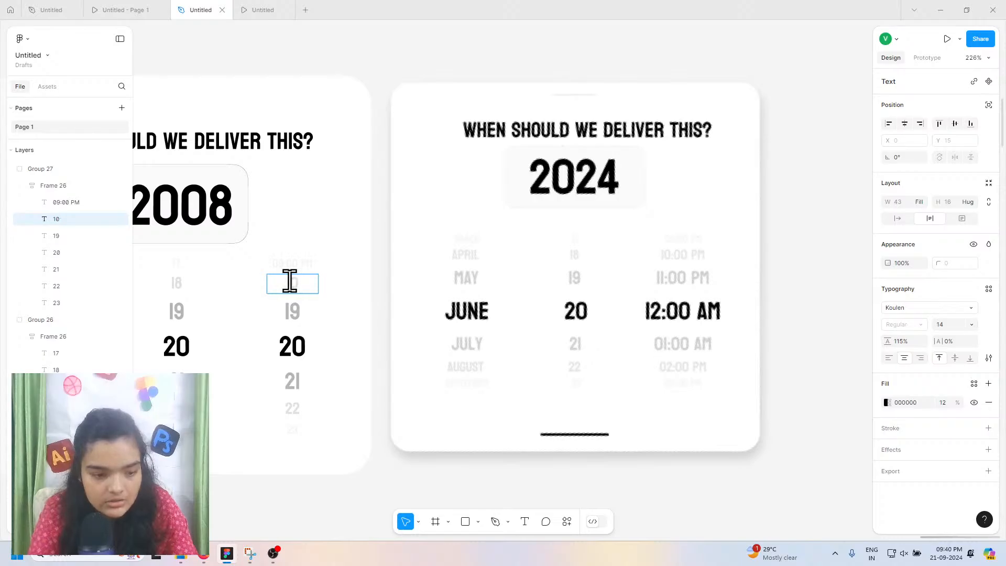
{"action": "type", "text": ":00"}
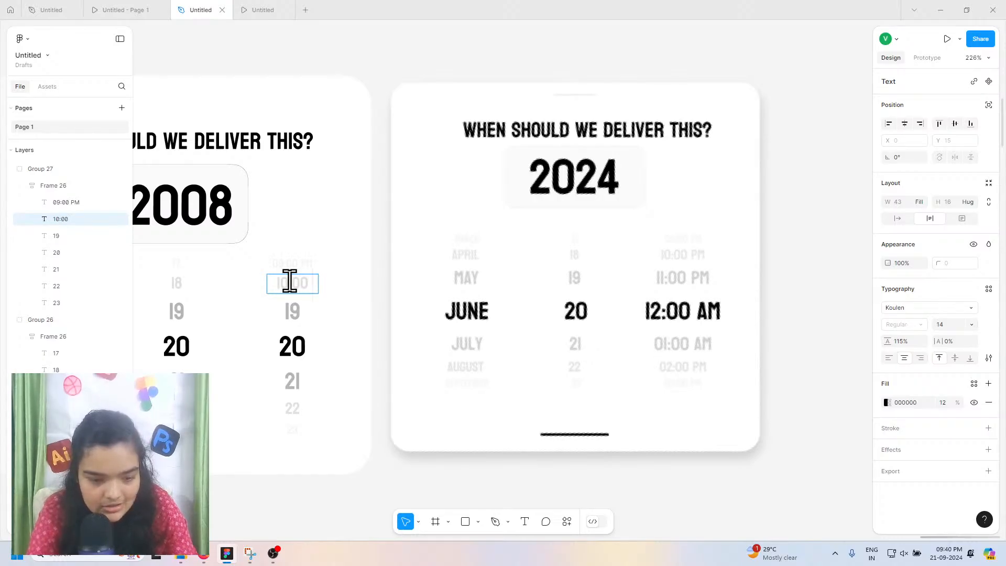
{"action": "type", "text": " PM"}
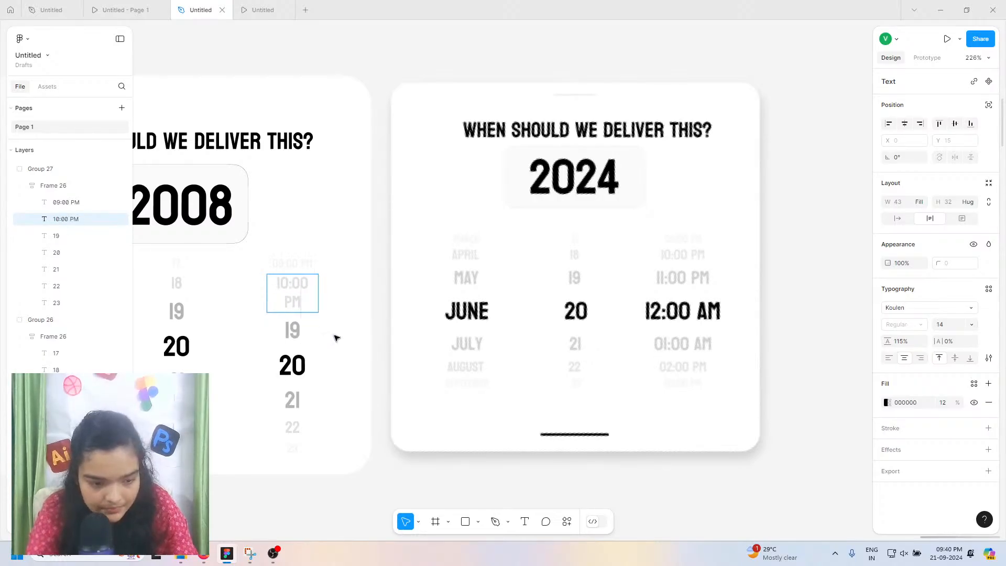
Step: Give the 10:00 PM entry auto width and replace the third entry of the time column with 11:00 PM, also with auto width
{"action": "left_click", "coordinate": [904, 358]}
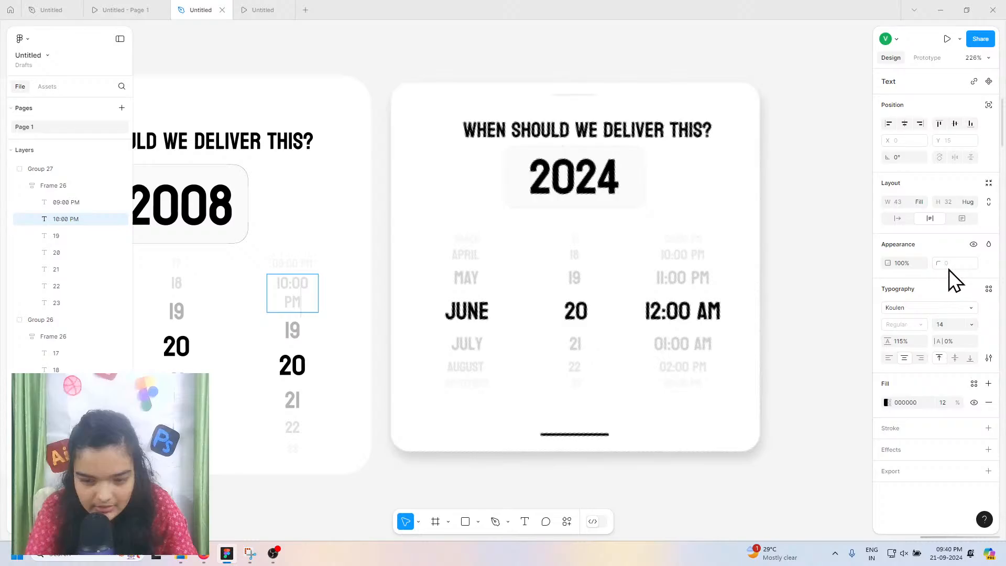
{"action": "left_click", "coordinate": [901, 215]}
{"action": "double_click", "coordinate": [289, 313]}
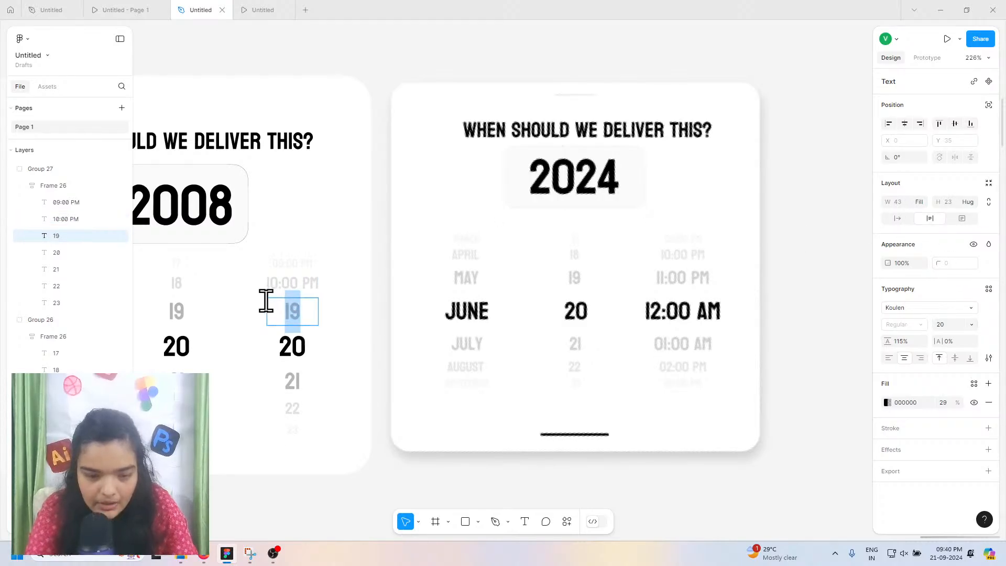
{"action": "type", "text": "11:00"}
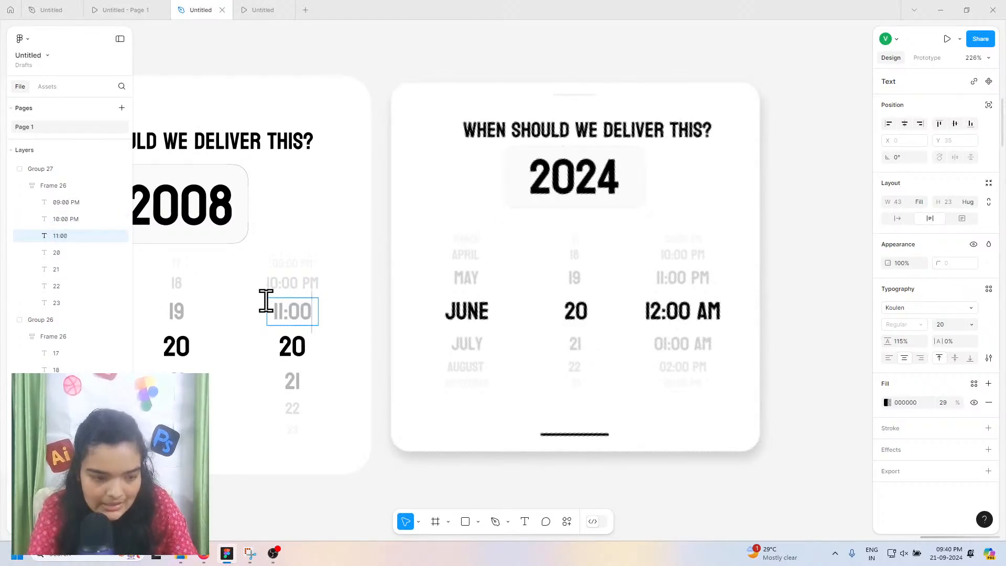
{"action": "type", "text": " PM"}
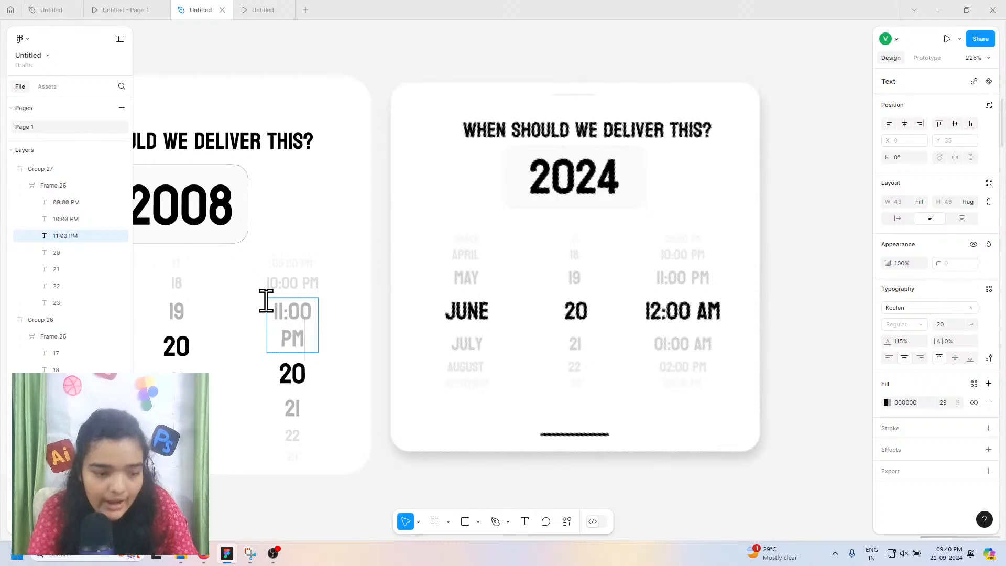
{"action": "left_click", "coordinate": [303, 285]}
{"action": "double_click", "coordinate": [299, 285]}
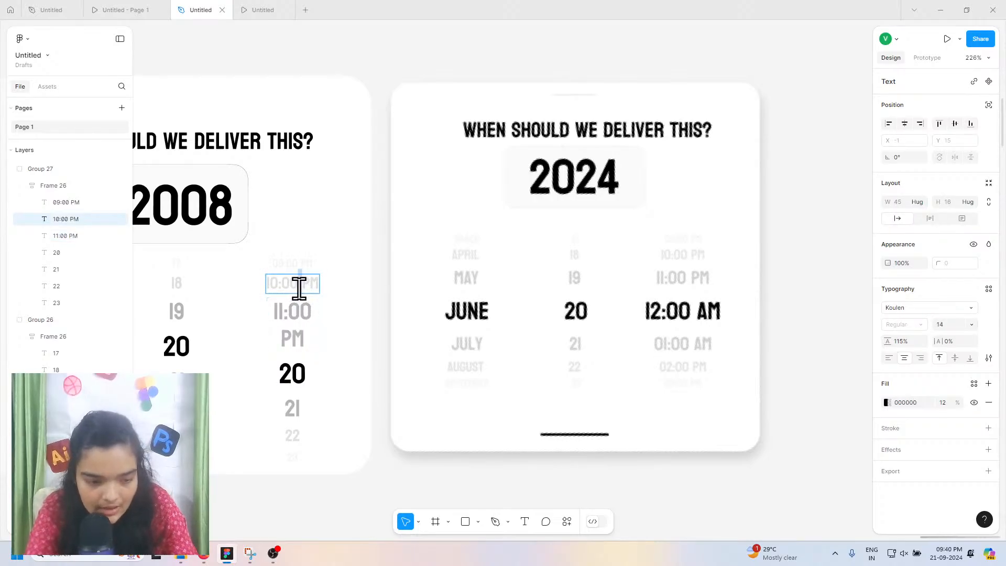
{"action": "left_click", "coordinate": [298, 319]}
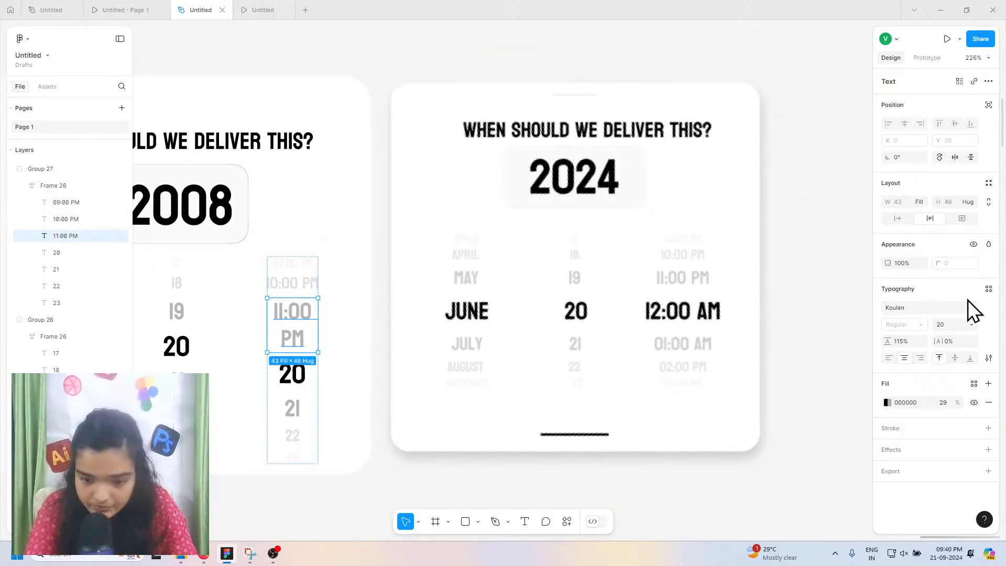
{"action": "left_click", "coordinate": [895, 219]}
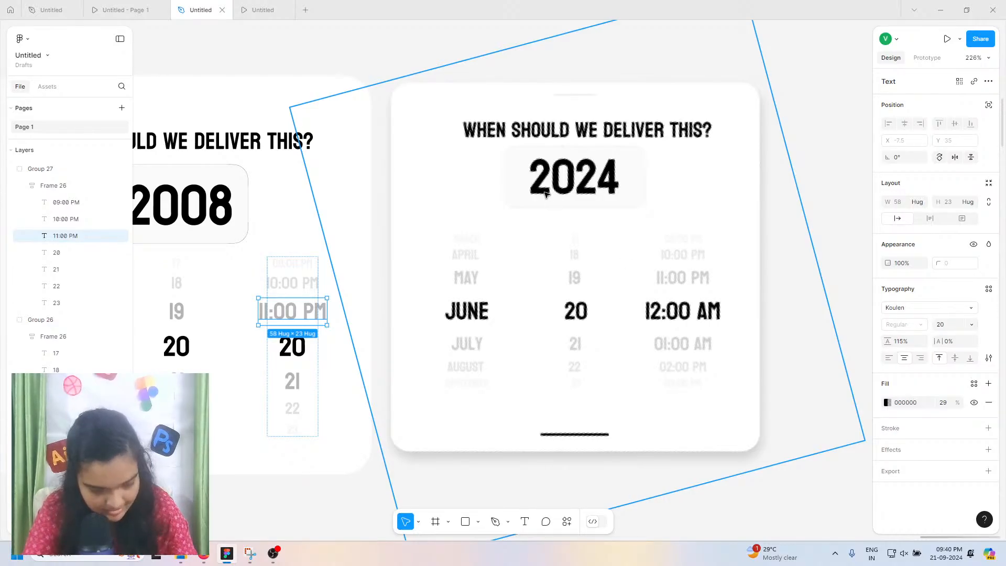
Step: Replace the bold middle entry of the third picker column with 12:00 AM and set its text to auto width
{"action": "left_click", "coordinate": [277, 348]}
{"action": "double_click", "coordinate": [281, 352]}
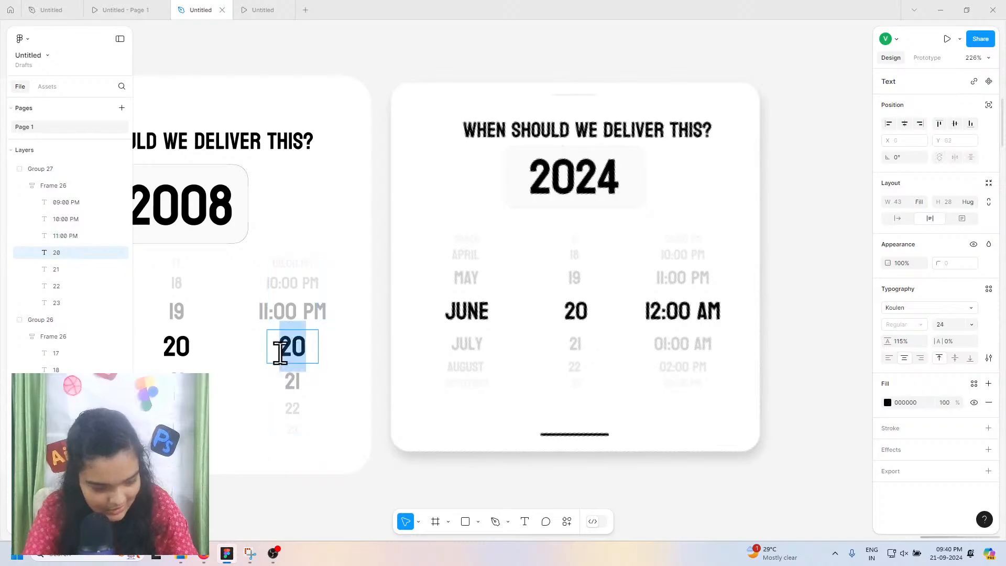
{"action": "type", "text": "12:00"}
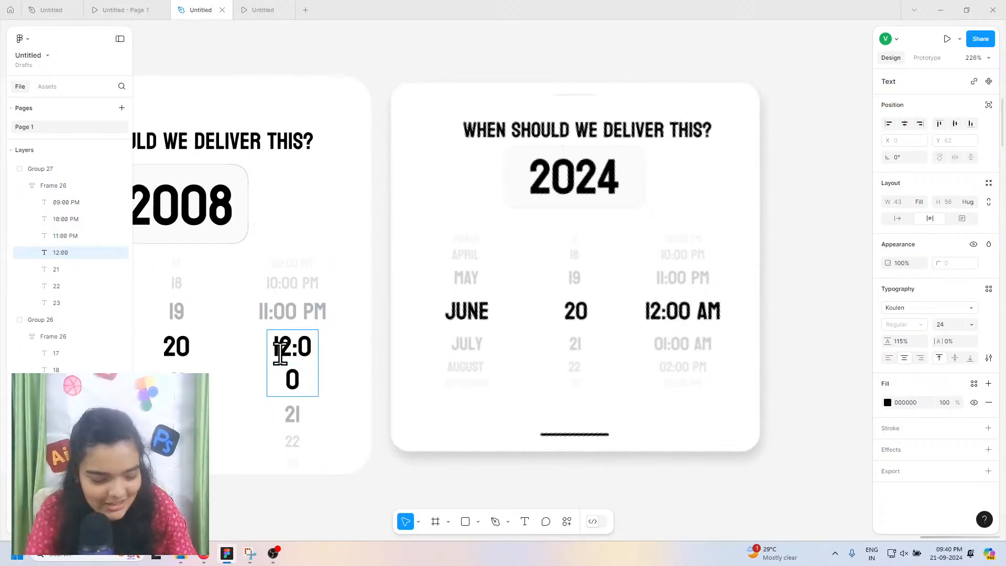
{"action": "type", "text": " AM"}
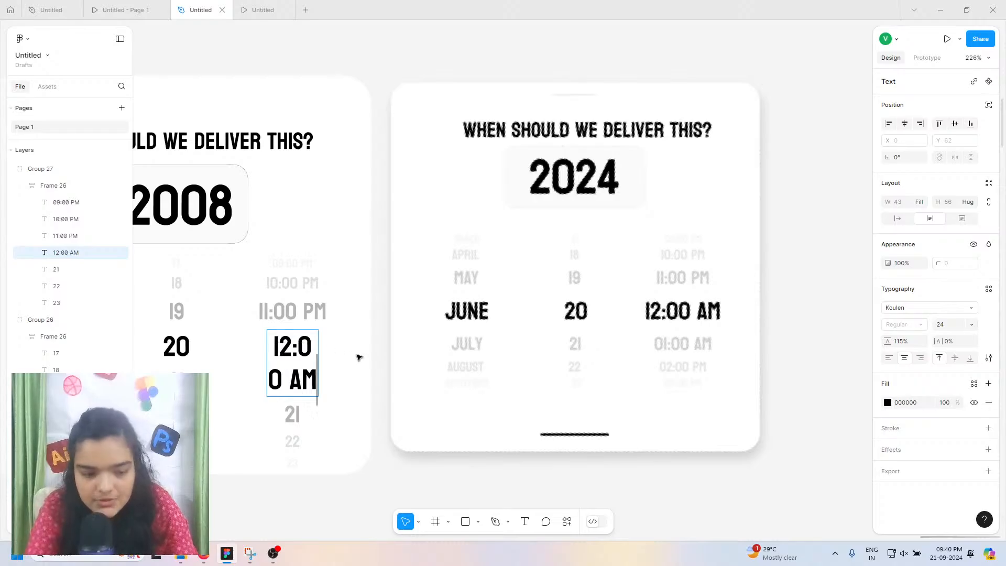
{"action": "key", "text": "Escape"}
{"action": "left_click", "coordinate": [897, 217]}
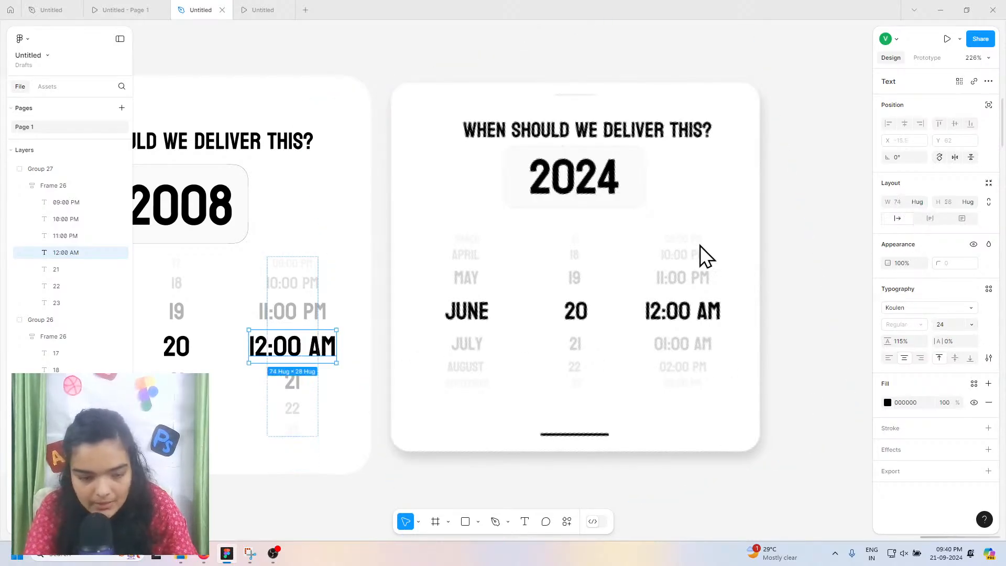
Step: Replace the 21 below 12:00 AM in the time column with 01:00 AM and set its text to auto width
{"action": "double_click", "coordinate": [292, 385]}
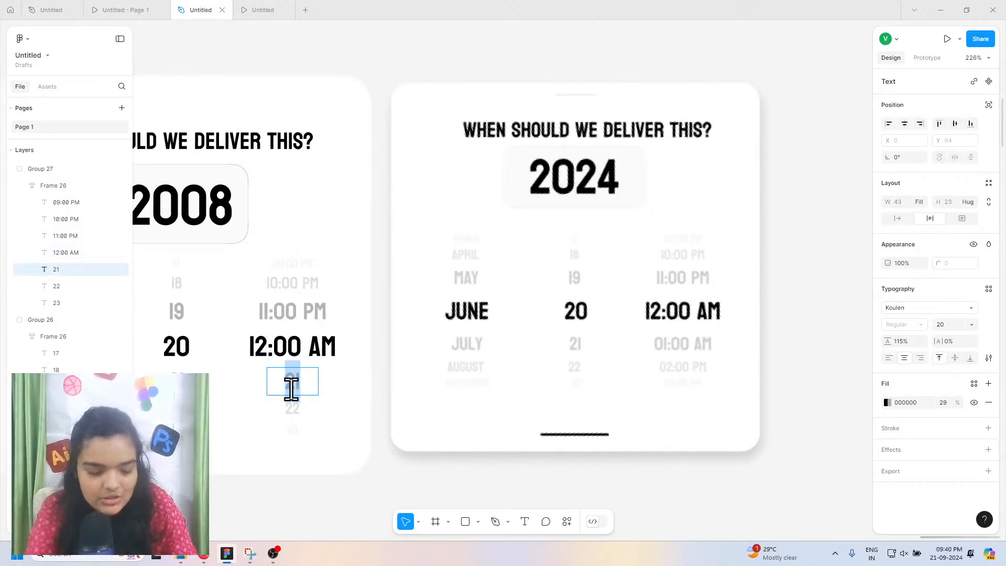
{"action": "type", "text": "01:0"}
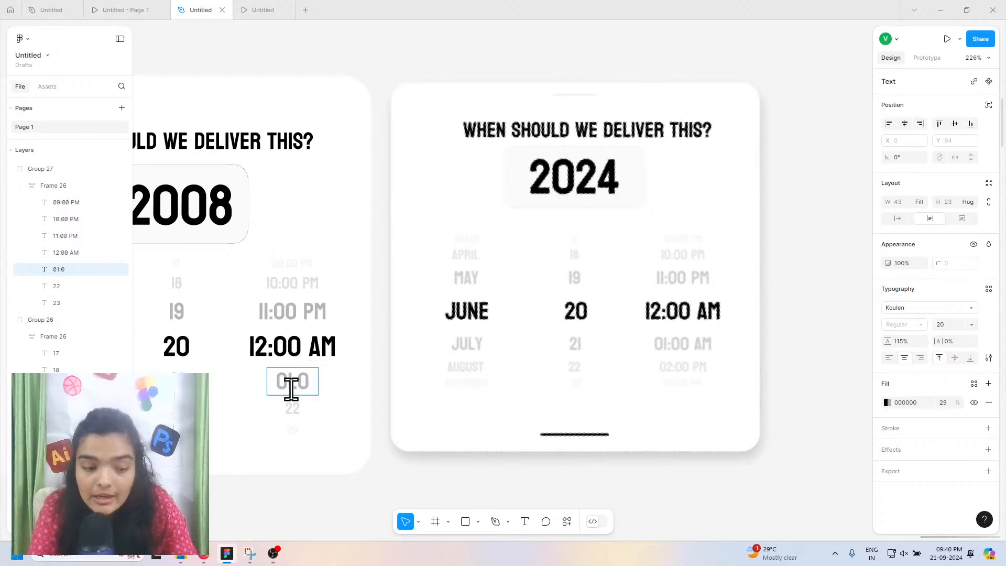
{"action": "type", "text": "0"}
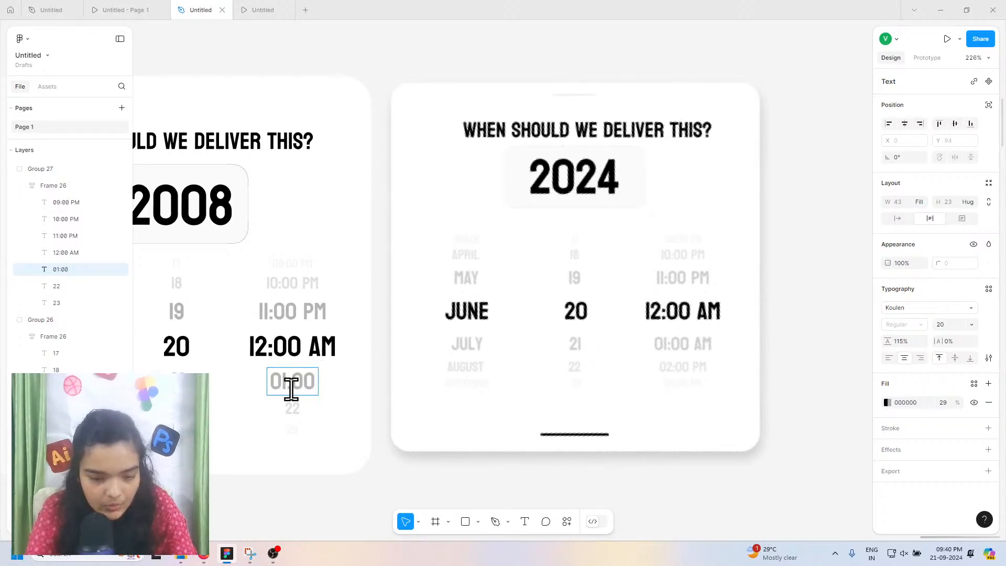
{"action": "type", "text": " AM"}
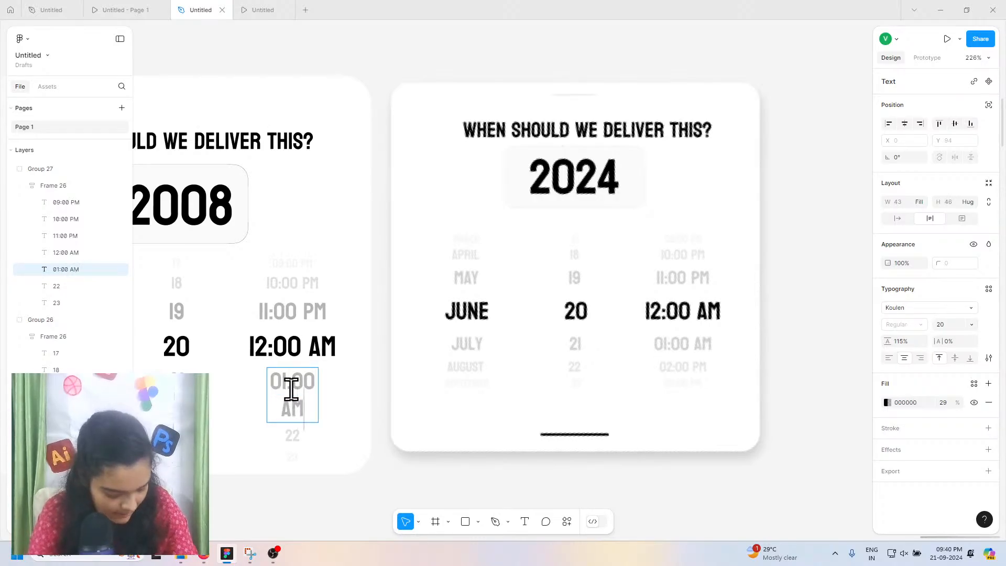
{"action": "key", "text": "Escape"}
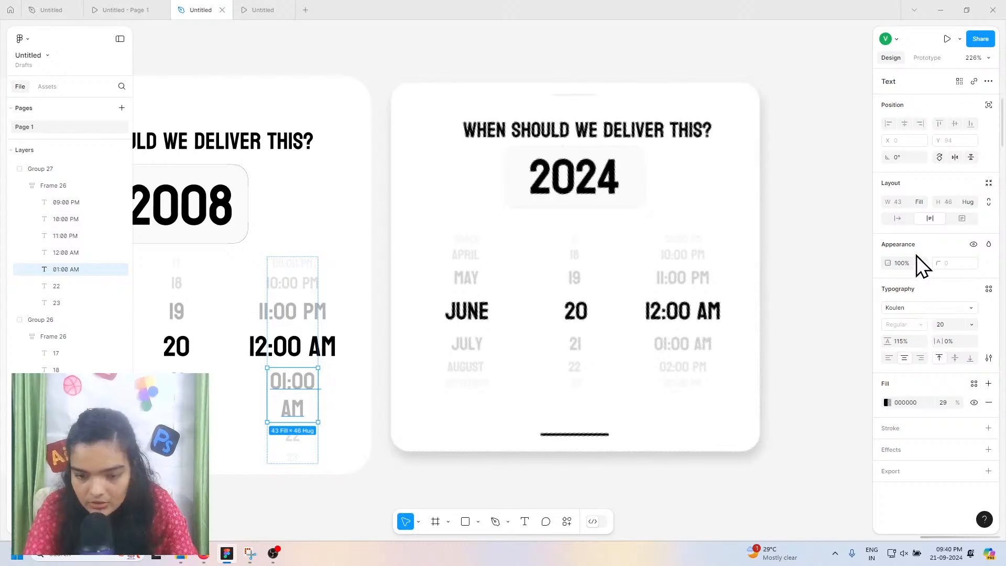
{"action": "left_click", "coordinate": [893, 219]}
Step: Replace the 22 in the time column with 02:00 PM and set its text to auto width
{"action": "left_click", "coordinate": [290, 412]}
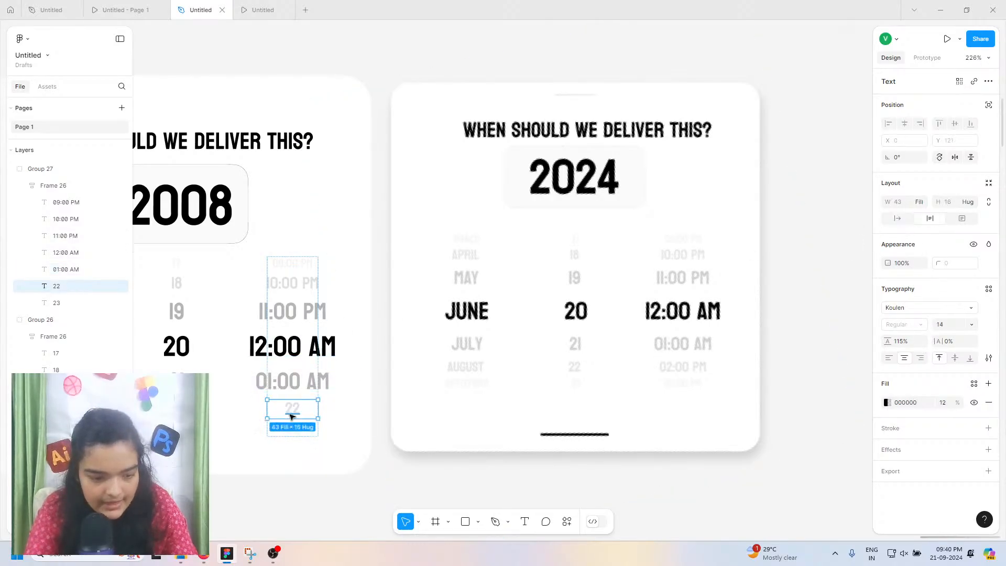
{"action": "double_click", "coordinate": [290, 412]}
{"action": "type", "text": "0"}
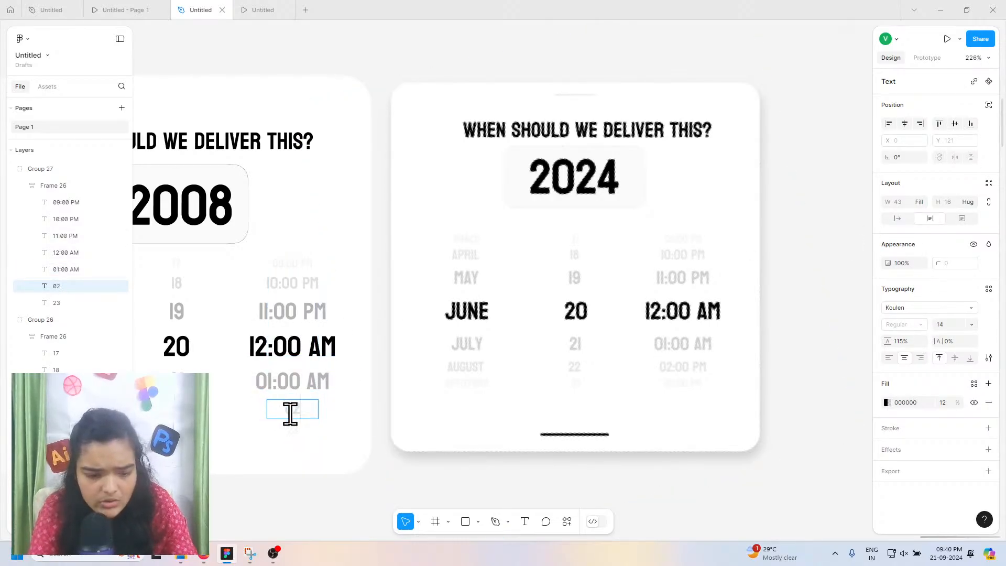
{"action": "type", "text": "2:00"}
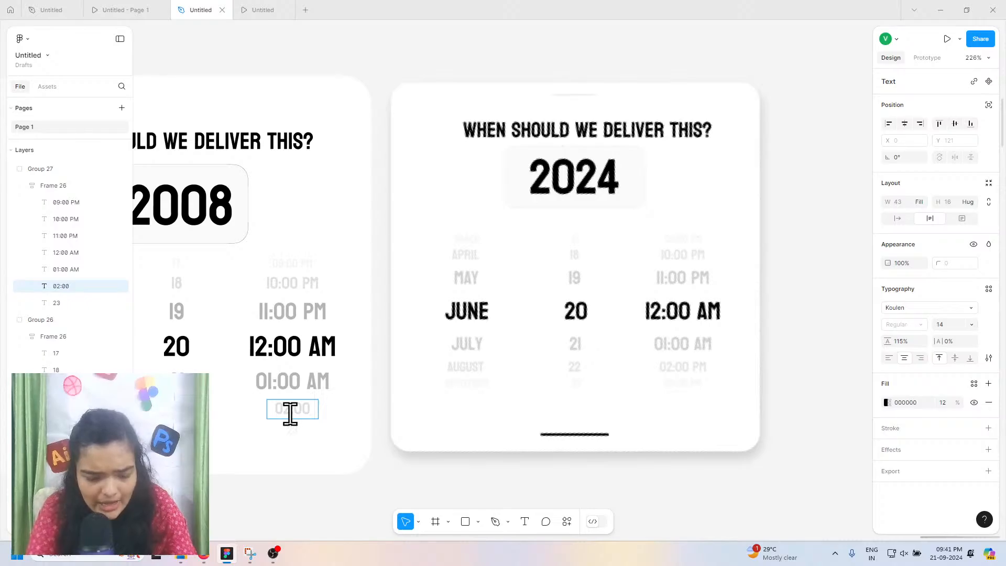
{"action": "type", "text": " PM"}
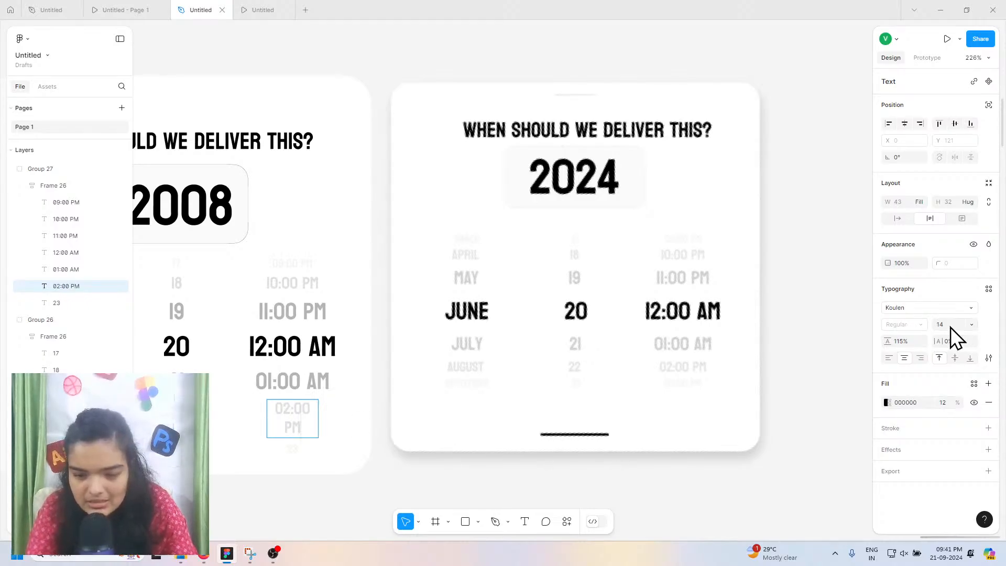
{"action": "left_click", "coordinate": [899, 218]}
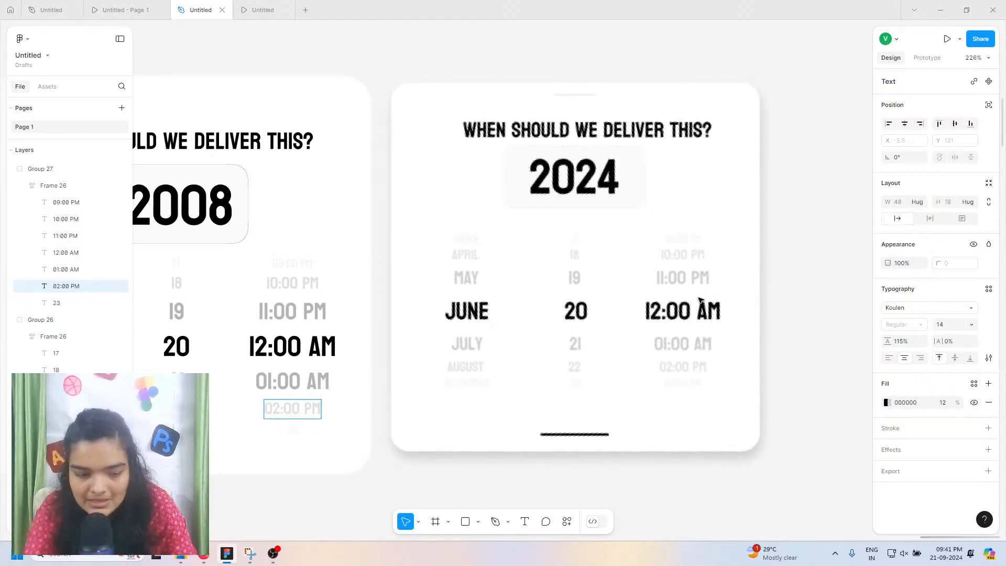
Step: Replace the last entry of the time column with 03:00 AM and change the entry above it to 02:00 AM
{"action": "double_click", "coordinate": [287, 429]}
{"action": "type", "text": "0"}
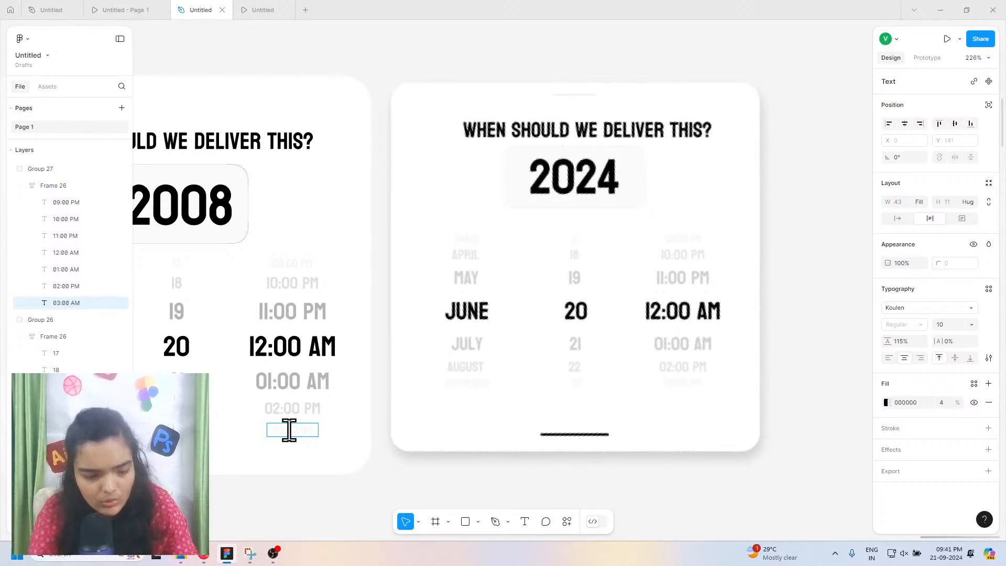
{"action": "left_click_drag", "start_coordinate": [313, 410], "coordinate": [304, 408]}
{"action": "type", "text": "A"}
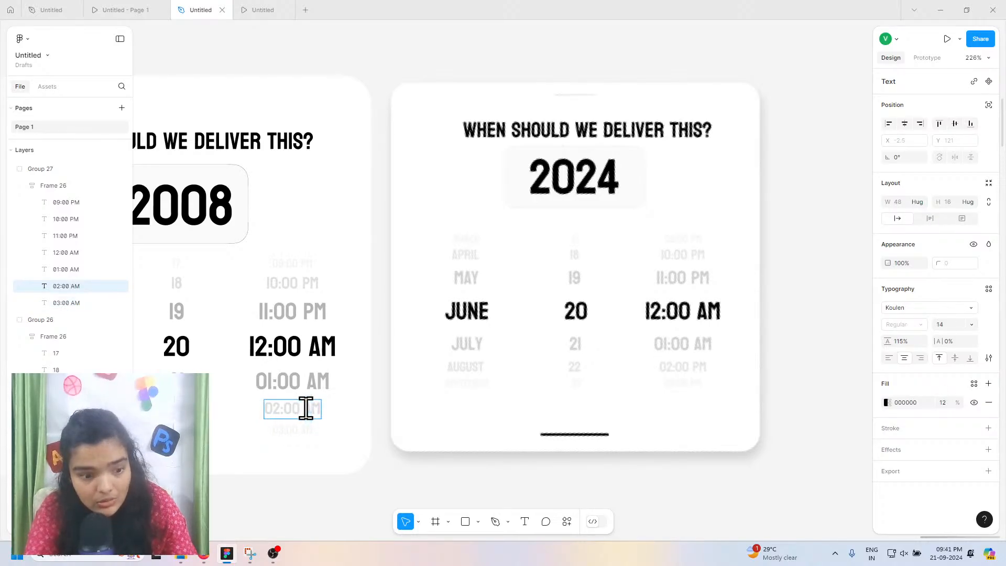
{"action": "left_click", "coordinate": [357, 479]}
{"action": "scroll", "coordinate": [356, 480], "scroll_direction": "left", "scroll_amount": 4}
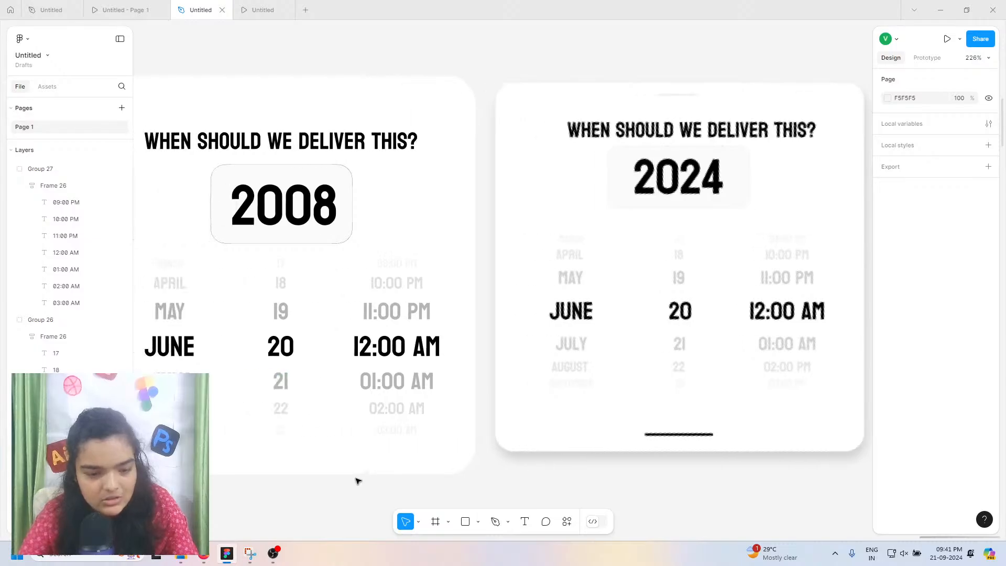
{"action": "scroll", "coordinate": [357, 480], "scroll_direction": "down", "scroll_amount": 5}
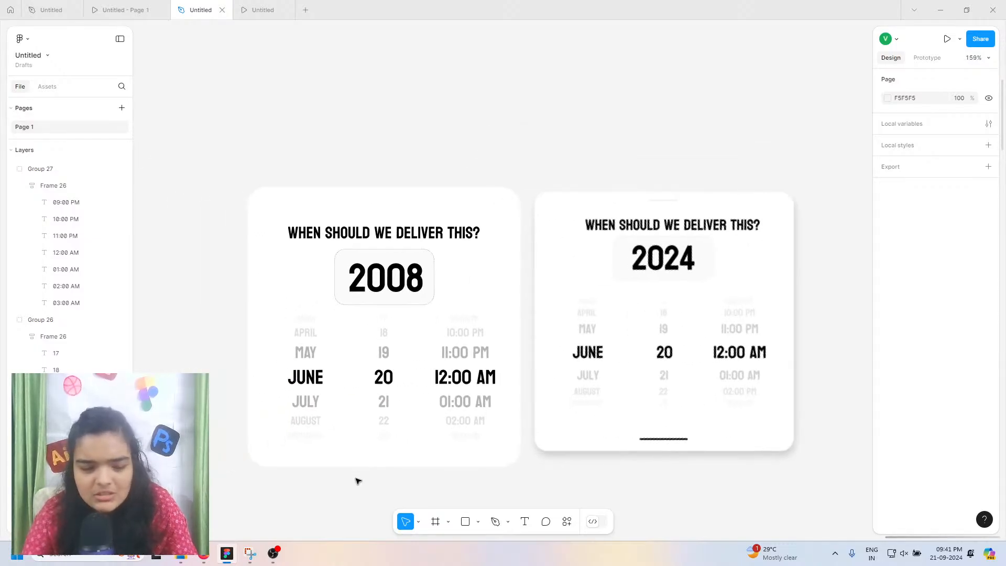
Step: Draw a straight horizontal line 64 px wide above the heading near the card's top edge with the Pen tool
{"action": "left_click", "coordinate": [266, 225]}
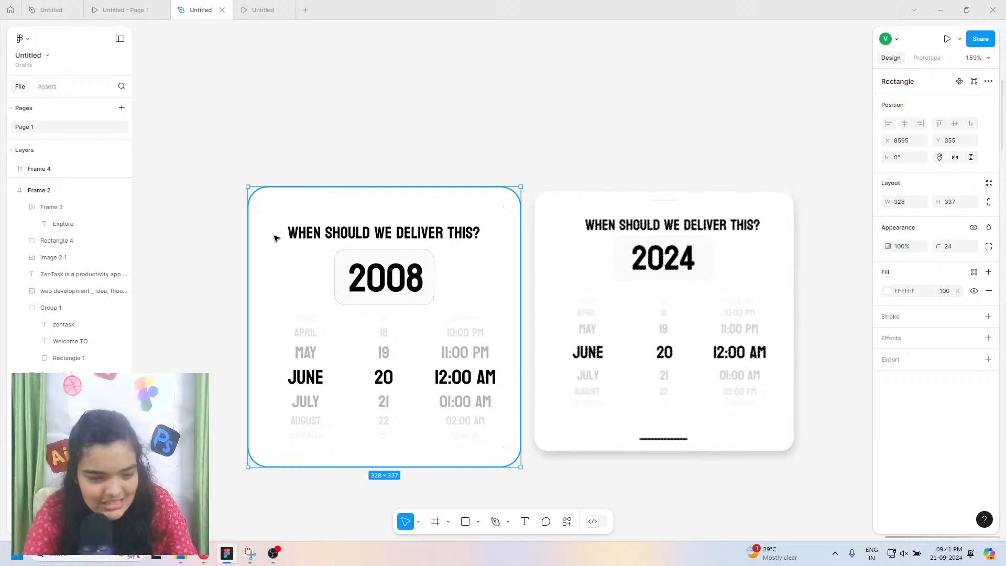
{"action": "left_click", "coordinate": [495, 521]}
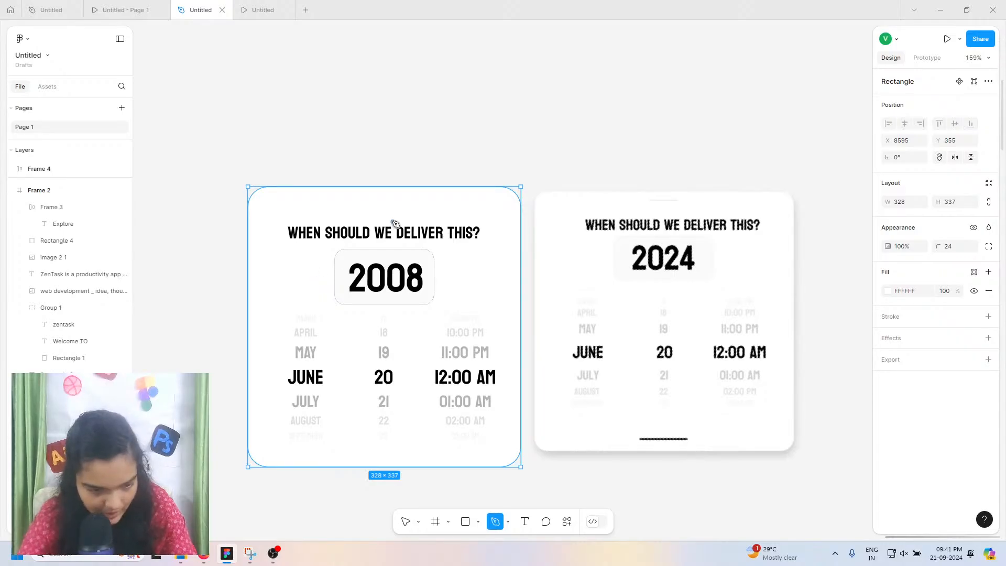
{"action": "scroll", "coordinate": [409, 204], "scroll_direction": "up", "scroll_amount": 10}
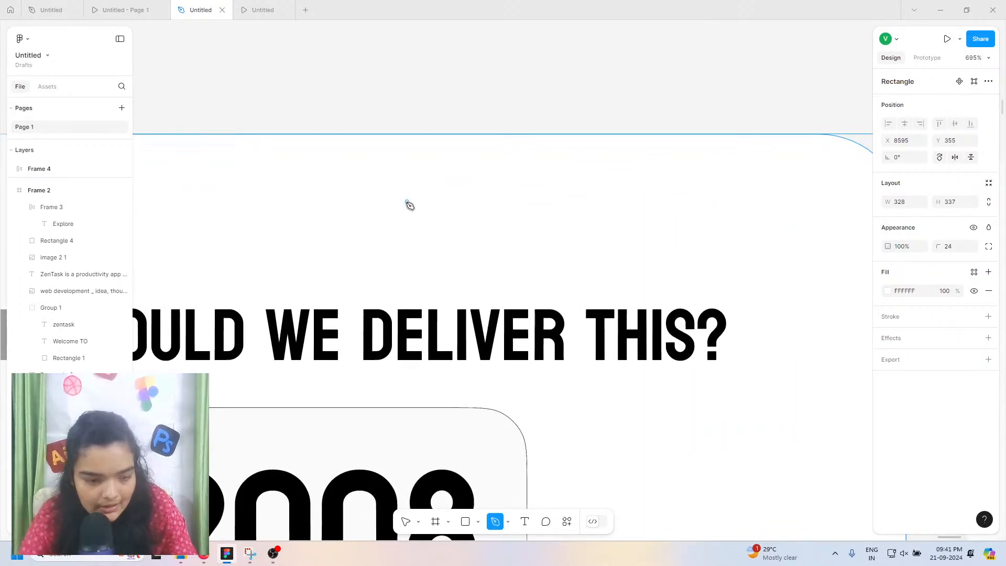
{"action": "scroll", "coordinate": [409, 204], "scroll_direction": "left", "scroll_amount": 4}
{"action": "left_click", "coordinate": [364, 171]}
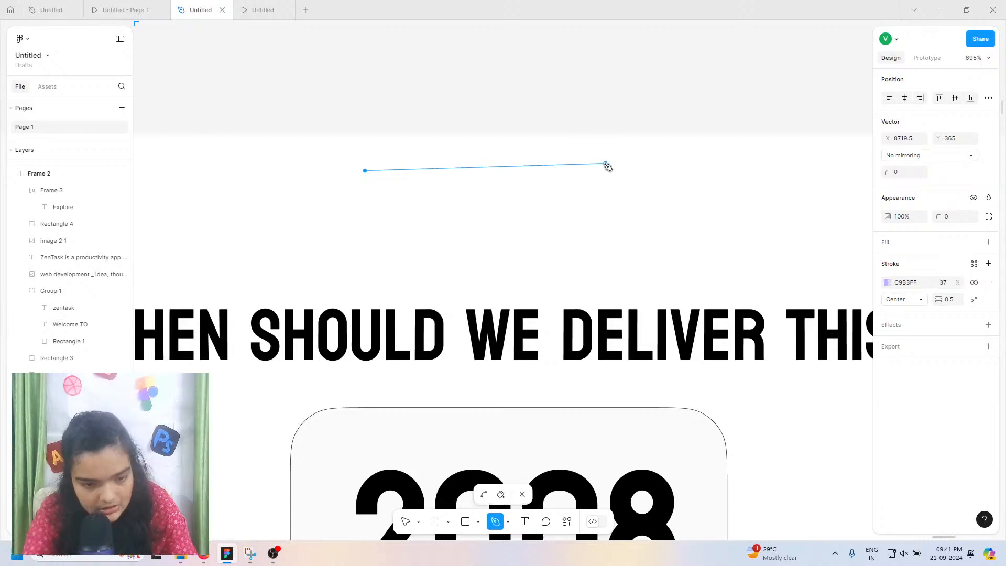
{"action": "left_click", "coordinate": [598, 171]}
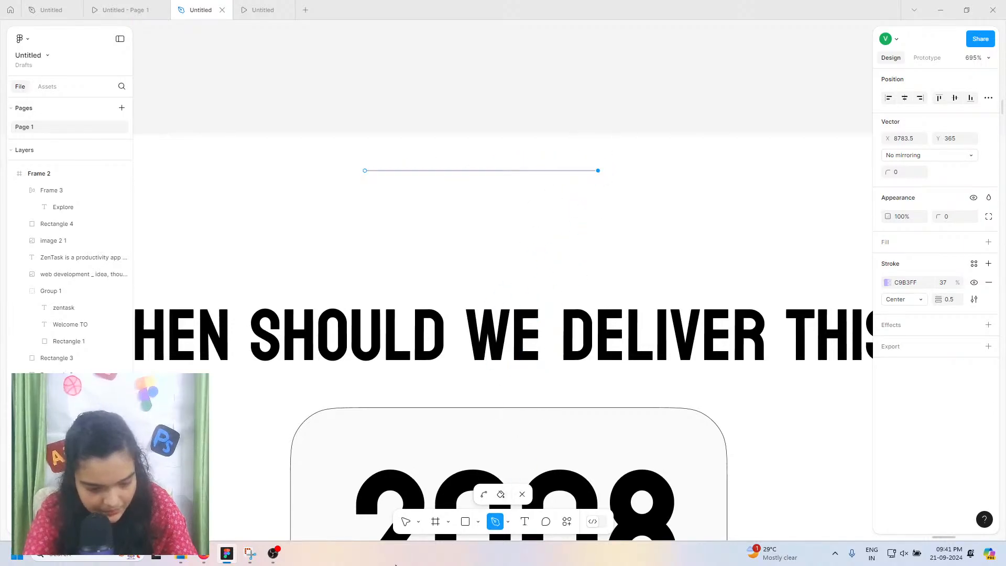
{"action": "left_click", "coordinate": [406, 522]}
Step: Center the short line horizontally at the top of the card and place a copy of it near the card's bottom edge
{"action": "mouse_move", "coordinate": [489, 172]}
{"action": "left_mouse_down"}
{"action": "mouse_move", "coordinate": [519, 182]}
{"action": "mouse_move", "coordinate": [533, 172]}
{"action": "left_mouse_up"}
{"action": "scroll", "coordinate": [516, 138], "scroll_direction": "down", "scroll_amount": 5, "text": "ctrl"}
{"action": "scroll", "coordinate": [515, 138], "scroll_direction": "down", "scroll_amount": 1}
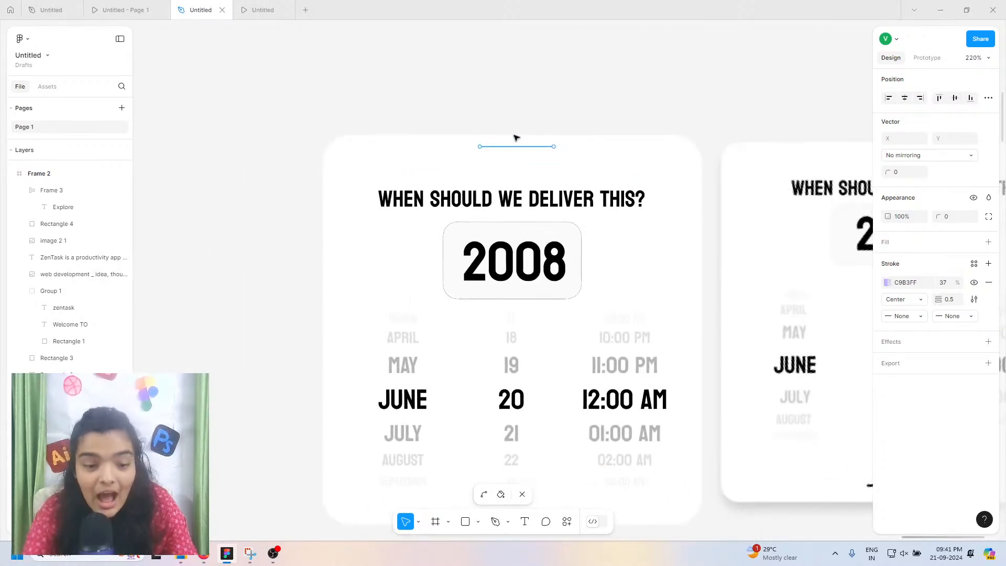
{"action": "key", "text": "Escape"}
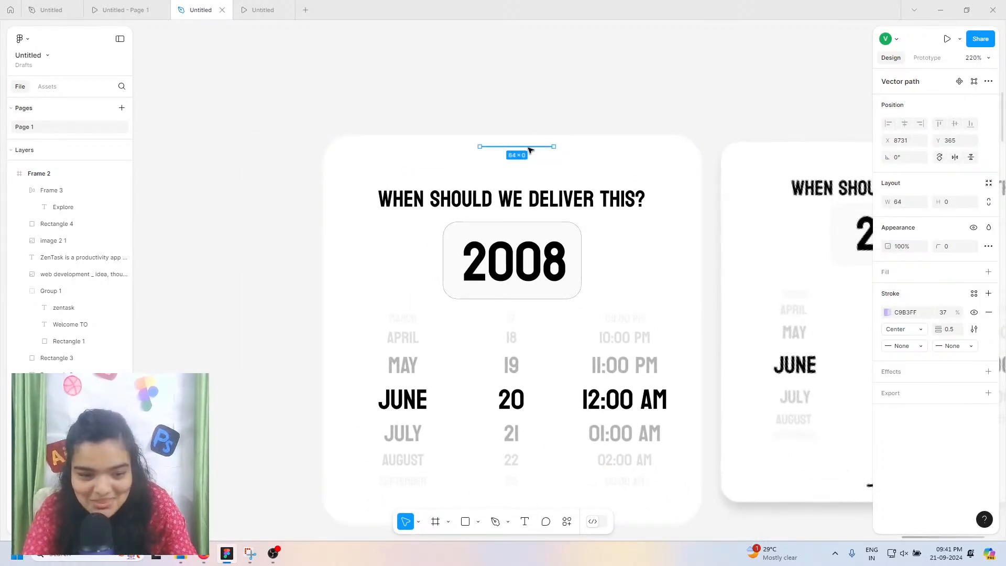
{"action": "left_click_drag", "start_coordinate": [527, 150], "coordinate": [524, 151]}
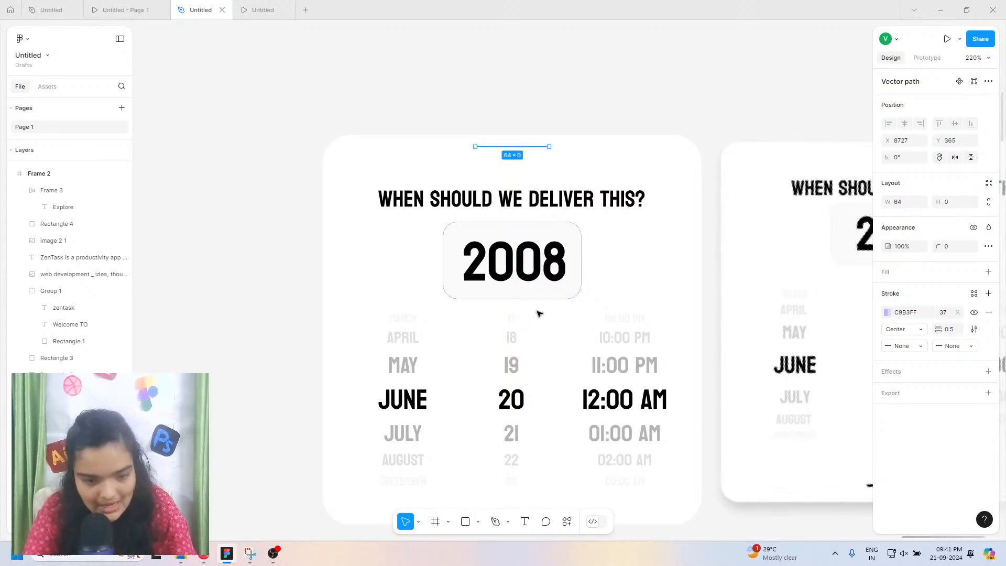
{"action": "left_click_drag", "start_coordinate": [539, 314], "coordinate": [518, 440]}
Step: Group the heading, the 2008 text with its box, and the month, day and time columns
{"action": "left_click", "coordinate": [415, 148]}
{"action": "left_click", "coordinate": [463, 193], "text": "shift"}
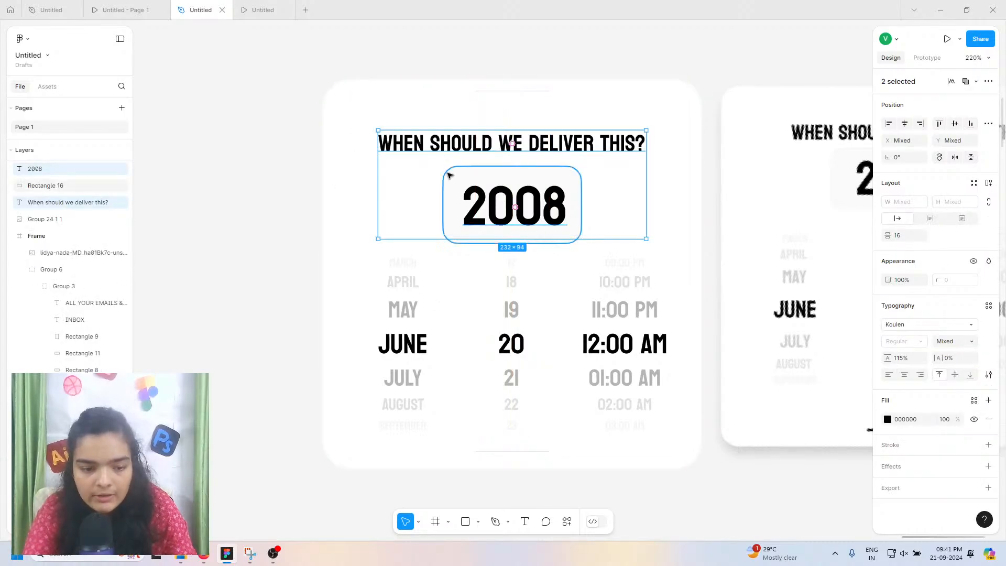
{"action": "left_click", "coordinate": [407, 294], "text": "shift"}
{"action": "left_click", "coordinate": [512, 285], "text": "shift"}
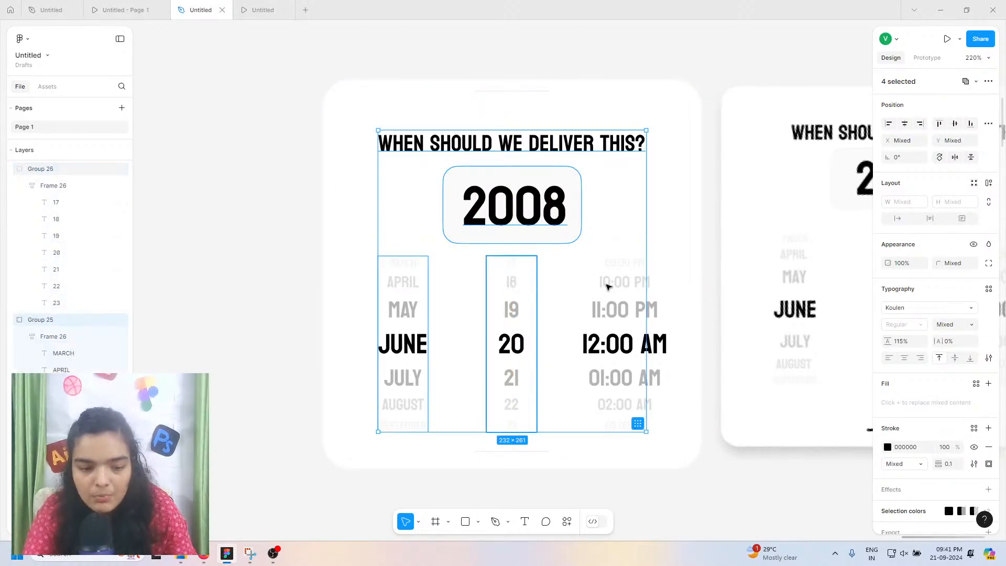
{"action": "left_click", "coordinate": [607, 286], "text": "shift"}
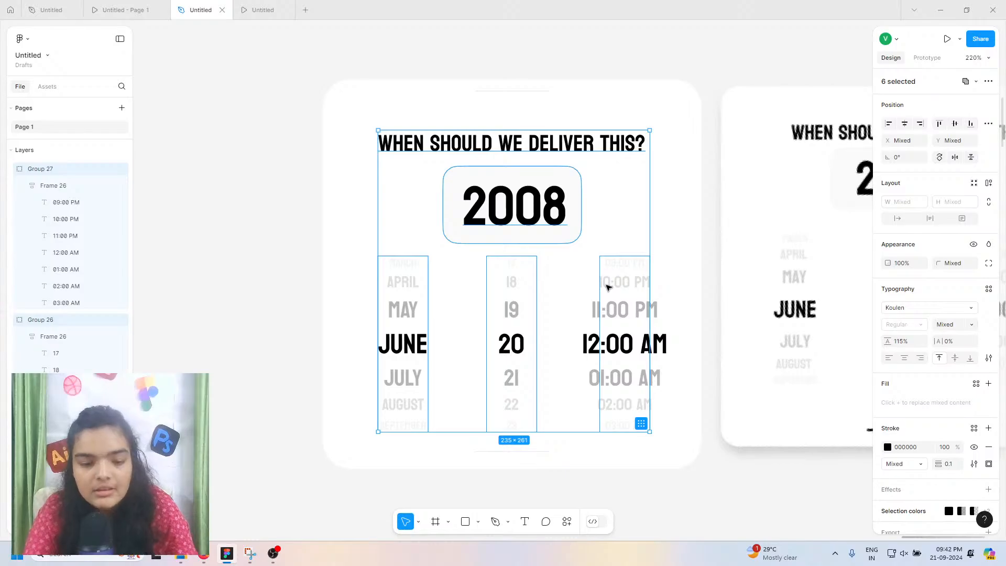
{"action": "key", "text": "ctrl+g"}
Step: Nudge the grouped card content vertically until it sits at Y 397
{"action": "key", "text": "Up"}
{"action": "key", "text": "Up"}
{"action": "key", "text": "Up"}
{"action": "key", "text": "Up"}
{"action": "key", "text": "Up"}
{"action": "key", "text": "Up"}
{"action": "key", "text": "Up"}
{"action": "key", "text": "Up"}
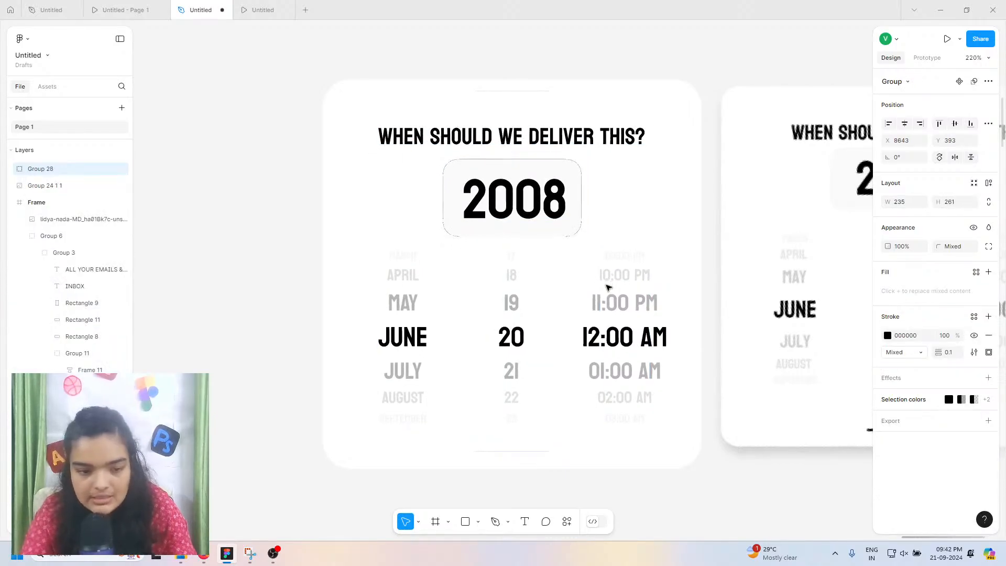
{"action": "key", "text": "Down"}
{"action": "key", "text": "Down"}
{"action": "key", "text": "Down"}
{"action": "key", "text": "Down"}
{"action": "key", "text": "Down"}
{"action": "key", "text": "Down"}
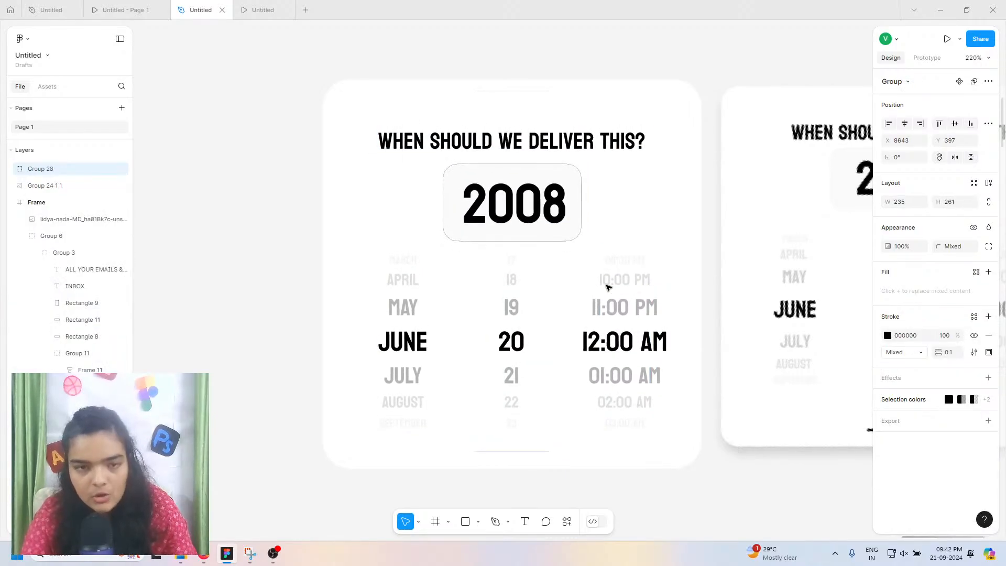
Step: Set the stroke weight of the short line near the card's top edge to 1
{"action": "left_click", "coordinate": [514, 451]}
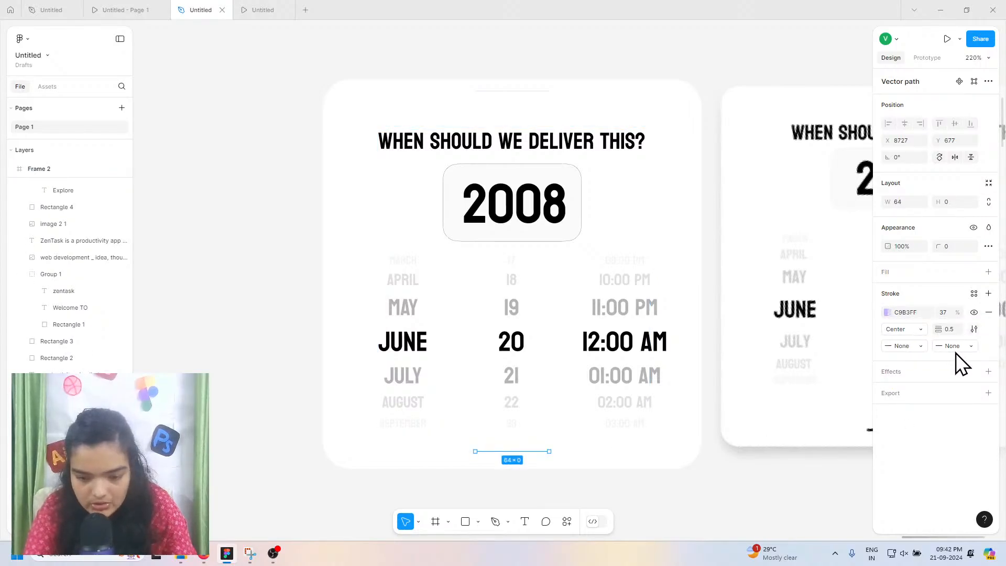
{"action": "left_click", "coordinate": [500, 101]}
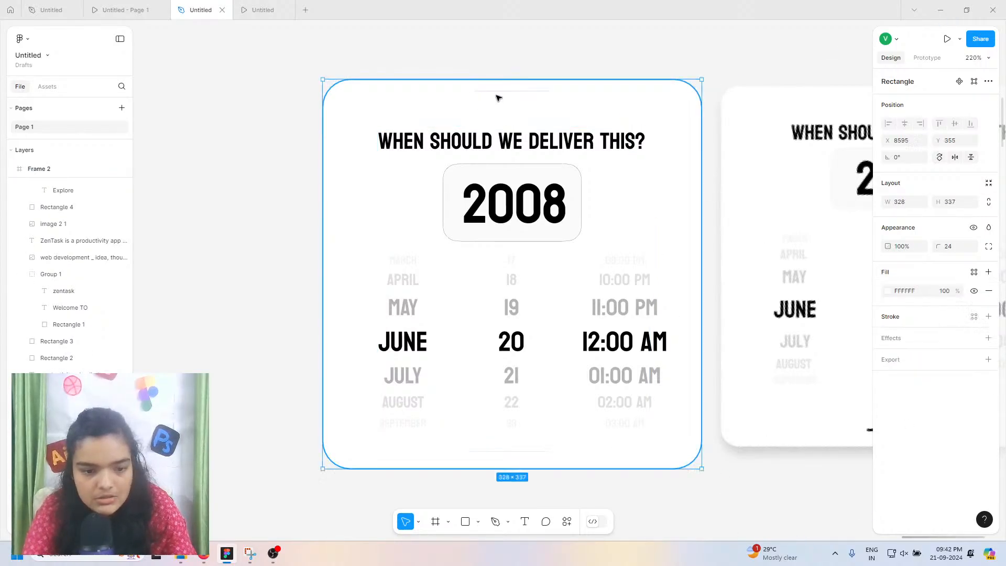
{"action": "left_click", "coordinate": [495, 90]}
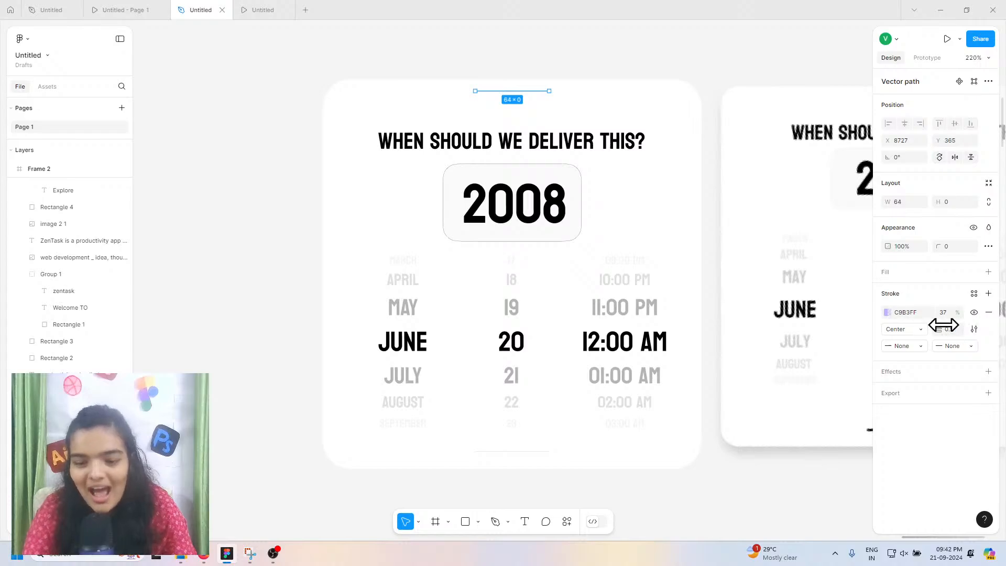
{"action": "key", "text": "Return"}
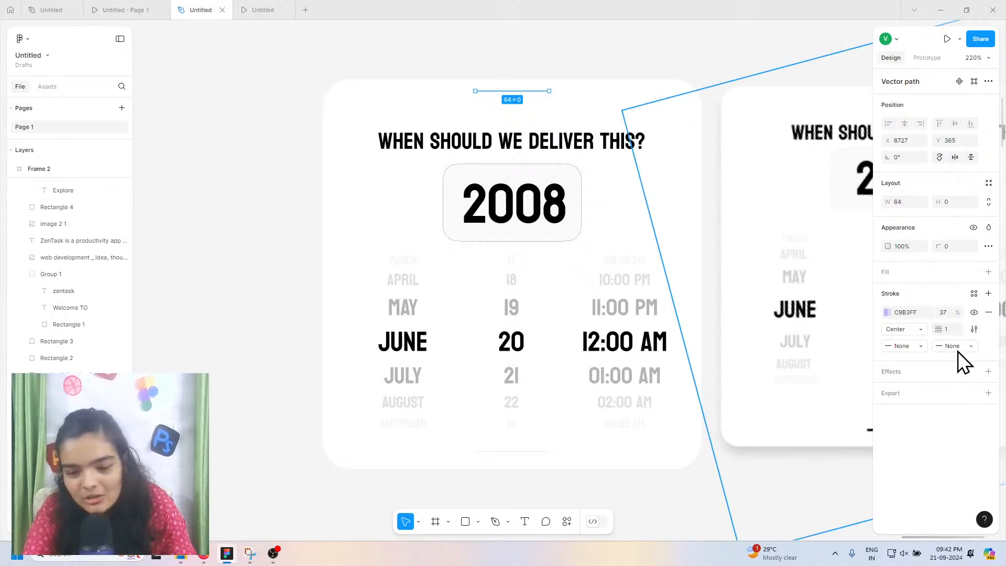
{"action": "left_click", "coordinate": [949, 346]}
{"action": "left_click", "coordinate": [944, 348]}
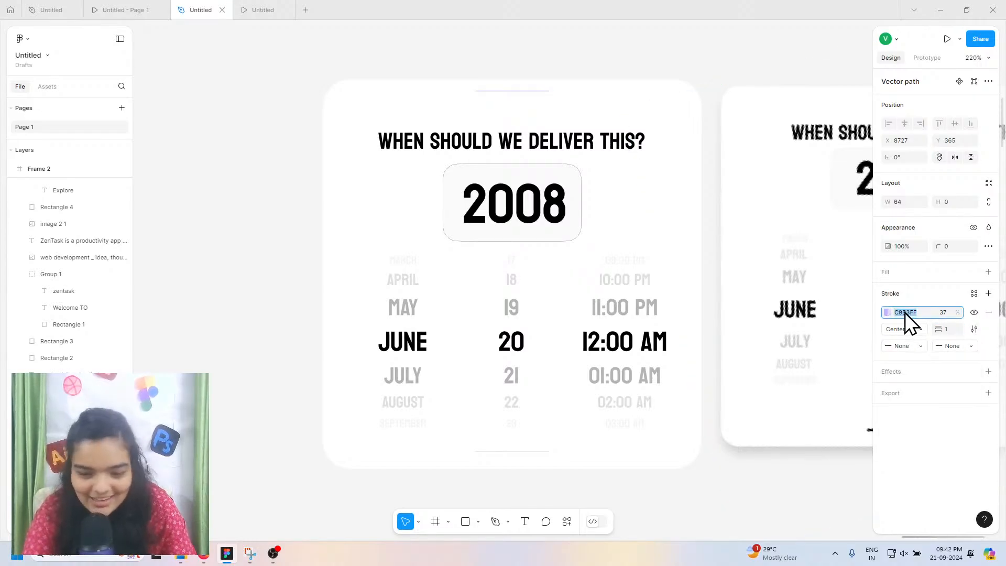
Step: Recolor the top line's stroke to a neutral gray and raise its opacity
{"action": "left_click", "coordinate": [887, 313]}
{"action": "left_click", "coordinate": [810, 317]}
{"action": "mouse_move", "coordinate": [706, 279]}
{"action": "left_mouse_down"}
{"action": "mouse_move", "coordinate": [615, 411]}
{"action": "mouse_move", "coordinate": [574, 314]}
{"action": "left_mouse_up"}
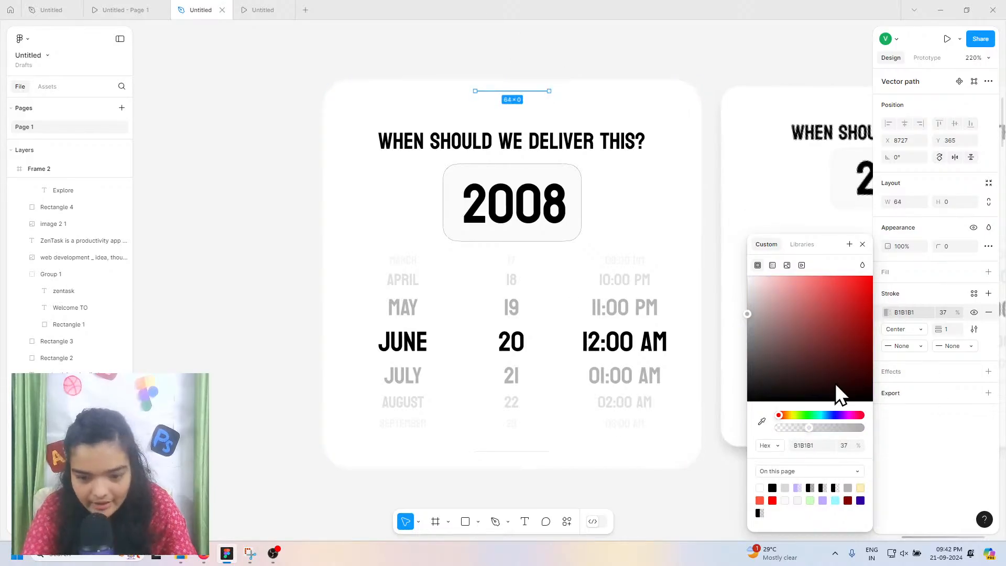
{"action": "left_click_drag", "start_coordinate": [770, 337], "coordinate": [685, 290]}
{"action": "left_click_drag", "start_coordinate": [819, 428], "coordinate": [1004, 455]}
Step: Stretch the line near the card's bottom edge leftward to about 112 px wide, keeping the card rectangle in its original place
{"action": "left_click", "coordinate": [511, 451]}
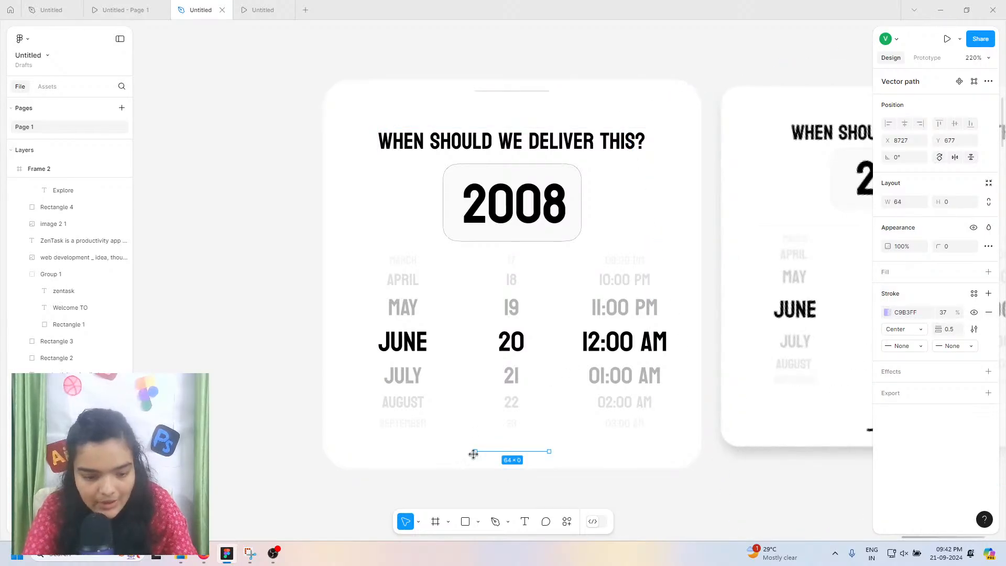
{"action": "left_click_drag", "start_coordinate": [474, 451], "coordinate": [418, 451]}
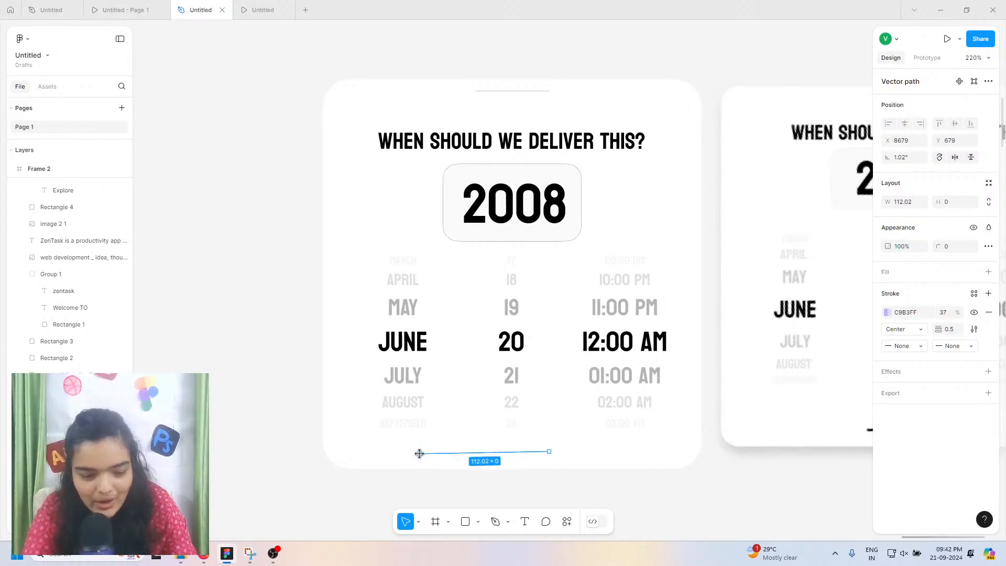
{"action": "left_click_drag", "start_coordinate": [497, 460], "coordinate": [533, 459]}
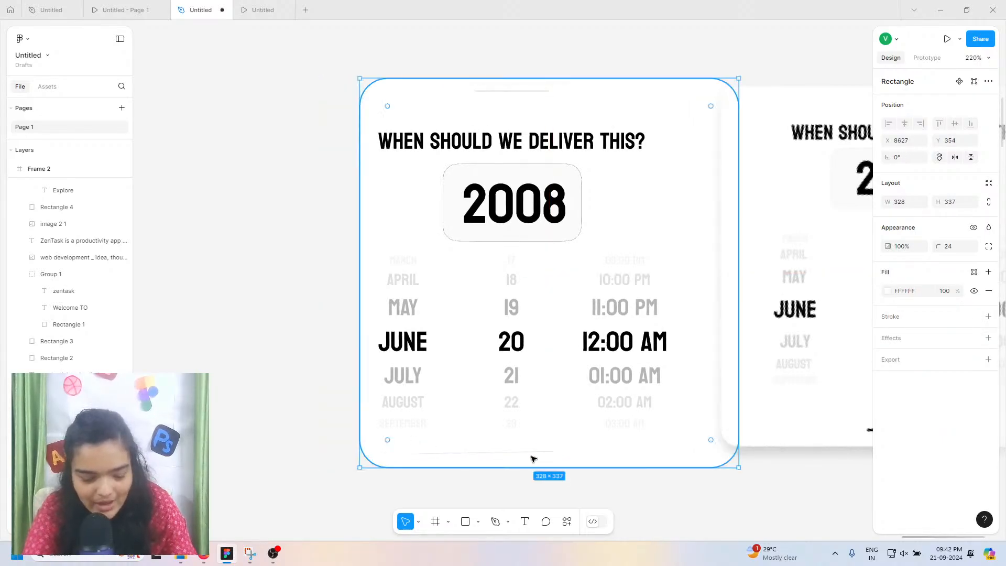
{"action": "key", "text": "ctrl+z"}
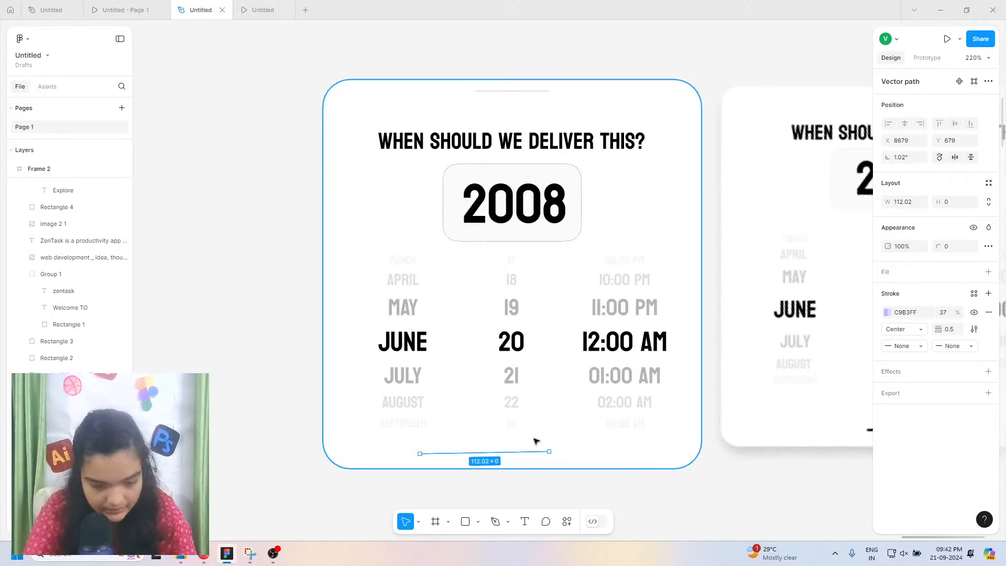
{"action": "scroll", "coordinate": [533, 455], "scroll_direction": "up", "scroll_amount": 5}
{"action": "double_click", "coordinate": [518, 468]}
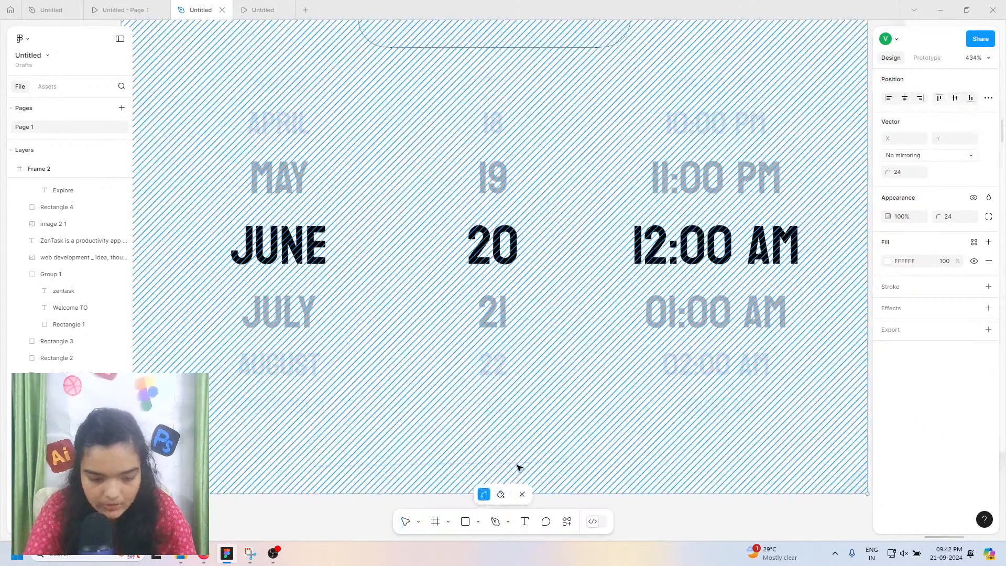
{"action": "key", "text": "Escape"}
{"action": "left_click", "coordinate": [519, 467]}
{"action": "double_click", "coordinate": [568, 467]}
{"action": "key", "text": "Escape"}
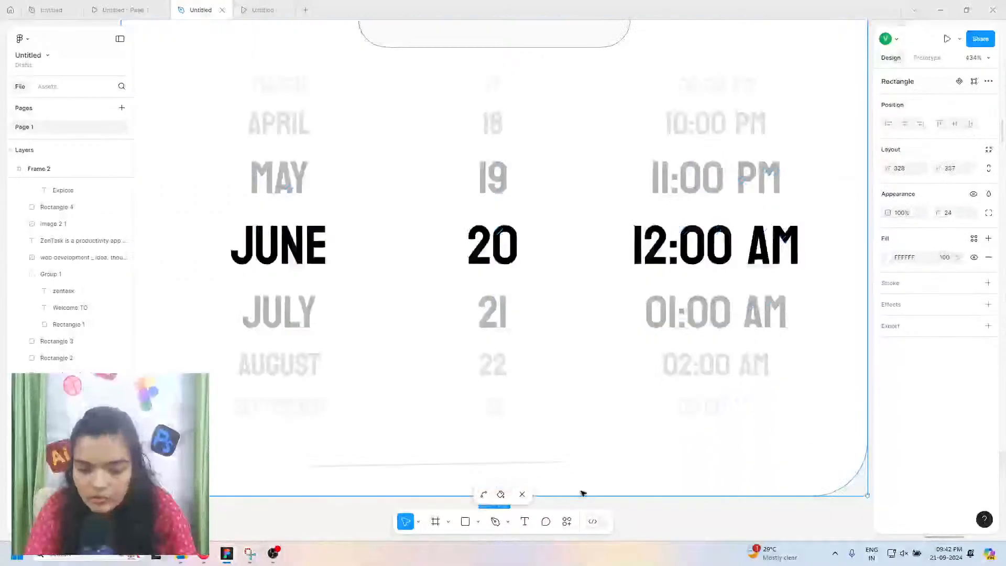
{"action": "left_click", "coordinate": [688, 535]}
{"action": "double_click", "coordinate": [555, 467]}
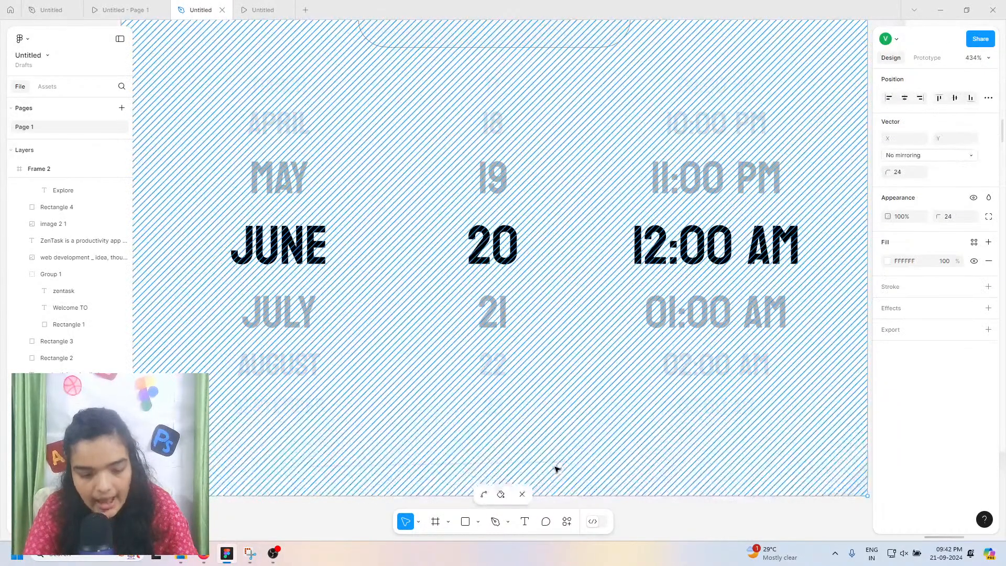
{"action": "key", "text": "Escape"}
{"action": "left_click", "coordinate": [669, 530]}
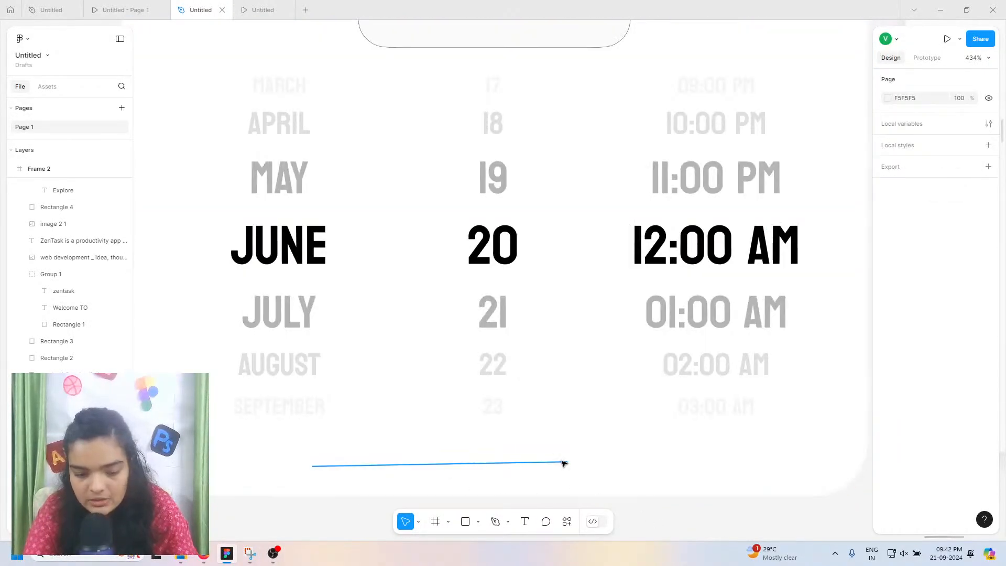
Step: Extend the right end of the bottom line by vector editing so the line is about 115 px wide
{"action": "double_click", "coordinate": [567, 464]}
{"action": "left_click", "coordinate": [567, 463]}
{"action": "mouse_move", "coordinate": [569, 465]}
{"action": "left_mouse_down"}
{"action": "mouse_move", "coordinate": [545, 465]}
{"action": "mouse_move", "coordinate": [588, 465]}
{"action": "left_mouse_up"}
{"action": "key", "text": "Escape"}
{"action": "scroll", "coordinate": [380, 449], "scroll_direction": "up", "scroll_amount": 5}
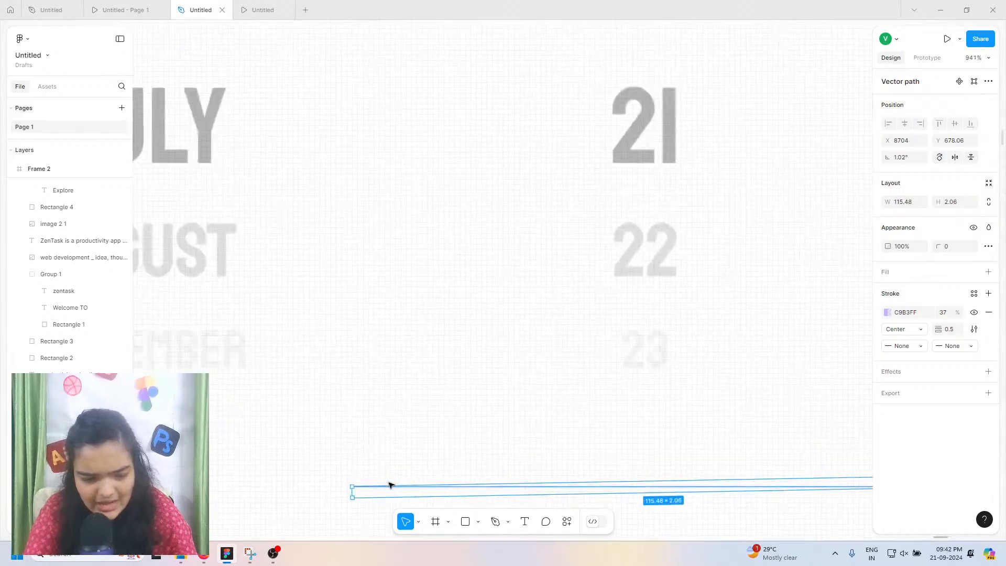
Step: Move the bottom line's left endpoint to X 8705, Y 678.5 in vector editing
{"action": "double_click", "coordinate": [390, 498]}
{"action": "scroll", "coordinate": [388, 498], "scroll_direction": "down", "scroll_amount": 2}
{"action": "scroll", "coordinate": [385, 493], "scroll_direction": "down", "scroll_amount": 1}
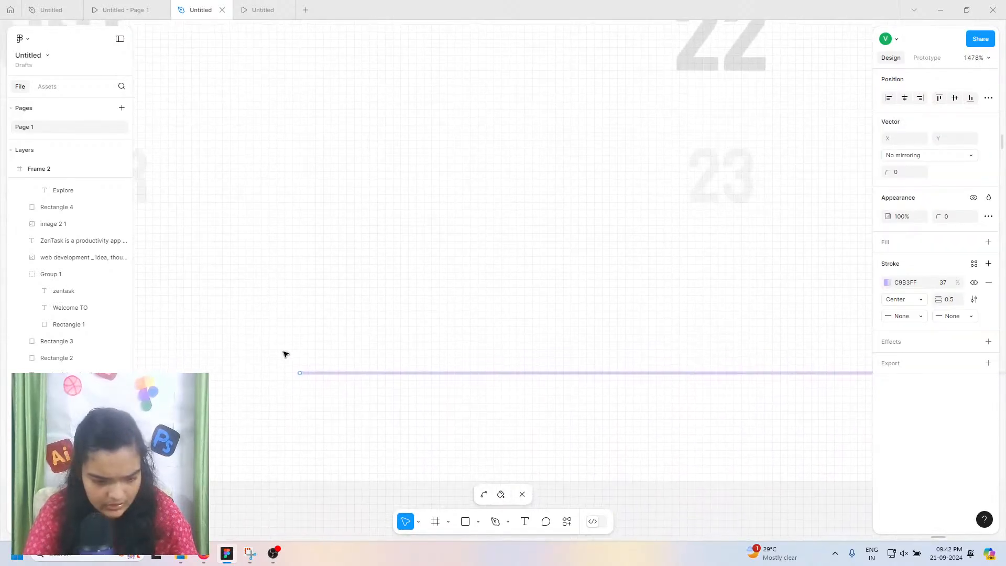
{"action": "left_click_drag", "start_coordinate": [299, 373], "coordinate": [308, 378]}
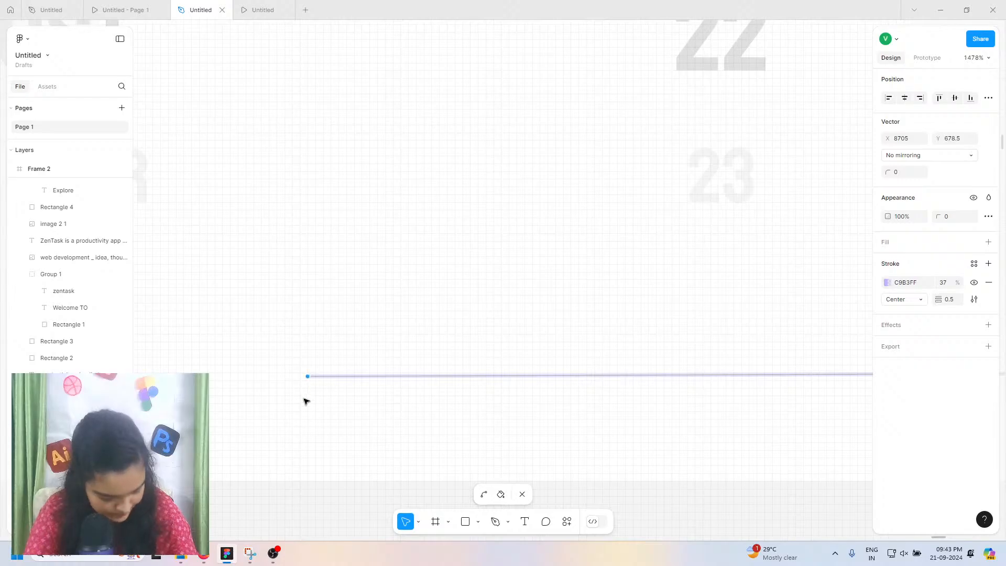
{"action": "scroll", "coordinate": [306, 402], "scroll_direction": "right", "scroll_amount": 3}
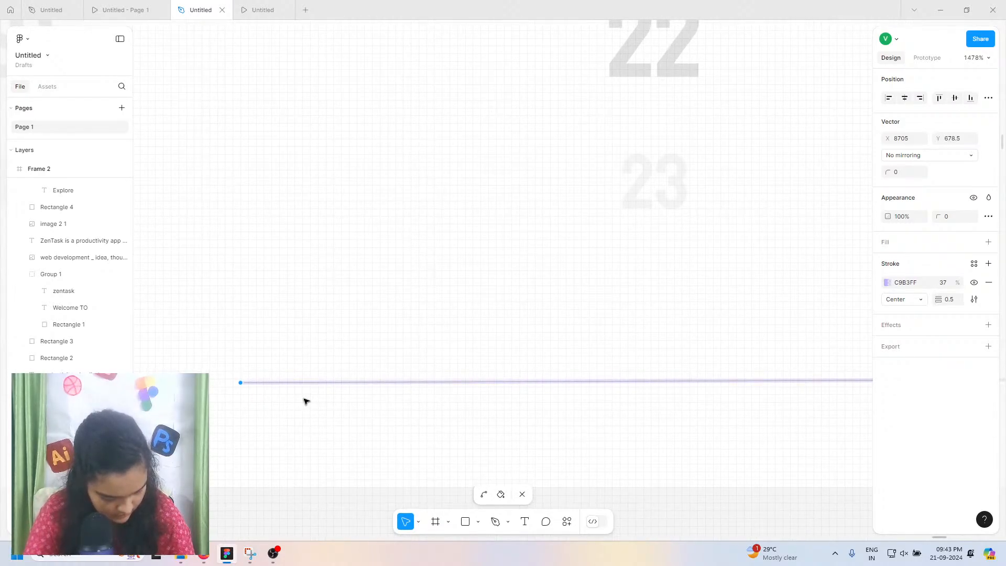
{"action": "scroll", "coordinate": [307, 401], "scroll_direction": "down", "scroll_amount": 5}
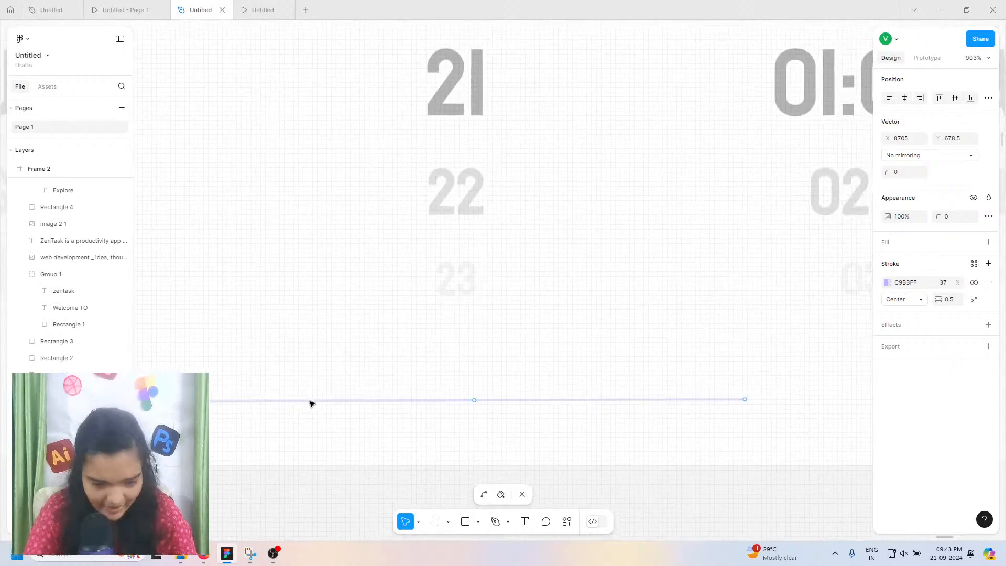
{"action": "scroll", "coordinate": [323, 407], "scroll_direction": "down", "scroll_amount": 2}
{"action": "key", "text": "Escape"}
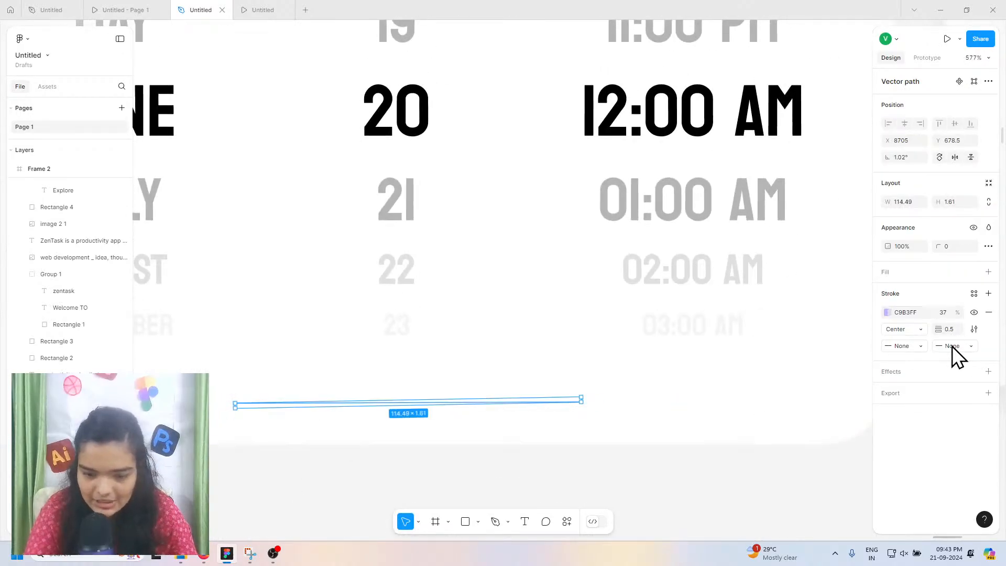
Step: Move the bottom line's right endpoint to X 8819.5, Y 677.5 in vector editing
{"action": "scroll", "coordinate": [582, 403], "scroll_direction": "up", "scroll_amount": 4}
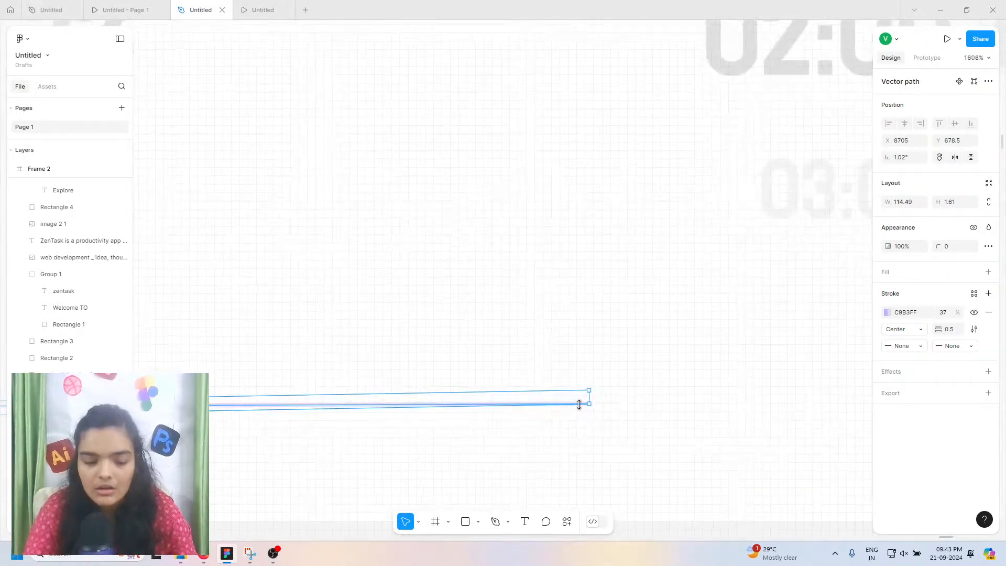
{"action": "double_click", "coordinate": [589, 406]}
{"action": "left_click_drag", "start_coordinate": [590, 407], "coordinate": [591, 401]}
{"action": "scroll", "coordinate": [590, 401], "scroll_direction": "down", "scroll_amount": 4}
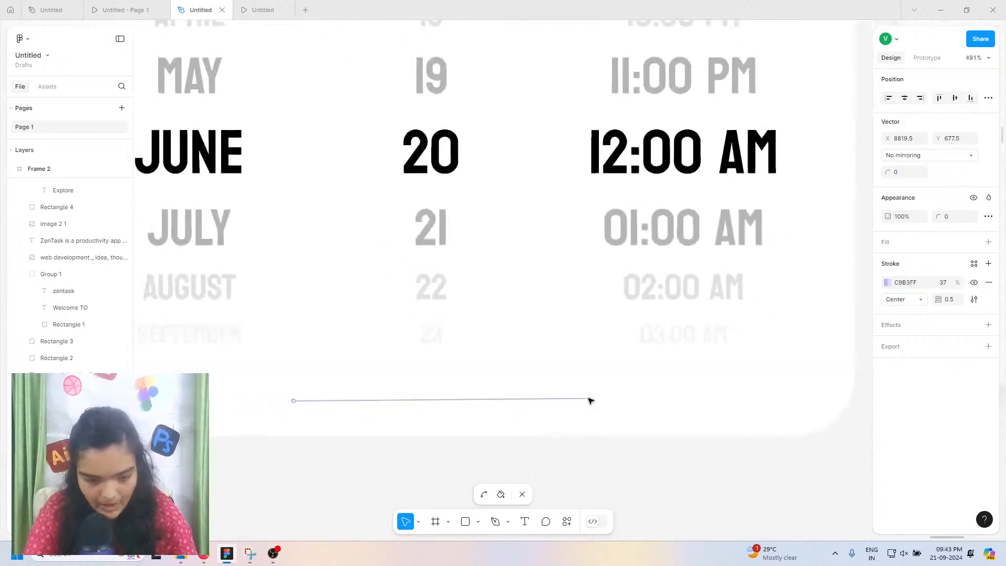
Step: Try a stroke weight of 4 on the bottom line and reduce it to 3
{"action": "key", "text": "ctrl"}
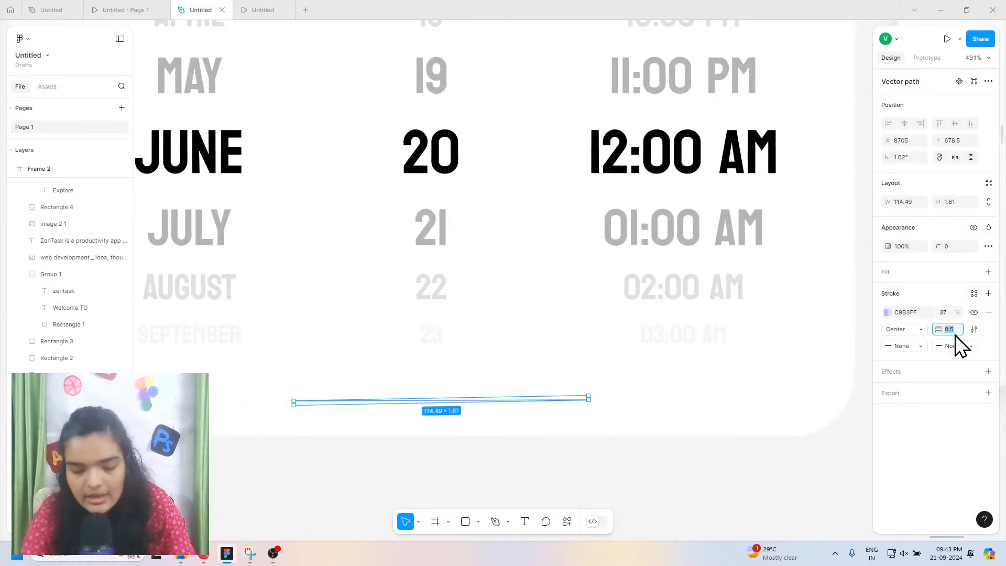
{"action": "type", "text": "4"}
{"action": "key", "text": "Return"}
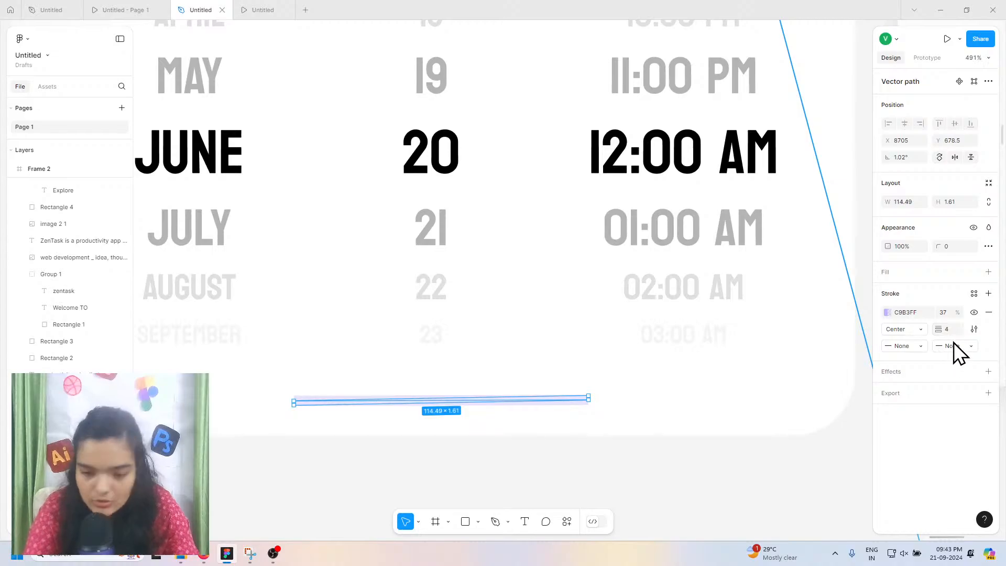
{"action": "type", "text": "3"}
{"action": "key", "text": "Return"}
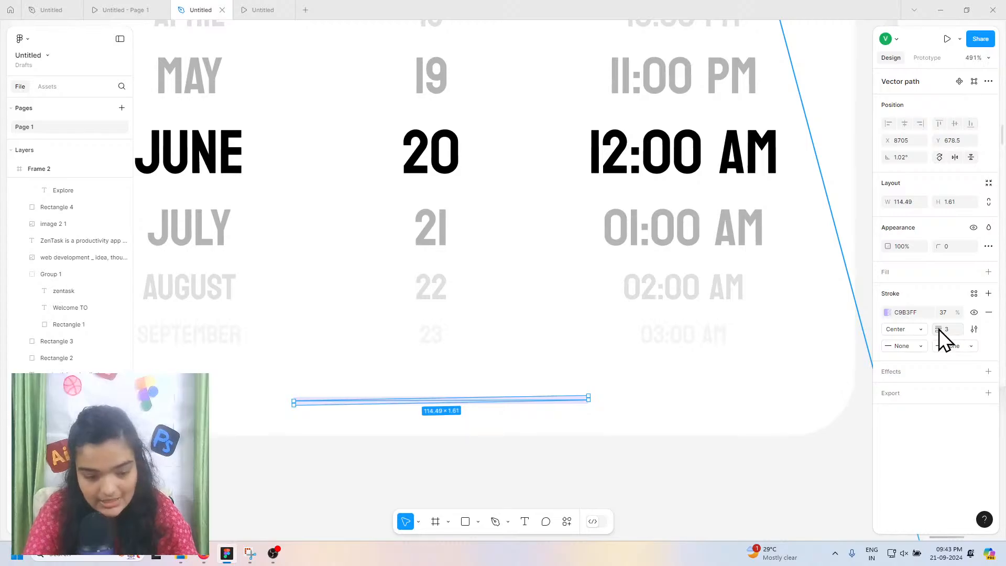
Step: Change the bottom line's stroke color to black (000000)
{"action": "scroll", "coordinate": [786, 346], "scroll_direction": "down", "scroll_amount": 1}
{"action": "scroll", "coordinate": [454, 412], "scroll_direction": "up", "scroll_amount": 5}
{"action": "scroll", "coordinate": [433, 411], "scroll_direction": "down", "scroll_amount": 5}
{"action": "scroll", "coordinate": [433, 412], "scroll_direction": "down", "scroll_amount": 10}
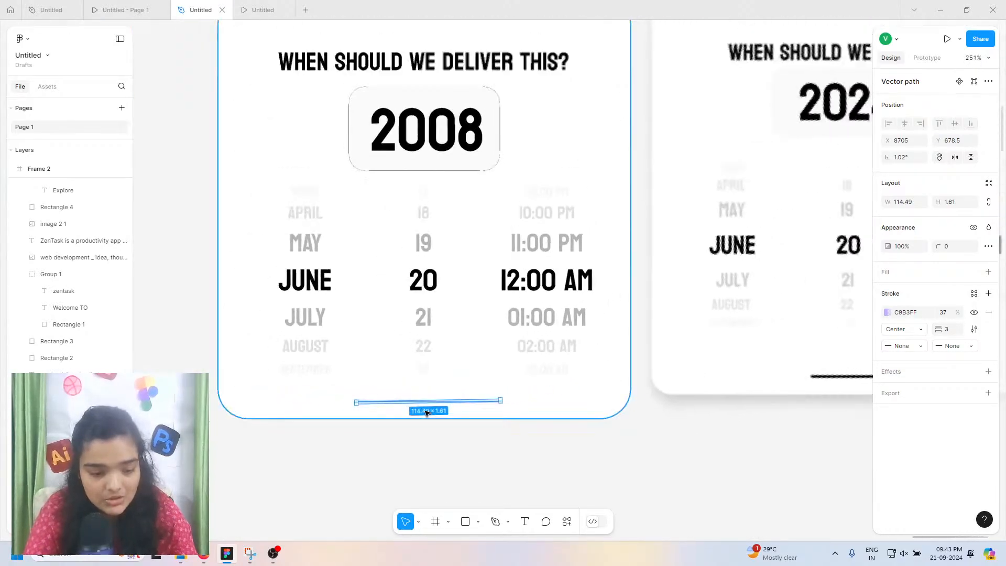
{"action": "left_click", "coordinate": [886, 312]}
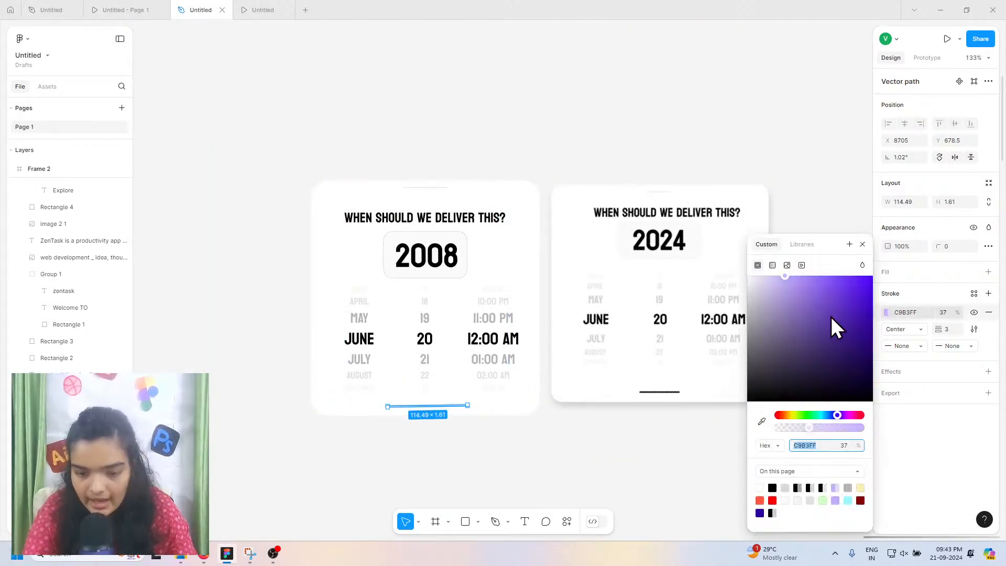
{"action": "left_click", "coordinate": [809, 311]}
{"action": "left_click_drag", "start_coordinate": [680, 298], "coordinate": [683, 315]}
{"action": "left_click_drag", "start_coordinate": [768, 366], "coordinate": [733, 415]}
{"action": "scroll", "coordinate": [411, 417], "scroll_direction": "up", "scroll_amount": 5}
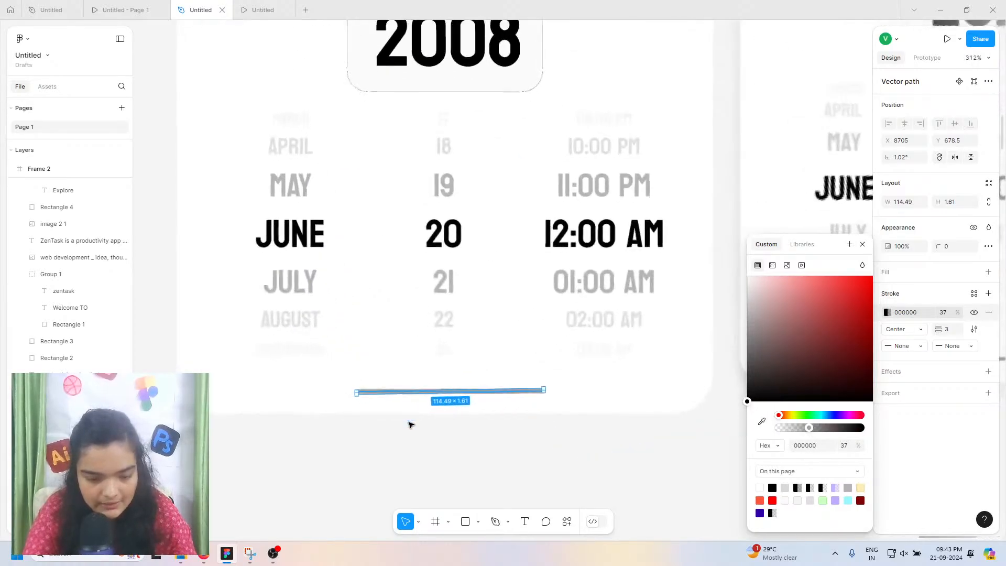
Step: Shorten the bottom line from its left end to about 45 px wide and set its stroke weight to 2
{"action": "left_click_drag", "start_coordinate": [354, 389], "coordinate": [465, 390]}
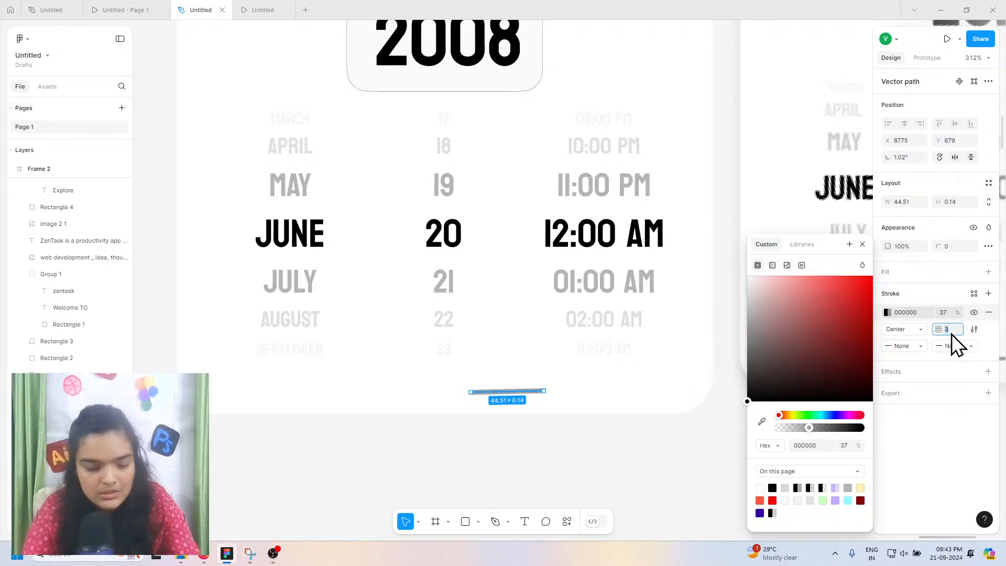
{"action": "key", "text": "Return"}
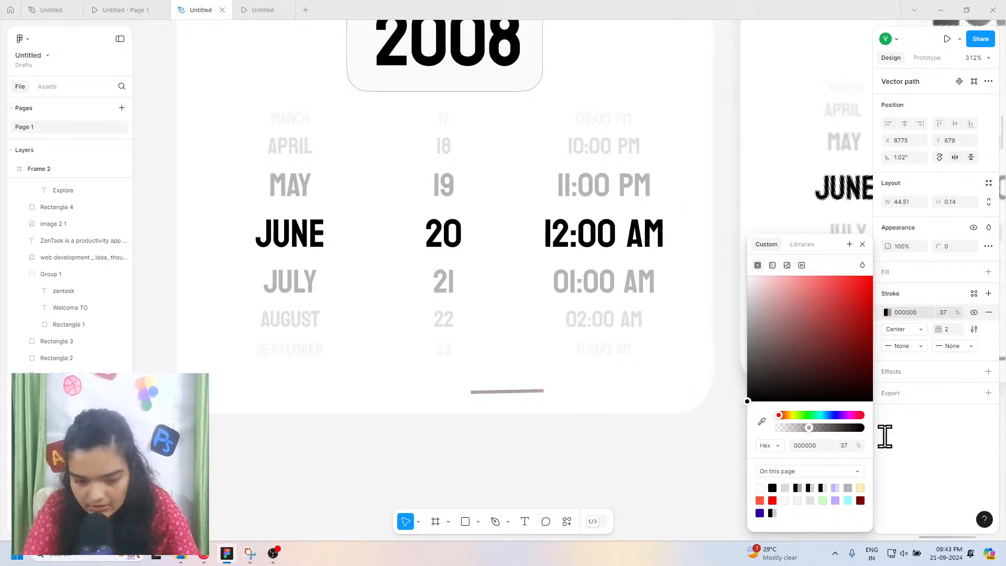
Step: Give the black bottom line round caps at both its start and end points
{"action": "left_click", "coordinate": [912, 343]}
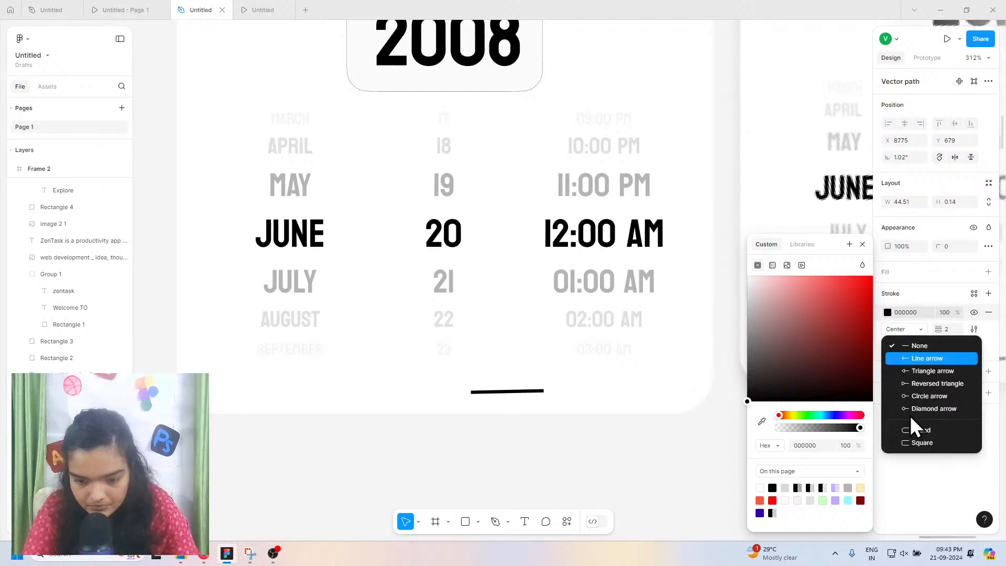
{"action": "left_click", "coordinate": [917, 429]}
{"action": "left_click", "coordinate": [953, 347]}
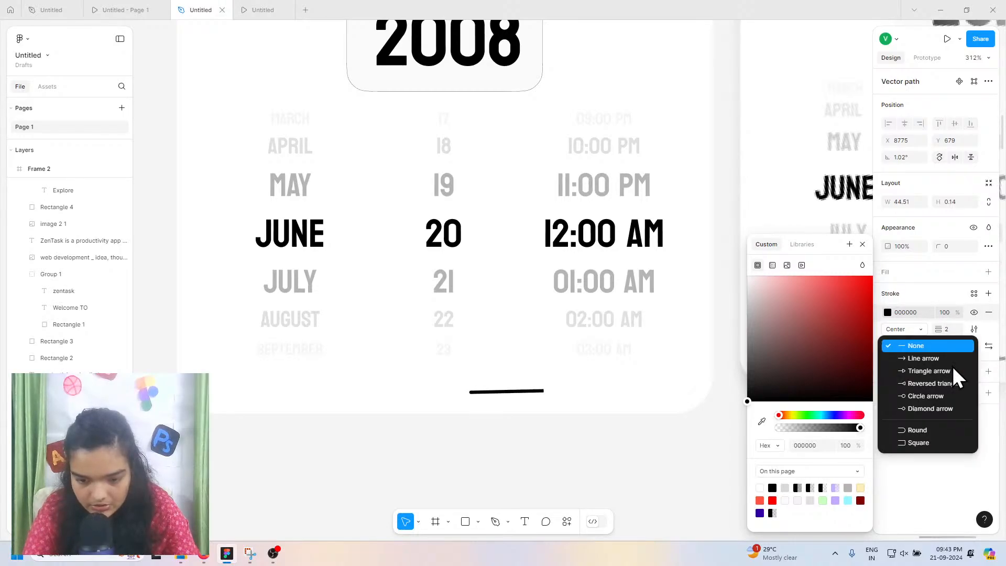
{"action": "left_click", "coordinate": [923, 429]}
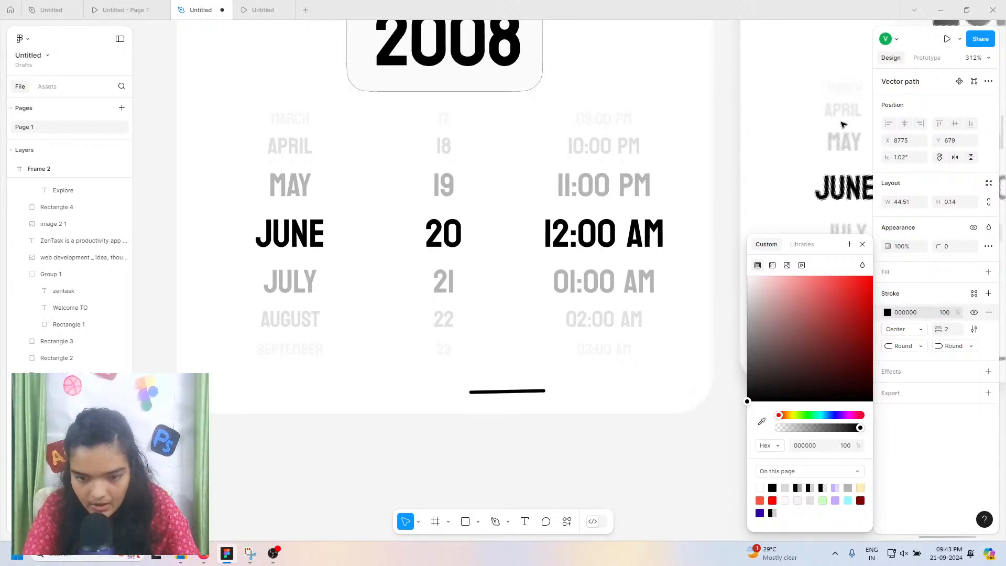
Step: Set the bottom line's rotation to 0° and undo the accidental resize that follows
{"action": "left_click", "coordinate": [910, 162]}
{"action": "type", "text": "0"}
{"action": "key", "text": "Return"}
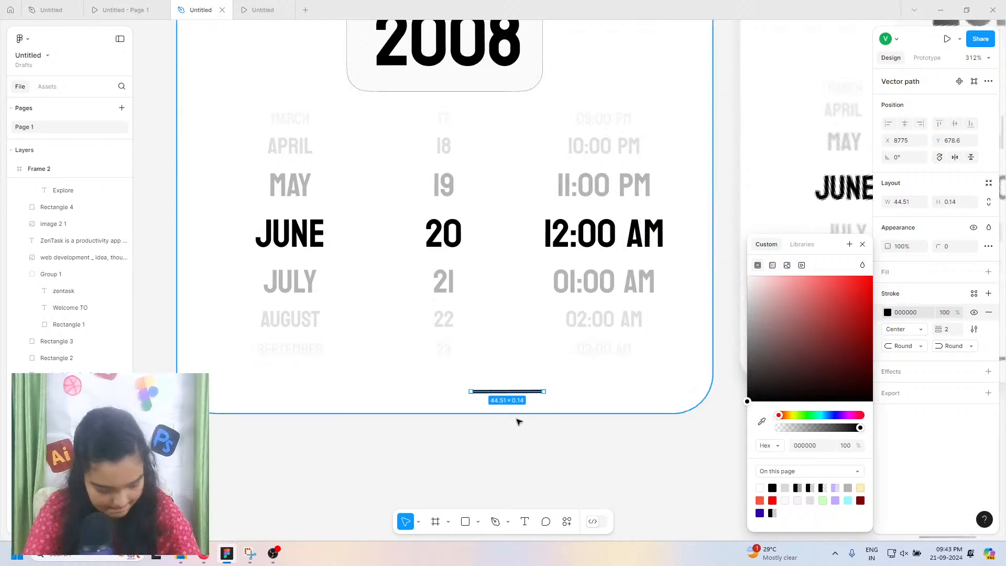
{"action": "scroll", "coordinate": [511, 420], "scroll_direction": "up", "scroll_amount": 3}
{"action": "scroll", "coordinate": [502, 422], "scroll_direction": "down", "scroll_amount": 4}
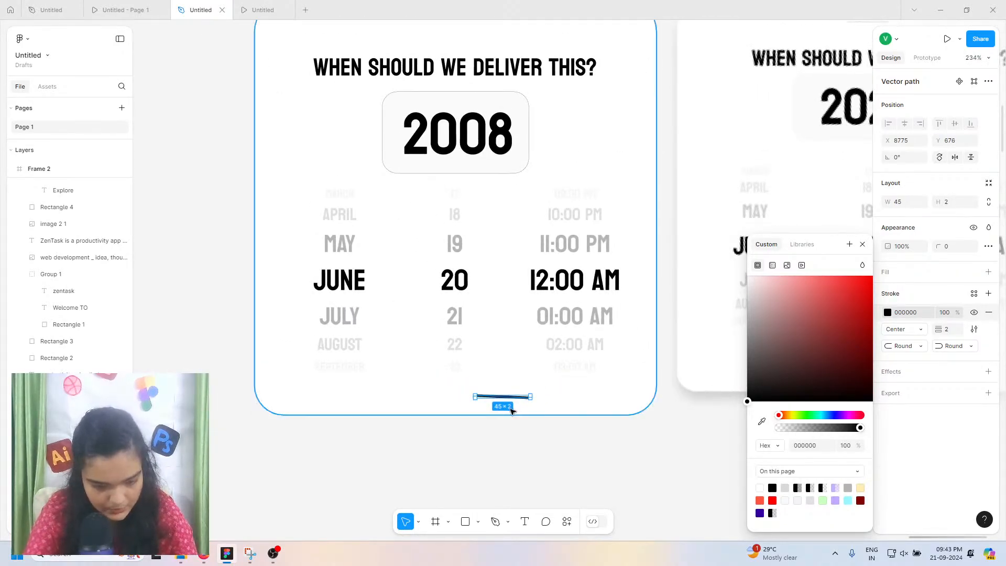
{"action": "key", "text": "ctrl+z"}
{"action": "key", "text": "Escape"}
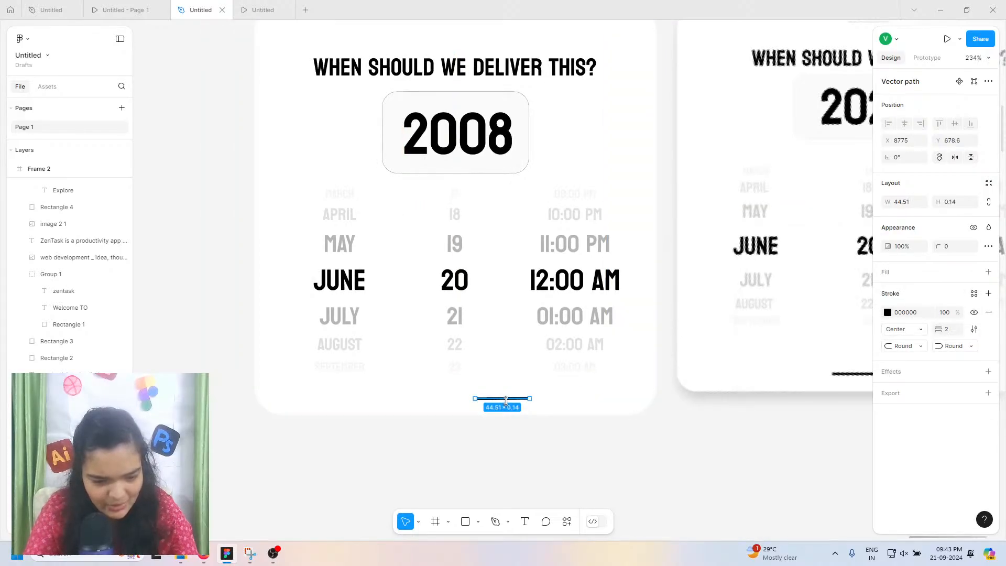
Step: Move the bottom line to the card's horizontal center at X 8737, Y 679.14
{"action": "scroll", "coordinate": [506, 399], "scroll_direction": "up", "scroll_amount": 5, "text": "ctrl"}
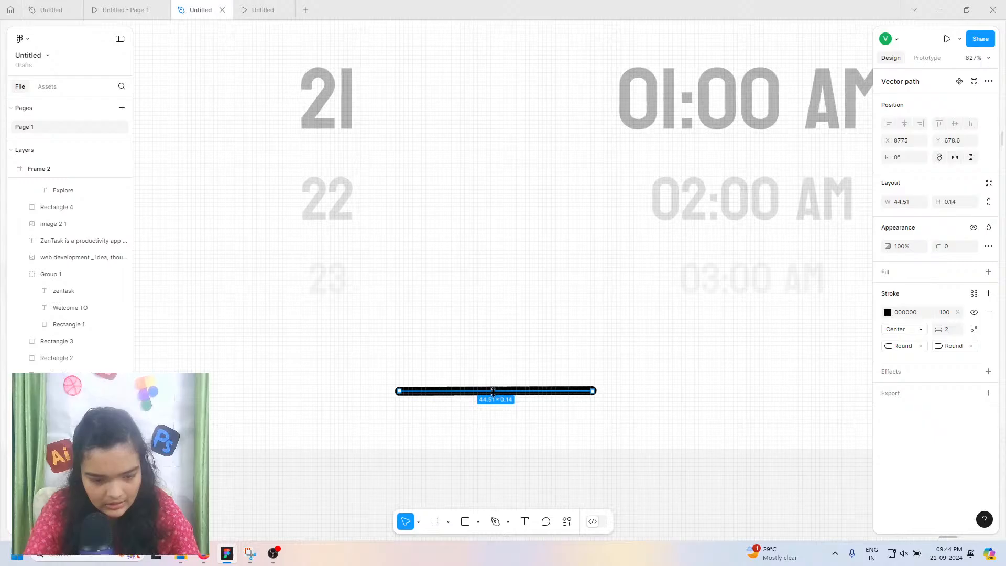
{"action": "scroll", "coordinate": [492, 390], "scroll_direction": "up", "scroll_amount": 5, "text": "ctrl"}
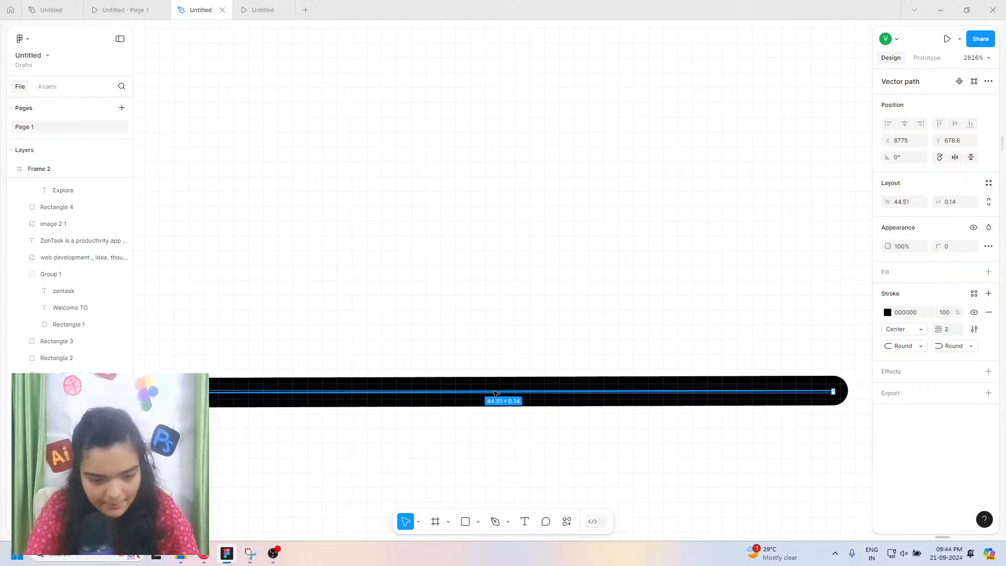
{"action": "scroll", "coordinate": [428, 397], "scroll_direction": "down", "scroll_amount": 9, "text": "ctrl"}
{"action": "left_click_drag", "start_coordinate": [427, 395], "coordinate": [378, 394]}
{"action": "scroll", "coordinate": [380, 395], "scroll_direction": "up", "scroll_amount": 6}
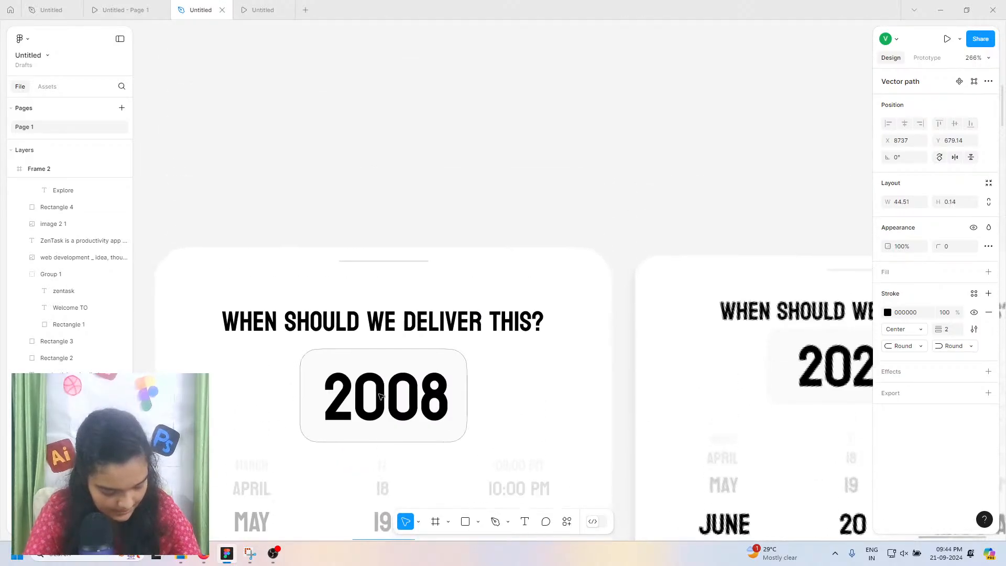
Step: Shorten the gray line at the card's top edge to 23 px wide and center it at X 8747
{"action": "scroll", "coordinate": [379, 396], "scroll_direction": "up", "scroll_amount": 1}
{"action": "scroll", "coordinate": [395, 293], "scroll_direction": "down", "scroll_amount": 2}
{"action": "scroll", "coordinate": [385, 252], "scroll_direction": "up", "scroll_amount": 5, "text": "ctrl"}
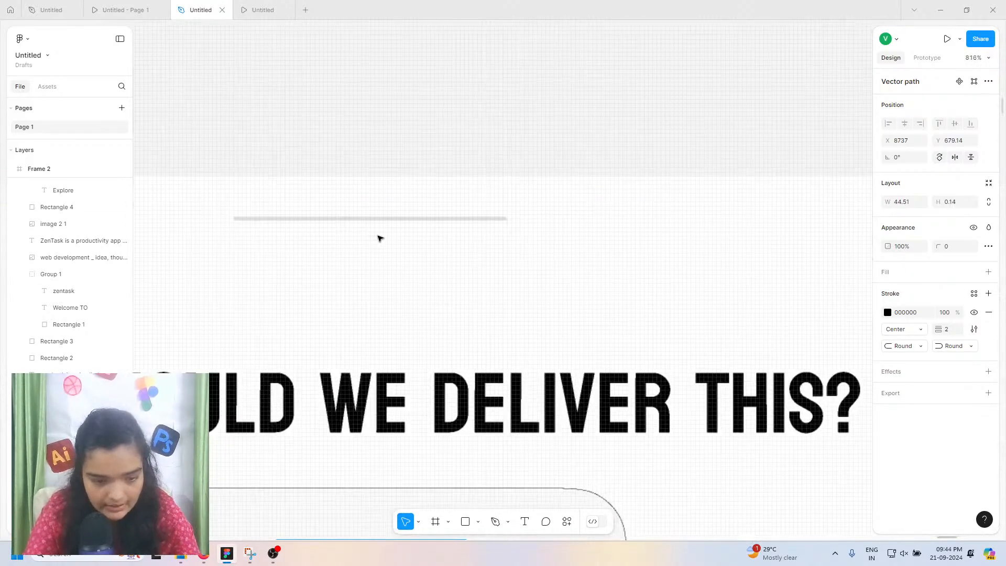
{"action": "left_click", "coordinate": [377, 218]}
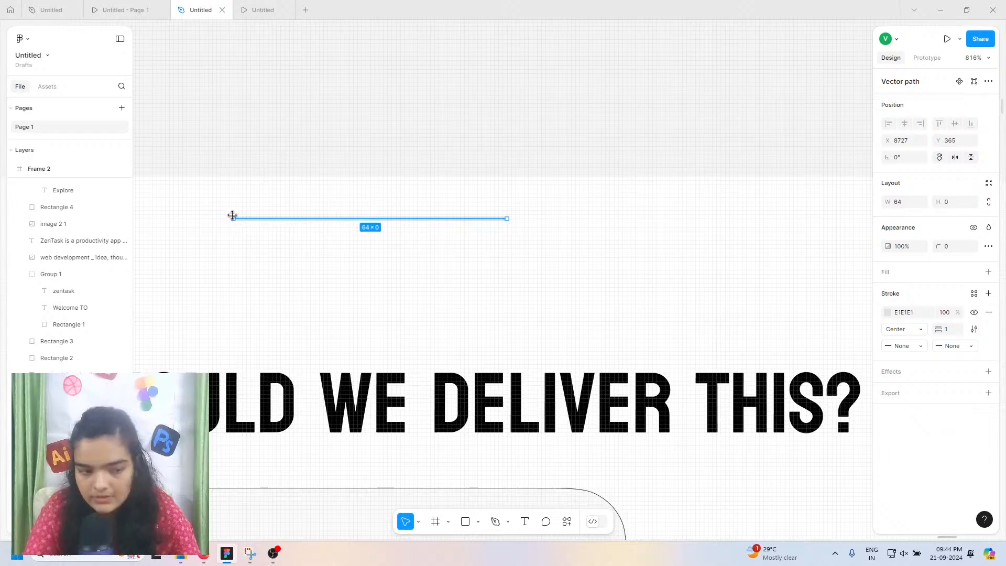
{"action": "left_click_drag", "start_coordinate": [270, 224], "coordinate": [387, 223]}
{"action": "key", "text": "ctrl+z"}
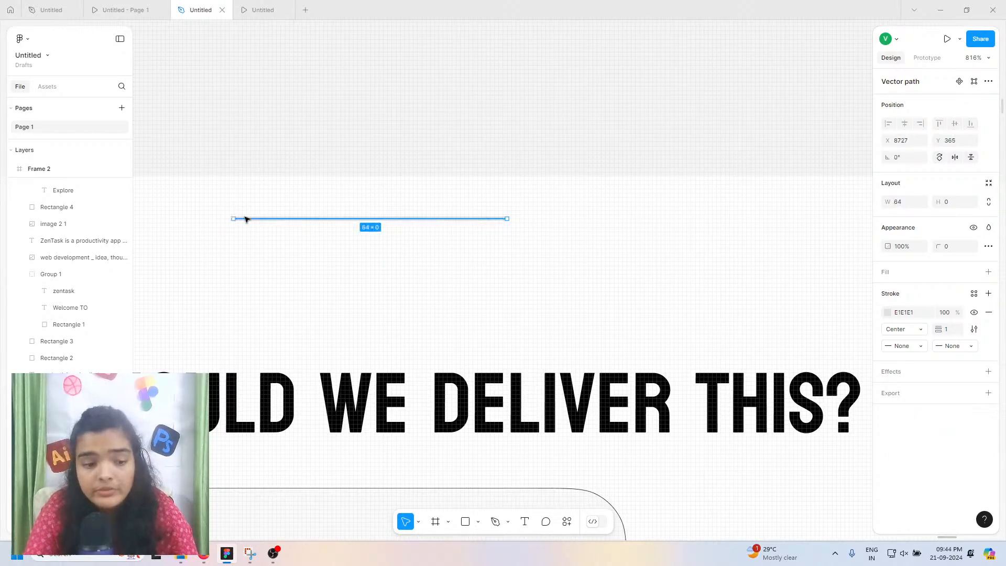
{"action": "left_click_drag", "start_coordinate": [262, 218], "coordinate": [379, 219]}
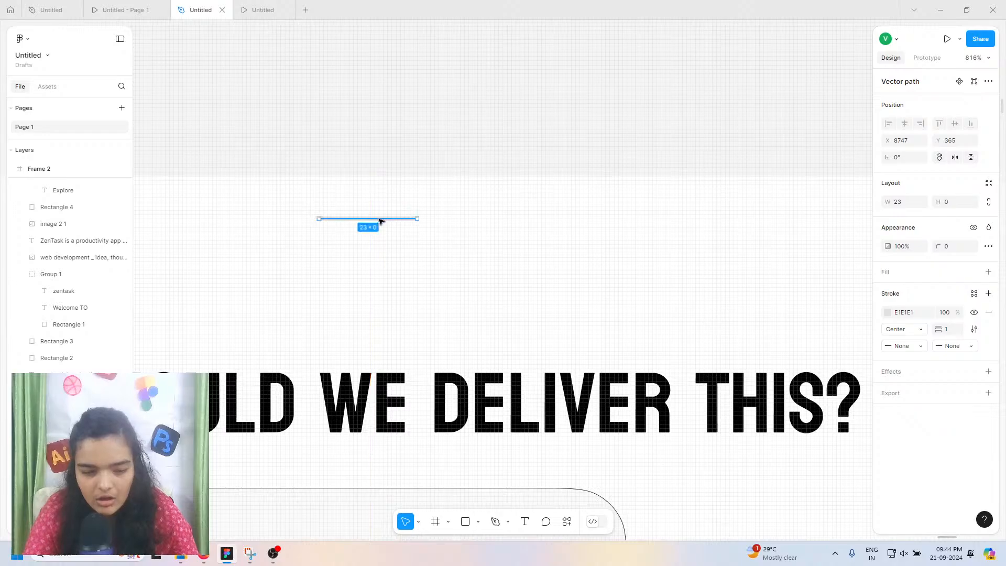
{"action": "scroll", "coordinate": [379, 218], "scroll_direction": "down", "scroll_amount": 10}
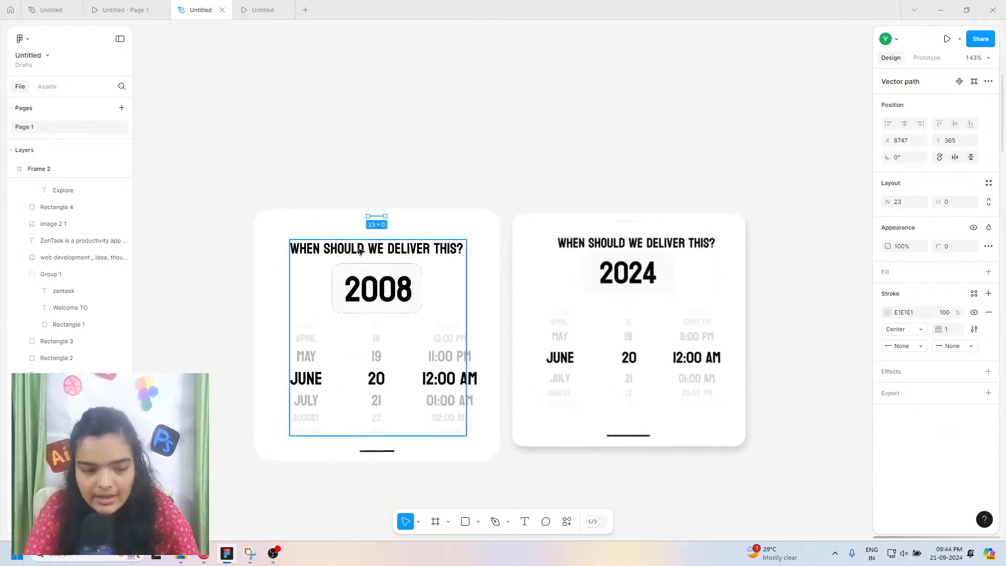
Step: Select the month, day and time column groups together and move them up slightly to Y 503
{"action": "left_click", "coordinate": [367, 252]}
{"action": "key", "text": "Escape"}
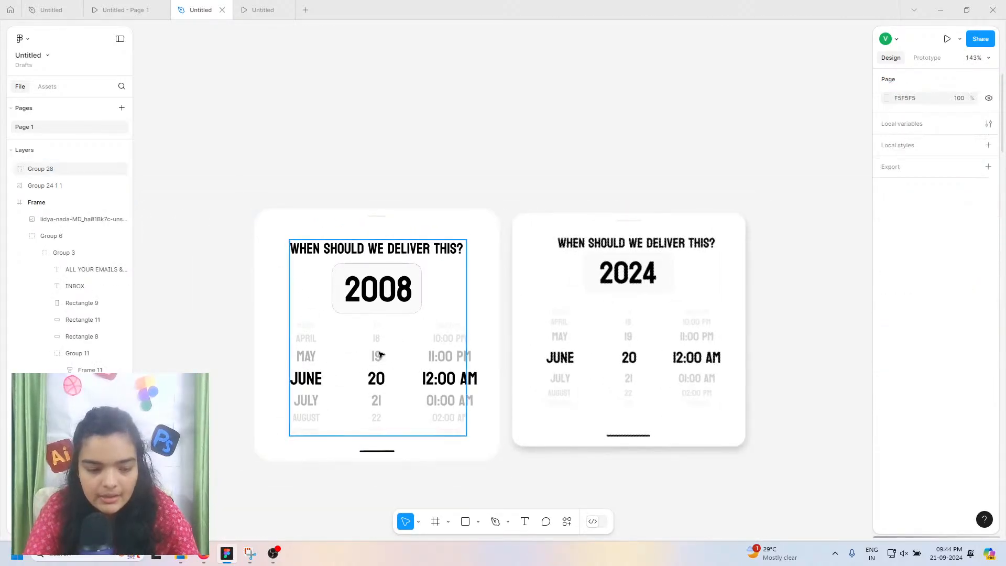
{"action": "left_click", "coordinate": [442, 344]}
{"action": "key", "text": "Escape"}
{"action": "left_click", "coordinate": [461, 354]}
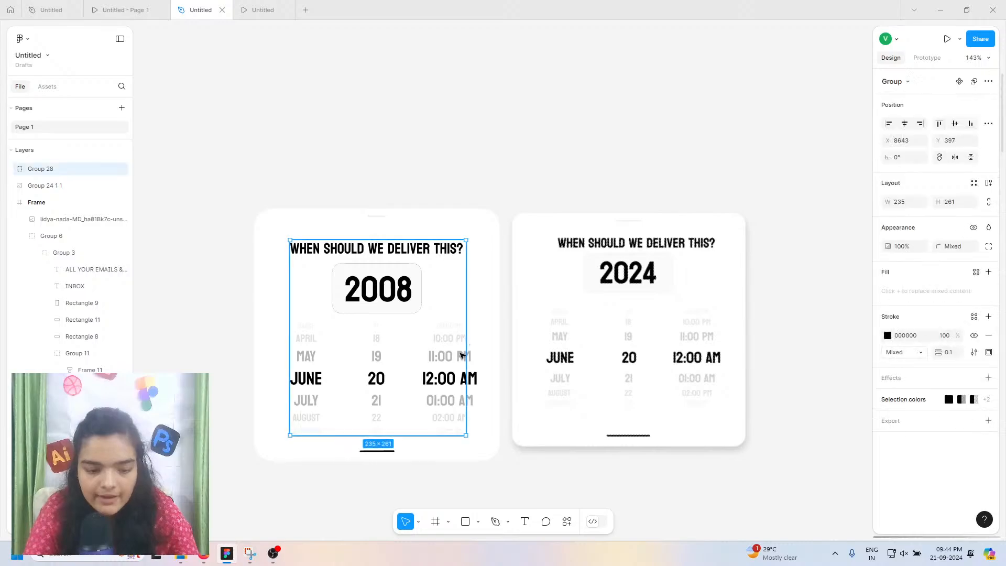
{"action": "left_click", "coordinate": [457, 357]}
{"action": "left_click", "coordinate": [375, 363], "text": "shift"}
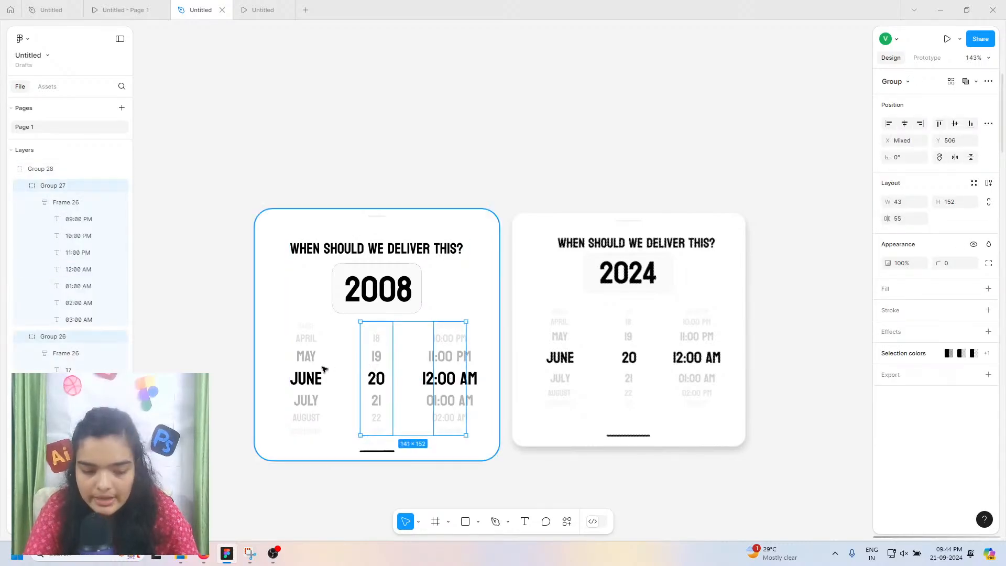
{"action": "left_click", "coordinate": [321, 370], "text": "shift"}
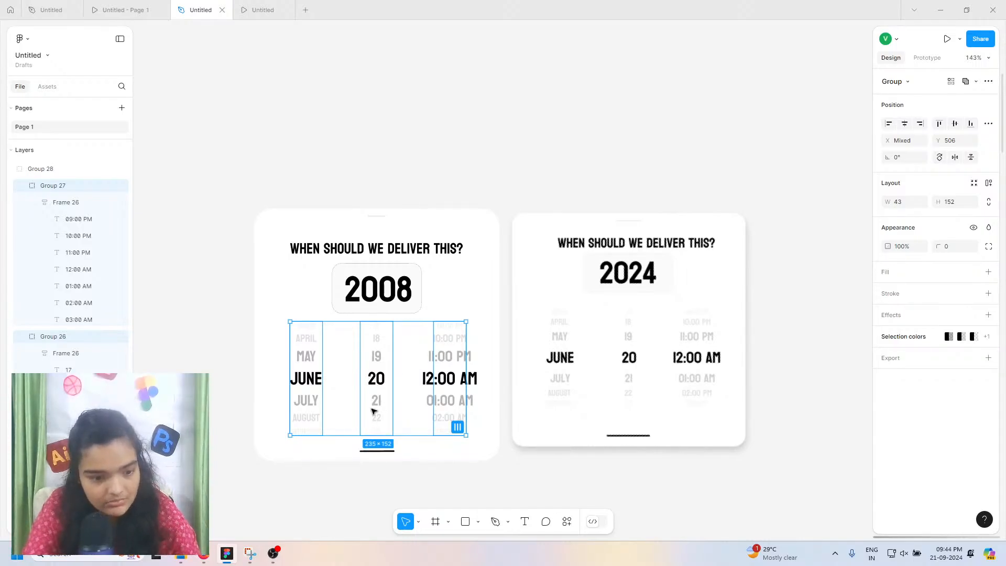
{"action": "scroll", "coordinate": [375, 361], "scroll_direction": "up", "scroll_amount": 5}
{"action": "scroll", "coordinate": [374, 361], "scroll_direction": "down", "scroll_amount": 2}
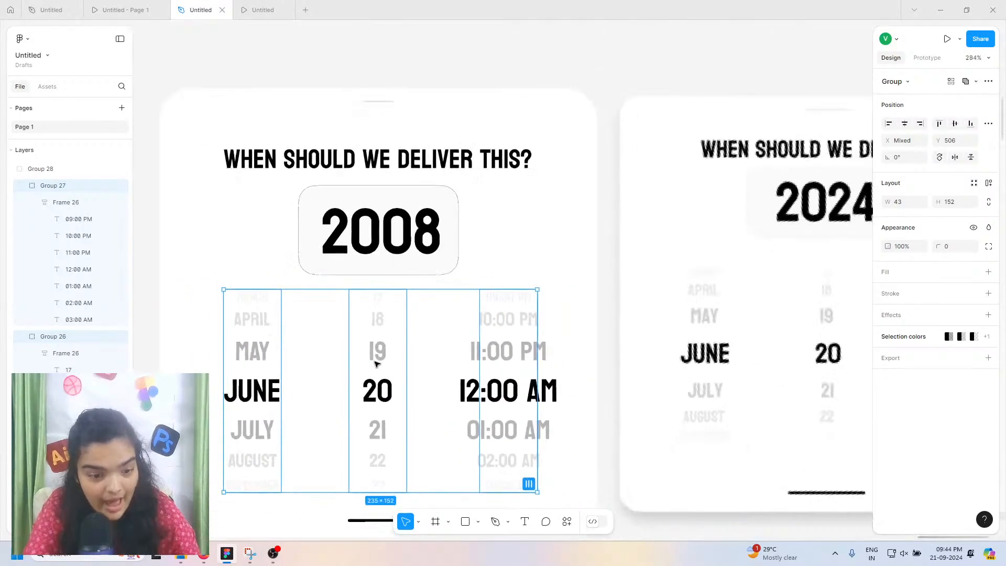
{"action": "scroll", "coordinate": [373, 362], "scroll_direction": "up", "scroll_amount": 1}
{"action": "left_click_drag", "start_coordinate": [371, 363], "coordinate": [377, 360]}
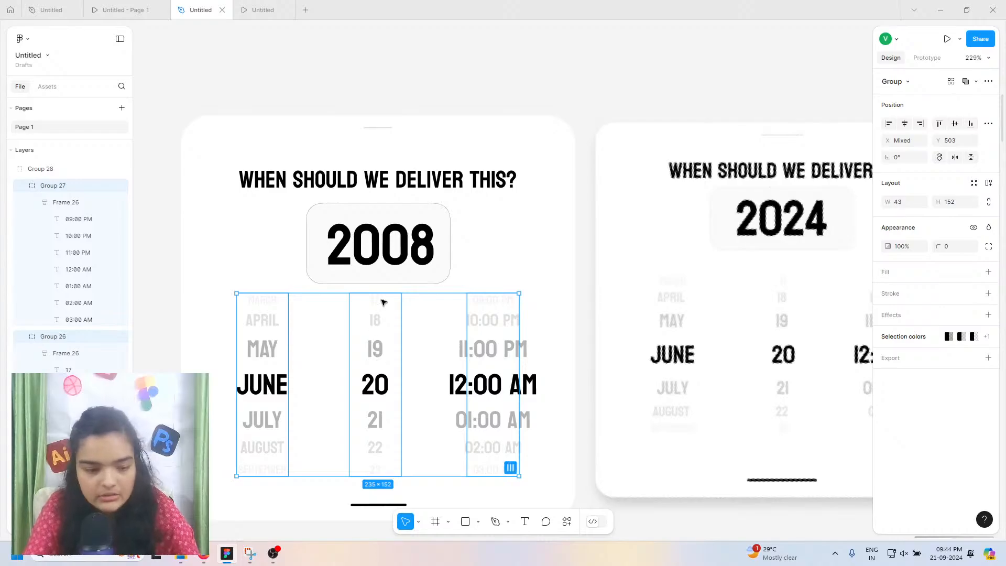
Step: Nudge the 2008 text and its rounded box up together, placing the text at Y 430
{"action": "left_click", "coordinate": [380, 267]}
{"action": "left_click", "coordinate": [383, 204], "text": "shift"}
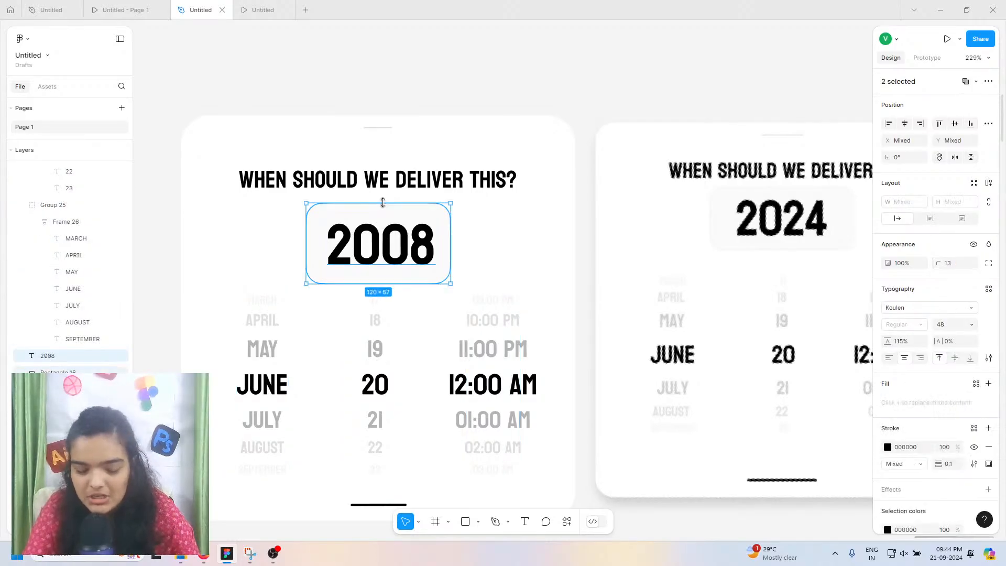
{"action": "key", "text": "Up"}
{"action": "key", "text": "Up"}
{"action": "key", "text": "Up"}
{"action": "key", "text": "Up"}
{"action": "key", "text": "Up"}
Step: Nudge the "When should we deliver this?" heading up to Y 393
{"action": "left_click", "coordinate": [387, 185]}
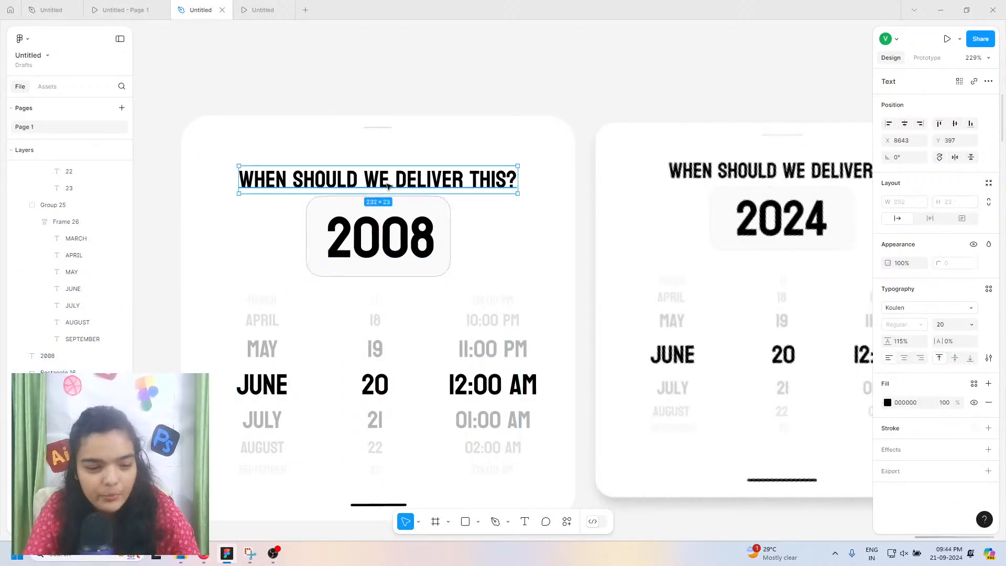
{"action": "key", "text": "Up"}
{"action": "key", "text": "Up"}
{"action": "key", "text": "Up"}
{"action": "key", "text": "Up"}
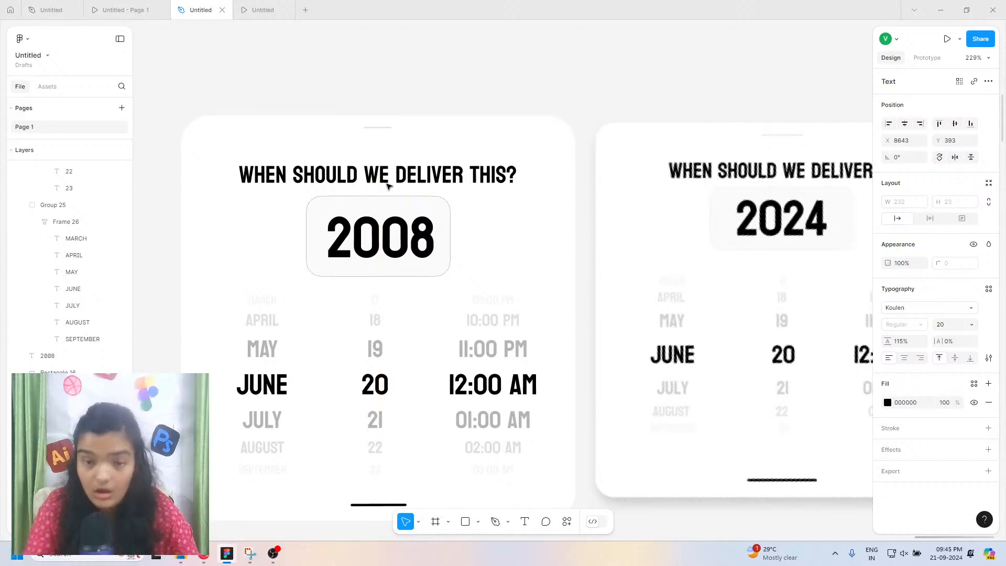
{"action": "scroll", "coordinate": [413, 203], "scroll_direction": "up", "scroll_amount": 1}
Step: Try the heading 2 px lower at Y 395 and return it to Y 393
{"action": "left_click", "coordinate": [412, 209]}
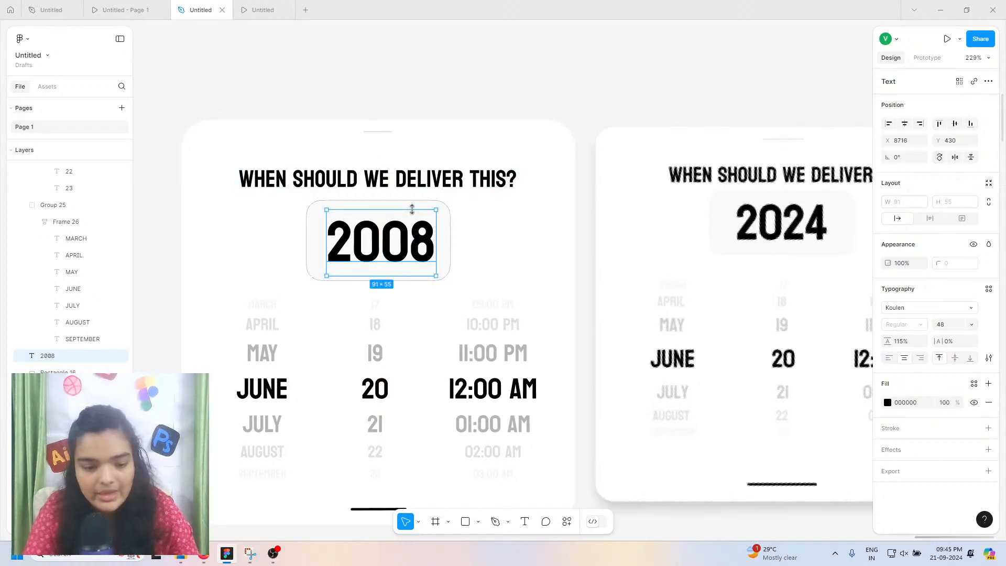
{"action": "left_click", "coordinate": [445, 216], "text": "shift"}
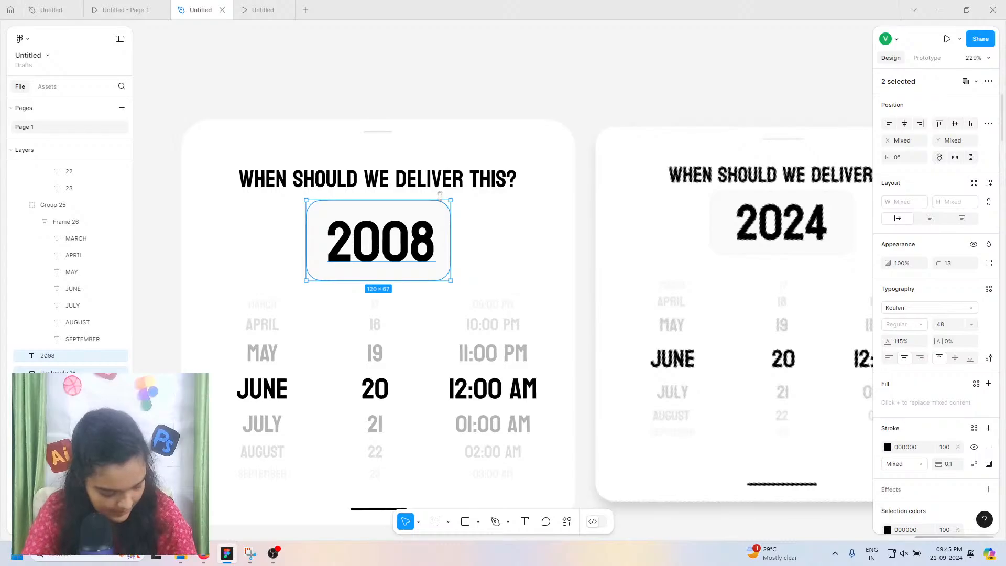
{"action": "left_click", "coordinate": [451, 184]}
{"action": "key", "text": "Down"}
{"action": "key", "text": "Down"}
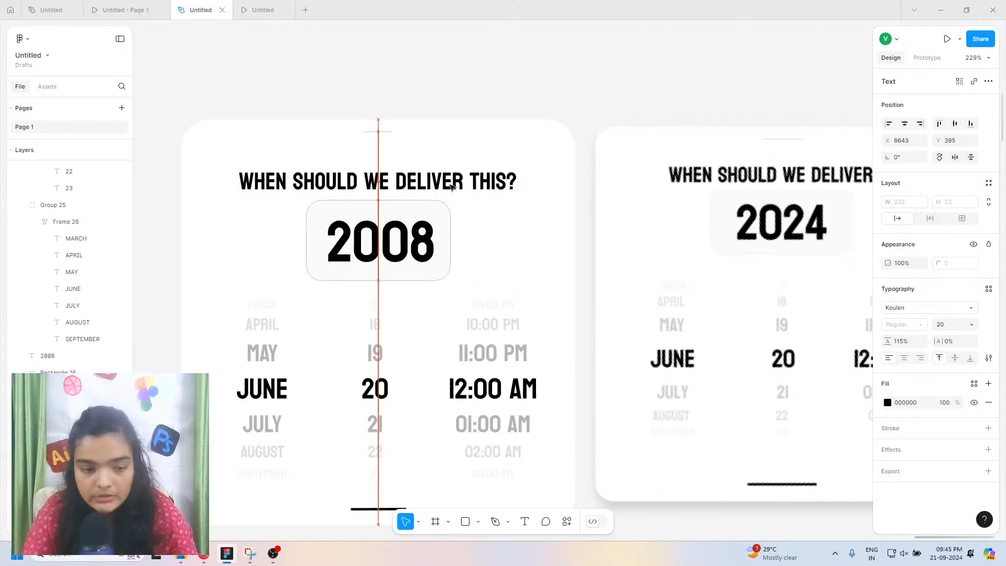
{"action": "key", "text": "Up"}
{"action": "key", "text": "Up"}
Step: Nudge the whole group of heading, year box and date columns up by 2 px
{"action": "scroll", "coordinate": [451, 185], "scroll_direction": "down", "scroll_amount": 5}
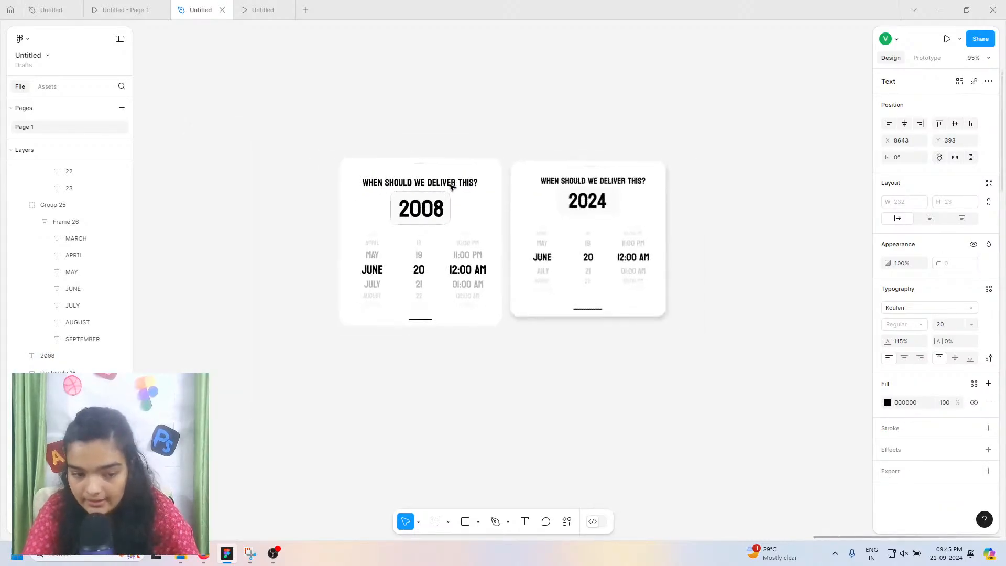
{"action": "left_click", "coordinate": [438, 209]}
{"action": "left_click", "coordinate": [317, 174]}
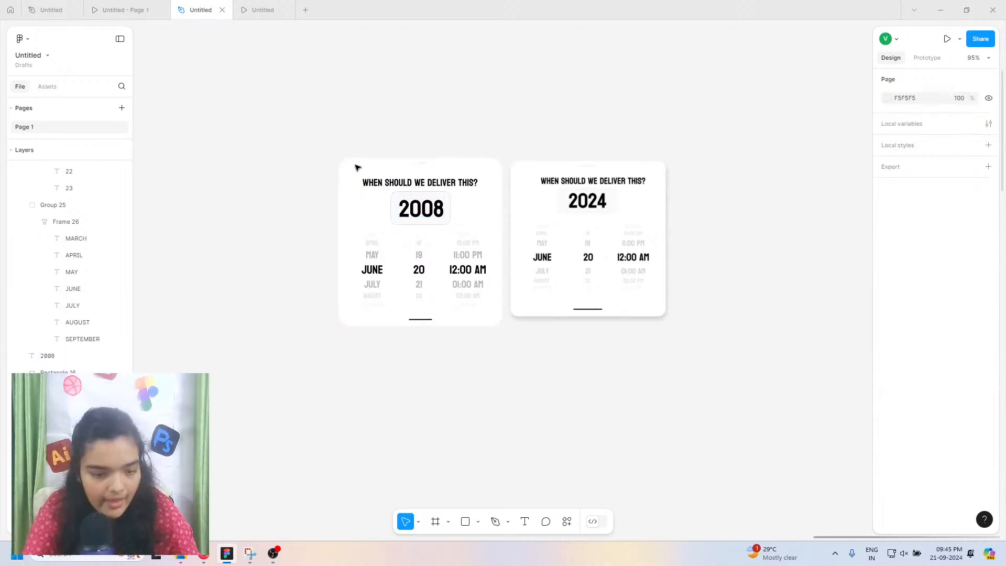
{"action": "left_click", "coordinate": [381, 180]}
{"action": "left_click", "coordinate": [425, 218]}
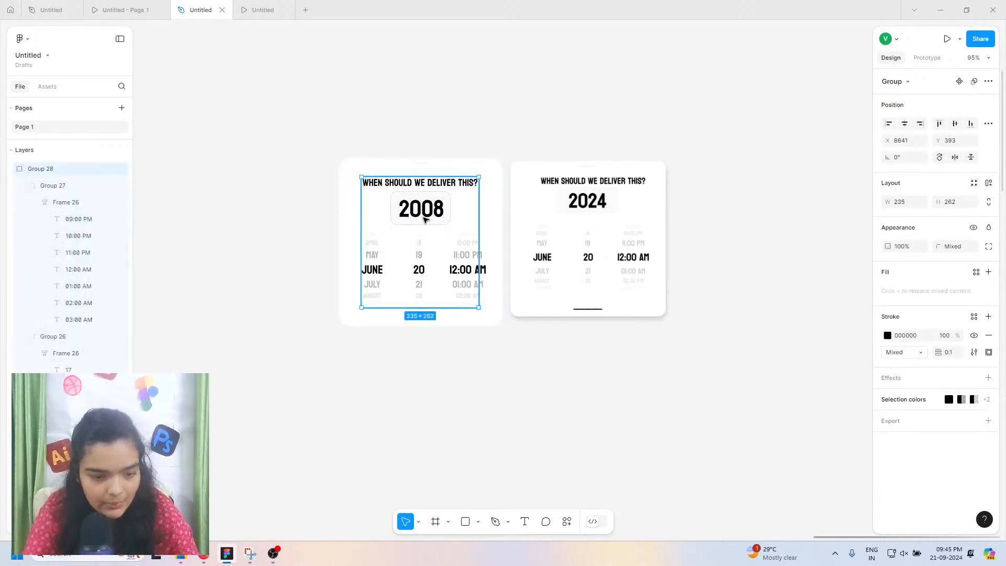
{"action": "key", "text": "Up"}
{"action": "key", "text": "Up"}
{"action": "left_click", "coordinate": [337, 151]}
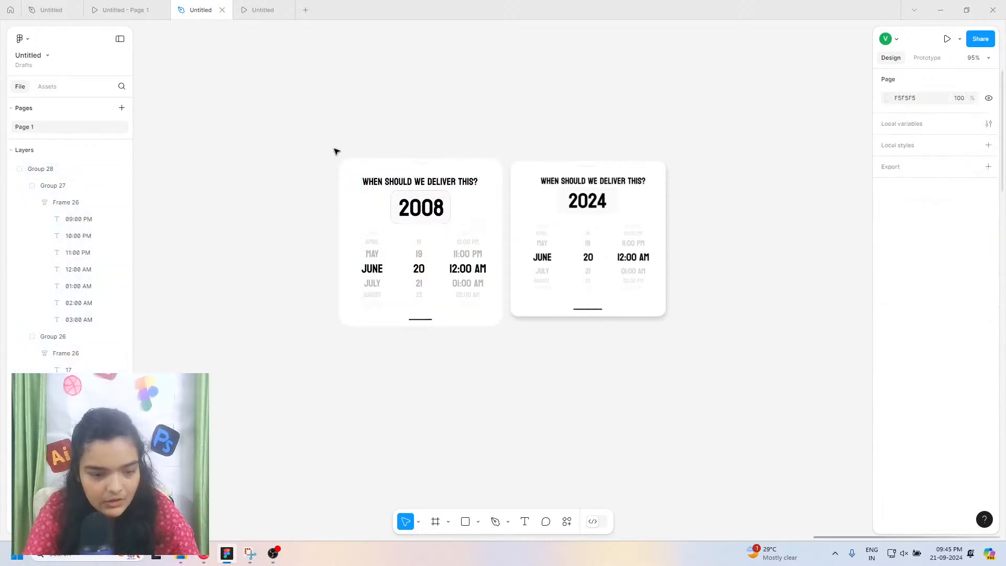
Step: Group the white card background with all its text, columns and lines into one 328 × 337 group
{"action": "left_click", "coordinate": [347, 160]}
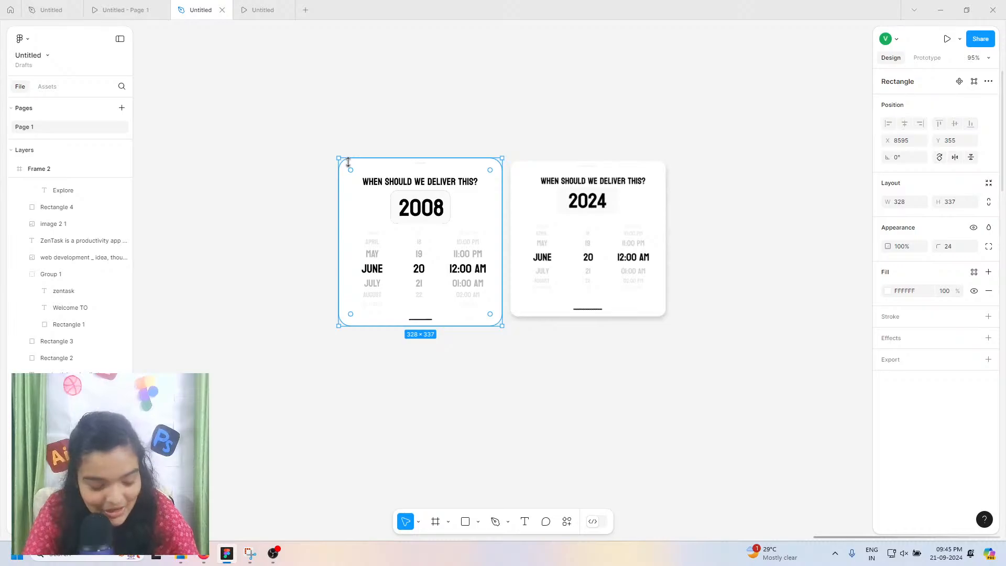
{"action": "scroll", "coordinate": [345, 168], "scroll_direction": "down", "scroll_amount": 10}
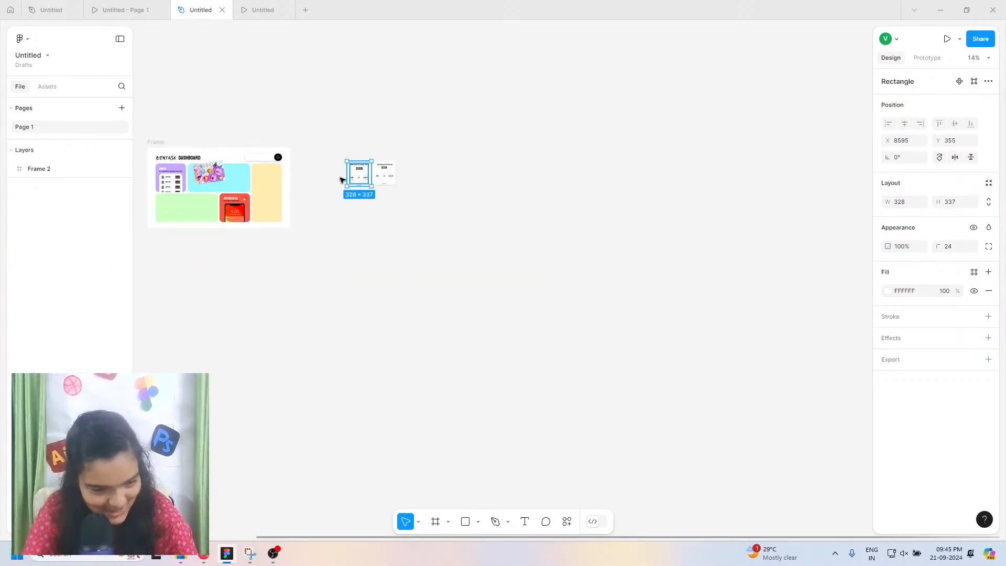
{"action": "scroll", "coordinate": [343, 163], "scroll_direction": "up", "scroll_amount": 5}
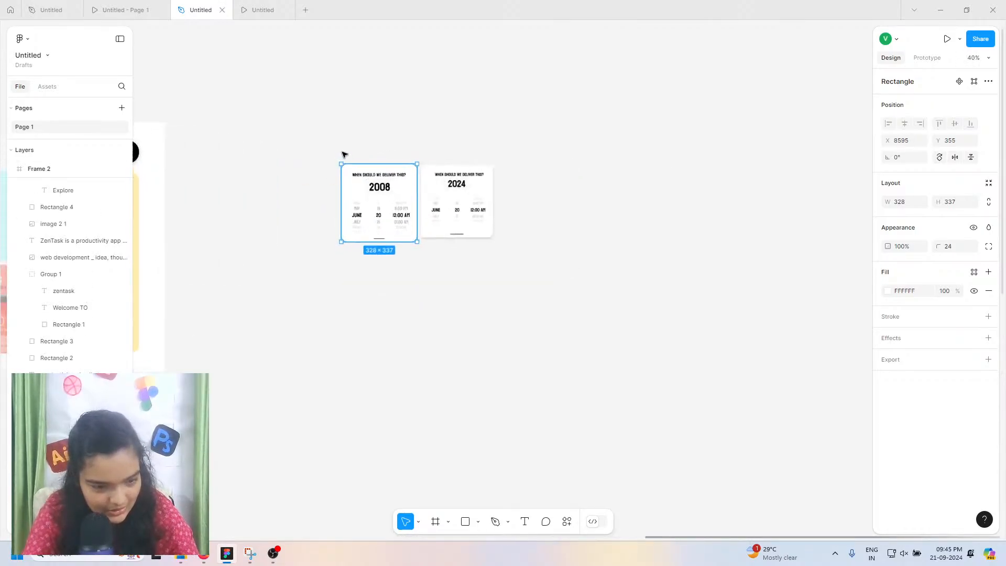
{"action": "scroll", "coordinate": [344, 154], "scroll_direction": "up", "scroll_amount": 1}
{"action": "left_click_drag", "start_coordinate": [321, 135], "coordinate": [403, 305]}
{"action": "key", "text": "ctrl+g"}
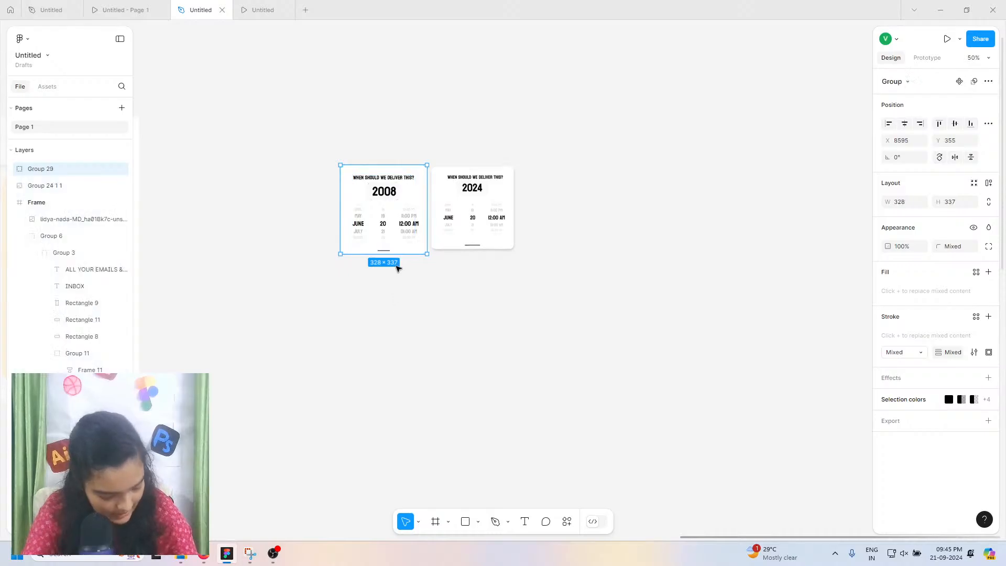
Step: Move the grouped date picker card onto the dashboard frame, over the light blue panel at X 868, Y 168
{"action": "scroll", "coordinate": [397, 251], "scroll_direction": "down", "scroll_amount": 5}
{"action": "left_click_drag", "start_coordinate": [400, 229], "coordinate": [229, 226]}
{"action": "scroll", "coordinate": [229, 227], "scroll_direction": "up", "scroll_amount": 3}
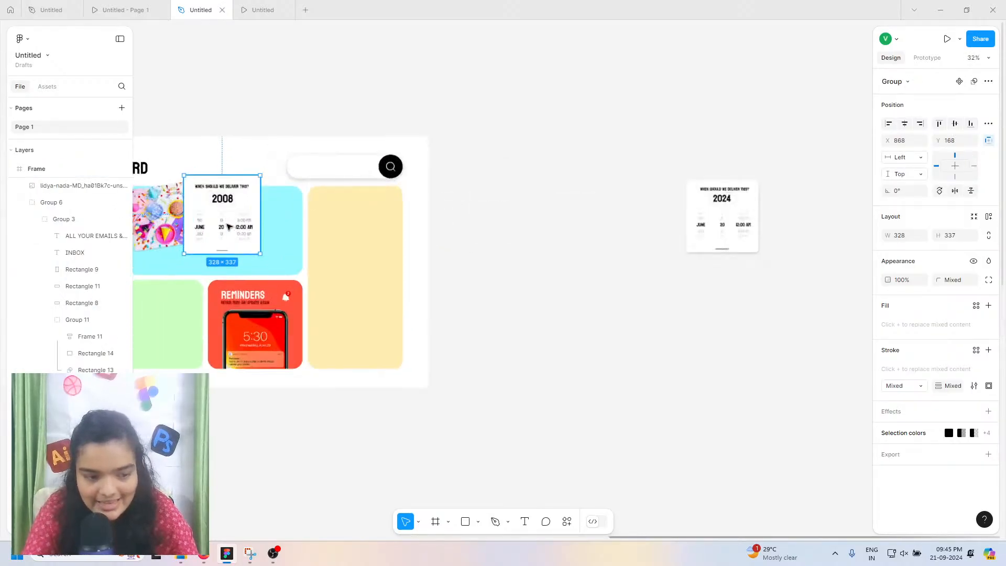
Step: Tilt the grouped date picker card clockwise to a rotation of about -14.53° over the light blue panel
{"action": "scroll", "coordinate": [229, 226], "scroll_direction": "up", "scroll_amount": 6}
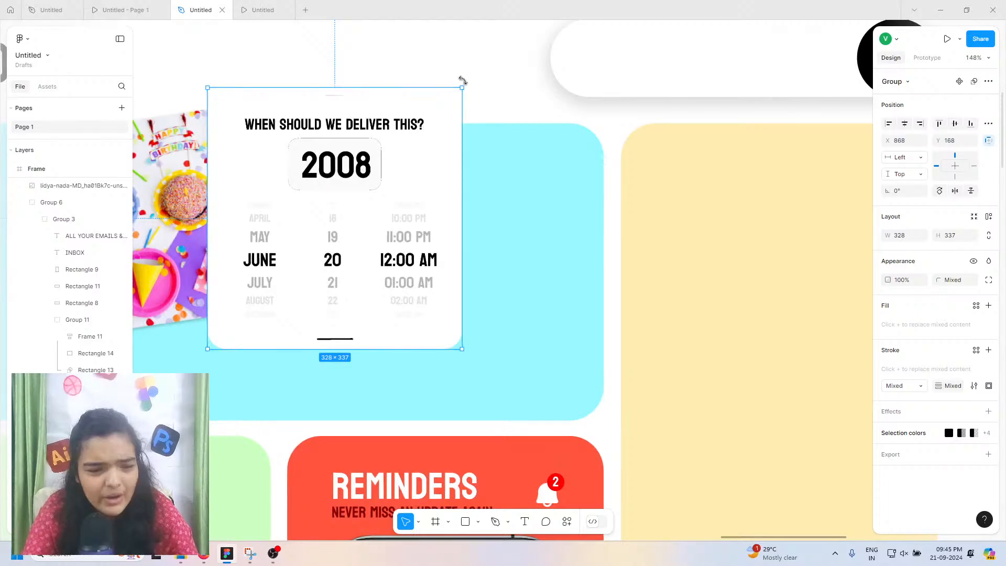
{"action": "left_click_drag", "start_coordinate": [463, 80], "coordinate": [490, 131]}
{"action": "left_click_drag", "start_coordinate": [303, 206], "coordinate": [343, 206]}
{"action": "left_click", "coordinate": [539, 134]}
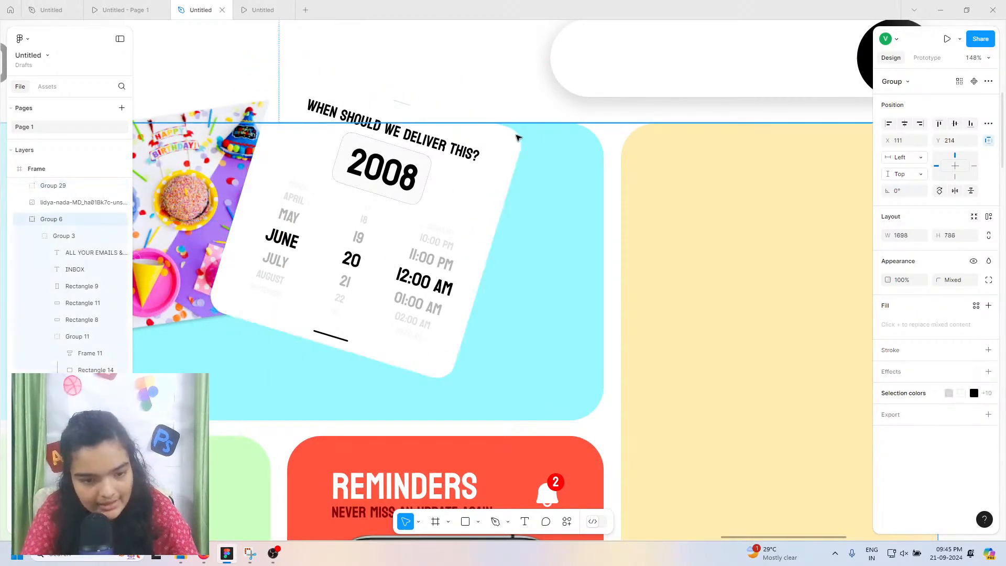
{"action": "left_click", "coordinate": [512, 135]}
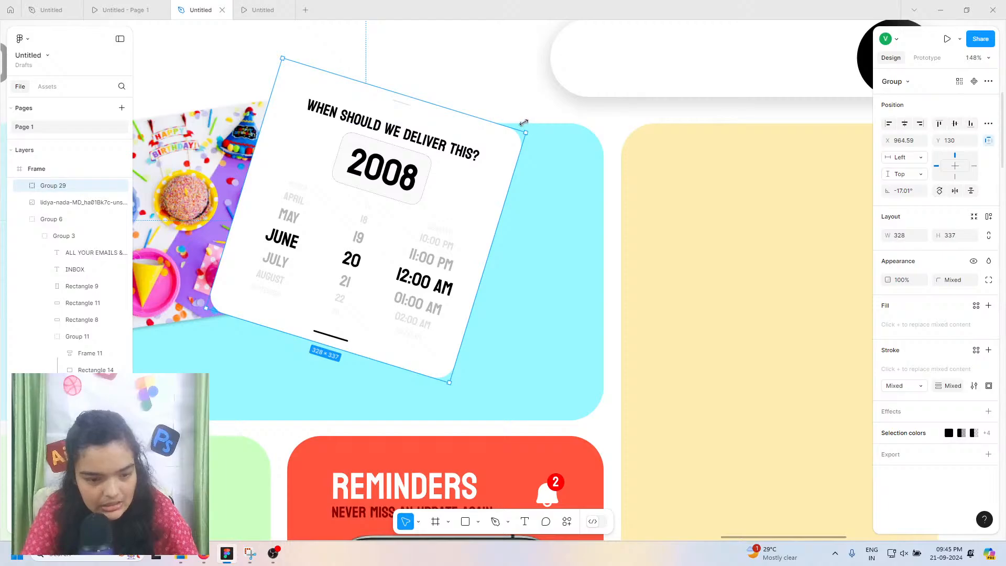
{"action": "left_click_drag", "start_coordinate": [524, 123], "coordinate": [523, 126]}
Step: Add a drop shadow to the date picker card and set its blur to 20
{"action": "left_click", "coordinate": [988, 411]}
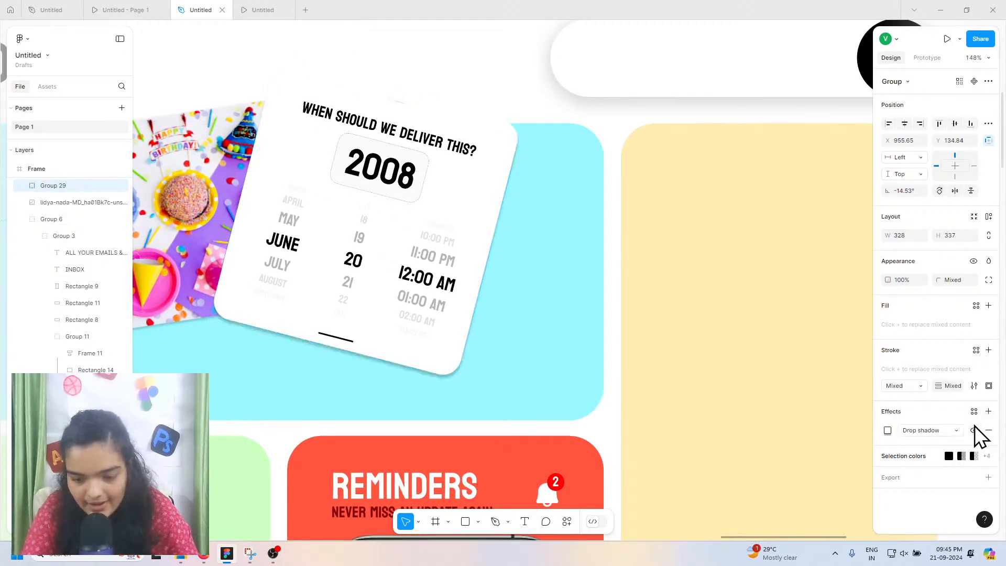
{"action": "left_click", "coordinate": [887, 430]}
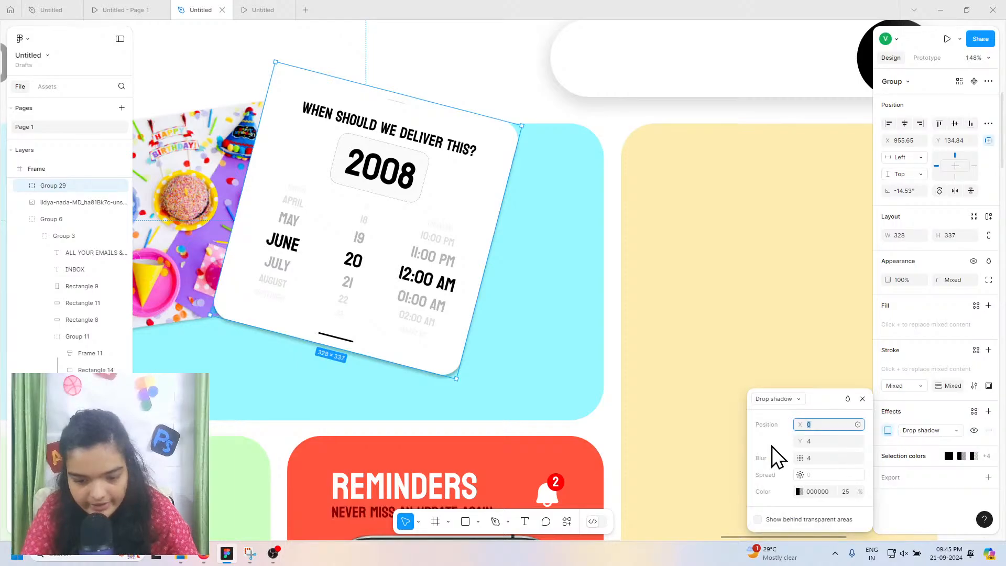
{"action": "left_click", "coordinate": [818, 458]}
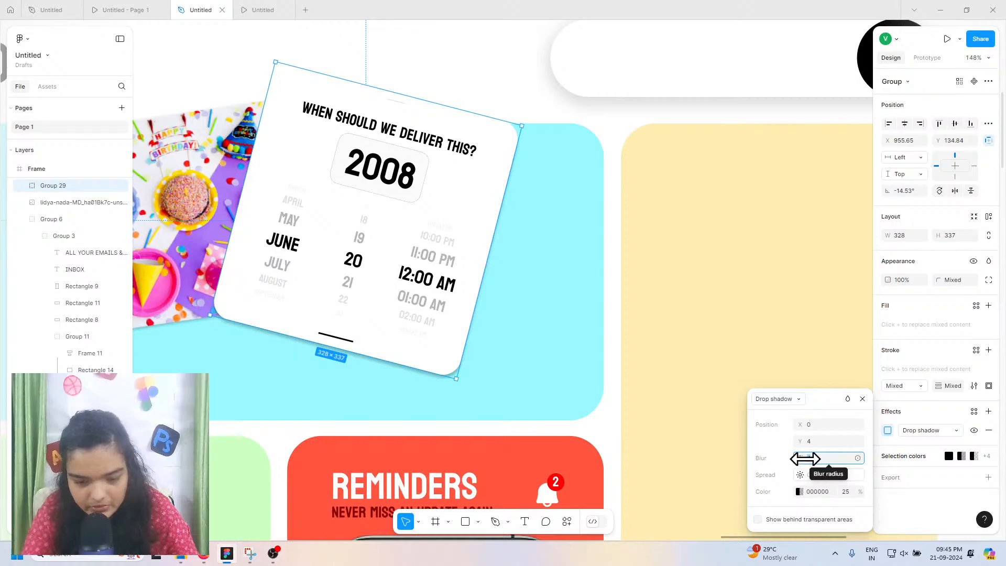
{"action": "left_click_drag", "start_coordinate": [805, 459], "coordinate": [809, 458]}
{"action": "left_click_drag", "start_coordinate": [922, 454], "coordinate": [972, 457]}
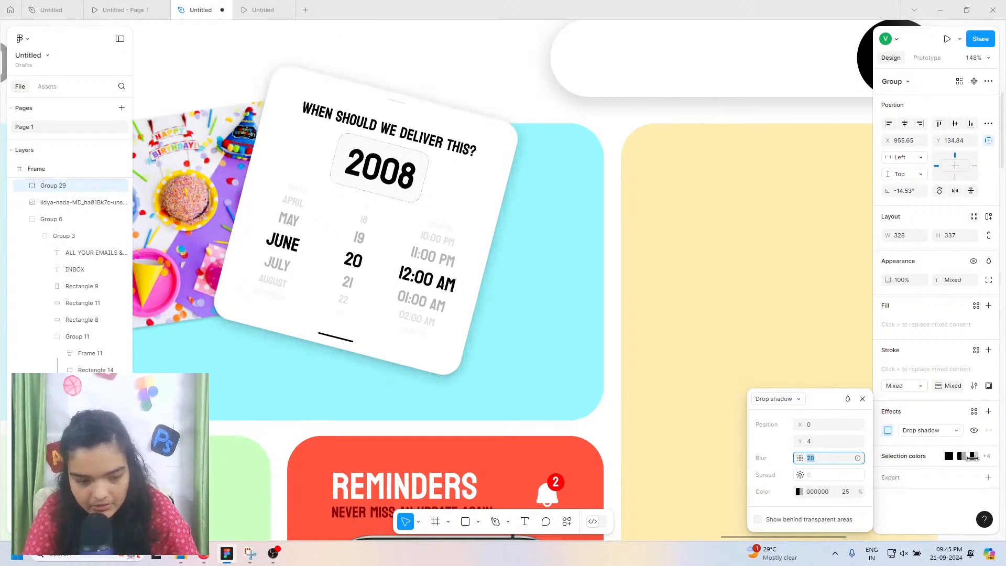
Step: Reposition the tilted date picker card at about X 971, Y 128 so it overlaps the birthday photo's edge
{"action": "scroll", "coordinate": [262, 251], "scroll_direction": "down", "scroll_amount": 3, "text": "ctrl"}
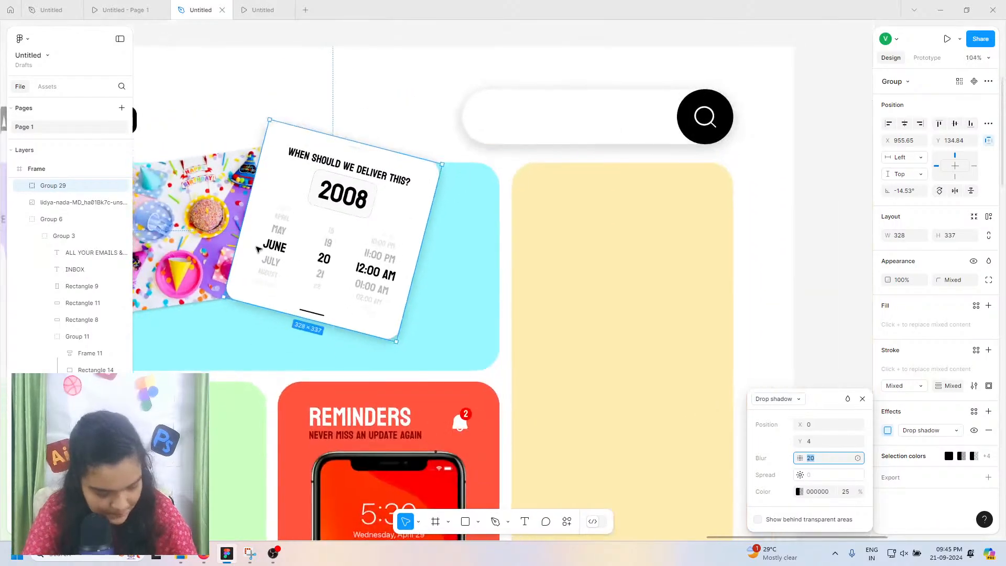
{"action": "scroll", "coordinate": [270, 254], "scroll_direction": "left", "scroll_amount": 1}
{"action": "left_click_drag", "start_coordinate": [340, 272], "coordinate": [349, 269]}
{"action": "scroll", "coordinate": [348, 269], "scroll_direction": "left", "scroll_amount": 3}
{"action": "left_click_drag", "start_coordinate": [491, 290], "coordinate": [498, 312]}
{"action": "key", "text": "ctrl+z"}
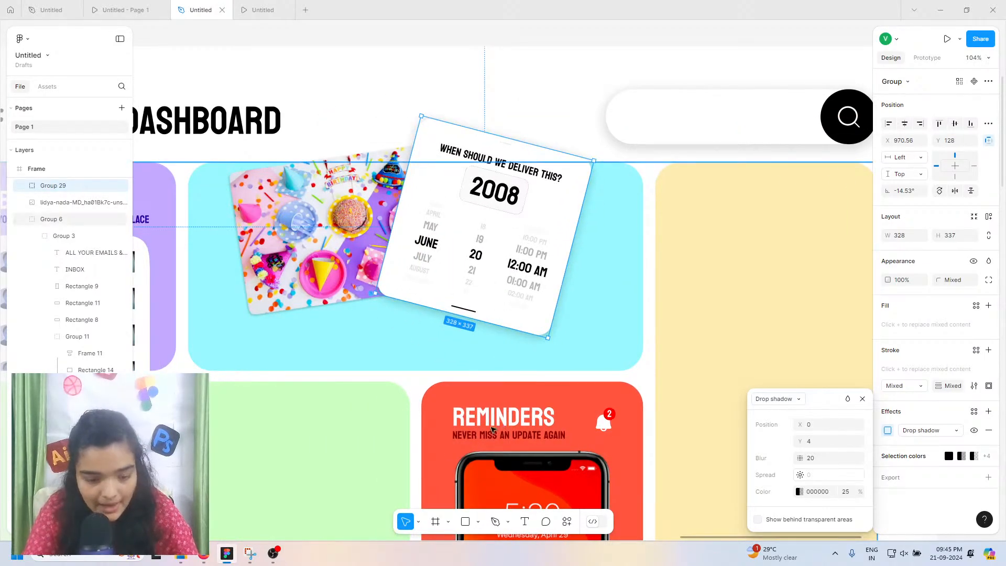
Step: Duplicate the REMINDERS heading and its subtitle onto the light blue panel, below the birthday photo at X 772
{"action": "left_click", "coordinate": [494, 428]}
{"action": "double_click", "coordinate": [493, 420]}
{"action": "double_click", "coordinate": [494, 419]}
{"action": "left_click", "coordinate": [494, 438], "text": "shift"}
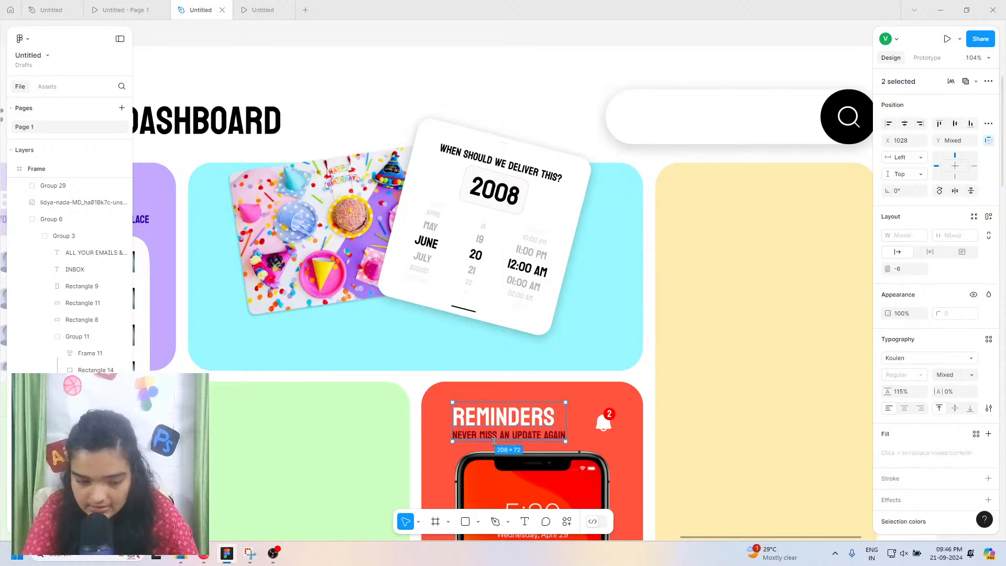
{"action": "left_click_drag", "start_coordinate": [480, 410], "coordinate": [357, 341]}
{"action": "right_click", "coordinate": [366, 332]}
{"action": "left_click", "coordinate": [402, 272]}
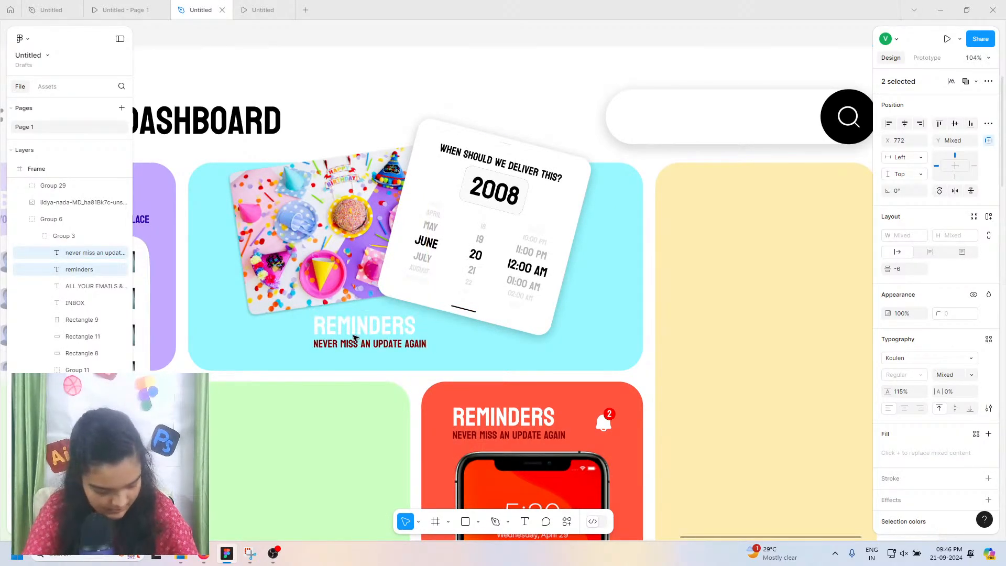
Step: Open the copied REMINDERS heading for editing and check the blue card's wording in the reference ZenTask prototype
{"action": "scroll", "coordinate": [357, 341], "scroll_direction": "up", "scroll_amount": 5}
{"action": "double_click", "coordinate": [357, 327]}
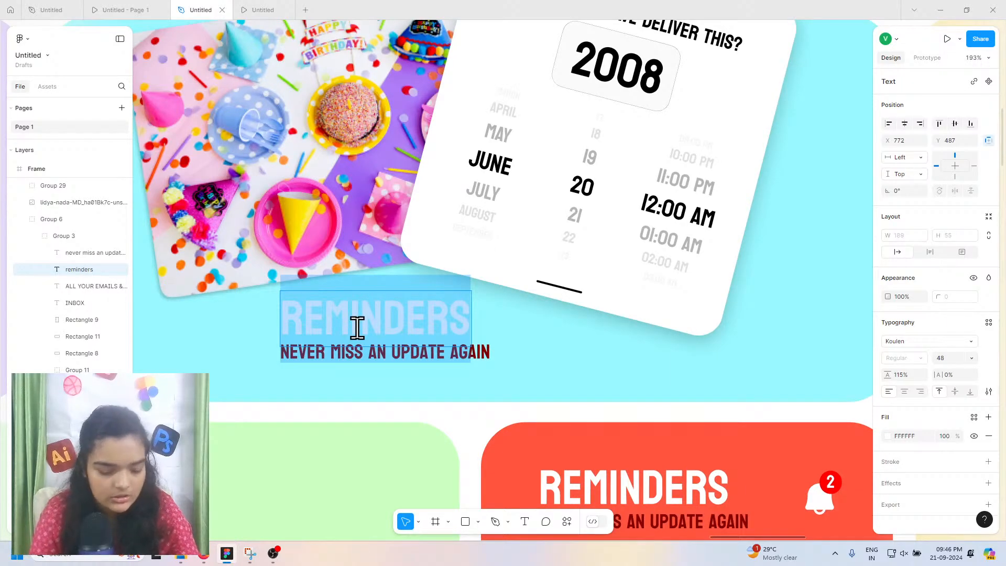
{"action": "left_click", "coordinate": [102, 11]}
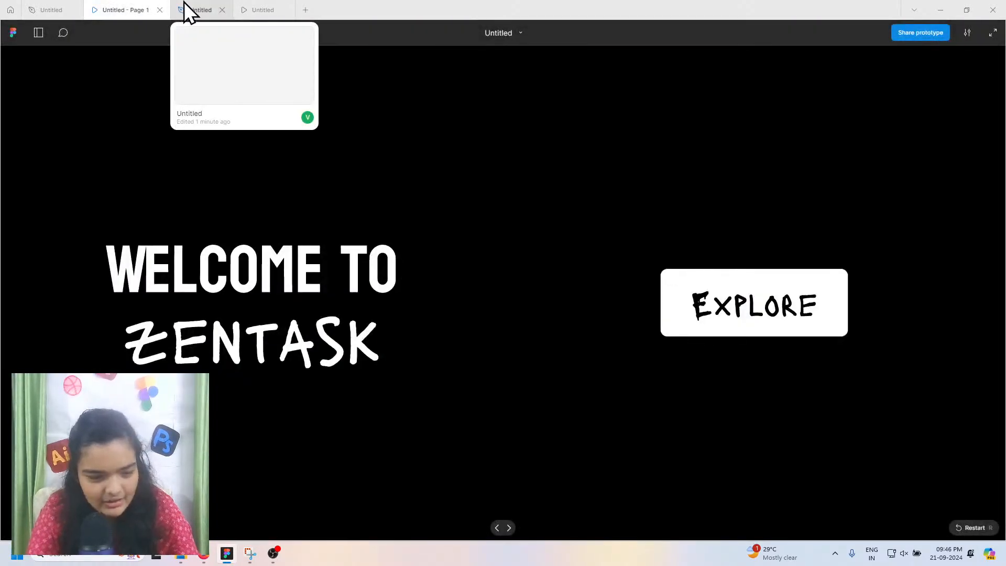
{"action": "left_click", "coordinate": [738, 325]}
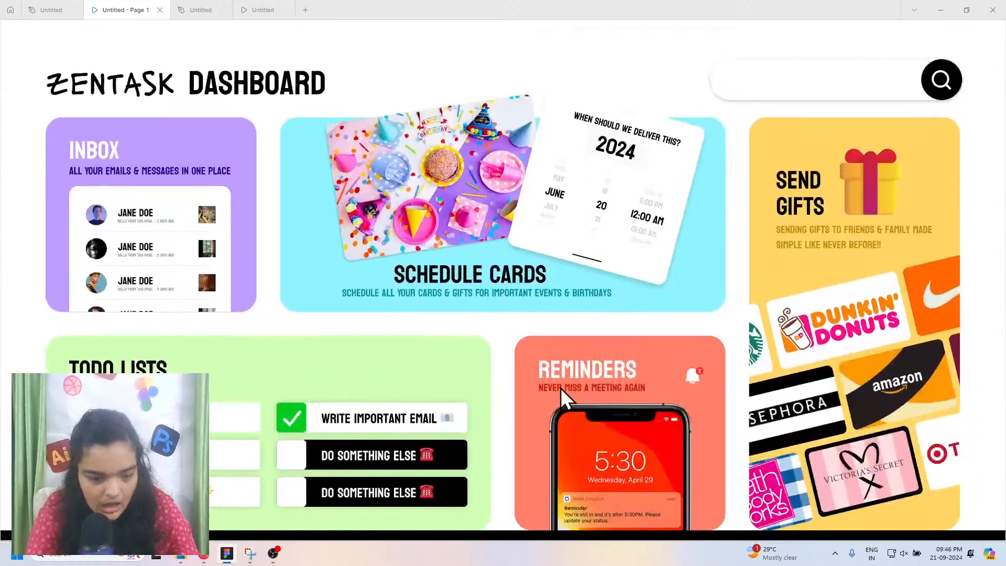
{"action": "left_click", "coordinate": [181, 11]}
{"action": "type", "text": "SCHEDUL"}
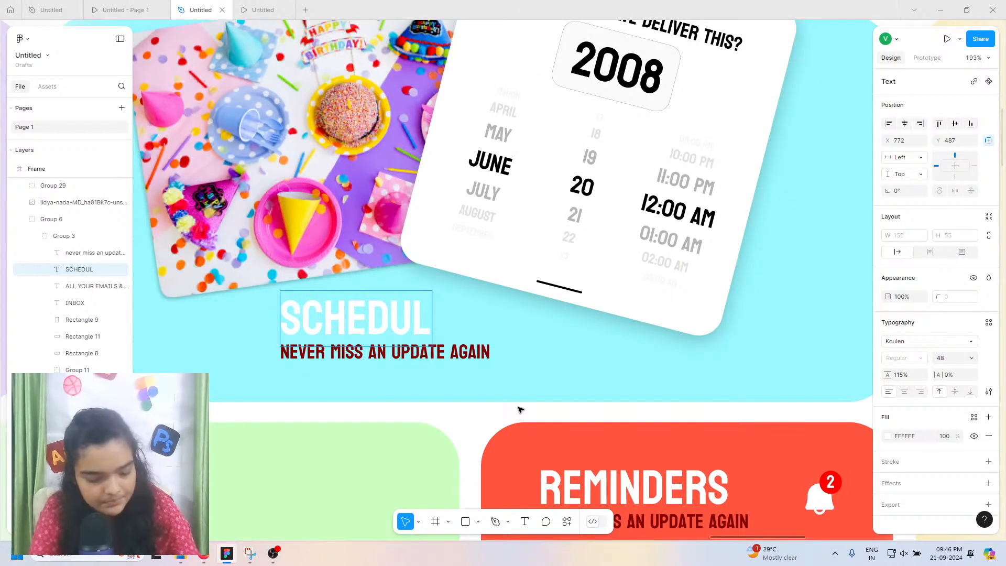
{"action": "type", "text": "TE"}
{"action": "key", "text": "BackSpace"}
{"action": "key", "text": "BackSpace"}
{"action": "key", "text": "BackSpace"}
{"action": "key", "text": "BackSpace"}
{"action": "key", "text": "BackSpace"}
{"action": "key", "text": "BackSpace"}
{"action": "key", "text": "BackSpace"}
{"action": "key", "text": "BackSpace"}
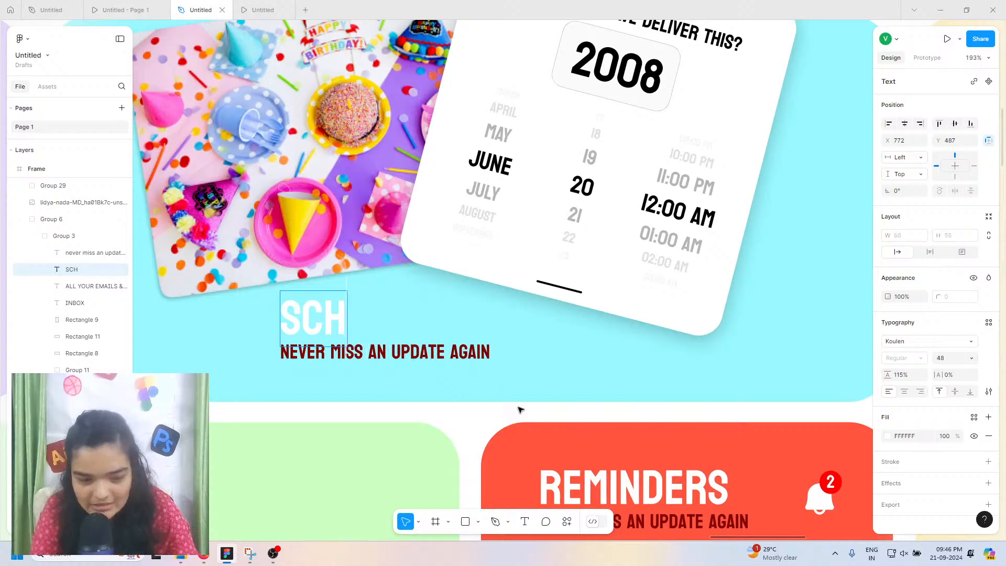
{"action": "key", "text": "BackSpace"}
Step: Enter "birthday CARDS" as the heading text on the light blue panel
{"action": "type", "text": "birh"}
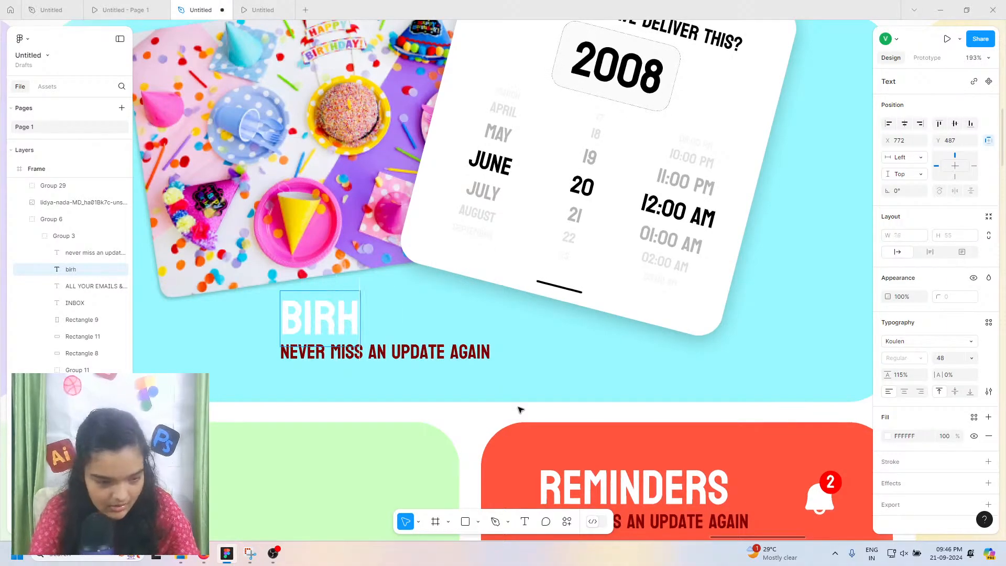
{"action": "key", "text": "BackSpace"}
{"action": "type", "text": "thday"}
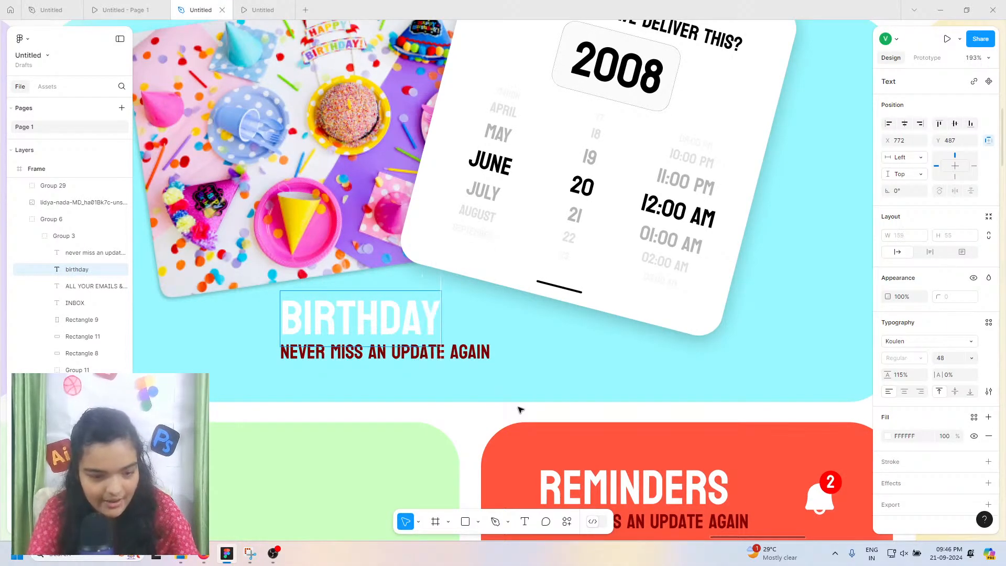
{"action": "type", "text": " CARDS"}
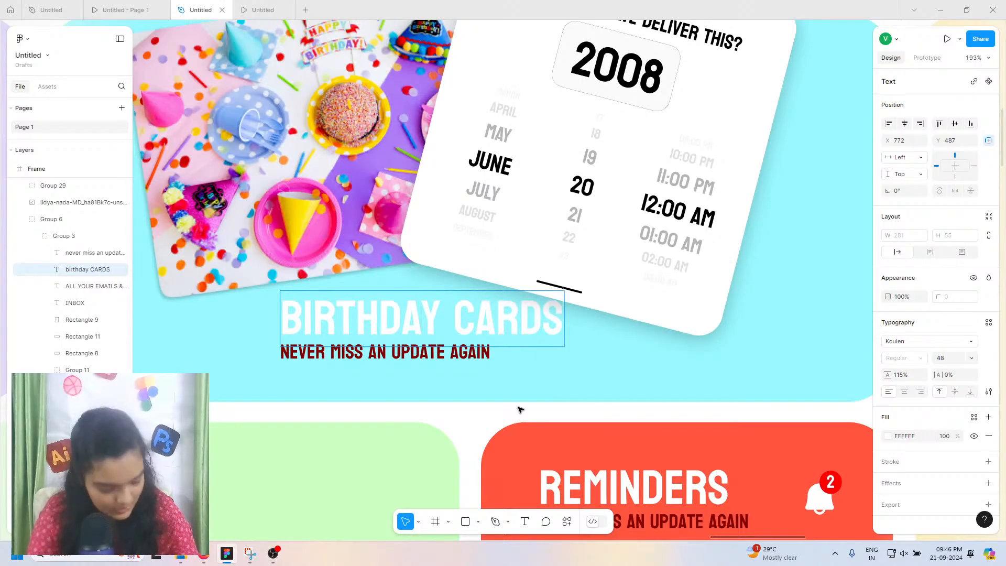
{"action": "key", "text": "Escape"}
Step: Move the birthday cards heading to X 736 and align its subtitle beneath it at X 736, Y 540
{"action": "scroll", "coordinate": [492, 335], "scroll_direction": "up", "scroll_amount": 3}
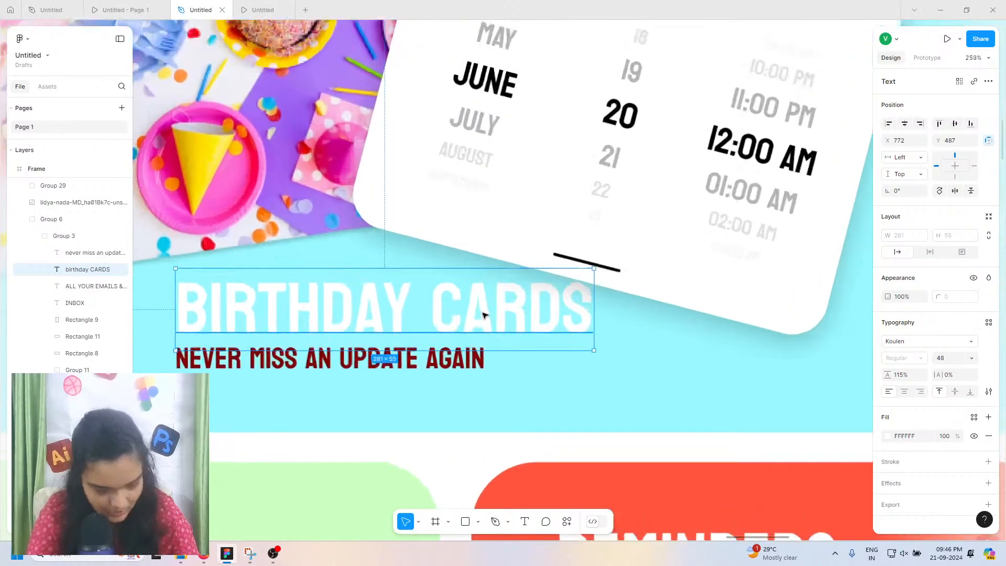
{"action": "scroll", "coordinate": [474, 312], "scroll_direction": "down", "scroll_amount": 3}
{"action": "left_click_drag", "start_coordinate": [434, 307], "coordinate": [363, 350]}
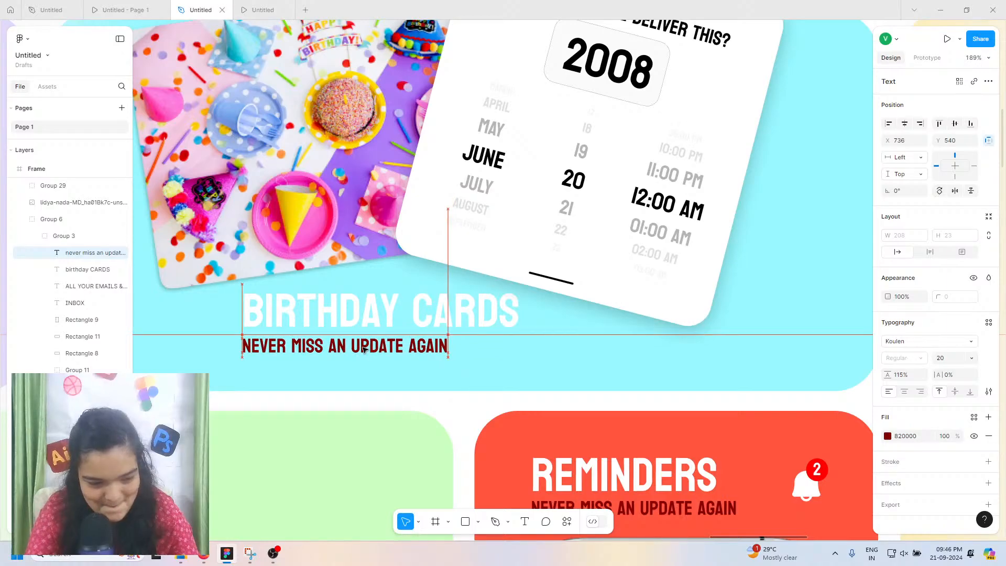
Step: Copy the subtitle text of the Schedule Cards panel from the dashboard frame in the reference design file
{"action": "left_click", "coordinate": [164, 12]}
{"action": "mouse_move", "coordinate": [193, 2]}
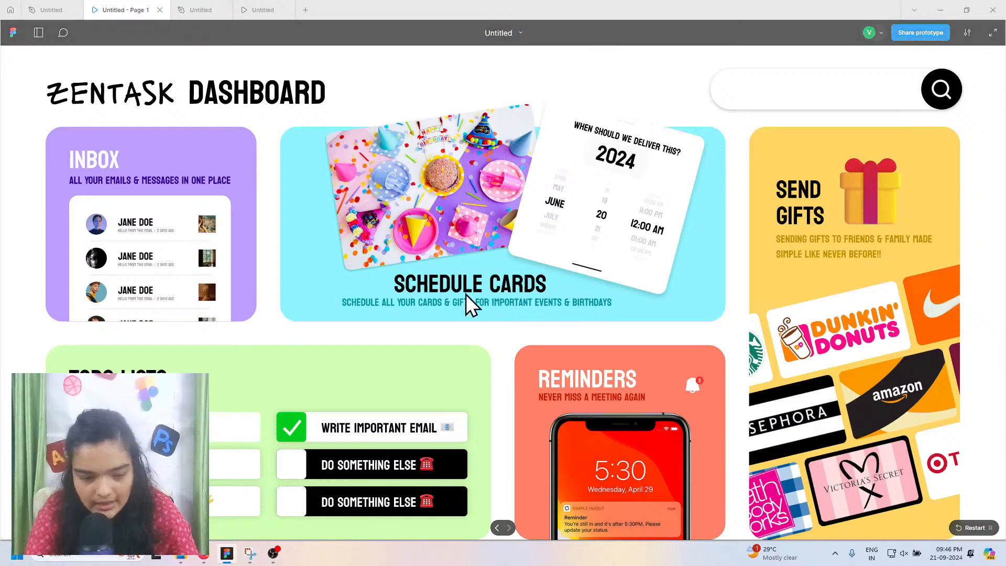
{"action": "left_click", "coordinate": [55, 10]}
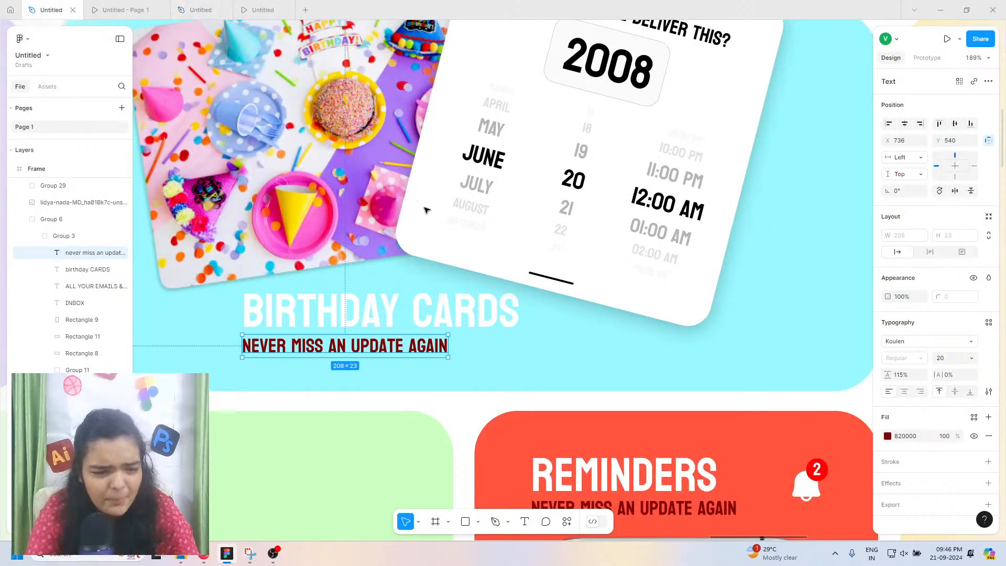
{"action": "scroll", "coordinate": [419, 129], "scroll_direction": "up", "scroll_amount": 4}
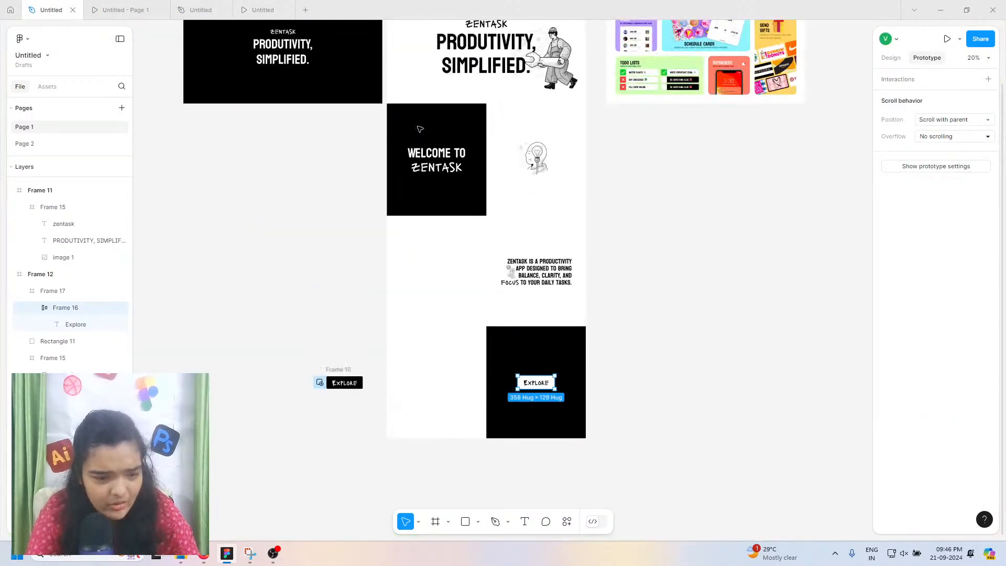
{"action": "left_click", "coordinate": [725, 148]}
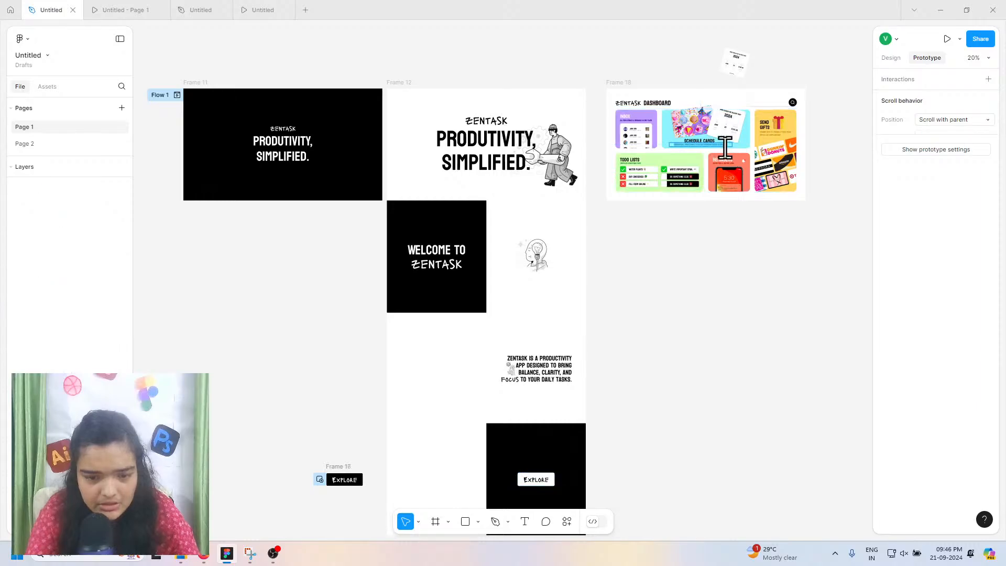
{"action": "left_click", "coordinate": [200, 10]}
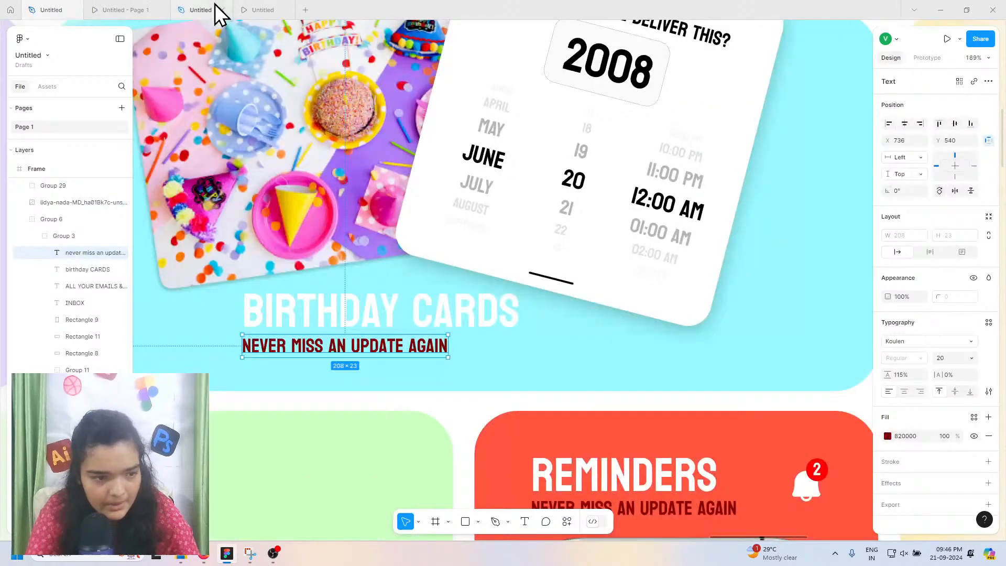
Step: Replace the subtitle under the birthday cards heading with the copied "schedule all your cards & gifts for important events & birthdays"
{"action": "double_click", "coordinate": [313, 347]}
{"action": "right_click", "coordinate": [312, 350]}
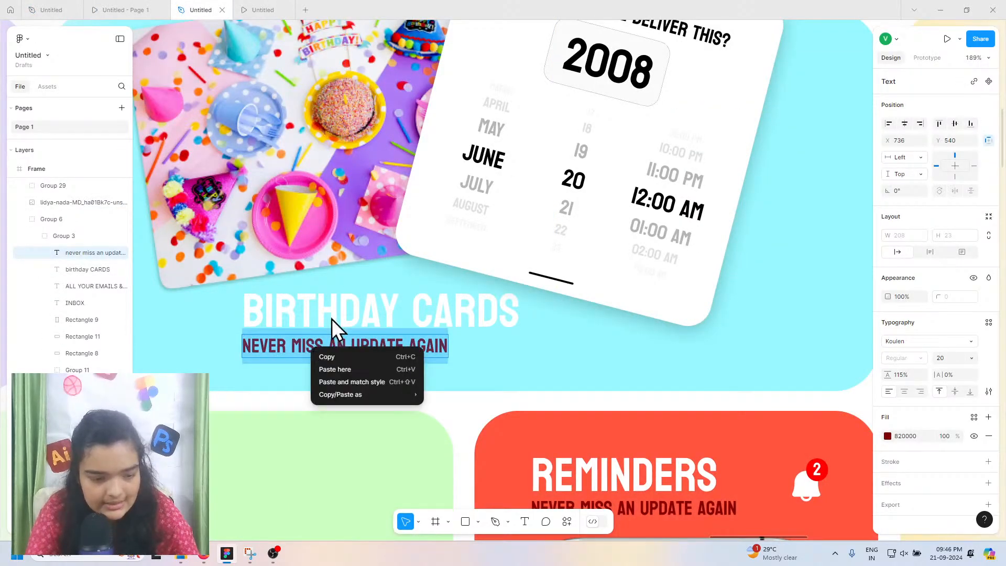
{"action": "left_click", "coordinate": [335, 376]}
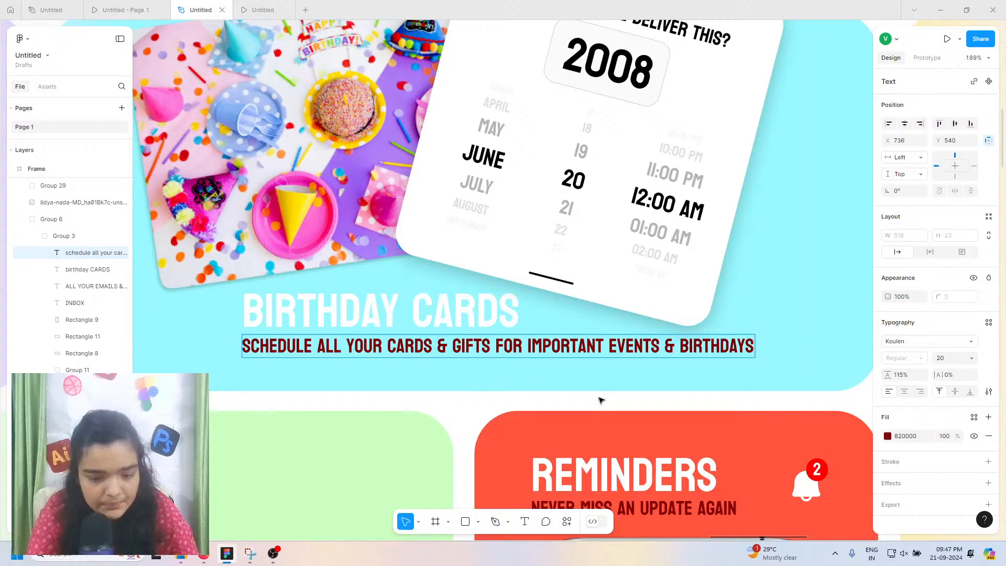
Step: Recolor the subtitle on the light blue panel to a dark teal, 006D75, based on the panel's colour
{"action": "left_click", "coordinate": [887, 436]}
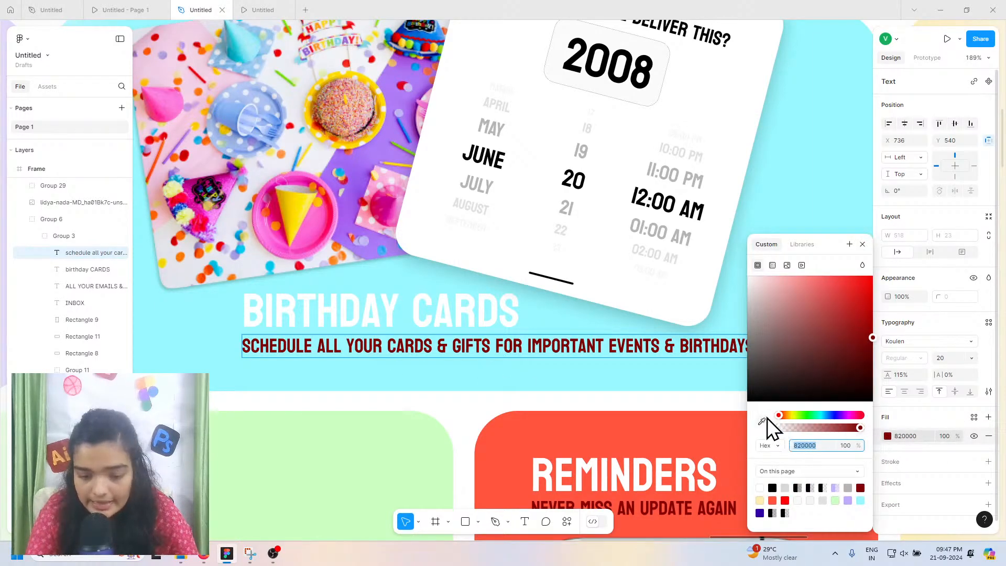
{"action": "left_click", "coordinate": [765, 419]}
{"action": "left_click", "coordinate": [808, 197]}
{"action": "left_click_drag", "start_coordinate": [849, 318], "coordinate": [884, 350]}
{"action": "key", "text": "ctrl+z"}
{"action": "left_click", "coordinate": [860, 500]}
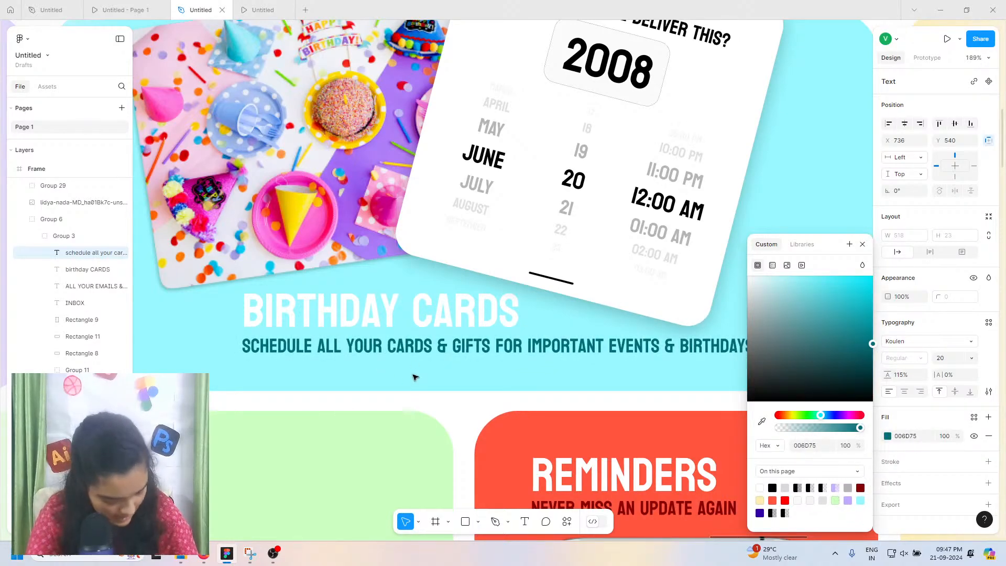
Step: Center the subtitle under the birthday cards heading at X 681, Y 537, and nudge the heading down to Y 489
{"action": "scroll", "coordinate": [414, 371], "scroll_direction": "down", "scroll_amount": 3}
{"action": "scroll", "coordinate": [410, 361], "scroll_direction": "left", "scroll_amount": 3}
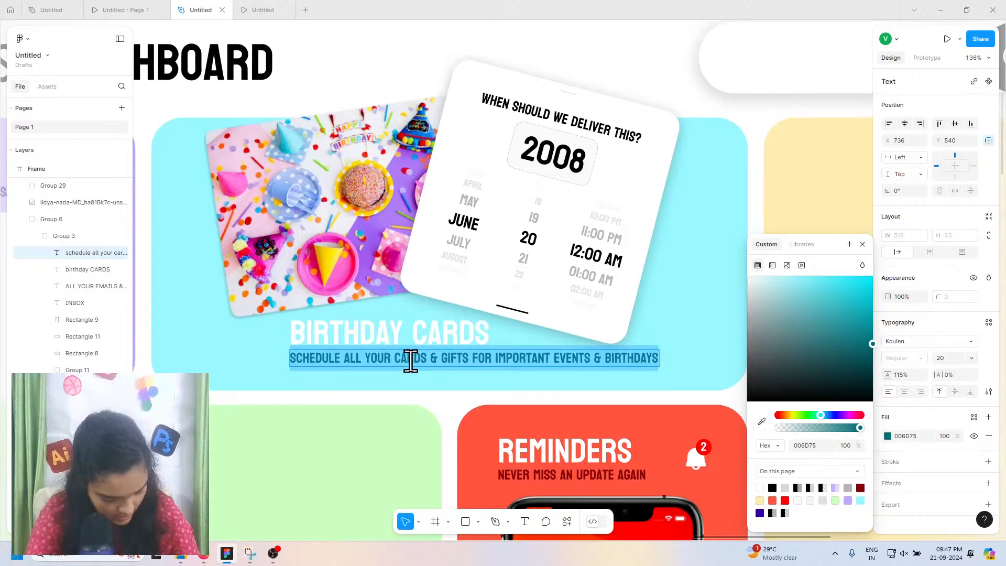
{"action": "scroll", "coordinate": [410, 361], "scroll_direction": "left", "scroll_amount": 1}
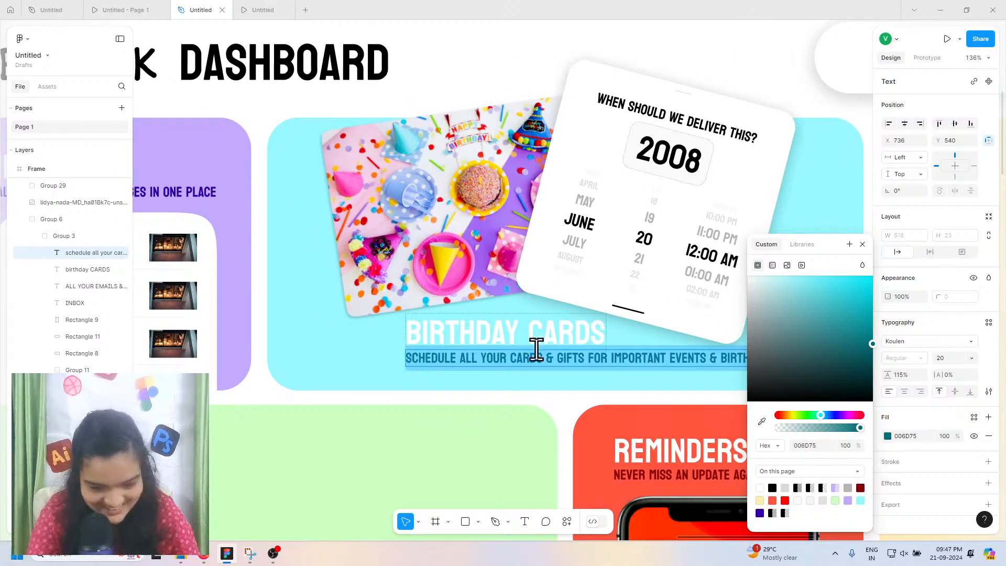
{"action": "key", "text": "Escape"}
{"action": "left_click_drag", "start_coordinate": [555, 366], "coordinate": [515, 365]}
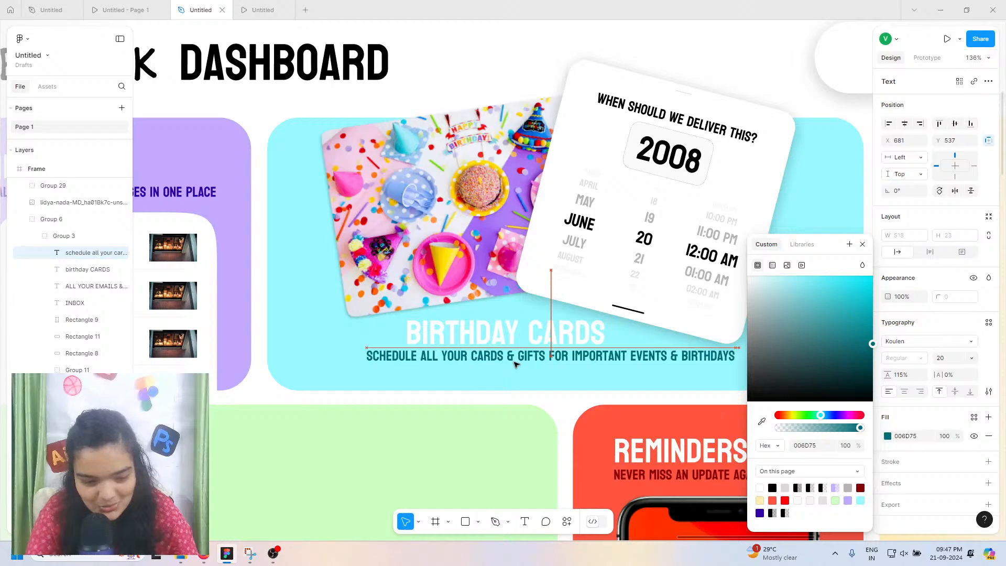
{"action": "left_click", "coordinate": [498, 334]}
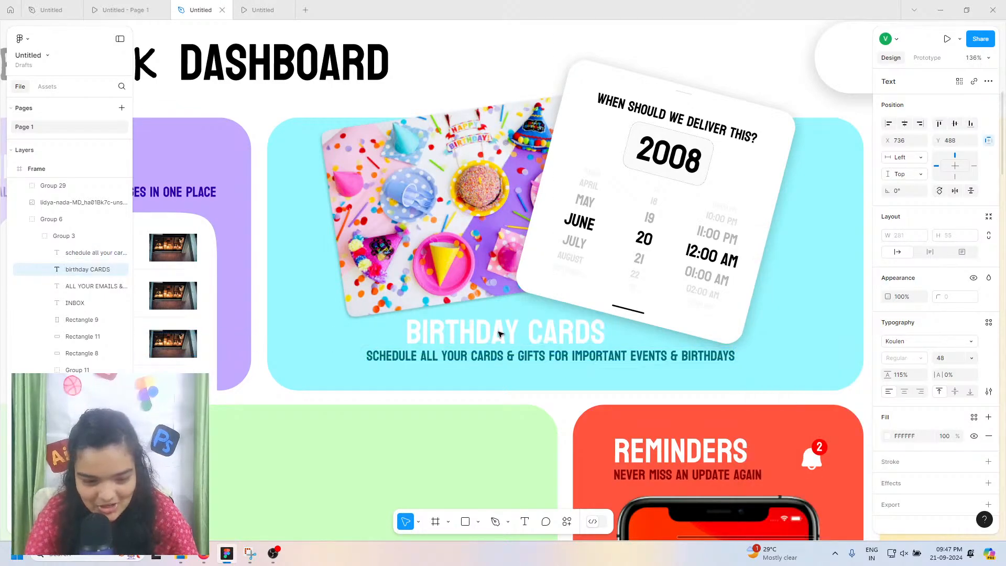
{"action": "key", "text": "Down"}
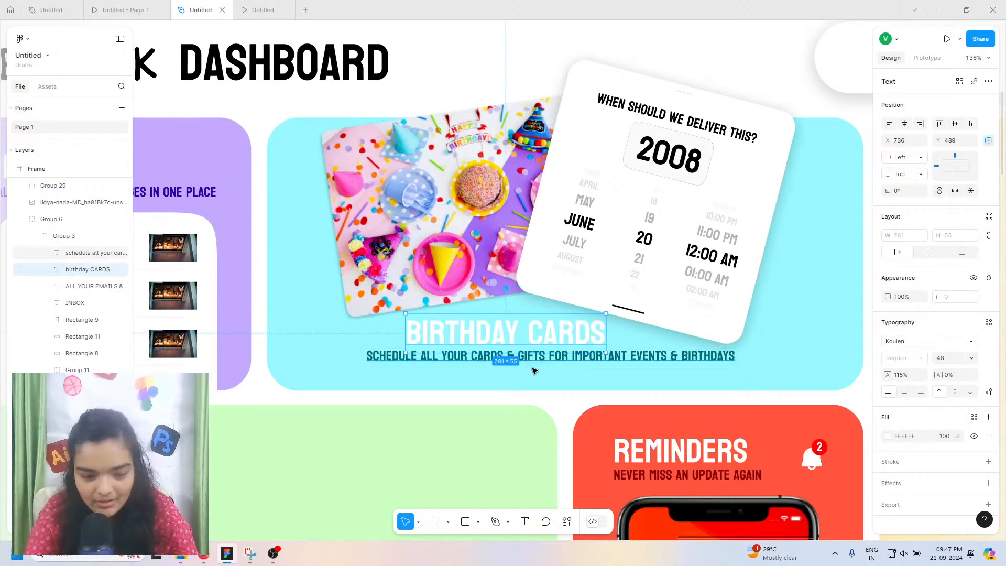
Step: Nudge the subtitle under the birthday cards heading down to Y 540
{"action": "left_click", "coordinate": [533, 368]}
{"action": "key", "text": "Down"}
{"action": "key", "text": "Down"}
{"action": "key", "text": "Down"}
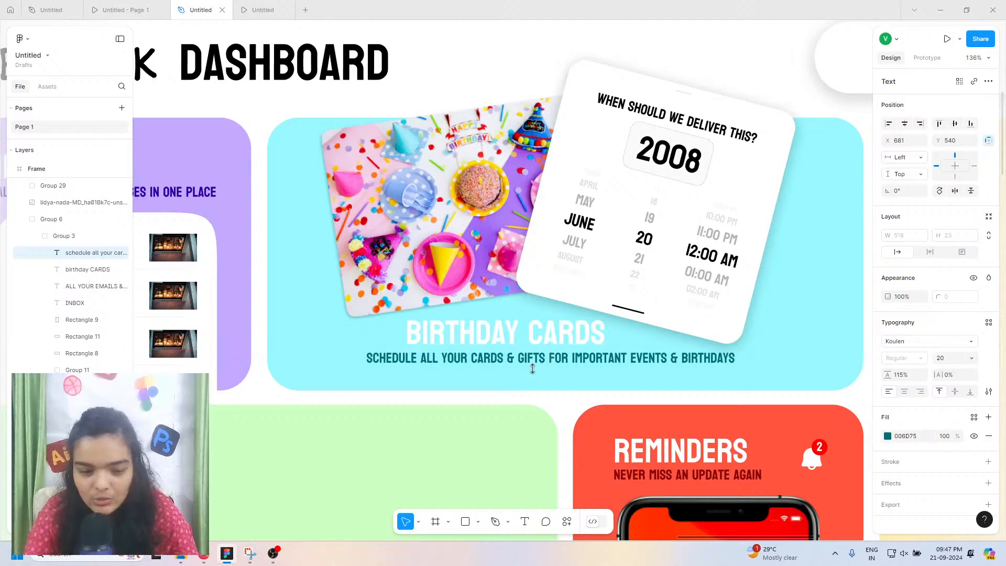
{"action": "left_click", "coordinate": [507, 340]}
{"action": "key", "text": "Down"}
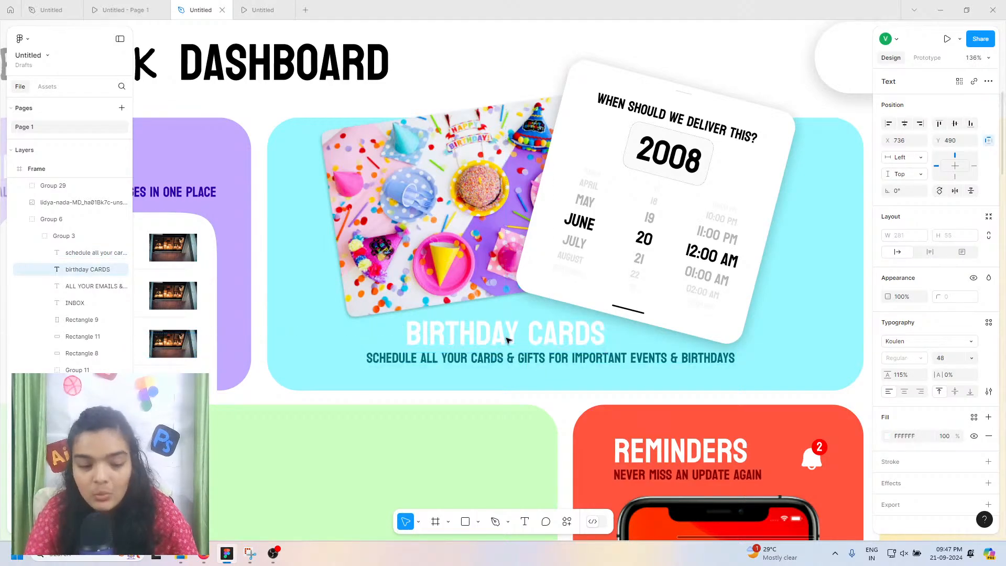
{"action": "key", "text": "Up"}
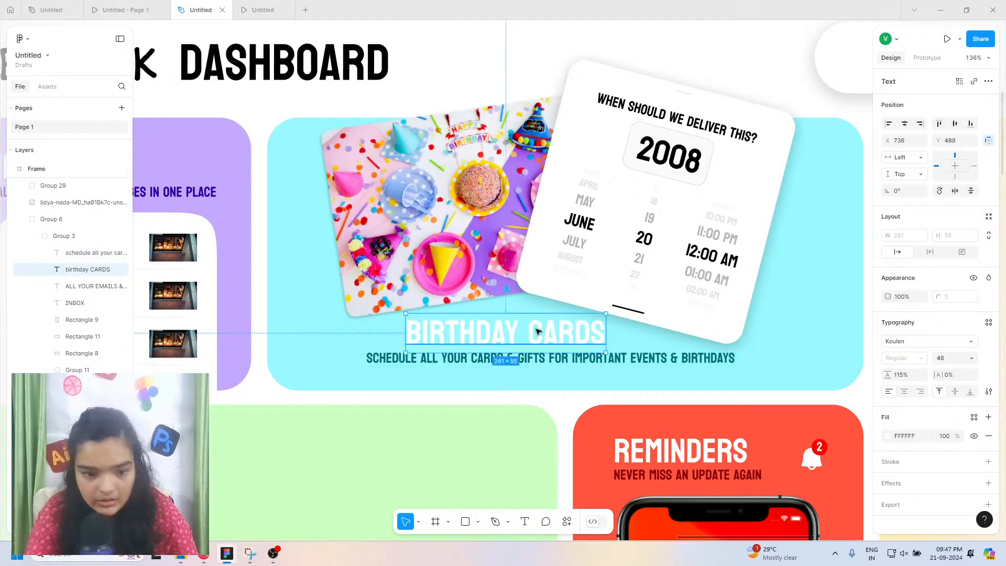
Step: Shift the subtitle under the birthday cards heading horizontally to X 649, keeping its height, and deselect it
{"action": "scroll", "coordinate": [525, 339], "scroll_direction": "up", "scroll_amount": 5}
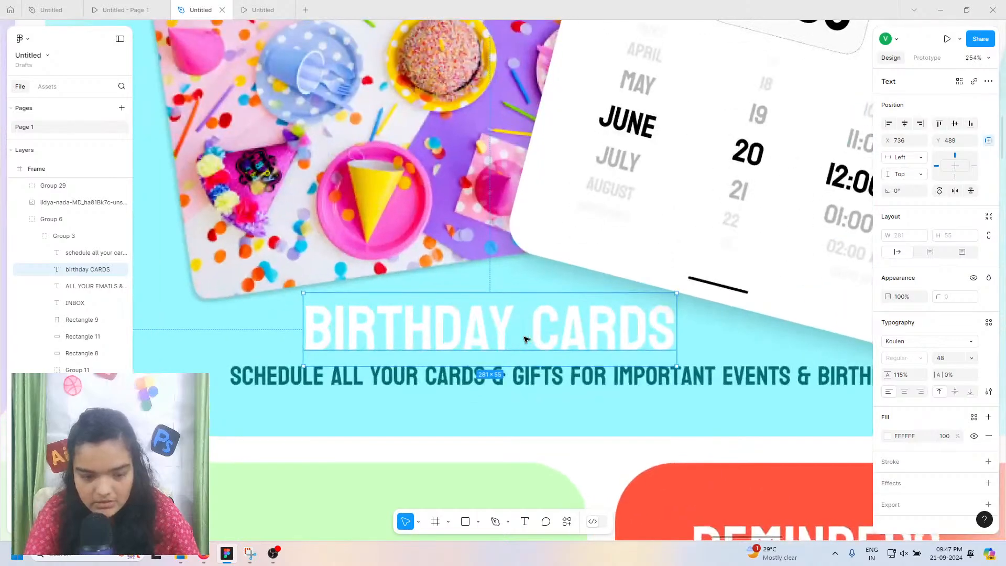
{"action": "left_click", "coordinate": [522, 375]}
{"action": "scroll", "coordinate": [520, 371], "scroll_direction": "down", "scroll_amount": 4}
{"action": "scroll", "coordinate": [521, 371], "scroll_direction": "down", "scroll_amount": 3}
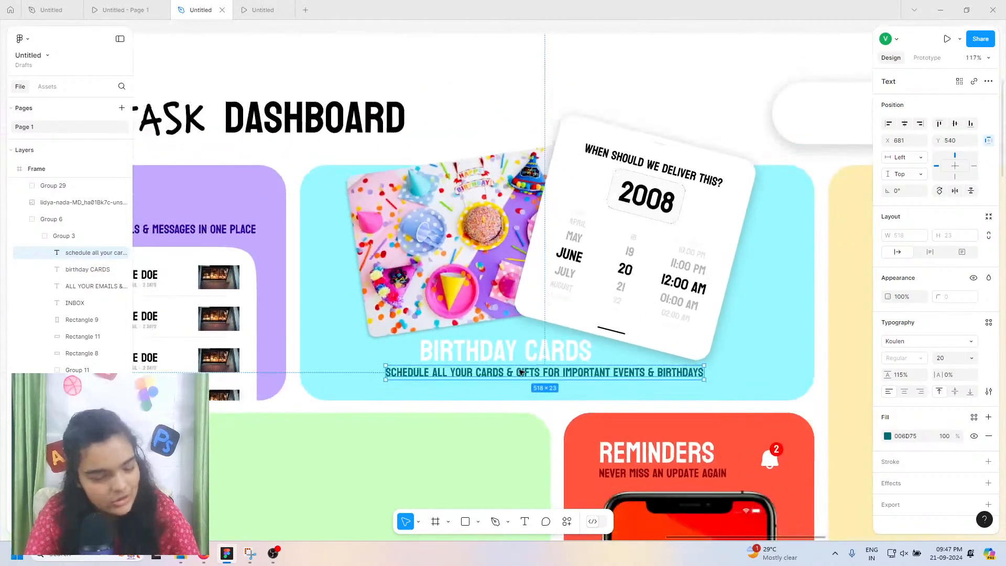
{"action": "left_click_drag", "start_coordinate": [518, 372], "coordinate": [500, 372]}
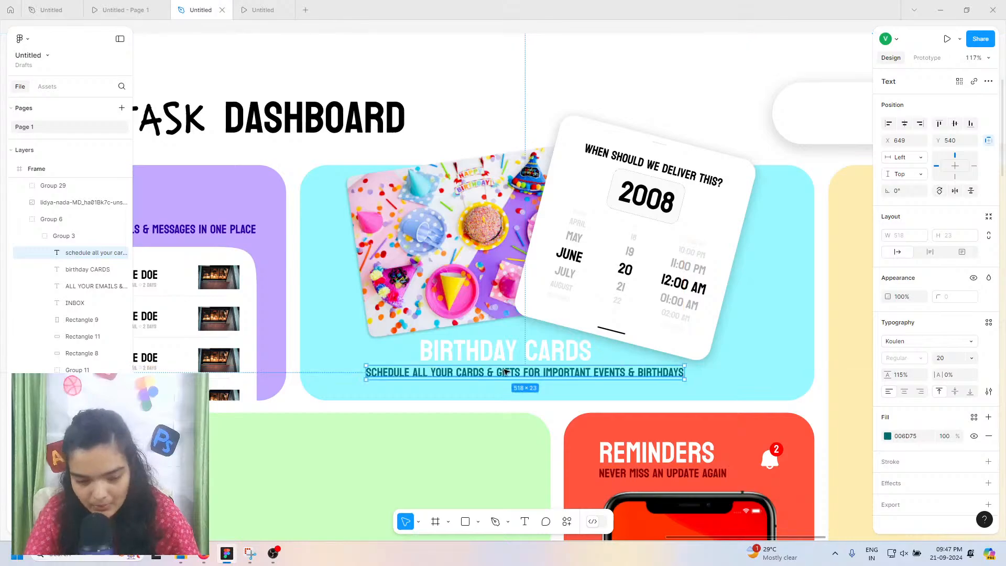
{"action": "scroll", "coordinate": [518, 373], "scroll_direction": "up", "scroll_amount": 5}
{"action": "scroll", "coordinate": [522, 374], "scroll_direction": "down", "scroll_amount": 10}
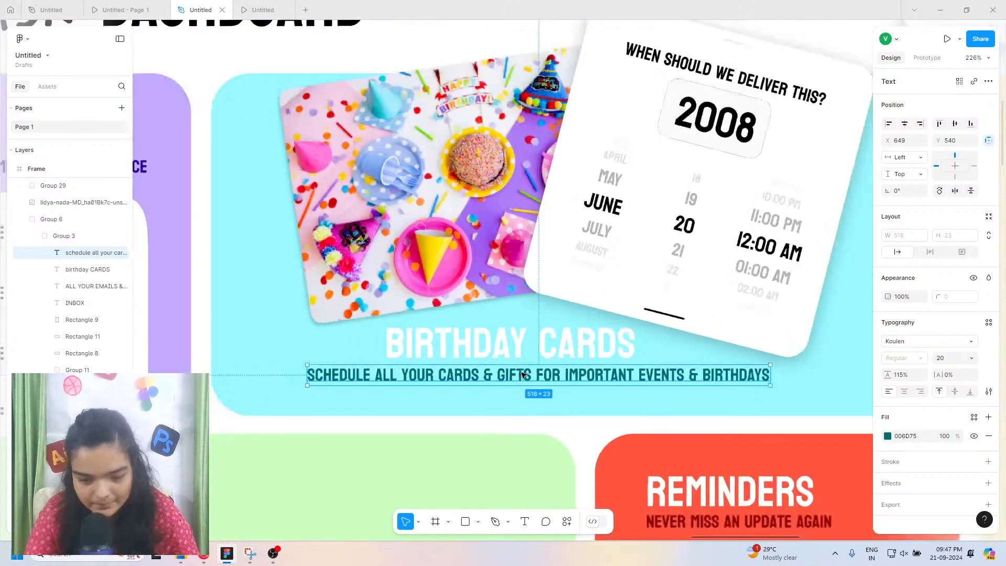
{"action": "scroll", "coordinate": [522, 374], "scroll_direction": "down", "scroll_amount": 1}
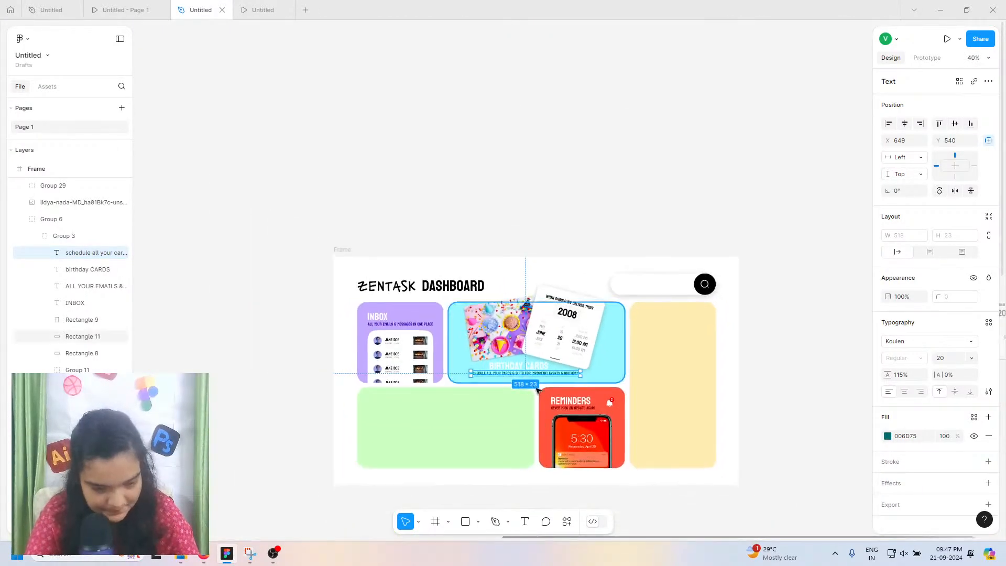
{"action": "left_click", "coordinate": [532, 225]}
Step: Recolor the birthday cards heading on the light blue panel to black, 000000
{"action": "scroll", "coordinate": [525, 310], "scroll_direction": "down", "scroll_amount": 1}
{"action": "scroll", "coordinate": [524, 311], "scroll_direction": "up", "scroll_amount": 3}
{"action": "scroll", "coordinate": [522, 310], "scroll_direction": "up", "scroll_amount": 1}
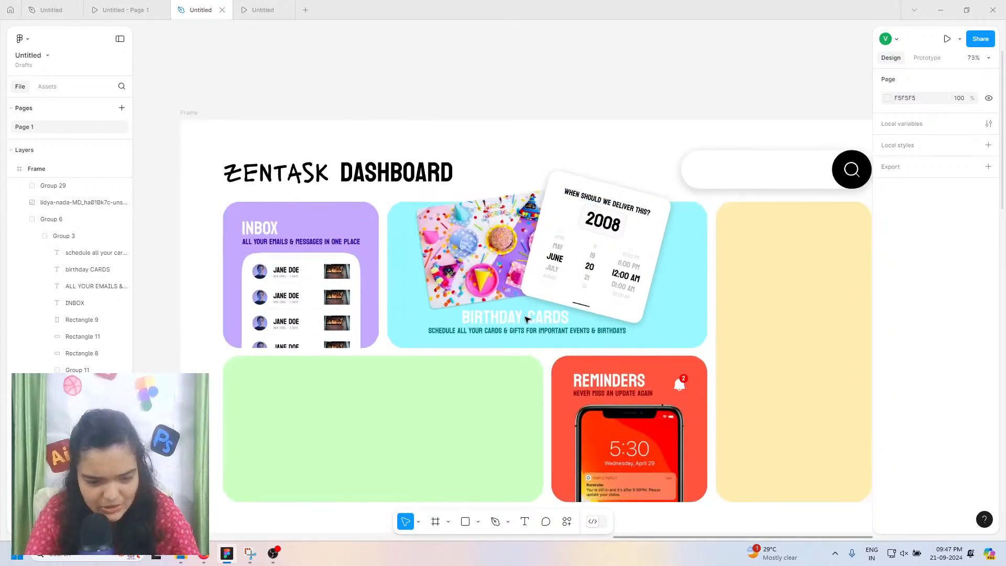
{"action": "left_click", "coordinate": [516, 316]}
{"action": "double_click", "coordinate": [516, 316]}
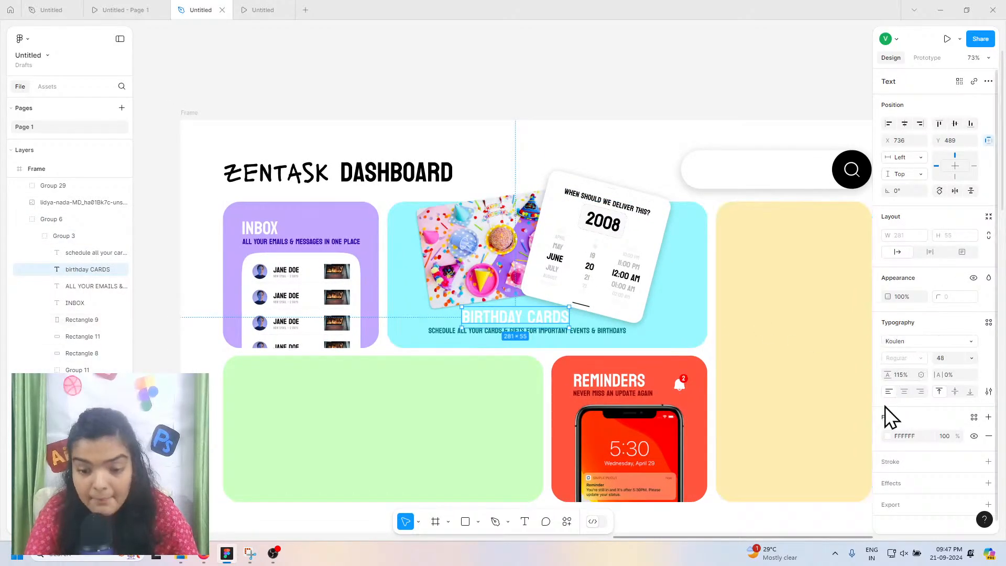
{"action": "left_click", "coordinate": [888, 436]}
{"action": "left_click", "coordinate": [832, 340]}
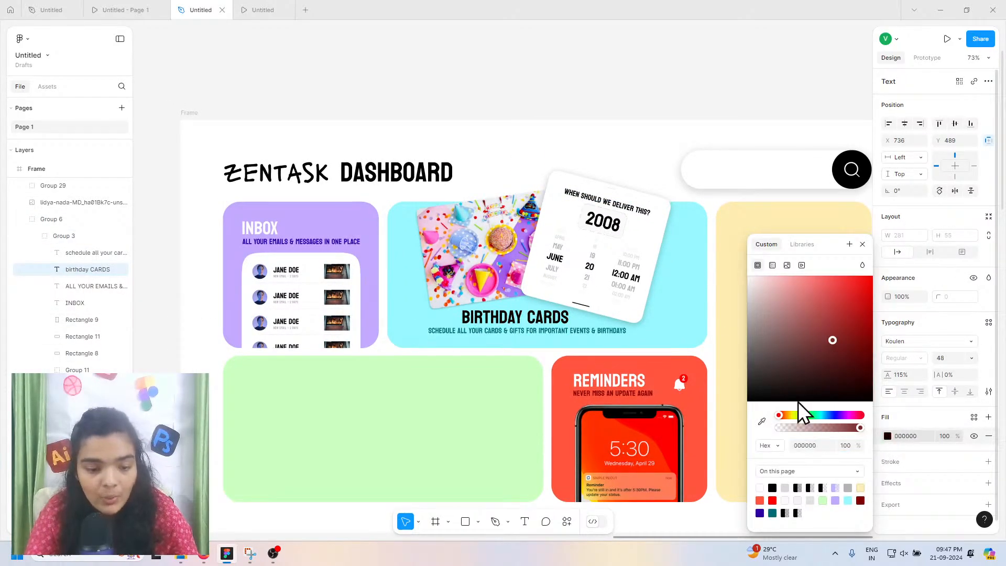
Step: Open the subtitle's fill colour and compare the subtitle with the black heading up close and in the whole frame
{"action": "left_click", "coordinate": [453, 331]}
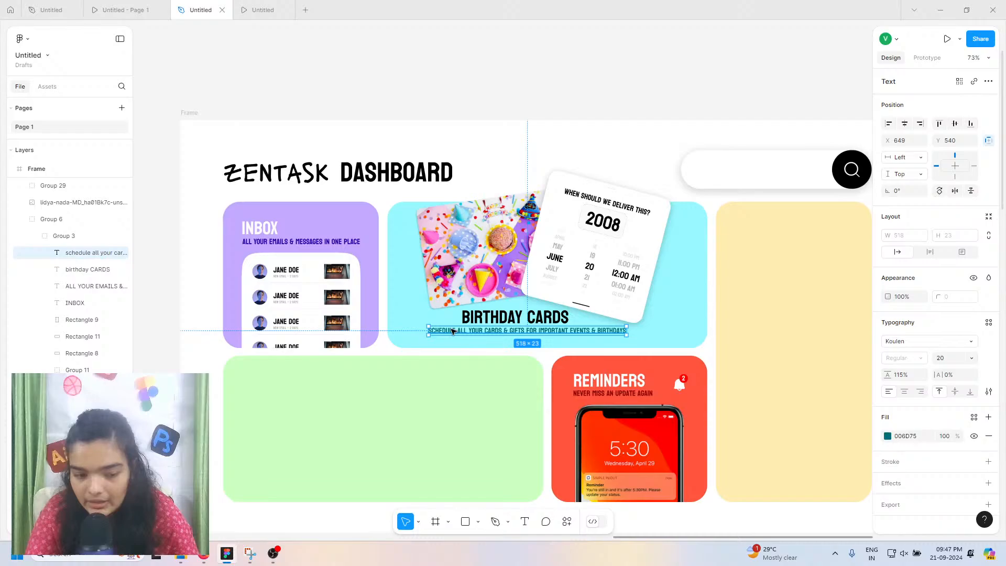
{"action": "left_click", "coordinate": [887, 435]}
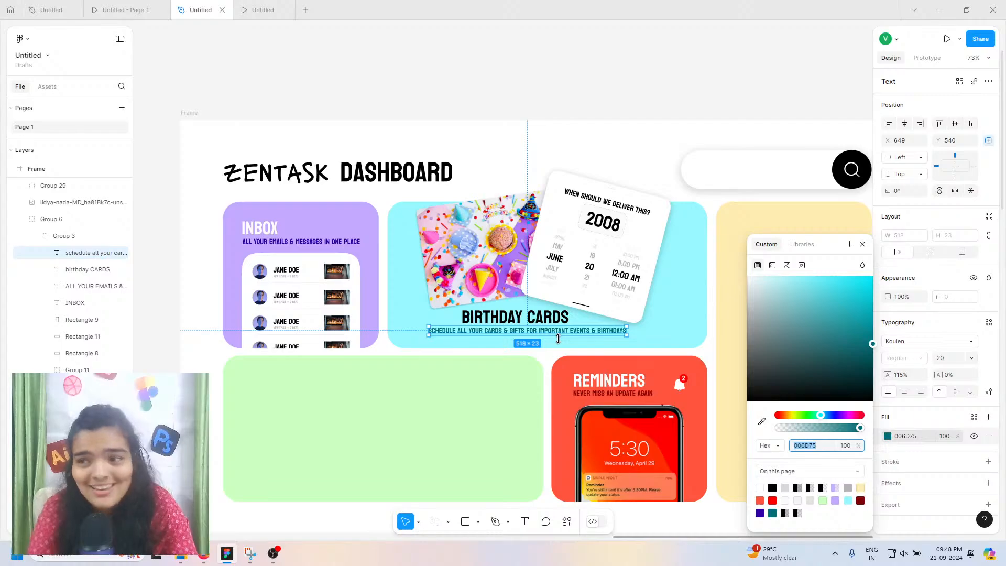
{"action": "scroll", "coordinate": [558, 339], "scroll_direction": "up", "scroll_amount": 6}
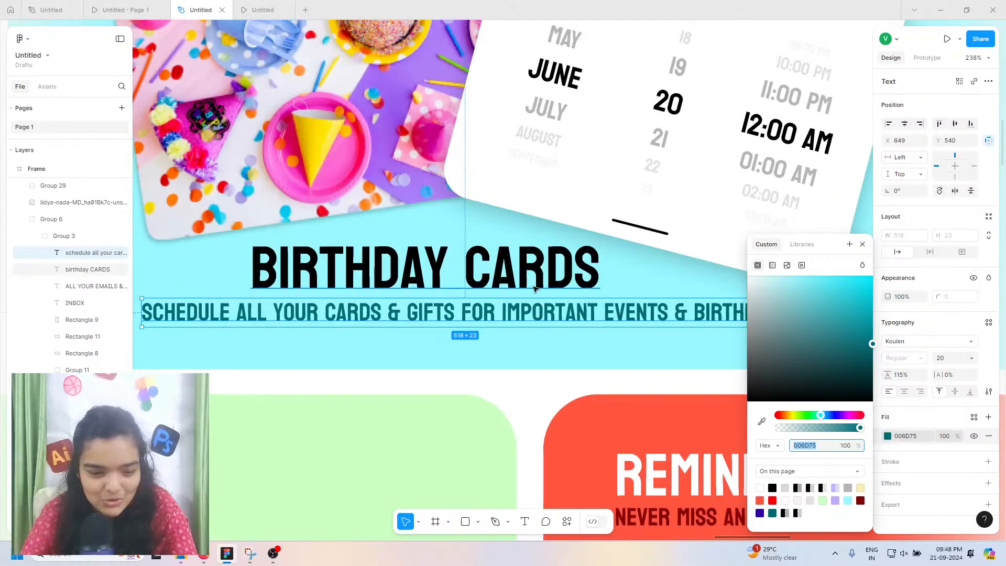
{"action": "left_click", "coordinate": [534, 288]}
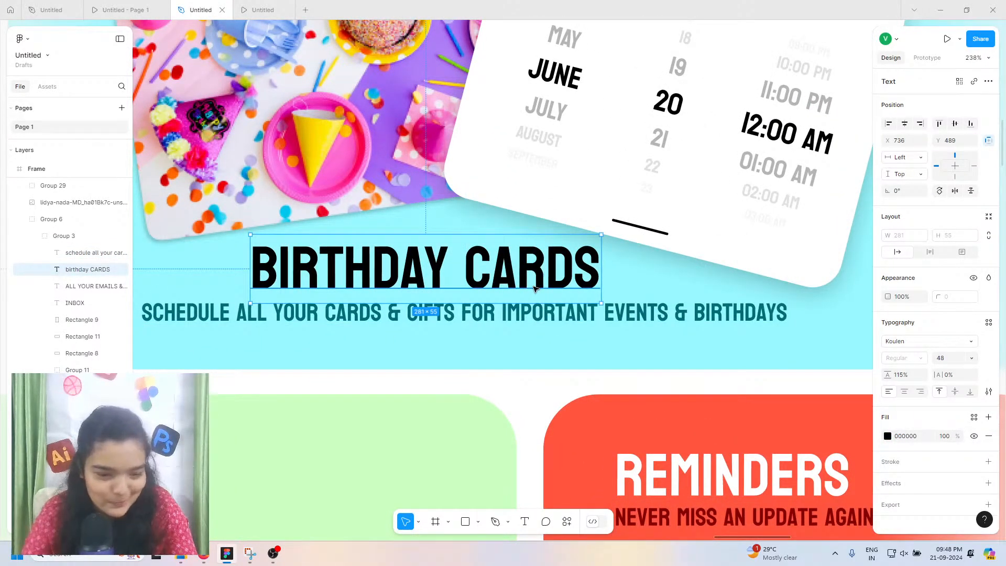
{"action": "scroll", "coordinate": [534, 288], "scroll_direction": "down", "scroll_amount": 6}
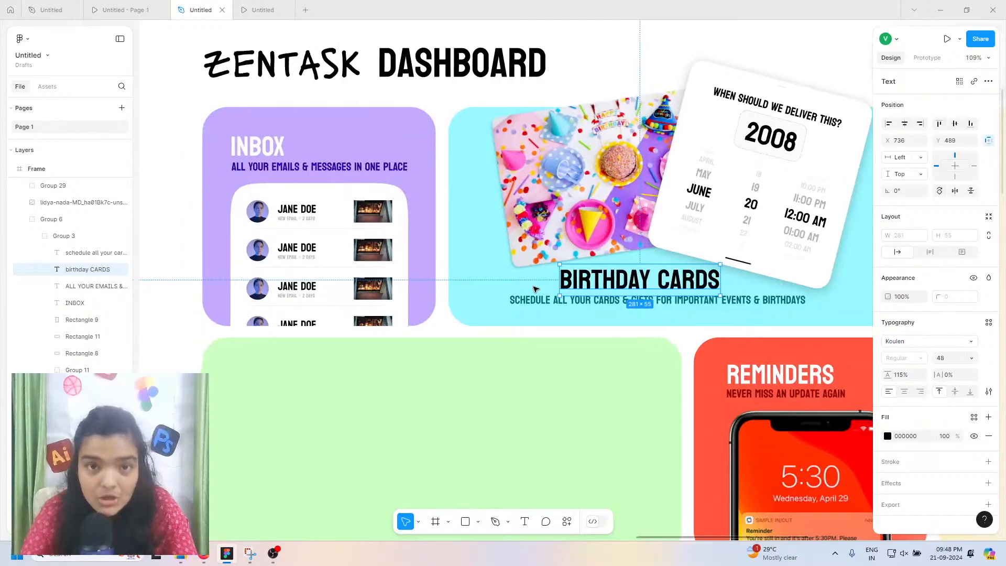
{"action": "scroll", "coordinate": [535, 288], "scroll_direction": "down", "scroll_amount": 5}
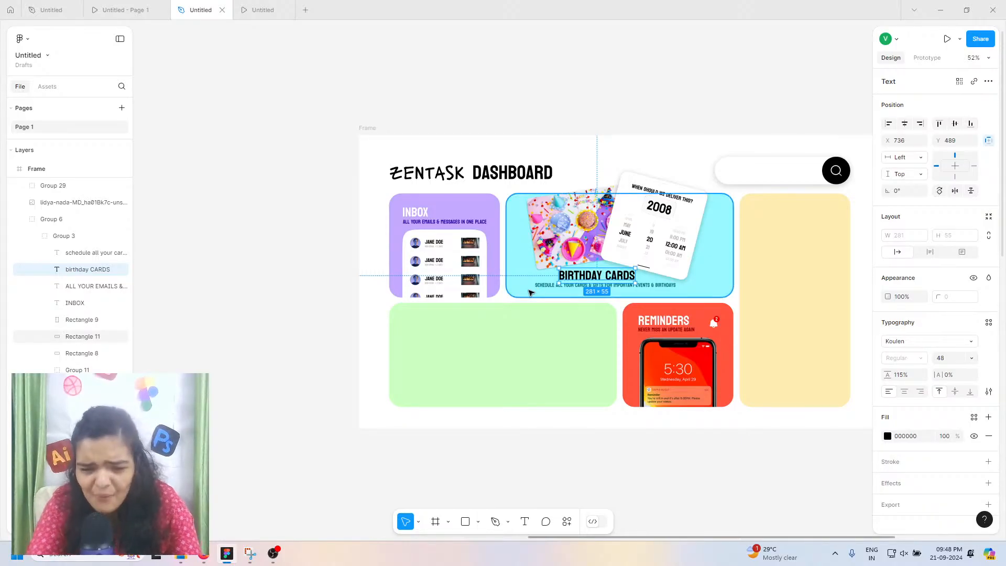
Step: Switch to the reference dashboard prototype and examine the Send Gifts panel and the remaining panels
{"action": "left_click", "coordinate": [119, 10]}
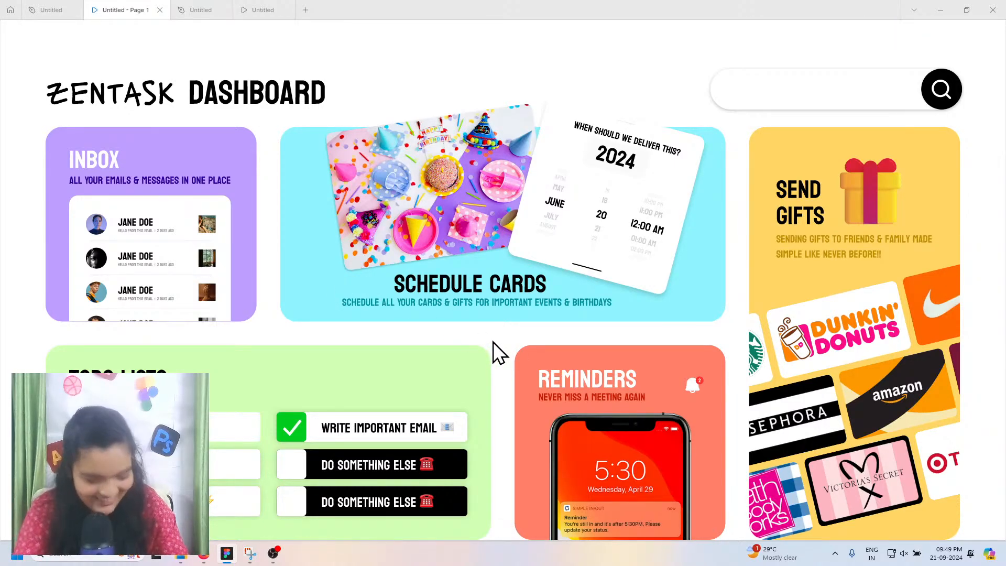
{"action": "scroll", "coordinate": [880, 226], "scroll_direction": "down", "scroll_amount": 1}
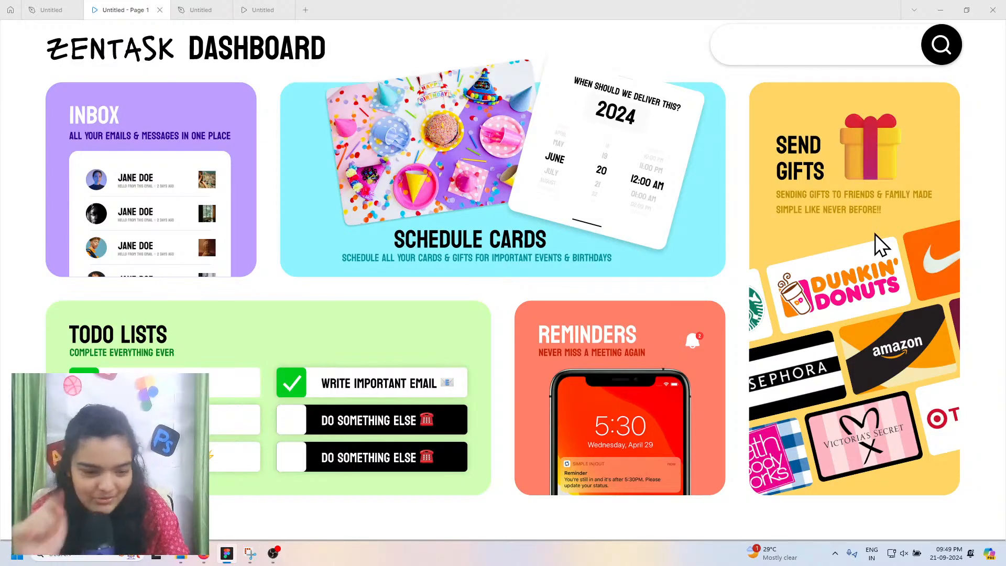
{"action": "scroll", "coordinate": [702, 196], "scroll_direction": "up", "scroll_amount": 1}
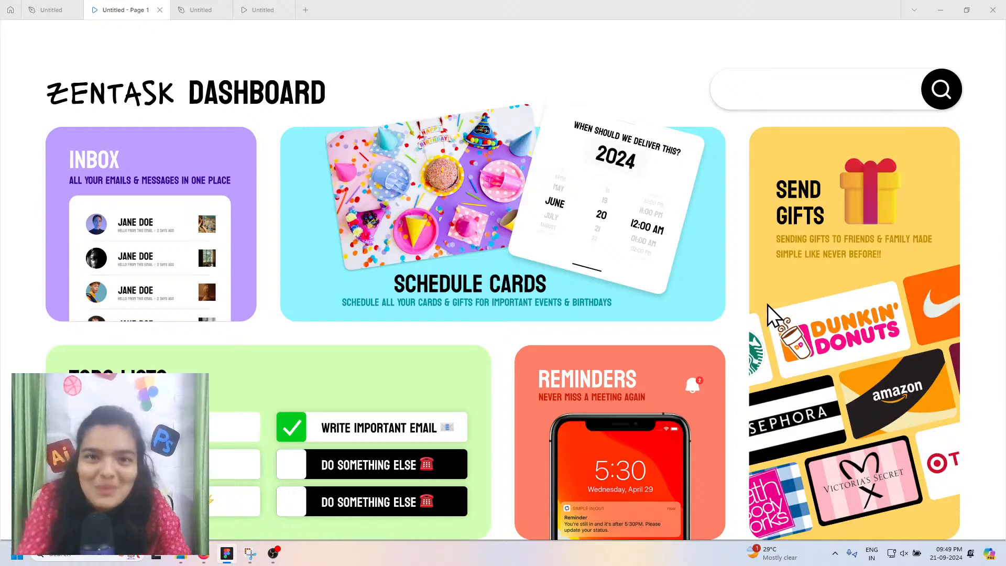
{"action": "scroll", "coordinate": [775, 327], "scroll_direction": "down", "scroll_amount": 1}
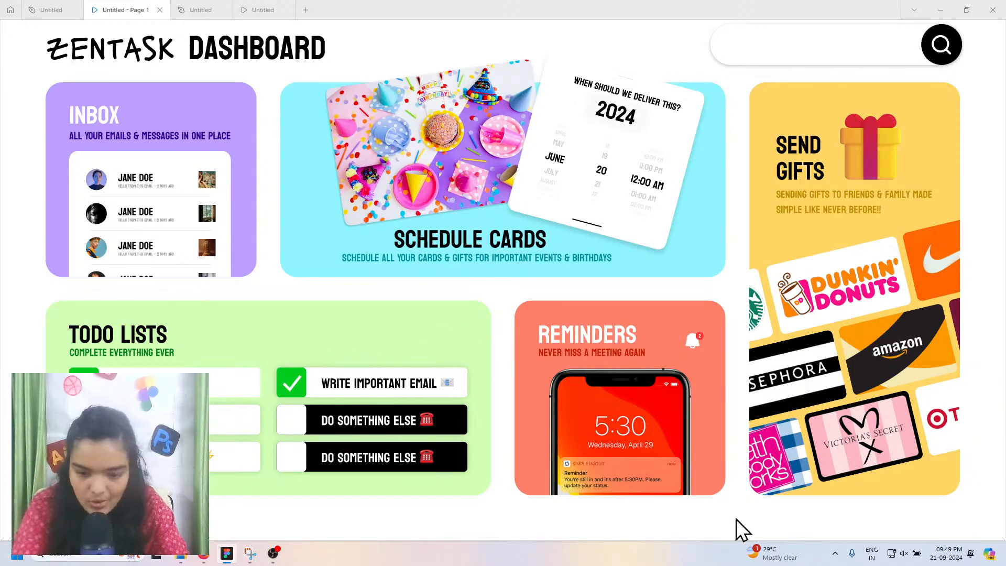
Step: Check the gift card images in Google Drive's saas folder against the reference dashboard, opening the file options of Untitled-1.png
{"action": "left_click", "coordinate": [205, 554]}
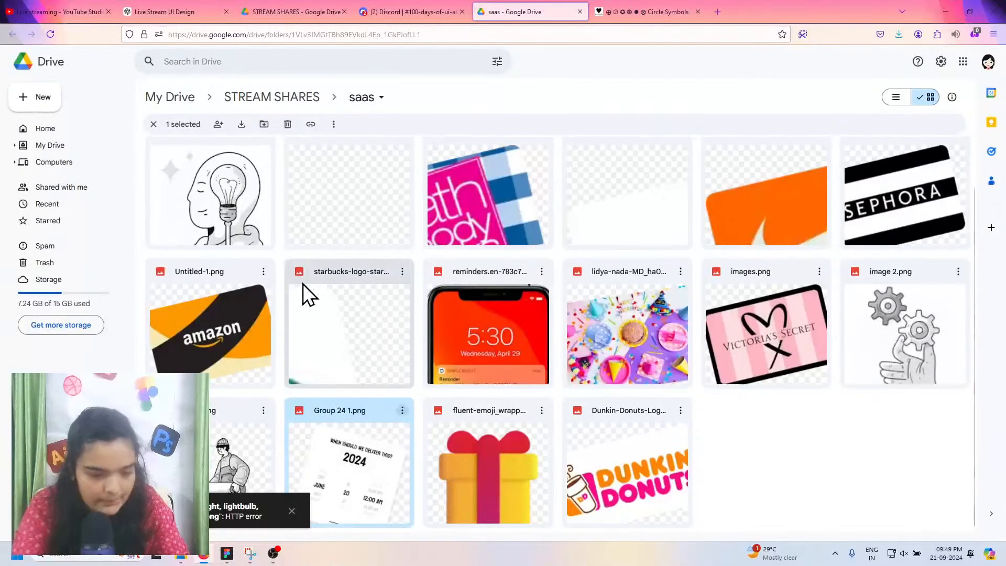
{"action": "right_click", "coordinate": [261, 283]}
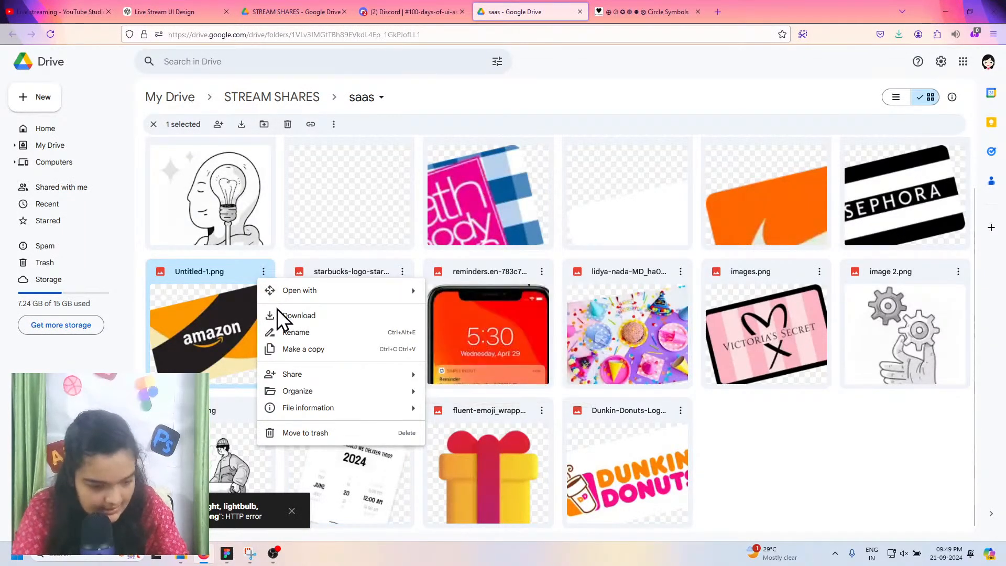
{"action": "left_click", "coordinate": [229, 556]}
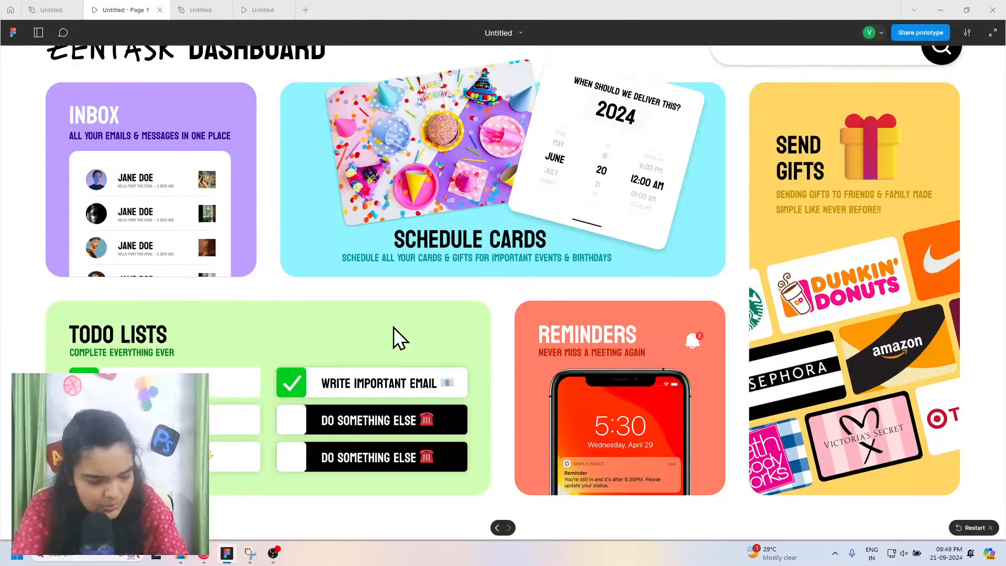
{"action": "left_click", "coordinate": [212, 557]}
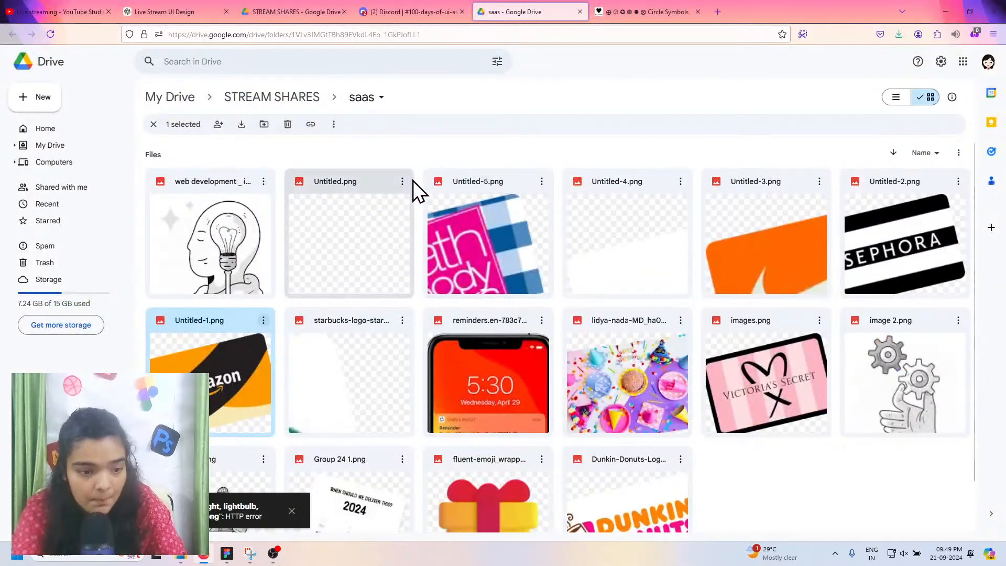
Step: Preview Untitled.png from the saas folder, close the preview and clear the file selection
{"action": "left_click", "coordinate": [374, 220]}
{"action": "double_click", "coordinate": [374, 220]}
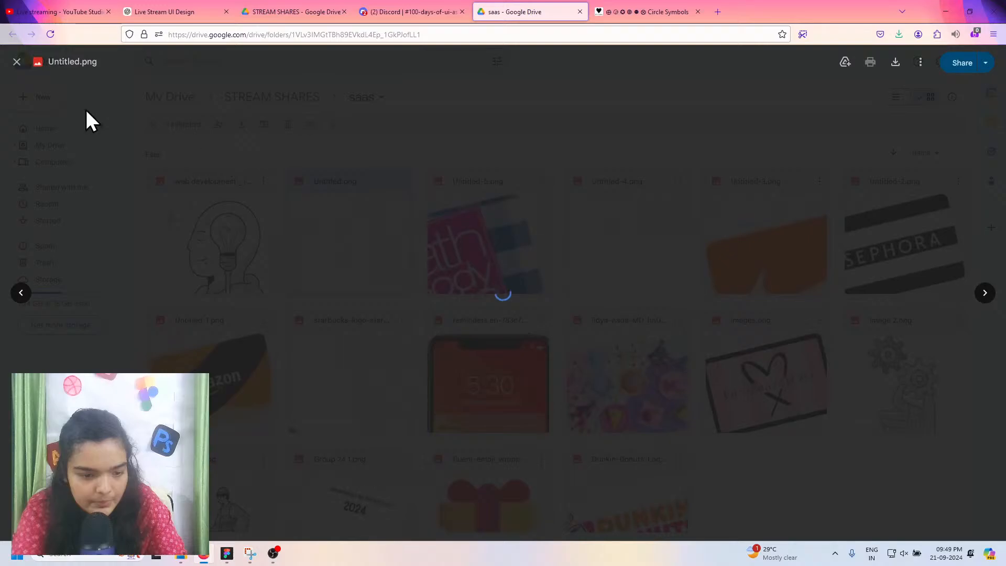
{"action": "left_click", "coordinate": [16, 62]}
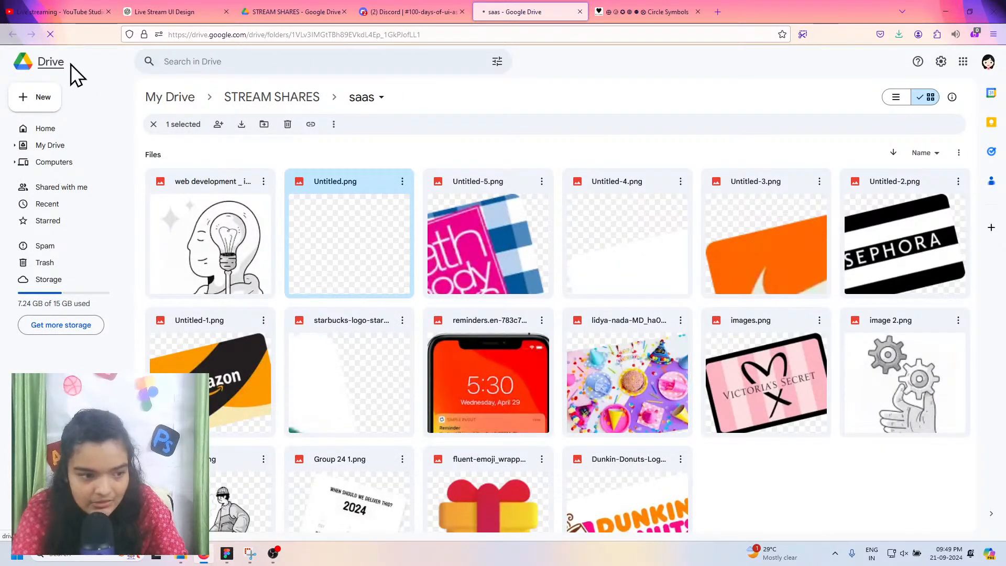
{"action": "left_click", "coordinate": [417, 167]}
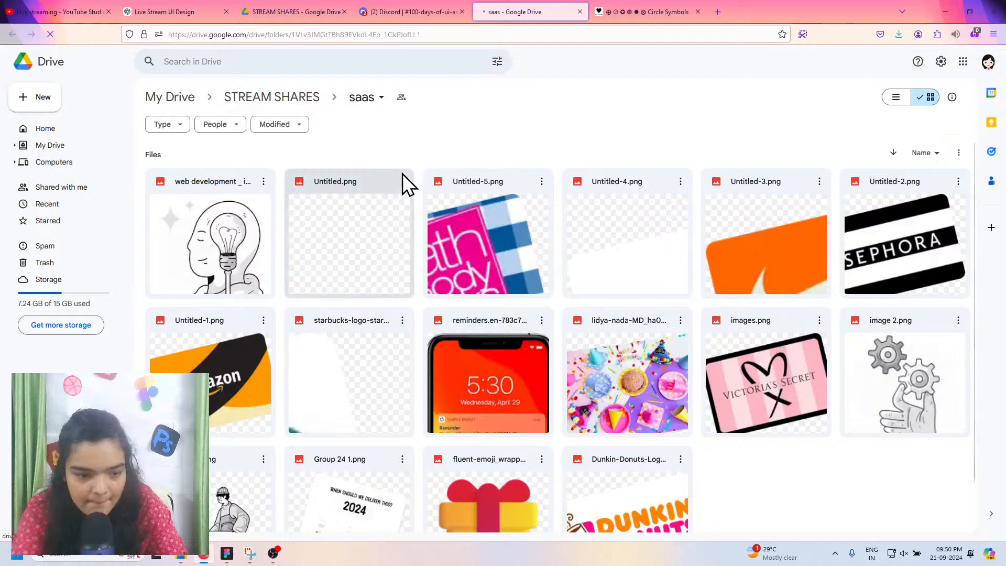
Step: Download the gift card images Untitled-5.png, Untitled-4.png, Untitled-3.png and Untitled-2.png from the saas folder
{"action": "left_click", "coordinate": [542, 181]}
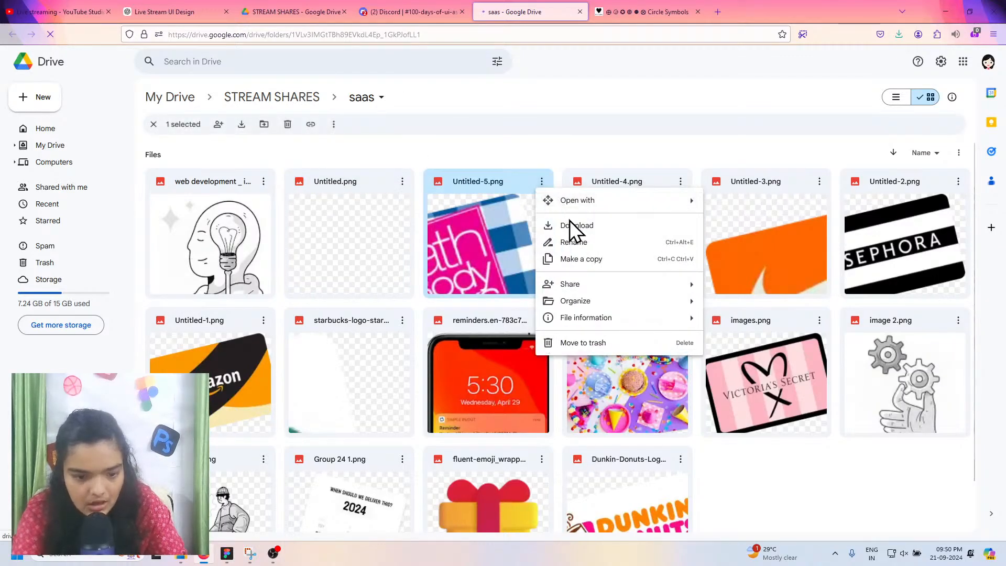
{"action": "left_click", "coordinate": [627, 206]}
{"action": "left_click", "coordinate": [680, 182]}
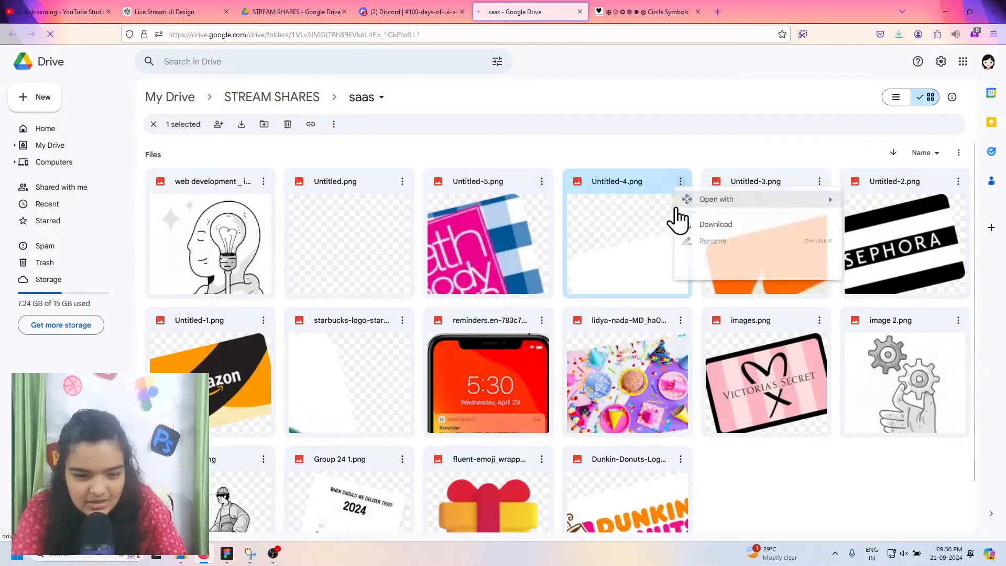
{"action": "left_click", "coordinate": [702, 226]}
{"action": "left_click", "coordinate": [819, 182]}
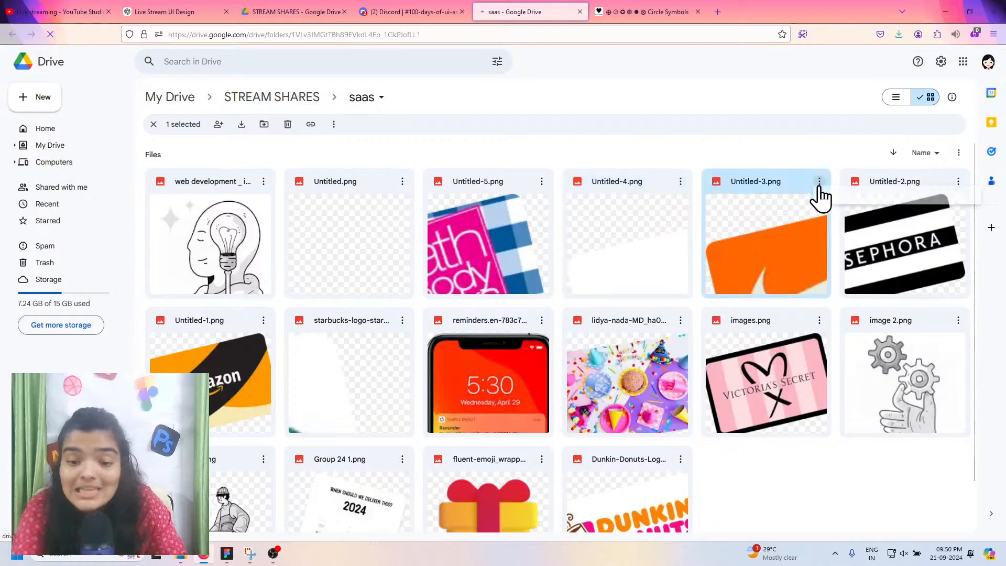
{"action": "left_click", "coordinate": [833, 227]}
{"action": "left_click", "coordinate": [958, 183]}
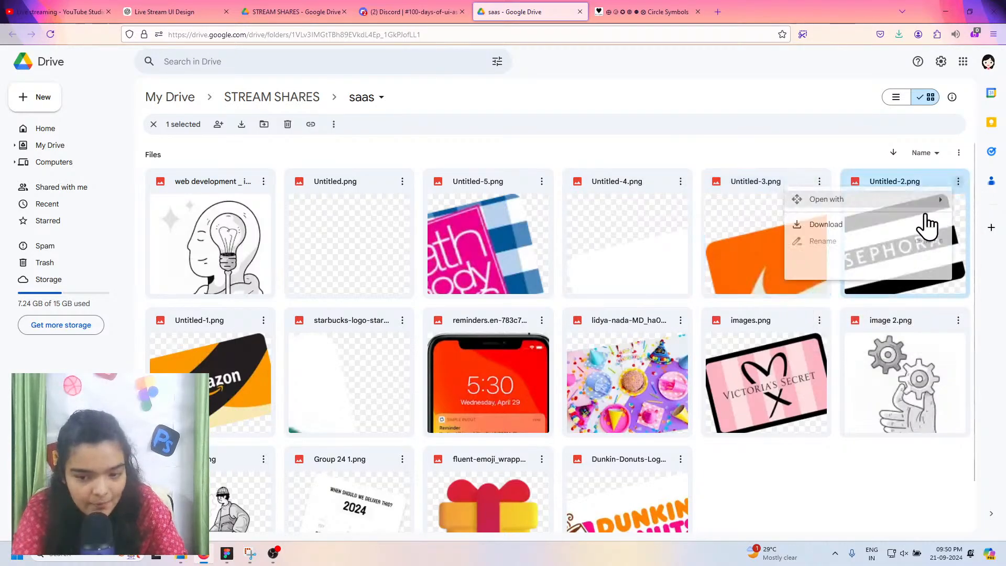
{"action": "left_click", "coordinate": [923, 226]}
Step: Download the Amazon card image Untitled-1.png and the Starbucks logo image from the saas folder
{"action": "left_click", "coordinate": [263, 321]}
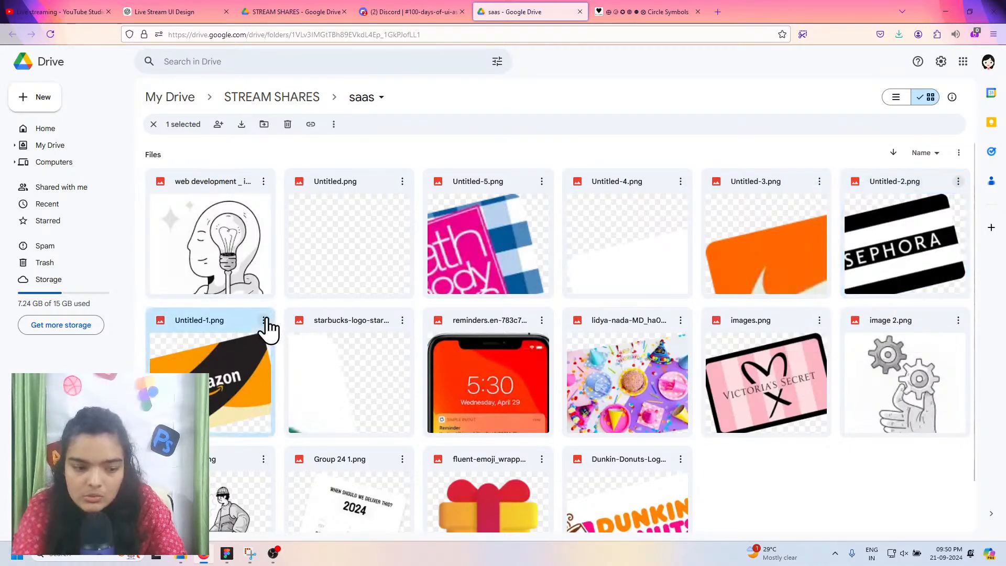
{"action": "left_click", "coordinate": [296, 364]}
{"action": "left_click", "coordinate": [394, 339]}
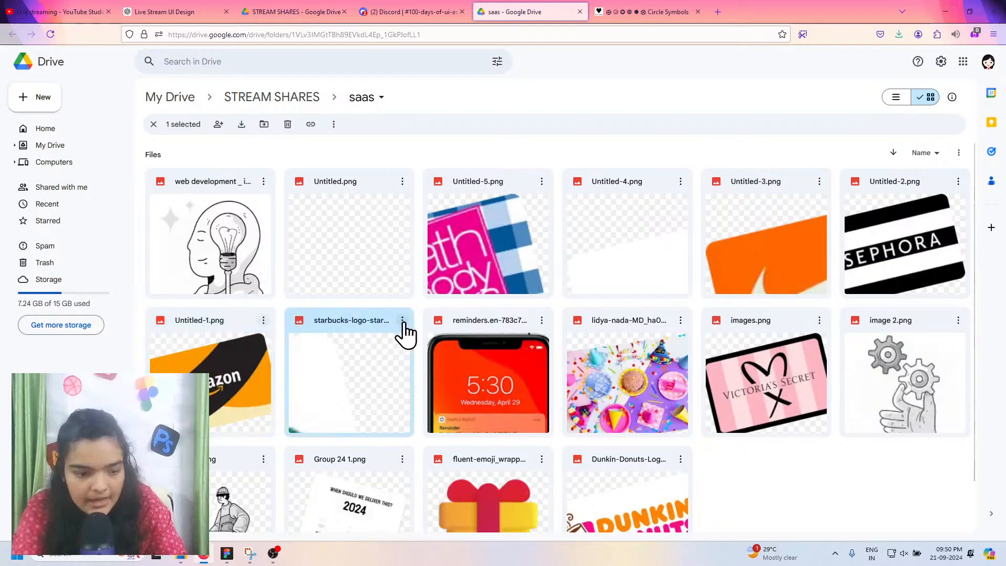
{"action": "left_click", "coordinate": [402, 320]}
{"action": "left_click", "coordinate": [425, 364]}
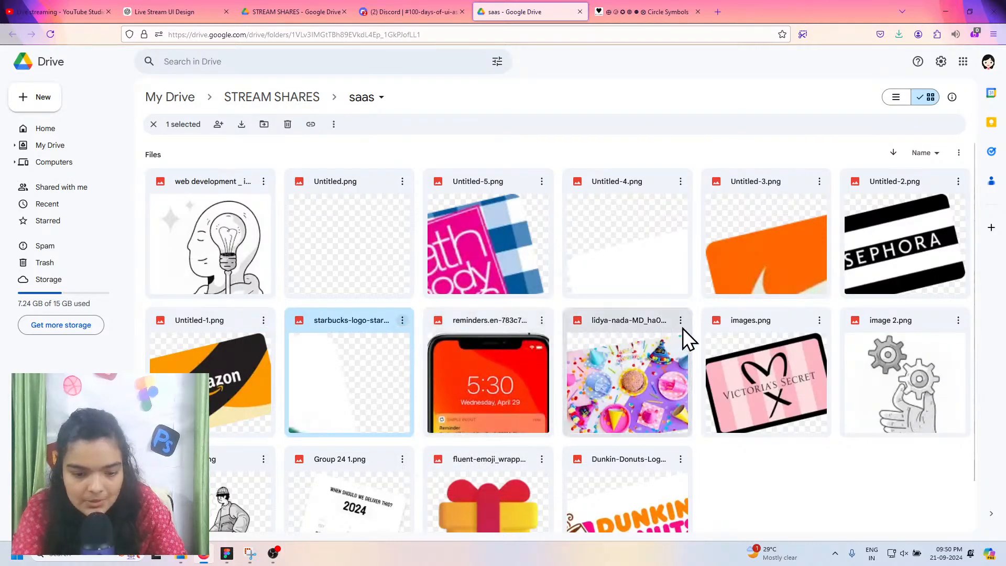
Step: Download the Victoria's Secret card images.png, the fluent-emoji gift box image and the Dunkin' Donuts logo image from the saas folder
{"action": "left_click", "coordinate": [815, 331]}
{"action": "left_click", "coordinate": [819, 320]}
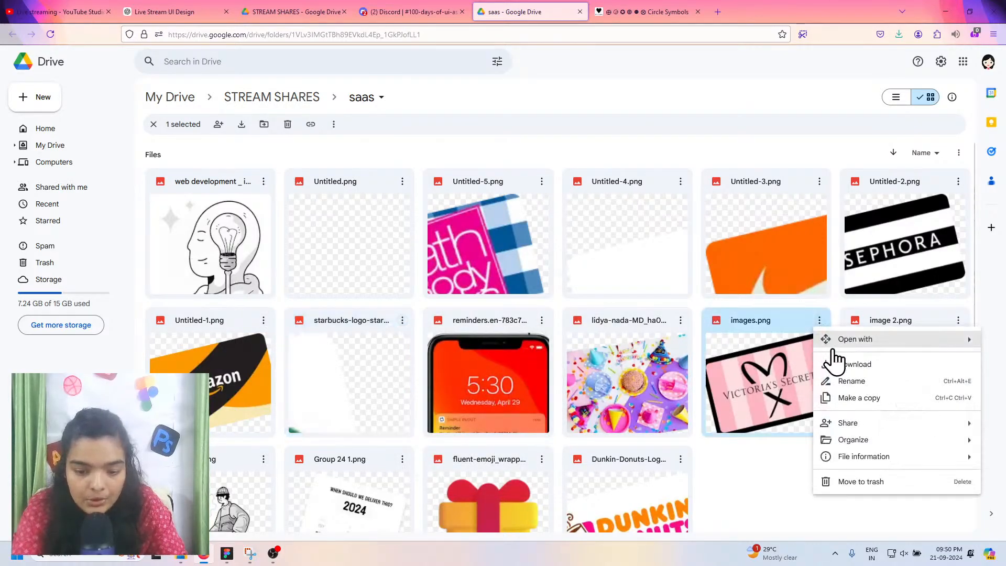
{"action": "left_click", "coordinate": [834, 361]}
{"action": "scroll", "coordinate": [542, 372], "scroll_direction": "down", "scroll_amount": 1}
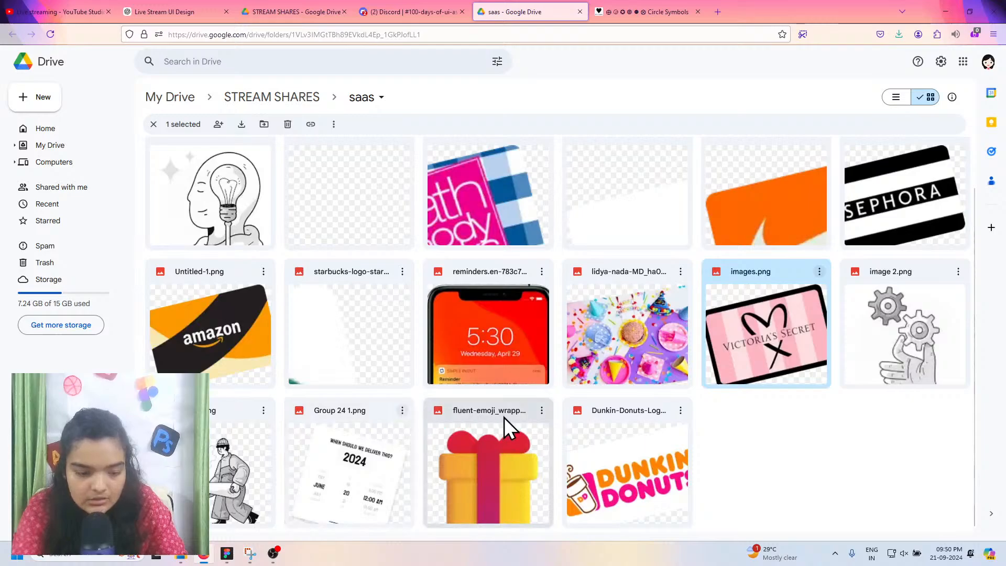
{"action": "left_click", "coordinate": [541, 412]}
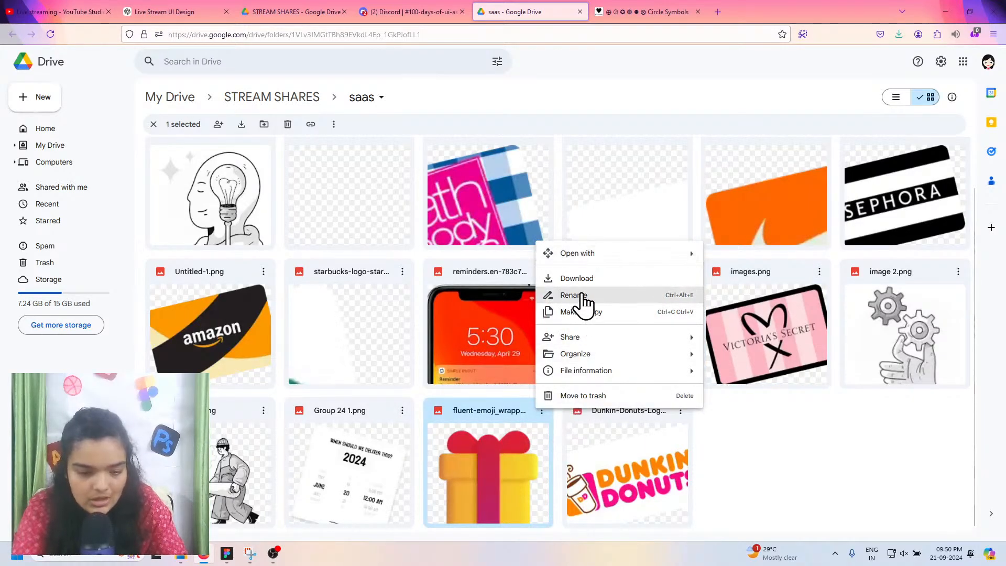
{"action": "left_click", "coordinate": [586, 277]}
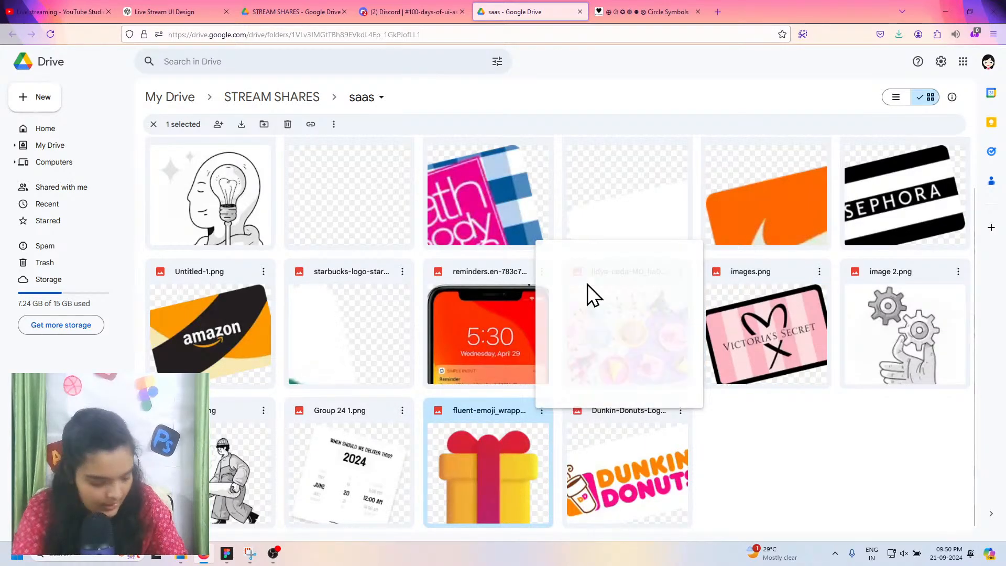
{"action": "left_click", "coordinate": [681, 411]}
{"action": "left_click", "coordinate": [715, 279]}
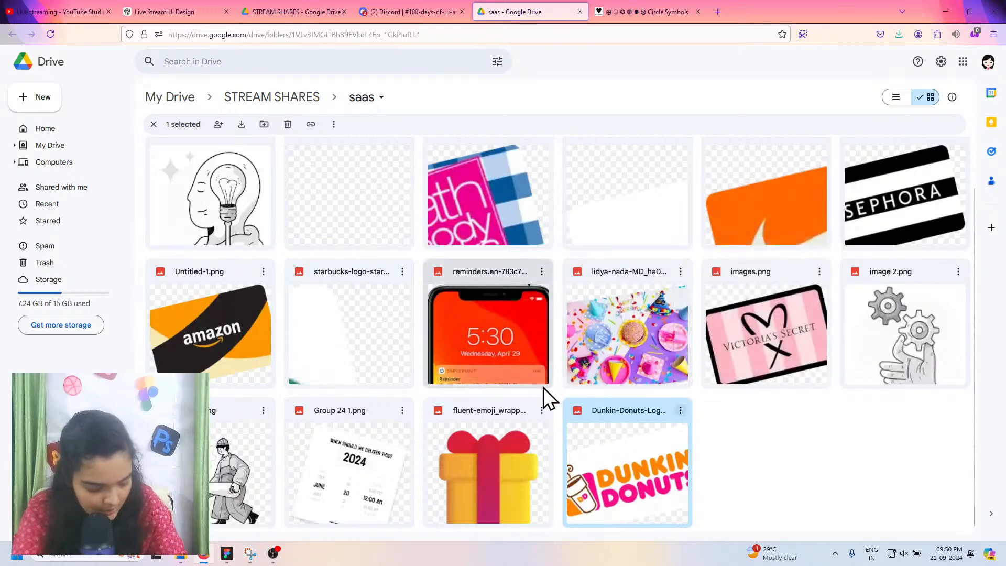
Step: Check the stream in OBS, return to the browser and dismiss the share dialog open over the STREAM SHARES folder
{"action": "left_click", "coordinate": [278, 561]}
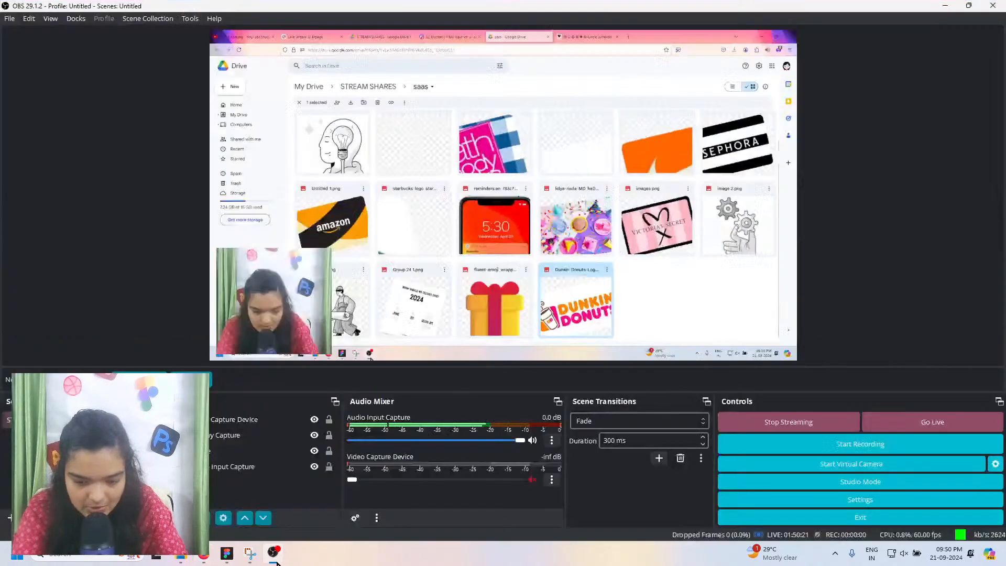
{"action": "left_click", "coordinate": [943, 6]}
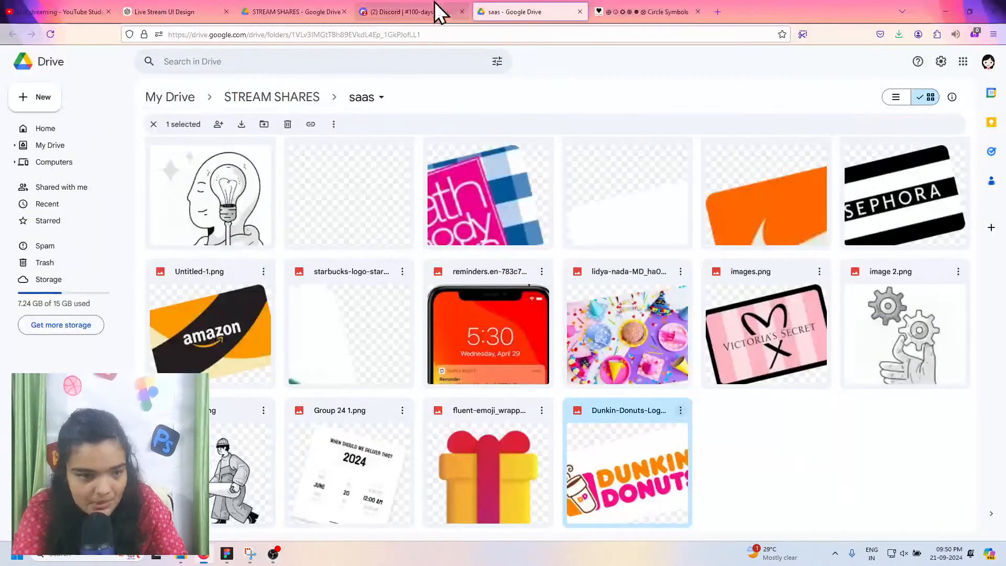
{"action": "left_click", "coordinate": [386, 12]}
{"action": "left_click", "coordinate": [672, 4]}
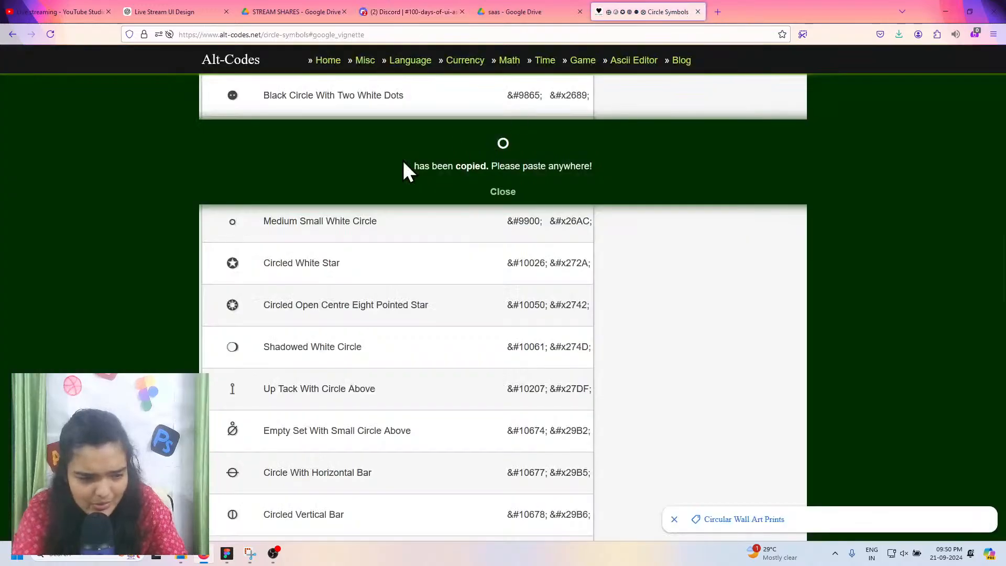
{"action": "left_click", "coordinate": [276, 7]}
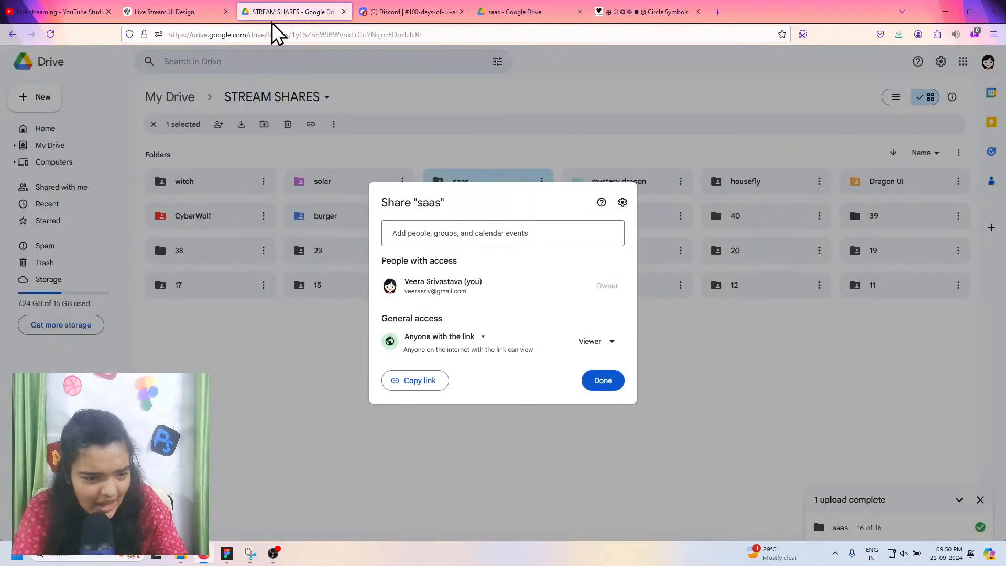
{"action": "left_click", "coordinate": [309, 374]}
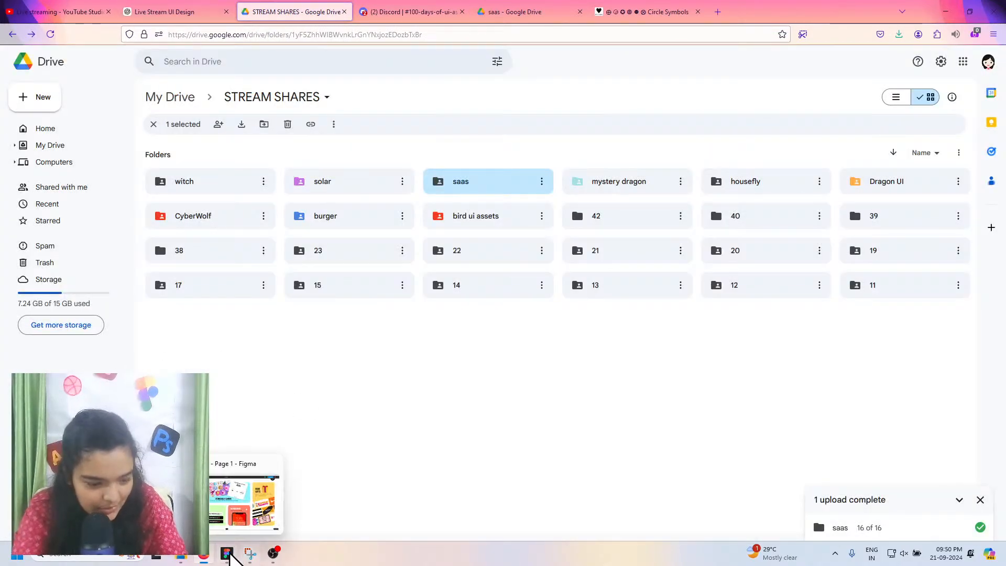
Step: Switch to the dashboard design file in Figma and set the tall yellow panel's fill to FFE17C
{"action": "left_click", "coordinate": [229, 556]}
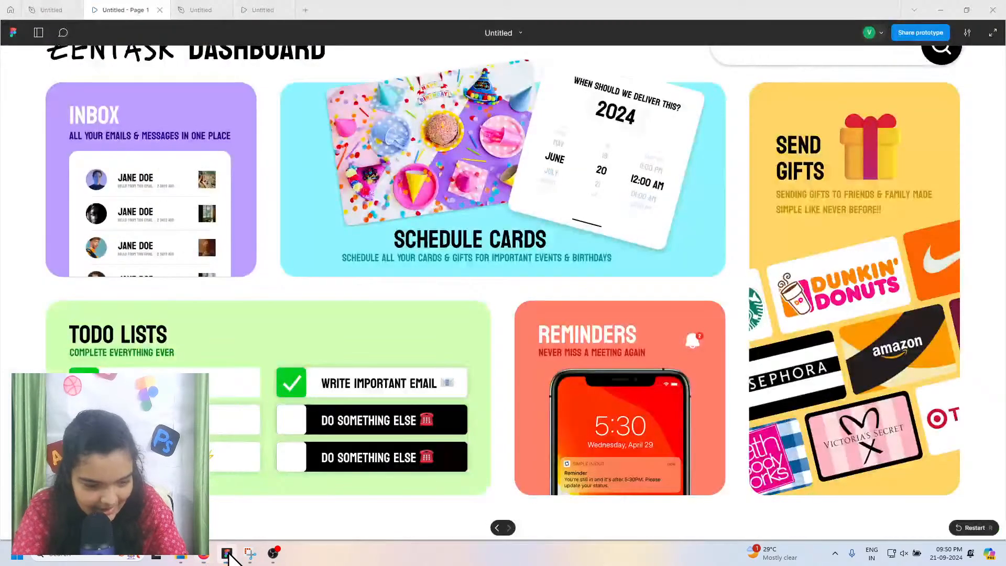
{"action": "left_click", "coordinate": [202, 10]}
{"action": "left_click", "coordinate": [300, 213]}
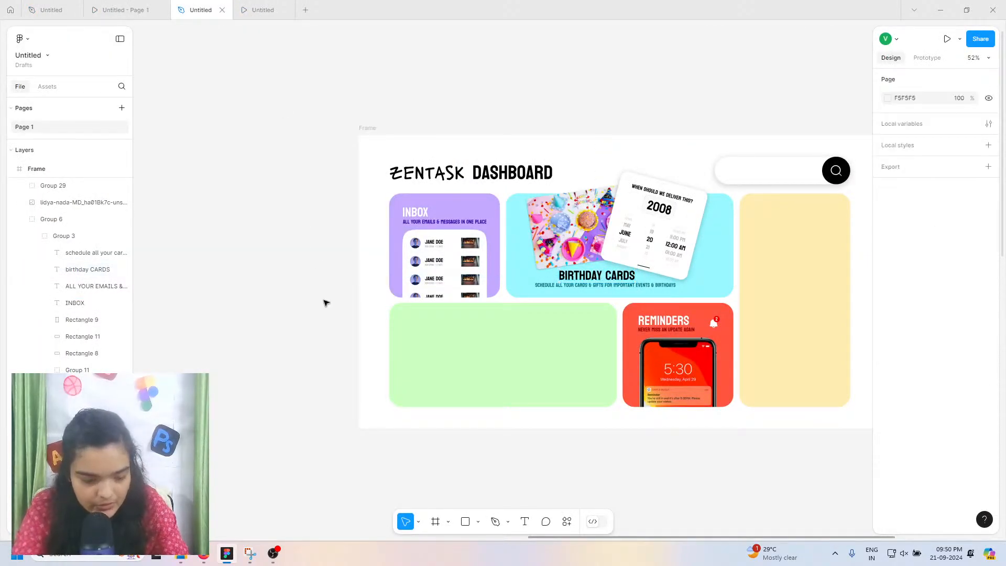
{"action": "scroll", "coordinate": [448, 359], "scroll_direction": "right", "scroll_amount": 3}
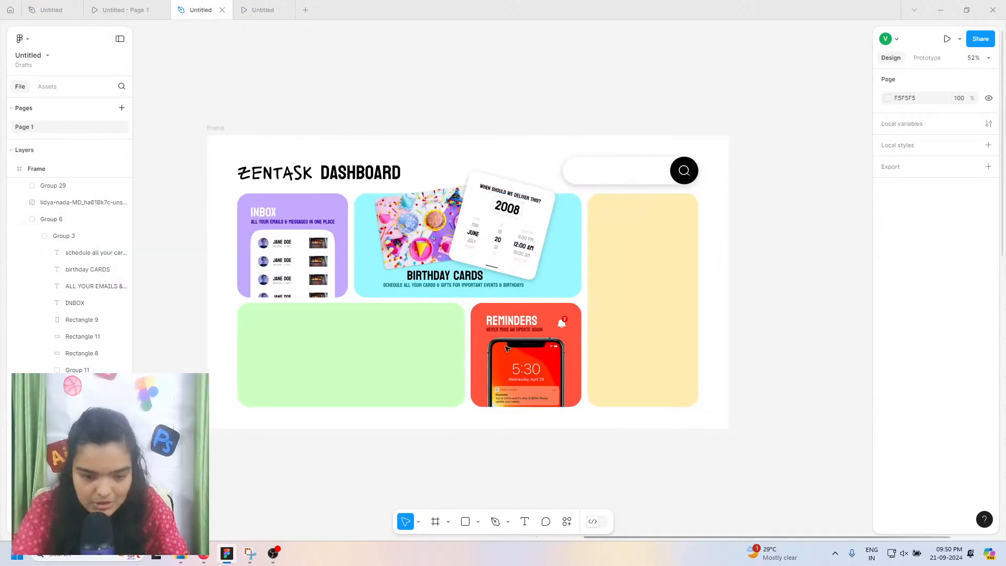
{"action": "scroll", "coordinate": [684, 306], "scroll_direction": "up", "scroll_amount": 5}
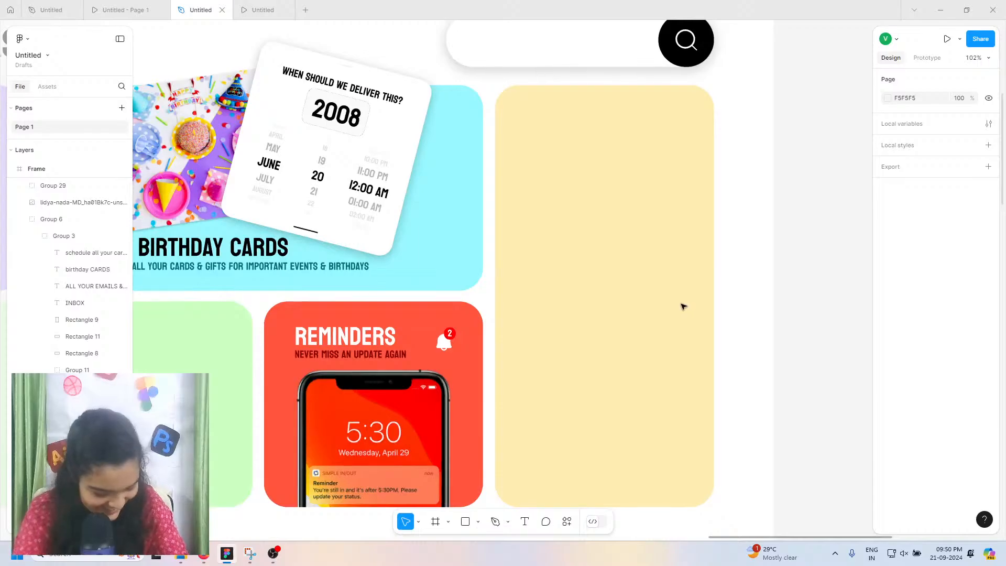
{"action": "left_click", "coordinate": [683, 306]}
{"action": "double_click", "coordinate": [684, 306]}
{"action": "left_click", "coordinate": [887, 324]}
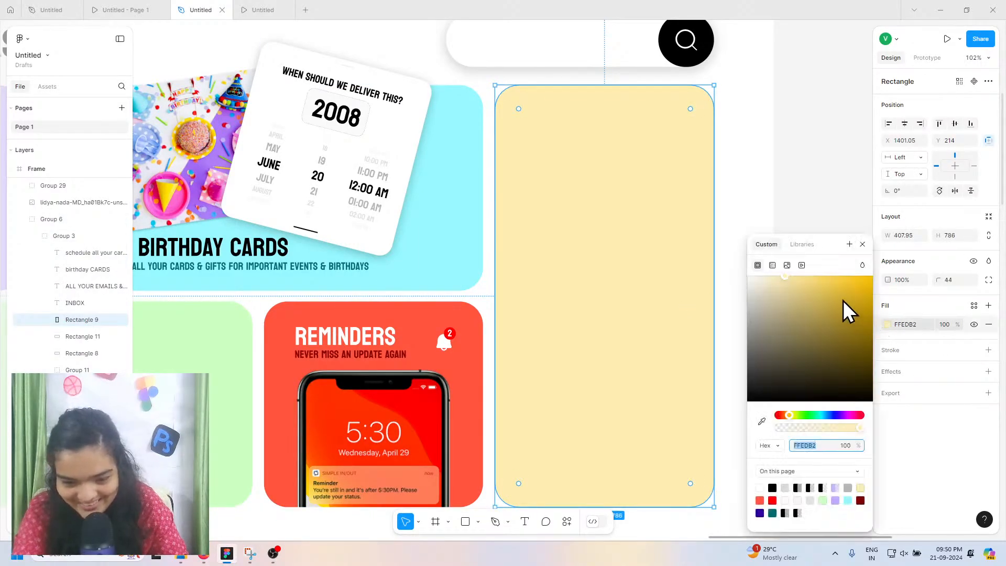
{"action": "left_click", "coordinate": [812, 277]}
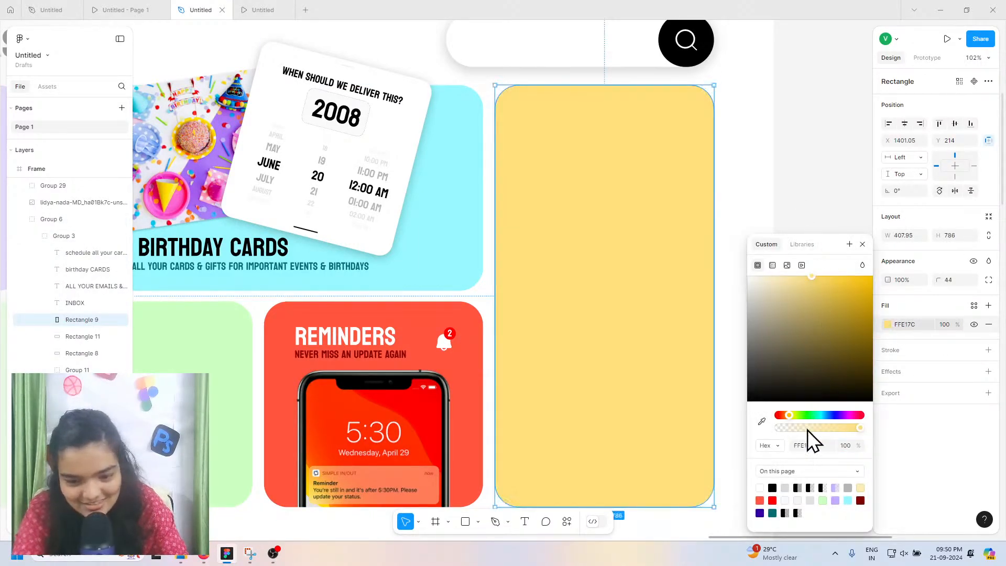
Step: Try the more orange fill FFC27C on the tall panel, undo it and deselect the panel
{"action": "left_click", "coordinate": [787, 415]}
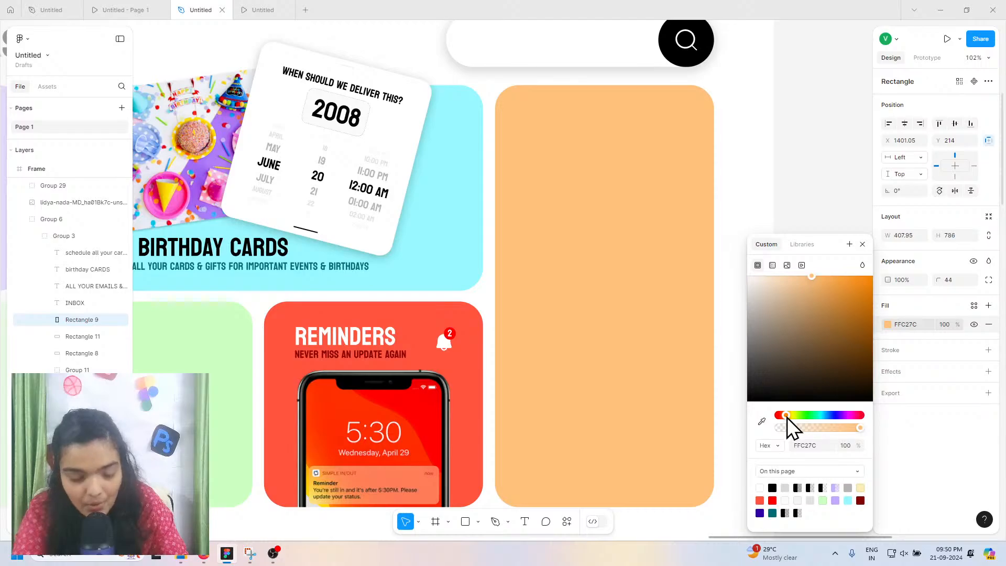
{"action": "key", "text": "ctrl+z"}
{"action": "left_click", "coordinate": [779, 164]}
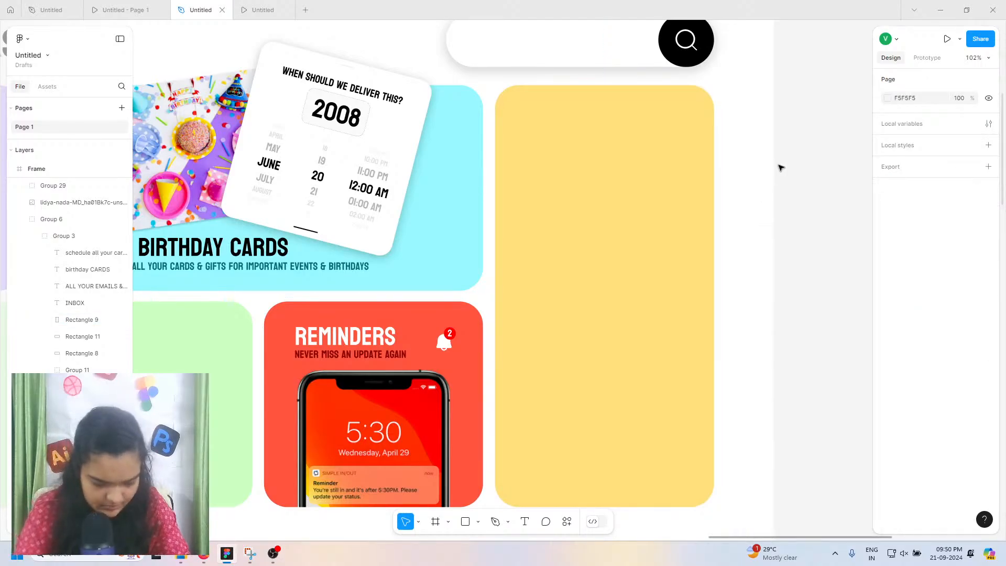
Step: Start placing images and look for the downloaded gift card files by refreshing and reopening the Downloads folder
{"action": "key", "text": "ctrl+shift+k"}
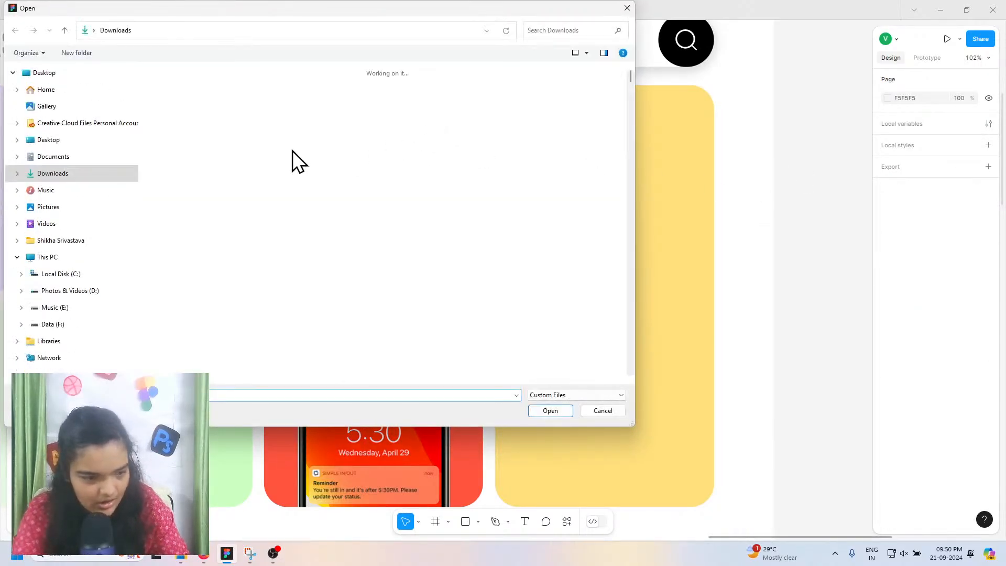
{"action": "left_click", "coordinate": [510, 34]}
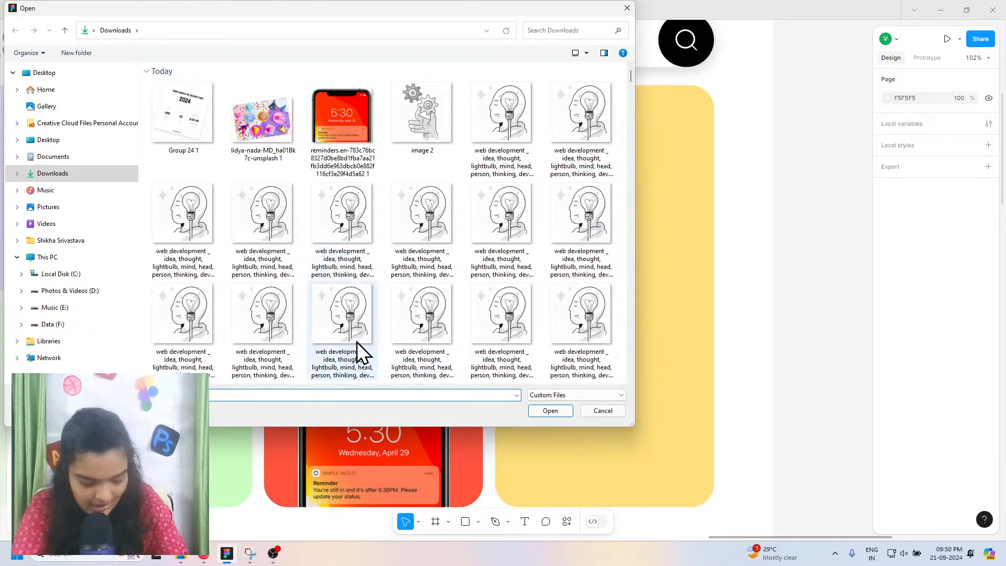
{"action": "left_click", "coordinate": [499, 31]}
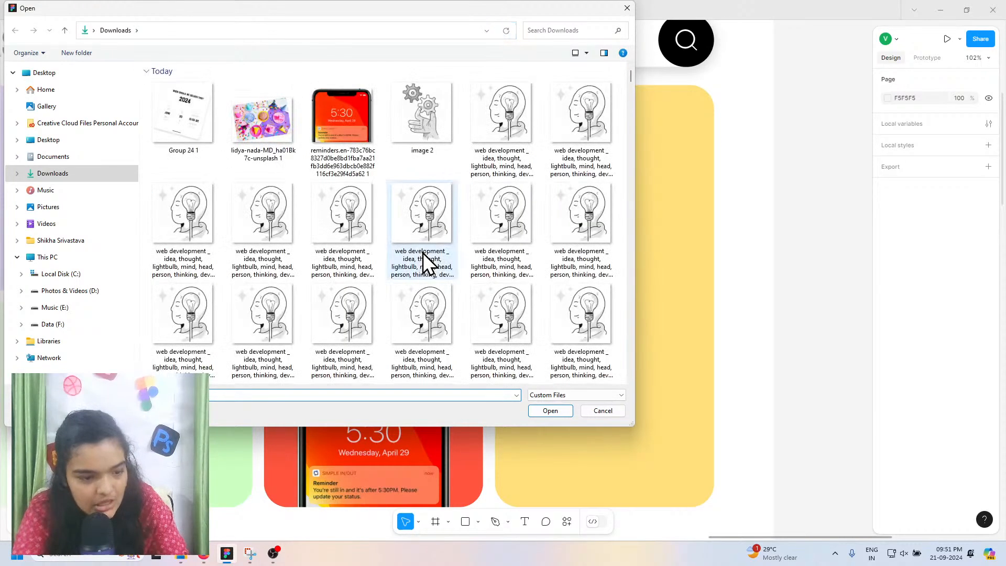
{"action": "left_click", "coordinate": [505, 36]}
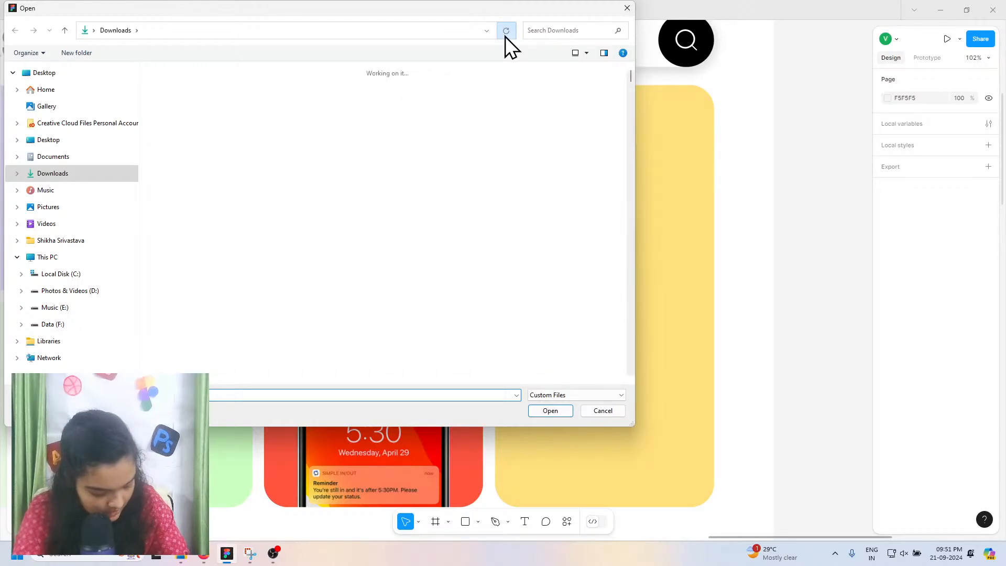
{"action": "left_click", "coordinate": [505, 36]}
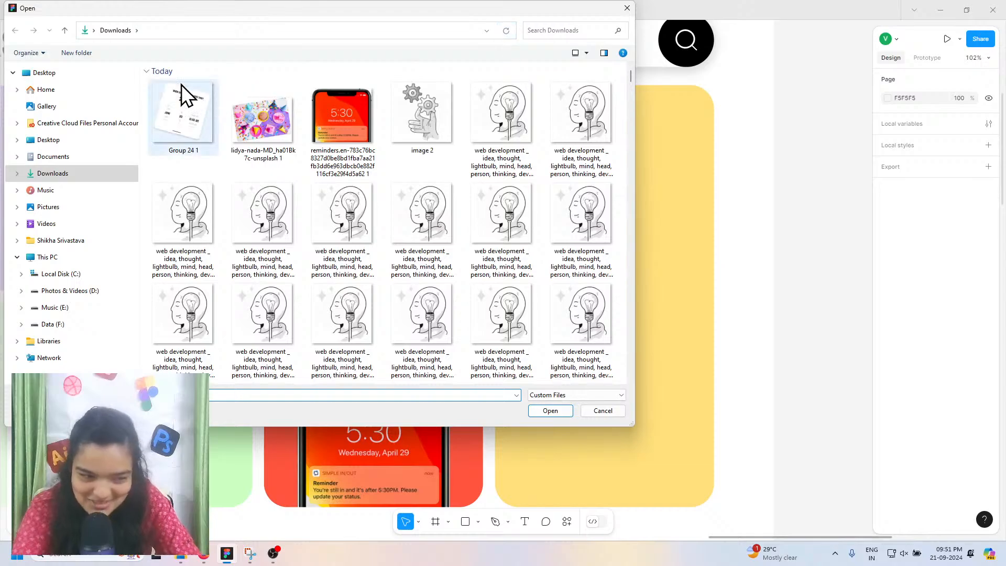
{"action": "left_click", "coordinate": [498, 31]}
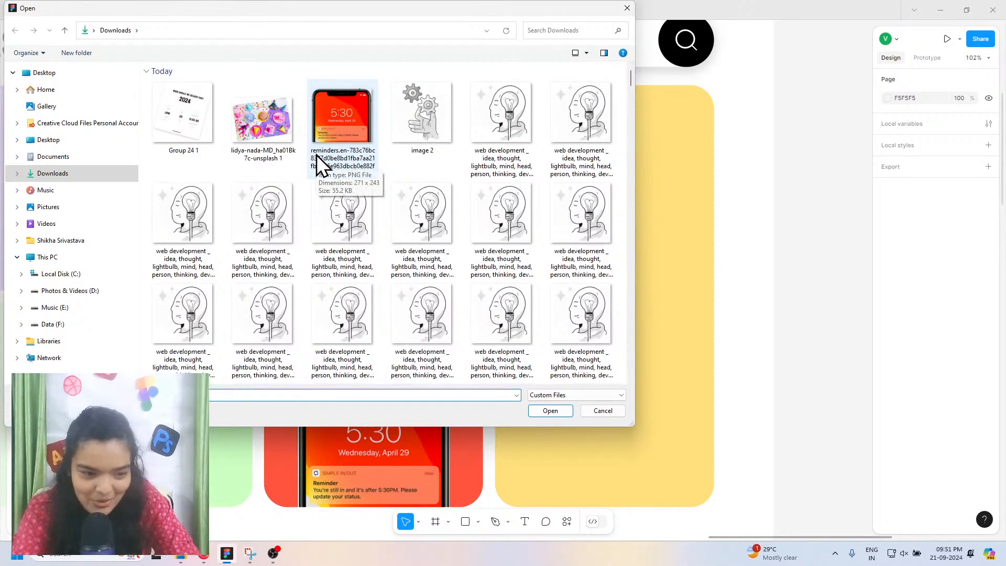
{"action": "left_click", "coordinate": [64, 31]}
{"action": "double_click", "coordinate": [295, 106]}
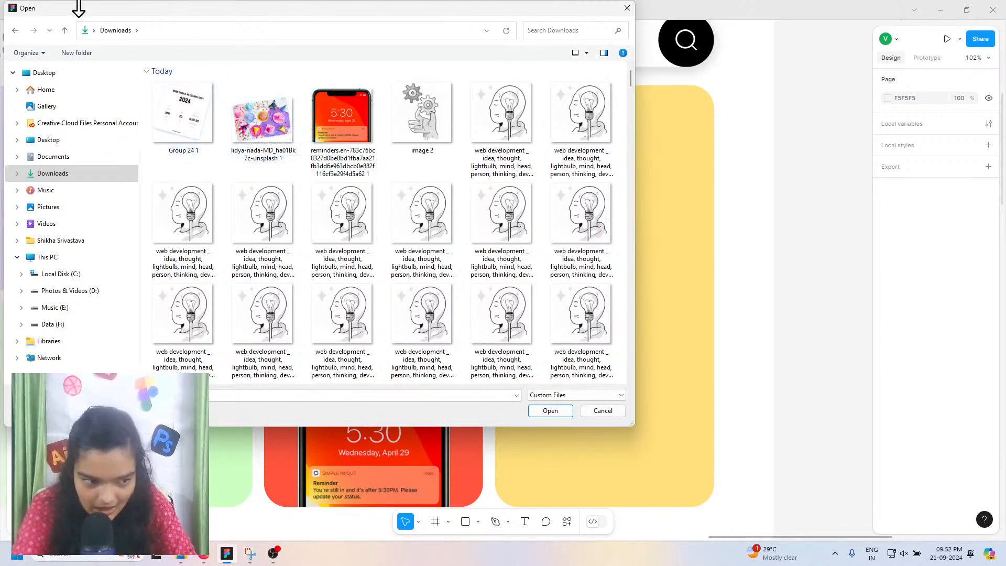
{"action": "left_click", "coordinate": [507, 30]}
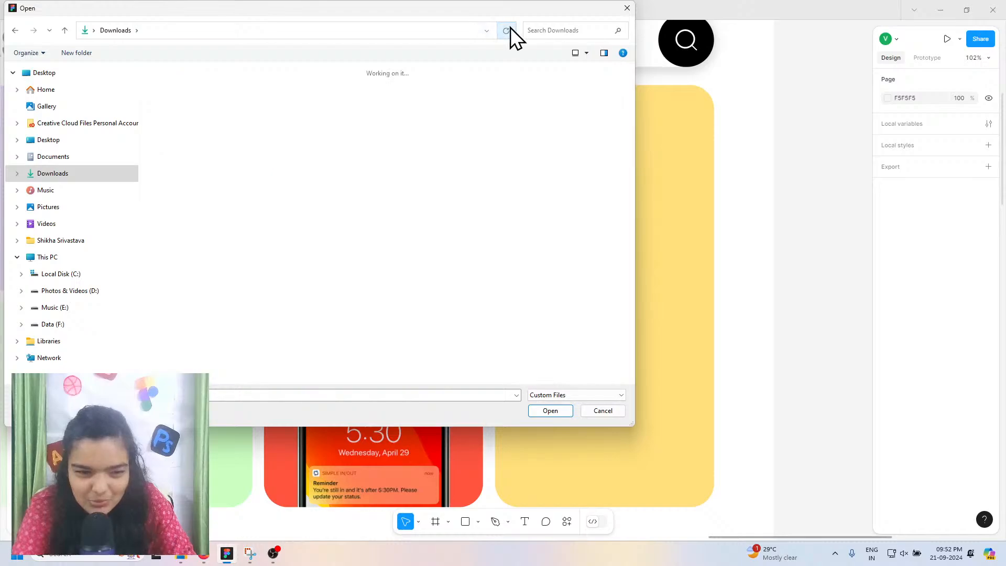
{"action": "left_click", "coordinate": [67, 26]}
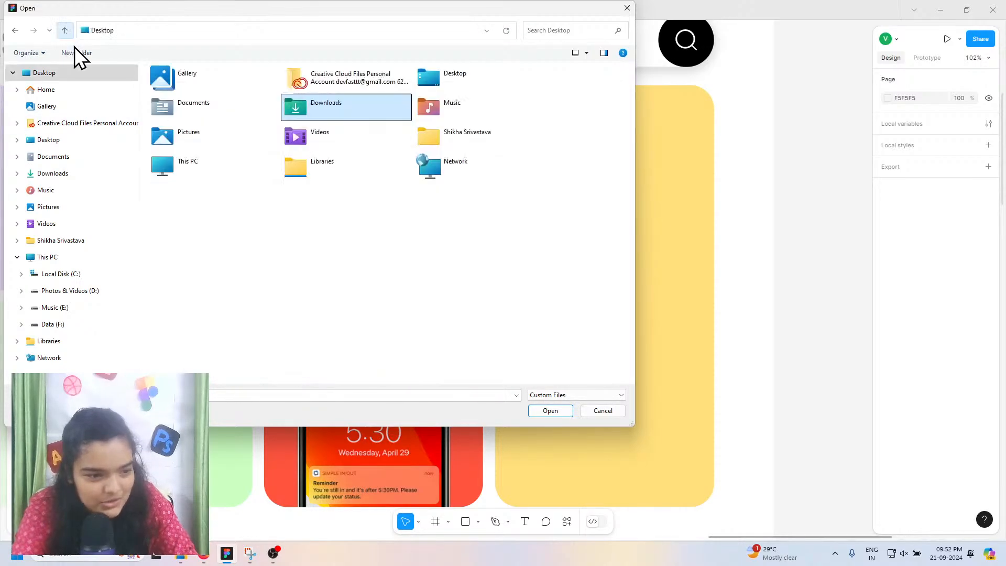
{"action": "double_click", "coordinate": [294, 103]}
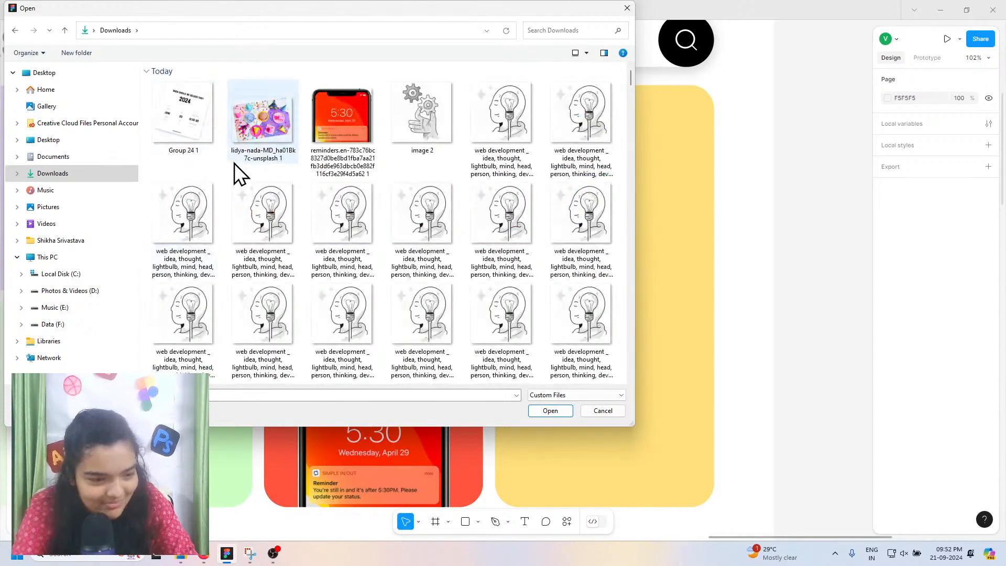
Step: Return to the saas folder in Google Drive and download the Dunkin' Donuts logo and gift box images again
{"action": "left_click", "coordinate": [202, 554]}
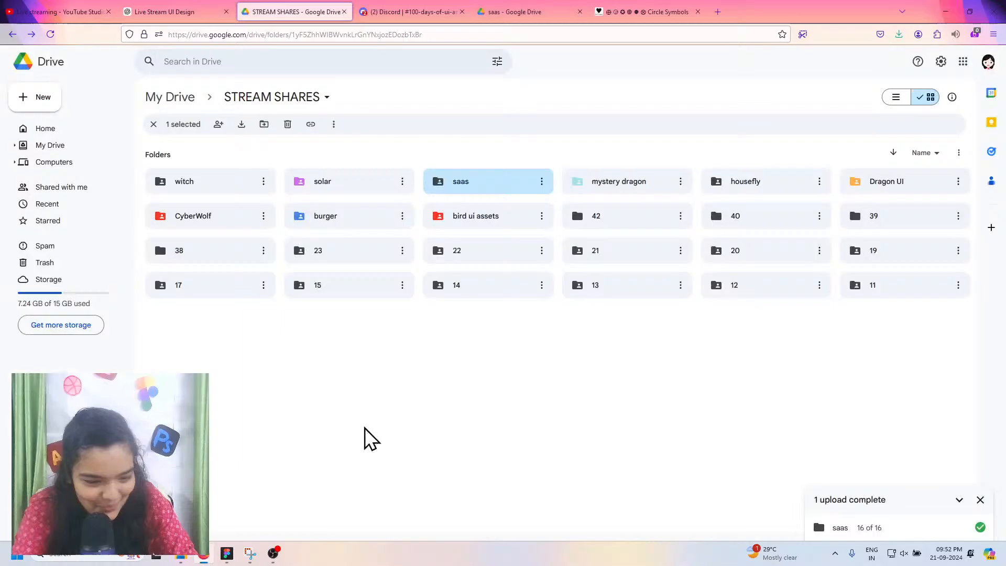
{"action": "double_click", "coordinate": [490, 195]}
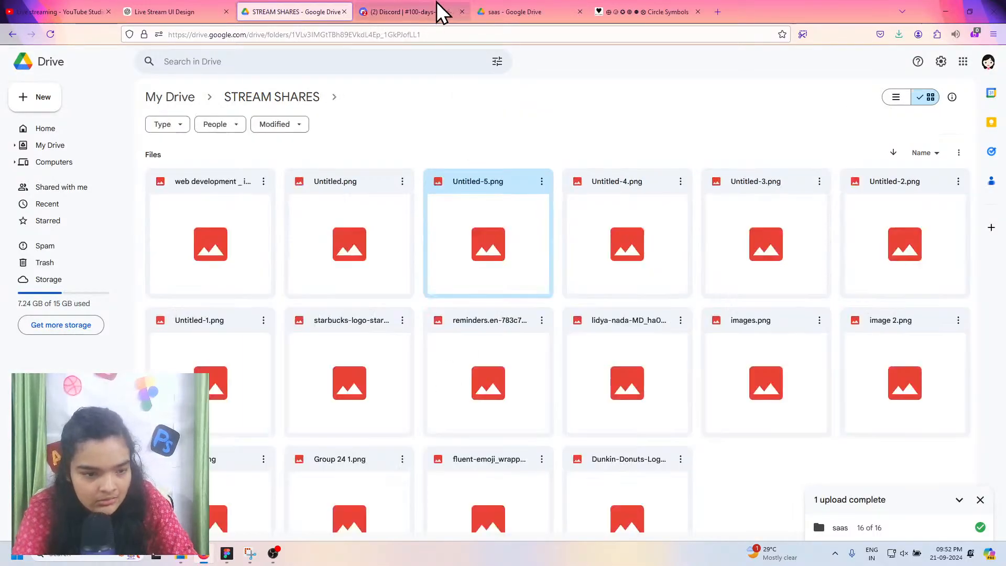
{"action": "left_click", "coordinate": [492, 12]}
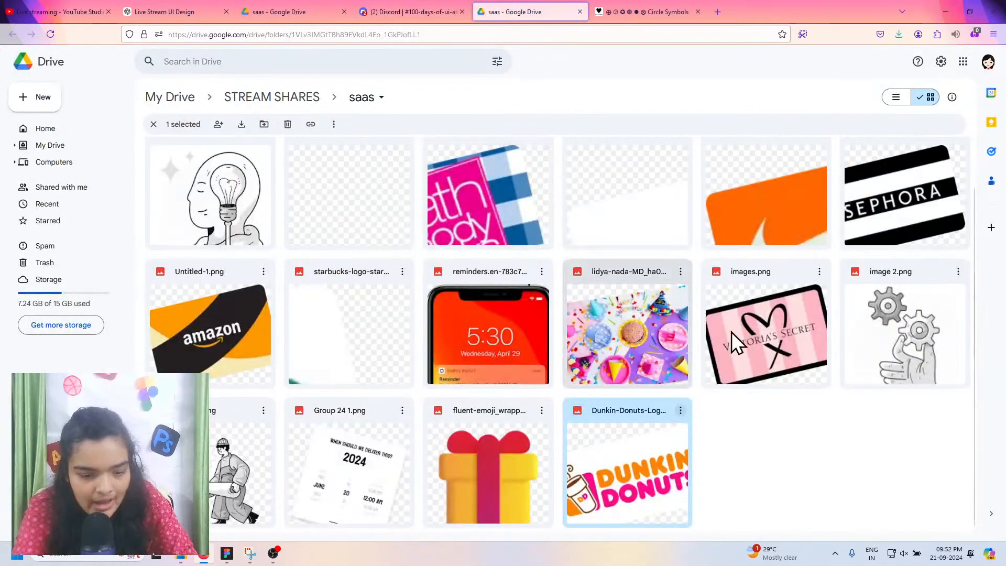
{"action": "left_click", "coordinate": [680, 412]}
{"action": "left_click", "coordinate": [714, 284]}
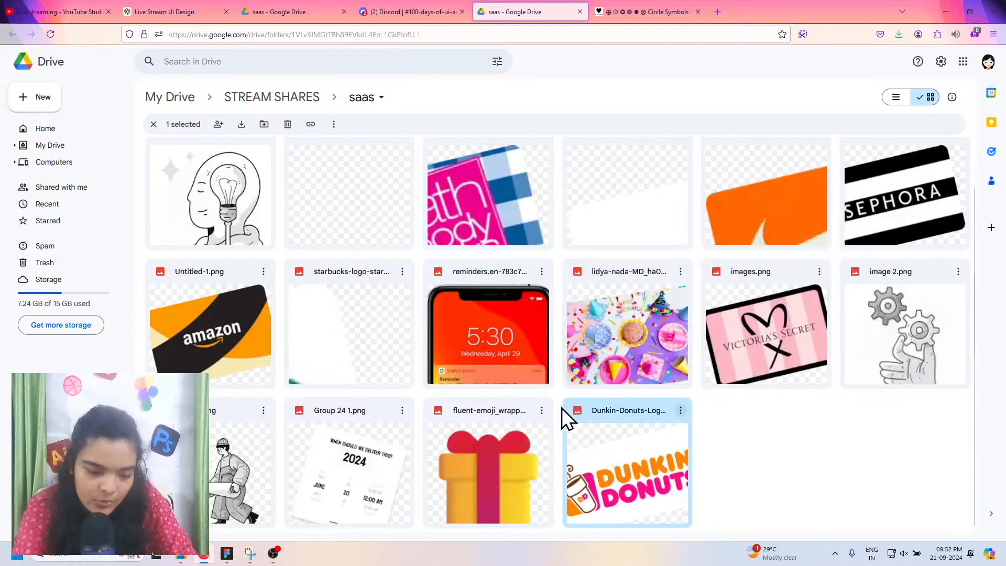
{"action": "left_click", "coordinate": [542, 410]}
{"action": "left_click", "coordinate": [575, 280]}
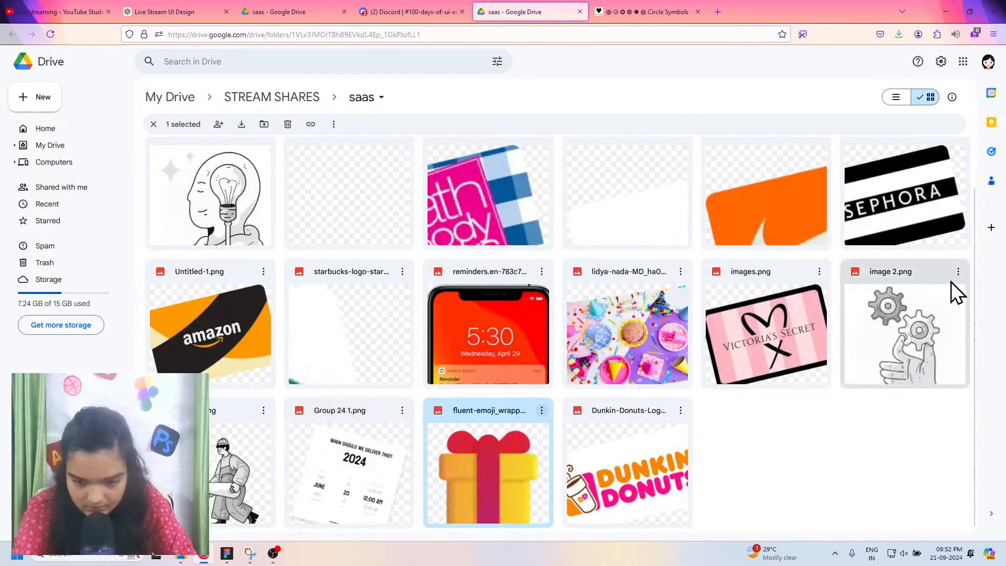
Step: Download the Victoria's Secret card images.png again, along with the colourful birthday party photo from the saas folder
{"action": "left_click", "coordinate": [819, 272]}
{"action": "left_click", "coordinate": [839, 314]}
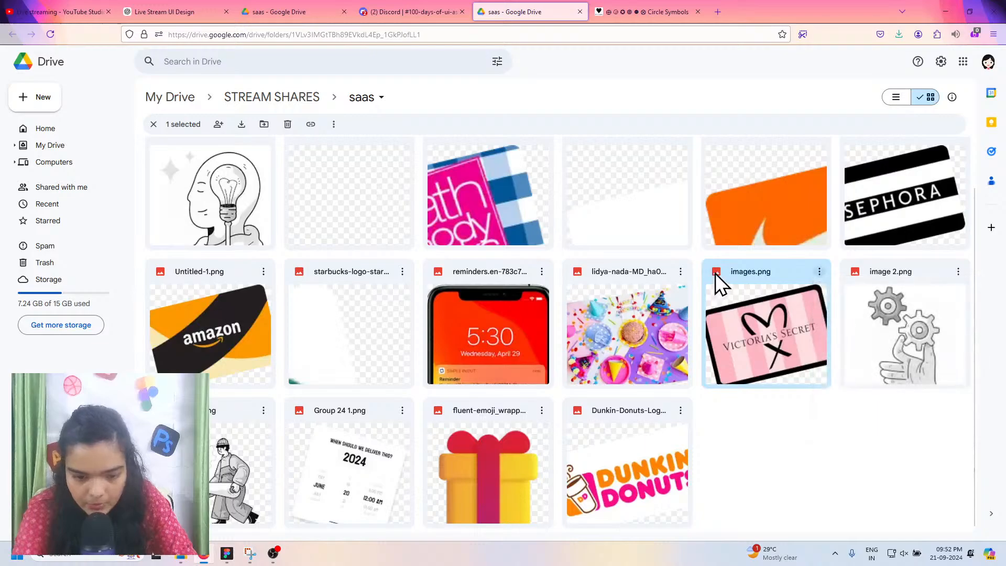
{"action": "left_click", "coordinate": [680, 271]}
{"action": "left_click", "coordinate": [691, 314]}
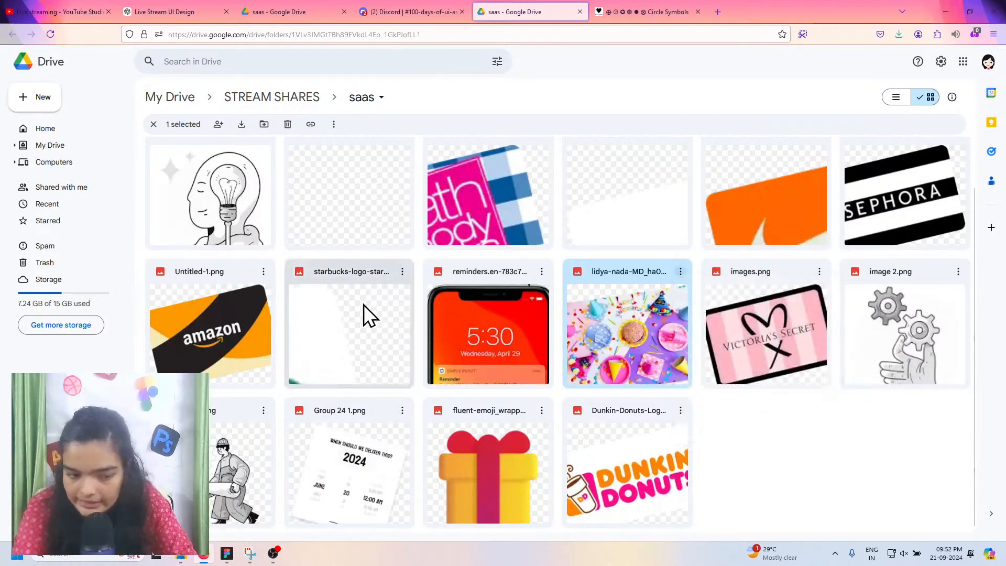
Step: Download the Starbucks logo image and the Amazon card Untitled-1.png from the saas folder
{"action": "left_click", "coordinate": [402, 271]}
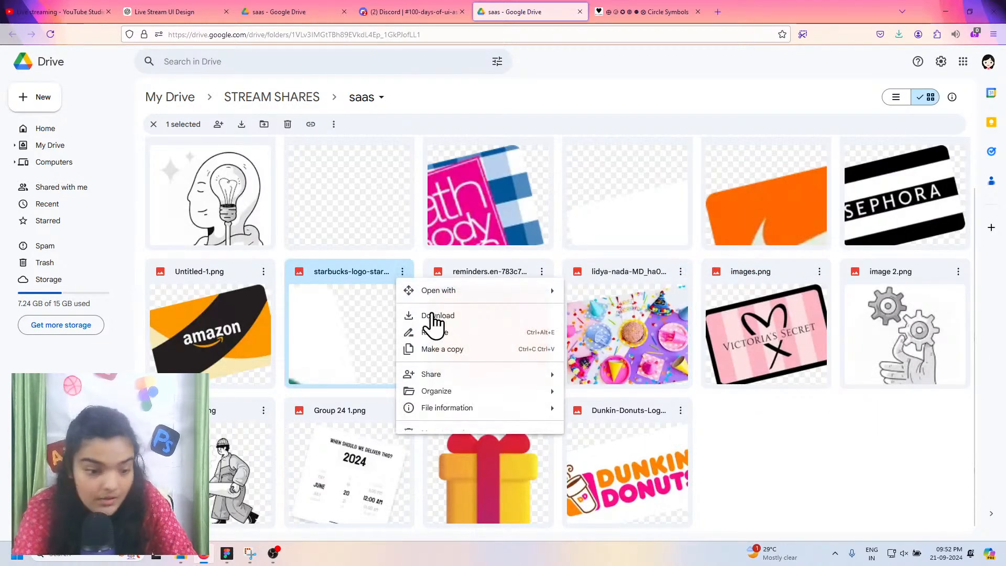
{"action": "left_click", "coordinate": [432, 313]}
{"action": "left_click", "coordinate": [260, 273]}
{"action": "left_click", "coordinate": [263, 271]}
{"action": "left_click", "coordinate": [291, 315]}
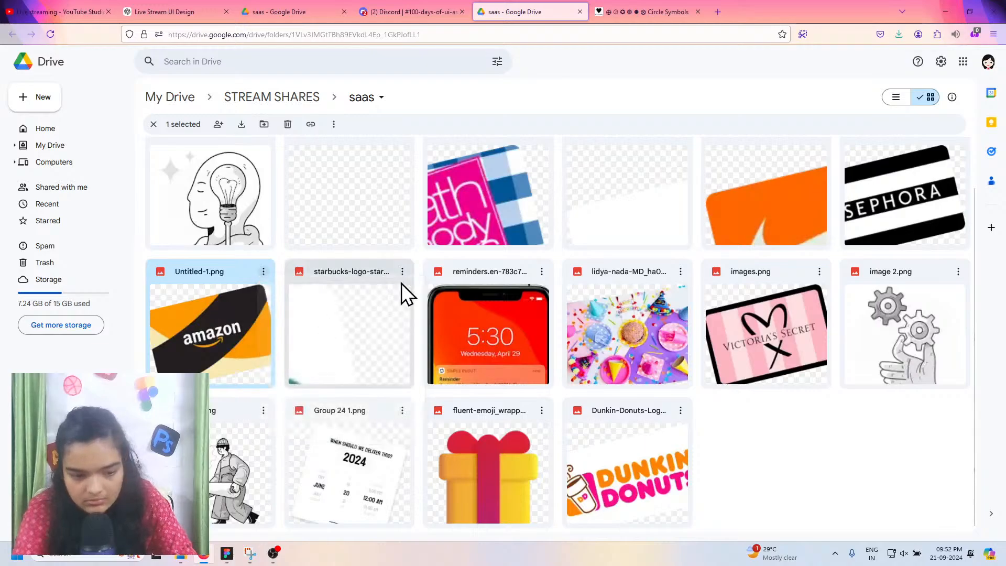
Step: Download the gift card images Untitled-5.png, Untitled-3.png and Untitled-2.png from the saas folder
{"action": "scroll", "coordinate": [546, 172], "scroll_direction": "up", "scroll_amount": 1}
{"action": "left_click", "coordinate": [542, 181]}
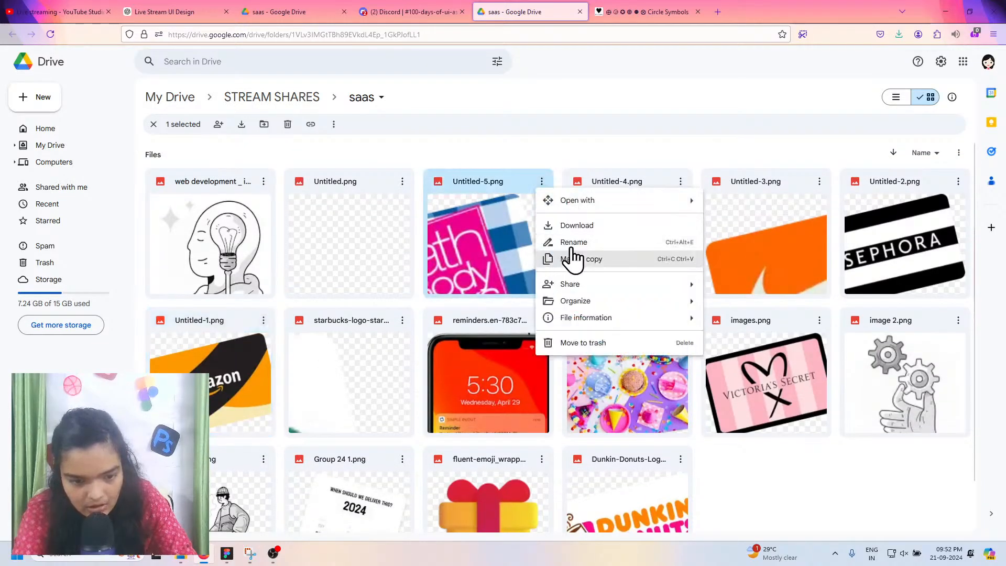
{"action": "left_click", "coordinate": [576, 226]}
{"action": "left_click", "coordinate": [820, 181]}
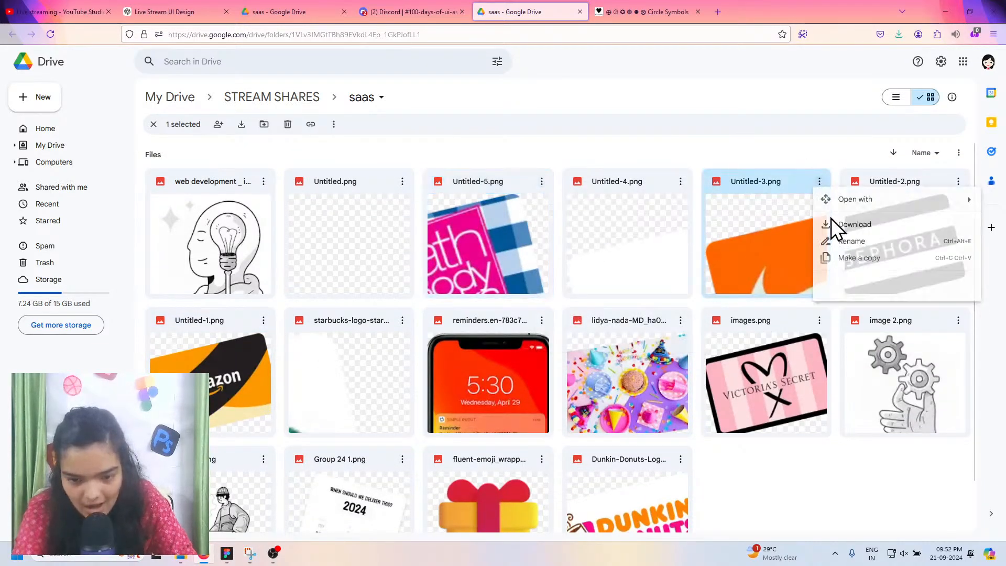
{"action": "left_click", "coordinate": [828, 225]}
{"action": "left_click", "coordinate": [958, 181]}
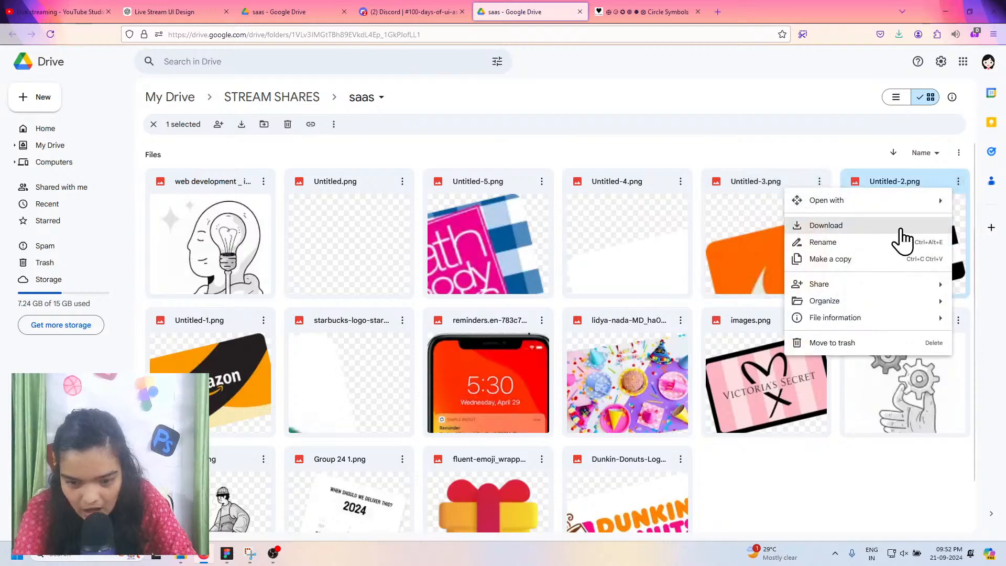
{"action": "left_click", "coordinate": [899, 225]}
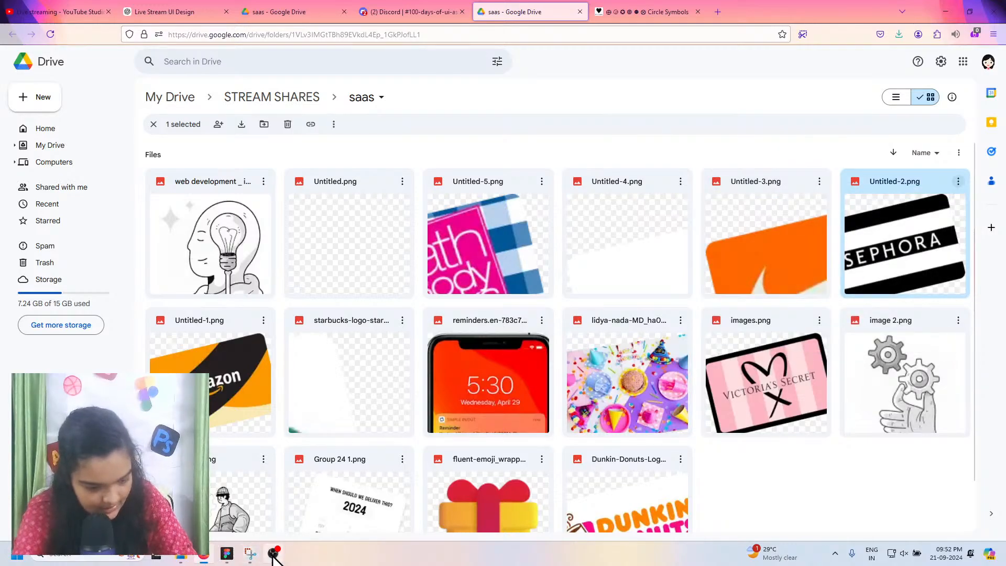
Step: Switch to Figma and refresh the Downloads folder in the image dialog to look for the gift card files
{"action": "left_click", "coordinate": [228, 554]}
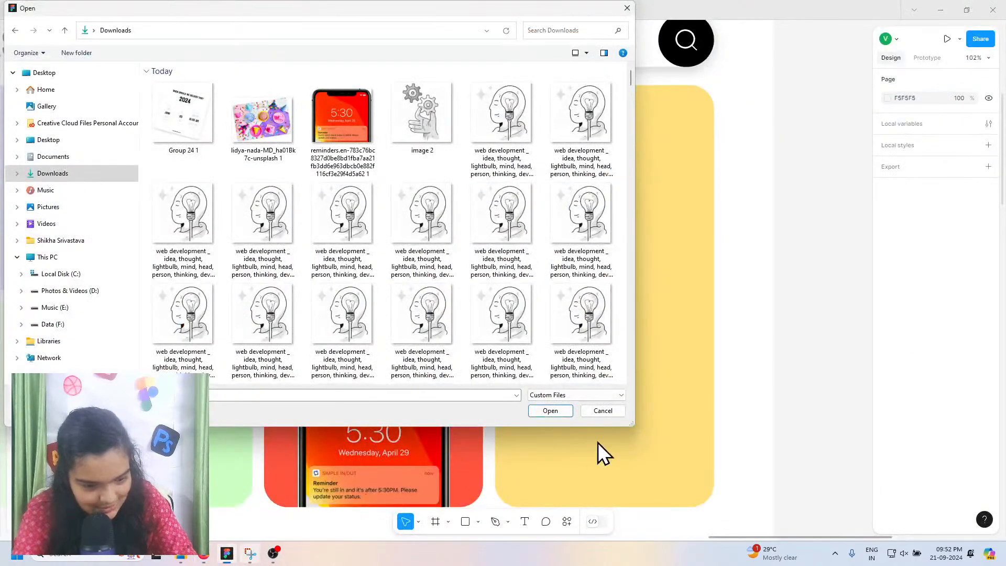
{"action": "left_click", "coordinate": [511, 37]}
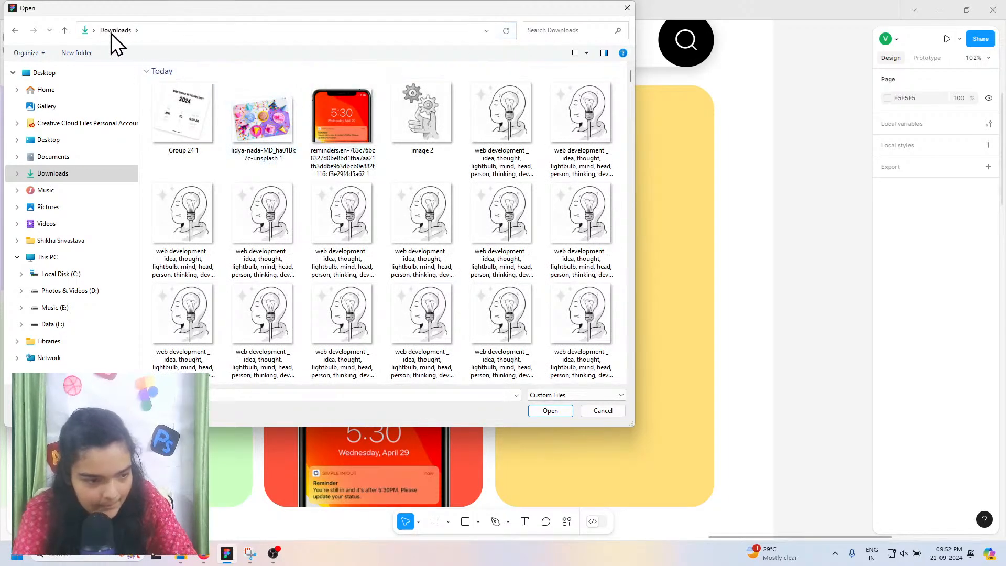
{"action": "left_click", "coordinate": [502, 33]}
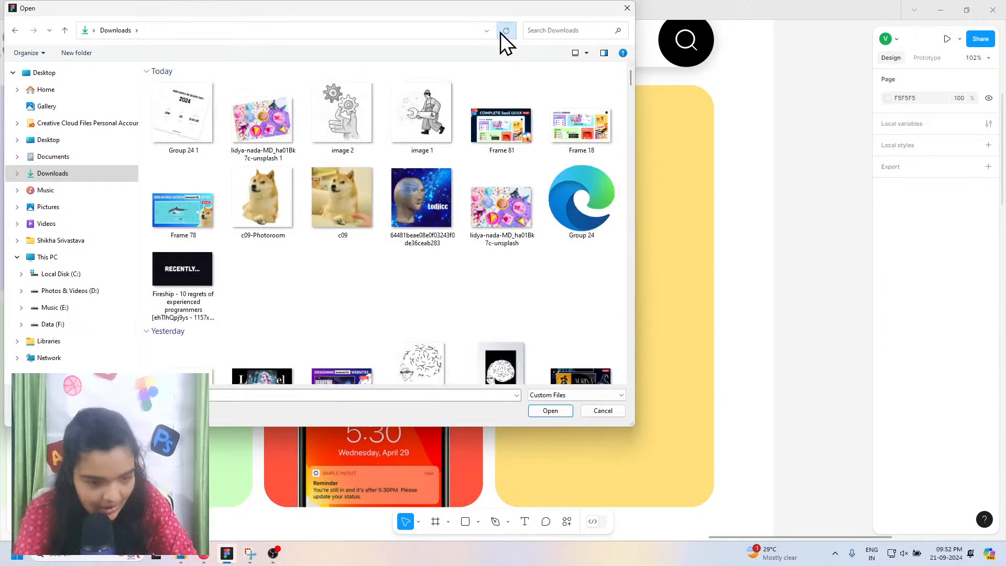
{"action": "left_click", "coordinate": [500, 33]}
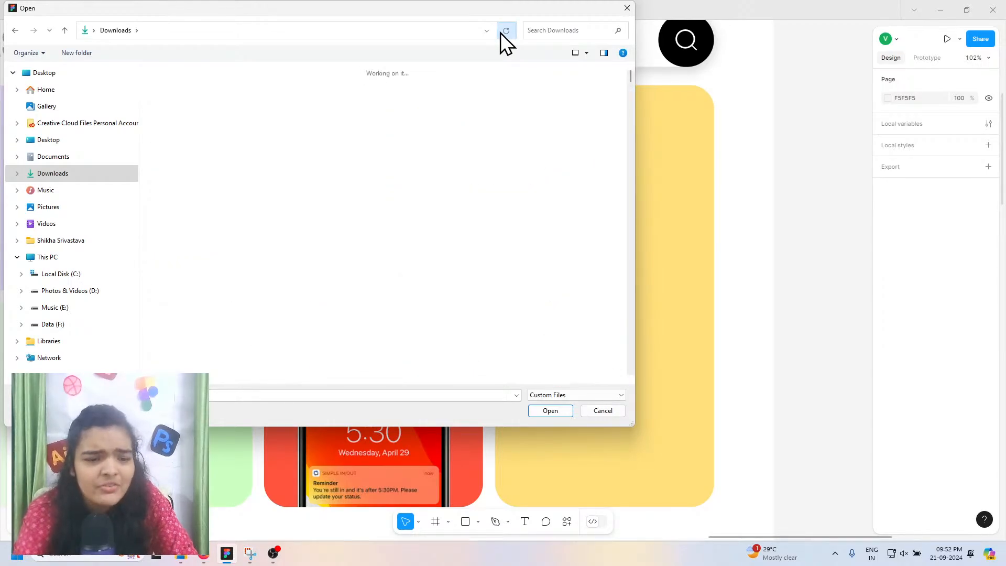
{"action": "left_click", "coordinate": [478, 73]}
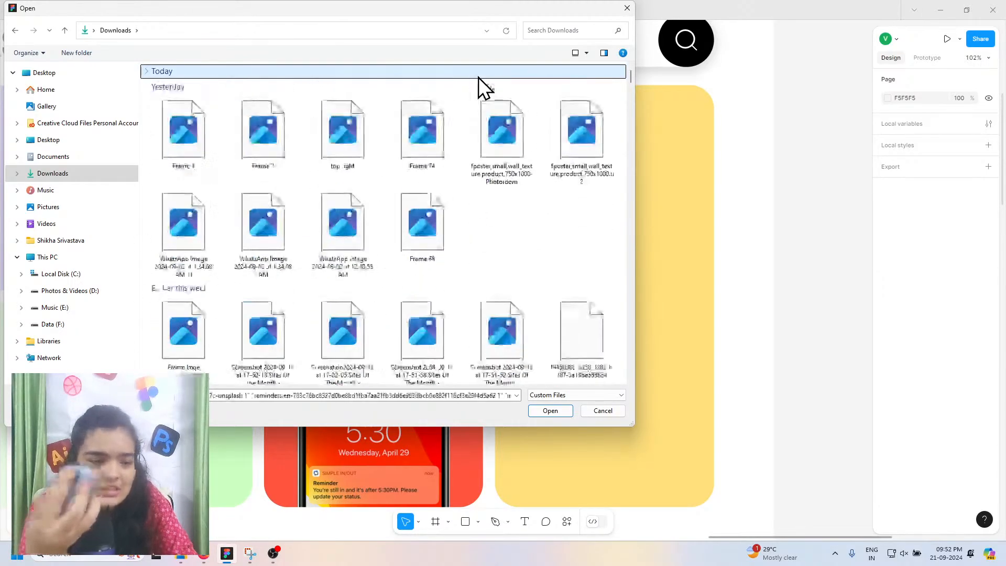
{"action": "left_click", "coordinate": [396, 123]}
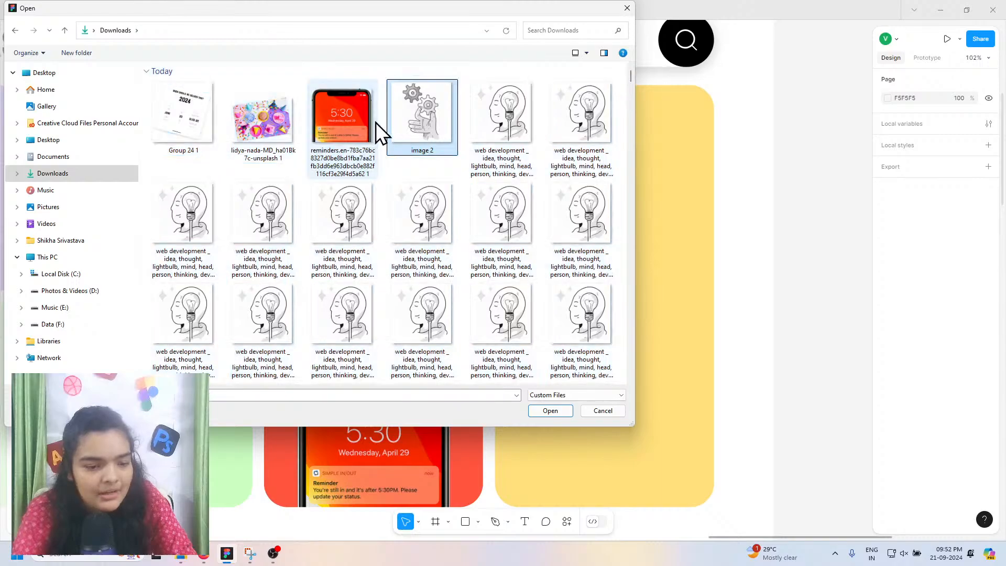
{"action": "left_click", "coordinate": [376, 122]}
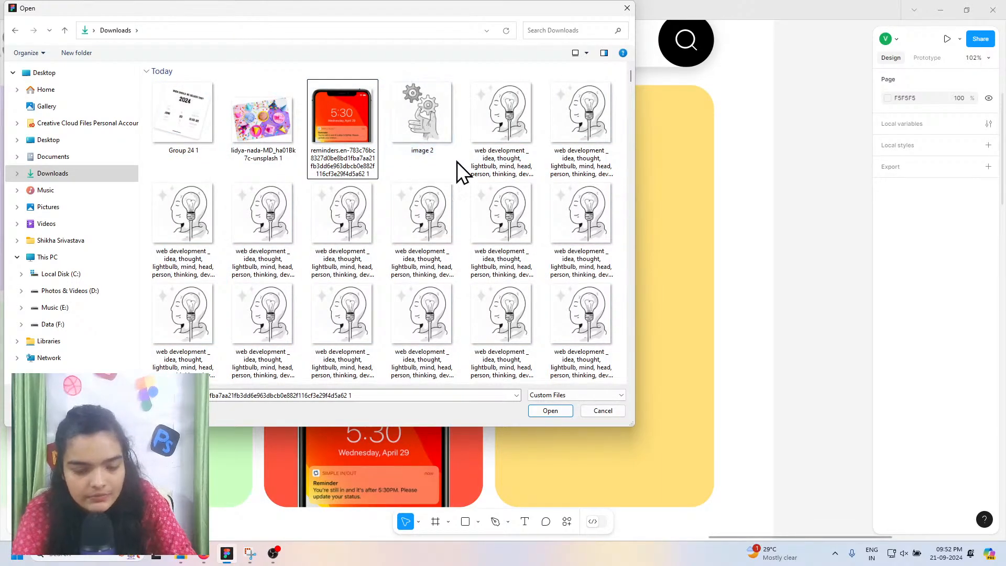
Step: Delete the two full rows of duplicate "web development _ idea" lightbulb illustrations from the Downloads folder
{"action": "scroll", "coordinate": [457, 161], "scroll_direction": "down", "scroll_amount": 2}
{"action": "scroll", "coordinate": [197, 219], "scroll_direction": "up", "scroll_amount": 2}
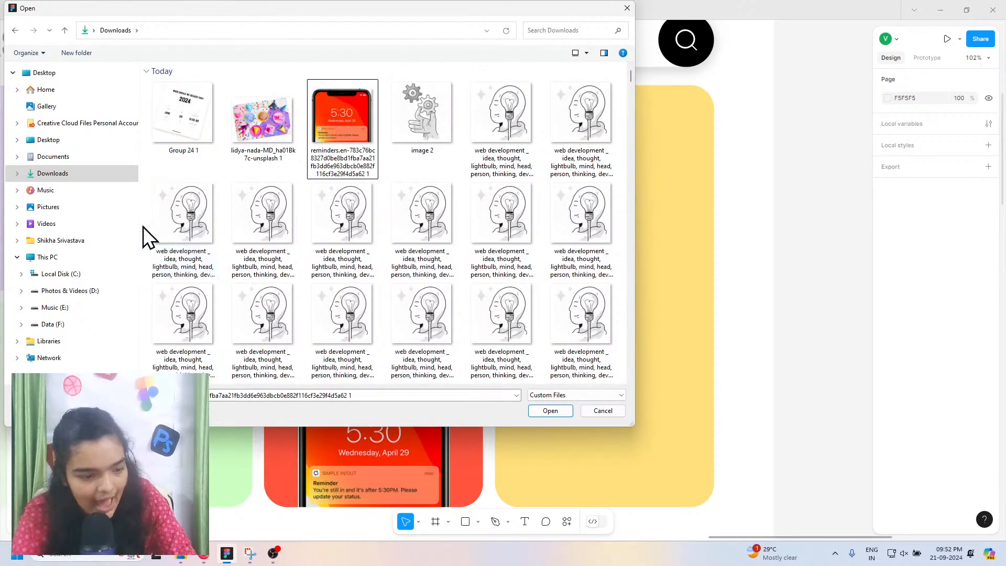
{"action": "left_click_drag", "start_coordinate": [146, 225], "coordinate": [570, 322]}
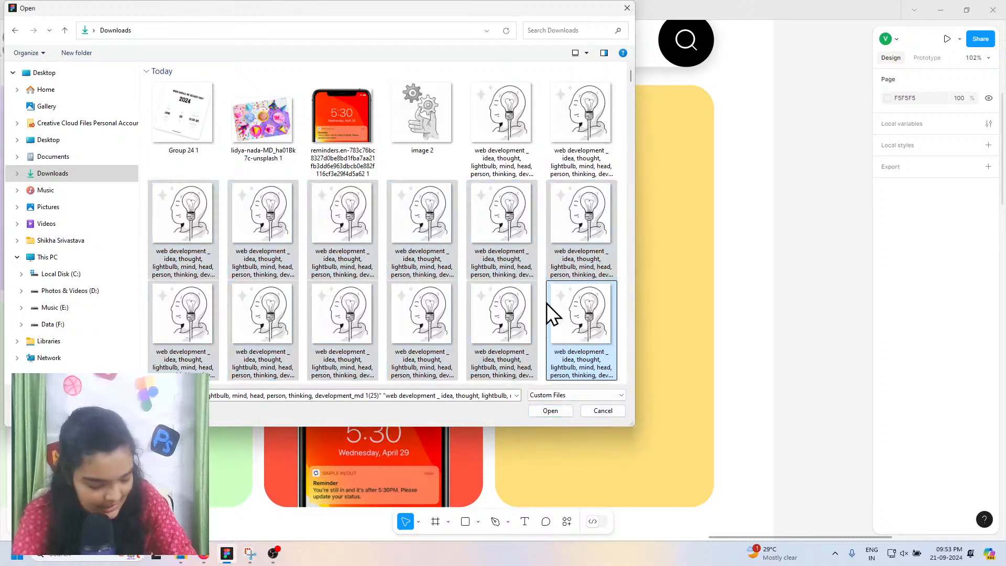
{"action": "left_click_drag", "start_coordinate": [142, 205], "coordinate": [604, 341]}
{"action": "key", "text": "Delete"}
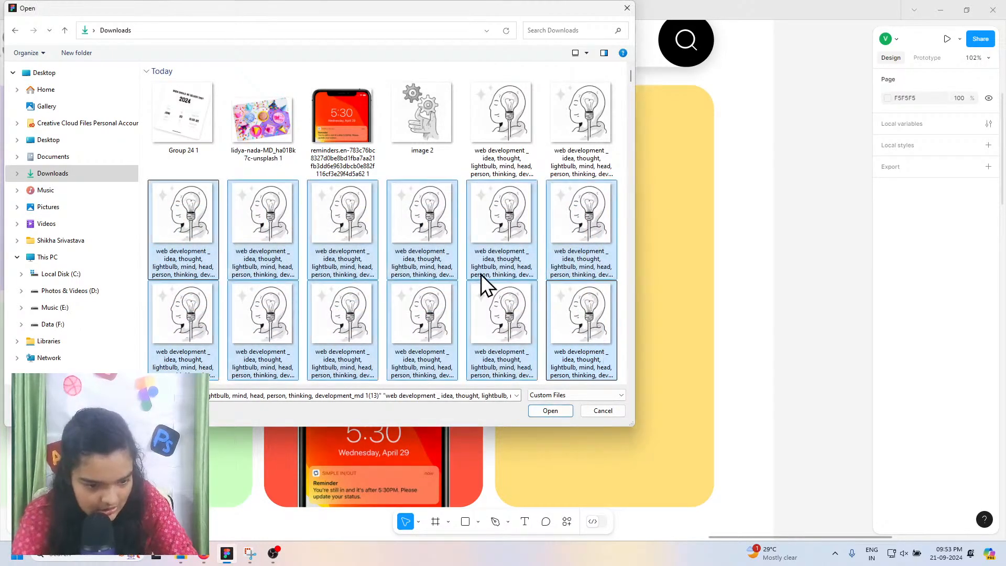
Step: Look through the Downloads folder for the gift card images, refreshing and reopening it
{"action": "scroll", "coordinate": [288, 281], "scroll_direction": "down", "scroll_amount": 15}
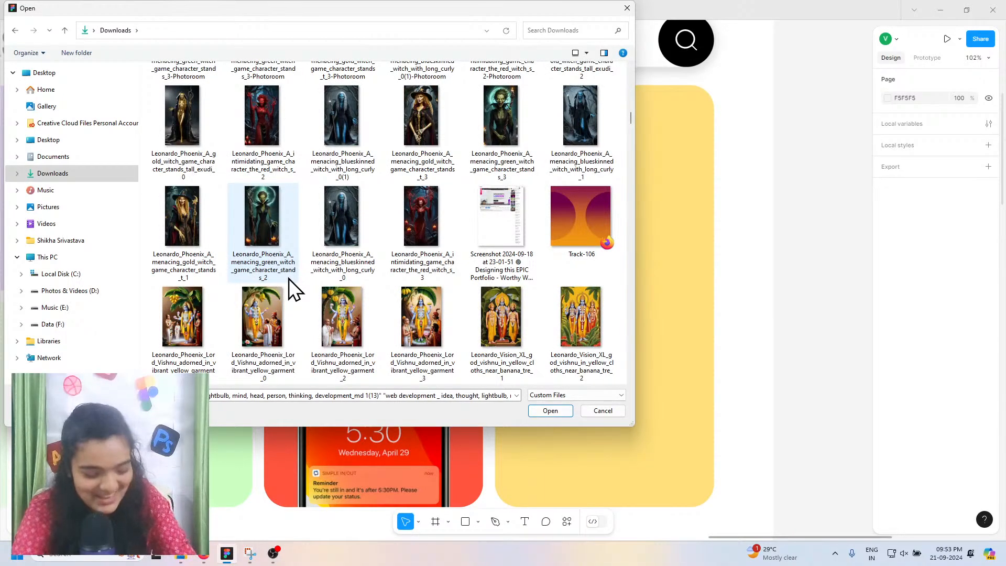
{"action": "scroll", "coordinate": [366, 241], "scroll_direction": "up", "scroll_amount": 15}
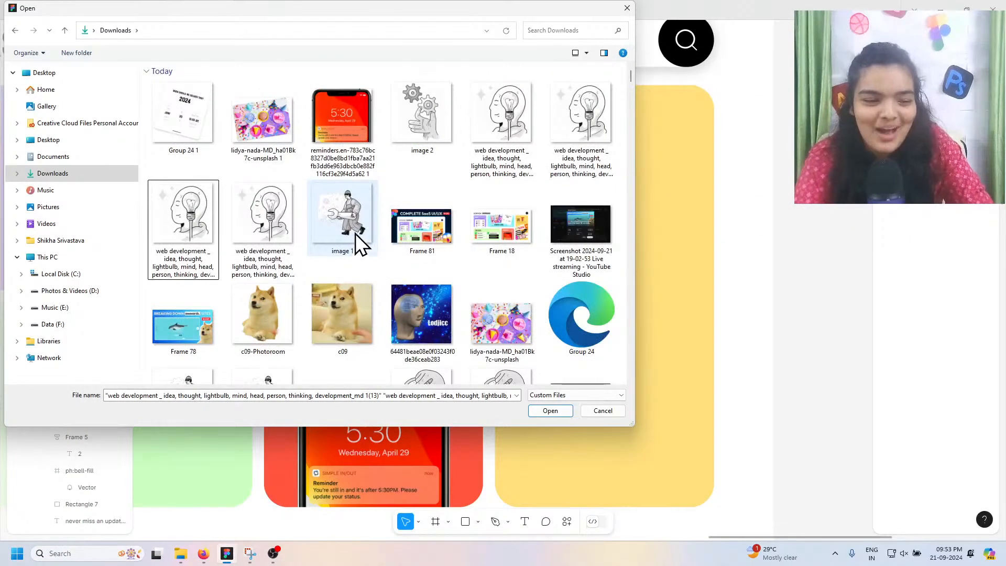
{"action": "left_click", "coordinate": [510, 33]}
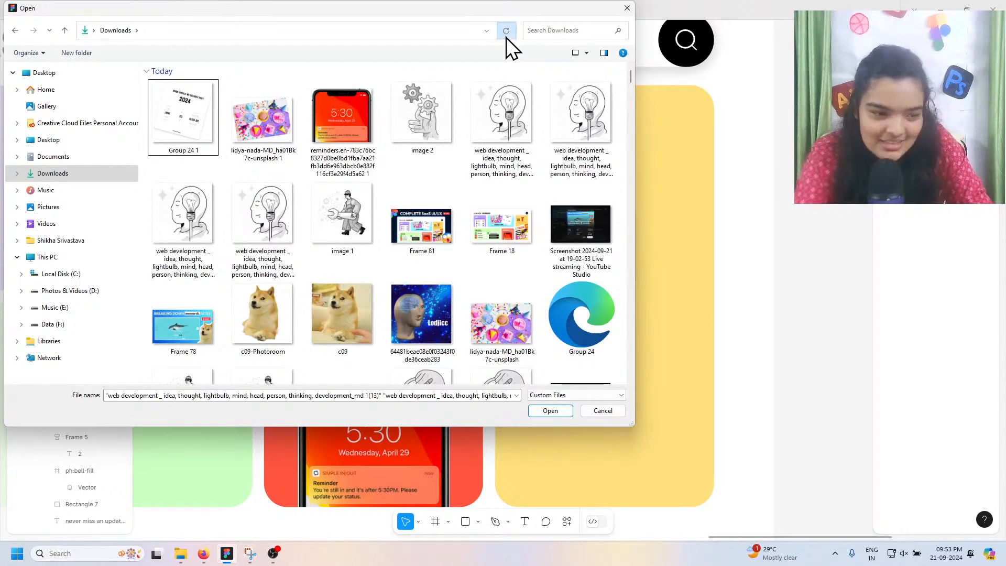
{"action": "left_click", "coordinate": [506, 37]}
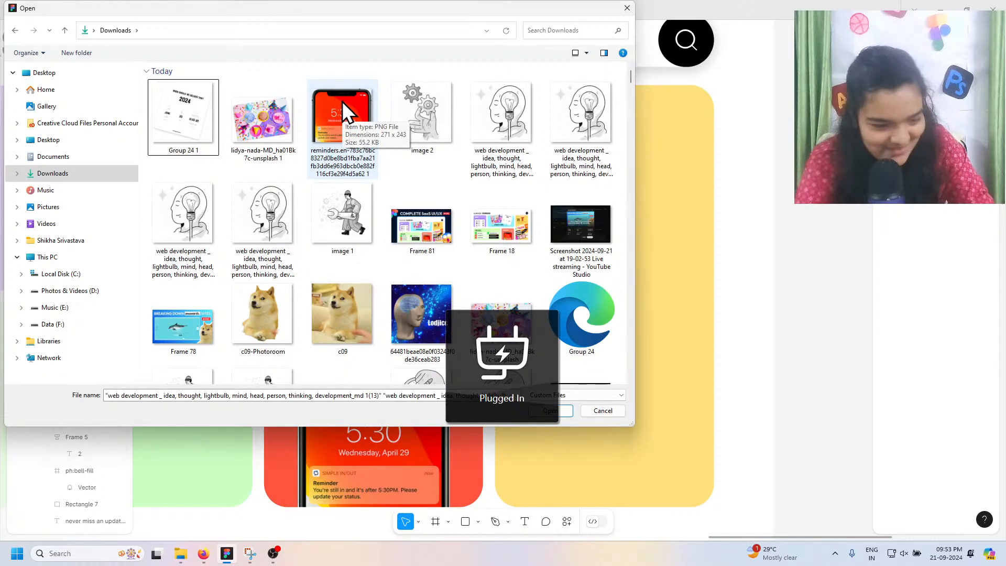
{"action": "left_click", "coordinate": [86, 176]}
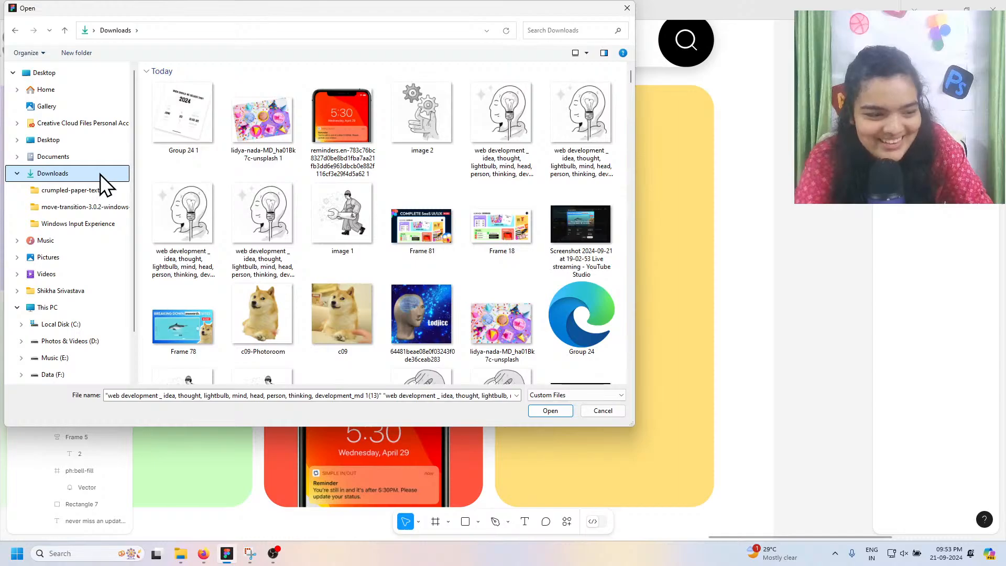
Step: Clear the file selection in the Google Drive saas folder and return to Figma's open image dialog
{"action": "left_click", "coordinate": [205, 557]}
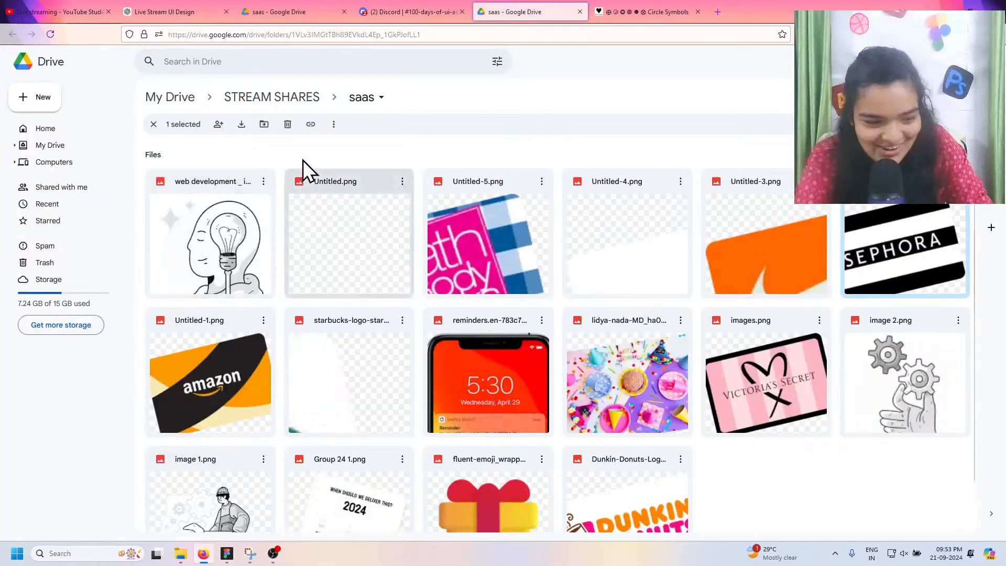
{"action": "left_click", "coordinate": [153, 125]}
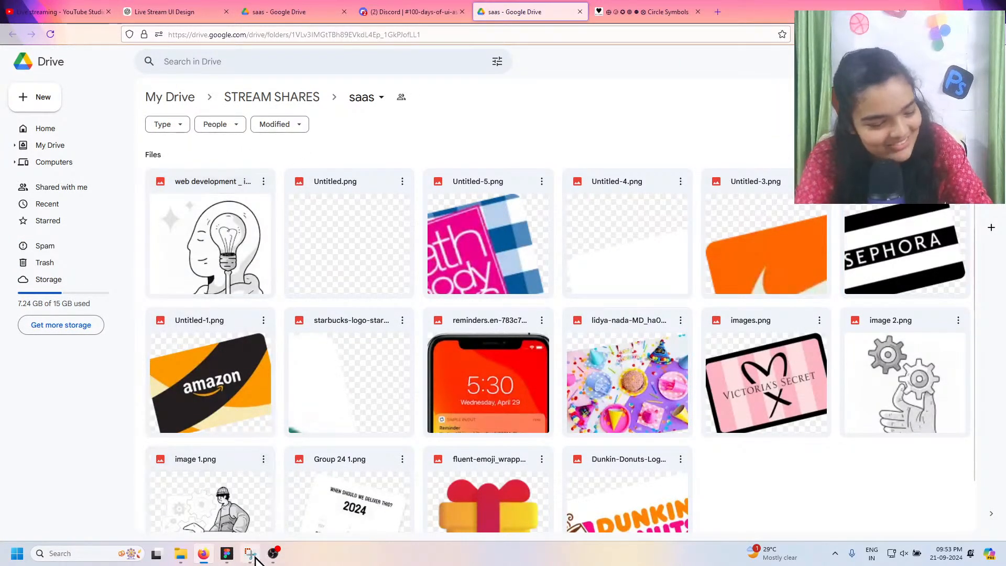
{"action": "left_click", "coordinate": [226, 554]}
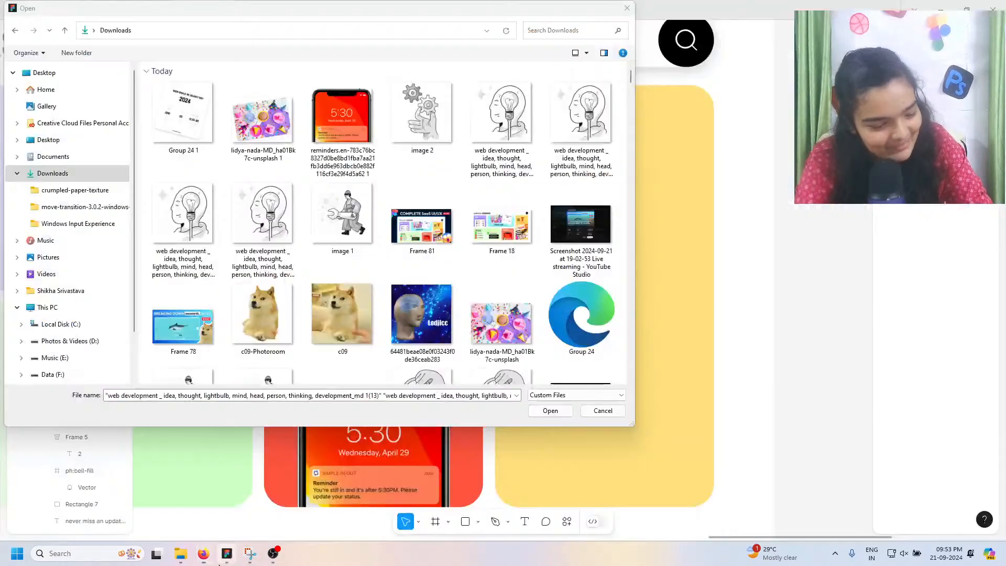
Step: Refresh the Downloads folder repeatedly to check for the gift card files, and close the dialog without choosing an image
{"action": "left_click", "coordinate": [502, 33]}
{"action": "left_click", "coordinate": [501, 34]}
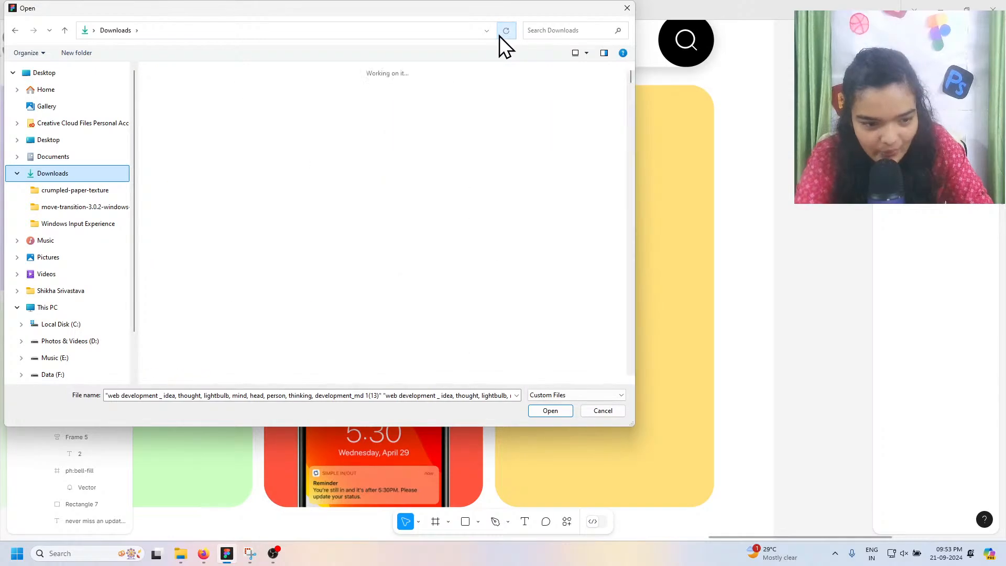
{"action": "left_click", "coordinate": [499, 36]}
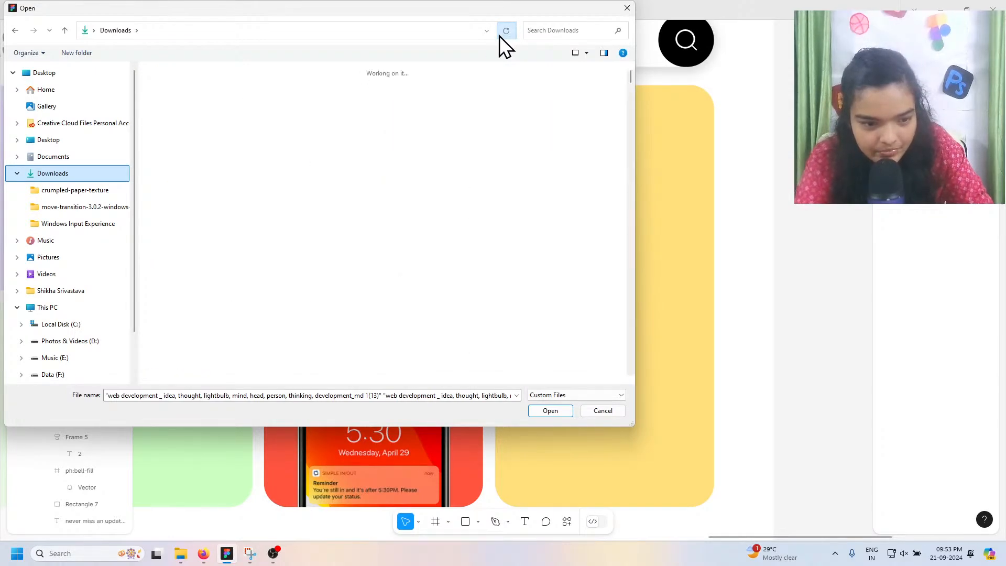
{"action": "left_click", "coordinate": [499, 35]}
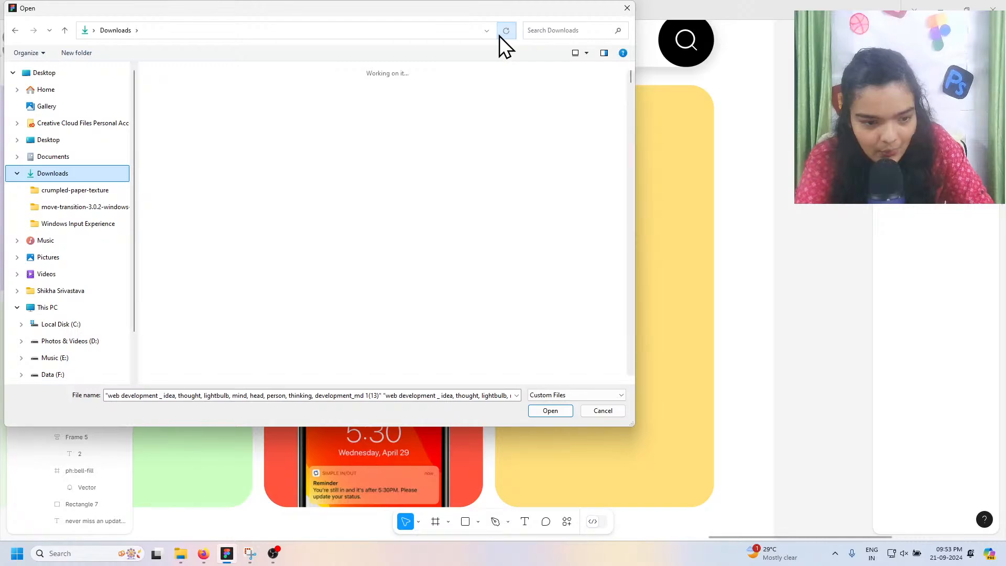
{"action": "left_click", "coordinate": [499, 38]}
{"action": "left_click", "coordinate": [499, 38]}
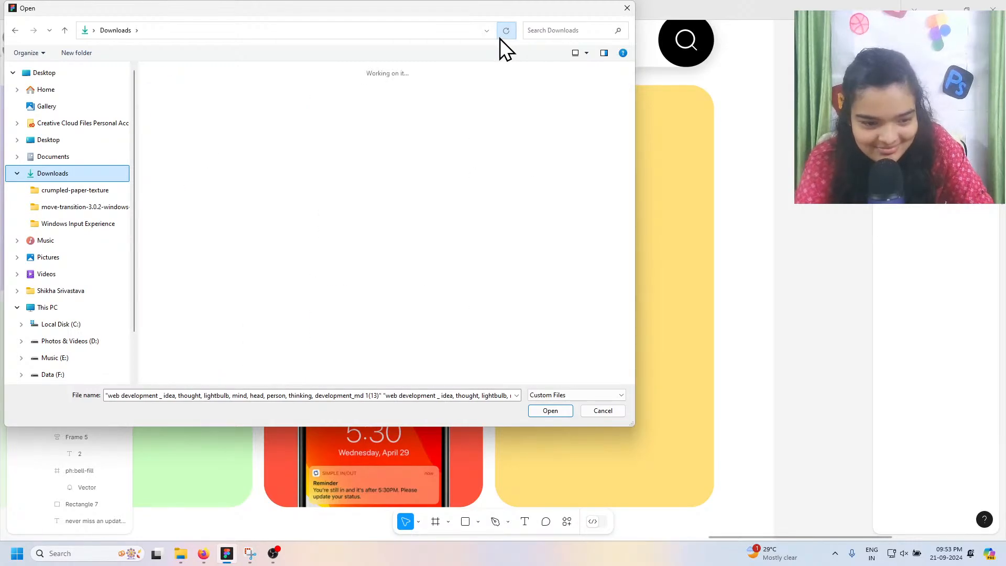
{"action": "left_click", "coordinate": [500, 38]}
{"action": "left_click", "coordinate": [506, 38]}
{"action": "left_click", "coordinate": [504, 40]}
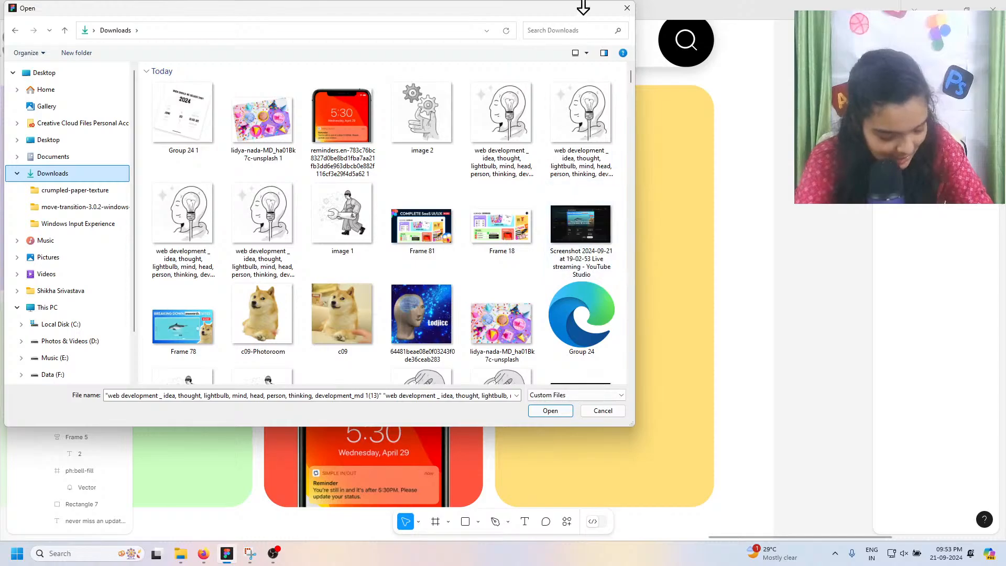
{"action": "left_click", "coordinate": [626, 9]}
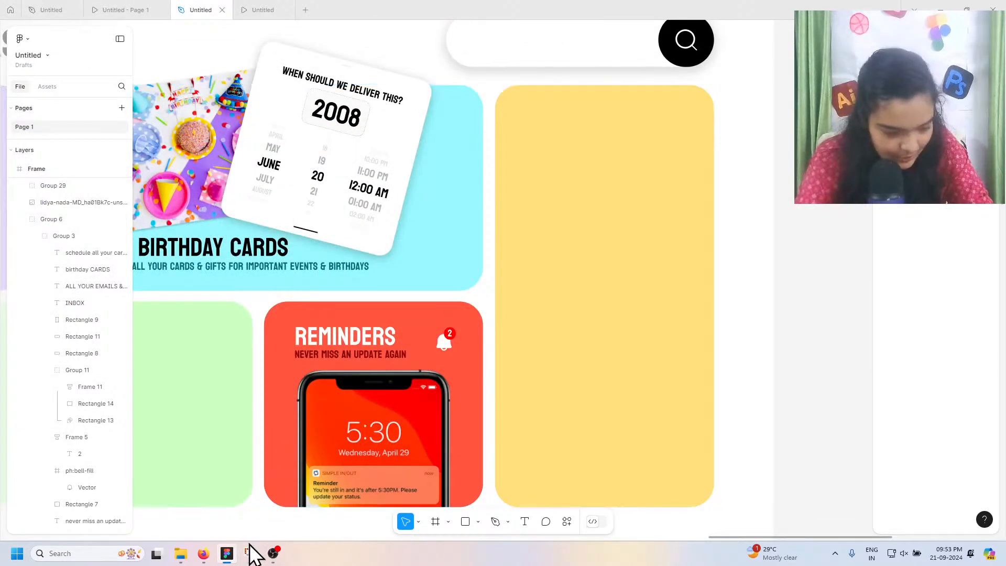
{"action": "left_click", "coordinate": [271, 554]}
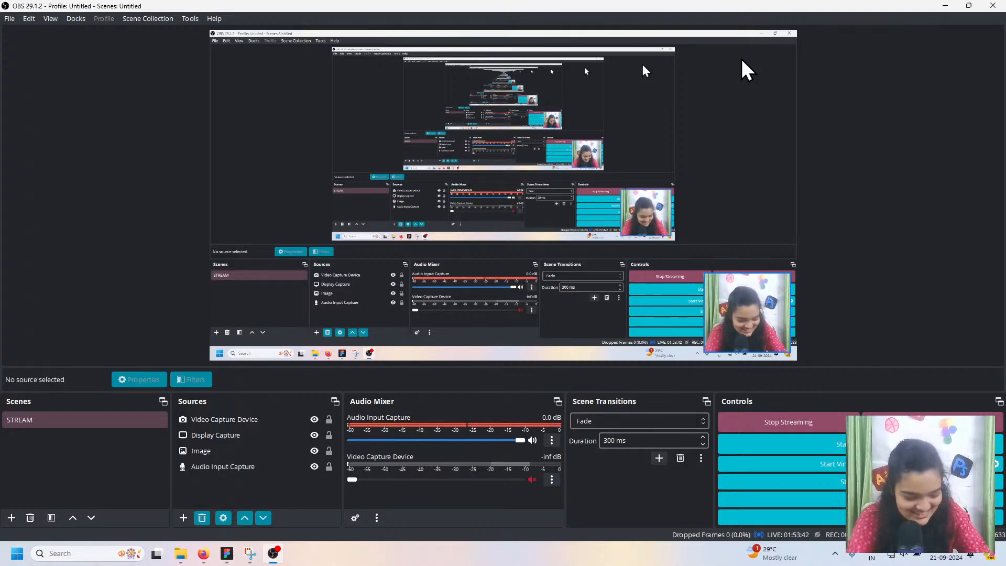
{"action": "left_click", "coordinate": [945, 6]}
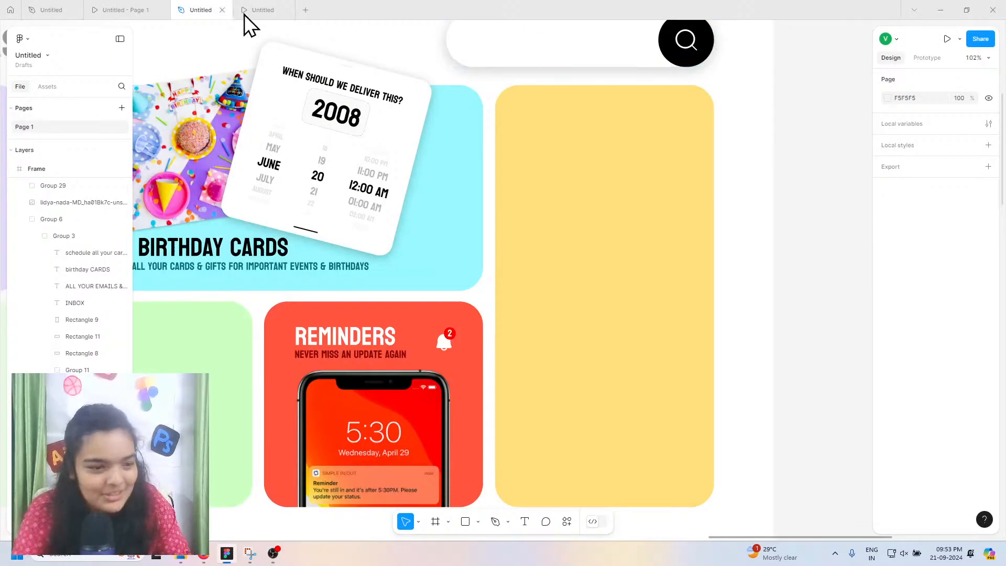
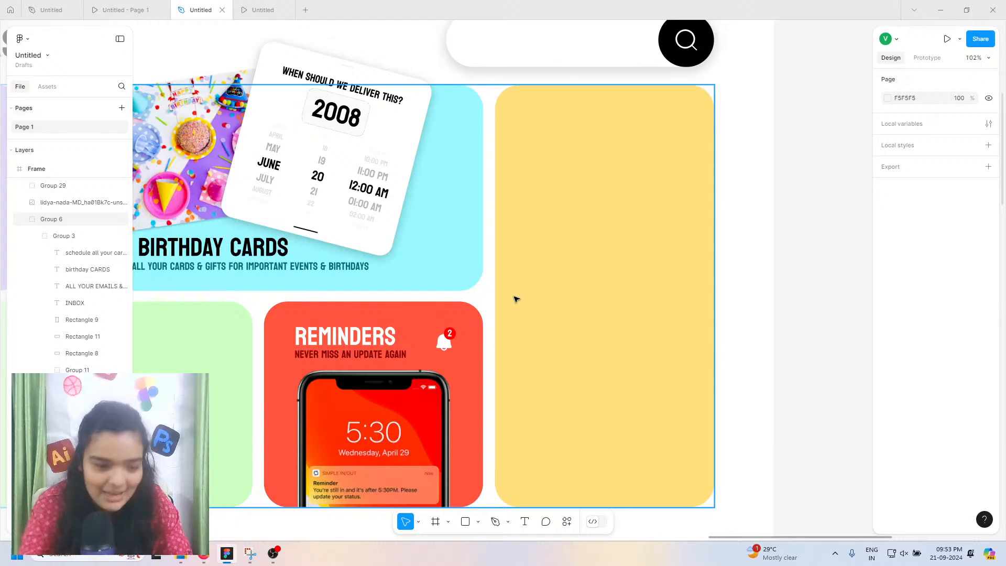
{"action": "left_click", "coordinate": [73, 10]}
{"action": "left_click", "coordinate": [209, 11]}
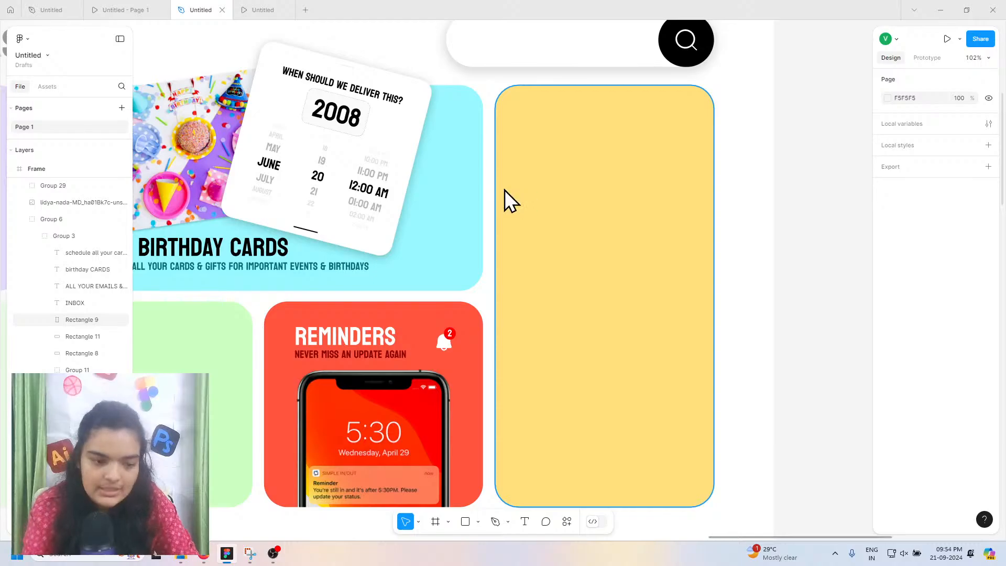
Step: Open the place-image file dialog and look through the Music (E:) drive for the gift card images
{"action": "key", "text": "ctrl+shift+k"}
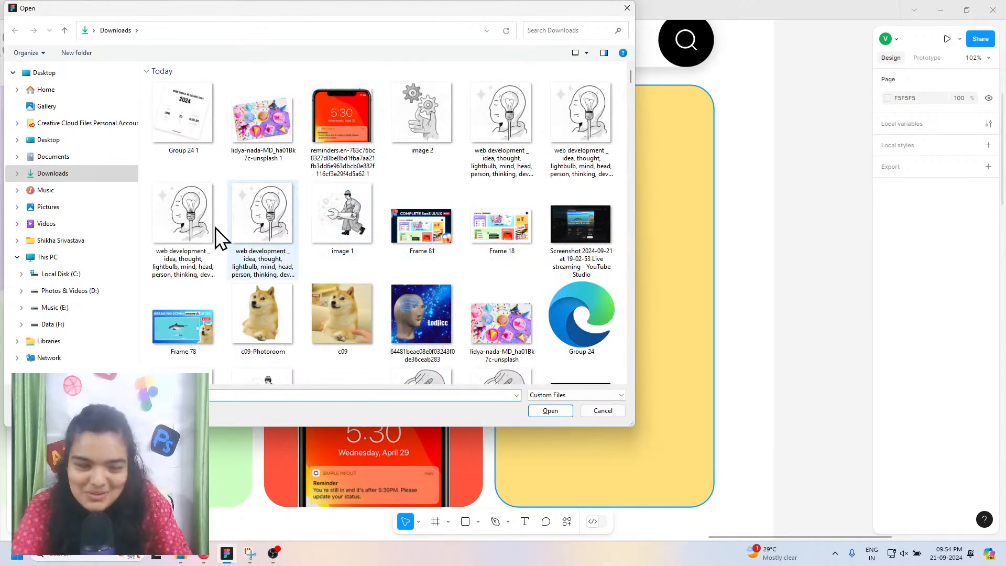
{"action": "left_click", "coordinate": [83, 312]}
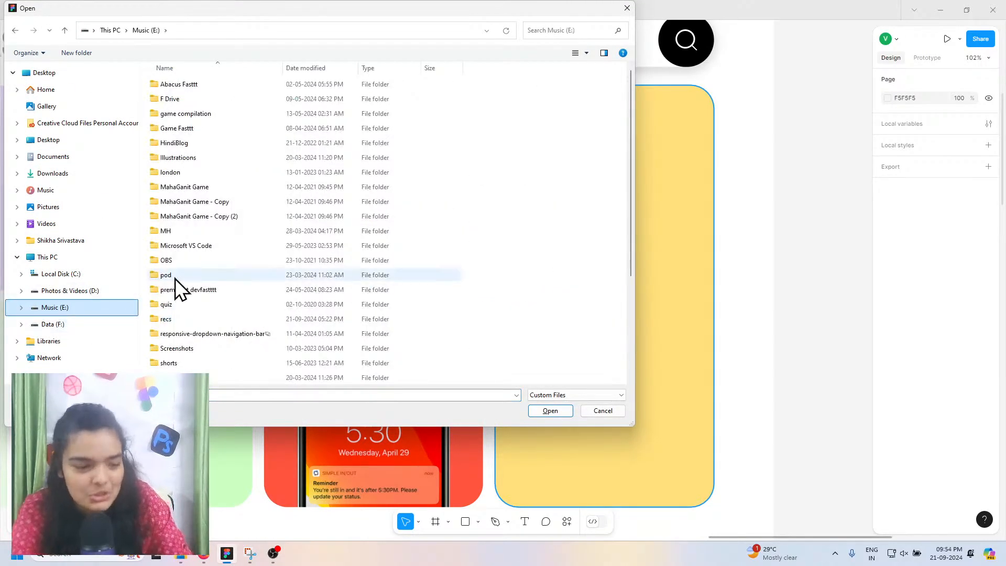
{"action": "scroll", "coordinate": [216, 252], "scroll_direction": "down", "scroll_amount": 4}
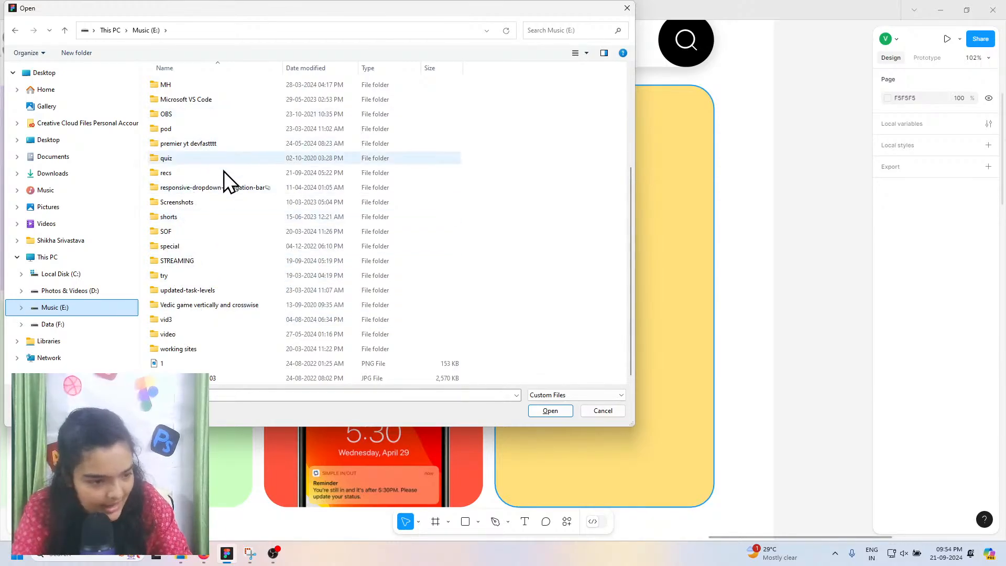
{"action": "scroll", "coordinate": [209, 152], "scroll_direction": "up", "scroll_amount": 2}
{"action": "scroll", "coordinate": [193, 354], "scroll_direction": "down", "scroll_amount": 2}
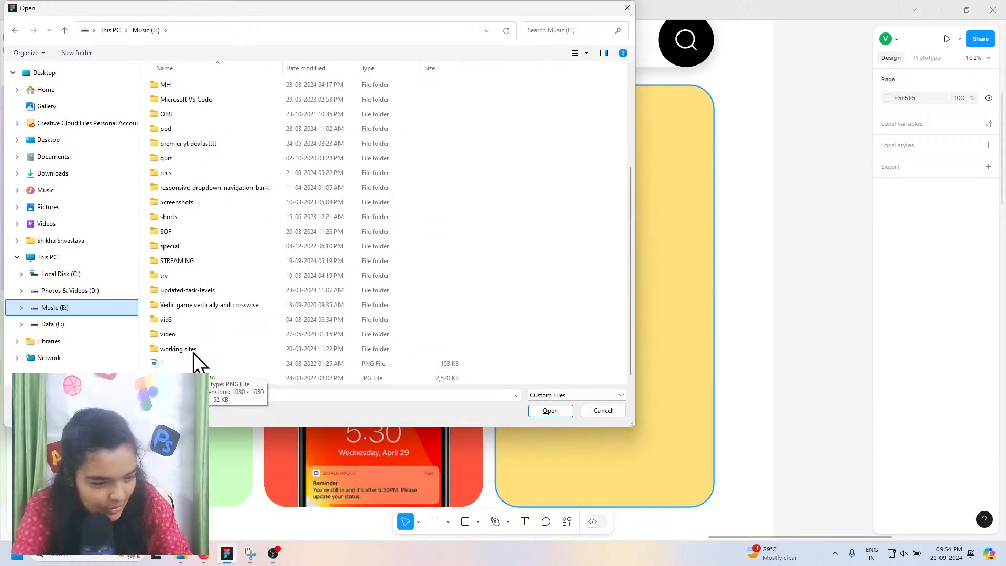
Step: Browse to the saas folder inside Exports on the Data (F:) drive to reach the gift card images
{"action": "left_click", "coordinate": [123, 325]}
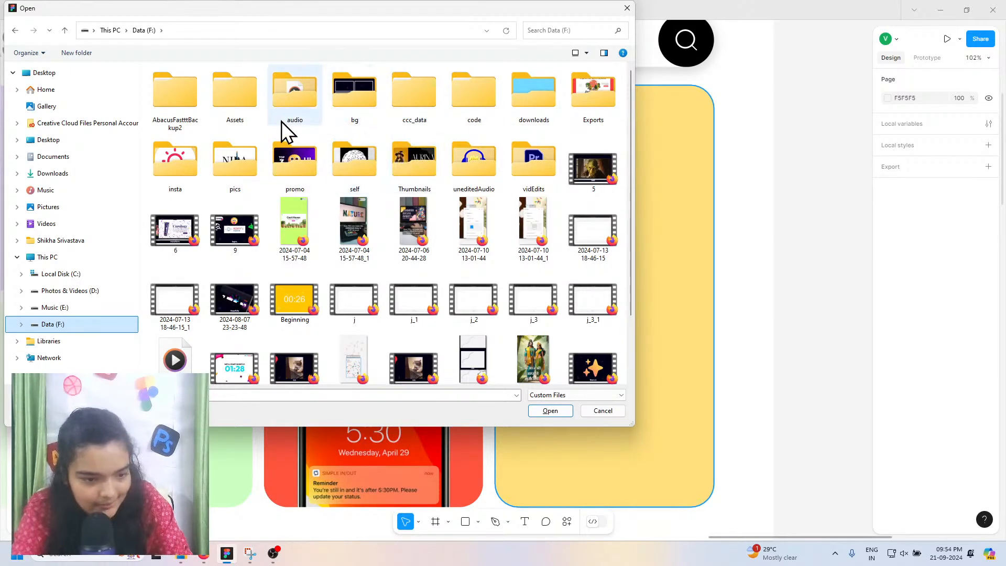
{"action": "double_click", "coordinate": [596, 99]}
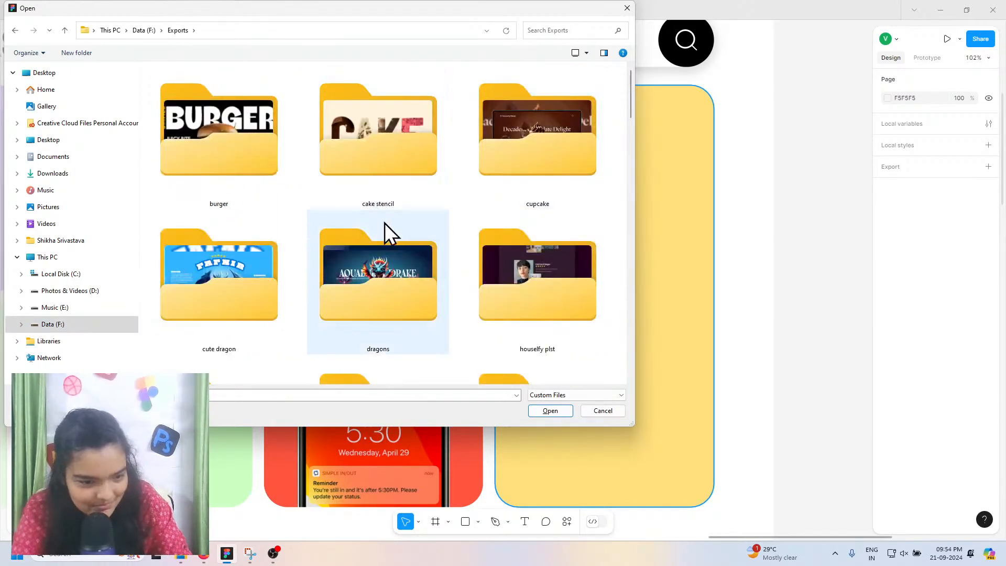
{"action": "scroll", "coordinate": [414, 246], "scroll_direction": "down", "scroll_amount": 3}
{"action": "scroll", "coordinate": [366, 239], "scroll_direction": "up", "scroll_amount": 3}
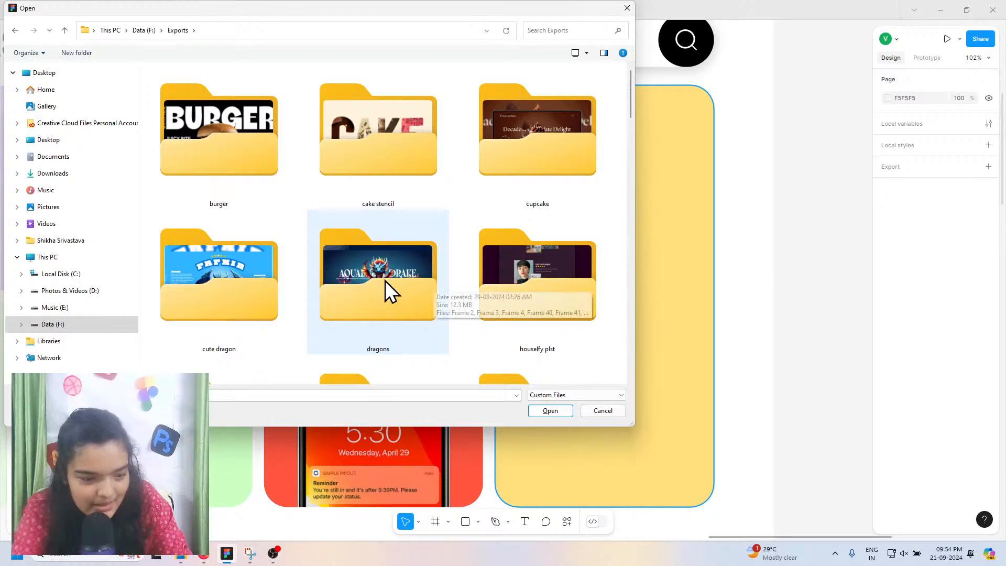
{"action": "scroll", "coordinate": [387, 262], "scroll_direction": "down", "scroll_amount": 3}
{"action": "scroll", "coordinate": [335, 267], "scroll_direction": "down", "scroll_amount": 3}
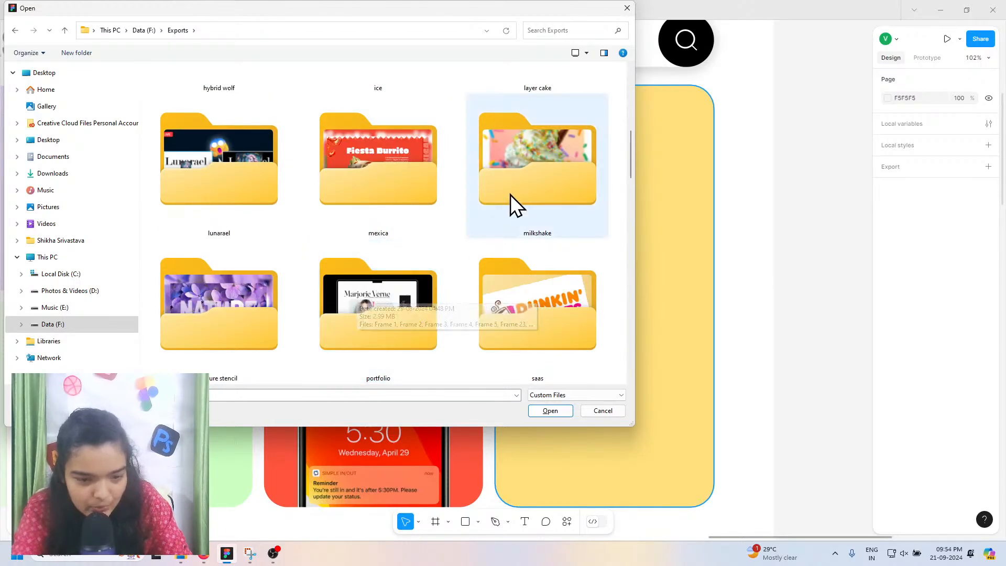
{"action": "scroll", "coordinate": [510, 194], "scroll_direction": "up", "scroll_amount": 3}
{"action": "scroll", "coordinate": [496, 252], "scroll_direction": "down", "scroll_amount": 10}
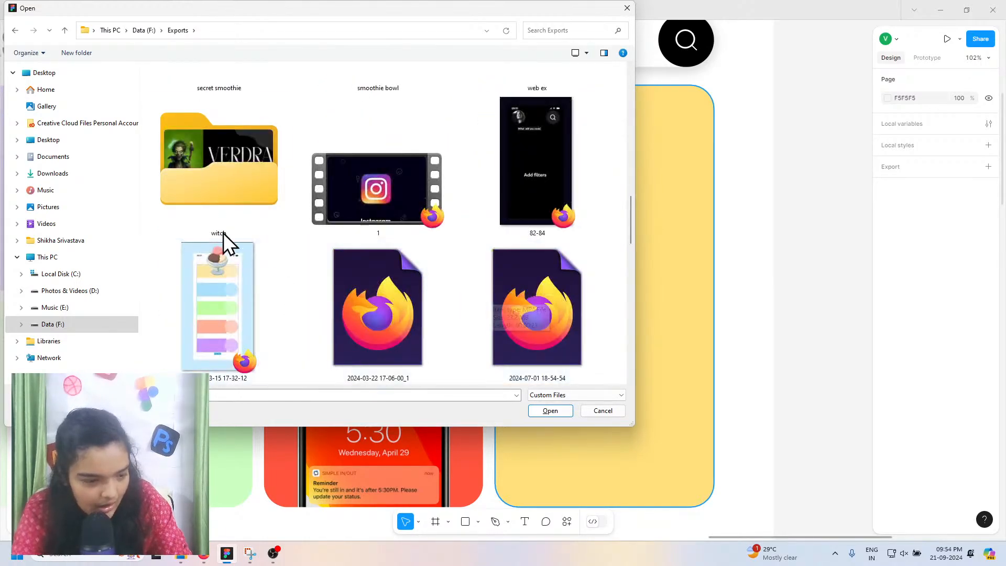
{"action": "scroll", "coordinate": [268, 204], "scroll_direction": "up", "scroll_amount": 3}
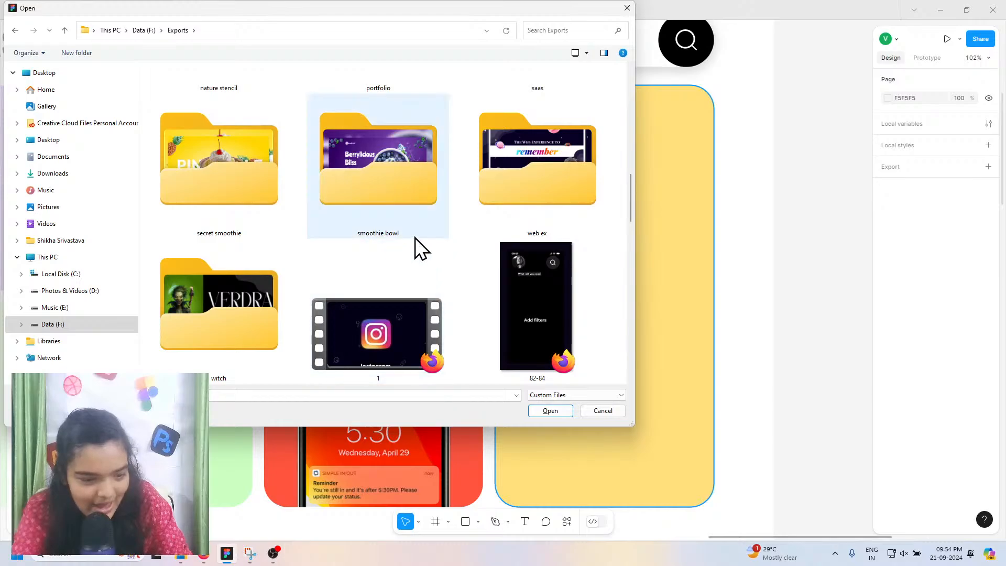
{"action": "scroll", "coordinate": [266, 206], "scroll_direction": "up", "scroll_amount": 2}
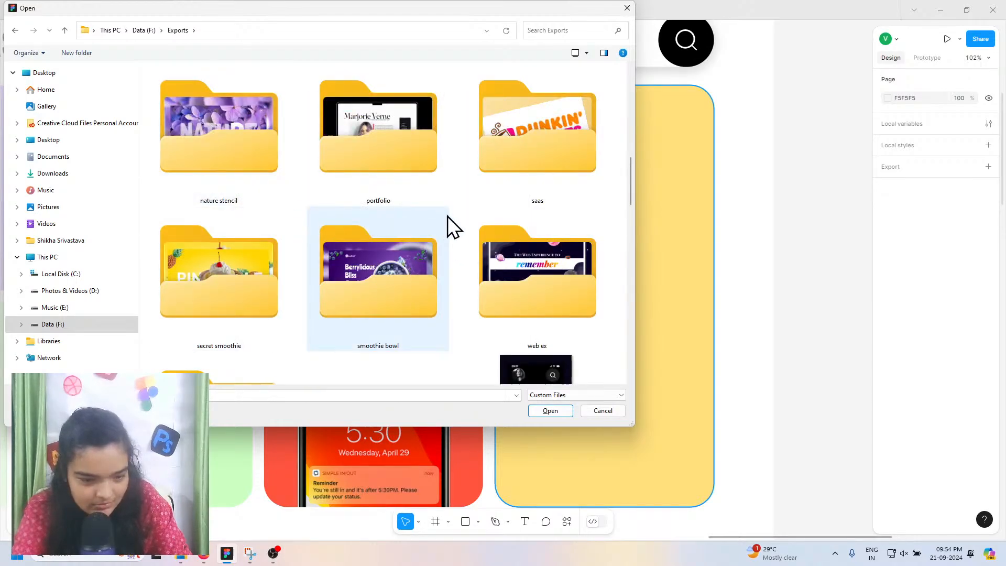
{"action": "double_click", "coordinate": [545, 153]}
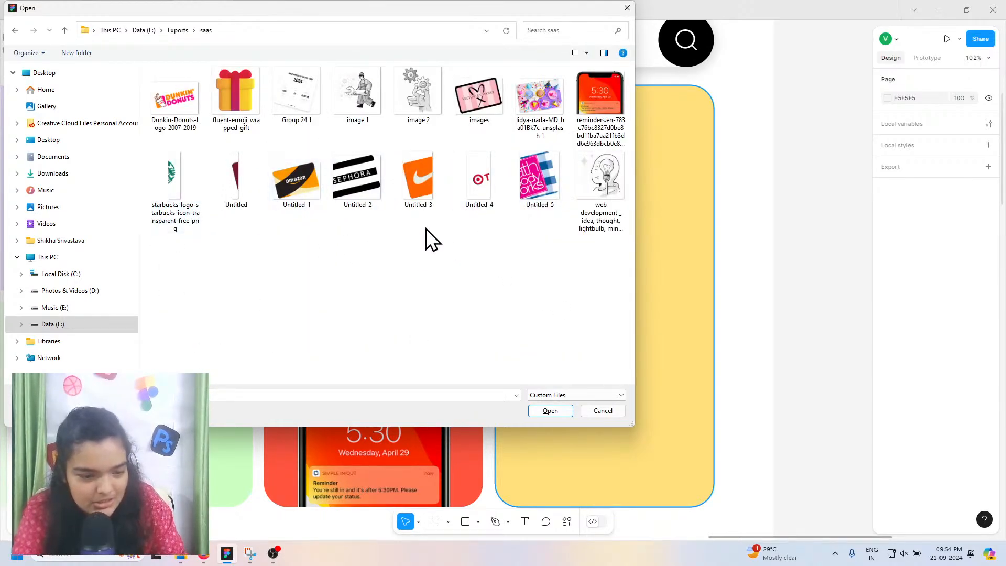
Step: Import images Untitled-1 to Untitled-5, the Starbucks logo and the Untitled image from the saas folder onto the canvas
{"action": "left_click_drag", "start_coordinate": [425, 228], "coordinate": [331, 181]}
{"action": "left_click_drag", "start_coordinate": [555, 253], "coordinate": [821, 307]}
{"action": "left_click_drag", "start_coordinate": [244, 241], "coordinate": [833, 472]}
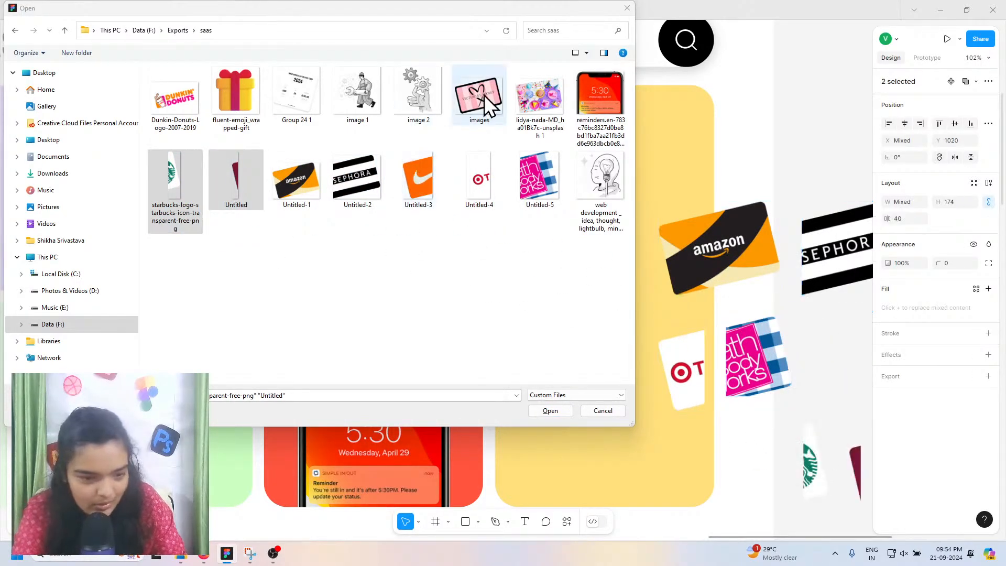
Step: Import the Victoria's Secret card, wrapped gift and Dunkin' Donuts images onto the canvas and close the file dialog
{"action": "left_click_drag", "start_coordinate": [484, 95], "coordinate": [788, 518]}
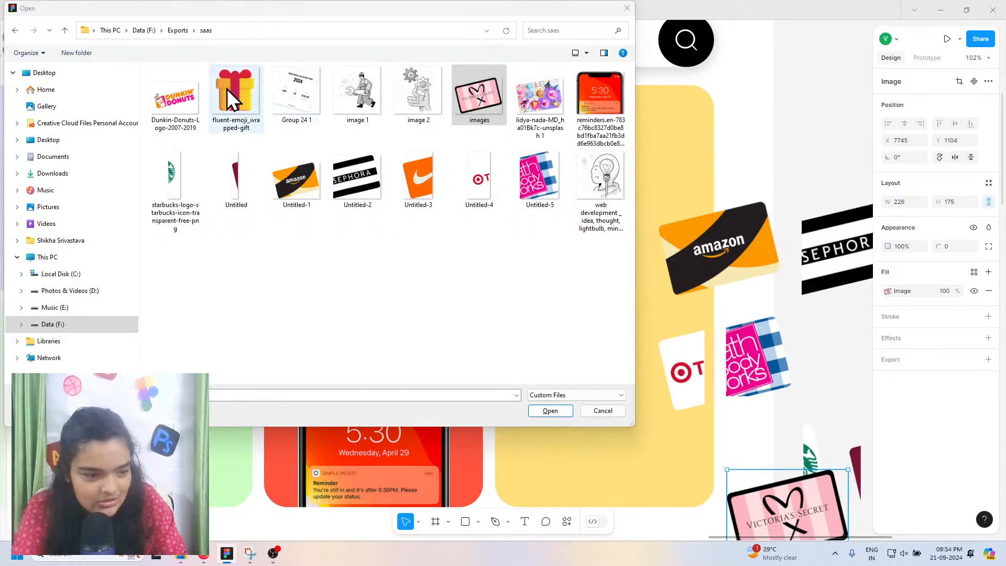
{"action": "left_click_drag", "start_coordinate": [231, 97], "coordinate": [820, 490]}
{"action": "left_click_drag", "start_coordinate": [765, 386], "coordinate": [766, 386]}
{"action": "left_click_drag", "start_coordinate": [175, 97], "coordinate": [849, 399]}
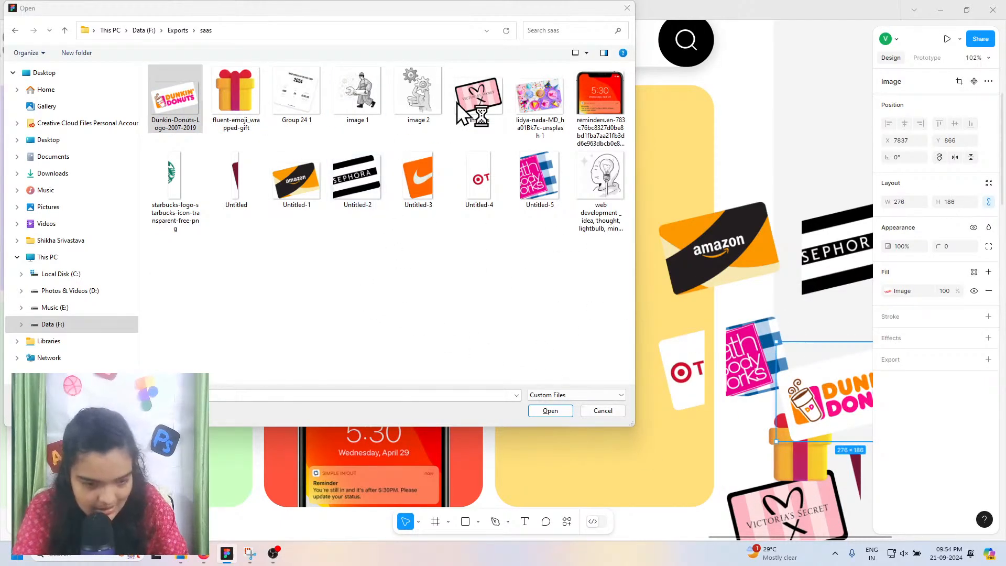
{"action": "left_click", "coordinate": [627, 9]}
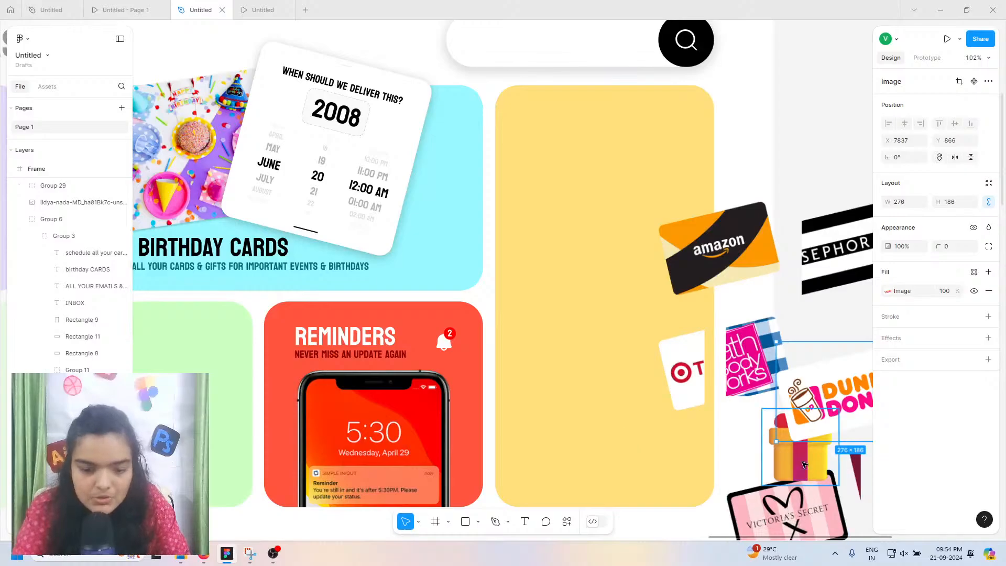
Step: Spread the Target, Amazon, Bath & Body Works and wrapped gift images over the empty canvas beside the dashboard frame
{"action": "scroll", "coordinate": [804, 464], "scroll_direction": "right", "scroll_amount": 5}
{"action": "scroll", "coordinate": [804, 465], "scroll_direction": "down", "scroll_amount": 2}
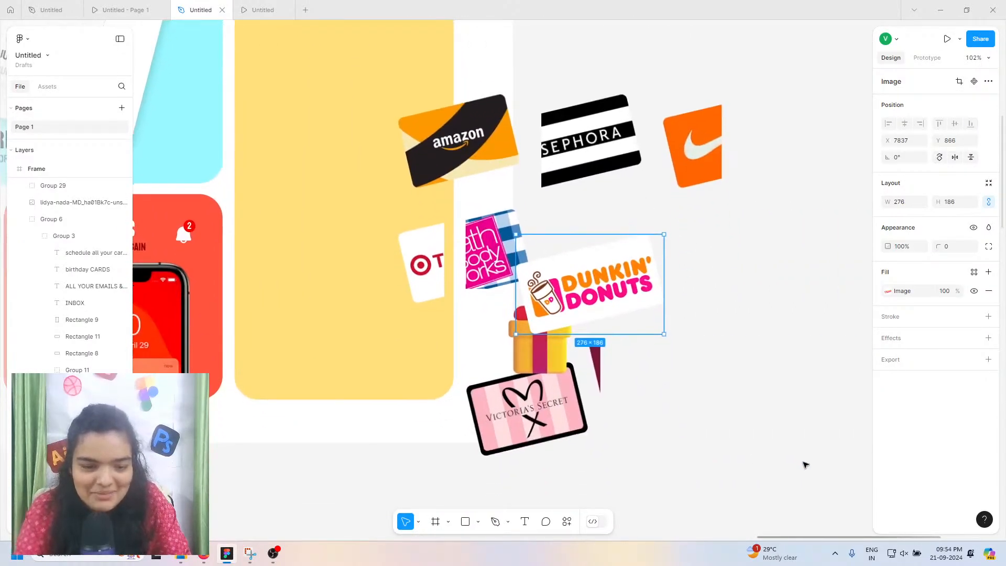
{"action": "left_click", "coordinate": [439, 278]}
{"action": "left_click_drag", "start_coordinate": [701, 286], "coordinate": [725, 306]}
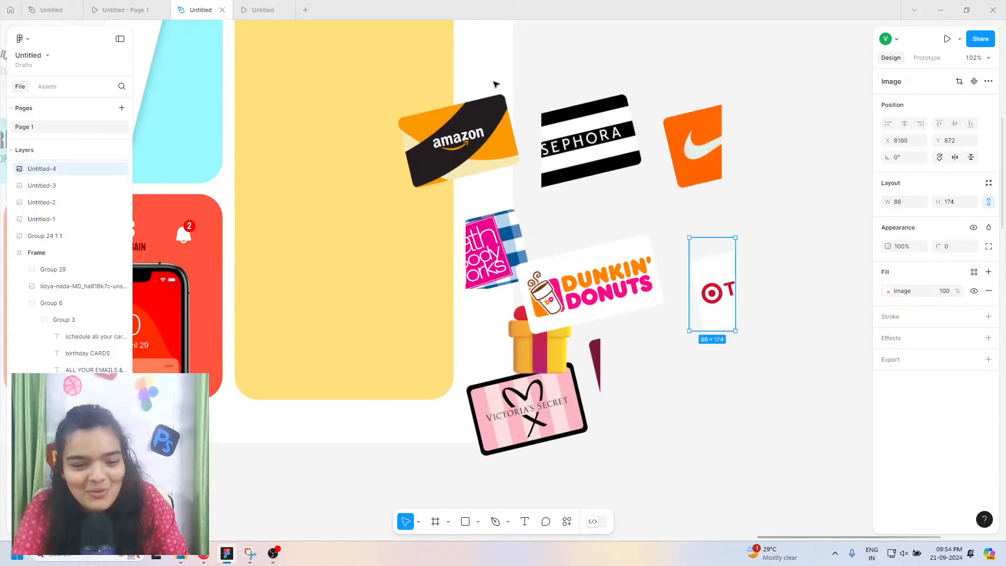
{"action": "left_click_drag", "start_coordinate": [488, 116], "coordinate": [811, 112]}
{"action": "left_click_drag", "start_coordinate": [497, 225], "coordinate": [641, 216]}
{"action": "left_click_drag", "start_coordinate": [545, 347], "coordinate": [746, 406]}
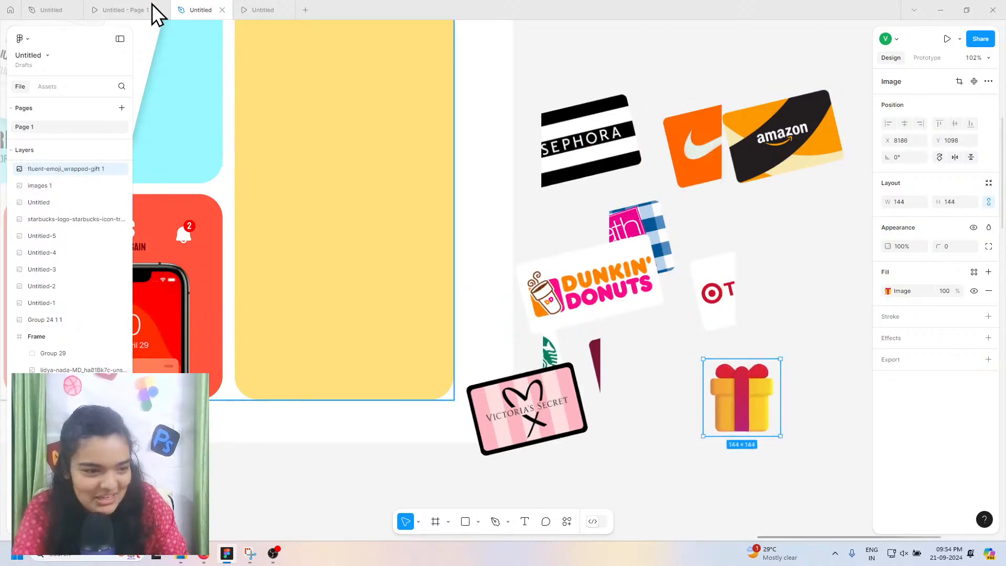
Step: Check the finished dashboard prototype, then place the Starbucks card against the yellow panel's left edge at X 1401, Y 621
{"action": "left_click", "coordinate": [149, 11]}
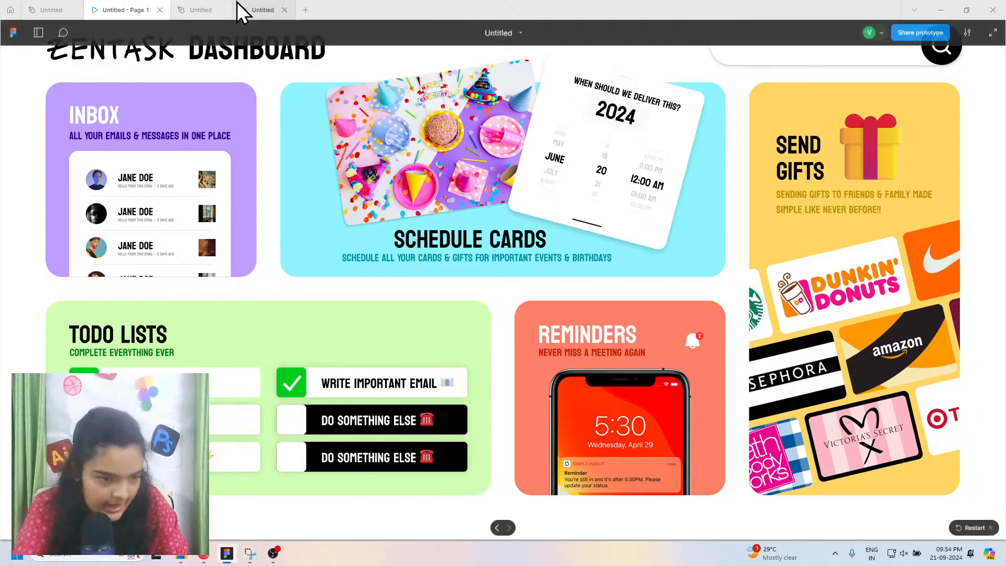
{"action": "left_click", "coordinate": [264, 12]}
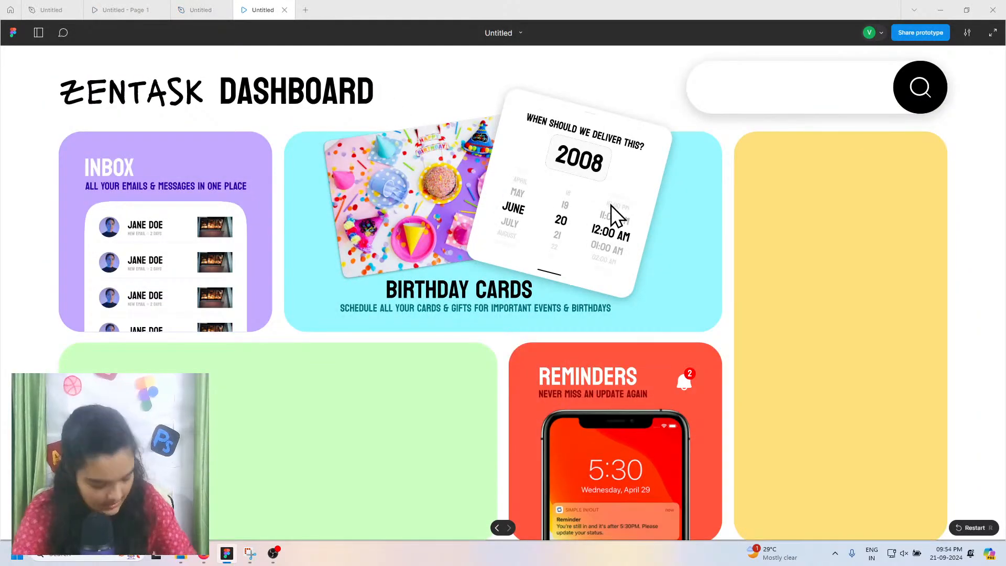
{"action": "left_click", "coordinate": [200, 11]}
{"action": "scroll", "coordinate": [652, 270], "scroll_direction": "right", "scroll_amount": 2}
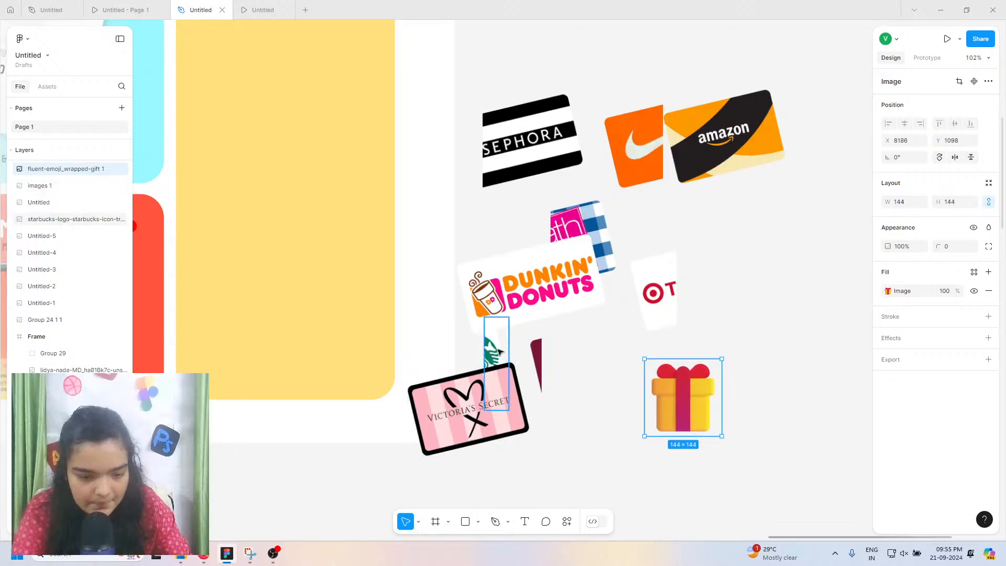
{"action": "left_click", "coordinate": [496, 356]}
{"action": "left_click_drag", "start_coordinate": [227, 236], "coordinate": [183, 241]}
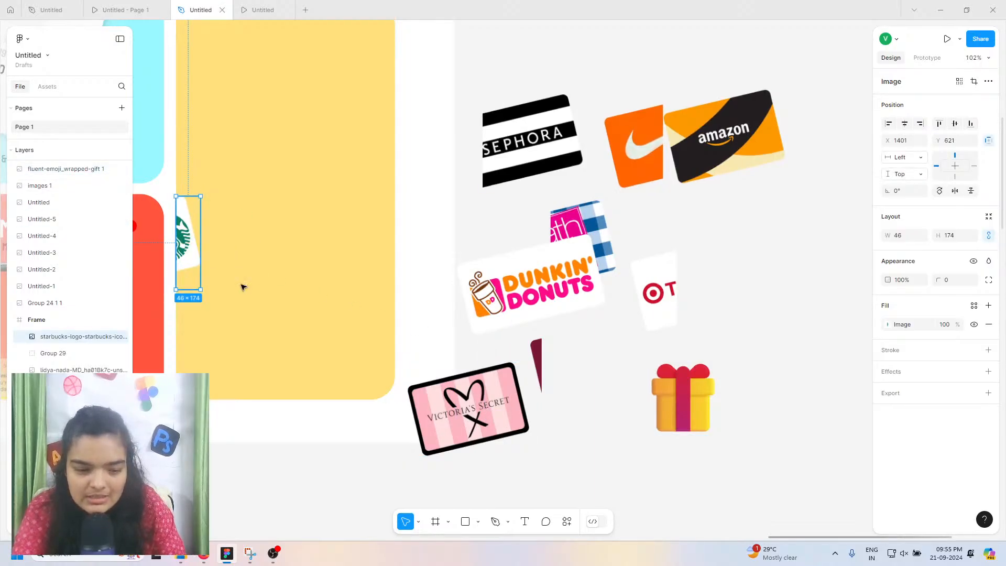
Step: Place the Dunkin' Donuts card beside the Starbucks card and the Nike card against the yellow panel's right edge
{"action": "left_click", "coordinate": [518, 295]}
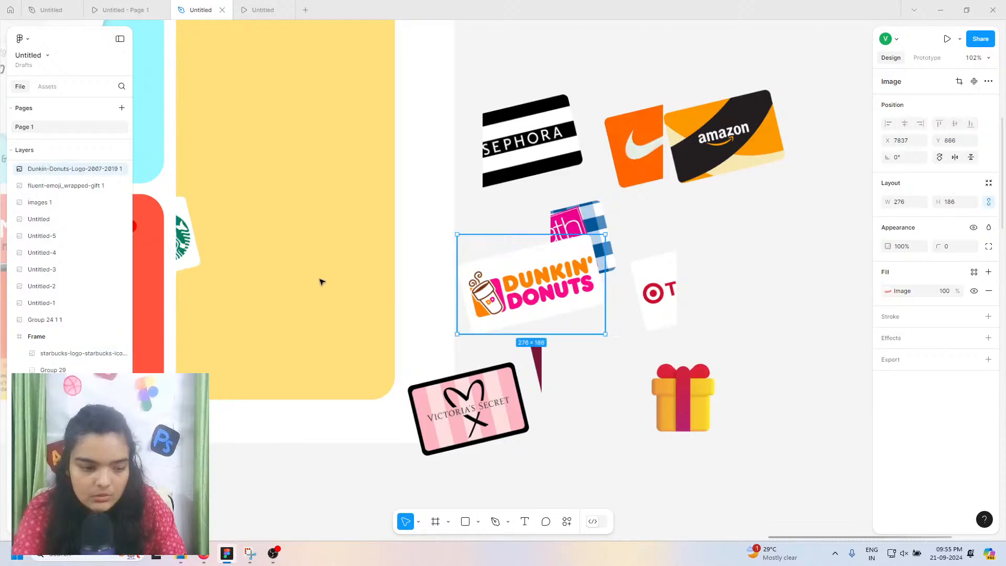
{"action": "left_click_drag", "start_coordinate": [517, 292], "coordinate": [255, 219]}
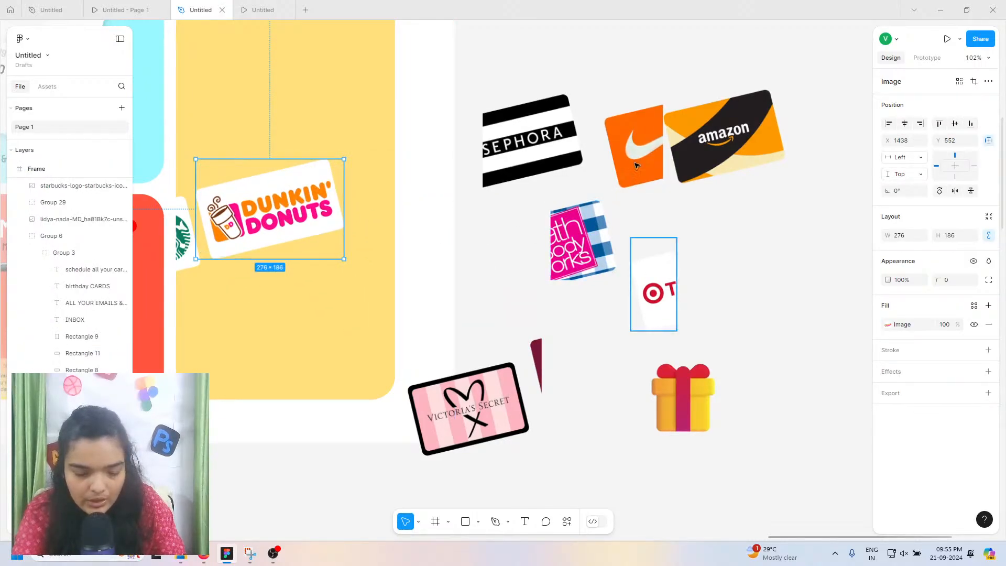
{"action": "left_click_drag", "start_coordinate": [625, 151], "coordinate": [359, 187]}
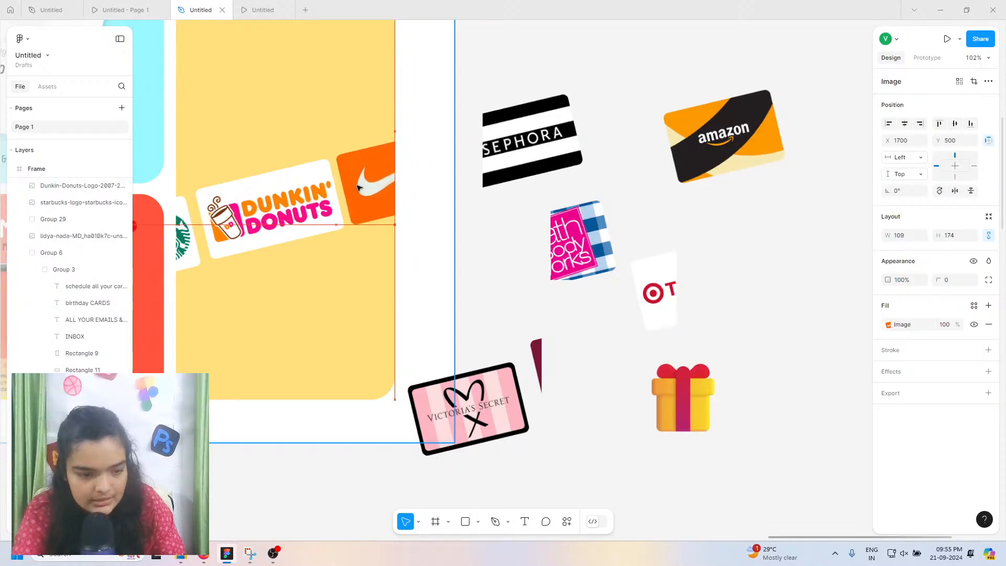
Step: Fine-tune the upper card row, positioning Dunkin' Donuts at X 1435, Y 554 and Nike at X 1700, Y 503
{"action": "left_click_drag", "start_coordinate": [257, 213], "coordinate": [254, 210]}
{"action": "key", "text": "Down"}
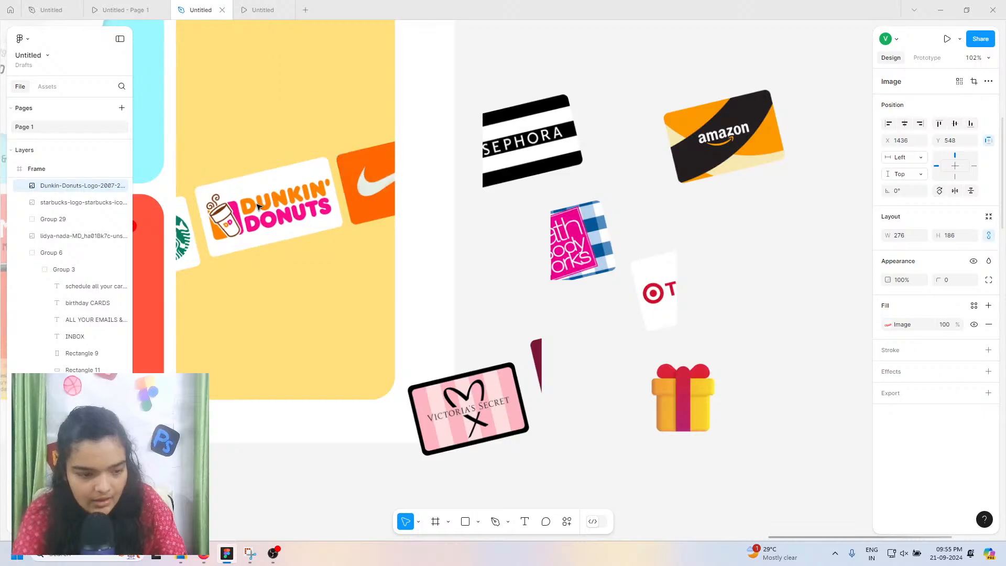
{"action": "key", "text": "Down"}
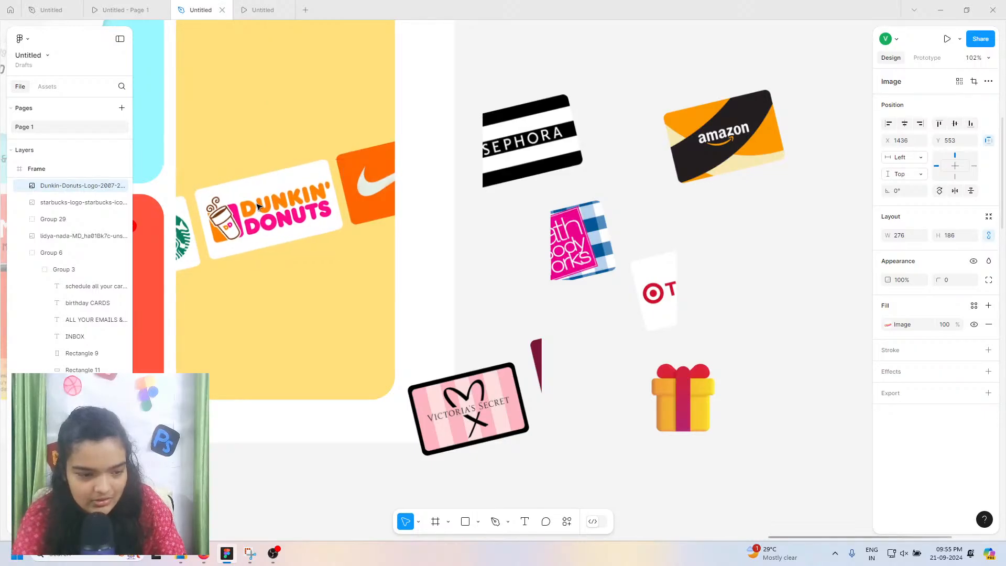
{"action": "key", "text": "Left"}
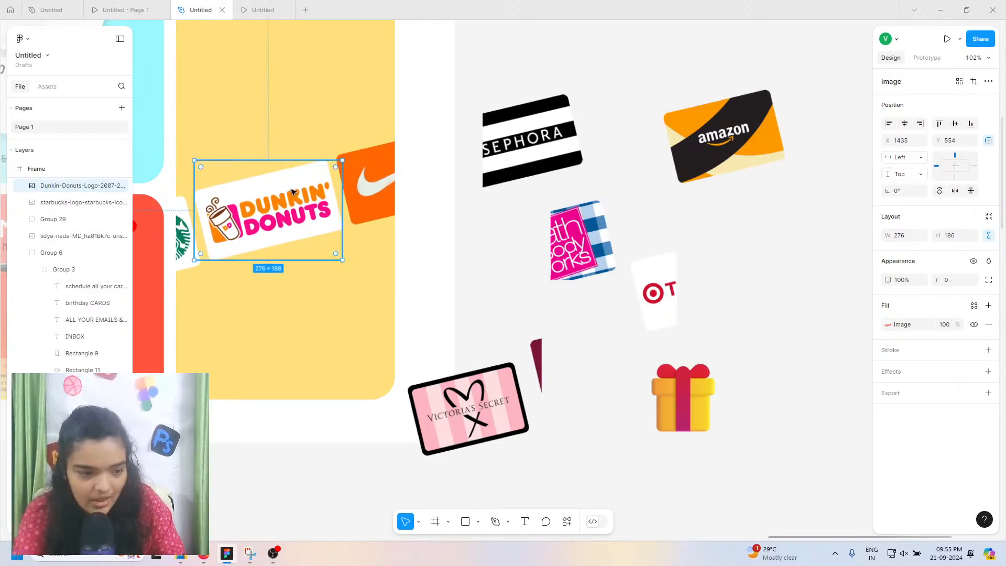
{"action": "left_click", "coordinate": [373, 181]}
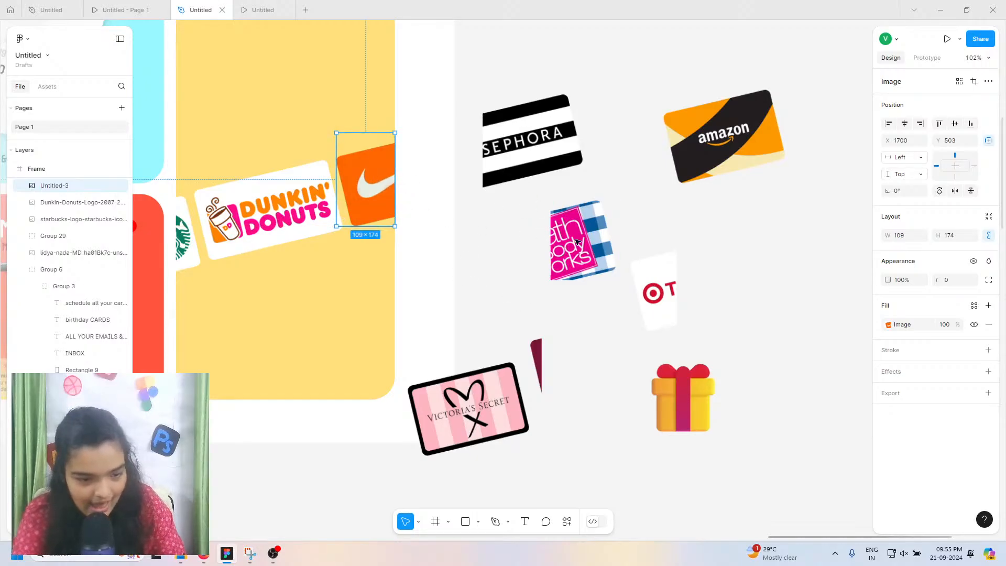
Step: Following the reference prototype, place the Sephora card below Starbucks at X 1401, Y 741 and Amazon beside it at X 1573, Y 687
{"action": "left_click", "coordinate": [147, 3]}
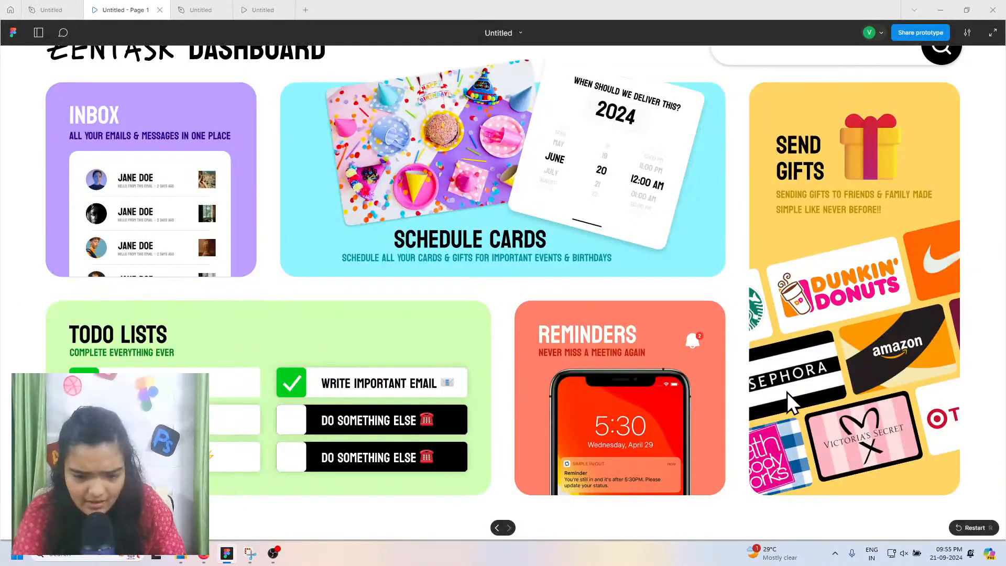
{"action": "left_click", "coordinate": [229, 9]}
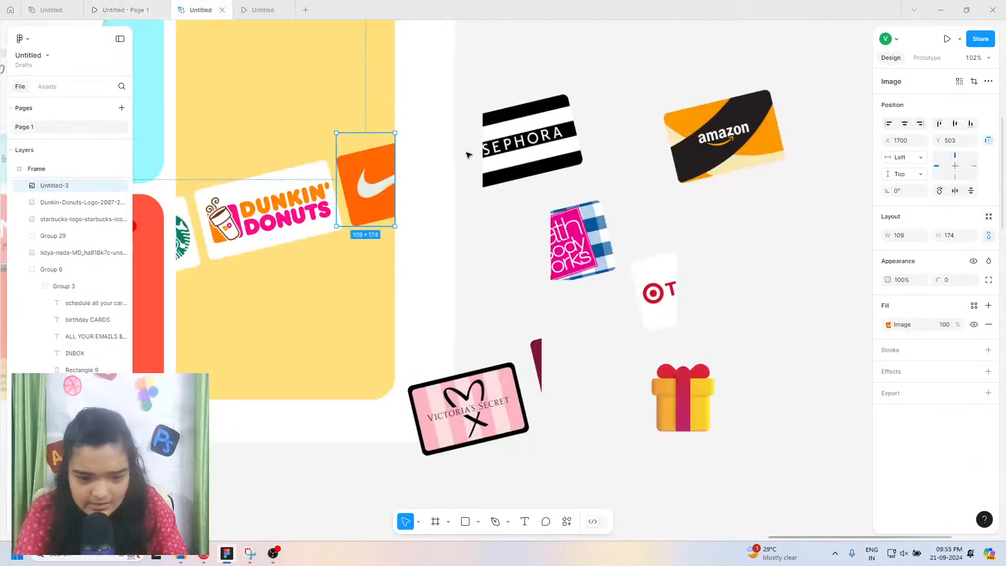
{"action": "left_click_drag", "start_coordinate": [511, 129], "coordinate": [205, 296]}
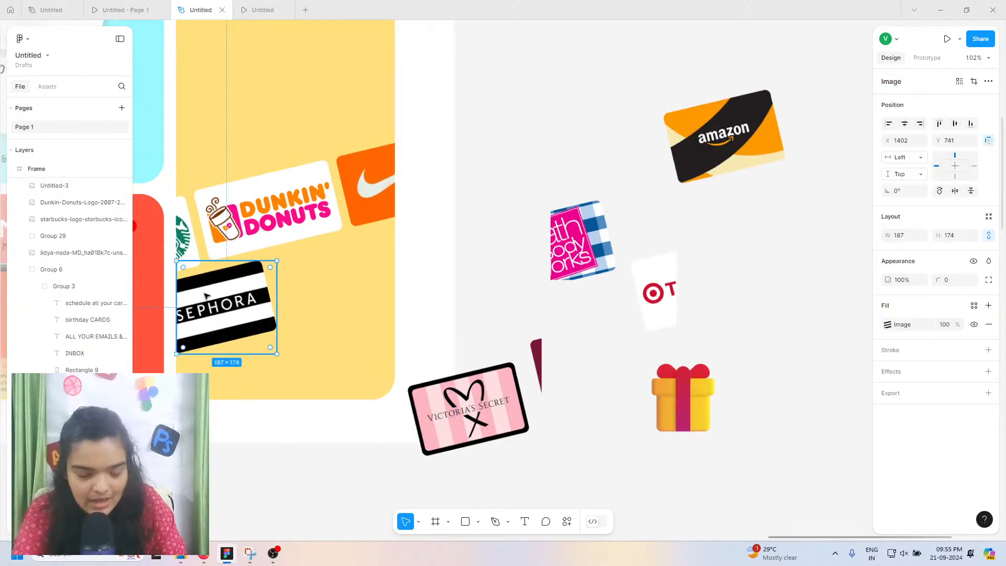
{"action": "key", "text": "Left"}
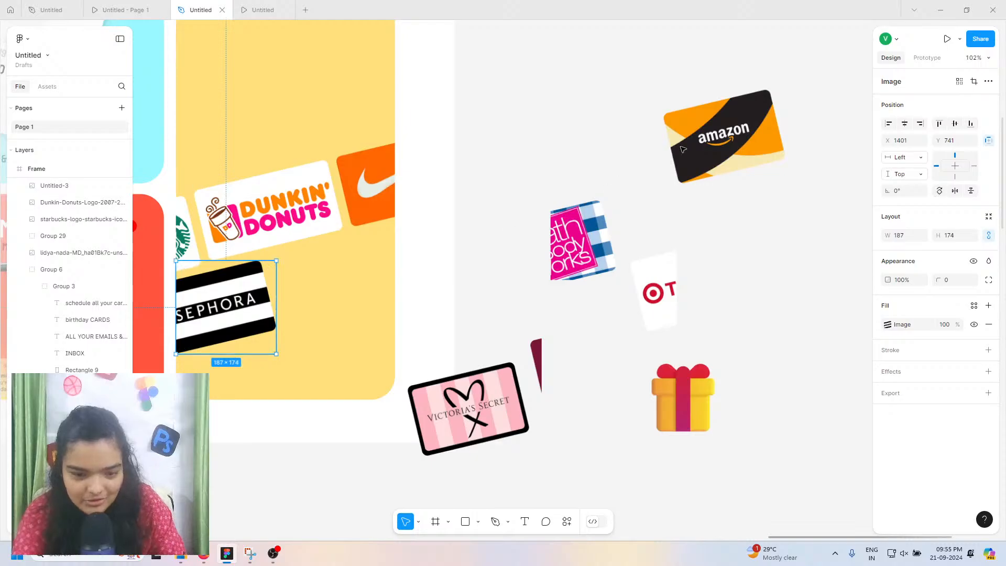
{"action": "left_click_drag", "start_coordinate": [682, 150], "coordinate": [328, 277]}
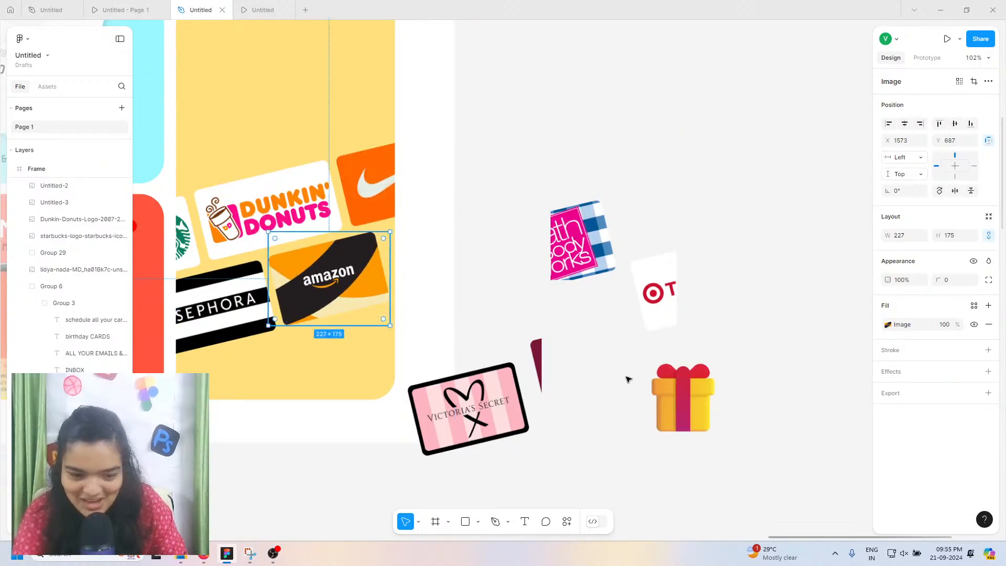
Step: Place the narrow maroon card against the yellow panel's right edge beside Amazon at X 1788, Y 635
{"action": "left_click_drag", "start_coordinate": [541, 359], "coordinate": [395, 246]}
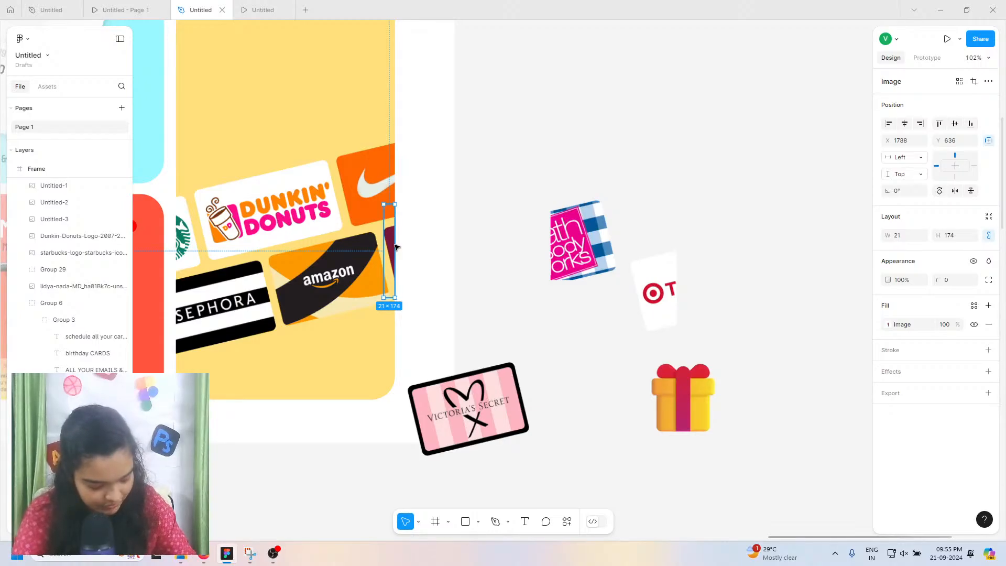
{"action": "scroll", "coordinate": [395, 246], "scroll_direction": "up", "scroll_amount": 10}
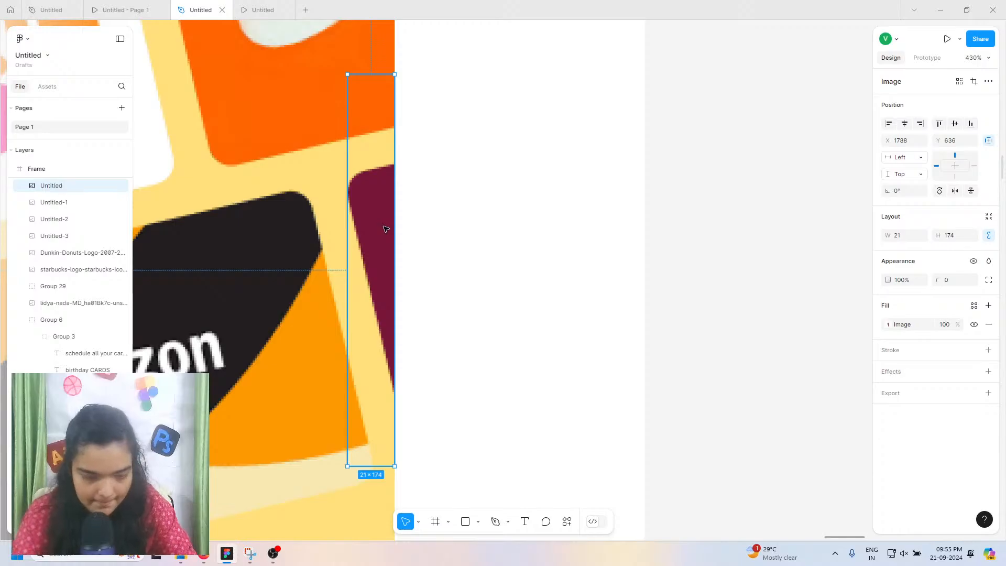
{"action": "key", "text": "Up"}
{"action": "key", "text": "Up"}
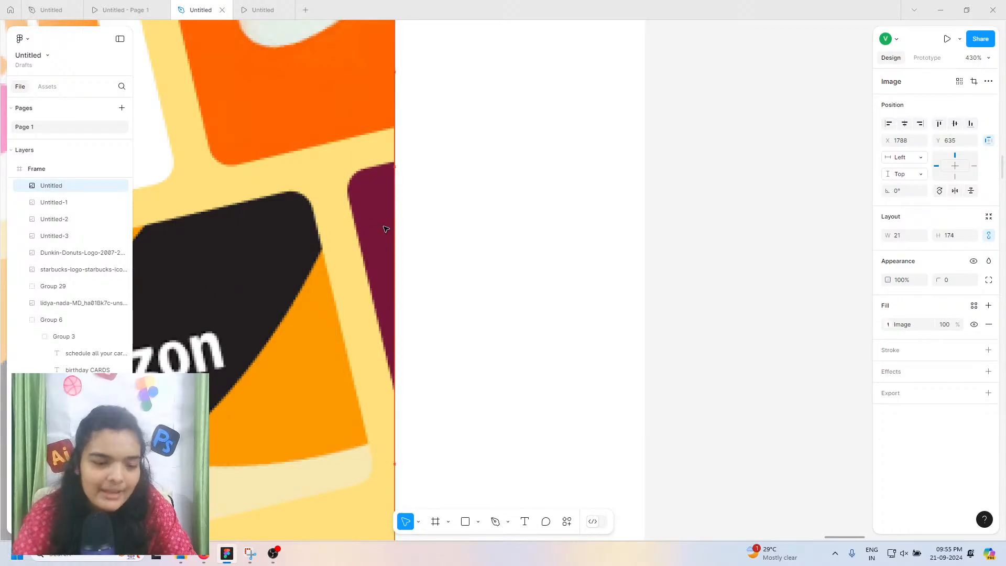
Step: Following the reference prototype, place the Victoria's Secret card below Amazon at X 1573, Y 862 and Bath & Body Works below Sephora at X 1415, Y 915
{"action": "scroll", "coordinate": [385, 229], "scroll_direction": "down", "scroll_amount": 20}
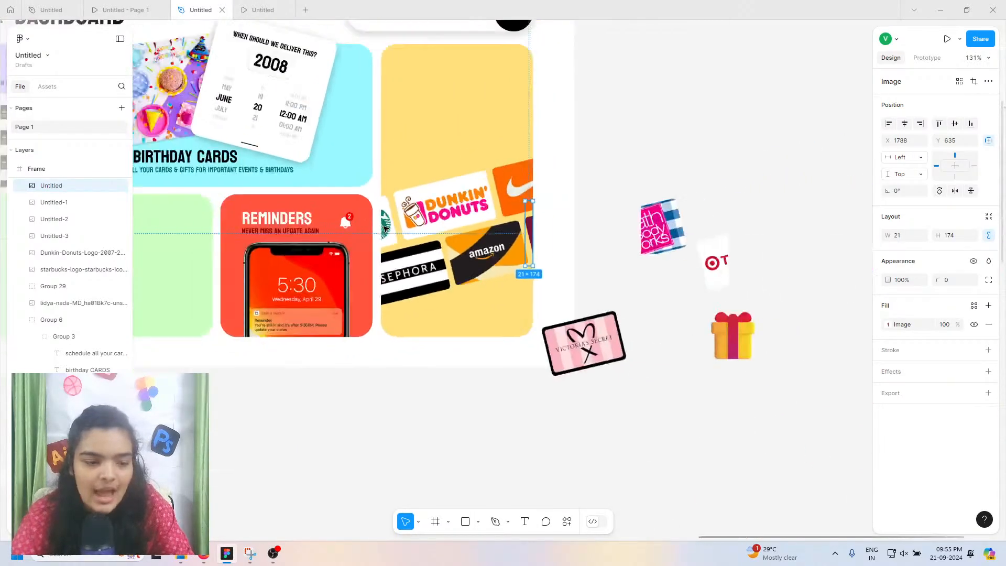
{"action": "scroll", "coordinate": [345, 180], "scroll_direction": "up", "scroll_amount": 10}
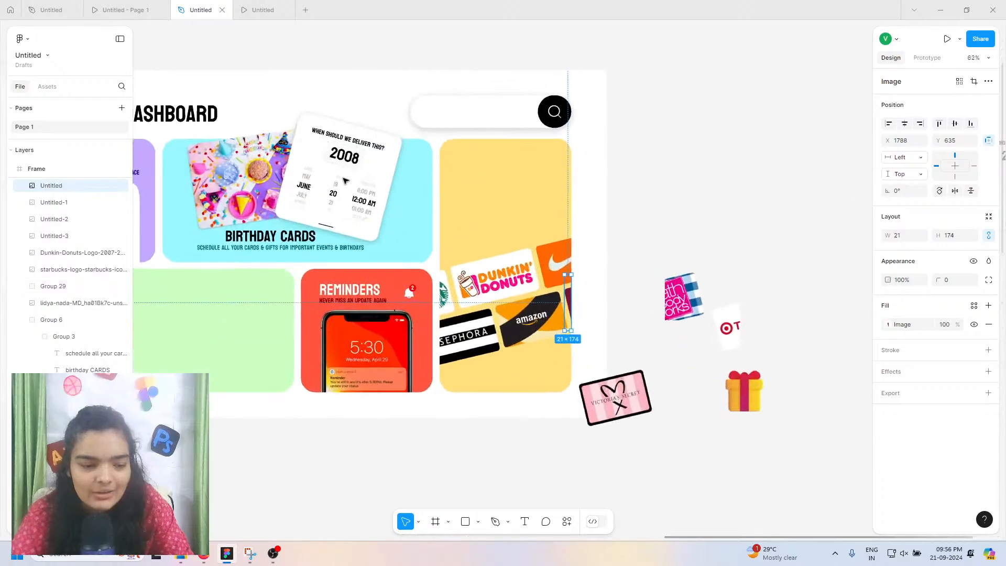
{"action": "scroll", "coordinate": [344, 180], "scroll_direction": "up", "scroll_amount": 4}
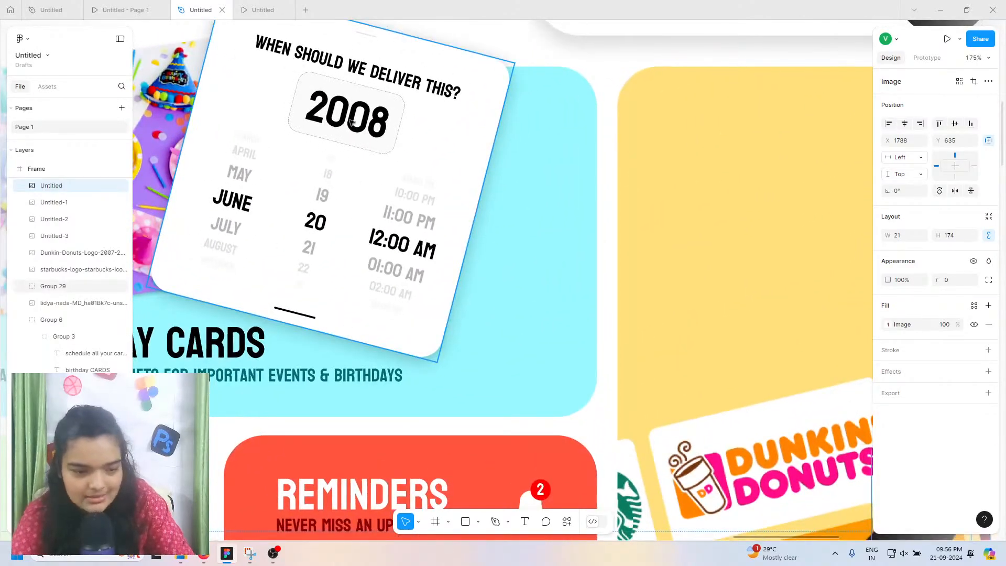
{"action": "scroll", "coordinate": [342, 205], "scroll_direction": "down", "scroll_amount": 7}
{"action": "scroll", "coordinate": [342, 205], "scroll_direction": "right", "scroll_amount": 3}
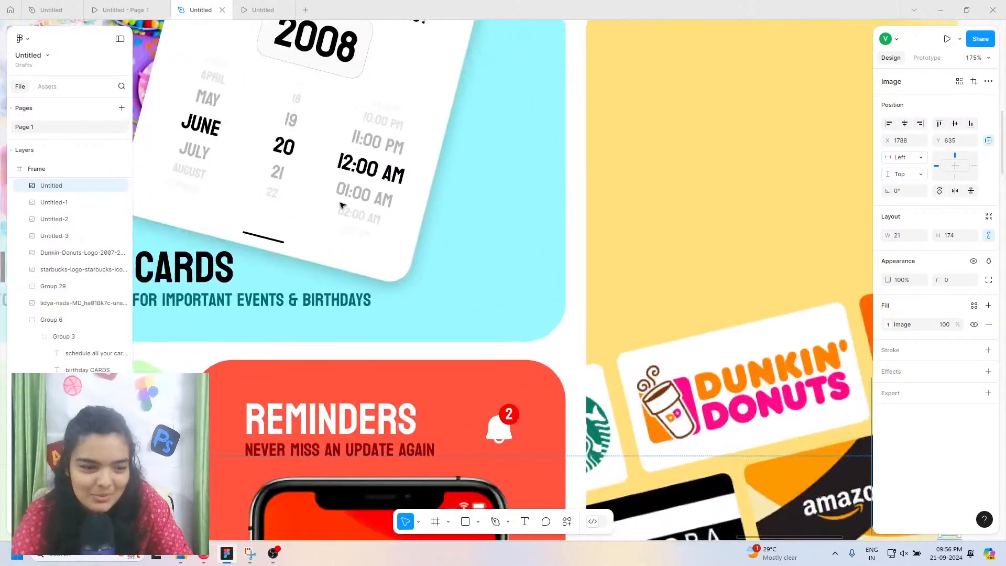
{"action": "scroll", "coordinate": [439, 258], "scroll_direction": "down", "scroll_amount": 6}
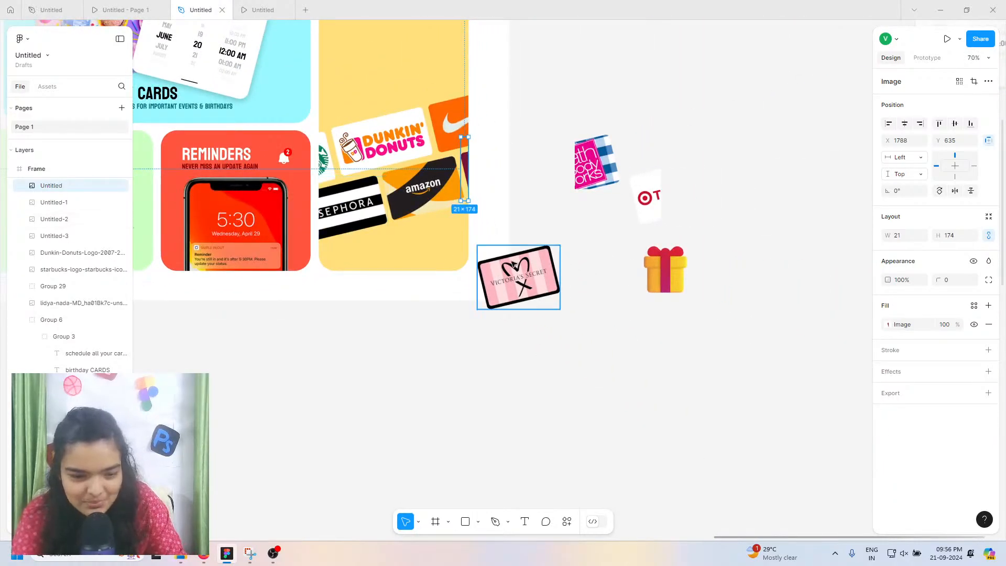
{"action": "left_click_drag", "start_coordinate": [473, 267], "coordinate": [377, 244]}
{"action": "left_click", "coordinate": [131, 9]}
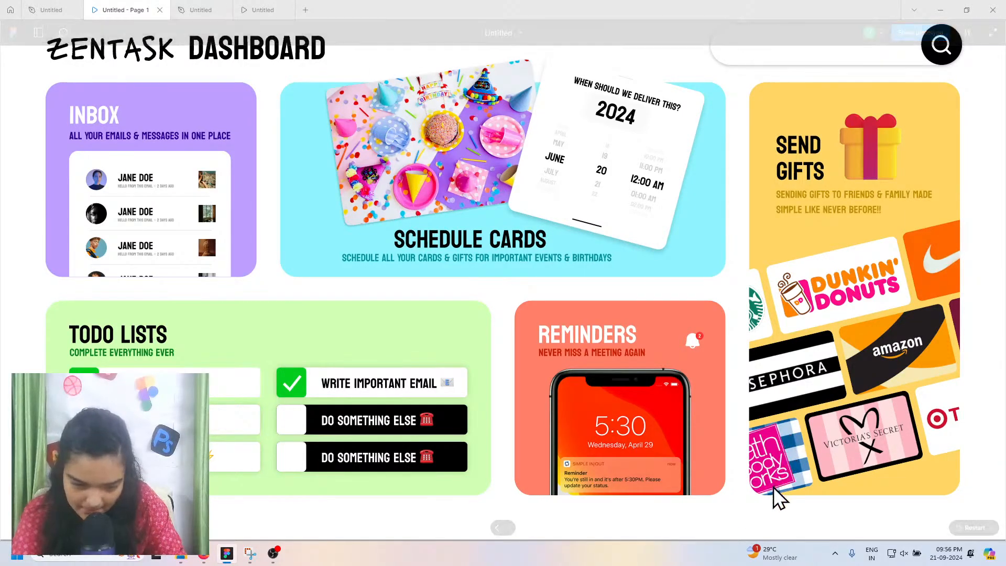
{"action": "left_click", "coordinate": [198, 10]}
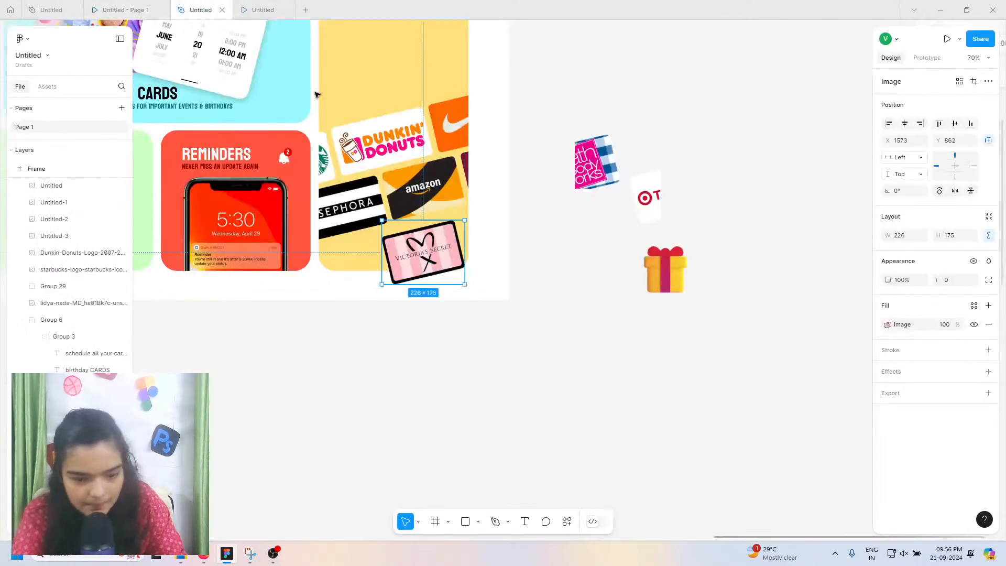
{"action": "left_click_drag", "start_coordinate": [611, 153], "coordinate": [346, 264]}
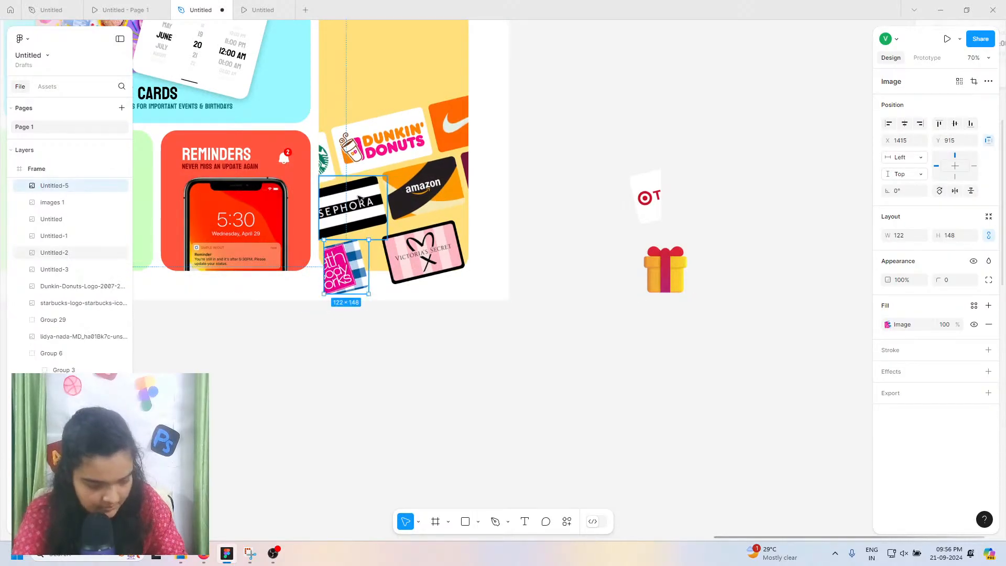
Step: Select the six cards of the two upper rows together and nudge them upward in the yellow panel
{"action": "left_click", "coordinate": [359, 198]}
{"action": "left_click", "coordinate": [331, 152], "text": "shift"}
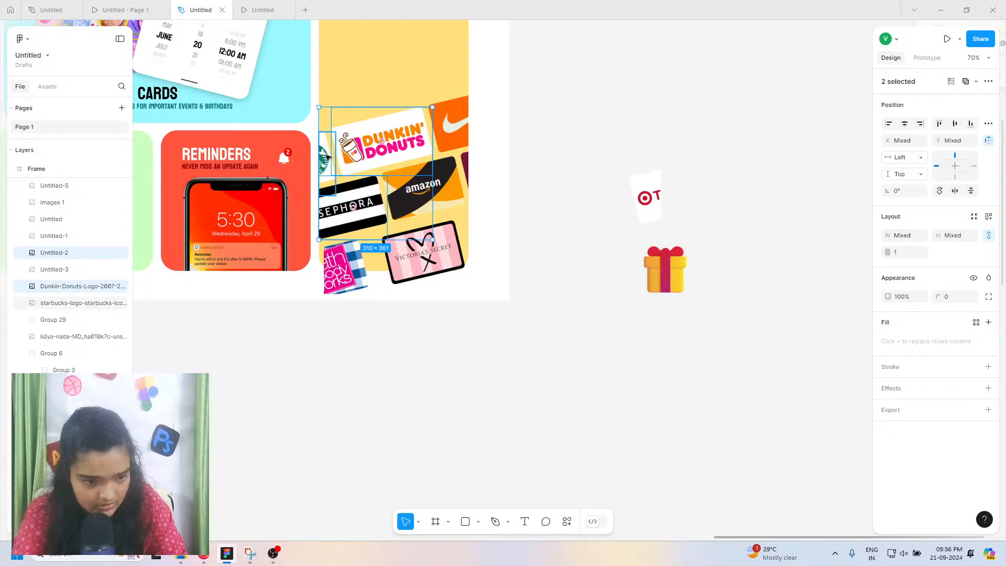
{"action": "left_click", "coordinate": [326, 156], "text": "shift"}
{"action": "left_click", "coordinate": [419, 194], "text": "shift"}
{"action": "left_click", "coordinate": [451, 123], "text": "shift"}
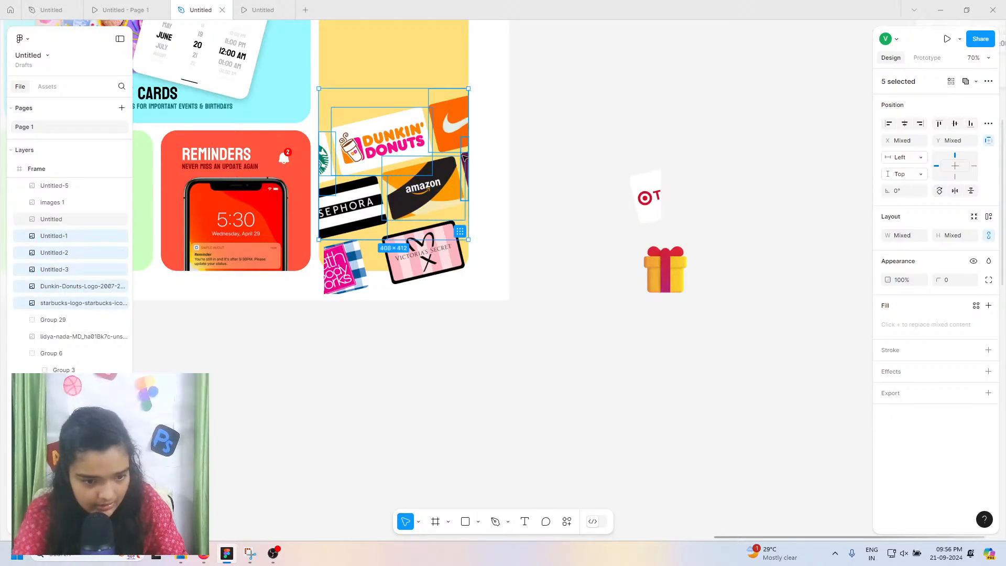
{"action": "left_click", "coordinate": [464, 155], "text": "shift"}
{"action": "key", "text": "Up"}
{"action": "key", "text": "Up"}
{"action": "key", "text": "Up"}
{"action": "key", "text": "Up"}
{"action": "key", "text": "Up"}
{"action": "key", "text": "Up"}
{"action": "key", "text": "Up"}
{"action": "key", "text": "Up"}
{"action": "key", "text": "Up"}
{"action": "key", "text": "Up"}
{"action": "key", "text": "Up"}
{"action": "key", "text": "Up"}
{"action": "key", "text": "Up"}
{"action": "key", "text": "Up"}
{"action": "key", "text": "Up"}
{"action": "key", "text": "Up"}
{"action": "key", "text": "Up"}
{"action": "key", "text": "Up"}
{"action": "key", "text": "Up"}
{"action": "key", "text": "Up"}
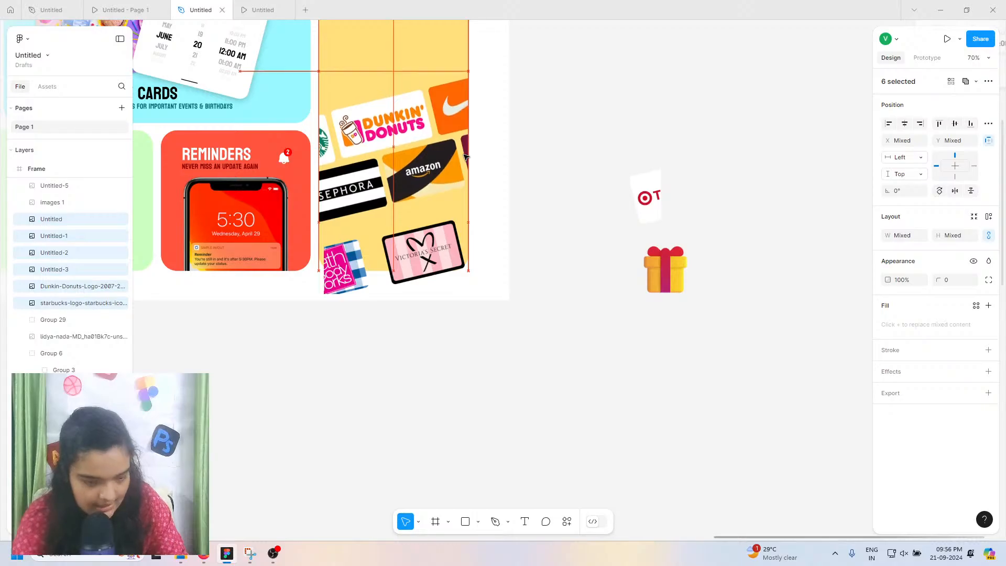
Step: Move the Bath & Body Works card up against the yellow panel's left edge at X 1401, Y 852
{"action": "scroll", "coordinate": [464, 156], "scroll_direction": "up", "scroll_amount": 2}
{"action": "scroll", "coordinate": [464, 156], "scroll_direction": "up", "scroll_amount": 8}
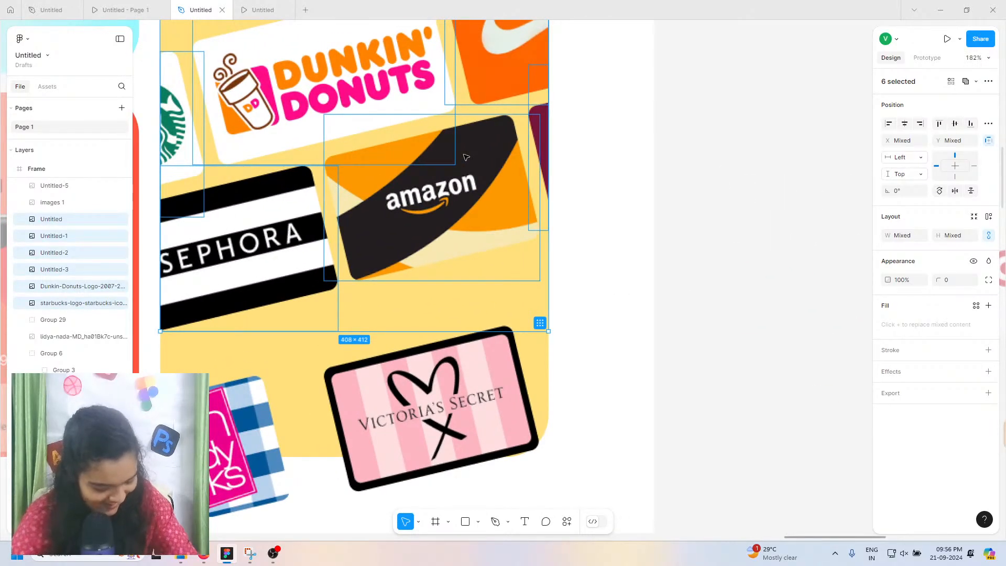
{"action": "left_click", "coordinate": [225, 444]}
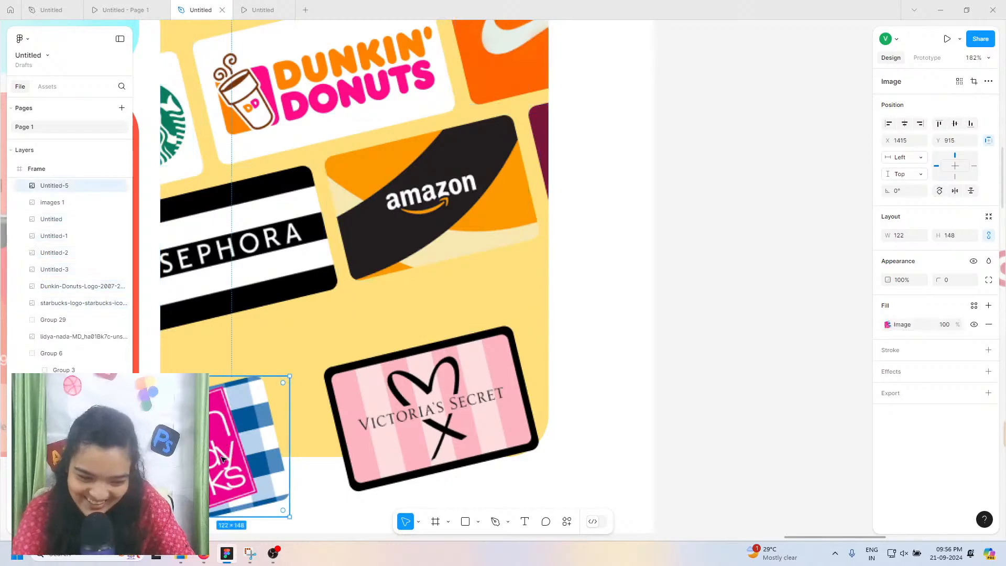
{"action": "left_click_drag", "start_coordinate": [224, 444], "coordinate": [210, 397]}
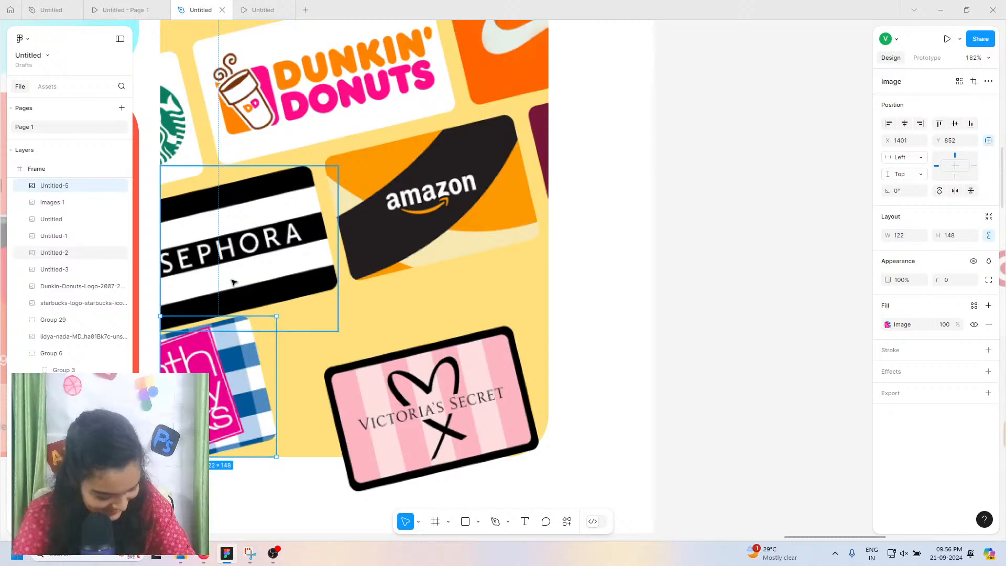
Step: Select all eight placed gift cards and nudge them straight upward together in the yellow panel
{"action": "scroll", "coordinate": [233, 283], "scroll_direction": "down", "scroll_amount": 4}
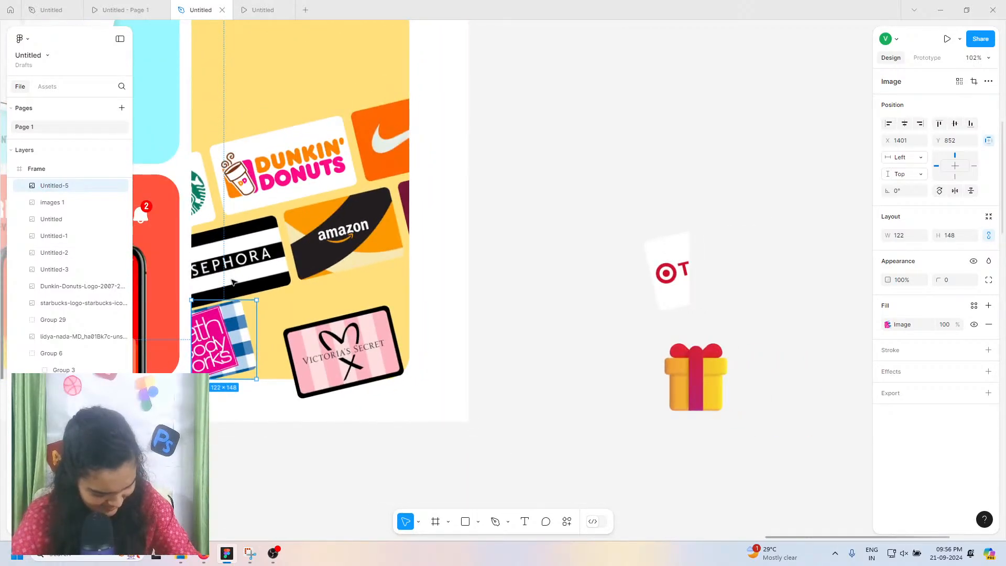
{"action": "scroll", "coordinate": [233, 283], "scroll_direction": "down", "scroll_amount": 4}
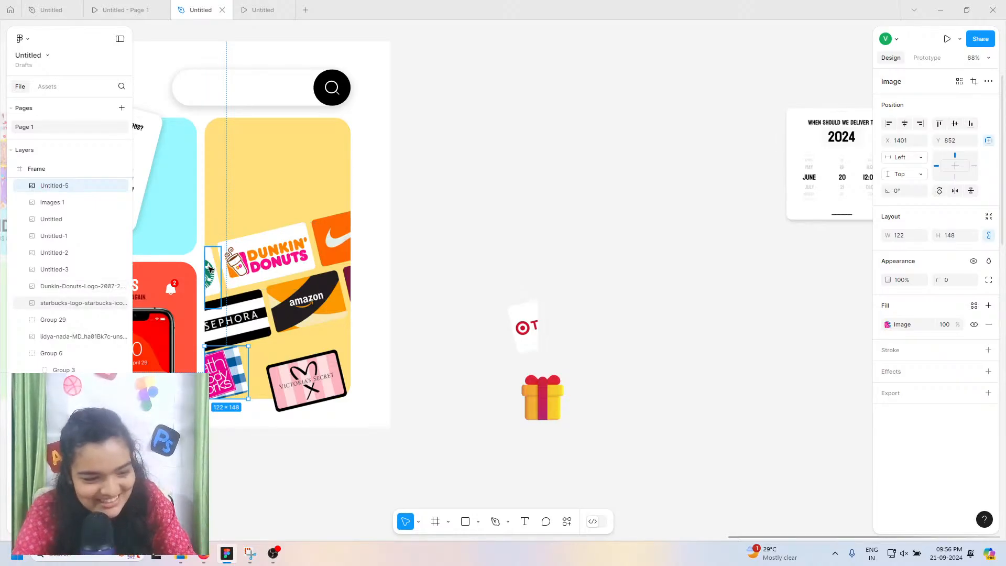
{"action": "left_click", "coordinate": [211, 275]}
{"action": "left_click", "coordinate": [239, 258], "text": "shift"}
{"action": "left_click", "coordinate": [343, 233], "text": "shift"}
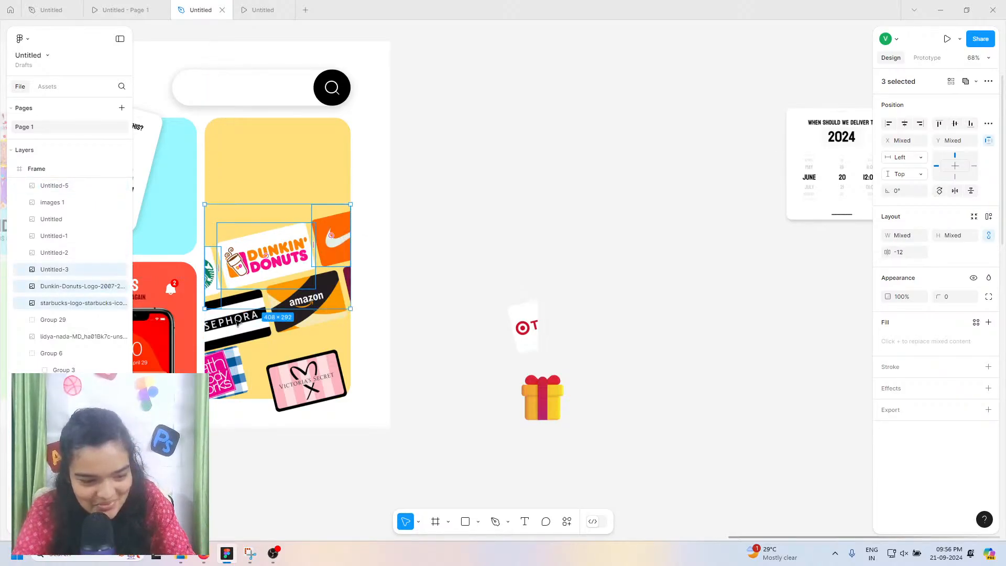
{"action": "left_click", "coordinate": [238, 321], "text": "shift"}
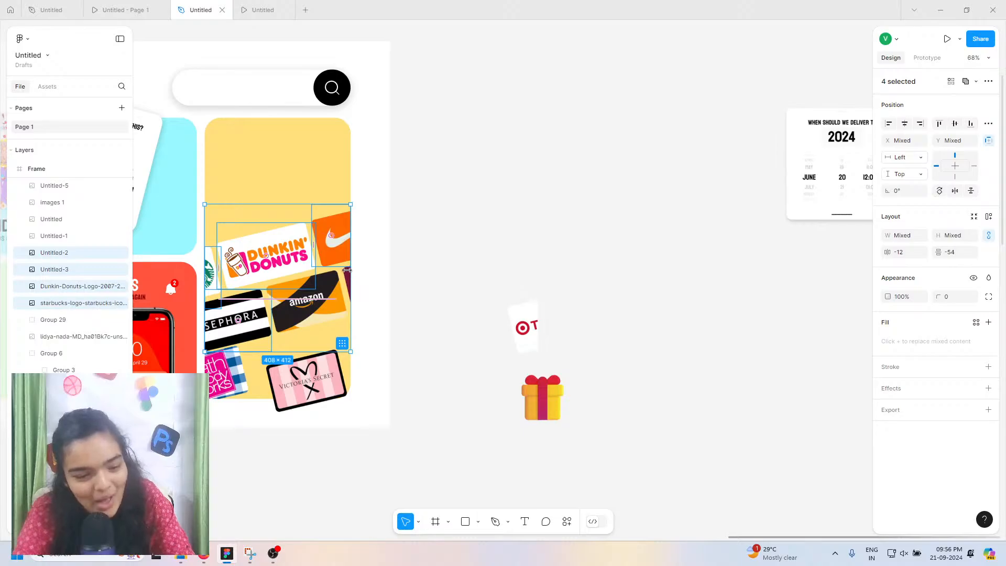
{"action": "left_click", "coordinate": [323, 279], "text": "shift"}
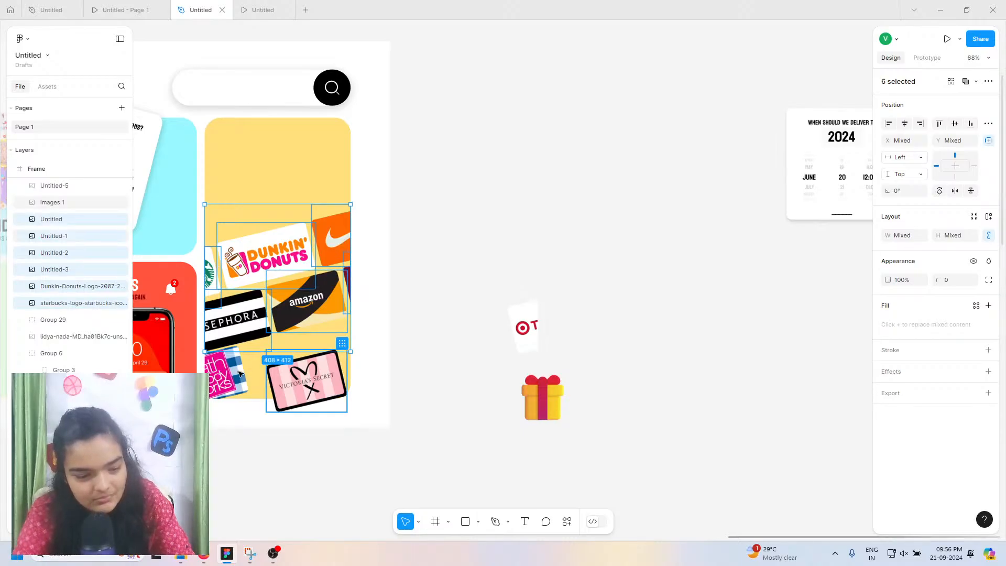
{"action": "left_click", "coordinate": [307, 379], "text": "shift"}
{"action": "left_click", "coordinate": [230, 366], "text": "shift"}
{"action": "left_click_drag", "start_coordinate": [294, 373], "coordinate": [289, 360]}
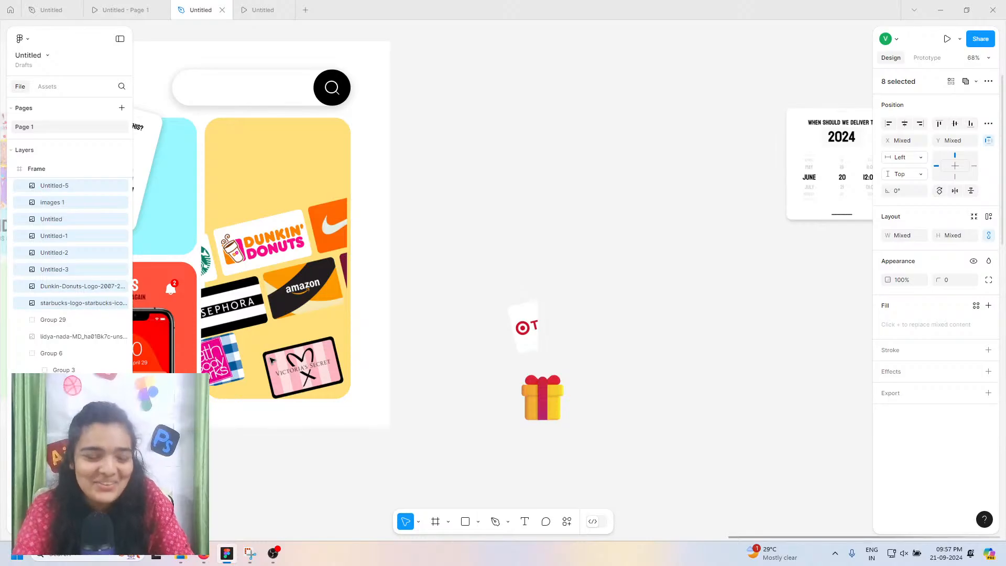
{"action": "key", "text": "ctrl+z"}
{"action": "key", "text": "Up"}
{"action": "key", "text": "Up"}
{"action": "key", "text": "Up"}
{"action": "key", "text": "Up"}
{"action": "key", "text": "Up"}
{"action": "key", "text": "Up"}
{"action": "key", "text": "Up"}
{"action": "key", "text": "Up"}
{"action": "key", "text": "Up"}
{"action": "key", "text": "Up"}
{"action": "key", "text": "Up"}
{"action": "key", "text": "Up"}
{"action": "key", "text": "Up"}
{"action": "key", "text": "Up"}
{"action": "key", "text": "Up"}
{"action": "key", "text": "Up"}
{"action": "key", "text": "Up"}
{"action": "key", "text": "Up"}
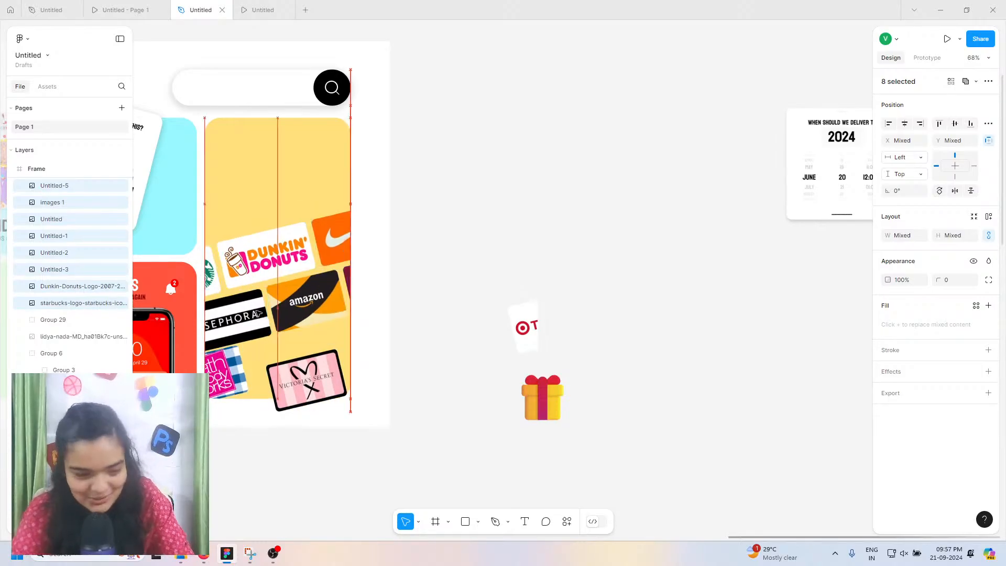
{"action": "key", "text": "Up"}
{"action": "key", "text": "Up"}
{"action": "key", "text": "Up"}
{"action": "key", "text": "Up"}
{"action": "key", "text": "Up"}
{"action": "key", "text": "Up"}
{"action": "key", "text": "Up"}
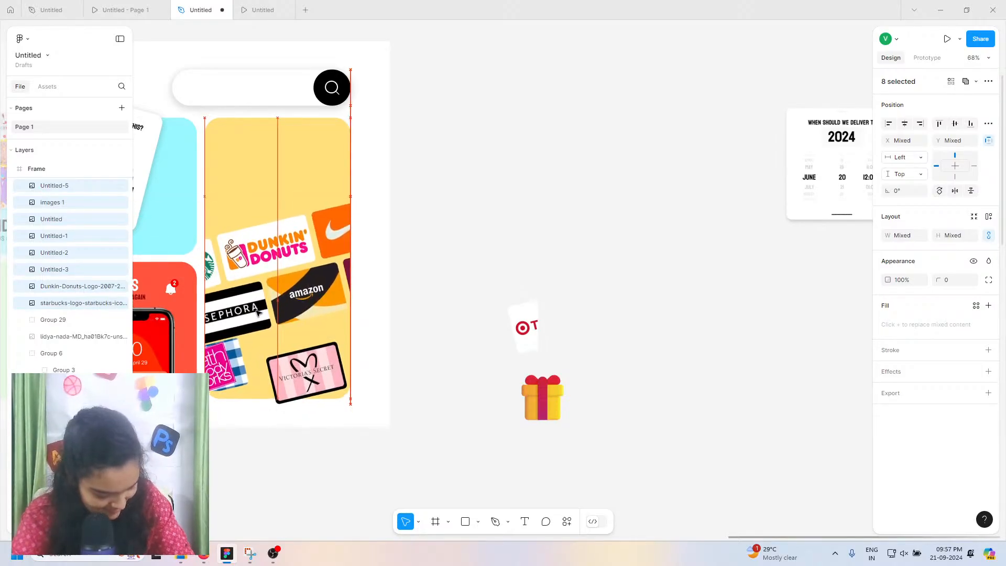
Step: Tighten the bottom row, positioning Bath & Body Works at X 1401, Y 845 and Victoria's Secret at X 1510, Y 791
{"action": "scroll", "coordinate": [257, 313], "scroll_direction": "up", "scroll_amount": 1}
{"action": "scroll", "coordinate": [257, 313], "scroll_direction": "up", "scroll_amount": 5}
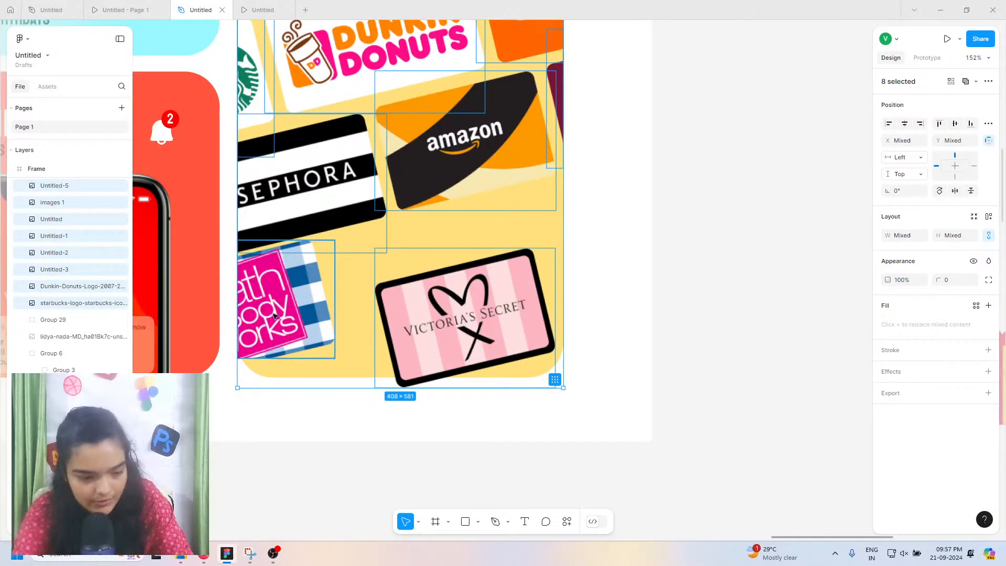
{"action": "left_click", "coordinate": [257, 313]}
{"action": "left_click_drag", "start_coordinate": [256, 313], "coordinate": [274, 340]}
{"action": "left_click", "coordinate": [458, 317]}
{"action": "left_click_drag", "start_coordinate": [459, 317], "coordinate": [402, 284]}
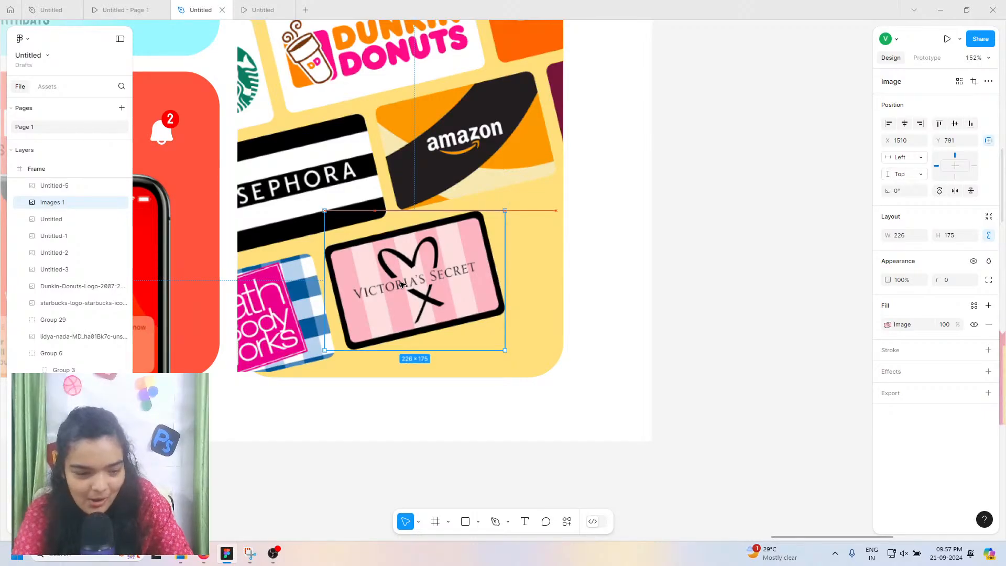
Step: Place the Target card at the panel's right edge at X 1723, Y 743 and lower the Victoria's Secret card to Y 793
{"action": "scroll", "coordinate": [402, 284], "scroll_direction": "right", "scroll_amount": 2}
{"action": "scroll", "coordinate": [398, 291], "scroll_direction": "down", "scroll_amount": 5}
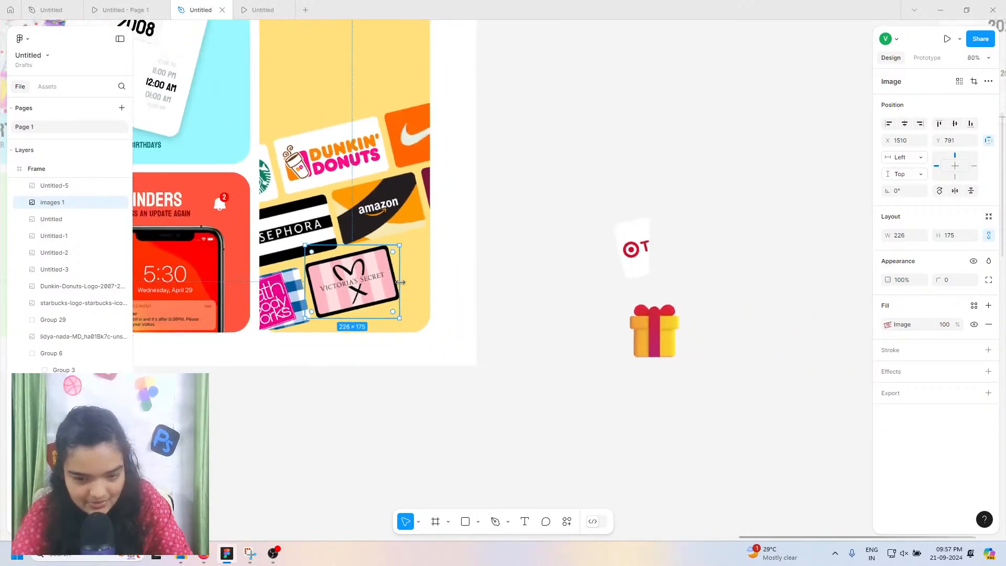
{"action": "left_click", "coordinate": [635, 261]}
{"action": "left_click_drag", "start_coordinate": [637, 260], "coordinate": [404, 277]}
{"action": "left_click", "coordinate": [381, 284]}
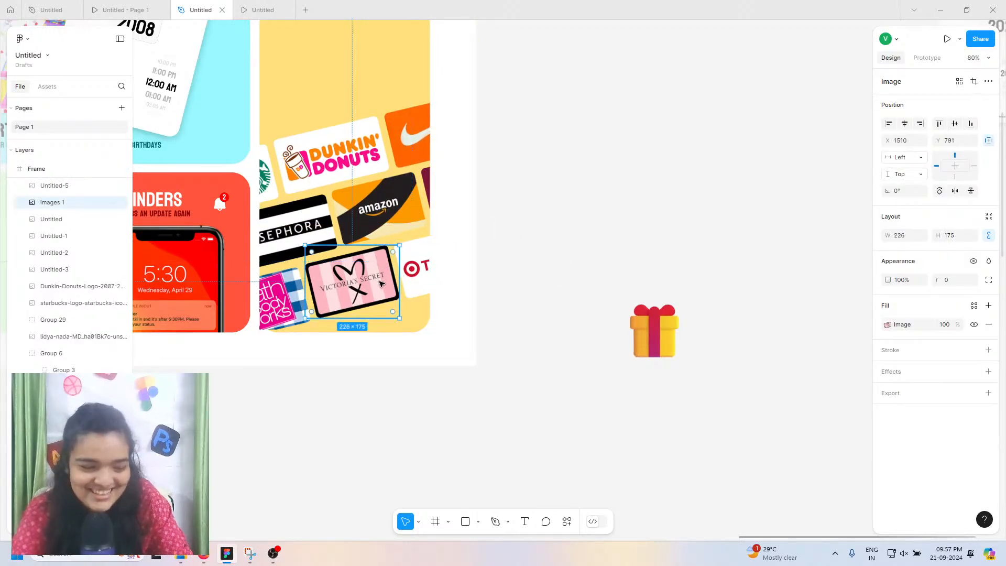
{"action": "key", "text": "Down"}
{"action": "key", "text": "Down"}
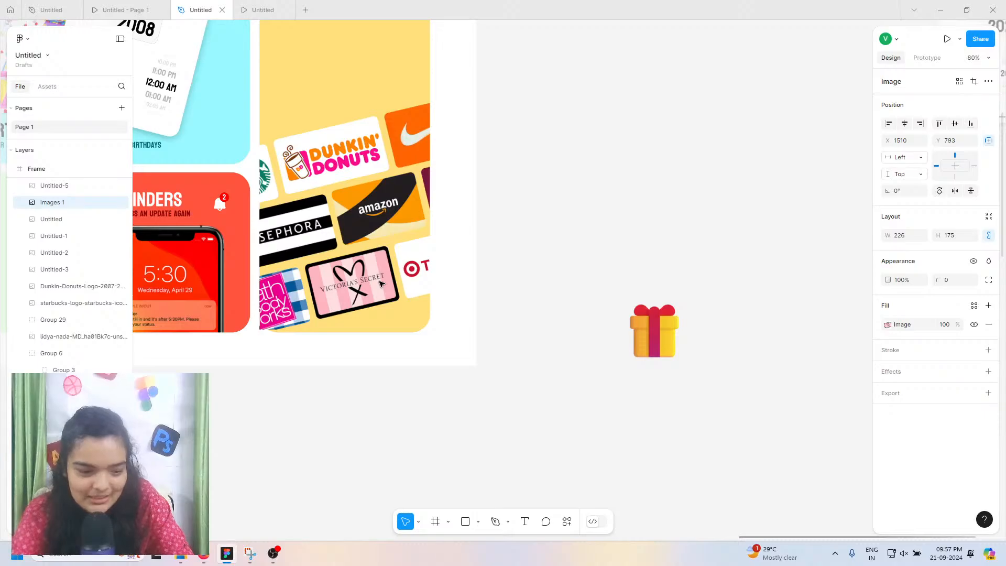
{"action": "left_click", "coordinate": [416, 268]}
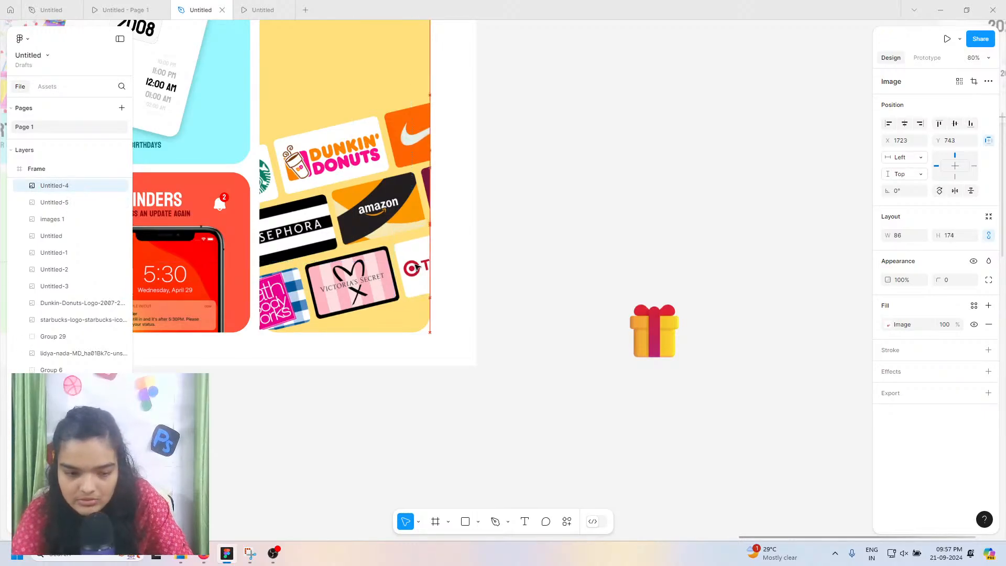
{"action": "left_click", "coordinate": [367, 292]}
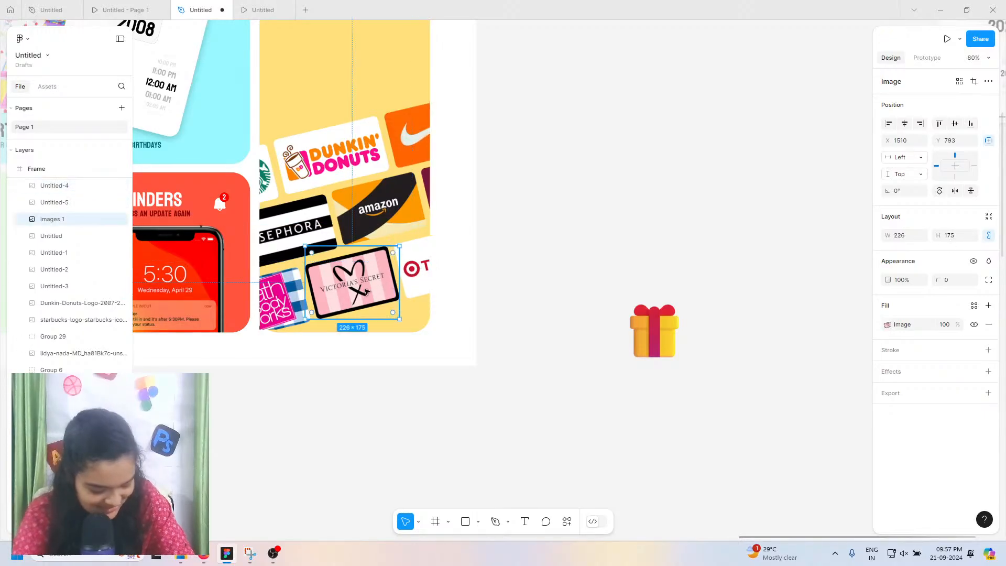
Step: Round only the lower-left corner of the Bath & Body Works card with a radius of 33
{"action": "double_click", "coordinate": [268, 325]}
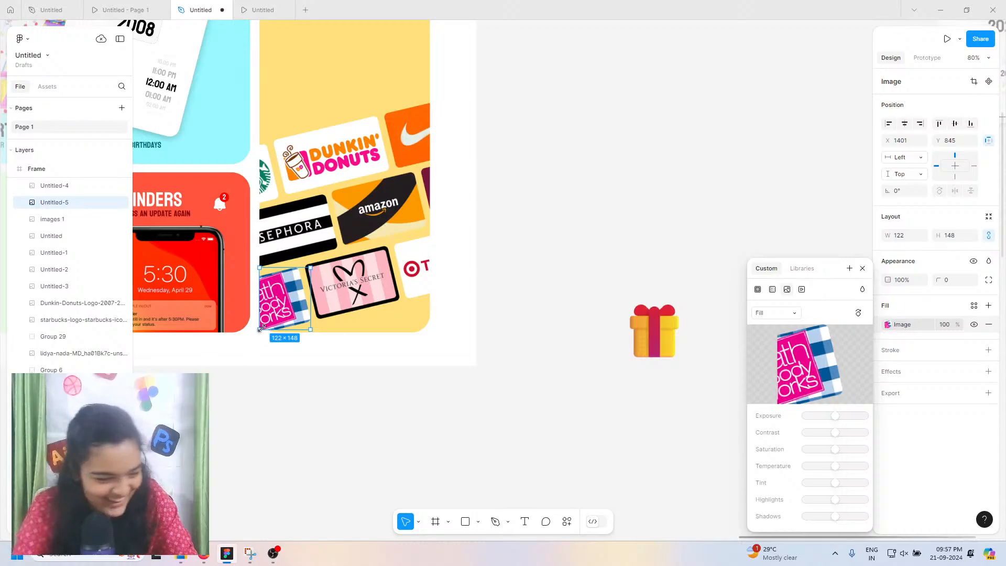
{"action": "left_click", "coordinate": [277, 350]}
{"action": "double_click", "coordinate": [268, 323]}
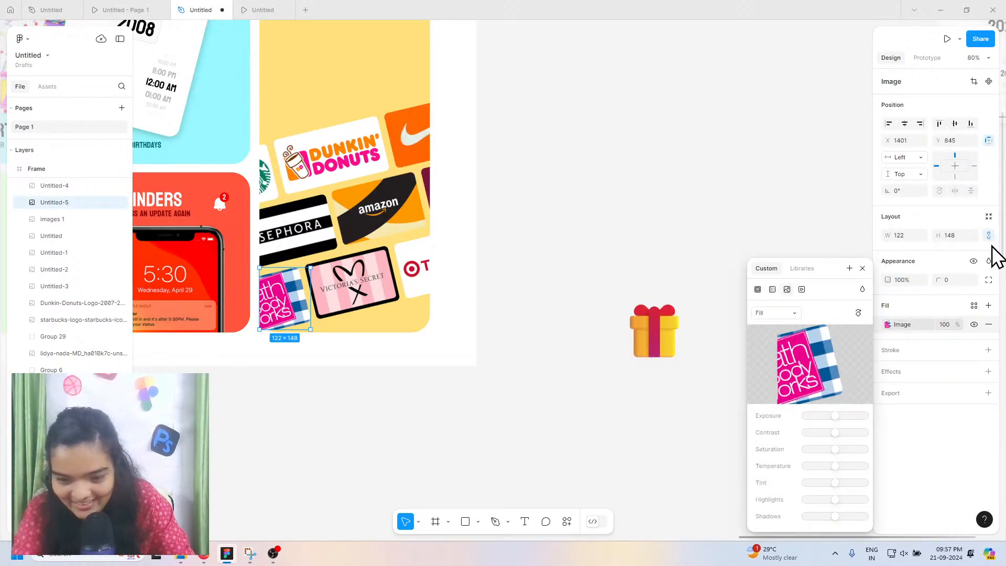
{"action": "left_click", "coordinate": [989, 280]}
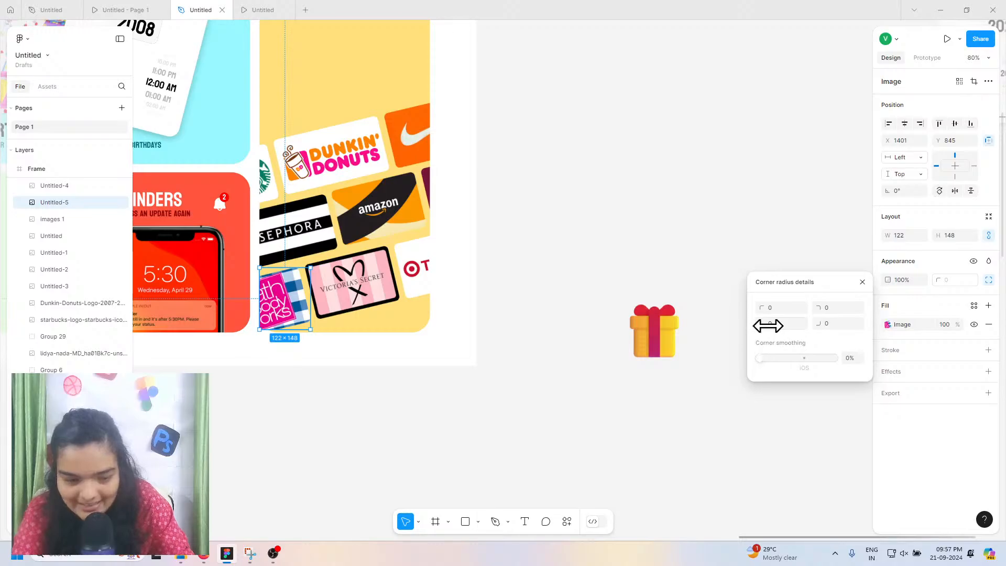
{"action": "left_click_drag", "start_coordinate": [767, 325], "coordinate": [807, 319]}
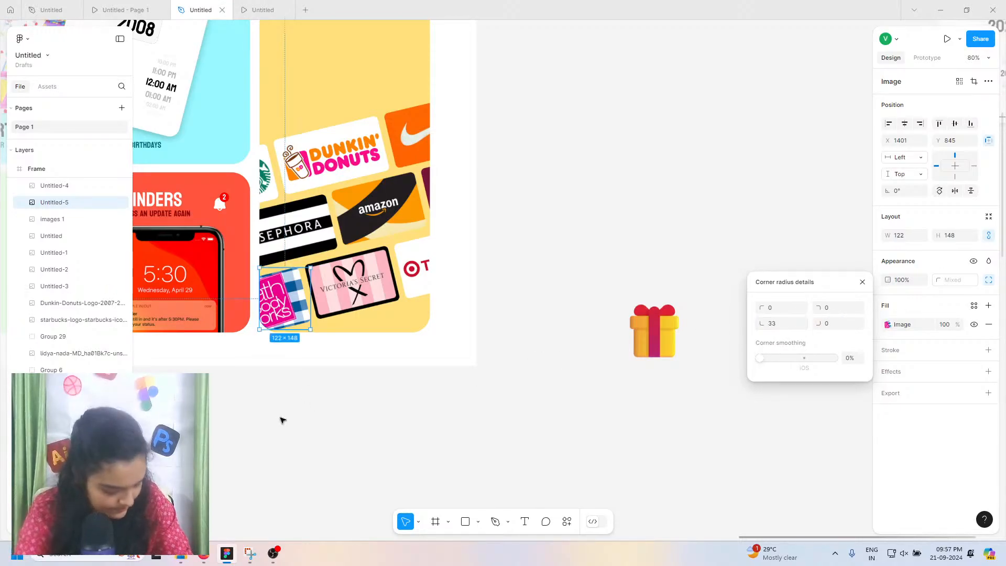
{"action": "left_click", "coordinate": [281, 419]}
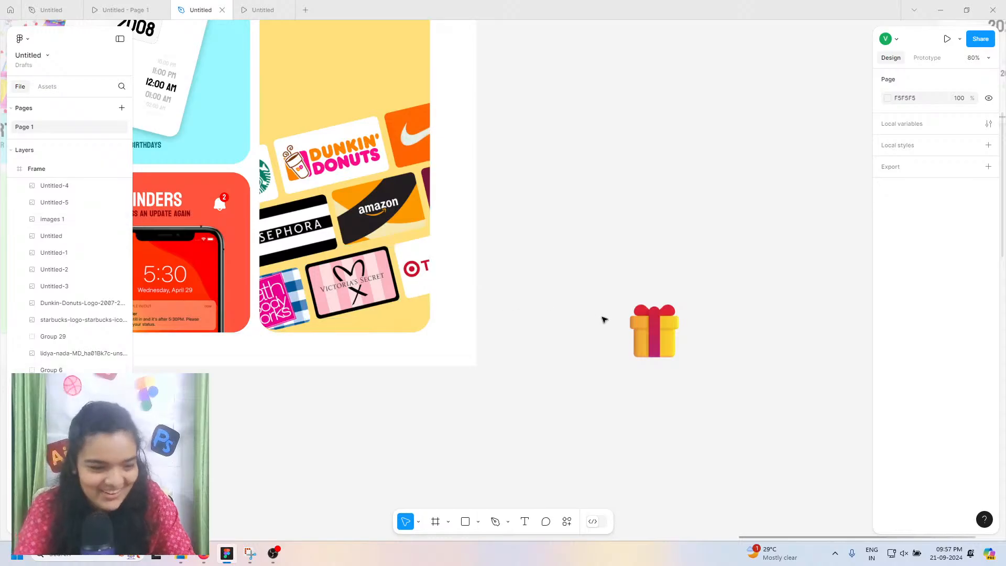
Step: Place the wrapped gift image in the upper part of the yellow panel at X 1595, Y 278
{"action": "left_click", "coordinate": [654, 330]}
{"action": "left_click_drag", "start_coordinate": [654, 330], "coordinate": [535, 195]}
{"action": "left_click_drag", "start_coordinate": [468, 130], "coordinate": [368, 126]}
{"action": "scroll", "coordinate": [361, 105], "scroll_direction": "up", "scroll_amount": 2}
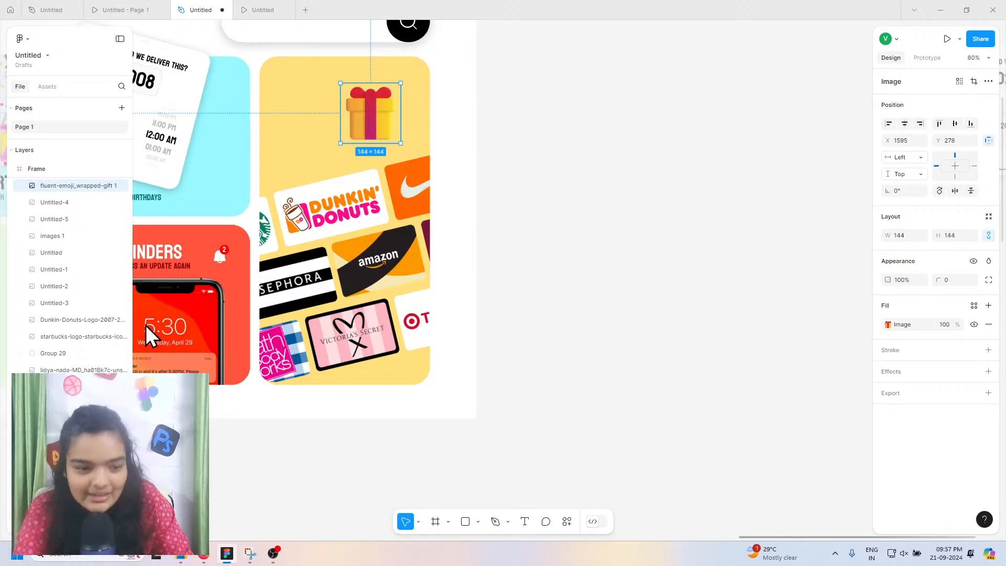
Step: Select the Reminders heading text in the red panel
{"action": "key", "text": "t"}
{"action": "scroll", "coordinate": [146, 323], "scroll_direction": "left", "scroll_amount": 1}
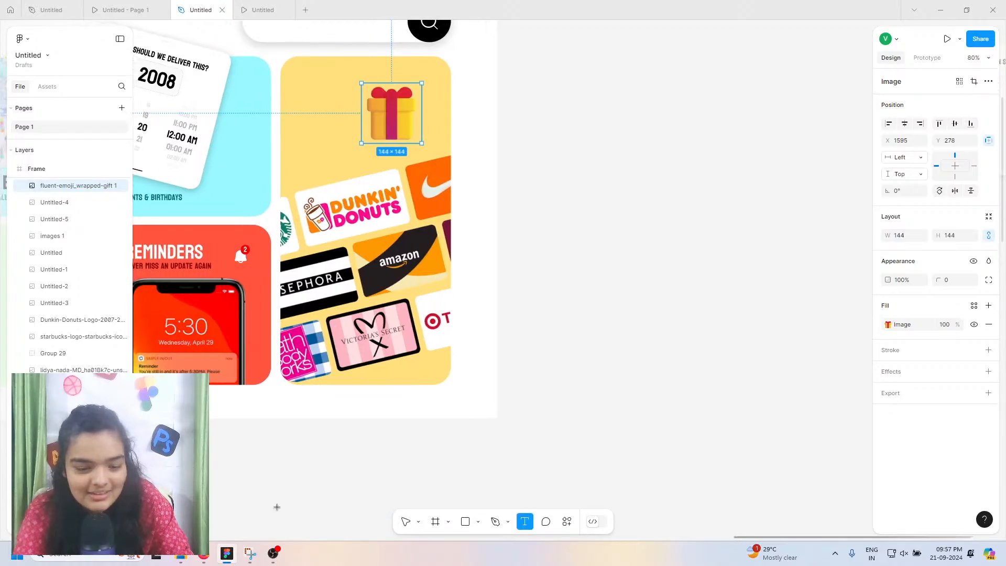
{"action": "left_click", "coordinate": [406, 524]}
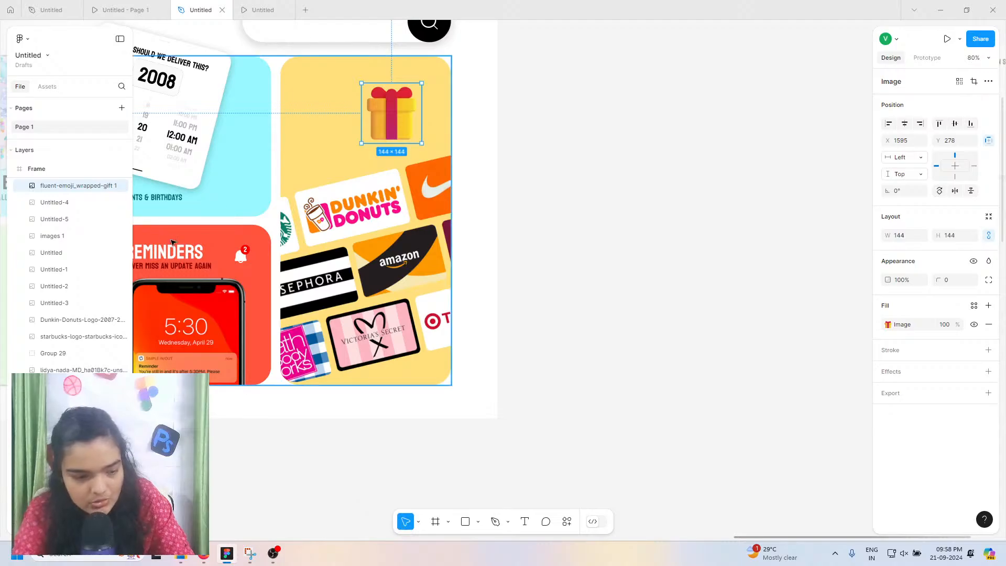
{"action": "double_click", "coordinate": [174, 255]}
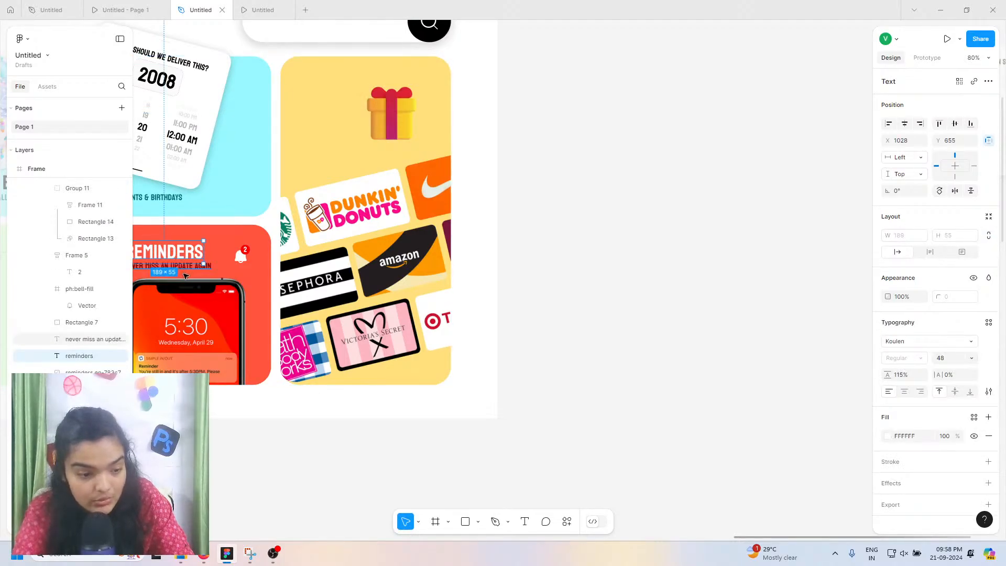
Step: Duplicate the Reminders heading and its subtitle from the red card onto the yellow gift card
{"action": "left_click", "coordinate": [183, 272], "text": "shift"}
{"action": "left_click_drag", "start_coordinate": [184, 273], "coordinate": [257, 225]}
{"action": "key", "text": "ctrl+z"}
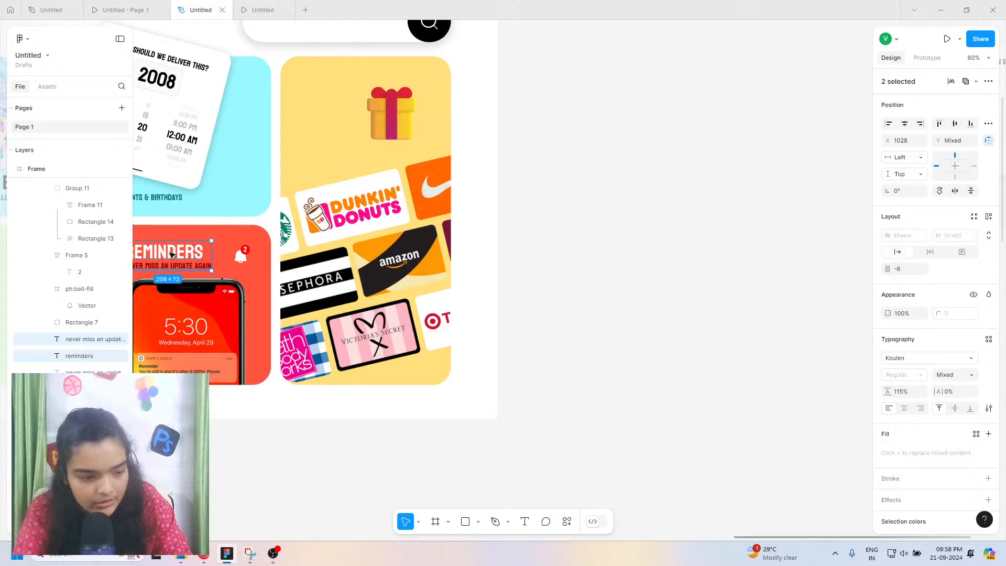
{"action": "left_click_drag", "start_coordinate": [170, 252], "coordinate": [357, 135]}
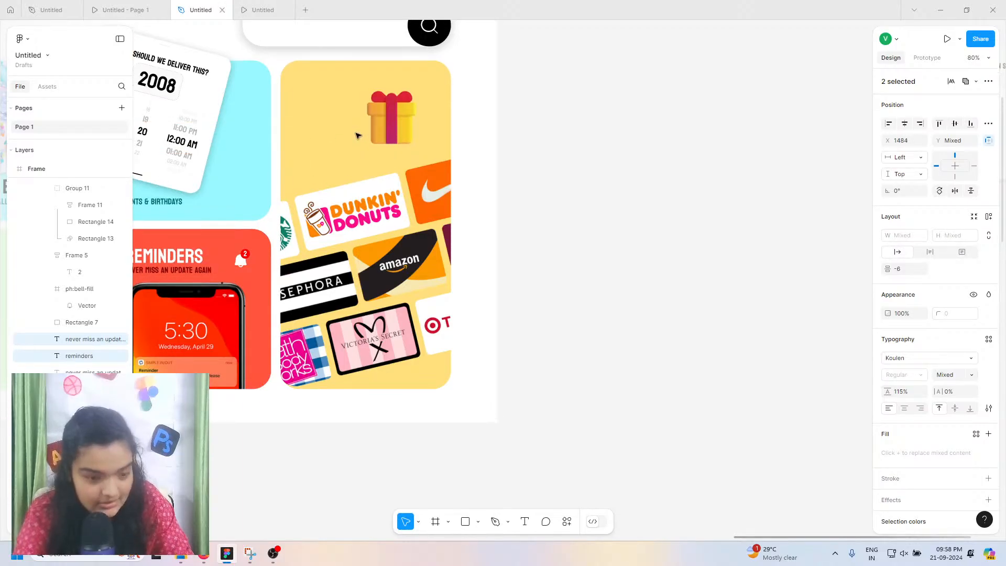
{"action": "scroll", "coordinate": [356, 134], "scroll_direction": "up", "scroll_amount": 5}
{"action": "scroll", "coordinate": [356, 136], "scroll_direction": "left", "scroll_amount": 1}
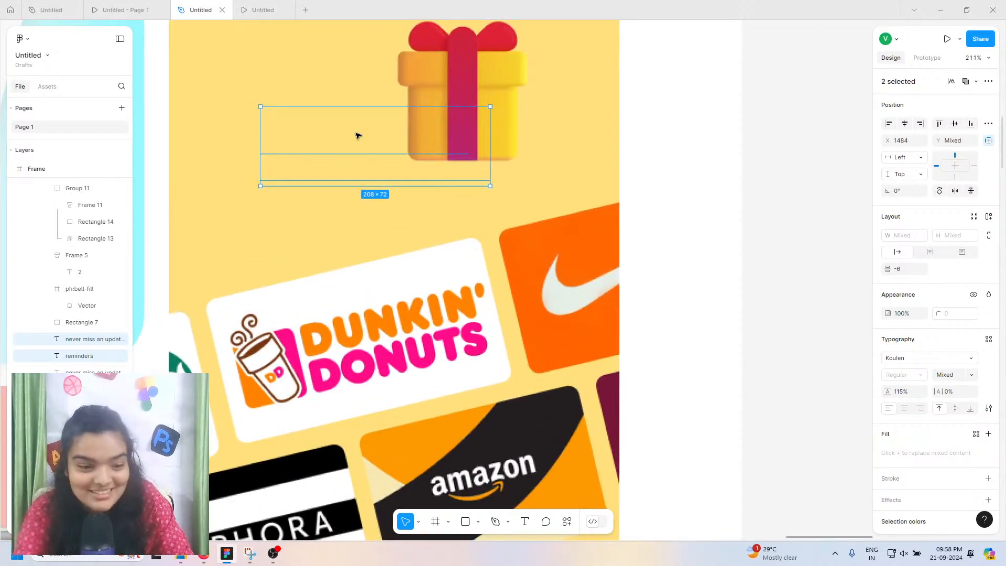
Step: Bring the duplicated heading and subtitle to the front and shift them left to X 1447 on the yellow card
{"action": "right_click", "coordinate": [356, 136]}
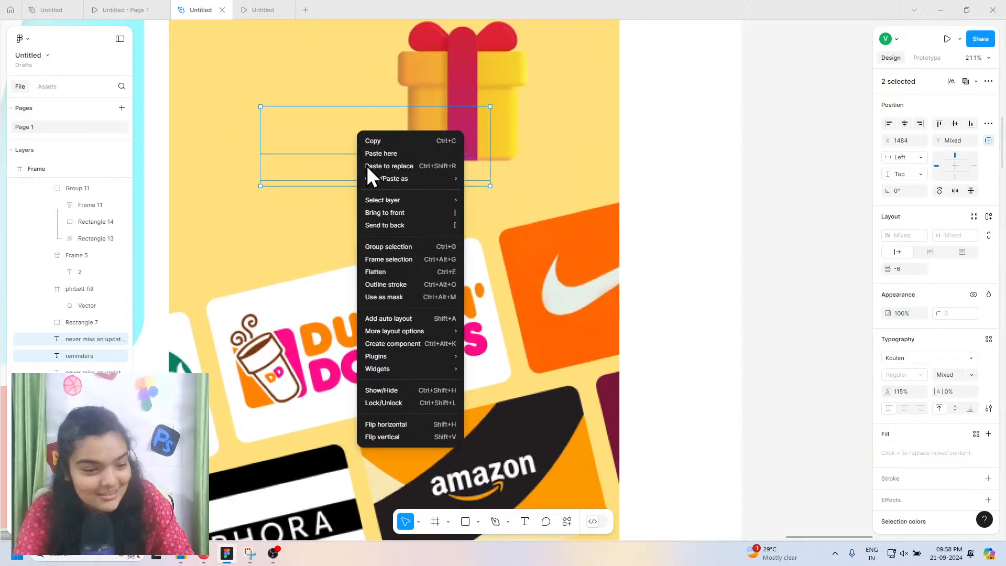
{"action": "left_click", "coordinate": [380, 212]}
{"action": "left_click_drag", "start_coordinate": [311, 134], "coordinate": [271, 132]}
{"action": "scroll", "coordinate": [271, 133], "scroll_direction": "up", "scroll_amount": 2}
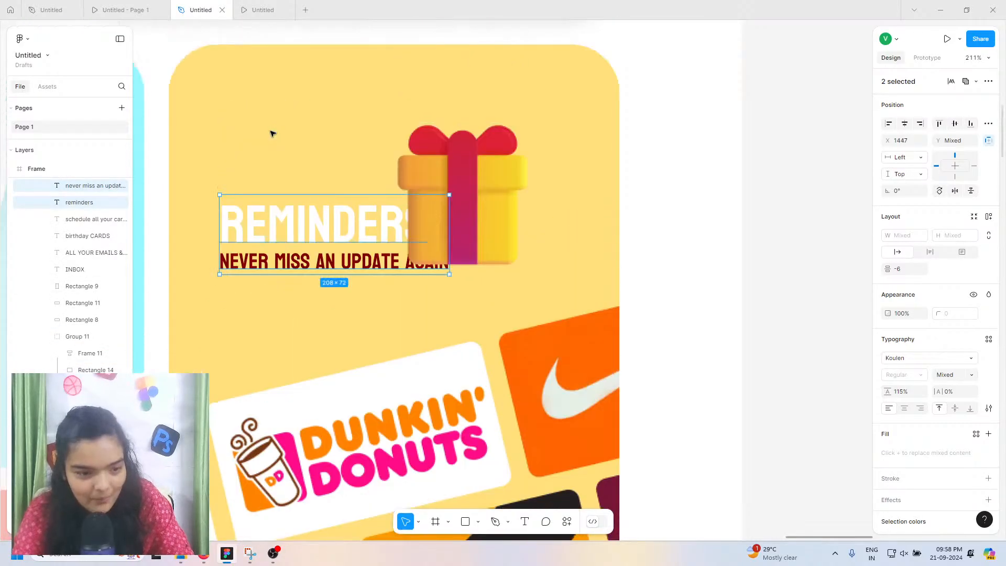
Step: Replace the duplicated heading's text on the yellow card with "Send gifts"
{"action": "double_click", "coordinate": [292, 212]}
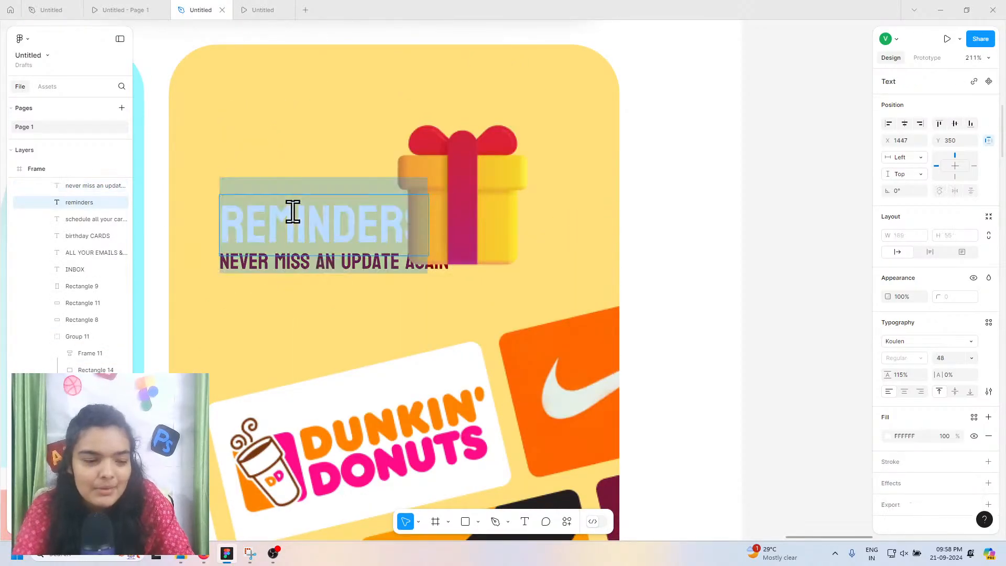
{"action": "left_click", "coordinate": [153, 10]}
{"action": "left_click", "coordinate": [187, 10]}
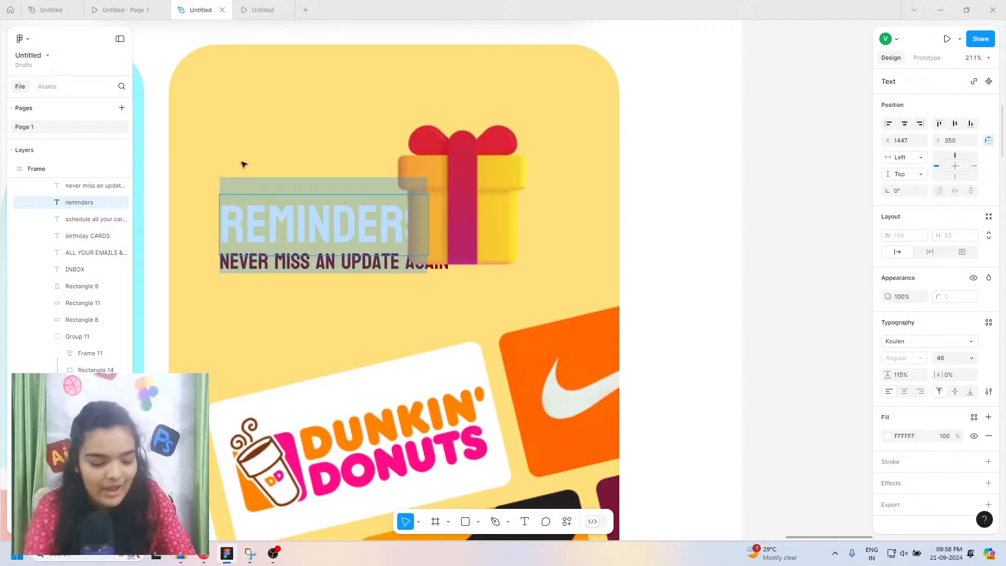
{"action": "type", "text": "Send"}
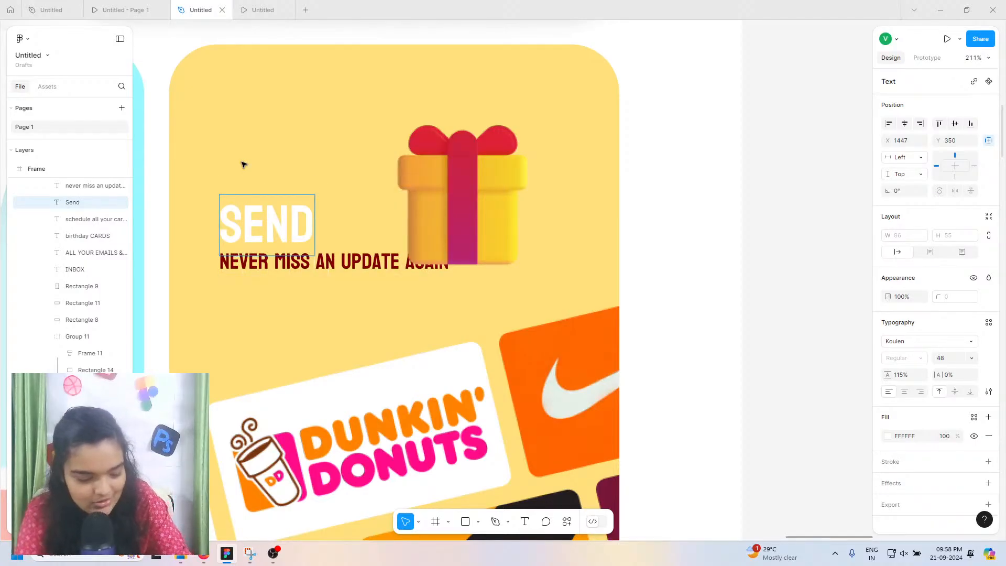
{"action": "type", "text": " gifts"}
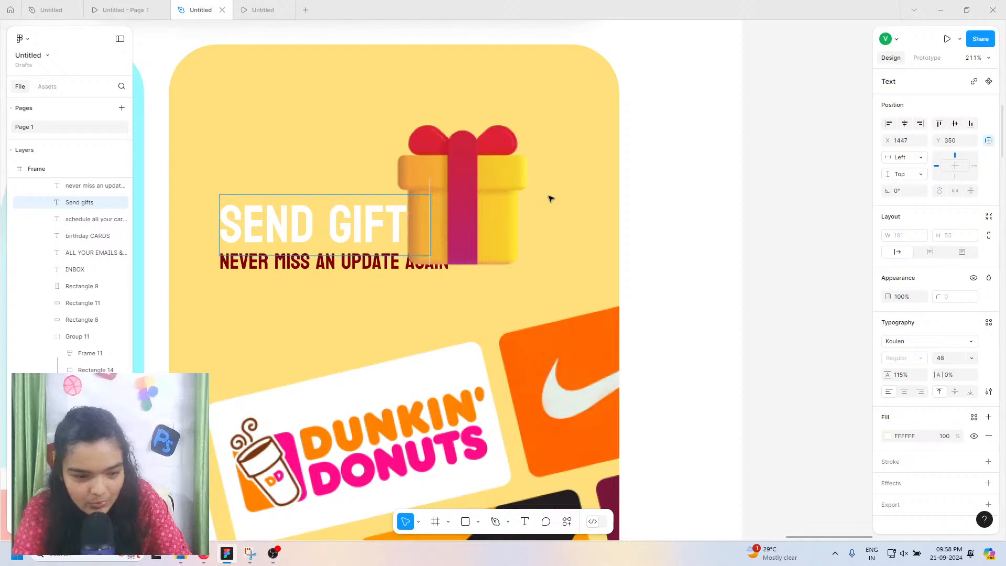
Step: Move the gift box image to the right so it clears the Send gifts heading
{"action": "left_click", "coordinate": [470, 163]}
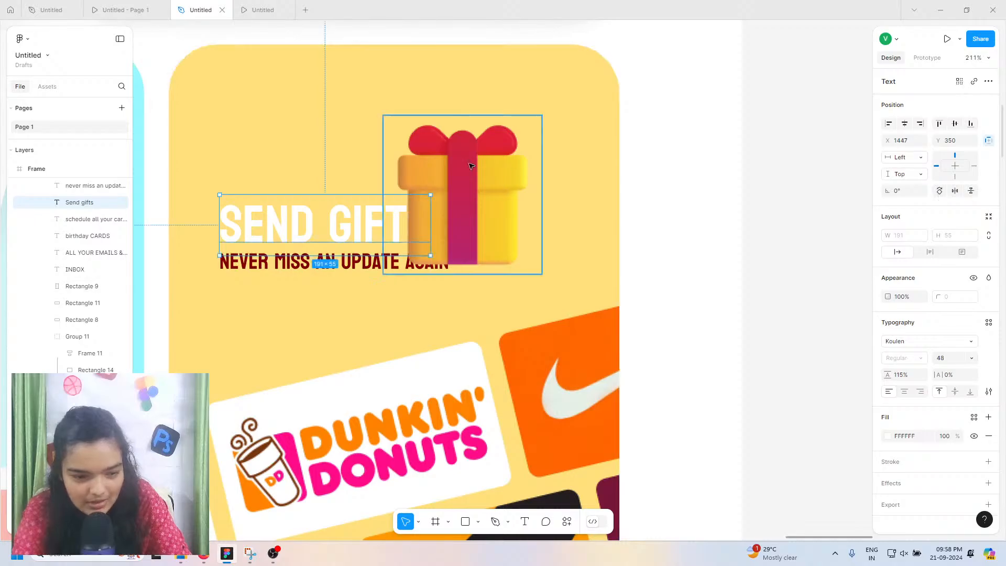
{"action": "left_click_drag", "start_coordinate": [447, 180], "coordinate": [483, 191]}
{"action": "left_click", "coordinate": [309, 227]}
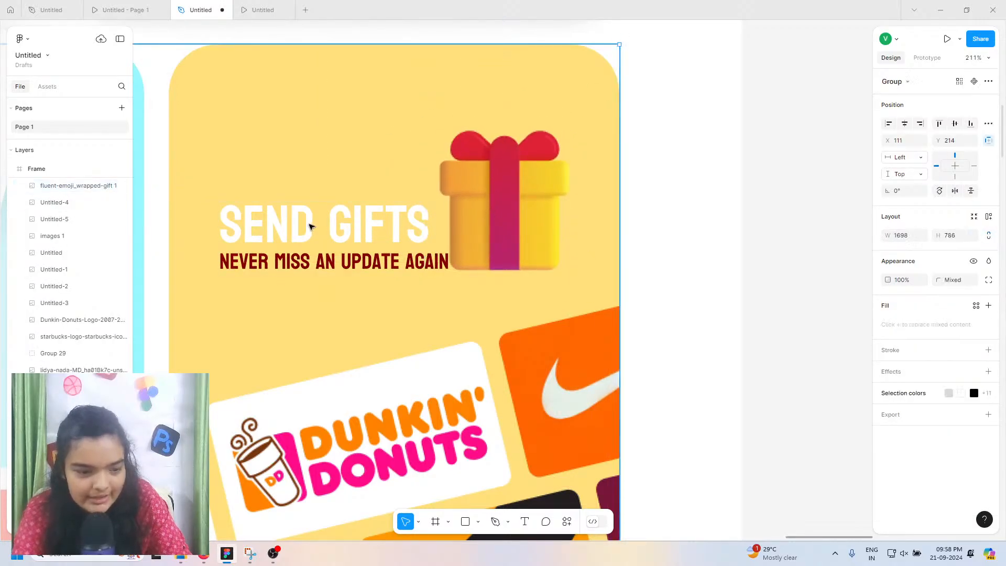
Step: Raise the Send gifts heading to Y 320 and narrow its text box to 154 so it wraps onto two lines
{"action": "left_click", "coordinate": [281, 225]}
{"action": "left_click_drag", "start_coordinate": [276, 224], "coordinate": [294, 189]}
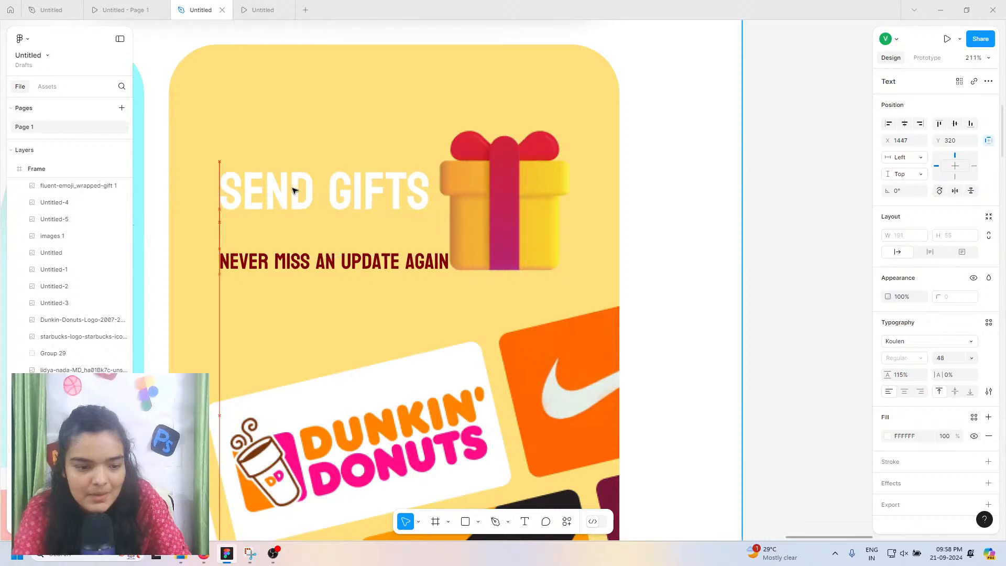
{"action": "left_click_drag", "start_coordinate": [430, 189], "coordinate": [390, 190]}
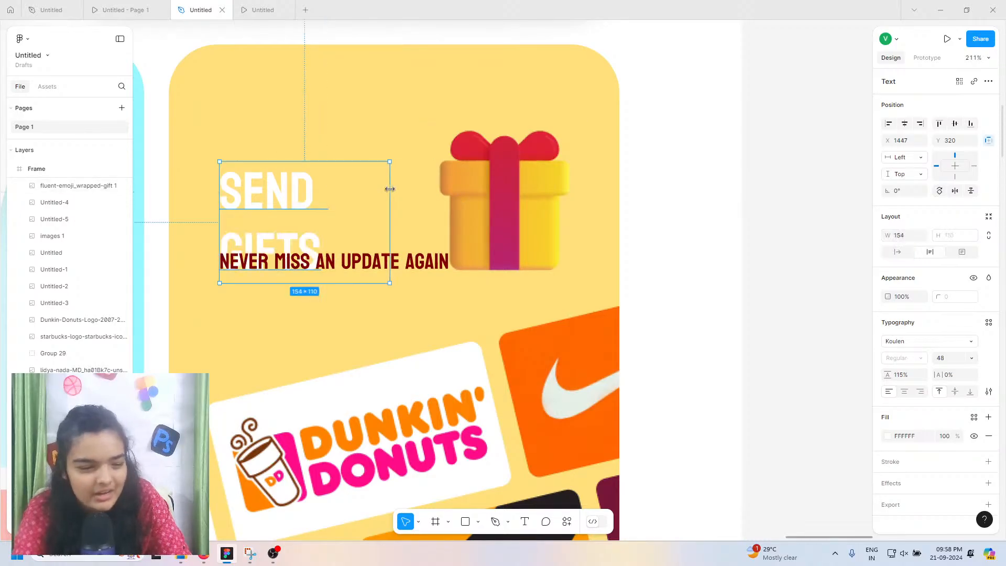
Step: Copy the gift card description from the original dashboard file and paste it over the yellow card's subtitle, matching the existing style
{"action": "left_click", "coordinate": [152, 9]}
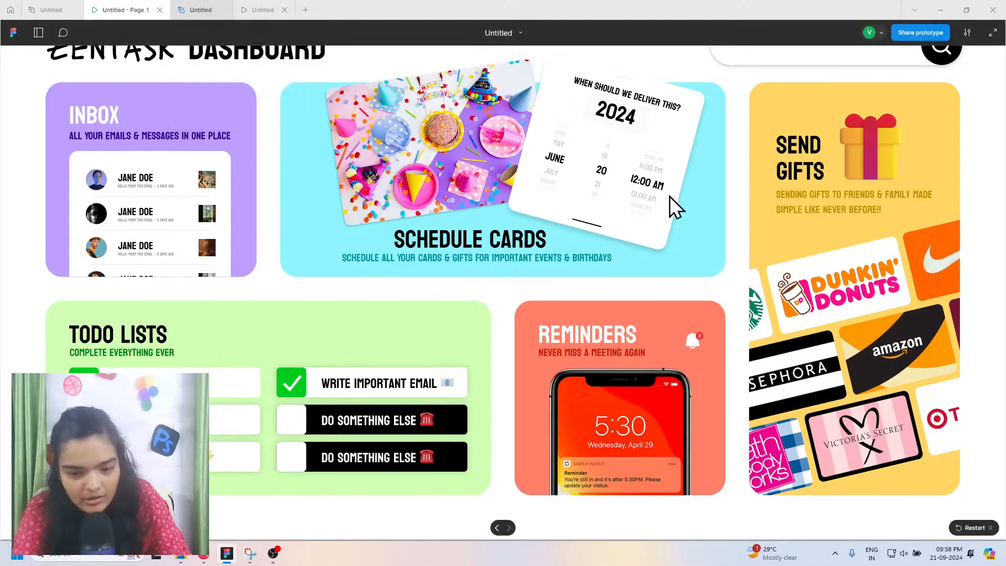
{"action": "left_click", "coordinate": [42, 10]}
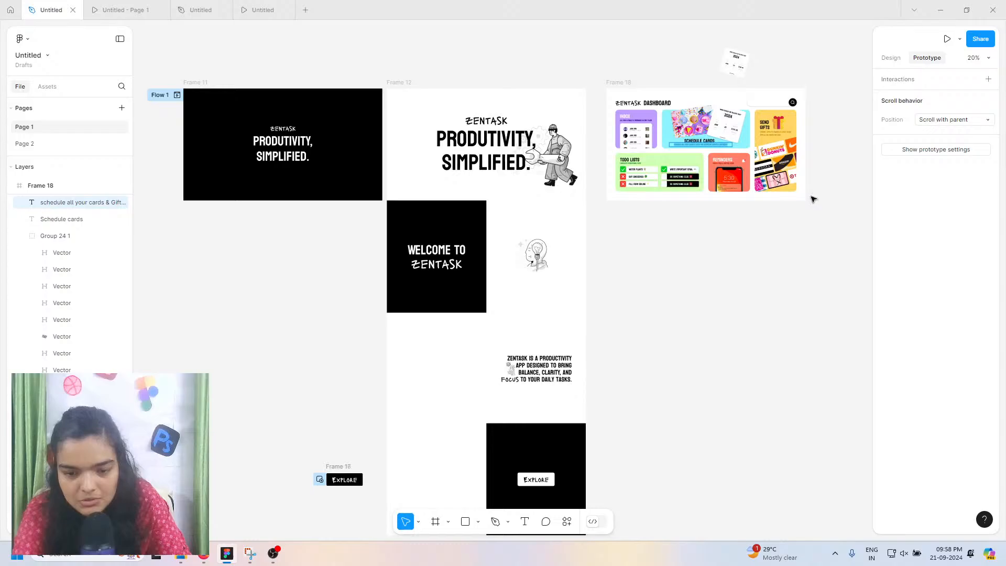
{"action": "left_click", "coordinate": [778, 137]}
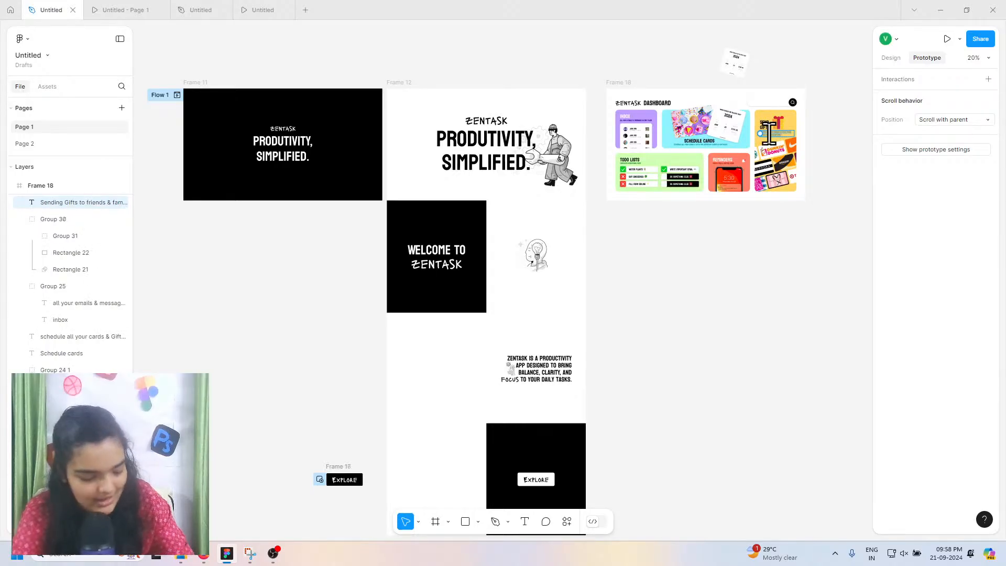
{"action": "left_click", "coordinate": [205, 10]}
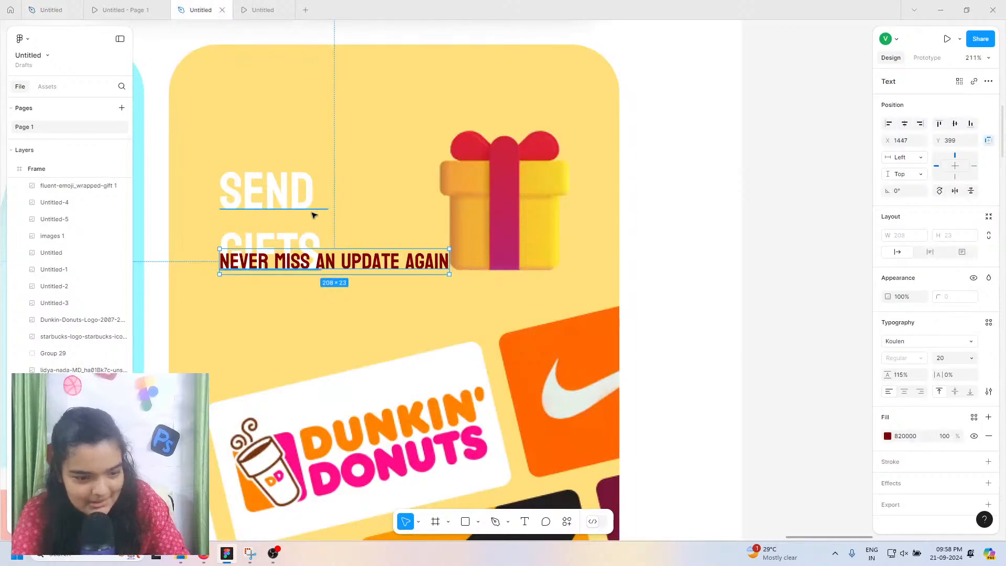
{"action": "double_click", "coordinate": [296, 259]}
{"action": "right_click", "coordinate": [346, 257]}
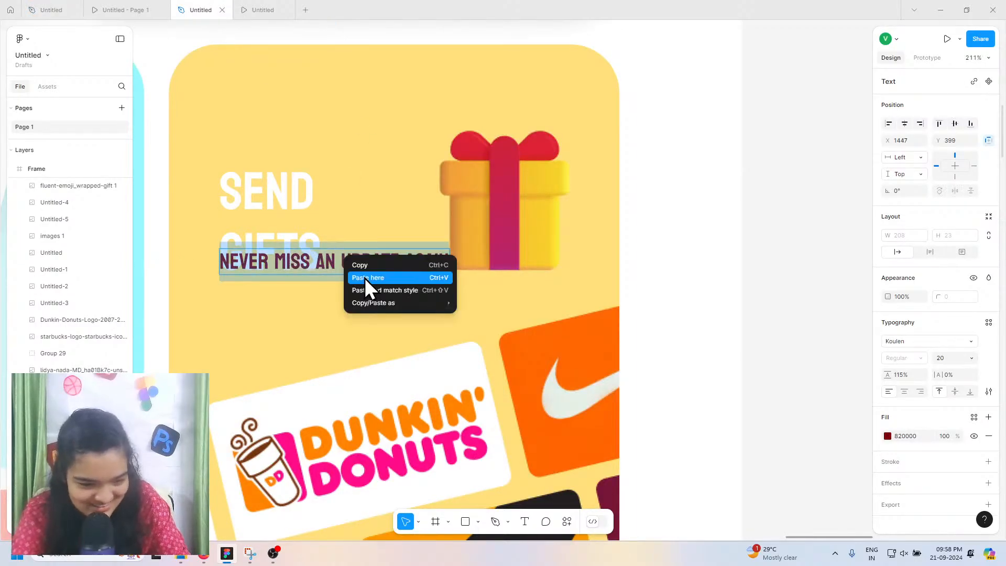
{"action": "left_click", "coordinate": [378, 291]}
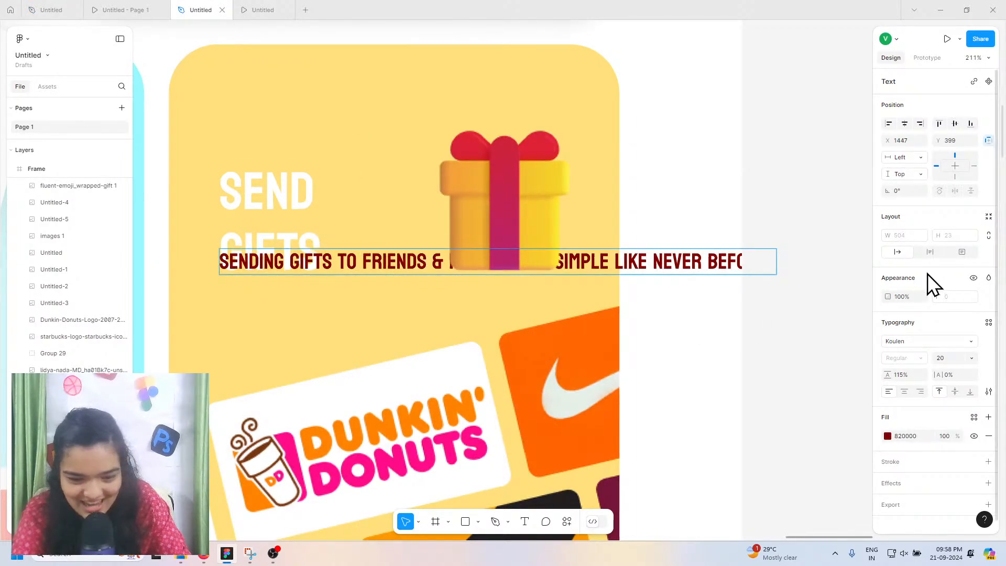
{"action": "key", "text": "Escape"}
Step: Recolour the gift card subtitle to dark yellow B28900
{"action": "left_click", "coordinate": [887, 436]}
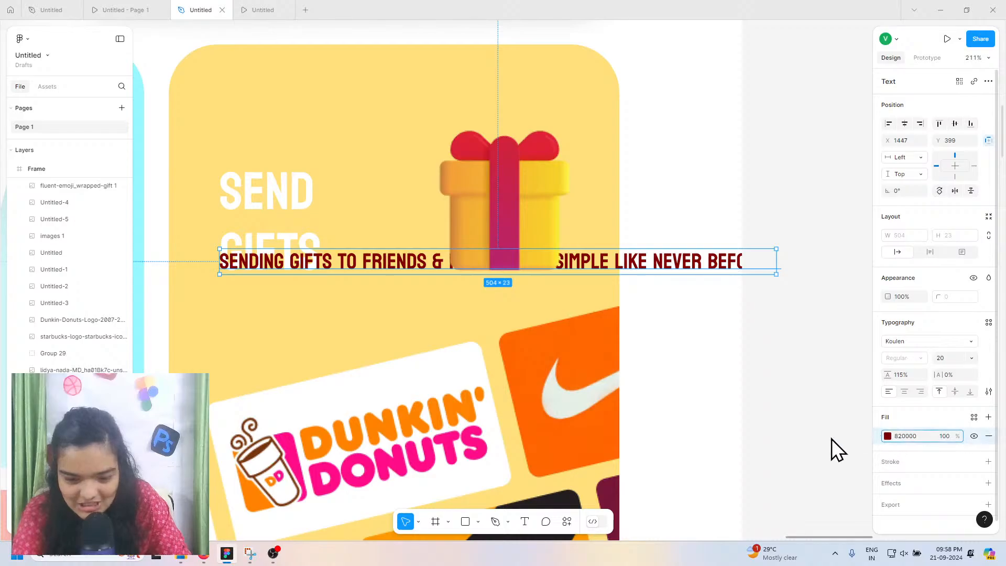
{"action": "left_click", "coordinate": [759, 499]}
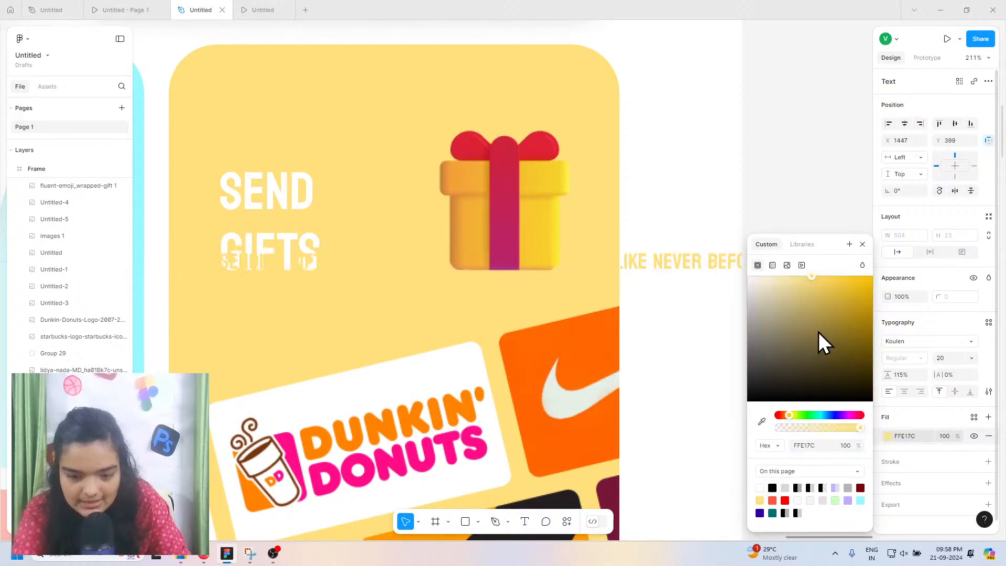
{"action": "left_click_drag", "start_coordinate": [827, 287], "coordinate": [874, 313]}
Step: Narrow the subtitle's text box so it wraps inside the yellow card, and raise the Send gifts heading above it to Y 283
{"action": "scroll", "coordinate": [590, 273], "scroll_direction": "down", "scroll_amount": 2}
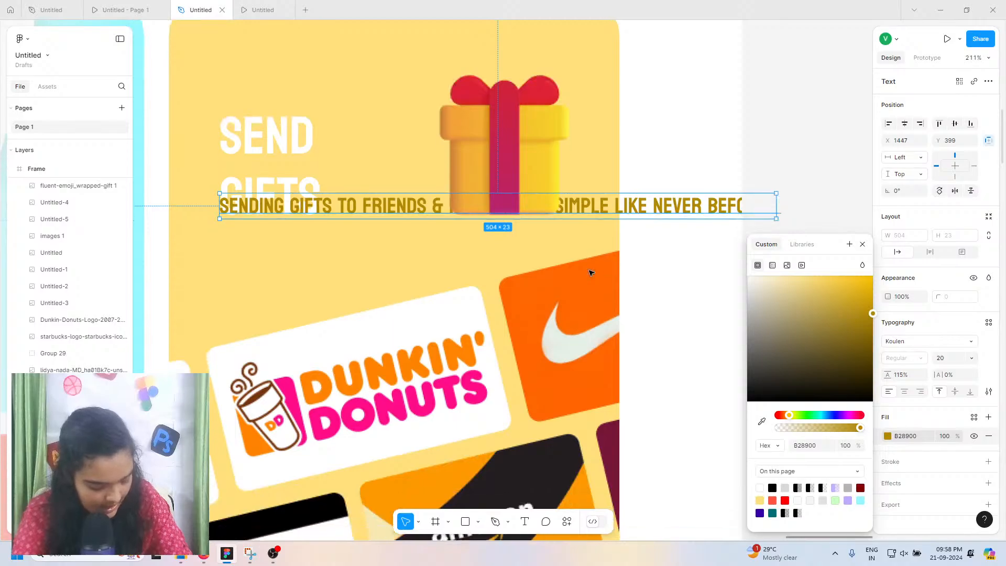
{"action": "scroll", "coordinate": [591, 272], "scroll_direction": "right", "scroll_amount": 2}
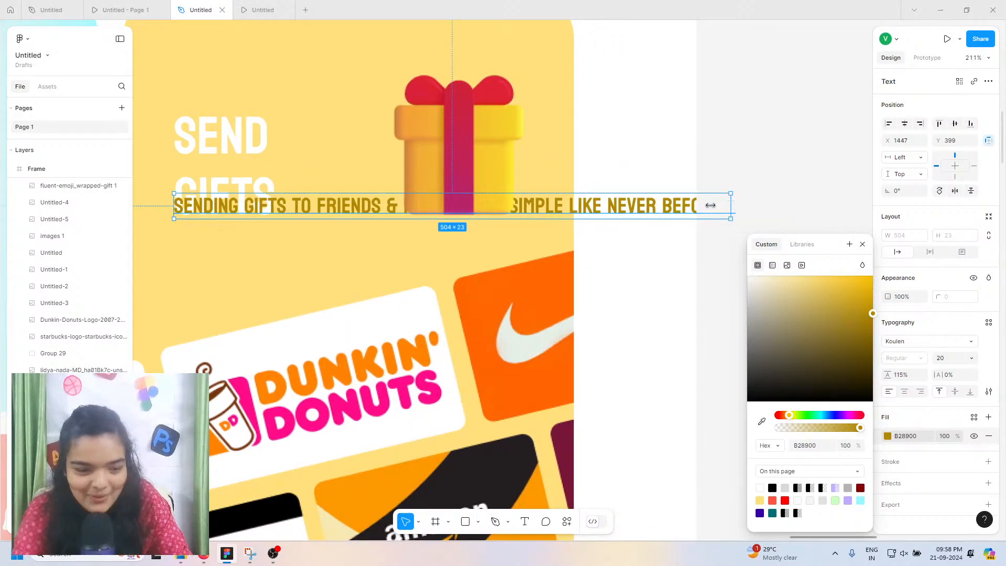
{"action": "left_click_drag", "start_coordinate": [729, 205], "coordinate": [421, 201]}
{"action": "scroll", "coordinate": [217, 212], "scroll_direction": "up", "scroll_amount": 1}
{"action": "left_click_drag", "start_coordinate": [214, 198], "coordinate": [214, 157]}
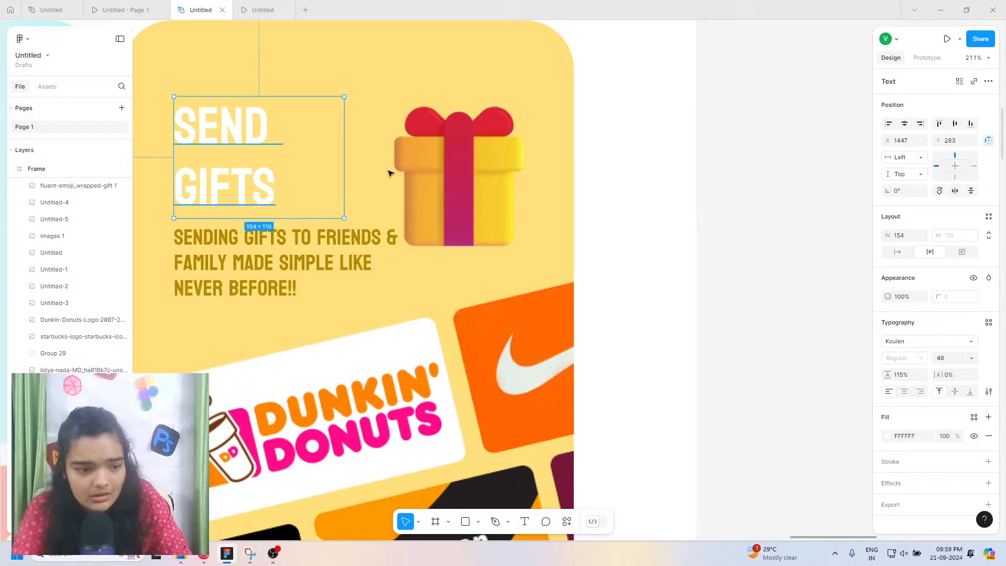
Step: Move the gift box image up and left so it sits close beside the Send gifts heading
{"action": "left_click_drag", "start_coordinate": [453, 181], "coordinate": [386, 159]}
{"action": "scroll", "coordinate": [380, 153], "scroll_direction": "left", "scroll_amount": 1}
{"action": "scroll", "coordinate": [380, 153], "scroll_direction": "left", "scroll_amount": 2}
{"action": "left_click", "coordinate": [329, 152]}
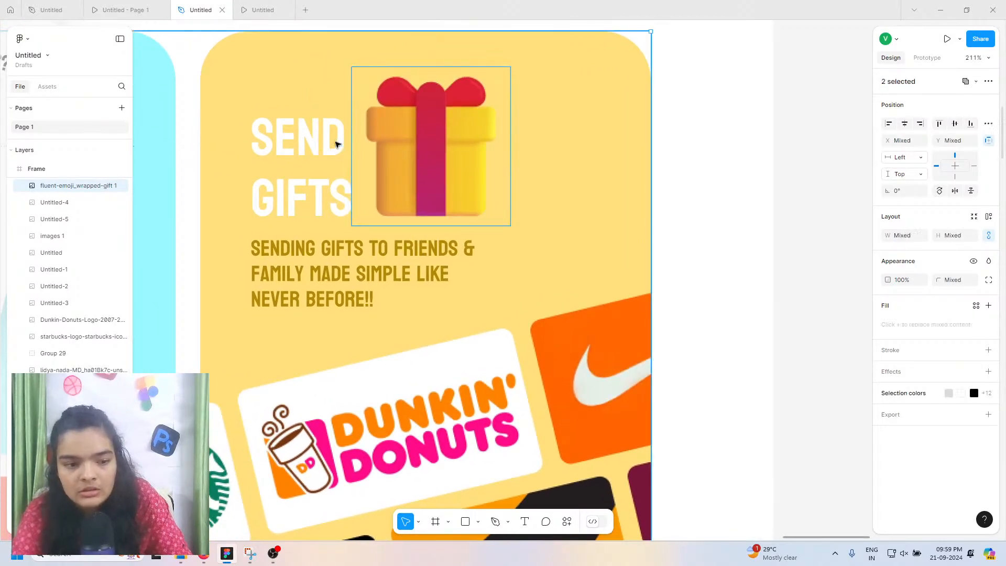
Step: Widen the subtitle's text box to 264 for two lines, and shift the heading, subtitle and gift image slightly down together
{"action": "double_click", "coordinate": [316, 247]}
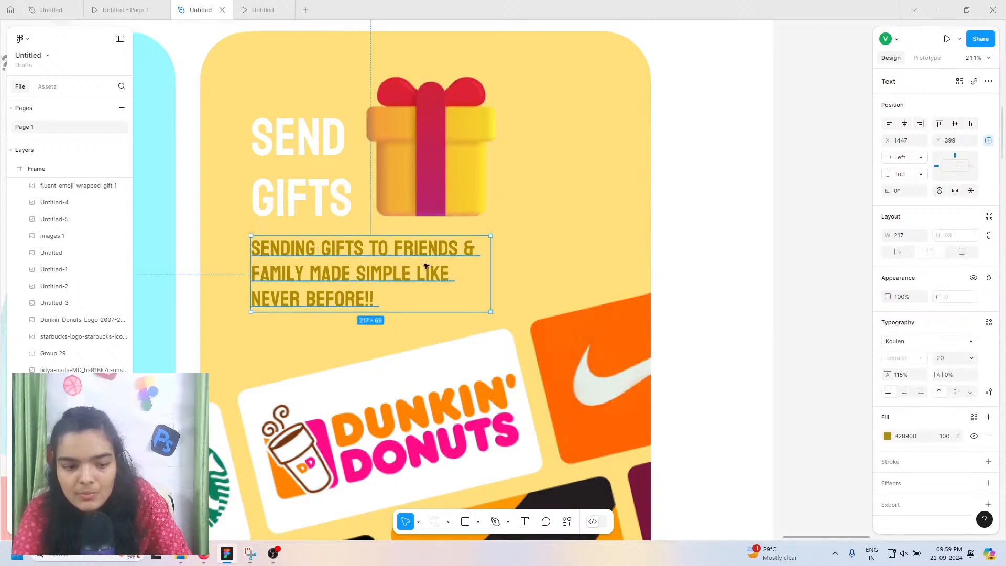
{"action": "left_click_drag", "start_coordinate": [498, 245], "coordinate": [544, 245]}
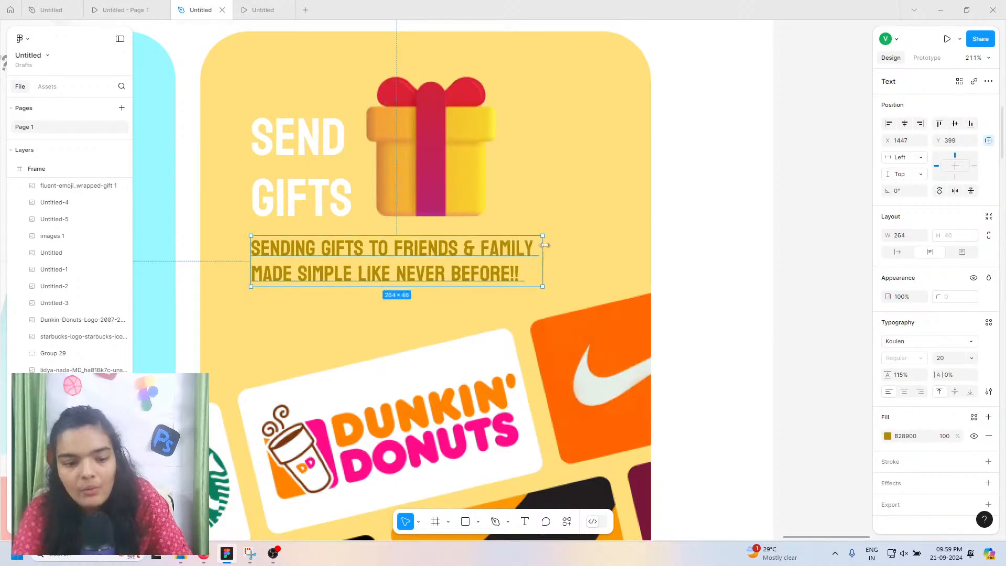
{"action": "left_click", "coordinate": [332, 184], "text": "shift"}
{"action": "left_click", "coordinate": [403, 177], "text": "shift"}
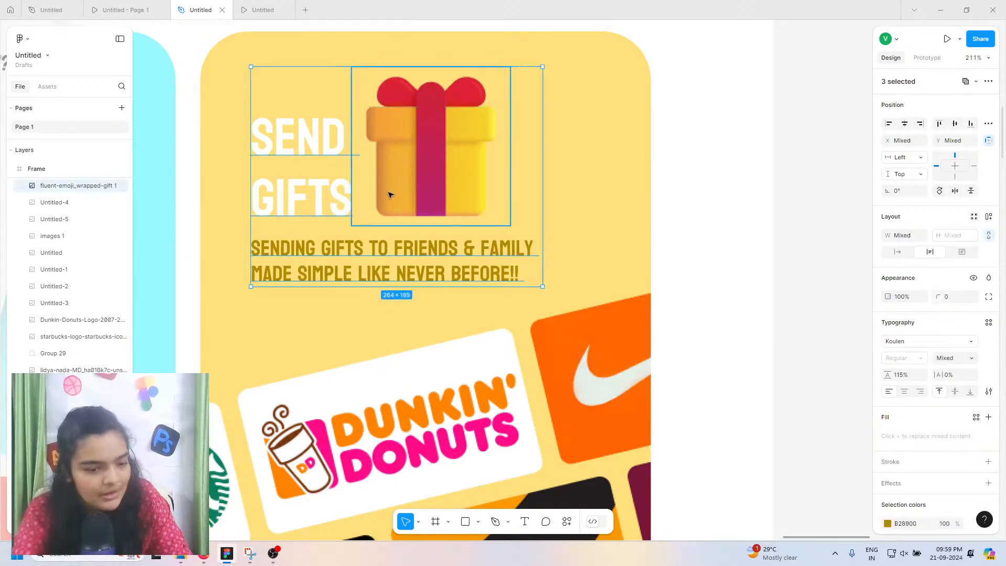
{"action": "left_click_drag", "start_coordinate": [388, 179], "coordinate": [389, 191]}
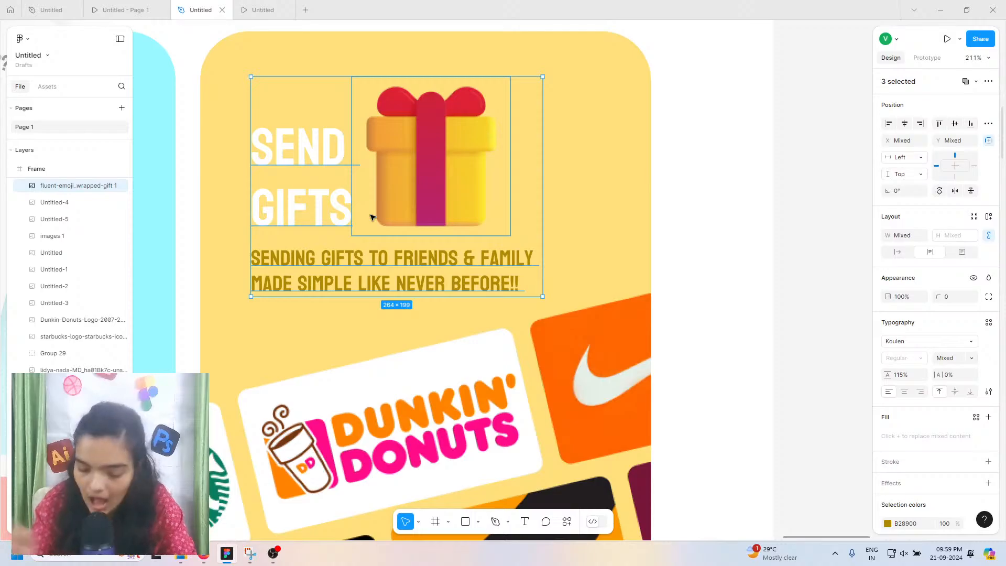
Step: Nudge the Send gifts heading to Y 293 and reposition the gift image to X 1543, Y 259
{"action": "scroll", "coordinate": [371, 217], "scroll_direction": "up", "scroll_amount": 5}
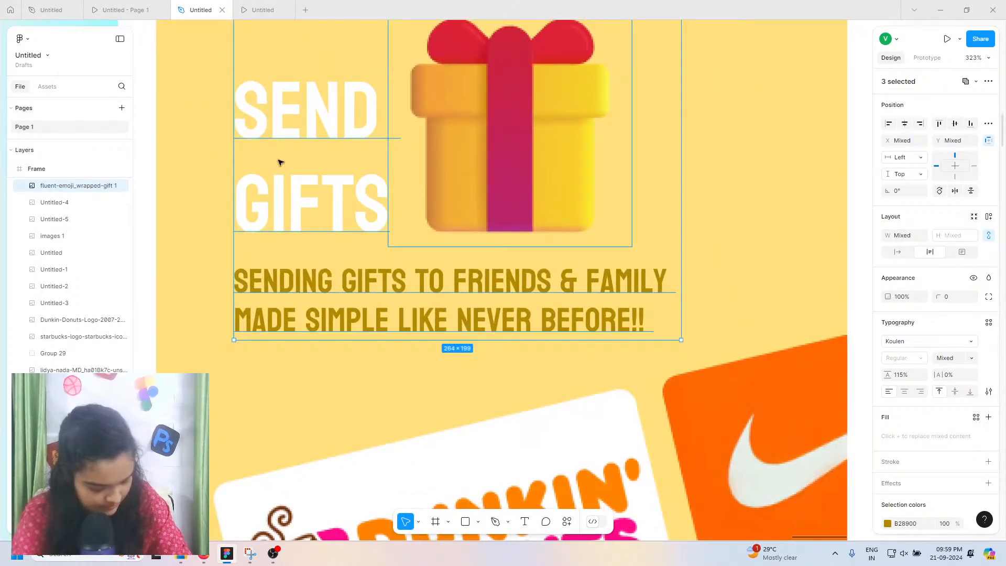
{"action": "left_click", "coordinate": [279, 160]}
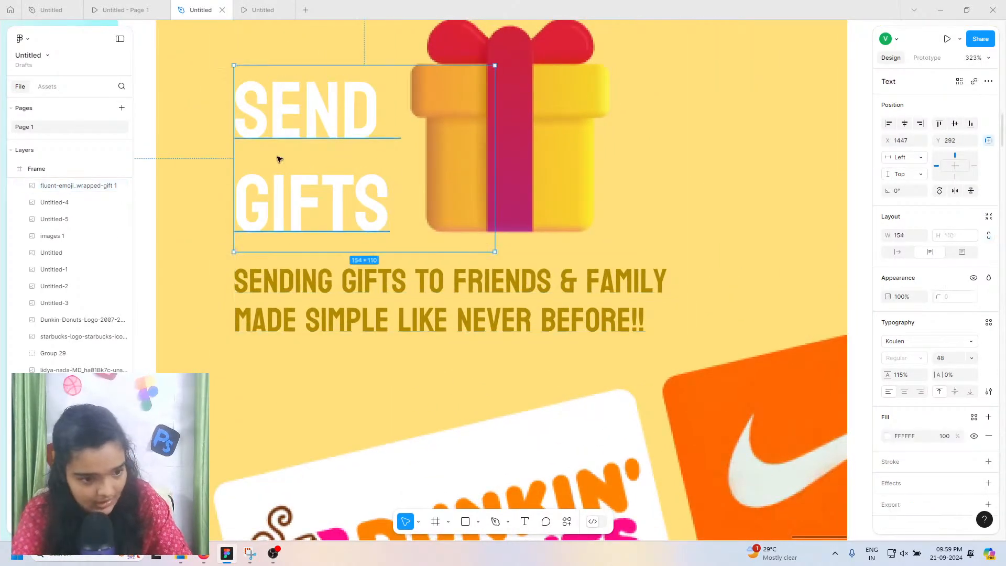
{"action": "left_click_drag", "start_coordinate": [278, 159], "coordinate": [278, 159]}
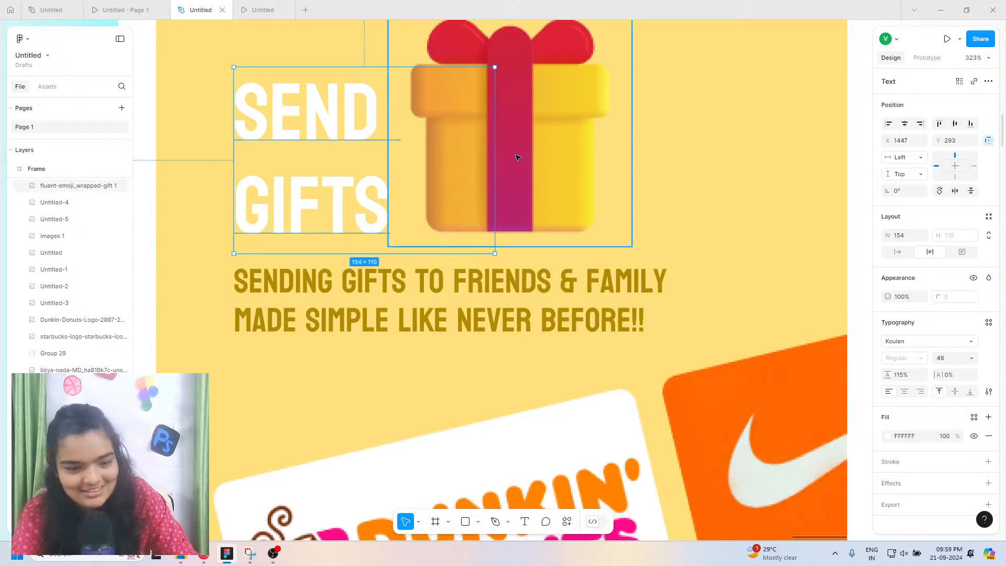
{"action": "left_click", "coordinate": [518, 158]}
{"action": "left_click_drag", "start_coordinate": [548, 188], "coordinate": [556, 191]}
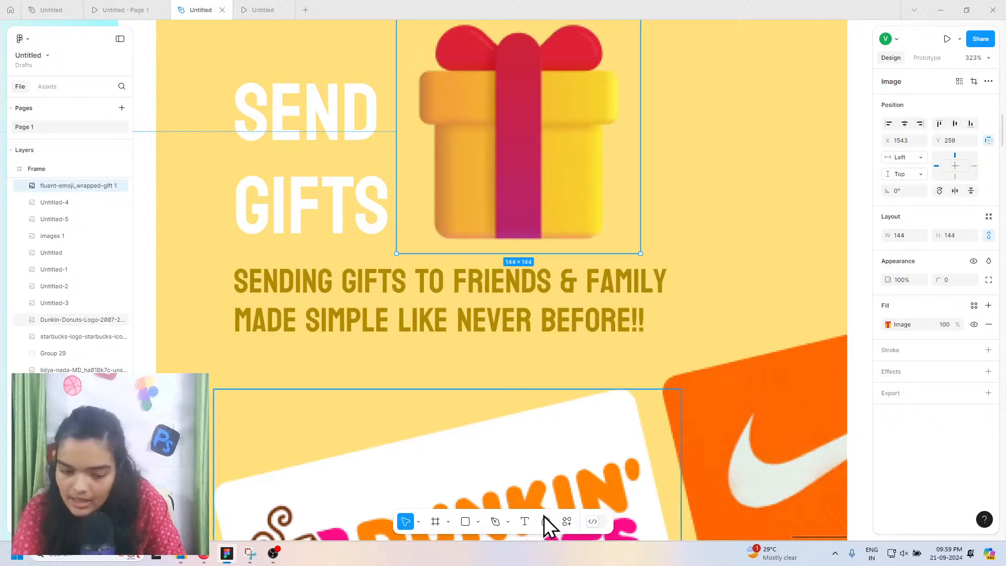
Step: Search the Iconify plugin for gift icons, browse the result pages, and close the plugin without importing one
{"action": "left_click", "coordinate": [561, 525]}
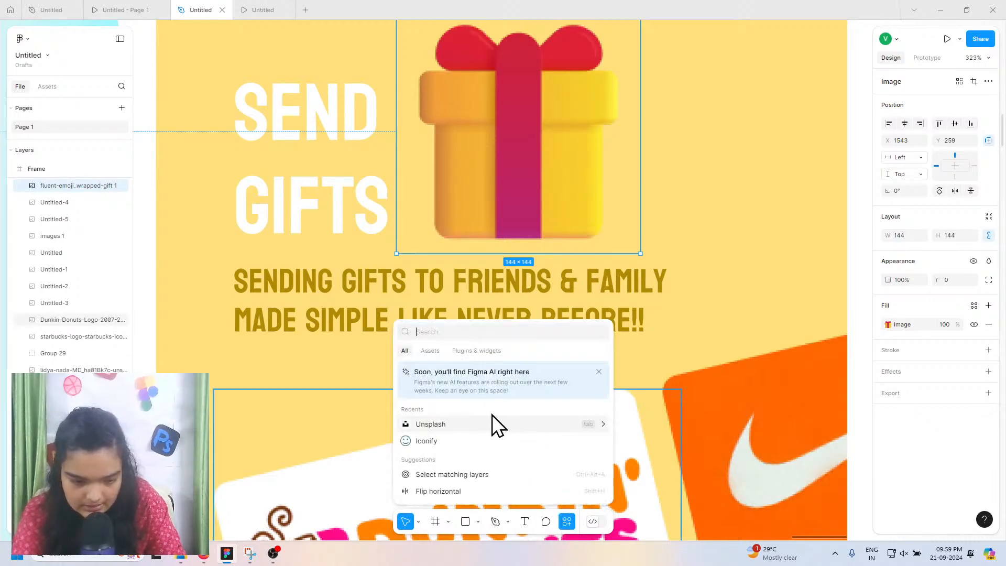
{"action": "left_click", "coordinate": [438, 442]}
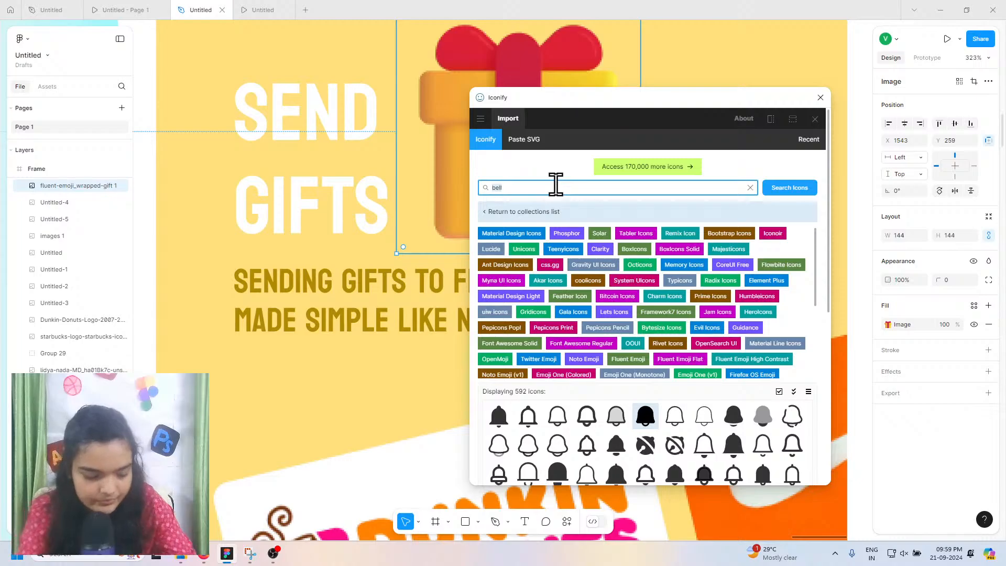
{"action": "left_click", "coordinate": [555, 183]}
{"action": "type", "text": "gift"}
{"action": "key", "text": "Return"}
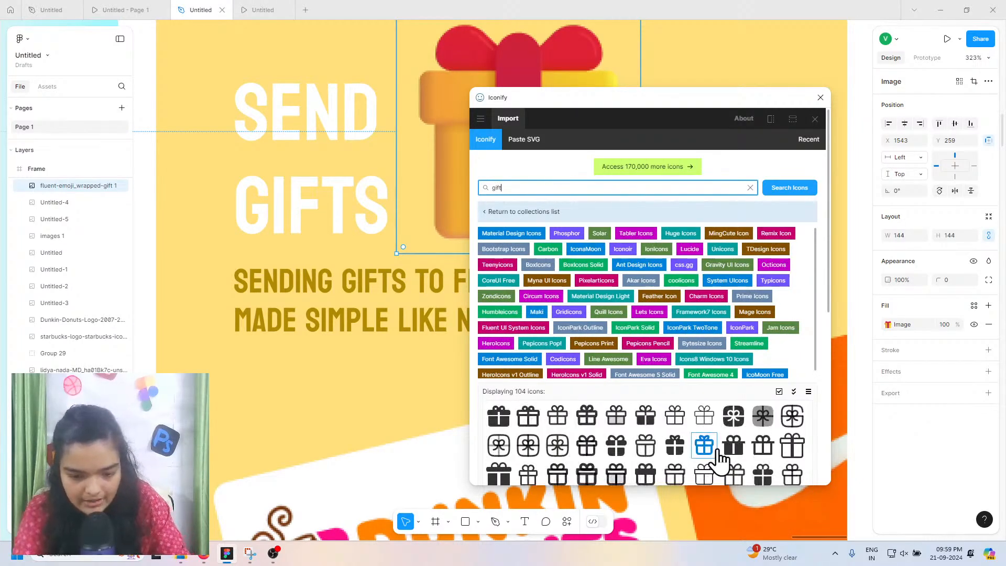
{"action": "scroll", "coordinate": [680, 363], "scroll_direction": "down", "scroll_amount": 5}
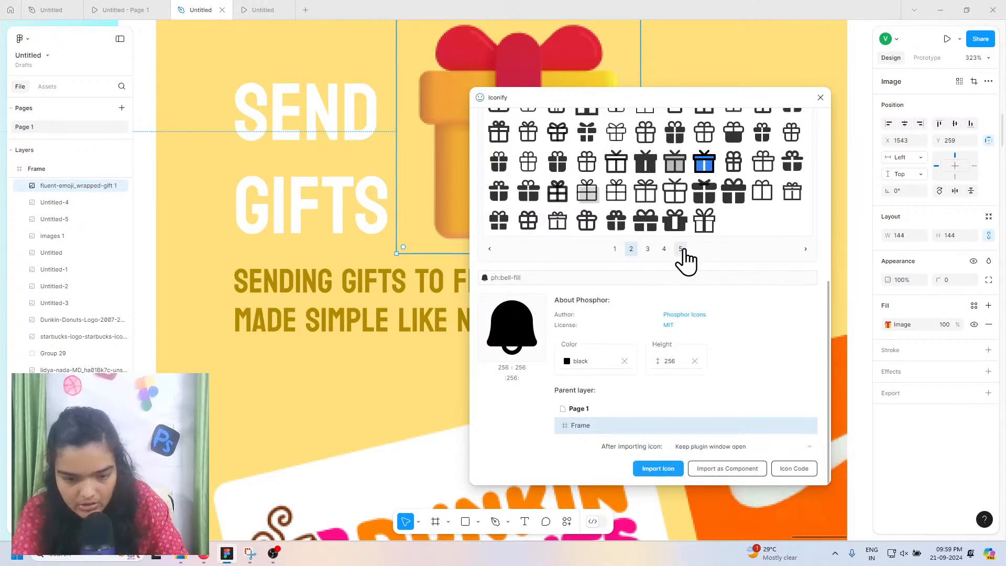
{"action": "left_click", "coordinate": [681, 250]}
{"action": "left_click", "coordinate": [663, 354]}
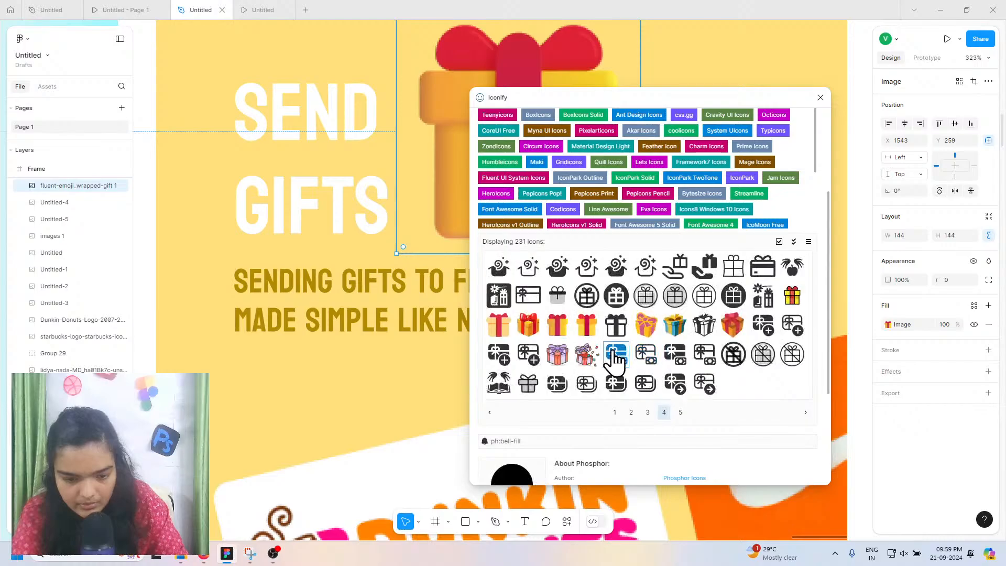
{"action": "scroll", "coordinate": [557, 330], "scroll_direction": "up", "scroll_amount": 2}
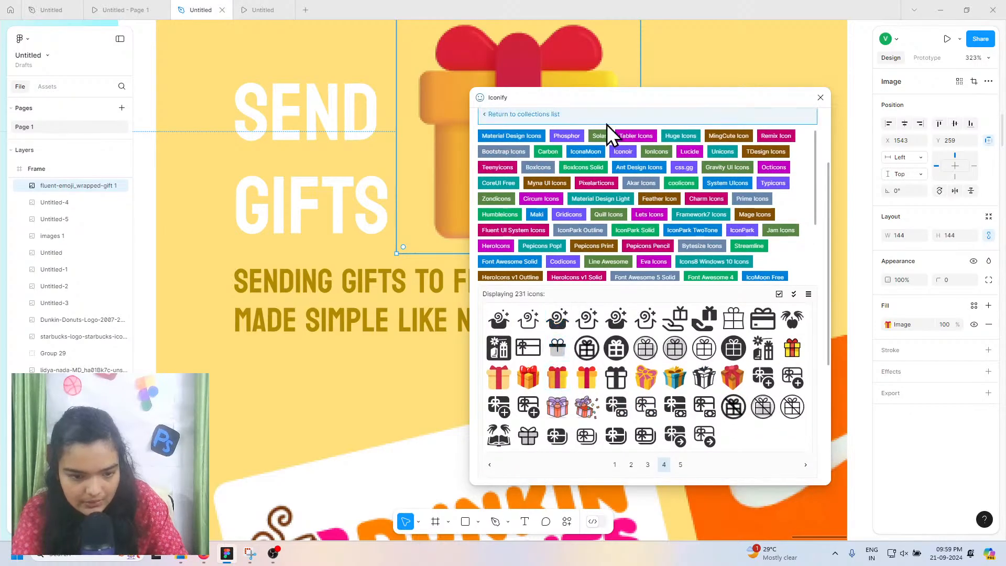
{"action": "left_click_drag", "start_coordinate": [699, 99], "coordinate": [873, 69]}
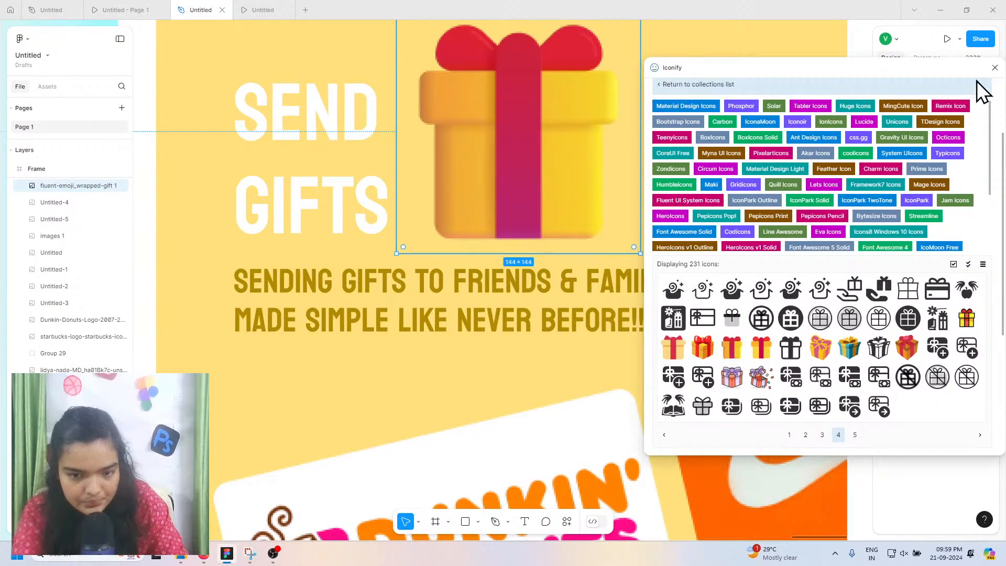
{"action": "left_click", "coordinate": [994, 68]}
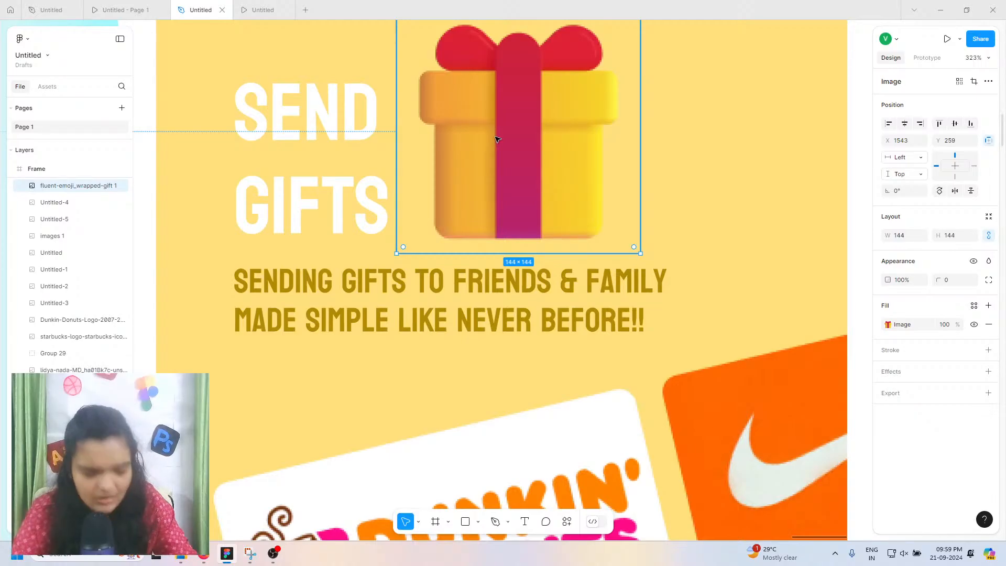
Step: Set the Send Gifts heading's fill to black (000000) and nudge the heading down to Y 294
{"action": "scroll", "coordinate": [497, 139], "scroll_direction": "left", "scroll_amount": 5}
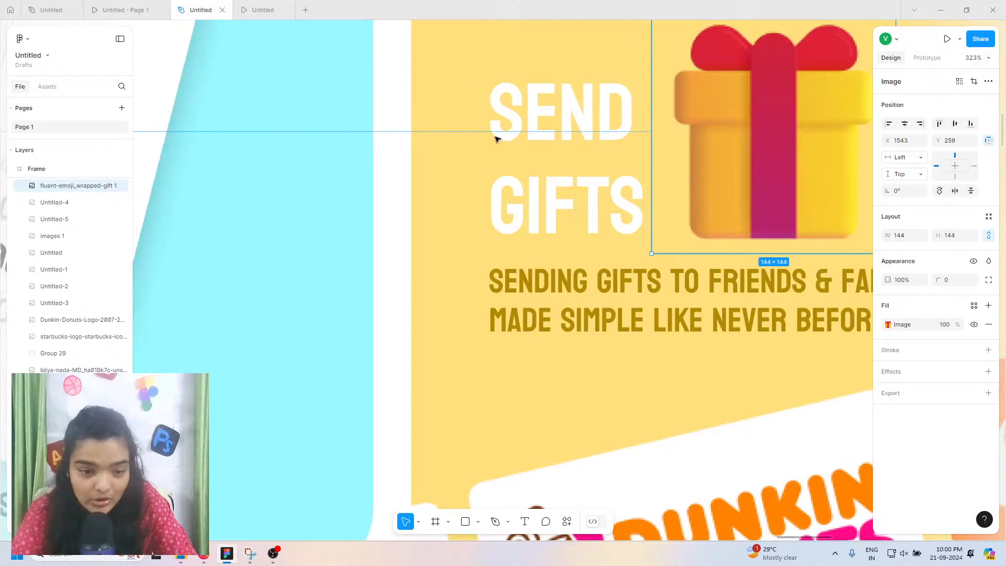
{"action": "left_click", "coordinate": [548, 108]}
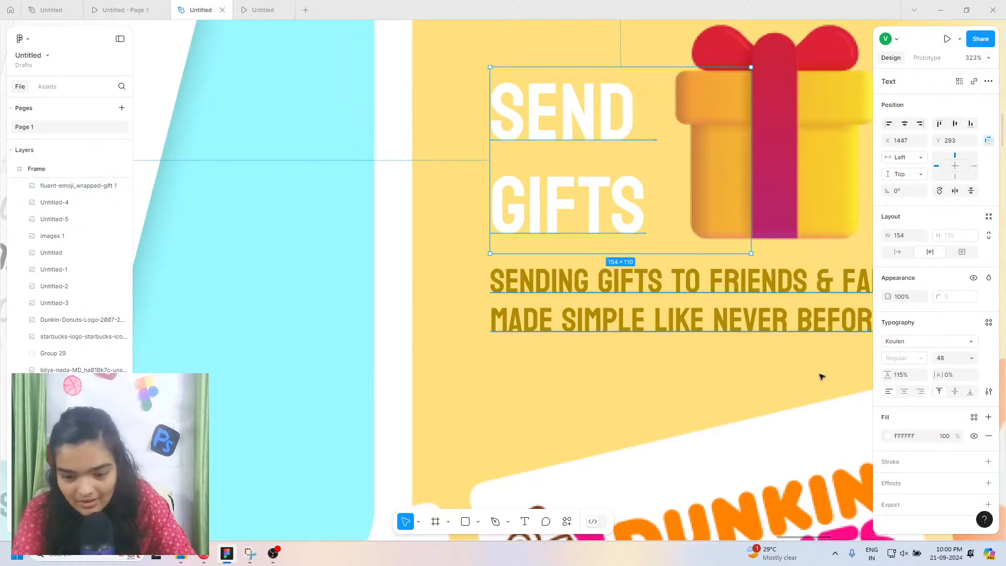
{"action": "left_click", "coordinate": [887, 435]}
{"action": "left_click_drag", "start_coordinate": [813, 361], "coordinate": [823, 462]}
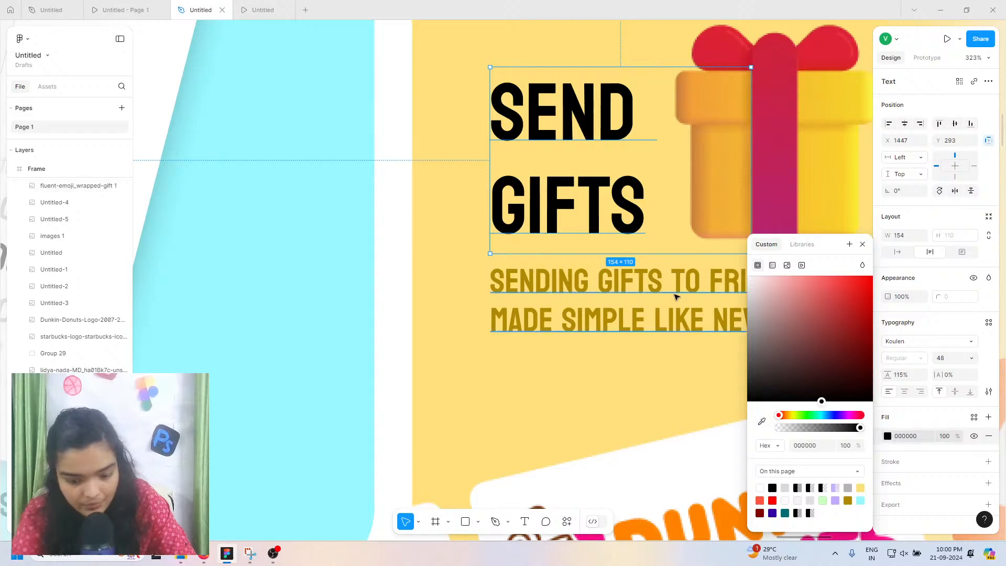
{"action": "key", "text": "Down"}
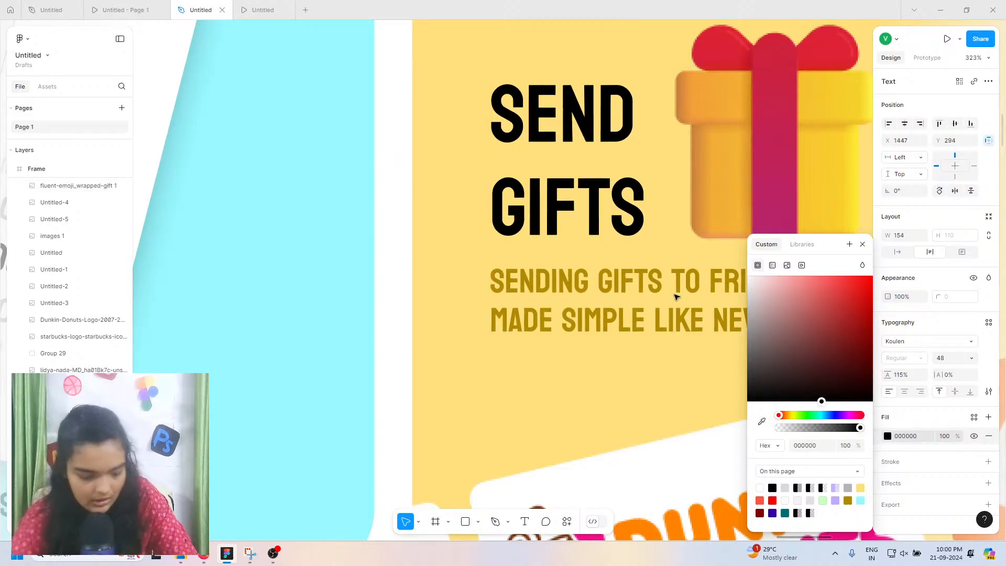
Step: Examine the empty green card and compare it with the Todo Lists card in the reference prototype
{"action": "scroll", "coordinate": [675, 296], "scroll_direction": "down", "scroll_amount": 10}
{"action": "scroll", "coordinate": [674, 296], "scroll_direction": "left", "scroll_amount": 5}
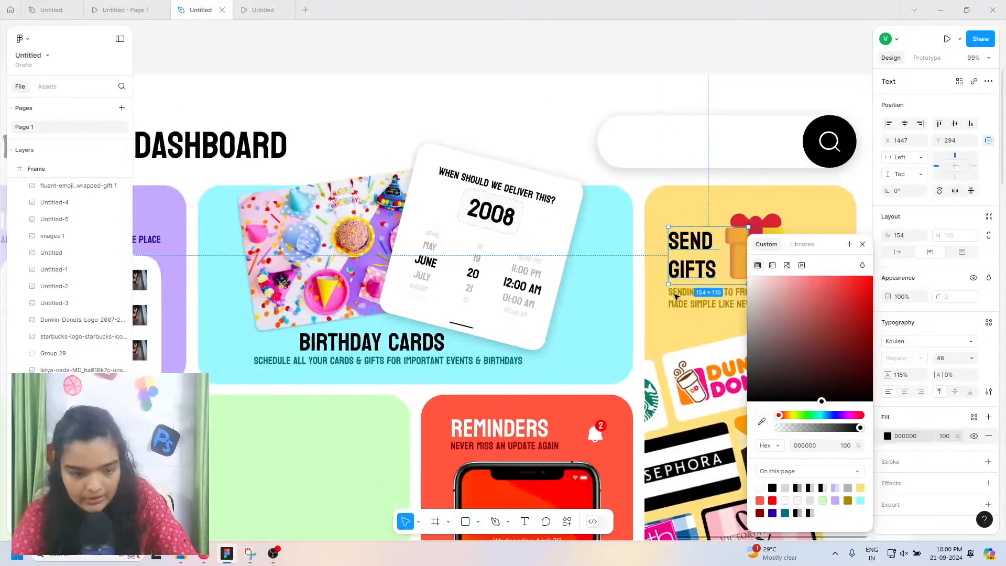
{"action": "scroll", "coordinate": [675, 296], "scroll_direction": "down", "scroll_amount": 3}
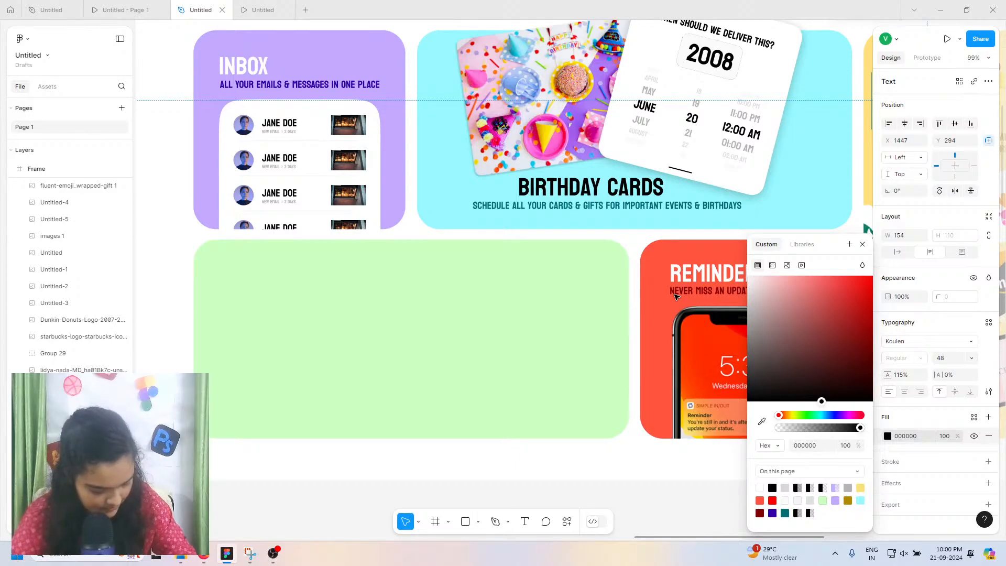
{"action": "scroll", "coordinate": [676, 297], "scroll_direction": "left", "scroll_amount": 7}
{"action": "scroll", "coordinate": [676, 297], "scroll_direction": "right", "scroll_amount": 5}
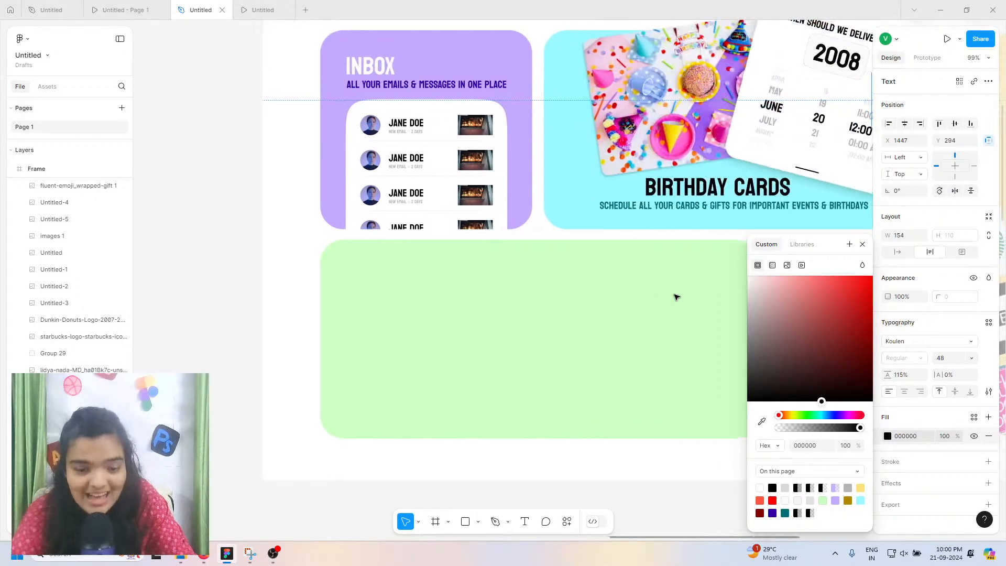
{"action": "scroll", "coordinate": [676, 297], "scroll_direction": "down", "scroll_amount": 4}
{"action": "scroll", "coordinate": [676, 297], "scroll_direction": "up", "scroll_amount": 8}
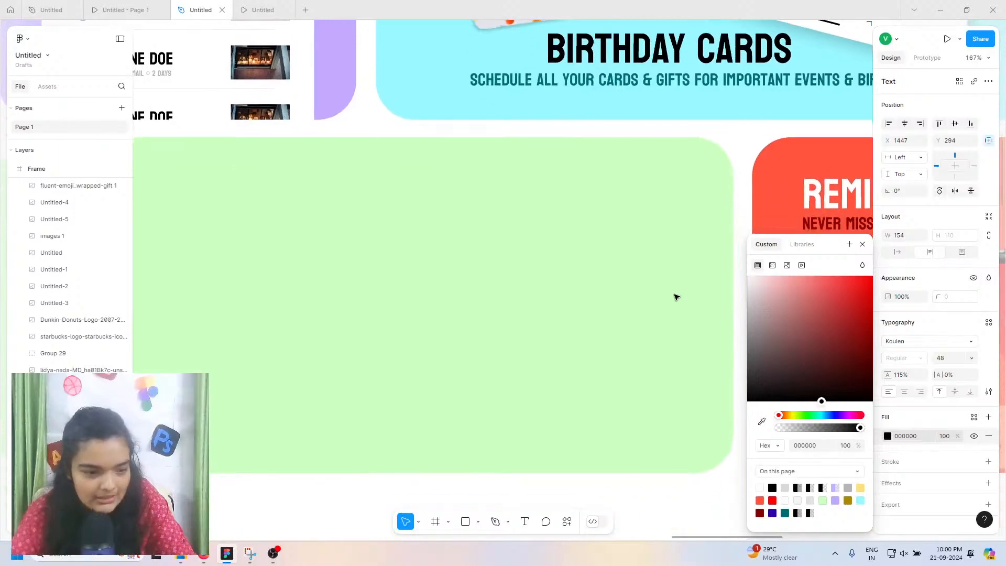
{"action": "scroll", "coordinate": [676, 297], "scroll_direction": "down", "scroll_amount": 3}
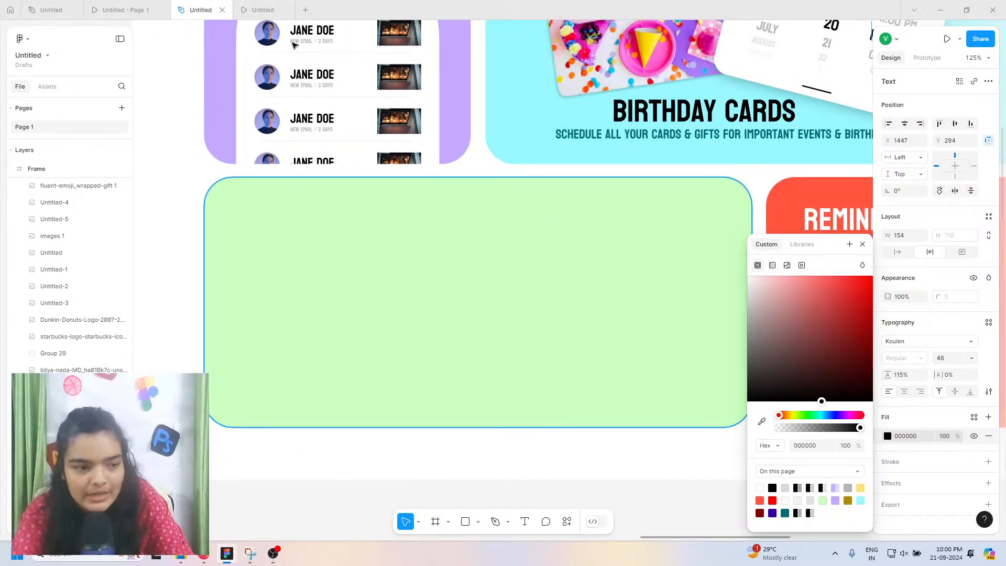
{"action": "left_click", "coordinate": [127, 10]}
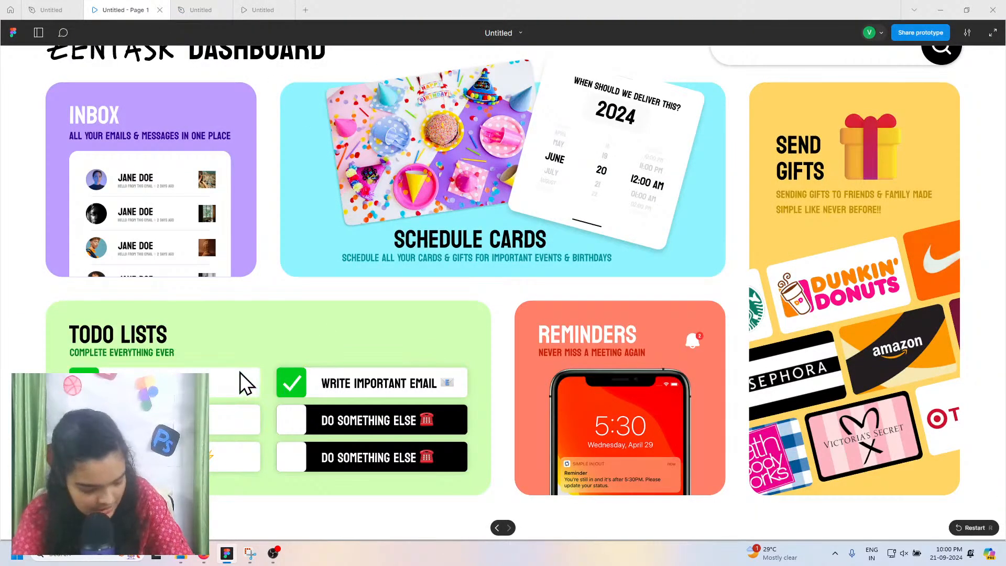
{"action": "left_click", "coordinate": [186, 10]}
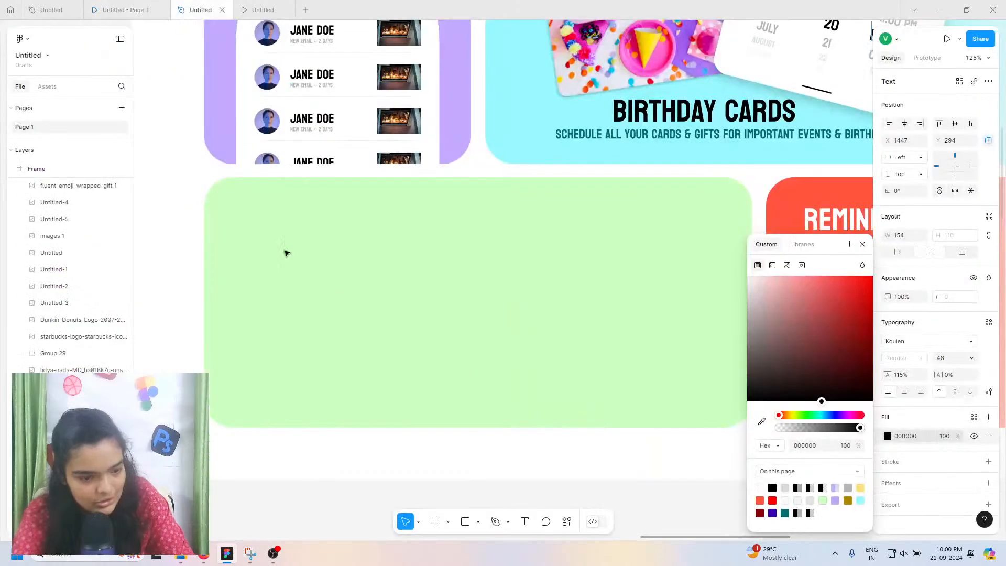
Step: Add a text layer reading TODO LIST inside the empty green card
{"action": "left_click", "coordinate": [349, 500]}
{"action": "left_click", "coordinate": [528, 524]}
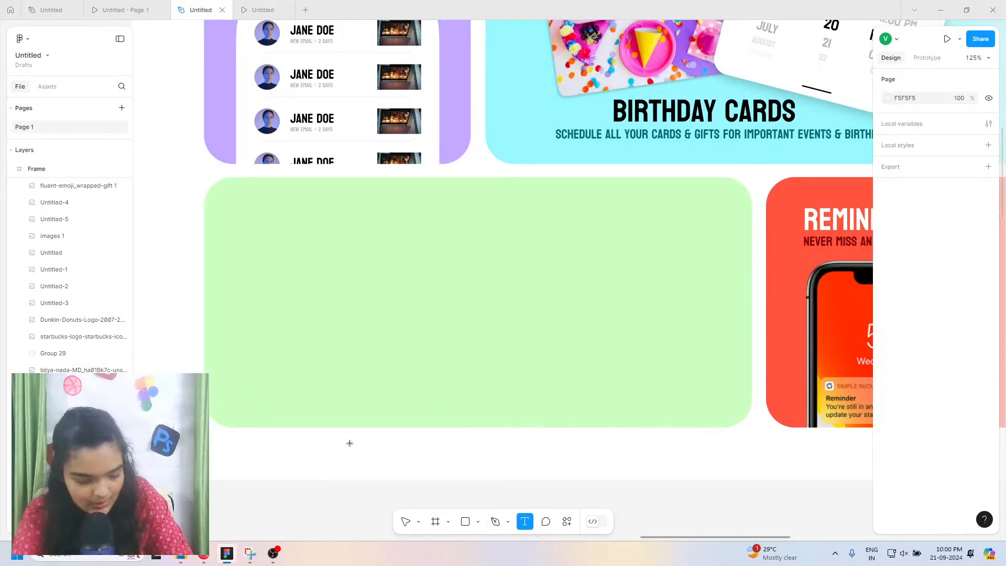
{"action": "left_click", "coordinate": [285, 265]}
{"action": "type", "text": "T"}
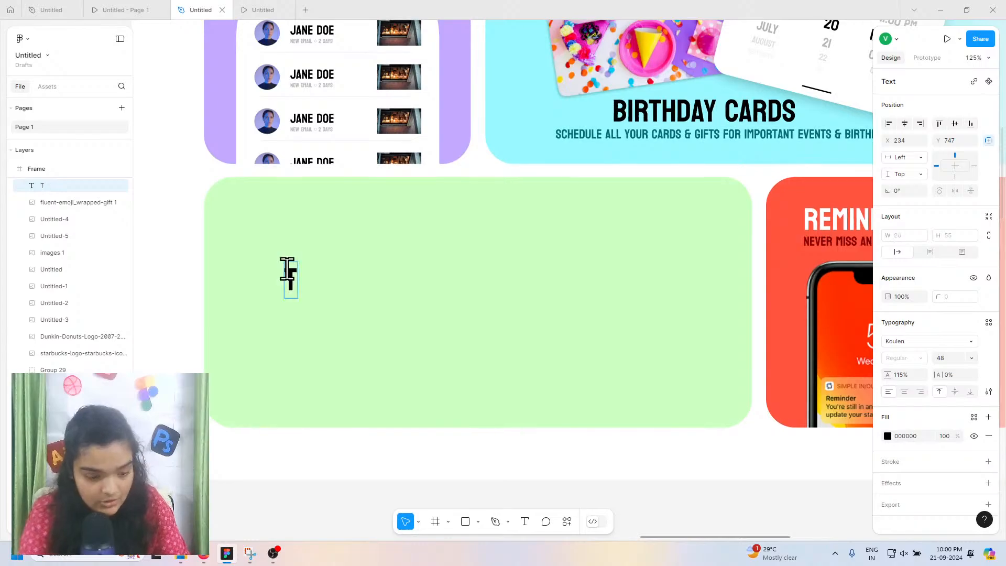
{"action": "type", "text": "ODO LIST"}
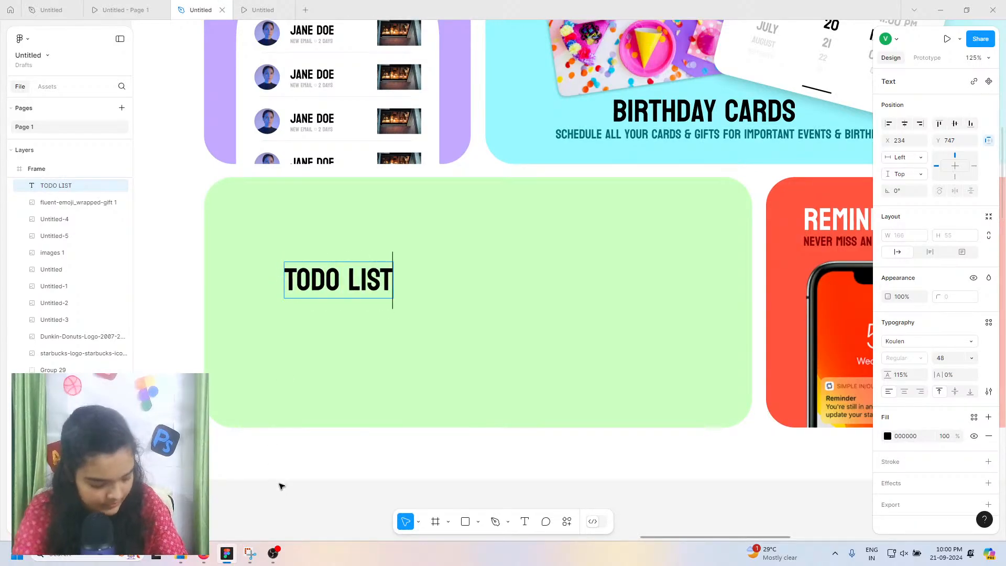
{"action": "key", "text": "Escape"}
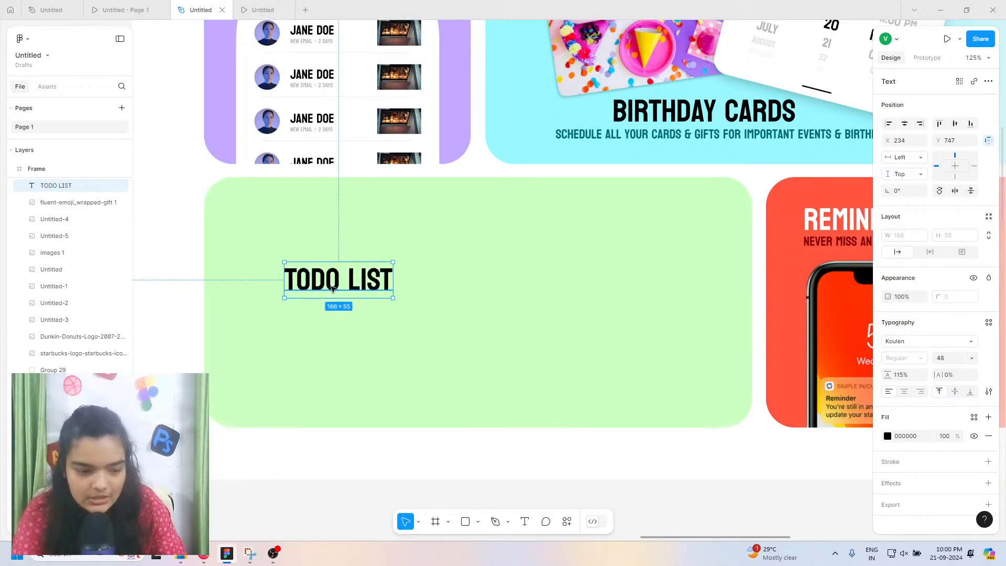
Step: Move the TODO LIST heading near the green card's upper-left corner, at X 166, Y 679
{"action": "left_click_drag", "start_coordinate": [325, 279], "coordinate": [288, 243]}
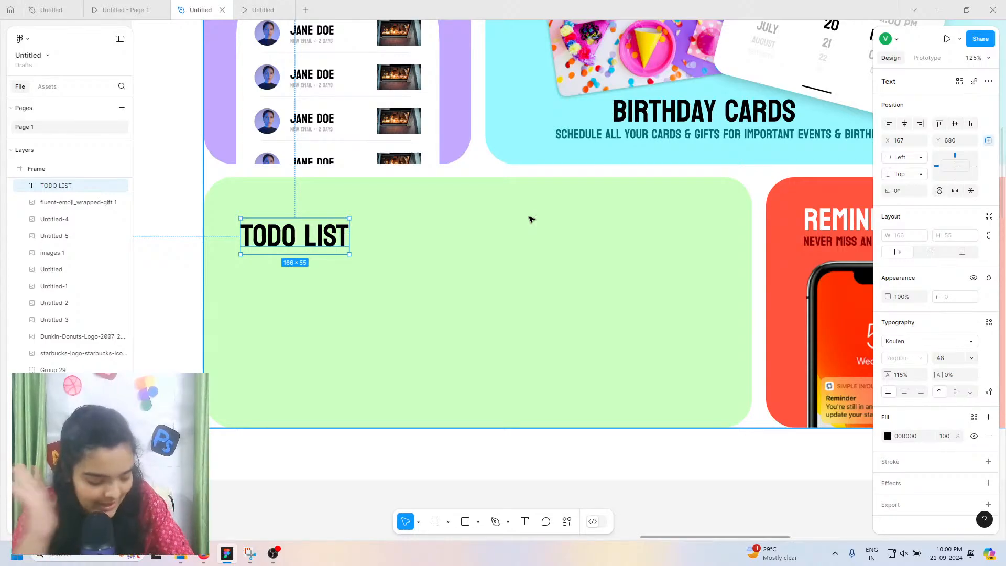
{"action": "scroll", "coordinate": [531, 219], "scroll_direction": "up", "scroll_amount": 5}
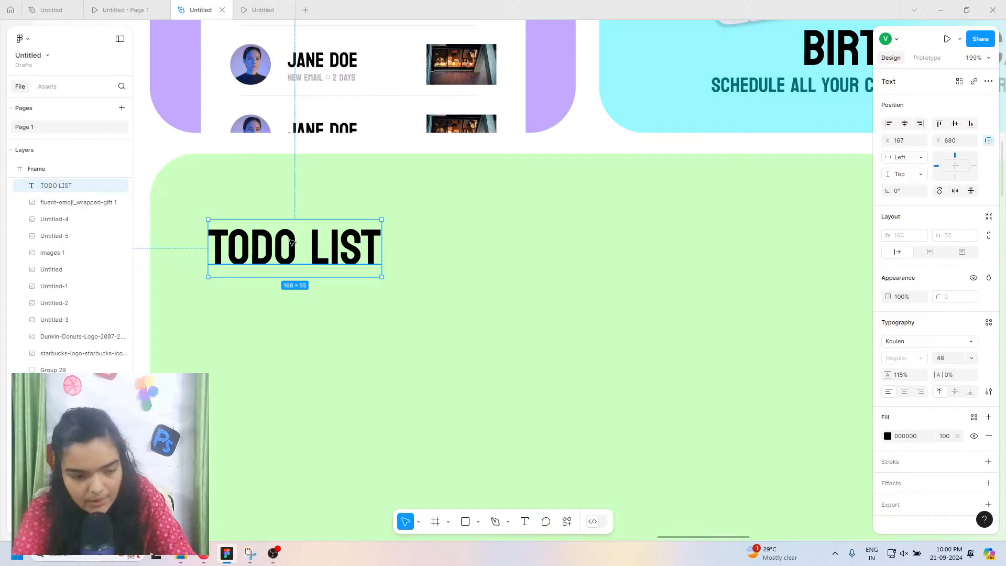
{"action": "left_click_drag", "start_coordinate": [290, 241], "coordinate": [292, 242]}
{"action": "scroll", "coordinate": [291, 242], "scroll_direction": "down", "scroll_amount": 5}
{"action": "scroll", "coordinate": [291, 242], "scroll_direction": "right", "scroll_amount": 2}
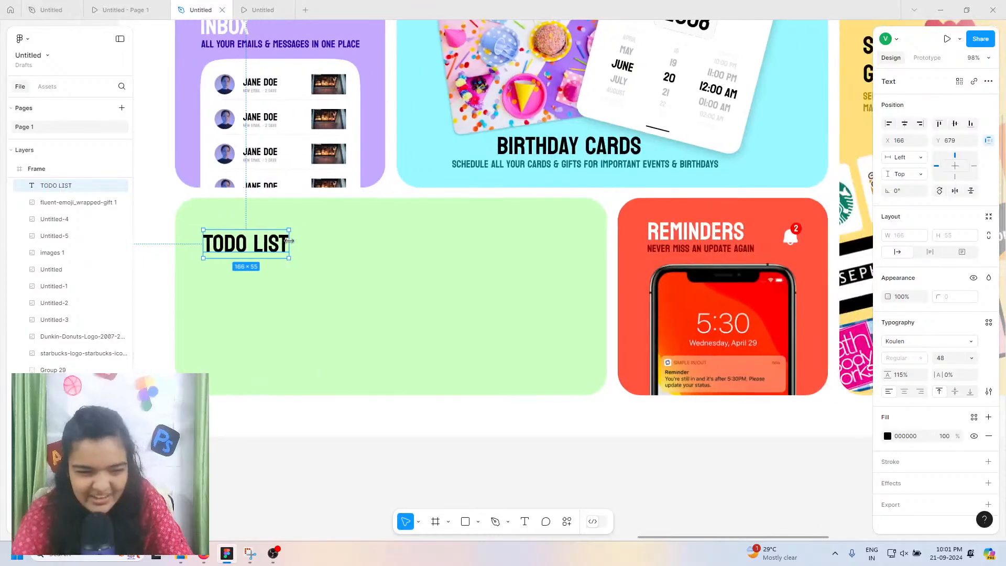
Step: Duplicate the Birthday Cards subtitle below the TODO LIST heading and align it with the heading at X 166, Y 734
{"action": "left_click", "coordinate": [483, 167]}
{"action": "double_click", "coordinate": [482, 167]}
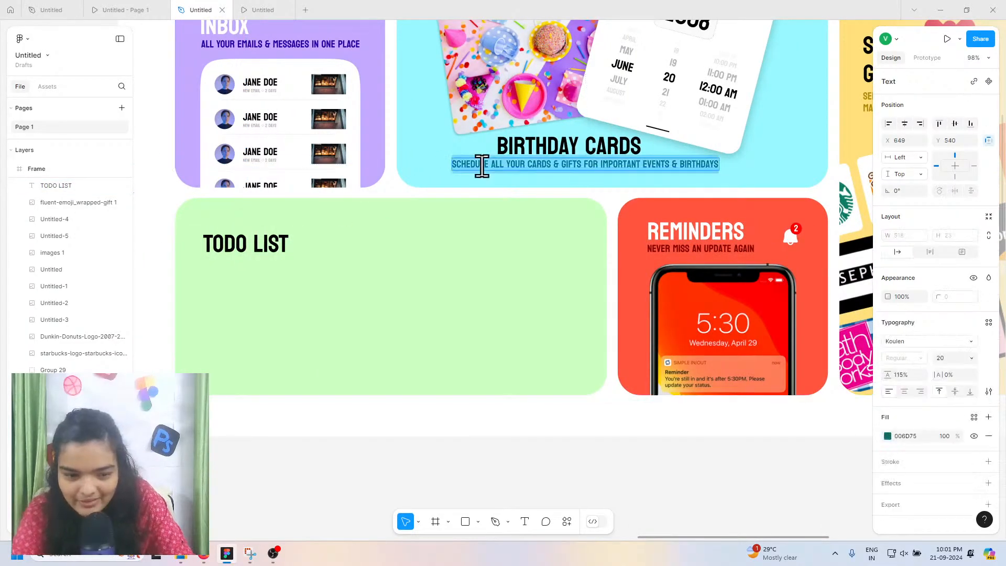
{"action": "key", "text": "Escape"}
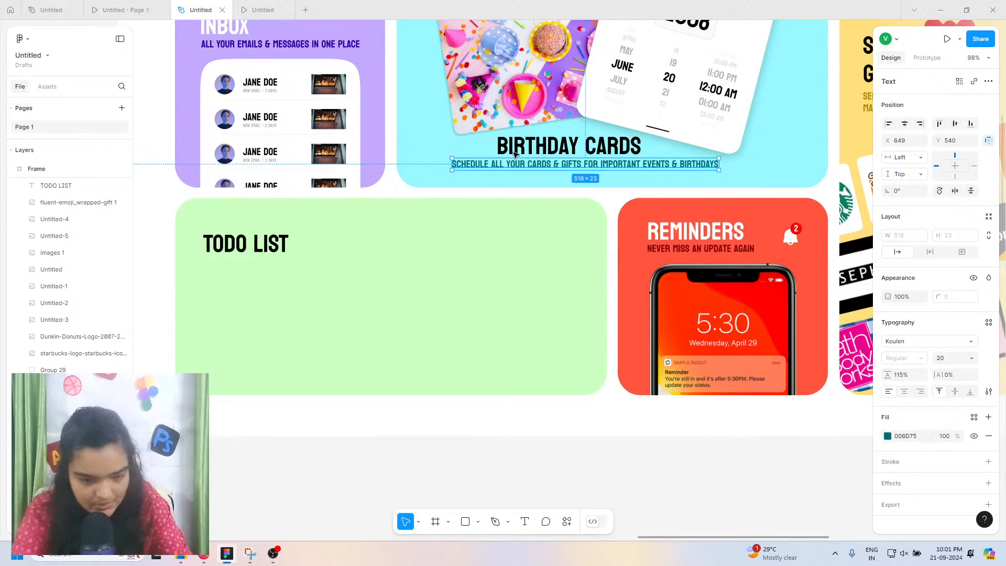
{"action": "left_click_drag", "start_coordinate": [520, 165], "coordinate": [274, 265]}
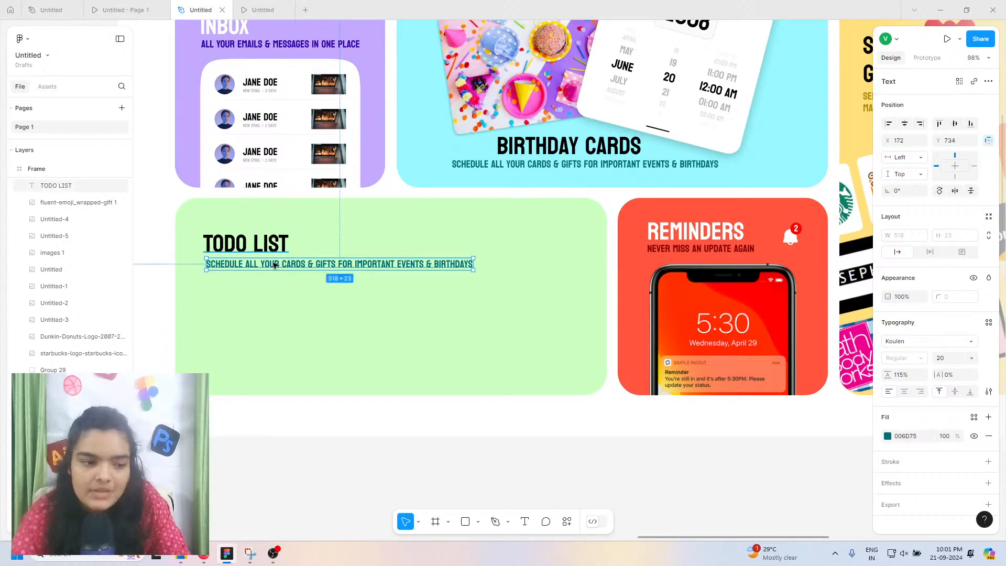
{"action": "scroll", "coordinate": [274, 265], "scroll_direction": "up", "scroll_amount": 3}
{"action": "scroll", "coordinate": [273, 265], "scroll_direction": "left", "scroll_amount": 3}
{"action": "scroll", "coordinate": [274, 265], "scroll_direction": "up", "scroll_amount": 6}
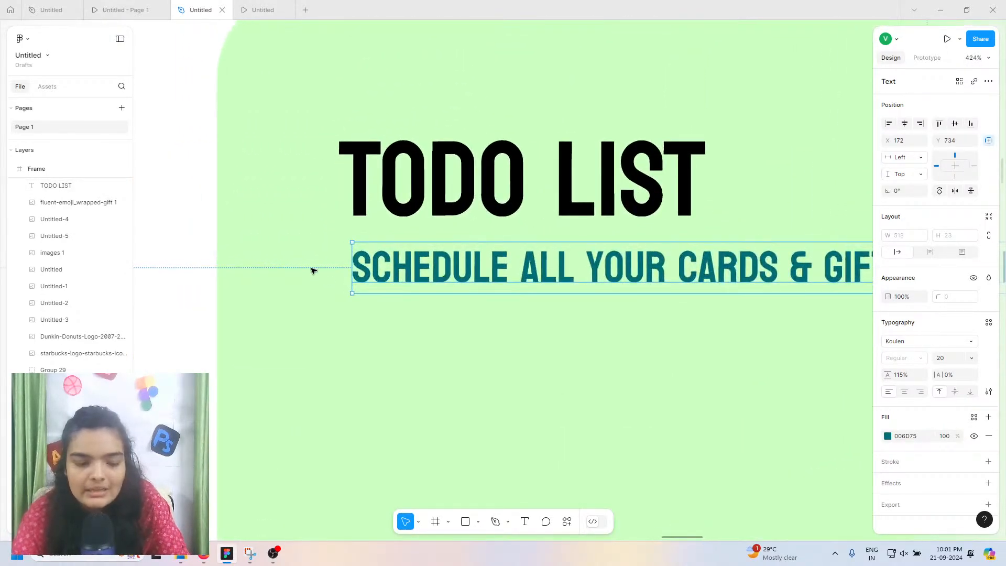
{"action": "left_click_drag", "start_coordinate": [407, 273], "coordinate": [394, 274]}
Step: Recolour the copied subtitle by sampling the green card's fill and darkening it to 1B9A00
{"action": "left_click", "coordinate": [887, 436]}
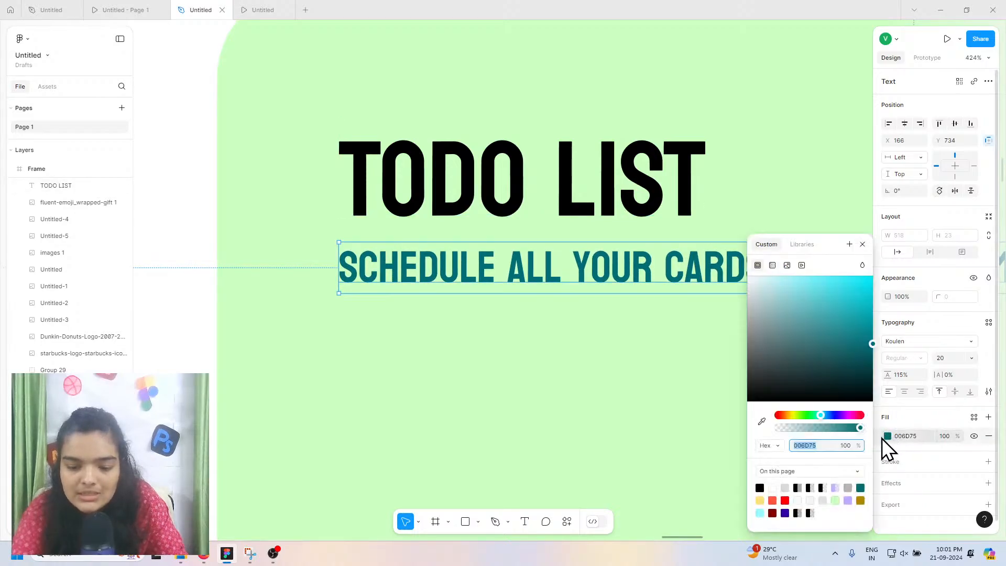
{"action": "left_click", "coordinate": [764, 423]}
{"action": "left_click", "coordinate": [757, 414]}
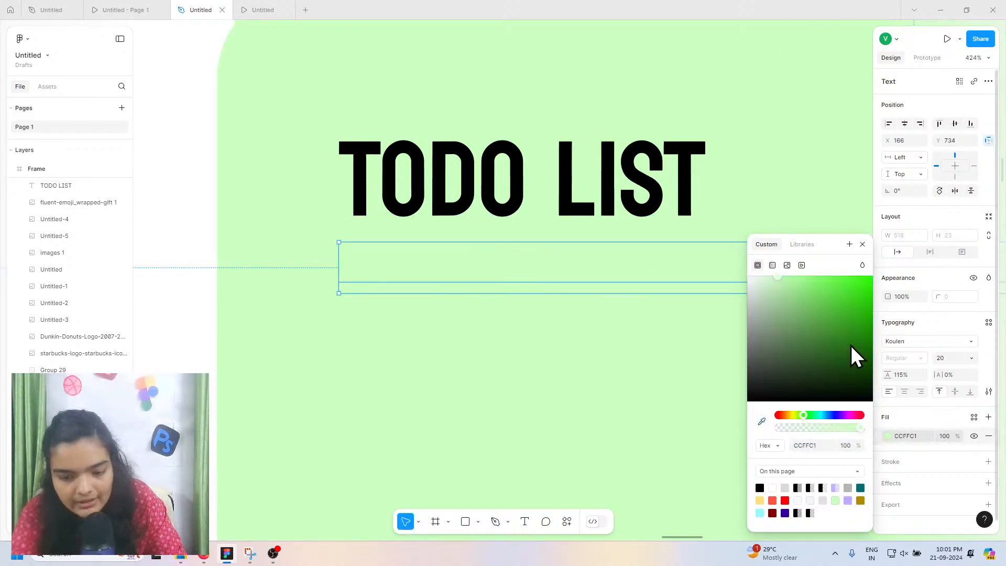
{"action": "left_click_drag", "start_coordinate": [853, 329], "coordinate": [882, 333]}
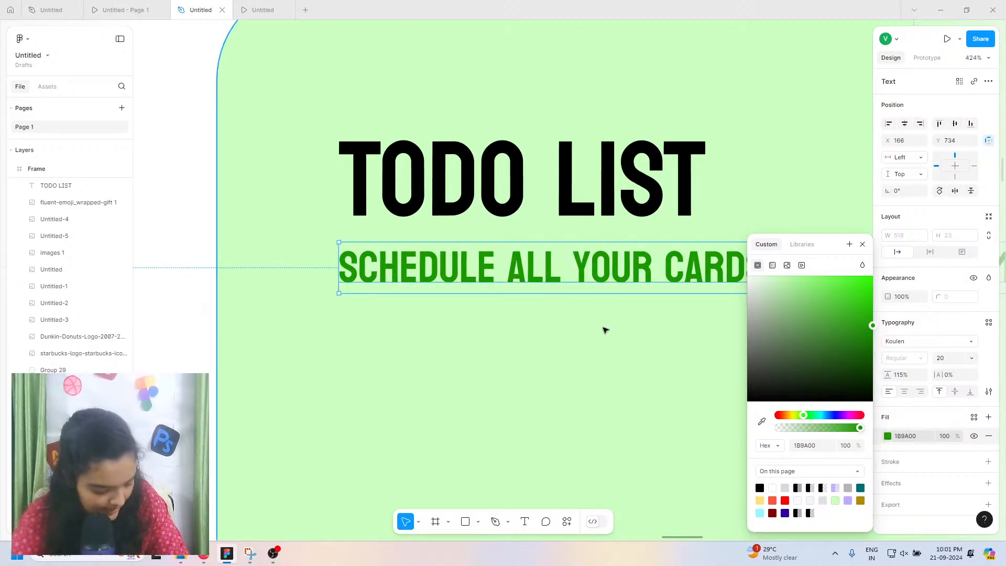
{"action": "scroll", "coordinate": [605, 329], "scroll_direction": "down", "scroll_amount": 10}
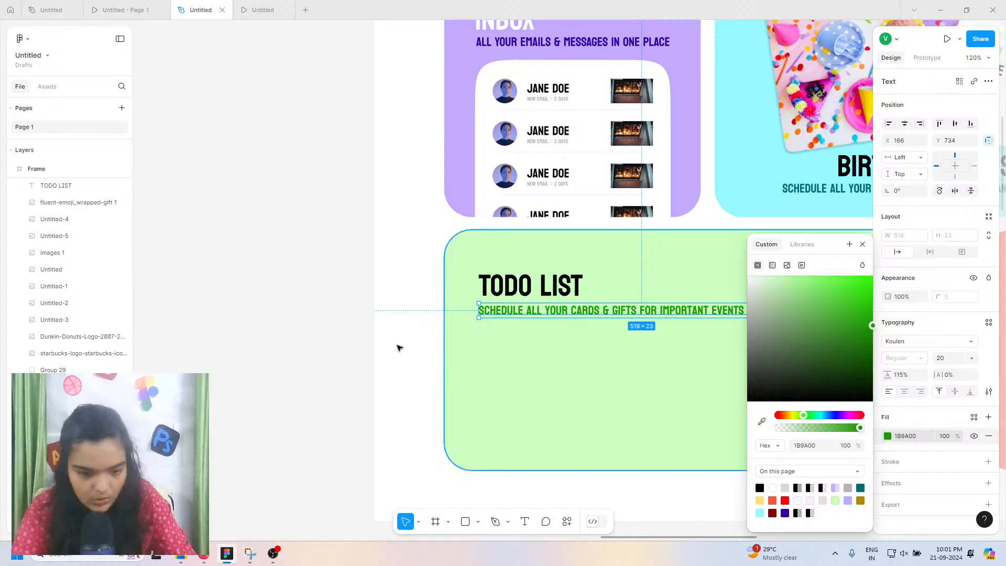
{"action": "left_click", "coordinate": [359, 332]}
{"action": "left_click", "coordinate": [676, 316]}
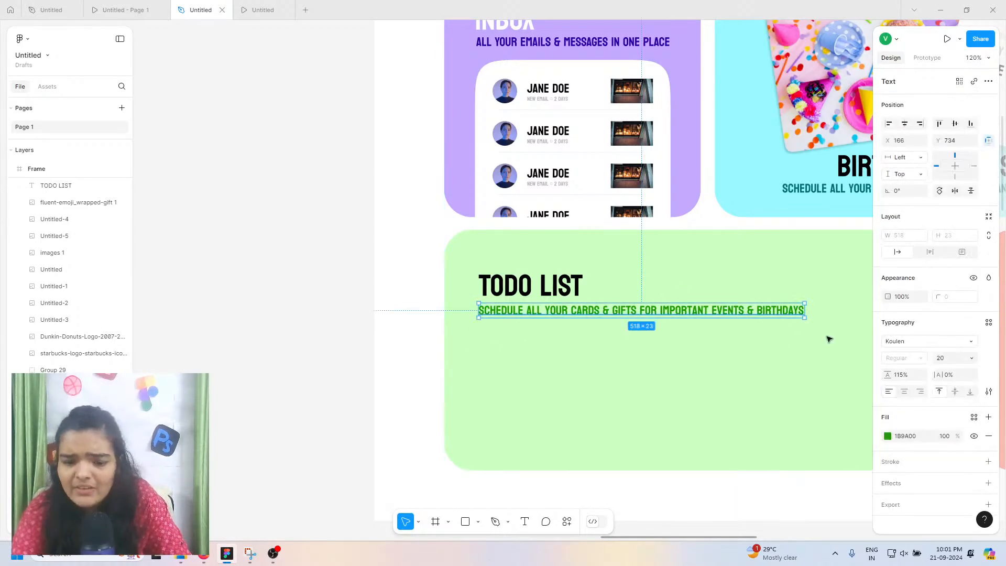
Step: Check the reference design's wording and replace the copied subtitle under TODO LIST with COMPLETE EVERYTHING EVER
{"action": "left_click", "coordinate": [152, 4]}
{"action": "left_click", "coordinate": [199, 6]}
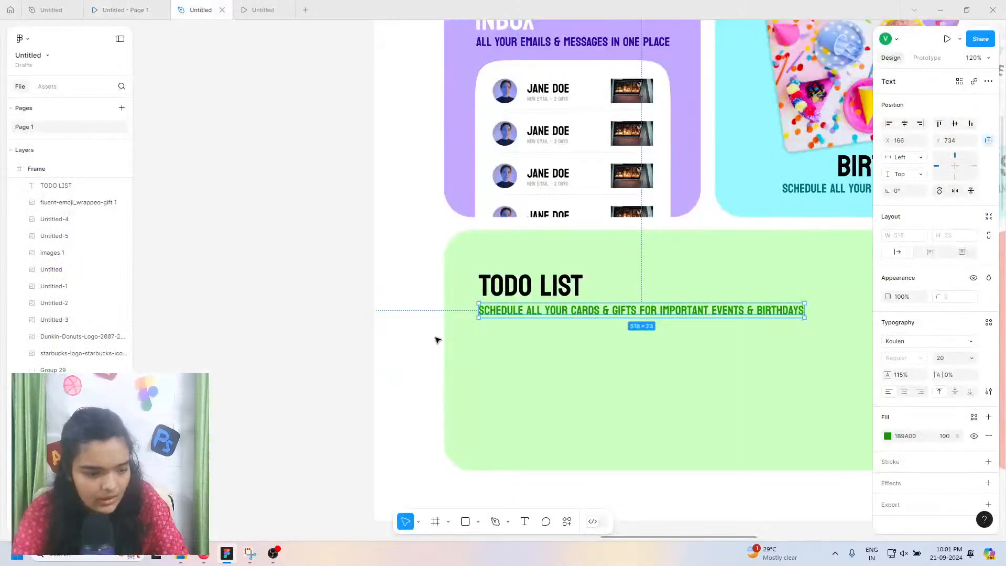
{"action": "left_click", "coordinate": [507, 316]}
{"action": "double_click", "coordinate": [507, 316]}
{"action": "type", "text": "C"}
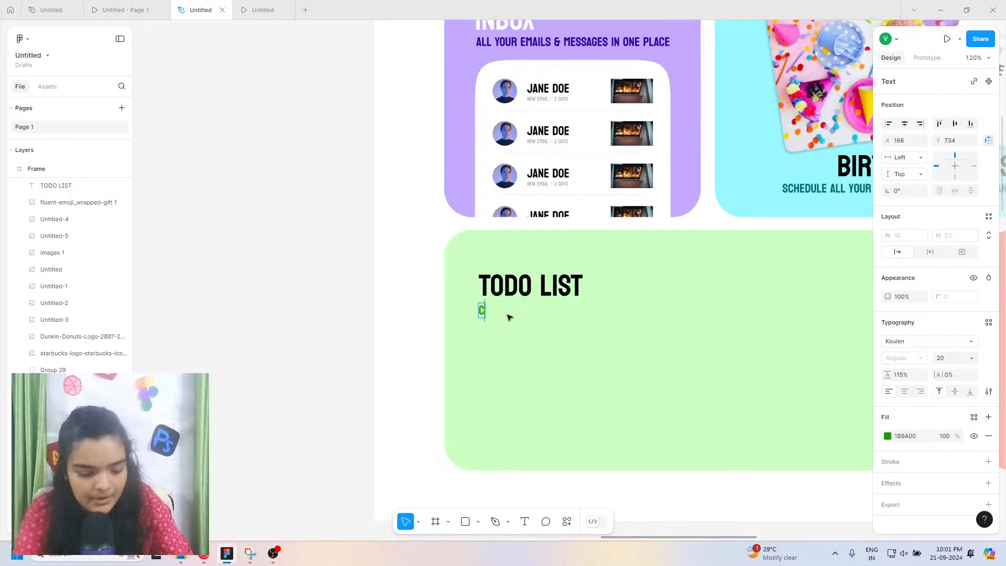
{"action": "type", "text": "OMPLETE"}
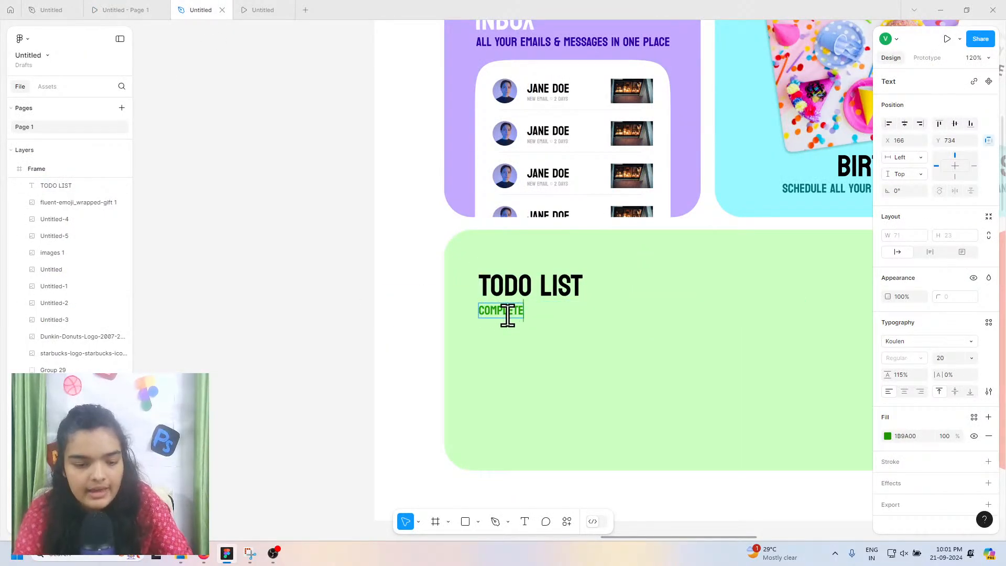
{"action": "left_click", "coordinate": [112, 9]}
{"action": "left_click", "coordinate": [199, 7]}
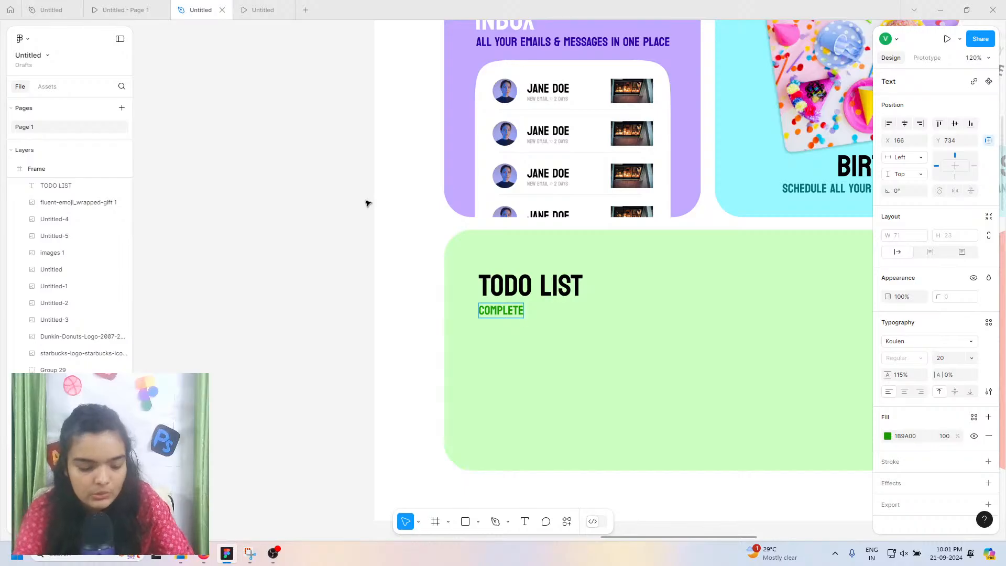
{"action": "type", "text": "EE"}
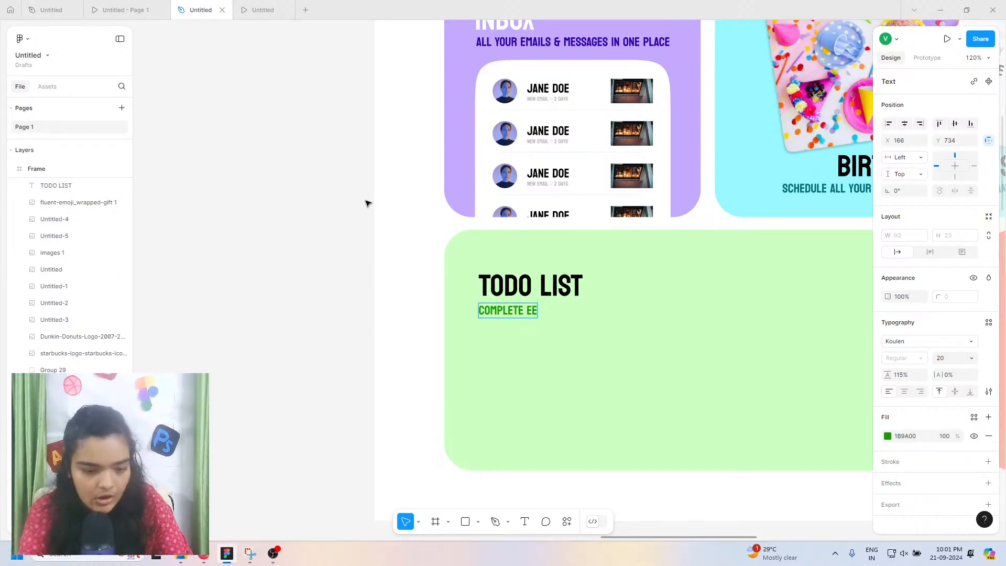
{"action": "key", "text": "BackSpace"}
{"action": "type", "text": "VER"}
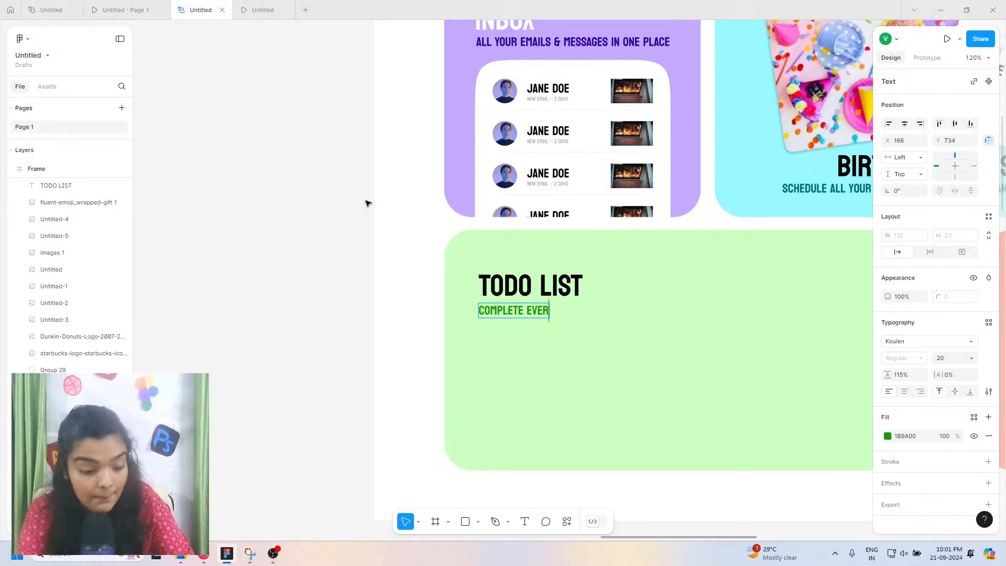
{"action": "type", "text": "YTHING"}
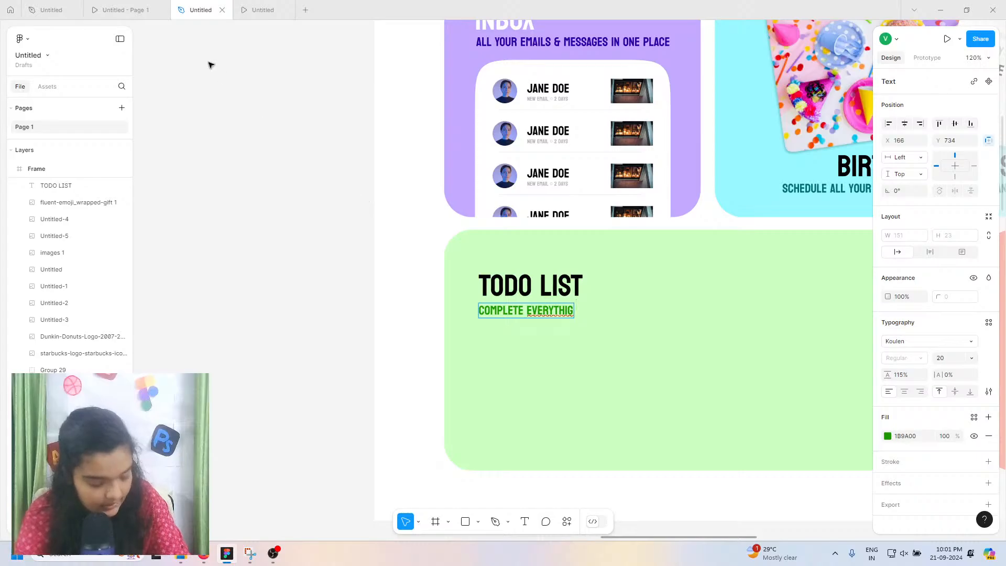
{"action": "left_click", "coordinate": [142, 10]}
{"action": "left_click", "coordinate": [204, 8]}
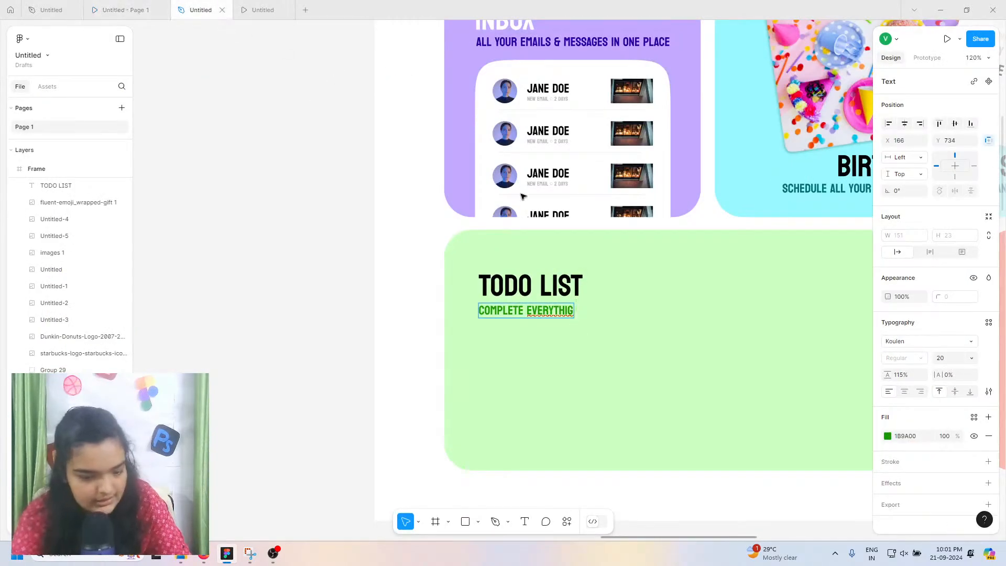
{"action": "key", "text": "BackSpace"}
{"action": "type", "text": "ING EVER"}
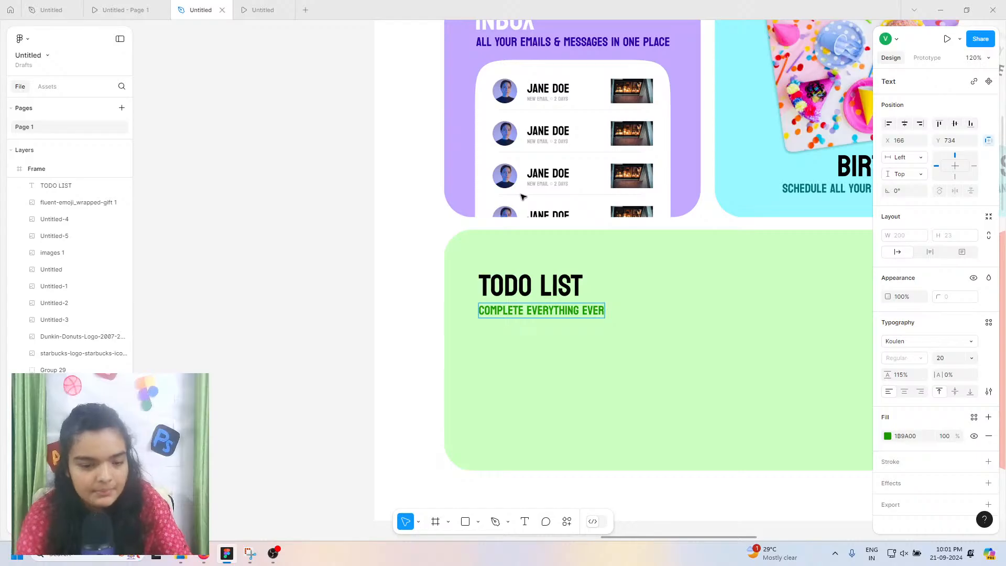
{"action": "key", "text": "Escape"}
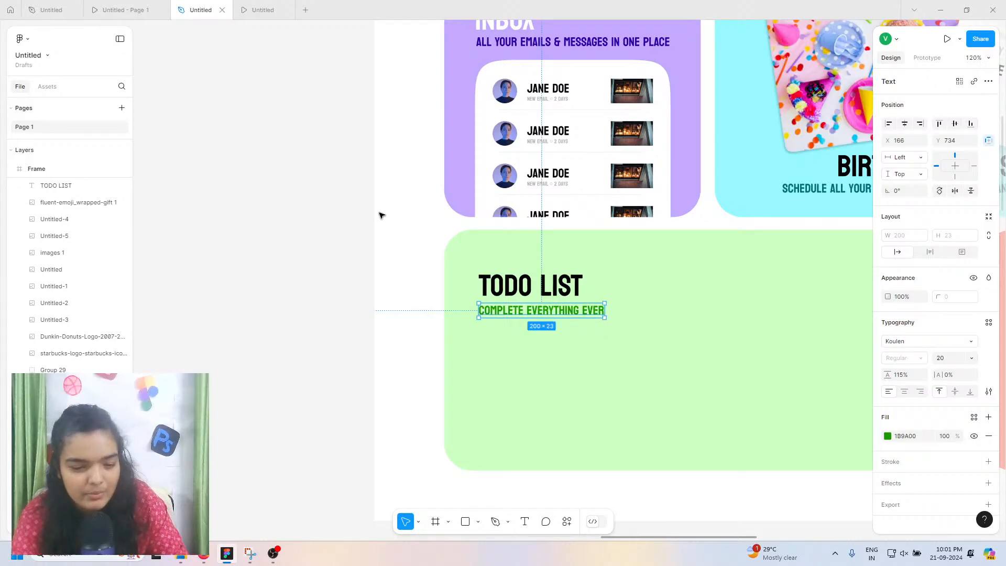
Step: Darken the fill of the COMPLETE EVERYTHING EVER subtitle to the deeper green 136C00
{"action": "left_click", "coordinate": [886, 436]}
{"action": "type", "text": "136C00"}
{"action": "key", "text": "Return"}
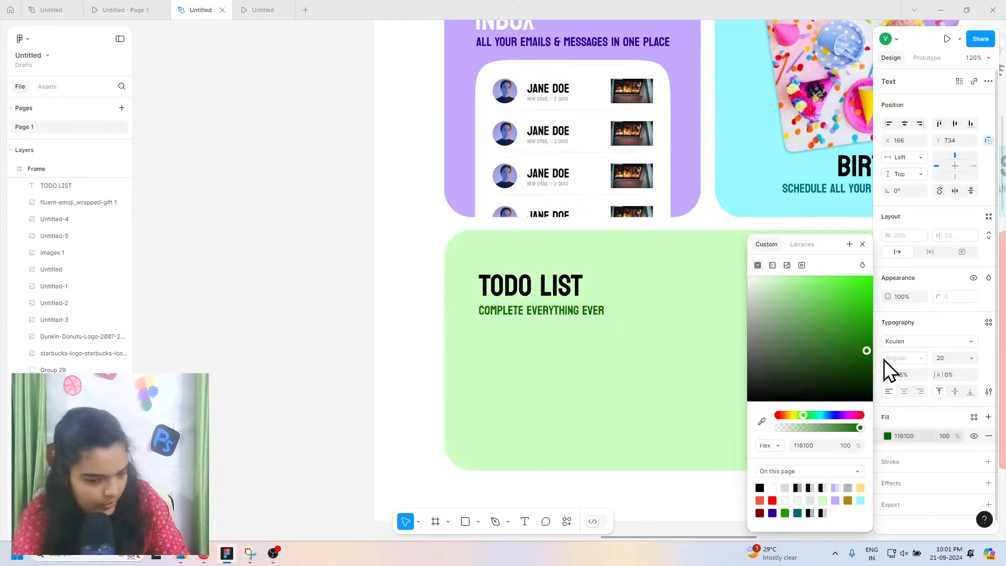
{"action": "left_click", "coordinate": [344, 350]}
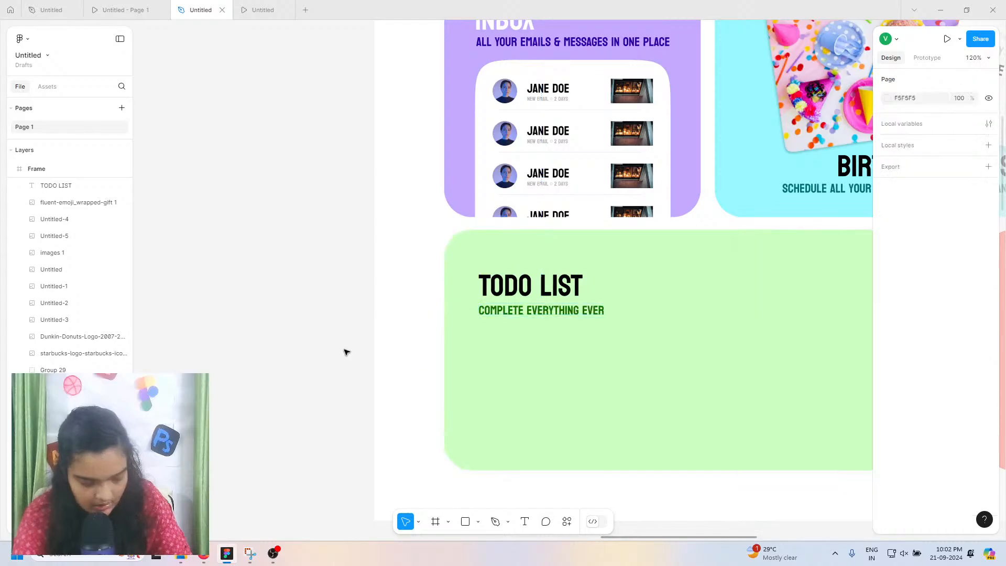
Step: Nudge the TODO LIST heading up to Y 675 and its green subtitle to Y 731, keeping both at X 166
{"action": "double_click", "coordinate": [536, 297]}
{"action": "left_click", "coordinate": [589, 317]}
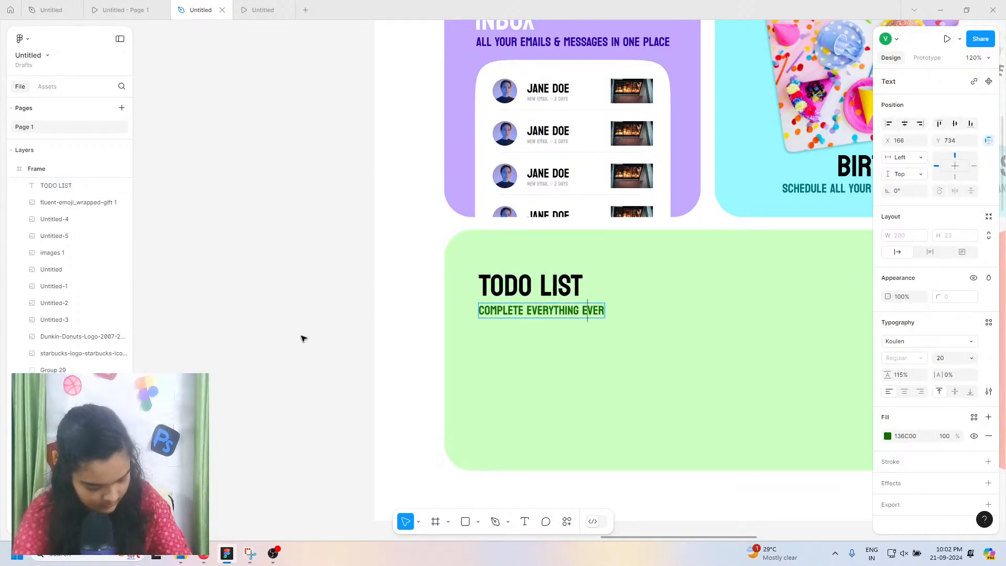
{"action": "left_click", "coordinate": [540, 295], "text": "shift"}
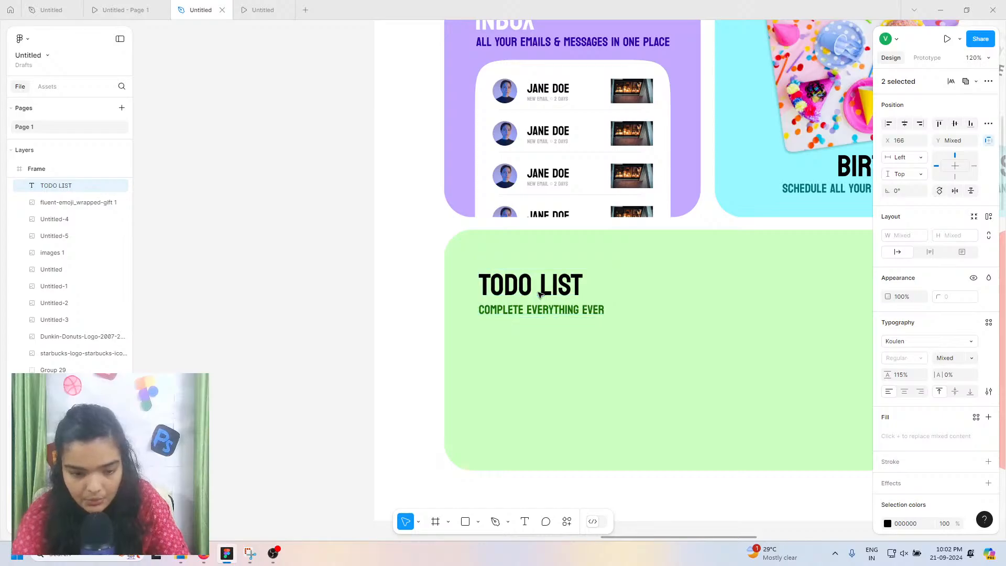
{"action": "key", "text": "Up"}
{"action": "key", "text": "Up"}
{"action": "key", "text": "Up"}
{"action": "left_click", "coordinate": [539, 295]}
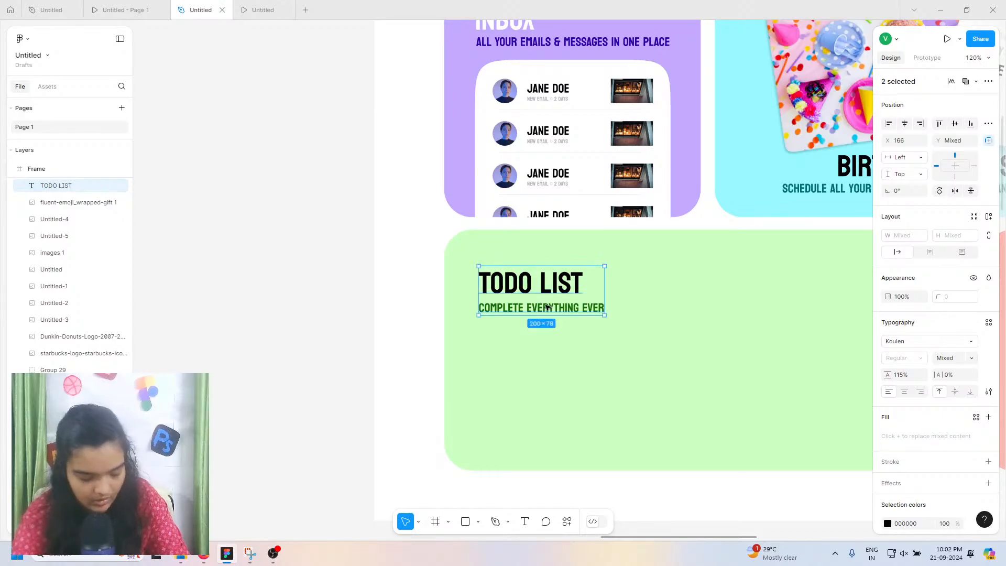
{"action": "key", "text": "Down"}
{"action": "key", "text": "Down"}
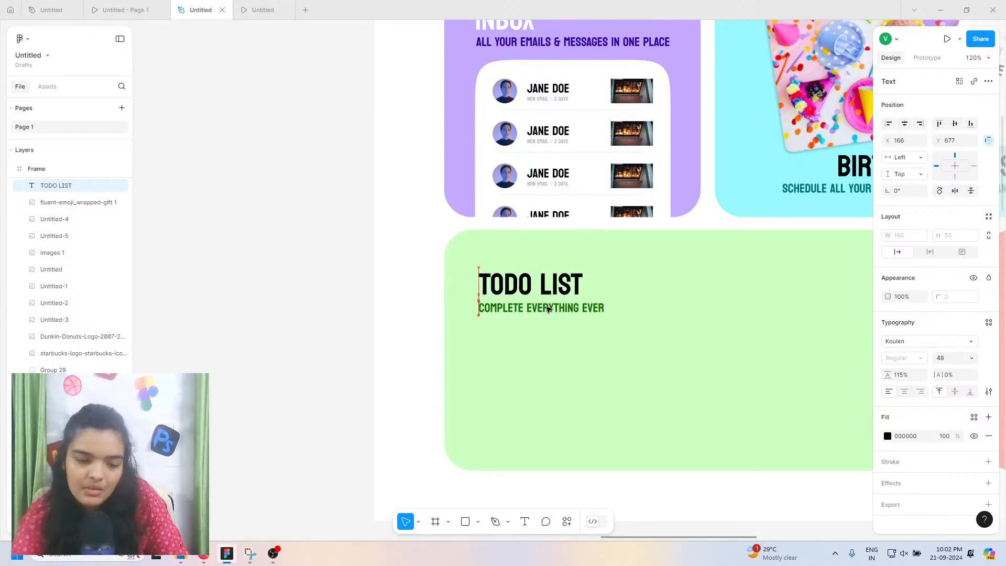
{"action": "key", "text": "Up"}
{"action": "key", "text": "Up"}
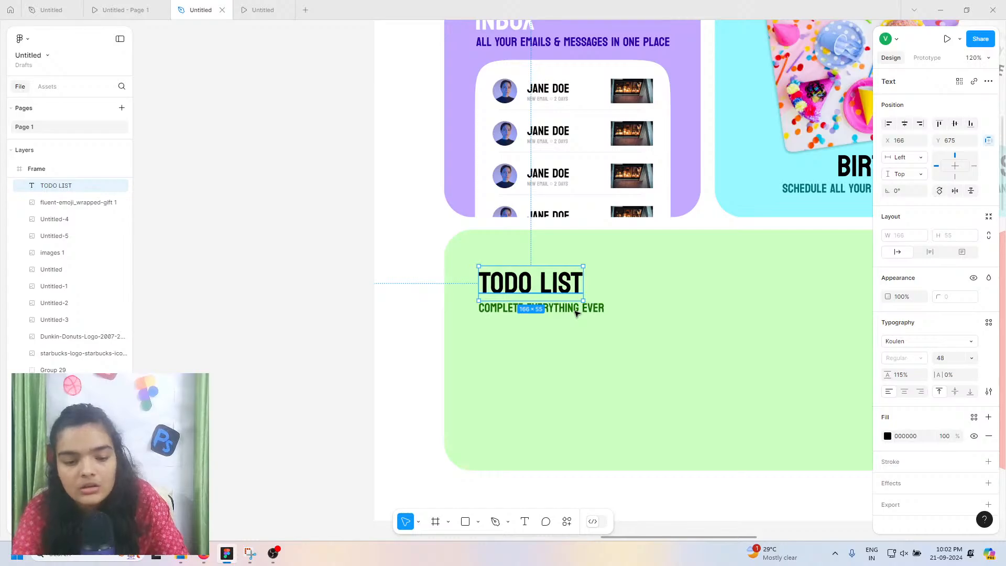
{"action": "double_click", "coordinate": [591, 311]}
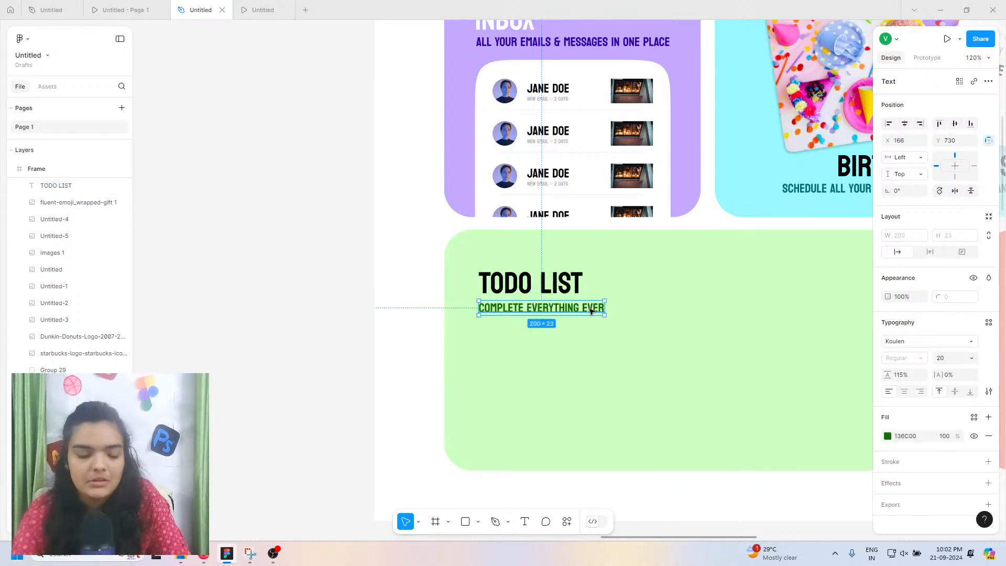
{"action": "key", "text": "Down"}
{"action": "left_click", "coordinate": [570, 283]}
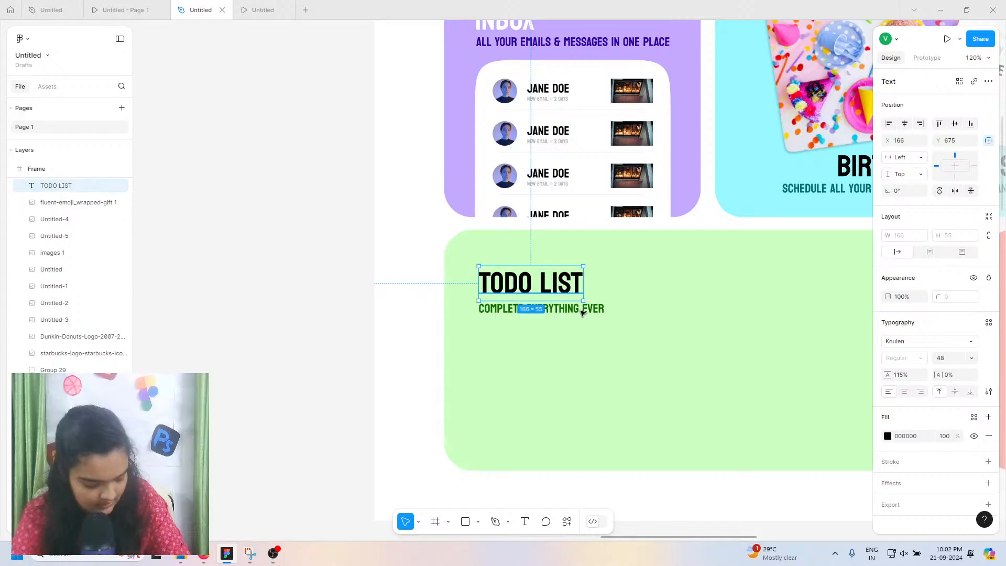
Step: Compare with the reference design and draw a rectangle about 307 by 48 below the subtitle in the green card
{"action": "scroll", "coordinate": [582, 313], "scroll_direction": "up", "scroll_amount": 1}
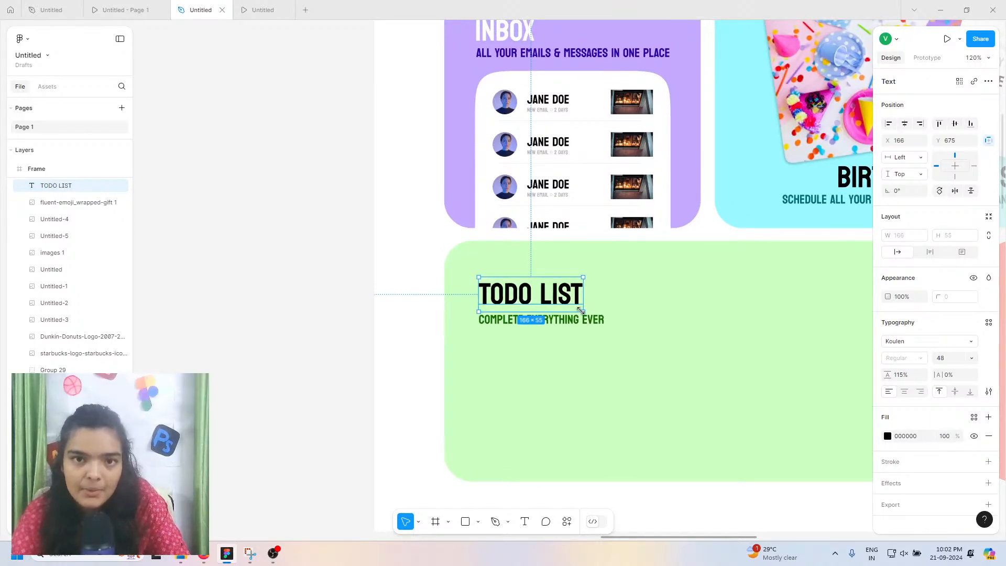
{"action": "scroll", "coordinate": [580, 311], "scroll_direction": "up", "scroll_amount": 5}
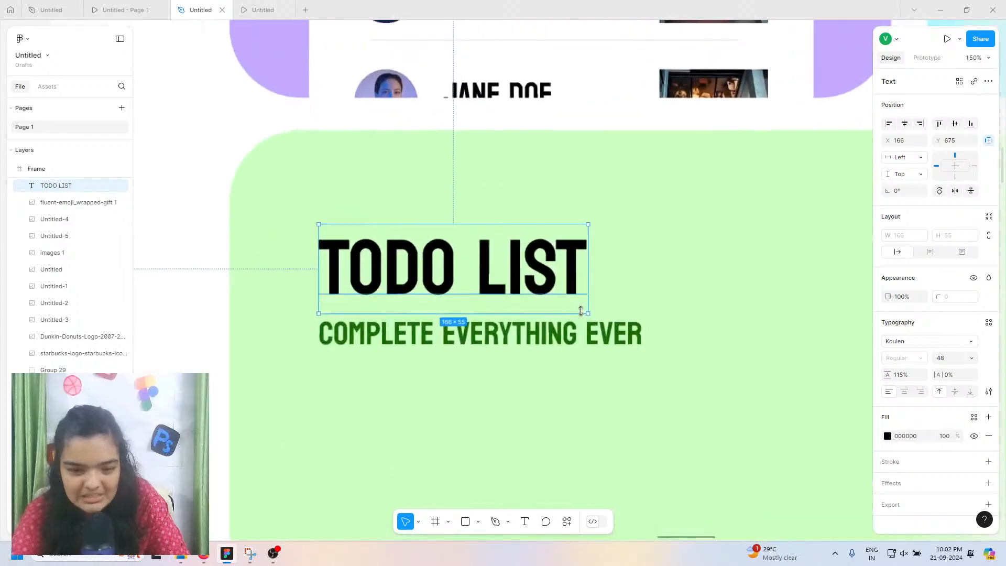
{"action": "scroll", "coordinate": [580, 310], "scroll_direction": "down", "scroll_amount": 2}
{"action": "scroll", "coordinate": [580, 311], "scroll_direction": "right", "scroll_amount": 2}
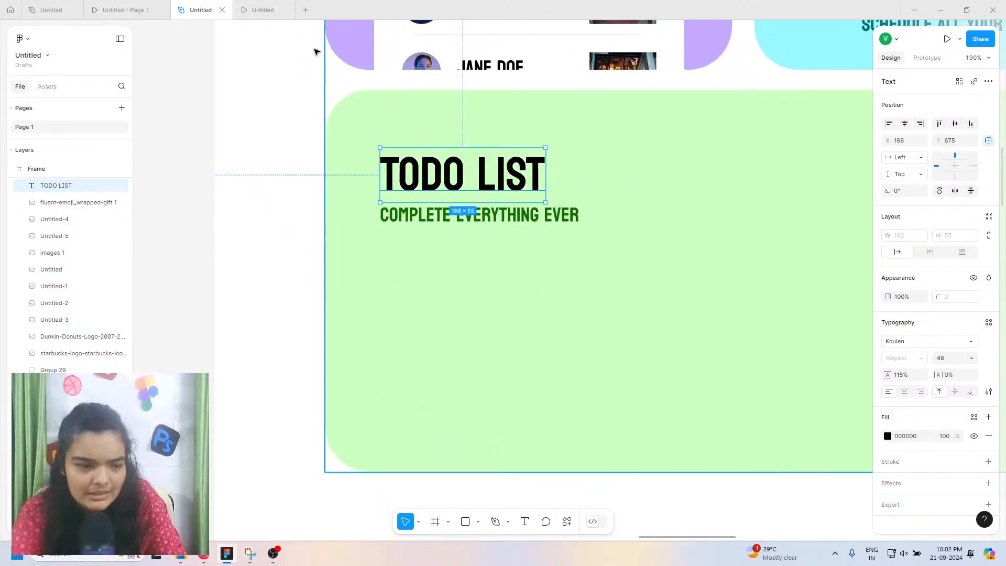
{"action": "left_click", "coordinate": [138, 9]}
{"action": "left_click", "coordinate": [199, 10]}
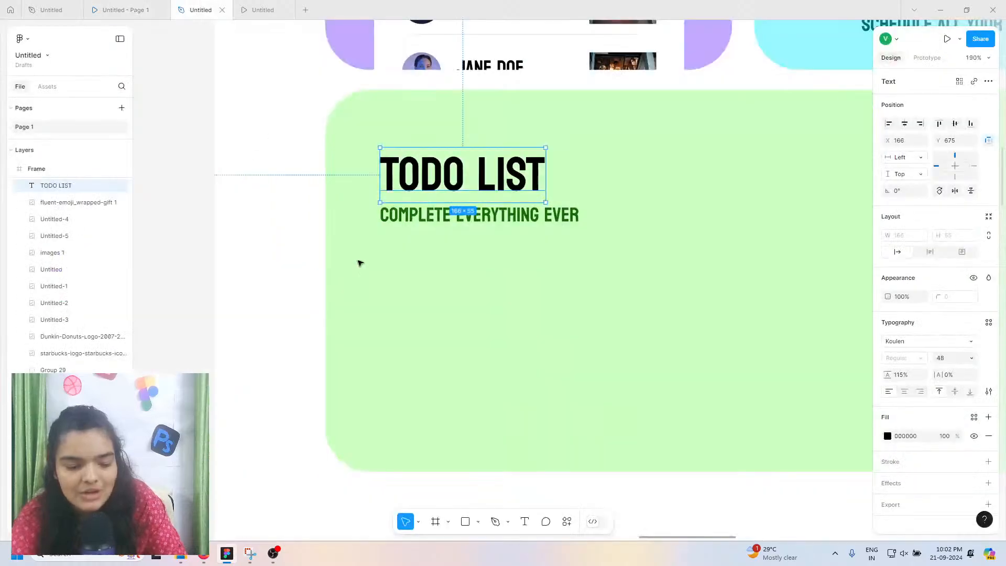
{"action": "left_click", "coordinate": [522, 522]}
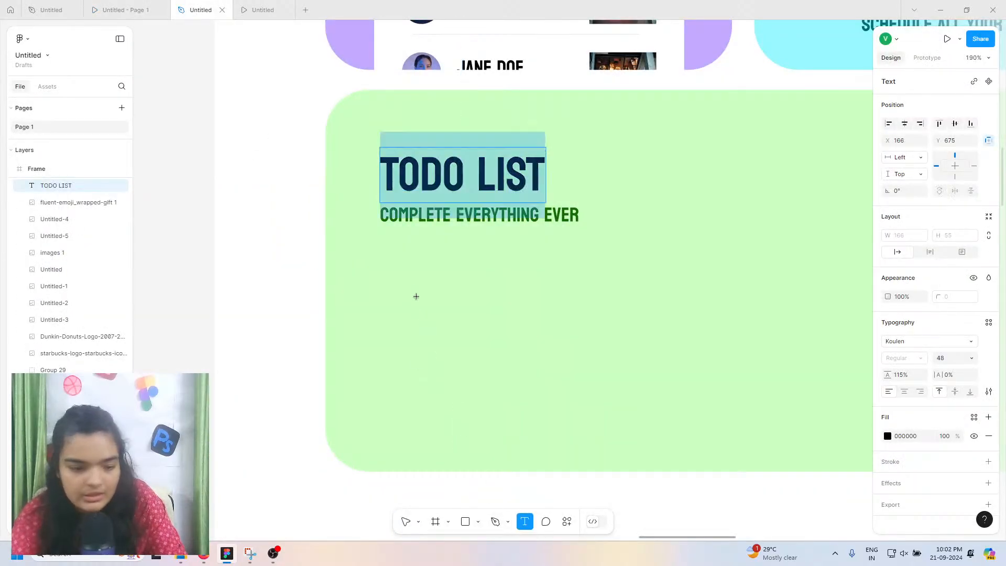
{"action": "left_click", "coordinate": [414, 285]}
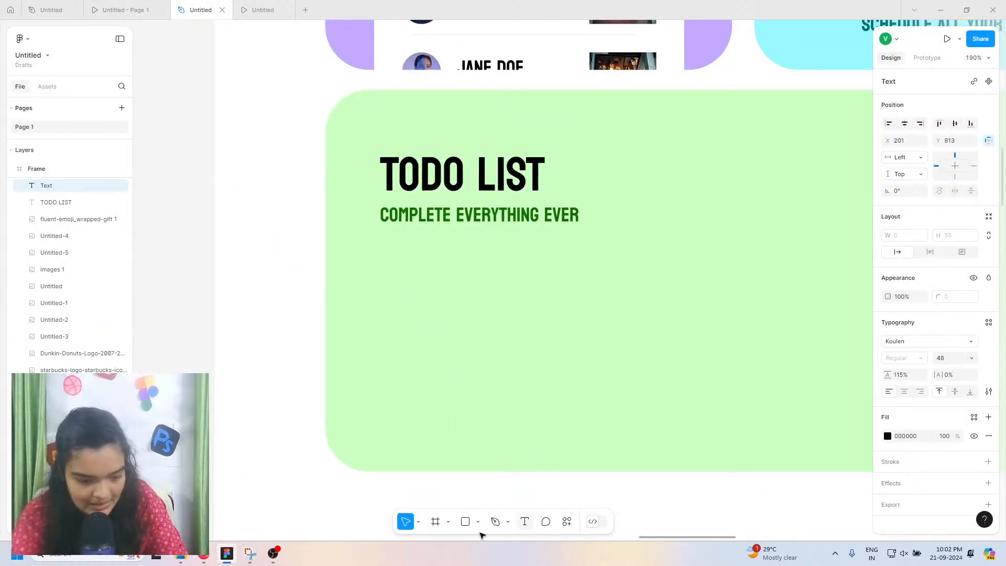
{"action": "left_click", "coordinate": [466, 523]}
{"action": "left_click_drag", "start_coordinate": [389, 252], "coordinate": [695, 300]}
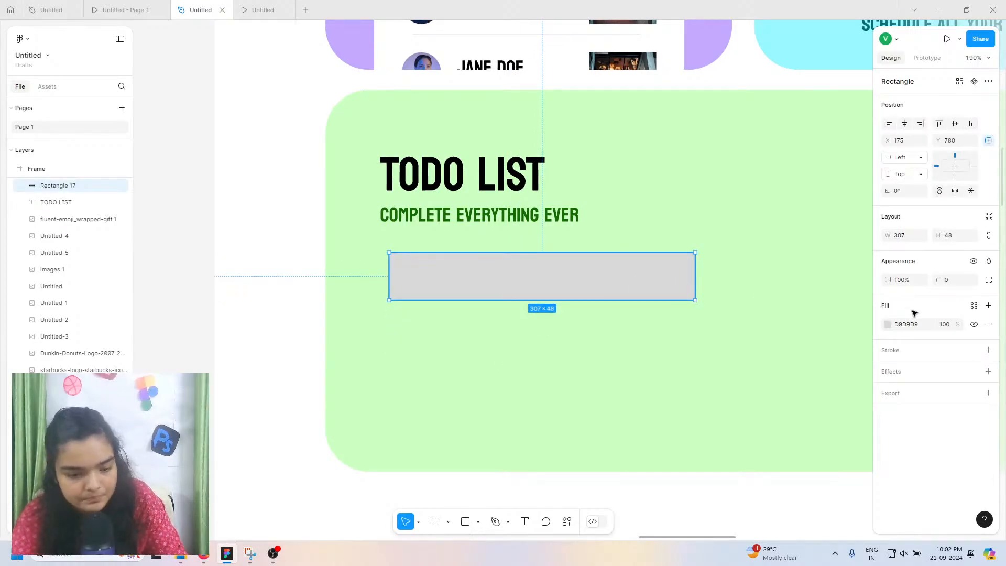
Step: Fill the new rectangle with white FFFFFF and set its corner radius to 5
{"action": "left_click", "coordinate": [888, 323]}
{"action": "left_click", "coordinate": [817, 300]}
{"action": "left_click_drag", "start_coordinate": [571, 184], "coordinate": [550, 184]}
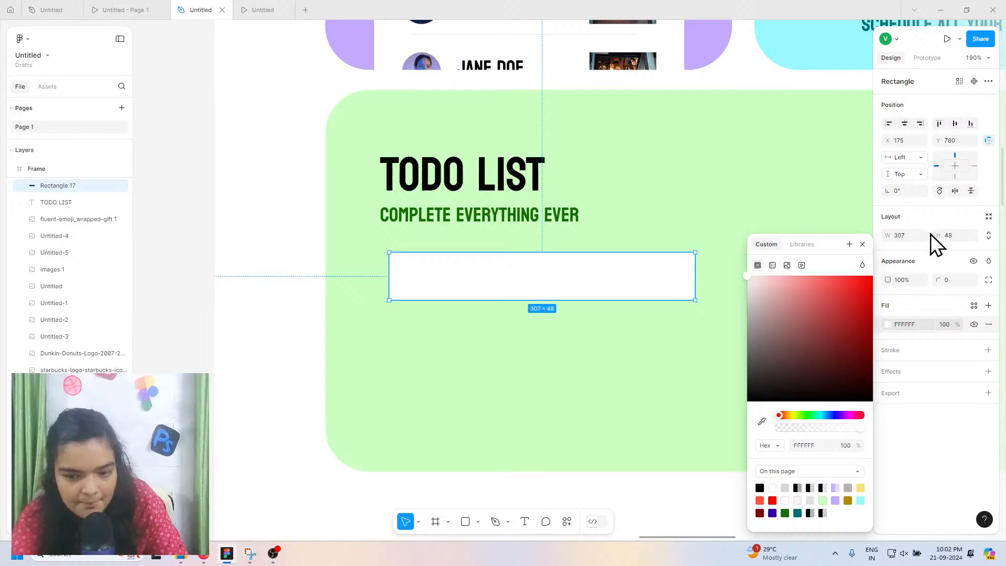
{"action": "left_click_drag", "start_coordinate": [937, 277], "coordinate": [987, 237]}
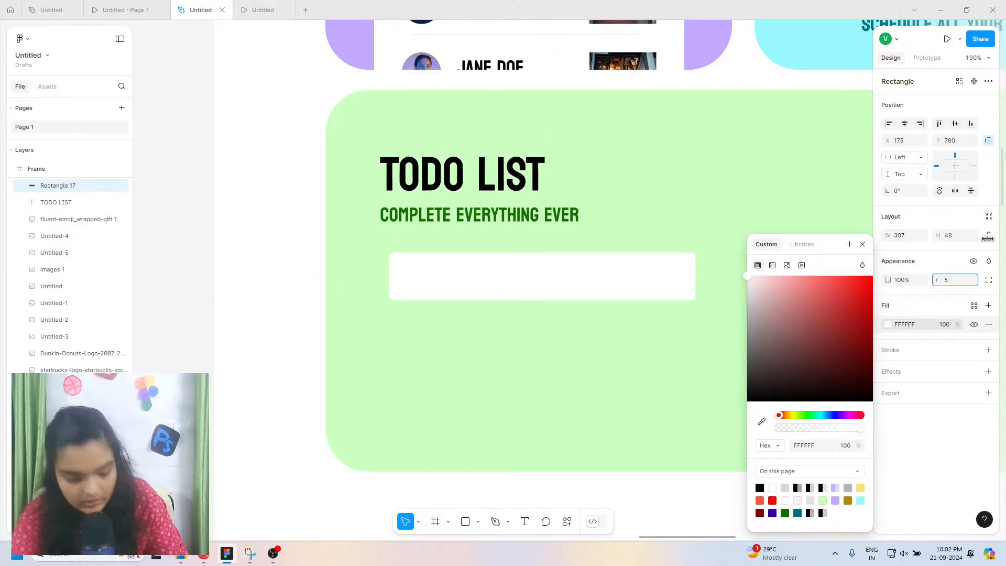
{"action": "left_click", "coordinate": [274, 341]}
Step: Move the white rectangle up and left, just beneath the subtitle and roughly in line with its left edge
{"action": "double_click", "coordinate": [474, 288]}
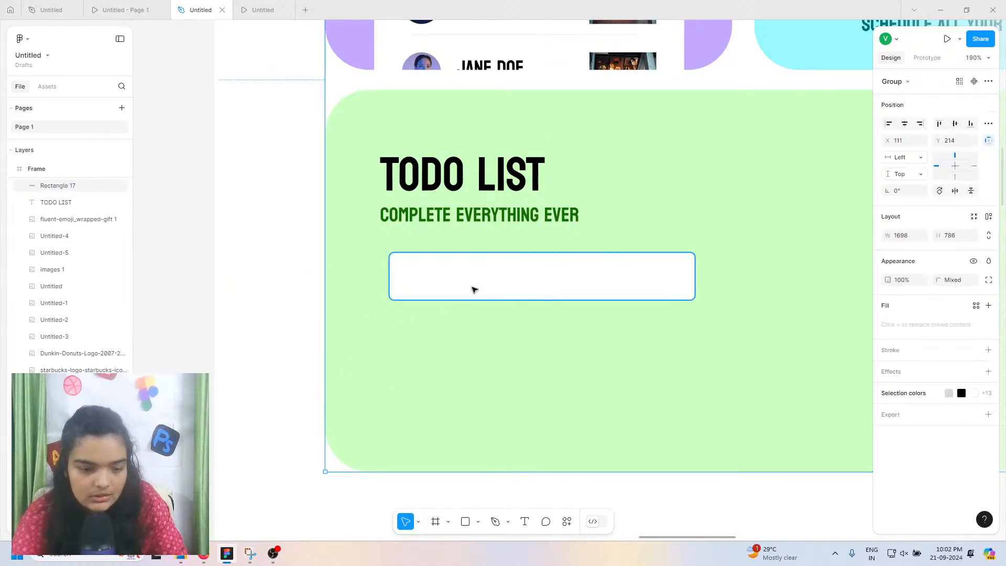
{"action": "double_click", "coordinate": [254, 288]}
{"action": "left_click_drag", "start_coordinate": [427, 276], "coordinate": [420, 260]}
Step: Nudge the TODO LIST heading and its subtitle up together by about 1 px, away from the white rectangle
{"action": "left_click", "coordinate": [431, 198]}
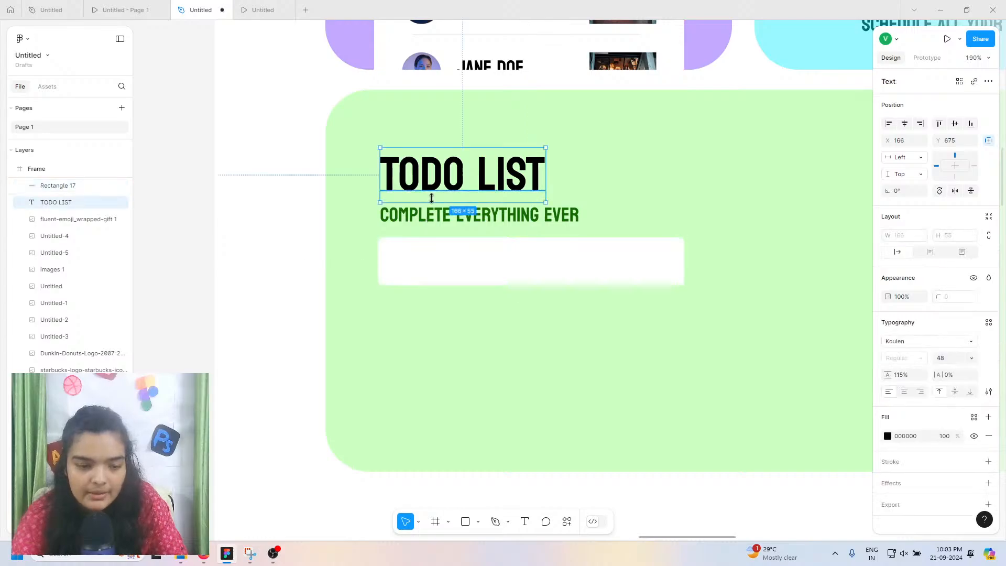
{"action": "left_click", "coordinate": [577, 215], "text": "shift"}
{"action": "double_click", "coordinate": [398, 220]}
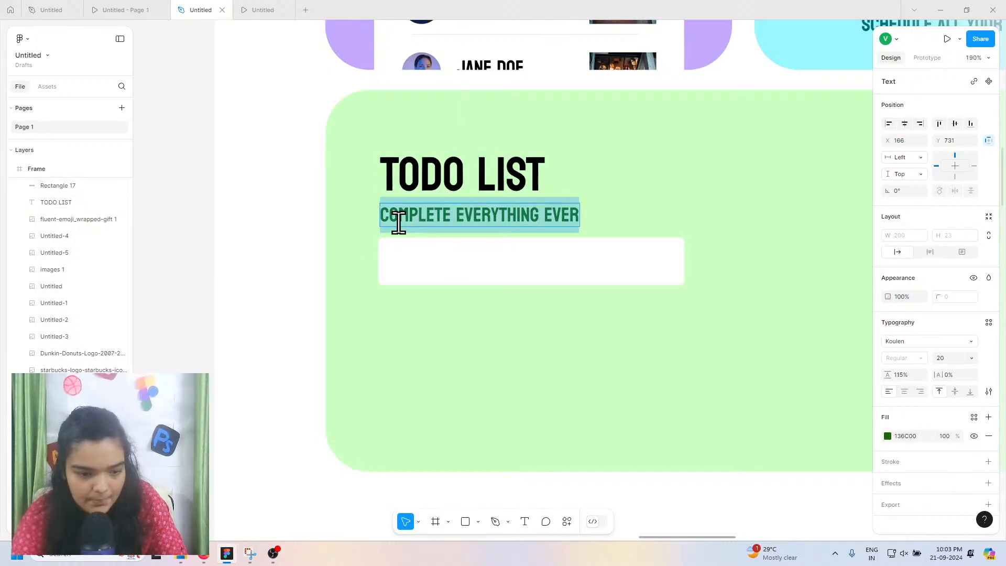
{"action": "double_click", "coordinate": [459, 184]}
{"action": "key", "text": "Escape"}
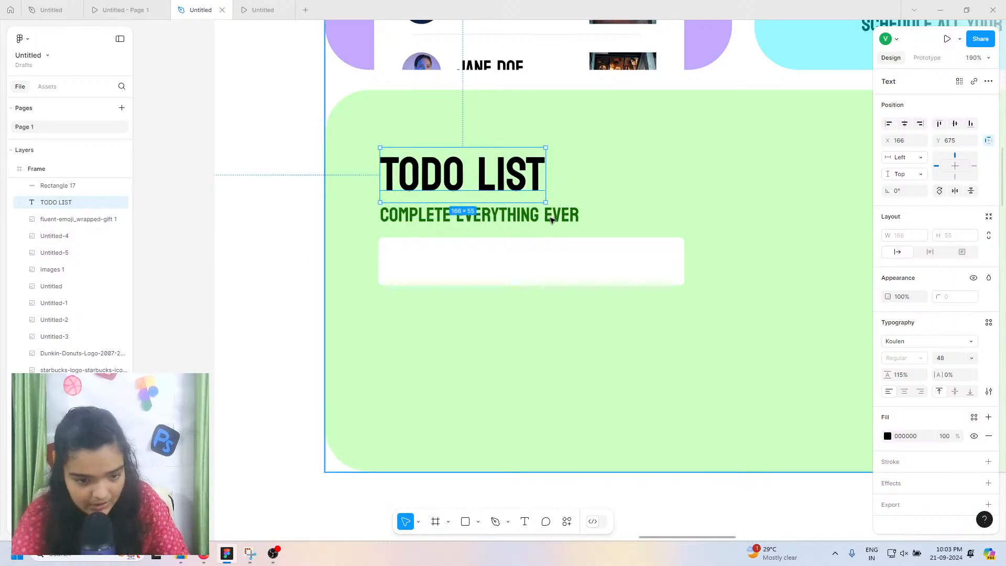
{"action": "left_click", "coordinate": [551, 220]}
{"action": "left_click", "coordinate": [512, 185], "text": "shift"}
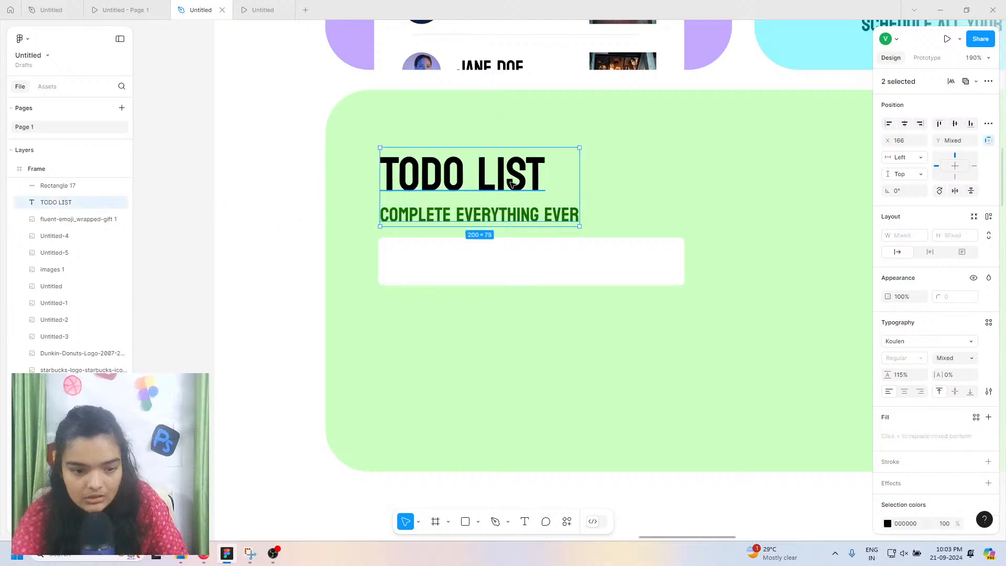
{"action": "key", "text": "Up"}
{"action": "key", "text": "Up"}
{"action": "key", "text": "Up"}
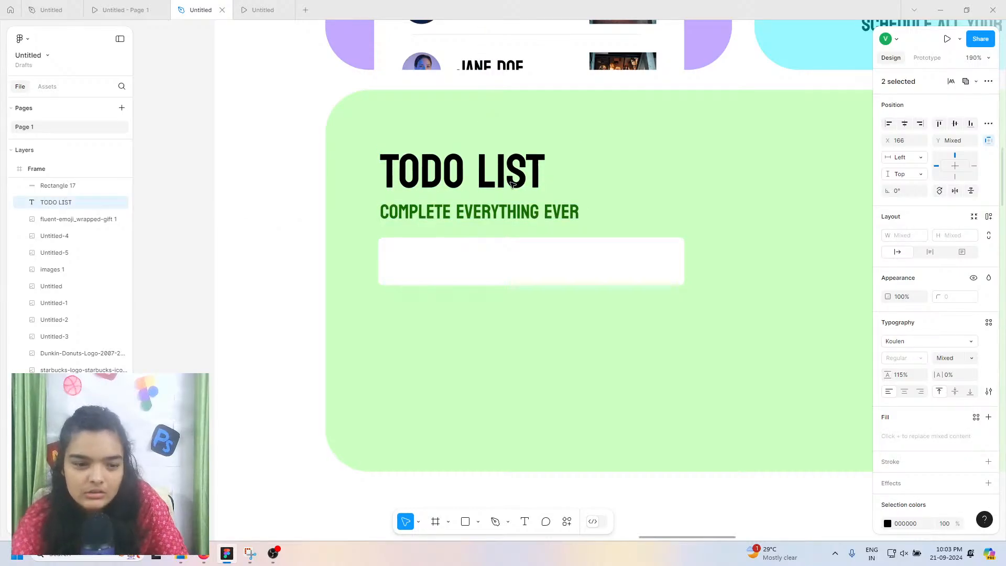
{"action": "key", "text": "Down"}
{"action": "key", "text": "Down"}
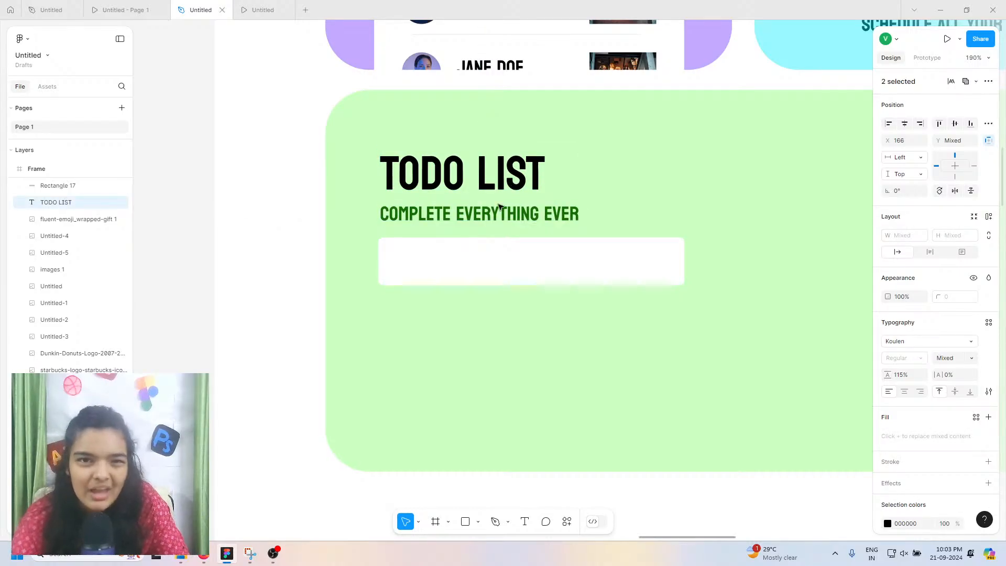
Step: Nudge the subtitle beneath the TODO LIST heading up by 1 px to Y 729
{"action": "left_click", "coordinate": [480, 259]}
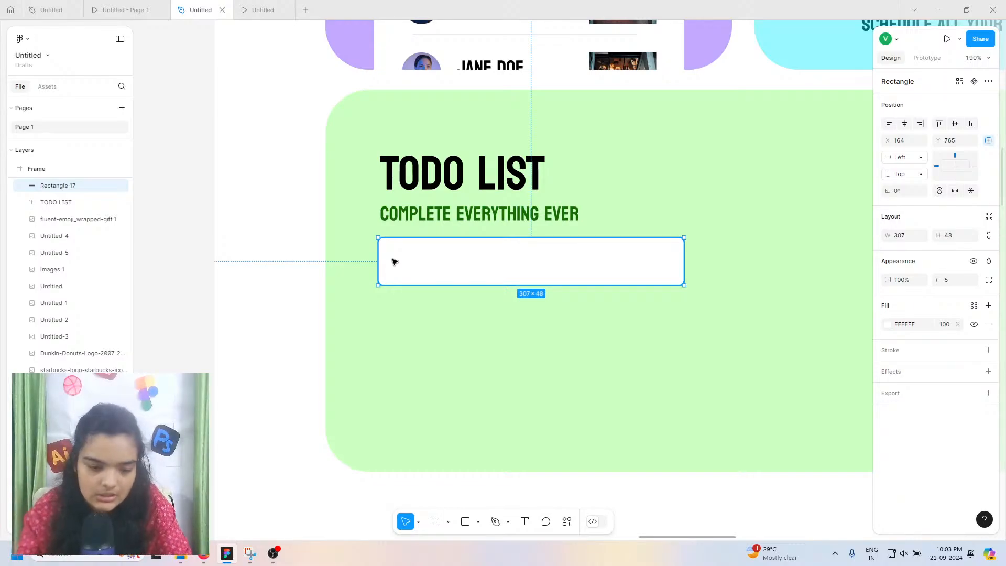
{"action": "left_click", "coordinate": [409, 222]}
{"action": "double_click", "coordinate": [412, 219]}
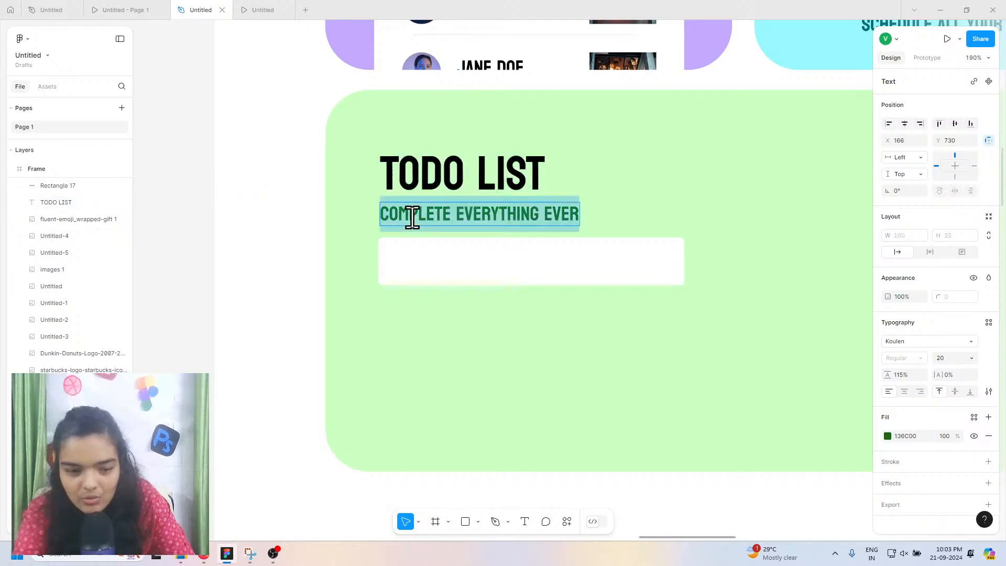
{"action": "key", "text": "Escape"}
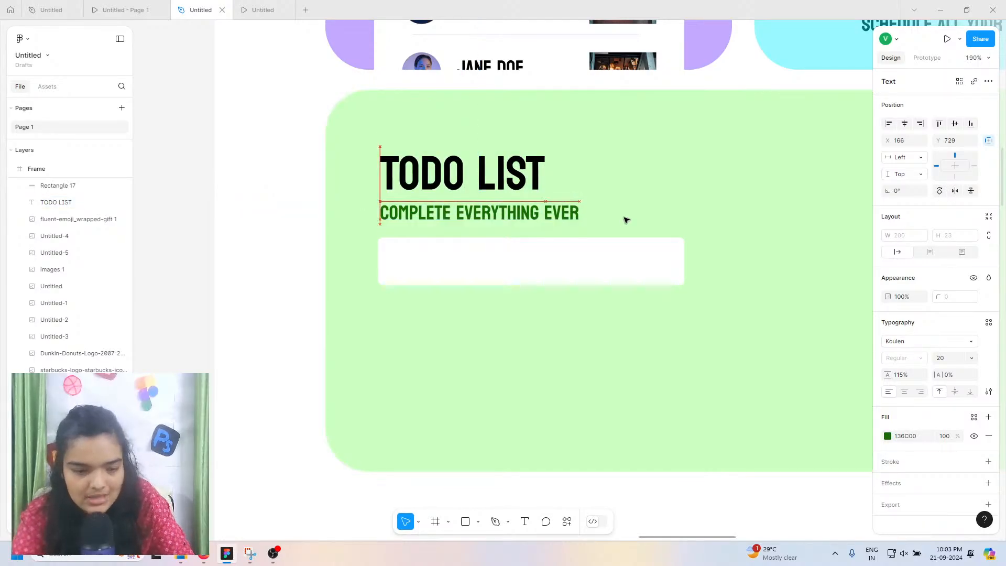
{"action": "left_click", "coordinate": [625, 219]}
Step: Check the reference design and align the white rectangle with the left edge of the heading text, at X 166, Y 766
{"action": "left_click", "coordinate": [589, 257]}
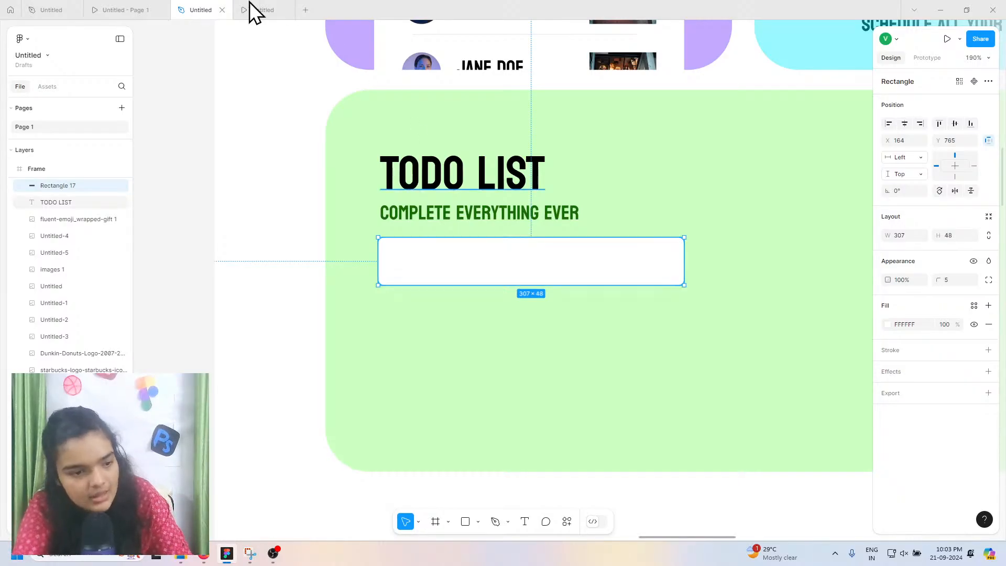
{"action": "left_click", "coordinate": [135, 10]}
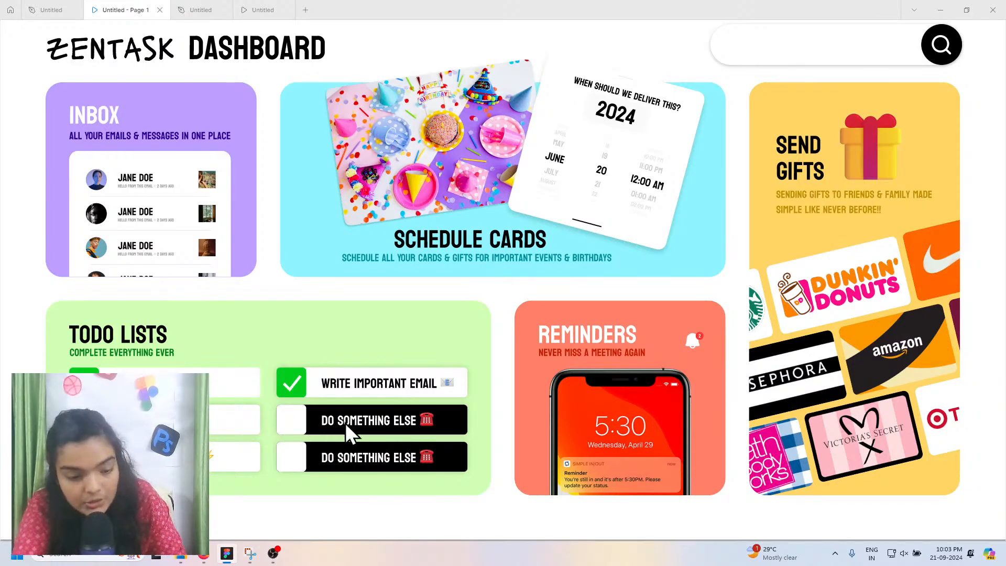
{"action": "left_click", "coordinate": [217, 10]}
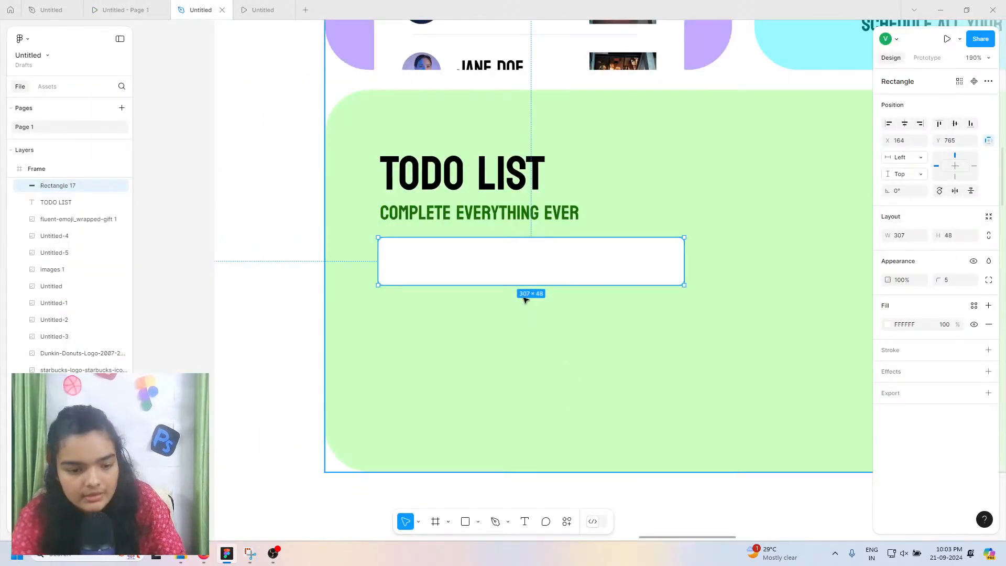
{"action": "left_click_drag", "start_coordinate": [503, 272], "coordinate": [506, 273]}
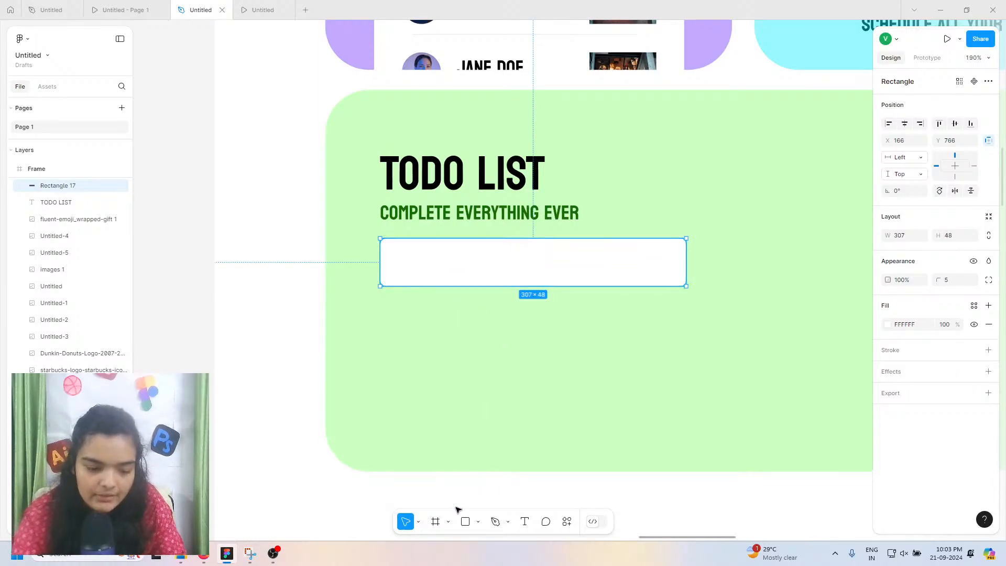
Step: Draw a 48 by 48 square over the white row's left end and round only its two left corners to 5
{"action": "left_click", "coordinate": [465, 521]}
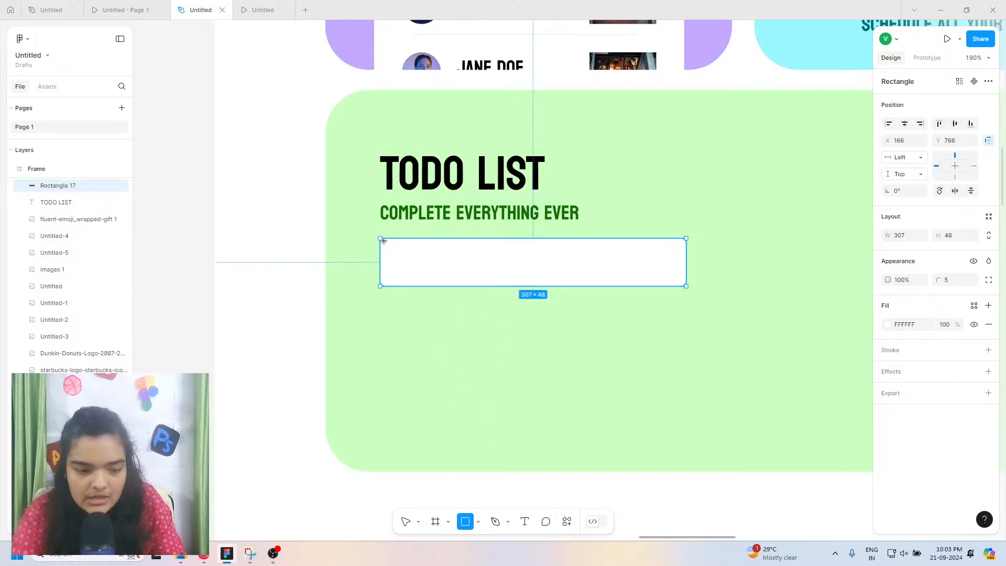
{"action": "left_click_drag", "start_coordinate": [382, 241], "coordinate": [428, 286]}
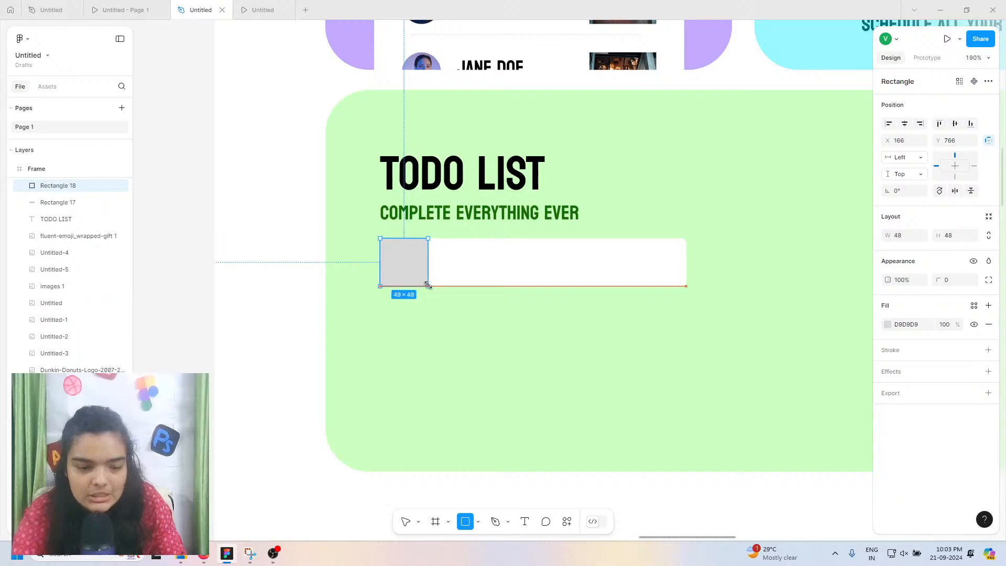
{"action": "double_click", "coordinate": [417, 255]}
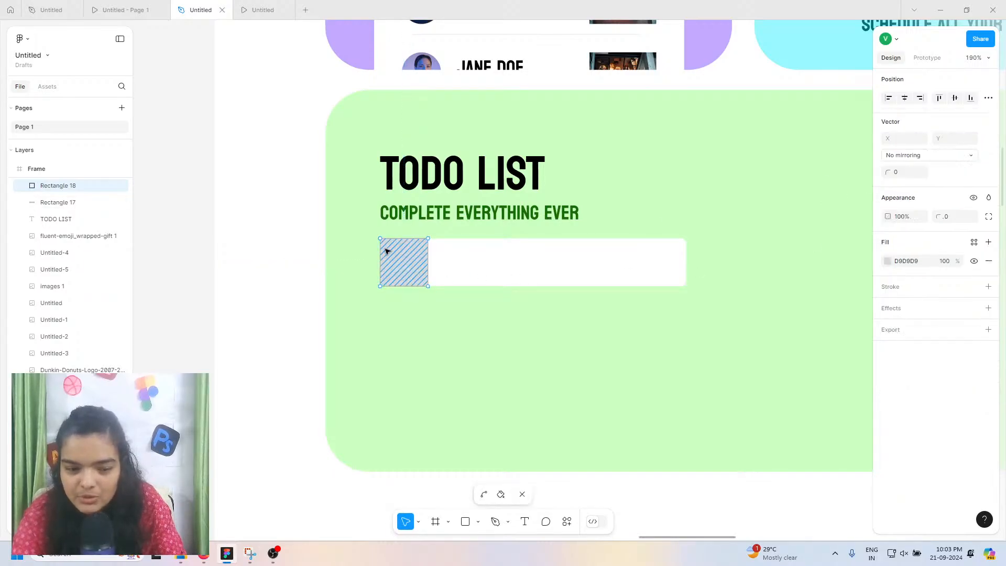
{"action": "left_click_drag", "start_coordinate": [374, 231], "coordinate": [409, 307]}
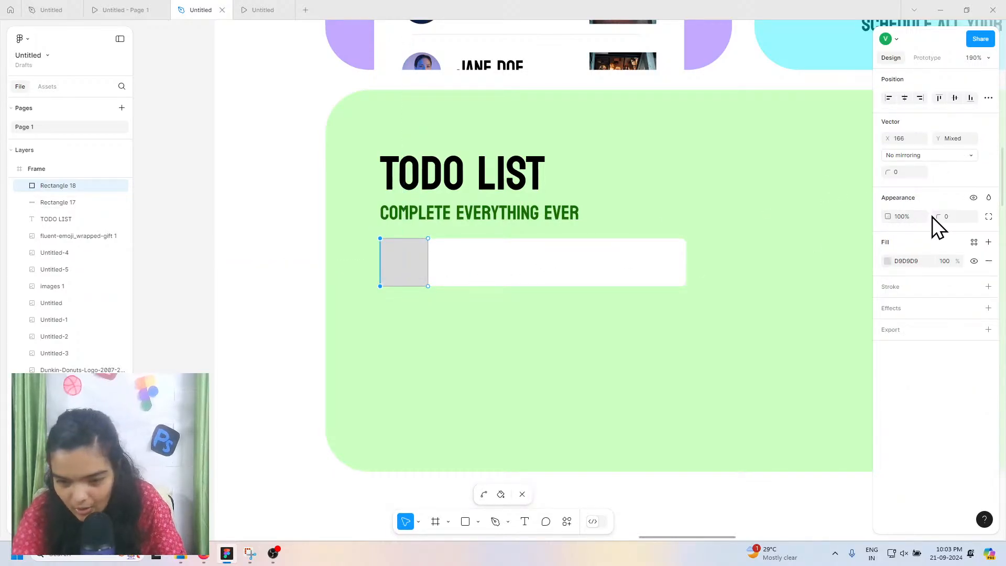
{"action": "left_click", "coordinate": [948, 216]}
{"action": "type", "text": "5"}
{"action": "left_click_drag", "start_coordinate": [994, 211], "coordinate": [938, 215]}
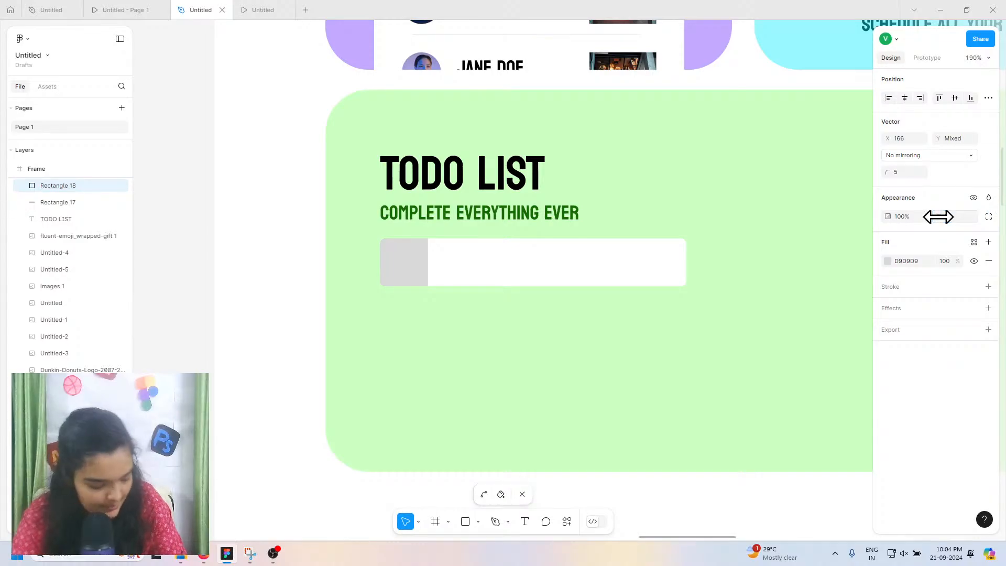
{"action": "key", "text": "Escape"}
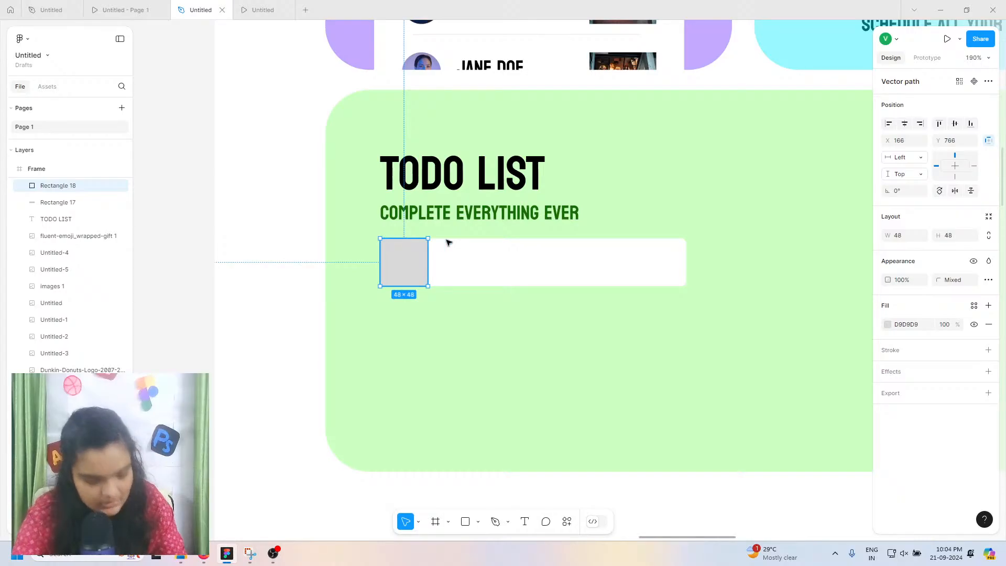
Step: Fill the square at the row's left end with bright green 22BE00
{"action": "scroll", "coordinate": [447, 242], "scroll_direction": "up", "scroll_amount": 5}
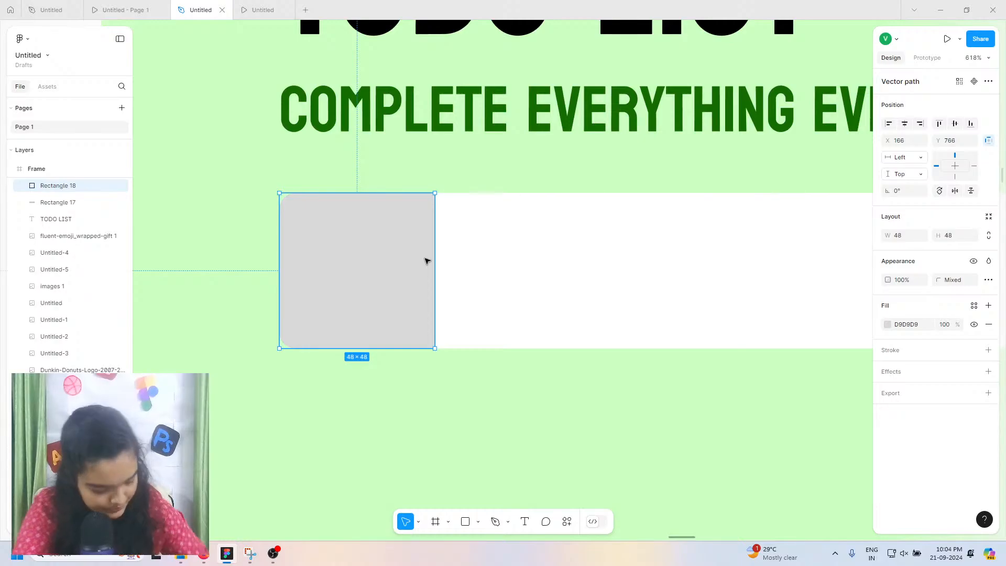
{"action": "double_click", "coordinate": [395, 254]}
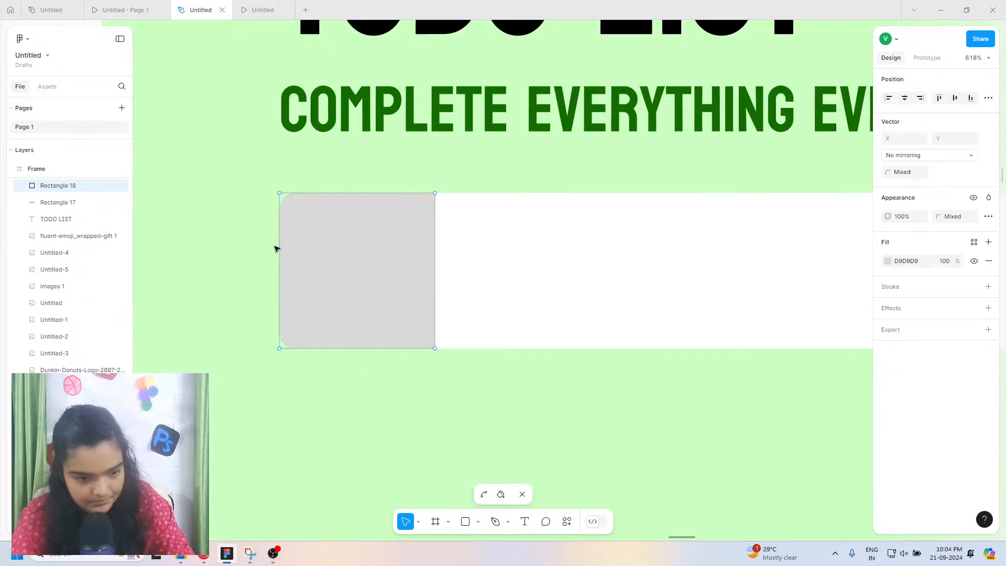
{"action": "key", "text": "Escape"}
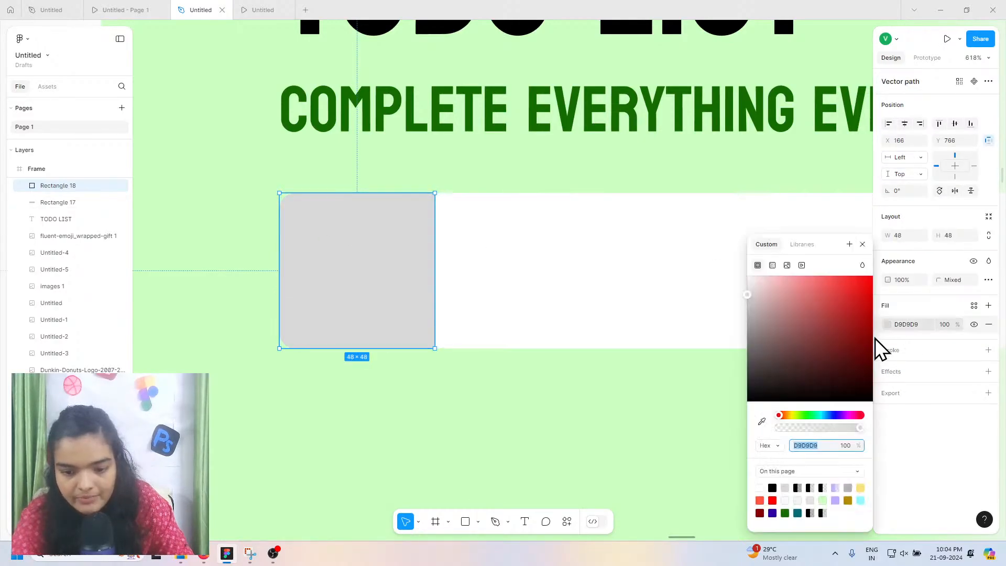
{"action": "left_click", "coordinate": [887, 324]}
{"action": "left_click", "coordinate": [785, 513]}
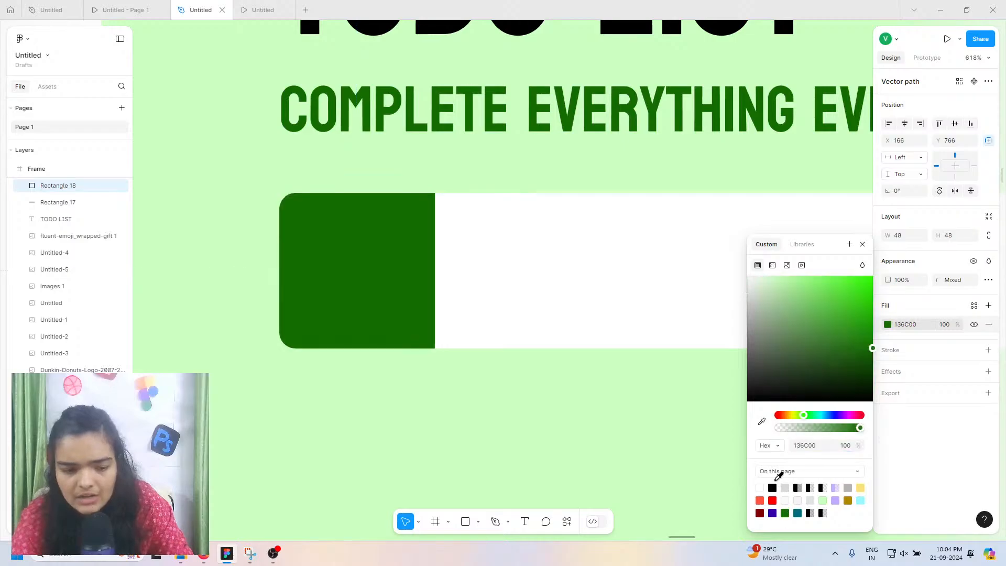
{"action": "left_click", "coordinate": [826, 328]}
{"action": "mouse_move", "coordinate": [902, 324]}
{"action": "left_mouse_down"}
{"action": "mouse_move", "coordinate": [912, 305]}
{"action": "mouse_move", "coordinate": [915, 327]}
{"action": "left_mouse_up"}
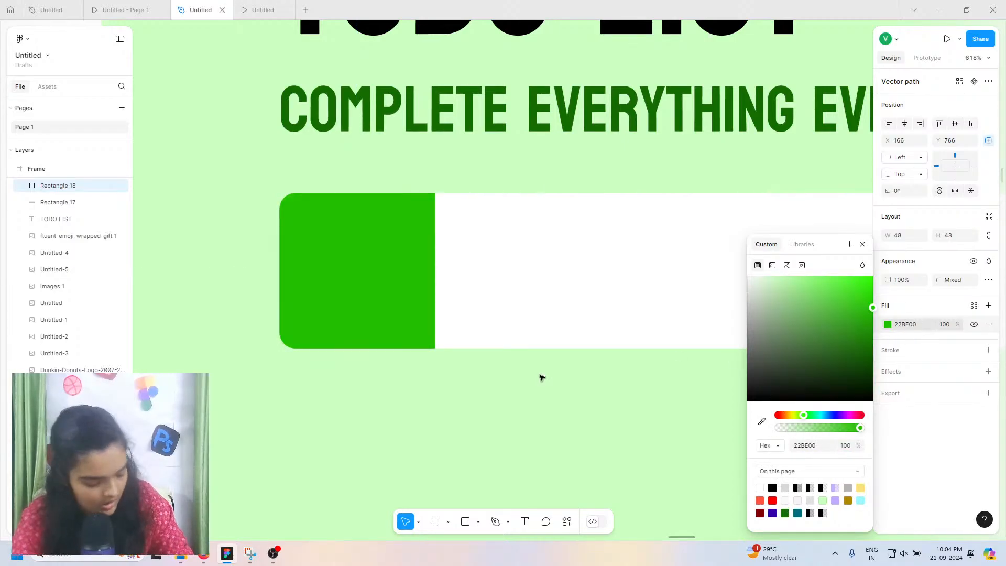
Step: Draw a three-point check mark about 26 by 21.5 over the green square with the Pen tool
{"action": "left_click", "coordinate": [440, 333]}
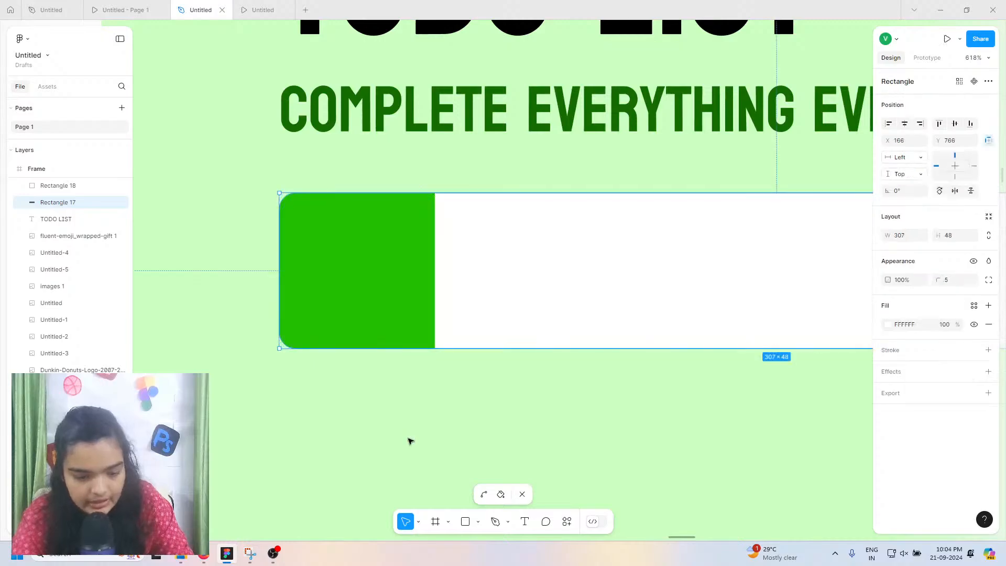
{"action": "left_click", "coordinate": [496, 521]}
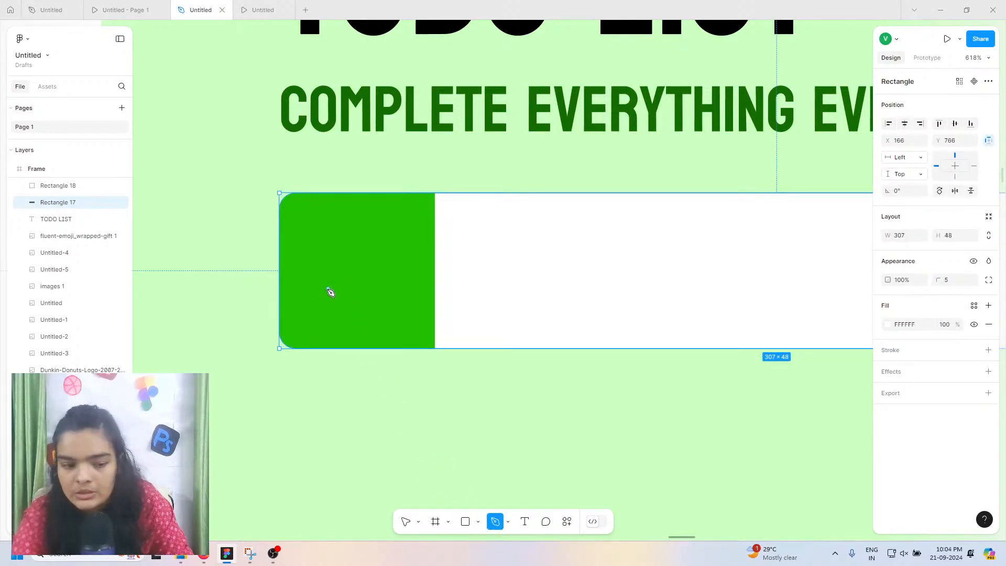
{"action": "left_click", "coordinate": [328, 288]}
{"action": "left_click", "coordinate": [359, 319]}
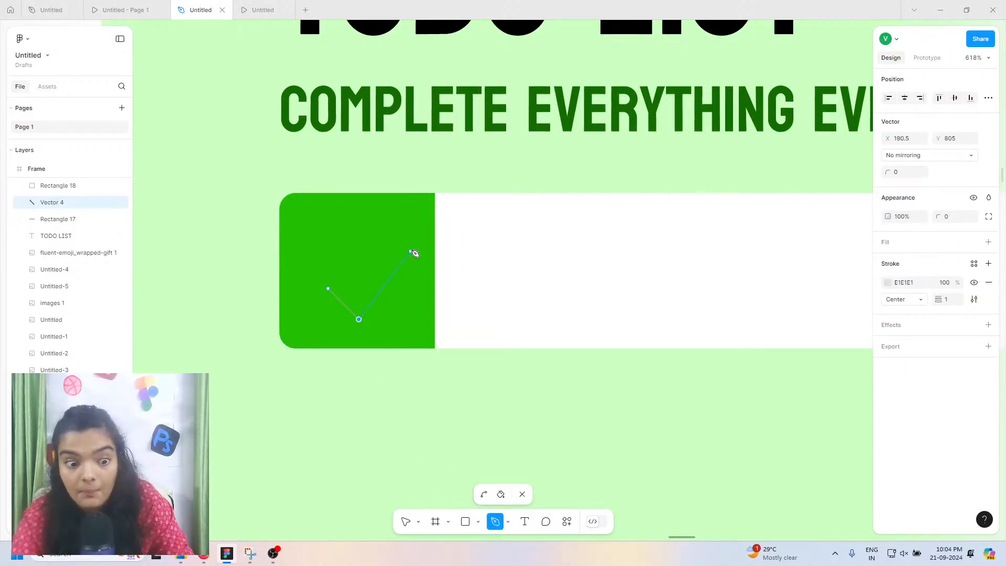
{"action": "left_click", "coordinate": [411, 250]}
{"action": "left_click", "coordinate": [406, 521]}
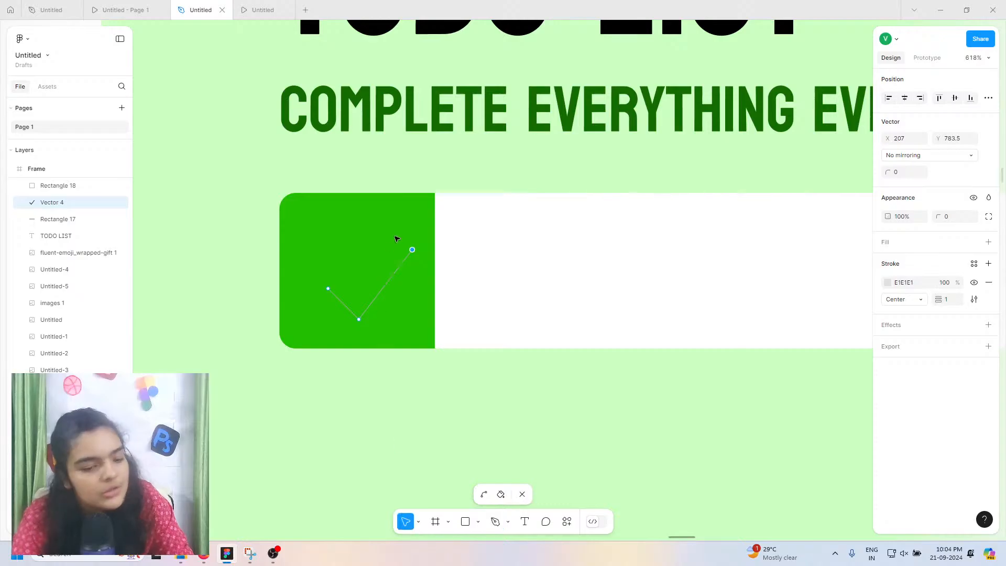
{"action": "left_click", "coordinate": [425, 403]}
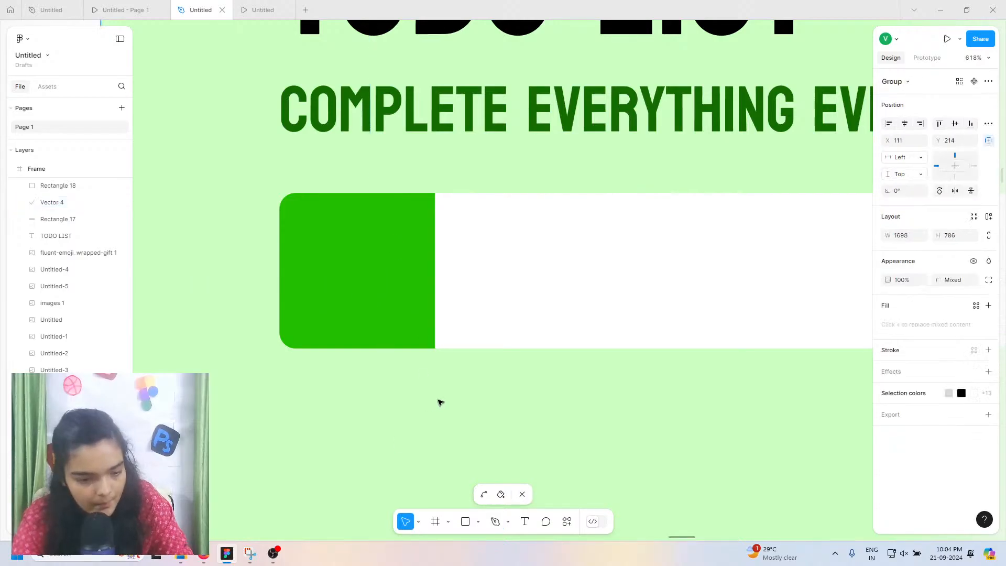
{"action": "left_click", "coordinate": [988, 350]}
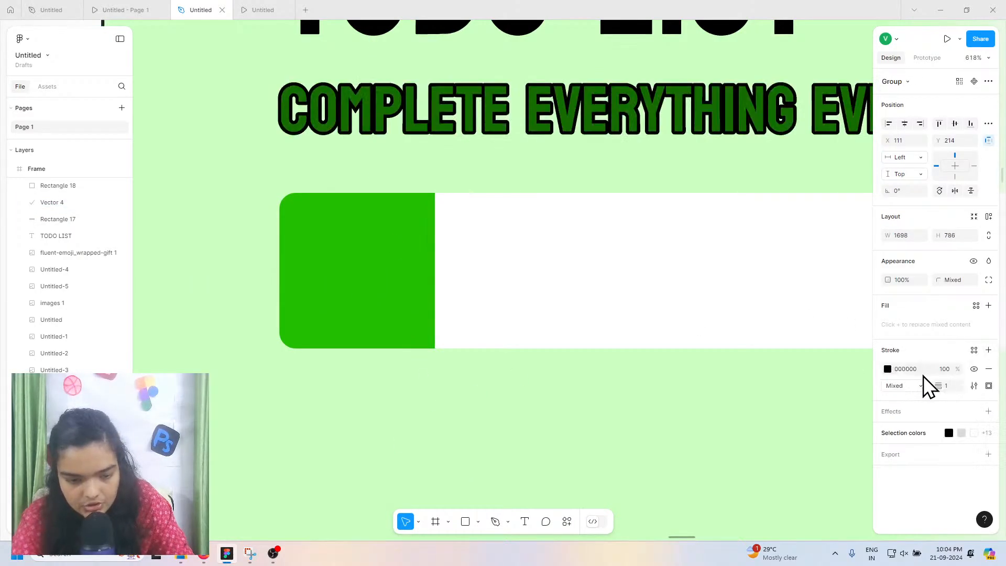
{"action": "key", "text": "ctrl+z"}
Step: Select the check mark and bring it in front of the green square in the layer order
{"action": "left_click", "coordinate": [359, 287]}
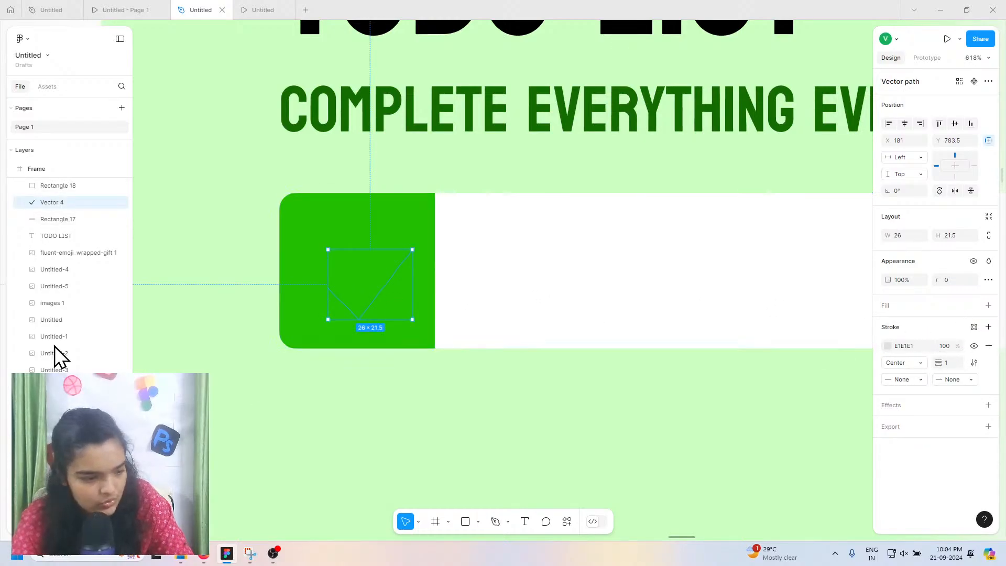
{"action": "left_click_drag", "start_coordinate": [66, 181], "coordinate": [75, 176]}
{"action": "scroll", "coordinate": [48, 300], "scroll_direction": "up", "scroll_amount": 1}
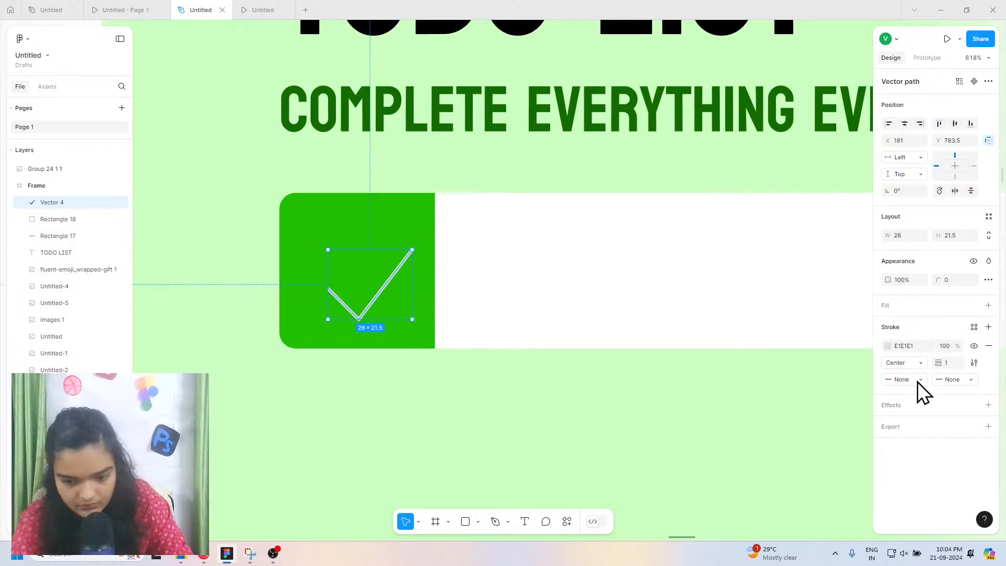
Step: Set the check mark's stroke weight to 4 with round caps on both ends and move it near the green square's centre
{"action": "mouse_move", "coordinate": [934, 361]}
{"action": "left_mouse_down"}
{"action": "mouse_move", "coordinate": [946, 361]}
{"action": "mouse_move", "coordinate": [938, 359]}
{"action": "left_mouse_up"}
{"action": "left_click", "coordinate": [902, 380]}
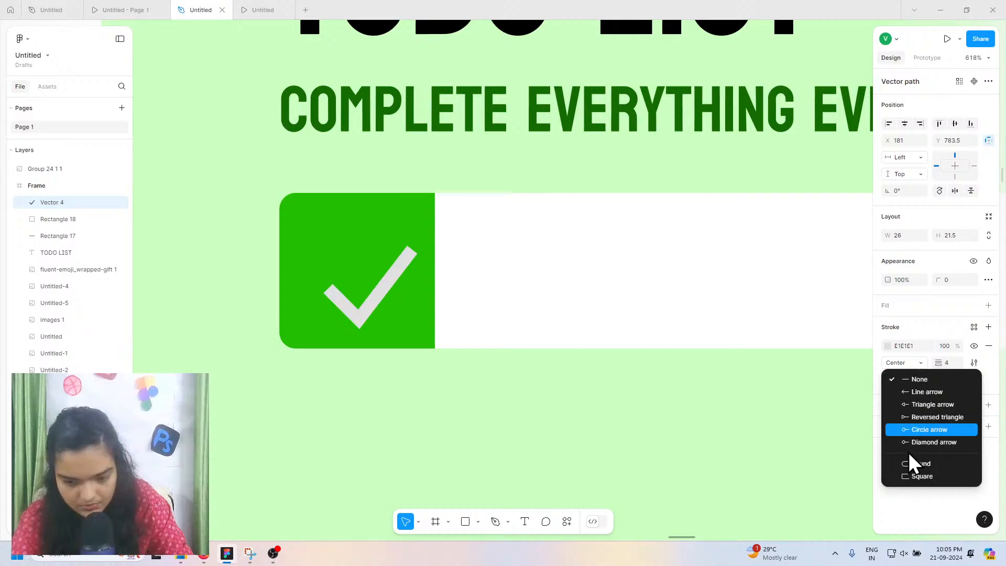
{"action": "left_click", "coordinate": [918, 464]}
{"action": "left_click", "coordinate": [965, 380]}
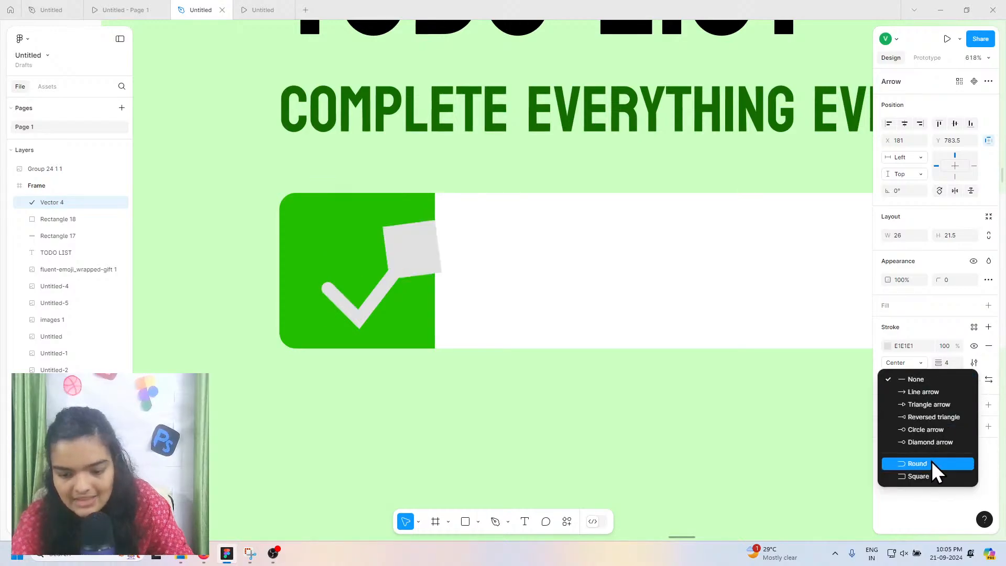
{"action": "left_click", "coordinate": [917, 464]}
{"action": "left_click_drag", "start_coordinate": [374, 309], "coordinate": [365, 295]}
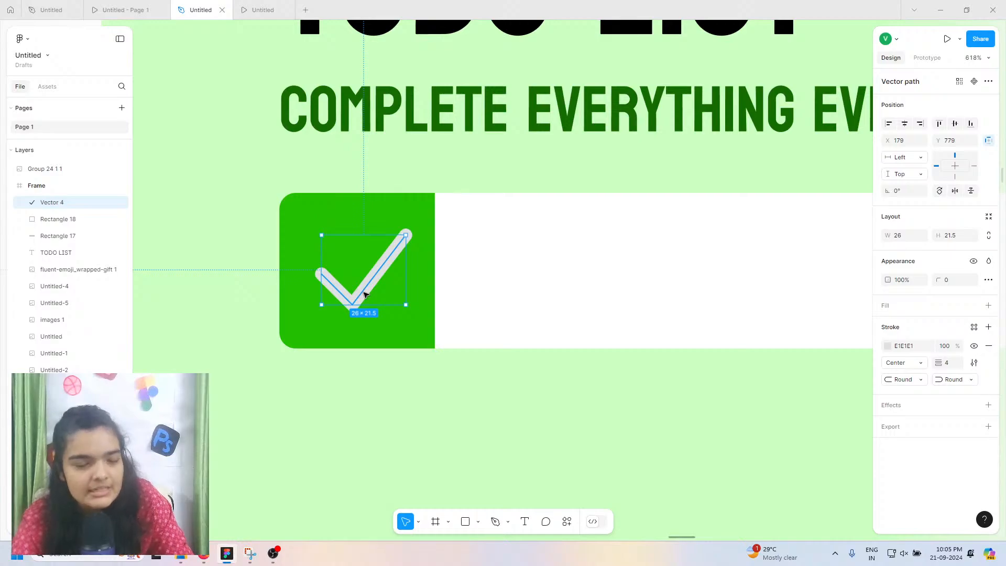
{"action": "double_click", "coordinate": [361, 294]}
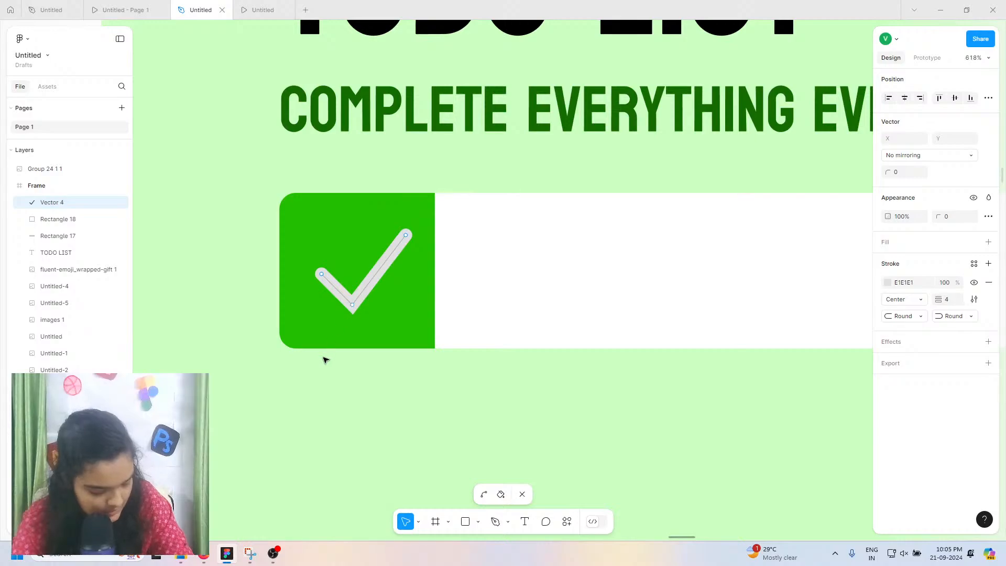
{"action": "left_click", "coordinate": [323, 359]}
{"action": "left_click", "coordinate": [359, 289]}
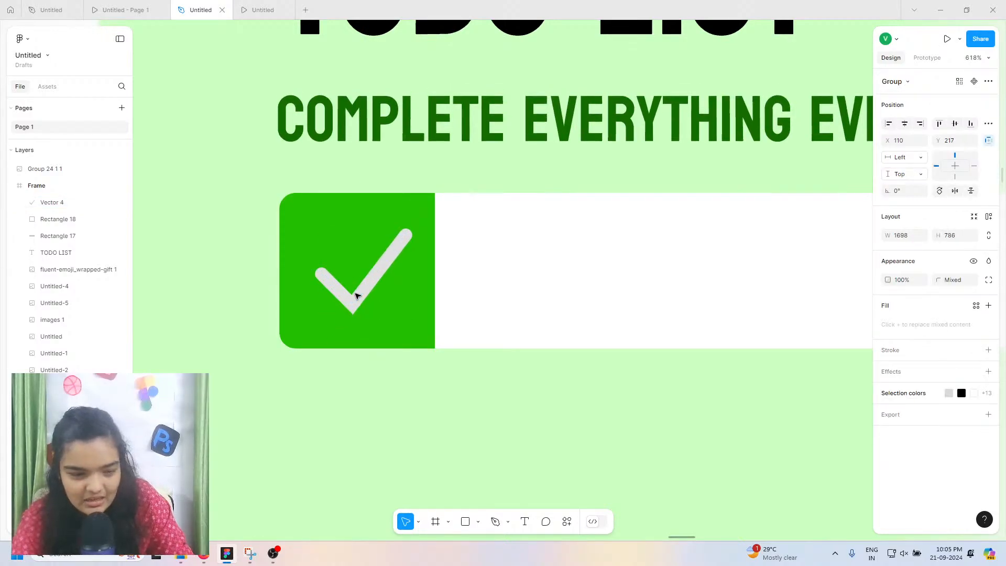
{"action": "left_click", "coordinate": [352, 307]}
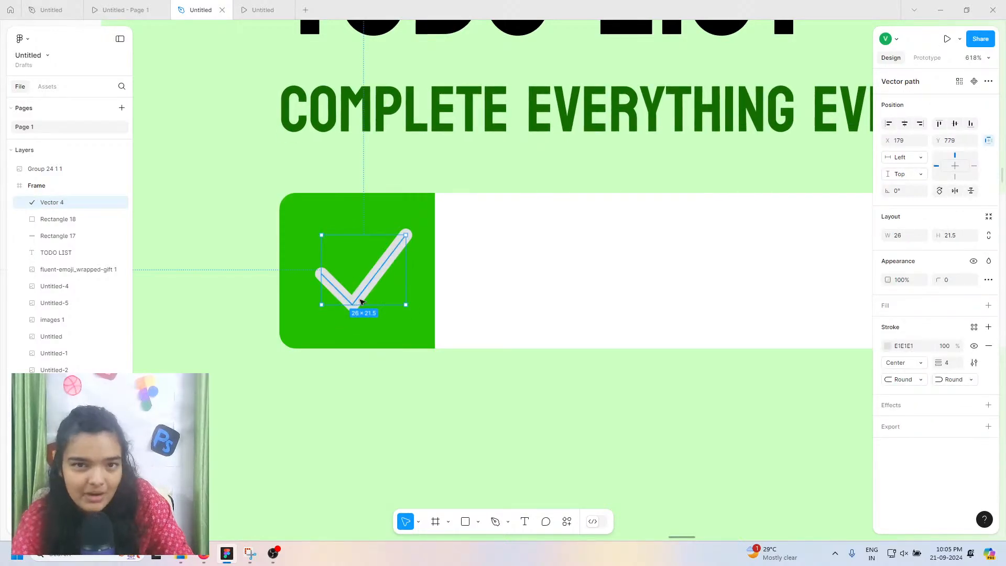
{"action": "left_click_drag", "start_coordinate": [361, 302], "coordinate": [376, 294]}
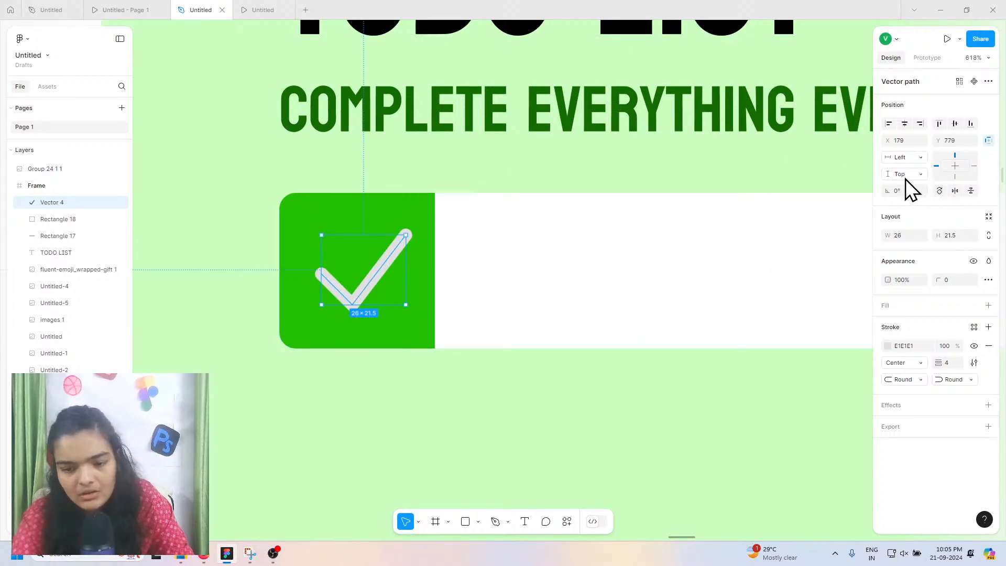
Step: Set the check mark's corner radius to 2 and shift it slightly down and left to X 178, Y 780
{"action": "left_click", "coordinate": [953, 280]}
{"action": "type", "text": "1"}
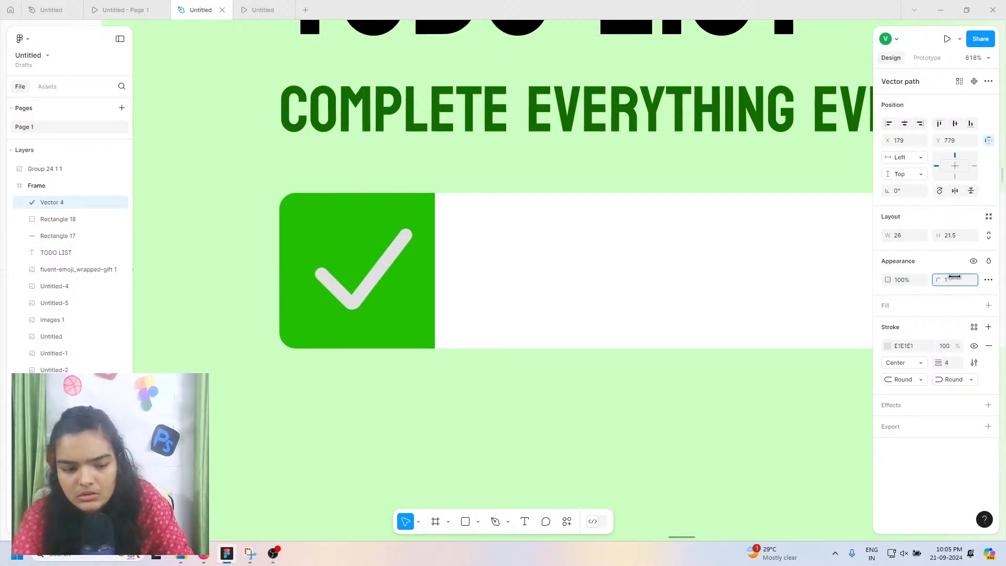
{"action": "key", "text": "Up"}
{"action": "left_click_drag", "start_coordinate": [374, 284], "coordinate": [370, 287]}
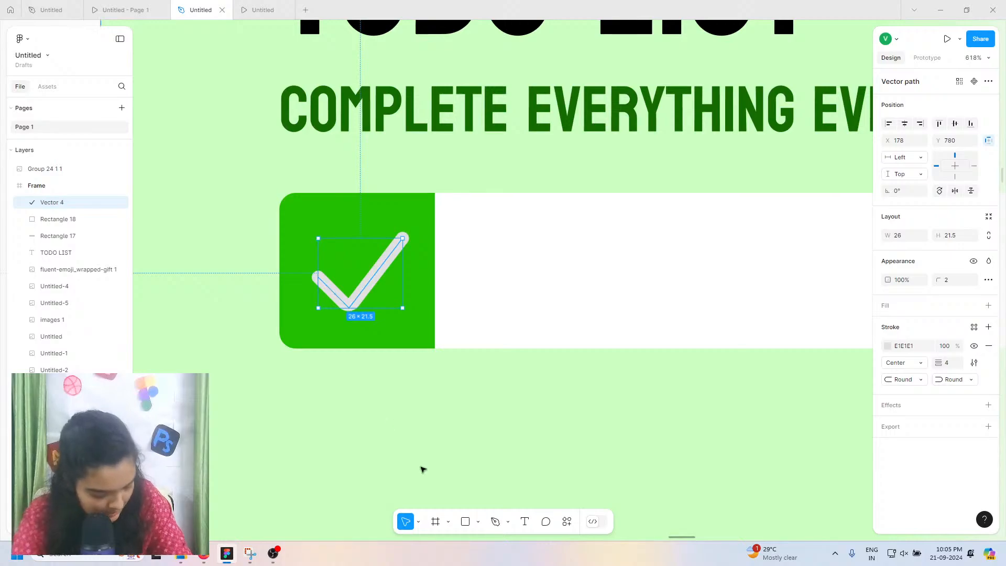
Step: Add the text "STE" in the white task row and move its layer above the frame to the top of the layer order
{"action": "left_click", "coordinate": [421, 460]}
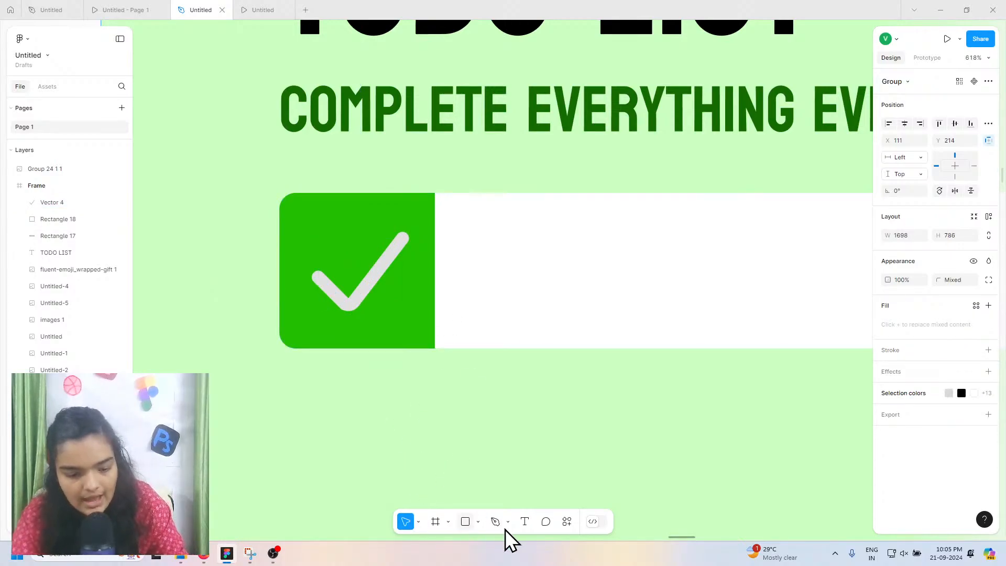
{"action": "left_click", "coordinate": [524, 522]}
{"action": "left_click", "coordinate": [470, 271]}
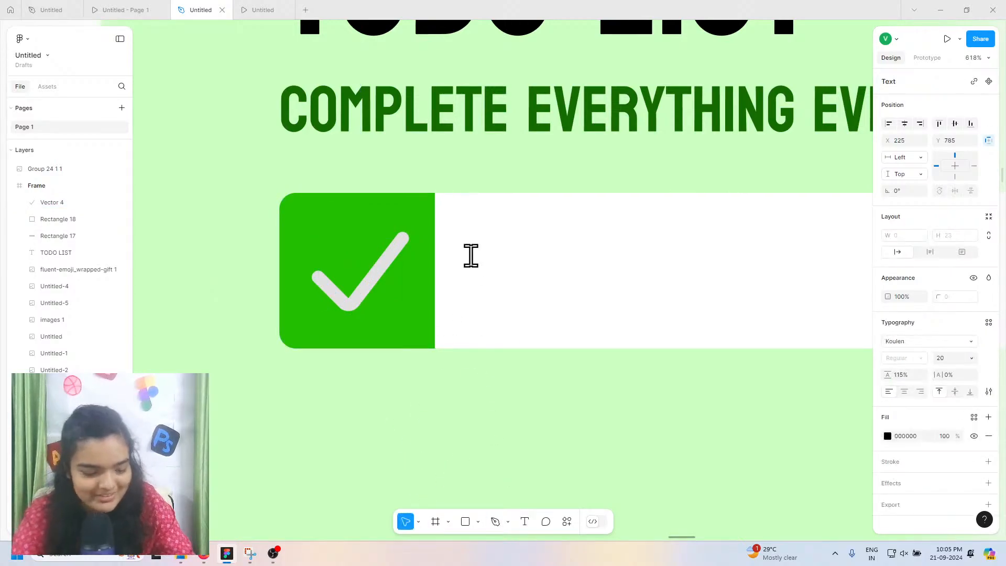
{"action": "type", "text": "Buy"}
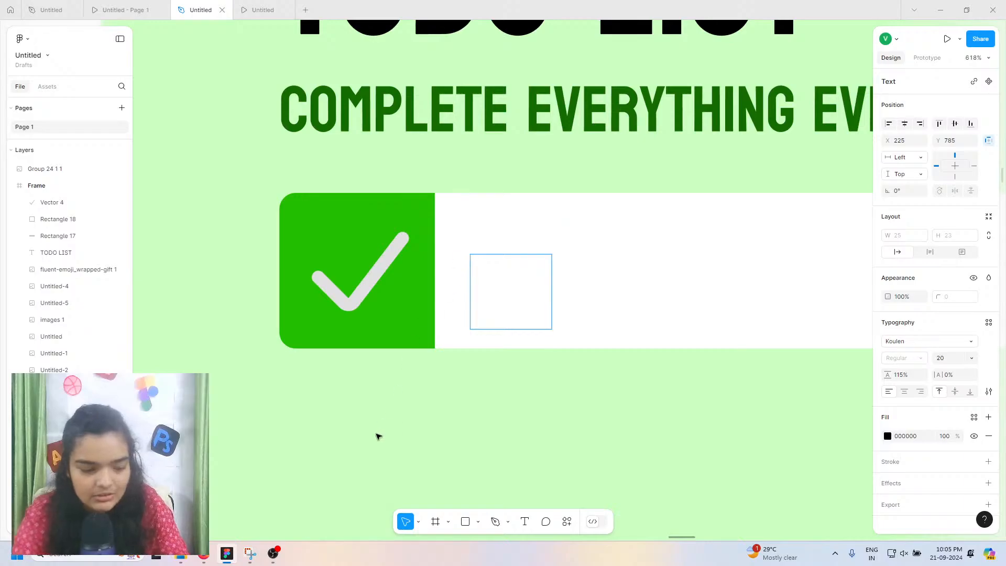
{"action": "key", "text": "Escape"}
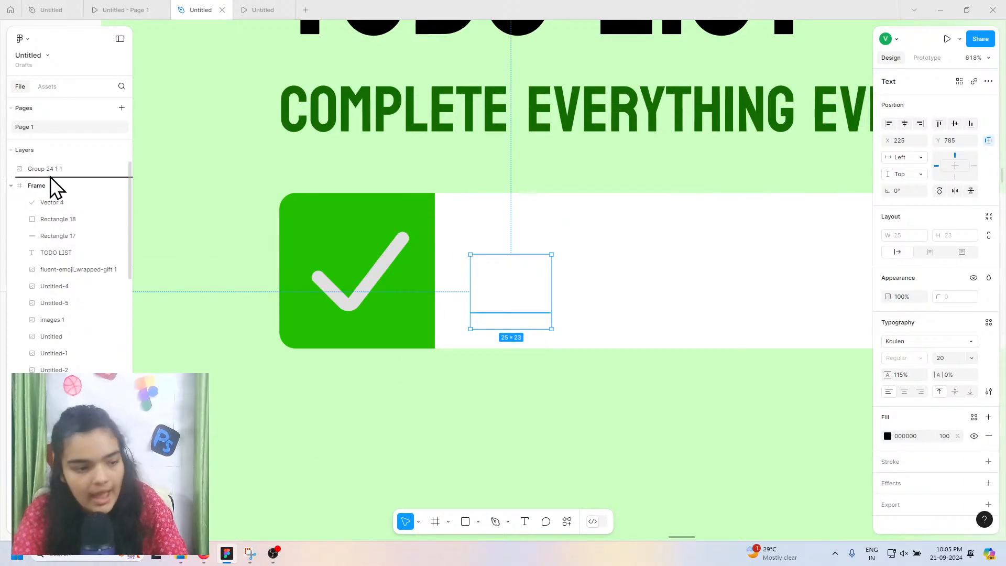
{"action": "left_click_drag", "start_coordinate": [55, 184], "coordinate": [49, 165]}
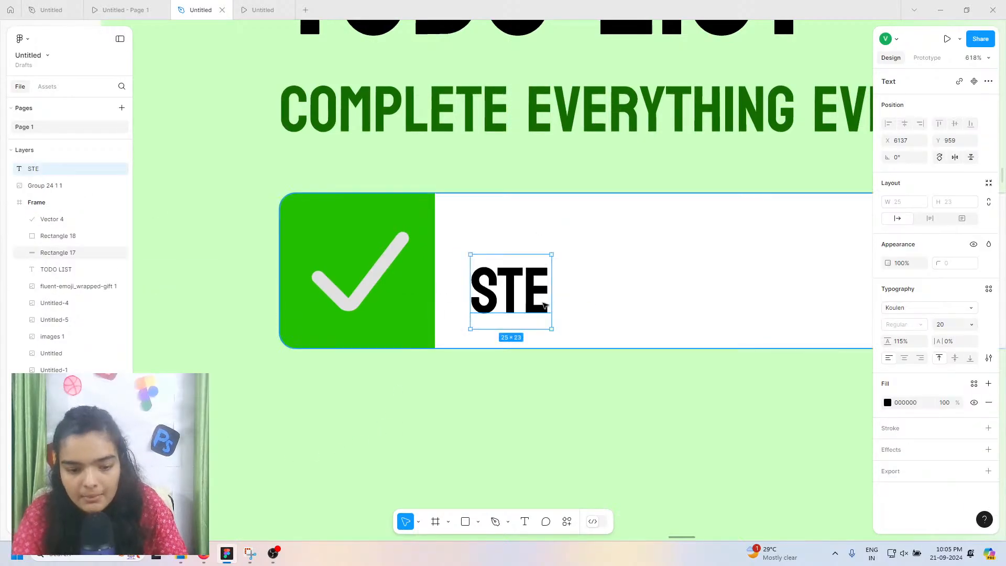
Step: Extend the task text to "STEal" and move it slightly up to X 6136, Y 954
{"action": "double_click", "coordinate": [547, 282]}
{"action": "left_click", "coordinate": [548, 283]}
{"action": "type", "text": "al"}
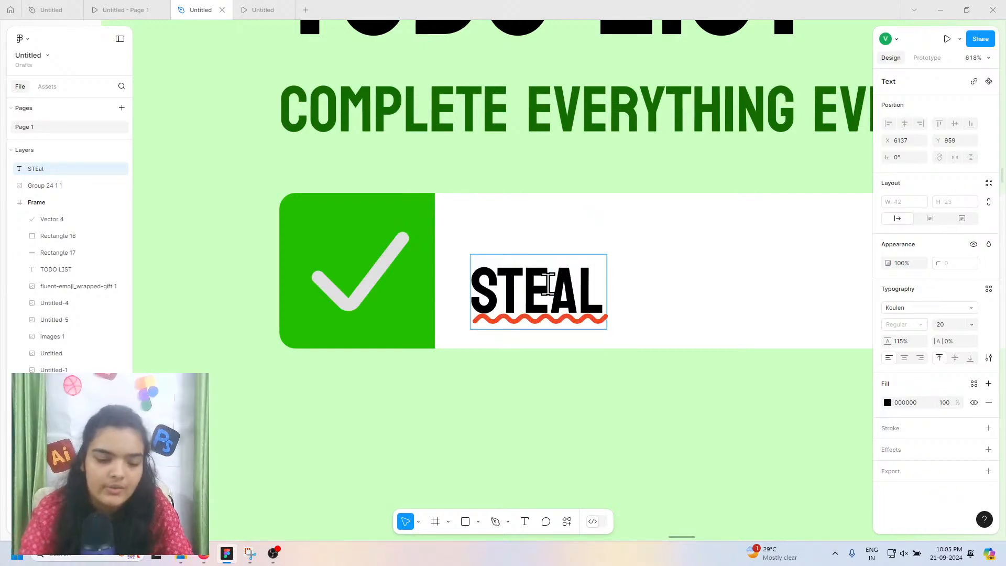
{"action": "key", "text": "Escape"}
{"action": "left_click_drag", "start_coordinate": [536, 303], "coordinate": [533, 288]}
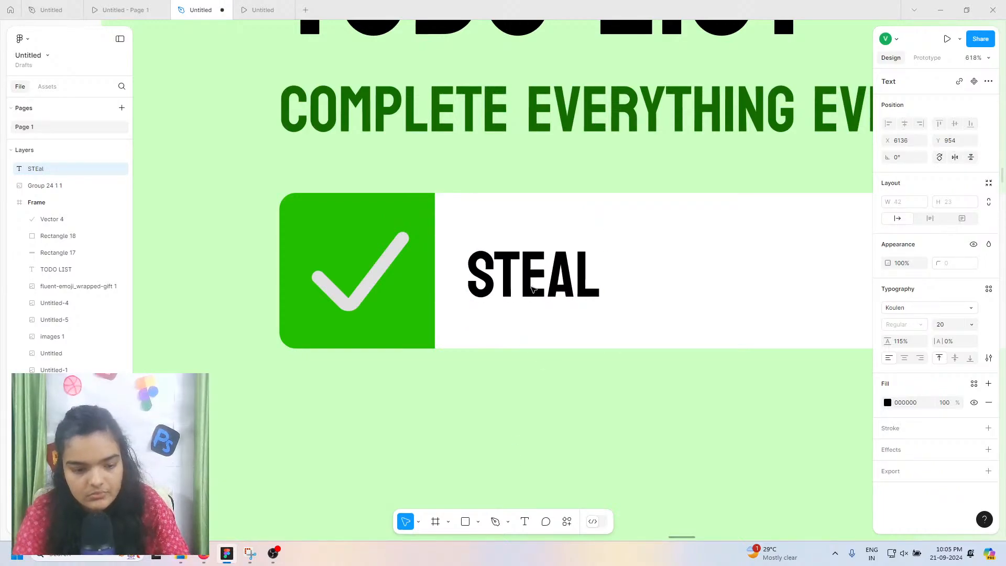
Step: Change the check mark's stroke colour to white, FFFFFF
{"action": "double_click", "coordinate": [354, 288]}
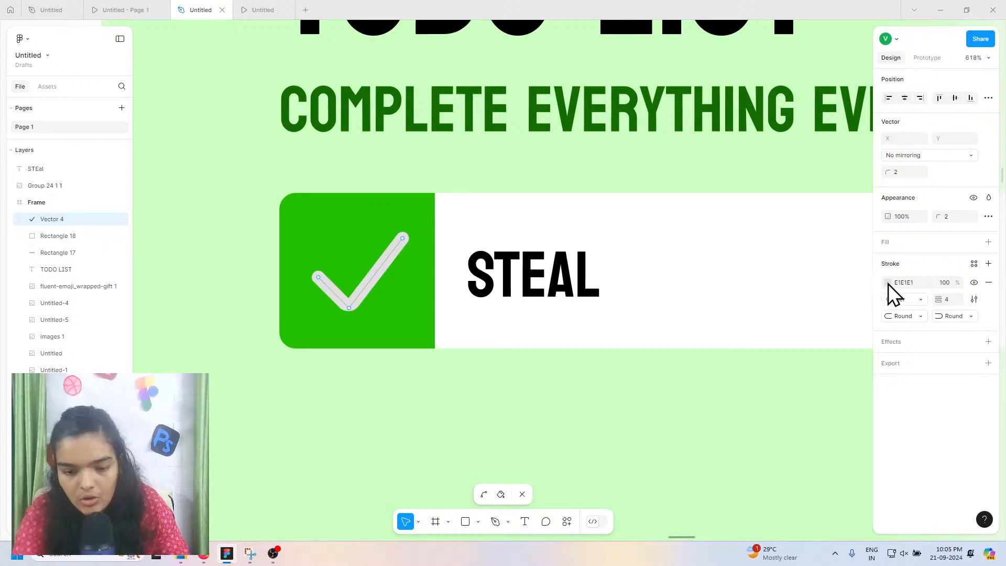
{"action": "left_click", "coordinate": [889, 282]}
{"action": "type", "text": "FFFFFF"}
{"action": "key", "text": "Return"}
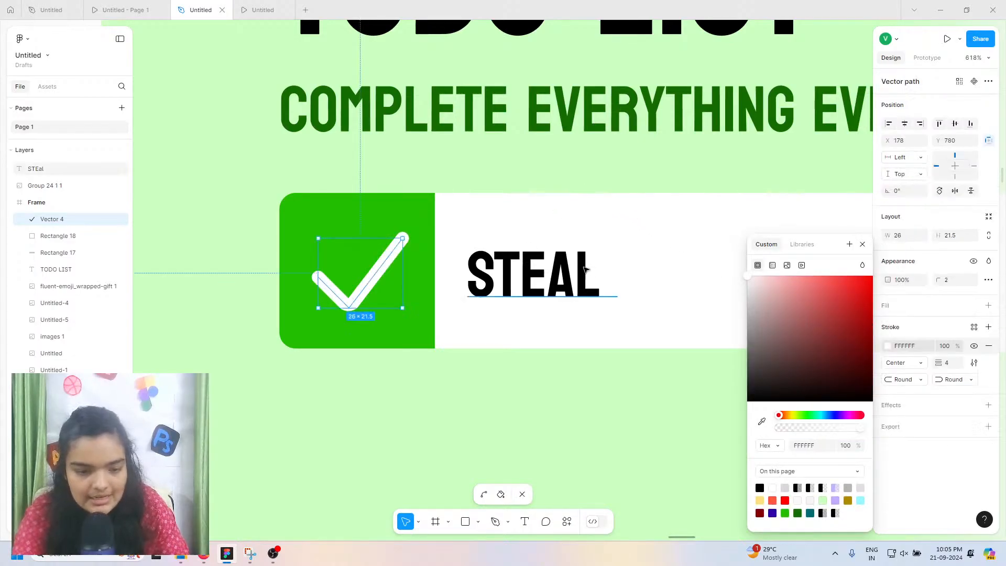
Step: Extend the task text to read "STEal a noteb"
{"action": "double_click", "coordinate": [587, 269]}
{"action": "left_click", "coordinate": [595, 271]}
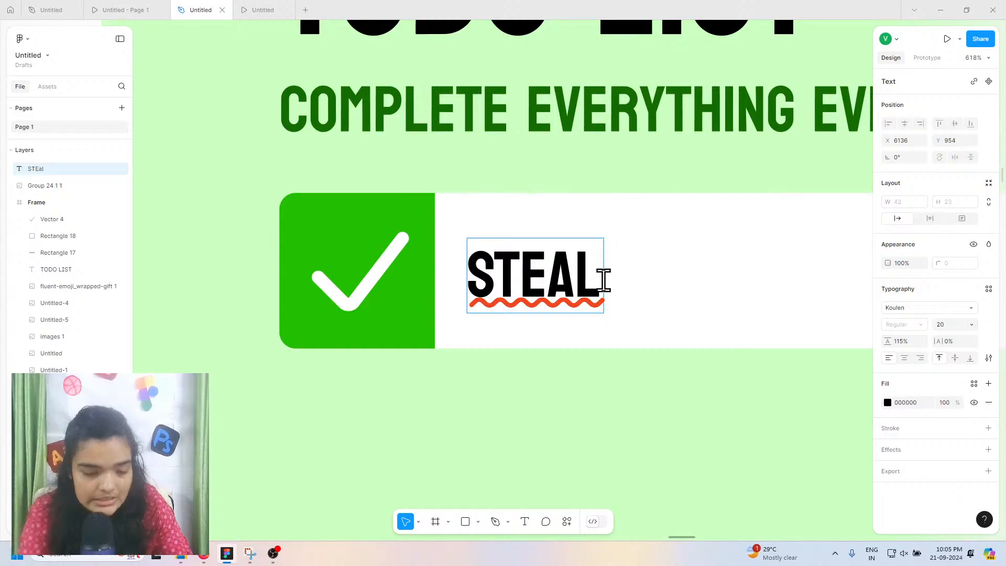
{"action": "type", "text": "ano"}
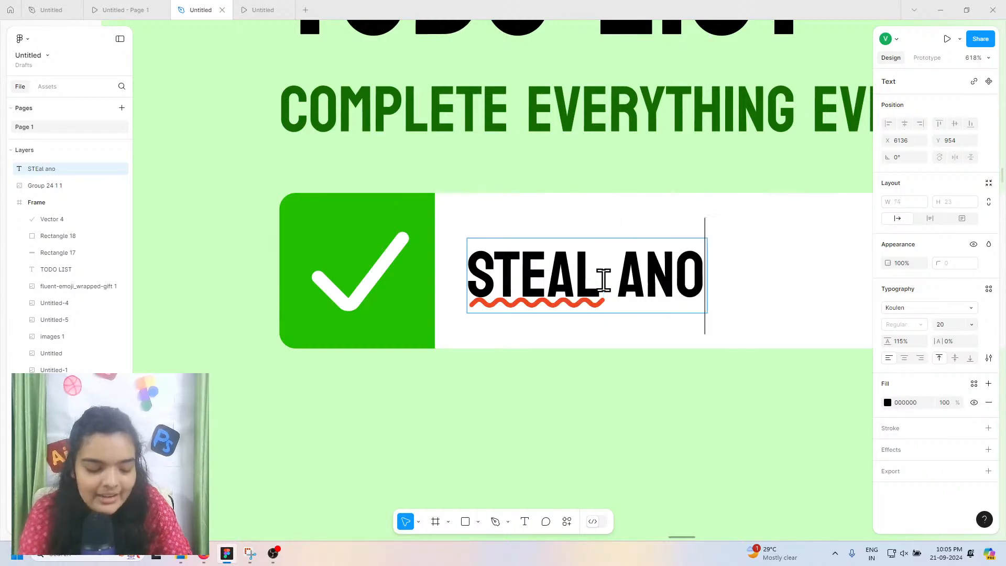
{"action": "type", "text": "tebo"}
{"action": "key", "text": "BackSpace"}
{"action": "key", "text": "BackSpace"}
{"action": "key", "text": "BackSpace"}
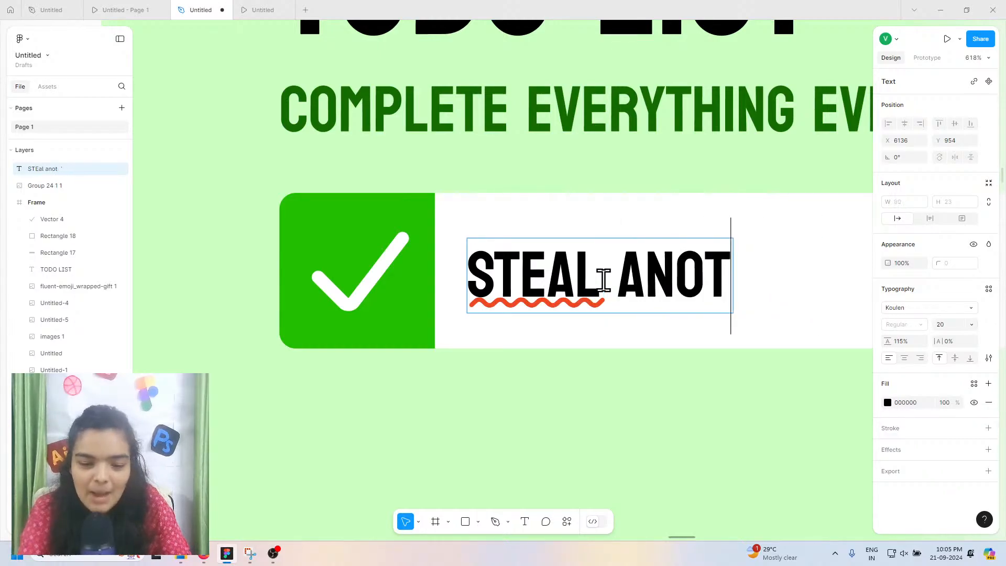
{"action": "key", "text": "BackSpace"}
{"action": "key", "text": "BackSpace"}
{"action": "key", "text": "BackSpace"}
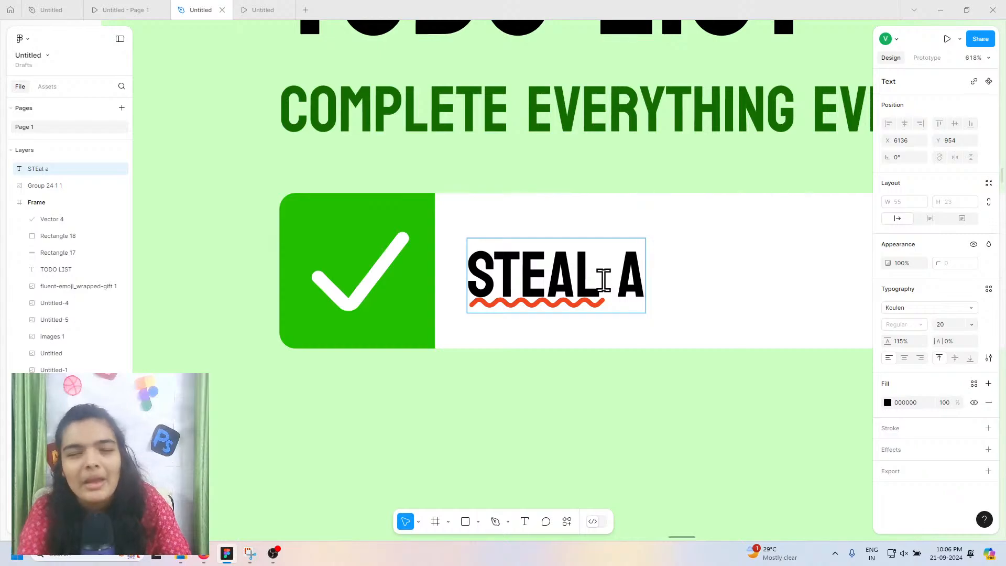
{"action": "type", "text": "n"}
{"action": "key", "text": "BackSpace"}
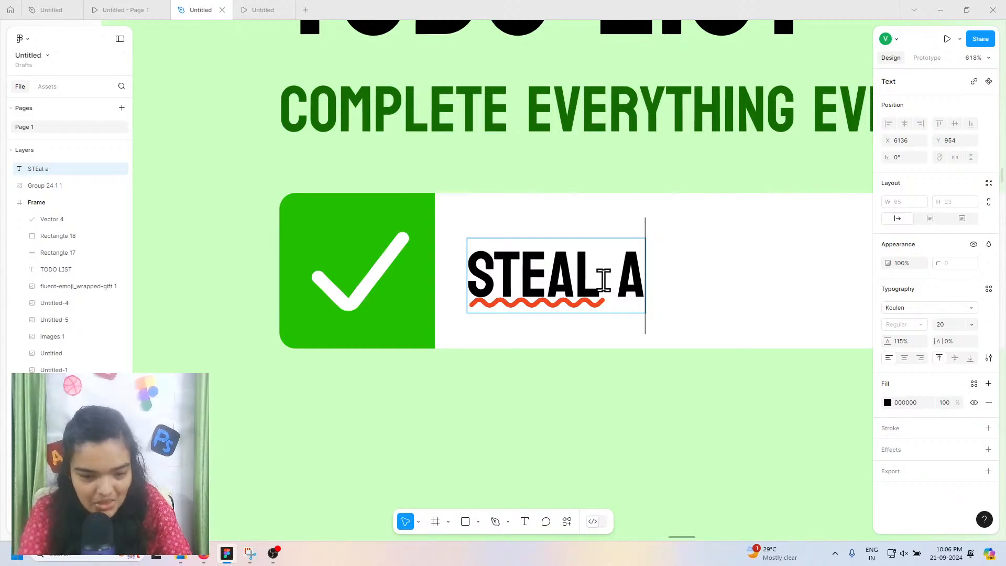
{"action": "type", "text": "noteb"}
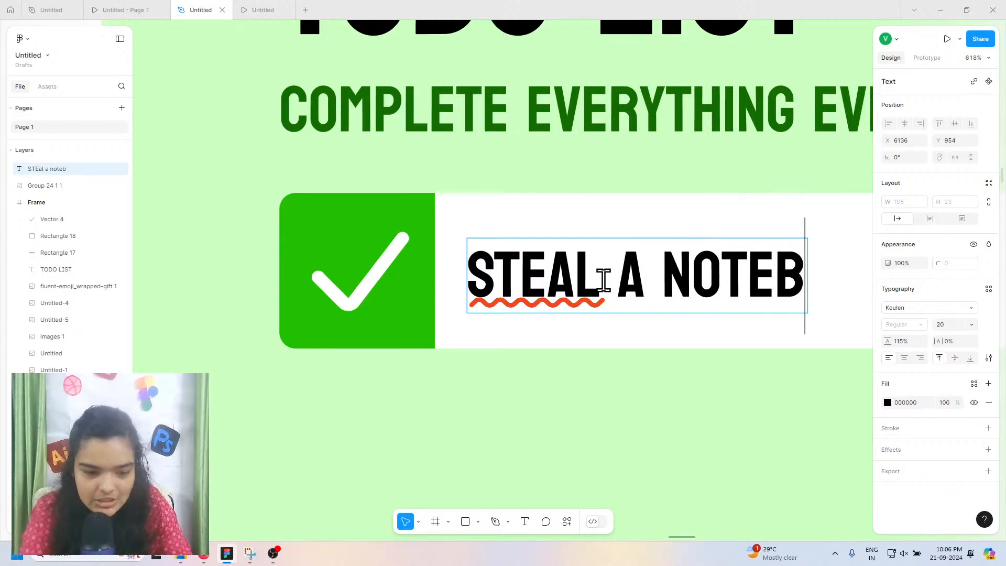
Step: Replace the whole task text with "Get a notebook stolen from desk"
{"action": "left_click", "coordinate": [603, 280]}
{"action": "key", "text": "ctrl+a"}
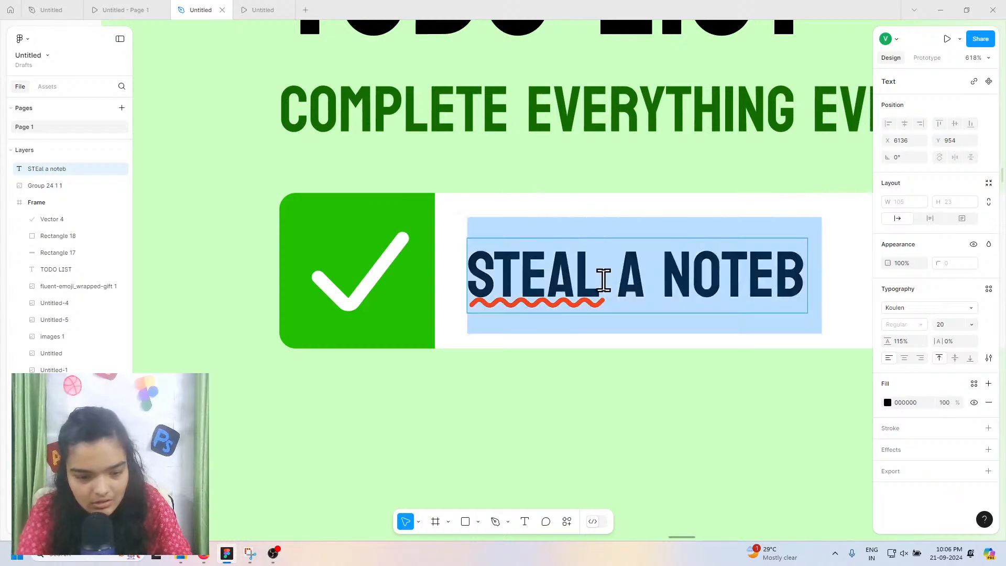
{"action": "type", "text": "Get a"}
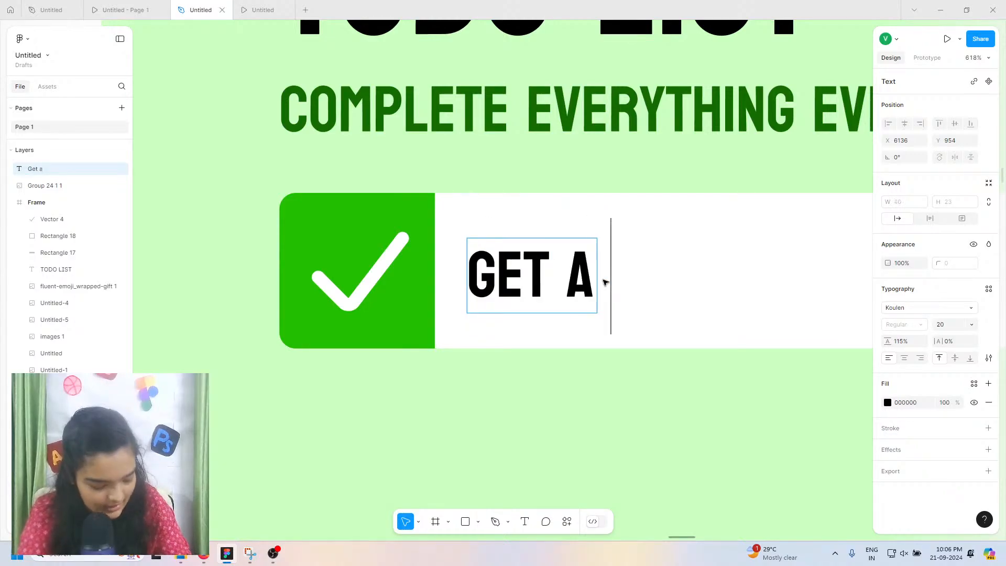
{"action": "type", "text": " notebo"}
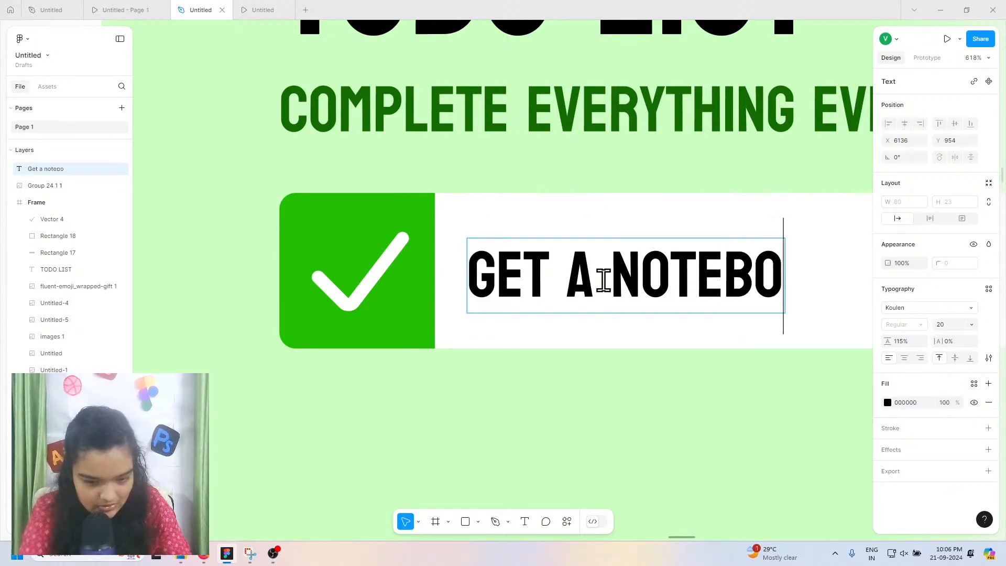
{"action": "type", "text": "ok stol"}
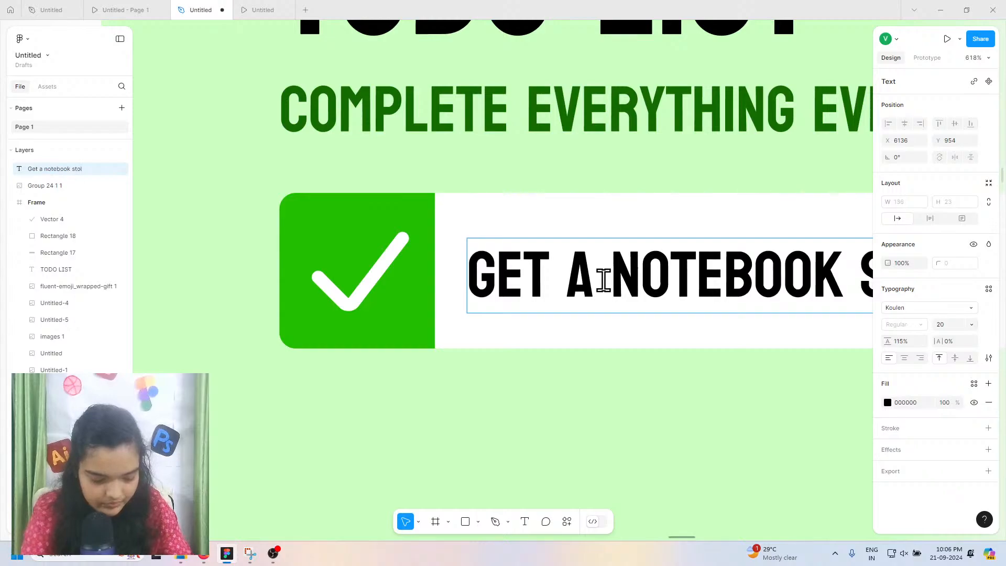
{"action": "type", "text": "en"}
{"action": "scroll", "coordinate": [604, 279], "scroll_direction": "right", "scroll_amount": 6}
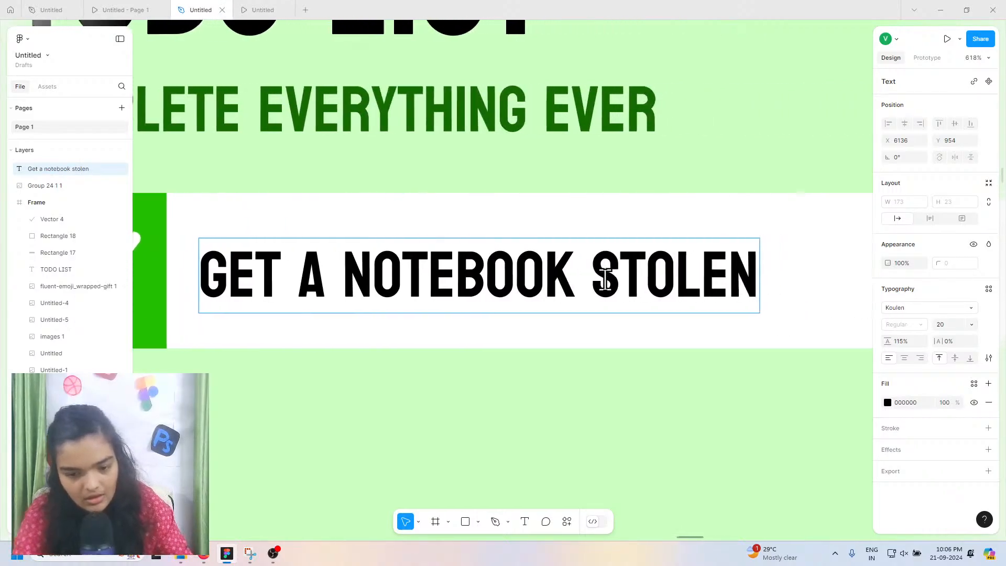
{"action": "type", "text": "from de"}
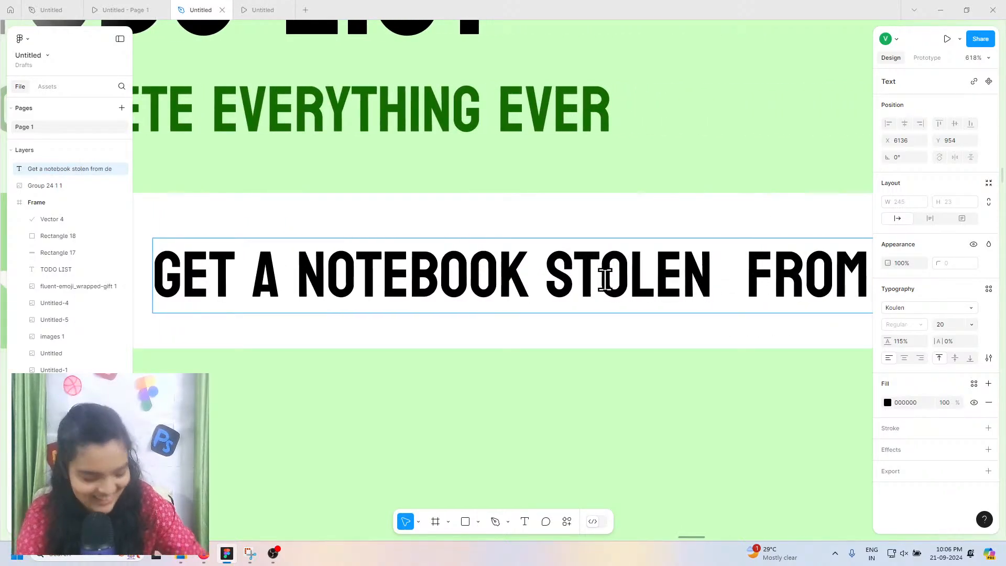
{"action": "scroll", "coordinate": [605, 280], "scroll_direction": "right", "scroll_amount": 7}
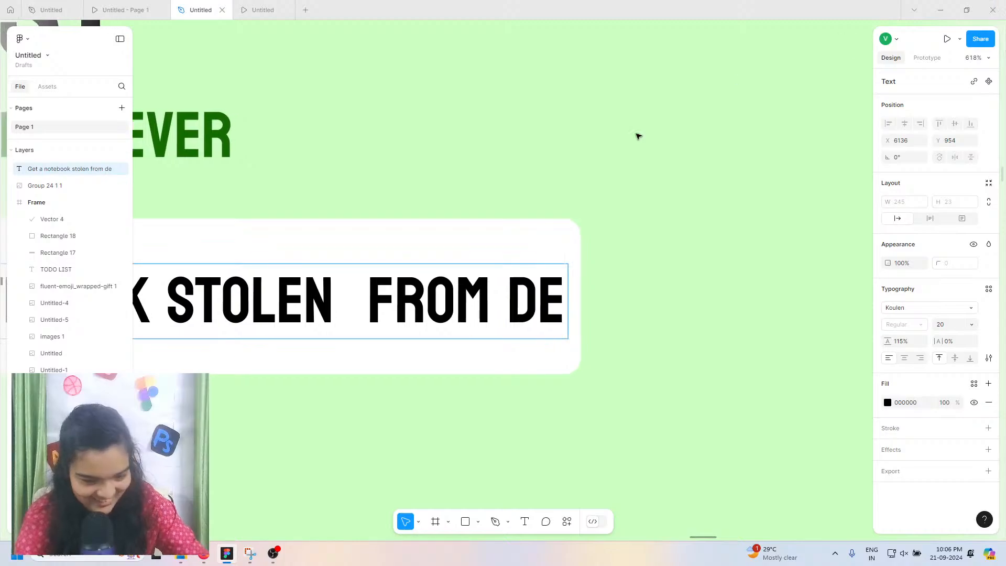
{"action": "type", "text": "sk"}
{"action": "scroll", "coordinate": [508, 193], "scroll_direction": "down", "scroll_amount": 5}
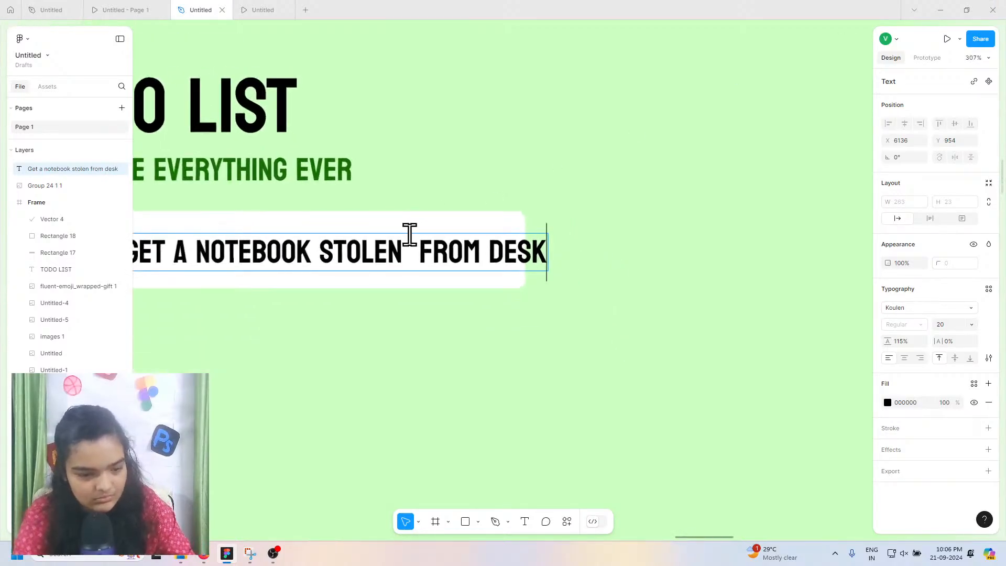
Step: Remove the extra space before "from" and shorten "notebook" to "book" in the task text
{"action": "left_click", "coordinate": [409, 256]}
{"action": "key", "text": "BackSpace"}
{"action": "scroll", "coordinate": [410, 255], "scroll_direction": "left", "scroll_amount": 6}
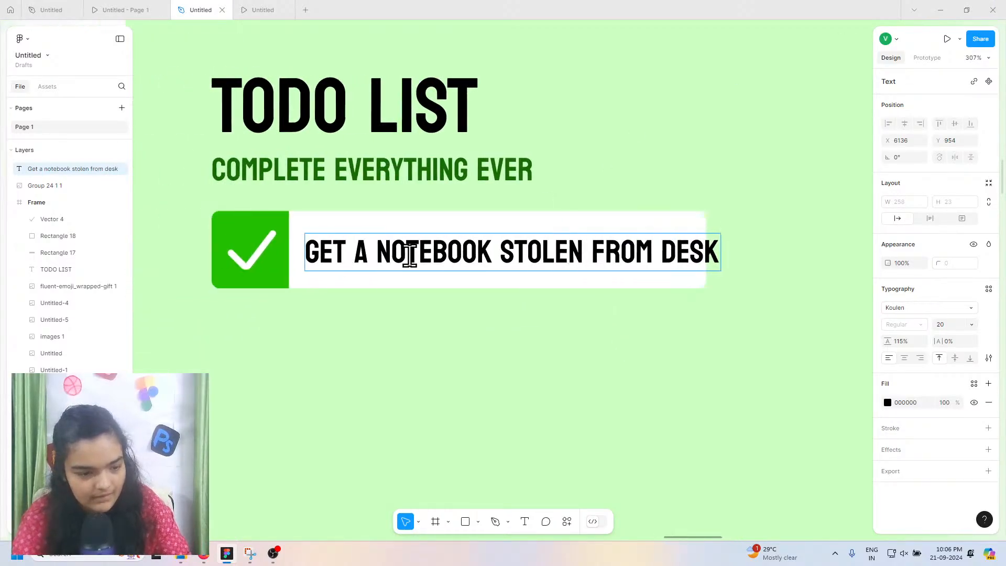
{"action": "left_click_drag", "start_coordinate": [414, 254], "coordinate": [451, 240]}
{"action": "key", "text": "BackSpace"}
{"action": "key", "text": "BackSpace"}
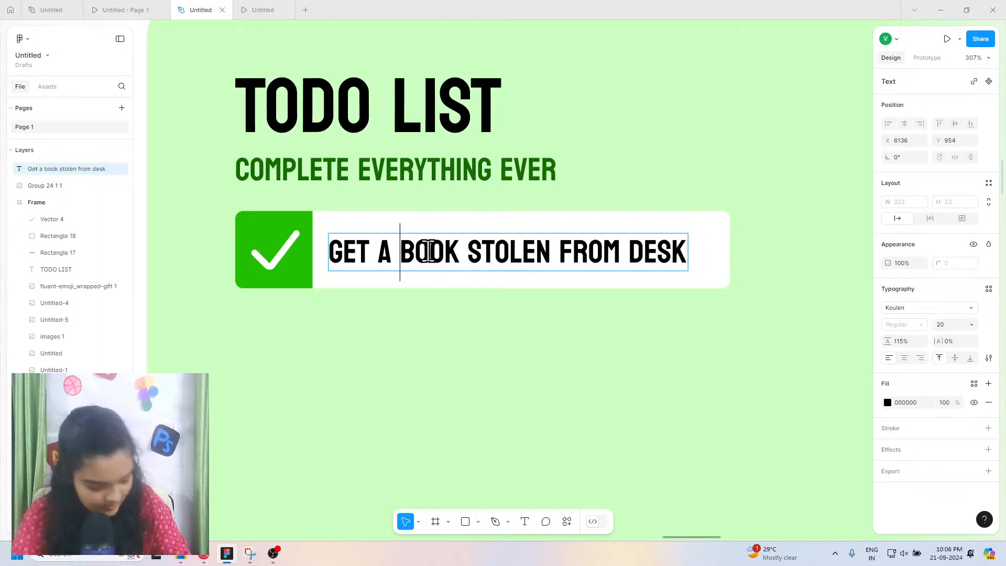
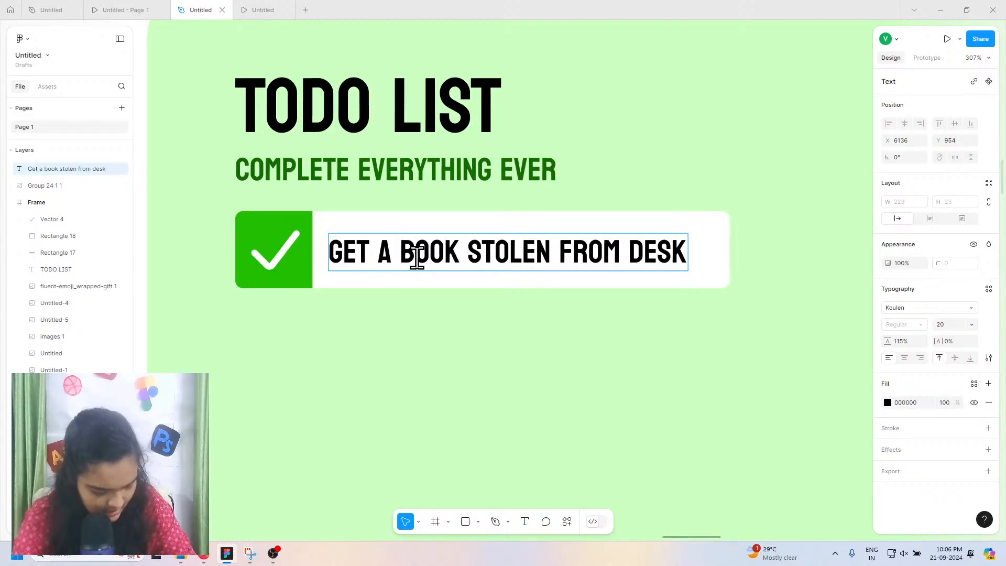
{"action": "left_click", "coordinate": [388, 301]}
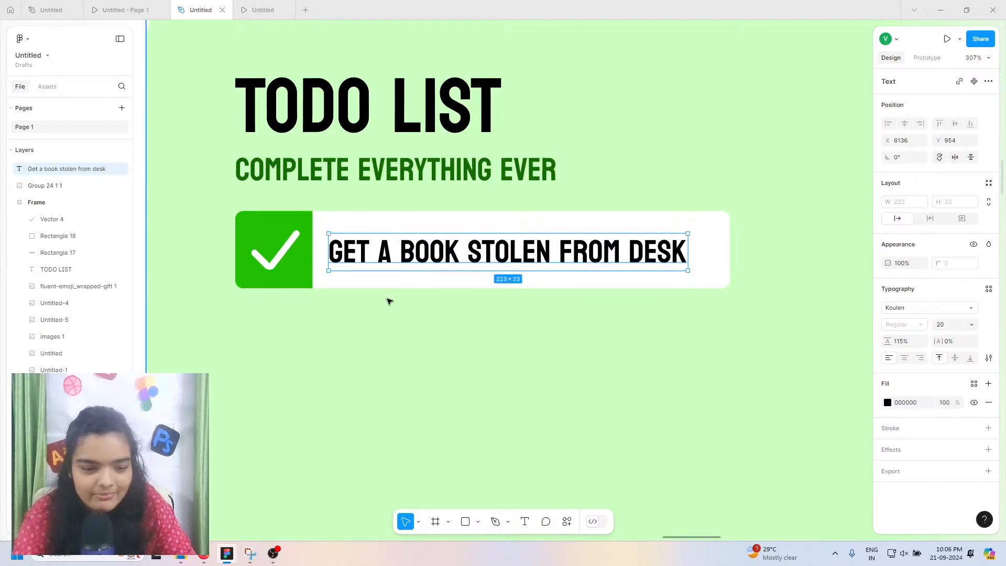
{"action": "left_click", "coordinate": [388, 300]}
{"action": "left_click", "coordinate": [399, 264]}
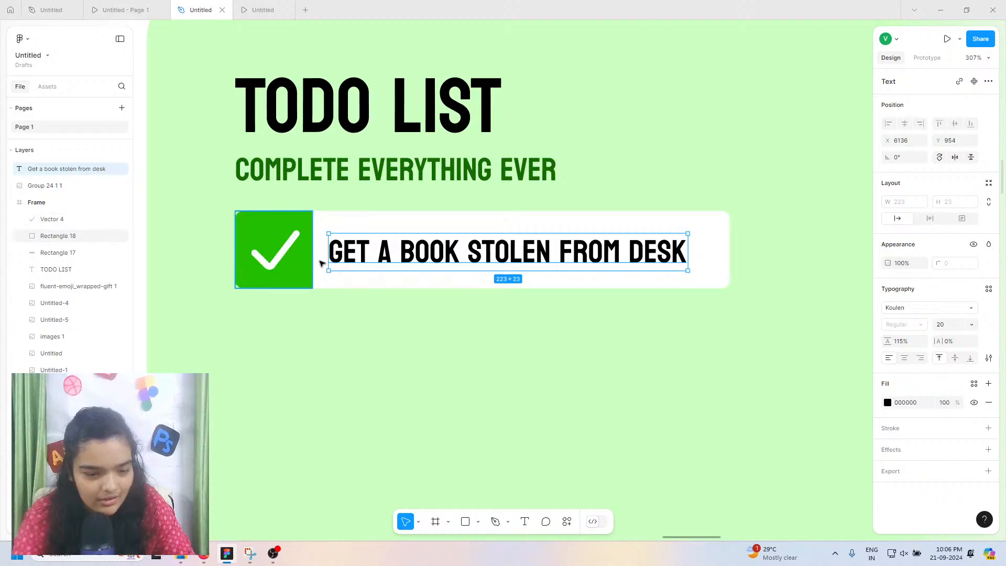
Step: Try inserting "ur" before "desk" in the task text, and take the word out again
{"action": "double_click", "coordinate": [524, 246]}
{"action": "left_click", "coordinate": [627, 248]}
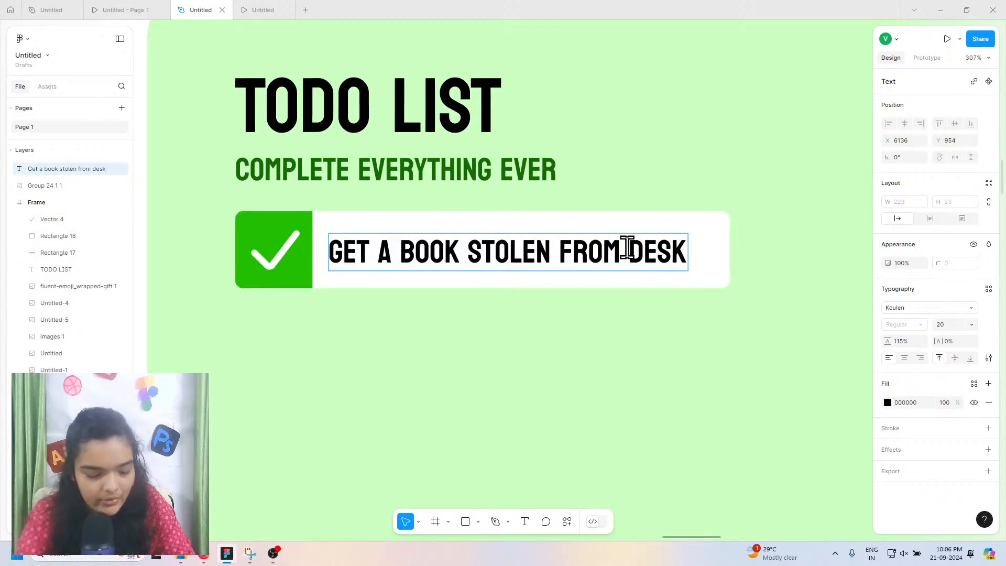
{"action": "type", "text": "ur"}
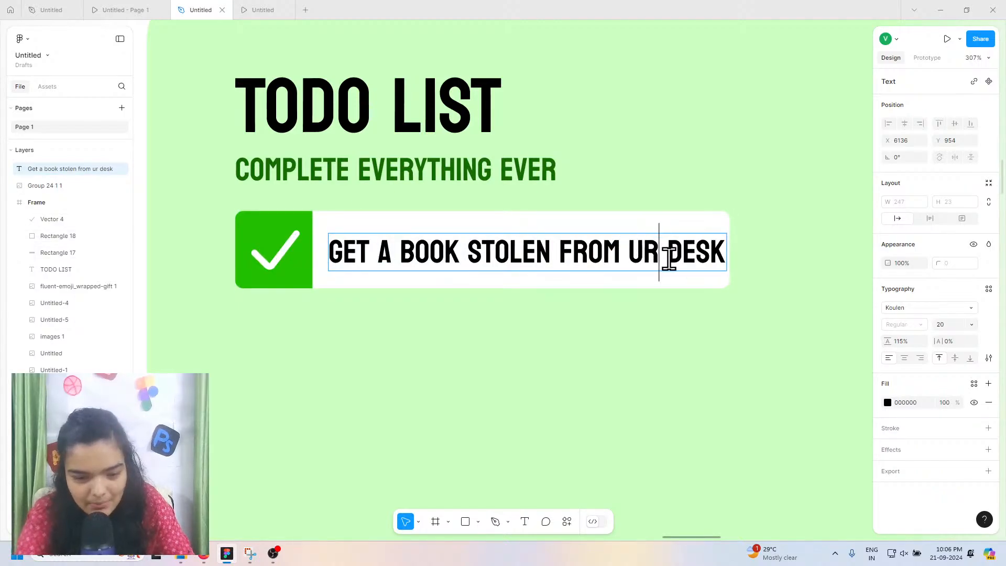
{"action": "key", "text": "shift+Right"}
{"action": "key", "text": "BackSpace"}
{"action": "key", "text": "BackSpace"}
{"action": "key", "text": "BackSpace"}
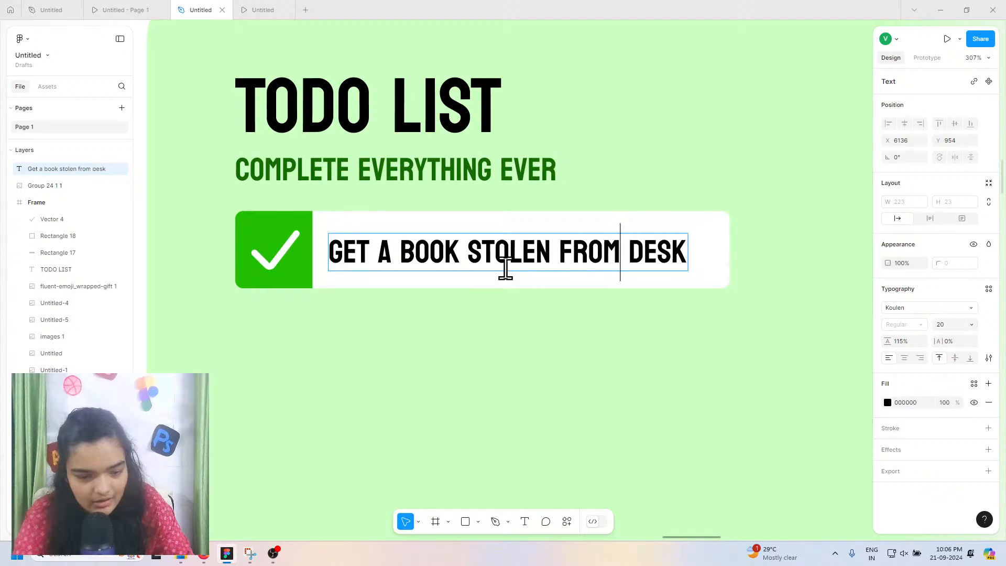
Step: Replace the whole task text with "get a book"
{"action": "key", "text": "ctrl+a"}
{"action": "type", "text": "get a "}
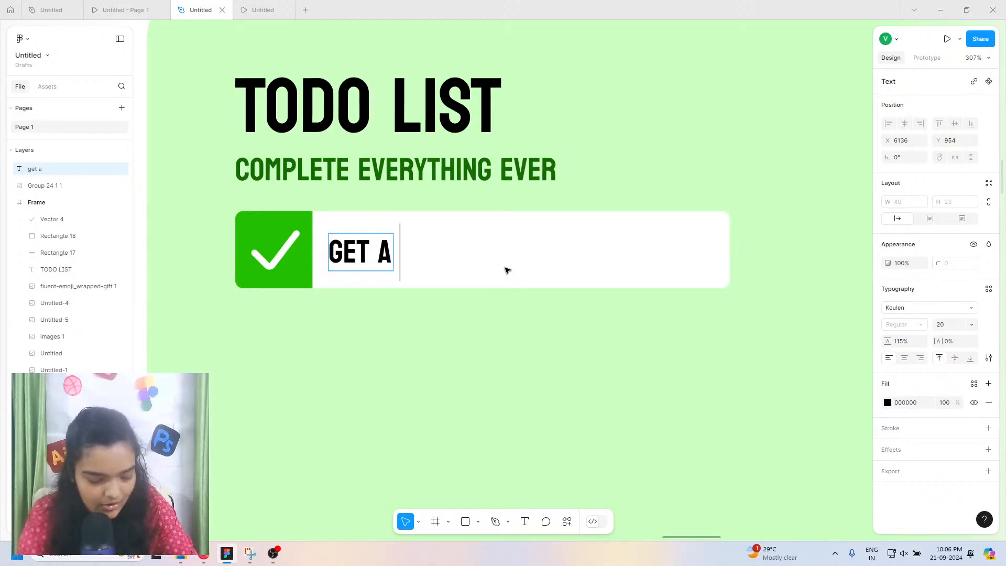
{"action": "type", "text": "no"}
{"action": "key", "text": "BackSpace"}
{"action": "key", "text": "BackSpace"}
{"action": "type", "text": "b"}
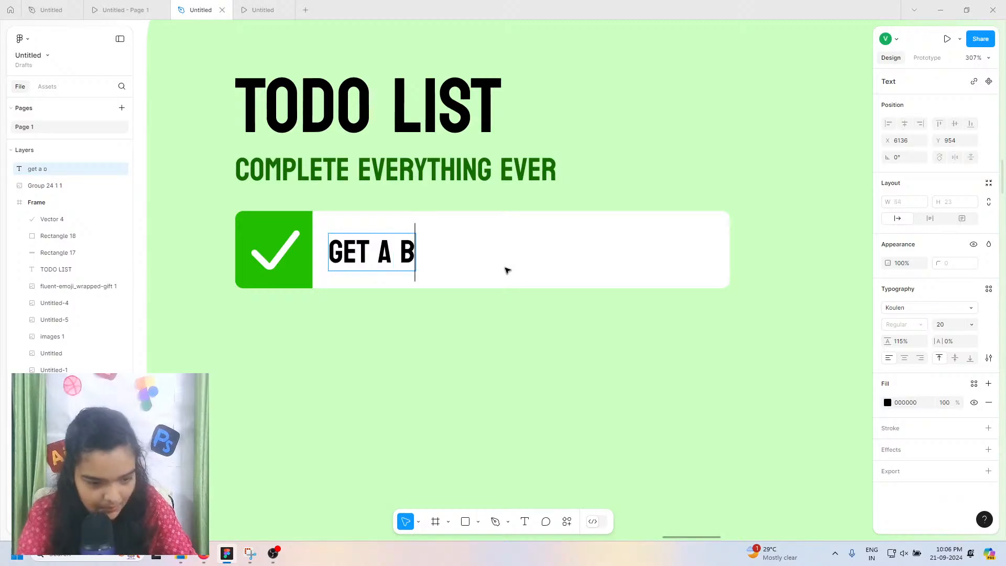
{"action": "type", "text": "ook"}
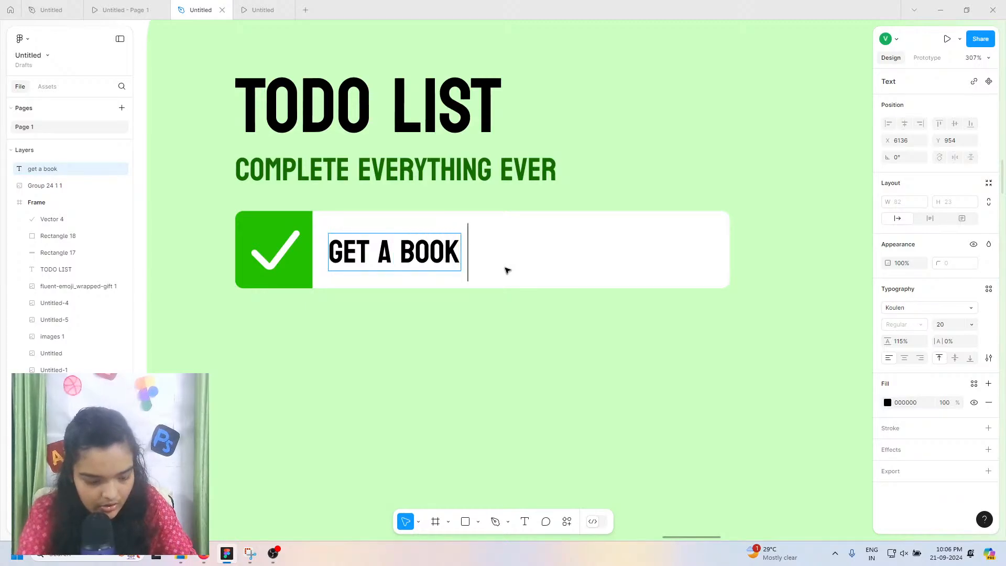
Step: Remove "a book" from the task text and complete it as "get your book stolen"
{"action": "key", "text": "BackSpace"}
{"action": "key", "text": "BackSpace"}
{"action": "key", "text": "BackSpace"}
{"action": "key", "text": "BackSpace"}
{"action": "key", "text": "BackSpace"}
{"action": "key", "text": "BackSpace"}
{"action": "key", "text": "BackSpace"}
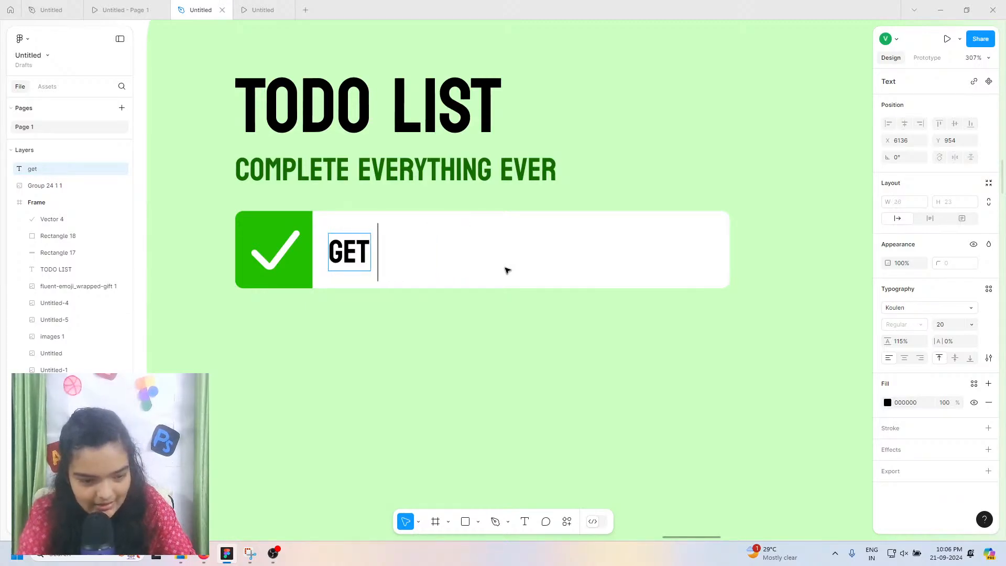
{"action": "type", "text": "your "}
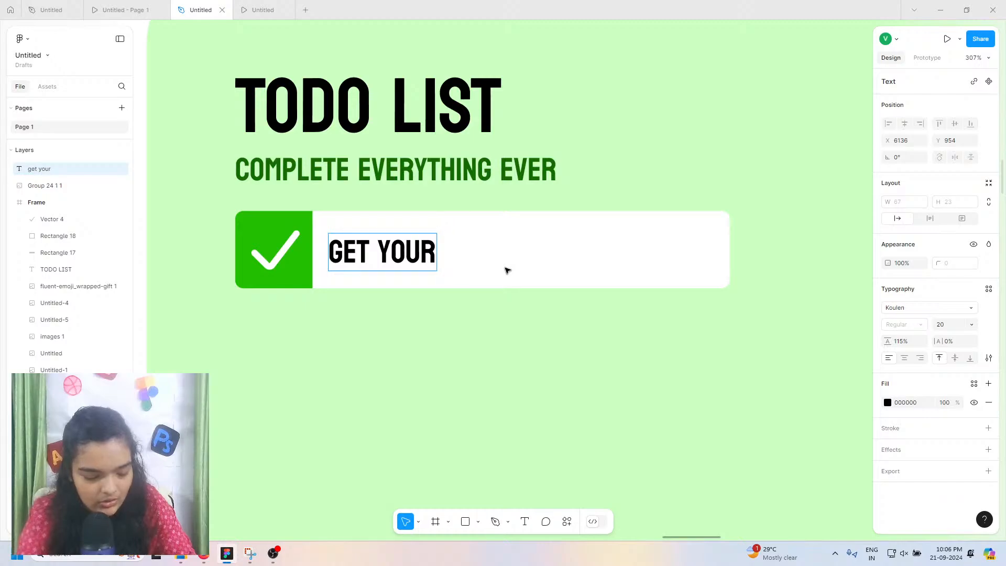
{"action": "type", "text": "book stolen"}
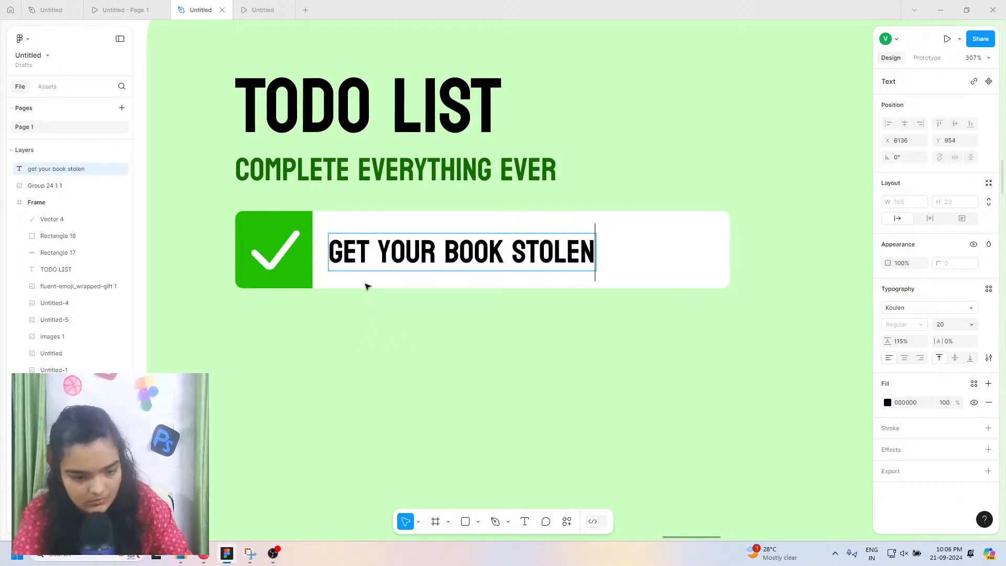
{"action": "left_click", "coordinate": [372, 257]}
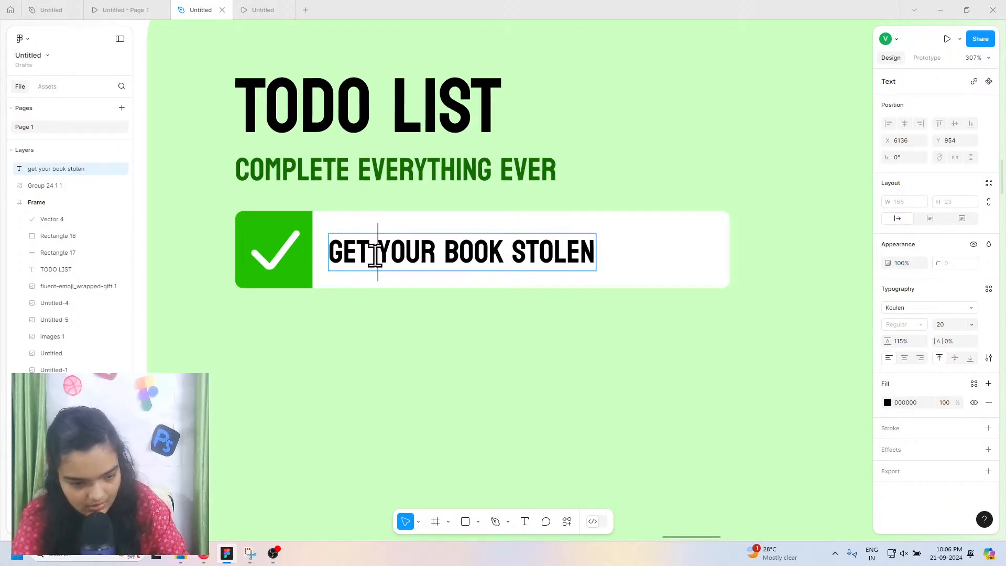
{"action": "key", "text": "Escape"}
Step: Insert "note" before "book" so the task text reads "get your notebook stolen"
{"action": "left_click", "coordinate": [306, 270]}
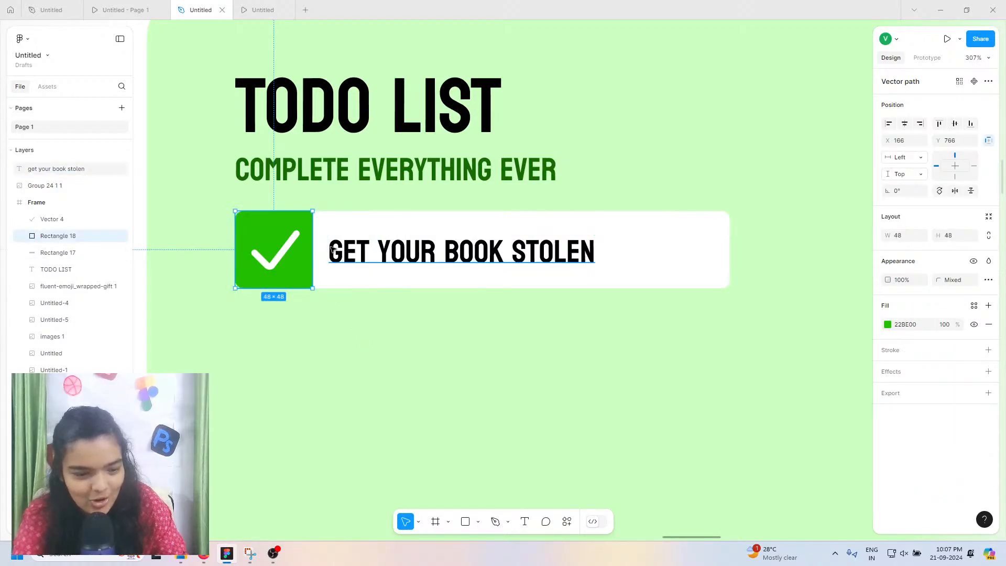
{"action": "left_click", "coordinate": [362, 254], "text": "shift"}
{"action": "left_click", "coordinate": [283, 252], "text": "shift"}
{"action": "double_click", "coordinate": [460, 254]}
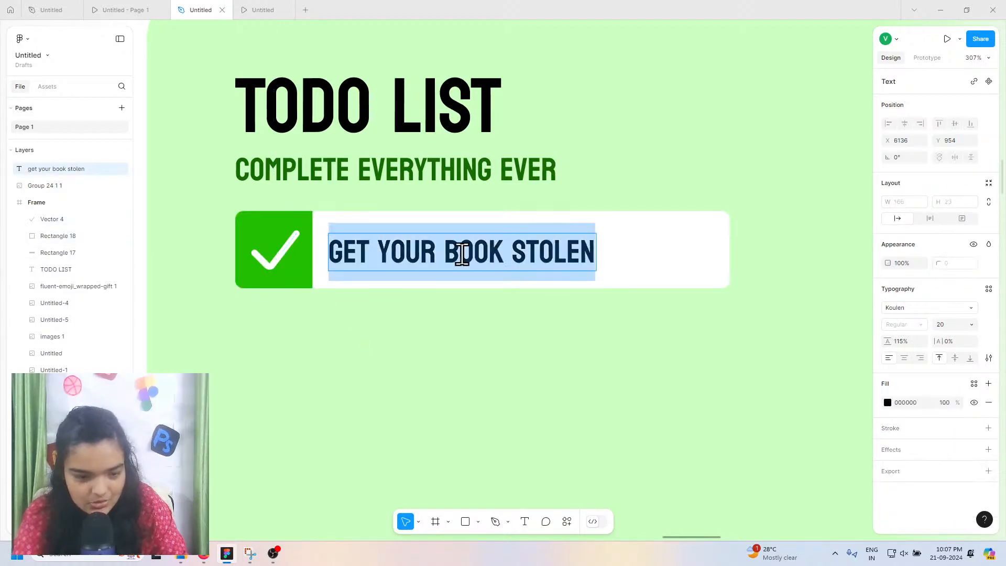
{"action": "left_click", "coordinate": [452, 250]}
{"action": "type", "text": "note"}
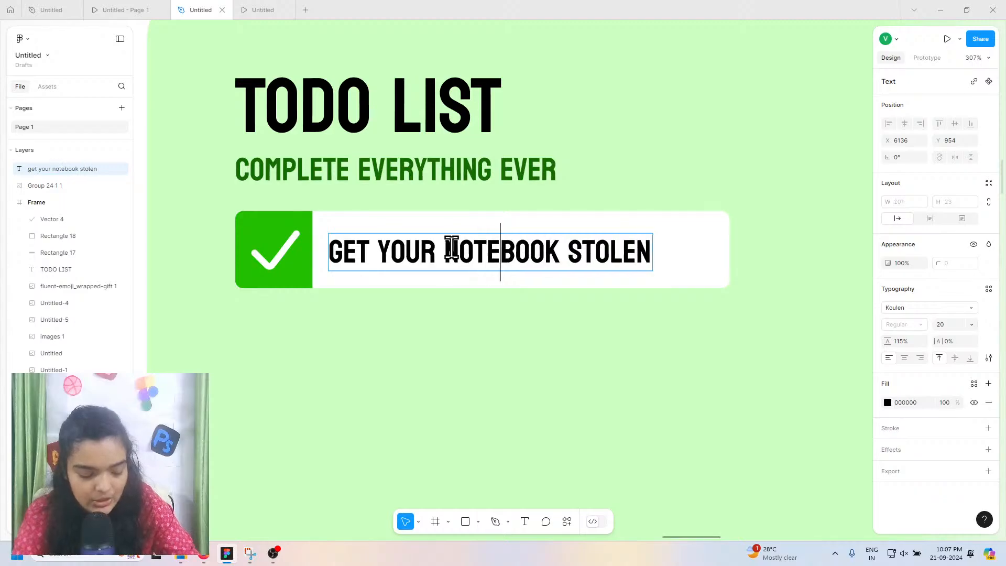
{"action": "key", "text": "Escape"}
Step: Group the task text with its check mark, green box and white row rectangle
{"action": "left_click", "coordinate": [276, 252], "text": "shift"}
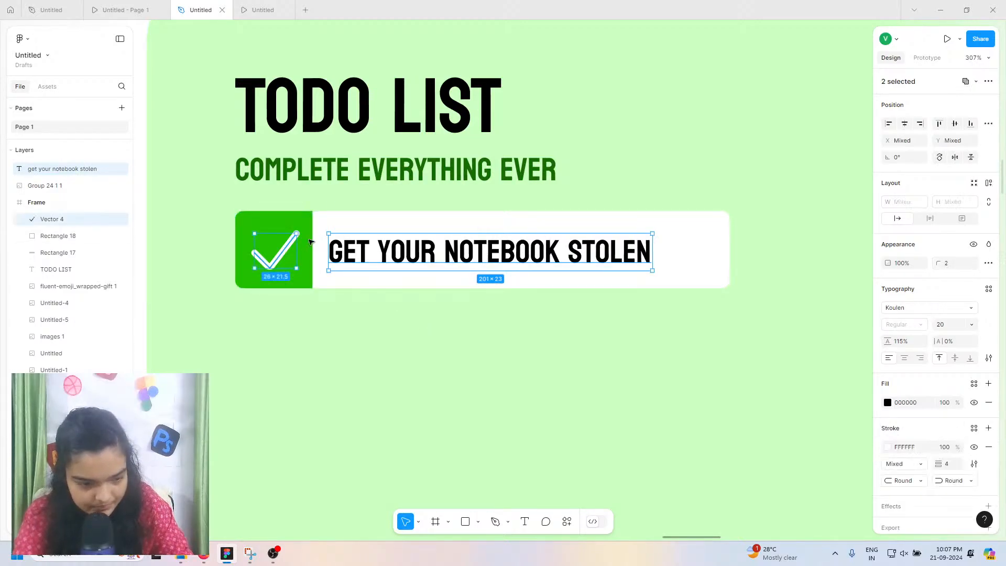
{"action": "left_click", "coordinate": [339, 225], "text": "shift"}
{"action": "left_click", "coordinate": [287, 223], "text": "shift"}
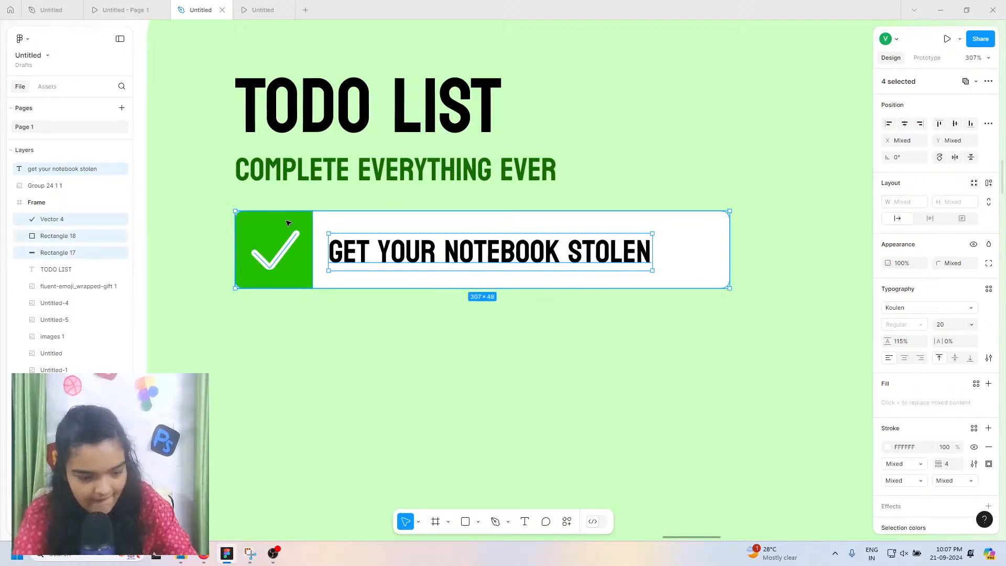
{"action": "key", "text": "ctrl+g"}
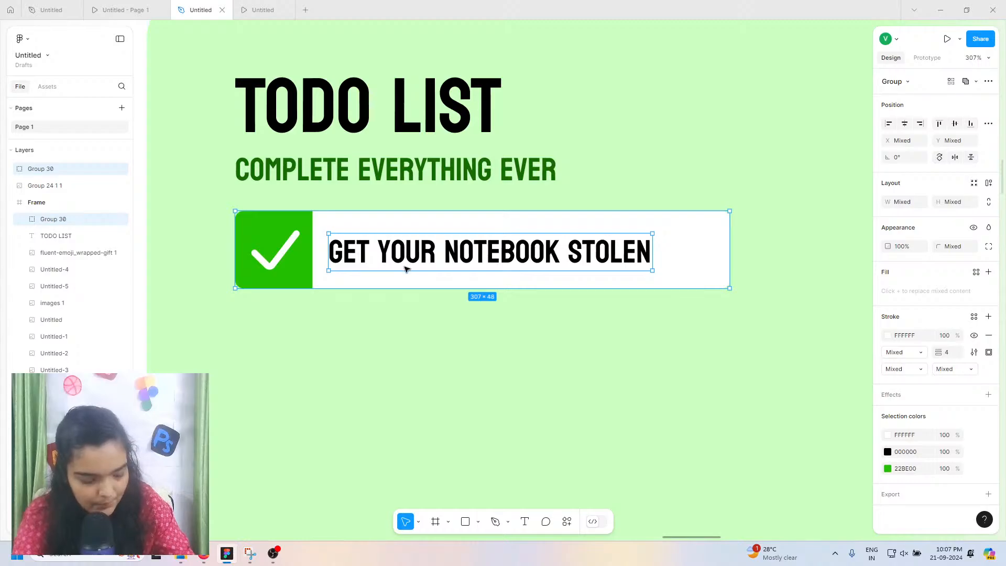
Step: Duplicate the grouped task row and undo the accidental rotation of the copy
{"action": "key", "text": "ctrl+d"}
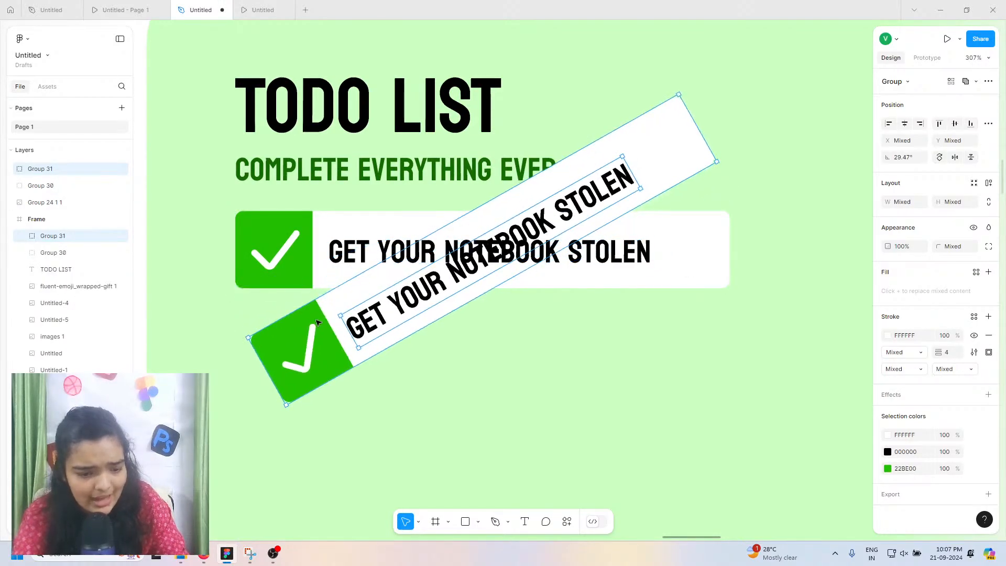
{"action": "left_click_drag", "start_coordinate": [368, 265], "coordinate": [361, 351]}
{"action": "key", "text": "ctrl+z"}
{"action": "key", "text": "ctrl+z"}
{"action": "key", "text": "ctrl+z"}
{"action": "key", "text": "ctrl+z"}
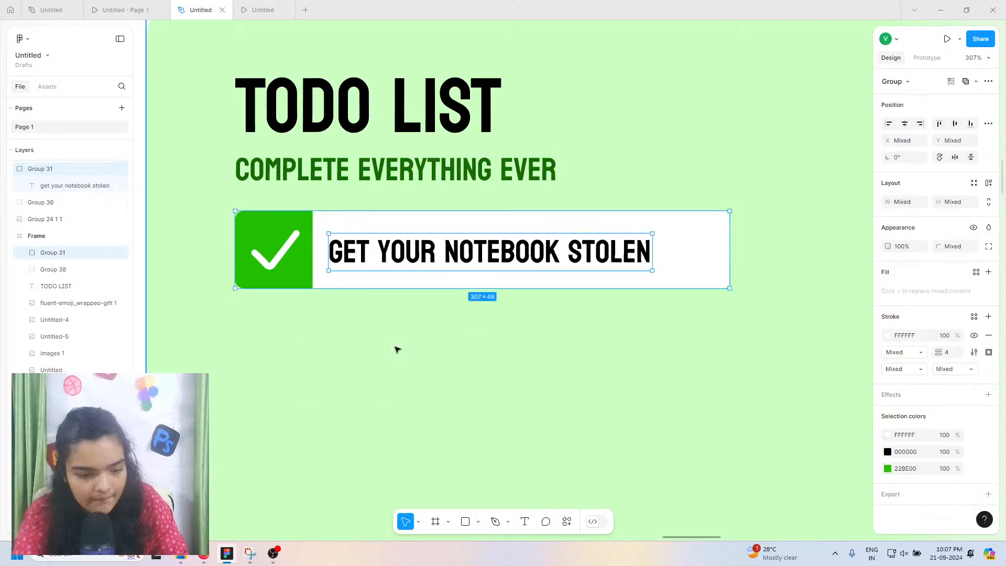
{"action": "key", "text": "ctrl+shift+z"}
{"action": "key", "text": "ctrl+shift+z"}
{"action": "key", "text": "ctrl+shift+z"}
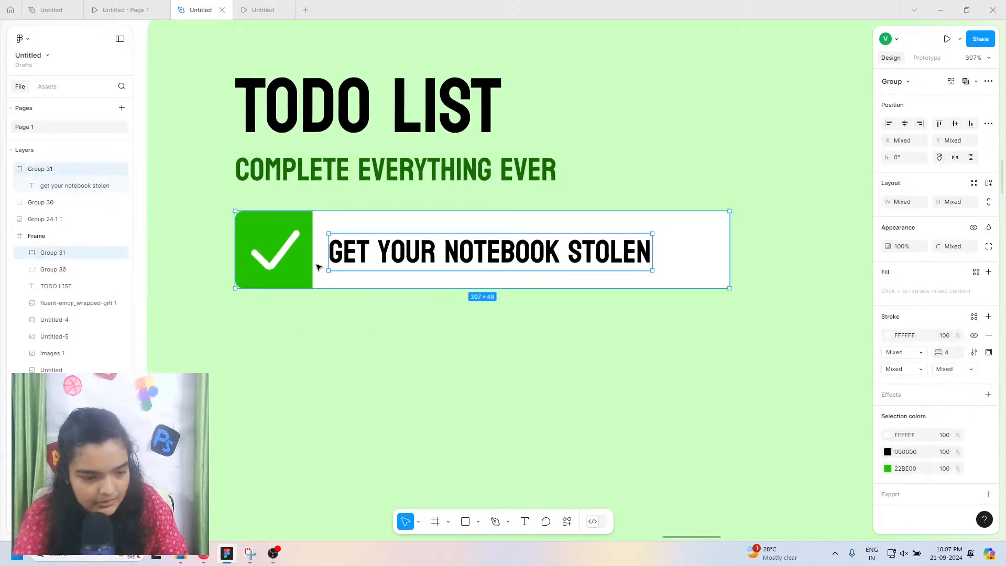
{"action": "left_click", "coordinate": [315, 240]}
{"action": "left_click_drag", "start_coordinate": [325, 246], "coordinate": [331, 347]}
{"action": "key", "text": "ctrl+z"}
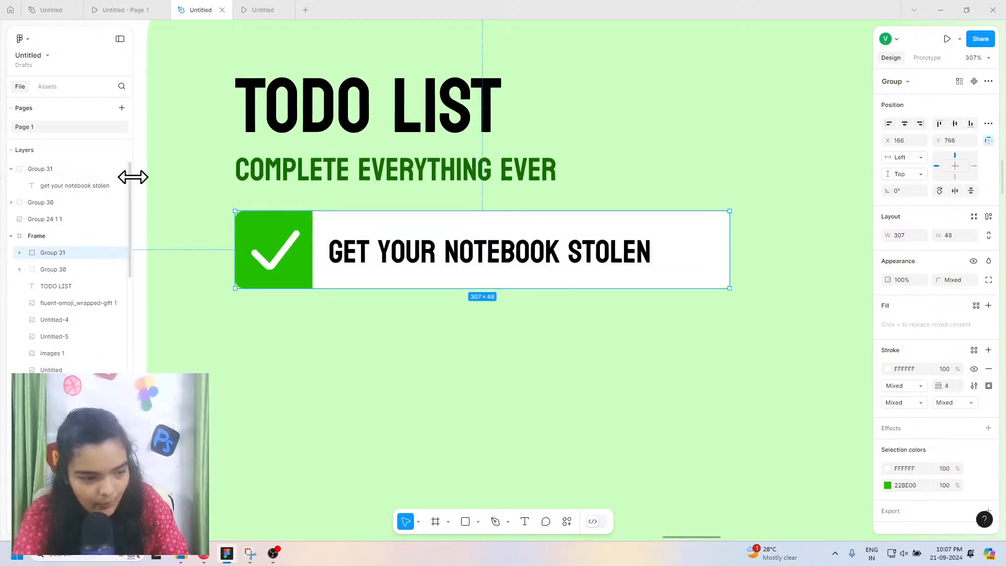
Step: Move the duplicated "get your notebook stolen" text layer into the copied row group inside the frame
{"action": "left_click", "coordinate": [51, 168]}
{"action": "left_click", "coordinate": [53, 185]}
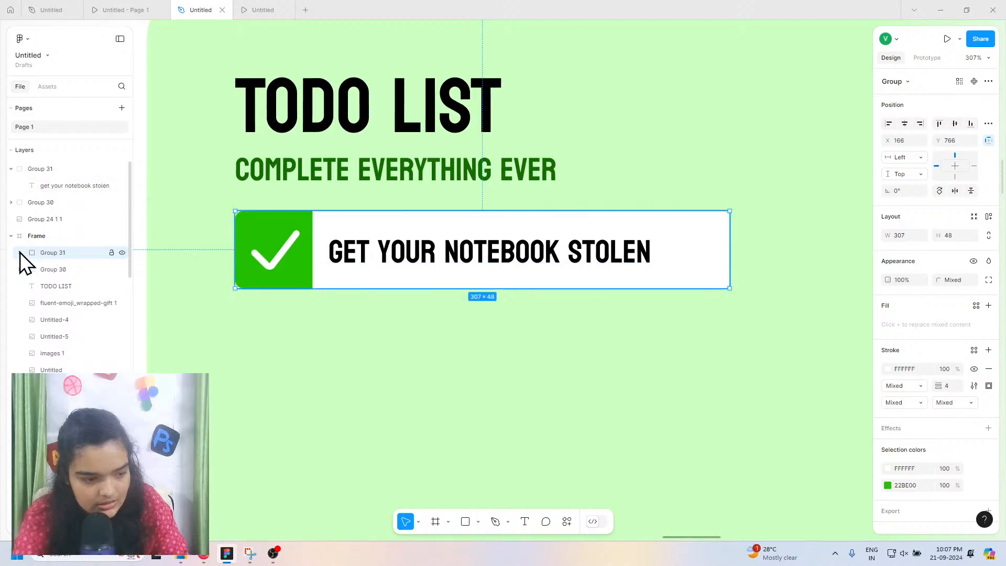
{"action": "left_click", "coordinate": [20, 252]}
{"action": "left_click_drag", "start_coordinate": [76, 263], "coordinate": [78, 255]}
Step: Duplicate the white row rectangle inside the copied group and undo moving the copy down
{"action": "left_click", "coordinate": [338, 219]}
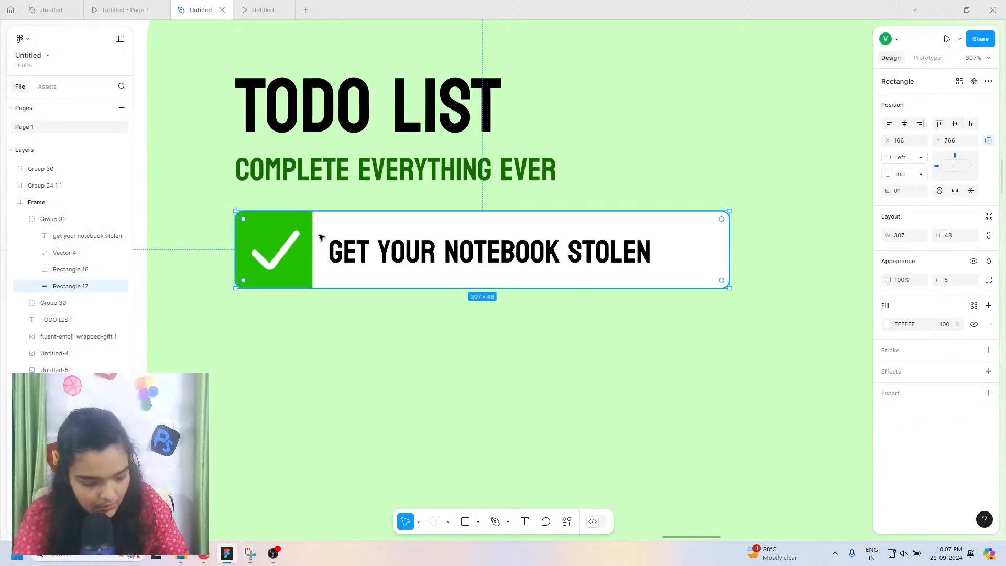
{"action": "key", "text": "ctrl+d"}
{"action": "left_click_drag", "start_coordinate": [328, 236], "coordinate": [318, 340]}
{"action": "key", "text": "ctrl+z"}
Step: Duplicate the complete task row group and place the copy directly below the first row
{"action": "left_click", "coordinate": [82, 215]}
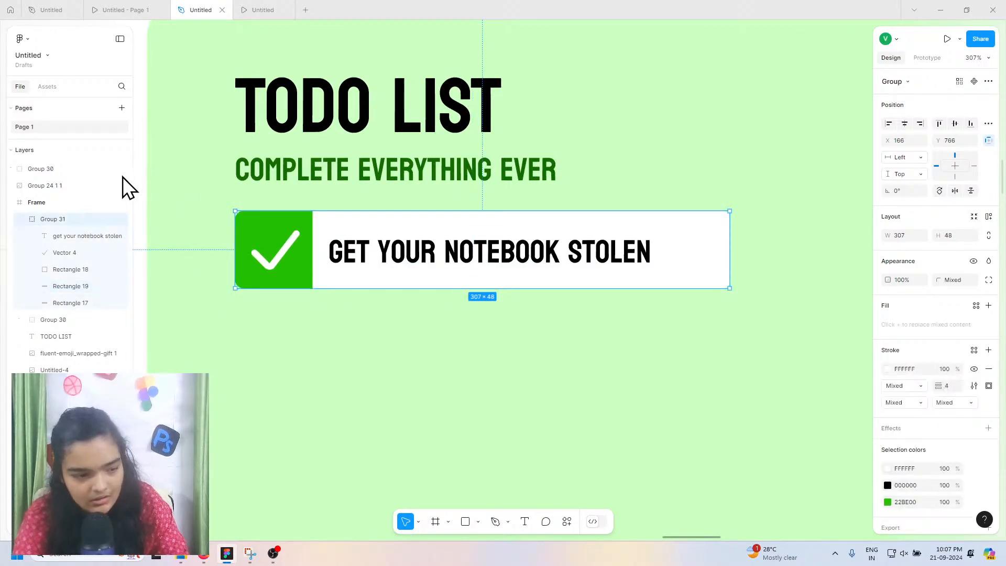
{"action": "key", "text": "ctrl+d"}
{"action": "left_click_drag", "start_coordinate": [328, 245], "coordinate": [333, 347]}
Step: Replace the second row's task text with "find out your best friend stole it"
{"action": "double_click", "coordinate": [370, 359]}
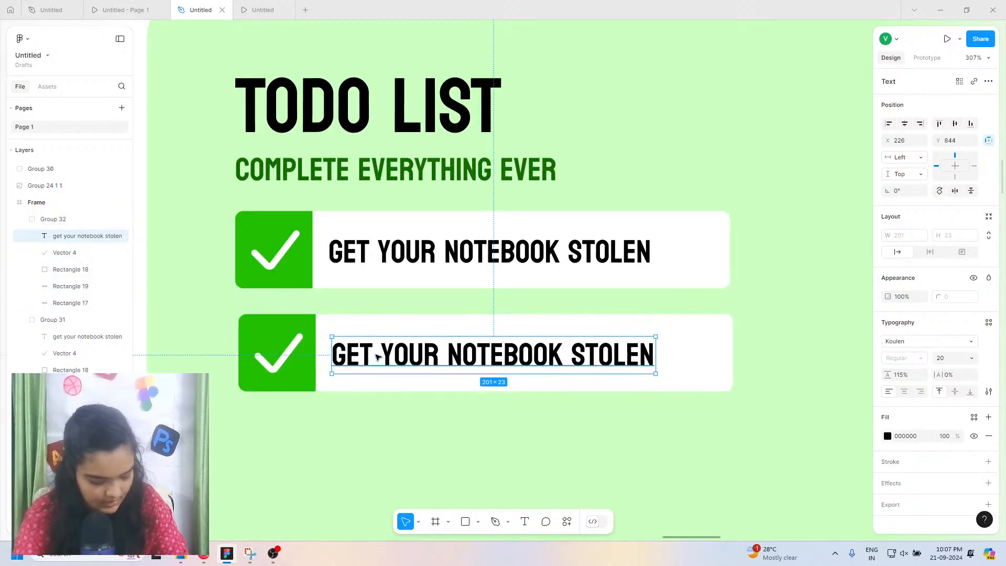
{"action": "double_click", "coordinate": [377, 357]}
{"action": "type", "text": "find out"}
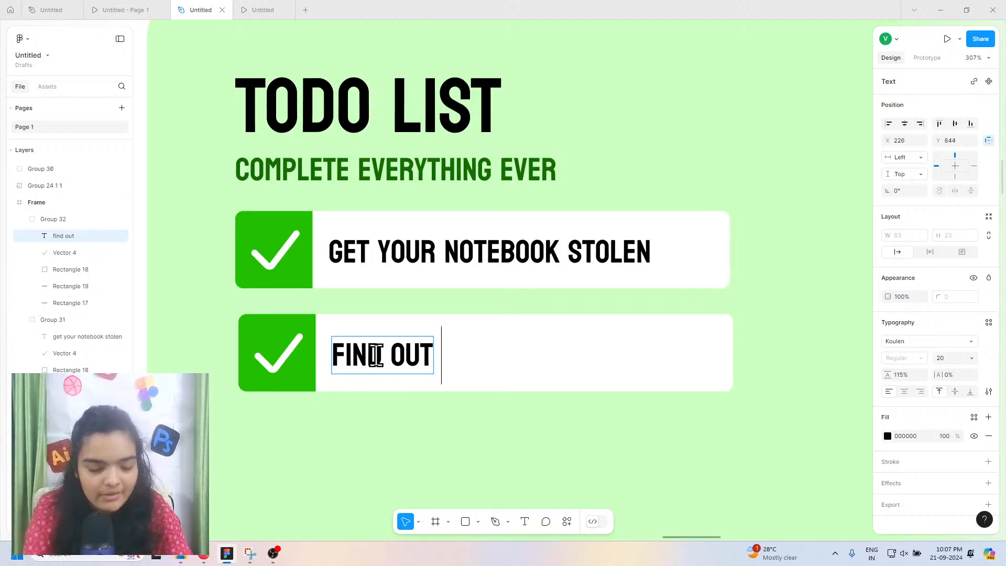
{"action": "type", "text": " your best"}
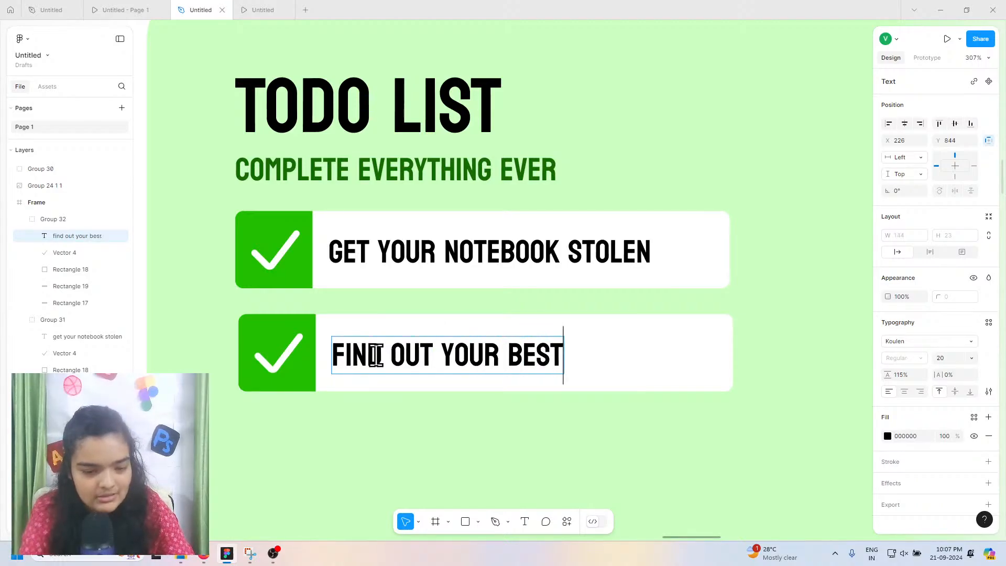
{"action": "type", "text": " friend"}
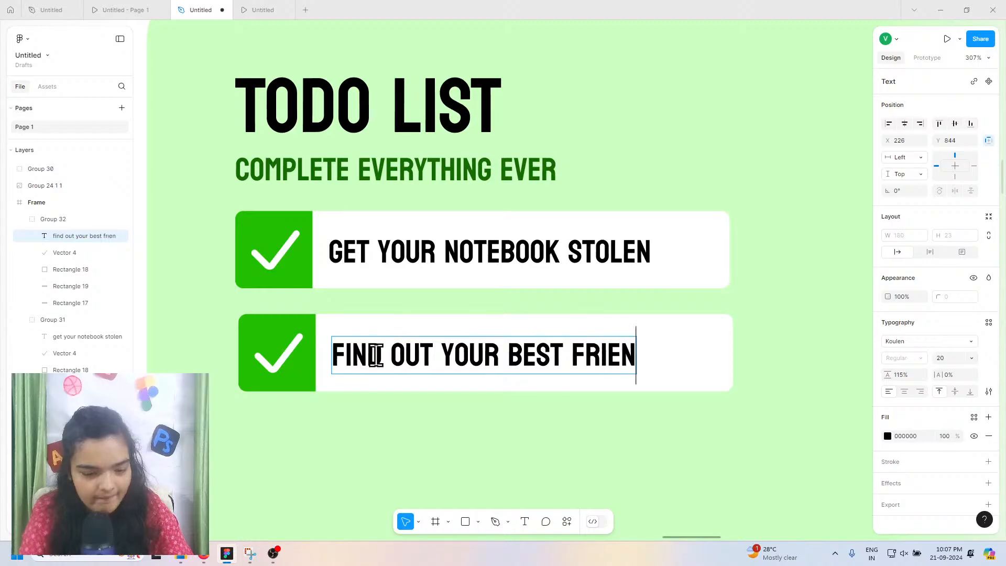
{"action": "type", "text": " stole it"}
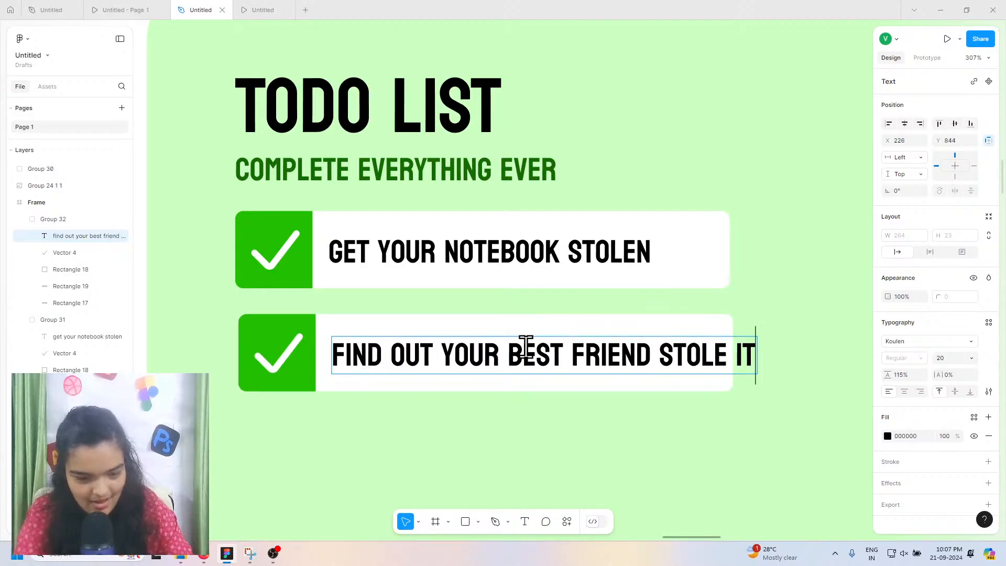
Step: Shorten "best friend" to "bestie" in the second row's task text
{"action": "left_click_drag", "start_coordinate": [561, 353], "coordinate": [644, 358]}
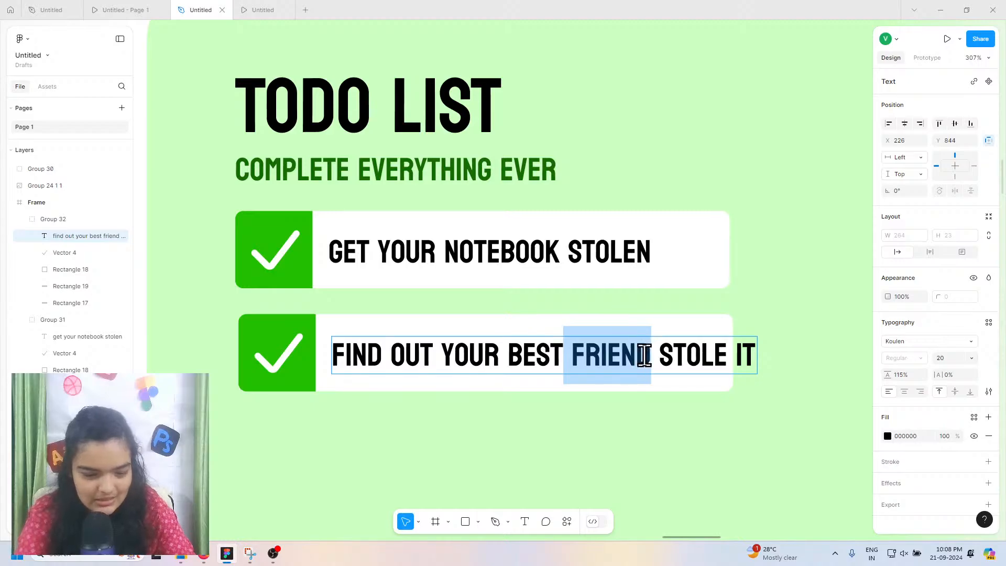
{"action": "type", "text": "IE"}
{"action": "key", "text": "Escape"}
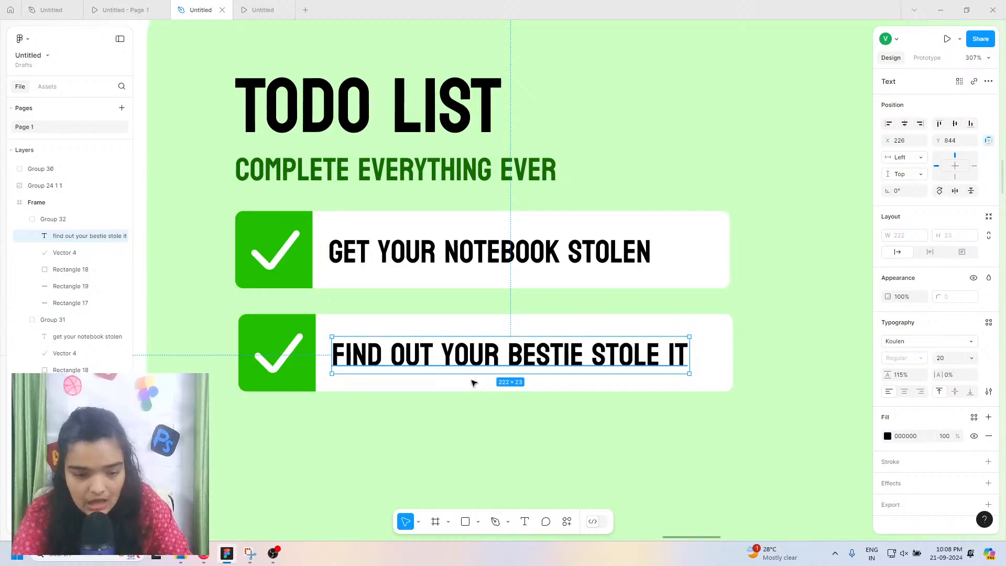
Step: Duplicate the second task row below itself and align both rows with the first row's left edge at X 166
{"action": "left_click", "coordinate": [291, 368]}
{"action": "left_click", "coordinate": [352, 380], "text": "shift"}
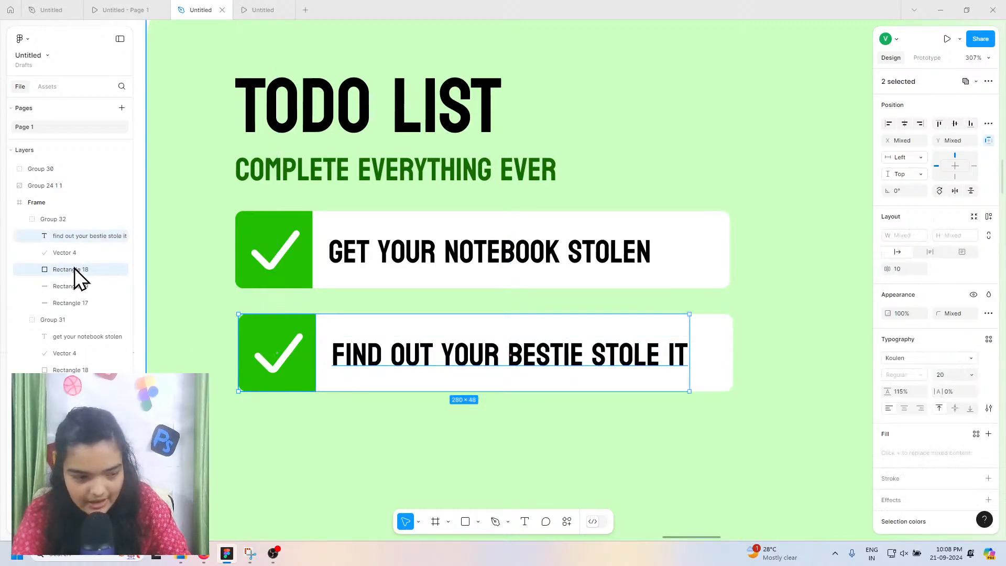
{"action": "left_click", "coordinate": [73, 220]}
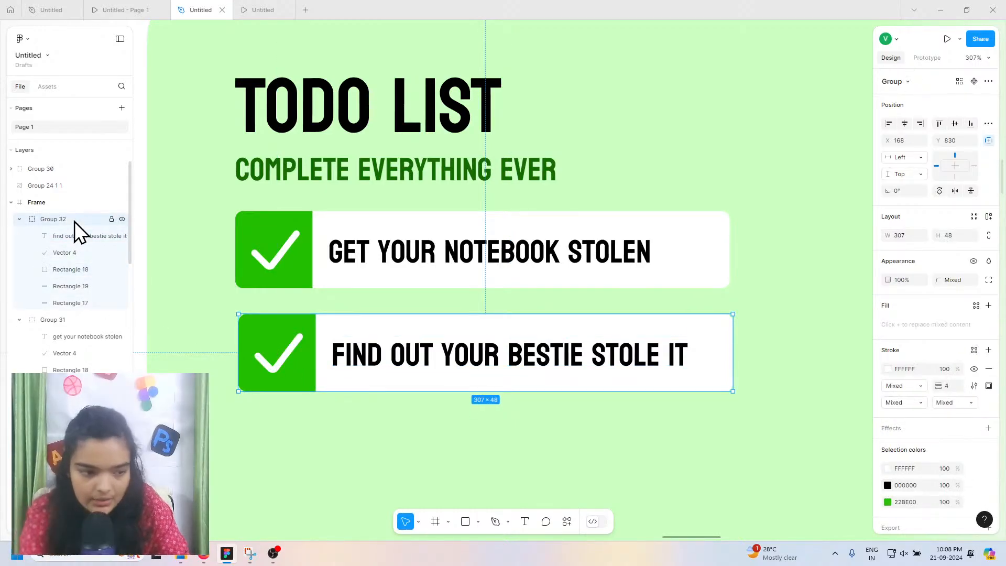
{"action": "key", "text": "ctrl+d"}
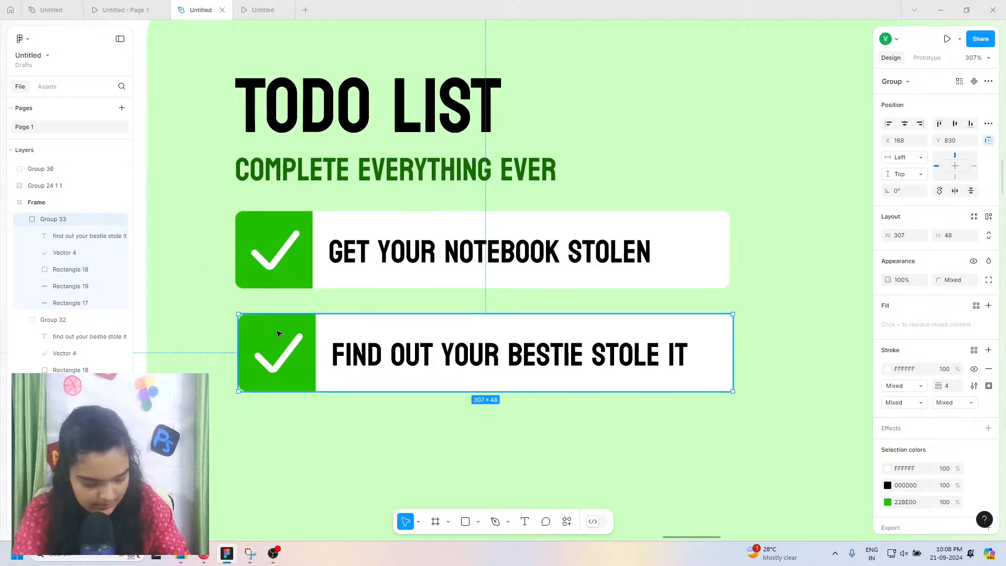
{"action": "left_click_drag", "start_coordinate": [285, 323], "coordinate": [281, 442]}
{"action": "left_click_drag", "start_coordinate": [332, 365], "coordinate": [328, 367]}
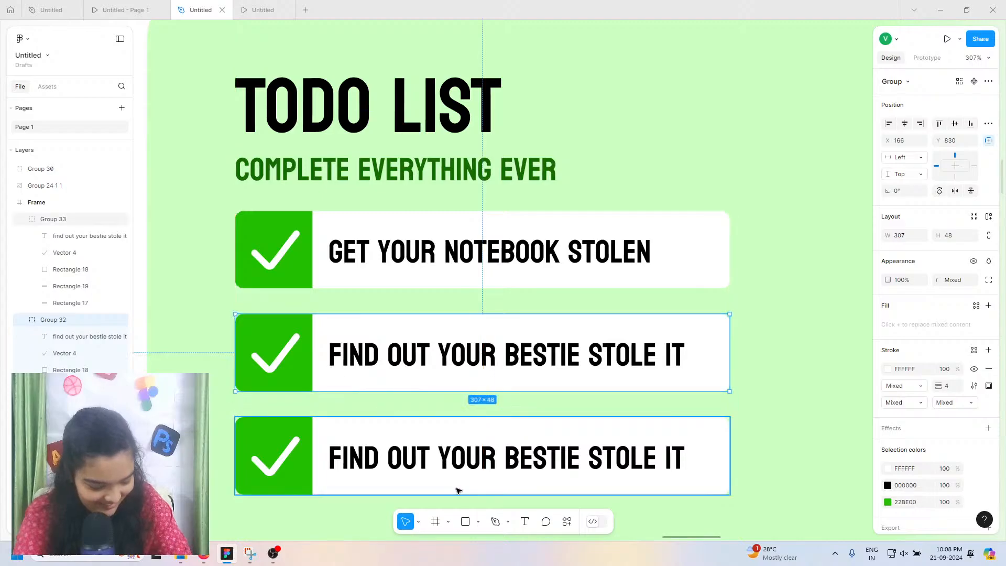
Step: Replace the third row's task text with "they did'nt message you"
{"action": "left_click", "coordinate": [448, 479]}
{"action": "double_click", "coordinate": [454, 474]}
{"action": "double_click", "coordinate": [452, 474]}
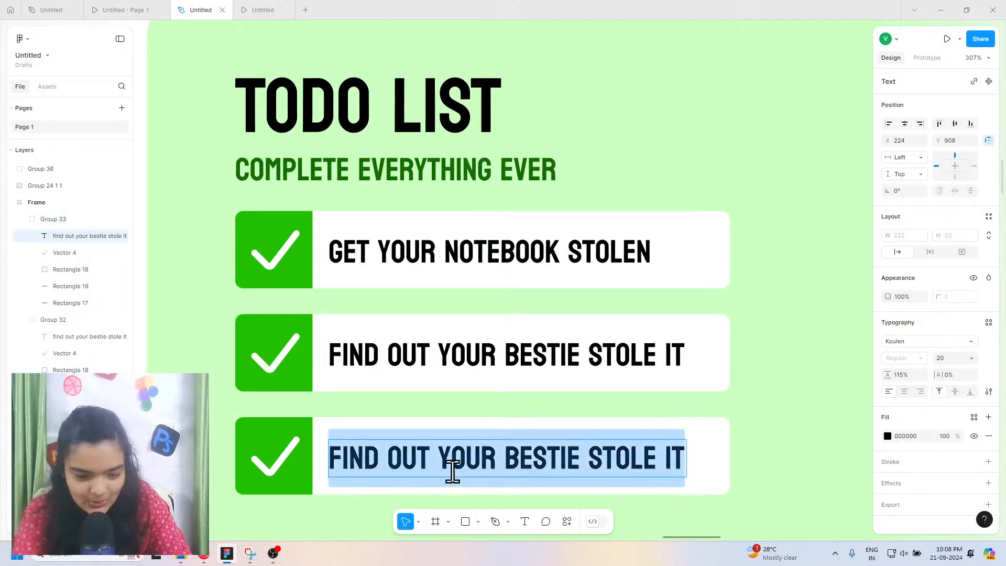
{"action": "scroll", "coordinate": [454, 473], "scroll_direction": "down", "scroll_amount": 2}
{"action": "type", "text": "find"}
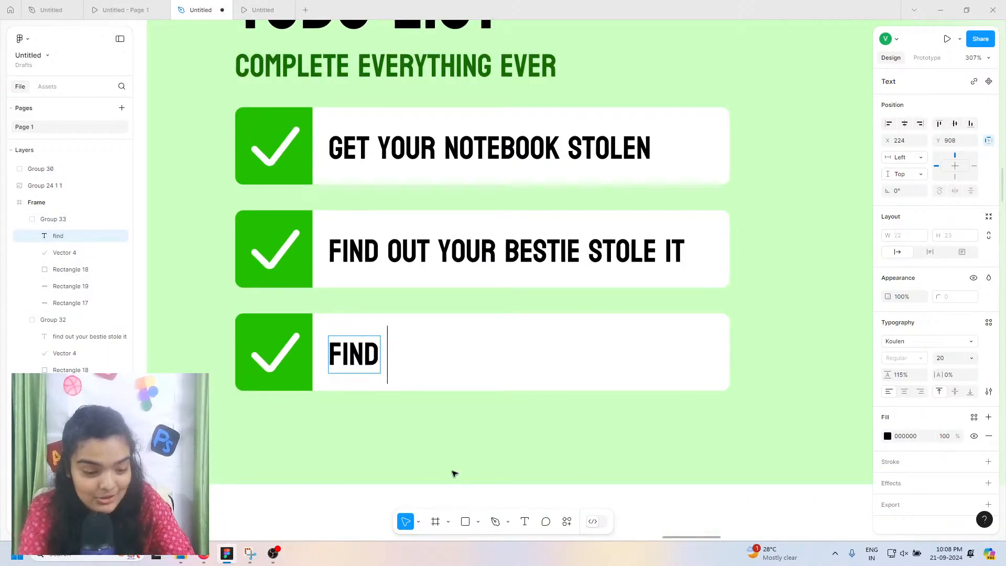
{"action": "key", "text": "BackSpace"}
{"action": "key", "text": "BackSpace"}
{"action": "key", "text": "BackSpace"}
{"action": "key", "text": "BackSpace"}
{"action": "key", "text": "BackSpace"}
{"action": "type", "text": "they "}
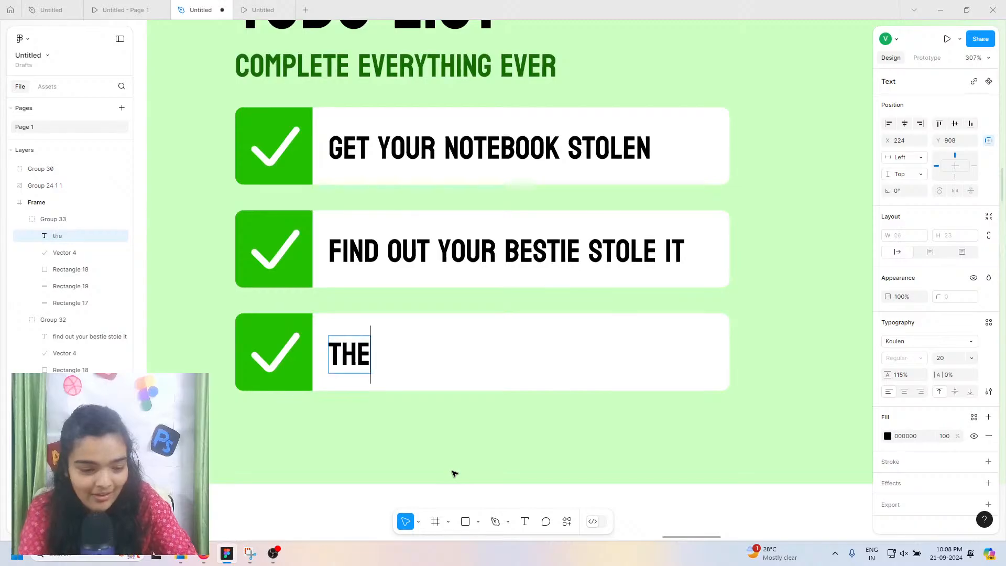
{"action": "type", "text": "didnt"}
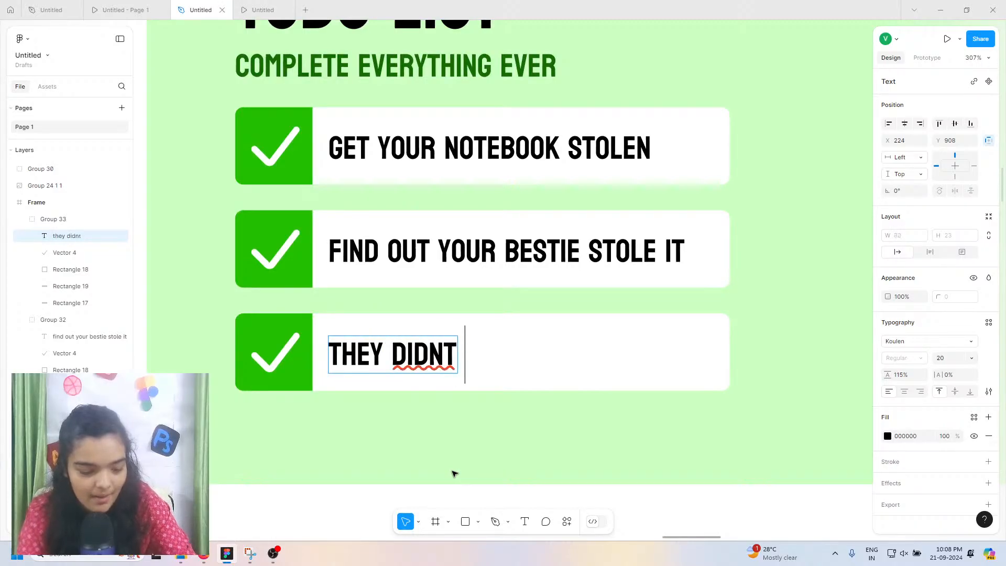
{"action": "key", "text": "BackSpace"}
{"action": "key", "text": "BackSpace"}
{"action": "key", "text": "BackSpace"}
{"action": "type", "text": "d"}
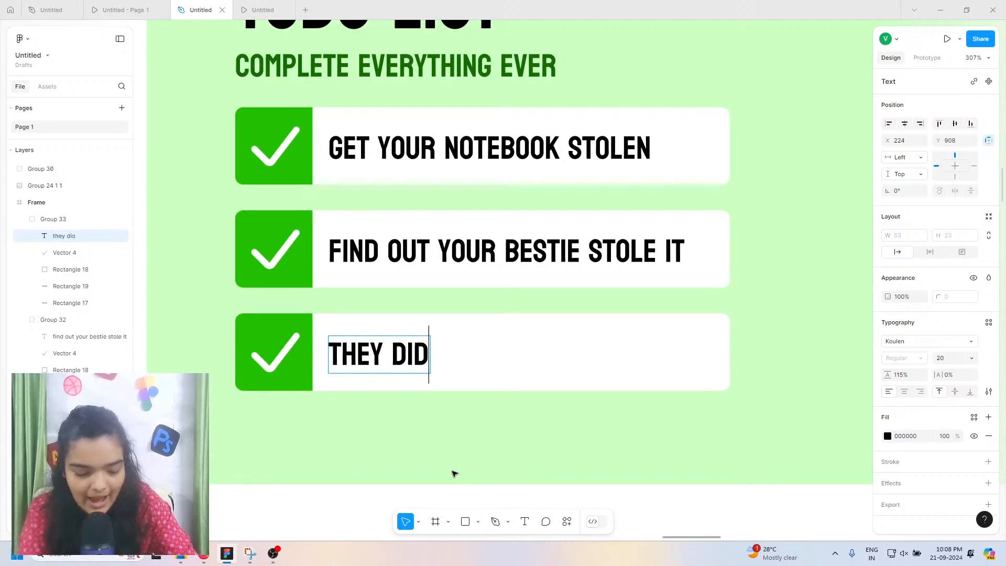
{"action": "type", "text": "'nt ca"}
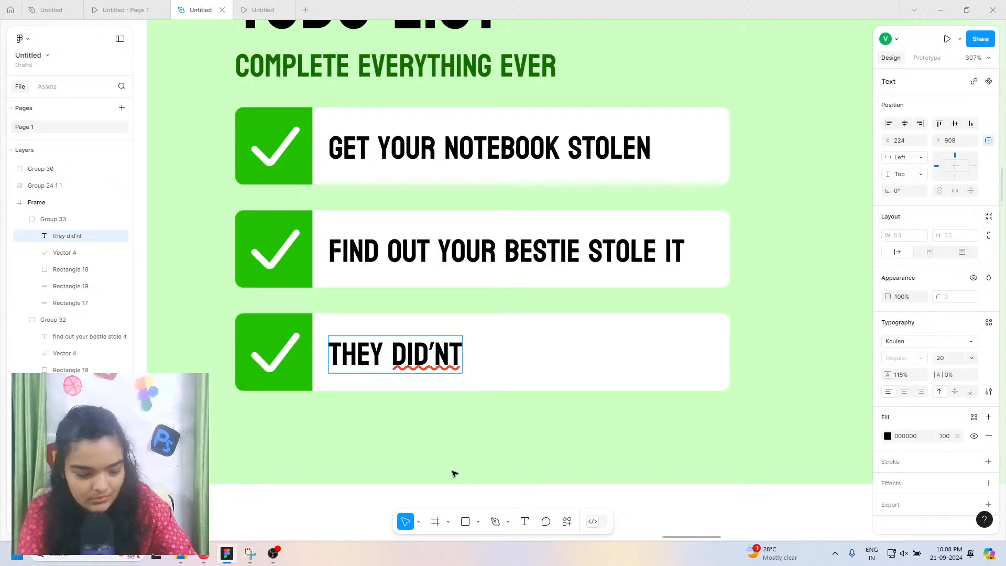
{"action": "type", "text": "l"}
{"action": "key", "text": "BackSpace"}
{"action": "key", "text": "BackSpace"}
{"action": "key", "text": "BackSpace"}
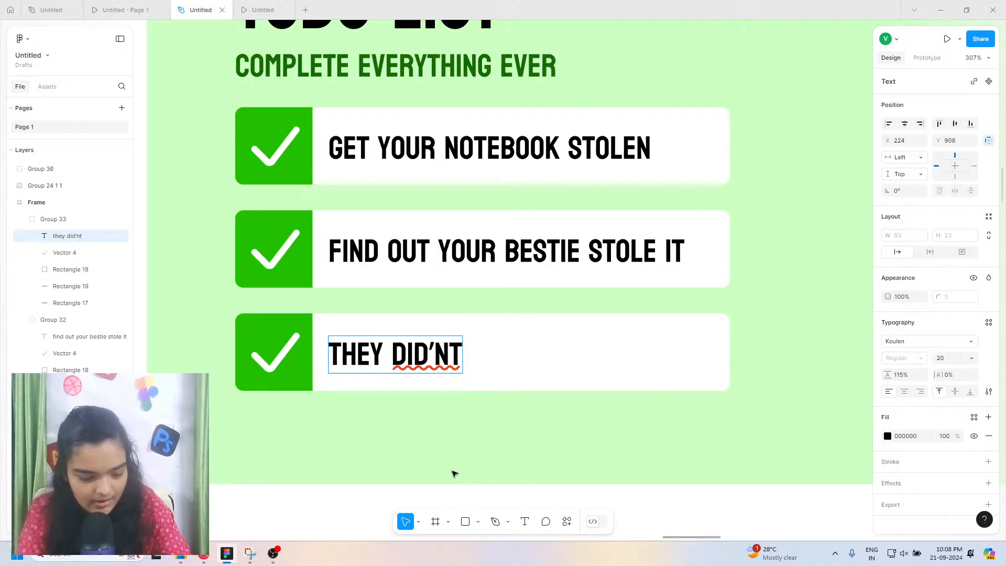
{"action": "type", "text": "message"}
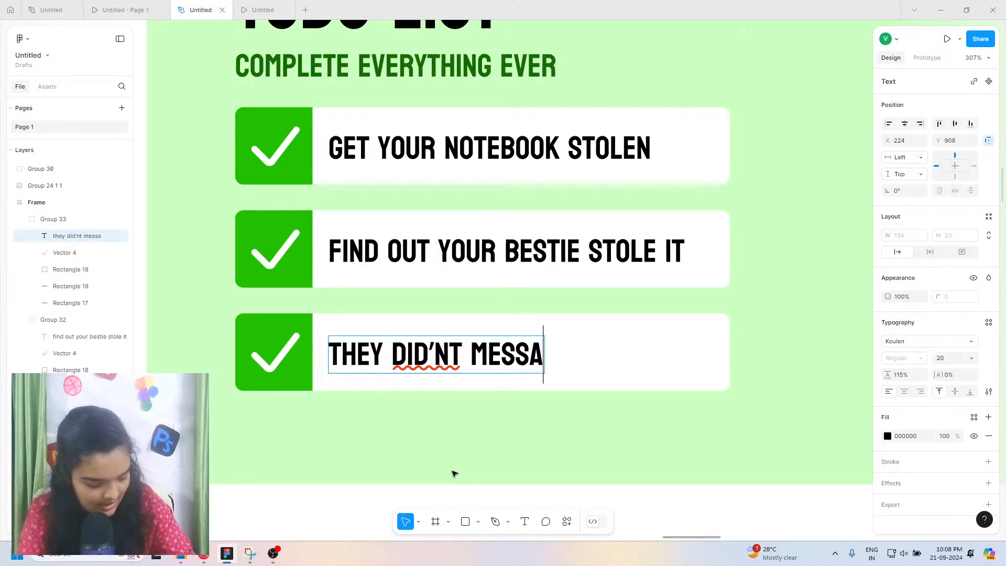
{"action": "type", "text": " you"}
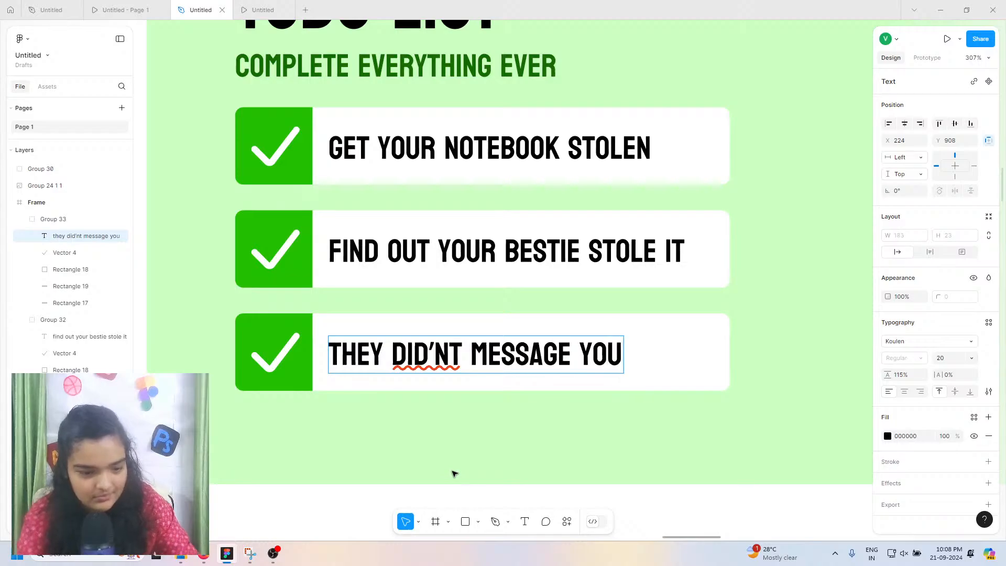
{"action": "key", "text": "Escape"}
Step: Duplicate the third row's white background rectangle in place within its group
{"action": "left_click", "coordinate": [316, 387]}
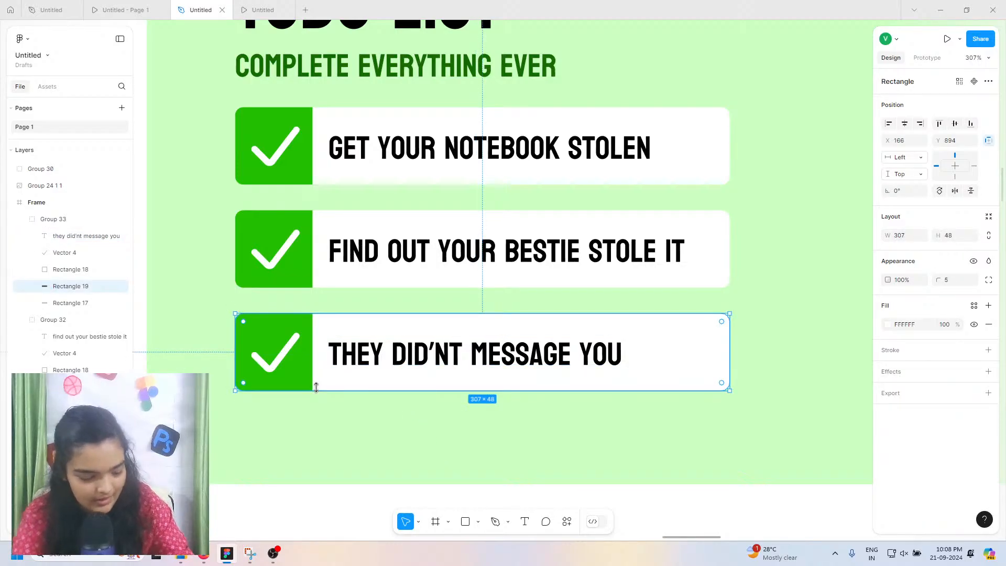
{"action": "key", "text": "ctrl+d"}
{"action": "scroll", "coordinate": [337, 316], "scroll_direction": "down", "scroll_amount": 3, "text": "ctrl"}
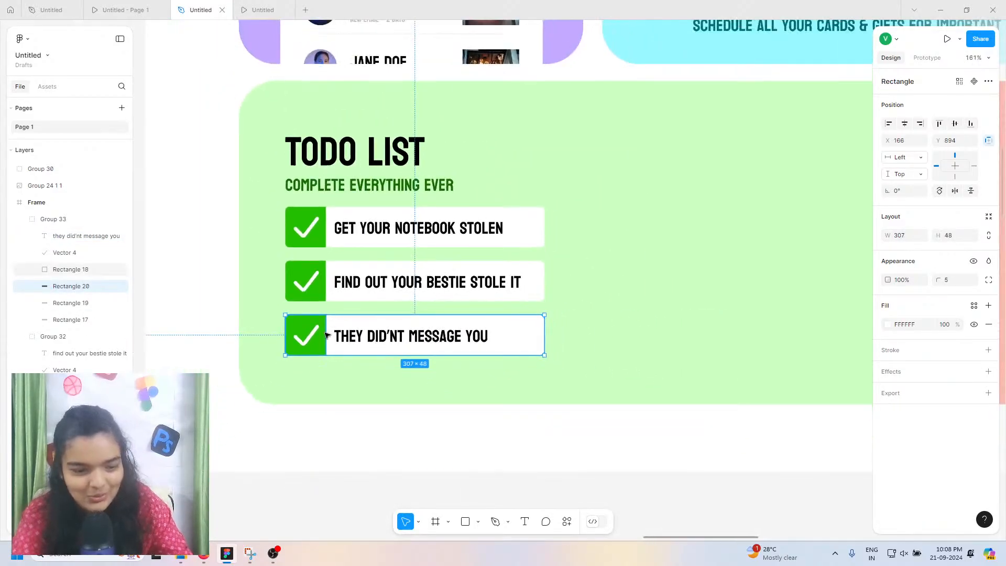
{"action": "left_click_drag", "start_coordinate": [329, 330], "coordinate": [597, 247]}
{"action": "key", "text": "Escape"}
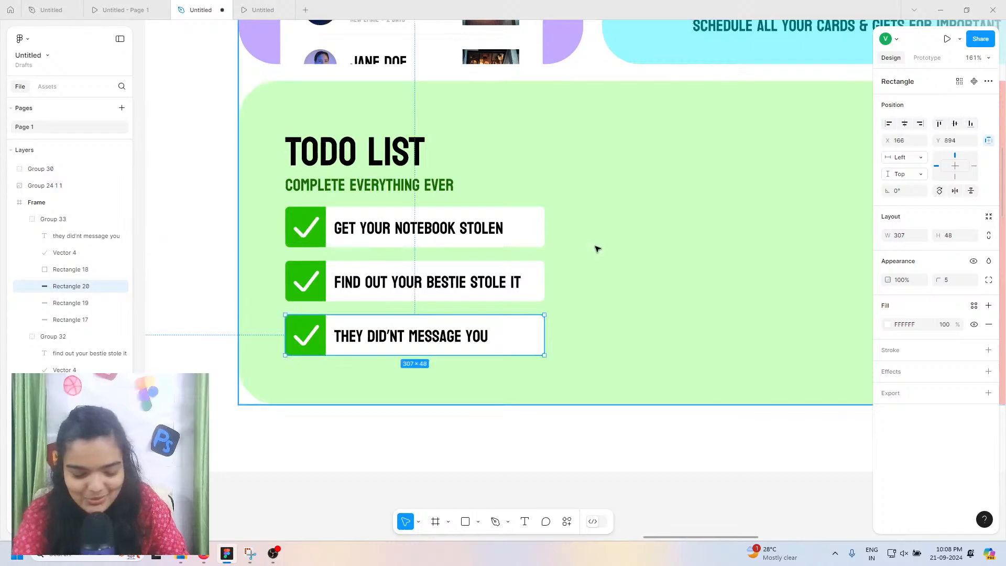
Step: Duplicate the complete third row group and place the copy beside the first row at X 495, Y 767
{"action": "left_click", "coordinate": [74, 220]}
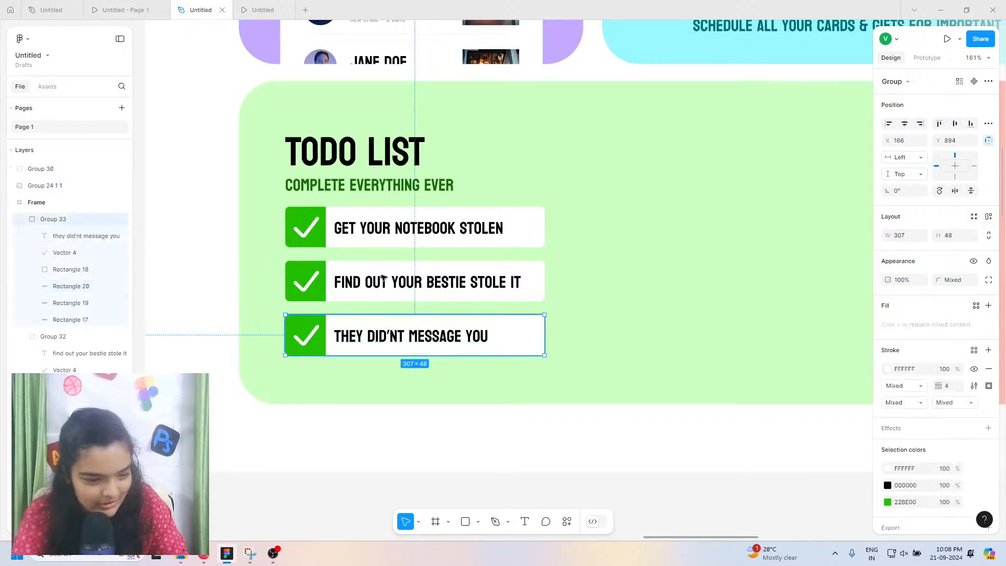
{"action": "key", "text": "ctrl+d"}
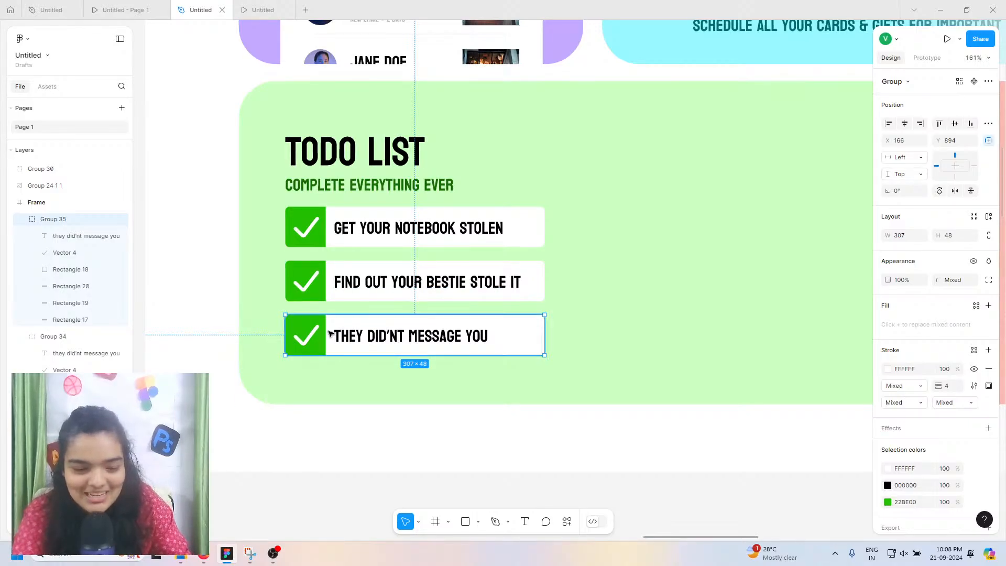
{"action": "left_click_drag", "start_coordinate": [330, 334], "coordinate": [598, 229]}
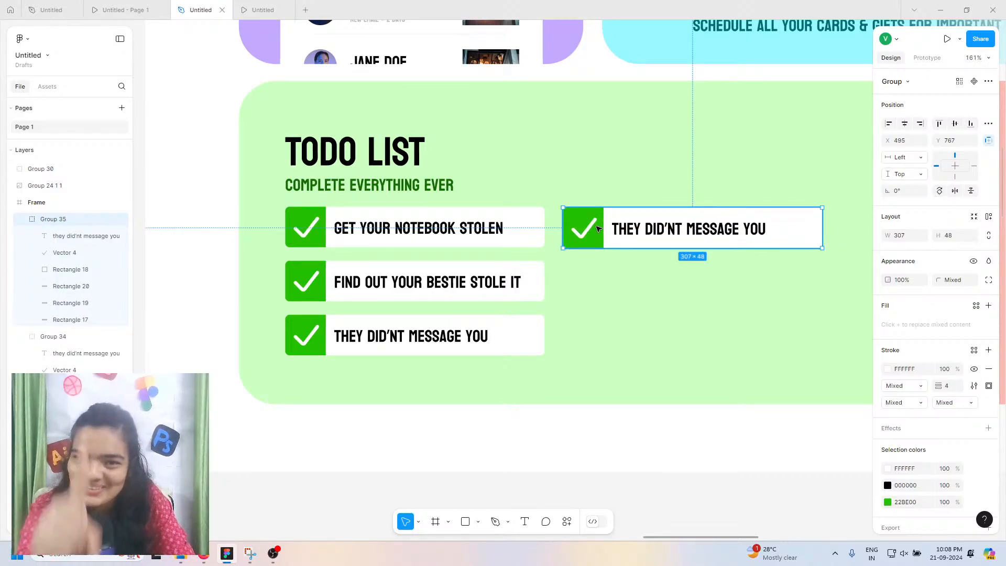
Step: Change the task text of the row beside the first one to "they shared it with n."
{"action": "scroll", "coordinate": [595, 231], "scroll_direction": "right", "scroll_amount": 4}
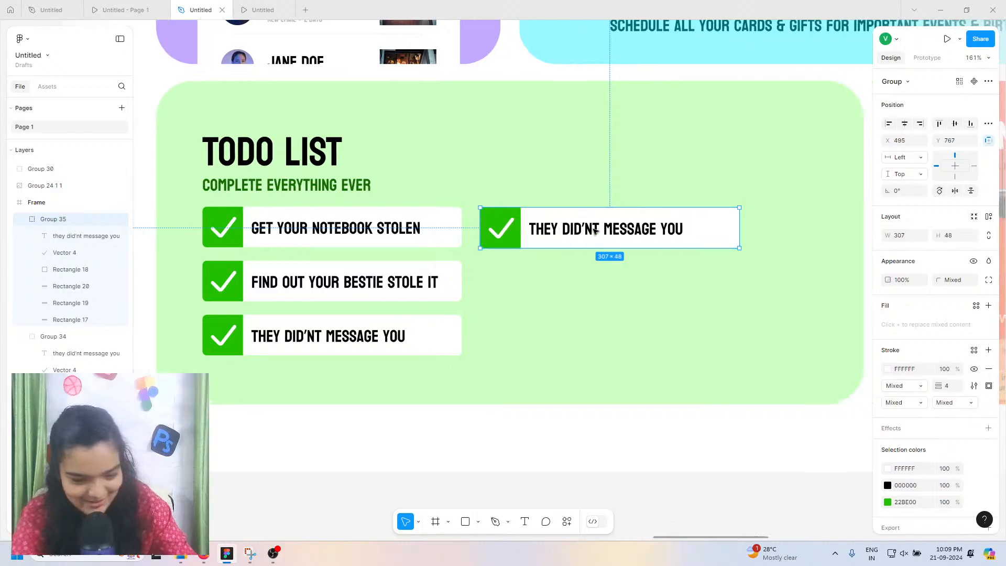
{"action": "scroll", "coordinate": [524, 227], "scroll_direction": "up", "scroll_amount": 3}
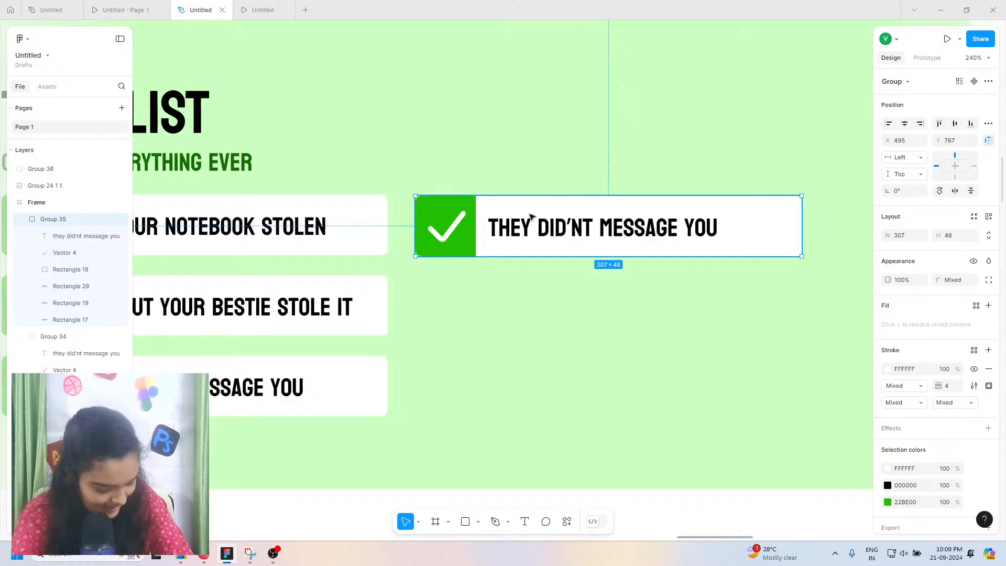
{"action": "scroll", "coordinate": [479, 228], "scroll_direction": "right", "scroll_amount": 2}
{"action": "double_click", "coordinate": [479, 229]}
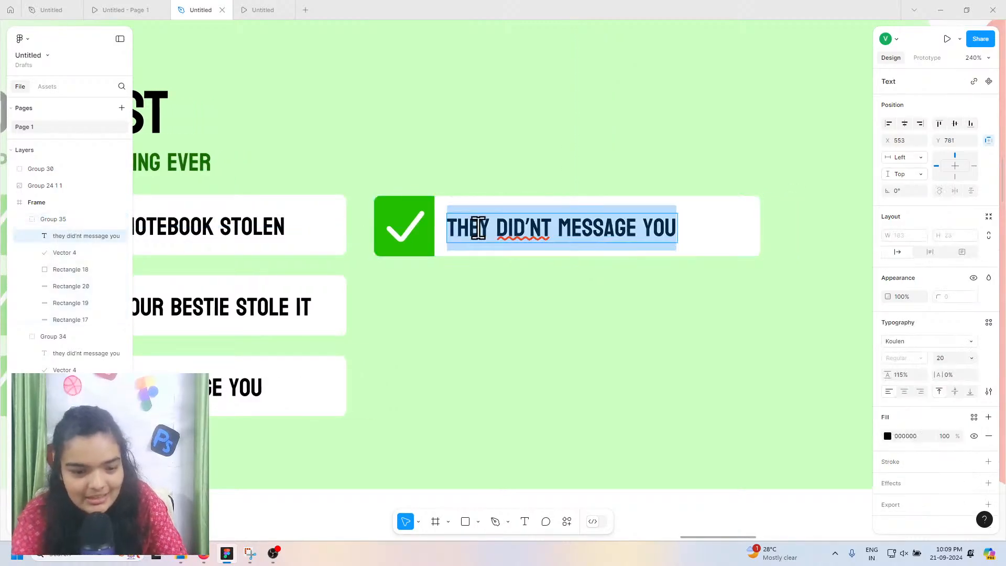
{"action": "left_click", "coordinate": [478, 227]}
{"action": "double_click", "coordinate": [478, 227]}
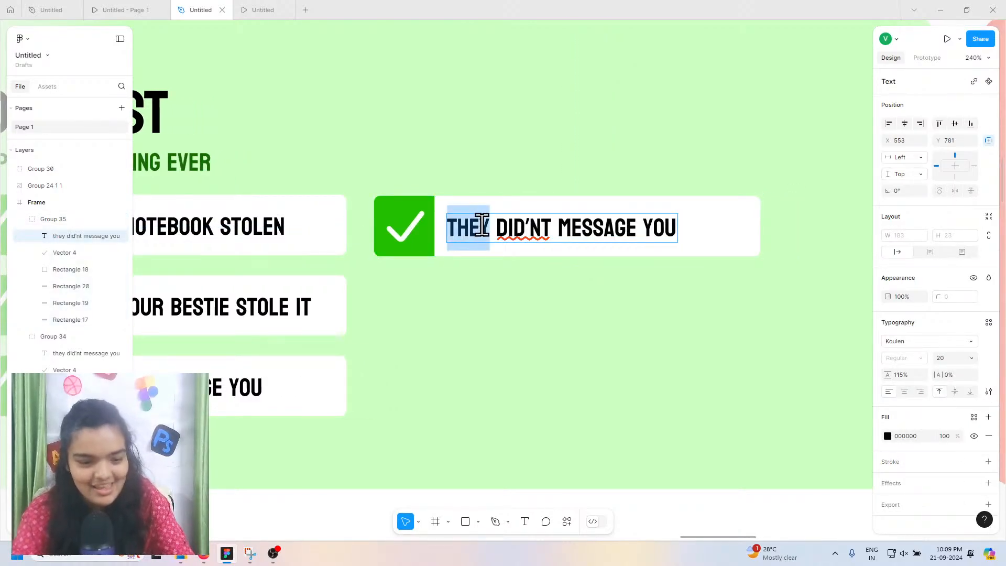
{"action": "left_click", "coordinate": [489, 226]}
{"action": "left_click_drag", "start_coordinate": [496, 228], "coordinate": [679, 215]}
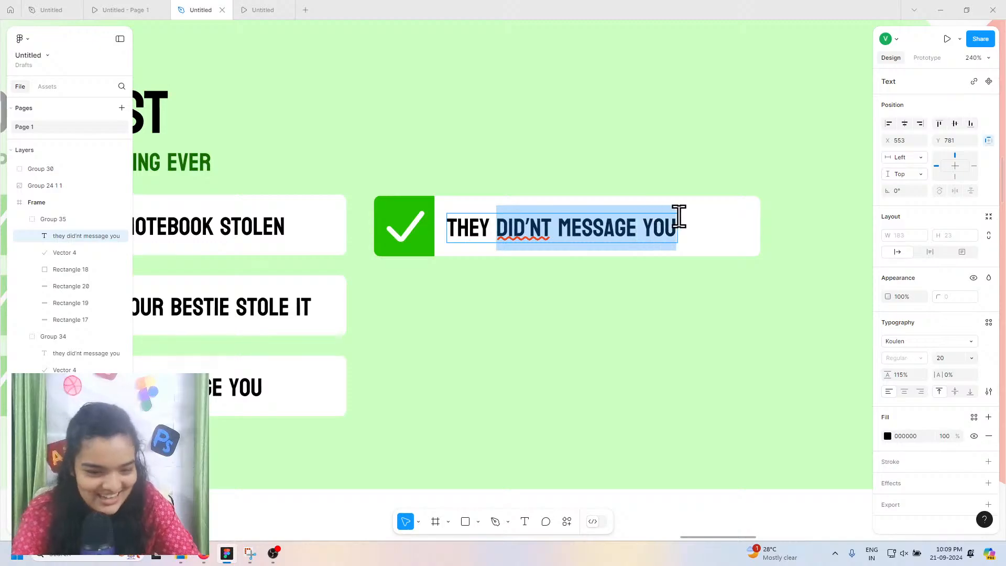
{"action": "type", "text": "SHARED"}
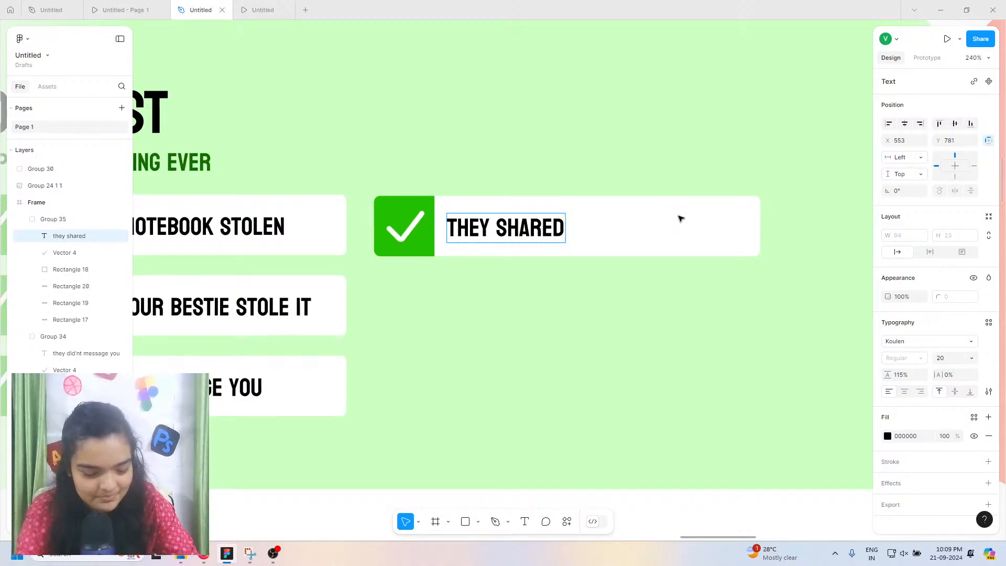
{"action": "type", "text": " IT WITH"}
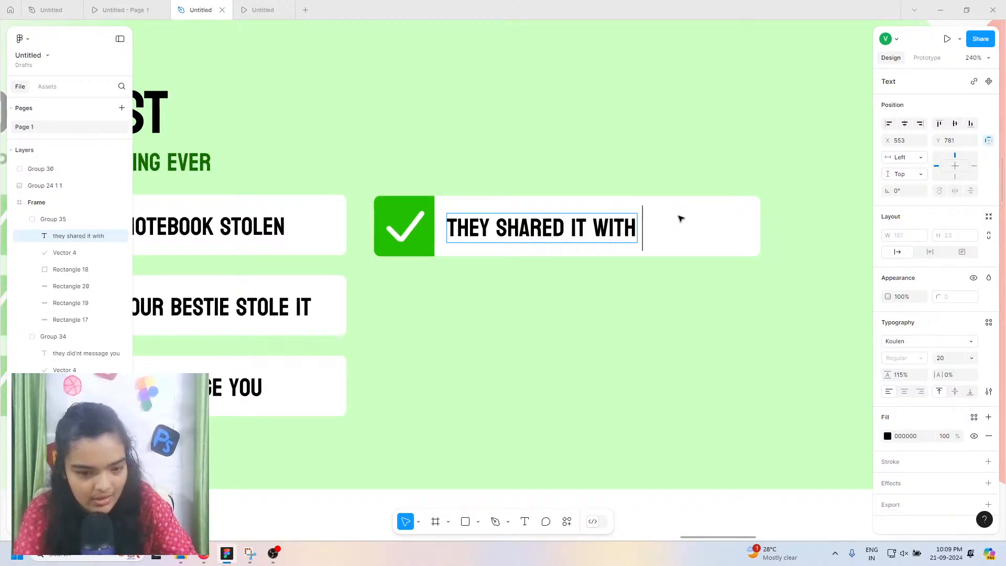
{"action": "type", "text": " TH"}
{"action": "key", "text": "BackSpace"}
{"action": "key", "text": "BackSpace"}
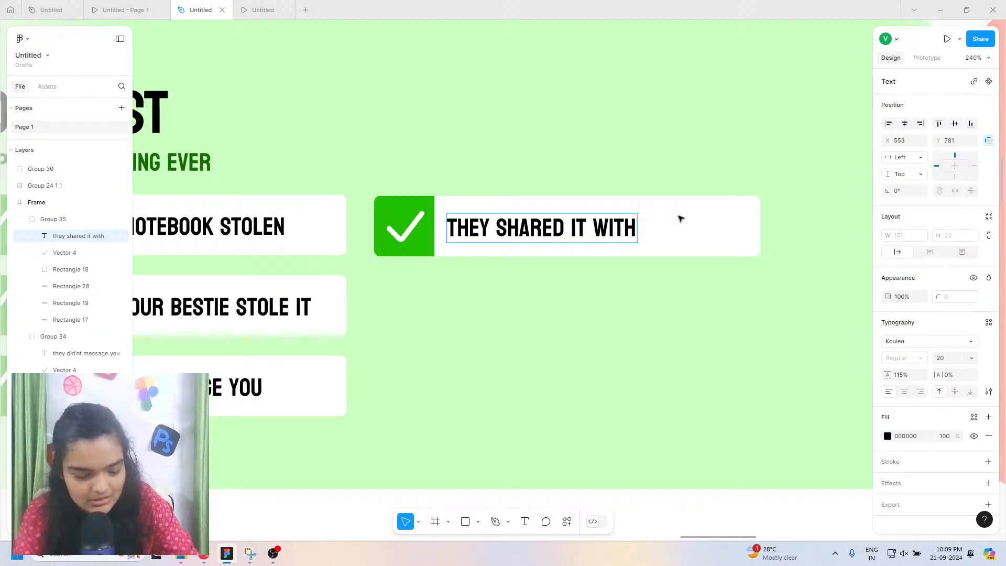
{"action": "type", "text": "N.C"}
{"action": "key", "text": "BackSpace"}
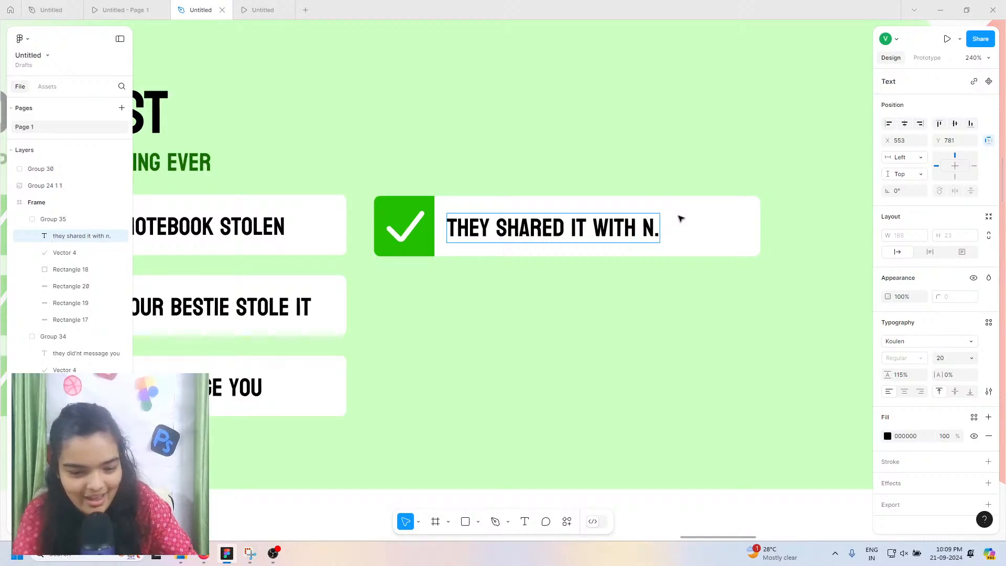
{"action": "type", "text": "CLASSMA"}
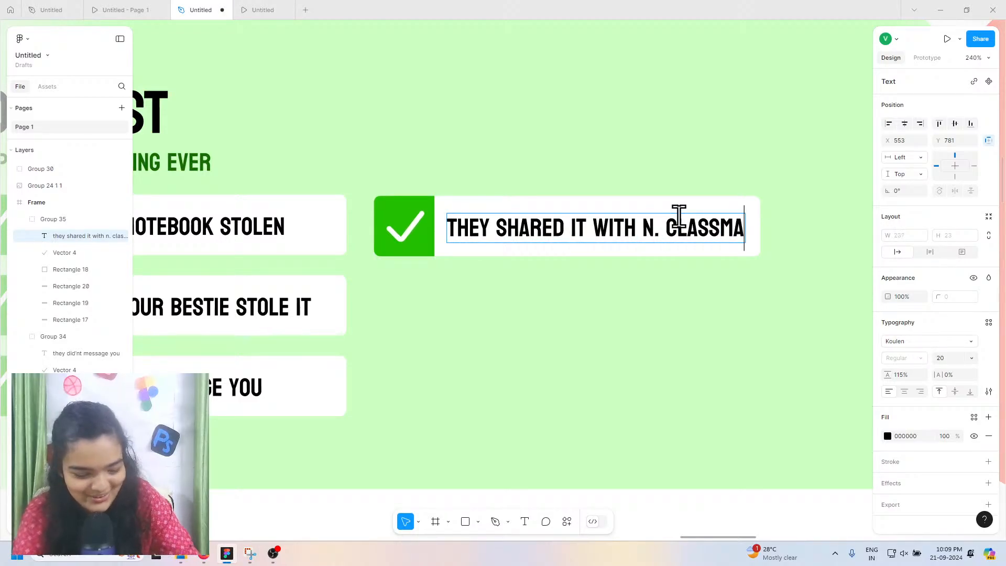
{"action": "type", "text": "TES"}
{"action": "key", "text": "BackSpace"}
{"action": "key", "text": "BackSpace"}
{"action": "key", "text": "BackSpace"}
{"action": "key", "text": "BackSpace"}
{"action": "key", "text": "BackSpace"}
{"action": "key", "text": "BackSpace"}
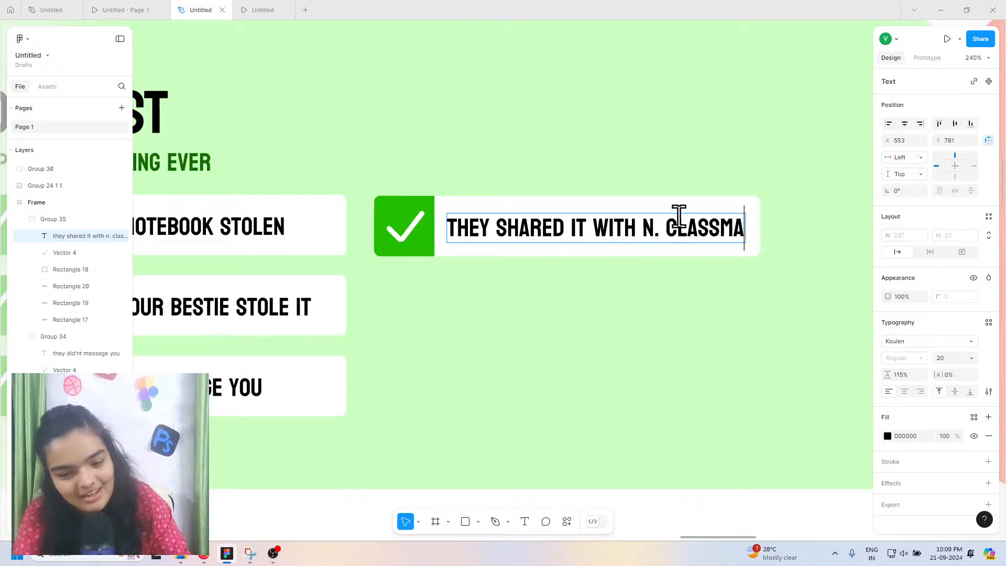
{"action": "key", "text": "BackSpace"}
{"action": "key", "text": "BackSpace"}
{"action": "key", "text": "BackSpace"}
{"action": "key", "text": "BackSpace"}
{"action": "key", "text": "BackSpace"}
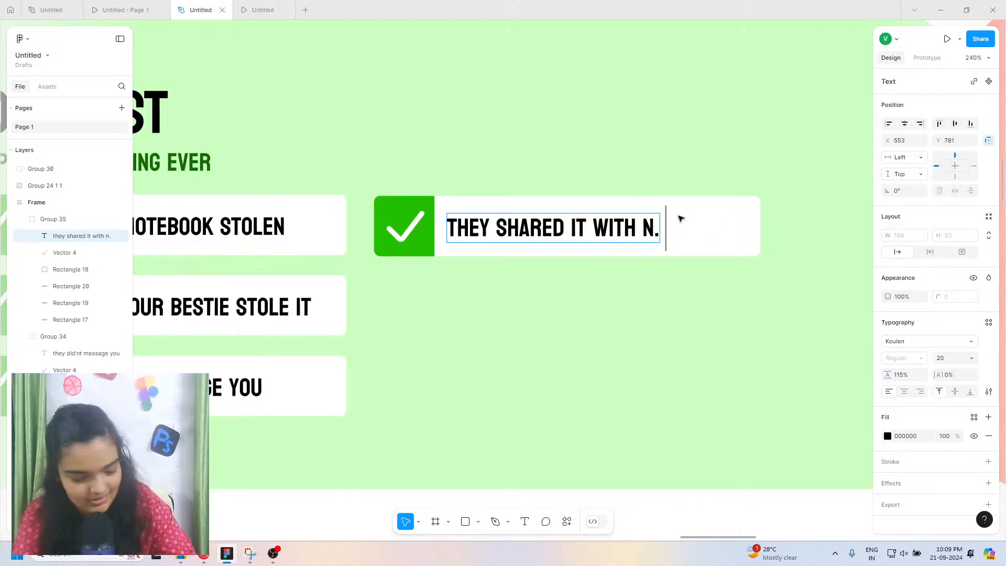
Step: Complete the same task text with "friends" so it reads "they shared it with n. friends"
{"action": "type", "text": "FIREN"}
{"action": "key", "text": "BackSpace"}
{"action": "key", "text": "BackSpace"}
{"action": "key", "text": "BackSpace"}
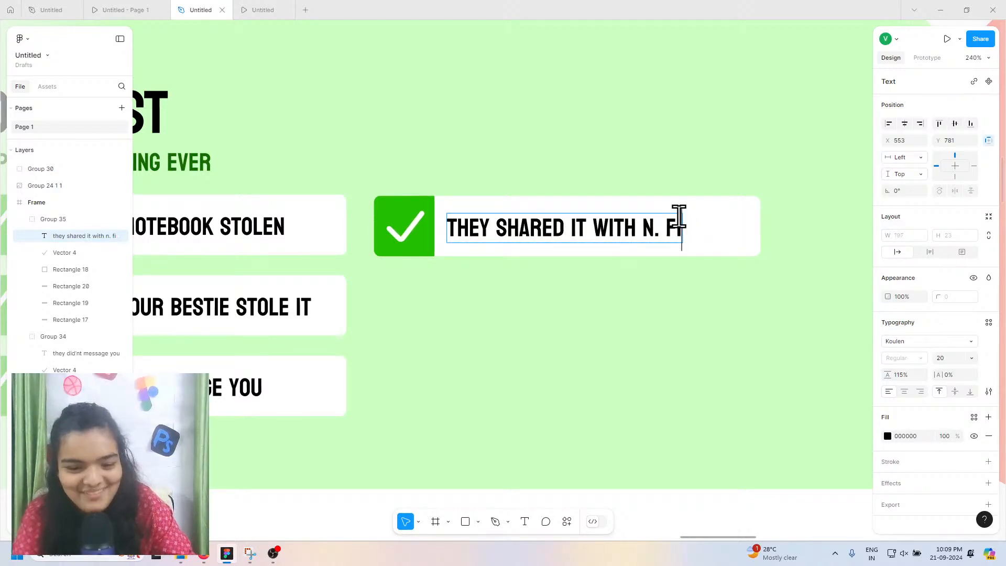
{"action": "type", "text": "ENDS"}
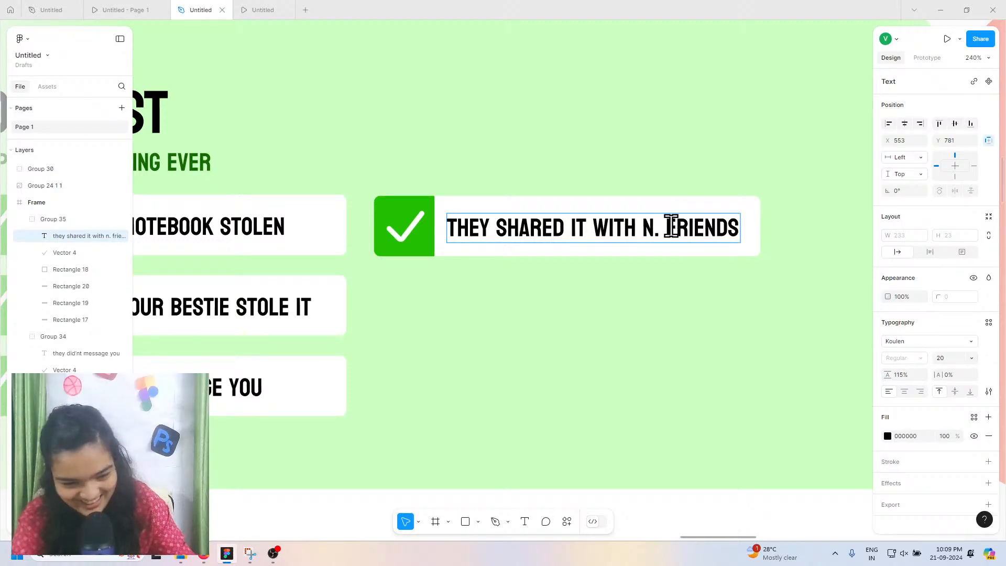
{"action": "key", "text": "Escape"}
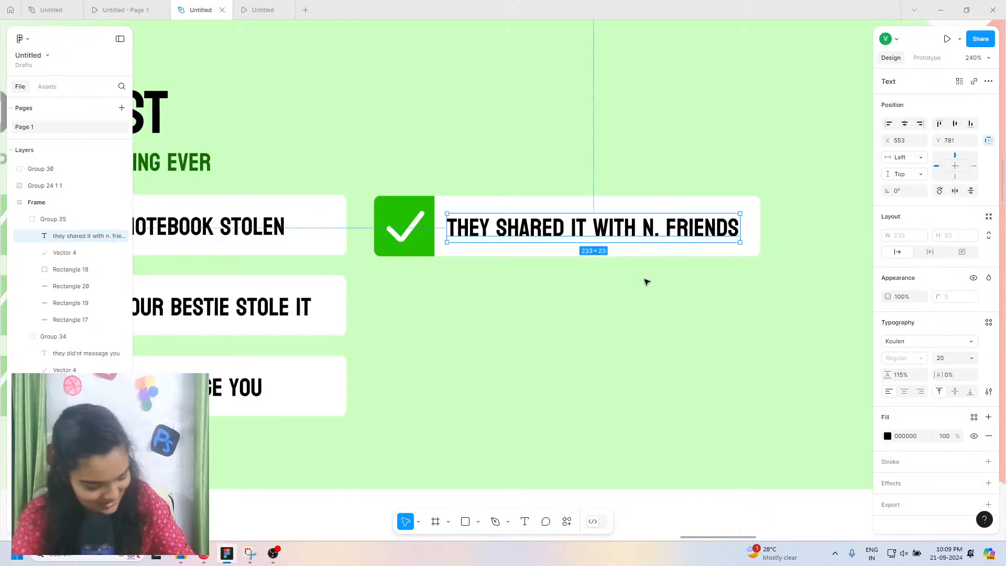
Step: Duplicate the "they shared it with n. friends" row directly below at Y 830 and replace the copy's text with "te"
{"action": "left_click", "coordinate": [593, 276]}
{"action": "left_click", "coordinate": [519, 238]}
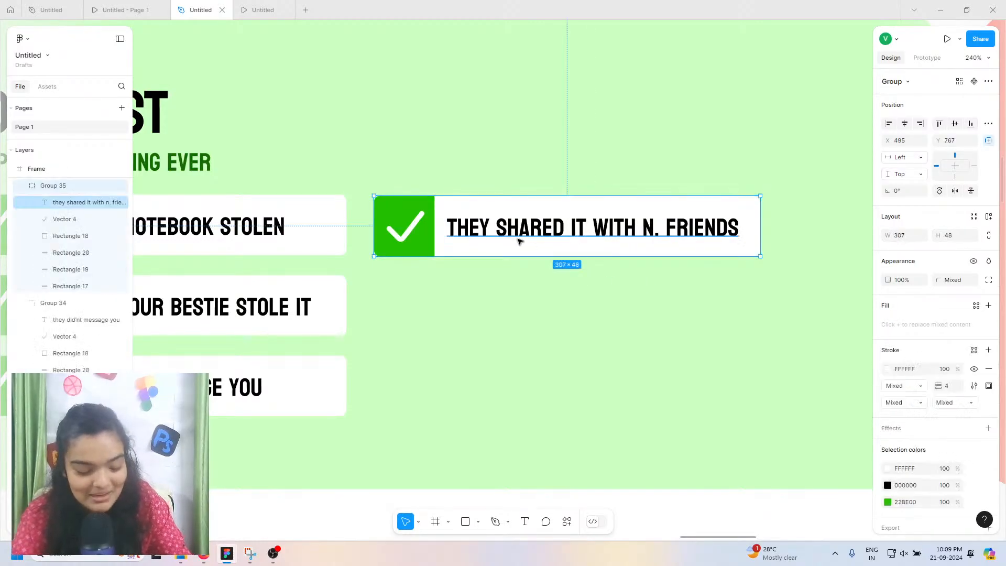
{"action": "left_click_drag", "start_coordinate": [485, 220], "coordinate": [489, 297]}
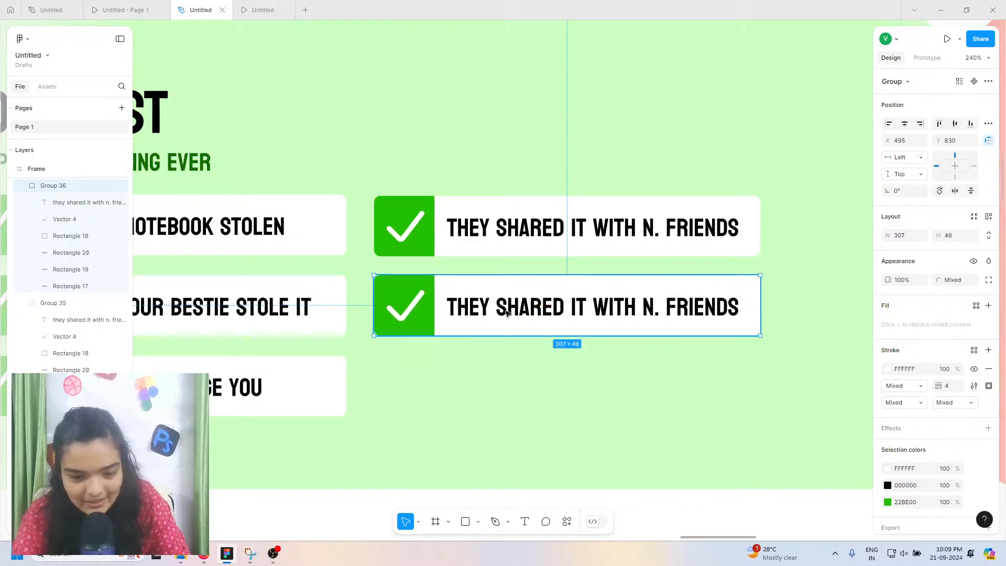
{"action": "double_click", "coordinate": [506, 313]}
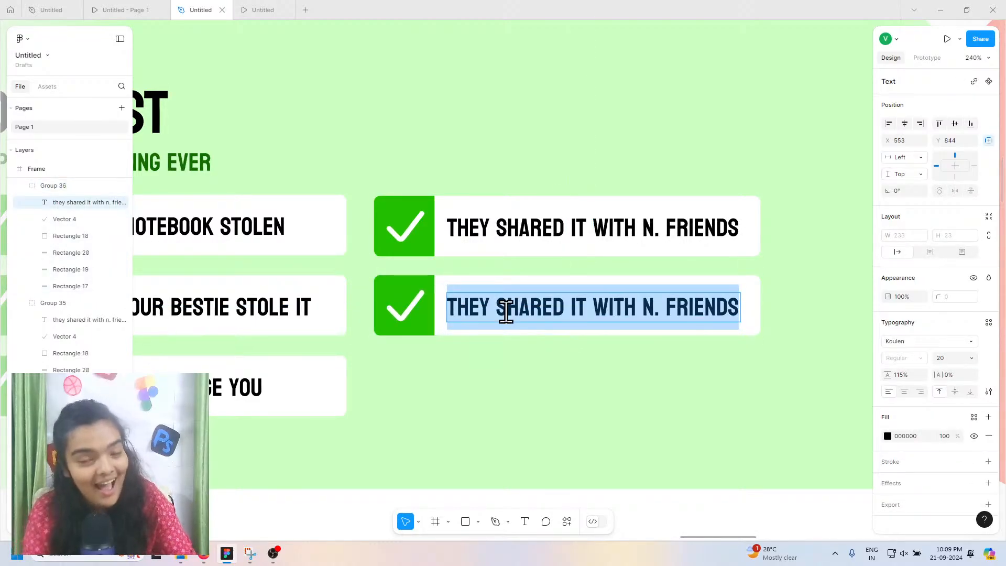
{"action": "type", "text": "te"}
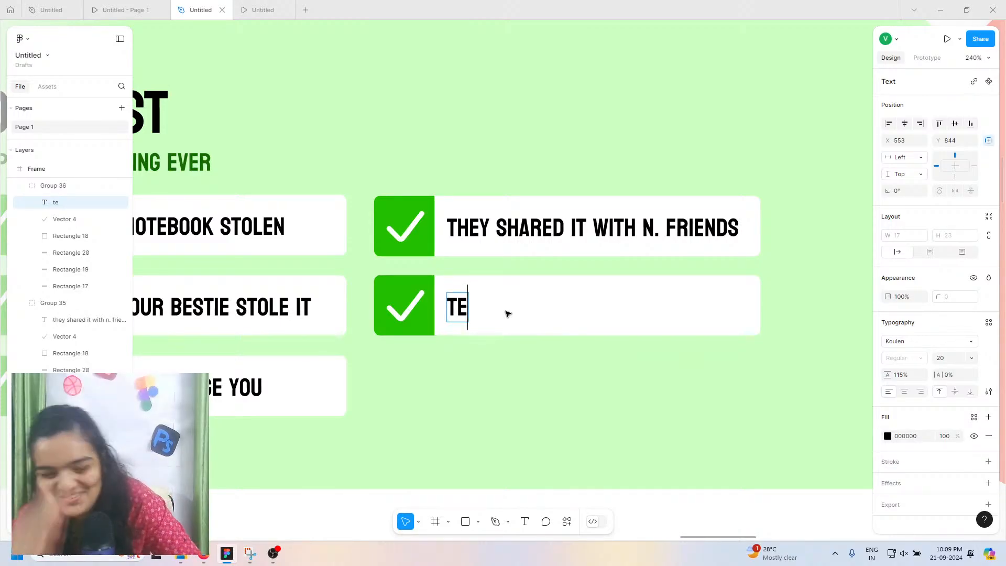
Step: Remove "n." from the first task text in the second column so it reads "they shared it with friends"
{"action": "left_click", "coordinate": [651, 227]}
{"action": "double_click", "coordinate": [651, 227]}
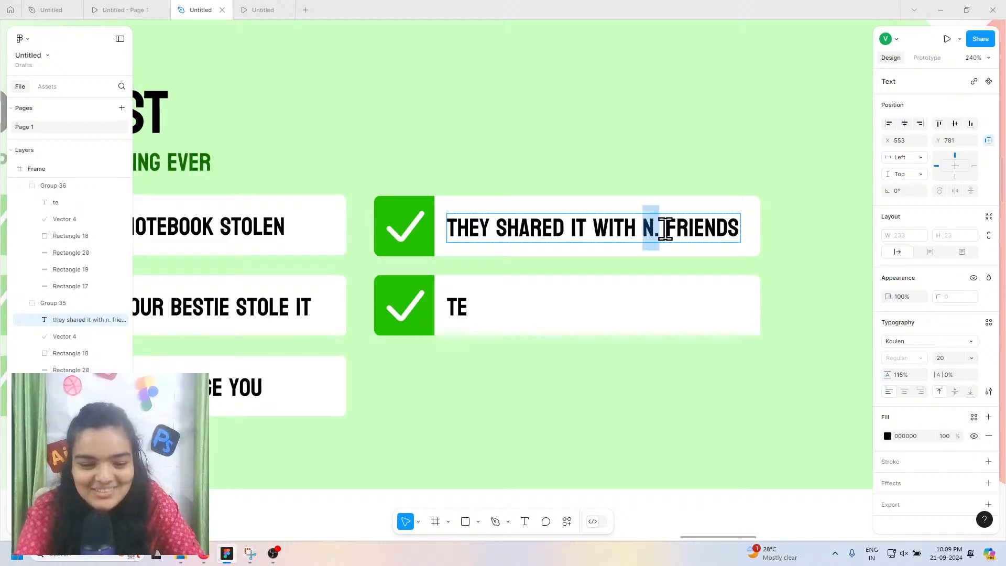
{"action": "key", "text": "BackSpace"}
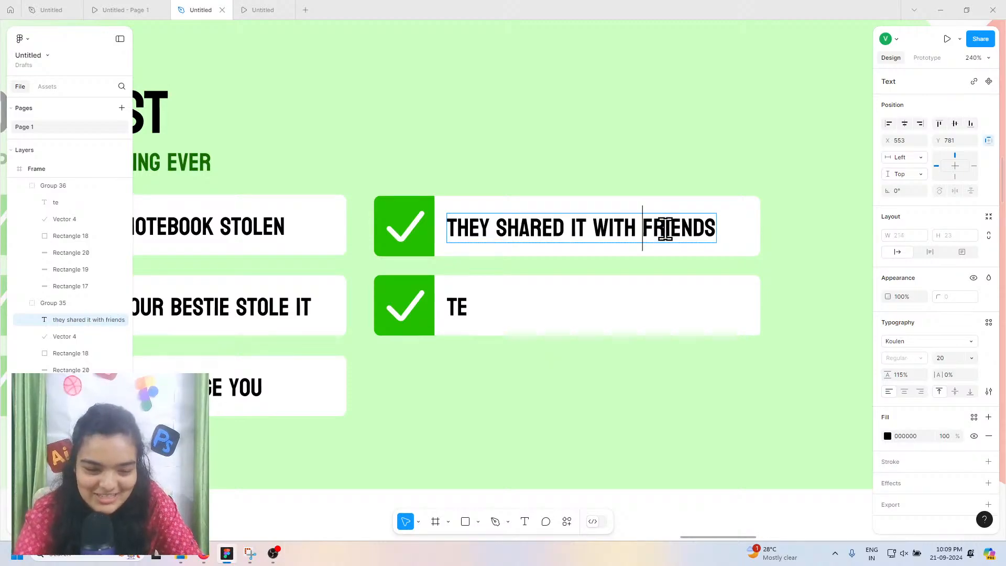
Step: Change the unfinished "te" task text in the second row of that column to "tell everyone at school"
{"action": "left_click", "coordinate": [466, 313]}
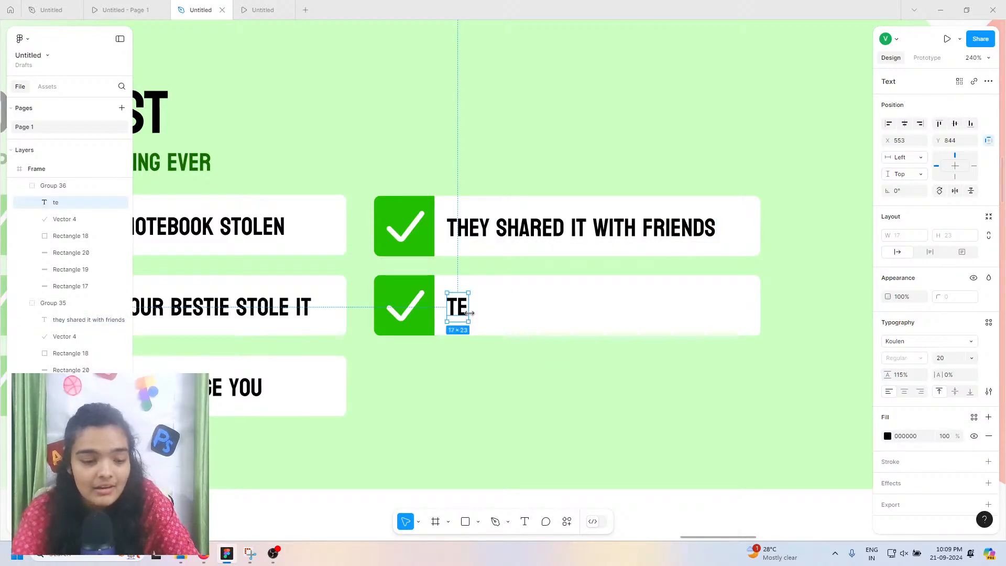
{"action": "double_click", "coordinate": [462, 309]}
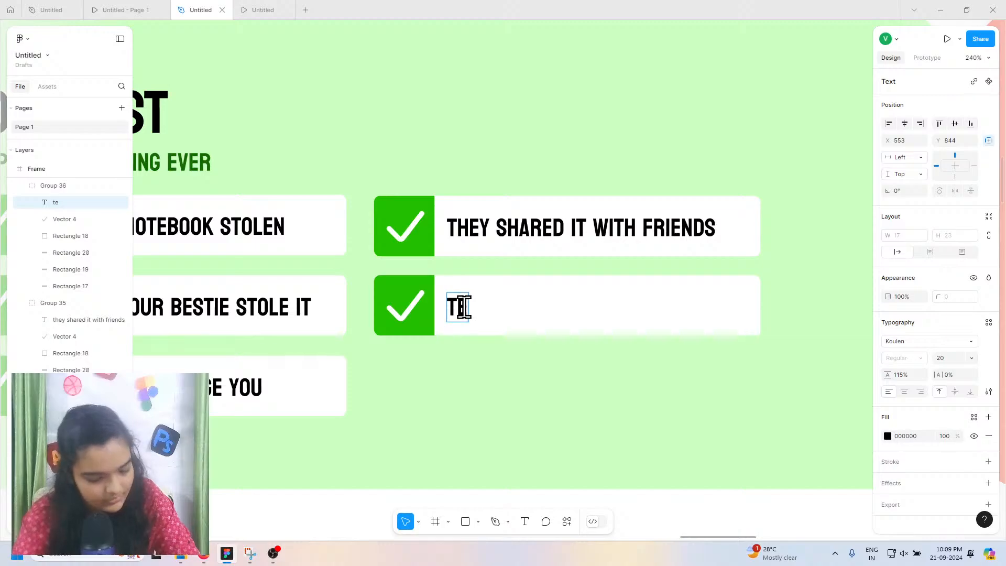
{"action": "type", "text": "ll y"}
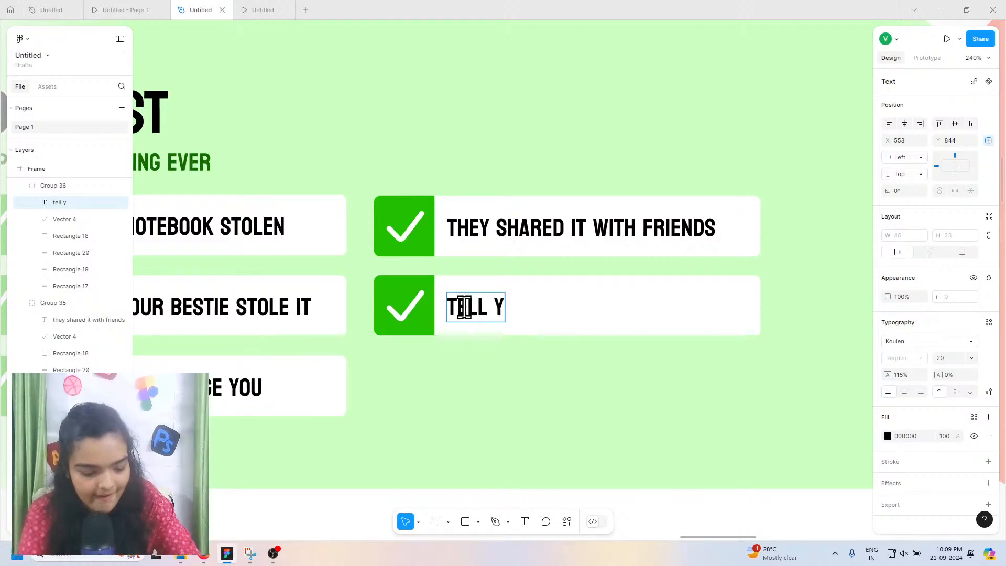
{"action": "key", "text": "BackSpace"}
{"action": "type", "text": "every"}
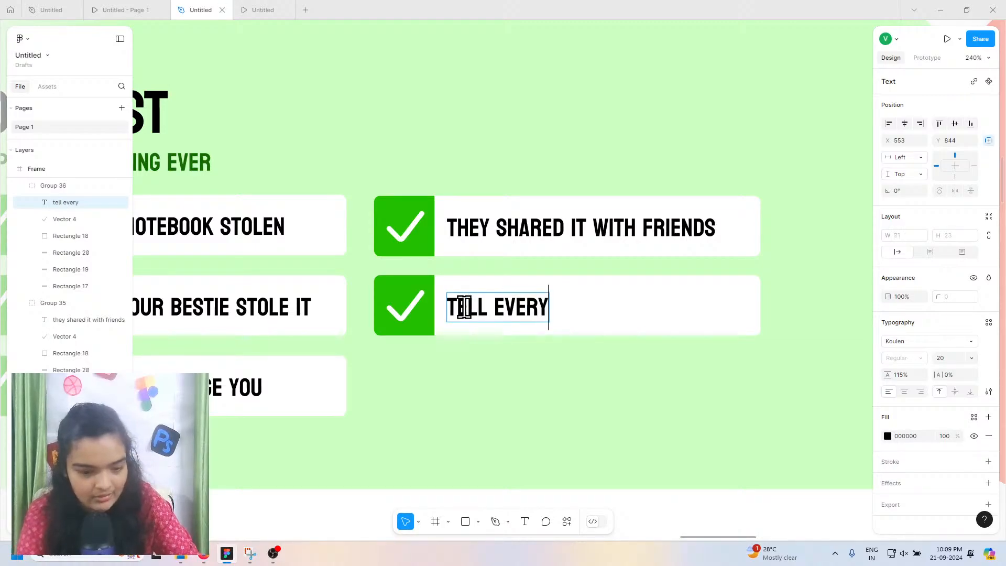
{"action": "type", "text": "onne"}
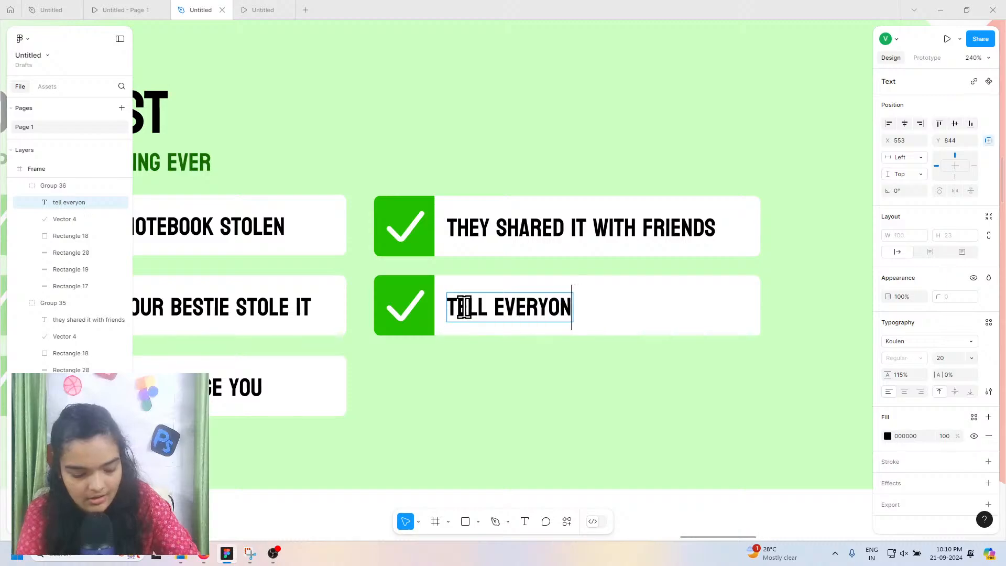
{"action": "type", "text": " at school"}
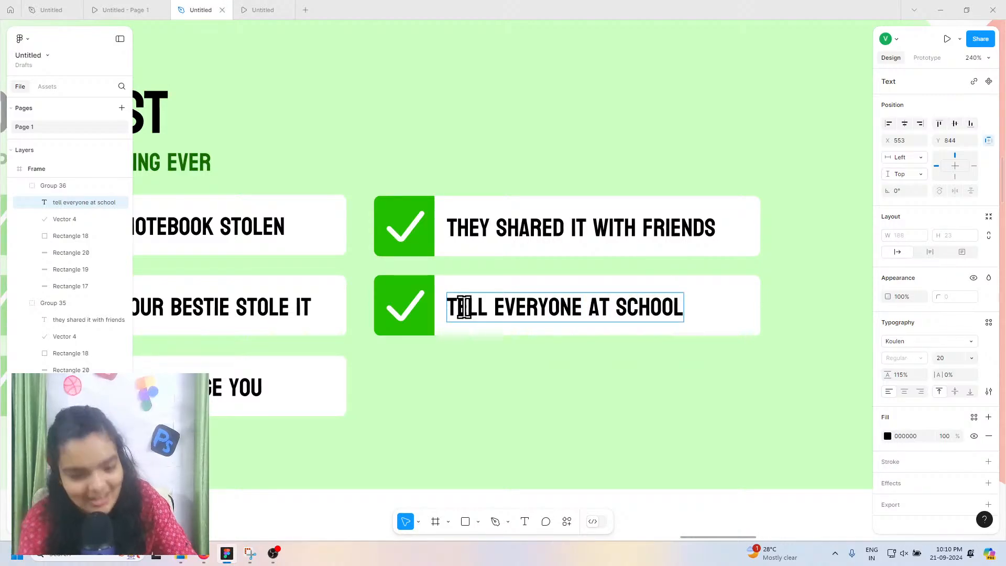
{"action": "key", "text": "Escape"}
Step: Duplicate the "tell everyone at school" row group and place the copy directly below it at X 495, Y 896
{"action": "left_click", "coordinate": [474, 341]}
{"action": "left_click", "coordinate": [469, 328]}
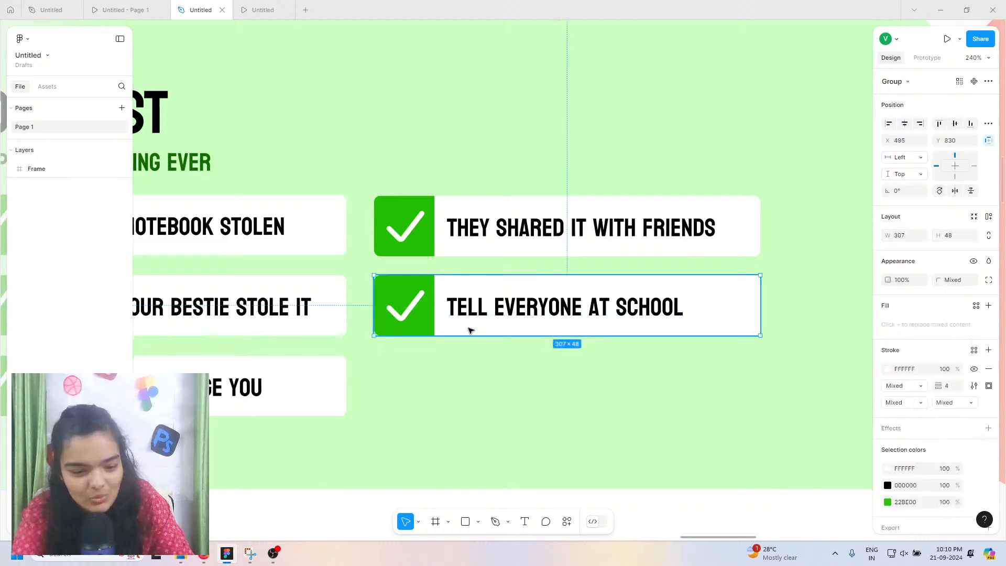
{"action": "key", "text": "ctrl+d"}
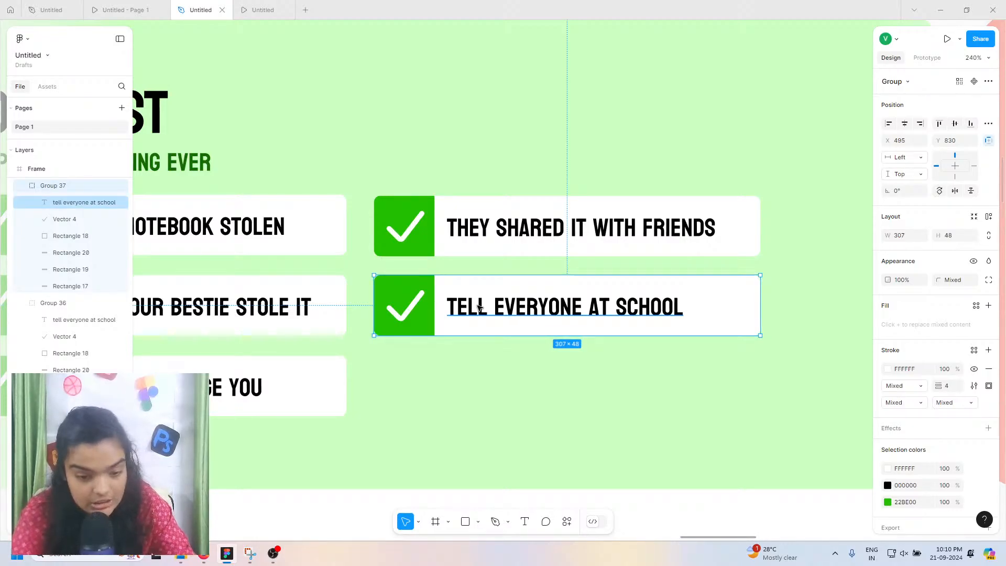
{"action": "left_click_drag", "start_coordinate": [478, 307], "coordinate": [478, 391]}
Step: Add "you" to the start of the middle row's task text so it reads "you tell everyone at school"
{"action": "double_click", "coordinate": [464, 306]}
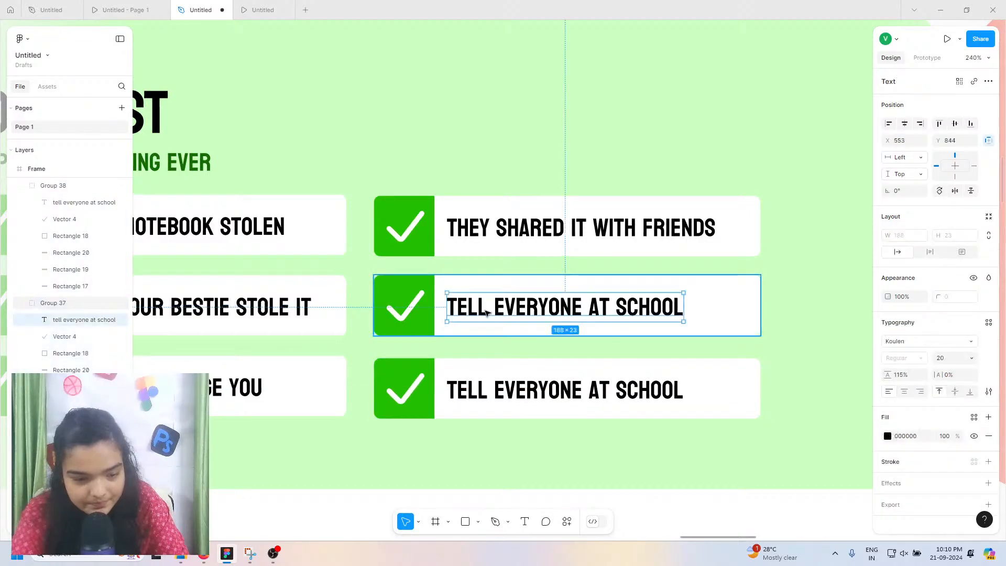
{"action": "double_click", "coordinate": [449, 306]}
{"action": "left_click", "coordinate": [452, 309]}
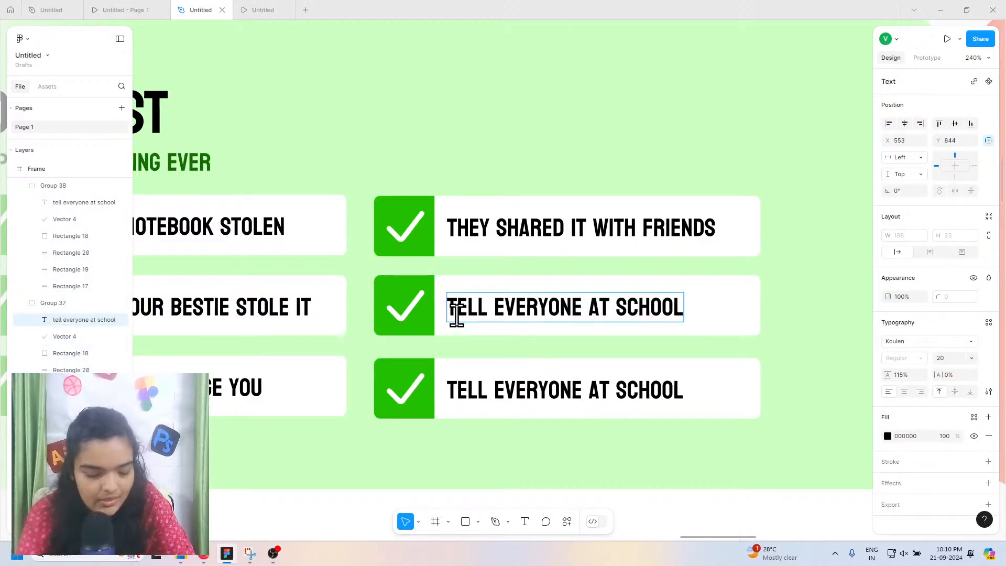
{"action": "type", "text": "you"}
{"action": "left_click", "coordinate": [493, 391]}
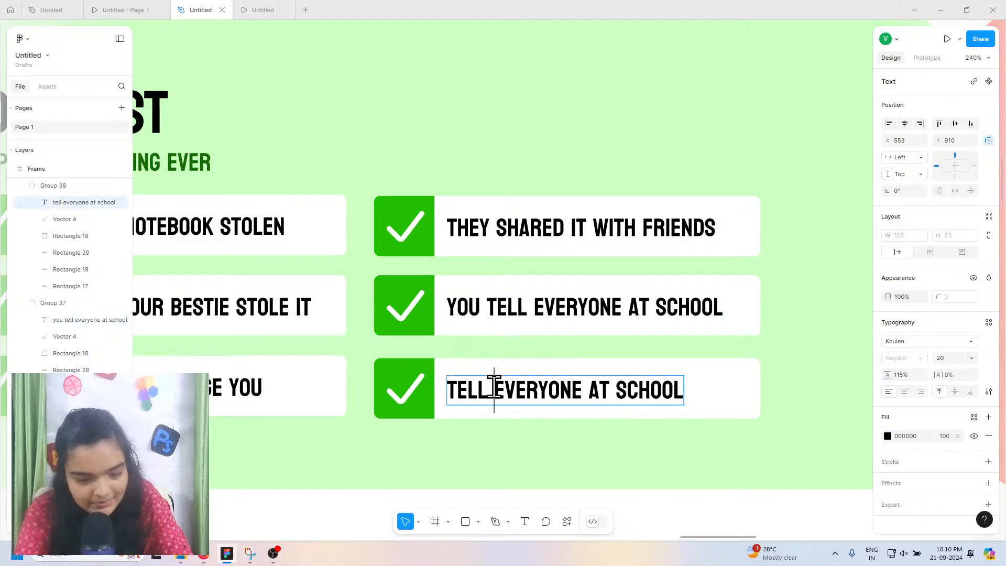
{"action": "key", "text": "ctrl+a"}
{"action": "type", "text": "the"}
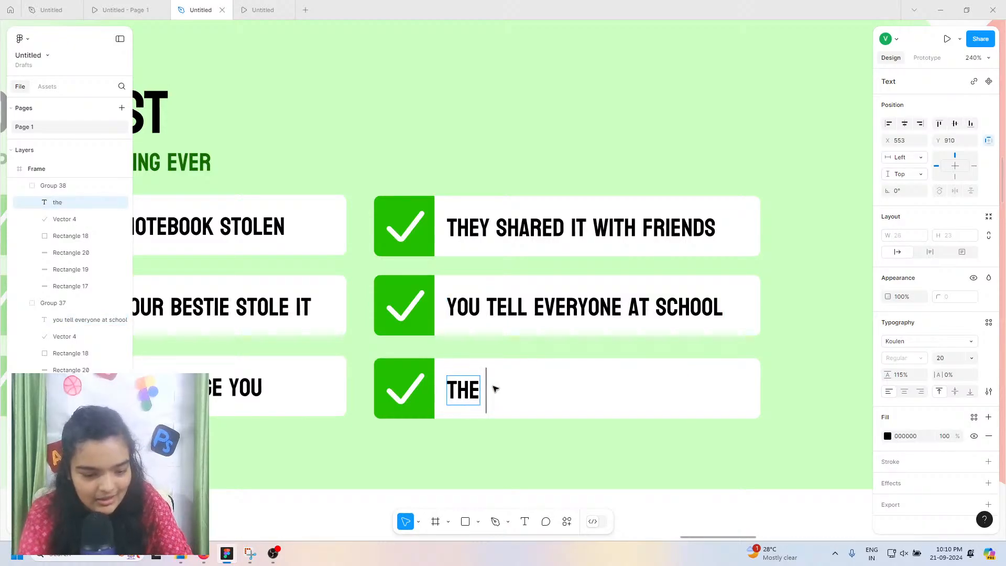
{"action": "type", "text": "y apolo"}
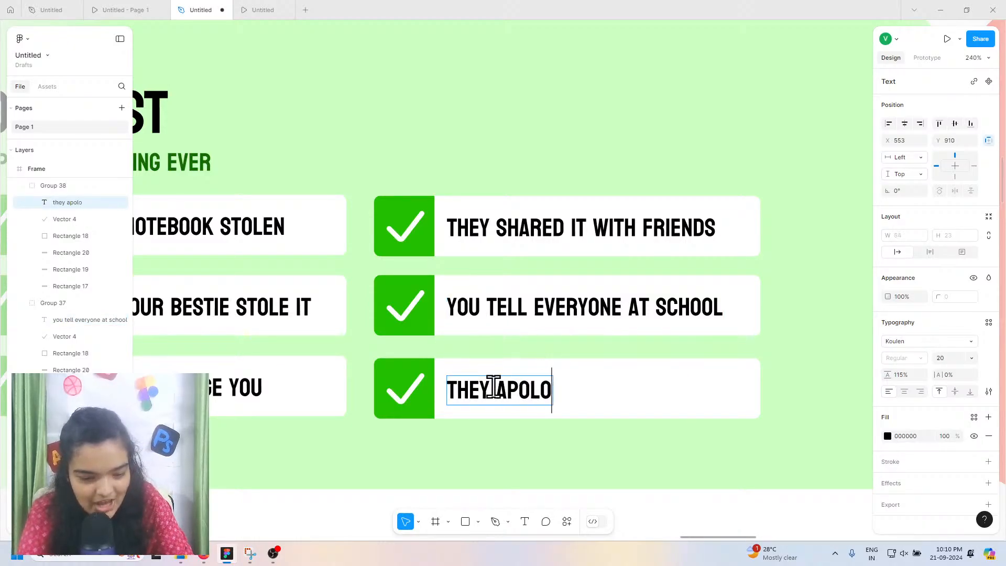
{"action": "type", "text": "gi"}
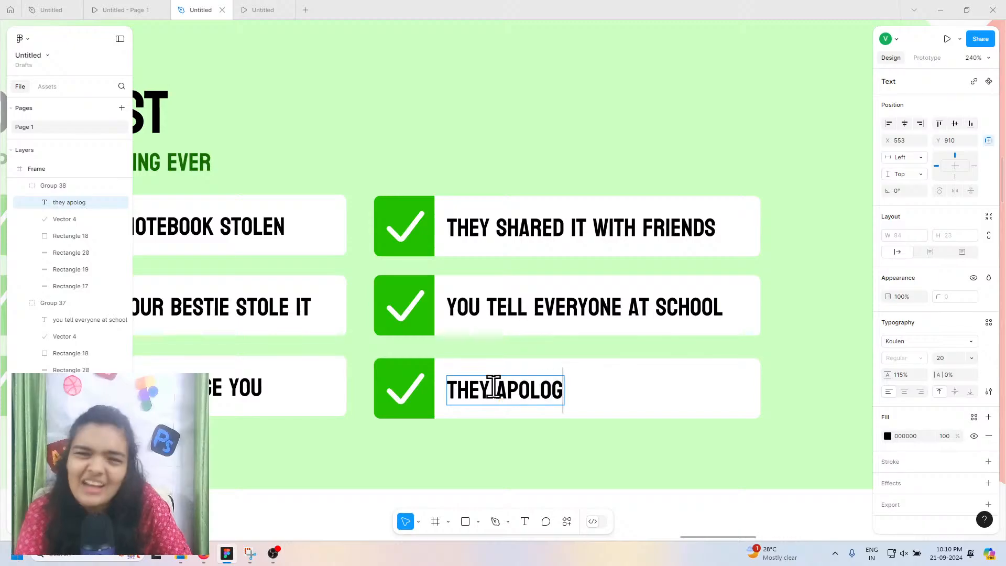
{"action": "key", "text": "BackSpace"}
{"action": "key", "text": "BackSpace"}
{"action": "key", "text": "BackSpace"}
{"action": "key", "text": "BackSpace"}
{"action": "key", "text": "BackSpace"}
{"action": "key", "text": "BackSpace"}
{"action": "key", "text": "BackSpace"}
{"action": "key", "text": "BackSpace"}
{"action": "key", "text": "BackSpace"}
{"action": "key", "text": "BackSpace"}
{"action": "key", "text": "BackSpace"}
{"action": "key", "text": "BackSpace"}
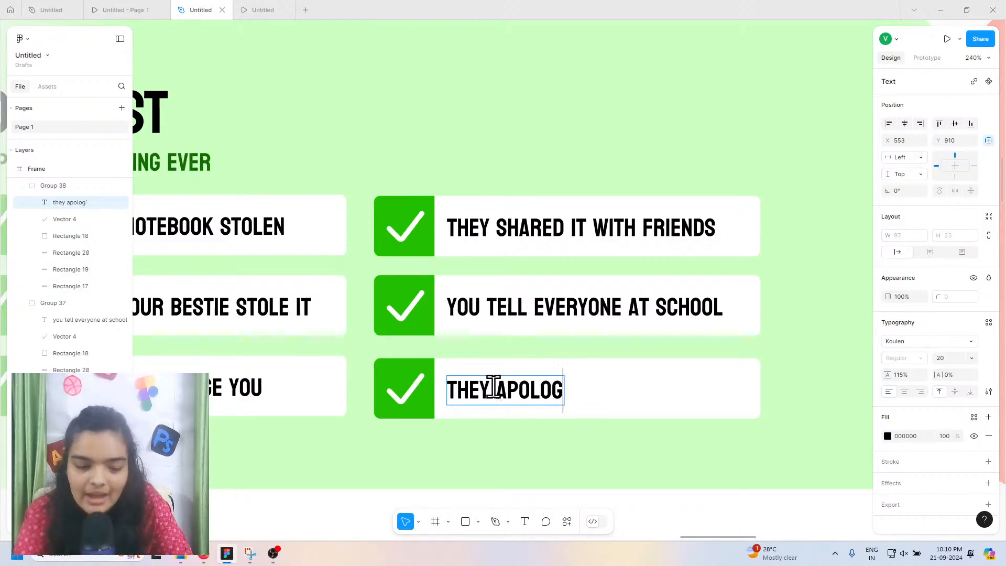
{"action": "type", "text": "y"}
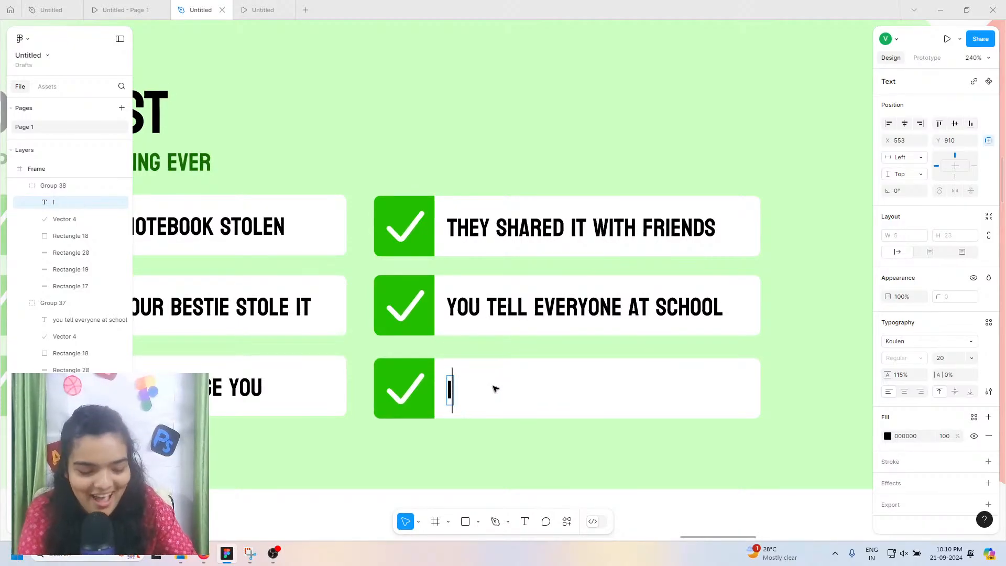
{"action": "key", "text": "BackSpace"}
{"action": "type", "text": "you"}
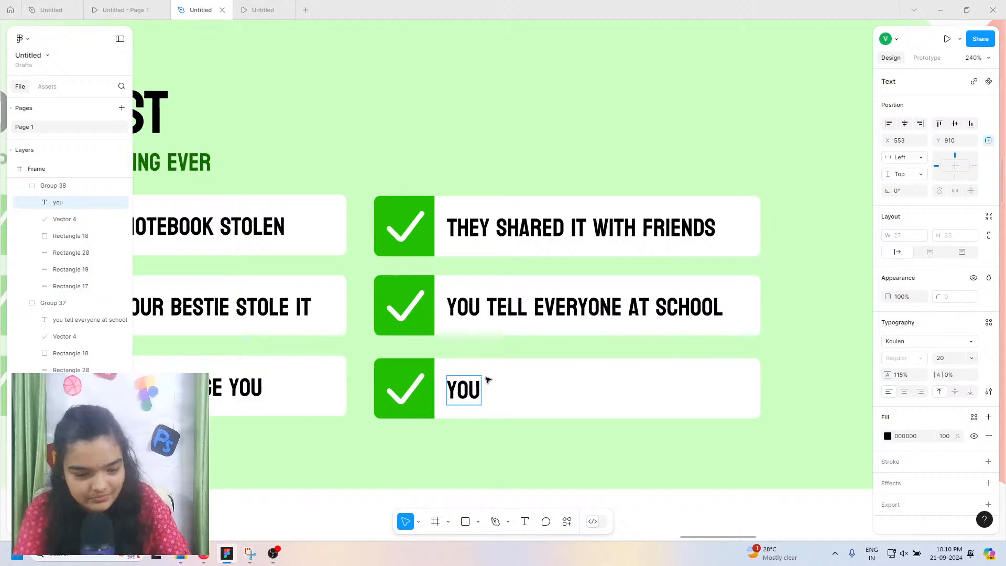
{"action": "type", "text": " st"}
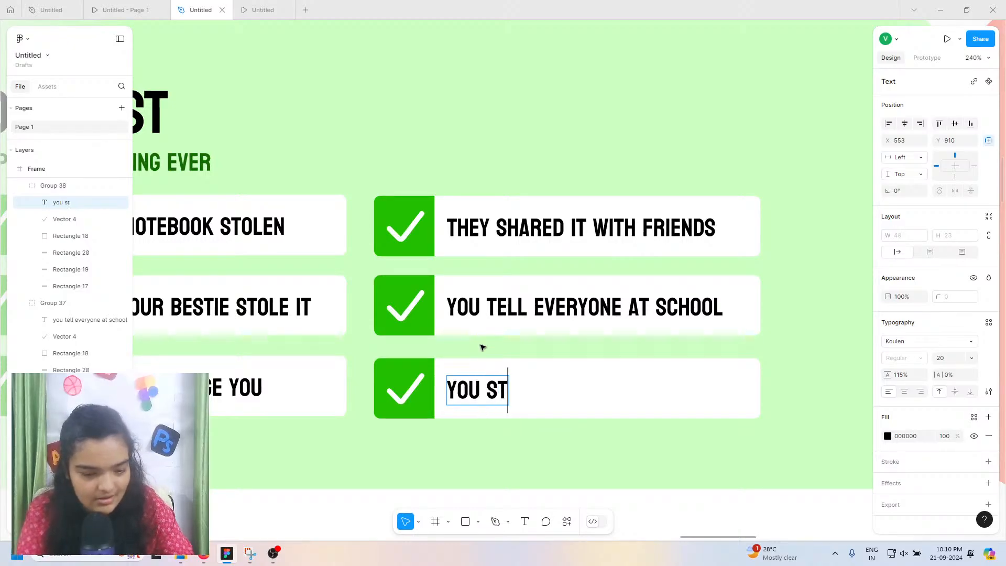
{"action": "key", "text": "BackSpace"}
{"action": "key", "text": "BackSpace"}
Step: Delete the leading "you" from the middle row's text so it reads "tell everyone at school"
{"action": "double_click", "coordinate": [469, 306]}
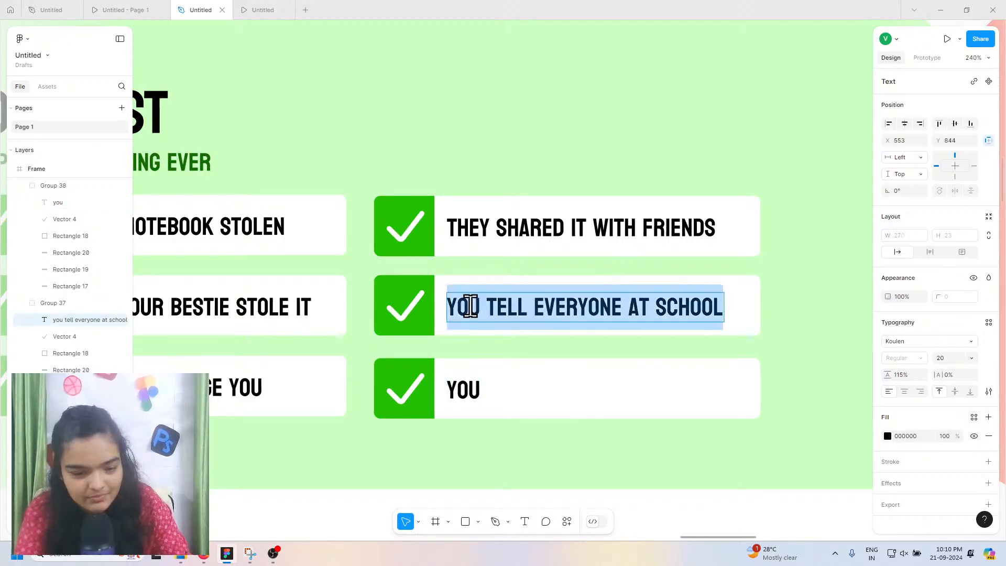
{"action": "left_click", "coordinate": [469, 306]}
{"action": "double_click", "coordinate": [469, 307]}
{"action": "key", "text": "BackSpace"}
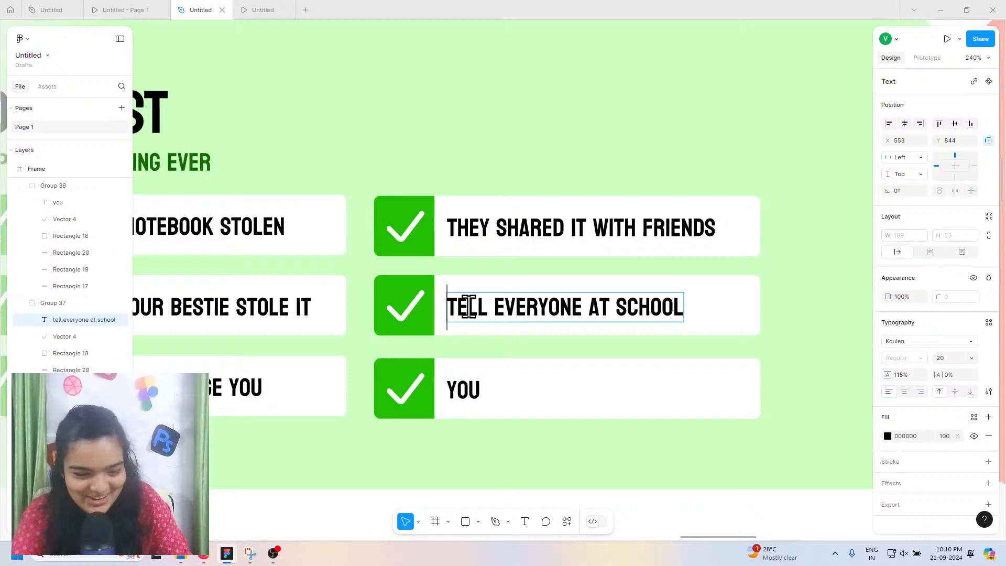
Step: Replace the task text of the last row in the second column with "still hold a grudge"
{"action": "double_click", "coordinate": [468, 376]}
{"action": "left_click", "coordinate": [467, 376]}
{"action": "type", "text": "sti"}
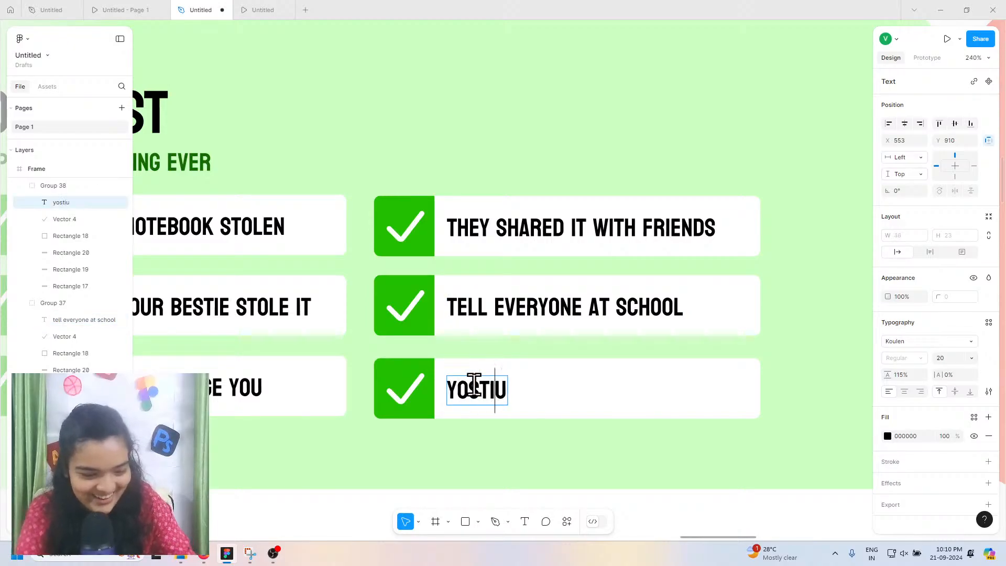
{"action": "double_click", "coordinate": [474, 385]}
{"action": "type", "text": "still"}
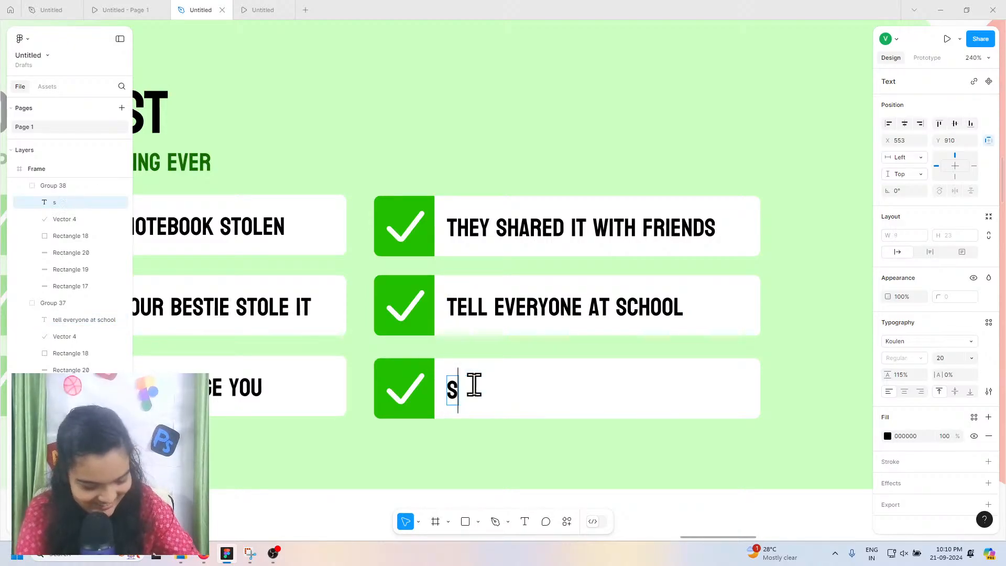
{"action": "type", "text": " hold a g"}
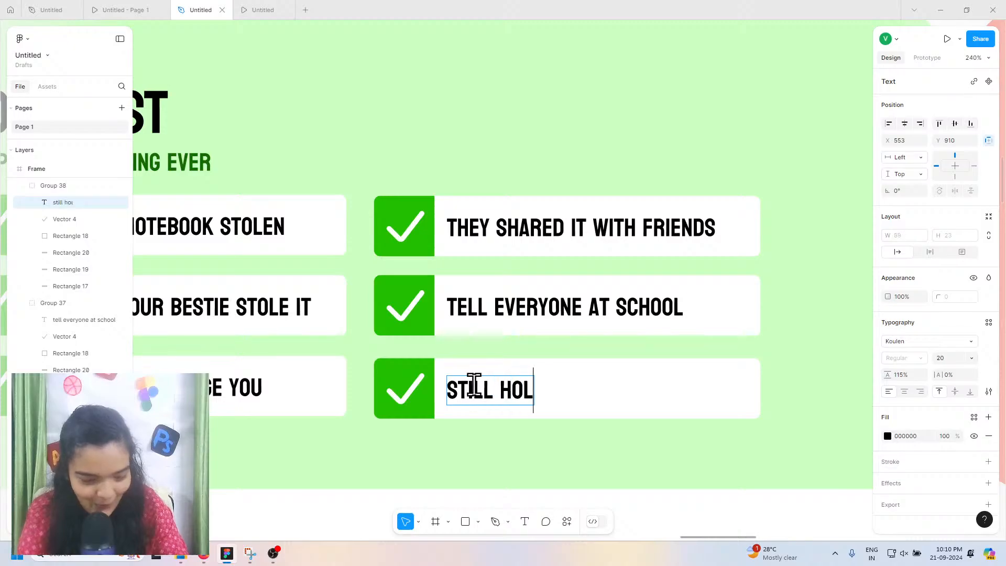
{"action": "type", "text": "RUDGE"}
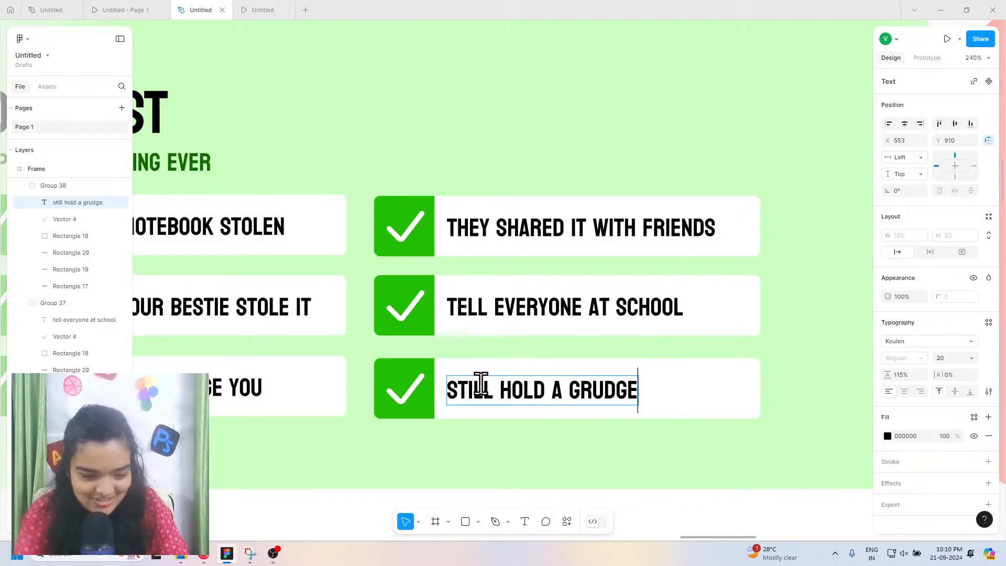
{"action": "key", "text": "Escape"}
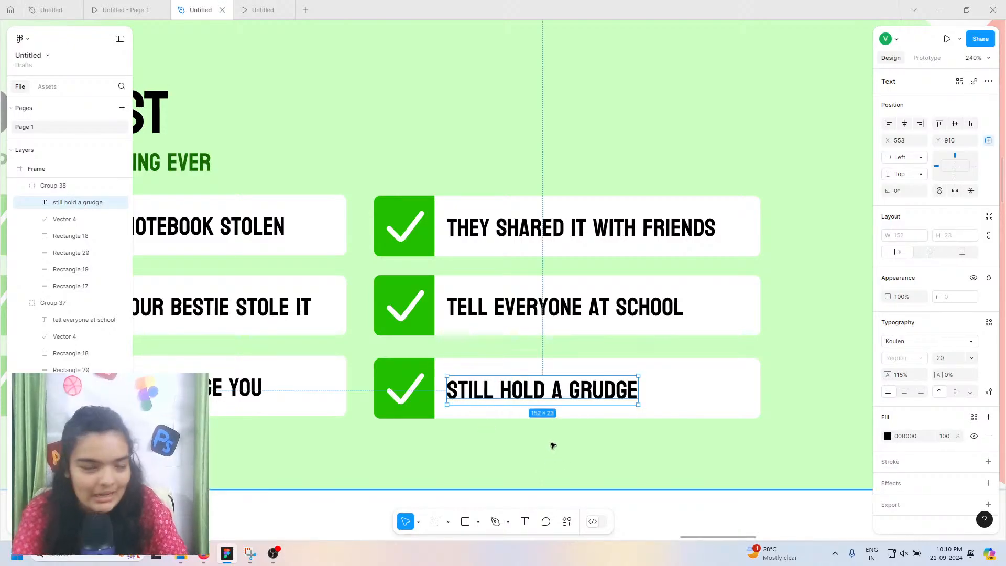
Step: Move the "still hold a grudge" row group up to Y 893 so the column's rows are evenly spaced 15 apart
{"action": "left_click", "coordinate": [581, 435]}
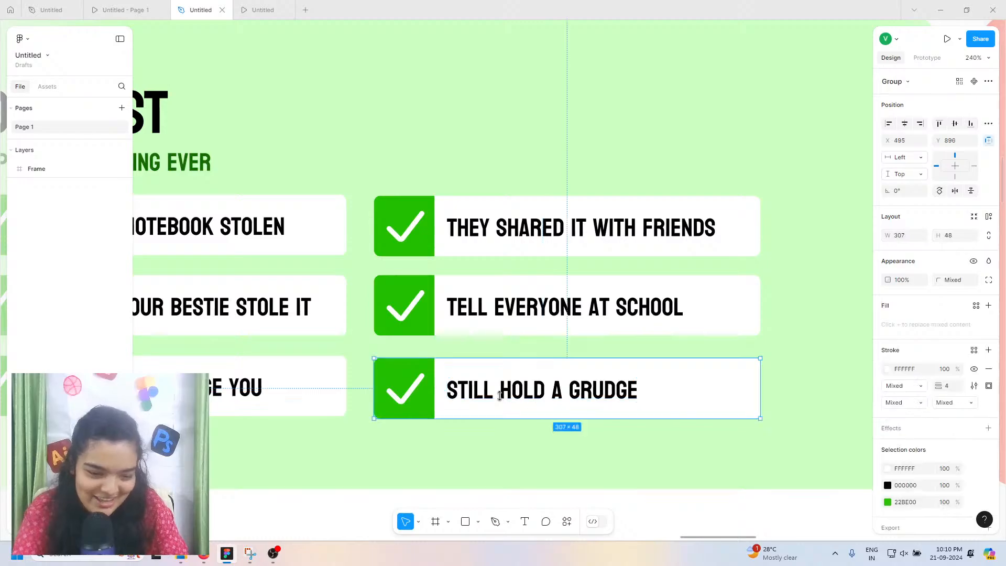
{"action": "left_click", "coordinate": [571, 414]}
{"action": "left_click_drag", "start_coordinate": [419, 398], "coordinate": [419, 394]}
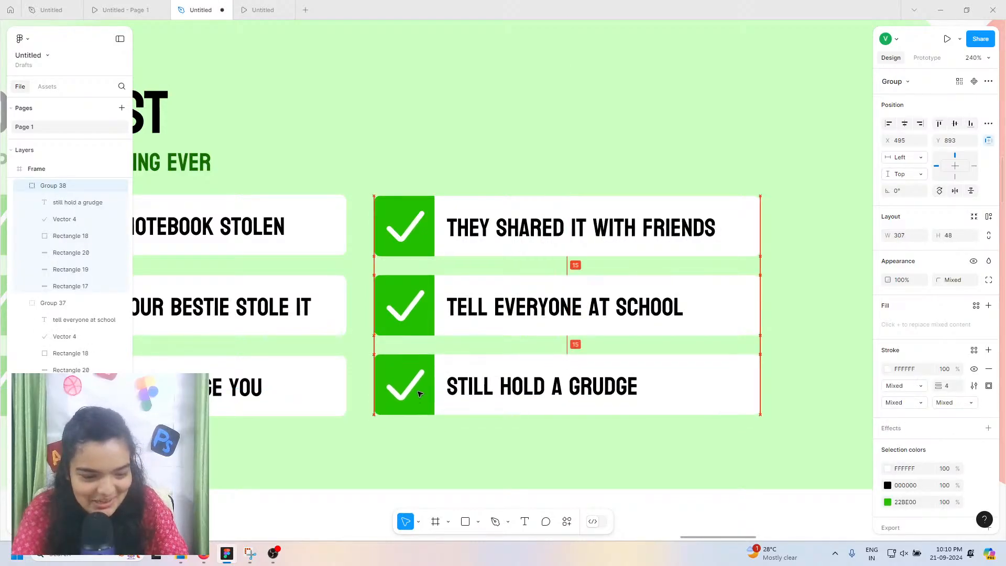
Step: Select all six task row groups in the Todo List card and combine them into an auto layout frame
{"action": "scroll", "coordinate": [419, 394], "scroll_direction": "down", "scroll_amount": 3}
{"action": "scroll", "coordinate": [419, 394], "scroll_direction": "down", "scroll_amount": 5}
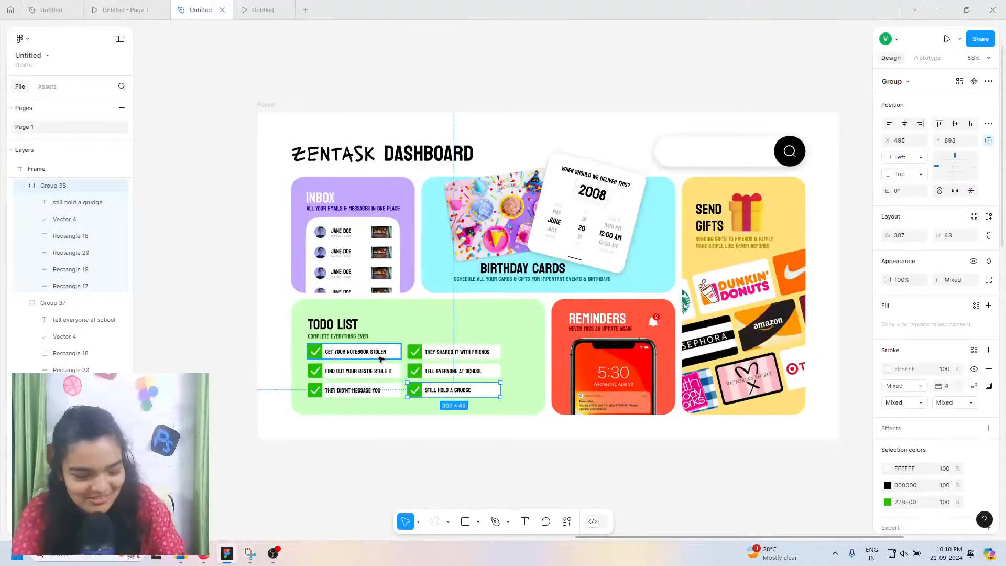
{"action": "left_click", "coordinate": [394, 354], "text": "shift"}
{"action": "left_click", "coordinate": [397, 356]}
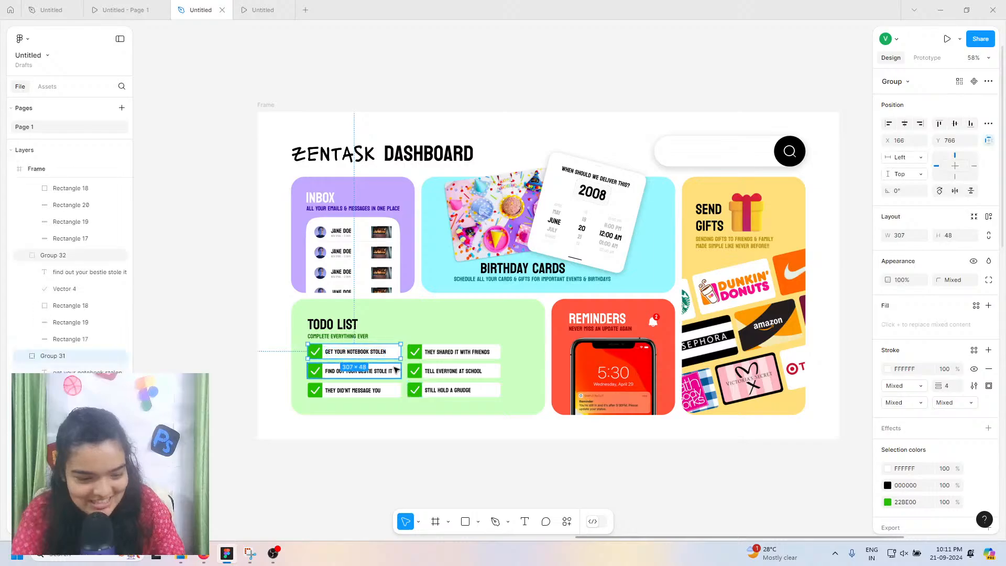
{"action": "left_click", "coordinate": [396, 371], "text": "shift"}
{"action": "left_click", "coordinate": [388, 390], "text": "shift"}
{"action": "left_click", "coordinate": [433, 357], "text": "shift"}
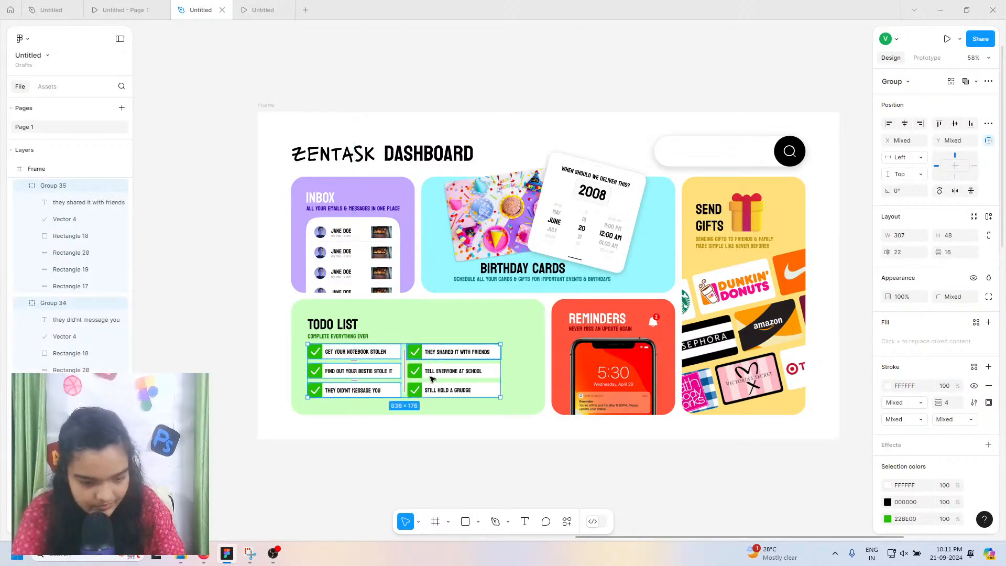
{"action": "left_click", "coordinate": [433, 375], "text": "shift"}
{"action": "left_click", "coordinate": [434, 391], "text": "shift"}
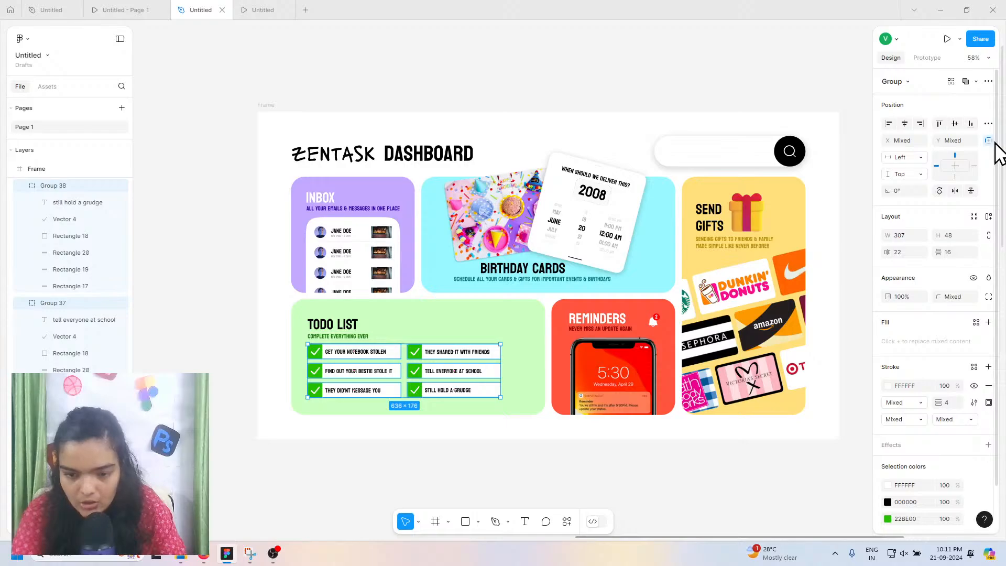
{"action": "left_click", "coordinate": [989, 217]}
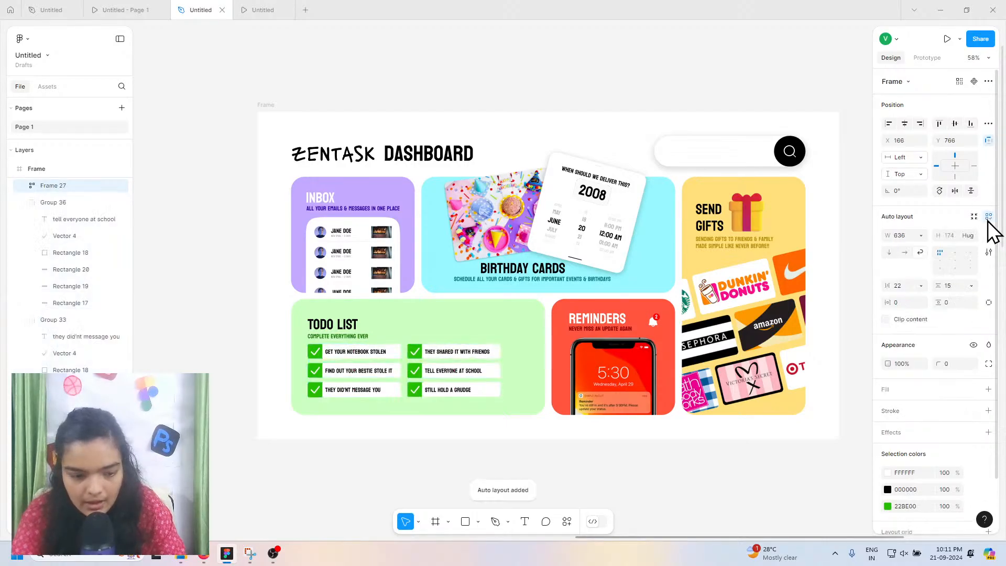
{"action": "left_click_drag", "start_coordinate": [402, 371], "coordinate": [412, 371]}
{"action": "key", "text": "ctrl+z"}
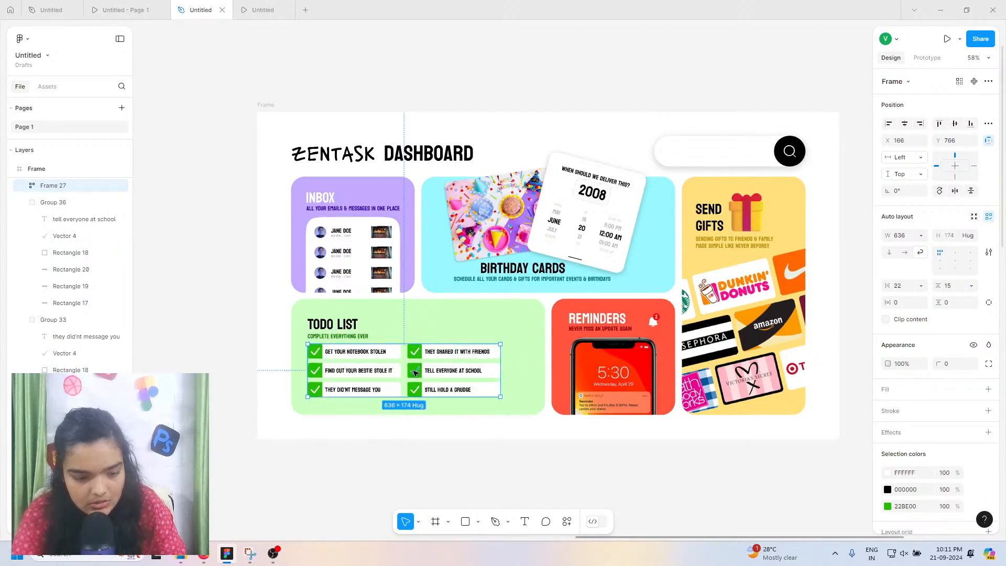
Step: Set the contents of the task rows' auto layout frame to center alignment
{"action": "left_click", "coordinate": [954, 261]}
{"action": "left_click_drag", "start_coordinate": [889, 285], "coordinate": [891, 286]}
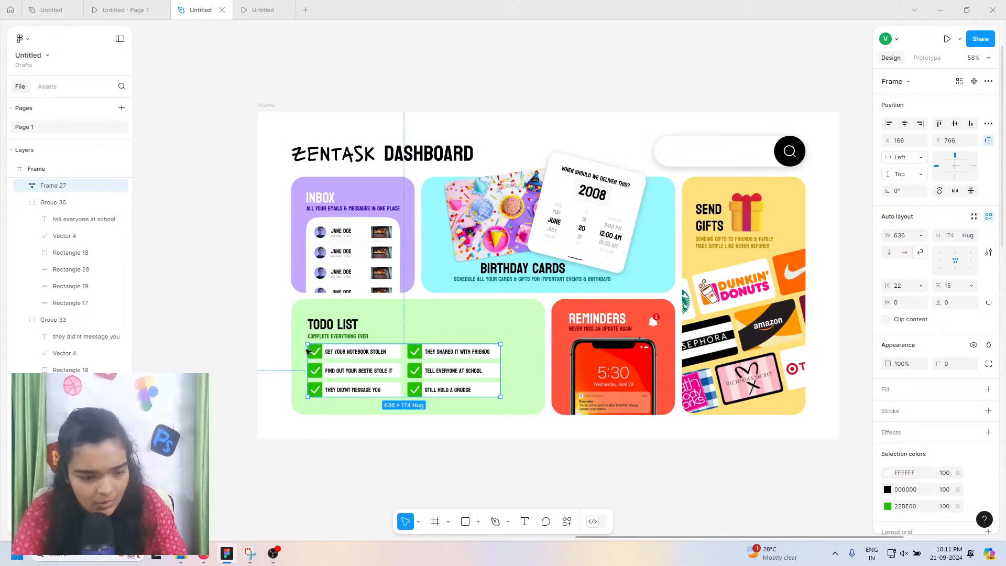
{"action": "key", "text": "Escape"}
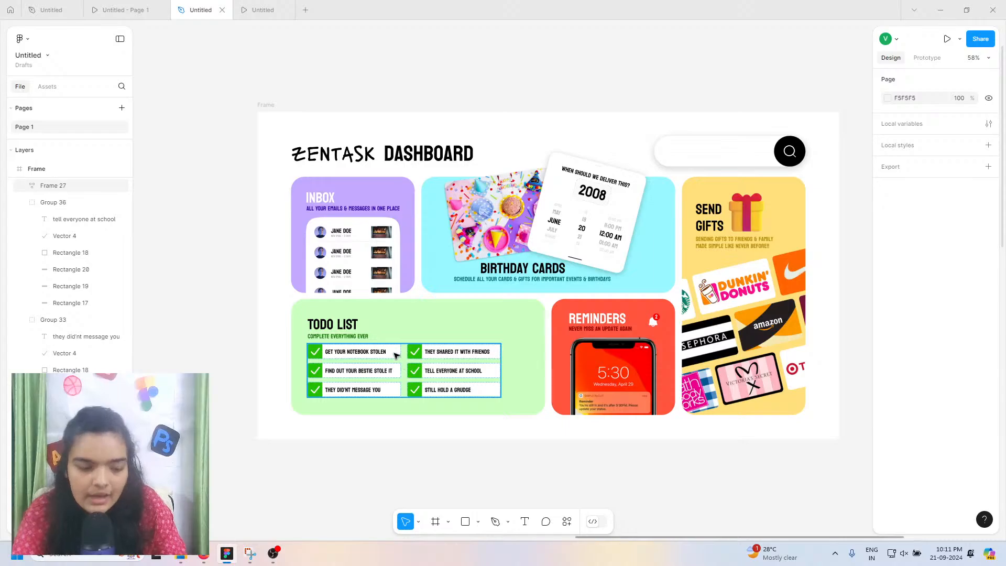
Step: Move the auto layout frame aside and delete the leftover duplicate rows and "get your notebook stolen" text beneath it
{"action": "left_click_drag", "start_coordinate": [396, 356], "coordinate": [510, 306]}
{"action": "double_click", "coordinate": [360, 352]}
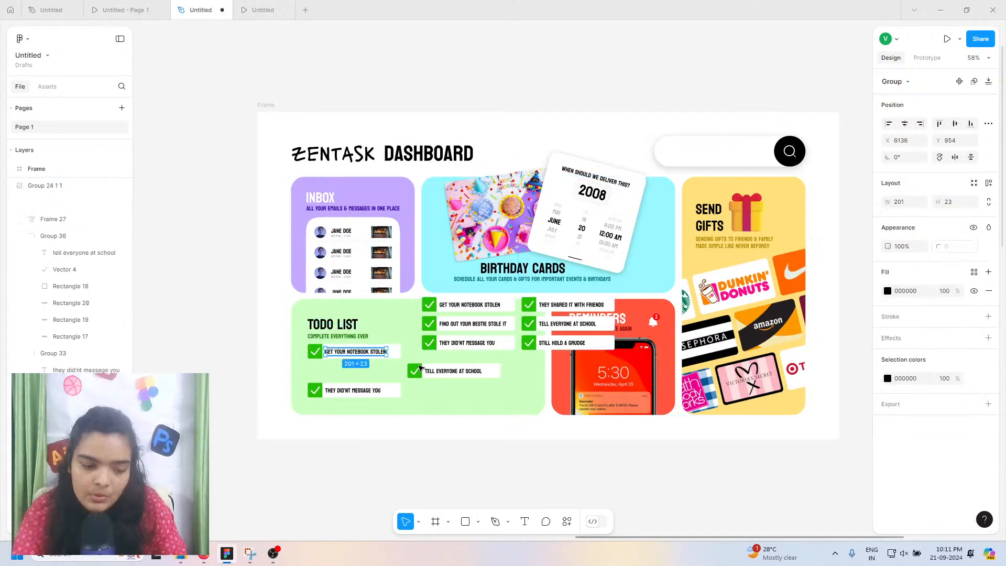
{"action": "left_click", "coordinate": [420, 368]}
{"action": "left_click", "coordinate": [354, 353], "text": "shift"}
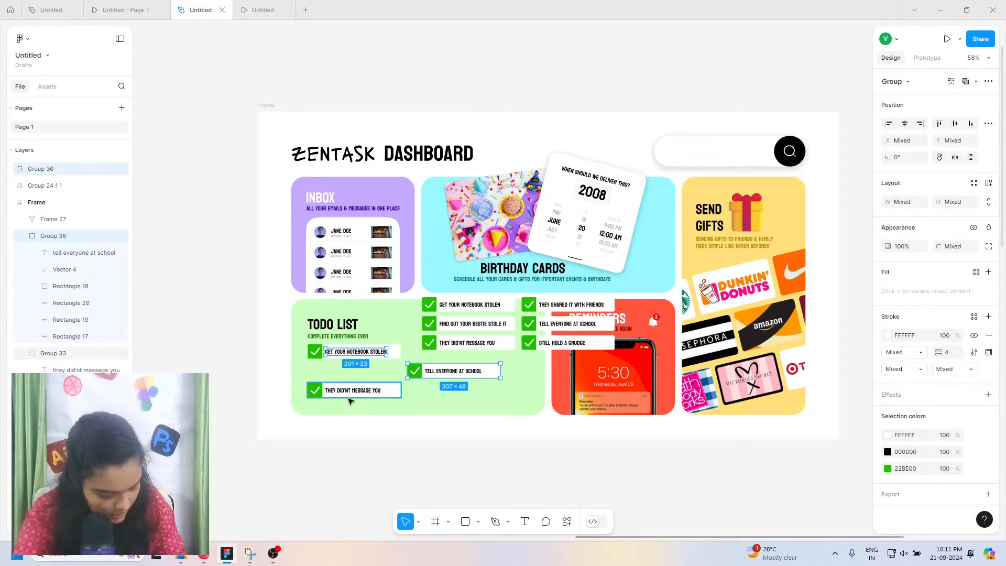
{"action": "left_click", "coordinate": [350, 401]}
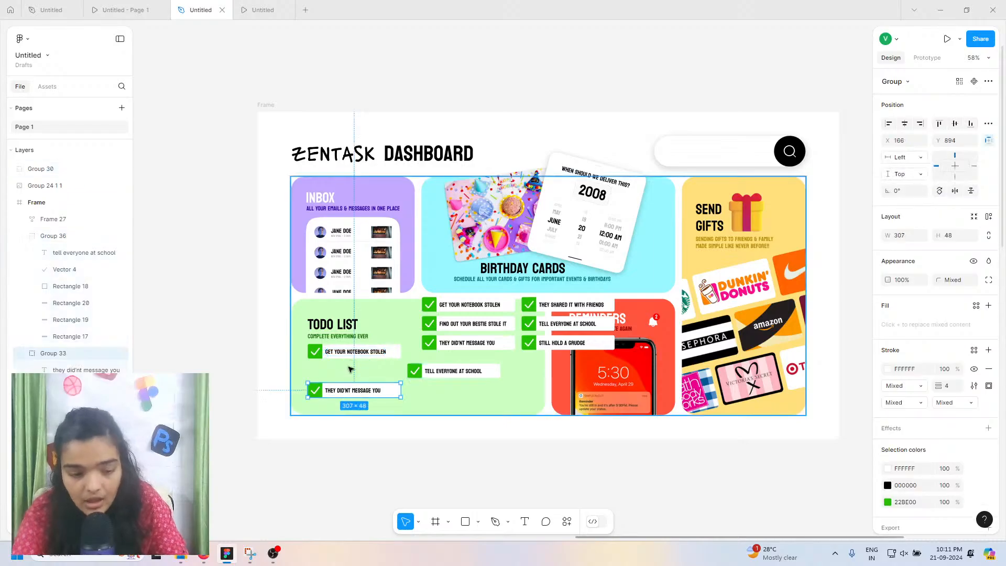
{"action": "left_click", "coordinate": [388, 354], "text": "shift"}
{"action": "left_click", "coordinate": [400, 356]}
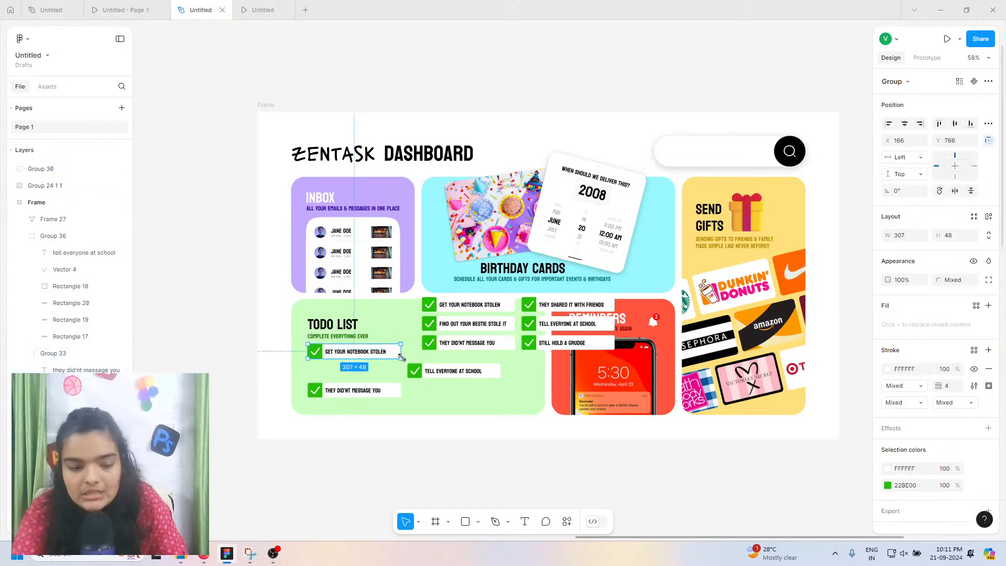
{"action": "left_click", "coordinate": [443, 373], "text": "shift"}
{"action": "left_click", "coordinate": [357, 388], "text": "shift"}
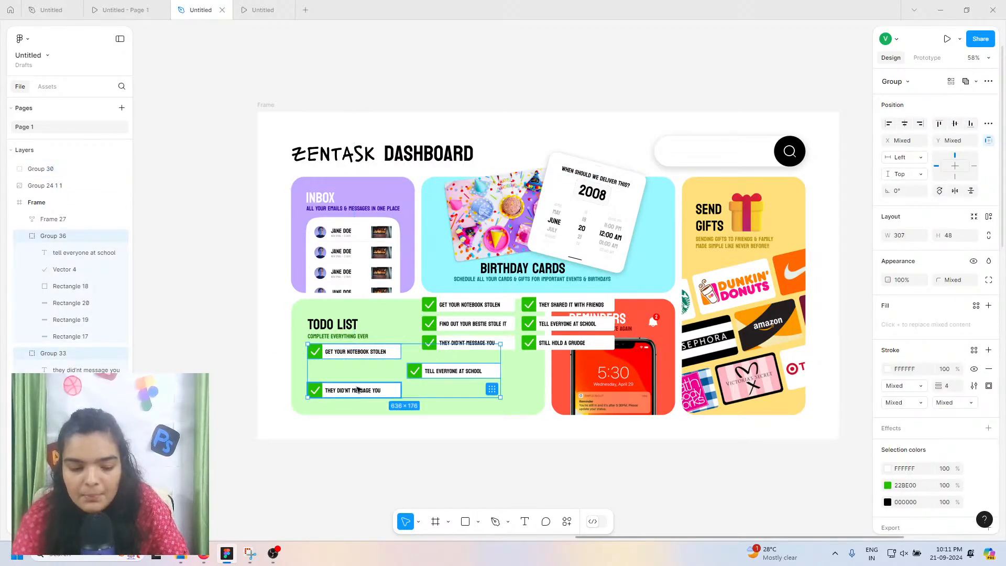
{"action": "key", "text": "Delete"}
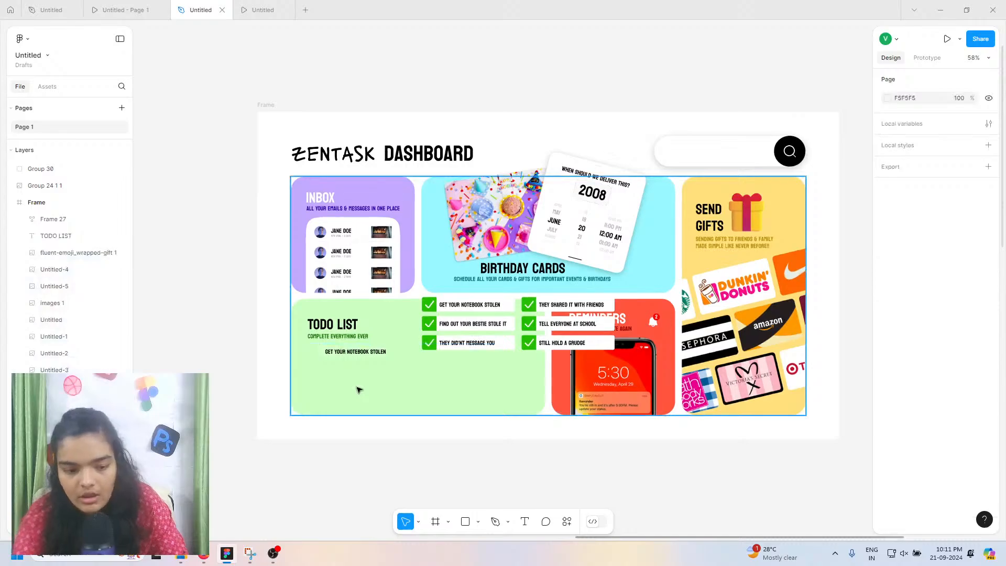
{"action": "left_click", "coordinate": [368, 352]}
{"action": "key", "text": "Delete"}
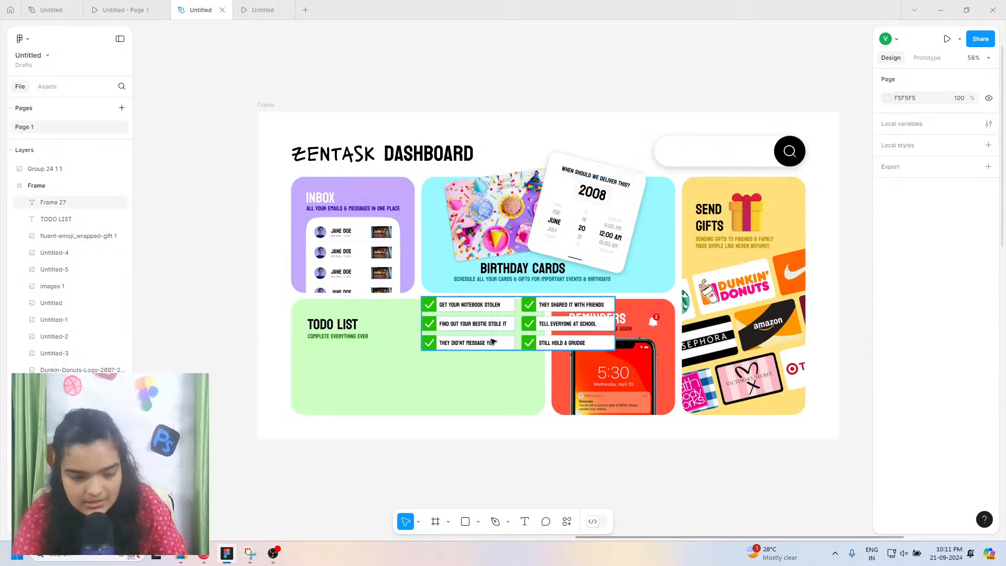
Step: Move the auto layout frame of task rows back into the Todo List card at X 171, Y 771
{"action": "mouse_move", "coordinate": [503, 332]}
{"action": "left_mouse_down"}
{"action": "mouse_move", "coordinate": [474, 333]}
{"action": "mouse_move", "coordinate": [409, 373]}
{"action": "mouse_move", "coordinate": [398, 369]}
{"action": "left_mouse_up"}
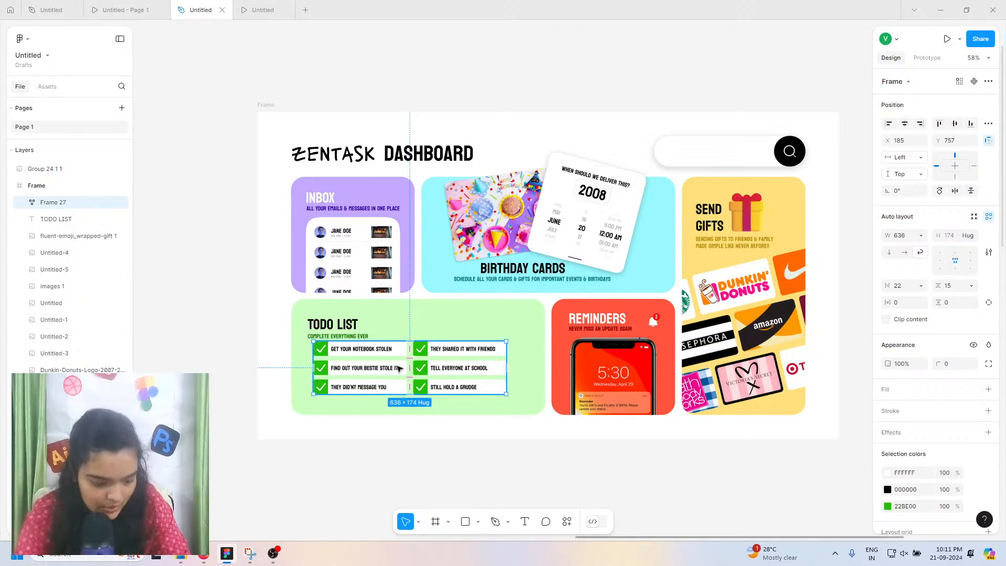
{"action": "scroll", "coordinate": [398, 368], "scroll_direction": "up", "scroll_amount": 8}
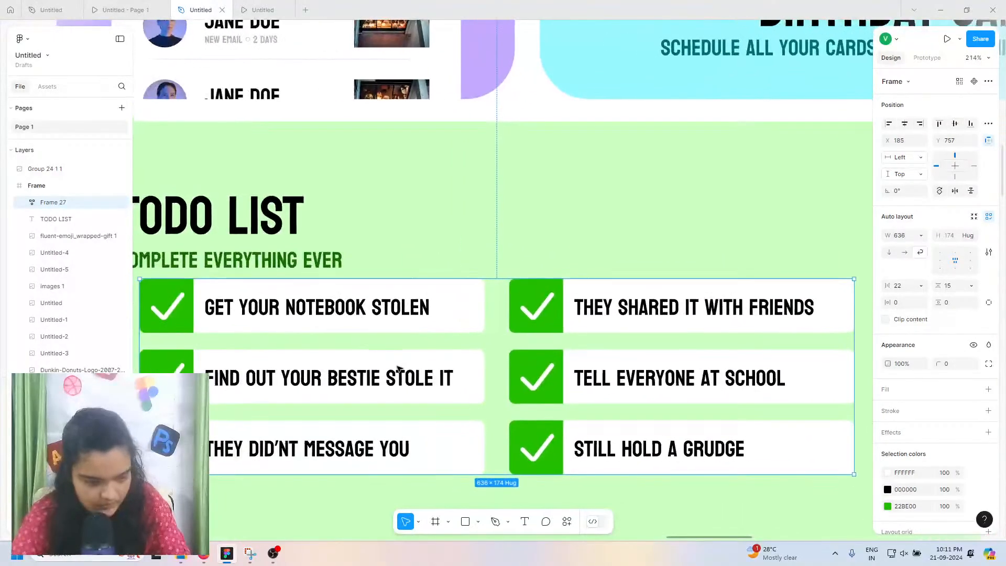
{"action": "scroll", "coordinate": [398, 369], "scroll_direction": "down", "scroll_amount": 4}
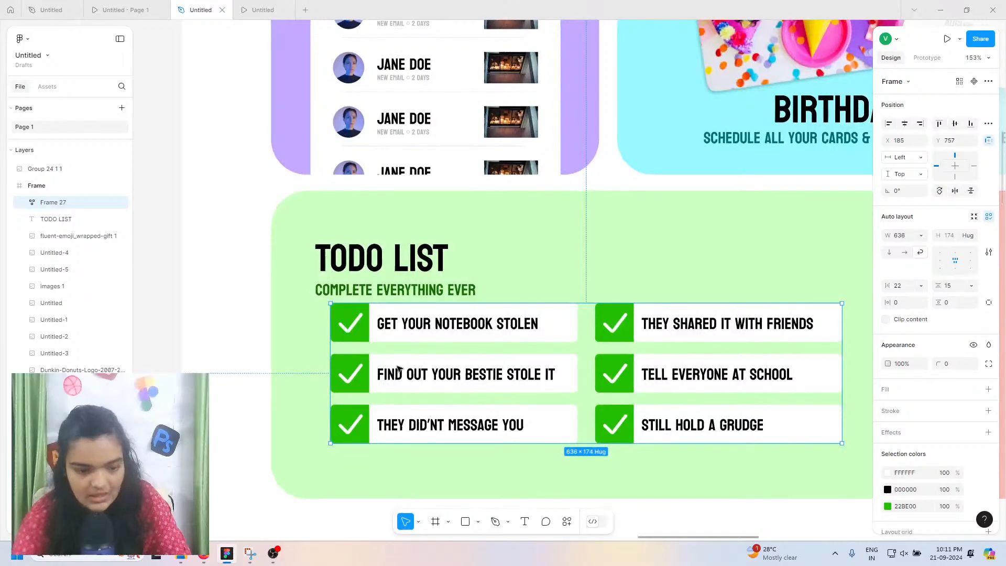
{"action": "left_click", "coordinate": [397, 275]}
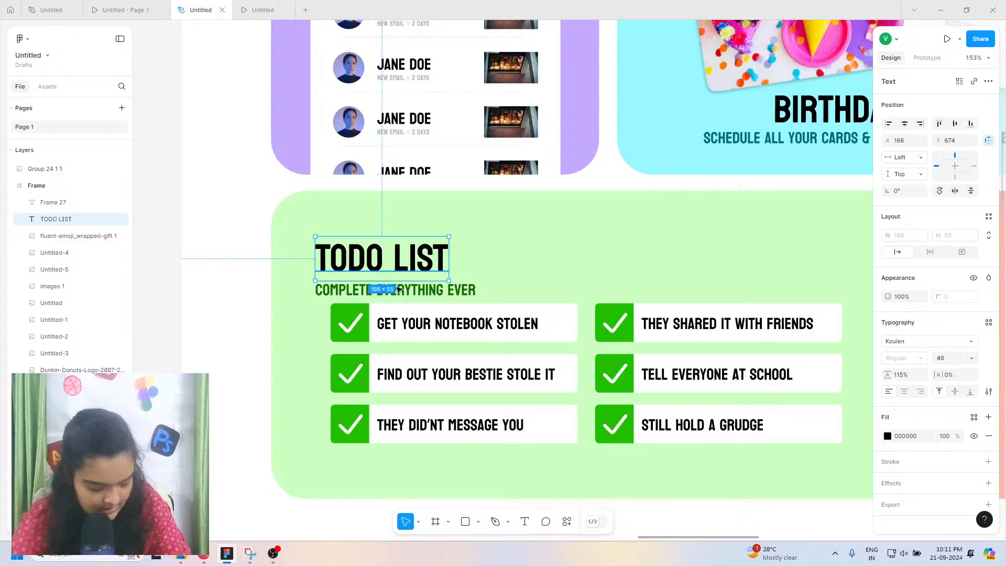
{"action": "scroll", "coordinate": [398, 289], "scroll_direction": "up", "scroll_amount": 5}
{"action": "scroll", "coordinate": [399, 289], "scroll_direction": "down", "scroll_amount": 4}
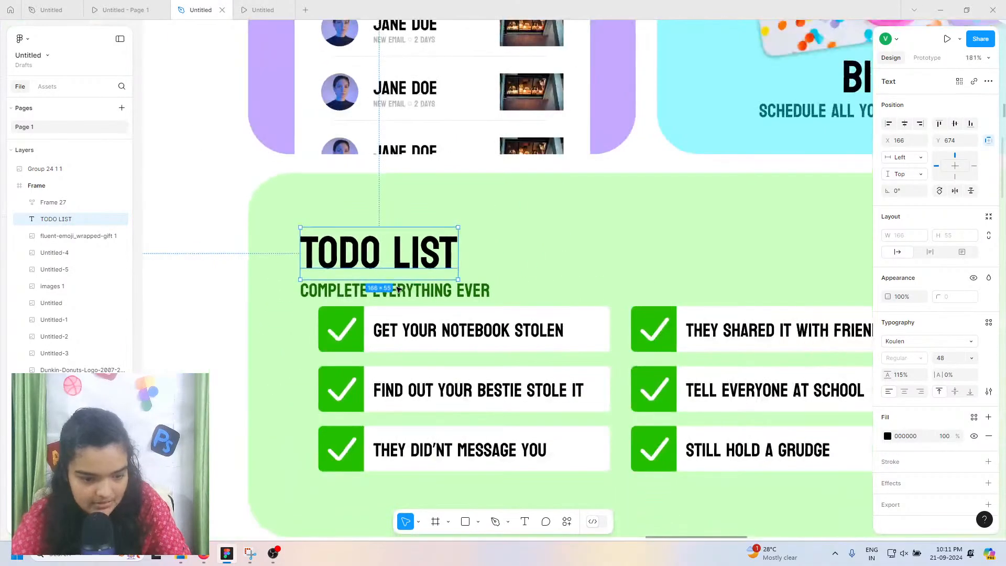
{"action": "left_click", "coordinate": [508, 416]}
{"action": "mouse_move", "coordinate": [470, 396]}
{"action": "left_mouse_down"}
{"action": "mouse_move", "coordinate": [458, 400]}
{"action": "mouse_move", "coordinate": [469, 413]}
{"action": "mouse_move", "coordinate": [458, 404]}
{"action": "left_mouse_up"}
Step: Move the TODO LIST heading and its subtitle together to line up with the task rows, placing the heading at X 171, Y 666
{"action": "left_click", "coordinate": [393, 277]}
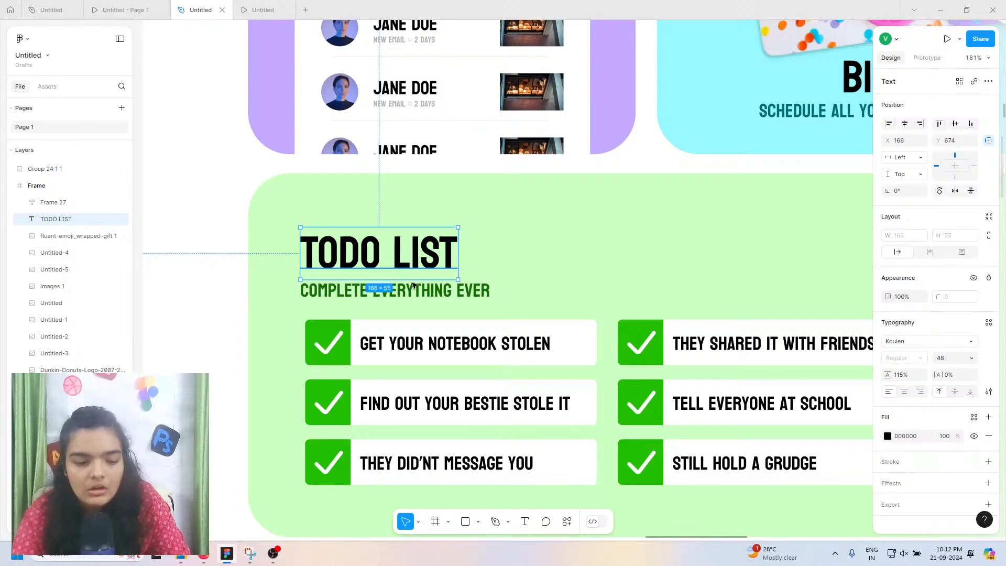
{"action": "left_click", "coordinate": [419, 296]}
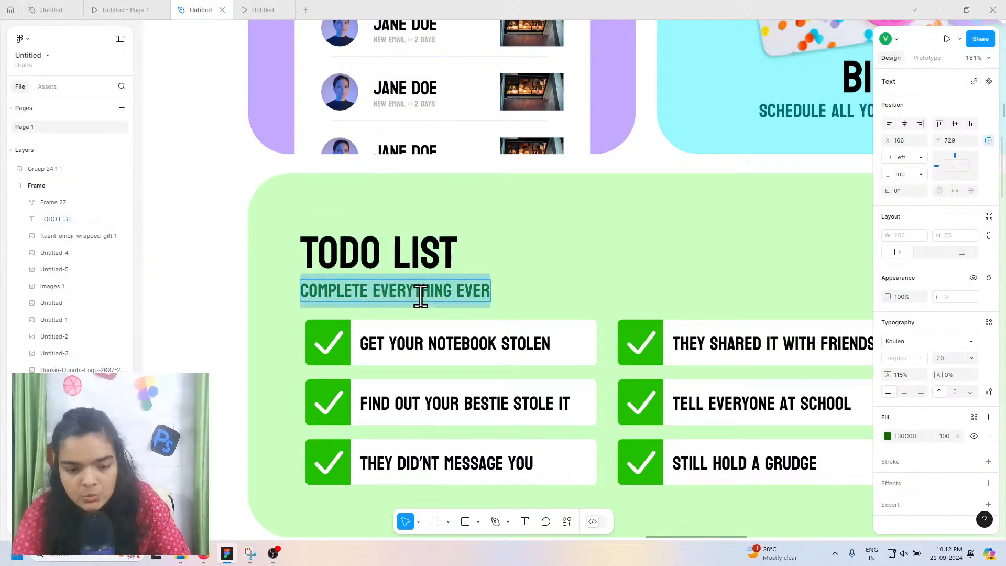
{"action": "left_click", "coordinate": [425, 262], "text": "shift"}
{"action": "mouse_move", "coordinate": [393, 265]}
{"action": "left_mouse_down"}
{"action": "mouse_move", "coordinate": [392, 273]}
{"action": "mouse_move", "coordinate": [395, 259]}
{"action": "left_mouse_up"}
{"action": "left_click", "coordinate": [422, 382]}
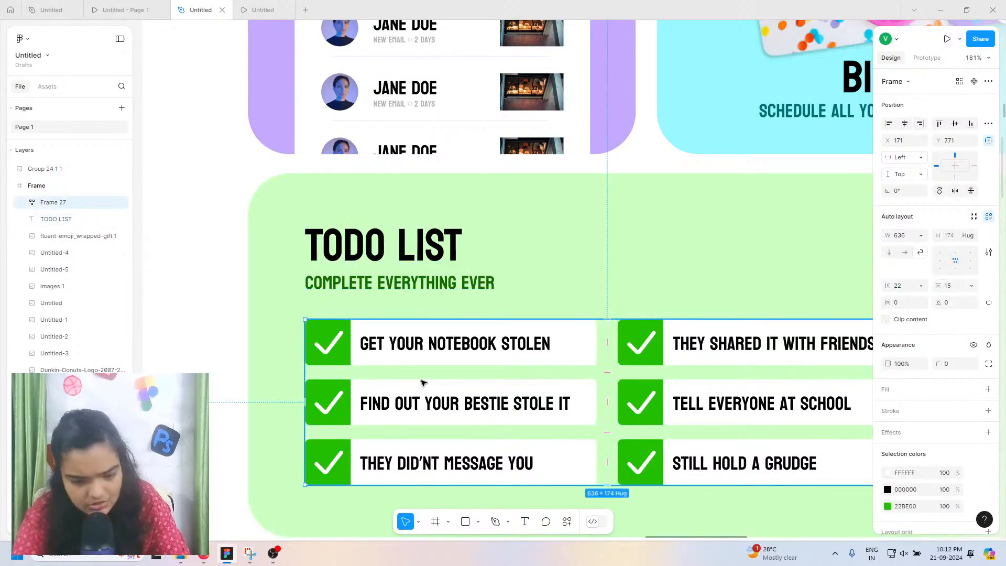
{"action": "scroll", "coordinate": [422, 382], "scroll_direction": "down", "scroll_amount": 8}
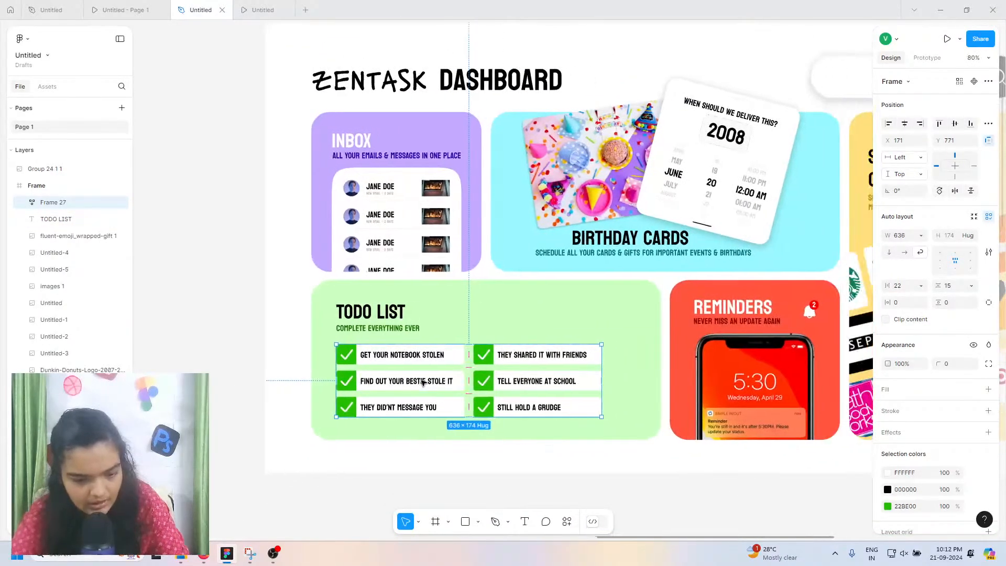
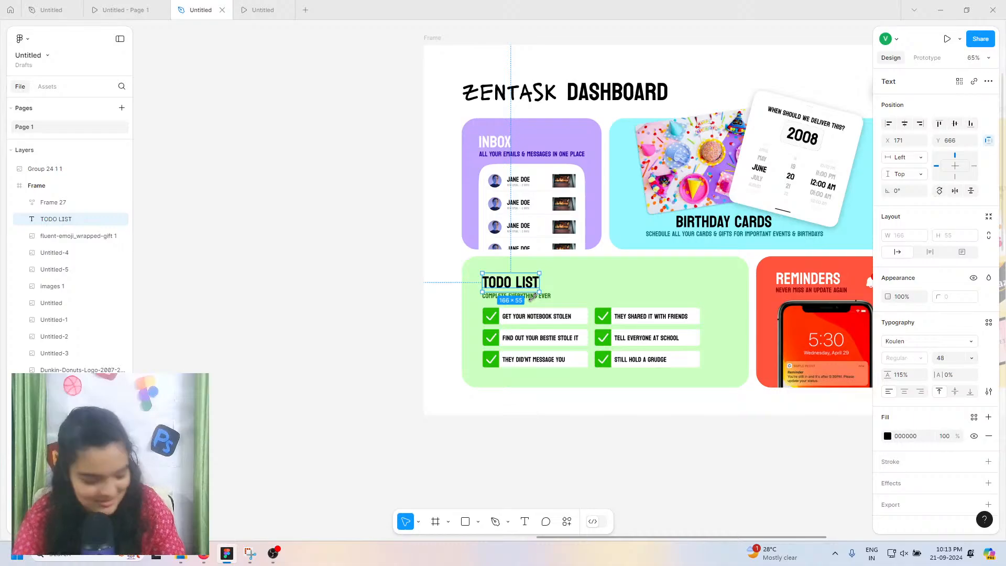
Step: Add "u" before the second column's middle task text so it reads "u tell everyone at school"
{"action": "left_click", "coordinate": [373, 317]}
{"action": "scroll", "coordinate": [554, 326], "scroll_direction": "up", "scroll_amount": 5}
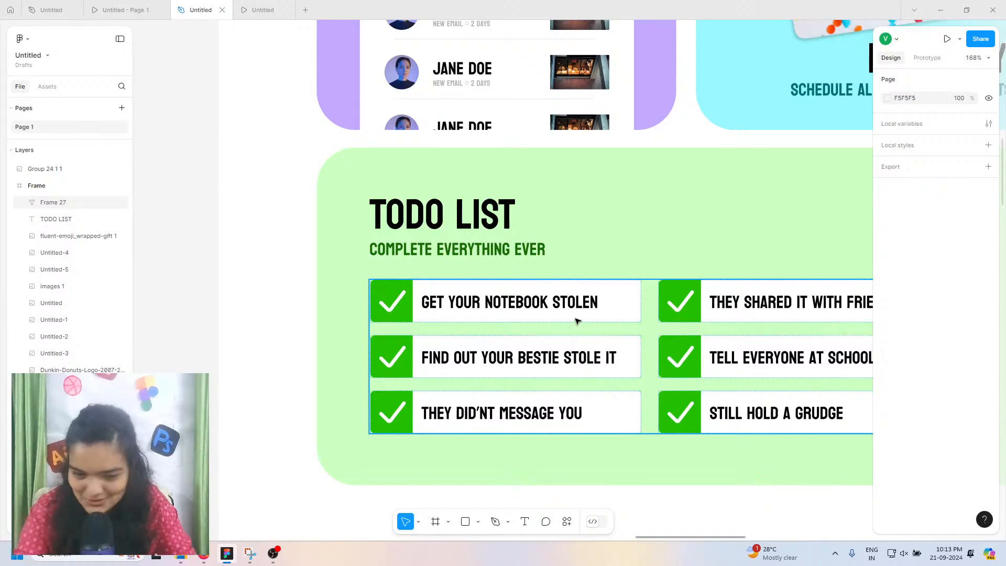
{"action": "scroll", "coordinate": [576, 324], "scroll_direction": "right", "scroll_amount": 5}
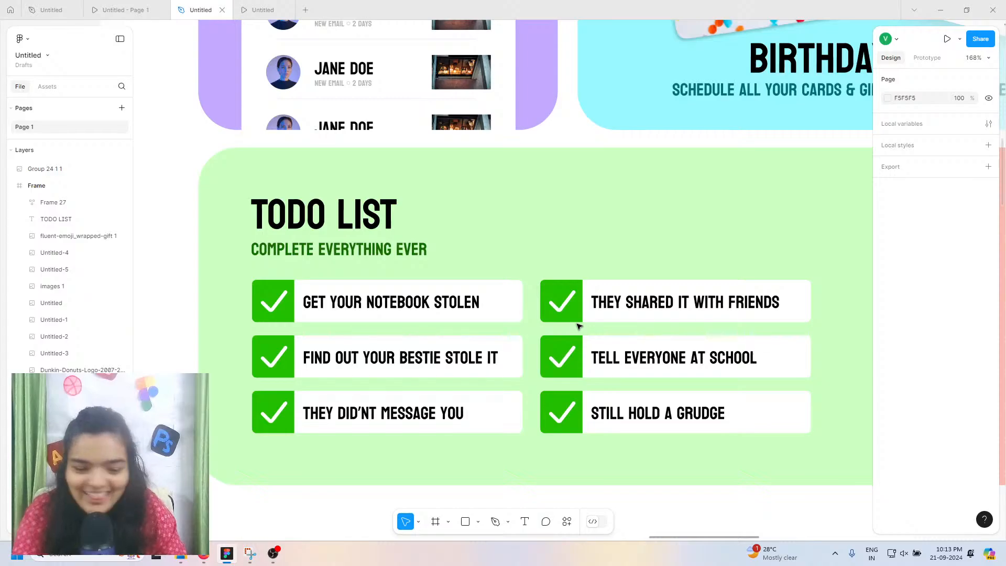
{"action": "left_click", "coordinate": [603, 360]}
{"action": "double_click", "coordinate": [599, 360]}
{"action": "left_click", "coordinate": [596, 357]}
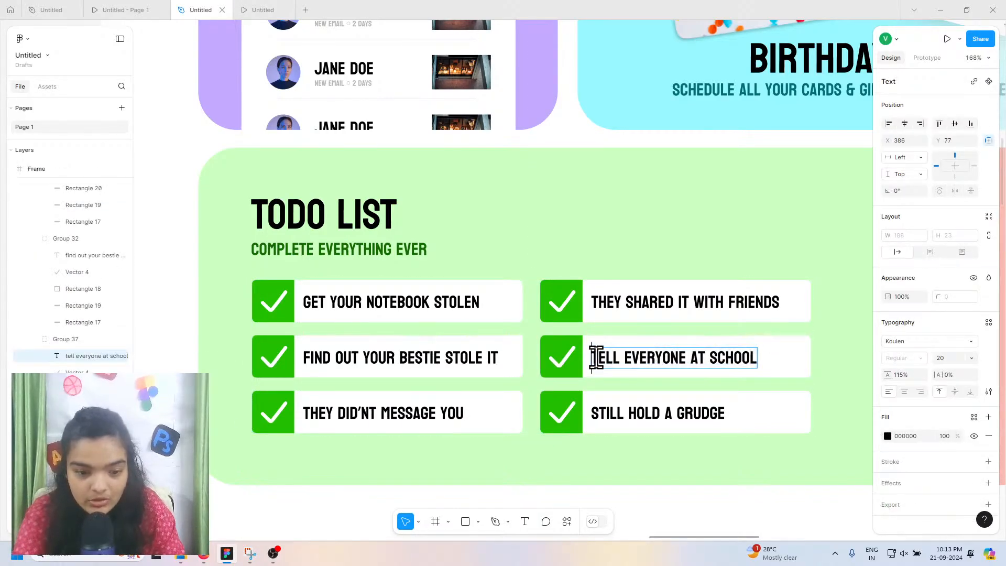
{"action": "type", "text": "U"}
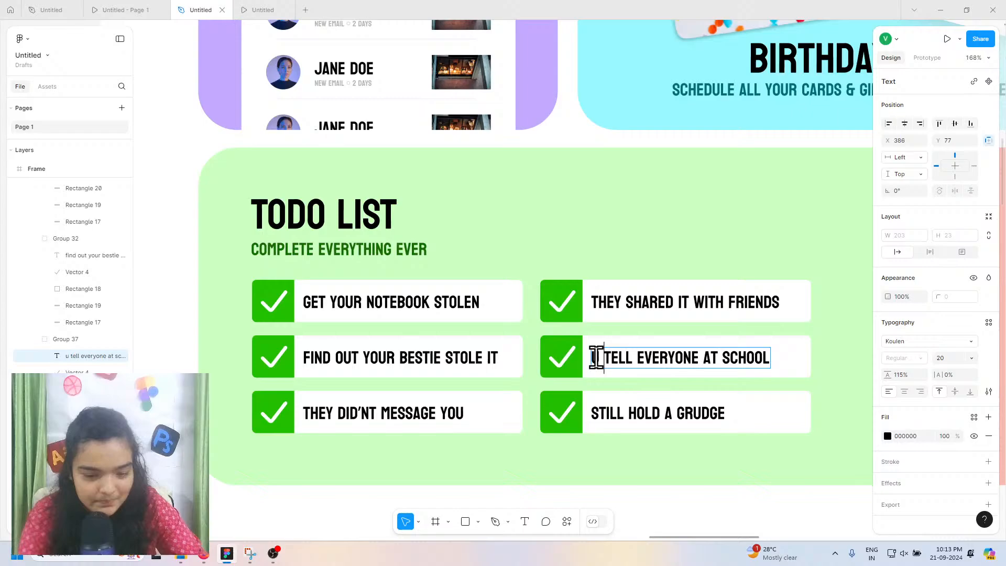
Step: Add "u" before the second column's last task text so it reads "u still hold a grudge"
{"action": "double_click", "coordinate": [596, 414]}
{"action": "type", "text": "U"}
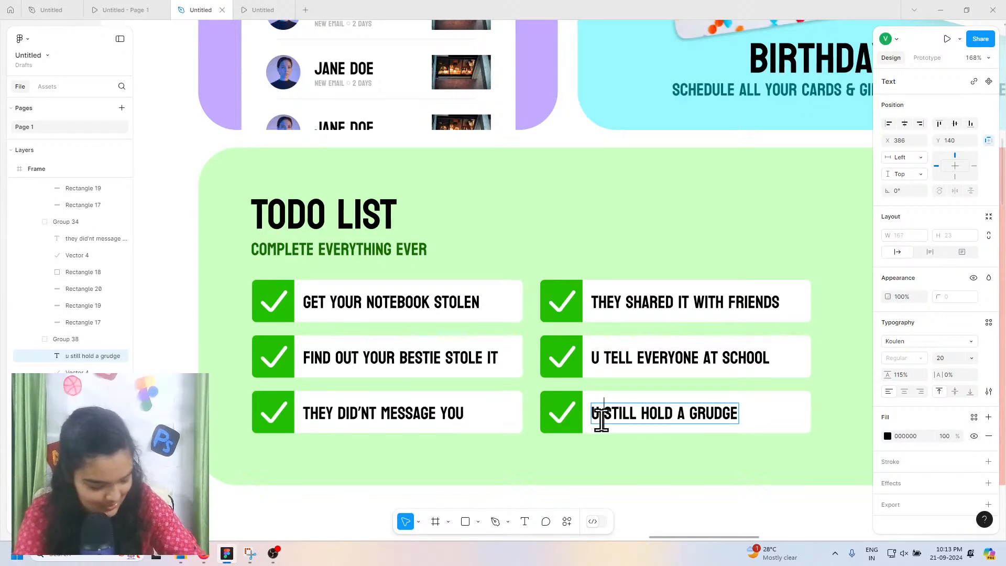
{"action": "scroll", "coordinate": [602, 416], "scroll_direction": "down", "scroll_amount": 10}
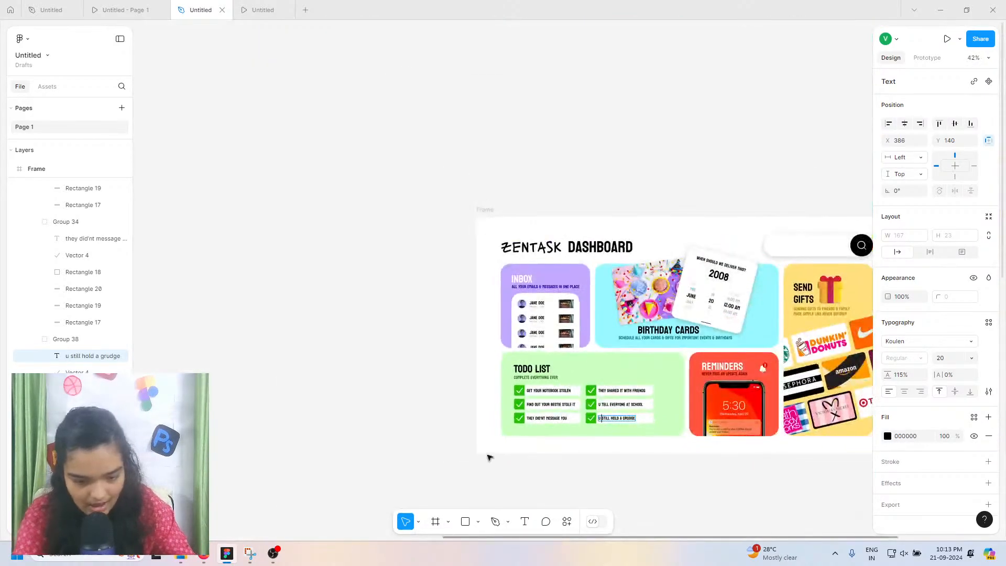
{"action": "left_click", "coordinate": [487, 457]}
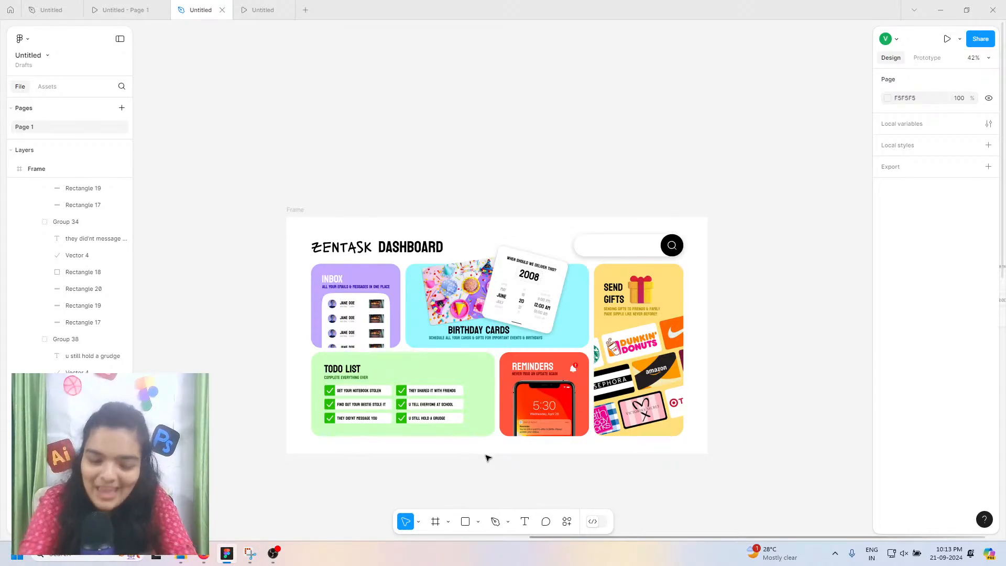
Step: Check the updated dashboard in the open prototype preview, and close every file tab except the Zentask design file
{"action": "scroll", "coordinate": [479, 433], "scroll_direction": "down", "scroll_amount": 2}
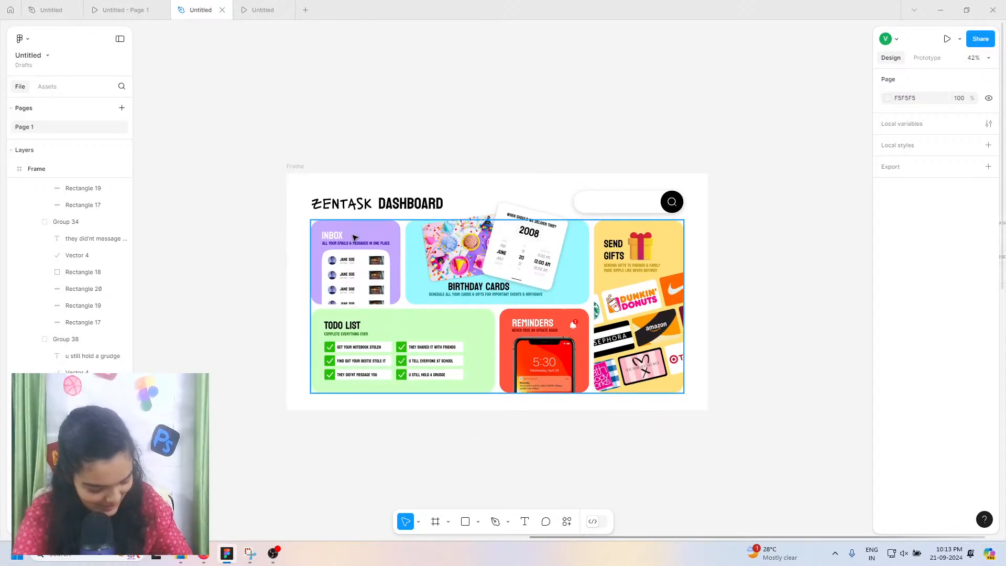
{"action": "scroll", "coordinate": [354, 237], "scroll_direction": "left", "scroll_amount": 3}
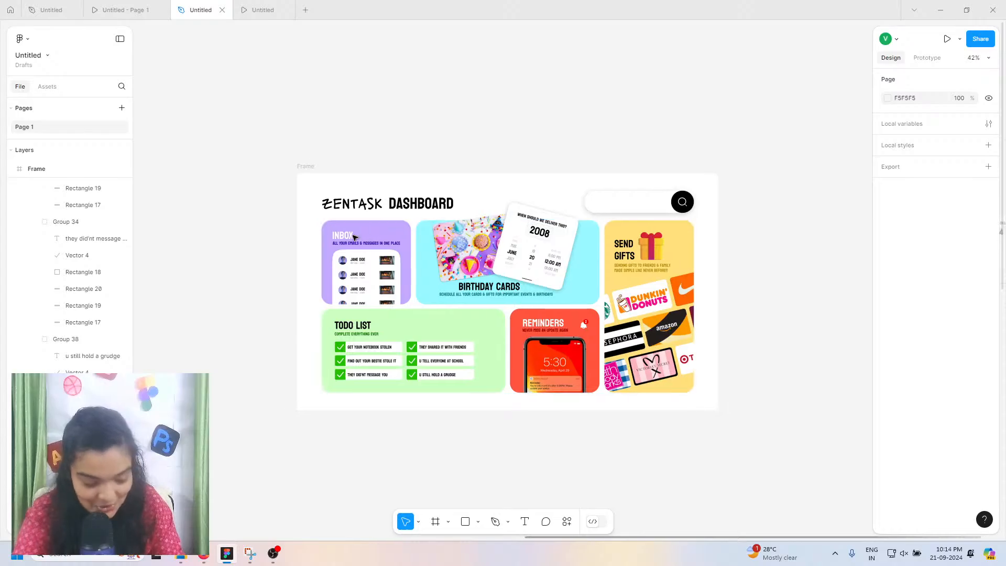
{"action": "scroll", "coordinate": [423, 227], "scroll_direction": "up", "scroll_amount": 3}
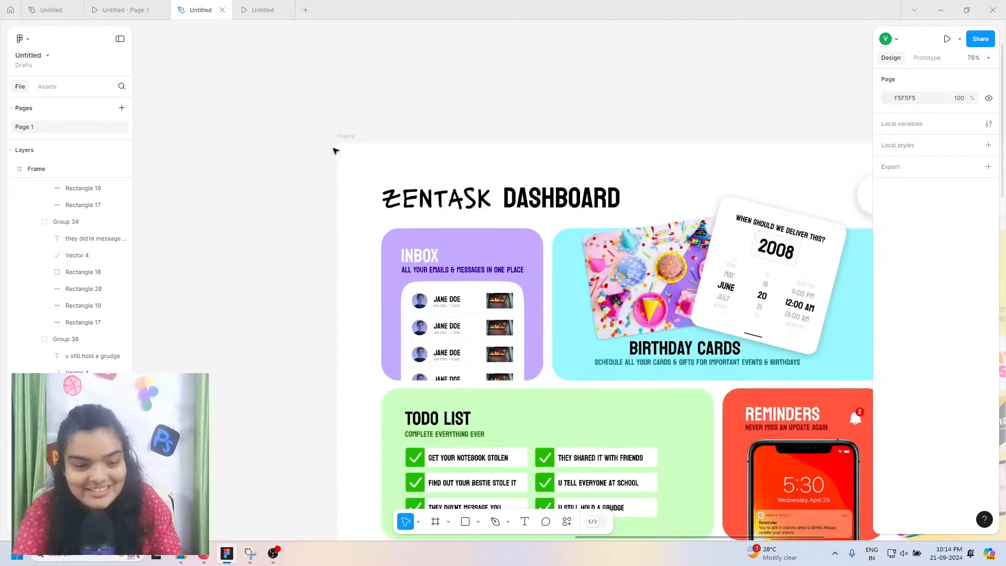
{"action": "left_click", "coordinate": [263, 10]}
{"action": "left_click", "coordinate": [131, 12]}
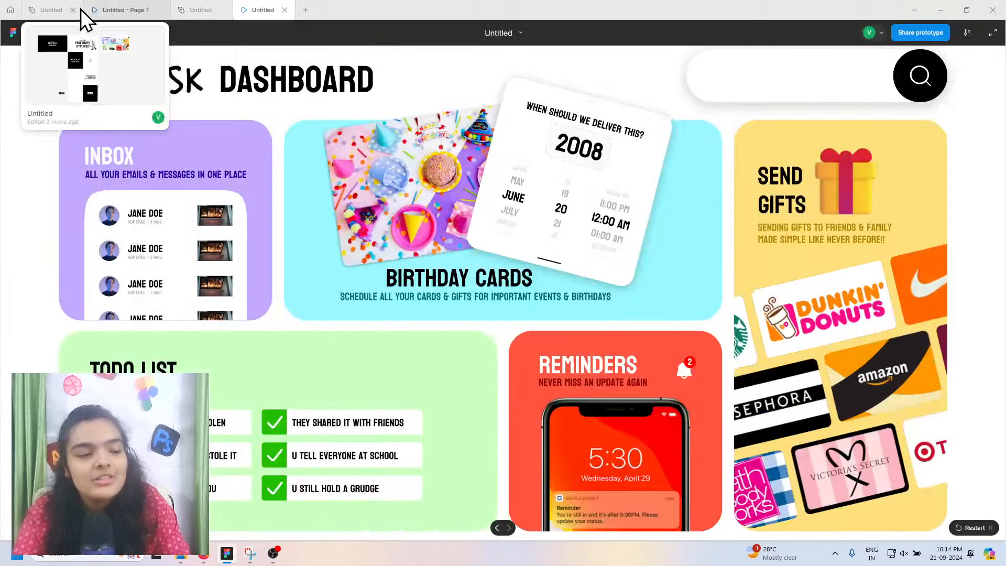
{"action": "left_click", "coordinate": [75, 10]}
{"action": "left_click", "coordinate": [98, 10]}
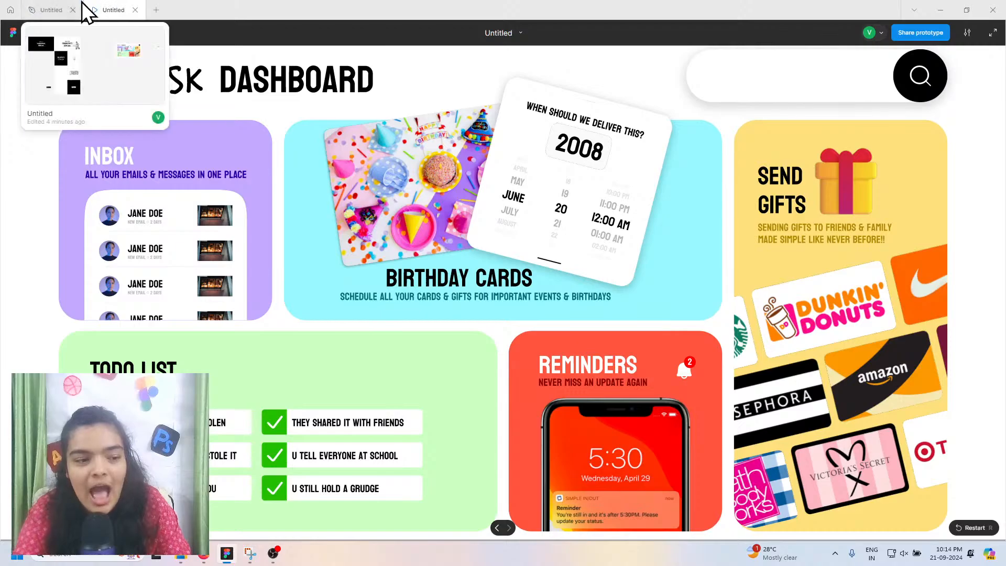
{"action": "left_click", "coordinate": [133, 10]}
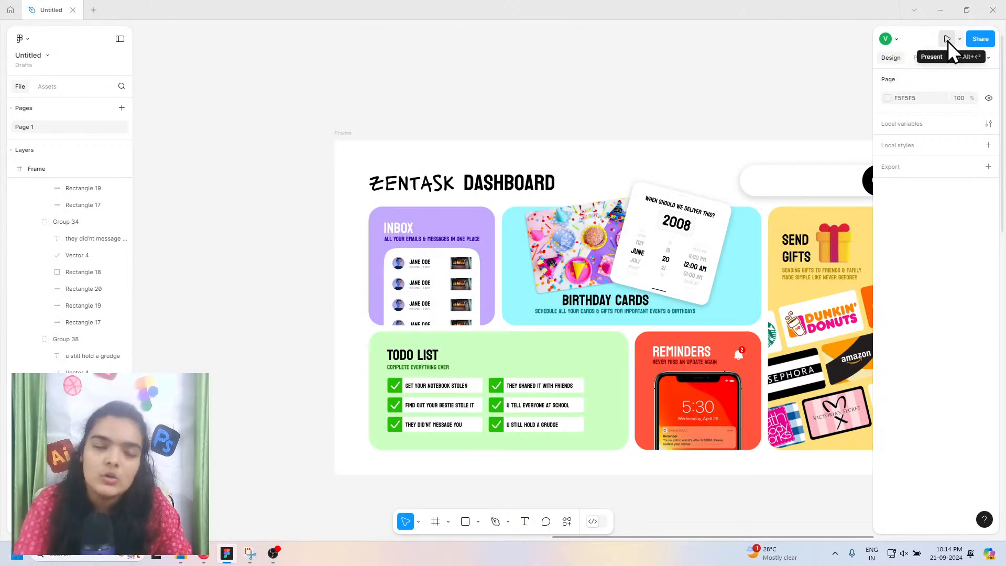
Step: Present the Zentask prototype in full screen and advance past its black opening screen
{"action": "left_click", "coordinate": [948, 41]}
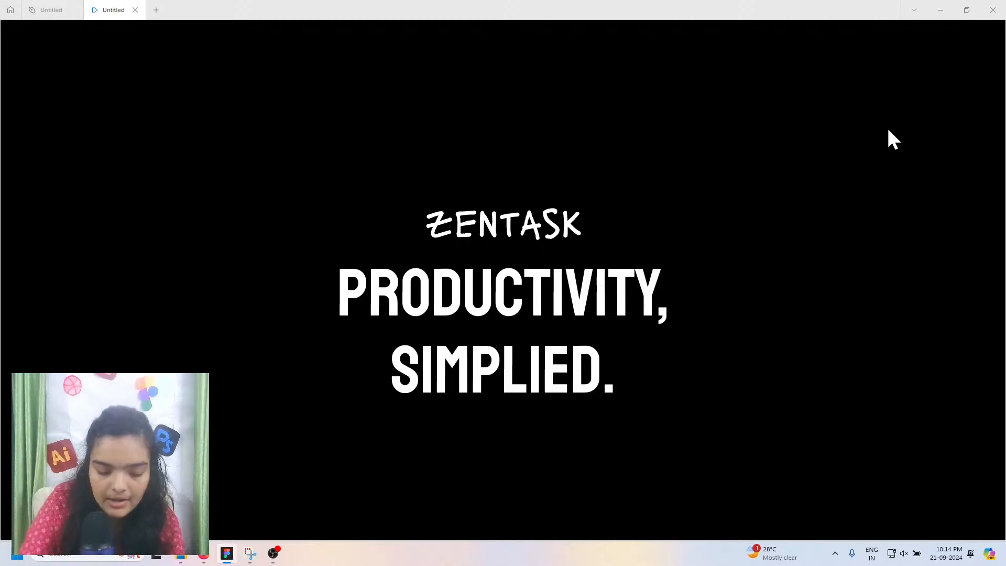
{"action": "key", "text": "F11"}
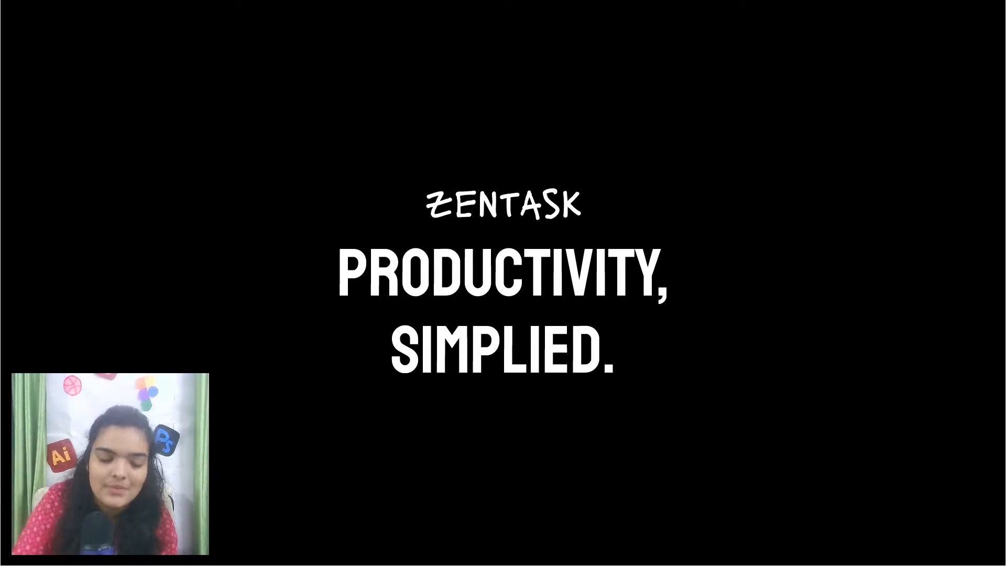
{"action": "left_click", "coordinate": [501, 331]}
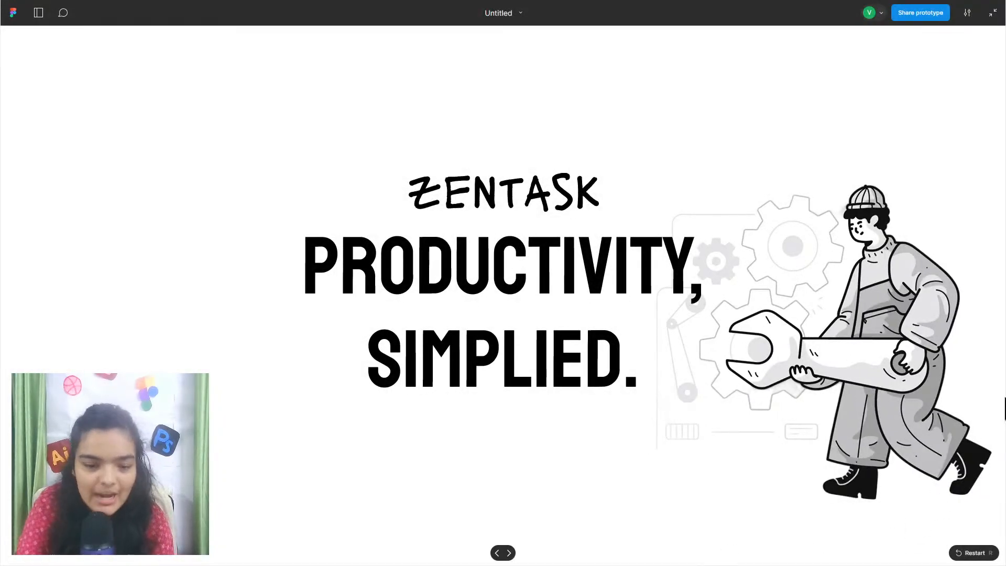
Step: Walk through the prototype's landing page down to its Explore button and follow it to the dashboard
{"action": "scroll", "coordinate": [784, 418], "scroll_direction": "down", "scroll_amount": 5}
{"action": "scroll", "coordinate": [783, 418], "scroll_direction": "down", "scroll_amount": 5}
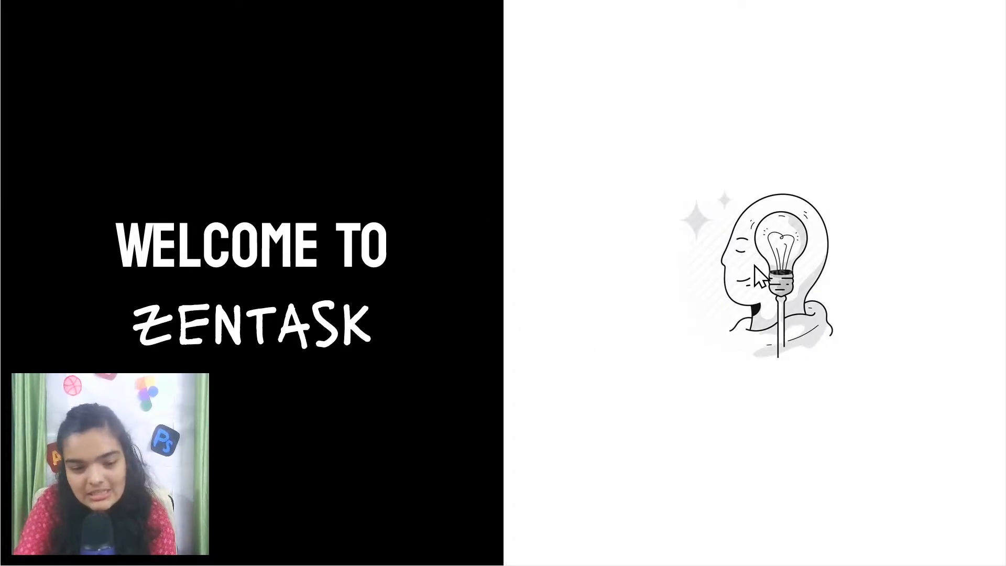
{"action": "scroll", "coordinate": [754, 265], "scroll_direction": "down", "scroll_amount": 10}
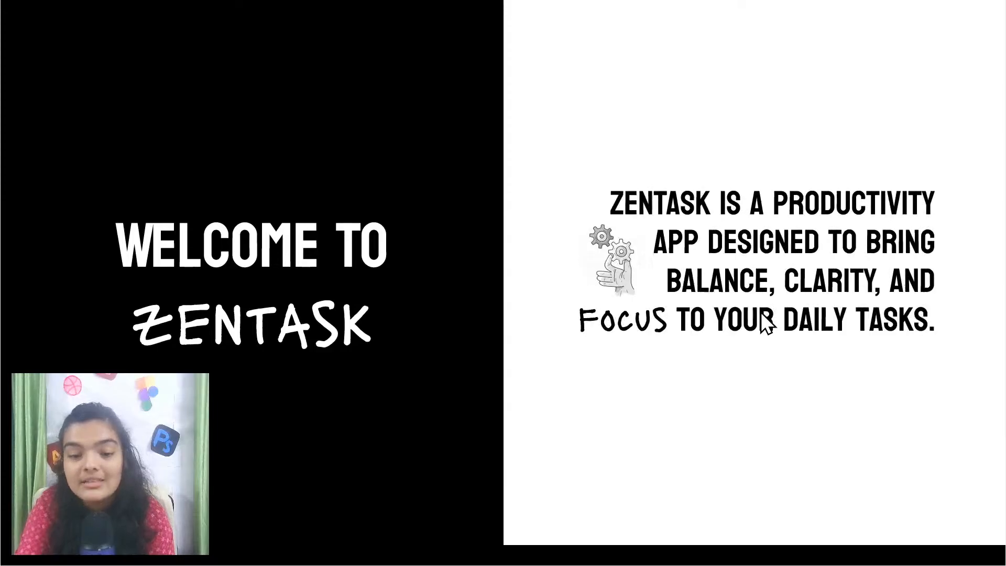
{"action": "scroll", "coordinate": [760, 312], "scroll_direction": "up", "scroll_amount": 1}
{"action": "scroll", "coordinate": [741, 392], "scroll_direction": "down", "scroll_amount": 6}
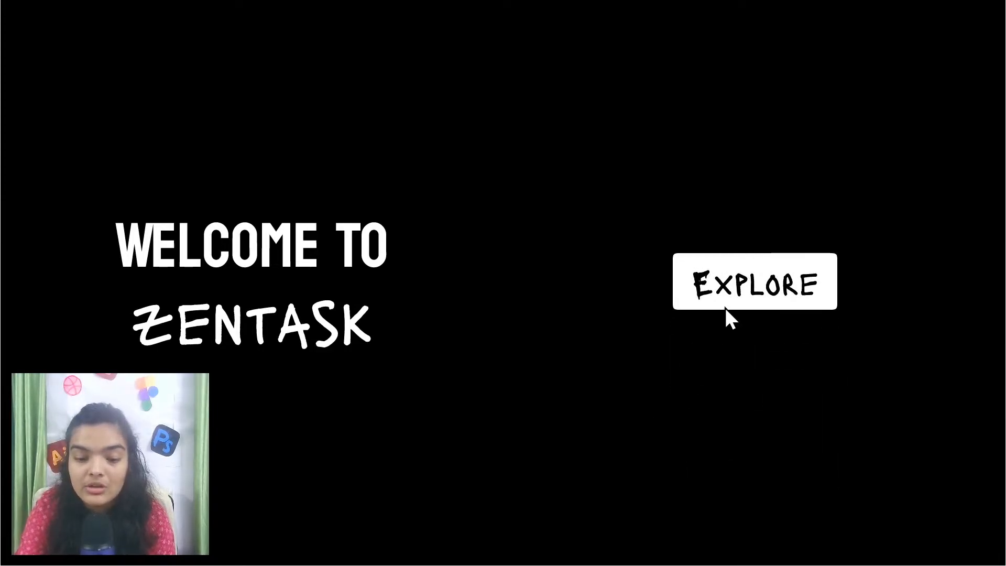
{"action": "left_click", "coordinate": [741, 286]}
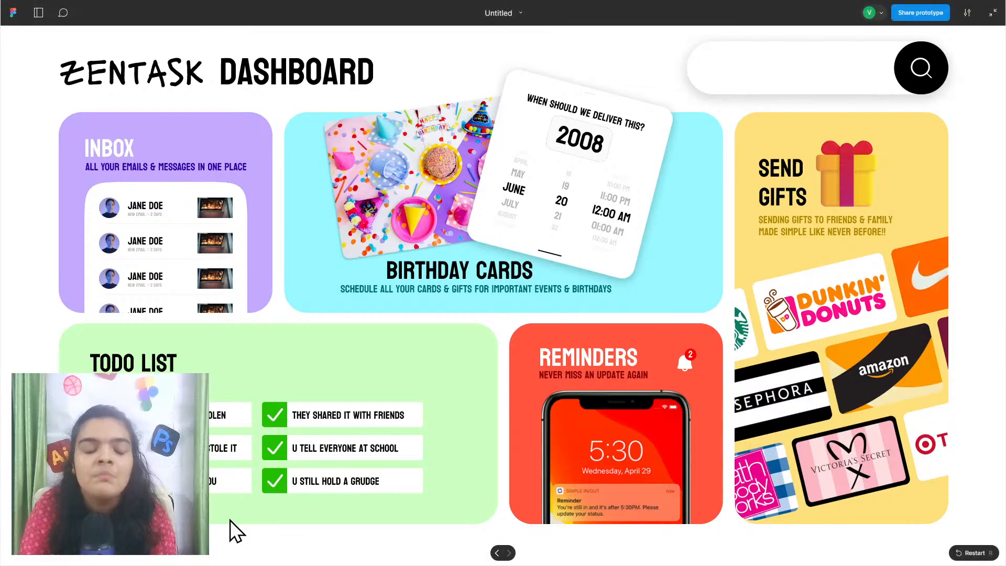
Step: Copy the prototype's share link and close the sharing dialog
{"action": "left_click", "coordinate": [944, 14]}
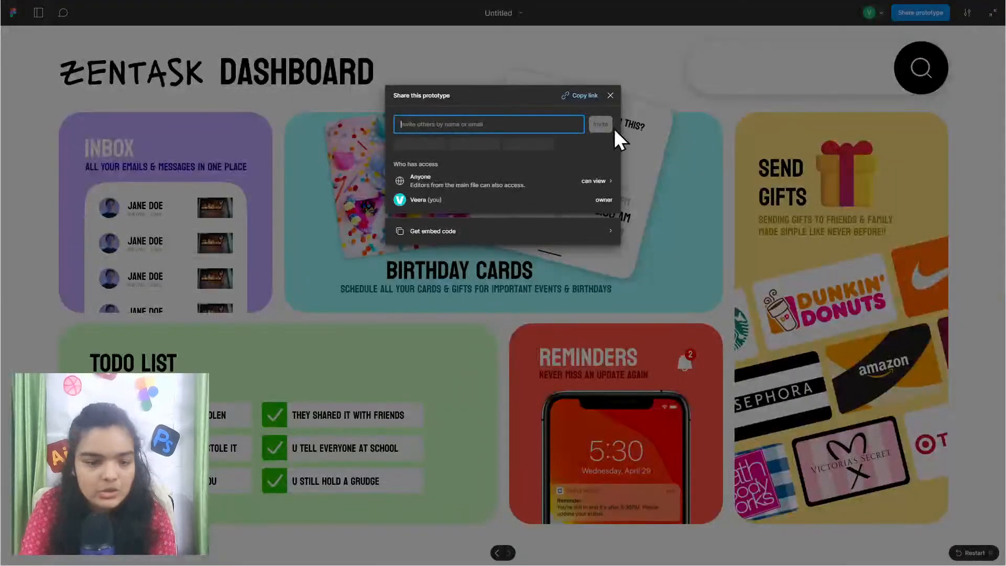
{"action": "left_click", "coordinate": [579, 97]}
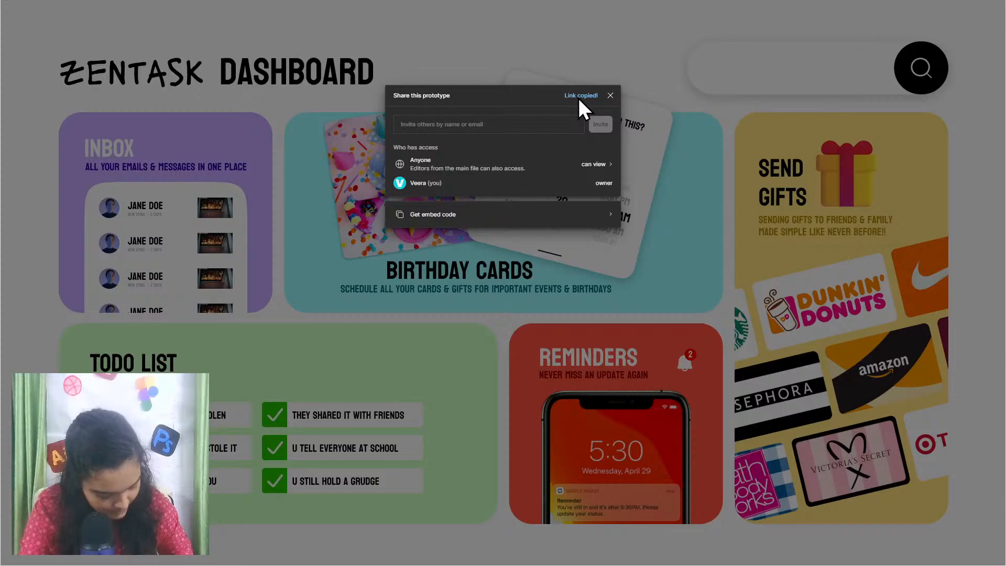
{"action": "left_click", "coordinate": [880, 78]}
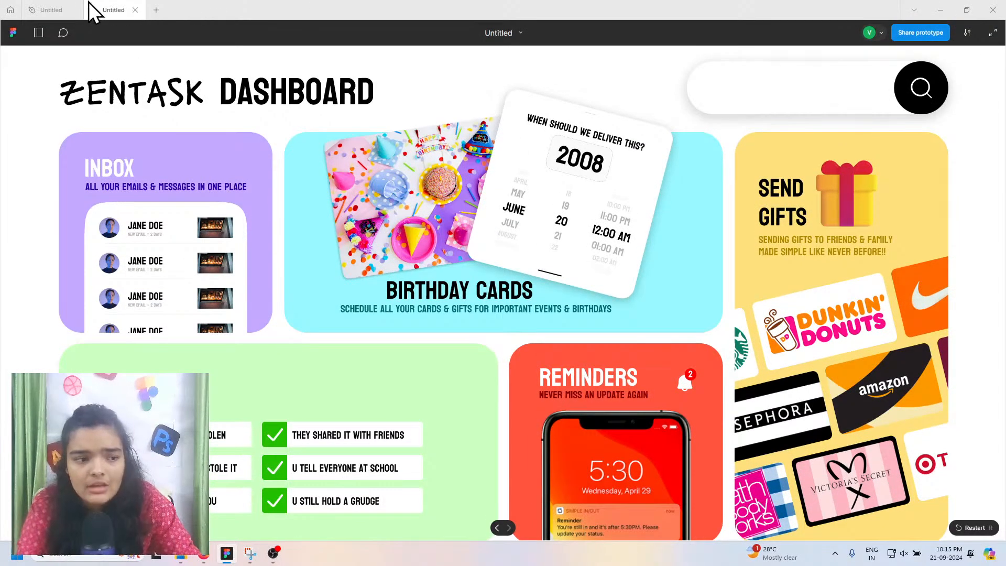
Step: In the design file, examine the prototype interaction that links the black Explore button frame to the dashboard frame
{"action": "left_click", "coordinate": [59, 10]}
{"action": "left_click", "coordinate": [316, 133]}
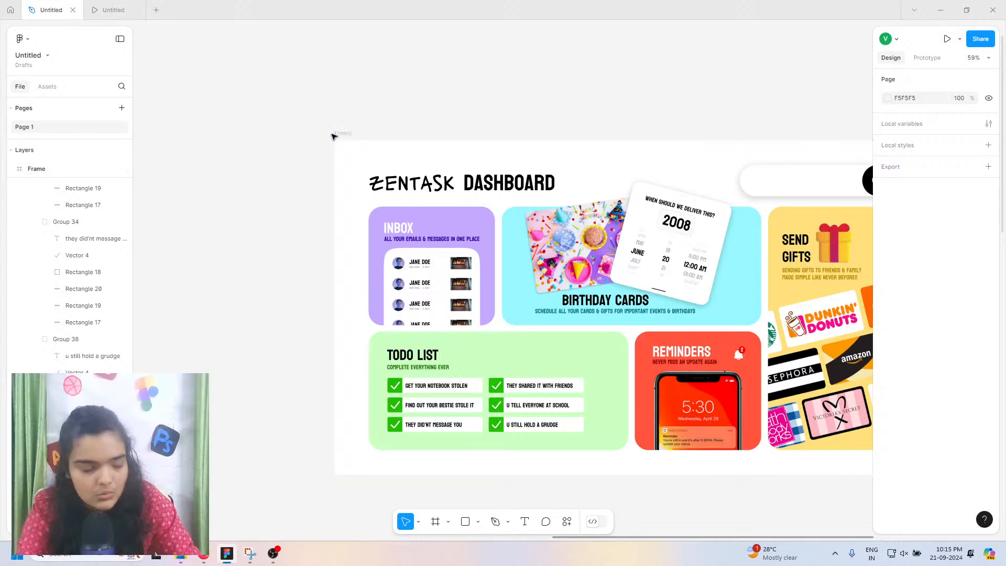
{"action": "scroll", "coordinate": [332, 137], "scroll_direction": "down", "scroll_amount": 5}
{"action": "scroll", "coordinate": [332, 136], "scroll_direction": "left", "scroll_amount": 10}
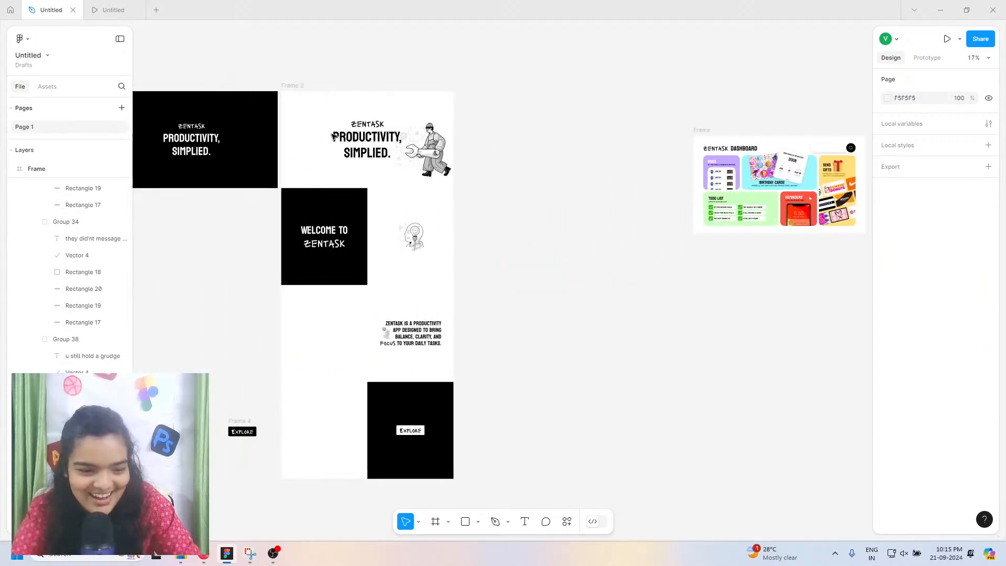
{"action": "left_click", "coordinate": [243, 427]}
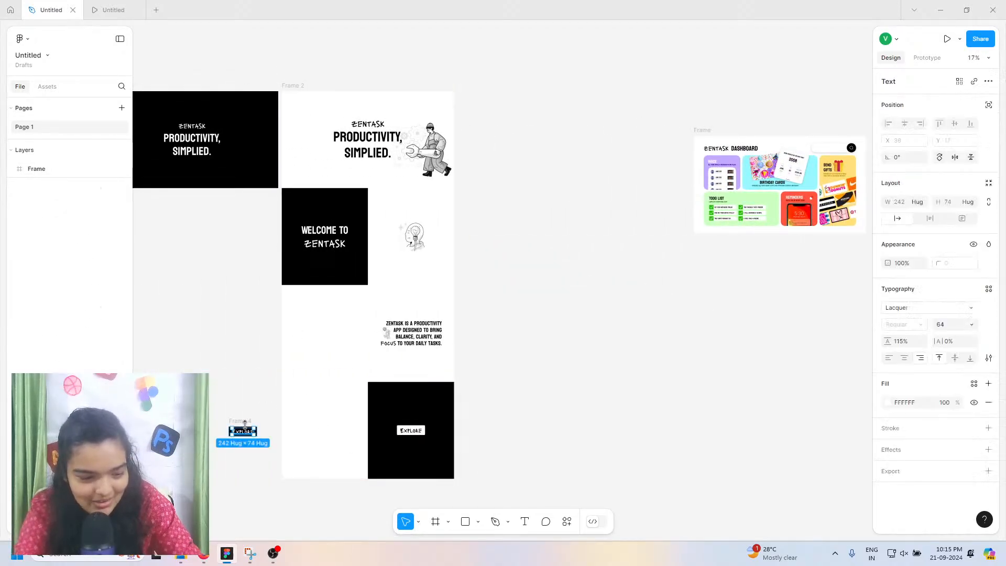
{"action": "left_click", "coordinate": [246, 422]}
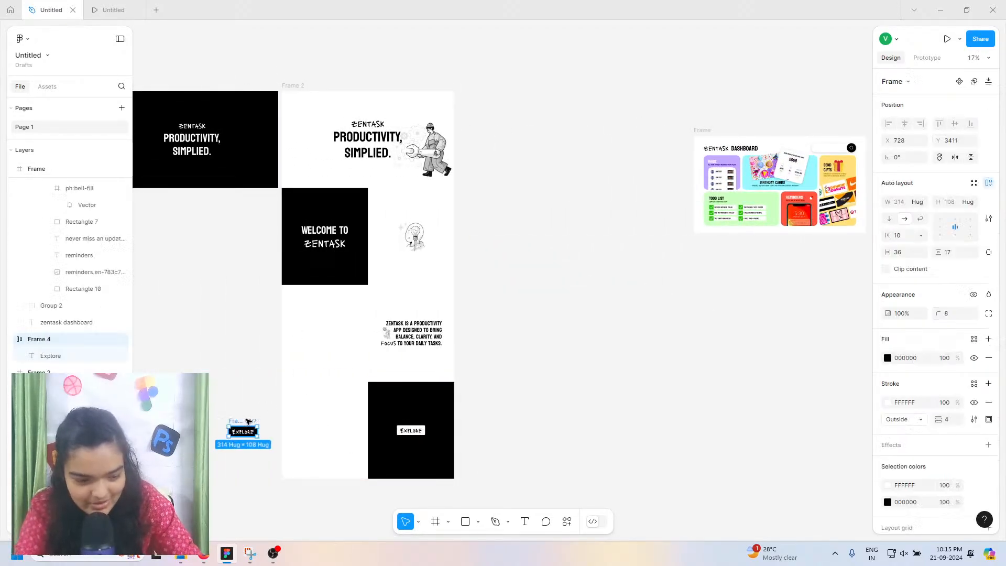
{"action": "left_click", "coordinate": [935, 58]}
{"action": "left_click", "coordinate": [916, 122]}
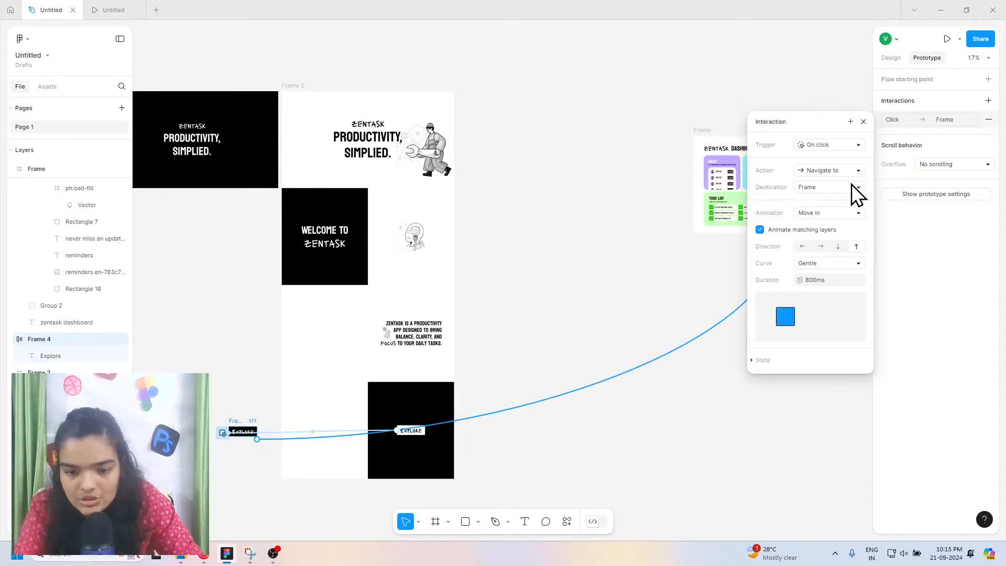
{"action": "left_click", "coordinate": [413, 69]}
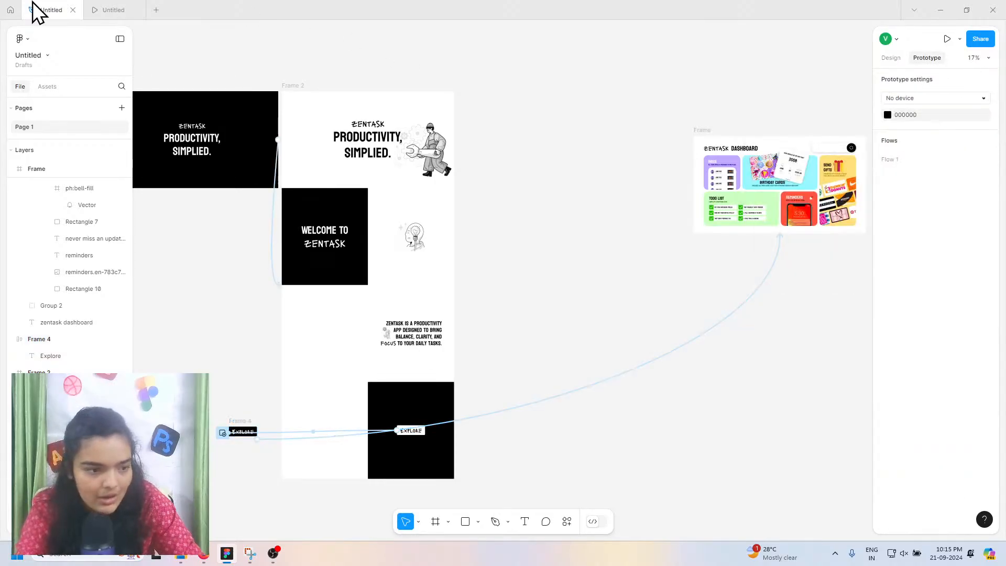
Step: Replay the prototype preview from its black opening screen through the Explore button to the dashboard
{"action": "left_click", "coordinate": [108, 10]}
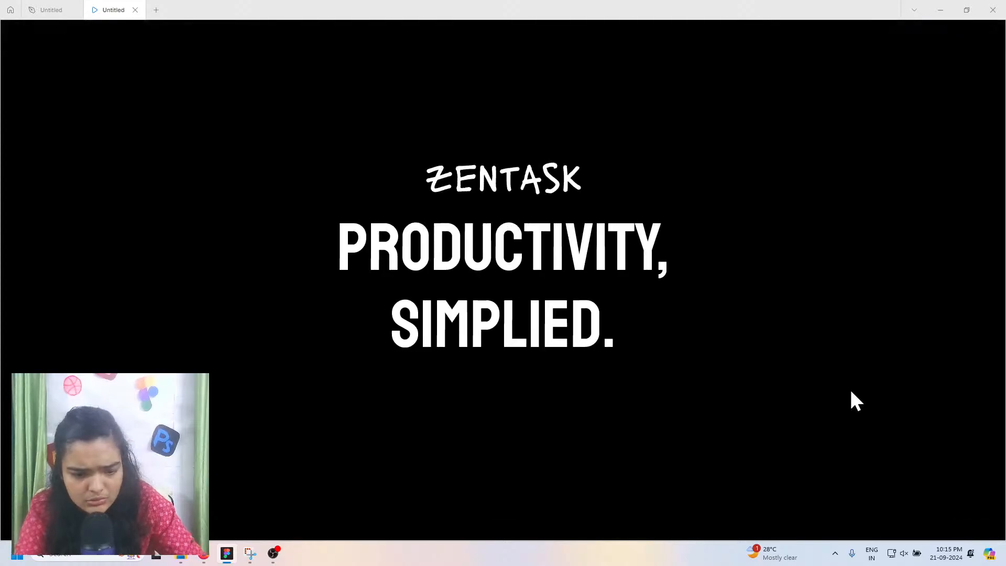
{"action": "left_click", "coordinate": [463, 198]}
{"action": "left_click", "coordinate": [946, 288]}
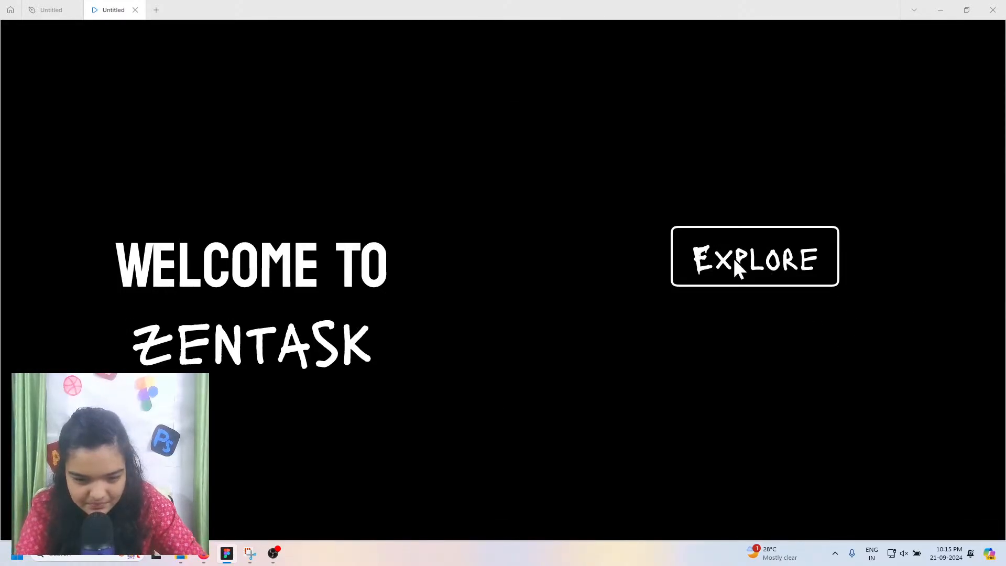
{"action": "left_click", "coordinate": [703, 263]}
{"action": "scroll", "coordinate": [442, 373], "scroll_direction": "down", "scroll_amount": 1}
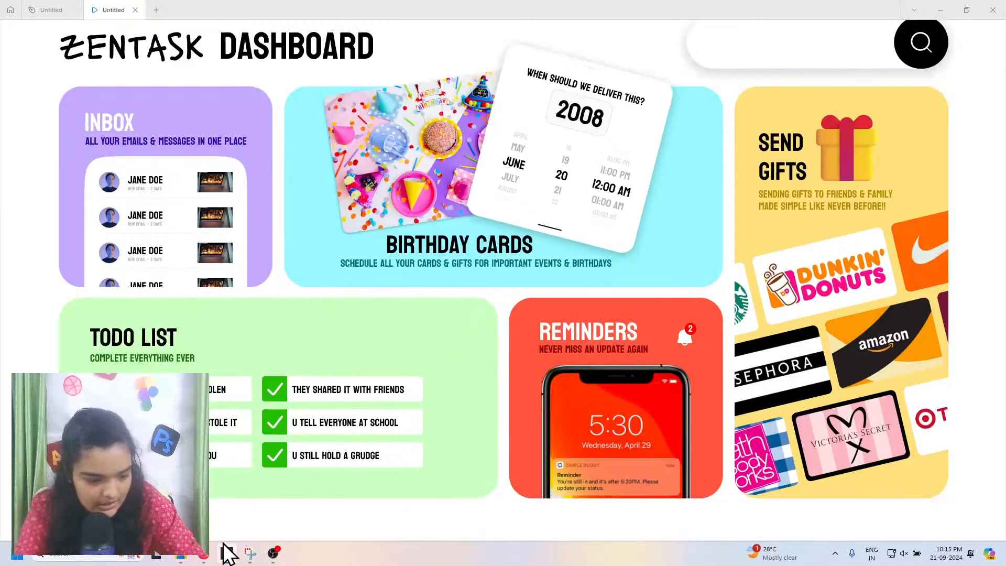
{"action": "left_click", "coordinate": [204, 554]}
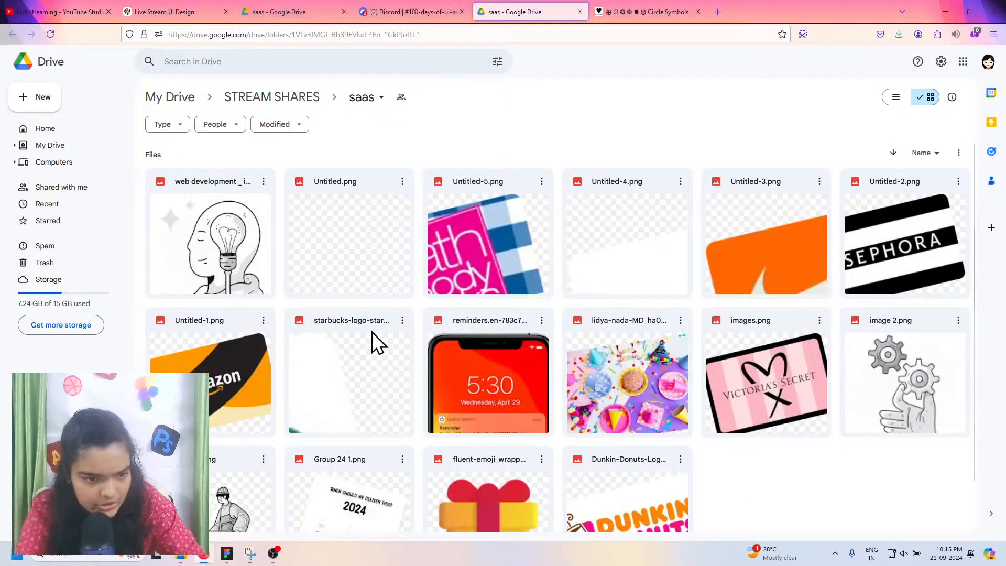
{"action": "left_click", "coordinate": [227, 553]}
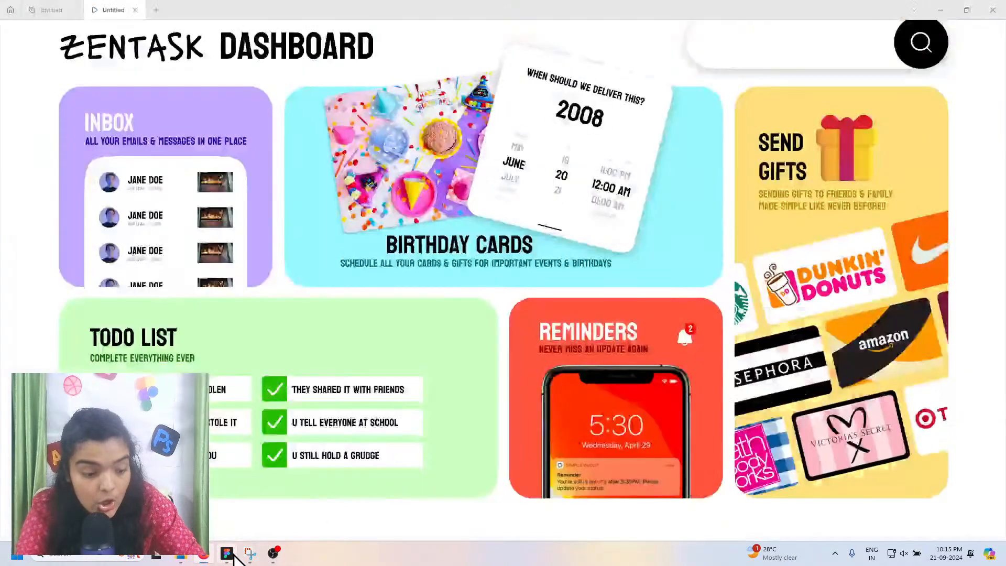
Step: In the design file, set the animation curve of the Explore-to-dashboard interaction to Quick
{"action": "left_click", "coordinate": [58, 9]}
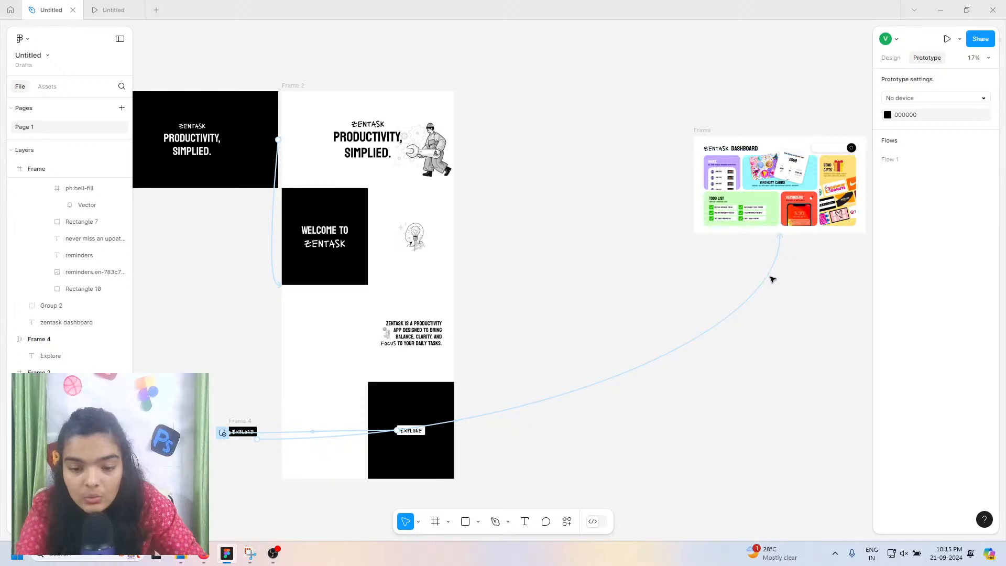
{"action": "left_click", "coordinate": [769, 276]}
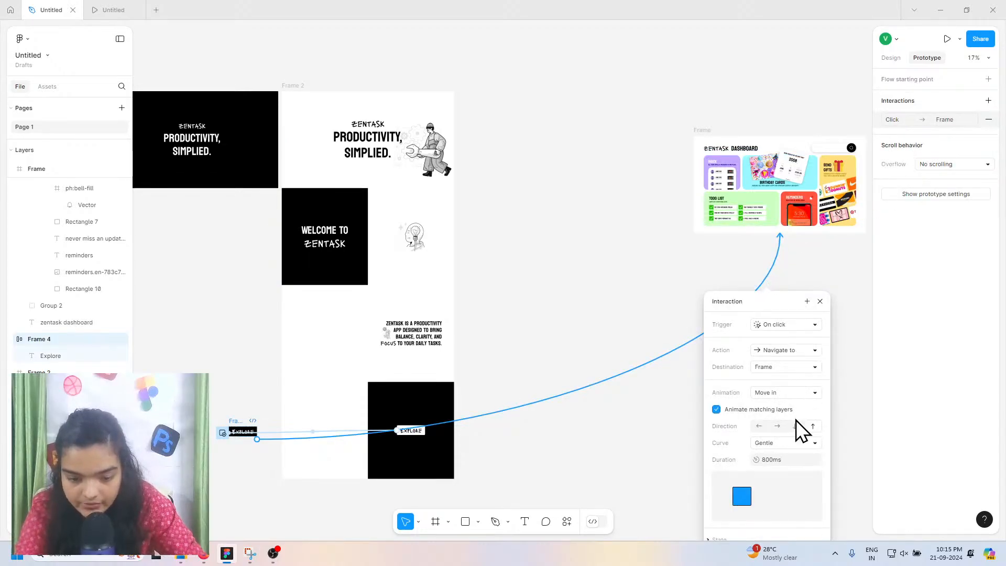
{"action": "left_click", "coordinate": [794, 444]}
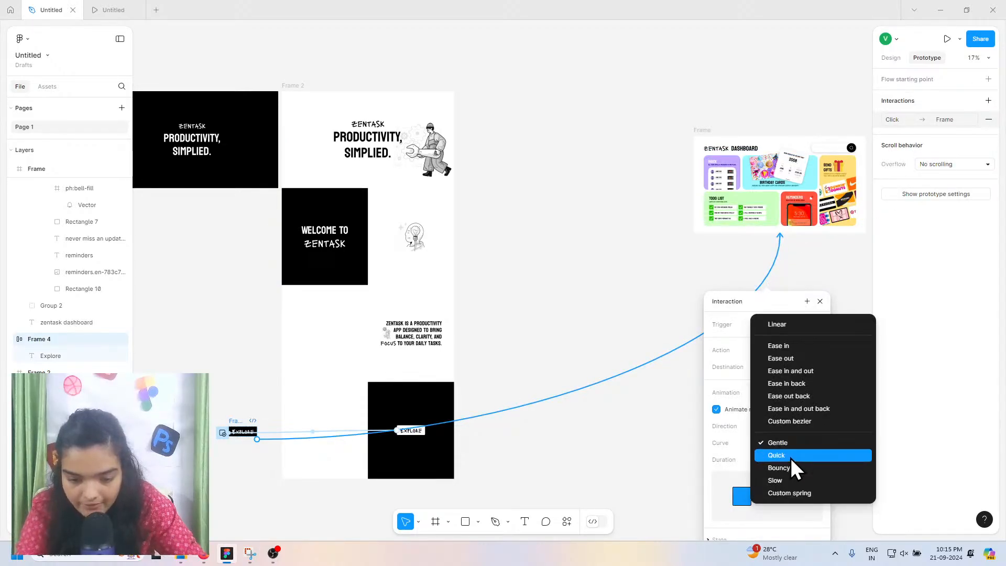
{"action": "left_click", "coordinate": [794, 459]}
{"action": "left_click", "coordinate": [594, 468]}
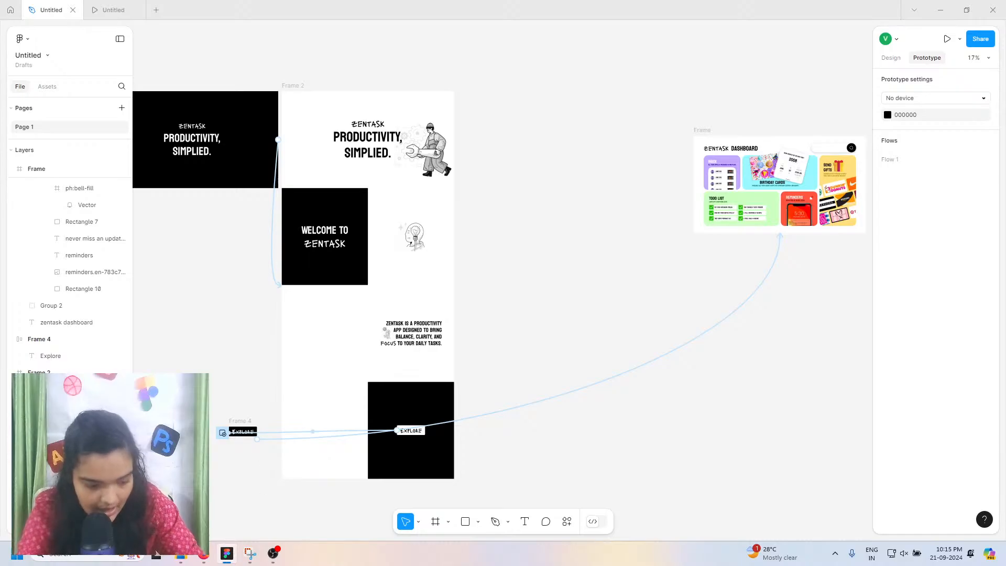
Step: Try to share the full prototype link in the YouTube Studio live chat, and clear the message
{"action": "left_click", "coordinate": [205, 554]}
{"action": "left_click", "coordinate": [74, 11]}
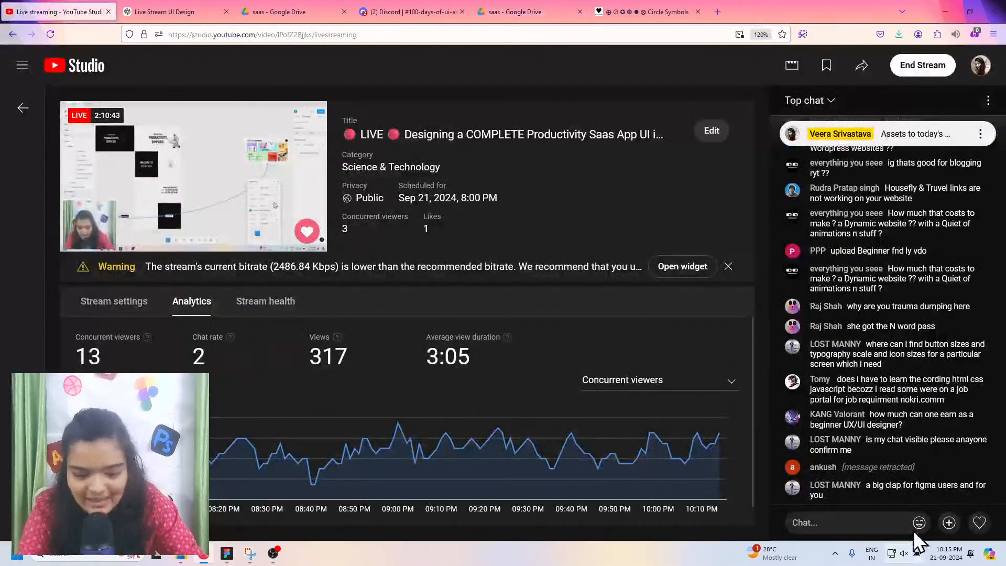
{"action": "left_click", "coordinate": [887, 516]}
{"action": "key", "text": "ctrl+v"}
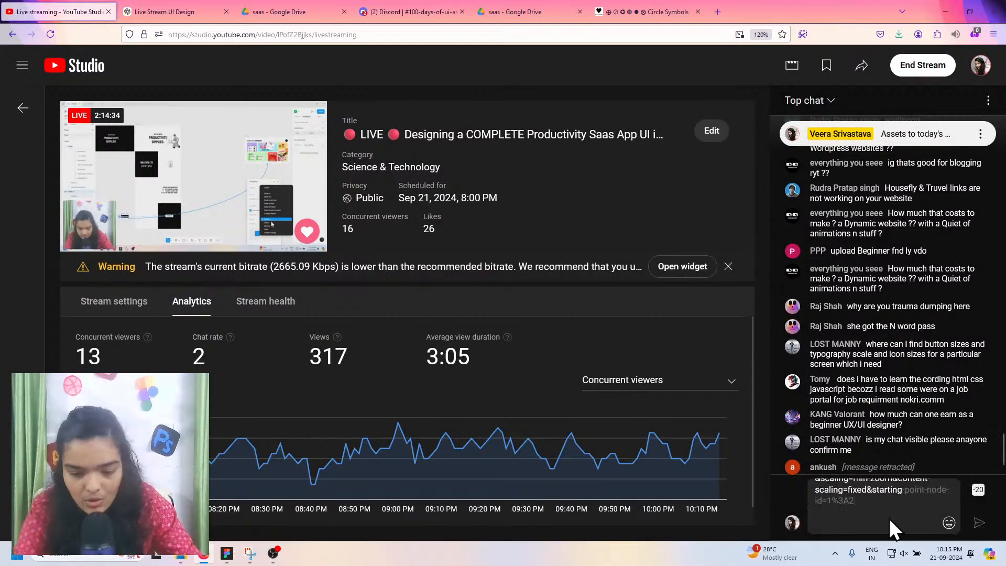
{"action": "key", "text": "ctrl+a"}
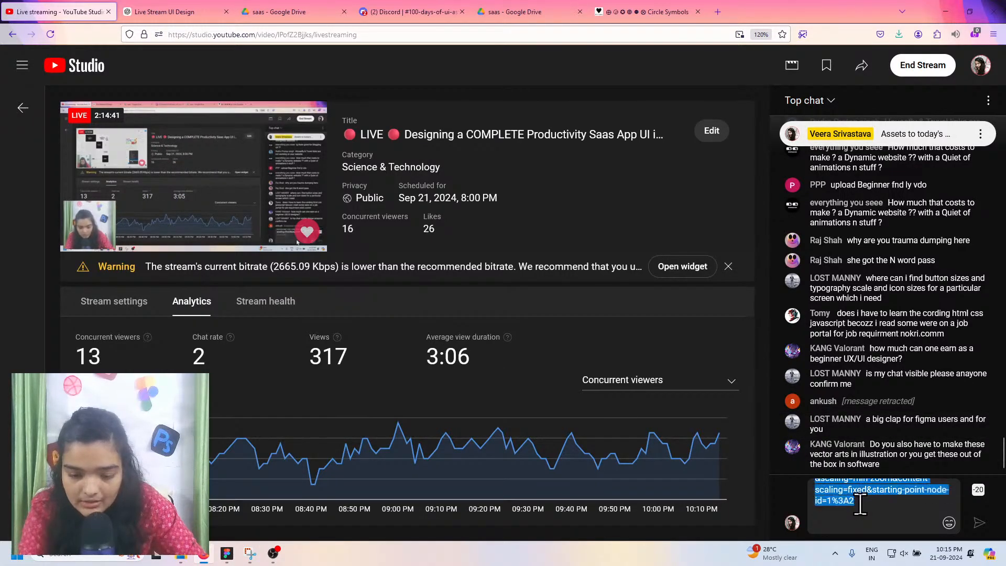
{"action": "key", "text": "BackSpace"}
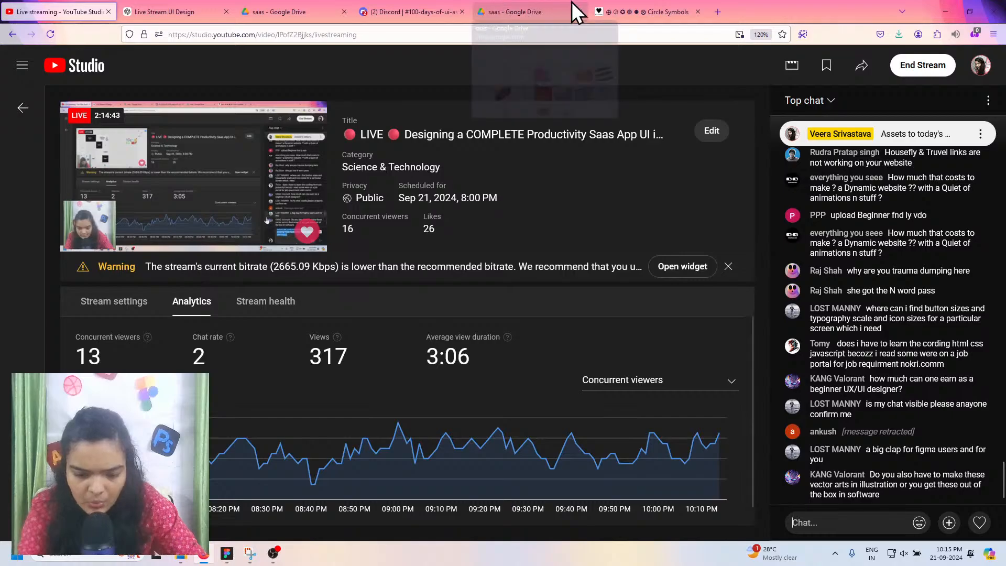
Step: Search the web for "shorten url" in a new browser tab and open the Short URL site
{"action": "left_click", "coordinate": [717, 8]}
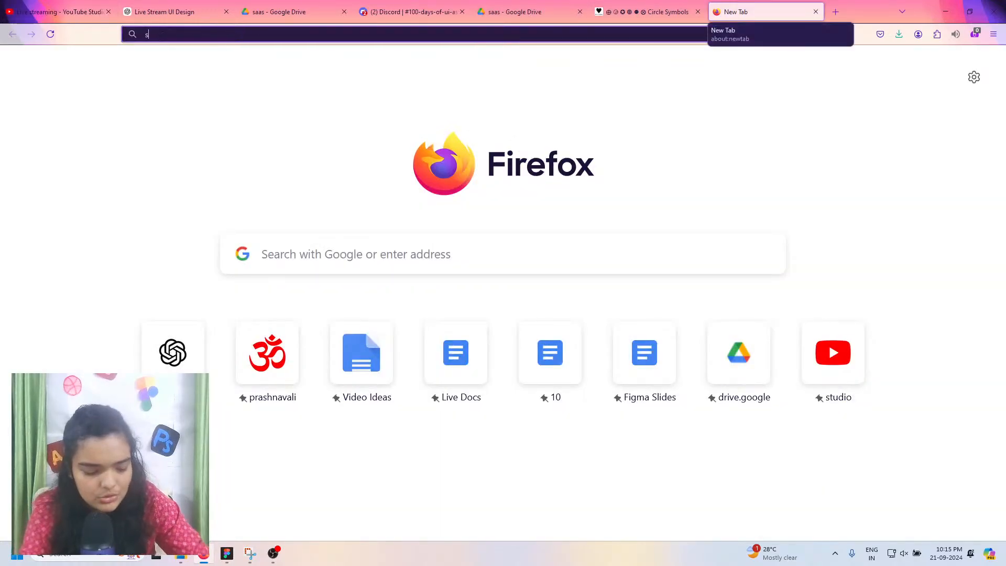
{"action": "type", "text": "shorten url"}
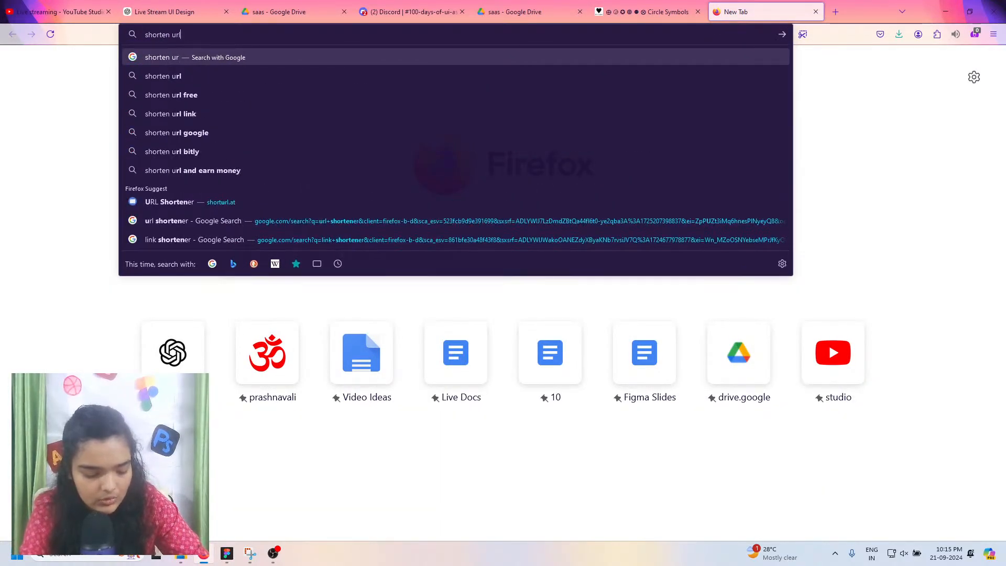
{"action": "key", "text": "Return"}
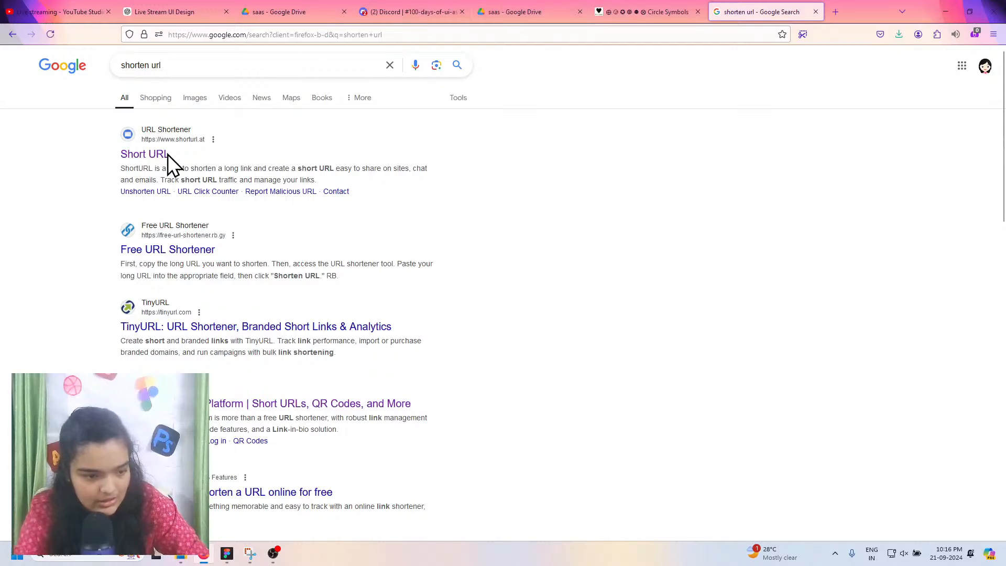
{"action": "left_click", "coordinate": [166, 155]}
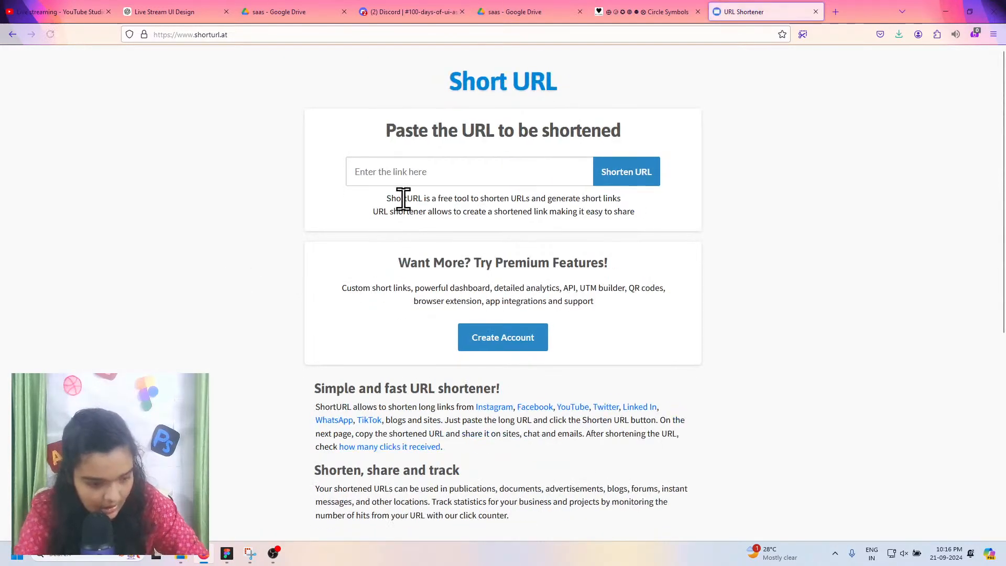
Step: Shorten the copied Figma prototype link and copy the resulting short URL
{"action": "left_click", "coordinate": [420, 173]}
{"action": "key", "text": "ctrl+v"}
{"action": "left_click", "coordinate": [621, 183]}
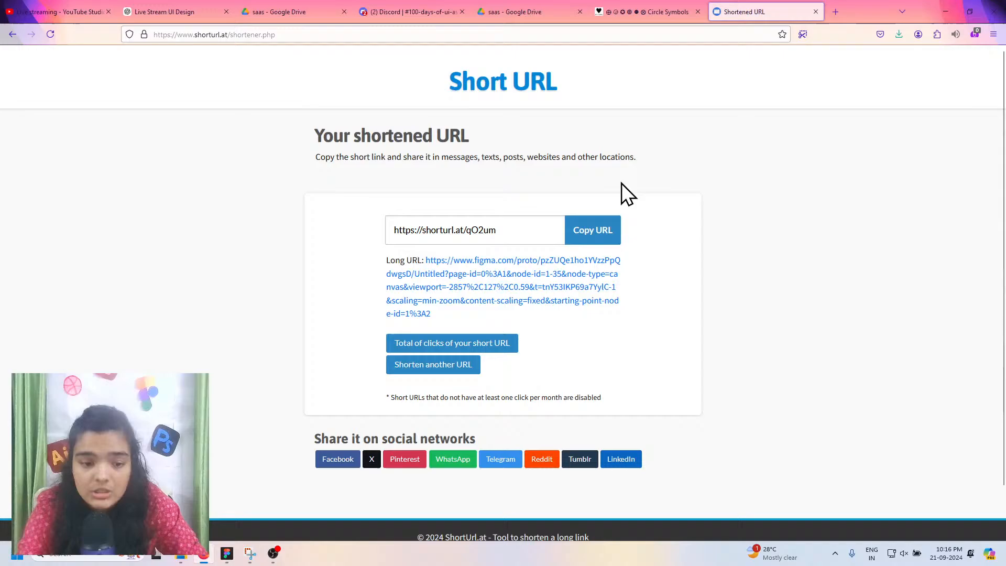
{"action": "left_click", "coordinate": [492, 234]}
{"action": "key", "text": "ctrl+c"}
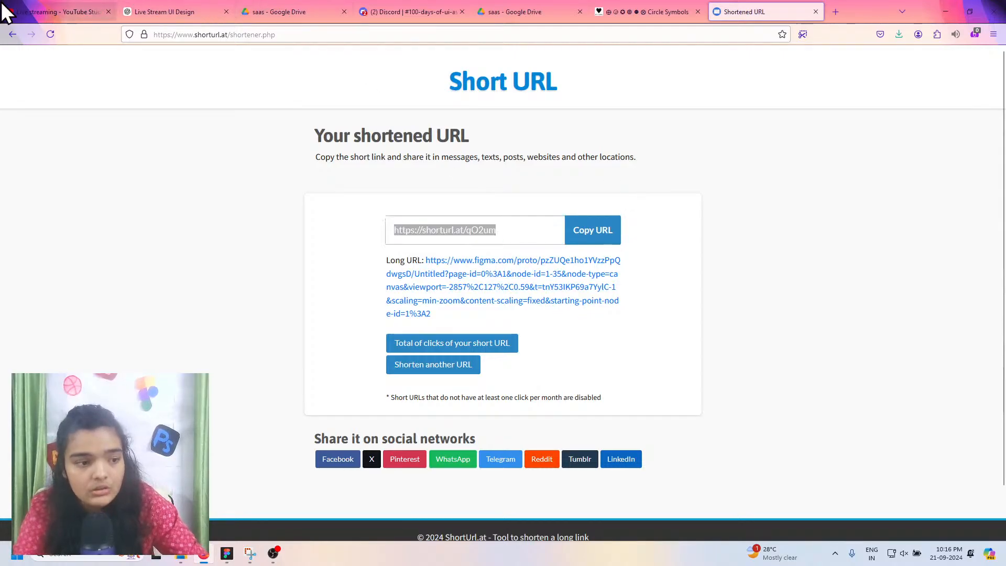
Step: Post the shortened prototype link in the YouTube Studio live chat and return to the Figma design file
{"action": "left_click", "coordinate": [58, 11]}
{"action": "left_click", "coordinate": [871, 523]}
{"action": "key", "text": "ctrl+v"}
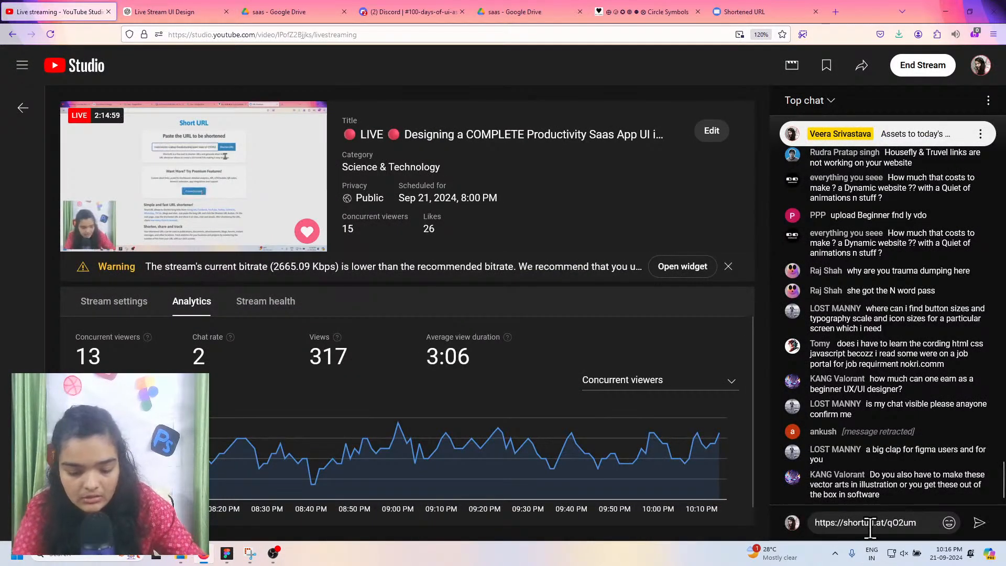
{"action": "key", "text": "Return"}
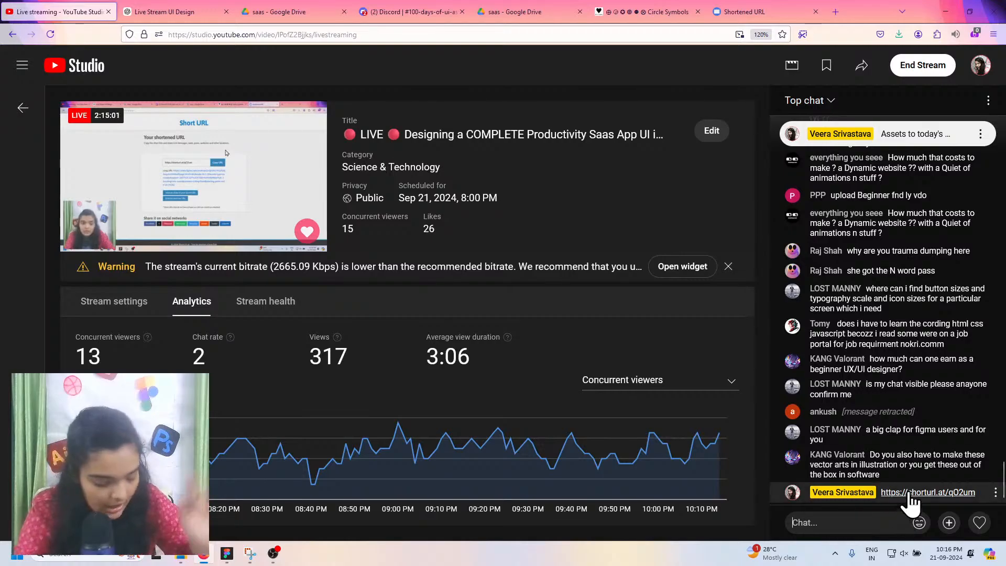
{"action": "left_click", "coordinate": [227, 553]}
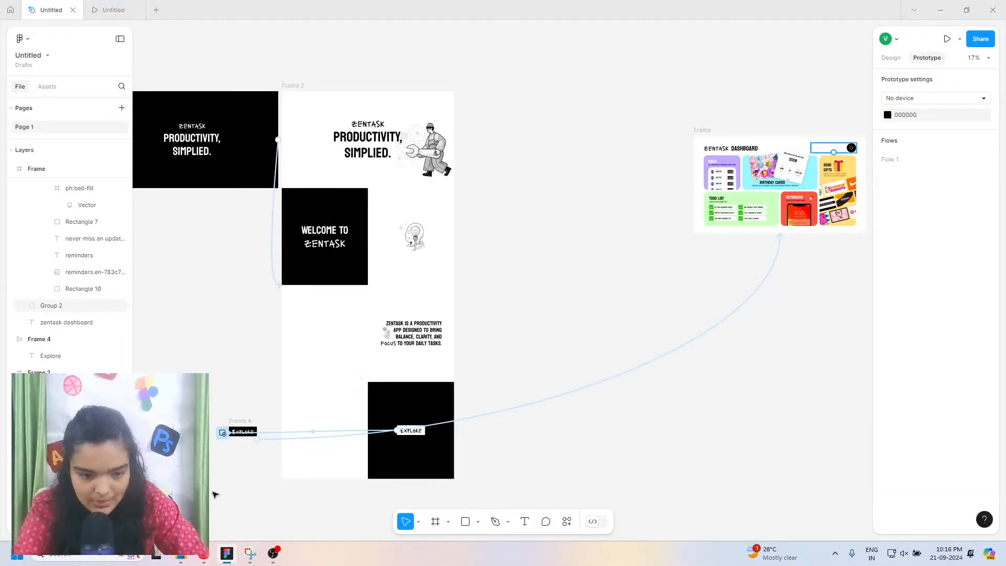
Step: View the Zentask dashboard from its top in the running prototype, in full screen, and exit full screen
{"action": "left_click", "coordinate": [88, 12]}
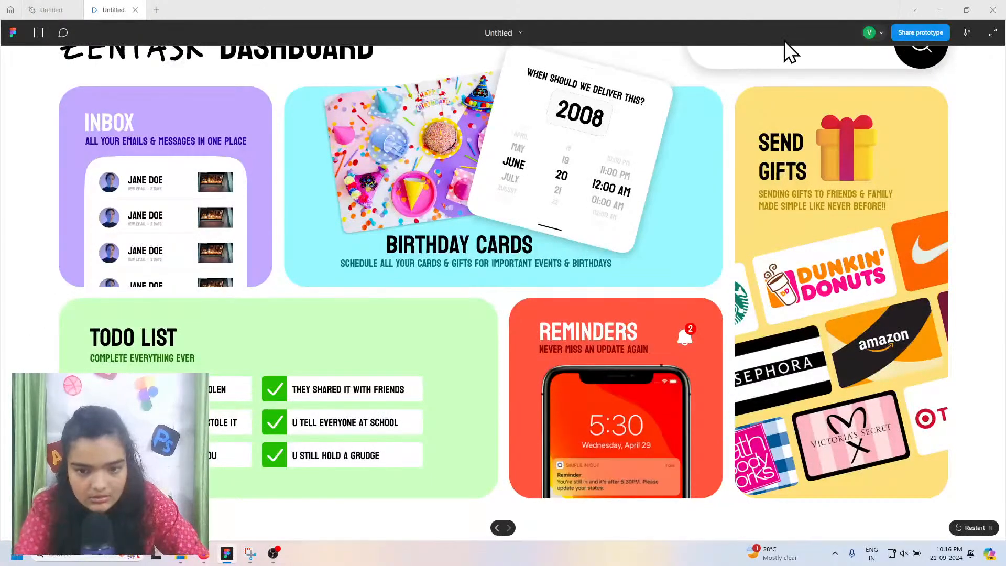
{"action": "scroll", "coordinate": [838, 197], "scroll_direction": "up", "scroll_amount": 1}
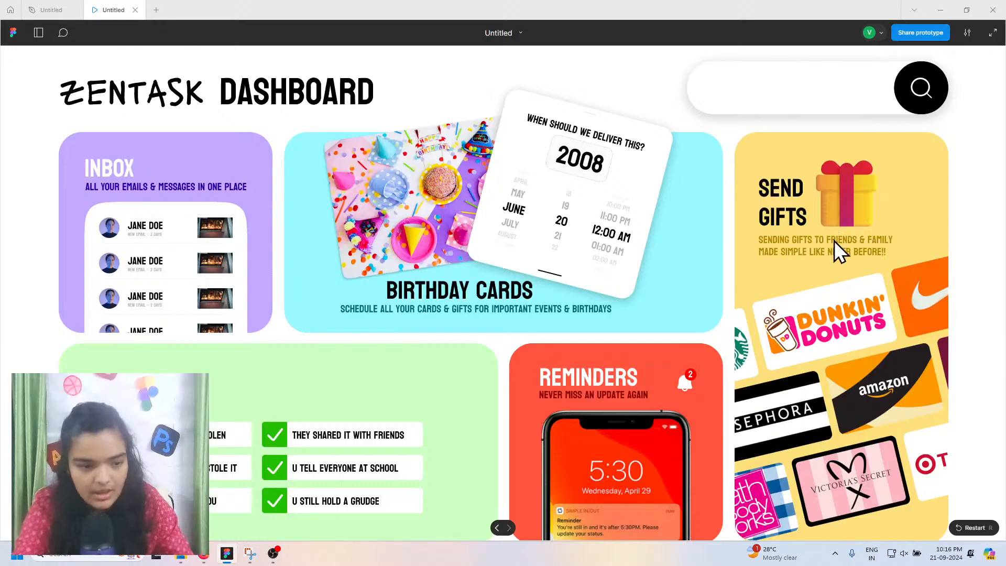
{"action": "key", "text": "F11"}
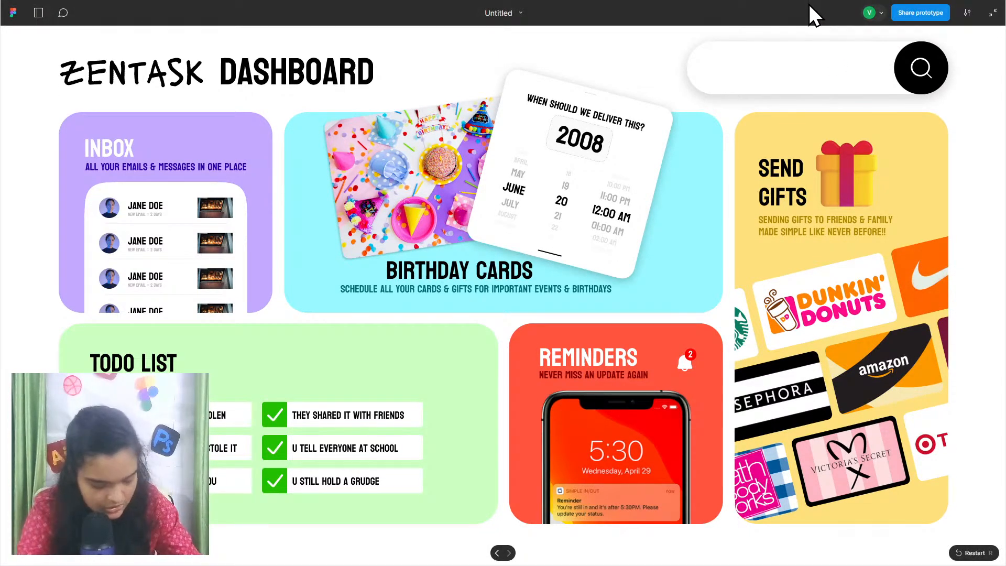
{"action": "left_click", "coordinate": [993, 13]}
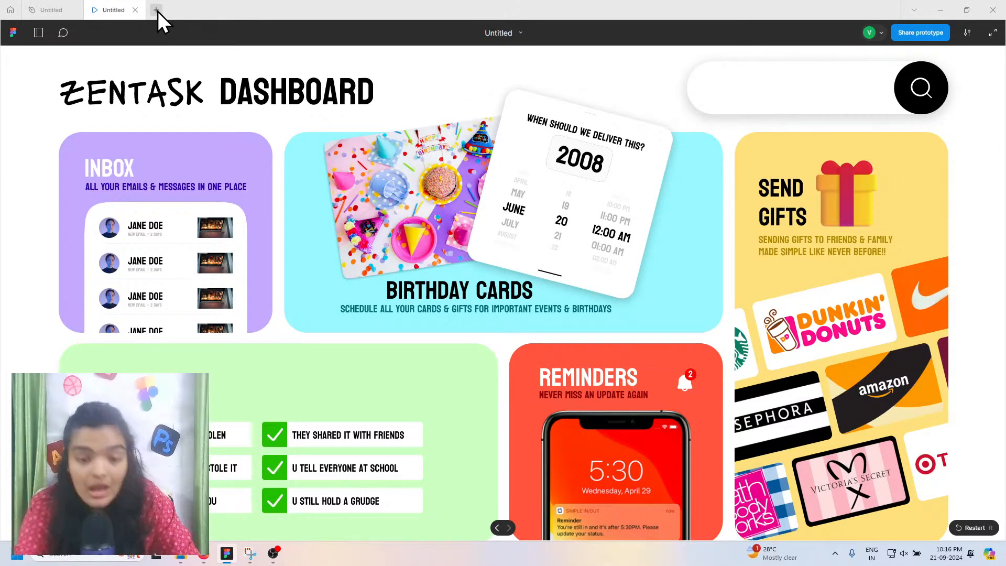
{"action": "left_click", "coordinate": [157, 10]}
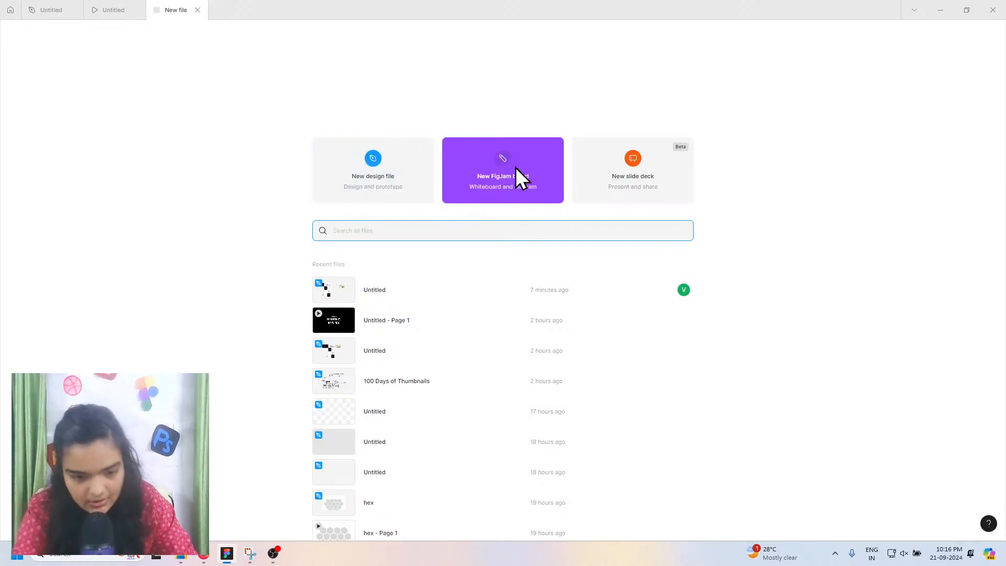
{"action": "left_click", "coordinate": [450, 179]}
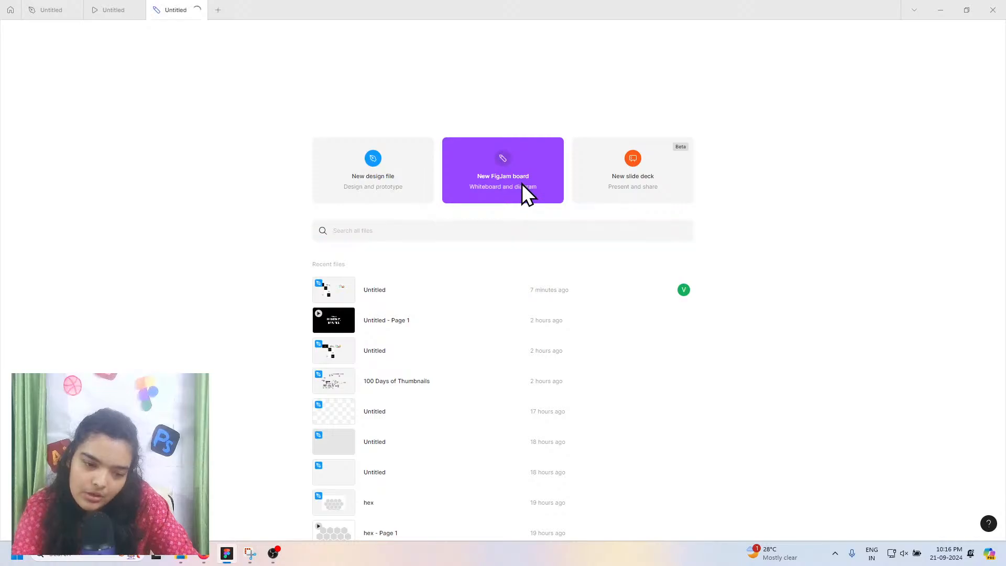
{"action": "double_click", "coordinate": [378, 179]}
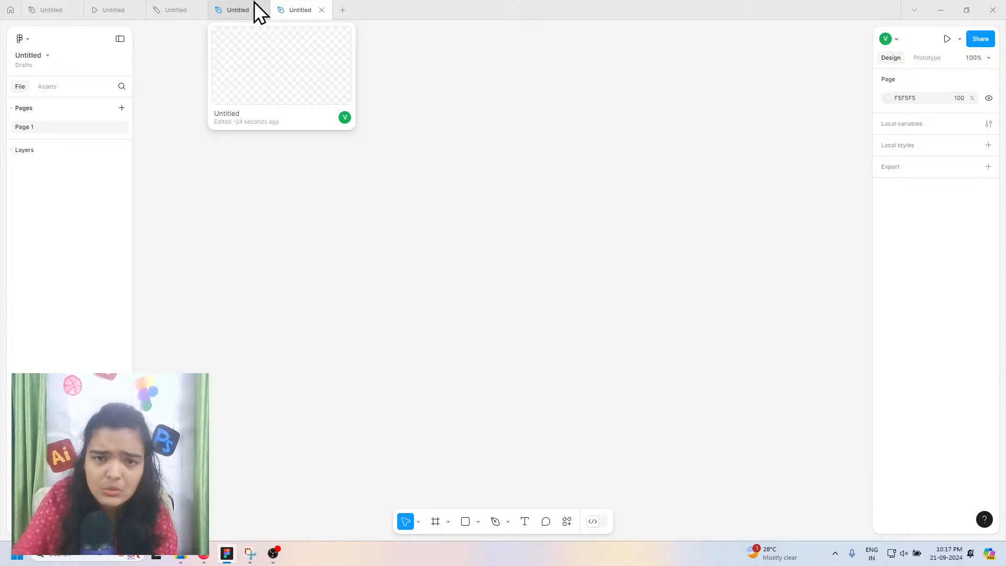
{"action": "left_click", "coordinate": [253, 11]}
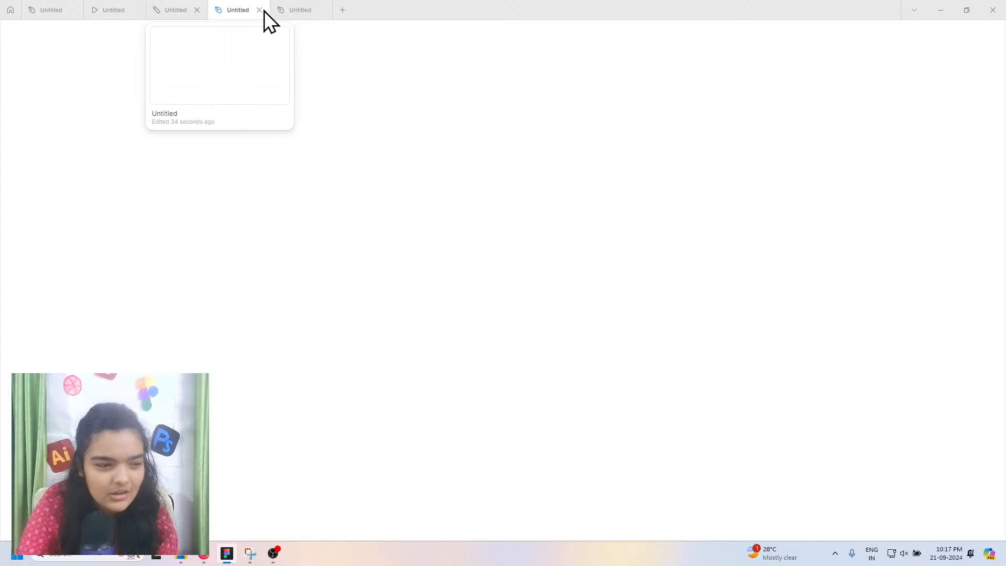
{"action": "left_click", "coordinate": [259, 10]}
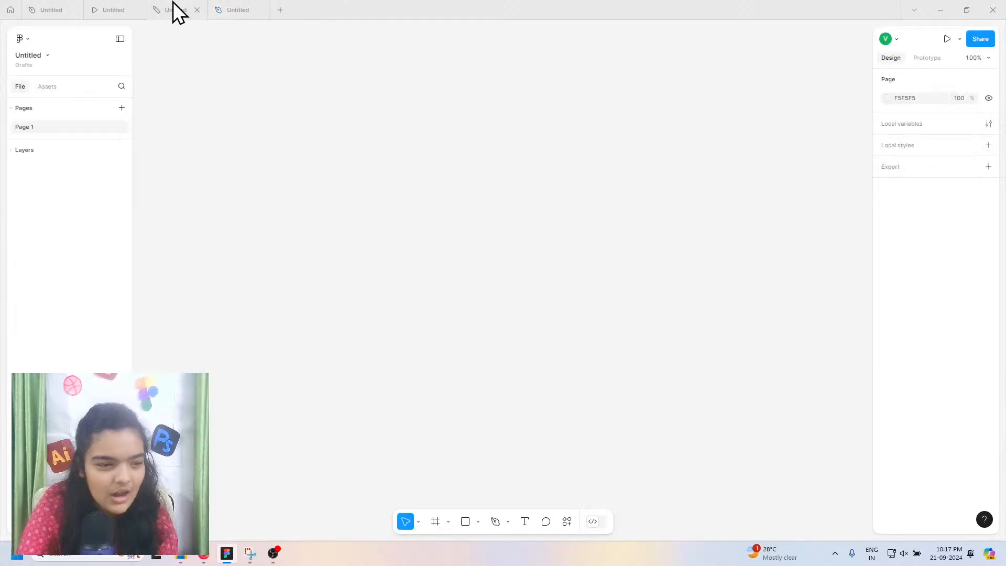
{"action": "left_click", "coordinate": [175, 8]}
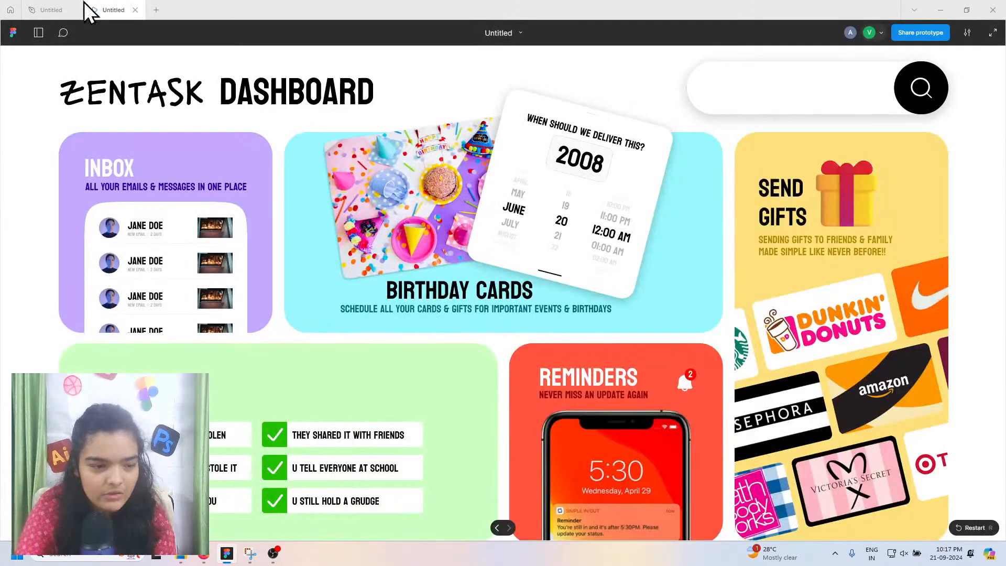
Step: Create a new blank design file alongside the open Zentask design and prototype
{"action": "left_click", "coordinate": [33, 3]}
{"action": "left_click", "coordinate": [9, 3]}
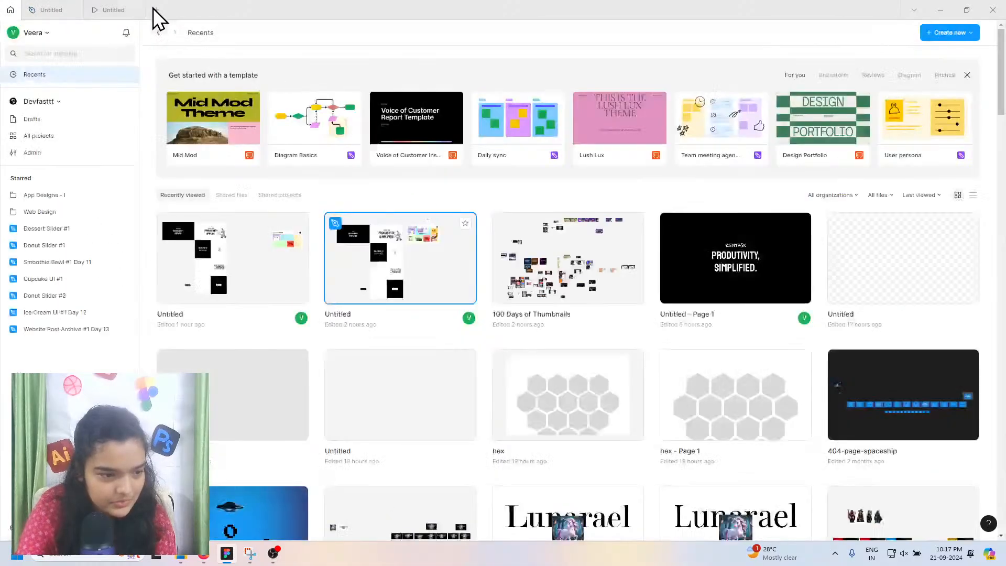
{"action": "left_click", "coordinate": [153, 8]}
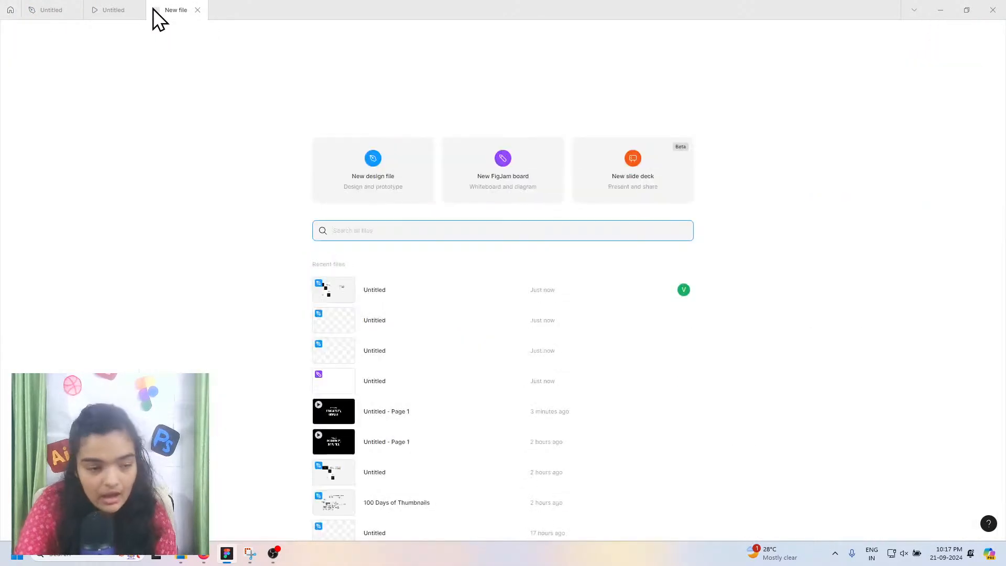
{"action": "left_click", "coordinate": [321, 150]}
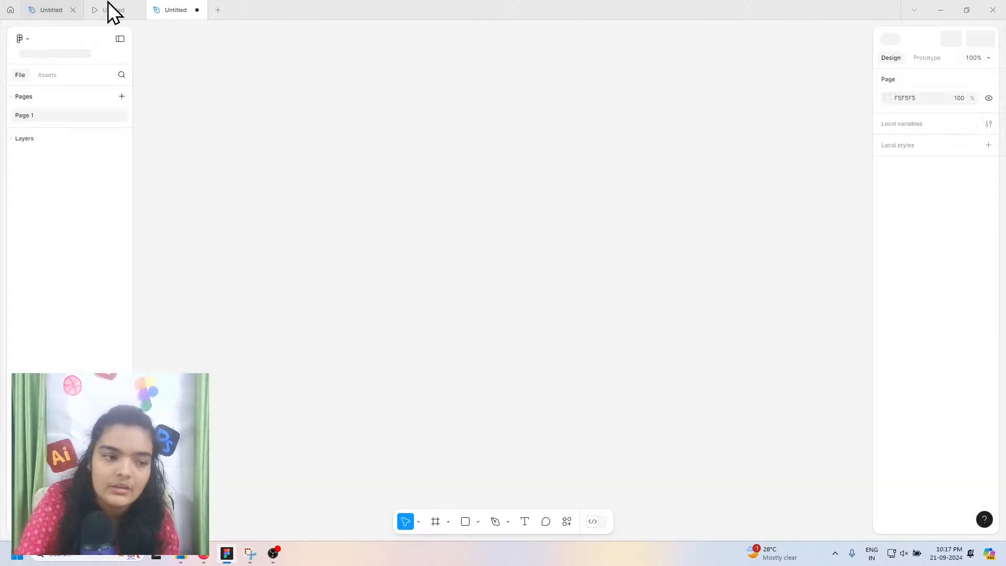
{"action": "left_click", "coordinate": [108, 9]}
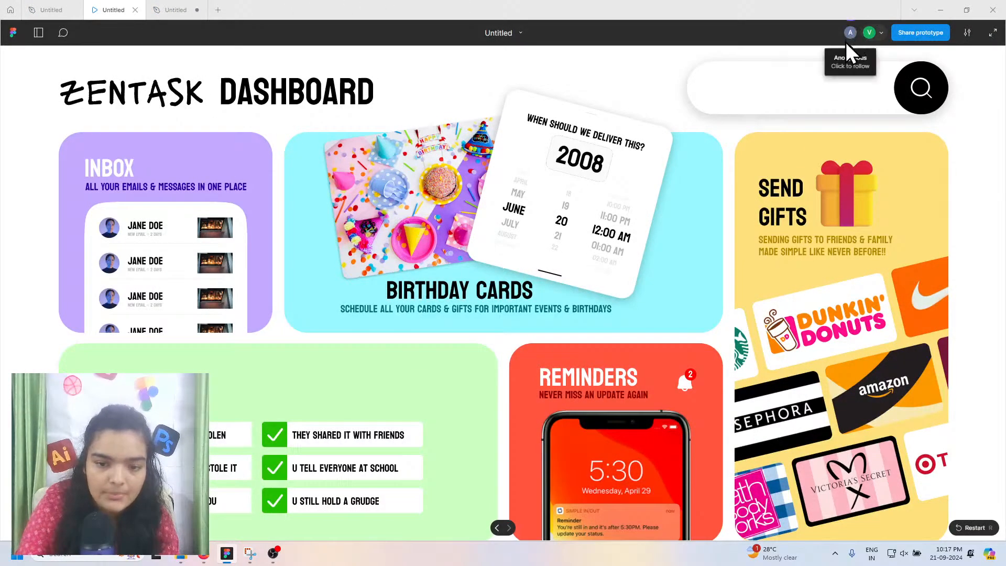
{"action": "left_click", "coordinate": [180, 6]}
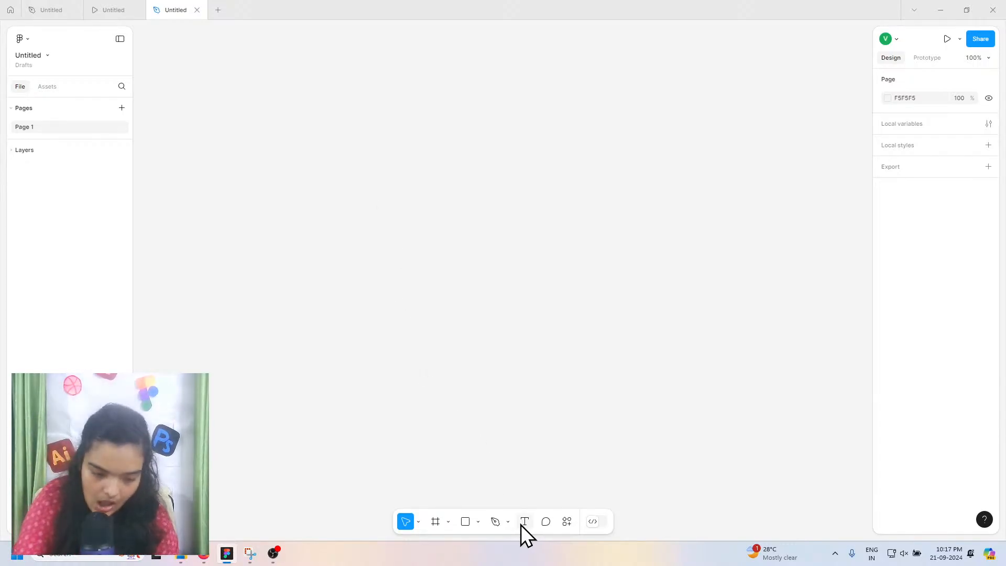
Step: Add a text layer reading "Inter" to the blank canvas
{"action": "left_click", "coordinate": [508, 522]}
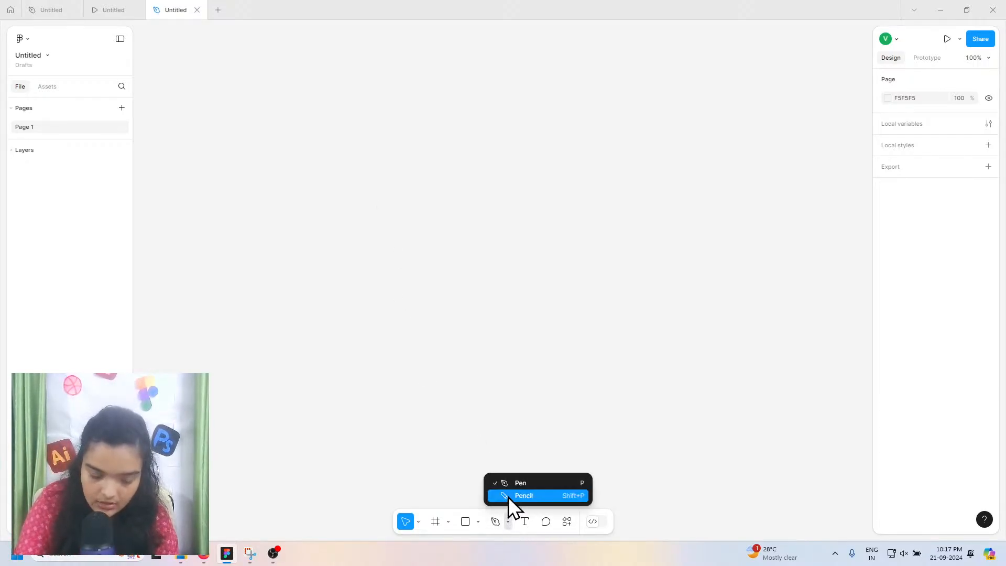
{"action": "left_click", "coordinate": [524, 520]}
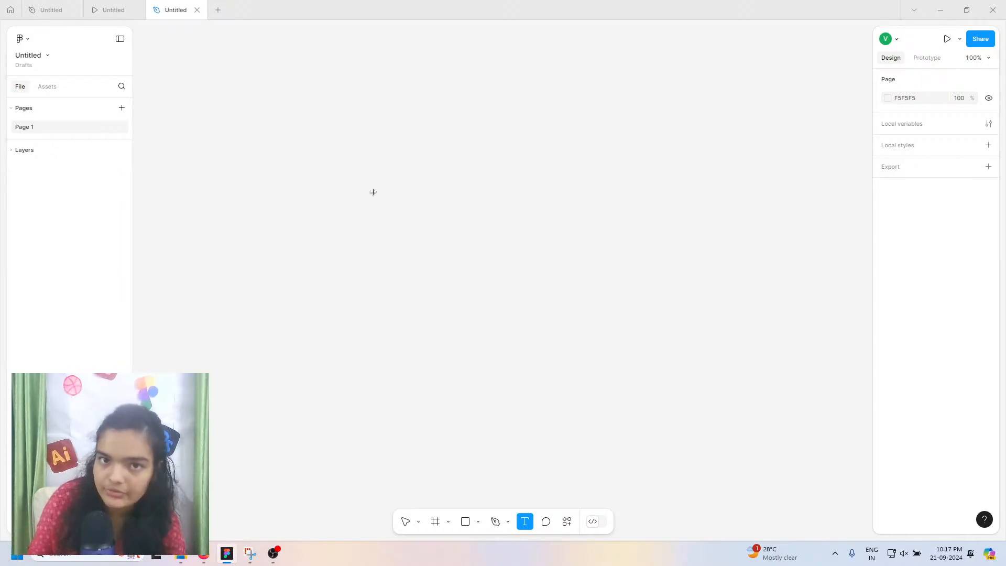
{"action": "left_click", "coordinate": [285, 159]}
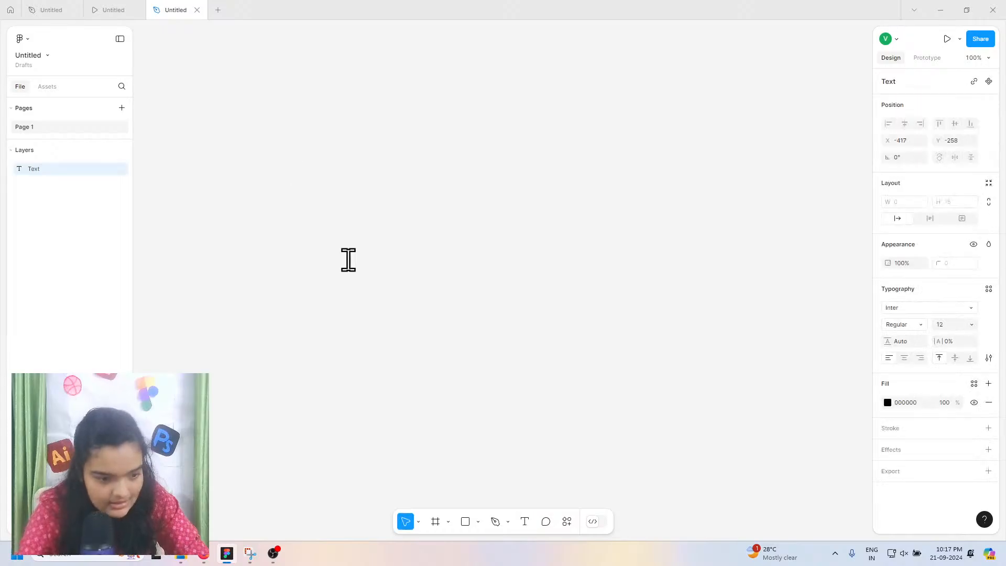
{"action": "type", "text": "Inter"}
{"action": "key", "text": "Escape"}
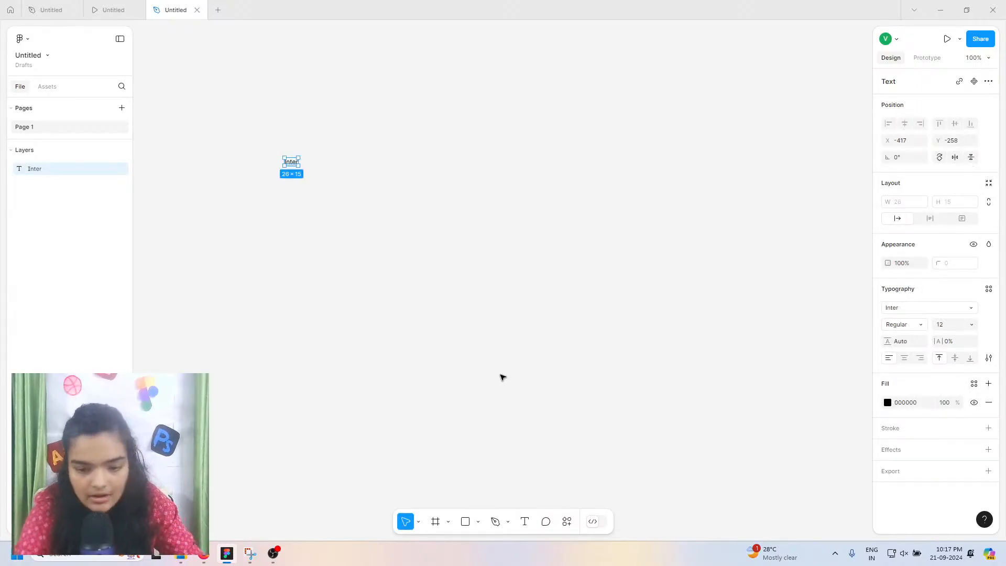
Step: Duplicate the "Inter" text beside the original and change the copy's wording to "Playfair Display"
{"action": "scroll", "coordinate": [287, 166], "scroll_direction": "up", "scroll_amount": 10}
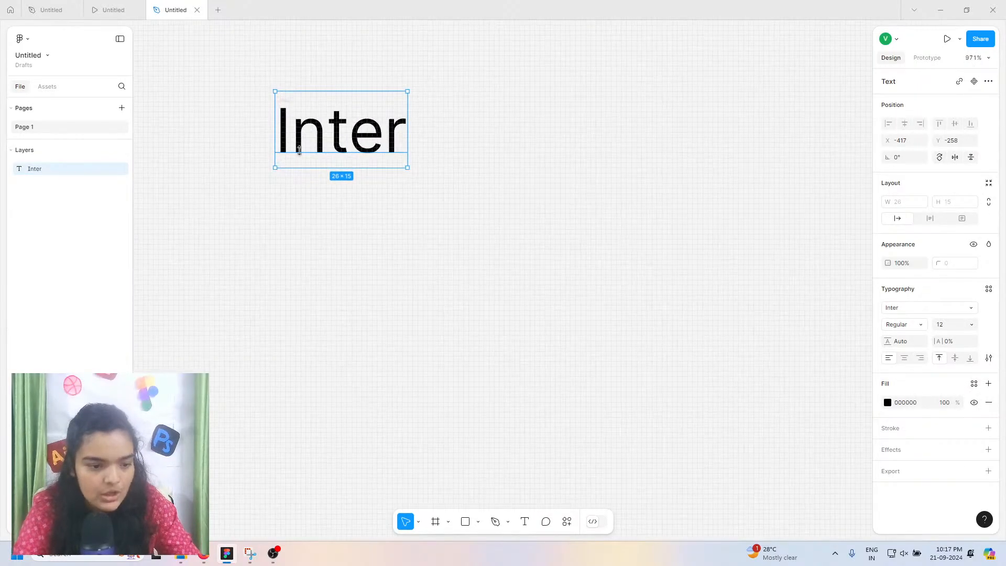
{"action": "left_click_drag", "start_coordinate": [321, 139], "coordinate": [586, 141], "text": "alt"}
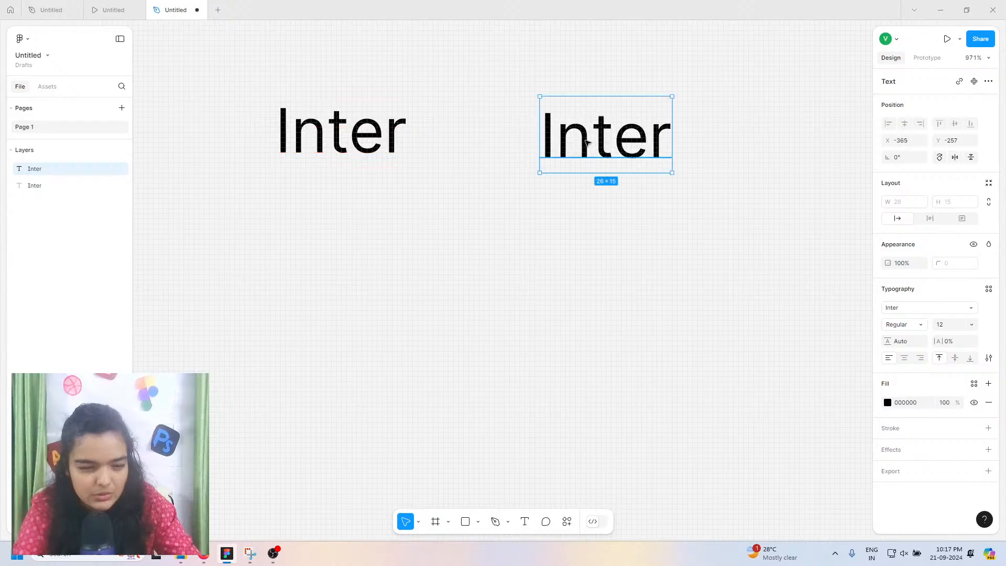
{"action": "double_click", "coordinate": [587, 142]}
{"action": "type", "text": "Playfair"}
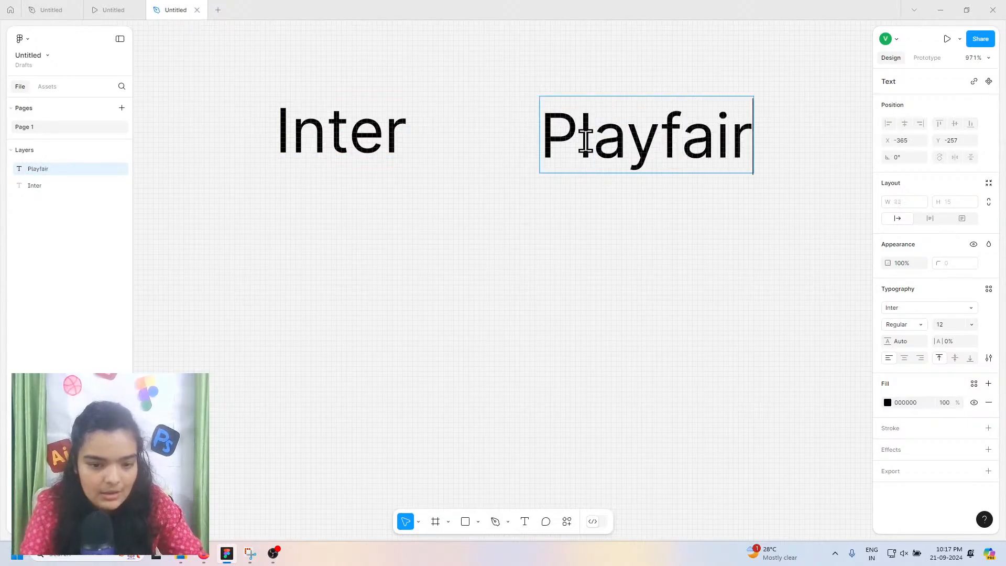
{"action": "type", "text": " Display"}
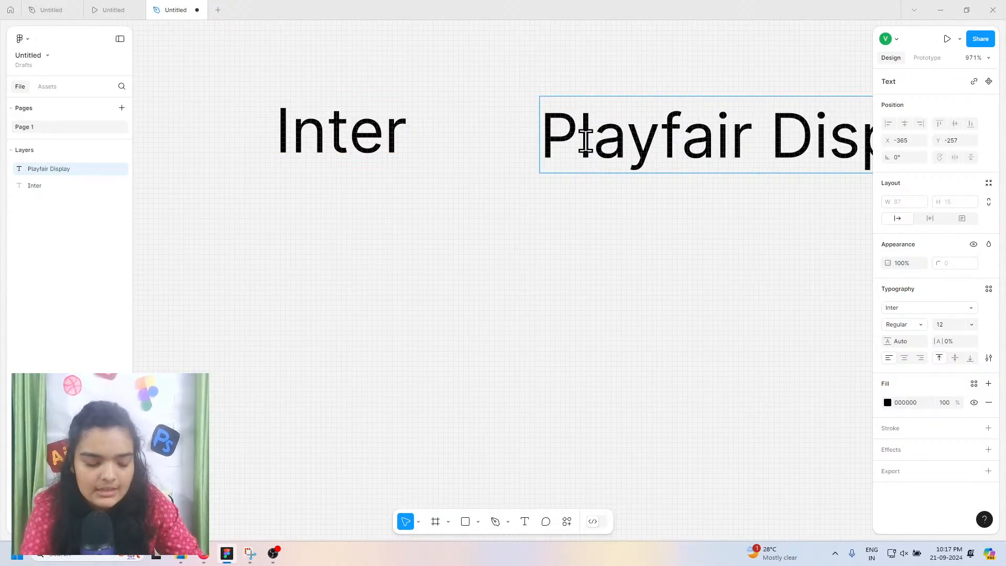
{"action": "scroll", "coordinate": [585, 141], "scroll_direction": "down", "scroll_amount": 5}
{"action": "scroll", "coordinate": [612, 145], "scroll_direction": "up", "scroll_amount": 3}
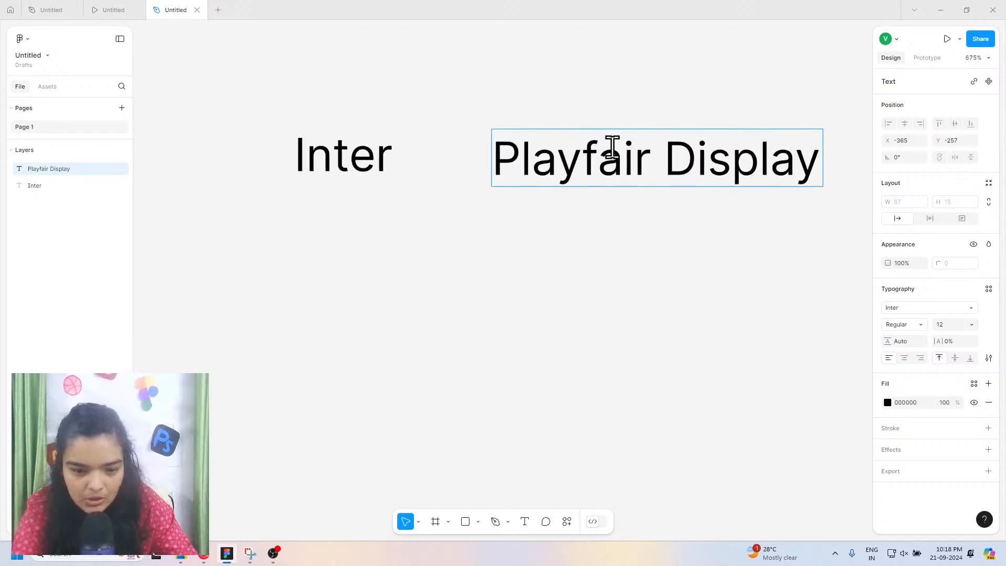
{"action": "left_click", "coordinate": [539, 86]}
Step: Line up the "Playfair Display" text with the "Inter" text and set its font to Playfair Display
{"action": "mouse_move", "coordinate": [594, 154]}
{"action": "left_mouse_down"}
{"action": "mouse_move", "coordinate": [583, 146]}
{"action": "mouse_move", "coordinate": [591, 150]}
{"action": "left_mouse_up"}
{"action": "left_click", "coordinate": [943, 310]}
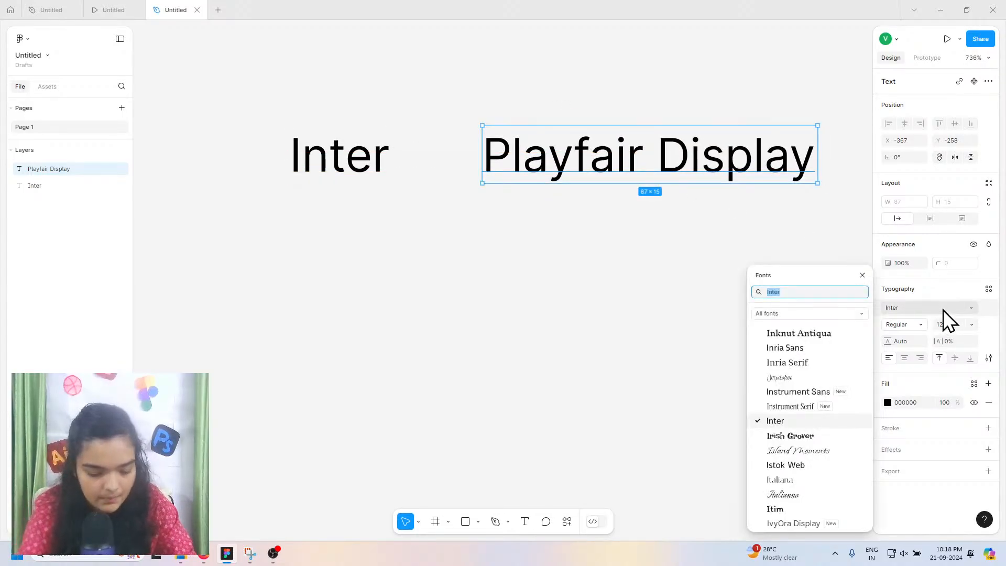
{"action": "type", "text": "playfair"}
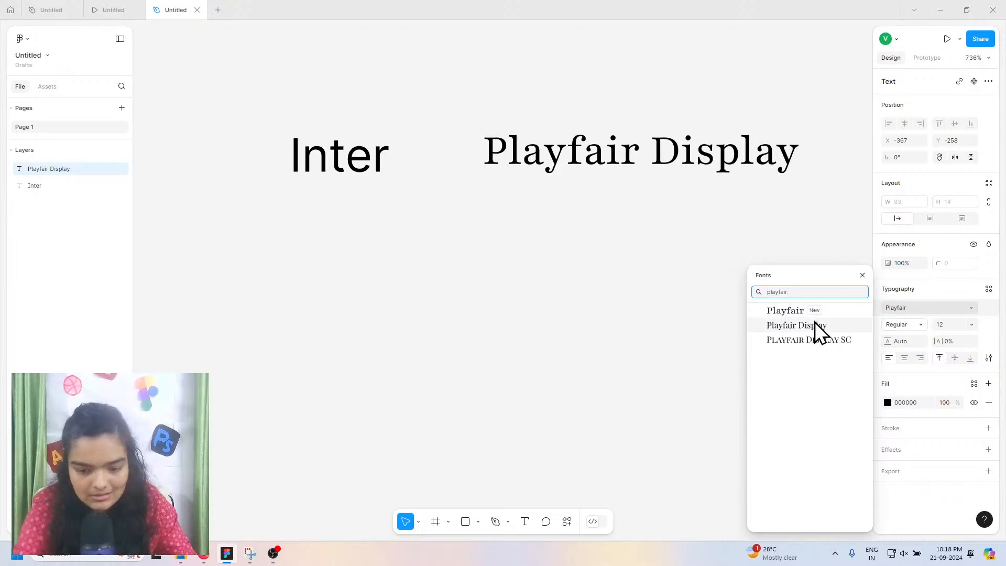
{"action": "left_click", "coordinate": [810, 324]}
Step: Compare the letter shapes of the Playfair Display and Inter samples up close, especially the stroke endings
{"action": "scroll", "coordinate": [505, 213], "scroll_direction": "up", "scroll_amount": 1}
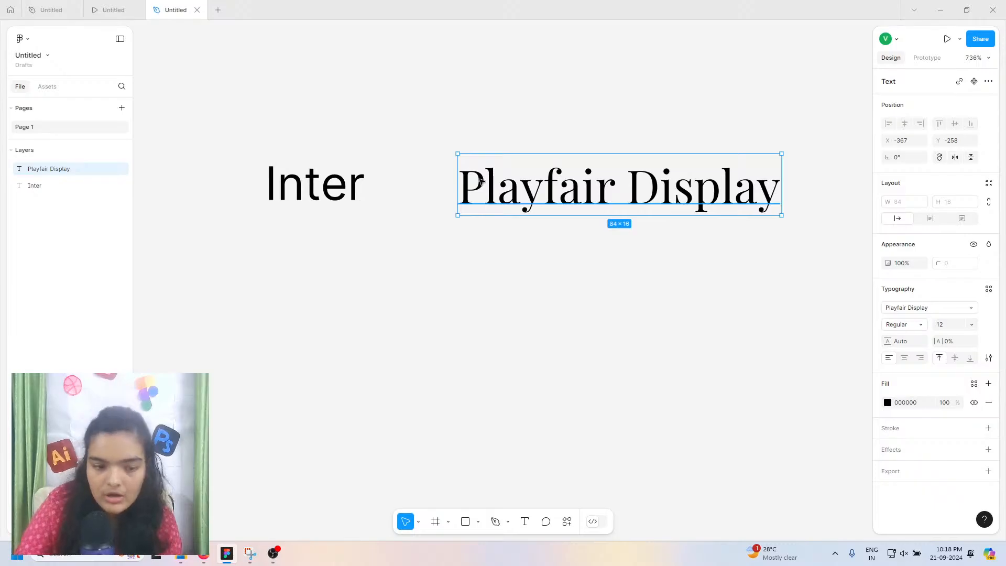
{"action": "scroll", "coordinate": [481, 180], "scroll_direction": "up", "scroll_amount": 10}
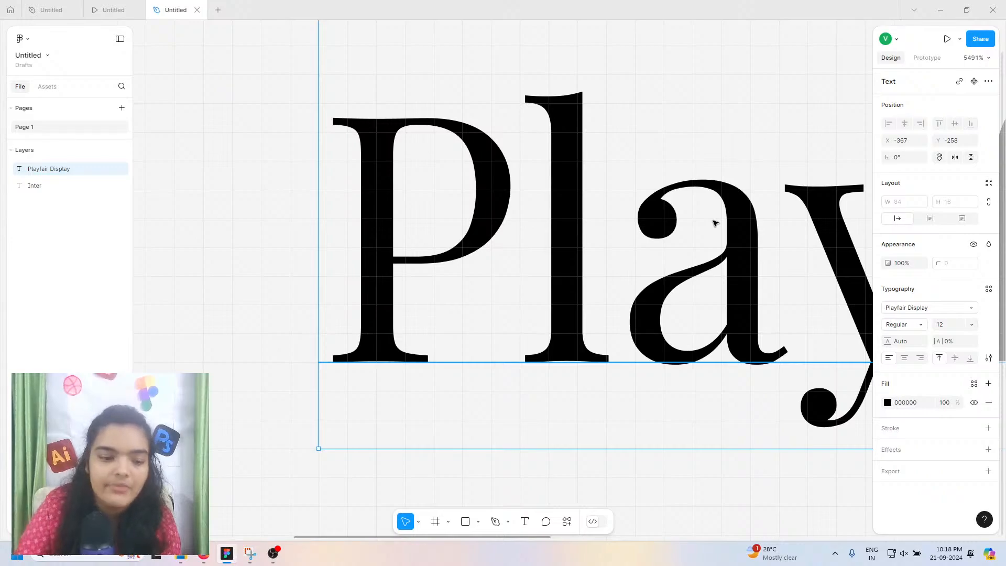
{"action": "scroll", "coordinate": [715, 222], "scroll_direction": "right", "scroll_amount": 15}
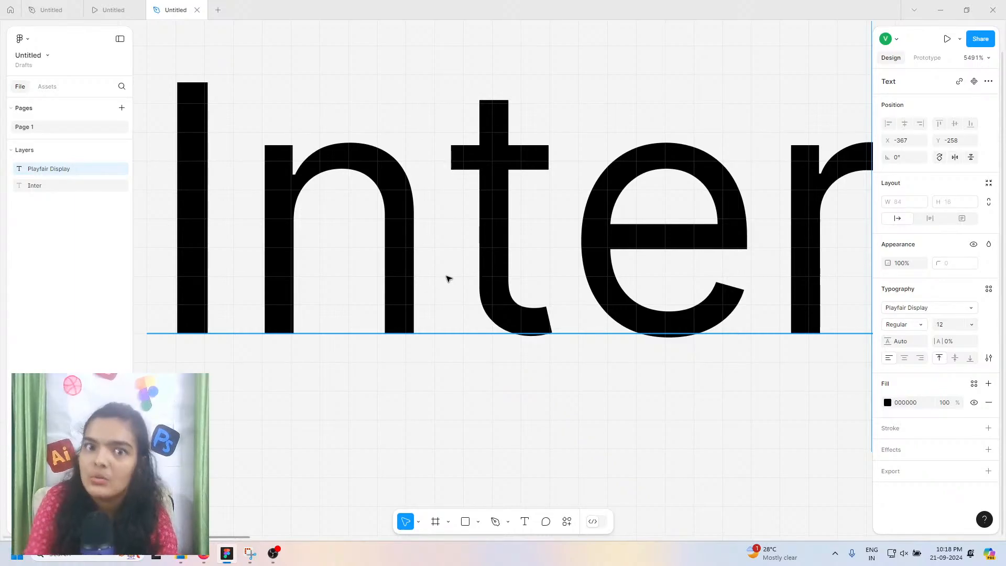
{"action": "scroll", "coordinate": [446, 278], "scroll_direction": "right", "scroll_amount": 15}
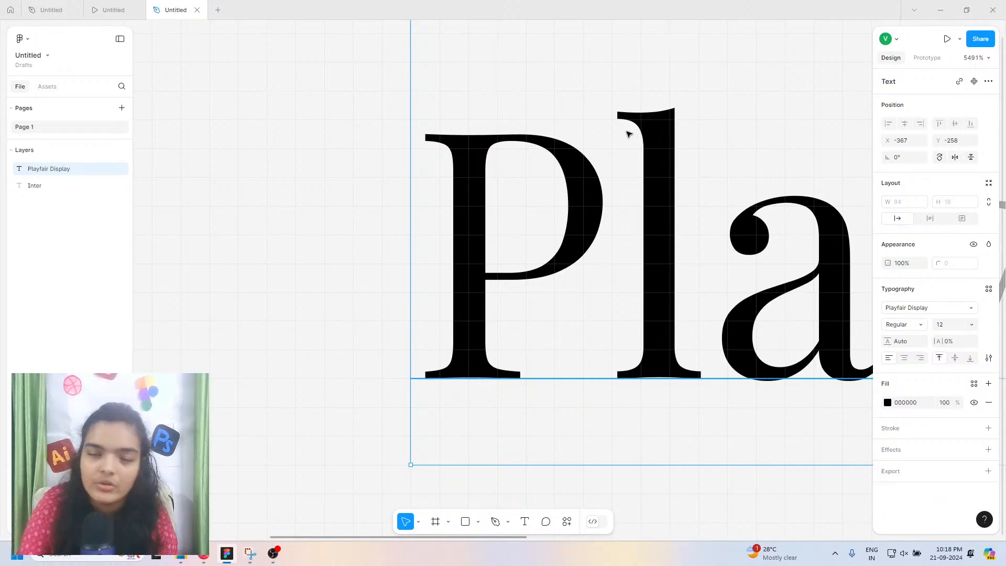
{"action": "scroll", "coordinate": [627, 134], "scroll_direction": "up", "scroll_amount": 1}
{"action": "scroll", "coordinate": [628, 134], "scroll_direction": "down", "scroll_amount": 10}
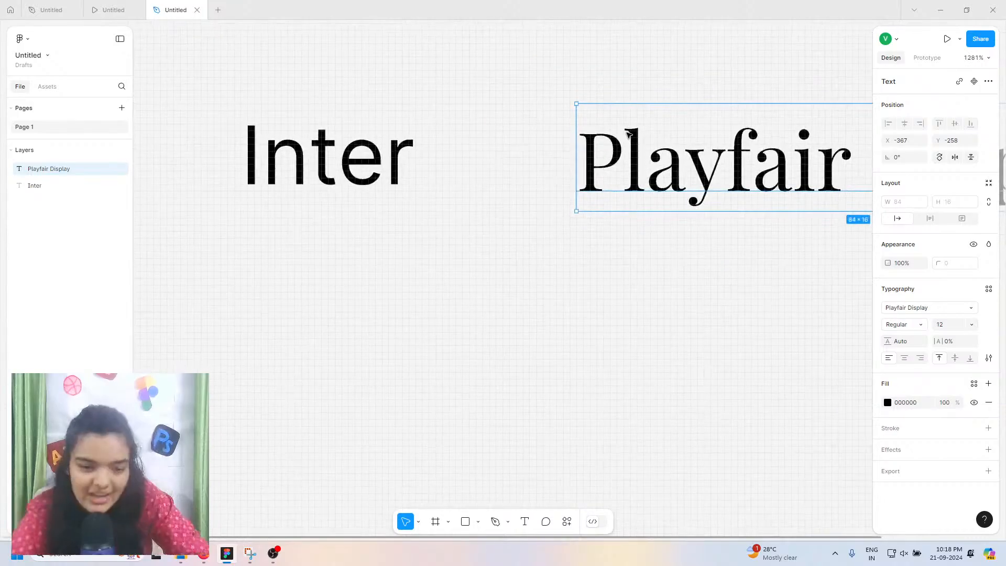
{"action": "scroll", "coordinate": [628, 134], "scroll_direction": "down", "scroll_amount": 2}
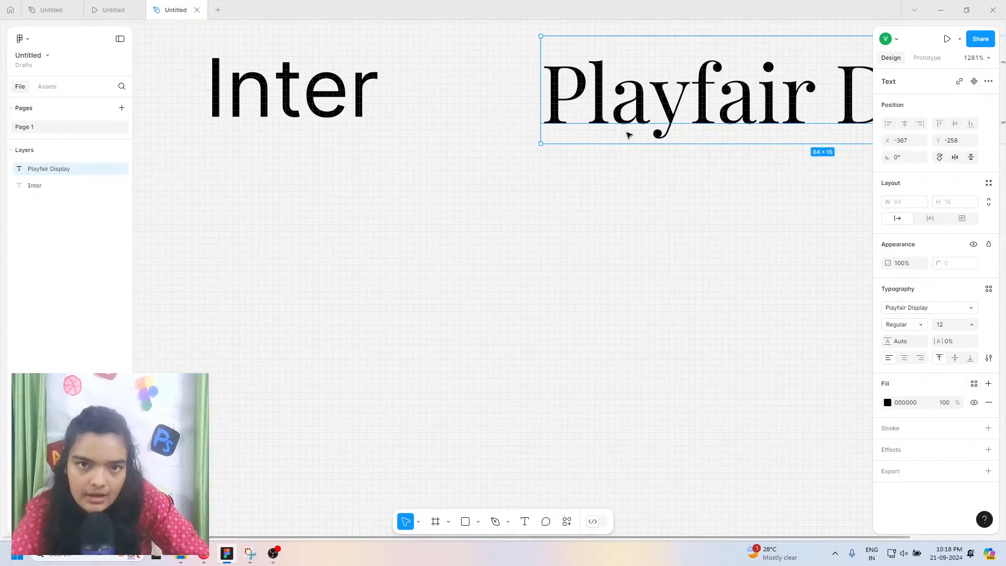
{"action": "scroll", "coordinate": [627, 135], "scroll_direction": "down", "scroll_amount": 4}
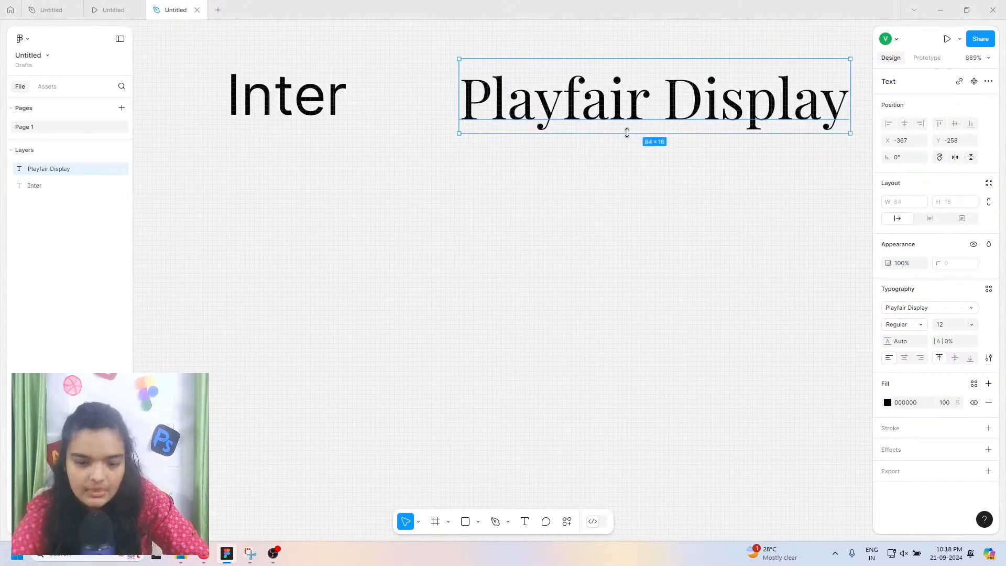
{"action": "scroll", "coordinate": [627, 133], "scroll_direction": "right", "scroll_amount": 2}
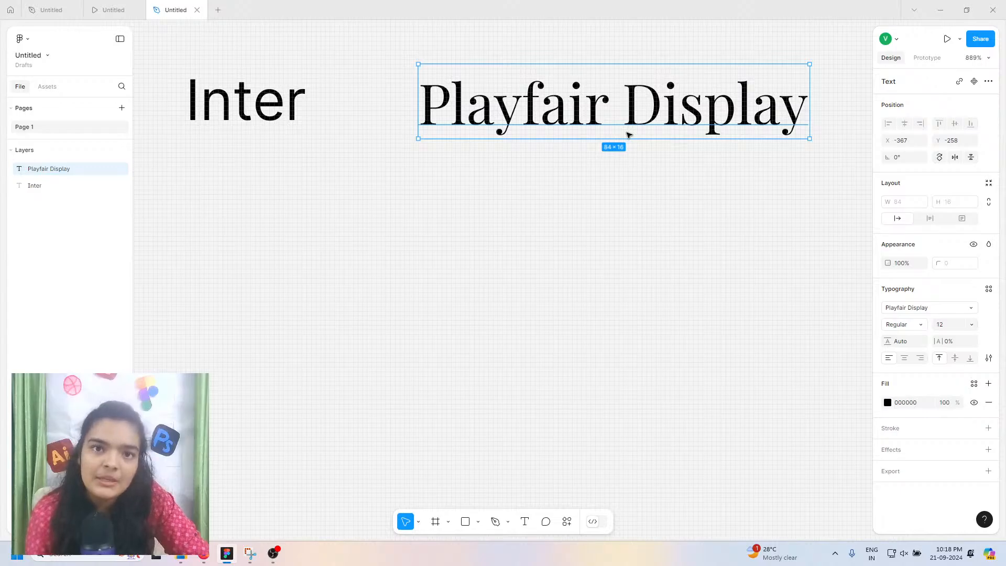
Step: Duplicate the "Inter" text directly below itself and change the copy's wording to "Oufit"
{"action": "left_click", "coordinate": [287, 115]}
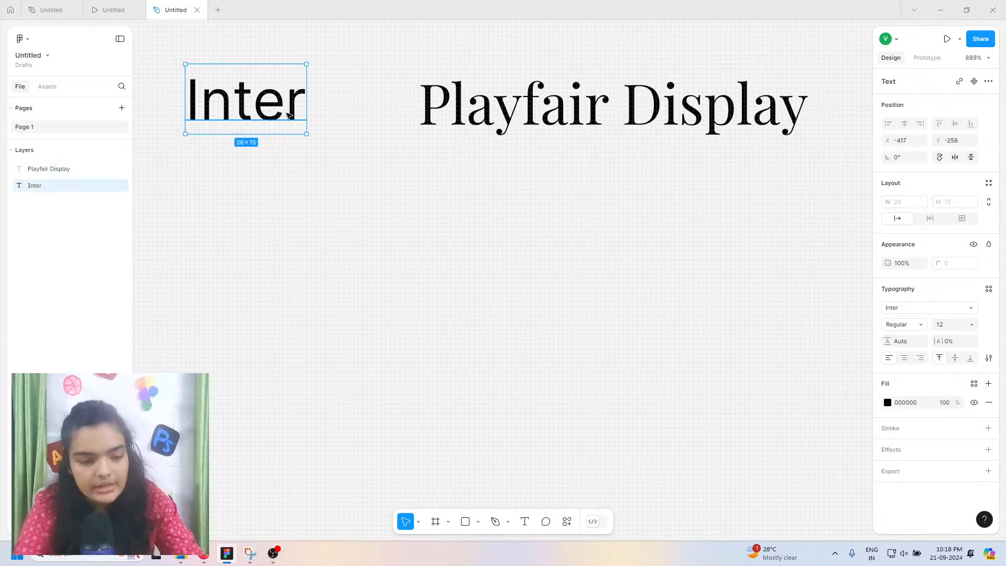
{"action": "left_click_drag", "start_coordinate": [287, 115], "coordinate": [259, 179]}
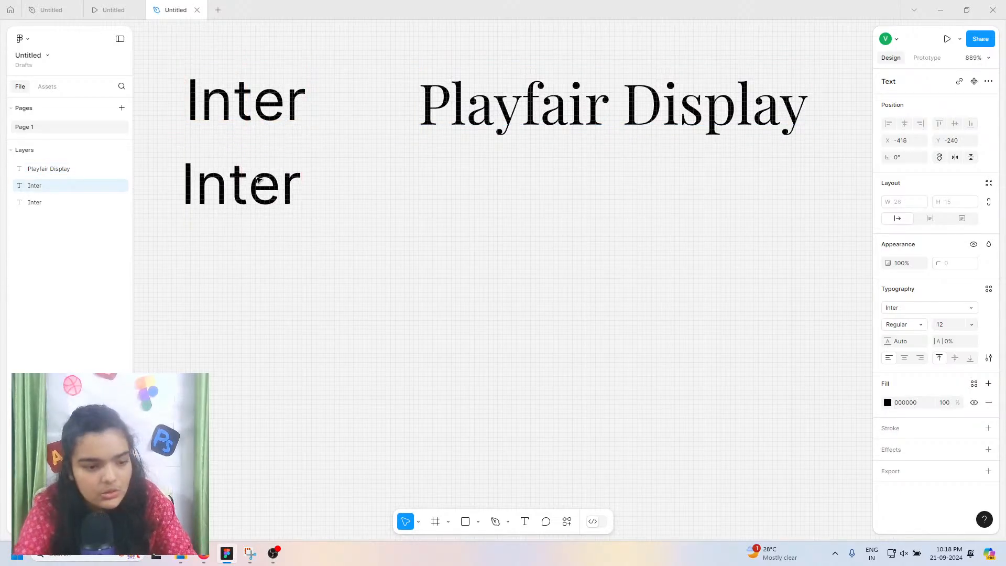
{"action": "double_click", "coordinate": [258, 180]}
{"action": "type", "text": "Ou"}
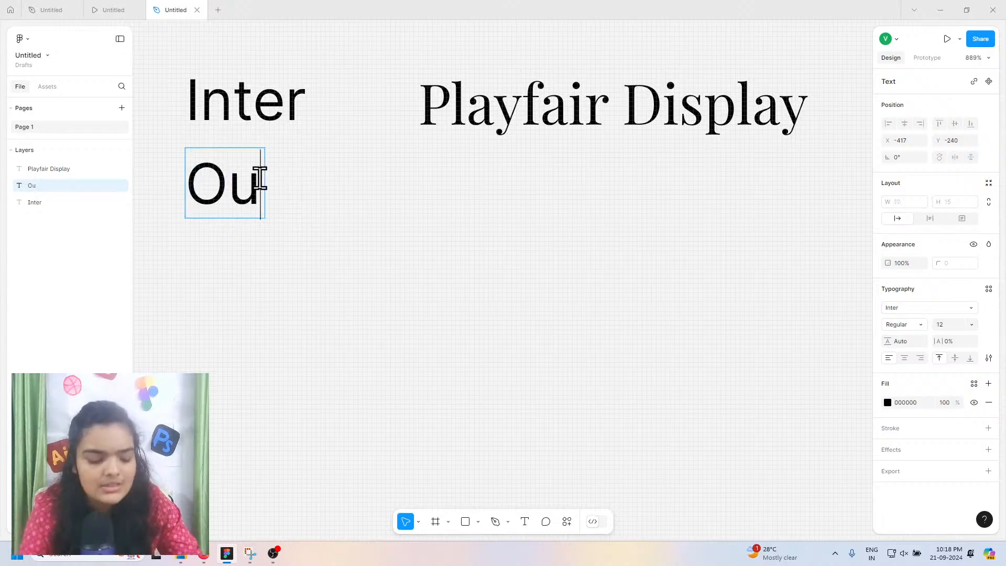
{"action": "type", "text": "t"}
{"action": "key", "text": "BackSpace"}
{"action": "type", "text": "f"}
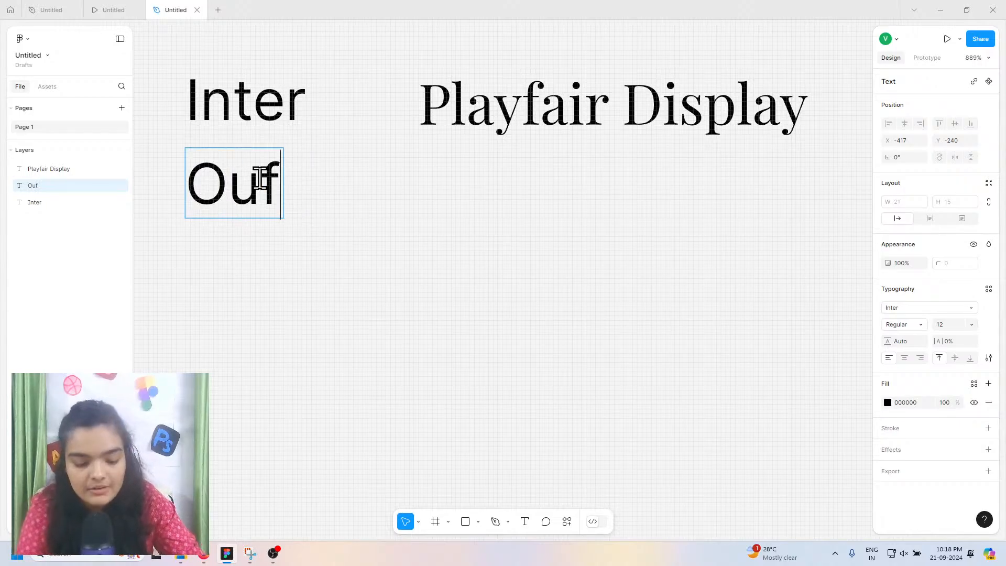
{"action": "type", "text": "it"}
{"action": "key", "text": "Escape"}
Step: Duplicate the "Playfair Display" text directly below itself and change the copy's wording to "Sancreek"
{"action": "left_click", "coordinate": [486, 114]}
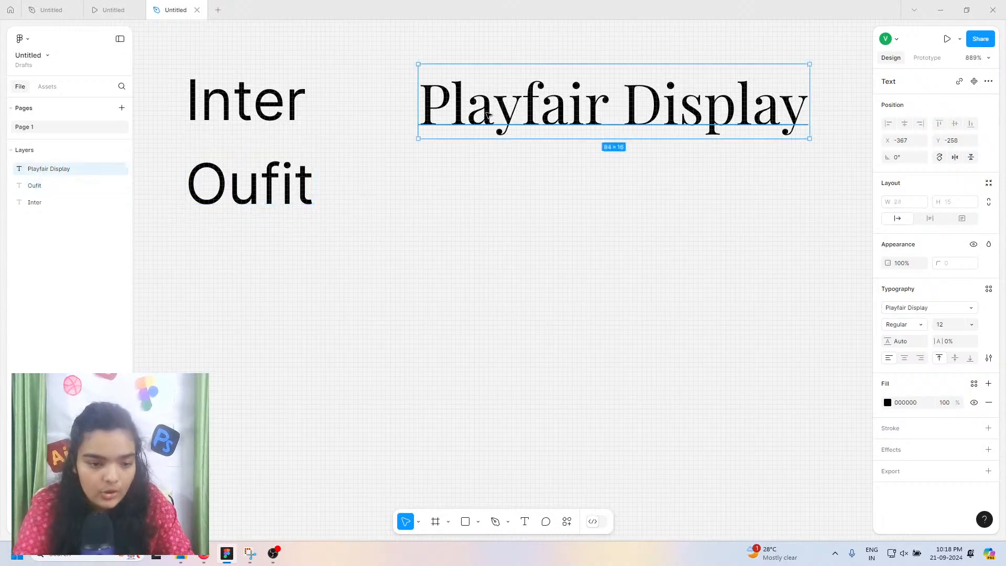
{"action": "left_click_drag", "start_coordinate": [492, 115], "coordinate": [494, 189]}
{"action": "double_click", "coordinate": [494, 189]}
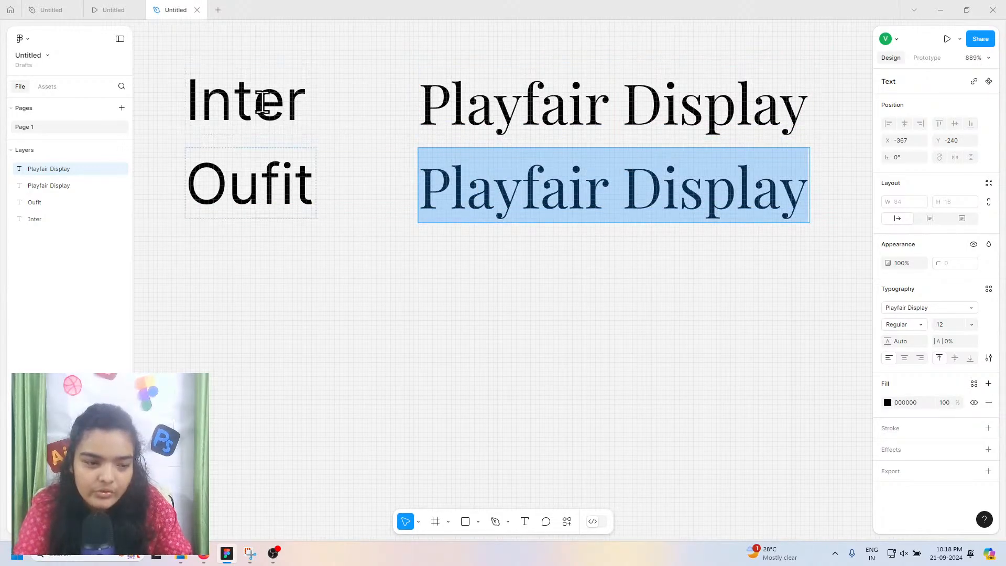
{"action": "type", "text": "Sancree"}
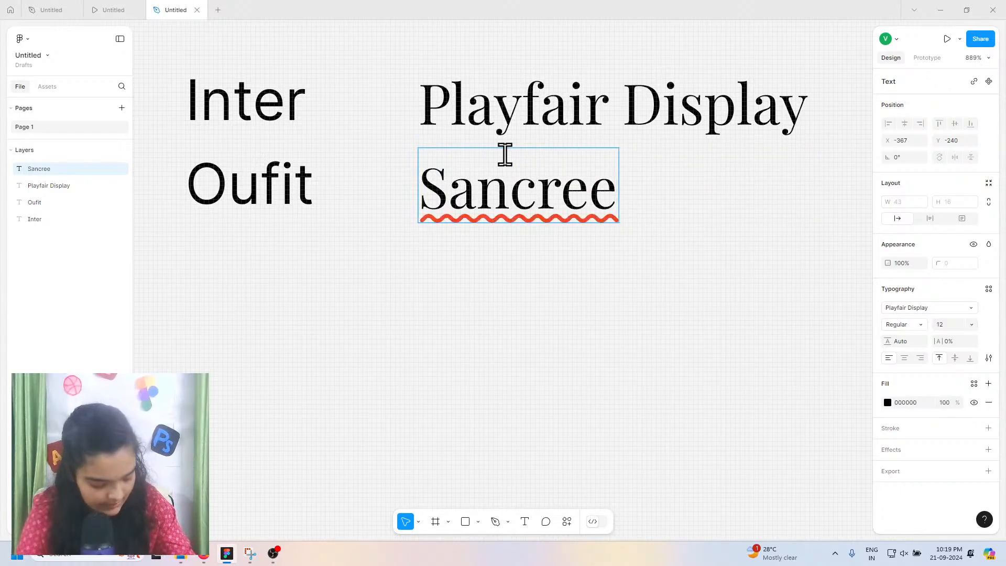
{"action": "type", "text": "k"}
{"action": "key", "text": "Escape"}
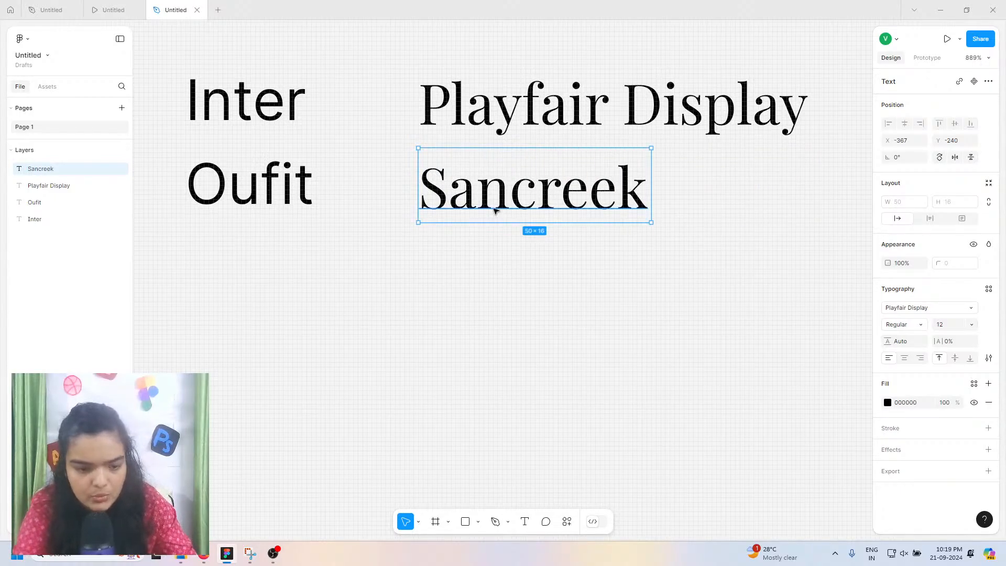
Step: Duplicate the "Sancreek" text directly below itself and change the copy's wording to "OI"
{"action": "left_click_drag", "start_coordinate": [495, 215], "coordinate": [501, 286]}
{"action": "double_click", "coordinate": [501, 286]}
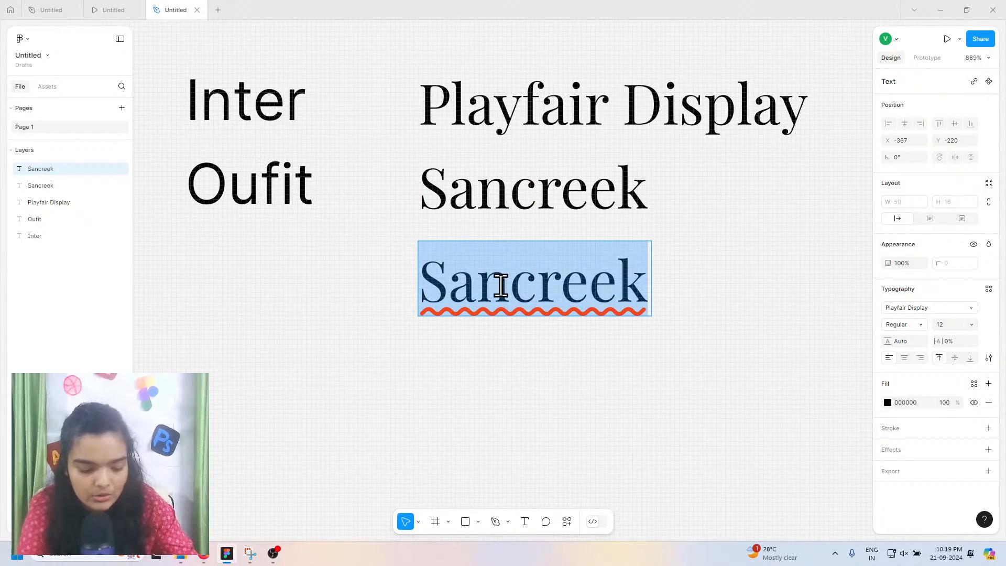
{"action": "type", "text": "OI"}
{"action": "key", "text": "Escape"}
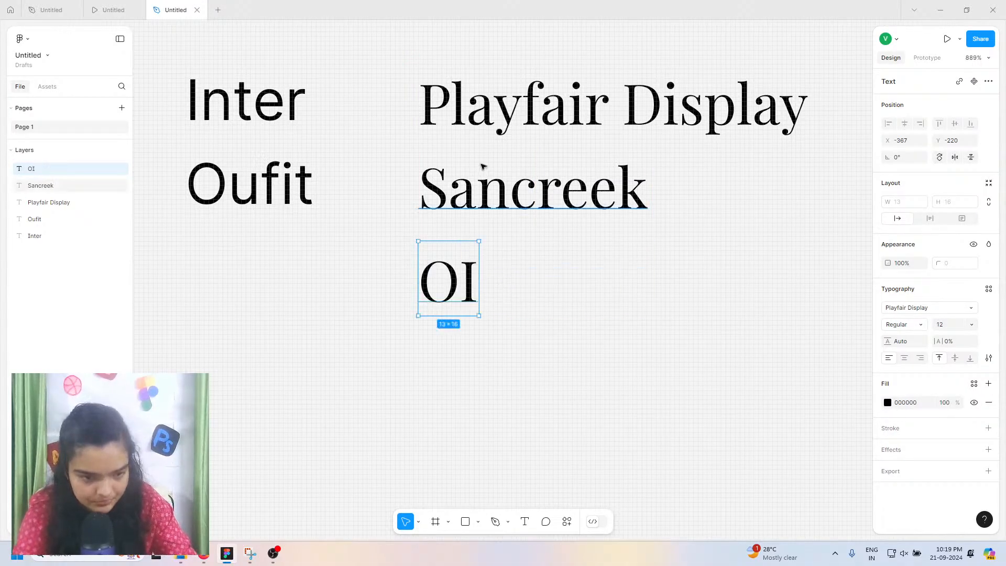
Step: Set the font of the "Sancreek" text to Sancreek
{"action": "key", "text": "Tab"}
{"action": "key", "text": "Tab"}
{"action": "left_click", "coordinate": [490, 193]}
{"action": "left_click", "coordinate": [932, 308]}
{"action": "type", "text": "s"}
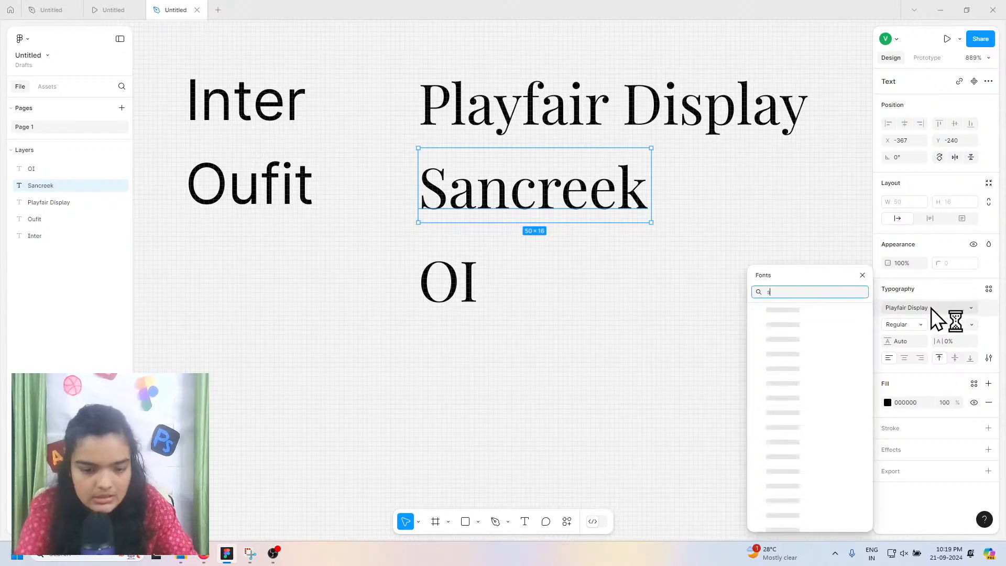
{"action": "type", "text": "anc"}
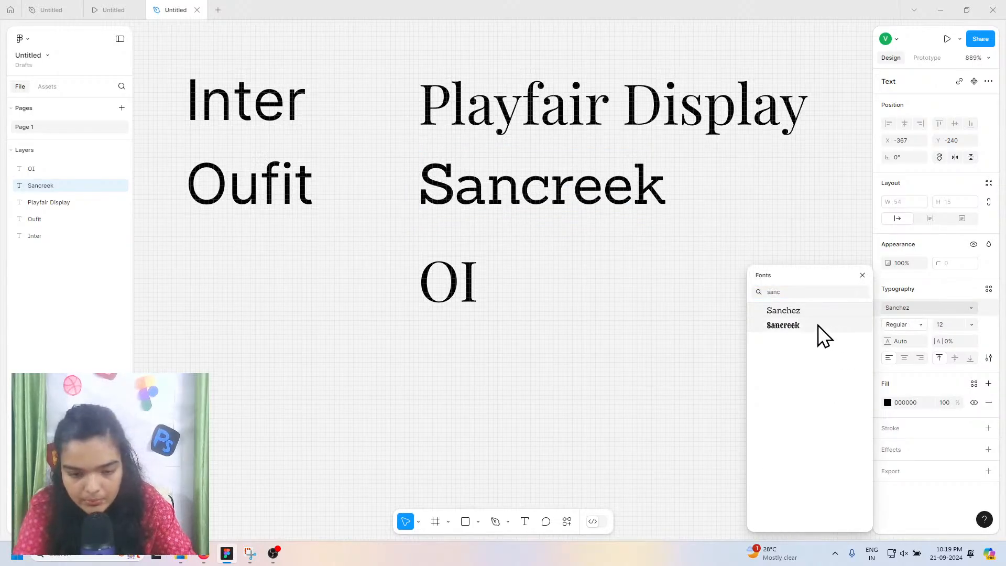
{"action": "left_click", "coordinate": [818, 326]}
Step: Set the font of the "OI" text to Oi
{"action": "left_click", "coordinate": [469, 284]}
{"action": "left_click", "coordinate": [910, 307]}
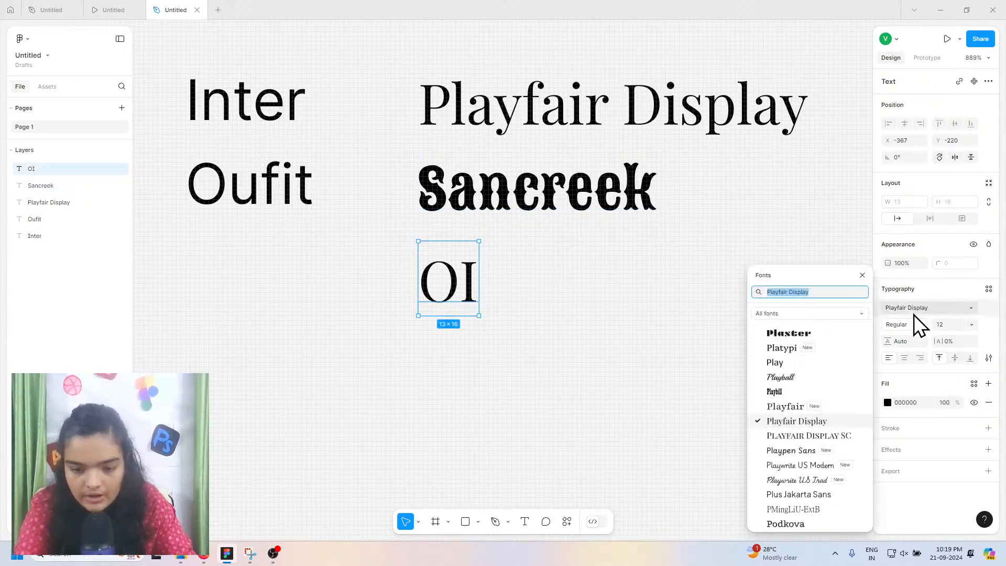
{"action": "type", "text": "oi"}
{"action": "key", "text": "Return"}
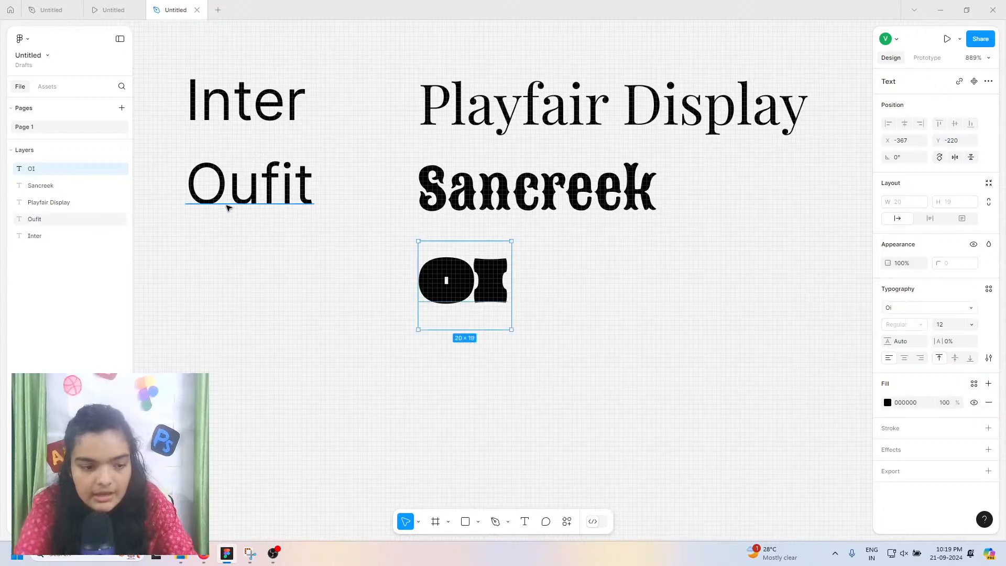
Step: Set the font of the "Oufit" text to Outfit
{"action": "left_click", "coordinate": [228, 208]}
{"action": "left_click", "coordinate": [906, 309]}
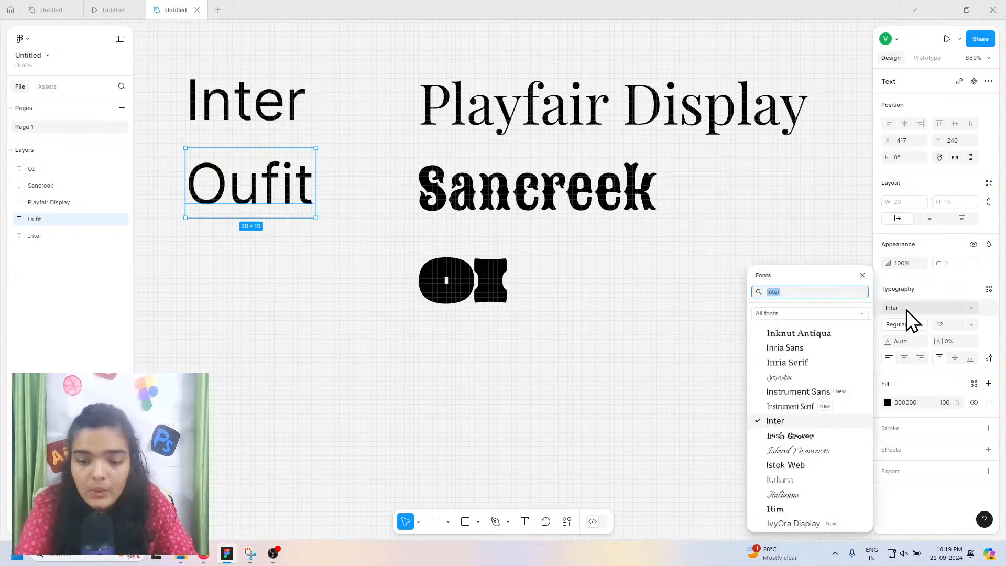
{"action": "type", "text": "outf"}
{"action": "key", "text": "Return"}
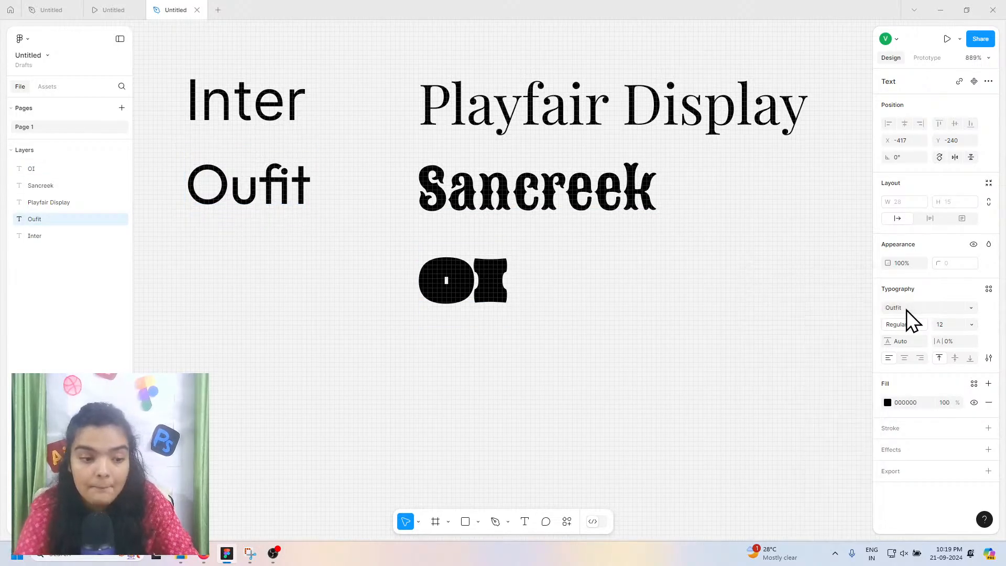
{"action": "scroll", "coordinate": [670, 81], "scroll_direction": "left", "scroll_amount": 3}
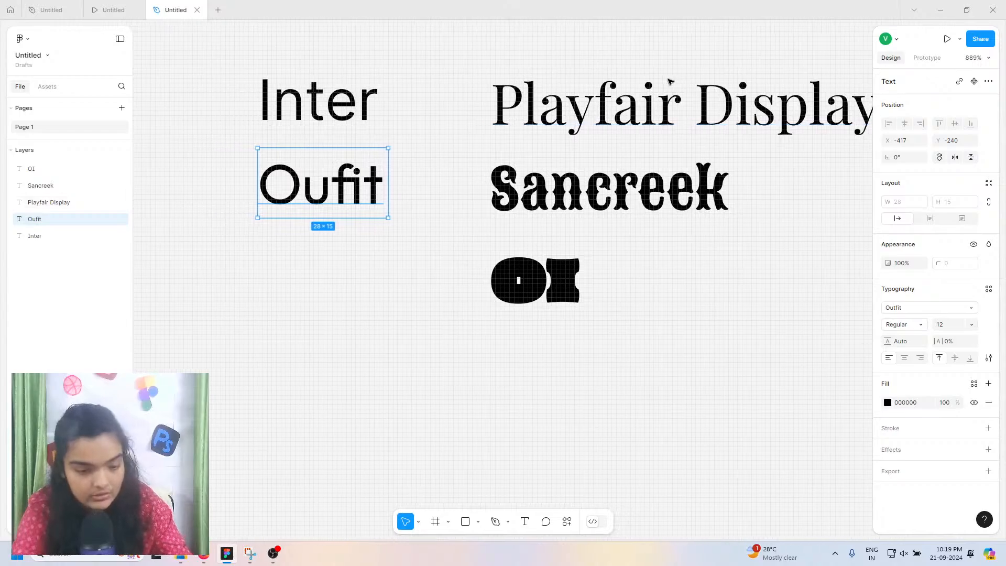
{"action": "scroll", "coordinate": [666, 76], "scroll_direction": "up", "scroll_amount": 1}
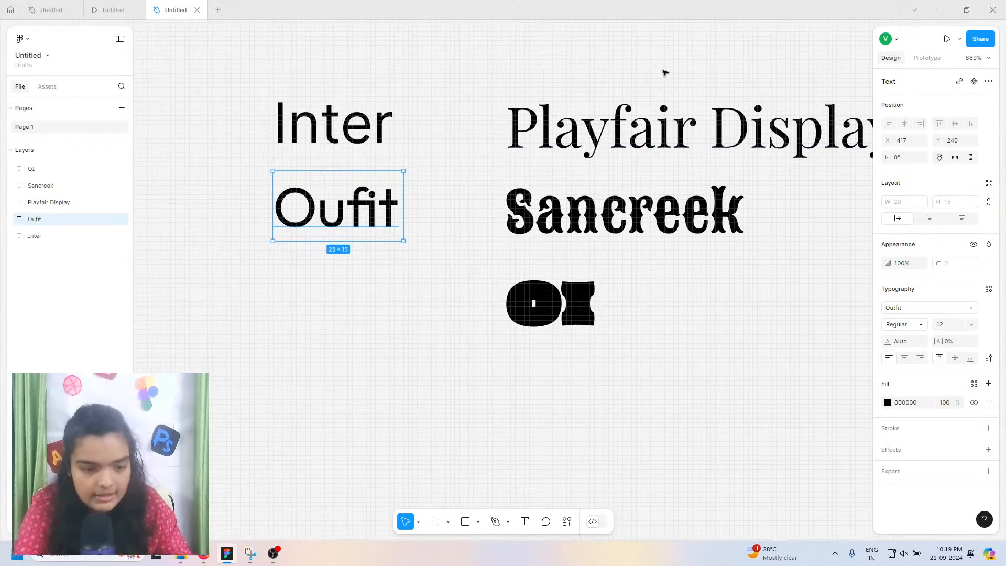
{"action": "scroll", "coordinate": [662, 80], "scroll_direction": "right", "scroll_amount": 2}
{"action": "scroll", "coordinate": [644, 84], "scroll_direction": "up", "scroll_amount": 2}
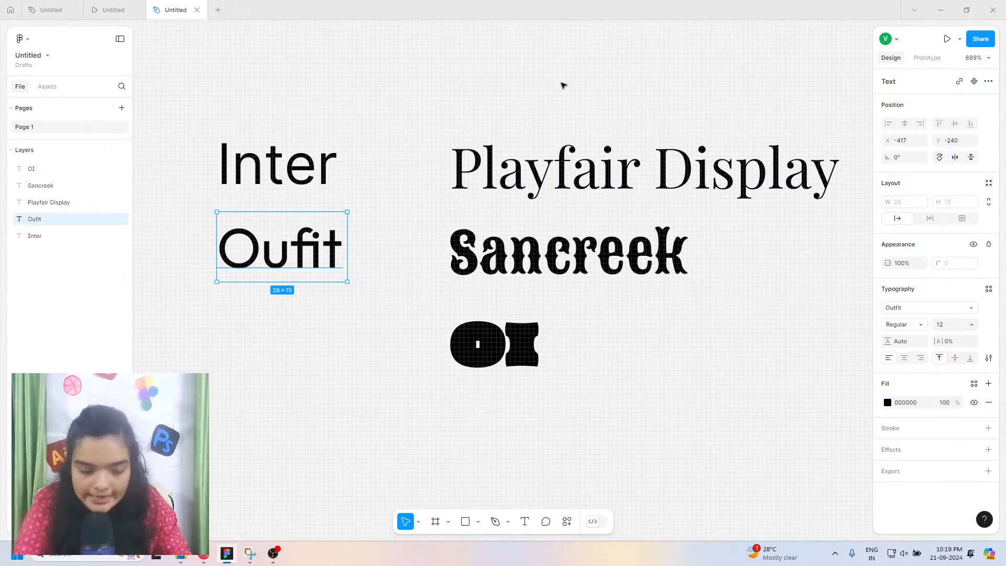
{"action": "scroll", "coordinate": [562, 83], "scroll_direction": "right", "scroll_amount": 1}
{"action": "left_click", "coordinate": [520, 74]}
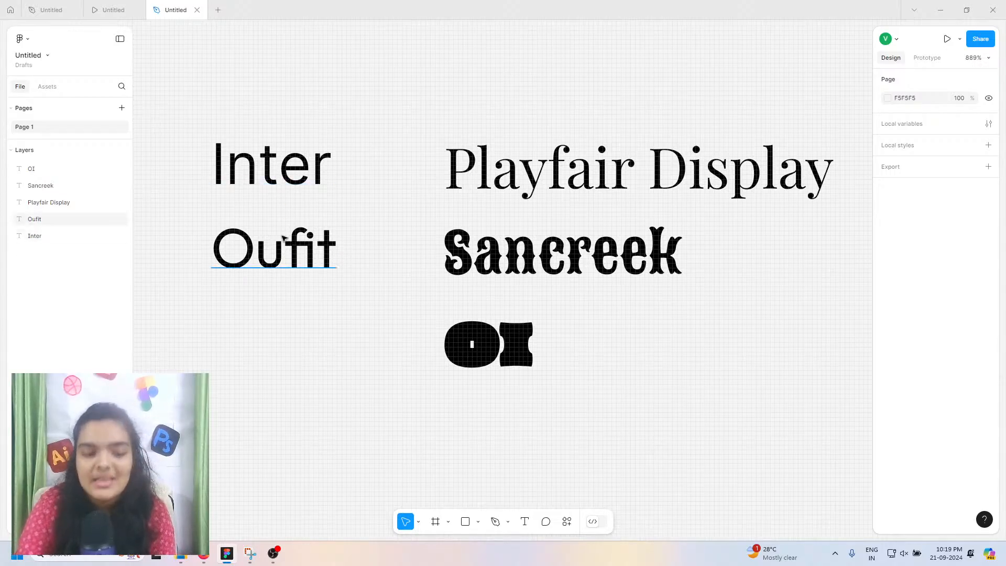
{"action": "scroll", "coordinate": [297, 151], "scroll_direction": "right", "scroll_amount": 2}
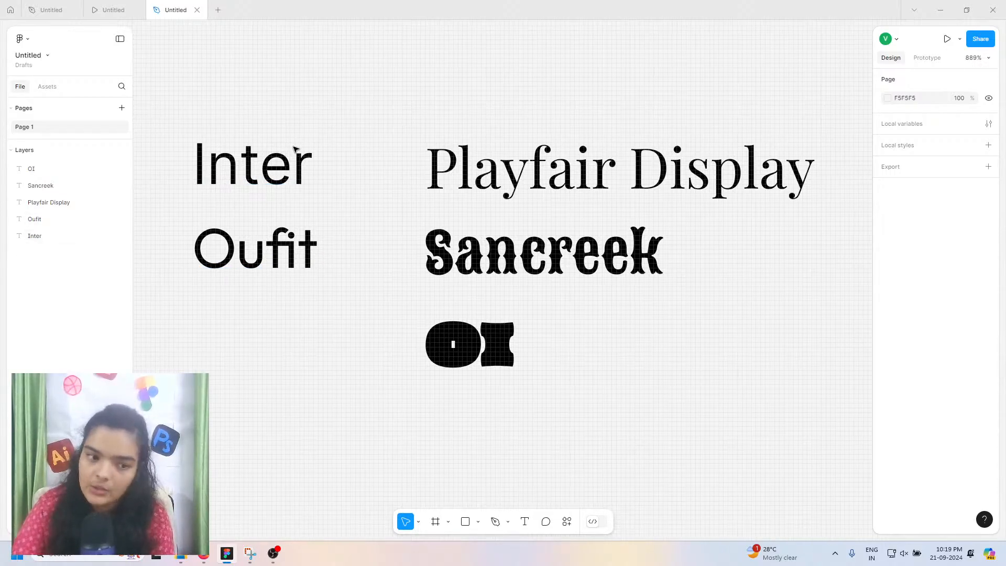
Step: Examine the font weights and italic styles offered for the "Inter" and "Oufit" texts
{"action": "left_click", "coordinate": [272, 183]}
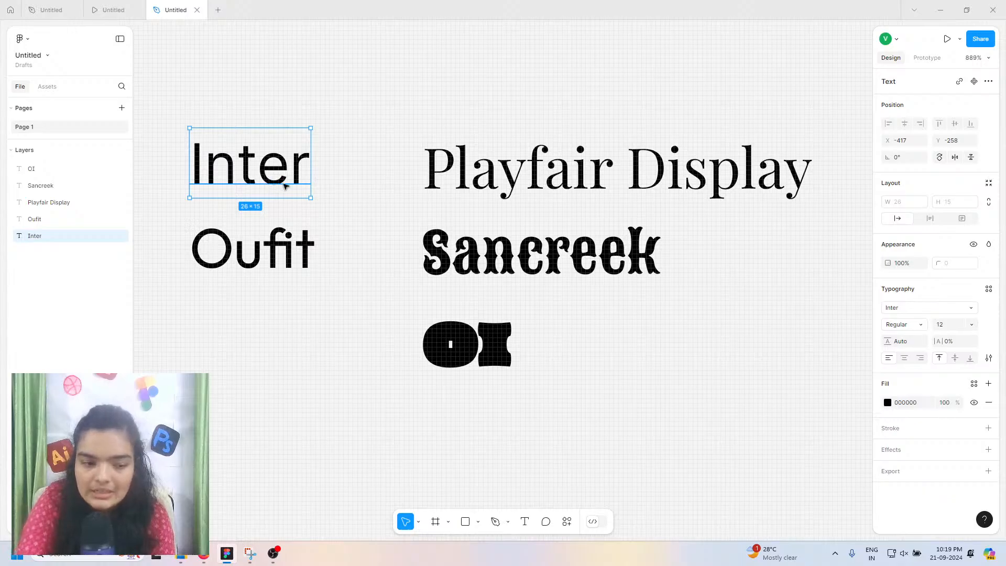
{"action": "left_click", "coordinate": [905, 326]}
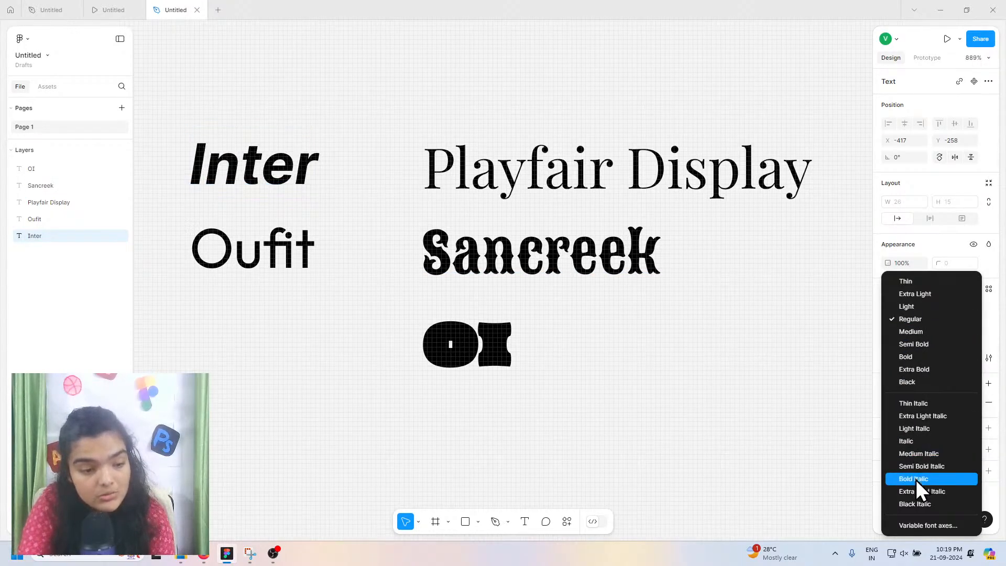
{"action": "left_click", "coordinate": [837, 317]}
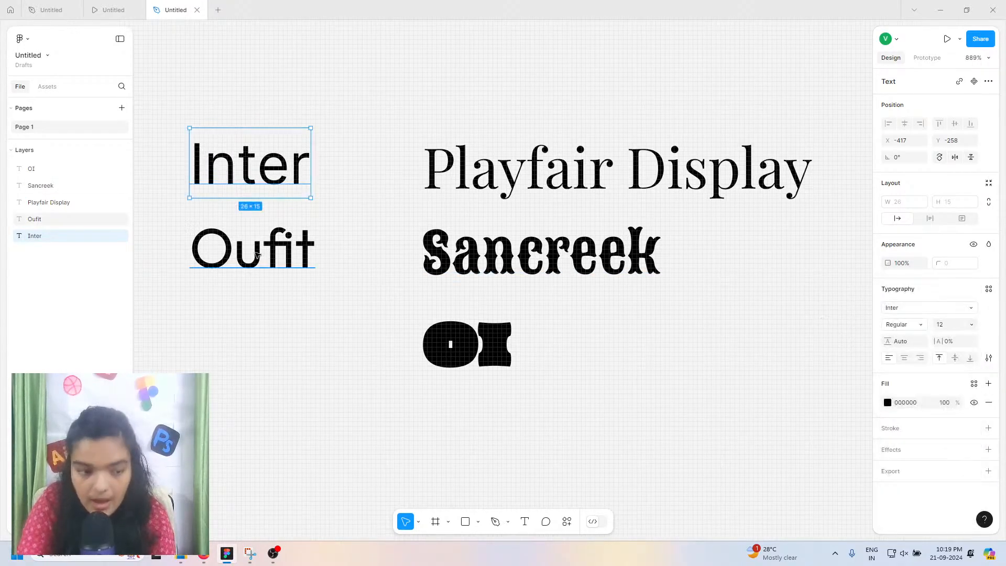
{"action": "left_click", "coordinate": [257, 254]}
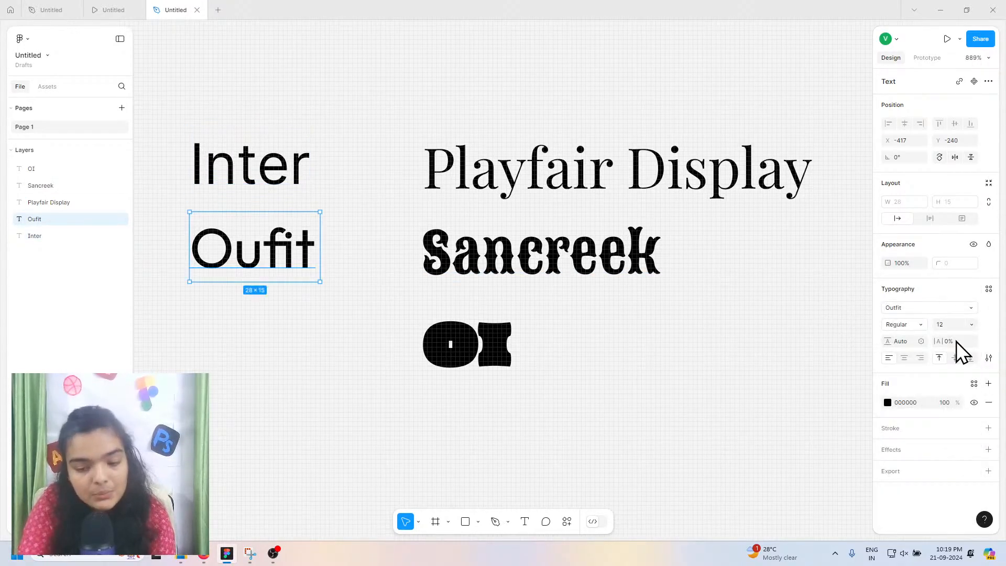
{"action": "left_click", "coordinate": [897, 325]}
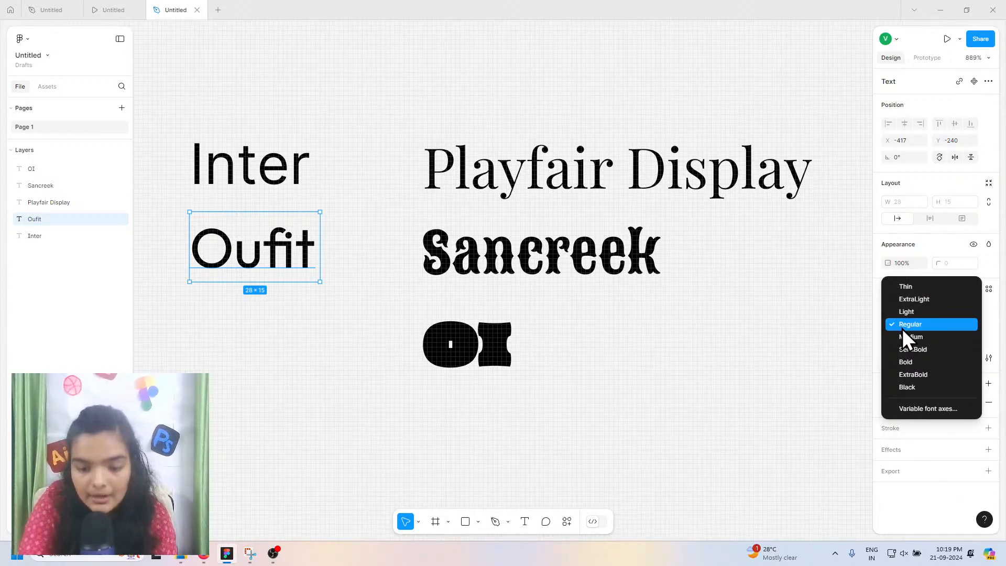
{"action": "left_click", "coordinate": [902, 329]}
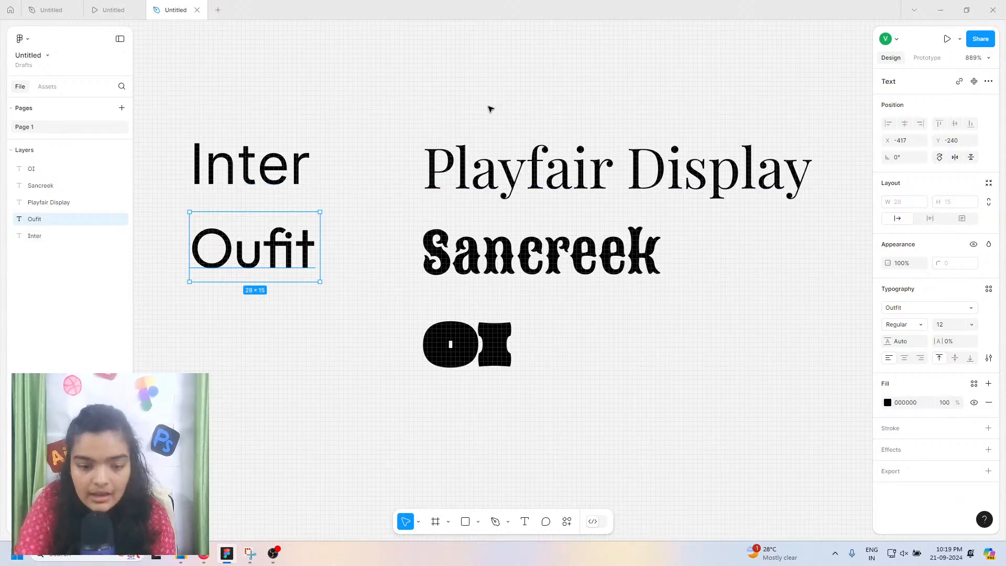
{"action": "left_click_drag", "start_coordinate": [452, 104], "coordinate": [542, 409]}
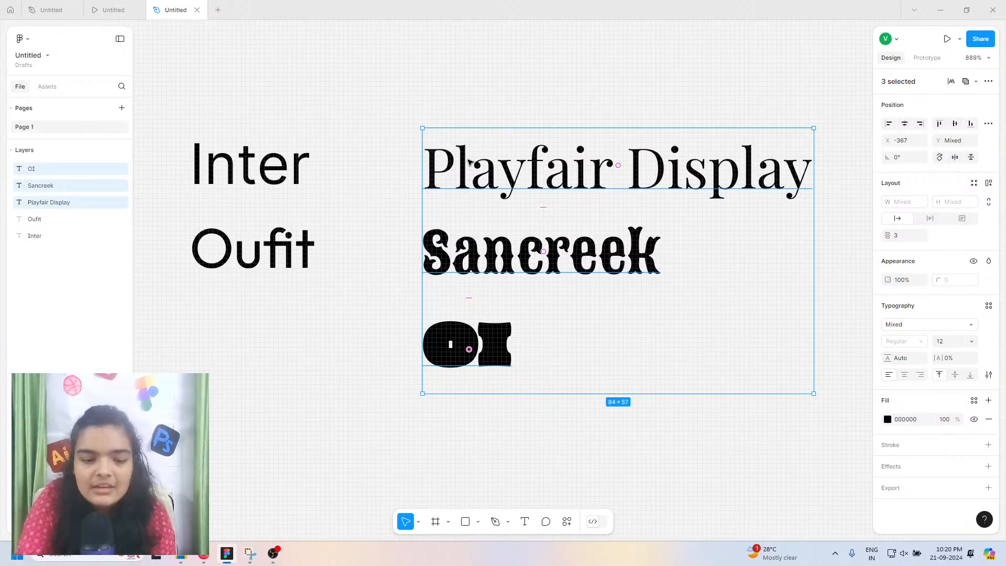
{"action": "left_click", "coordinate": [411, 252]}
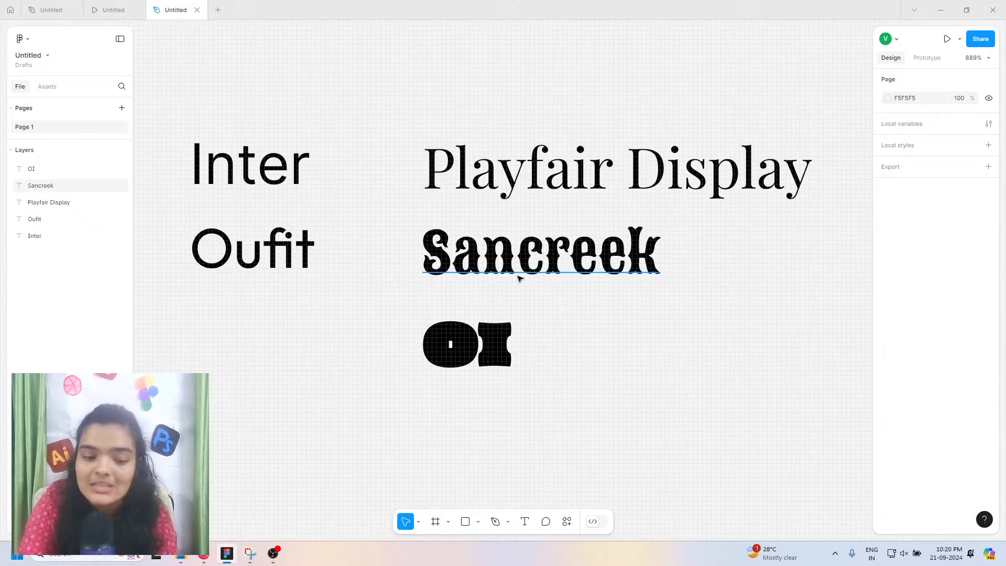
{"action": "left_click", "coordinate": [492, 331]}
{"action": "double_click", "coordinate": [507, 266]}
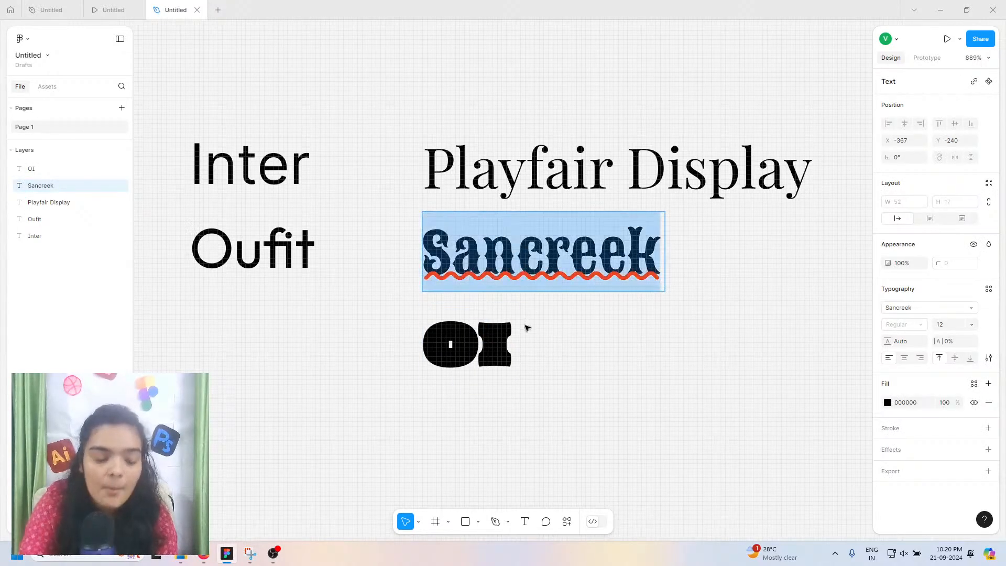
{"action": "key", "text": "Escape"}
Step: Add an outside stroke of weight 1 in white (FFFFFF) to the "OI" text
{"action": "left_click", "coordinate": [492, 356]}
{"action": "double_click", "coordinate": [491, 362]}
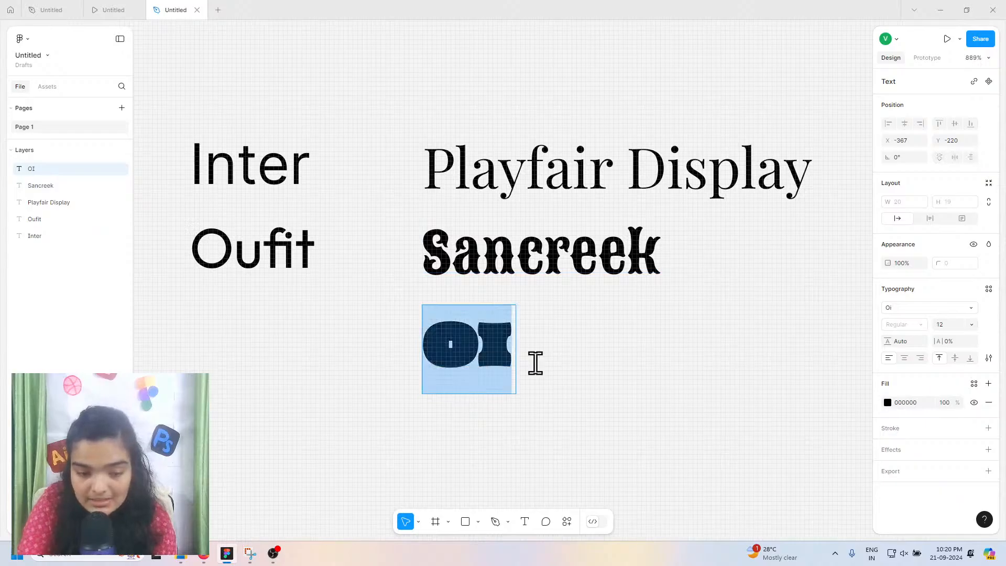
{"action": "left_click", "coordinate": [988, 428]}
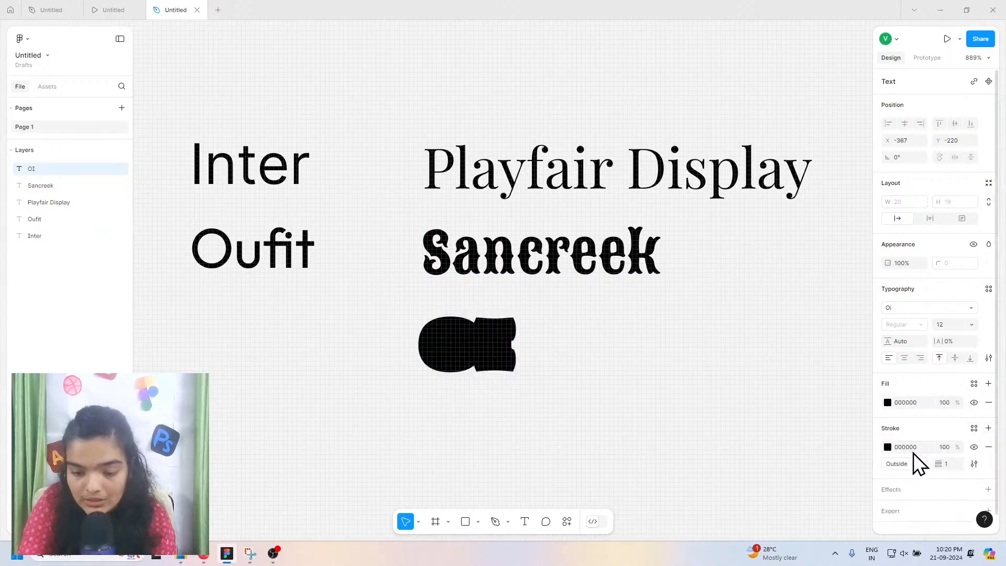
{"action": "left_click", "coordinate": [906, 464]}
{"action": "key", "text": "Escape"}
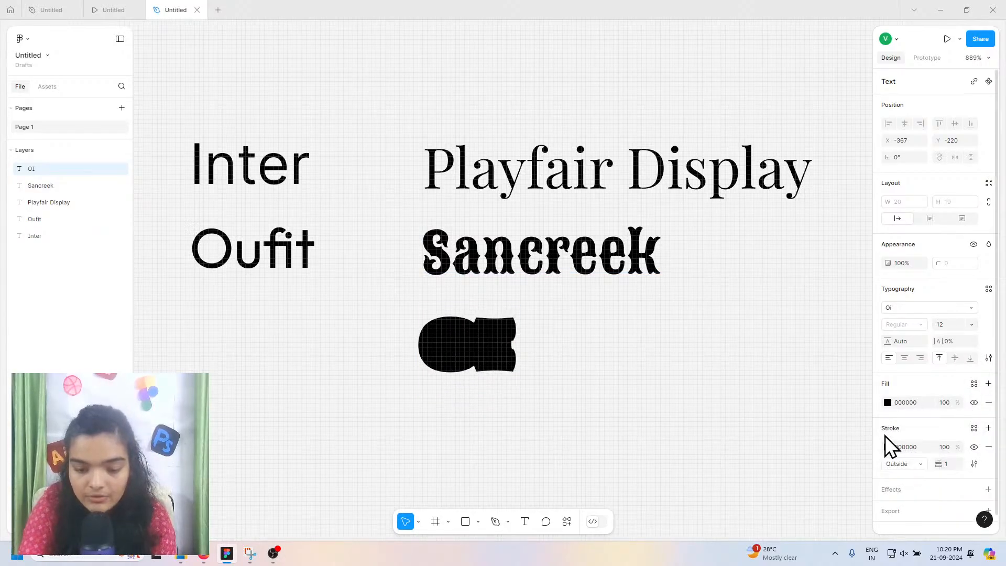
{"action": "left_click", "coordinate": [888, 449]}
{"action": "left_click_drag", "start_coordinate": [807, 370], "coordinate": [454, 211]}
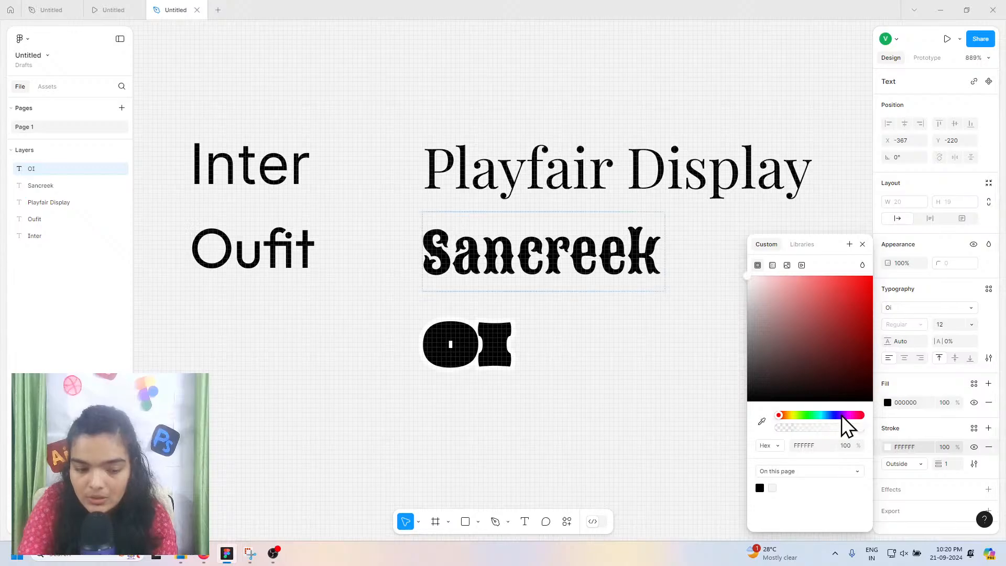
{"action": "key", "text": "Escape"}
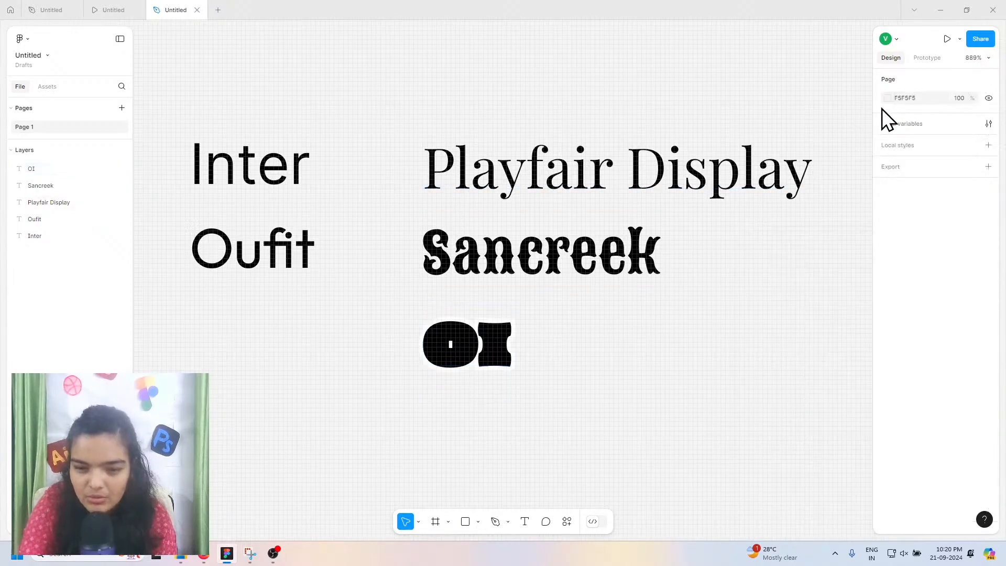
Step: Change the page background to bright cyan (35DCFA)
{"action": "left_click", "coordinate": [888, 98]}
{"action": "left_click_drag", "start_coordinate": [846, 139], "coordinate": [846, 113]}
{"action": "left_click_drag", "start_coordinate": [833, 249], "coordinate": [821, 249]}
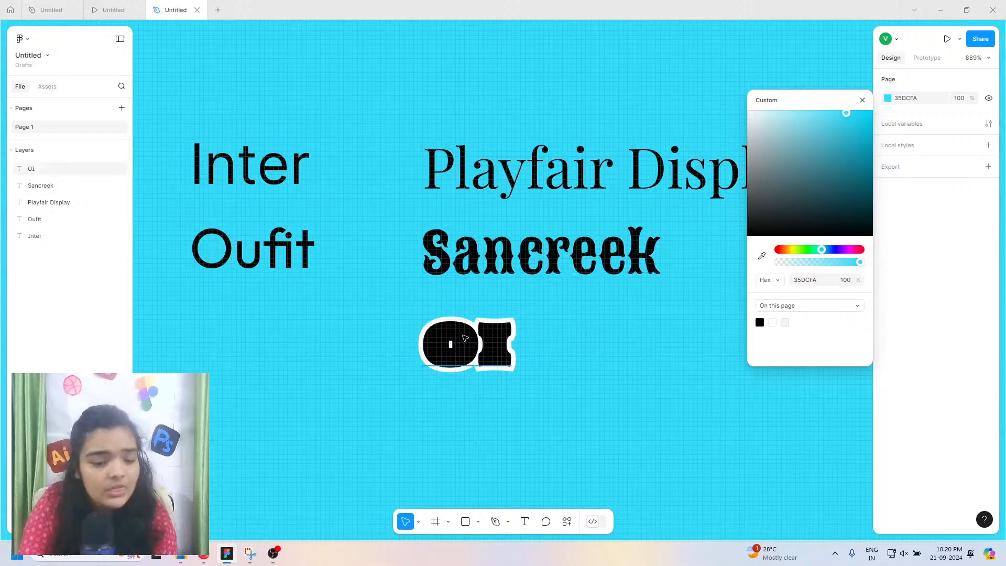
Step: Remove the white stroke from the "OI" text
{"action": "left_click", "coordinate": [464, 338]}
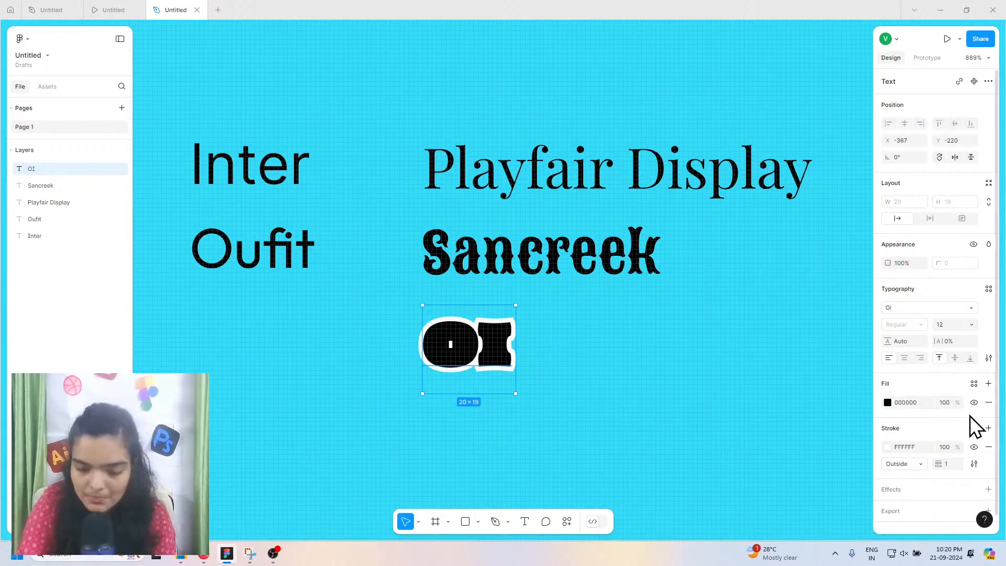
{"action": "left_click", "coordinate": [989, 447]}
{"action": "left_click", "coordinate": [855, 177]}
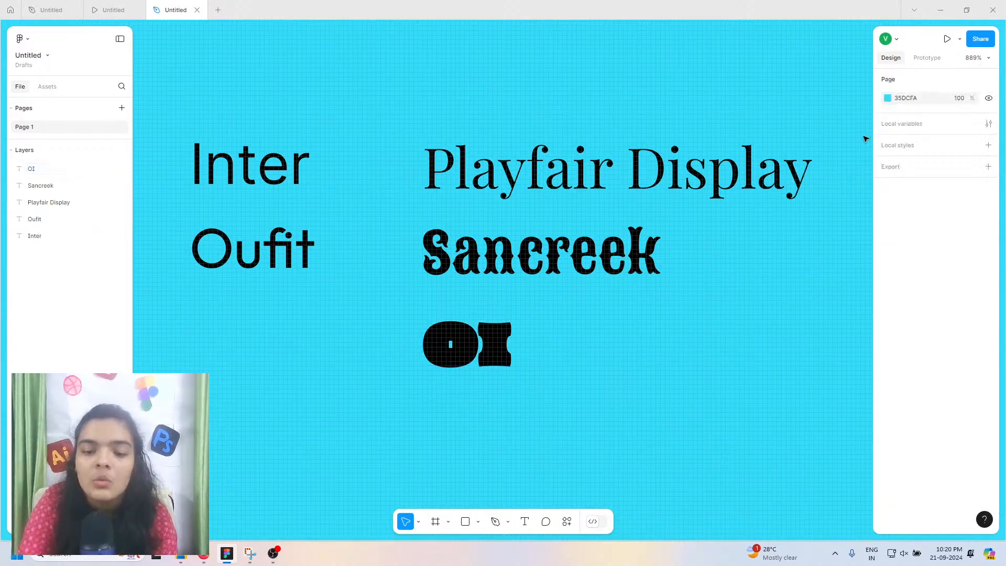
Step: Change the page background to near-white (FAFAFA)
{"action": "left_click", "coordinate": [887, 99]}
{"action": "left_click", "coordinate": [844, 129]}
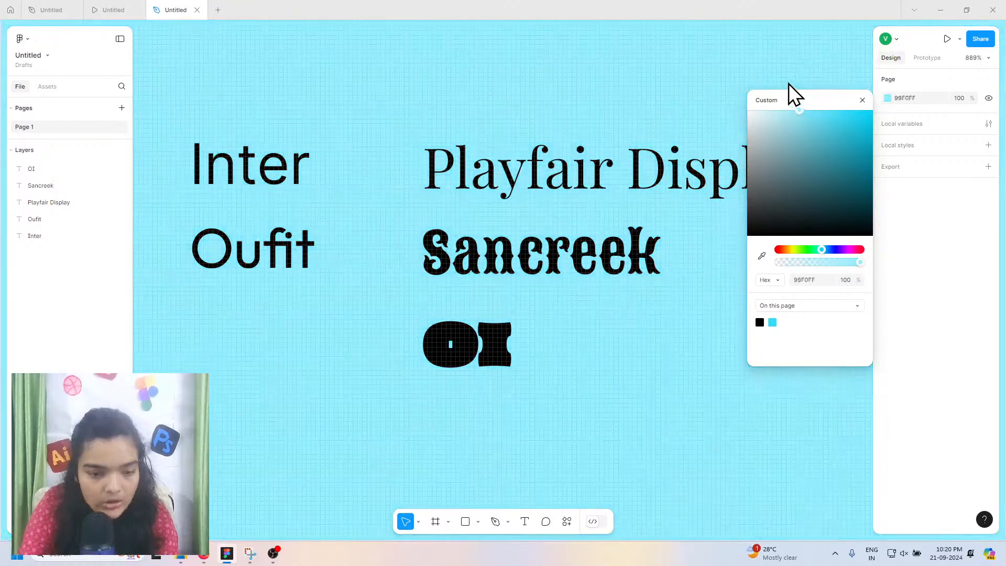
{"action": "left_click_drag", "start_coordinate": [760, 117], "coordinate": [687, 128]}
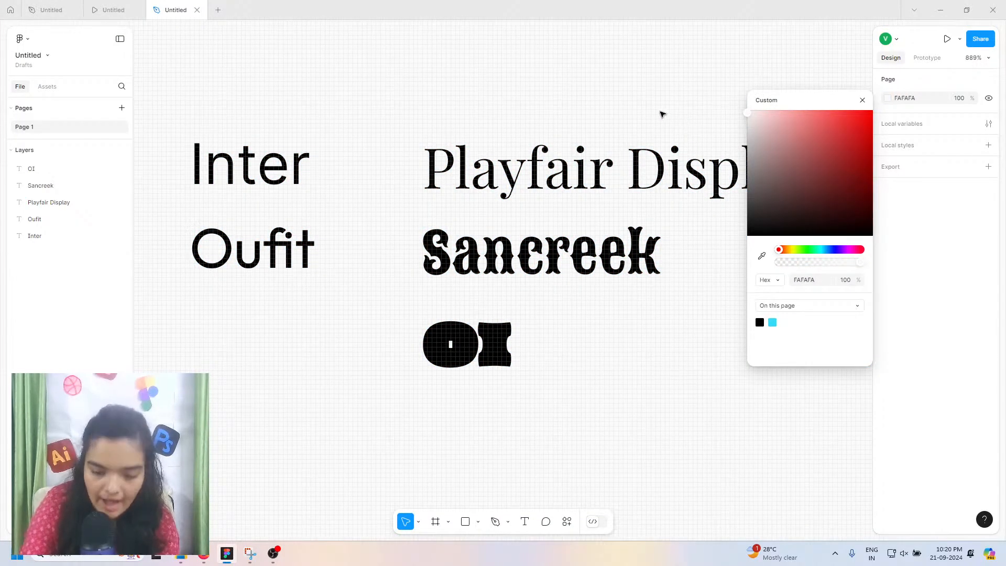
{"action": "left_click", "coordinate": [661, 113]}
{"action": "scroll", "coordinate": [661, 113], "scroll_direction": "left", "scroll_amount": 2}
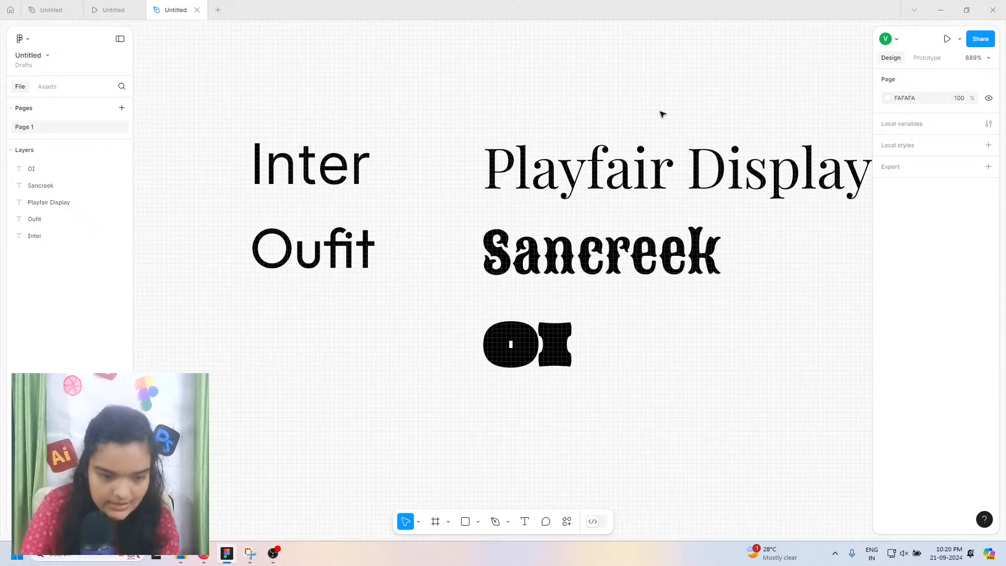
{"action": "scroll", "coordinate": [661, 114], "scroll_direction": "right", "scroll_amount": 2}
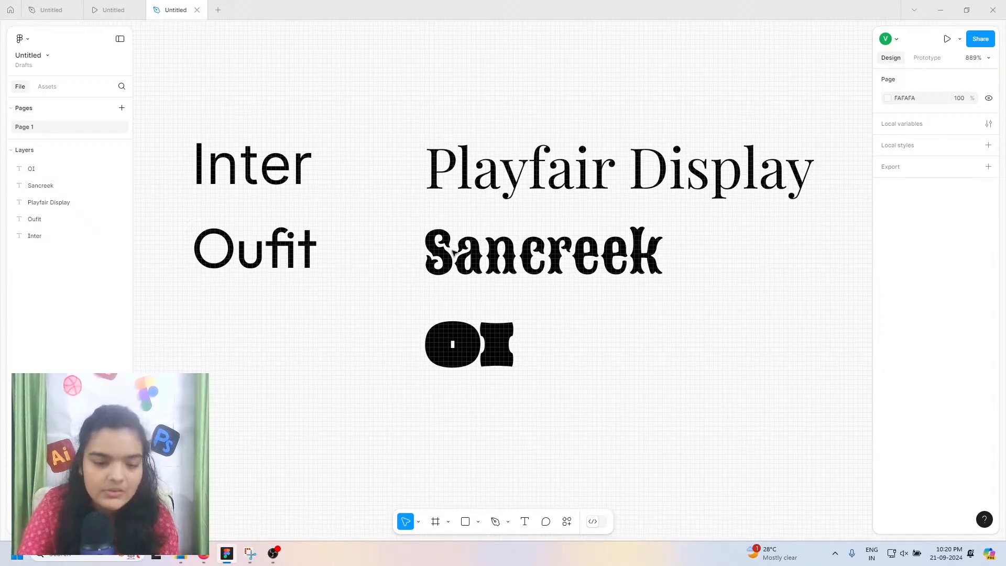
{"action": "left_click", "coordinate": [478, 265]}
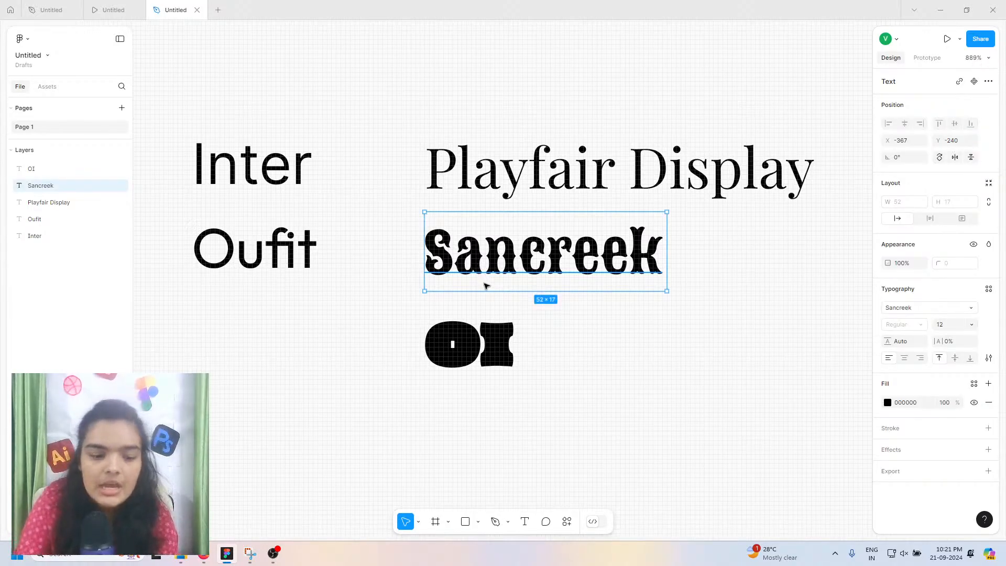
{"action": "left_click", "coordinate": [491, 357]}
Step: Duplicate the "Playfair Display" text and place the copy directly above the original, left-aligned with it
{"action": "left_click", "coordinate": [520, 193]}
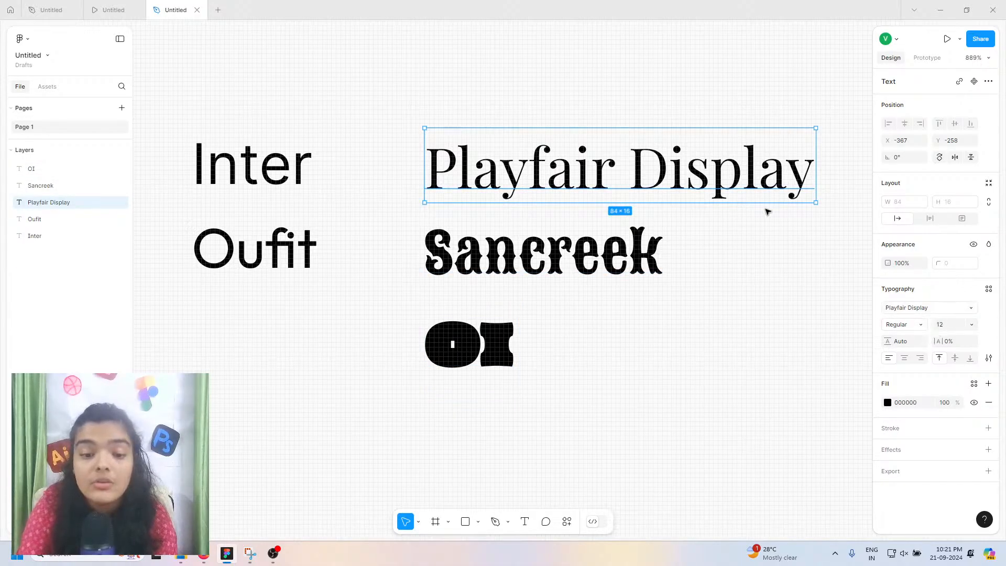
{"action": "right_click", "coordinate": [749, 190]}
{"action": "key", "text": "Escape"}
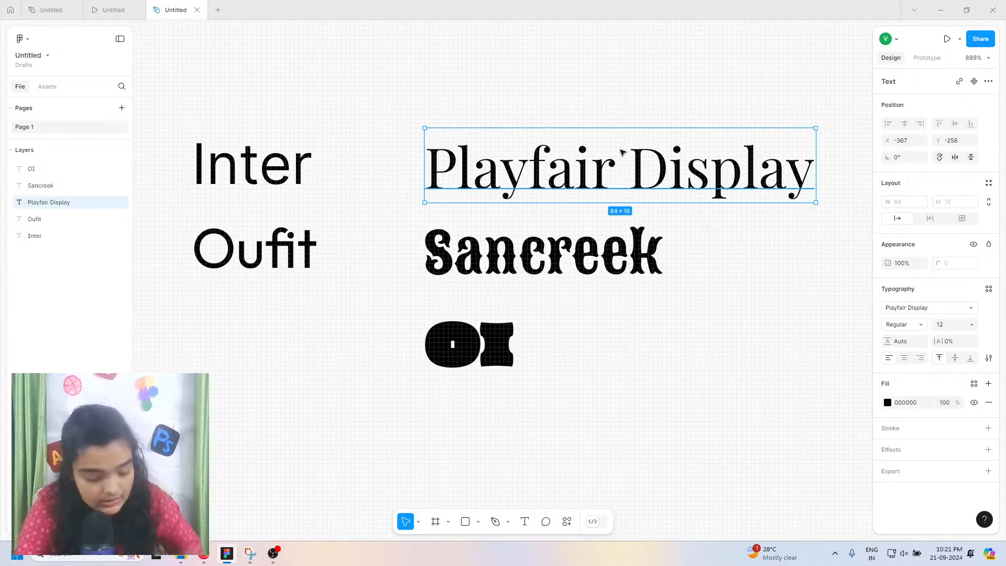
{"action": "key", "text": "ctrl+d"}
{"action": "scroll", "coordinate": [622, 152], "scroll_direction": "right", "scroll_amount": 3}
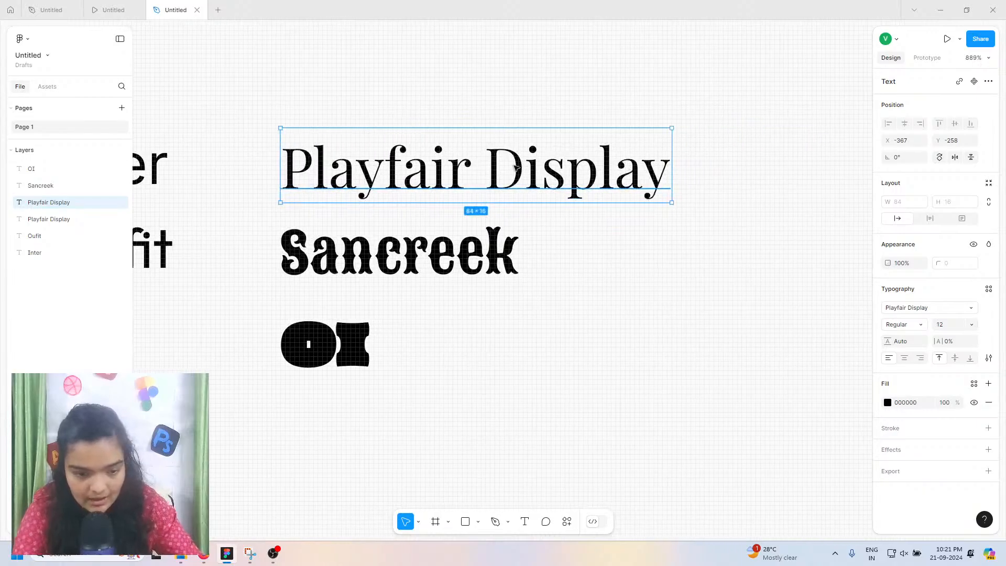
{"action": "left_click_drag", "start_coordinate": [525, 164], "coordinate": [775, 167]}
{"action": "scroll", "coordinate": [770, 173], "scroll_direction": "right", "scroll_amount": 3}
{"action": "scroll", "coordinate": [652, 167], "scroll_direction": "down", "scroll_amount": 5}
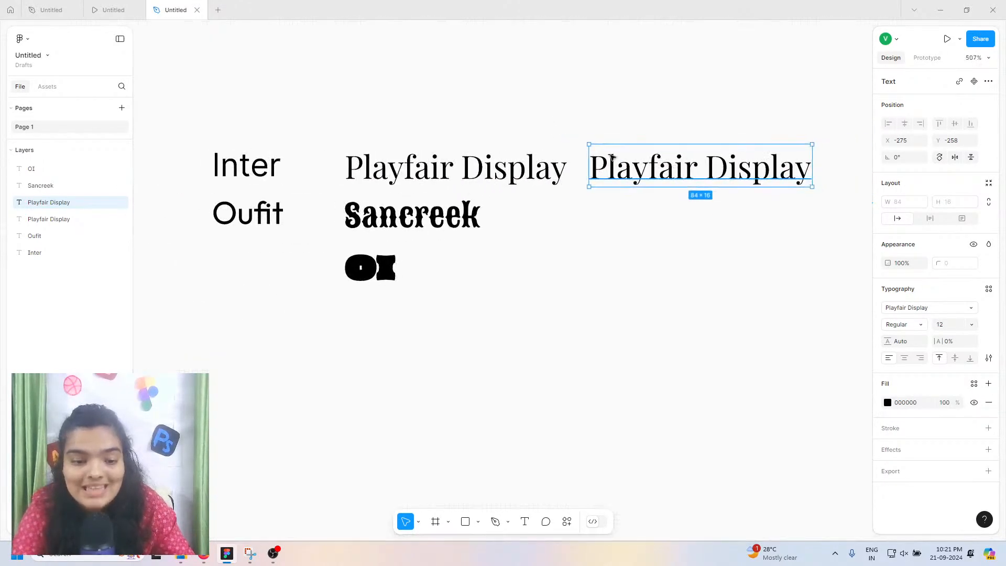
{"action": "left_click_drag", "start_coordinate": [653, 167], "coordinate": [428, 125]}
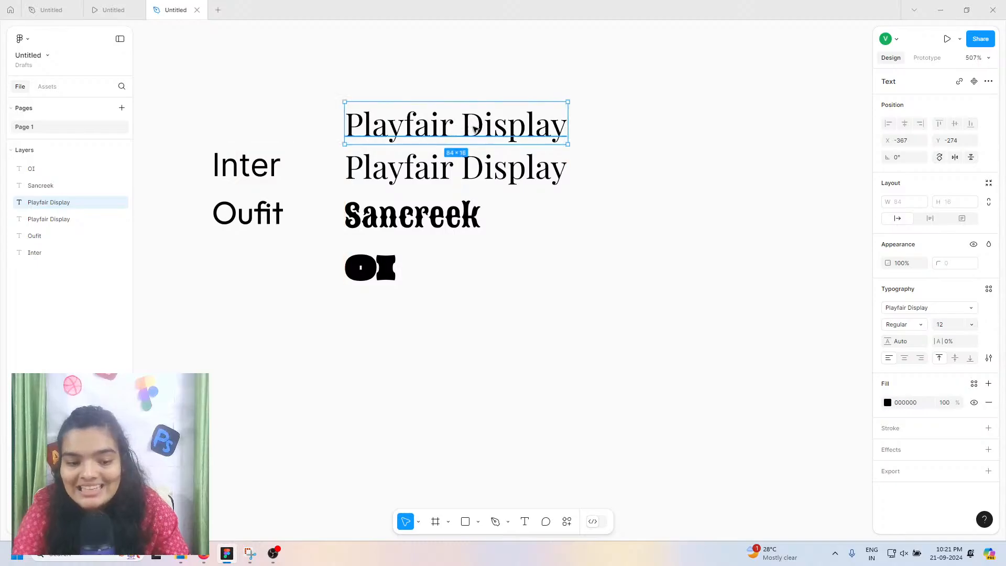
Step: Set the upper "Playfair Display" copy to the Italic style
{"action": "left_click", "coordinate": [906, 323]}
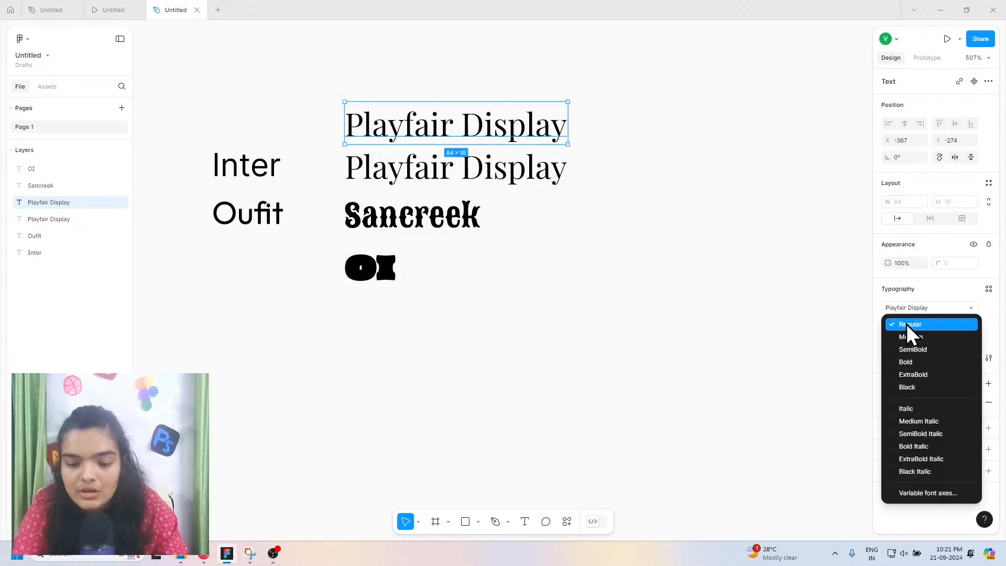
{"action": "left_click", "coordinate": [912, 409]}
{"action": "scroll", "coordinate": [393, 99], "scroll_direction": "up", "scroll_amount": 5}
{"action": "scroll", "coordinate": [424, 138], "scroll_direction": "down", "scroll_amount": 2}
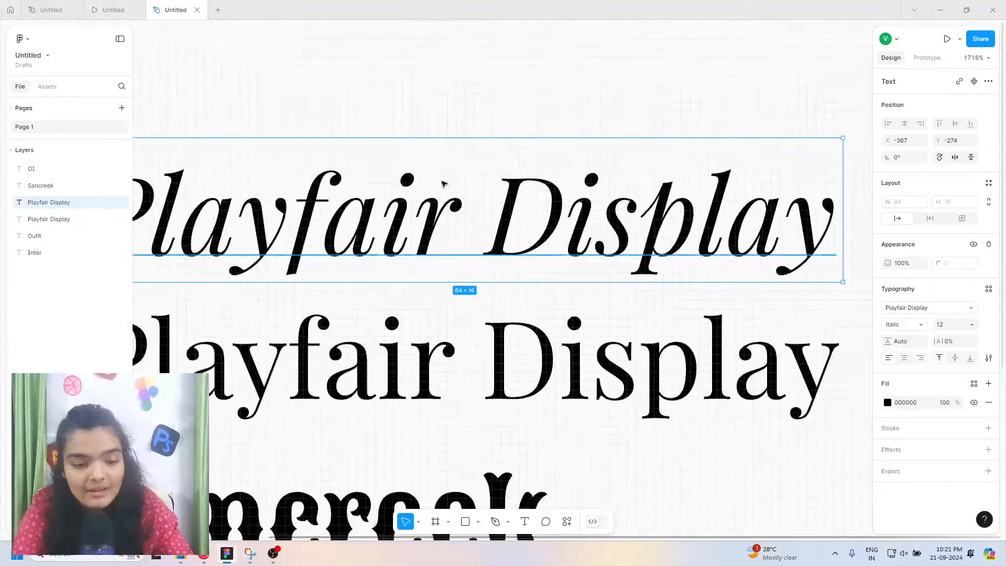
Step: Add an ampersand at the end of the italic "Playfair Display" text
{"action": "double_click", "coordinate": [771, 208]}
{"action": "left_click", "coordinate": [771, 208]}
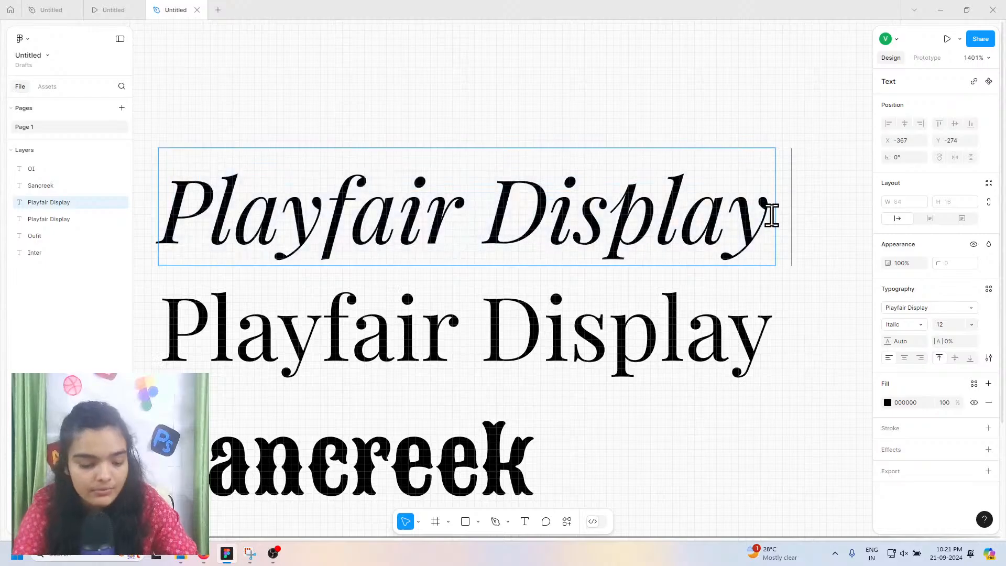
{"action": "type", "text": "&"}
{"action": "key", "text": "Escape"}
Step: Try out a percent sign and a 4 at the end of the regular "Playfair Display" text, deleting each character again
{"action": "double_click", "coordinate": [771, 327]}
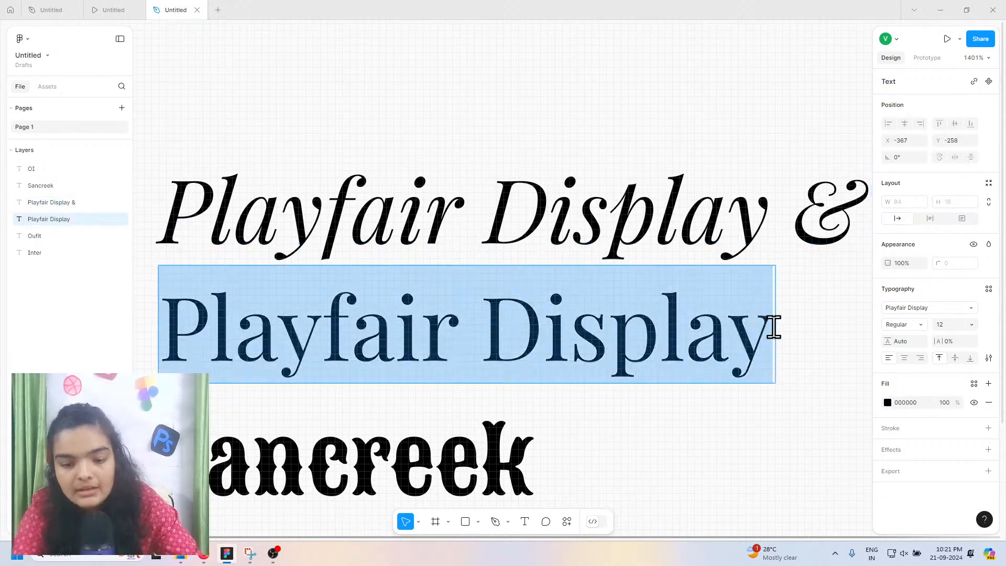
{"action": "left_click", "coordinate": [773, 329]}
{"action": "type", "text": "%"}
{"action": "key", "text": "BackSpace"}
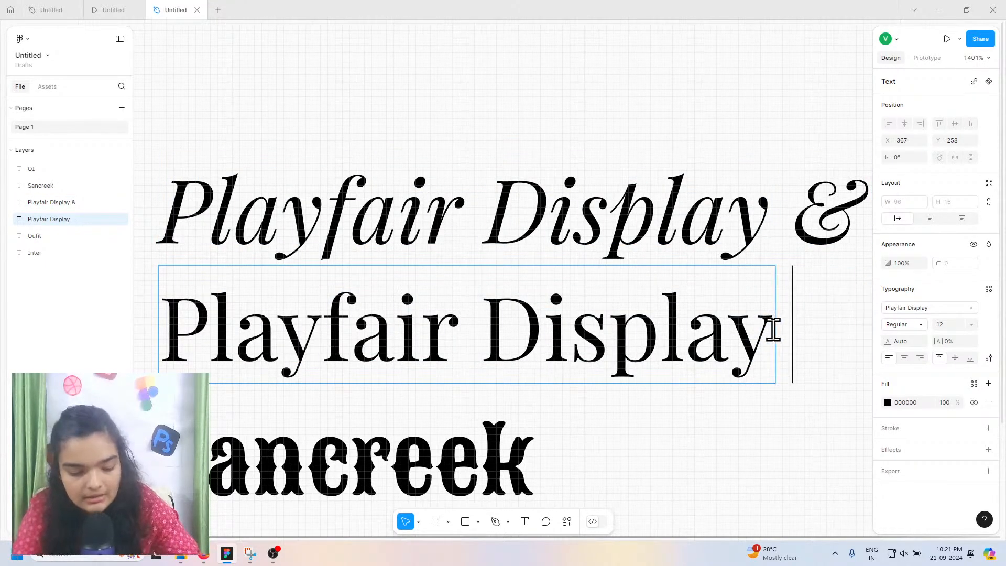
{"action": "type", "text": "4"}
{"action": "key", "text": "BackSpace"}
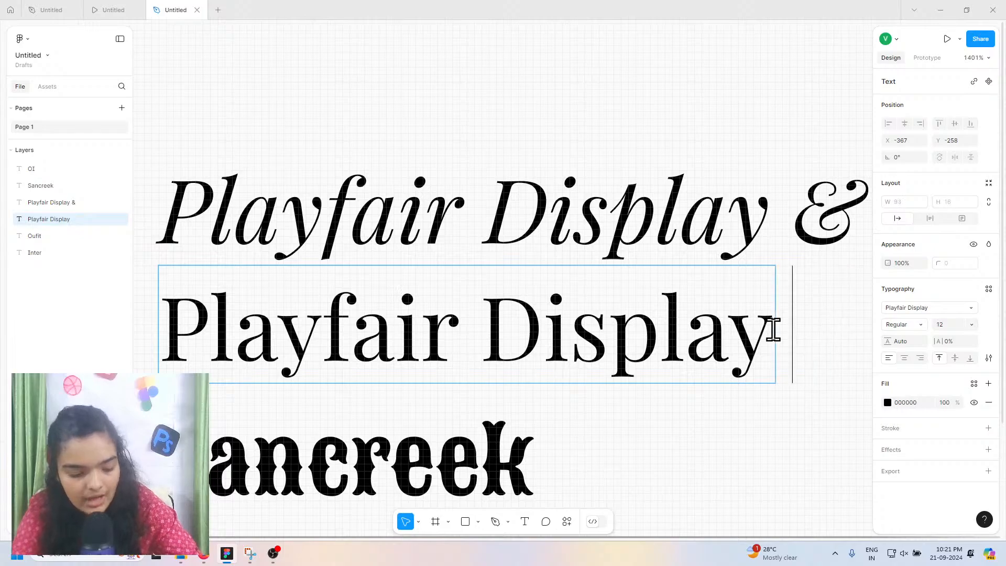
Step: Delete the ampersand from the end of the italic "Playfair Display" text and finish editing it
{"action": "left_click", "coordinate": [803, 213]}
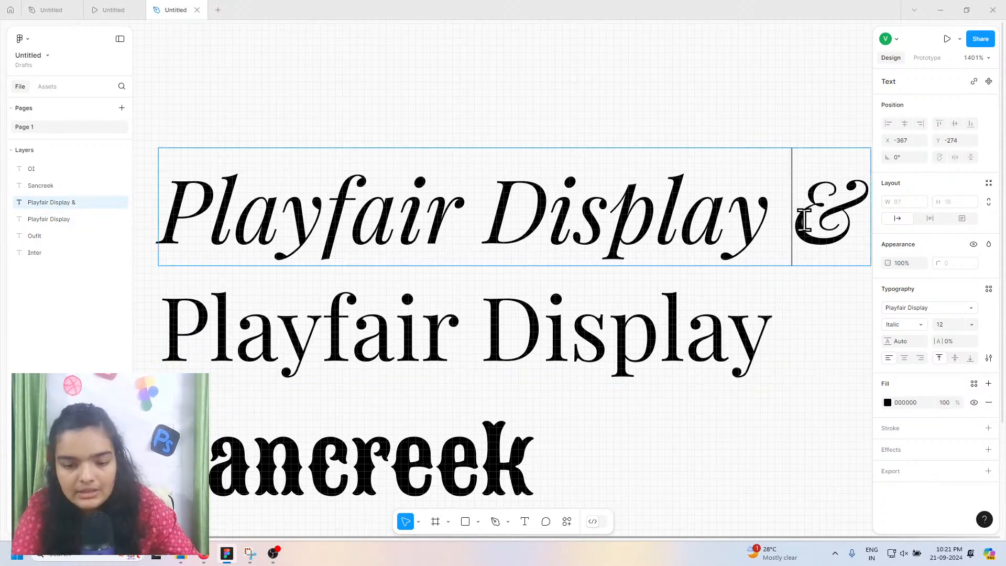
{"action": "double_click", "coordinate": [809, 212]}
{"action": "key", "text": "BackSpace"}
{"action": "scroll", "coordinate": [599, 162], "scroll_direction": "left", "scroll_amount": 1}
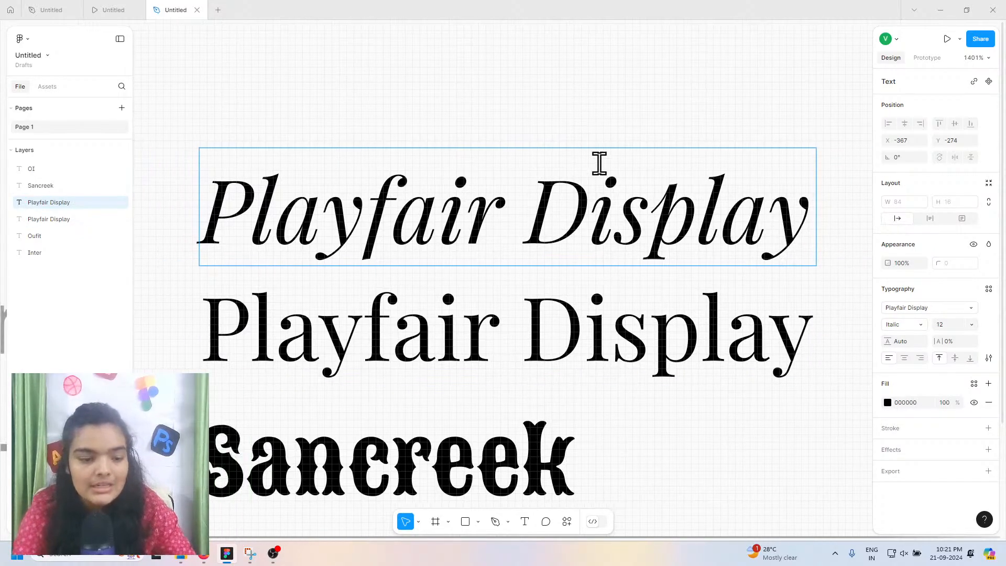
{"action": "key", "text": "Escape"}
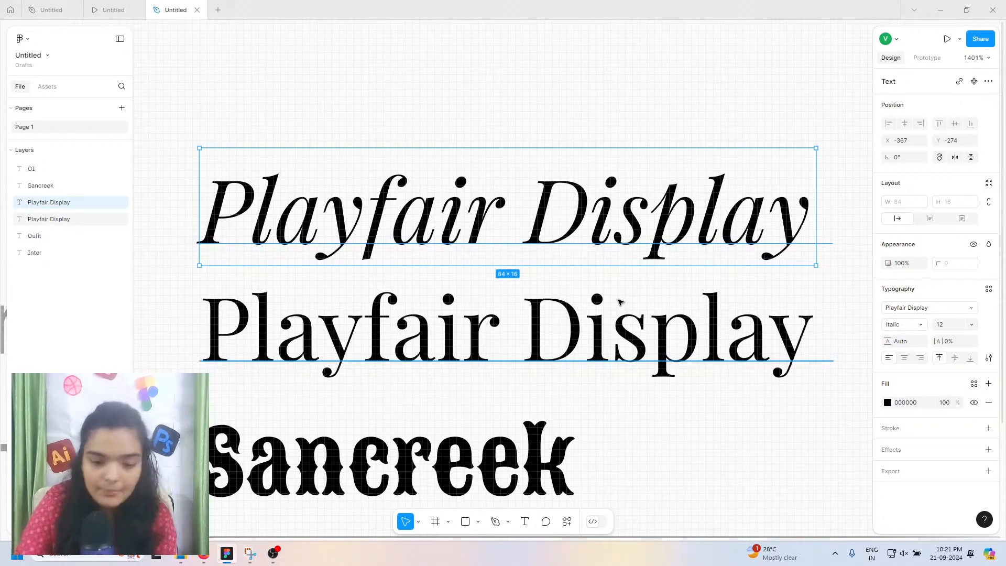
Step: Compare the serif and decorative samples with the Inter and Outfit samples, and check the Sancreek text's typography settings
{"action": "scroll", "coordinate": [620, 302], "scroll_direction": "down", "scroll_amount": 3}
{"action": "scroll", "coordinate": [619, 302], "scroll_direction": "left", "scroll_amount": 2}
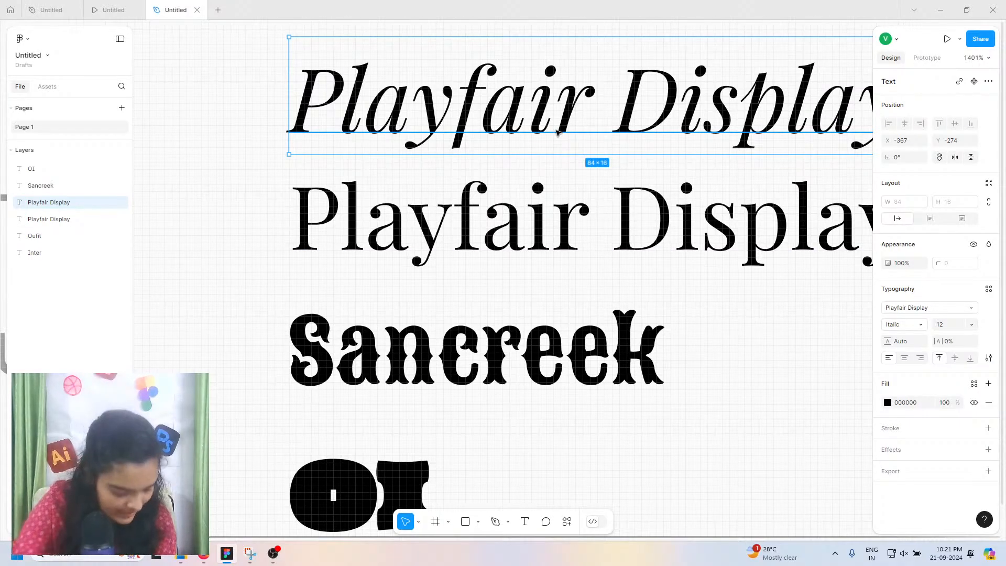
{"action": "scroll", "coordinate": [556, 132], "scroll_direction": "down", "scroll_amount": 8}
{"action": "scroll", "coordinate": [555, 131], "scroll_direction": "up", "scroll_amount": 3}
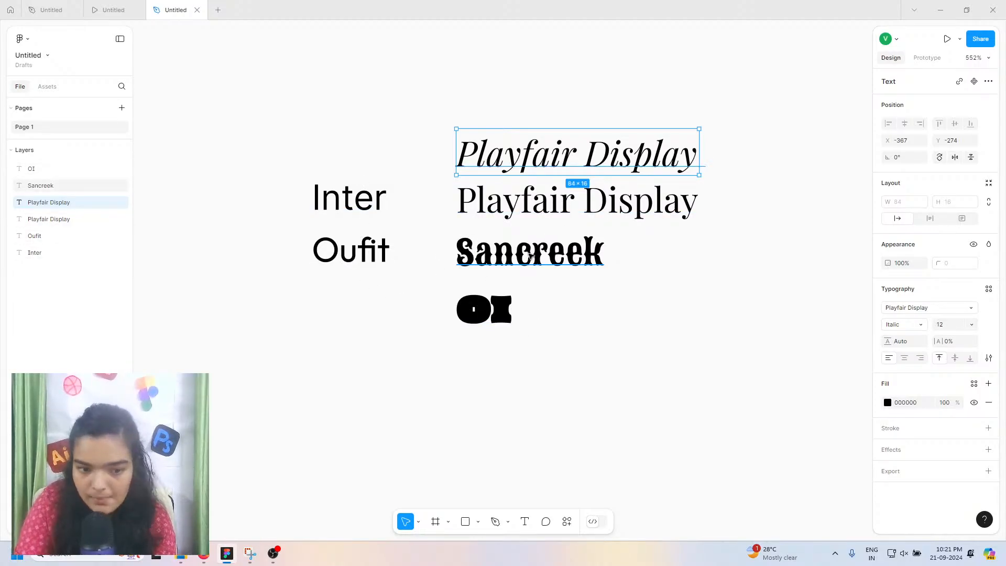
{"action": "left_click", "coordinate": [552, 268]}
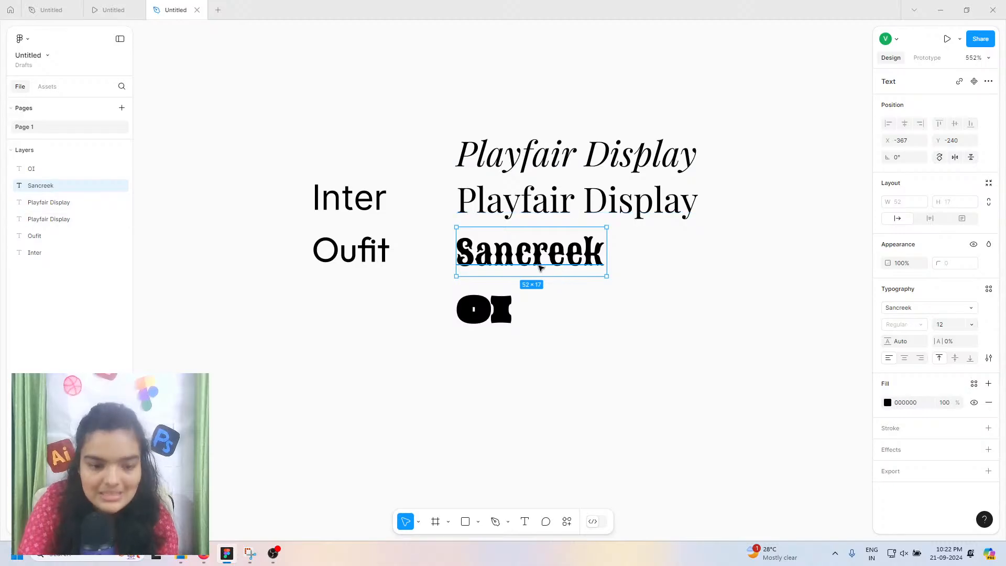
{"action": "scroll", "coordinate": [540, 268], "scroll_direction": "down", "scroll_amount": 5}
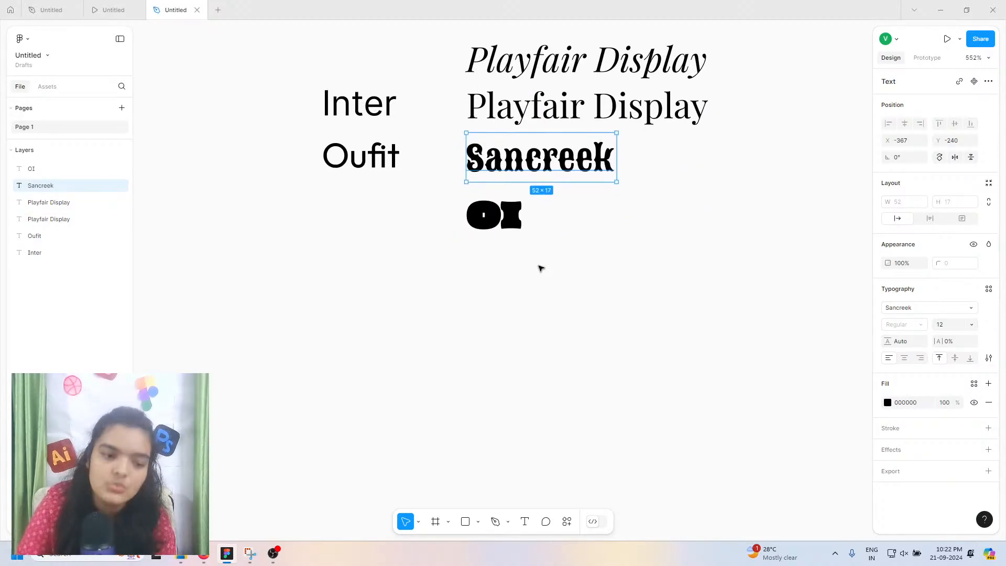
{"action": "scroll", "coordinate": [540, 267], "scroll_direction": "up", "scroll_amount": 3}
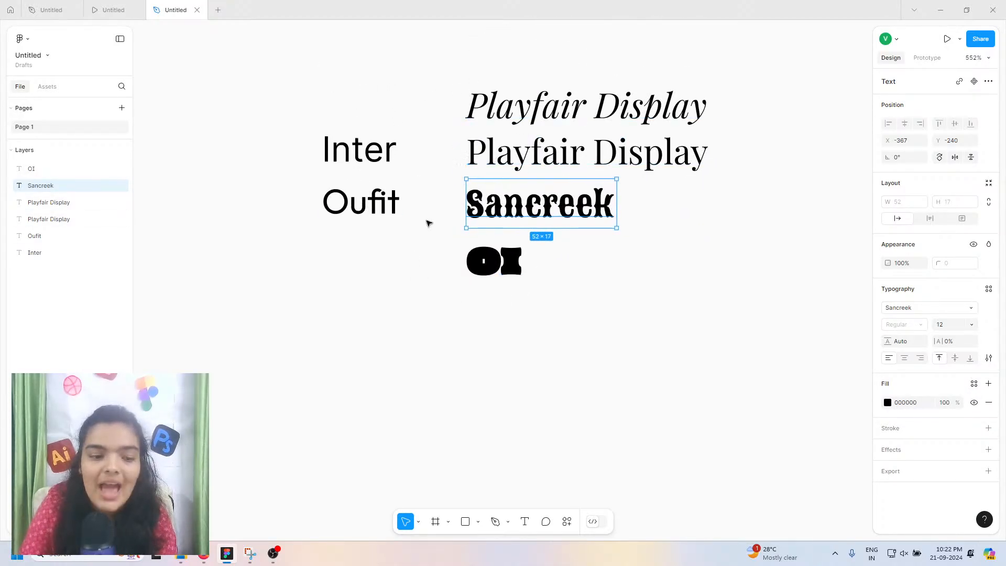
{"action": "left_click", "coordinate": [445, 175]}
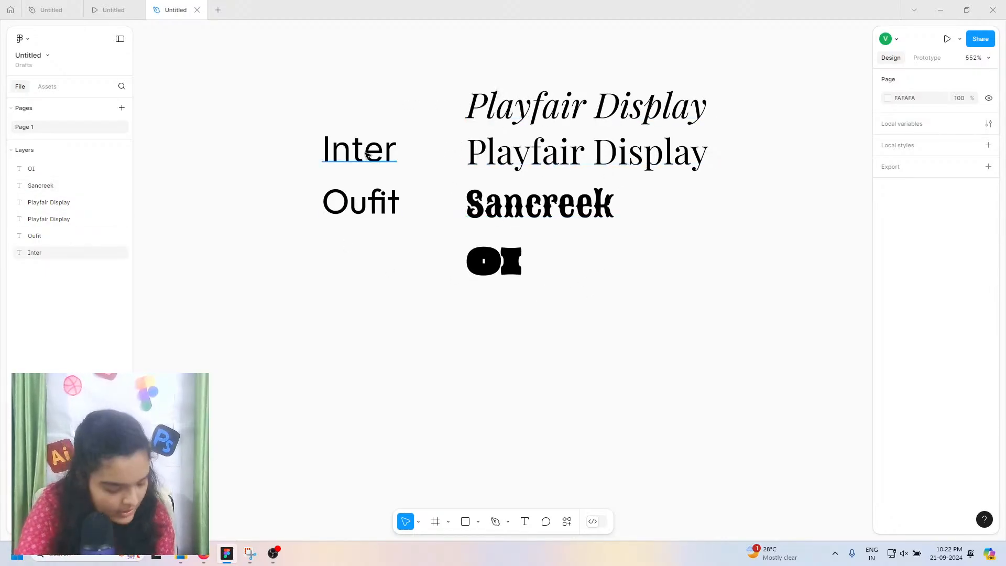
{"action": "scroll", "coordinate": [364, 164], "scroll_direction": "down", "scroll_amount": 5}
{"action": "scroll", "coordinate": [364, 164], "scroll_direction": "up", "scroll_amount": 5}
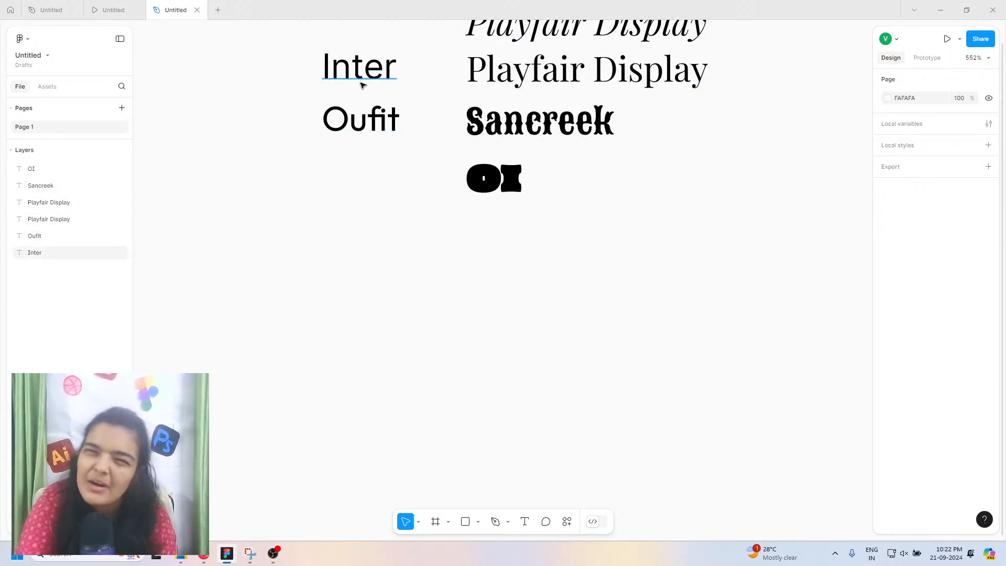
Step: Draw a rectangle of about 37 × 36 on the empty canvas area below the font samples
{"action": "scroll", "coordinate": [440, 232], "scroll_direction": "down", "scroll_amount": 5}
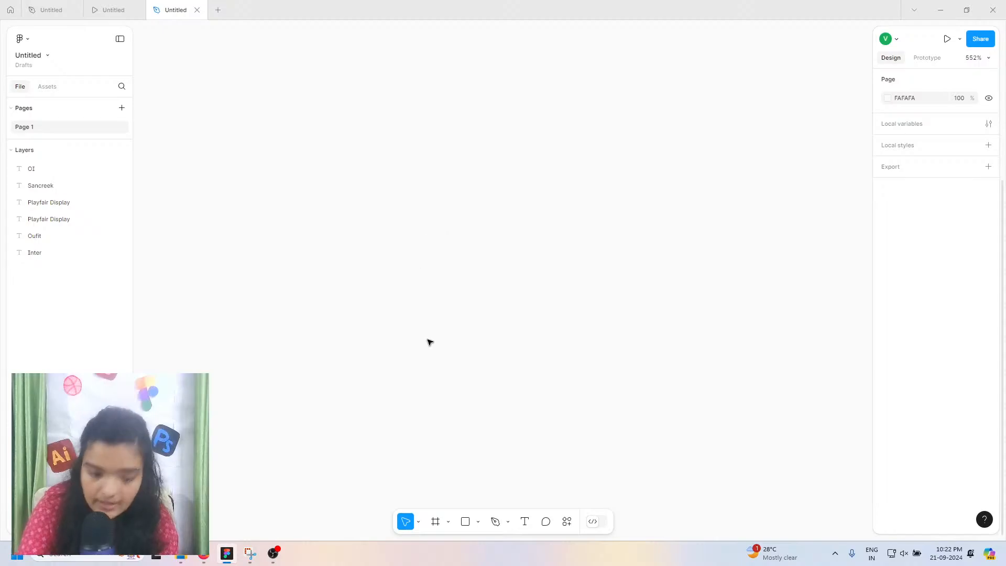
{"action": "left_click", "coordinate": [466, 520]}
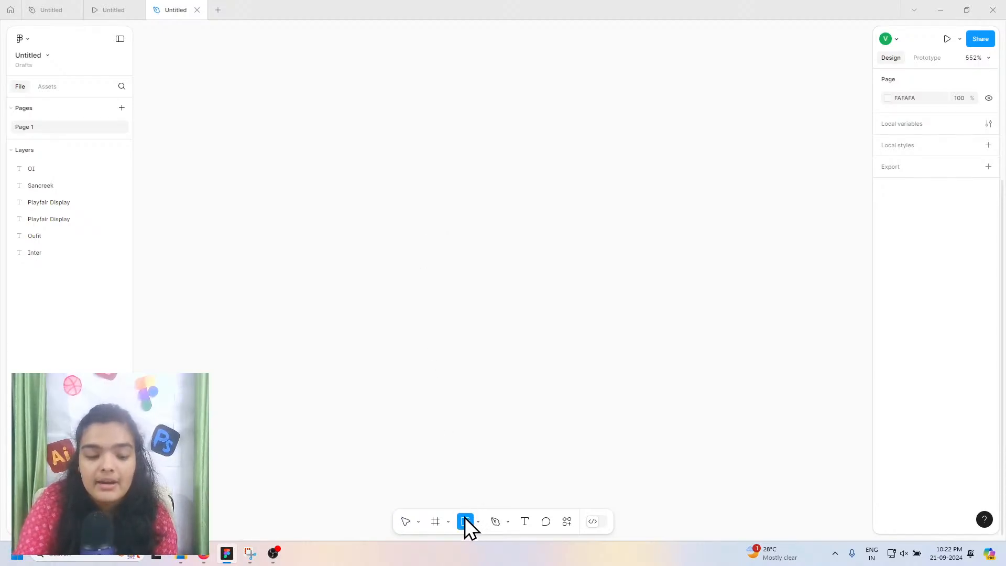
{"action": "left_click_drag", "start_coordinate": [259, 152], "coordinate": [369, 257]}
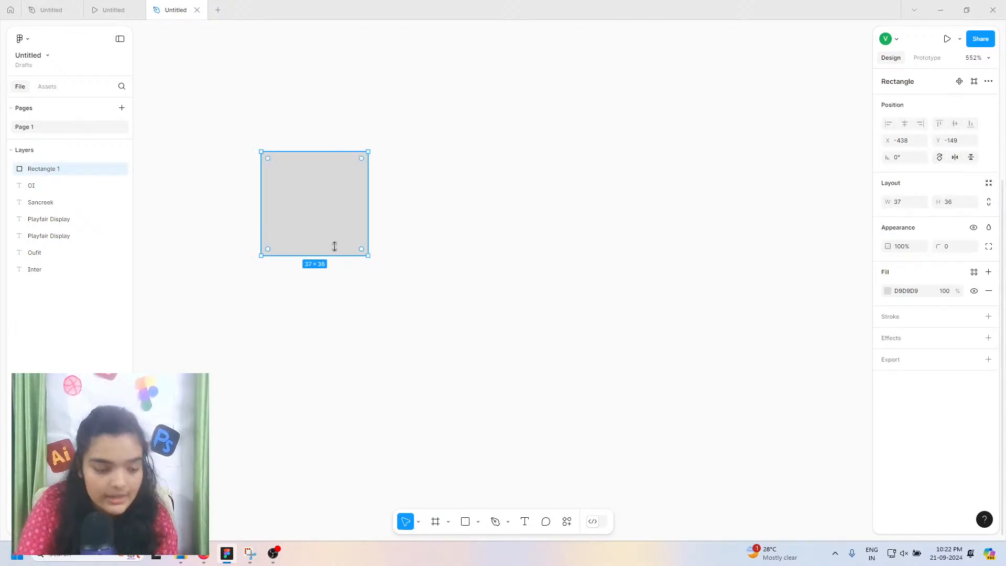
Step: Duplicate the rectangle twice to form a horizontal row of three evenly spaced rectangles
{"action": "mouse_move", "coordinate": [309, 224]}
{"action": "left_mouse_down"}
{"action": "mouse_move", "coordinate": [300, 197]}
{"action": "mouse_move", "coordinate": [532, 184]}
{"action": "left_mouse_up"}
{"action": "key", "text": "ctrl+d"}
{"action": "key", "text": "ctrl+d"}
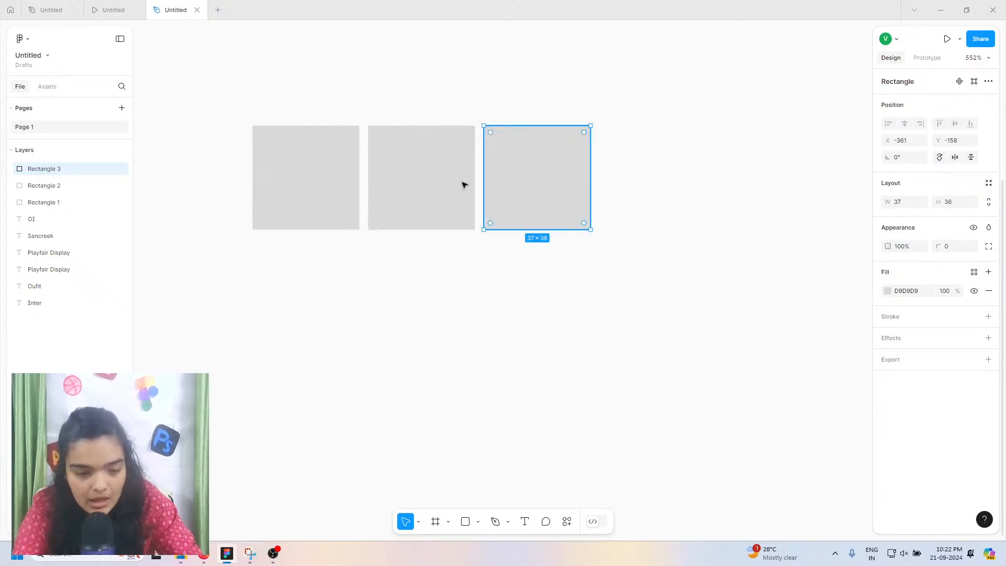
{"action": "left_click", "coordinate": [463, 185]}
{"action": "left_click", "coordinate": [293, 183]}
{"action": "left_click", "coordinate": [310, 107]}
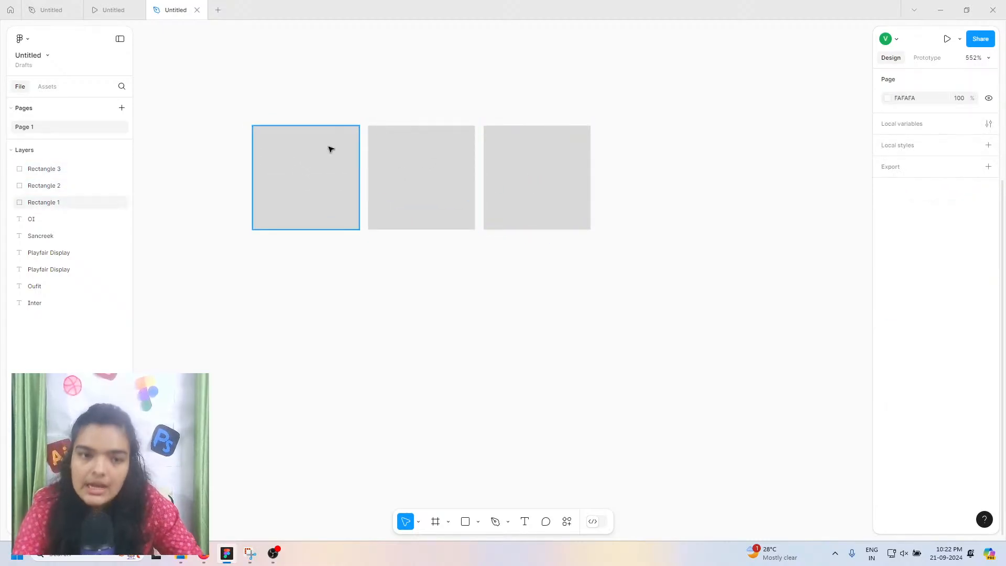
Step: Fill the first rectangle in the row with red (FF3E3E)
{"action": "scroll", "coordinate": [331, 149], "scroll_direction": "up", "scroll_amount": 3}
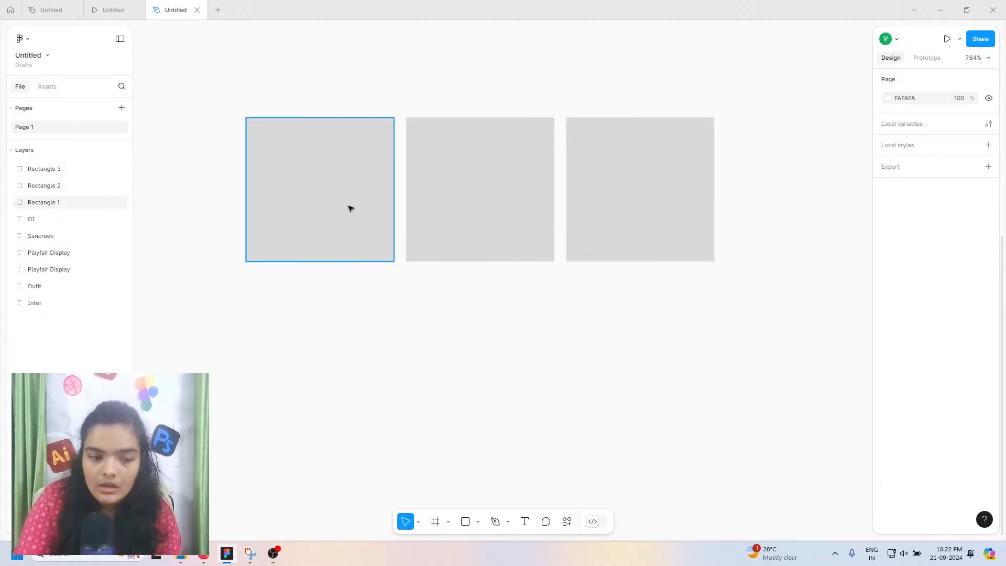
{"action": "scroll", "coordinate": [350, 208], "scroll_direction": "left", "scroll_amount": 3}
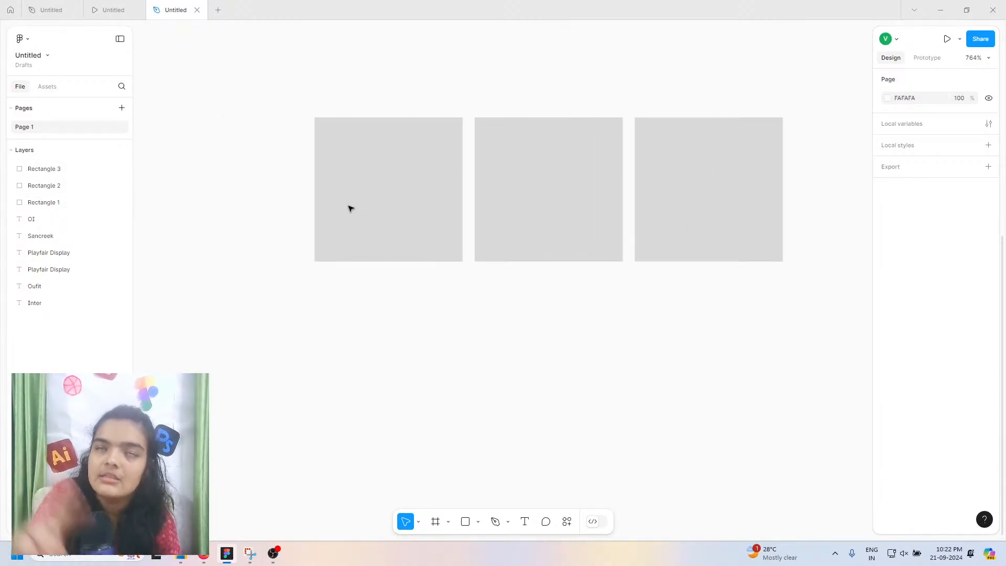
{"action": "scroll", "coordinate": [350, 208], "scroll_direction": "right", "scroll_amount": 2}
{"action": "left_click", "coordinate": [358, 199]}
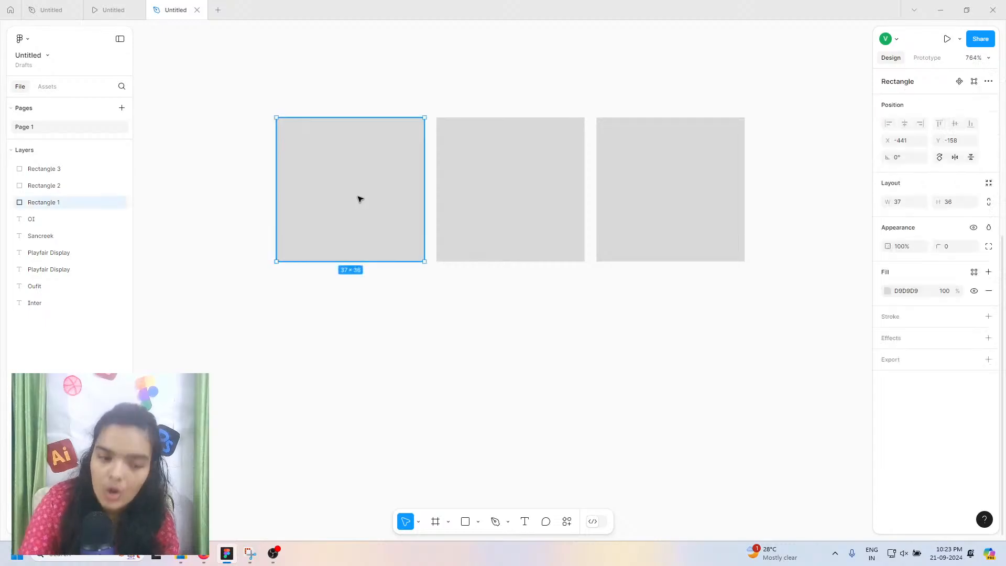
{"action": "left_click", "coordinate": [888, 291]}
{"action": "left_click_drag", "start_coordinate": [861, 296], "coordinate": [843, 276]}
Step: Fill the middle rectangle with blue (3E98FF), starting from the red page colour and shifting its hue
{"action": "left_click", "coordinate": [576, 188]}
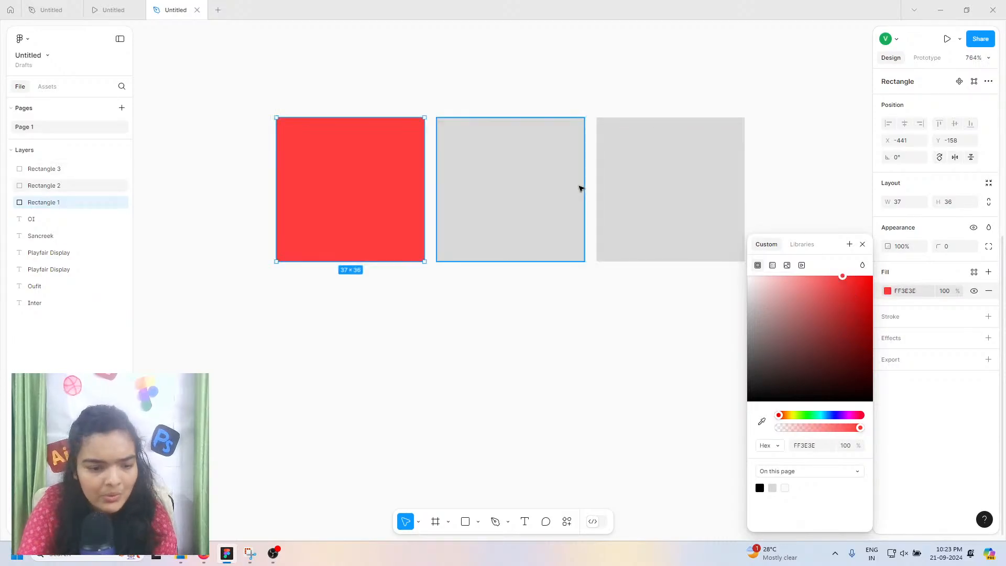
{"action": "left_click", "coordinate": [888, 291]}
{"action": "left_click", "coordinate": [784, 487]}
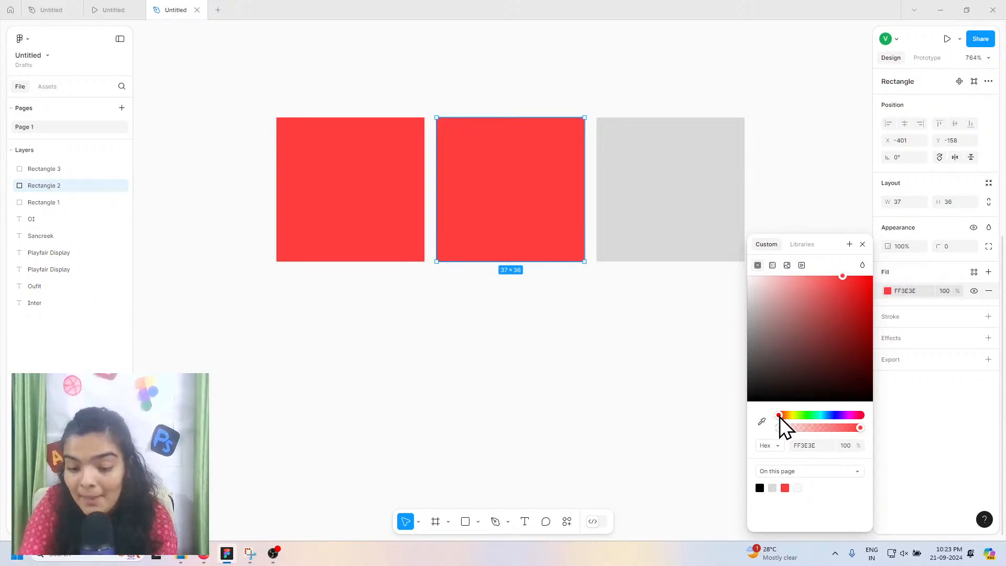
{"action": "left_click_drag", "start_coordinate": [781, 418], "coordinate": [827, 415]}
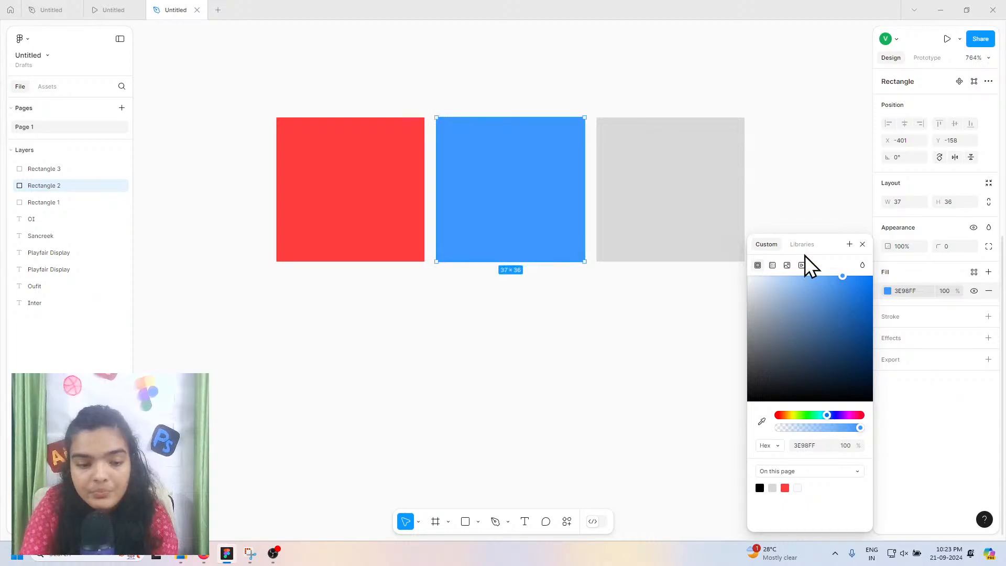
Step: Fill the third rectangle with yellow (FFEF3E), starting from the blue page colour and shifting its hue
{"action": "double_click", "coordinate": [711, 211]}
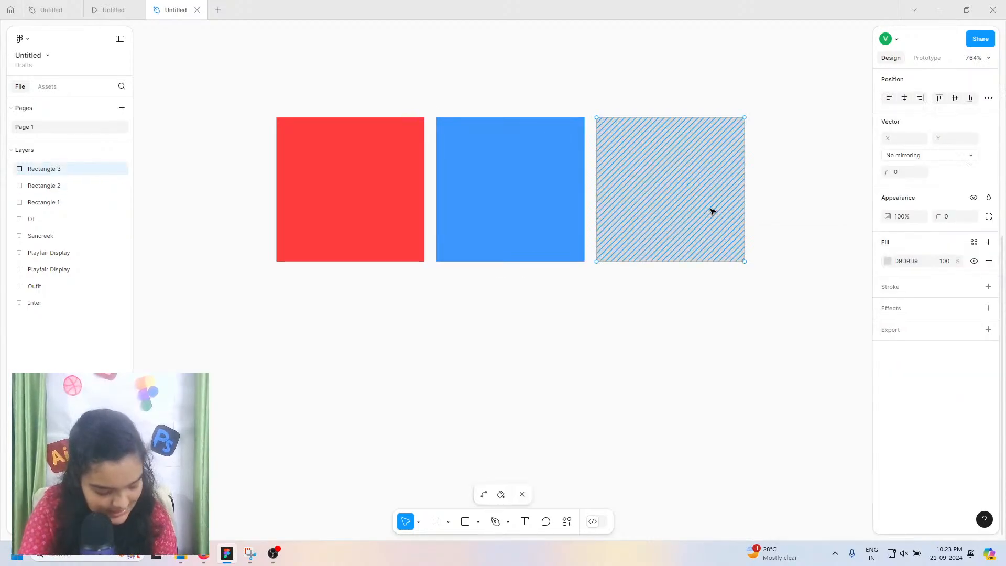
{"action": "left_click", "coordinate": [886, 261]}
{"action": "left_click", "coordinate": [810, 488]}
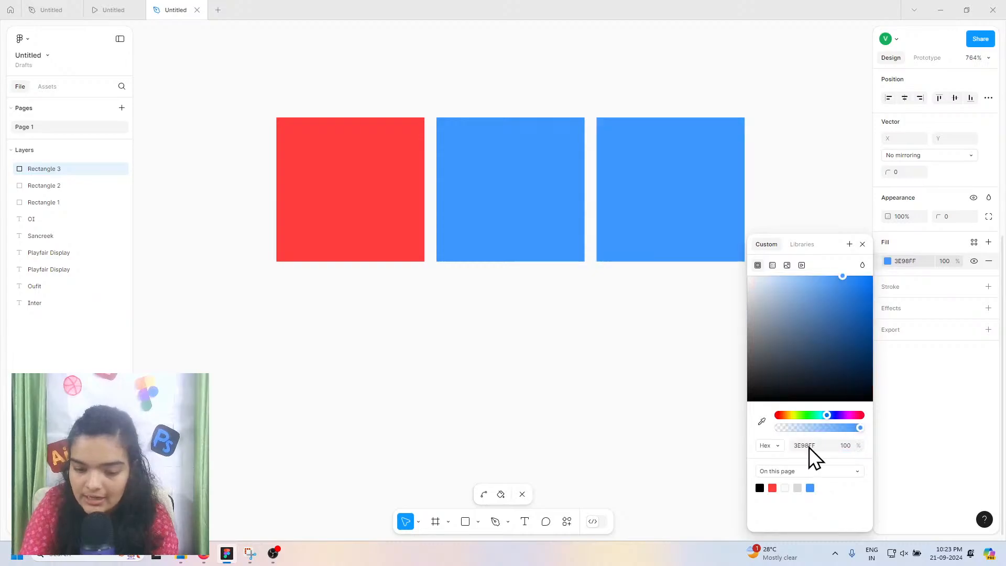
{"action": "left_click_drag", "start_coordinate": [797, 414], "coordinate": [792, 415]}
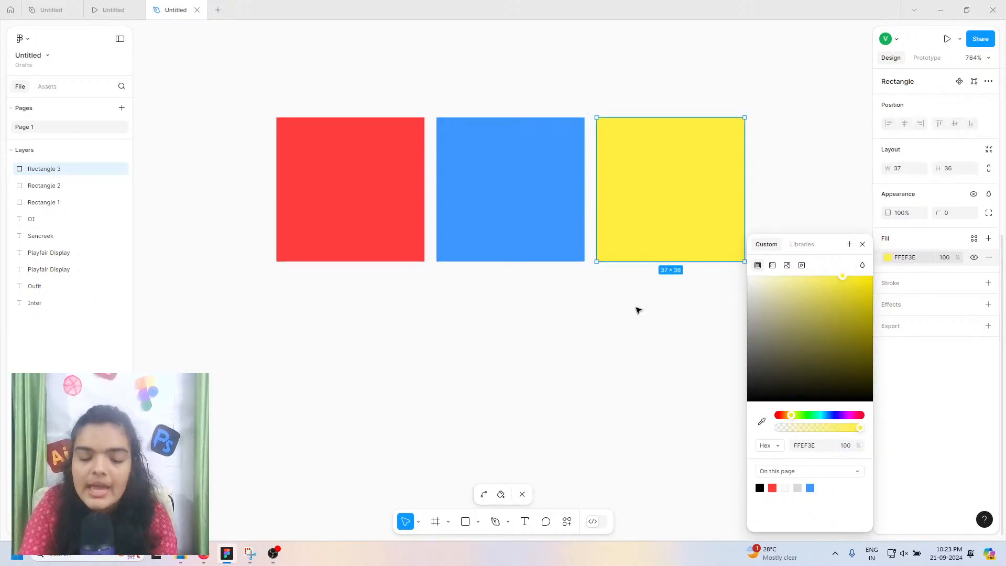
{"action": "left_click", "coordinate": [702, 314]}
Step: Check the yellow rectangle's fill colour settings
{"action": "left_click", "coordinate": [681, 177]}
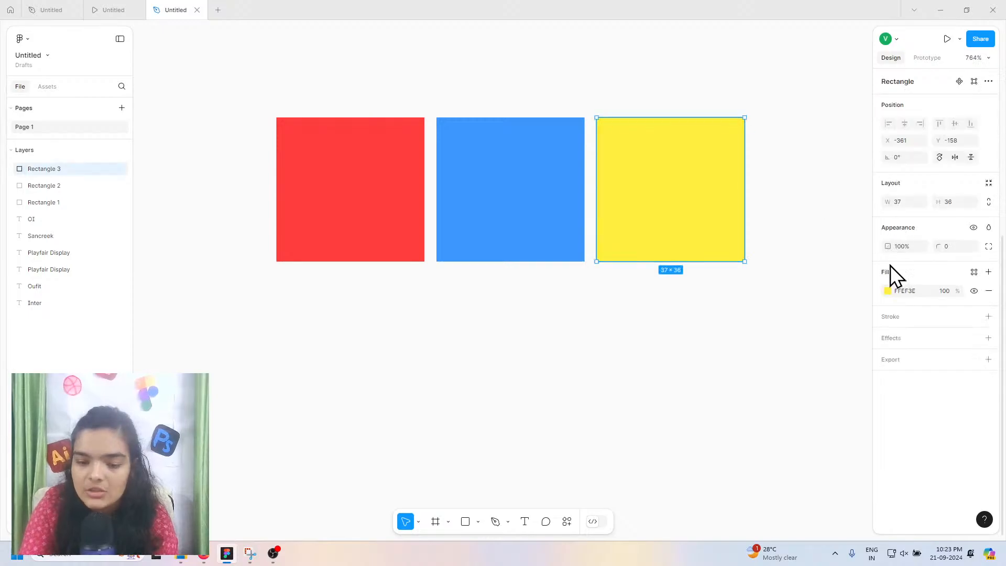
{"action": "left_click", "coordinate": [888, 291]}
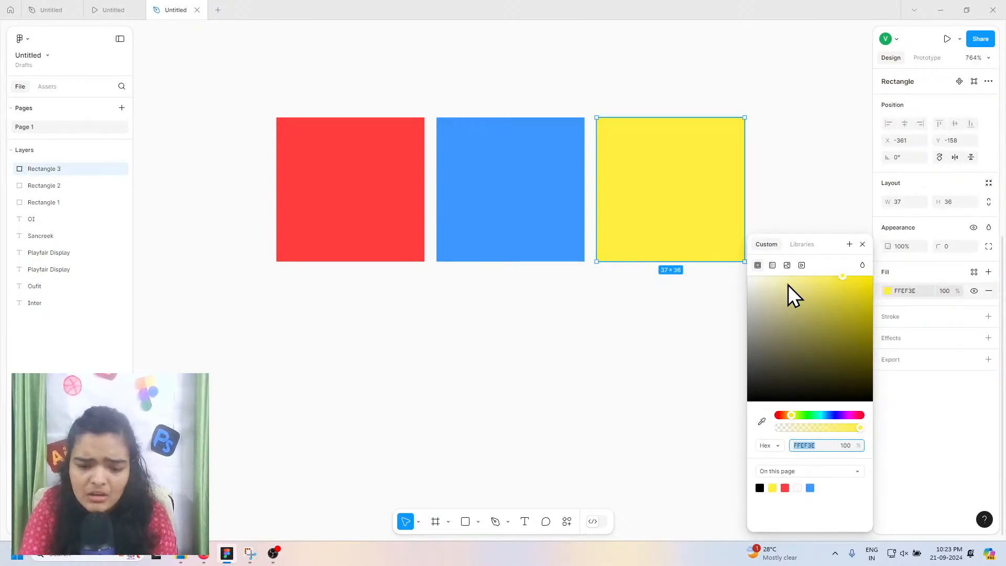
{"action": "left_click", "coordinate": [629, 316]}
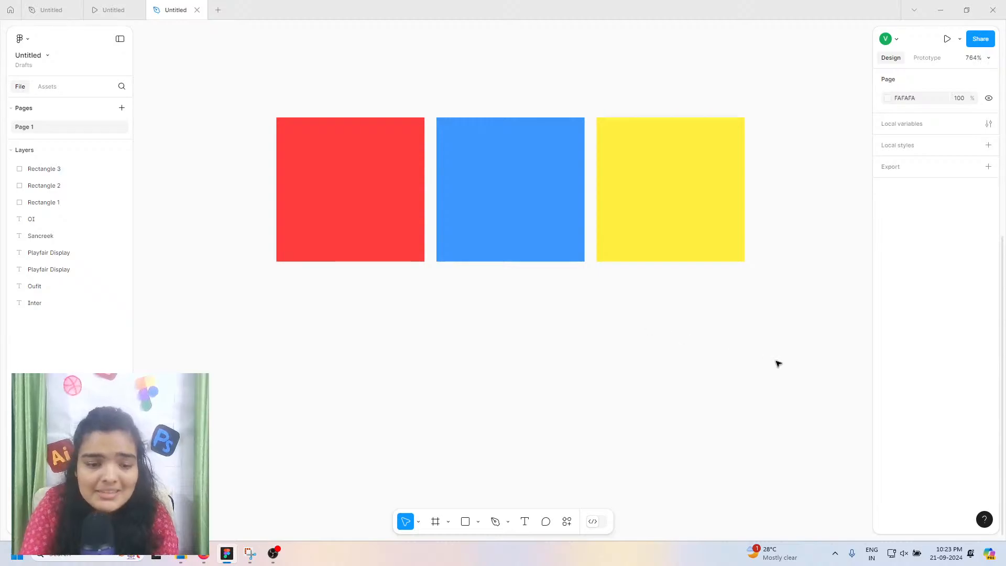
Step: Duplicate the row of red, blue and yellow rectangles directly beneath the original row
{"action": "left_click_drag", "start_coordinate": [777, 362], "coordinate": [218, 124]}
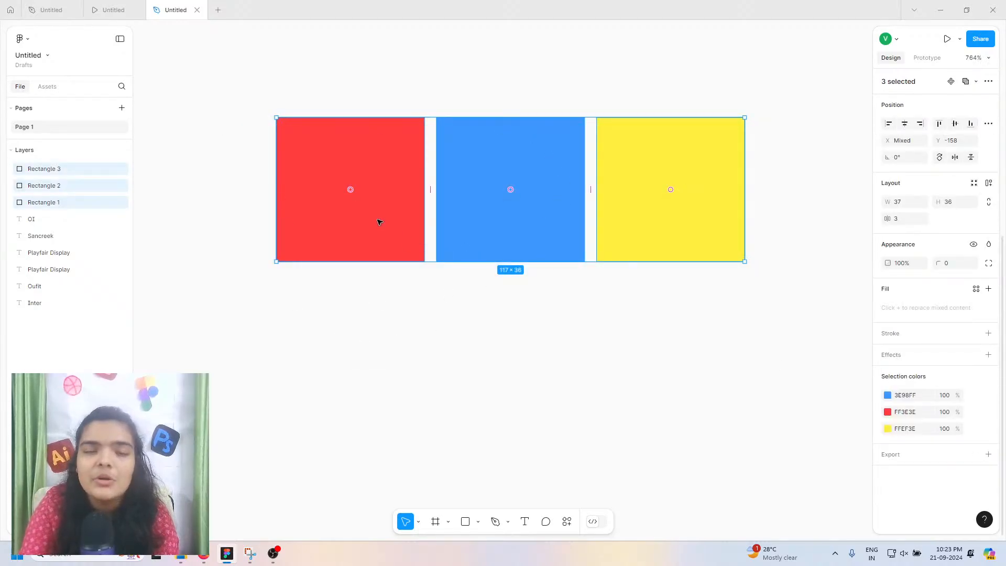
{"action": "left_click", "coordinate": [886, 395]}
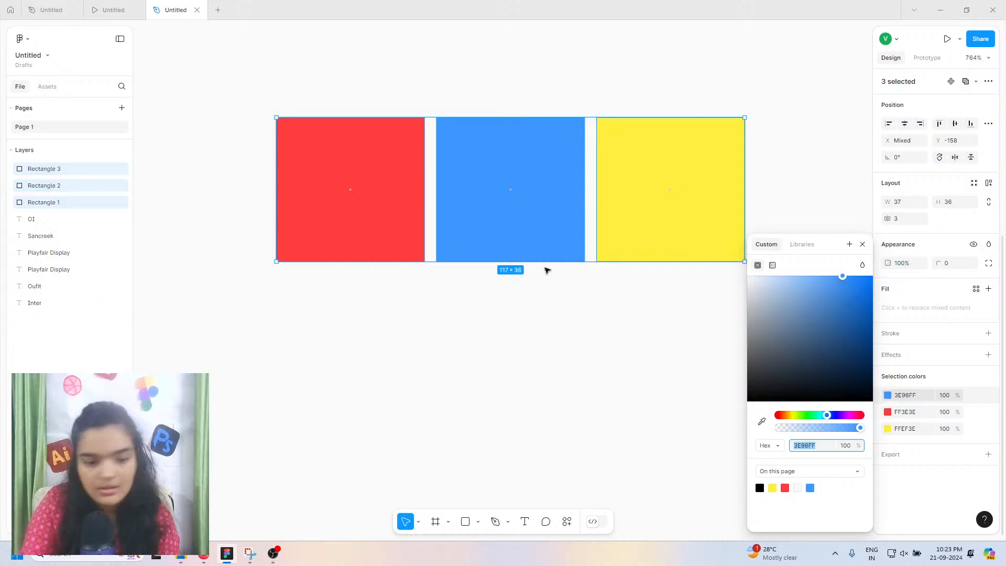
{"action": "left_click", "coordinate": [674, 333]}
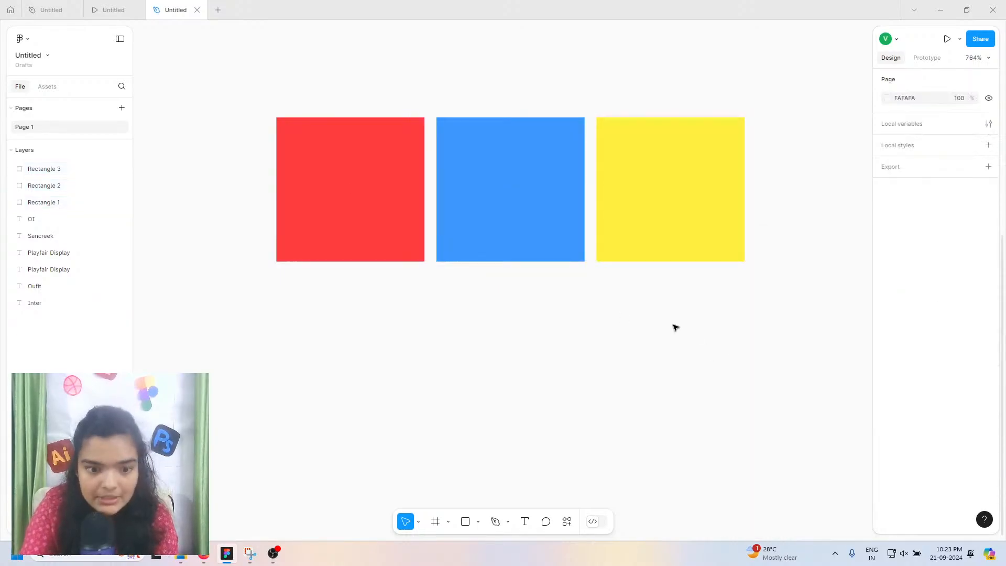
{"action": "left_click_drag", "start_coordinate": [704, 341], "coordinate": [348, 307]}
{"action": "key", "text": "ctrl+d"}
Step: Darken the copied red rectangle's fill to deep red (C10F0F)
{"action": "left_click", "coordinate": [347, 308]}
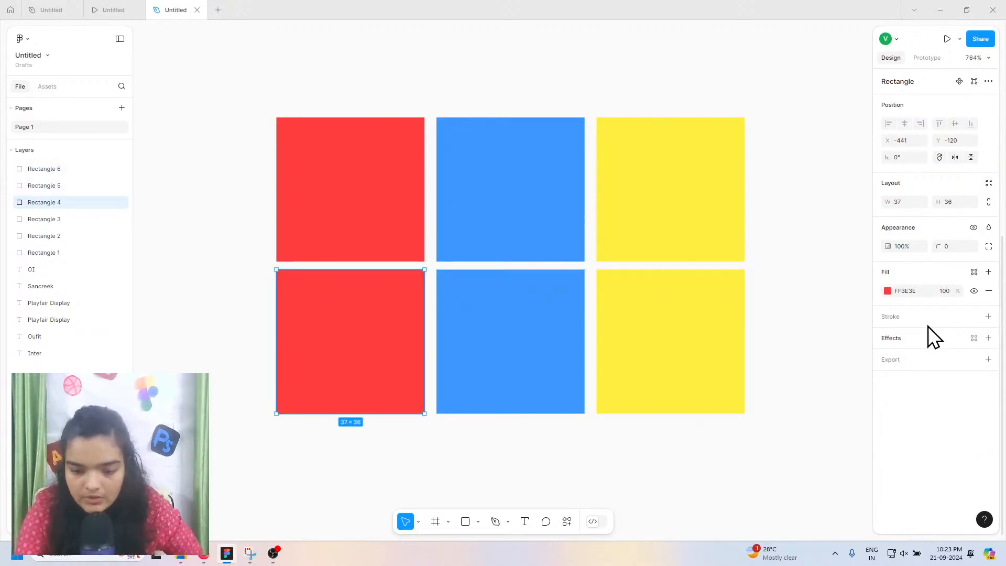
{"action": "left_click", "coordinate": [887, 291]}
{"action": "left_click_drag", "start_coordinate": [854, 288], "coordinate": [864, 313]}
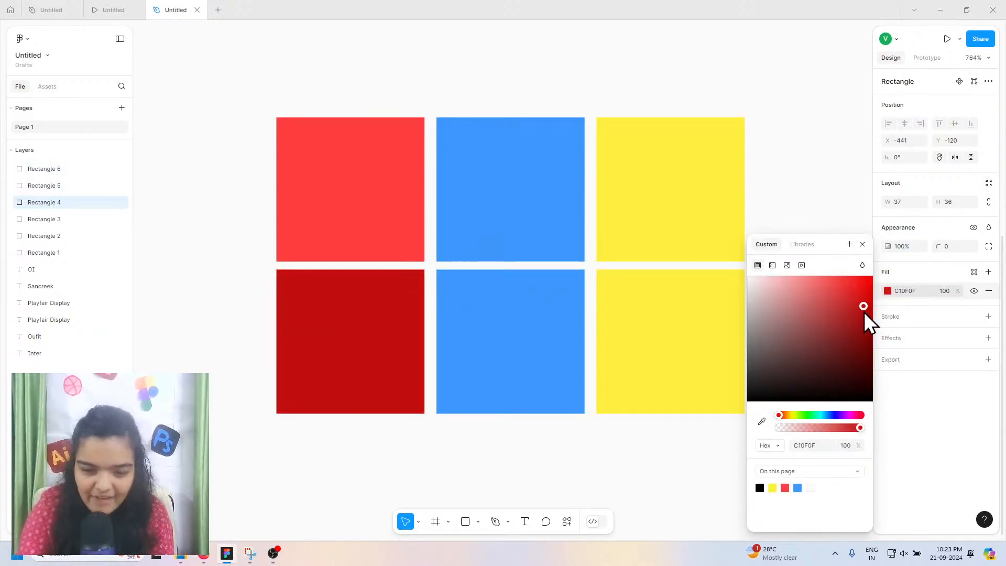
Step: Fill the copied blue rectangle with dark blue (0F8CC1), starting from the dark red page colour and shifting its hue
{"action": "left_click", "coordinate": [512, 299]}
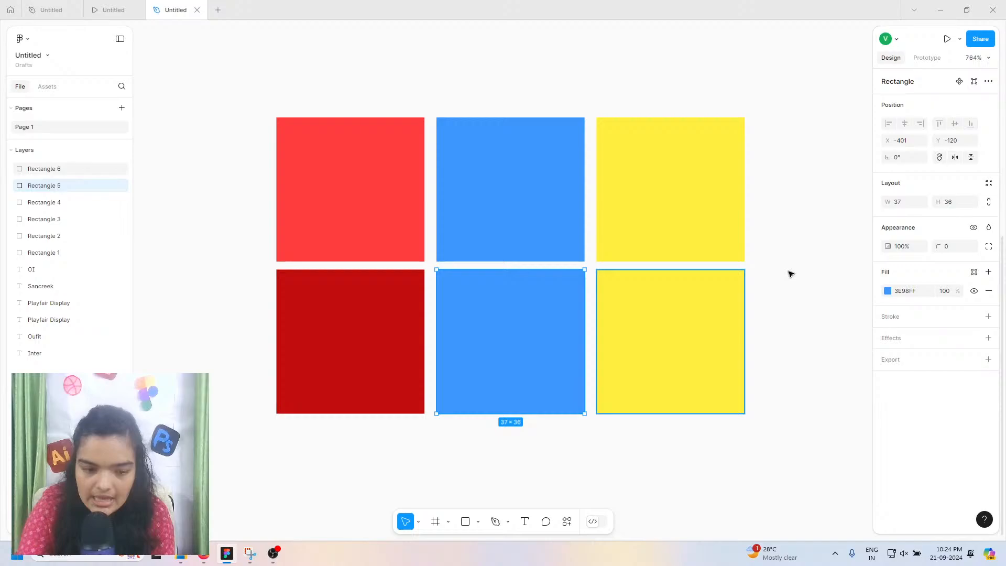
{"action": "left_click", "coordinate": [888, 291]}
{"action": "left_click", "coordinate": [823, 488]}
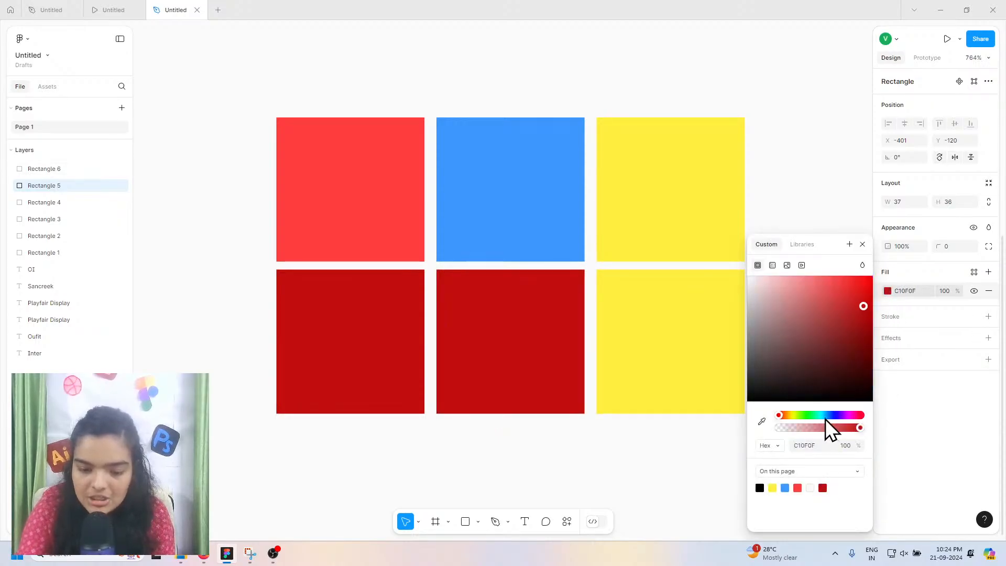
{"action": "left_click_drag", "start_coordinate": [809, 414], "coordinate": [824, 415]}
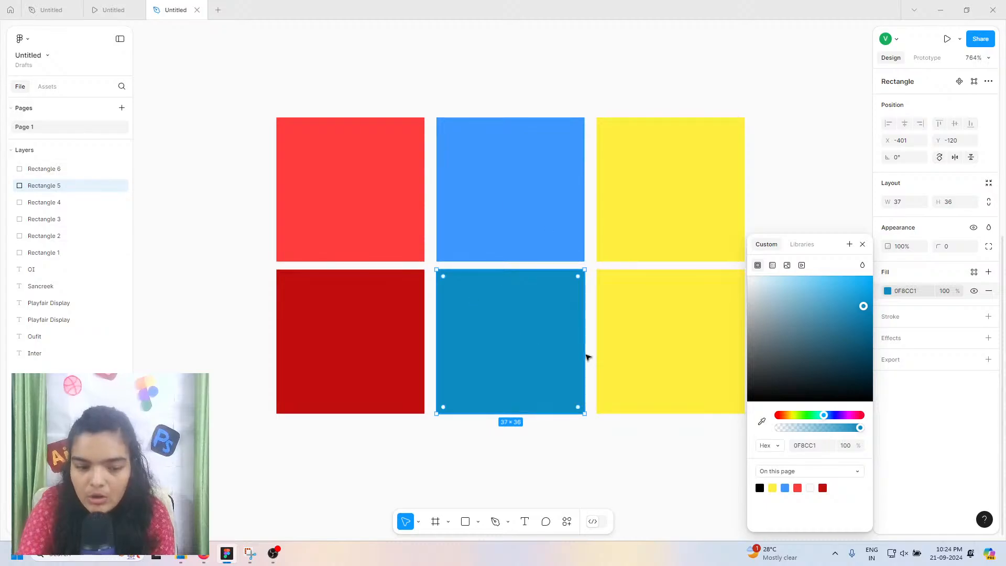
Step: Fill the copied yellow rectangle with dark yellow (C1B20F), starting from the dark red page colour and shifting its hue
{"action": "left_click", "coordinate": [660, 341]}
{"action": "left_click", "coordinate": [889, 291]}
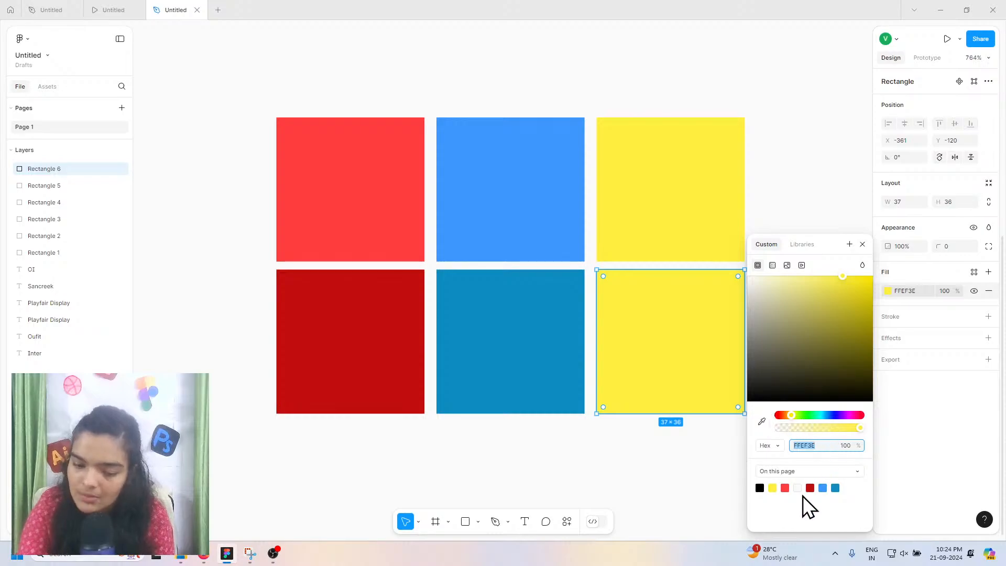
{"action": "left_click", "coordinate": [773, 486]}
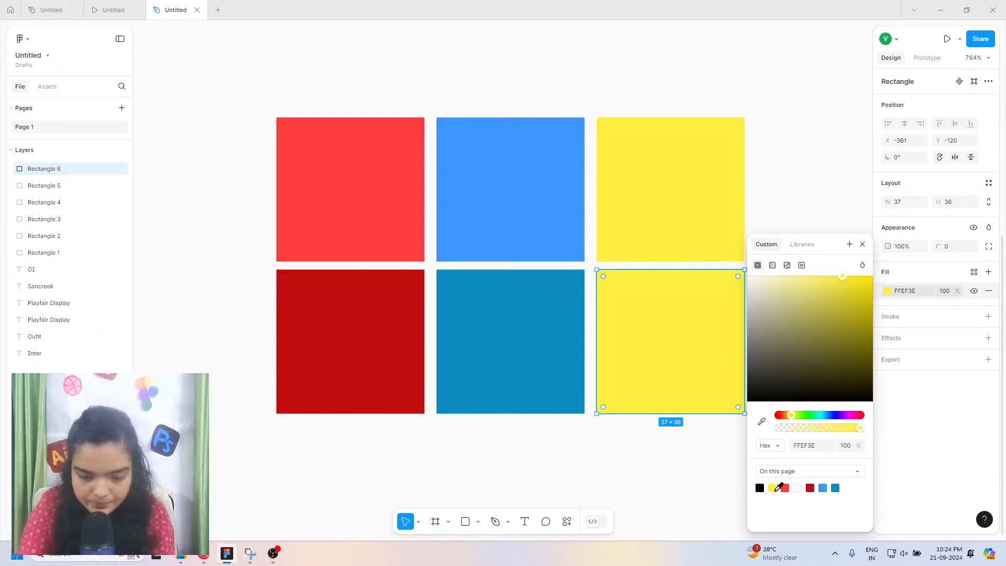
{"action": "left_click", "coordinate": [810, 488]}
{"action": "left_click_drag", "start_coordinate": [797, 415], "coordinate": [790, 417]}
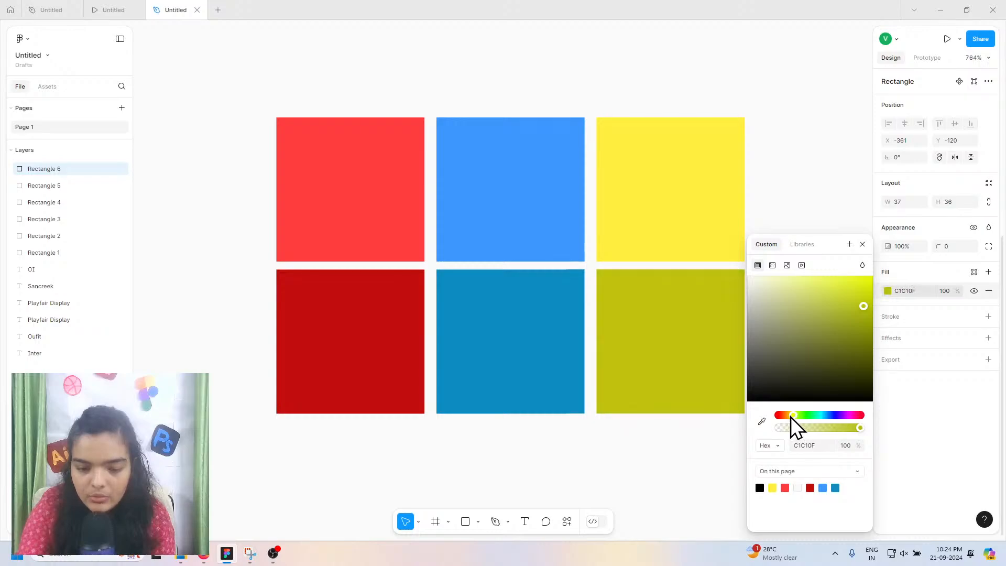
{"action": "left_click", "coordinate": [561, 442]}
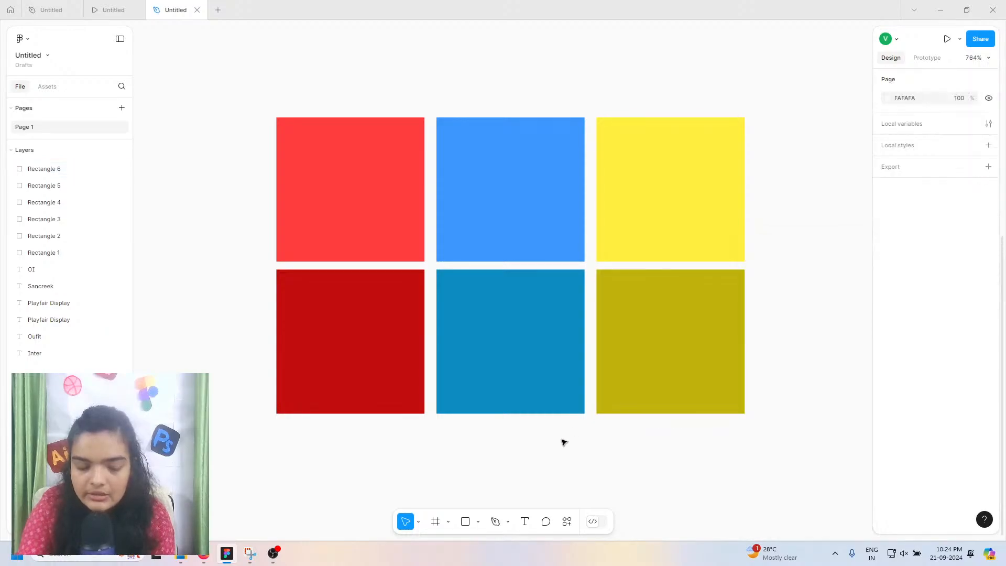
Step: Group the three bright rectangles, and group the three dark rectangles separately
{"action": "left_click_drag", "start_coordinate": [784, 149], "coordinate": [251, 189]}
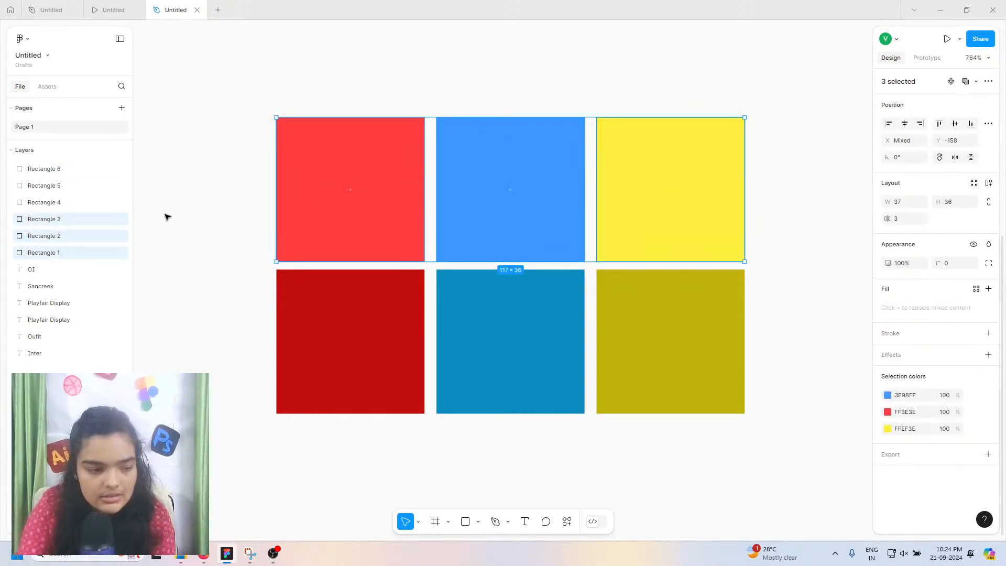
{"action": "key", "text": "ctrl+g"}
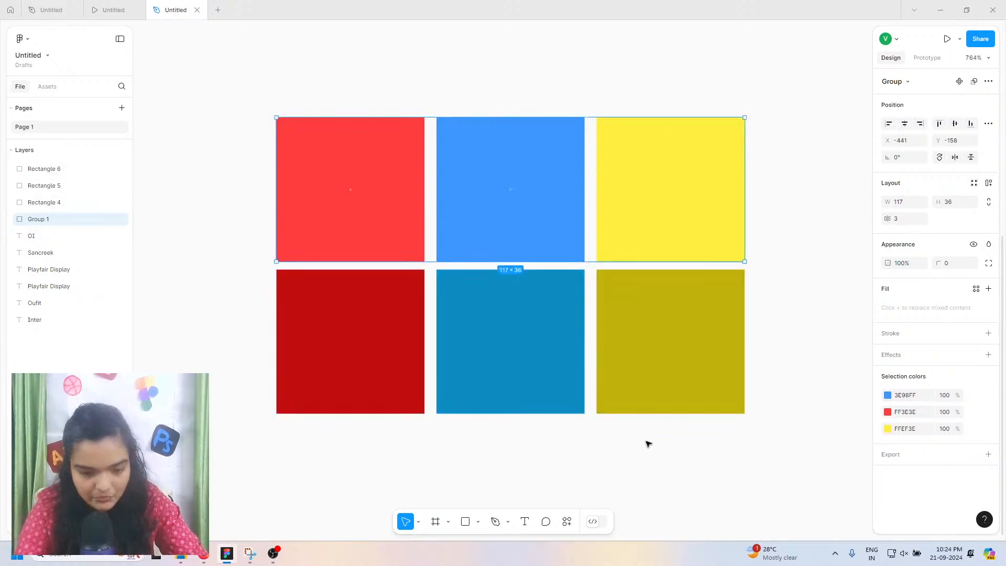
{"action": "left_click_drag", "start_coordinate": [822, 366], "coordinate": [178, 304]}
{"action": "key", "text": "ctrl+g"}
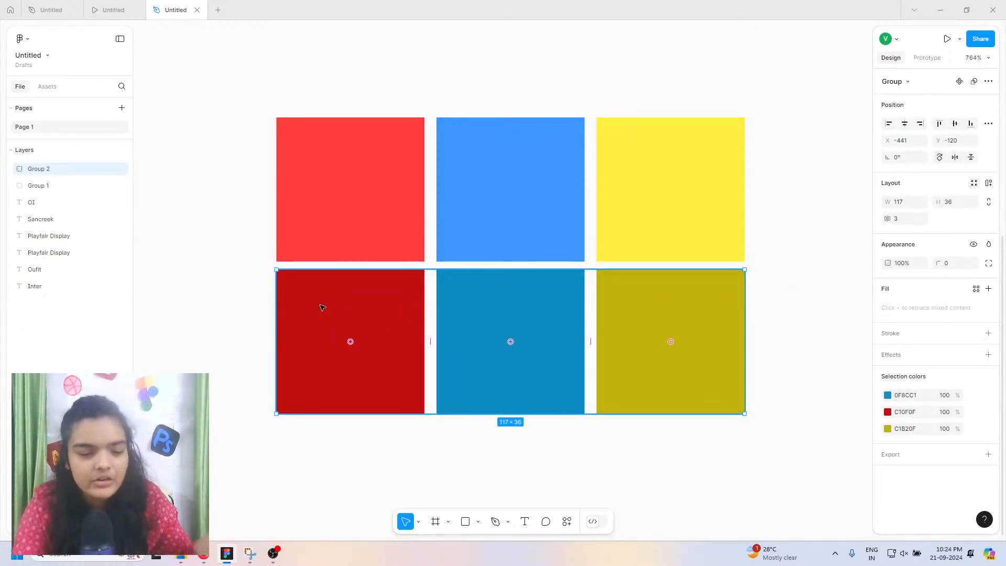
Step: Compare the bright and dark palettes by hiding and showing each group in turn
{"action": "left_click", "coordinate": [315, 222]}
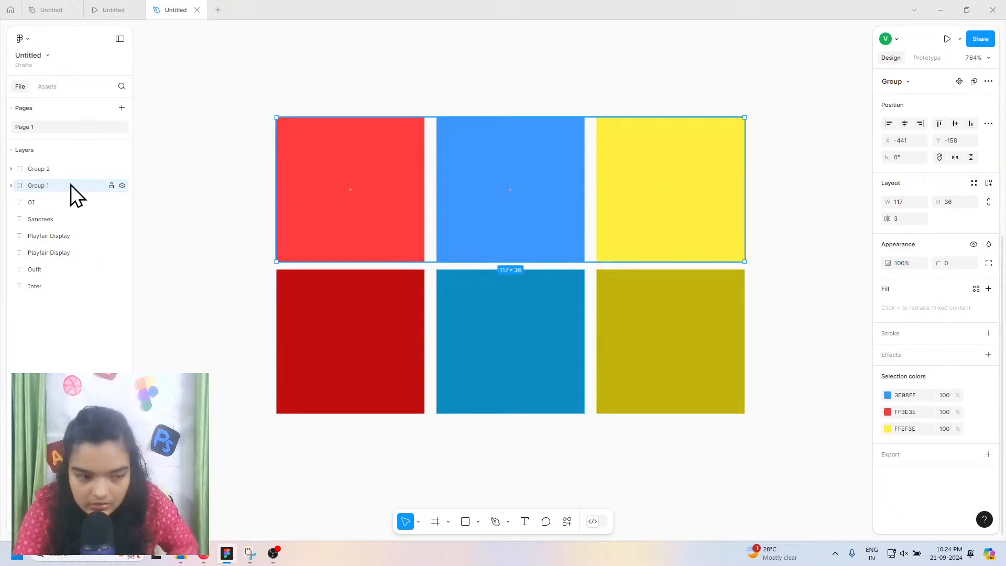
{"action": "left_click", "coordinate": [122, 186]}
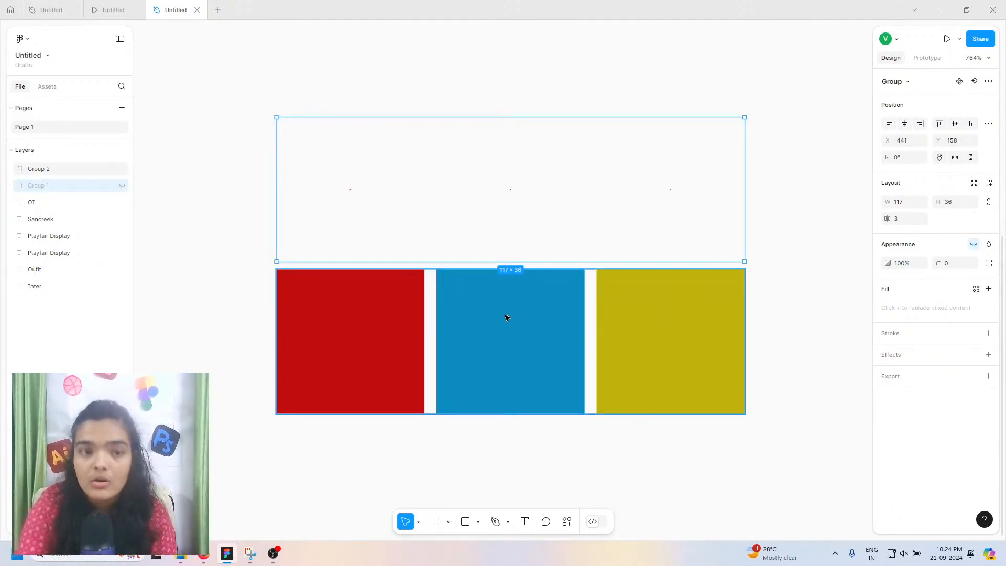
{"action": "left_click", "coordinate": [122, 186]}
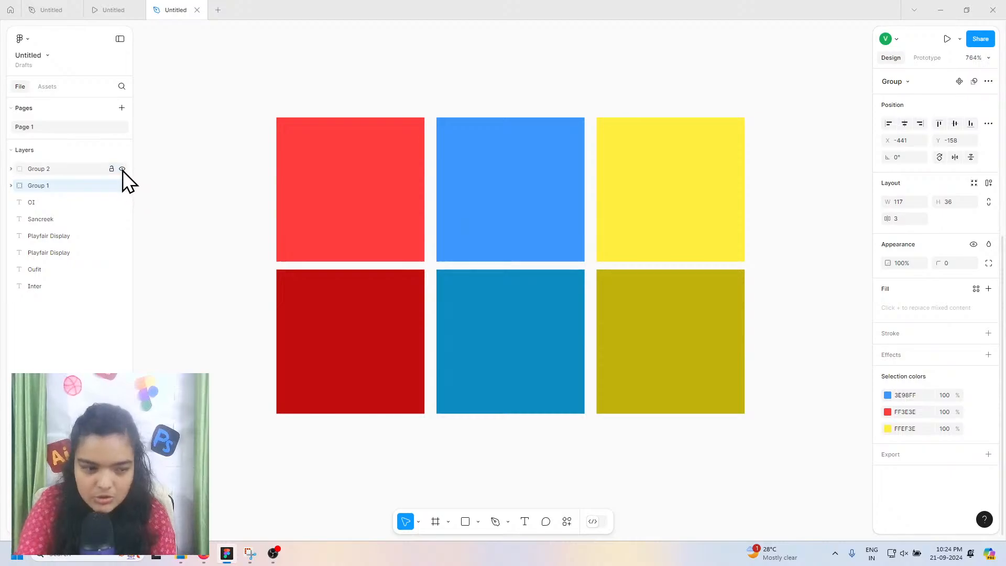
{"action": "left_click", "coordinate": [122, 169]}
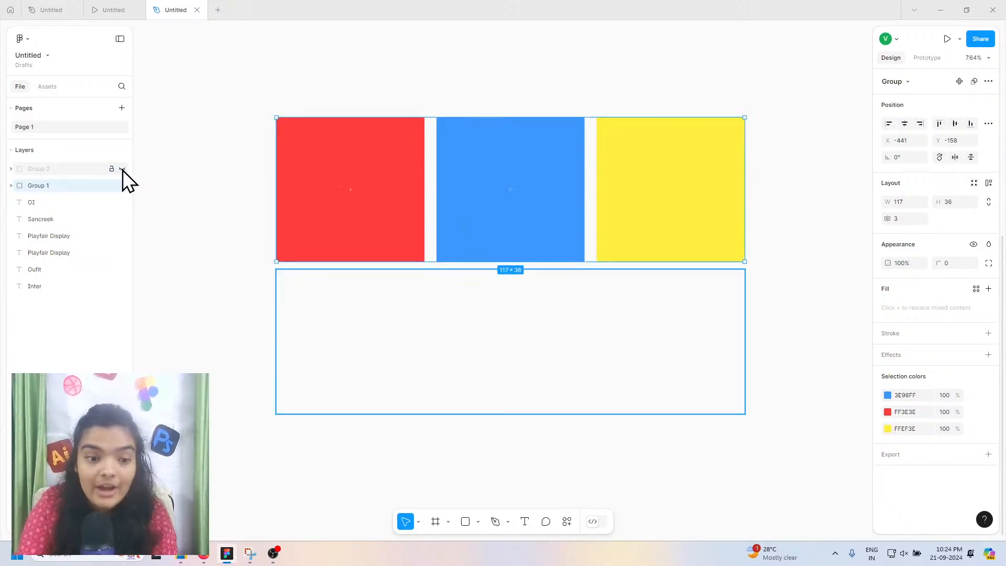
{"action": "left_click", "coordinate": [122, 170]}
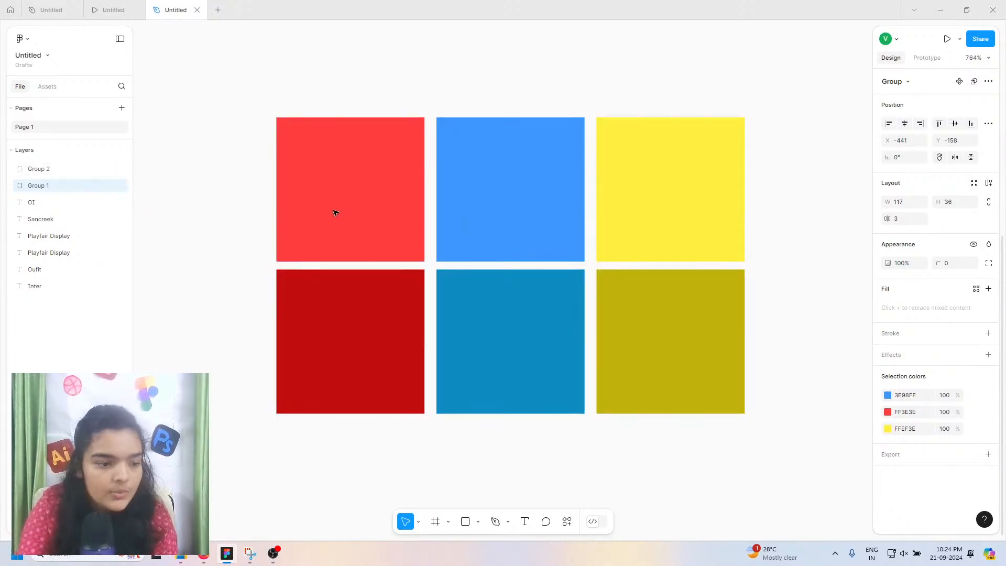
Step: Duplicate both swatch groups and place the copies to the right of the originals, at about X -267
{"action": "left_click", "coordinate": [376, 353]}
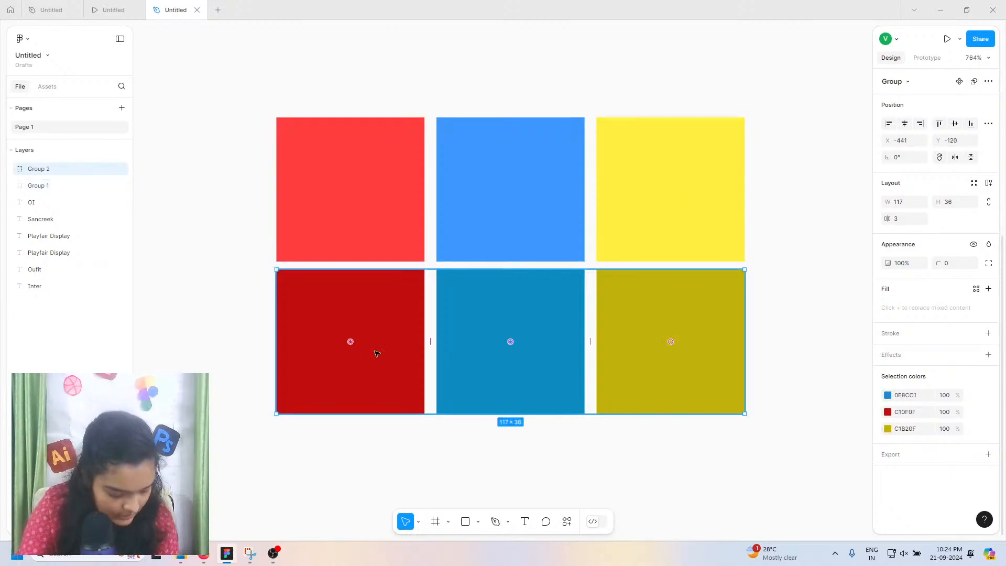
{"action": "left_click_drag", "start_coordinate": [254, 146], "coordinate": [782, 337]}
{"action": "key", "text": "ctrl+d"}
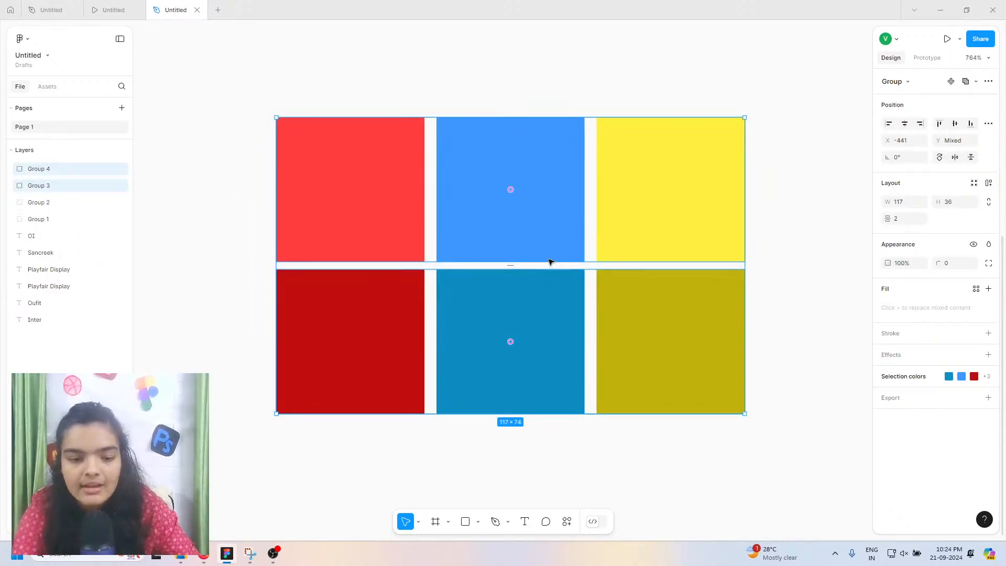
{"action": "scroll", "coordinate": [550, 262], "scroll_direction": "down", "scroll_amount": 3}
{"action": "scroll", "coordinate": [511, 246], "scroll_direction": "right", "scroll_amount": 5}
{"action": "left_click_drag", "start_coordinate": [299, 236], "coordinate": [674, 236]}
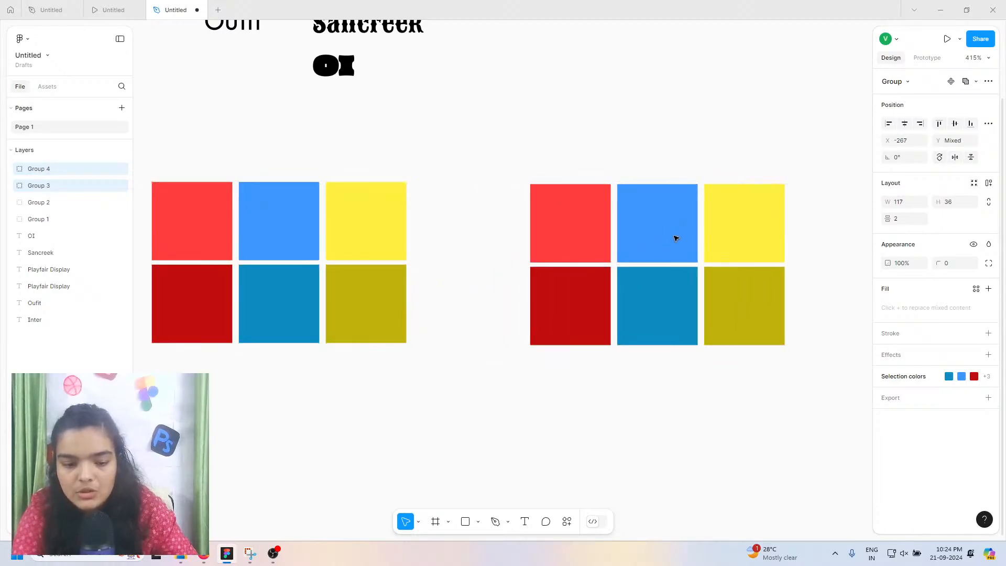
Step: Move the copied bright row up and right to about X -246, Y -162, and delete the copied dark row
{"action": "scroll", "coordinate": [444, 308], "scroll_direction": "right", "scroll_amount": 5}
{"action": "left_click", "coordinate": [406, 306]}
{"action": "scroll", "coordinate": [409, 305], "scroll_direction": "up", "scroll_amount": 3}
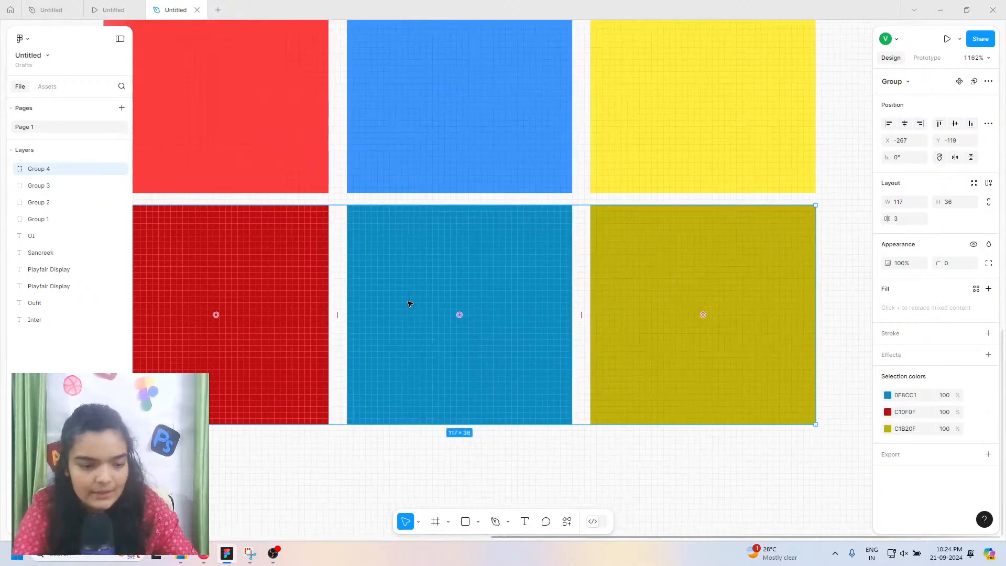
{"action": "scroll", "coordinate": [409, 302], "scroll_direction": "down", "scroll_amount": 3}
{"action": "scroll", "coordinate": [412, 296], "scroll_direction": "left", "scroll_amount": 5}
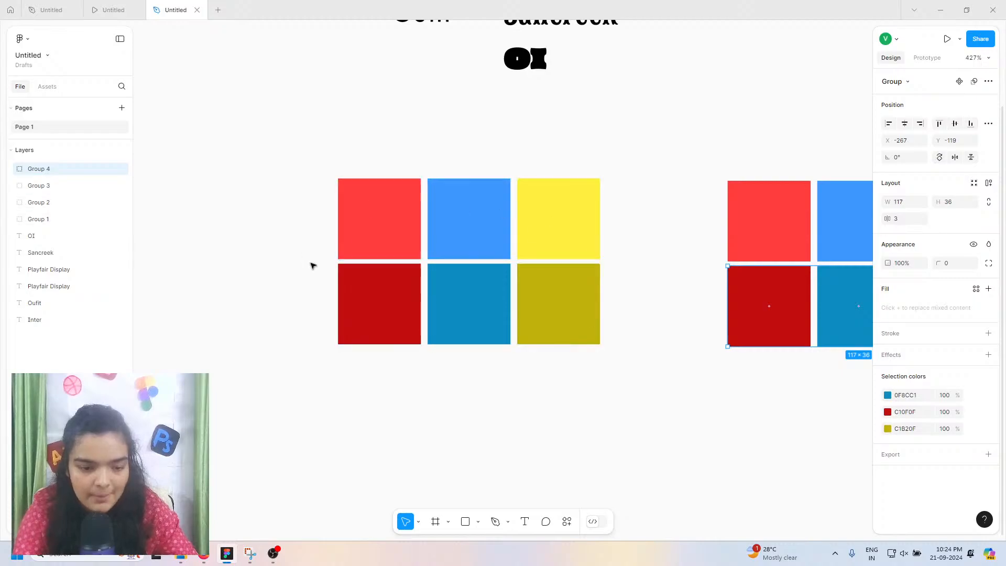
{"action": "scroll", "coordinate": [343, 269], "scroll_direction": "right", "scroll_amount": 8}
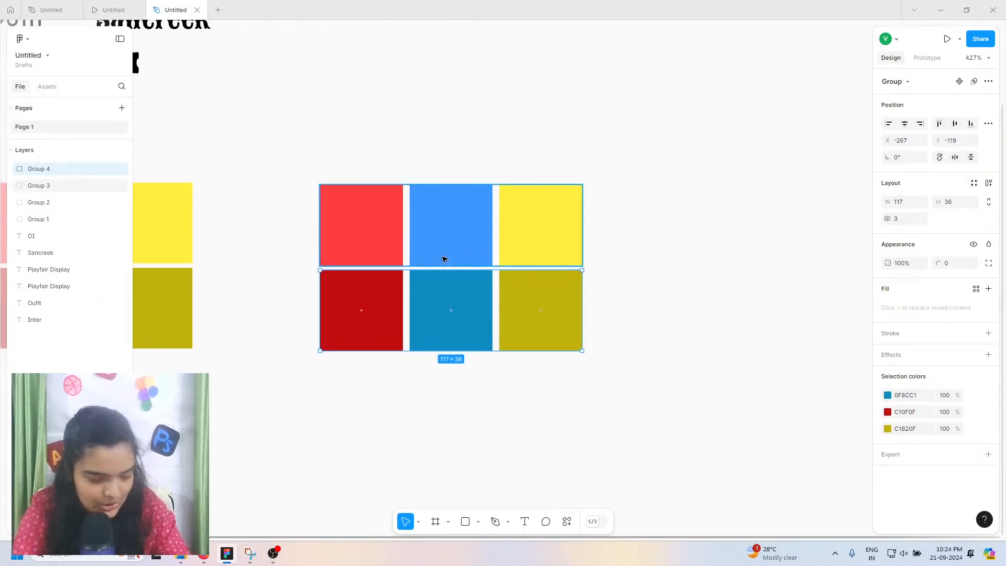
{"action": "scroll", "coordinate": [442, 260], "scroll_direction": "up", "scroll_amount": 3}
{"action": "left_click_drag", "start_coordinate": [419, 265], "coordinate": [477, 255]}
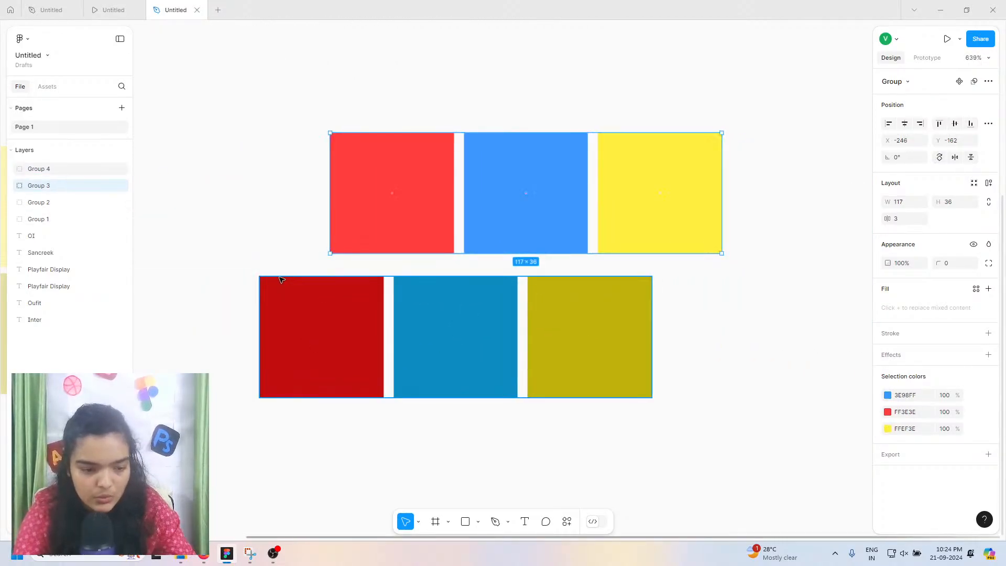
{"action": "key", "text": "Escape"}
{"action": "left_click", "coordinate": [337, 309]}
{"action": "key", "text": "Delete"}
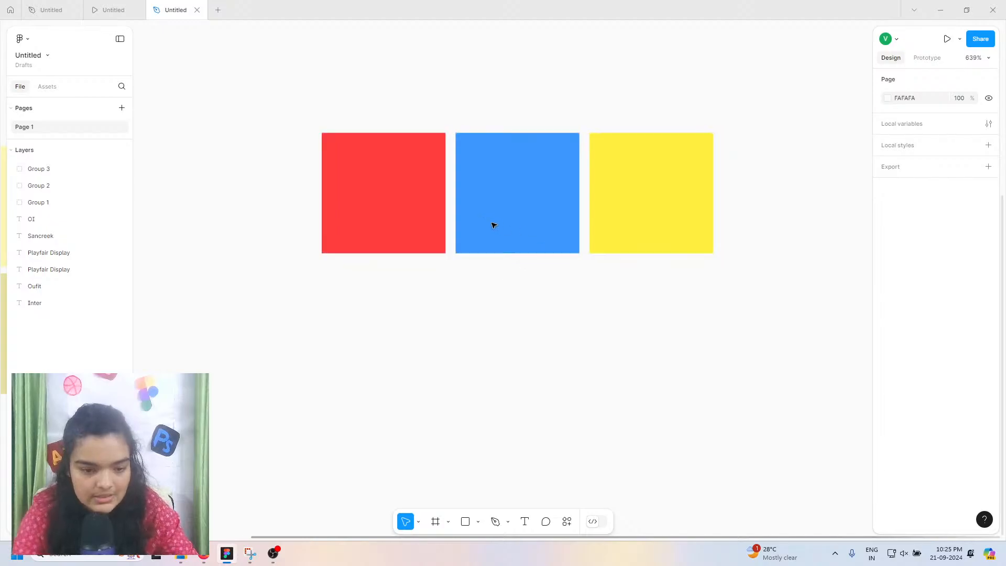
Step: Replace the mixed fills of the three rectangles in the copied bright row with one new grey fill (D9D9D9)
{"action": "scroll", "coordinate": [440, 214], "scroll_direction": "right", "scroll_amount": 2}
{"action": "double_click", "coordinate": [404, 206]}
{"action": "left_click", "coordinate": [462, 150], "text": "shift"}
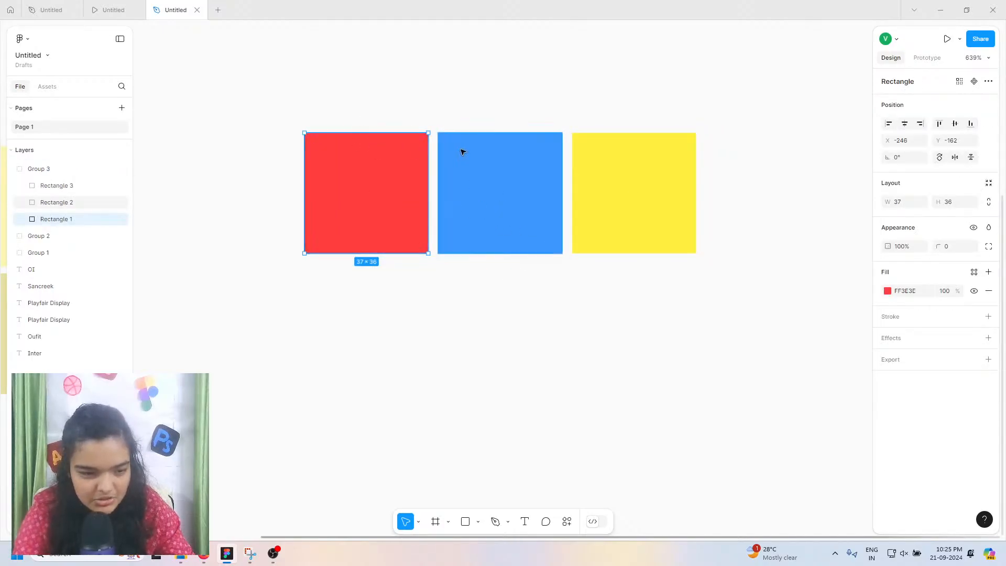
{"action": "left_click", "coordinate": [651, 158], "text": "shift"}
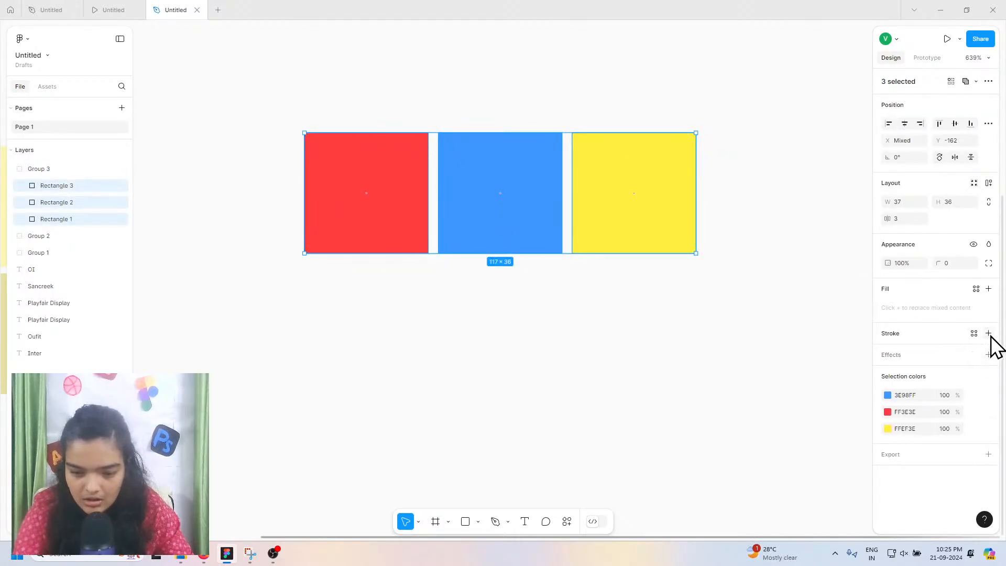
{"action": "left_click", "coordinate": [988, 289]}
{"action": "left_click", "coordinate": [988, 306]}
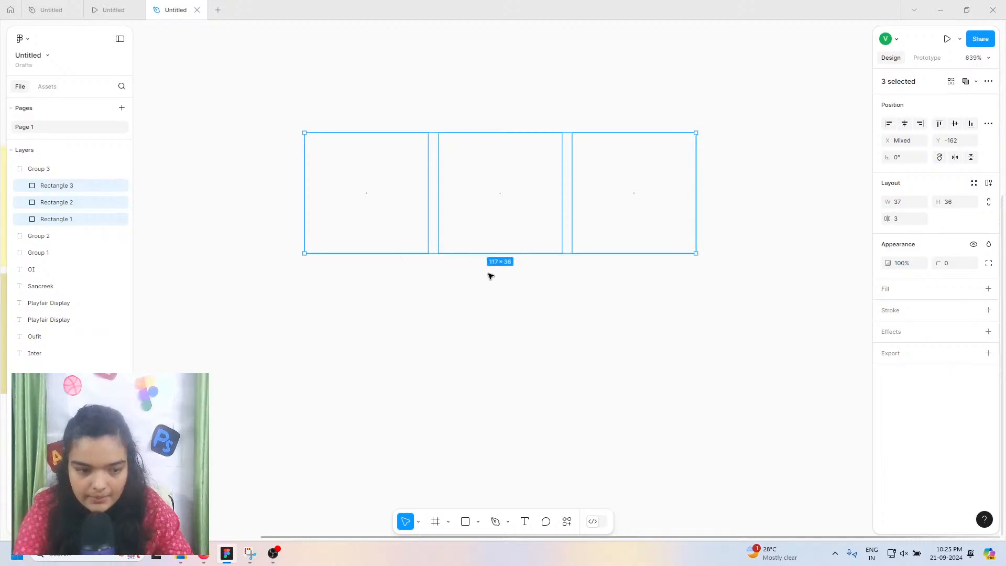
{"action": "left_click", "coordinate": [988, 288]}
{"action": "key", "text": "Escape"}
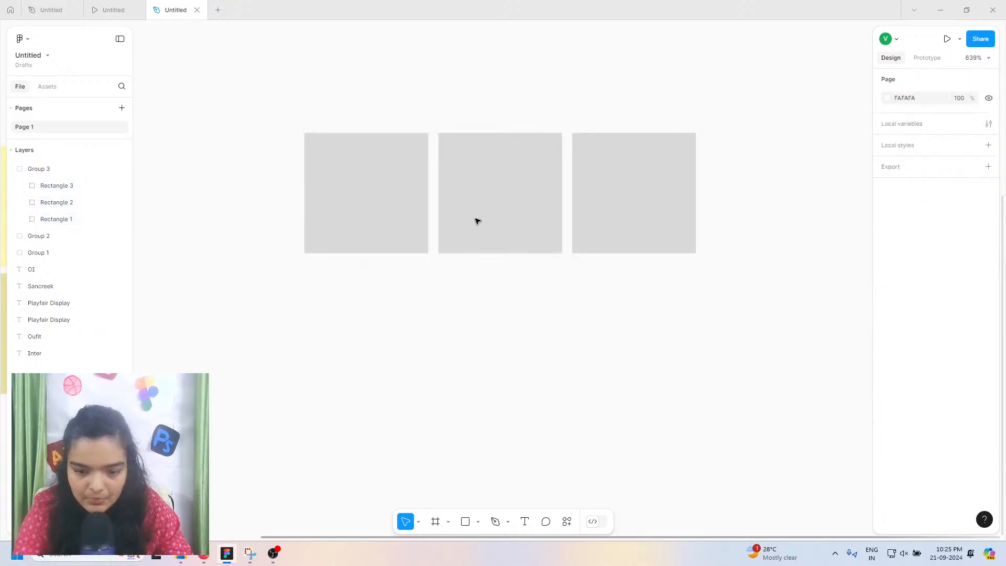
Step: Set the fill of the whole grey rectangle group to white (FFFFFF)
{"action": "left_click_drag", "start_coordinate": [263, 116], "coordinate": [358, 170]}
{"action": "left_click", "coordinate": [887, 307]}
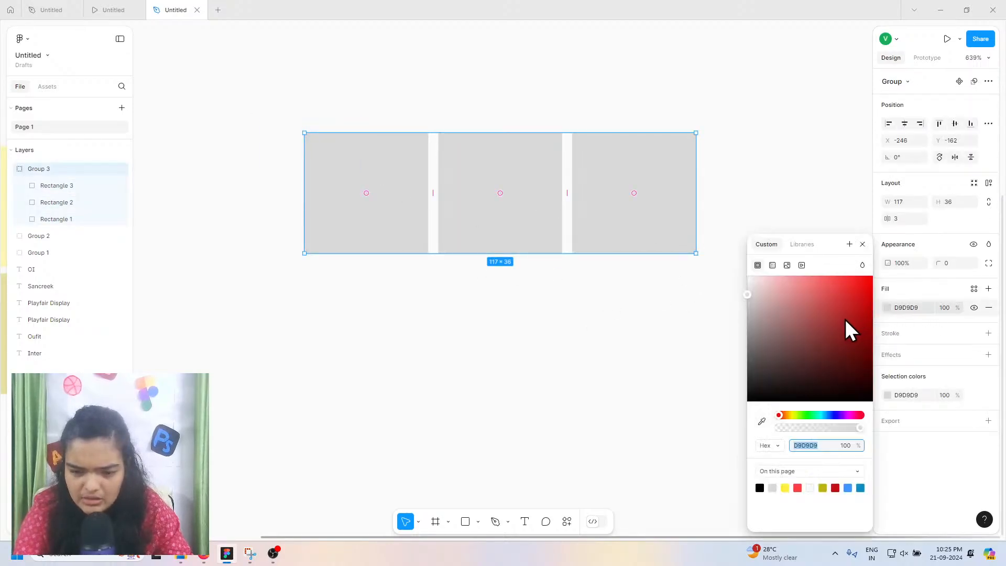
{"action": "left_click_drag", "start_coordinate": [844, 320], "coordinate": [521, 121]}
Step: Set the fill of the first white rectangle in the new row to light orange (FFA260)
{"action": "double_click", "coordinate": [326, 210]}
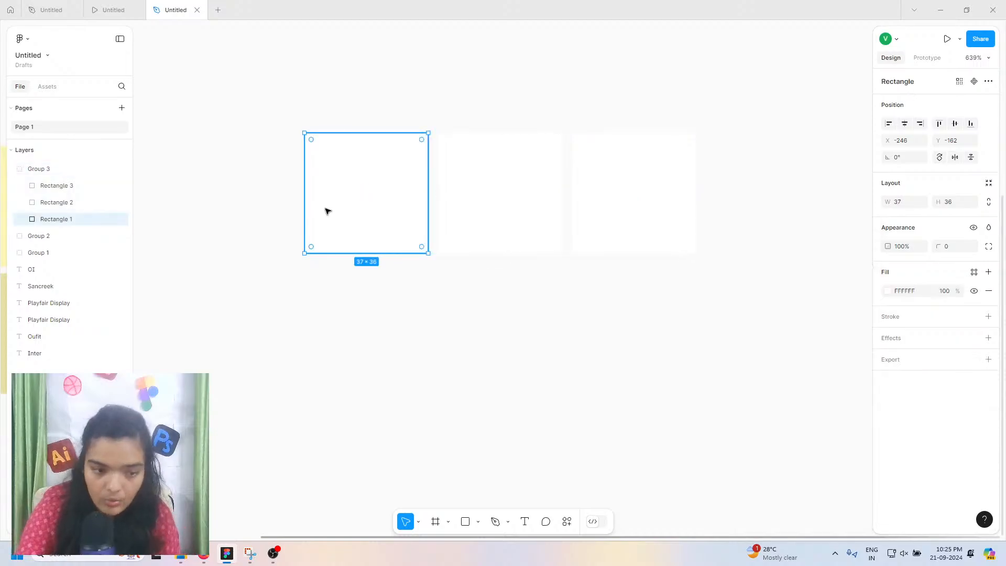
{"action": "left_click", "coordinate": [886, 291]}
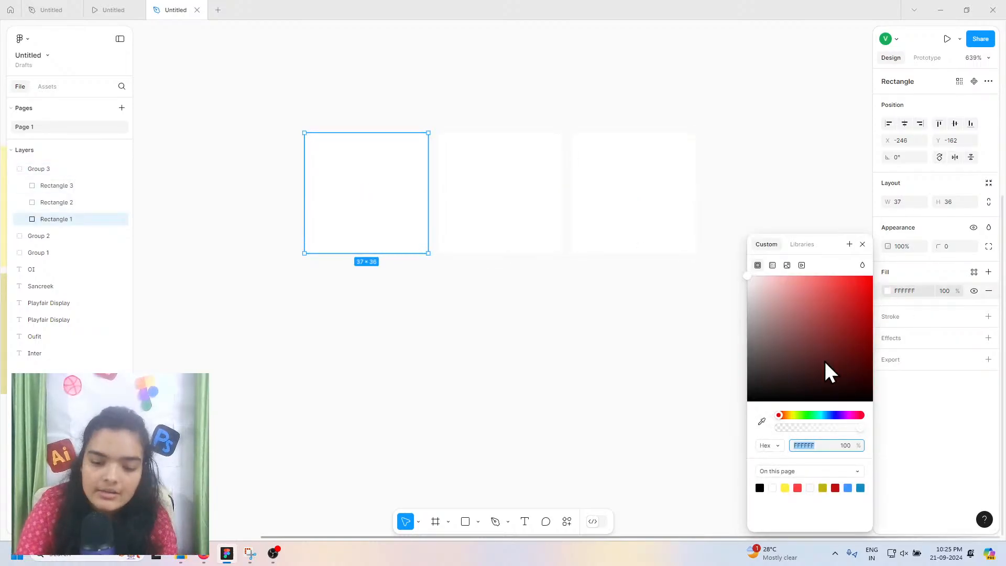
{"action": "left_click", "coordinate": [785, 415]}
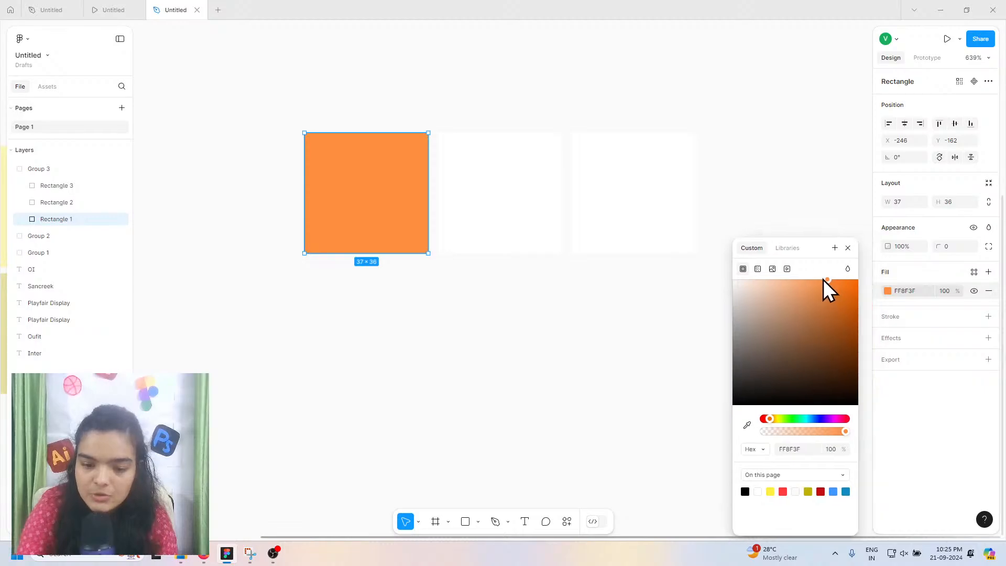
{"action": "left_click_drag", "start_coordinate": [827, 281], "coordinate": [812, 281]}
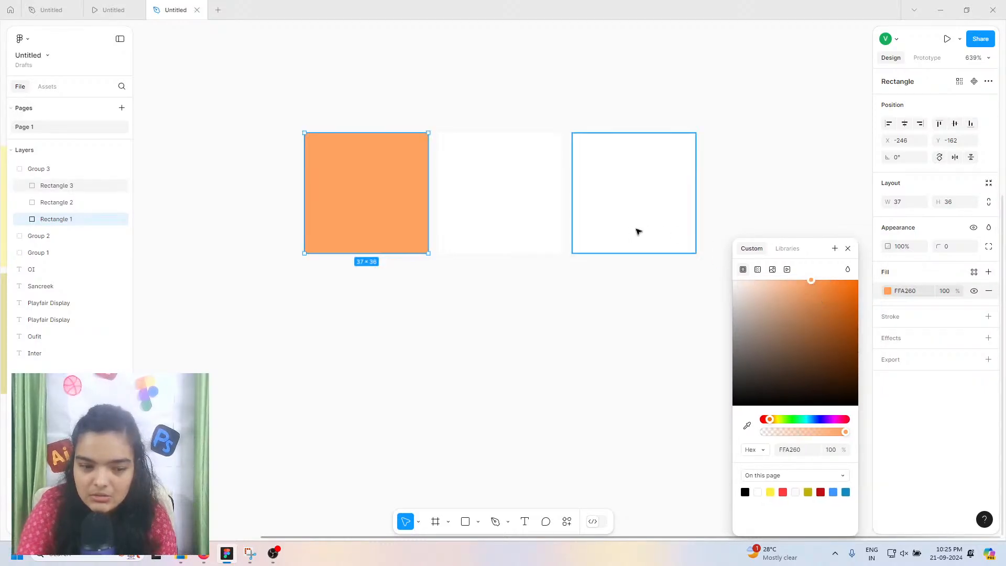
Step: Recolour the middle white rectangle, starting from the page's light orange and shifting the hue to violet (8760FF)
{"action": "left_click", "coordinate": [478, 193]}
{"action": "left_click", "coordinate": [888, 291]}
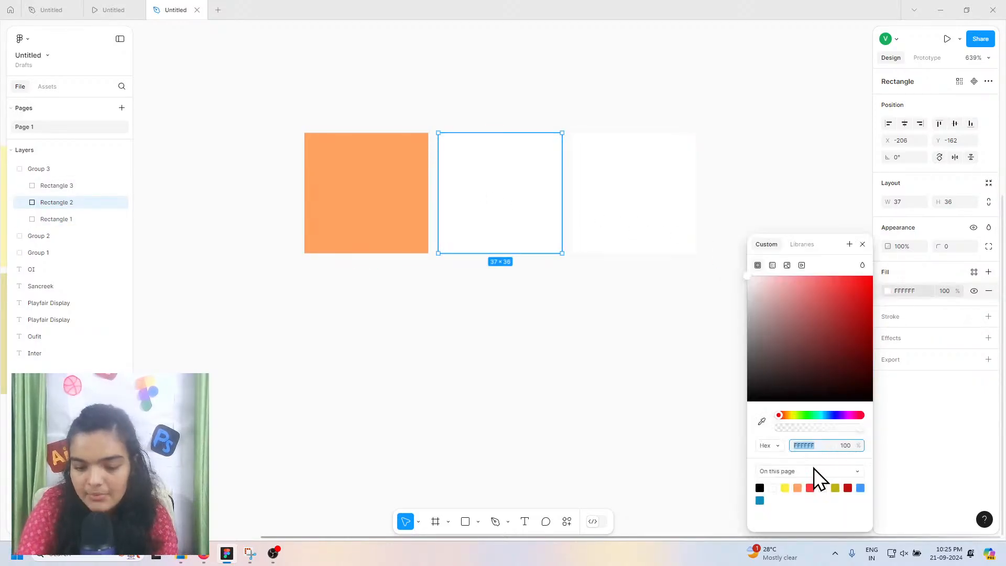
{"action": "left_click", "coordinate": [800, 487]}
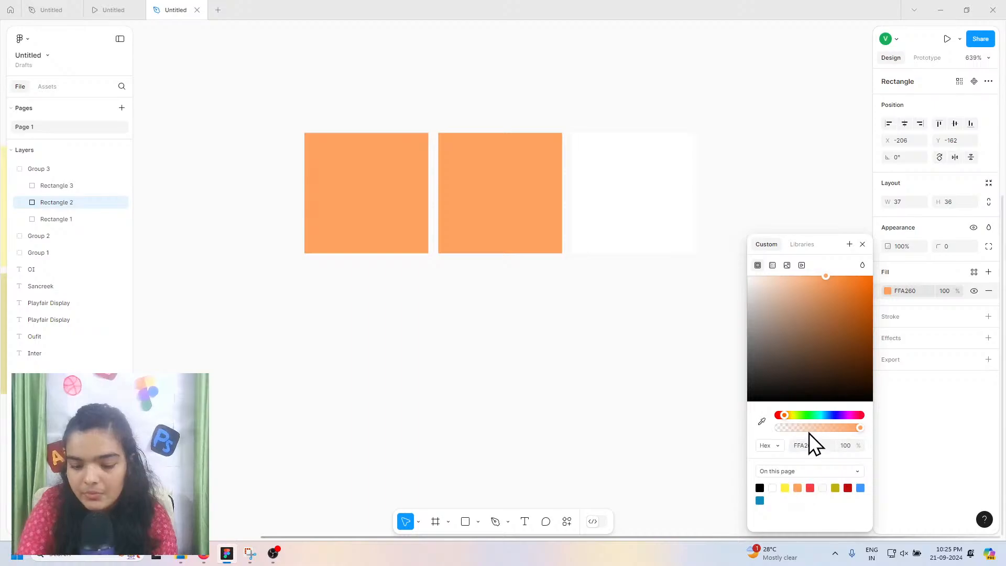
{"action": "left_click_drag", "start_coordinate": [820, 416], "coordinate": [843, 415]}
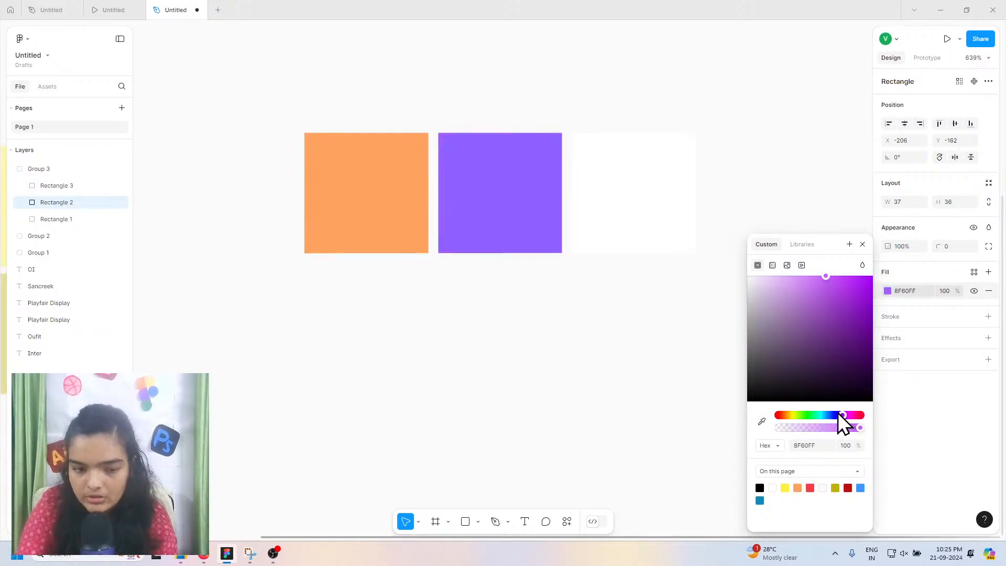
{"action": "left_click", "coordinate": [837, 414]}
Step: Recolour the last white rectangle, starting from the page's violet and shifting the hue to light green (AFFF60)
{"action": "left_click", "coordinate": [593, 216]}
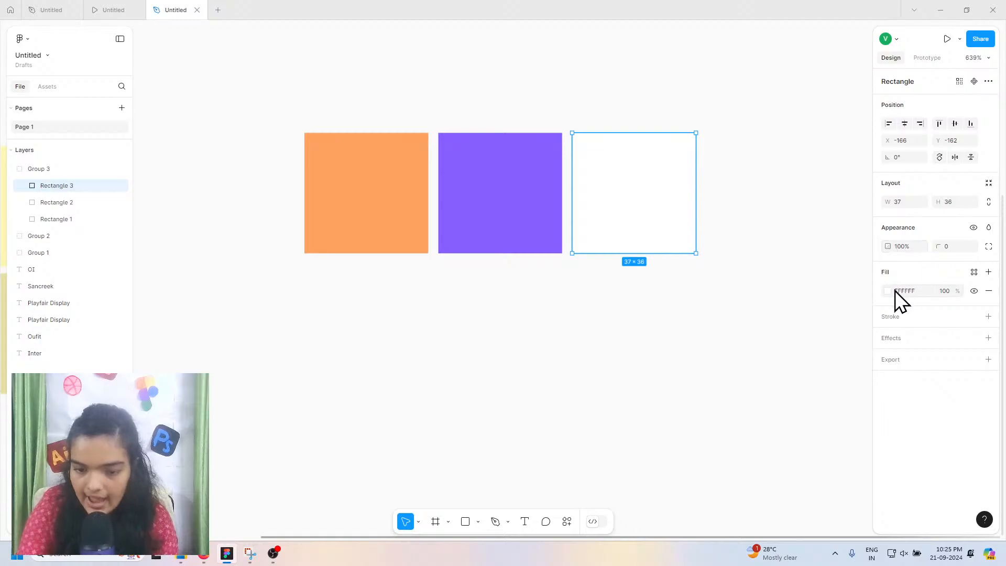
{"action": "left_click", "coordinate": [887, 292]}
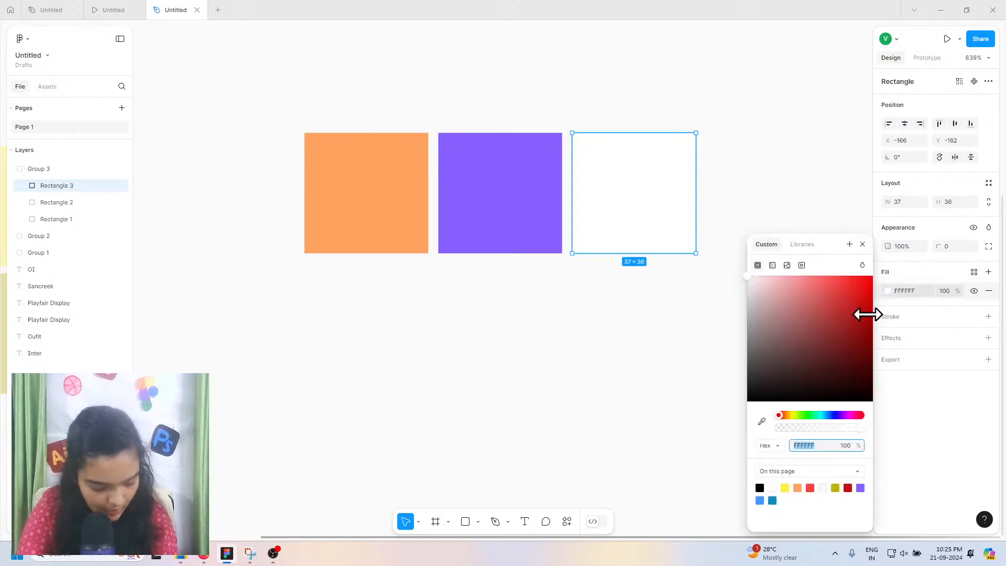
{"action": "left_click", "coordinate": [860, 487]}
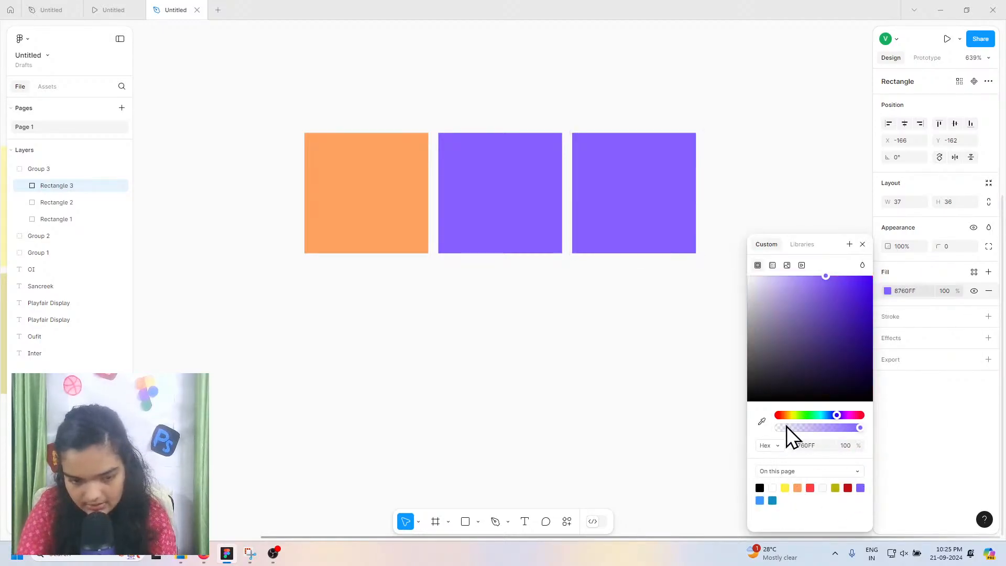
{"action": "left_click_drag", "start_coordinate": [817, 418], "coordinate": [800, 408]}
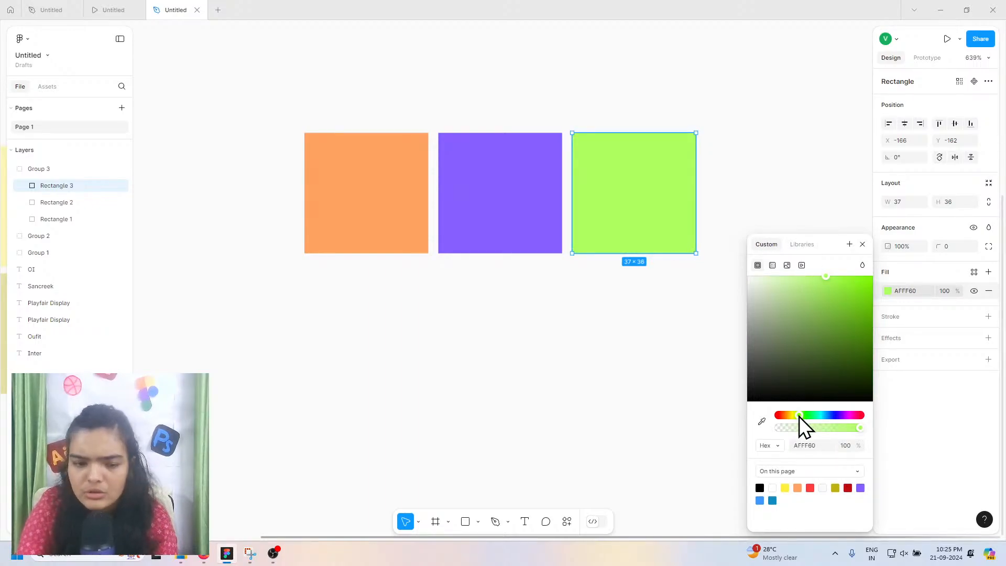
{"action": "left_click", "coordinate": [575, 351]}
Step: Duplicate the orange, violet and green group directly below the original row, at X -246, Y -122
{"action": "left_click_drag", "start_coordinate": [723, 336], "coordinate": [358, 163]}
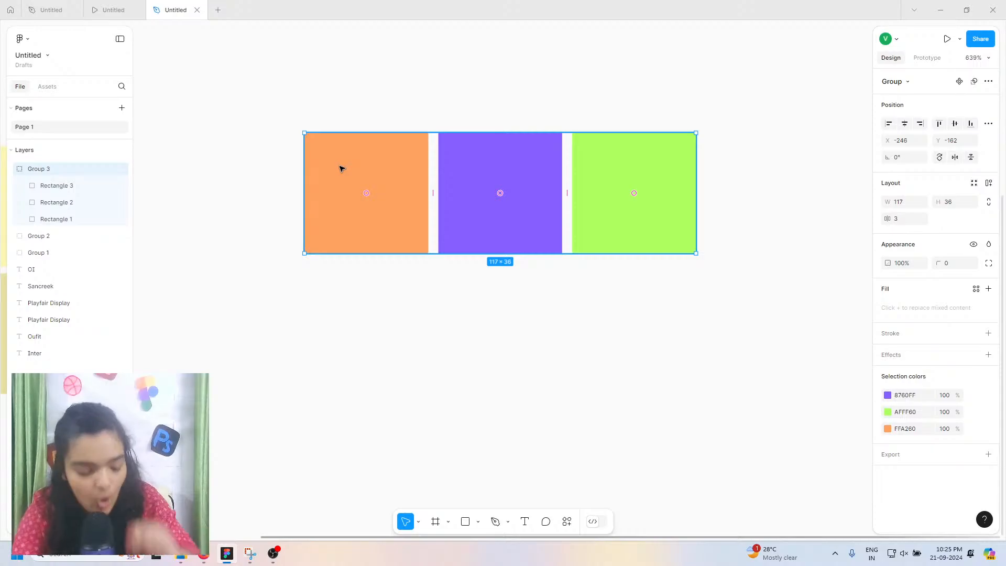
{"action": "left_click_drag", "start_coordinate": [341, 166], "coordinate": [361, 300]}
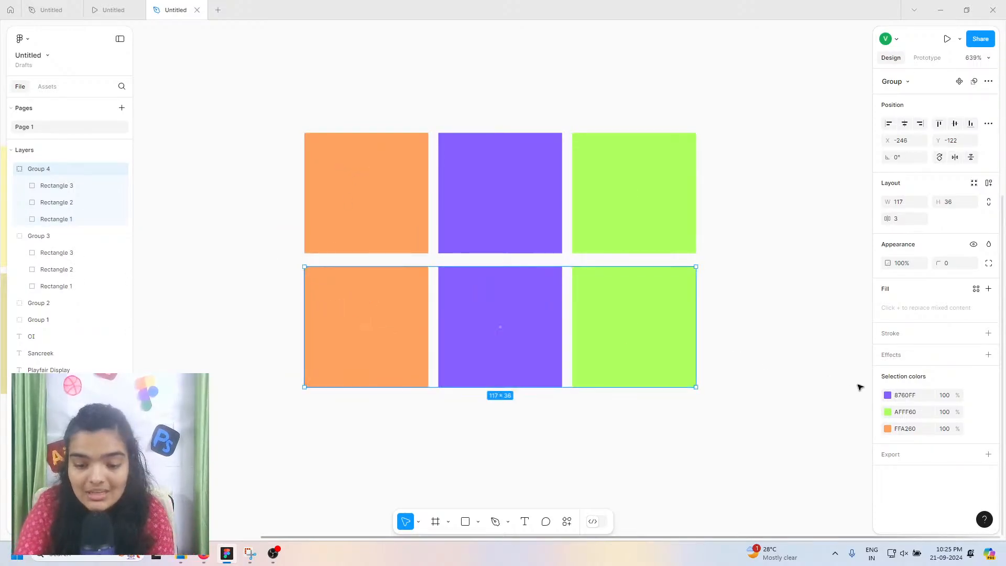
{"action": "left_click", "coordinate": [887, 395]}
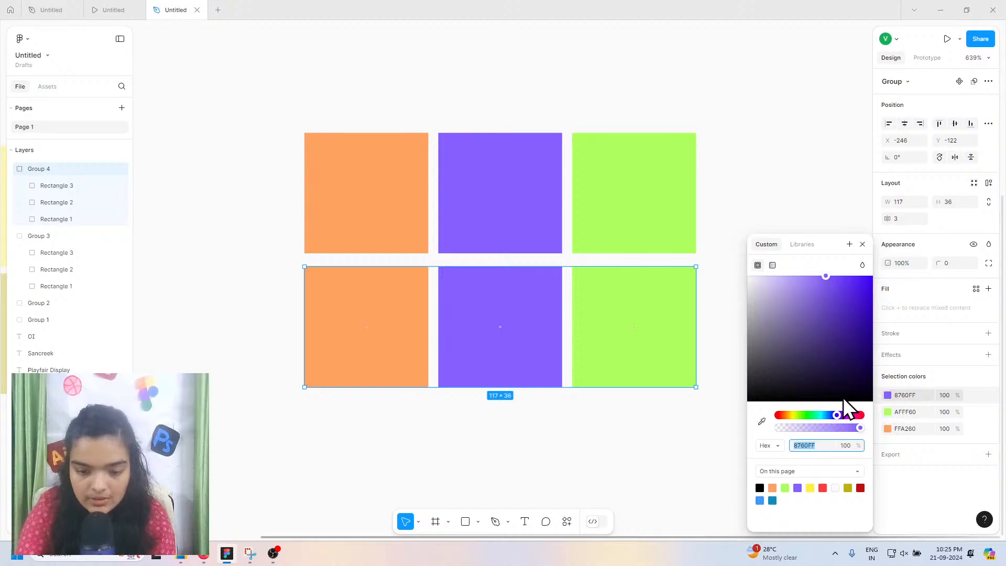
Step: Remove the fills from the green and violet rectangles in the copied lower row
{"action": "double_click", "coordinate": [546, 341]}
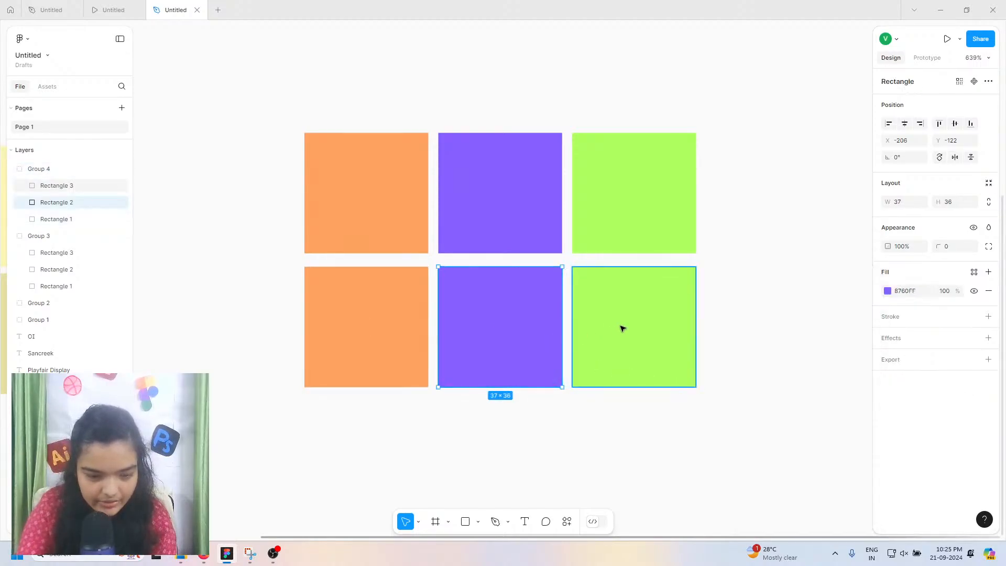
{"action": "left_click", "coordinate": [623, 328]}
{"action": "left_click", "coordinate": [989, 291]}
{"action": "left_click", "coordinate": [516, 350]}
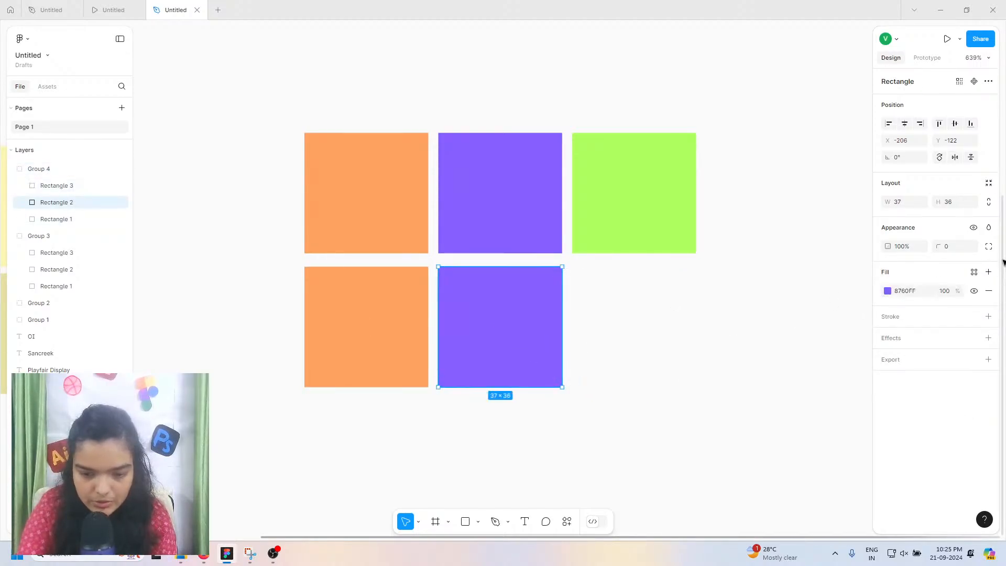
{"action": "left_click", "coordinate": [989, 291]}
Step: Darken the fill of the lower row's orange rectangle to deep orange (E56000)
{"action": "left_click", "coordinate": [388, 328]}
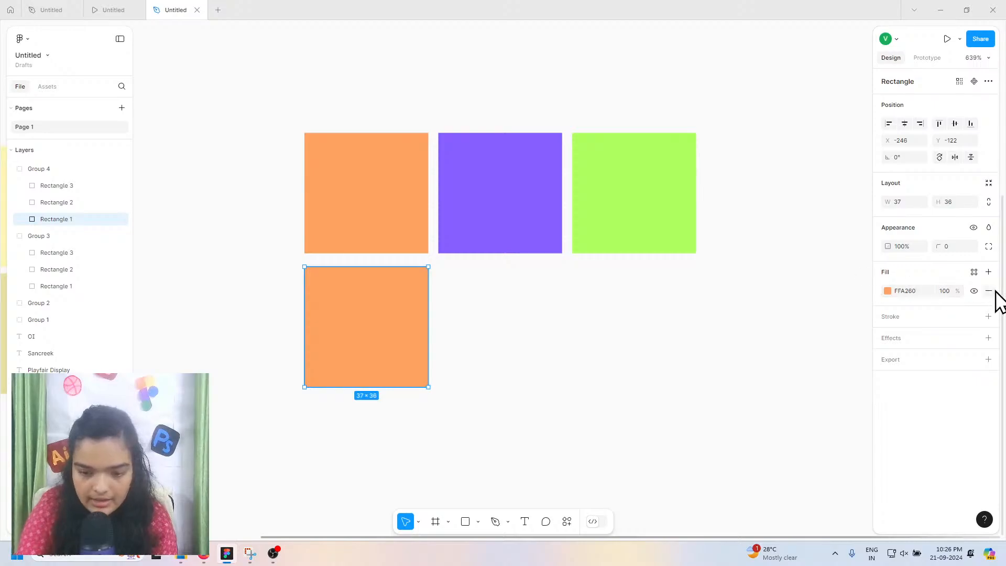
{"action": "left_click", "coordinate": [904, 292]}
{"action": "left_click", "coordinate": [887, 291]}
{"action": "left_click_drag", "start_coordinate": [863, 322], "coordinate": [885, 293]}
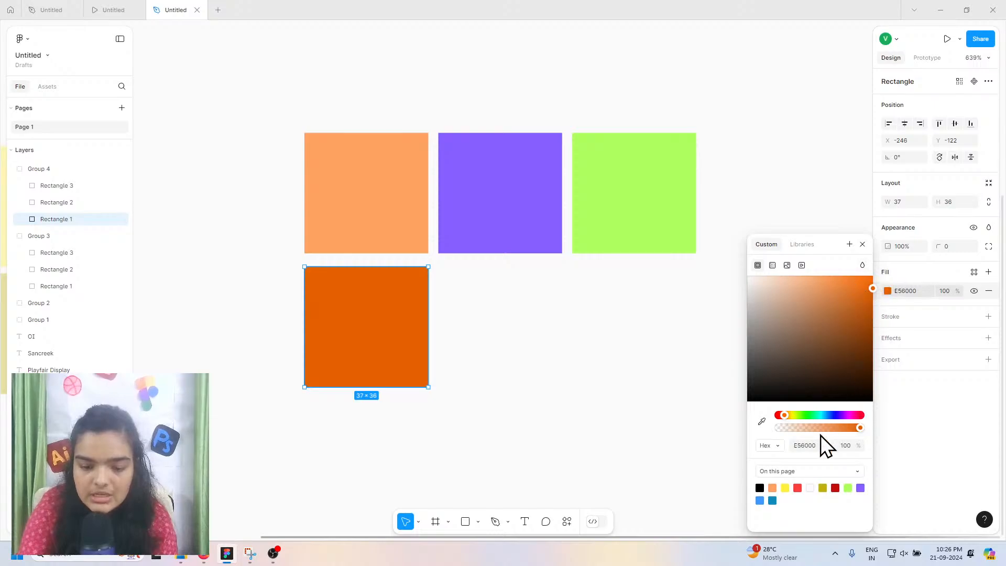
Step: Add a fill to the lower row's empty middle rectangle and shift it from the page's deep orange to purple (9100E5)
{"action": "left_click", "coordinate": [492, 281]}
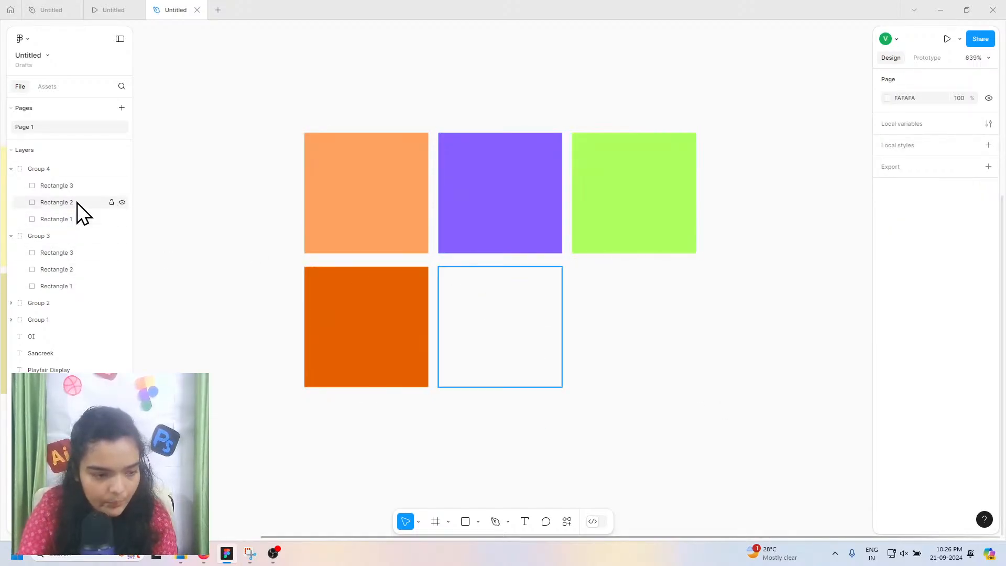
{"action": "left_click", "coordinate": [99, 202]}
{"action": "left_click", "coordinate": [988, 272]}
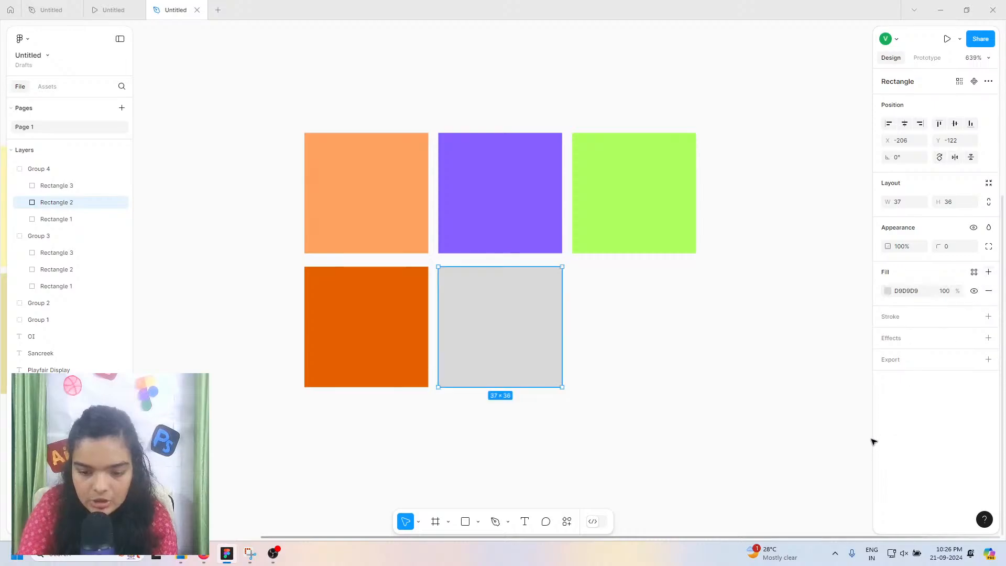
{"action": "left_click", "coordinate": [889, 290]}
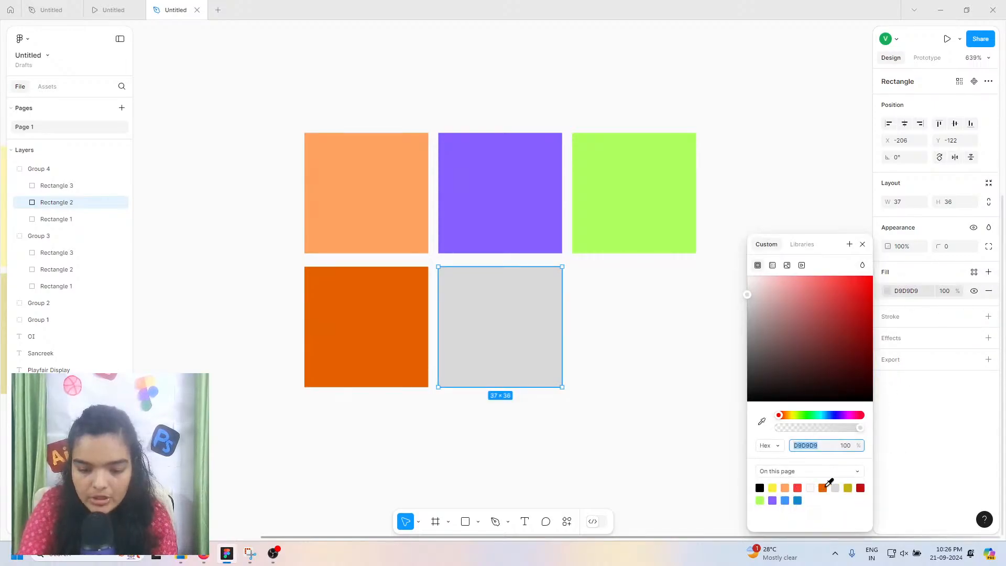
{"action": "left_click", "coordinate": [822, 487]}
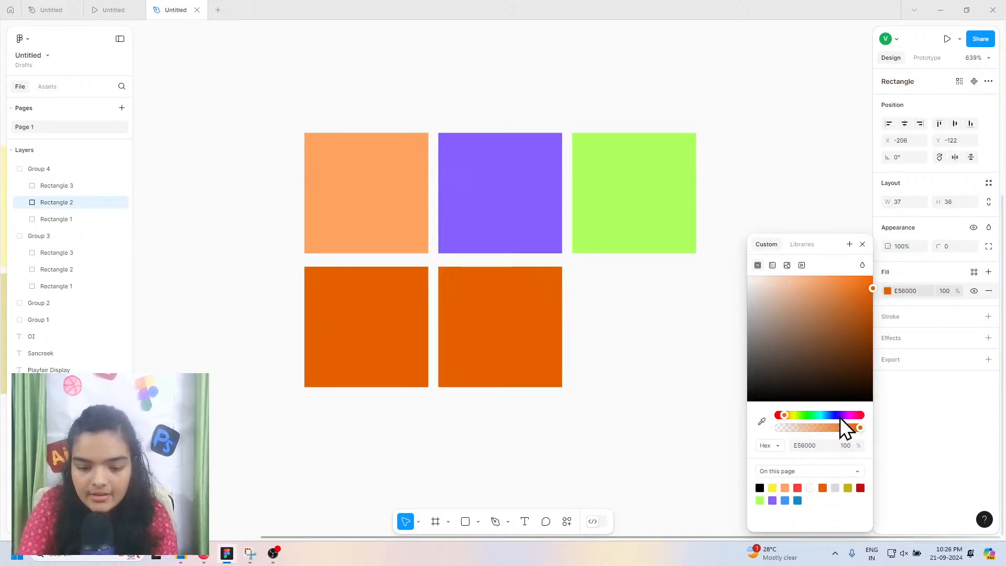
{"action": "left_click_drag", "start_coordinate": [840, 417], "coordinate": [842, 416]}
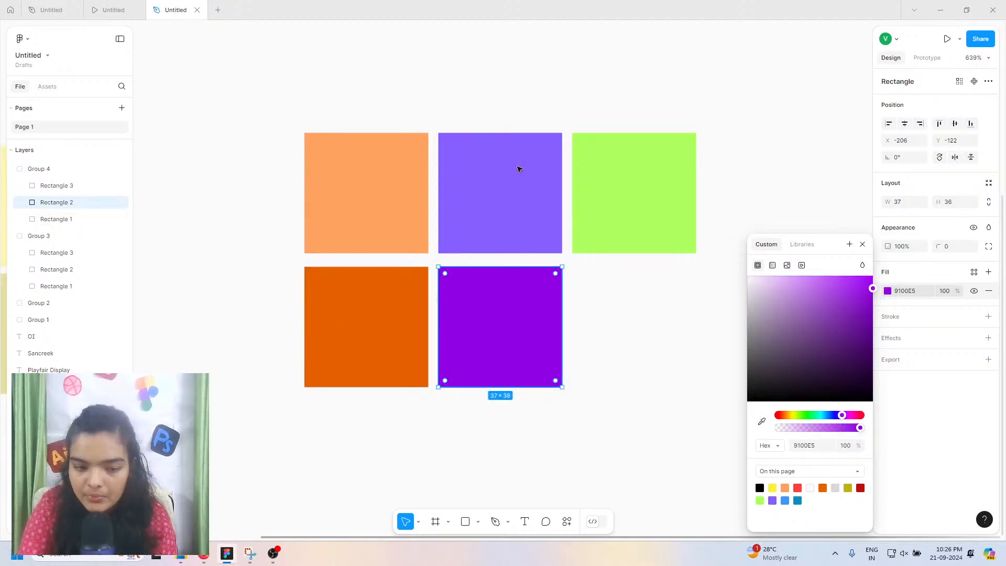
Step: Add a fill to the lower row's empty last rectangle and shift it from the page's purple to lime green (B0E500)
{"action": "left_click", "coordinate": [600, 314]}
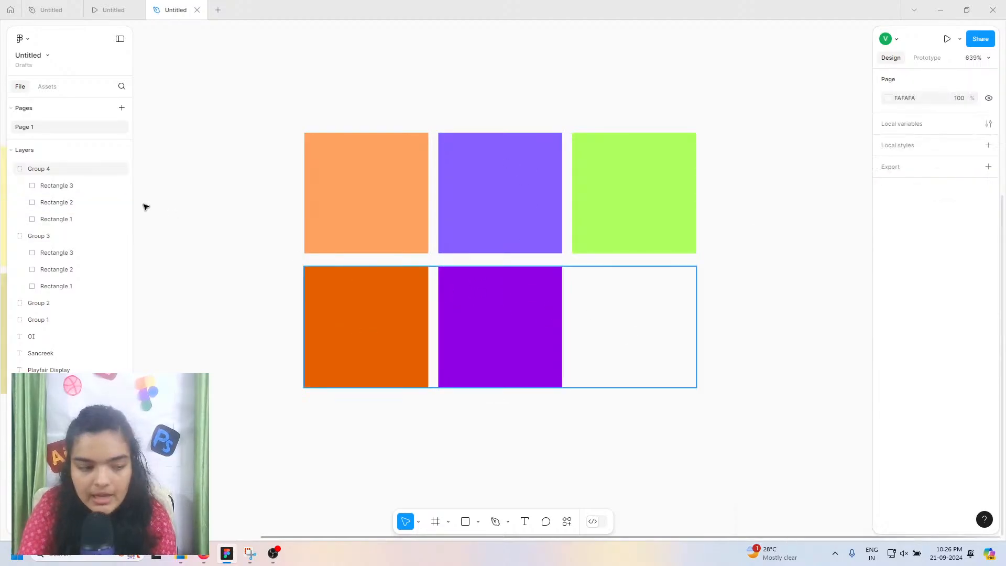
{"action": "left_click", "coordinate": [74, 191]}
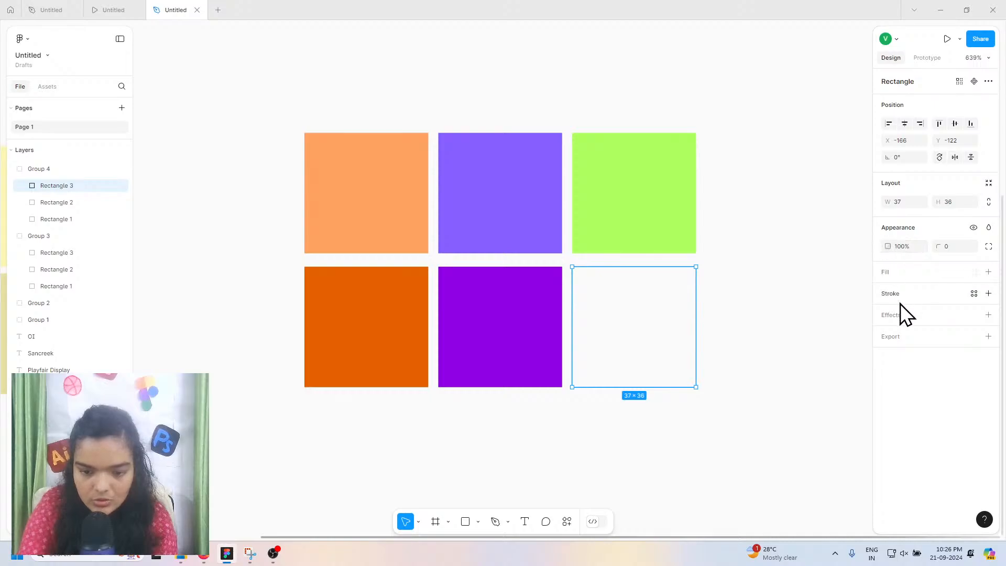
{"action": "left_click", "coordinate": [988, 271]}
{"action": "left_click", "coordinate": [886, 289]}
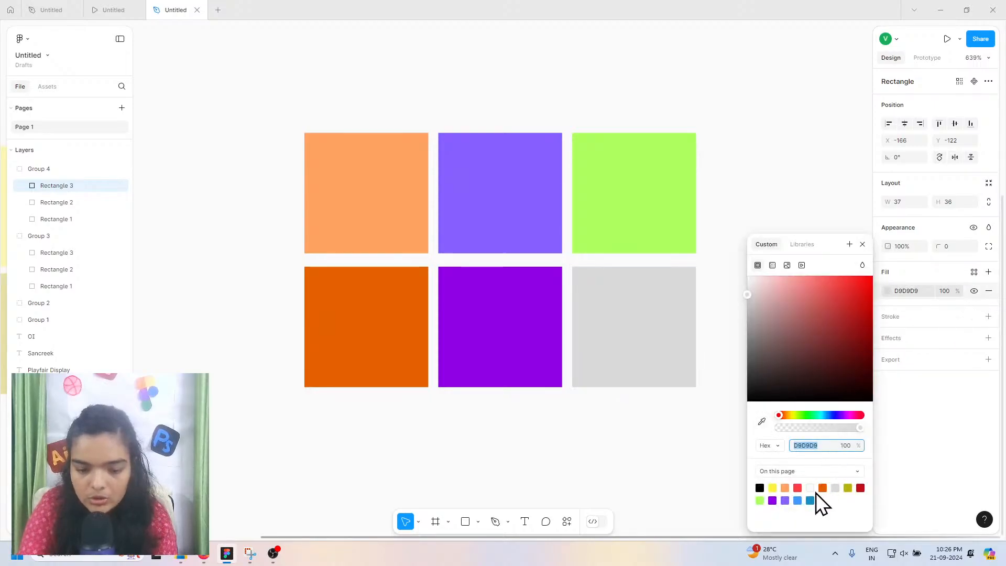
{"action": "left_click", "coordinate": [772, 500]}
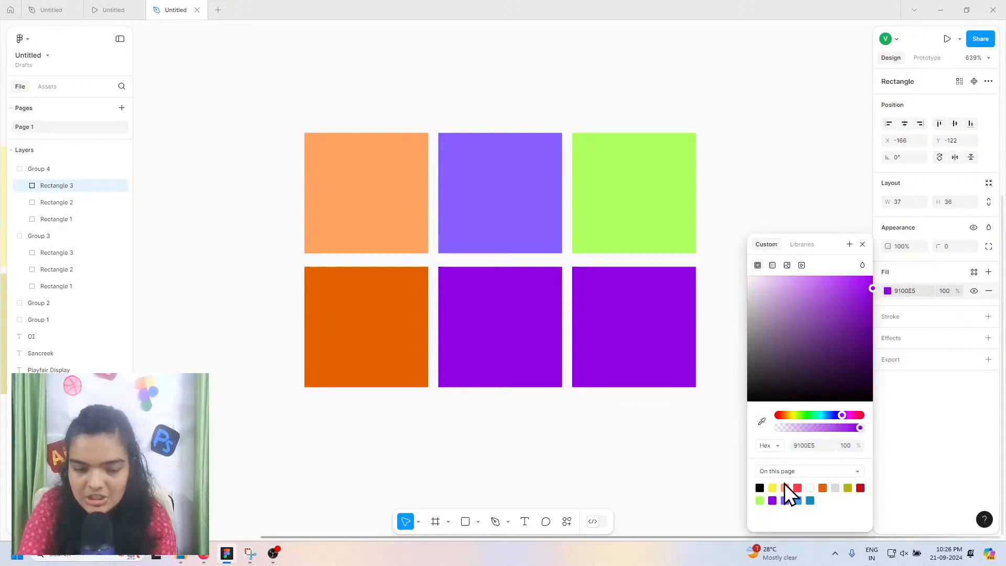
{"action": "left_click", "coordinate": [797, 419]}
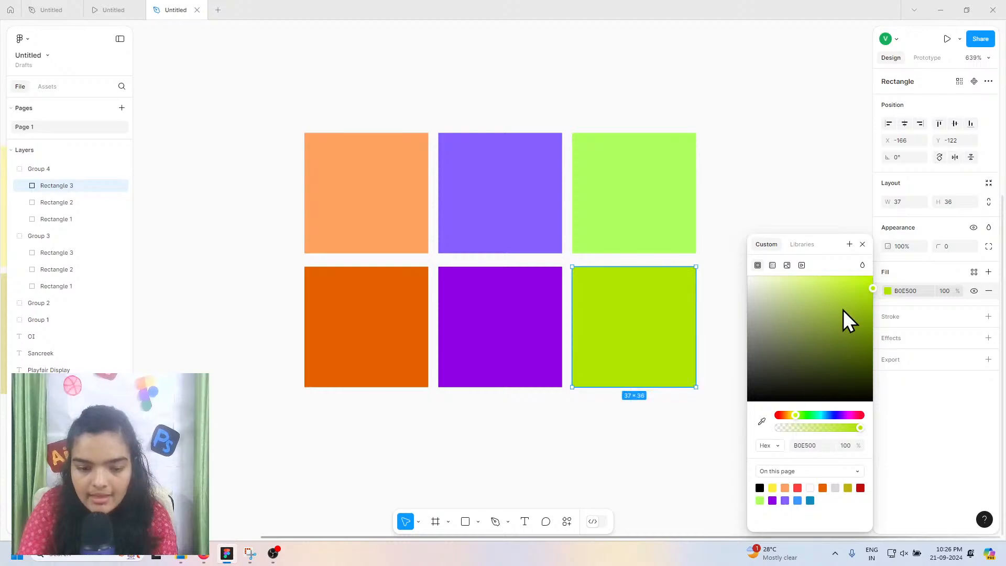
{"action": "left_click", "coordinate": [721, 290]}
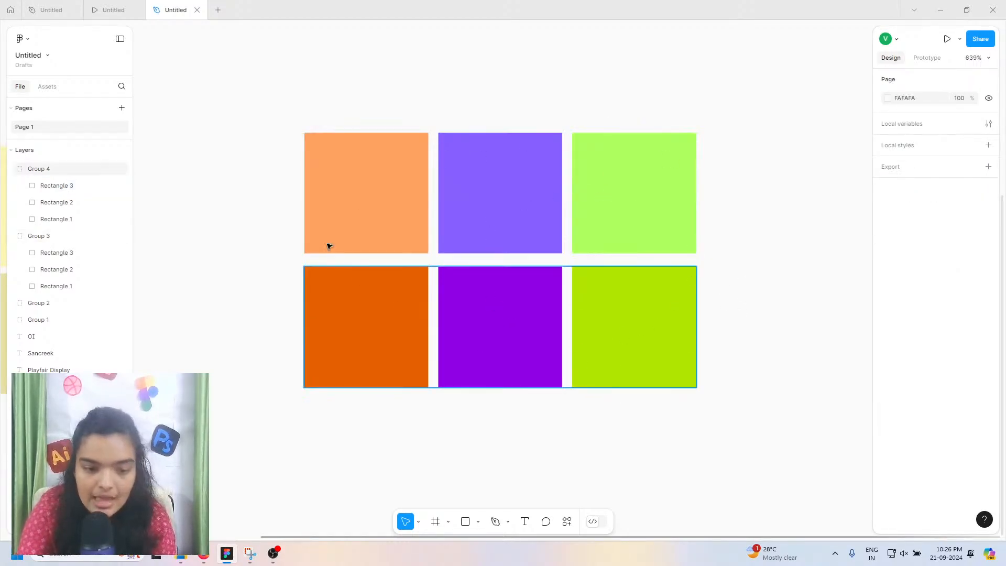
Step: Hide and show the light row and the dark row in turn to compare the two palettes
{"action": "scroll", "coordinate": [465, 259], "scroll_direction": "left", "scroll_amount": 1}
{"action": "left_click", "coordinate": [460, 247]}
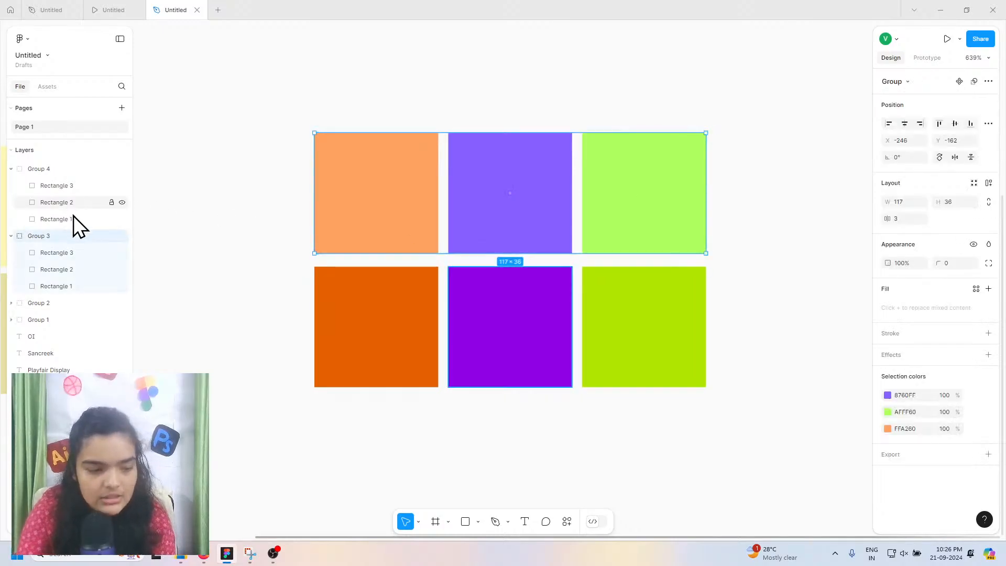
{"action": "left_click", "coordinate": [122, 236]}
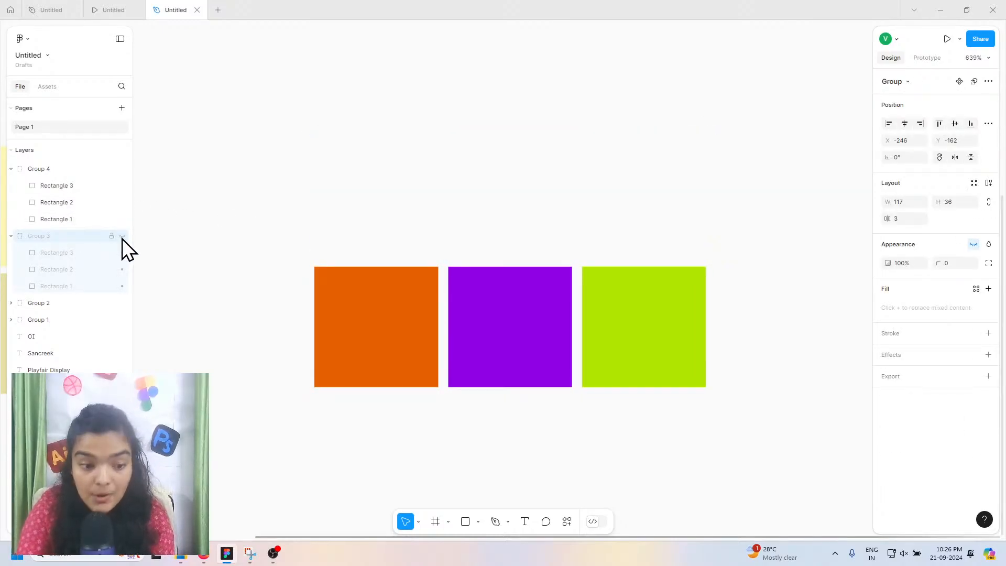
{"action": "left_click", "coordinate": [122, 236]}
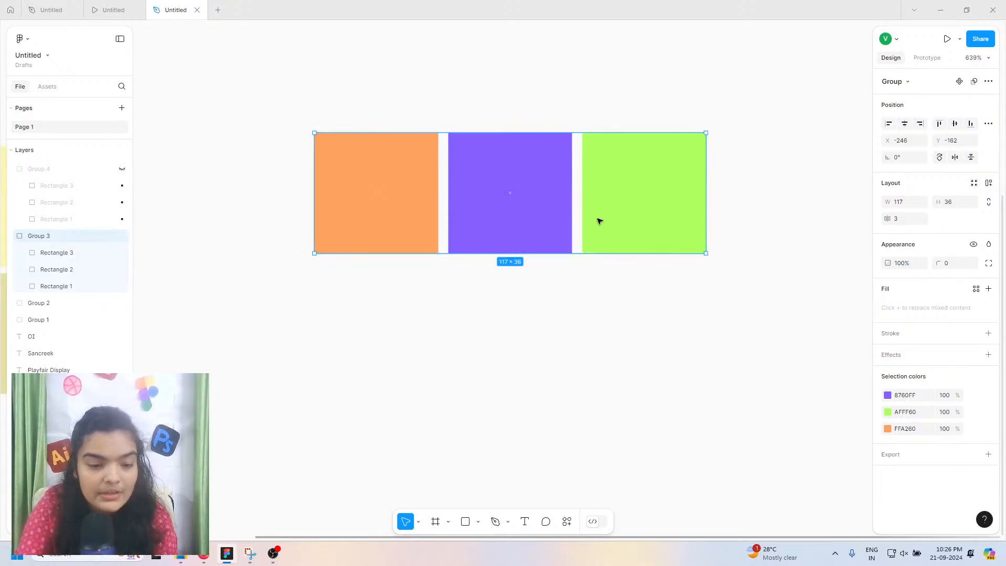
{"action": "left_click", "coordinate": [122, 235]}
{"action": "left_click", "coordinate": [122, 168]}
{"action": "left_click", "coordinate": [122, 236]}
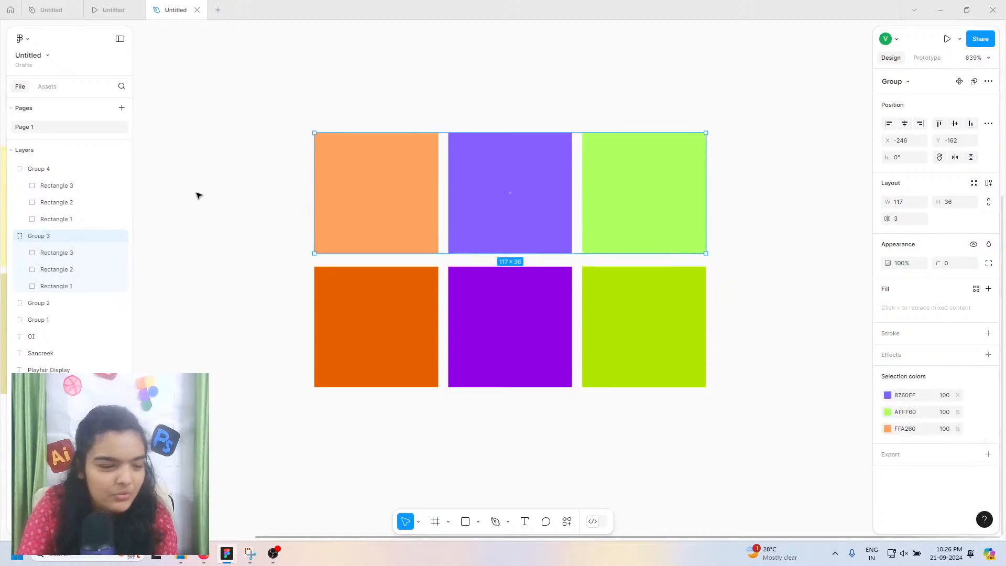
Step: Select both the light and dark rows and move them together to X -253, level with the first swatch set
{"action": "left_click", "coordinate": [197, 195]}
{"action": "scroll", "coordinate": [197, 195], "scroll_direction": "left", "scroll_amount": 3}
{"action": "scroll", "coordinate": [198, 195], "scroll_direction": "down", "scroll_amount": 3}
{"action": "scroll", "coordinate": [198, 196], "scroll_direction": "left", "scroll_amount": 5}
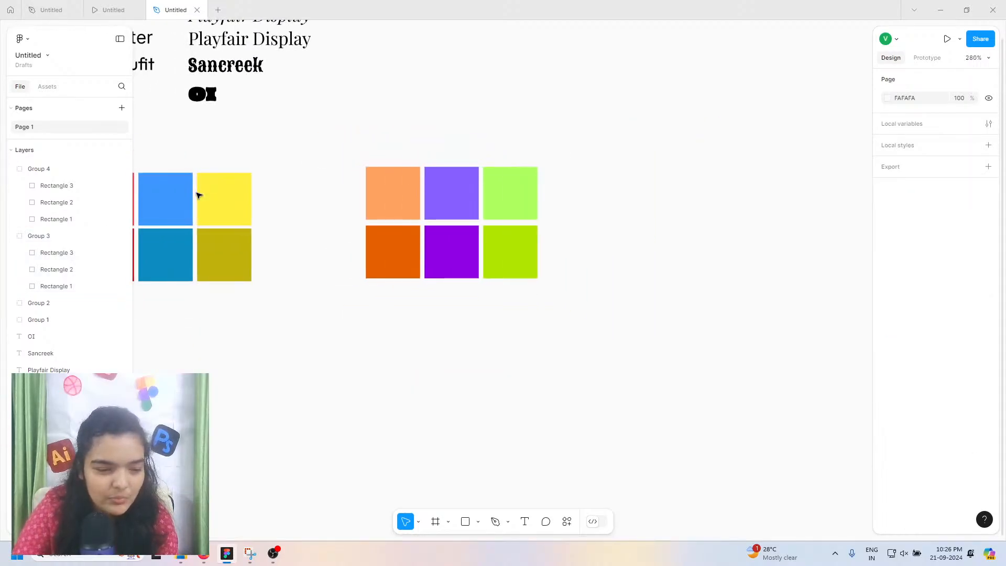
{"action": "left_click_drag", "start_coordinate": [374, 165], "coordinate": [611, 279]}
{"action": "left_click_drag", "start_coordinate": [492, 224], "coordinate": [482, 229]}
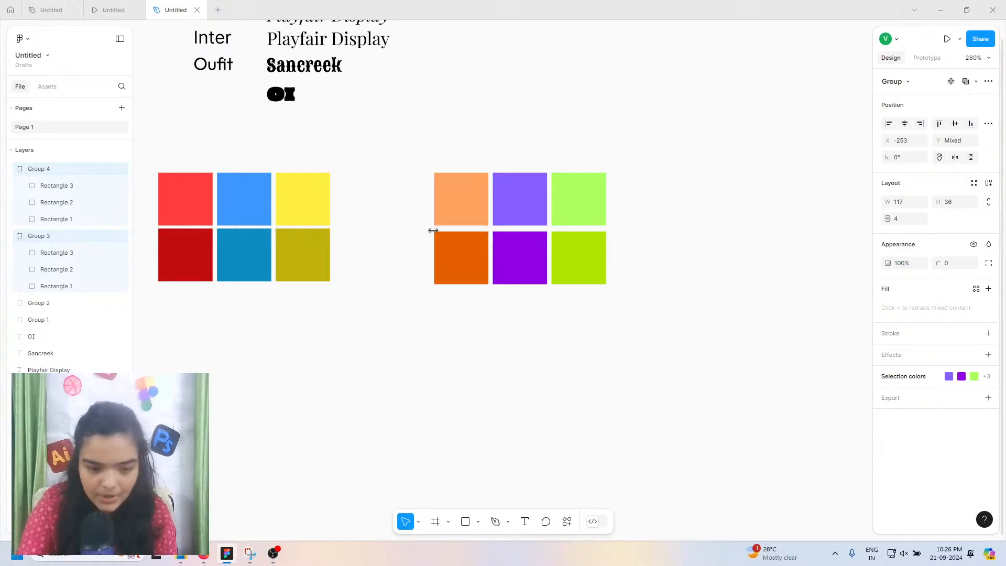
Step: Duplicate the bright red, blue and yellow row and place the copy below the first swatch set at Y -35
{"action": "left_click", "coordinate": [389, 237]}
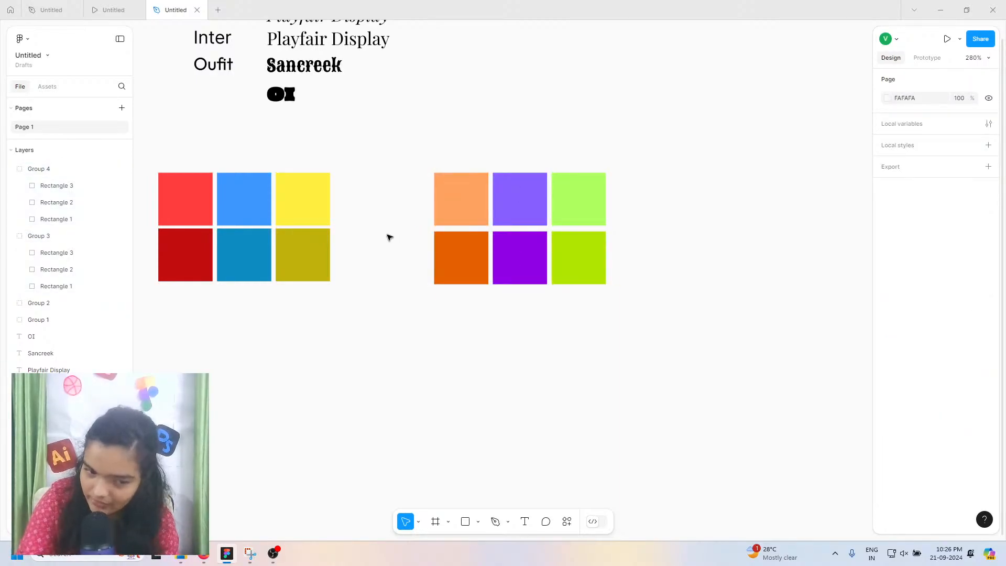
{"action": "scroll", "coordinate": [390, 281], "scroll_direction": "up", "scroll_amount": 1}
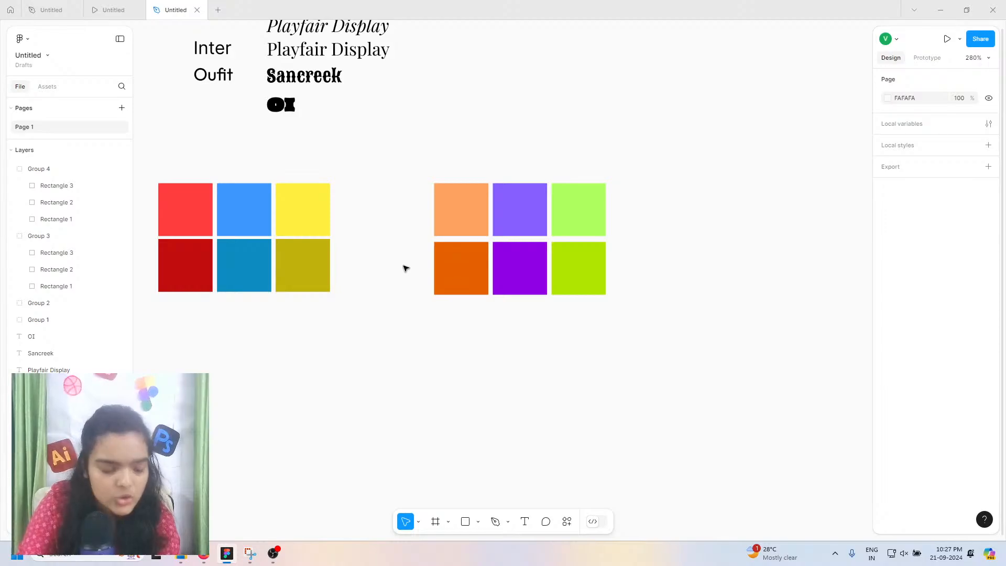
{"action": "scroll", "coordinate": [406, 268], "scroll_direction": "left", "scroll_amount": 5}
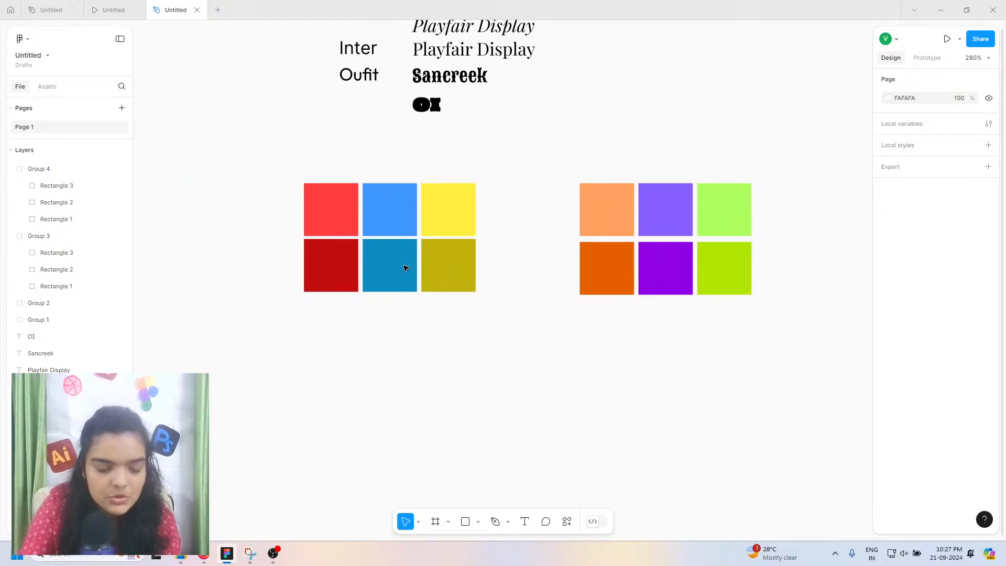
{"action": "scroll", "coordinate": [366, 341], "scroll_direction": "down", "scroll_amount": 2}
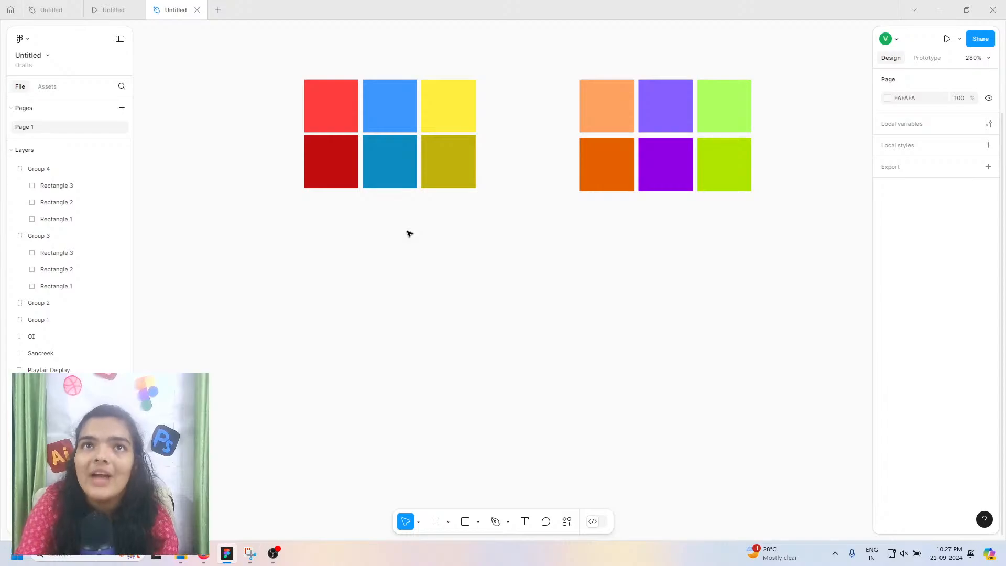
{"action": "left_click", "coordinate": [365, 108]}
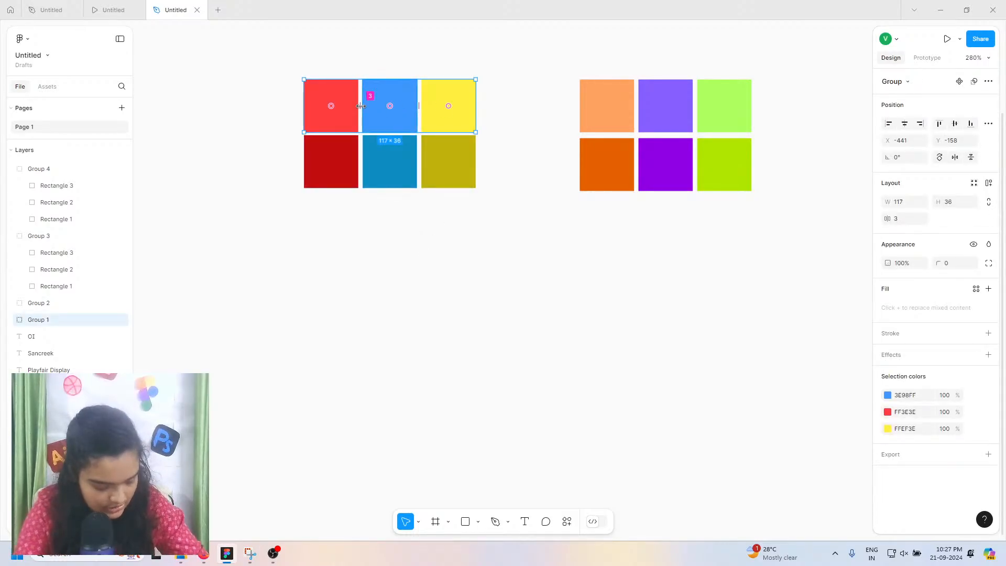
{"action": "key", "text": "ctrl+d"}
{"action": "left_click_drag", "start_coordinate": [365, 107], "coordinate": [365, 283]}
Step: Duplicate the new row's yellow rectangle and place the copy beside it as a fourth swatch at X -321
{"action": "double_click", "coordinate": [435, 280]}
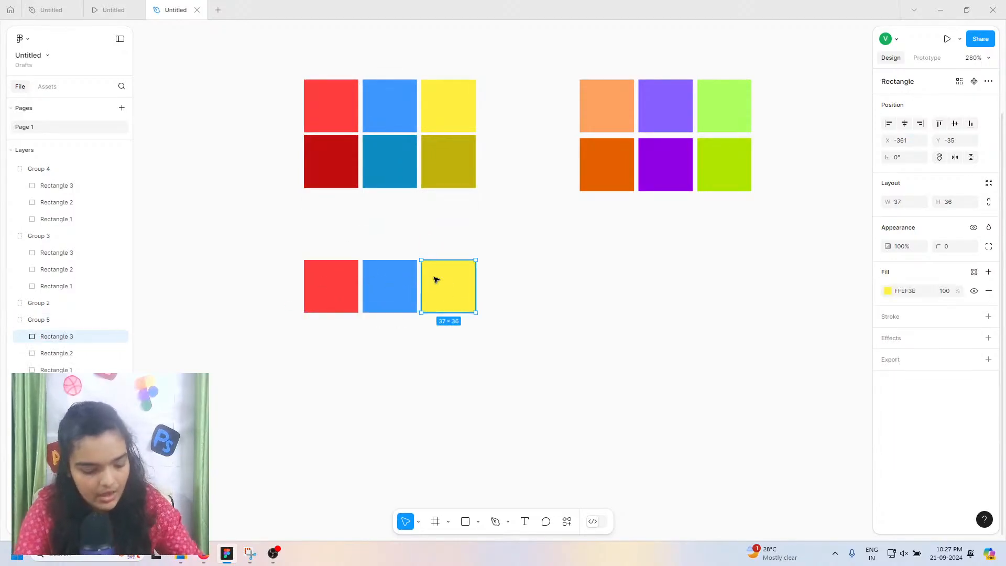
{"action": "left_click_drag", "start_coordinate": [438, 281], "coordinate": [502, 283]}
{"action": "scroll", "coordinate": [468, 284], "scroll_direction": "up", "scroll_amount": 5}
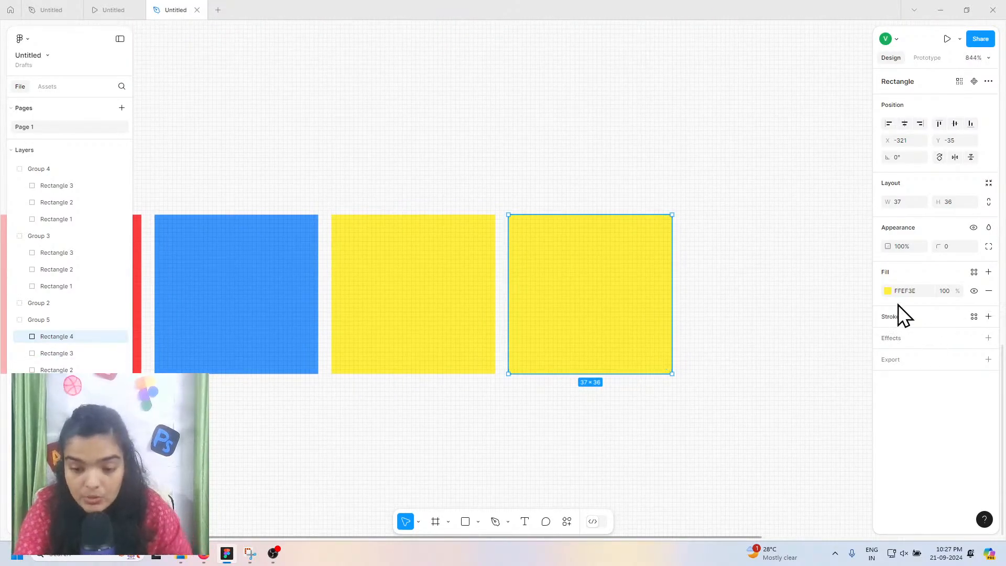
Step: Shift the fill hue of the new row's fourth swatch from yellow to bright green
{"action": "left_click", "coordinate": [886, 292]}
{"action": "scroll", "coordinate": [382, 221], "scroll_direction": "down", "scroll_amount": 3}
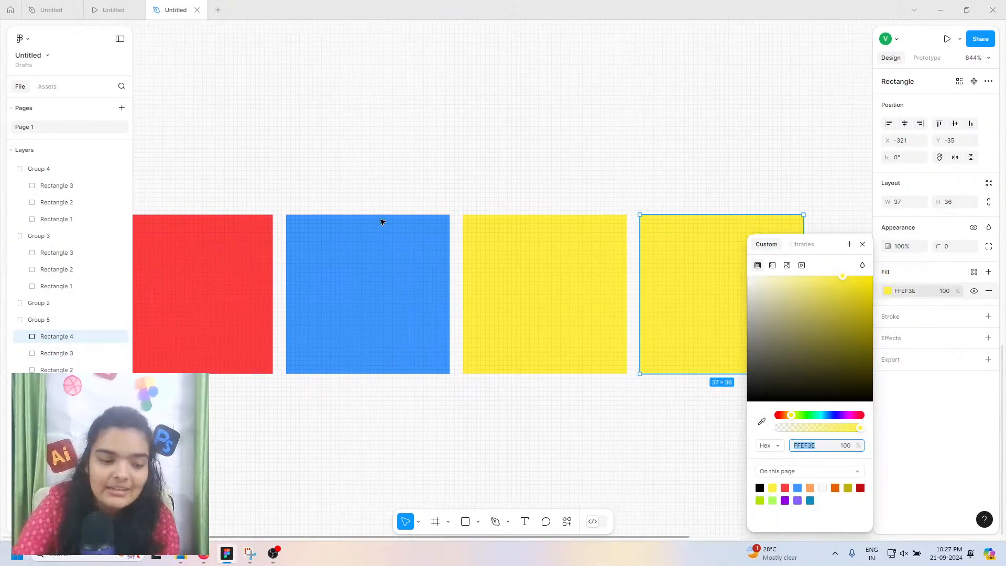
{"action": "scroll", "coordinate": [382, 221], "scroll_direction": "down", "scroll_amount": 3}
{"action": "scroll", "coordinate": [400, 292], "scroll_direction": "up", "scroll_amount": 4}
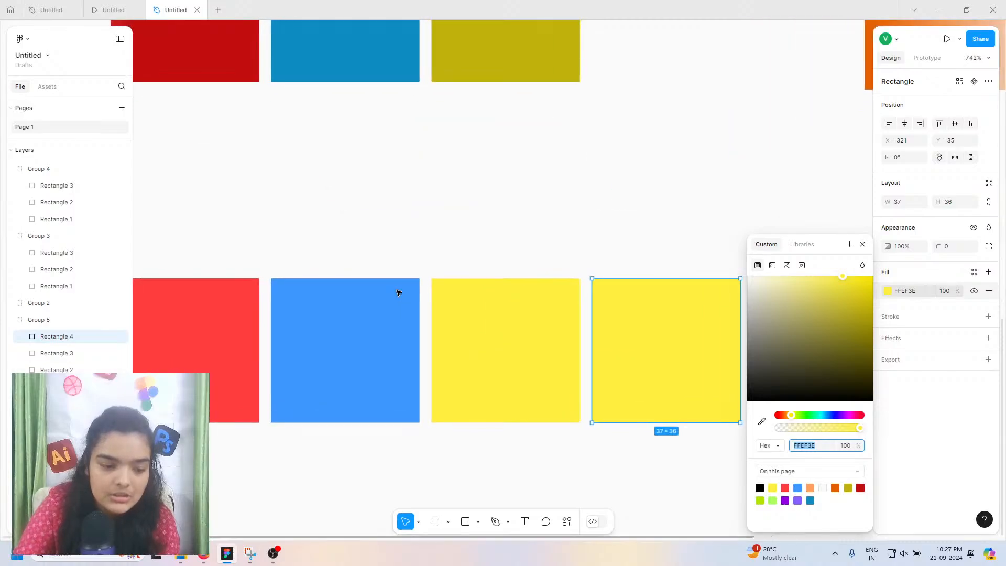
{"action": "left_click", "coordinate": [800, 416]}
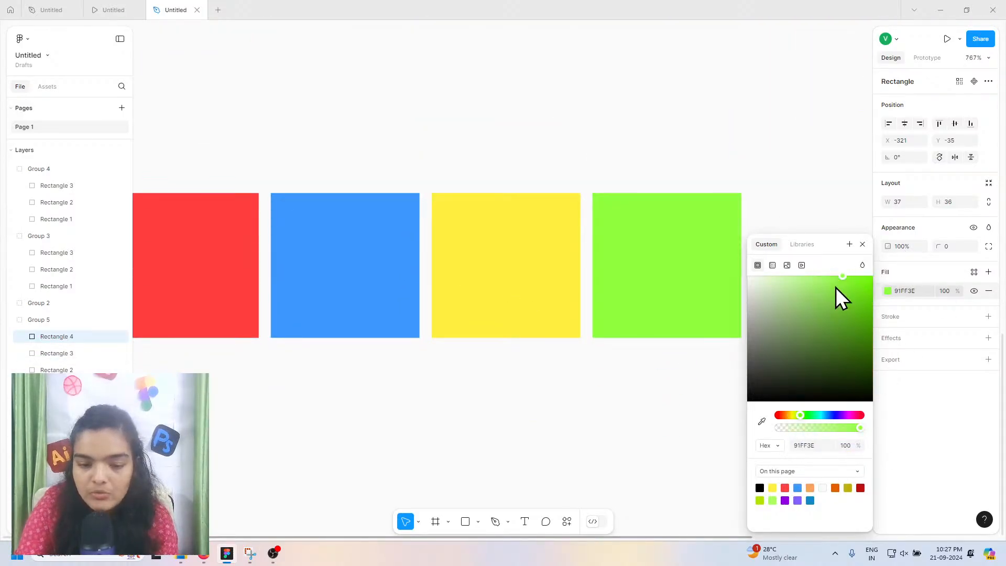
{"action": "left_click", "coordinate": [804, 415]}
{"action": "left_click_drag", "start_coordinate": [804, 416], "coordinate": [801, 416]}
{"action": "left_click", "coordinate": [631, 409]}
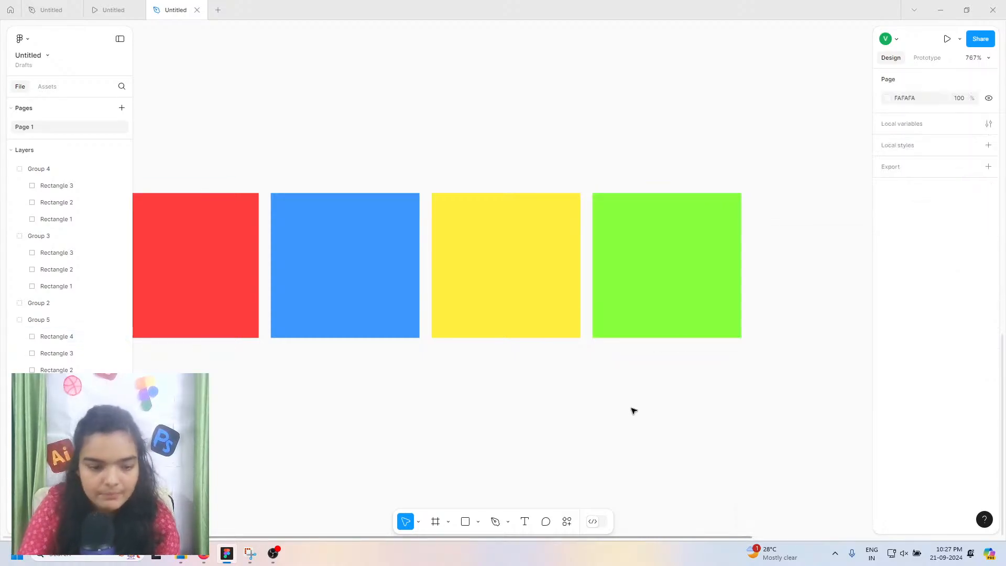
Step: Duplicate the dark red, blue and yellow row and place the copy directly under the four-colour bright row at Y 4
{"action": "scroll", "coordinate": [632, 410], "scroll_direction": "left", "scroll_amount": 3}
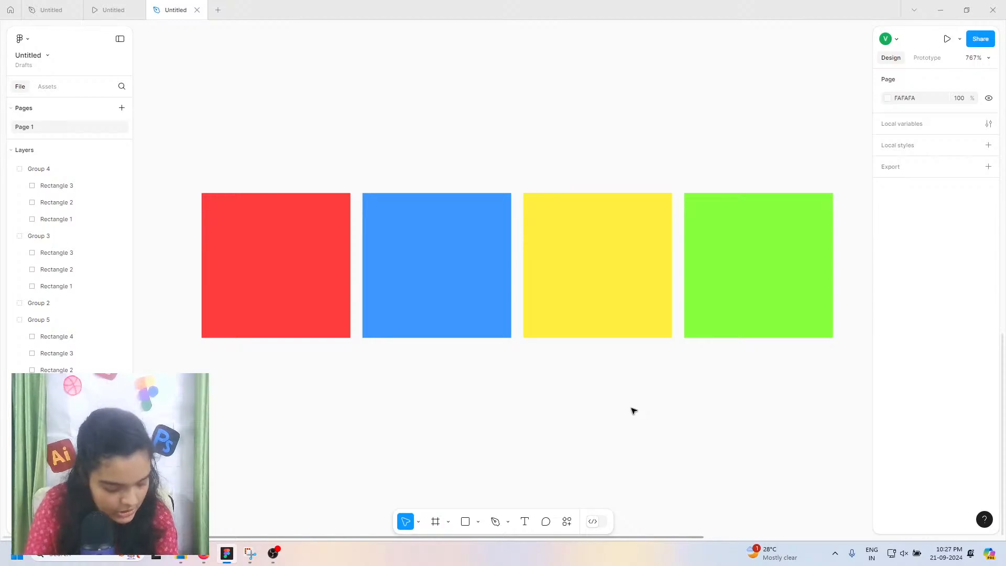
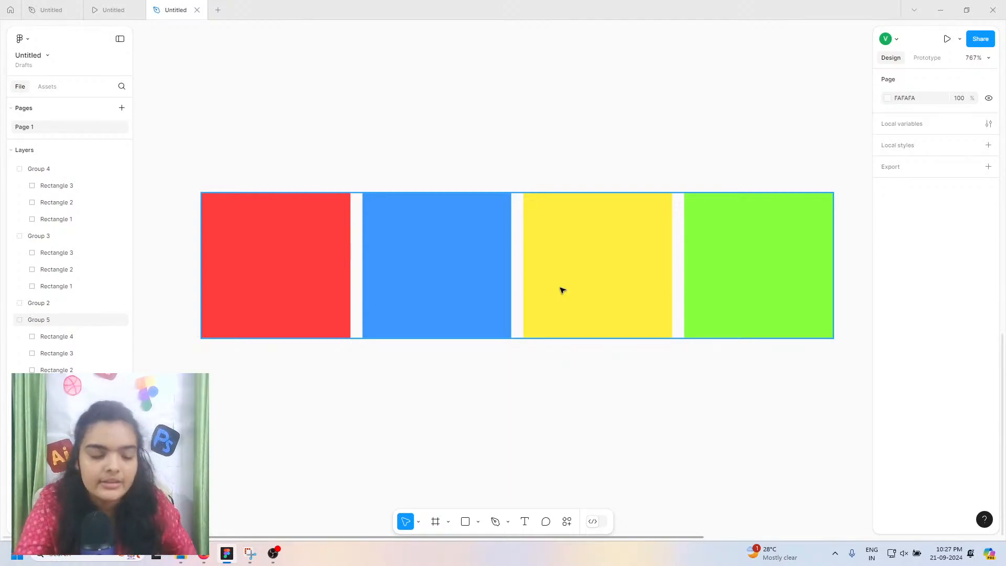
{"action": "scroll", "coordinate": [554, 292], "scroll_direction": "up", "scroll_amount": 5}
{"action": "left_click", "coordinate": [467, 196]}
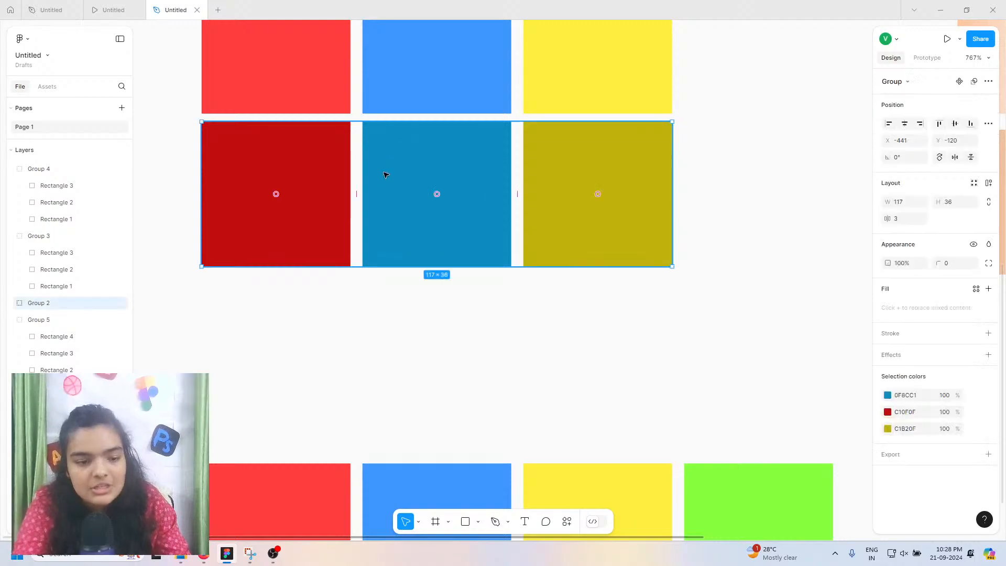
{"action": "key", "text": "ctrl+g"}
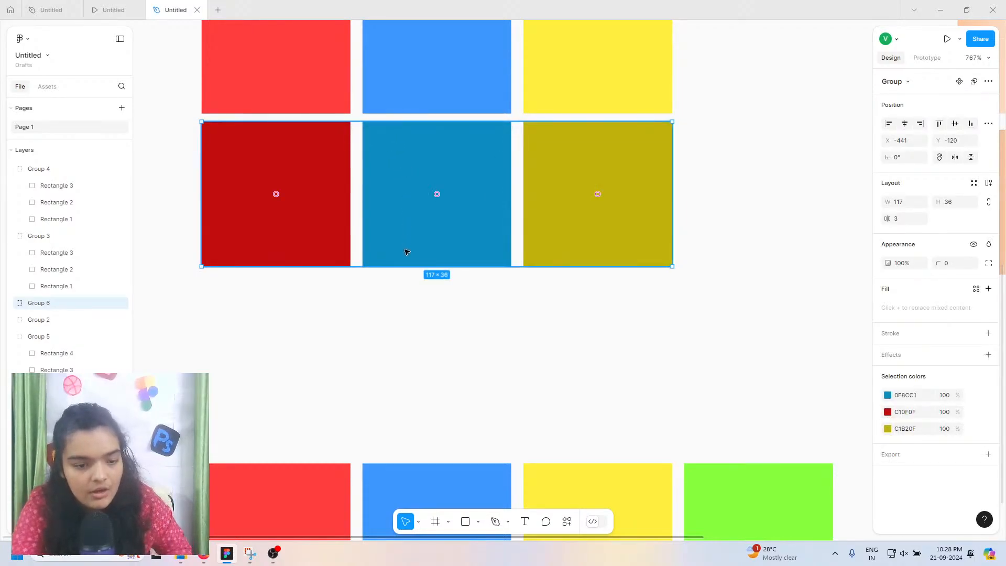
{"action": "left_click_drag", "start_coordinate": [406, 252], "coordinate": [407, 485]}
{"action": "scroll", "coordinate": [406, 485], "scroll_direction": "down", "scroll_amount": 3}
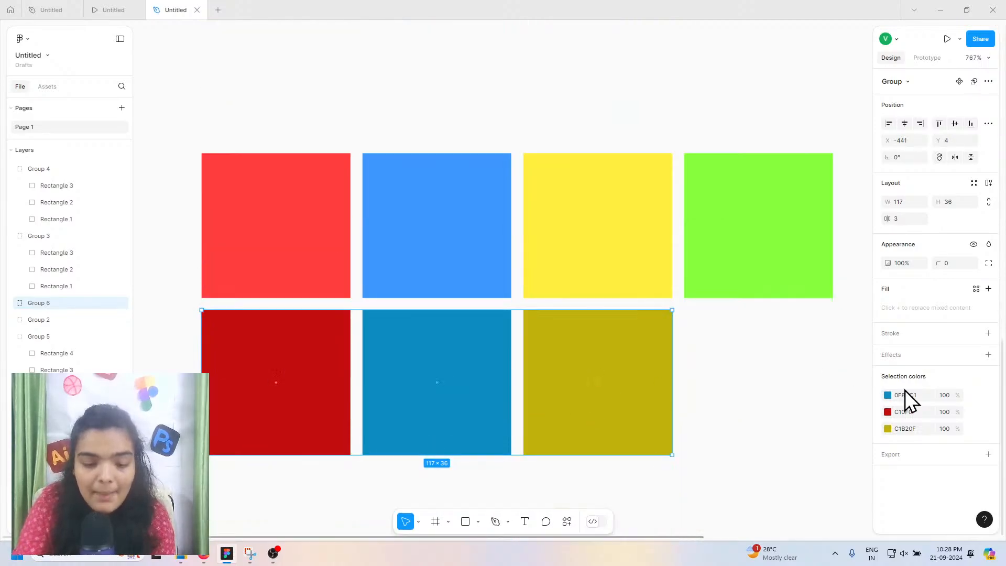
{"action": "left_click", "coordinate": [692, 337]}
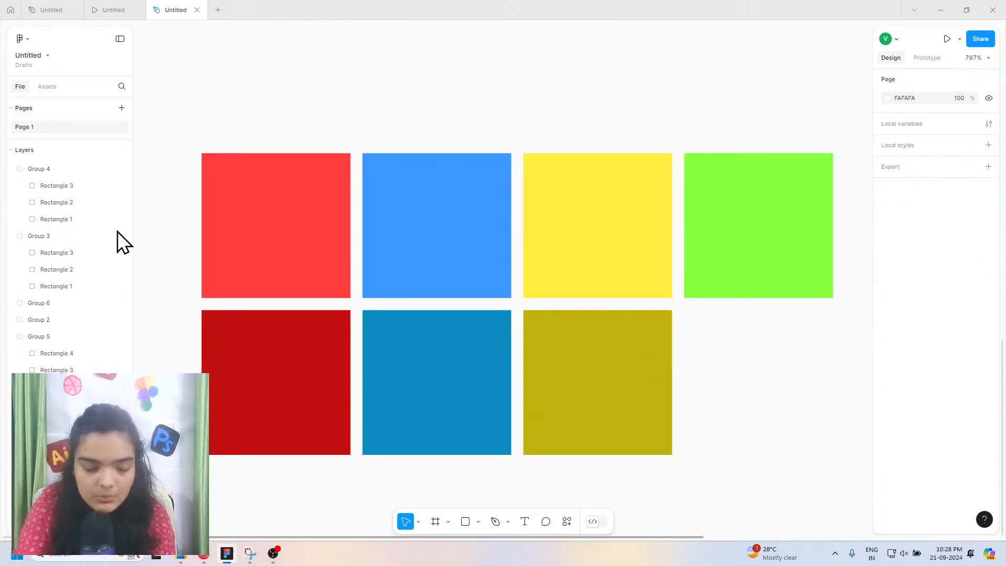
Step: Duplicate the new dark row's red rectangle as a fourth swatch at X -321 and shift its fill to dark green (23C10F)
{"action": "left_click", "coordinate": [272, 369]}
{"action": "double_click", "coordinate": [274, 372]}
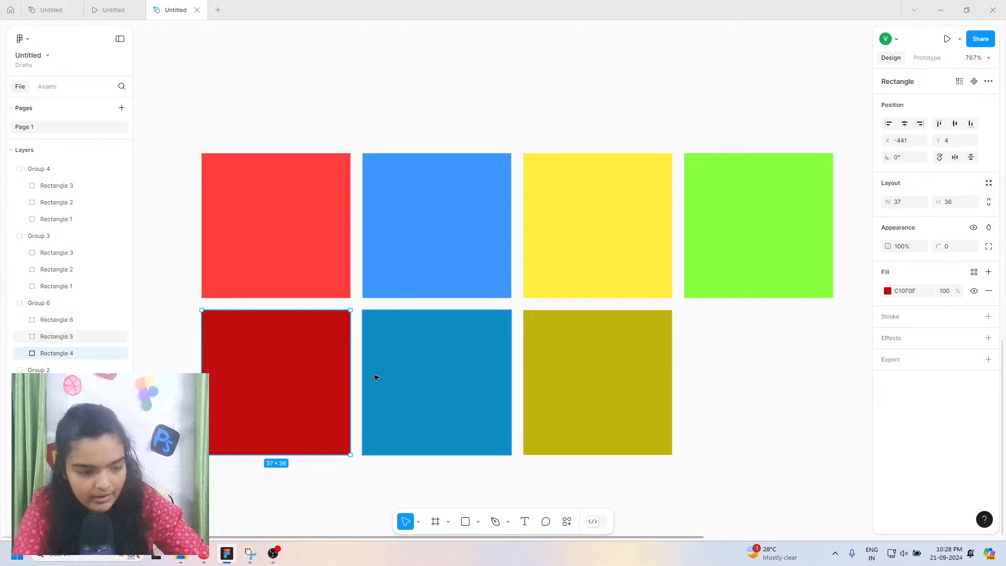
{"action": "left_click_drag", "start_coordinate": [269, 358], "coordinate": [749, 358]}
{"action": "left_click", "coordinate": [887, 291]}
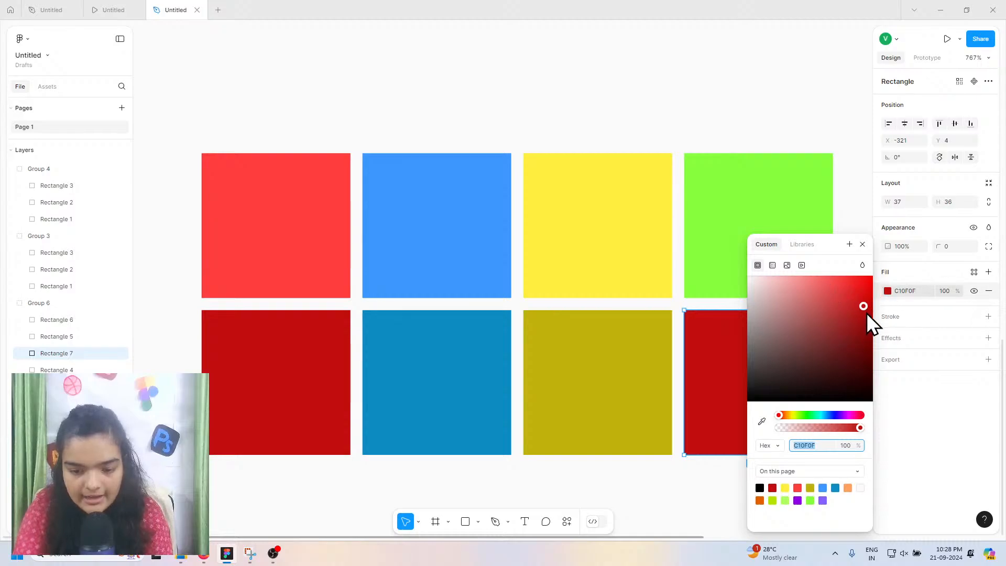
{"action": "left_click", "coordinate": [805, 414]}
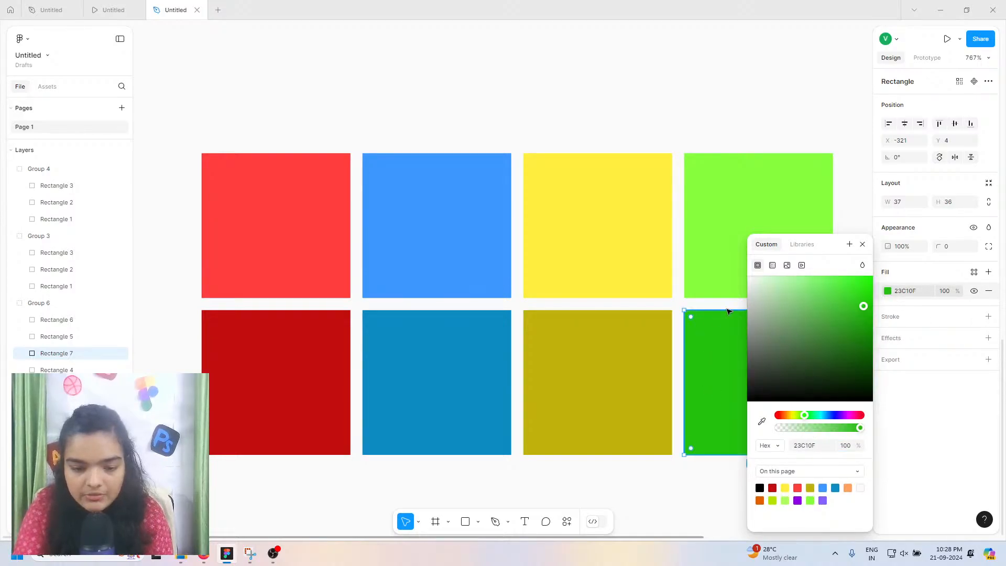
{"action": "scroll", "coordinate": [660, 481], "scroll_direction": "down", "scroll_amount": 3}
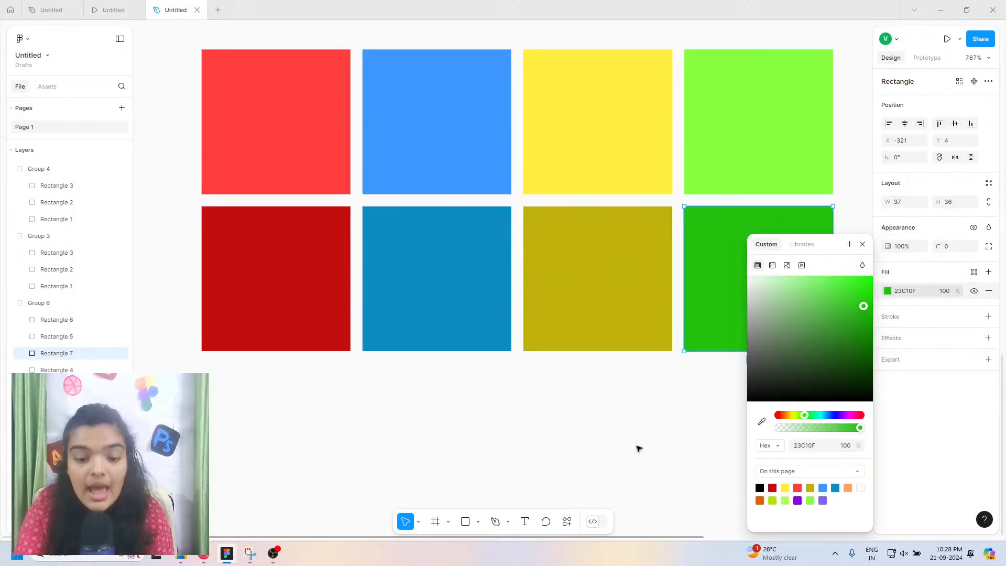
{"action": "left_click", "coordinate": [637, 447]}
Step: Hide the four-colour bright row to view the dark row alone, and show it again
{"action": "left_click", "coordinate": [557, 121]}
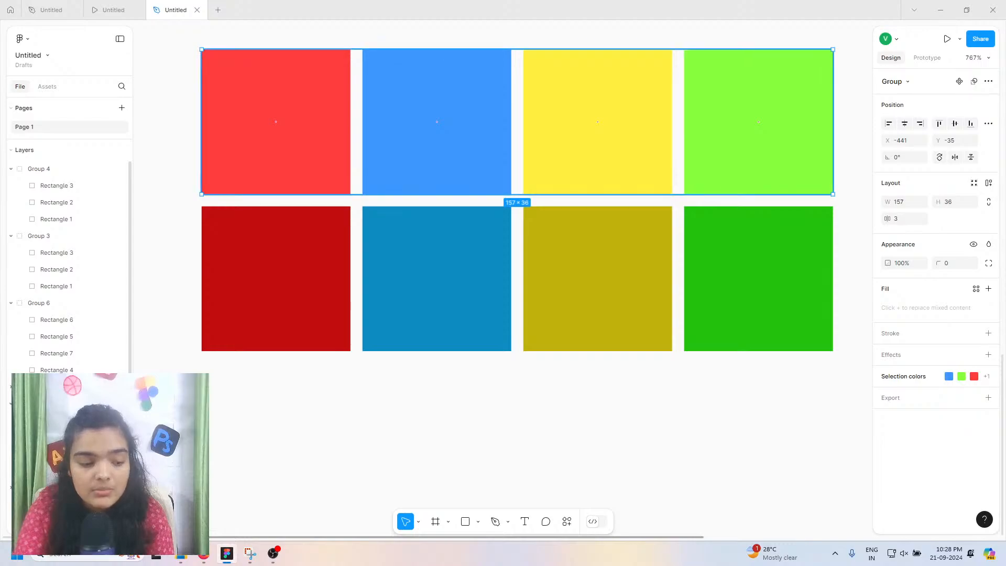
{"action": "key", "text": "ctrl+shift+h"}
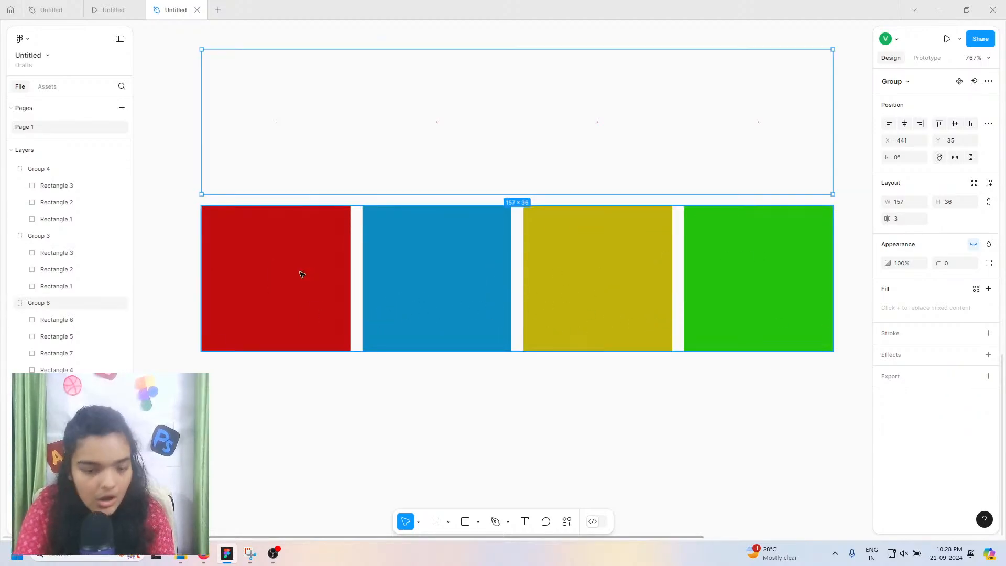
{"action": "key", "text": "ctrl+shift+h"}
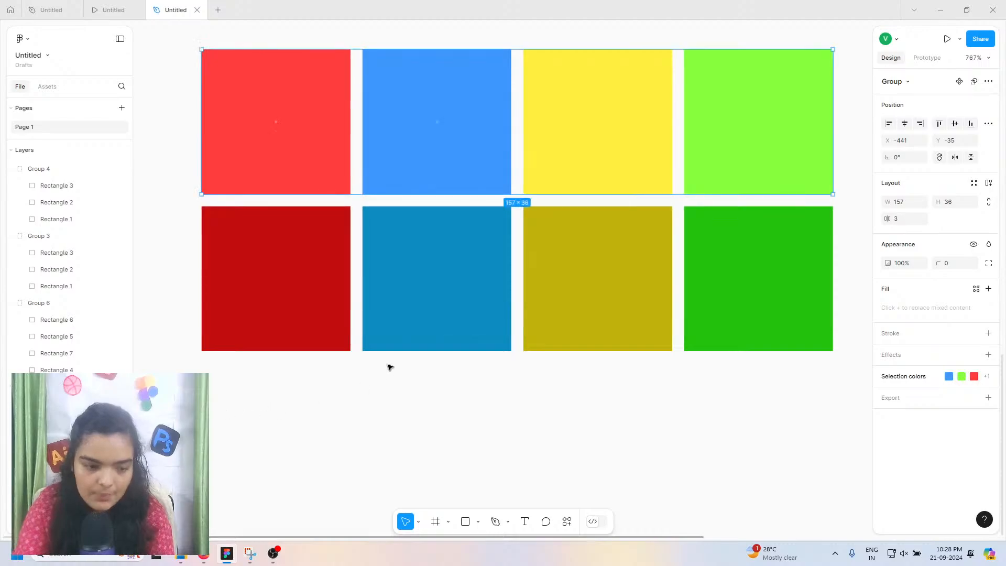
{"action": "left_click", "coordinate": [388, 366]}
Step: Compare the four-colour rows with the primary and secondary swatch sets elsewhere on the canvas
{"action": "left_click", "coordinate": [479, 304]}
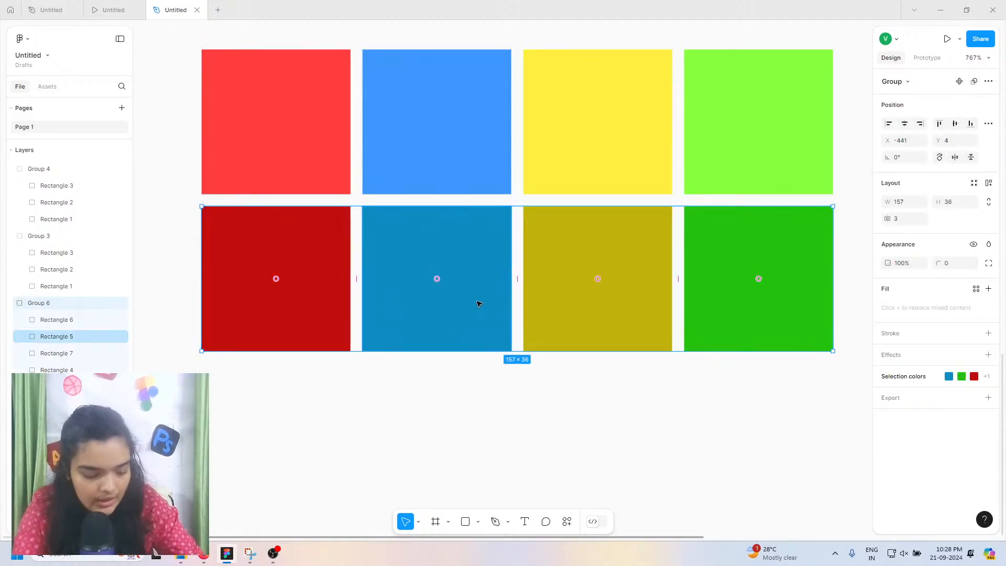
{"action": "scroll", "coordinate": [478, 304], "scroll_direction": "down", "scroll_amount": 3}
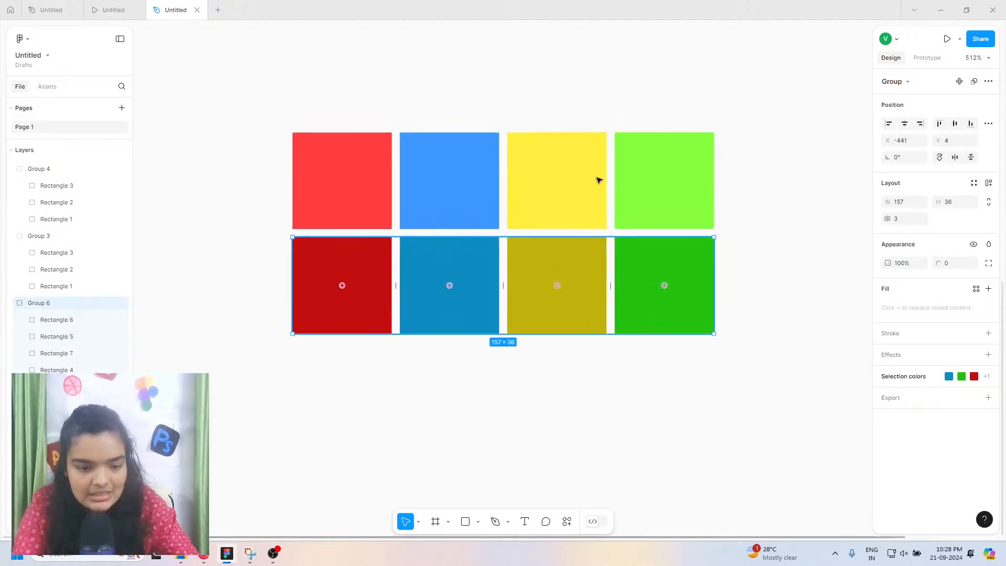
{"action": "scroll", "coordinate": [557, 204], "scroll_direction": "up", "scroll_amount": 5}
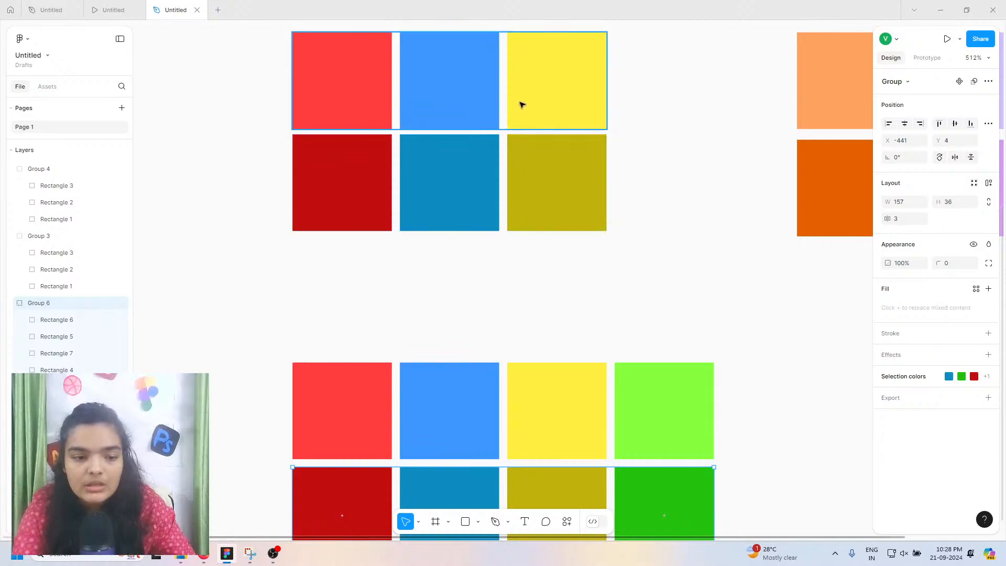
{"action": "left_click", "coordinate": [470, 110]}
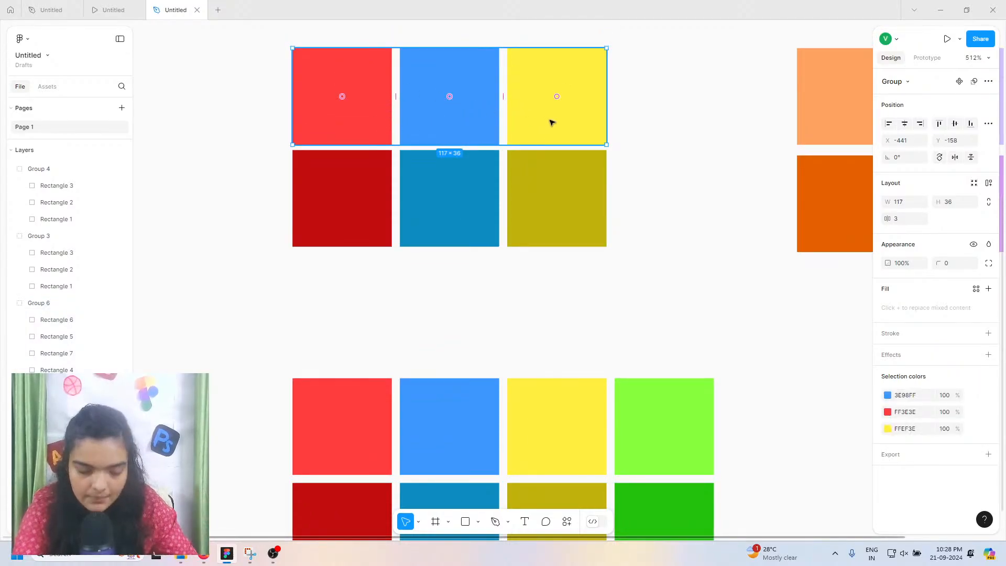
{"action": "scroll", "coordinate": [550, 124], "scroll_direction": "right", "scroll_amount": 6}
{"action": "scroll", "coordinate": [550, 123], "scroll_direction": "up", "scroll_amount": 1}
{"action": "scroll", "coordinate": [550, 121], "scroll_direction": "left", "scroll_amount": 6}
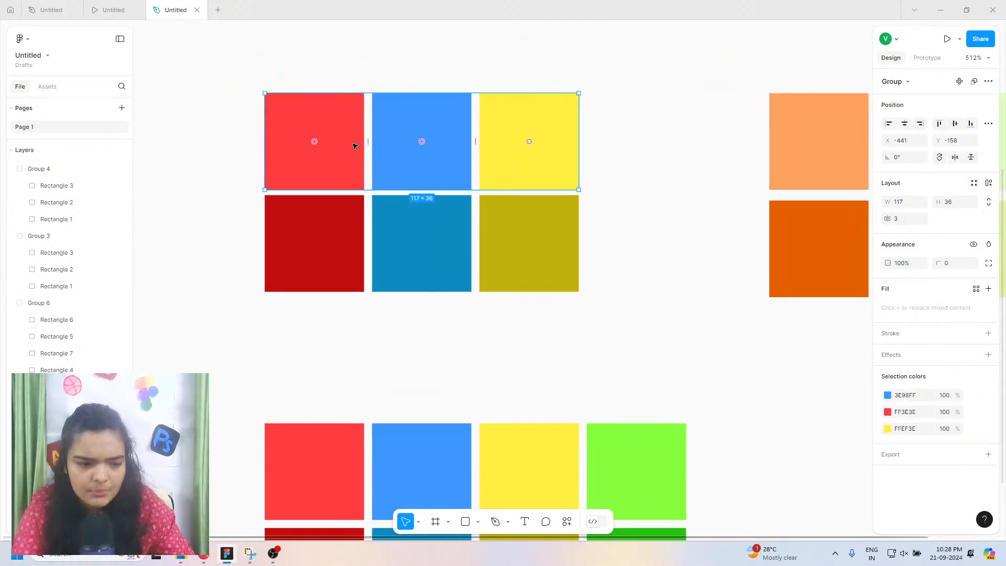
{"action": "scroll", "coordinate": [414, 141], "scroll_direction": "right", "scroll_amount": 6}
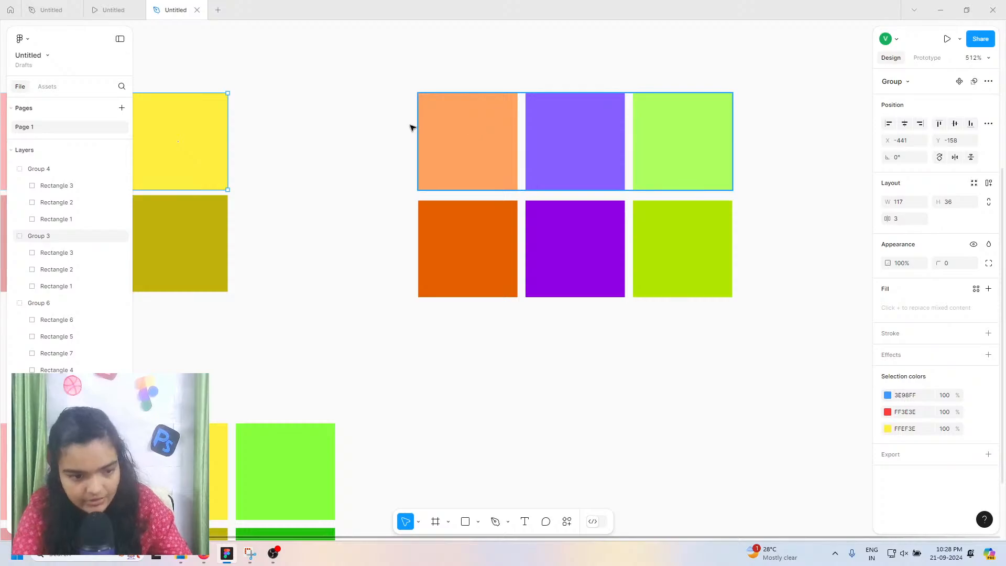
{"action": "scroll", "coordinate": [367, 128], "scroll_direction": "left", "scroll_amount": 5}
{"action": "scroll", "coordinate": [550, 121], "scroll_direction": "right", "scroll_amount": 6}
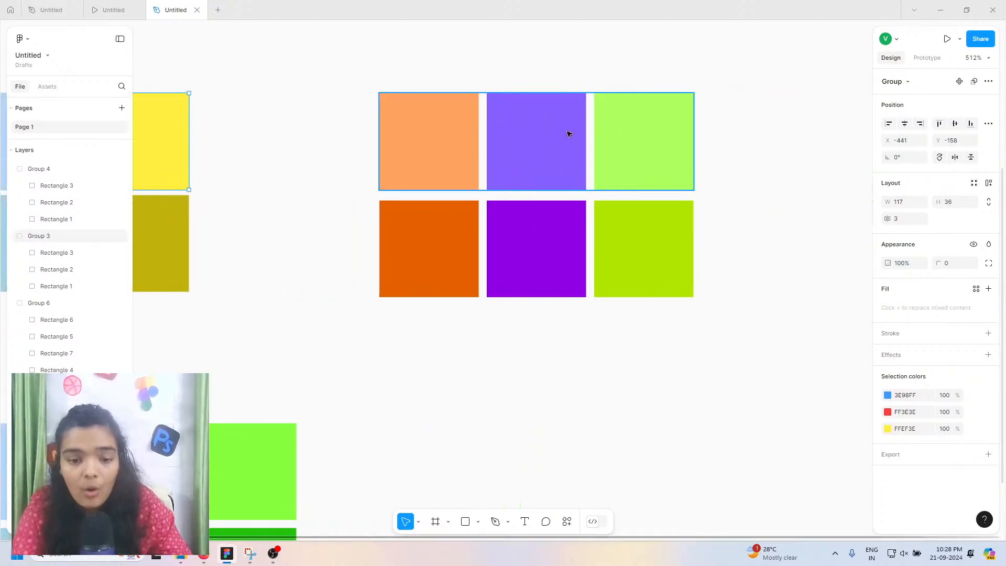
{"action": "scroll", "coordinate": [556, 152], "scroll_direction": "up", "scroll_amount": 1}
{"action": "scroll", "coordinate": [555, 152], "scroll_direction": "right", "scroll_amount": 1}
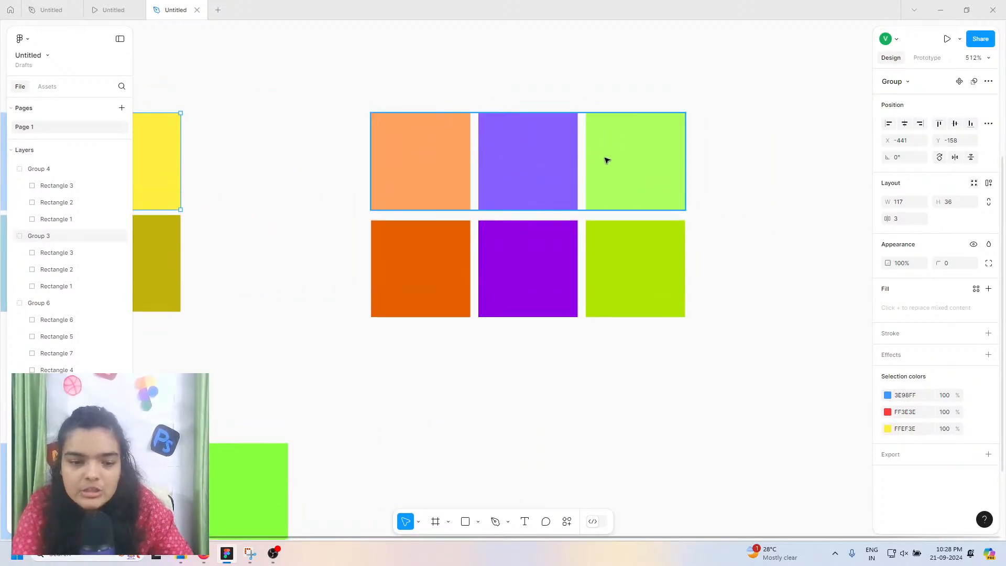
{"action": "scroll", "coordinate": [657, 150], "scroll_direction": "down", "scroll_amount": 4}
{"action": "scroll", "coordinate": [644, 151], "scroll_direction": "left", "scroll_amount": 8}
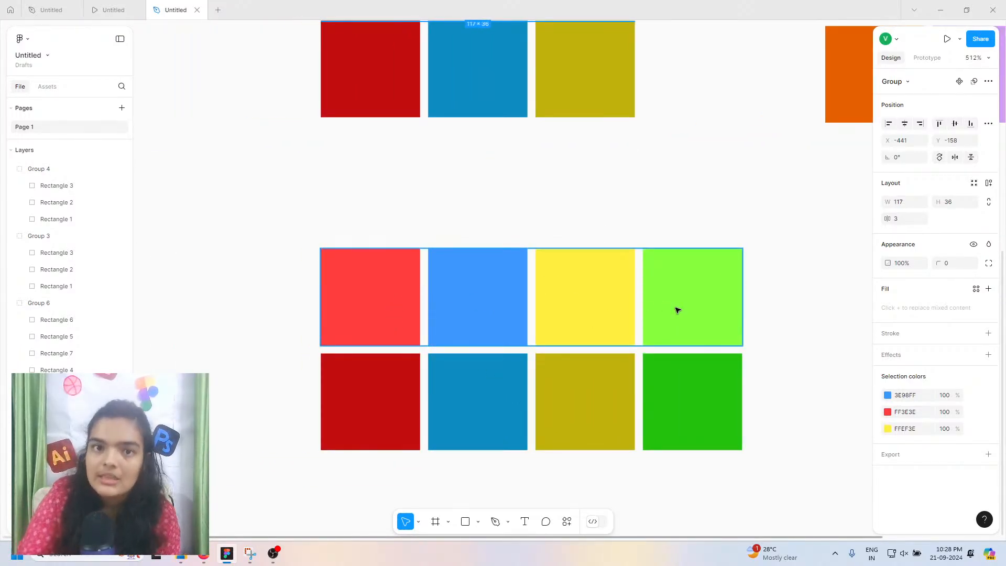
Step: Select both four-colour rows and move them together to X -445, with the dark row at Y 3
{"action": "left_click_drag", "start_coordinate": [221, 268], "coordinate": [683, 417]}
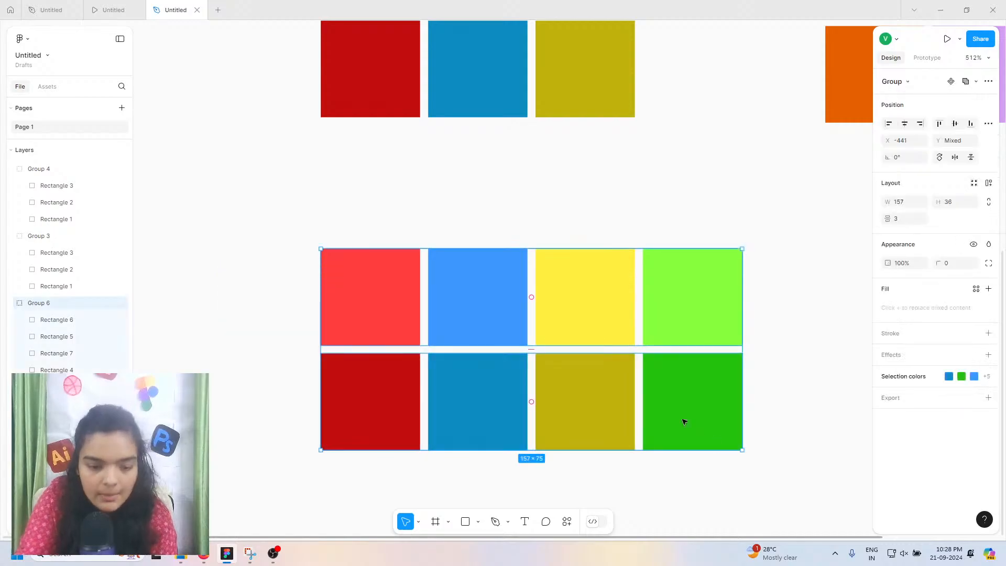
{"action": "key", "text": "Left"}
{"action": "key", "text": "Left"}
{"action": "key", "text": "Left"}
{"action": "left_click", "coordinate": [472, 401]}
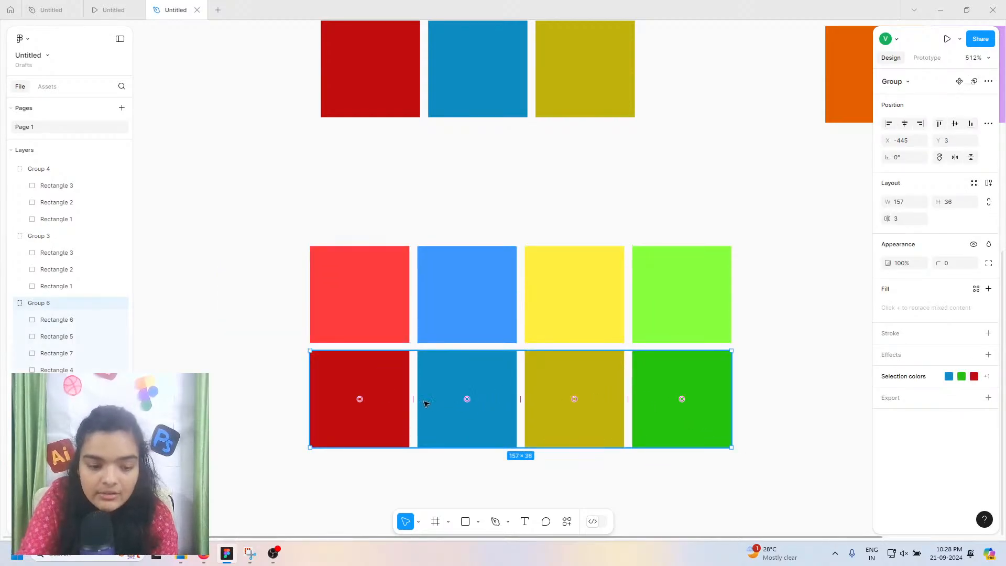
Step: Duplicate the dark four-colour row directly below itself at X -445, Y 43
{"action": "scroll", "coordinate": [291, 365], "scroll_direction": "down", "scroll_amount": 2}
{"action": "scroll", "coordinate": [293, 364], "scroll_direction": "down", "scroll_amount": 2}
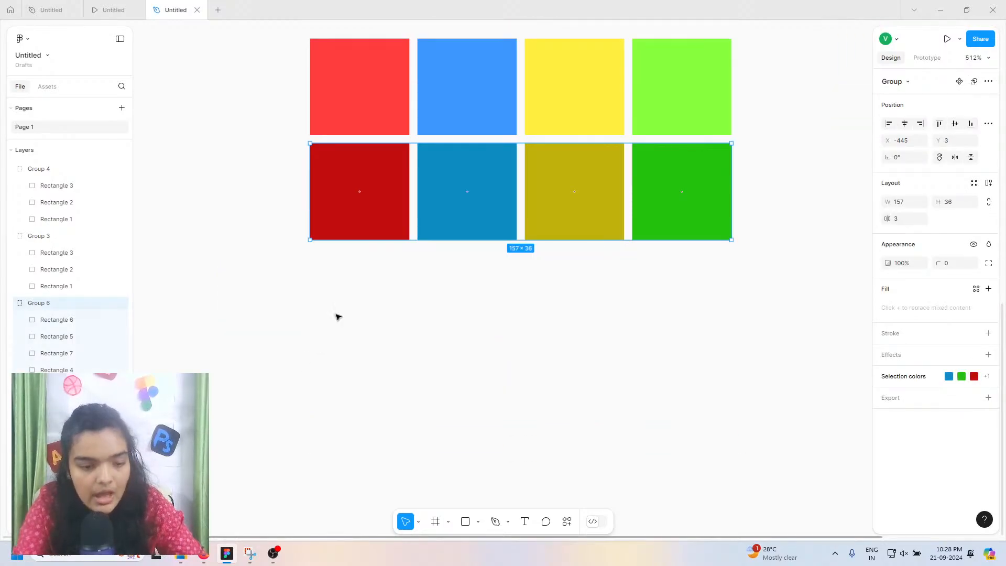
{"action": "left_click_drag", "start_coordinate": [373, 198], "coordinate": [369, 300]}
Step: Recolour the new row's first swatch from dark red to bright pink (FF3195)
{"action": "scroll", "coordinate": [346, 274], "scroll_direction": "up", "scroll_amount": 5, "text": "ctrl"}
{"action": "double_click", "coordinate": [348, 271]}
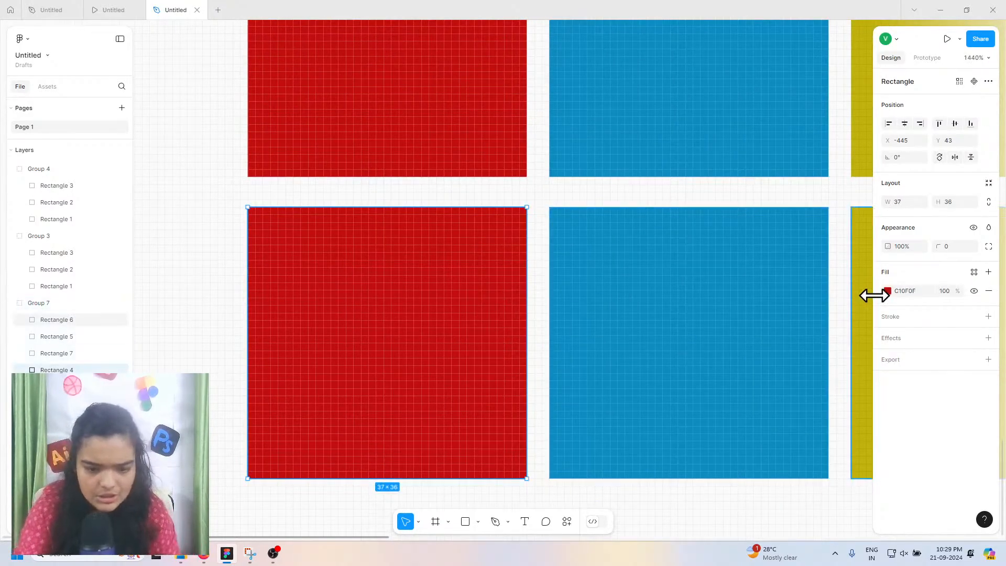
{"action": "left_click", "coordinate": [887, 291]}
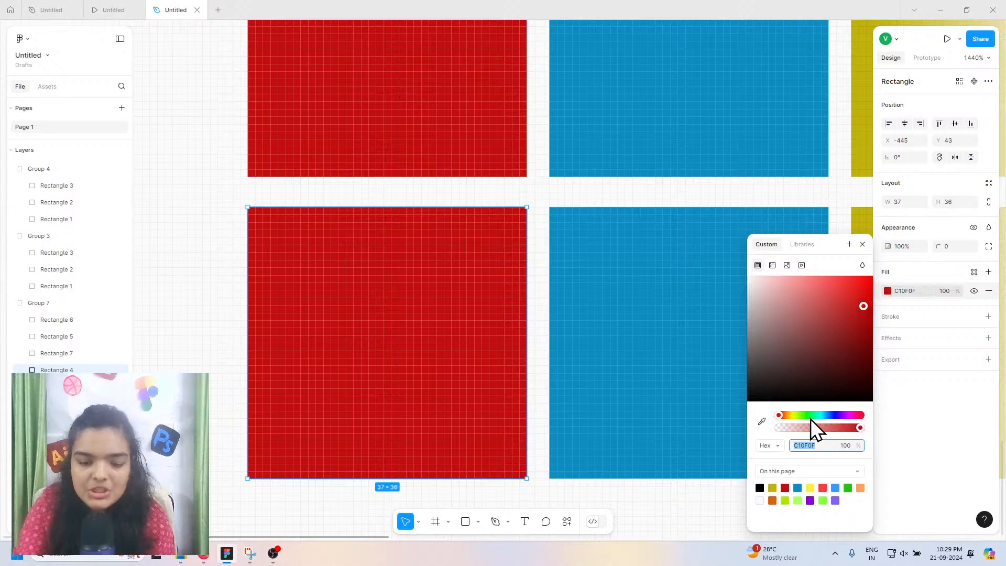
{"action": "left_click_drag", "start_coordinate": [856, 415], "coordinate": [857, 414]}
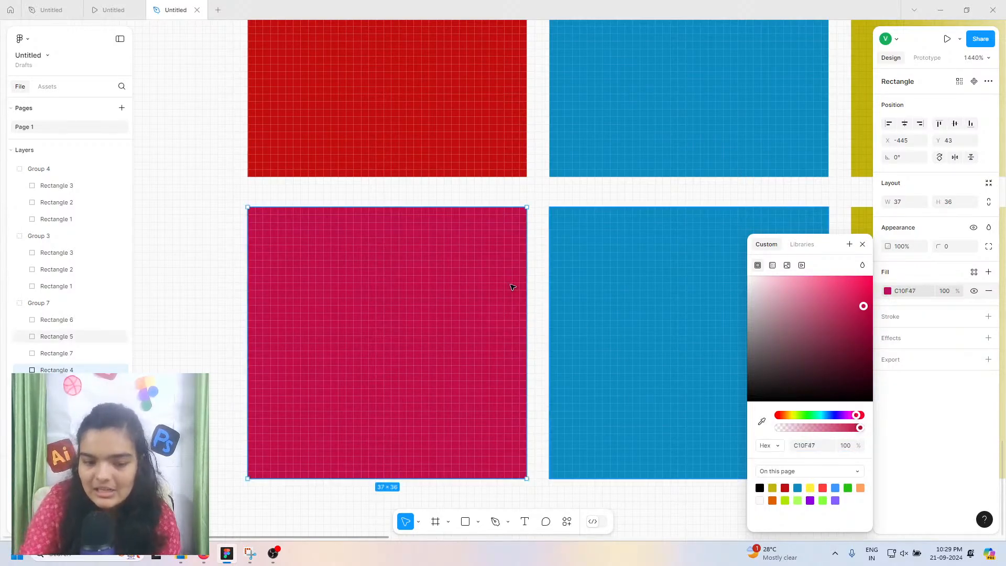
{"action": "scroll", "coordinate": [512, 287], "scroll_direction": "down", "scroll_amount": 5}
{"action": "scroll", "coordinate": [512, 287], "scroll_direction": "right", "scroll_amount": 5}
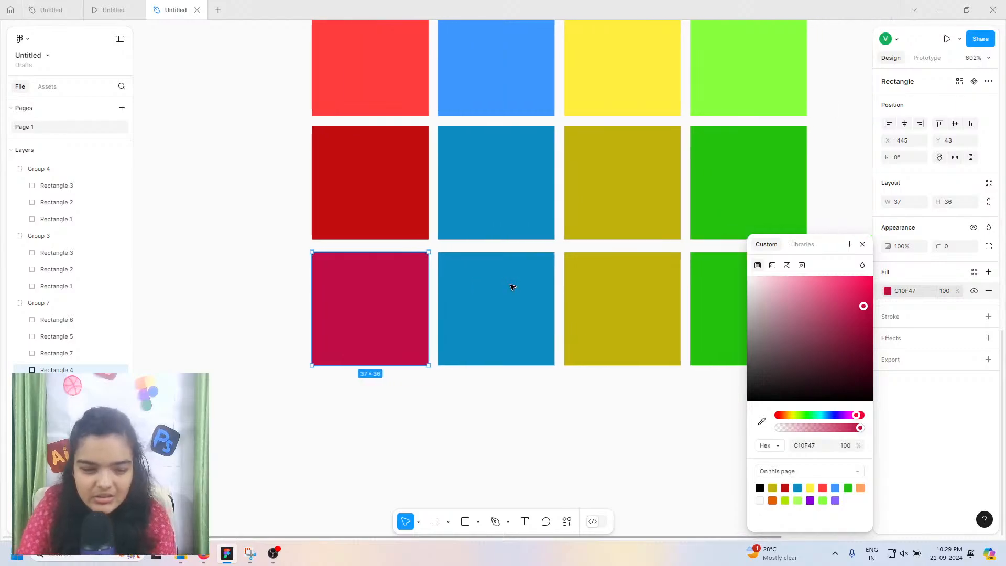
{"action": "scroll", "coordinate": [512, 287], "scroll_direction": "left", "scroll_amount": 1}
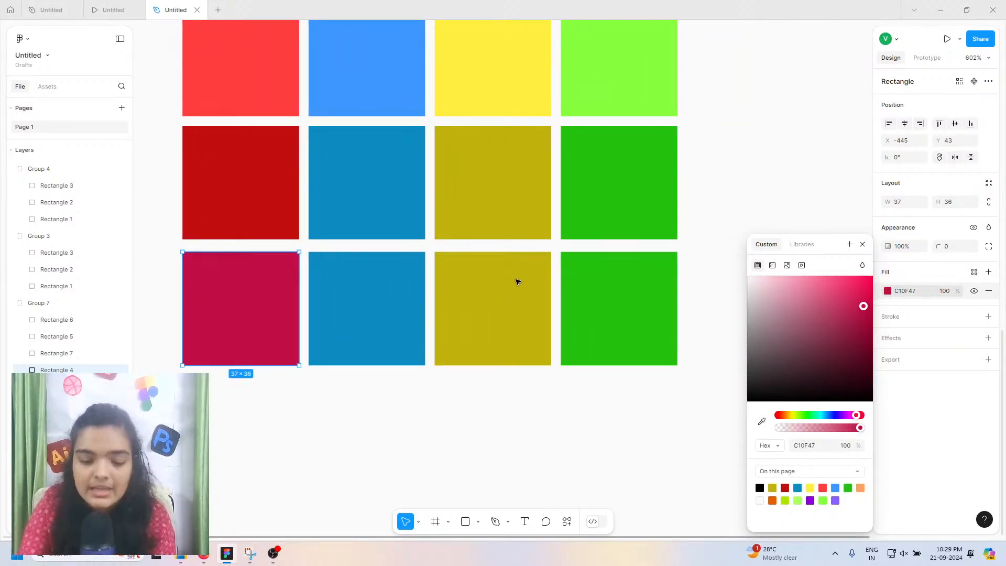
{"action": "left_click_drag", "start_coordinate": [857, 417], "coordinate": [852, 414]}
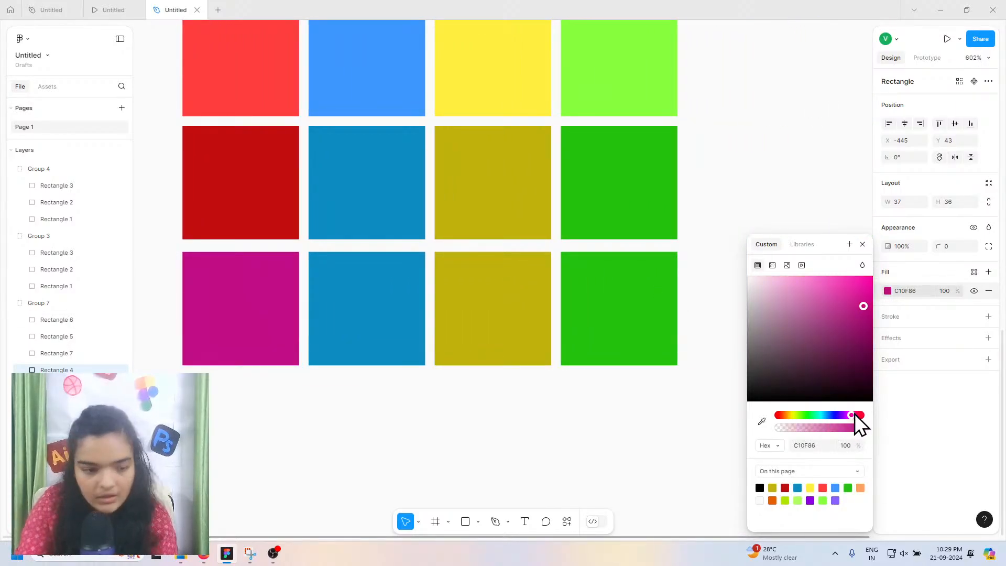
{"action": "left_click_drag", "start_coordinate": [822, 367], "coordinate": [864, 294]}
{"action": "left_click_drag", "start_coordinate": [849, 245], "coordinate": [849, 248]}
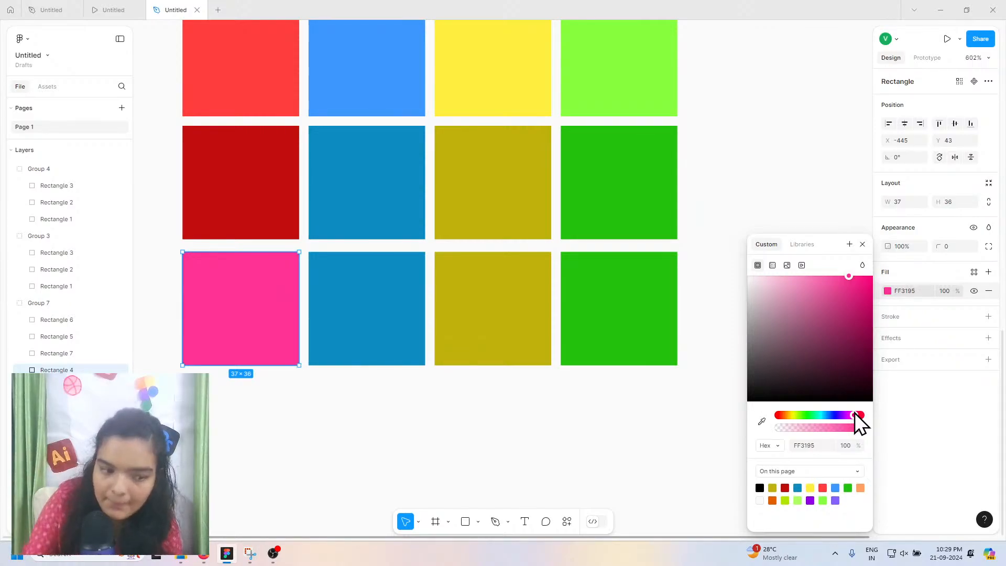
Step: Recolour the new row's second swatch by sampling the pink swatch and shifting its hue to bright cyan (31F8FF)
{"action": "left_click", "coordinate": [315, 283]}
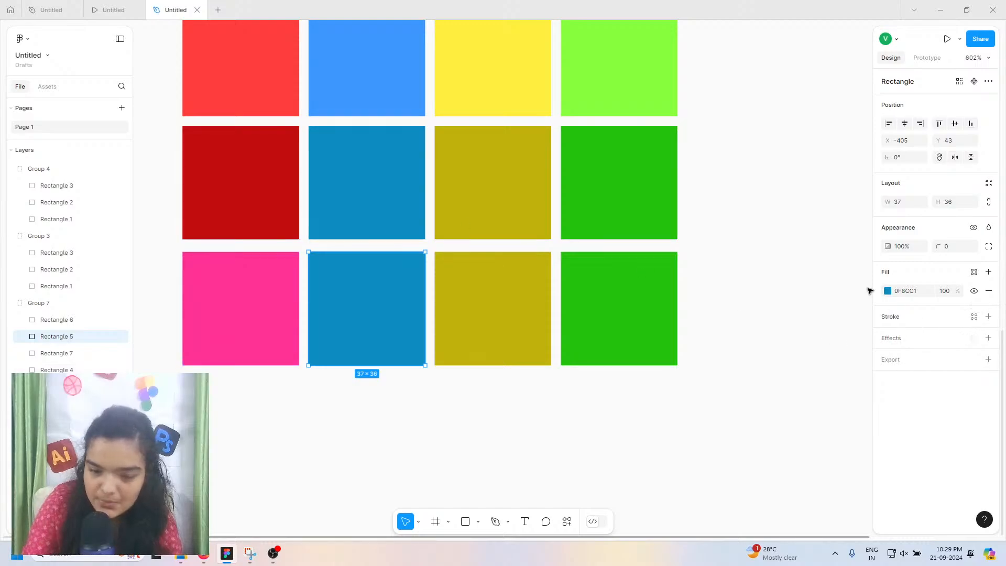
{"action": "left_click", "coordinate": [887, 291]}
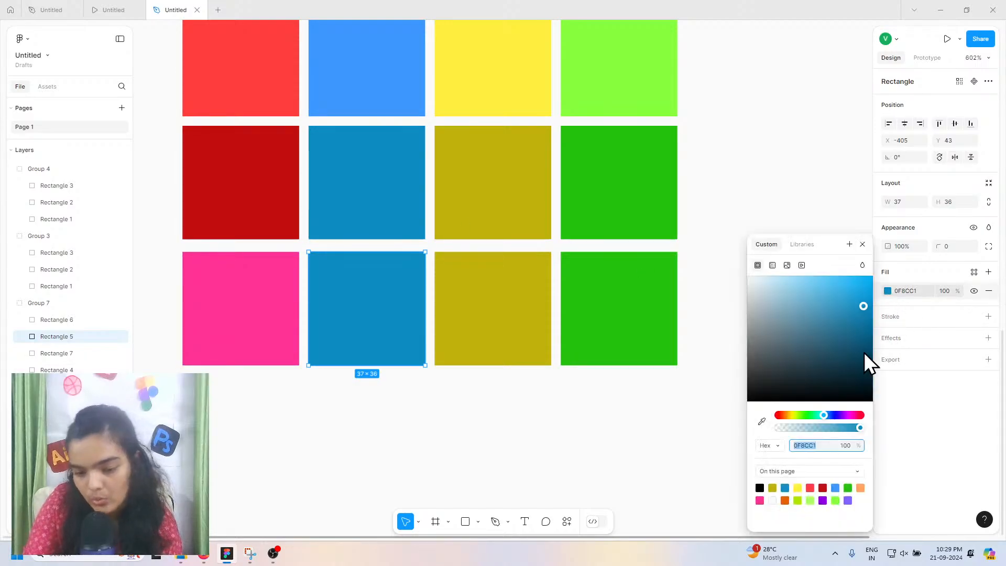
{"action": "left_click", "coordinate": [762, 422]}
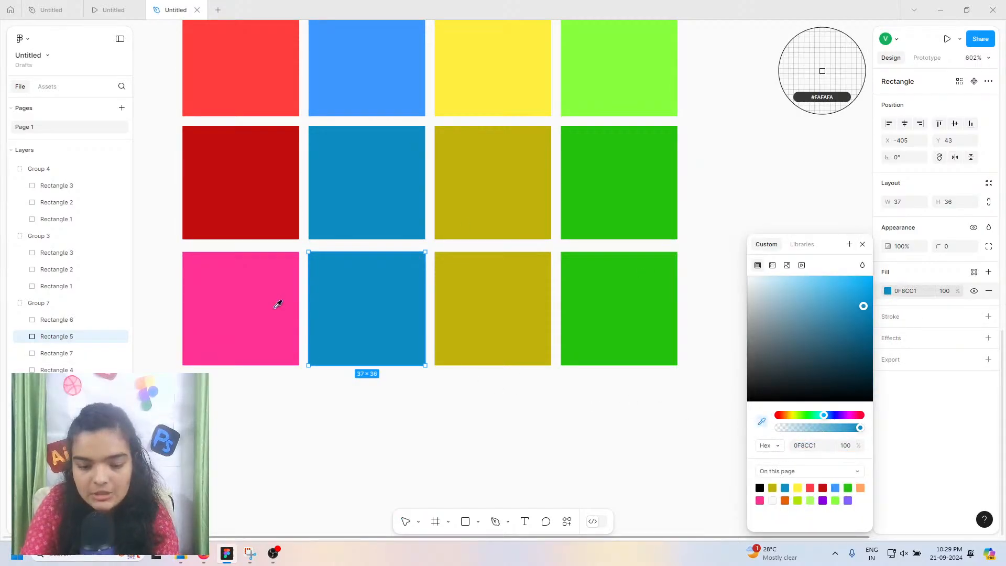
{"action": "left_click", "coordinate": [342, 318]}
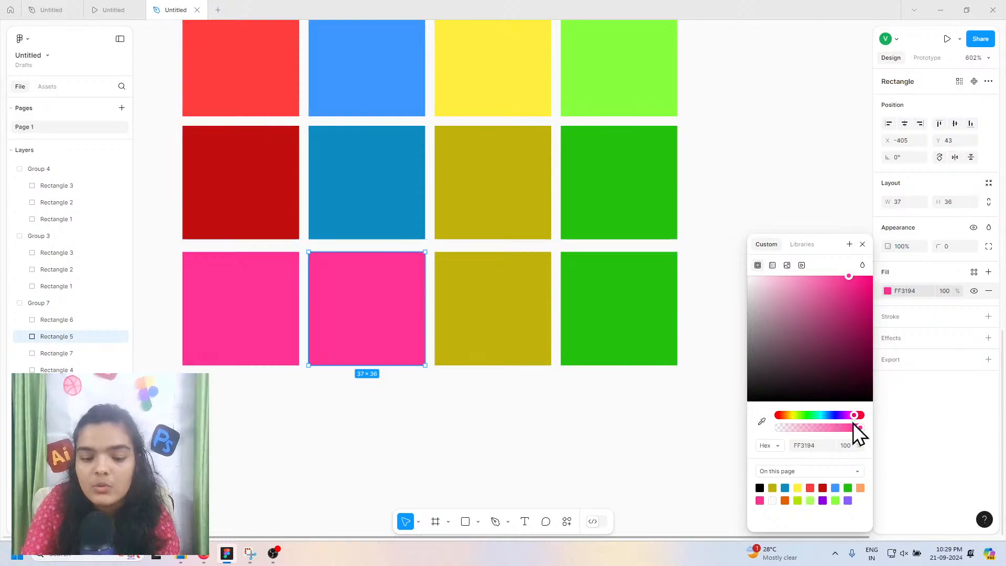
{"action": "left_click", "coordinate": [822, 414]}
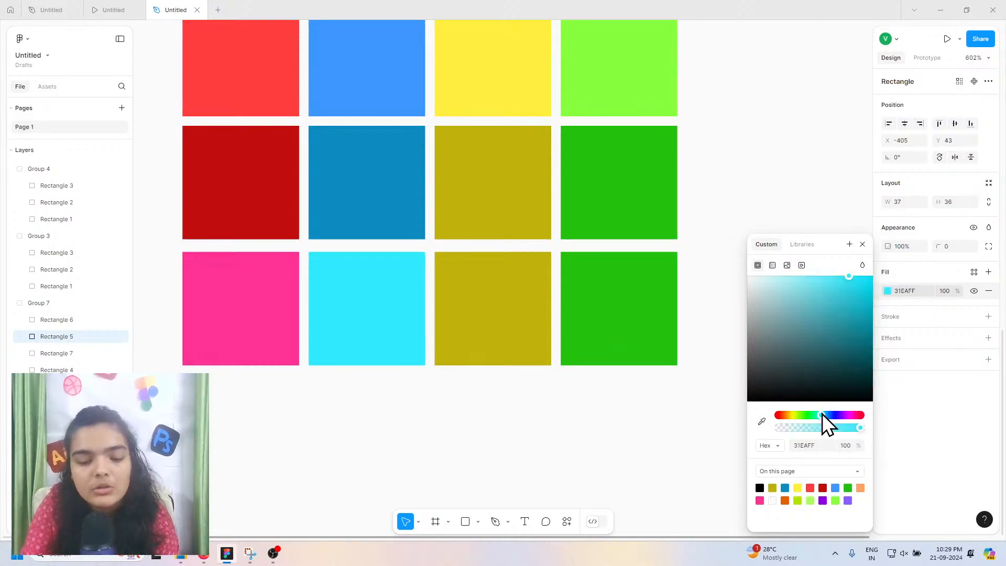
{"action": "left_click_drag", "start_coordinate": [820, 413], "coordinate": [822, 412]}
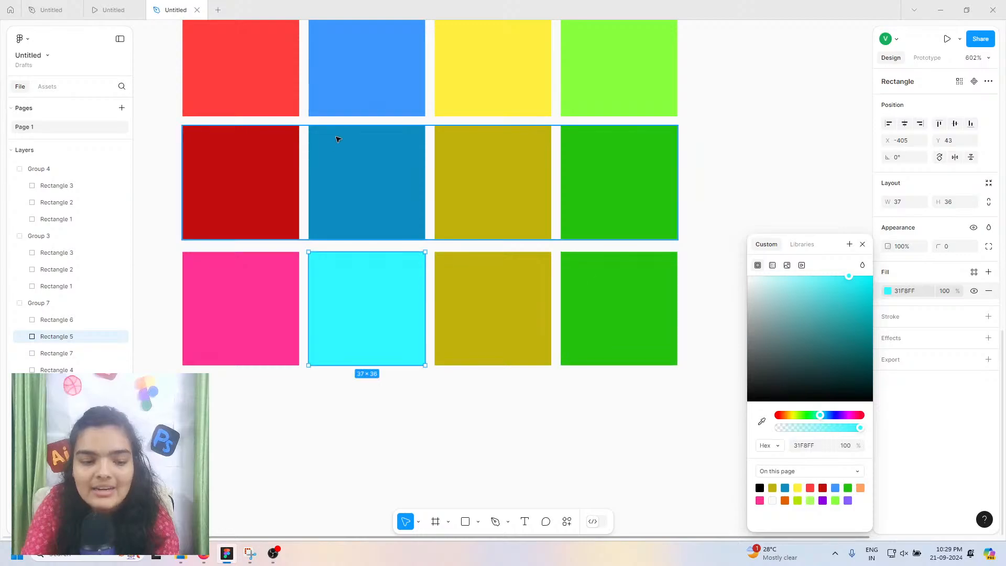
Step: Recolour the new row's third swatch by sampling the cyan swatch and shifting its hue to bright yellow (FFF831)
{"action": "left_click", "coordinate": [511, 286]}
{"action": "double_click", "coordinate": [510, 285]}
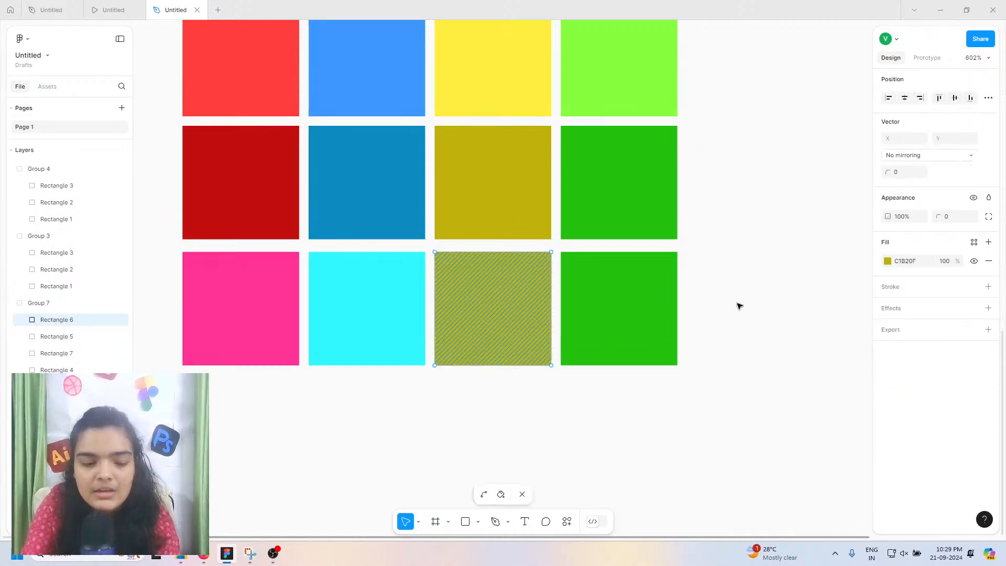
{"action": "left_click", "coordinate": [888, 262]}
{"action": "left_click", "coordinate": [762, 422]}
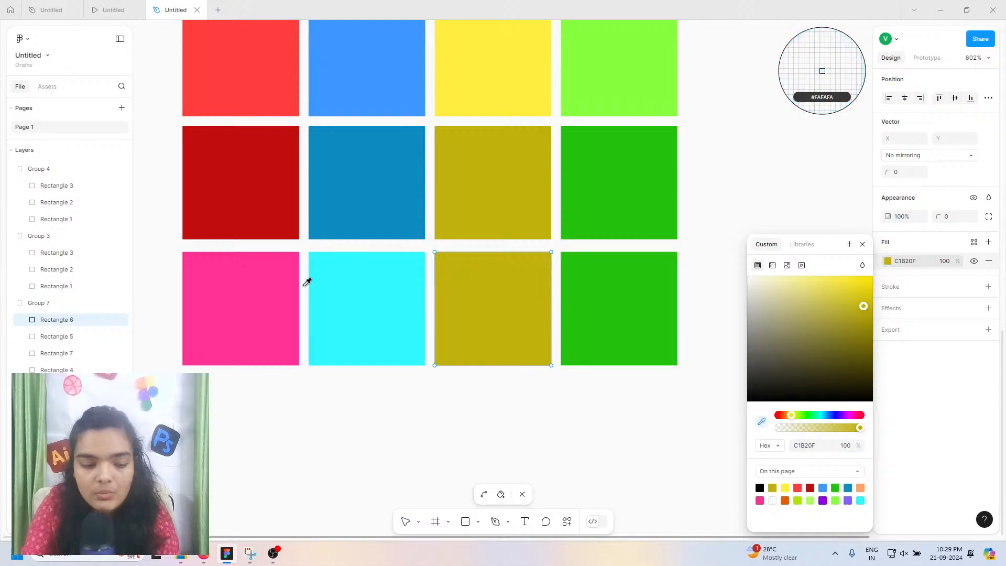
{"action": "left_click", "coordinate": [304, 282]}
{"action": "left_click", "coordinate": [762, 421]}
{"action": "left_click", "coordinate": [373, 292]}
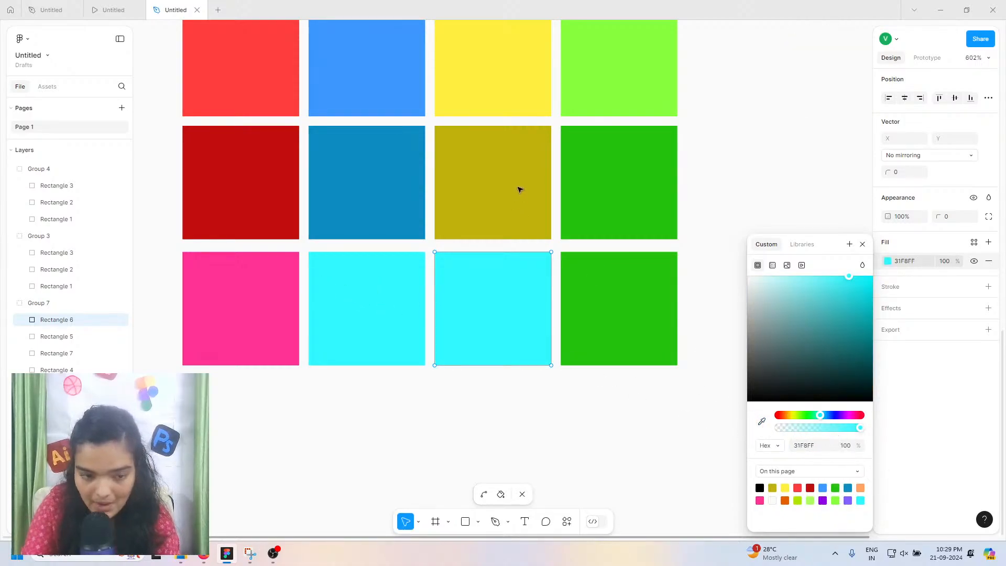
{"action": "left_click", "coordinate": [794, 415]}
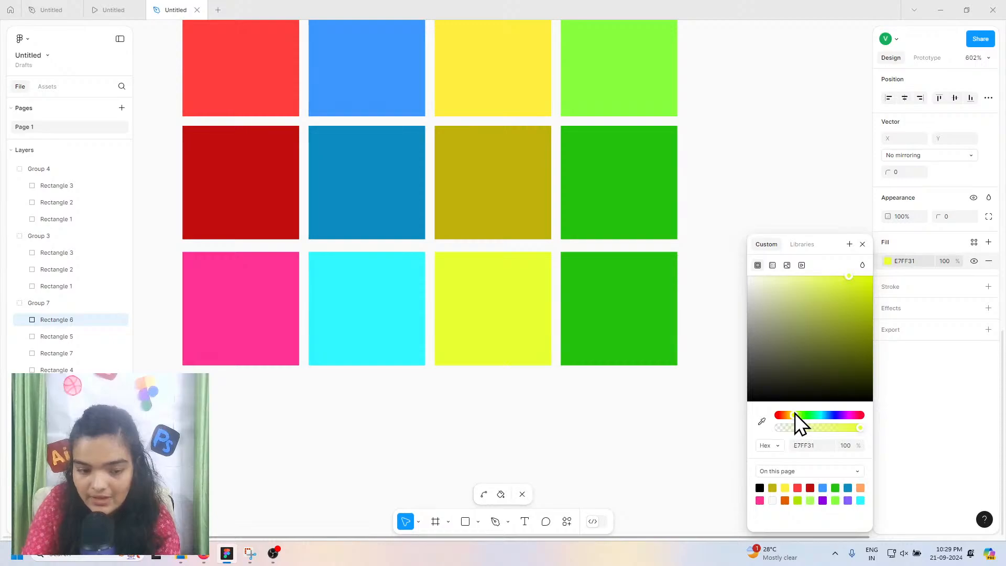
{"action": "key", "text": "Escape"}
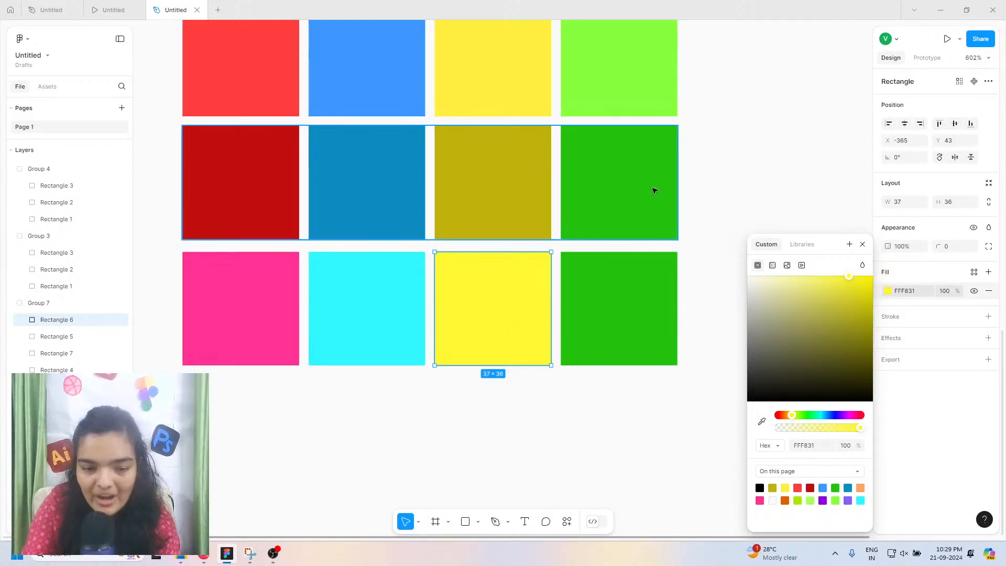
Step: Recolour the new row's fourth swatch with the page's yellow FFEF3E and shift its hue to bright green (98FF3E)
{"action": "left_click", "coordinate": [601, 245]}
{"action": "left_click", "coordinate": [611, 276]}
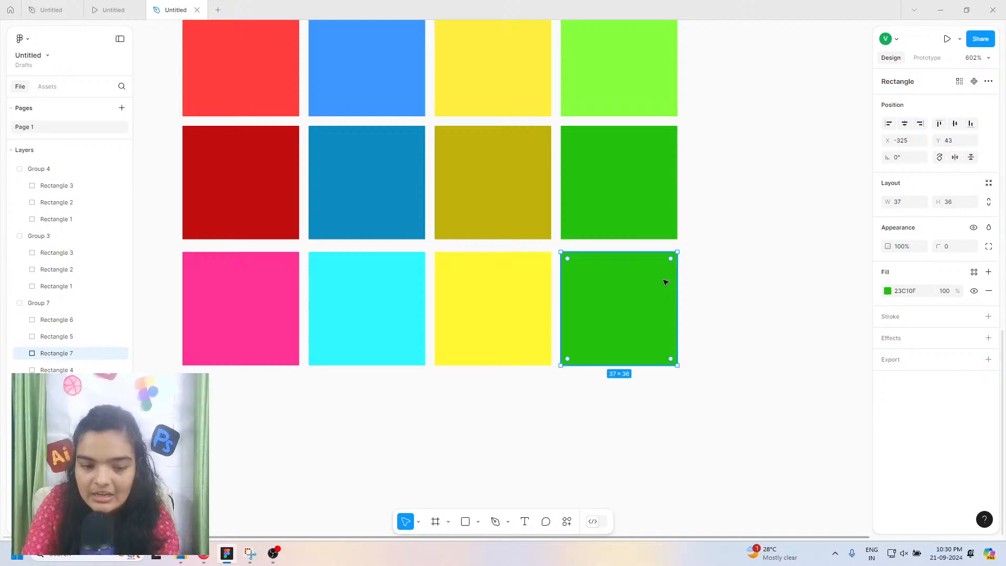
{"action": "left_click", "coordinate": [888, 291]}
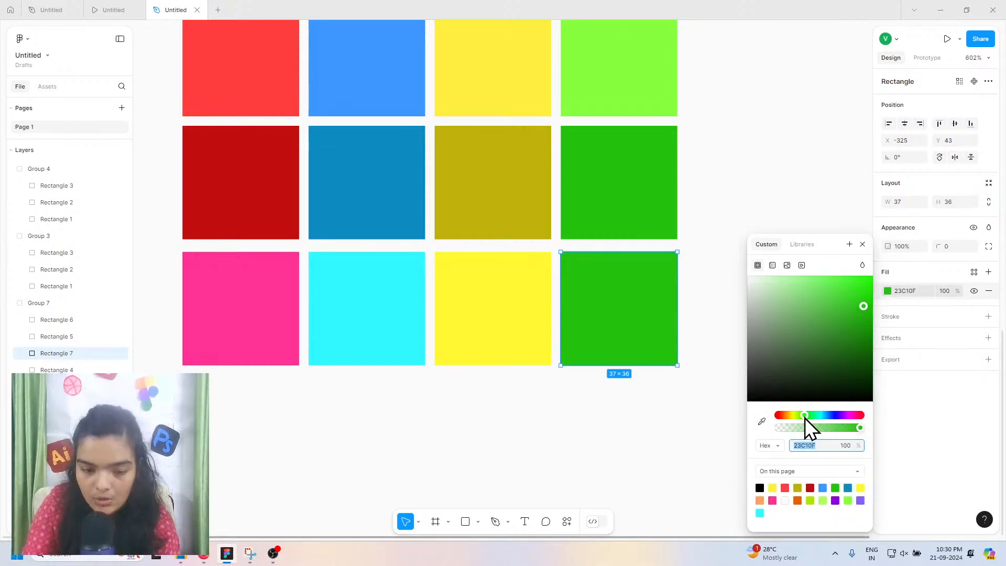
{"action": "left_click_drag", "start_coordinate": [805, 416], "coordinate": [802, 415]}
{"action": "left_click", "coordinate": [773, 488]}
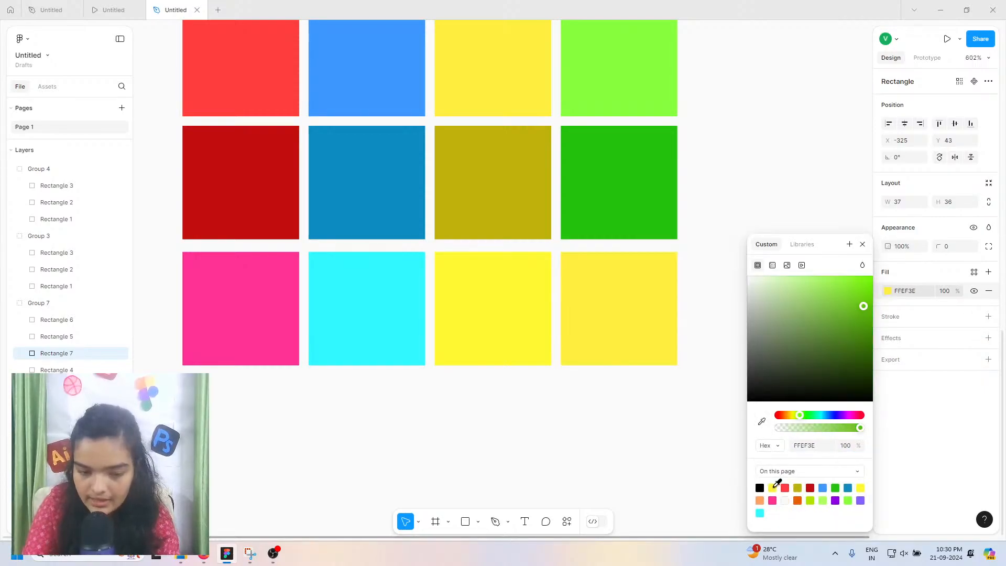
{"action": "left_click", "coordinate": [799, 417]}
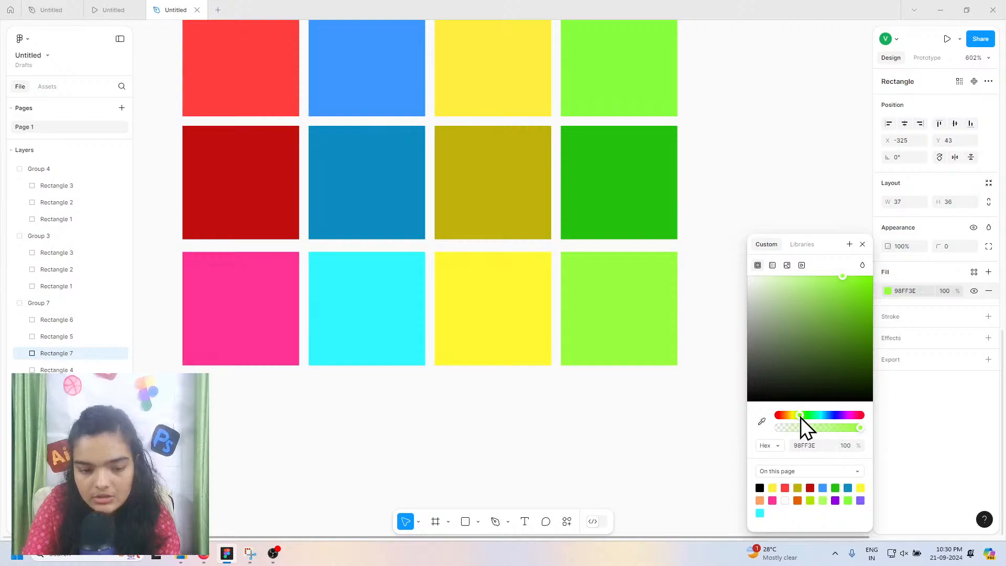
{"action": "left_click", "coordinate": [577, 383]}
Step: Delete the bright and dark four-colour rows to view the neon row alone, and undo the deletion
{"action": "left_click_drag", "start_coordinate": [851, 175], "coordinate": [202, 11]}
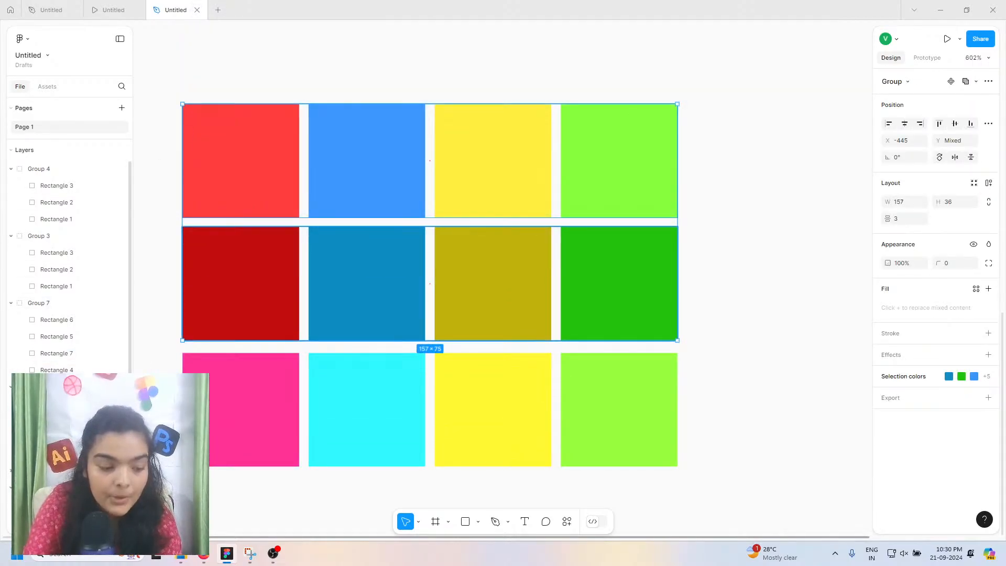
{"action": "key", "text": "Delete"}
{"action": "key", "text": "Delete"}
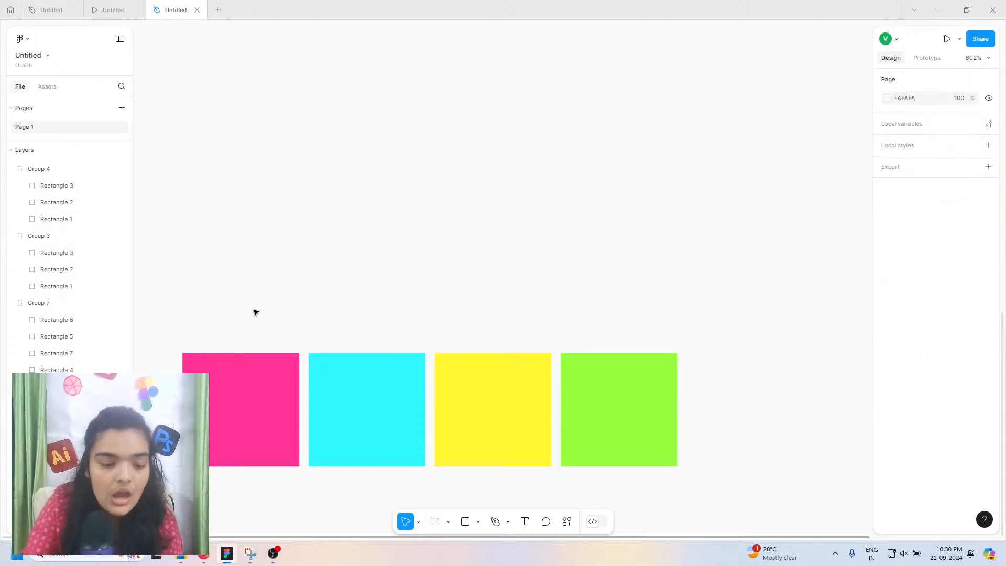
{"action": "scroll", "coordinate": [254, 313], "scroll_direction": "down", "scroll_amount": 4}
{"action": "scroll", "coordinate": [254, 313], "scroll_direction": "left", "scroll_amount": 2}
{"action": "scroll", "coordinate": [253, 313], "scroll_direction": "down", "scroll_amount": 2}
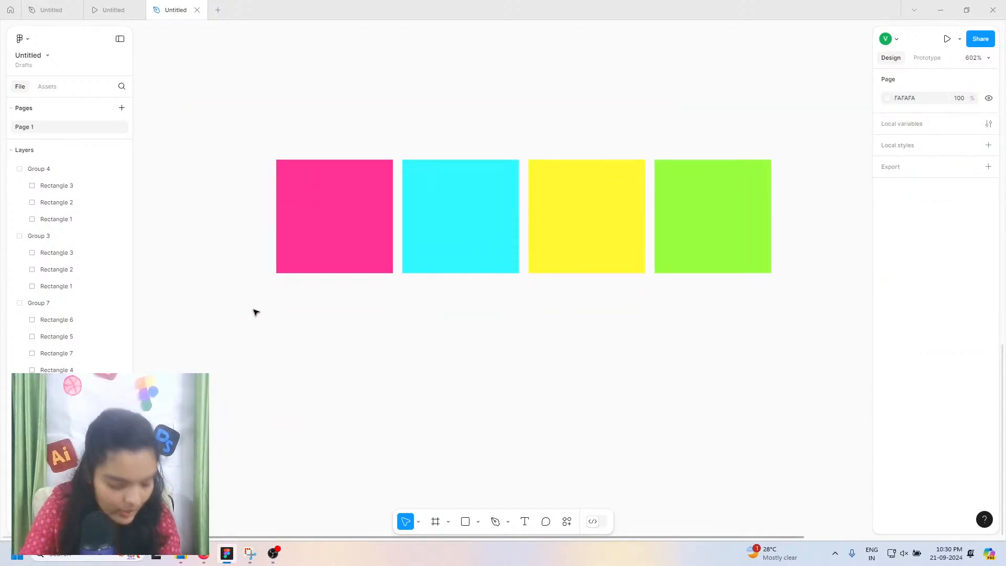
{"action": "scroll", "coordinate": [253, 313], "scroll_direction": "up", "scroll_amount": 3, "text": "ctrl"}
{"action": "scroll", "coordinate": [253, 313], "scroll_direction": "right", "scroll_amount": 3}
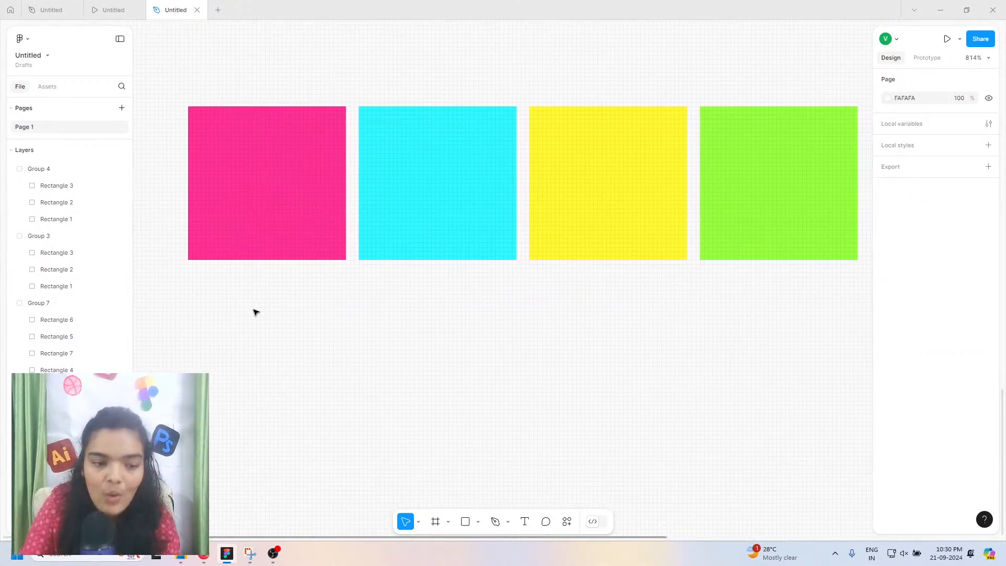
{"action": "left_click", "coordinate": [375, 216]}
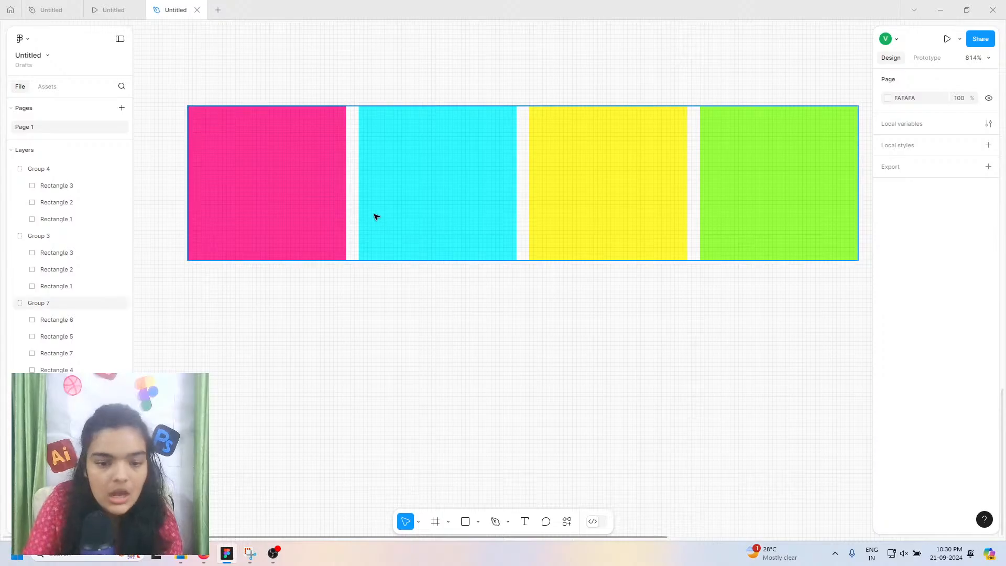
{"action": "double_click", "coordinate": [742, 218]}
{"action": "key", "text": "ctrl+z"}
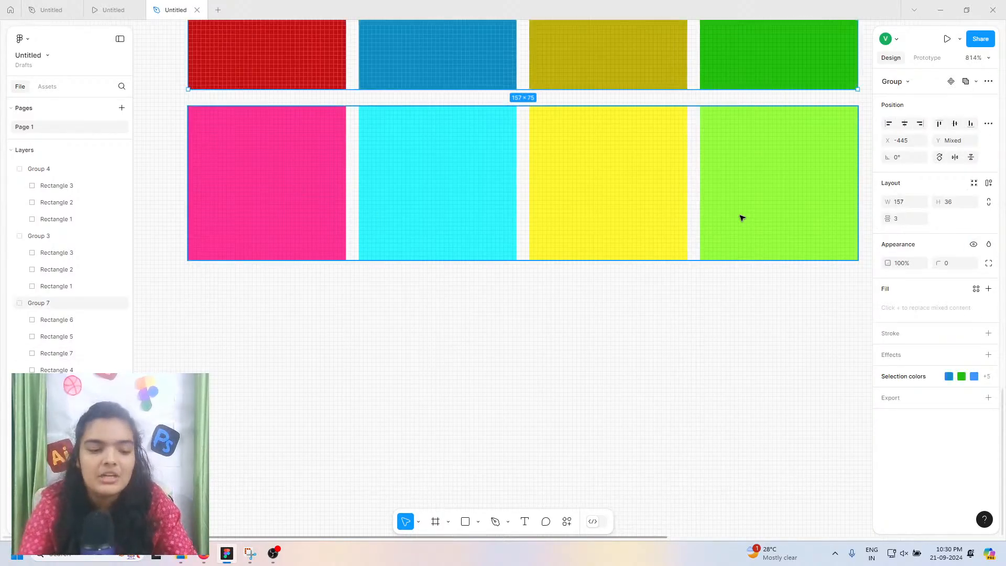
Step: Compare the three four-colour rows with each other and with the primary and secondary swatch sets
{"action": "scroll", "coordinate": [742, 218], "scroll_direction": "up", "scroll_amount": 4}
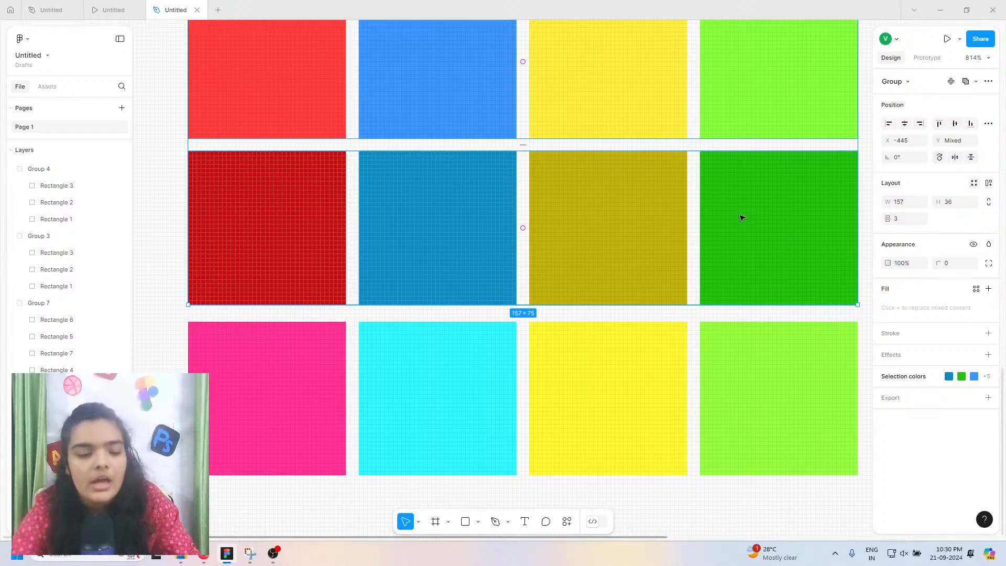
{"action": "scroll", "coordinate": [740, 218], "scroll_direction": "down", "scroll_amount": 2}
{"action": "scroll", "coordinate": [741, 218], "scroll_direction": "down", "scroll_amount": 3}
{"action": "scroll", "coordinate": [741, 218], "scroll_direction": "right", "scroll_amount": 2}
{"action": "scroll", "coordinate": [740, 217], "scroll_direction": "up", "scroll_amount": 1}
{"action": "scroll", "coordinate": [740, 218], "scroll_direction": "right", "scroll_amount": 1}
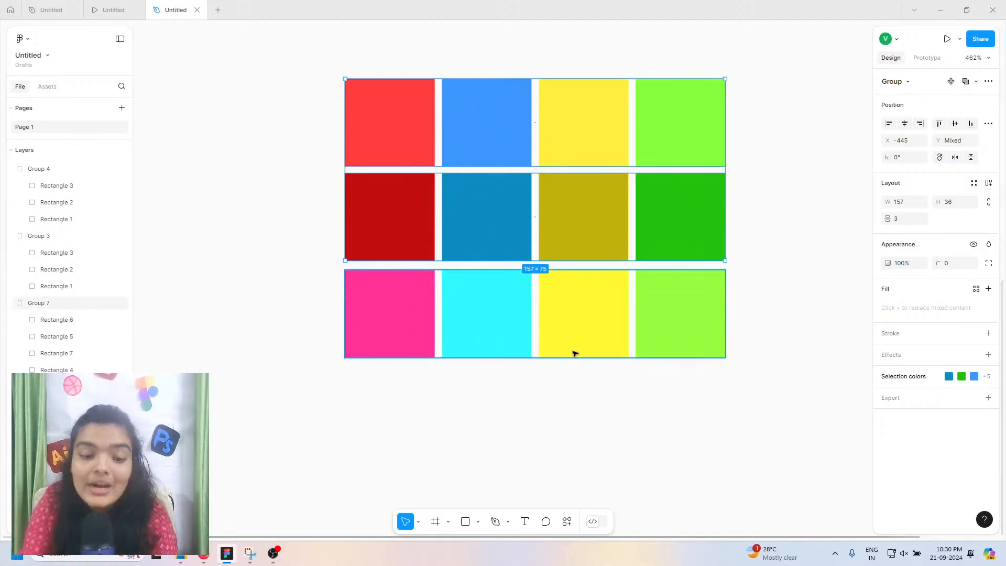
{"action": "left_click", "coordinate": [294, 209]}
{"action": "left_click_drag", "start_coordinate": [279, 143], "coordinate": [759, 321]}
{"action": "scroll", "coordinate": [760, 323], "scroll_direction": "down", "scroll_amount": 5}
{"action": "scroll", "coordinate": [761, 323], "scroll_direction": "right", "scroll_amount": 5}
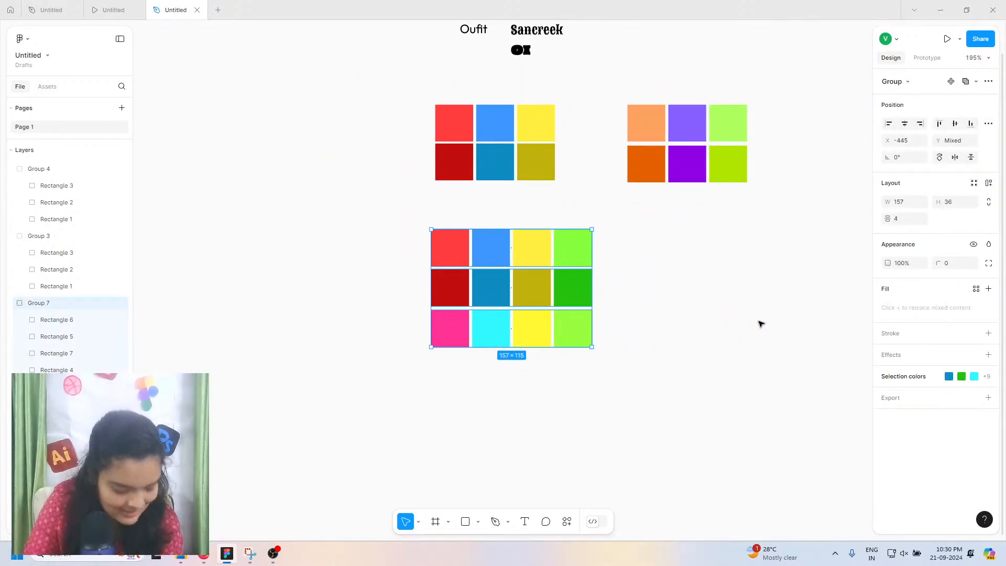
{"action": "scroll", "coordinate": [758, 330], "scroll_direction": "up", "scroll_amount": 3}
{"action": "scroll", "coordinate": [756, 339], "scroll_direction": "right", "scroll_amount": 1}
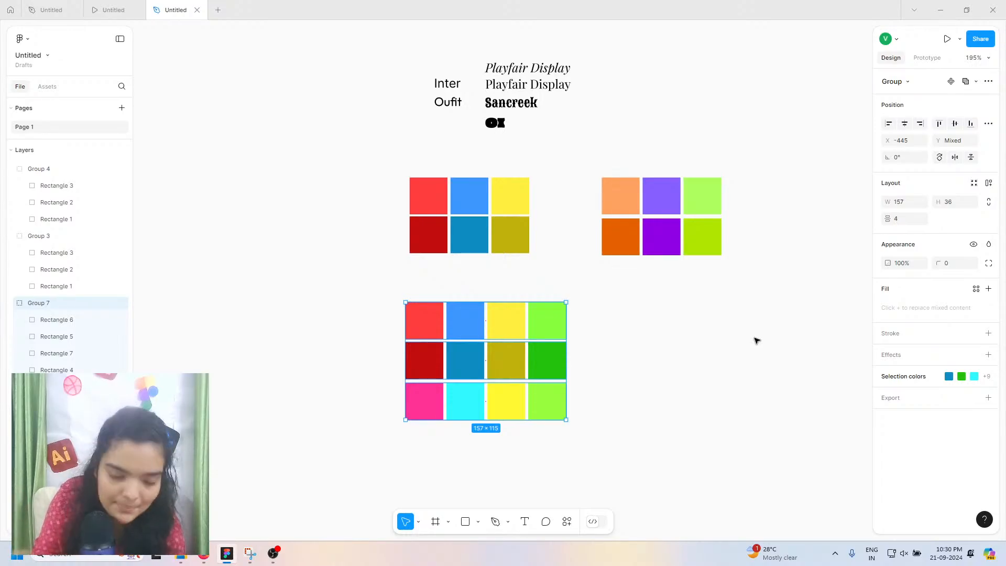
Step: Move the neon row beside the bright and dark four-colour rows, to X -261, Y -23
{"action": "left_click", "coordinate": [757, 340]}
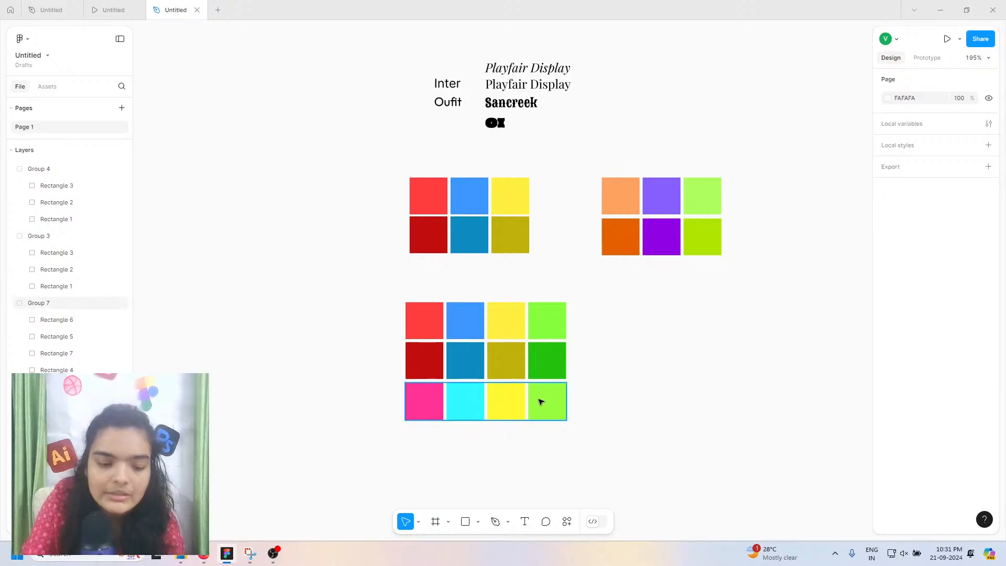
{"action": "left_click", "coordinate": [494, 406]}
{"action": "left_click_drag", "start_coordinate": [494, 407], "coordinate": [682, 338]}
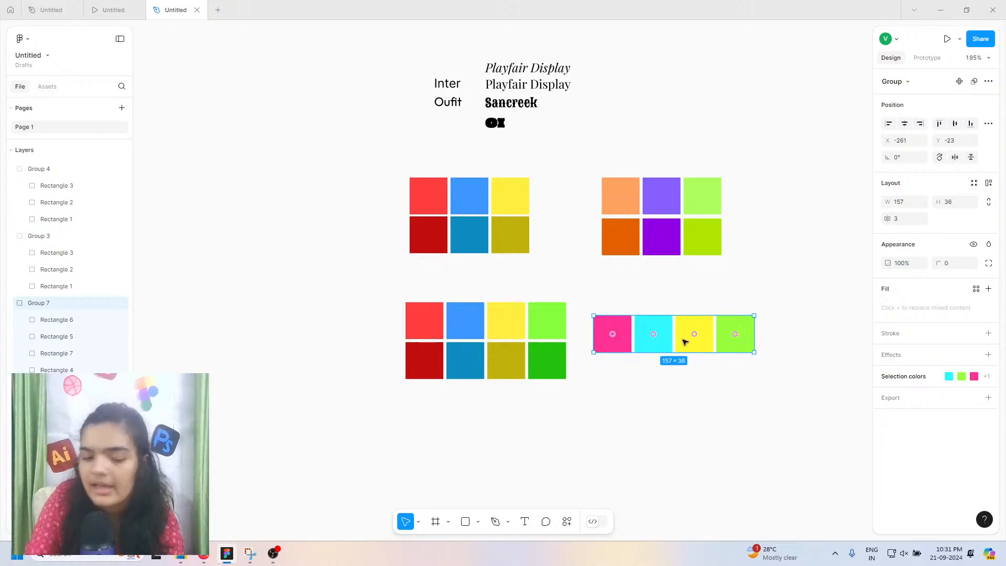
Step: Move the neon row slightly farther from the bright and dark four-colour rows, to X -254, Y -27
{"action": "left_click_drag", "start_coordinate": [688, 338], "coordinate": [695, 334]}
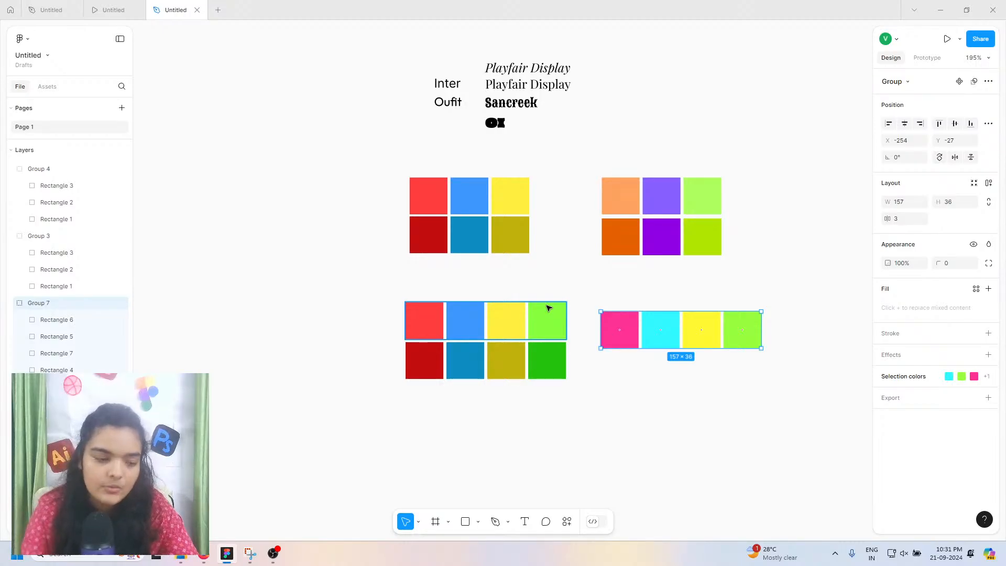
Step: Open the ZenTask design file and examine the line style of the lightbulb-head illustration up close
{"action": "left_click", "coordinate": [79, 10]}
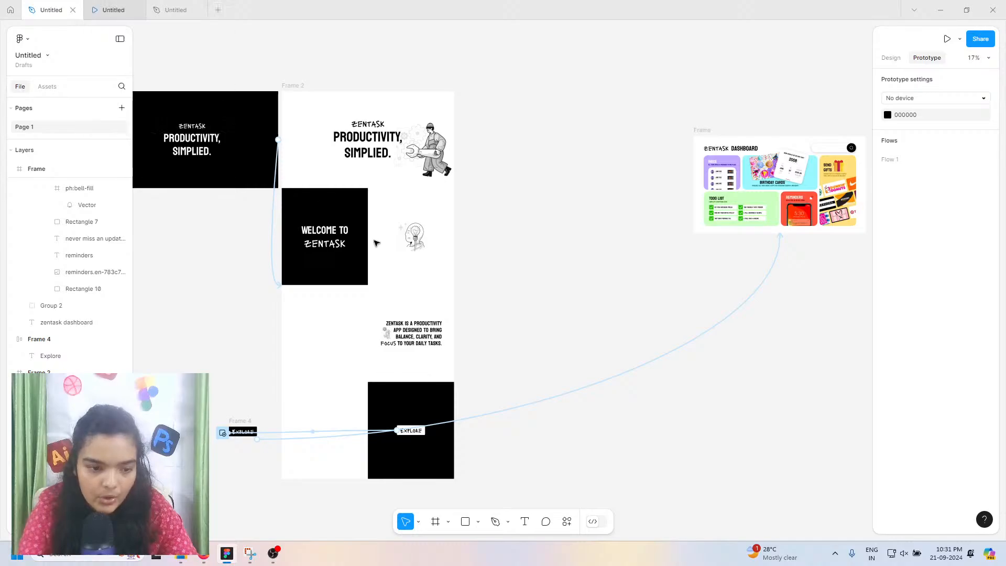
{"action": "left_click", "coordinate": [412, 236]}
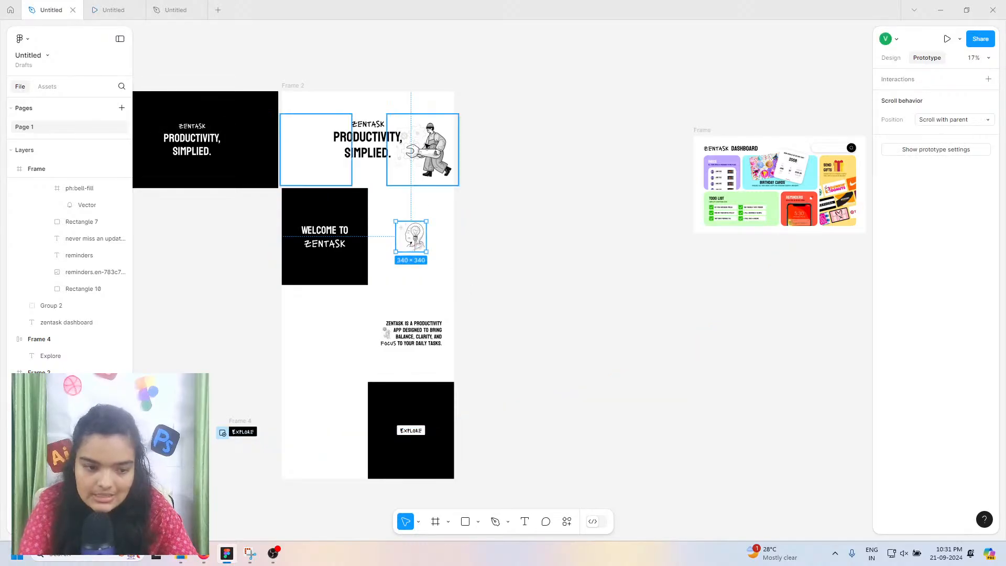
{"action": "left_click", "coordinate": [426, 147]}
{"action": "left_click", "coordinate": [422, 239]}
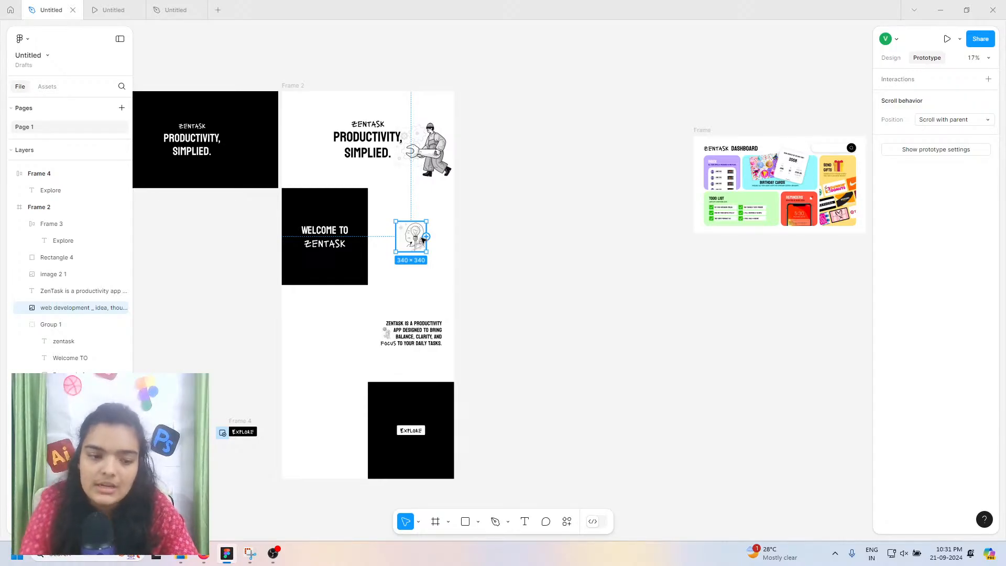
{"action": "scroll", "coordinate": [422, 239], "scroll_direction": "up", "scroll_amount": 10}
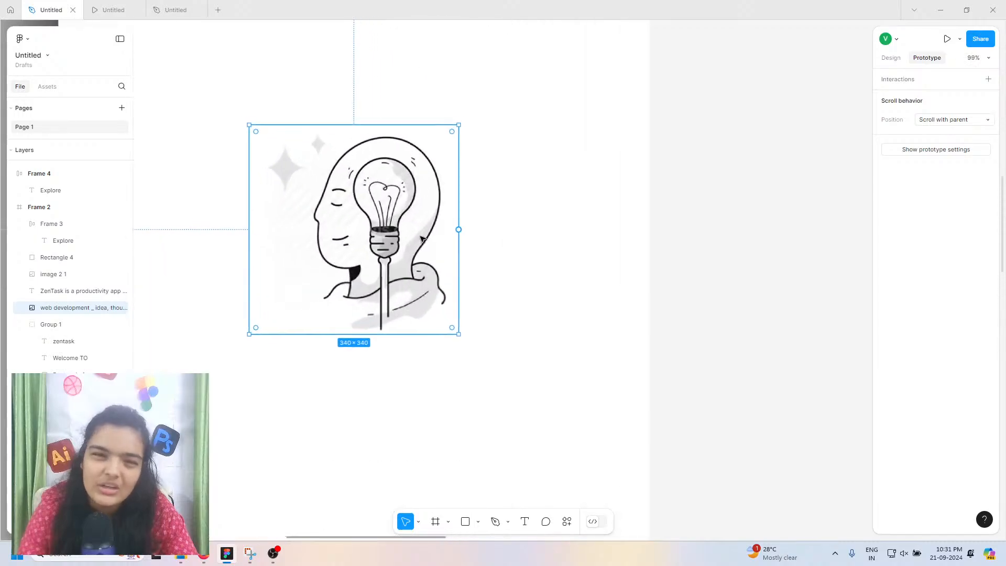
{"action": "scroll", "coordinate": [422, 239], "scroll_direction": "left", "scroll_amount": 1}
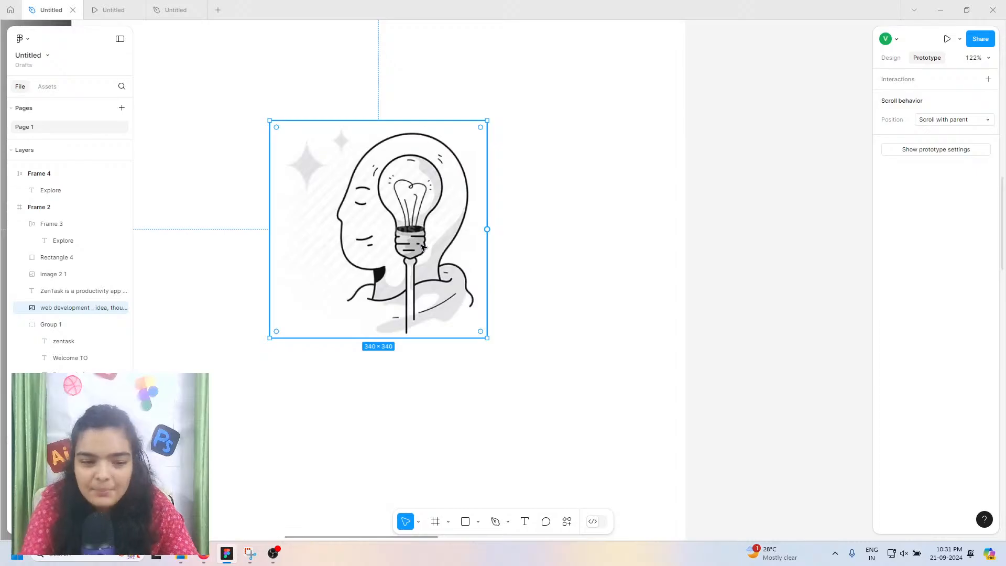
Step: Return to the swatch page and compare the primary, secondary, four-colour and neon swatch sets
{"action": "left_click", "coordinate": [167, 2]}
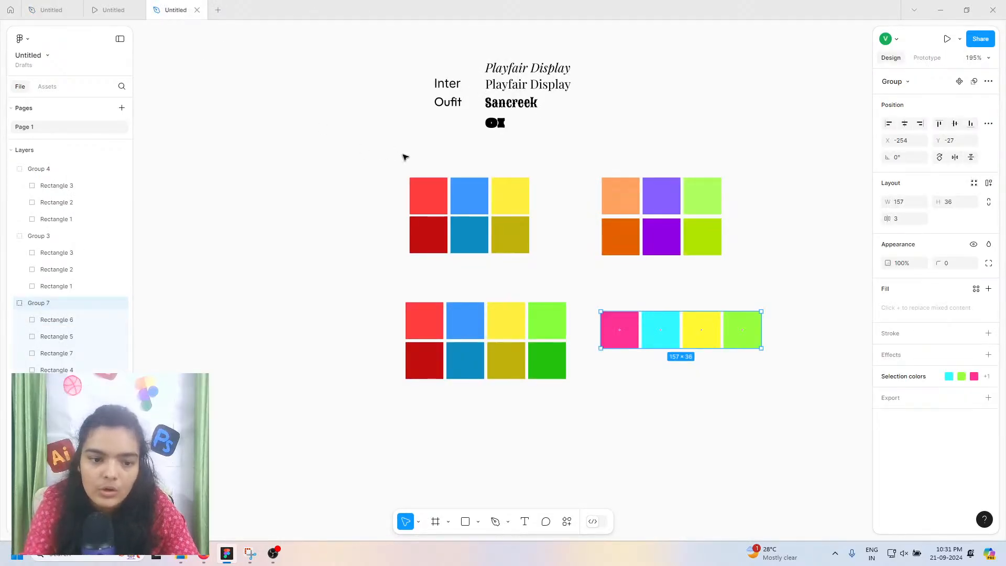
{"action": "scroll", "coordinate": [429, 209], "scroll_direction": "up", "scroll_amount": 1}
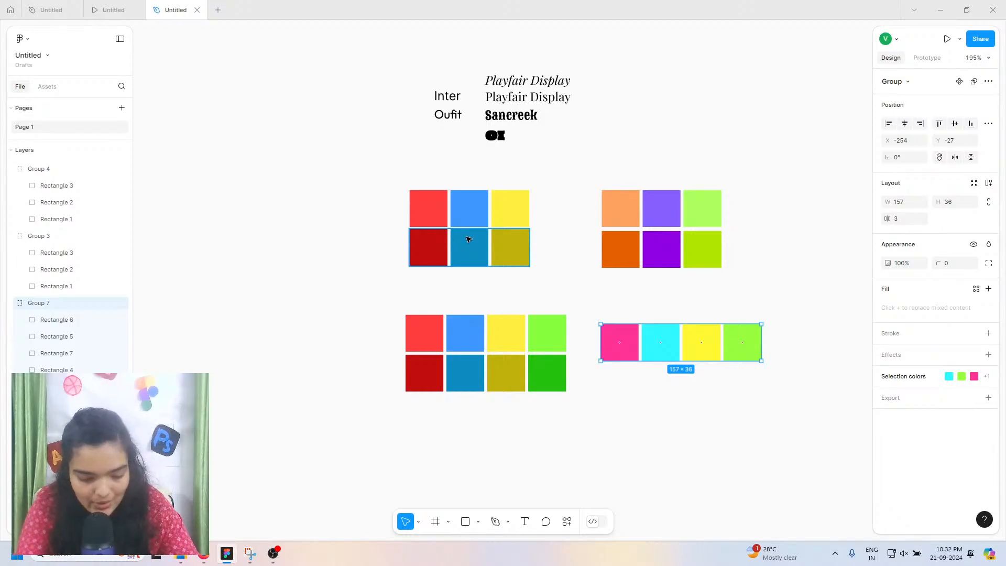
{"action": "scroll", "coordinate": [466, 230], "scroll_direction": "up", "scroll_amount": 1}
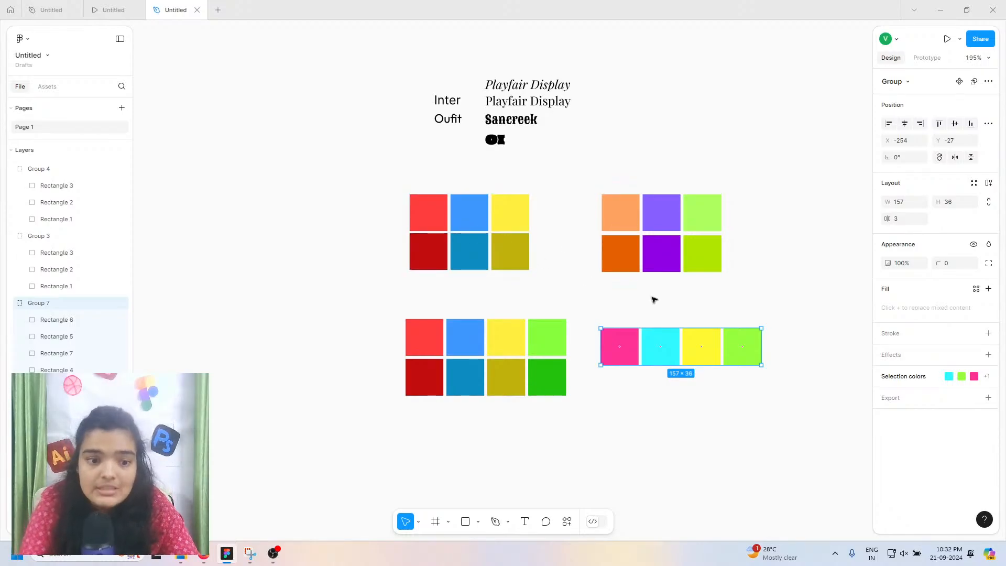
{"action": "scroll", "coordinate": [652, 299], "scroll_direction": "up", "scroll_amount": 5}
{"action": "scroll", "coordinate": [652, 299], "scroll_direction": "down", "scroll_amount": 3}
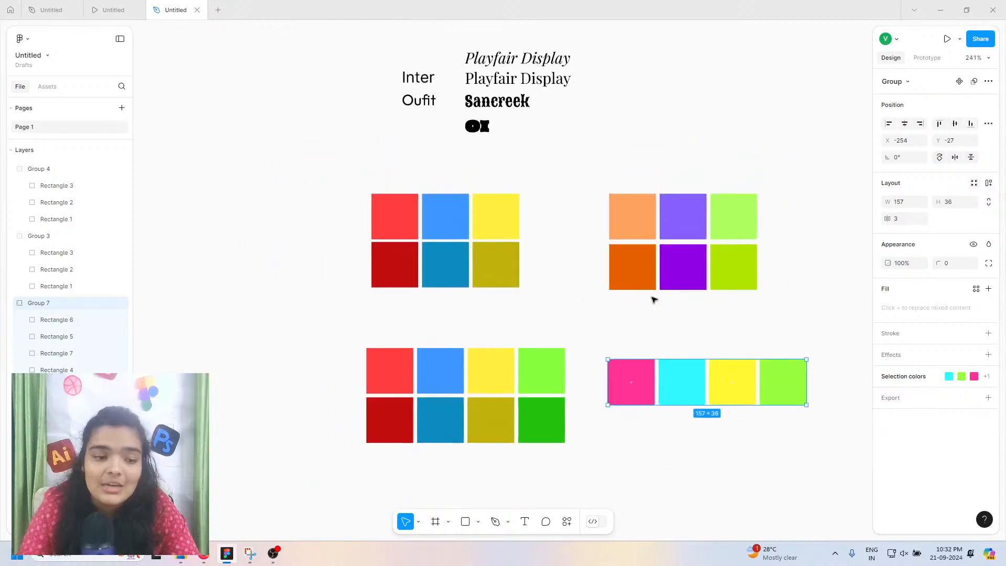
{"action": "scroll", "coordinate": [652, 299], "scroll_direction": "down", "scroll_amount": 1}
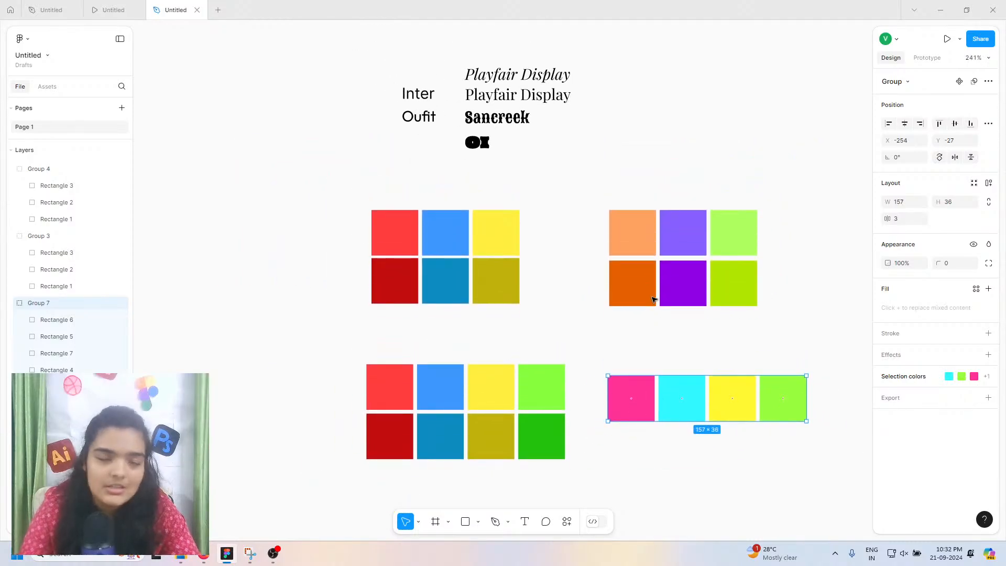
{"action": "scroll", "coordinate": [652, 299], "scroll_direction": "up", "scroll_amount": 1}
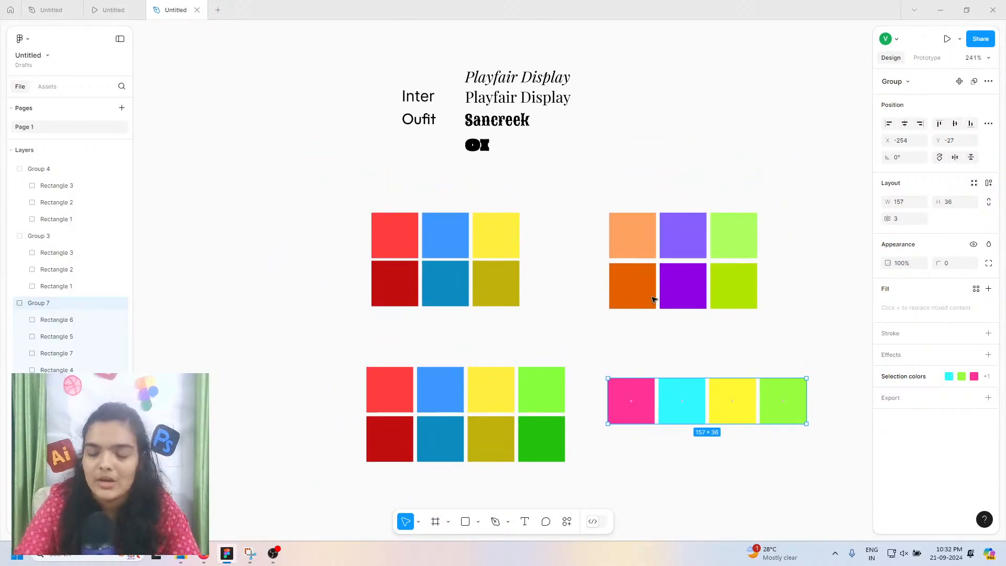
{"action": "scroll", "coordinate": [652, 299], "scroll_direction": "right", "scroll_amount": 1}
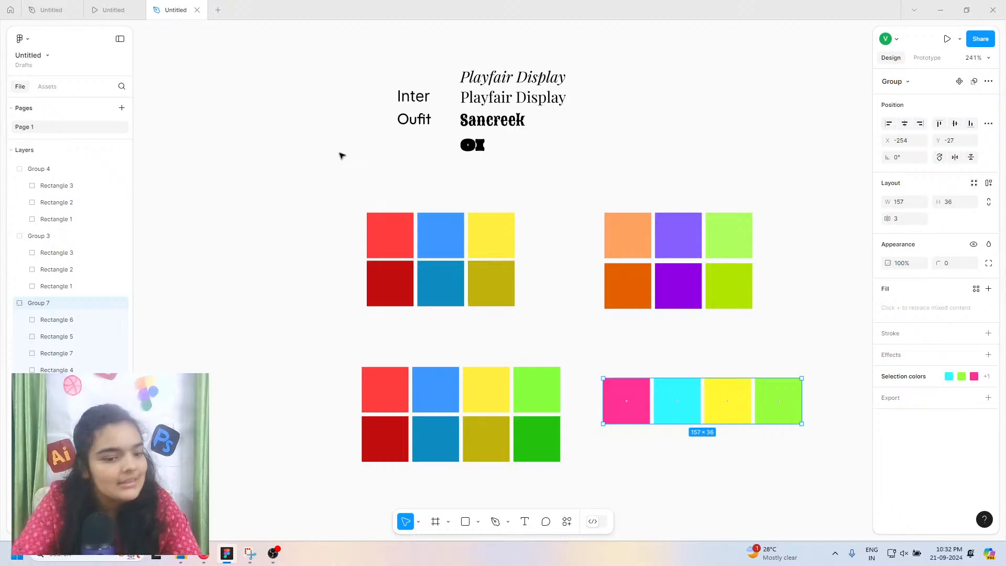
Step: View the opening section of the ZenTask prototype in full screen
{"action": "left_click", "coordinate": [87, 11]}
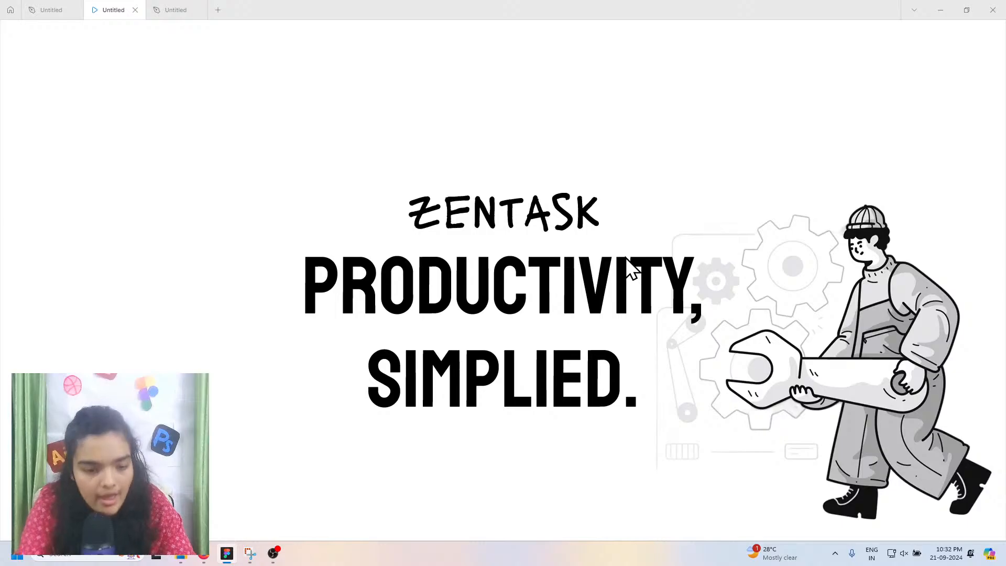
{"action": "scroll", "coordinate": [628, 266], "scroll_direction": "down", "scroll_amount": 1}
{"action": "key", "text": "f"}
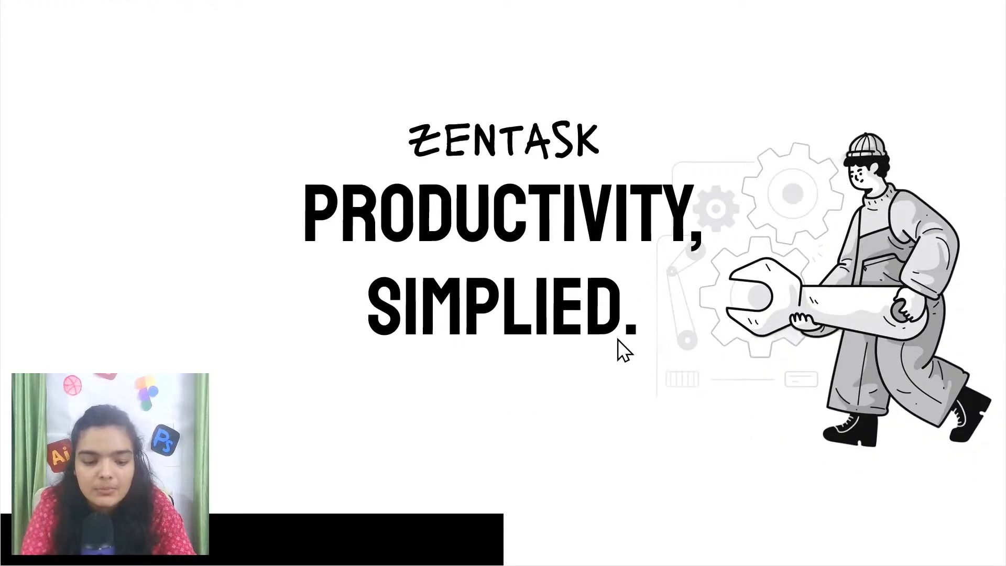
{"action": "scroll", "coordinate": [618, 339], "scroll_direction": "up", "scroll_amount": 1}
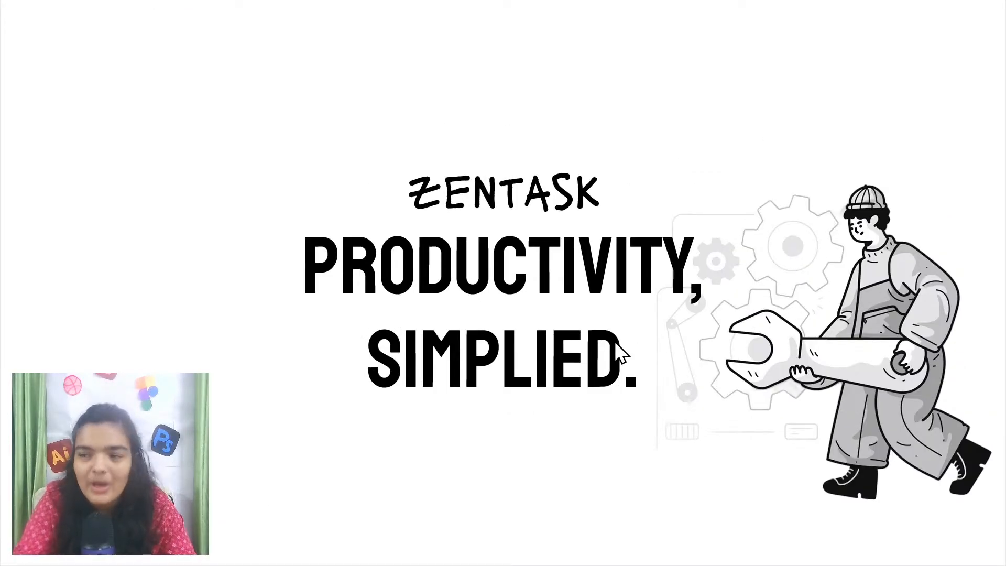
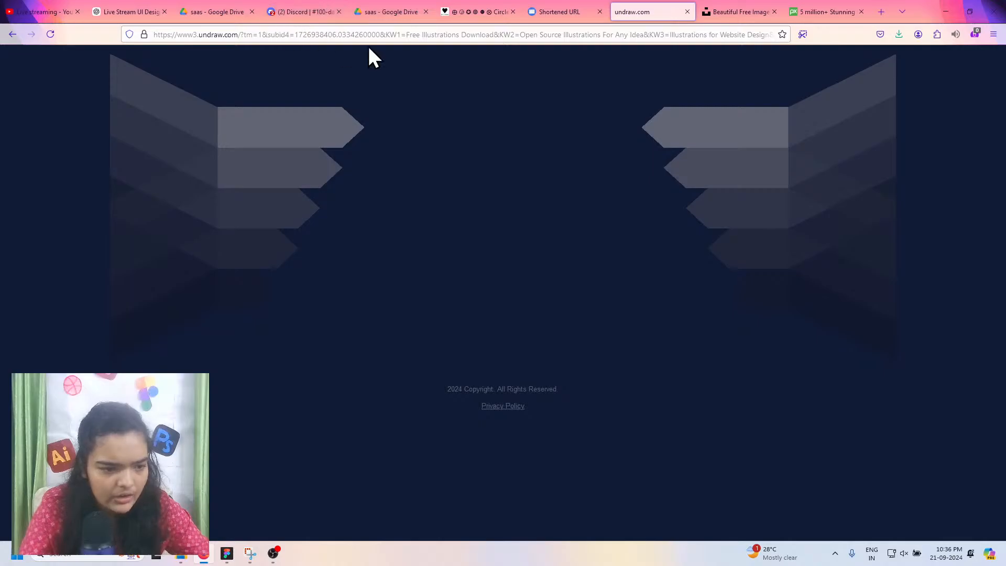
Step: In the web browser, search for undraw and open the unDraw site
{"action": "left_click", "coordinate": [304, 35]}
{"action": "double_click", "coordinate": [210, 34]}
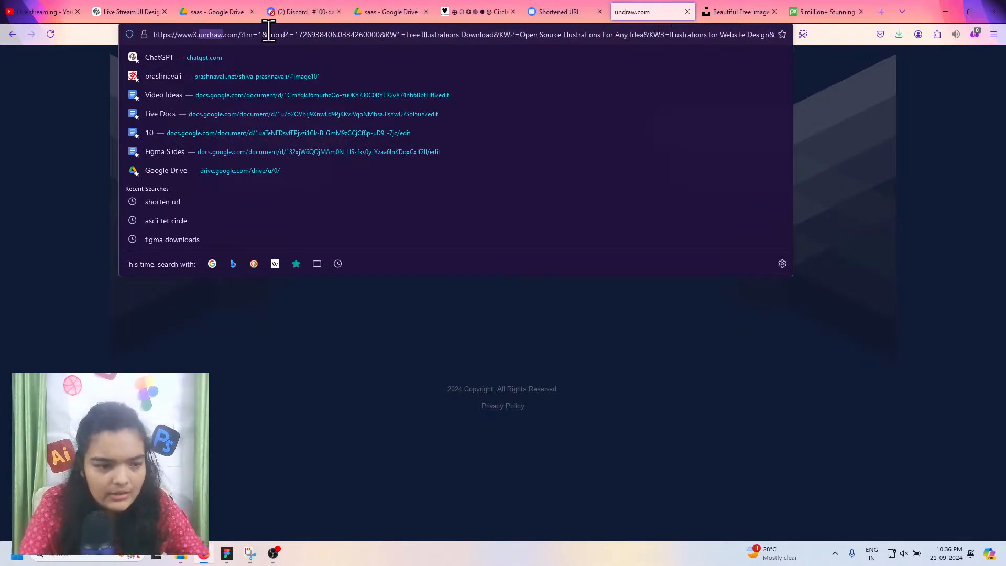
{"action": "left_click_drag", "start_coordinate": [218, 35], "coordinate": [645, 2]}
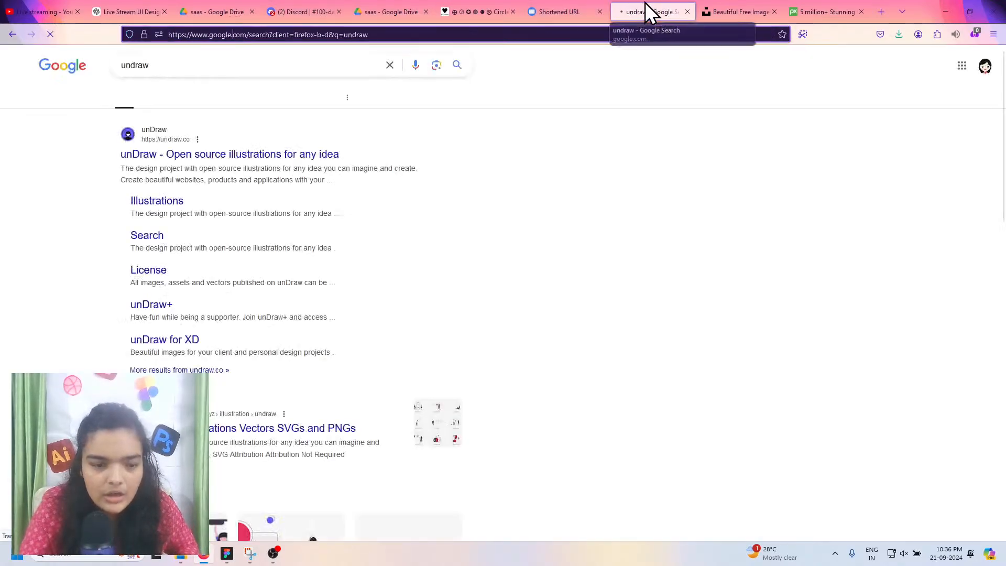
{"action": "left_click", "coordinate": [230, 149]}
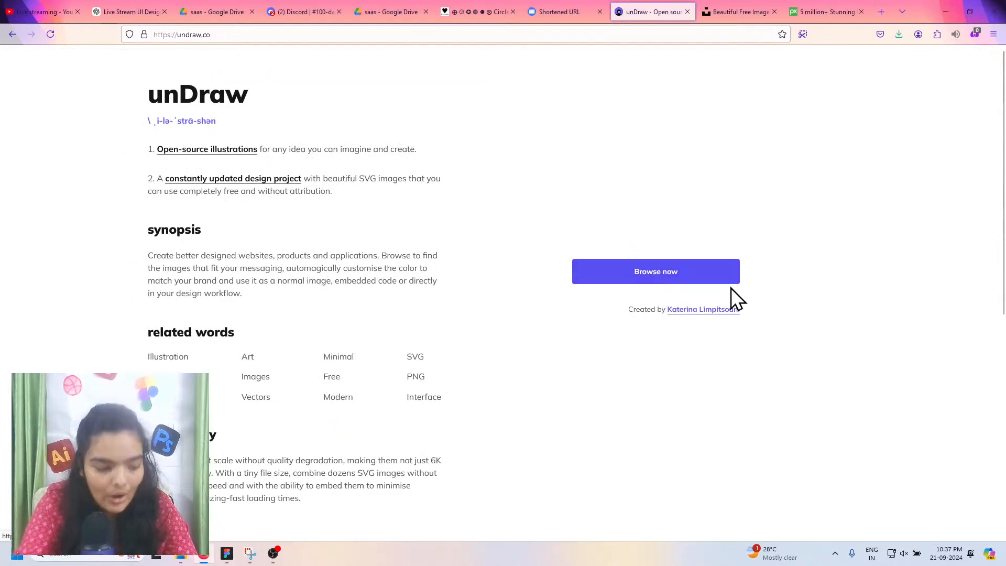
Step: Open unDraw's illustration gallery and look at the download options for the Chatting illustration
{"action": "left_click", "coordinate": [655, 272]}
{"action": "left_click", "coordinate": [615, 290]}
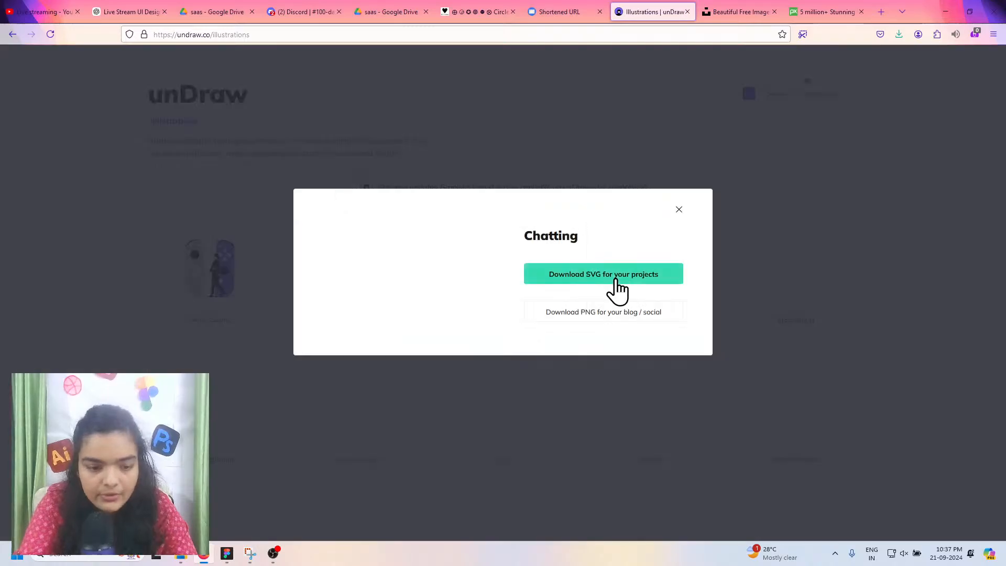
{"action": "left_click", "coordinate": [691, 201]}
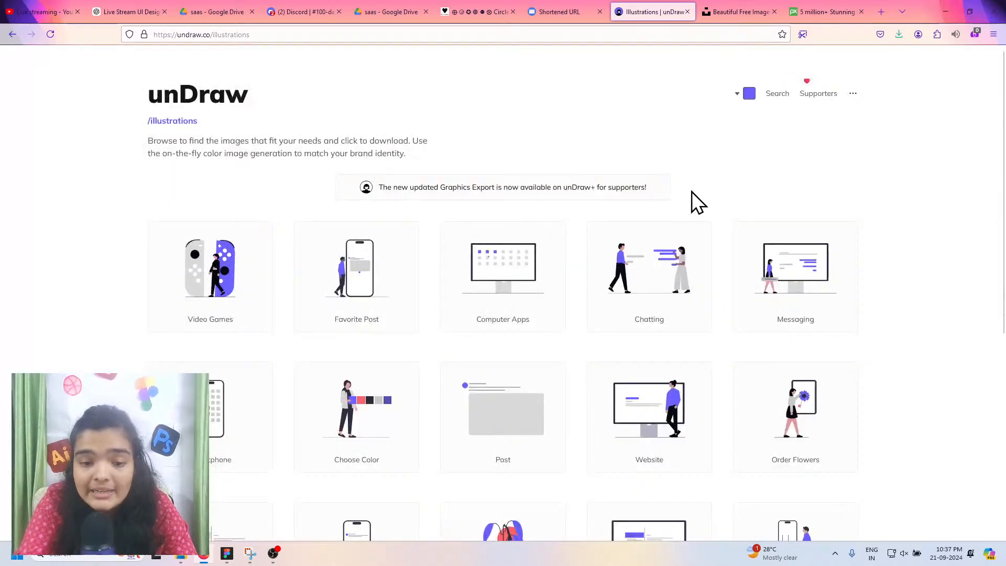
Step: Set the unDraw illustration colour to mint green #3AE6B3 and download the Chatting illustration as an SVG
{"action": "left_click", "coordinate": [750, 95]}
{"action": "left_click", "coordinate": [722, 226]}
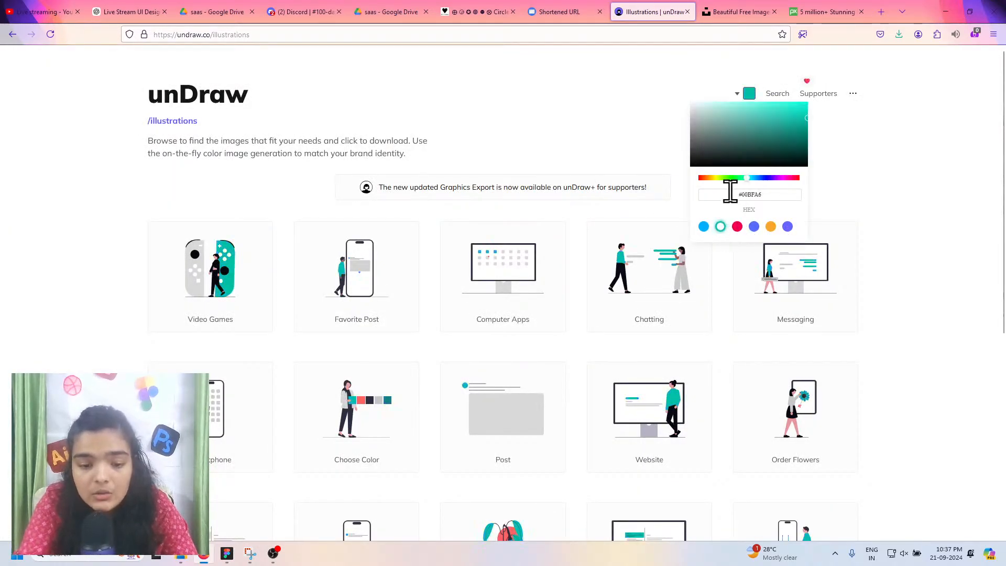
{"action": "left_click", "coordinate": [732, 178]}
{"action": "left_click_drag", "start_coordinate": [733, 179], "coordinate": [743, 178]}
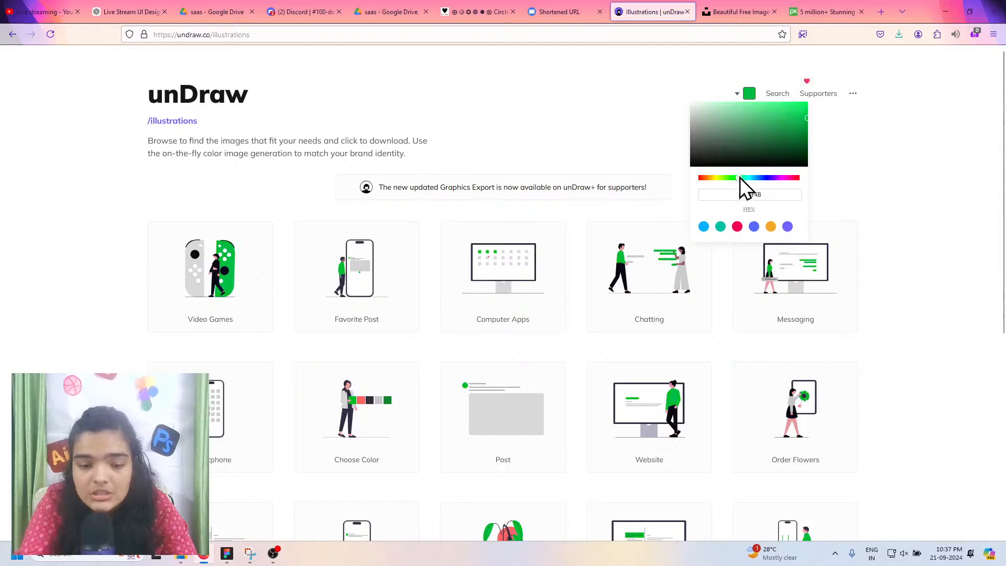
{"action": "left_click", "coordinate": [778, 108]}
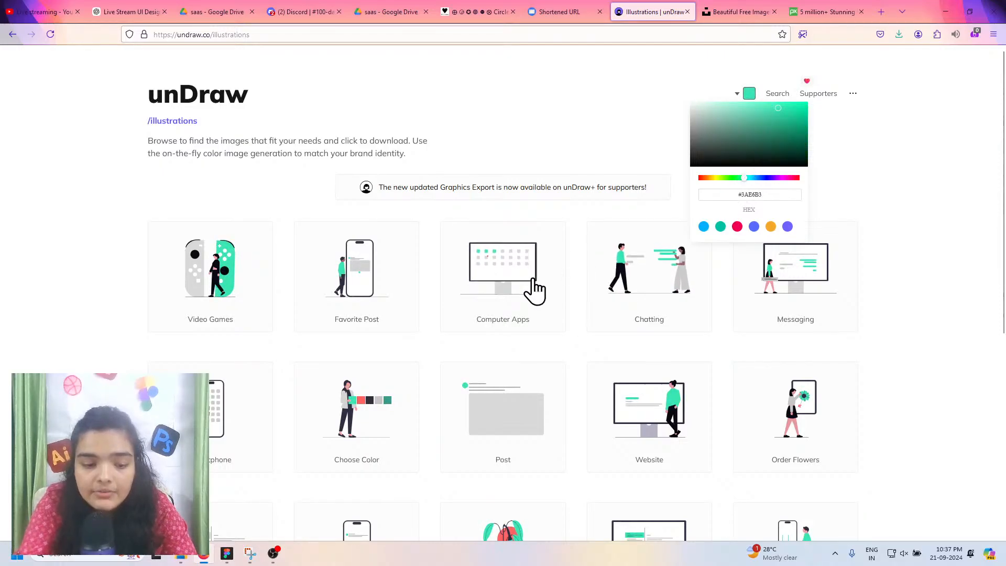
{"action": "left_click", "coordinate": [642, 294]}
{"action": "left_click", "coordinate": [637, 280]}
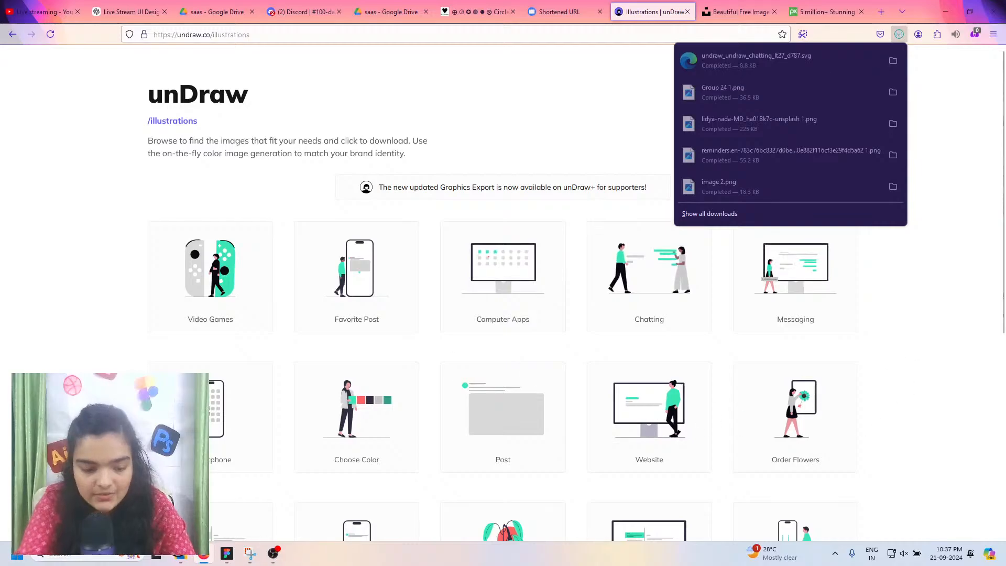
Step: Switch to Figma and place the downloaded undraw_undraw_chatting_lt27_d787 SVG on an empty area of the swatch page
{"action": "left_click", "coordinate": [227, 553]}
{"action": "left_click", "coordinate": [16, 7]}
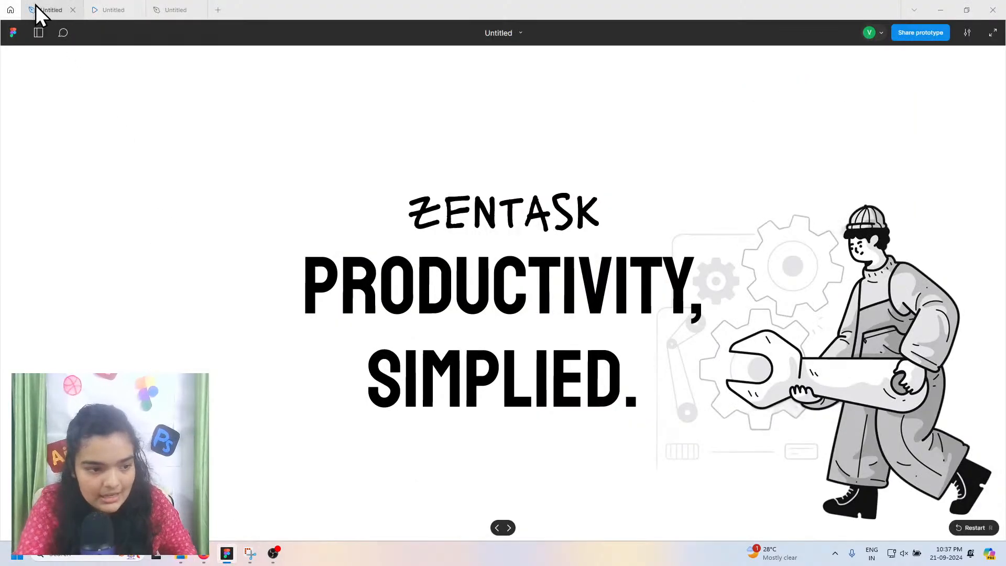
{"action": "left_click", "coordinate": [157, 8]}
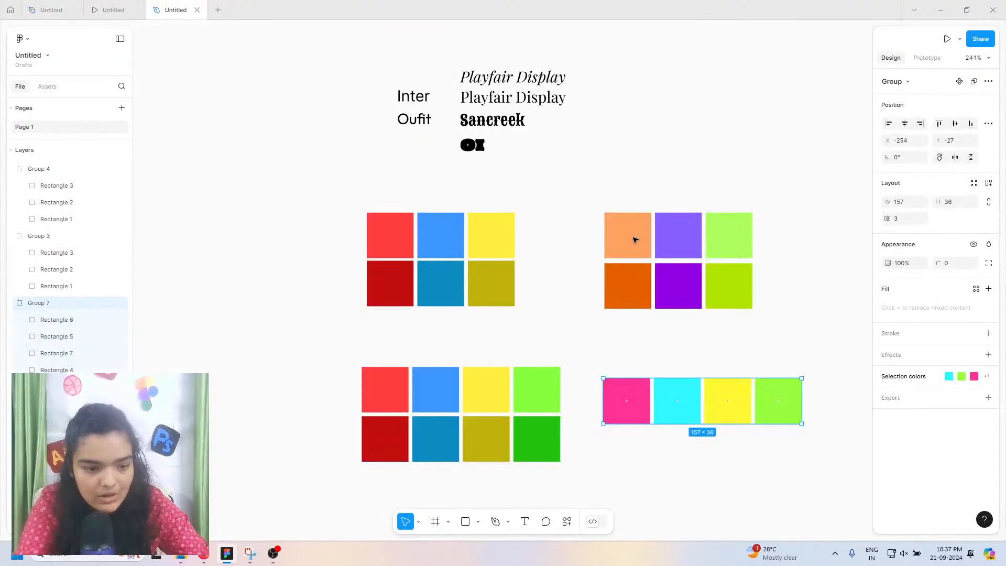
{"action": "scroll", "coordinate": [636, 241], "scroll_direction": "right", "scroll_amount": 1}
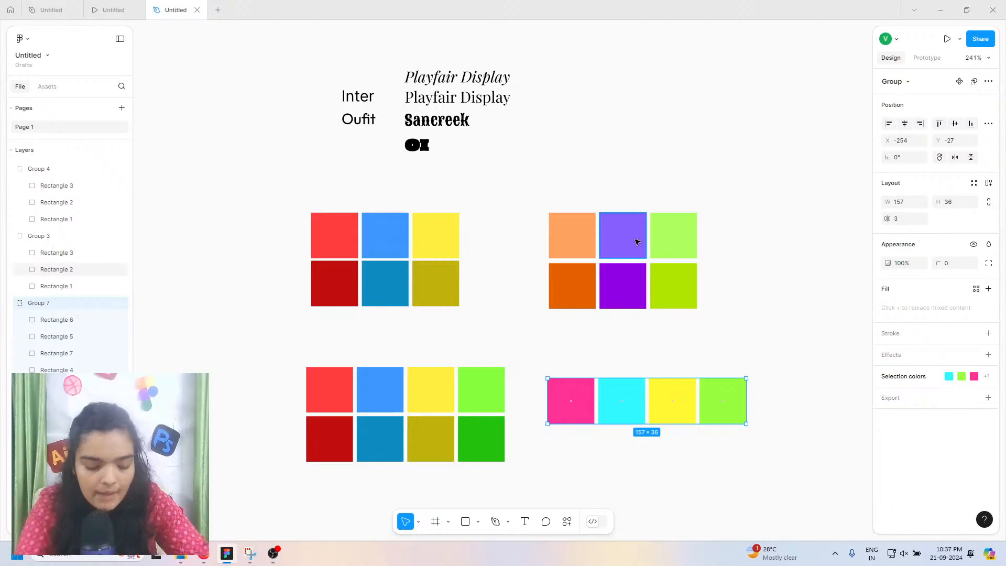
{"action": "key", "text": "ctrl+shift+k"}
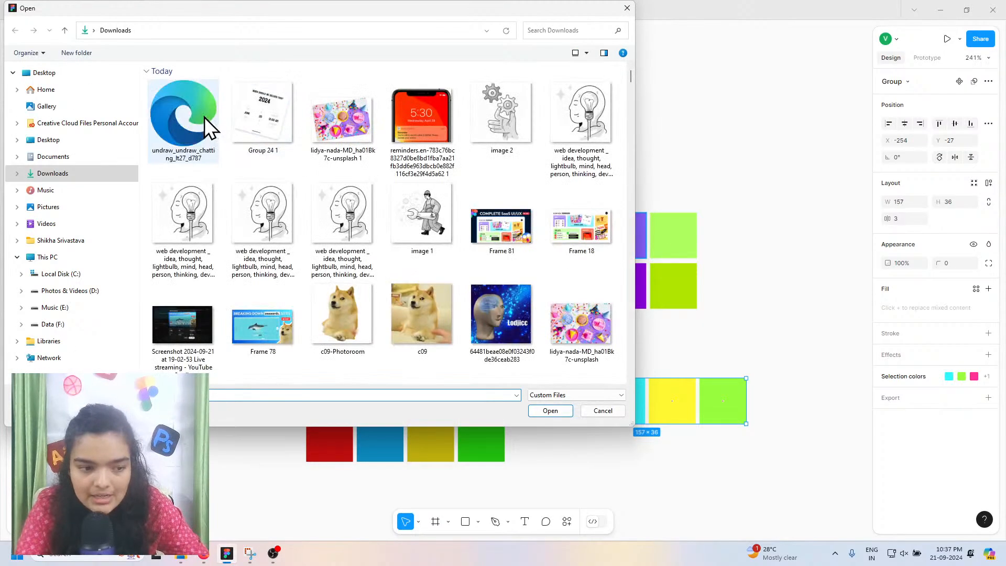
{"action": "left_click", "coordinate": [203, 117]}
{"action": "left_click", "coordinate": [550, 410]}
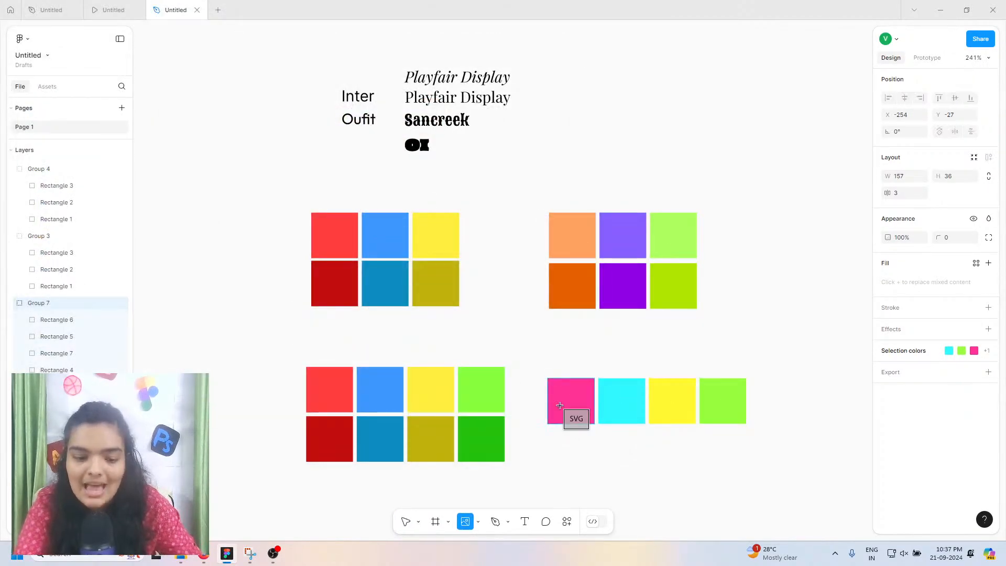
{"action": "scroll", "coordinate": [572, 416], "scroll_direction": "right", "scroll_amount": 13}
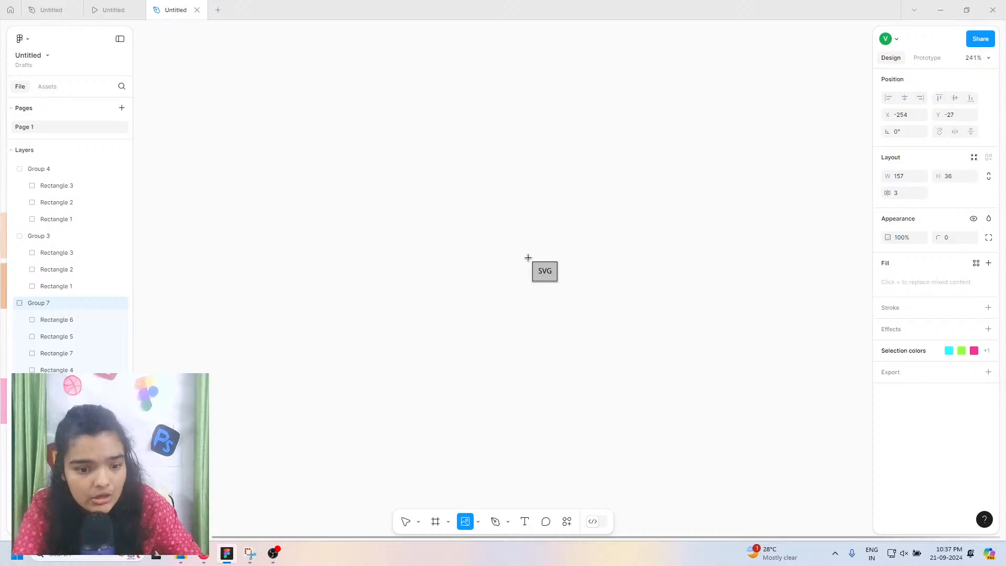
{"action": "left_click", "coordinate": [528, 257]}
Step: Move the chatting illustration clear of the swatch sets and place the pink, cyan, yellow and green swatch row back below them
{"action": "scroll", "coordinate": [476, 220], "scroll_direction": "down", "scroll_amount": 6}
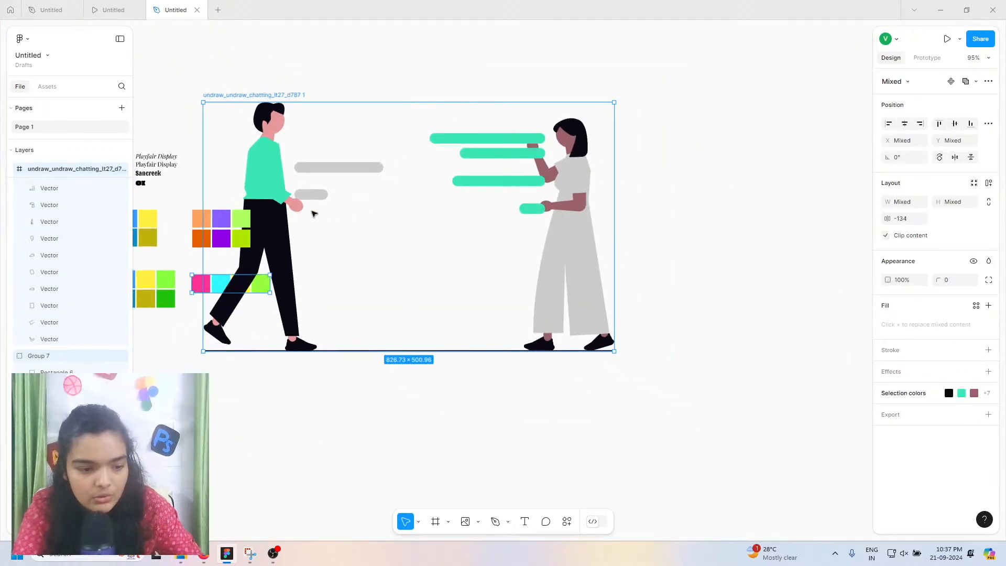
{"action": "left_click_drag", "start_coordinate": [313, 213], "coordinate": [463, 214]}
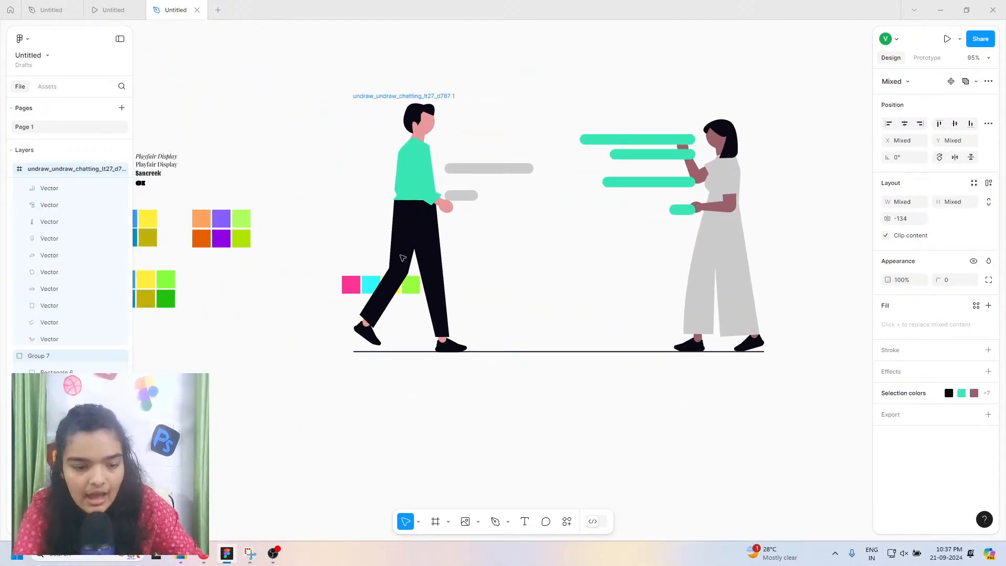
{"action": "left_click", "coordinate": [355, 291]}
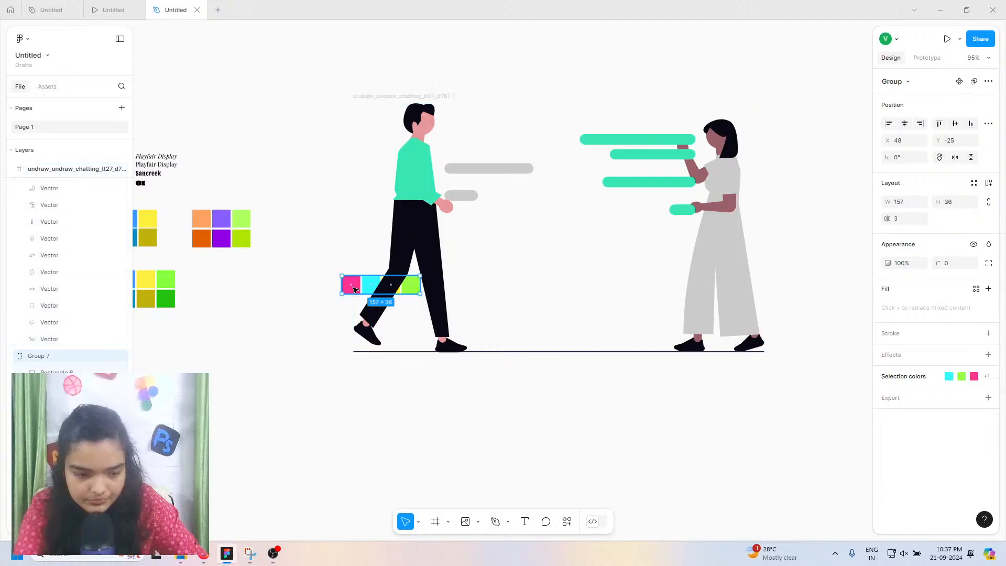
{"action": "left_click_drag", "start_coordinate": [367, 285], "coordinate": [211, 354]}
Step: Change the fill of the man's trousers in the chatting illustration to blue #1702FF
{"action": "double_click", "coordinate": [414, 167]}
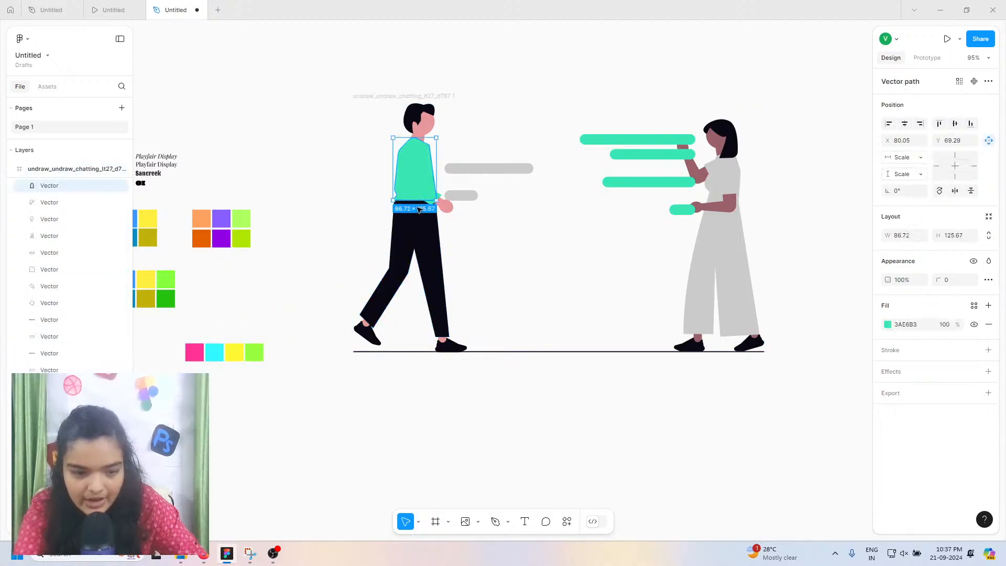
{"action": "left_click", "coordinate": [420, 231]}
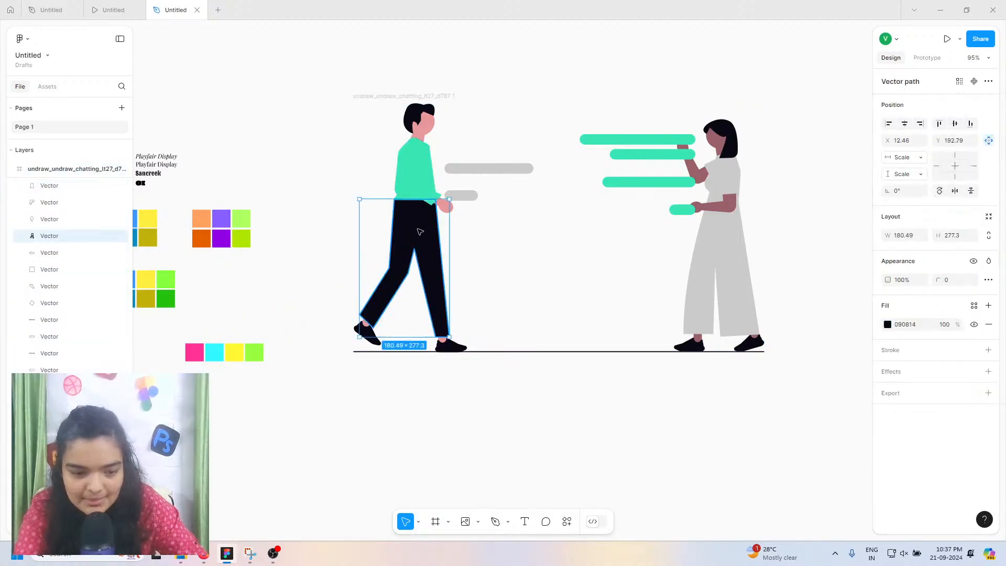
{"action": "left_click", "coordinate": [887, 324]}
{"action": "left_click_drag", "start_coordinate": [869, 336], "coordinate": [872, 276]}
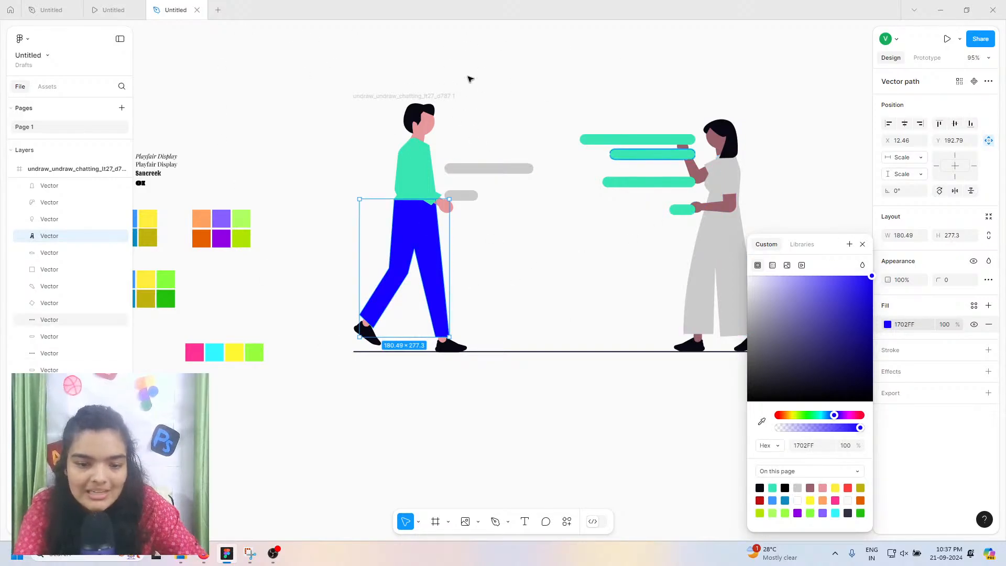
Step: Recolour the upper grey chat bar beside the man with the light orange #FFA260 sampled from the swatch set, and deselect it
{"action": "left_click", "coordinate": [471, 167]}
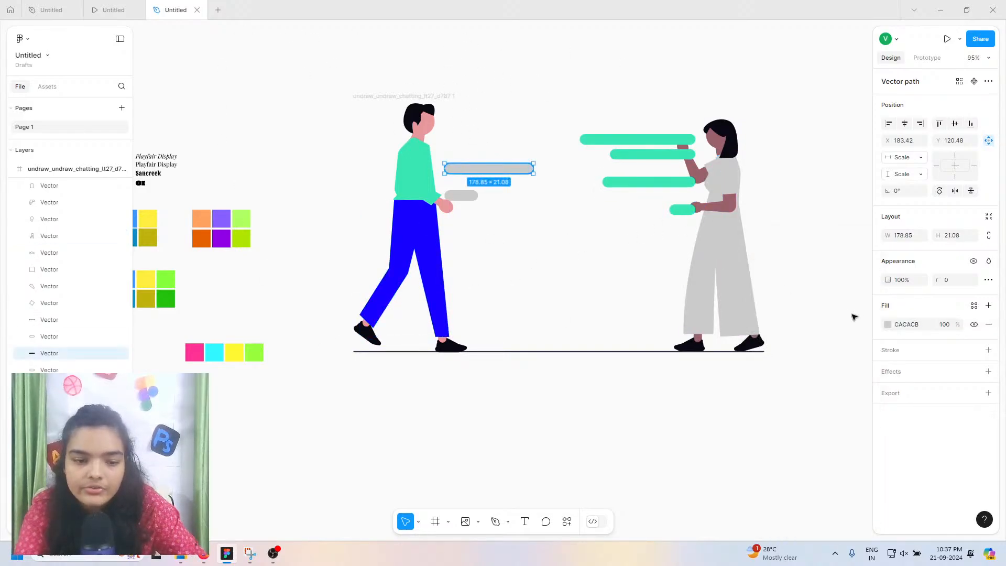
{"action": "left_click", "coordinate": [888, 323]}
{"action": "left_click", "coordinate": [801, 414]}
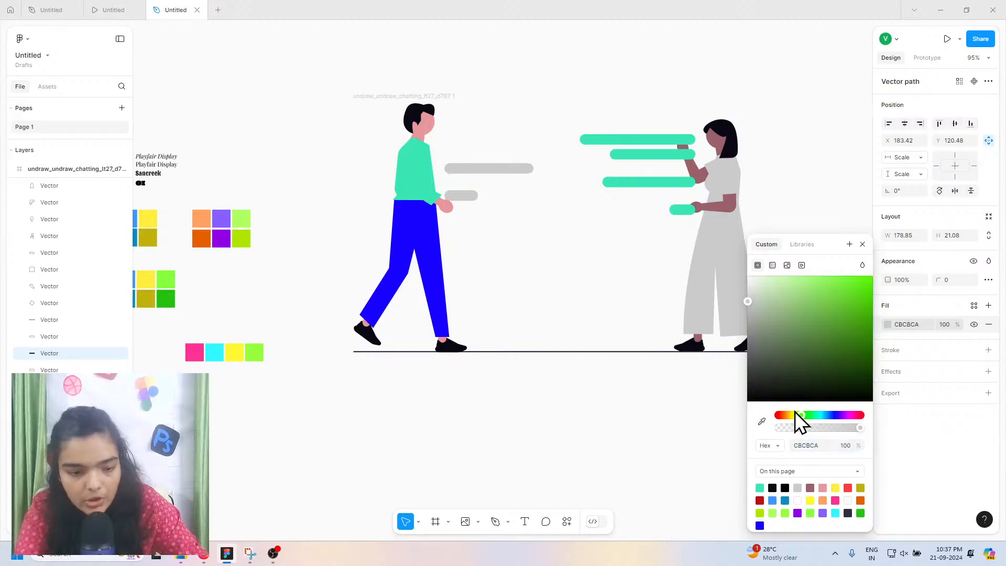
{"action": "left_click", "coordinate": [762, 421]}
{"action": "left_click", "coordinate": [201, 219]}
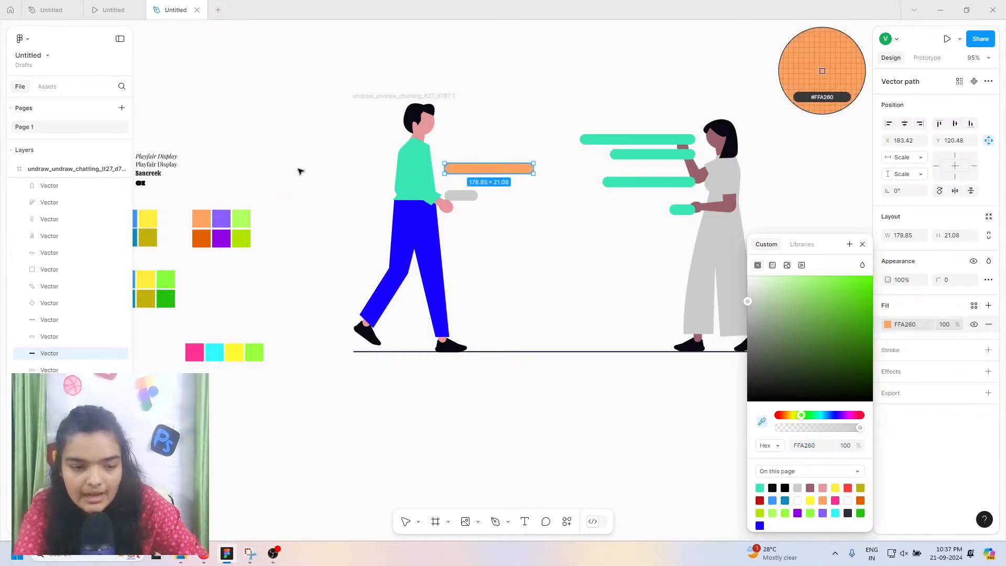
{"action": "left_click", "coordinate": [315, 143]}
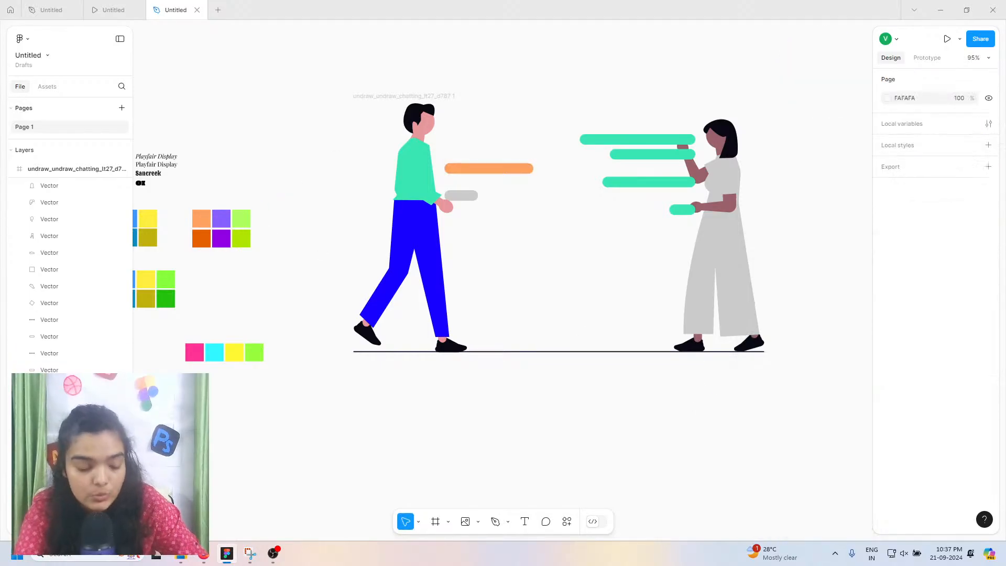
Step: Switch to Unsplash in the web browser and look through its Illustrations category
{"action": "left_click", "coordinate": [193, 559]}
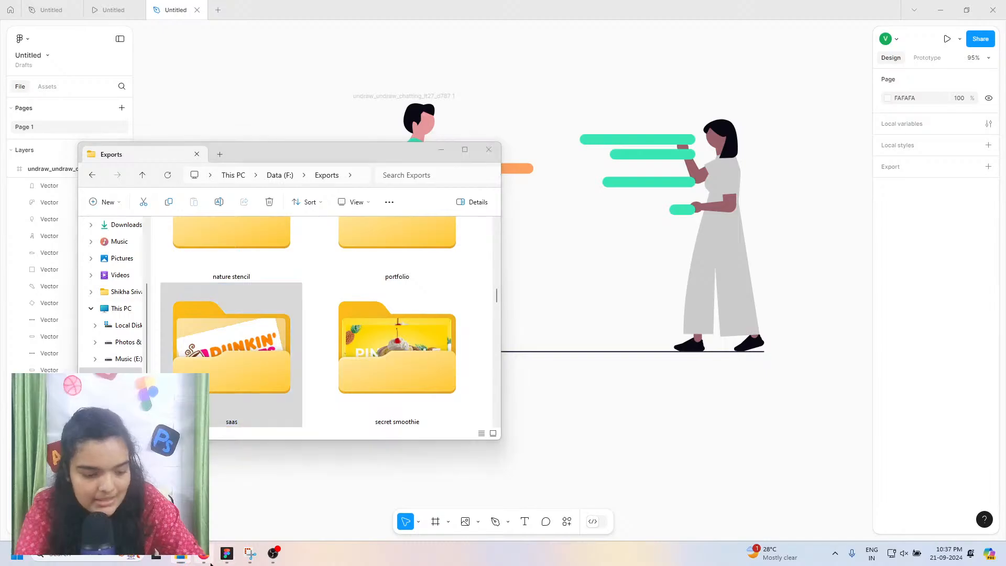
{"action": "left_click", "coordinate": [204, 555]}
{"action": "left_click", "coordinate": [722, 12]}
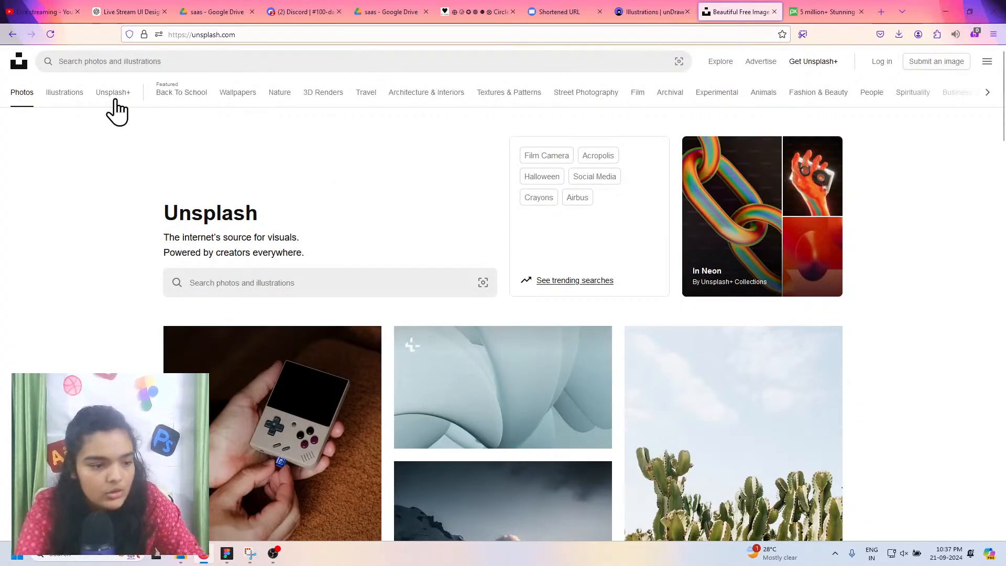
{"action": "left_click", "coordinate": [69, 93]}
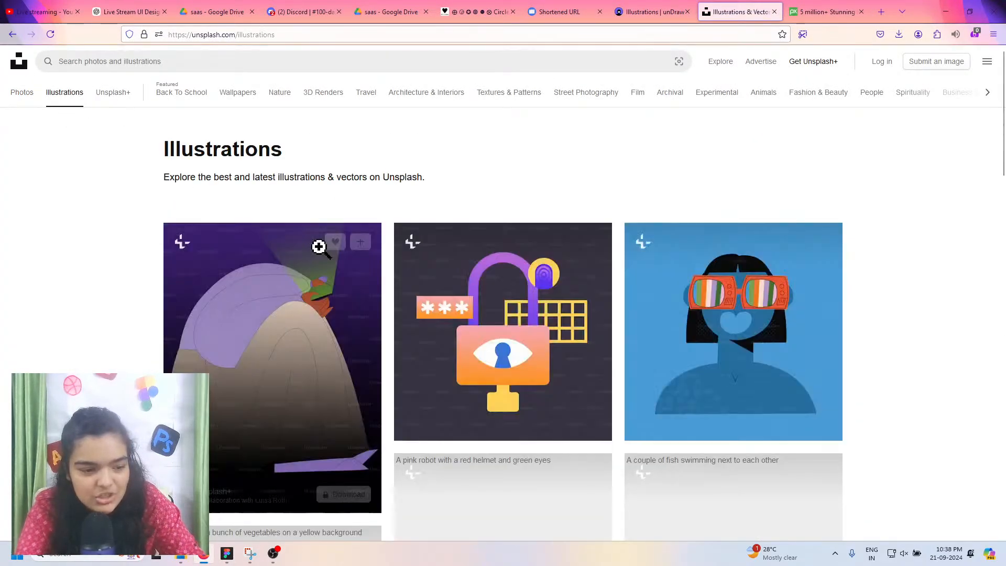
{"action": "scroll", "coordinate": [485, 382], "scroll_direction": "down", "scroll_amount": 7}
{"action": "scroll", "coordinate": [754, 130], "scroll_direction": "up", "scroll_amount": 3}
{"action": "scroll", "coordinate": [749, 121], "scroll_direction": "up", "scroll_amount": 4}
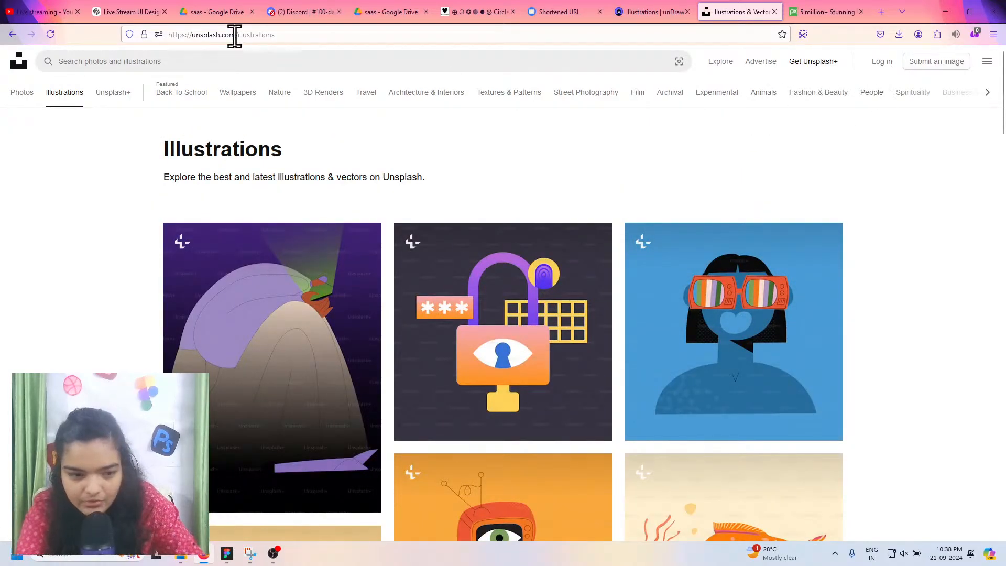
Step: Search Unsplash for cat and limit the results to the Free license
{"action": "left_click", "coordinate": [241, 61]}
{"action": "type", "text": "cat"}
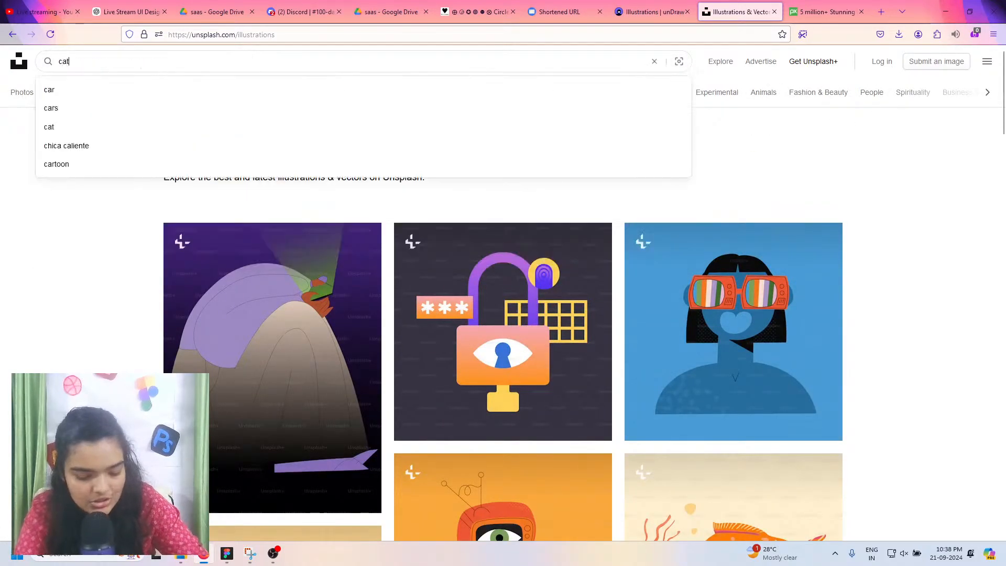
{"action": "key", "text": "Return"}
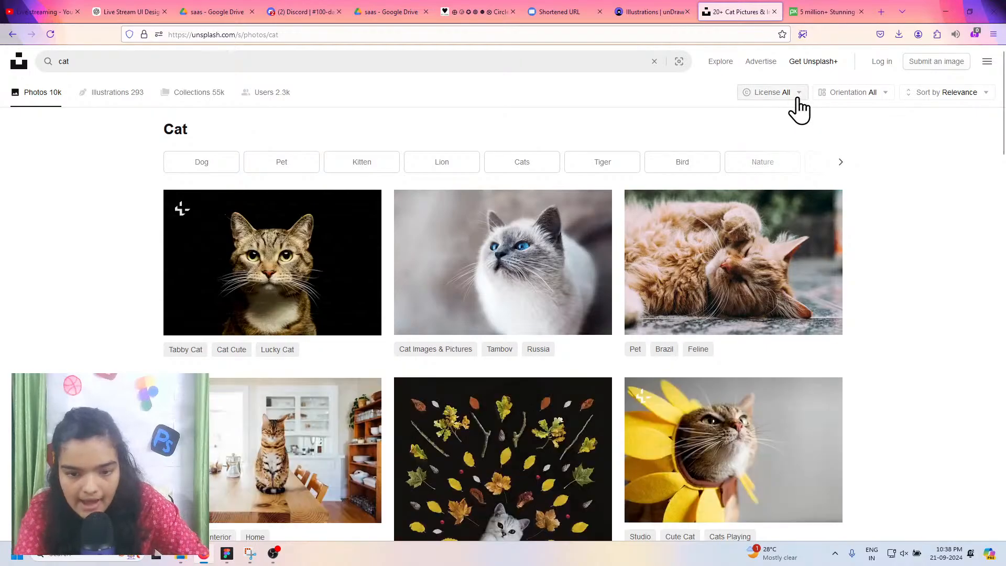
{"action": "left_click", "coordinate": [796, 96]}
{"action": "left_click", "coordinate": [767, 185]}
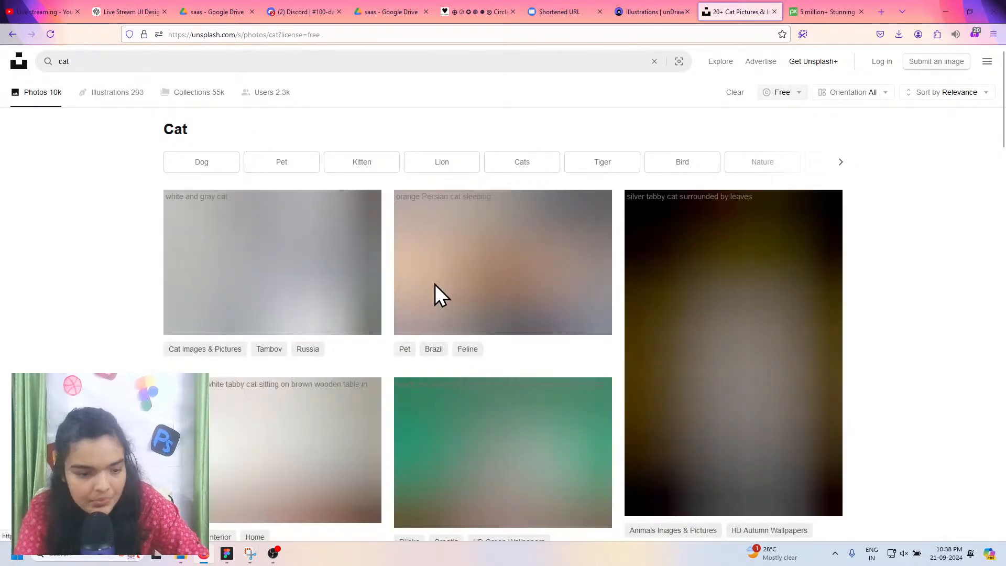
Step: Check the free cat and dog illustrations on Unsplash, also viewing the dog photos and clearing the search text
{"action": "left_click", "coordinate": [139, 107]}
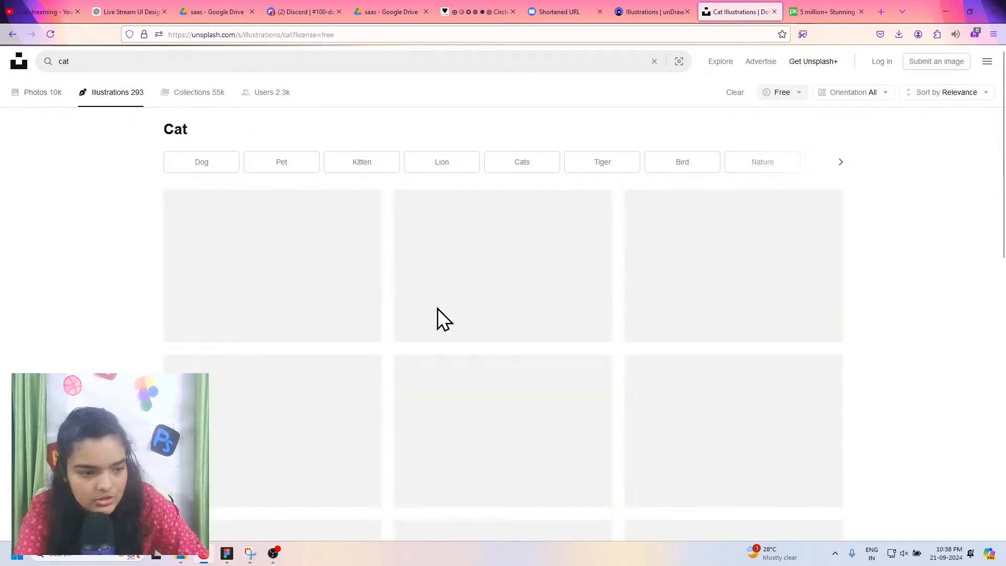
{"action": "left_click", "coordinate": [231, 168]}
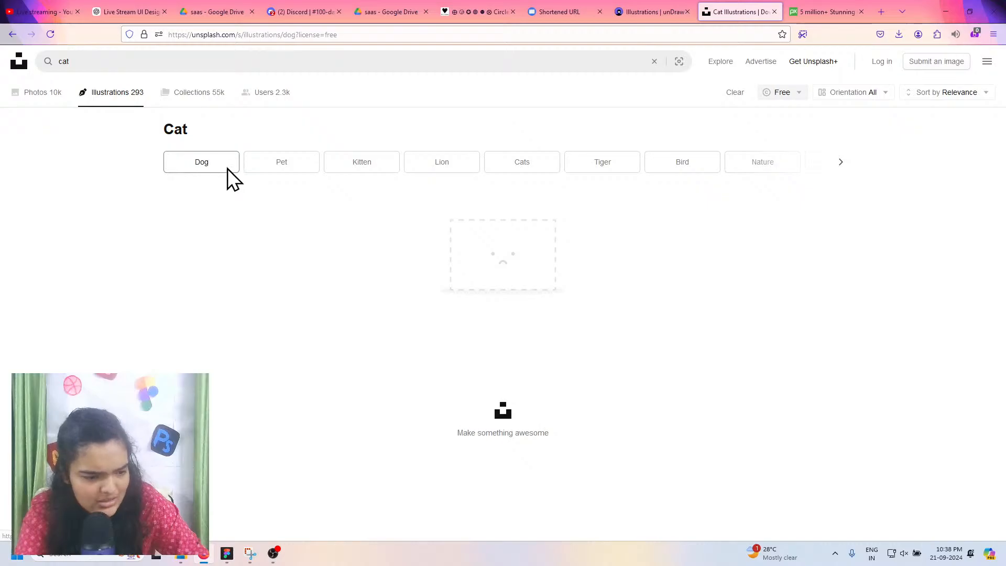
{"action": "left_click", "coordinate": [52, 95]}
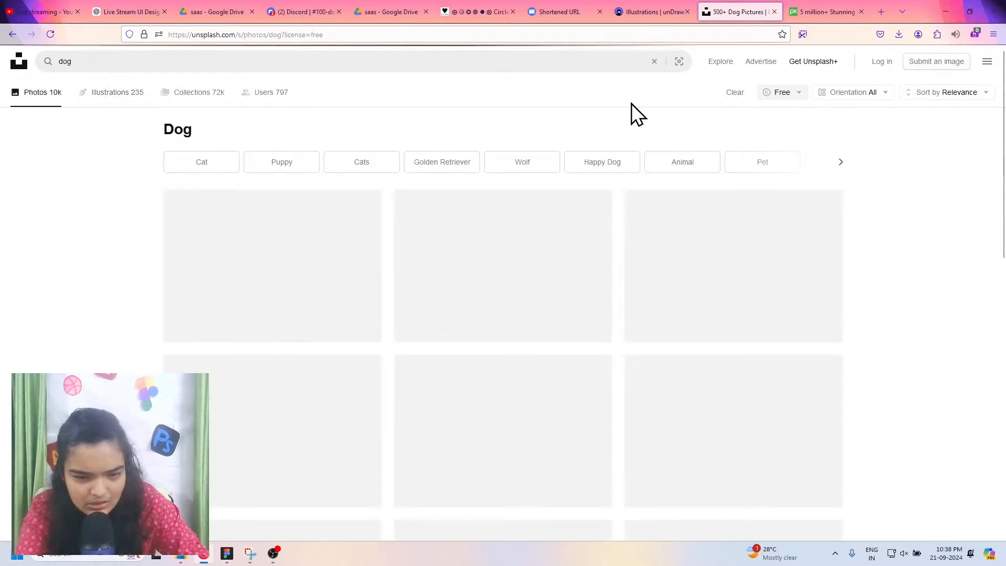
{"action": "left_click", "coordinate": [655, 61]}
{"action": "left_click", "coordinate": [15, 198]}
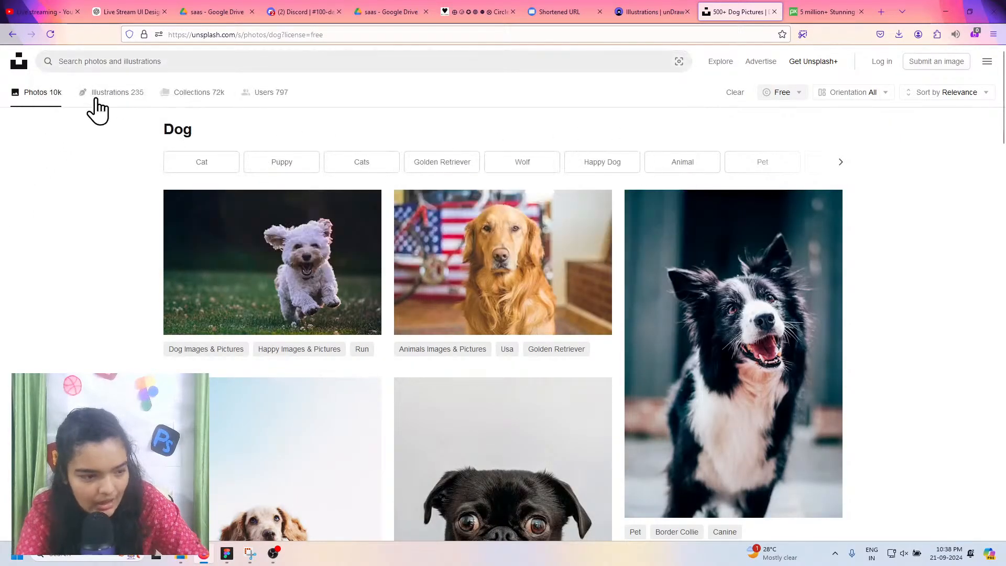
{"action": "left_click", "coordinate": [91, 95]}
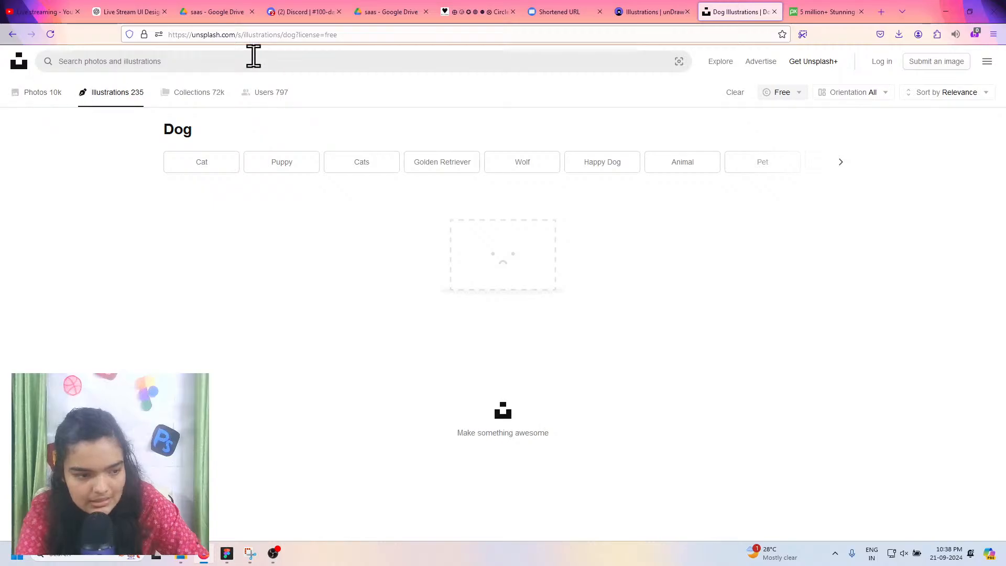
Step: Return to the Unsplash home page and browse far down its general Illustrations gallery
{"action": "left_click", "coordinate": [18, 64]}
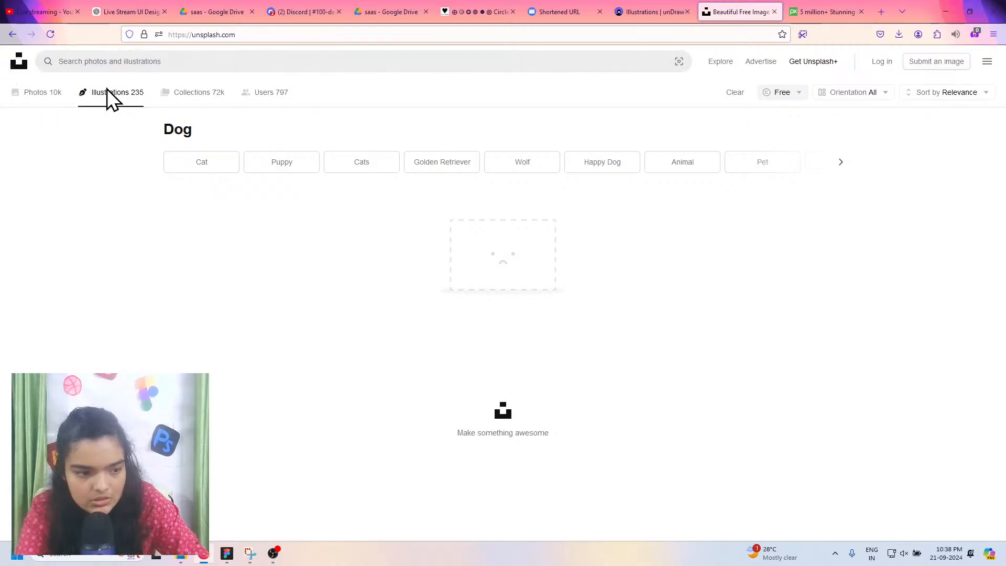
{"action": "left_click", "coordinate": [52, 97]}
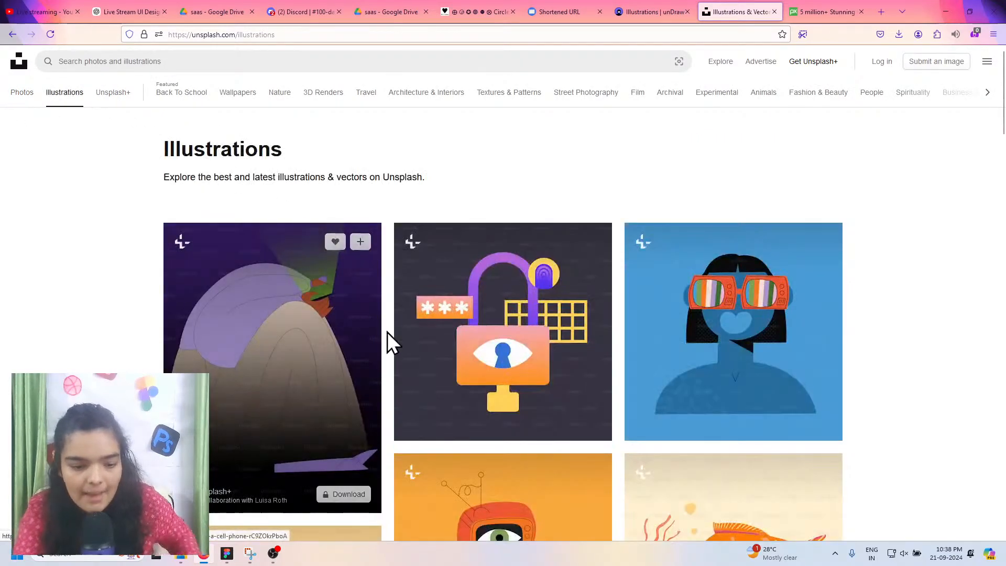
{"action": "scroll", "coordinate": [387, 335], "scroll_direction": "down", "scroll_amount": 10}
{"action": "scroll", "coordinate": [414, 326], "scroll_direction": "down", "scroll_amount": 15}
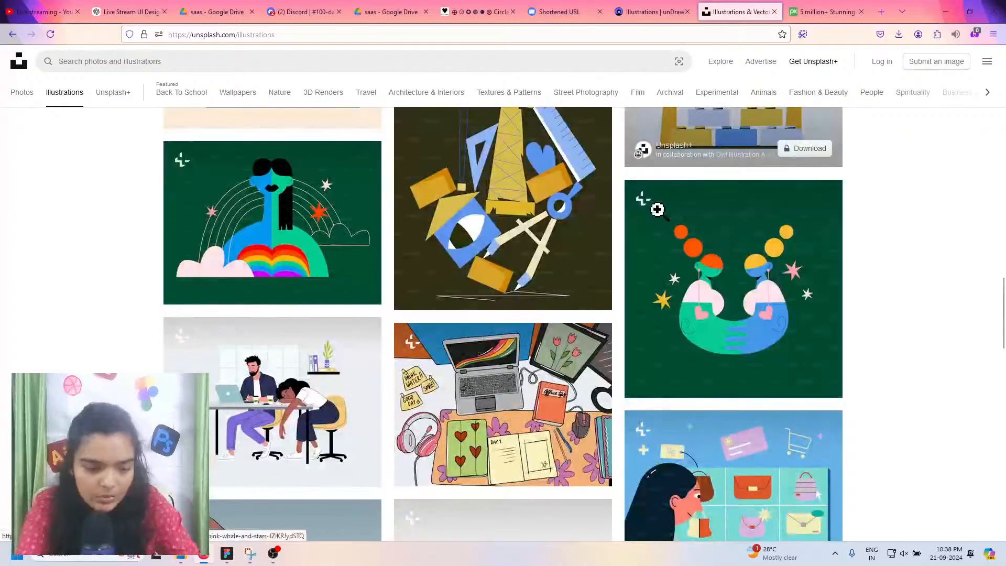
{"action": "scroll", "coordinate": [688, 272], "scroll_direction": "down", "scroll_amount": 6}
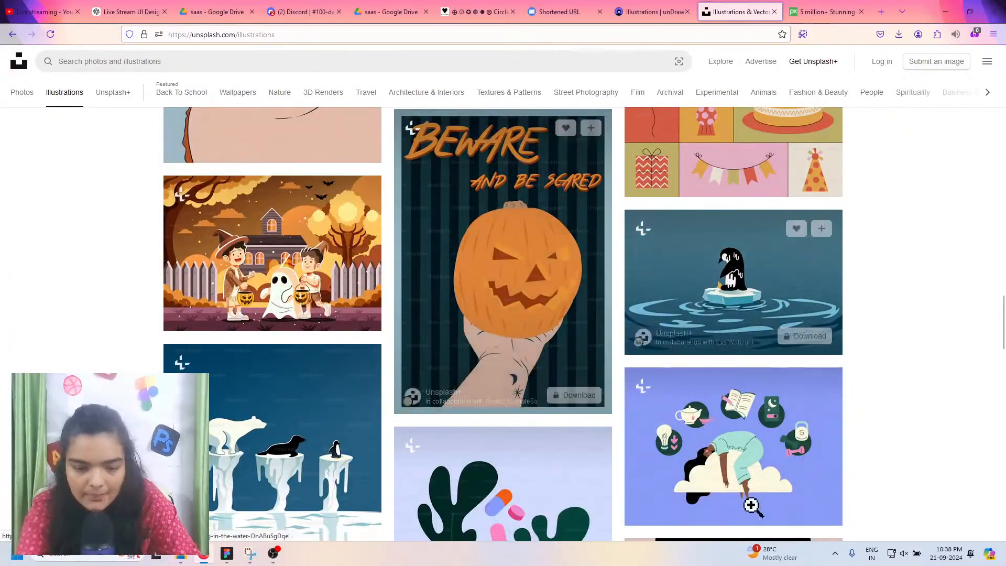
{"action": "scroll", "coordinate": [522, 291], "scroll_direction": "down", "scroll_amount": 1}
{"action": "scroll", "coordinate": [522, 291], "scroll_direction": "down", "scroll_amount": 4}
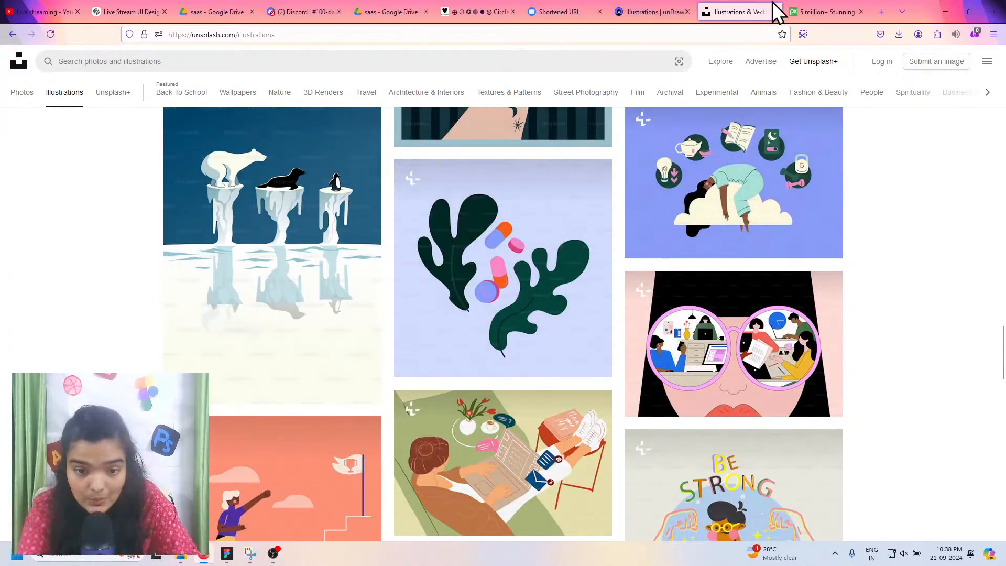
Step: Switch to the Pixabay site, browse its Illustrations category and open the white chicken illustration on the yellow background
{"action": "left_click", "coordinate": [807, 12]}
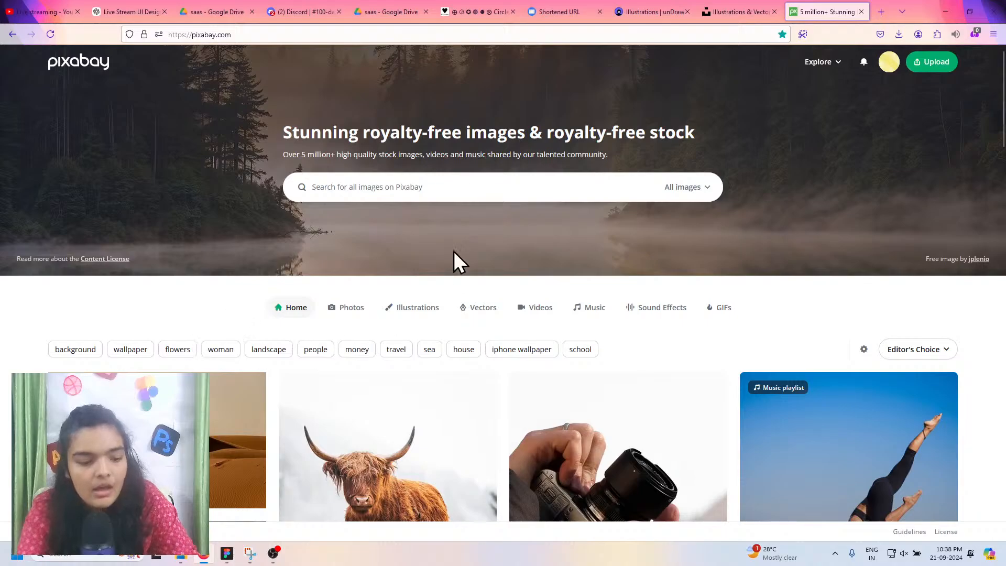
{"action": "left_click", "coordinate": [444, 309]}
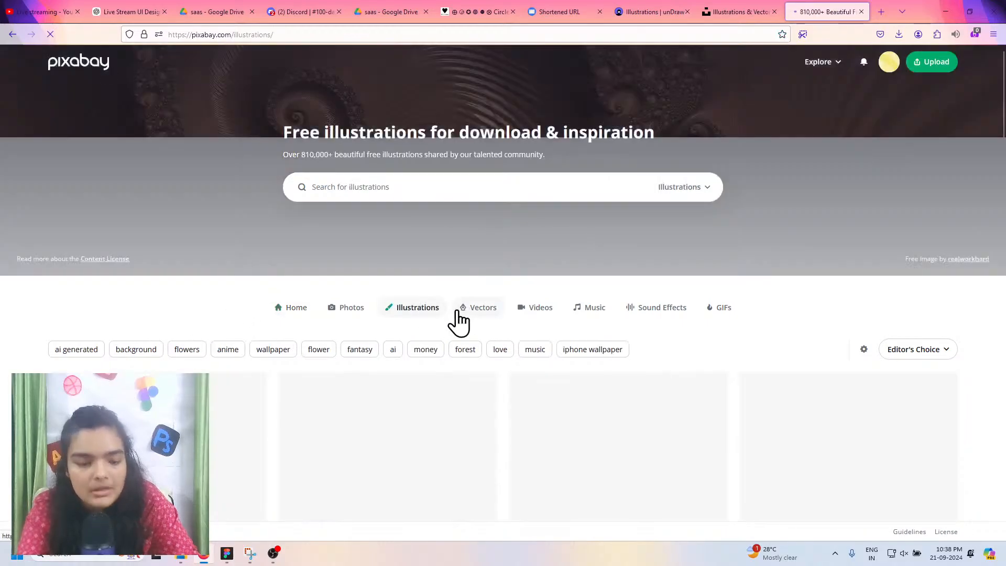
{"action": "scroll", "coordinate": [428, 322], "scroll_direction": "down", "scroll_amount": 4}
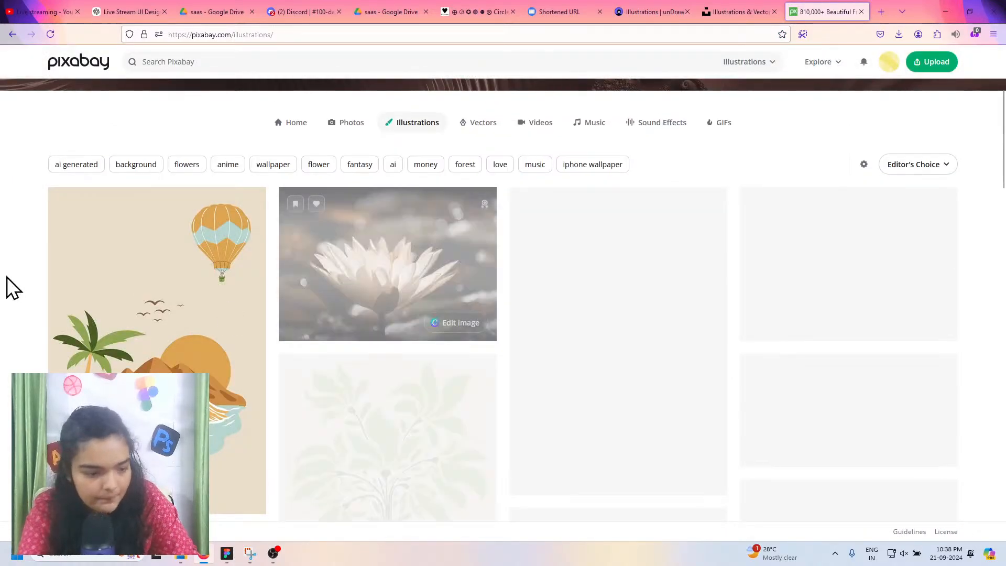
{"action": "scroll", "coordinate": [294, 303], "scroll_direction": "down", "scroll_amount": 2}
{"action": "scroll", "coordinate": [367, 262], "scroll_direction": "down", "scroll_amount": 1}
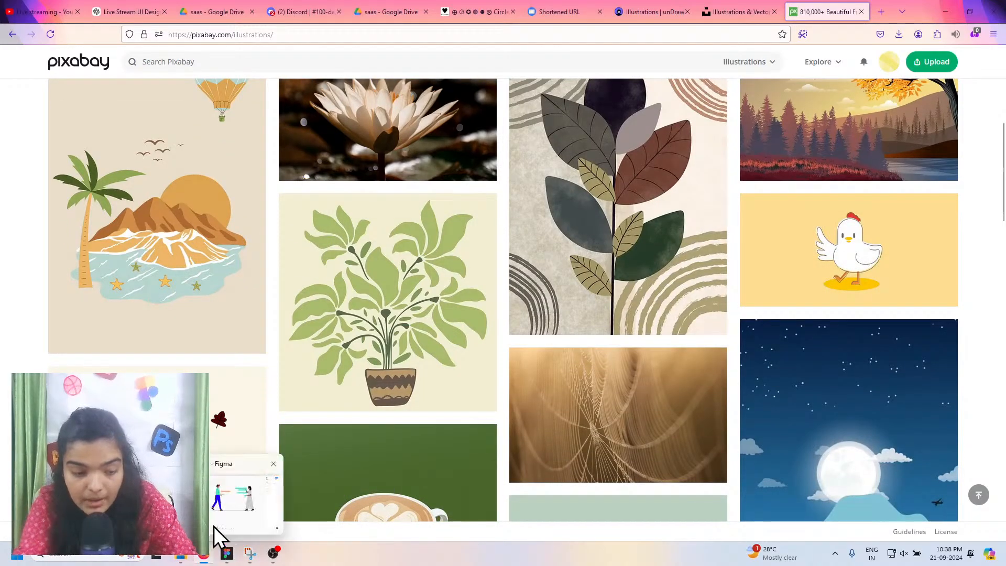
{"action": "scroll", "coordinate": [863, 289], "scroll_direction": "down", "scroll_amount": 1}
{"action": "scroll", "coordinate": [864, 288], "scroll_direction": "down", "scroll_amount": 2}
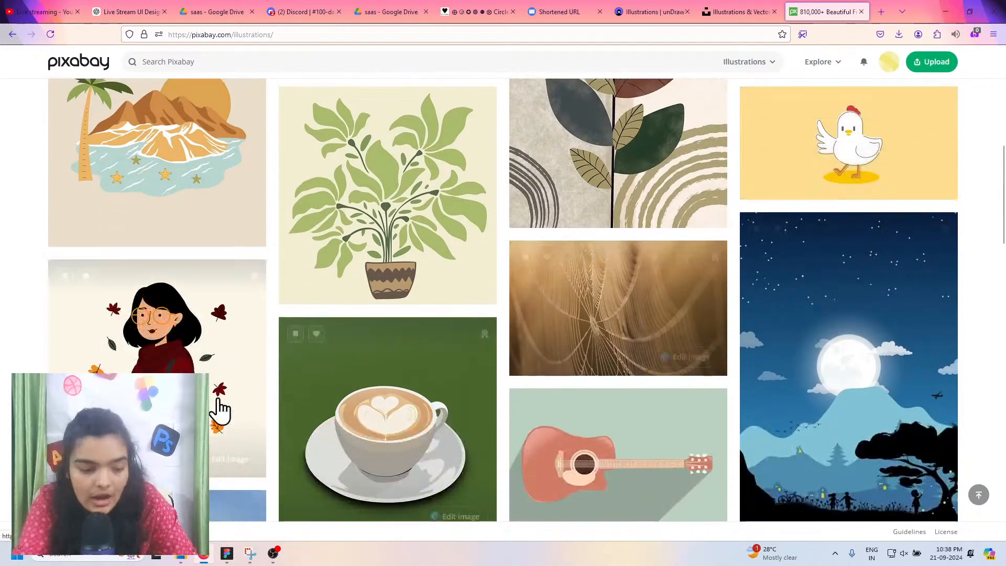
{"action": "scroll", "coordinate": [217, 419], "scroll_direction": "up", "scroll_amount": 4}
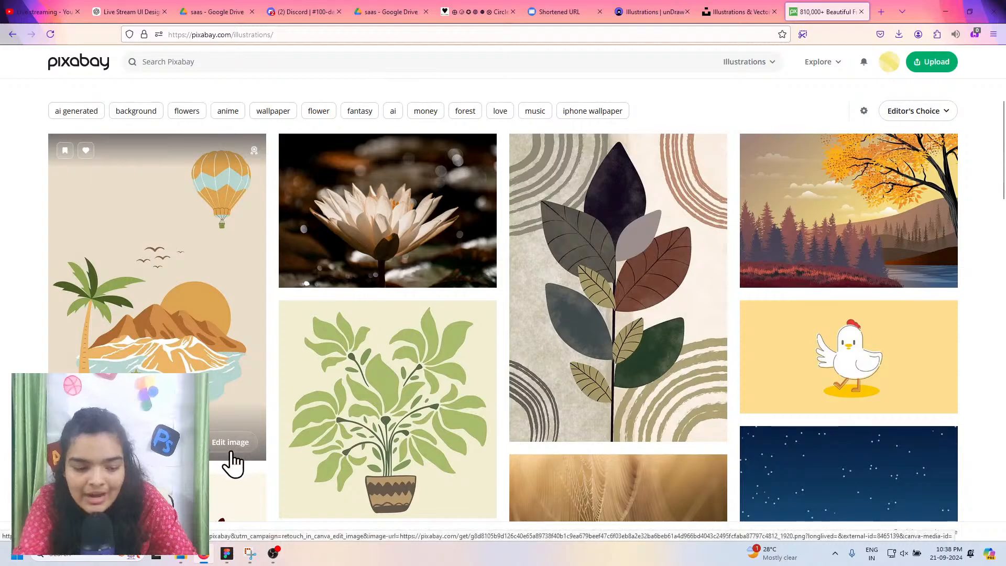
{"action": "scroll", "coordinate": [891, 340], "scroll_direction": "down", "scroll_amount": 3}
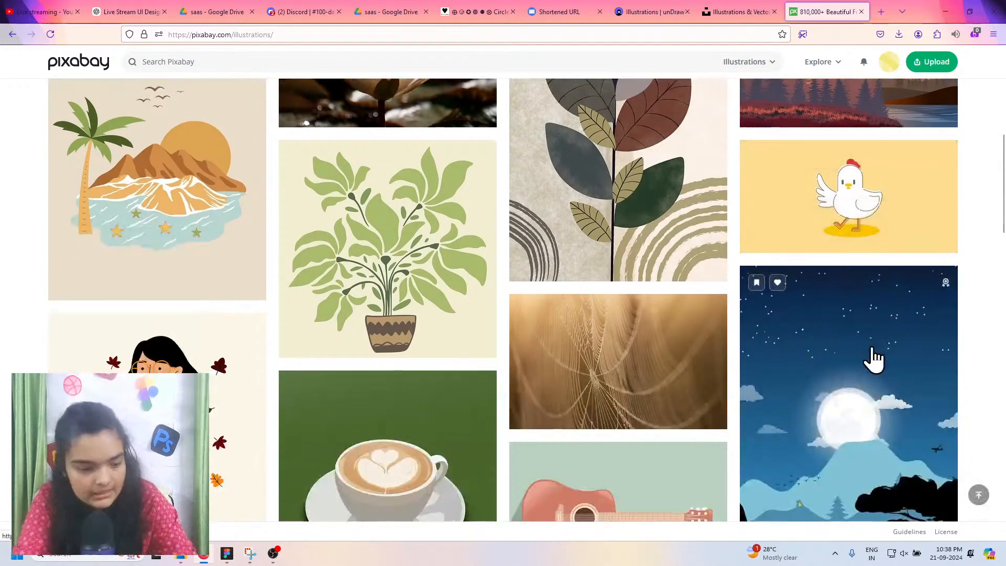
{"action": "left_click", "coordinate": [832, 224]}
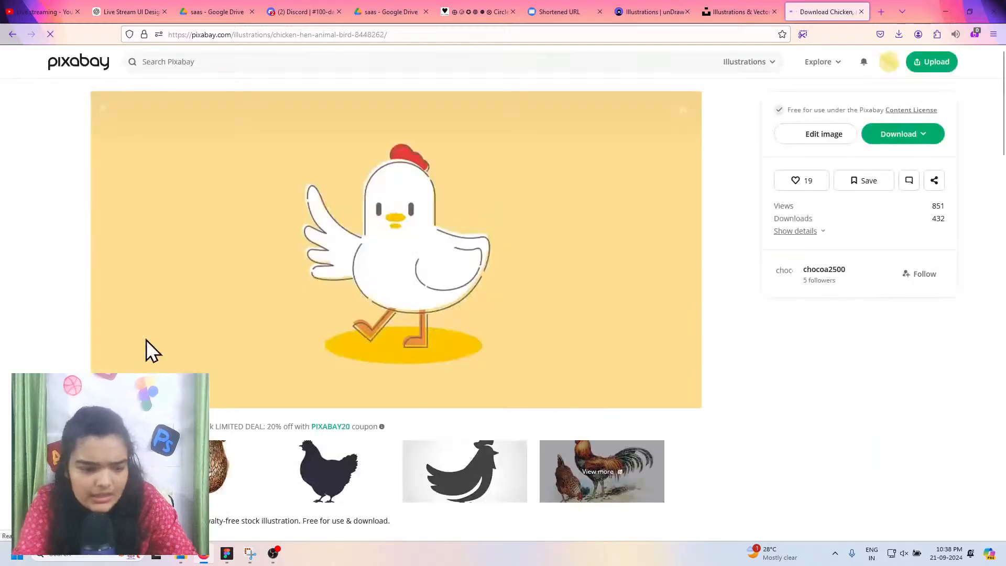
Step: Check the images related to the chicken illustration, return to the gallery and open the autumn illustration of a woman holding a book
{"action": "scroll", "coordinate": [364, 228], "scroll_direction": "down", "scroll_amount": 12}
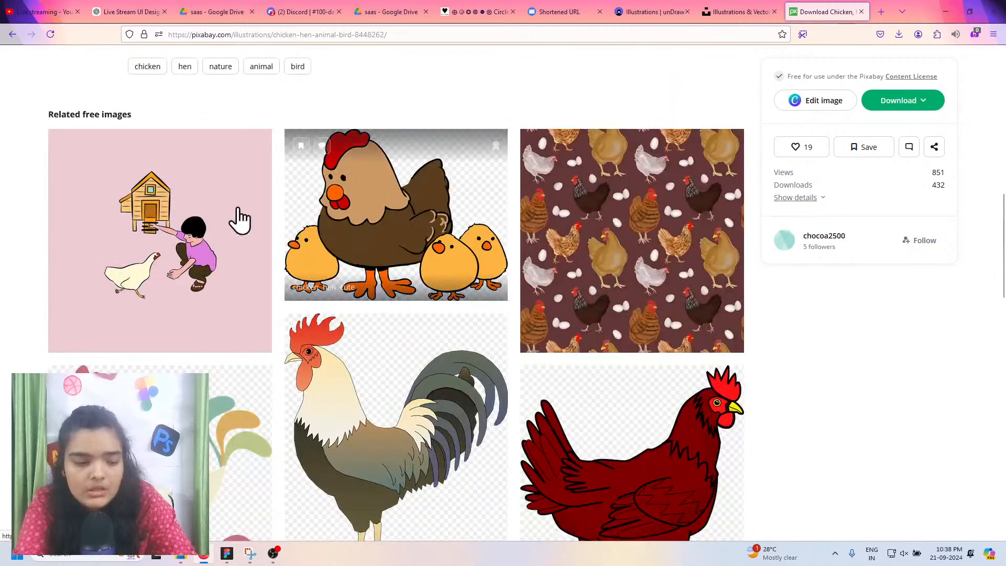
{"action": "left_click", "coordinate": [12, 34]}
{"action": "left_click", "coordinate": [160, 347]}
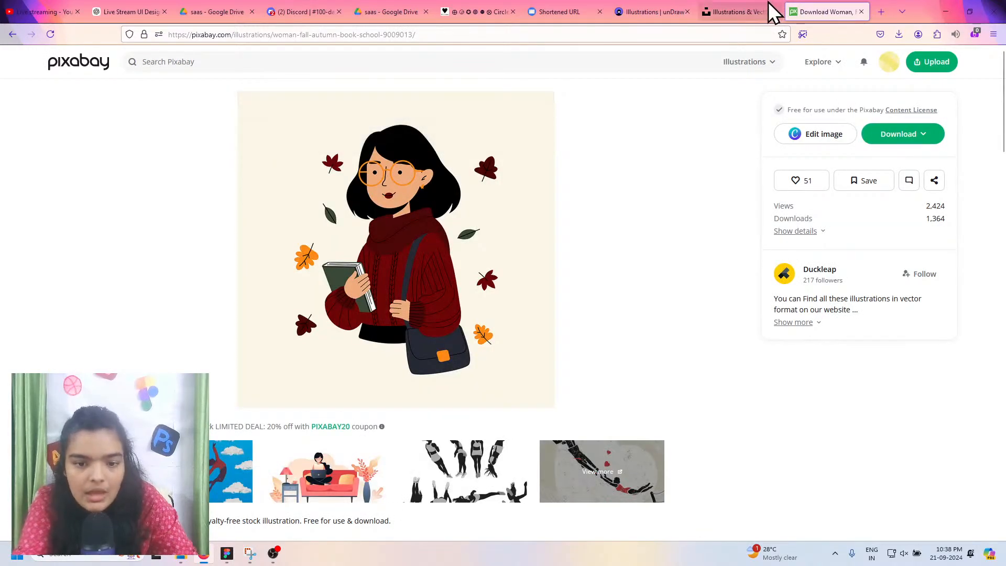
Step: Revisit Unsplash's Illustrations gallery, and return to Pixabay's home page to open its Illustrations category
{"action": "left_click", "coordinate": [767, 11]}
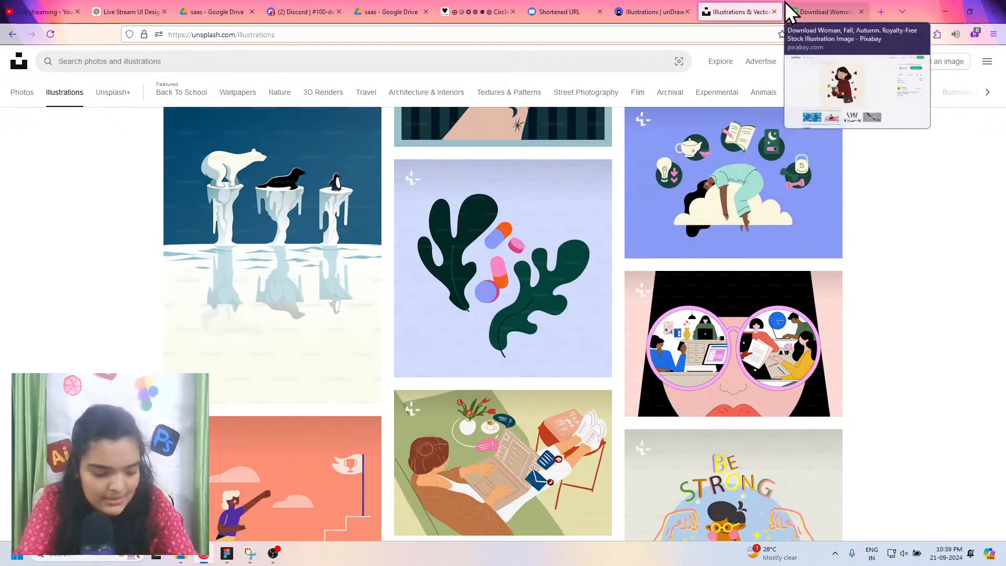
{"action": "mouse_move", "coordinate": [727, 68]}
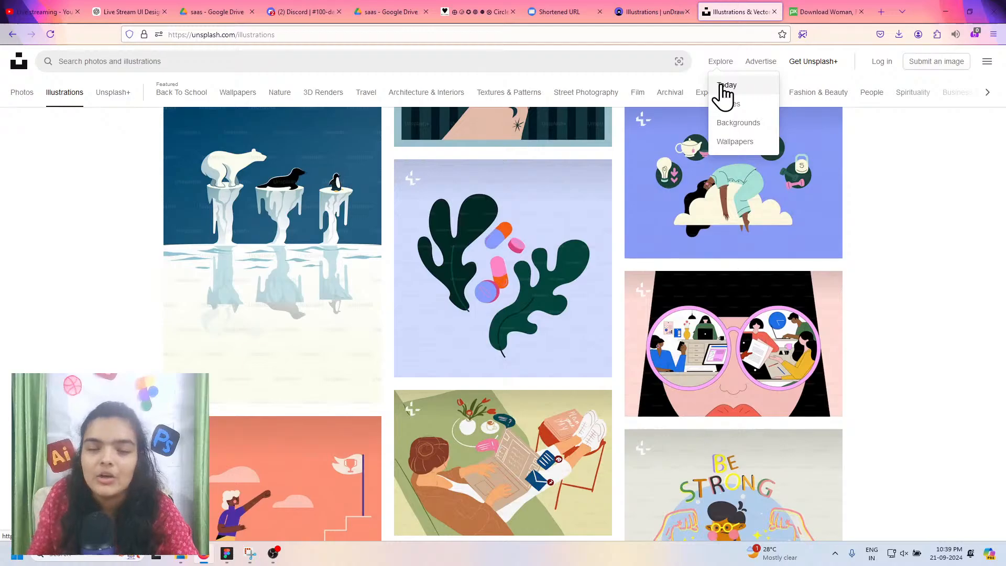
{"action": "scroll", "coordinate": [713, 105], "scroll_direction": "down", "scroll_amount": 4}
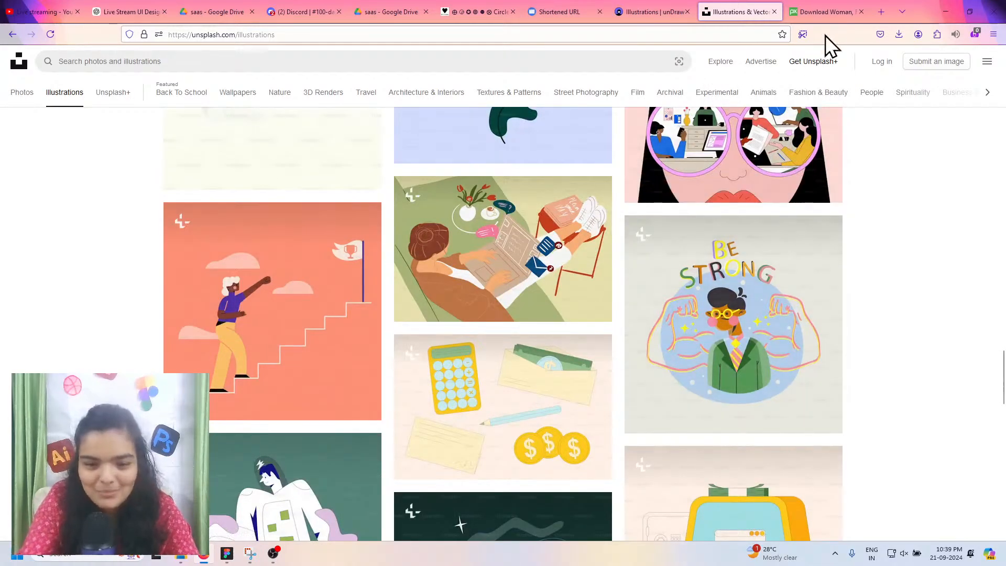
{"action": "left_click", "coordinate": [830, 9]}
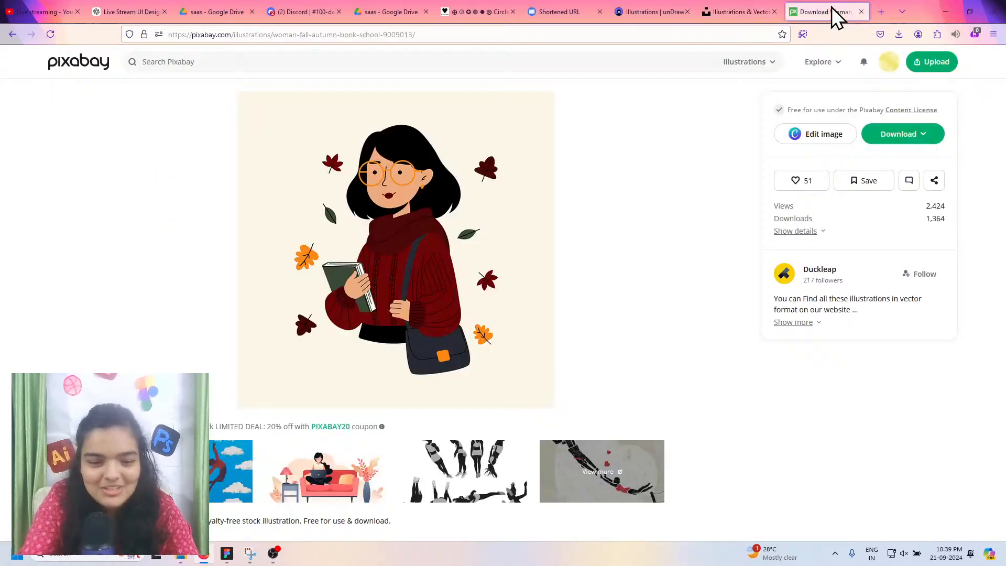
{"action": "left_click", "coordinate": [89, 61]}
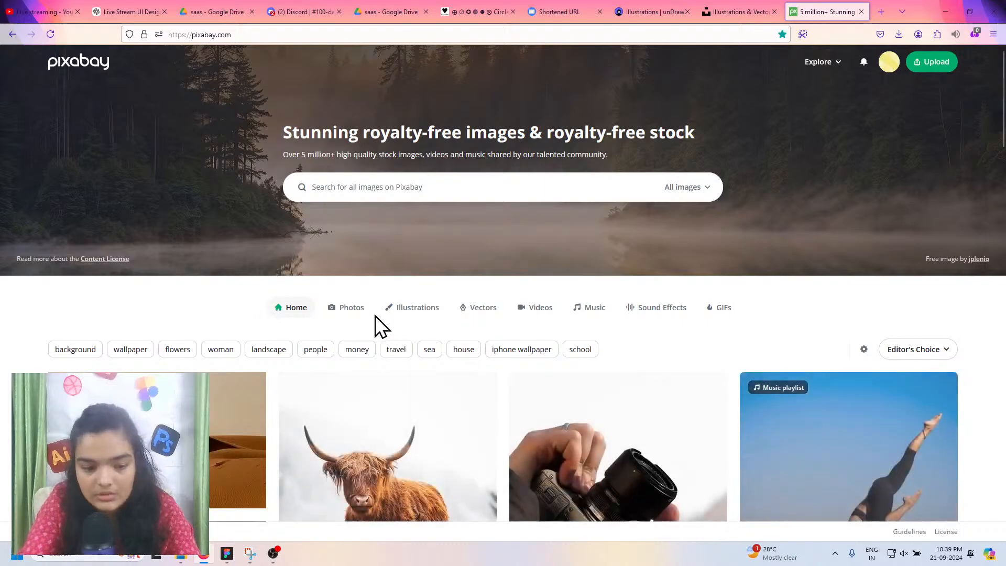
{"action": "left_click", "coordinate": [420, 309]}
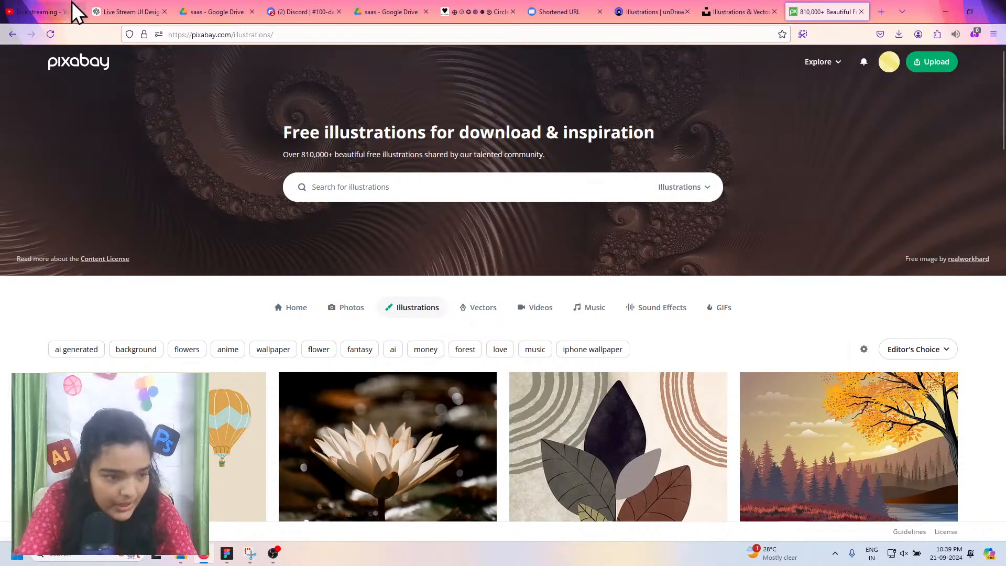
Step: Switch to Figma, view the Zentask prototype in full screen, and return to the file with the chatting illustration
{"action": "left_click", "coordinate": [226, 553]}
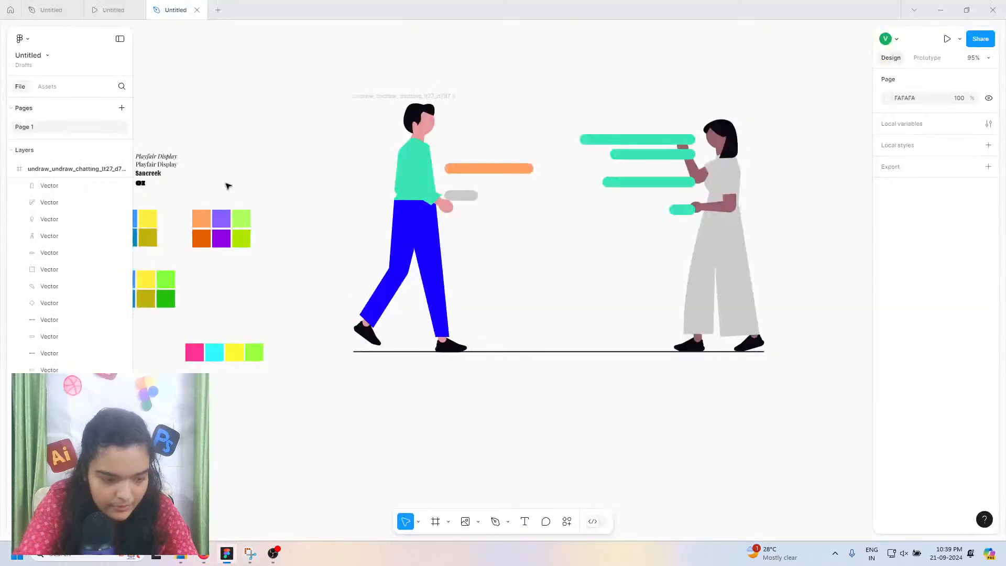
{"action": "left_click", "coordinate": [107, 10]}
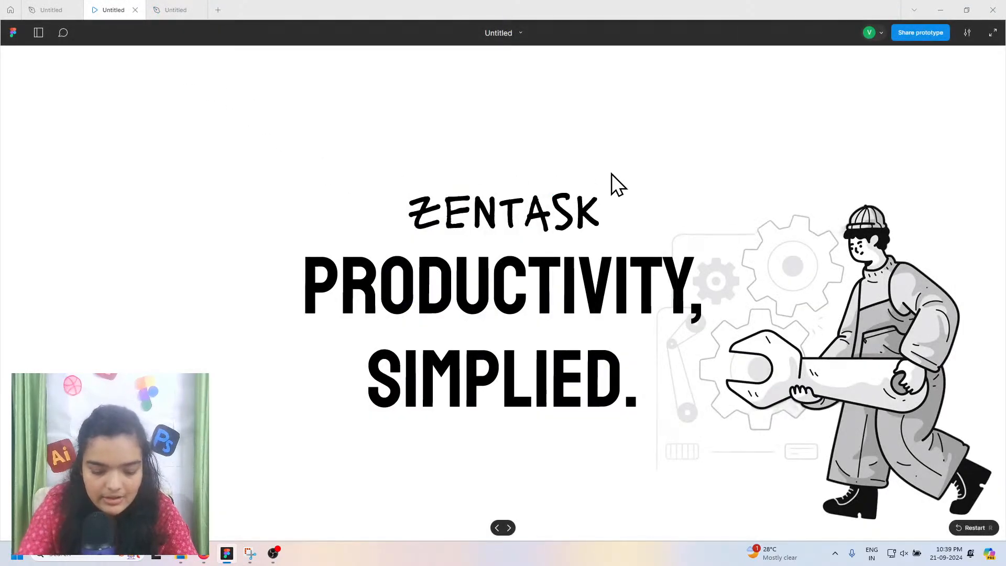
{"action": "key", "text": "F11"}
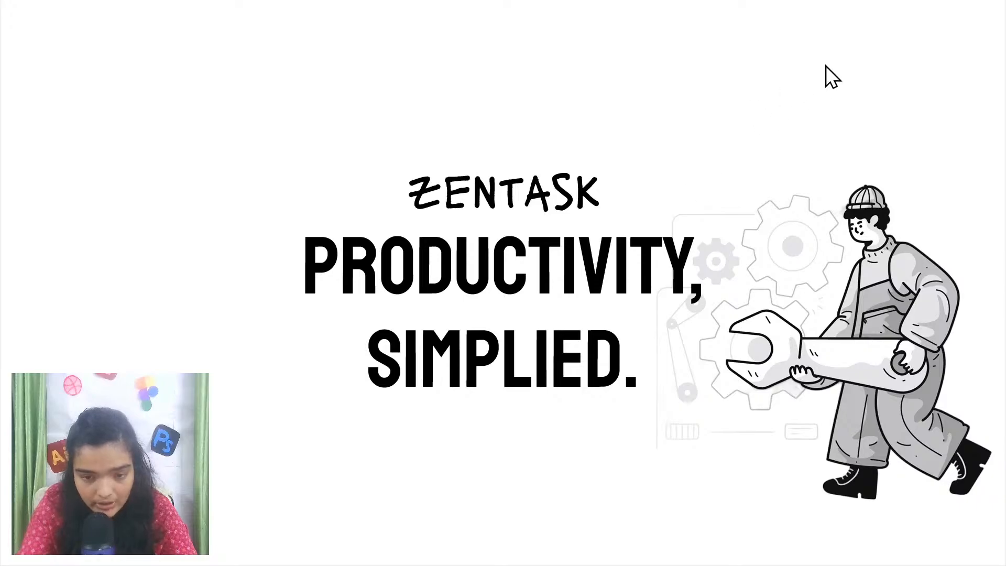
{"action": "key", "text": "F11"}
{"action": "left_click", "coordinate": [176, 10]}
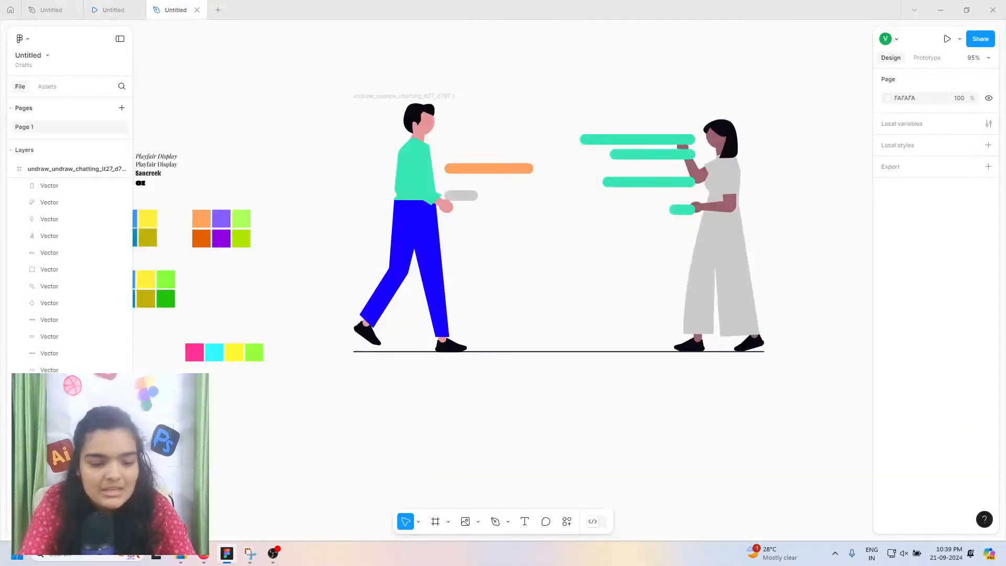
Step: Launch the Iconify plugin, clear its gift search and return to the collections list, repositioning the plugin window on the canvas
{"action": "left_click", "coordinate": [567, 526]}
{"action": "left_click", "coordinate": [486, 354]}
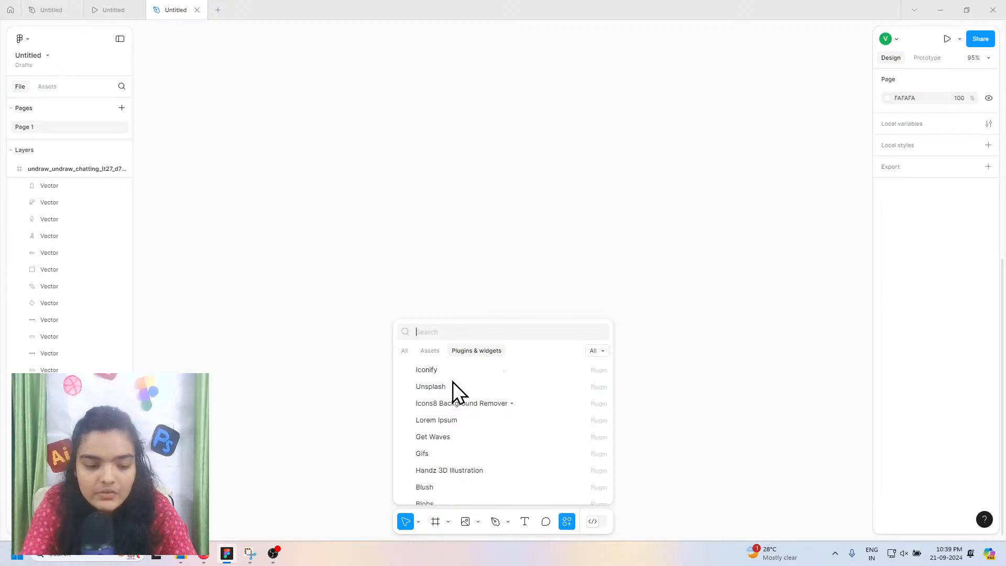
{"action": "left_click", "coordinate": [432, 371]}
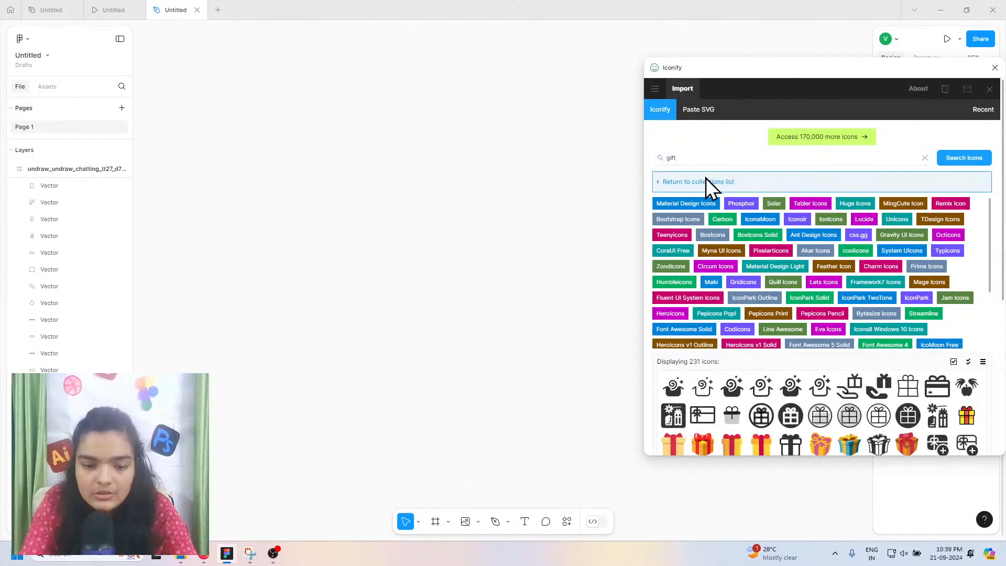
{"action": "left_click", "coordinate": [924, 158]}
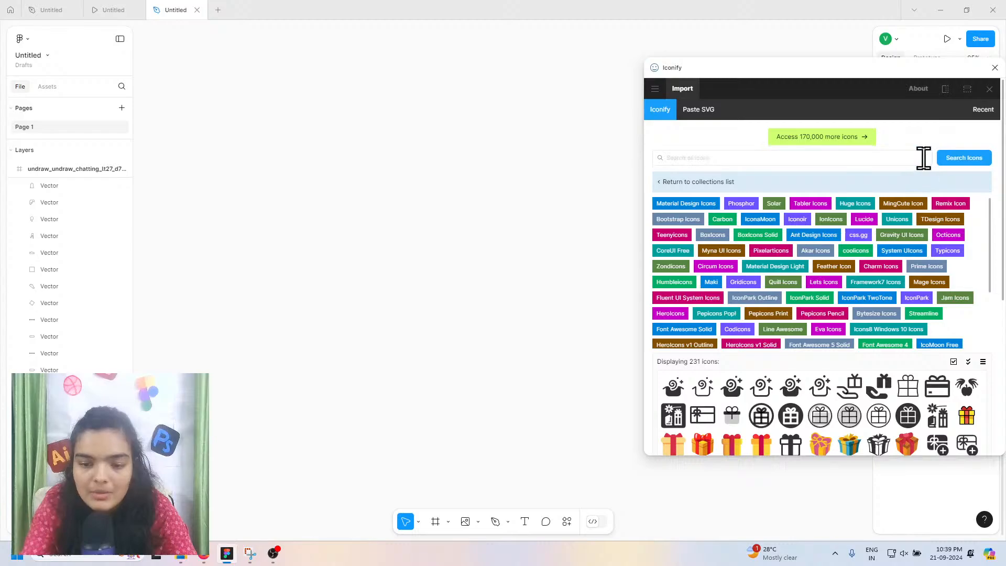
{"action": "left_click", "coordinate": [674, 182]}
{"action": "left_click_drag", "start_coordinate": [700, 71], "coordinate": [668, 60]}
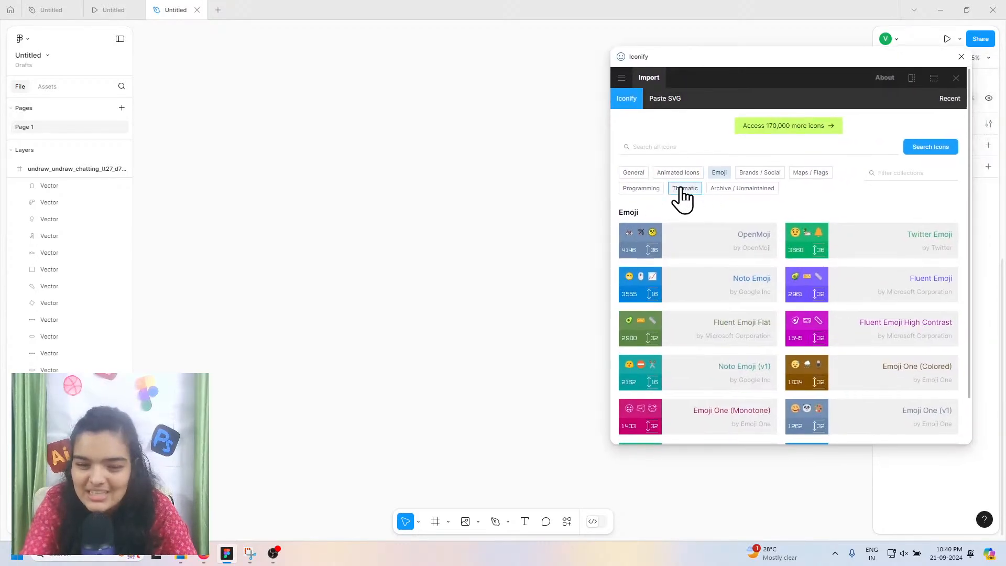
Step: Browse Iconify's General, Emoji, Maps / Flags, Programming, Thematic, Archive / Unmaintained and Animated Icons collections
{"action": "left_click", "coordinate": [622, 176]}
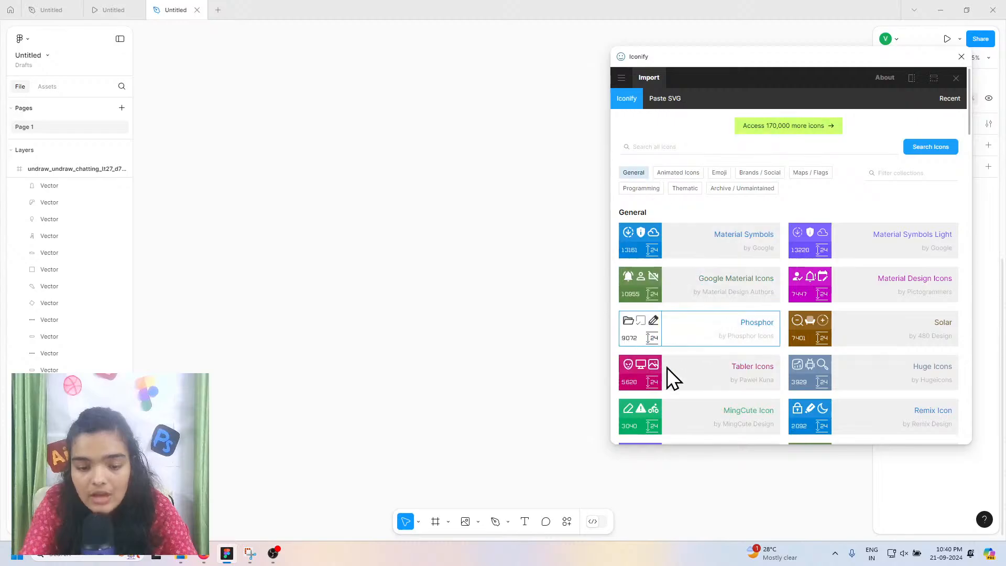
{"action": "left_click", "coordinate": [720, 173]}
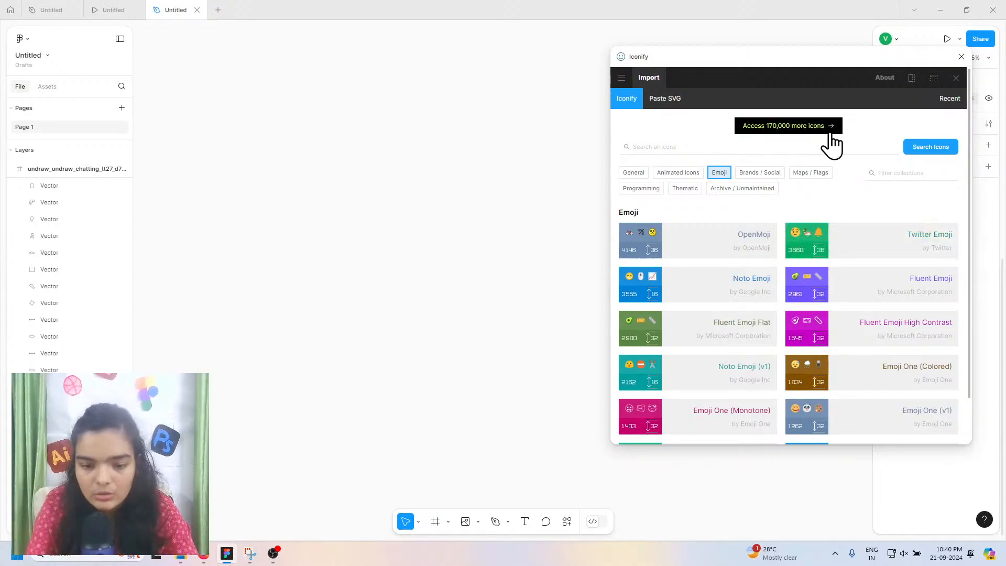
{"action": "left_click", "coordinate": [810, 174]}
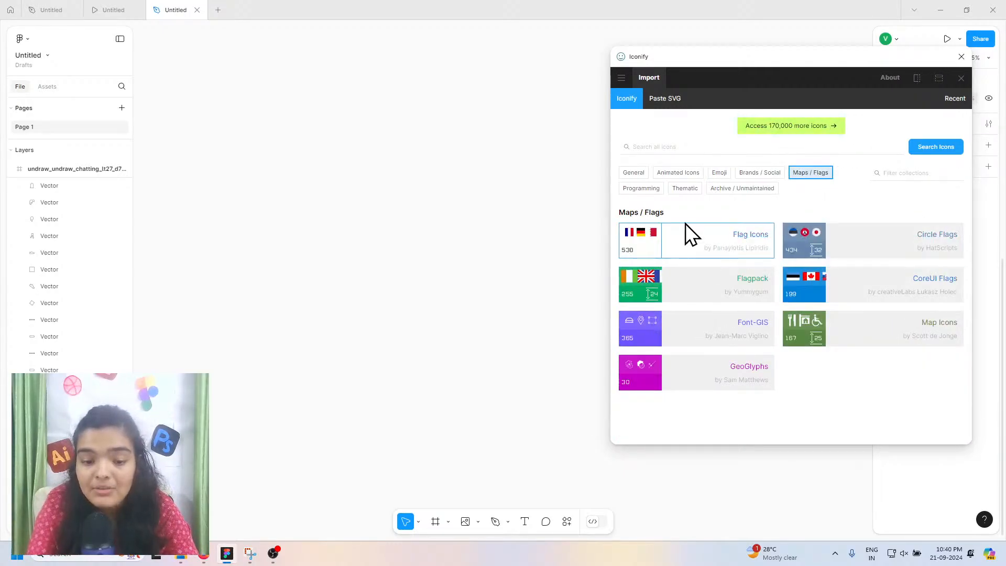
{"action": "left_click", "coordinate": [646, 190]}
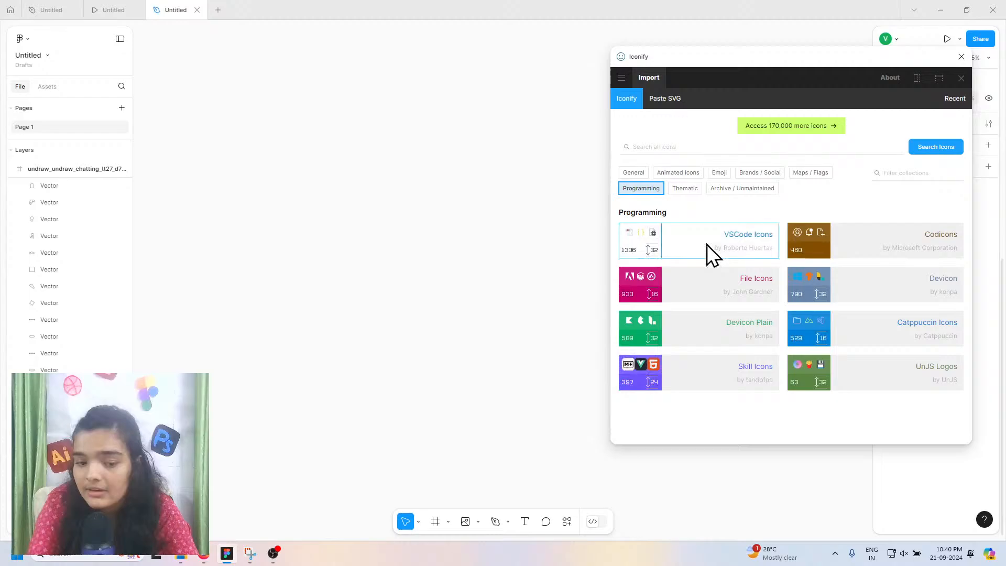
{"action": "left_click", "coordinate": [683, 190]}
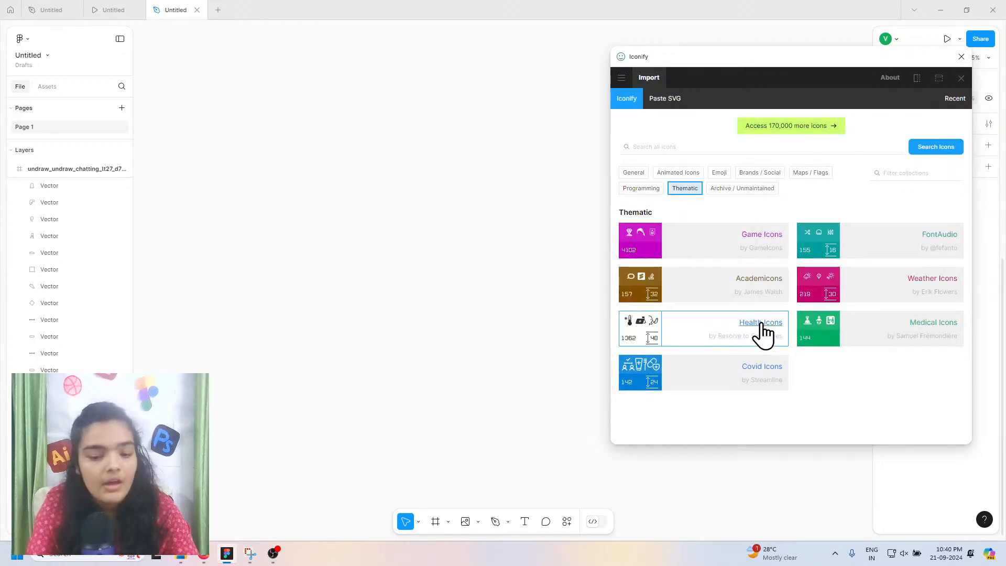
{"action": "left_click", "coordinate": [747, 192]}
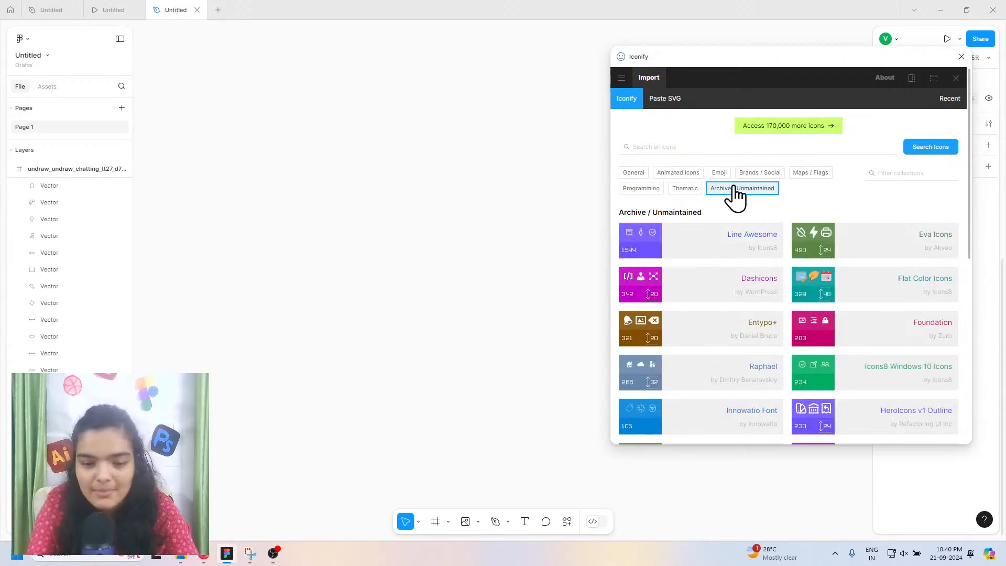
{"action": "left_click", "coordinate": [686, 173]}
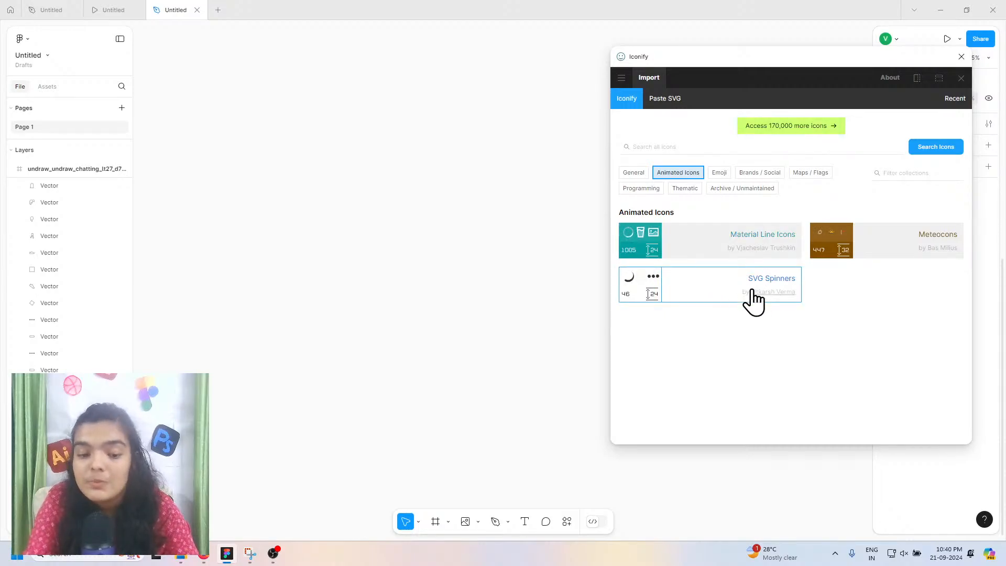
Step: Look through the SVG Spinners animated icon set, and return to the General collections
{"action": "left_click", "coordinate": [697, 291]}
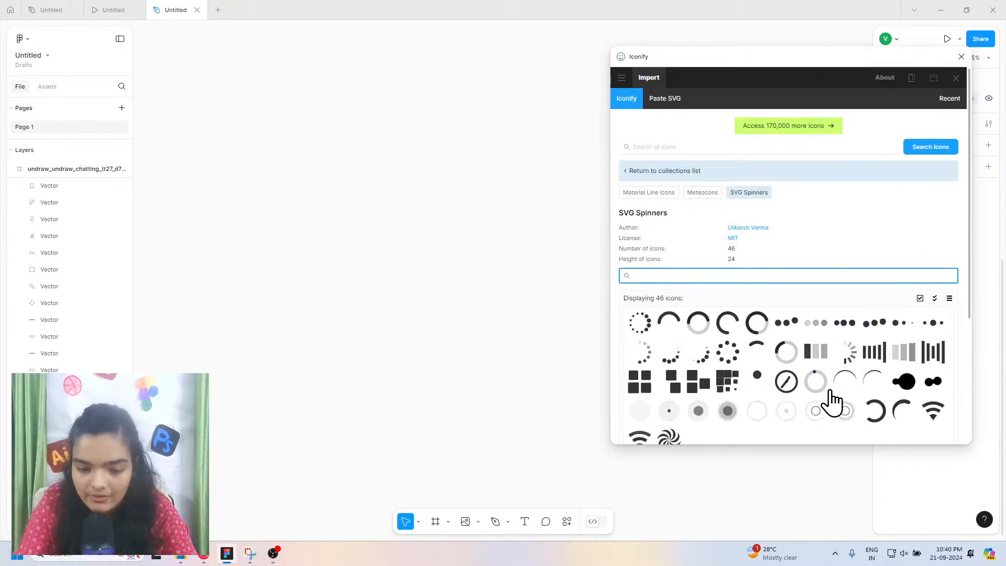
{"action": "scroll", "coordinate": [728, 388], "scroll_direction": "down", "scroll_amount": 1}
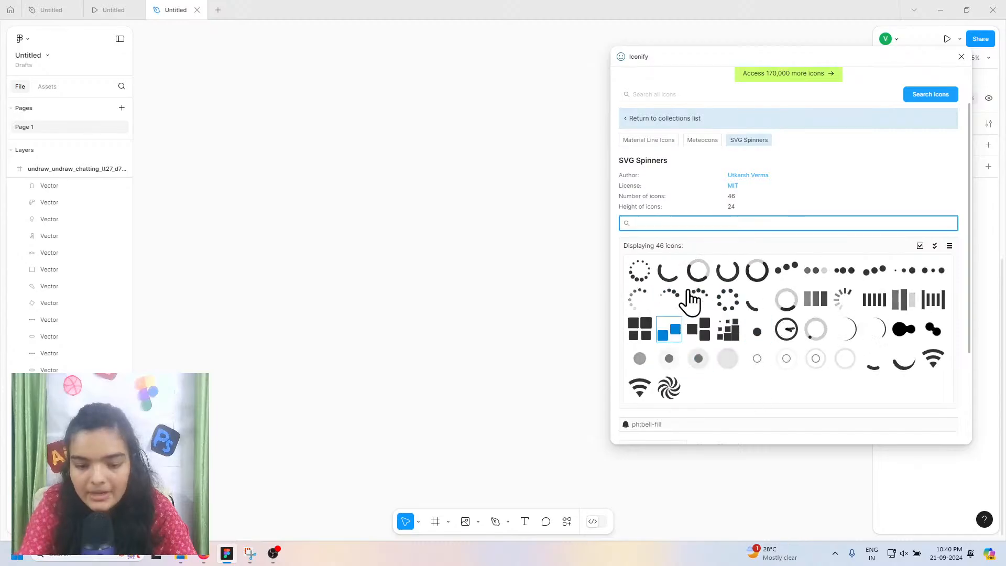
{"action": "scroll", "coordinate": [707, 177], "scroll_direction": "up", "scroll_amount": 1}
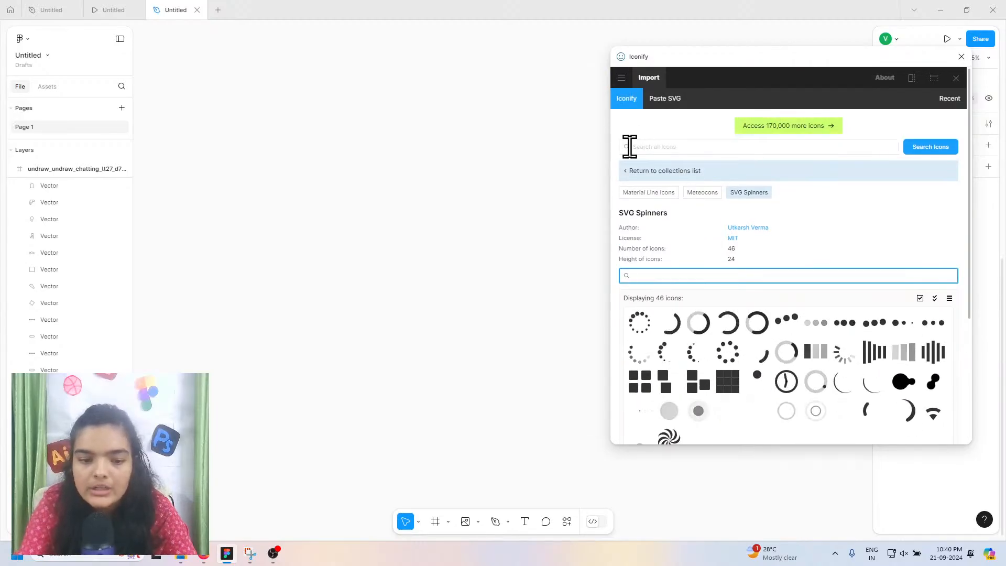
{"action": "left_click", "coordinate": [636, 172]}
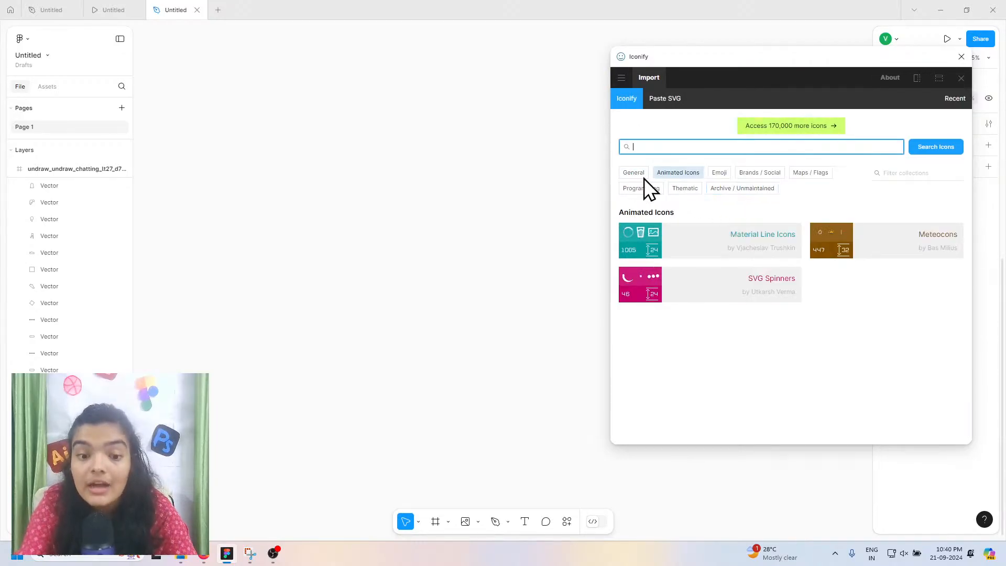
{"action": "left_click", "coordinate": [642, 176]}
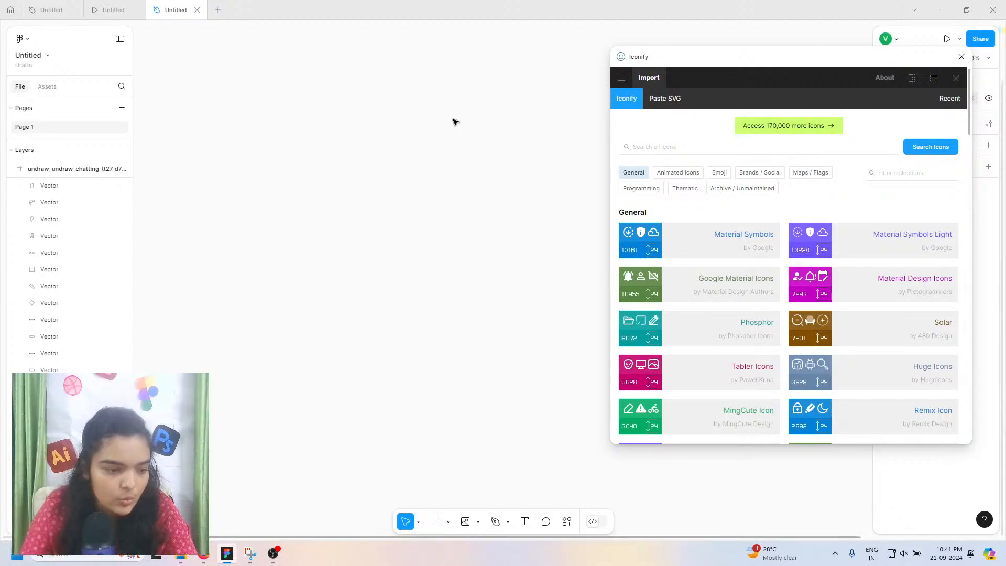
Step: Try shrinking the chatting illustration and narrowing it to about 363 × 501, and undo the resizing
{"action": "scroll", "coordinate": [454, 123], "scroll_direction": "up", "scroll_amount": 10}
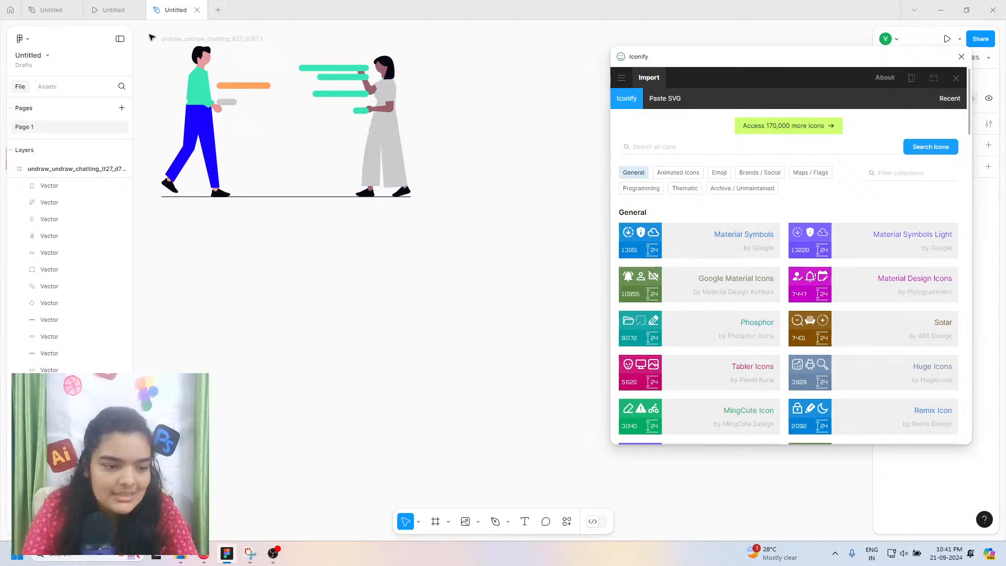
{"action": "left_click", "coordinate": [361, 141]}
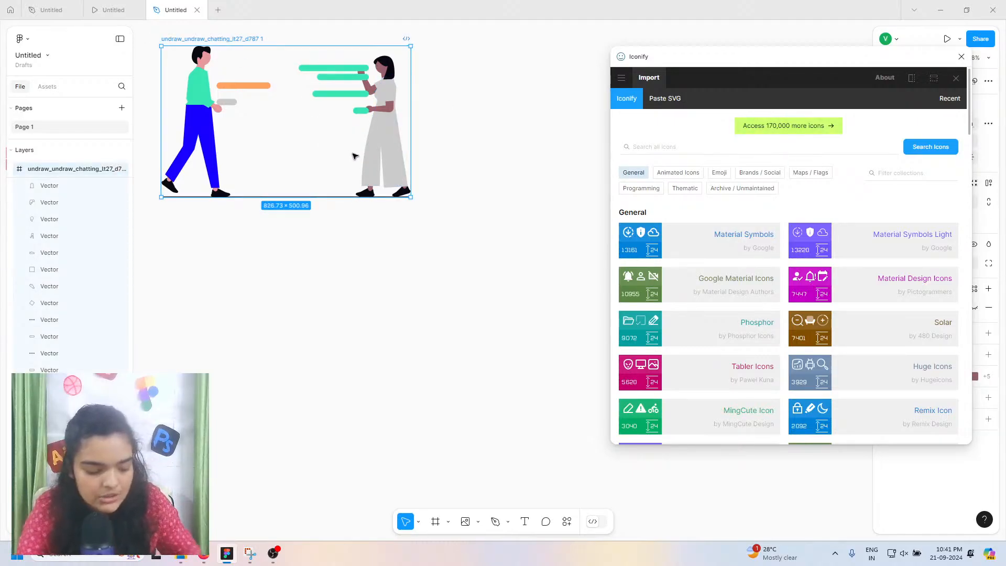
{"action": "left_click_drag", "start_coordinate": [410, 131], "coordinate": [262, 96]}
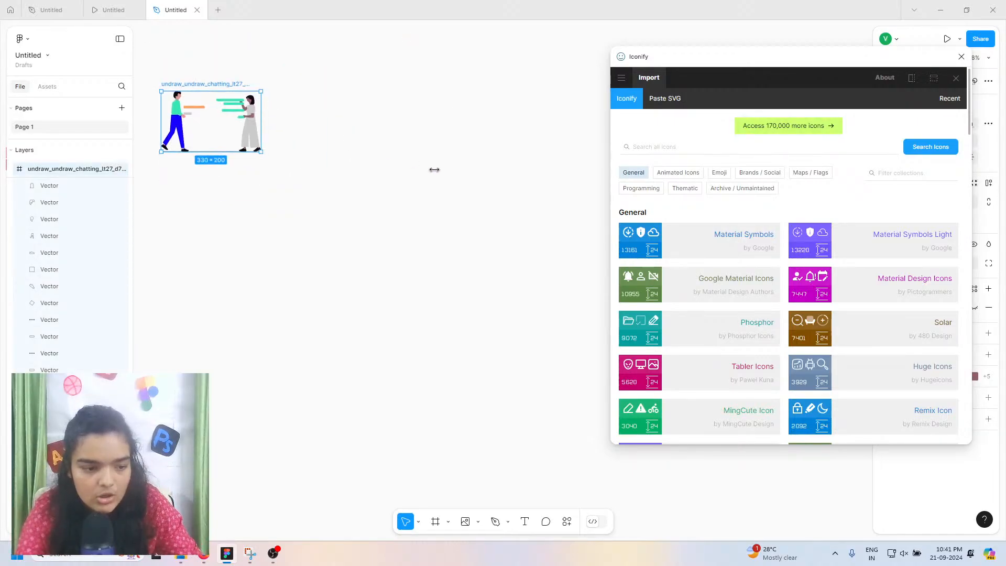
{"action": "left_click_drag", "start_coordinate": [434, 169], "coordinate": [270, 139]}
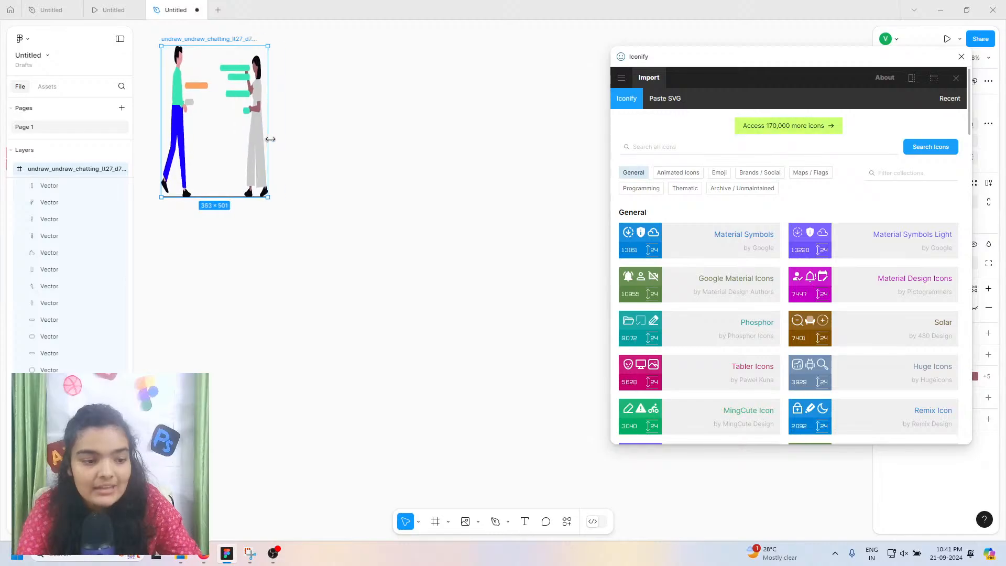
{"action": "key", "text": "ctrl+z"}
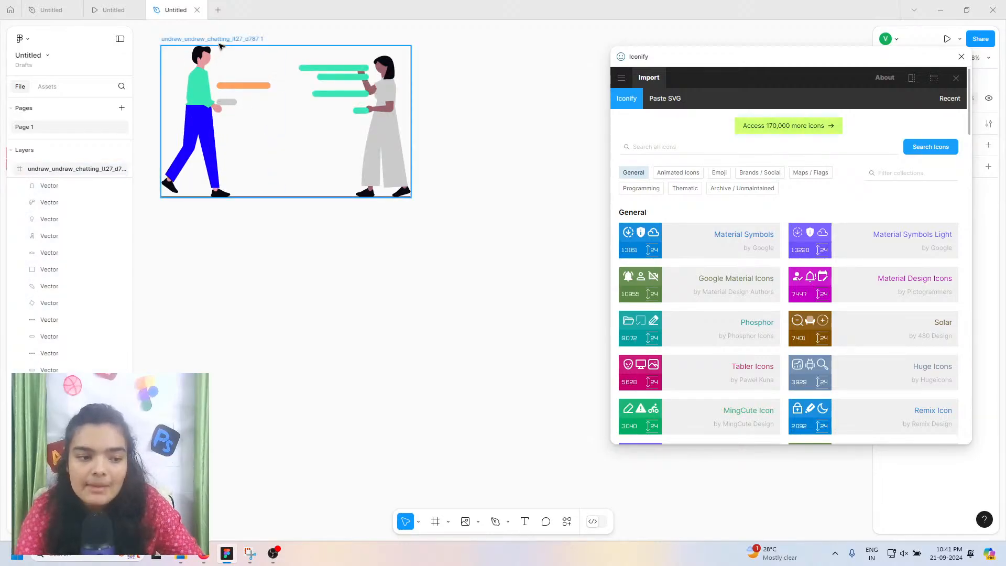
Step: Examine the edges of the man's shirt and hand in the chatting illustration at high magnification
{"action": "scroll", "coordinate": [180, 81], "scroll_direction": "up", "scroll_amount": 5}
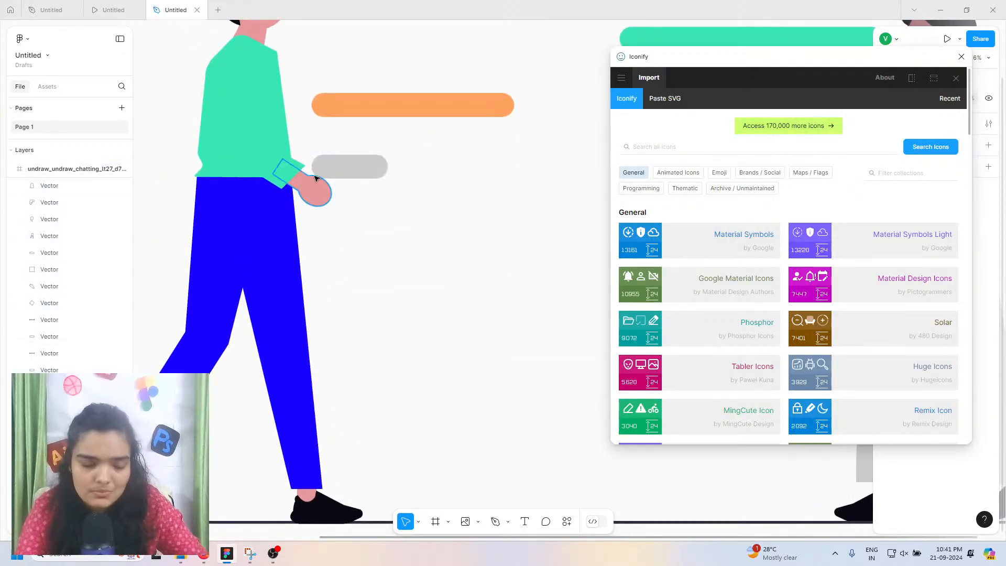
{"action": "scroll", "coordinate": [282, 139], "scroll_direction": "up", "scroll_amount": 5}
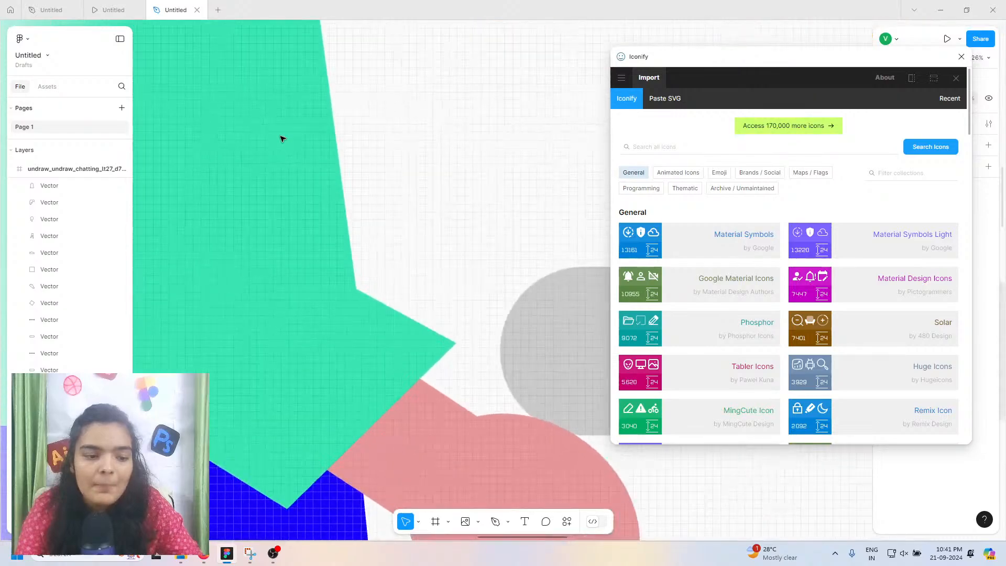
{"action": "scroll", "coordinate": [281, 139], "scroll_direction": "up", "scroll_amount": 3}
{"action": "scroll", "coordinate": [417, 129], "scroll_direction": "up", "scroll_amount": 3}
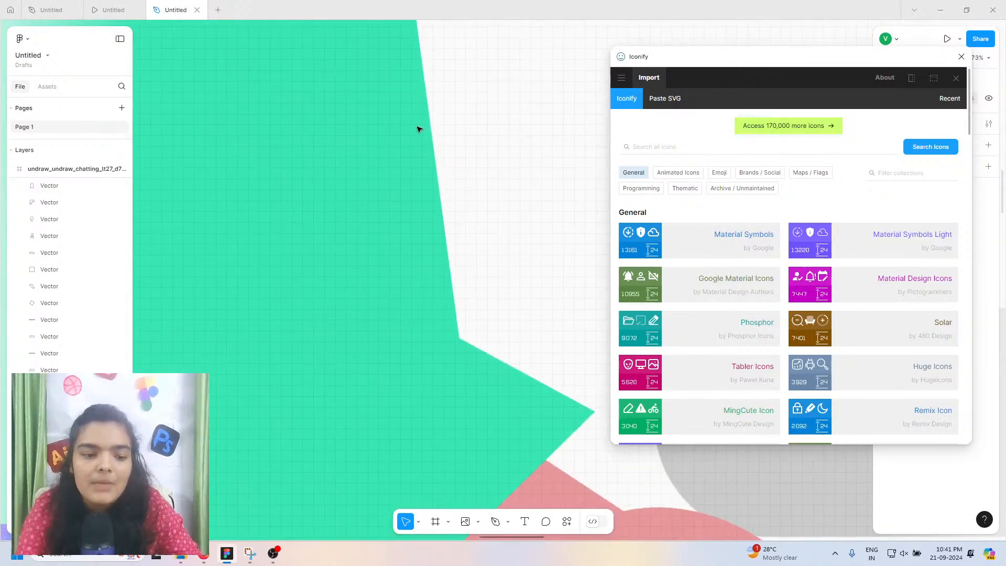
{"action": "scroll", "coordinate": [417, 129], "scroll_direction": "down", "scroll_amount": 6}
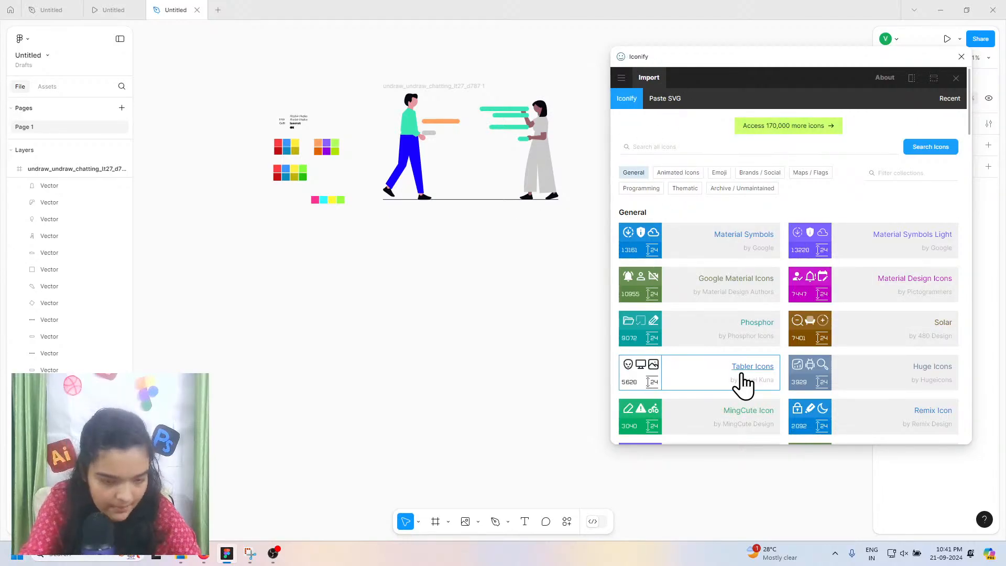
Step: Switch to the browser and review the Apache-2.0 license of Google's material-design-icons repository on GitHub
{"action": "left_click_drag", "start_coordinate": [643, 58], "coordinate": [643, 60]}
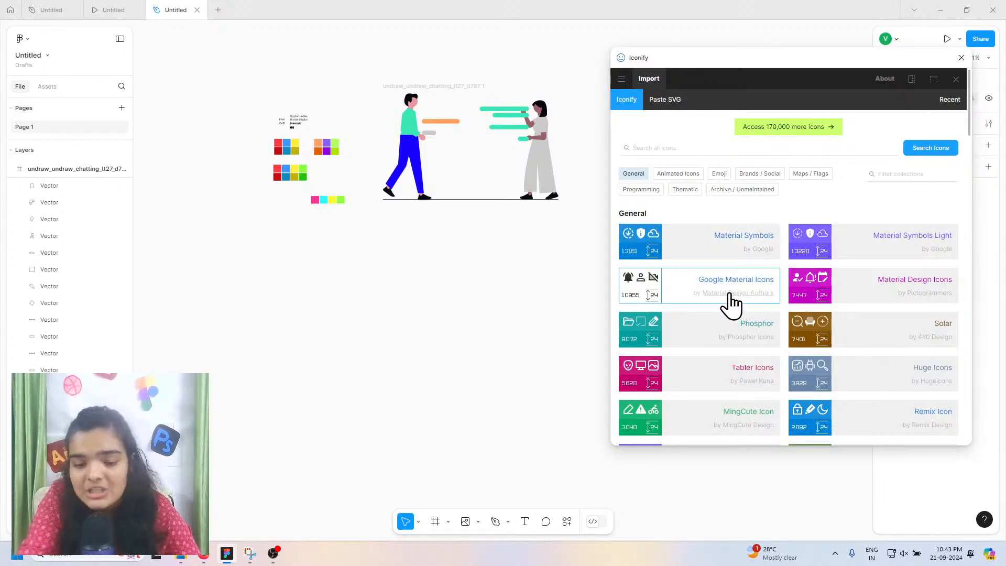
{"action": "key", "text": "alt+Tab"}
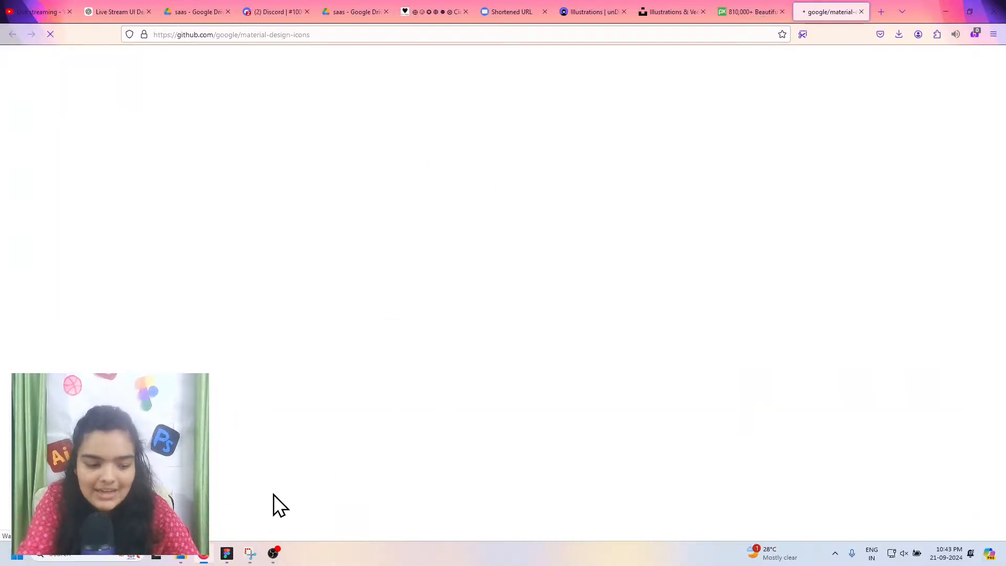
{"action": "scroll", "coordinate": [735, 310], "scroll_direction": "down", "scroll_amount": 1}
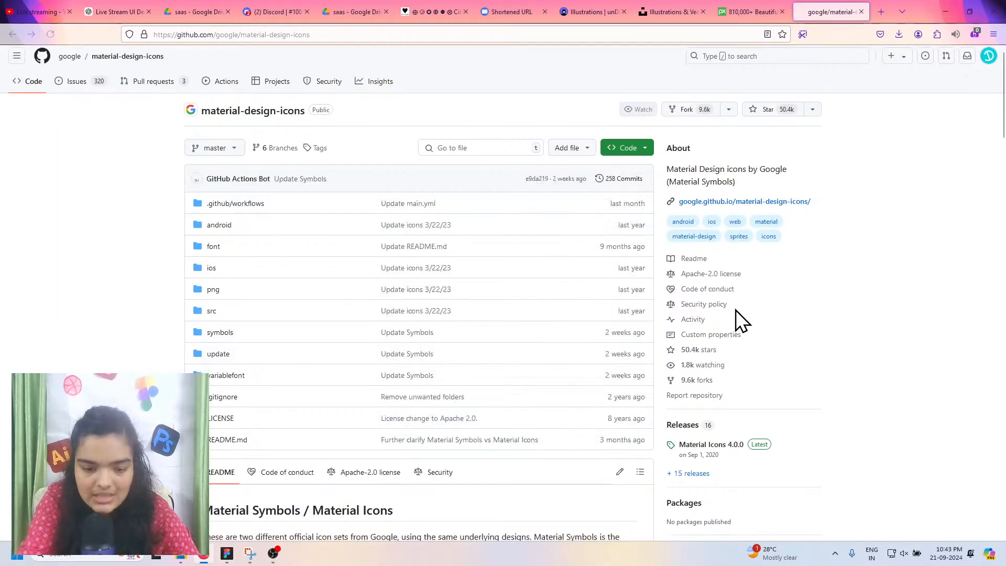
{"action": "scroll", "coordinate": [736, 310], "scroll_direction": "down", "scroll_amount": 2}
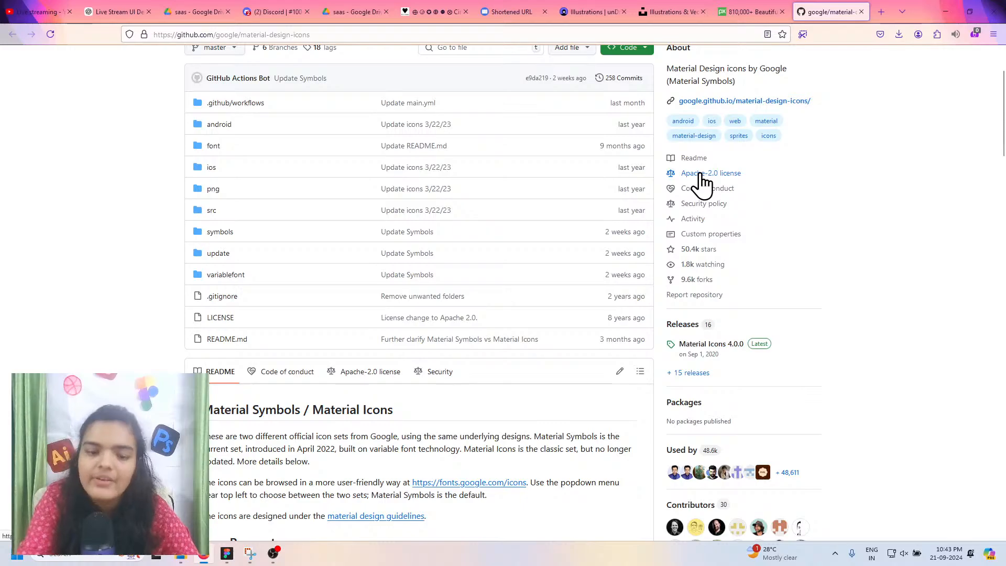
{"action": "left_click", "coordinate": [699, 174]}
{"action": "scroll", "coordinate": [256, 204], "scroll_direction": "down", "scroll_amount": 2}
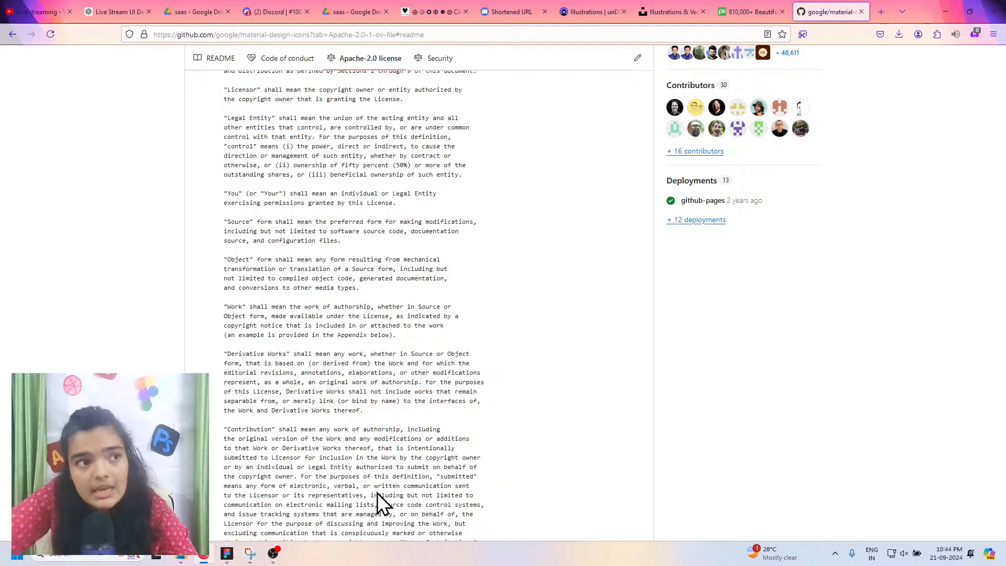
Step: Switch back to Figma and look through the ZenTask prototype's landing page down to its welcome section
{"action": "left_click", "coordinate": [226, 553]}
{"action": "left_click", "coordinate": [115, 10]}
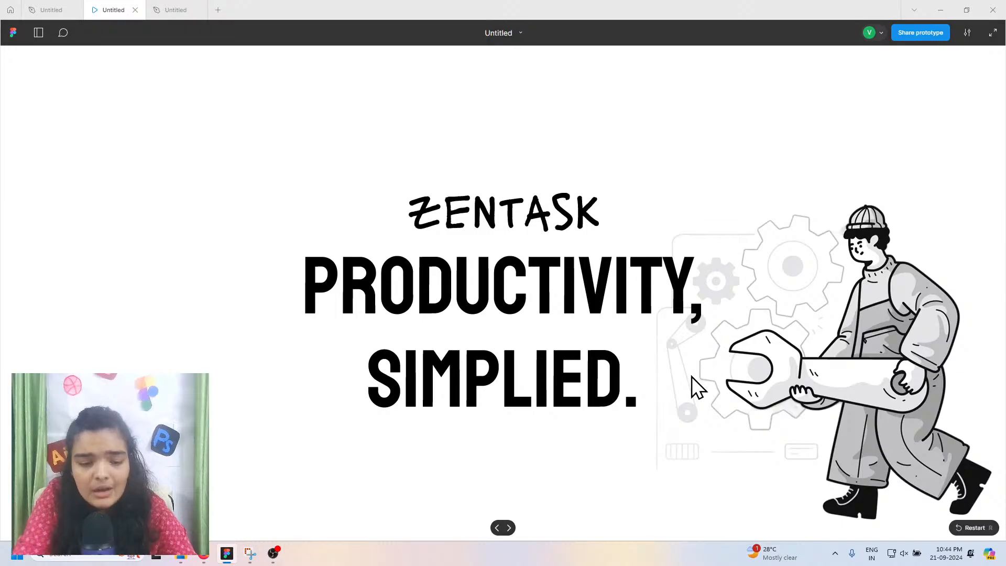
{"action": "scroll", "coordinate": [676, 398], "scroll_direction": "down", "scroll_amount": 5}
{"action": "scroll", "coordinate": [669, 404], "scroll_direction": "down", "scroll_amount": 4}
{"action": "scroll", "coordinate": [669, 407], "scroll_direction": "down", "scroll_amount": 10}
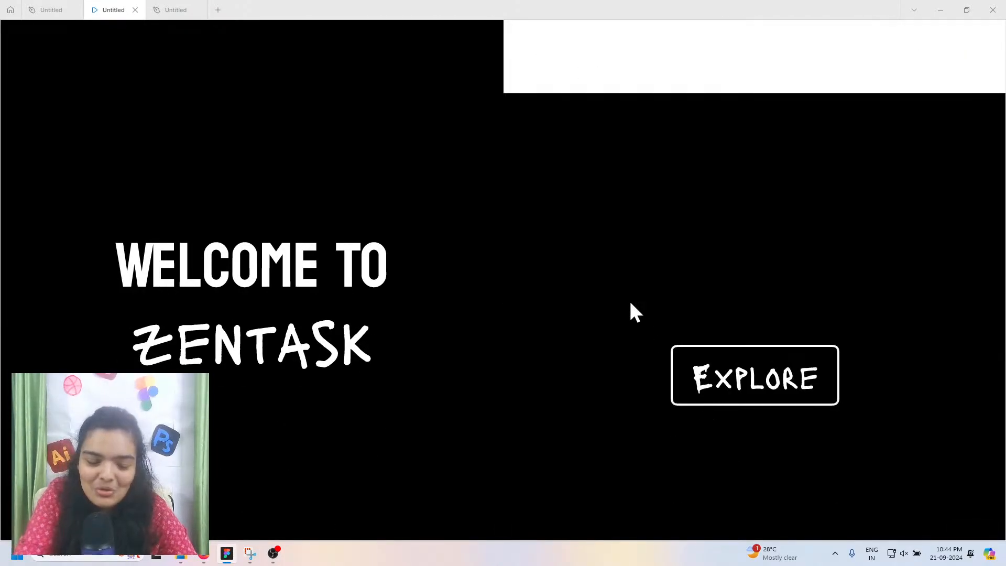
Step: Follow the prototype's Explore link to the ZenTask dashboard and show it full screen
{"action": "left_click", "coordinate": [704, 374]}
{"action": "scroll", "coordinate": [511, 287], "scroll_direction": "down", "scroll_amount": 1}
{"action": "scroll", "coordinate": [511, 287], "scroll_direction": "up", "scroll_amount": 1}
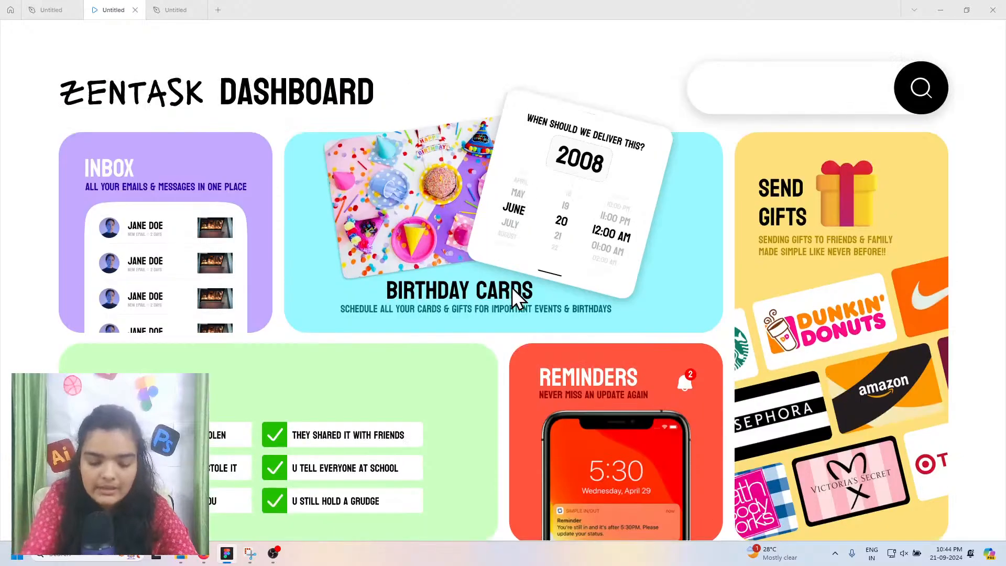
{"action": "key", "text": "f"}
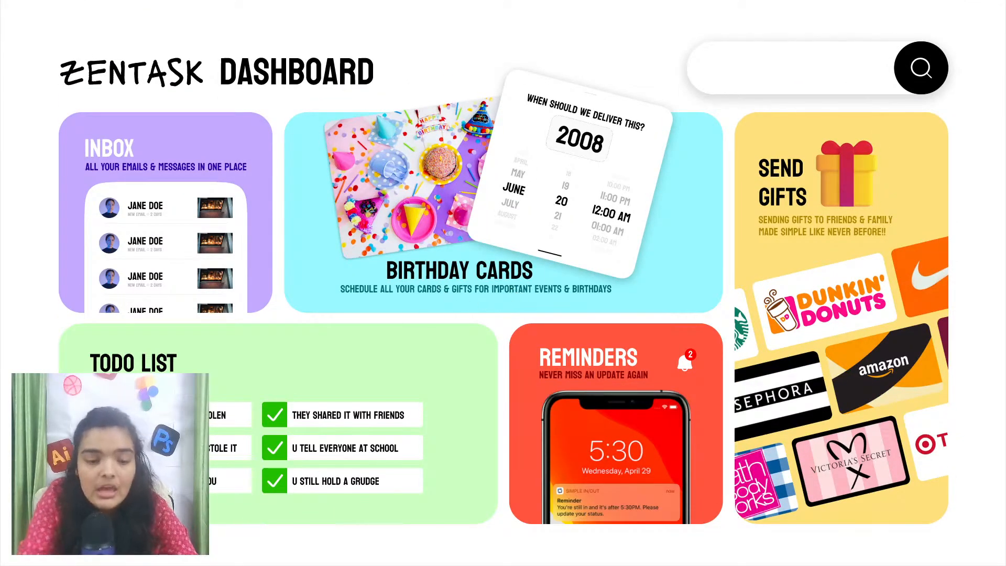